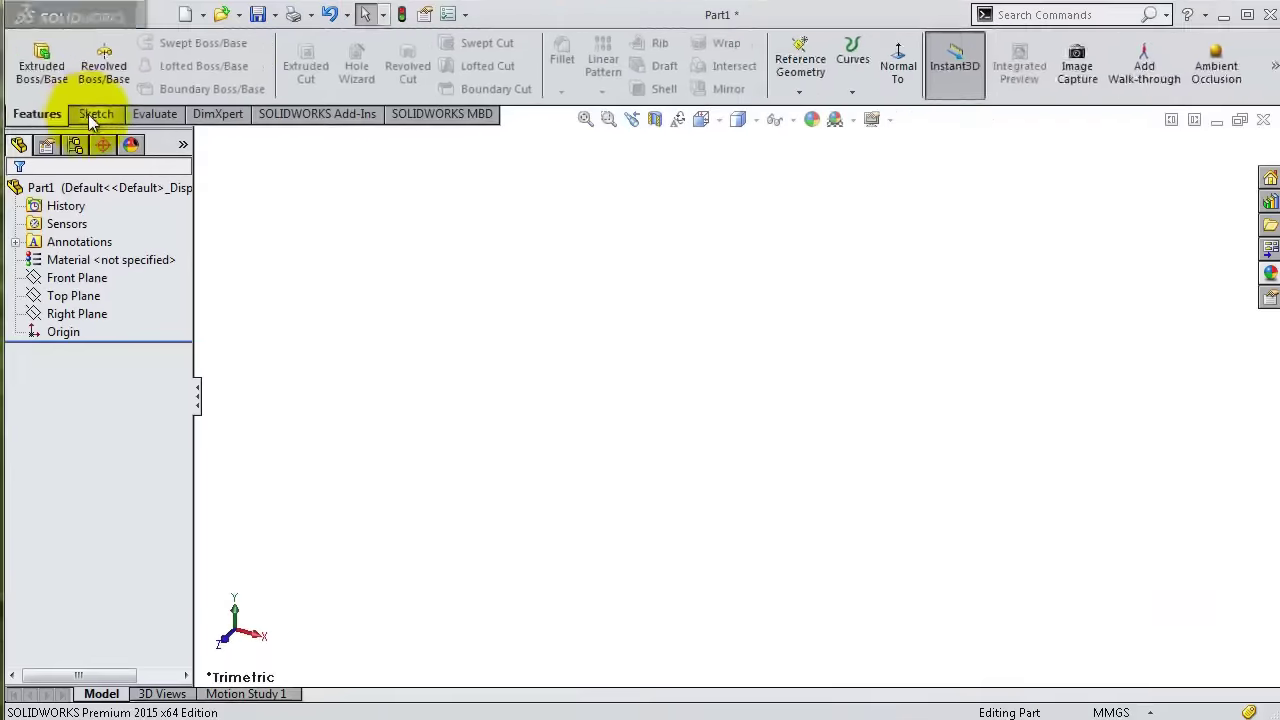
- Start a new sketch in the empty Part1 document
click(92, 113)
- On the Right Plane, draw lines from the origin for the base line and lower steps
click(32, 50)
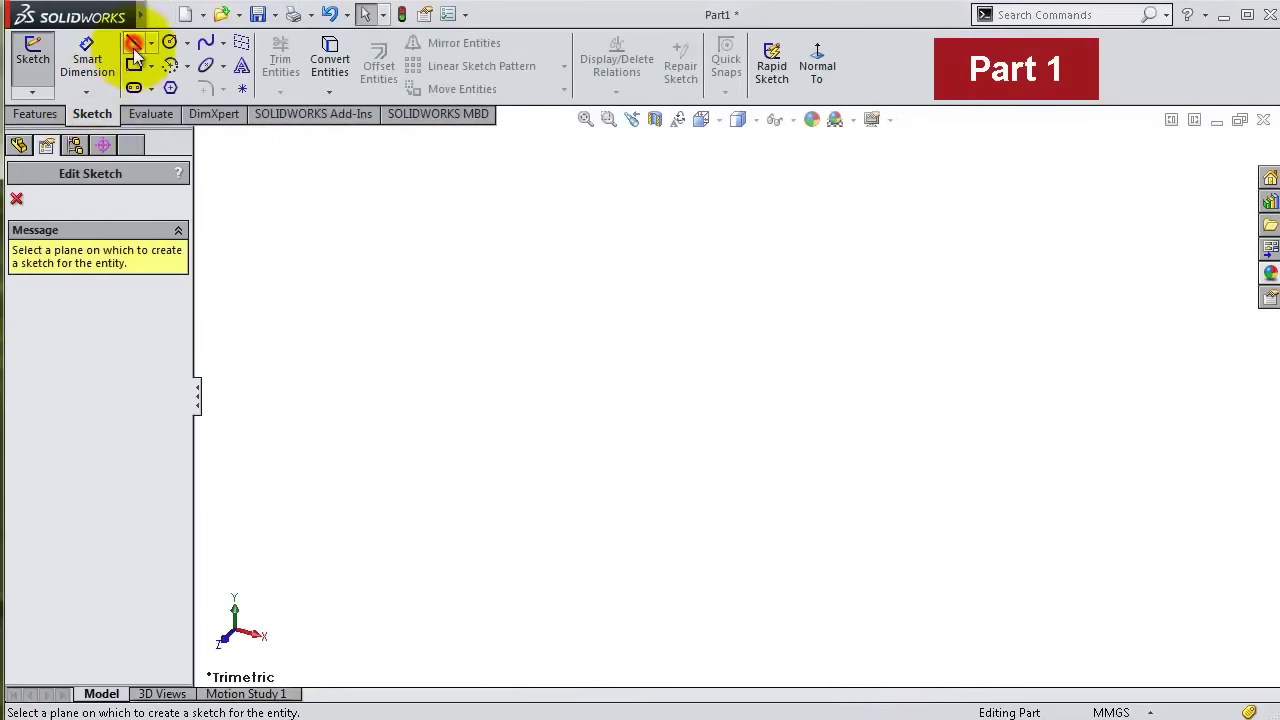
click(666, 354)
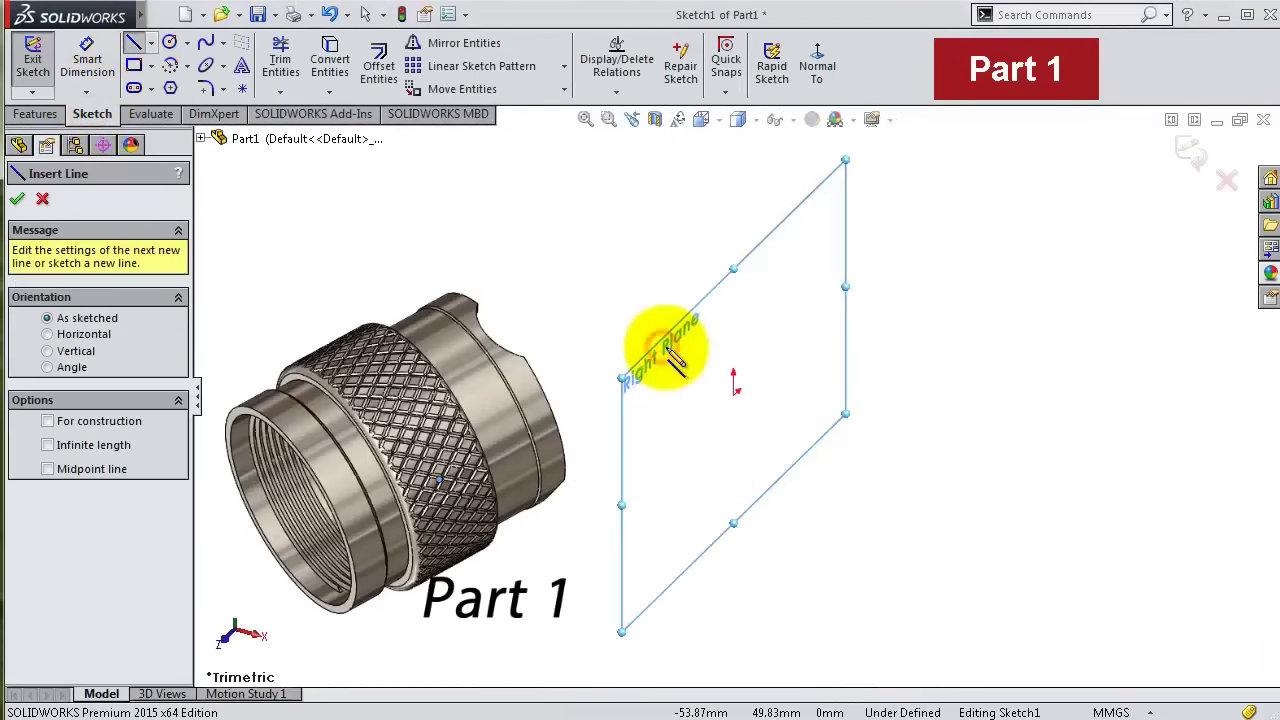
click(818, 62)
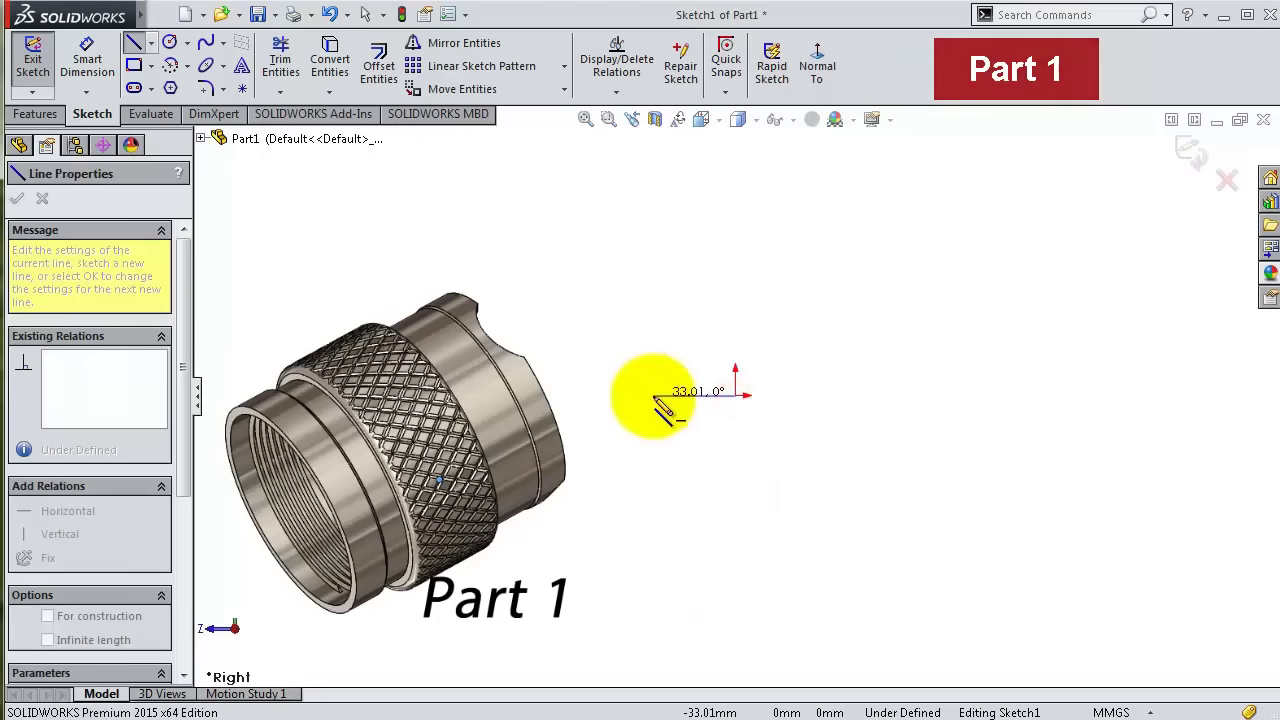
click(656, 396)
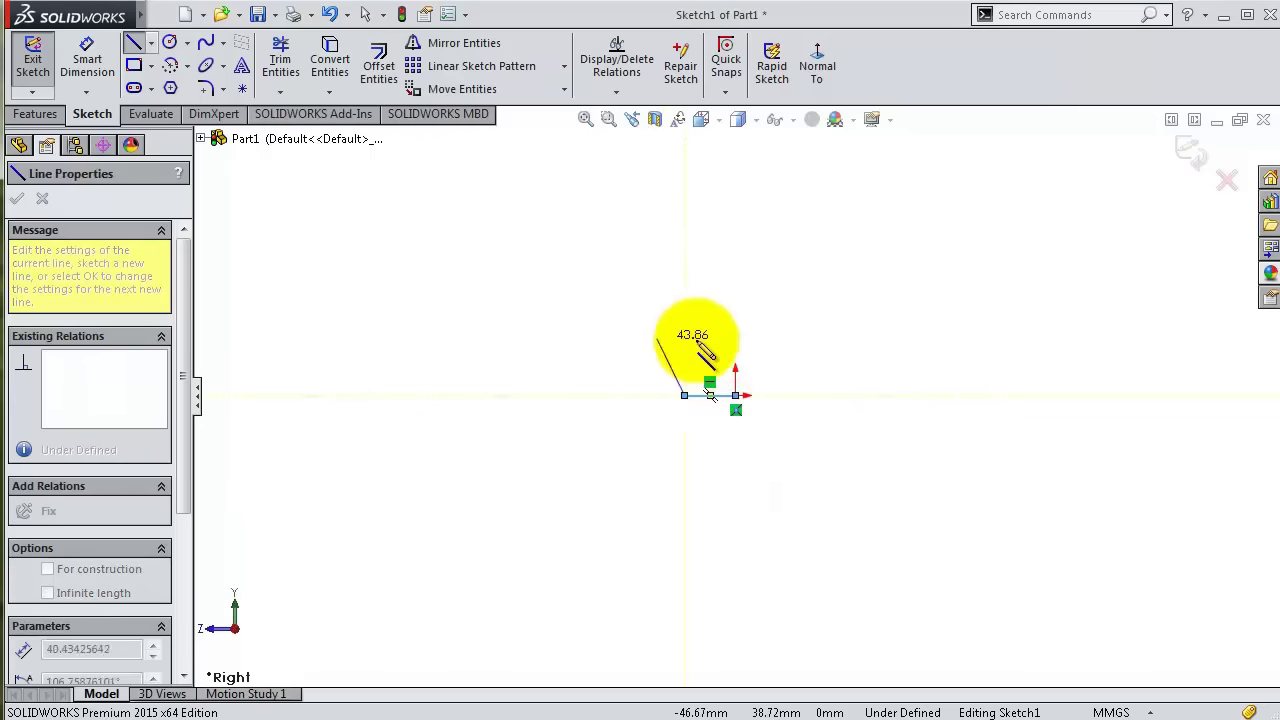
scroll(698, 343, down, 3)
click(651, 386)
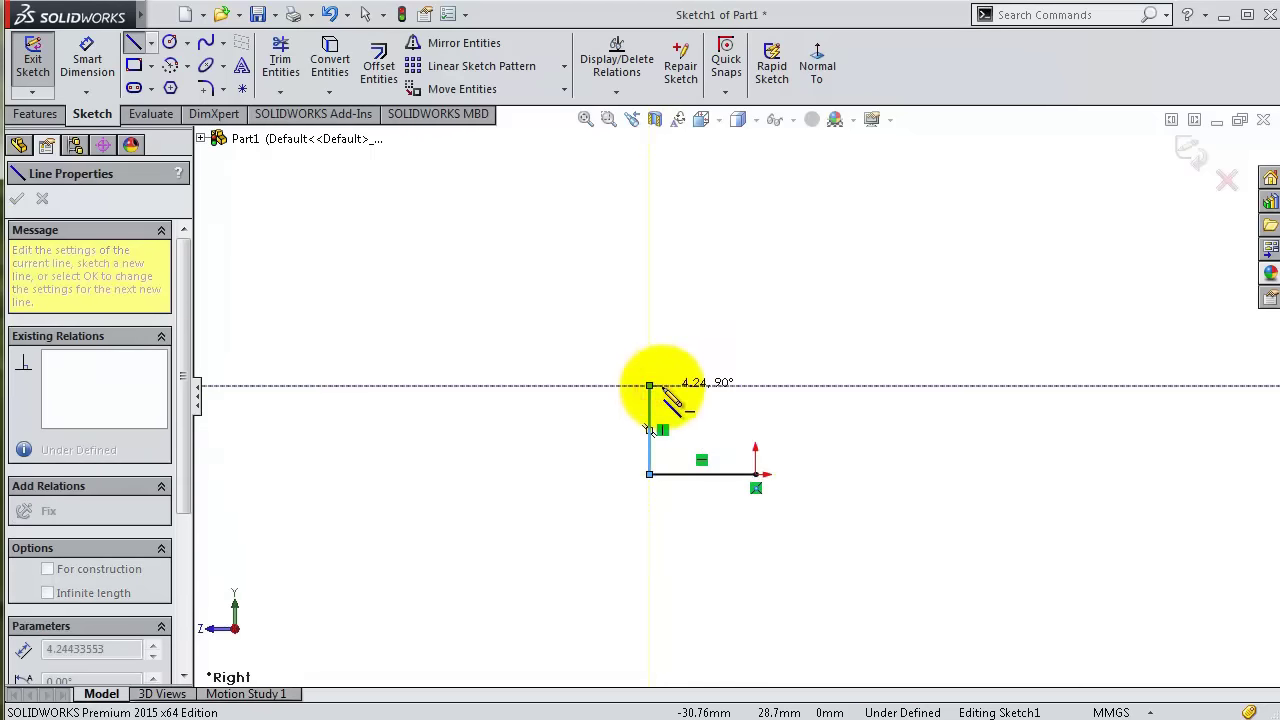
click(662, 322)
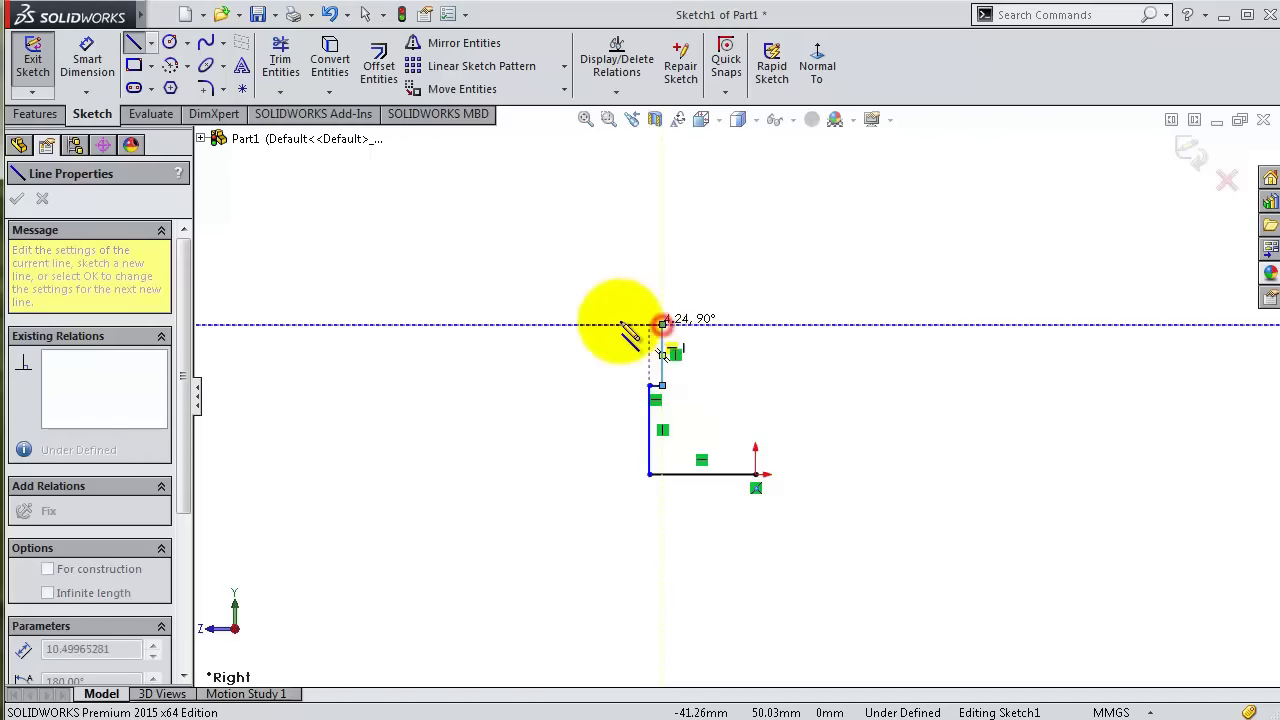
click(612, 324)
- Add the long wall, top steps and top edge, closing the profile at the origin
scroll(614, 271, up, 3)
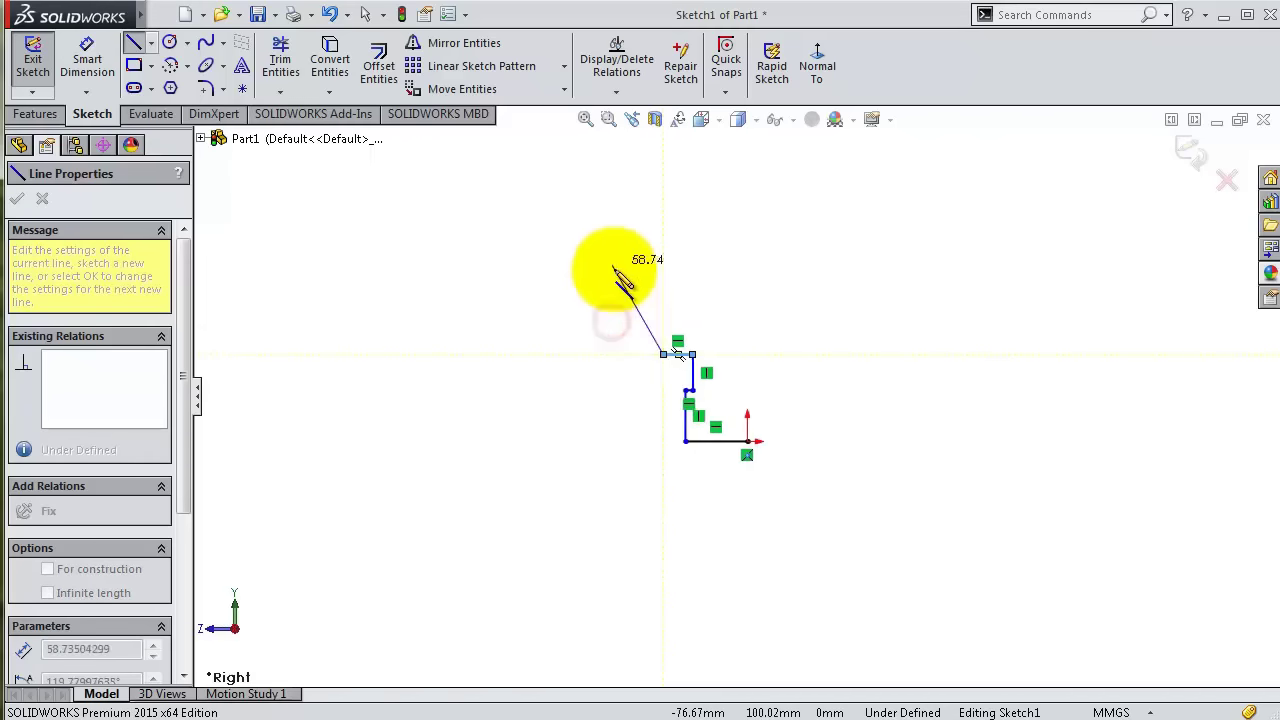
click(676, 229)
scroll(700, 232, down, 3)
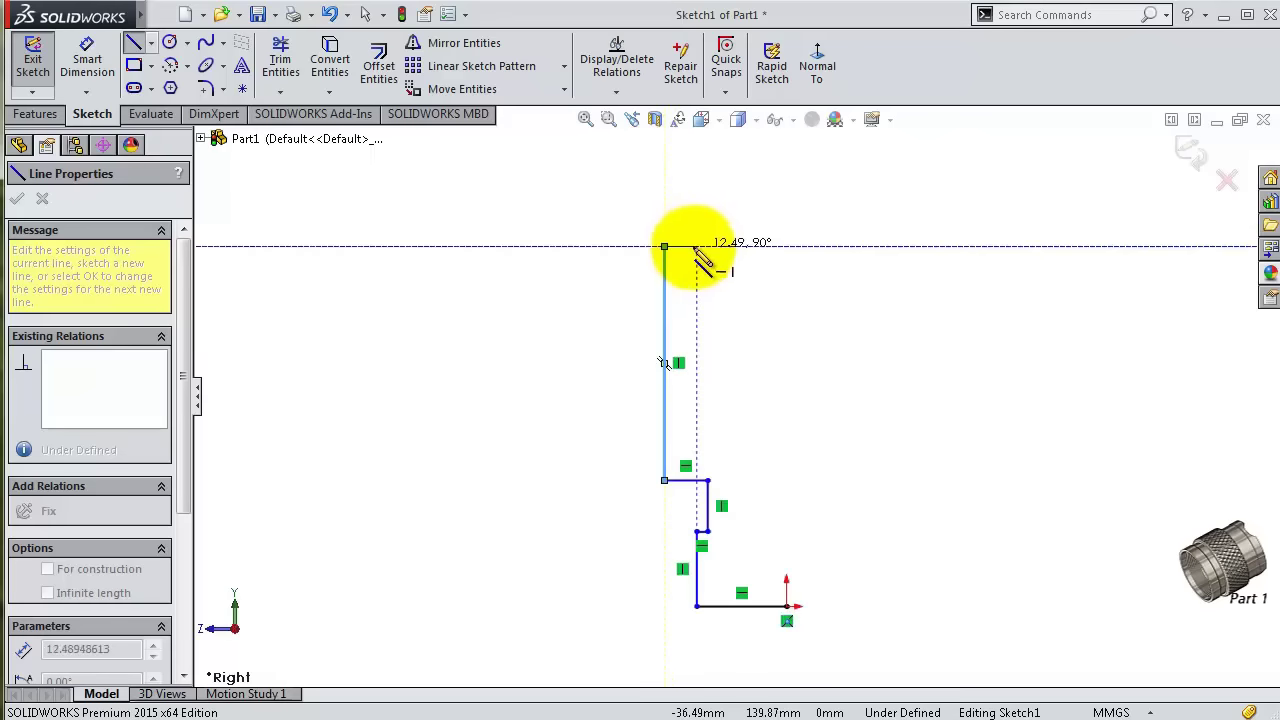
click(708, 247)
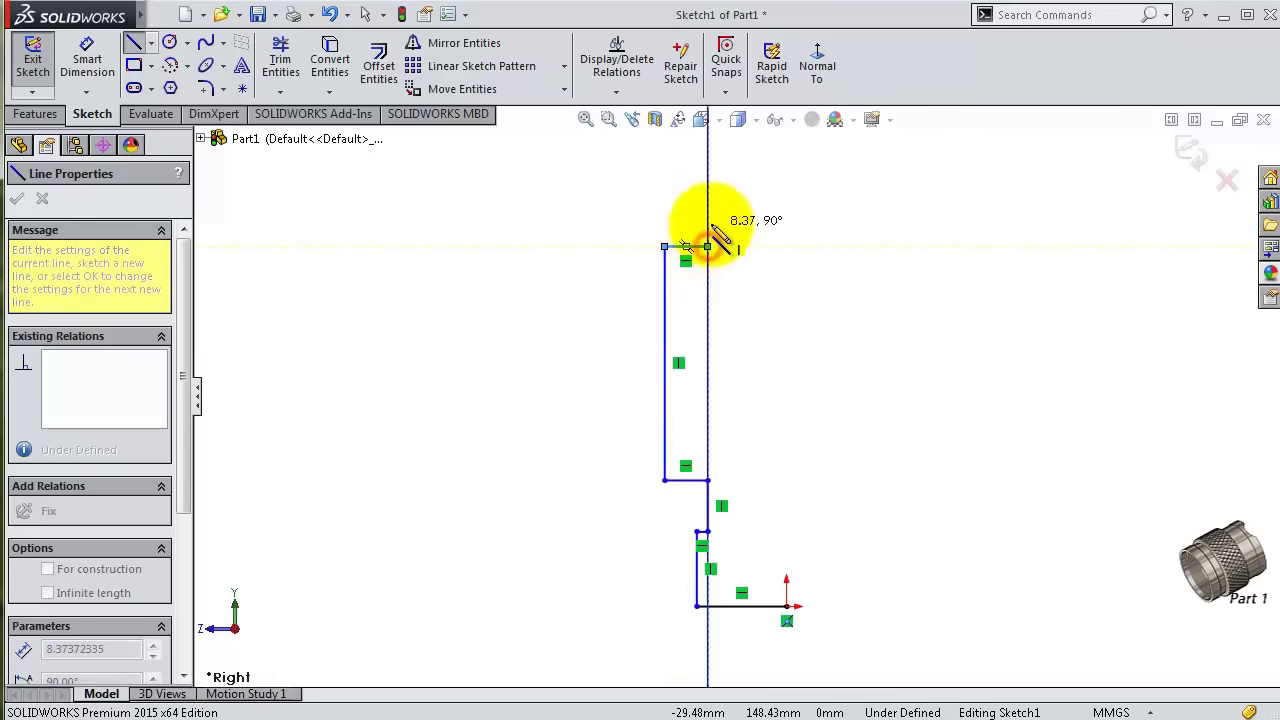
click(708, 220)
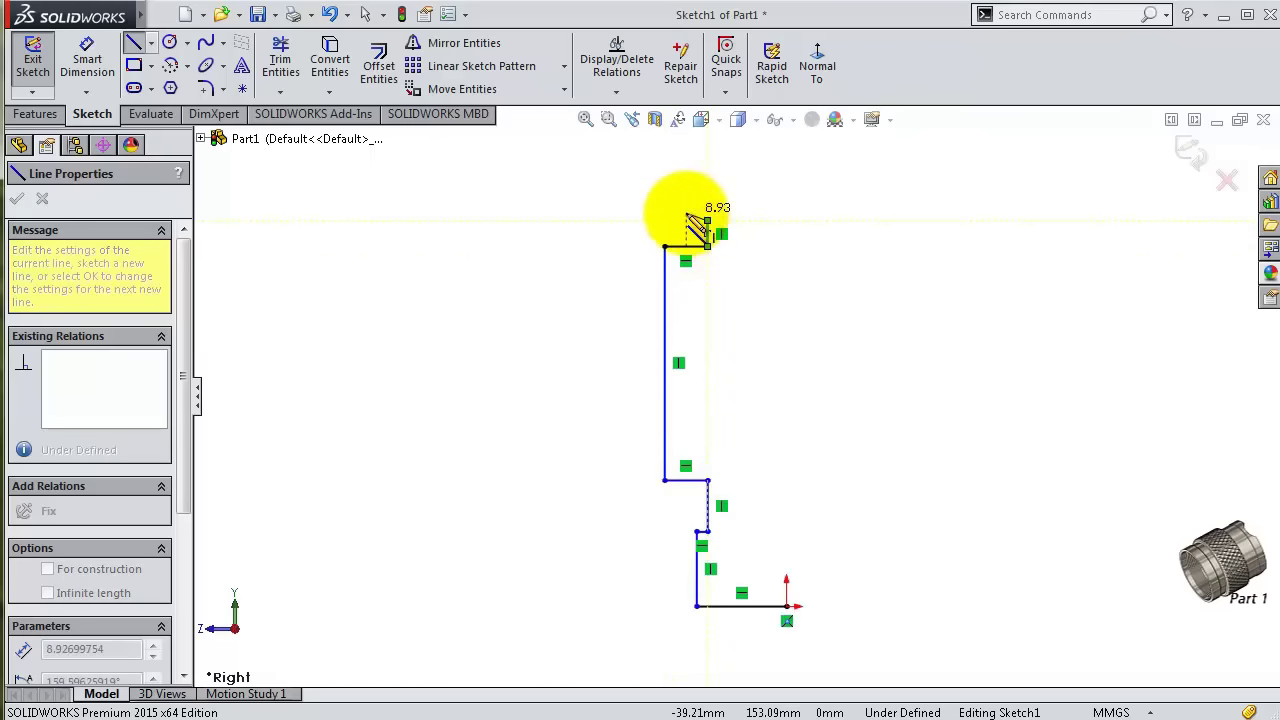
click(687, 220)
click(686, 189)
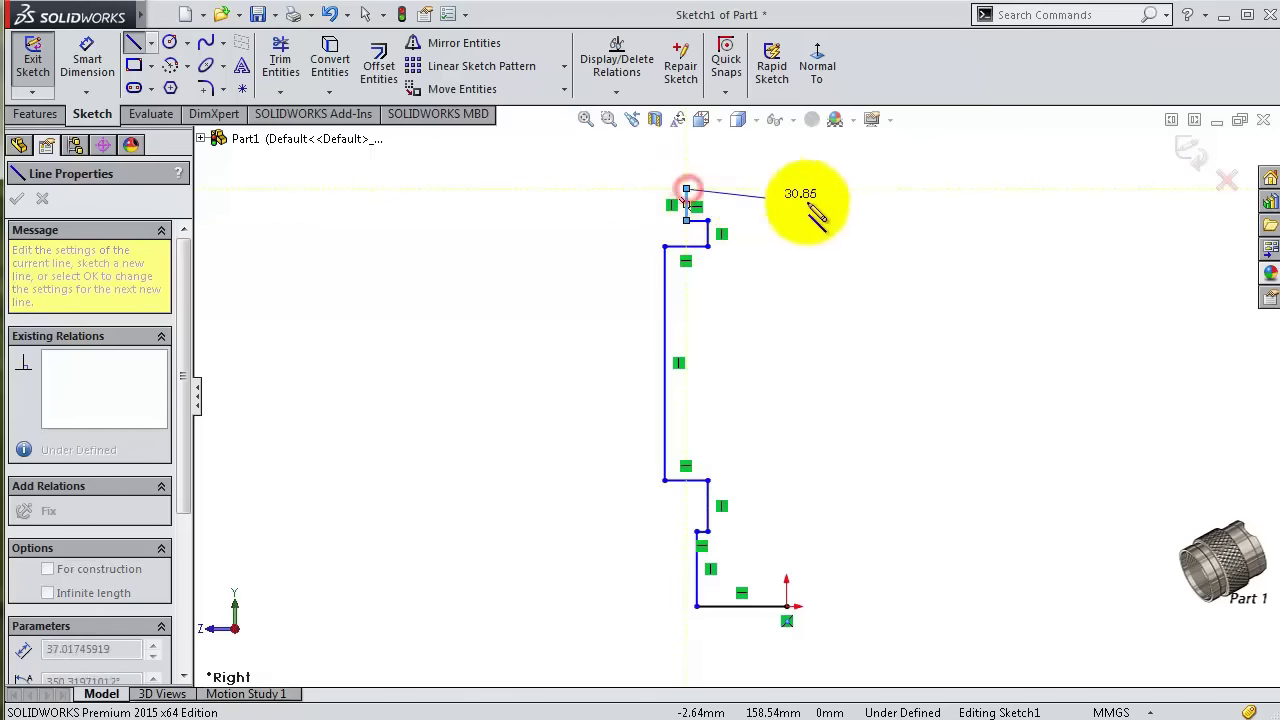
click(786, 189)
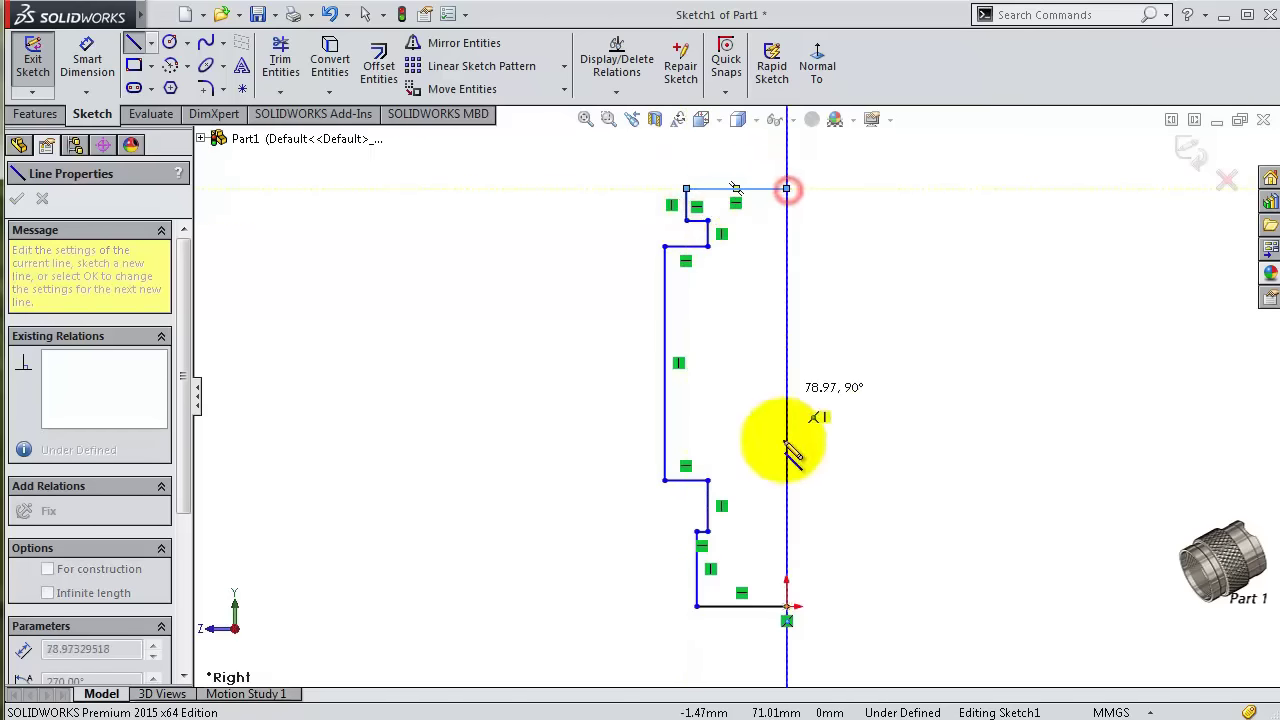
double_click(787, 606)
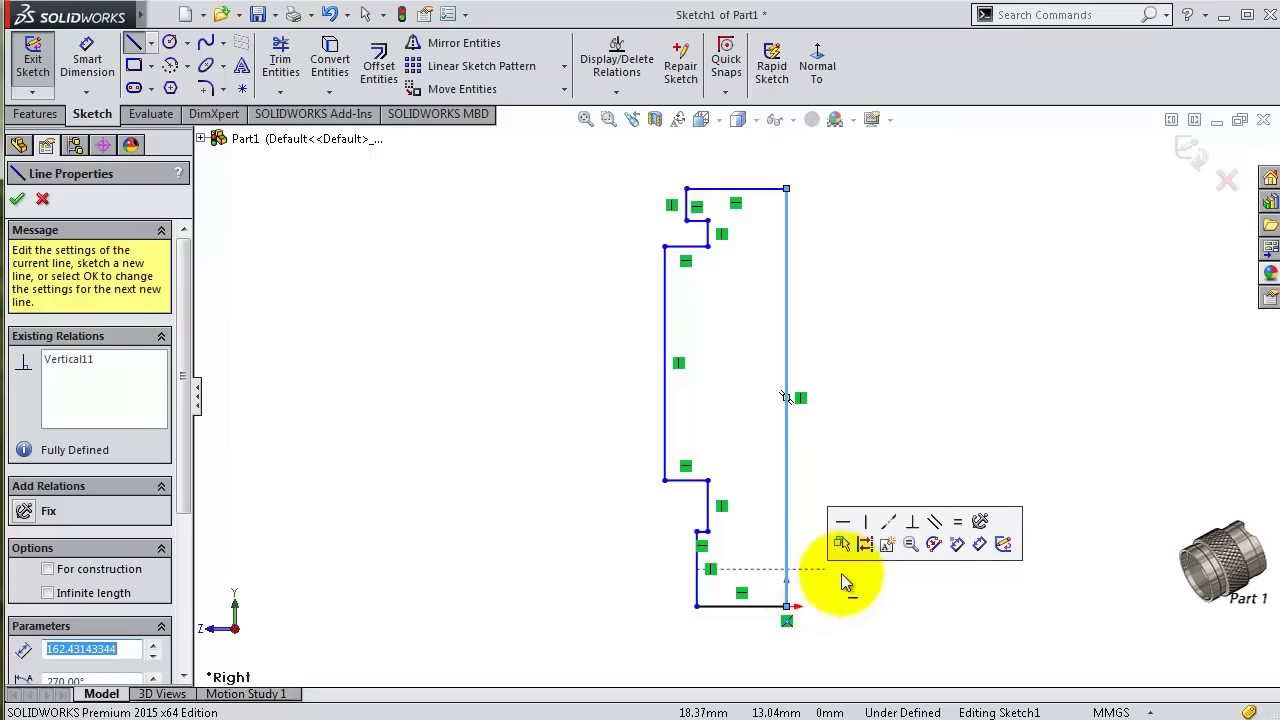
- Dimension the base width to 16 mm and the lowest vertical step to 6 mm
key(s)
click(915, 568)
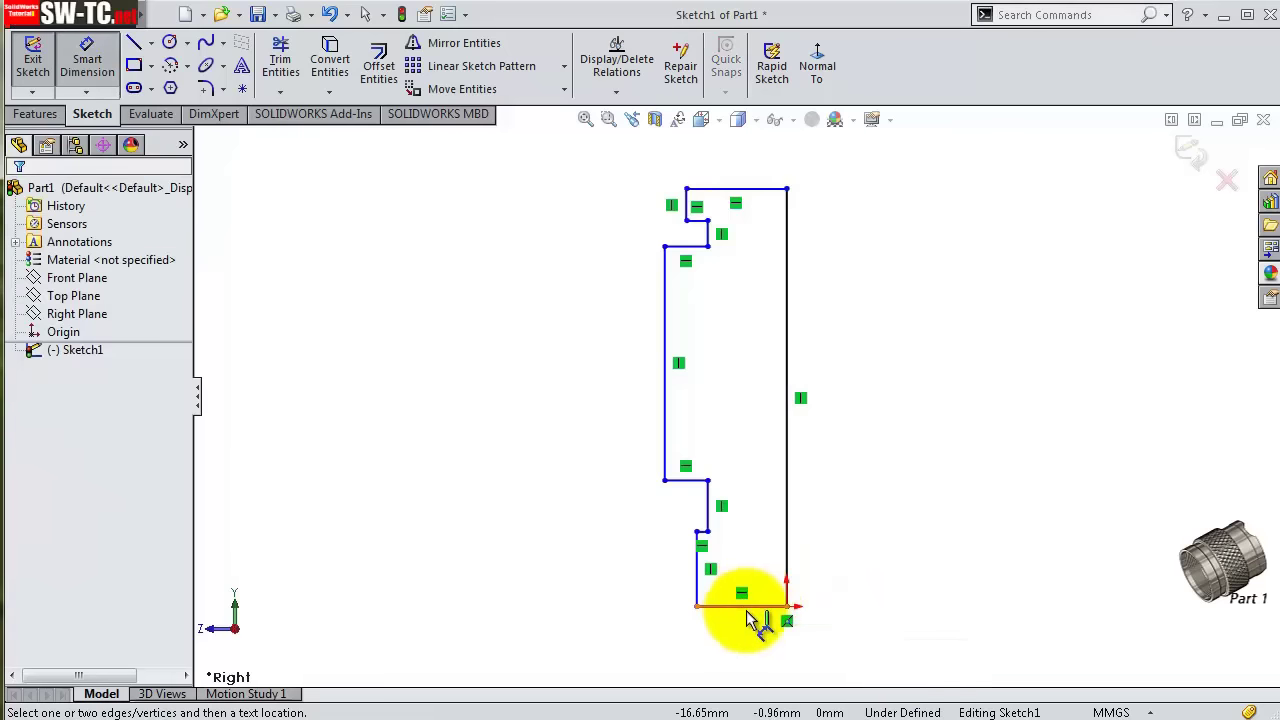
click(748, 610)
click(747, 654)
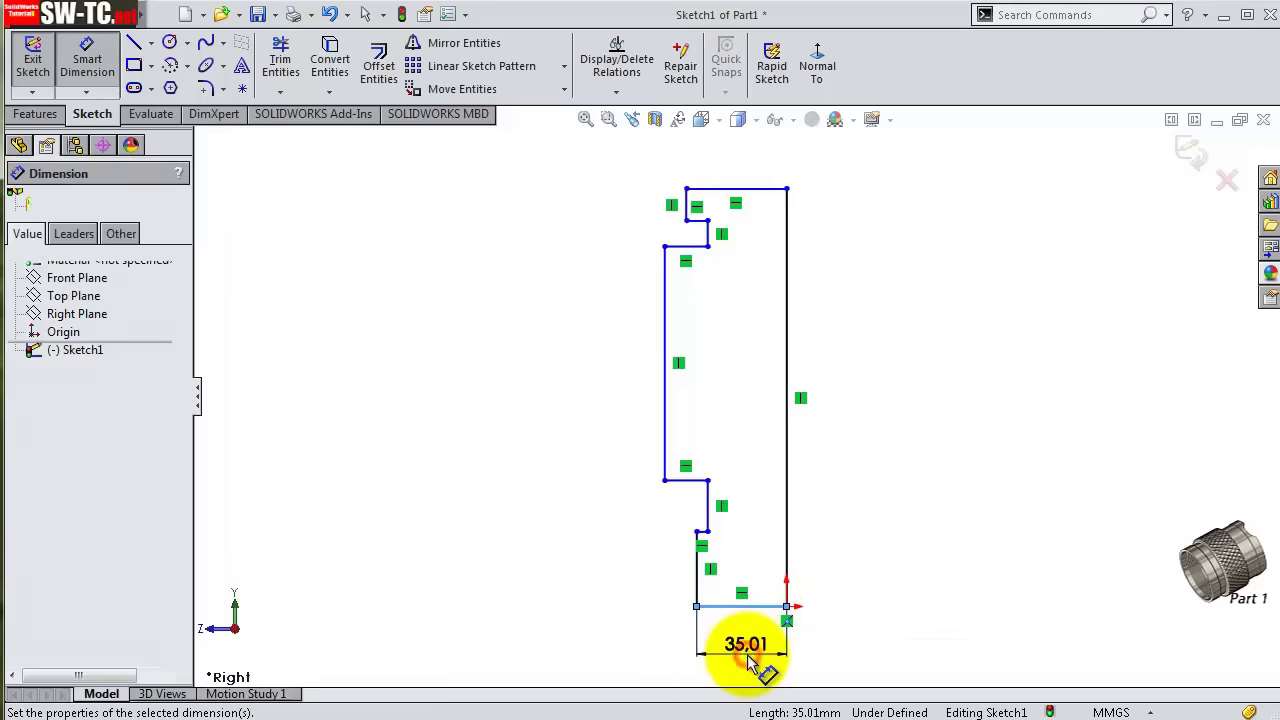
text(16)
key(Return)
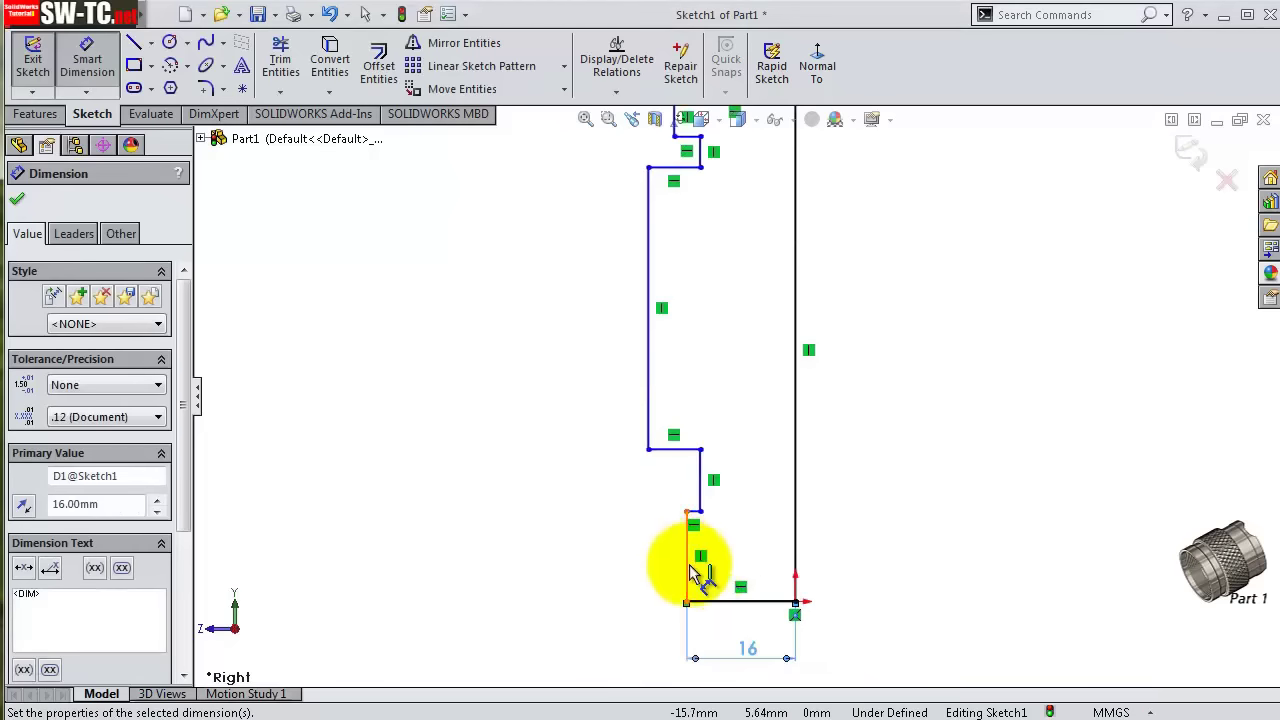
scroll(694, 563, down, 2)
click(691, 561)
click(624, 564)
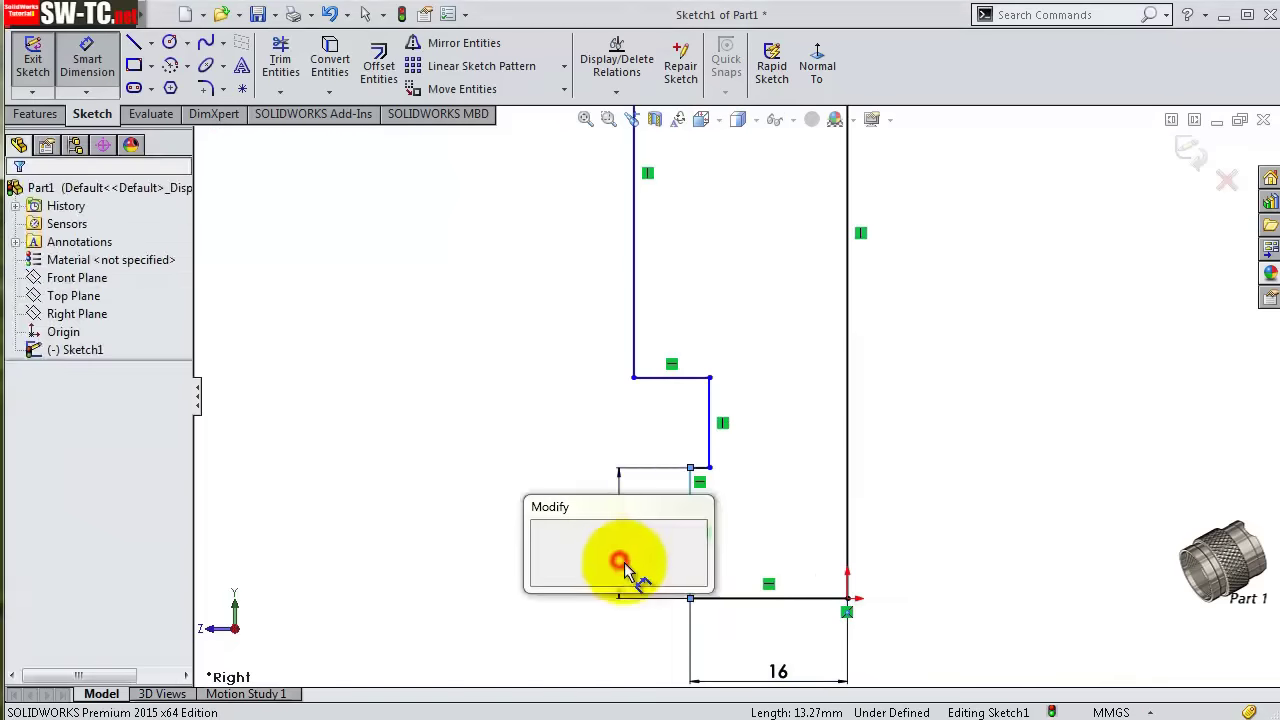
key(Return)
text(6.00mm)
key(Return)
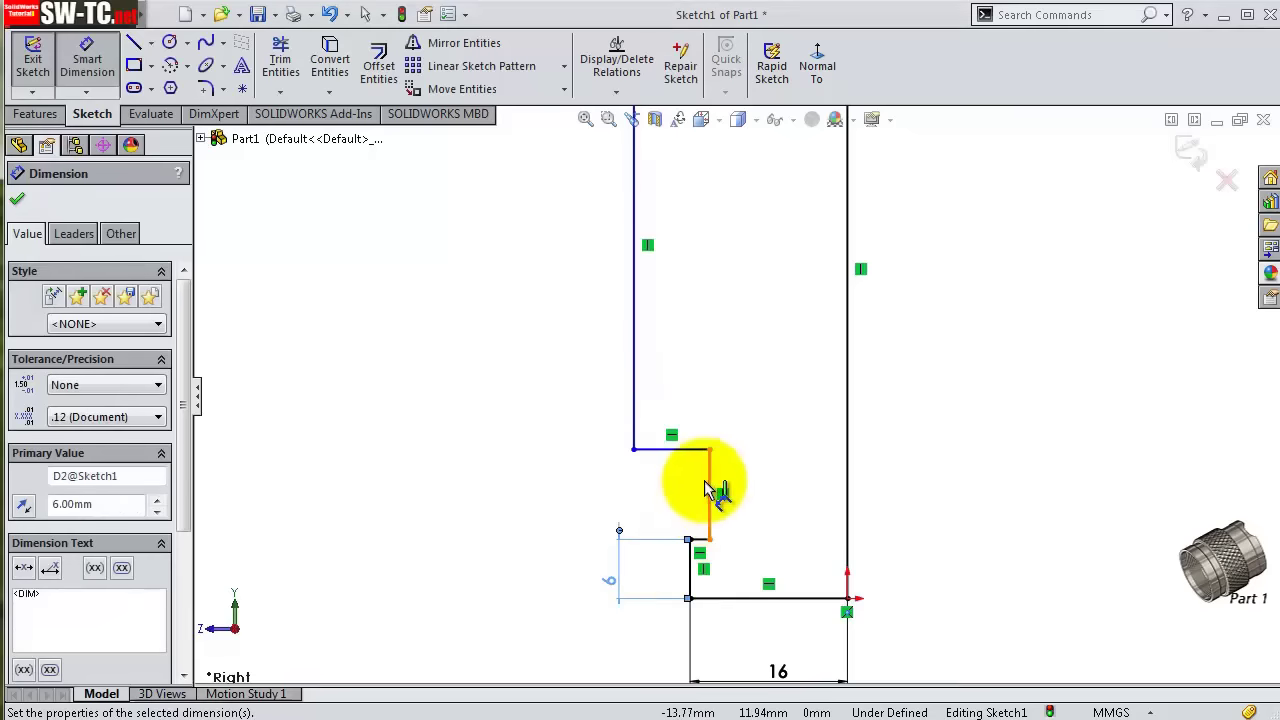
- Dimension the next step to 3 mm, the long wall to 14 mm and the segment above to 7 mm
click(712, 490)
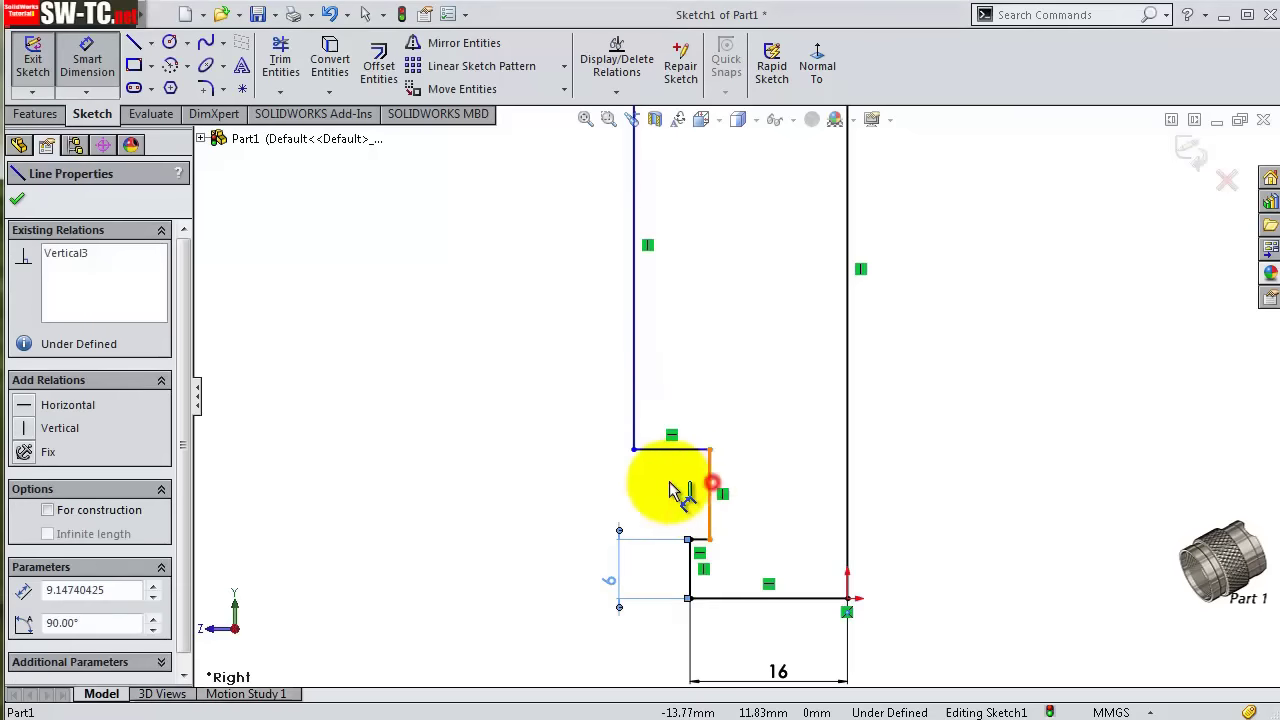
click(678, 488)
text(3)
key(Return)
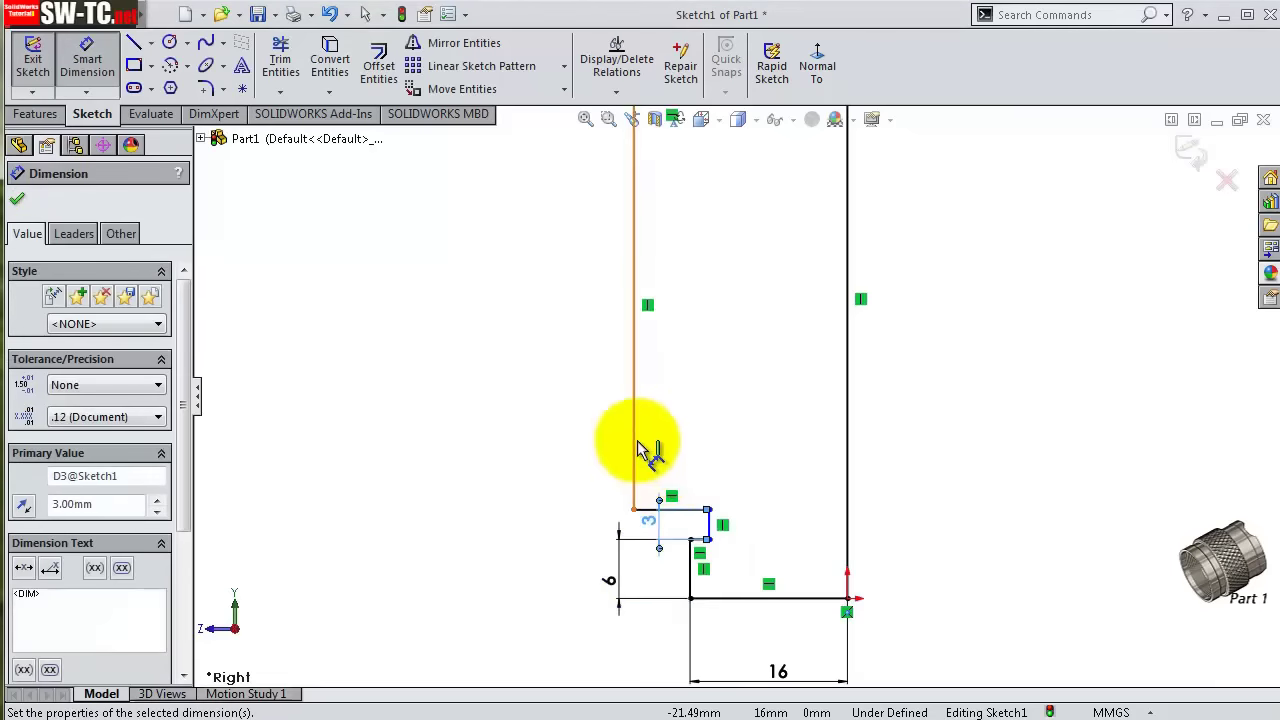
click(636, 441)
click(588, 439)
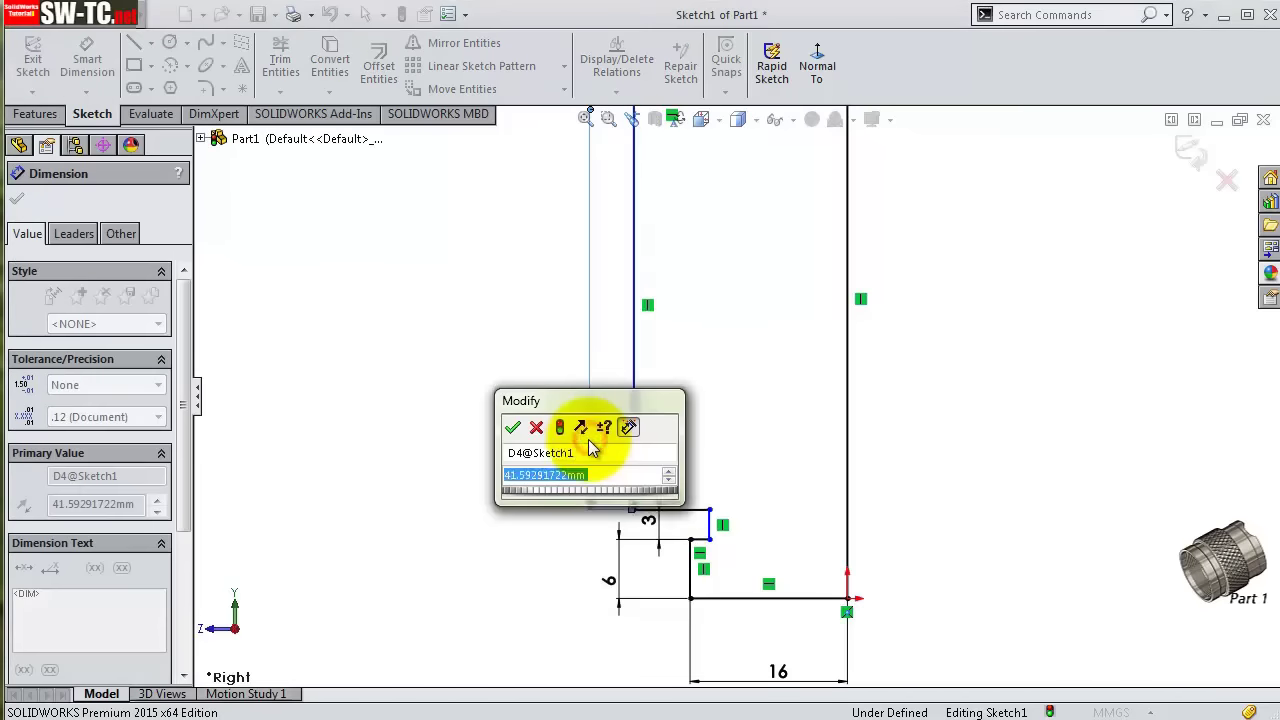
text(14)
key(Return)
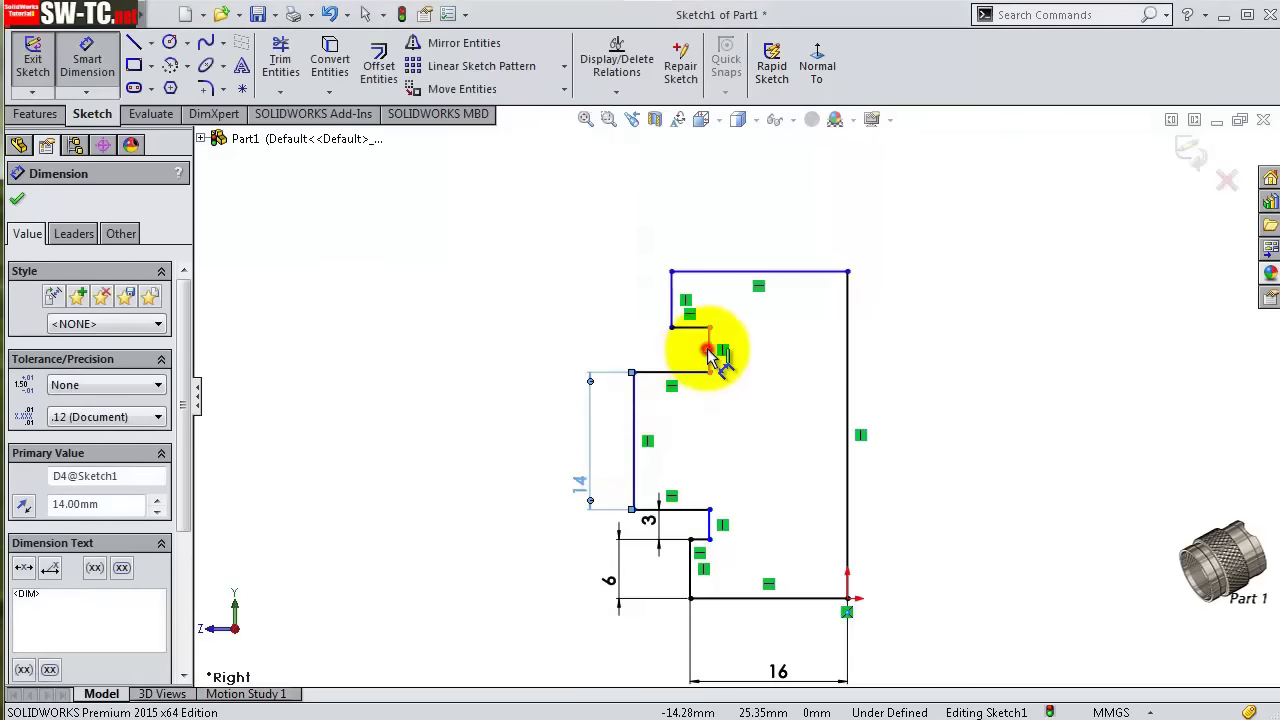
click(708, 352)
click(550, 344)
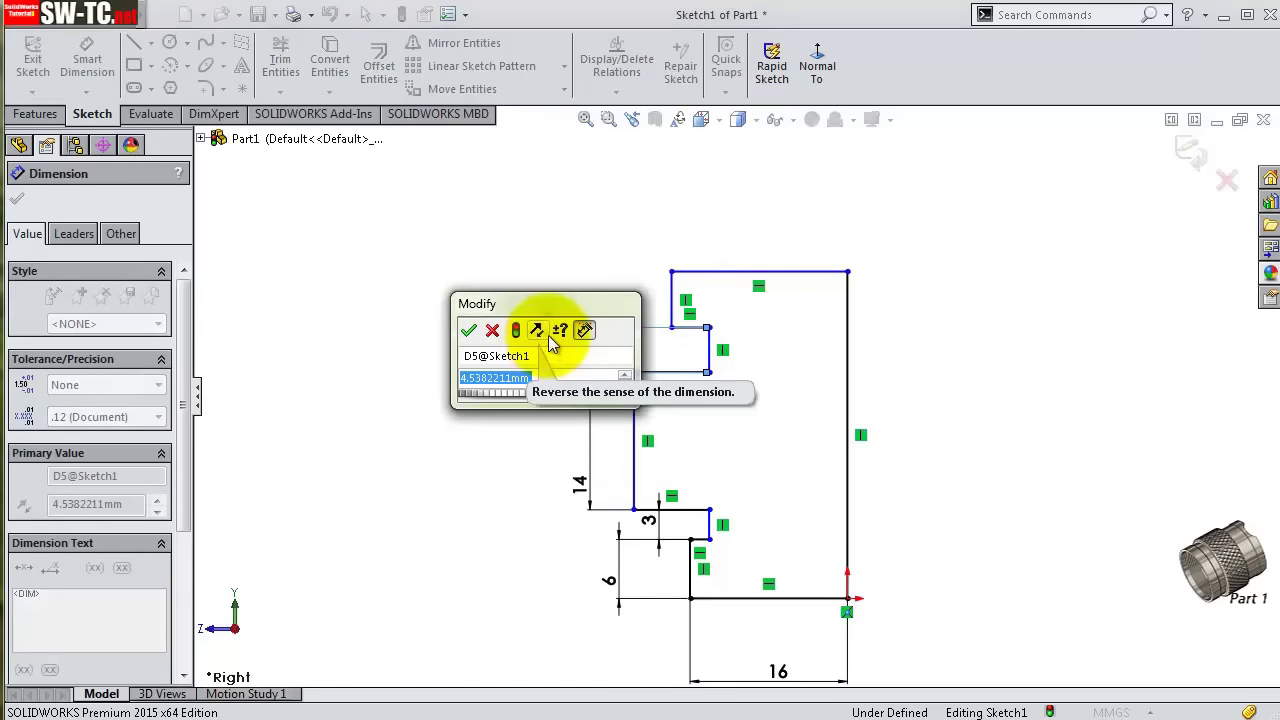
text(7)
key(Return)
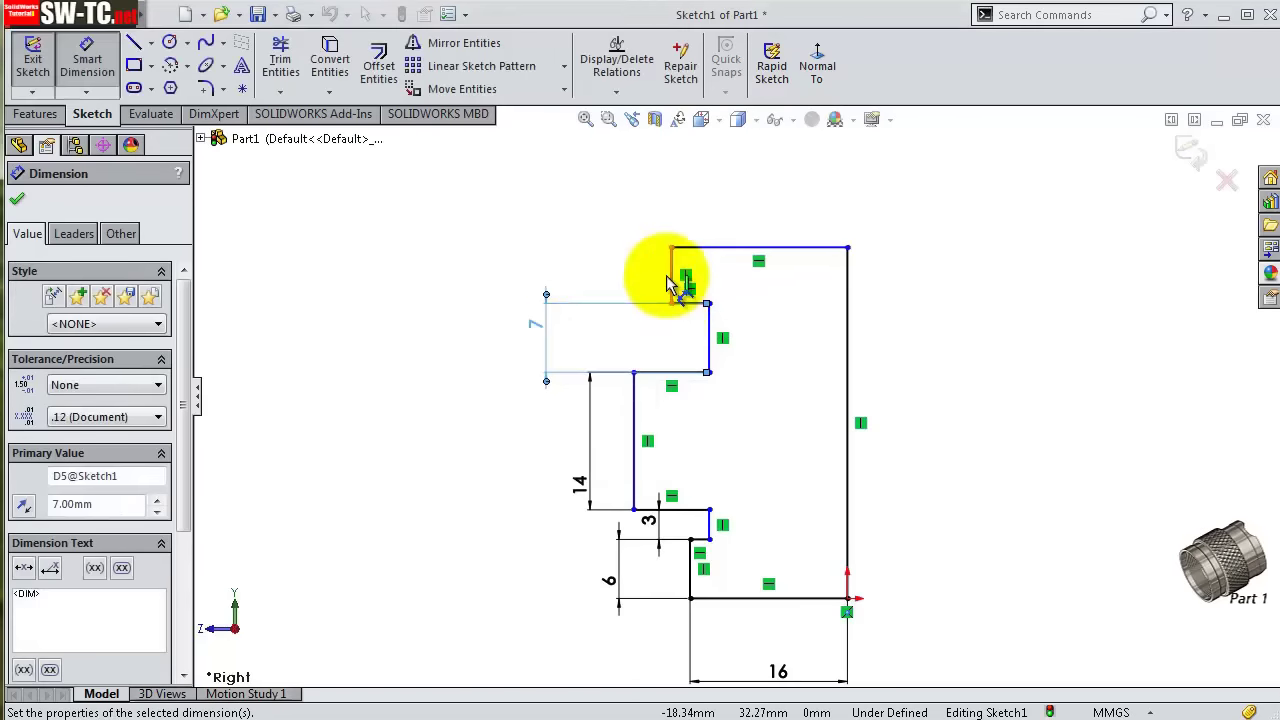
- Dimension the top vertical edge to 5 mm and the small horizontal jog to 0.25 mm
click(679, 278)
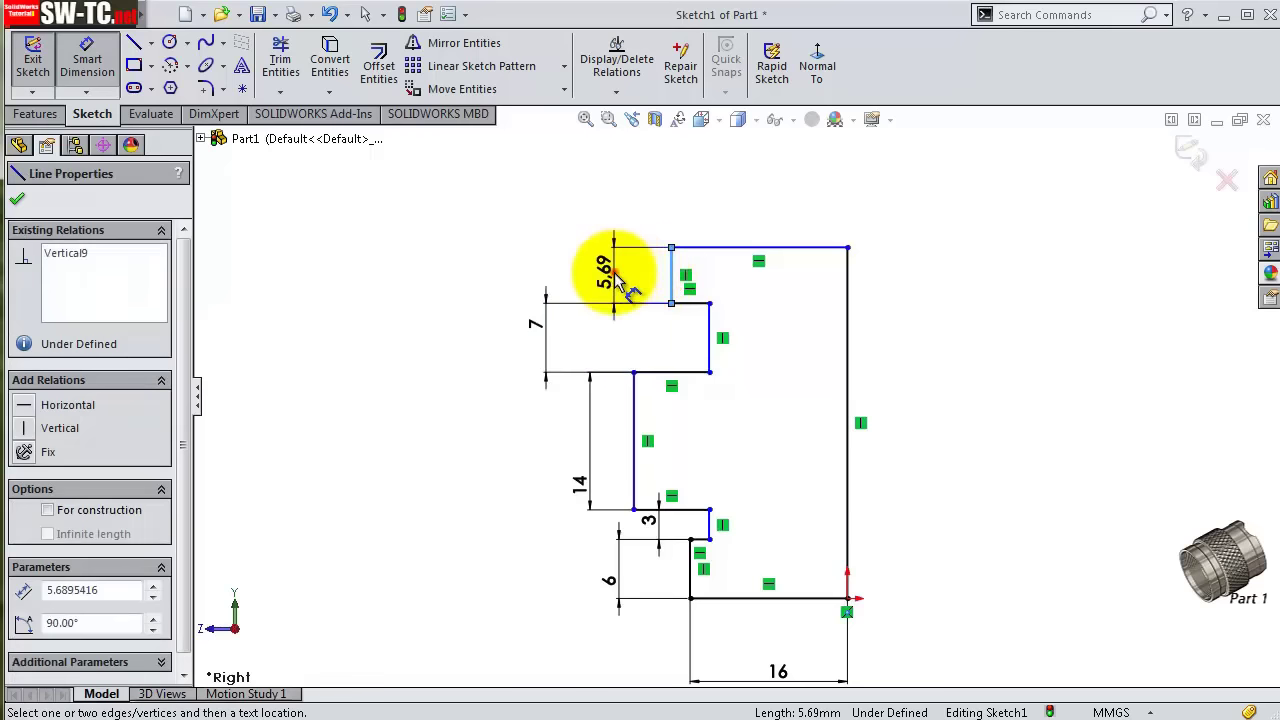
click(614, 278)
text(5.00mm)
key(Return)
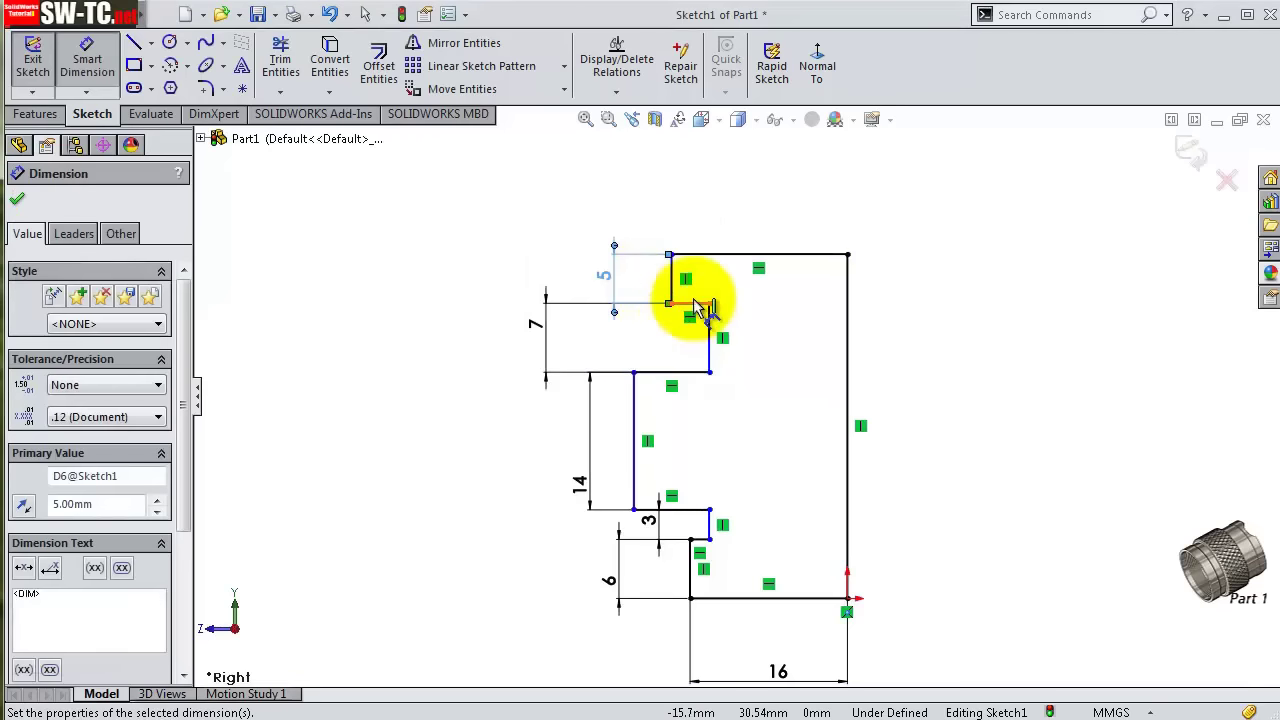
click(697, 307)
click(690, 222)
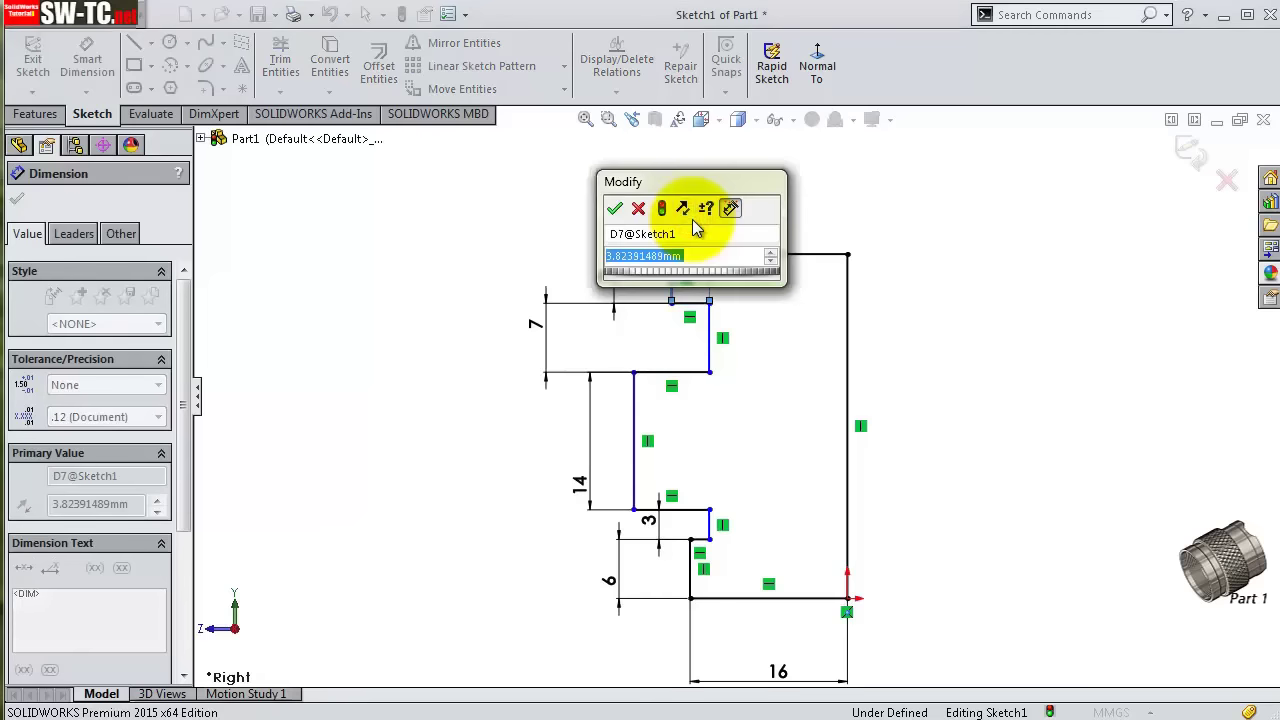
key(Return)
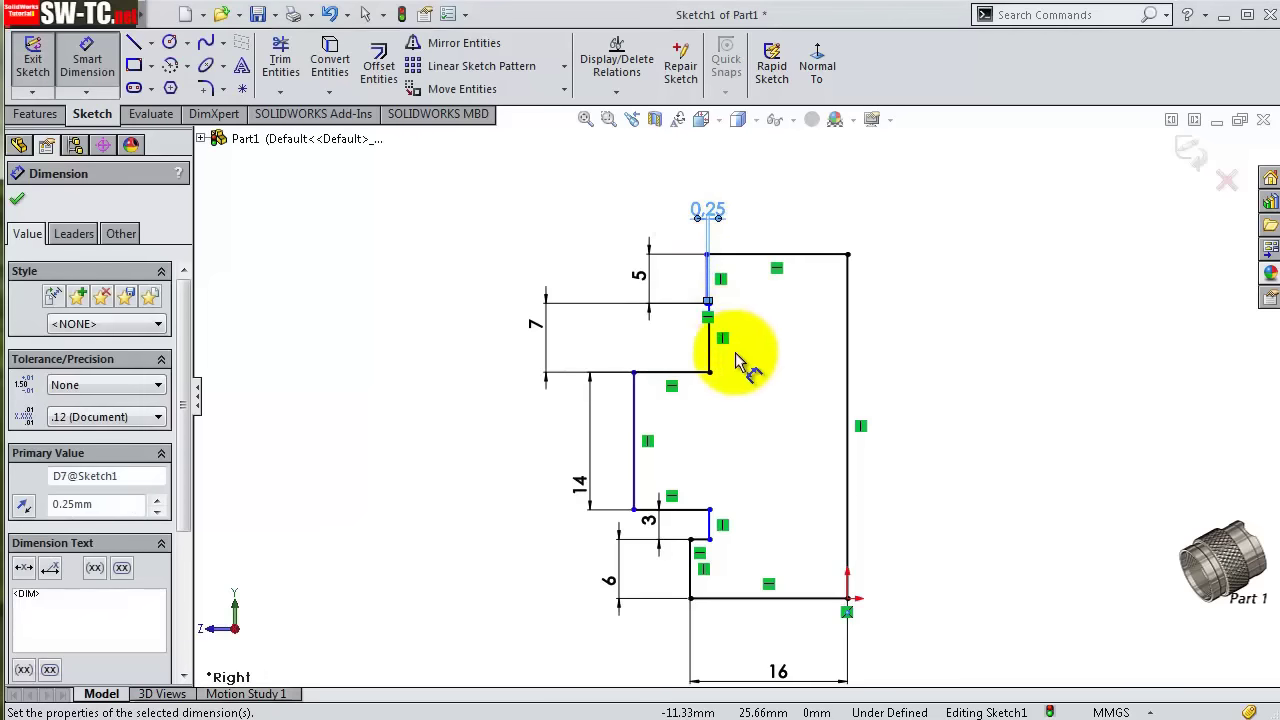
- Dimension the three horizontal step lines to 2 mm, 2 mm and 0.5 mm
scroll(712, 310, down, 3)
scroll(710, 312, down, 1)
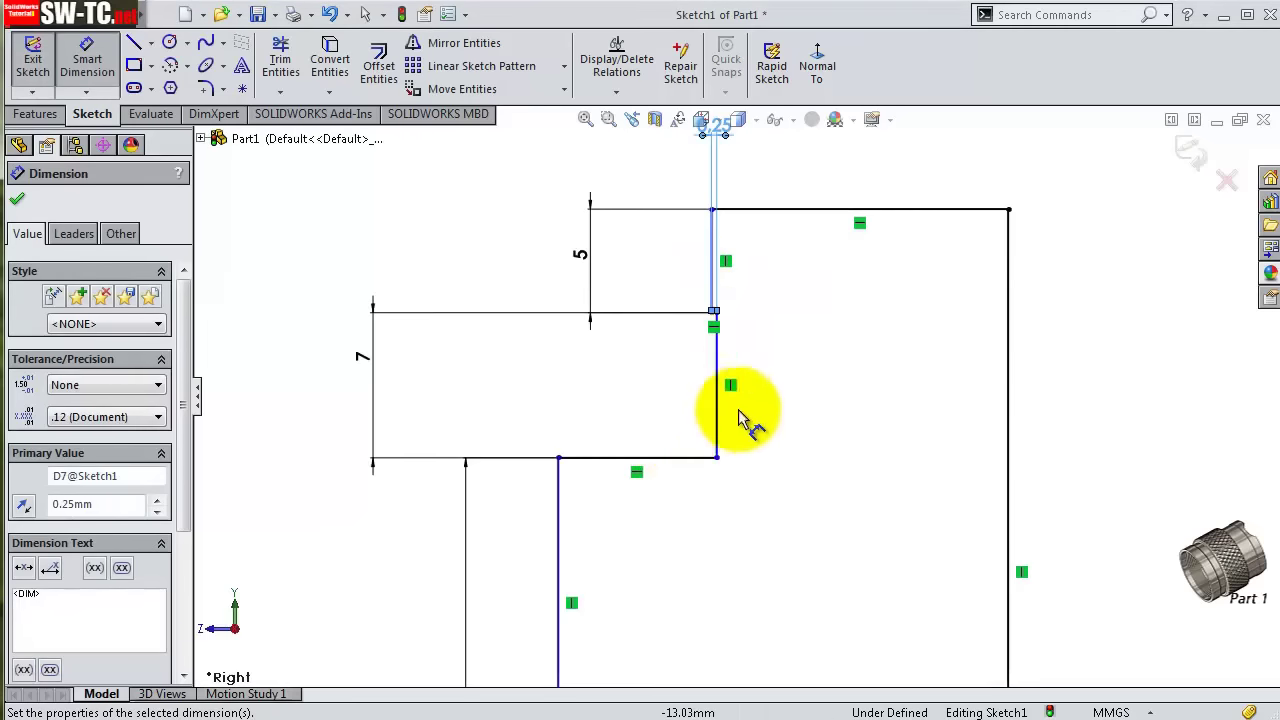
scroll(720, 455, down, 1)
scroll(705, 476, down, 1)
click(694, 486)
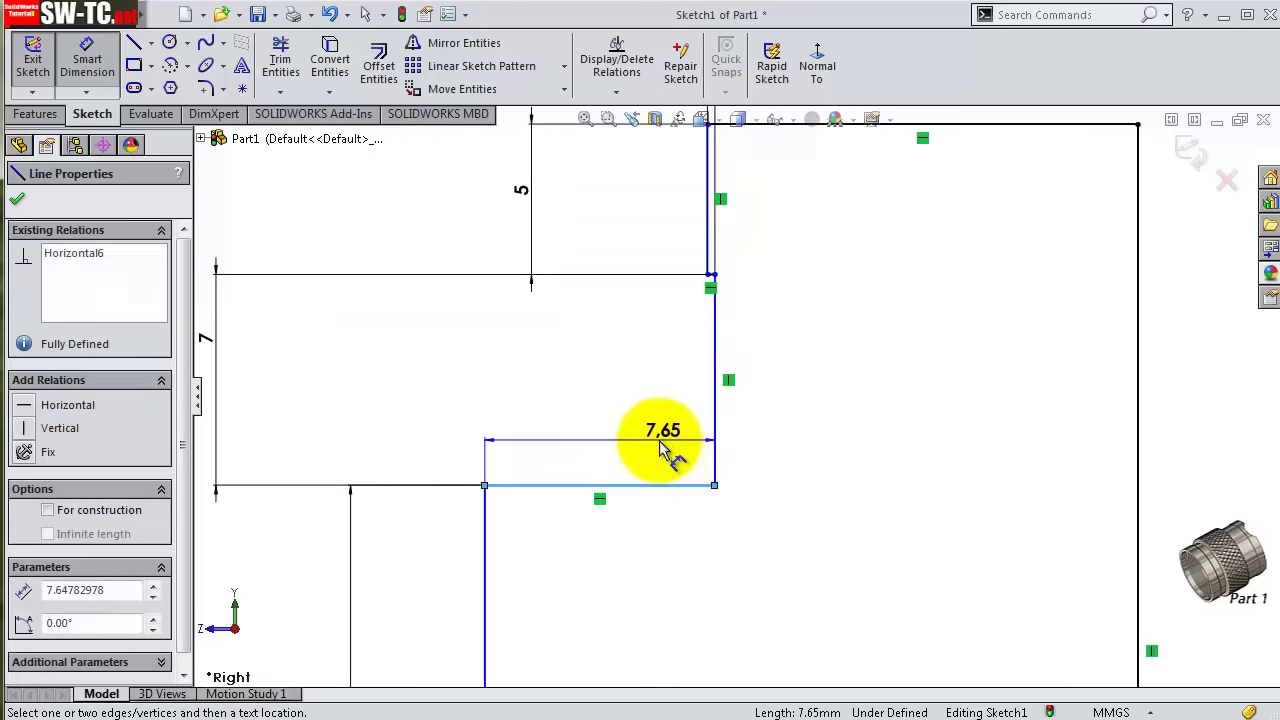
click(657, 447)
text(2)
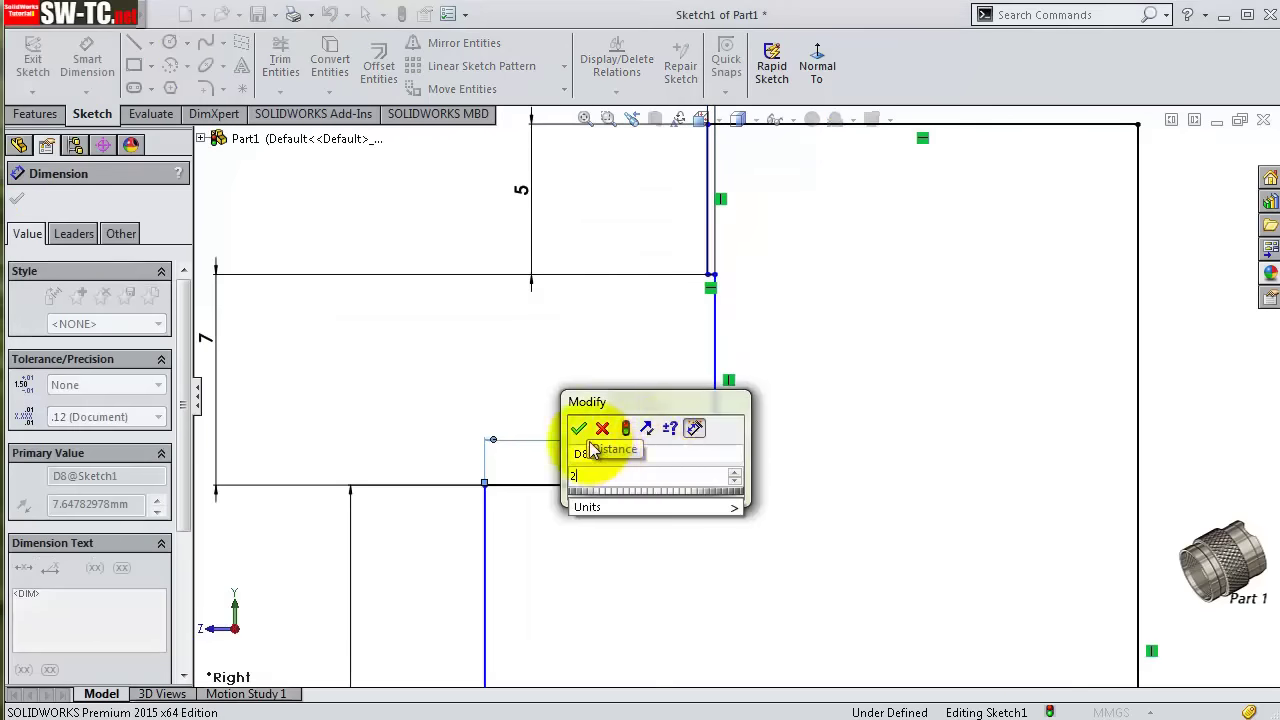
click(580, 424)
scroll(700, 495, up, 1)
scroll(686, 571, up, 2)
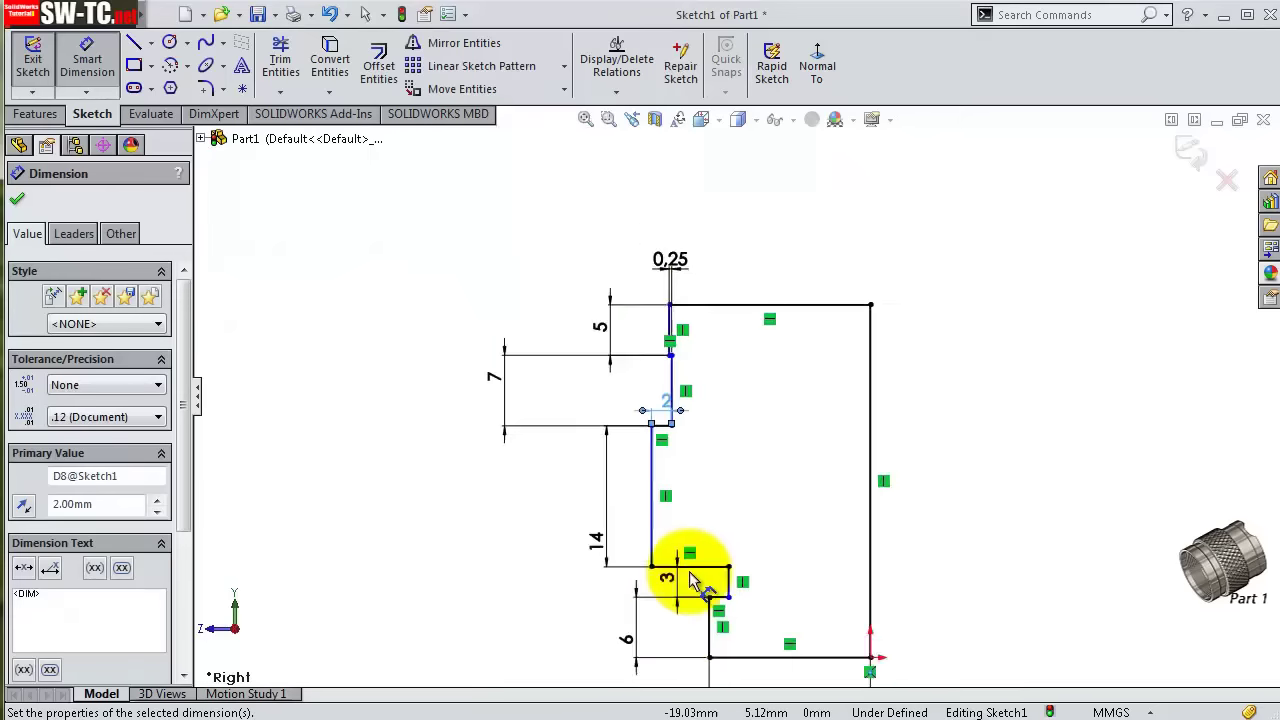
scroll(714, 571, down, 1)
scroll(718, 575, down, 1)
scroll(735, 440, up, 1)
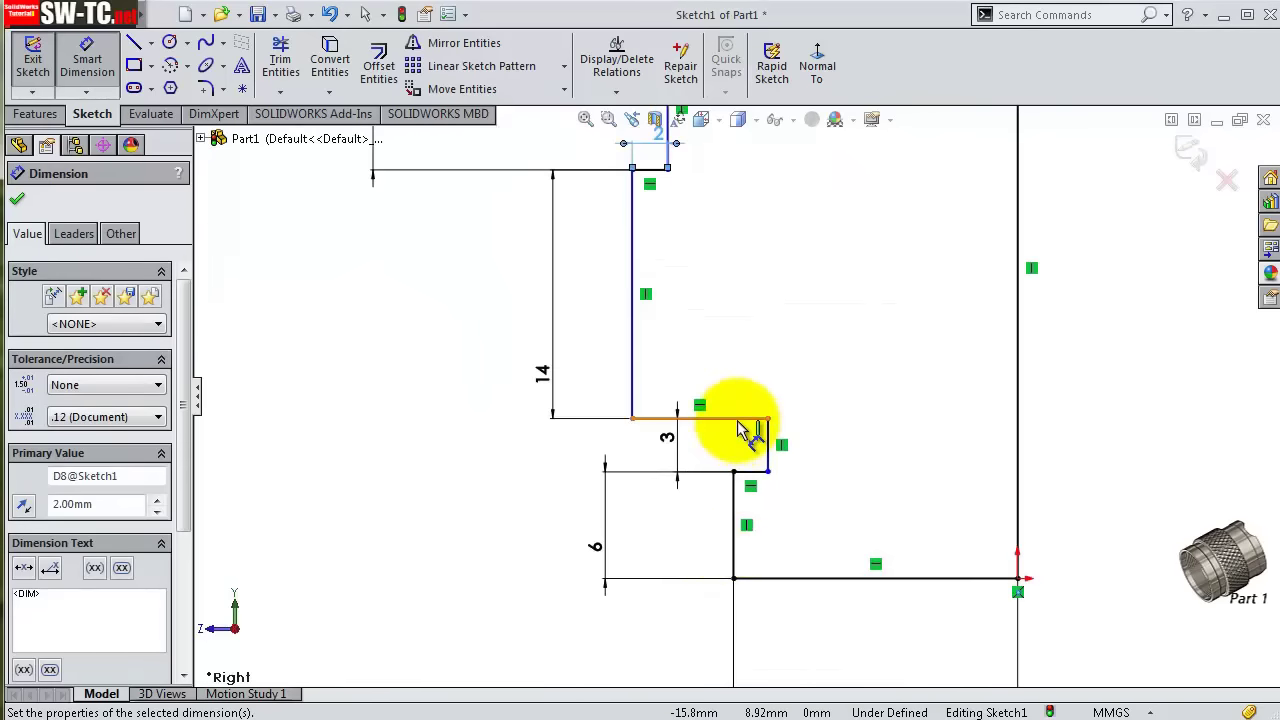
click(740, 428)
click(751, 379)
text(2)
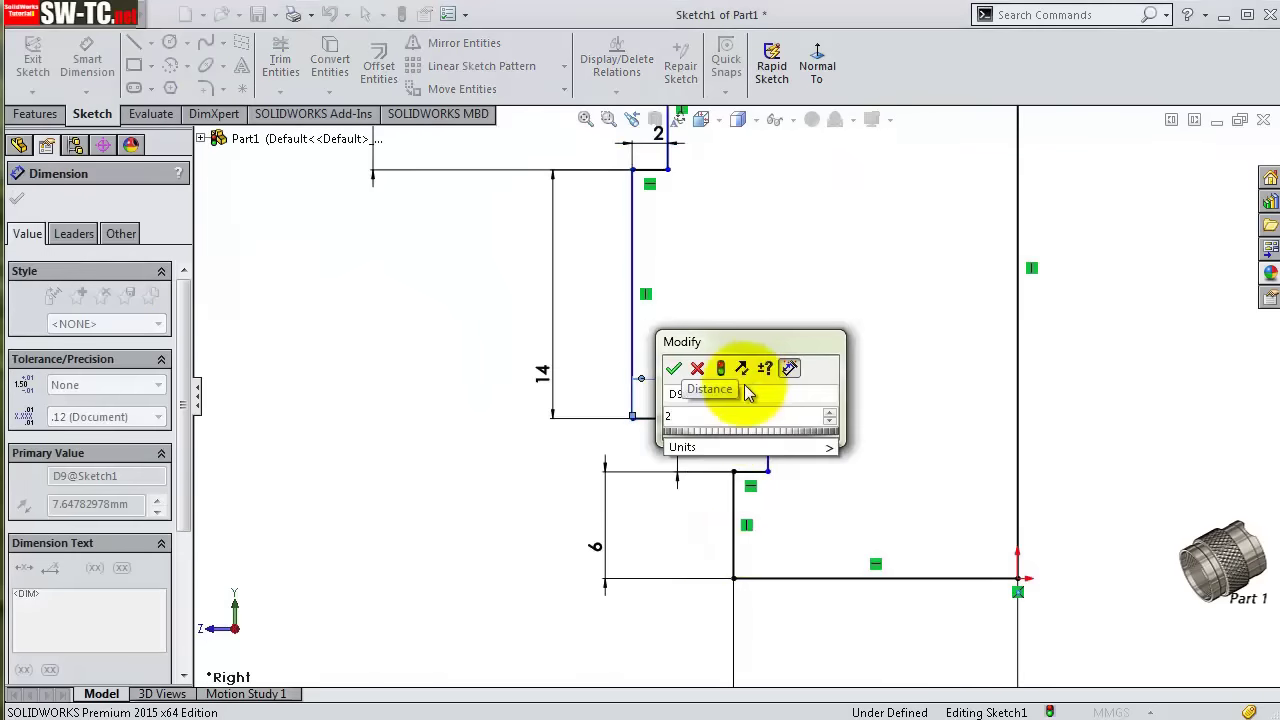
key(Return)
scroll(777, 443, down, 1)
scroll(771, 457, down, 2)
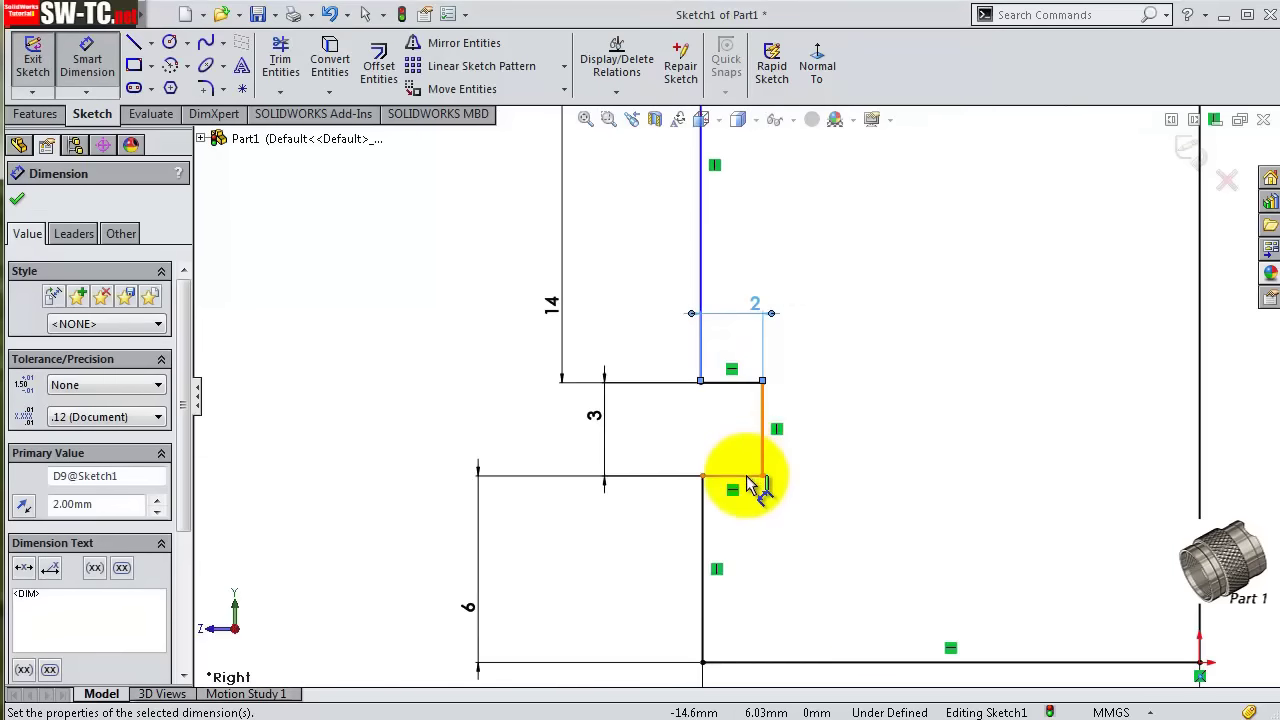
click(747, 477)
click(815, 461)
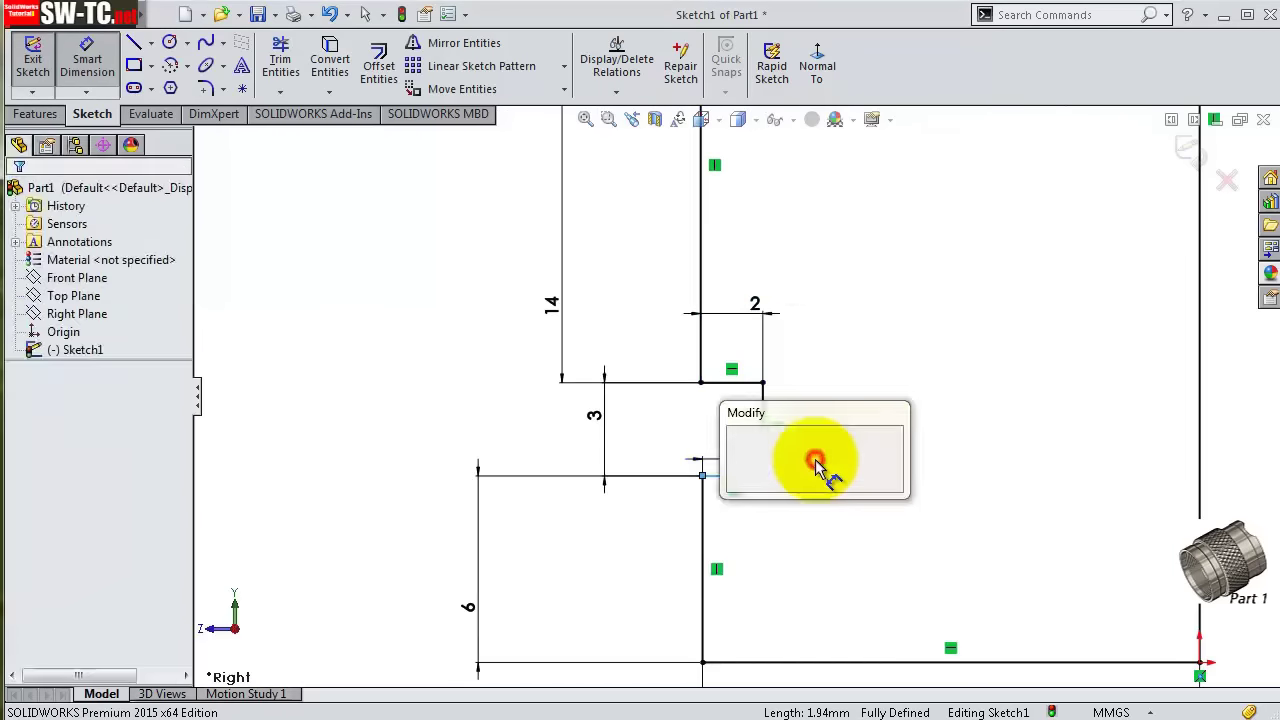
text(0,5)
key(Return)
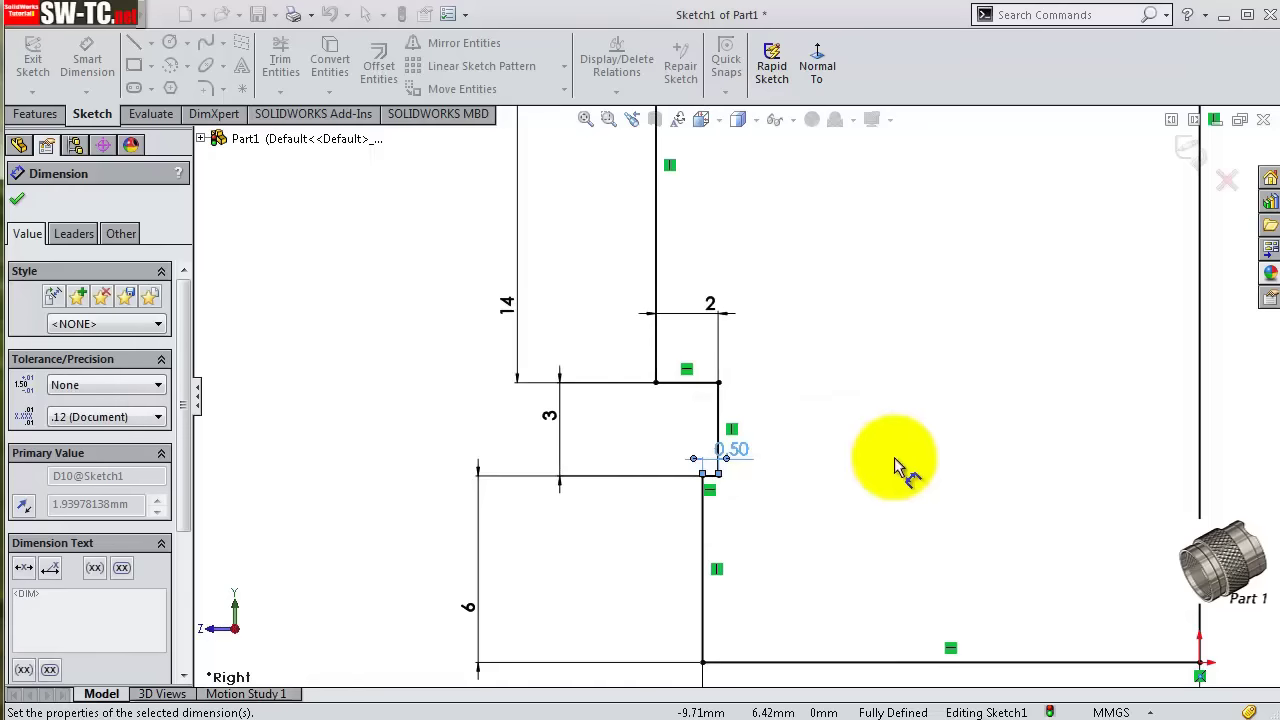
- Revolve the profile about the centerline into the stepped cylindrical body
key(f)
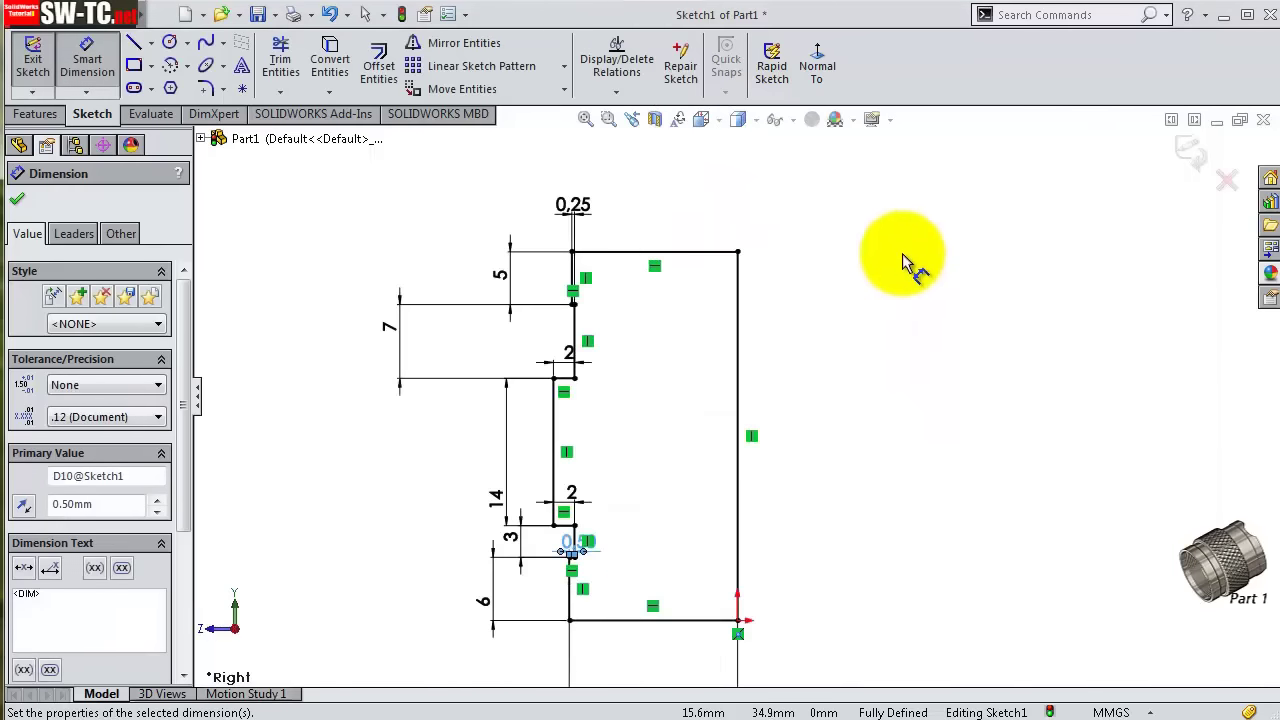
scroll(620, 630, down, 4)
scroll(735, 558, down, 1)
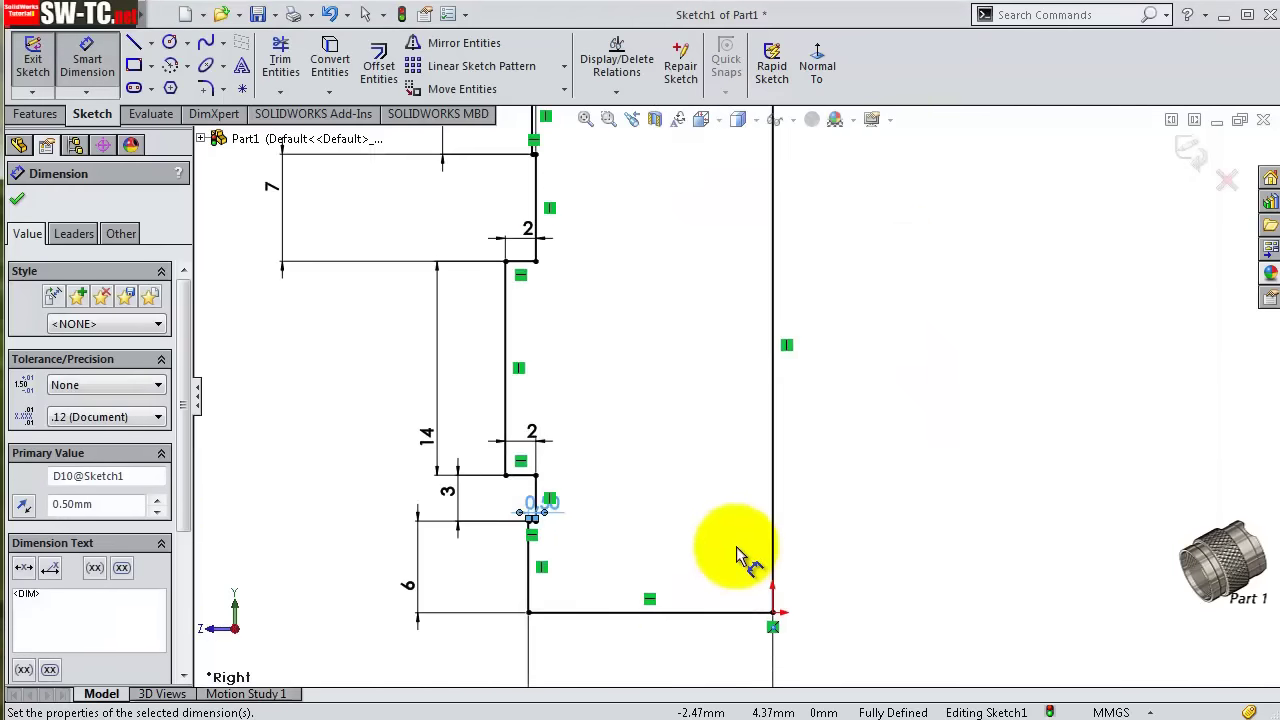
click(30, 114)
click(103, 65)
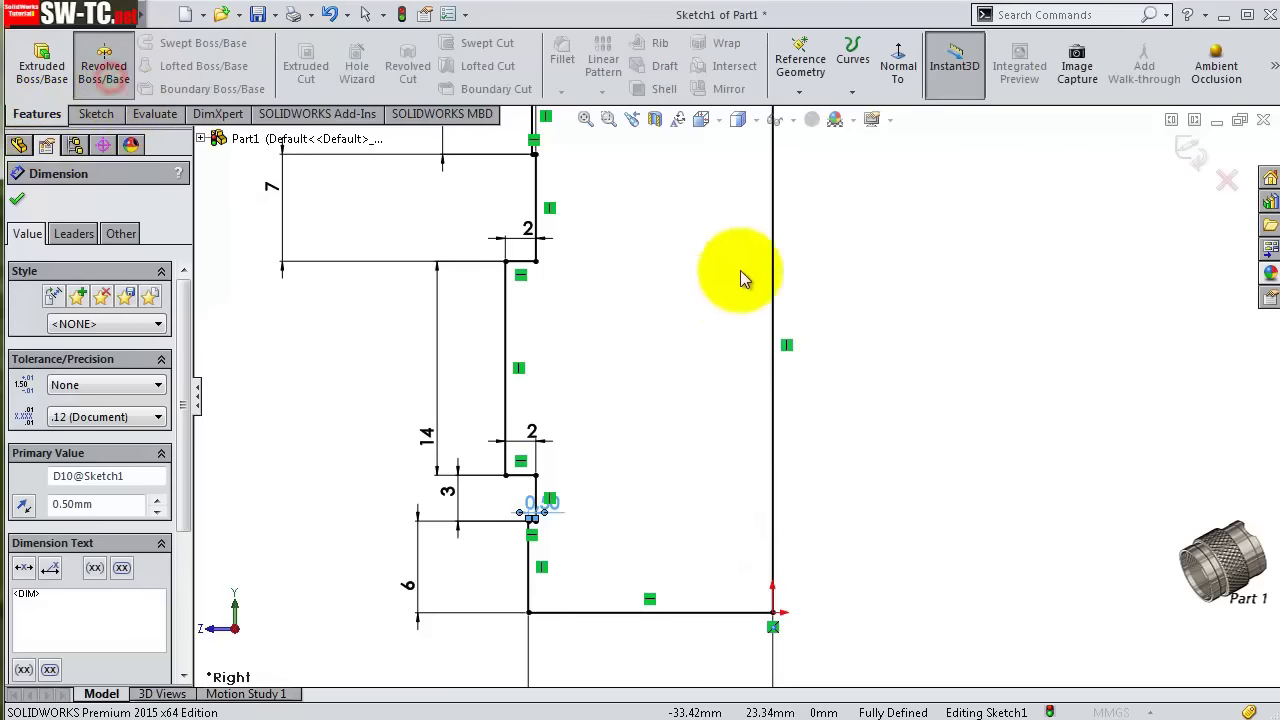
click(800, 270)
key(Return)
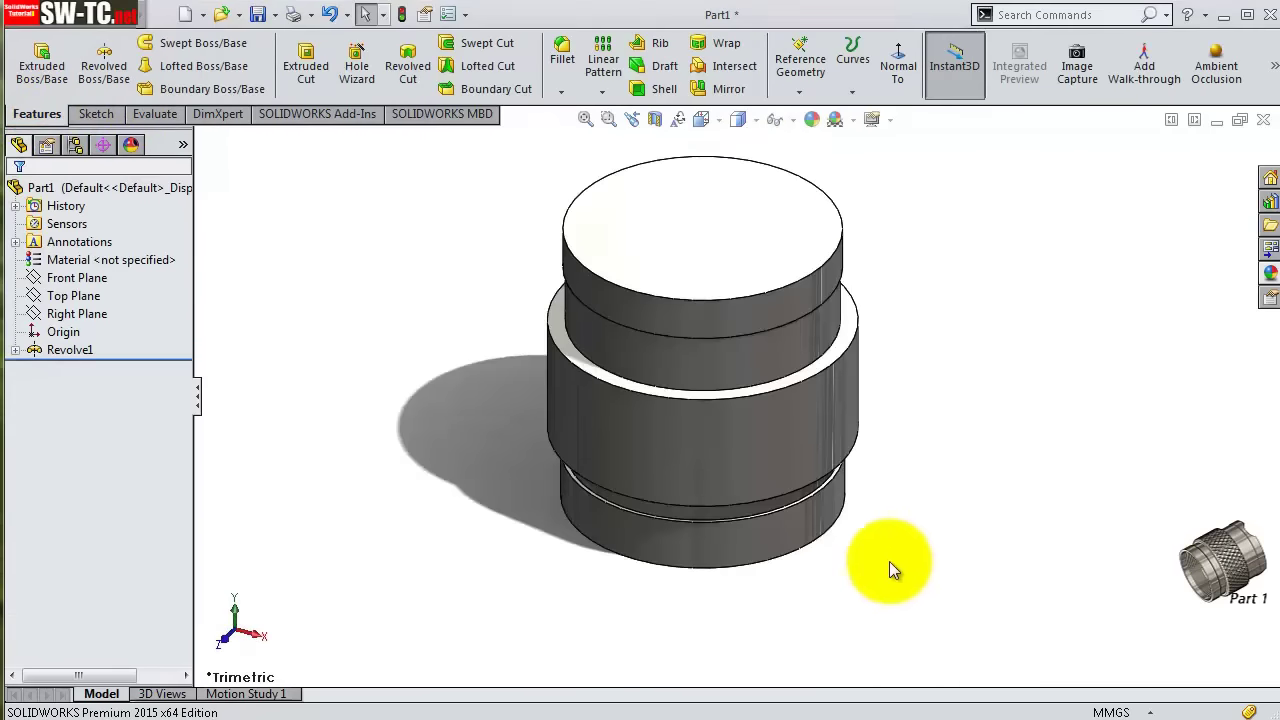
middle_drag(886, 563, 879, 193)
click(768, 314)
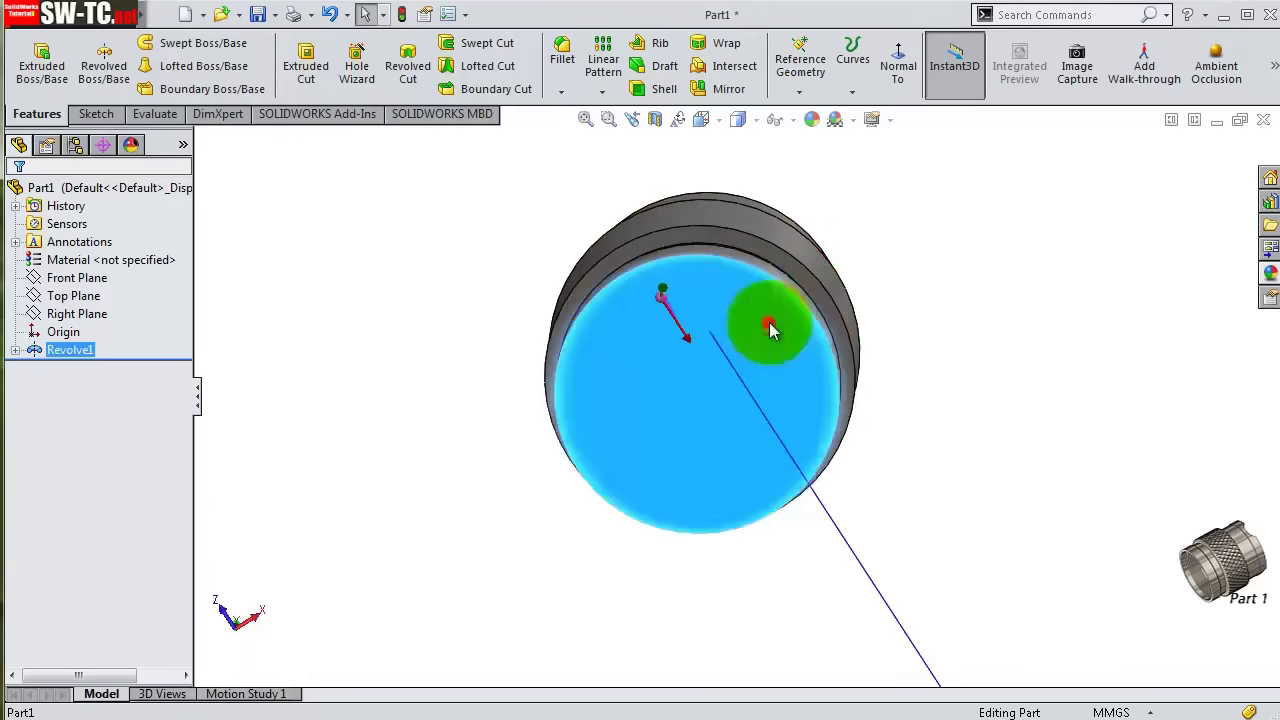
- Sketch on the end face a 1.25 mm inward offset of its outer edge
click(846, 262)
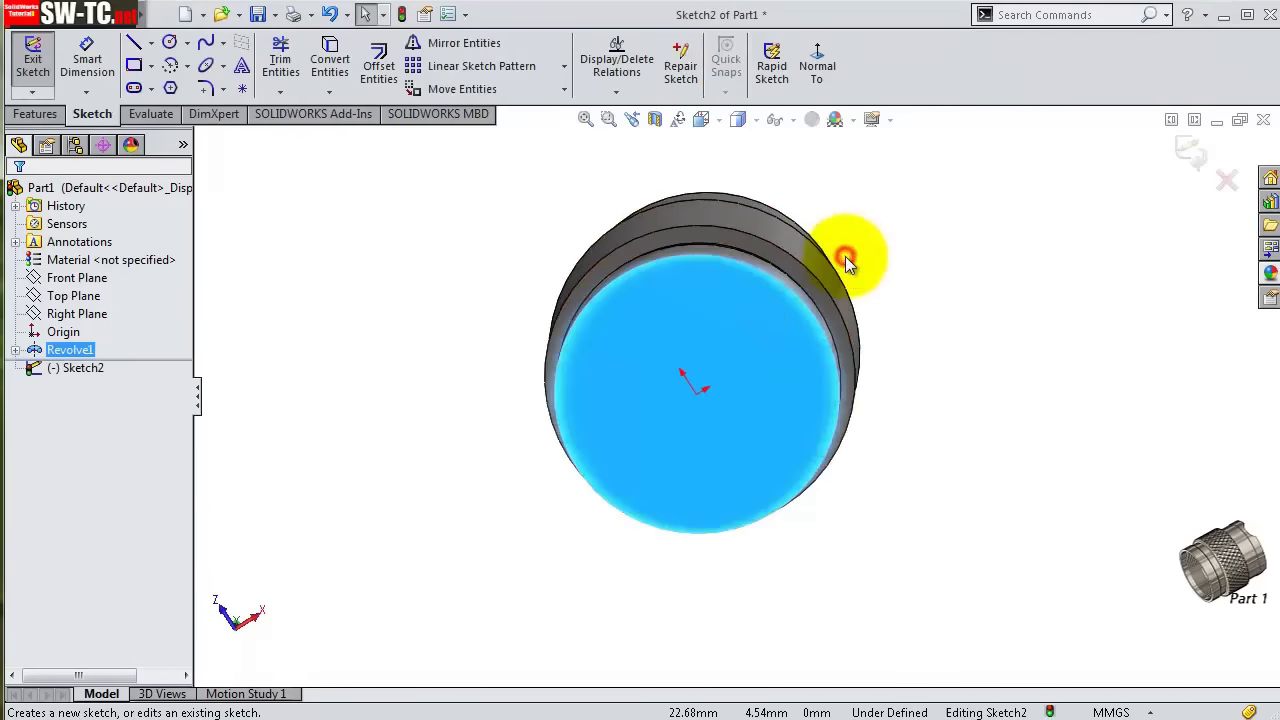
click(373, 58)
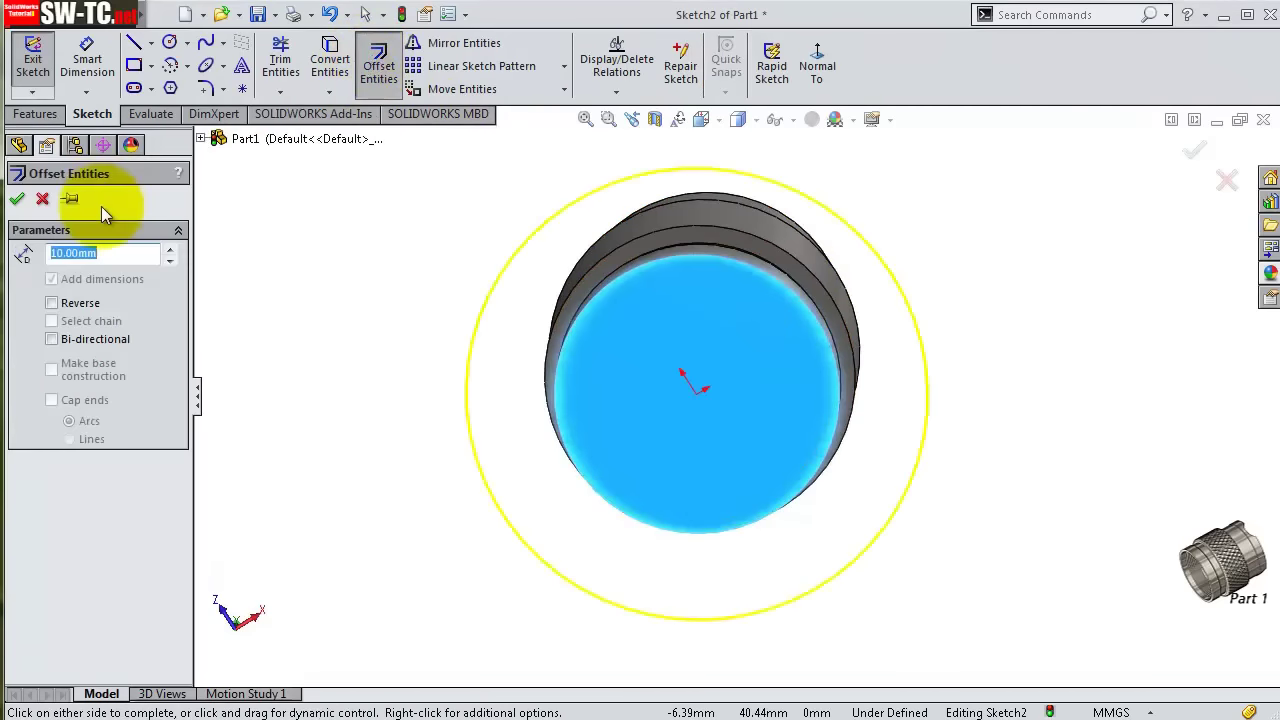
text(1,25)
click(52, 303)
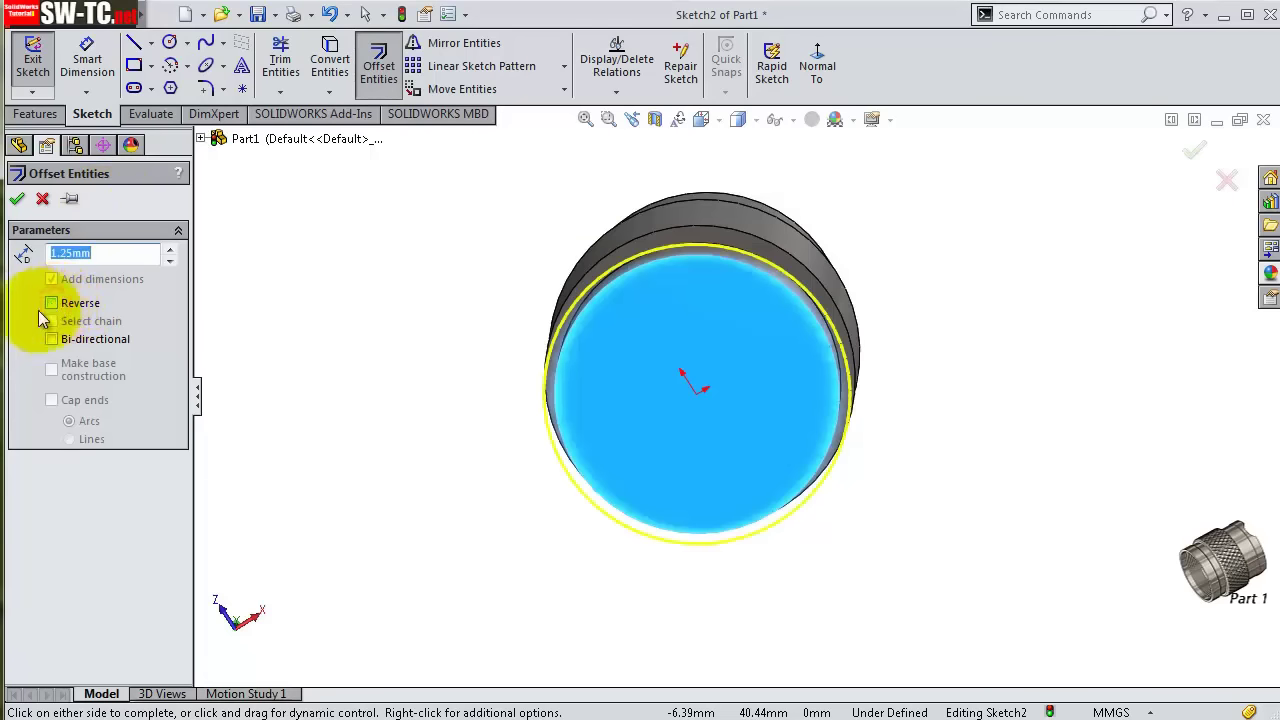
click(18, 198)
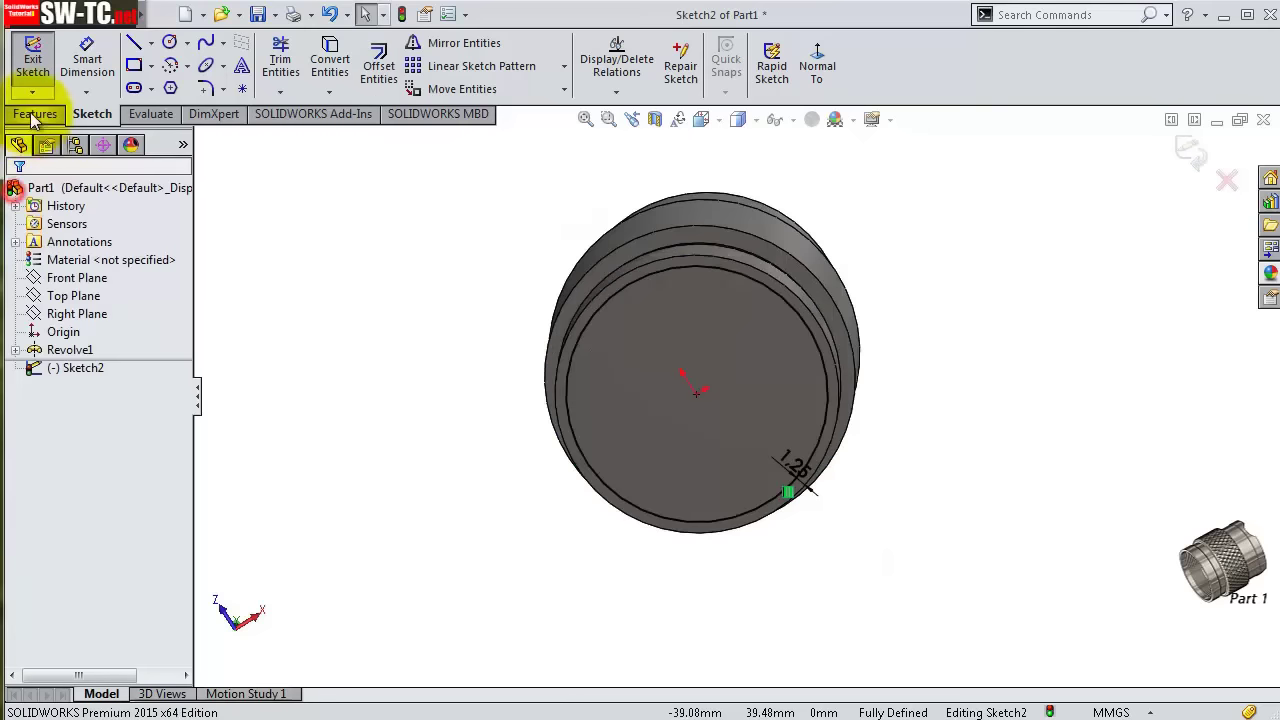
- Cut the offset circle 16 mm deep as a blind extruded cut
click(33, 115)
click(305, 65)
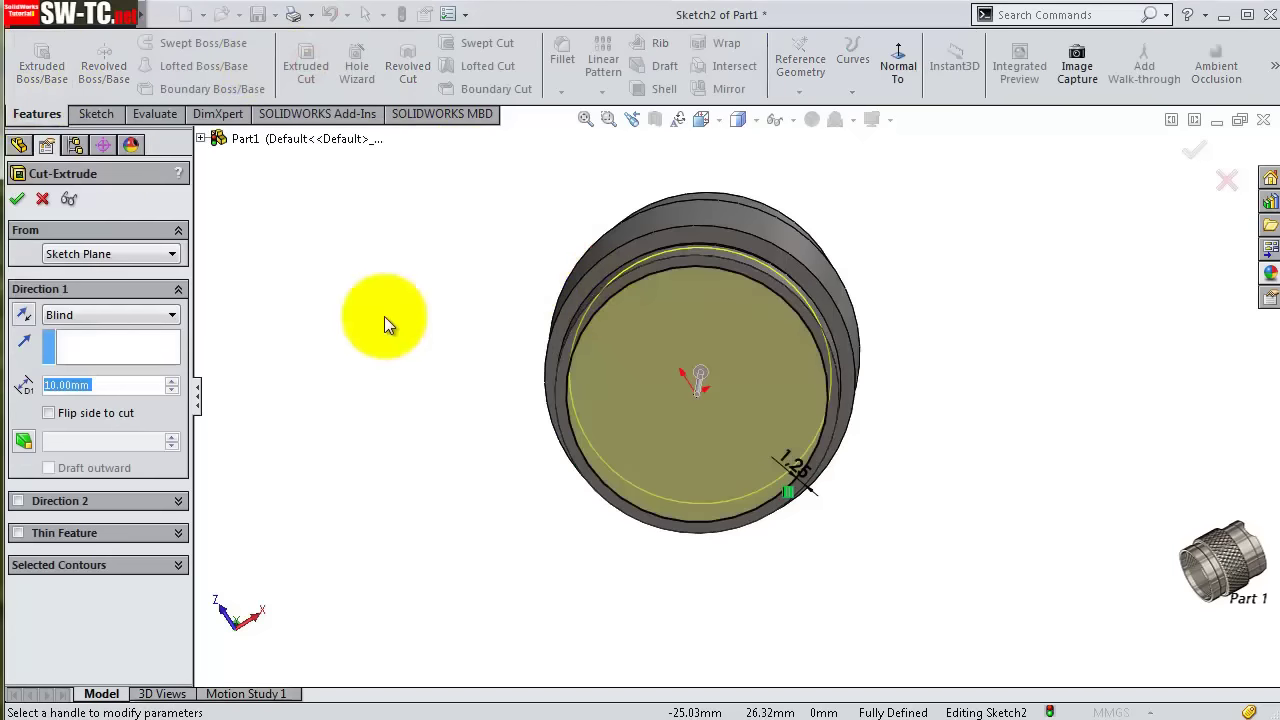
text(16)
key(Return)
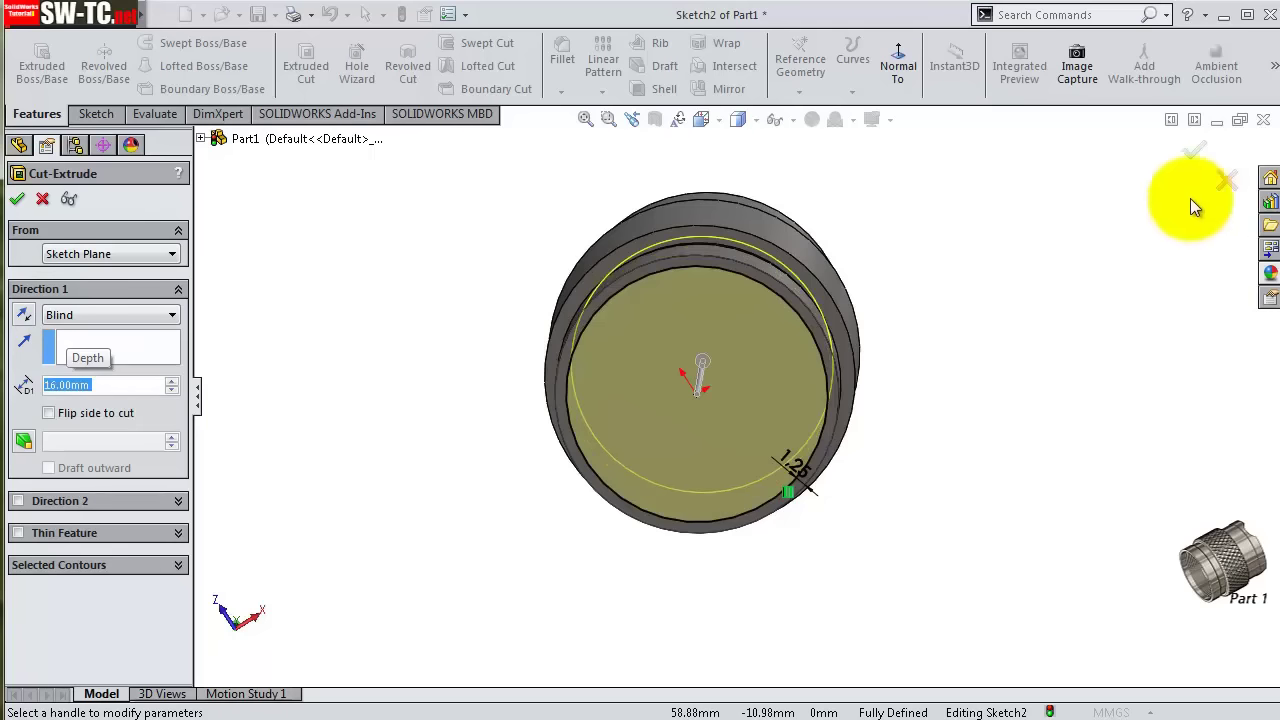
click(1193, 150)
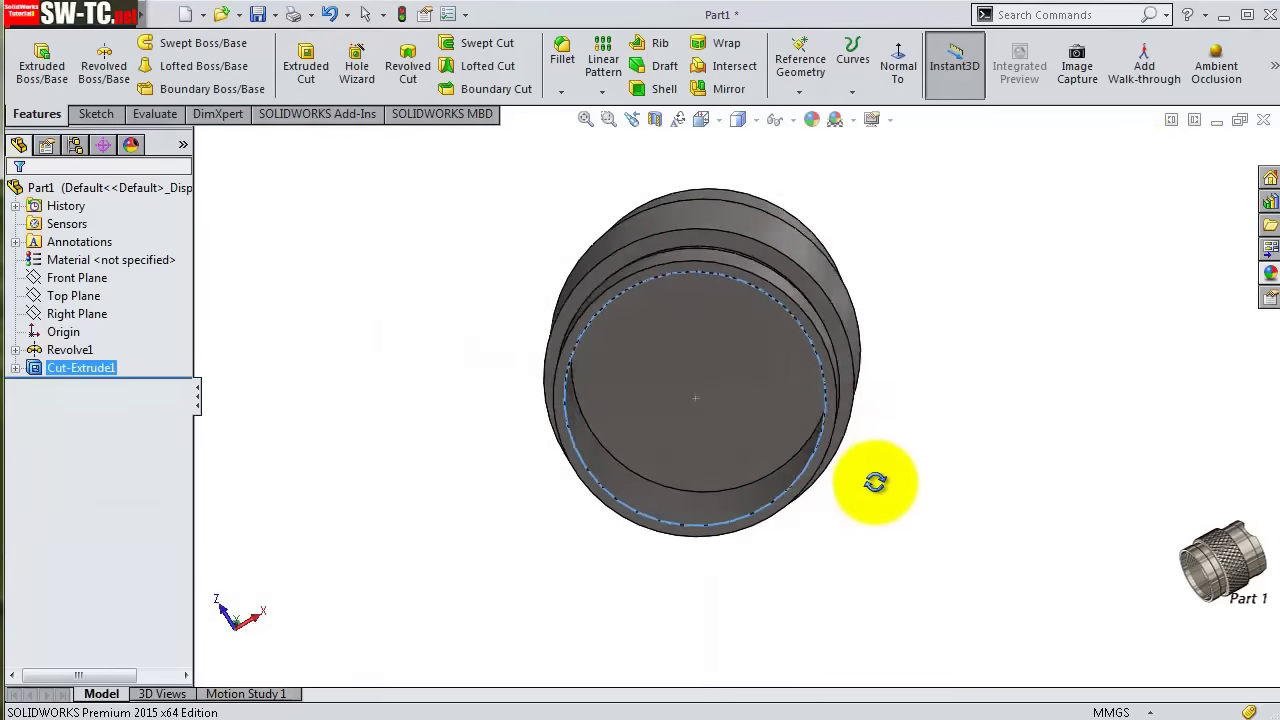
mouse_move(875, 482)
middle_down()
mouse_move(920, 497)
mouse_move(820, 251)
mouse_move(786, 357)
middle_up()
- Sketch on the top end face a 1.5 mm inward offset of its outer edge
click(749, 329)
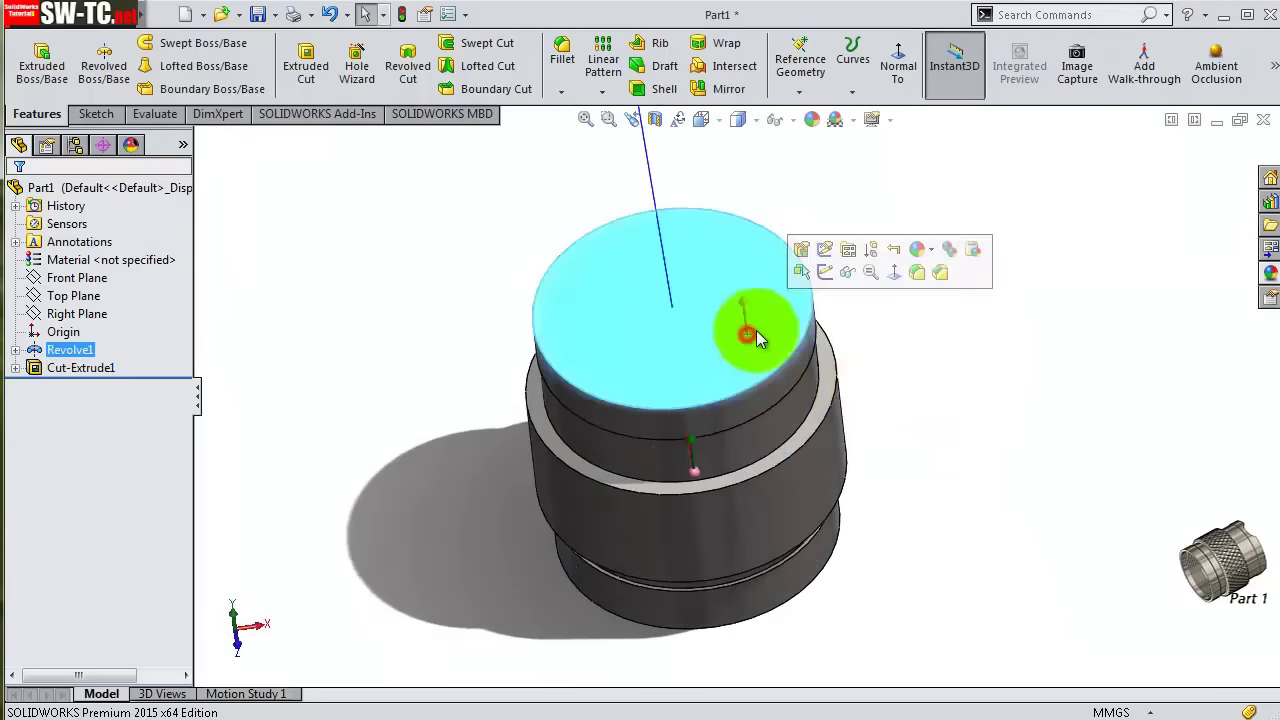
click(825, 274)
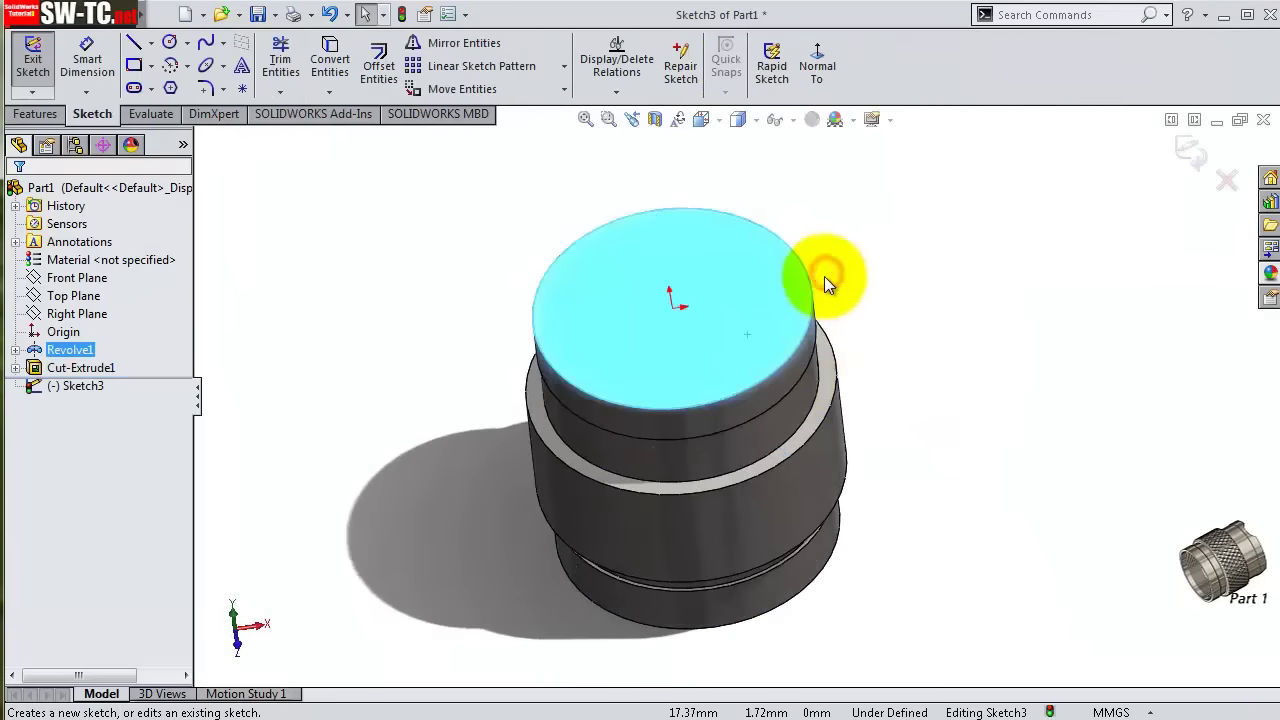
click(388, 82)
click(51, 303)
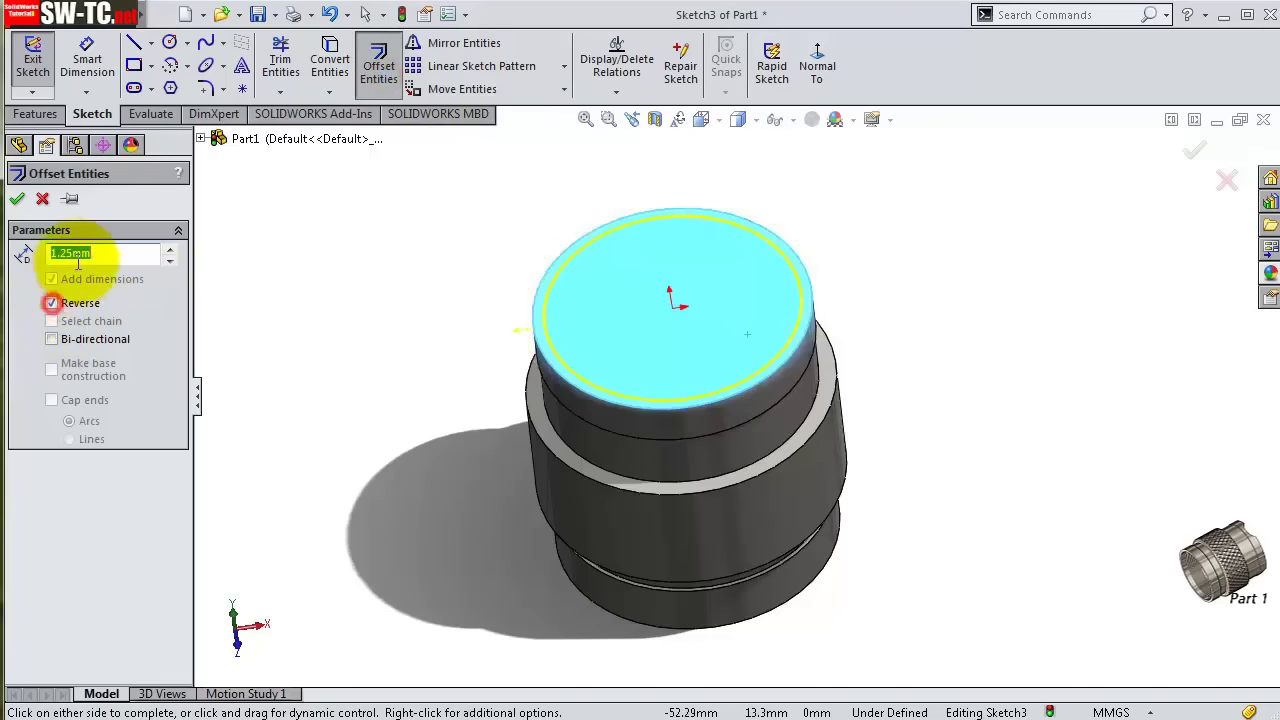
drag(61, 254, 119, 258)
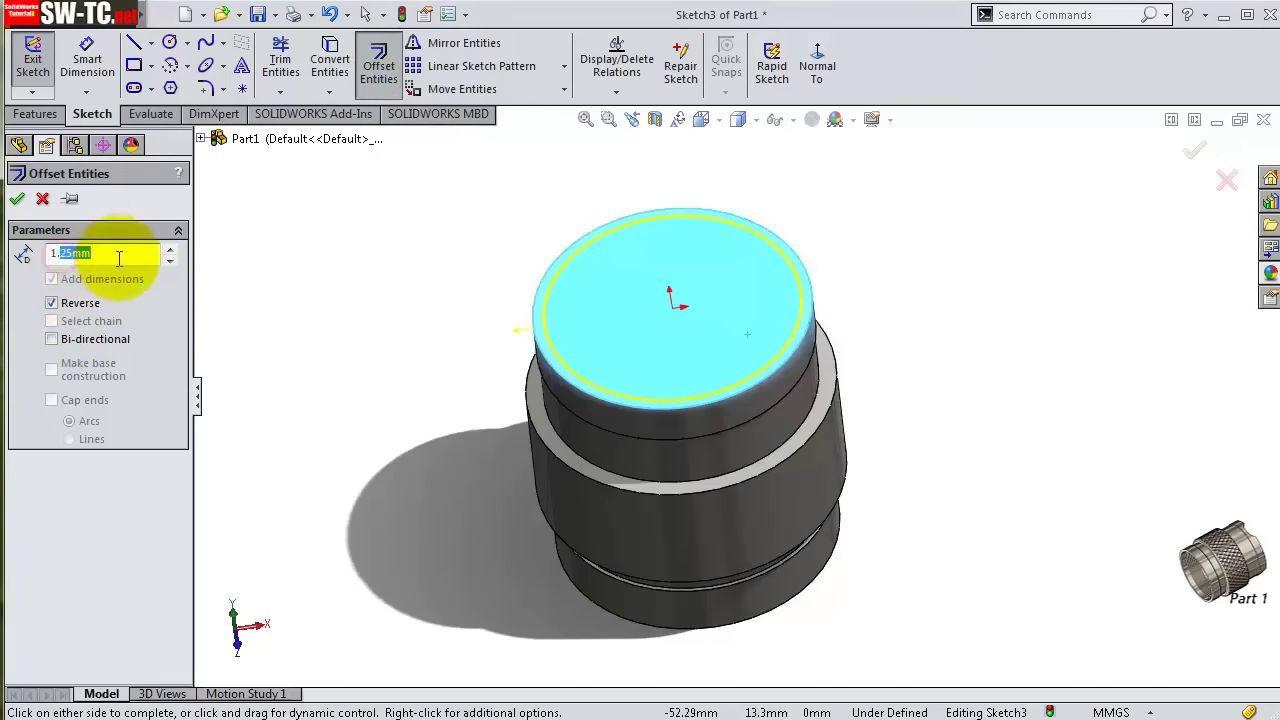
text(1.5)
key(Return)
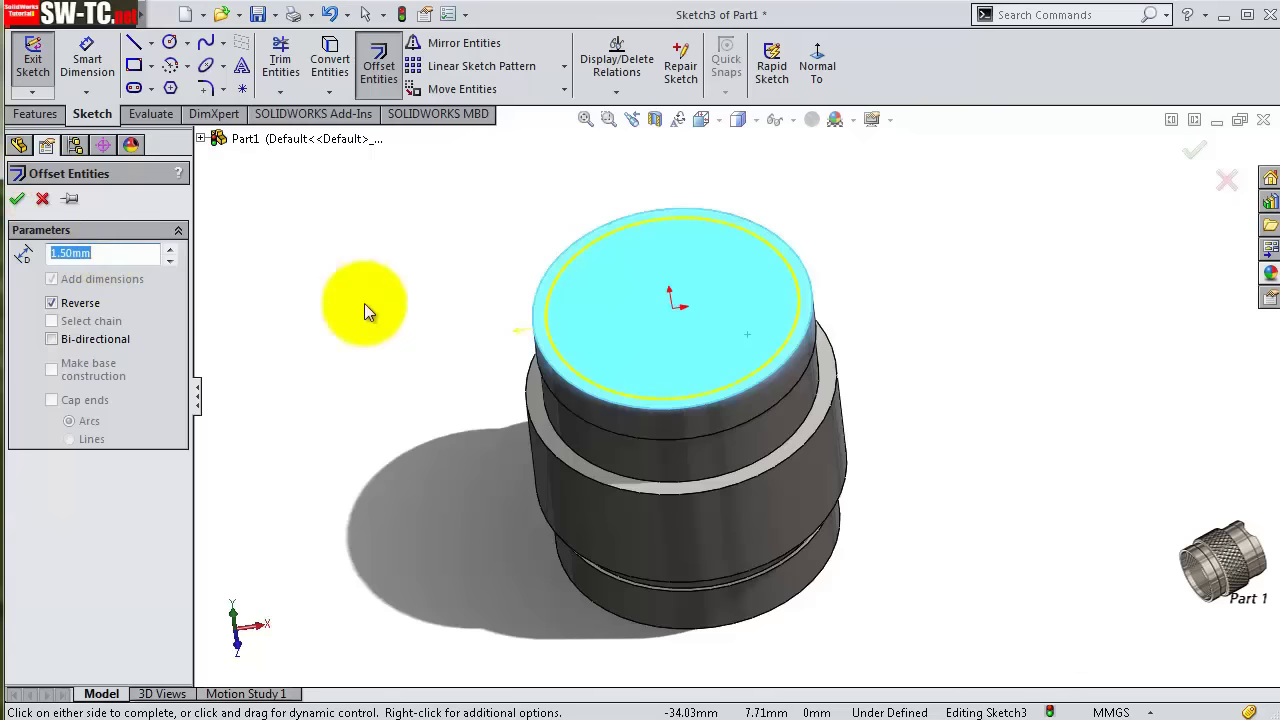
click(17, 198)
- Cut the 1.5 mm offset circle 5 mm deep into the top of the cap
click(35, 113)
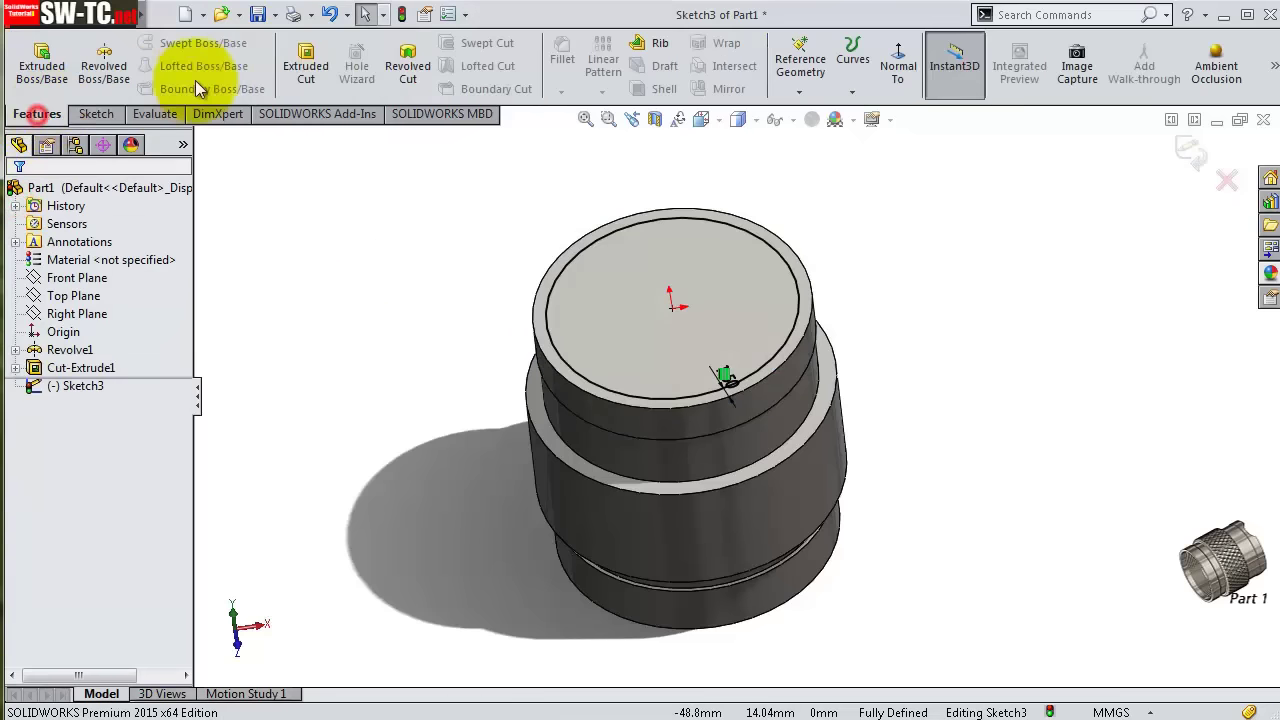
click(306, 66)
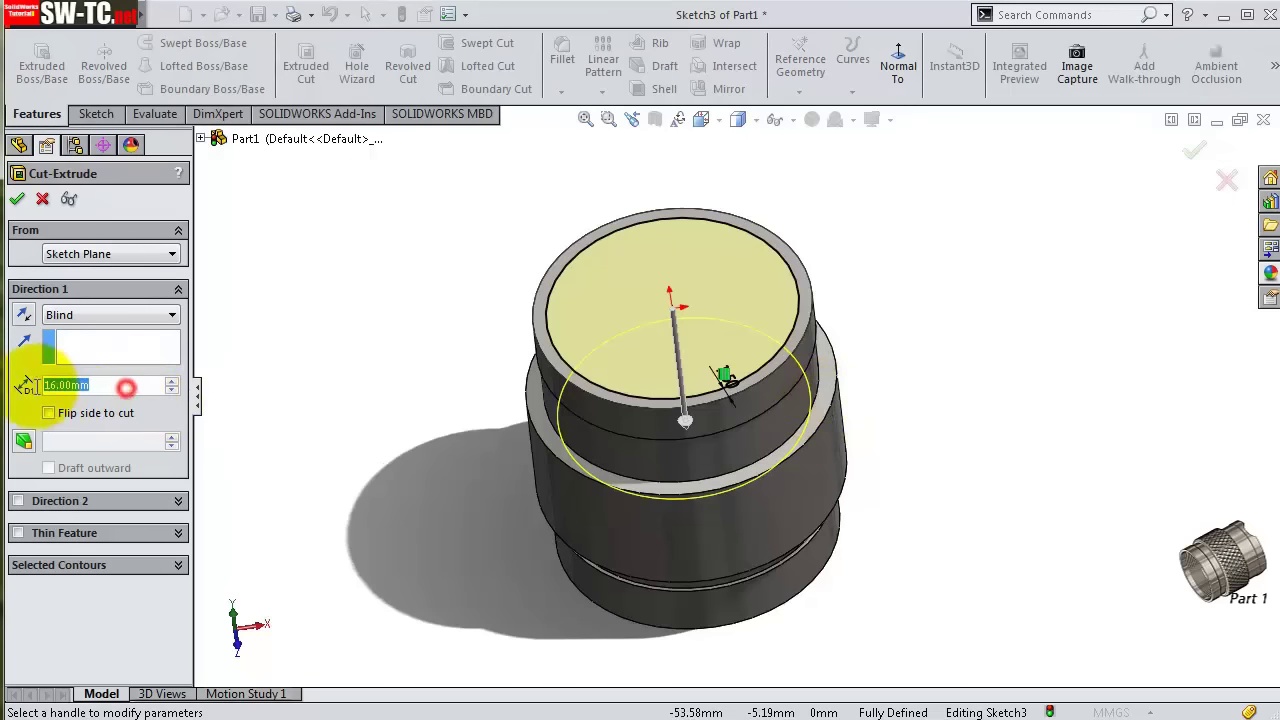
text(5)
click(19, 199)
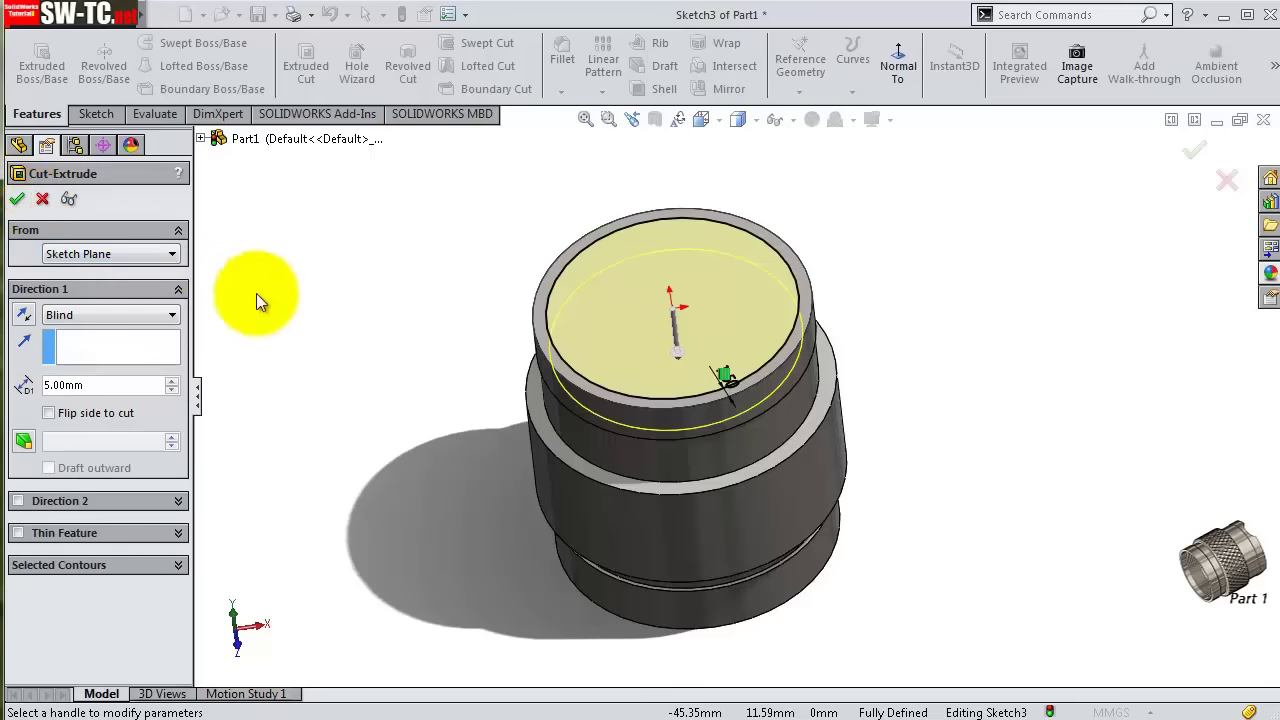
click(1195, 152)
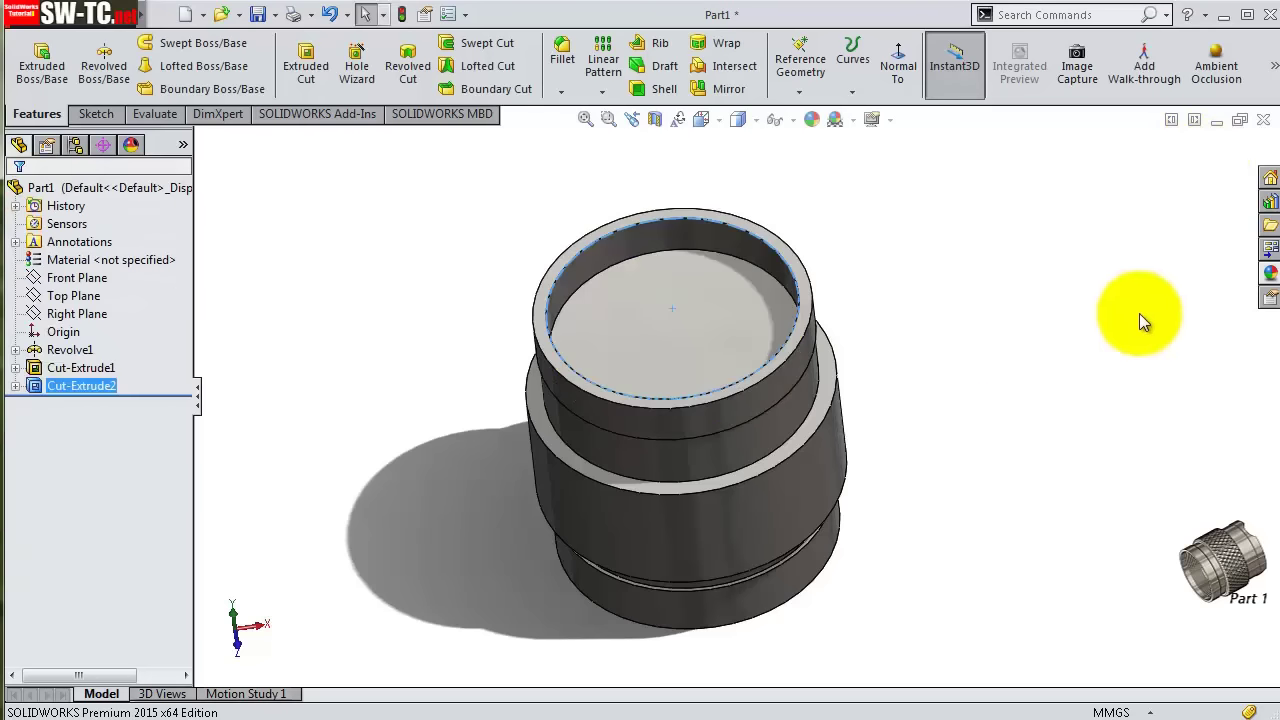
- Fillet the recess's inner top circular edge with asymmetric 5 mm and 4 mm distances
click(920, 455)
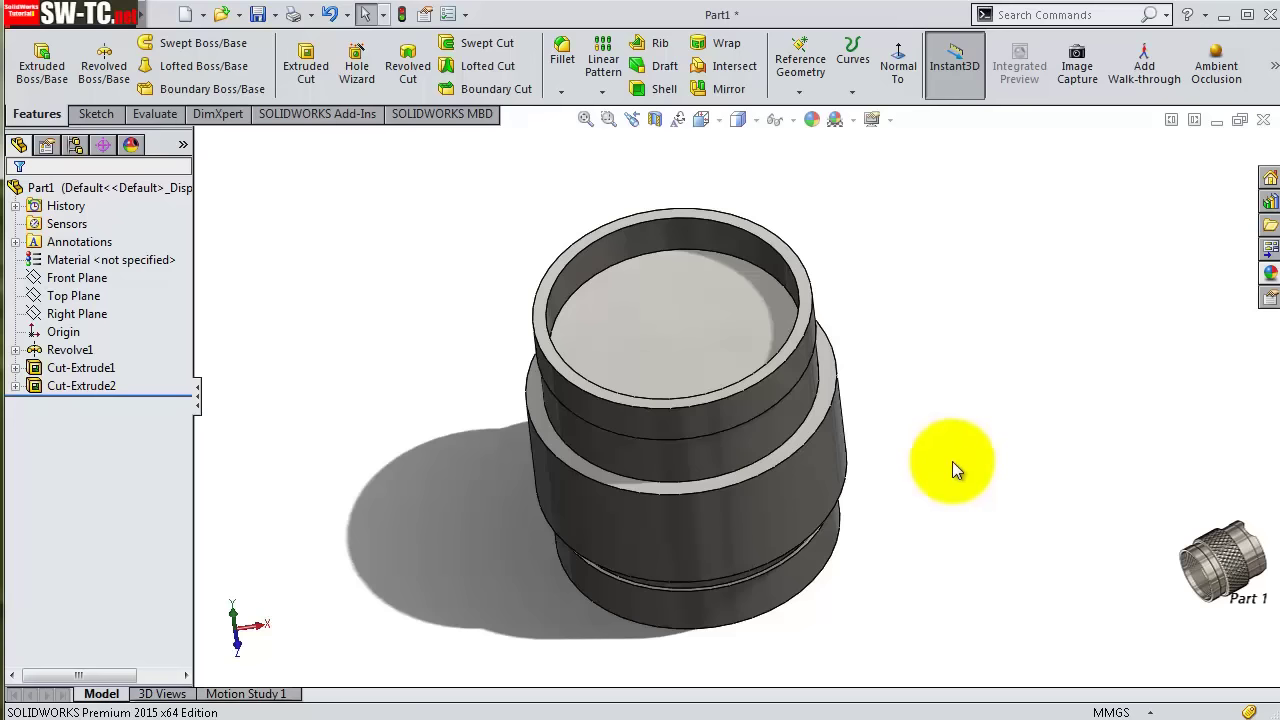
mouse_move(943, 488)
middle_down()
mouse_move(928, 242)
mouse_move(920, 549)
mouse_move(920, 534)
middle_up()
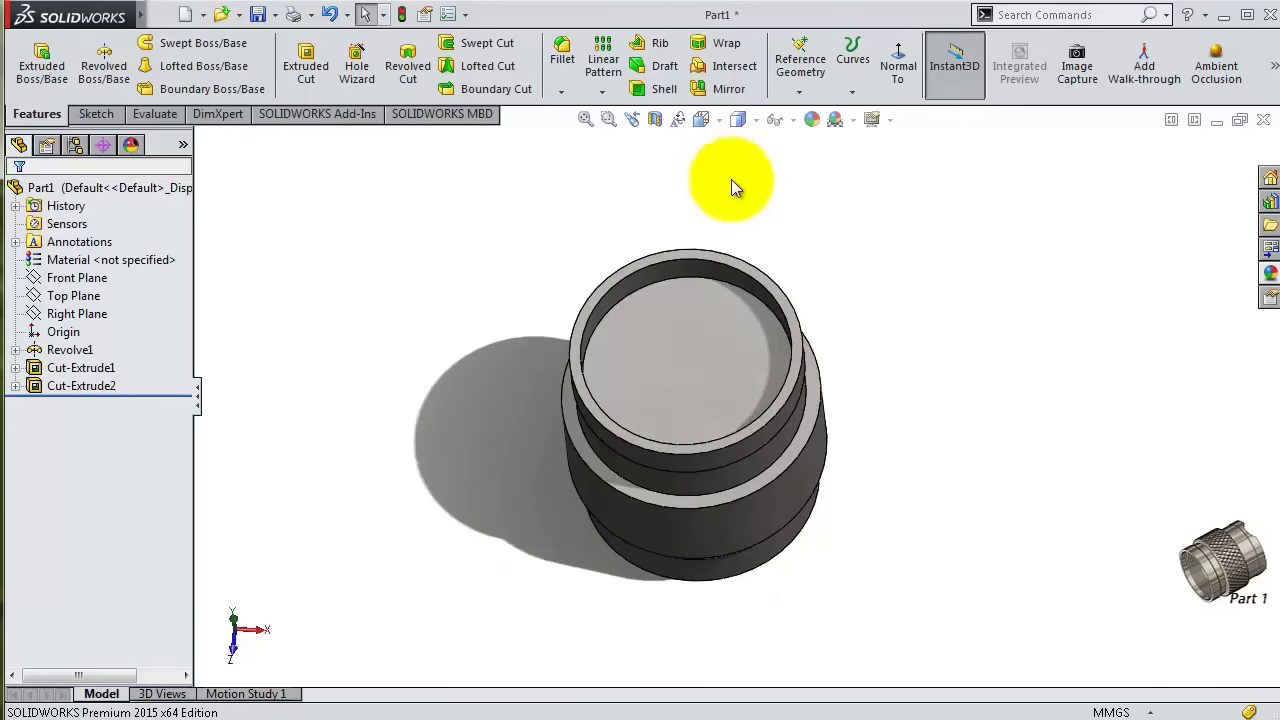
scroll(796, 508, down, 2)
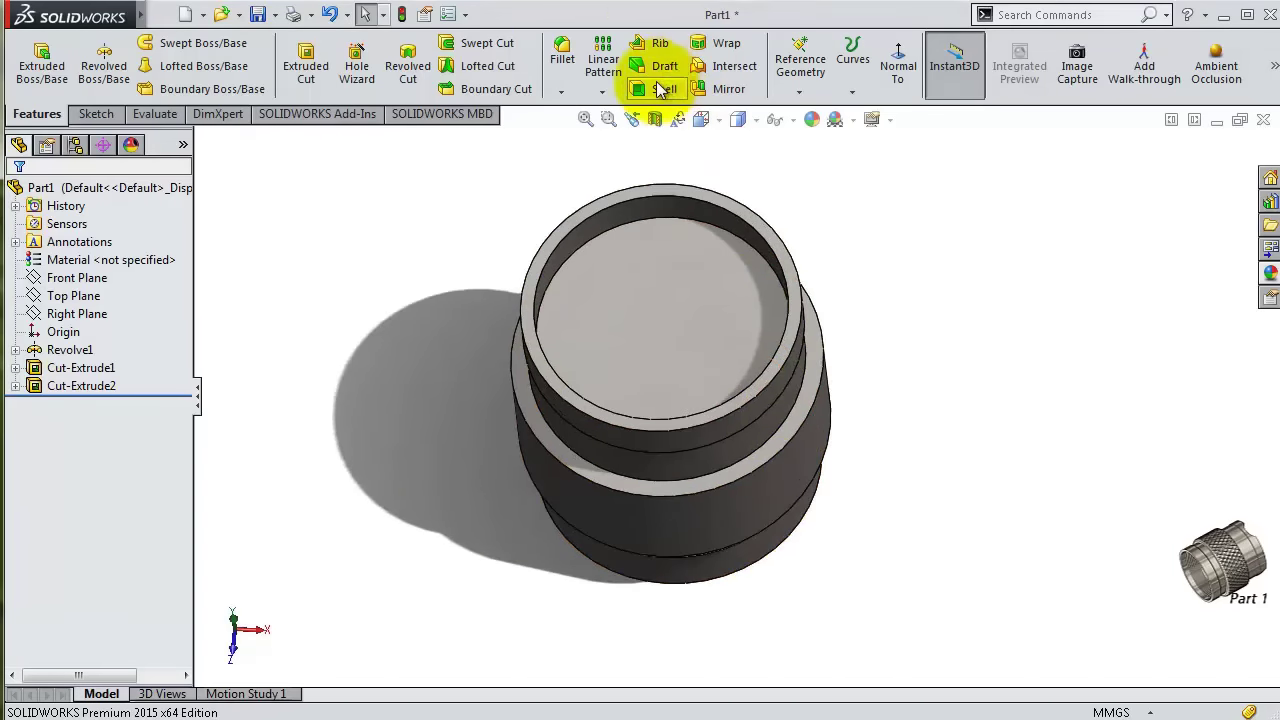
click(562, 50)
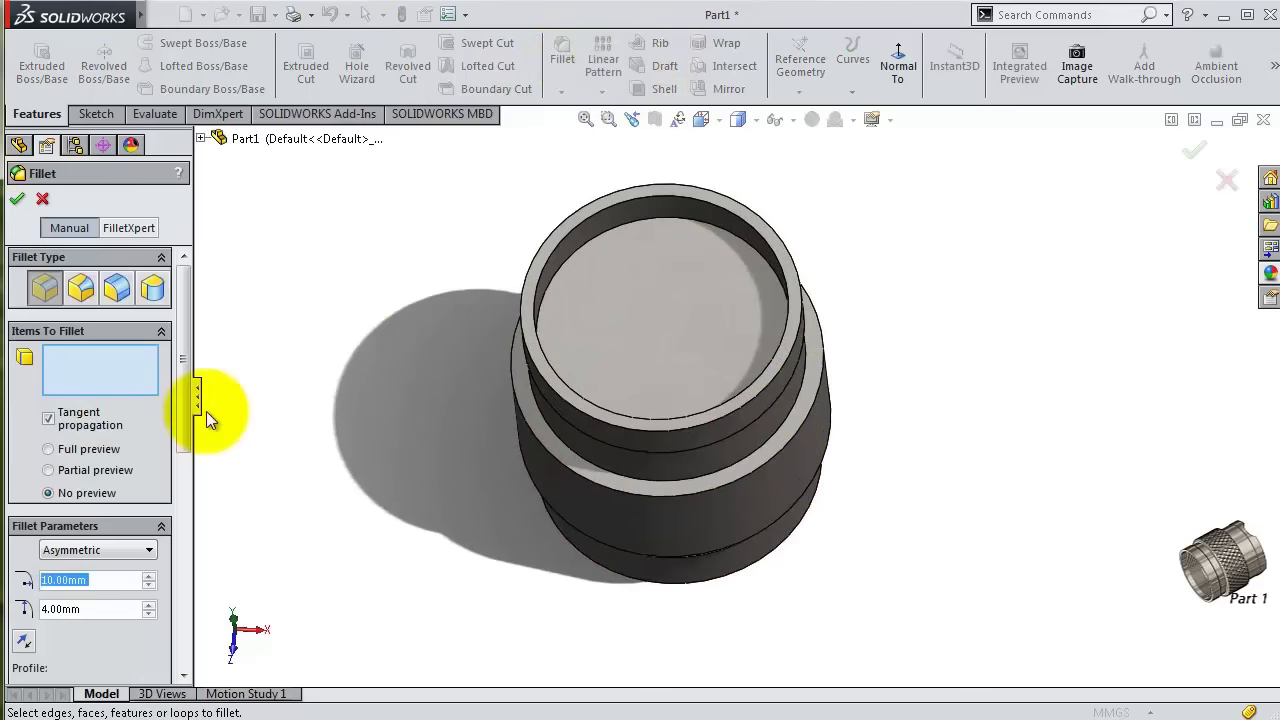
scroll(190, 403, down, 3)
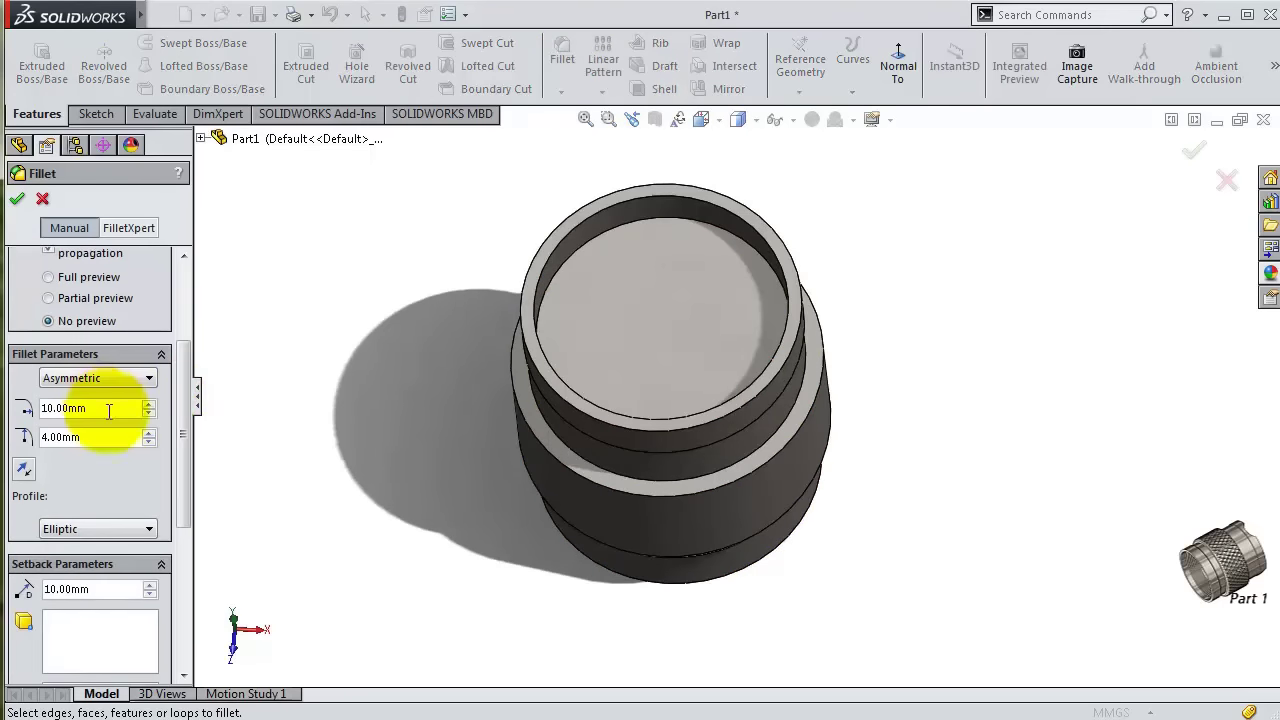
click(107, 408)
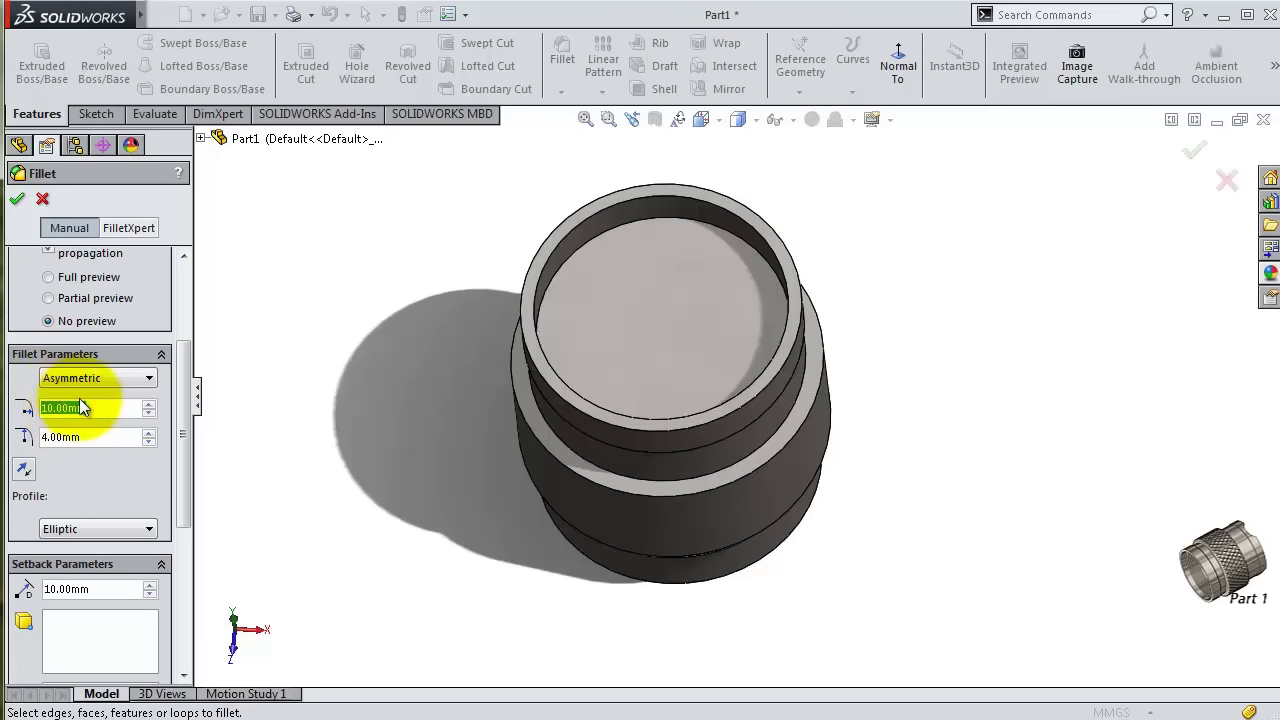
text(5)
click(85, 437)
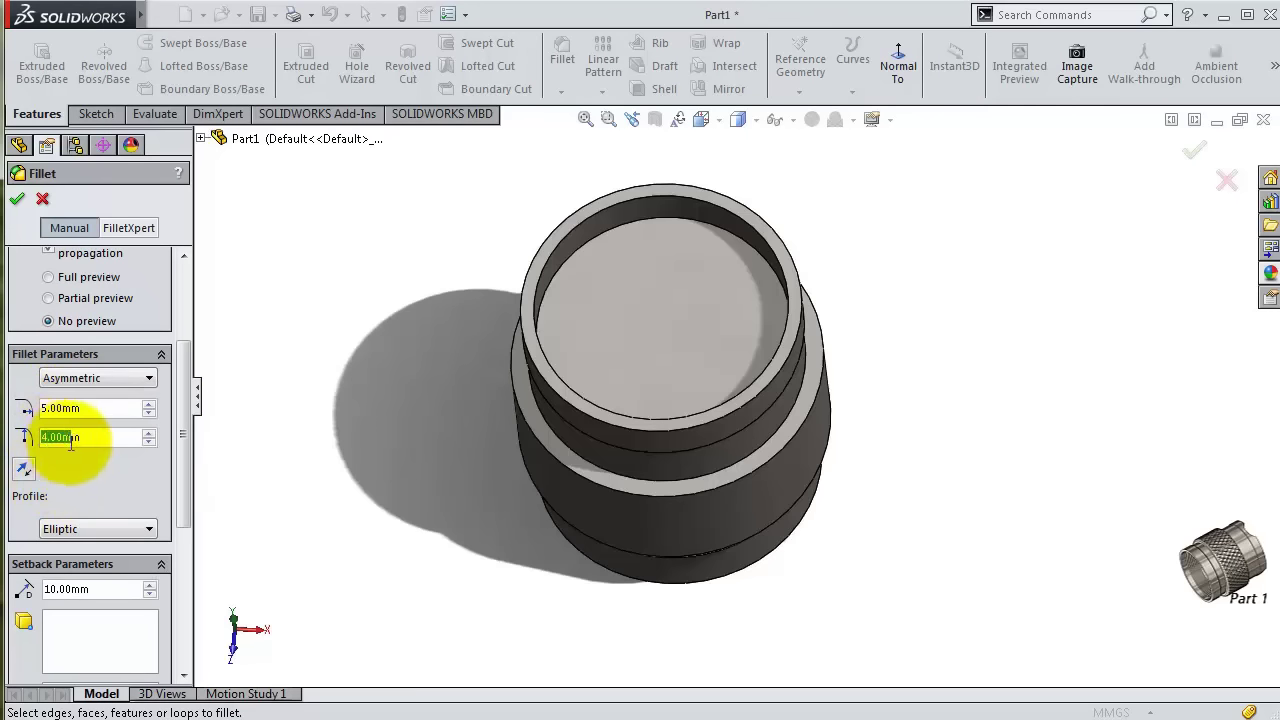
click(562, 267)
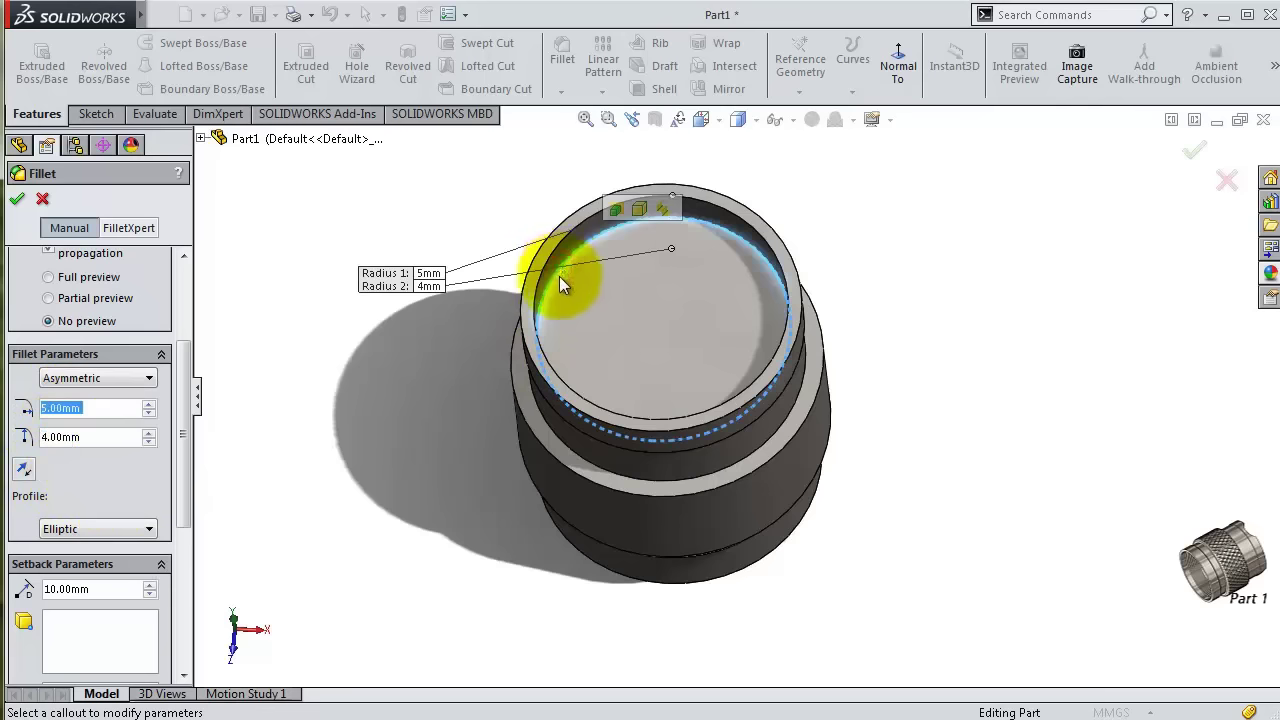
scroll(588, 290, down, 3)
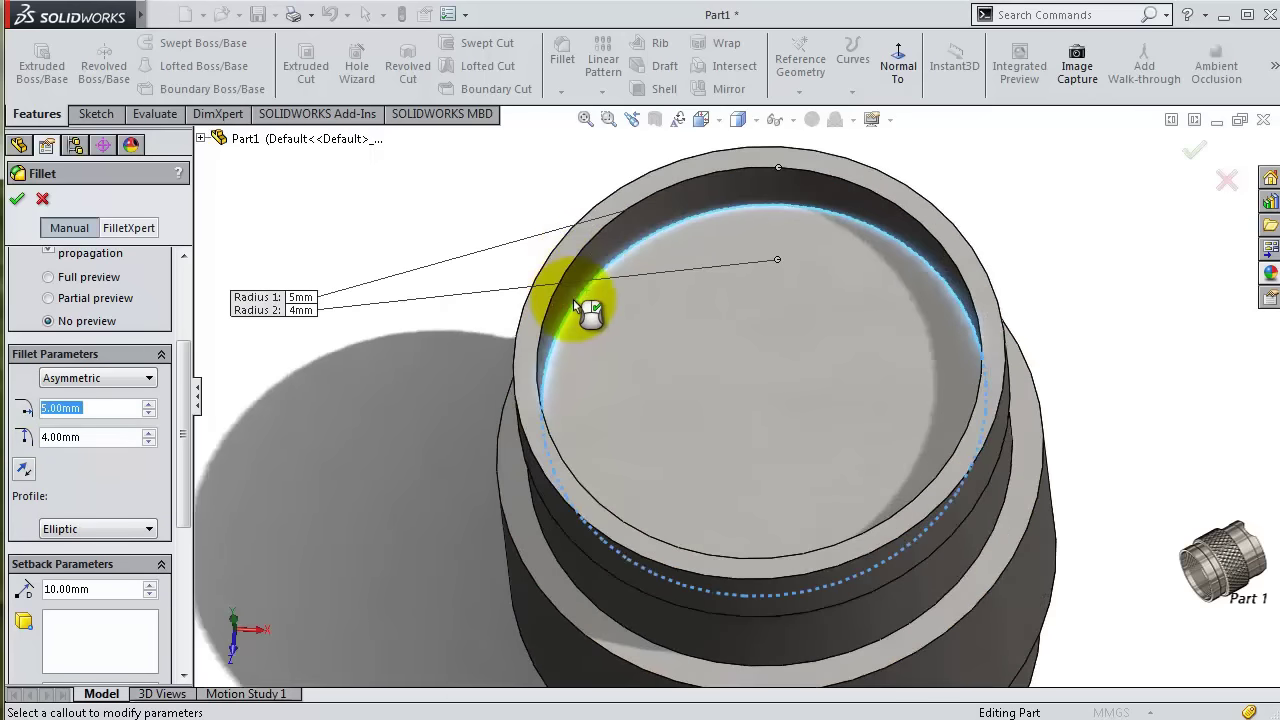
click(1197, 152)
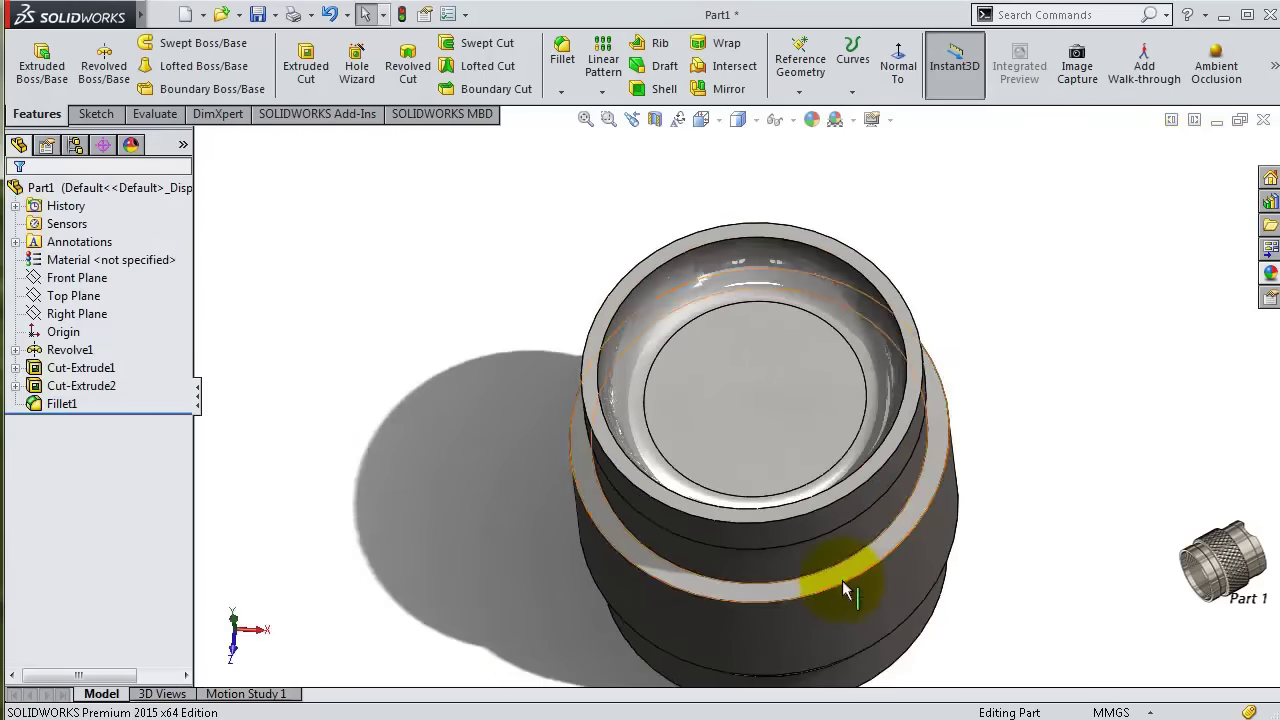
key(ctrl+6)
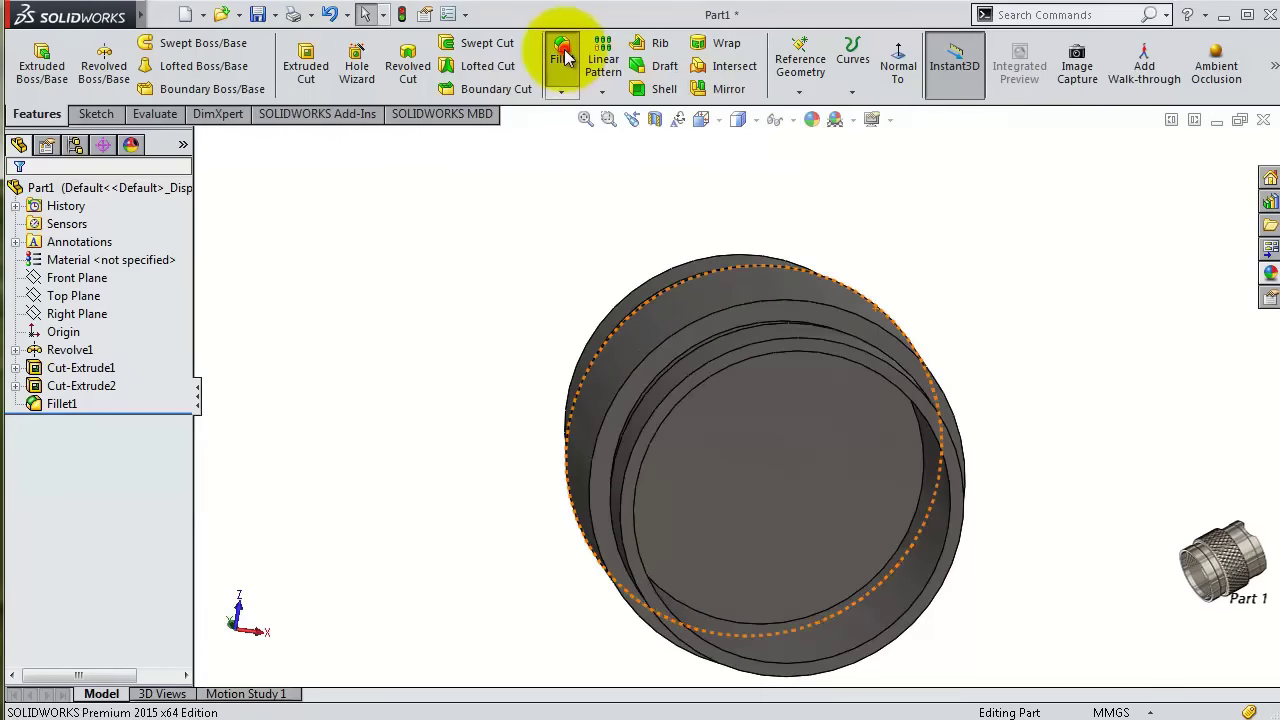
- Round the inner circular edge of the bottom opening with a symmetric 4 mm fillet
click(565, 58)
middle_drag(914, 534, 971, 491)
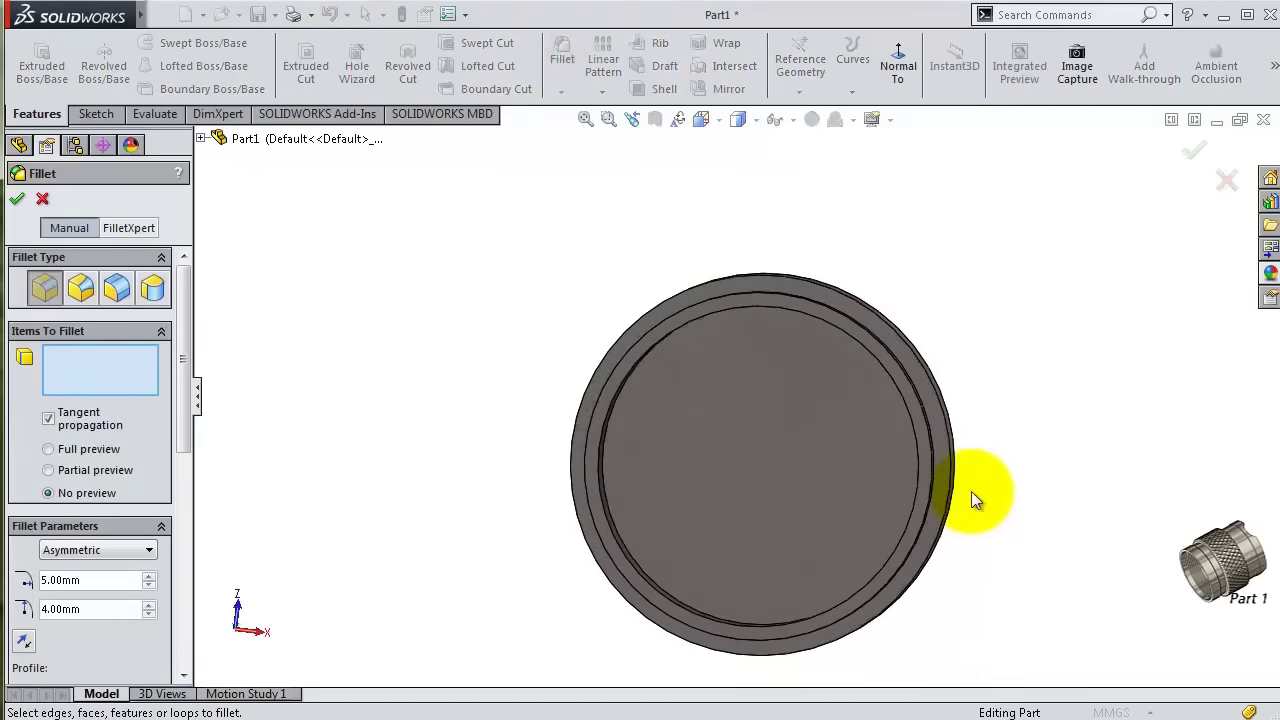
scroll(90, 450, down, 2)
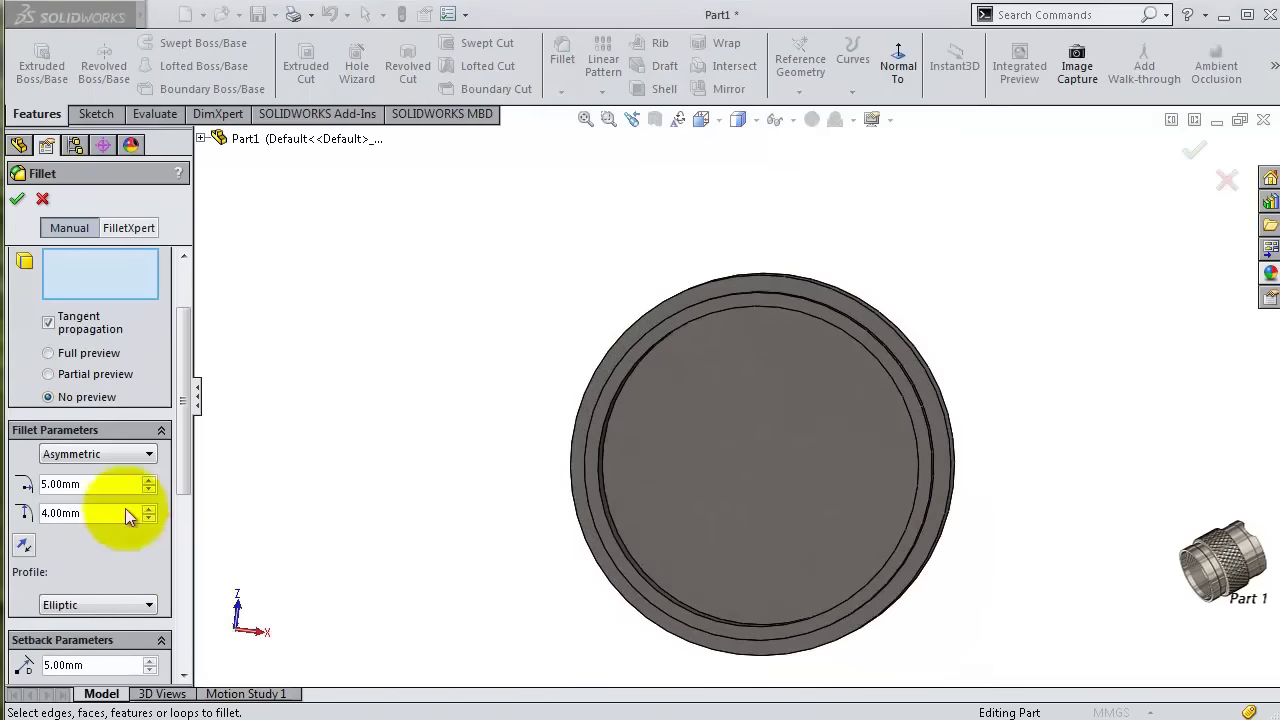
click(144, 454)
click(126, 471)
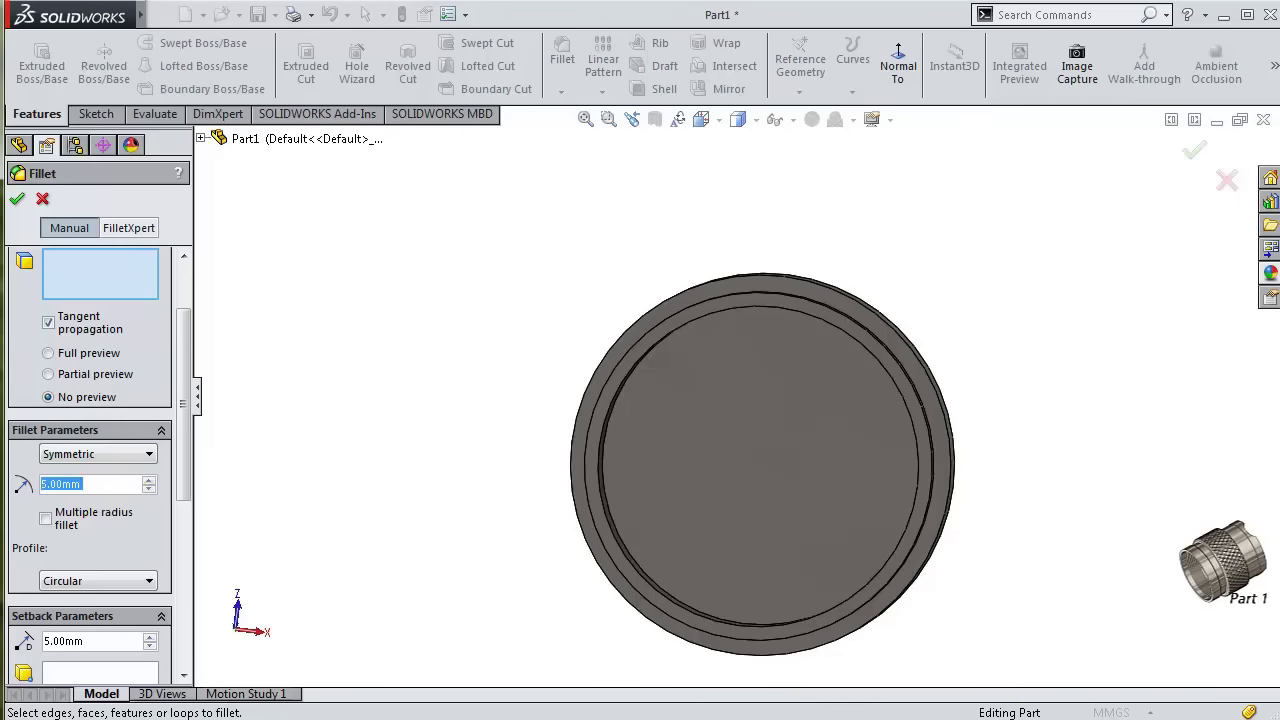
double_click(108, 483)
text(4)
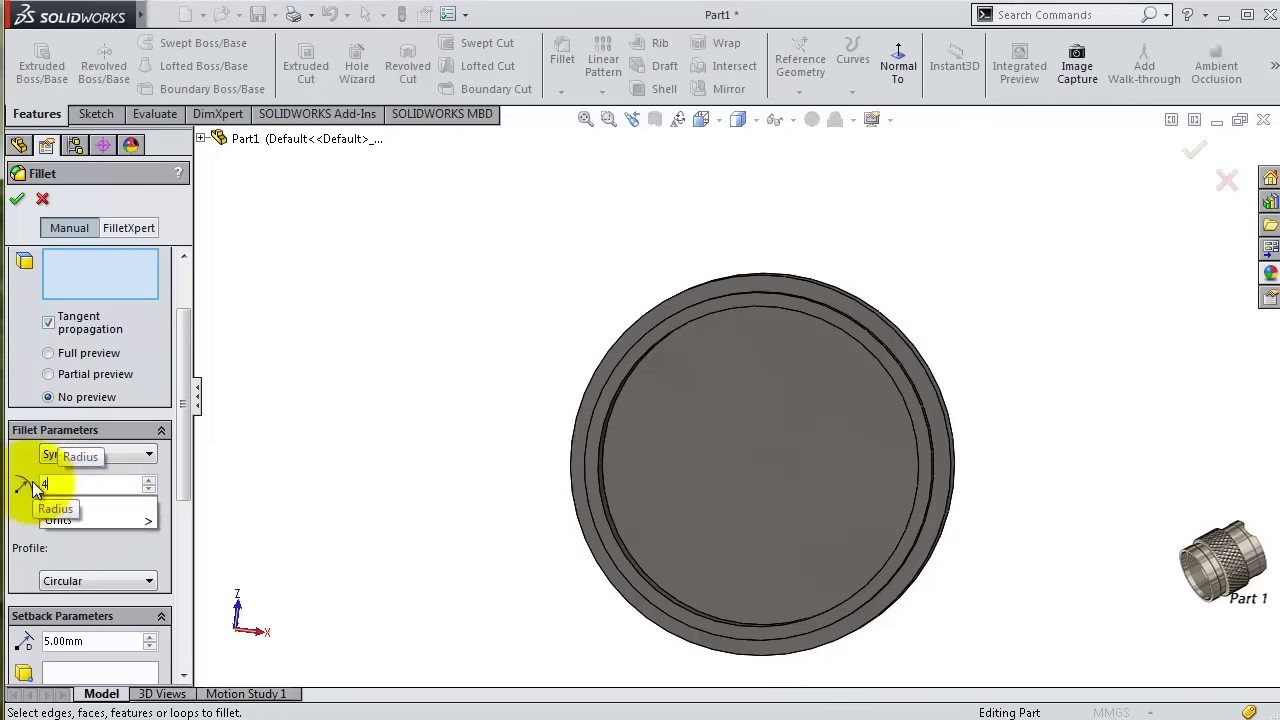
middle_drag(493, 364, 461, 360)
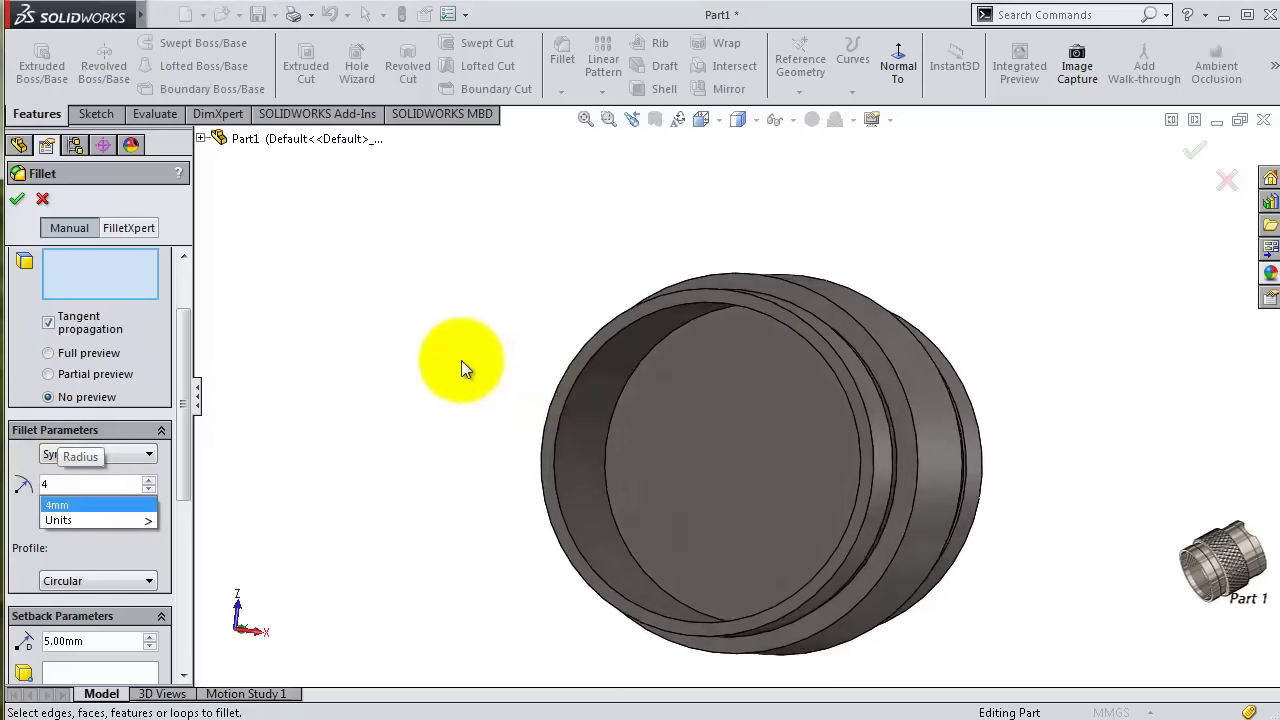
click(619, 399)
click(17, 198)
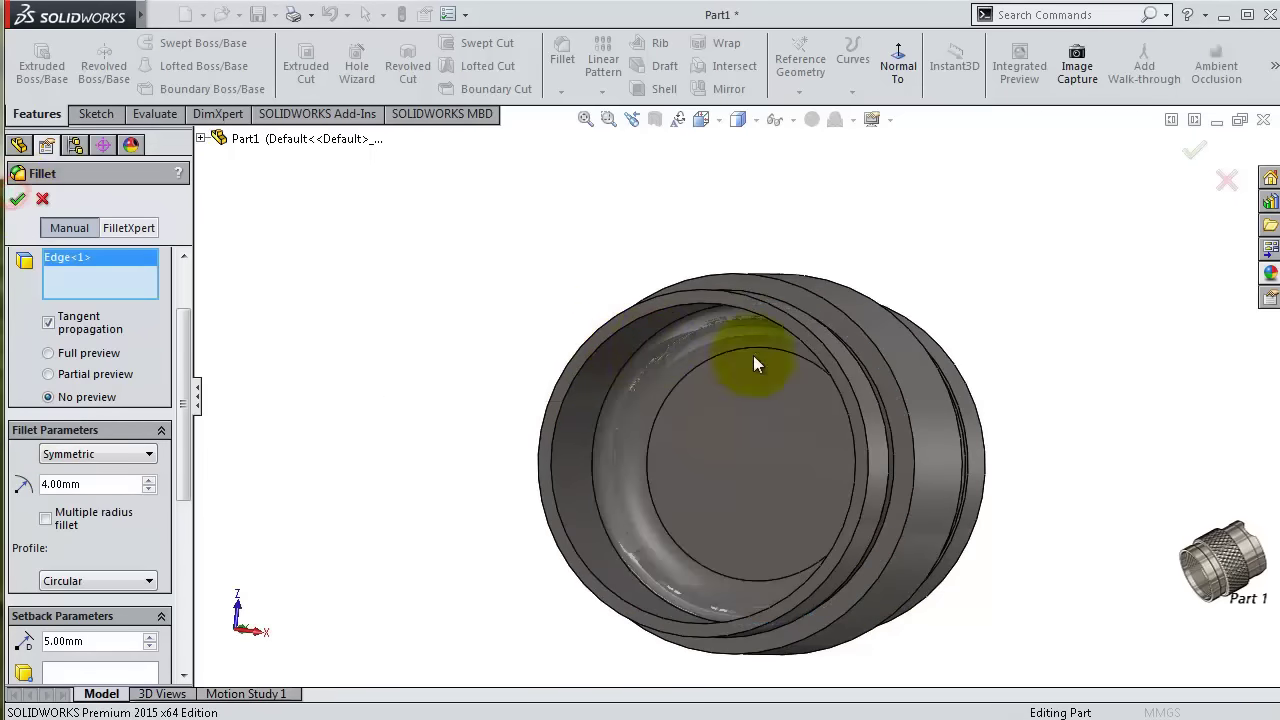
mouse_move(875, 375)
middle_down()
mouse_move(972, 625)
mouse_move(1080, 666)
mouse_move(1080, 651)
mouse_move(951, 591)
mouse_move(938, 268)
mouse_move(905, 376)
mouse_move(693, 501)
middle_up()
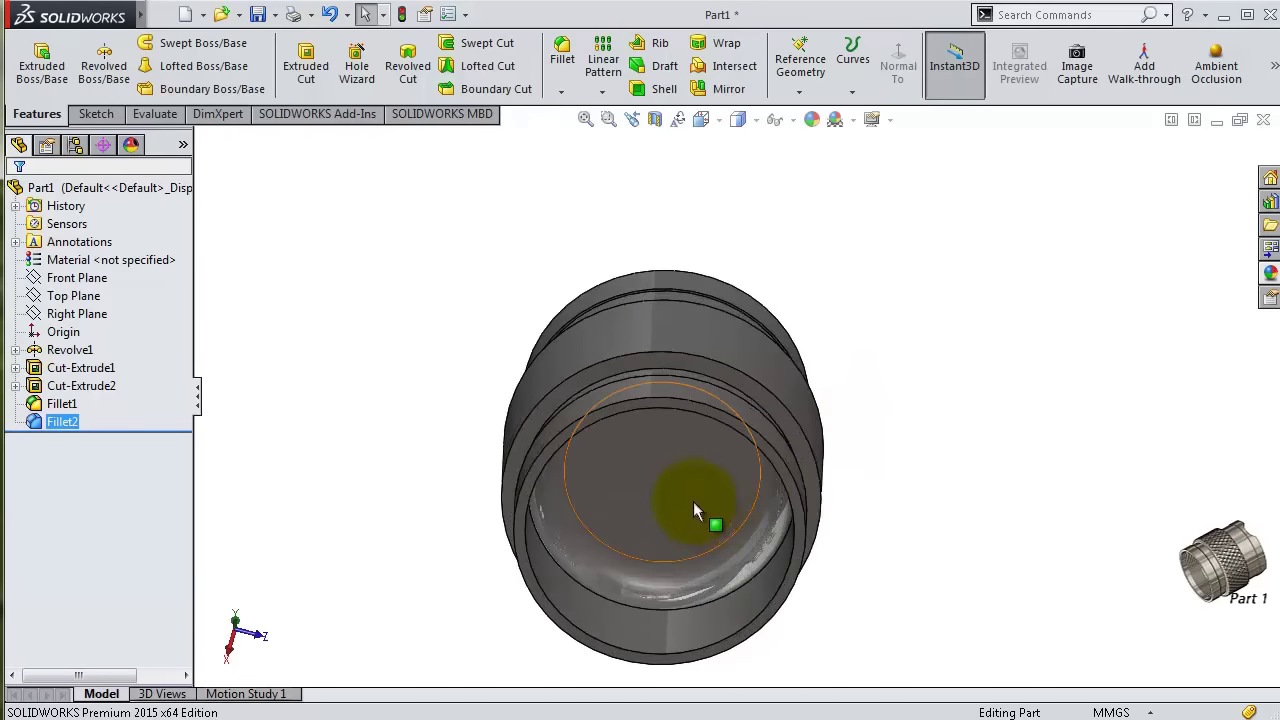
- Sketch on the cap's inner end face and convert its circular outline
click(693, 501)
click(770, 440)
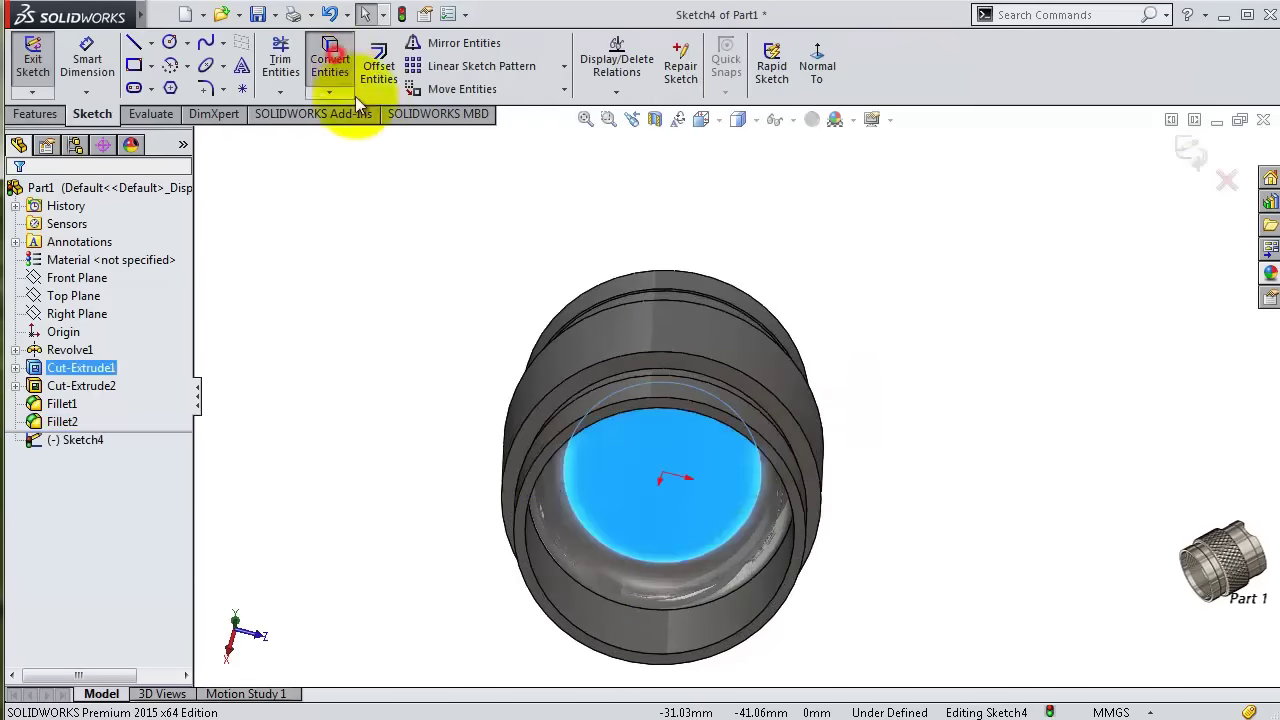
key(ctrl+8)
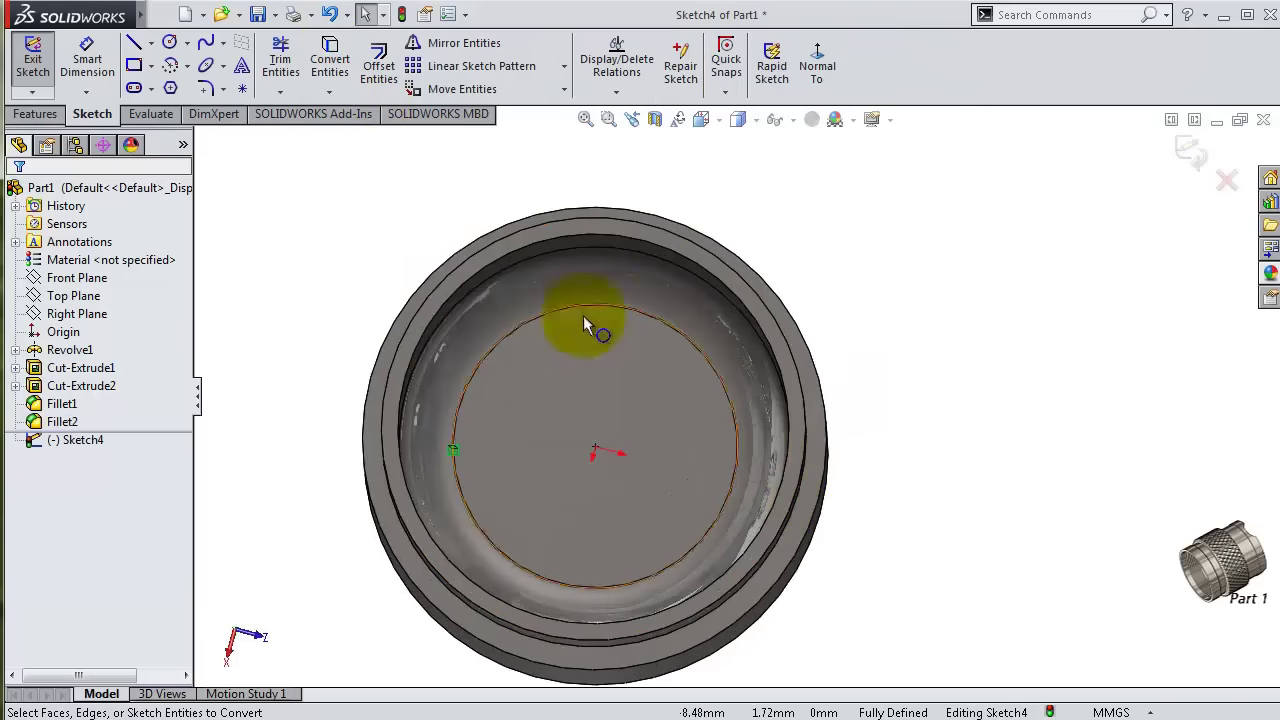
- Extrude-cut the converted circle 12 mm deep as a blind cut
click(30, 112)
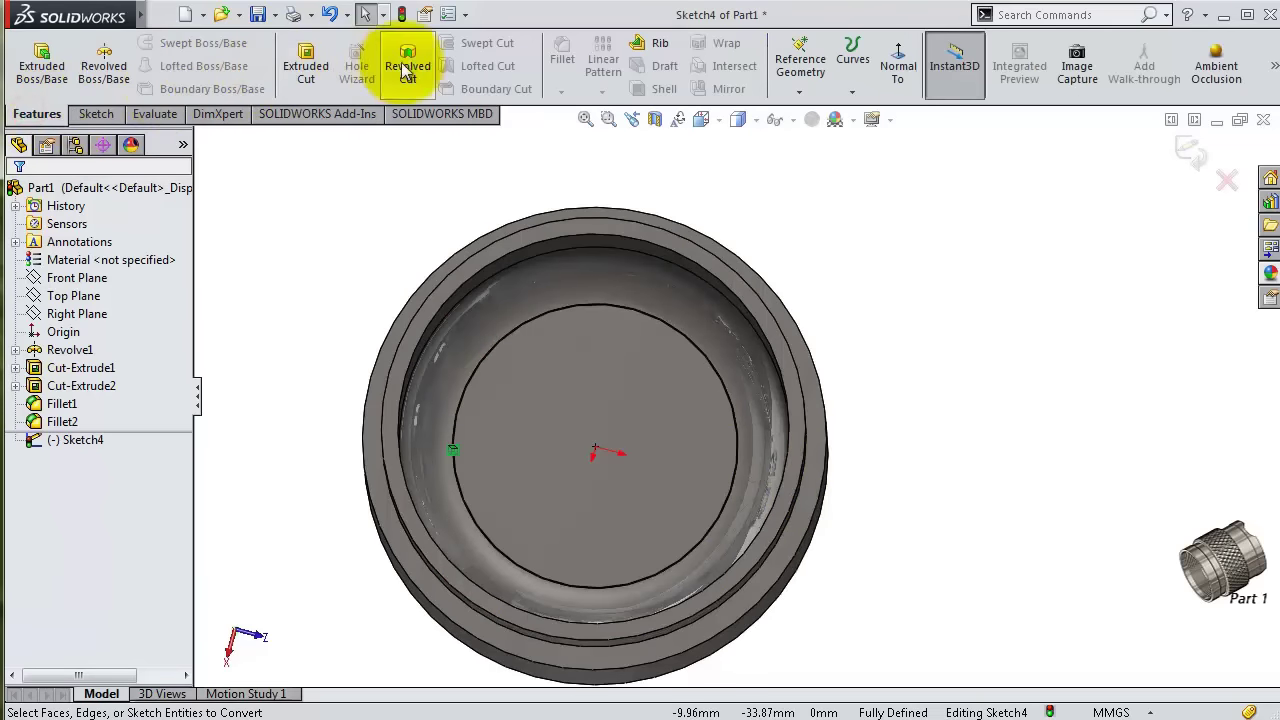
click(306, 63)
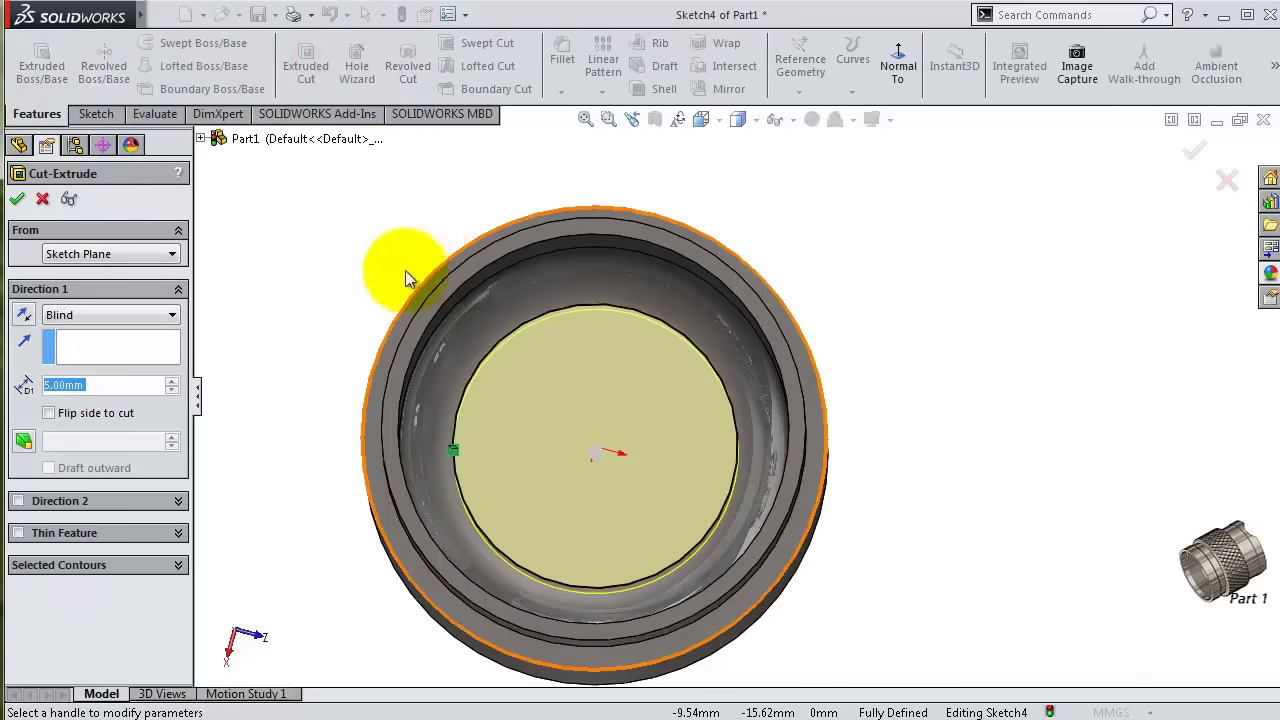
click(130, 382)
text(12)
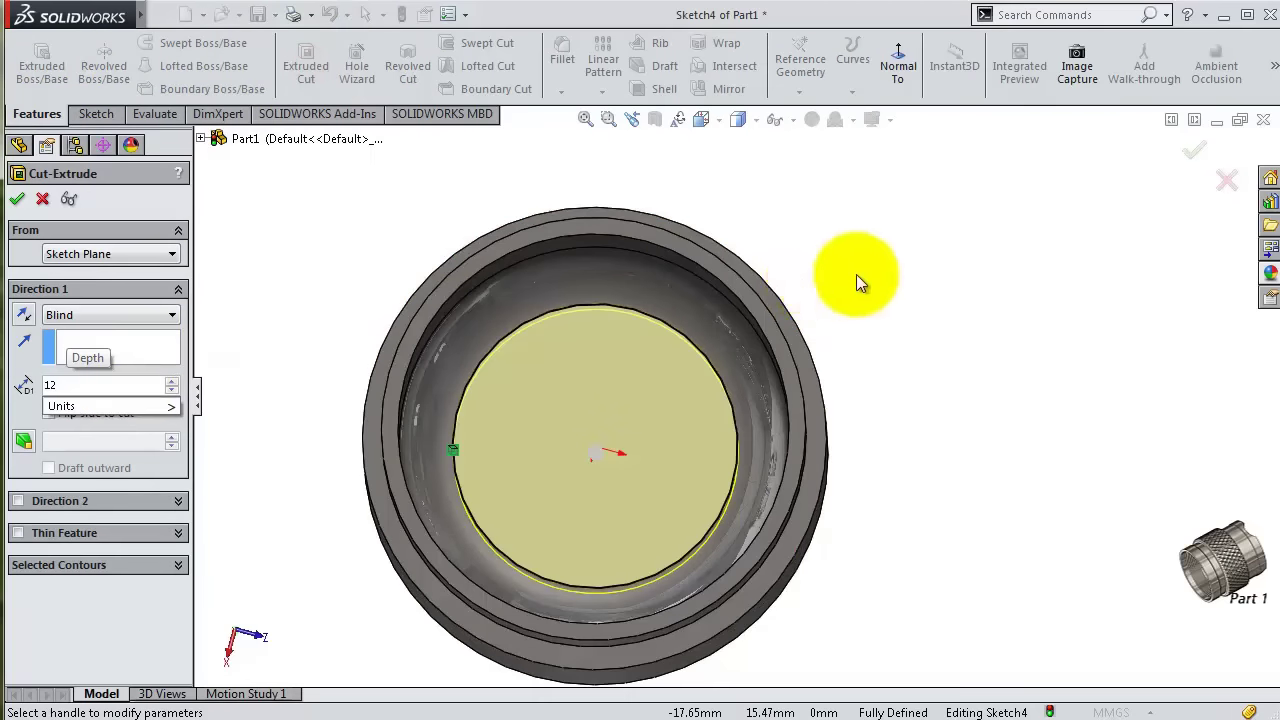
middle_drag(856, 274, 996, 250)
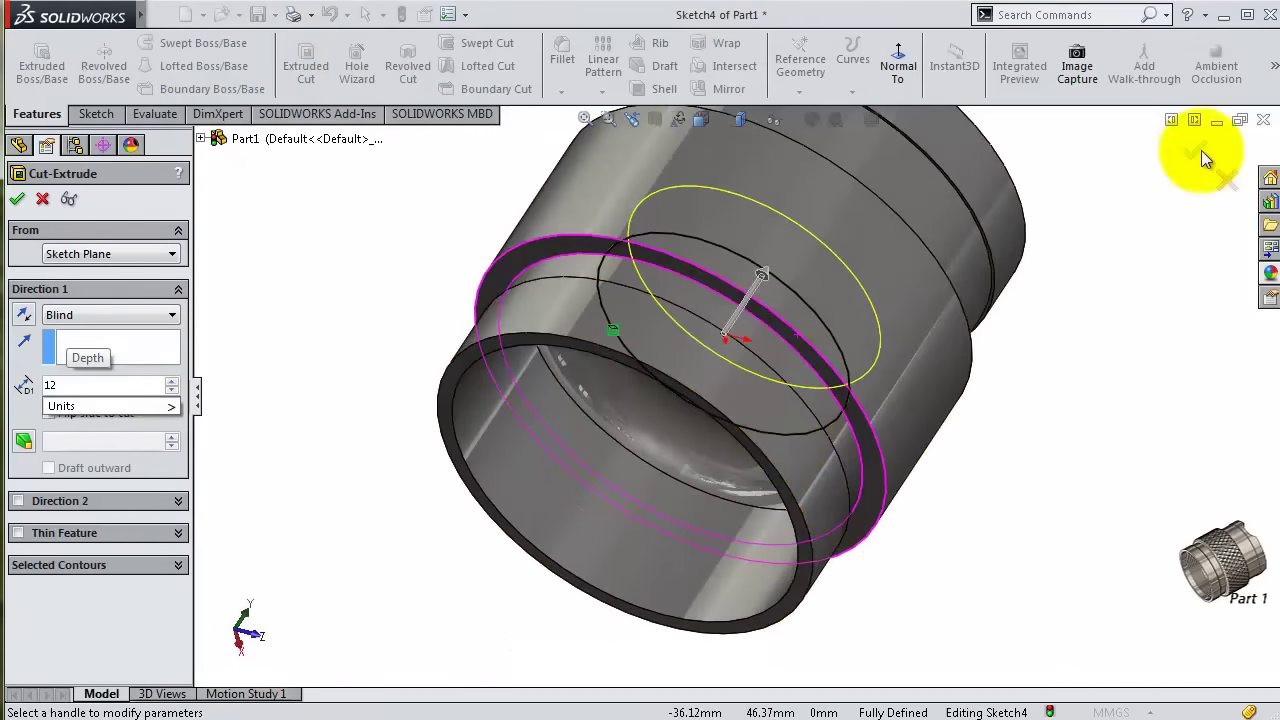
click(1203, 155)
mouse_move(1057, 286)
middle_down()
mouse_move(940, 279)
mouse_move(585, 336)
middle_up()
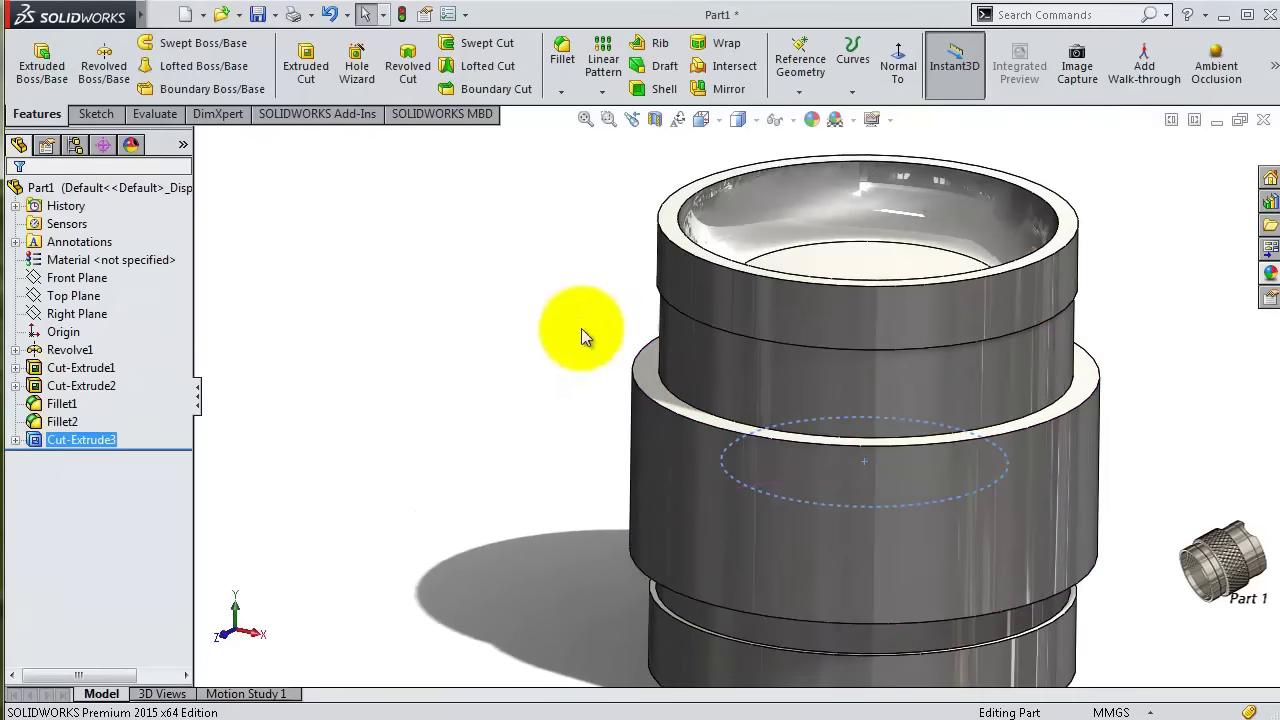
- Round the two outer circular edges of the cap's wide band with 1 mm fillets as Fillet3
click(562, 58)
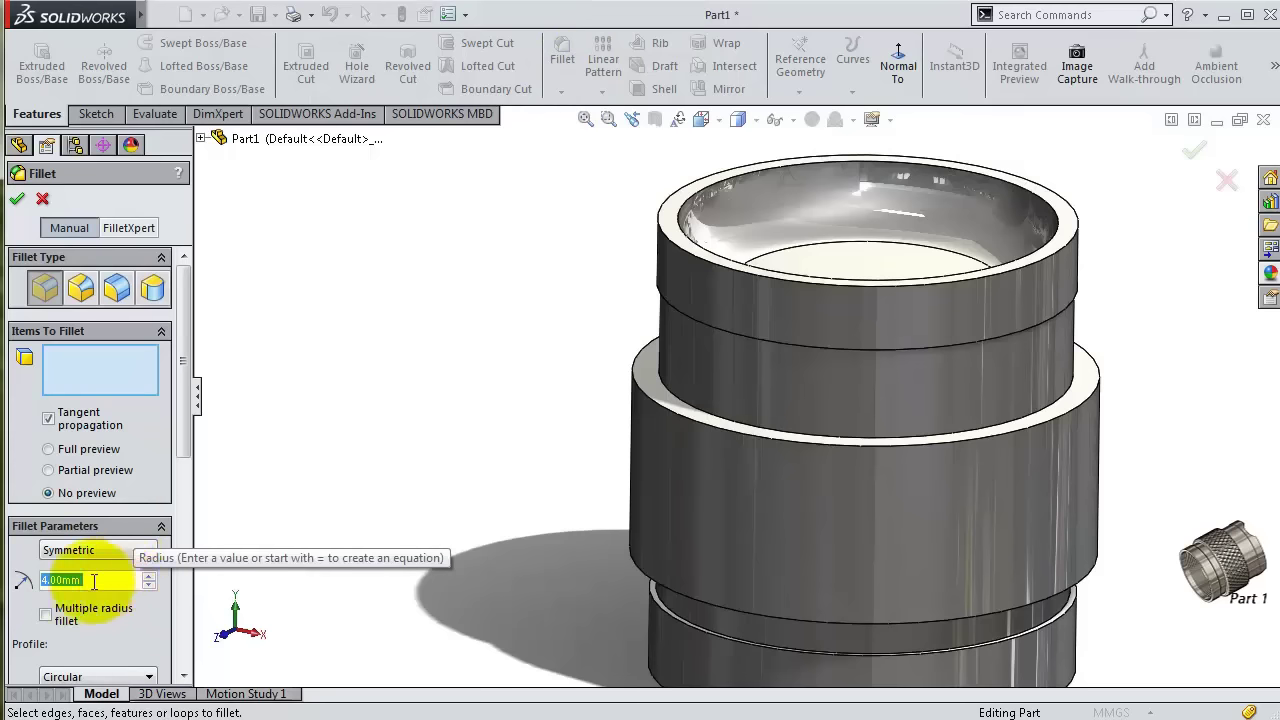
text(1)
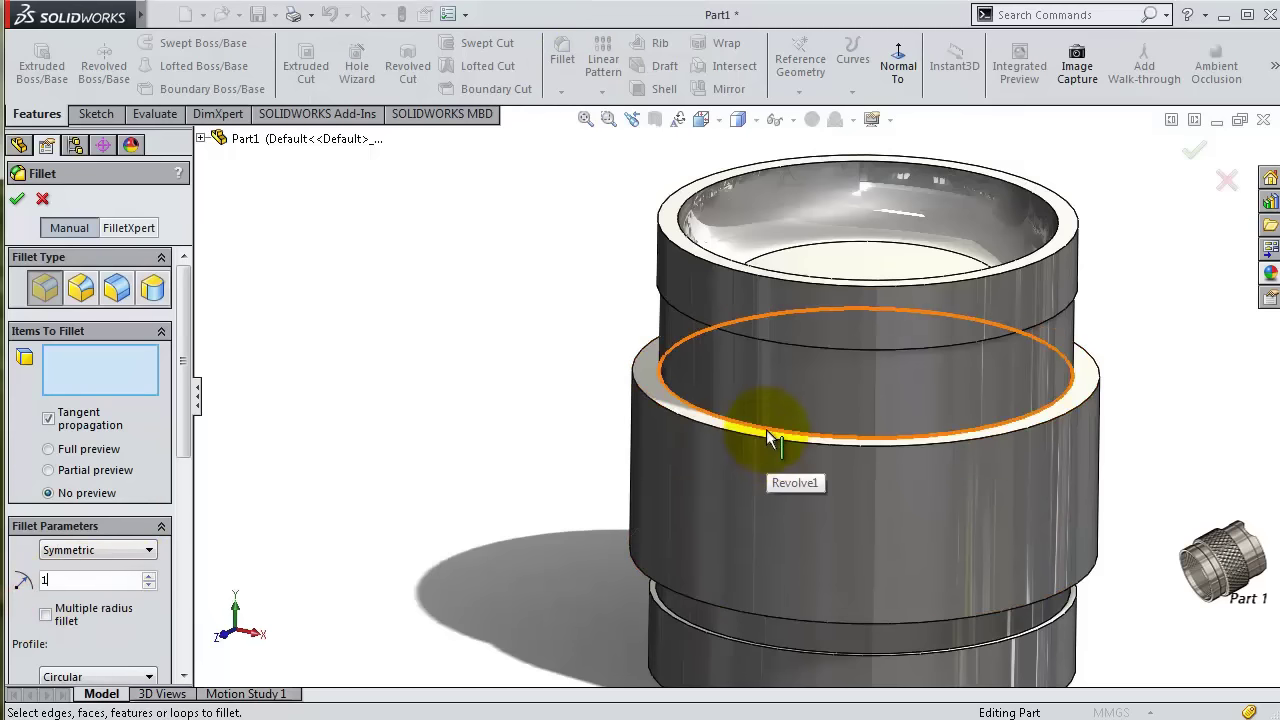
click(763, 440)
mouse_move(727, 492)
middle_down()
mouse_move(825, 516)
mouse_move(957, 443)
mouse_move(937, 411)
middle_up()
click(938, 410)
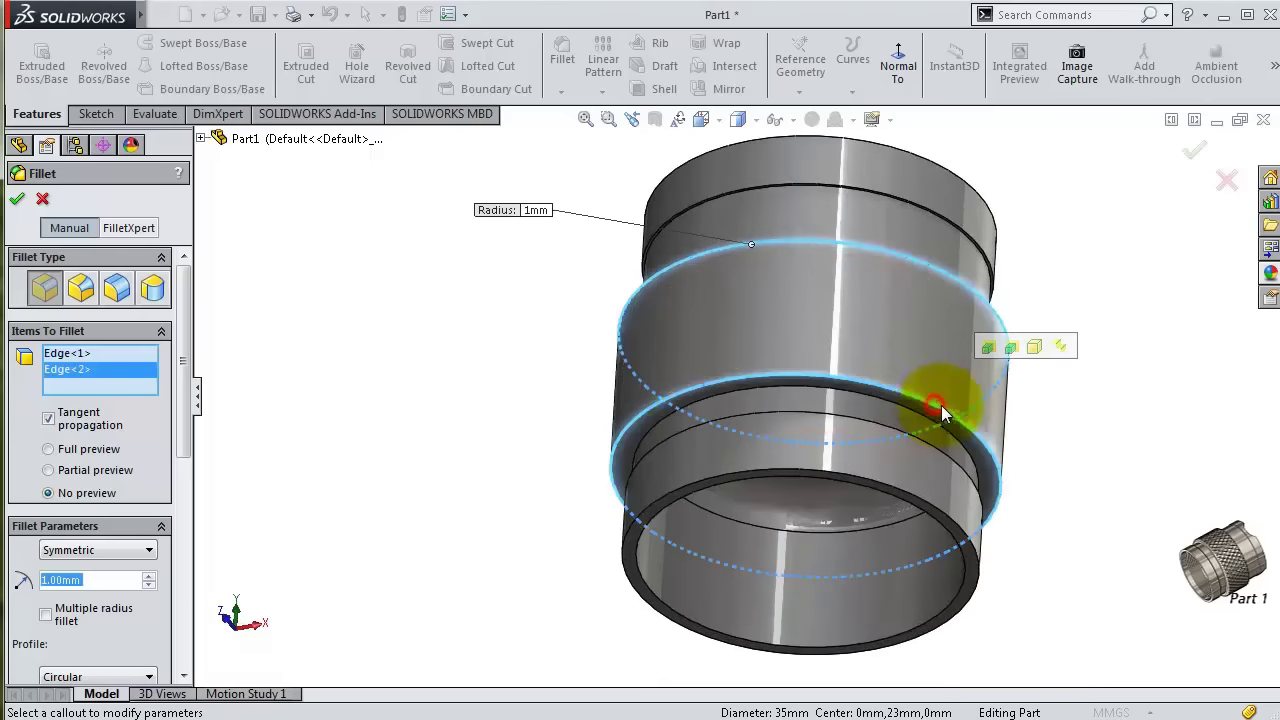
click(1192, 153)
mouse_move(1057, 229)
middle_down()
mouse_move(1014, 409)
mouse_move(998, 331)
middle_up()
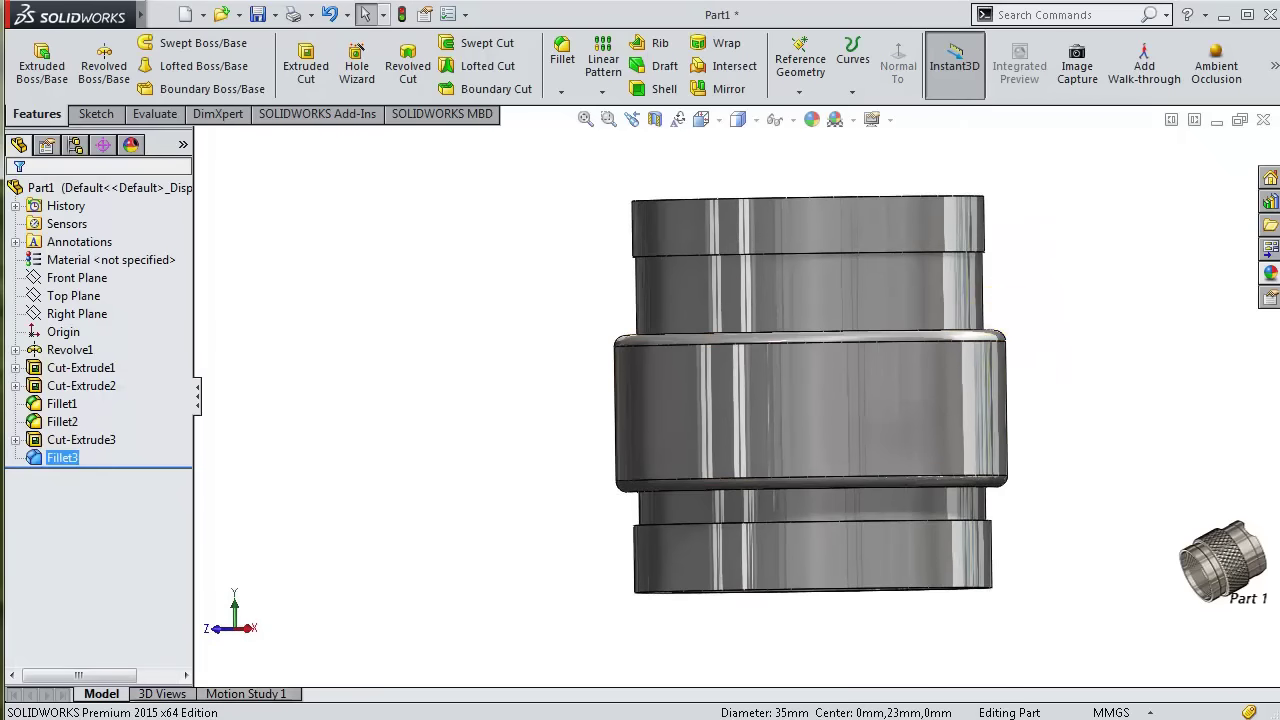
- Start a chamfer and set its distance to 1 mm at 45°
click(561, 91)
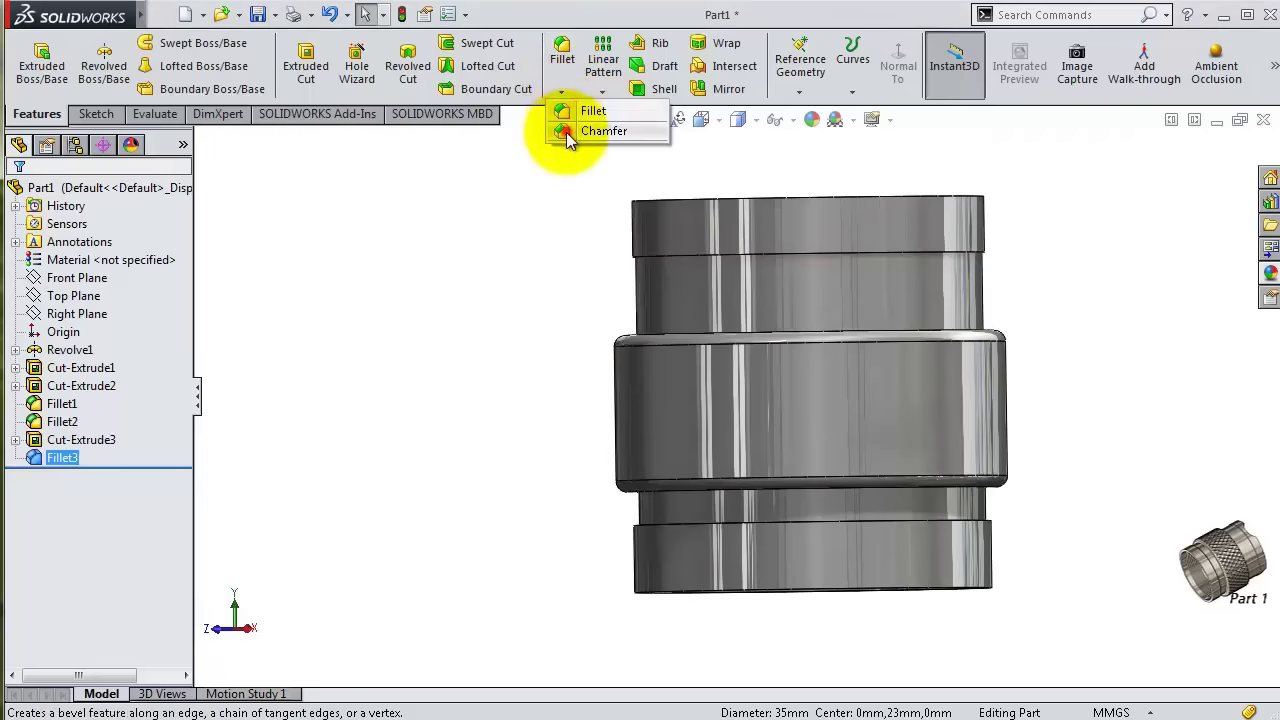
click(566, 137)
middle_drag(520, 291, 508, 251)
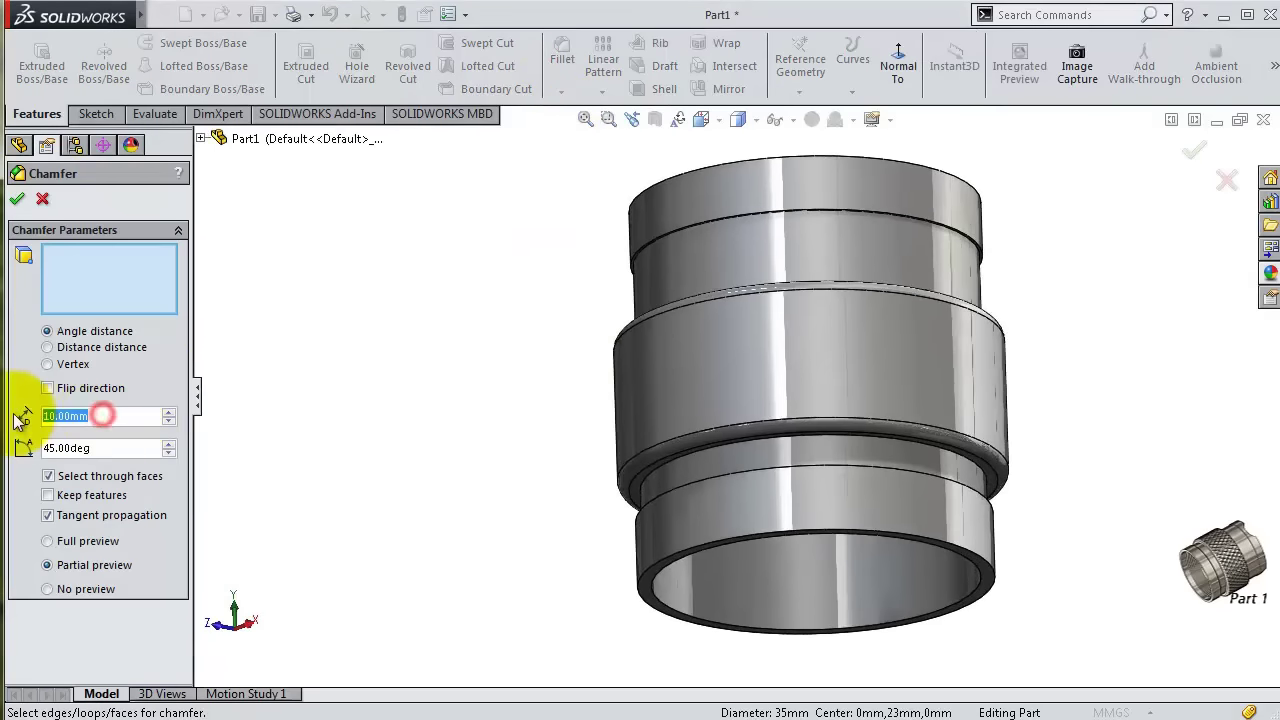
text(1)
click(332, 414)
scroll(802, 209, down, 5)
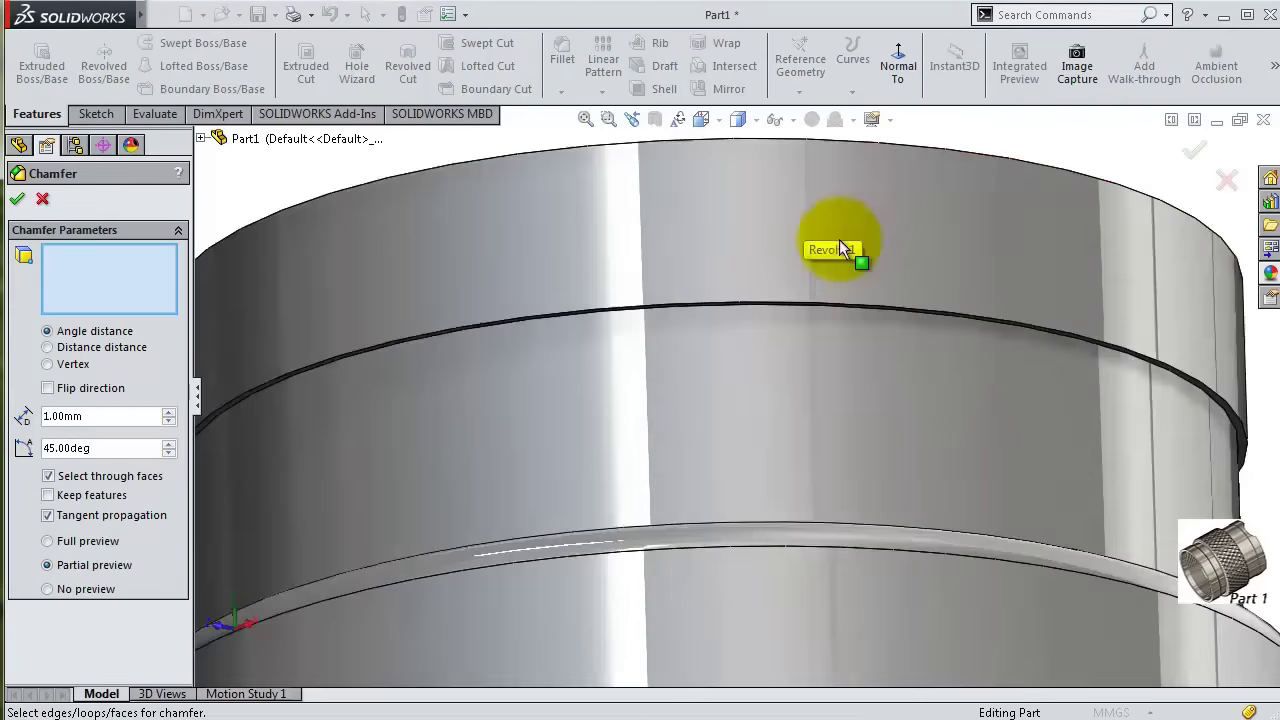
scroll(839, 239, down, 2)
- Chamfer the upper ring edge and a second outer circular edge, applying Chamfer1
click(770, 362)
scroll(842, 379, up, 4)
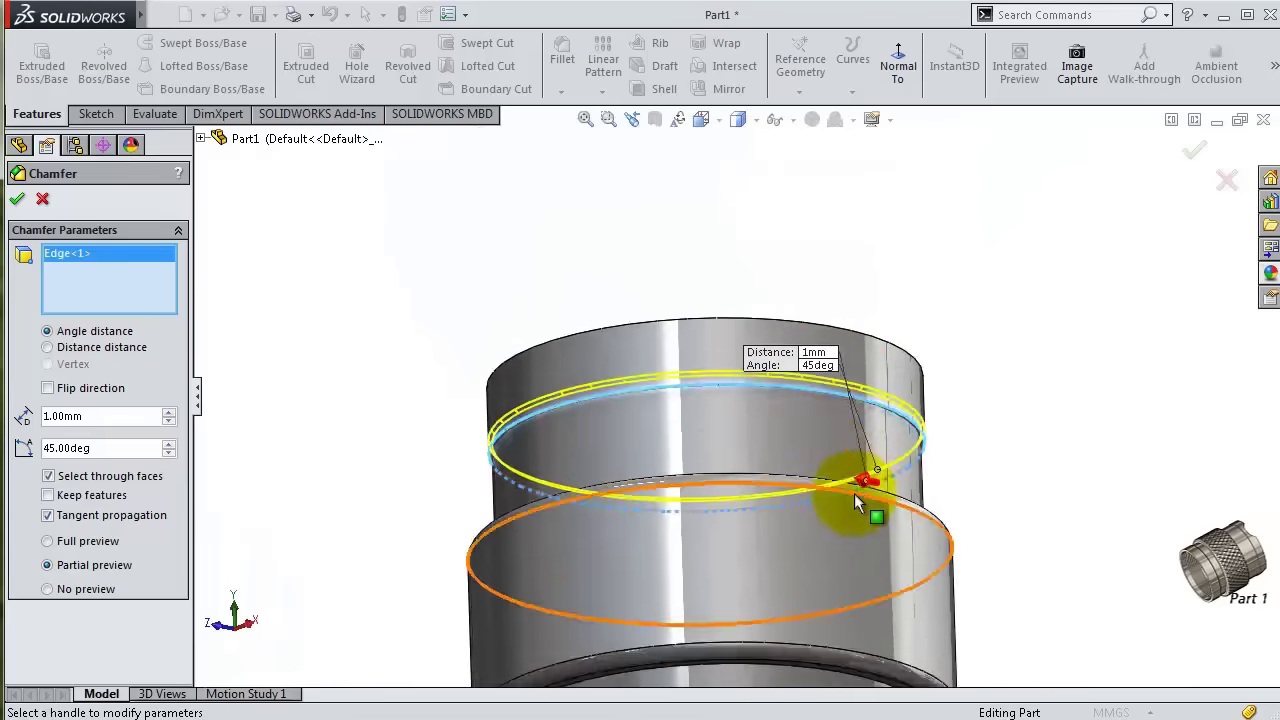
scroll(854, 493, up, 2)
scroll(831, 660, down, 5)
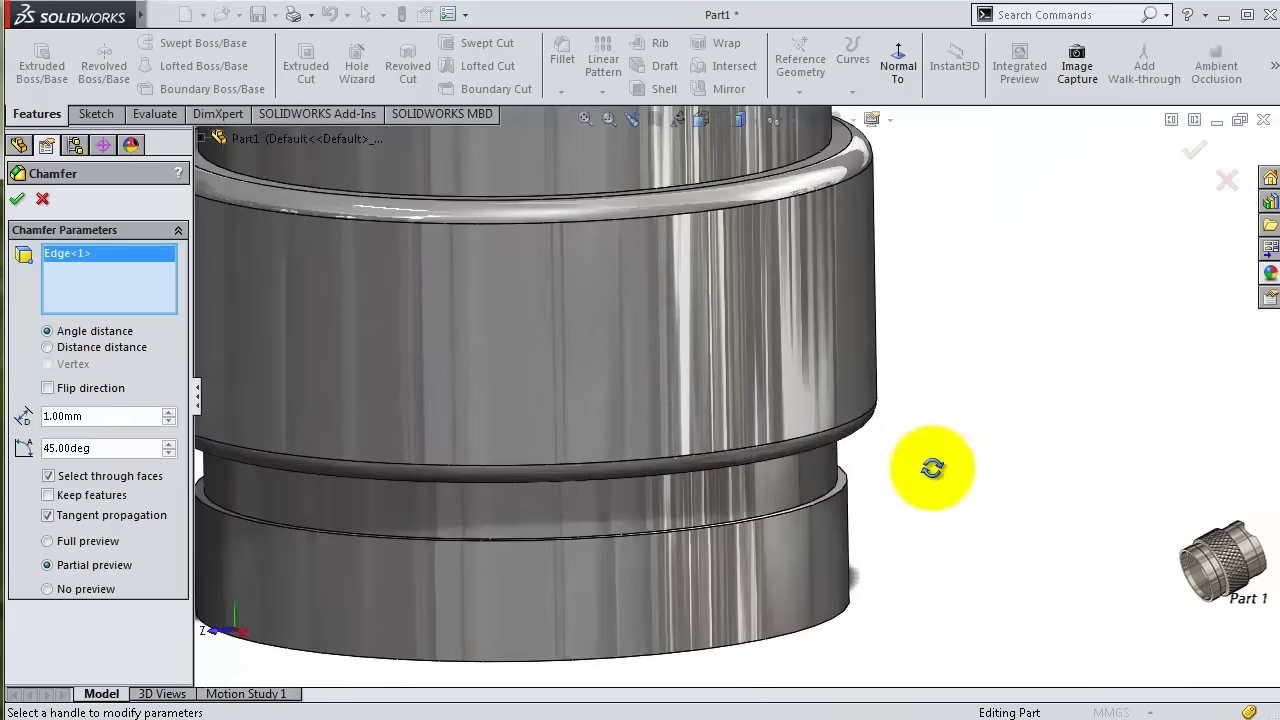
middle_drag(931, 466, 835, 532)
click(827, 523)
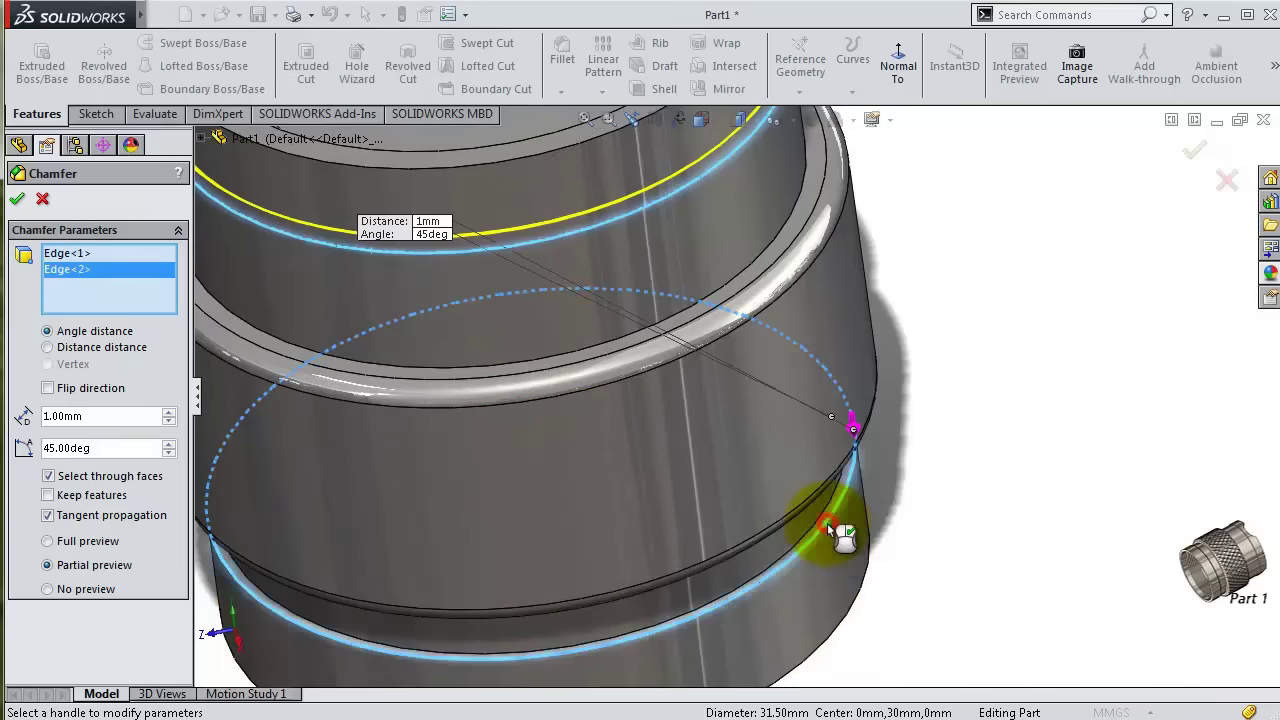
right_click(883, 524)
click(1194, 150)
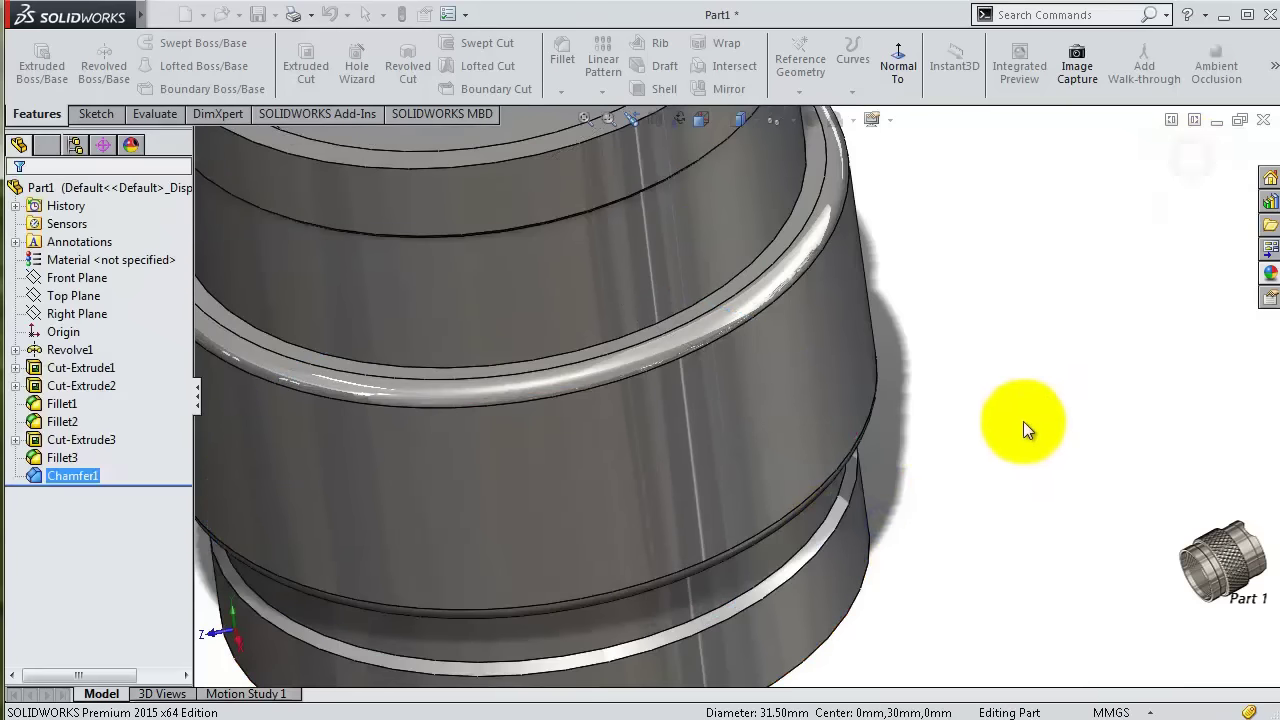
mouse_move(1023, 428)
middle_down()
mouse_move(980, 394)
mouse_move(970, 361)
middle_up()
scroll(970, 361, up, 3)
mouse_move(771, 286)
middle_down()
mouse_move(766, 134)
mouse_move(777, 337)
mouse_move(571, 214)
mouse_move(560, 86)
mouse_move(611, 252)
mouse_move(700, 380)
mouse_move(667, 280)
middle_up()
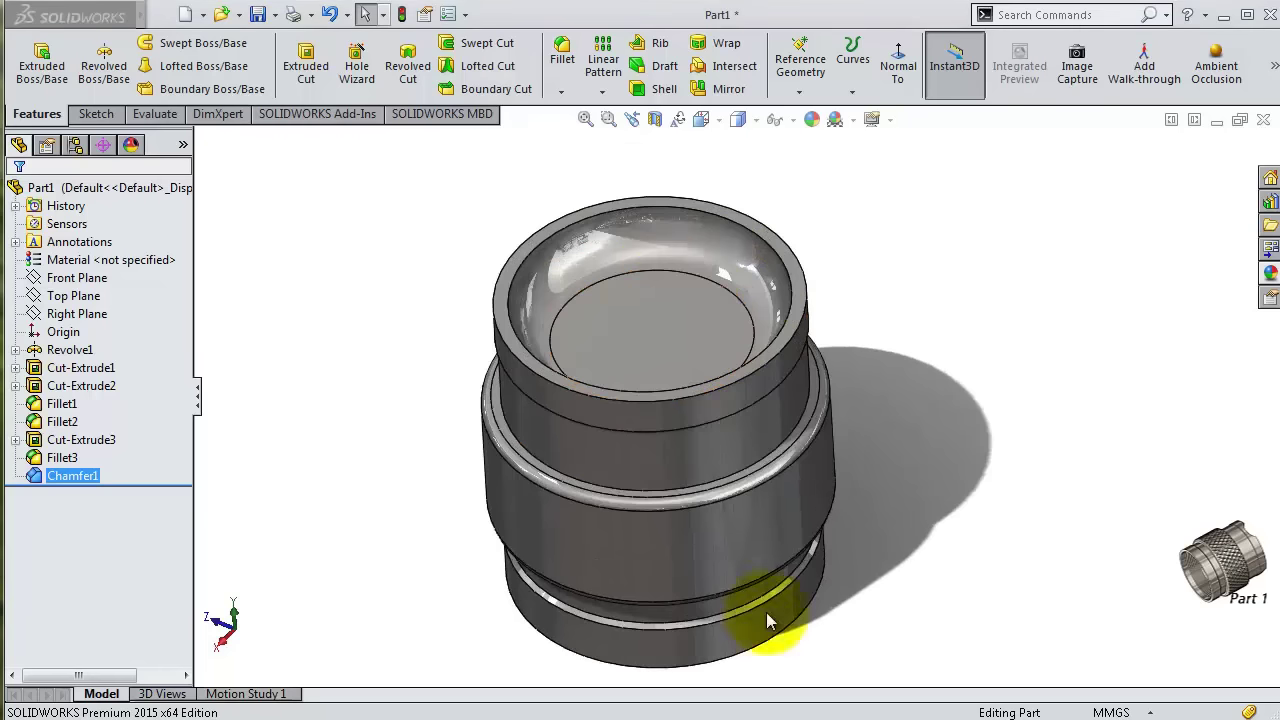
- Start a sketch on the Right Plane, view it normal, and draw a circle above the part
click(77, 314)
click(88, 295)
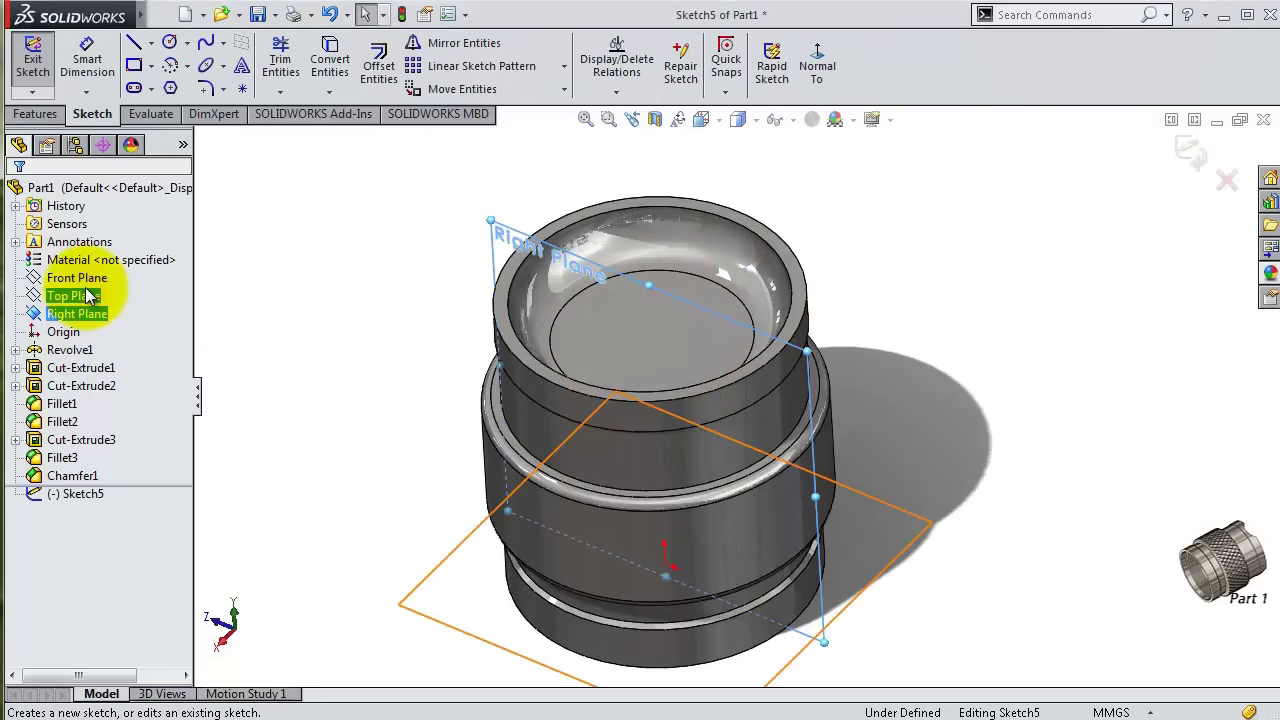
click(838, 67)
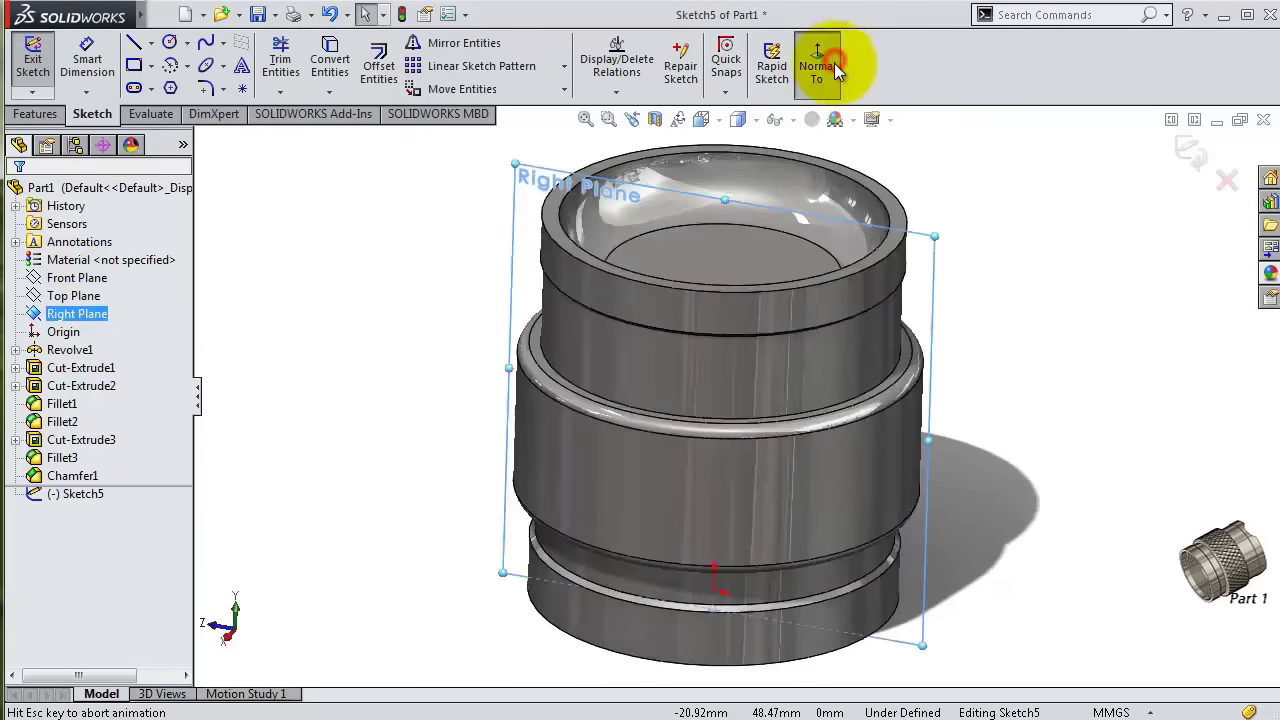
click(169, 44)
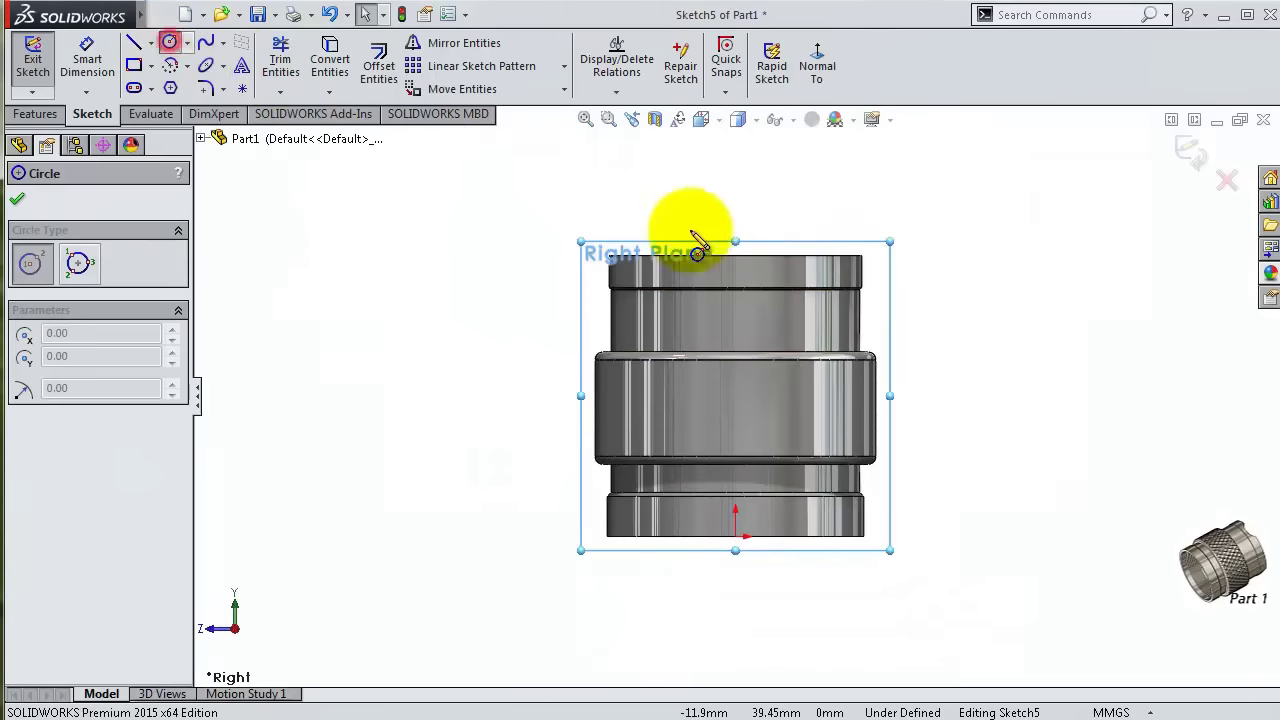
click(736, 204)
click(737, 167)
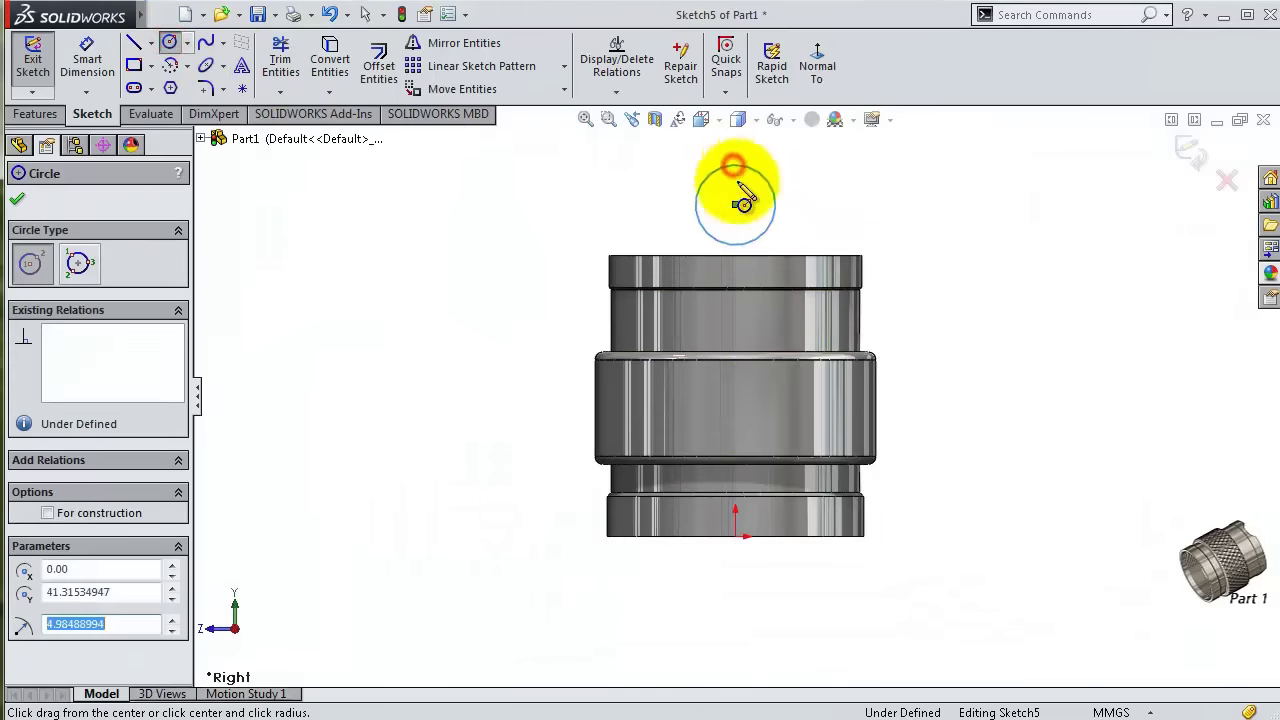
- Dimension the circle's centre 40 mm above the origin and its diameter to 15 mm
key(s)
click(835, 255)
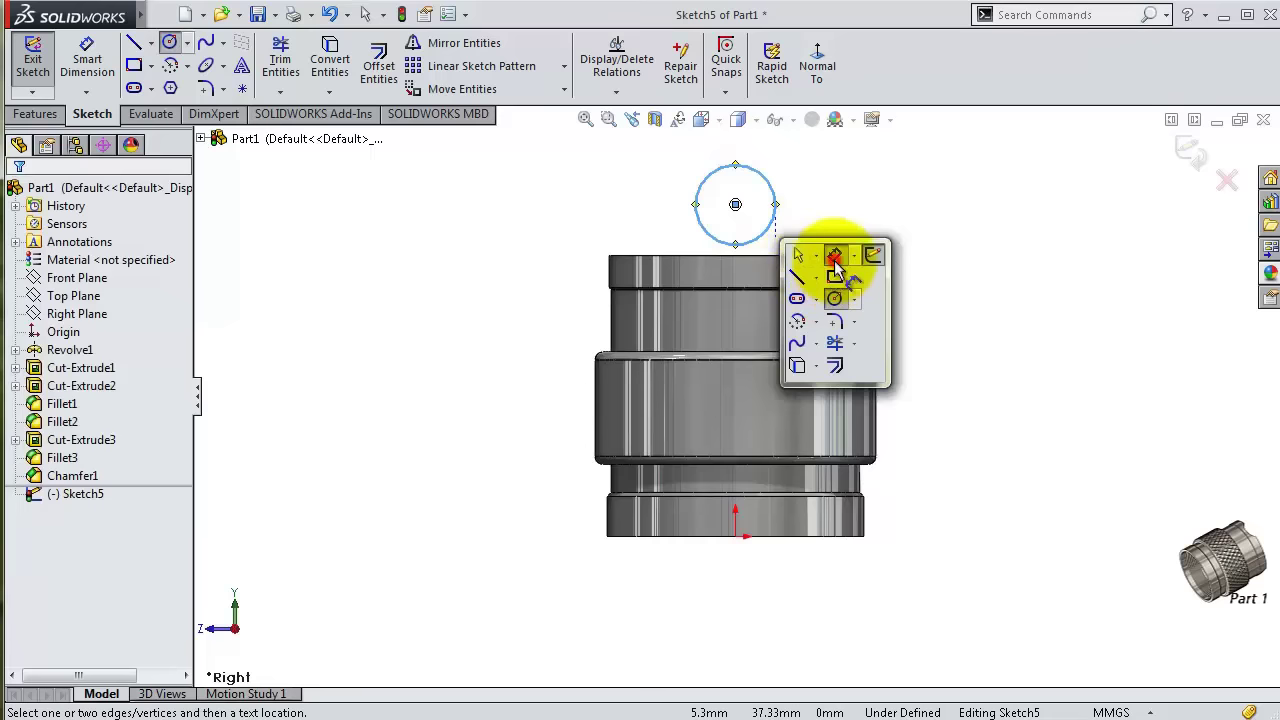
click(736, 536)
click(735, 205)
click(980, 250)
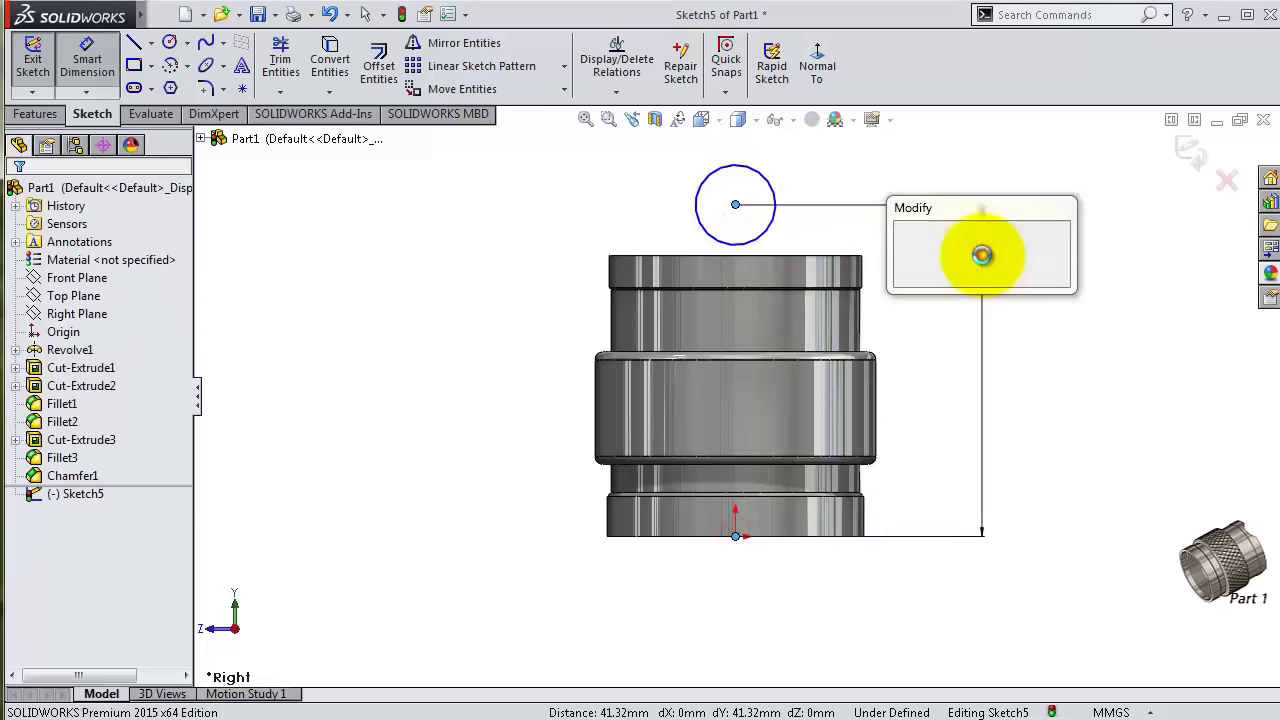
text(40)
key(Return)
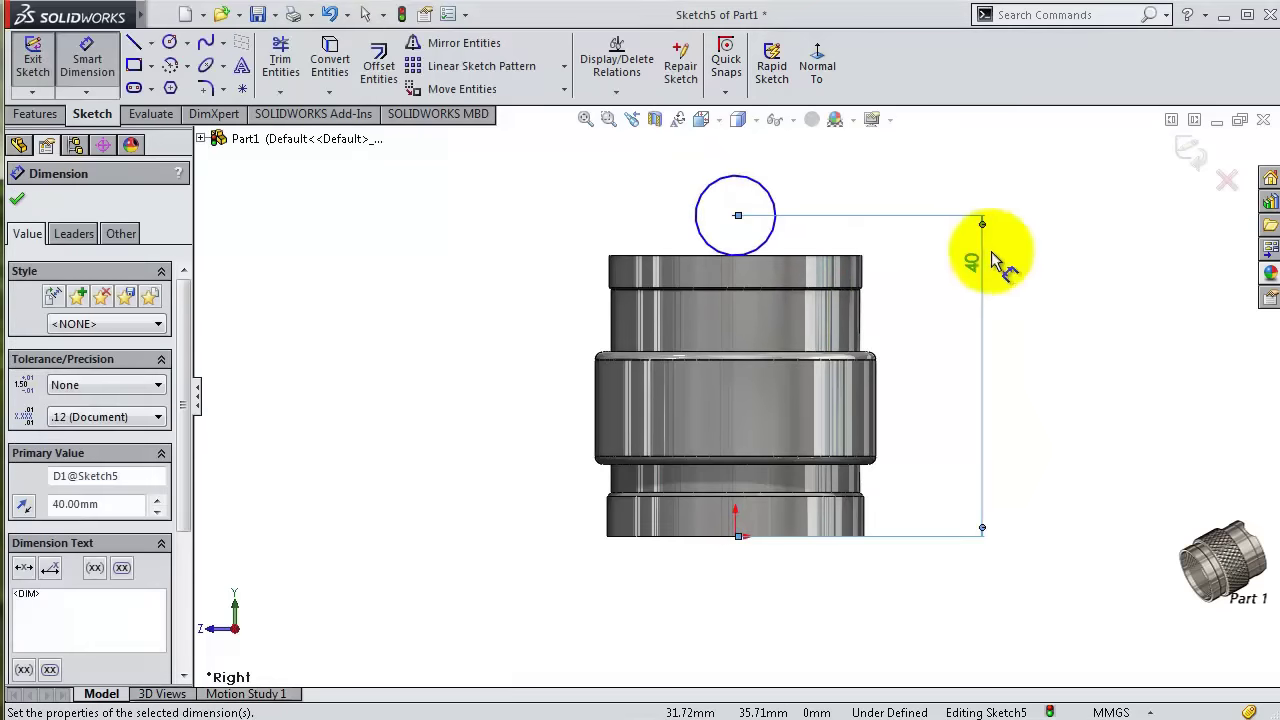
click(774, 205)
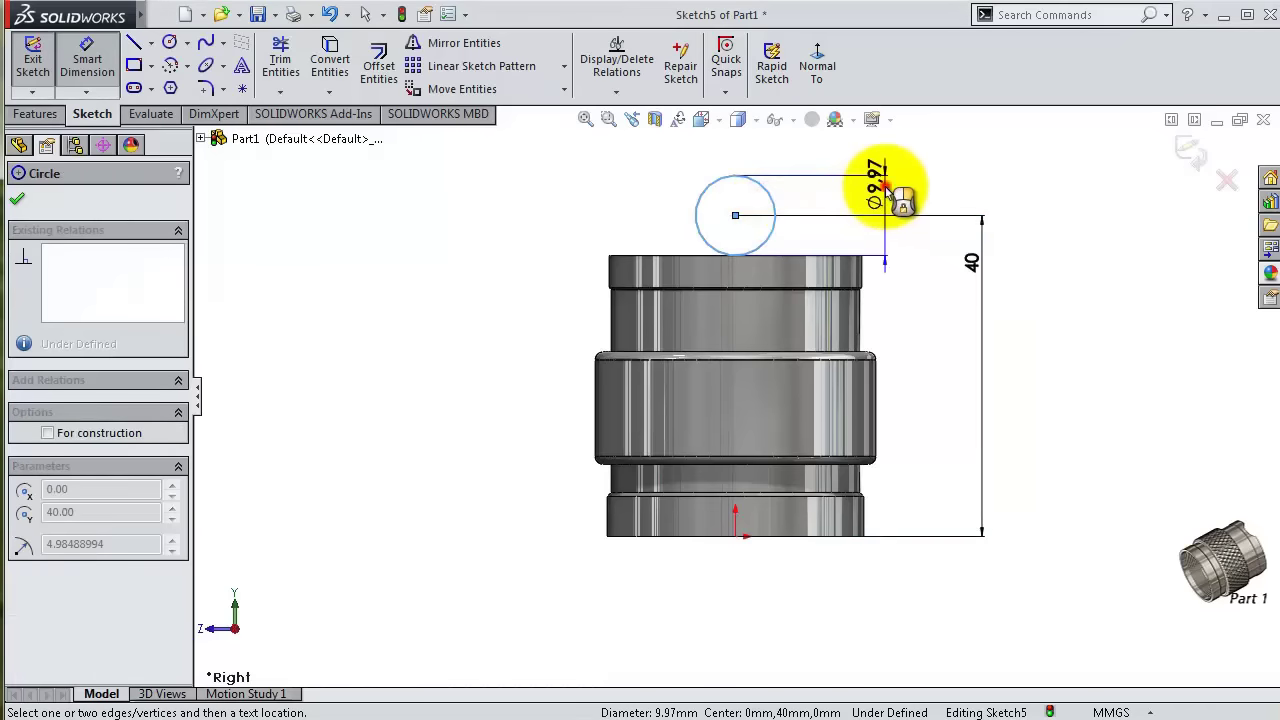
click(886, 190)
text(15)
key(Return)
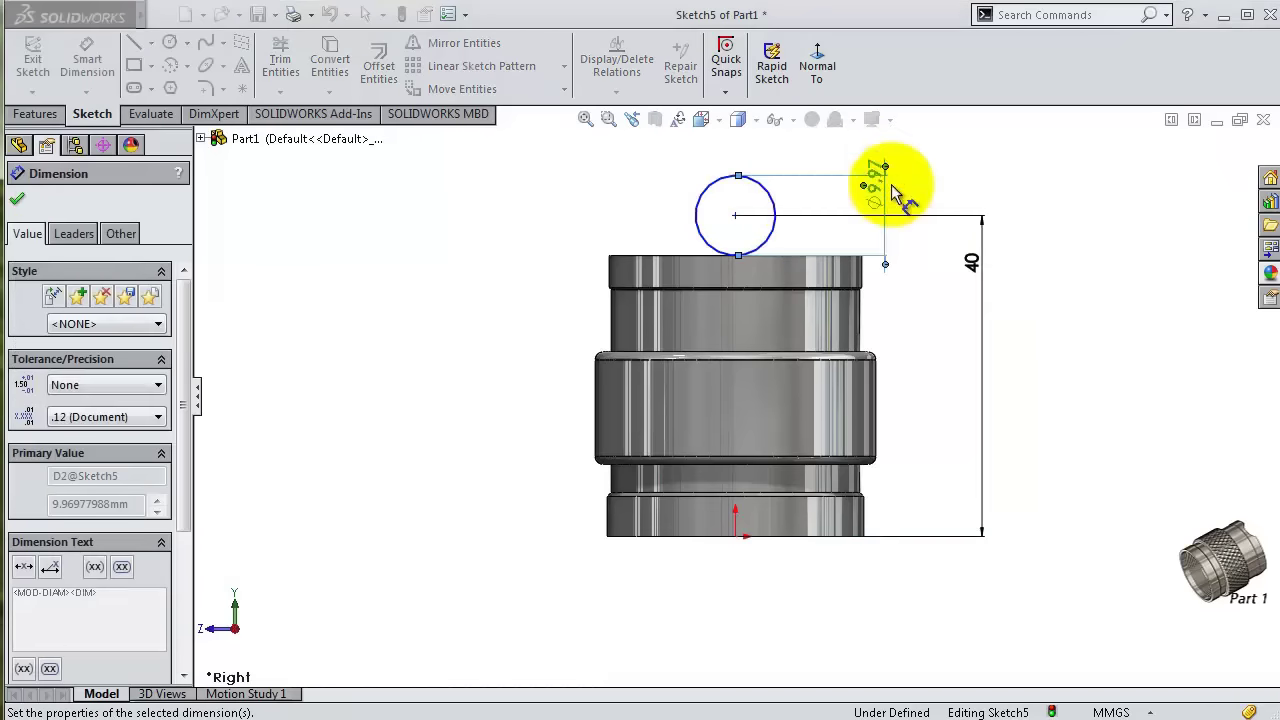
- Add a Vertical relation between the circle centre and the origin to fully define it
click(736, 215)
ctrl+click(733, 530)
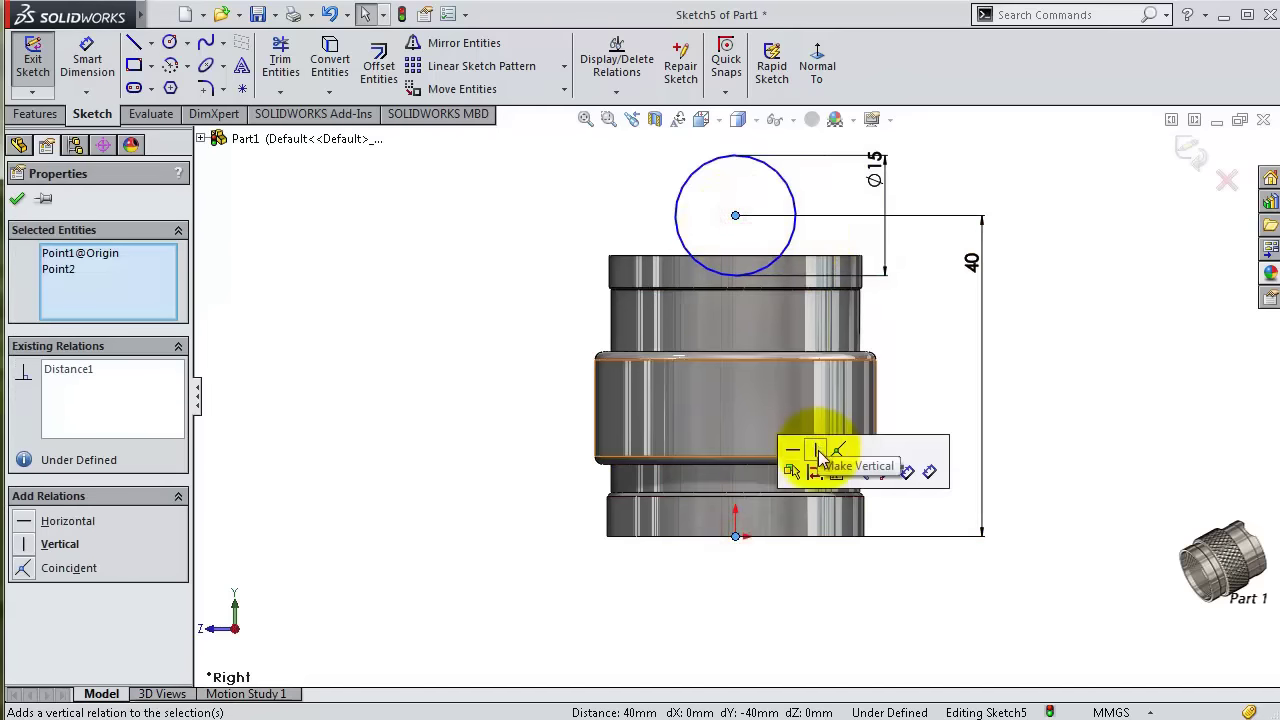
click(816, 449)
click(590, 150)
middle_drag(776, 203, 737, 284)
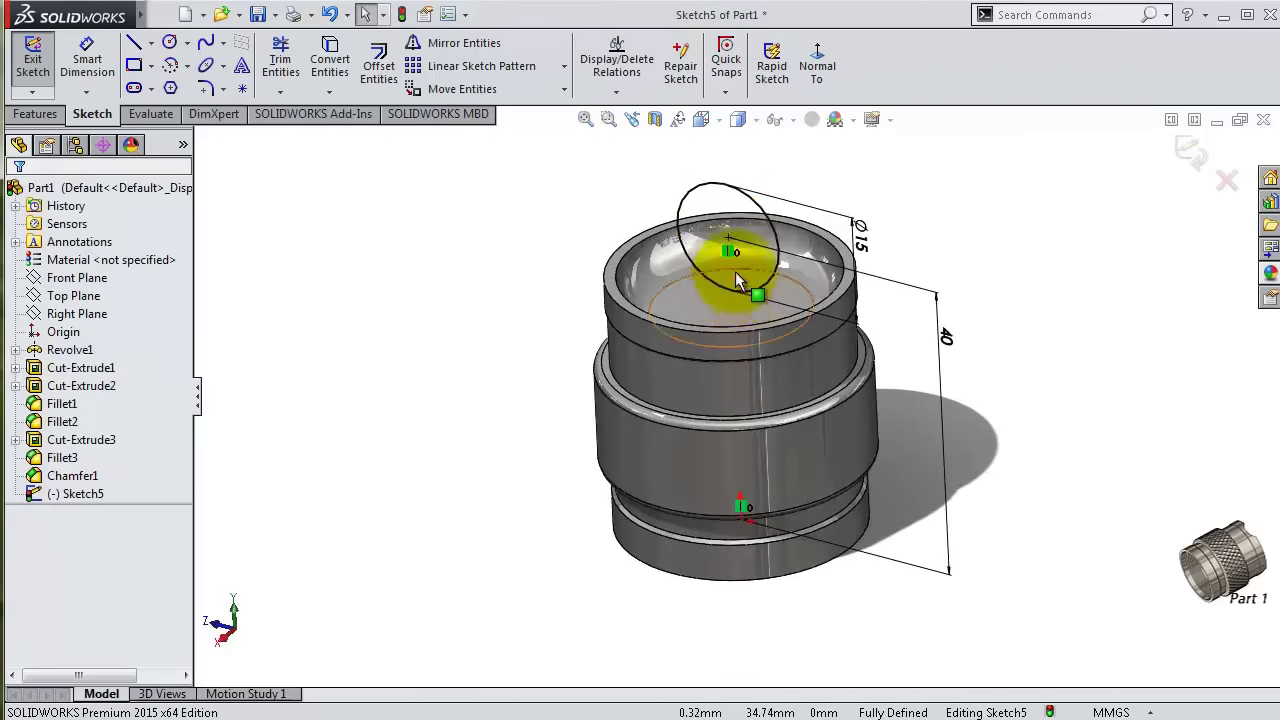
click(34, 114)
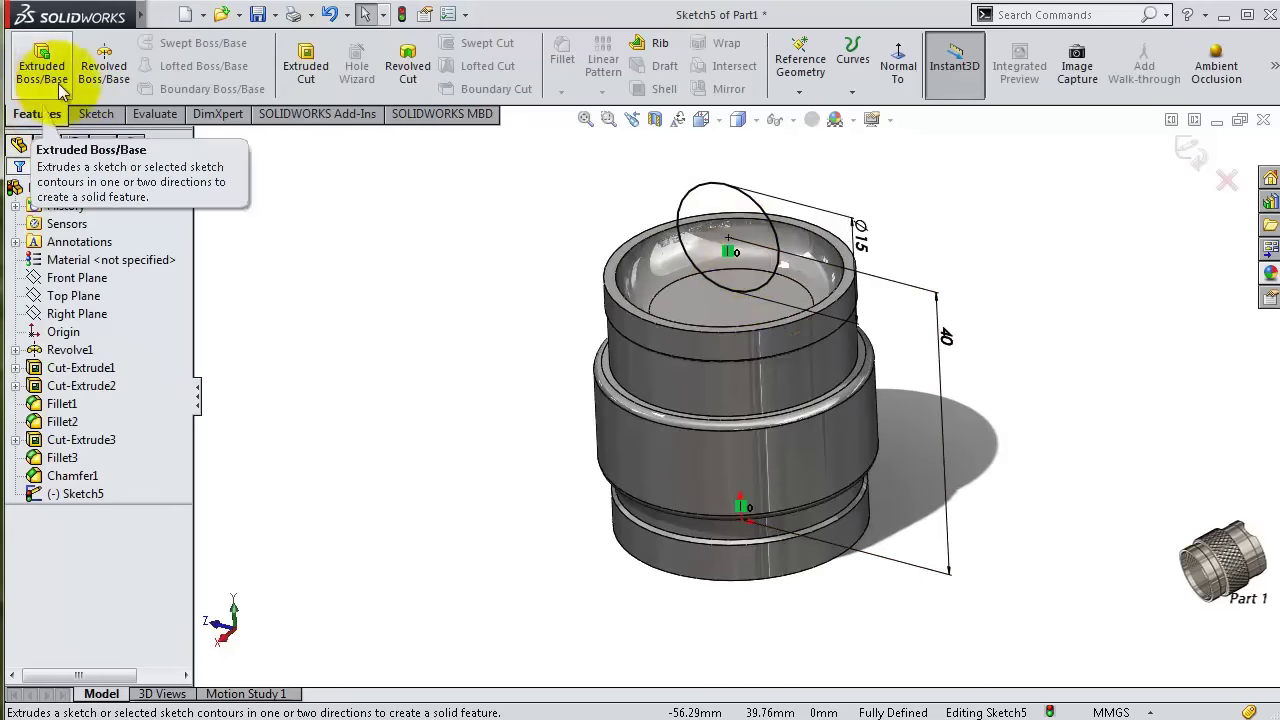
- Extrude-cut the circle sketch 20 mm to notch the cap's rim
click(306, 62)
drag(795, 188, 817, 183)
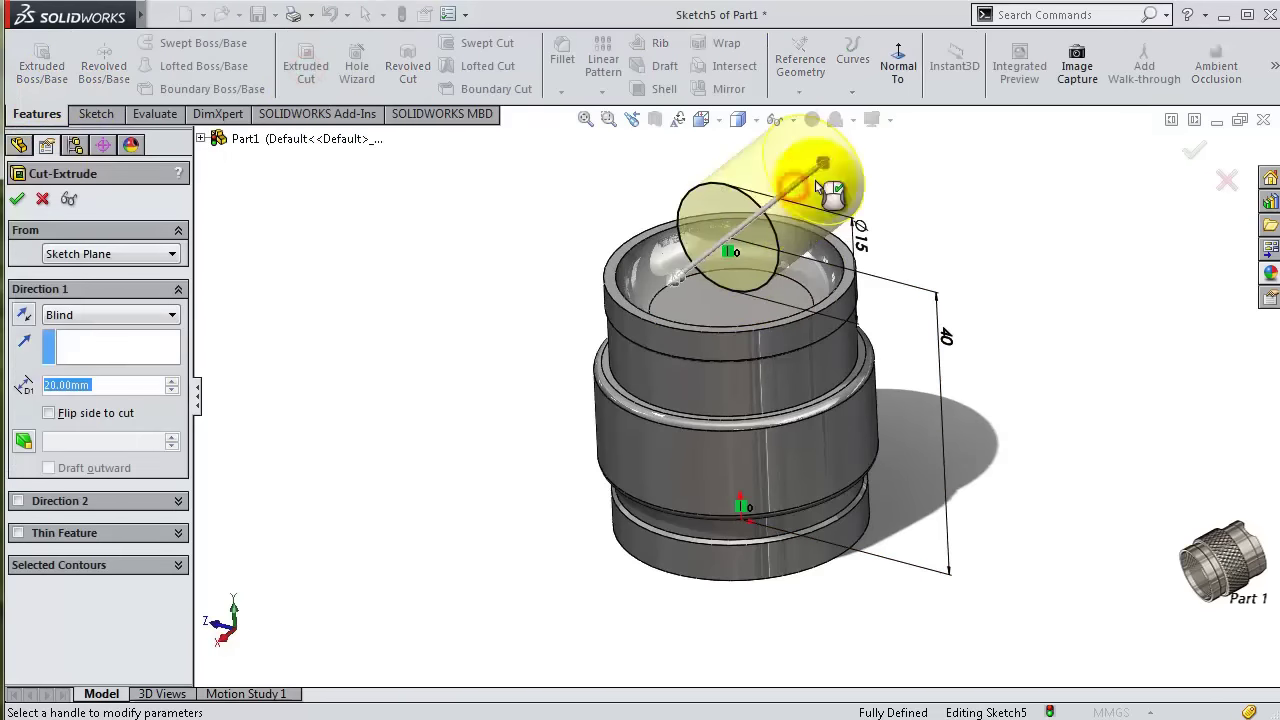
click(1192, 150)
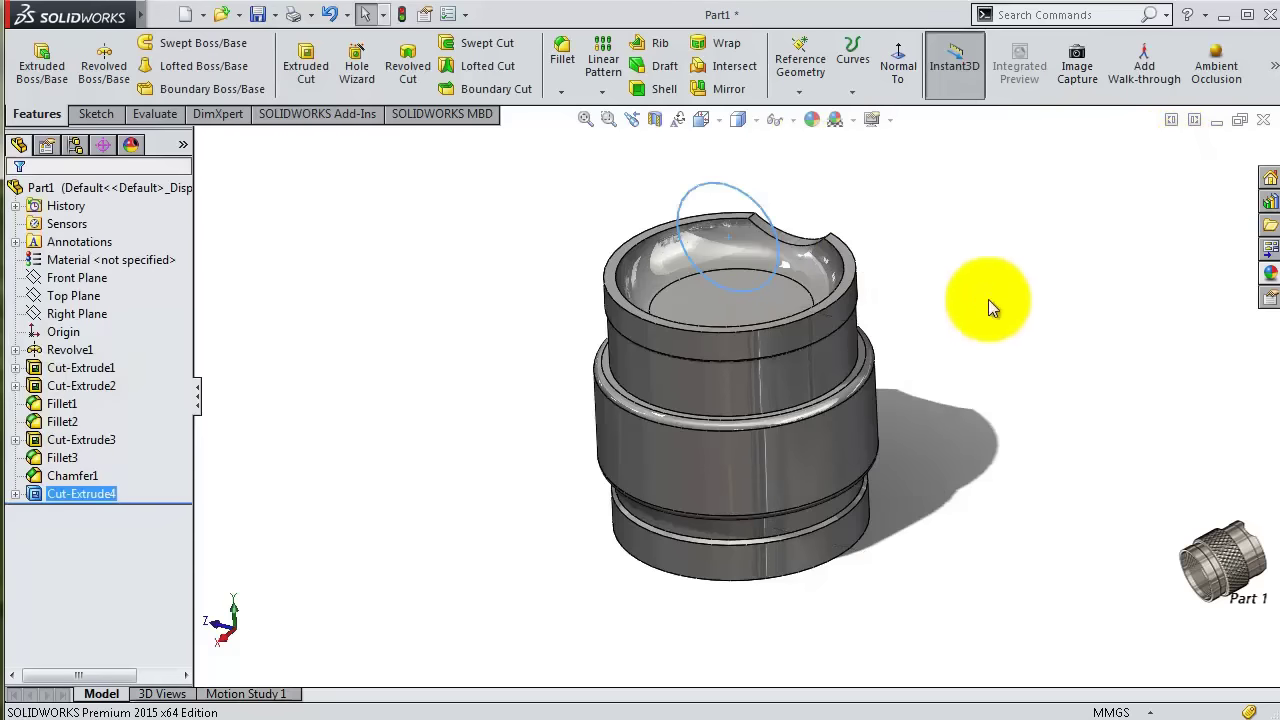
middle_drag(988, 302, 936, 342)
mouse_move(926, 291)
middle_down()
mouse_move(829, 386)
mouse_move(851, 386)
mouse_move(944, 315)
mouse_move(914, 300)
middle_up()
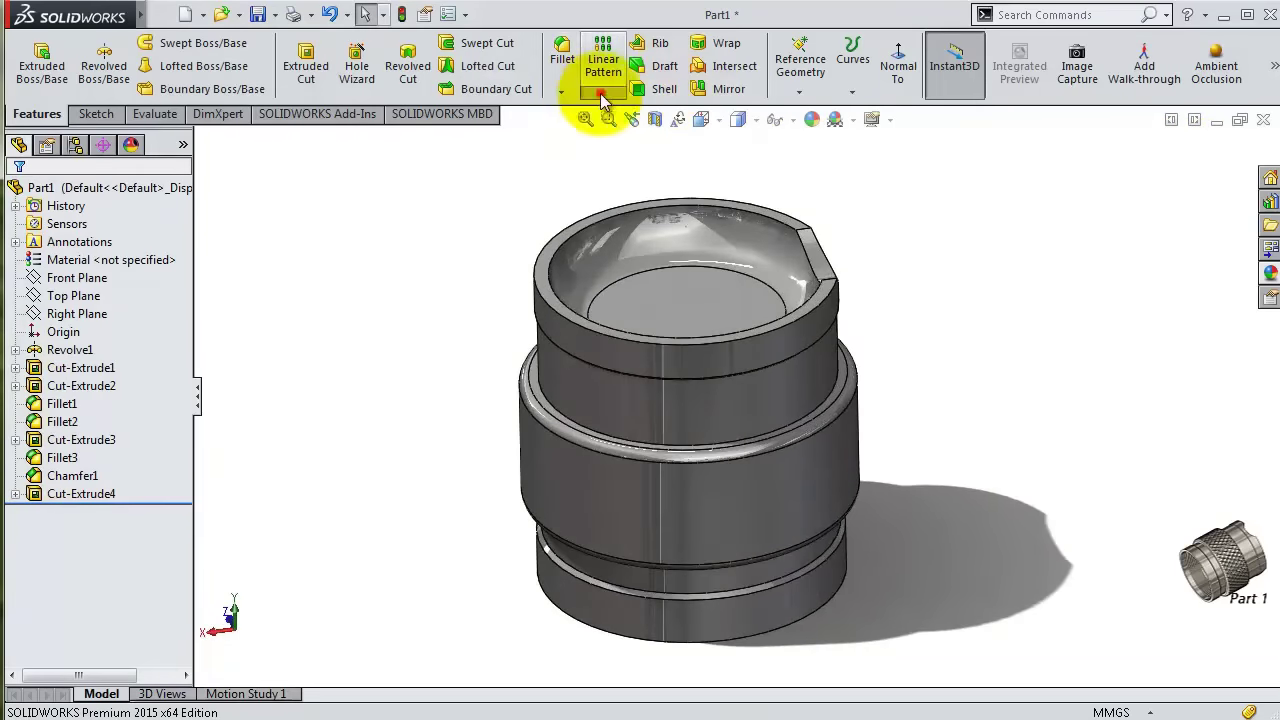
- Circular-pattern the notch around the cylindrical band, 3 instances equally spaced over 360°
click(601, 92)
click(627, 133)
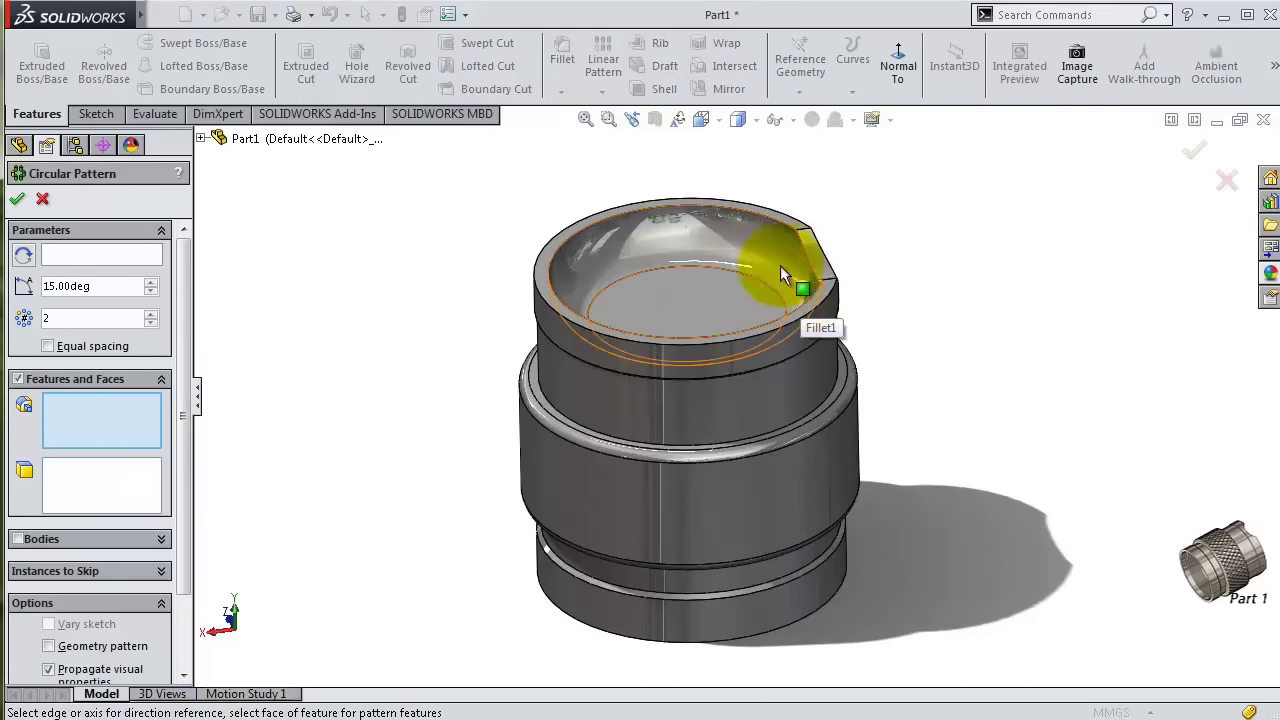
click(558, 459)
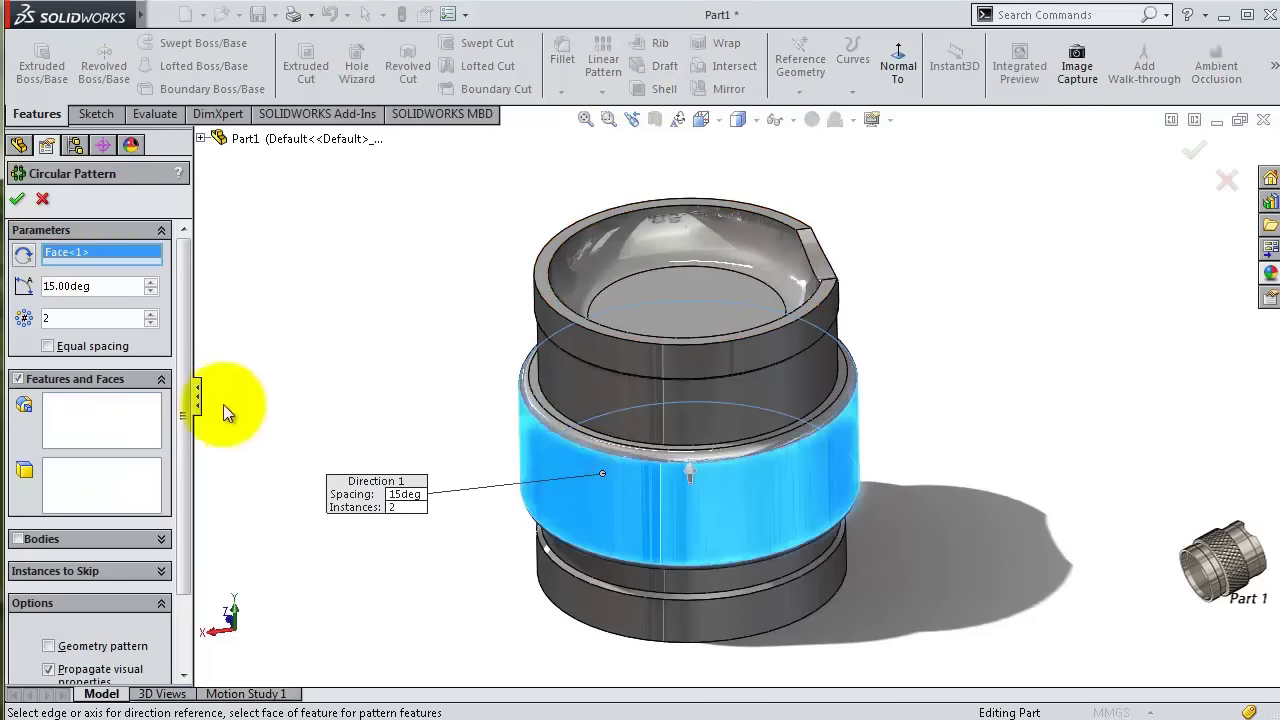
click(817, 258)
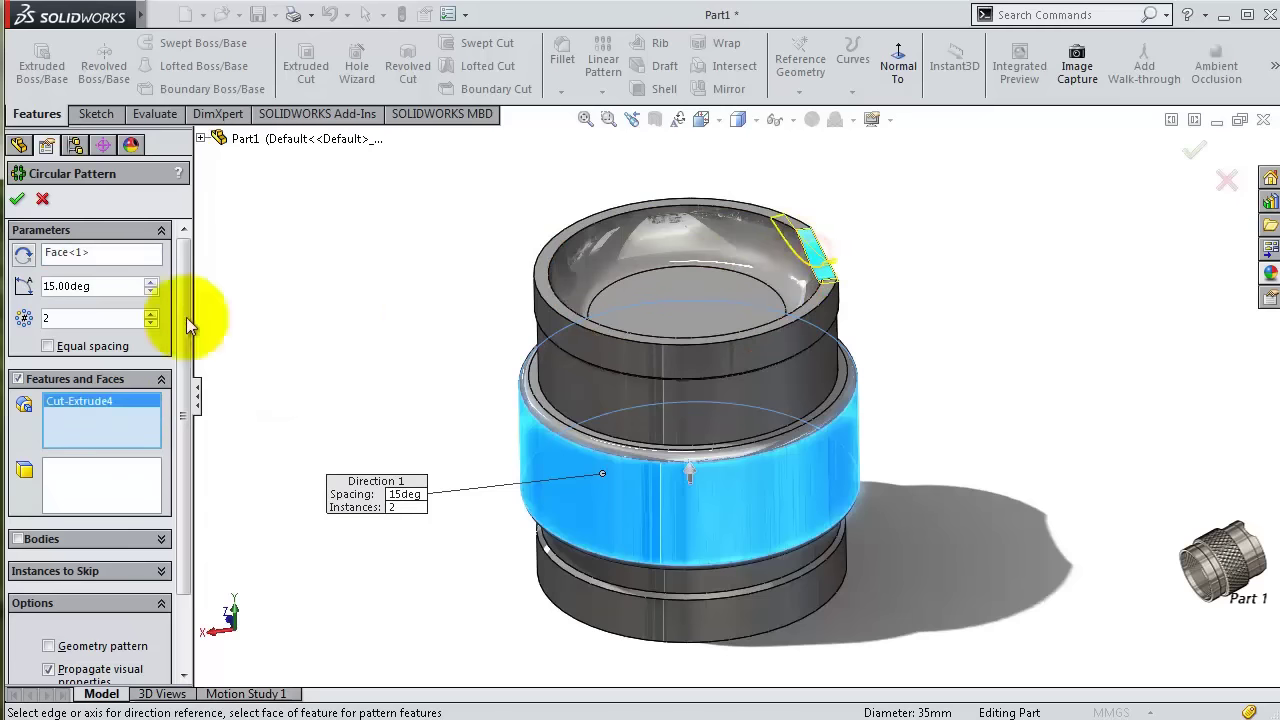
click(100, 346)
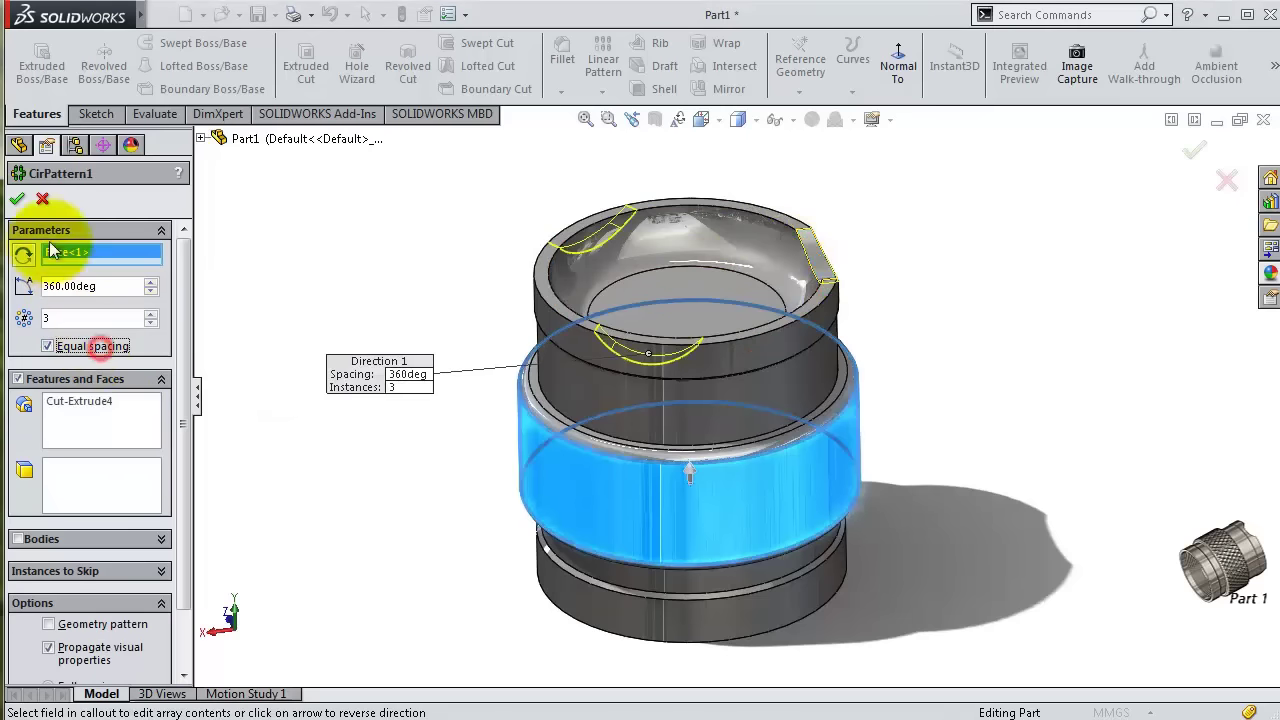
click(18, 198)
mouse_move(1024, 368)
middle_down()
mouse_move(1006, 291)
mouse_move(1020, 400)
middle_up()
middle_drag(943, 557, 966, 286)
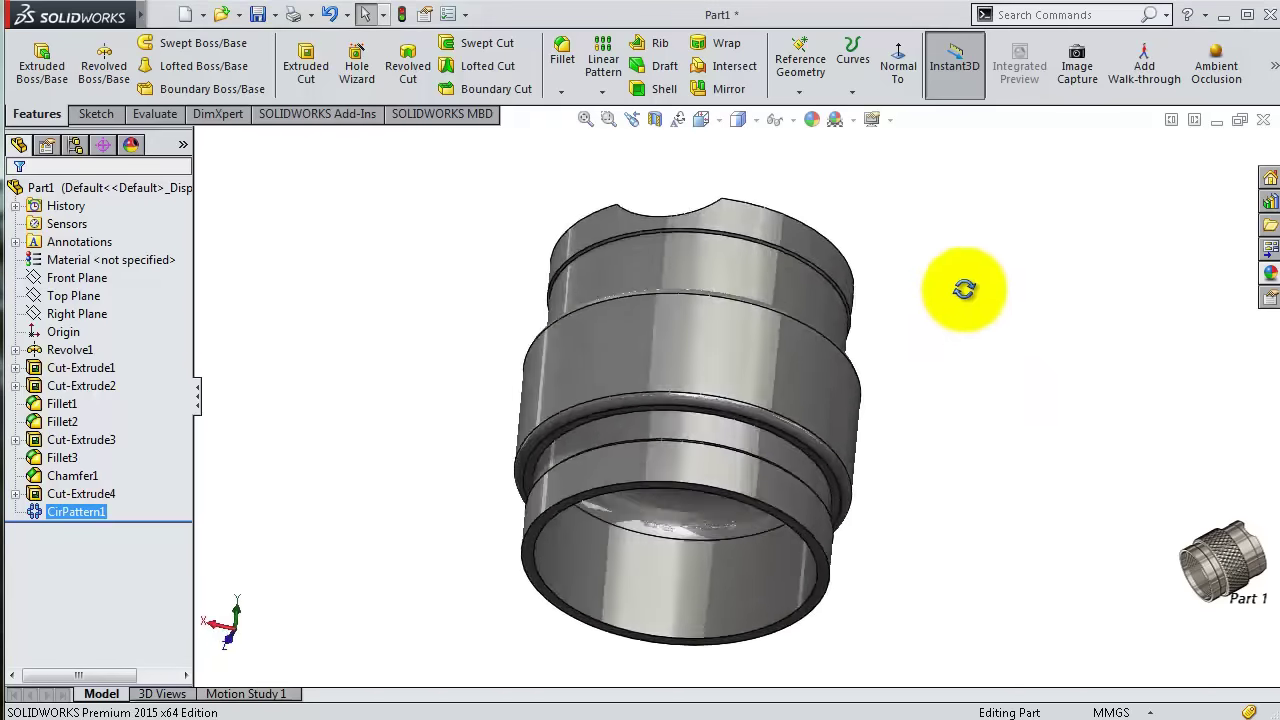
scroll(886, 277, down, 3)
scroll(591, 373, down, 4)
- Start a new sketch on the groove face and view it normal to the sketch plane
click(559, 373)
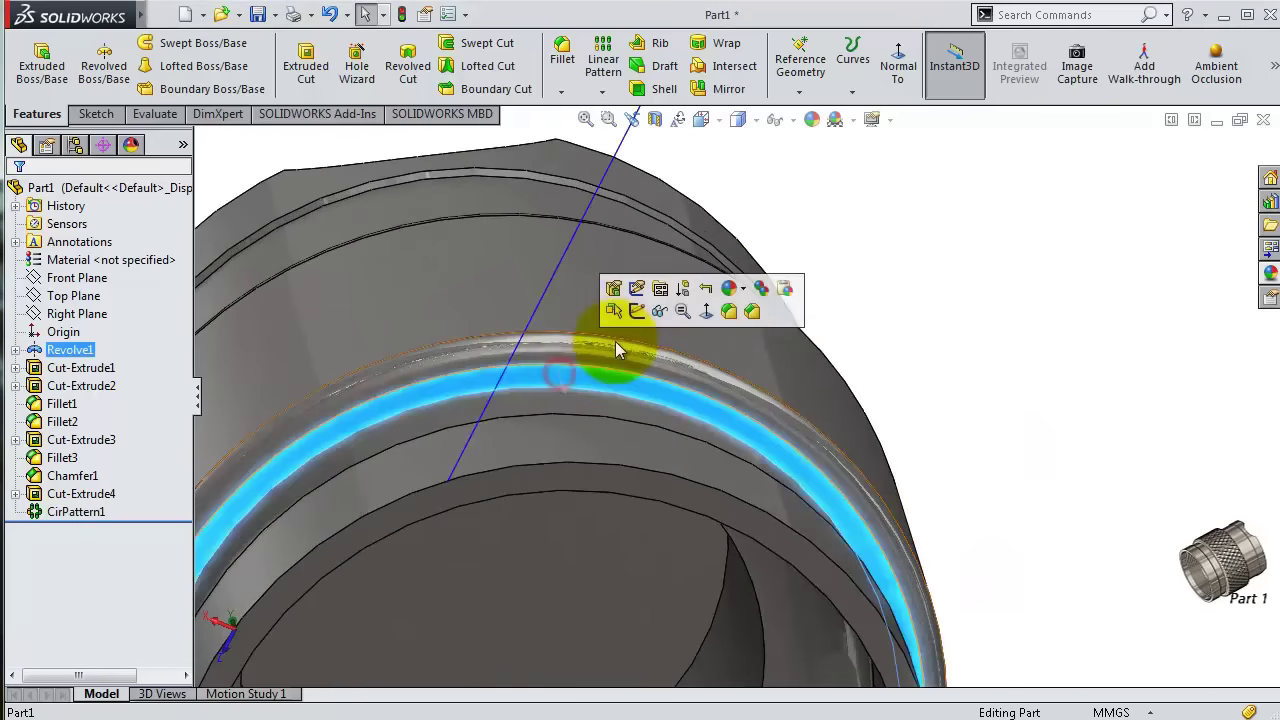
click(633, 310)
click(832, 62)
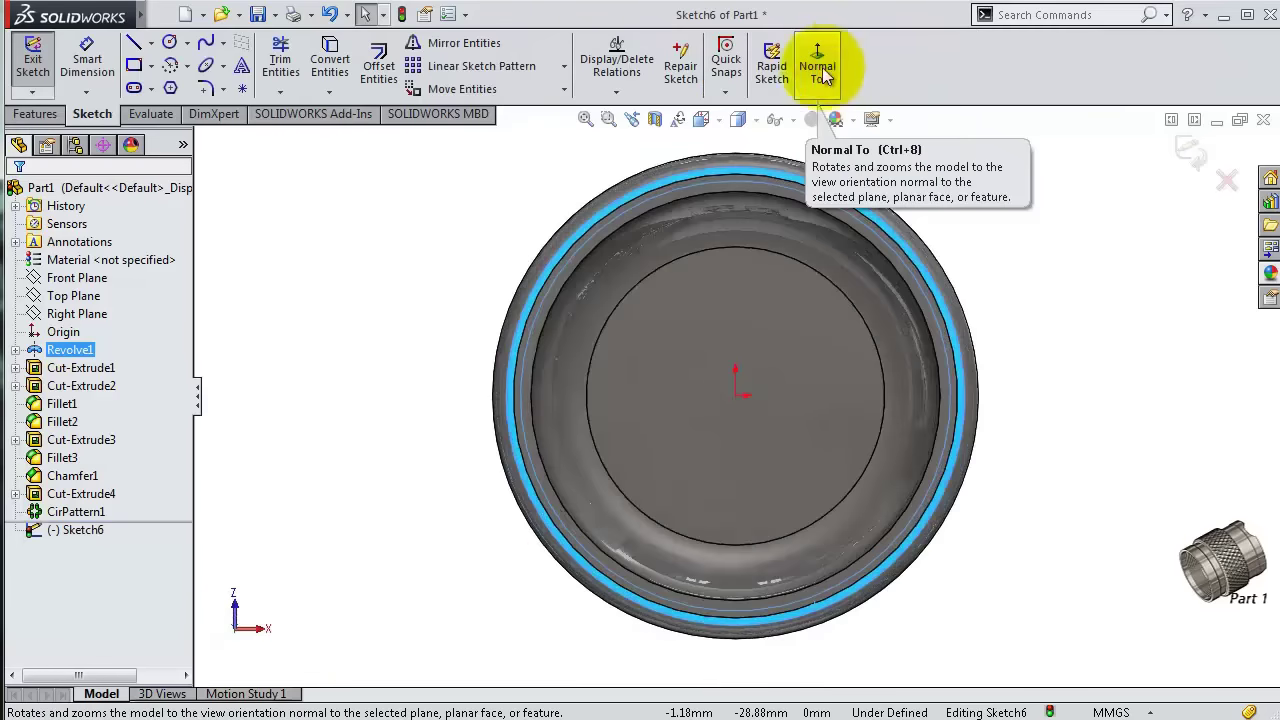
scroll(700, 186, down, 1)
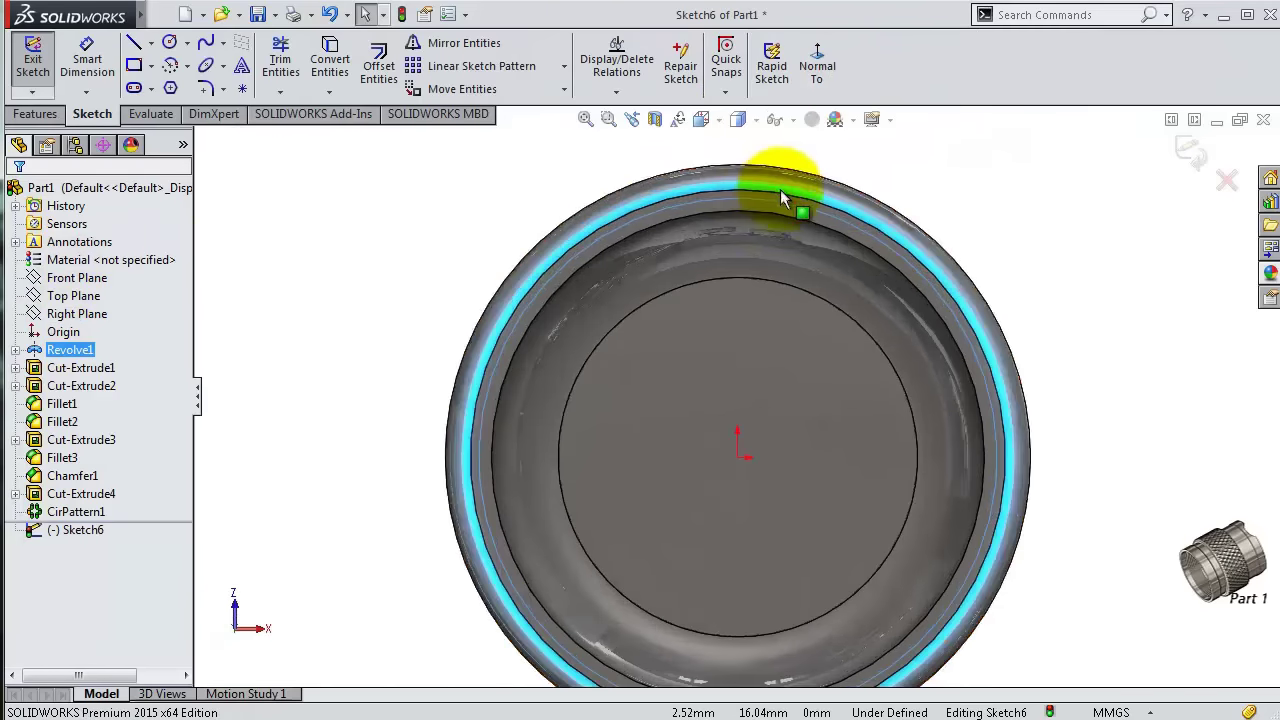
scroll(780, 189, down, 2)
scroll(782, 195, down, 1)
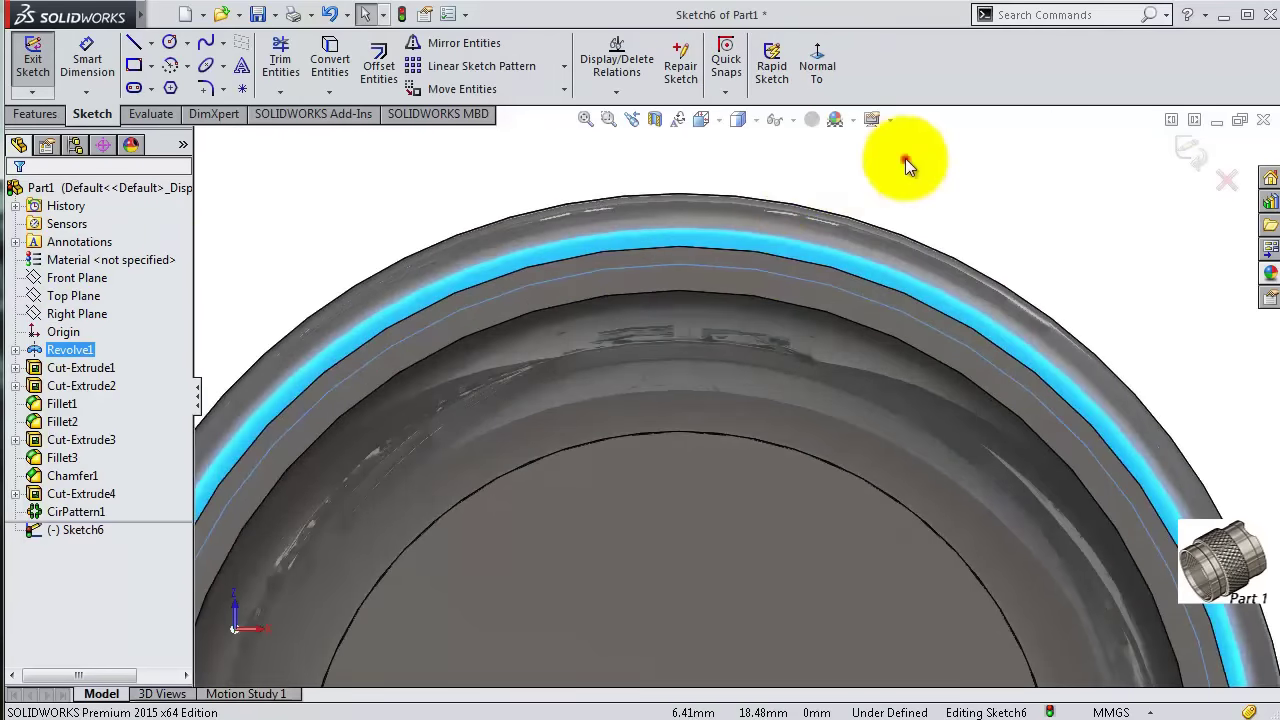
mouse_move(708, 200)
middle_down()
mouse_move(800, 194)
mouse_move(891, 337)
mouse_move(904, 247)
mouse_move(900, 357)
mouse_move(886, 286)
mouse_move(904, 237)
middle_up()
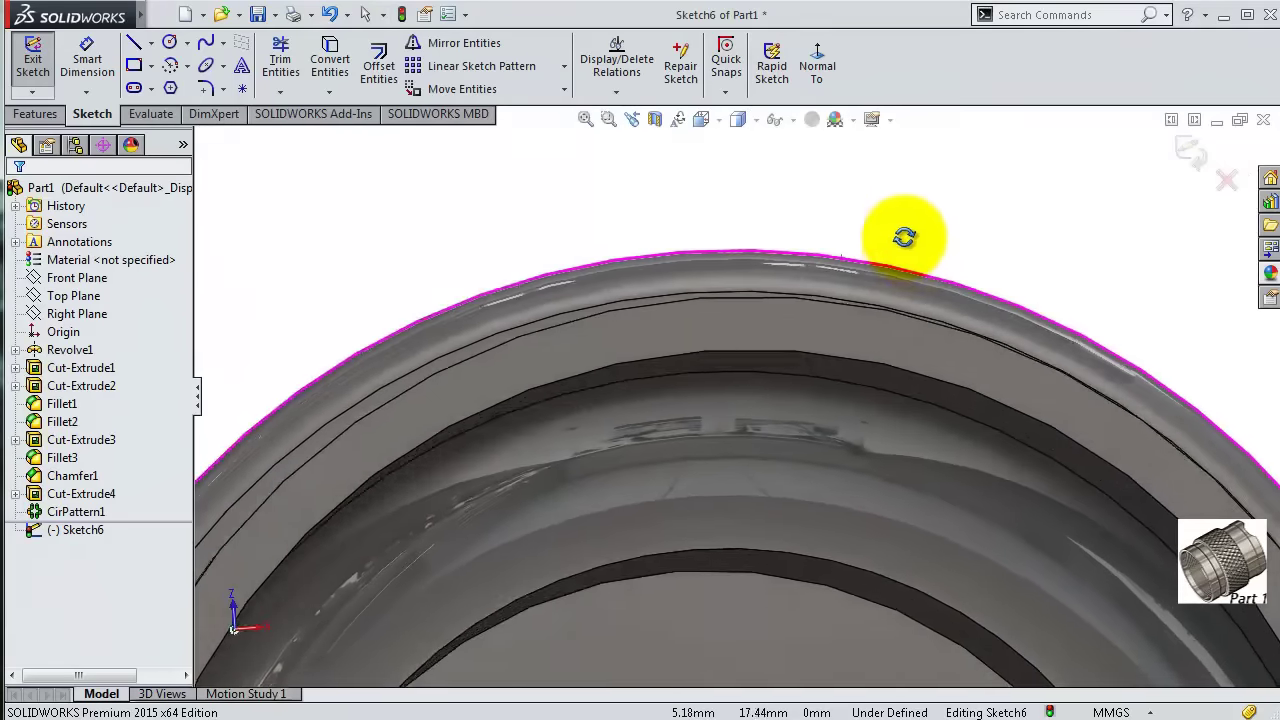
click(817, 62)
scroll(768, 180, down, 3)
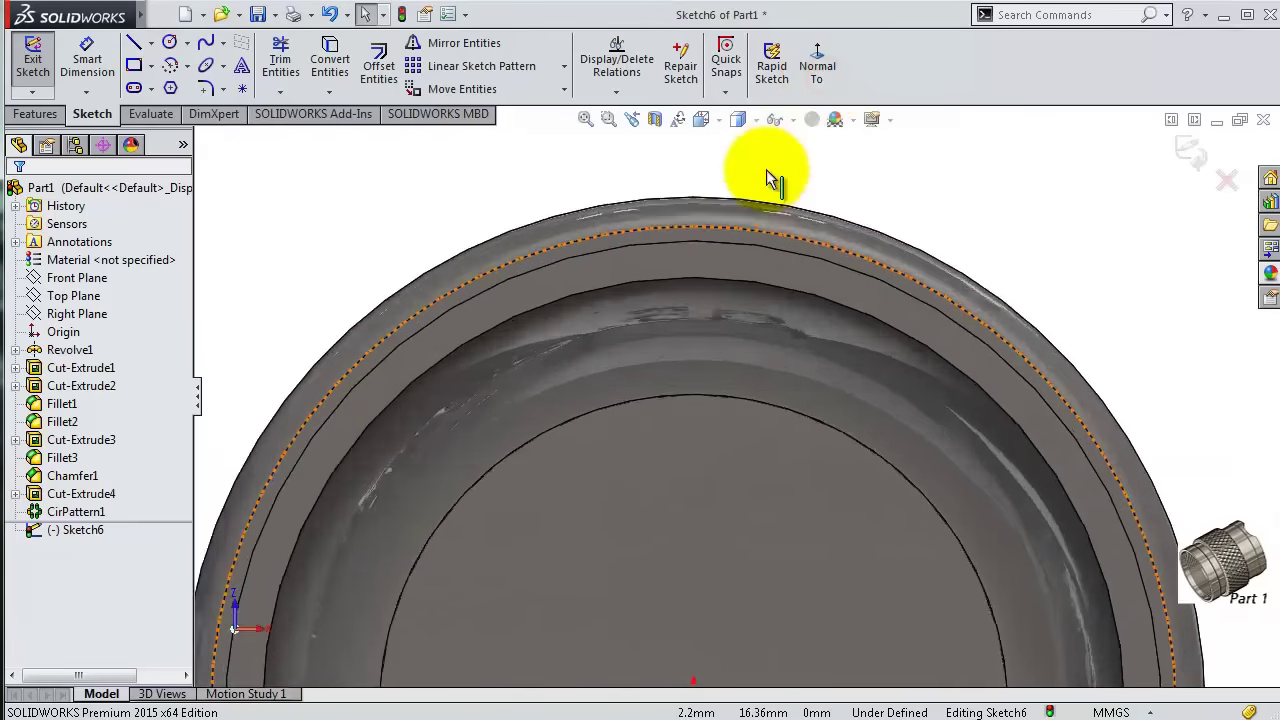
scroll(784, 181, up, 2)
scroll(686, 241, up, 1)
scroll(666, 512, up, 2)
scroll(706, 540, up, 2)
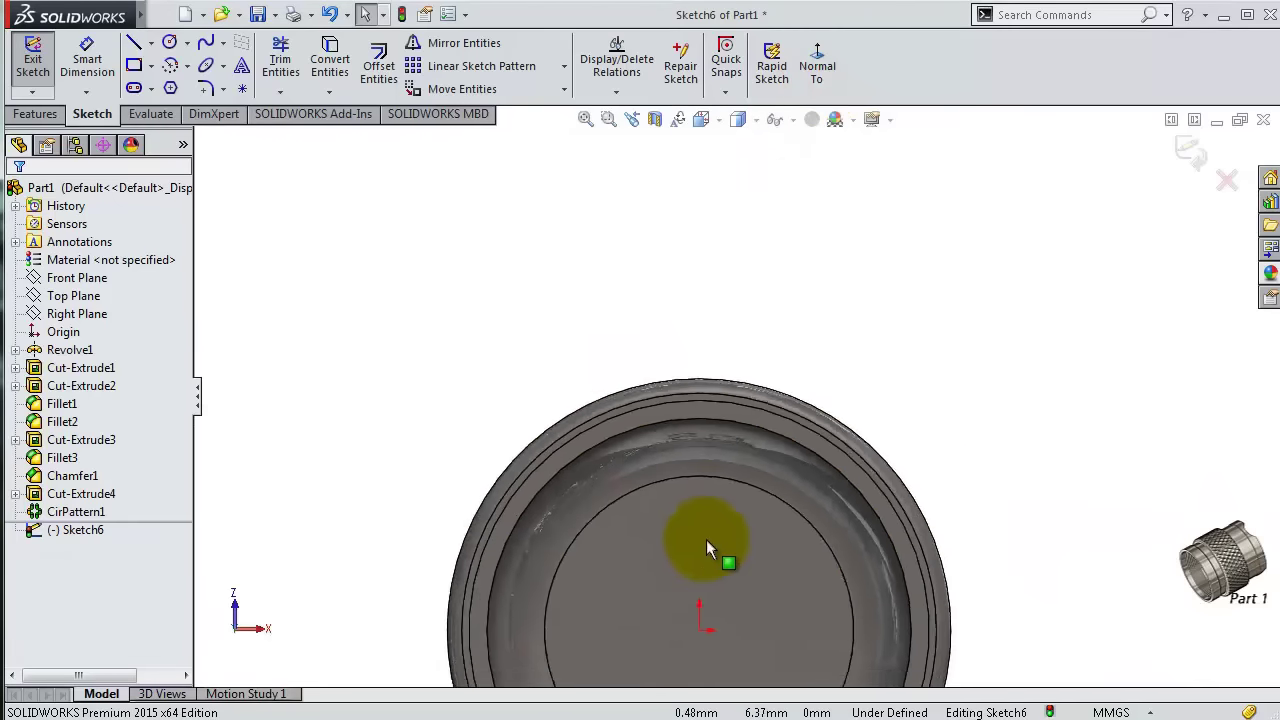
scroll(706, 541, down, 1)
- Draw a vertical centerline from the origin up past the rim
click(151, 42)
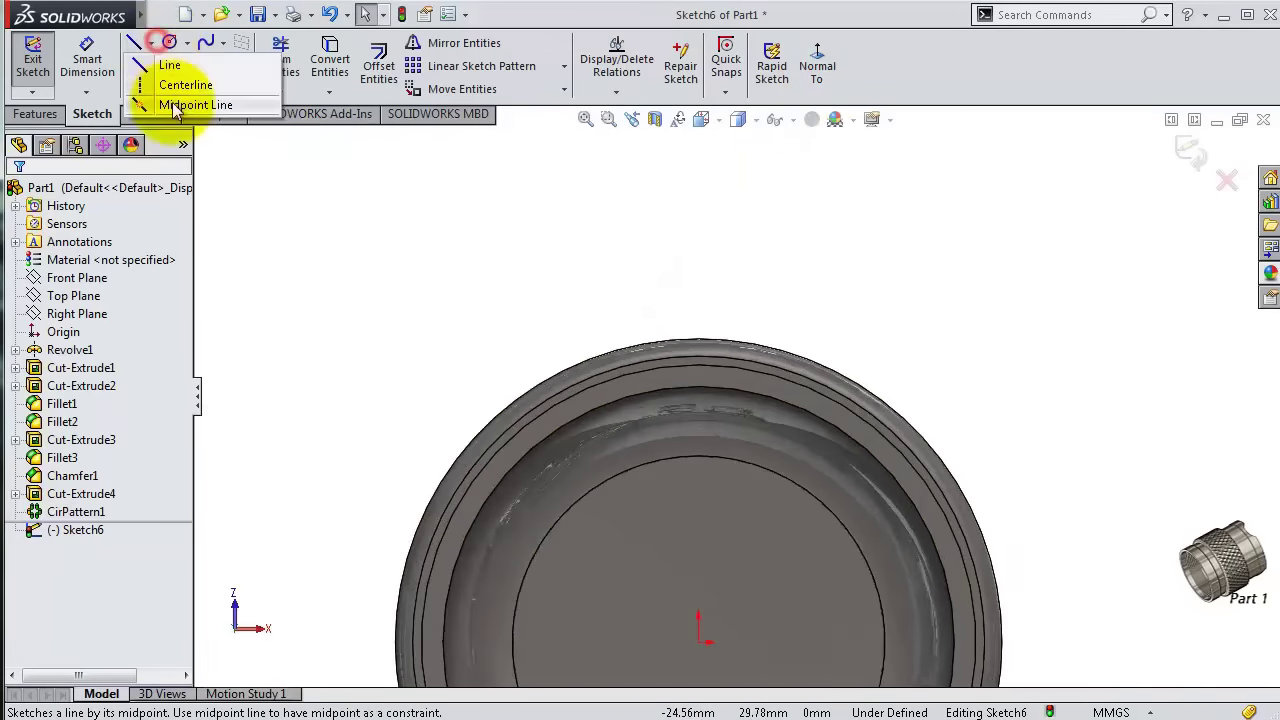
click(176, 88)
click(698, 641)
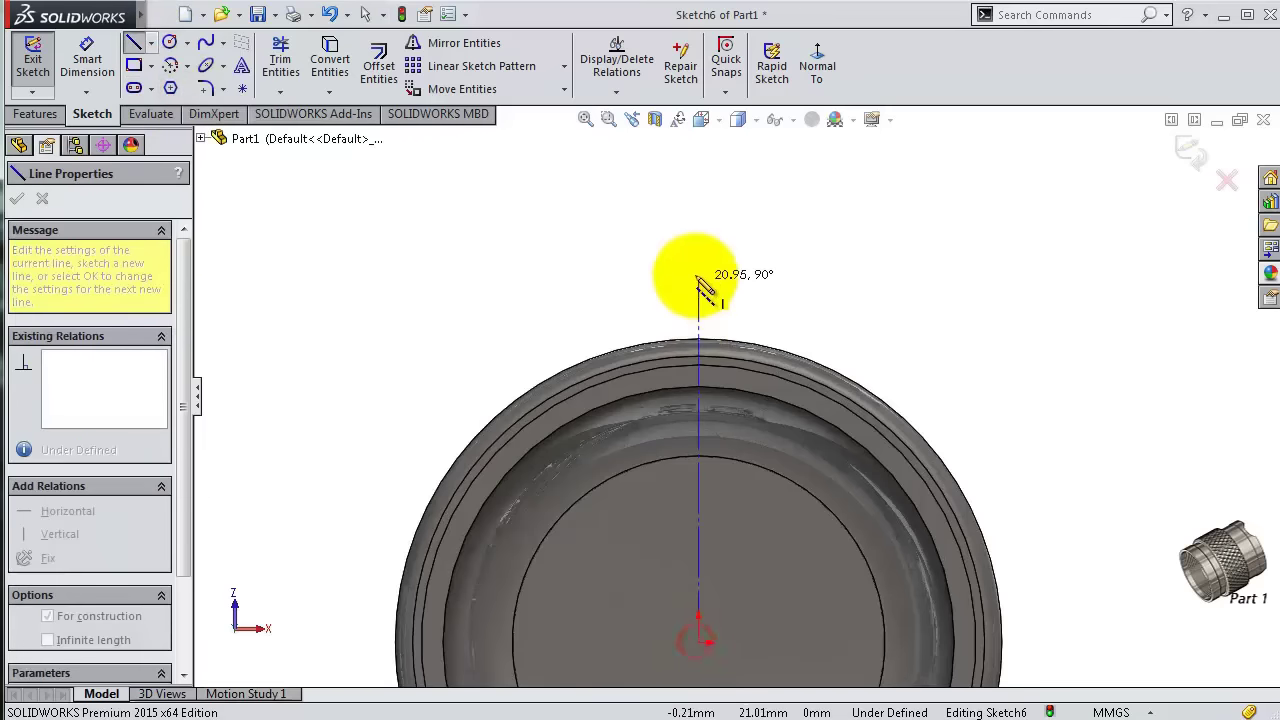
click(693, 243)
click(87, 60)
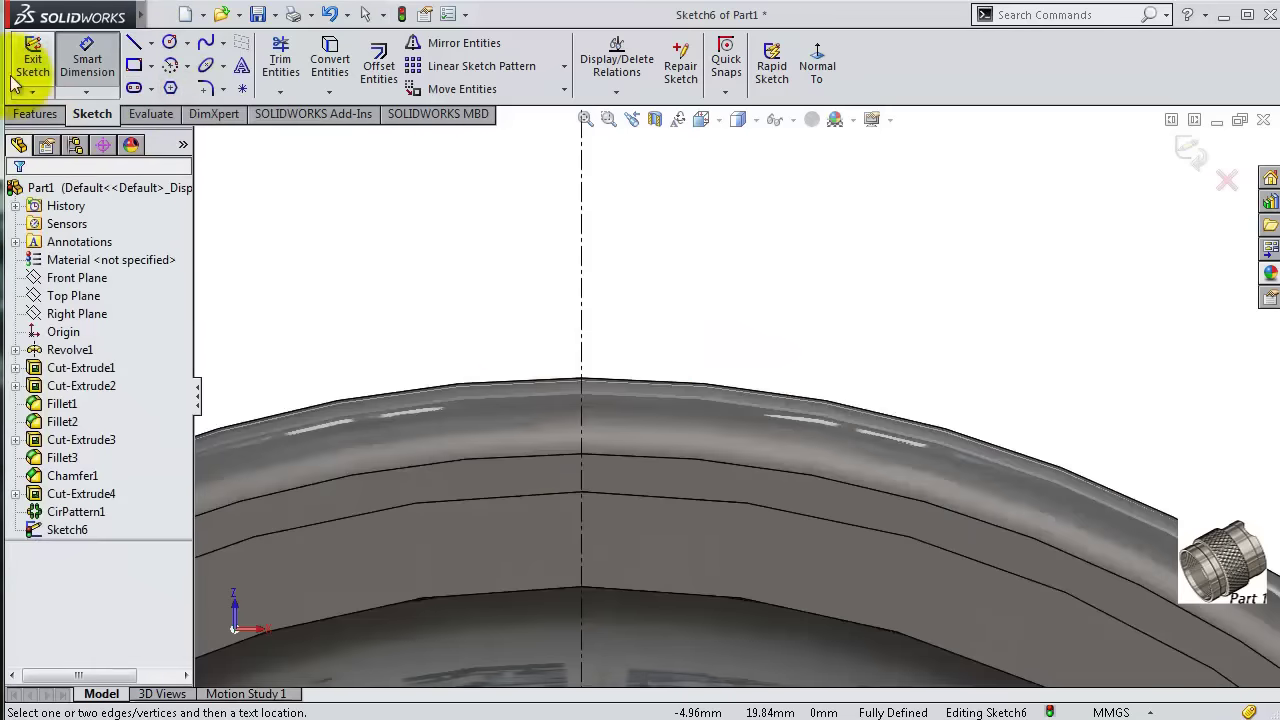
- Draw a closed inverted triangle straddling the rim with its lower vertex on the centerline
click(135, 48)
click(503, 339)
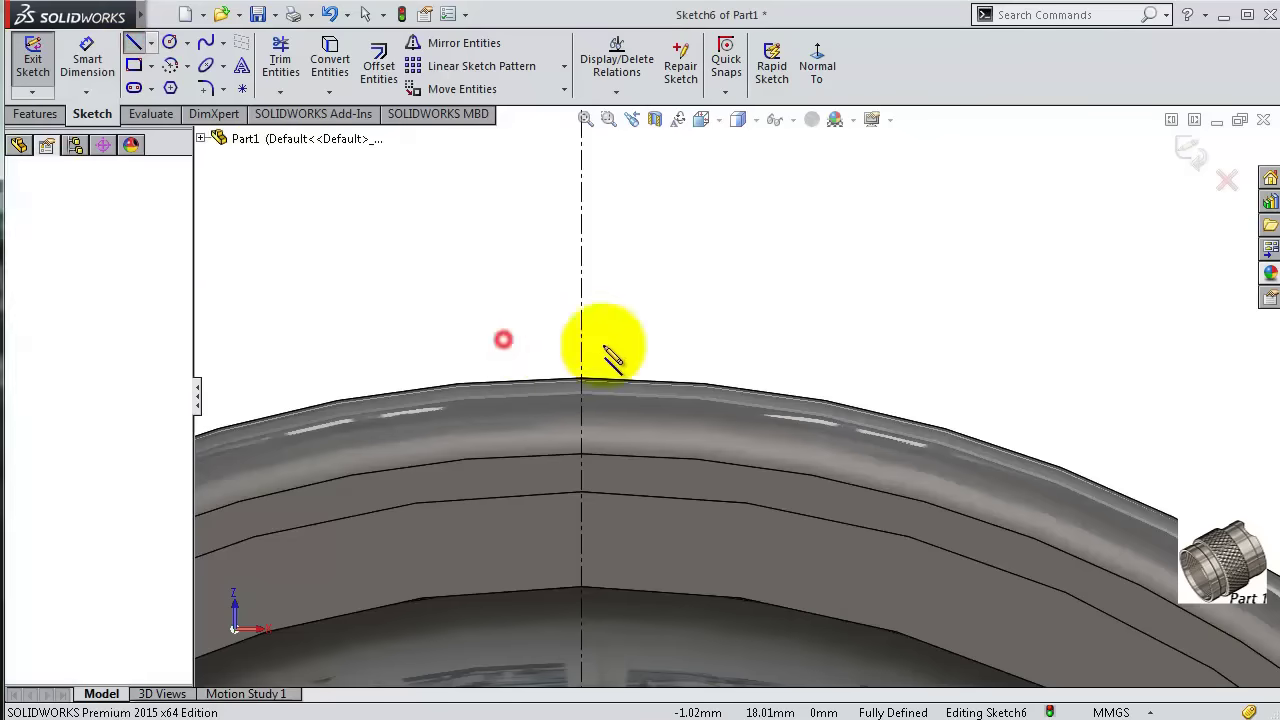
click(669, 339)
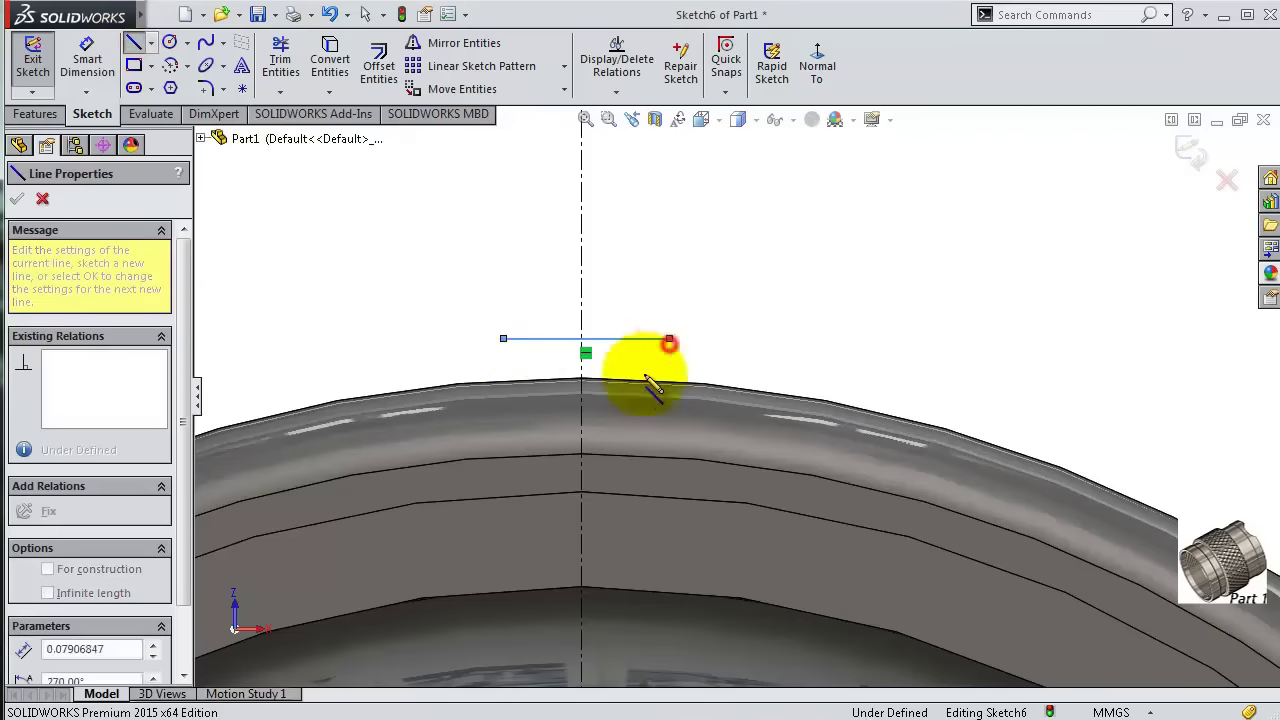
click(581, 435)
click(503, 339)
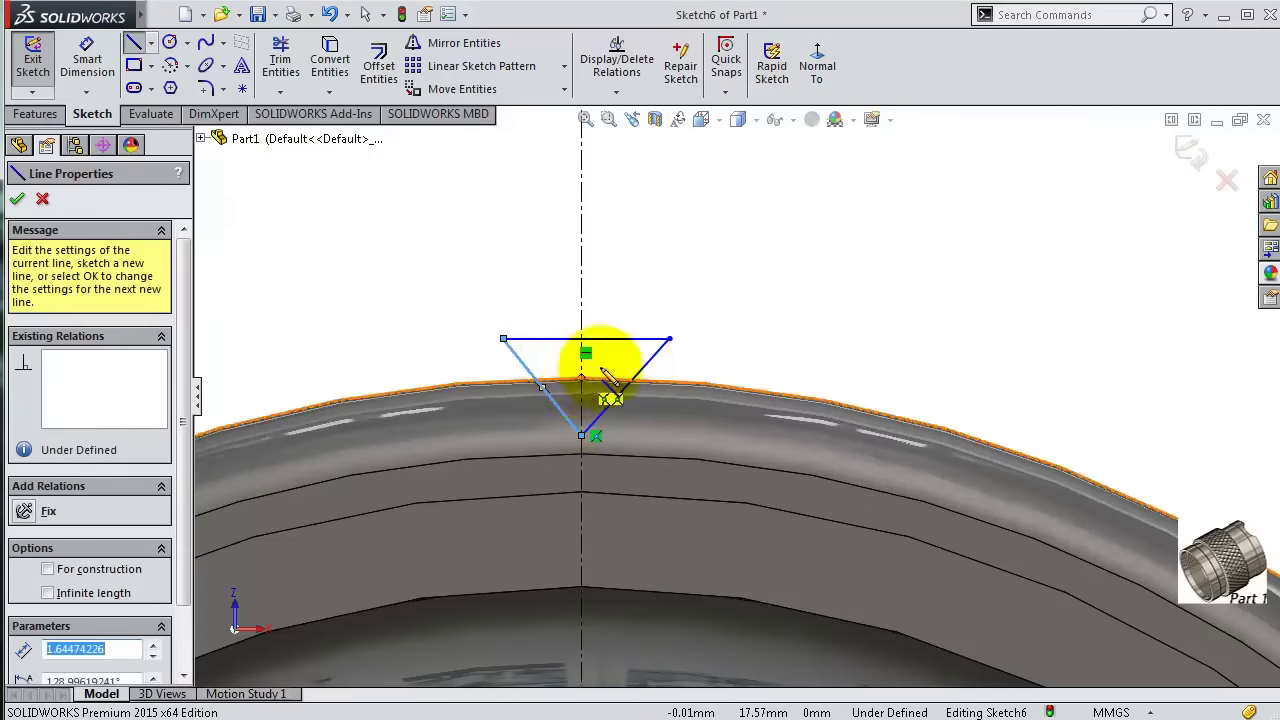
click(641, 374)
- Make the triangle's slanted sides equal and its top corners symmetric about the centerline
key(Escape)
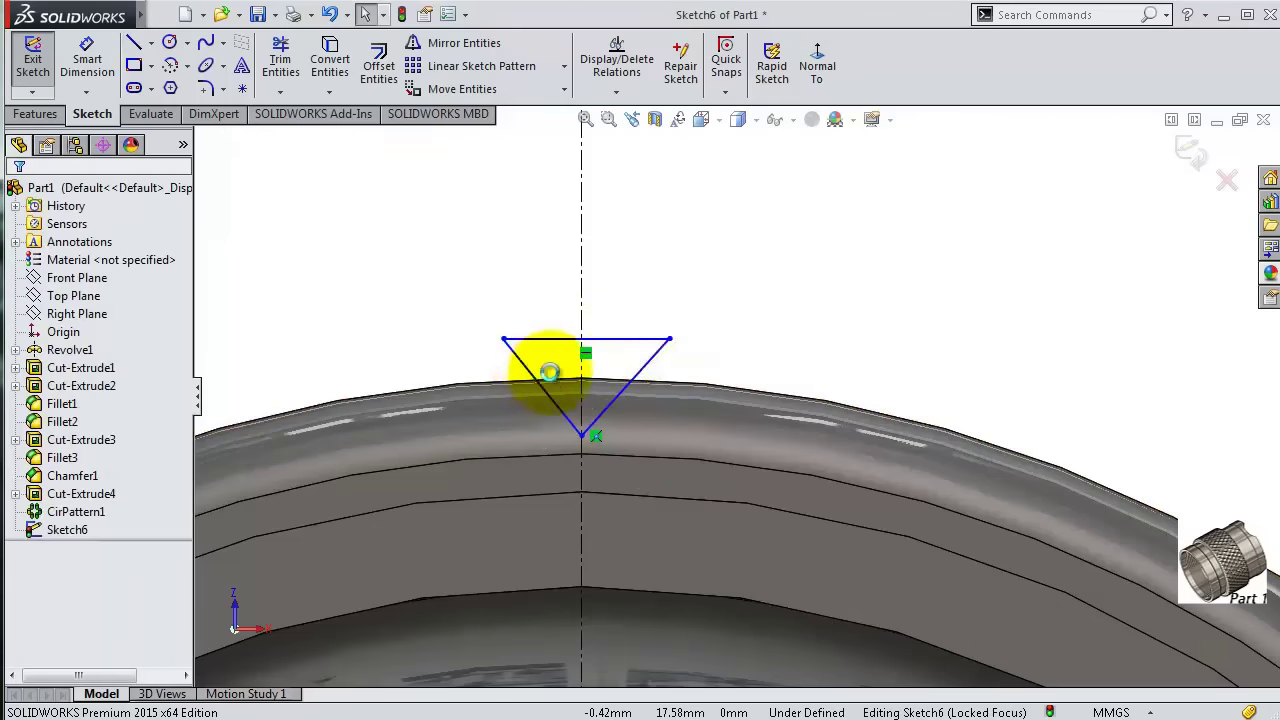
ctrl+click(646, 365)
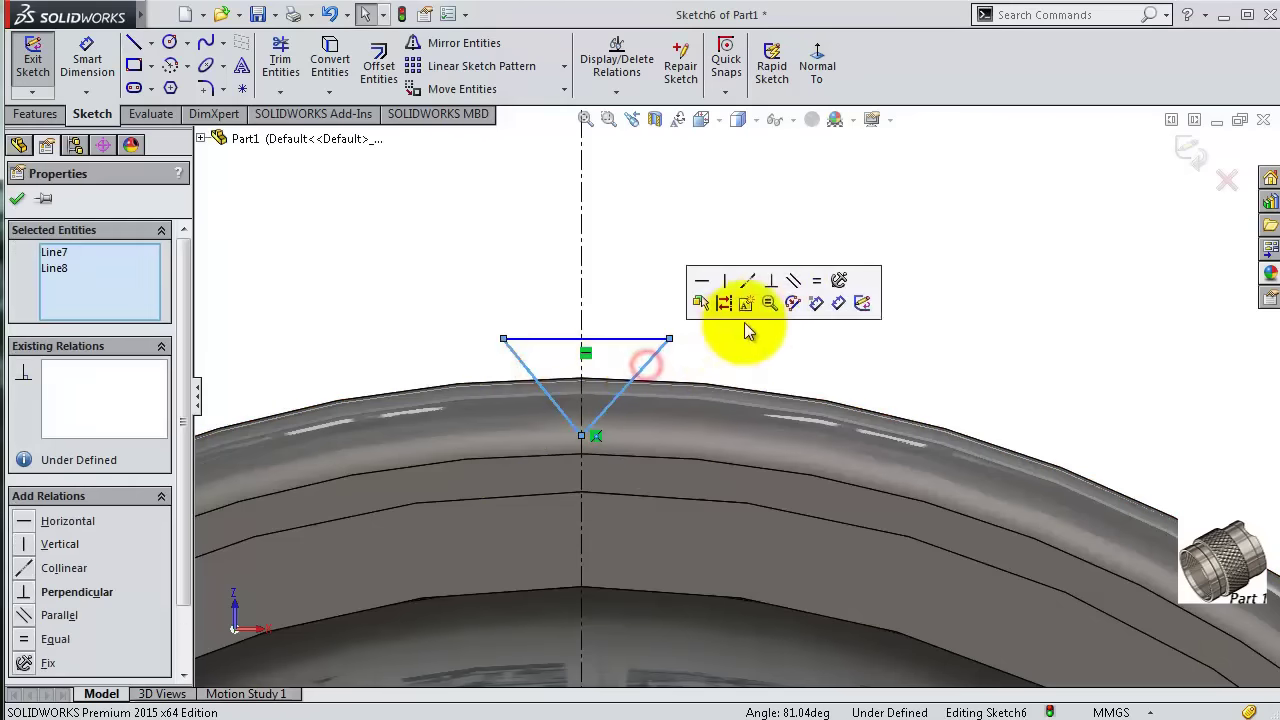
click(633, 306)
scroll(631, 314, down, 2)
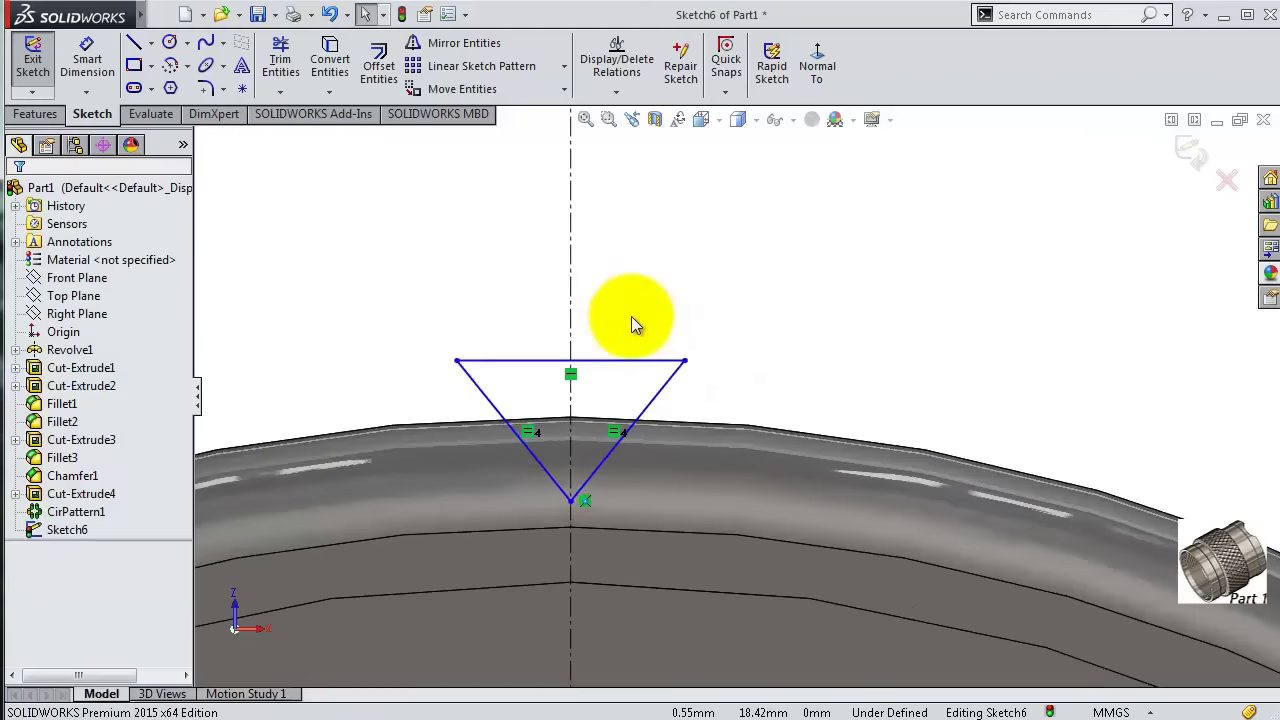
scroll(634, 325, down, 1)
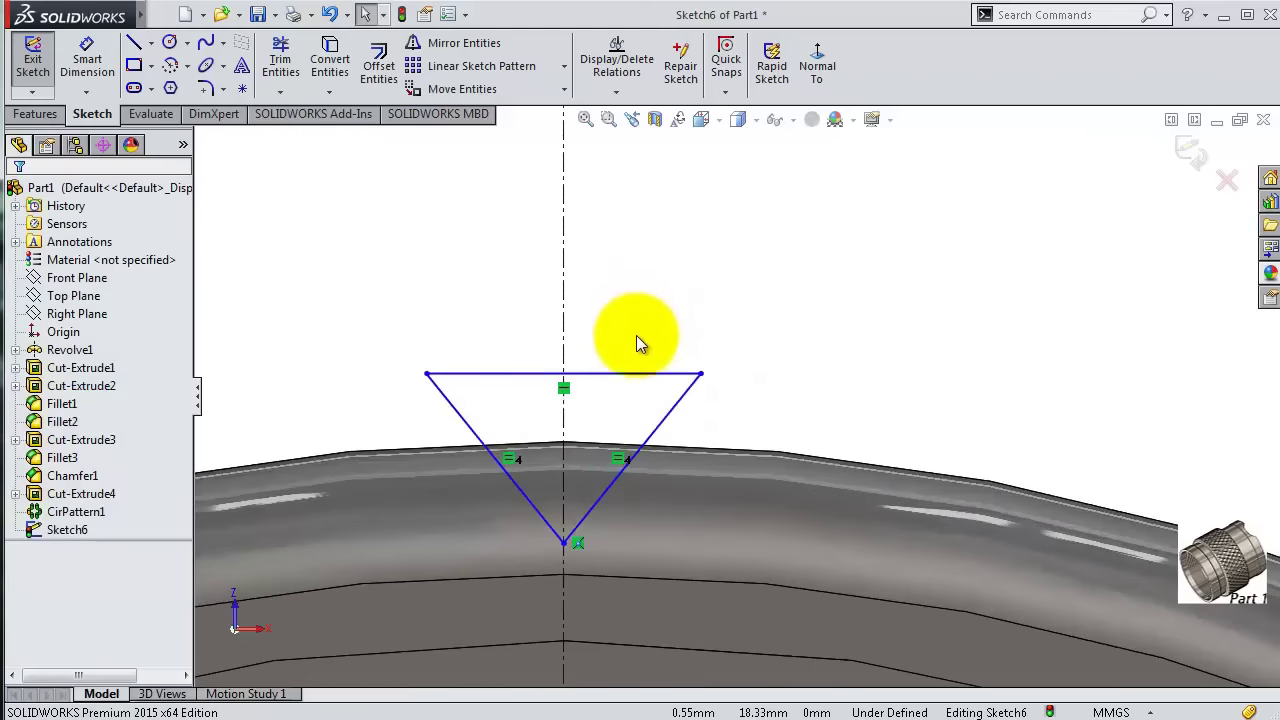
click(565, 362)
click(686, 318)
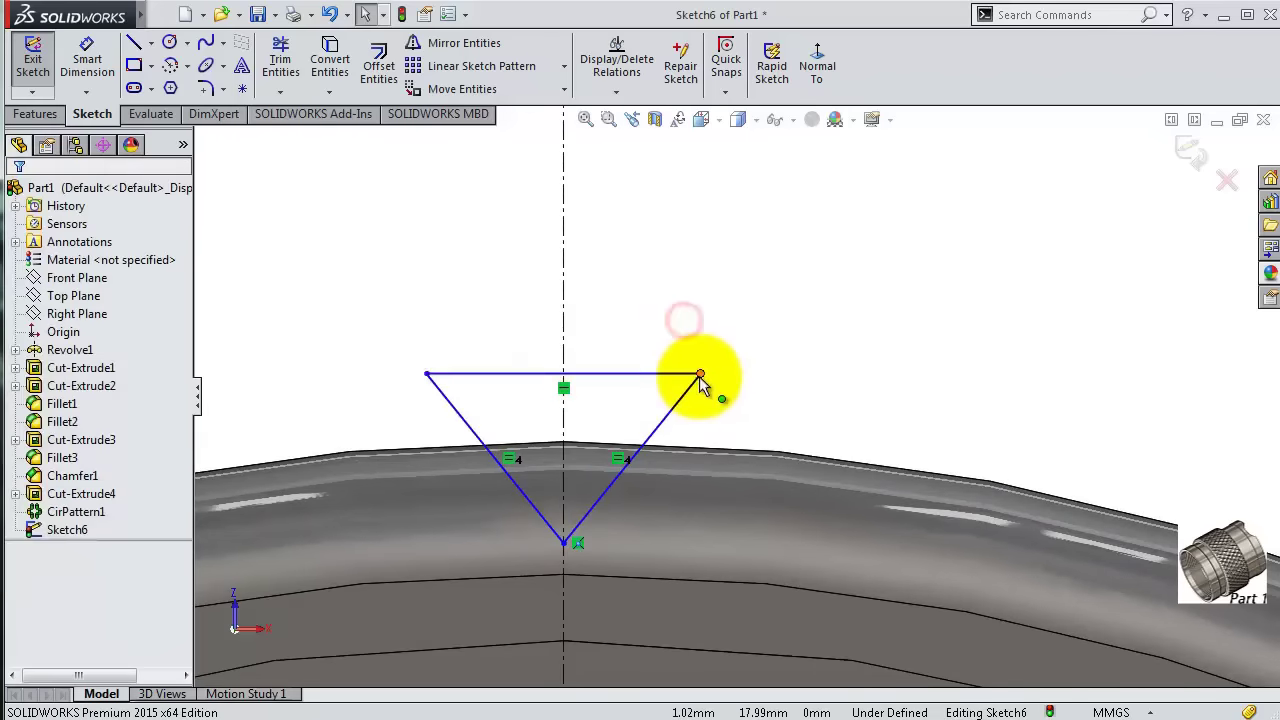
click(700, 374)
ctrl+click(565, 345)
ctrl+click(428, 374)
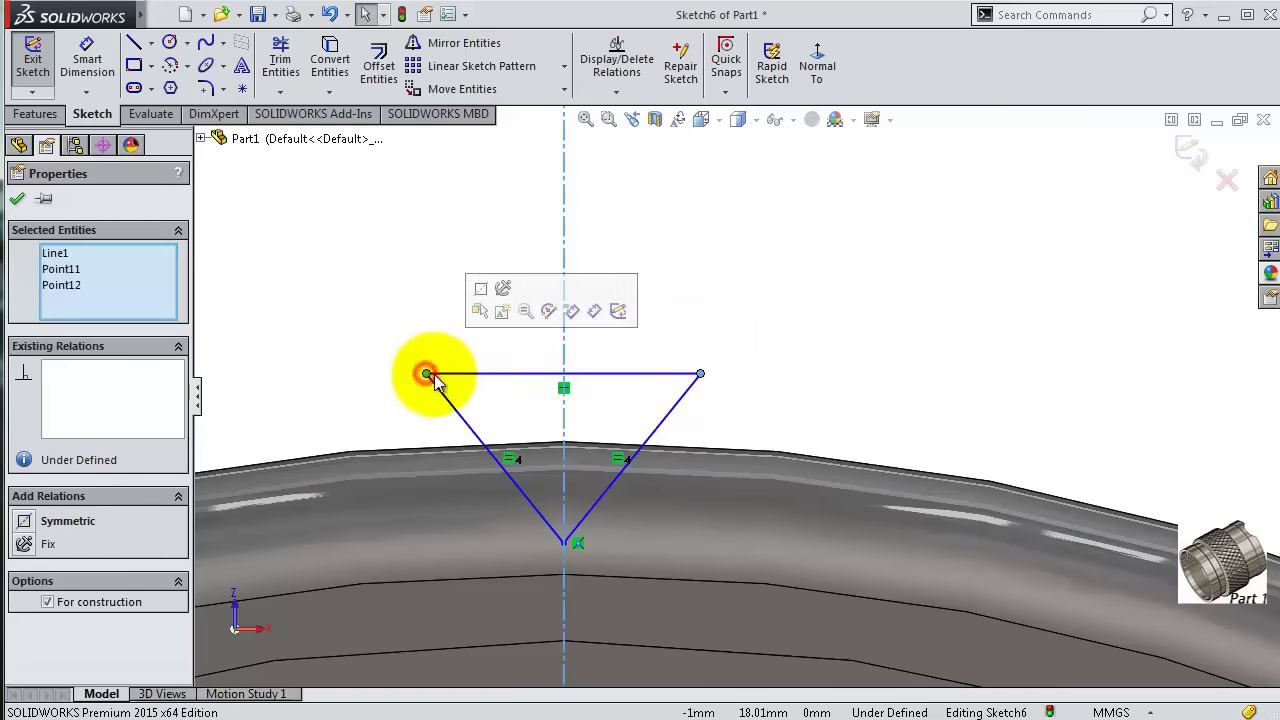
click(44, 521)
click(414, 265)
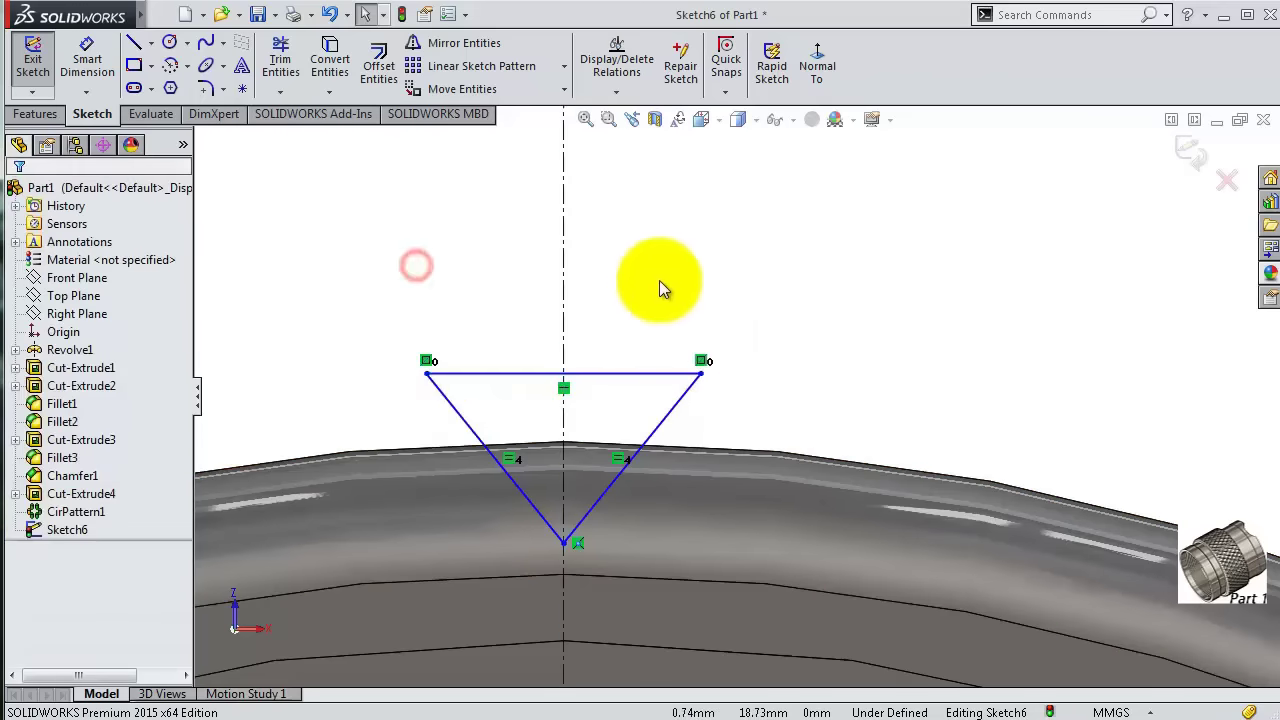
scroll(640, 320, down, 2)
- Dimension the triangle's top width to 1.50 mm and its depth to 0.25 mm
key(d)
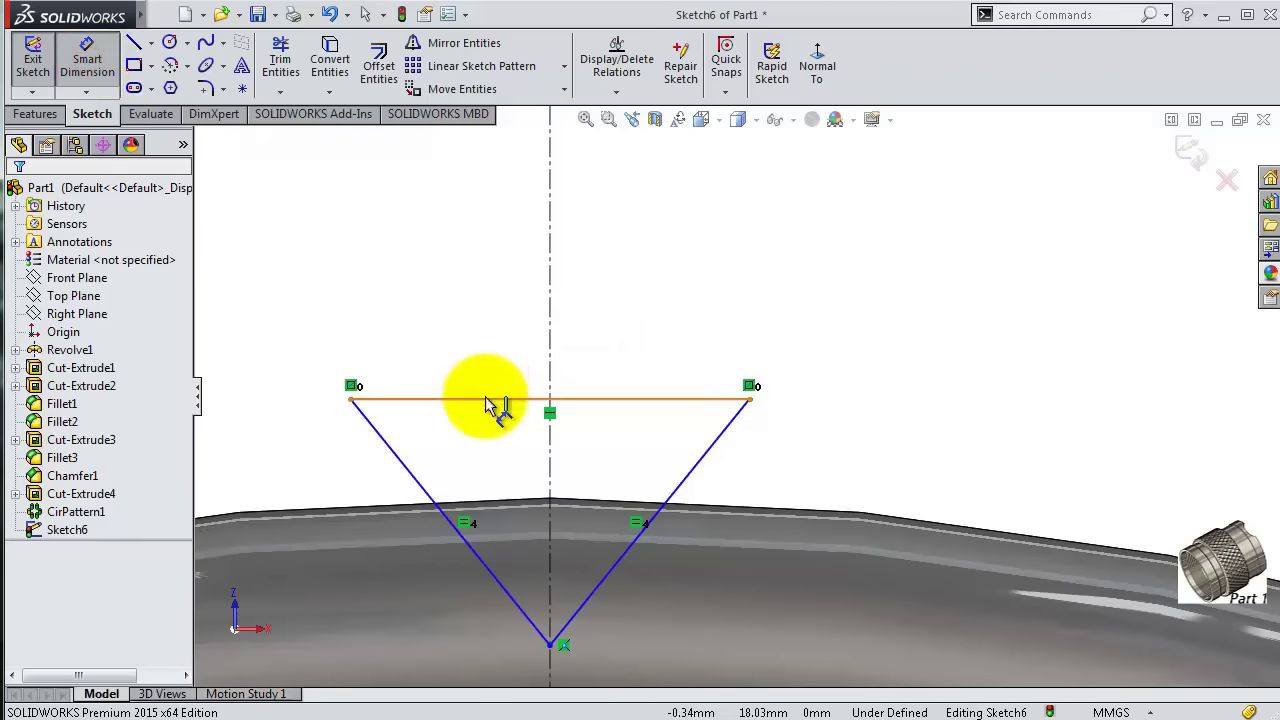
click(491, 400)
click(486, 345)
text(1.5)
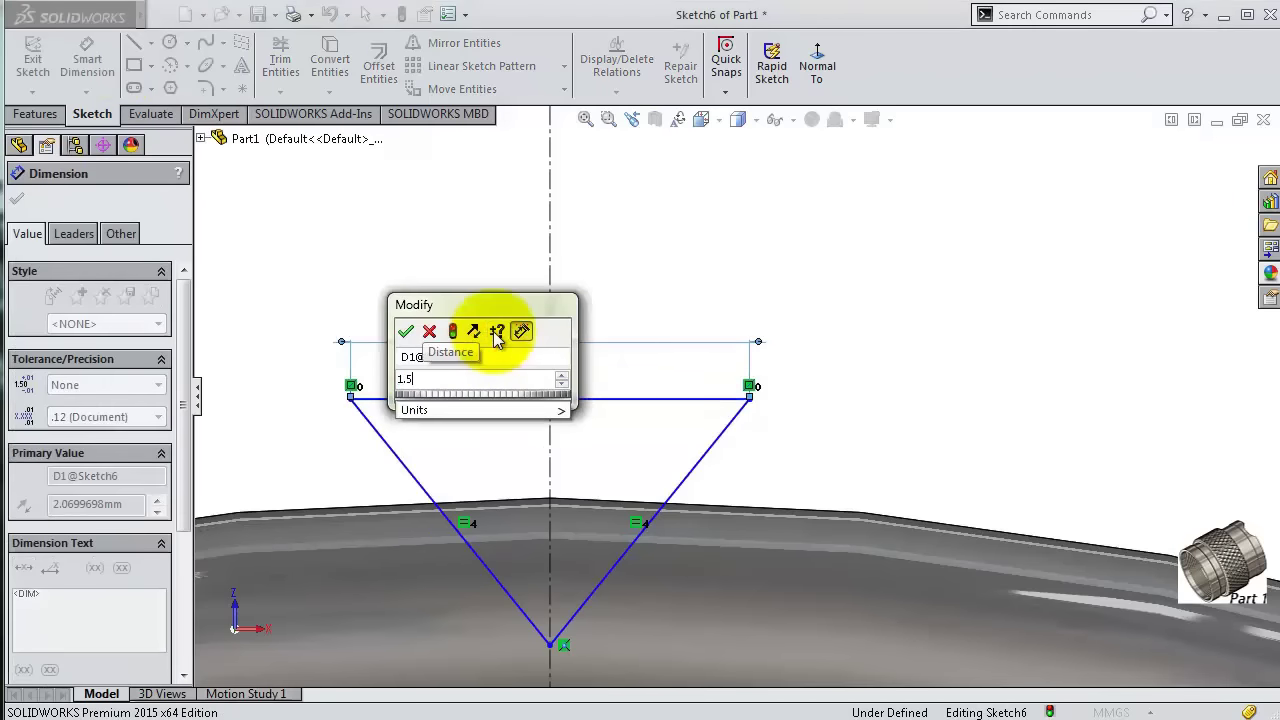
key(Return)
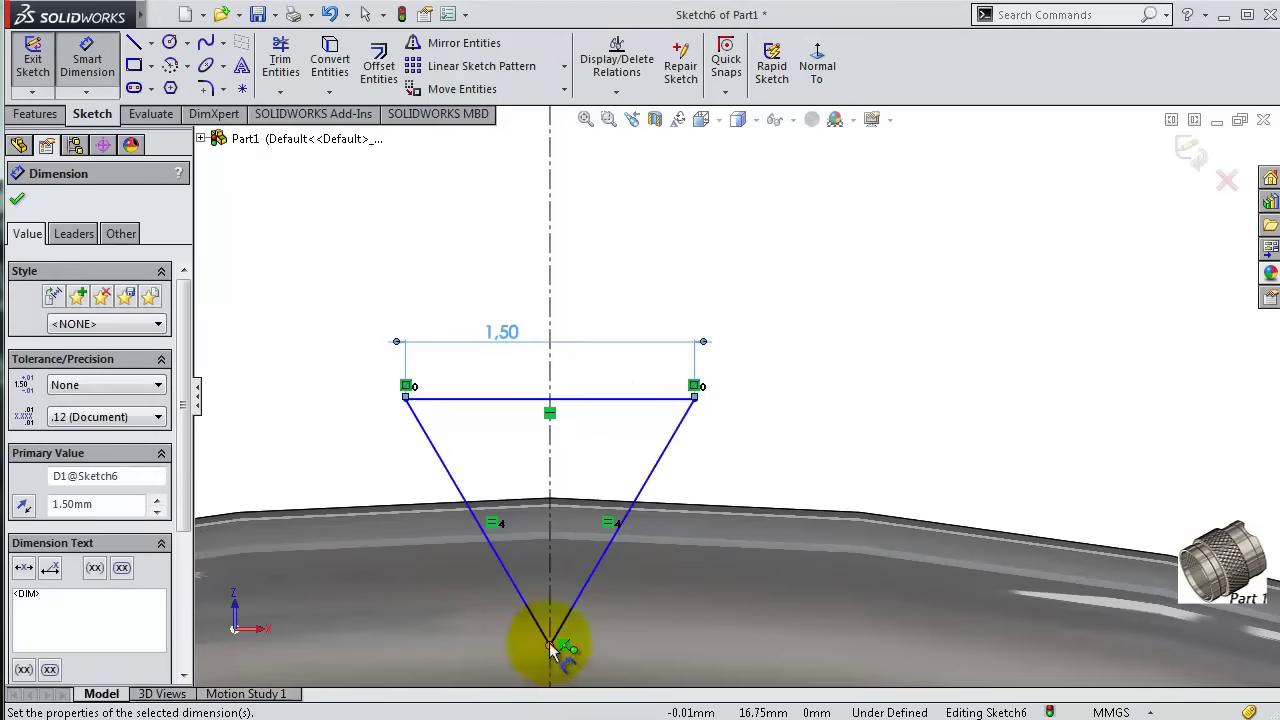
click(550, 645)
click(522, 400)
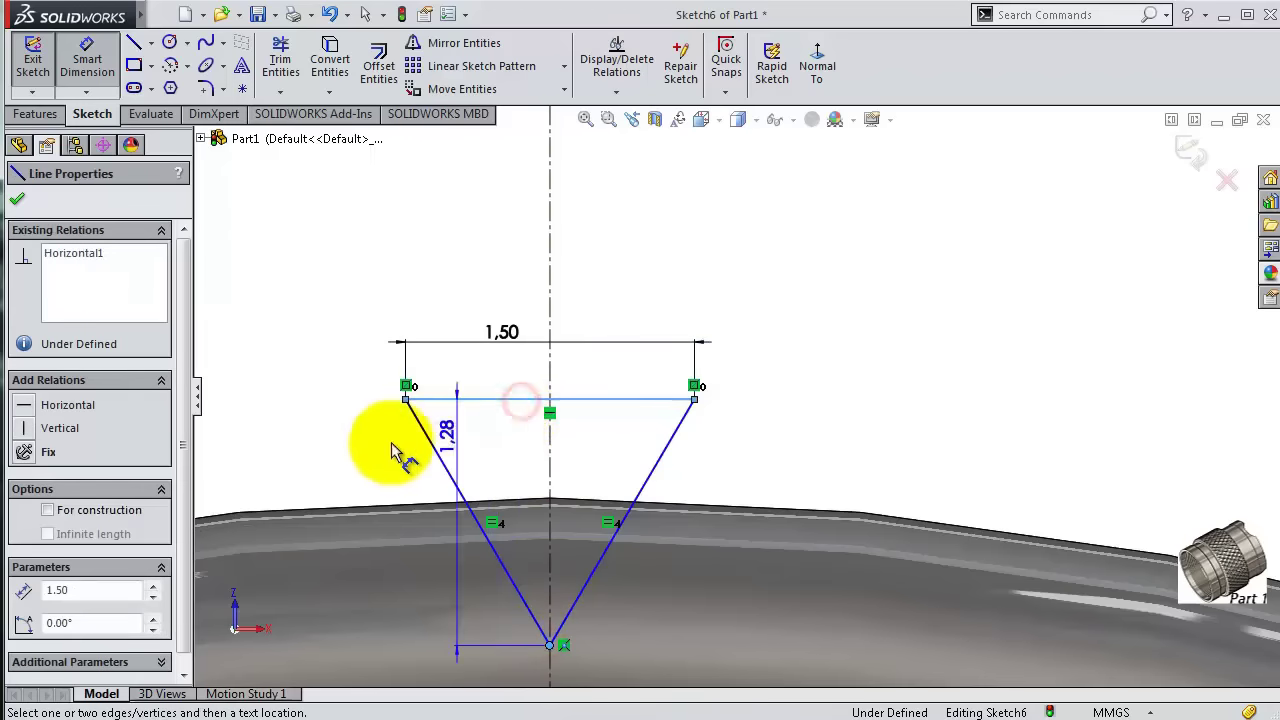
click(384, 438)
text(0.25)
key(Return)
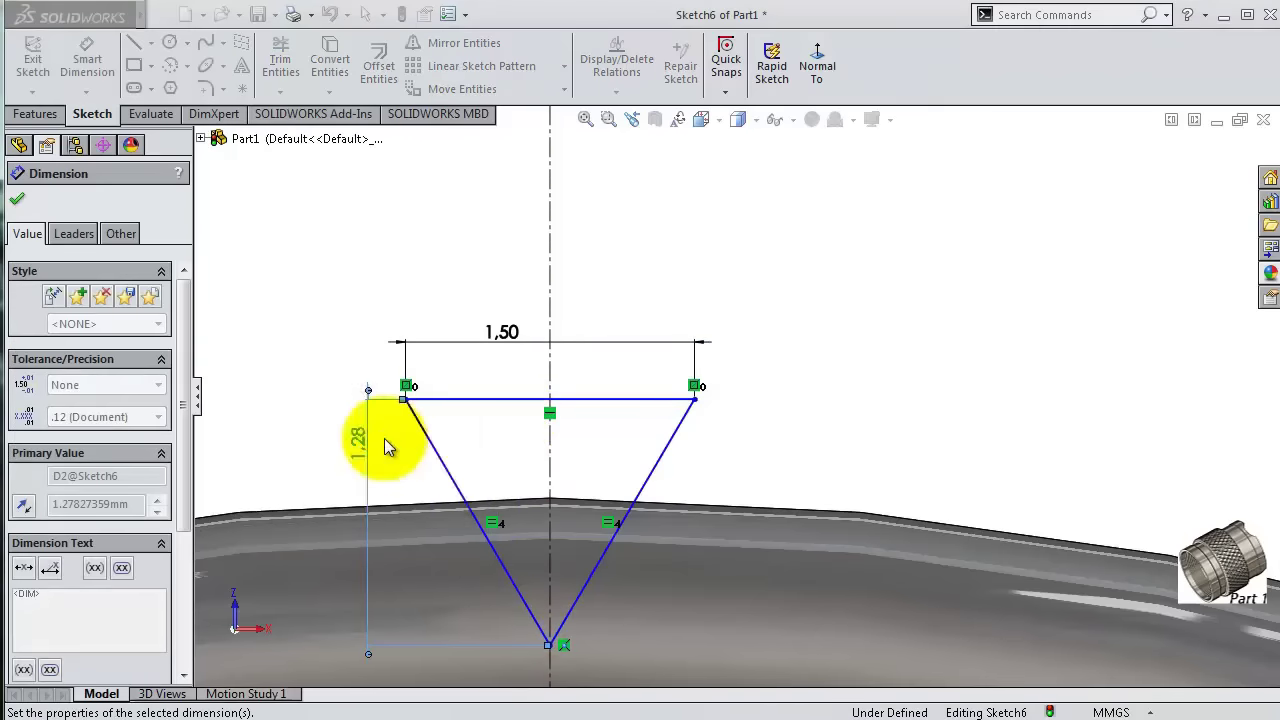
- Dimension the profile 17.60 mm from the origin and close Sketch6
scroll(575, 420, down, 2)
click(570, 399)
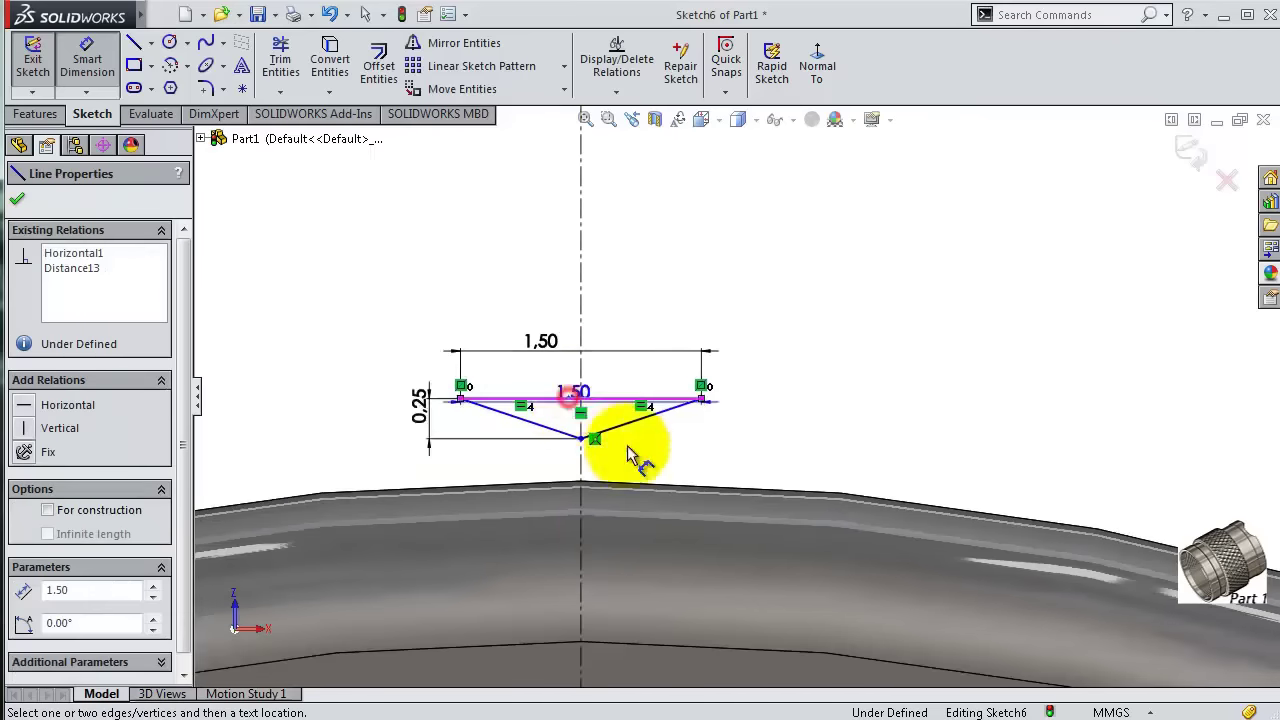
middle_drag(629, 443, 746, 597)
scroll(746, 597, down, 3)
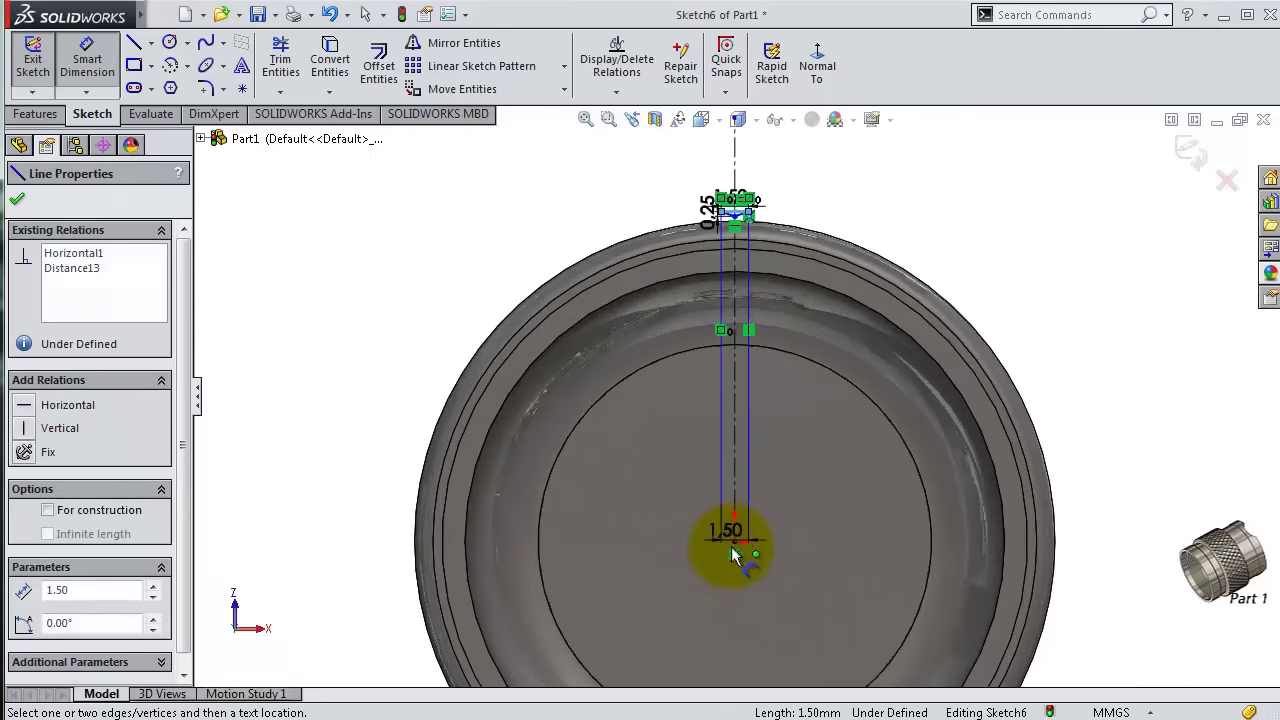
click(735, 542)
click(322, 437)
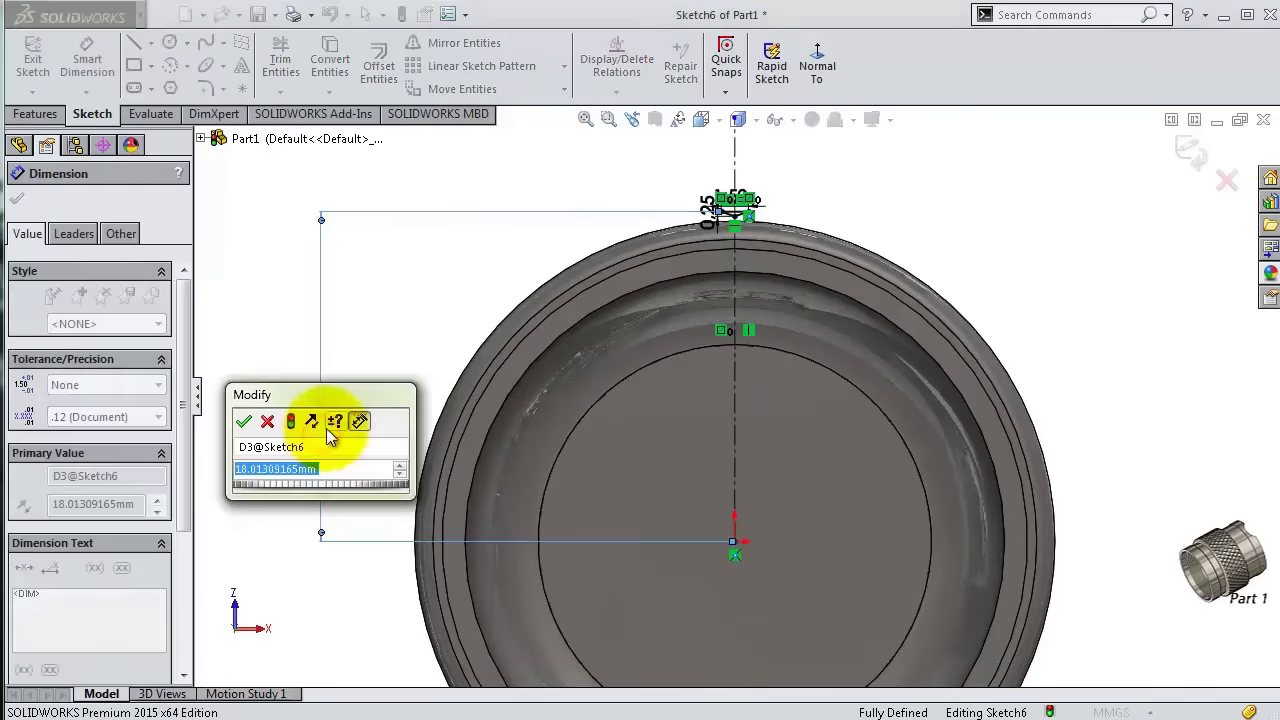
text(17.6)
key(Return)
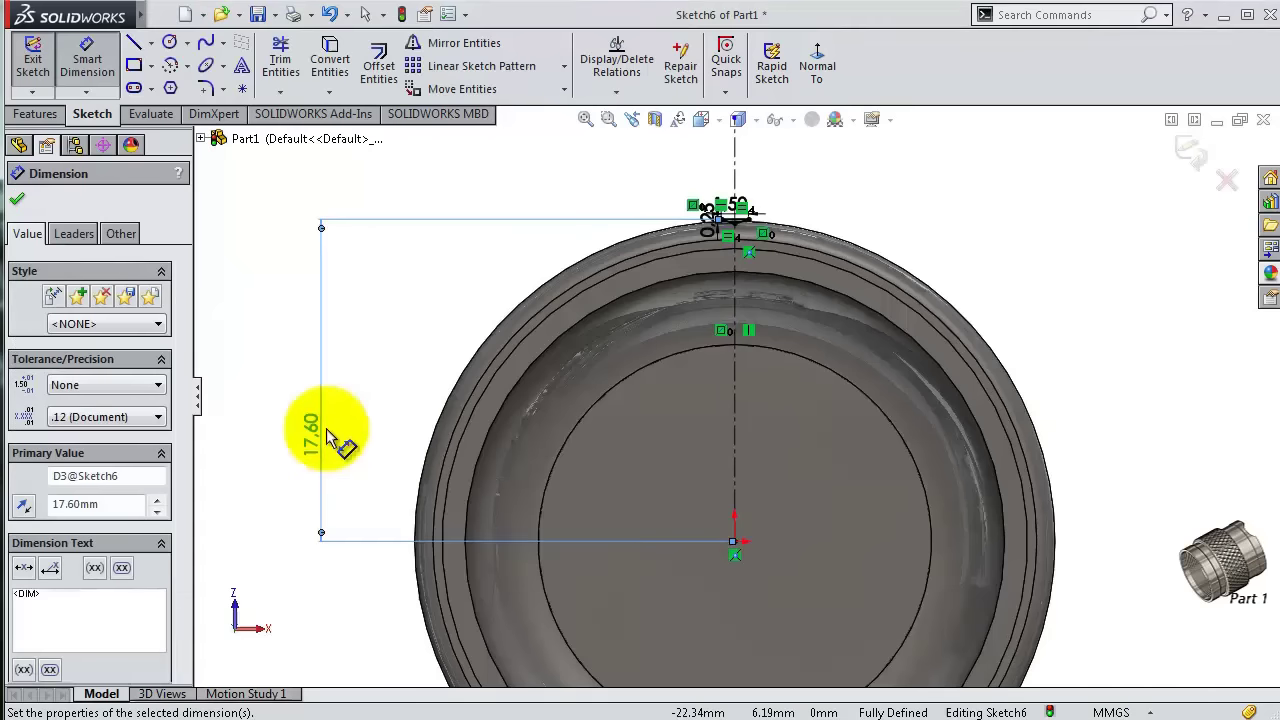
click(866, 206)
scroll(714, 309, down, 3)
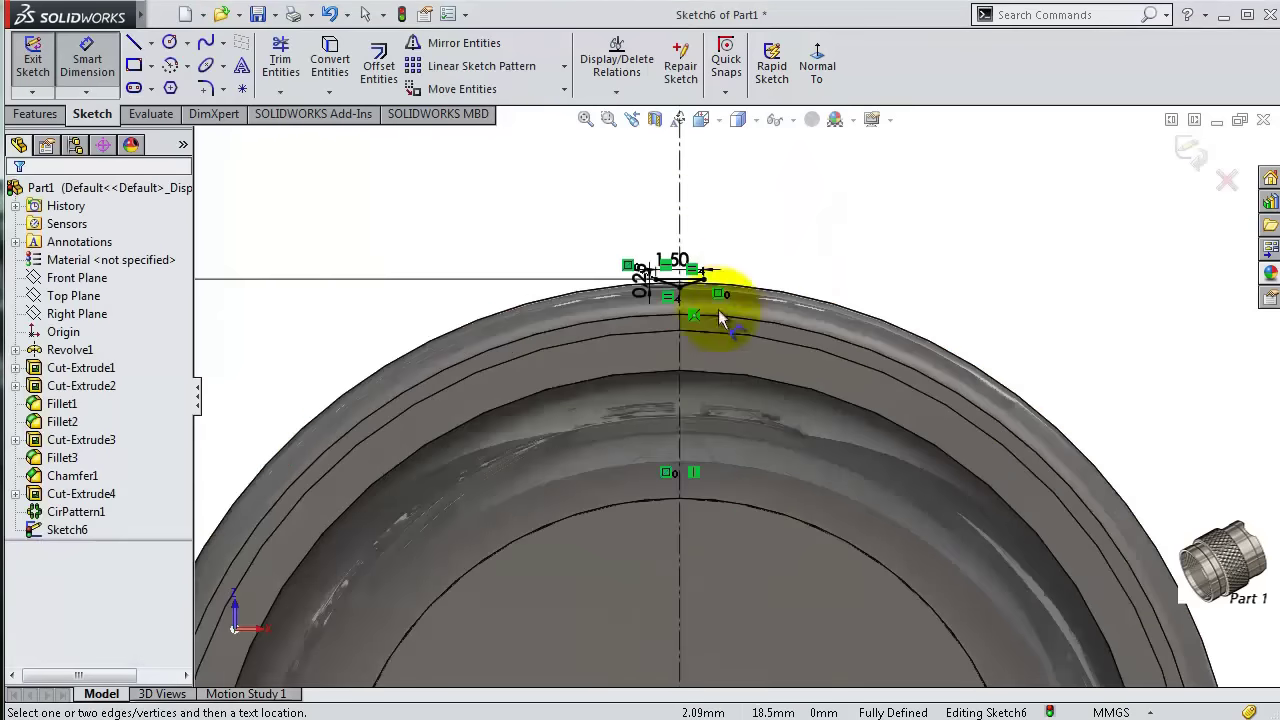
scroll(708, 333, down, 3)
scroll(705, 336, up, 2)
- Sketch on the rim face and convert its top edge into a 35 mm circle
click(1190, 150)
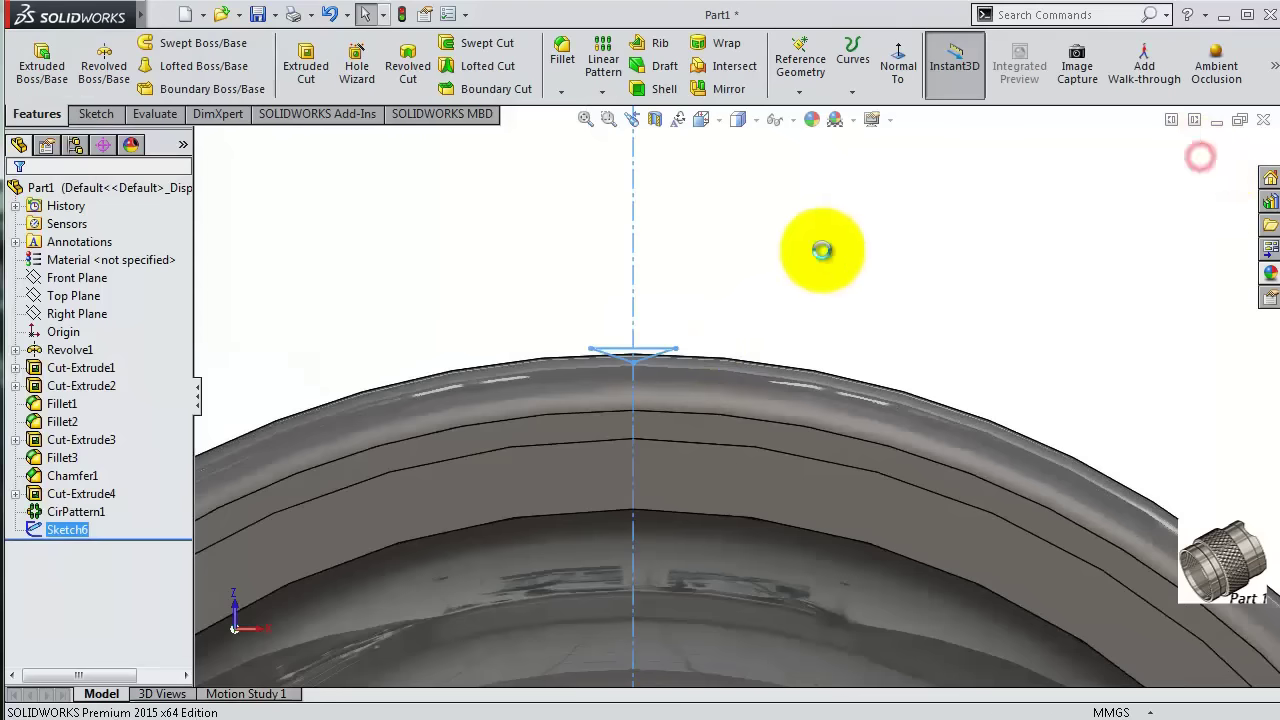
scroll(816, 252, up, 1)
click(814, 267)
mouse_move(814, 269)
middle_down()
mouse_move(824, 465)
mouse_move(796, 428)
middle_up()
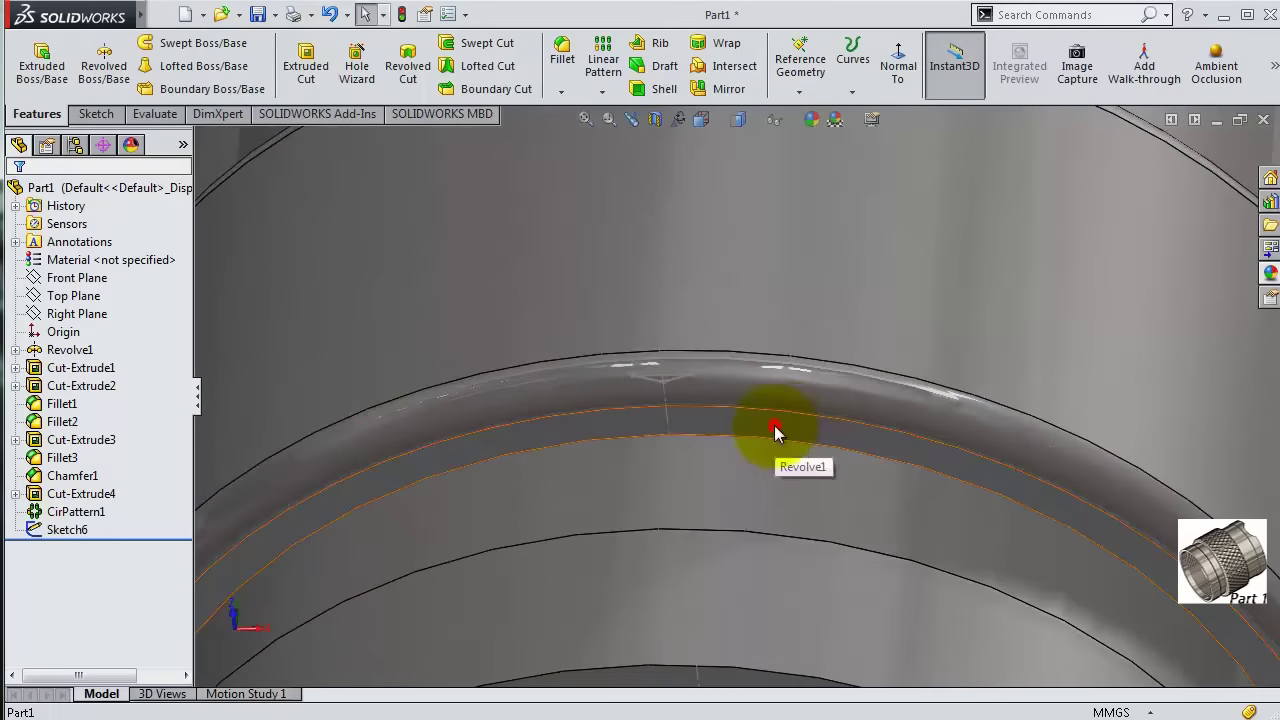
click(776, 430)
click(852, 360)
click(818, 66)
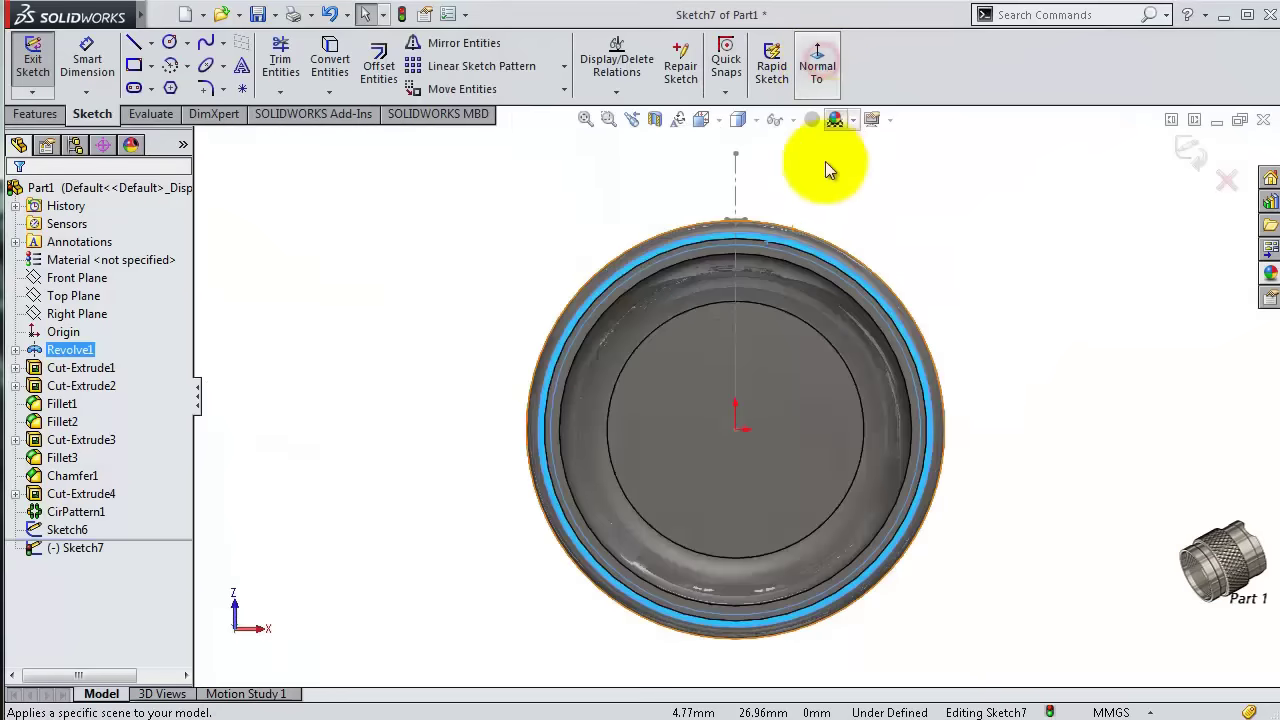
scroll(784, 221, down, 2)
scroll(780, 220, down, 2)
scroll(676, 265, down, 1)
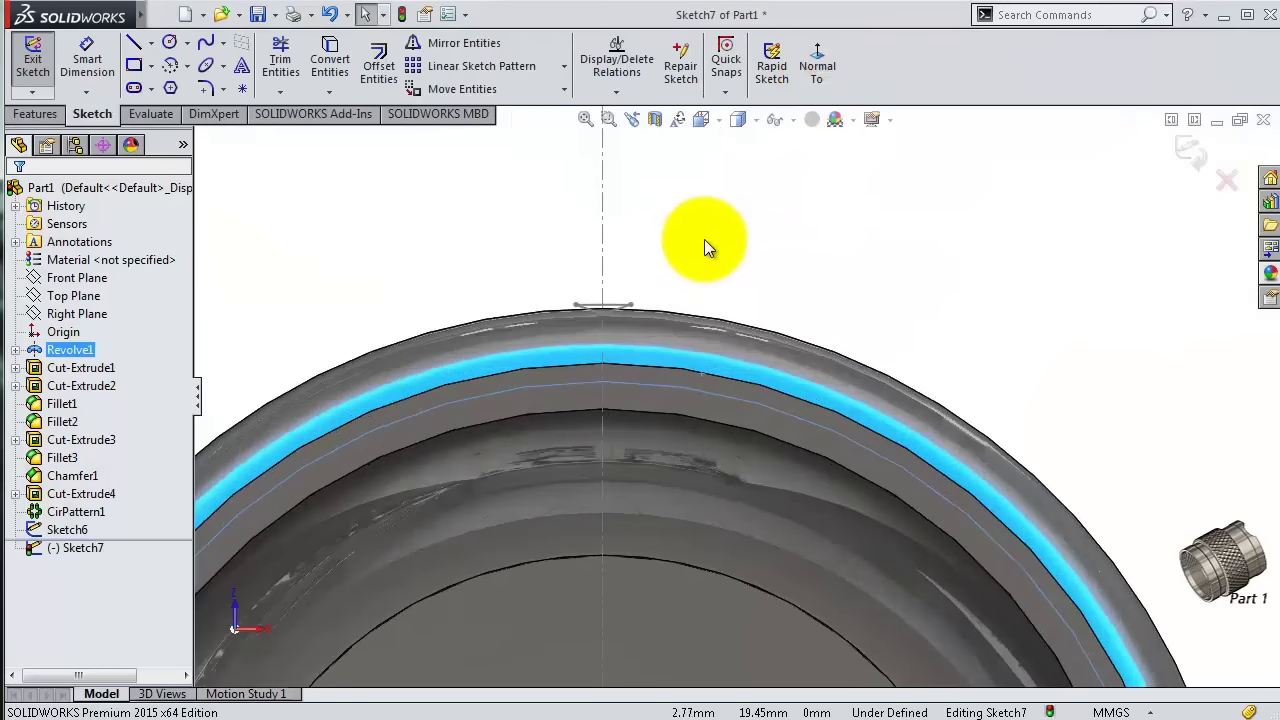
middle_drag(704, 239, 730, 311)
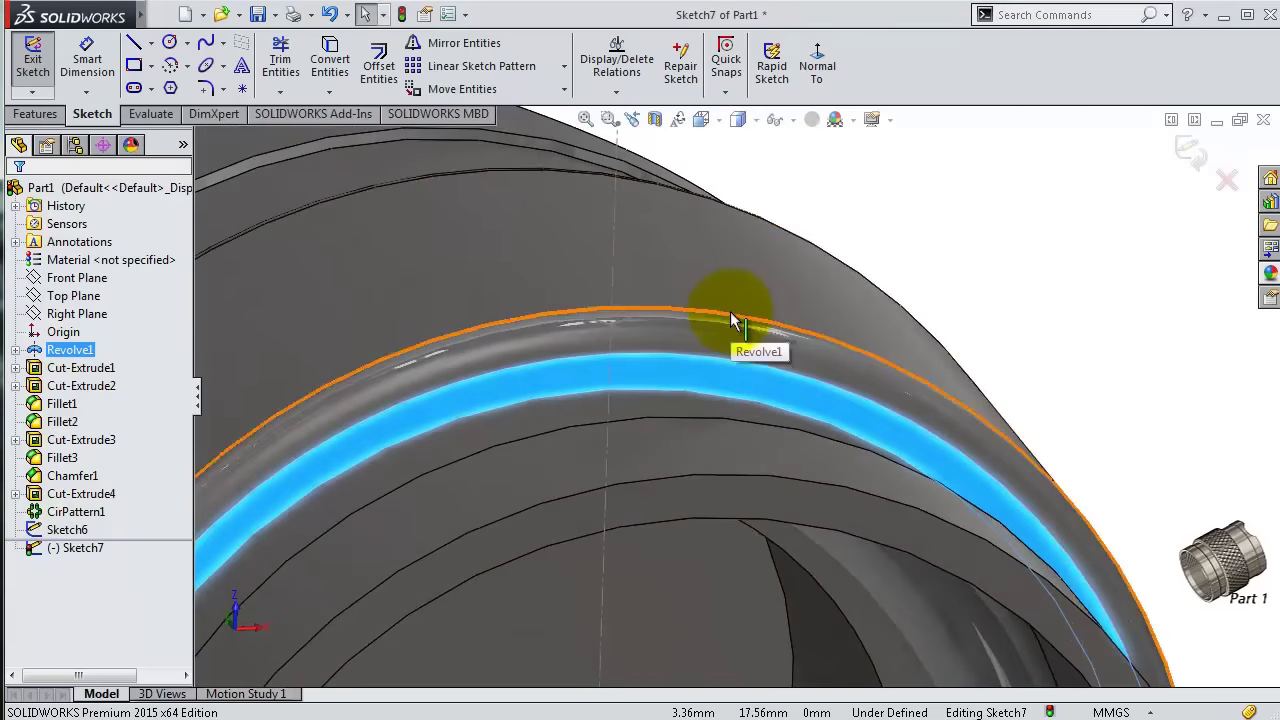
click(730, 311)
click(342, 62)
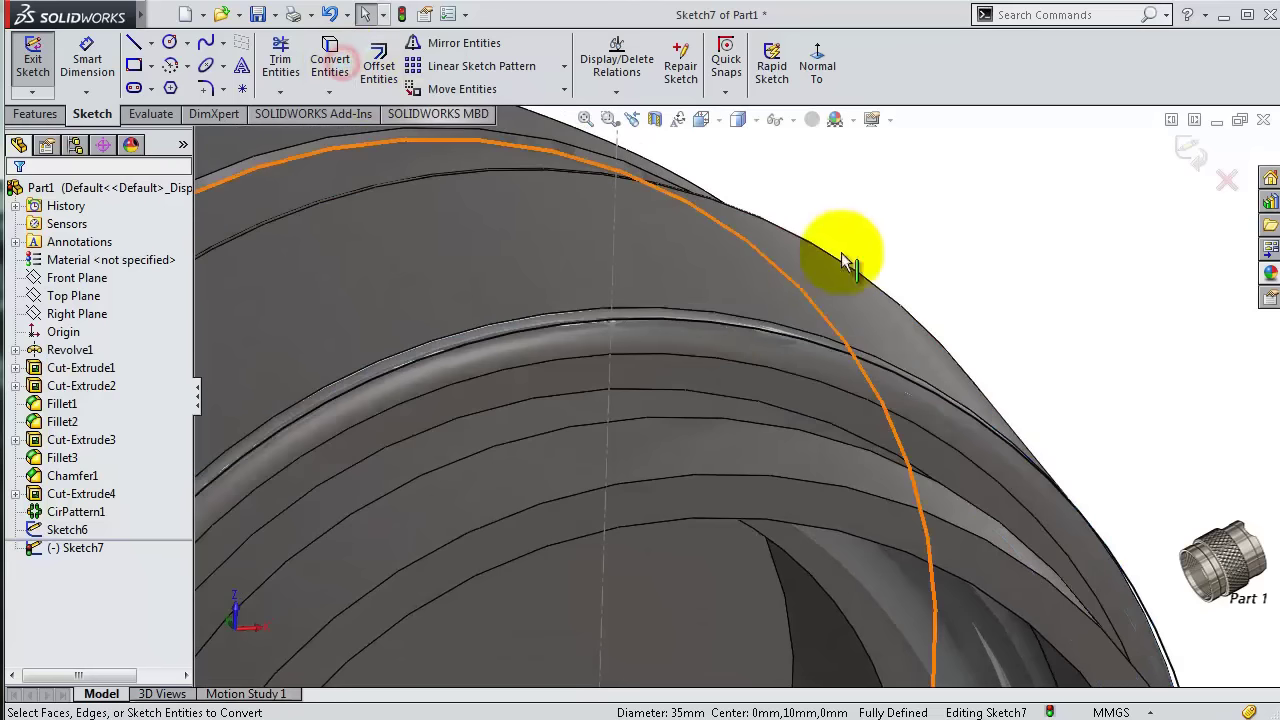
- Start a helix on the 35 mm circle, previewing 15 mm height and 0.1 revolutions
mouse_move(1012, 276)
middle_down()
mouse_move(1077, 314)
mouse_move(1071, 343)
mouse_move(986, 257)
middle_up()
click(36, 113)
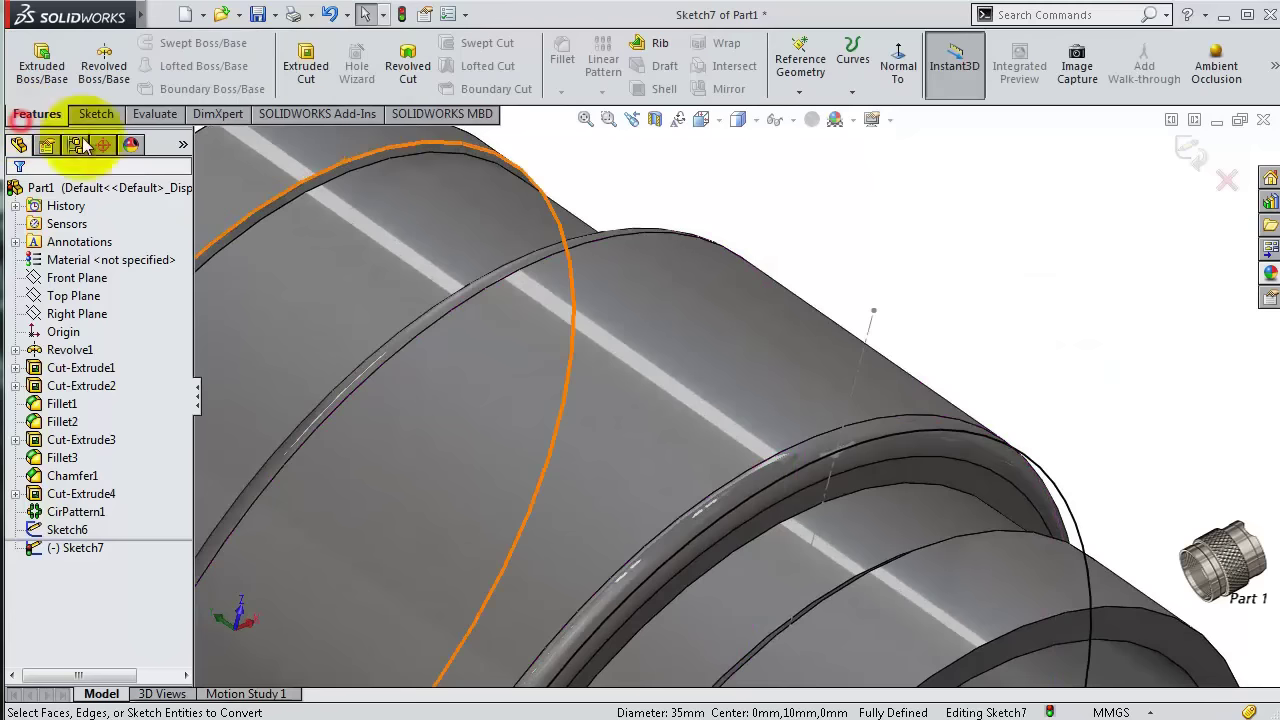
click(849, 86)
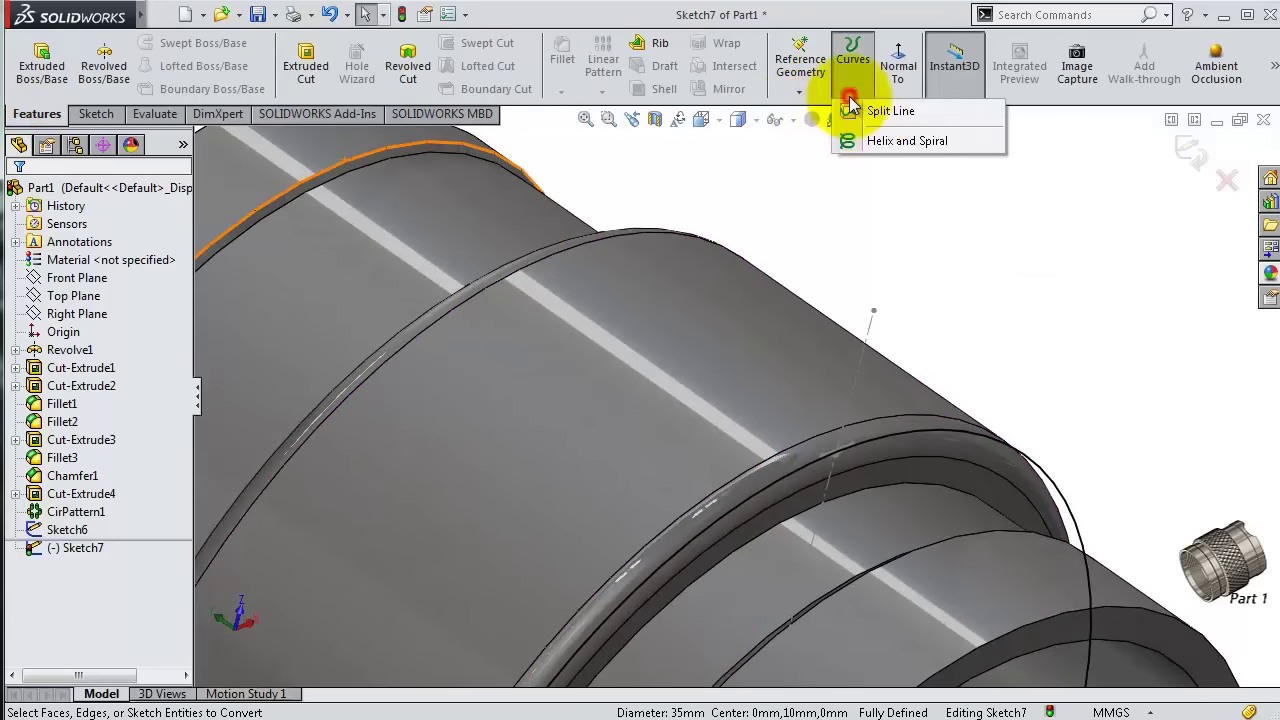
click(868, 133)
mouse_move(778, 297)
middle_down()
mouse_move(895, 475)
mouse_move(914, 320)
mouse_move(814, 414)
middle_up()
scroll(814, 414, down, 5)
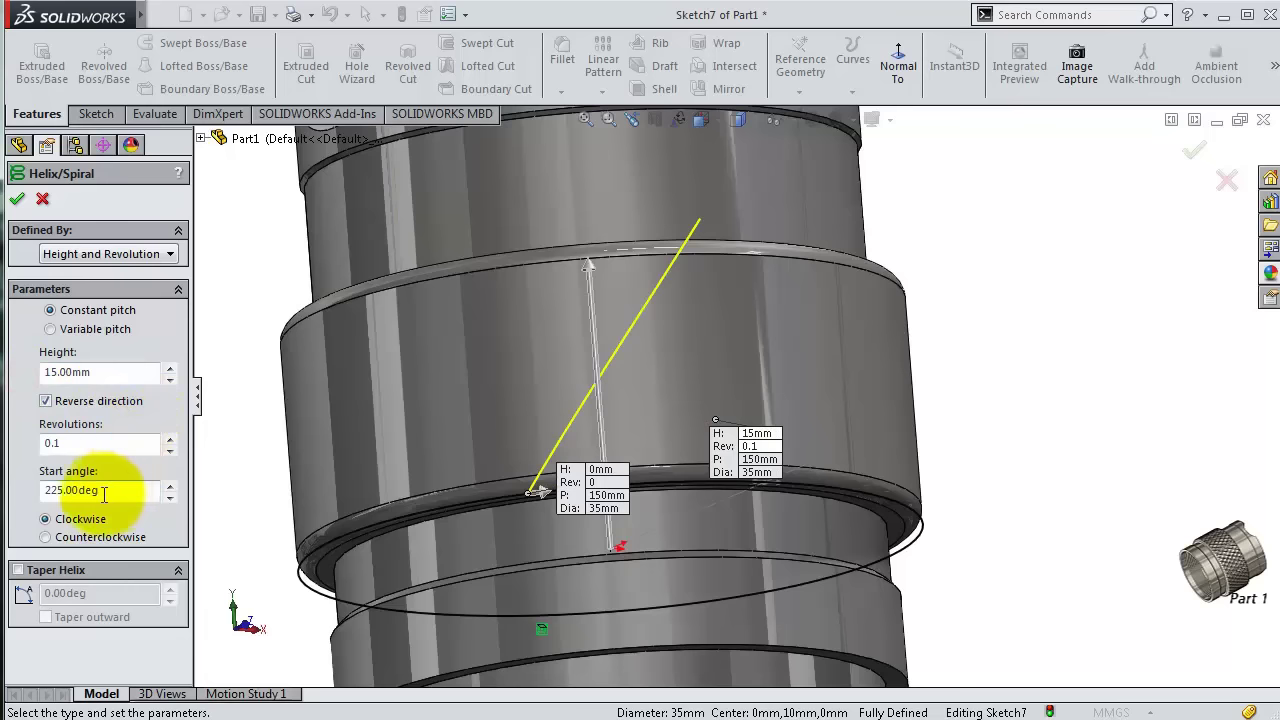
- Accept the helix and view it over the band's rings
click(18, 200)
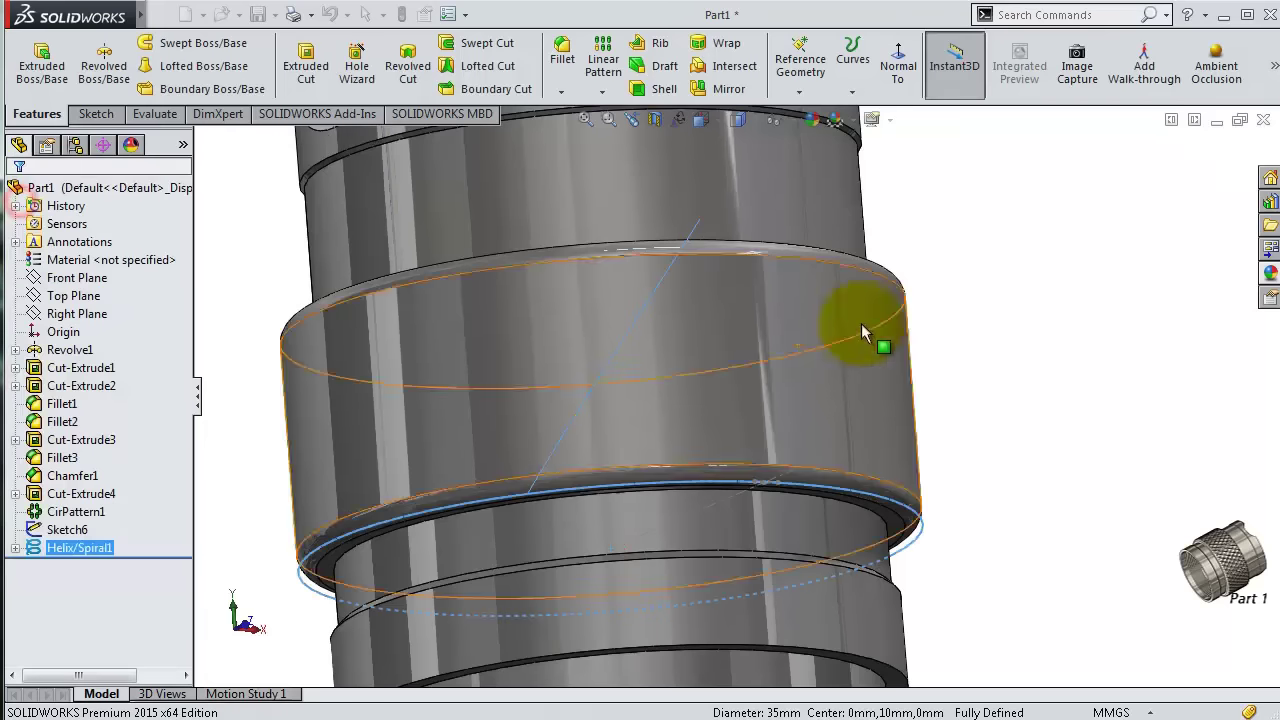
middle_drag(989, 337, 995, 285)
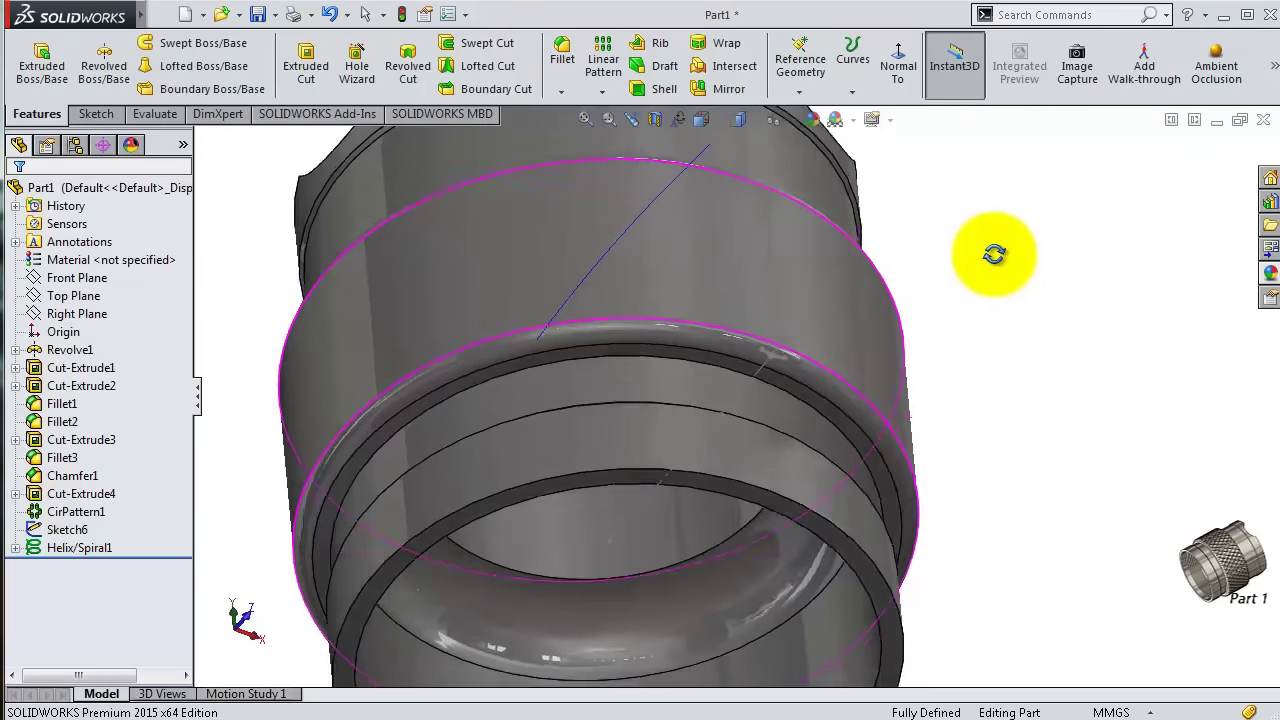
scroll(809, 366, down, 2)
scroll(700, 400, down, 3)
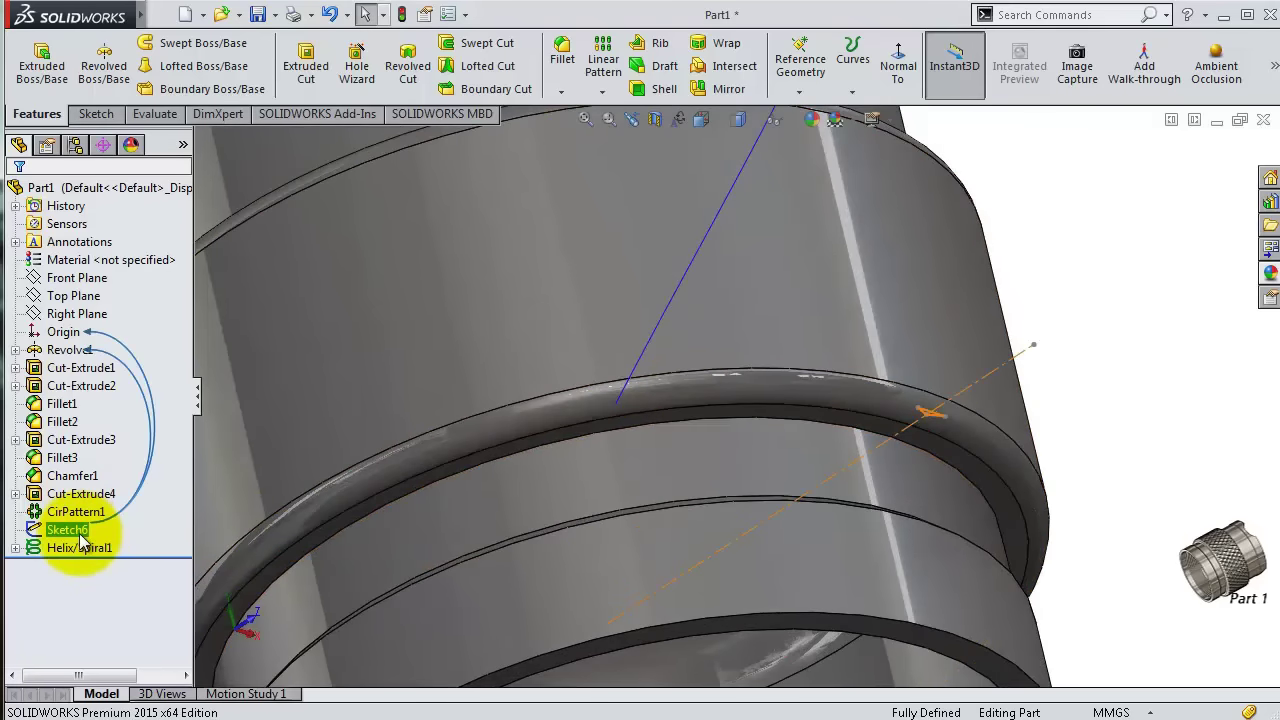
middle_drag(1023, 571, 967, 376)
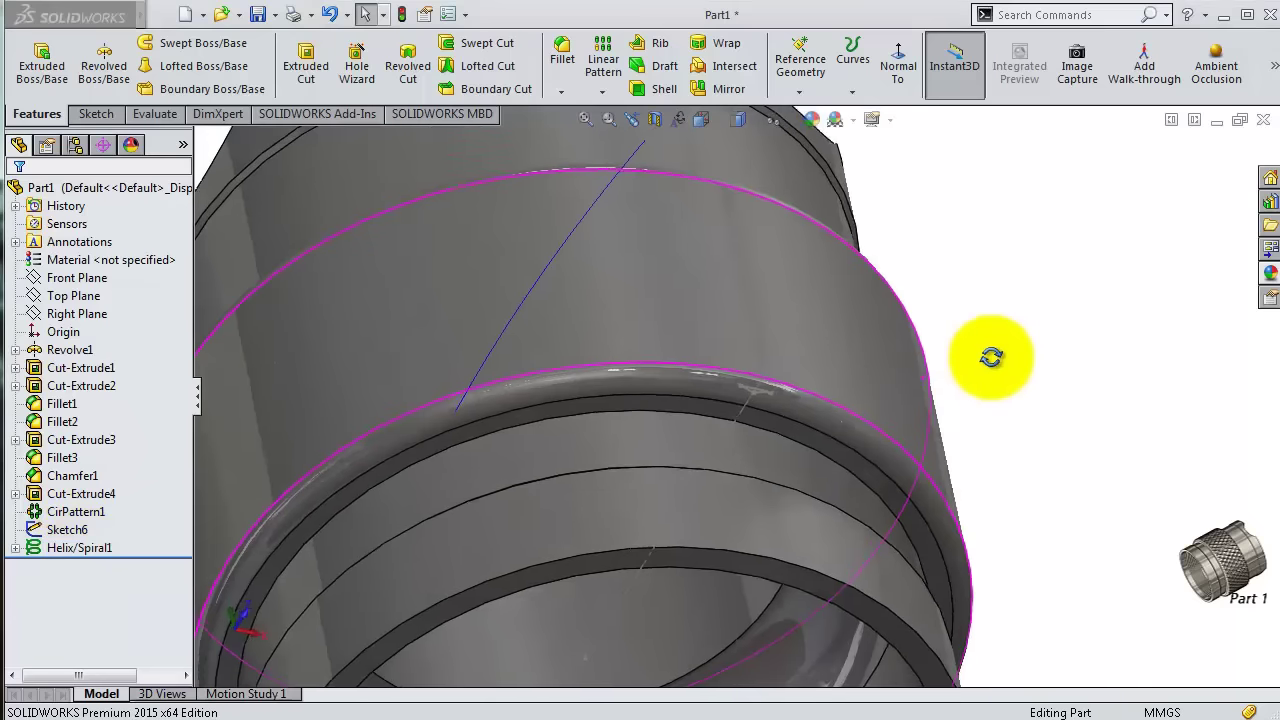
- Swept-cut the Sketch6 triangle along Helix/Spiral1 to groove the band
click(55, 530)
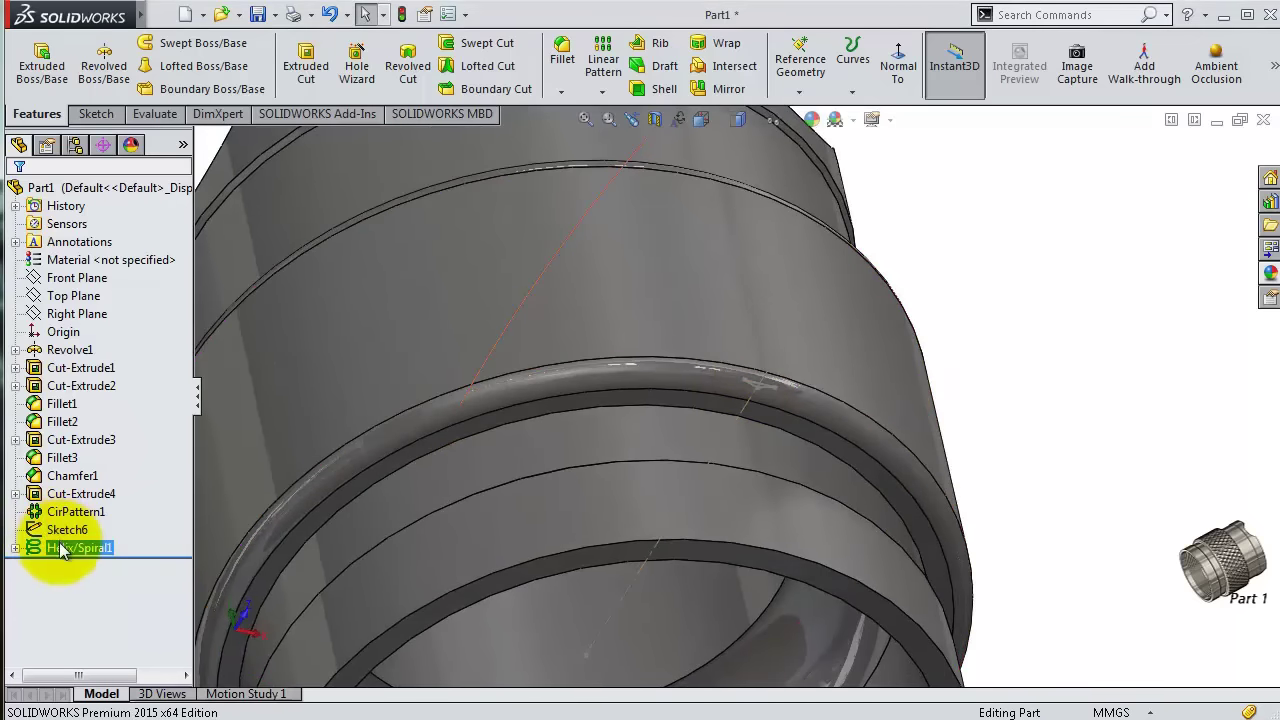
click(470, 42)
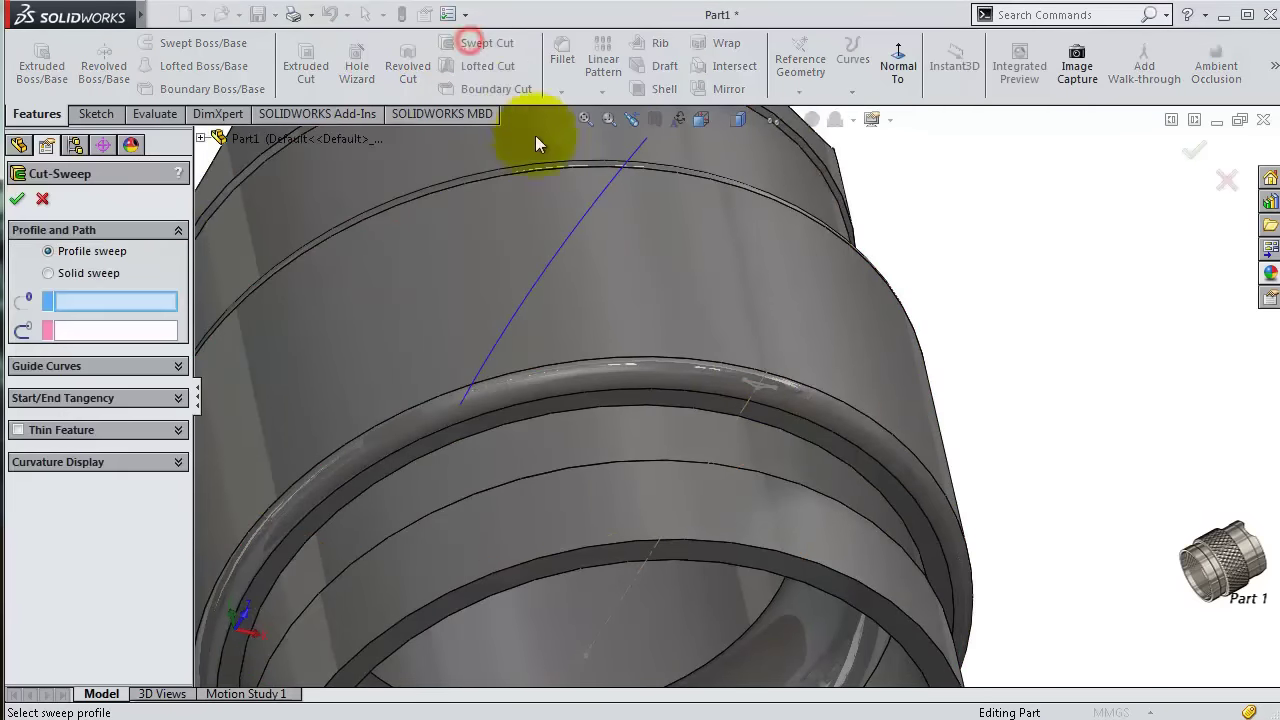
scroll(745, 390, down, 2)
click(739, 404)
scroll(464, 356, up, 2)
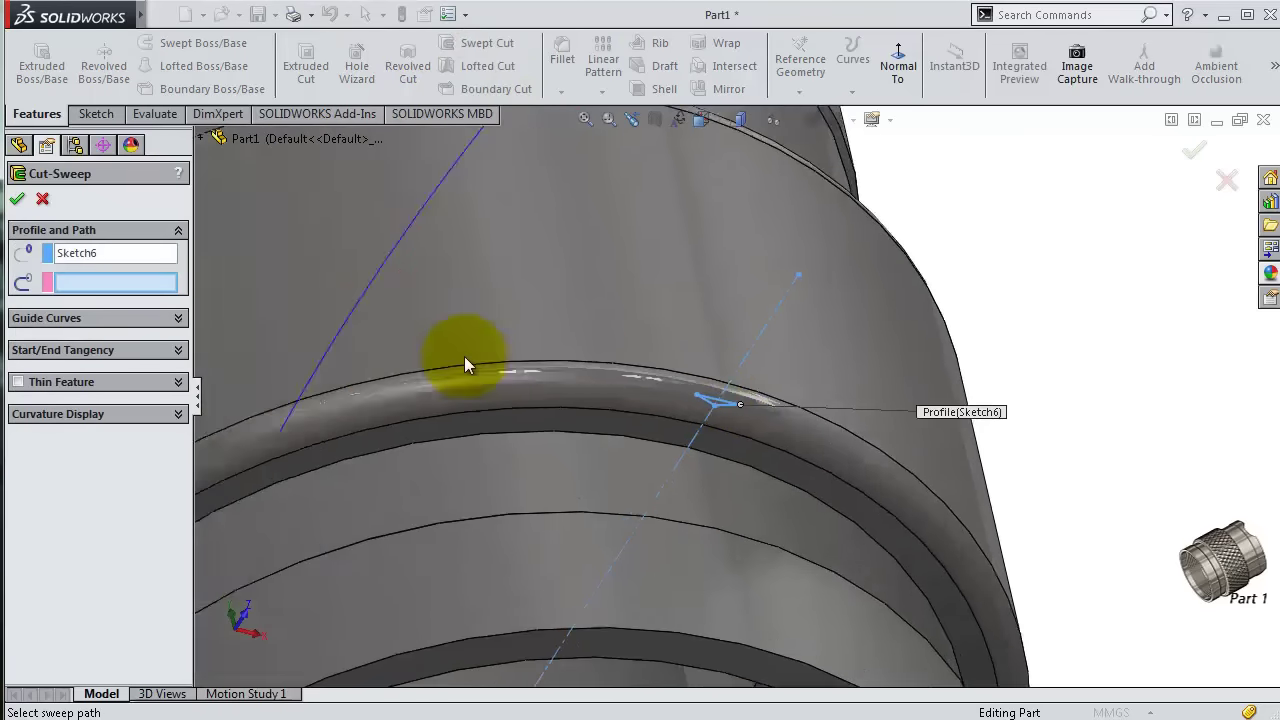
click(425, 317)
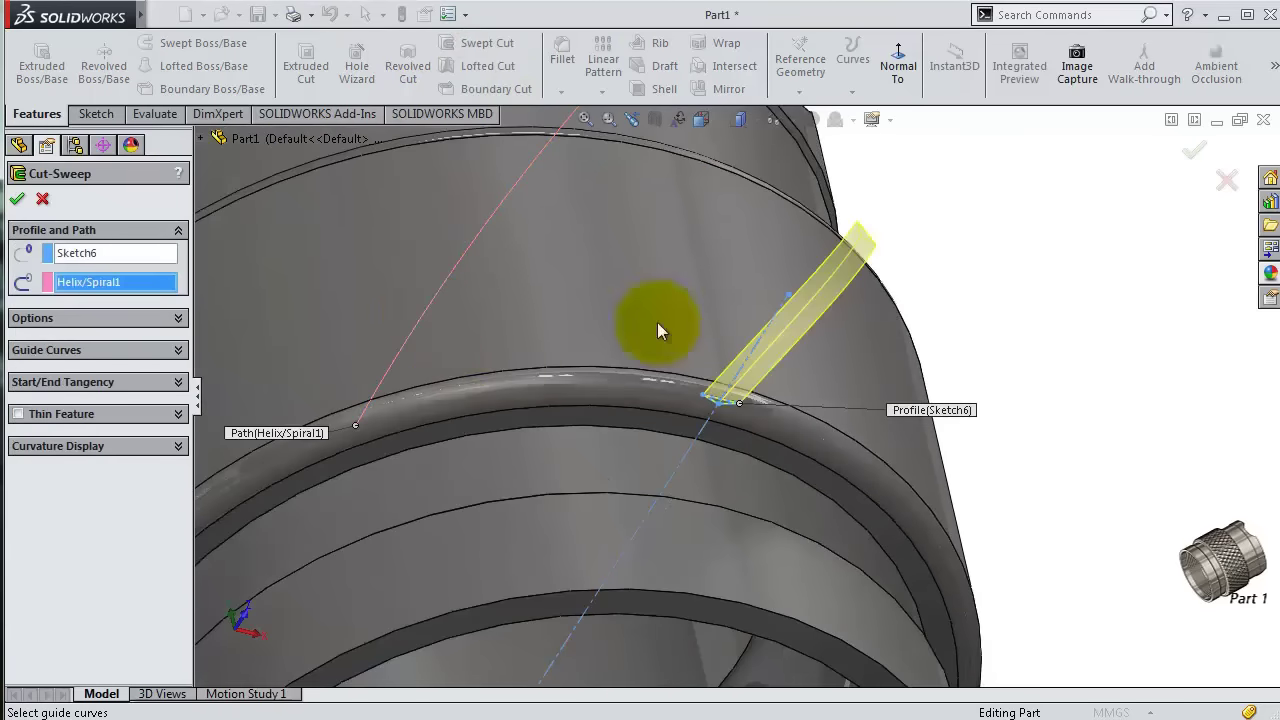
click(1193, 149)
scroll(1037, 285, down, 2)
mouse_move(971, 380)
middle_down()
mouse_move(929, 443)
mouse_move(937, 423)
mouse_move(848, 343)
mouse_move(903, 380)
mouse_move(880, 389)
mouse_move(386, 343)
middle_up()
scroll(848, 343, down, 2)
- Mirror the slanted groove about the Right Plane to form a V
click(90, 318)
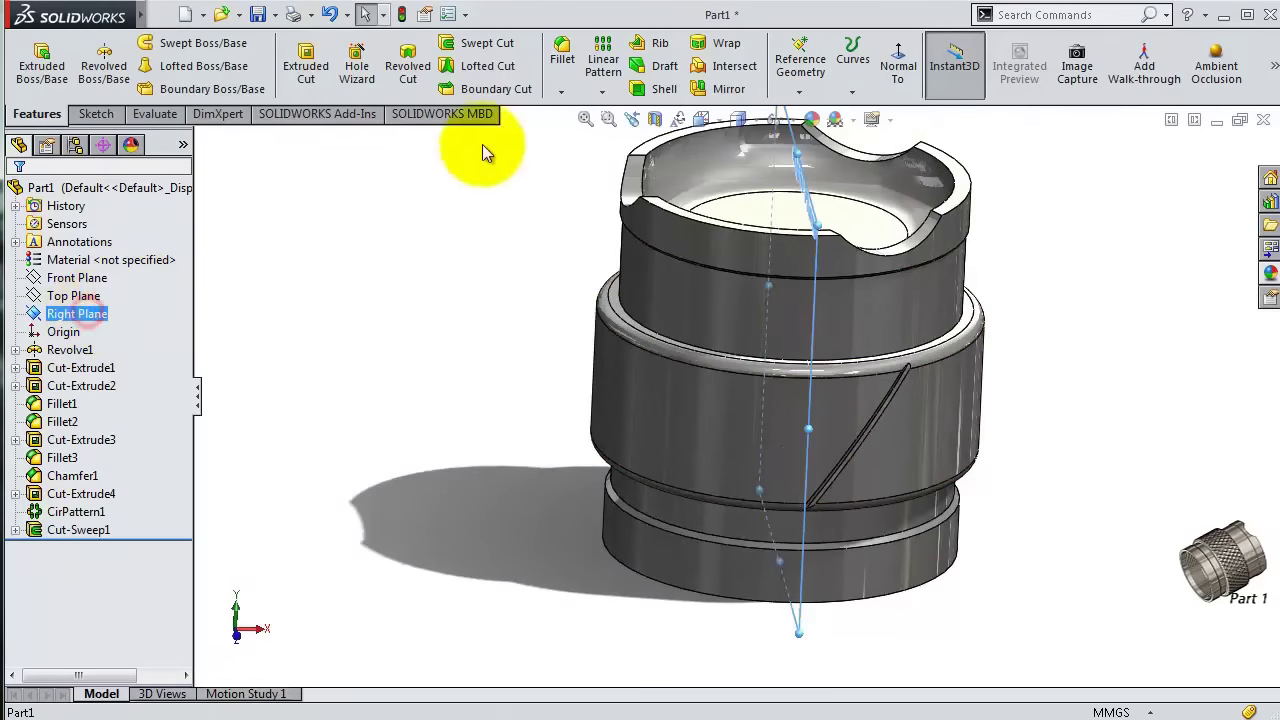
click(600, 93)
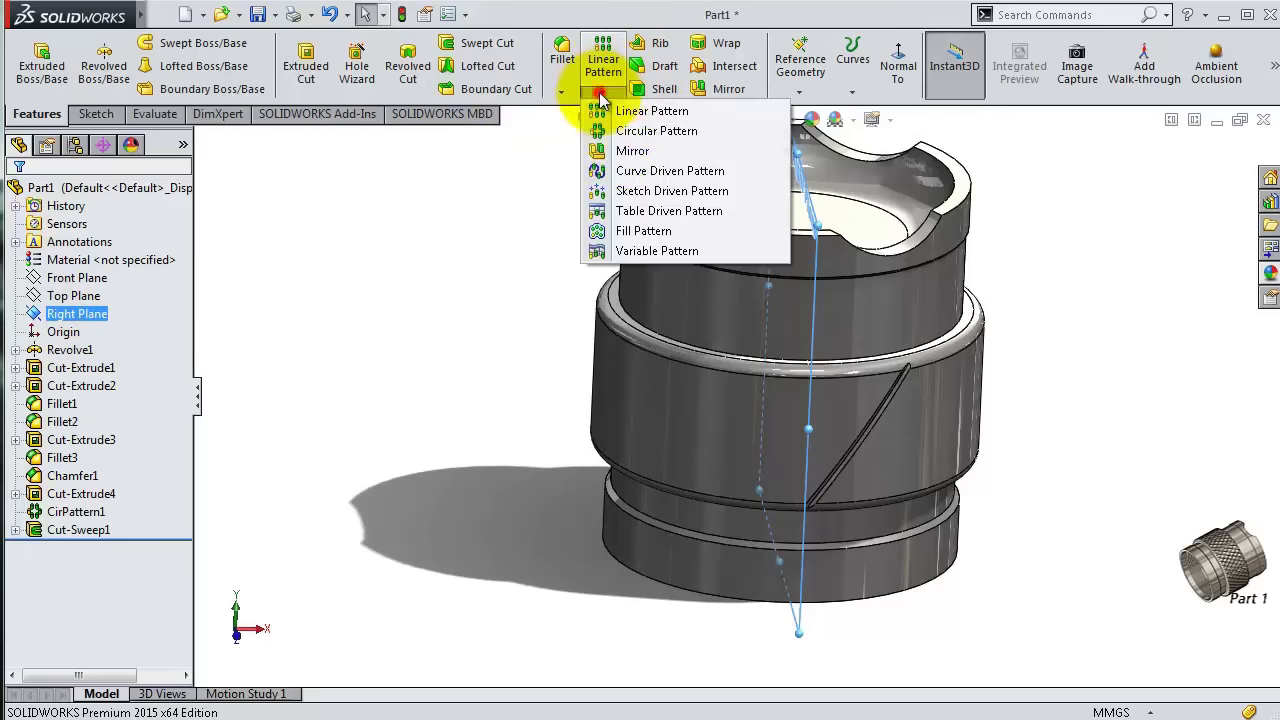
click(632, 151)
scroll(782, 329, down, 4)
scroll(870, 400, down, 2)
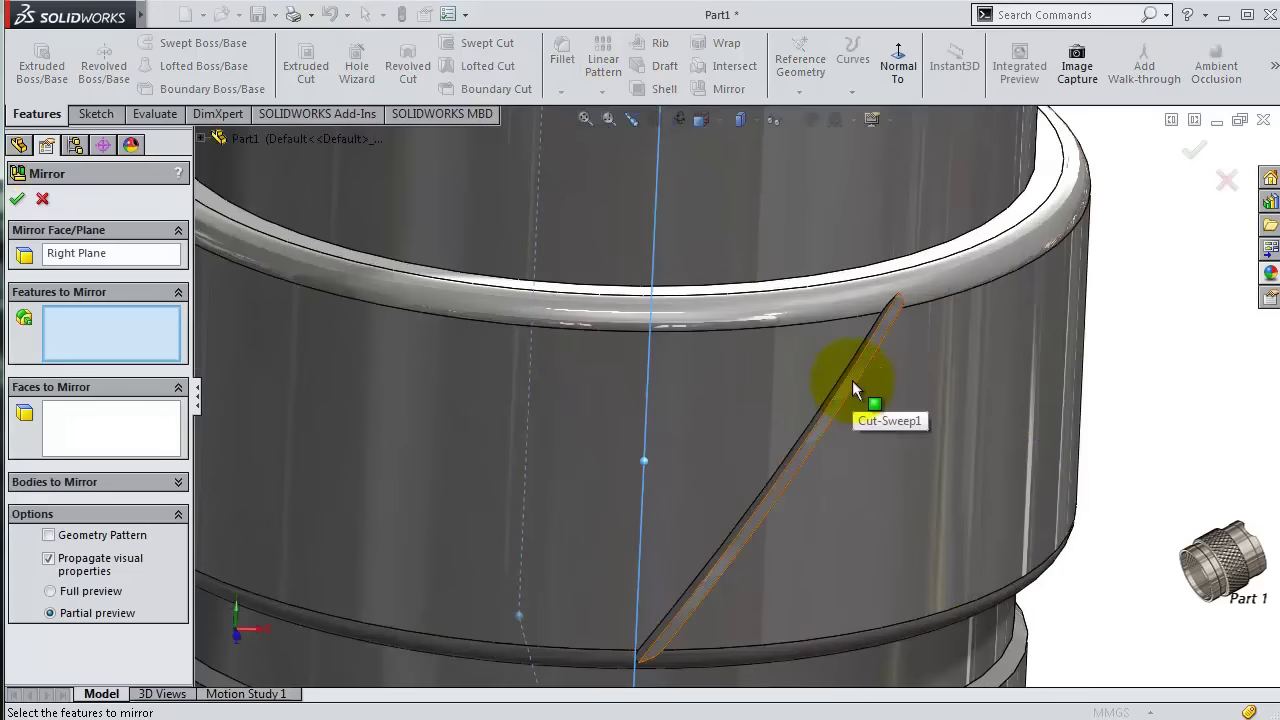
click(853, 381)
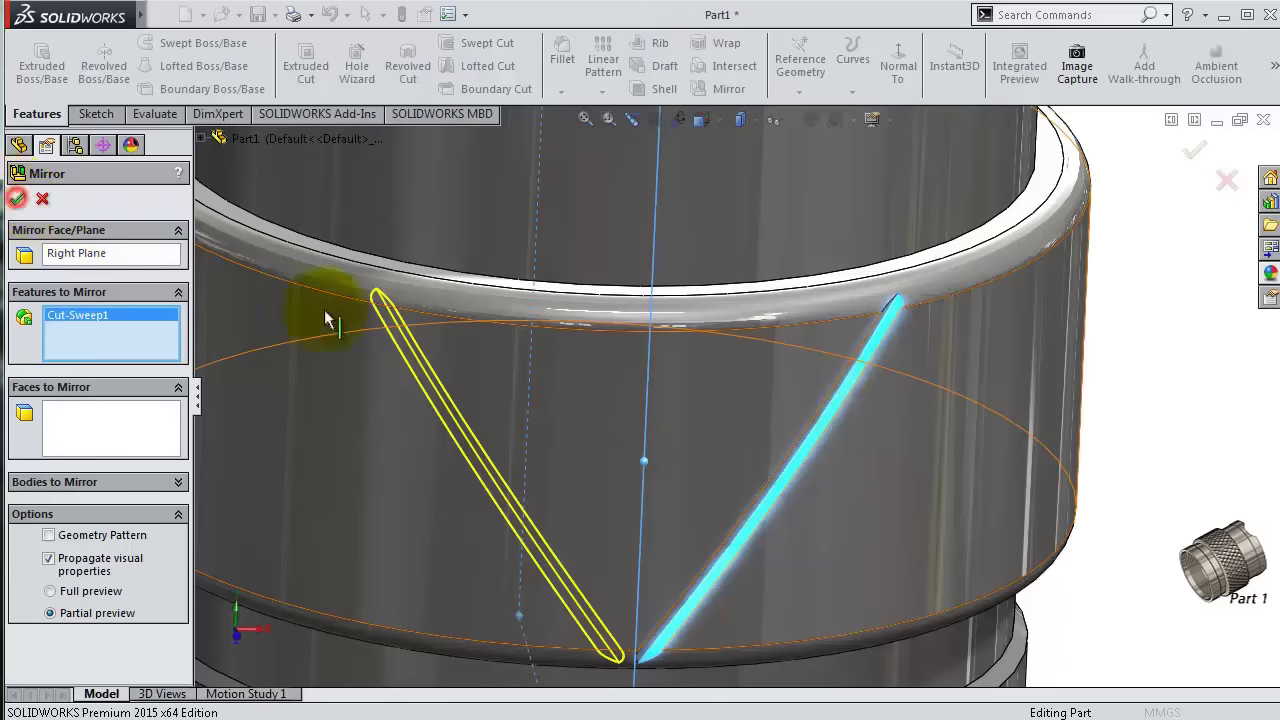
key(Return)
scroll(993, 426, up, 3)
scroll(1041, 407, up, 1)
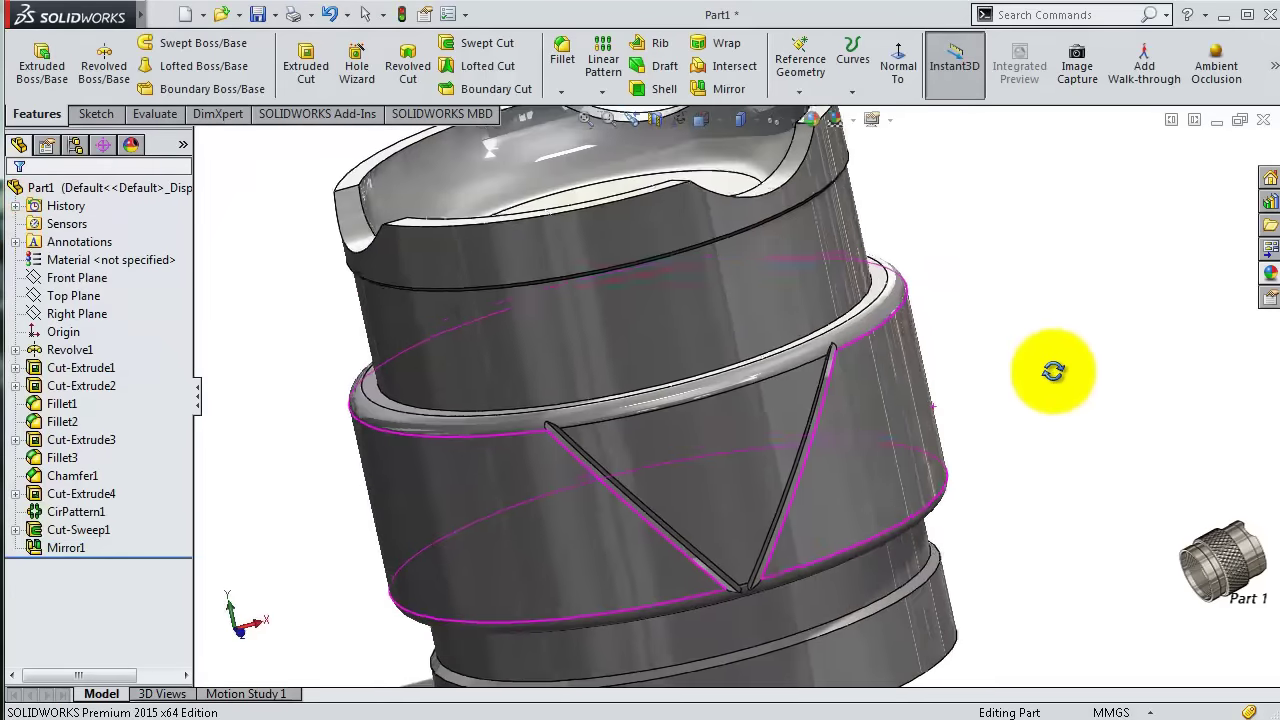
middle_drag(1031, 409, 1075, 428)
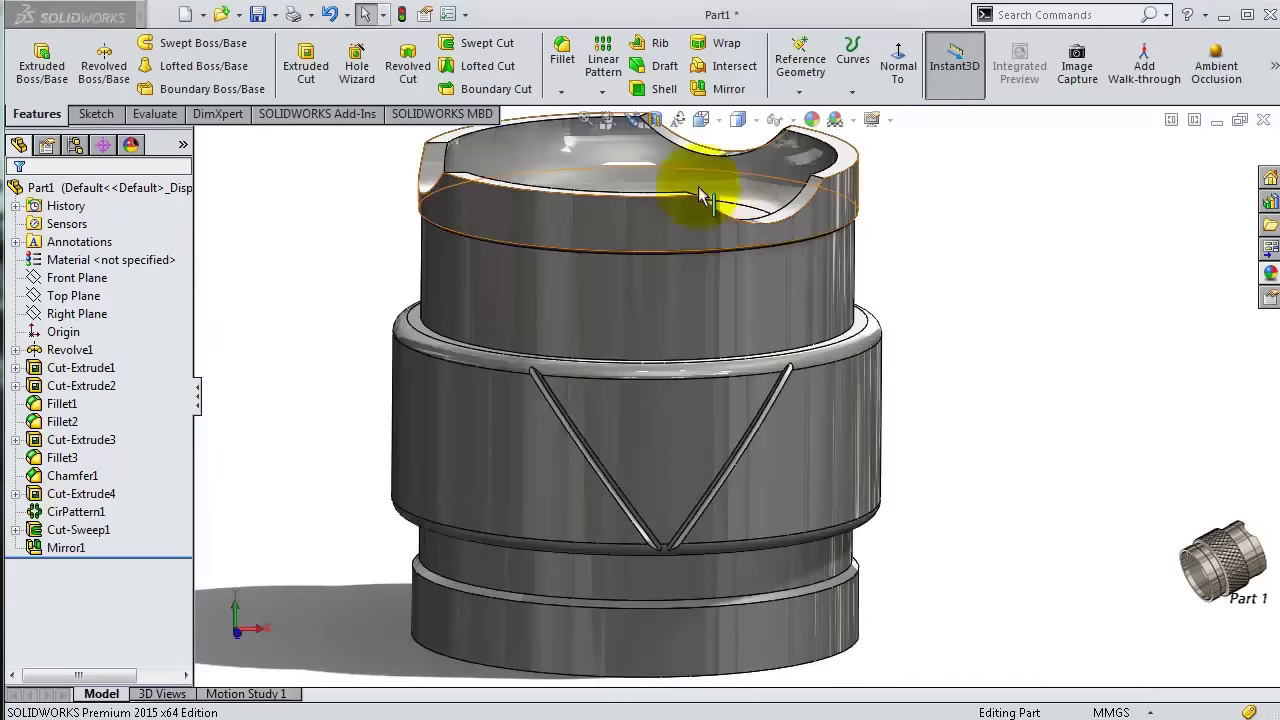
- Circular-pattern both V-cuts 44 times, equally spaced around the cylindrical face's axis
click(601, 91)
click(651, 134)
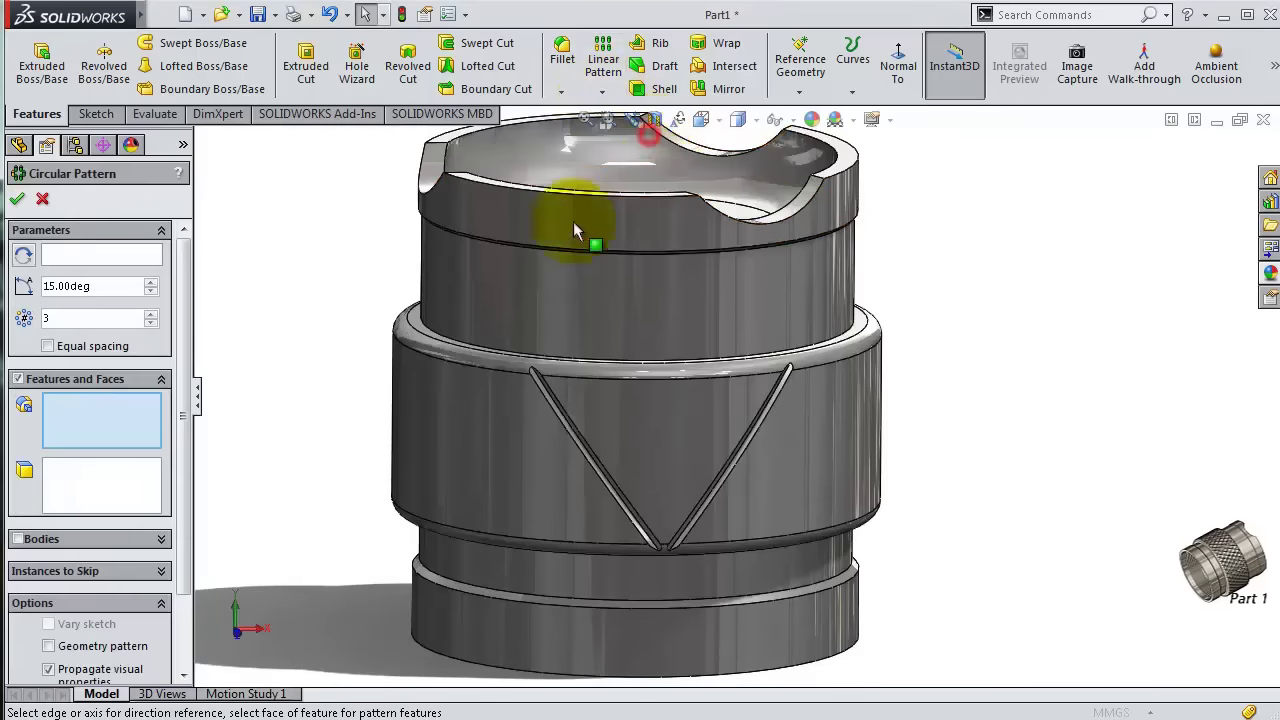
click(95, 256)
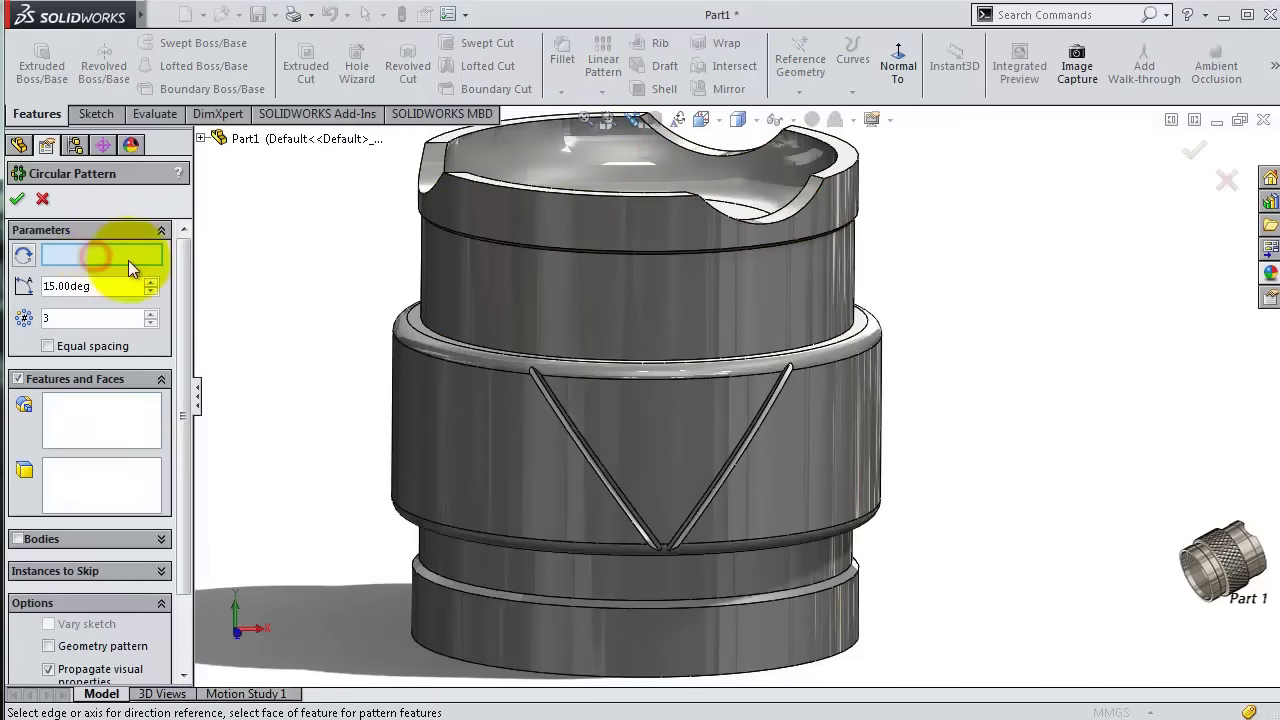
click(436, 614)
click(78, 346)
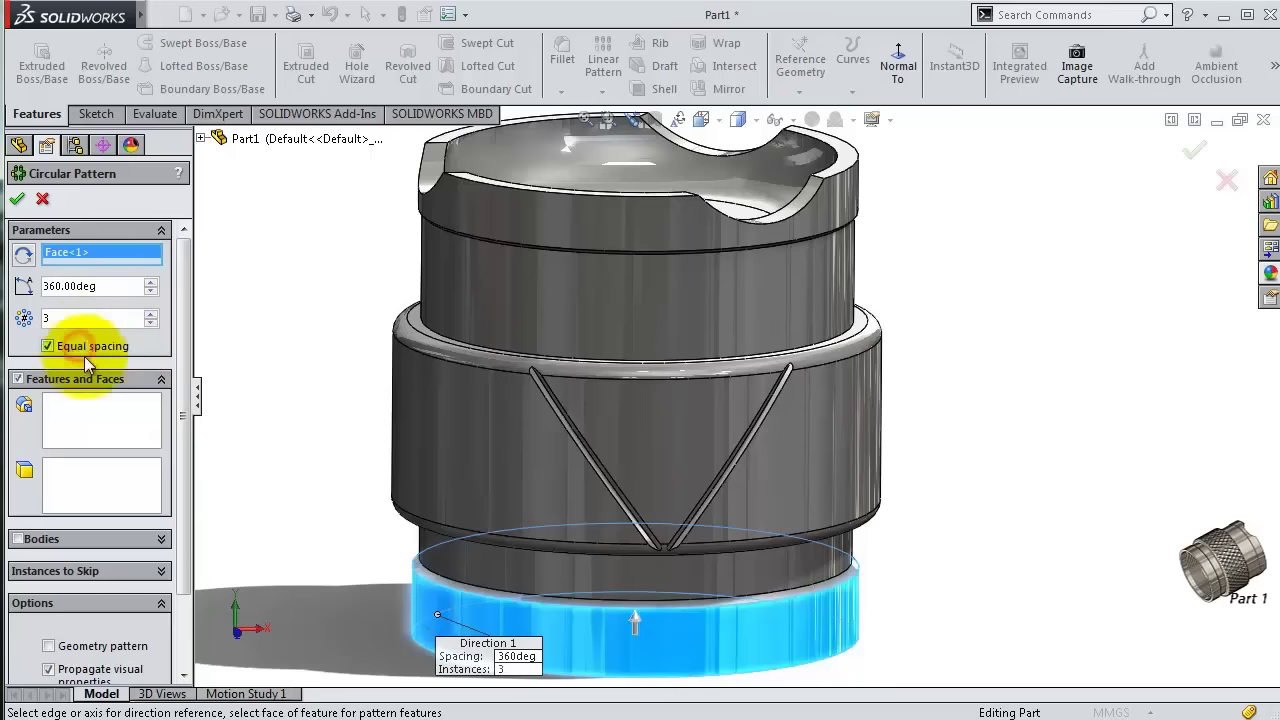
click(92, 422)
scroll(740, 455, down, 3)
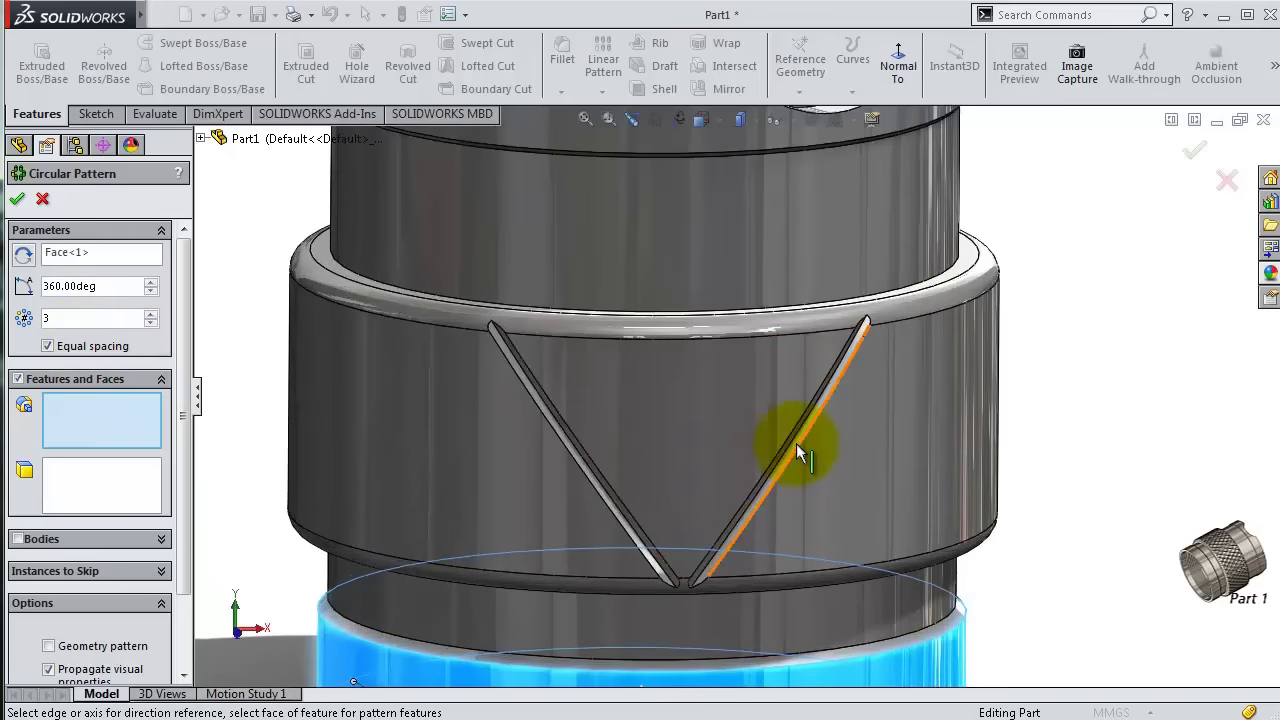
scroll(796, 443, down, 2)
scroll(793, 438, down, 2)
click(792, 433)
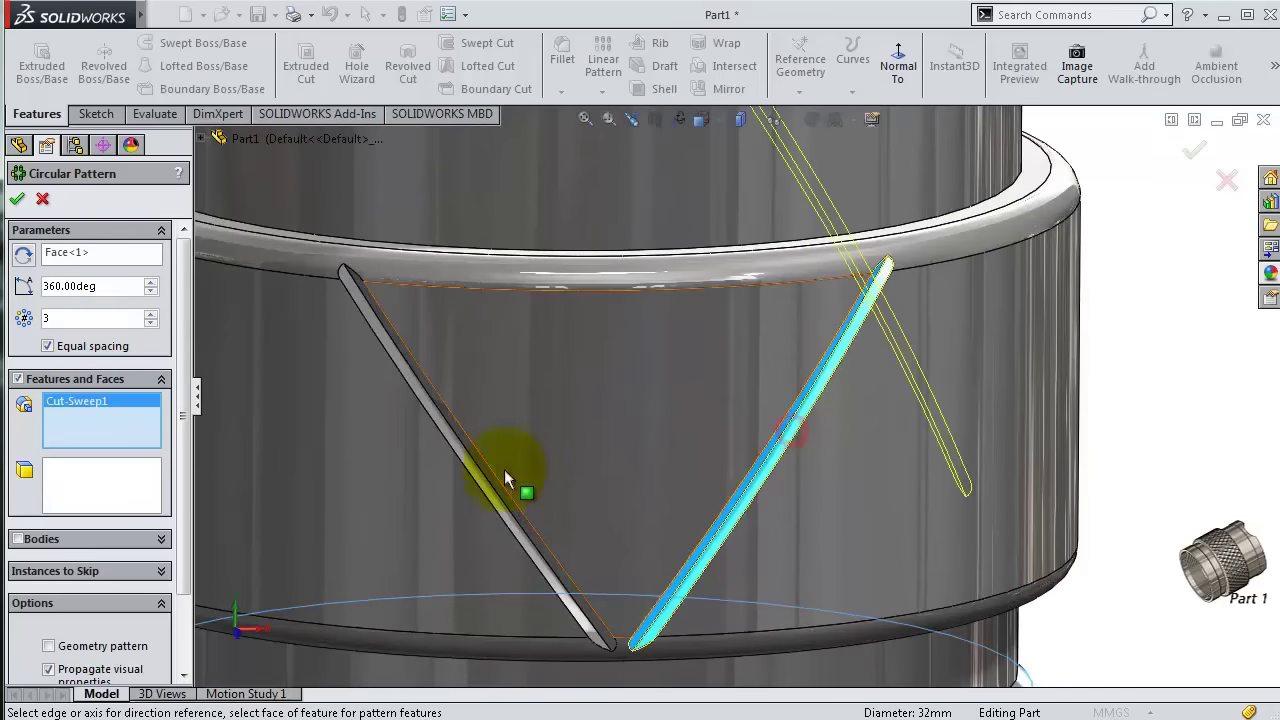
click(479, 477)
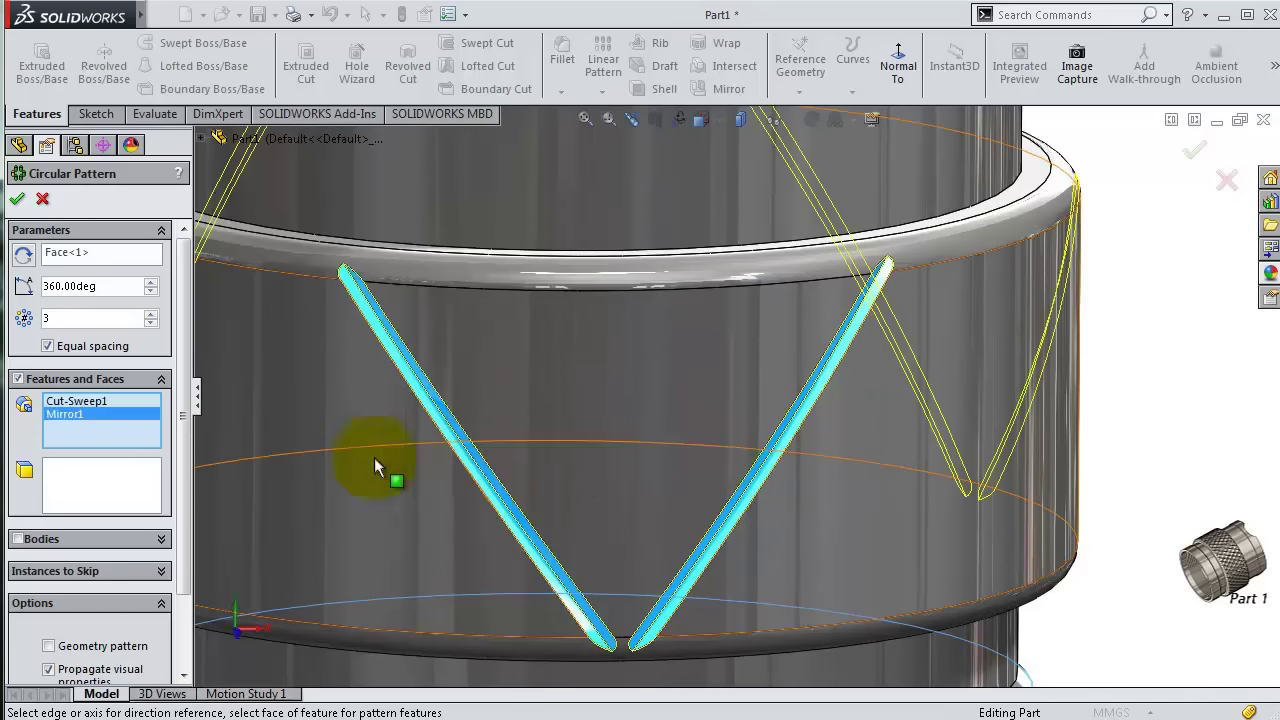
text(44)
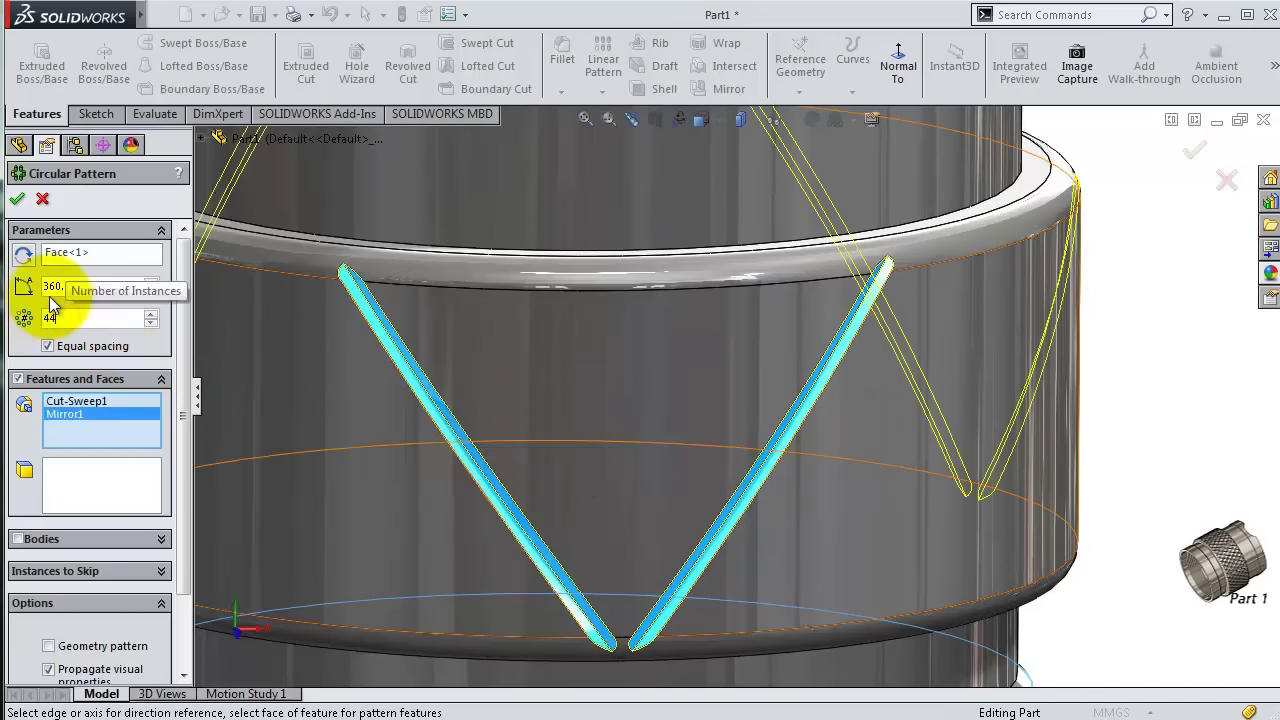
click(17, 199)
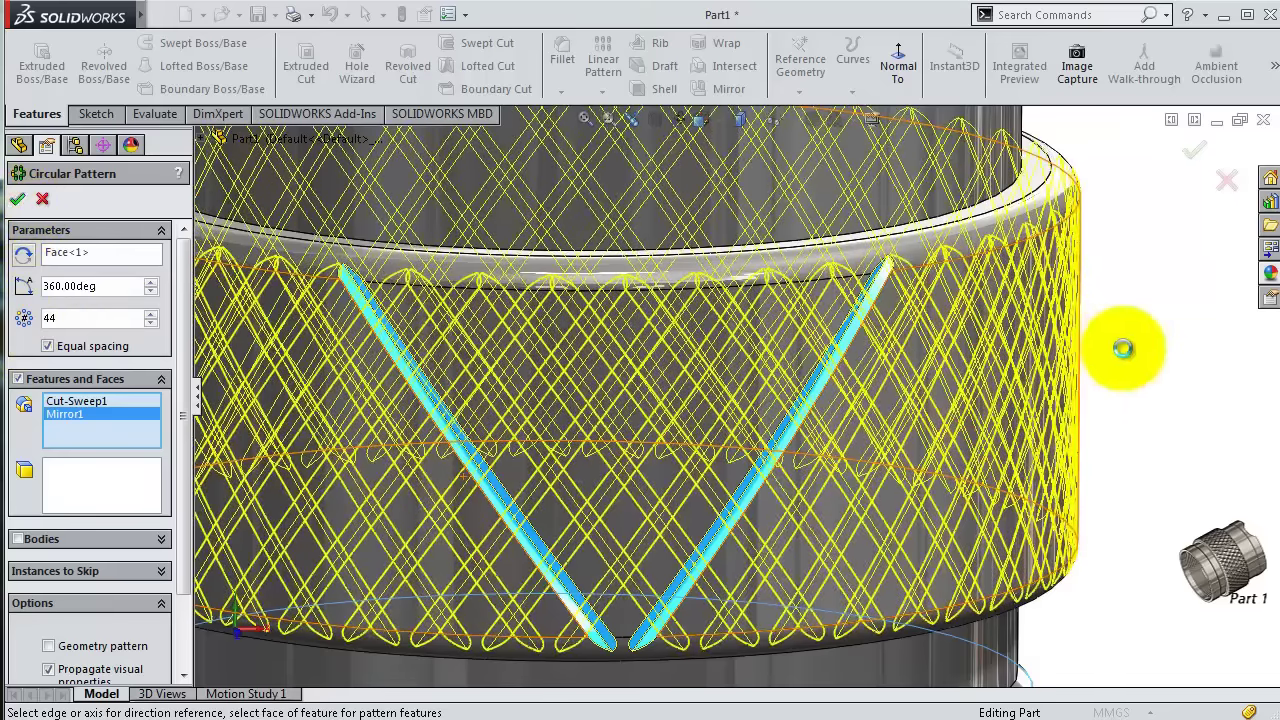
- Create Plane1 offset 3 mm into the part from the lower rim face
key(f)
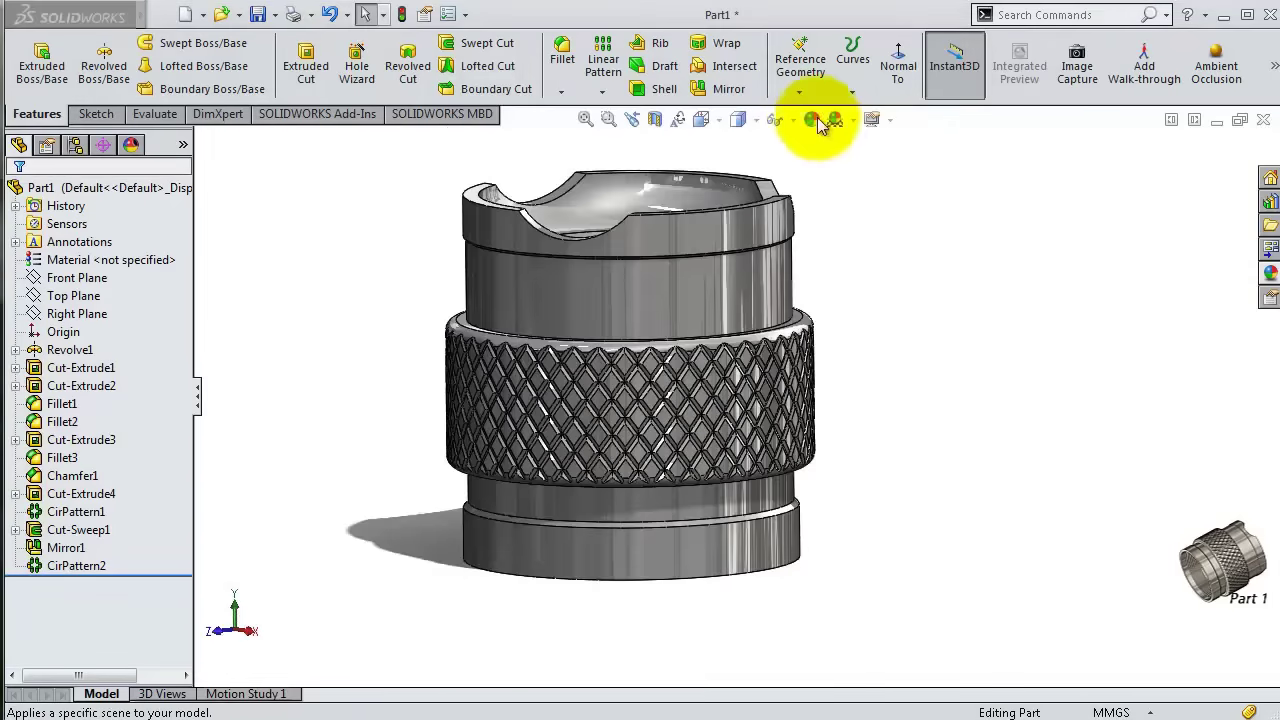
click(805, 100)
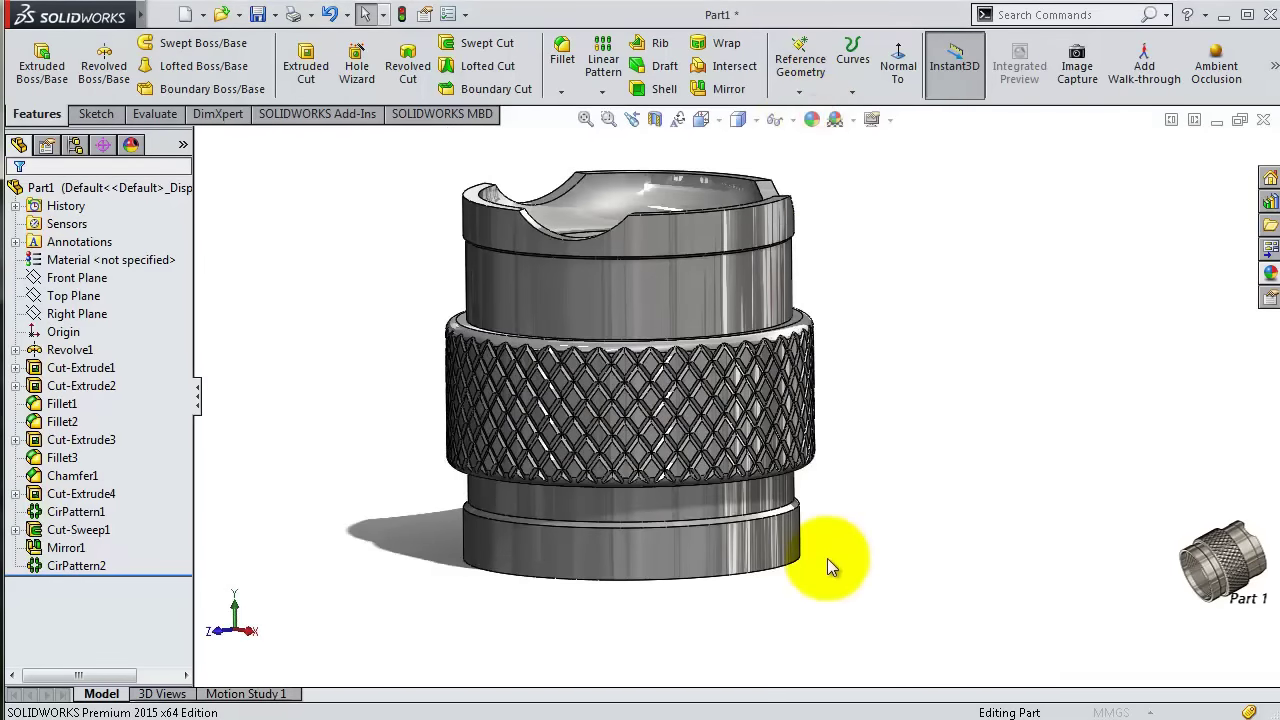
middle_drag(837, 488, 860, 427)
scroll(591, 438, down, 5)
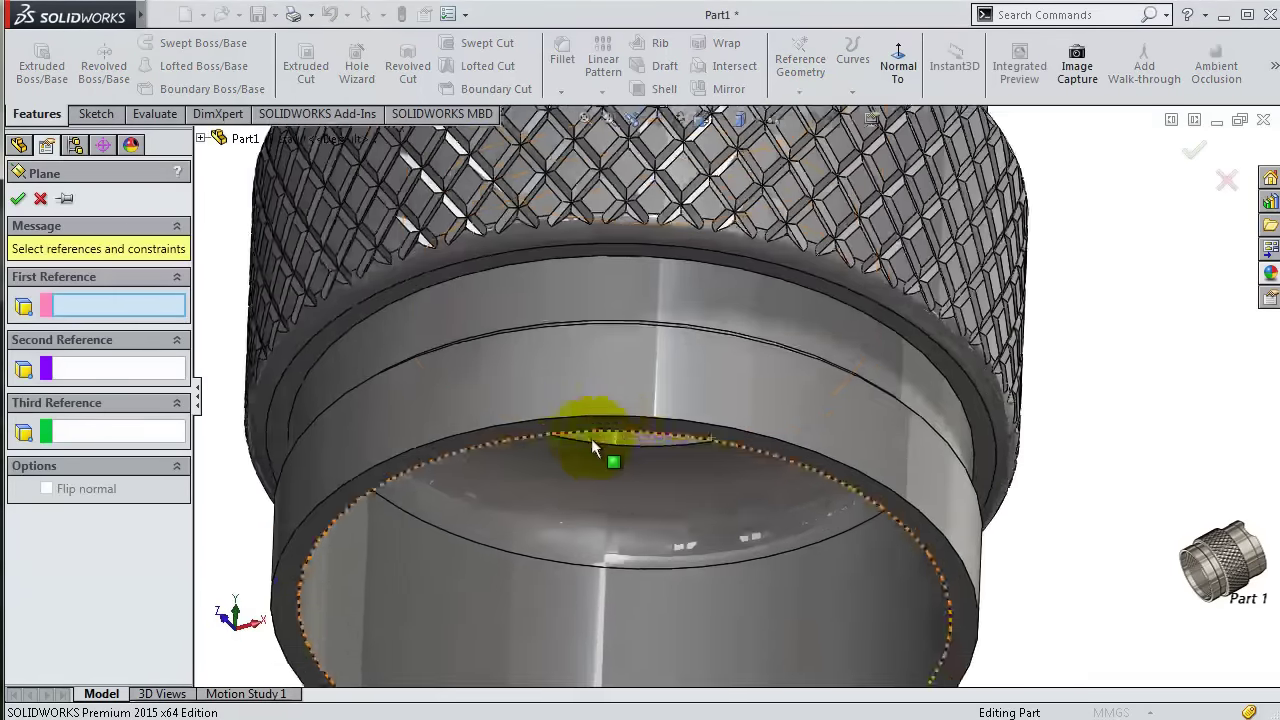
scroll(591, 440, down, 2)
click(528, 421)
scroll(1039, 412, up, 5)
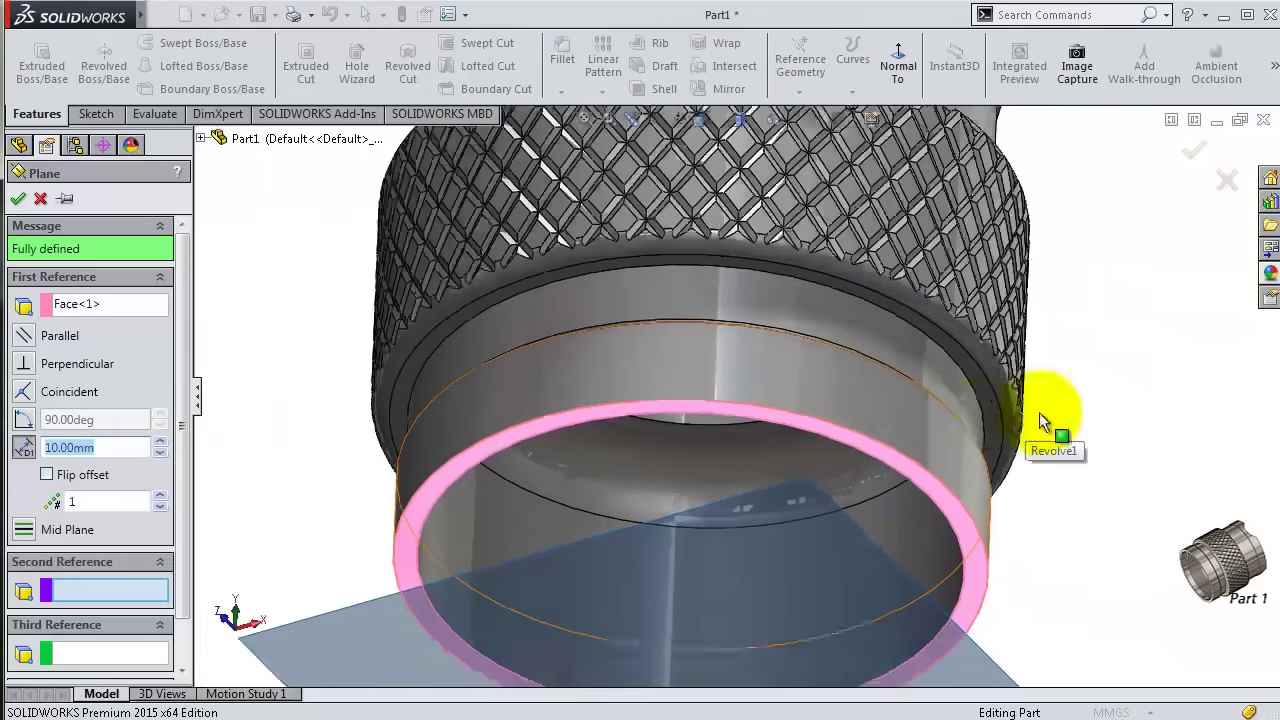
mouse_move(1039, 412)
middle_down()
mouse_move(1049, 369)
mouse_move(1025, 497)
middle_up()
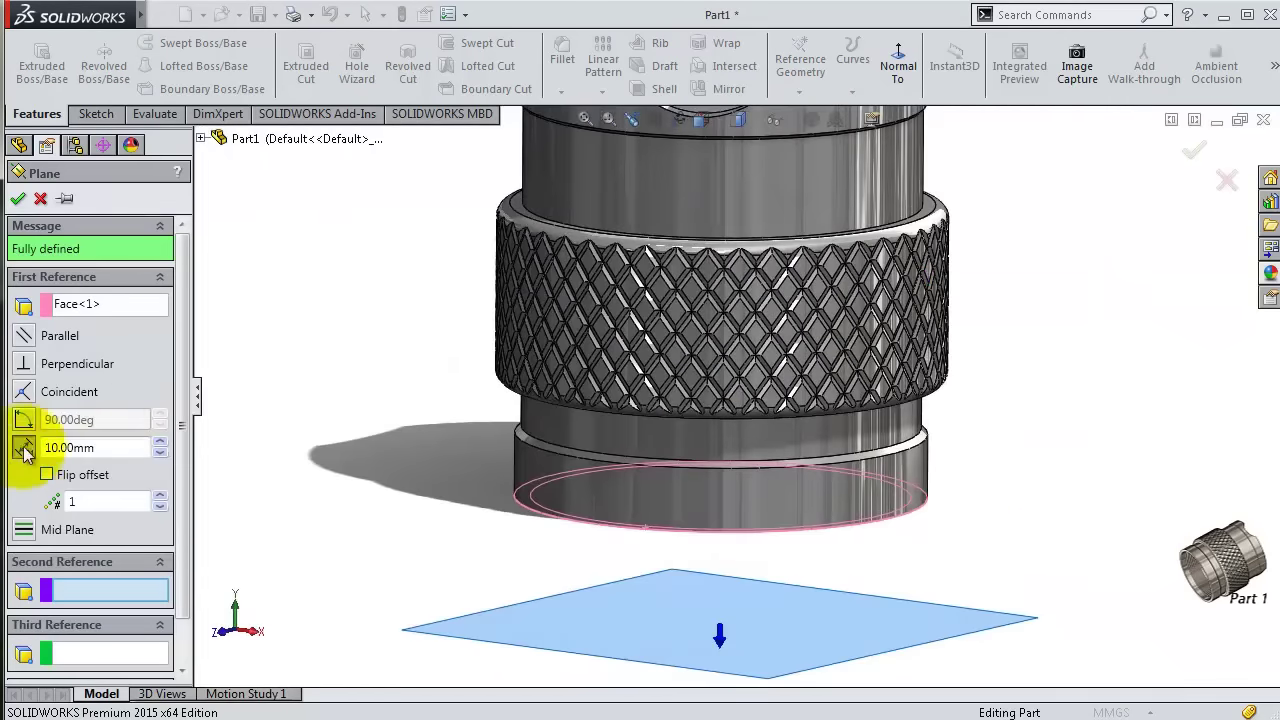
click(48, 476)
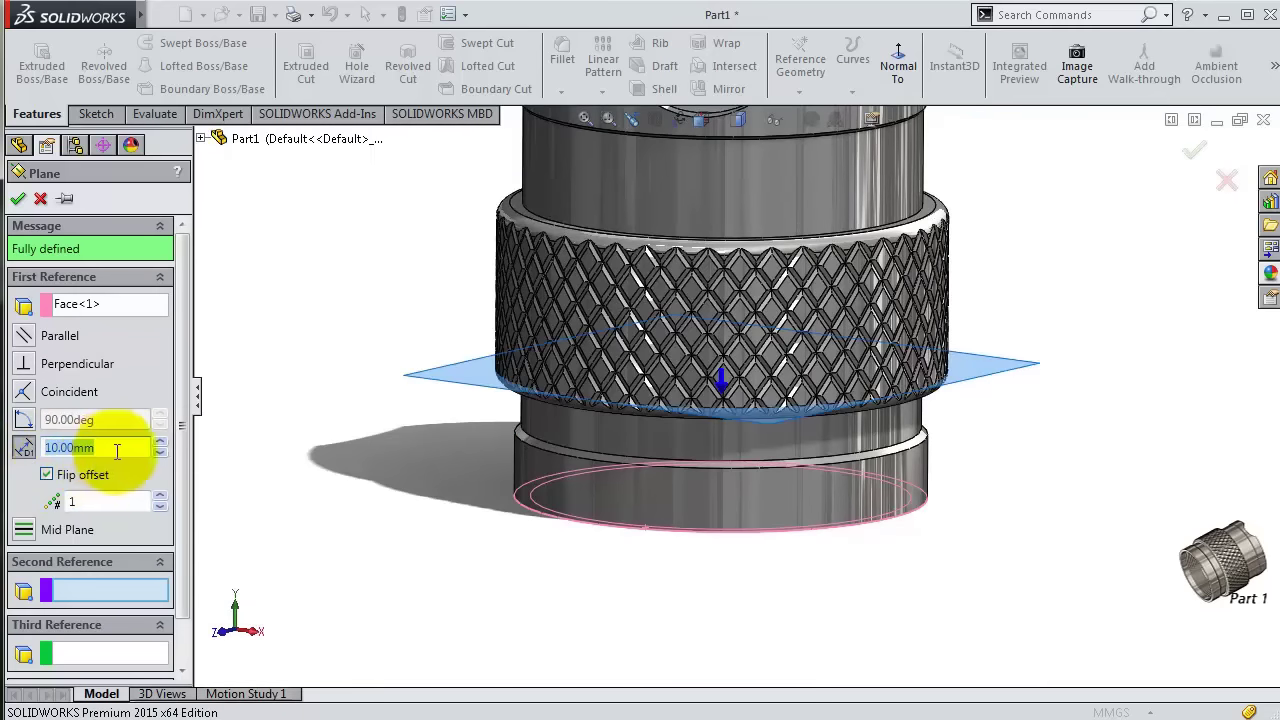
text(3)
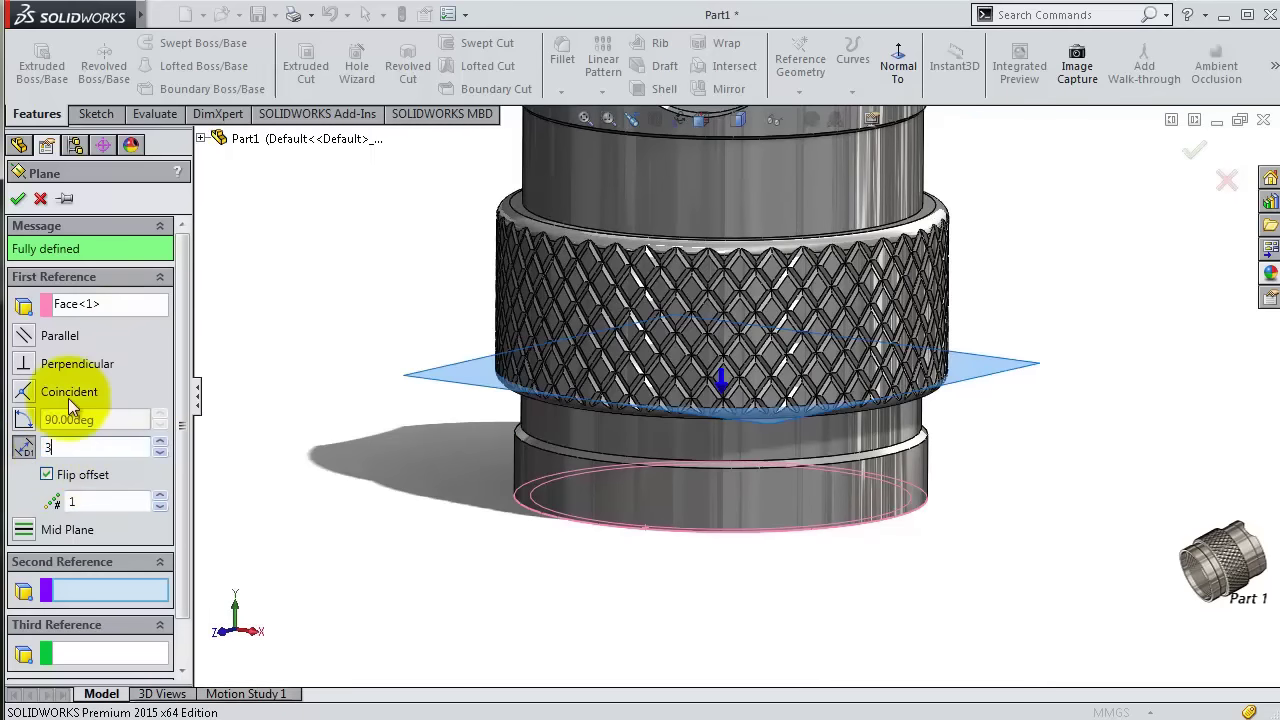
click(18, 199)
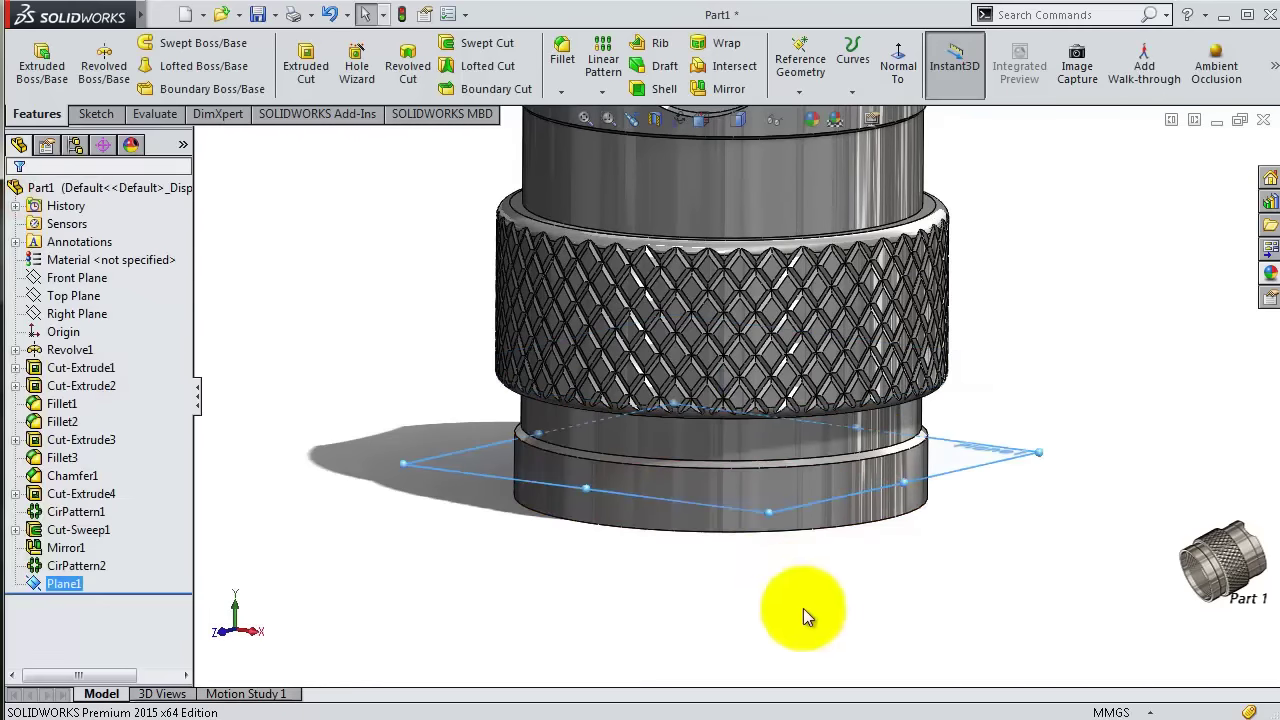
- Sketch on Plane1 and convert the rim's 29.50 mm inner edge into a circle
mouse_move(826, 583)
middle_down()
mouse_move(838, 480)
mouse_move(953, 590)
middle_up()
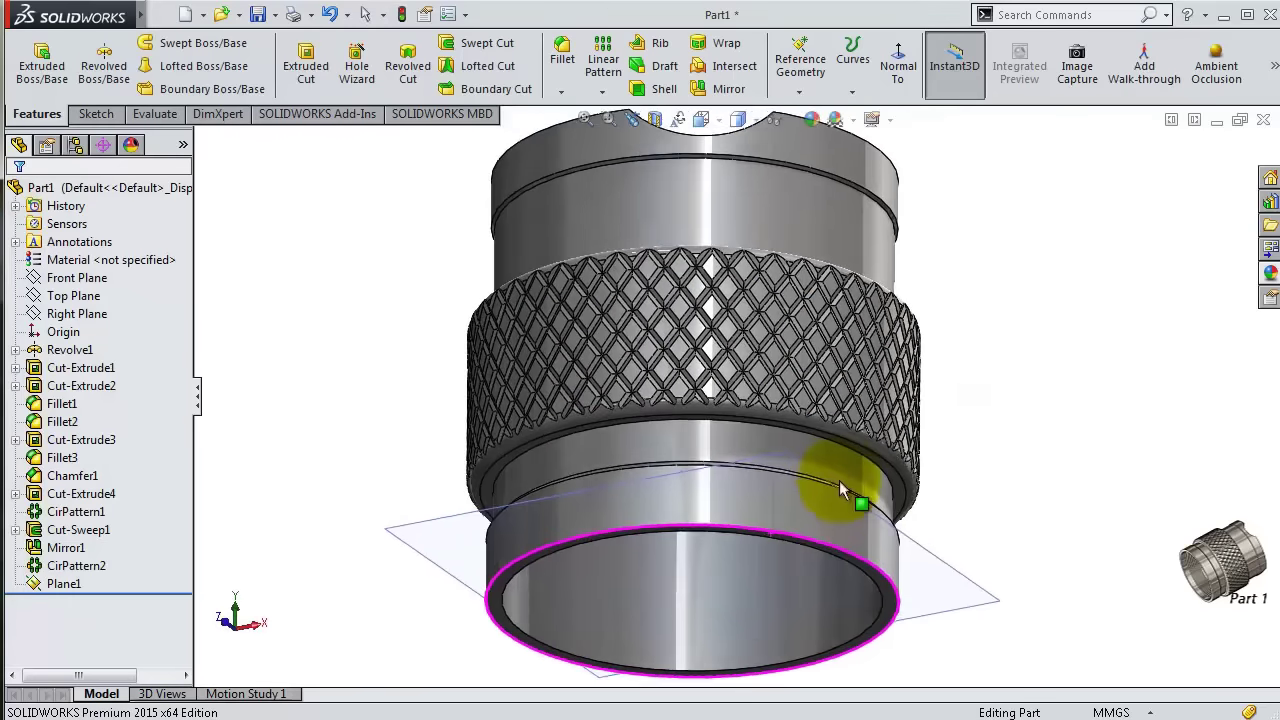
click(963, 585)
click(1040, 522)
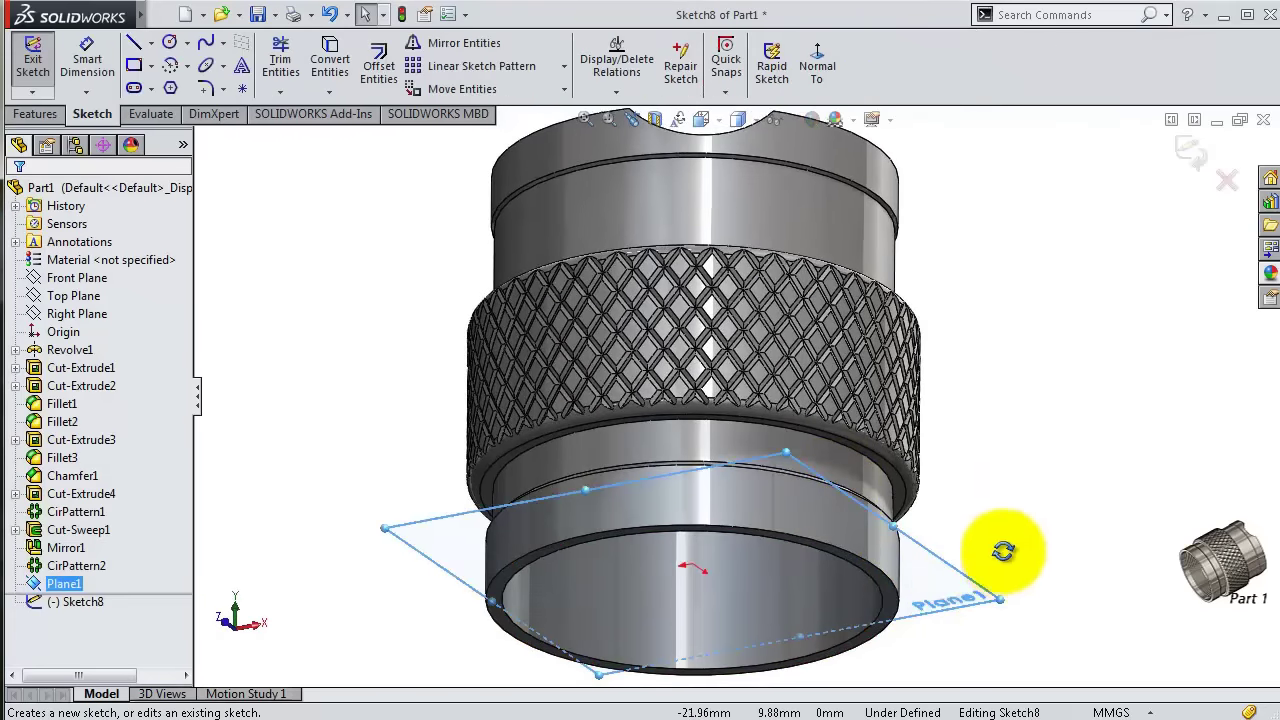
middle_drag(1003, 550, 1001, 490)
scroll(499, 436, down, 5)
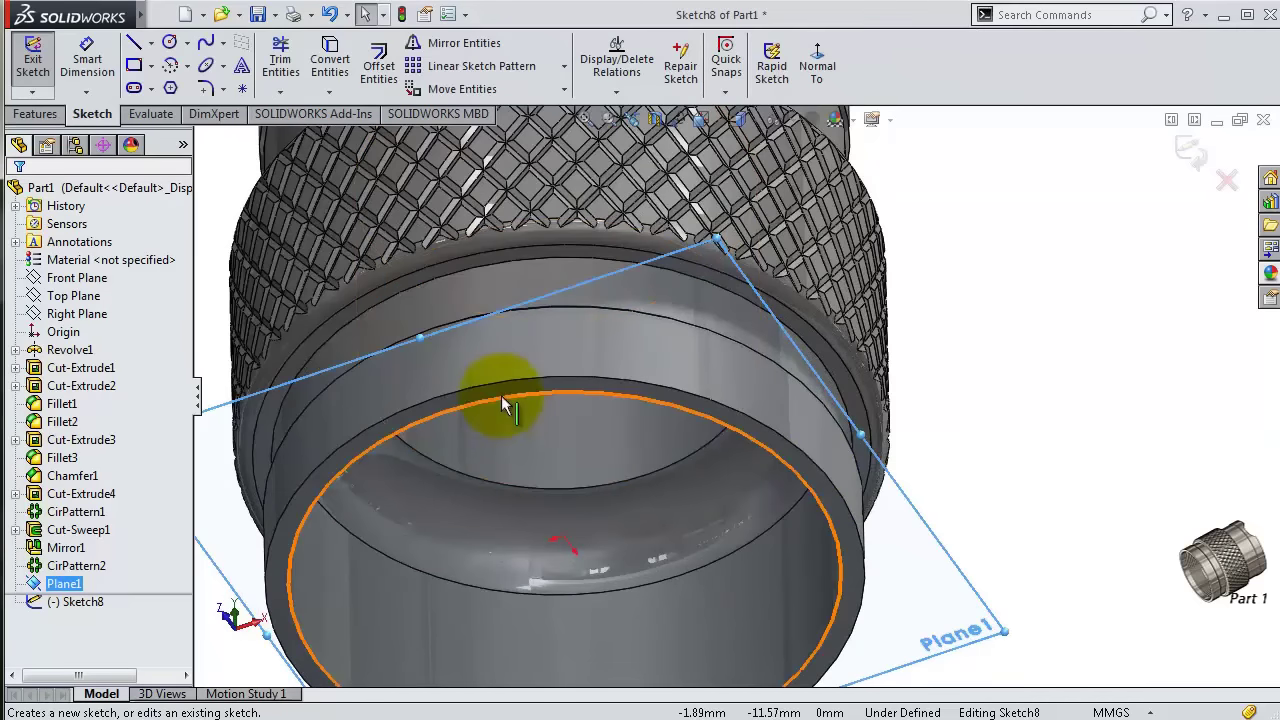
click(508, 402)
click(372, 85)
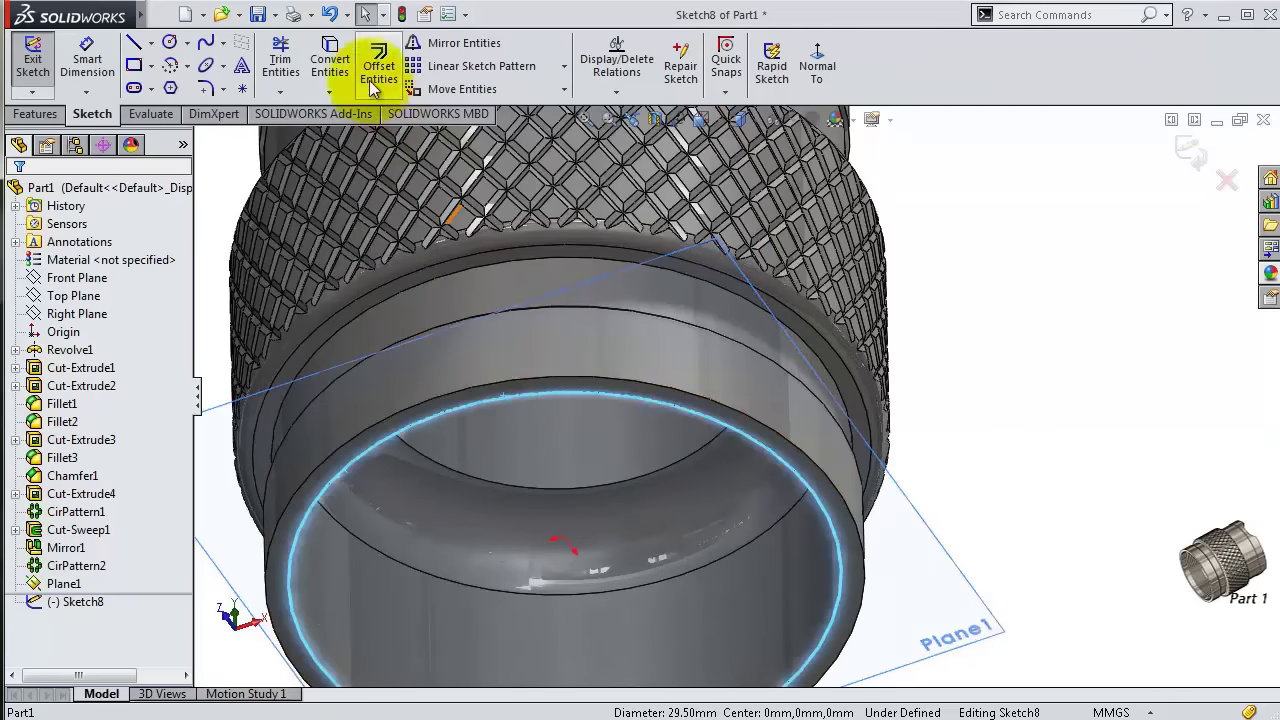
click(333, 60)
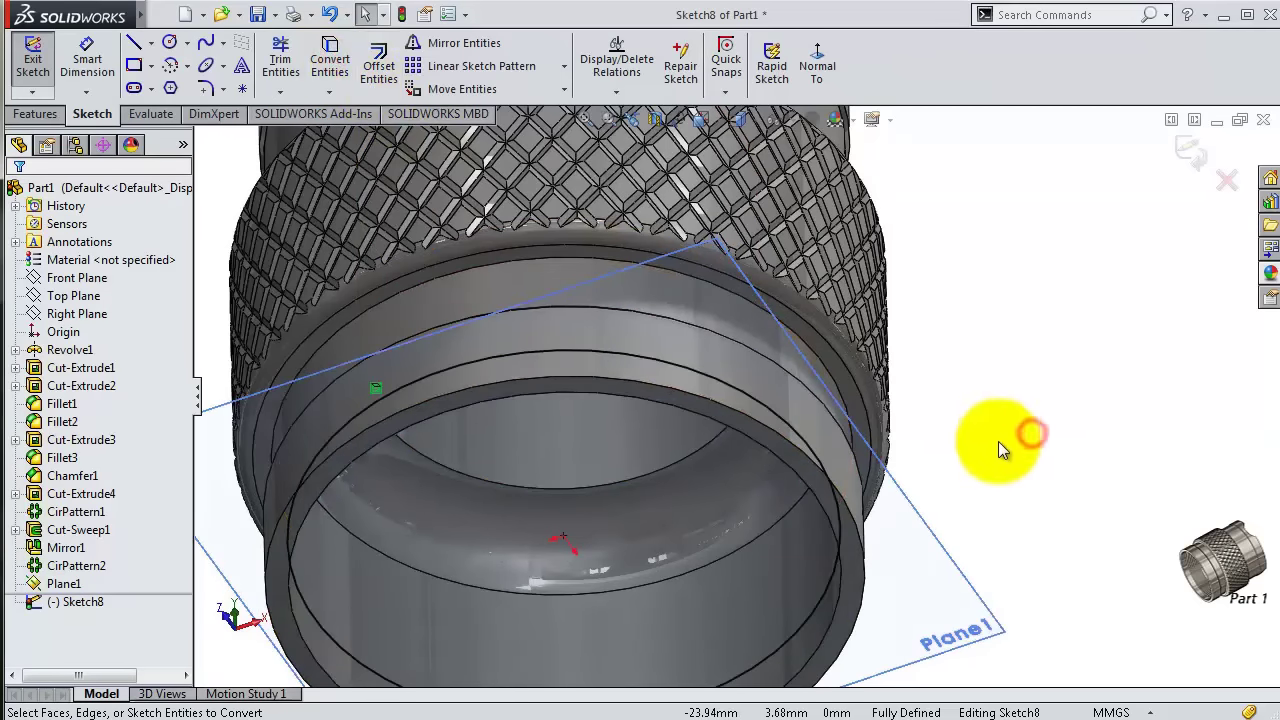
middle_drag(1000, 443, 910, 575)
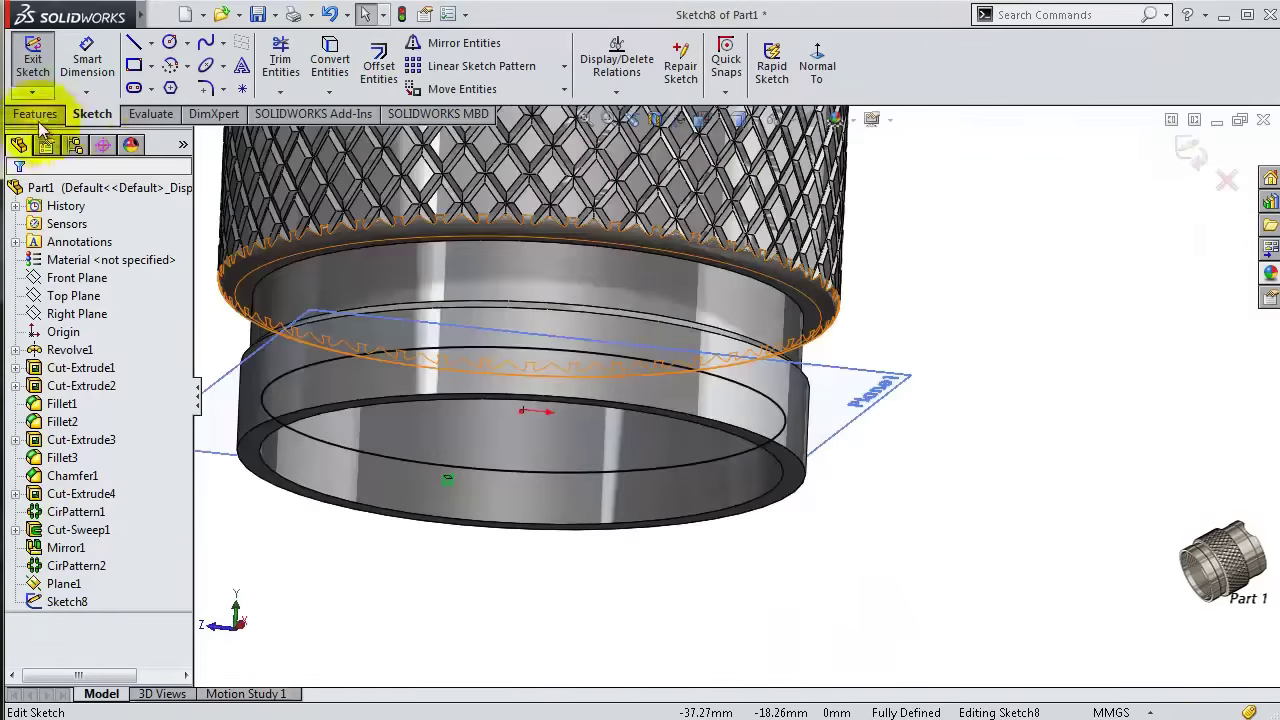
click(35, 113)
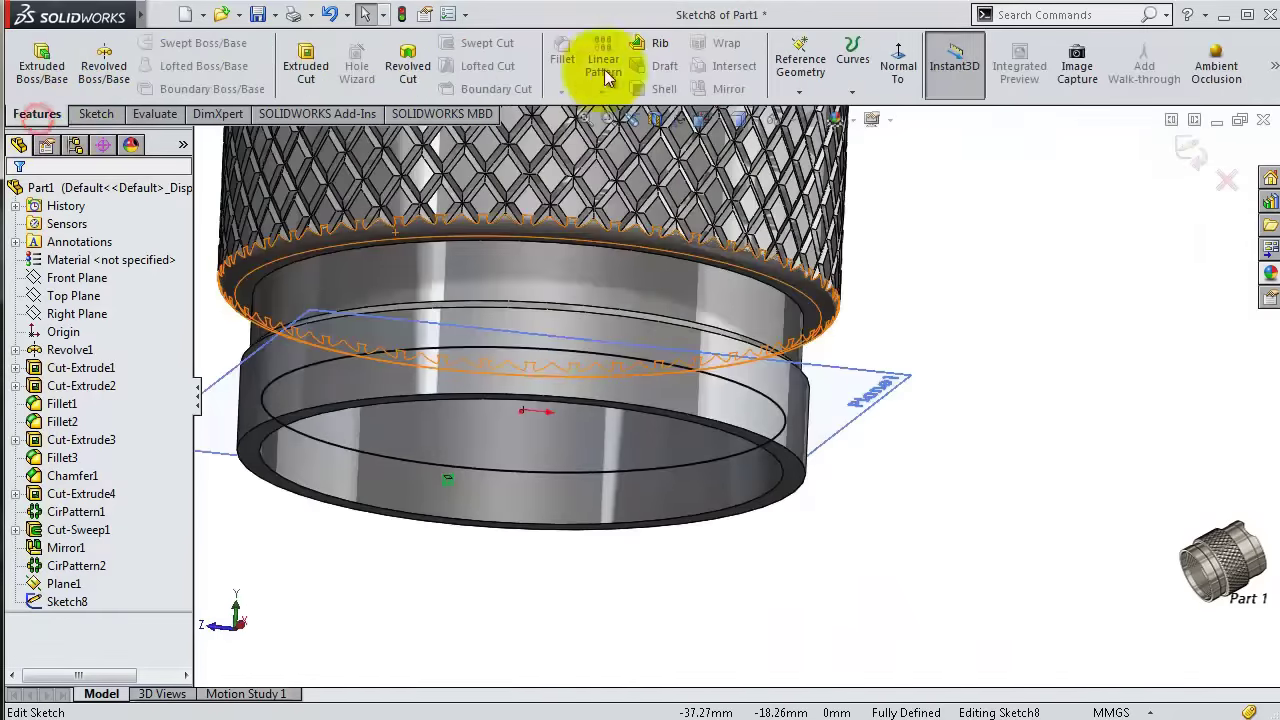
- Create a reversed helix on the Ø29.5 mm circle, 7 mm tall with 1 mm pitch
click(855, 92)
click(870, 141)
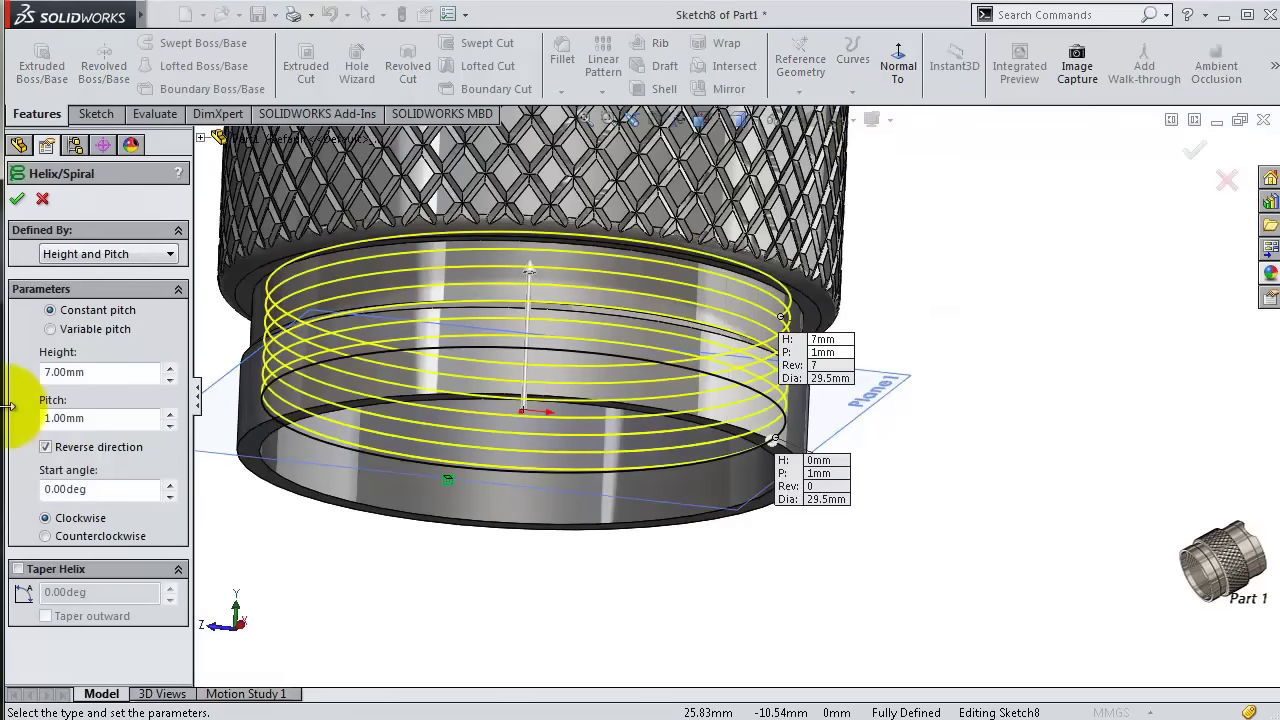
click(117, 372)
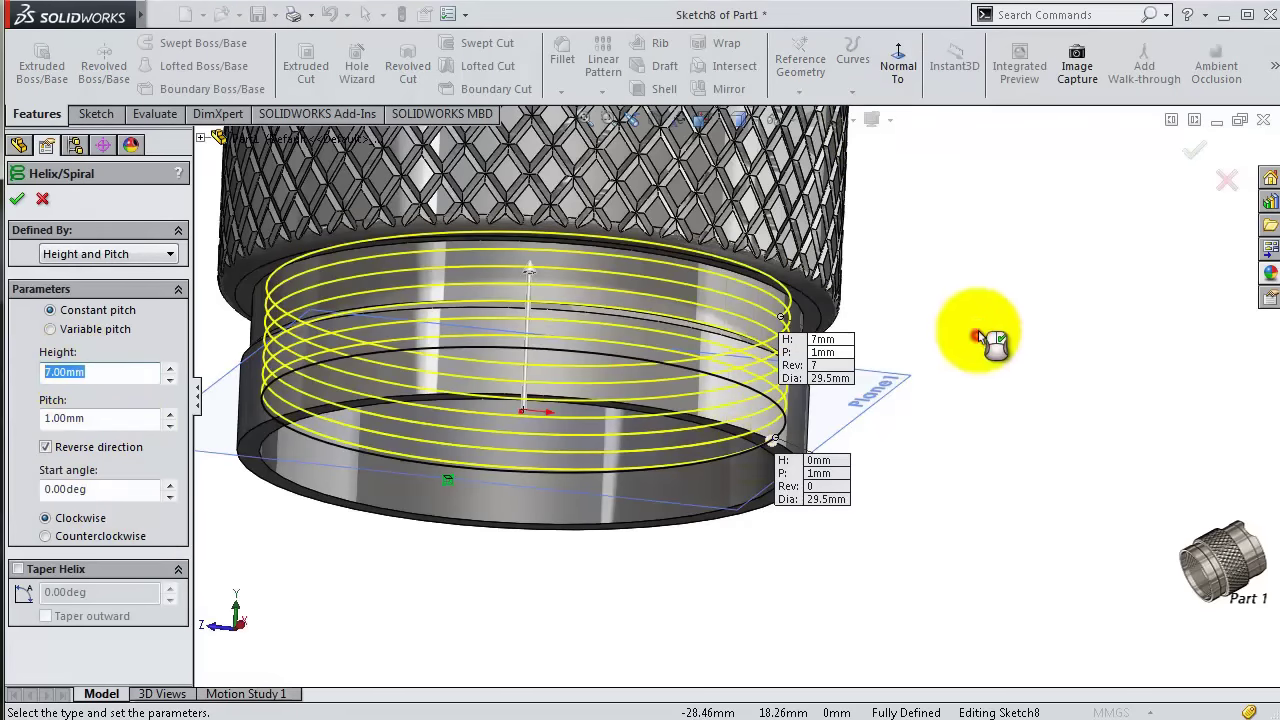
mouse_move(986, 343)
middle_down()
mouse_move(917, 355)
mouse_move(900, 343)
mouse_move(908, 277)
mouse_move(908, 366)
mouse_move(892, 357)
mouse_move(934, 200)
mouse_move(983, 134)
middle_up()
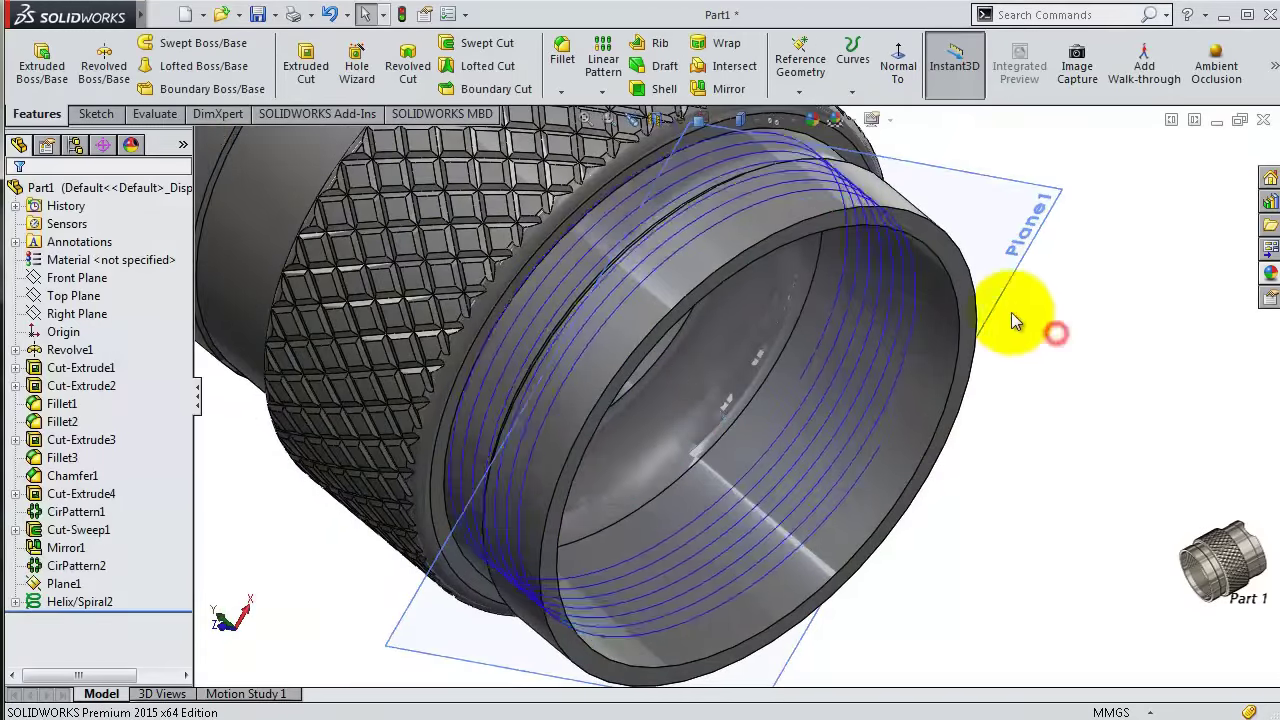
mouse_move(1020, 318)
middle_down()
mouse_move(900, 509)
mouse_move(874, 593)
mouse_move(894, 560)
mouse_move(908, 371)
middle_up()
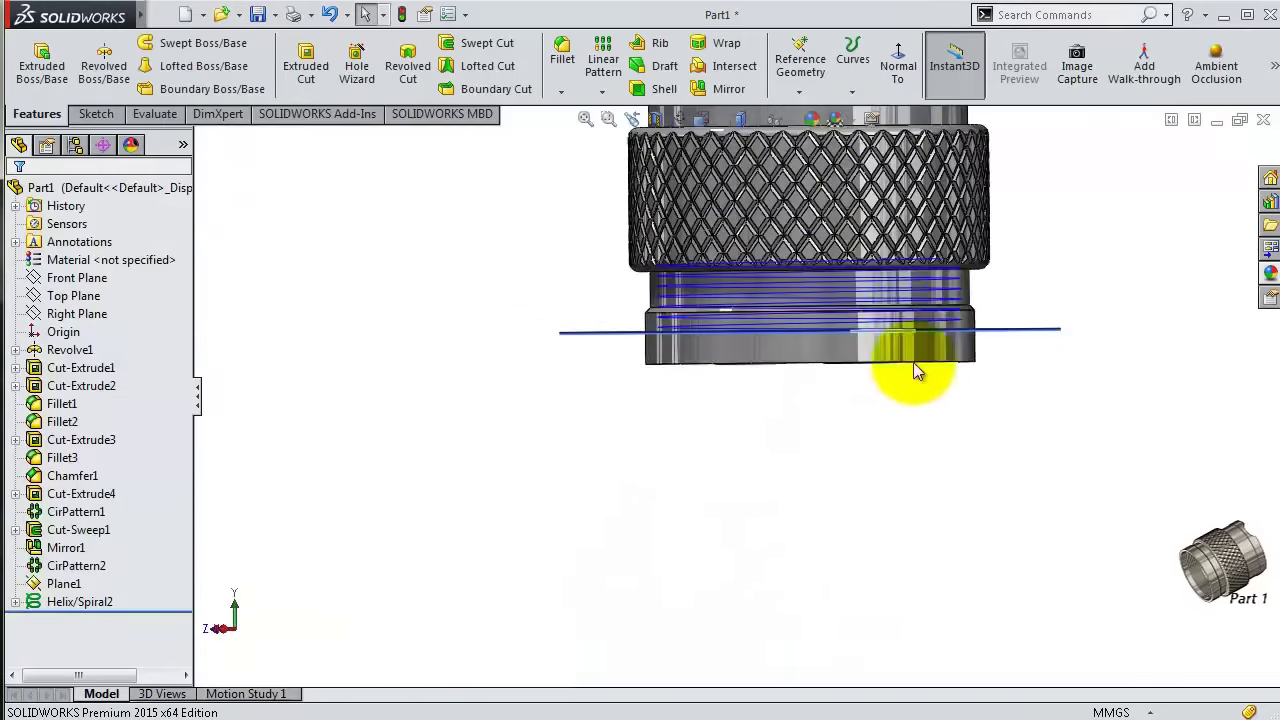
key(f)
click(739, 219)
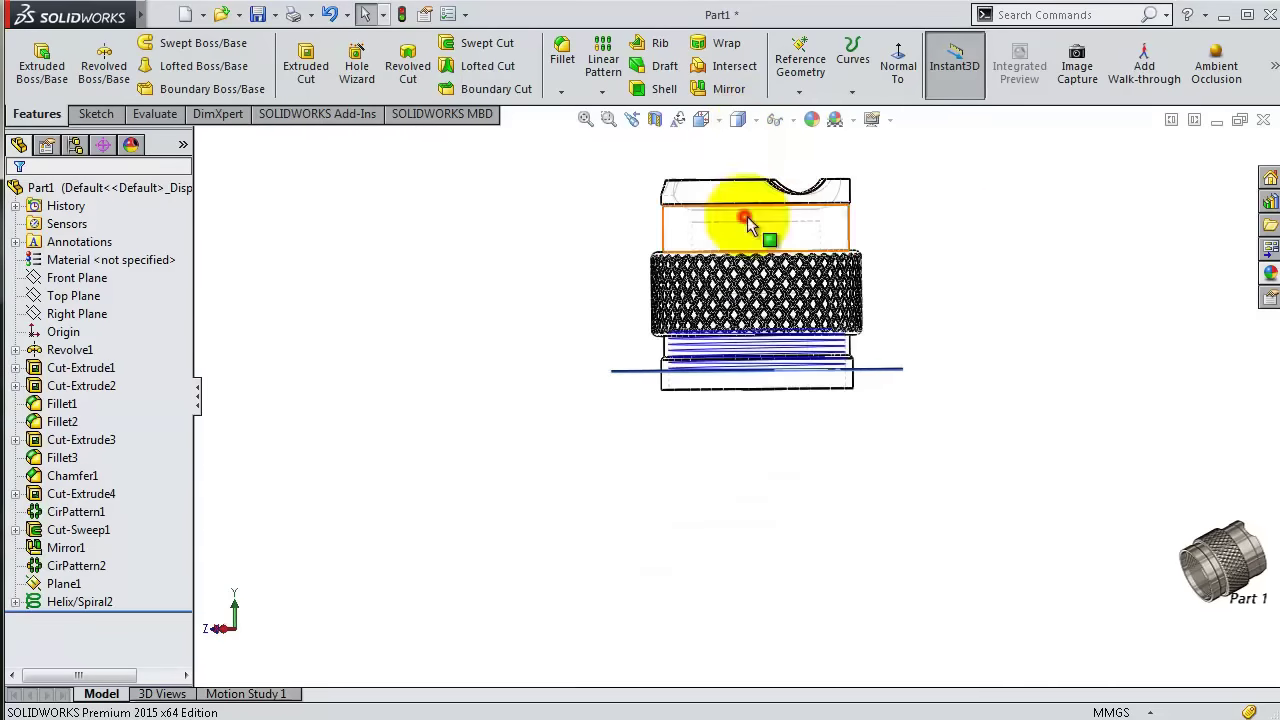
- Start a face-on sketch on the Right Plane with Plane1 hidden
click(77, 313)
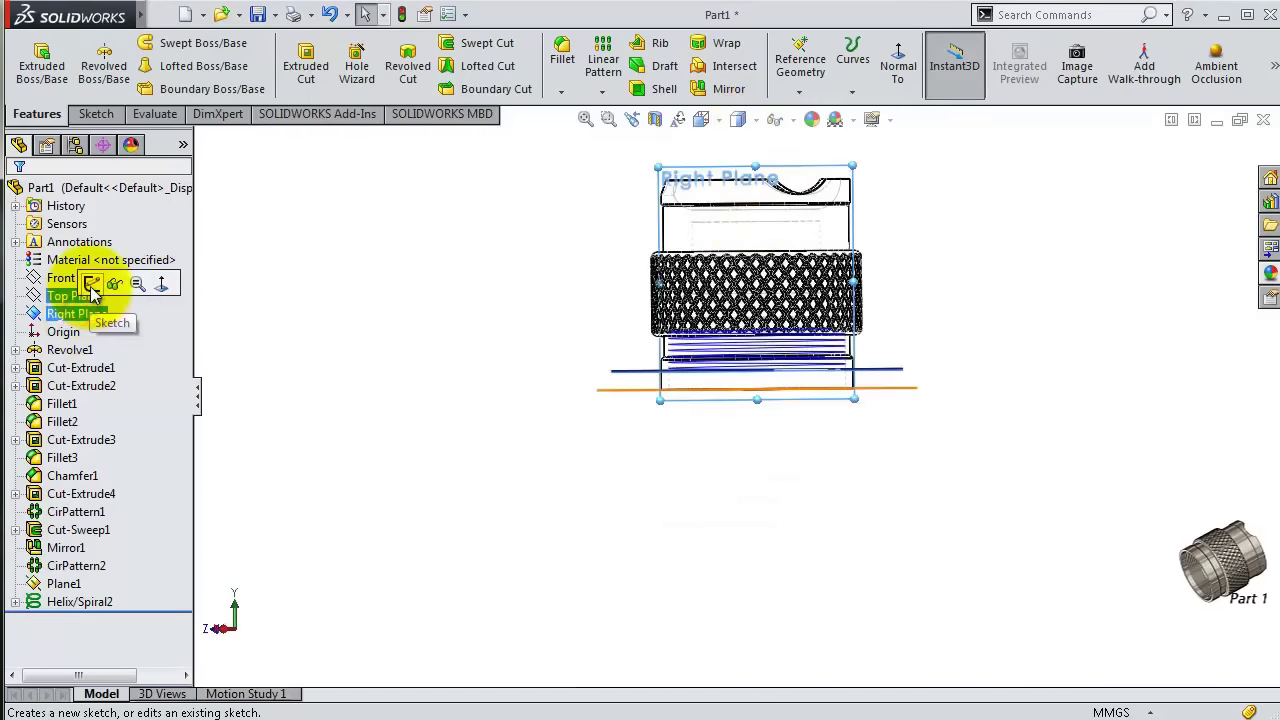
click(91, 283)
click(821, 71)
scroll(930, 585, down, 3)
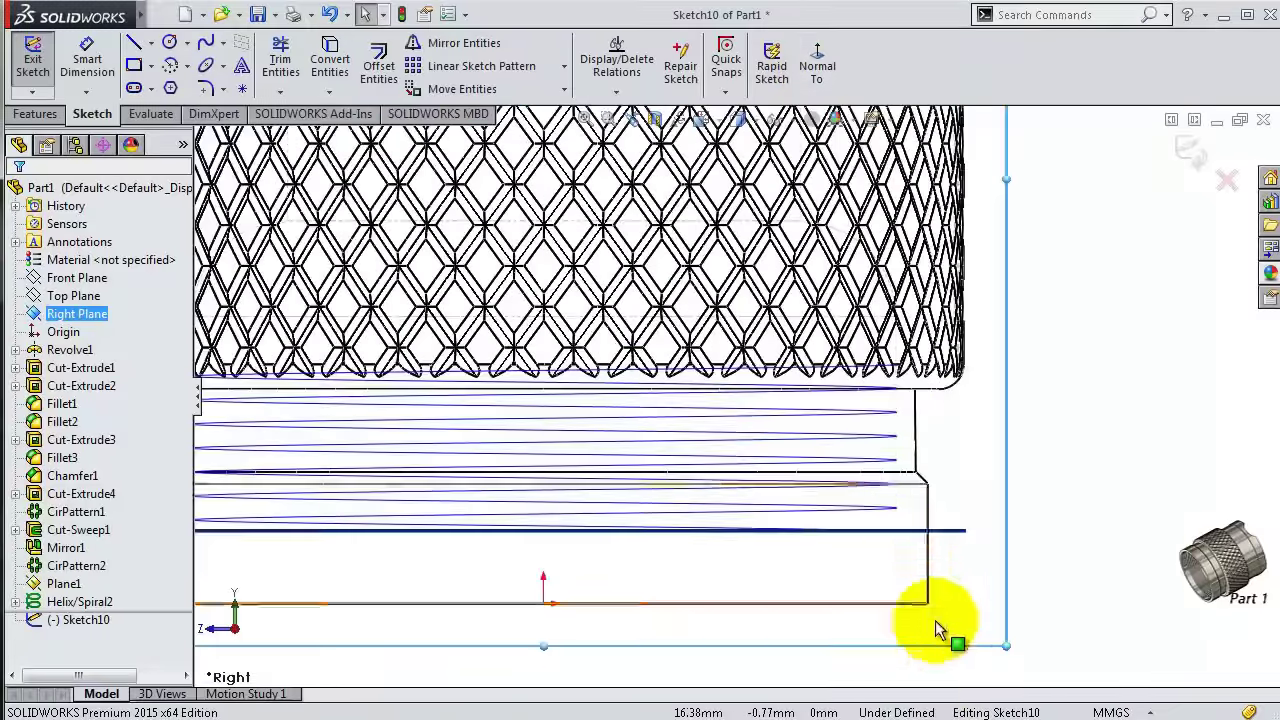
scroll(890, 525, down, 3)
scroll(948, 540, down, 2)
scroll(948, 540, up, 2)
scroll(971, 557, up, 1)
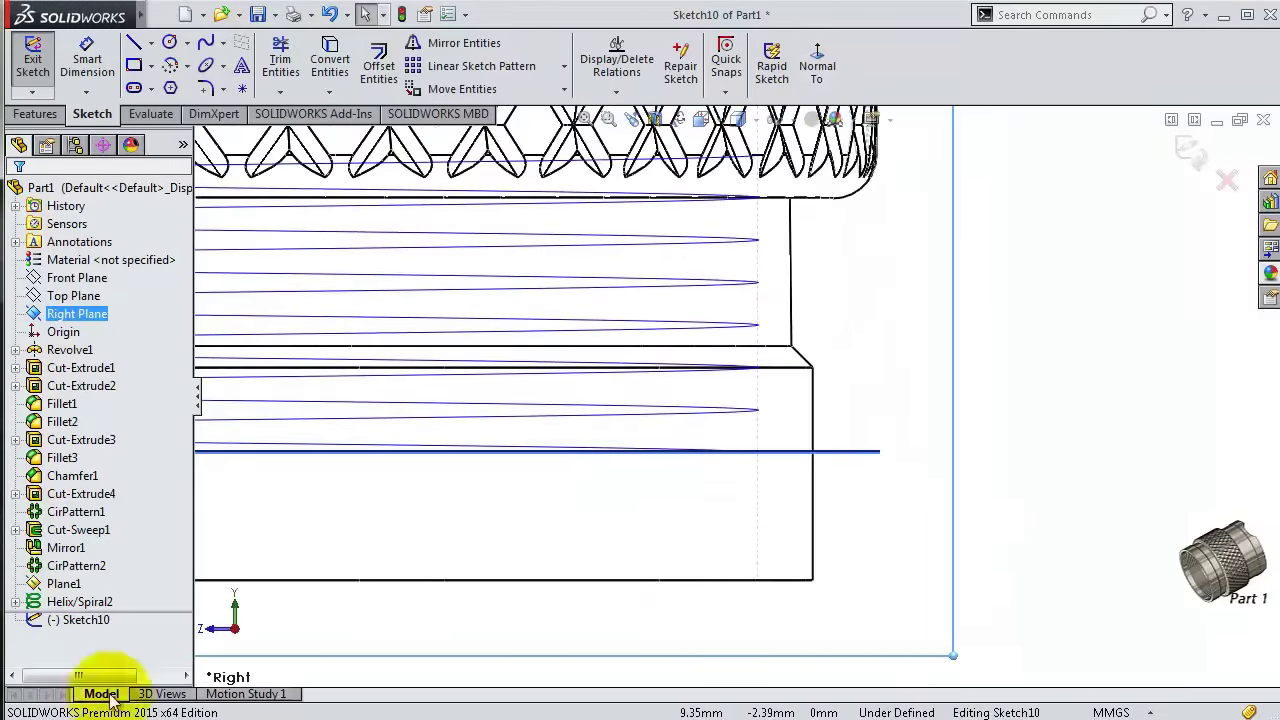
click(68, 584)
click(106, 553)
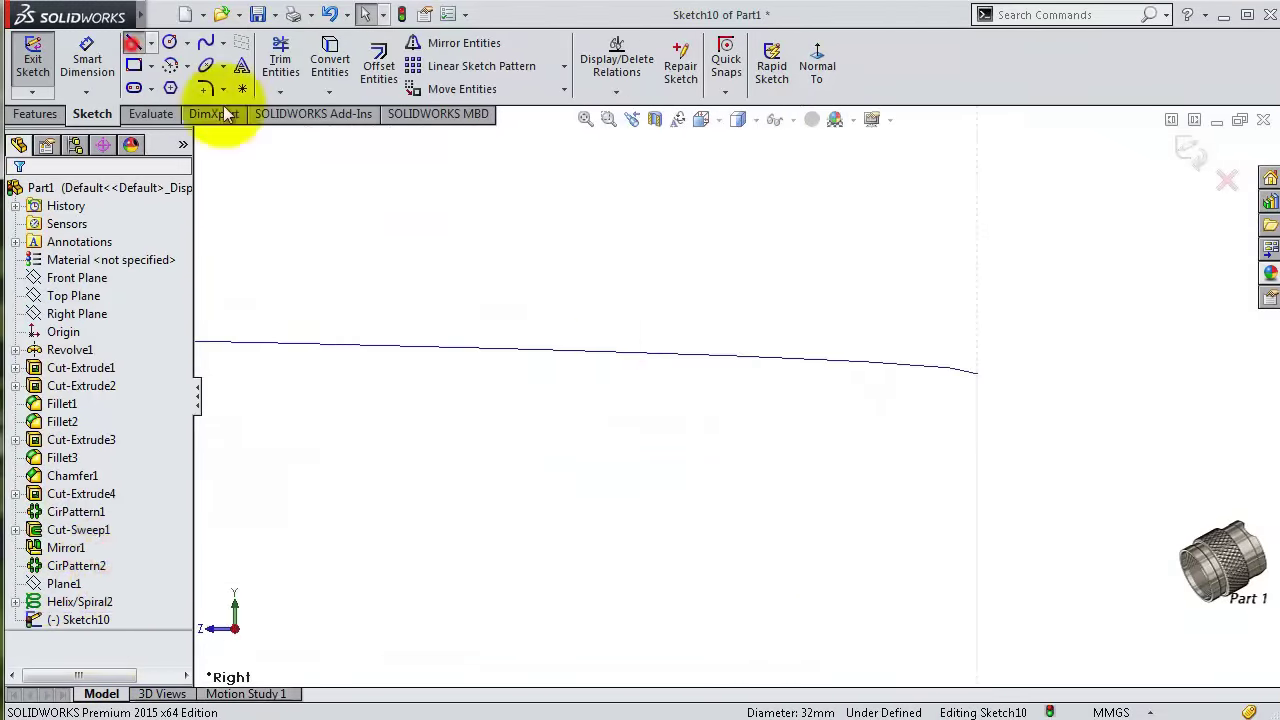
- Draw the triangle: a vertical side on the axis closed to a left vertex
click(133, 43)
click(978, 243)
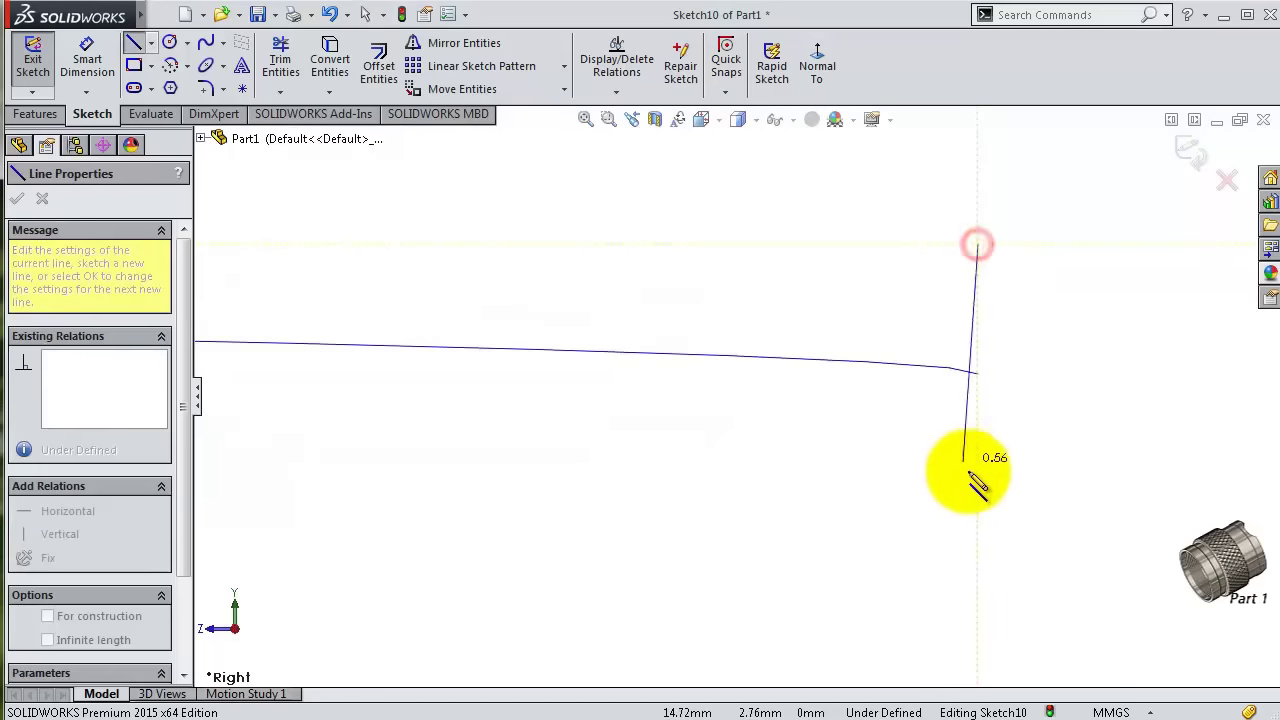
click(978, 488)
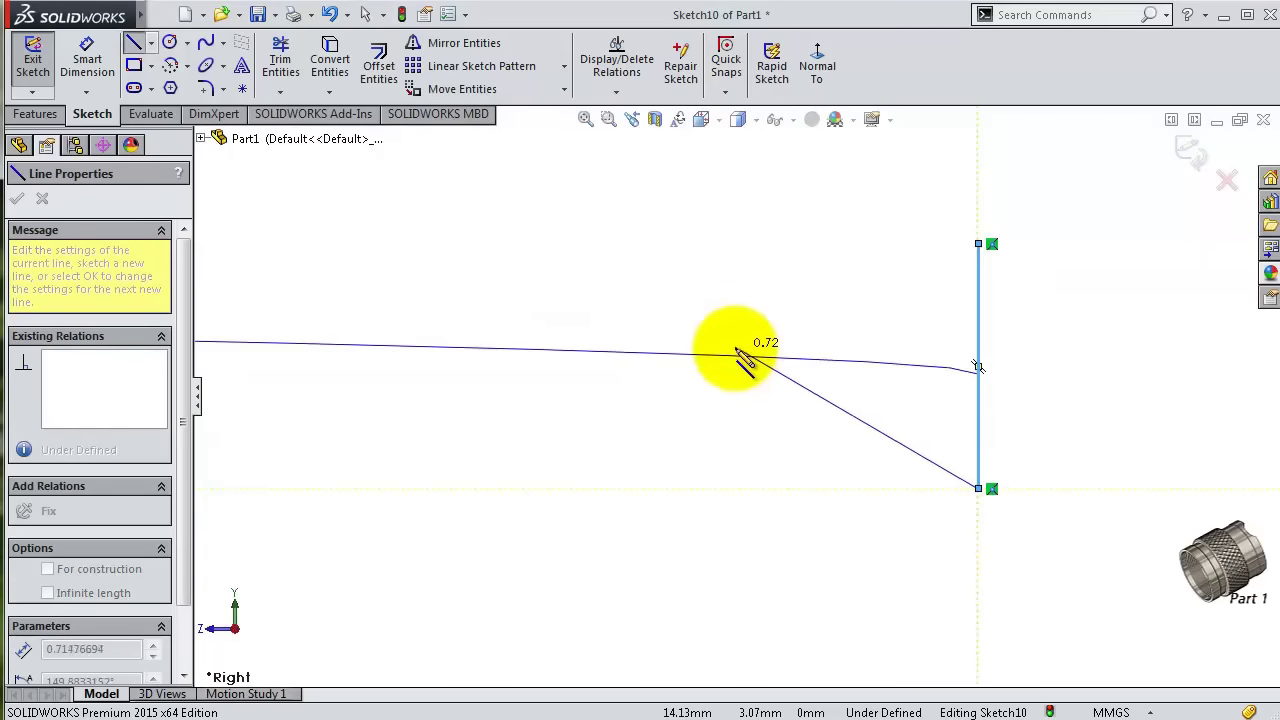
click(715, 334)
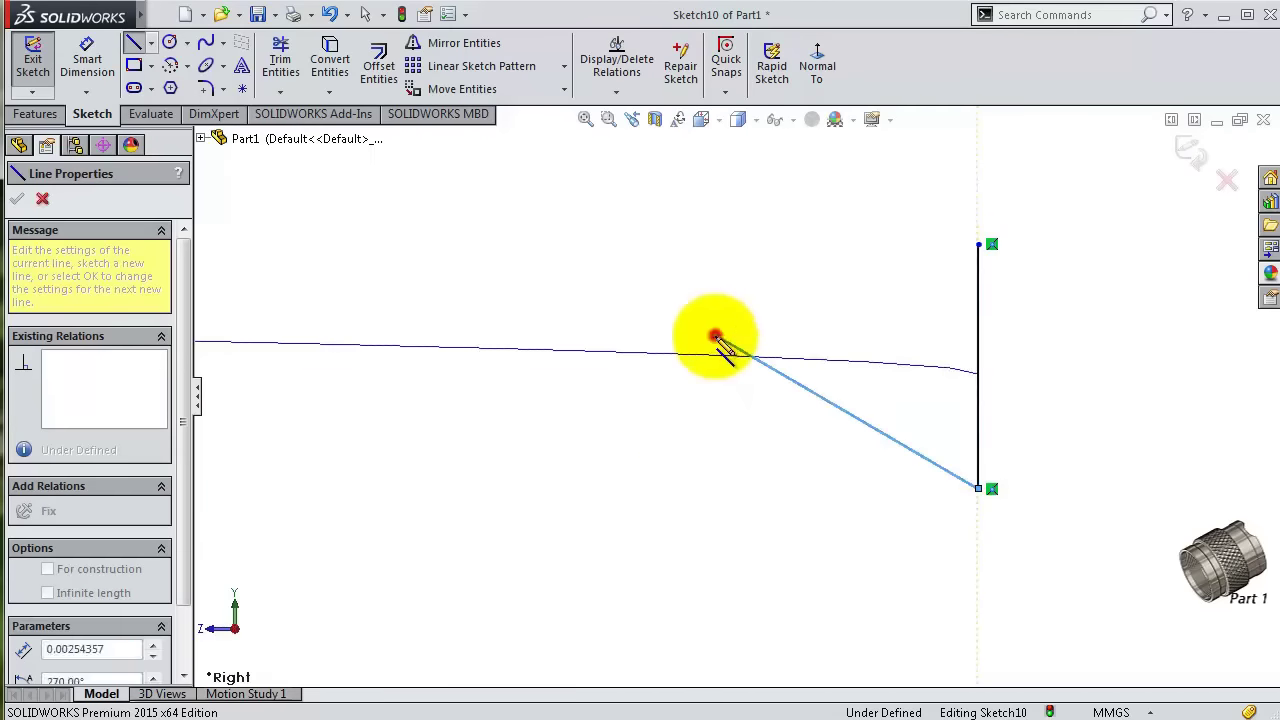
click(977, 244)
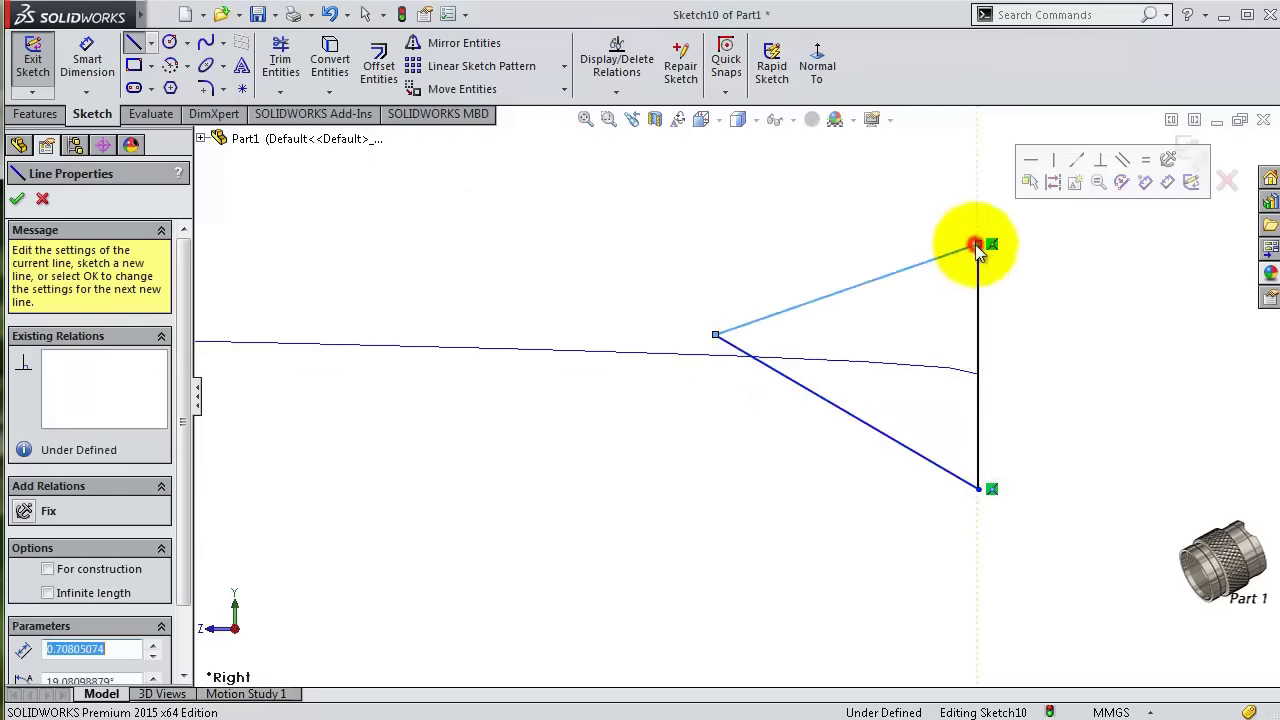
key(Escape)
- Make the slanted sides equal and pierce the vertical side's midpoint to the helix
click(919, 268)
ctrl+click(858, 422)
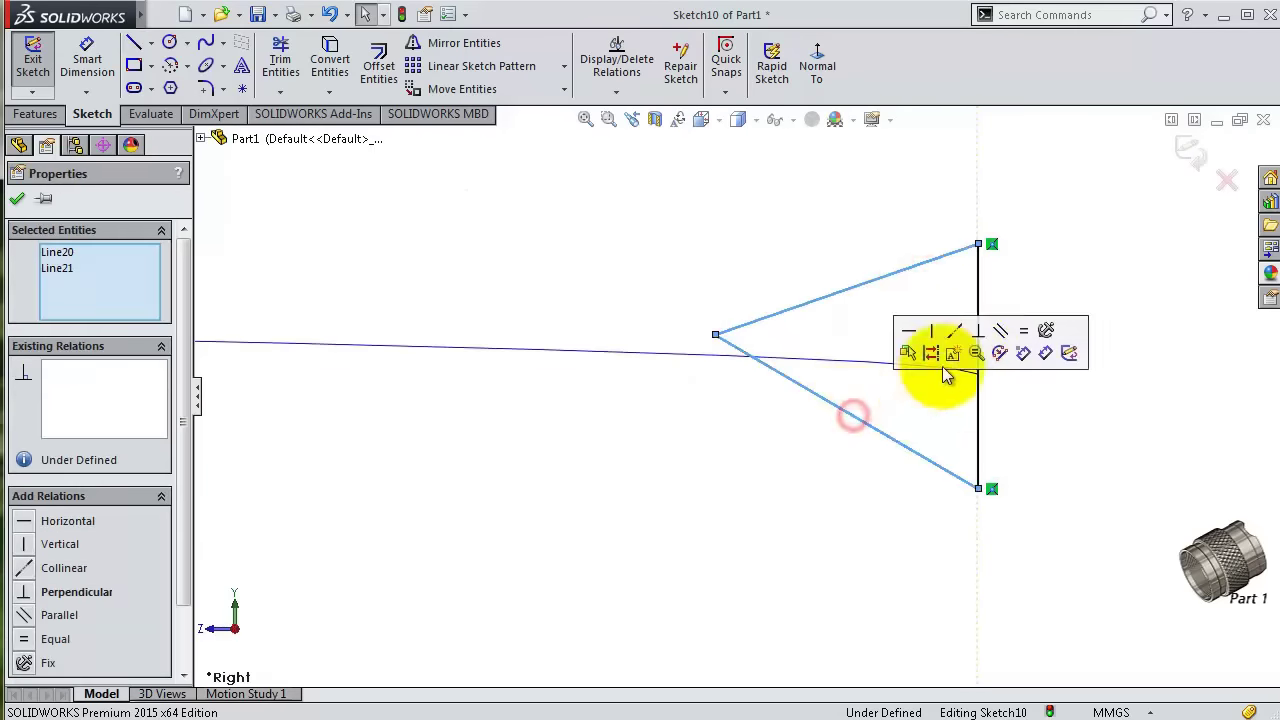
click(1018, 332)
click(807, 220)
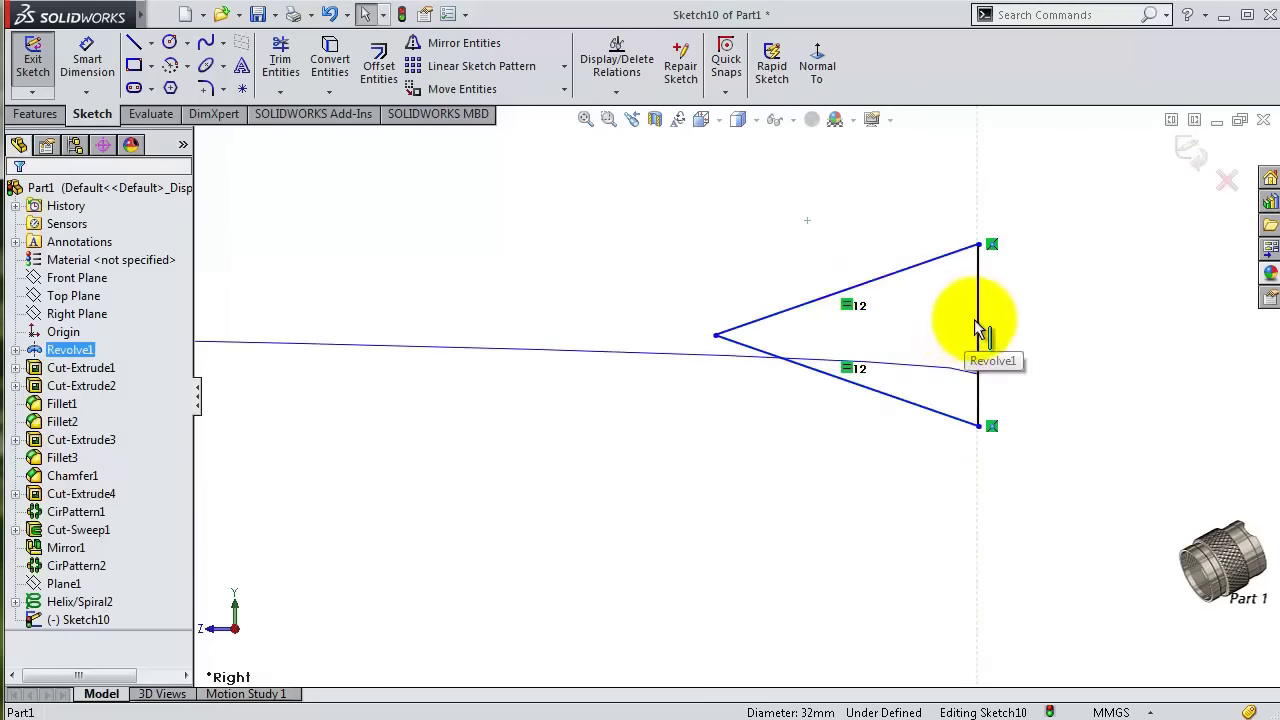
click(978, 322)
right_click(978, 322)
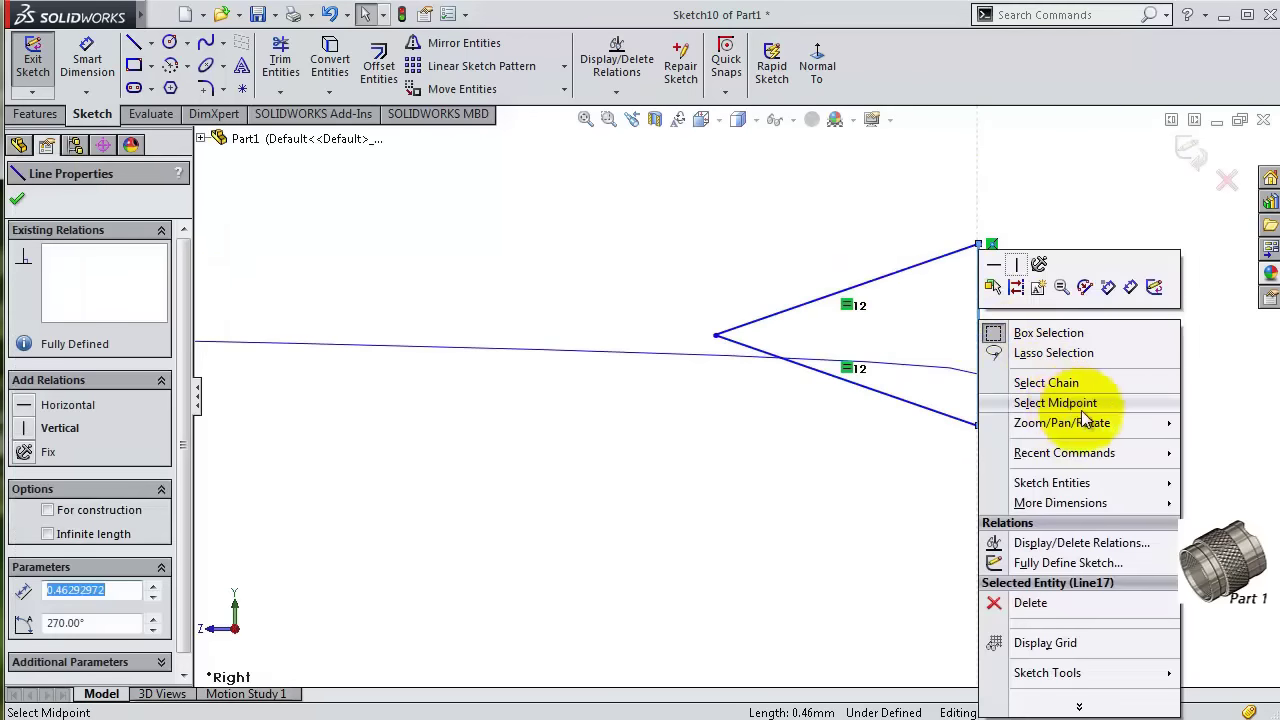
click(1081, 405)
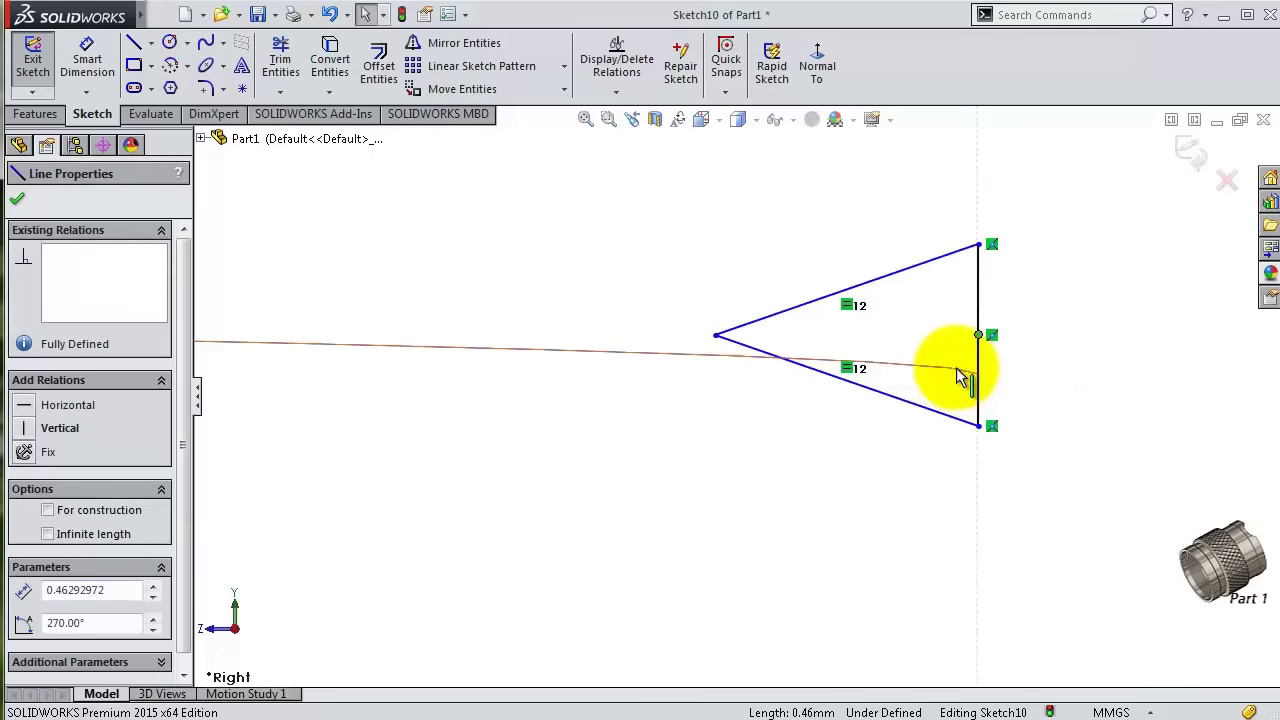
ctrl+click(960, 372)
click(1030, 290)
click(855, 294)
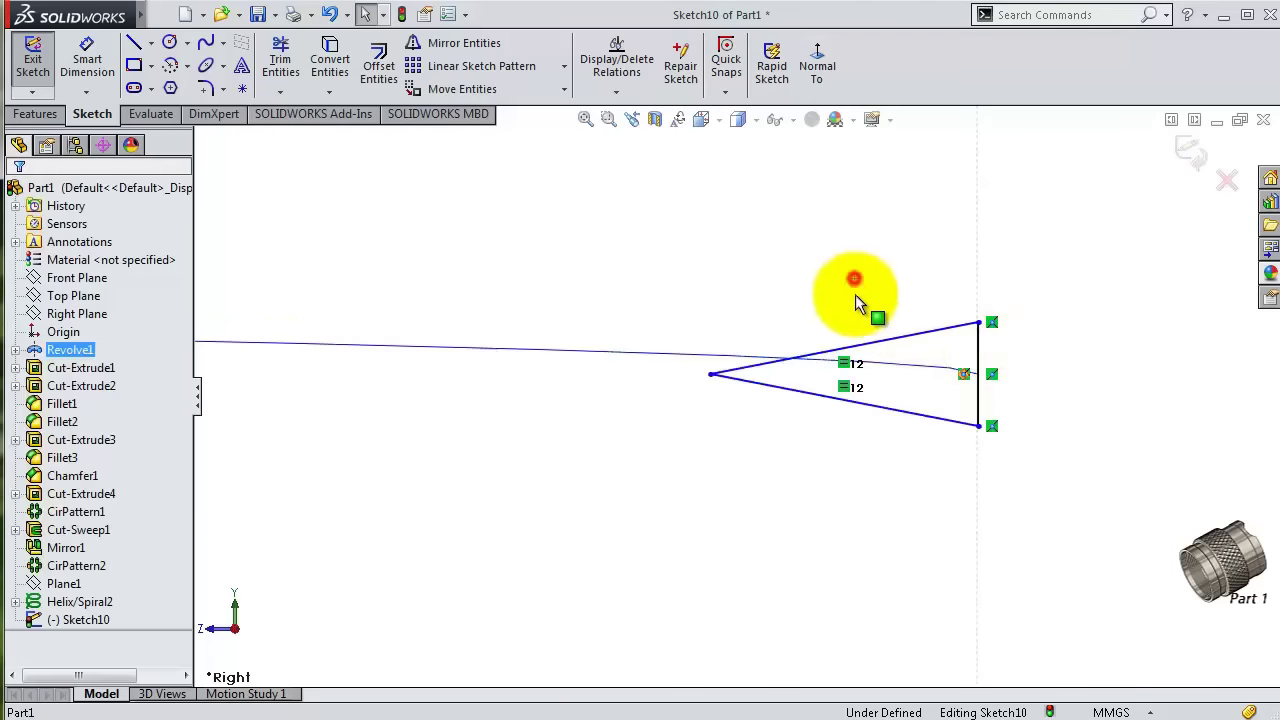
- Dimension the triangle 0.5 mm tall and 0.75 mm deep, then exit the sketch
click(87, 58)
scroll(843, 357, up, 3)
click(694, 346)
click(855, 375)
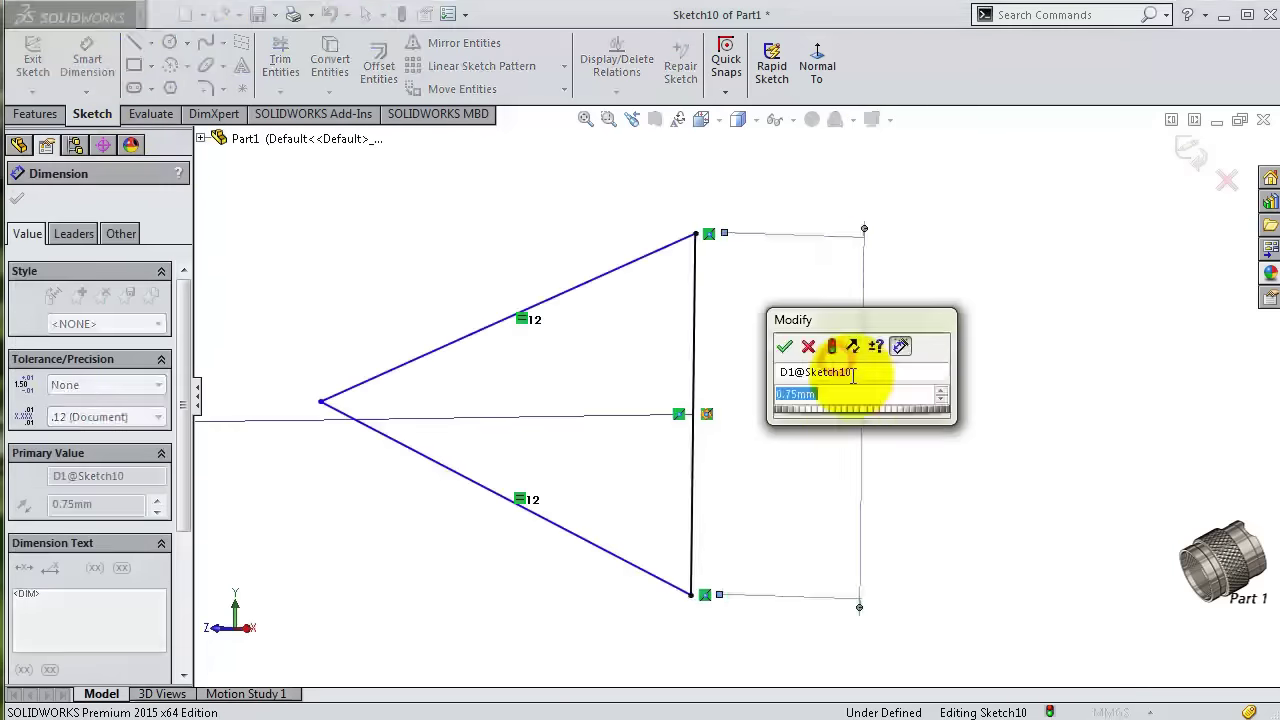
text(0.5)
key(Return)
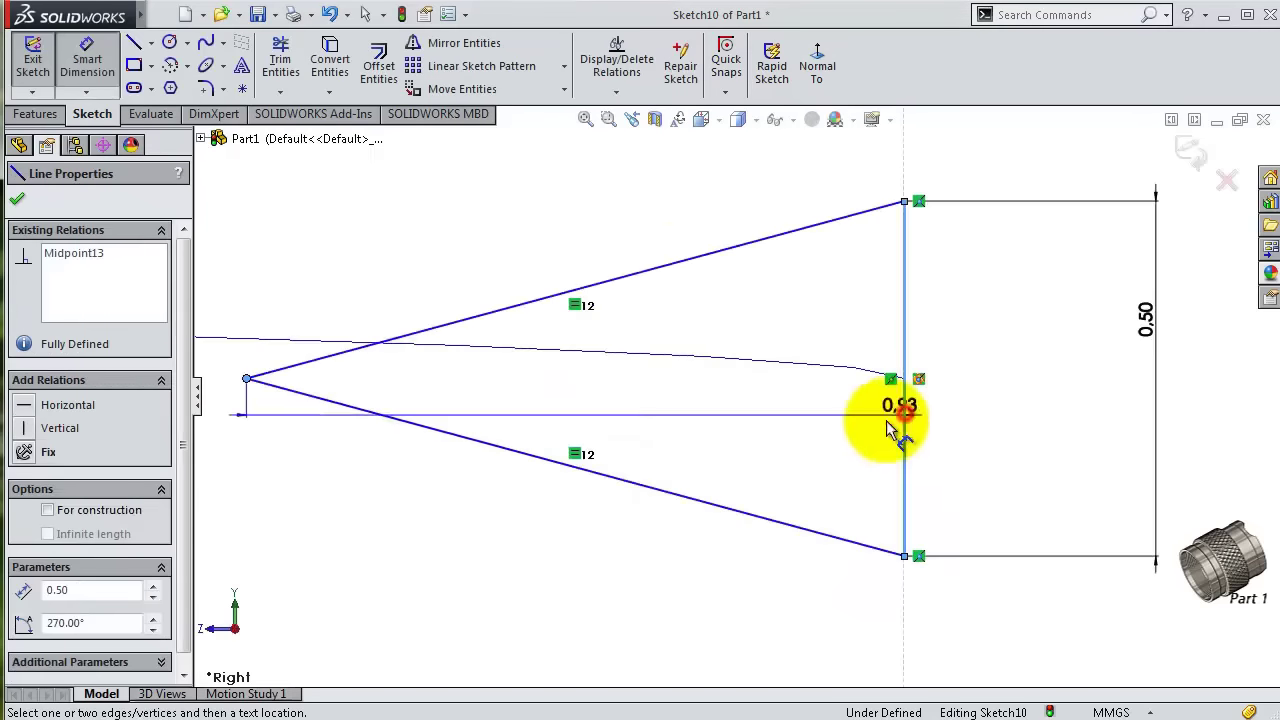
click(600, 200)
text(0)
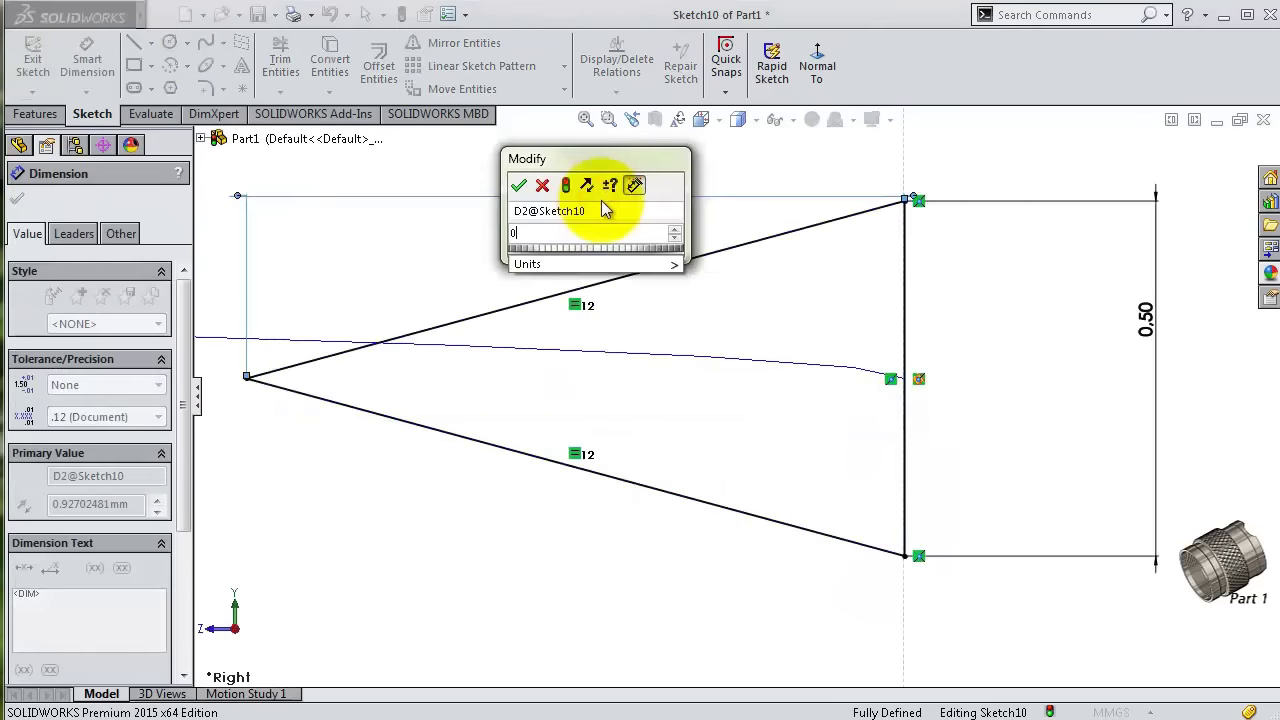
text(.93)
click(519, 186)
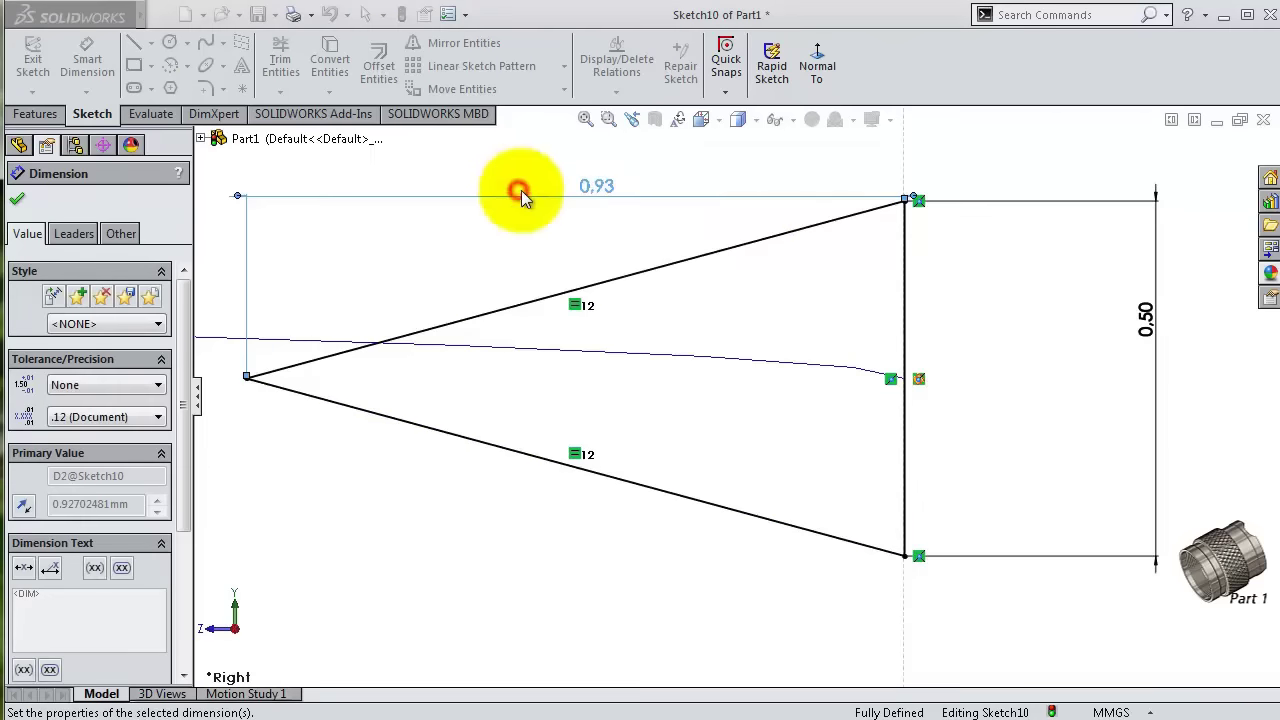
key(f)
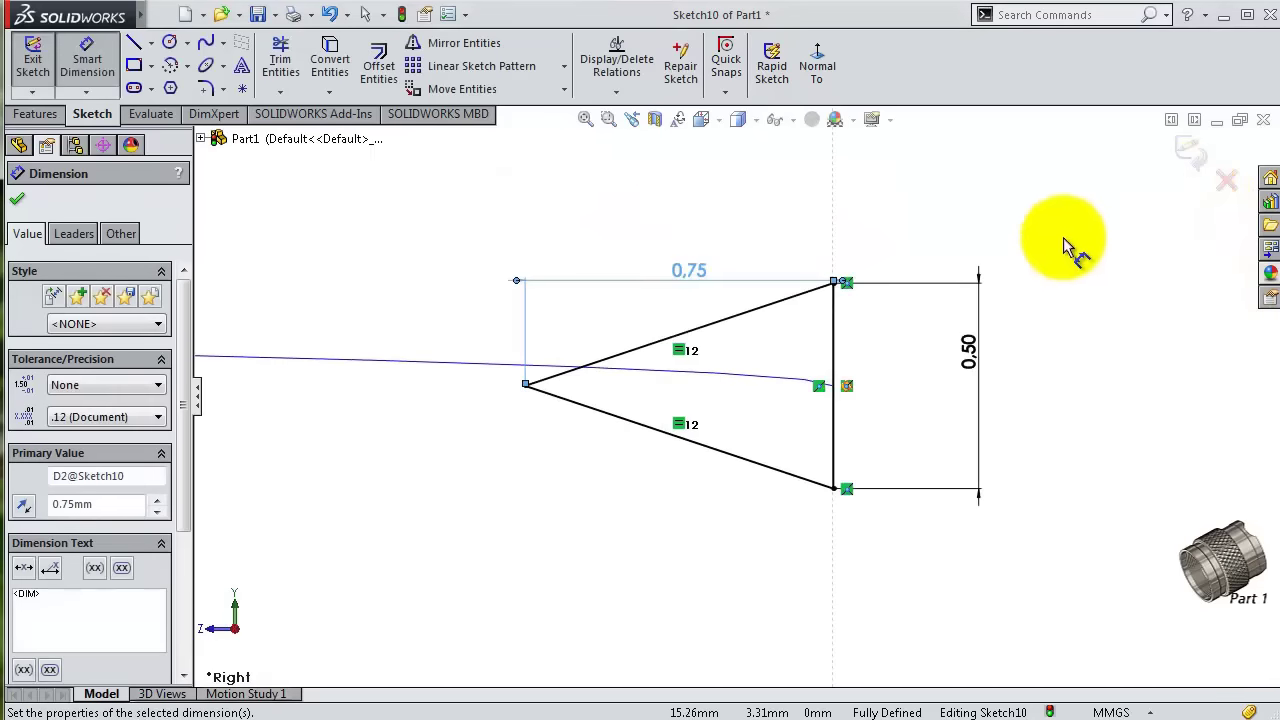
click(1188, 150)
mouse_move(1004, 310)
middle_down()
mouse_move(940, 304)
mouse_move(898, 271)
middle_up()
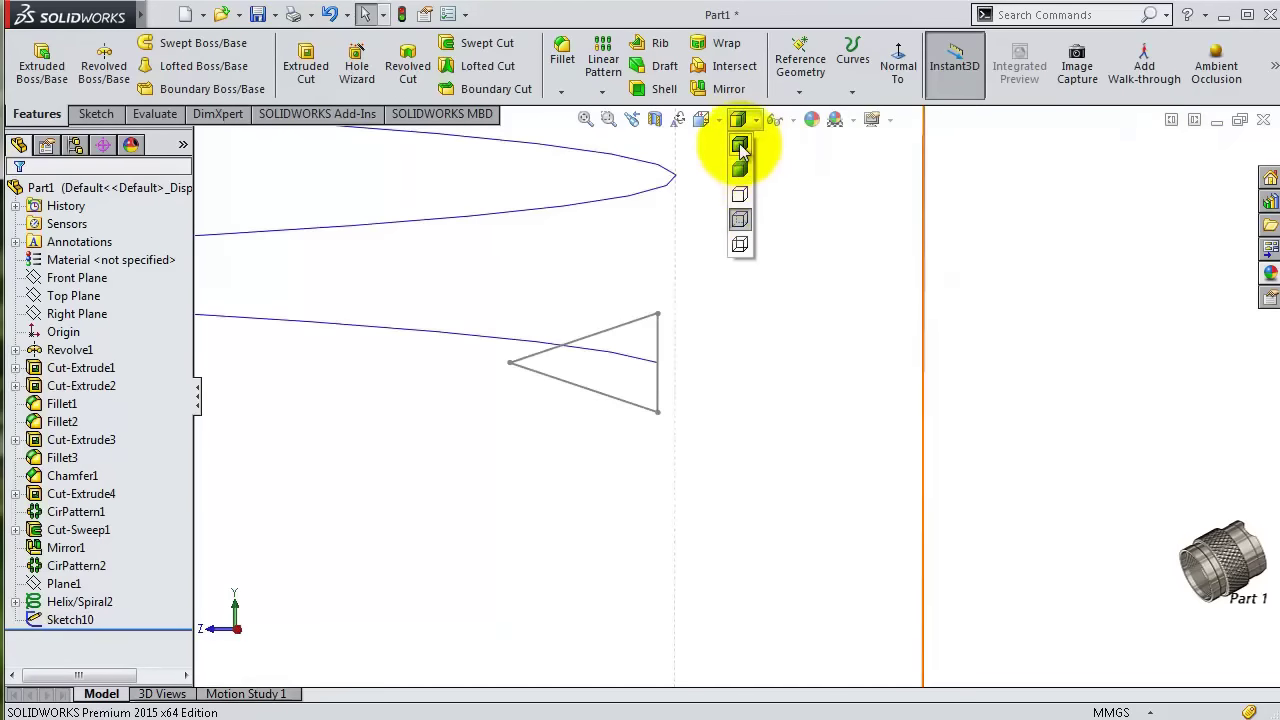
- Switch to shaded view and sweep Sketch10 along Helix/Spiral2 for the thread
click(740, 148)
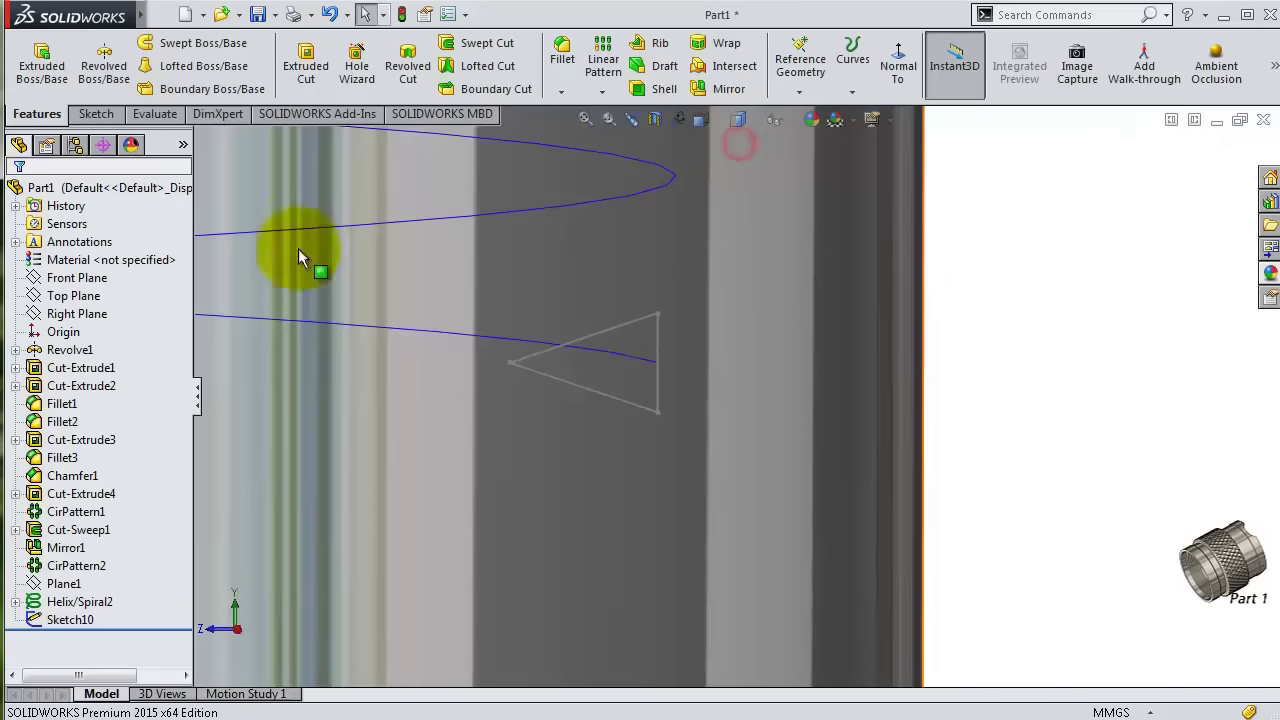
click(195, 50)
click(598, 345)
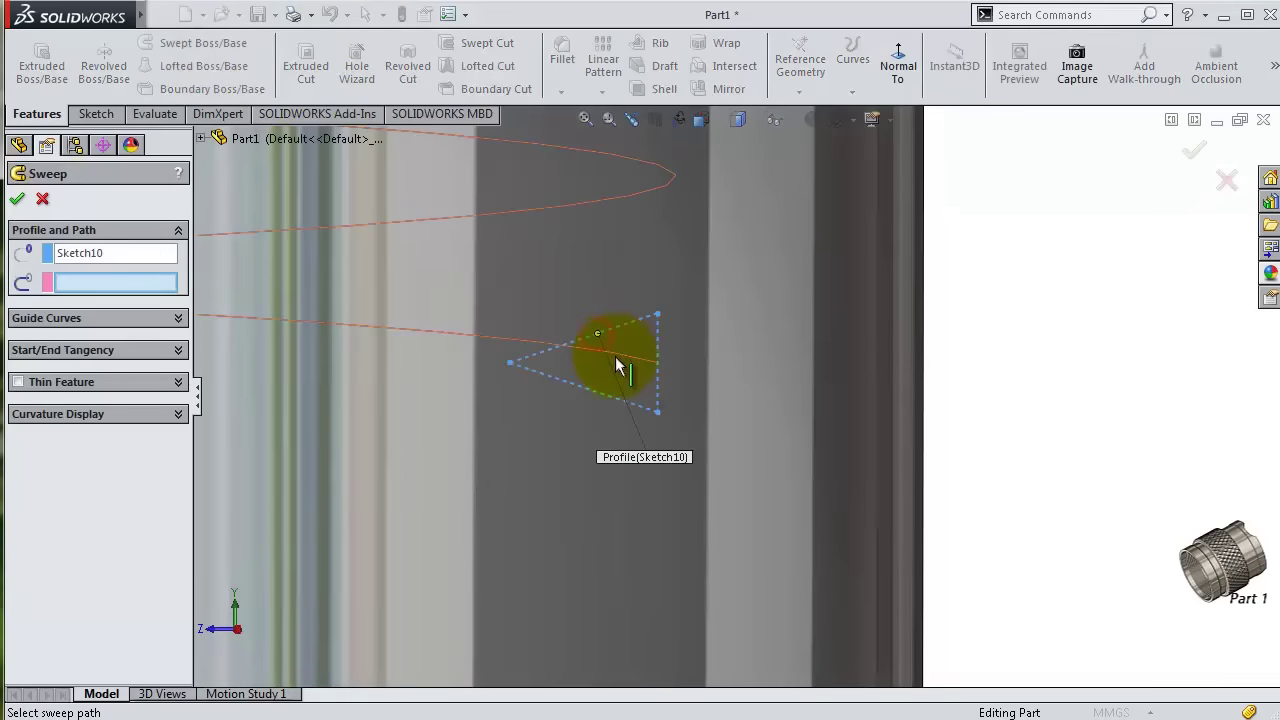
click(614, 357)
middle_drag(838, 384, 1018, 257)
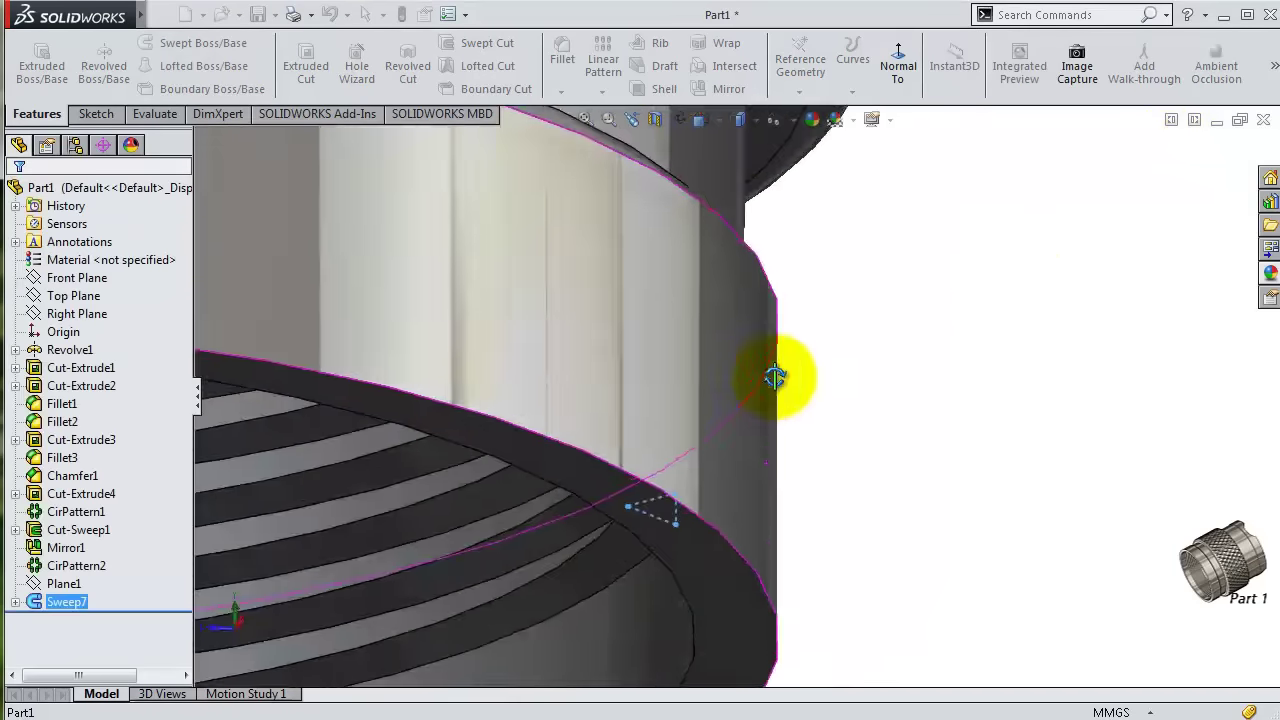
middle_drag(764, 462, 757, 371)
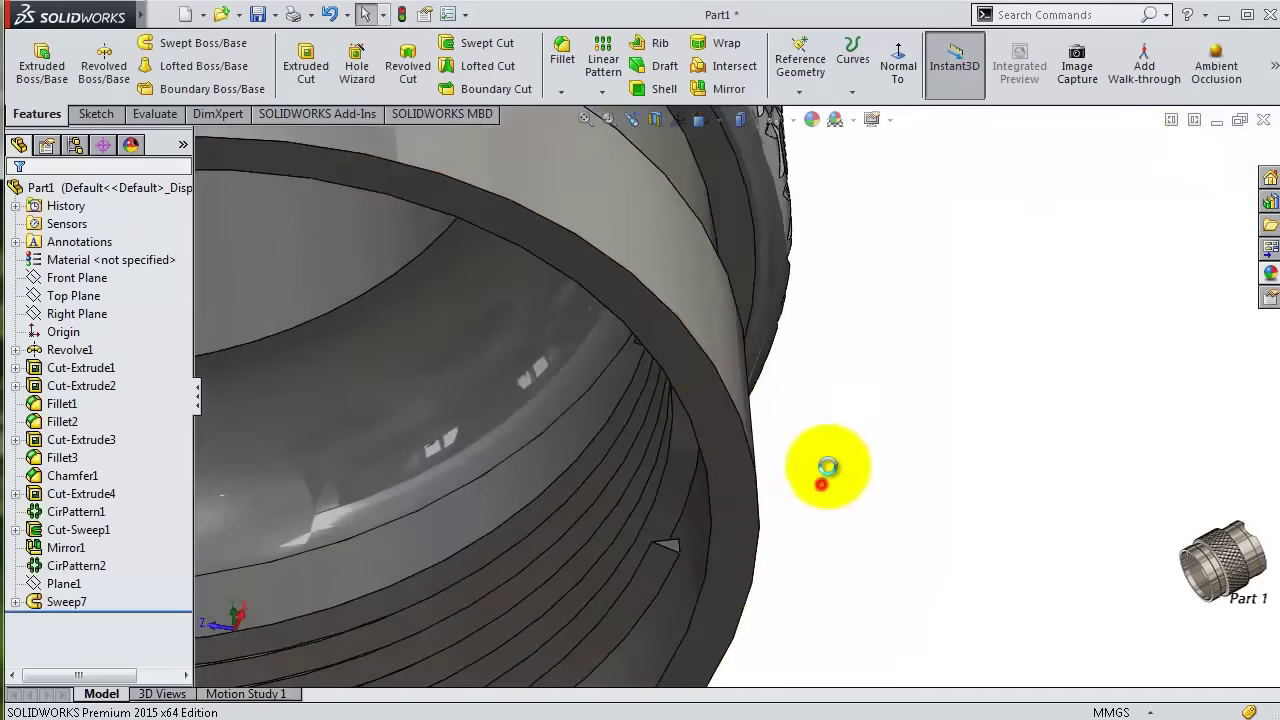
scroll(680, 530, up, 5)
scroll(560, 408, down, 5)
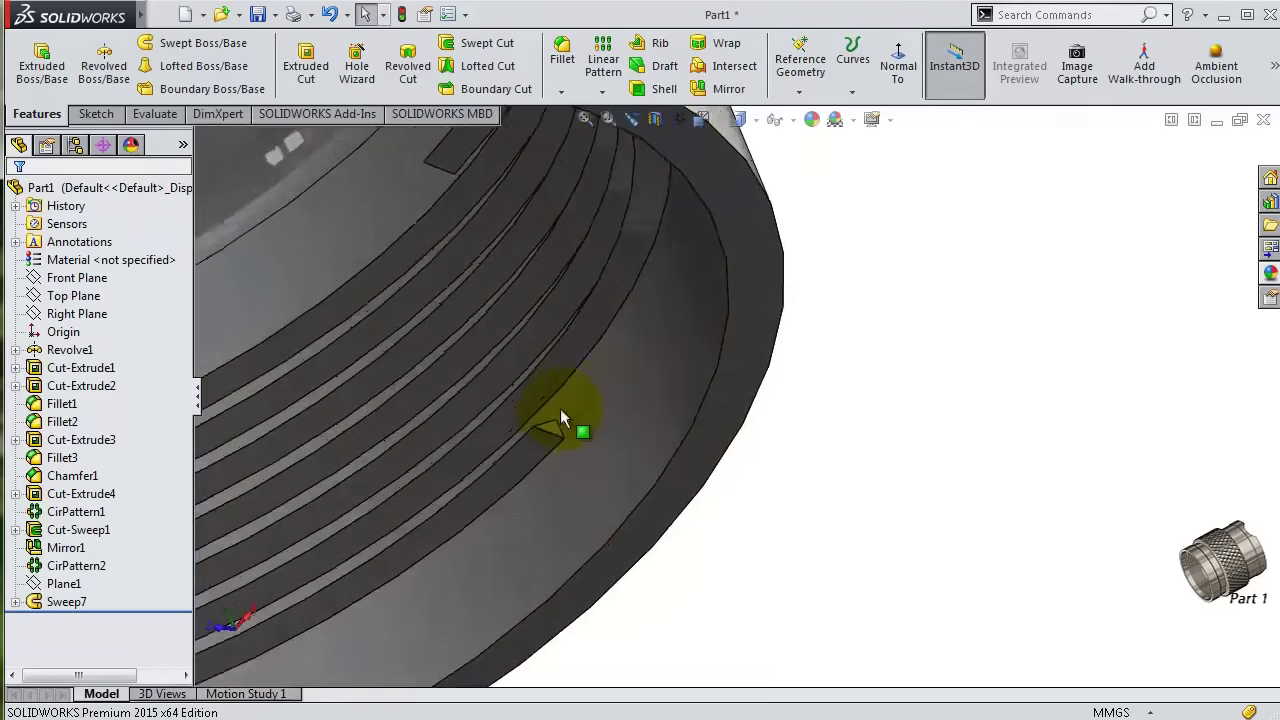
scroll(583, 413, down, 2)
- Start a chamfer on the first internal thread-end edge with a 0.74 mm distance
click(603, 131)
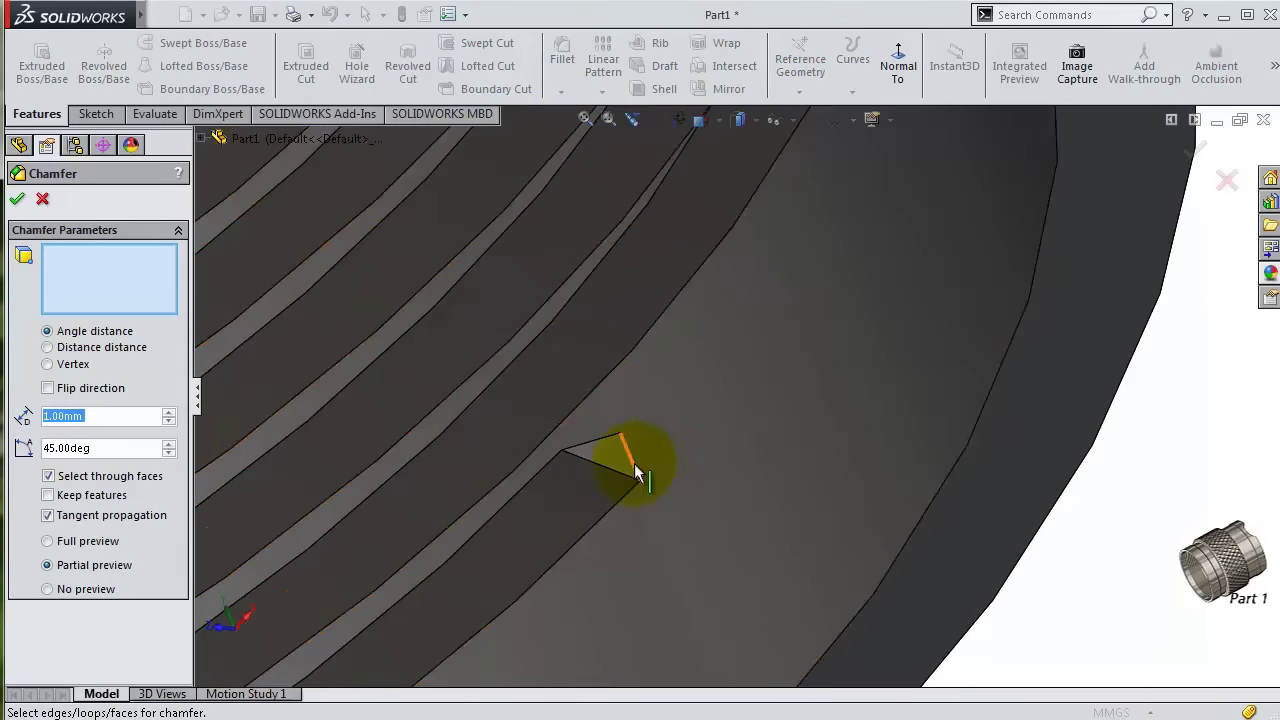
click(634, 463)
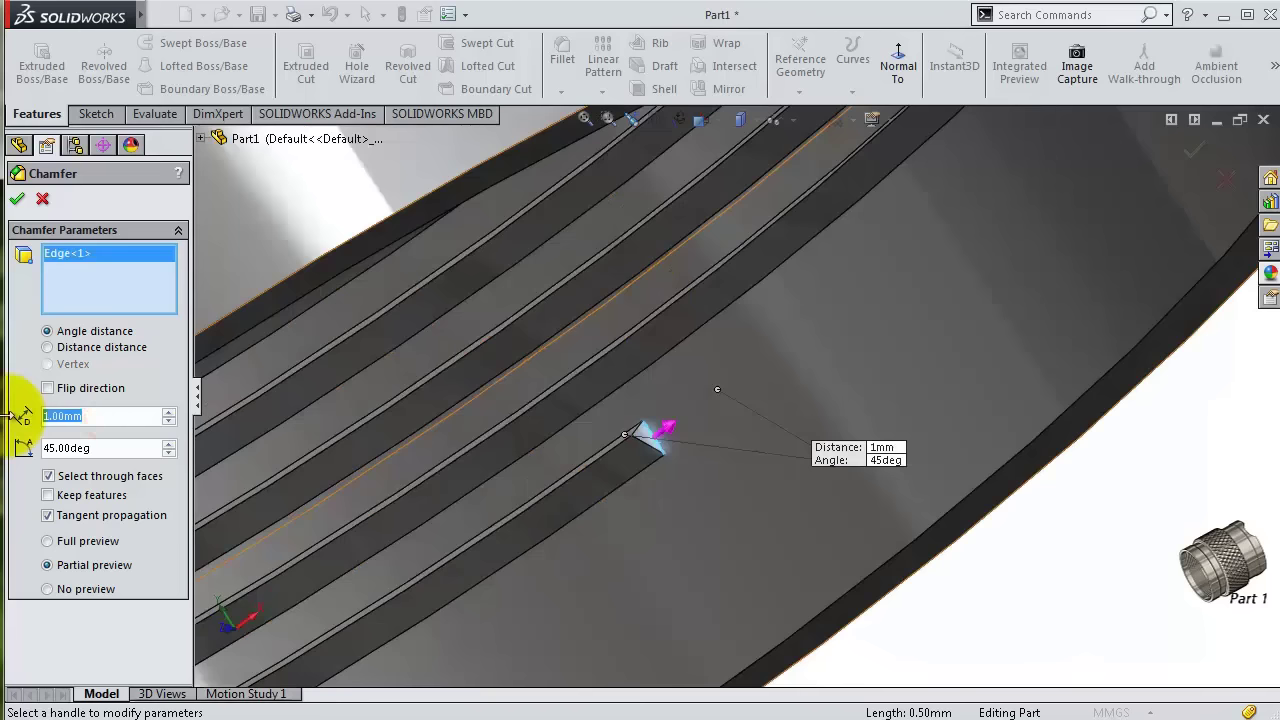
text(0.74)
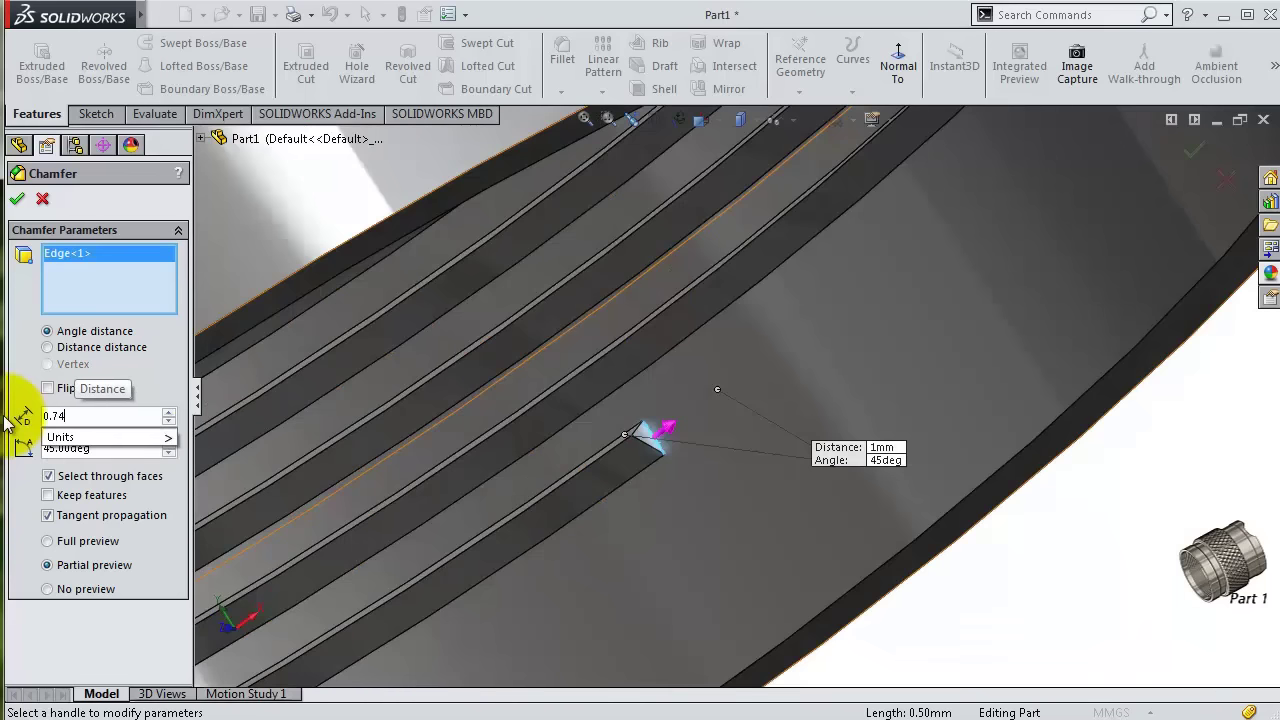
key(Return)
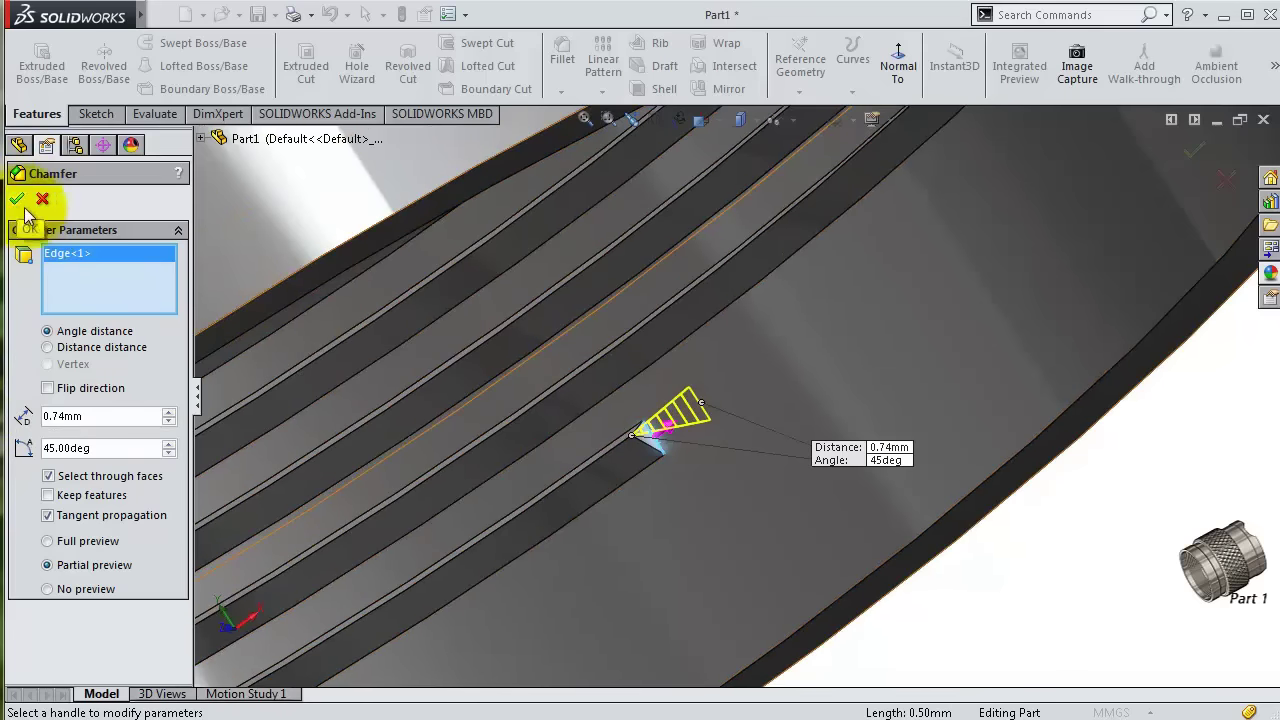
- Add the opposite thread-end edge and apply the 0.74 mm × 45° chamfer as Chamfer2
scroll(614, 357, up, 3)
middle_drag(614, 357, 551, 217)
scroll(608, 238, down, 5)
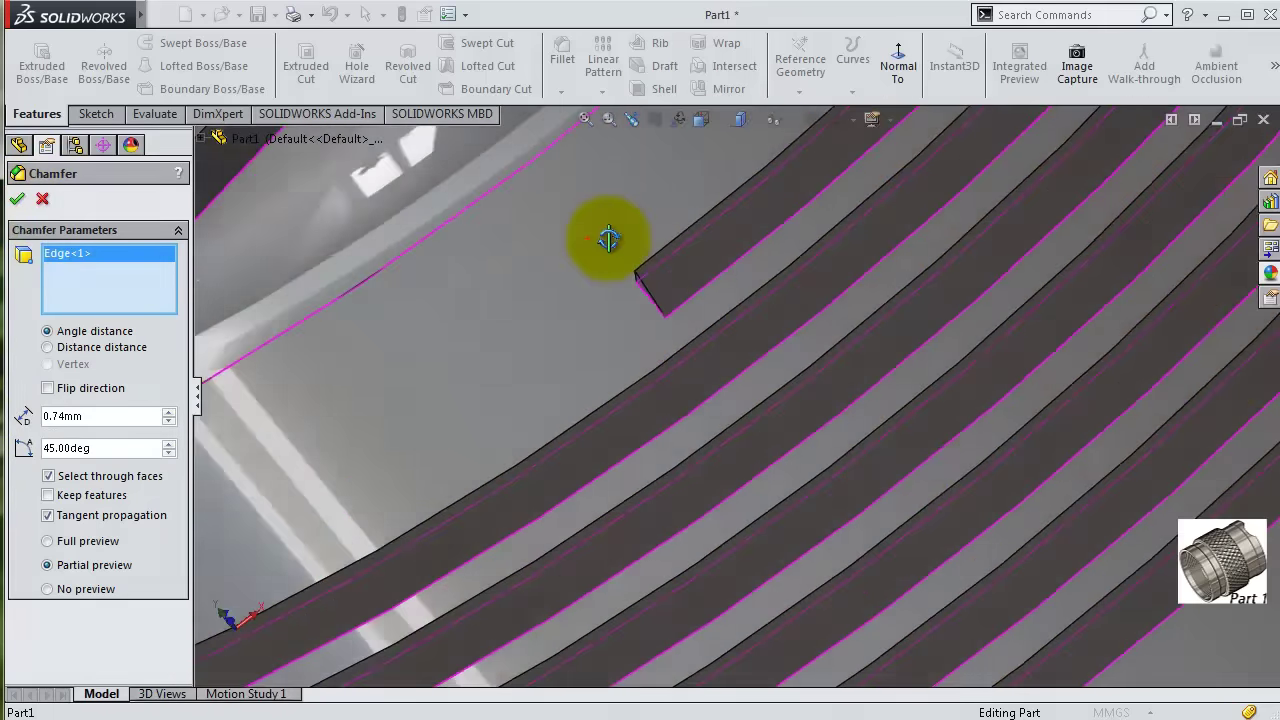
scroll(640, 262, down, 4)
scroll(672, 330, down, 4)
click(746, 426)
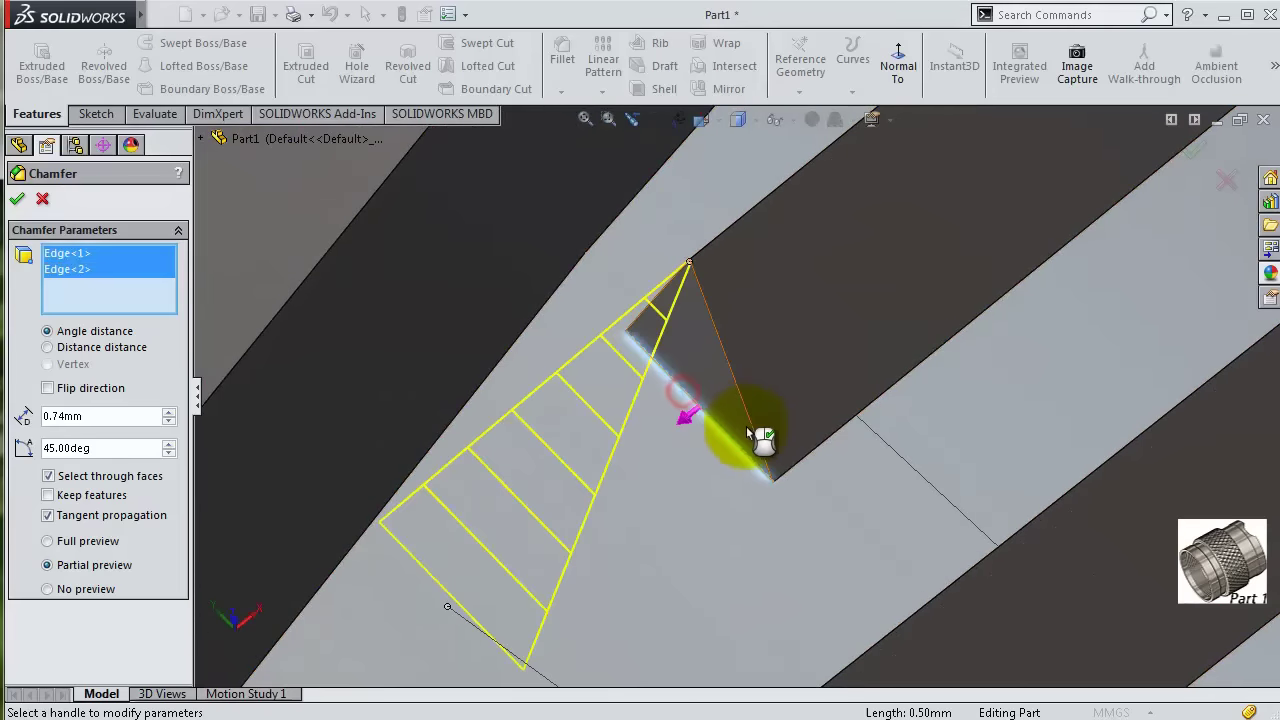
click(105, 197)
click(18, 201)
scroll(880, 380, up, 2)
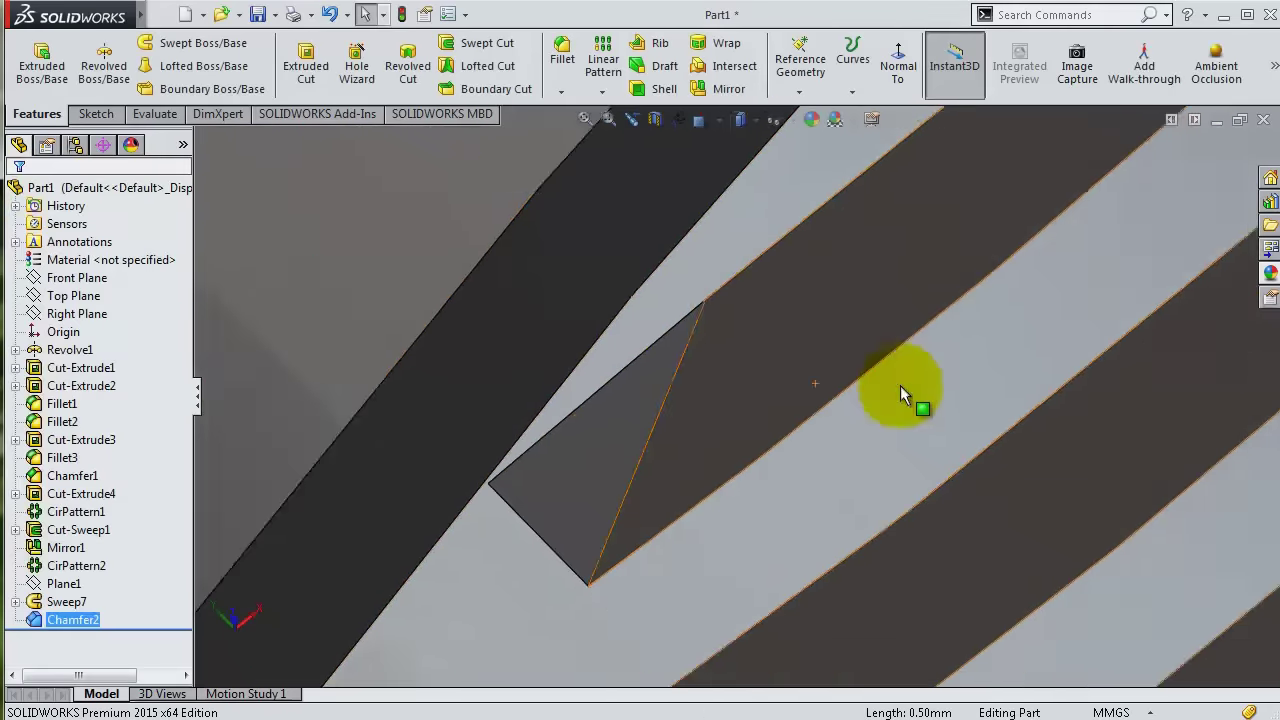
scroll(950, 420, up, 2)
scroll(1009, 494, up, 2)
scroll(1009, 494, down, 2)
scroll(892, 484, down, 3)
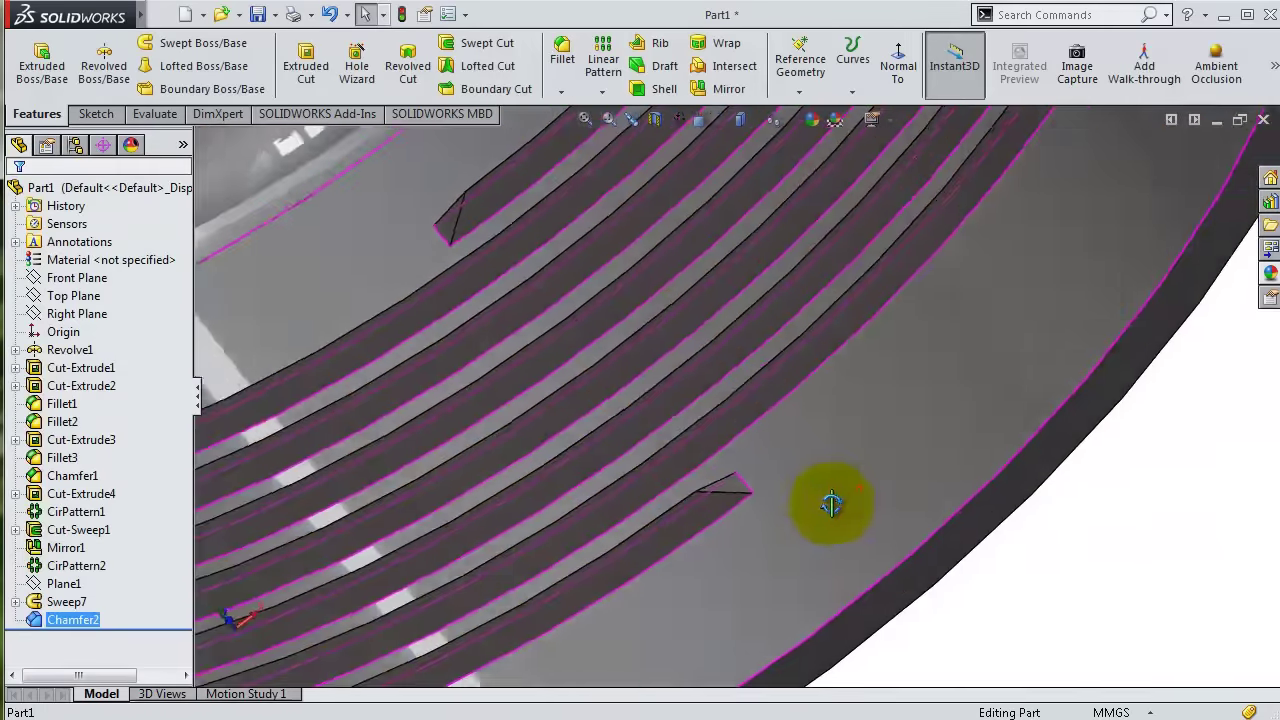
scroll(823, 503, down, 2)
scroll(820, 537, down, 2)
mouse_move(790, 494)
middle_down()
mouse_move(877, 551)
mouse_move(777, 463)
mouse_move(759, 346)
mouse_move(946, 470)
mouse_move(1028, 451)
middle_up()
scroll(931, 402, up, 5)
scroll(1028, 451, up, 3)
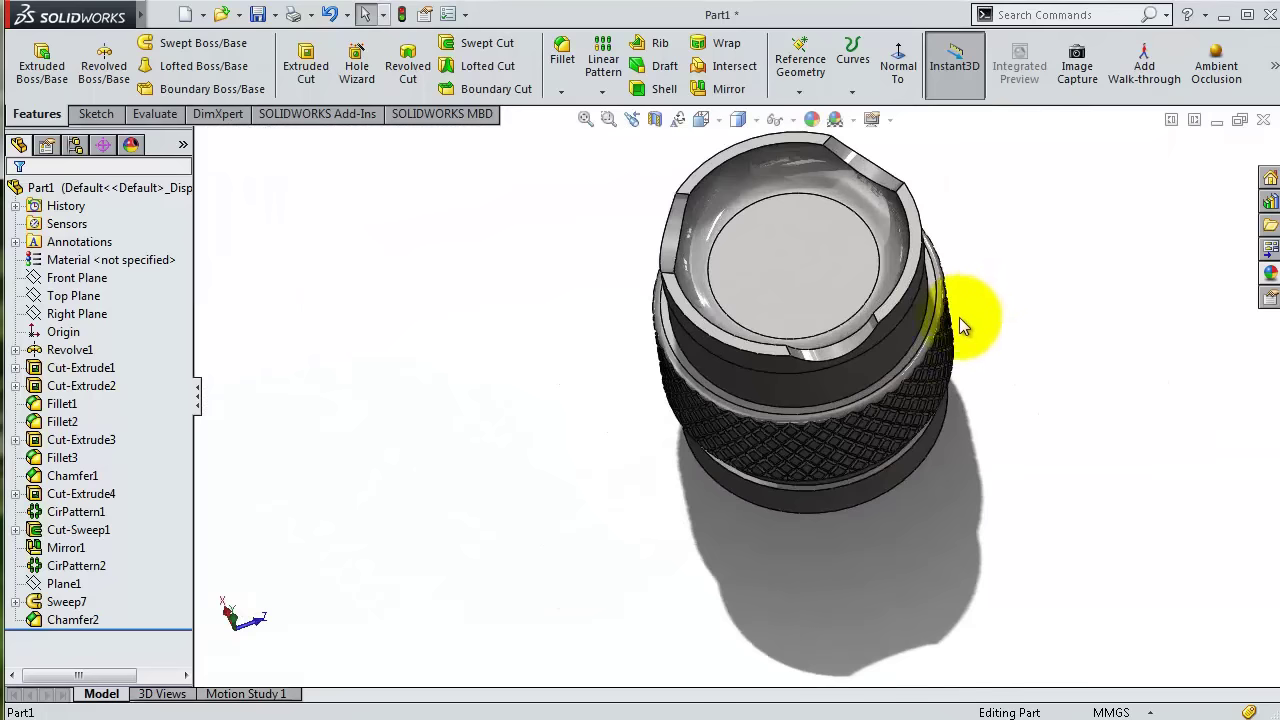
key(Up)
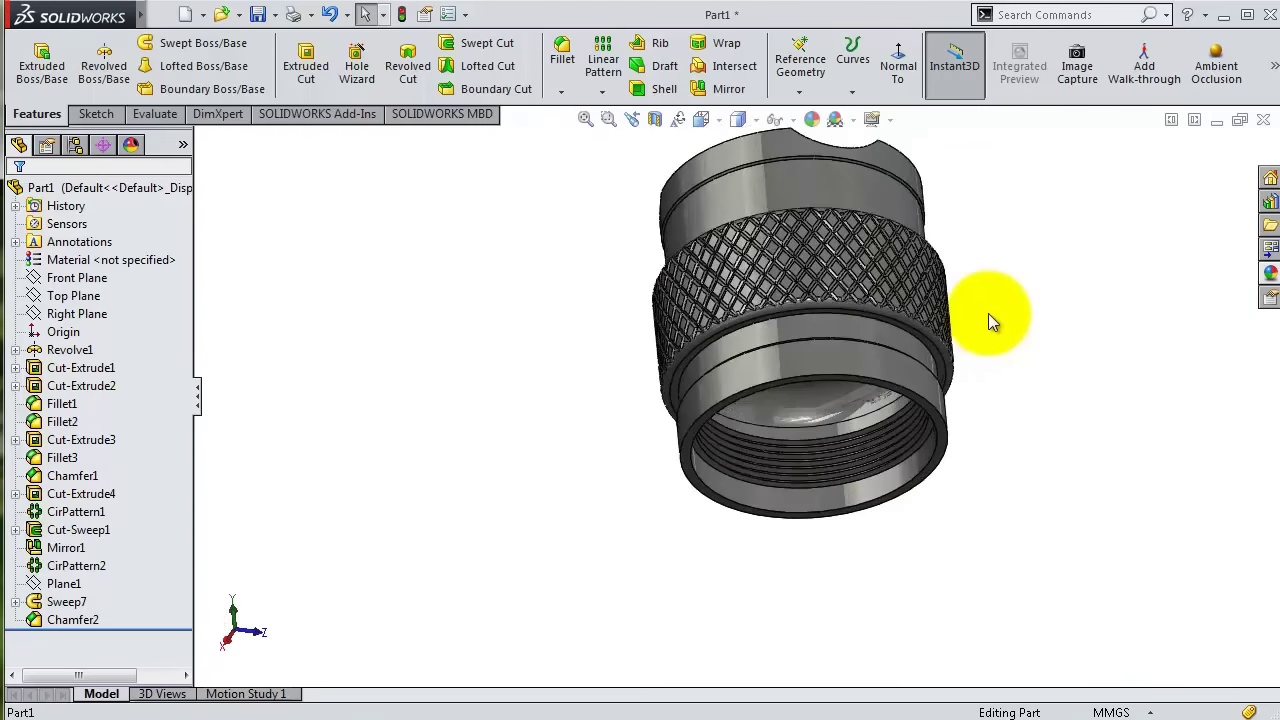
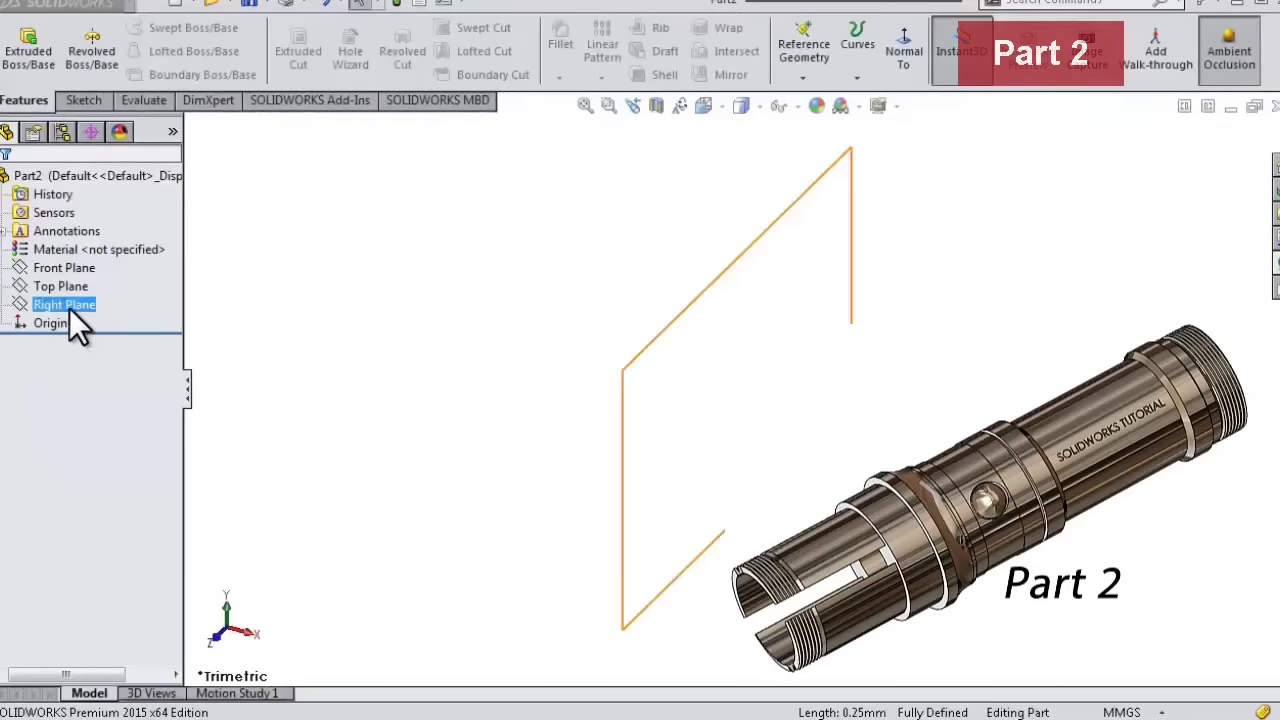
- Start a new sketch on the Right Plane for the tube profile
click(69, 305)
click(86, 281)
click(124, 30)
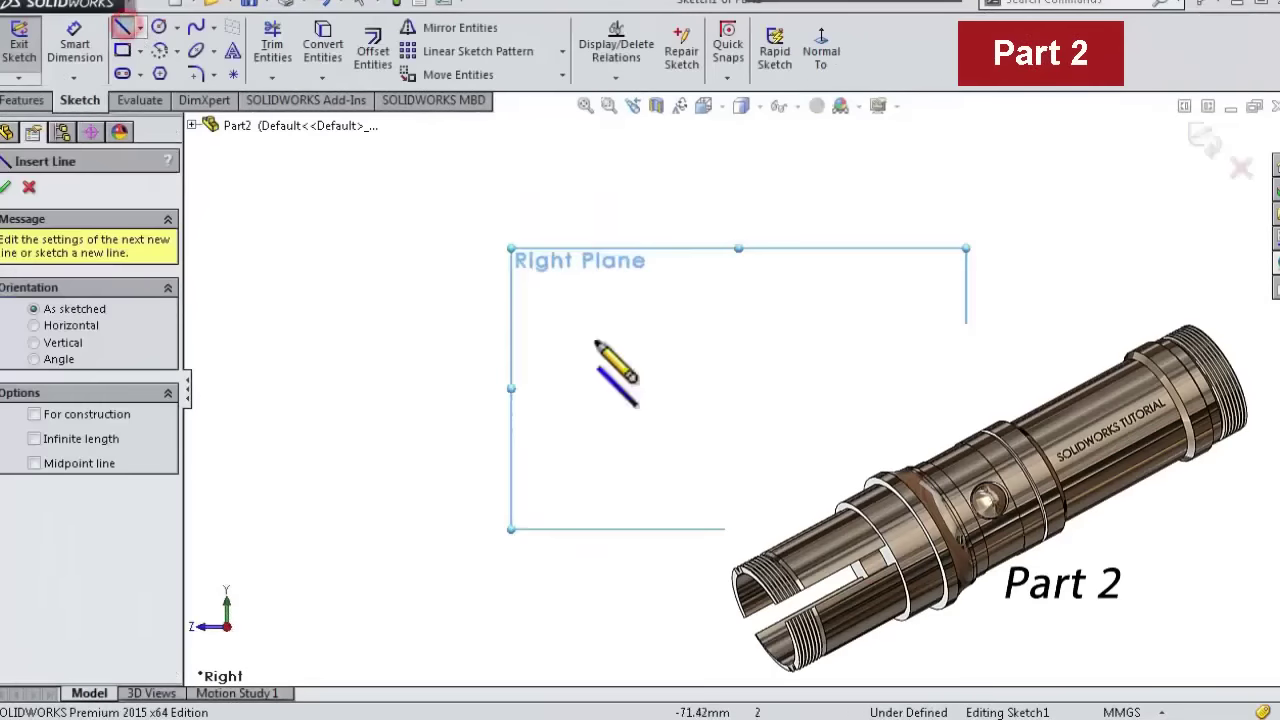
scroll(757, 464, down, 4)
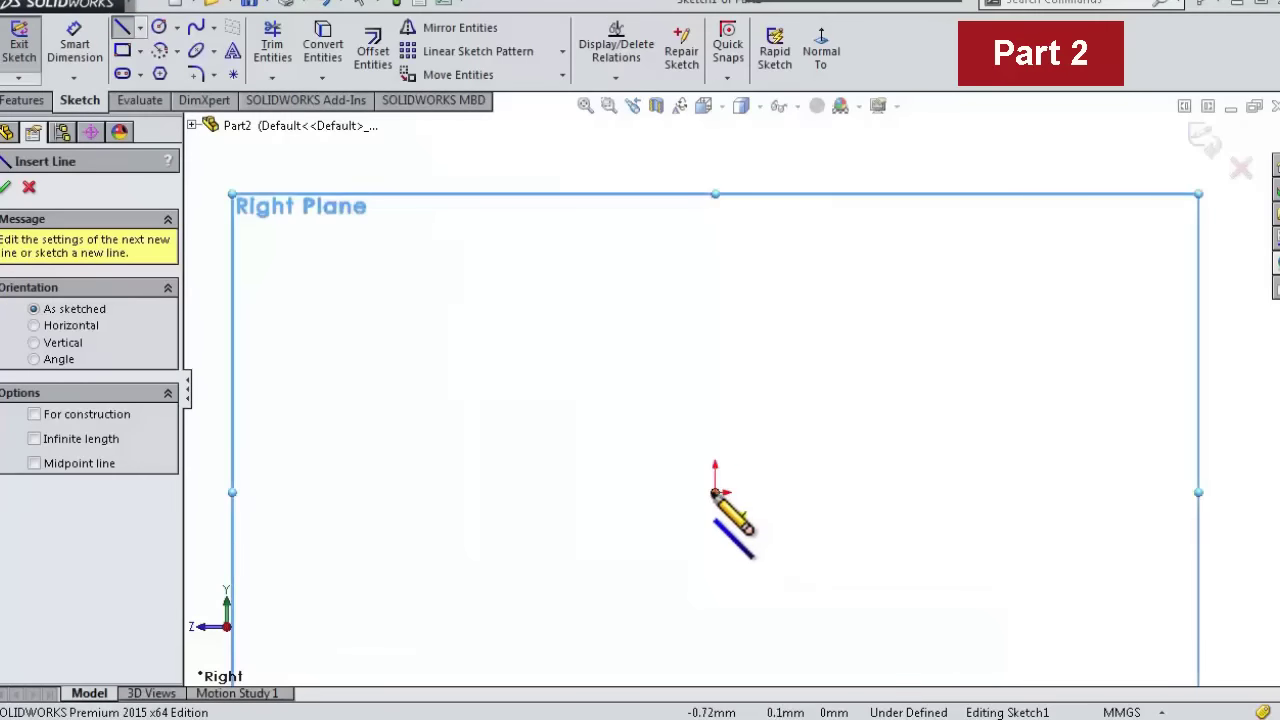
- Draw the lower profile from the origin: the bottom horizontal line, the first step and the long vertical line
click(714, 491)
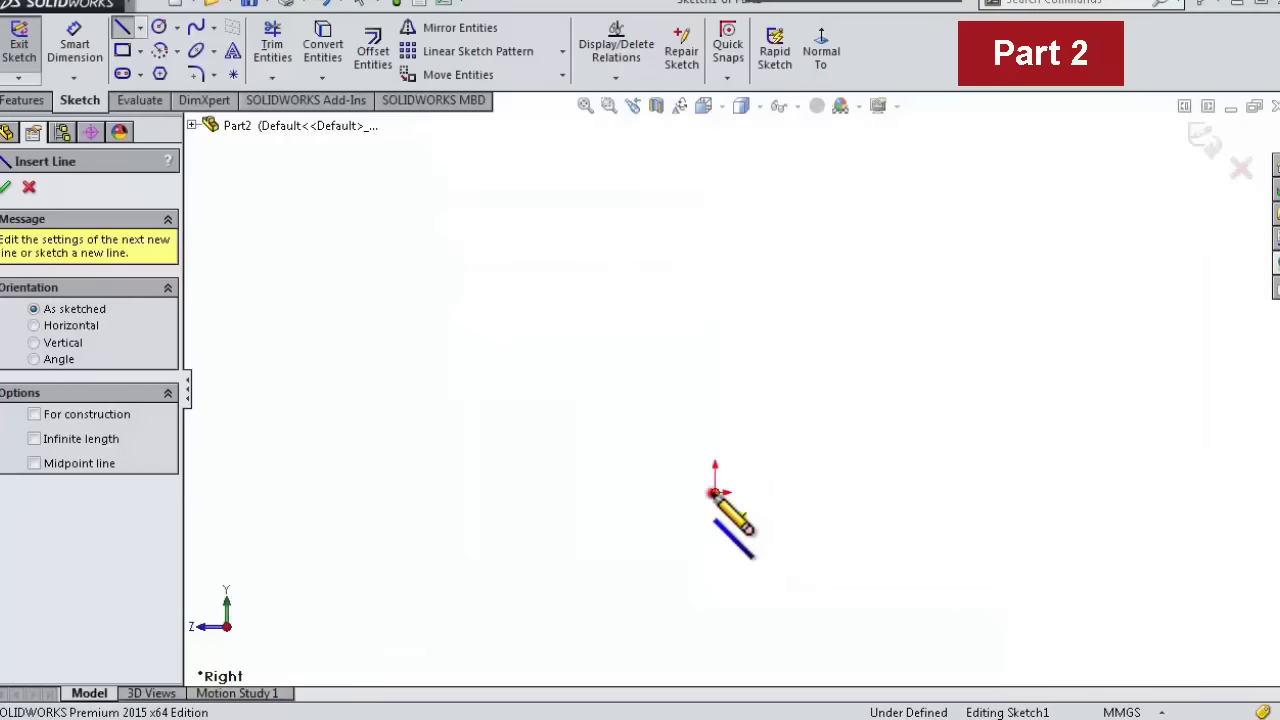
click(655, 490)
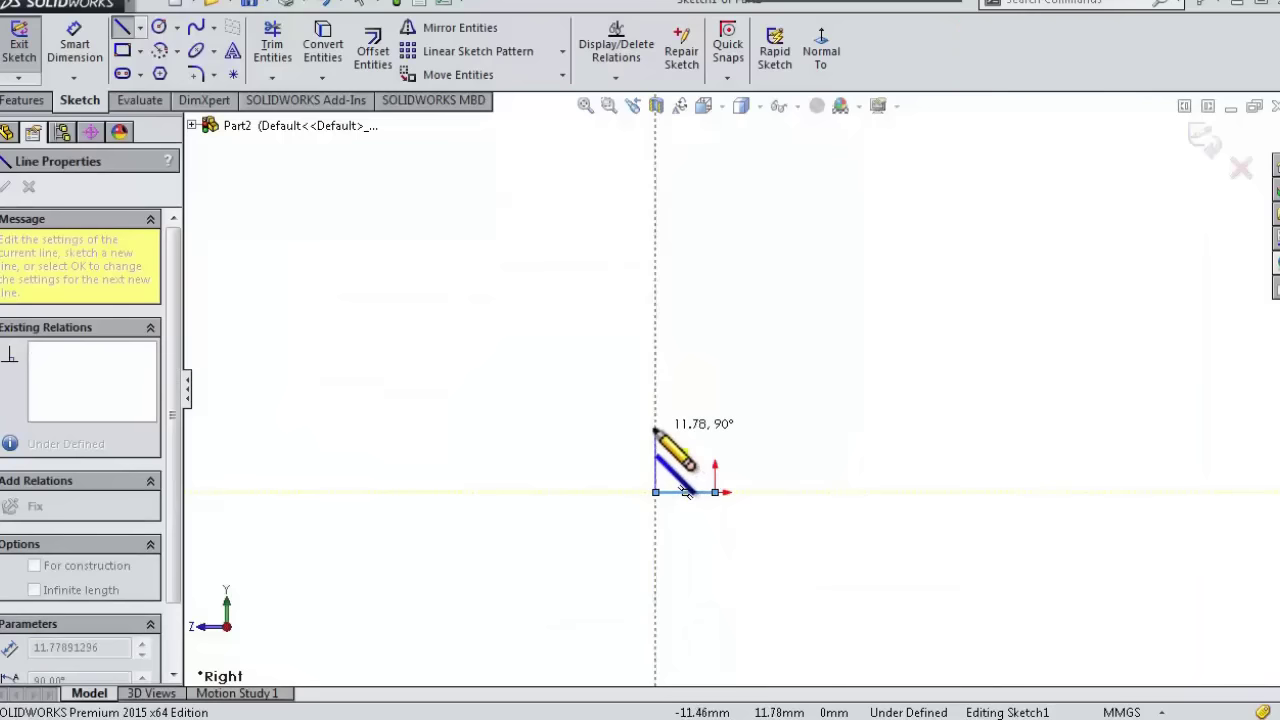
click(637, 427)
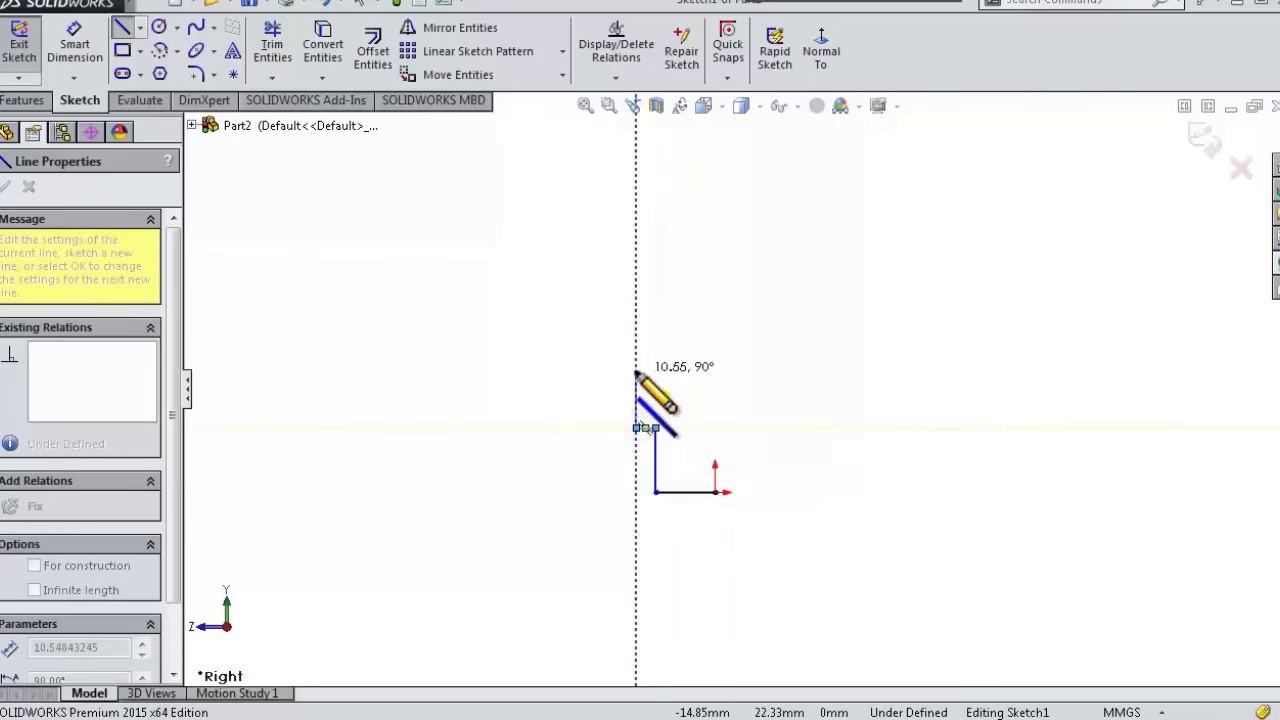
click(636, 373)
scroll(636, 372, down, 3)
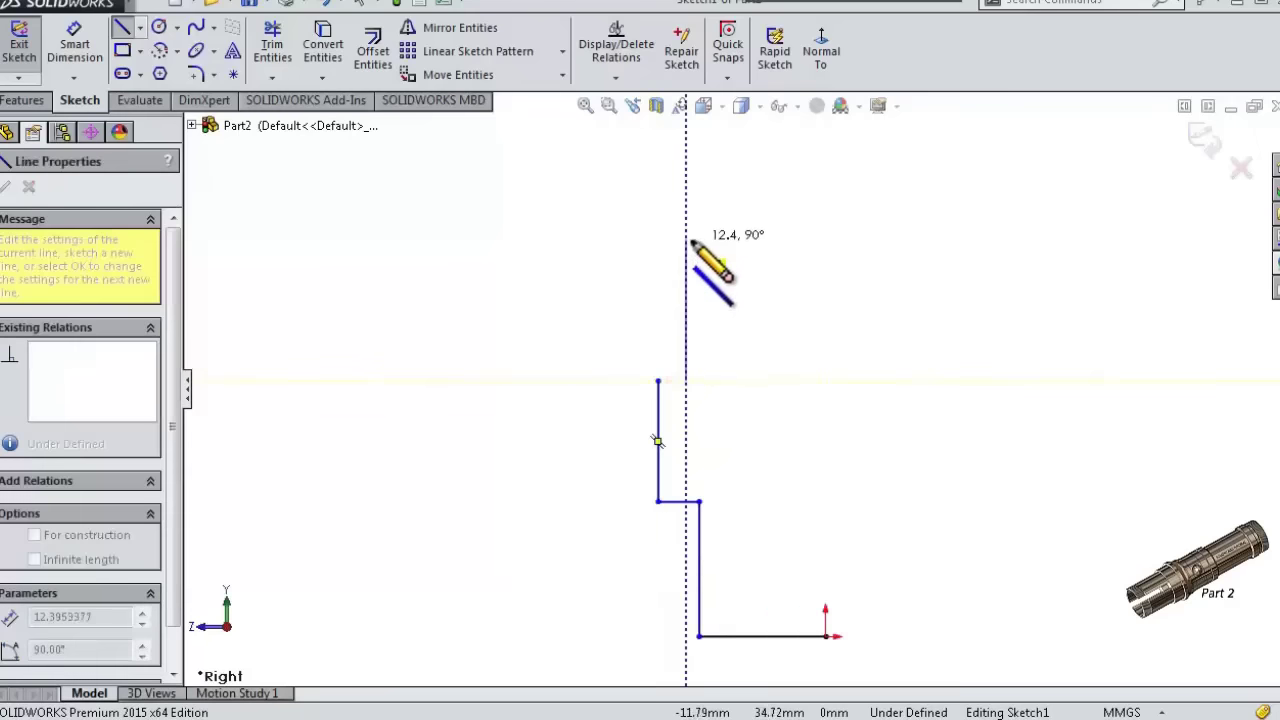
scroll(694, 249, up, 2)
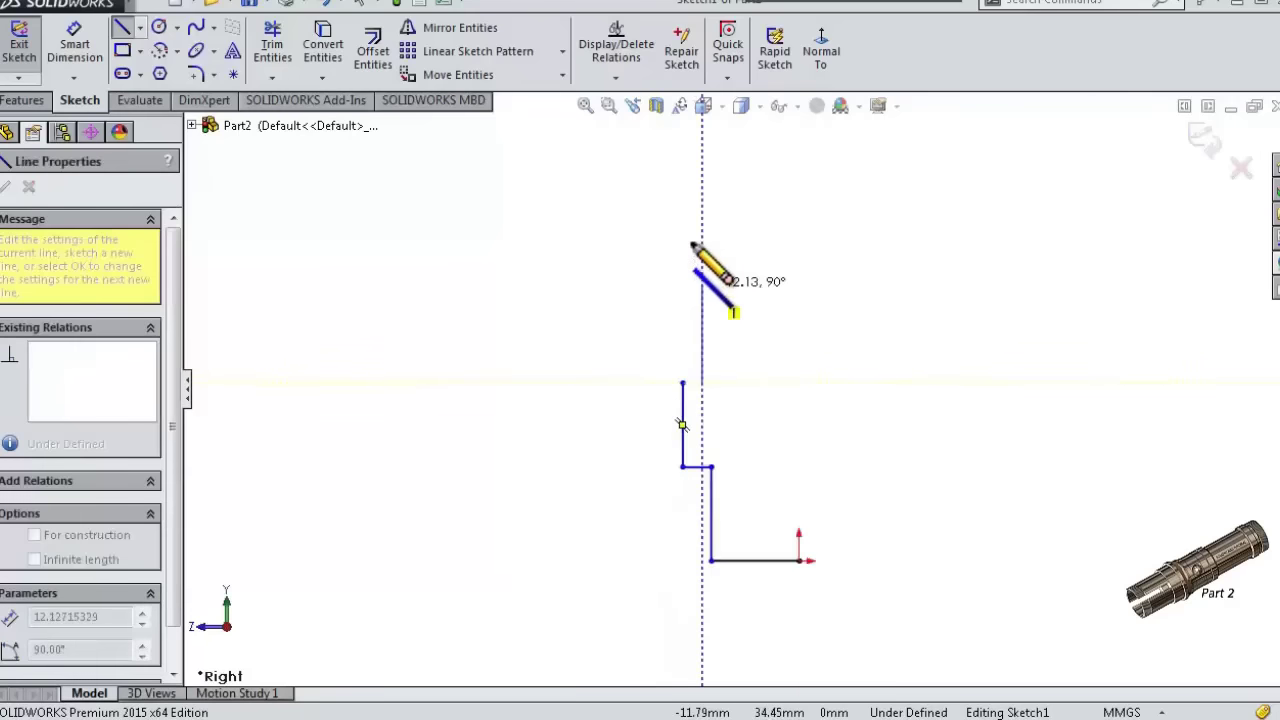
click(703, 190)
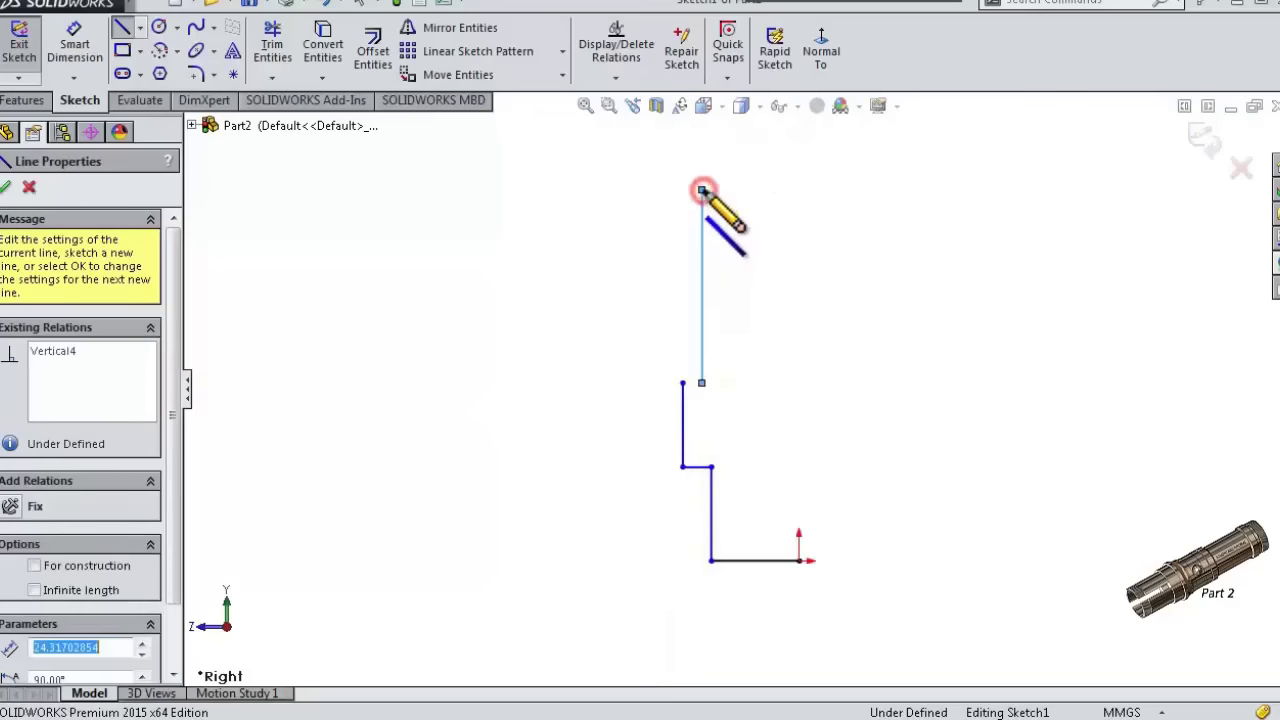
scroll(705, 230, down, 3)
- Add the upper stepped segments, ending with a short top horizontal line
click(708, 284)
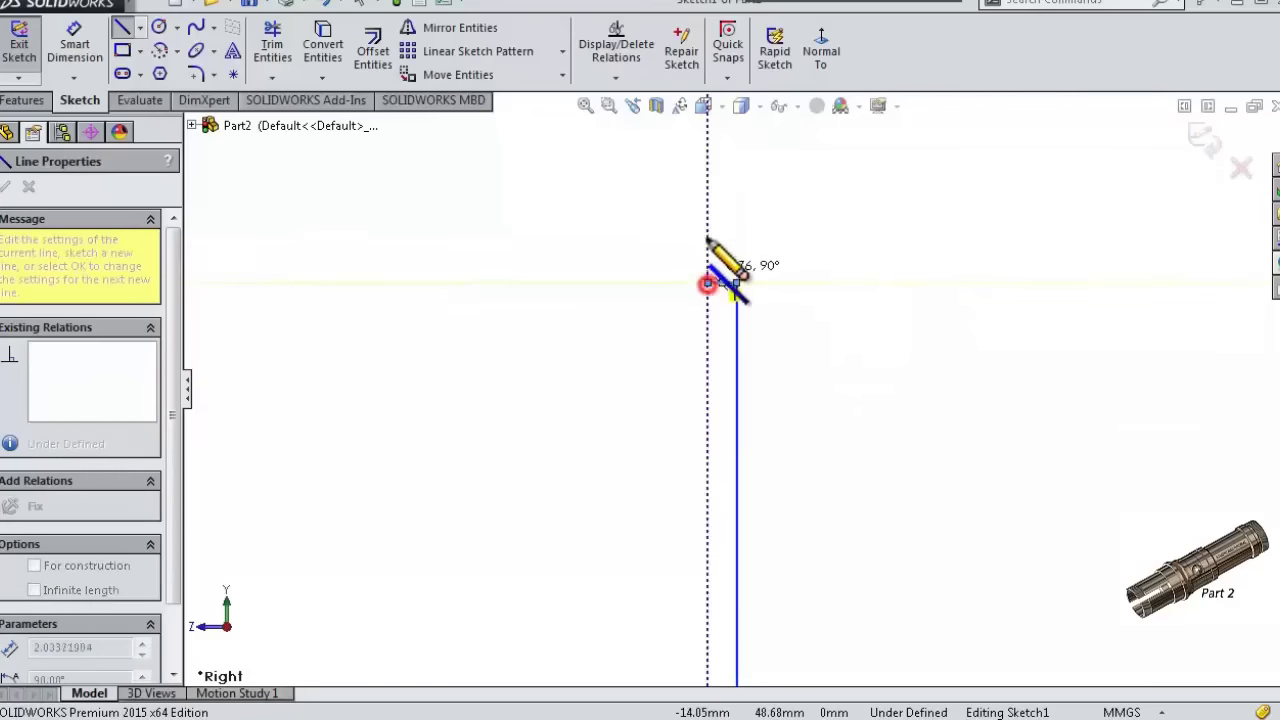
click(707, 234)
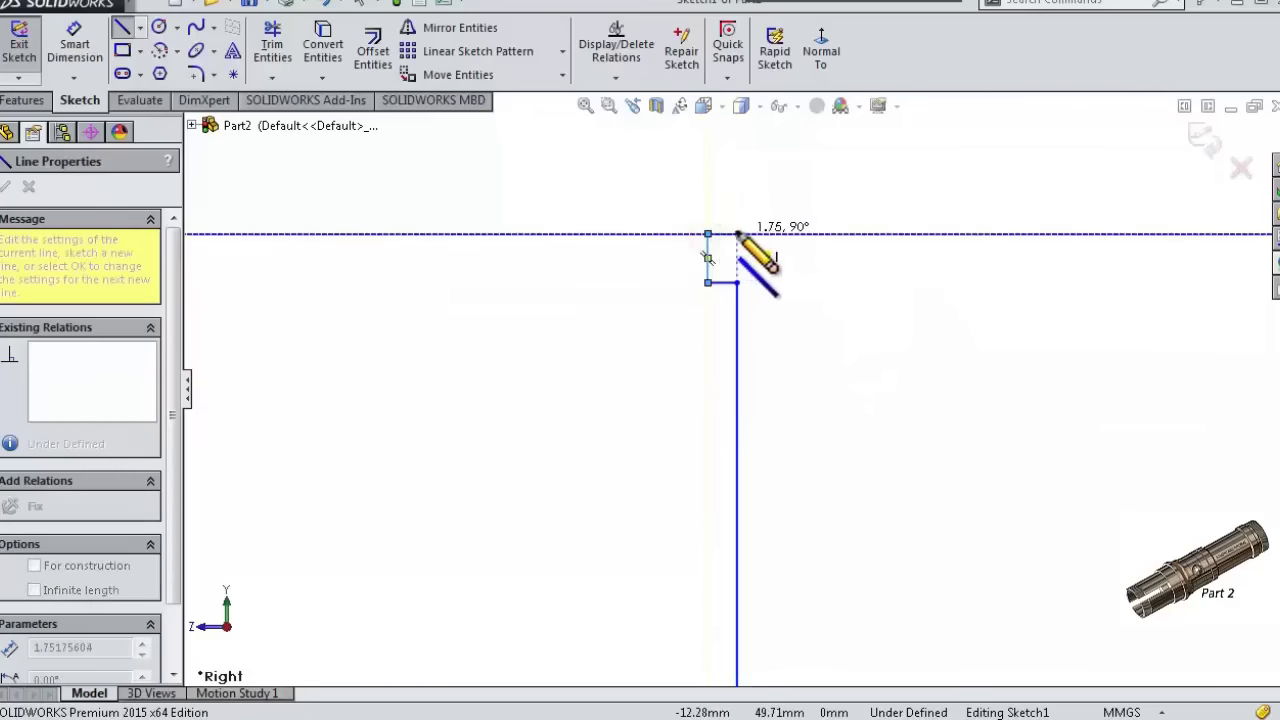
click(738, 234)
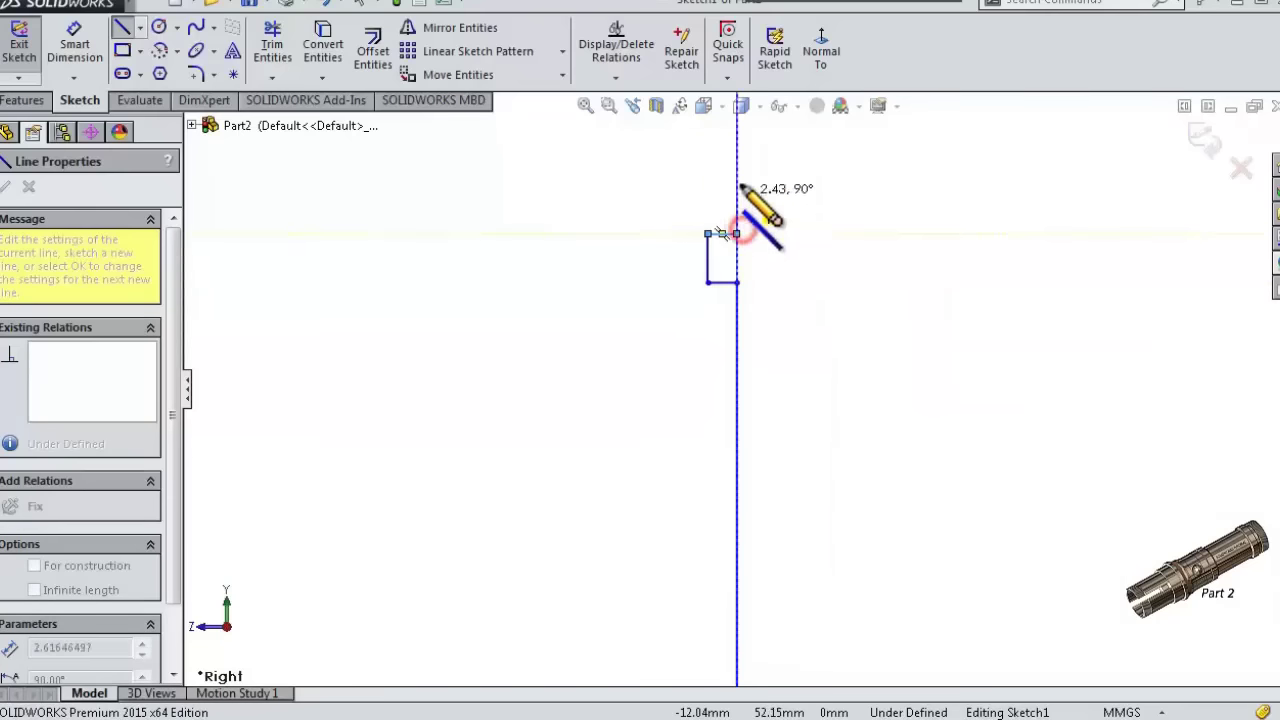
click(737, 178)
click(706, 175)
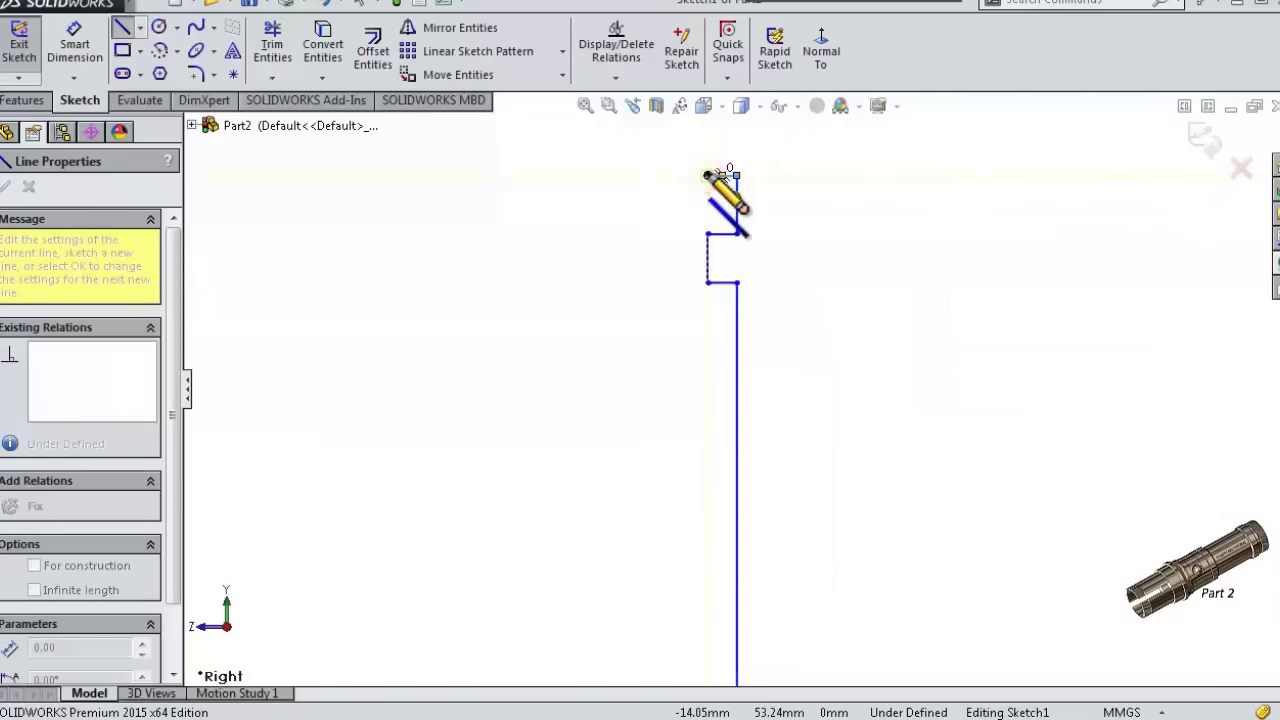
click(707, 128)
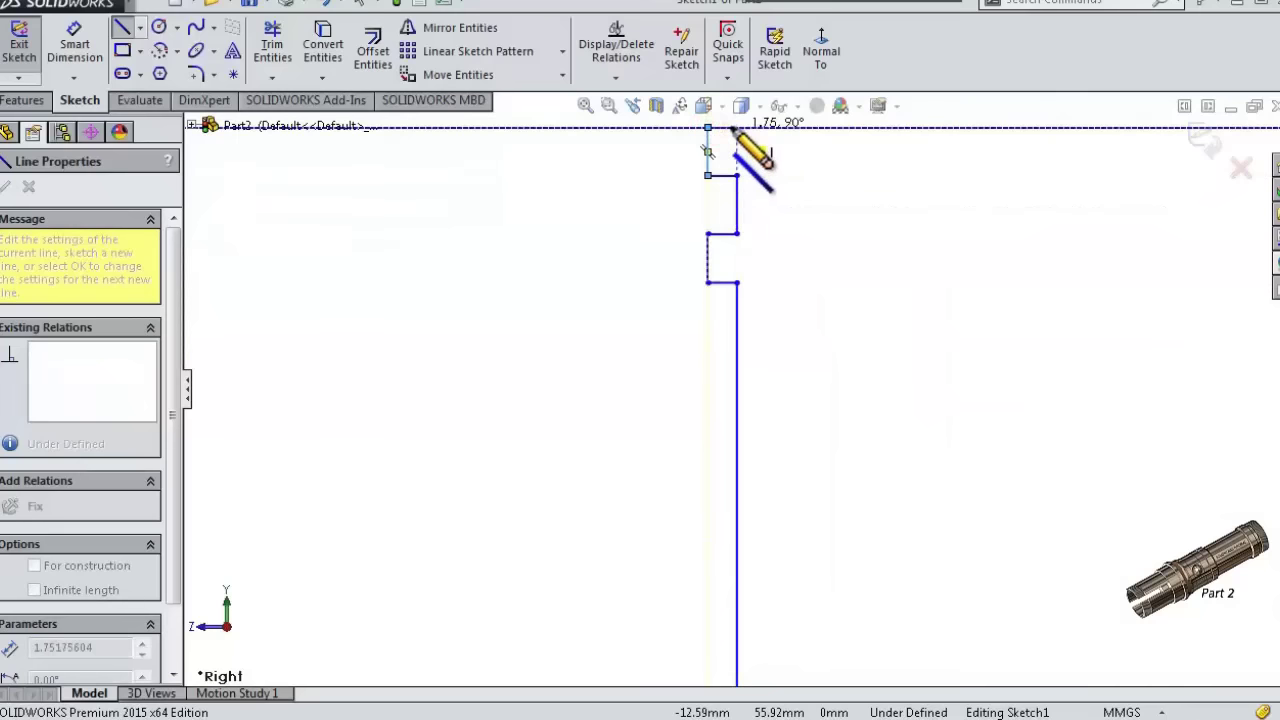
click(724, 128)
key(Escape)
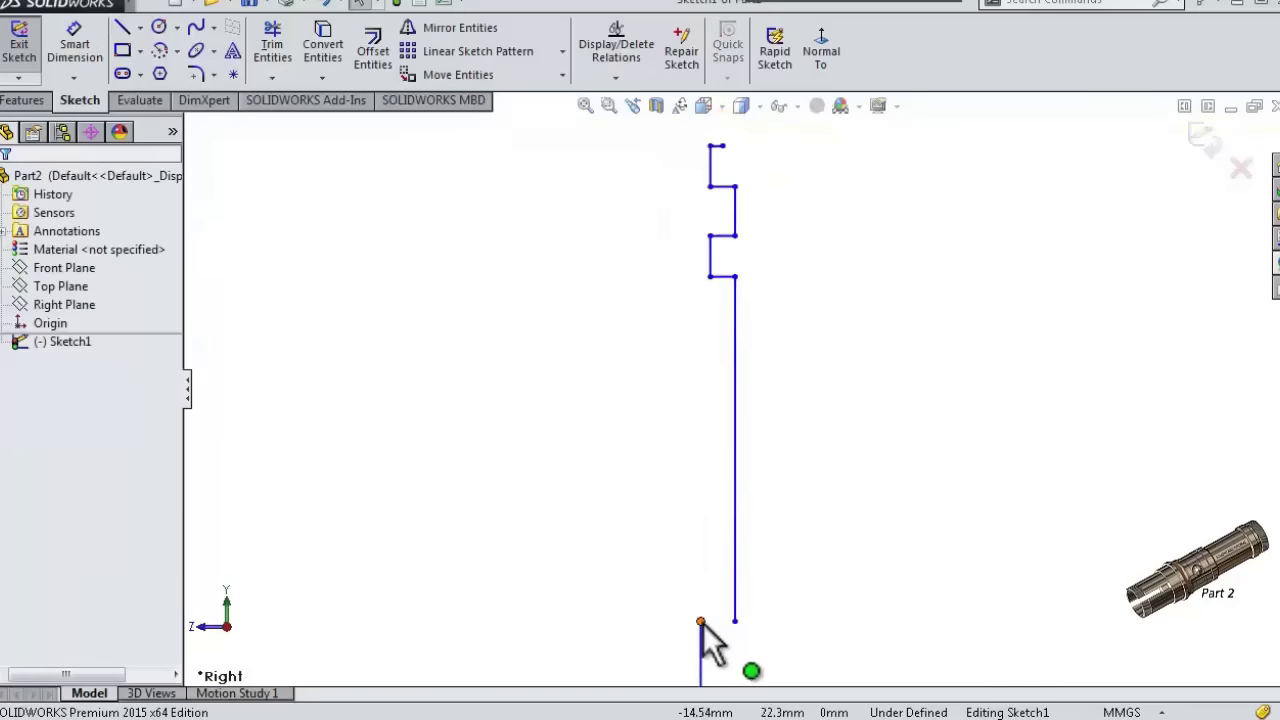
- Add a short horizontal line joining the lower steps
key(s)
click(743, 665)
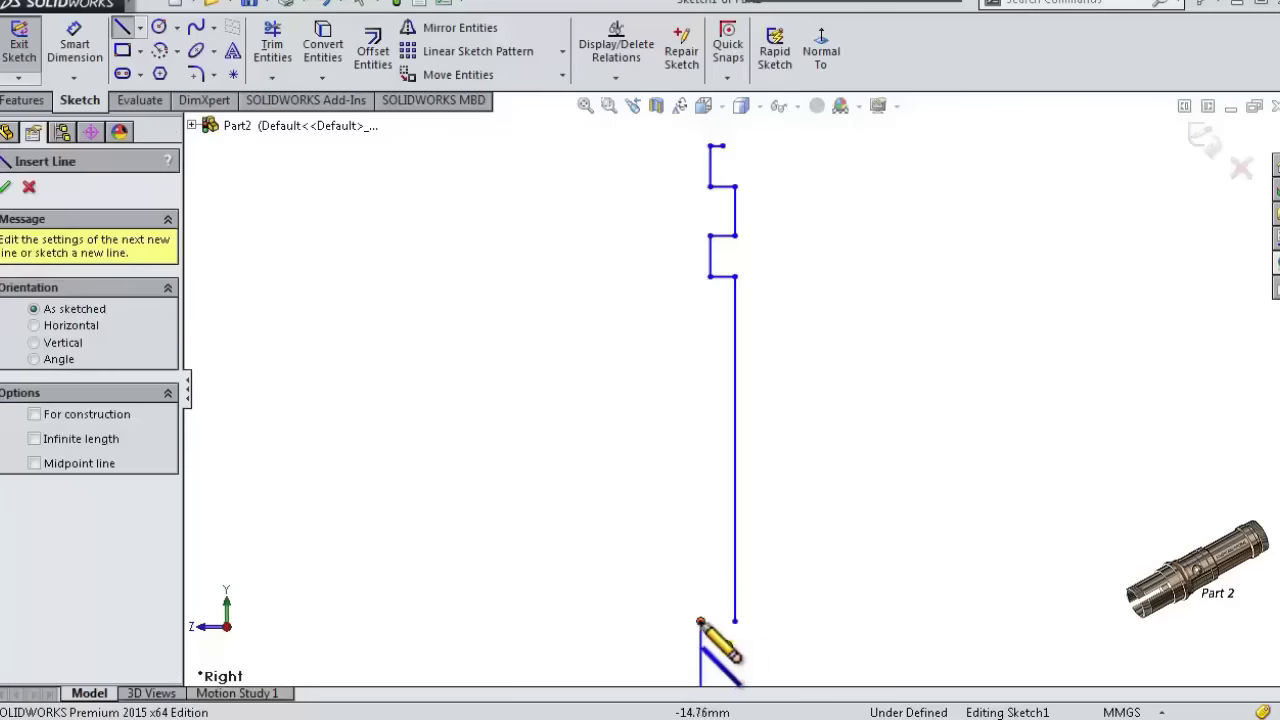
drag(700, 621, 734, 621)
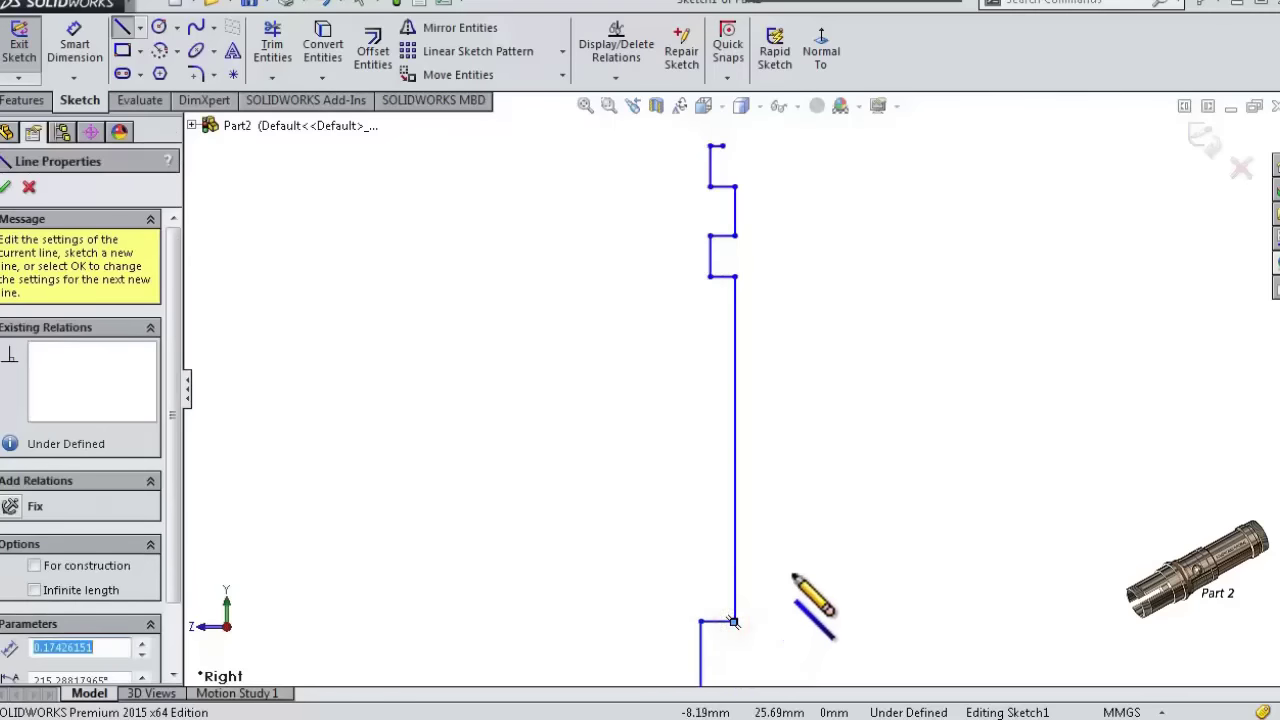
key(Escape)
scroll(791, 600, up, 2)
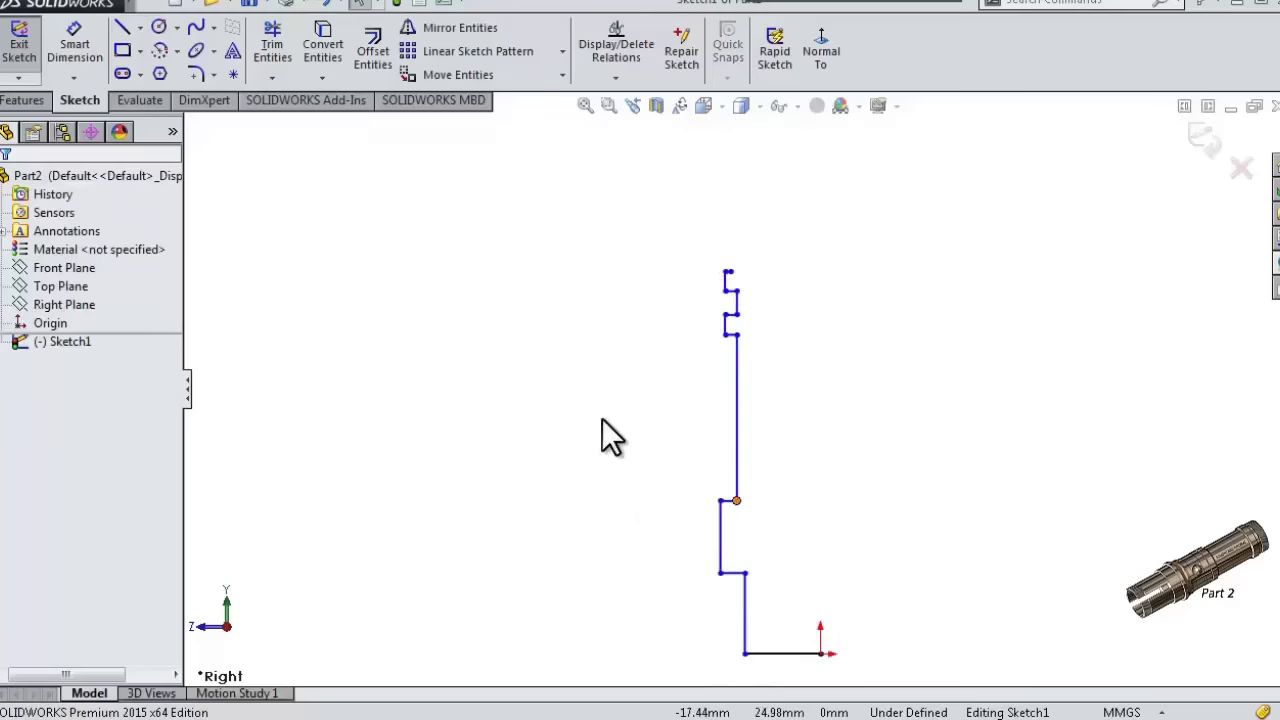
- Dimension the bottom line 15.25 mm and the lowest vertical line 11 mm
key(s)
click(806, 570)
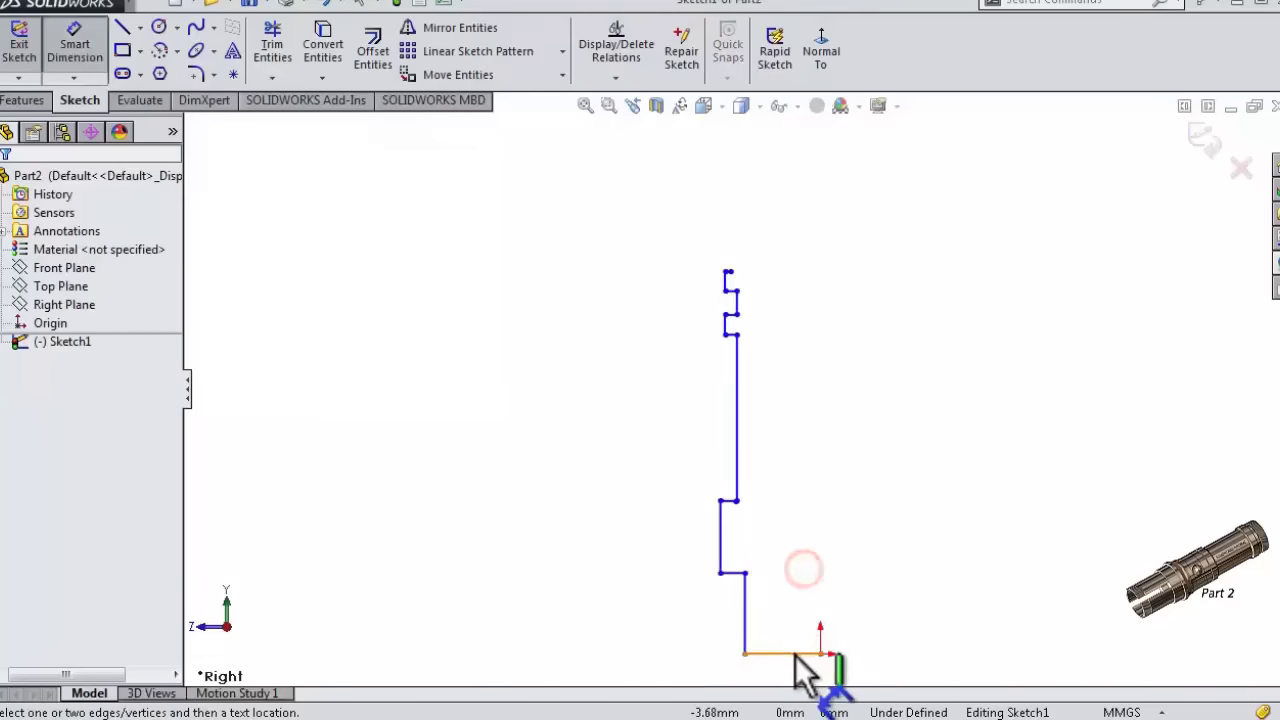
click(795, 655)
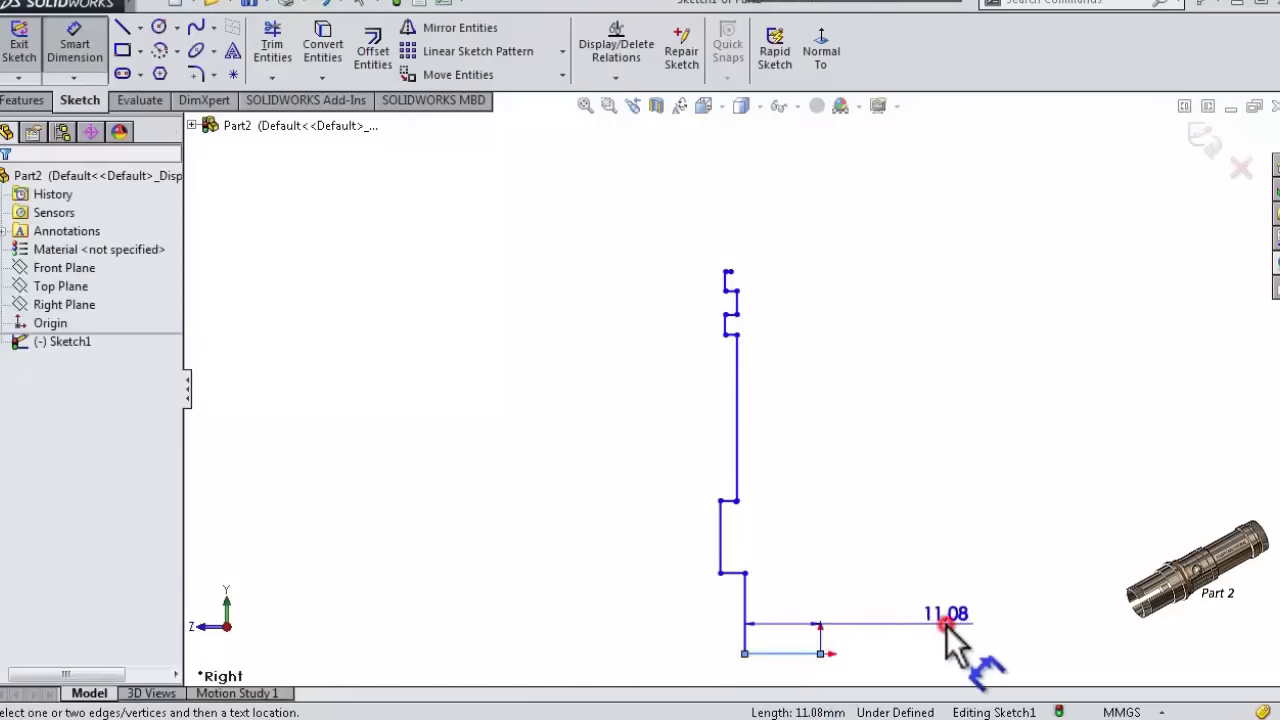
click(945, 623)
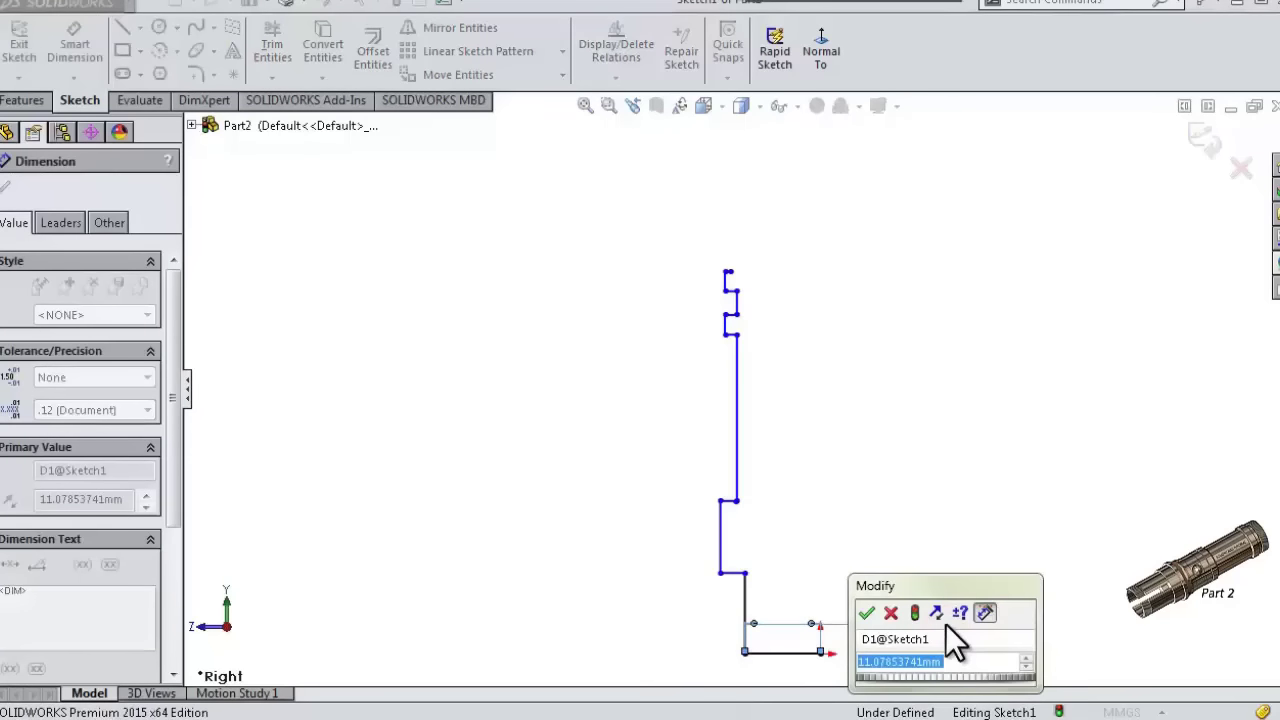
text(15,25)
key(Return)
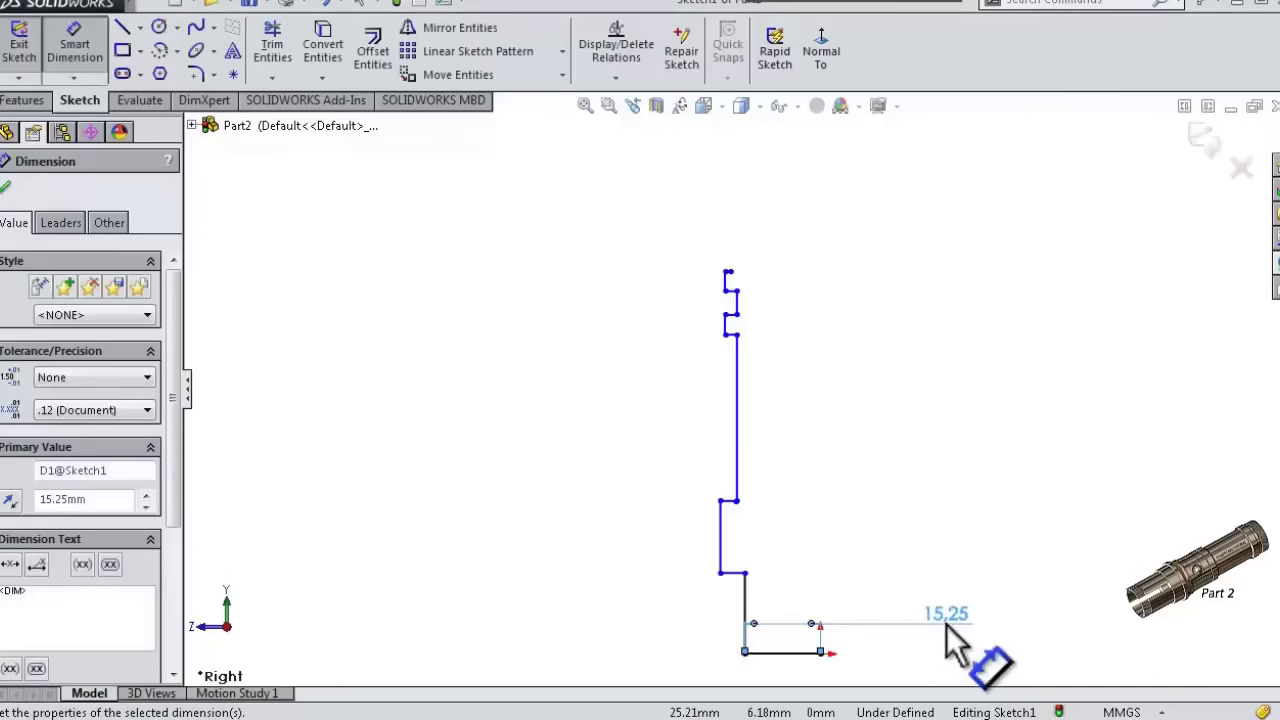
drag(958, 632, 985, 680)
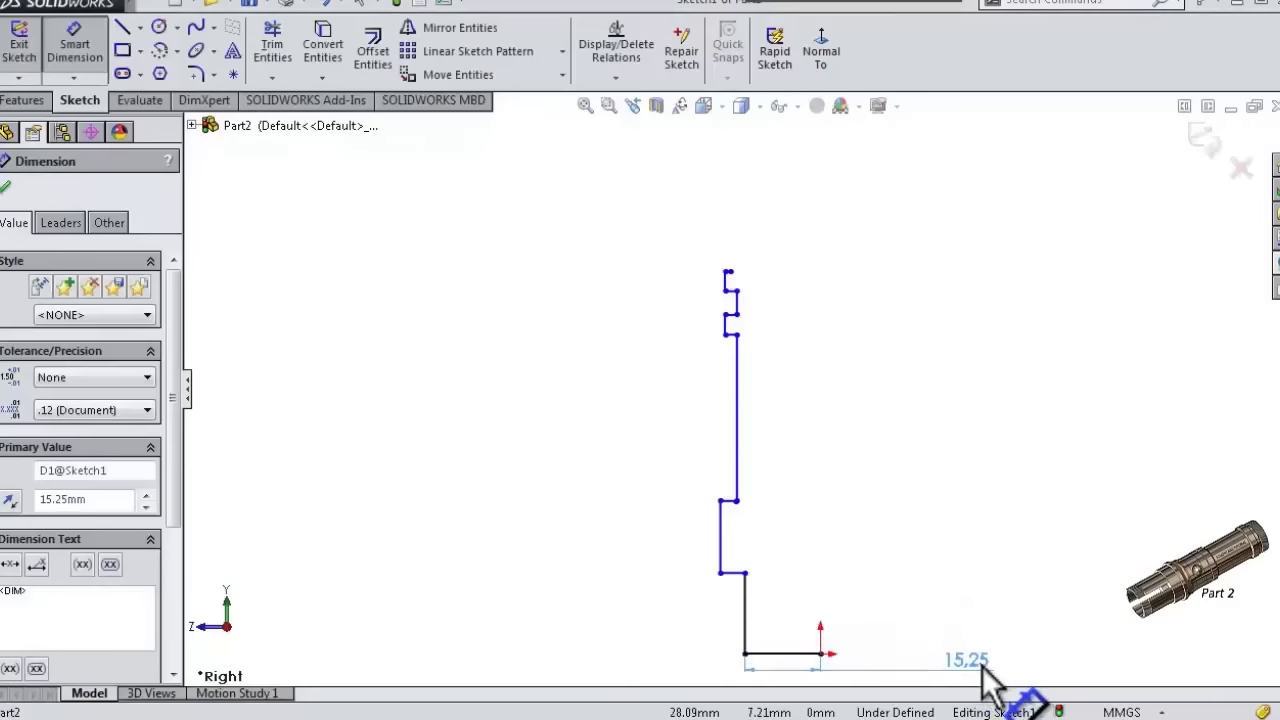
click(744, 622)
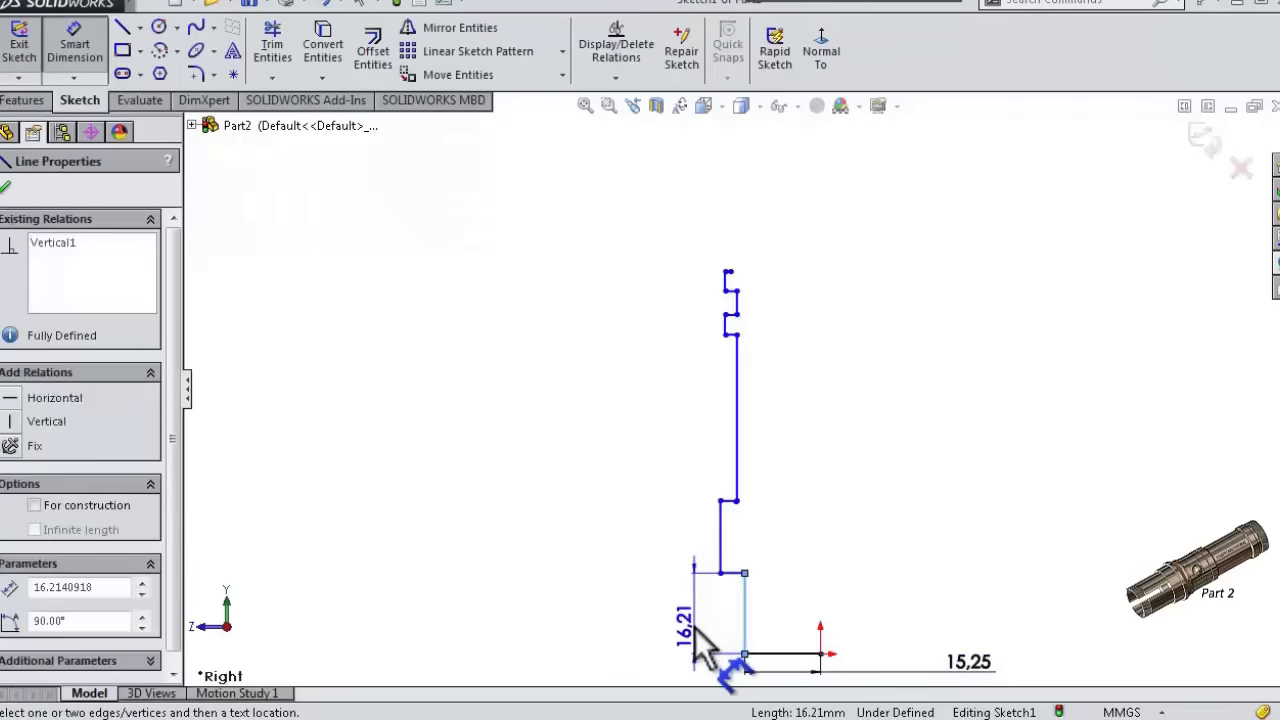
click(687, 635)
text(11)
key(Return)
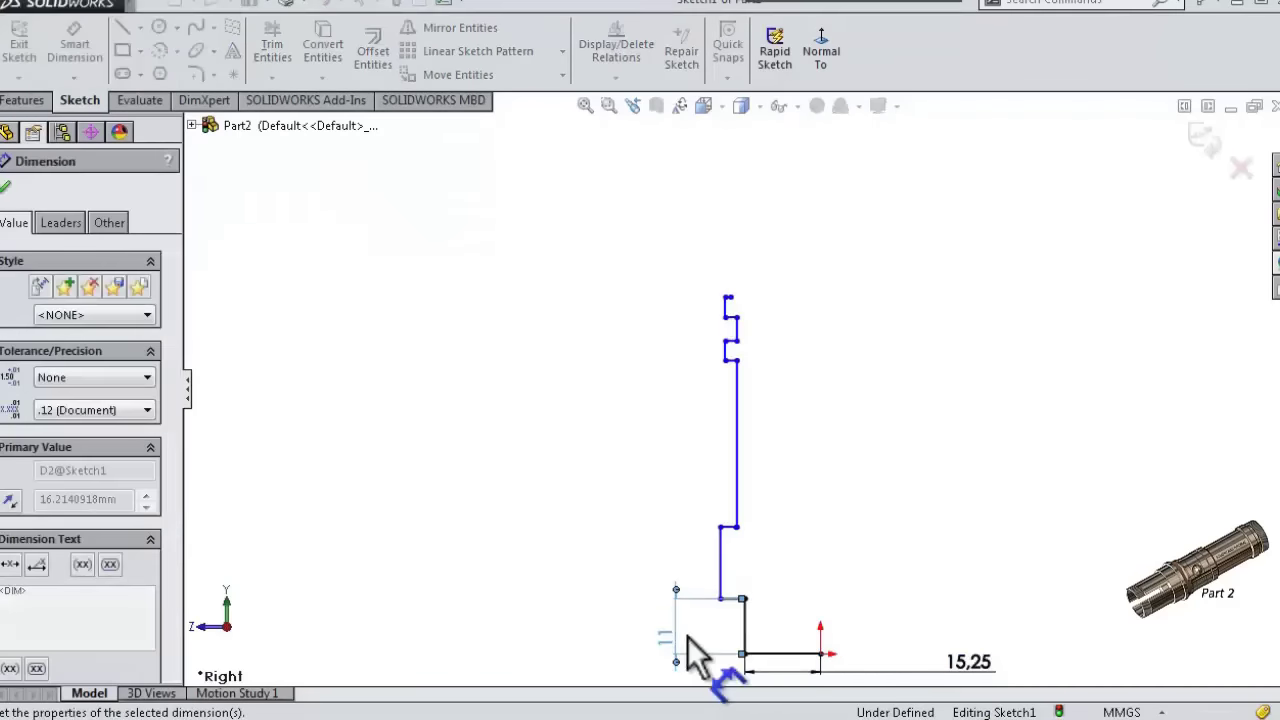
- Dimension the short vertical step 5 mm and the long vertical line 41 mm
click(719, 563)
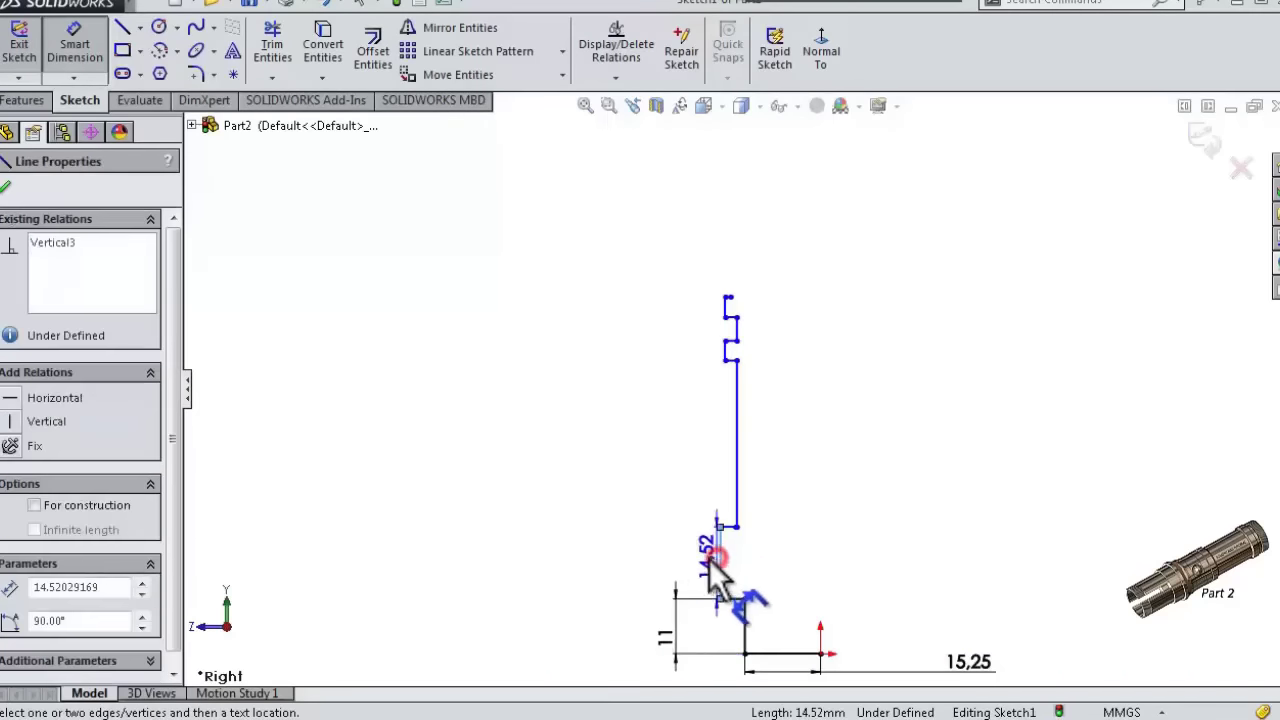
click(694, 596)
text(5)
key(Return)
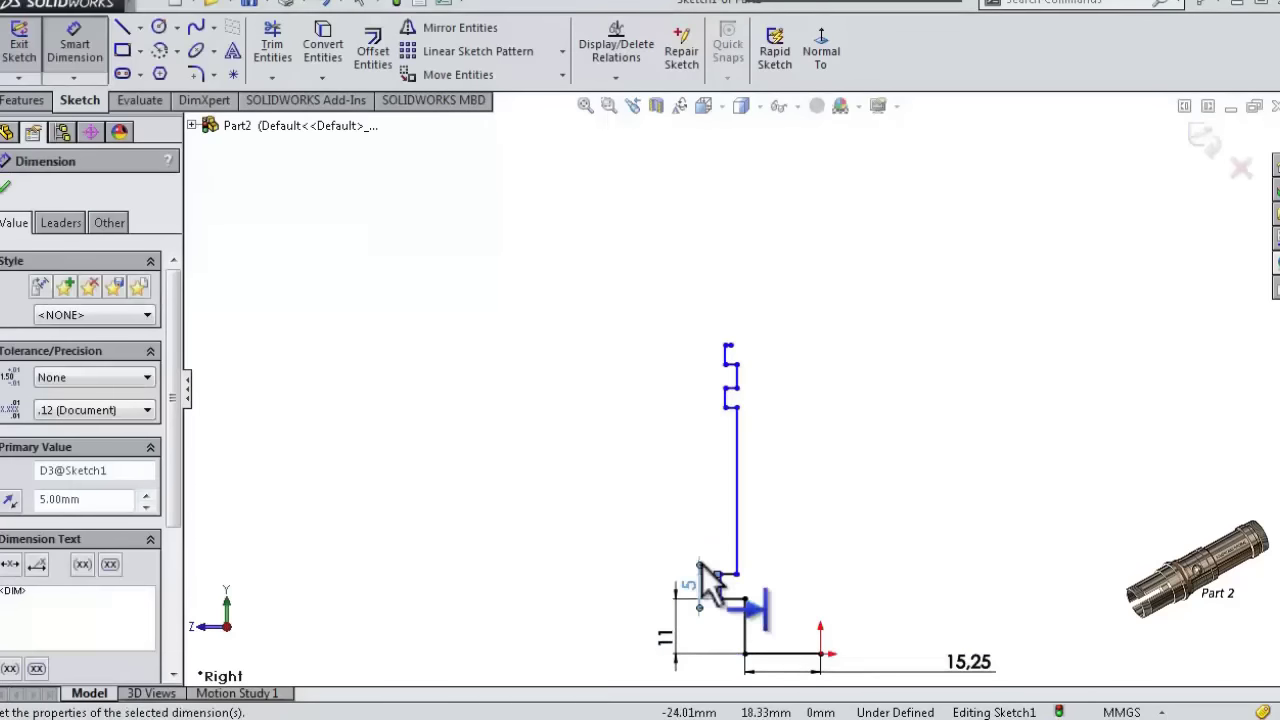
click(737, 523)
click(593, 528)
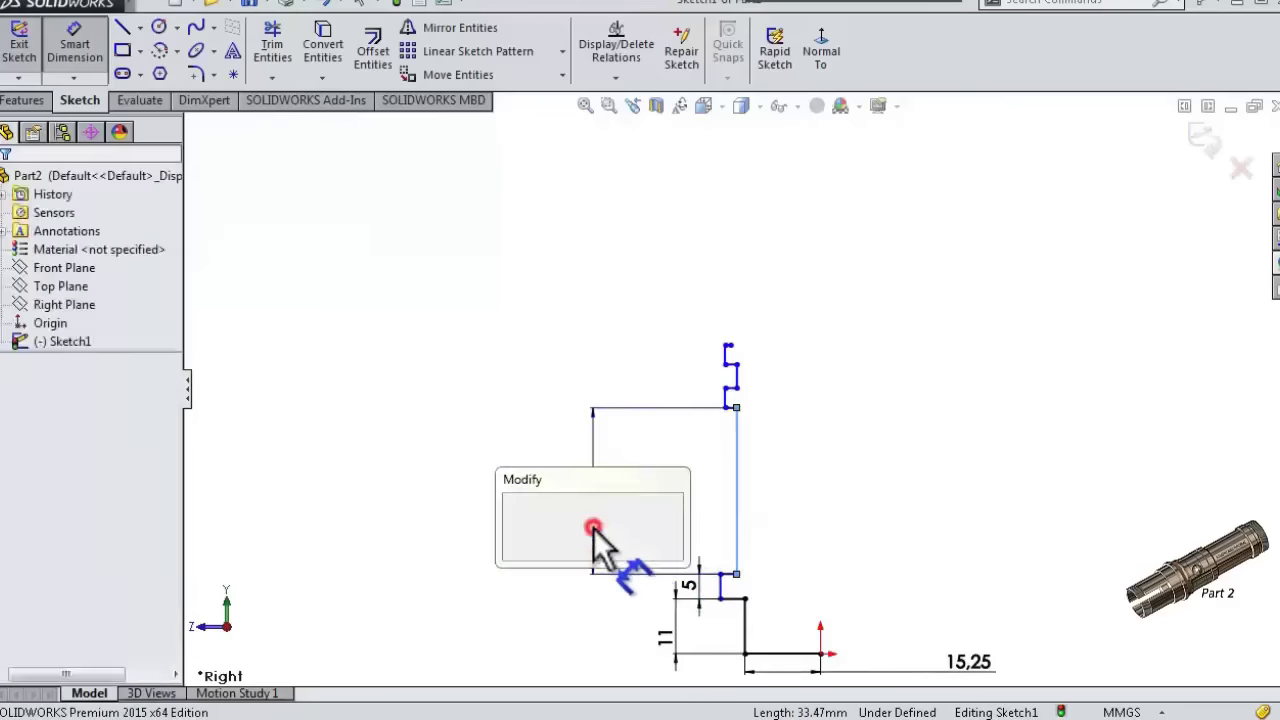
text(41)
key(Return)
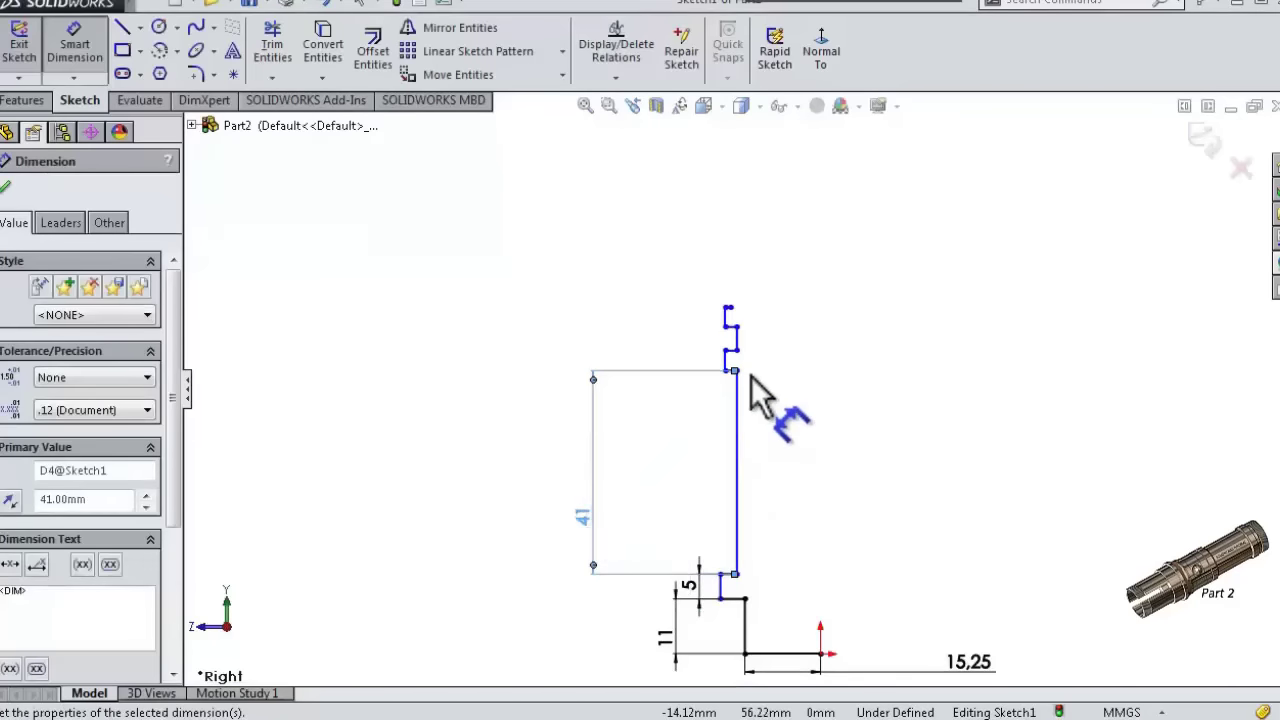
- Dimension the short segment above the long line 5 mm and the upper step 6 mm
click(736, 362)
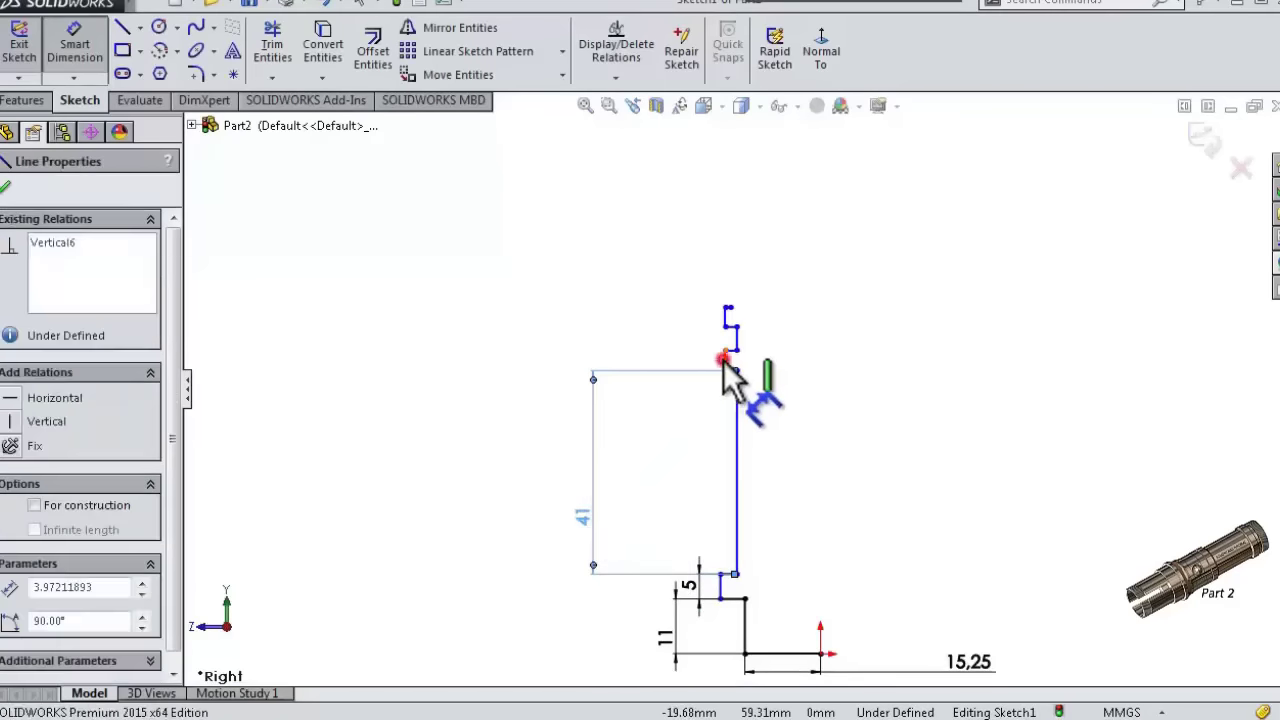
click(688, 368)
text(5)
key(Return)
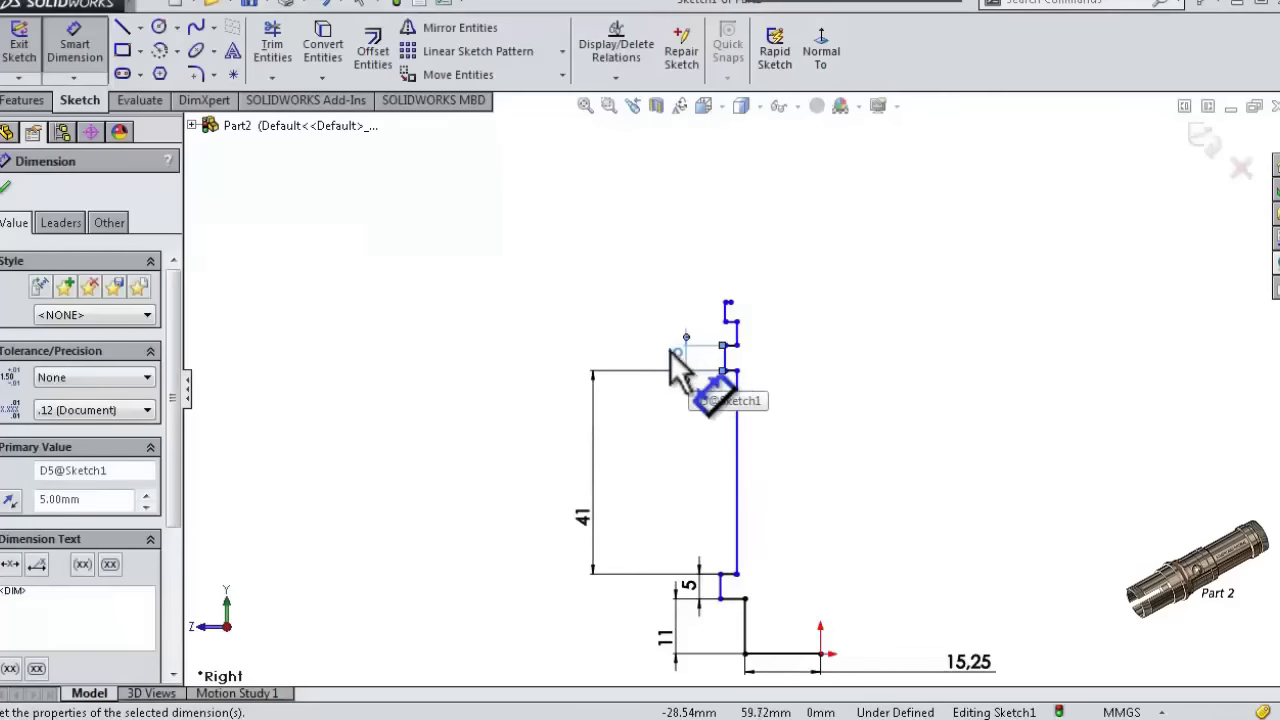
scroll(728, 340, up, 3)
click(732, 320)
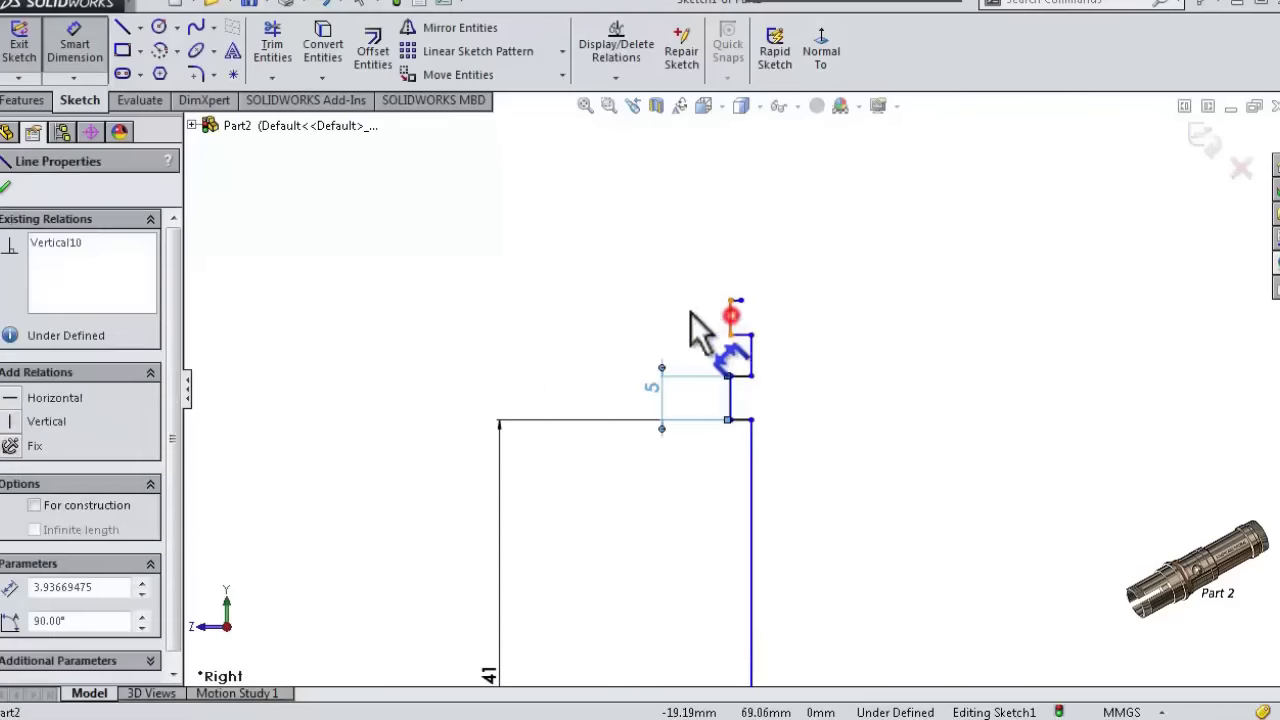
click(592, 320)
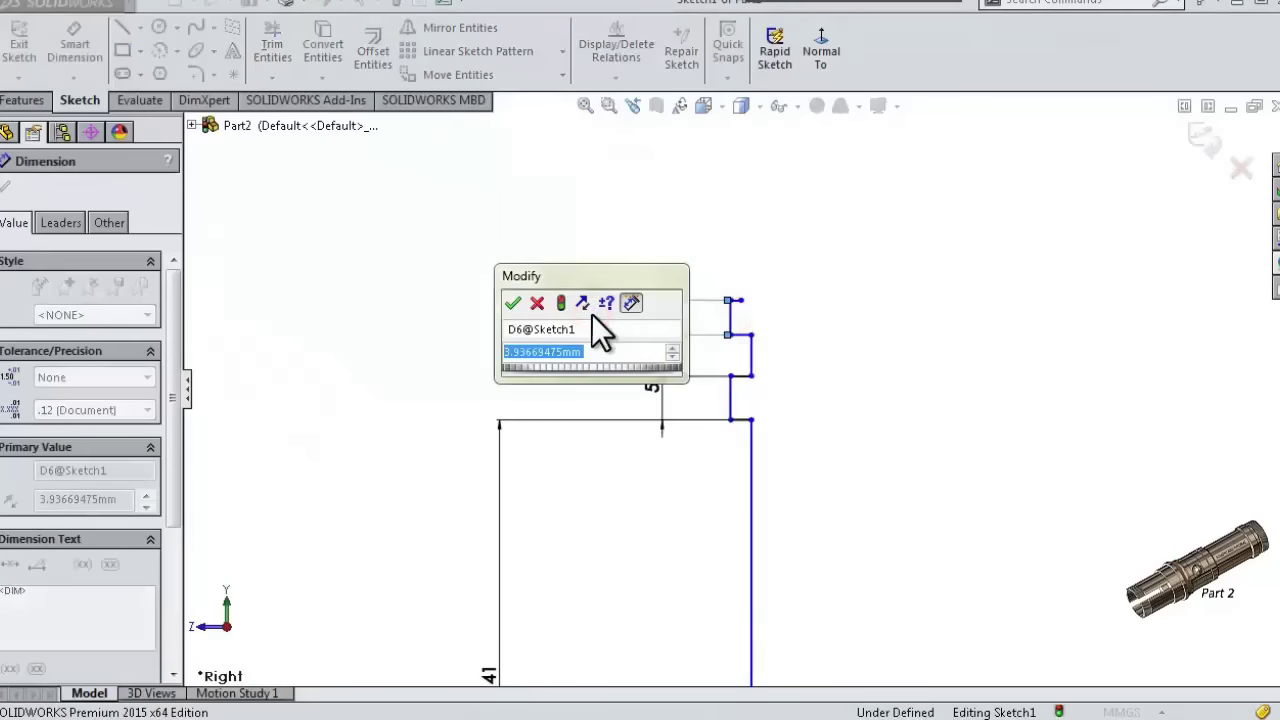
text(6)
key(Return)
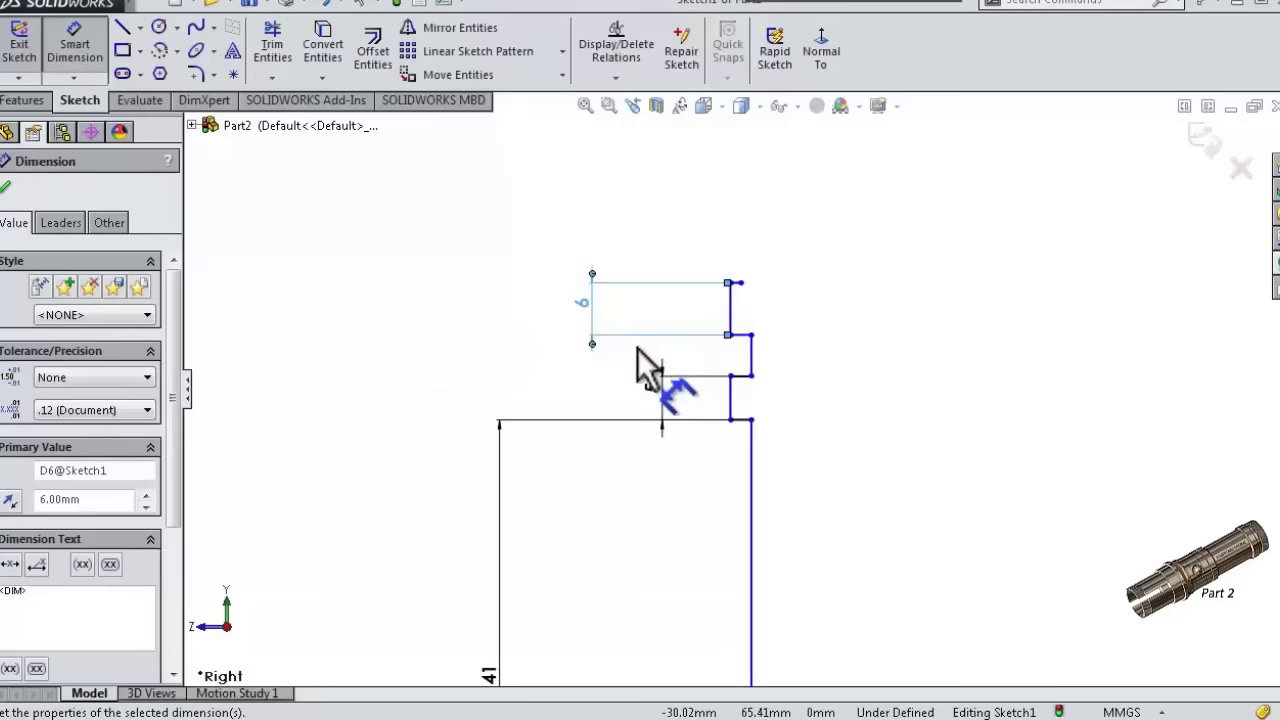
- Dimension the short gap 1 mm and the top lip 0.25 mm
click(757, 348)
click(785, 362)
text(1)
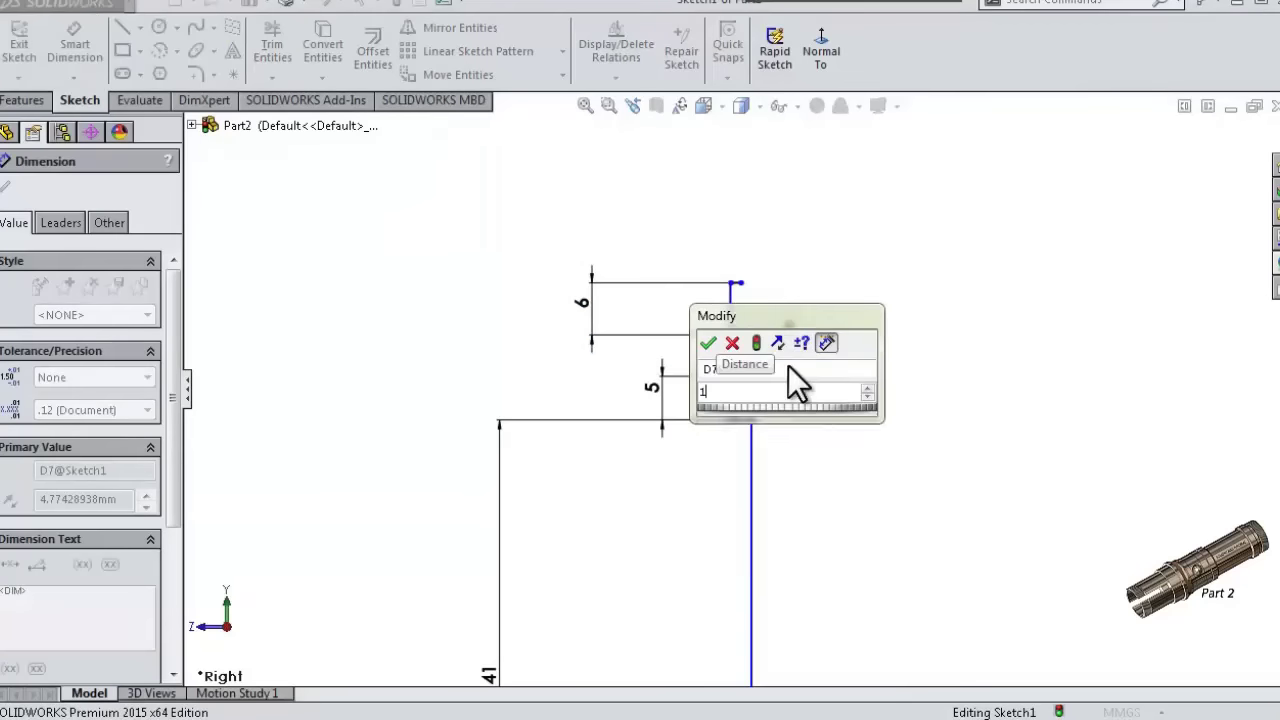
key(Return)
scroll(770, 365, down, 2)
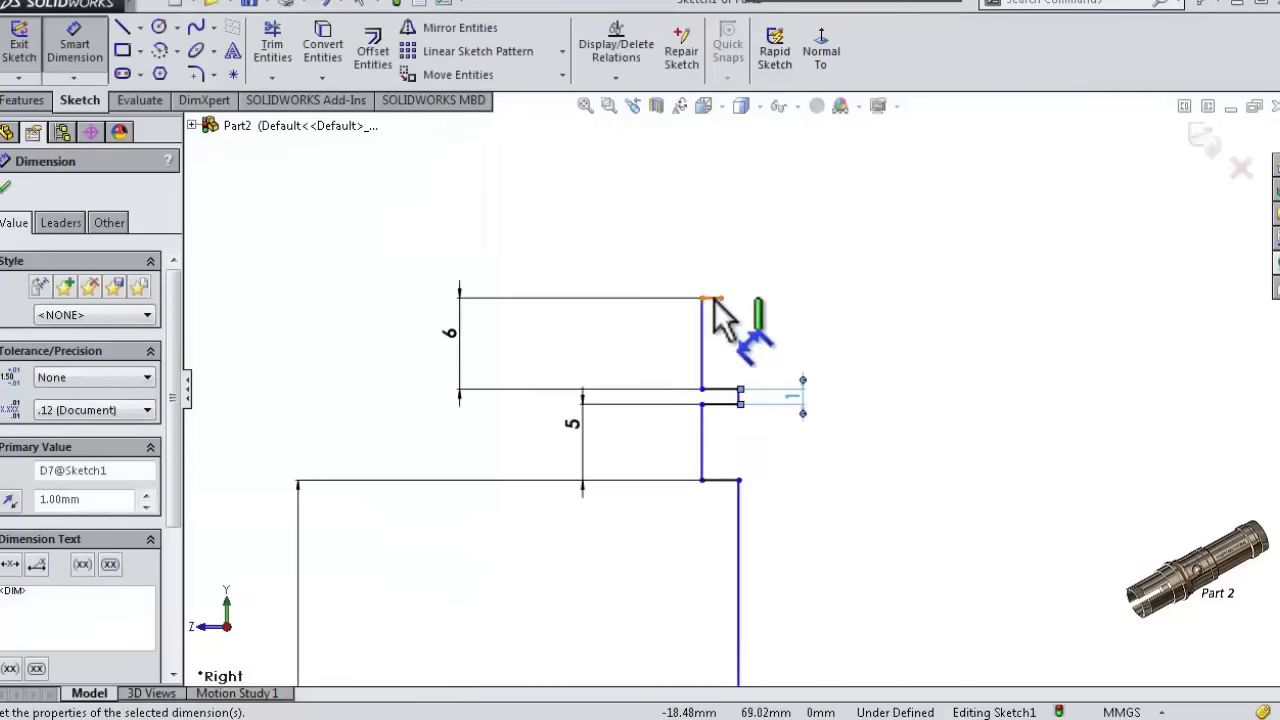
click(714, 298)
click(712, 271)
text(0,2)
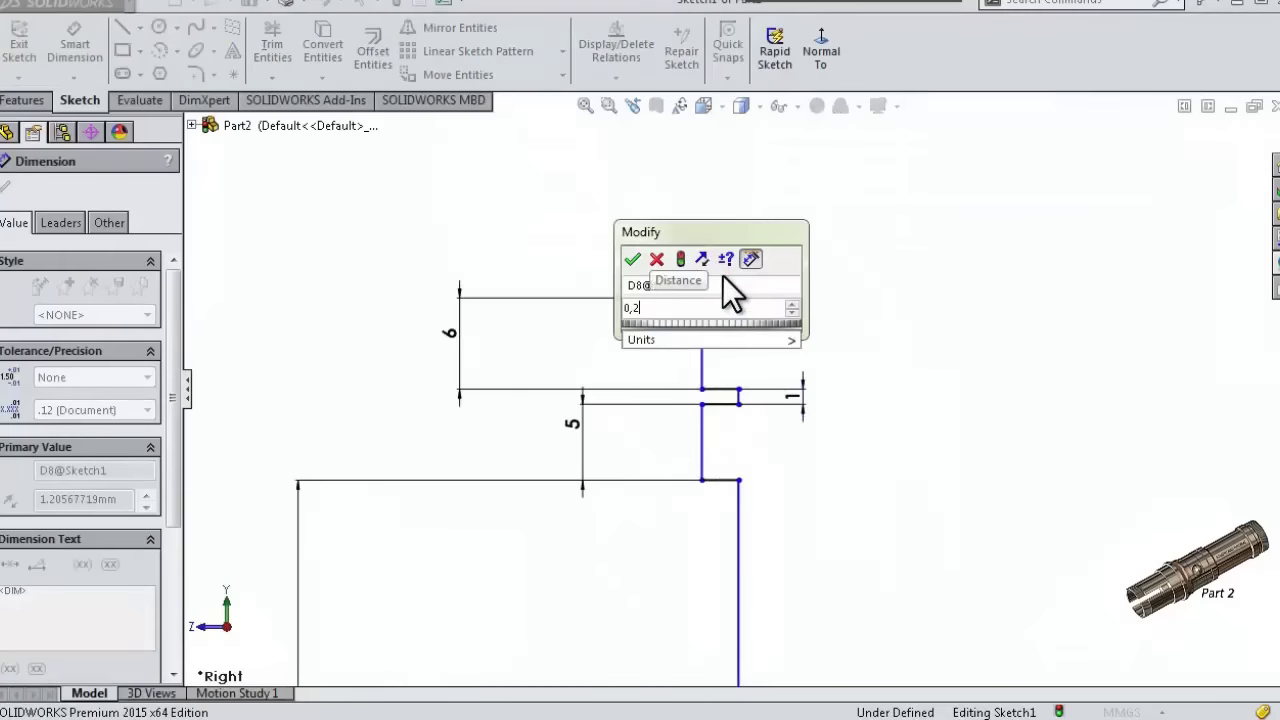
text(5)
key(Return)
scroll(745, 365, down, 1)
scroll(750, 400, down, 2)
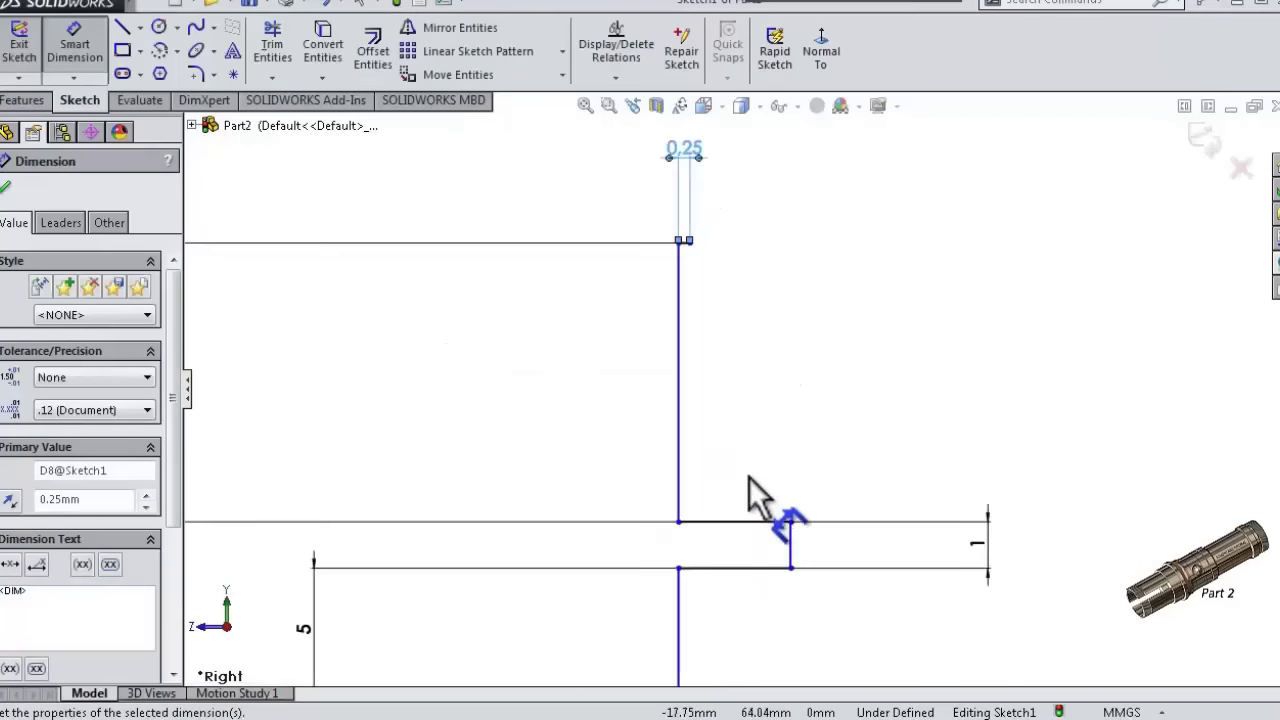
- Dimension the two short step lines at 1.50 mm each
click(728, 520)
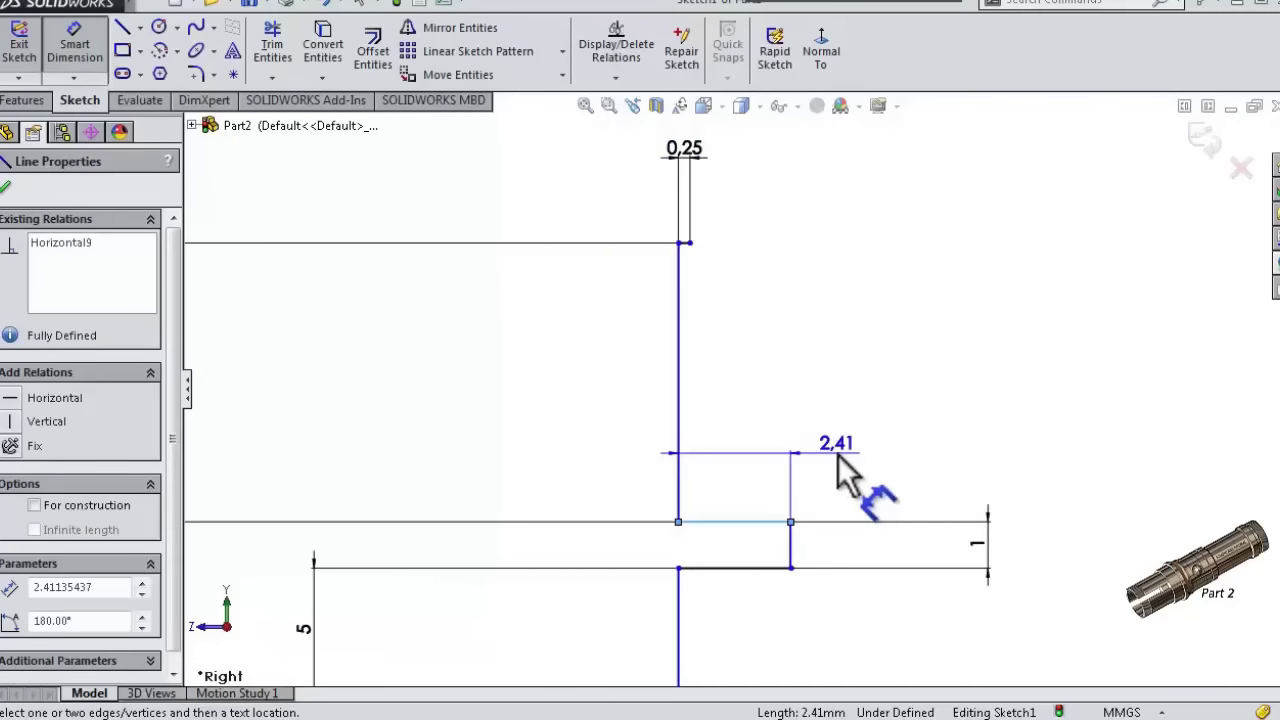
click(837, 453)
text(1.5)
key(Return)
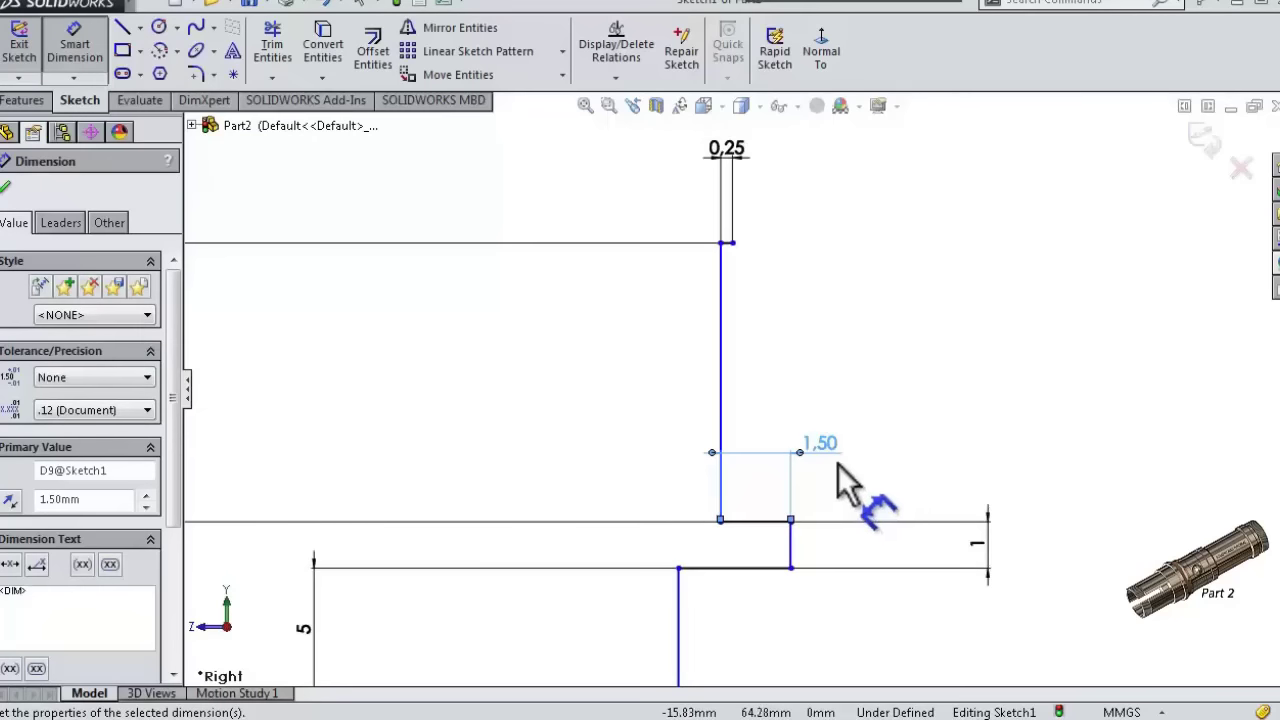
click(763, 572)
click(1150, 628)
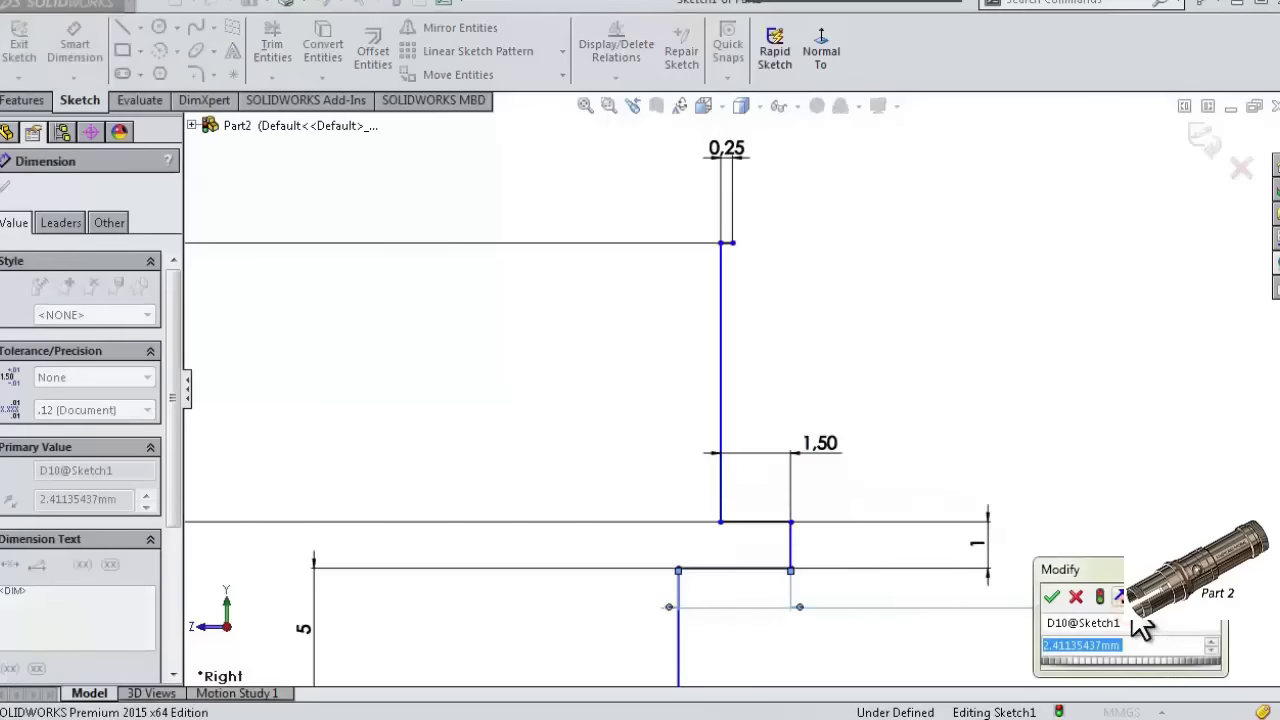
text(1.5)
key(Return)
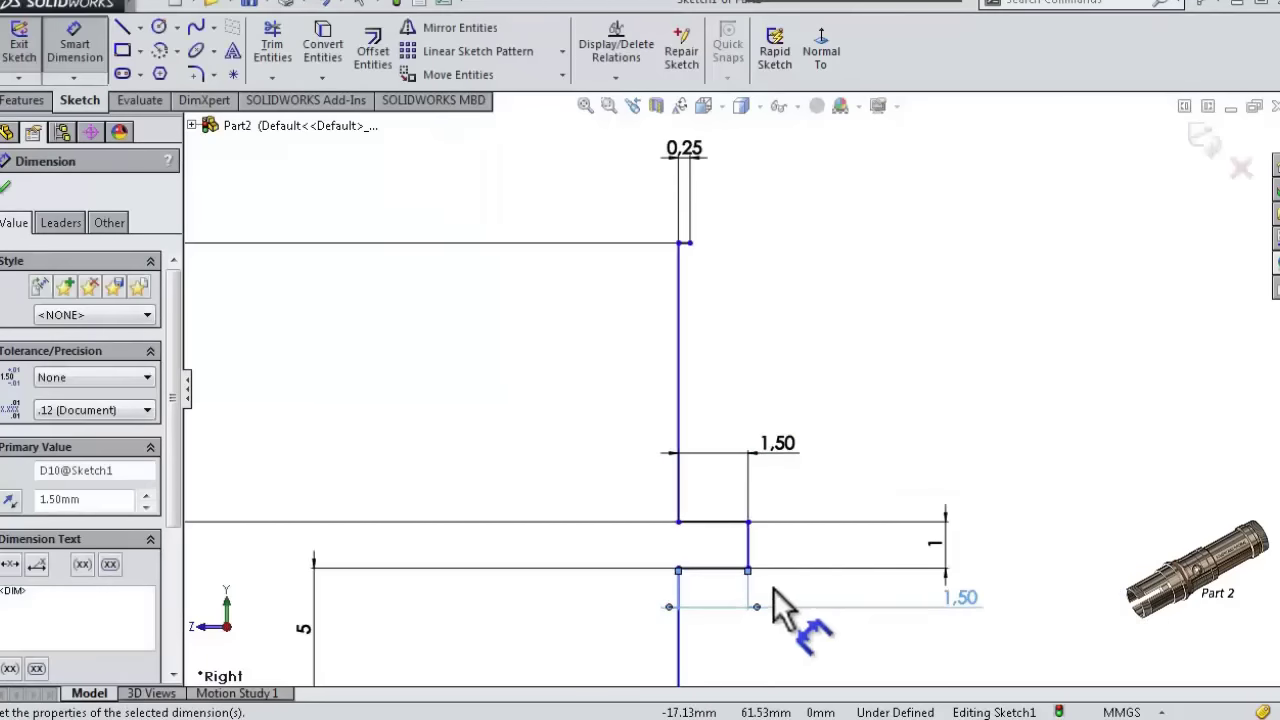
- Dimension the bottom short step line 1.75 mm and move the lower 1.50 label right
scroll(756, 612, down, 3)
click(760, 587)
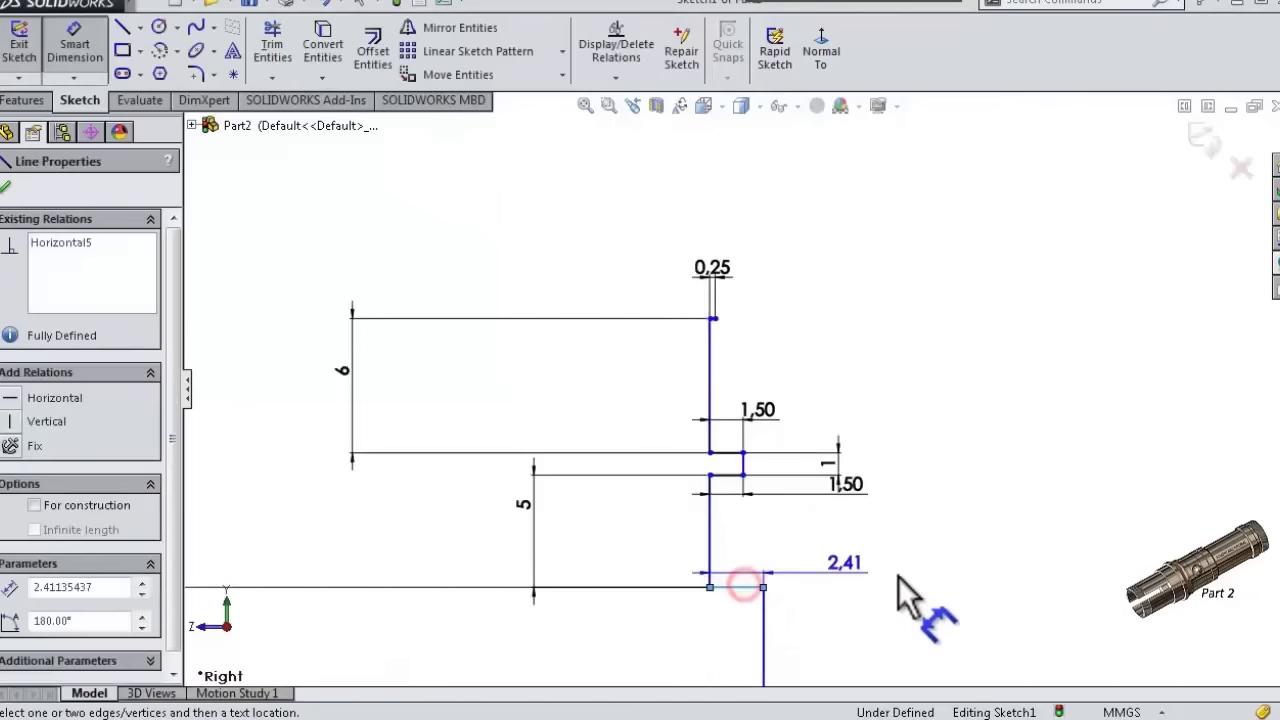
click(924, 580)
text(1)
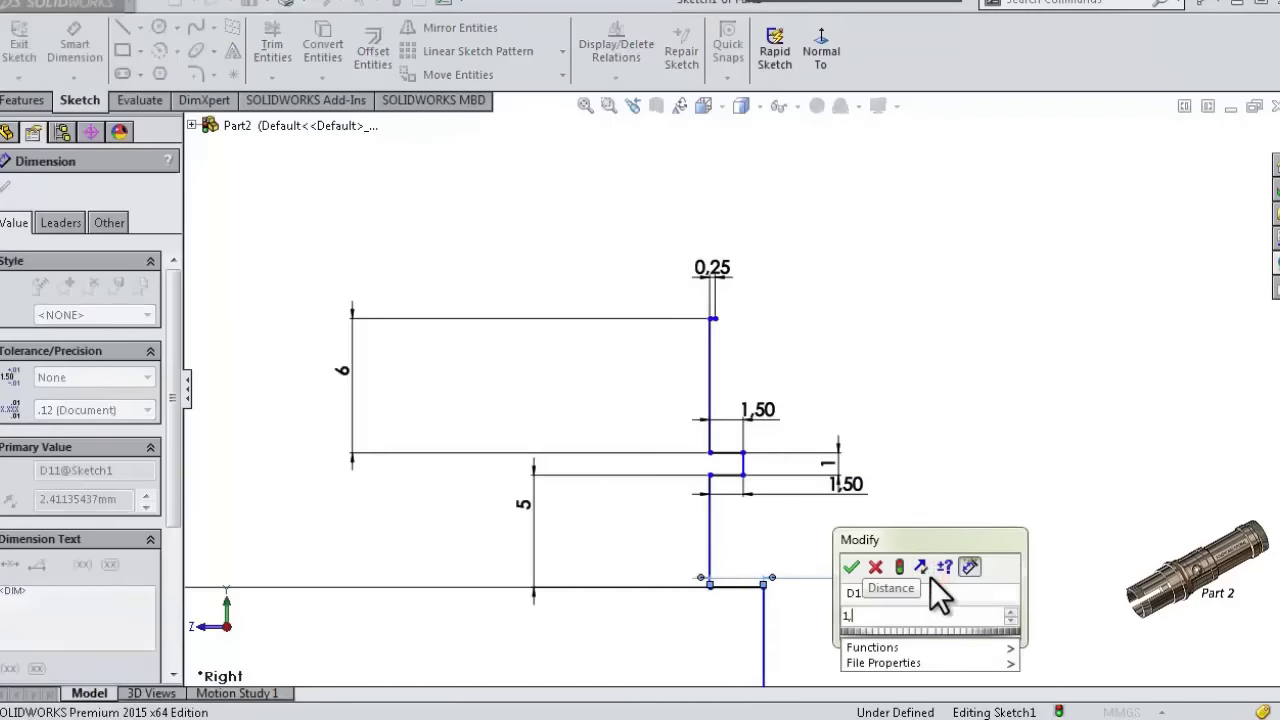
text(,75)
key(Return)
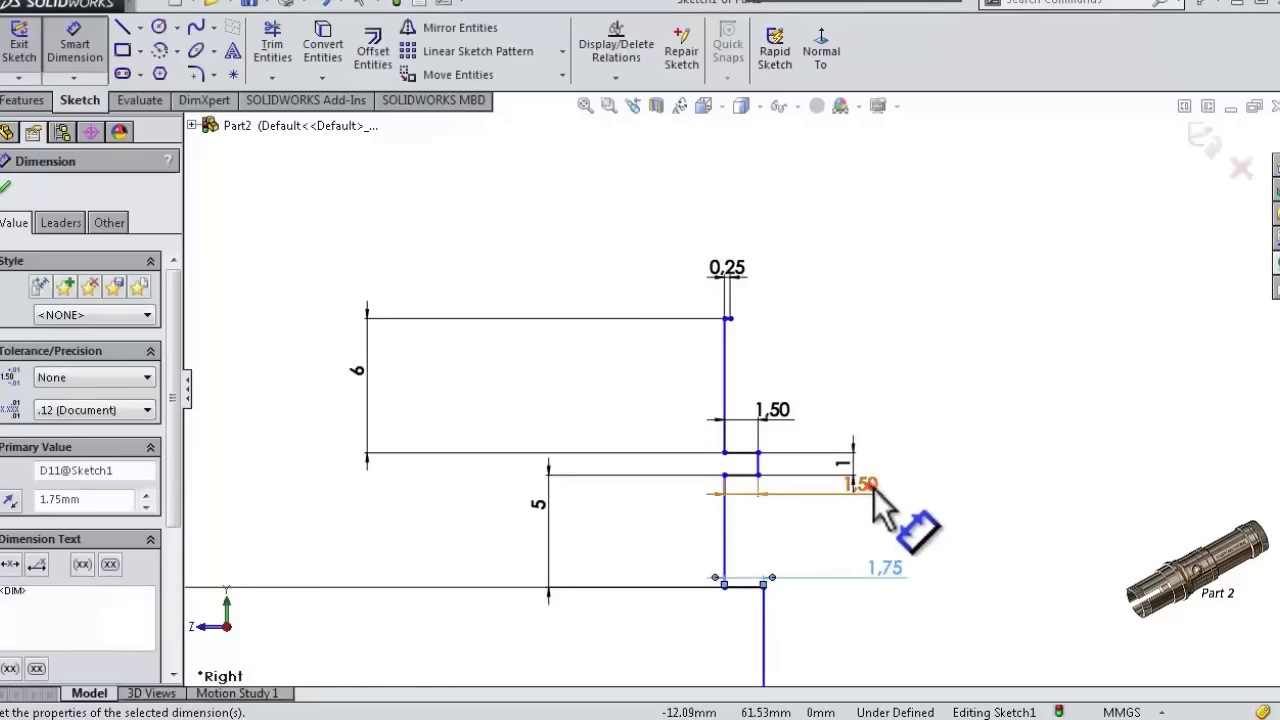
drag(873, 483, 908, 515)
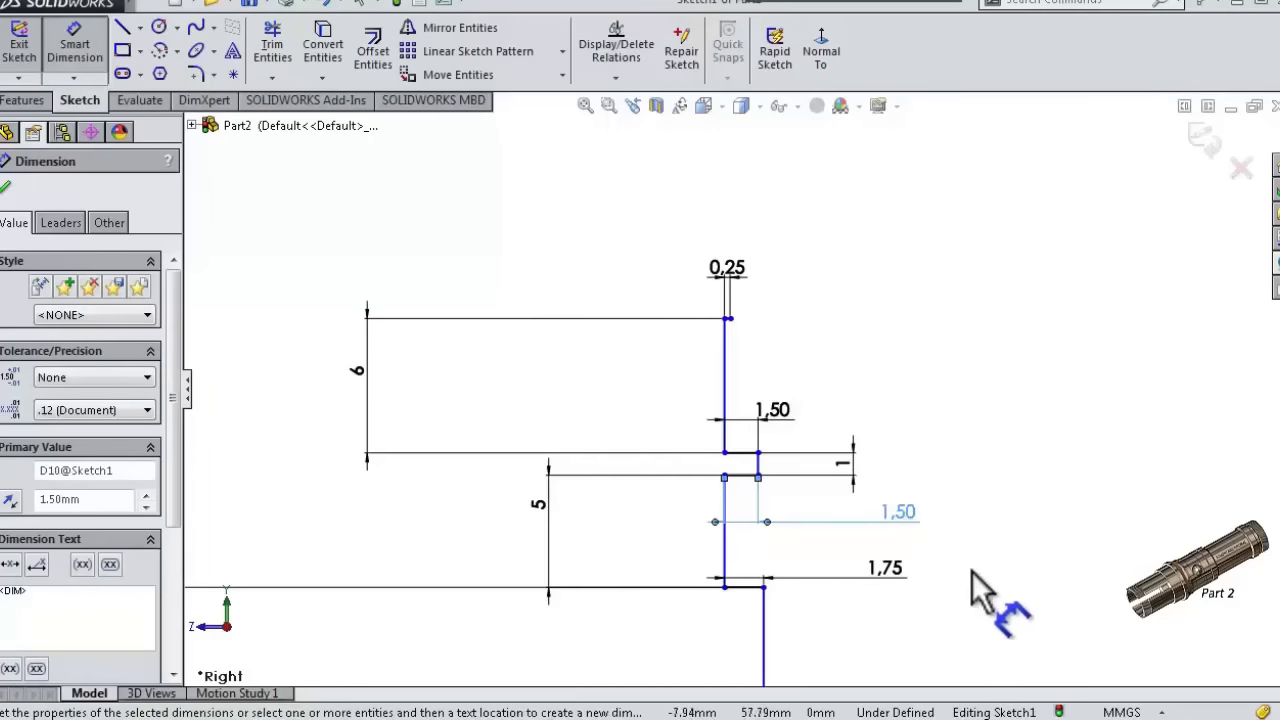
key(Escape)
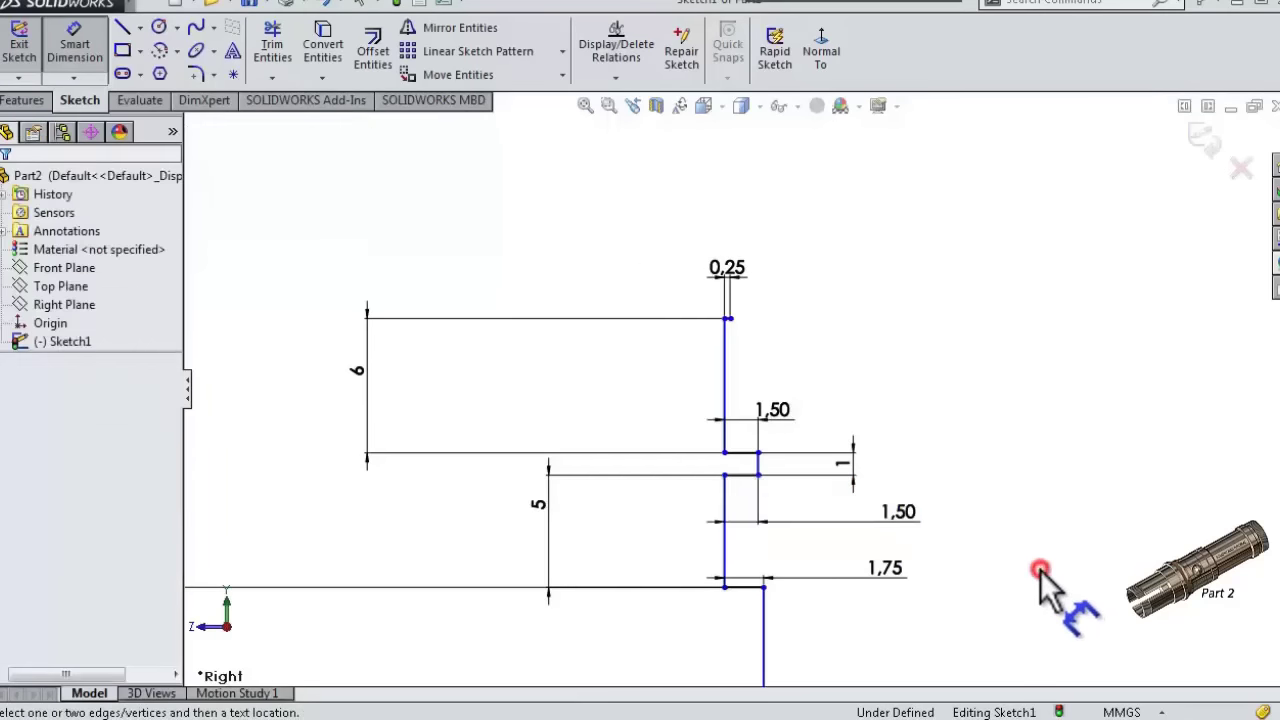
- Give the short line at the lower step a 1.50 mm width dimension
key(z)
key(z)
key(z)
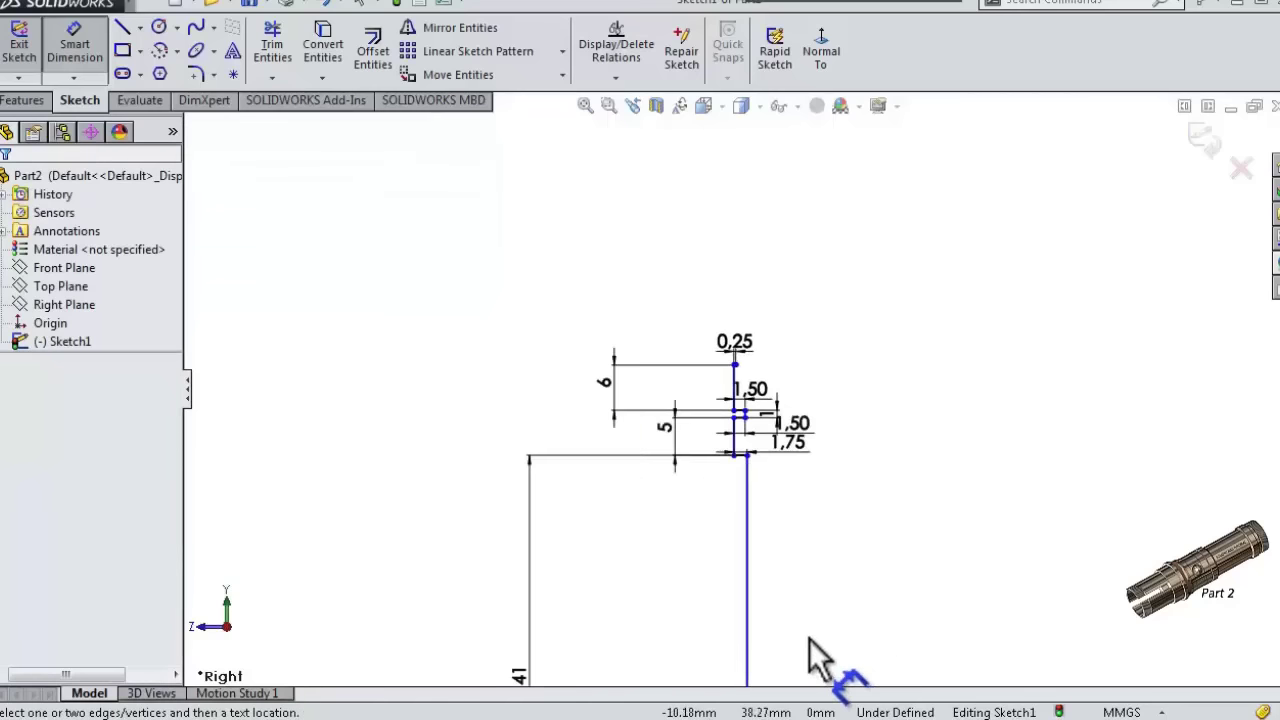
key(z)
scroll(775, 595, down, 3)
scroll(768, 596, down, 2)
scroll(766, 594, down, 2)
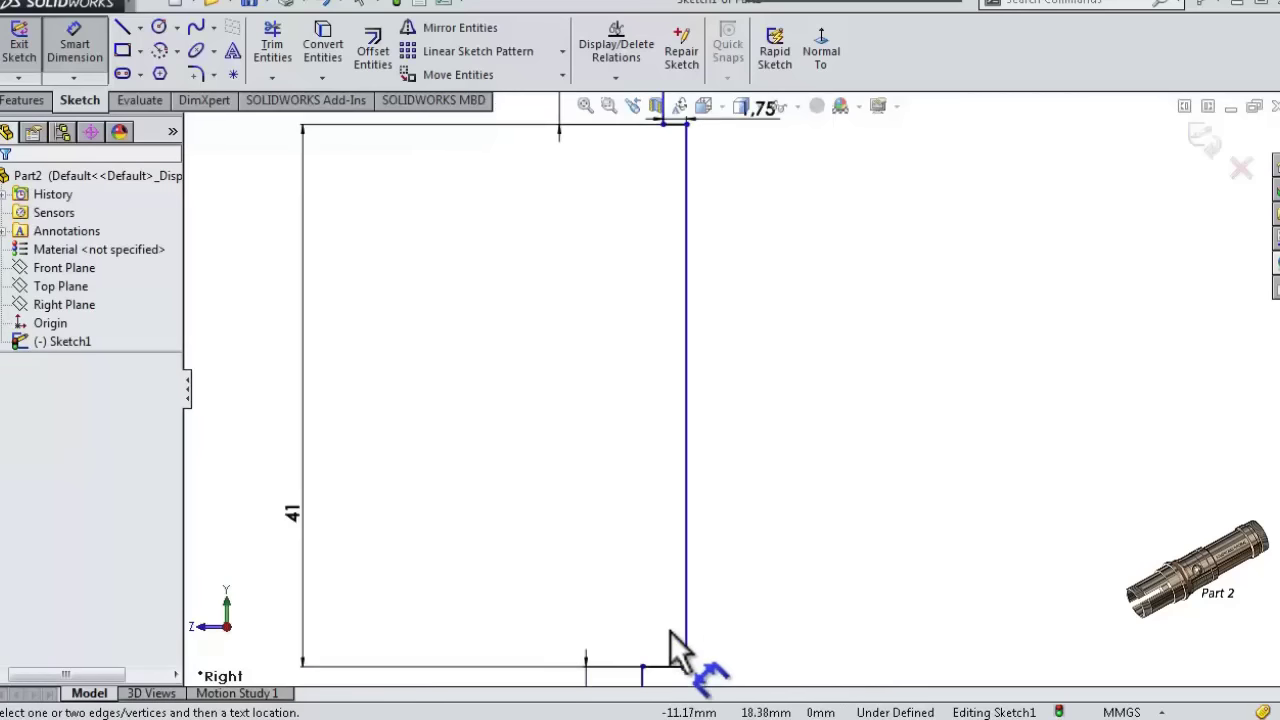
scroll(680, 640, up, 4)
scroll(740, 418, down, 2)
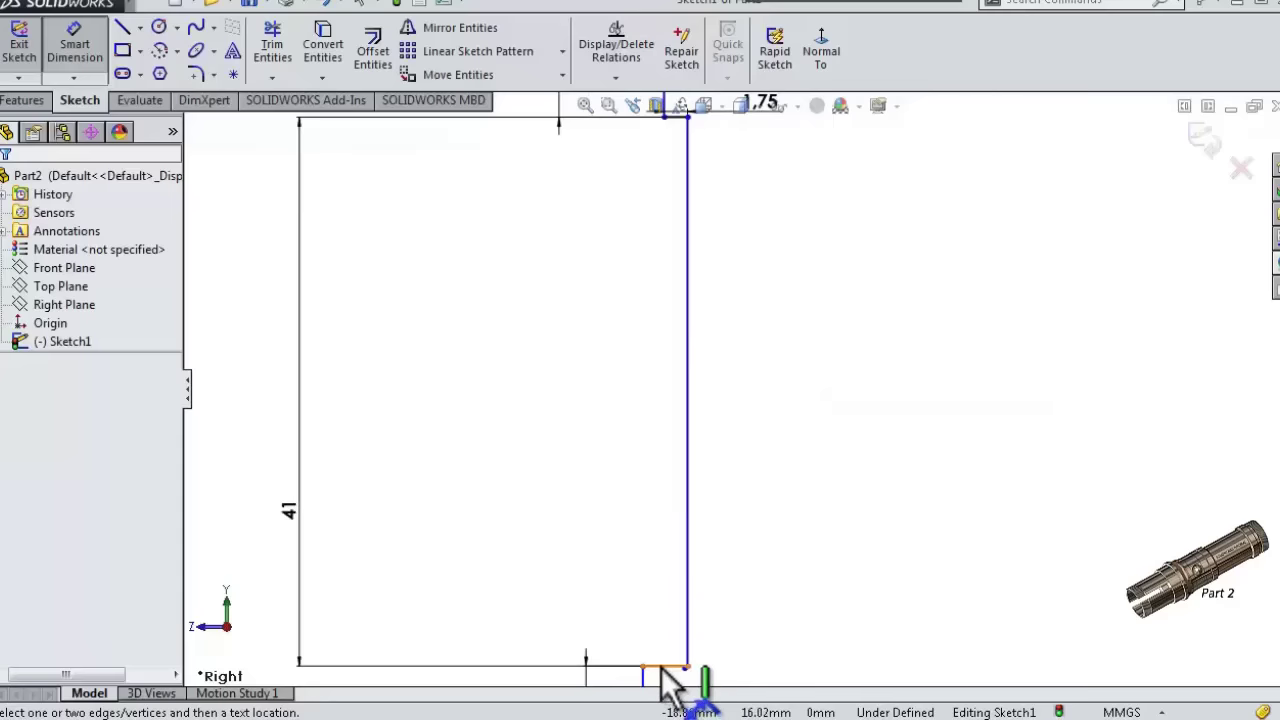
scroll(700, 660, down, 4)
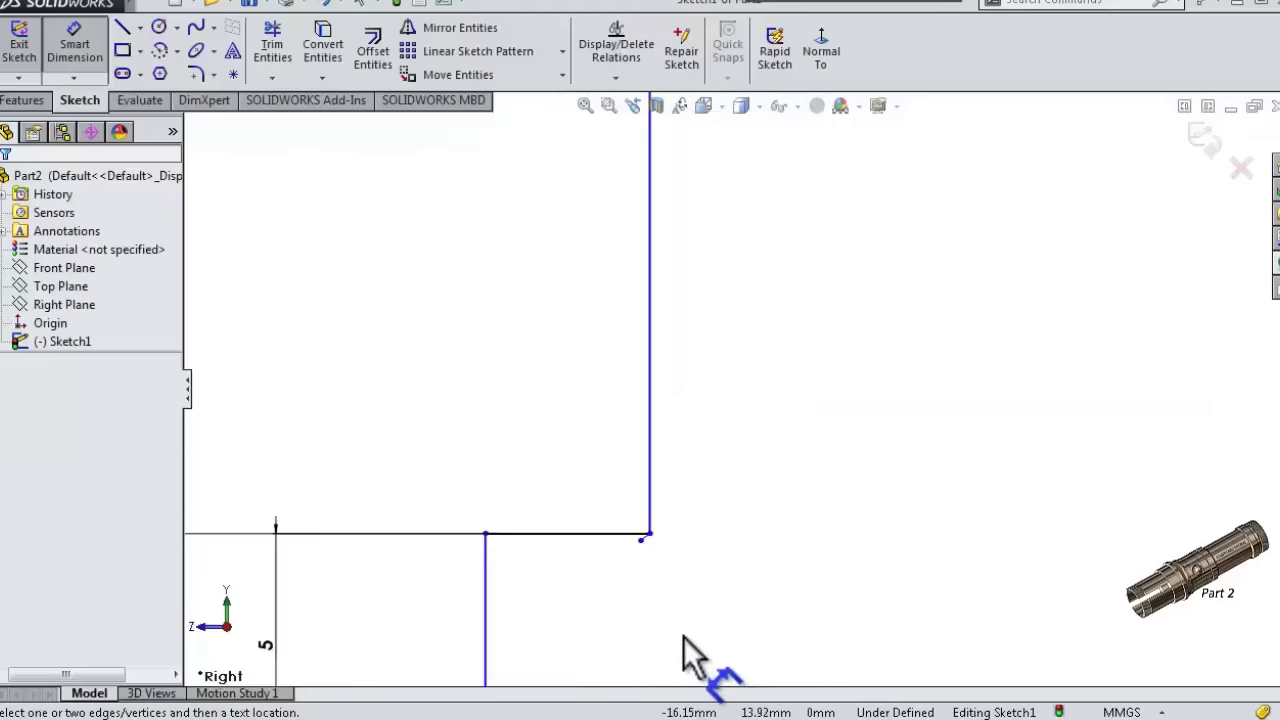
click(610, 534)
click(802, 493)
text(1.5)
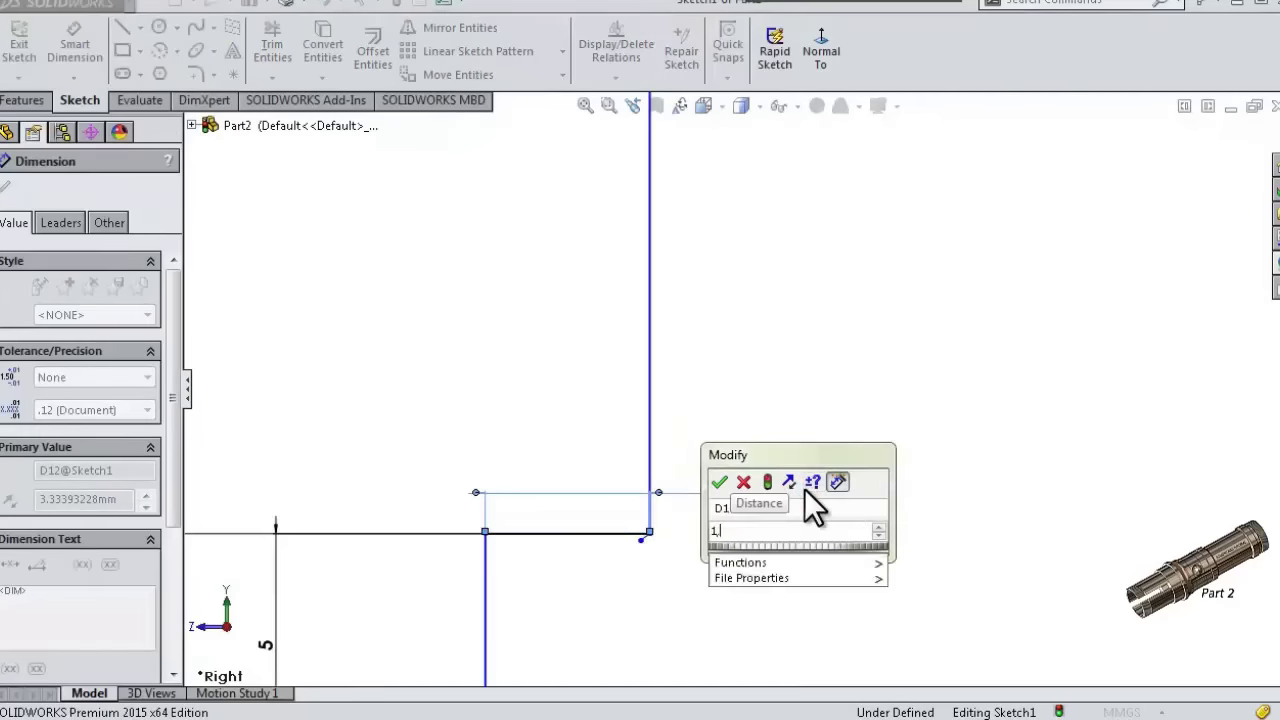
key(Return)
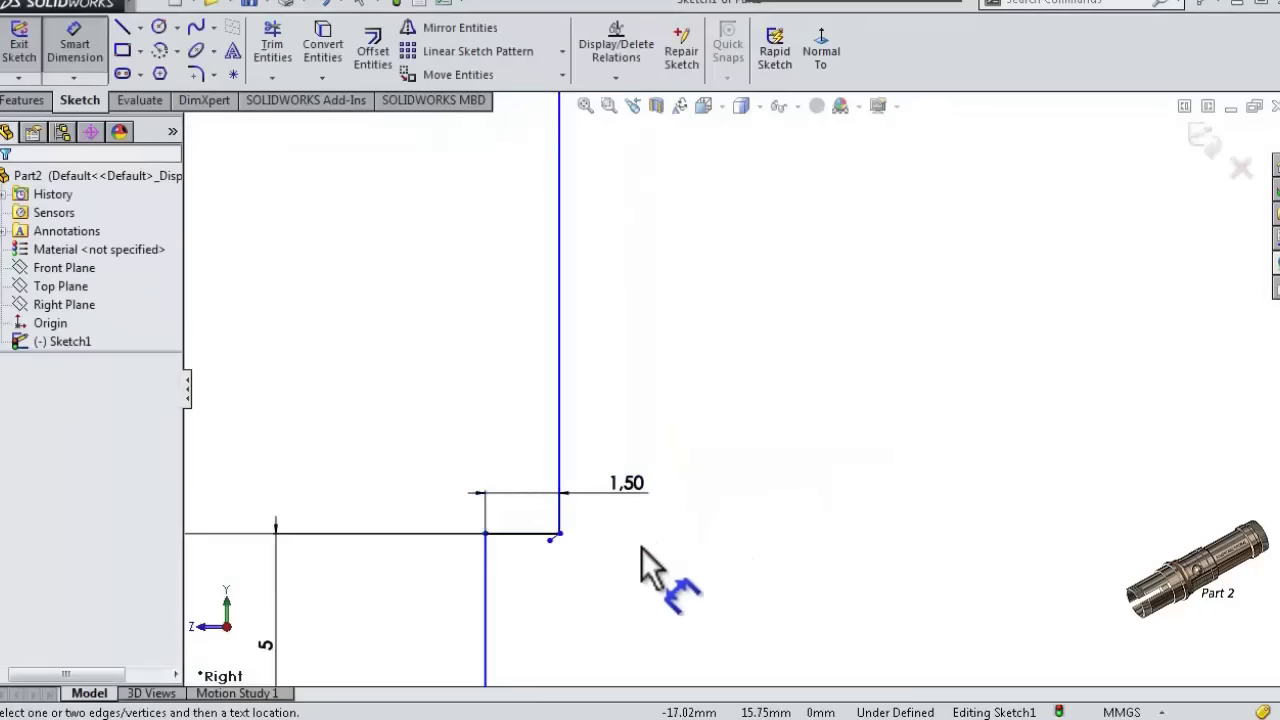
key(Escape)
- Select the tiny stray line at the profile corner, then clear the selection
scroll(575, 550, down, 3)
click(600, 458)
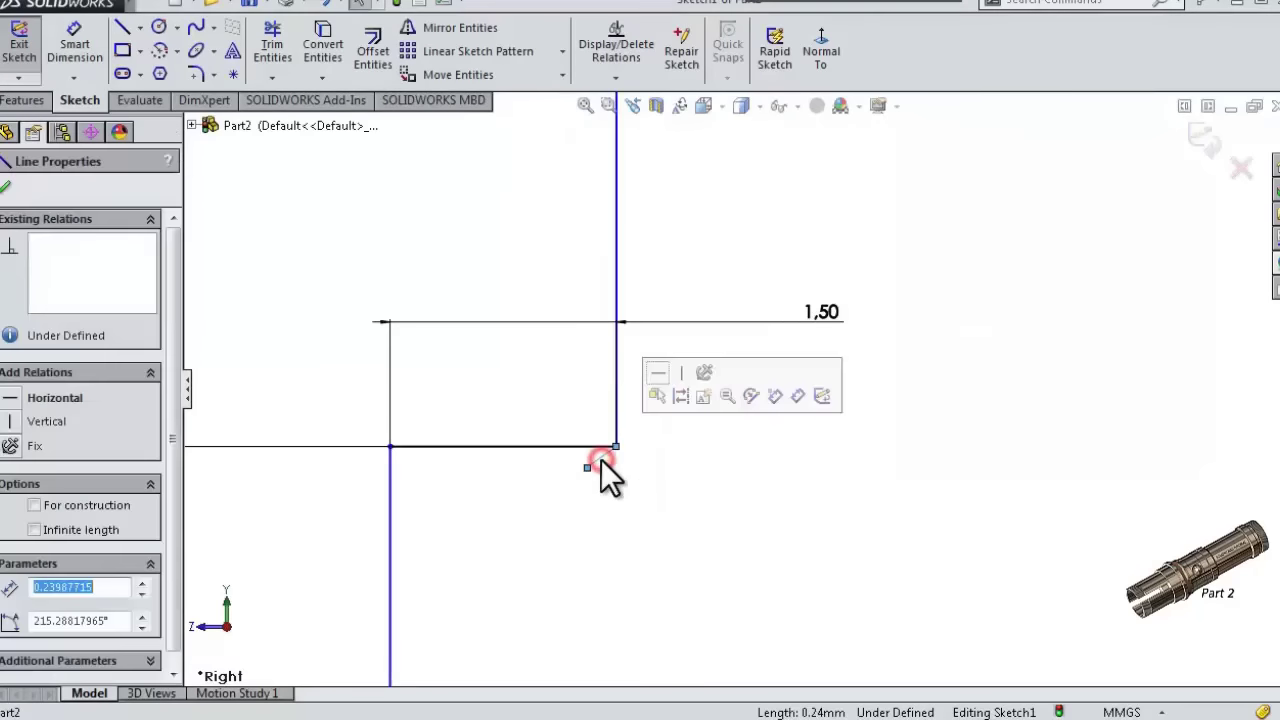
key(Escape)
scroll(675, 495, up, 5)
scroll(760, 486, up, 1)
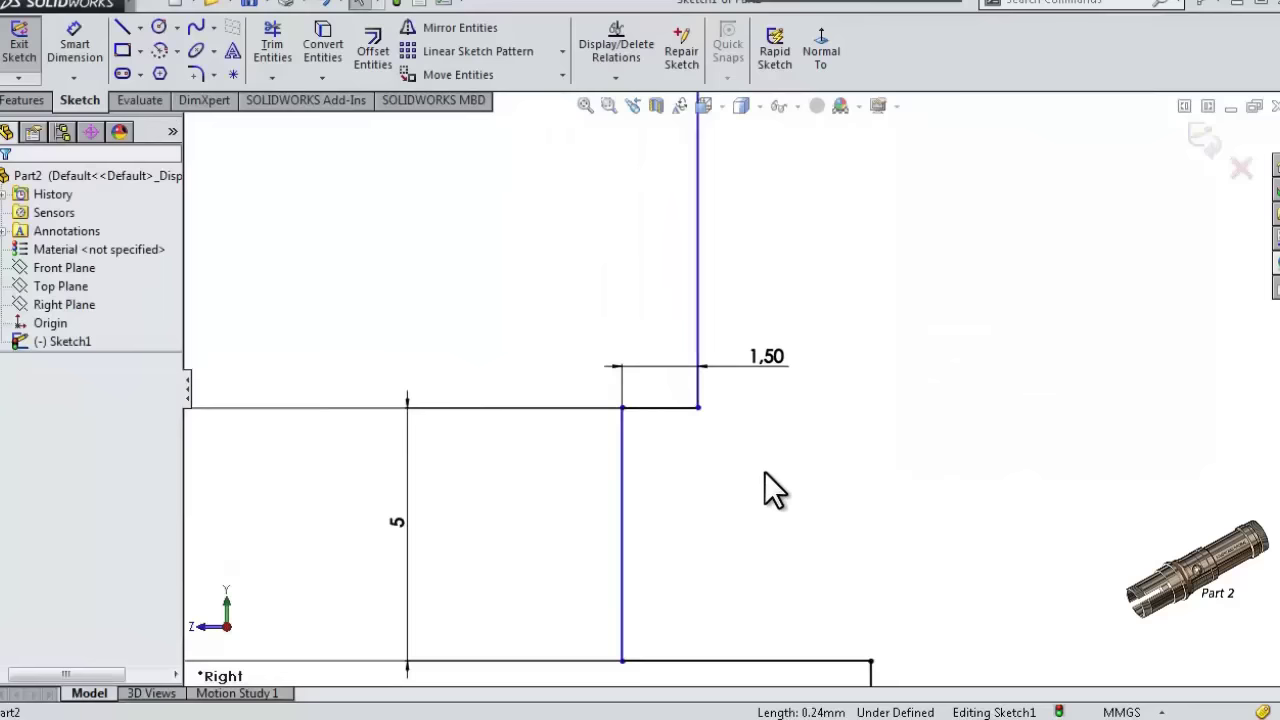
scroll(760, 486, up, 1)
- Dimension the lower step's horizontal line 0.75 mm, fully defining the sketch
key(s)
click(811, 523)
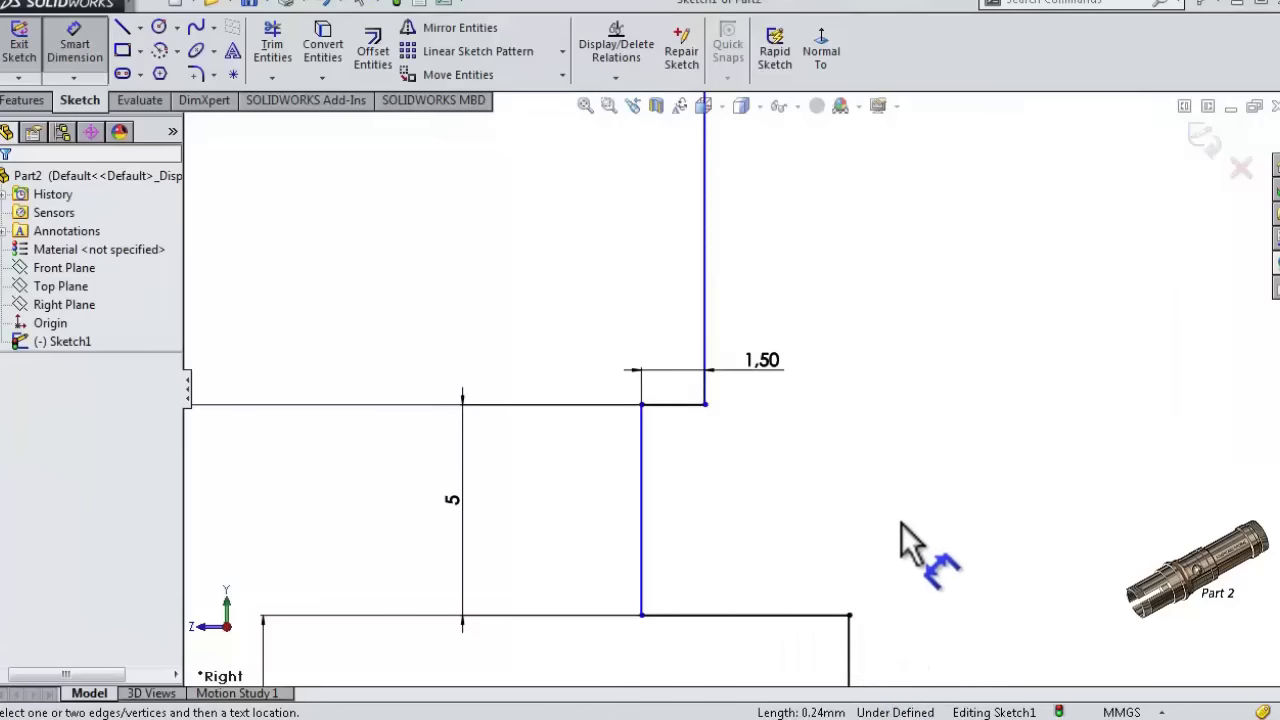
scroll(888, 530, up, 3)
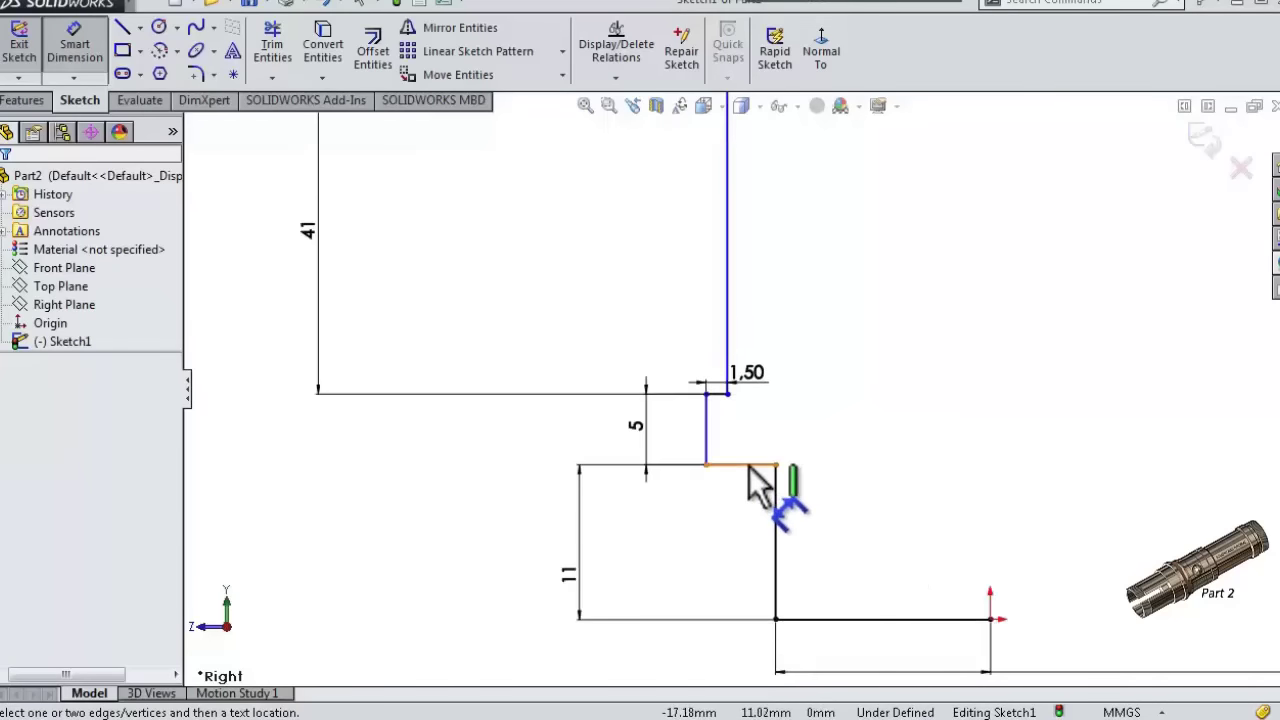
click(748, 465)
click(907, 452)
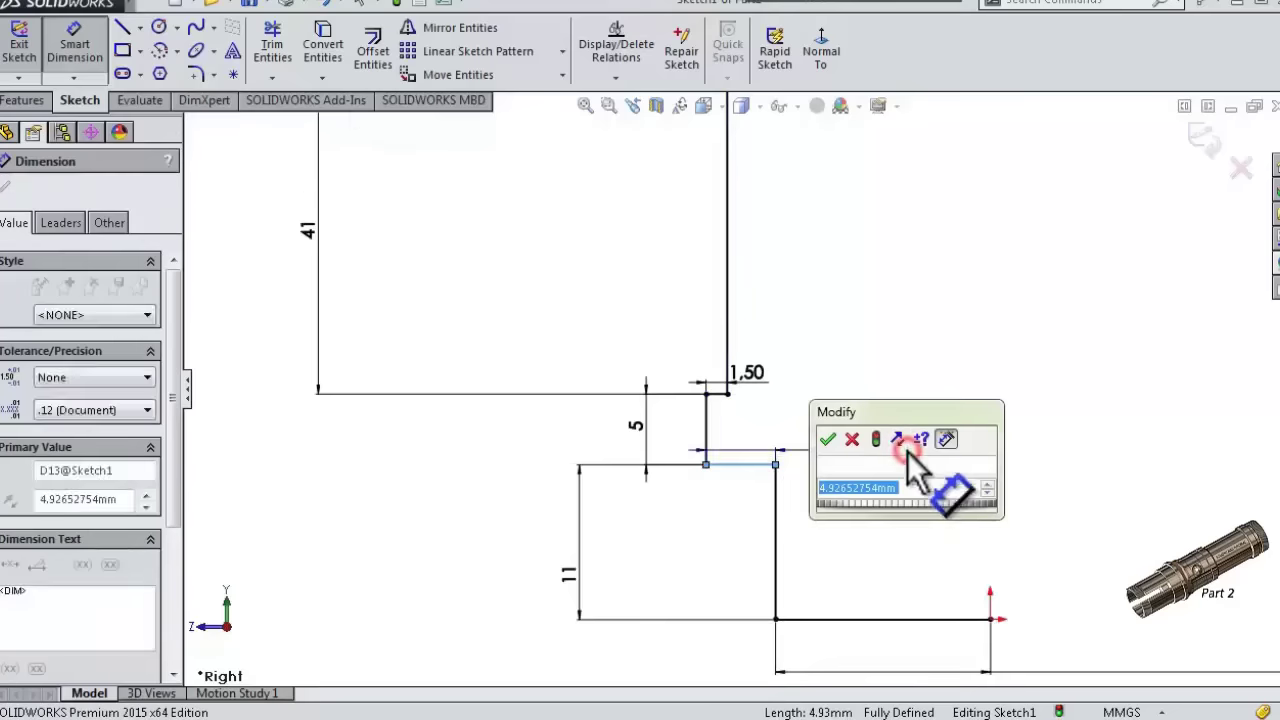
text(0.75)
key(Return)
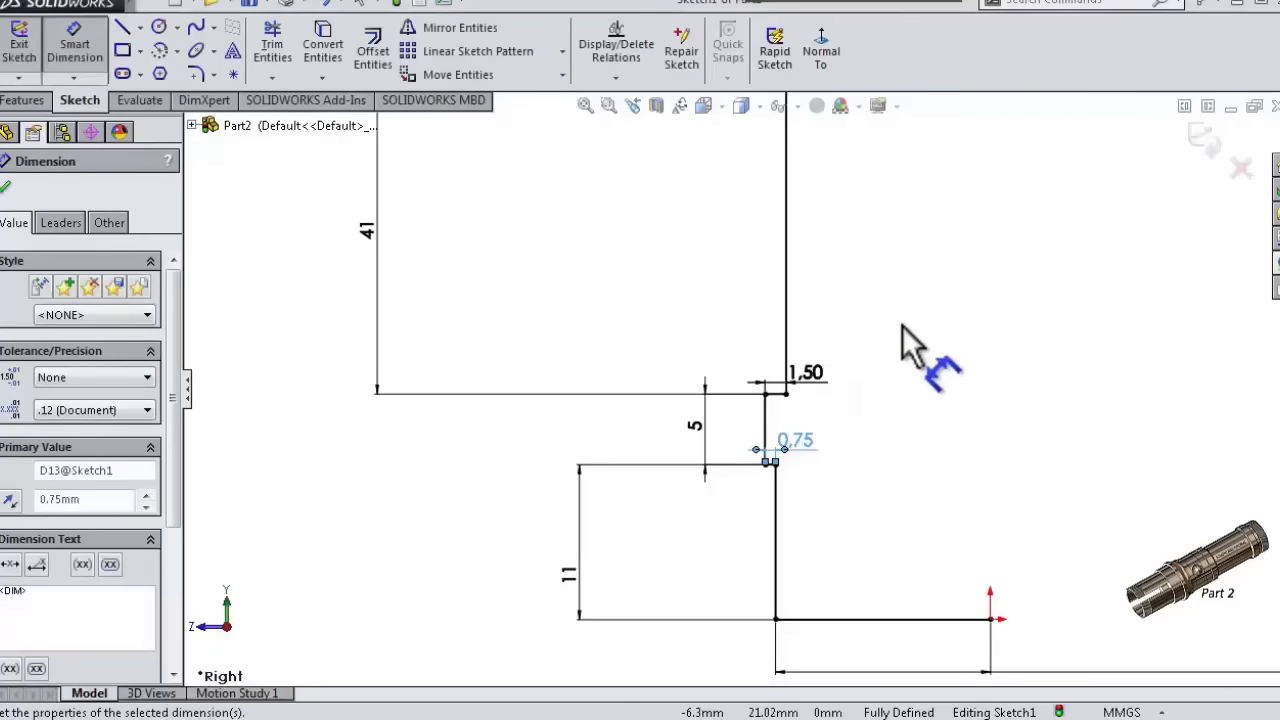
- Rebuild the sketch and close the dimension properties
scroll(900, 330, up, 3)
scroll(905, 300, up, 1)
scroll(925, 255, down, 2)
scroll(895, 285, up, 3)
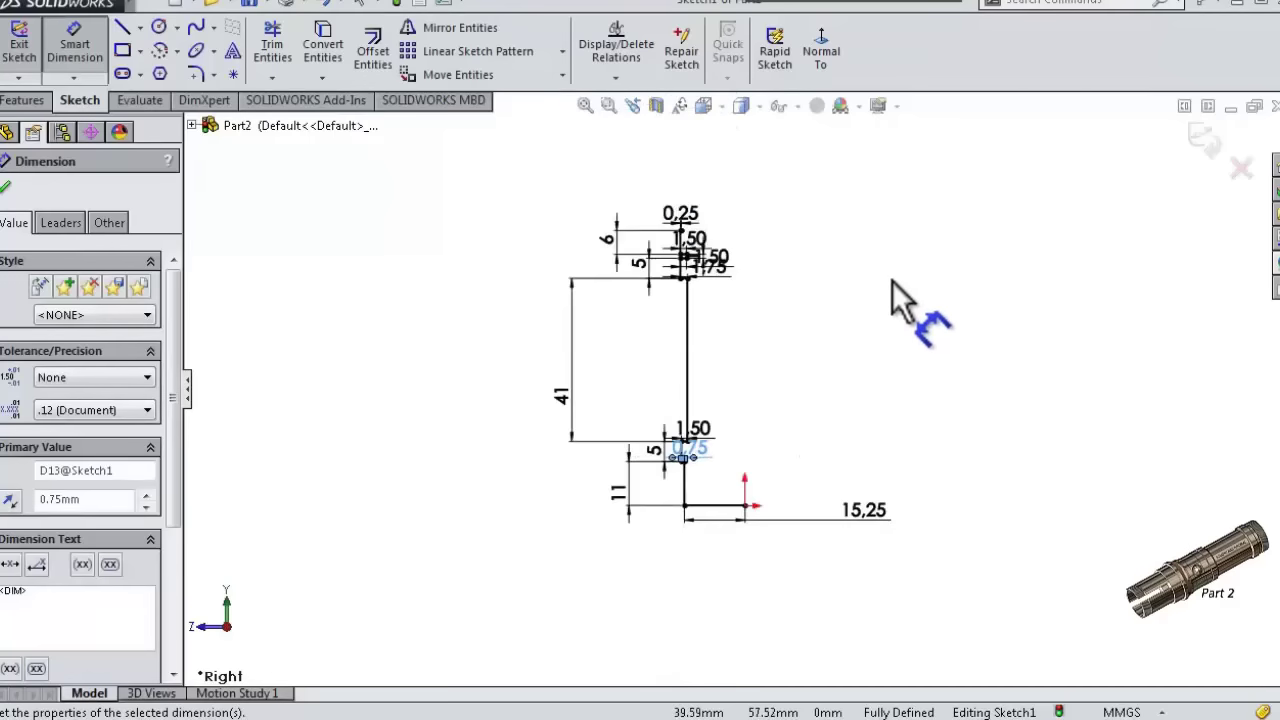
scroll(711, 232, down, 2)
scroll(711, 232, down, 2)
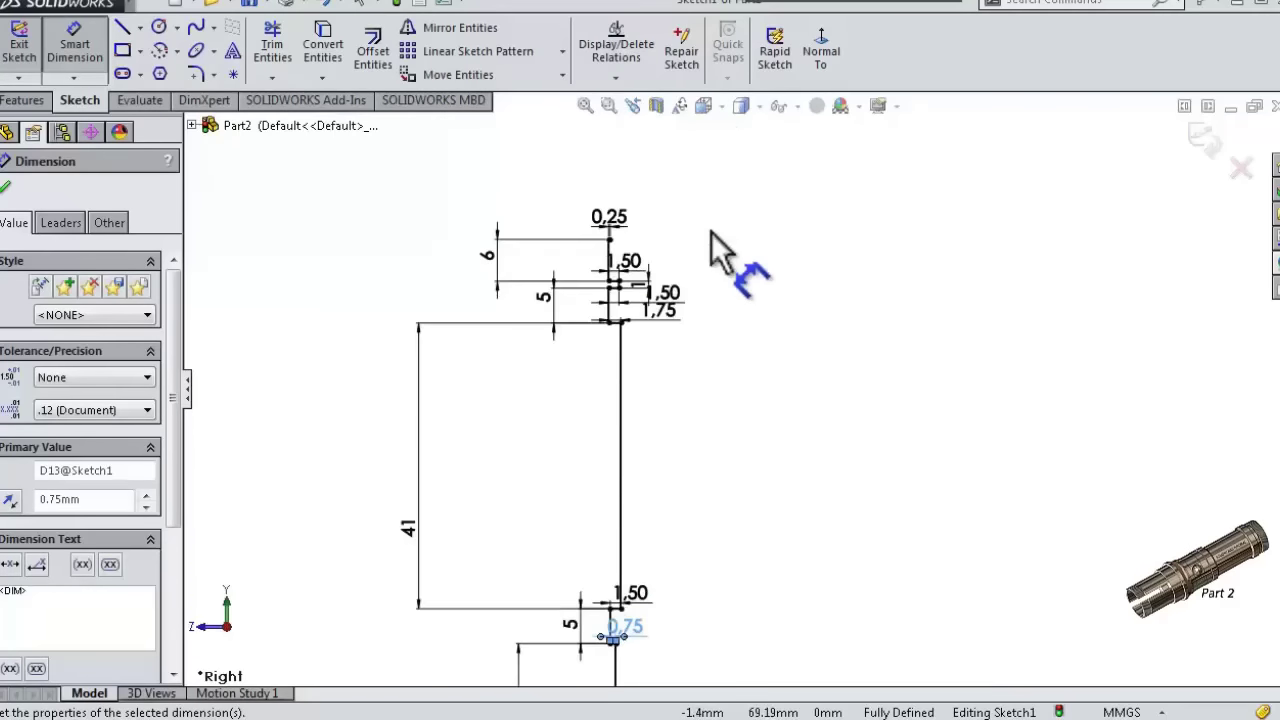
click(250, 5)
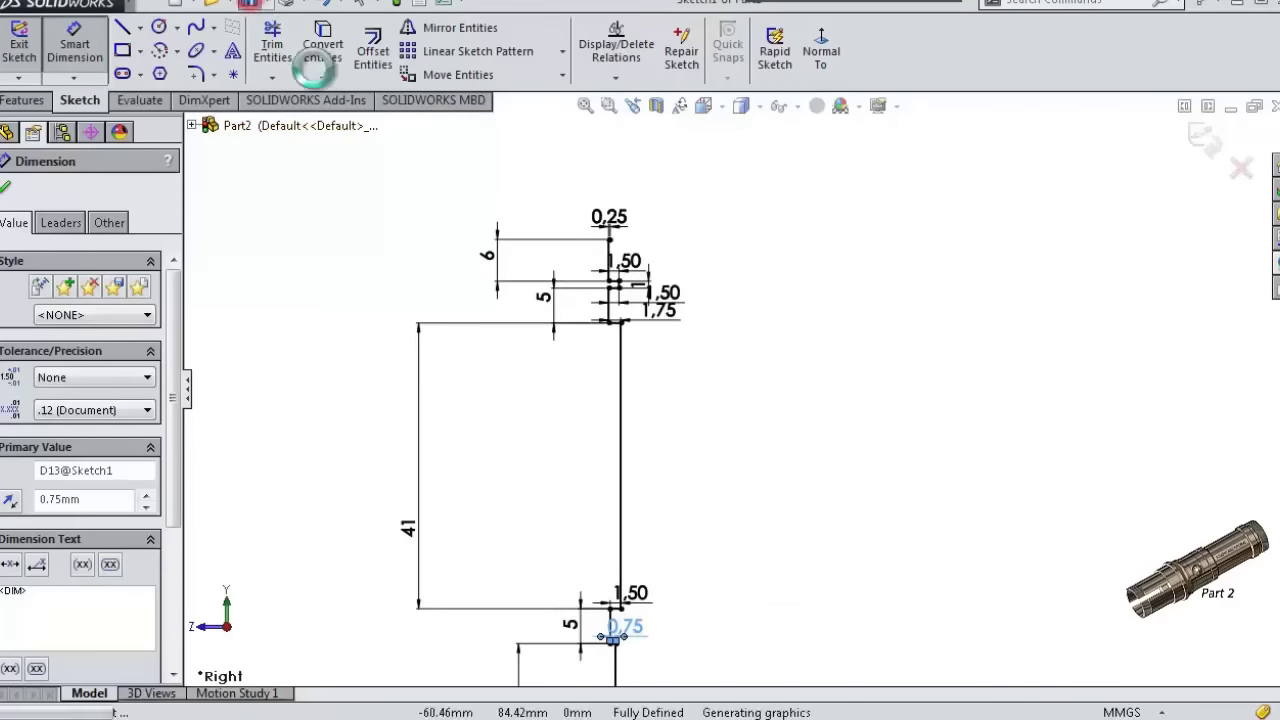
click(772, 381)
- Move the 0.25 dimension out to the right and zoom around to review the profile
scroll(600, 225, down, 2)
scroll(693, 285, down, 2)
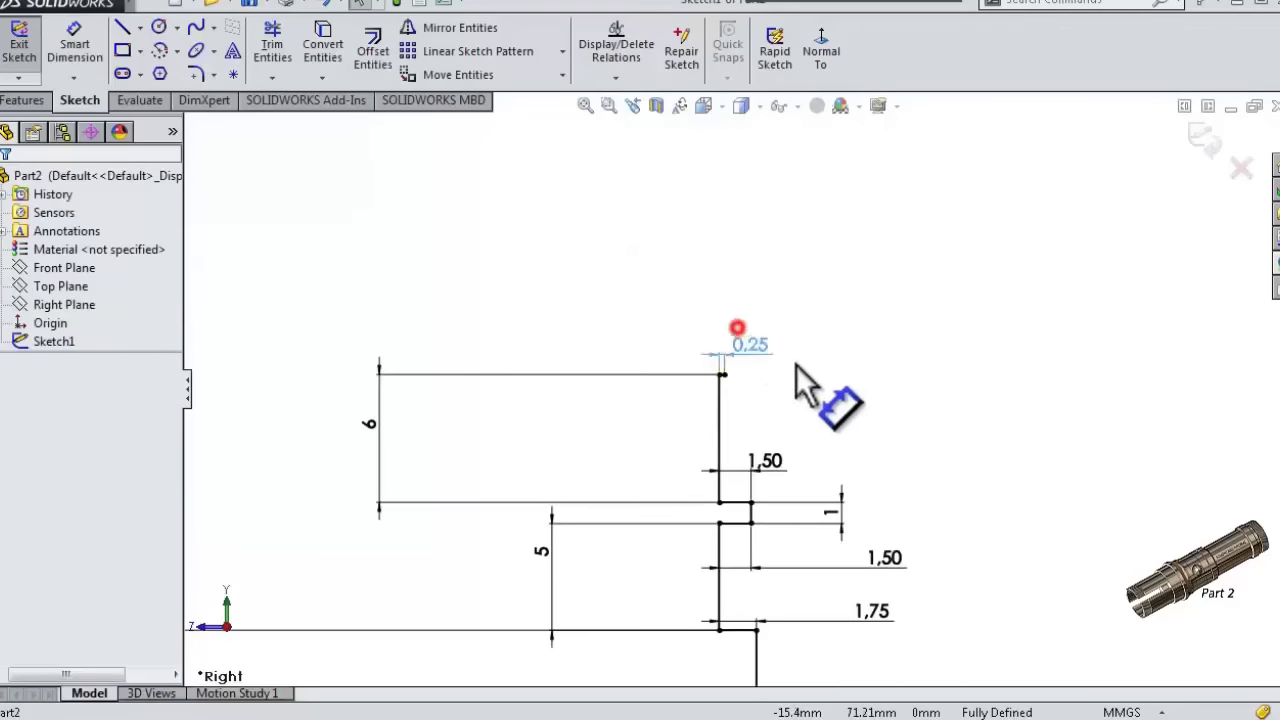
click(995, 413)
key(Escape)
scroll(822, 326, down, 2)
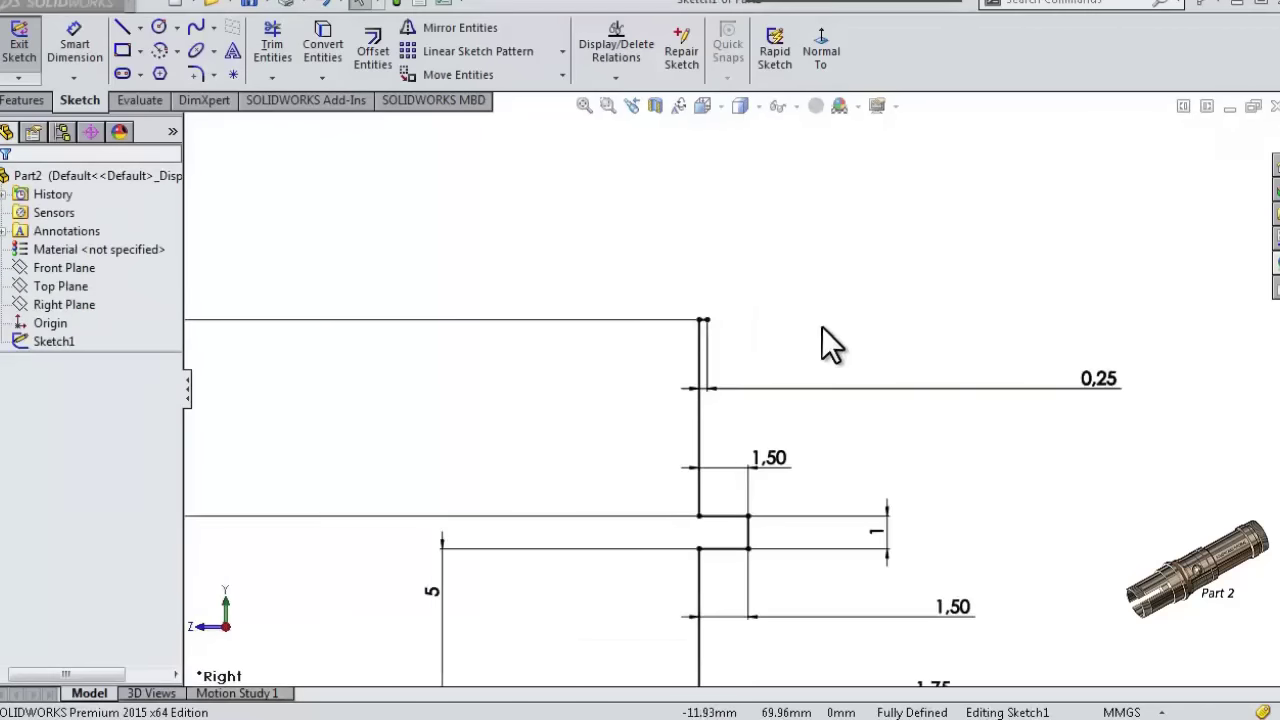
scroll(799, 350, up, 2)
scroll(792, 539, up, 2)
scroll(792, 551, up, 2)
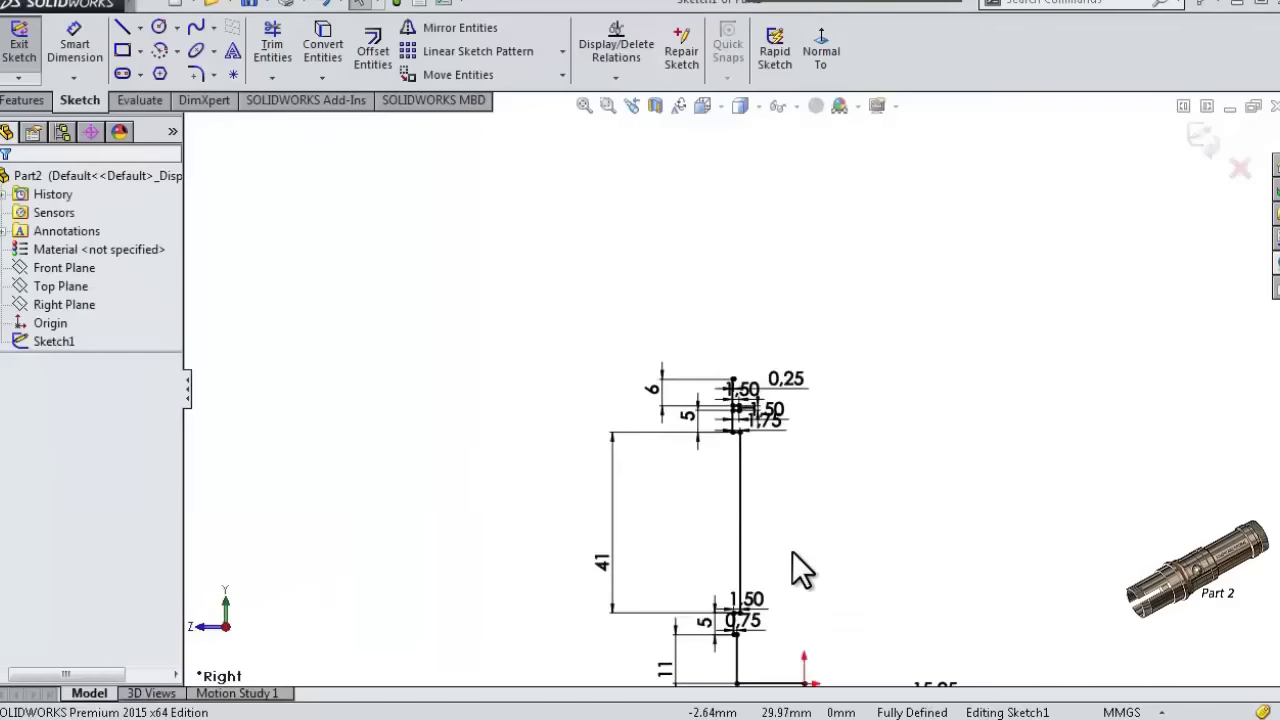
scroll(785, 540, up, 2)
scroll(765, 420, down, 2)
scroll(672, 195, down, 1)
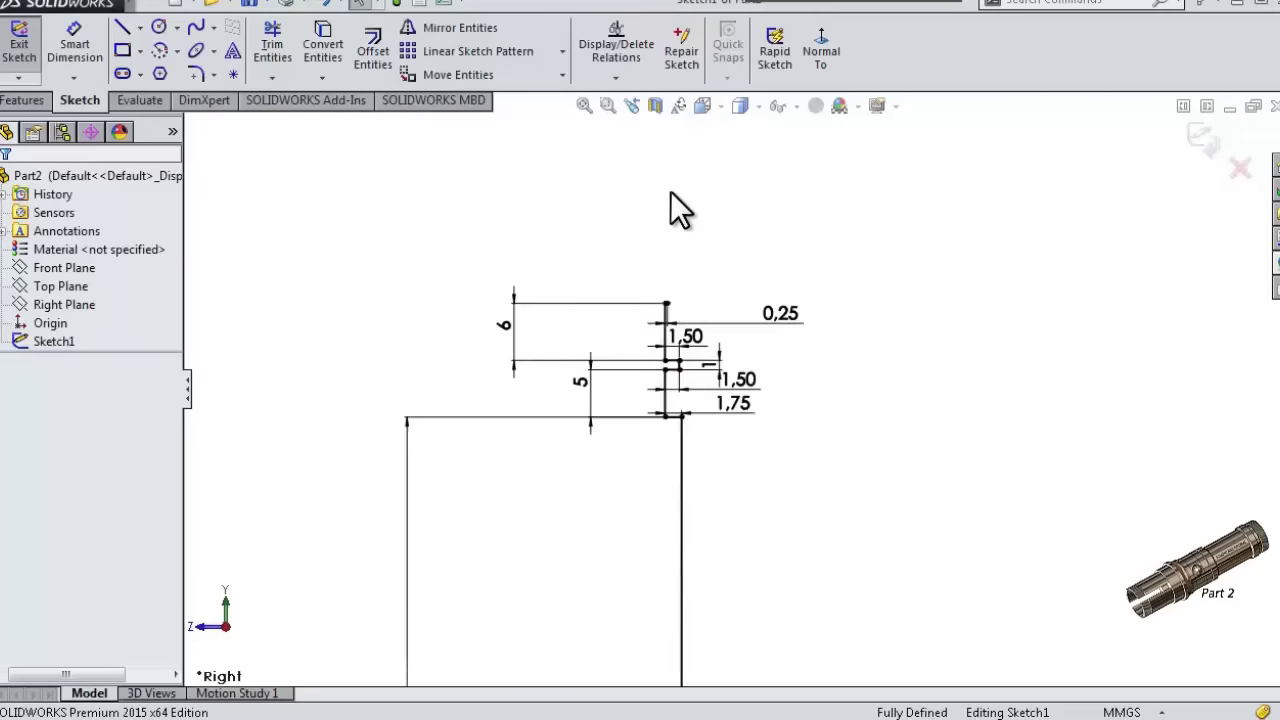
scroll(690, 270, down, 2)
scroll(674, 343, down, 1)
scroll(568, 348, down, 2)
scroll(579, 324, down, 2)
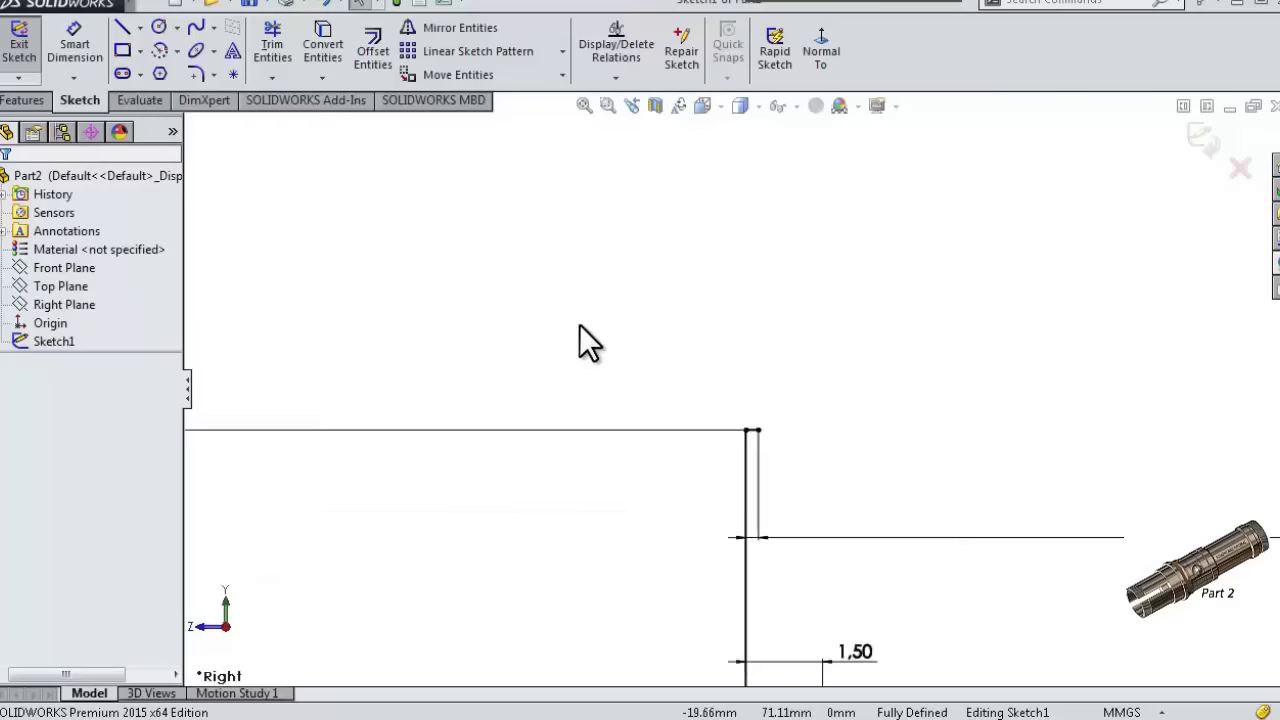
scroll(665, 325, down, 2)
- Draw a stepped line chain rising upward from the profile's upper corner
key(s)
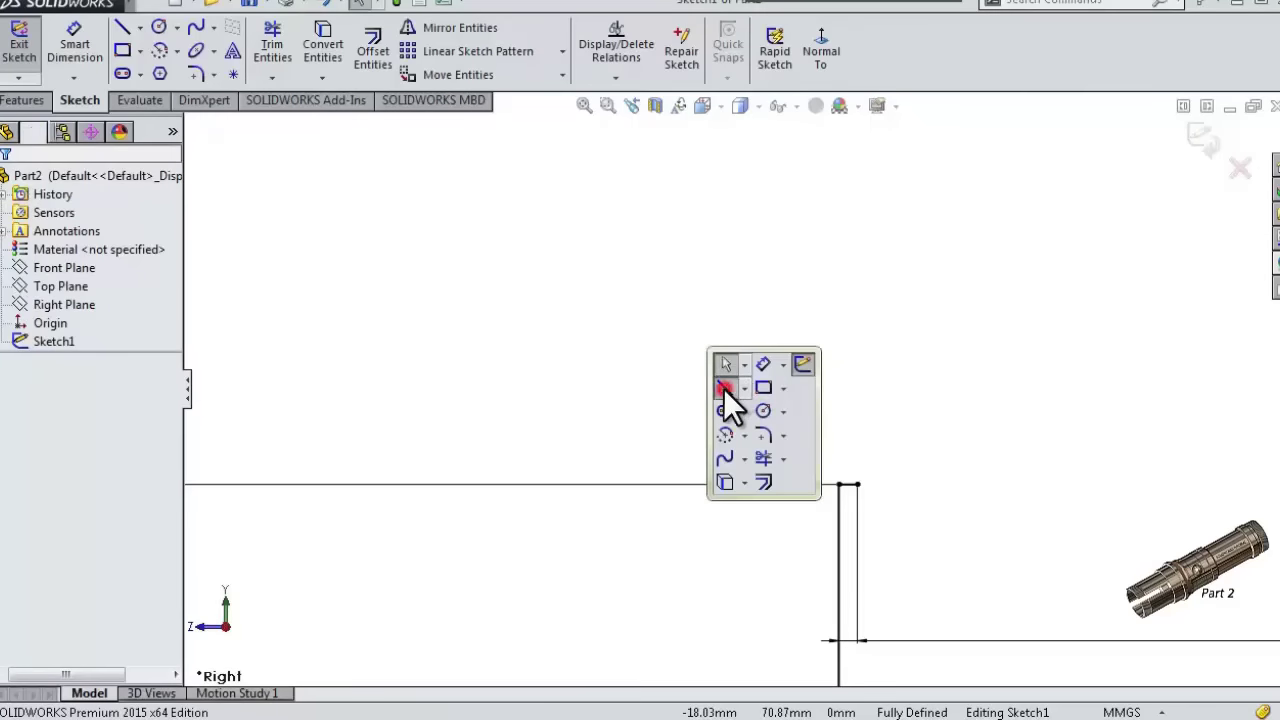
click(724, 388)
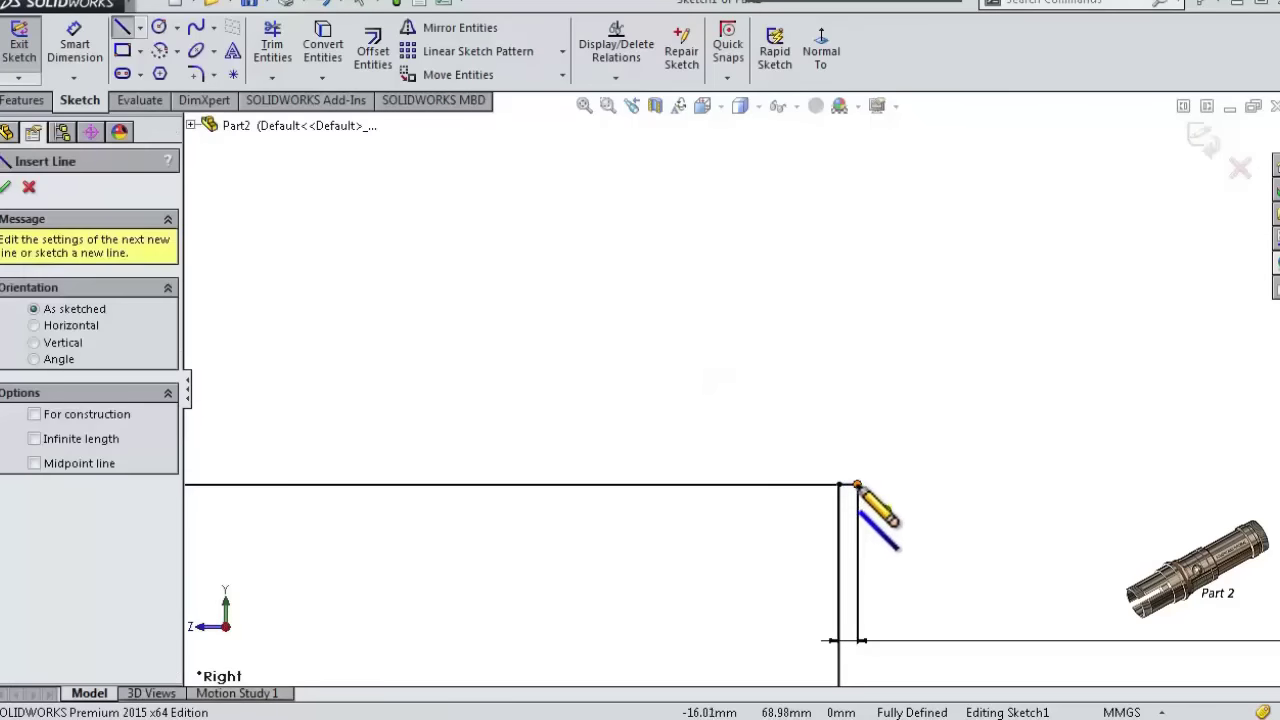
click(857, 485)
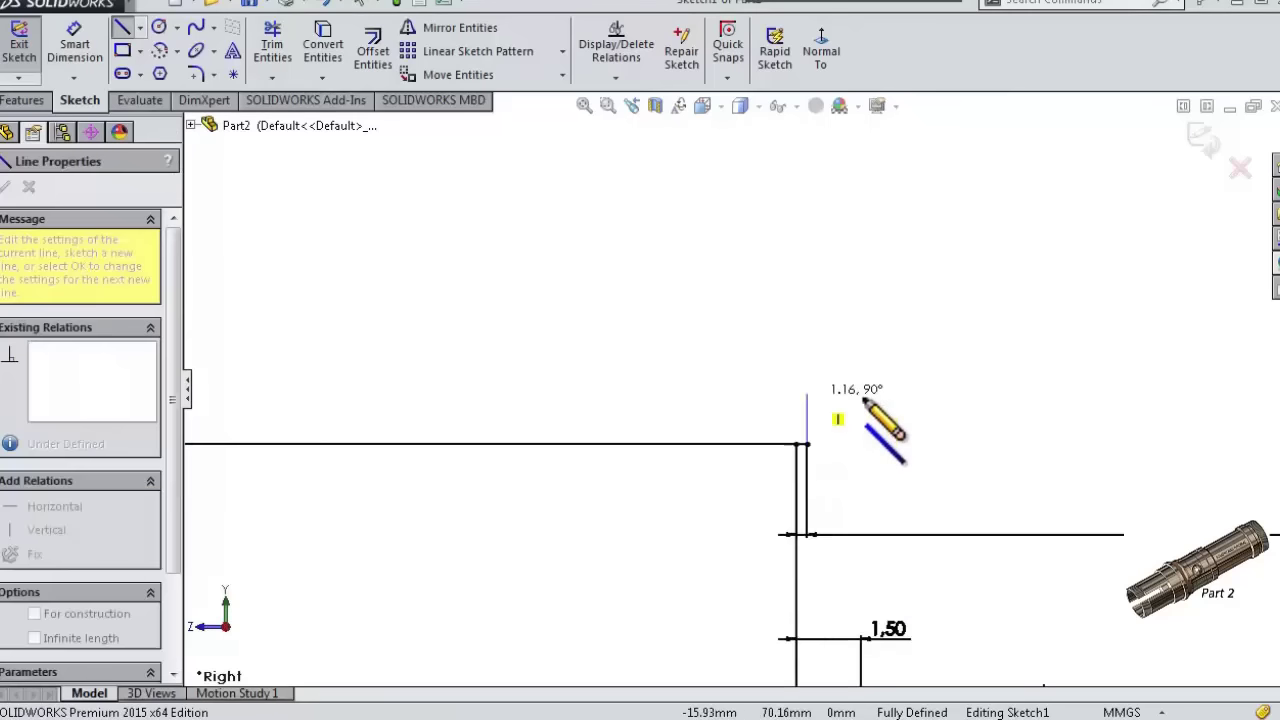
click(792, 311)
click(762, 310)
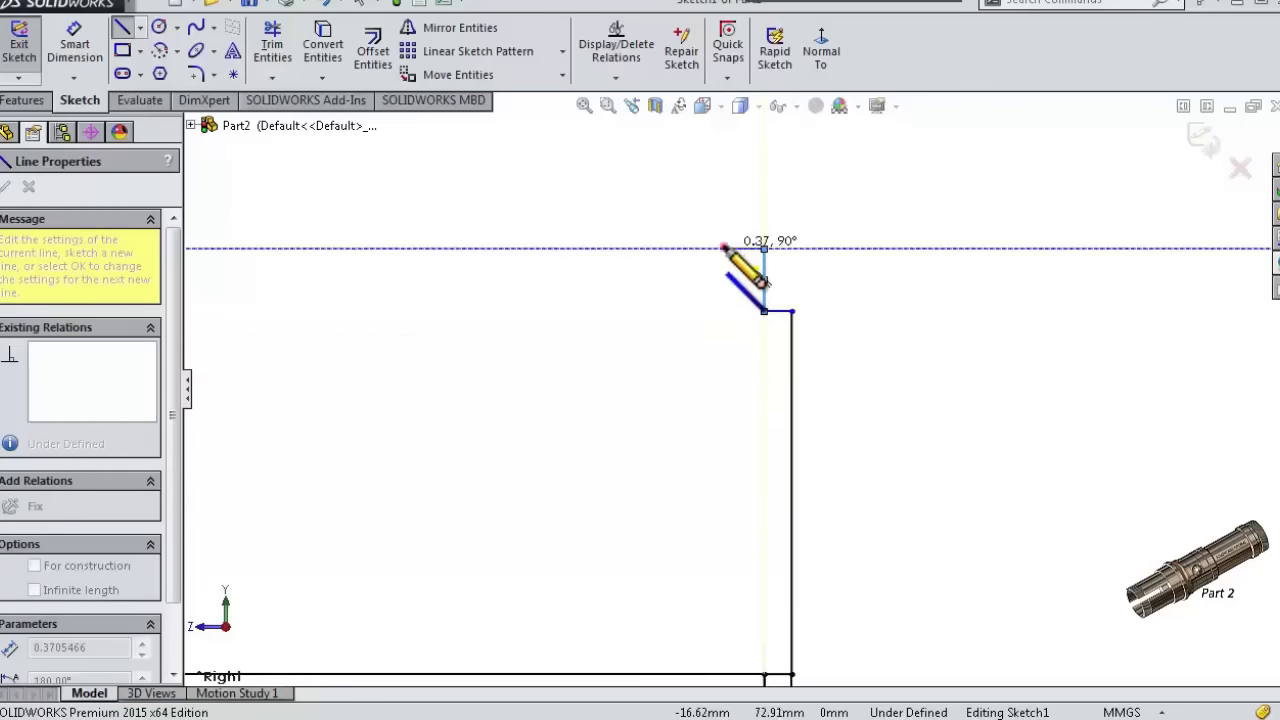
click(740, 250)
click(735, 306)
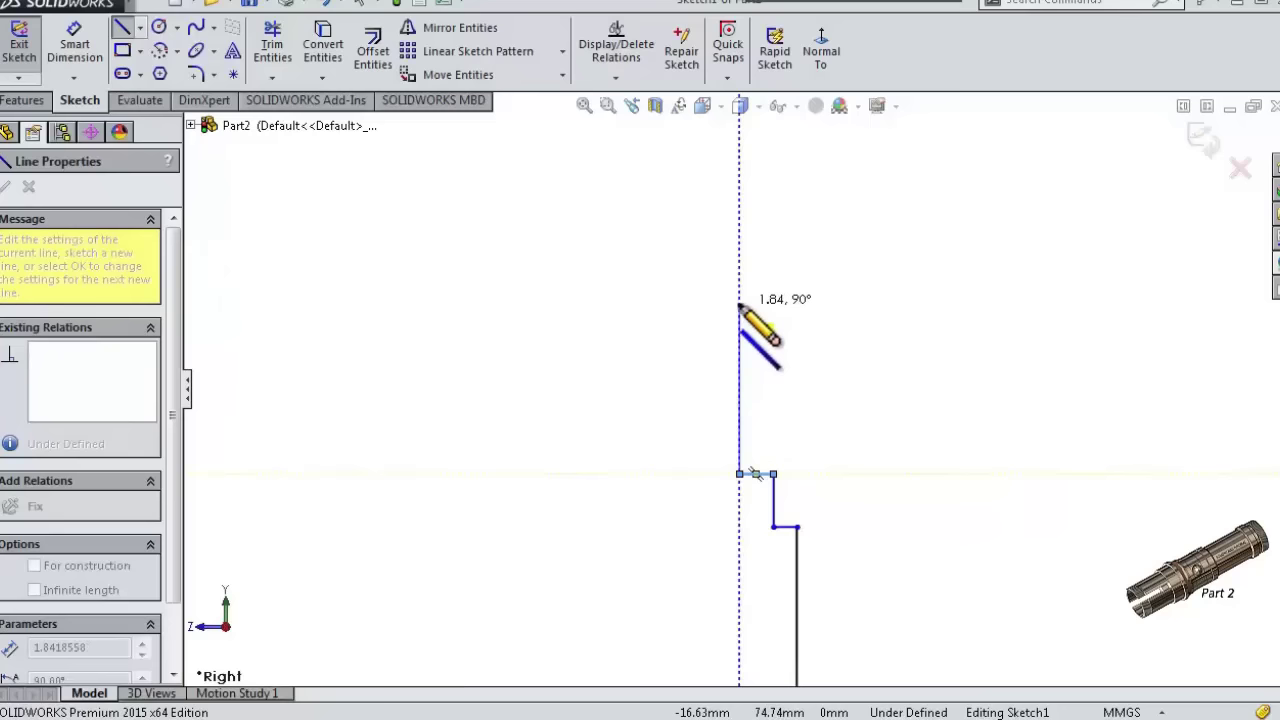
click(740, 306)
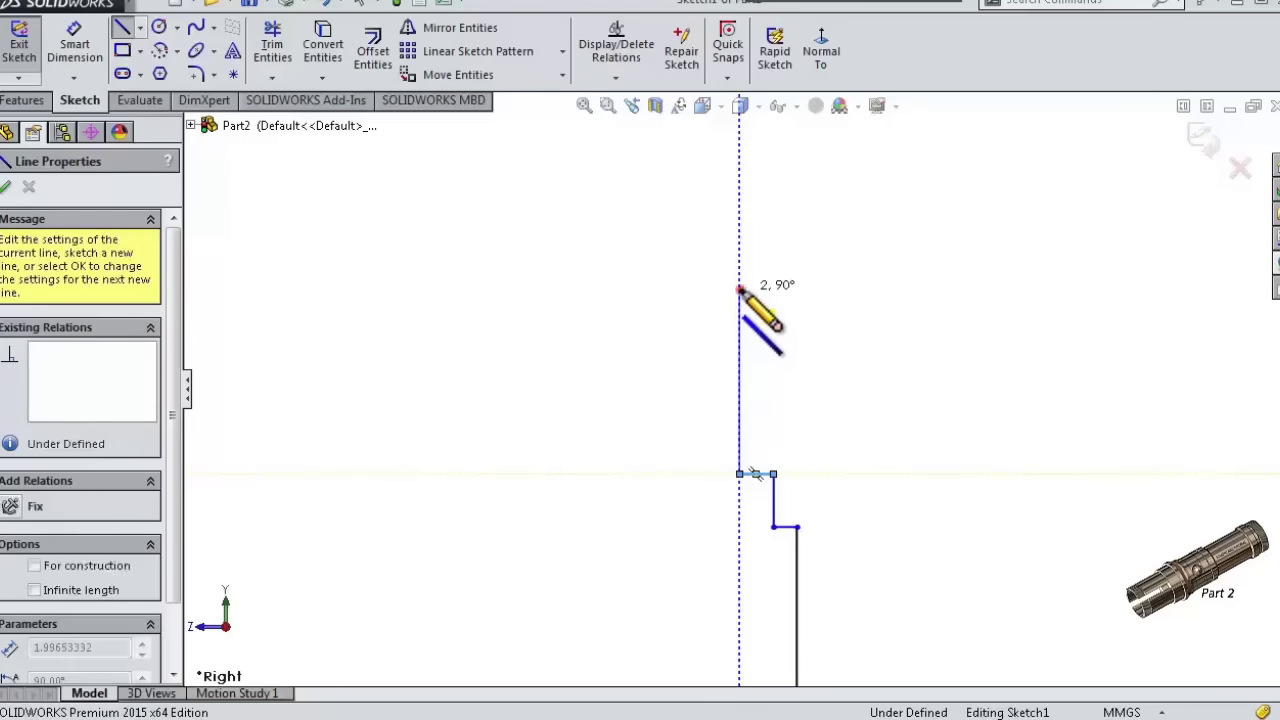
key(Escape)
- Select the upper and lower short horizontal steps of the new chain
ctrl+middle_drag(812, 601, 714, 354)
click(685, 279)
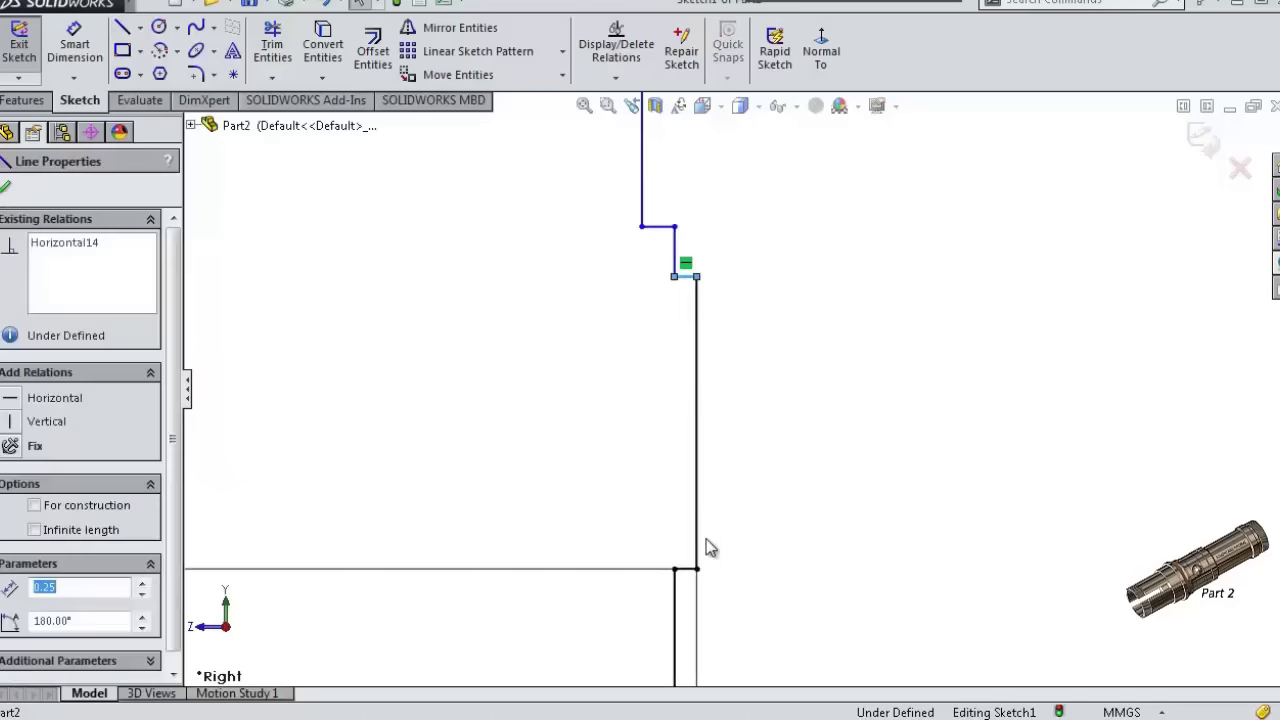
ctrl+click(684, 571)
- Make the two short horizontal steps equal in length
click(857, 484)
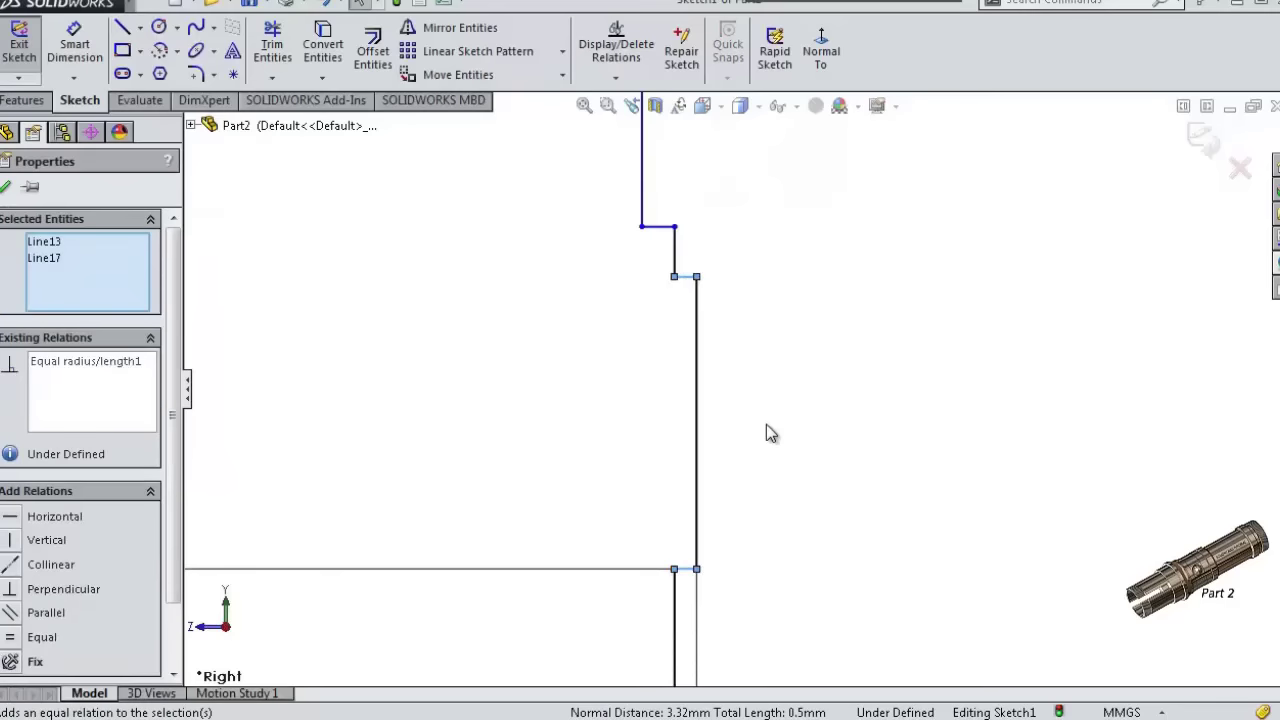
click(770, 423)
scroll(758, 423, up, 2)
scroll(754, 451, up, 2)
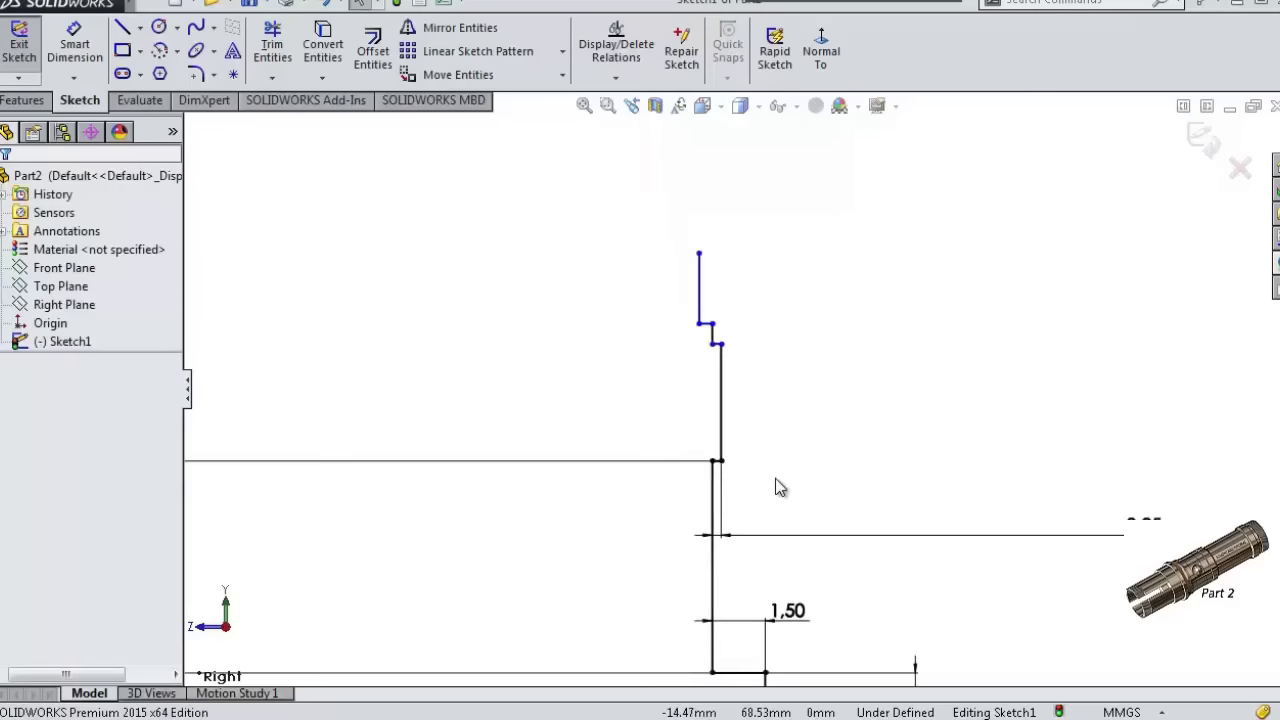
- Dimension the long vertical line of the chain to 11 mm
click(703, 405)
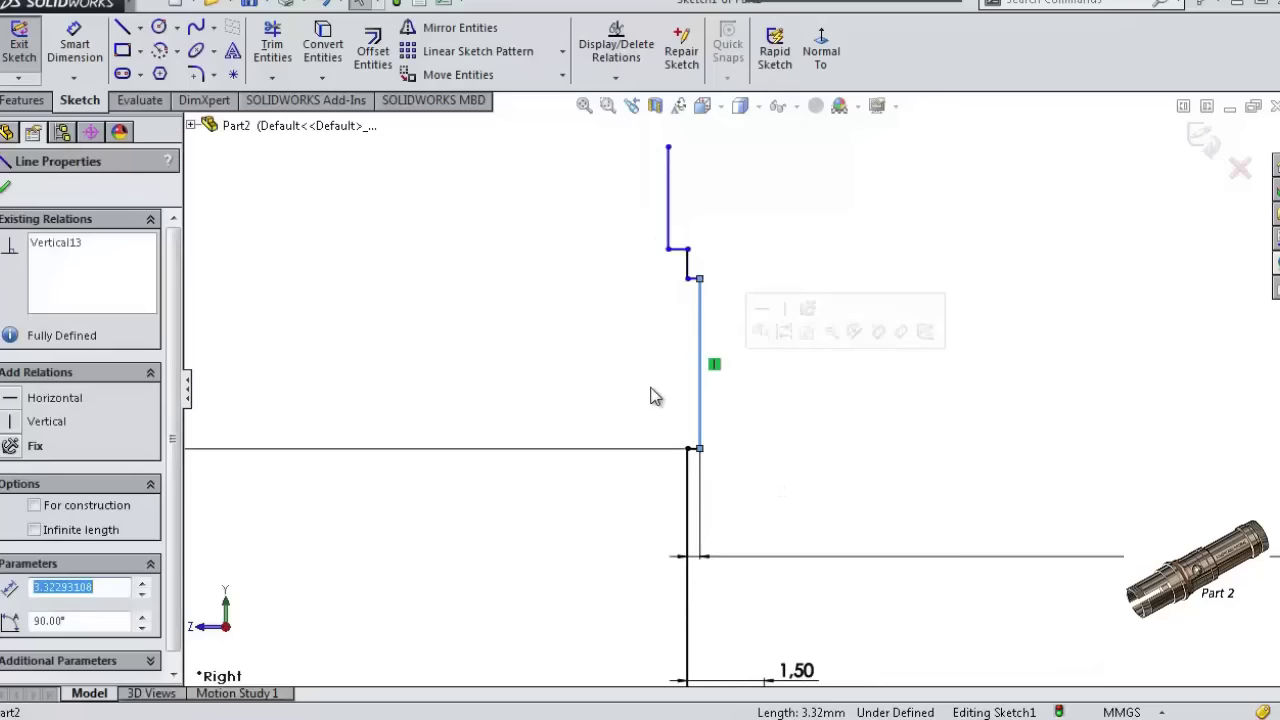
key(s)
click(680, 408)
click(699, 400)
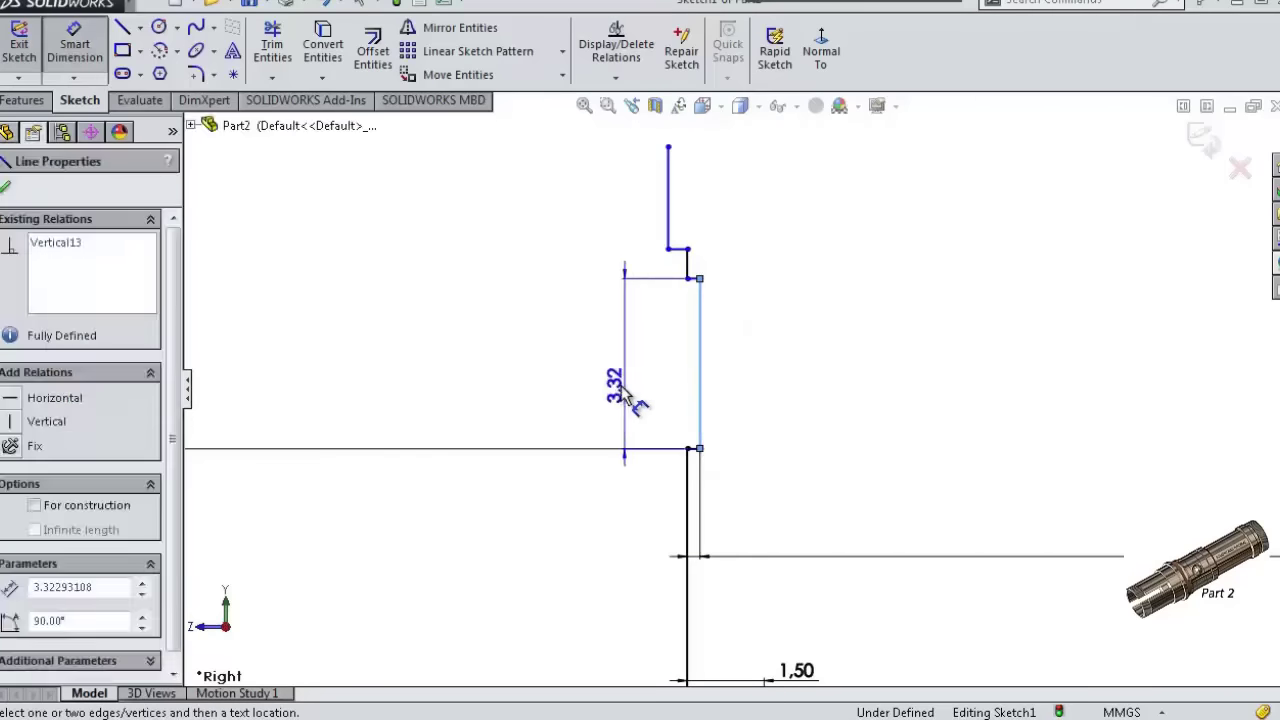
click(617, 399)
text(11)
key(Return)
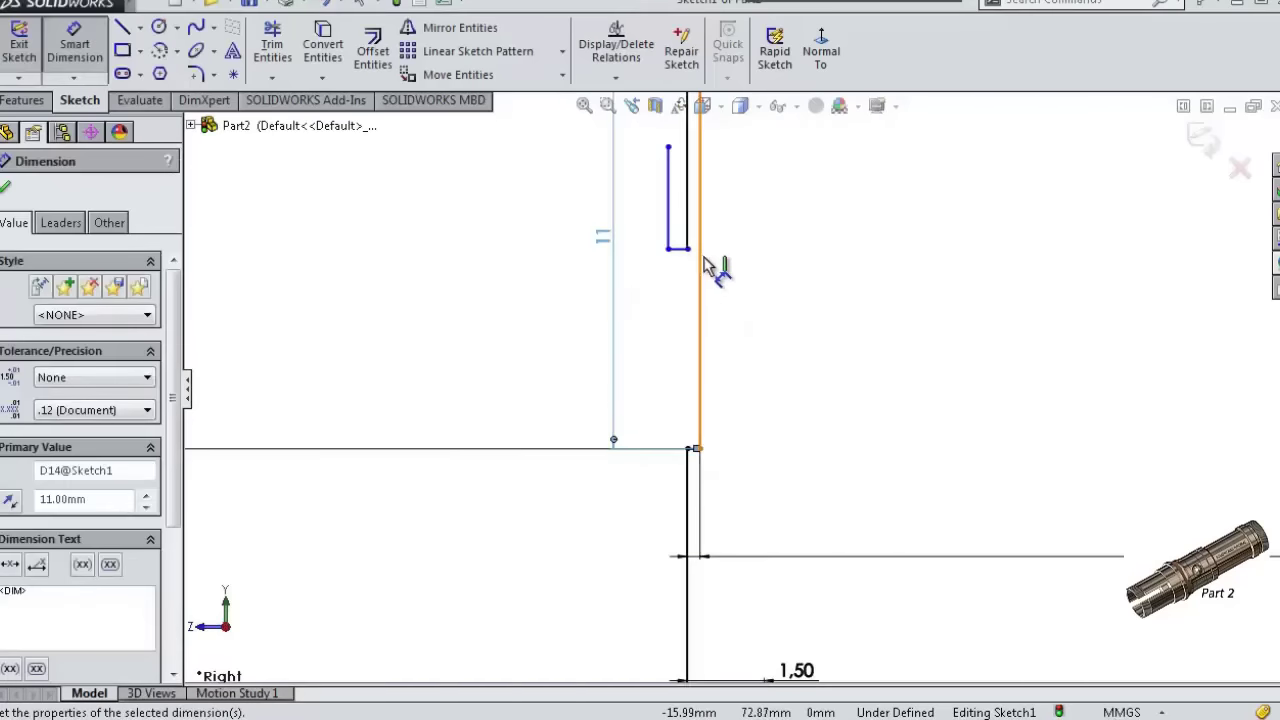
scroll(720, 240, up, 1)
scroll(760, 234, up, 3)
scroll(749, 330, down, 4)
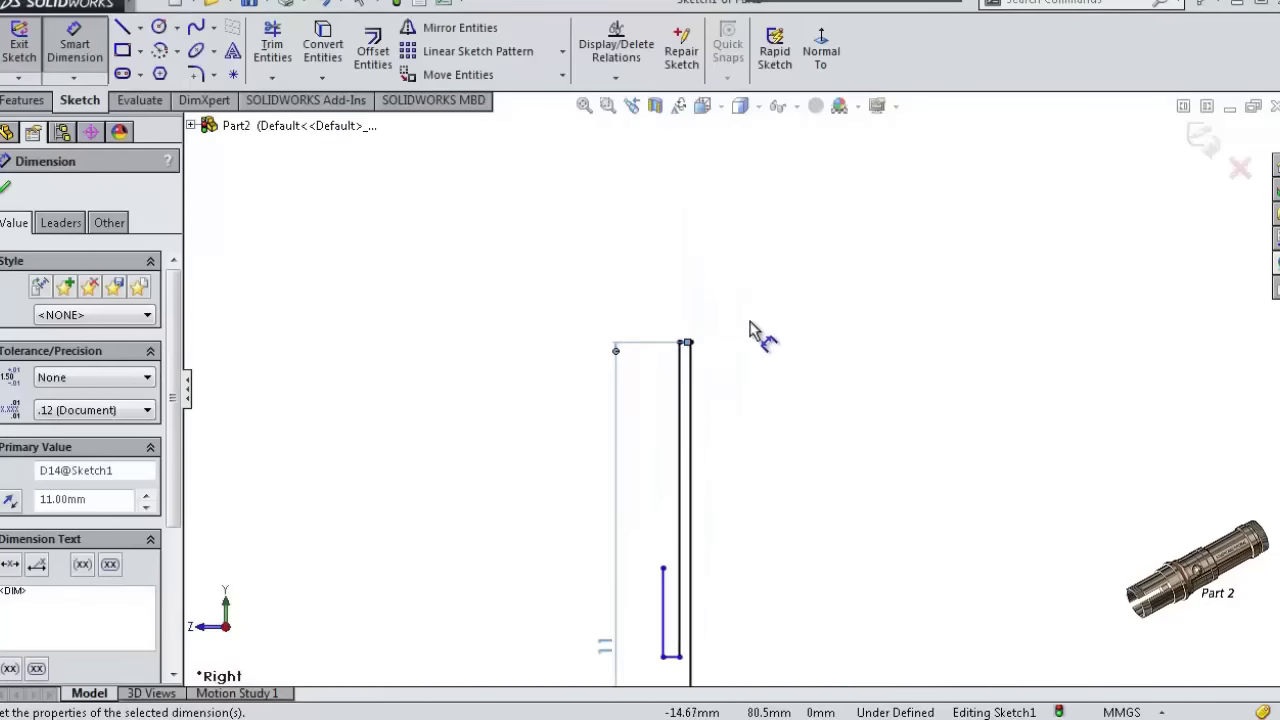
key(Escape)
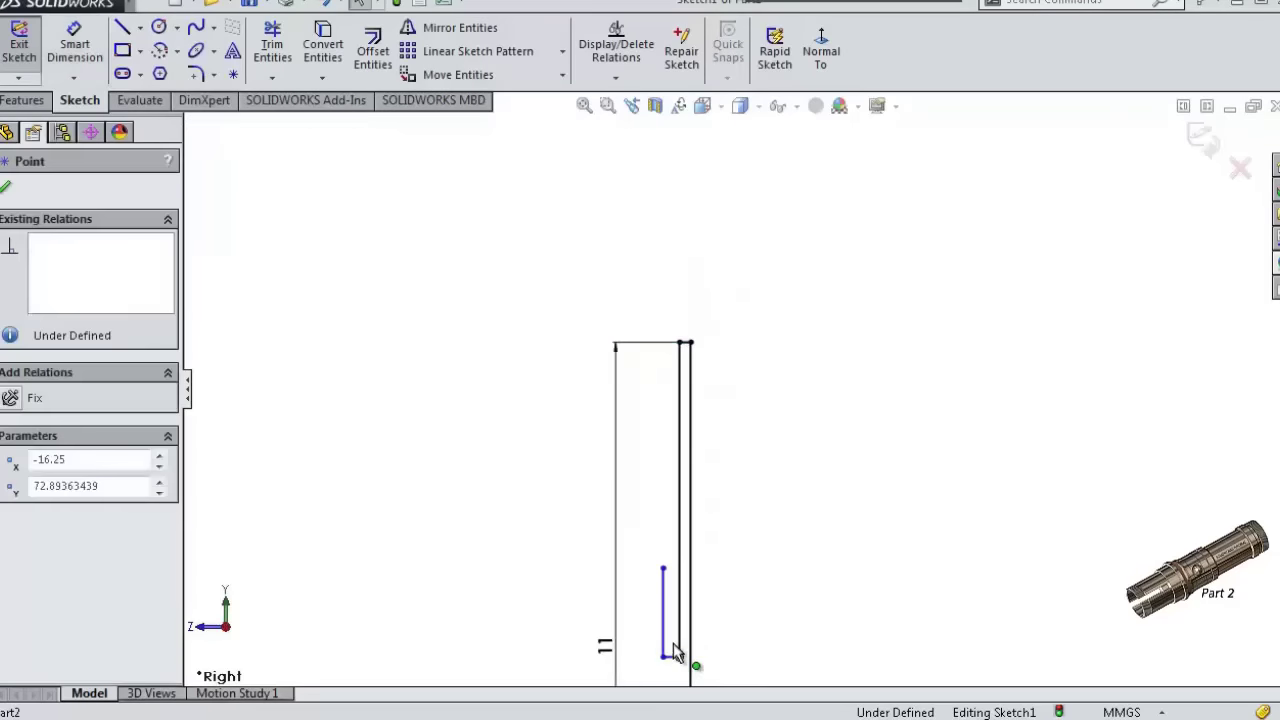
- Drag the line's bottom endpoint higher and move the 11 dimension to the left
drag(673, 660, 670, 344)
drag(663, 568, 652, 205)
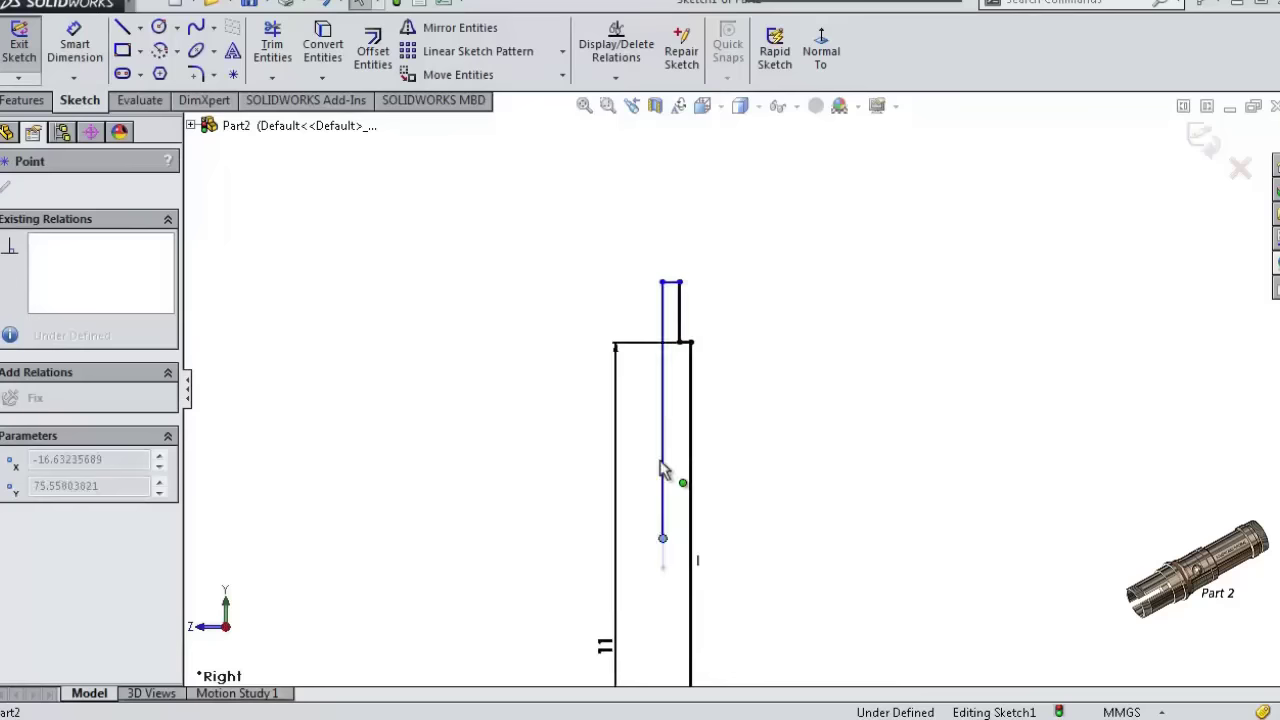
key(Escape)
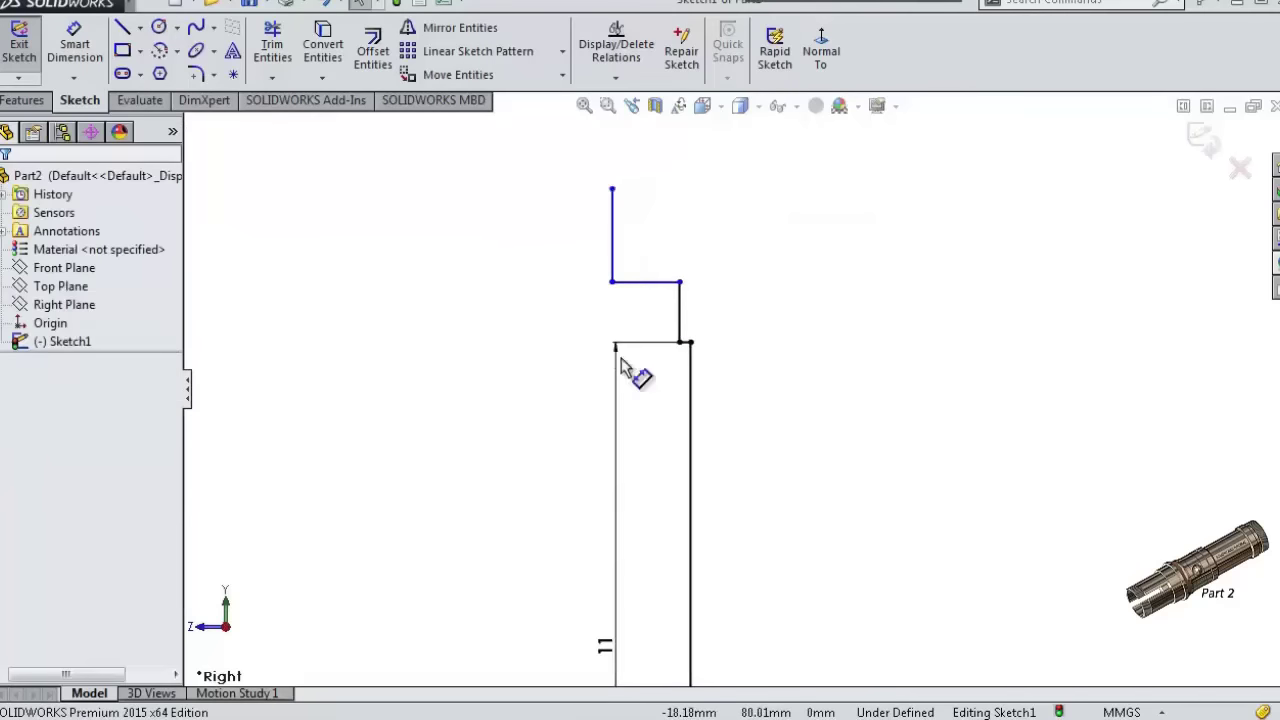
drag(628, 652, 417, 650)
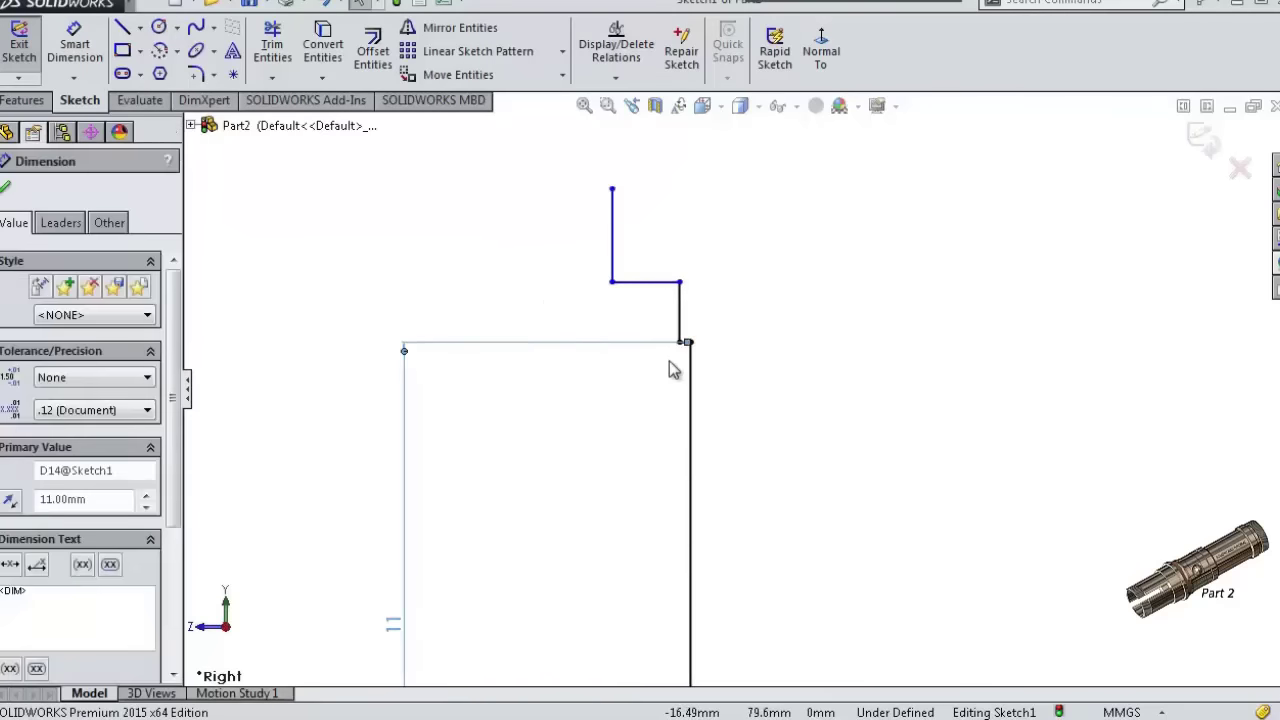
- Dimension the short vertical step at 4 mm and the upper vertical line at 7 mm
key(s)
click(725, 389)
click(681, 318)
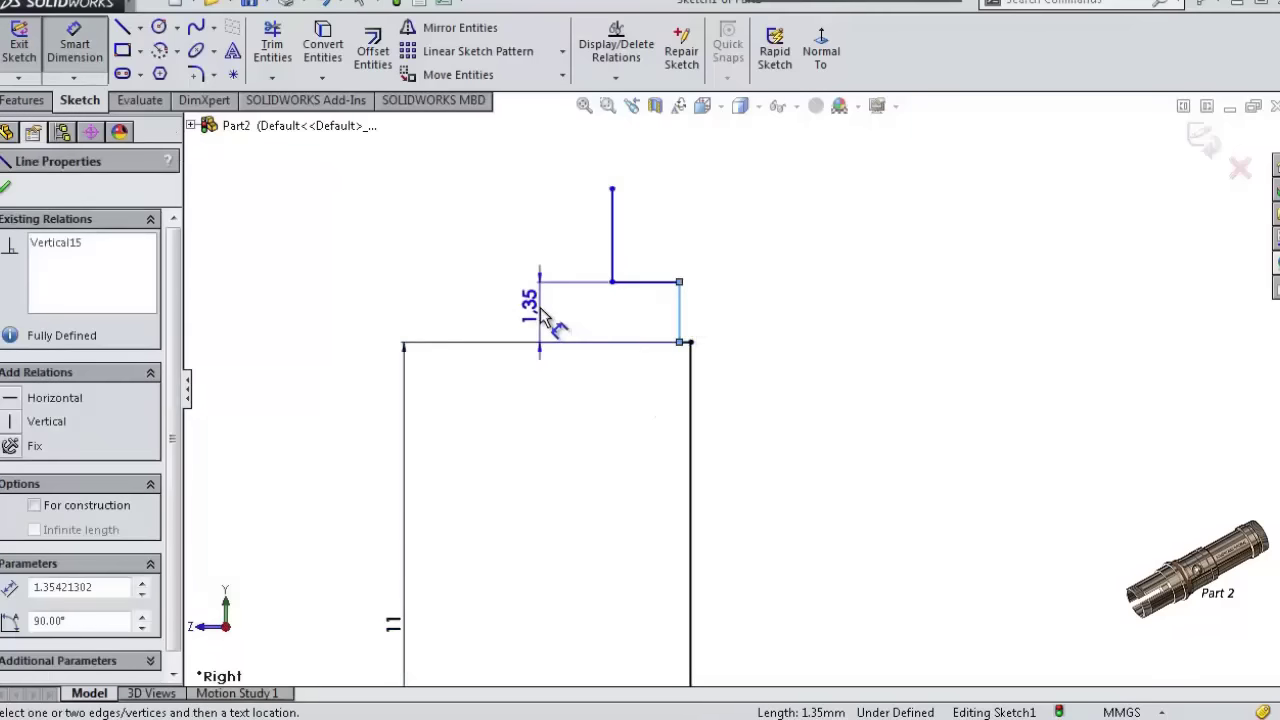
click(540, 316)
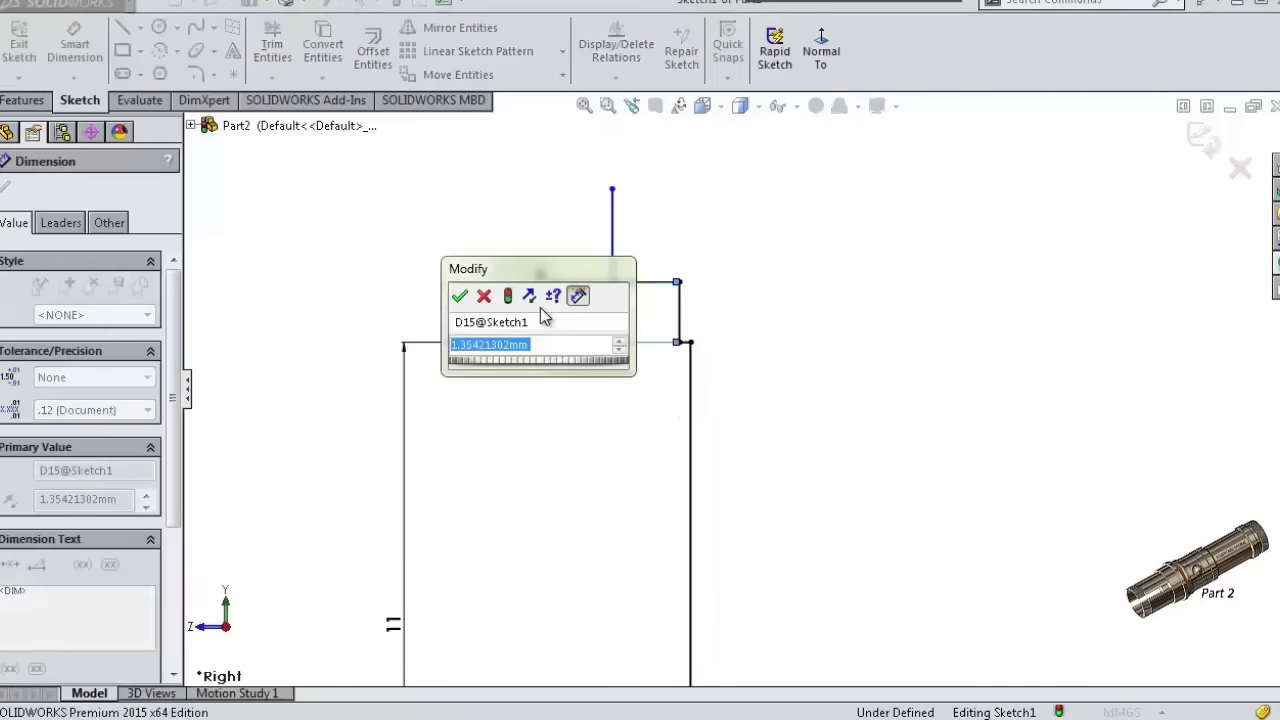
text(4)
click(459, 296)
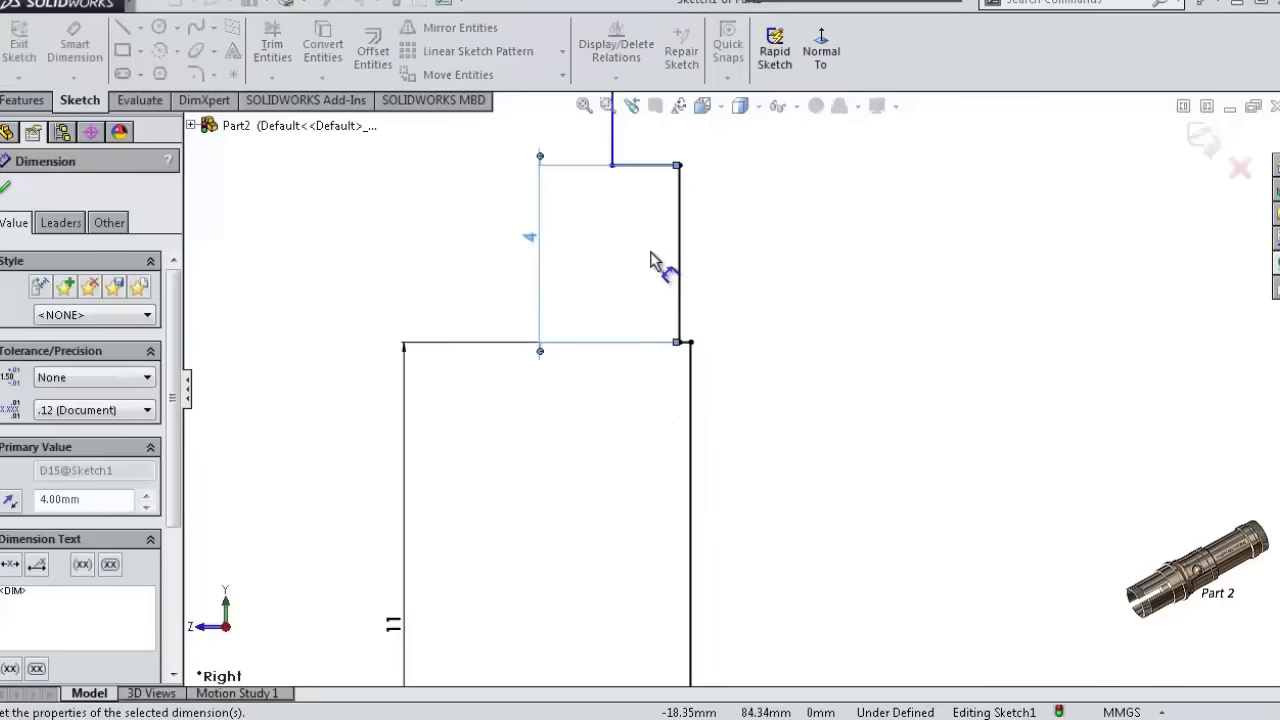
click(766, 377)
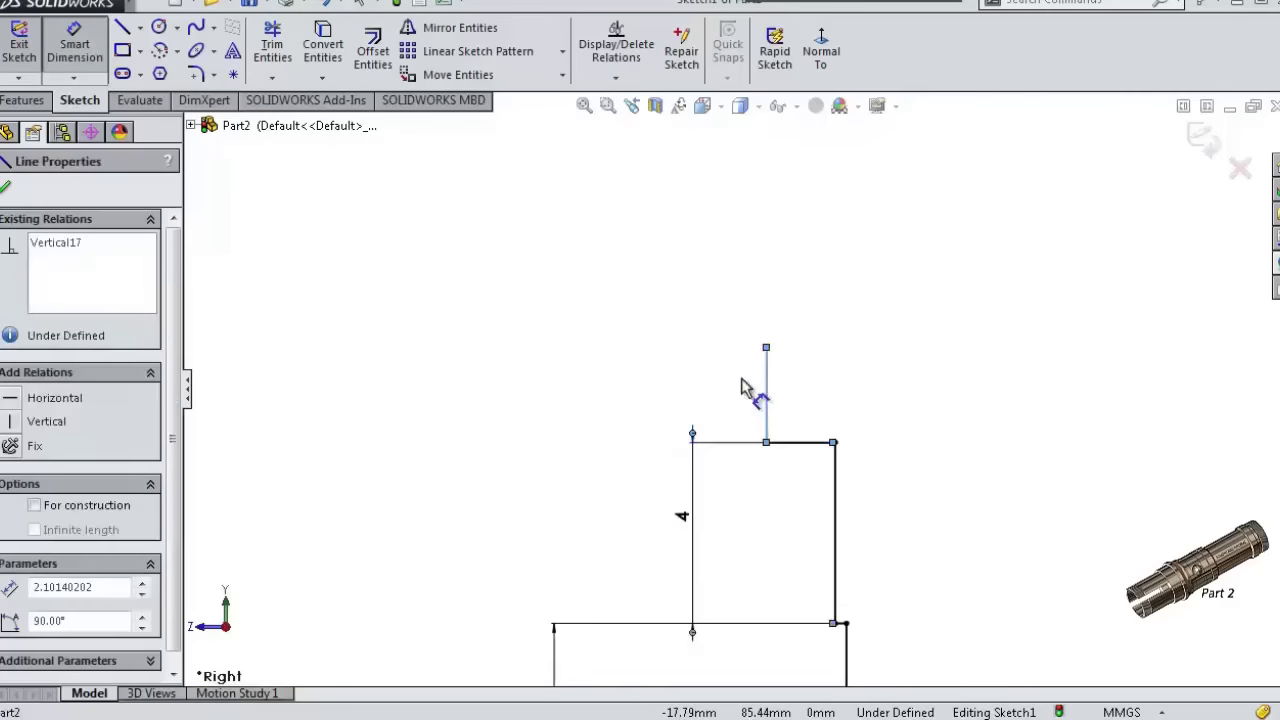
click(623, 380)
text(7)
click(536, 360)
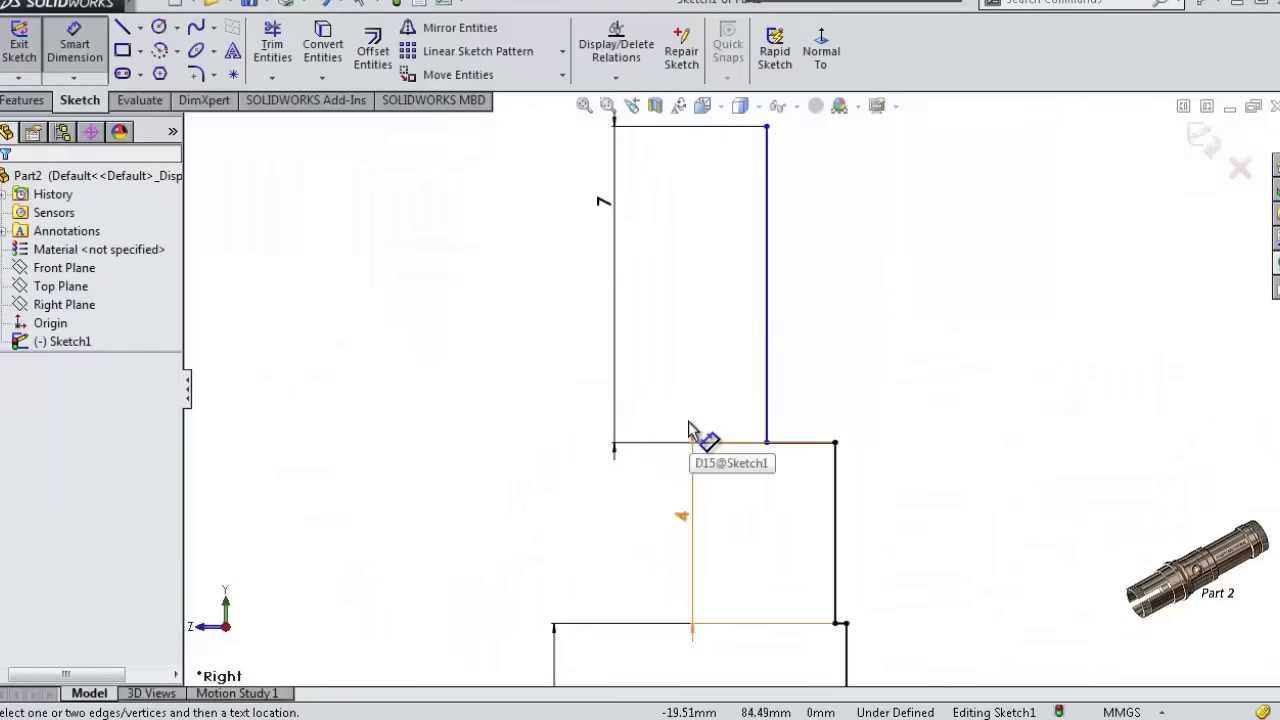
- Set the short horizontal step width to 0.75 mm and move that dimension below the sketch
click(825, 441)
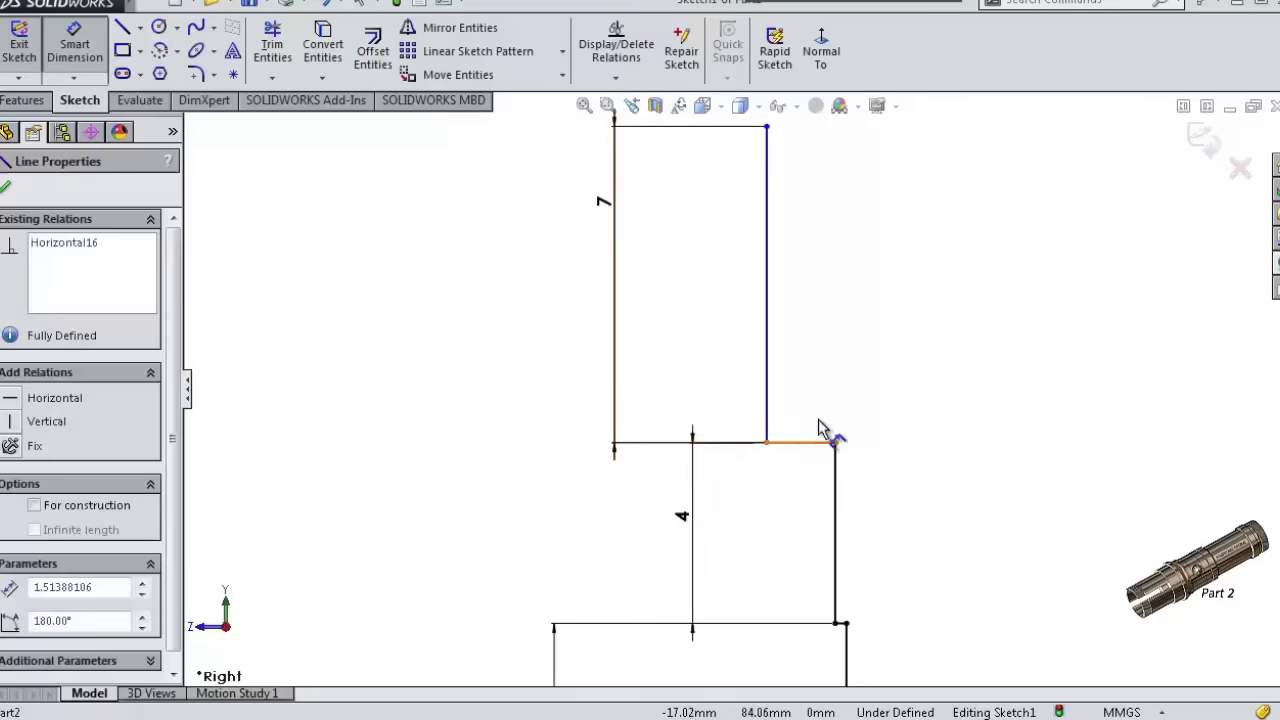
click(965, 428)
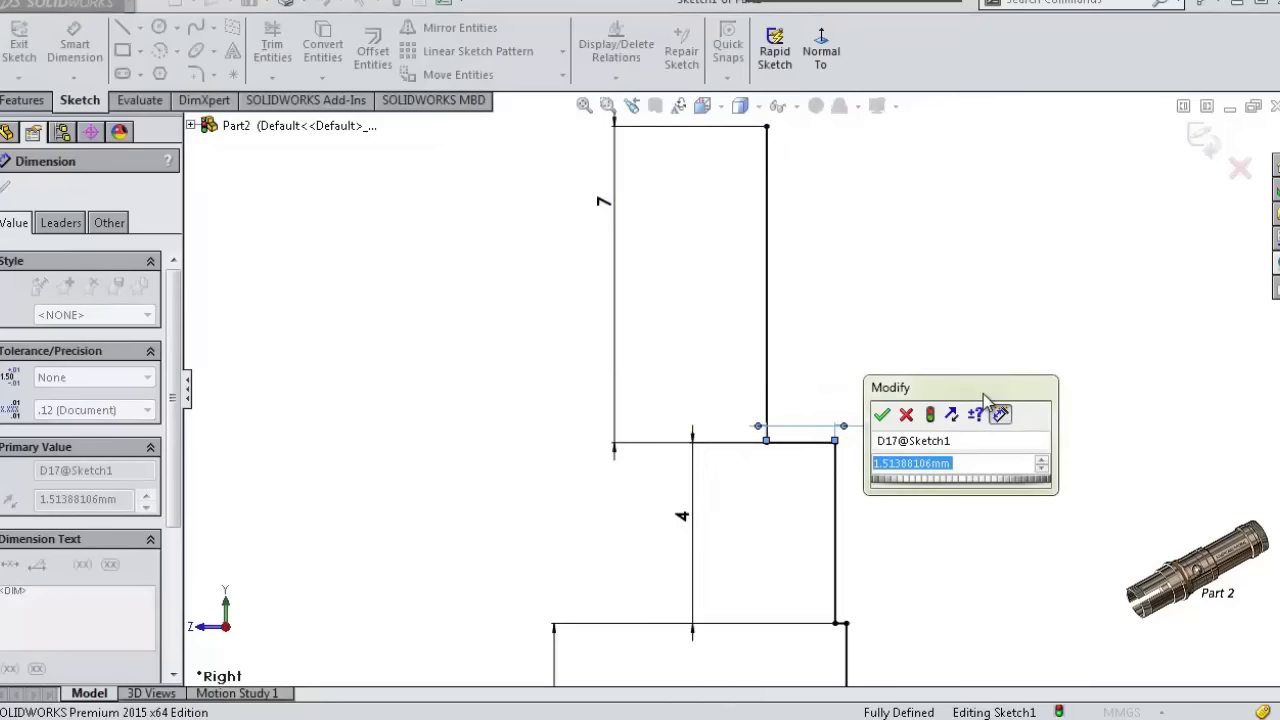
text(0,75)
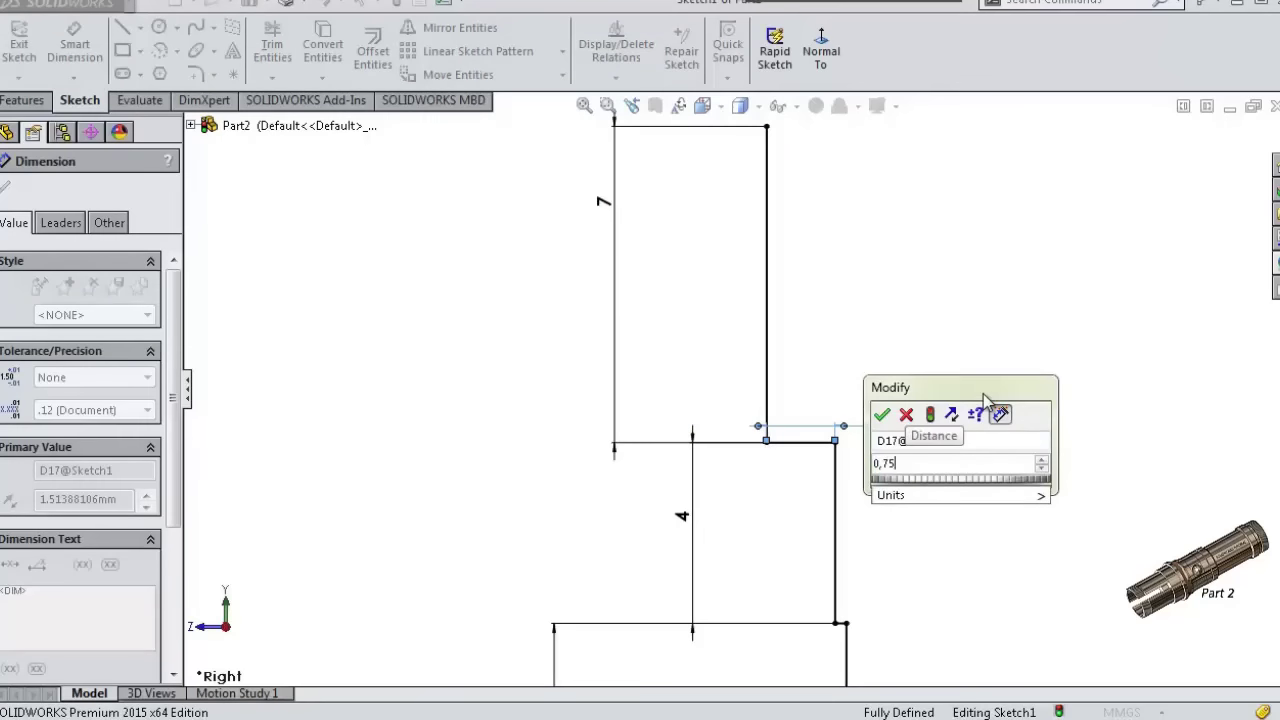
key(Return)
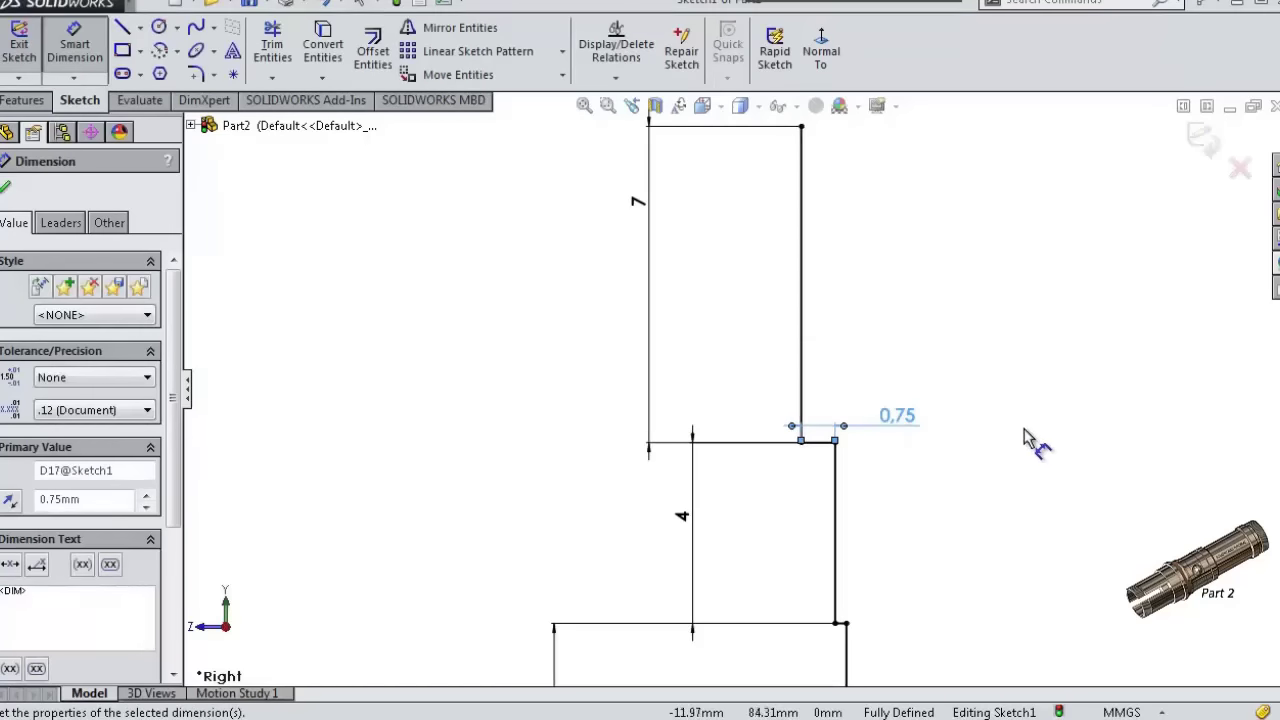
scroll(880, 250, up, 3)
click(836, 256)
scroll(840, 298, down, 2)
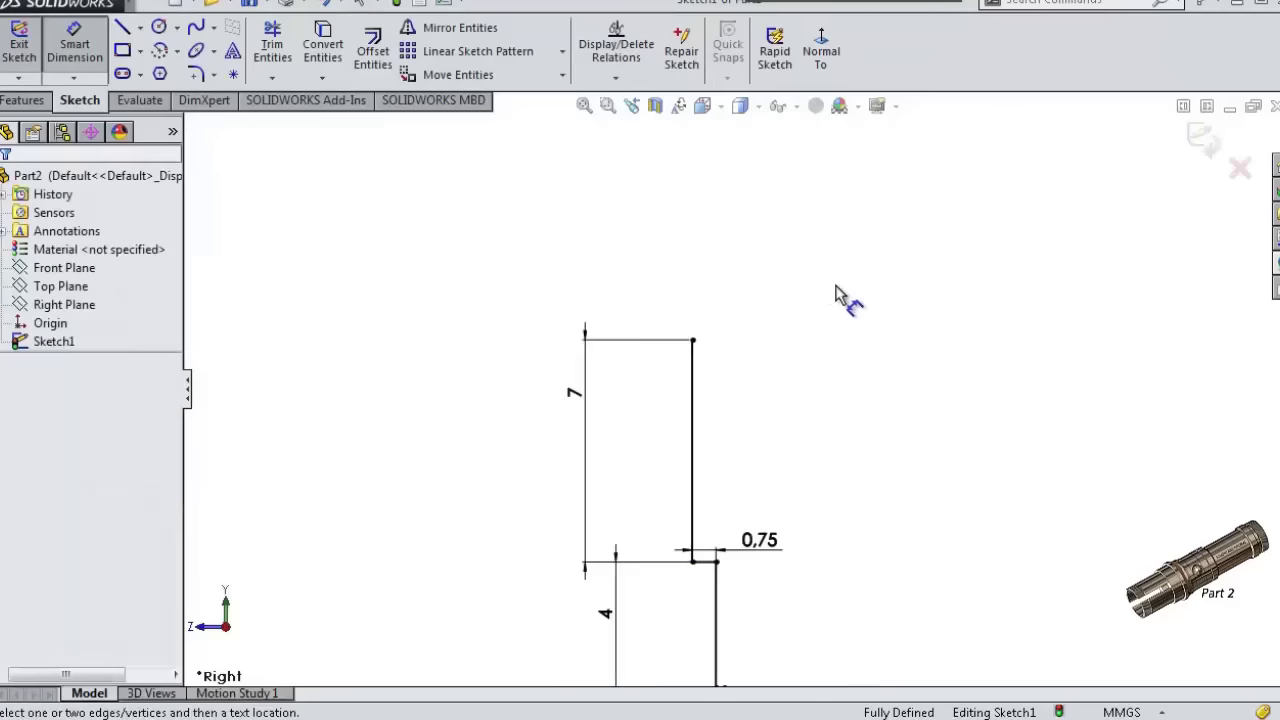
scroll(720, 470, down, 2)
drag(775, 606, 912, 645)
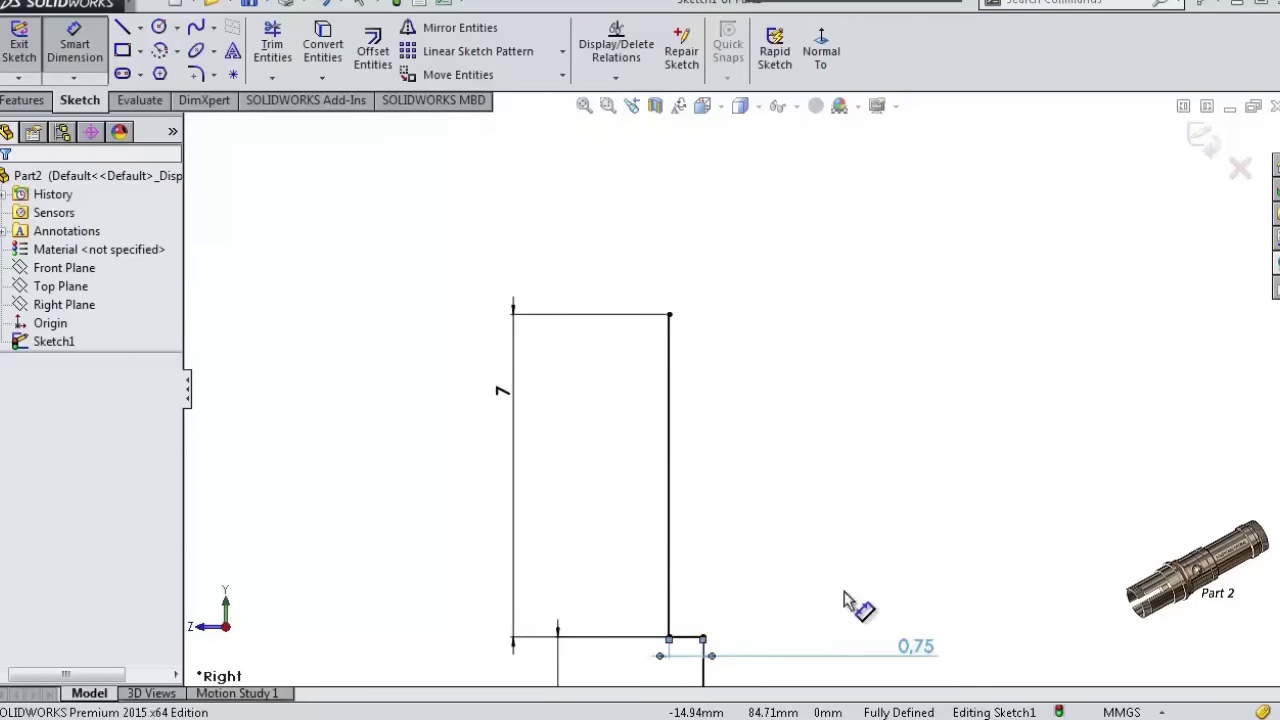
click(733, 323)
scroll(700, 316, down, 2)
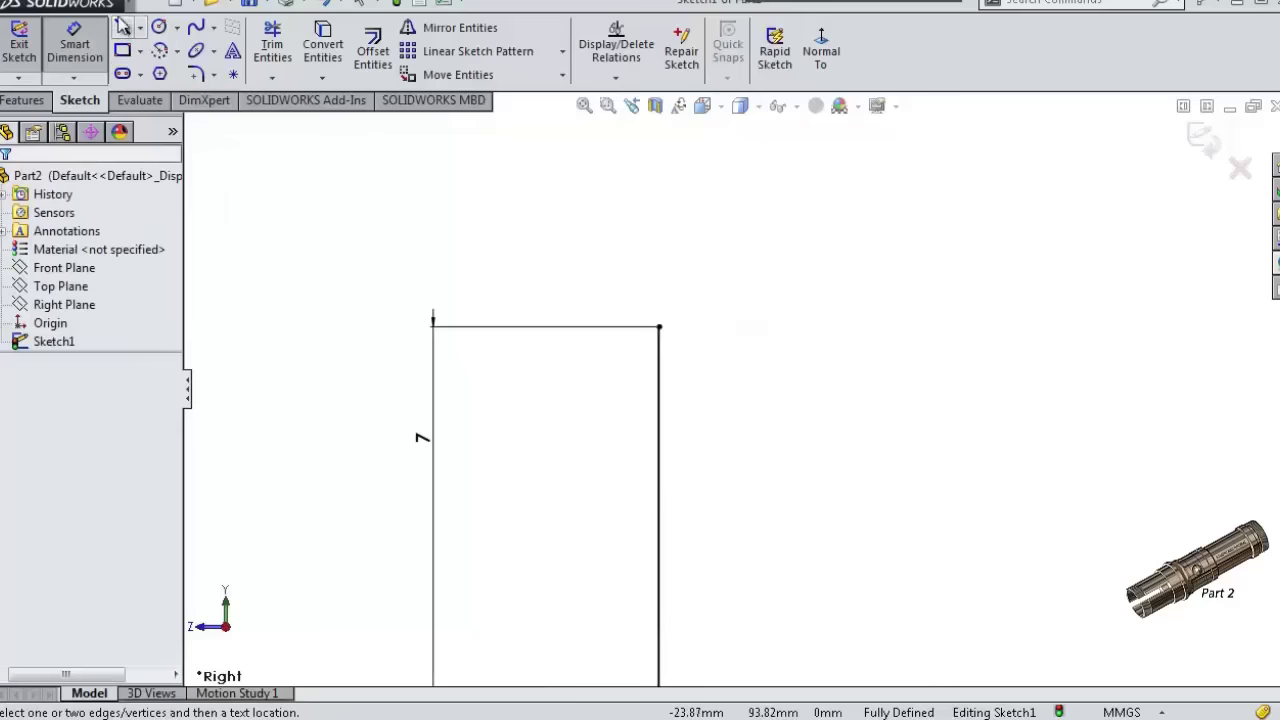
key(l)
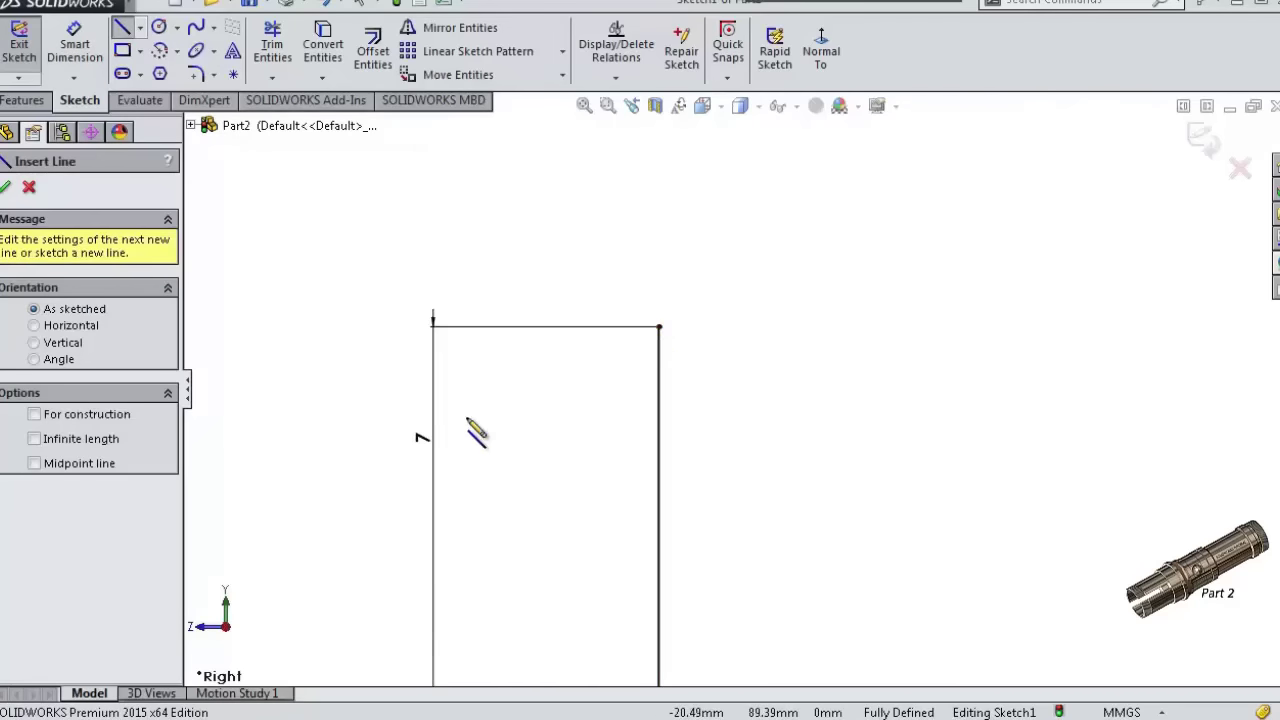
- Draw connected lines from the rectangle's top corner: steps, a tall rise, and a top edge
click(659, 326)
click(360, 326)
key(z)
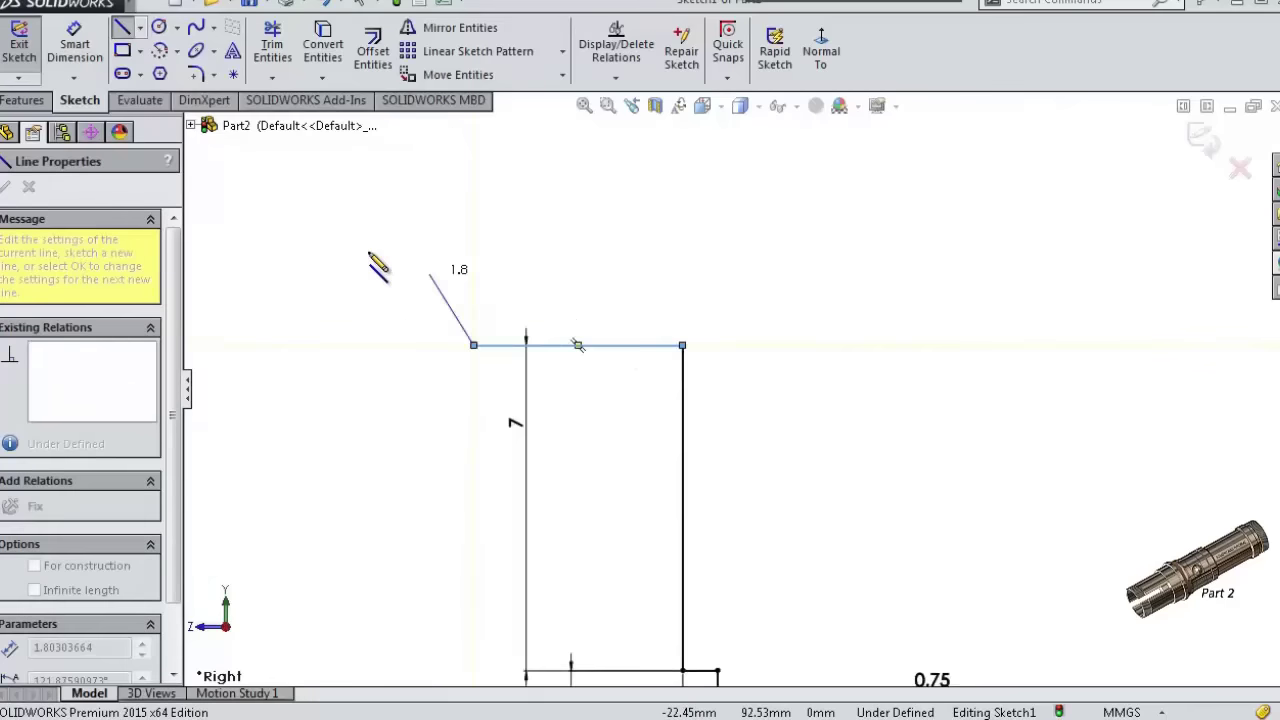
key(z)
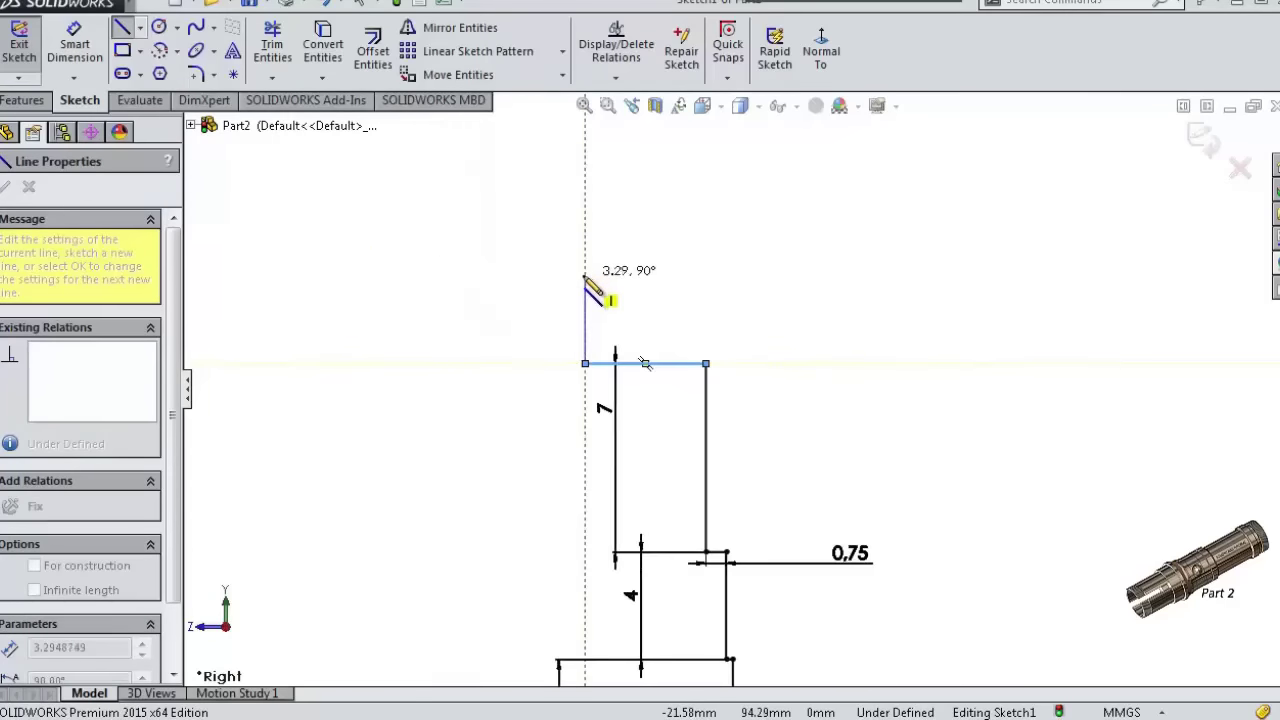
click(585, 275)
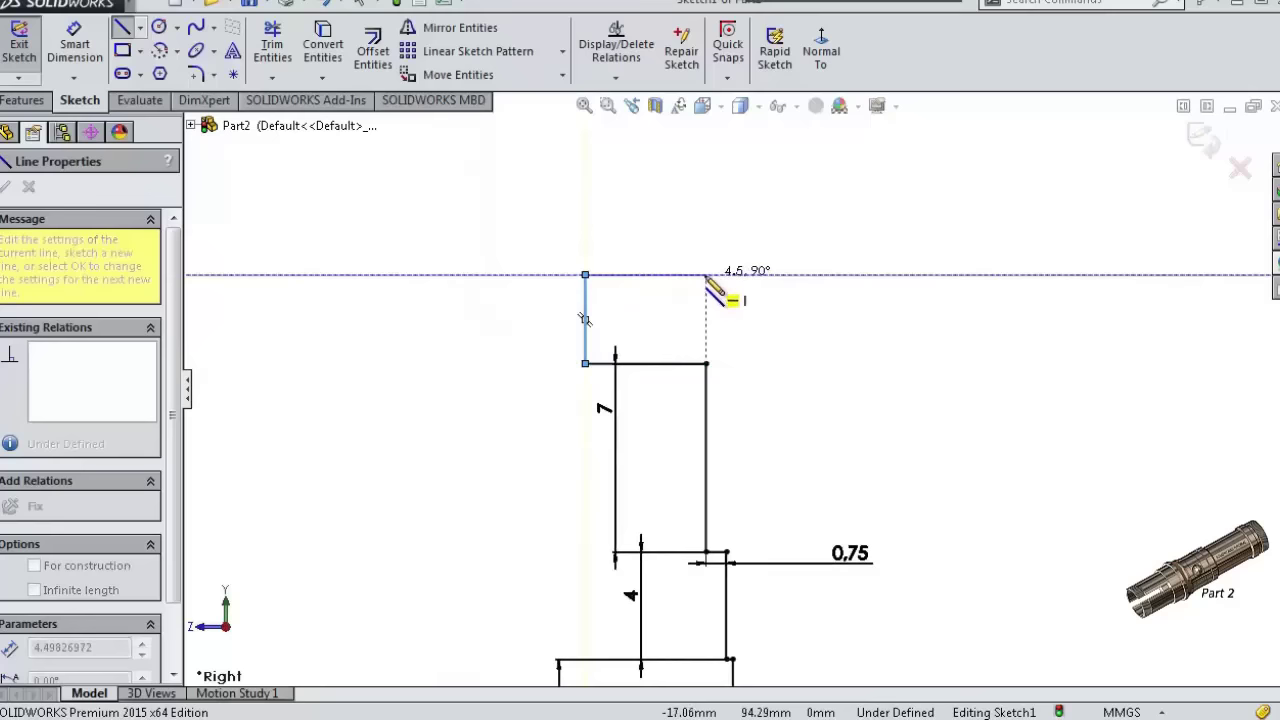
click(706, 275)
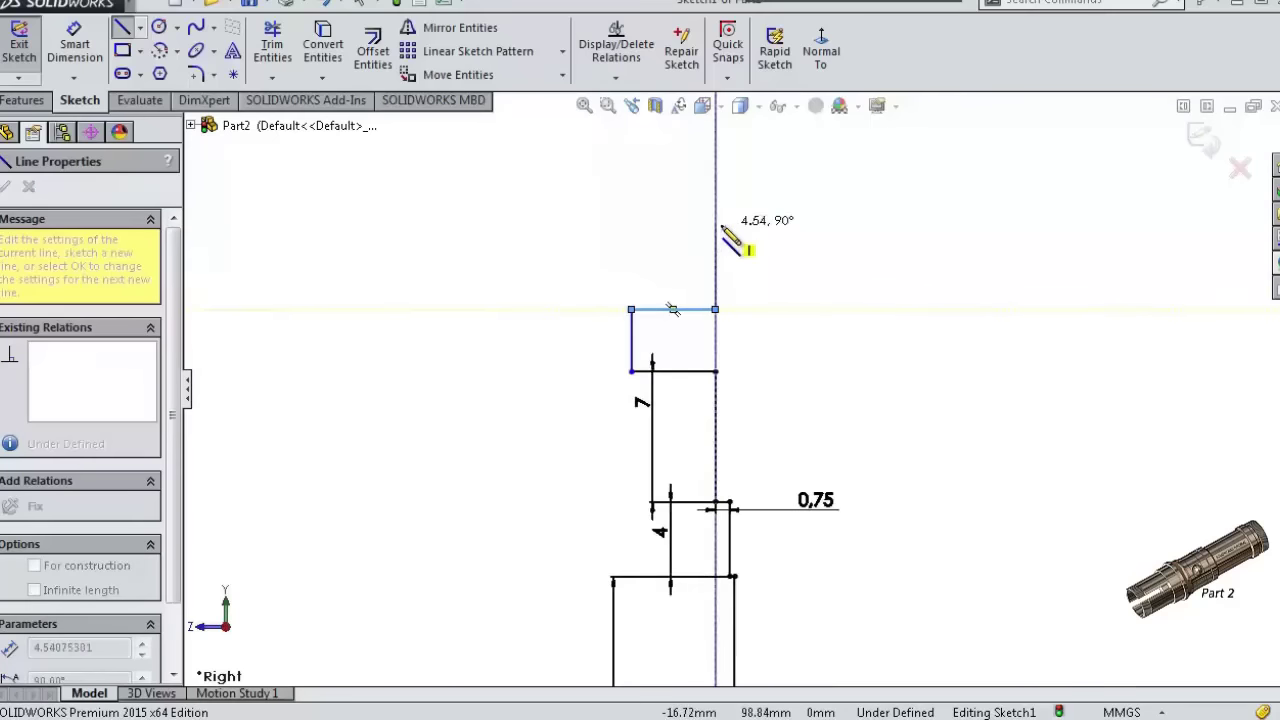
click(715, 309)
scroll(743, 165, up, 2)
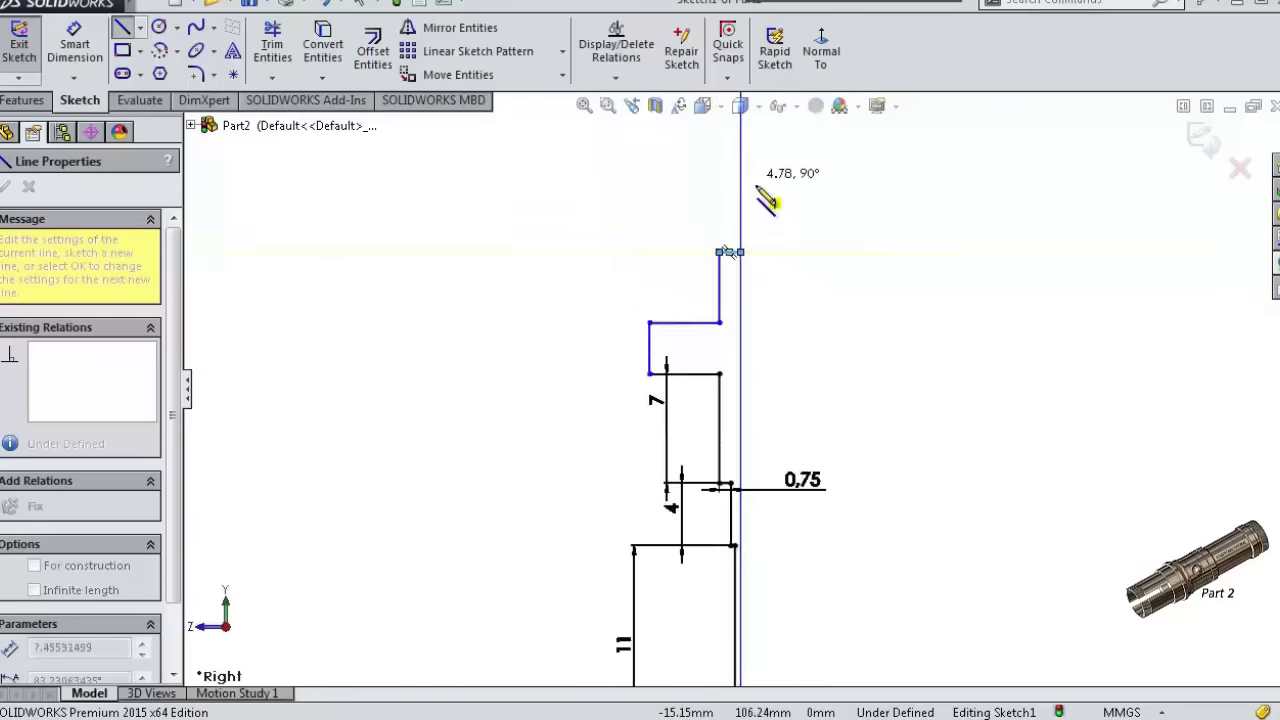
scroll(740, 190, up, 3)
click(741, 196)
scroll(838, 232, up, 2)
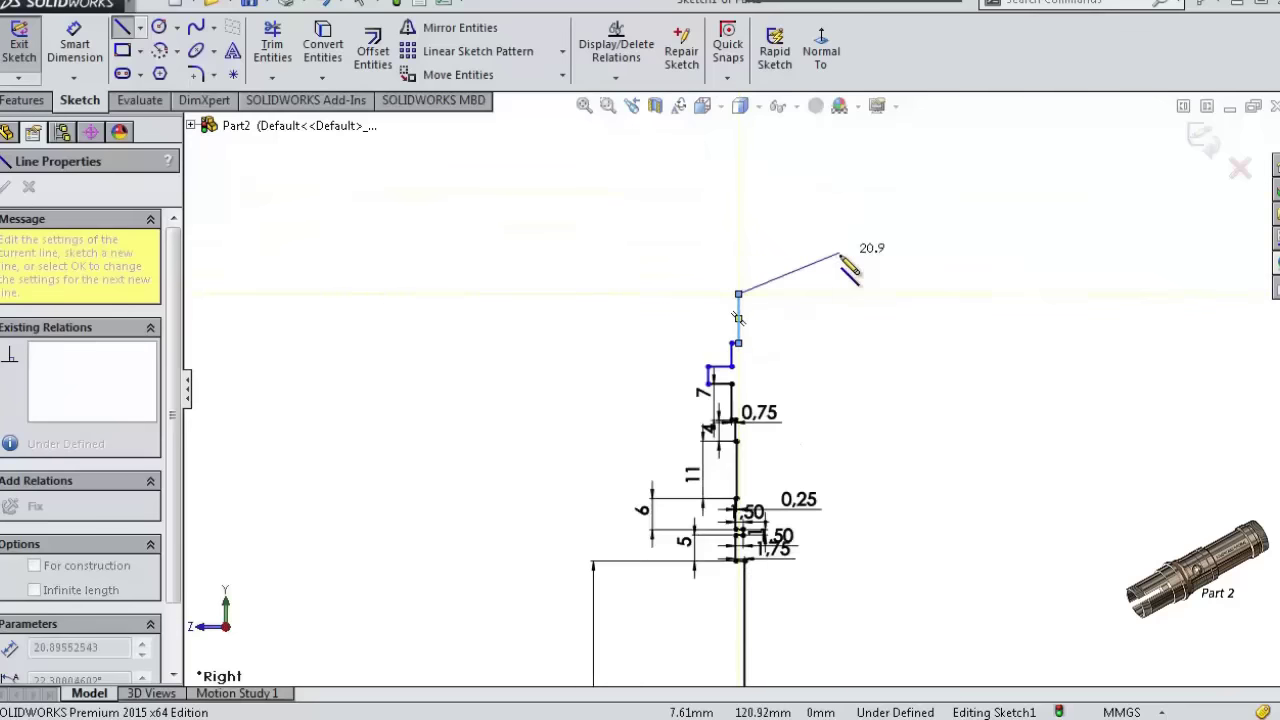
scroll(850, 250, up, 2)
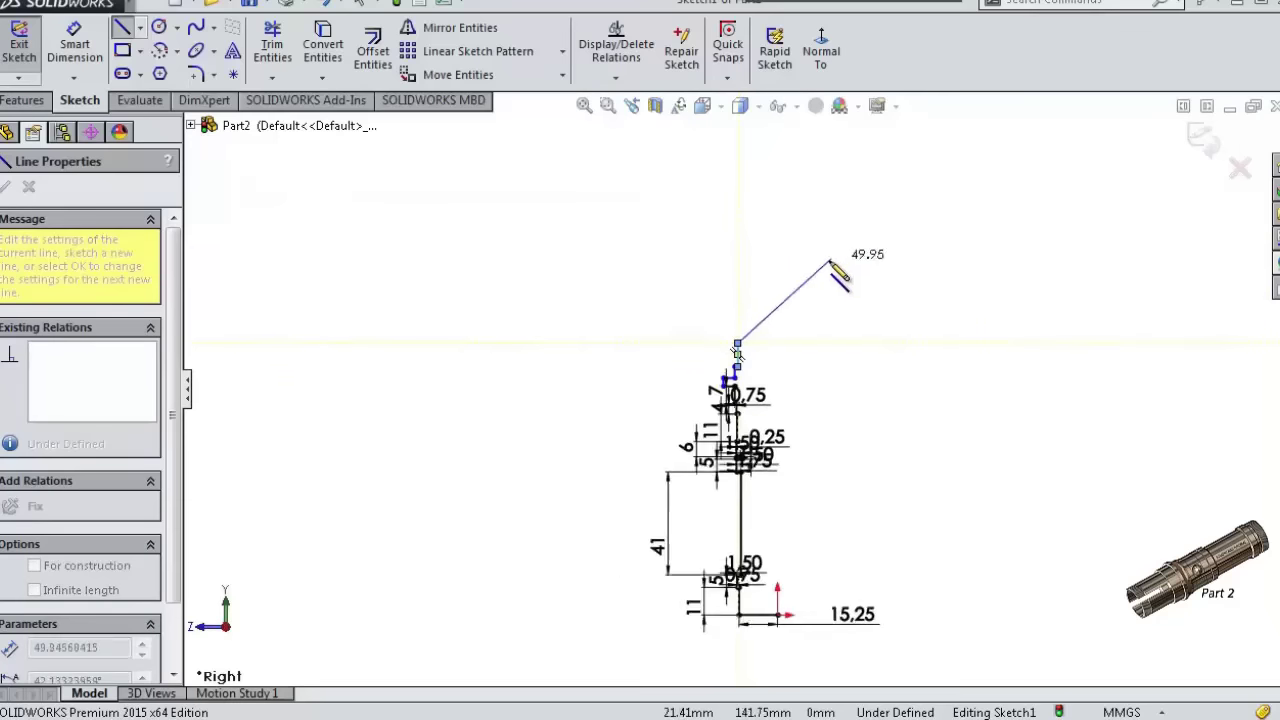
click(779, 344)
- End the line chain and move the 7 mm dimension further left
key(Escape)
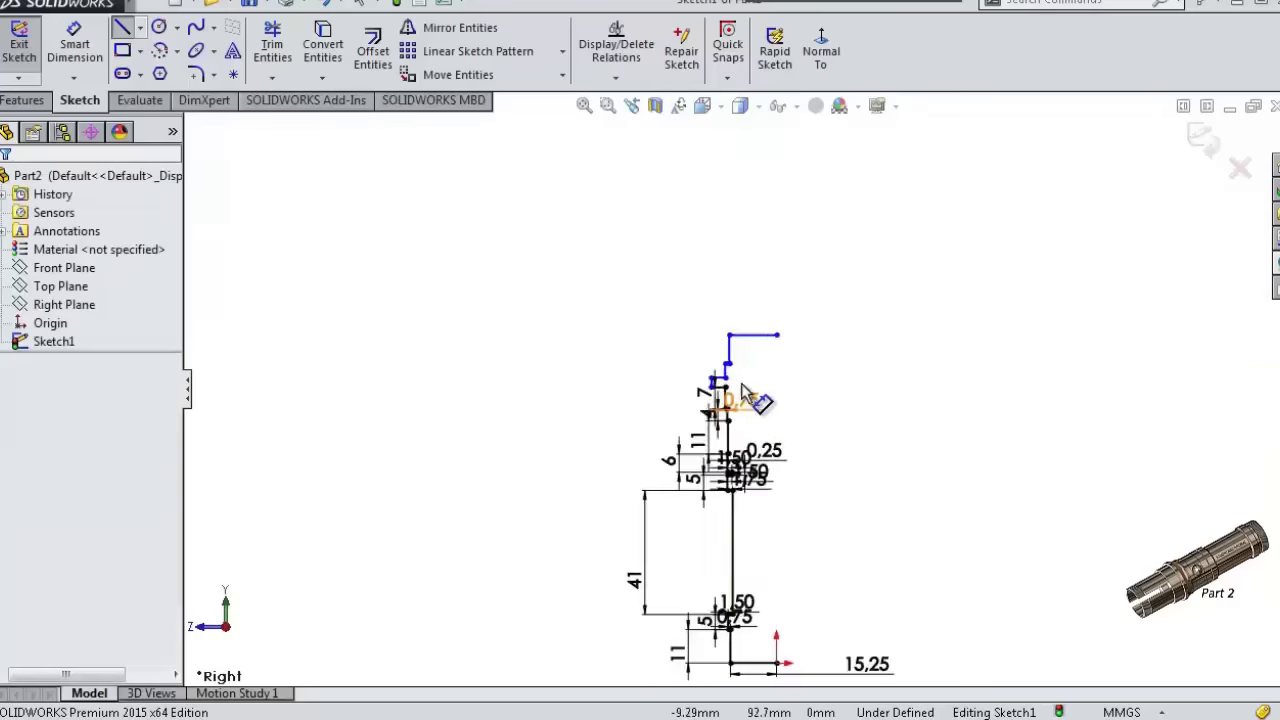
scroll(740, 395, down, 3)
scroll(718, 405, down, 3)
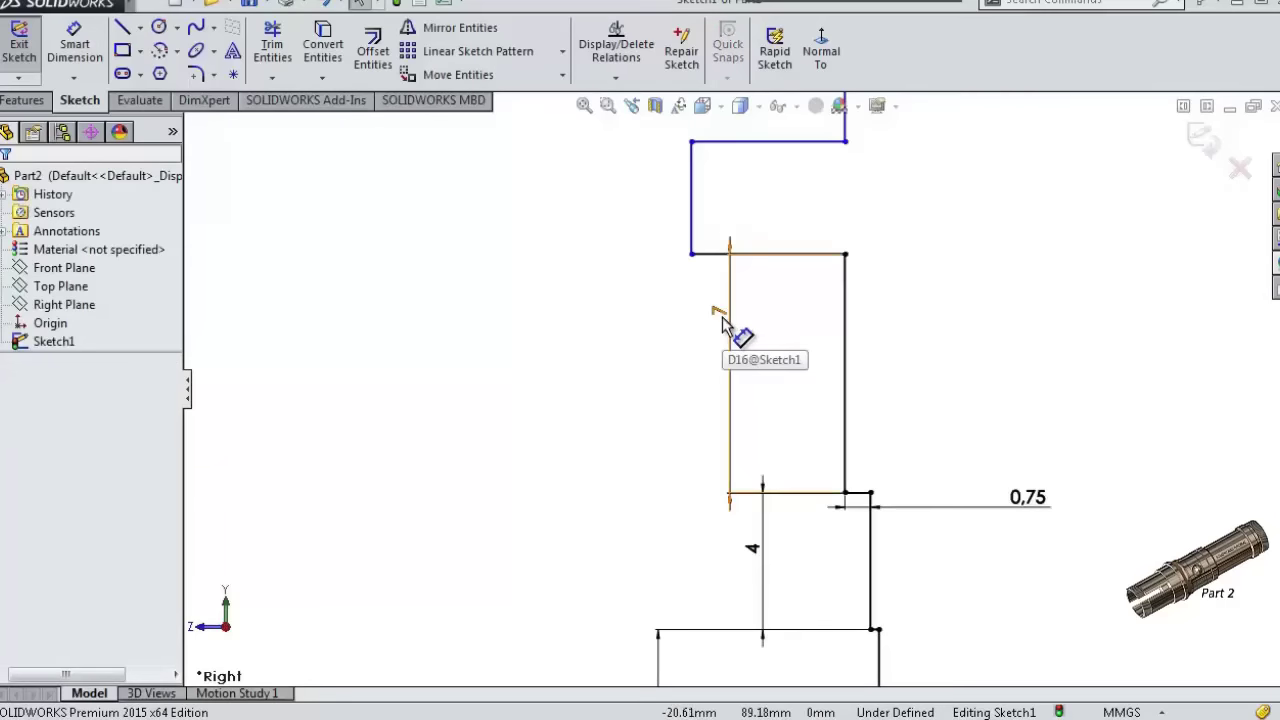
drag(643, 385, 489, 420)
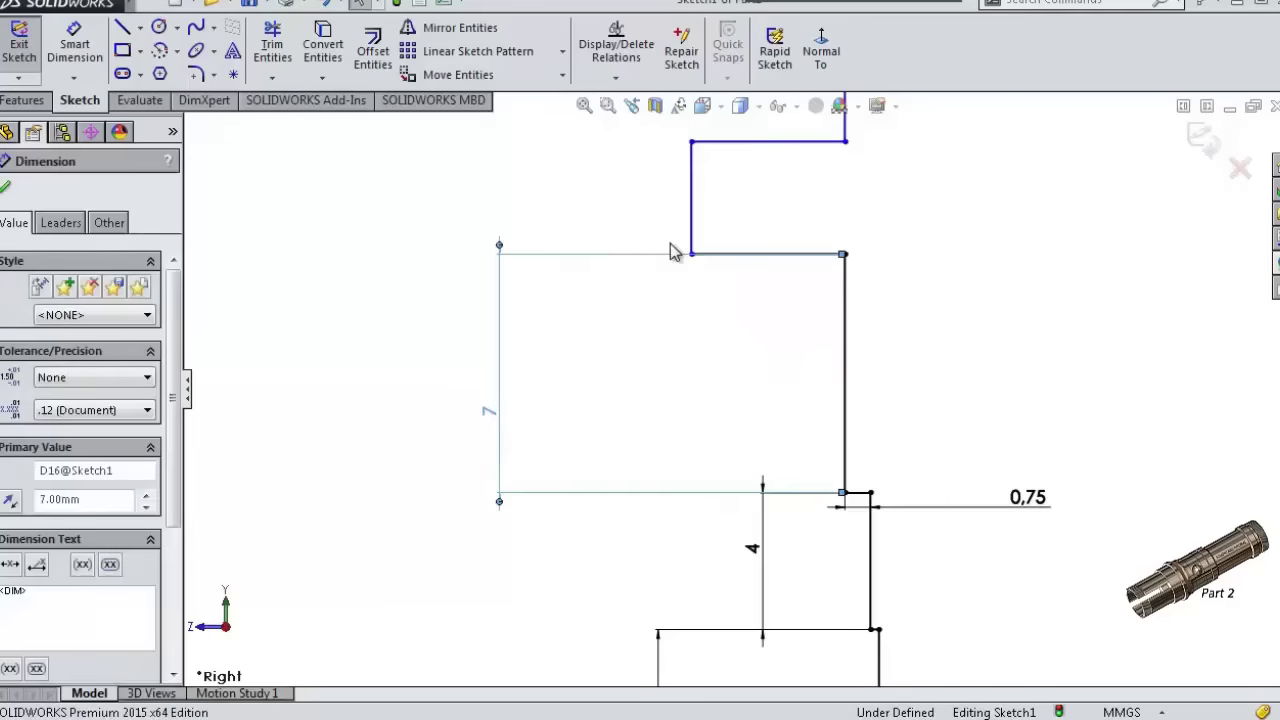
scroll(740, 230, up, 1)
click(623, 178)
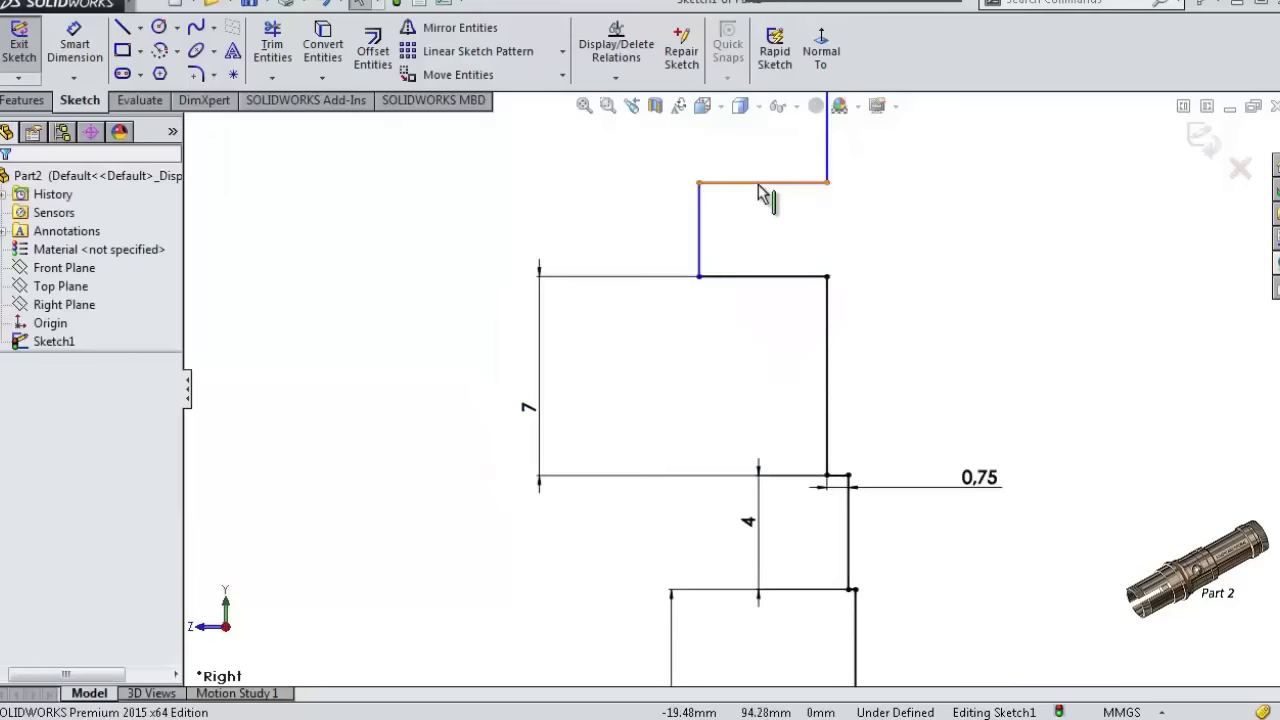
- Make the two new horizontal step lines equal in length
click(774, 278)
ctrl+click(776, 279)
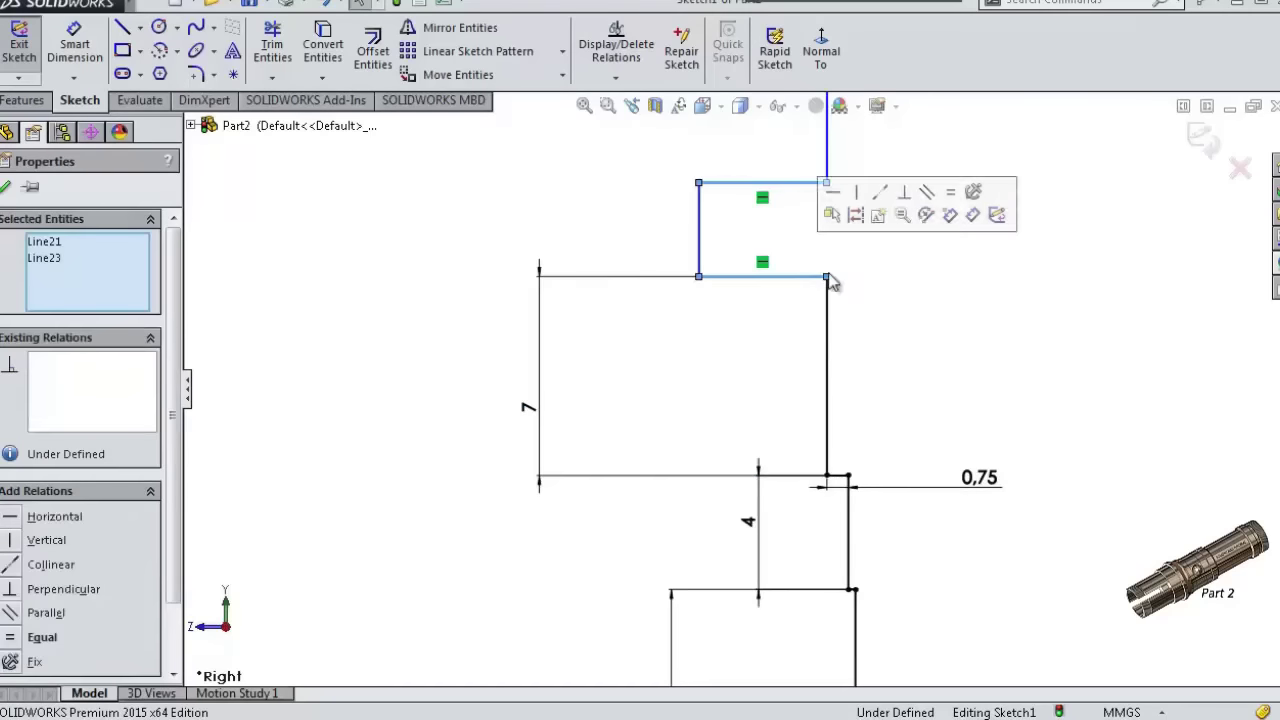
click(945, 214)
click(943, 220)
- Dimension the three new vertical lines at 3, 10 and 32 mm
key(s)
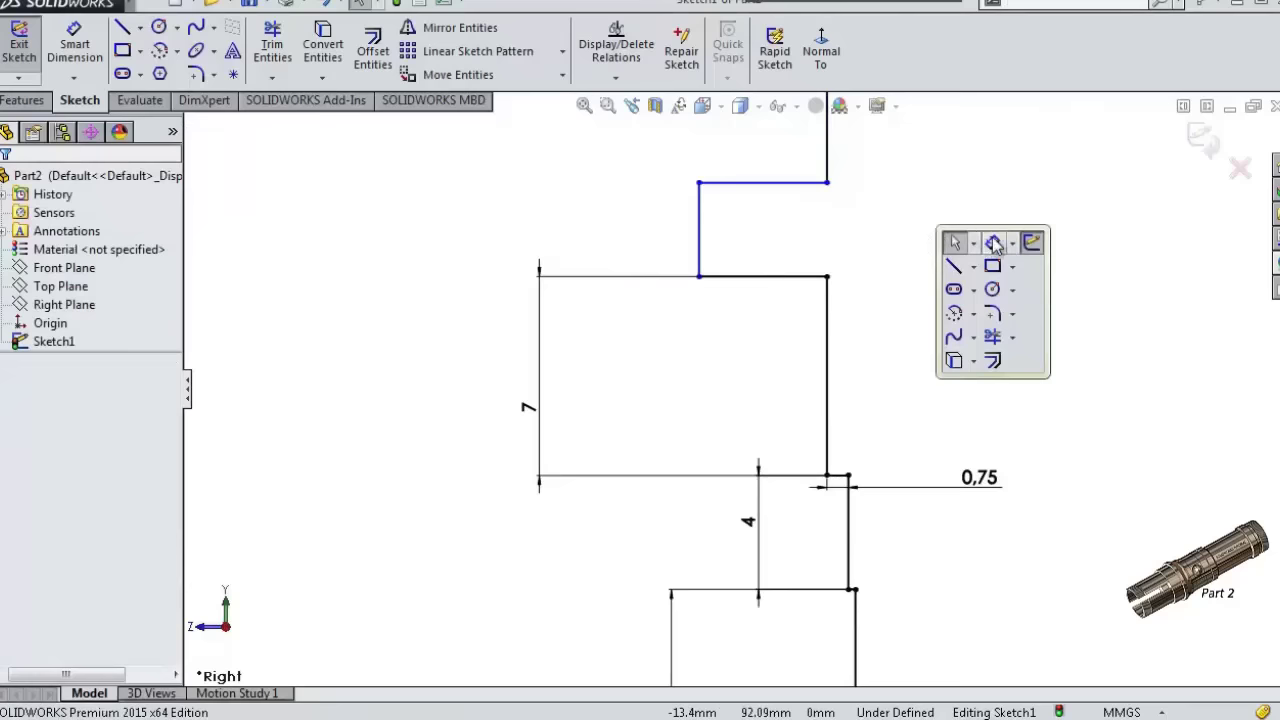
click(1000, 246)
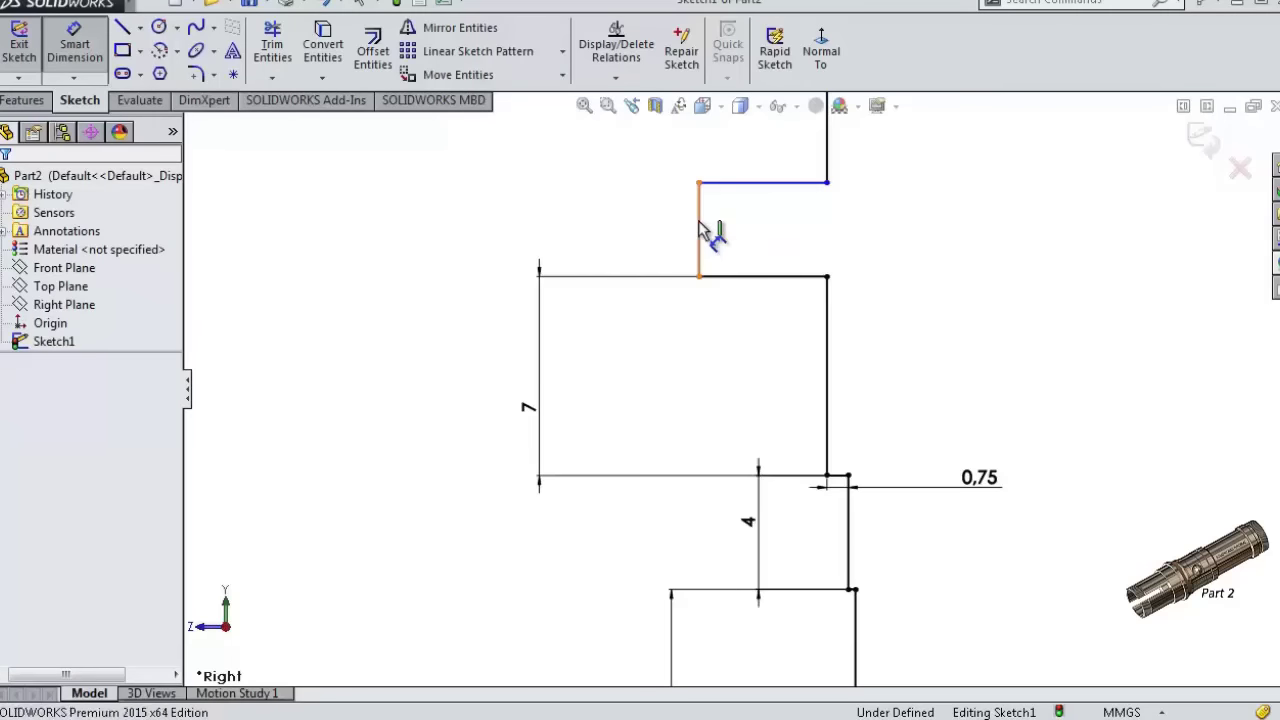
click(700, 230)
click(666, 237)
text(3.00mm)
key(Return)
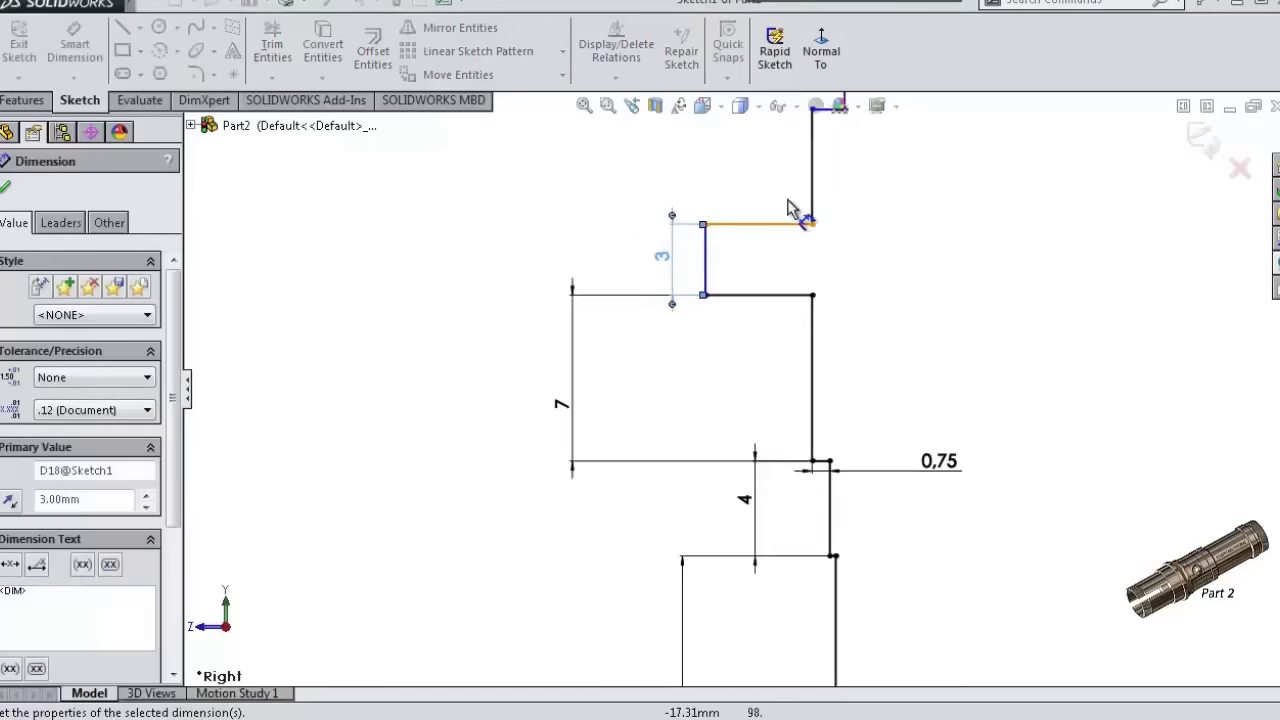
click(783, 258)
click(582, 265)
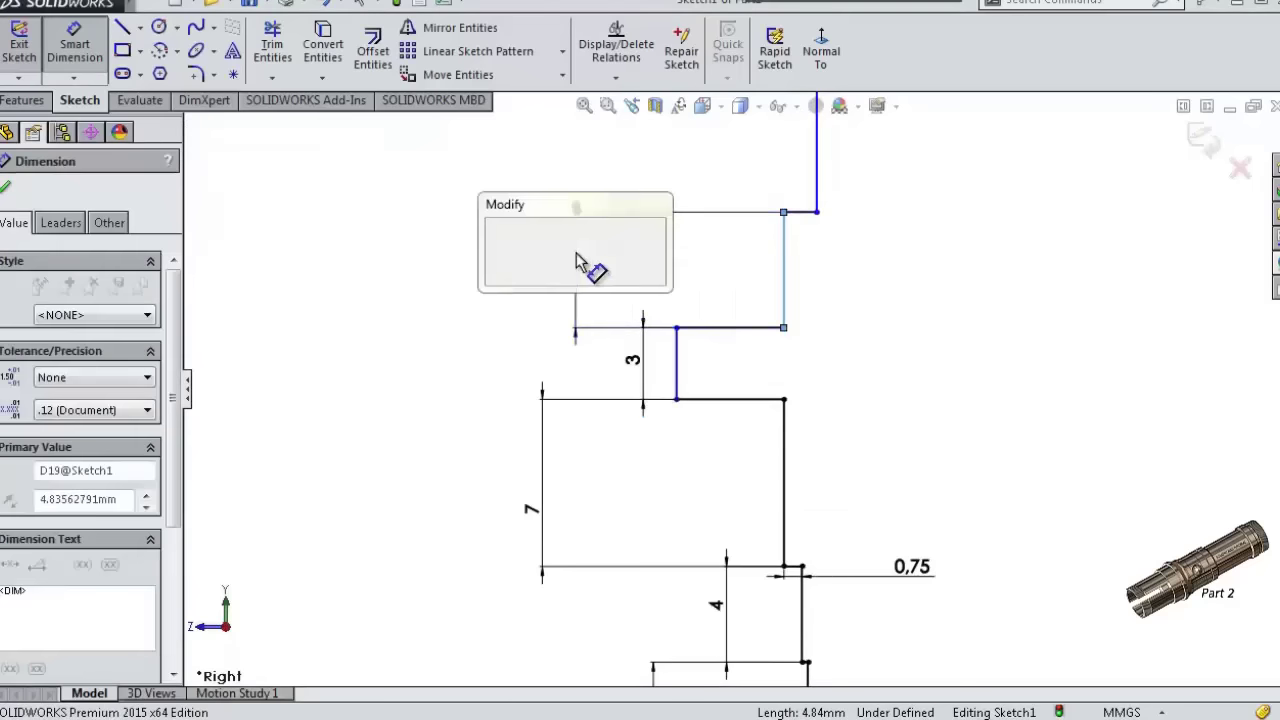
text(10)
key(Return)
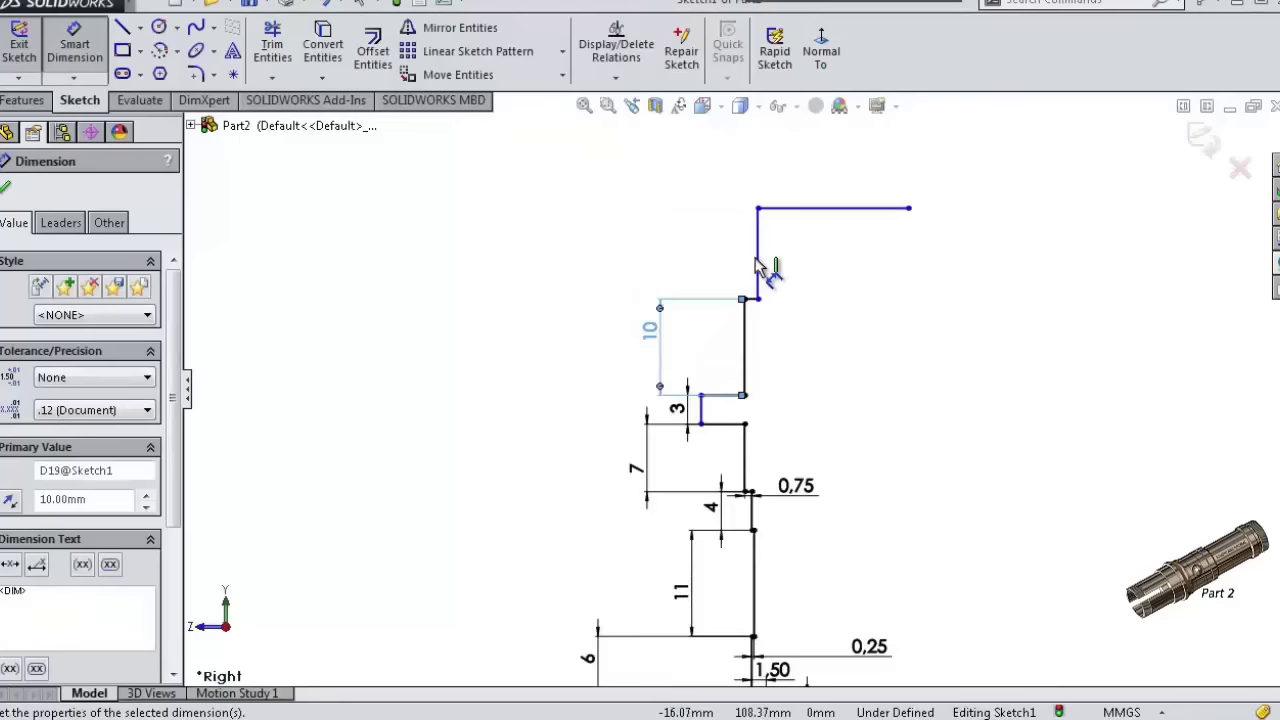
click(758, 266)
click(578, 242)
text(3)
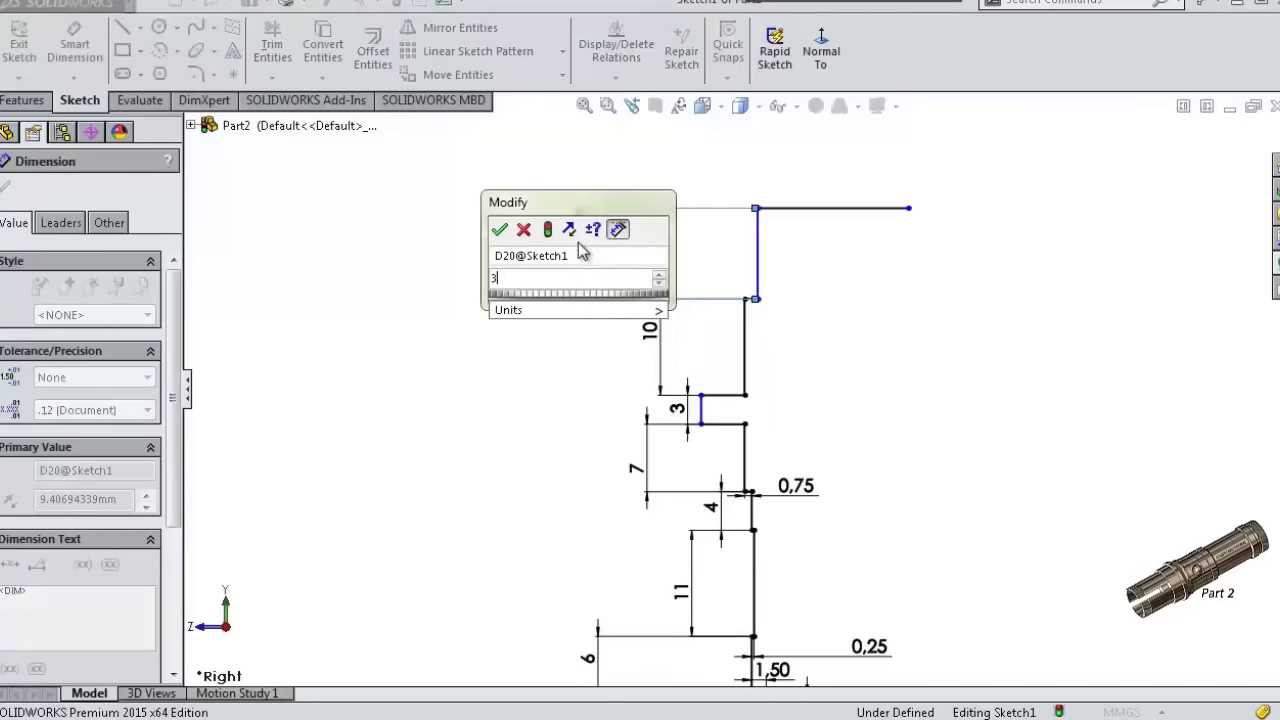
text(2)
key(Return)
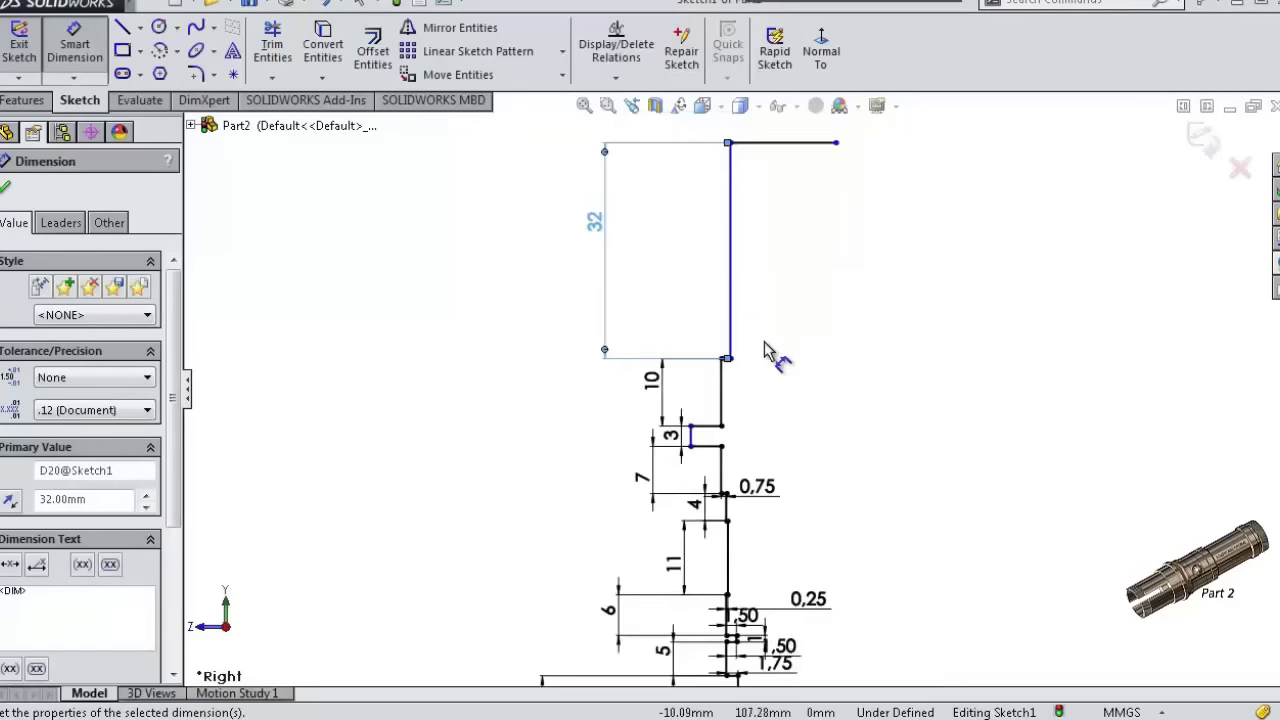
- Dimension the two short step widths at 1.75 mm and 2 mm
scroll(750, 375, down, 2)
scroll(725, 395, down, 2)
scroll(690, 370, down, 2)
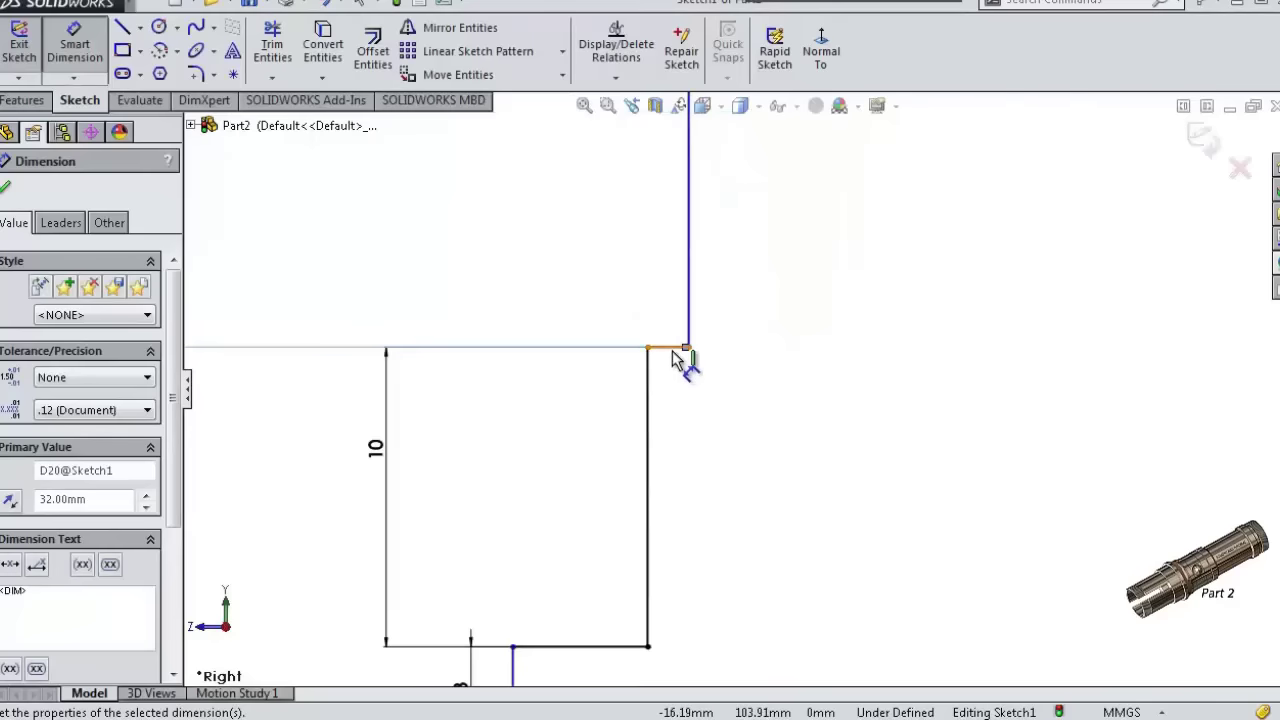
click(678, 358)
click(884, 393)
text(1.)
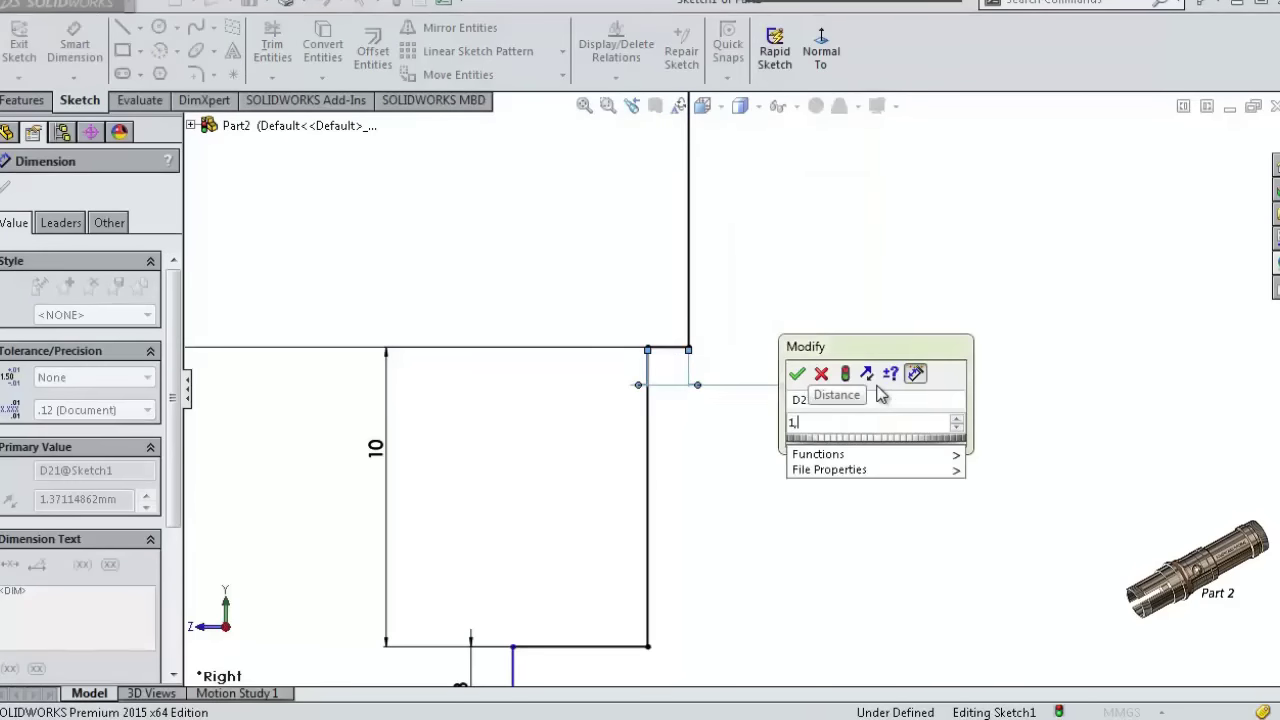
key(Return)
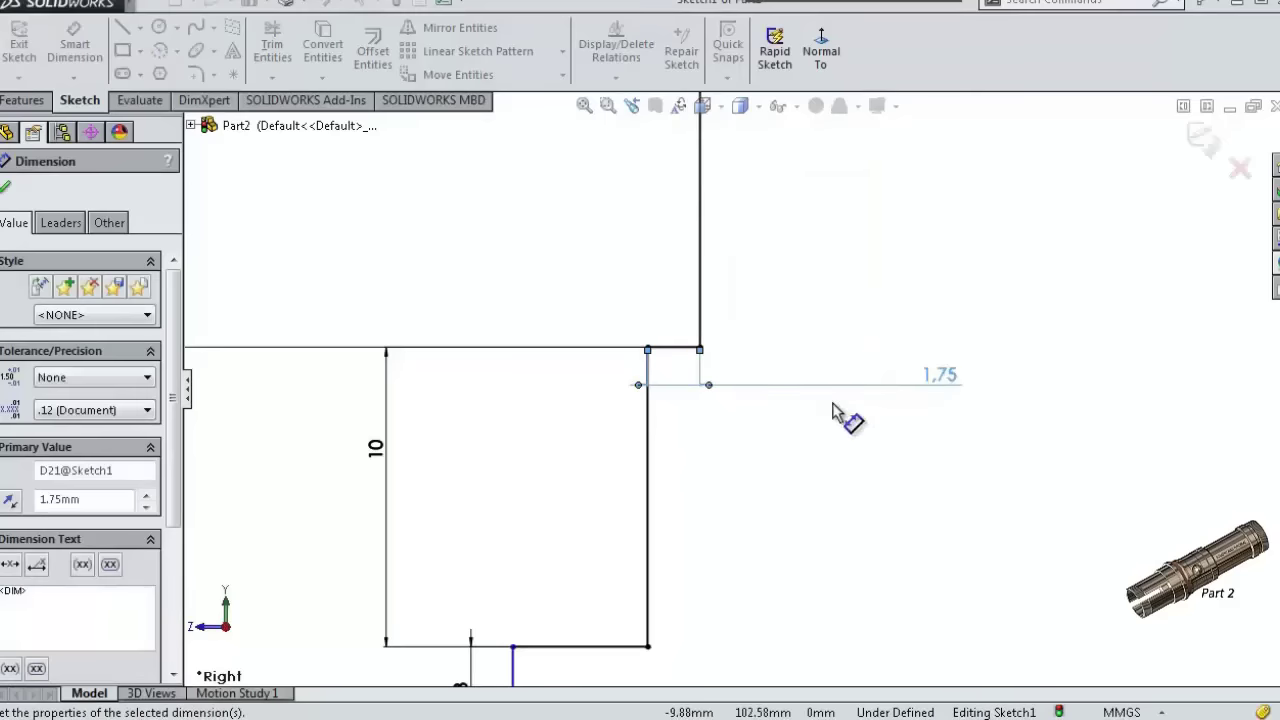
scroll(690, 545, up, 1)
scroll(686, 571, up, 1)
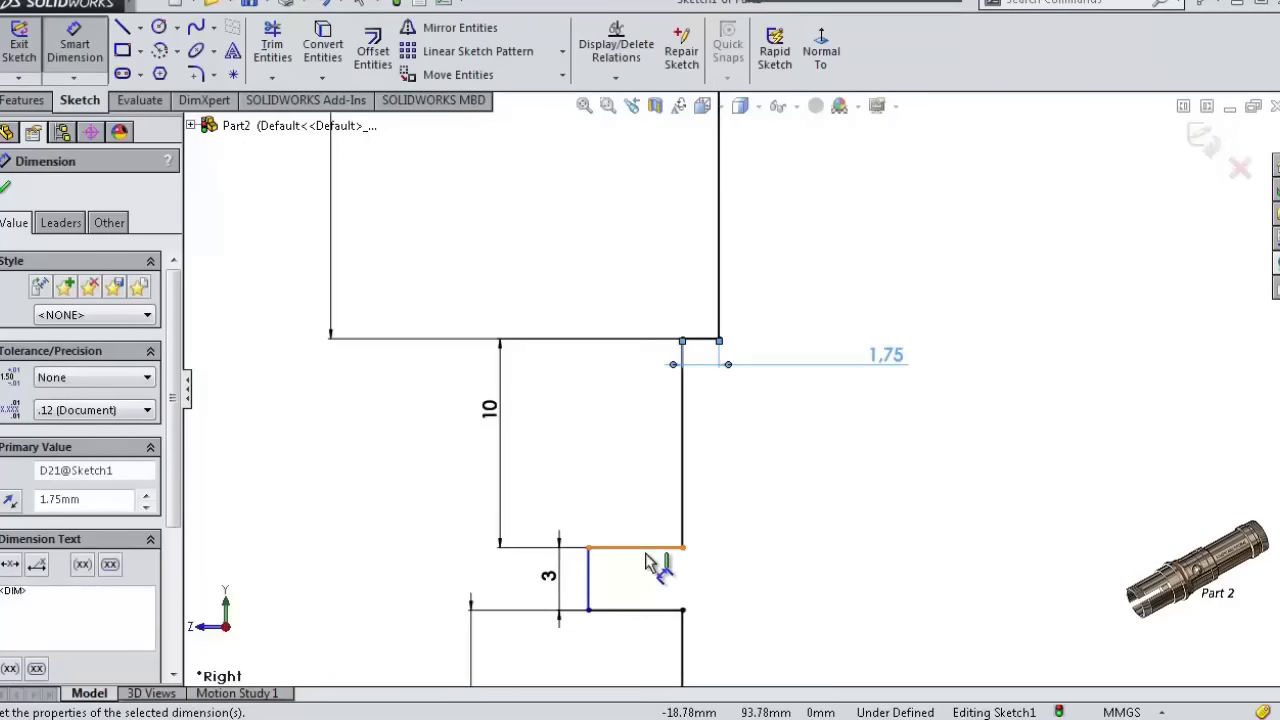
click(646, 556)
click(914, 574)
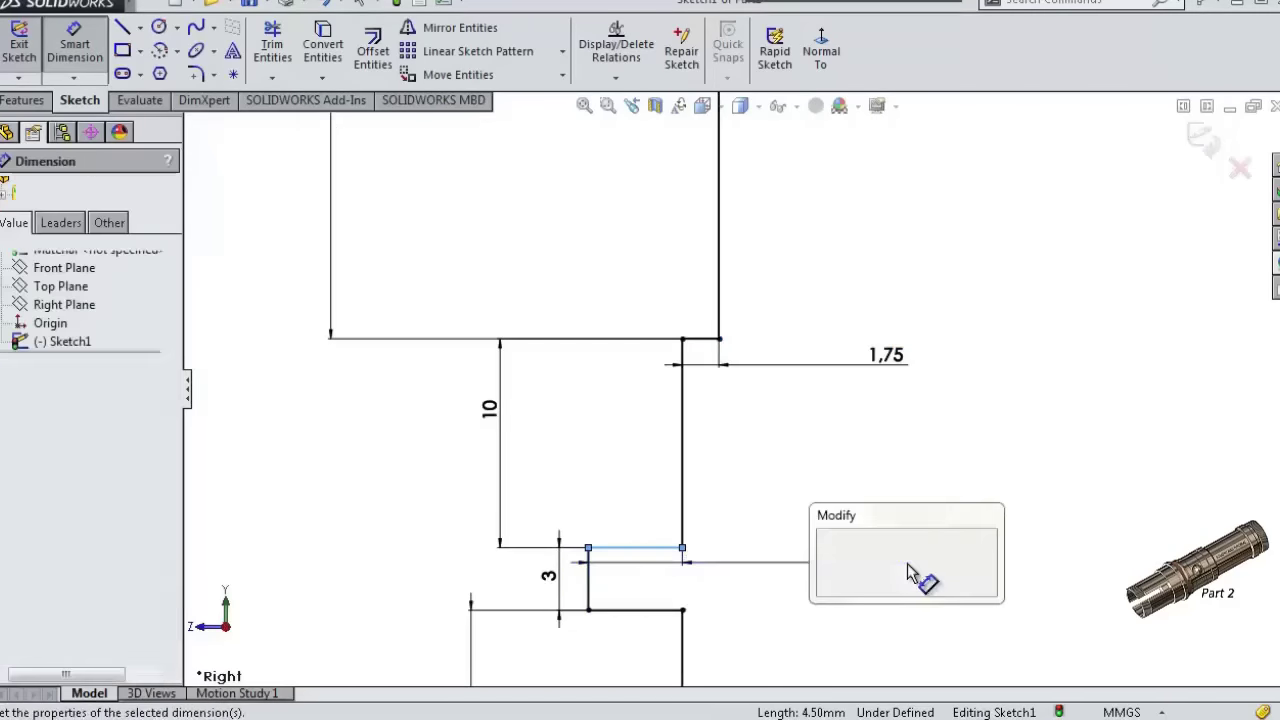
text(2)
key(Return)
scroll(868, 588, up, 1)
scroll(848, 606, up, 2)
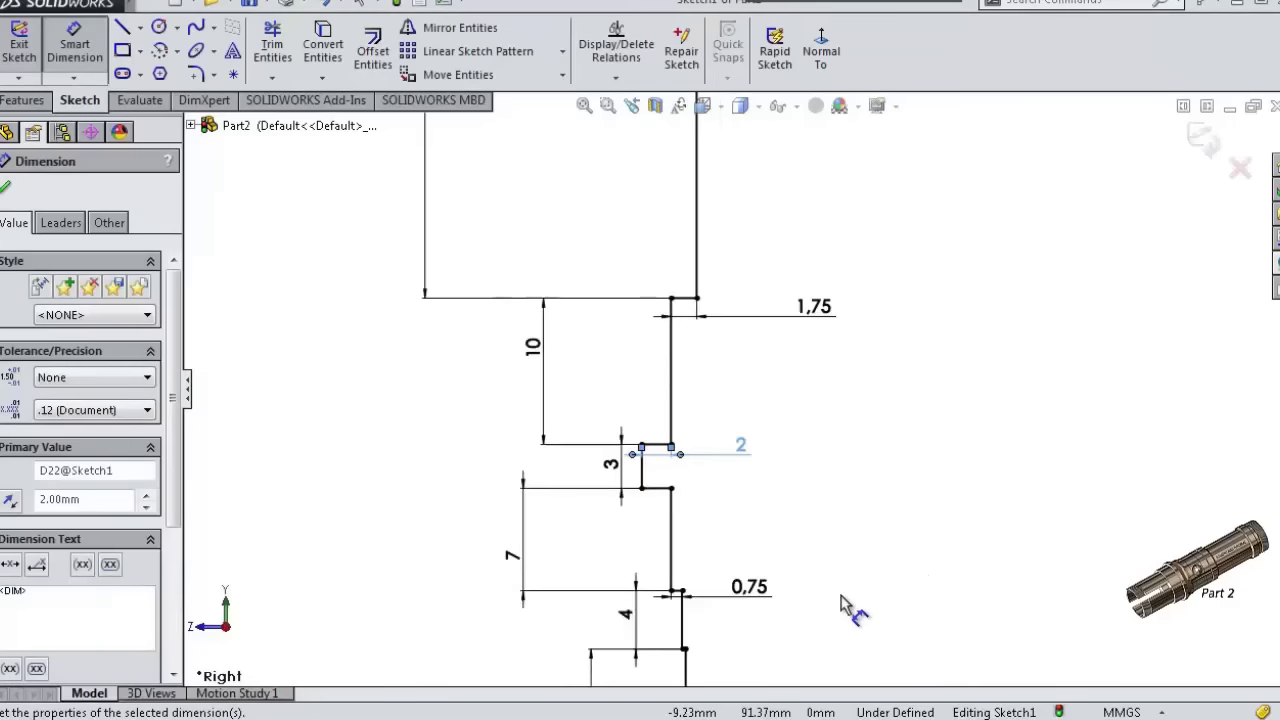
scroll(837, 608, up, 1)
scroll(843, 608, up, 2)
scroll(845, 605, up, 2)
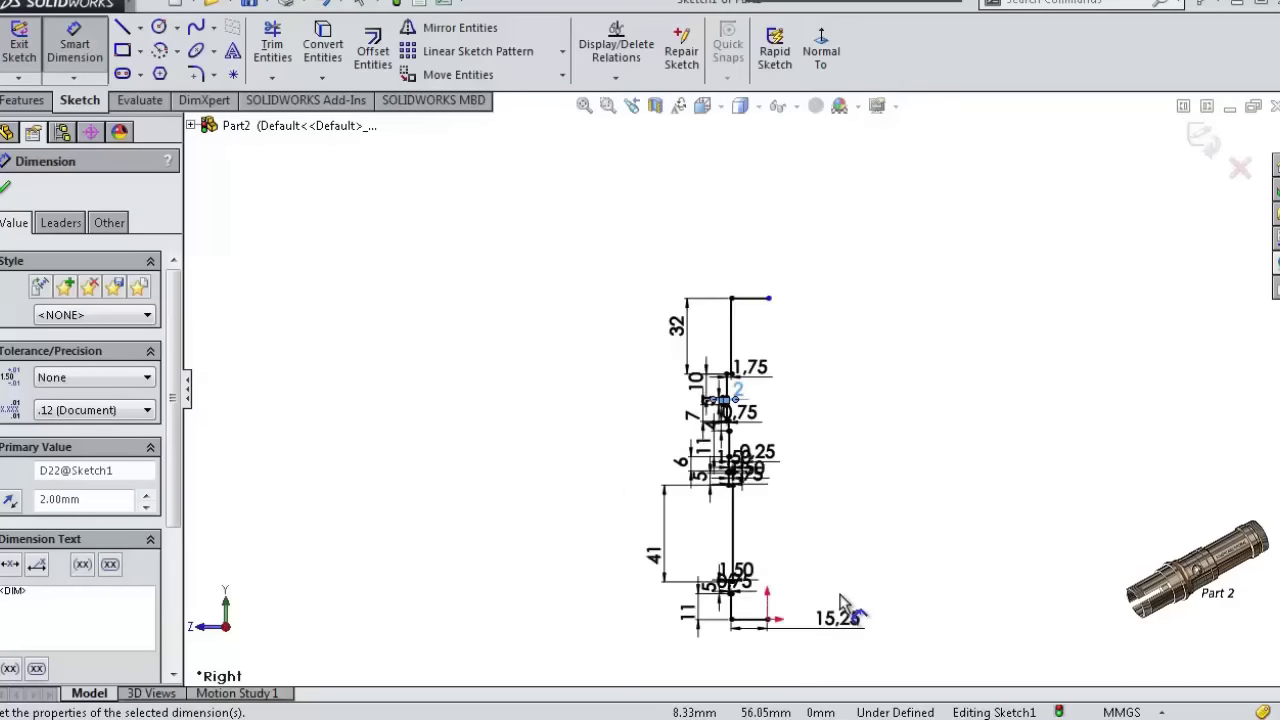
scroll(829, 600, up, 1)
scroll(814, 571, up, 1)
scroll(790, 440, up, 1)
key(Escape)
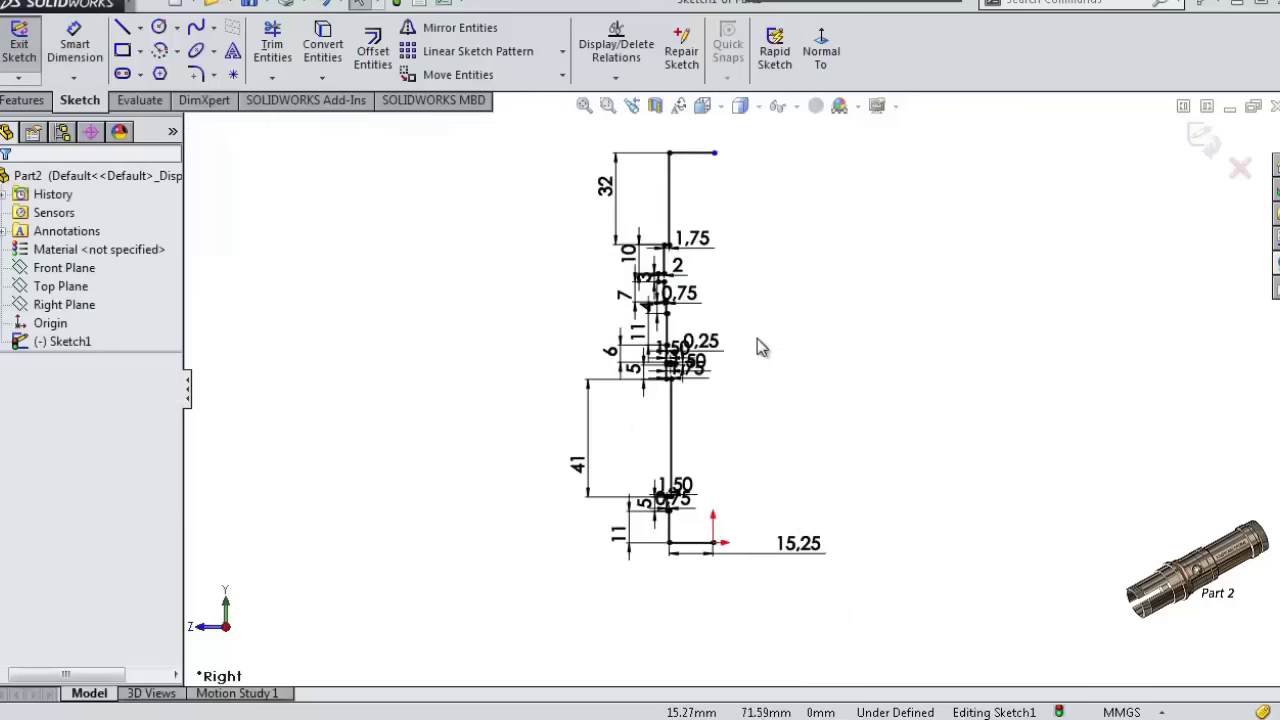
- Align the top line's endpoint vertically with the origin
click(714, 154)
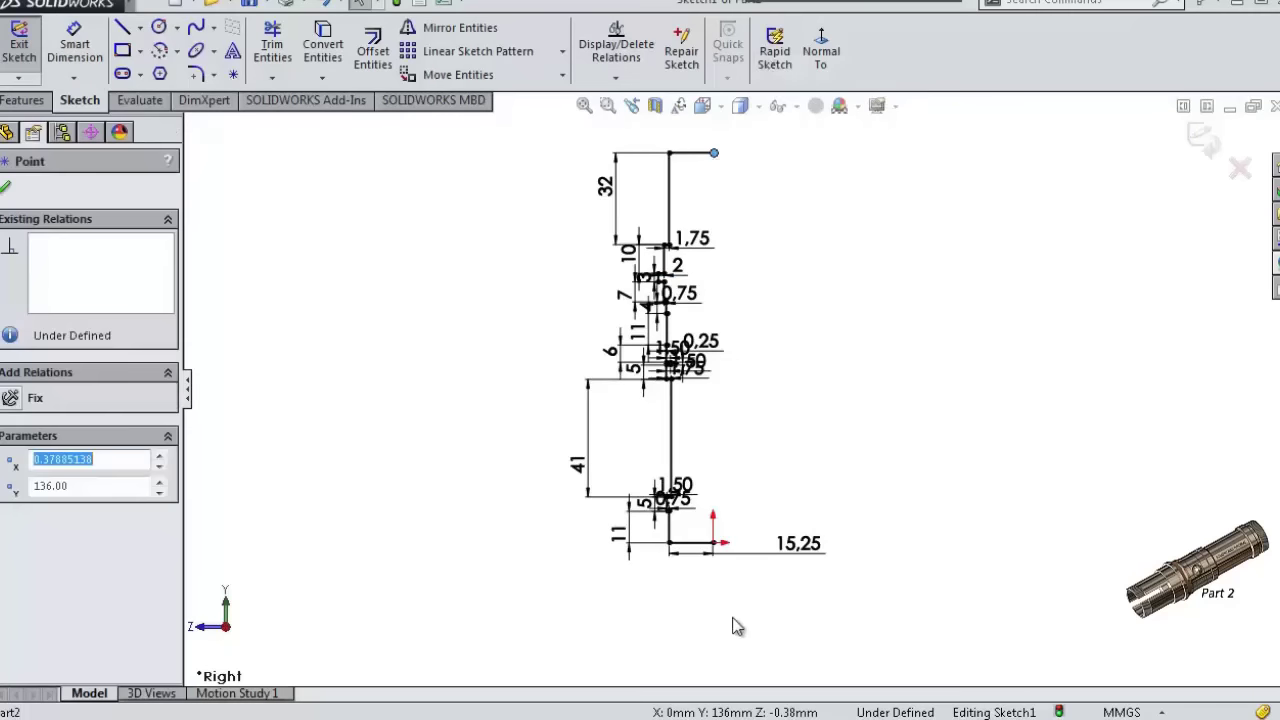
ctrl+click(714, 546)
click(783, 451)
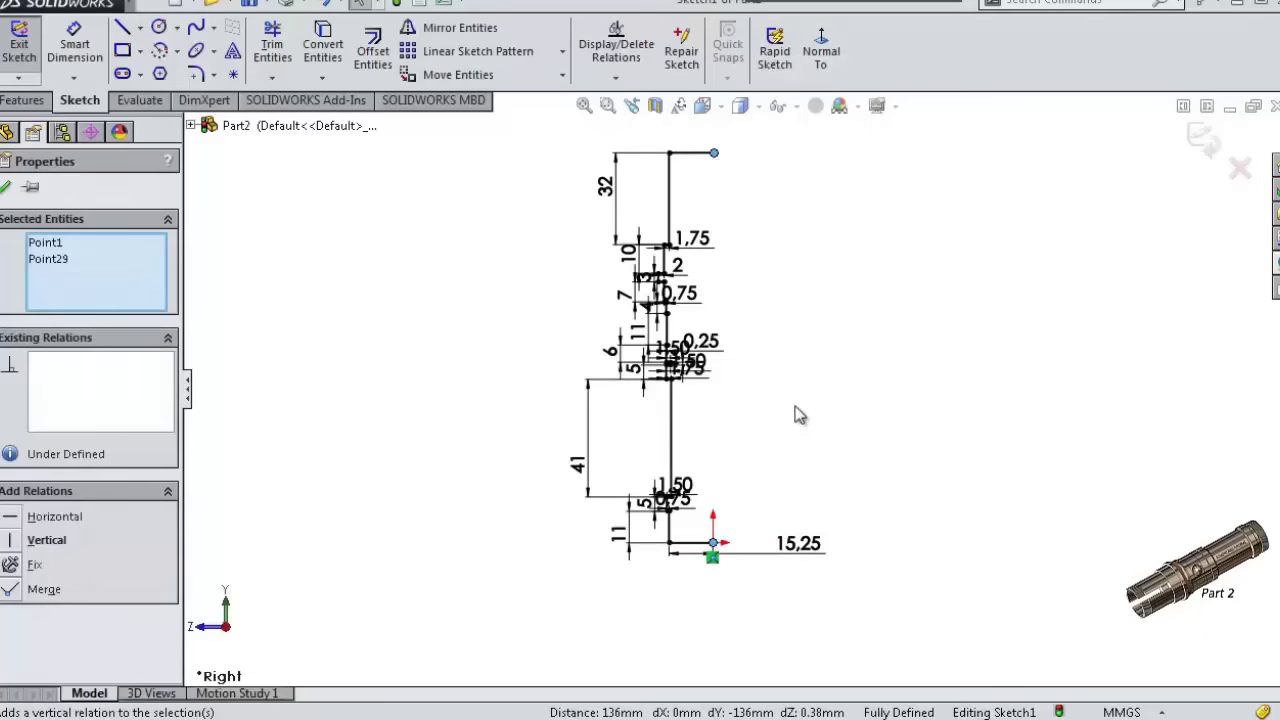
key(Escape)
- Draw a vertical closing line from the top endpoint down to the origin
click(122, 27)
click(713, 153)
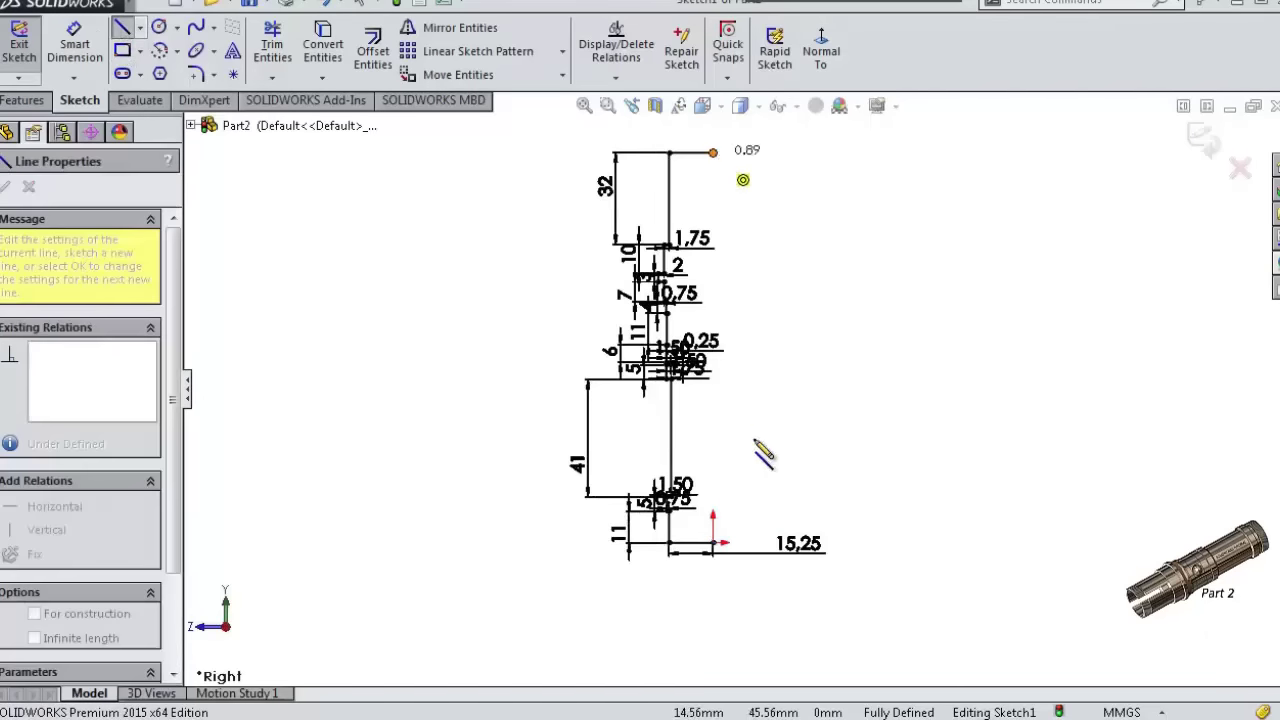
double_click(714, 546)
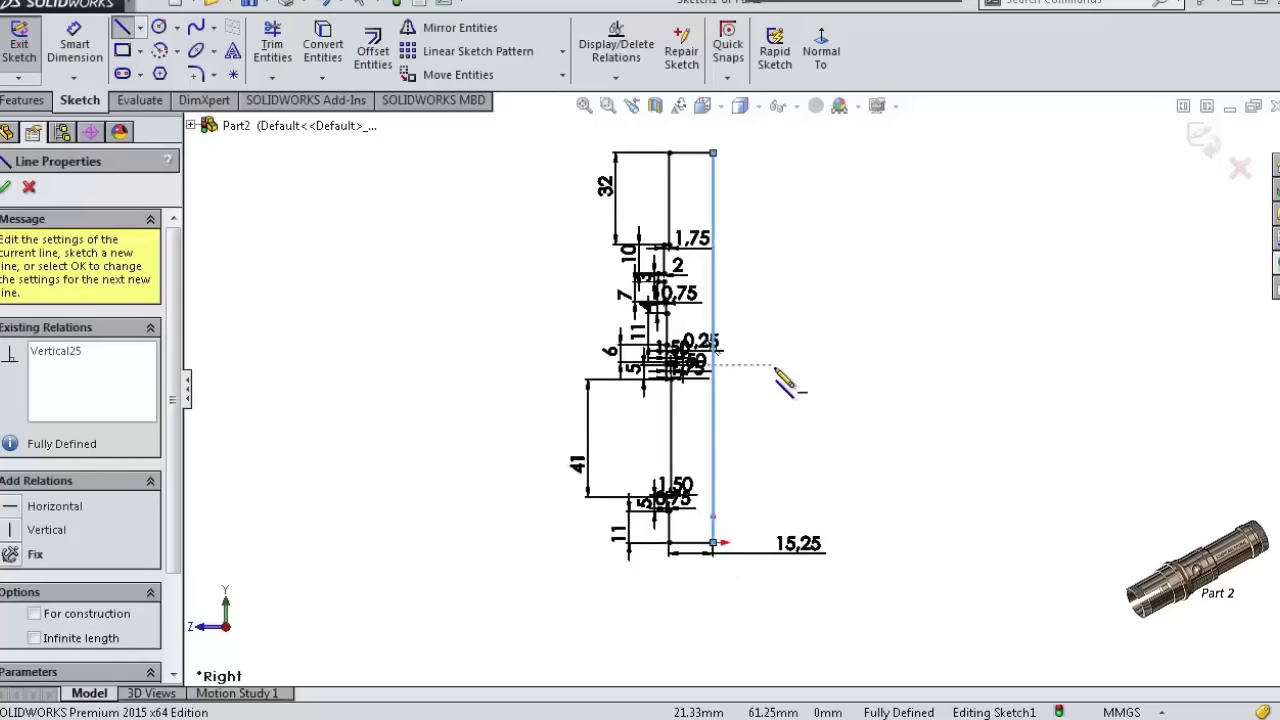
key(Escape)
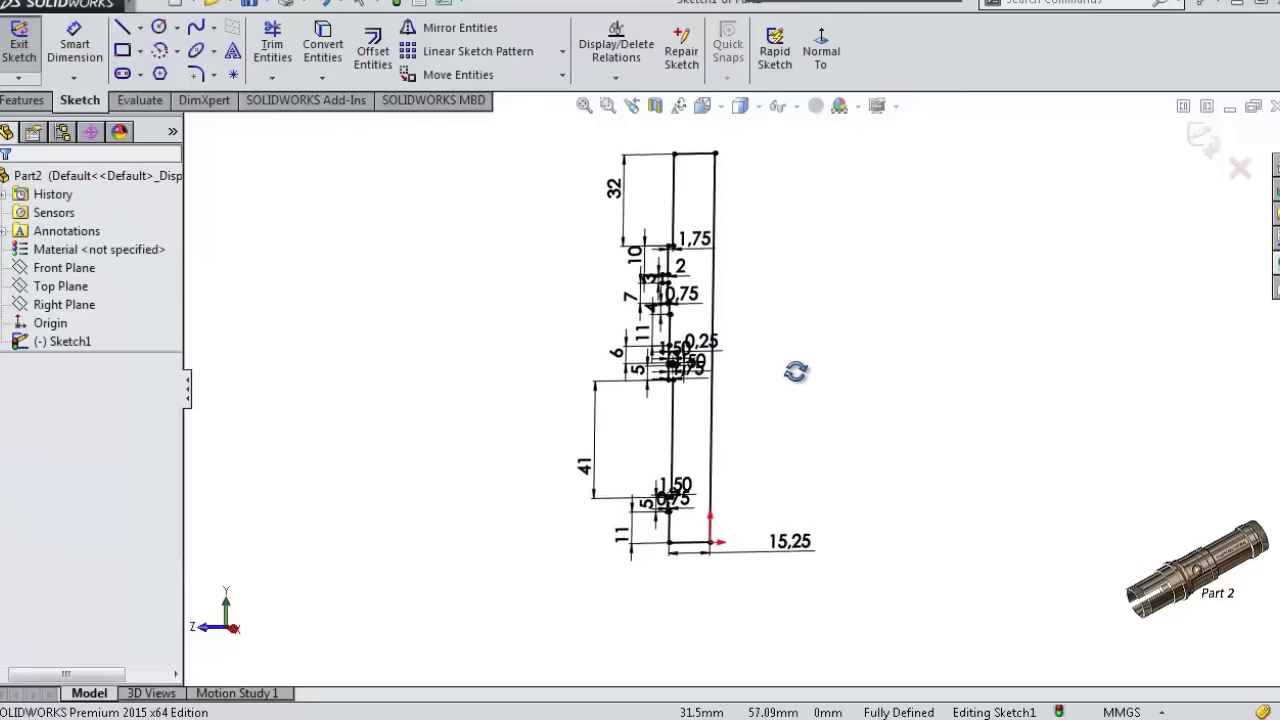
scroll(712, 318, down, 3)
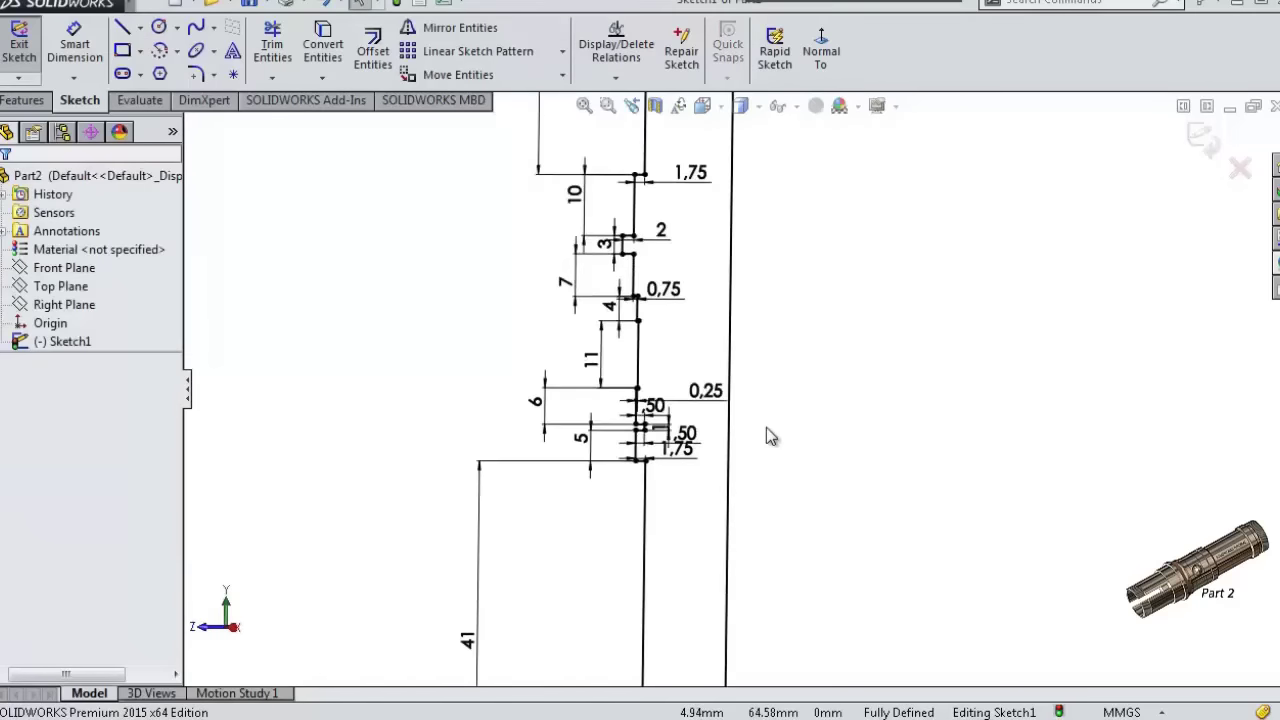
- Revolve the profile 360° about the long vertical line to create Revolve1
middle_drag(766, 436, 740, 434)
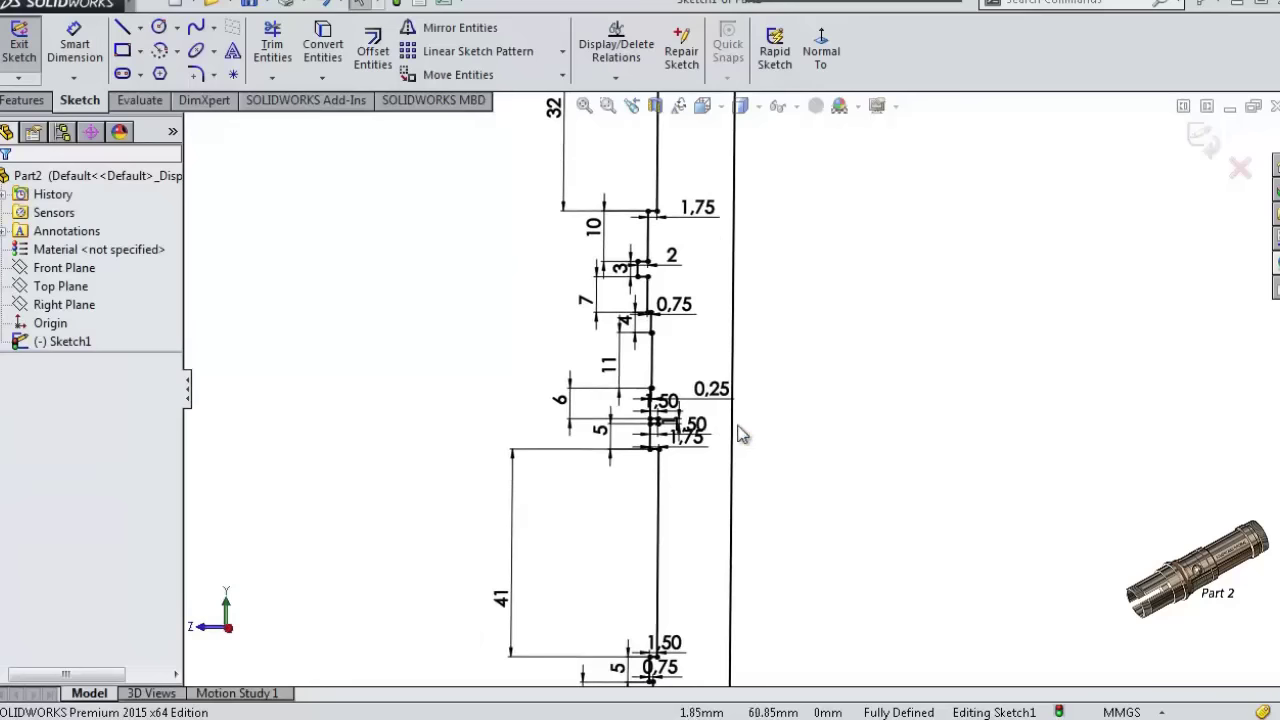
click(22, 100)
click(91, 55)
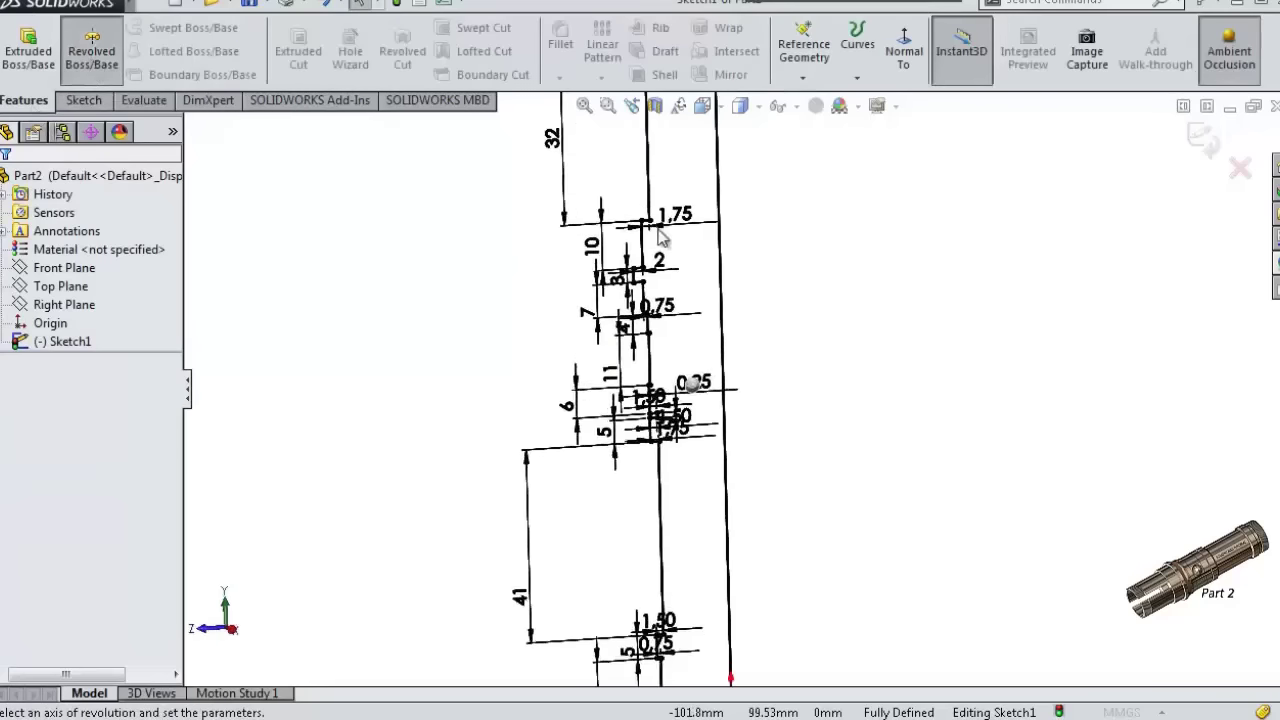
click(742, 216)
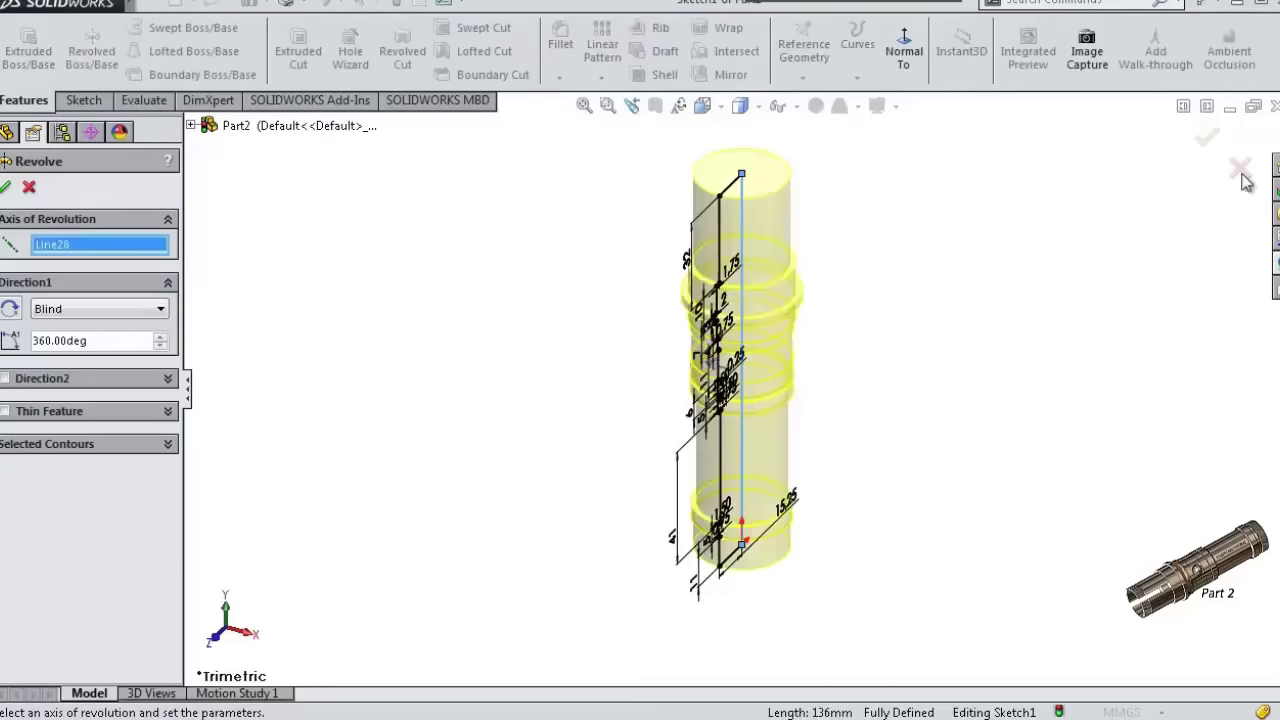
click(1203, 141)
mouse_move(900, 461)
middle_down()
mouse_move(857, 349)
mouse_move(808, 356)
mouse_move(813, 387)
middle_up()
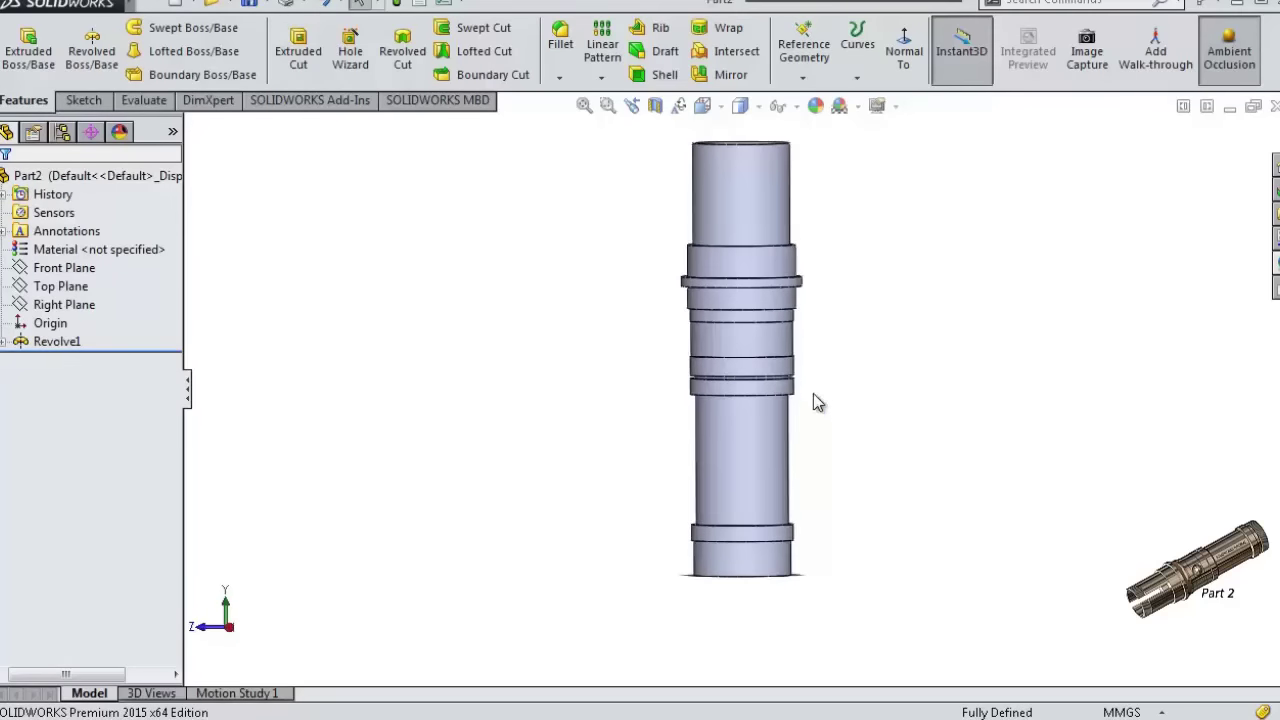
- Start a sketch on the Right Plane and draw a corner rectangle over the shaft's top end
click(141, 100)
click(64, 304)
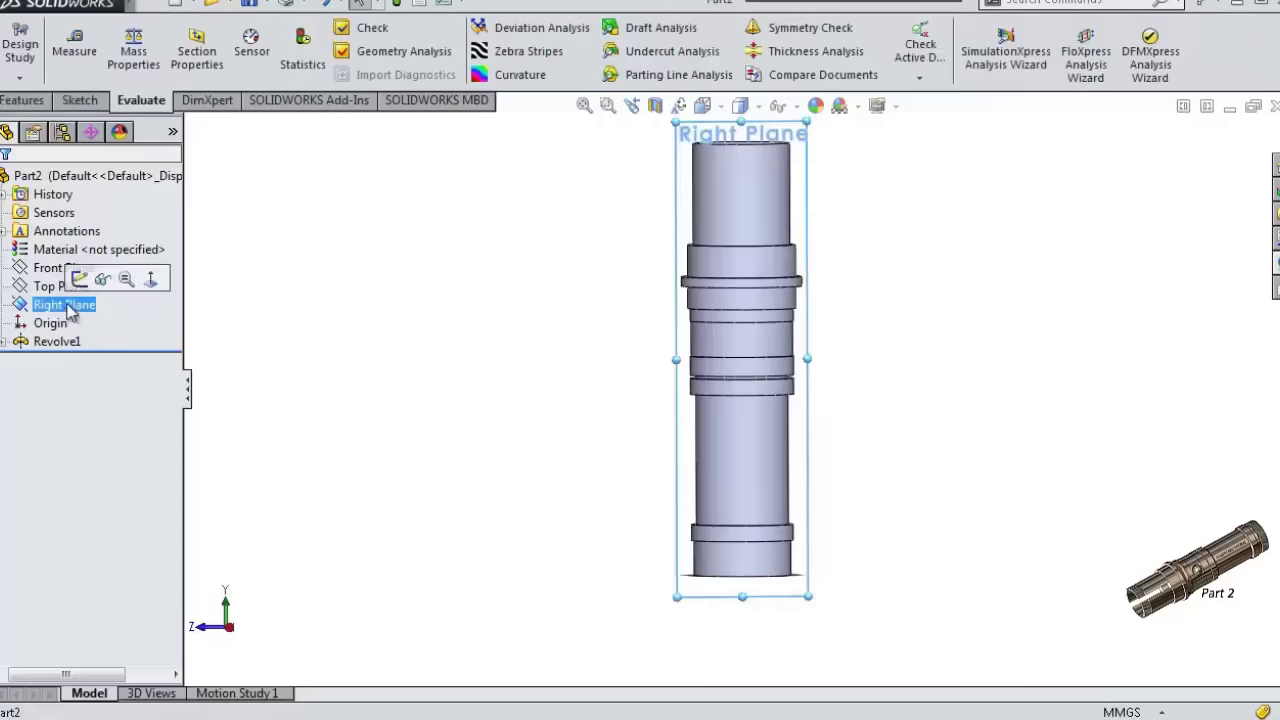
click(80, 283)
click(821, 51)
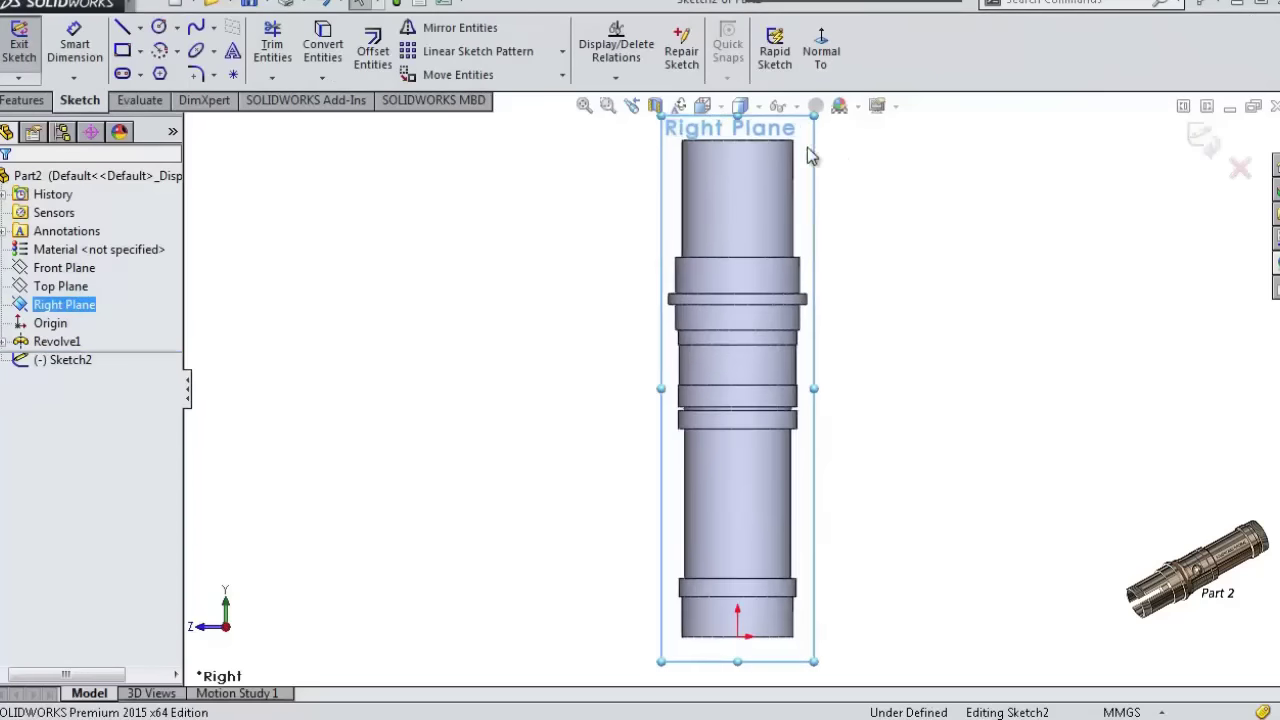
click(122, 50)
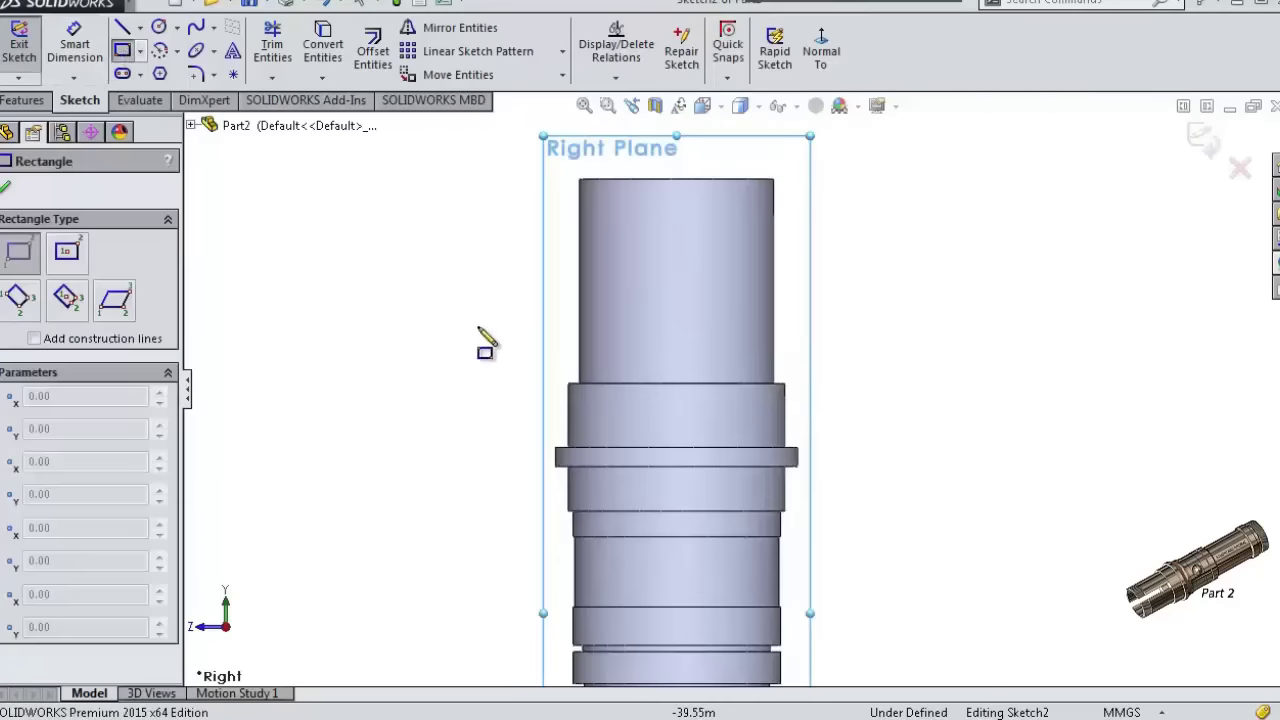
click(638, 383)
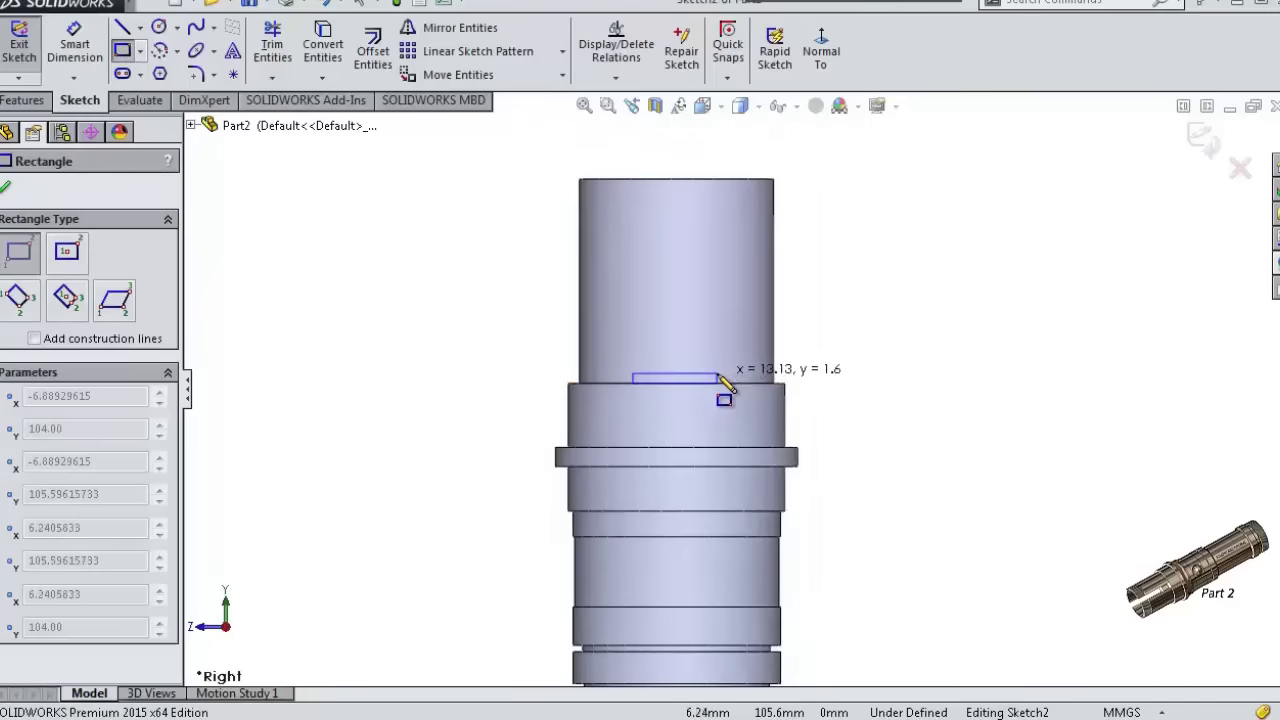
click(708, 142)
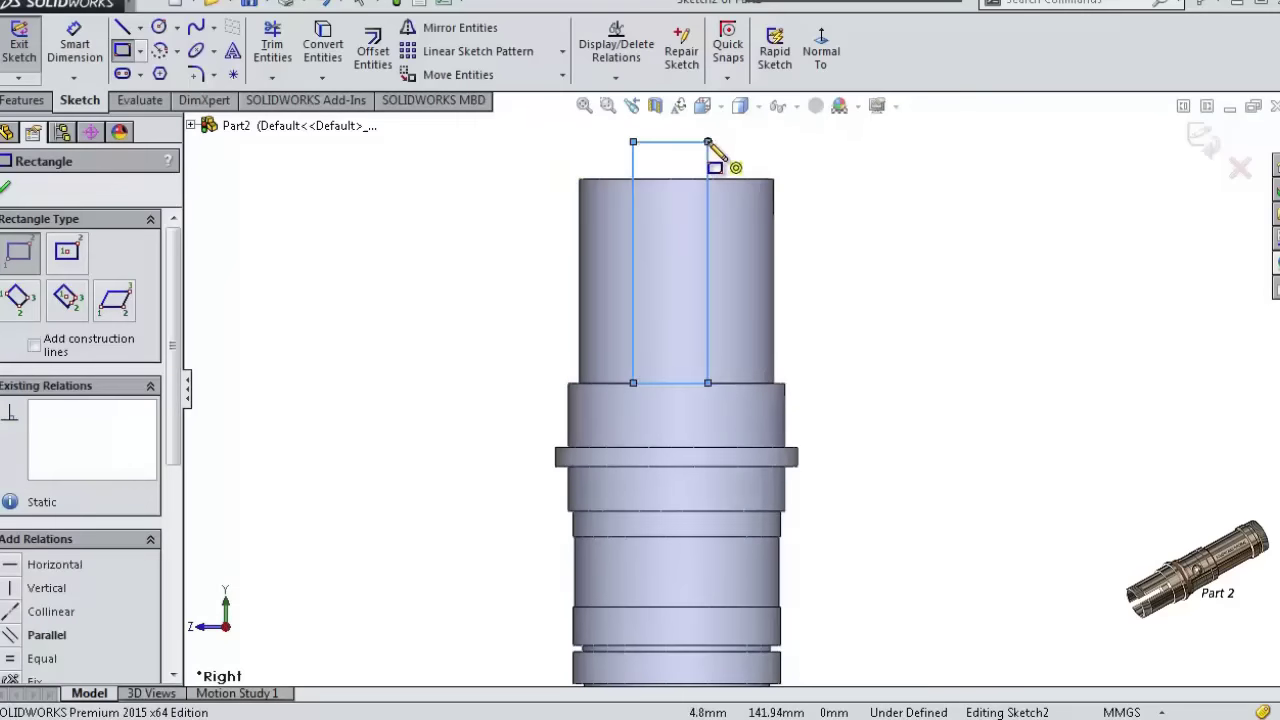
- Add a vertical centerline from the collar up to the rectangle's bottom edge
click(140, 28)
click(172, 67)
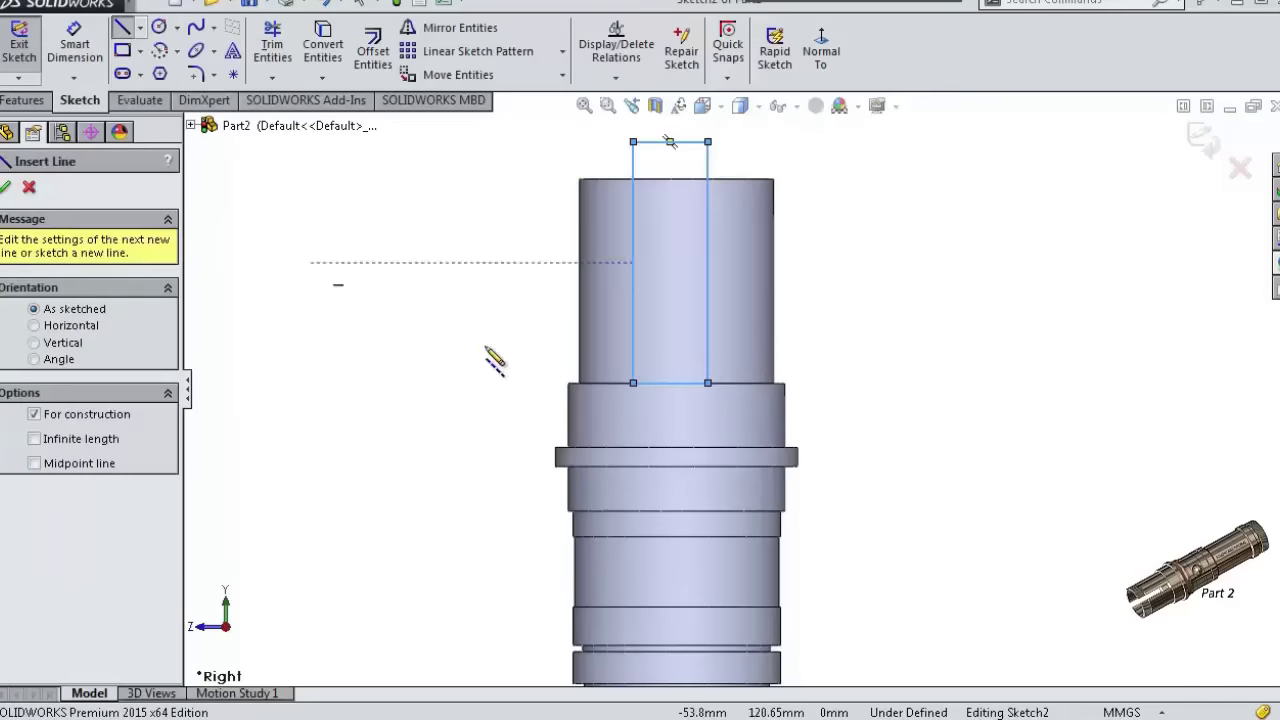
click(676, 447)
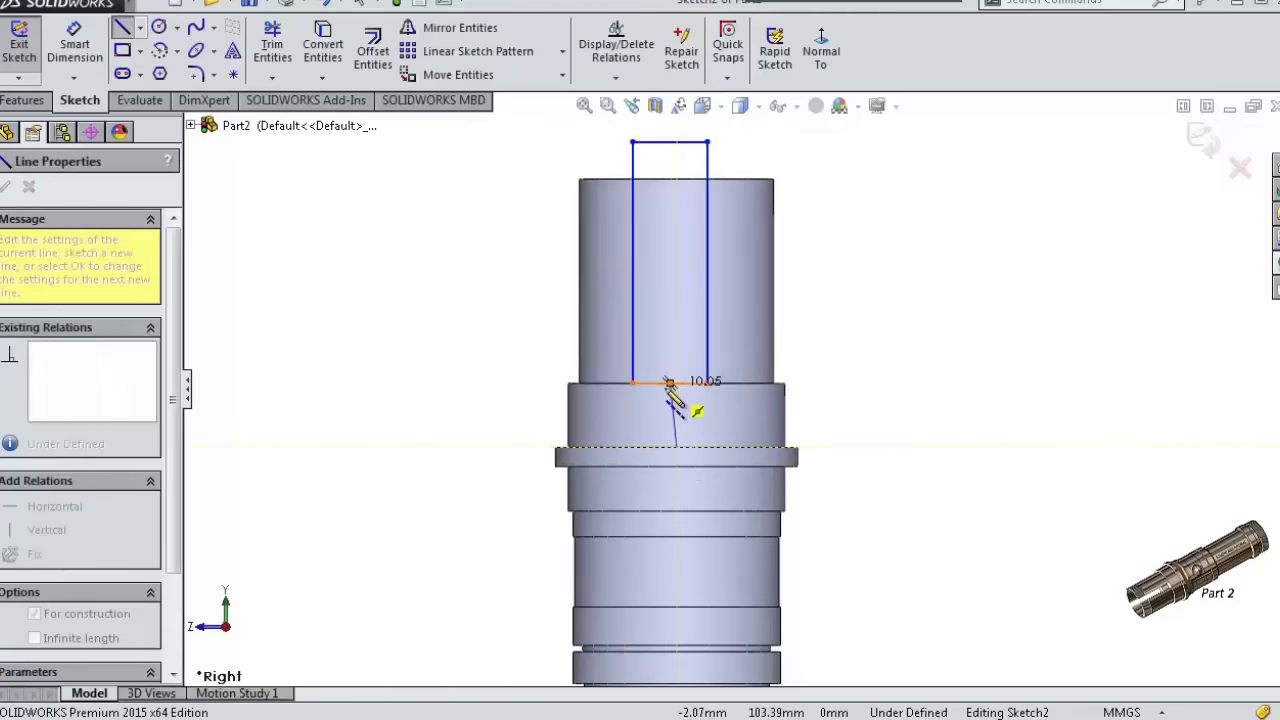
scroll(670, 385, down, 3)
scroll(709, 400, down, 3)
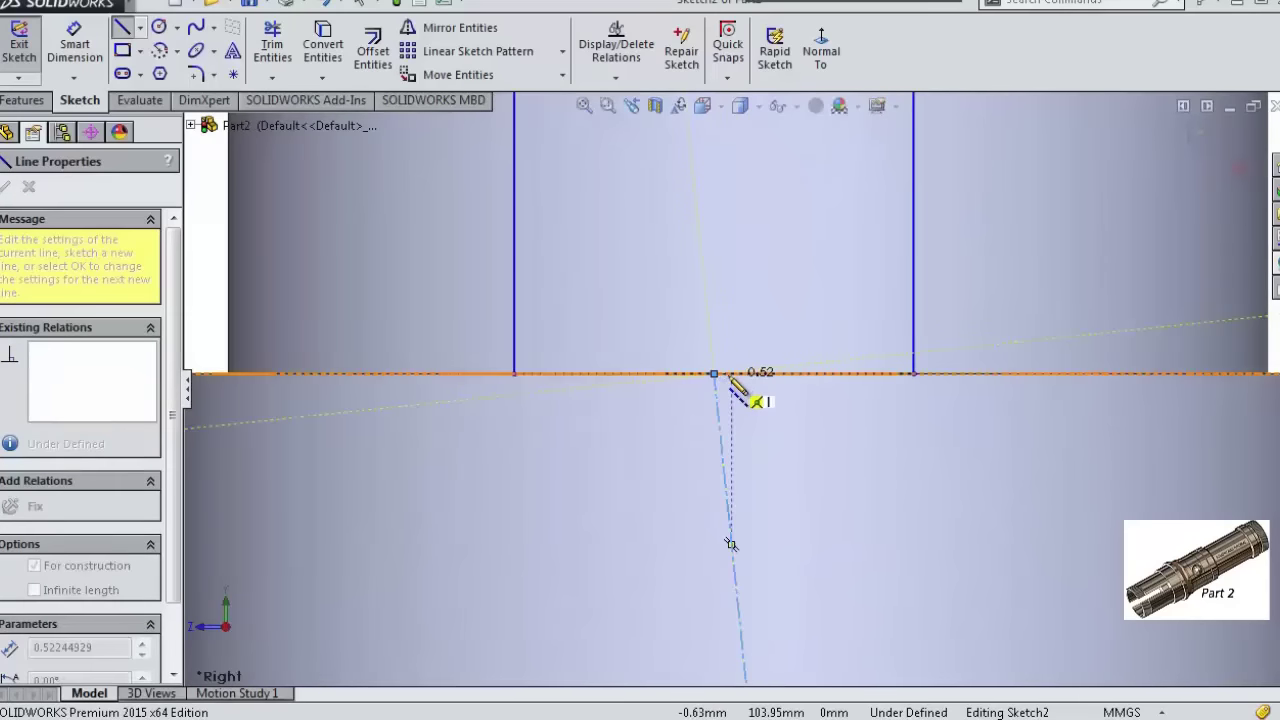
click(713, 374)
key(Escape)
click(729, 438)
click(810, 362)
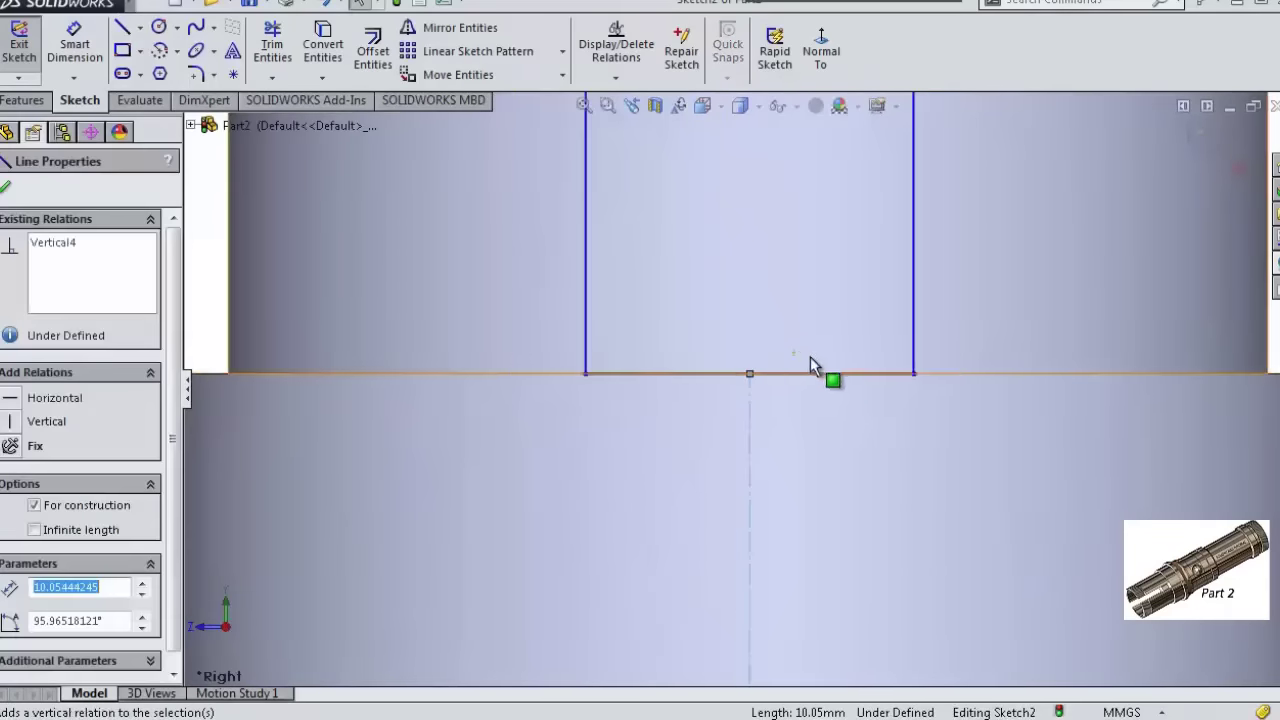
scroll(820, 375, up, 2)
scroll(770, 335, up, 2)
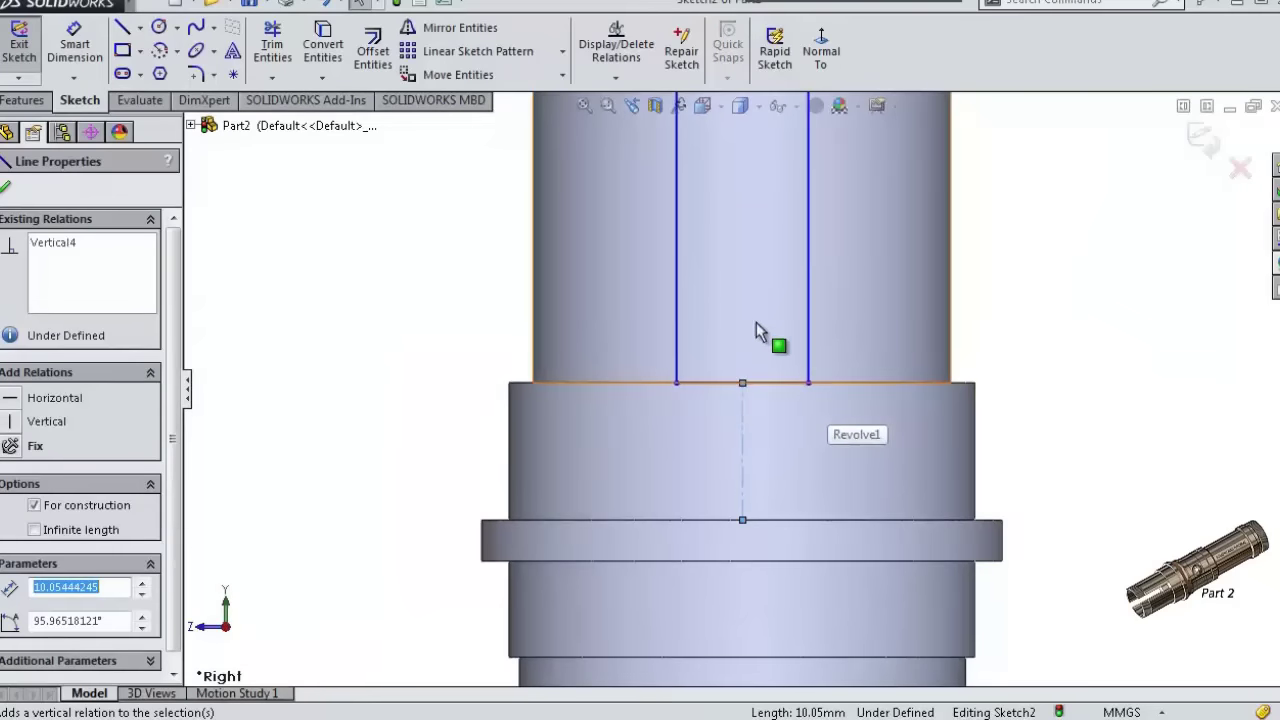
- Dimension the slot rectangle's width to 5 mm
key(s)
click(818, 350)
click(740, 395)
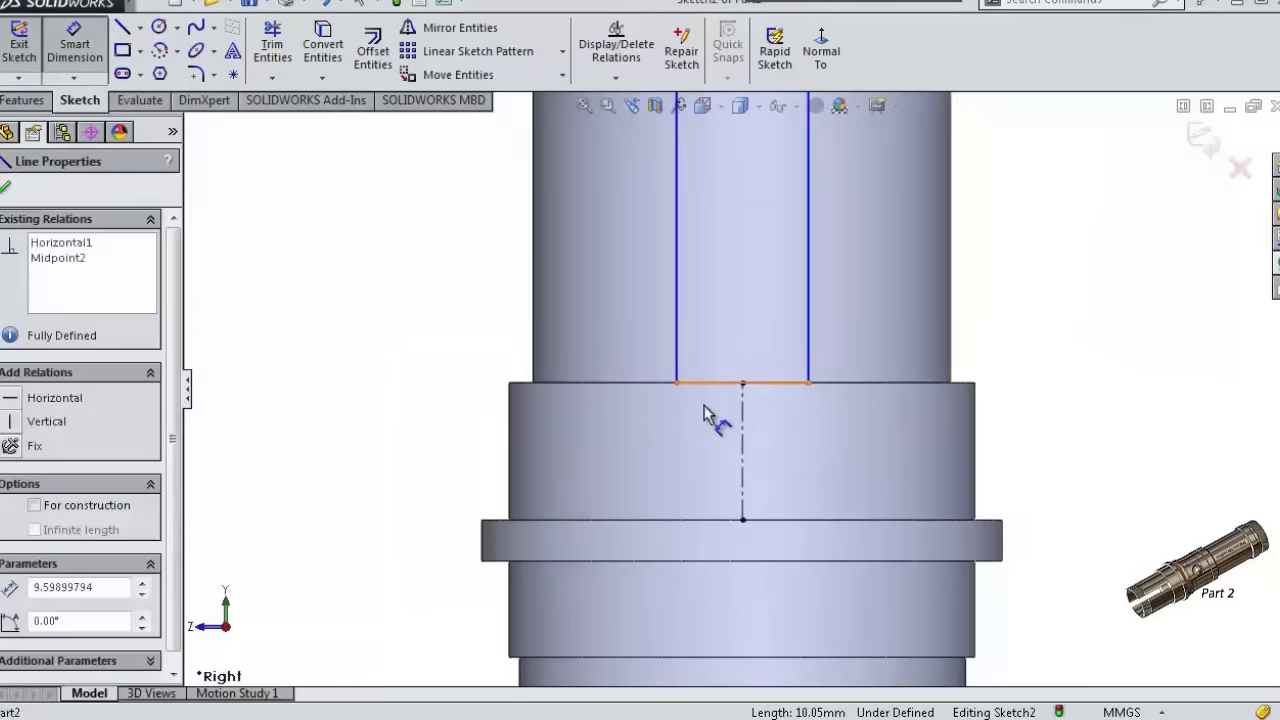
click(808, 410)
click(710, 420)
text(5)
key(Return)
scroll(764, 274, up, 3)
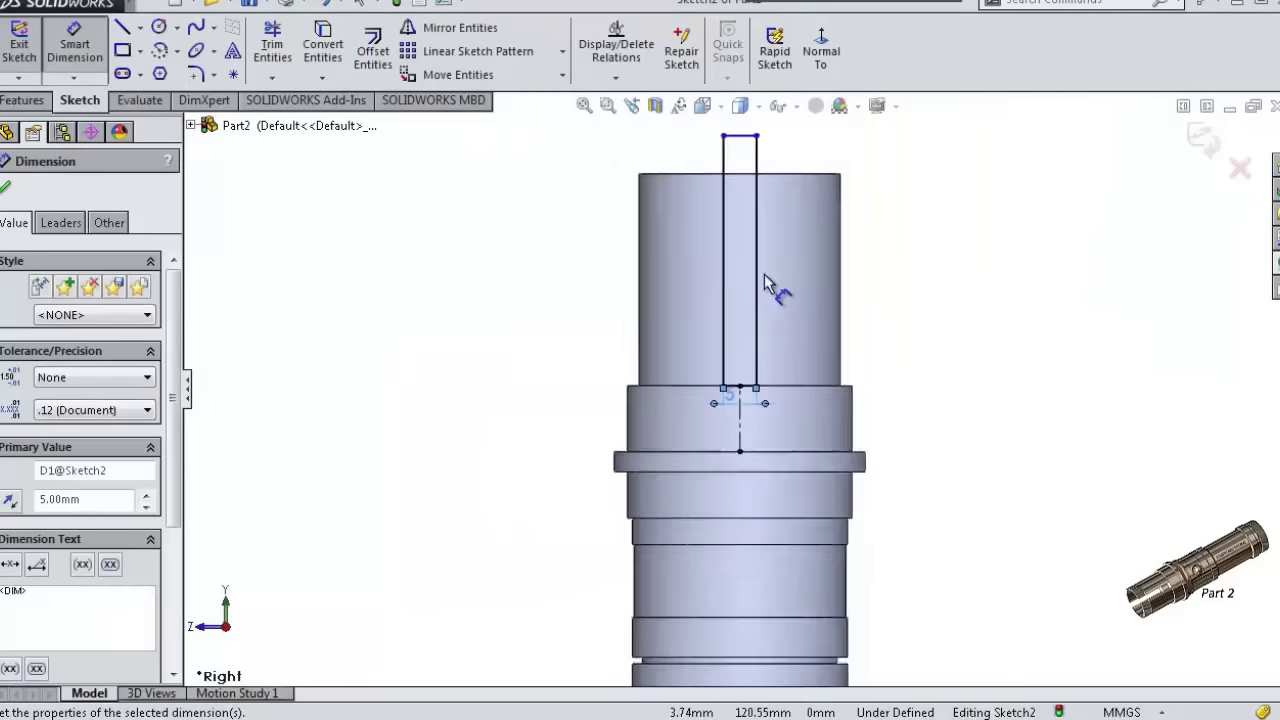
scroll(765, 207, down, 3)
scroll(765, 207, up, 1)
click(24, 100)
- Cut the slot rectangle Mid Plane, 67 mm deep, through the shaft
click(290, 60)
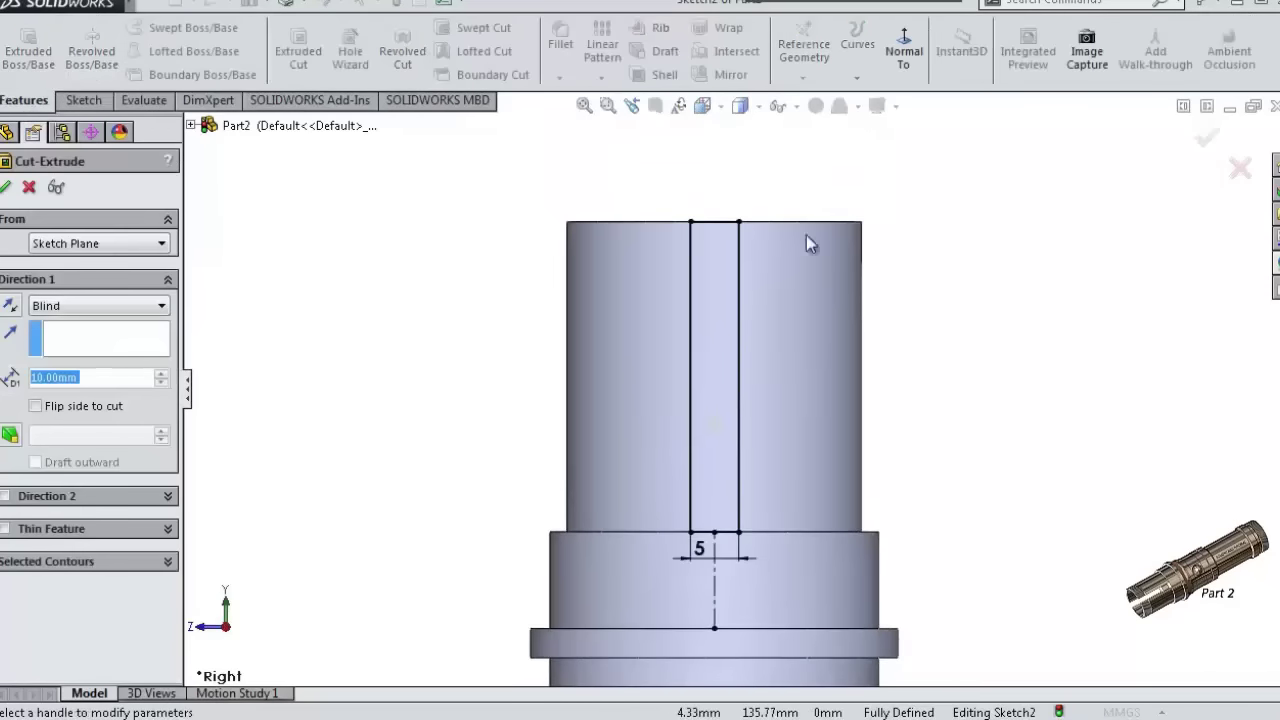
click(95, 305)
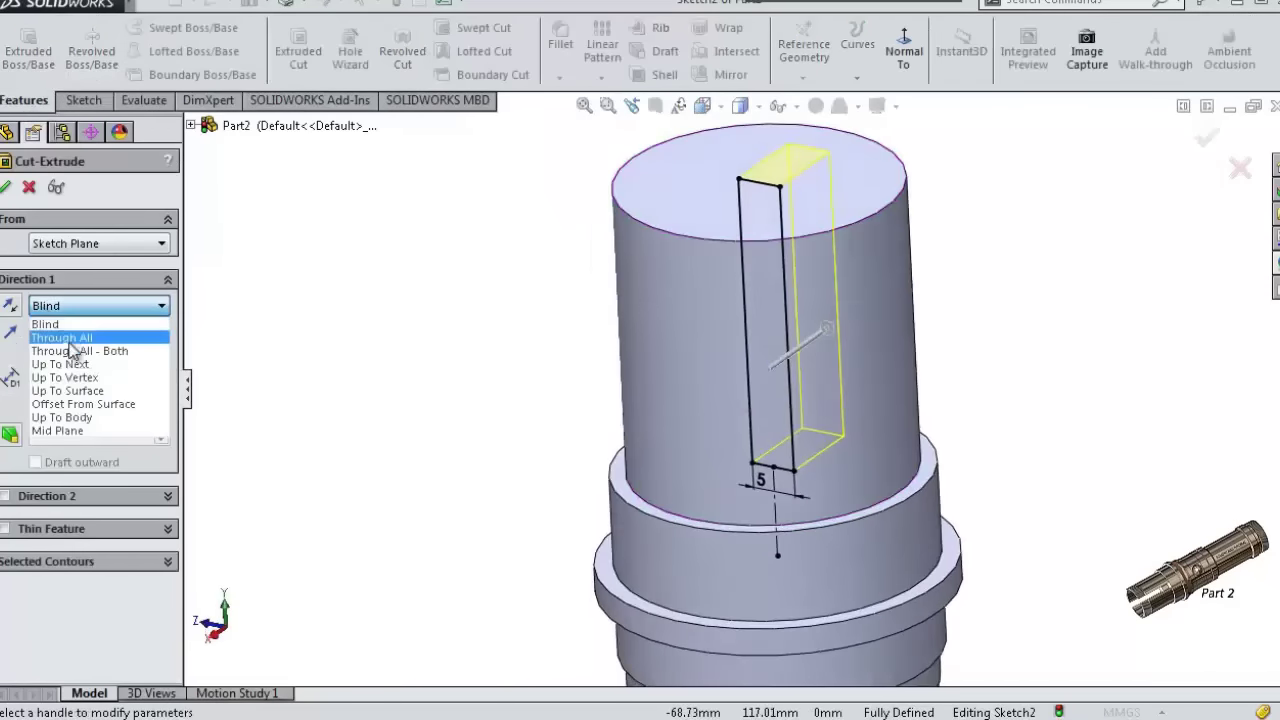
click(85, 428)
drag(803, 347, 943, 247)
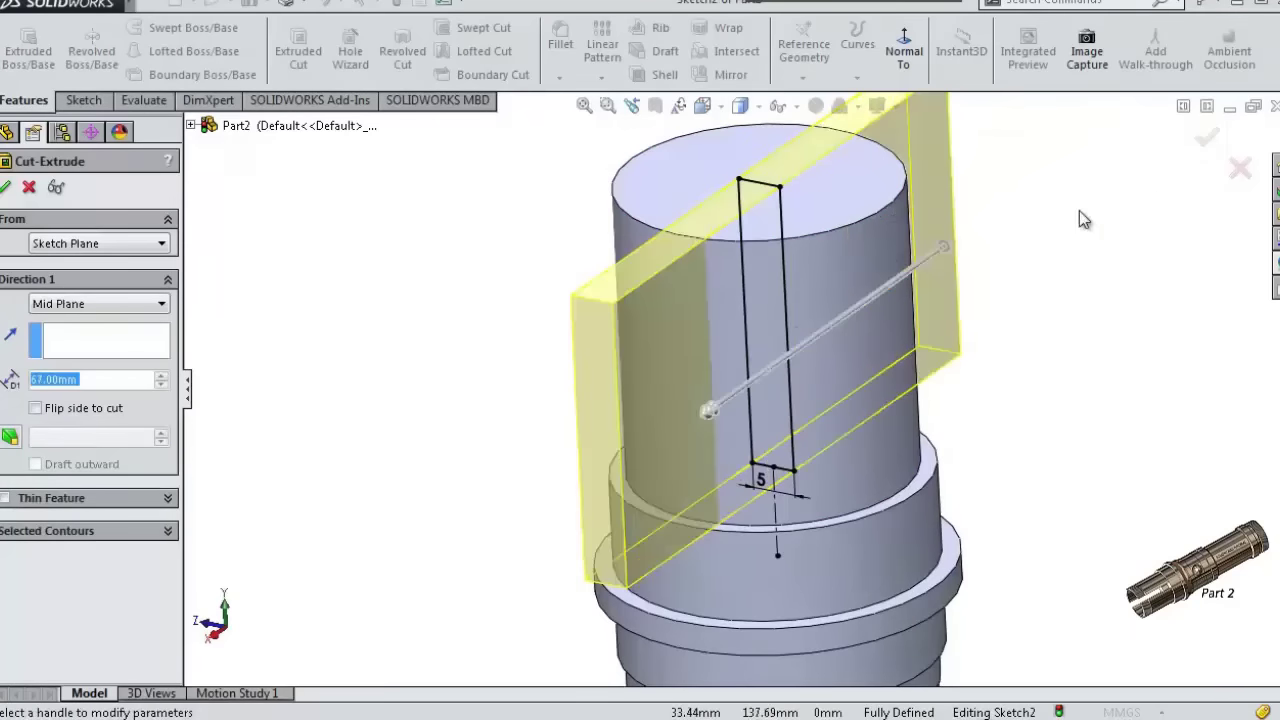
click(1207, 143)
middle_drag(1066, 323, 1045, 471)
click(1058, 401)
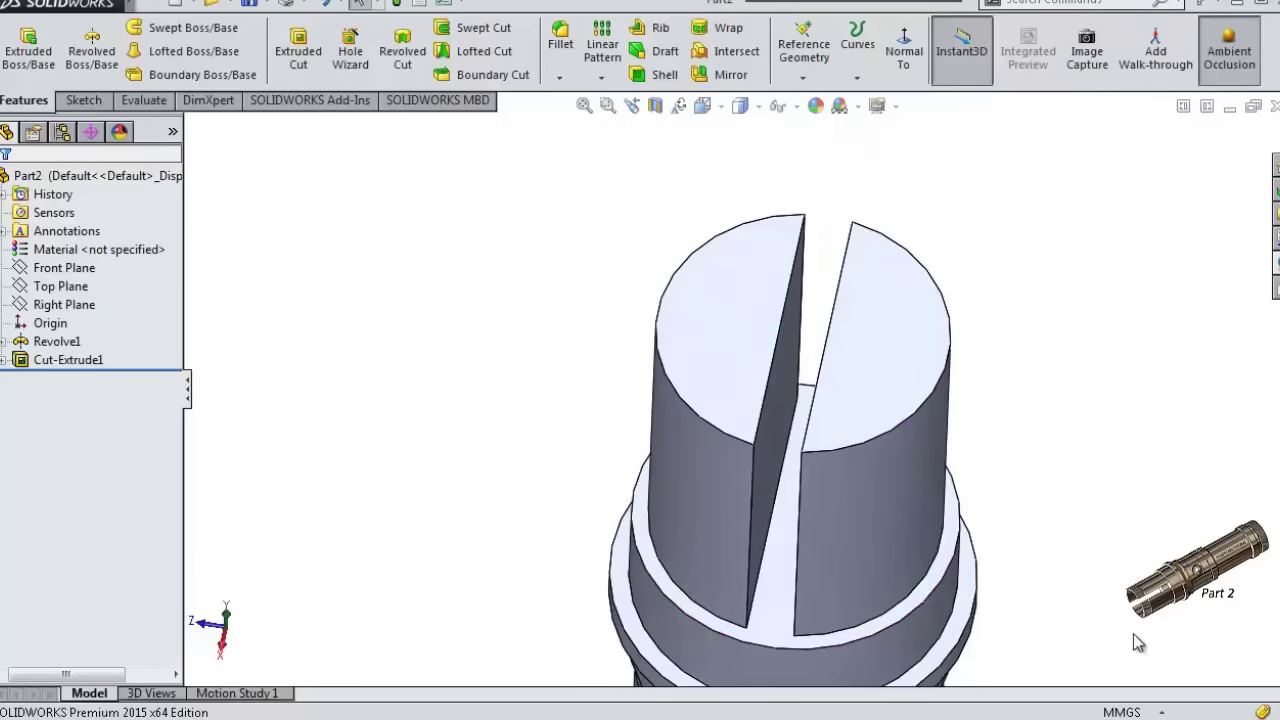
- Circular-pattern the slot cut about the cylindrical face, 3 instances over 180°
click(602, 82)
click(643, 114)
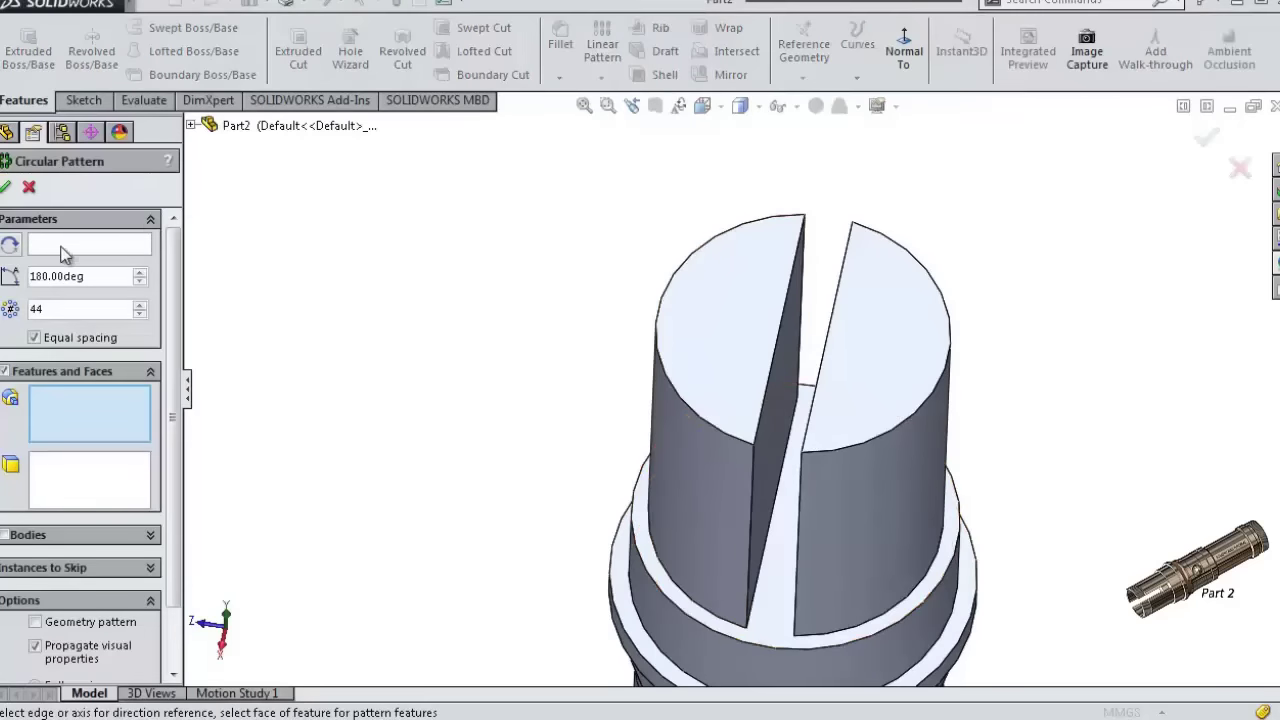
click(638, 582)
text(3)
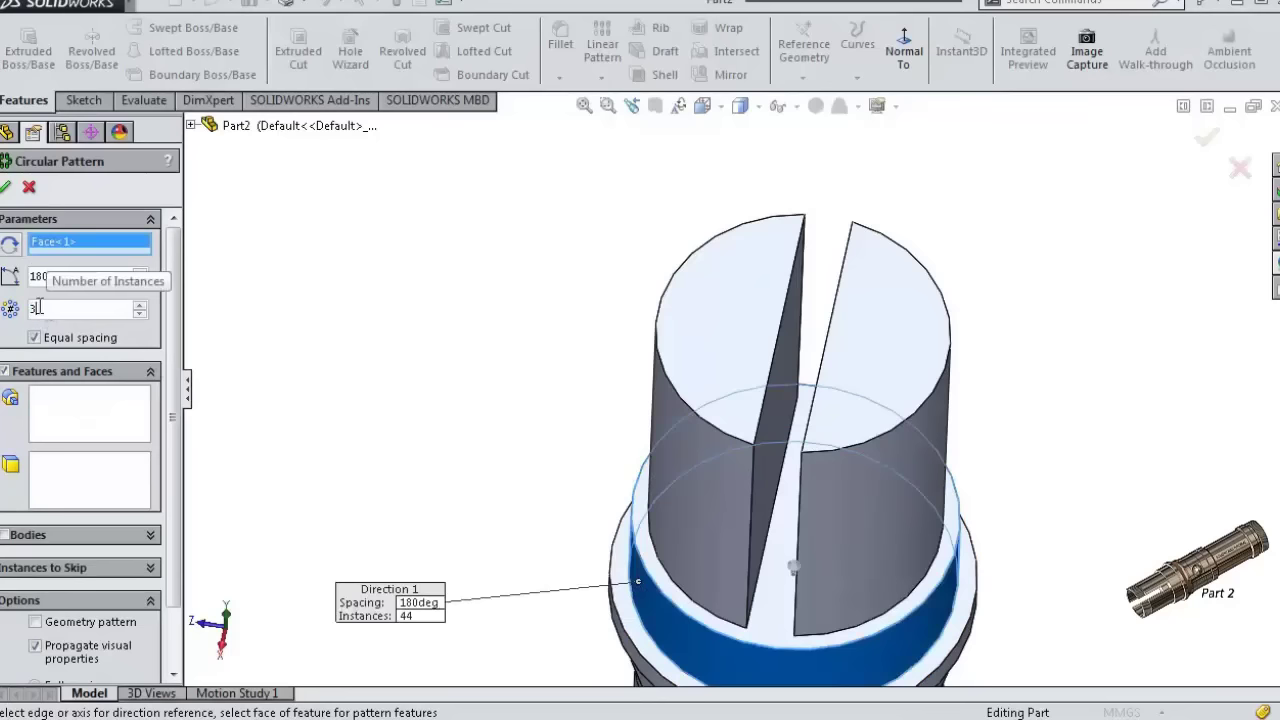
click(782, 370)
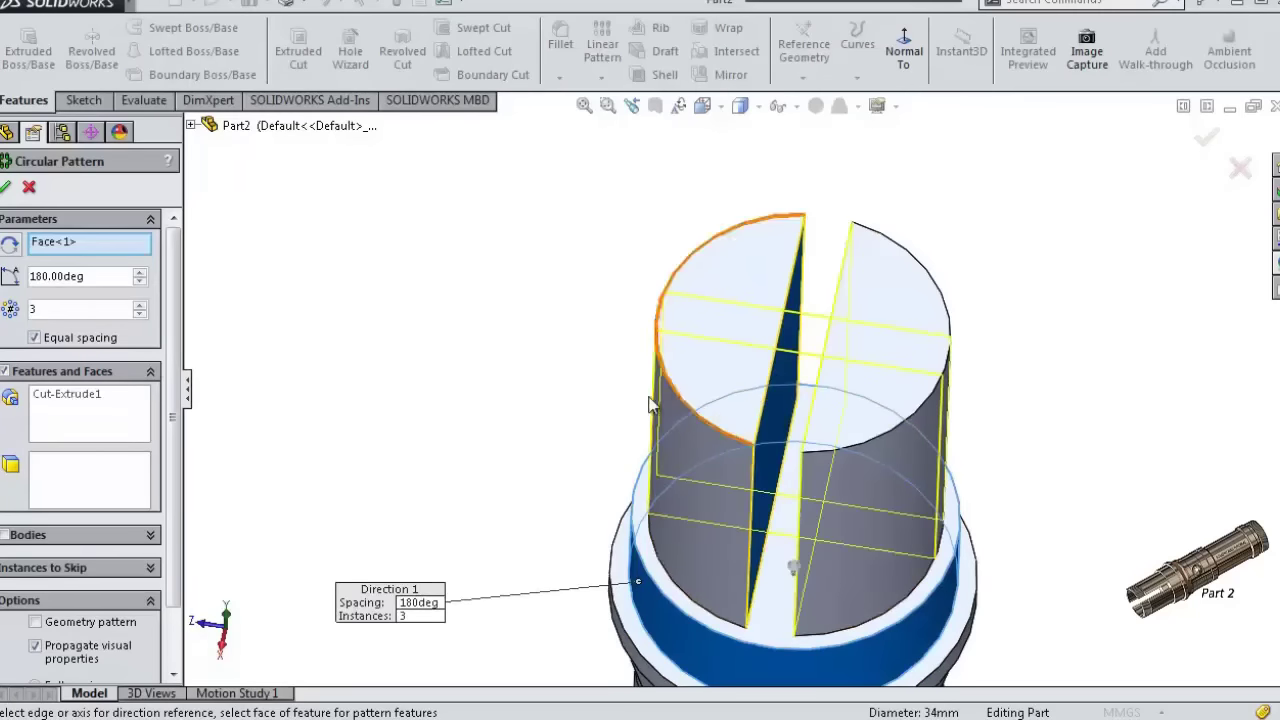
click(7, 188)
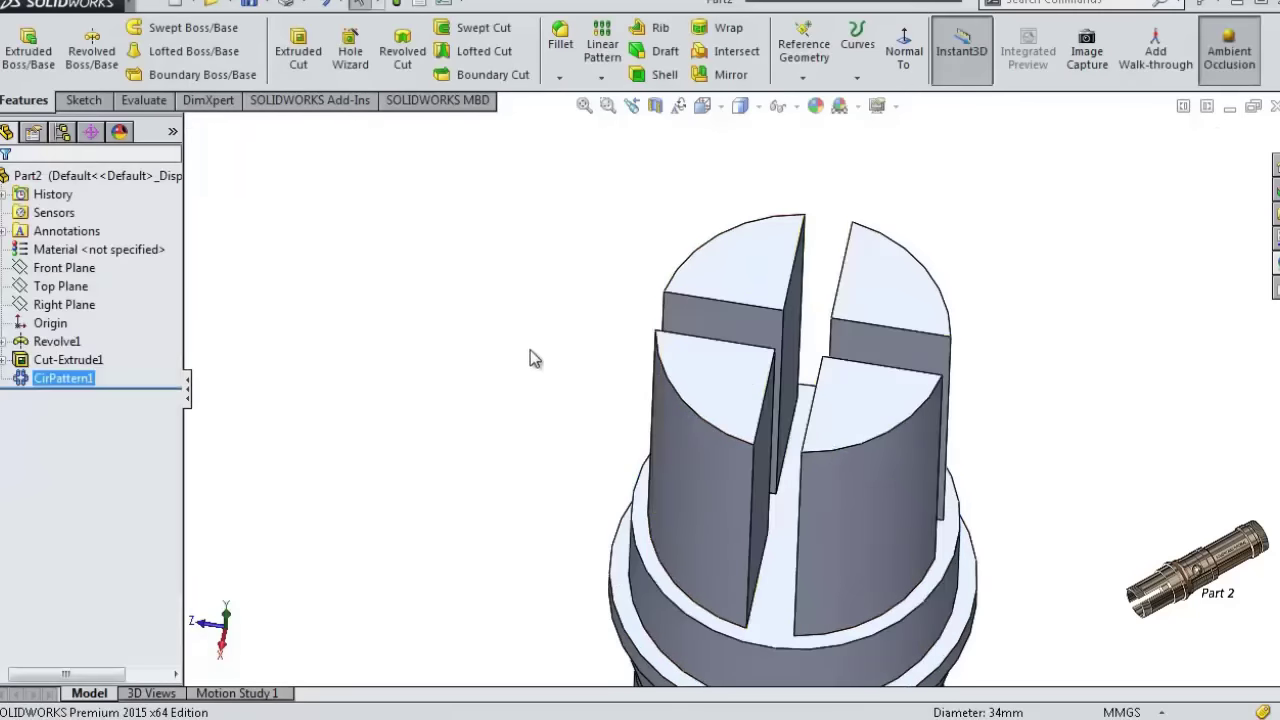
mouse_move(531, 357)
middle_down()
mouse_move(523, 446)
mouse_move(533, 420)
middle_up()
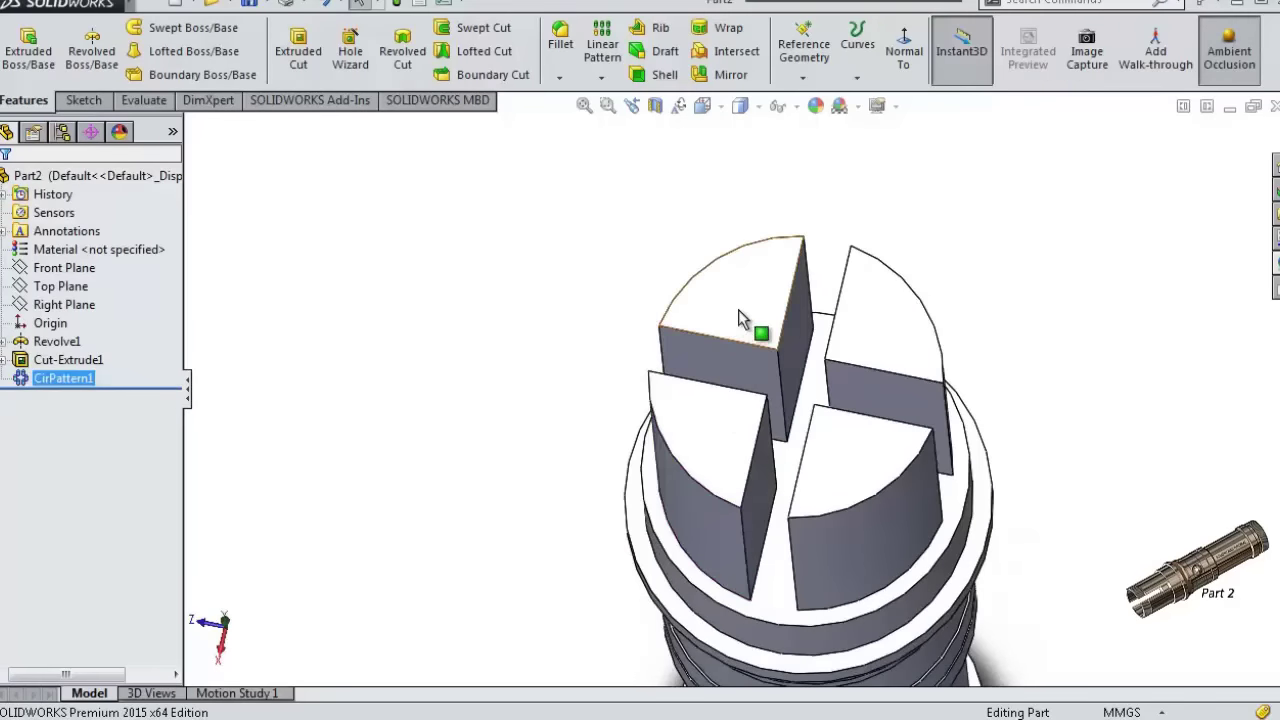
click(740, 318)
- On the finger top face, sketch a 26.50 mm diameter circle centred on the origin
click(829, 251)
click(821, 50)
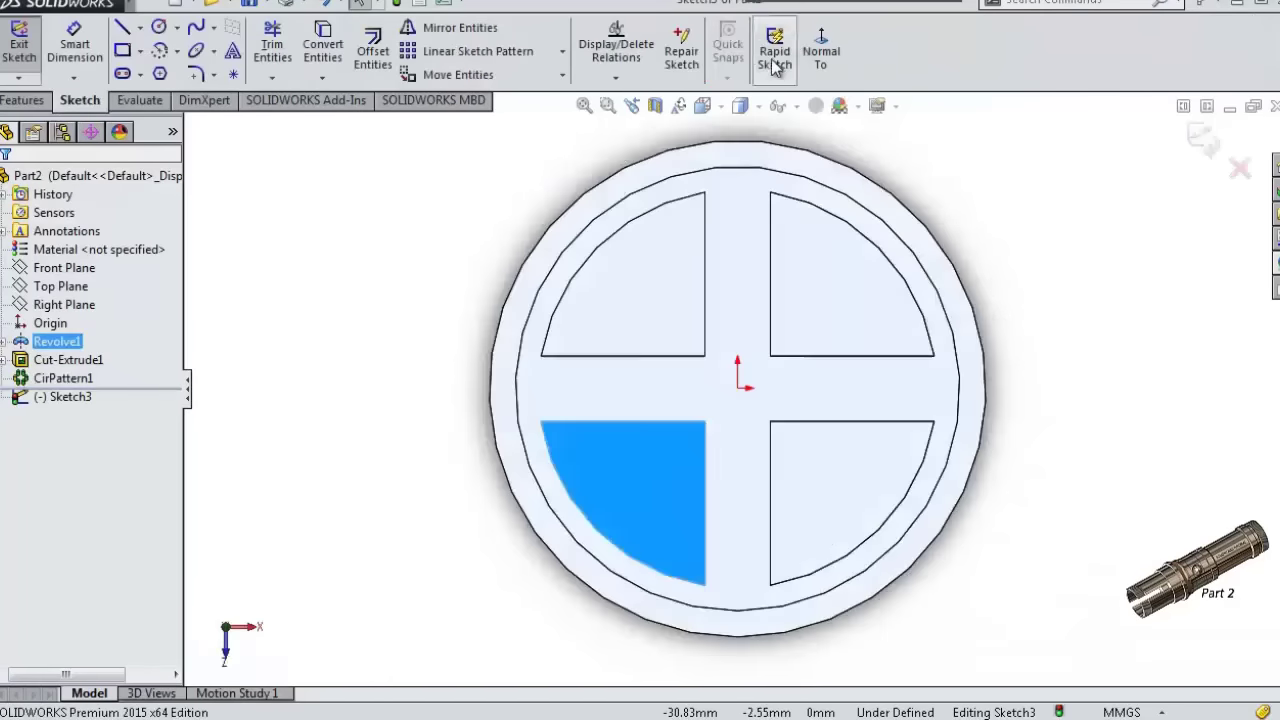
click(159, 28)
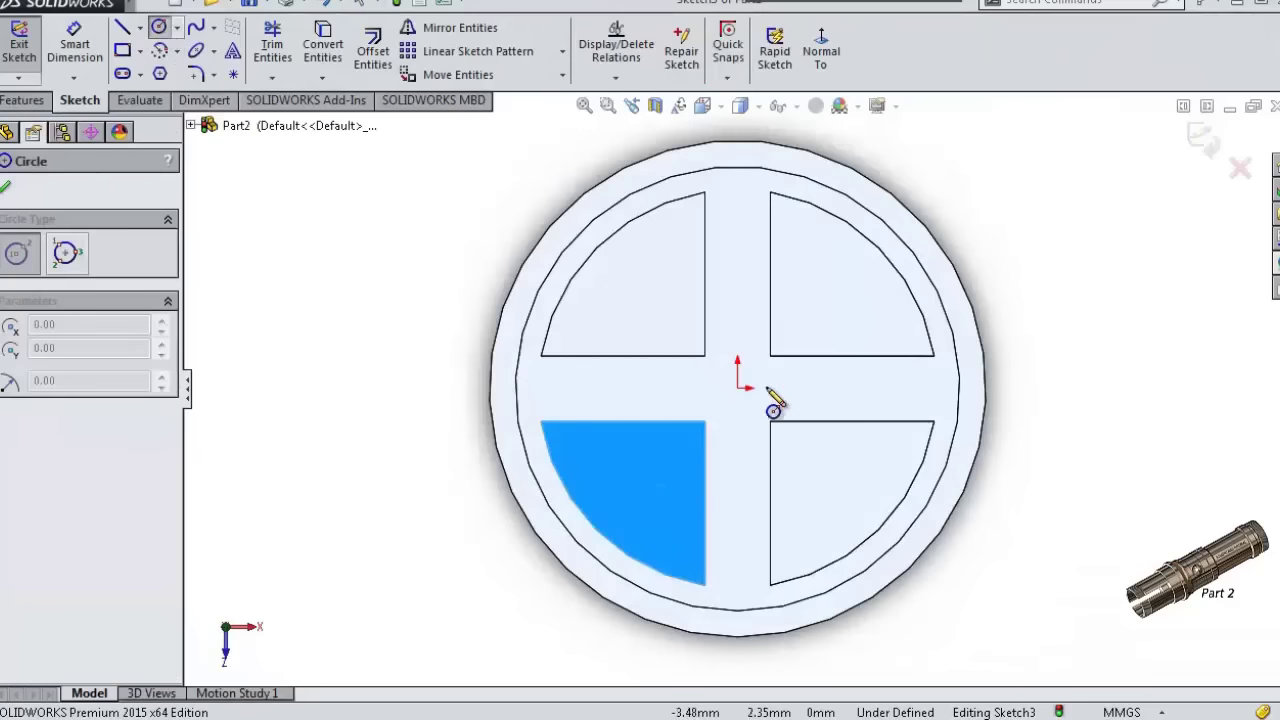
click(737, 389)
click(620, 279)
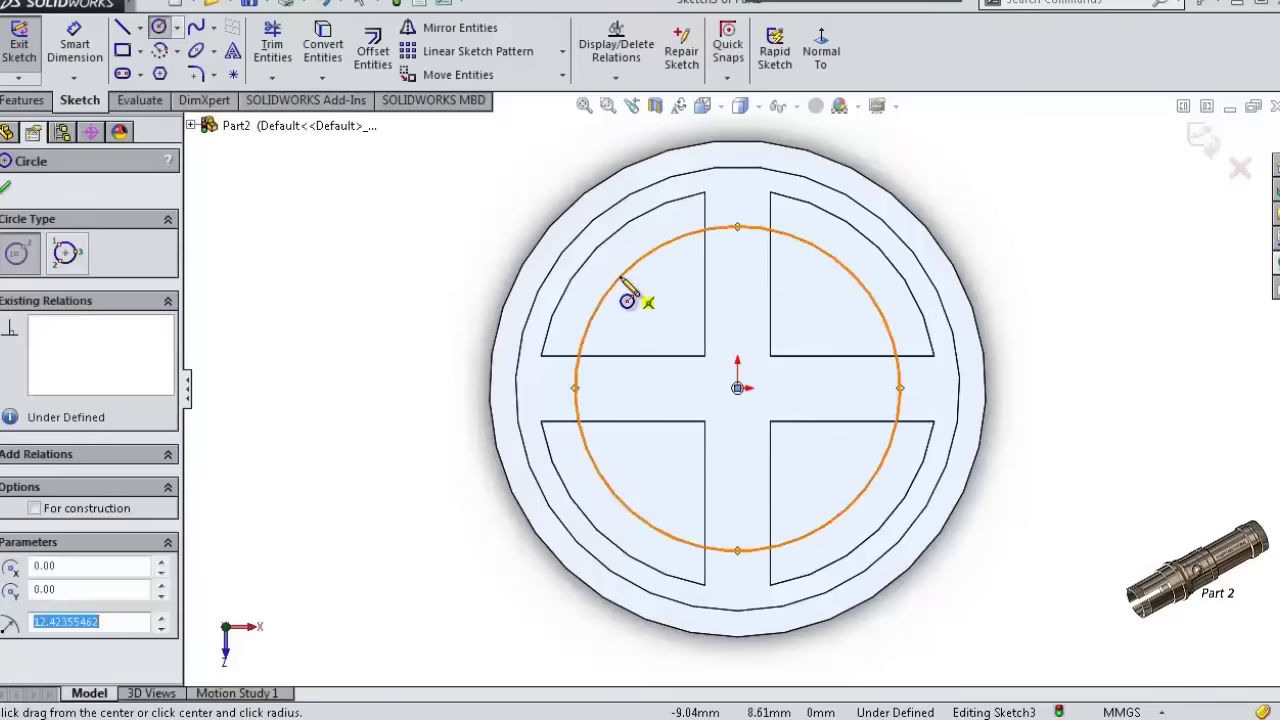
key(s)
click(654, 297)
click(623, 276)
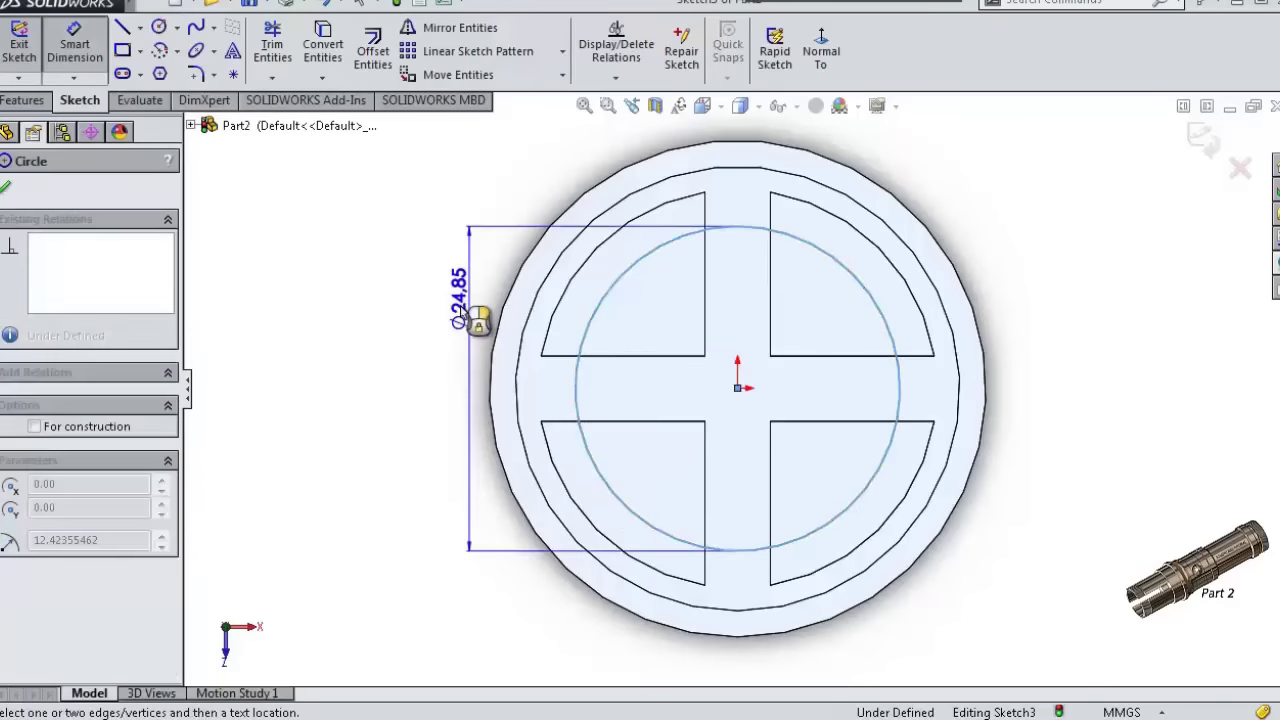
click(467, 323)
text(26)
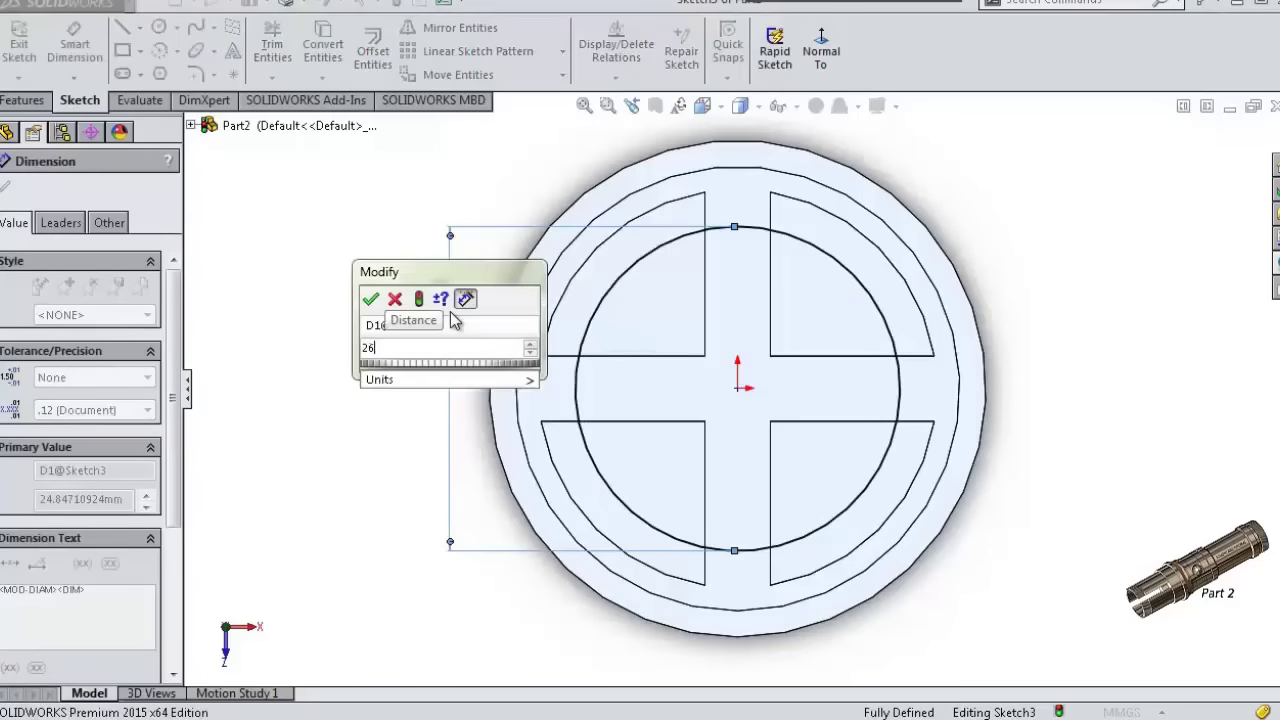
key(Return)
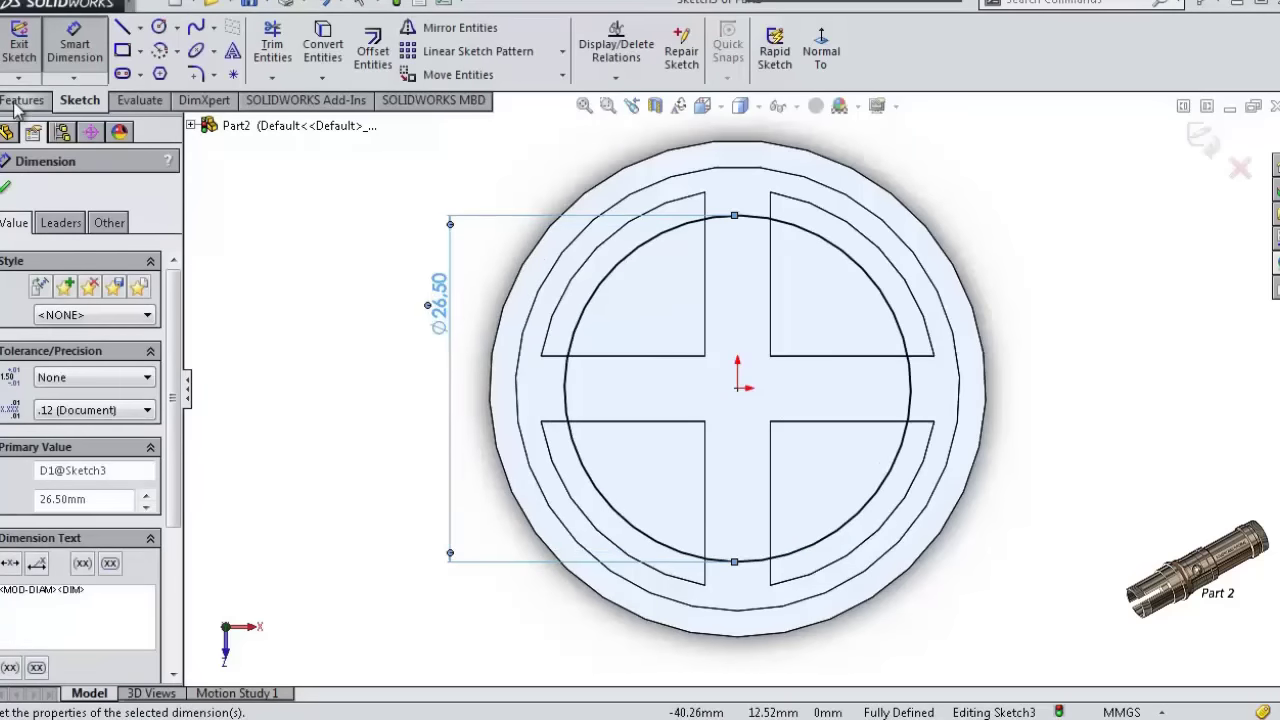
- Extrude-cut the circle Up To Surface, using the top face as the limit
click(15, 103)
click(298, 52)
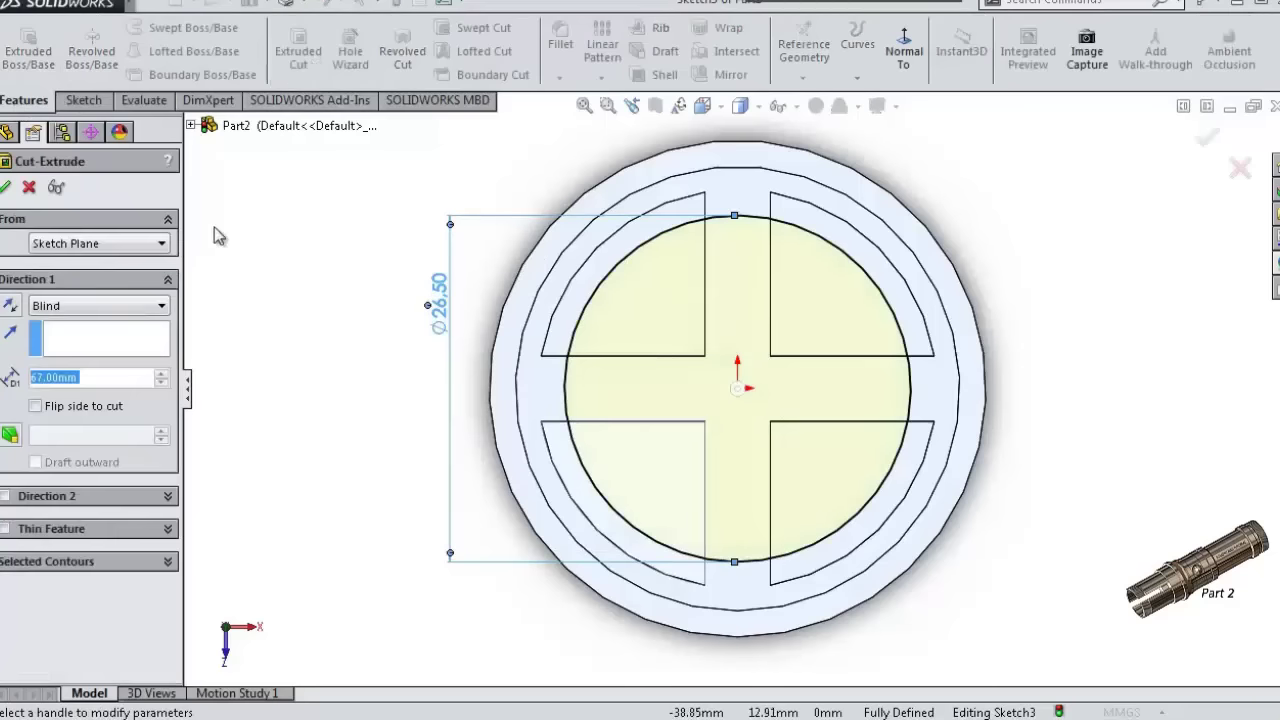
click(143, 313)
click(62, 403)
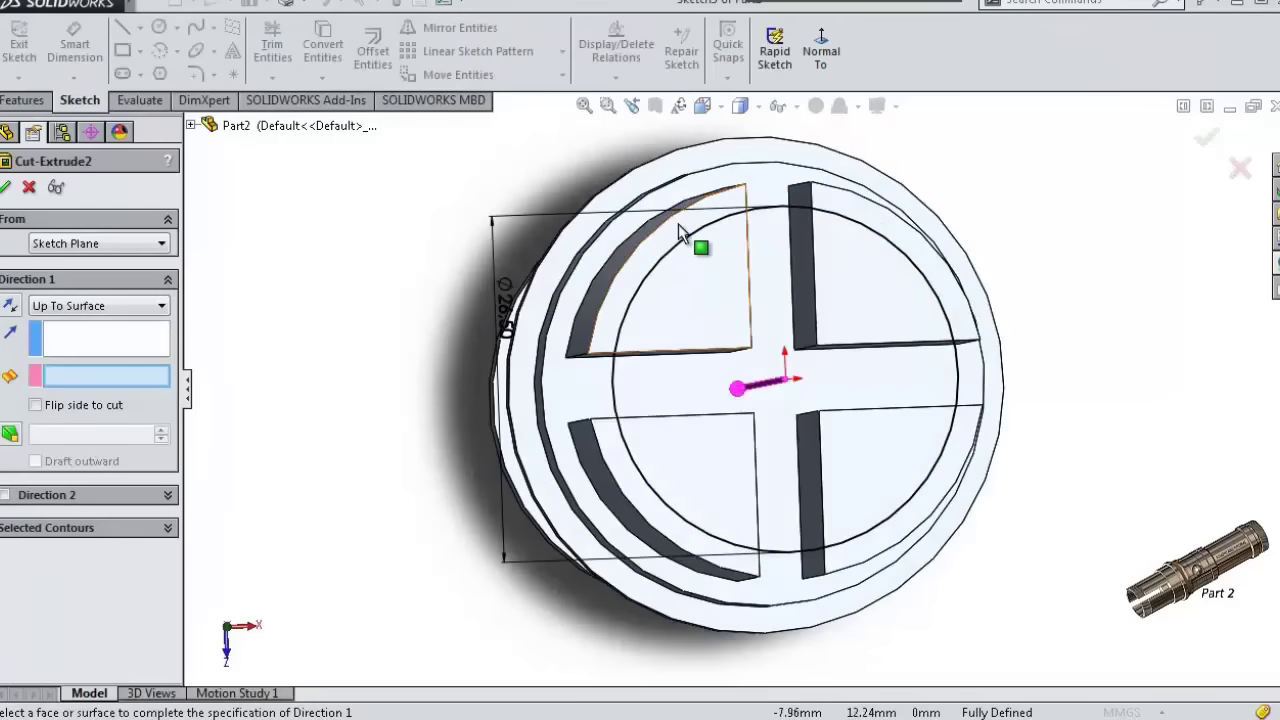
click(759, 182)
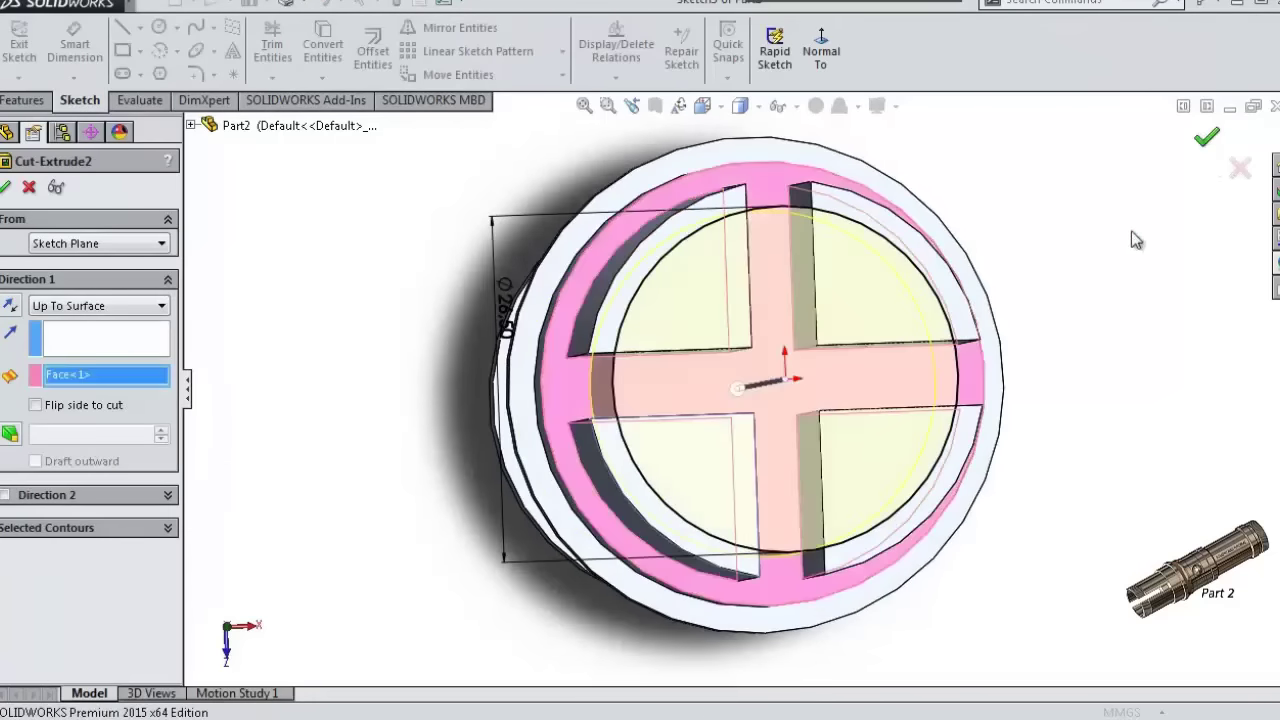
key(Return)
mouse_move(1024, 550)
middle_down()
mouse_move(1013, 413)
mouse_move(994, 410)
middle_up()
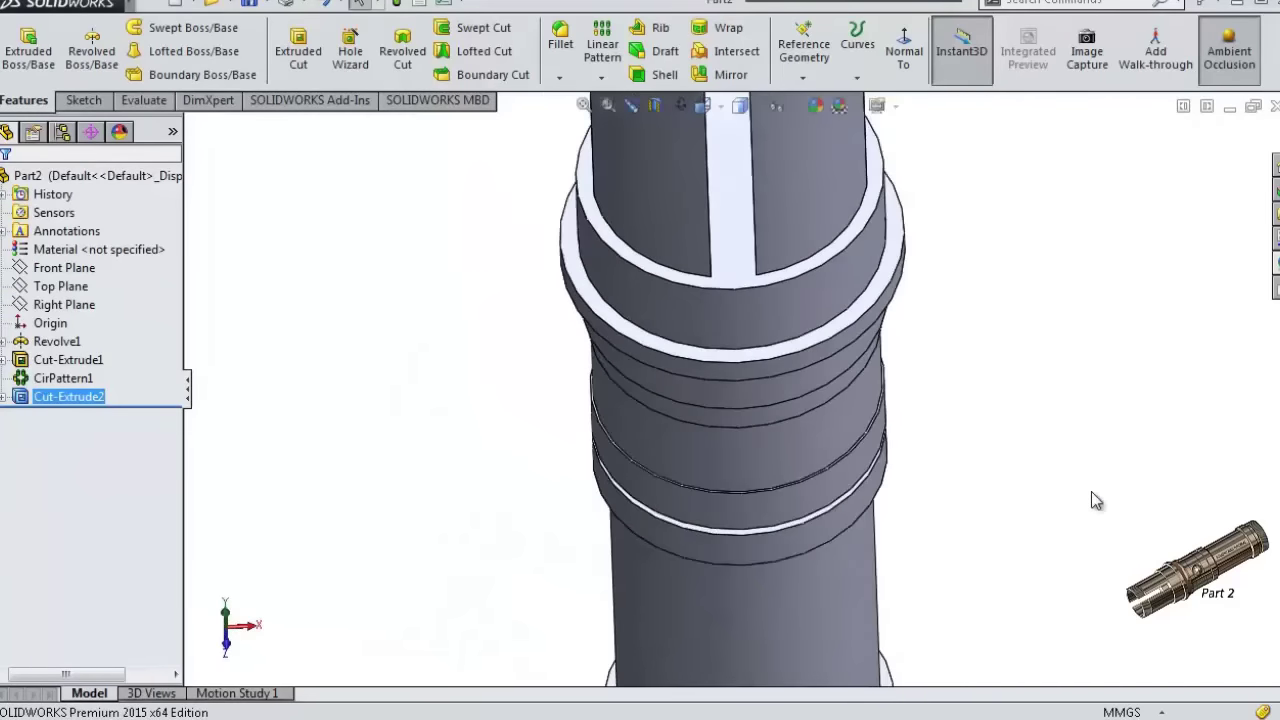
middle_drag(1031, 512, 1034, 434)
- Apply a 10 mm radius fillet to the ring edge beneath the upper collar
key(f)
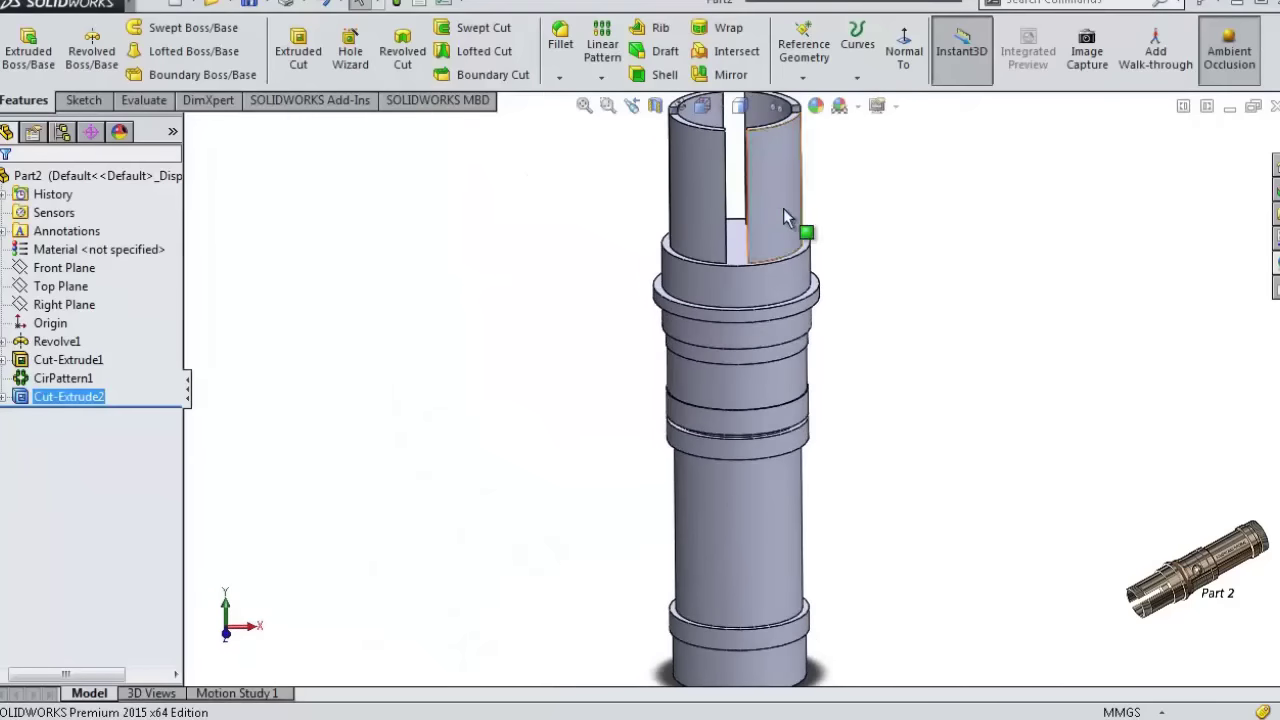
click(560, 80)
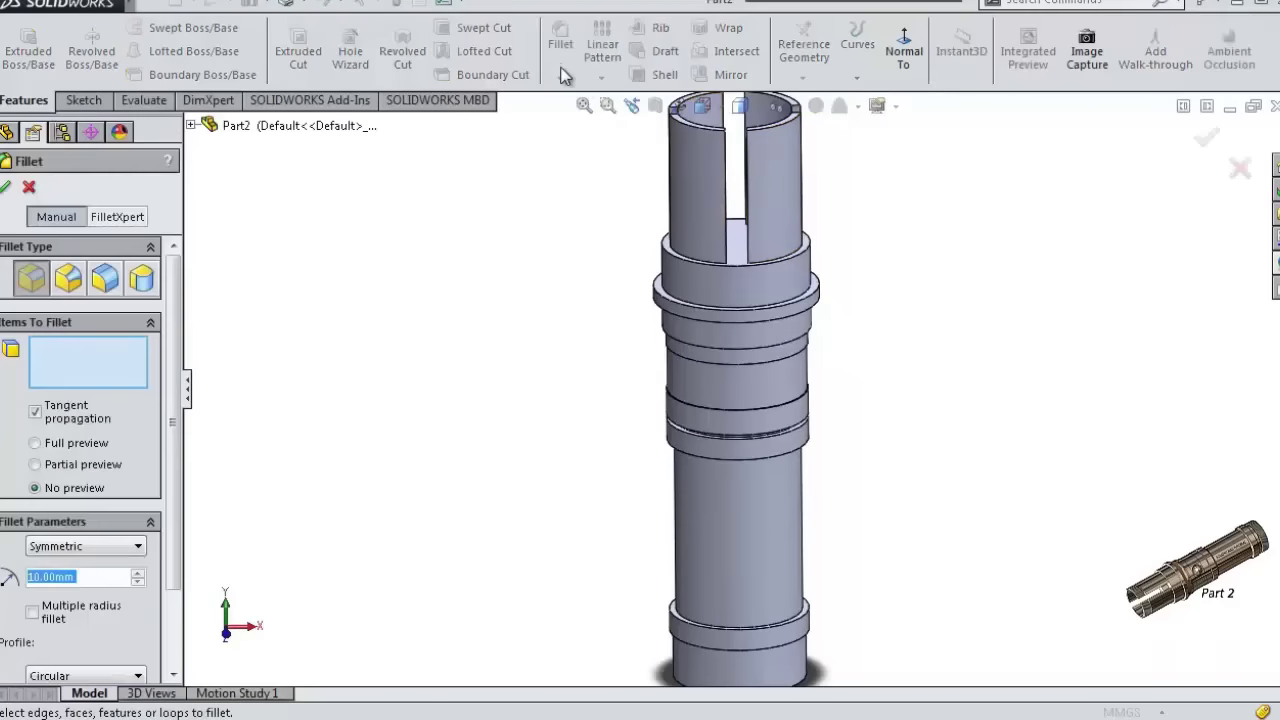
scroll(434, 420, down, 1)
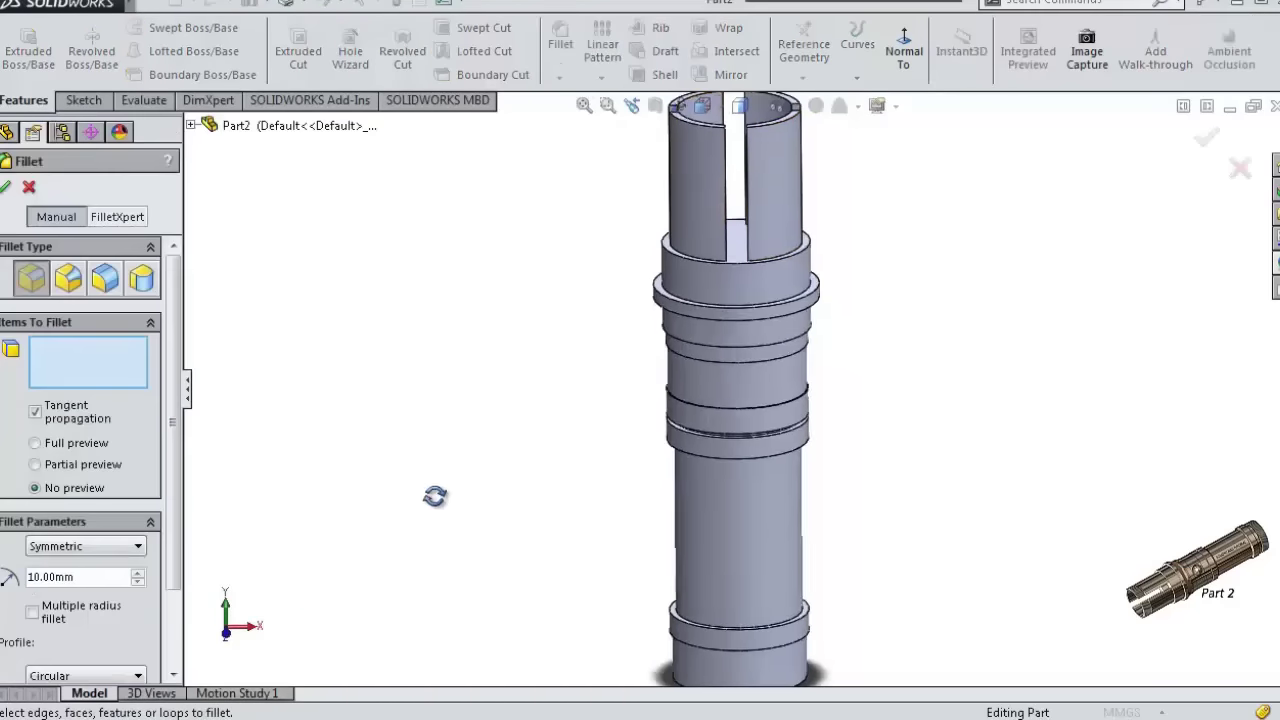
scroll(430, 420, down, 2)
scroll(480, 412, down, 2)
scroll(710, 300, down, 3)
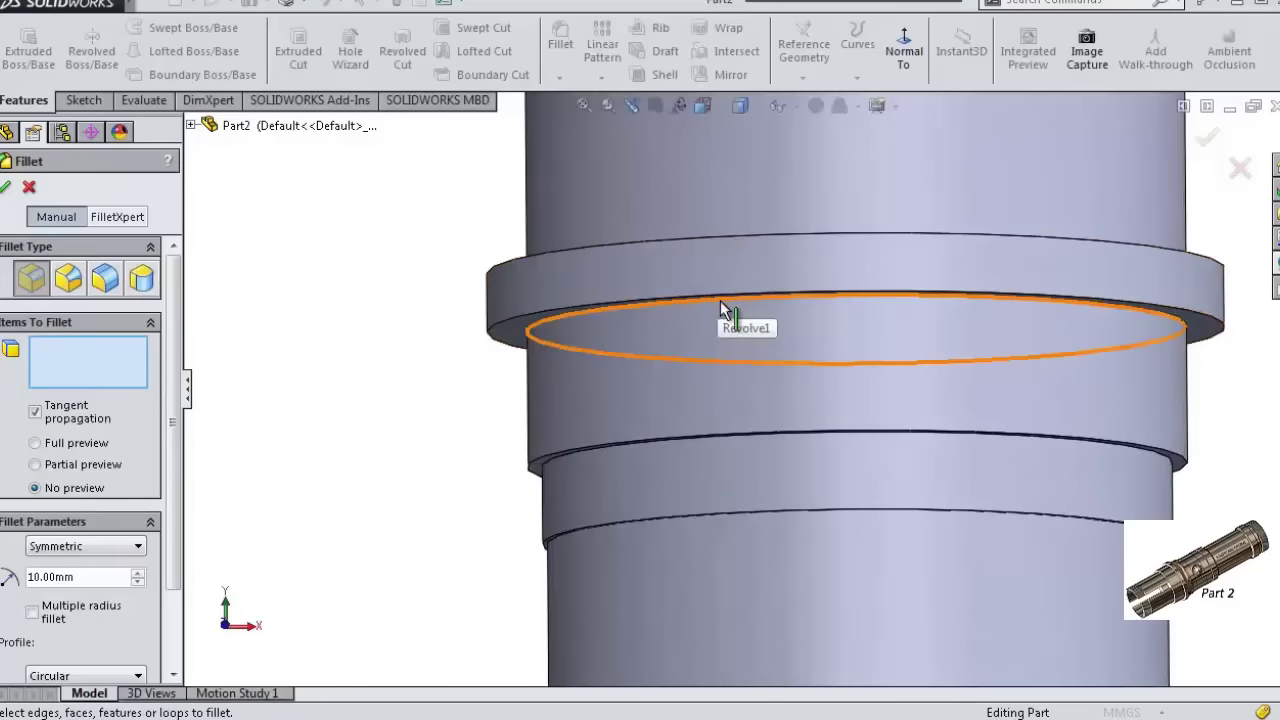
scroll(720, 300, down, 3)
click(609, 355)
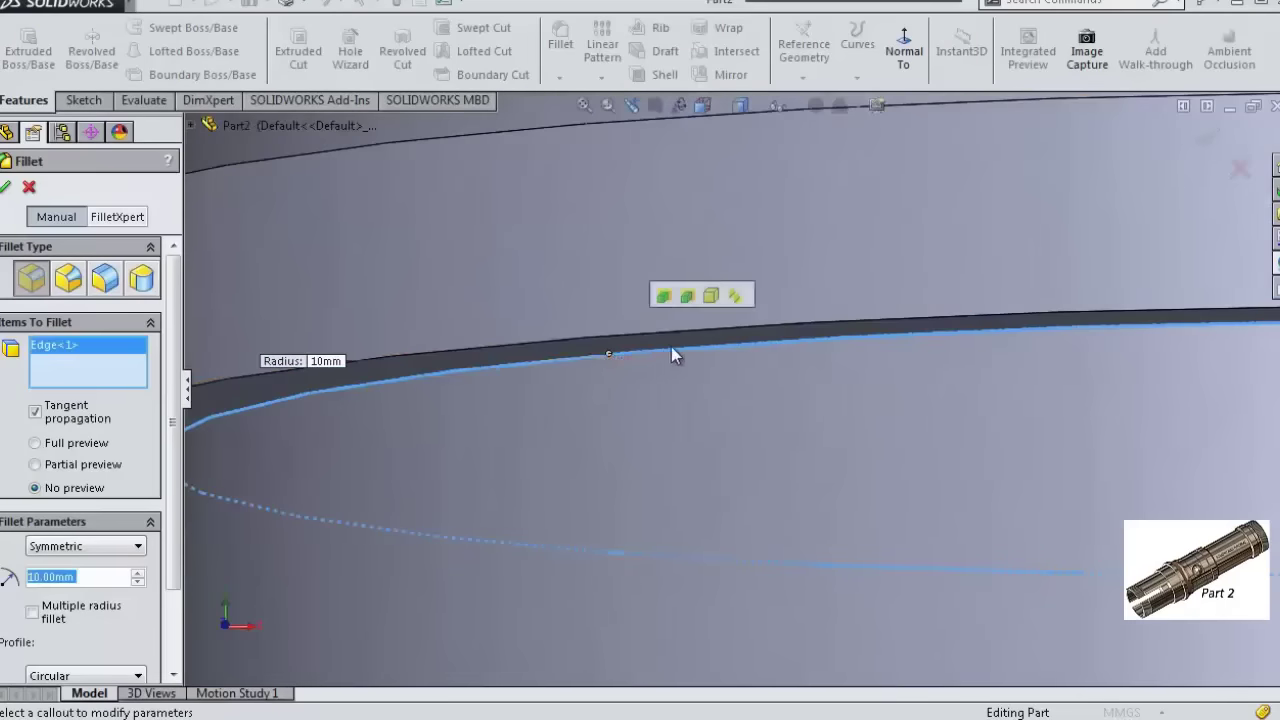
click(1205, 142)
scroll(869, 310, up, 3)
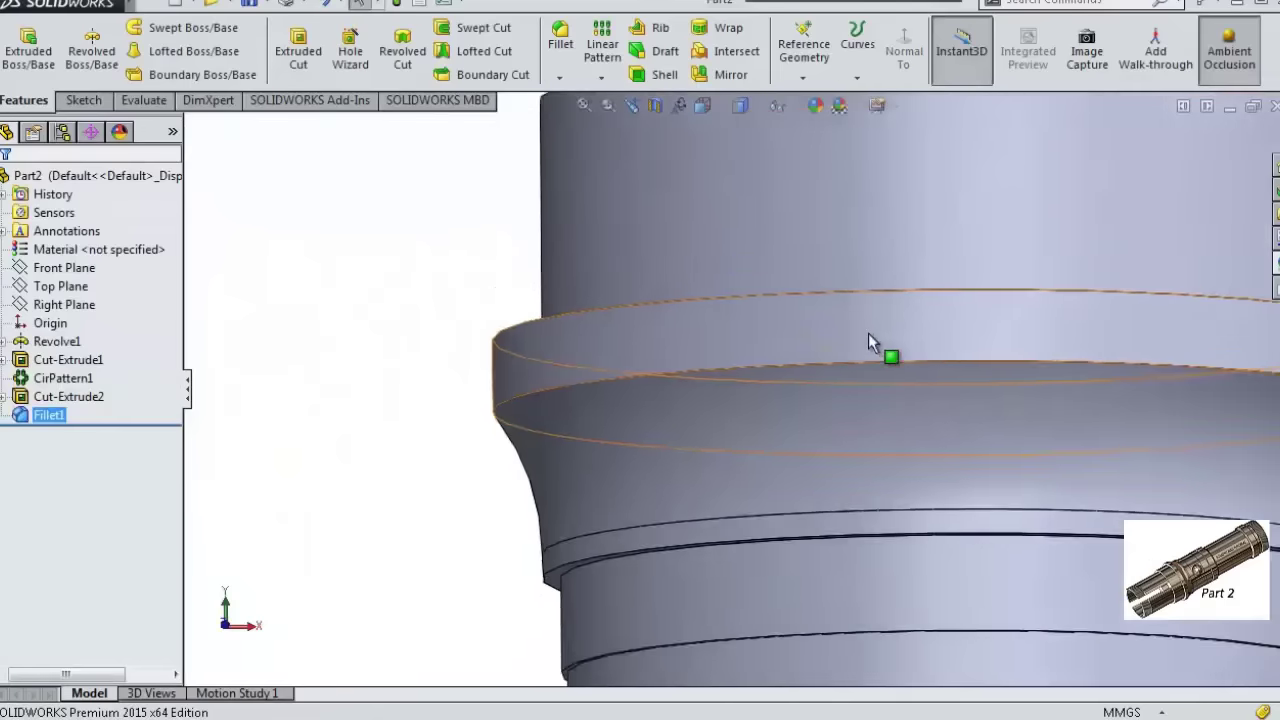
scroll(868, 333, up, 3)
mouse_move(651, 486)
middle_down()
mouse_move(661, 509)
mouse_move(824, 377)
mouse_move(1093, 485)
middle_up()
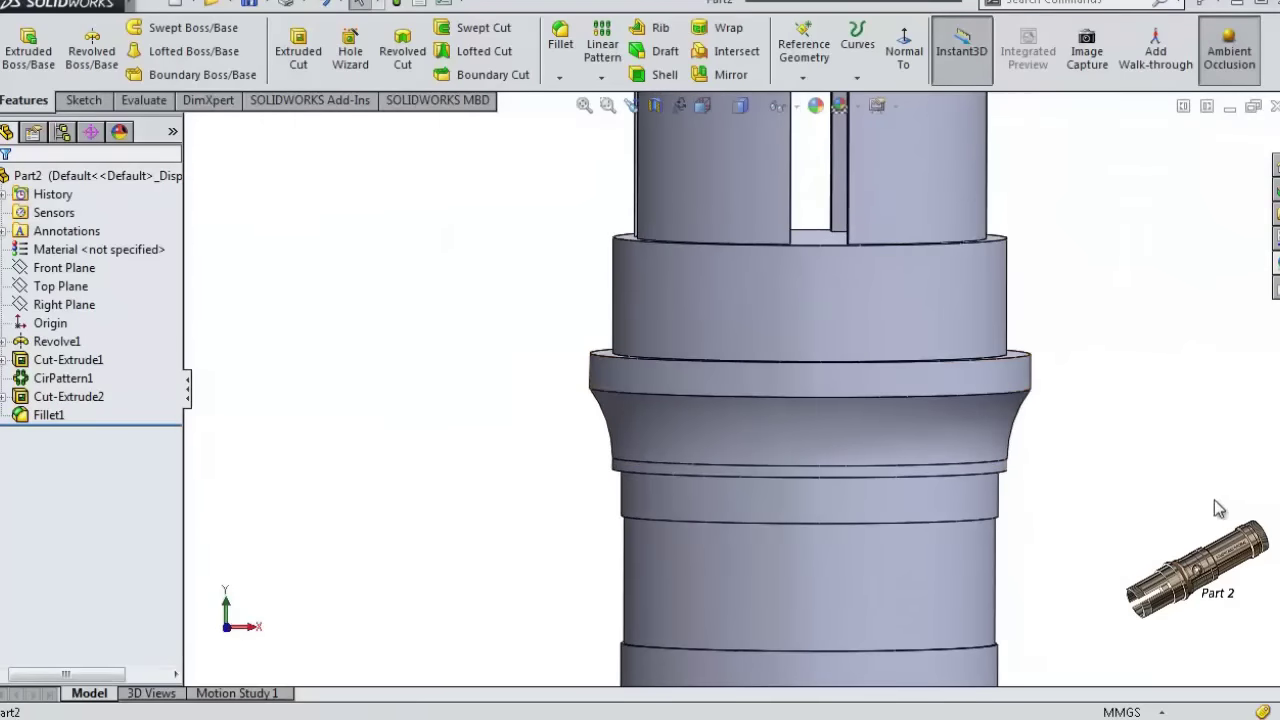
click(601, 77)
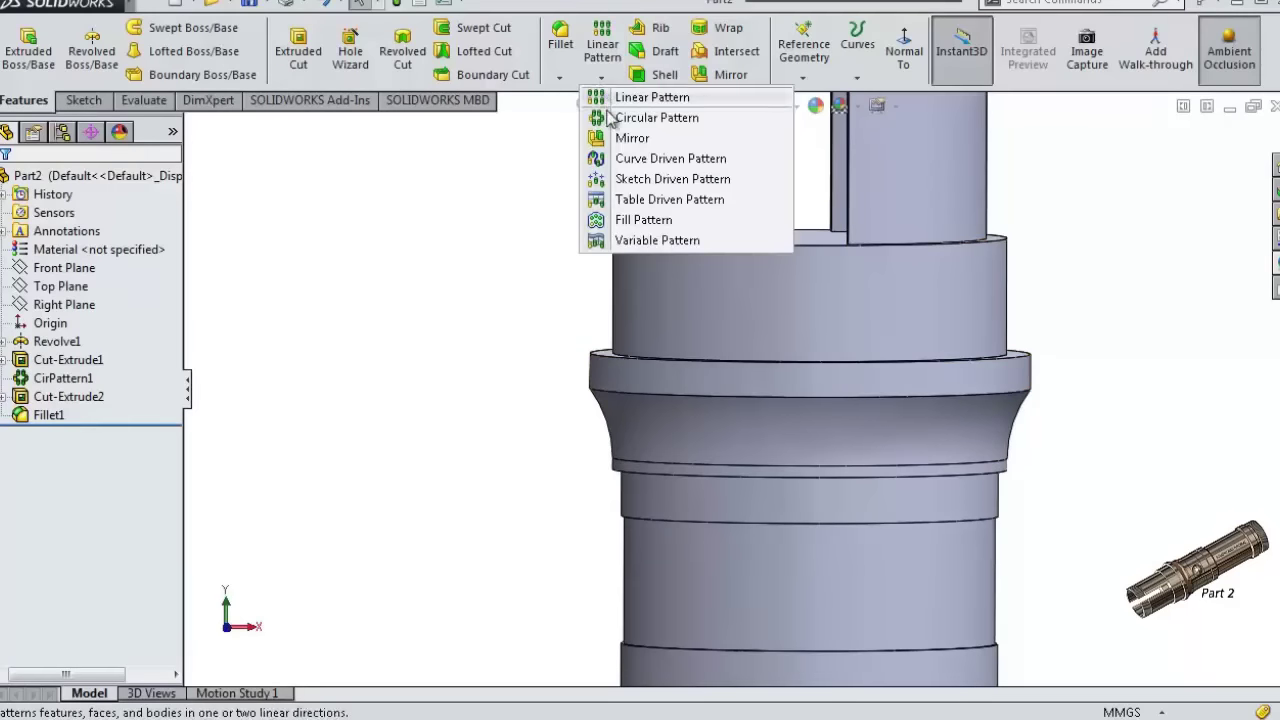
- Start a 0.5 mm × 45° chamfer and pick the first two ring edges
click(560, 77)
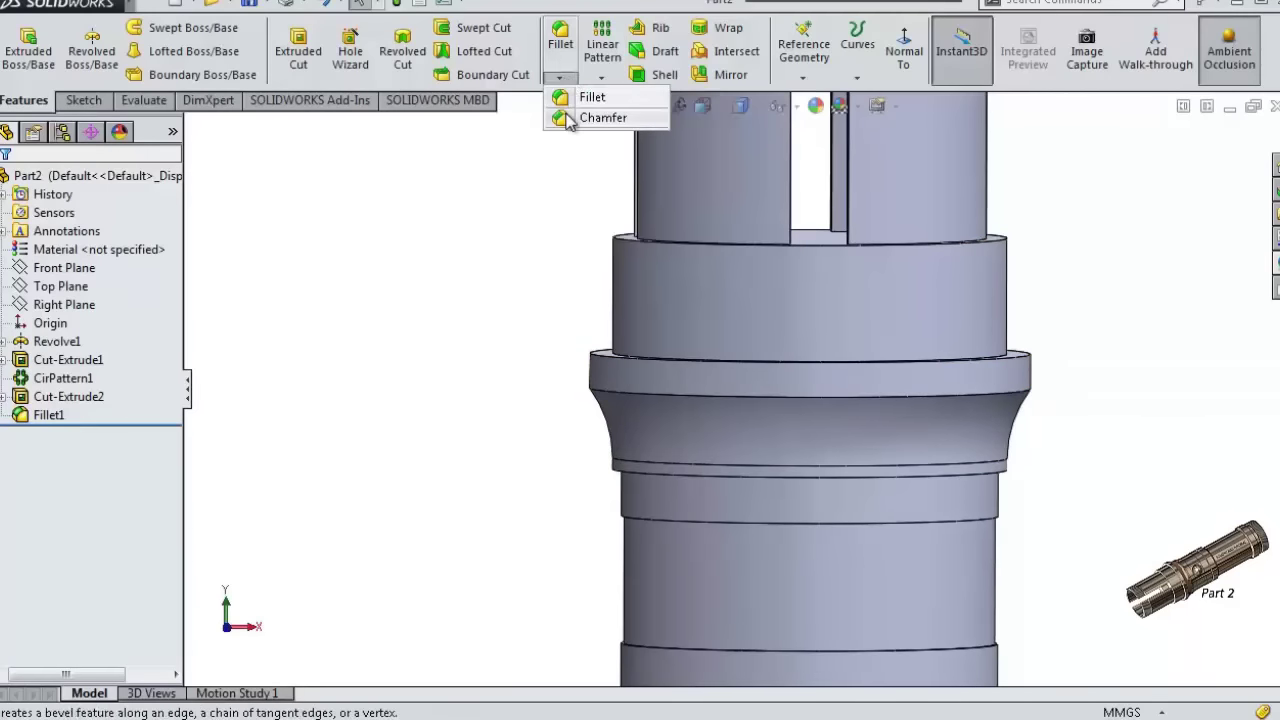
click(568, 118)
text(0,)
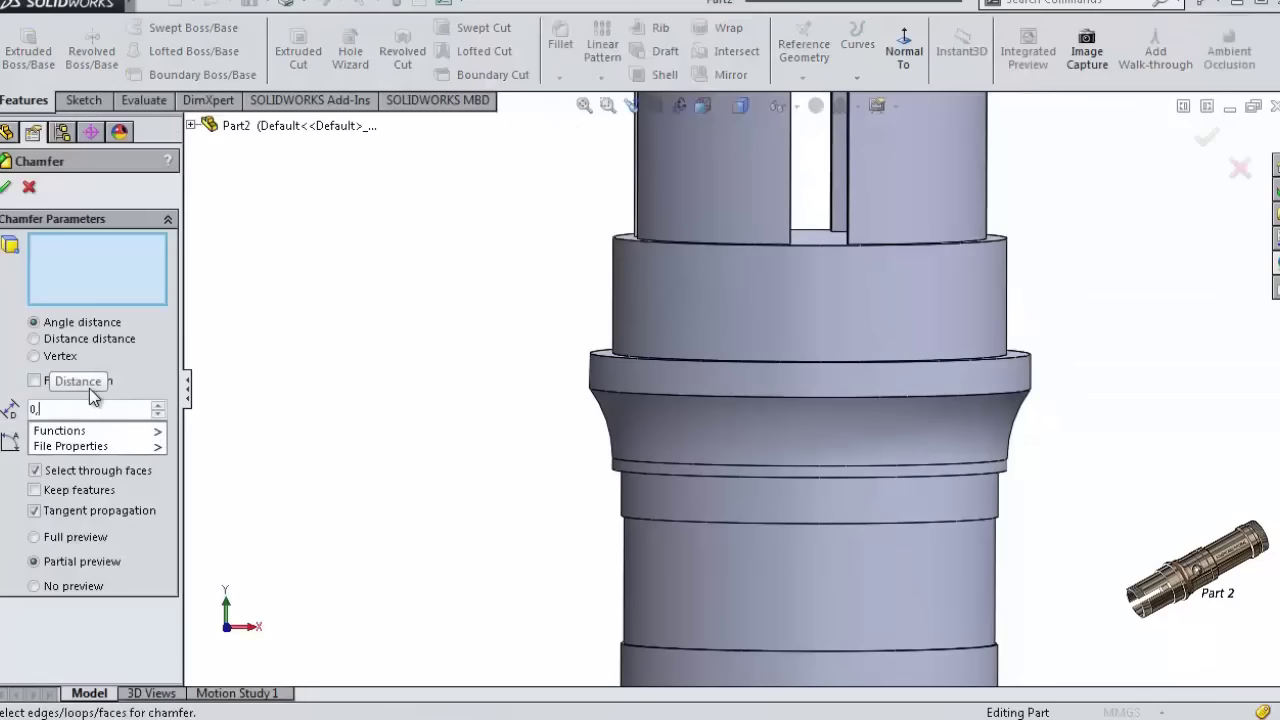
text(5)
key(Return)
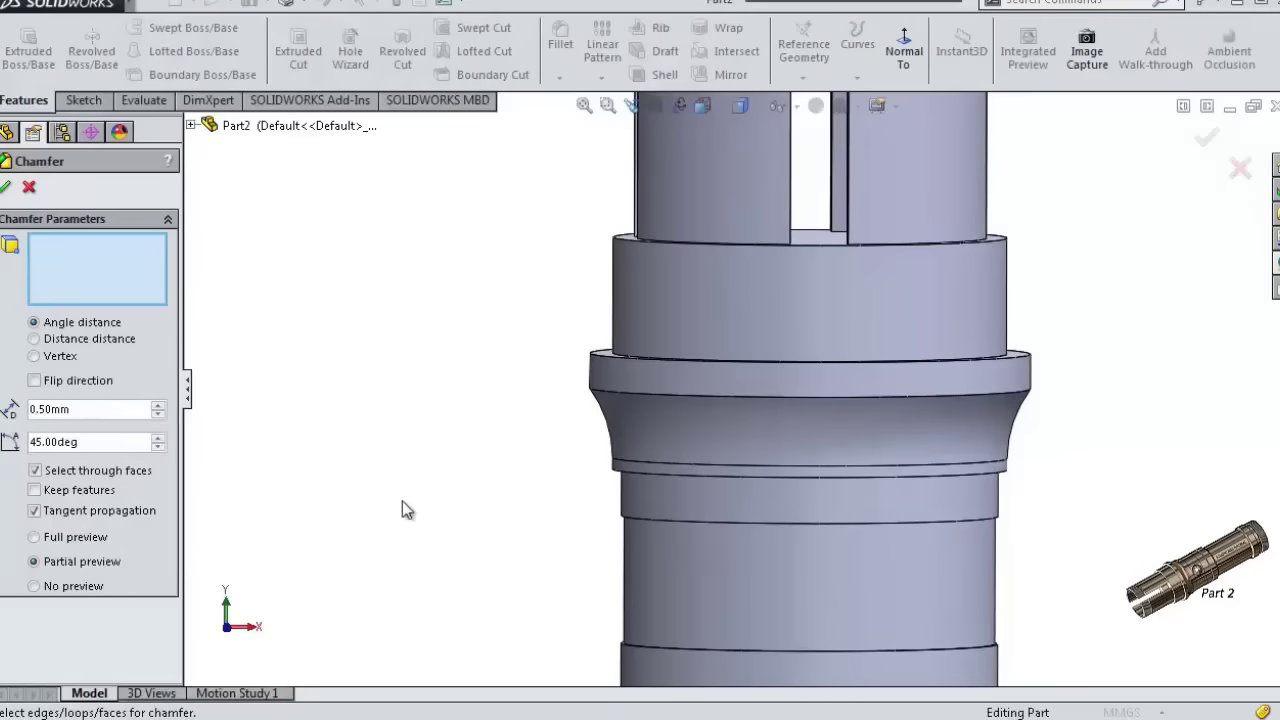
scroll(769, 572, up, 2)
scroll(769, 572, down, 2)
scroll(781, 550, down, 3)
scroll(734, 509, up, 2)
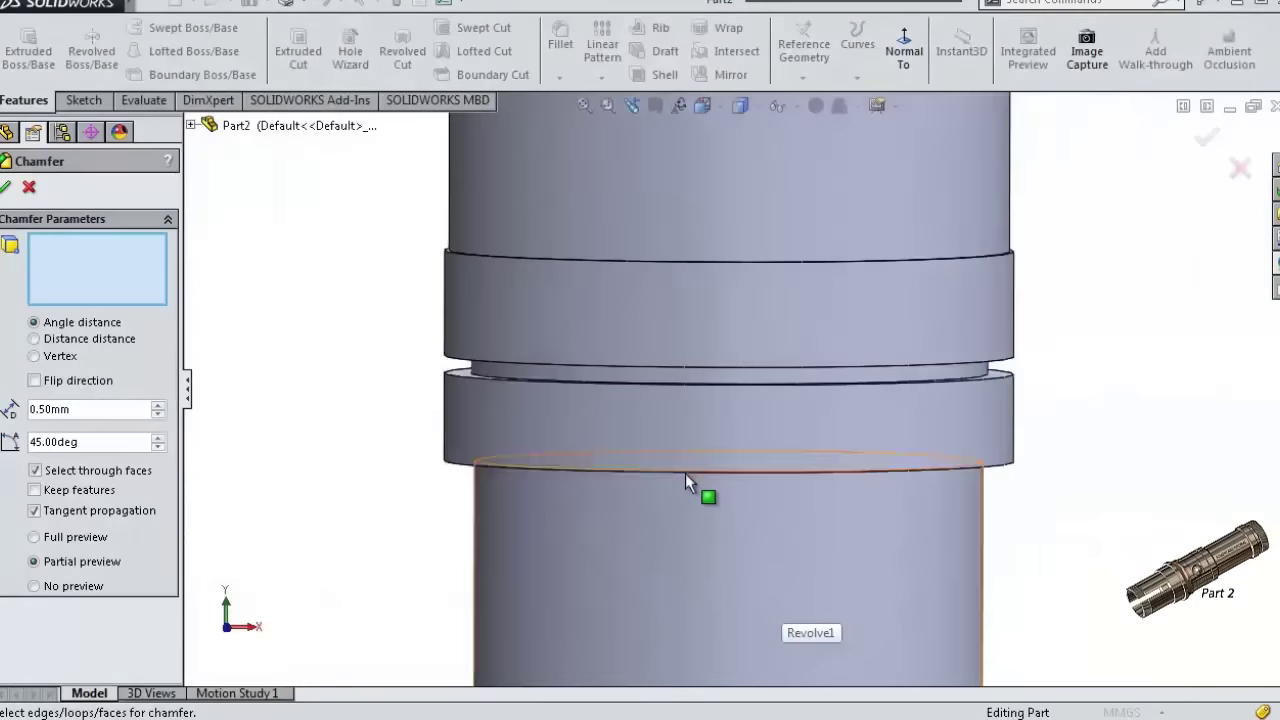
middle_drag(319, 388, 662, 365)
scroll(550, 347, down, 4)
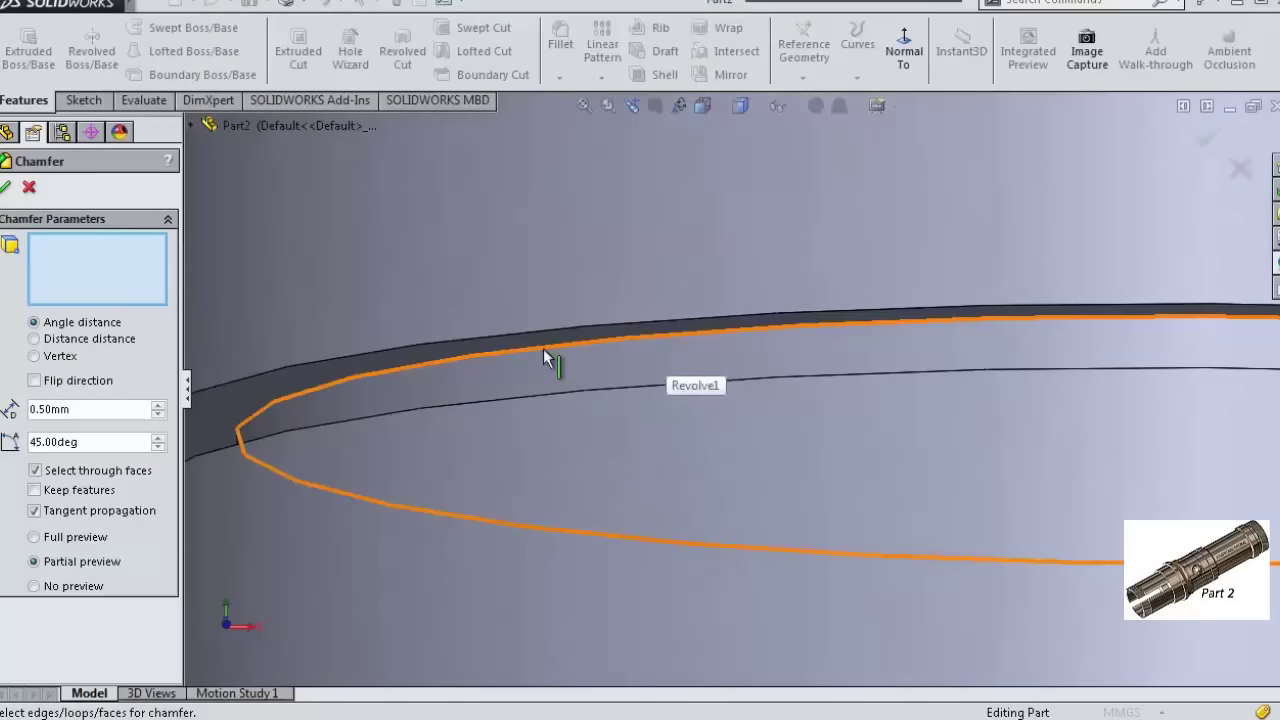
click(545, 350)
scroll(394, 360, up, 3)
middle_drag(394, 360, 400, 423)
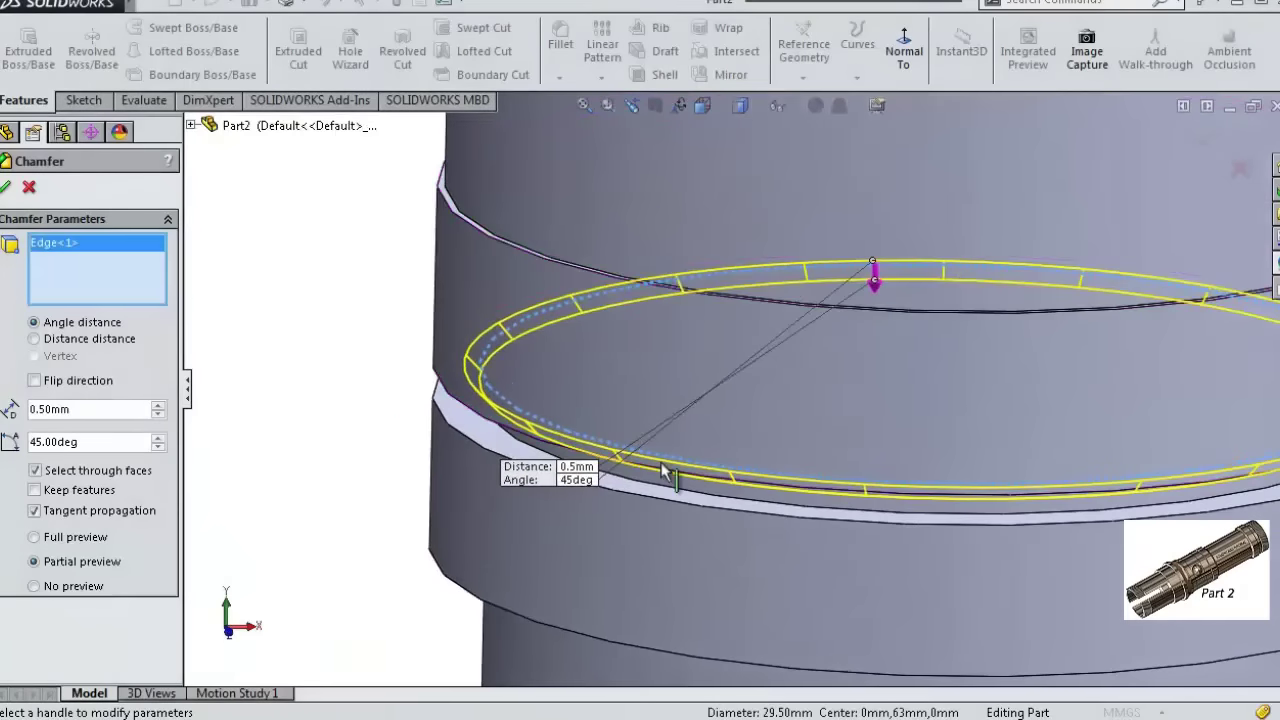
click(677, 520)
- Add the third ring edge and apply the chamfer as Chamfer1
middle_drag(316, 480, 703, 532)
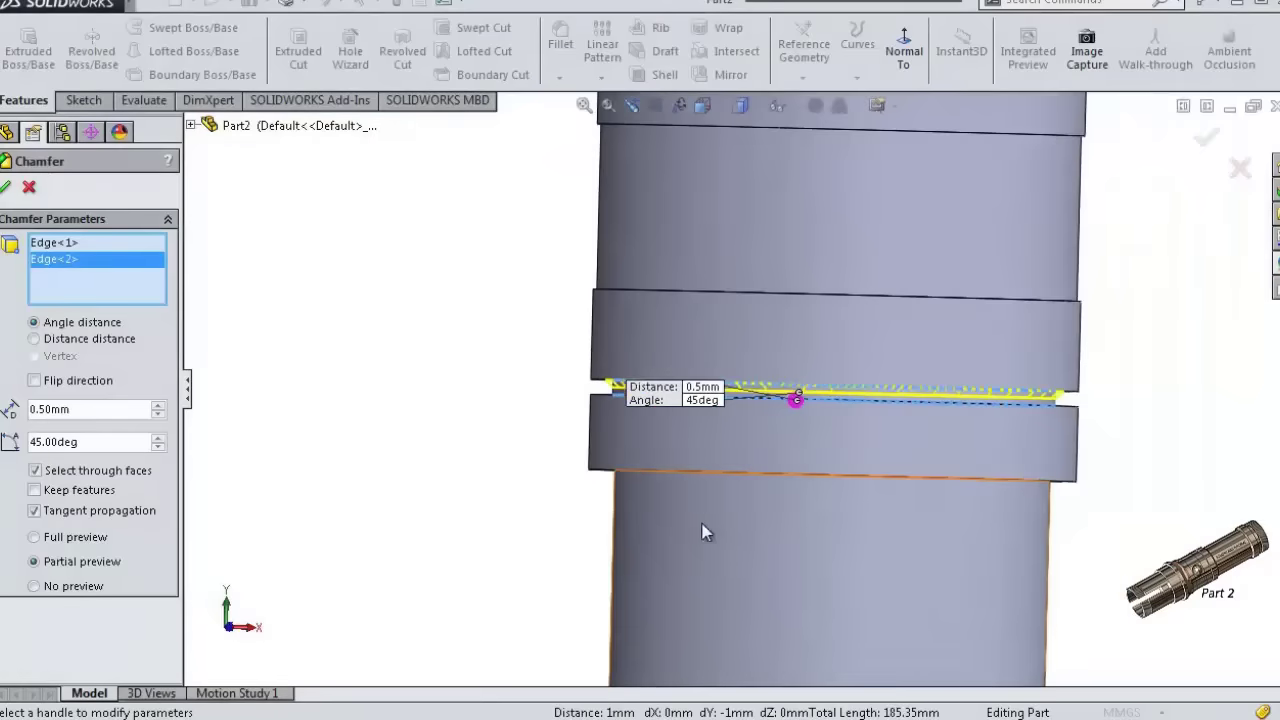
scroll(760, 560, up, 3)
scroll(822, 589, down, 2)
scroll(822, 589, down, 4)
mouse_move(822, 589)
middle_down()
mouse_move(814, 457)
mouse_move(757, 495)
middle_up()
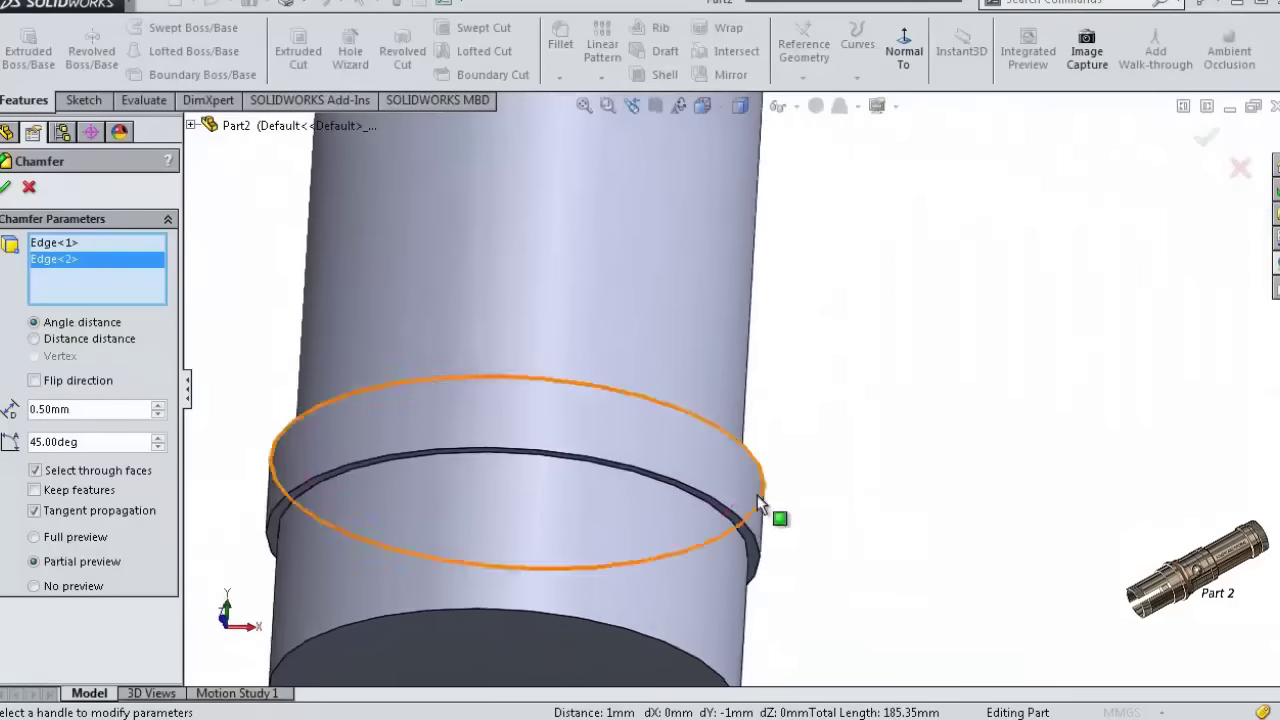
scroll(757, 495, down, 3)
click(703, 438)
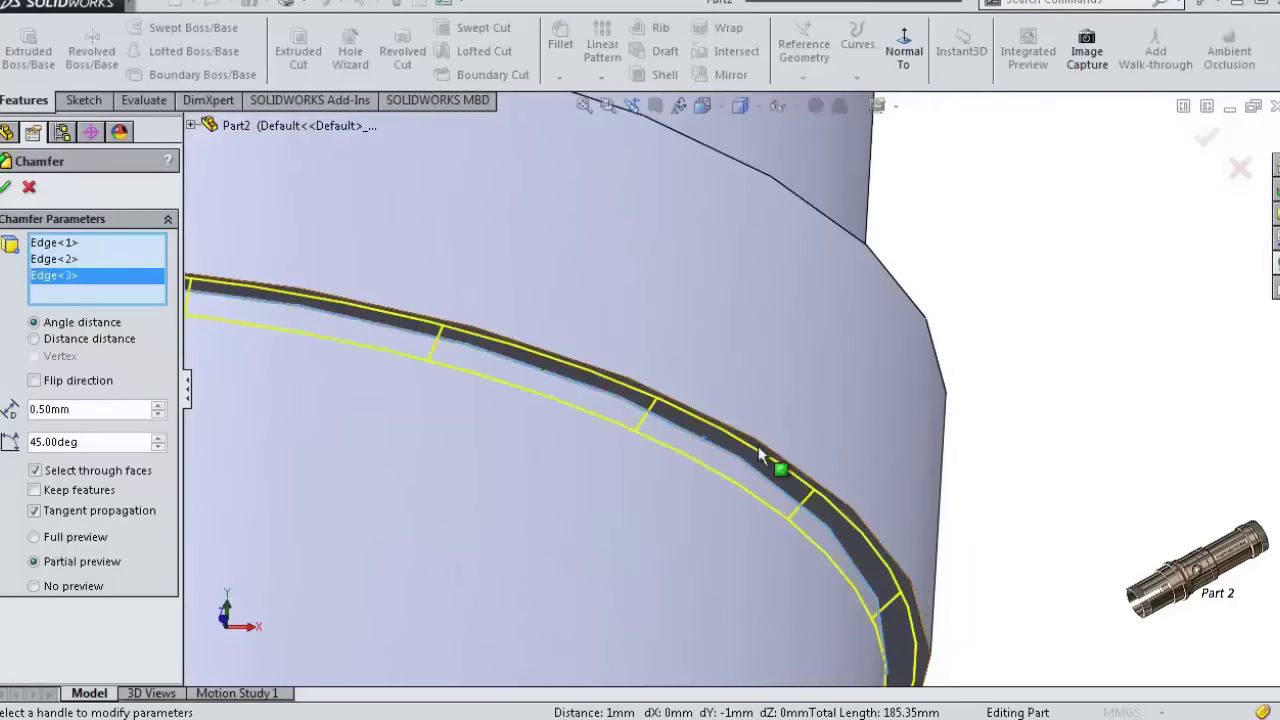
click(1203, 138)
scroll(937, 288, up, 3)
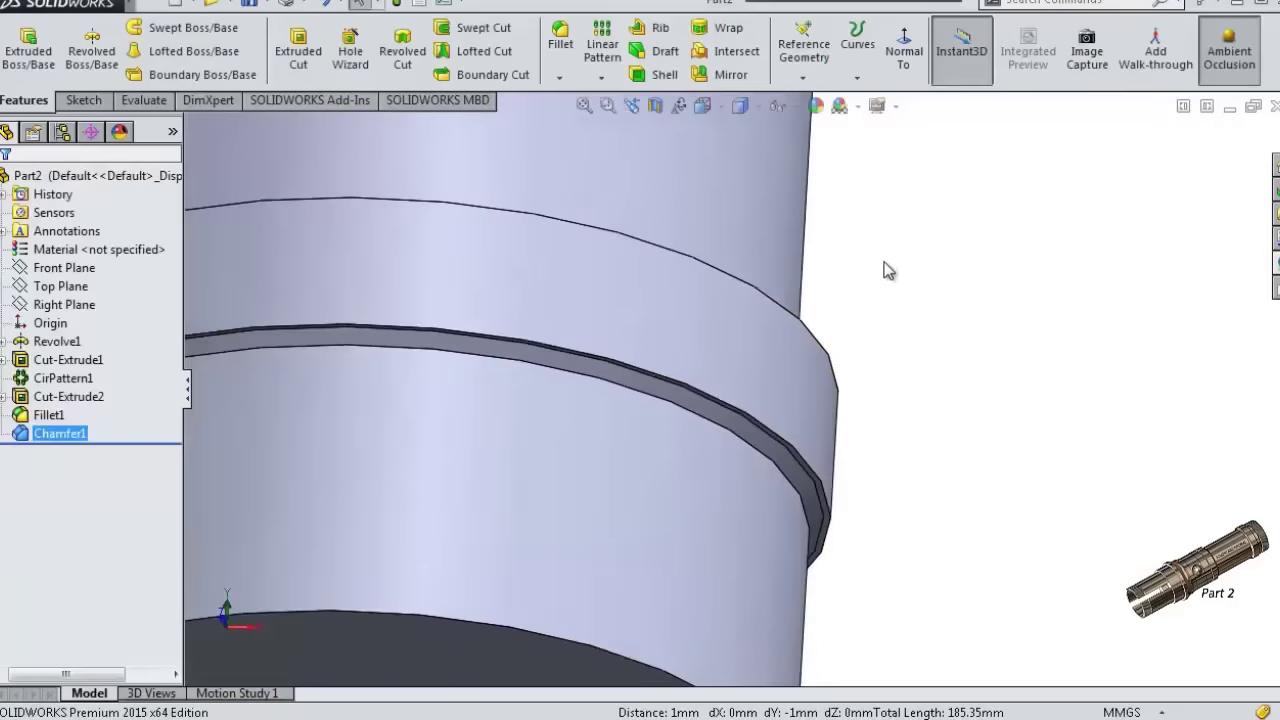
middle_drag(883, 272, 891, 366)
scroll(848, 263, up, 3)
scroll(800, 220, up, 2)
scroll(760, 131, down, 1)
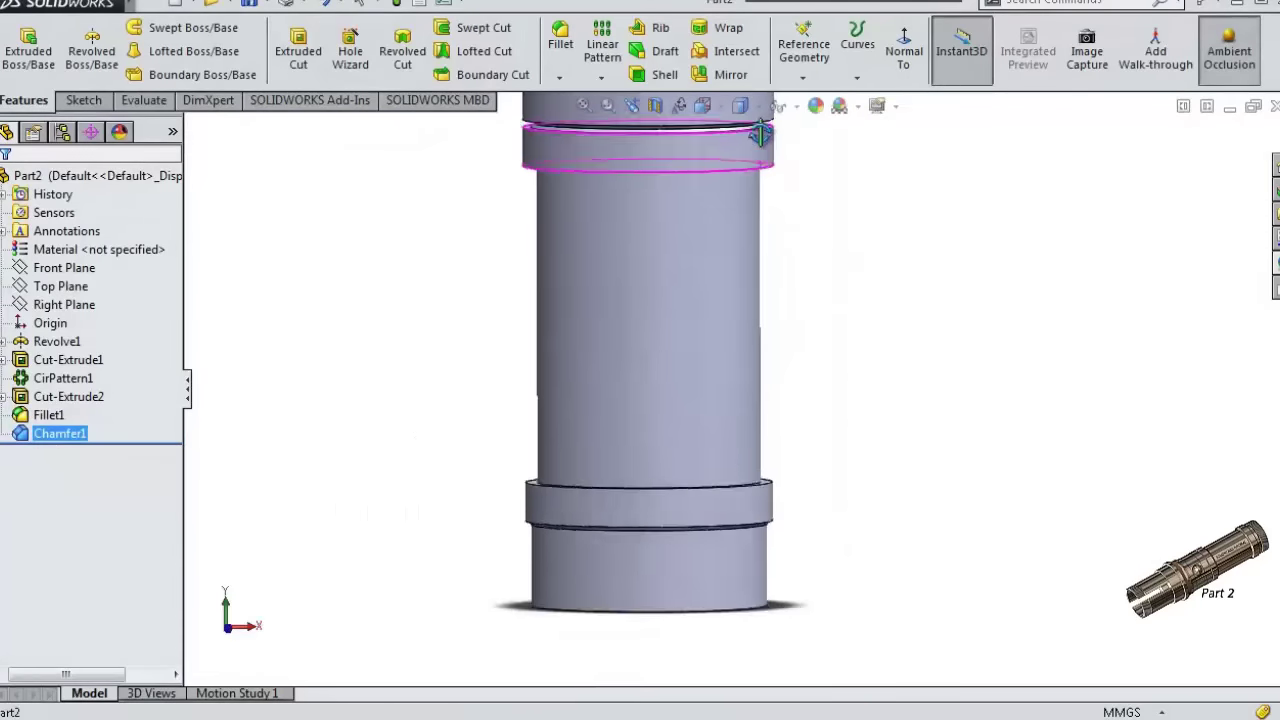
scroll(829, 206, down, 4)
middle_drag(829, 206, 825, 243)
scroll(825, 243, up, 3)
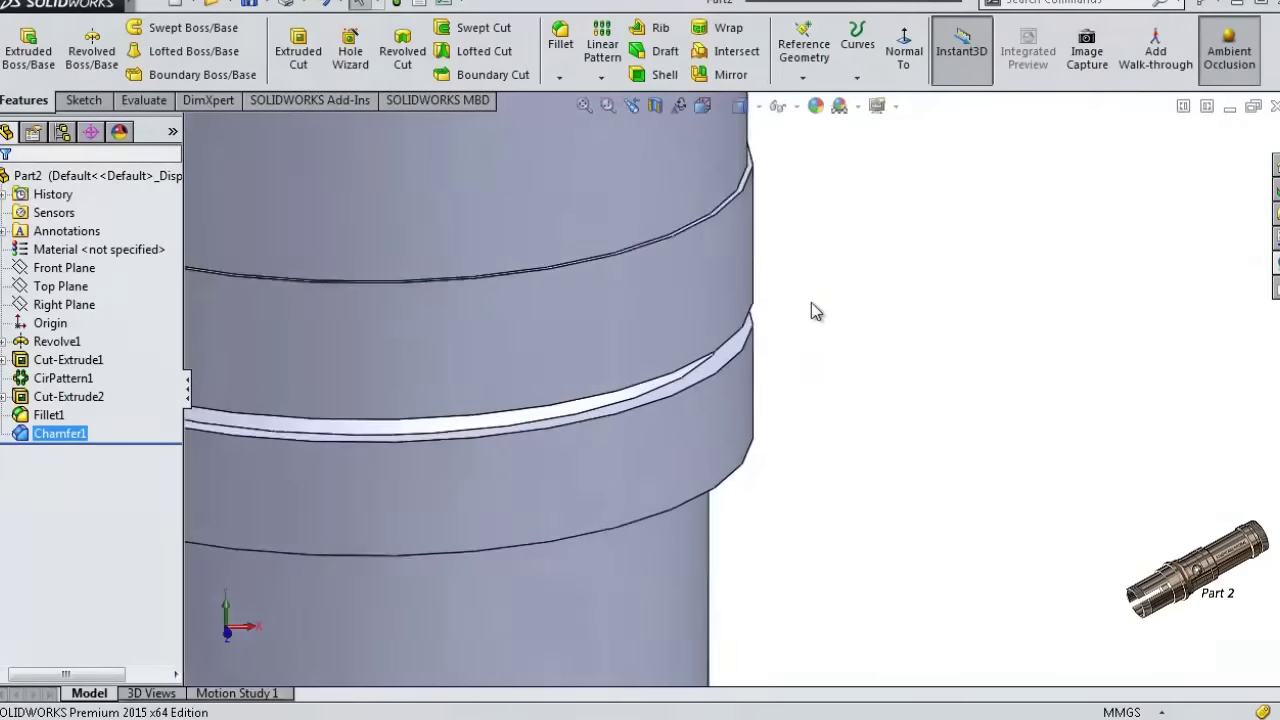
scroll(737, 486, up, 3)
click(559, 77)
click(600, 118)
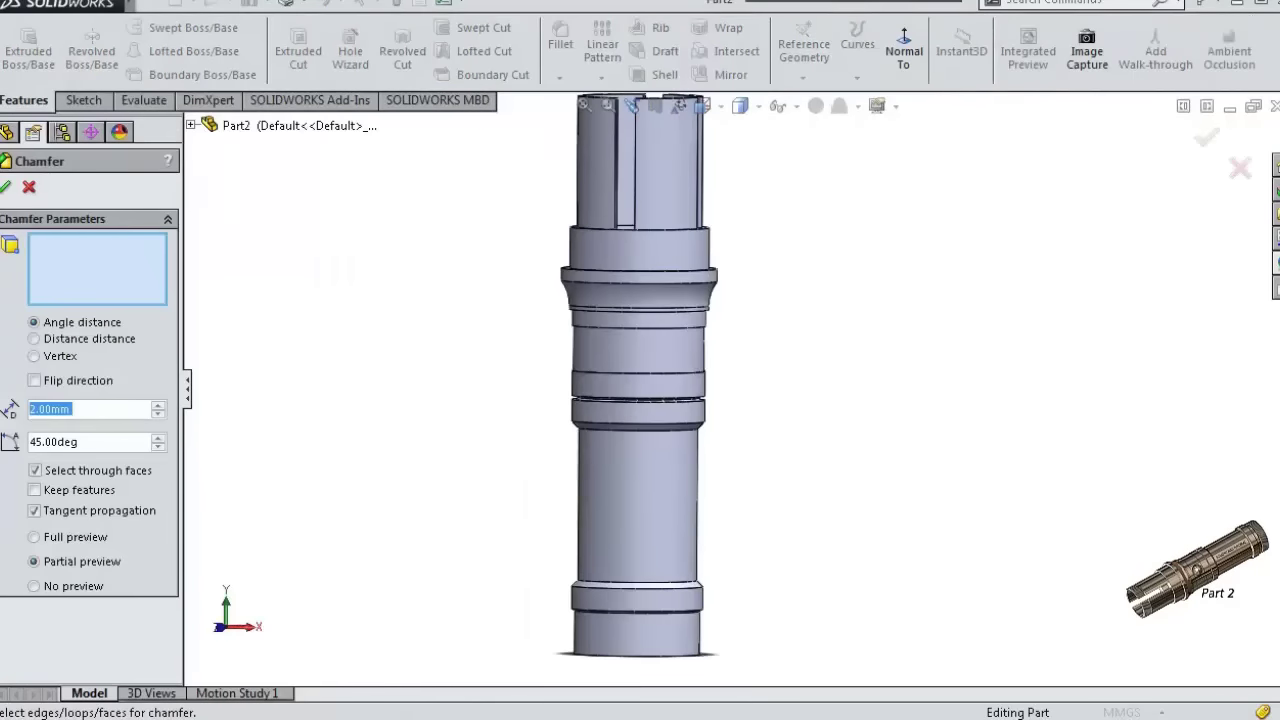
- Restart the chamfer and clear the wrongly picked cylinder face
key(Escape)
click(559, 77)
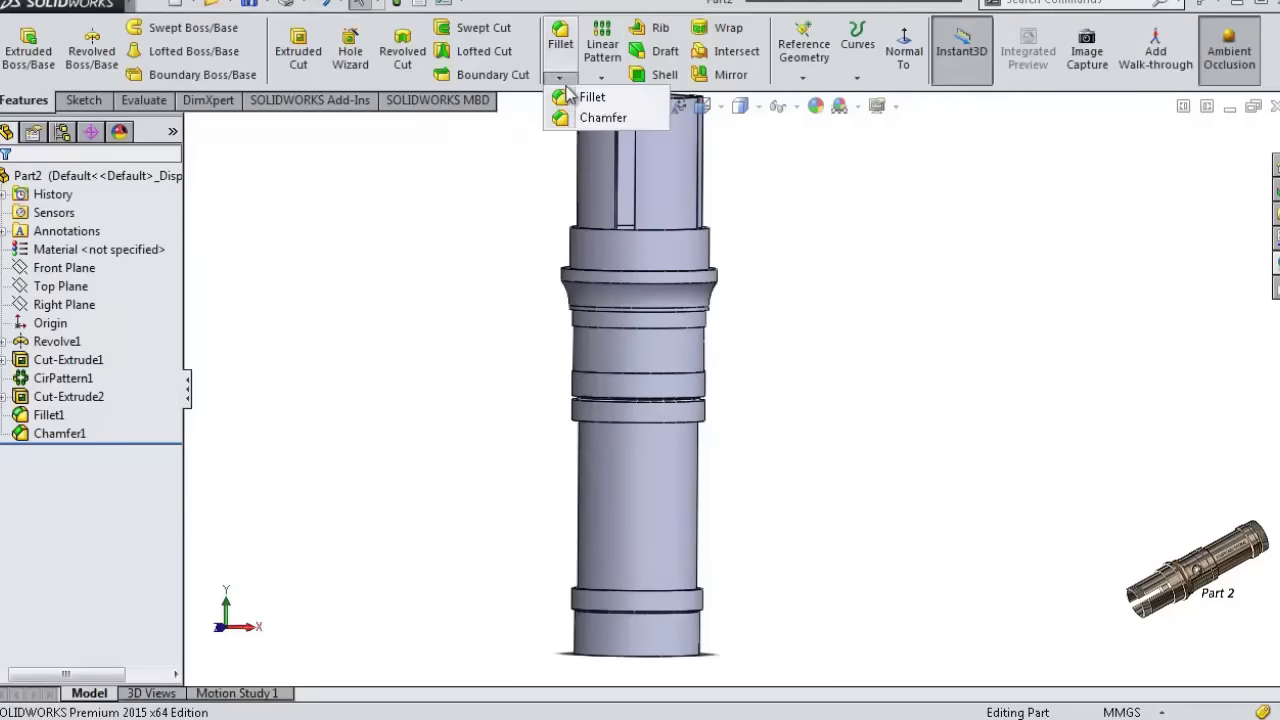
click(600, 118)
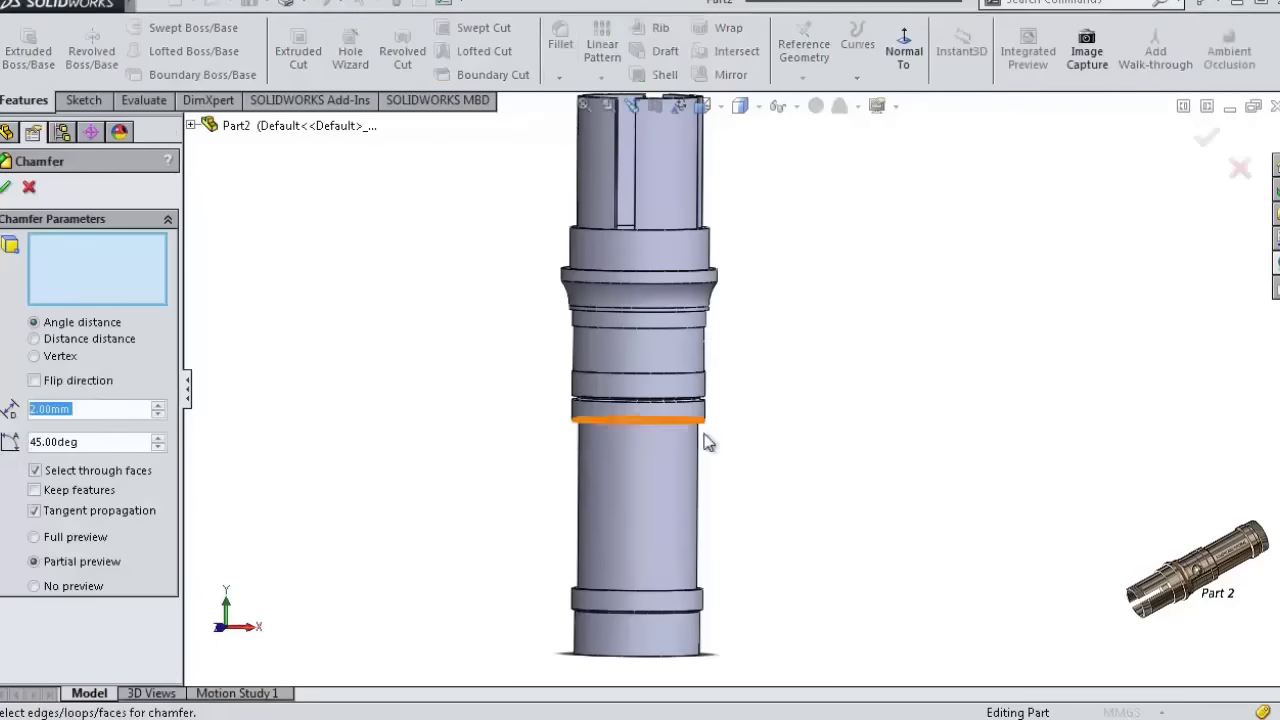
scroll(723, 382, down, 2)
scroll(662, 402, down, 3)
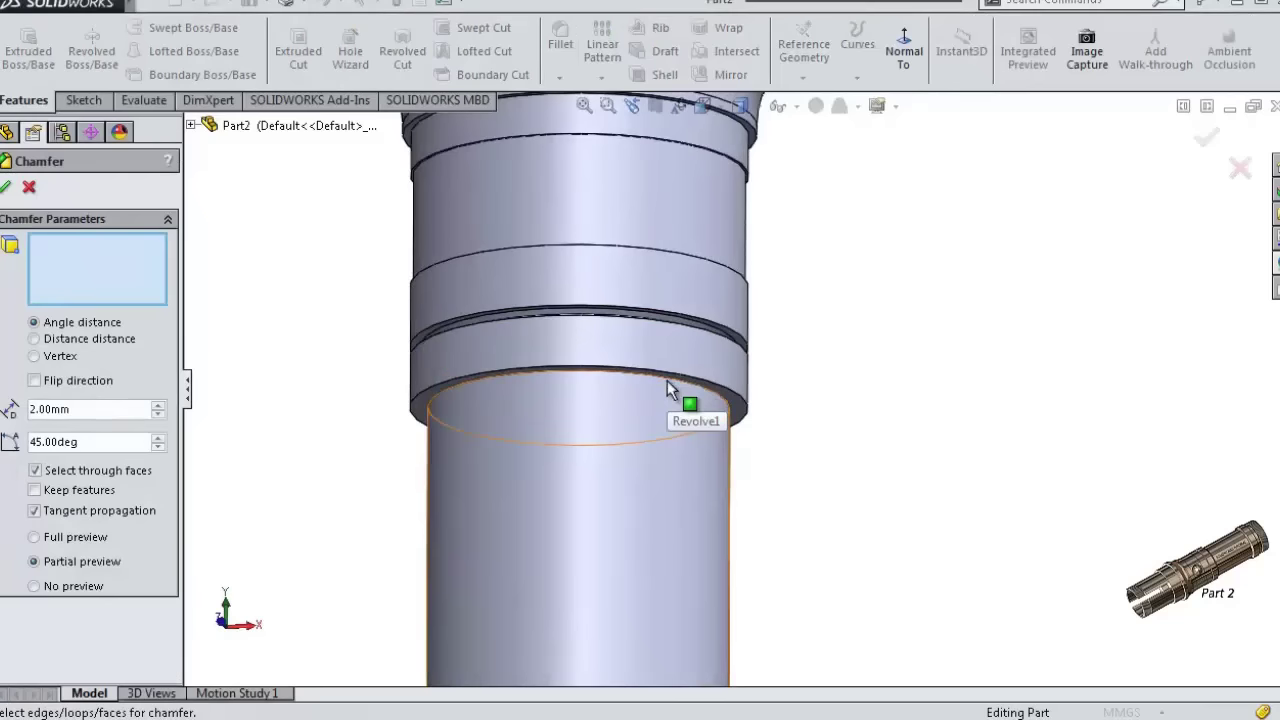
click(667, 380)
scroll(753, 420, down, 2)
right_click(138, 305)
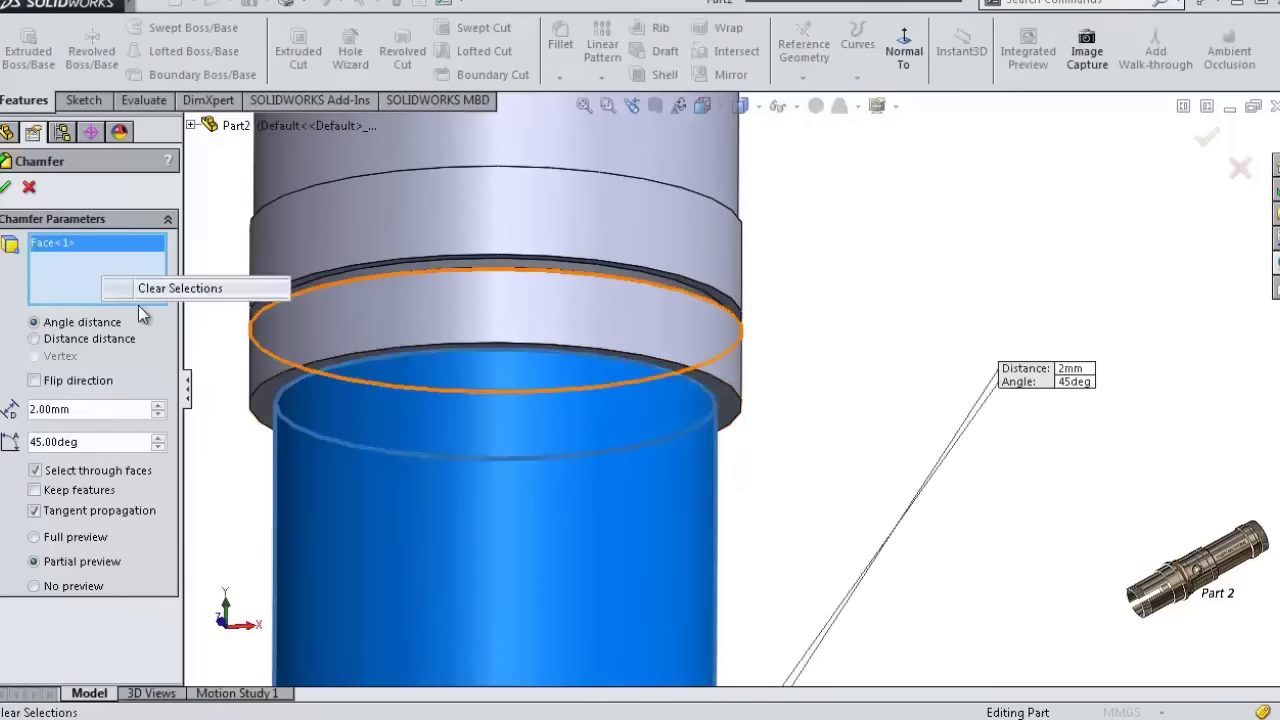
click(155, 288)
- Pick the lower step edge and accept the 2 mm × 45° chamfer as Chamfer3
scroll(510, 371, down, 3)
scroll(510, 371, down, 2)
click(510, 371)
scroll(510, 371, up, 3)
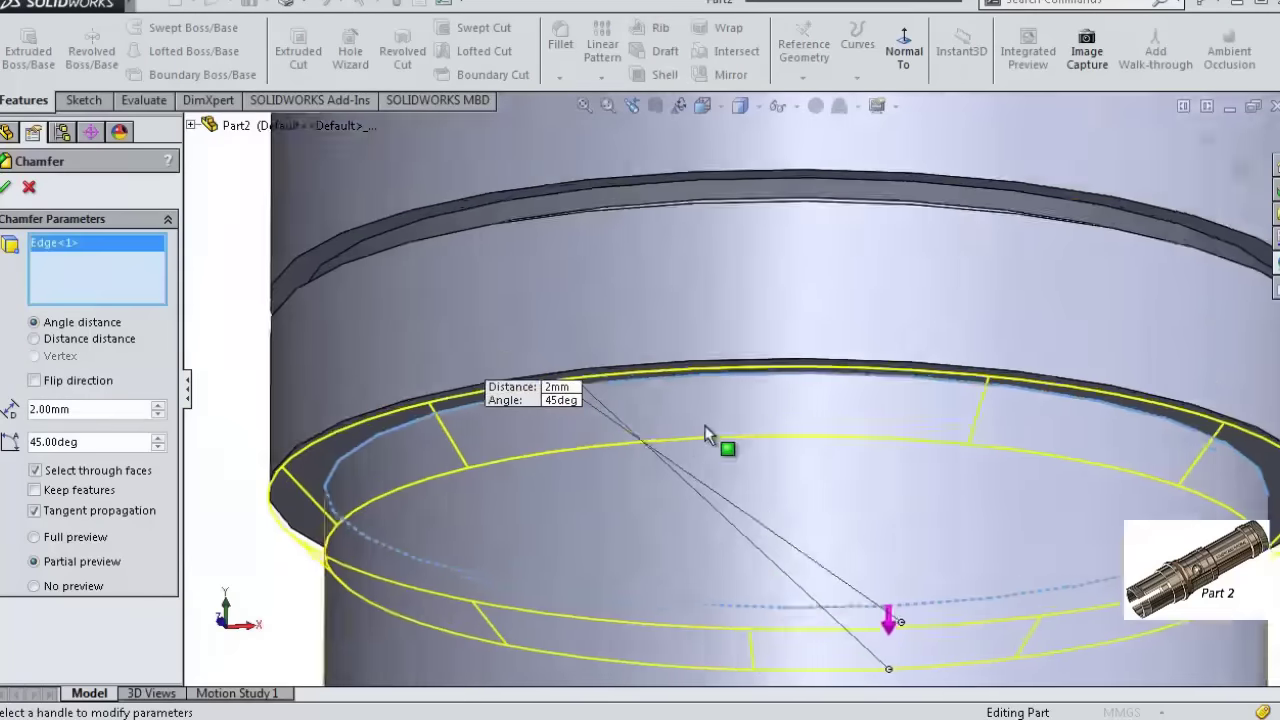
scroll(896, 503, up, 2)
scroll(896, 493, up, 2)
scroll(840, 630, down, 5)
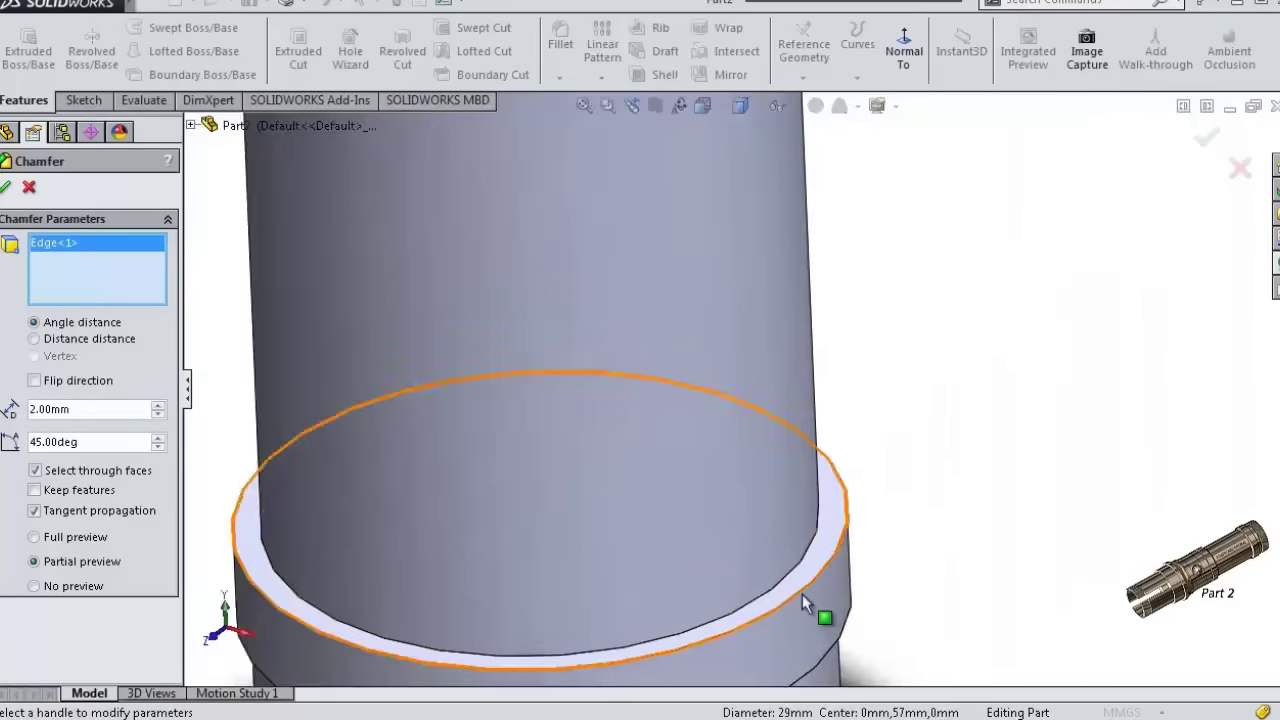
scroll(780, 580, down, 3)
click(752, 562)
right_click(770, 561)
scroll(850, 560, up, 2)
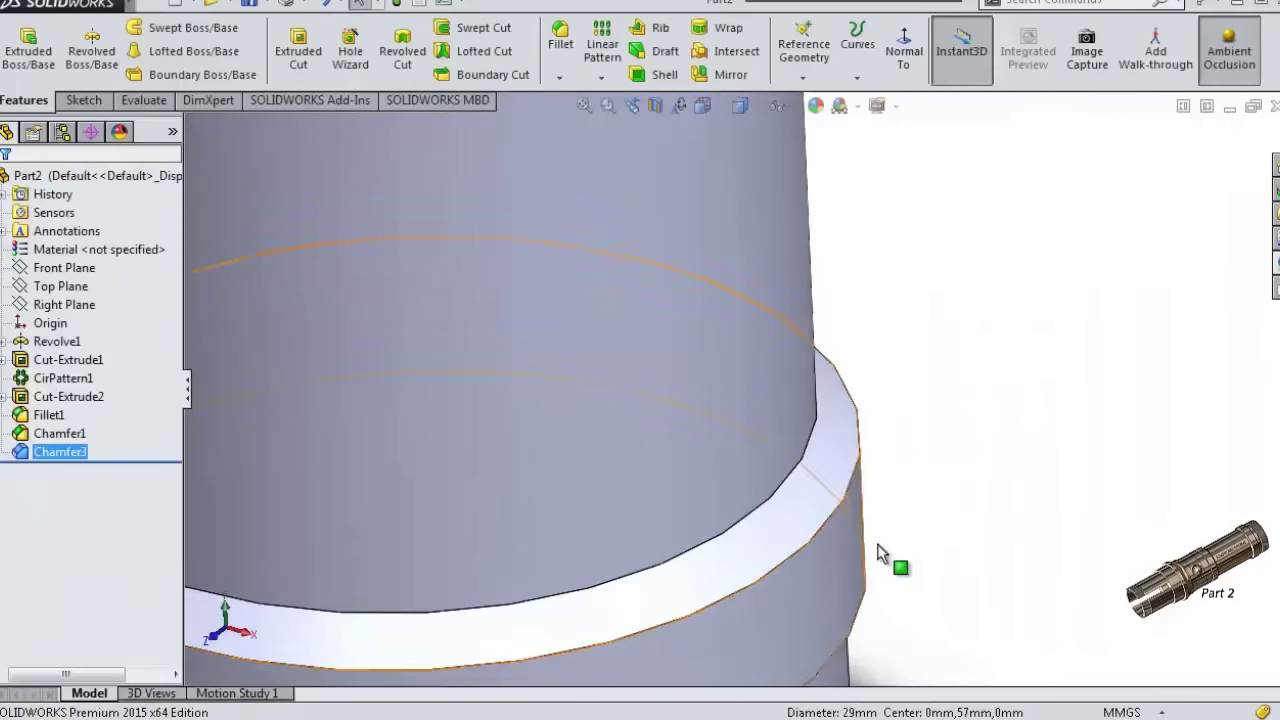
scroll(920, 500, up, 2)
scroll(920, 380, up, 2)
scroll(860, 290, up, 2)
middle_drag(819, 254, 807, 226)
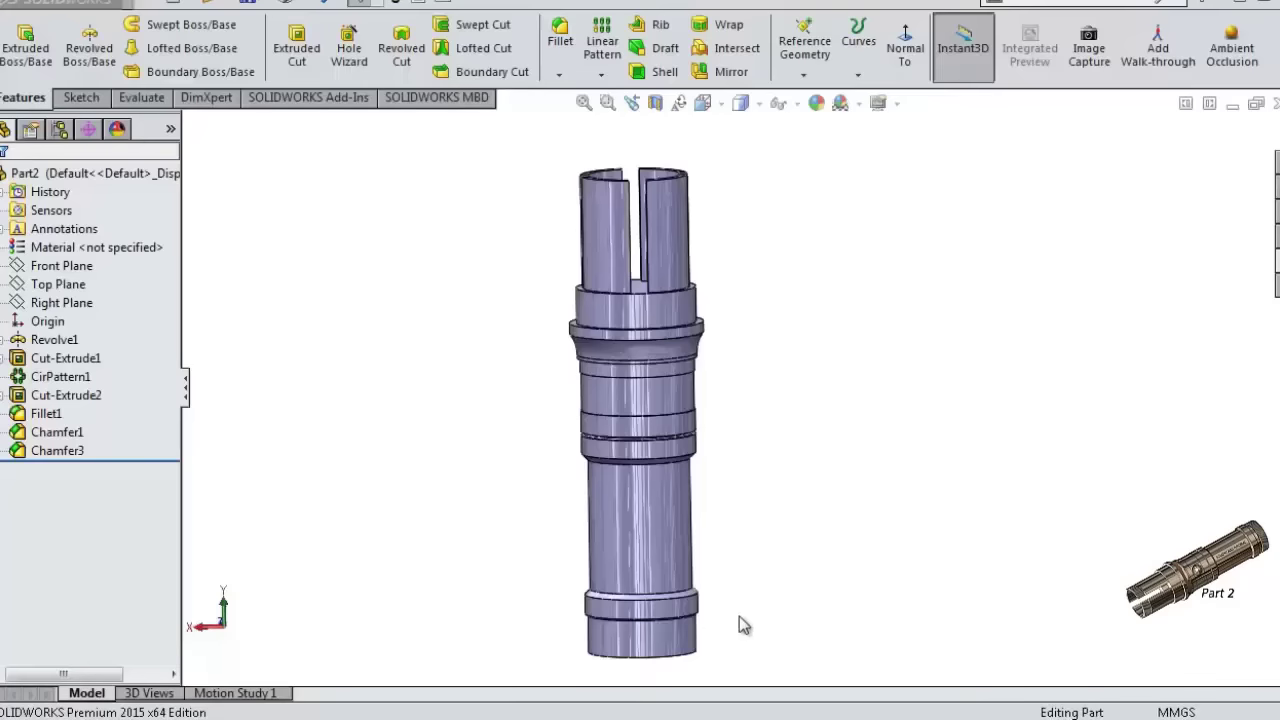
mouse_move(737, 620)
middle_down()
mouse_move(800, 336)
mouse_move(490, 472)
middle_up()
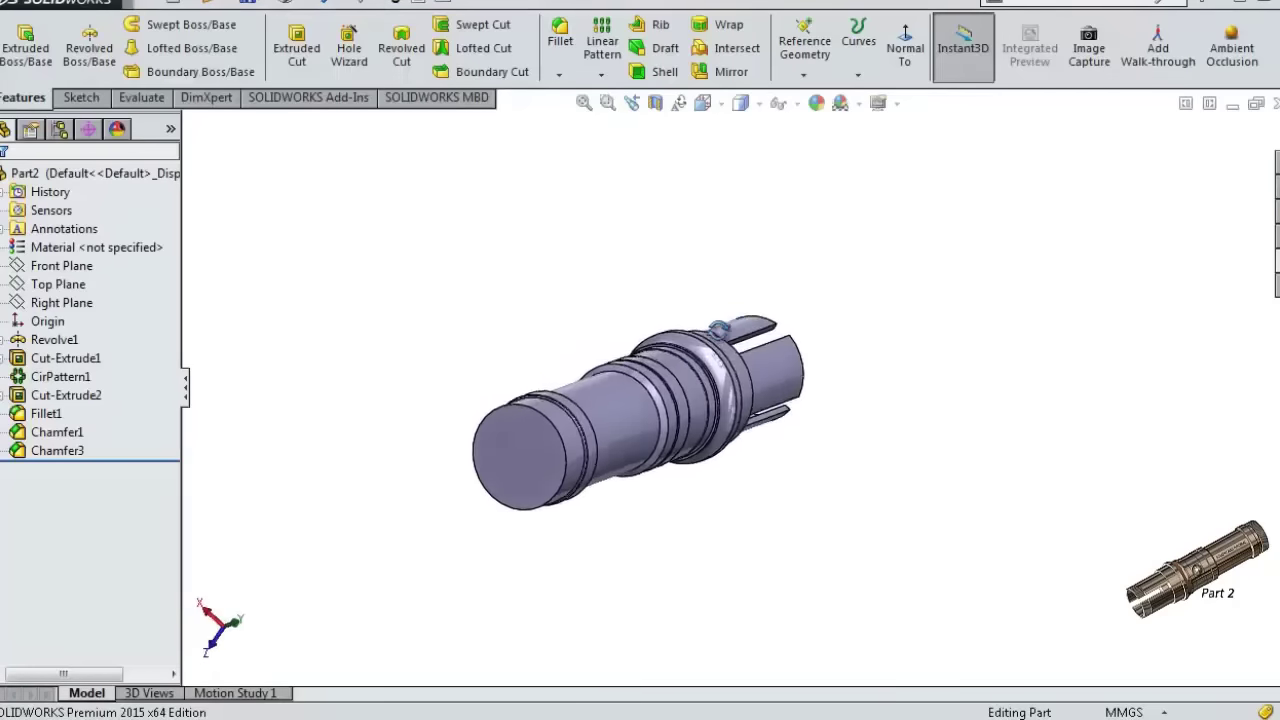
- Sketch two concentric circles on the tube's end face
click(490, 472)
click(571, 380)
click(156, 22)
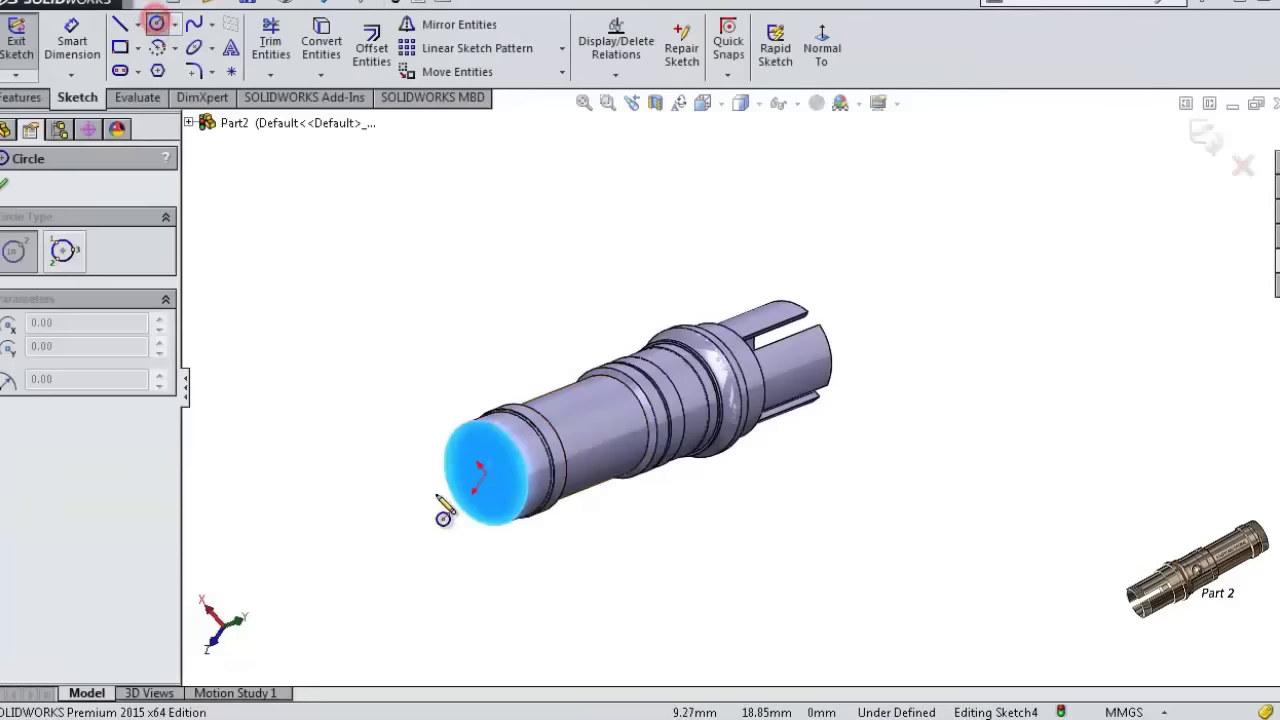
scroll(444, 512, down, 5)
click(623, 420)
click(572, 358)
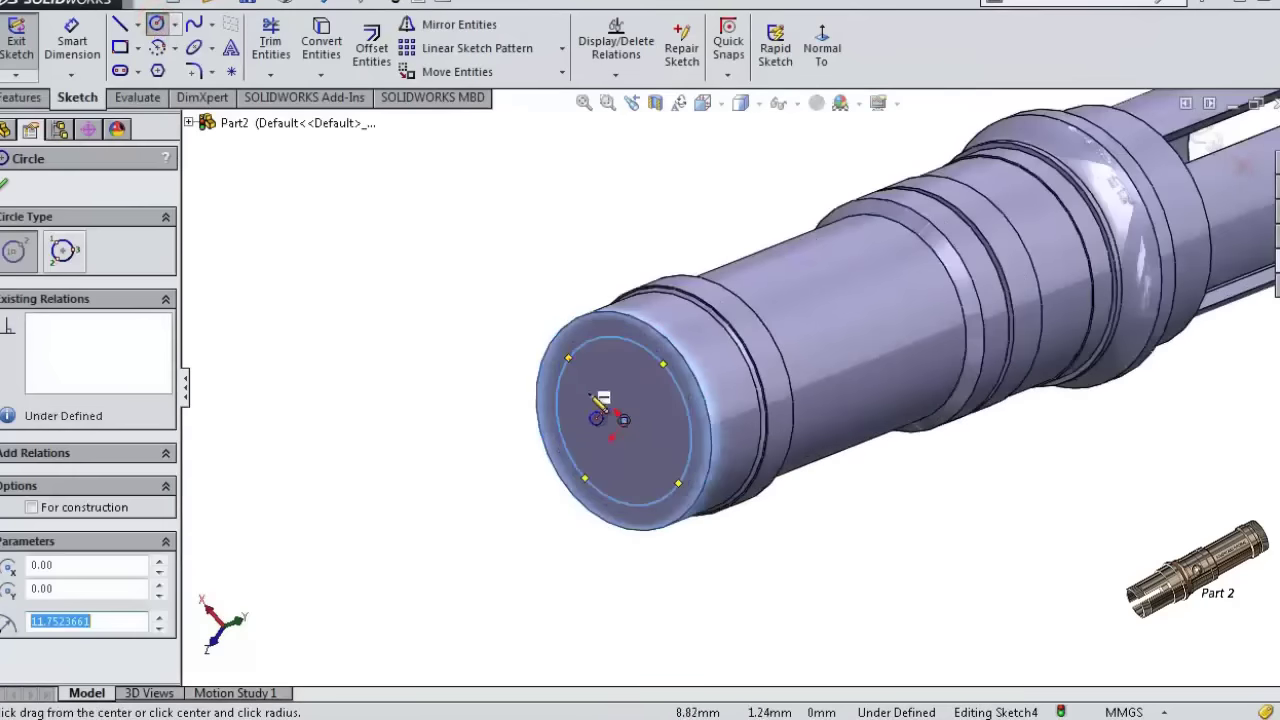
click(623, 420)
click(599, 390)
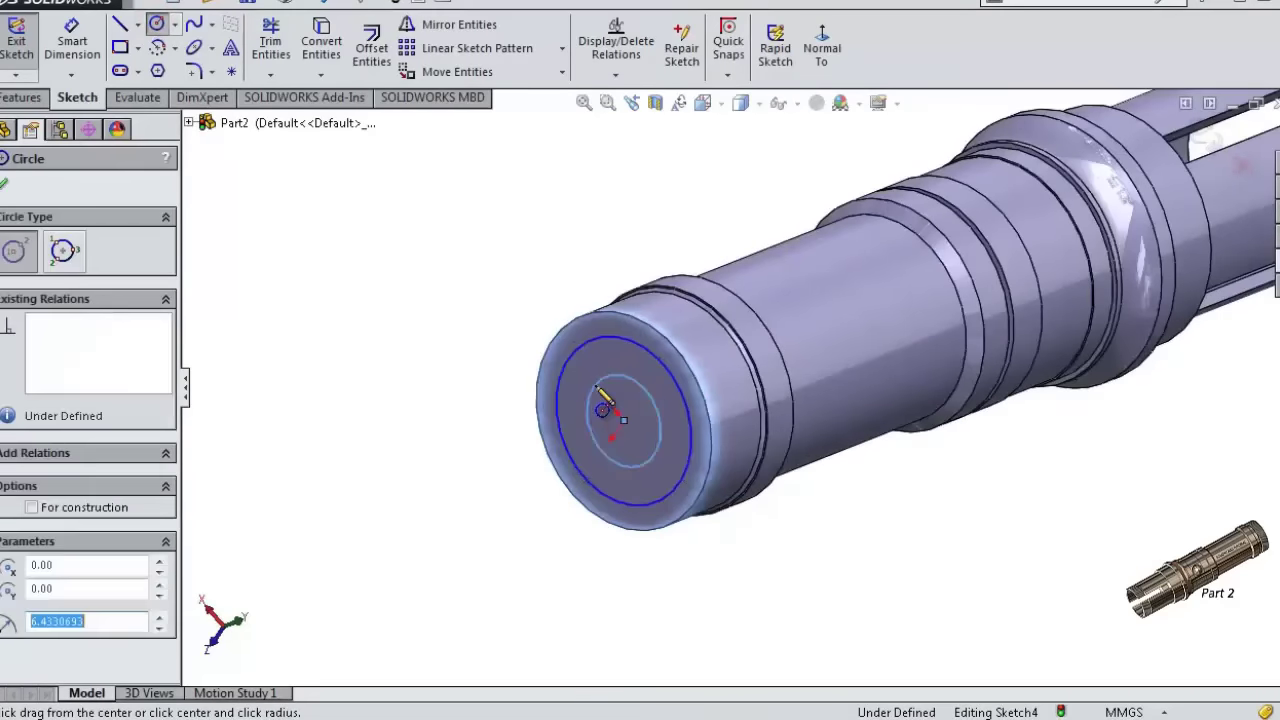
- Dimension the inner circle Ø18 and the outer circle Ø27
key(s)
click(678, 403)
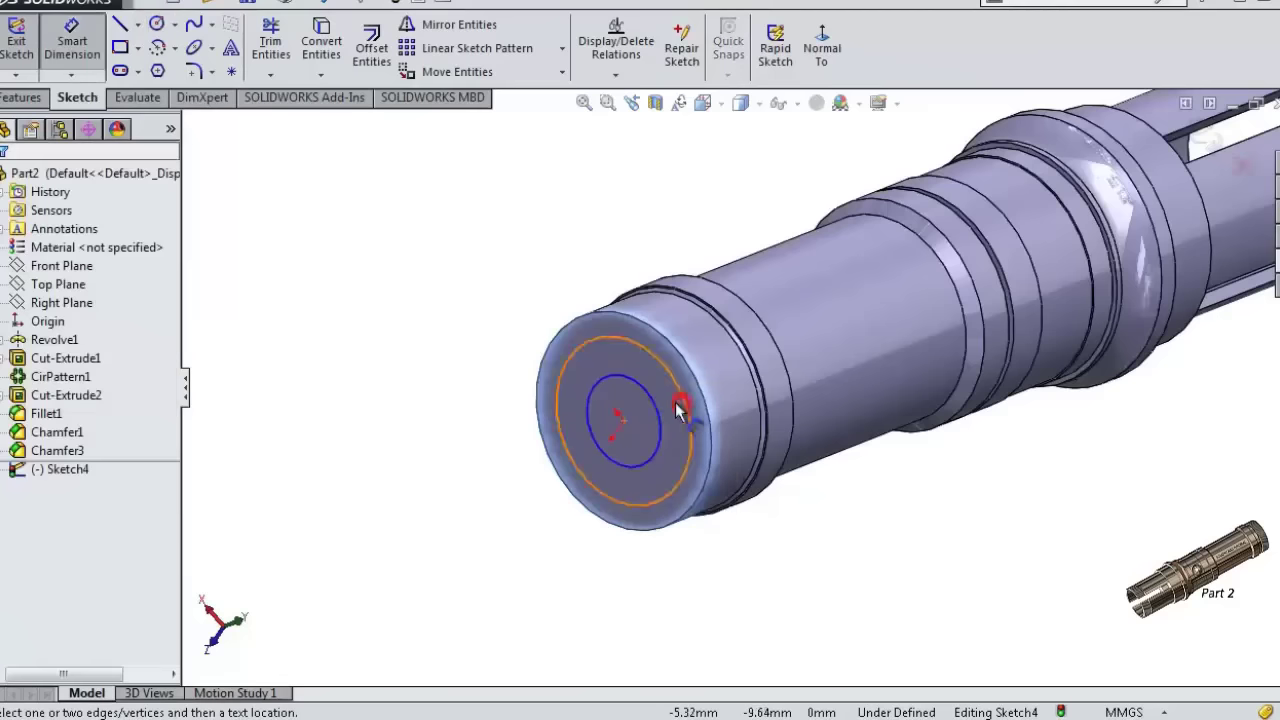
click(614, 390)
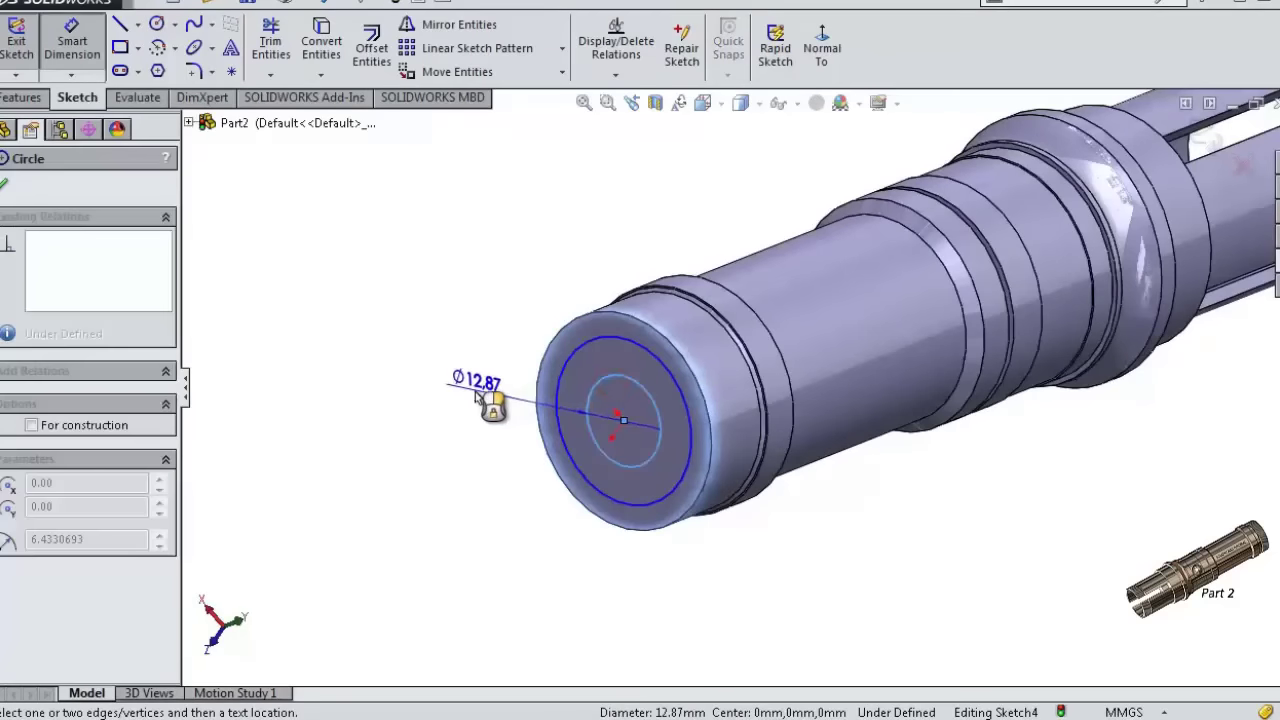
click(470, 395)
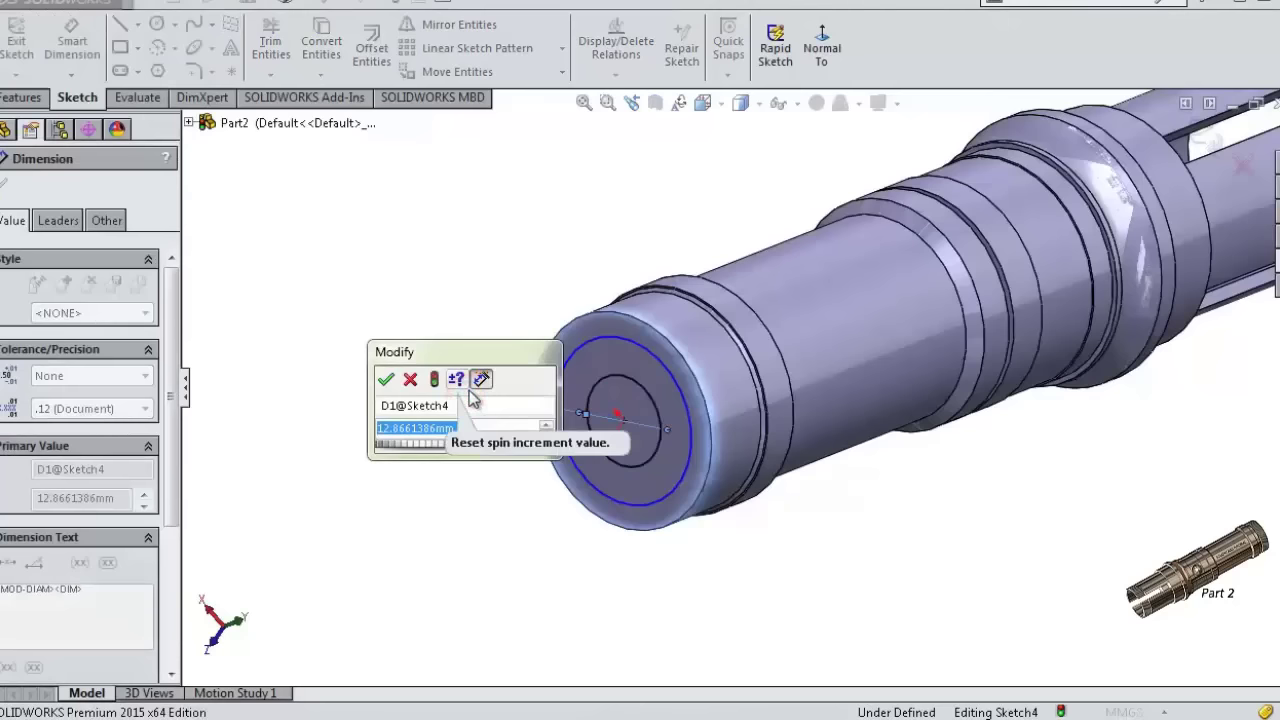
text(18)
key(Return)
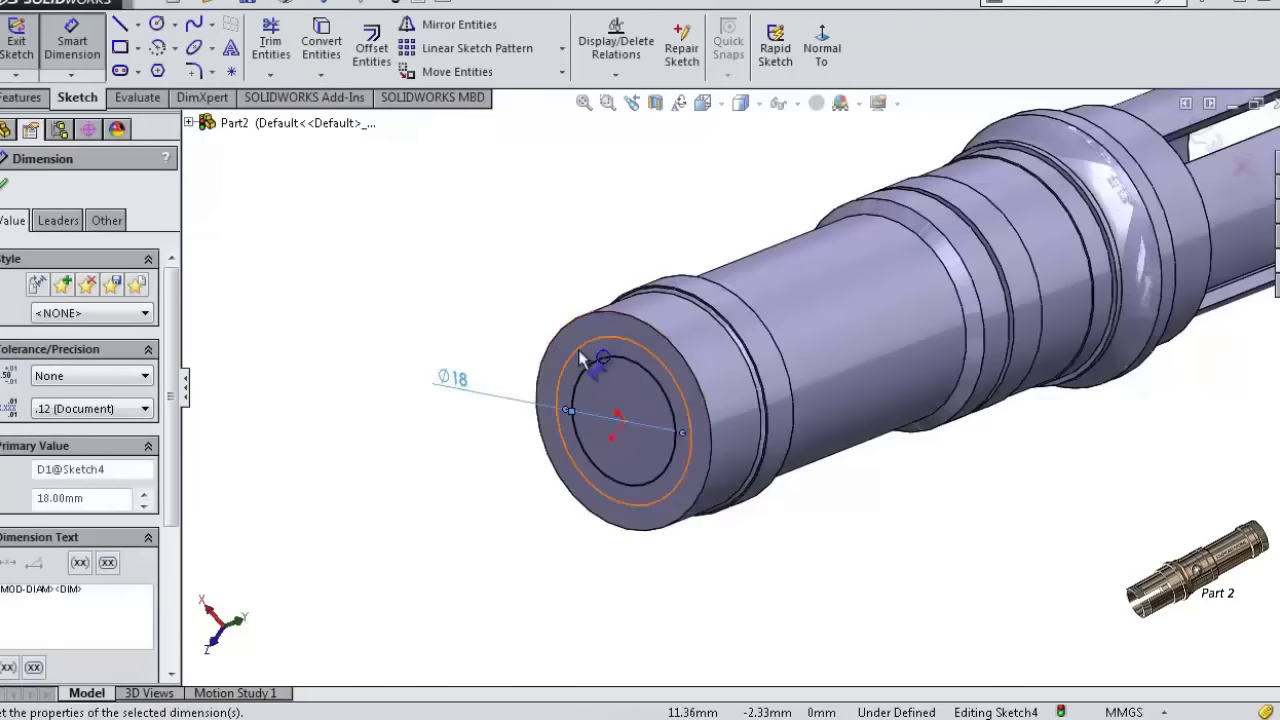
click(583, 360)
click(494, 324)
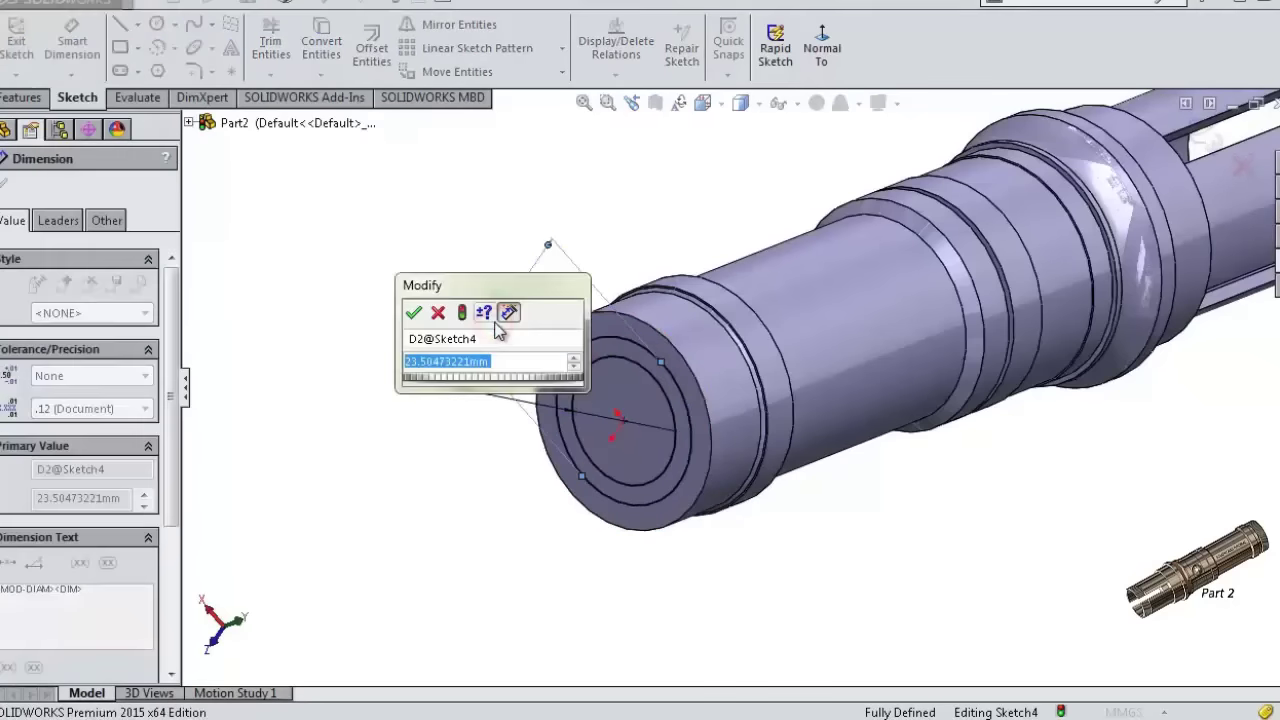
text(27)
click(413, 315)
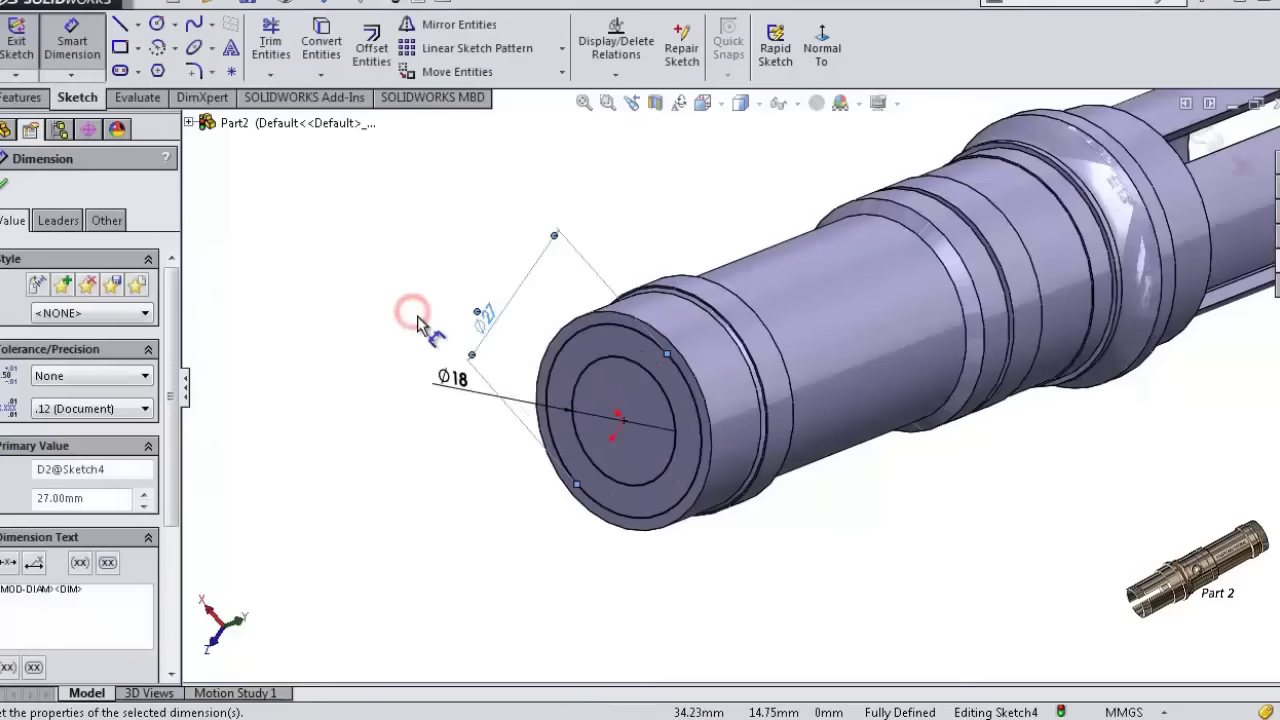
- Extrude-cut the inner Ø18 circle region Through All to hollow the shaft
click(18, 97)
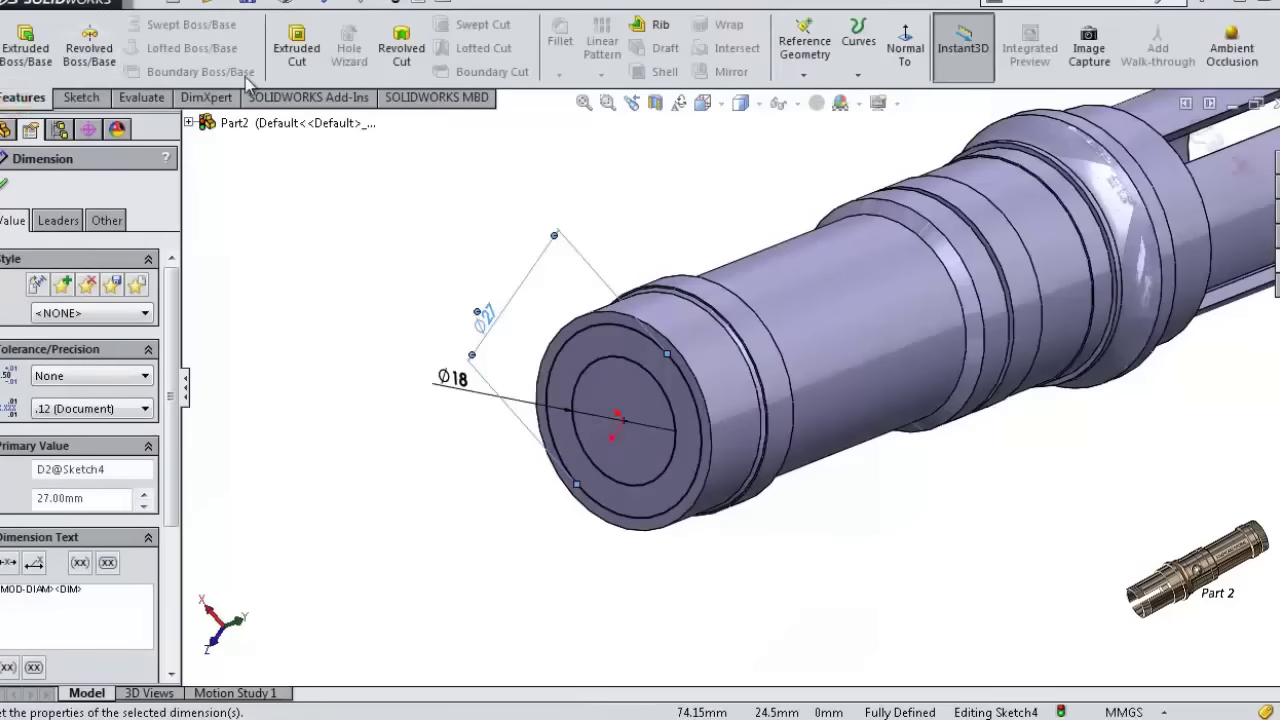
click(297, 54)
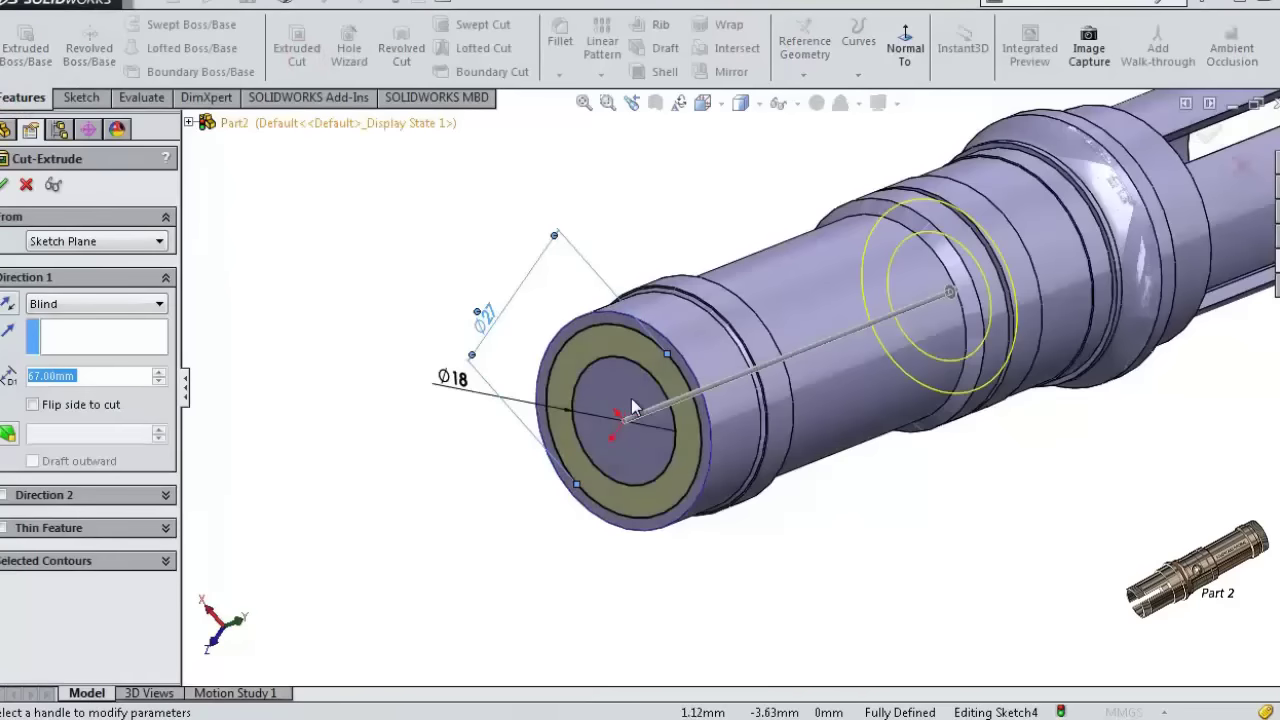
click(7, 560)
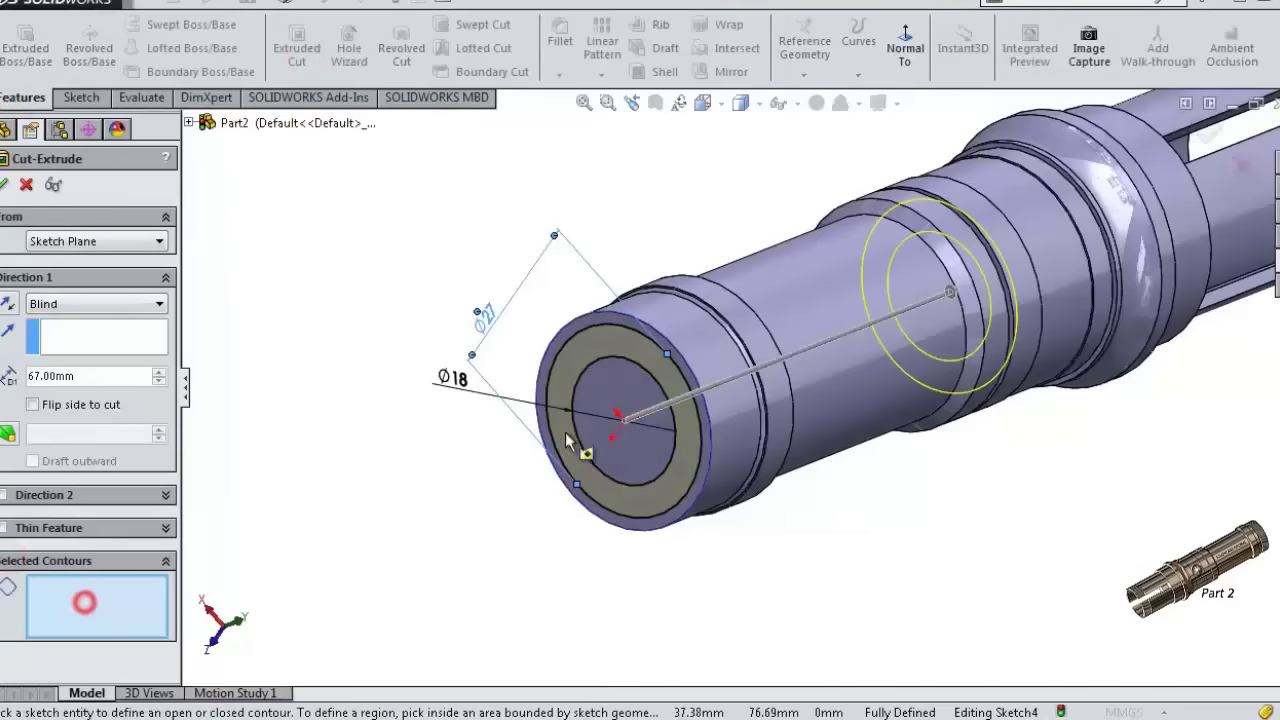
click(621, 382)
click(66, 306)
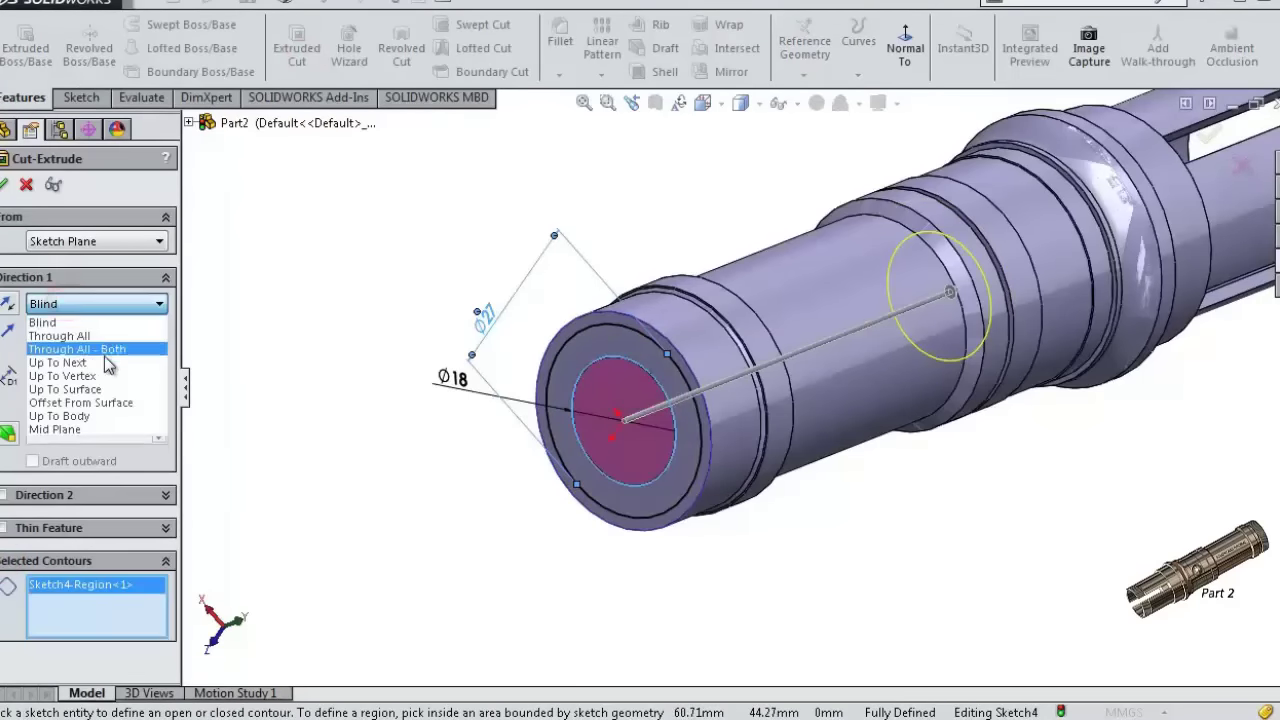
click(60, 336)
scroll(745, 300, up, 3)
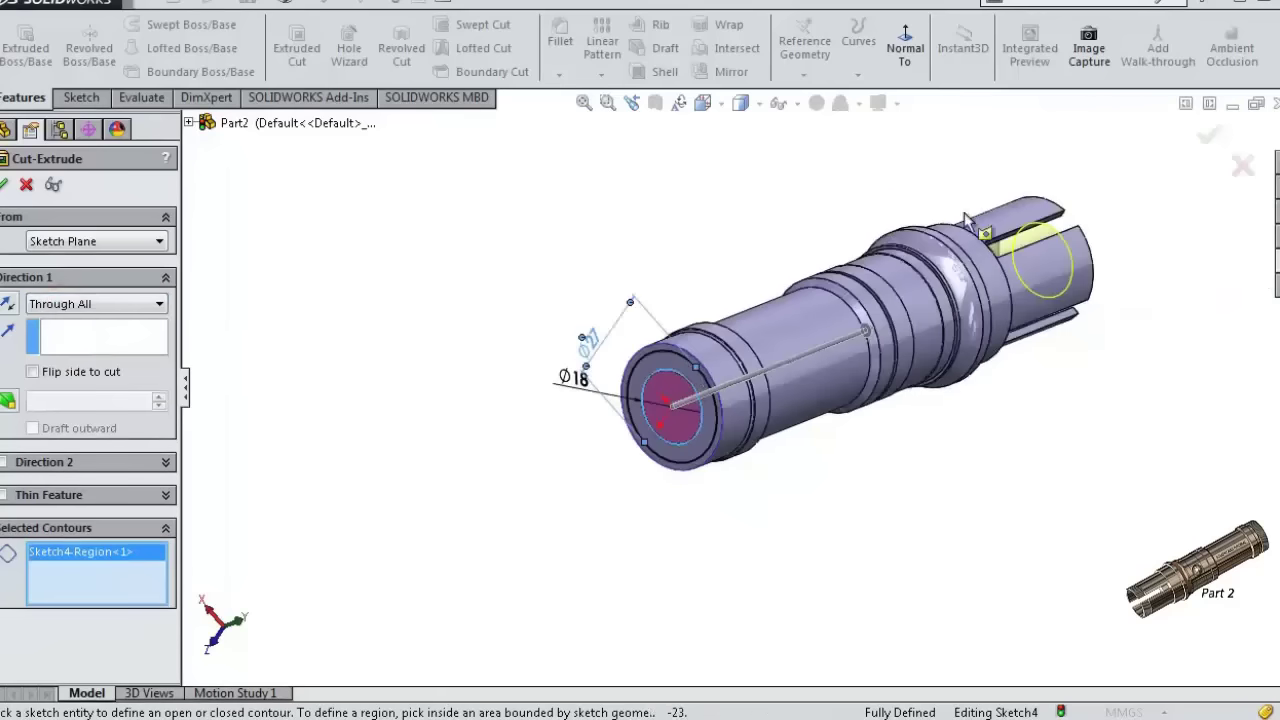
click(1210, 143)
mouse_move(786, 514)
middle_down()
mouse_move(808, 488)
mouse_move(757, 474)
mouse_move(562, 470)
mouse_move(746, 471)
mouse_move(517, 463)
middle_up()
click(506, 429)
scroll(506, 429, down, 3)
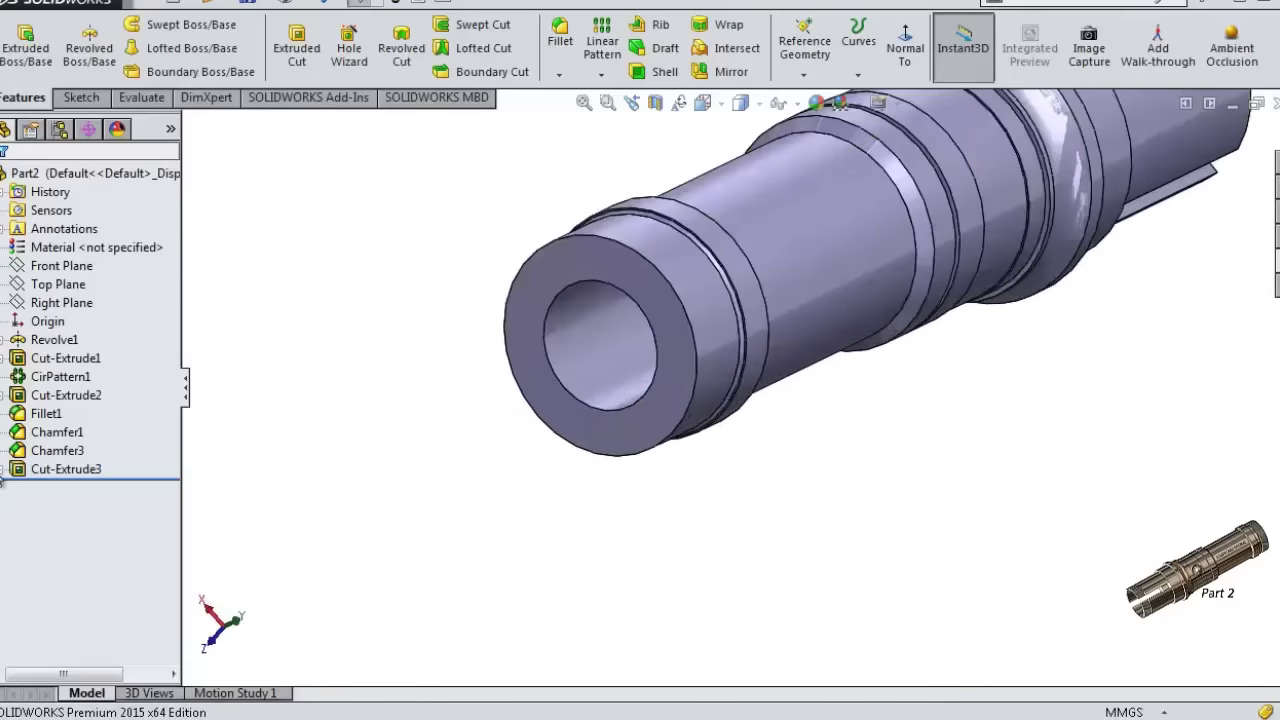
- Start an extruded cut from Sketch4 using only the ring region between the circles
click(3, 470)
click(70, 487)
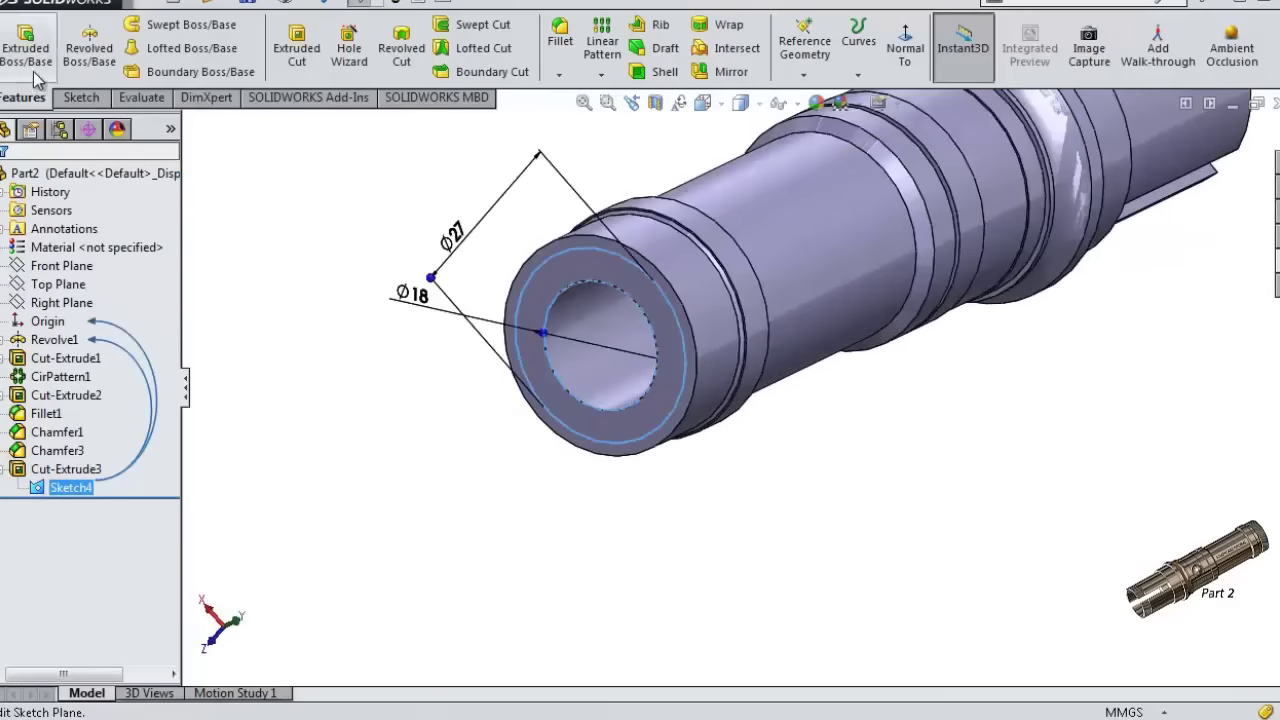
click(310, 52)
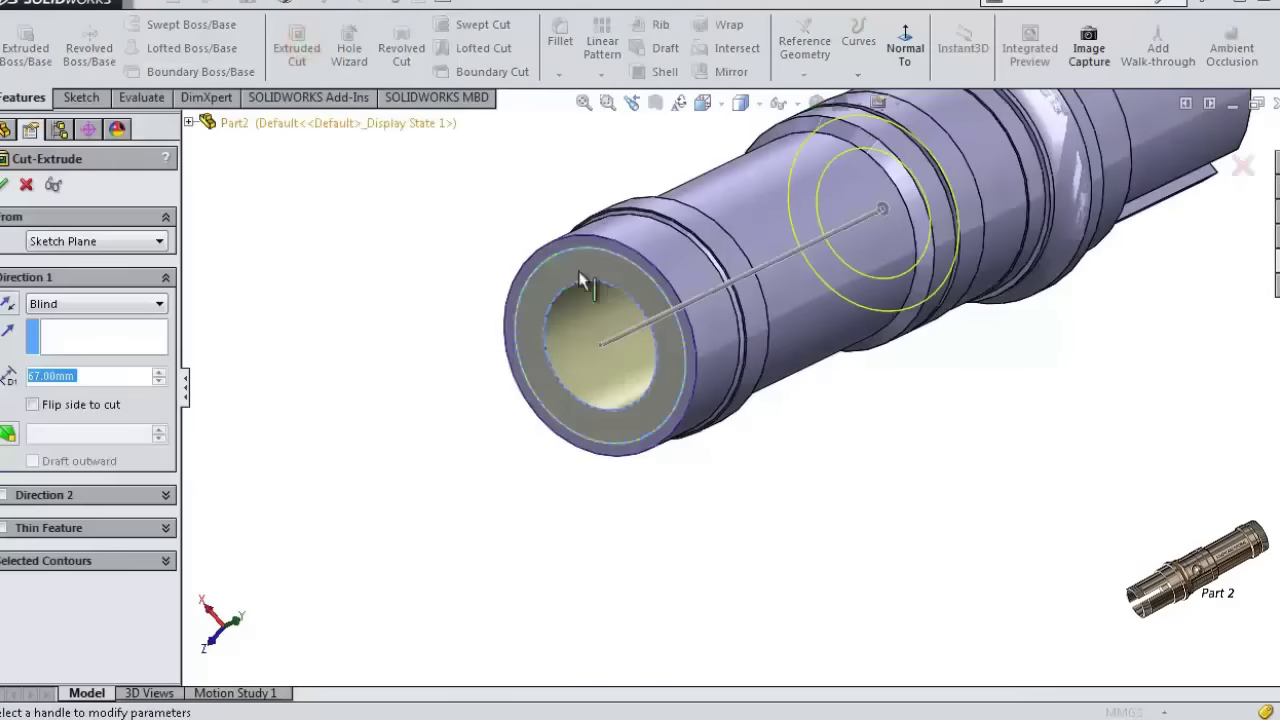
click(74, 569)
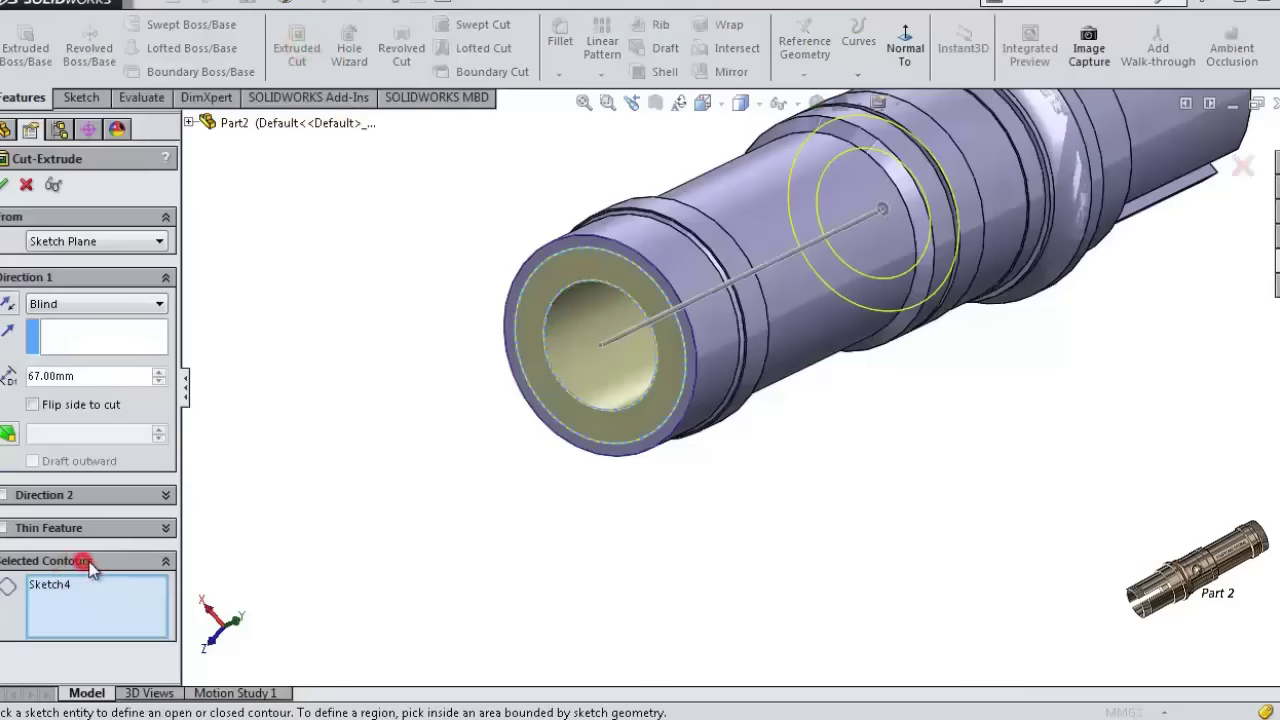
click(571, 266)
click(578, 304)
click(564, 330)
middle_drag(564, 330, 782, 322)
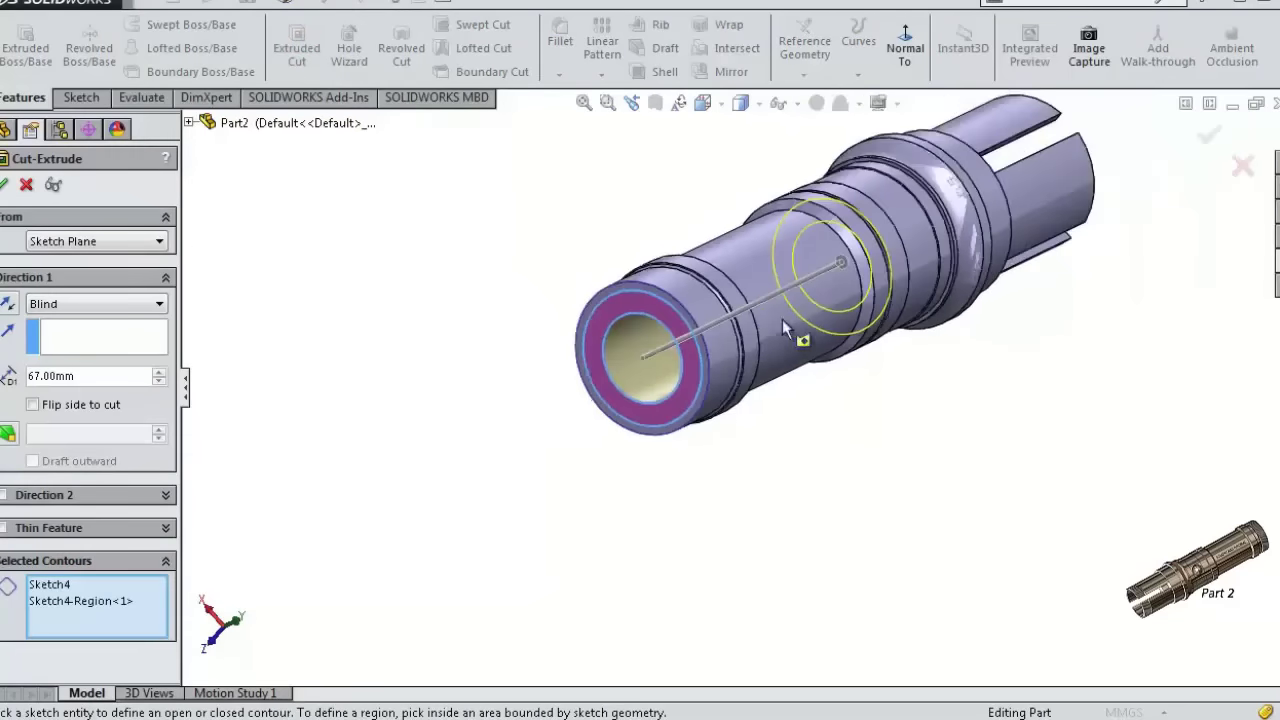
- Make the cut stop 7 mm offset from the slotted end face
click(88, 303)
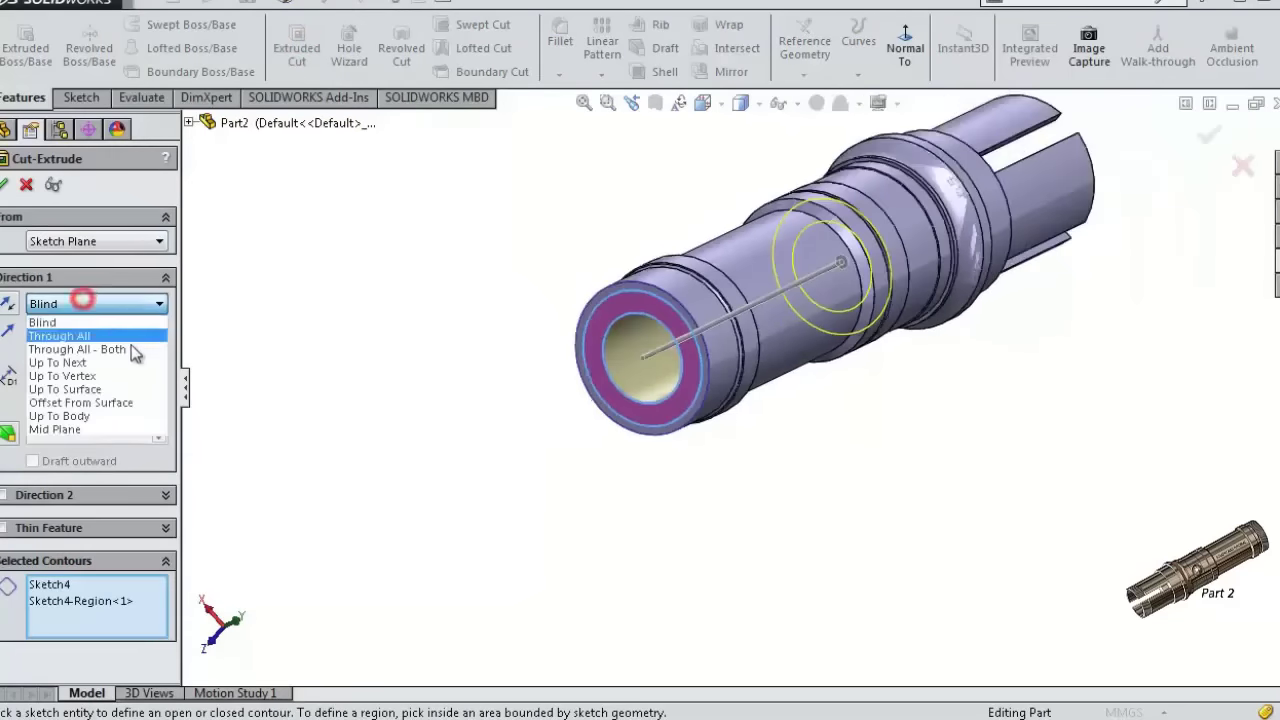
click(129, 403)
text(7)
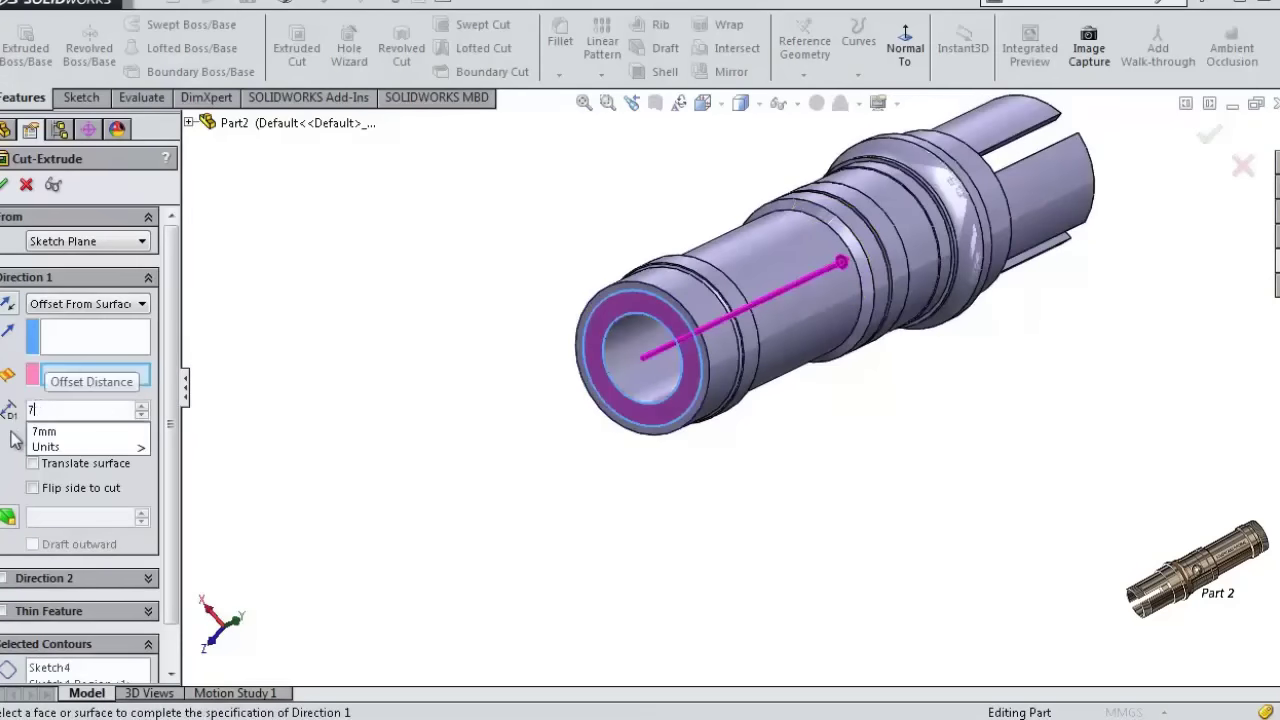
key(Return)
middle_drag(1166, 200, 1000, 395)
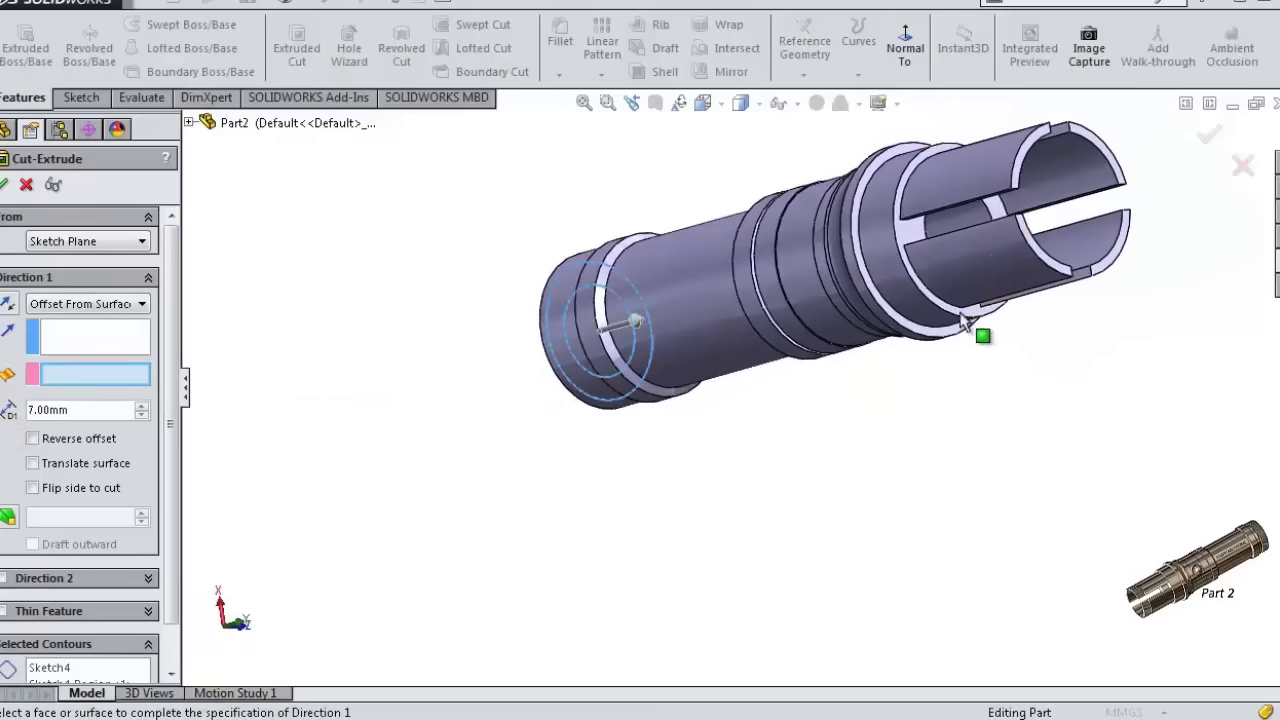
scroll(980, 334, down, 2)
click(864, 216)
mouse_move(912, 420)
middle_down()
mouse_move(980, 400)
mouse_move(1113, 266)
middle_up()
click(1210, 140)
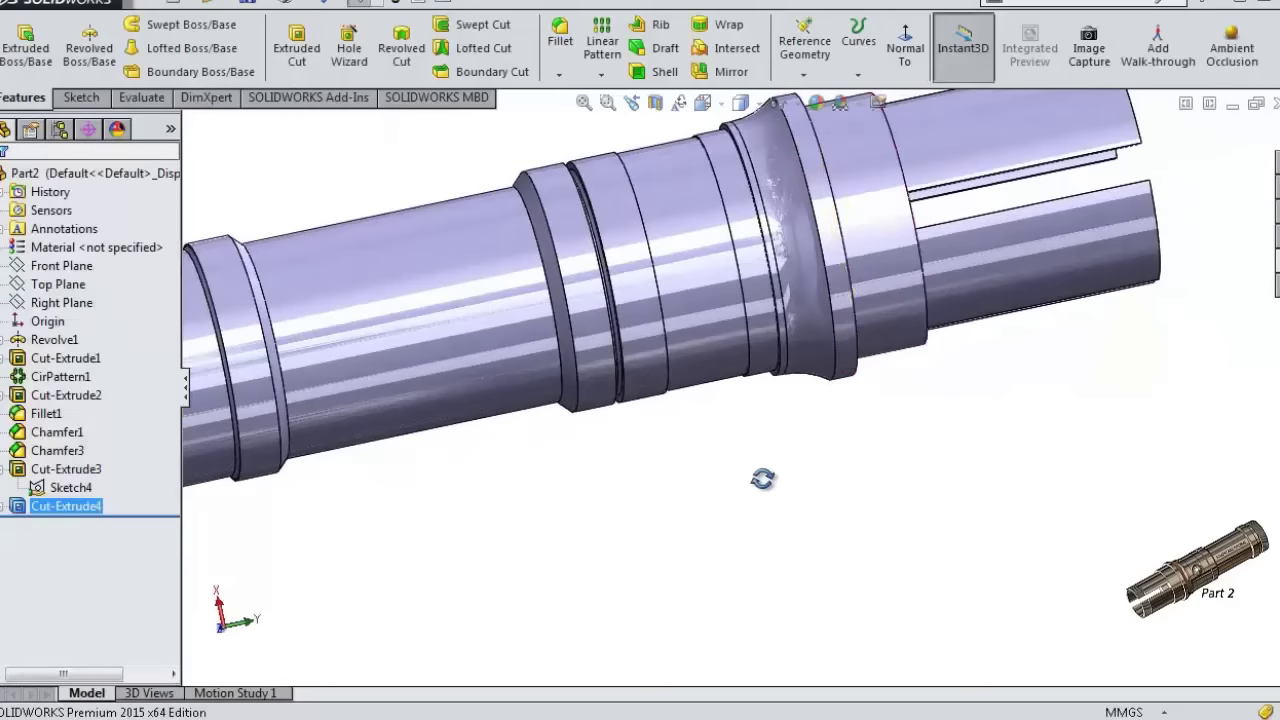
- Open a new sketch on the Right Plane and view it face-on
mouse_move(763, 477)
middle_down()
mouse_move(749, 526)
mouse_move(899, 498)
mouse_move(834, 431)
middle_up()
scroll(834, 431, down, 3)
scroll(750, 342, up, 3)
scroll(866, 523, up, 1)
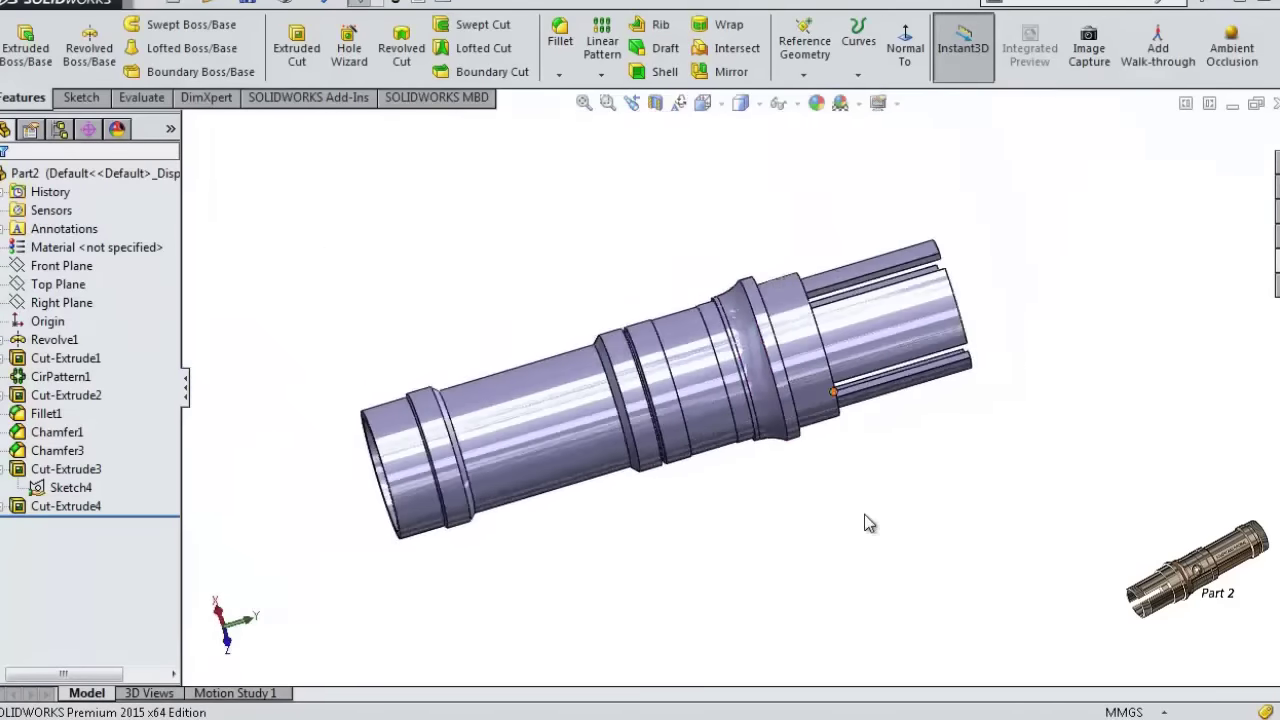
middle_drag(845, 507, 836, 511)
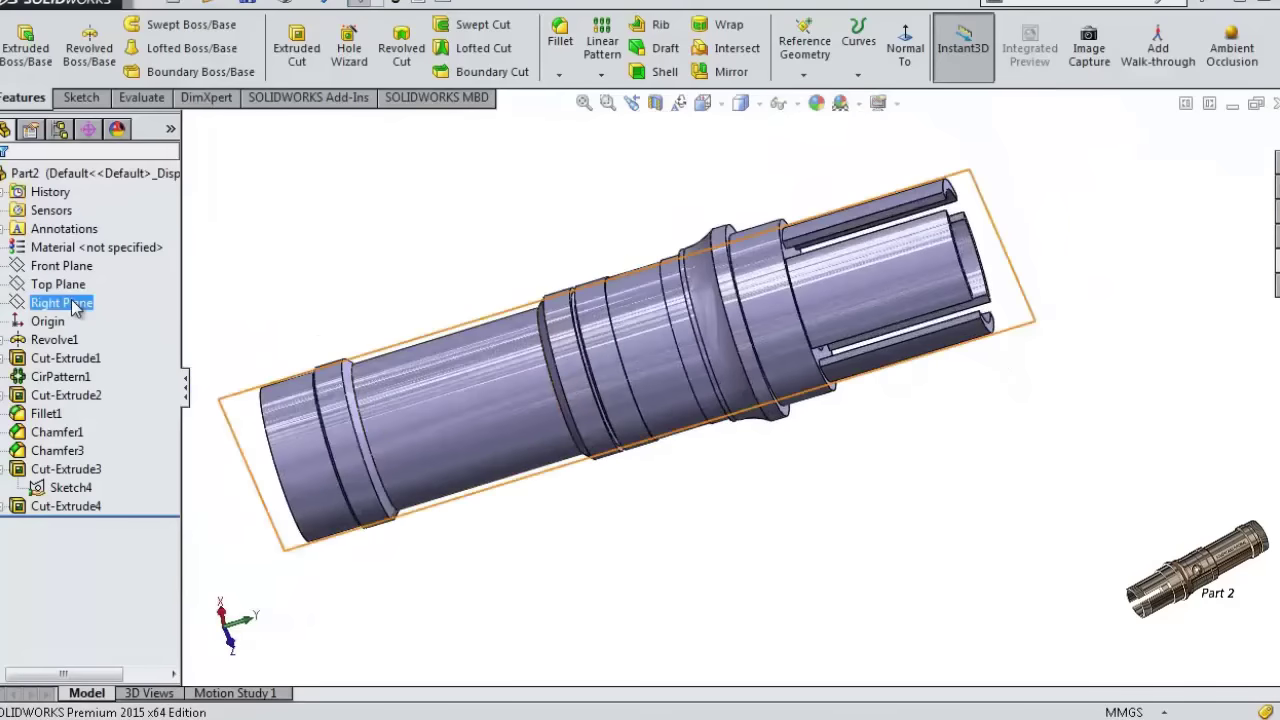
click(61, 302)
click(75, 268)
click(821, 48)
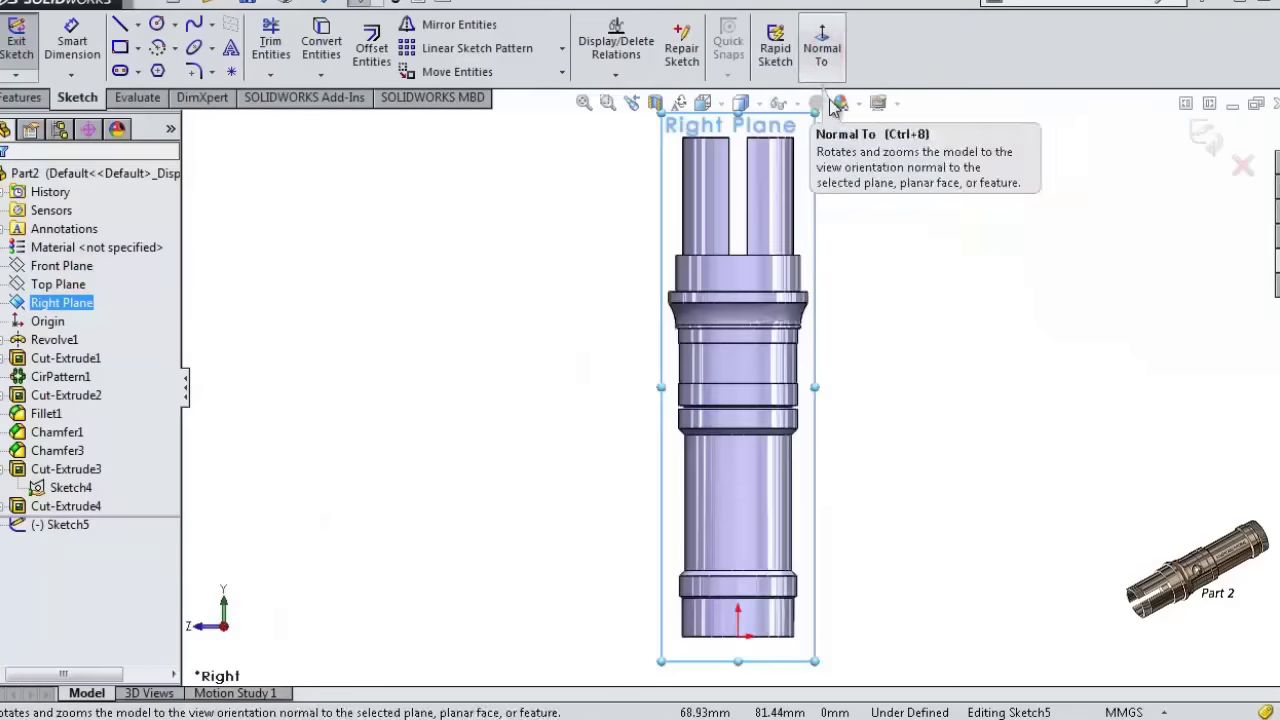
- Set the display style to Hidden Lines Visible and pick the Line tool
scroll(690, 258, down, 3)
scroll(690, 258, down, 1)
scroll(690, 258, down, 2)
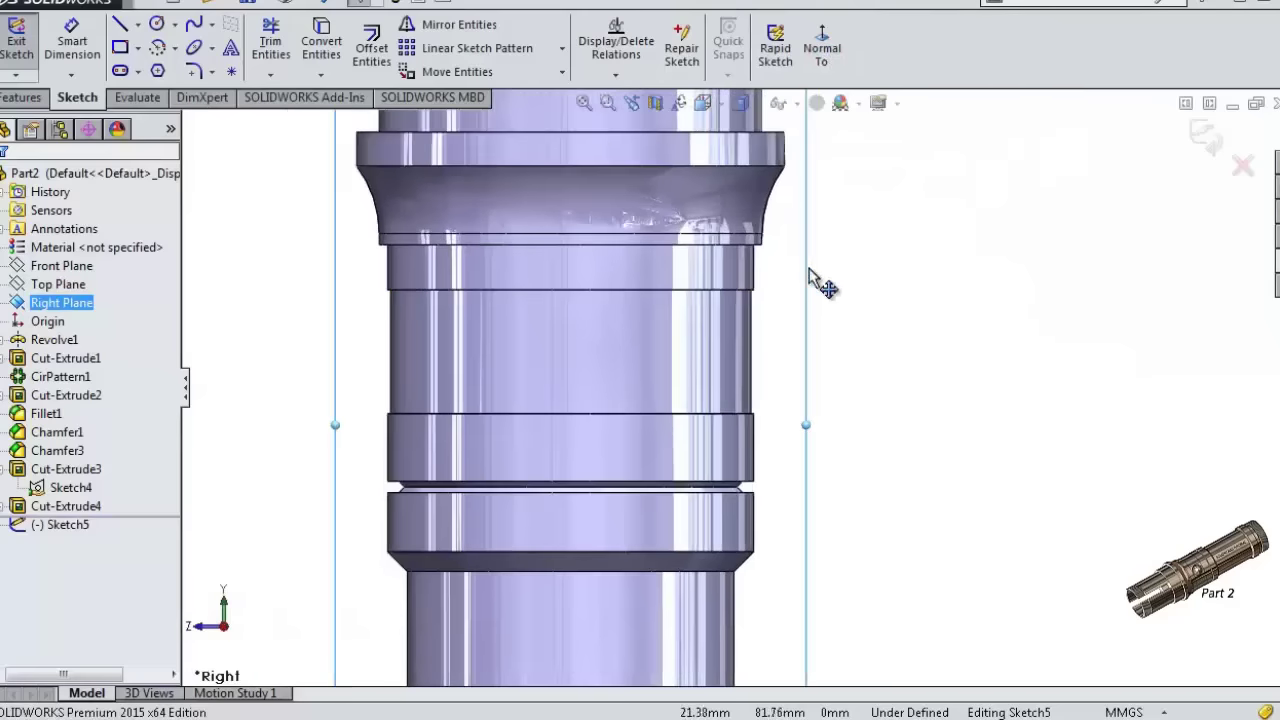
click(757, 104)
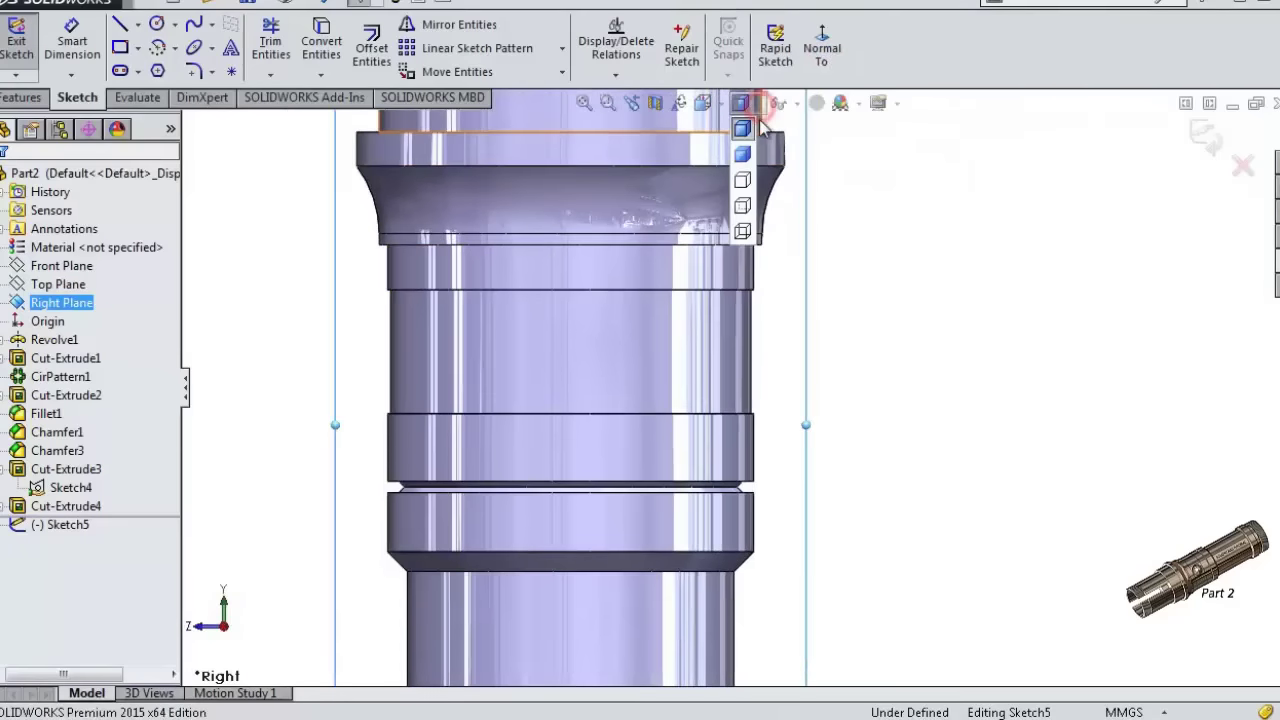
click(745, 206)
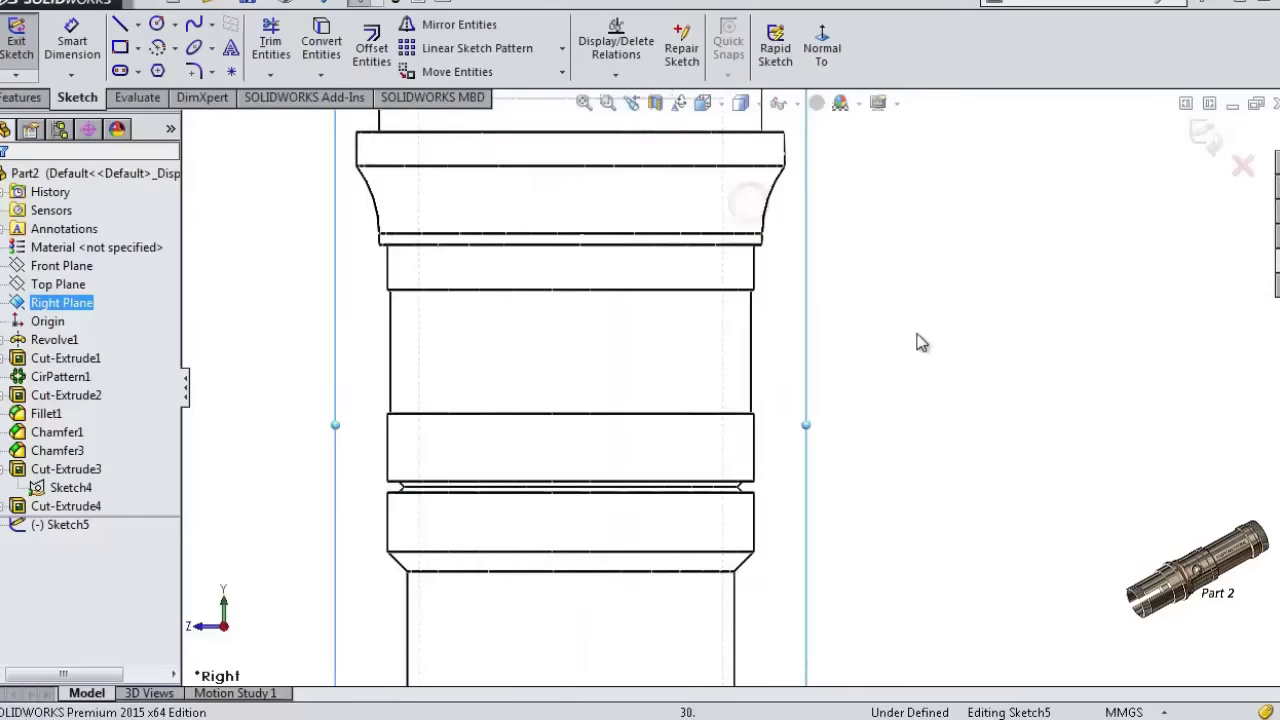
click(119, 27)
scroll(905, 350, down, 3)
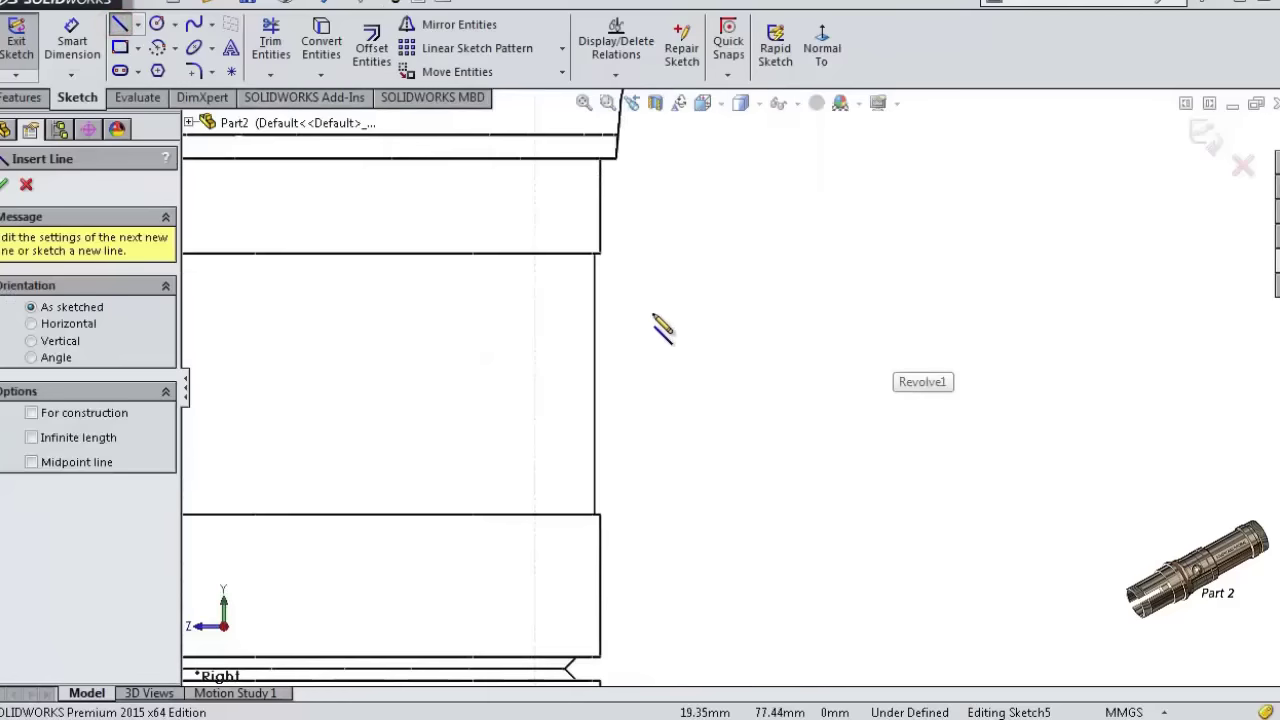
- Draw a closed stepped line profile across the tube wall
click(593, 290)
click(533, 323)
scroll(486, 348, up, 1)
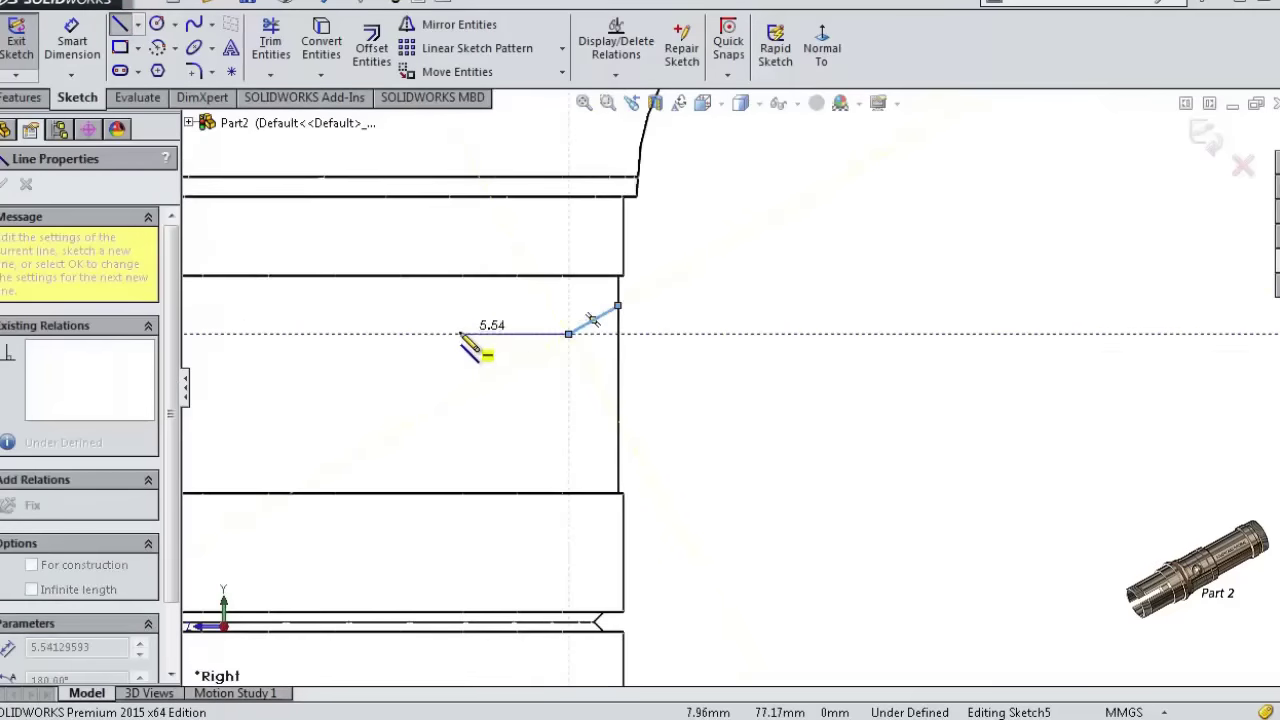
click(459, 333)
ctrl+middle_drag(471, 360, 550, 368)
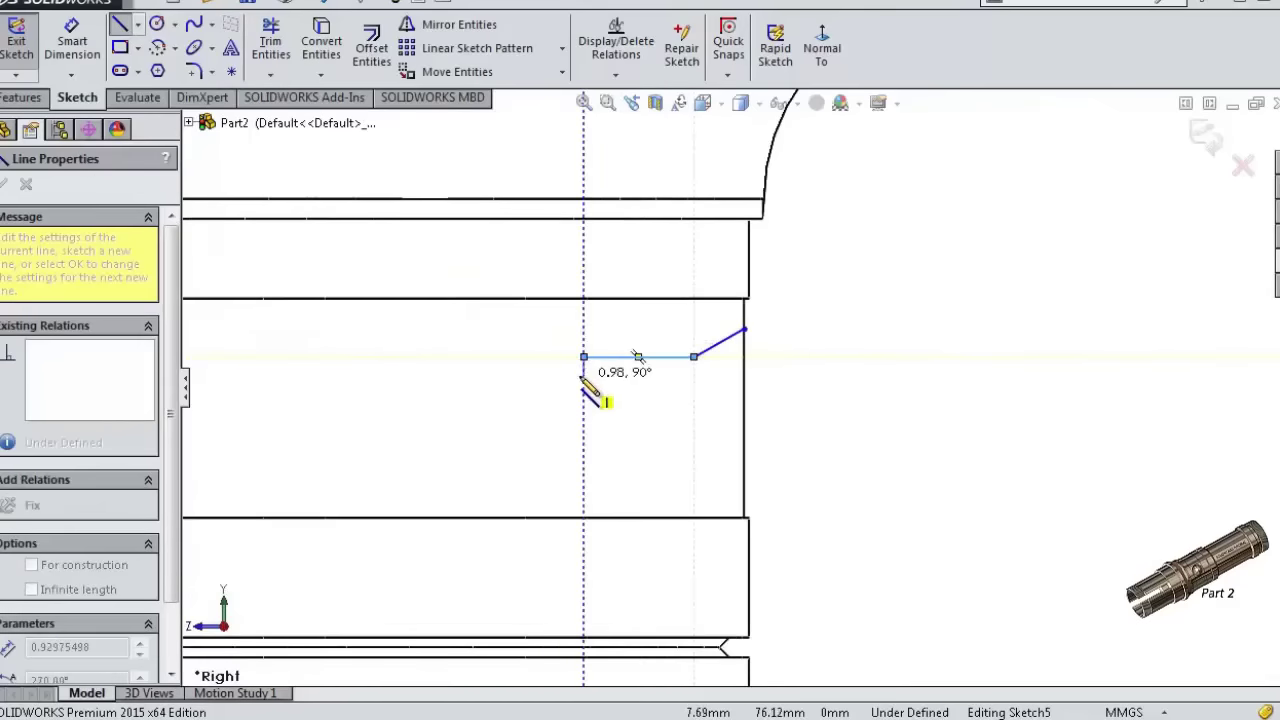
click(584, 382)
scroll(500, 388, up, 2)
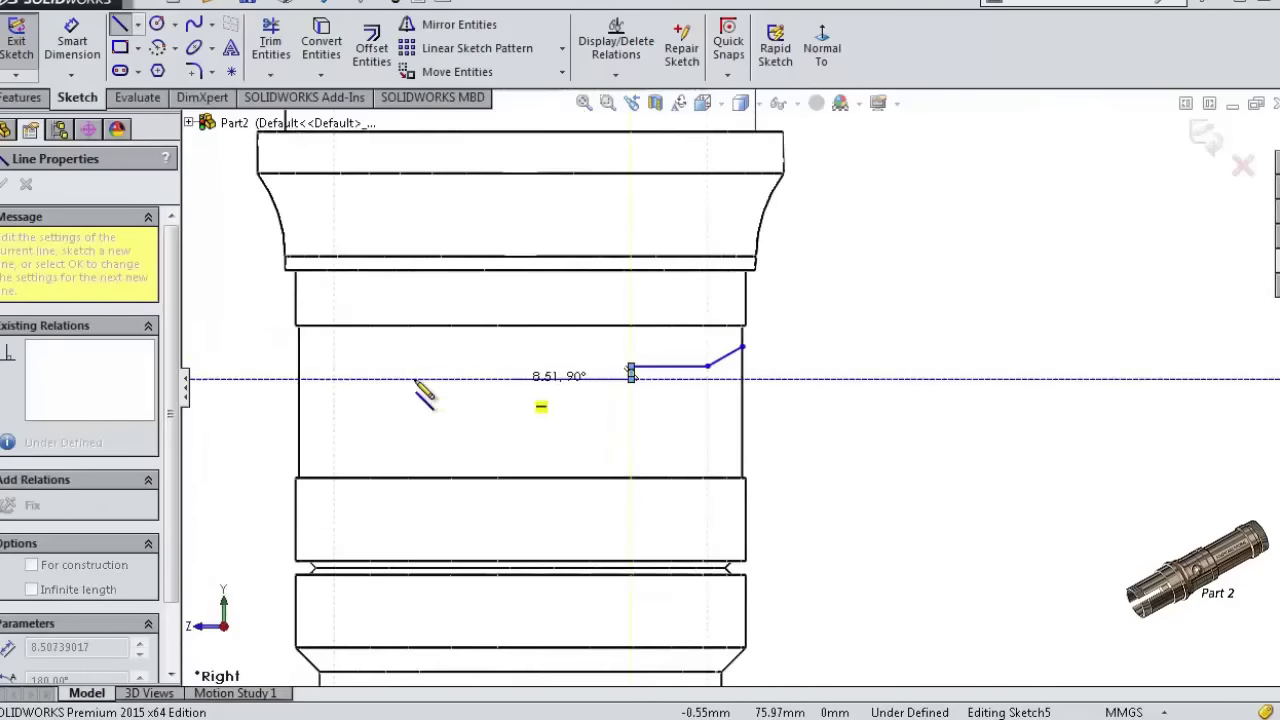
click(299, 378)
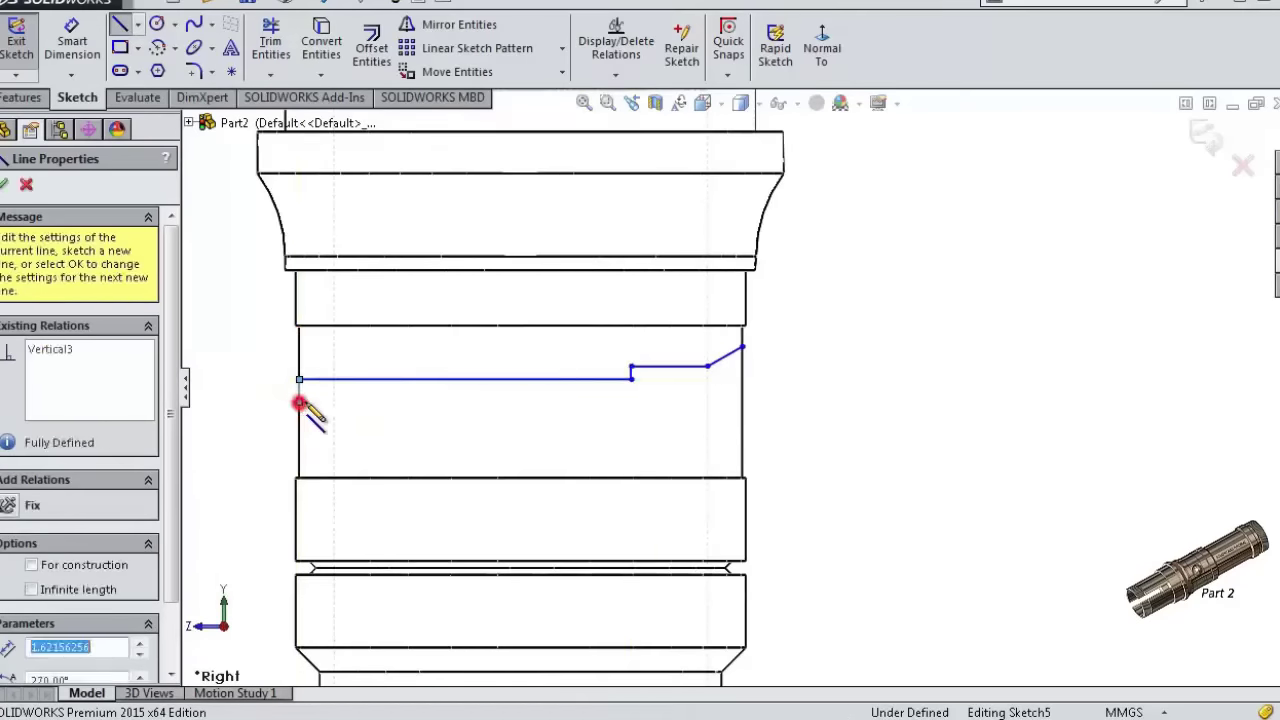
click(299, 400)
click(741, 401)
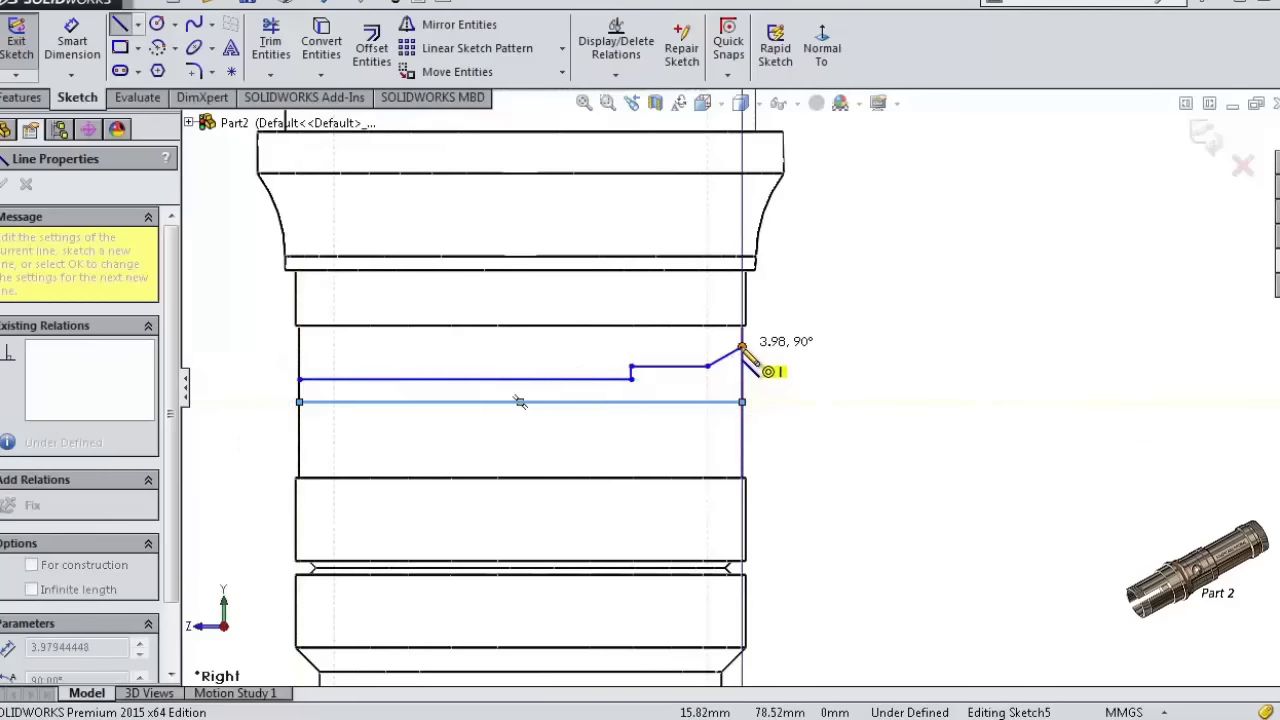
click(742, 346)
- Dimension the profile's right-side heights to 5 mm and 4.50 mm
key(s)
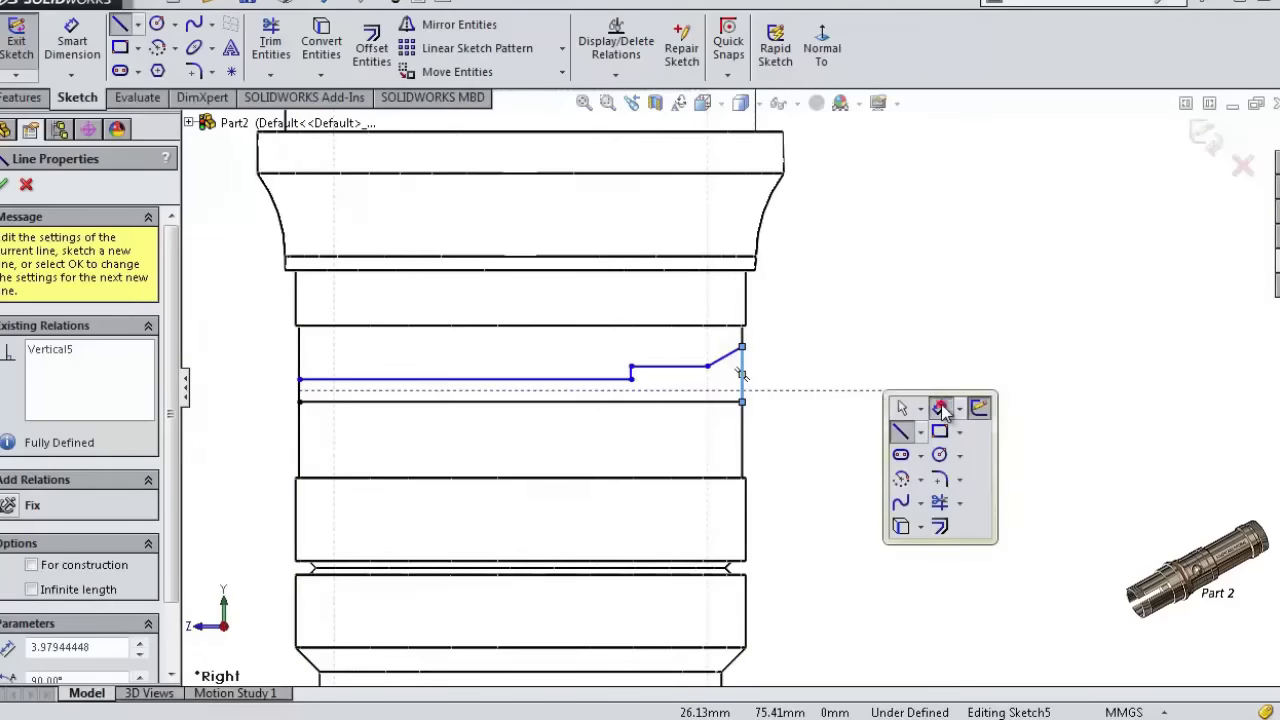
click(940, 408)
click(751, 378)
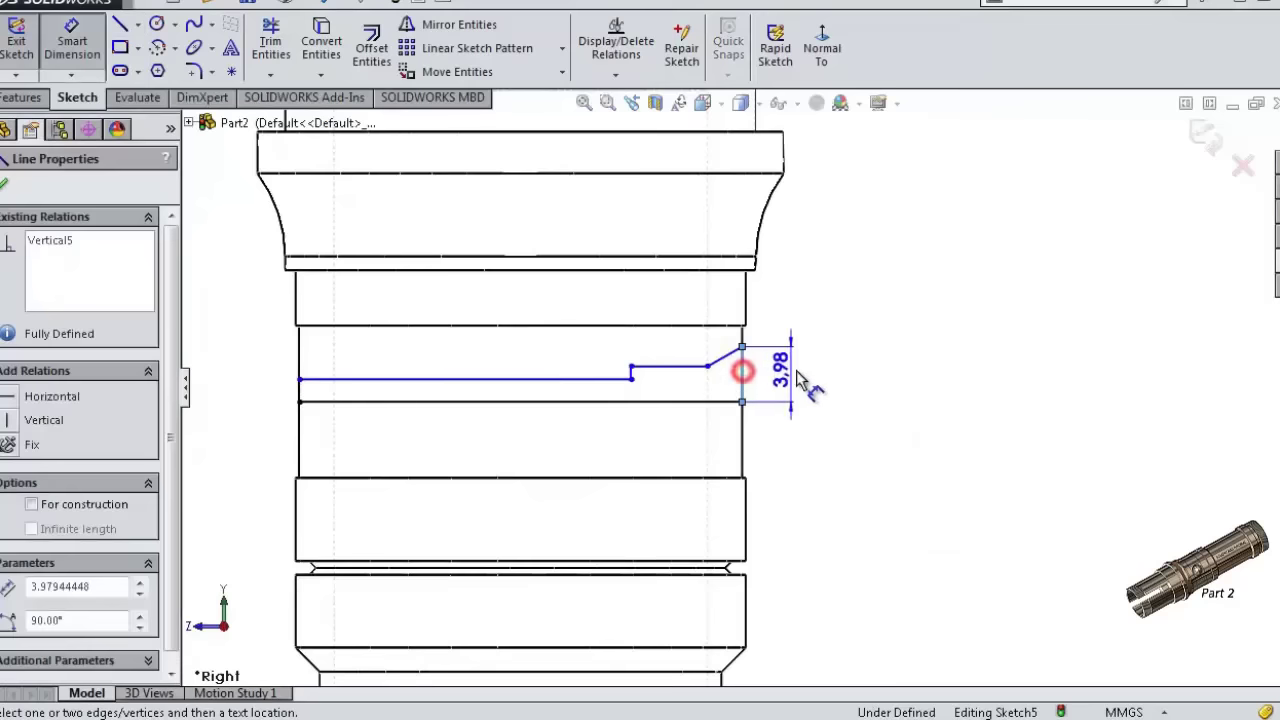
click(808, 371)
drag(812, 338, 1010, 322)
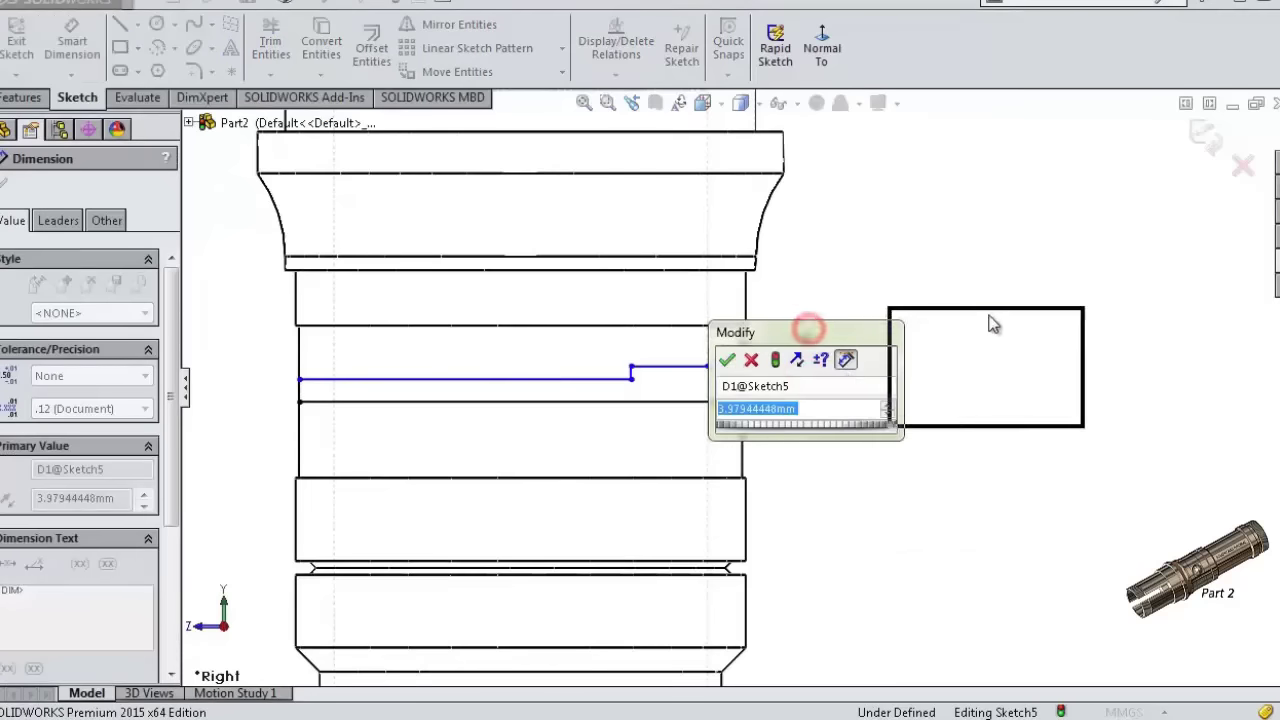
text(5)
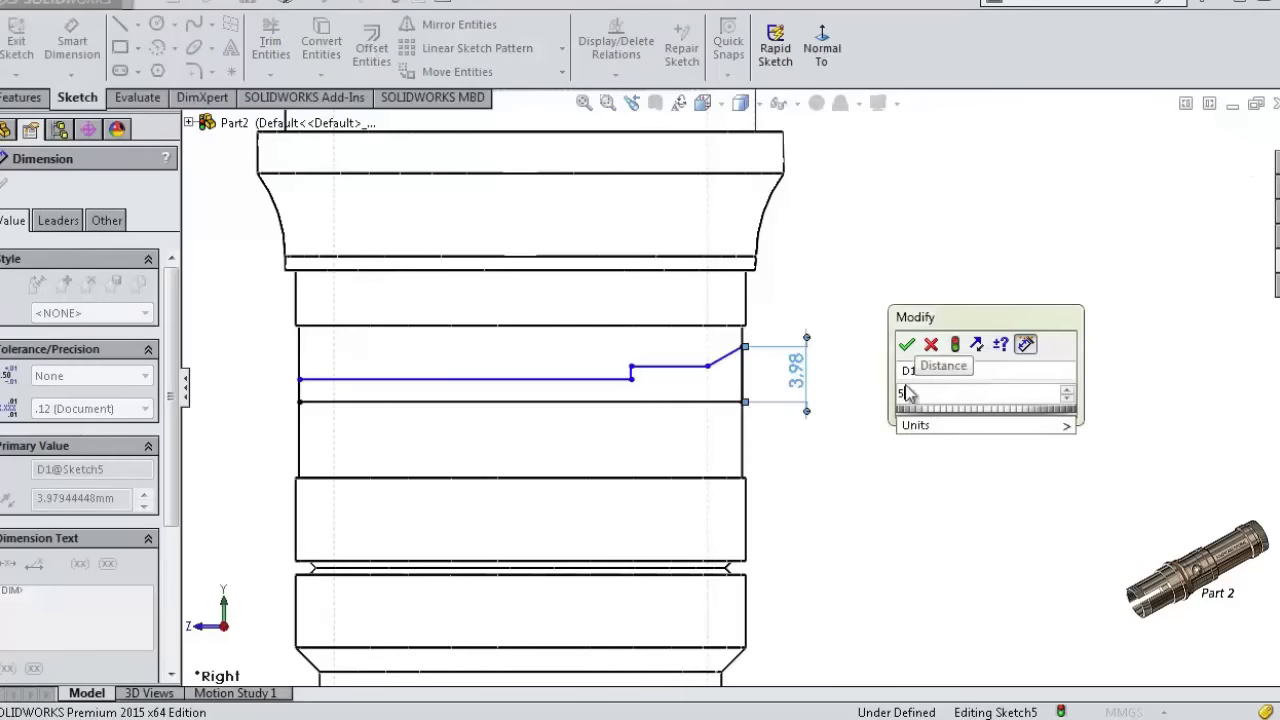
click(906, 344)
click(711, 367)
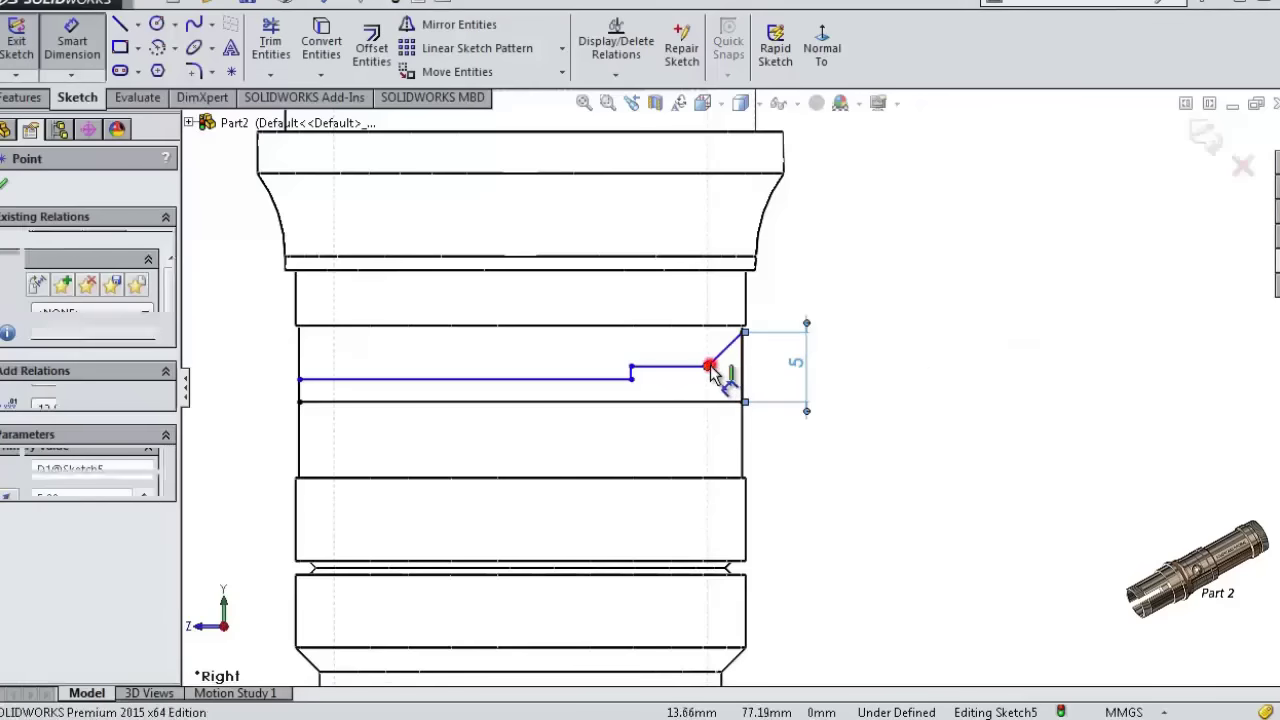
click(740, 401)
click(776, 389)
text(4,5)
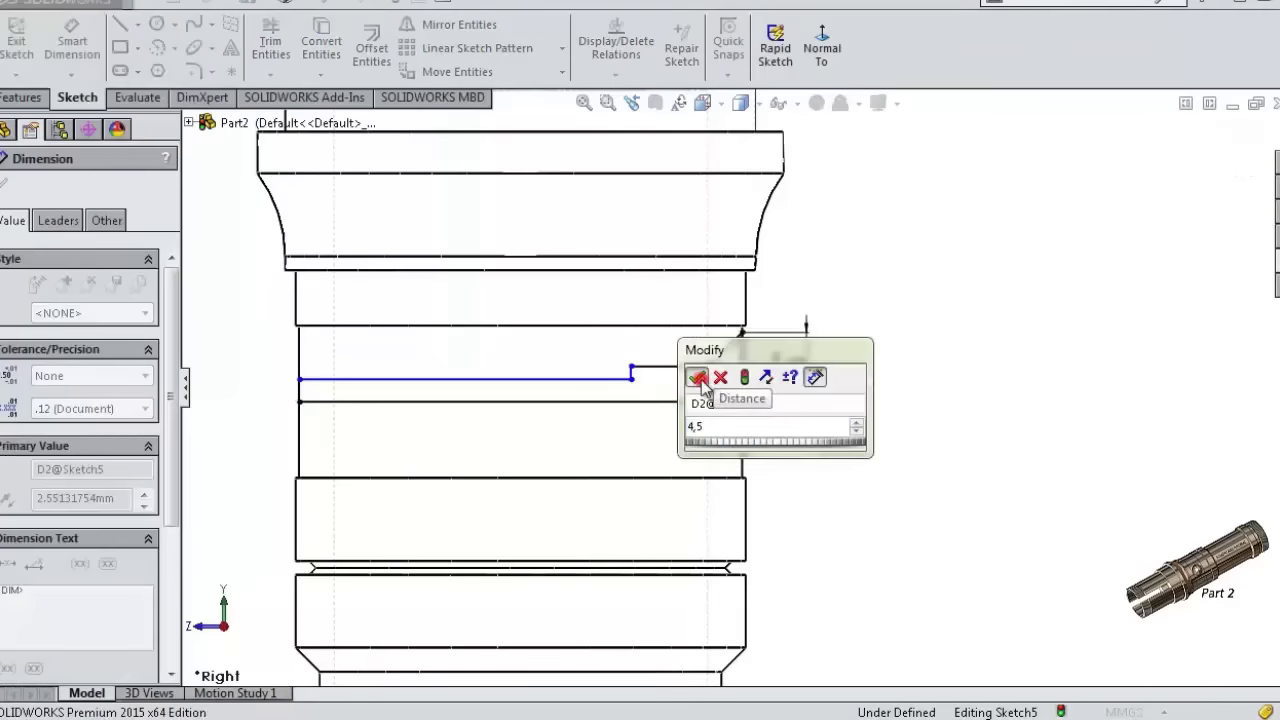
click(698, 378)
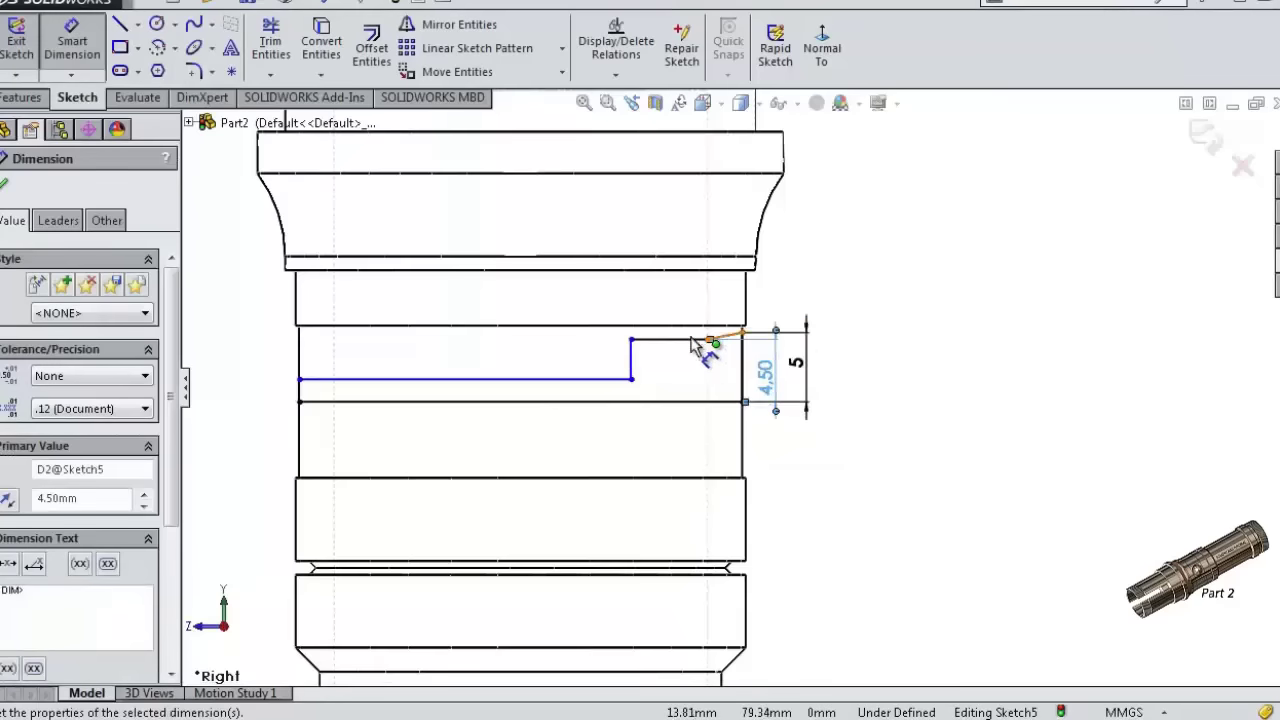
- Add the 2 mm left-side and 10 mm top-length dimensions to fully define the sketch
scroll(357, 443, down, 2)
scroll(354, 434, down, 2)
scroll(360, 420, down, 1)
click(366, 392)
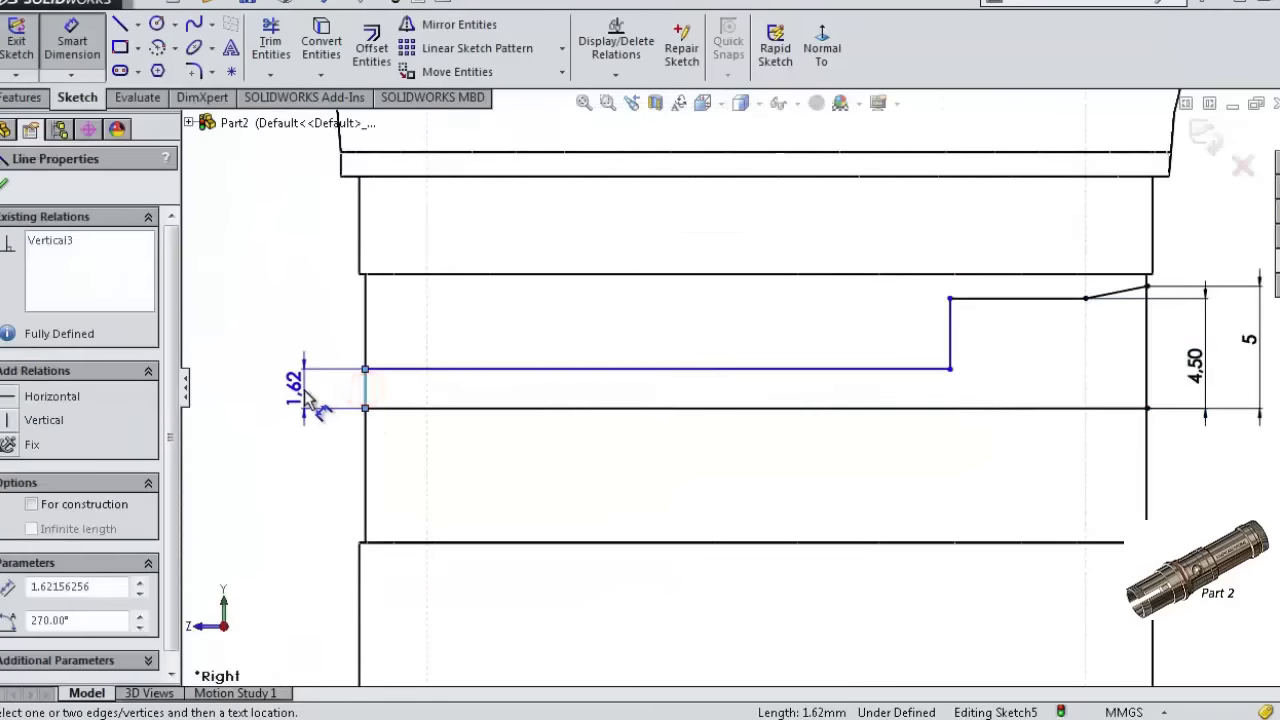
click(310, 400)
text(2)
click(218, 375)
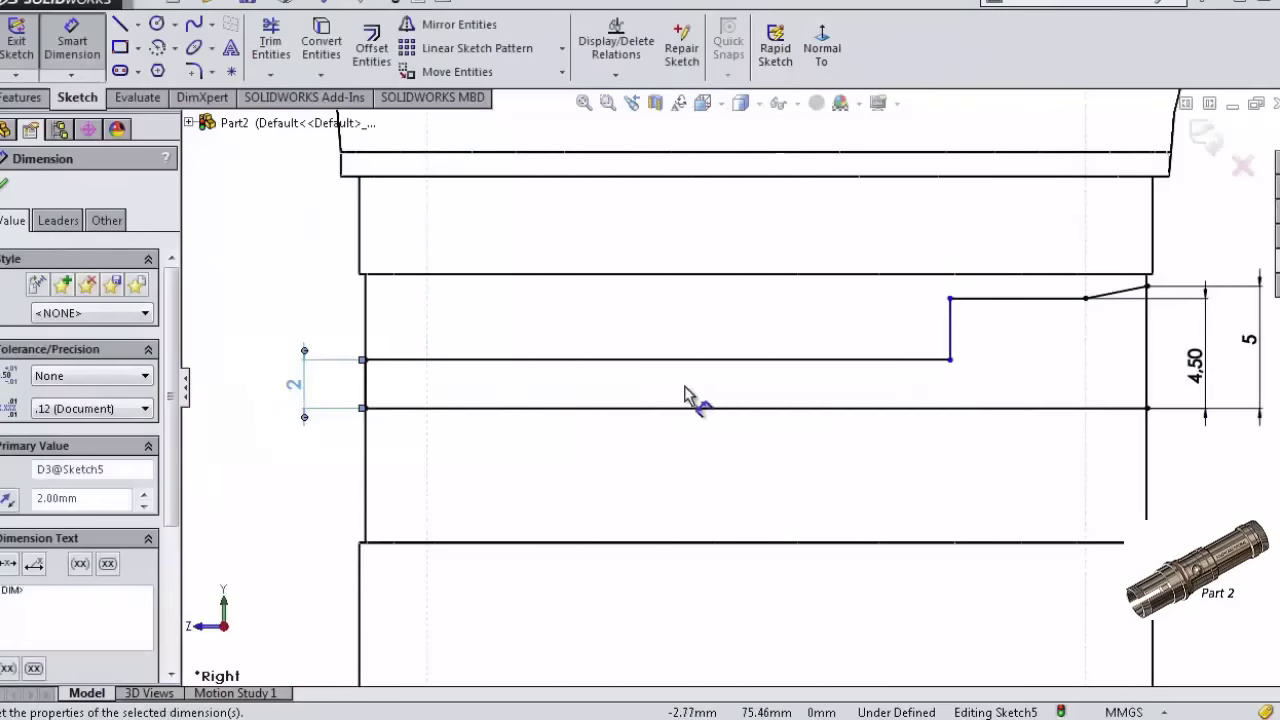
click(1020, 305)
click(905, 320)
text(10)
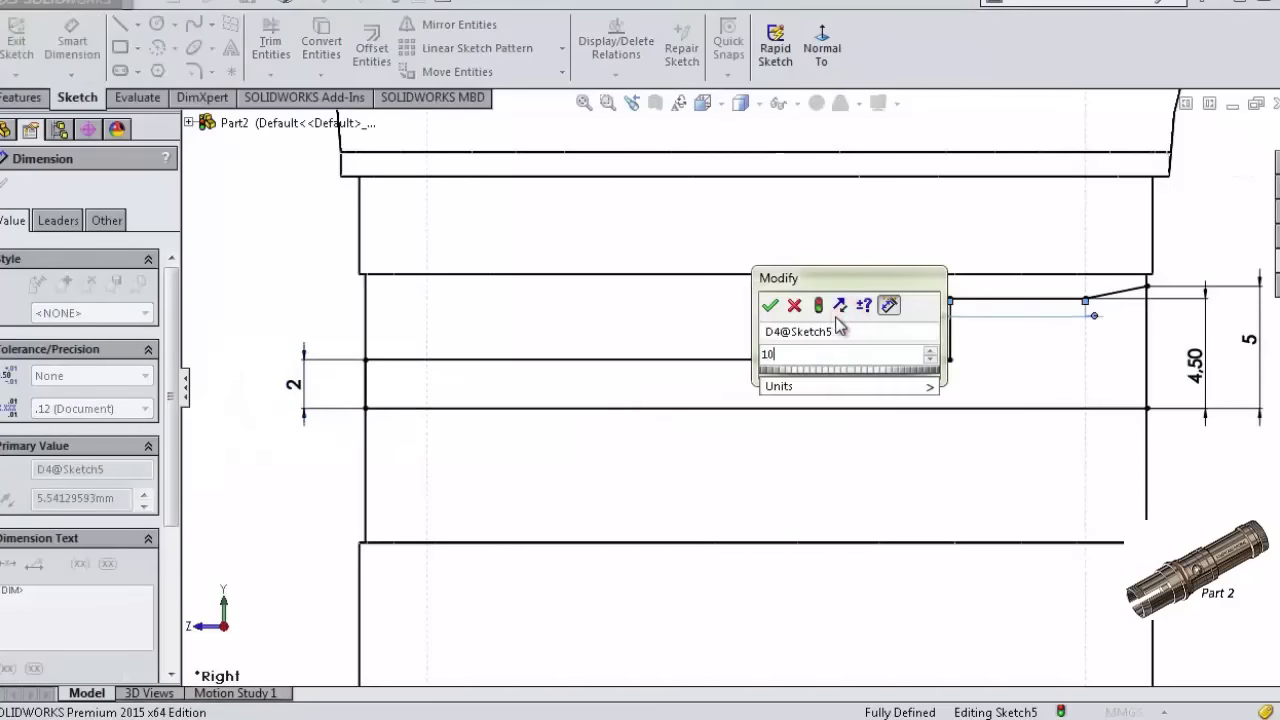
key(Return)
scroll(1050, 352, down, 1)
scroll(1150, 345, up, 2)
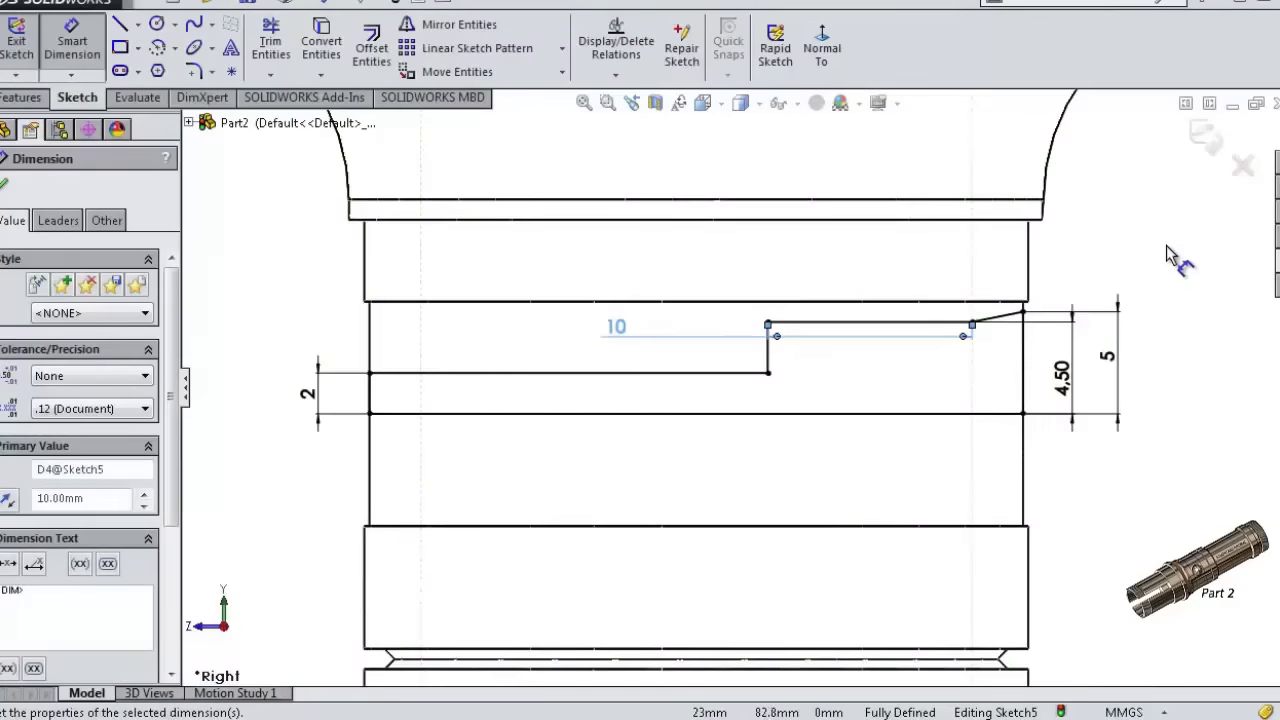
click(8, 100)
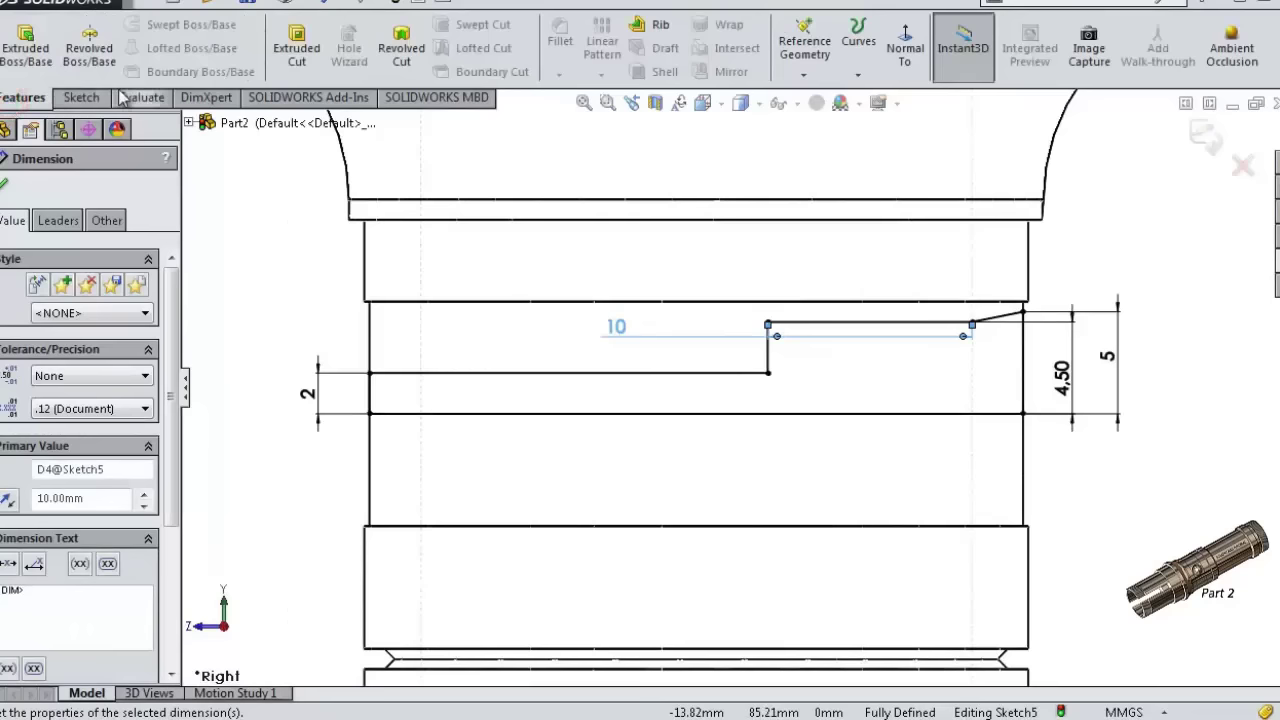
- Revolve-cut Sketch5 360° about its bottom line, Line9
click(403, 52)
scroll(923, 351, up, 1)
click(857, 410)
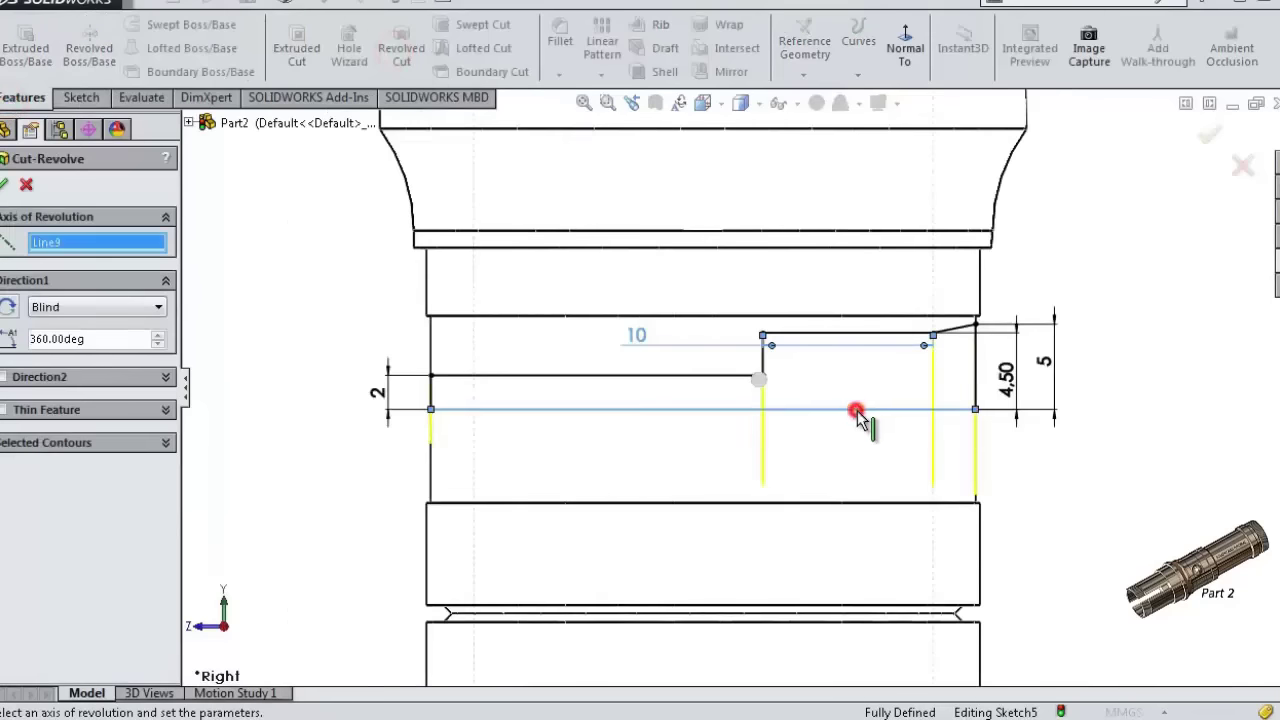
middle_drag(1108, 393, 1136, 312)
key(Return)
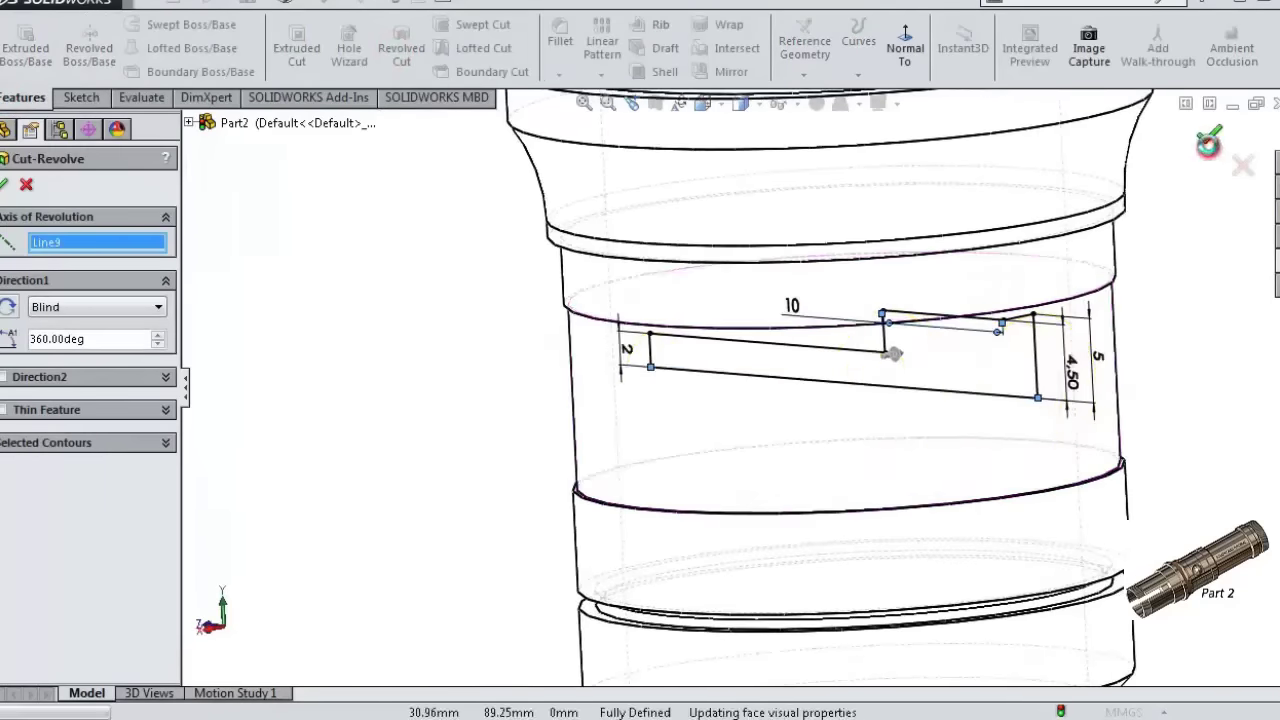
- Switch the display to Shaded and return to the Right view
click(741, 104)
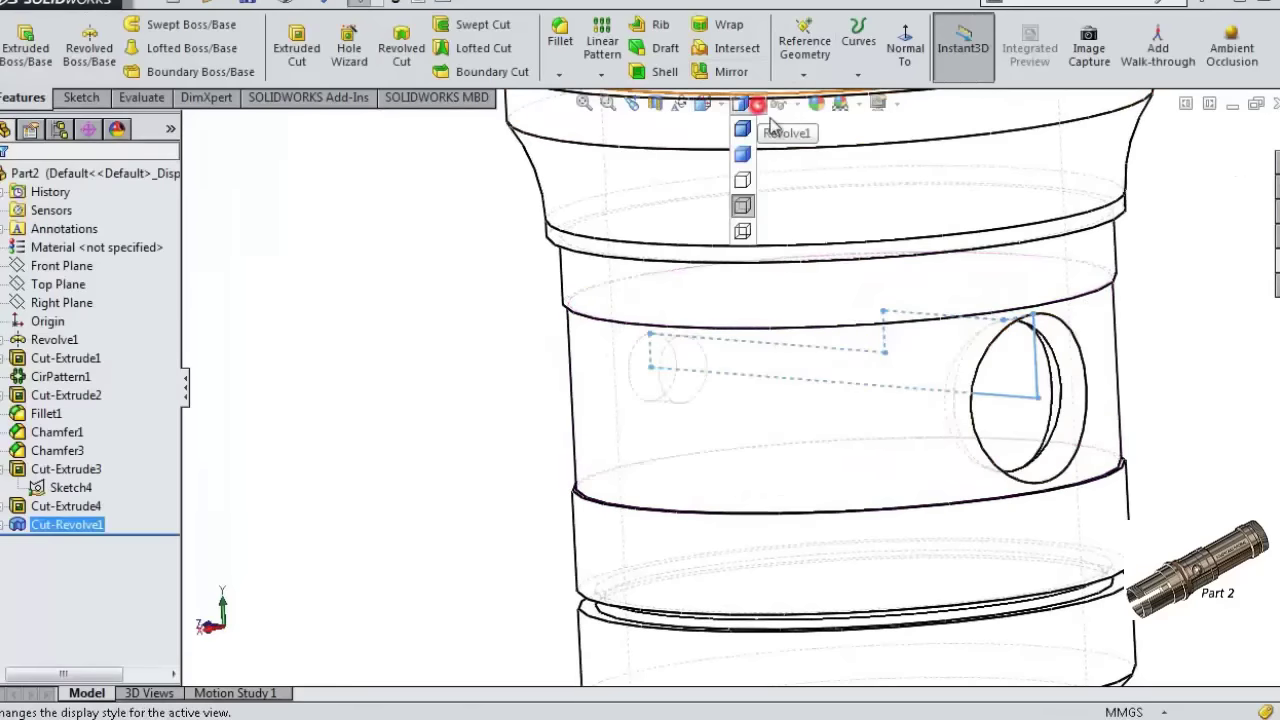
click(743, 131)
mouse_move(1080, 400)
middle_down()
mouse_move(1105, 373)
mouse_move(1080, 600)
middle_up()
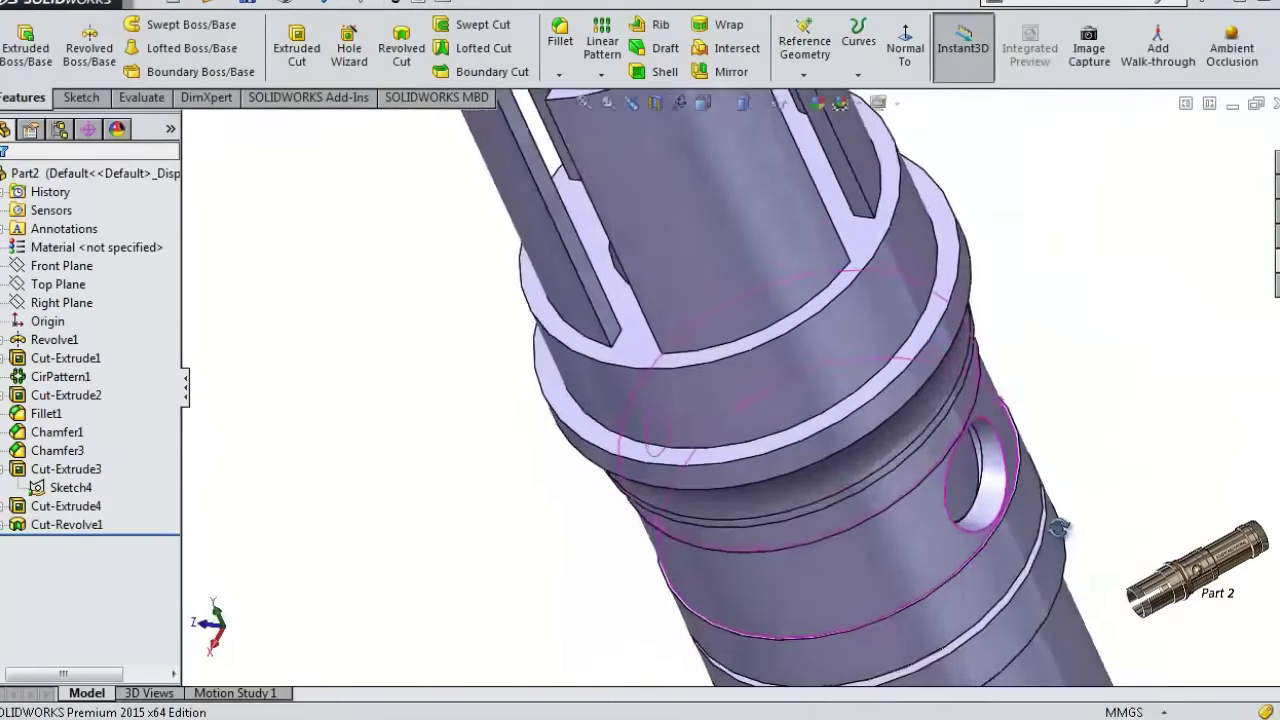
key(ctrl+4)
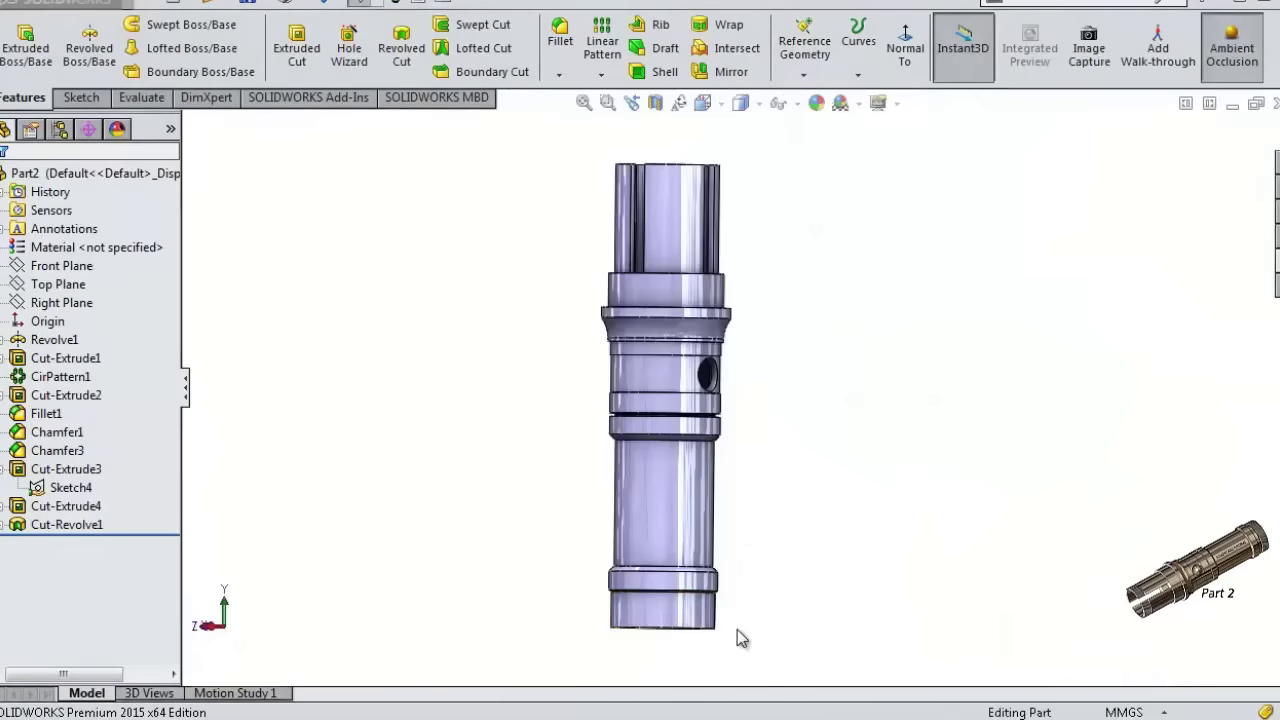
- Convert the bottom end's bore edge into a sketch circle and start Helix and Spiral from it
middle_drag(737, 639, 729, 400)
scroll(666, 449, down, 5)
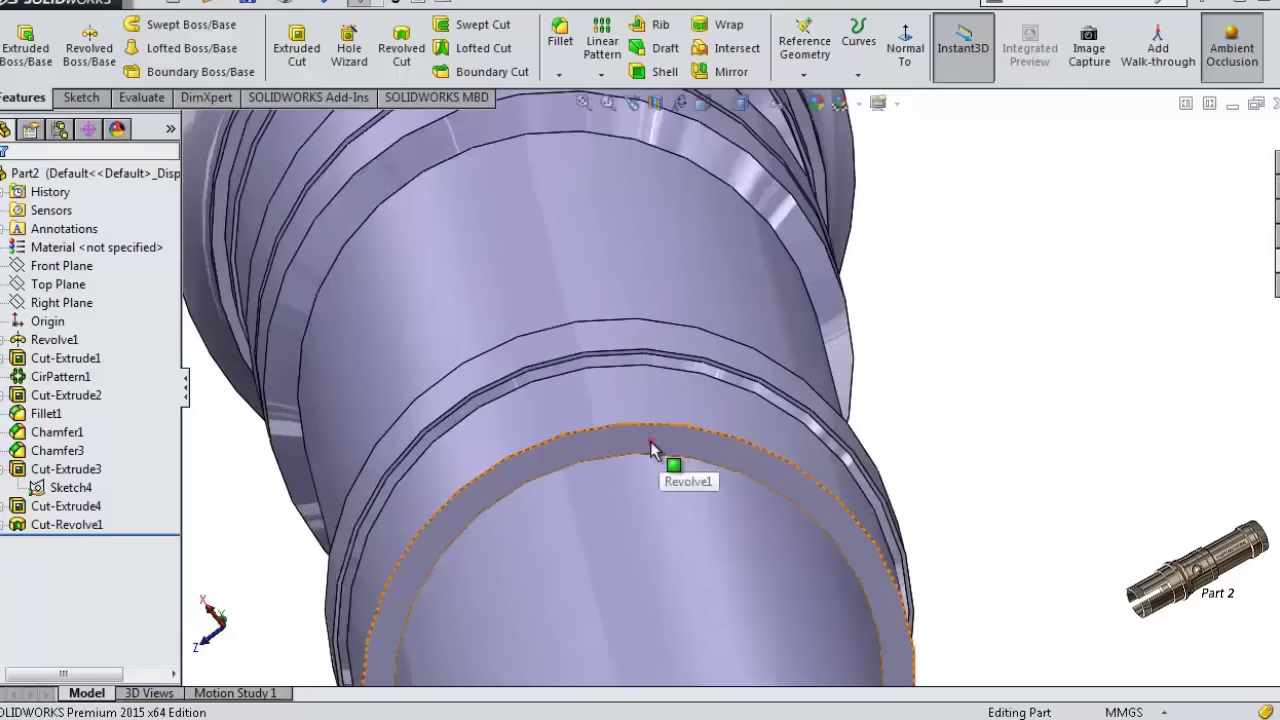
click(651, 450)
click(720, 365)
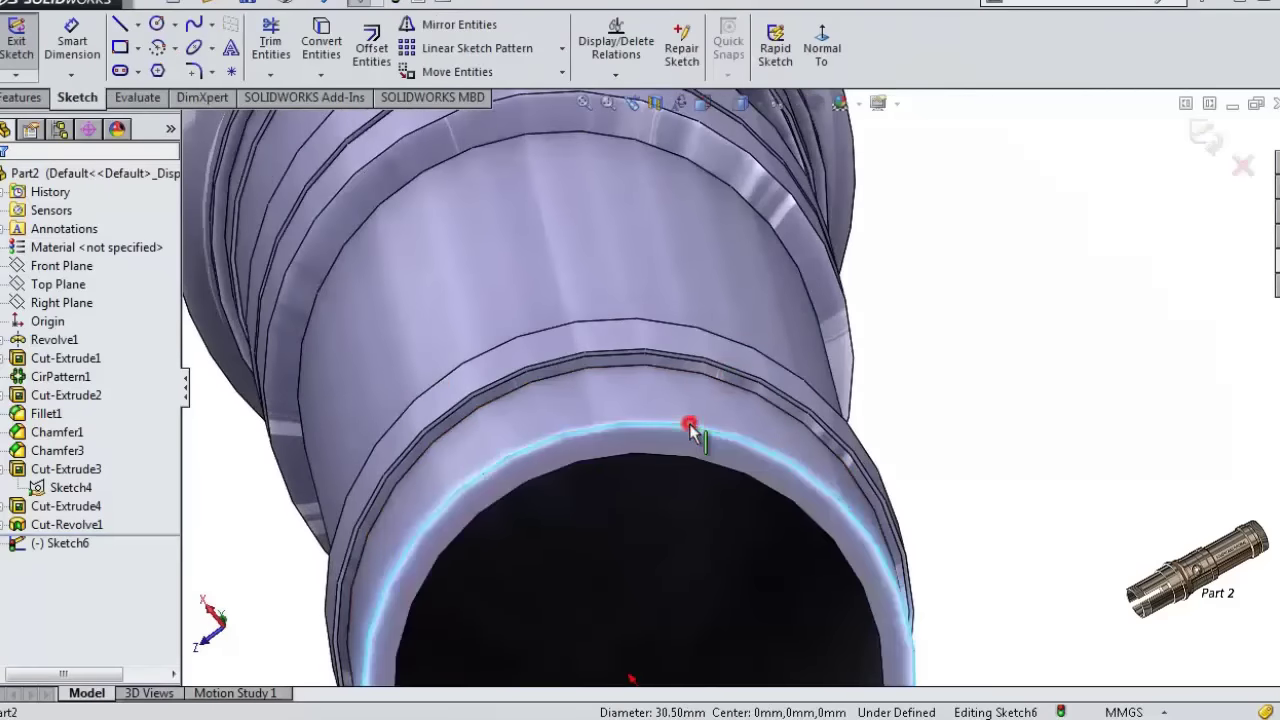
click(316, 40)
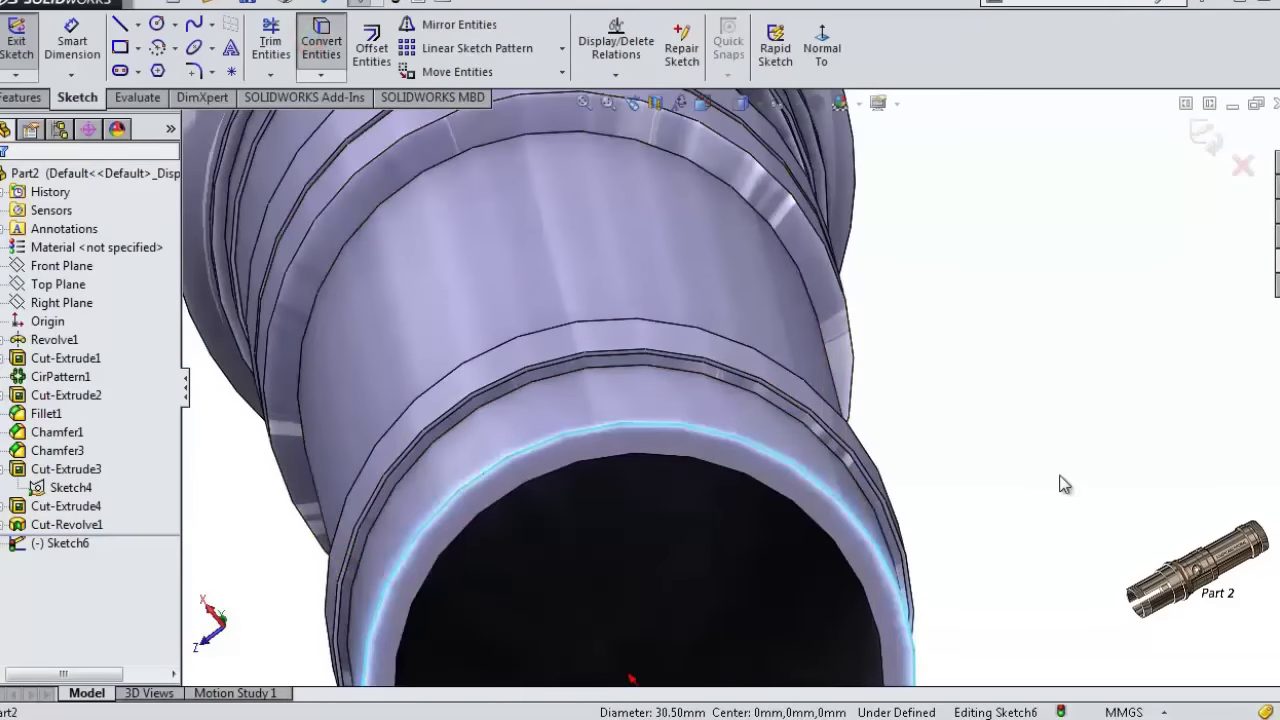
click(20, 97)
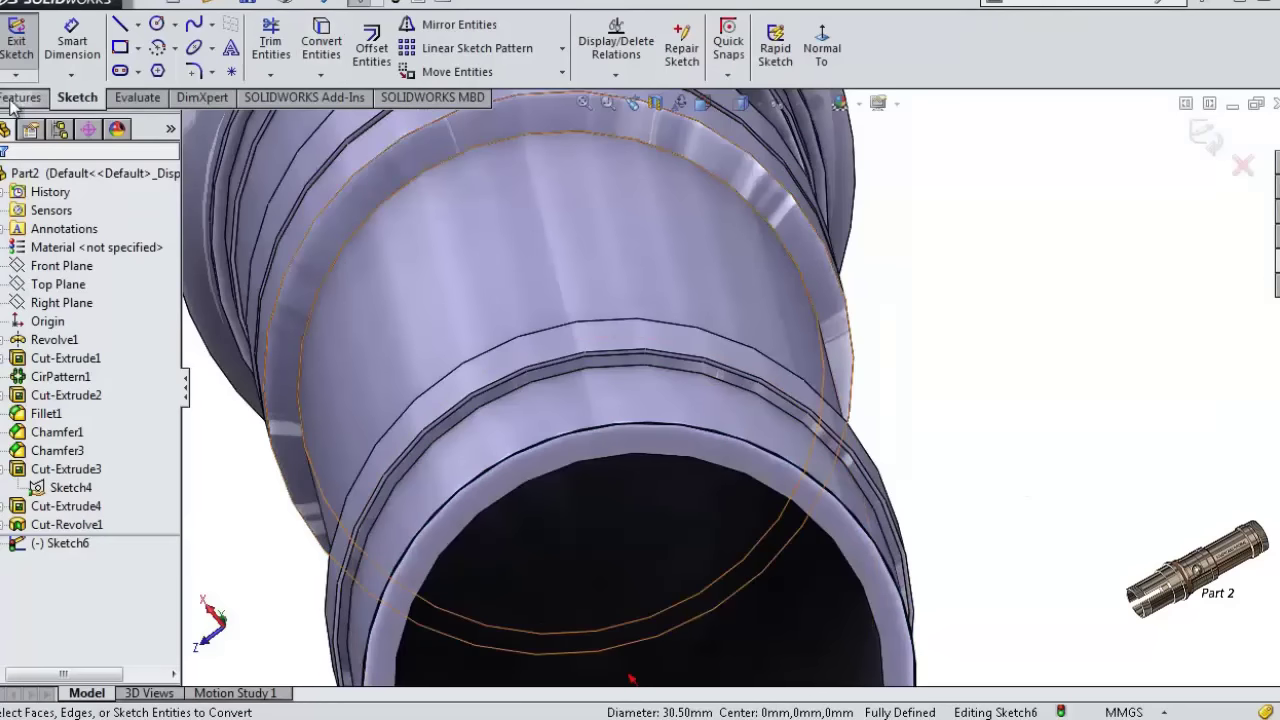
click(858, 42)
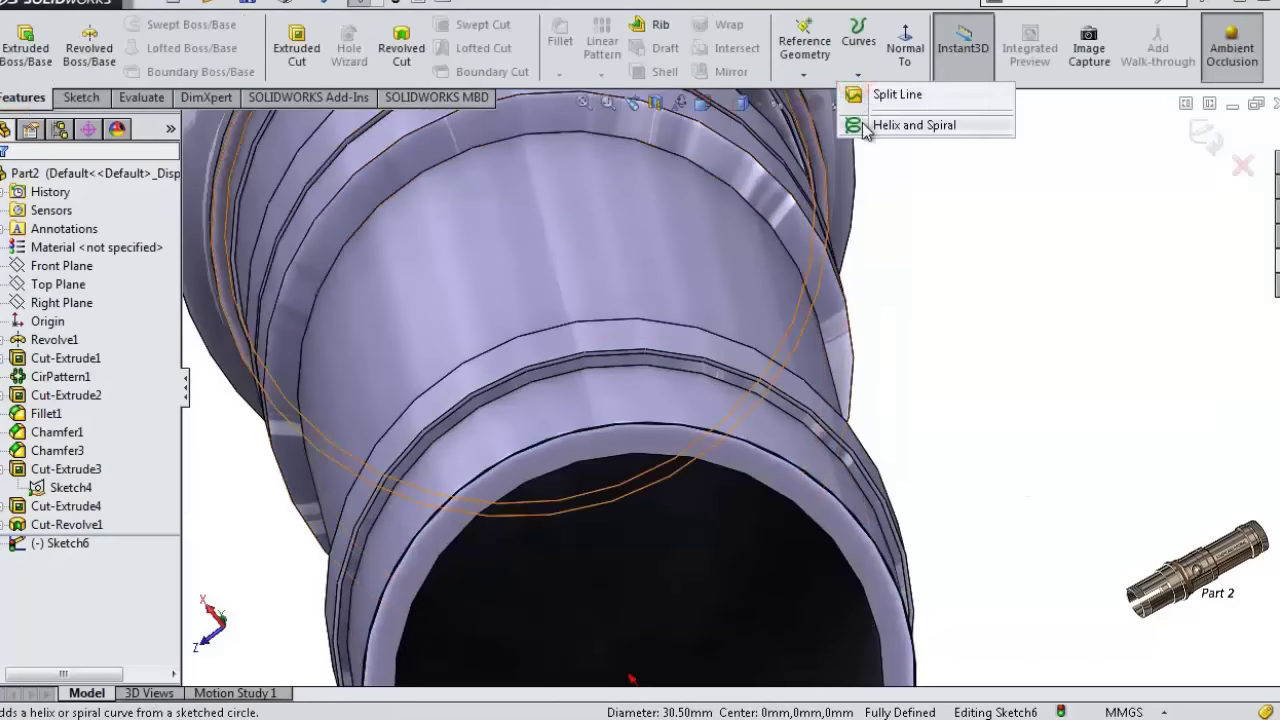
click(900, 118)
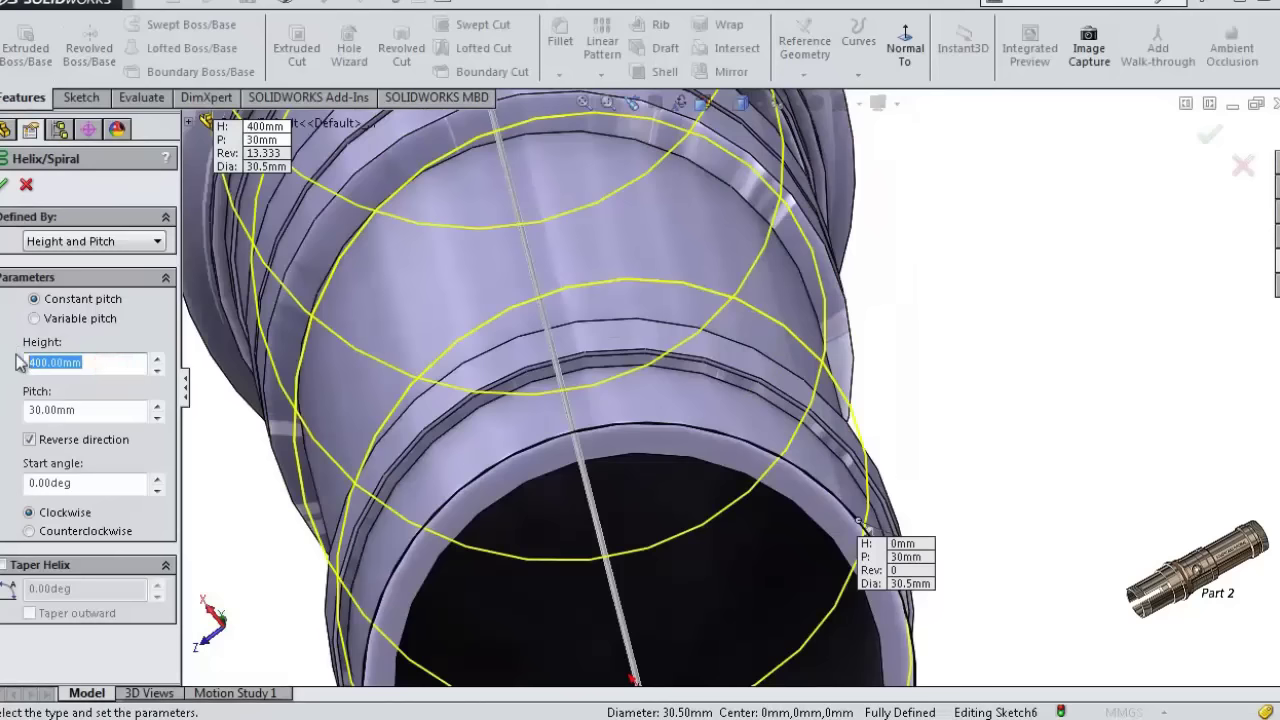
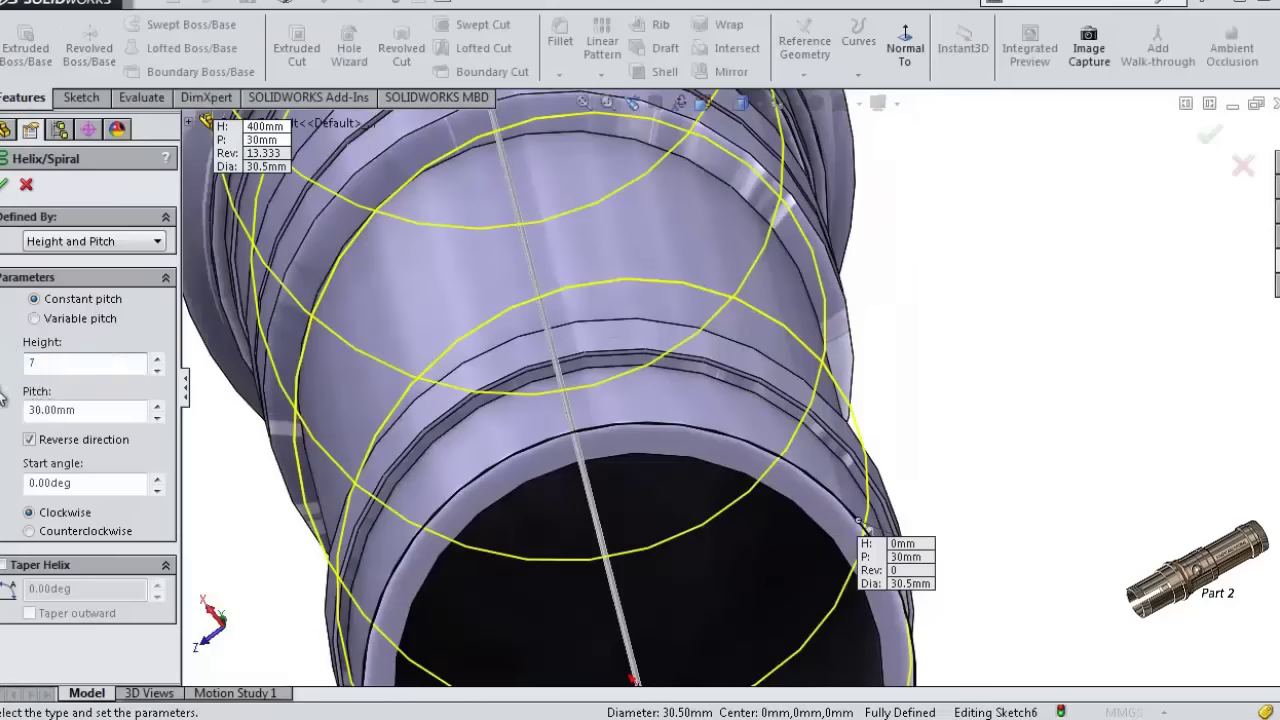
- Give the helix a 7 mm height, 1 mm pitch and 180° start angle, and accept it
key(Return)
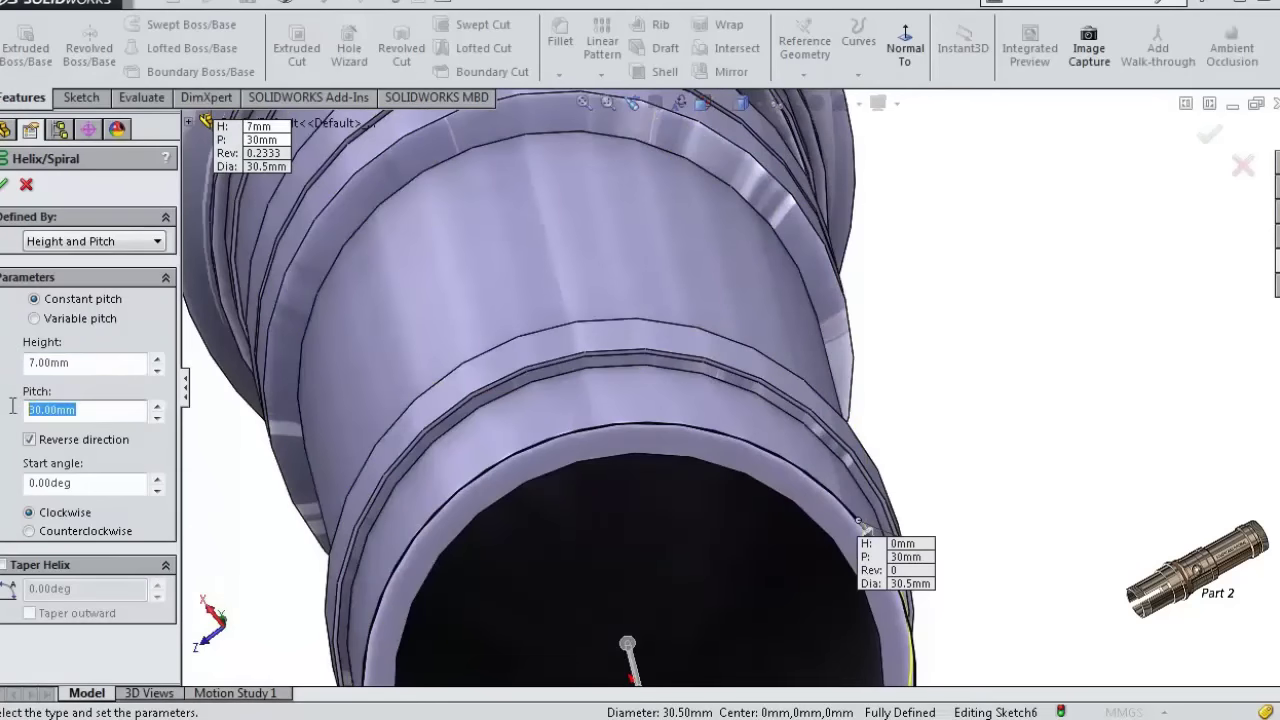
text(1)
click(6, 424)
text(180)
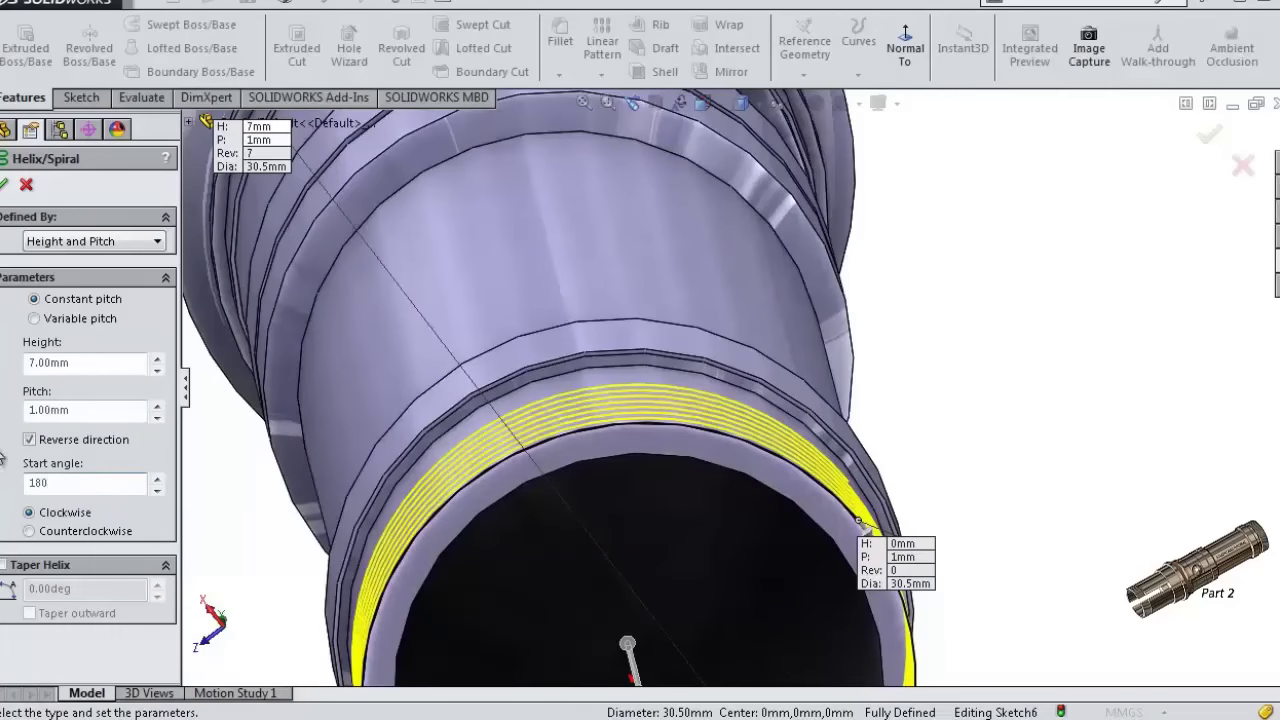
click(5, 466)
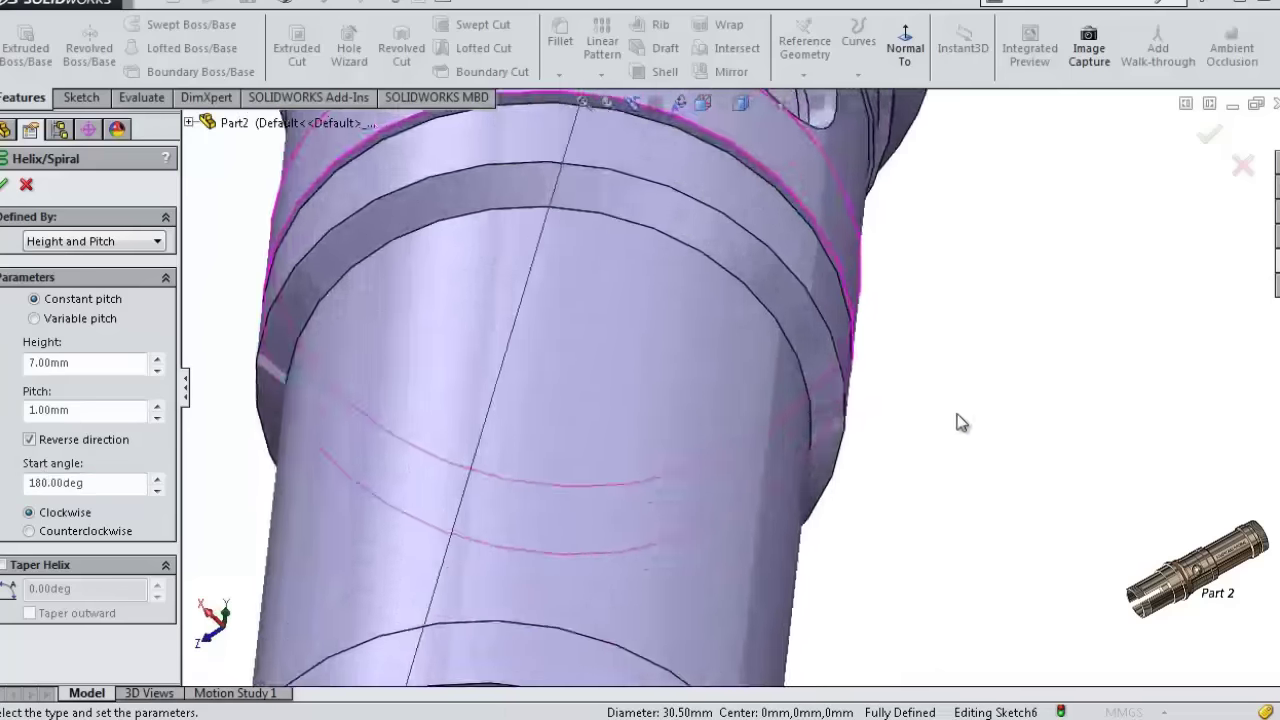
middle_drag(976, 346, 680, 618)
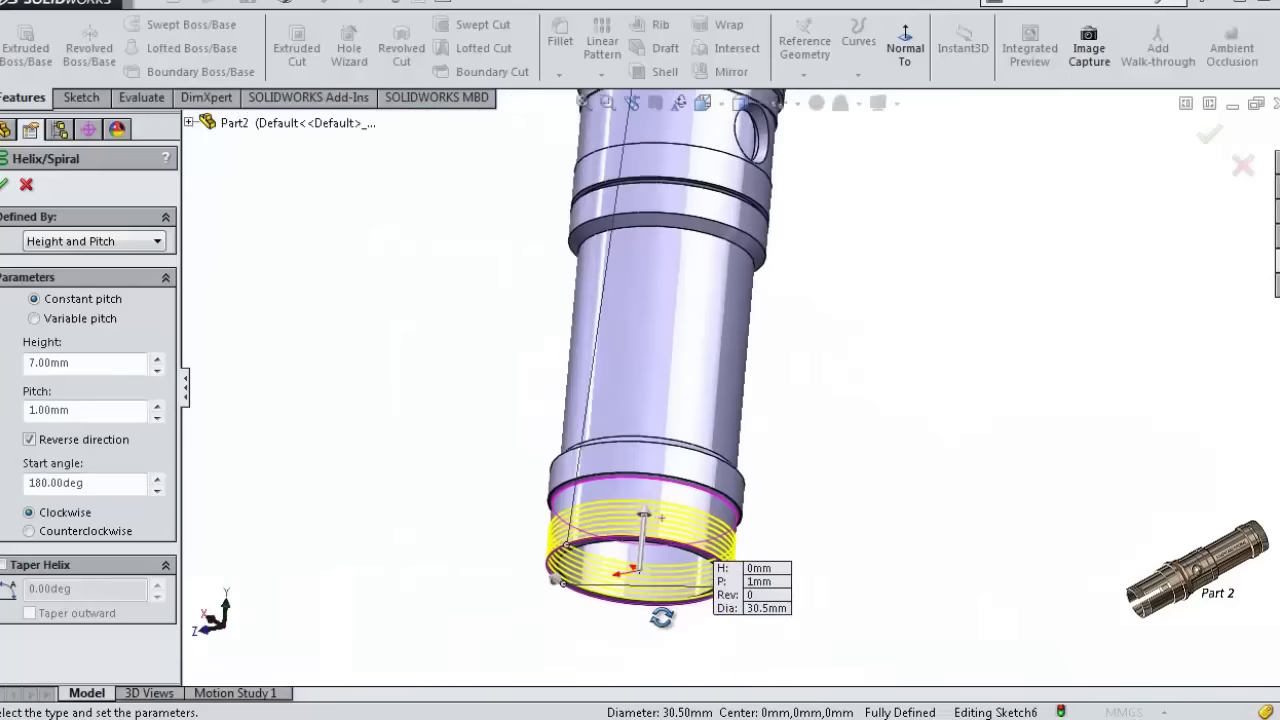
scroll(700, 530, down, 3)
scroll(703, 527, down, 3)
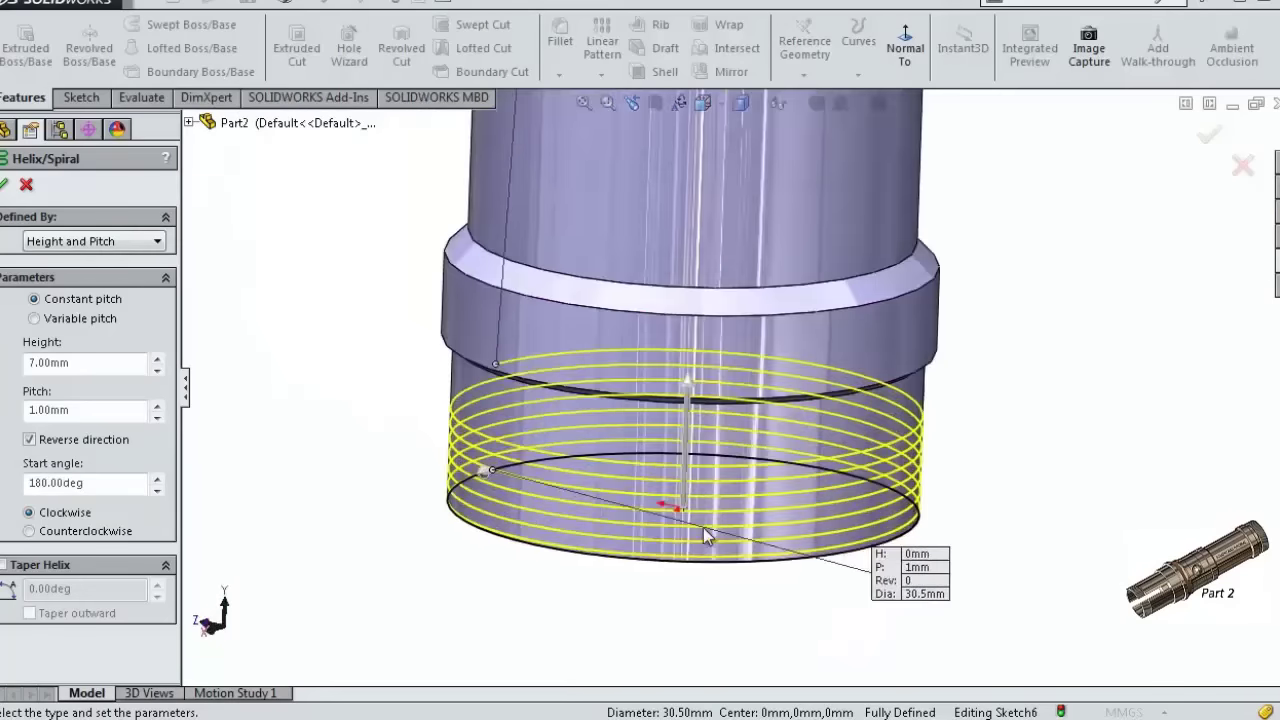
middle_drag(1198, 390, 1198, 348)
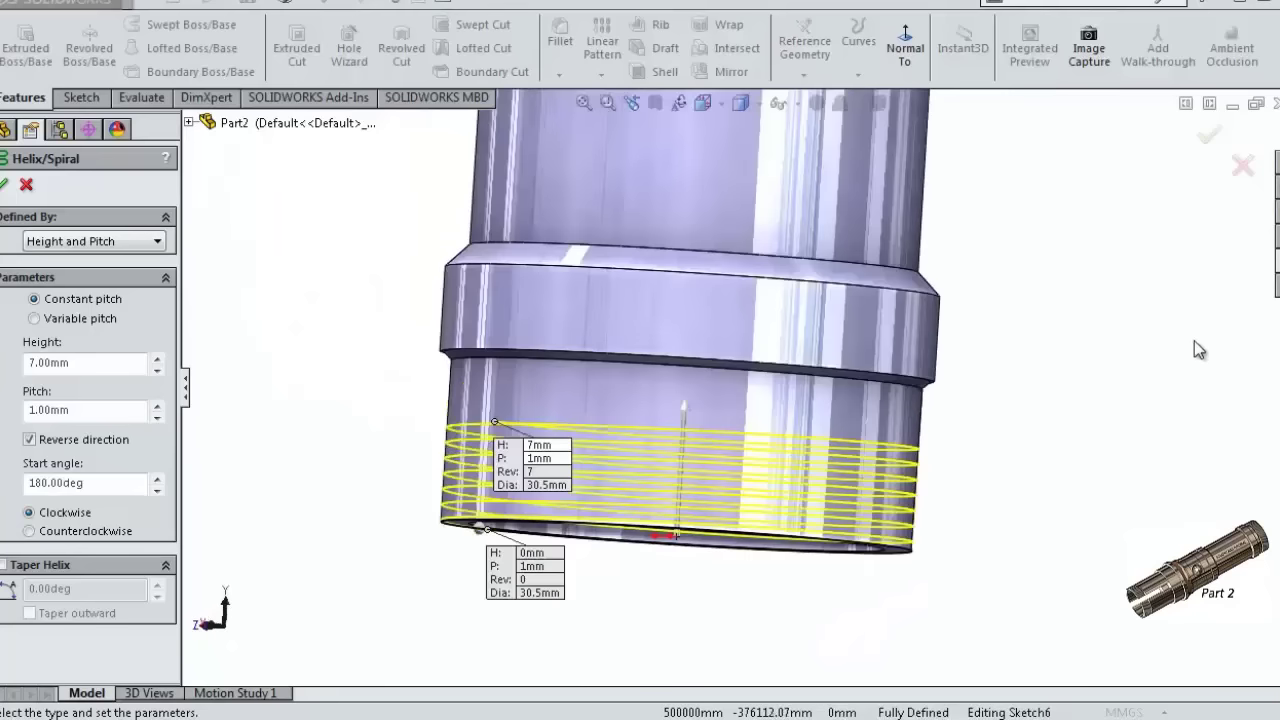
click(1210, 133)
- Start a new sketch on the Right Plane, viewed normal to it
click(60, 303)
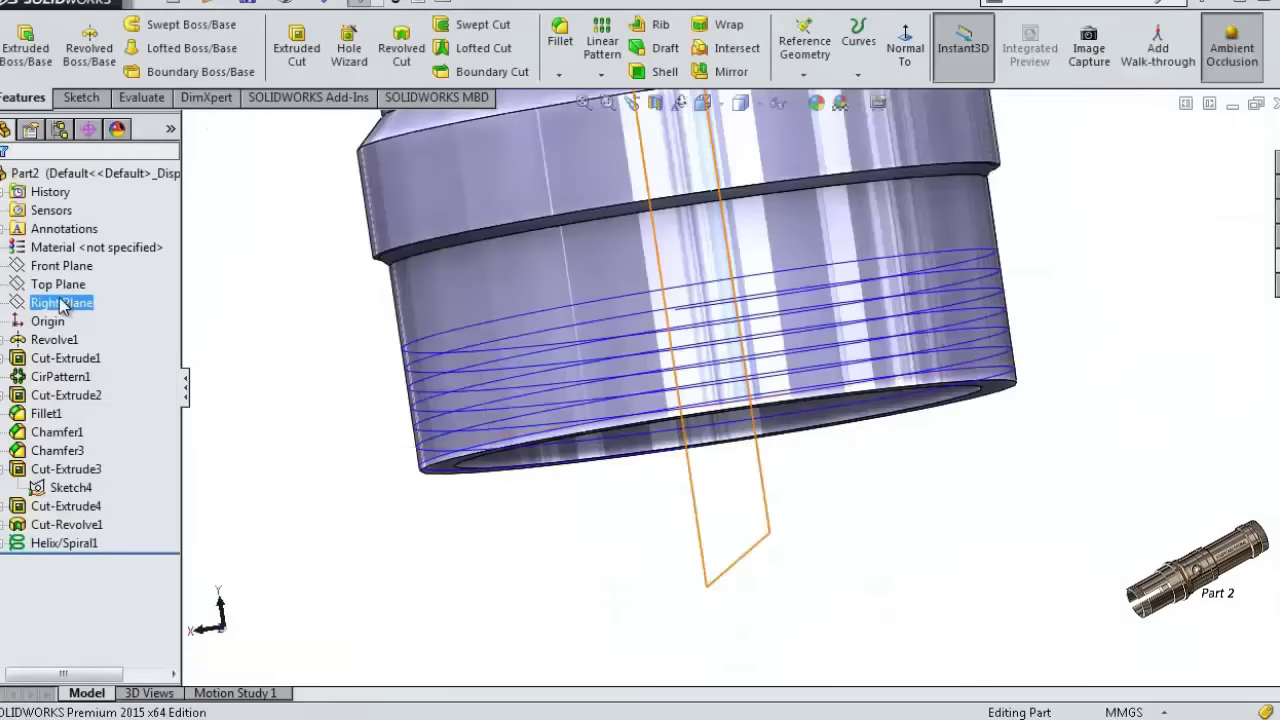
click(78, 266)
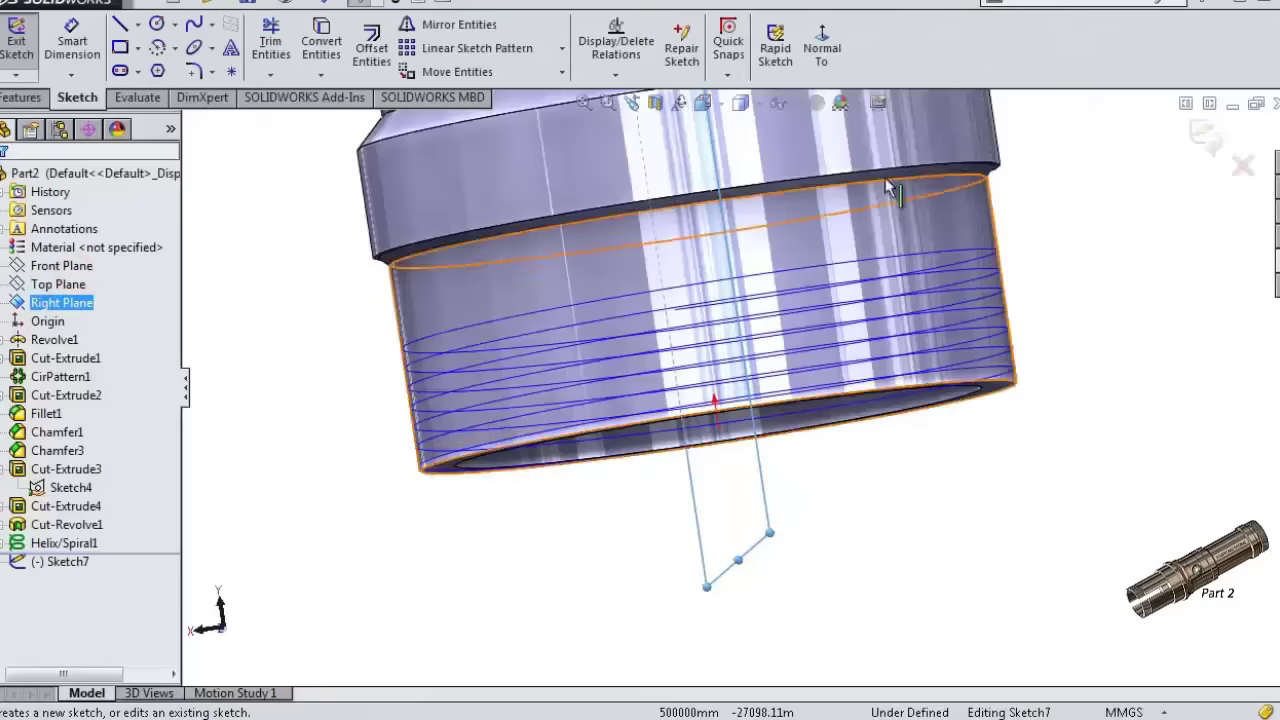
click(822, 50)
scroll(735, 629, down, 3)
scroll(737, 630, up, 2)
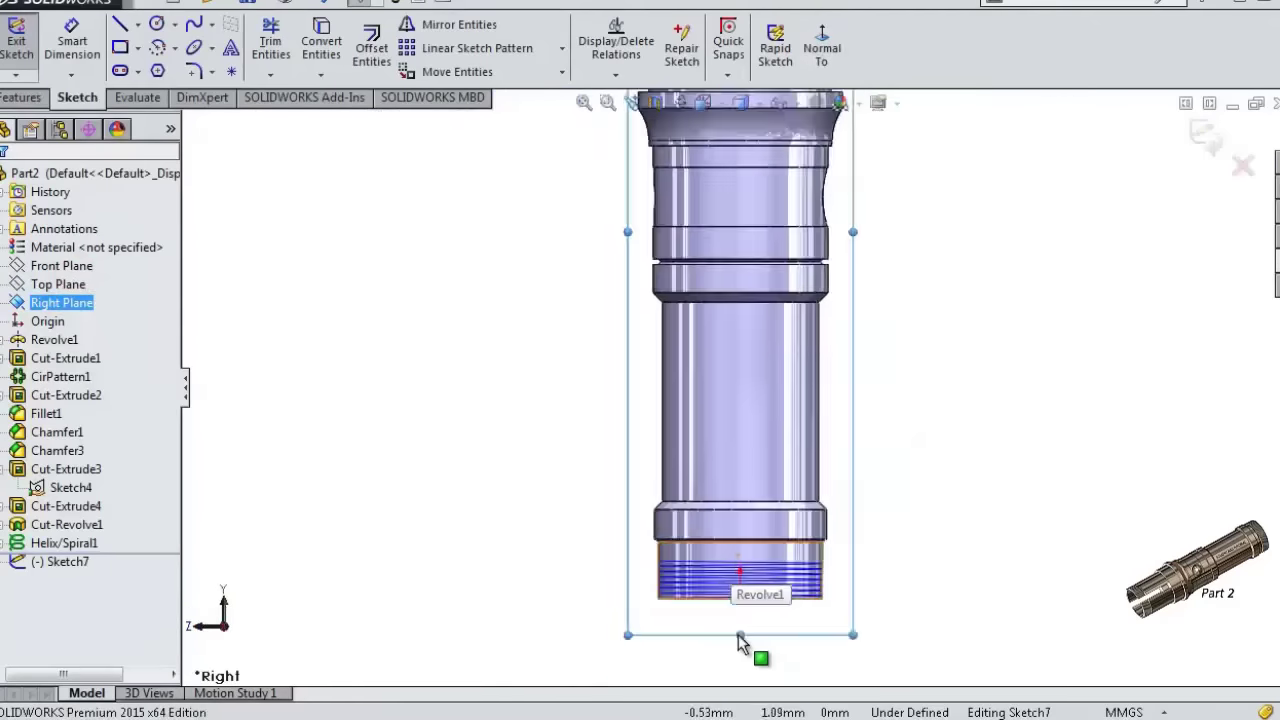
scroll(670, 525, down, 3)
scroll(651, 586, down, 2)
scroll(654, 491, down, 2)
scroll(654, 491, down, 2)
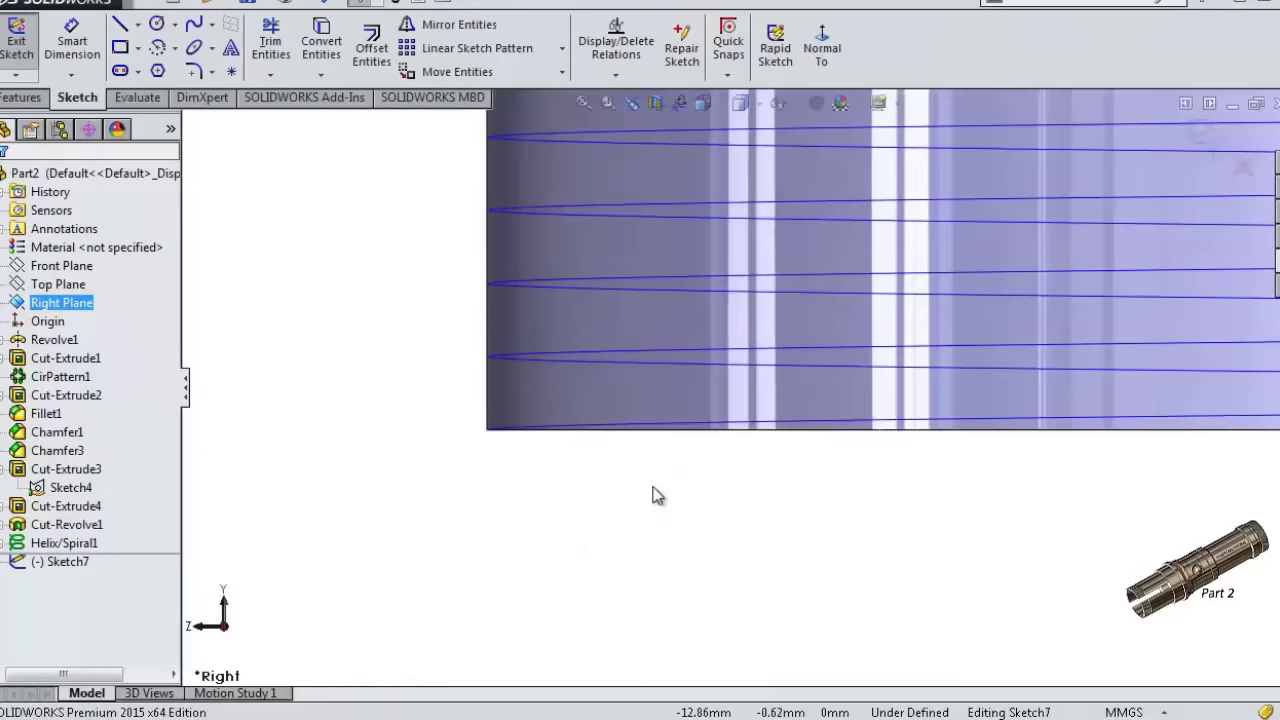
- Draw a closed triangle with a vertical side and its tip at the shaft edge
click(119, 25)
click(486, 389)
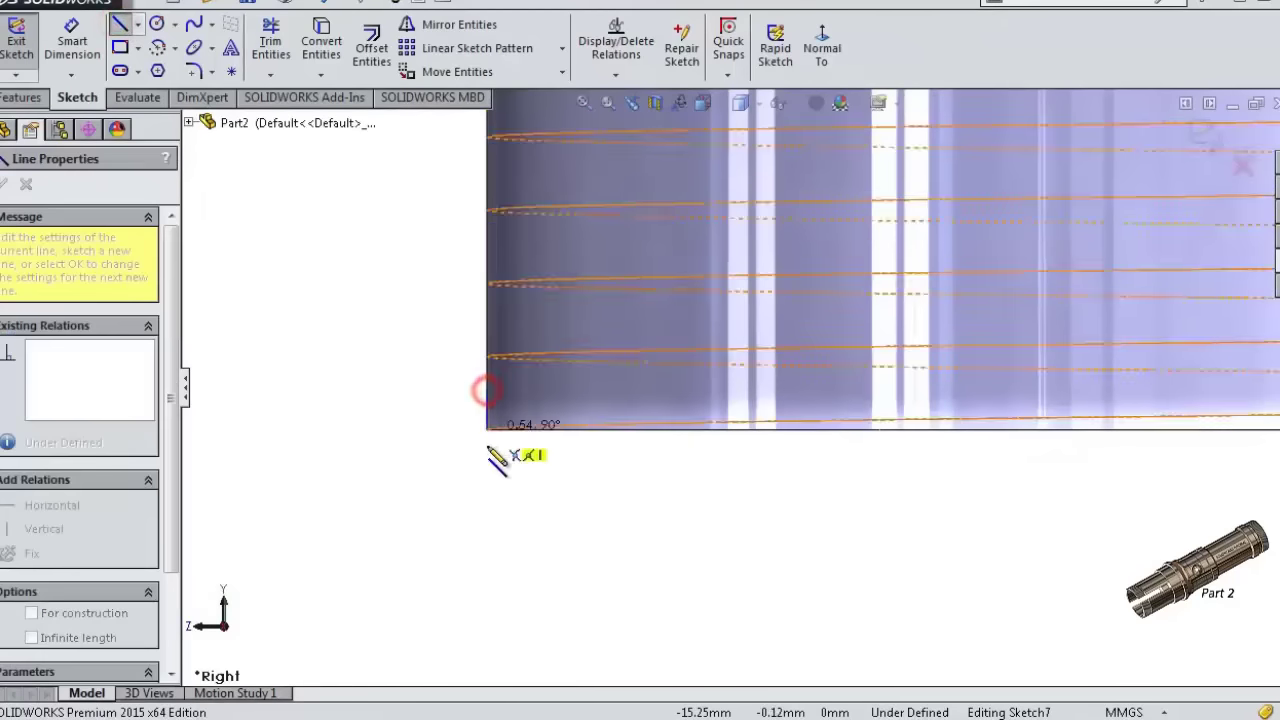
click(486, 474)
scroll(614, 440, down, 1)
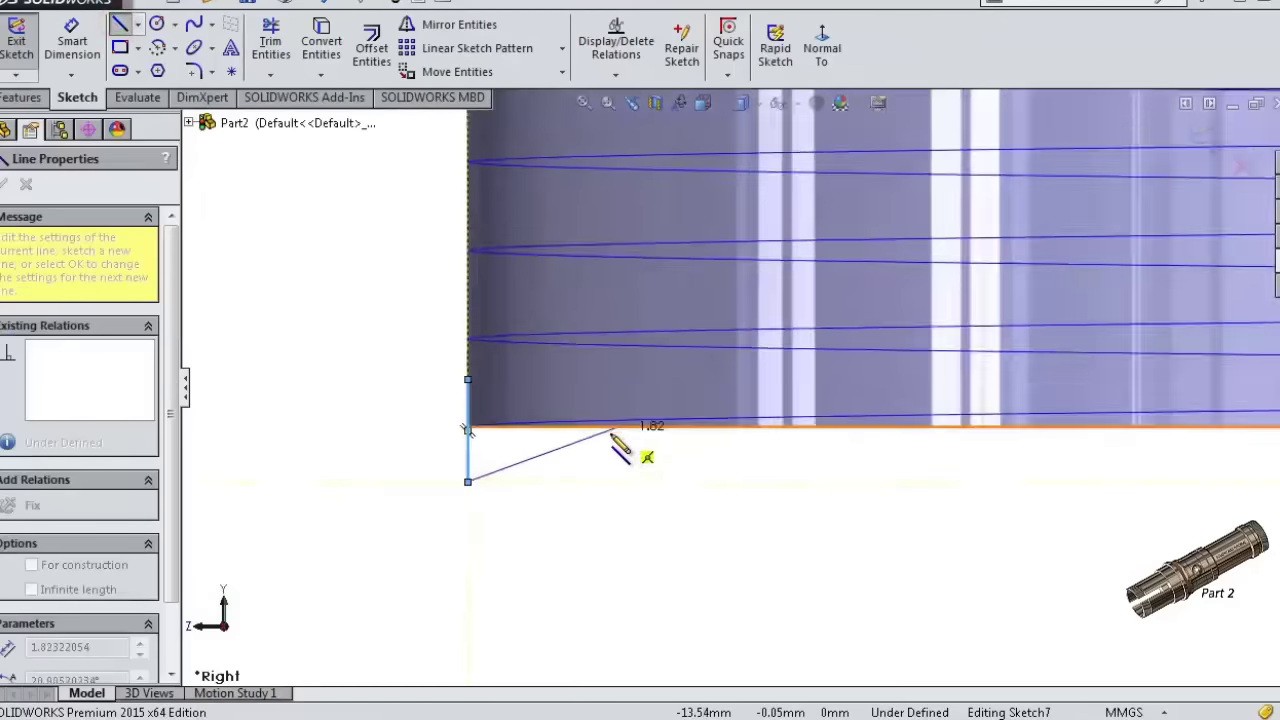
scroll(620, 435, down, 2)
scroll(630, 425, down, 1)
click(617, 400)
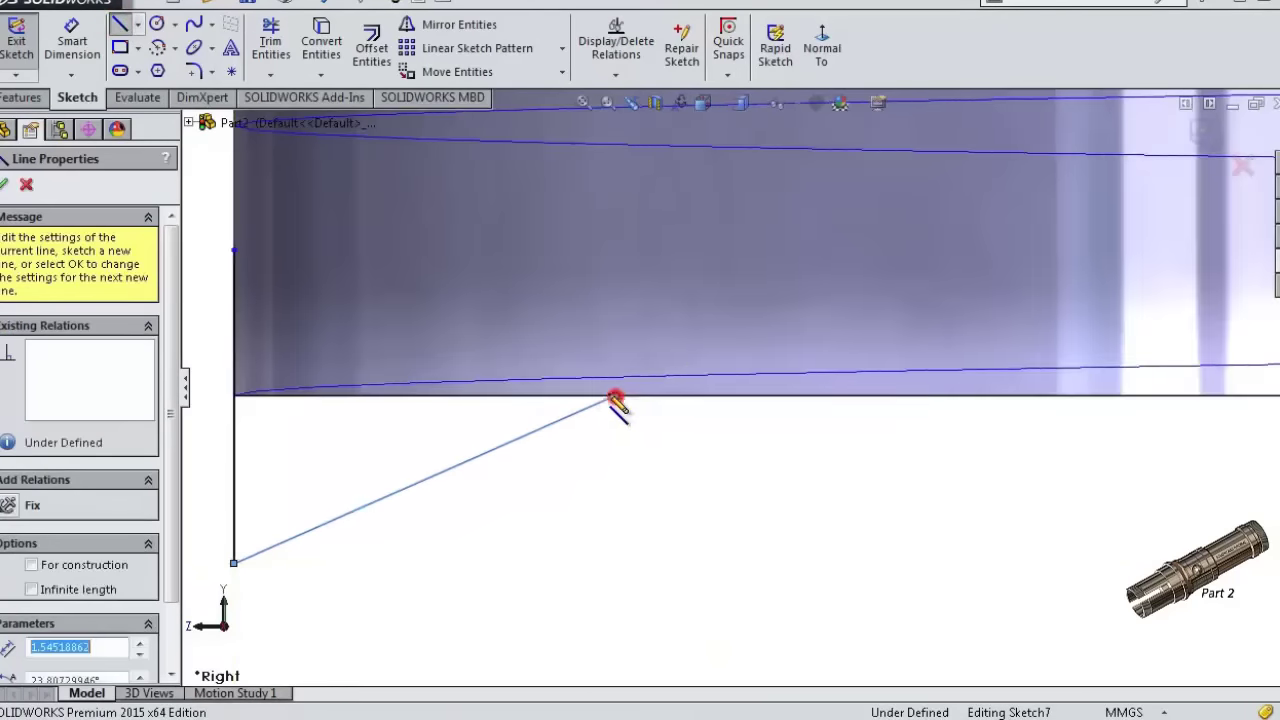
double_click(232, 250)
key(Escape)
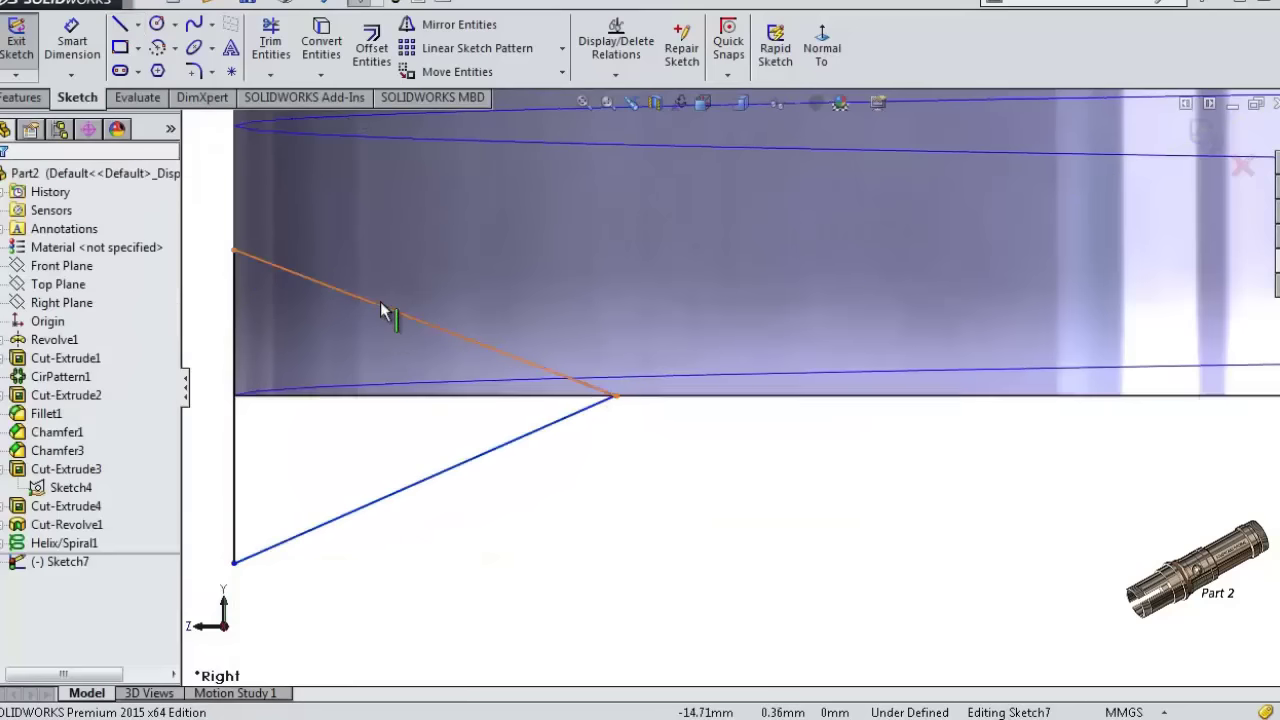
- Make the two sloped lines equal and the tip coincident with the shaft's outer edge
click(385, 310)
ctrl+click(462, 466)
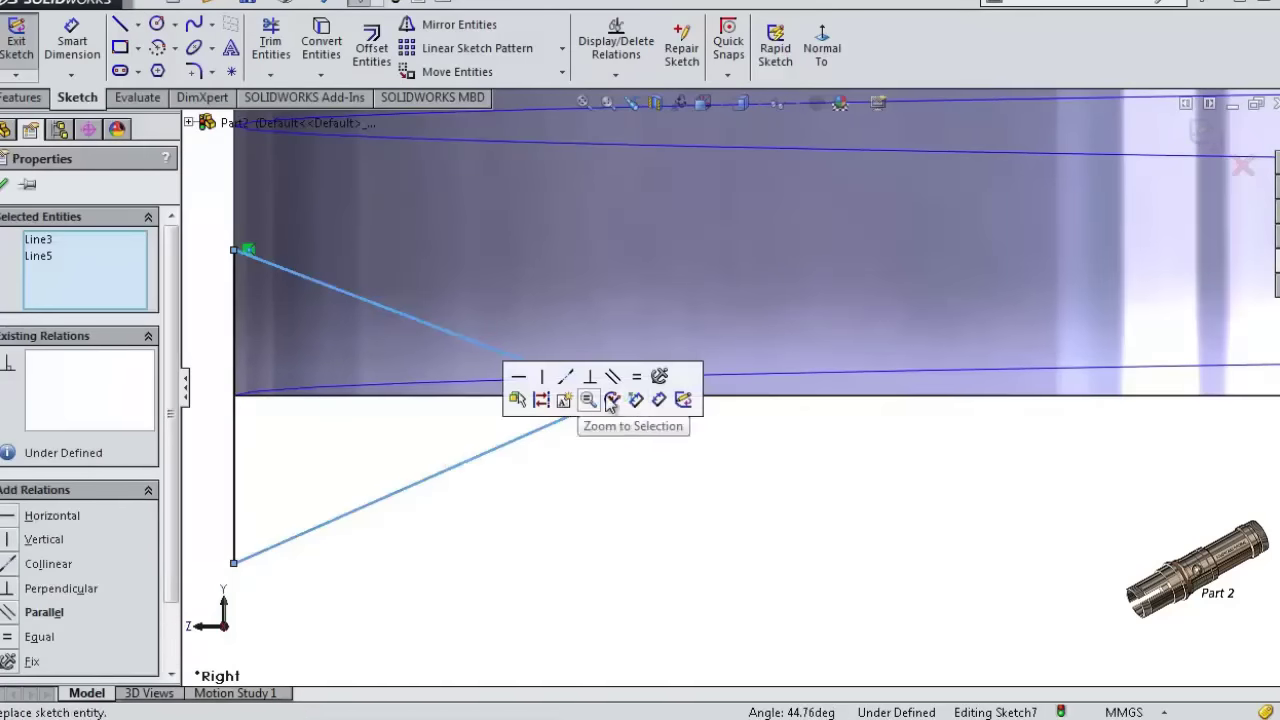
click(637, 377)
click(540, 497)
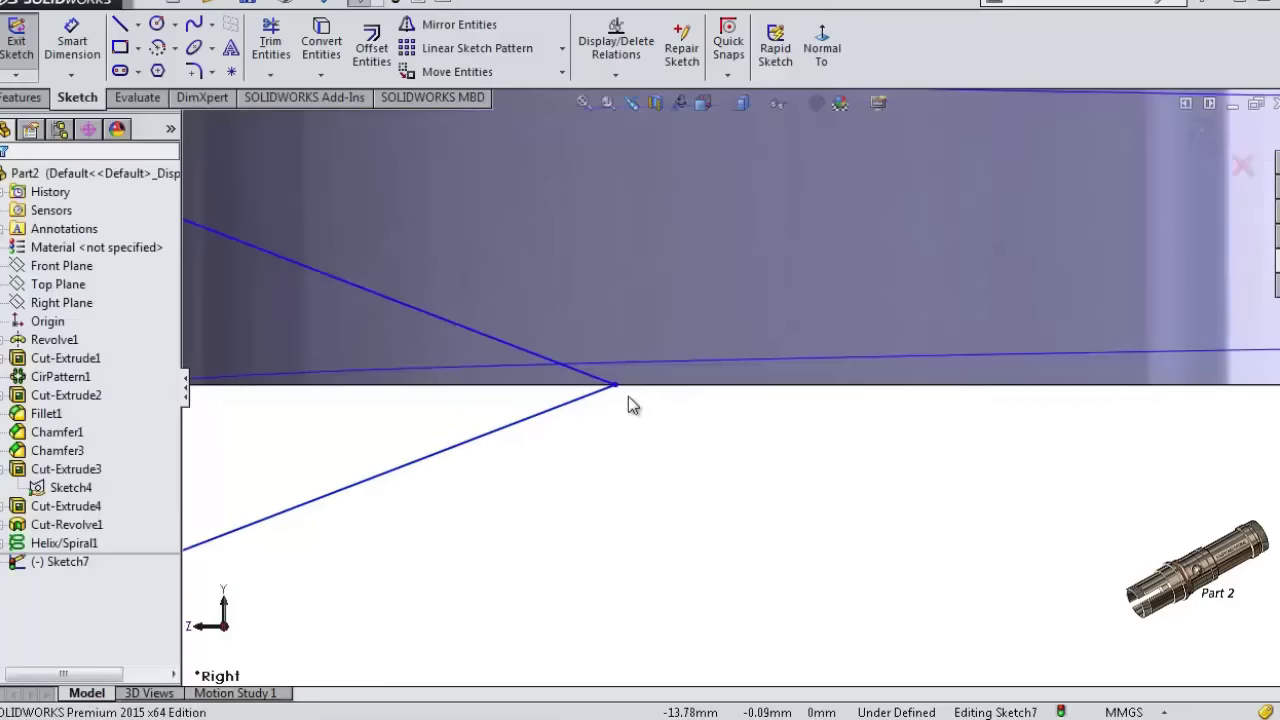
click(615, 395)
scroll(550, 400, up, 2)
ctrl+click(559, 387)
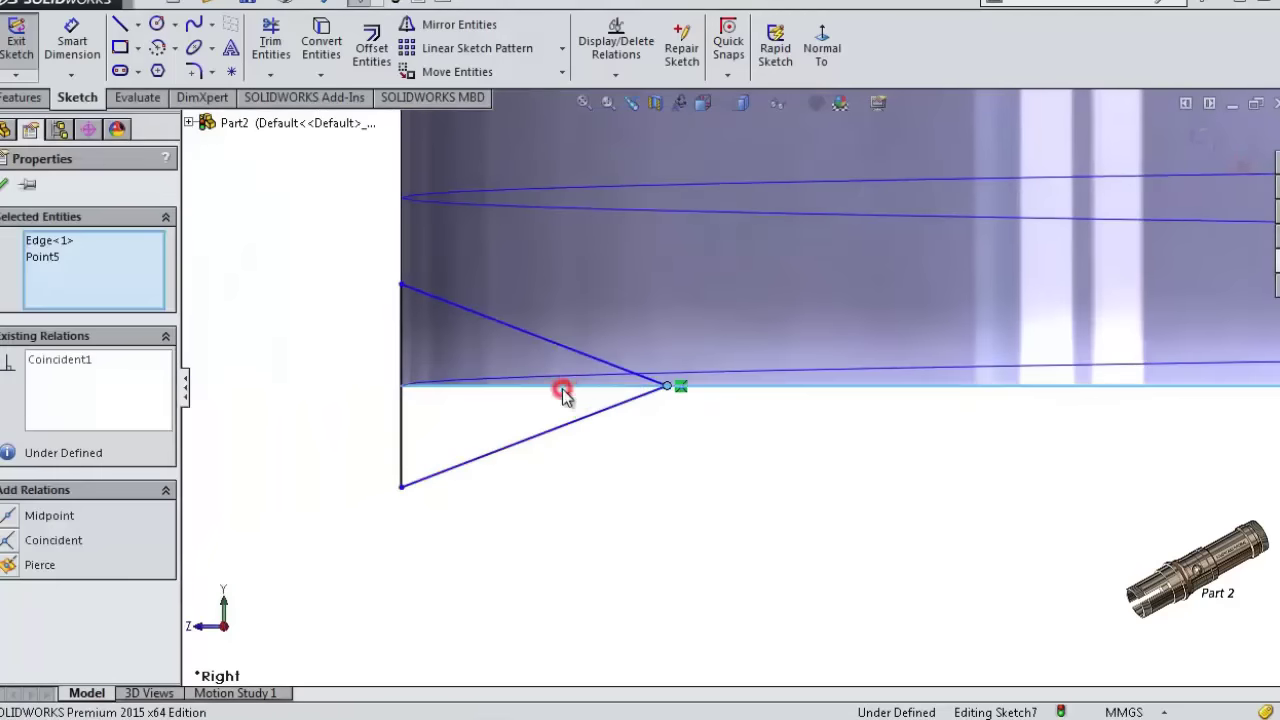
click(641, 303)
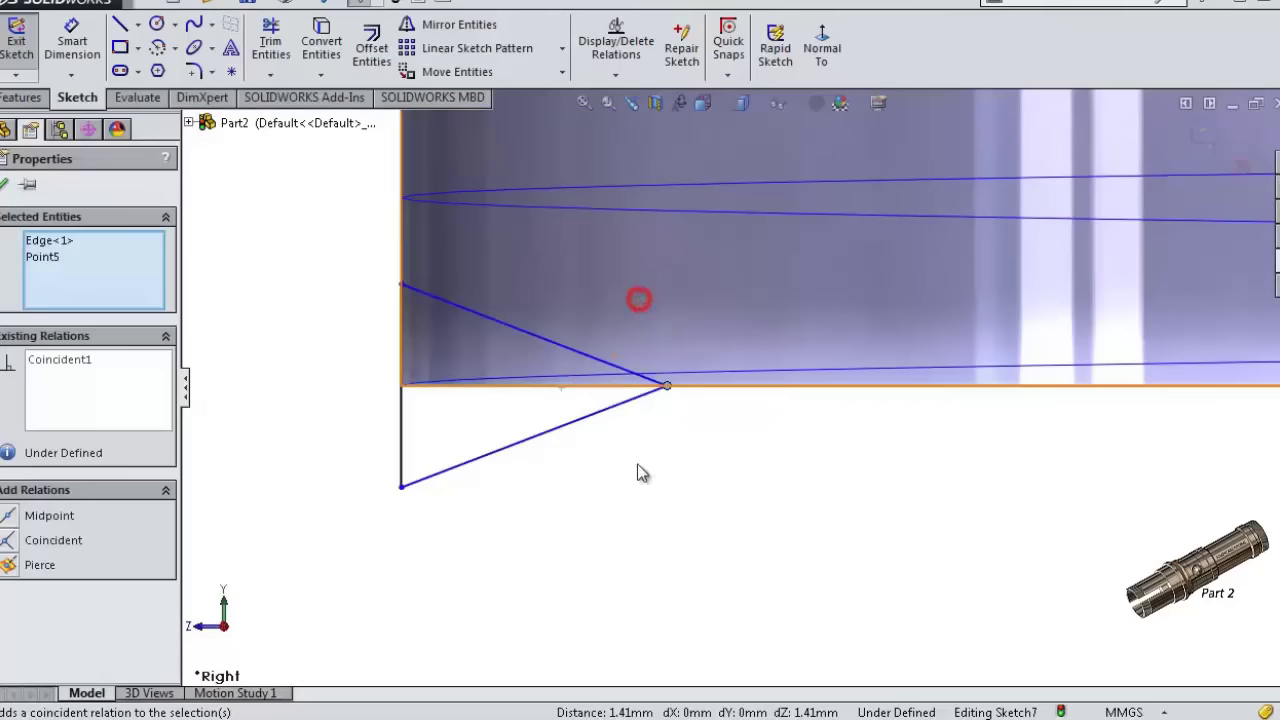
click(636, 483)
- Dimension the profile 0.60 high and 0.80 wide, then exit the sketch
click(84, 51)
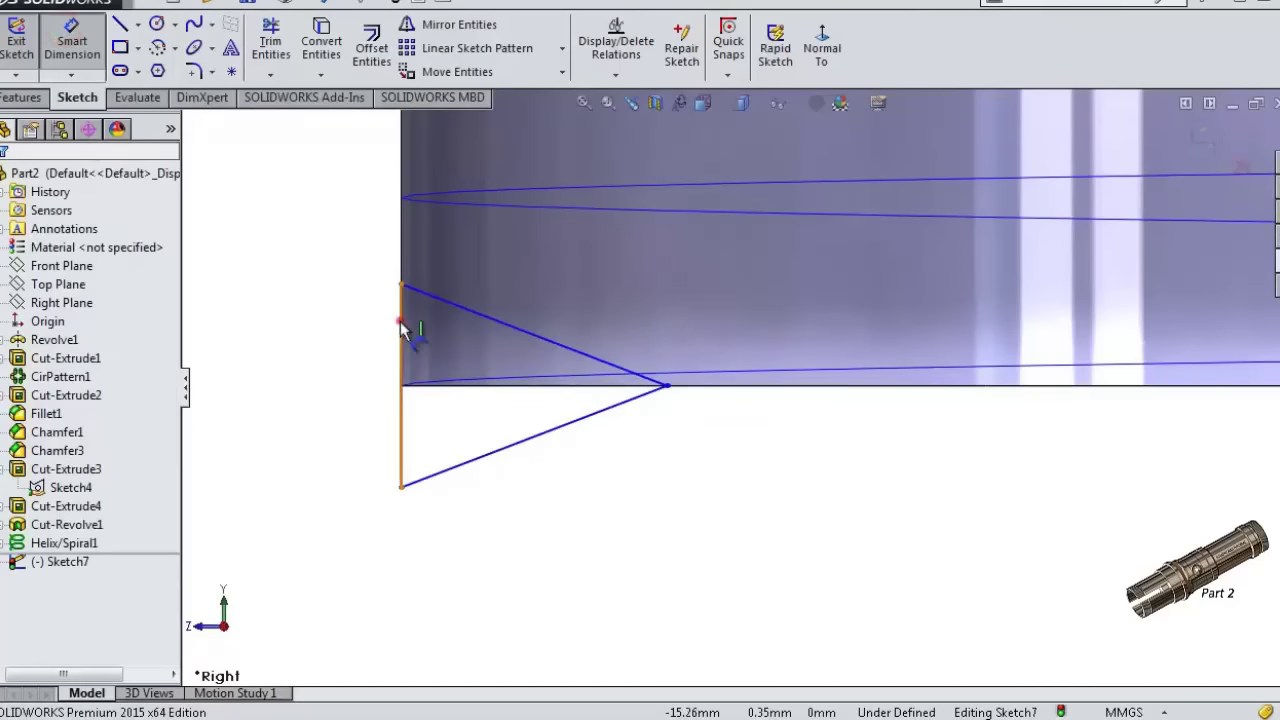
click(400, 325)
click(343, 330)
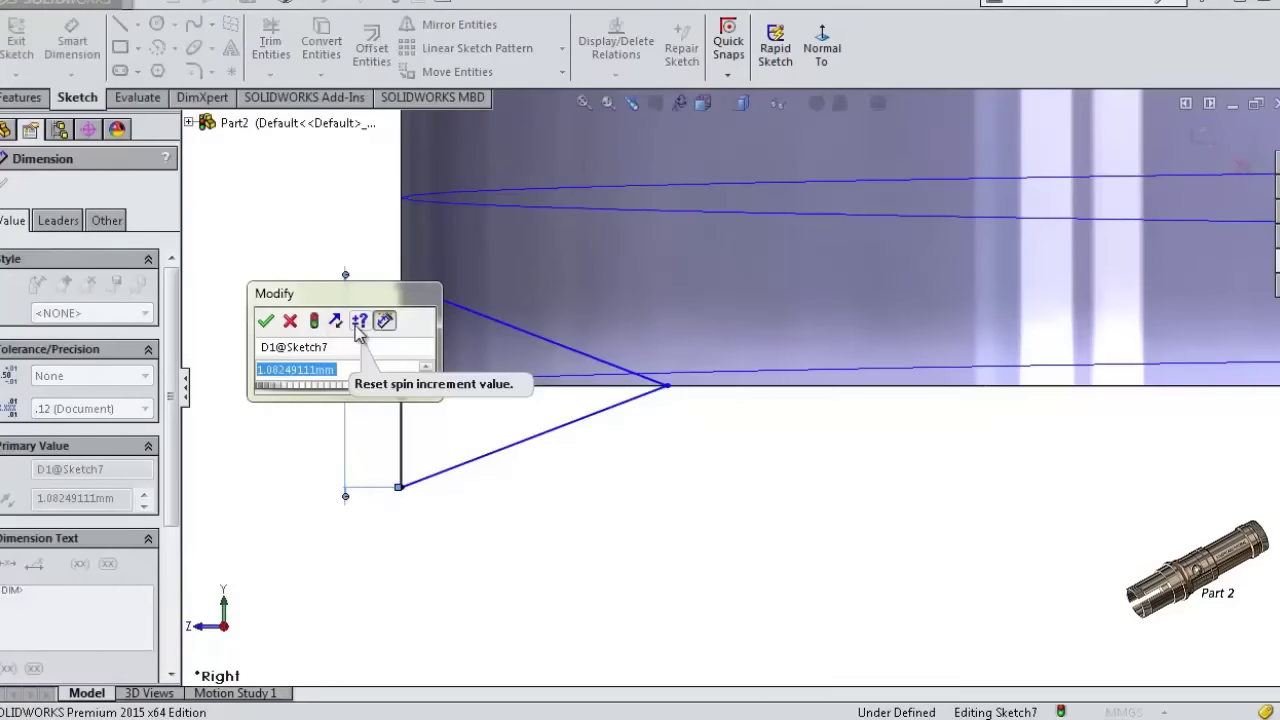
text(0,6)
key(Return)
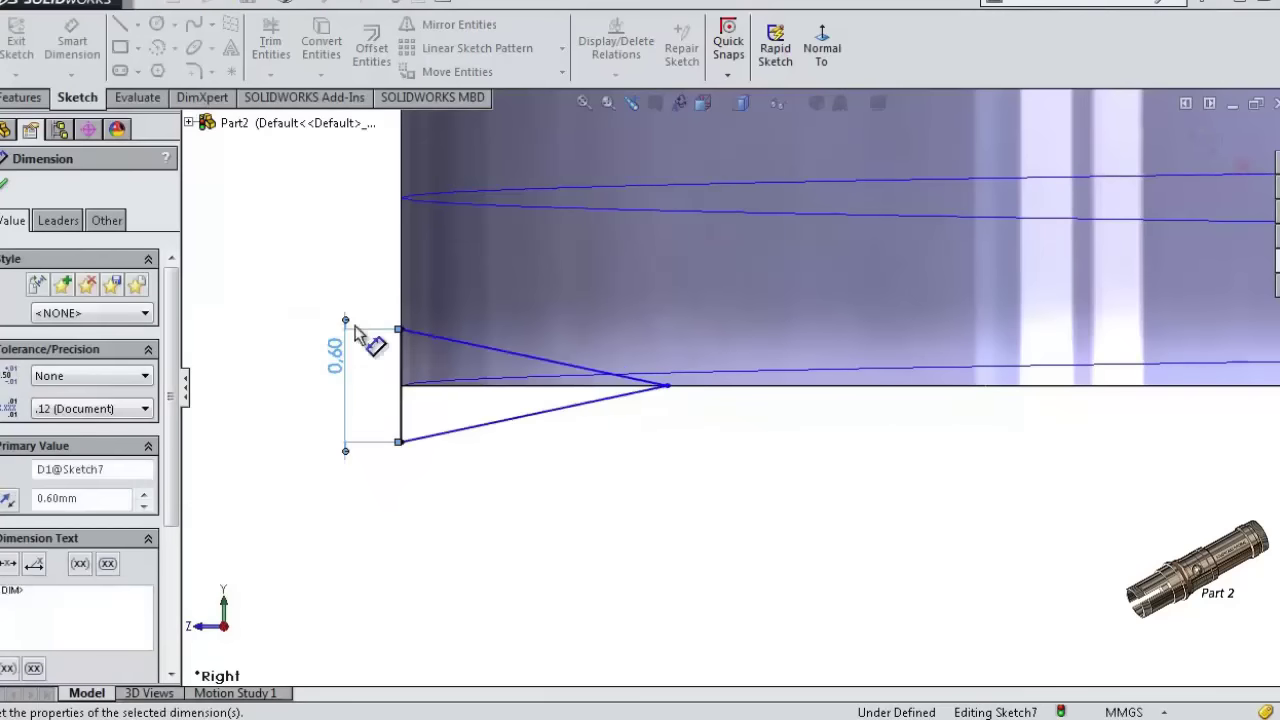
click(667, 386)
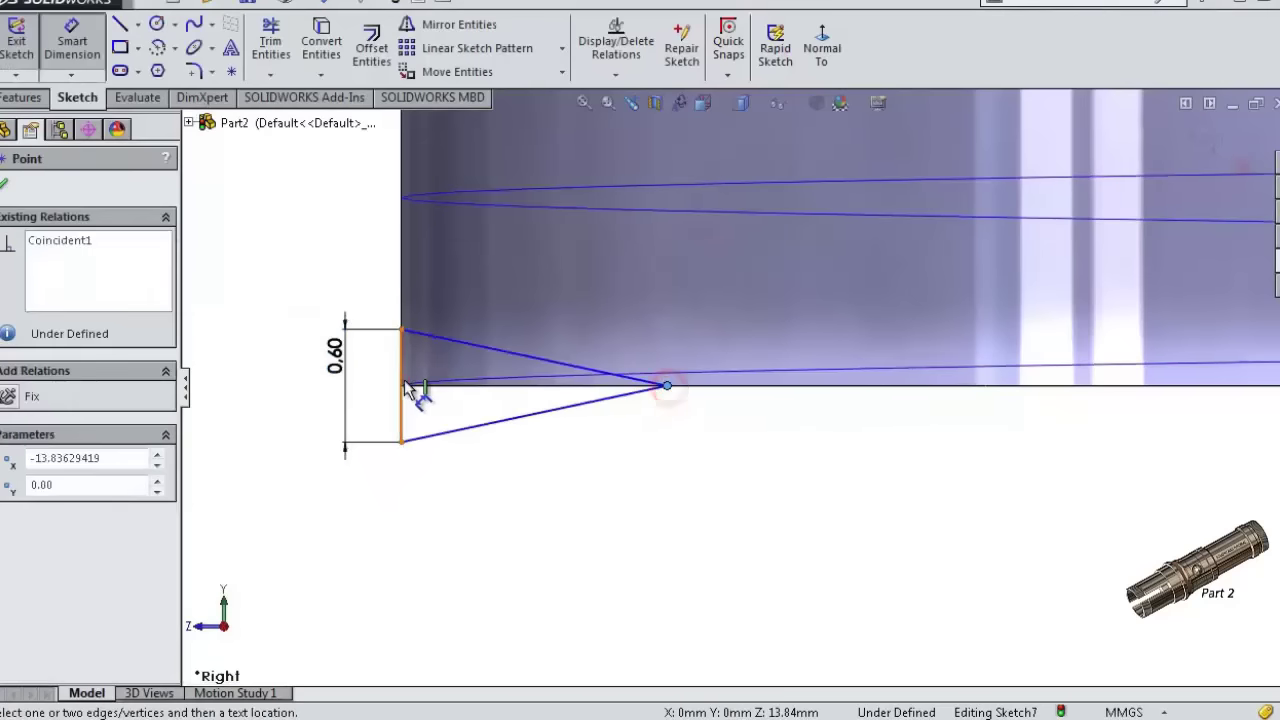
click(403, 381)
click(500, 495)
text(0,)
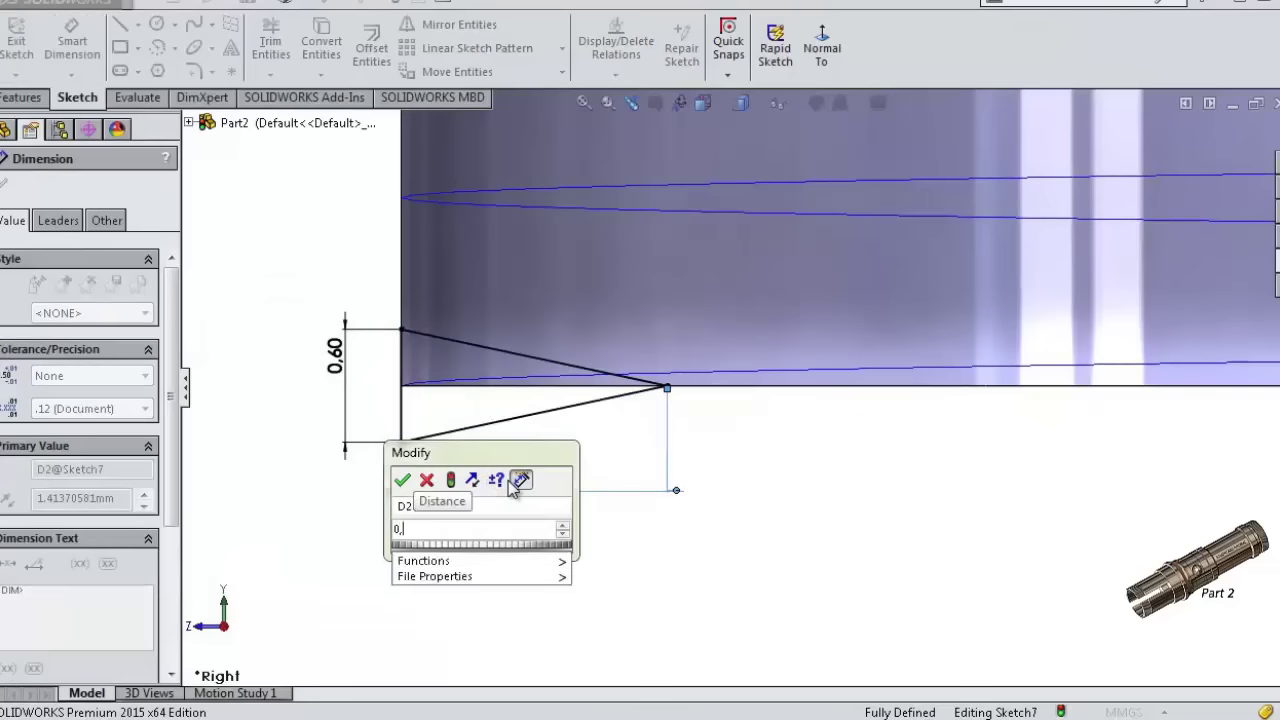
text(8)
key(Return)
click(734, 490)
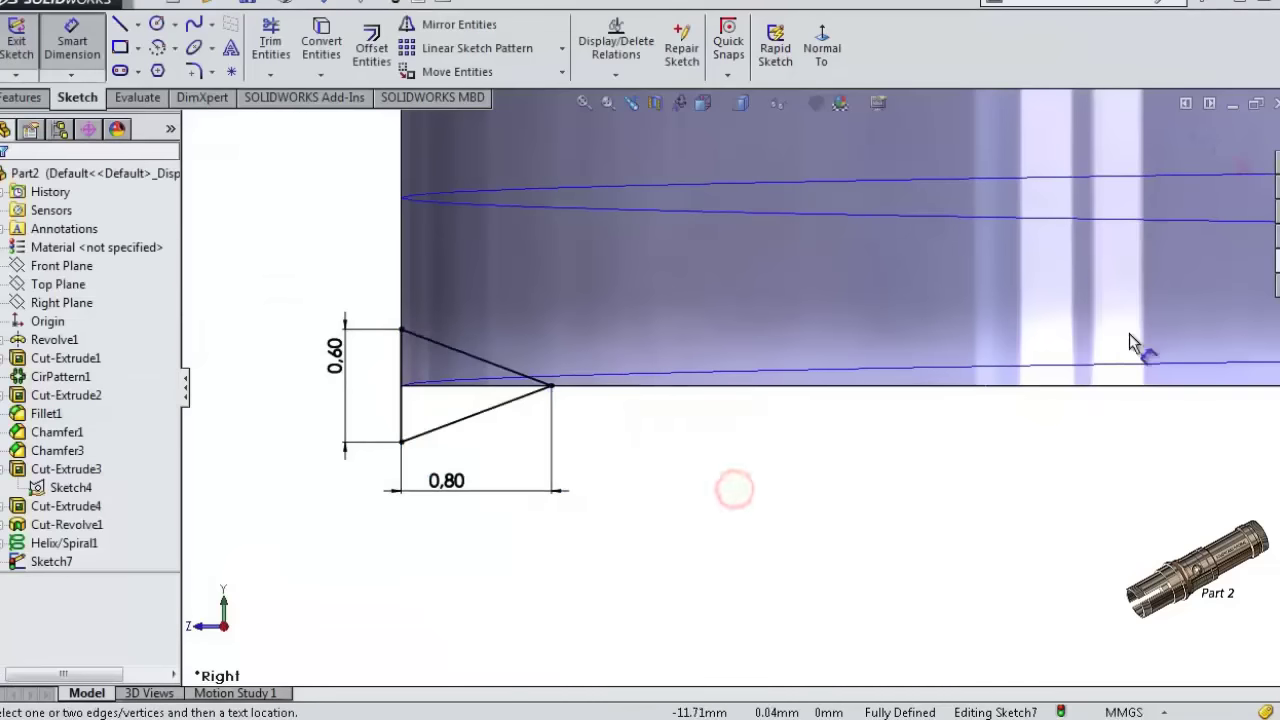
click(1208, 140)
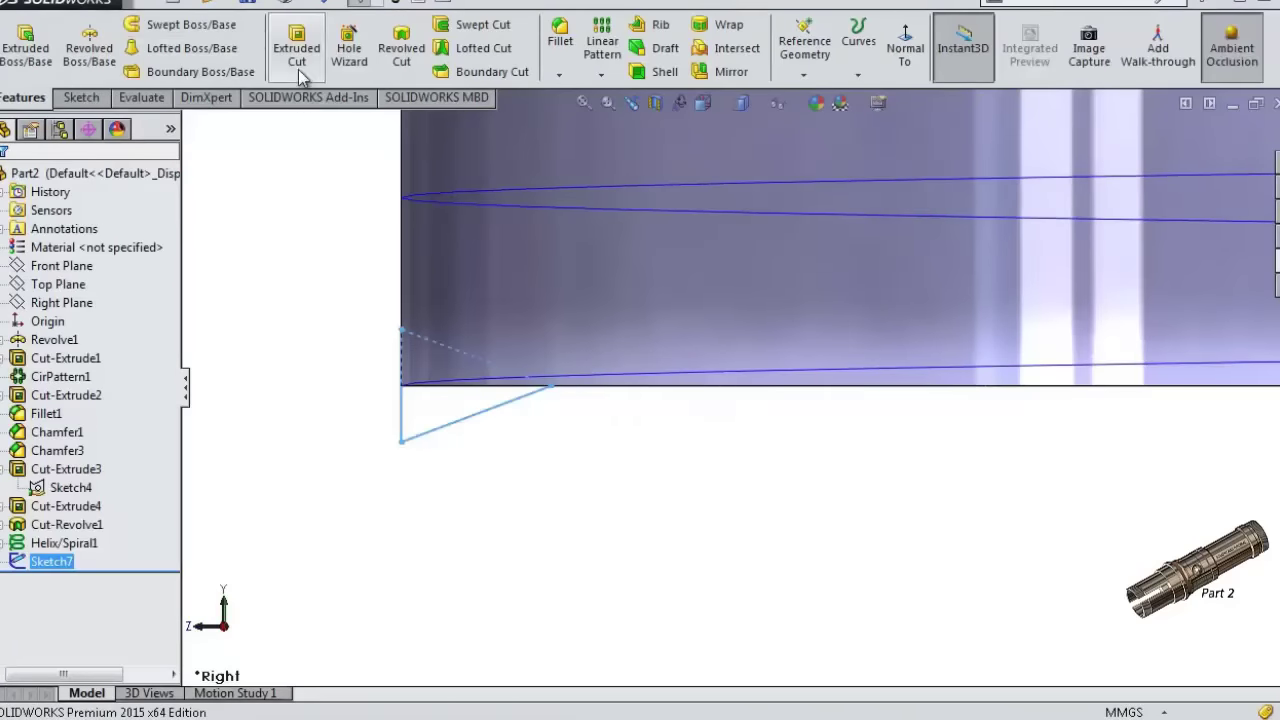
- Swept-cut Sketch7 along Helix/Spiral1 to form threads on the shaft end
click(470, 24)
click(95, 272)
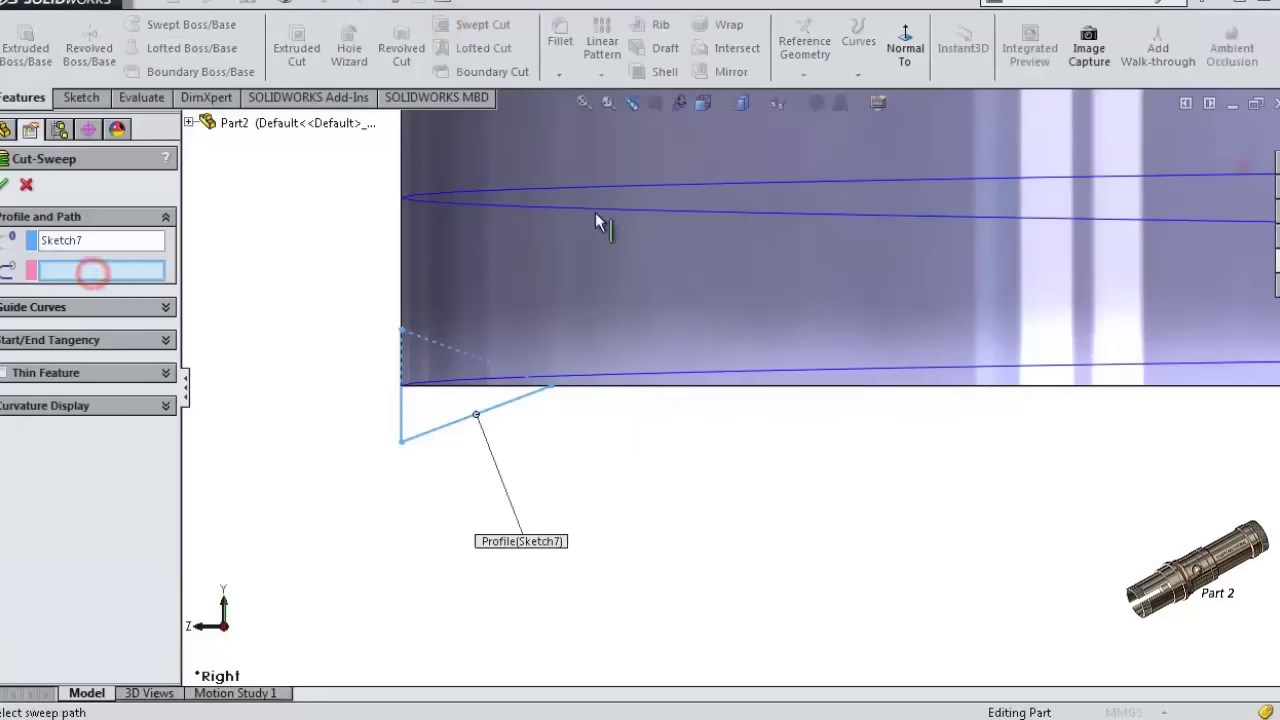
click(603, 189)
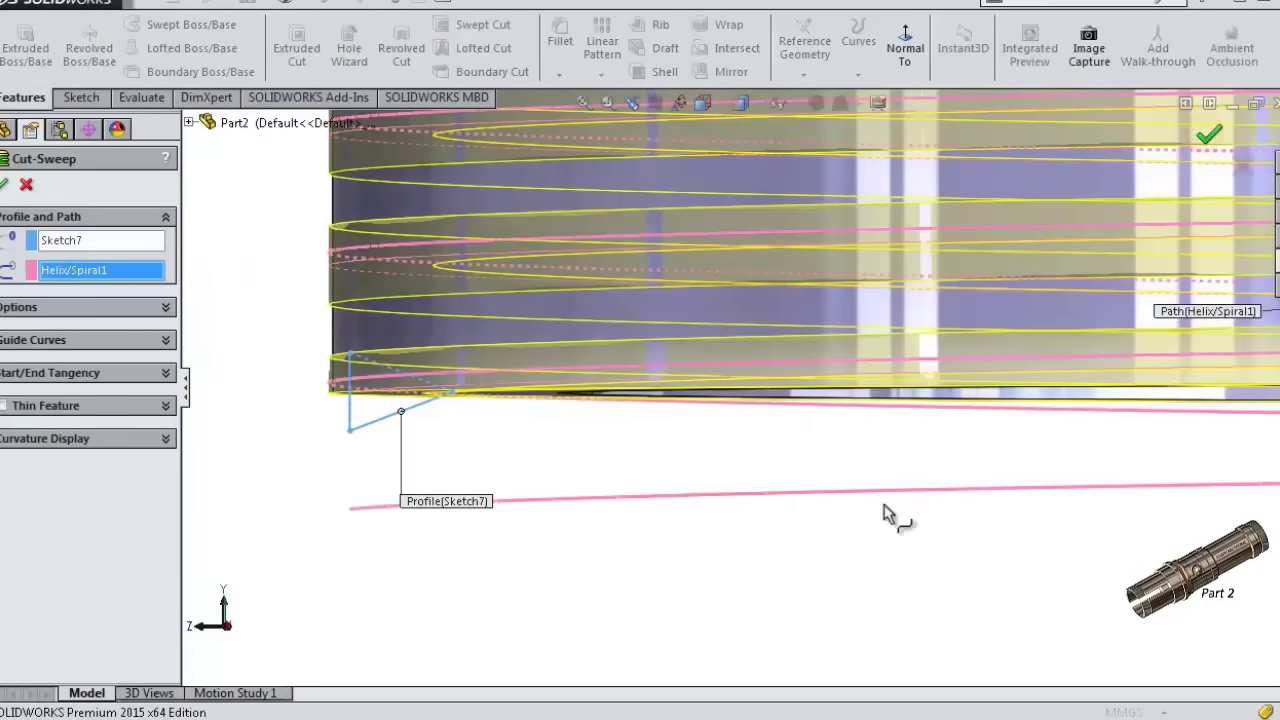
right_click(786, 489)
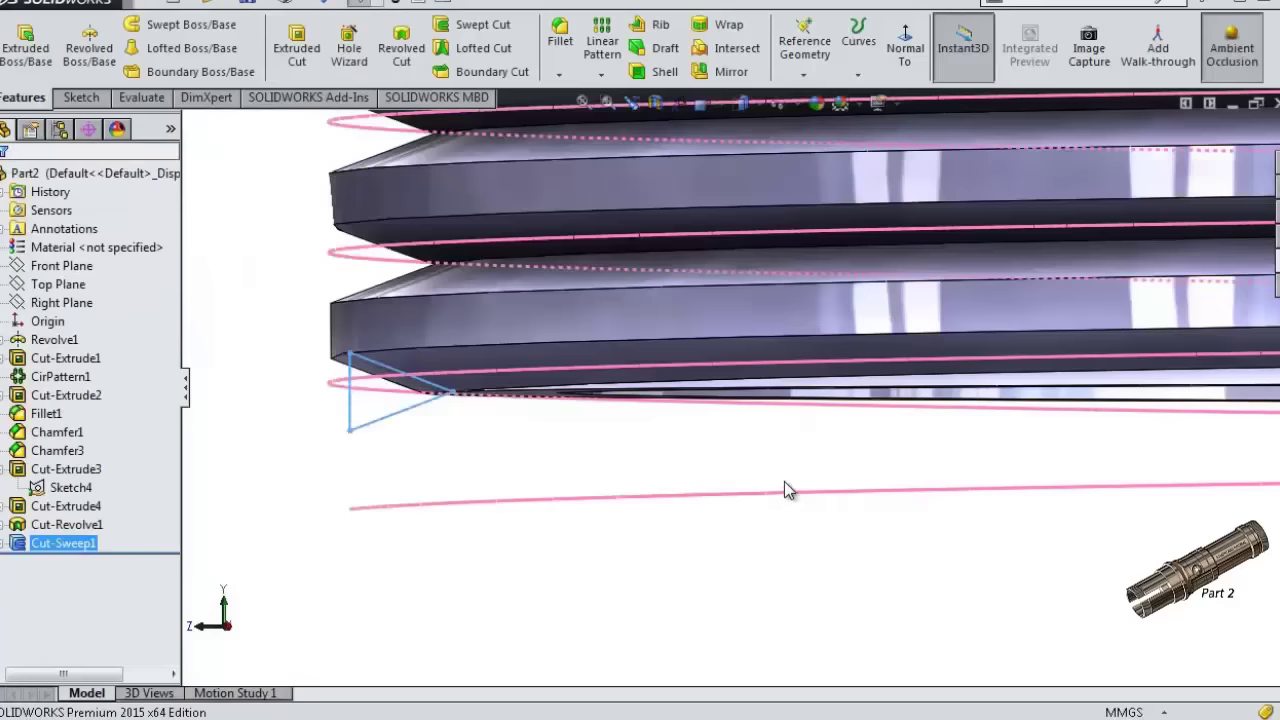
scroll(766, 480, up, 3)
scroll(812, 238, up, 2)
scroll(812, 238, up, 1)
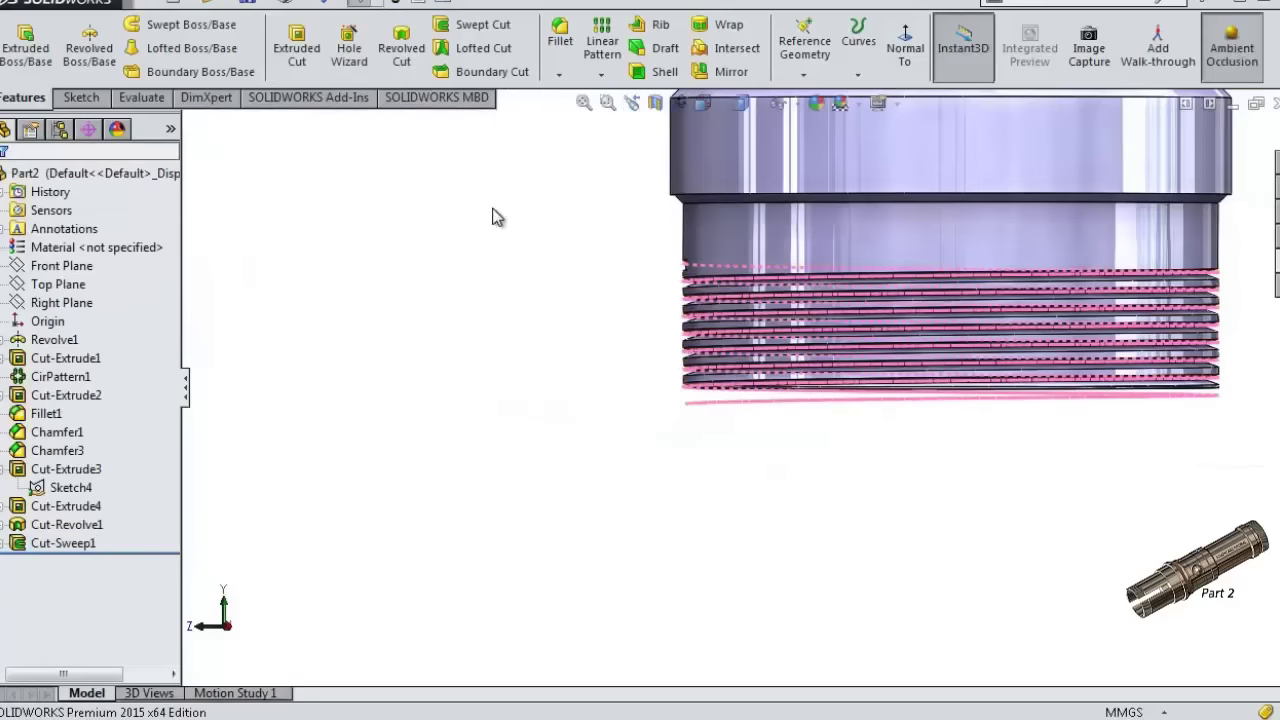
scroll(1212, 328, down, 2)
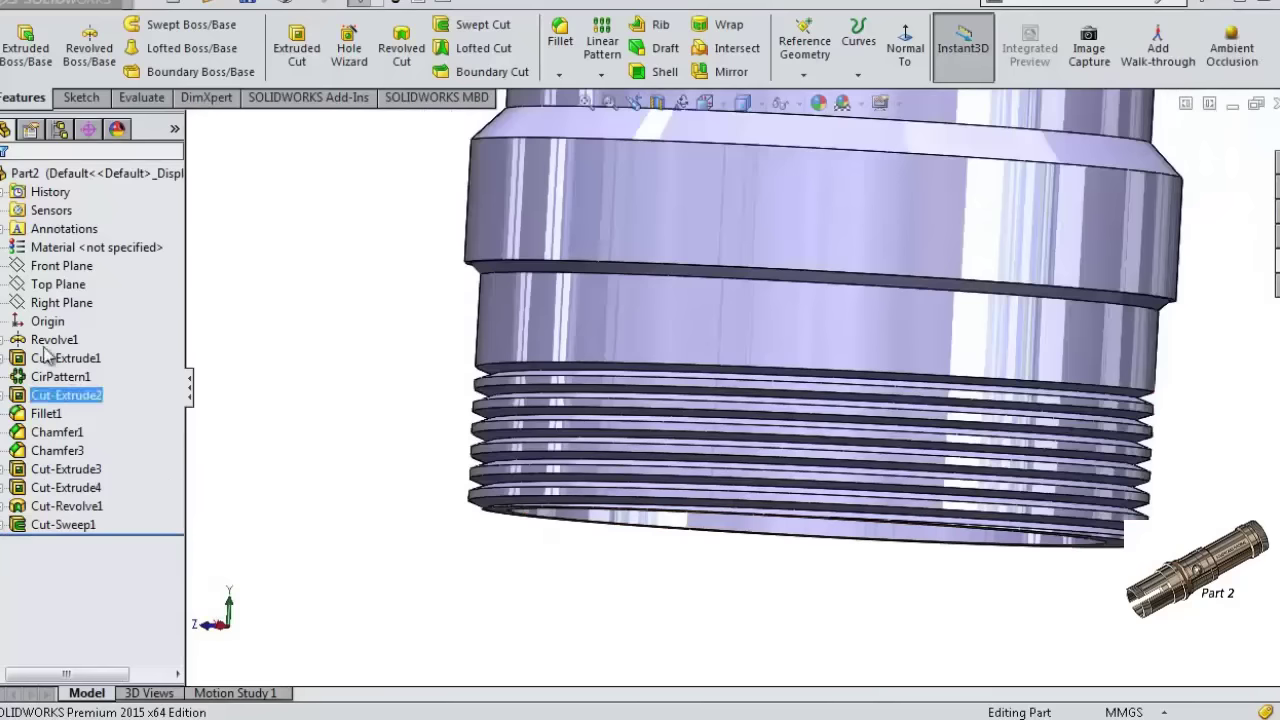
- Start a new sketch on the Right Plane with the thread sketch and helix shown in wireframe
click(66, 303)
click(80, 272)
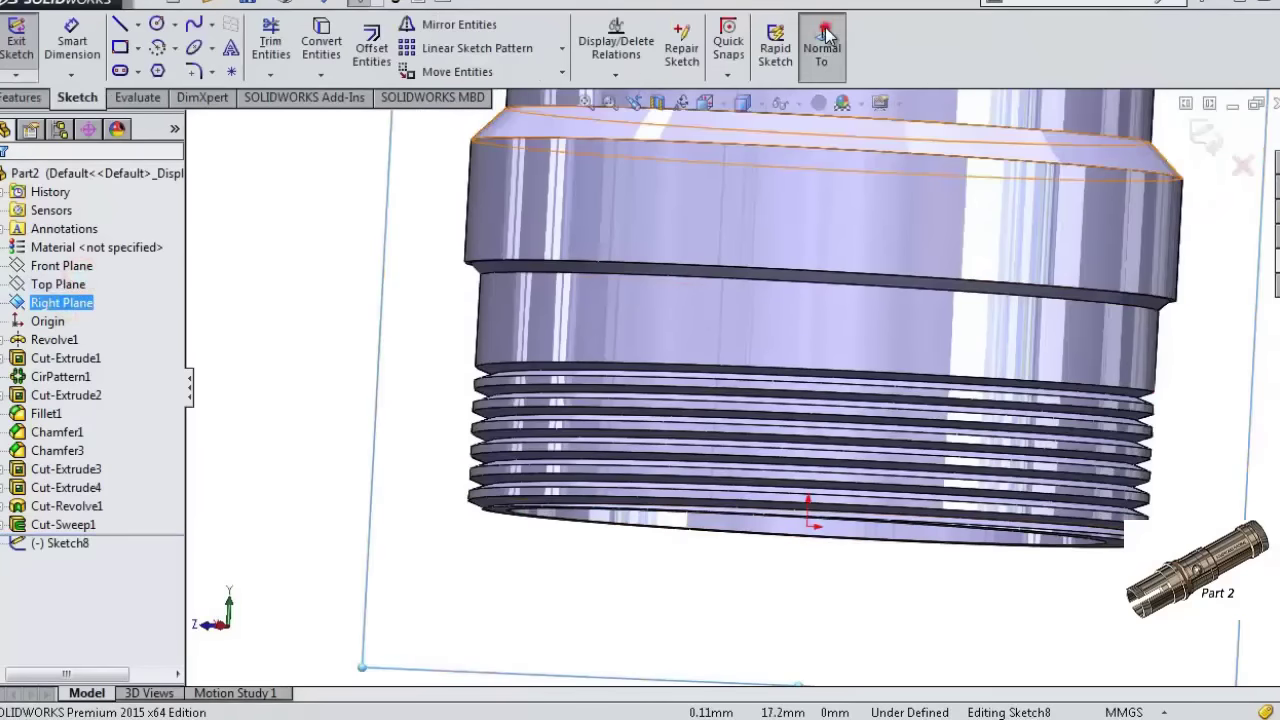
scroll(760, 580, down, 3)
scroll(744, 547, down, 3)
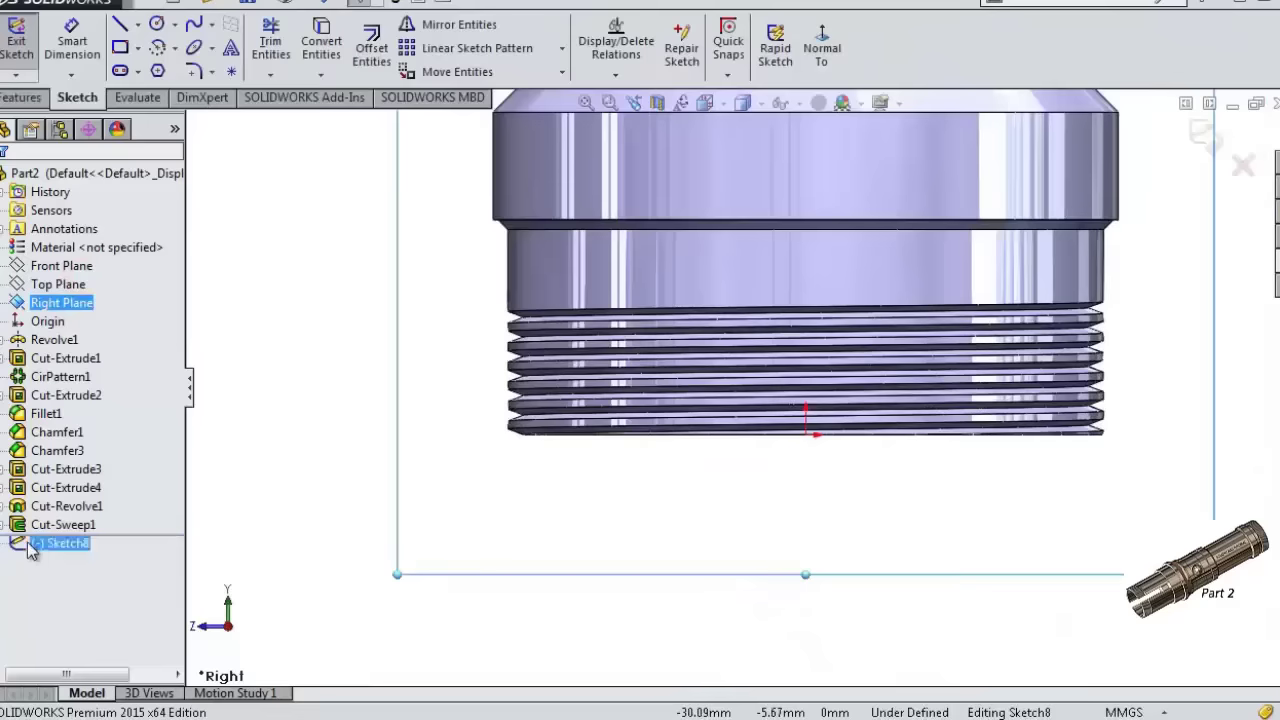
scroll(617, 422, down, 2)
scroll(960, 300, up, 2)
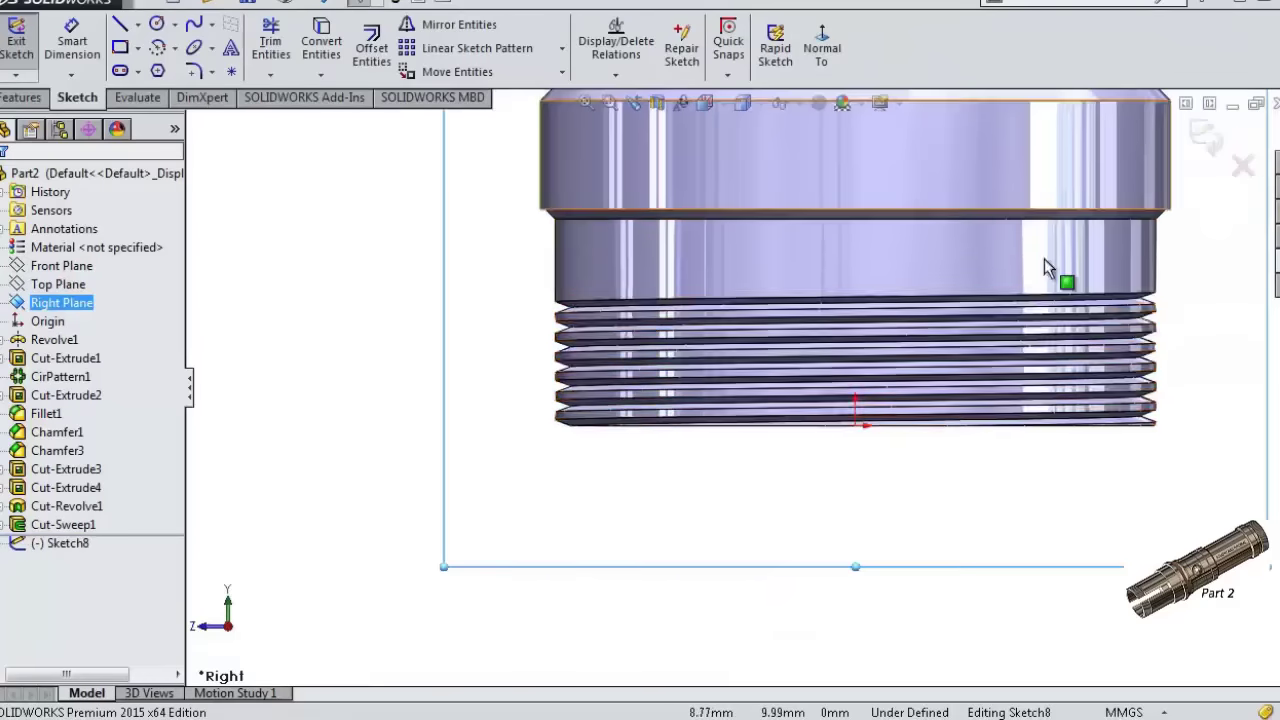
click(4, 527)
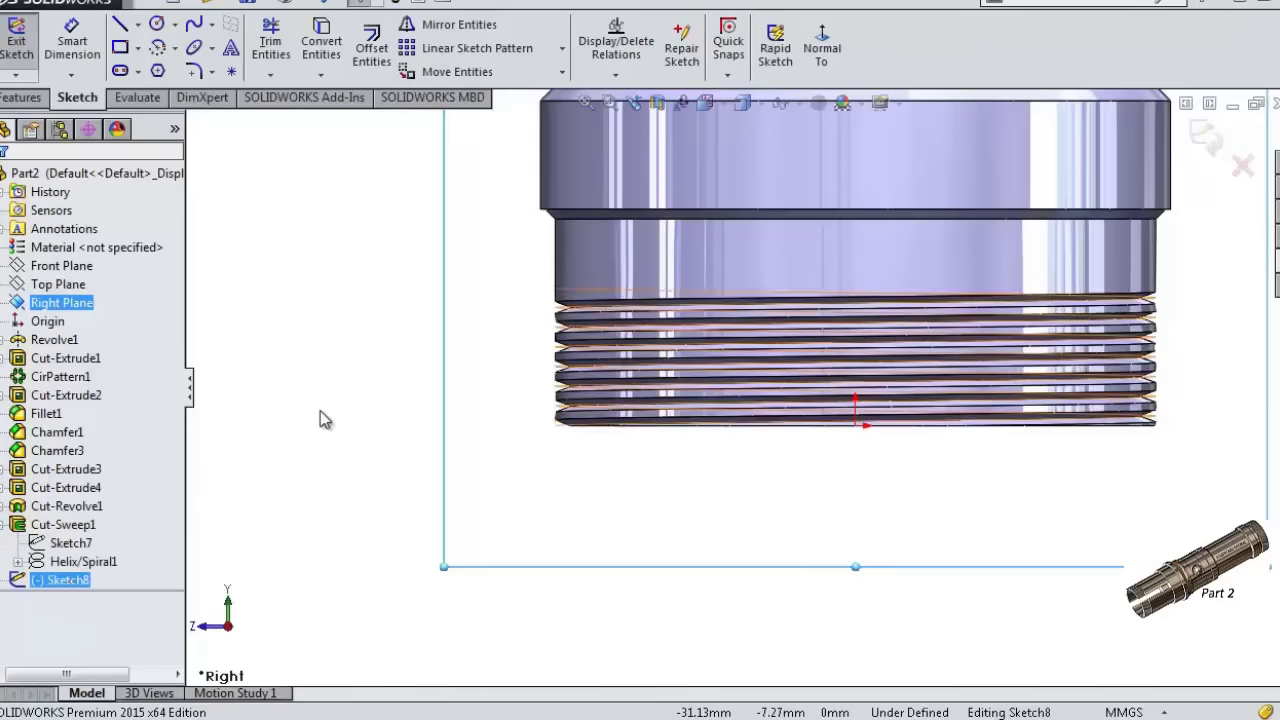
click(346, 334)
scroll(530, 300, down, 3)
scroll(765, 298, up, 2)
scroll(638, 364, down, 3)
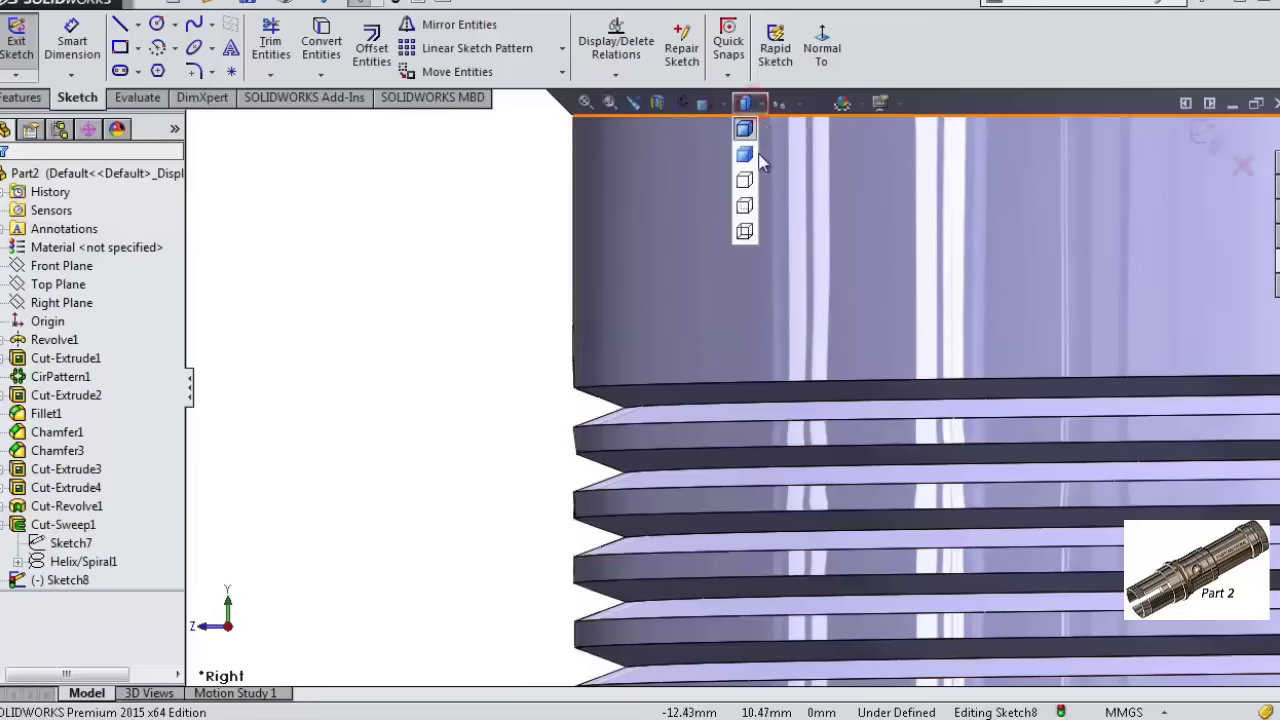
click(748, 206)
- Draw a closed triangle starting on the thread's outer edge
click(119, 24)
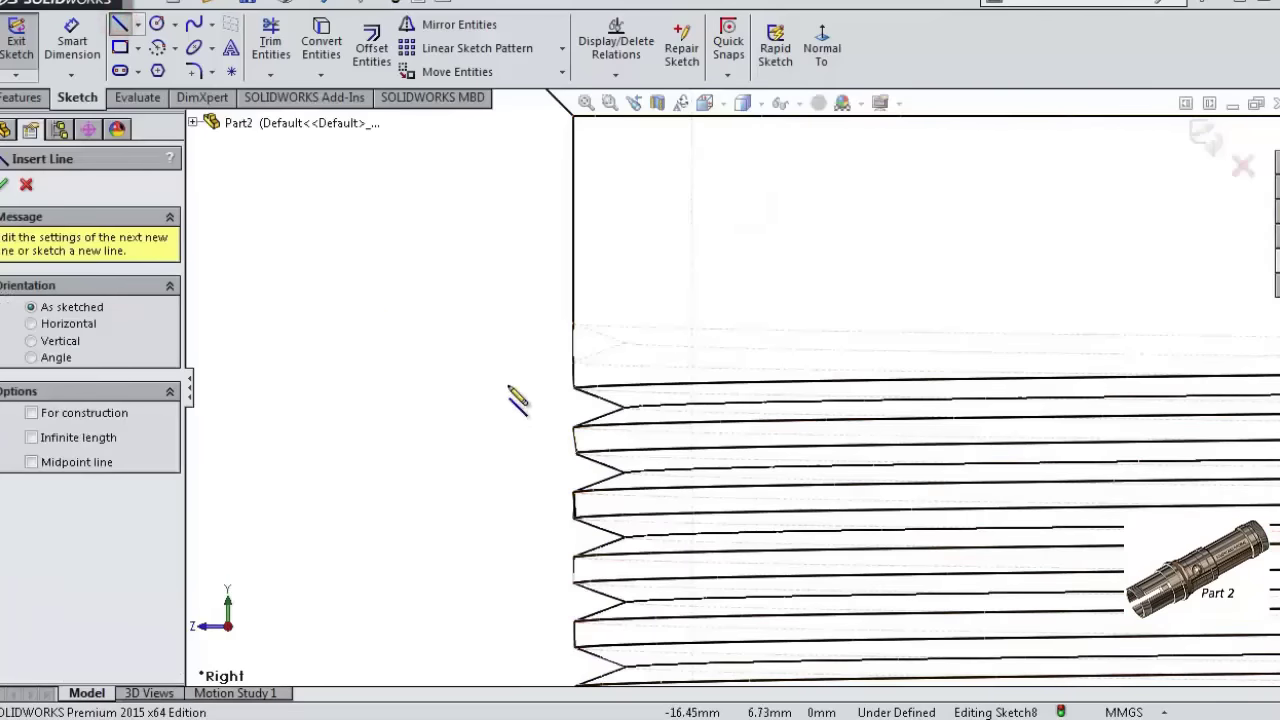
scroll(578, 359, down, 3)
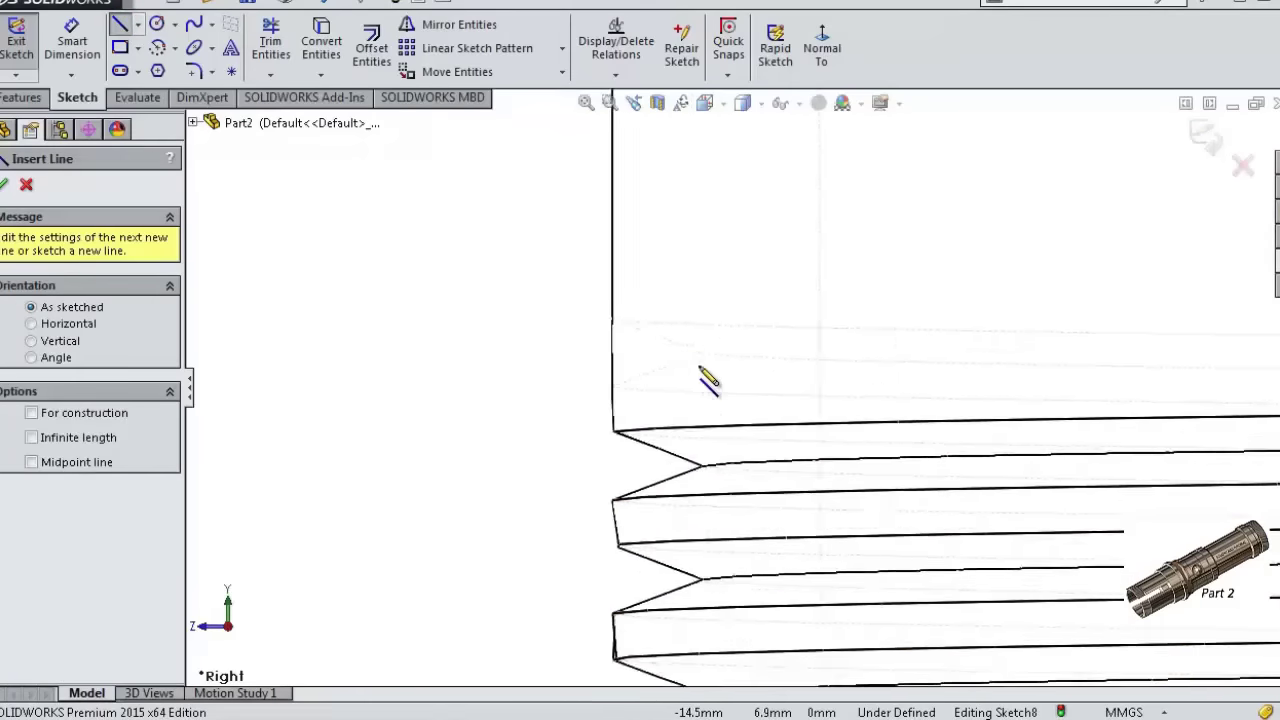
scroll(591, 303, down, 3)
scroll(551, 289, down, 2)
scroll(648, 352, down, 1)
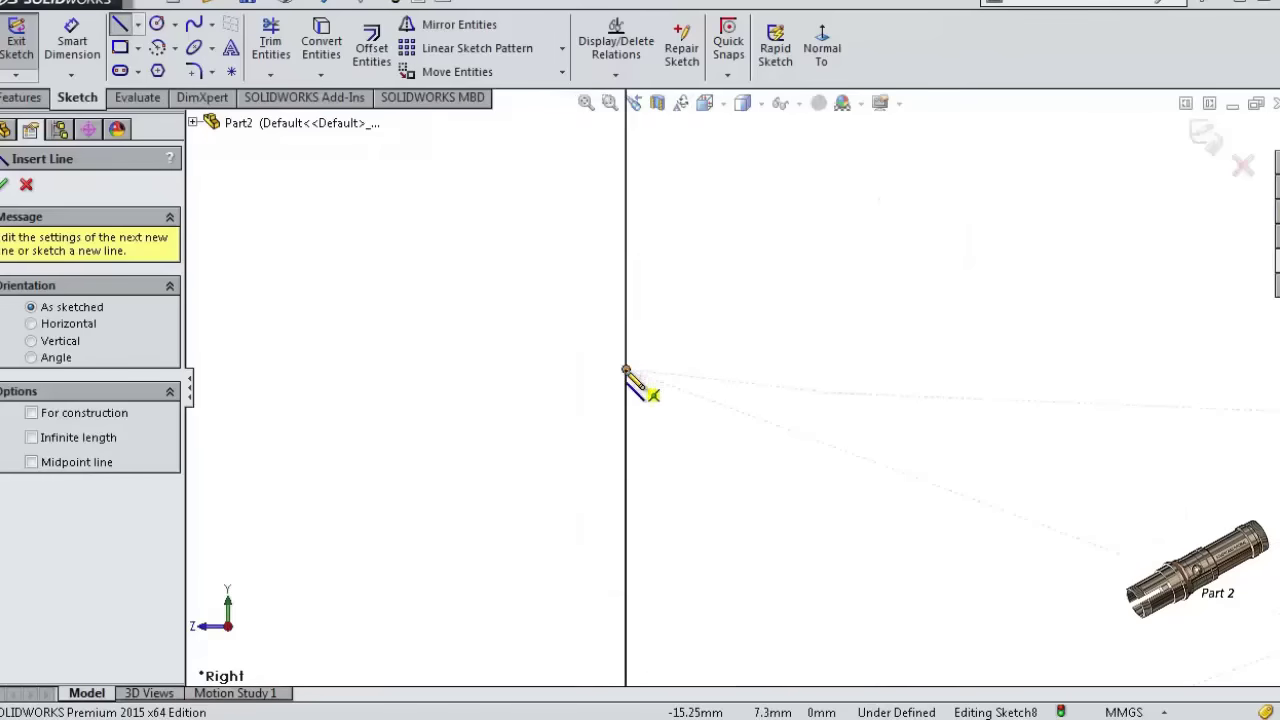
click(626, 370)
scroll(646, 437, up, 1)
scroll(680, 480, up, 1)
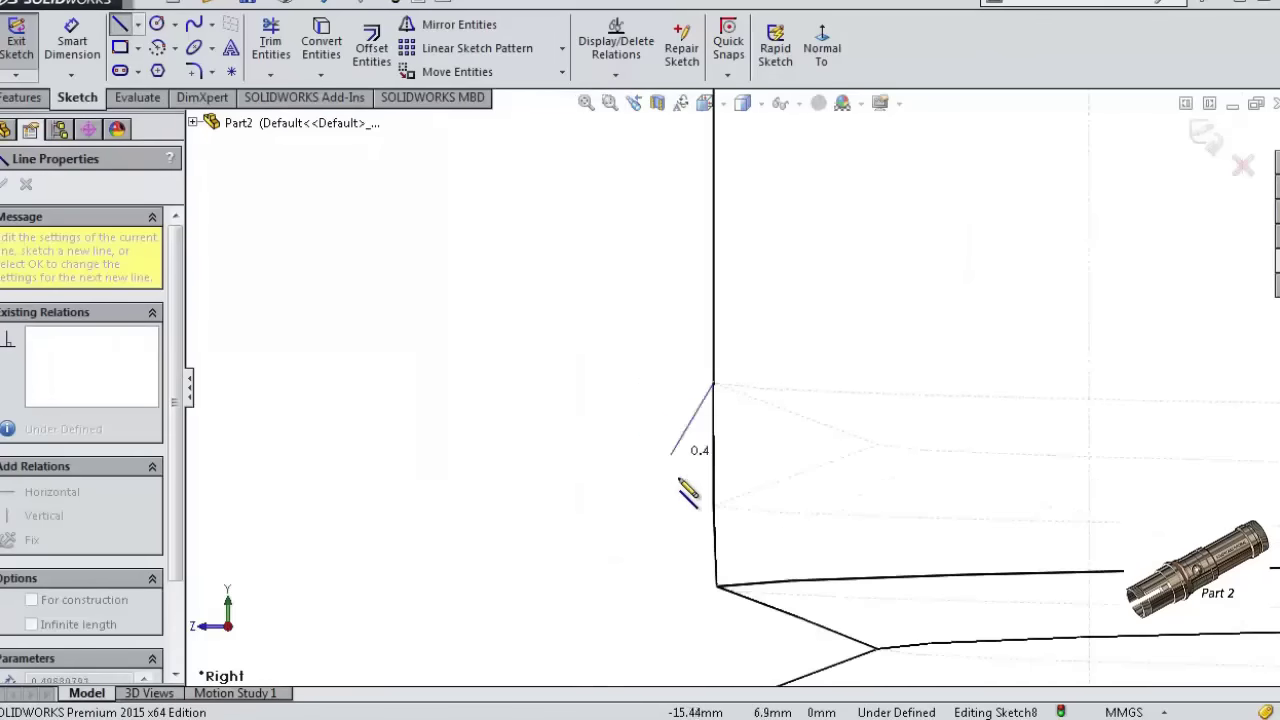
scroll(712, 495, down, 1)
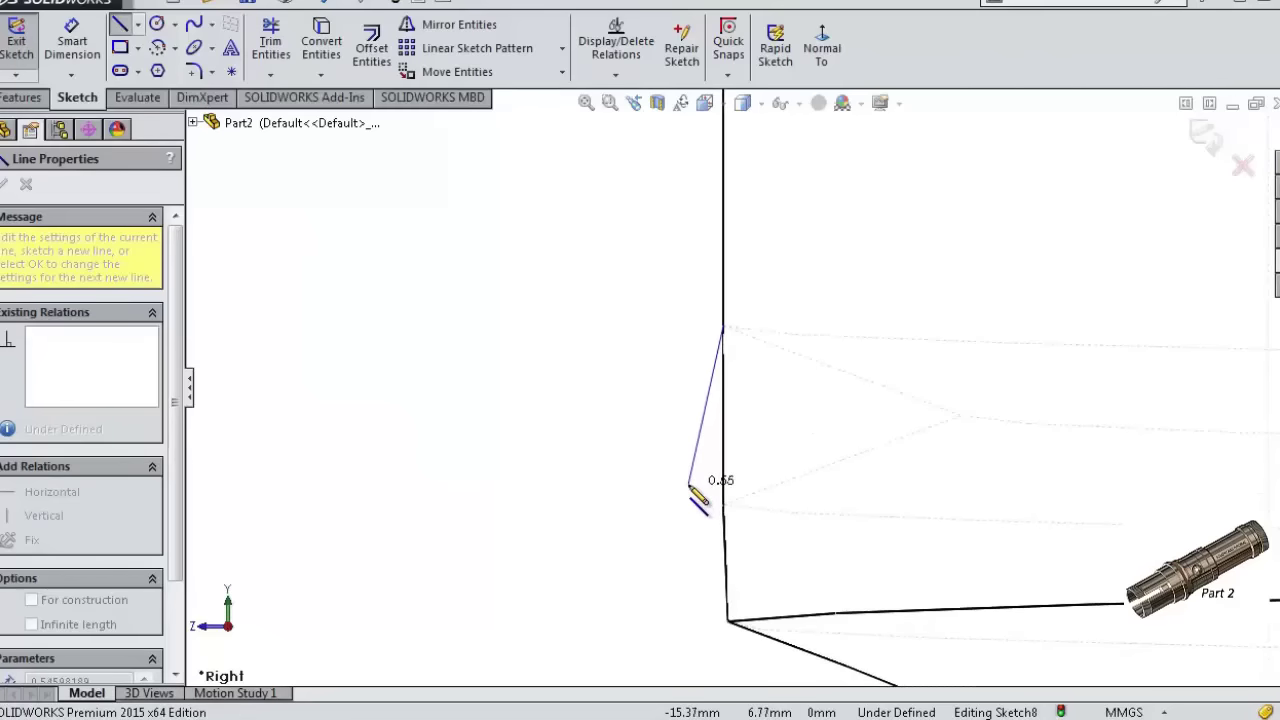
click(689, 487)
click(899, 416)
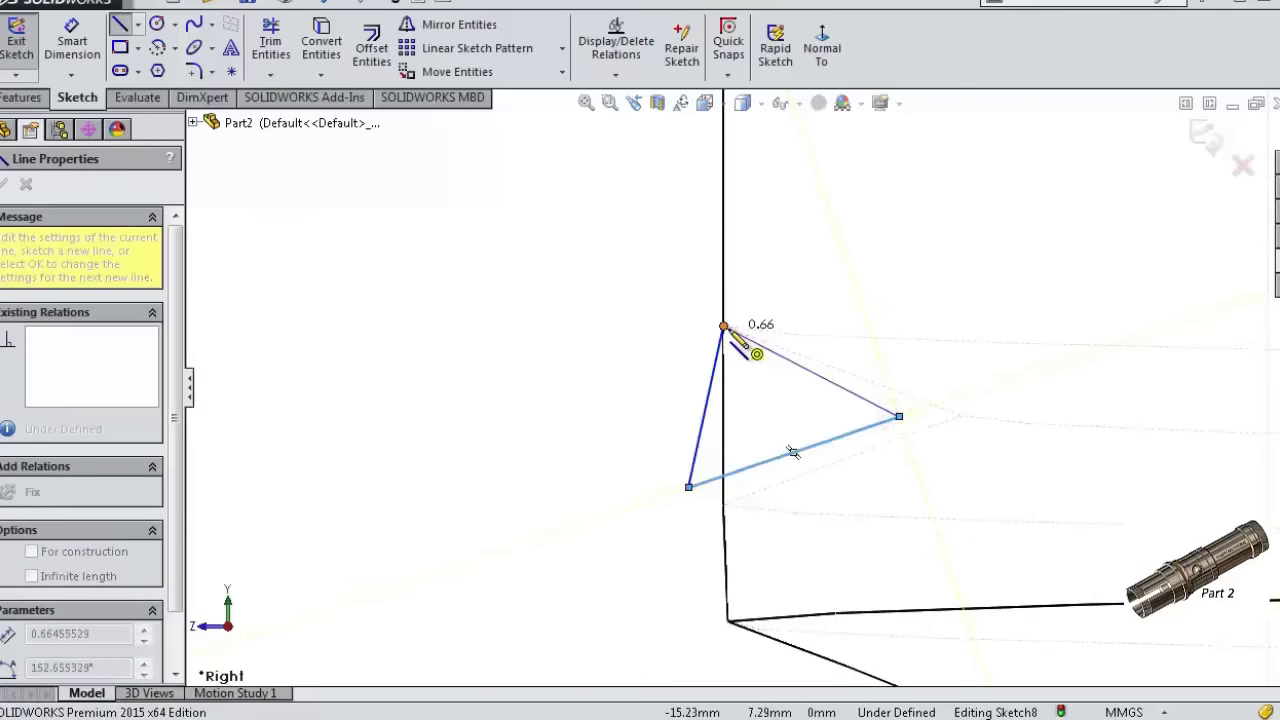
click(725, 328)
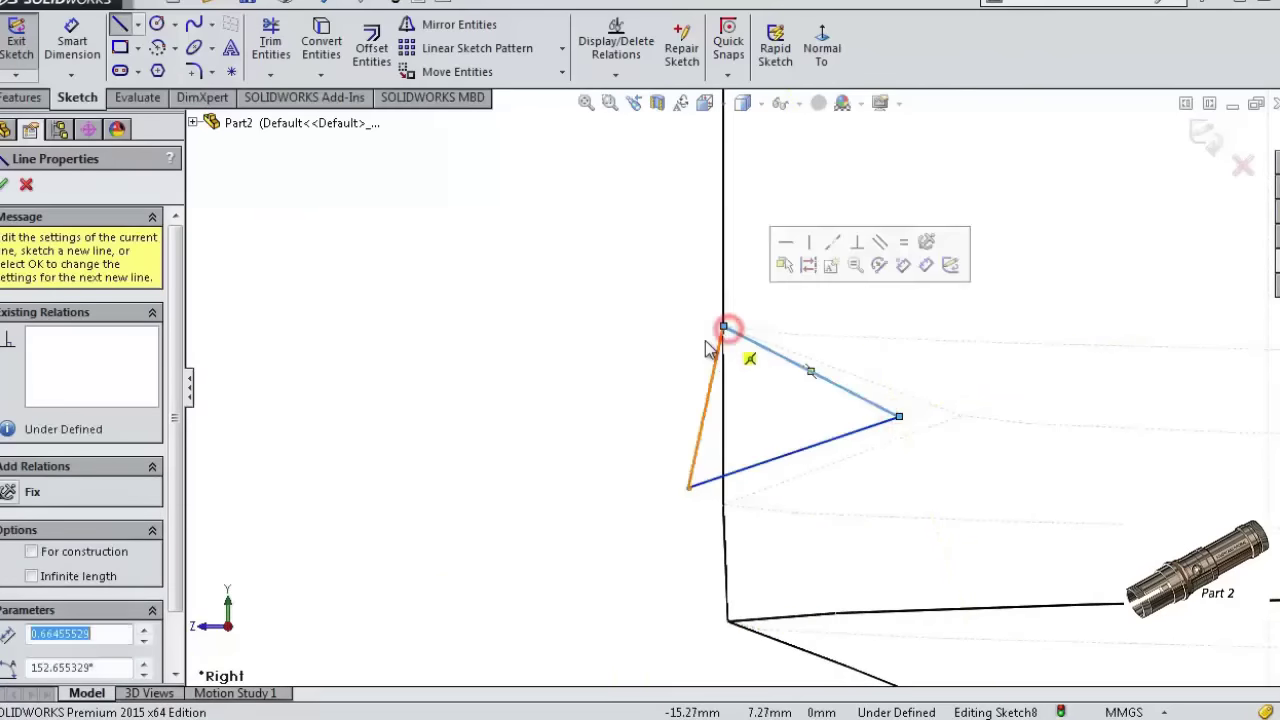
click(84, 60)
key(Escape)
- Make the triangle's left edge vertical and its two slanted edges equal
click(707, 395)
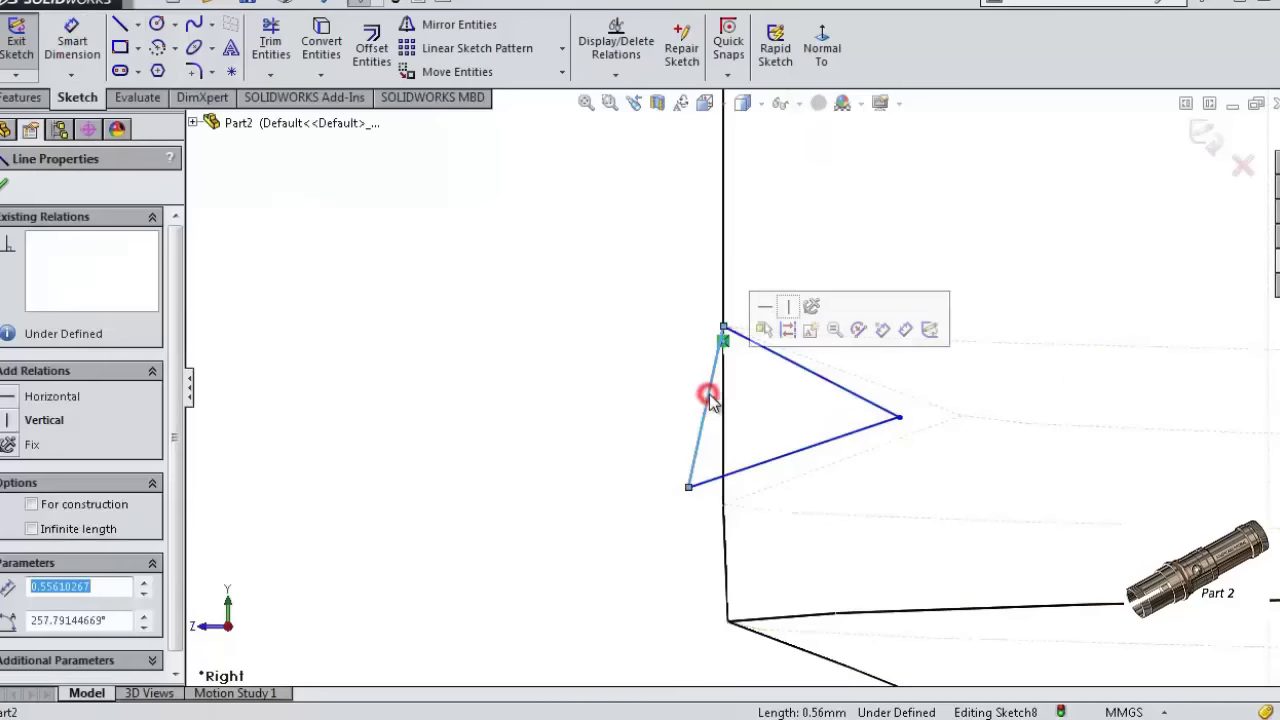
click(787, 307)
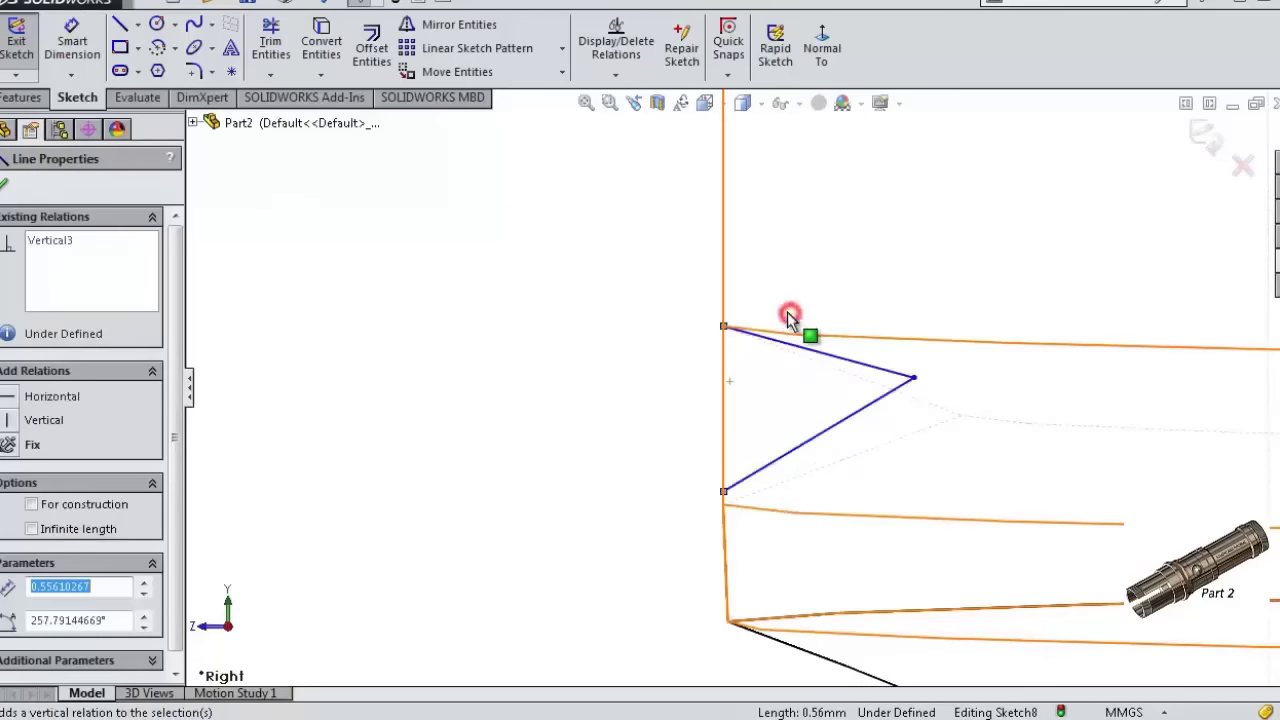
click(840, 360)
ctrl+click(858, 412)
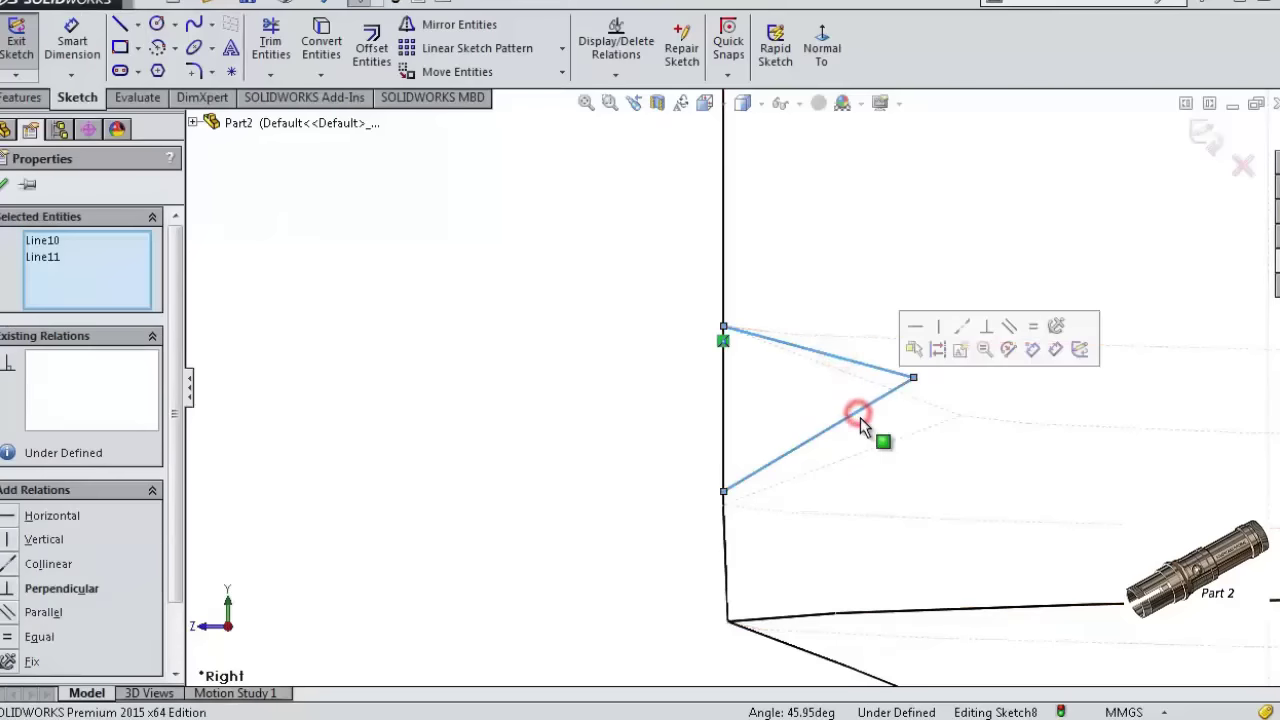
click(1031, 327)
- Dimension the triangle 0.60 tall and 0.80 deep, then exit the sketch
key(d)
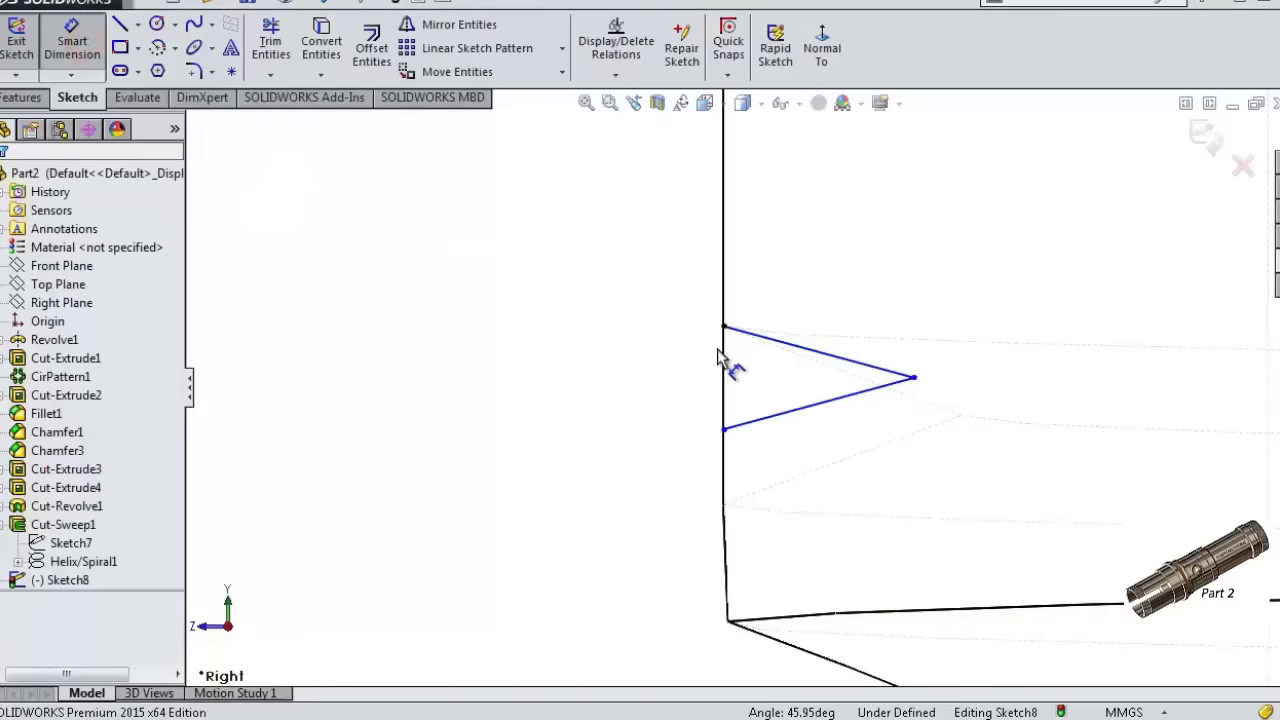
click(727, 360)
click(655, 375)
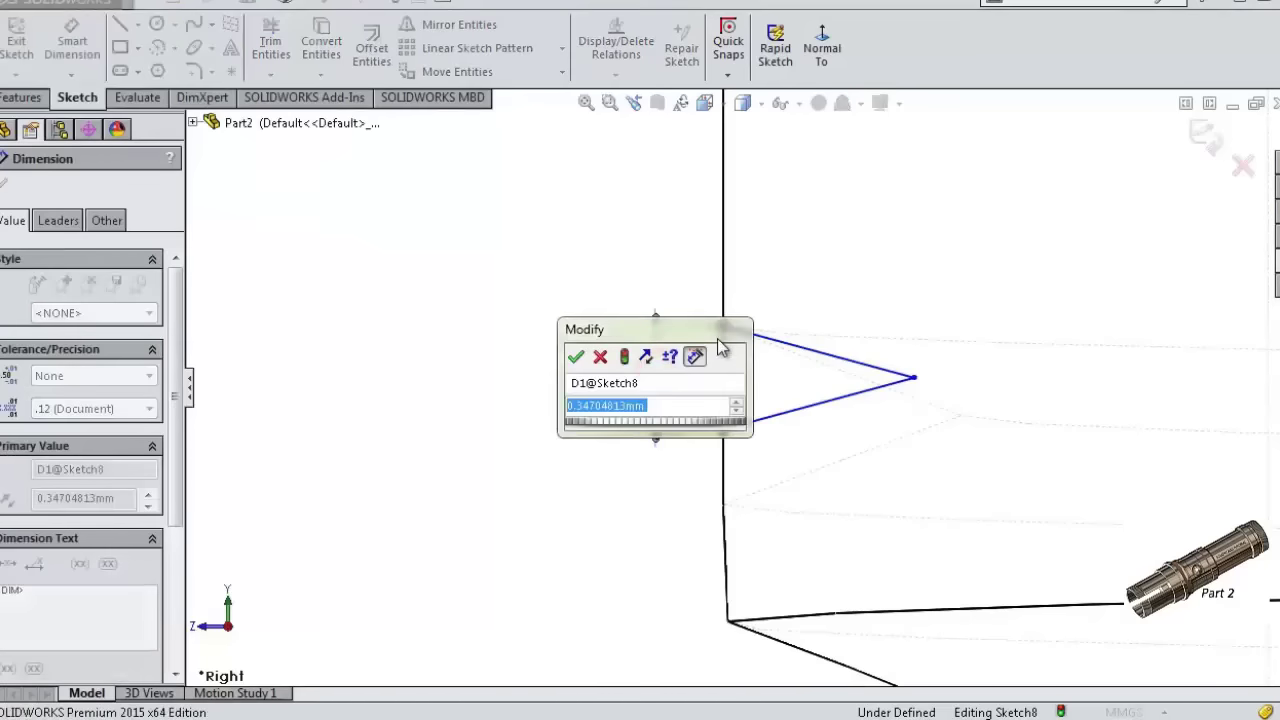
text(0,6)
key(Return)
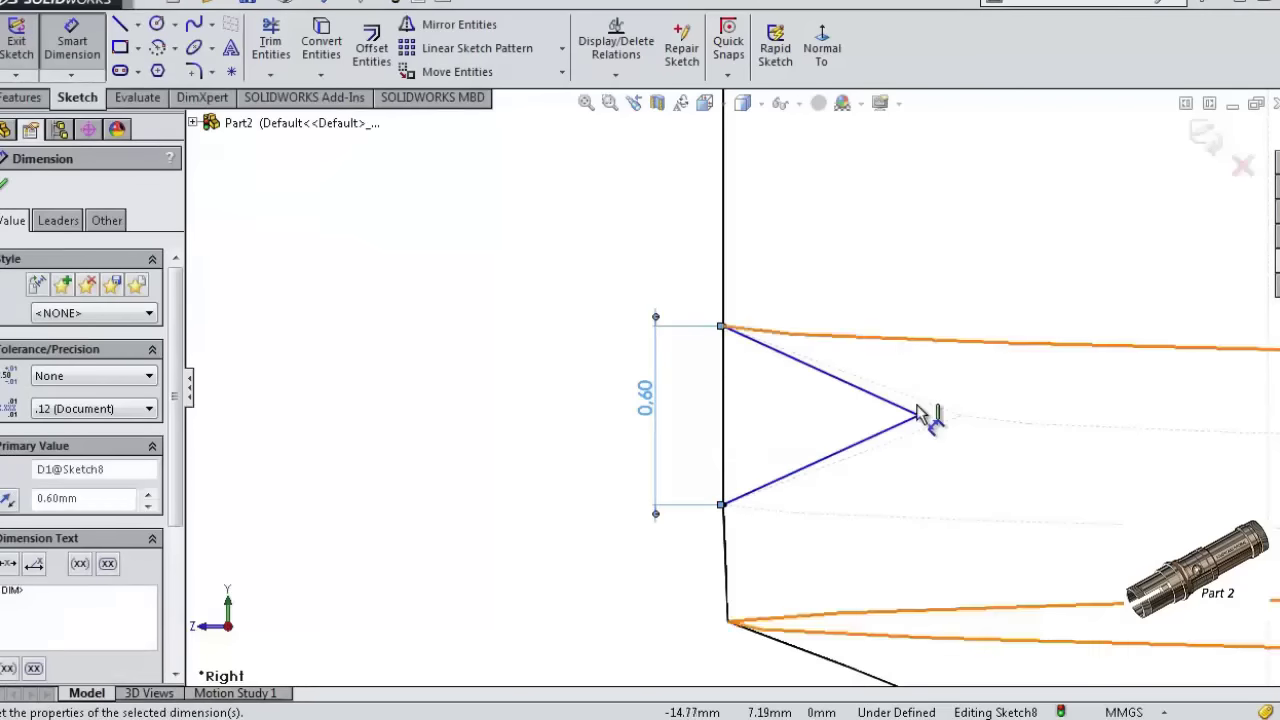
click(919, 416)
click(724, 430)
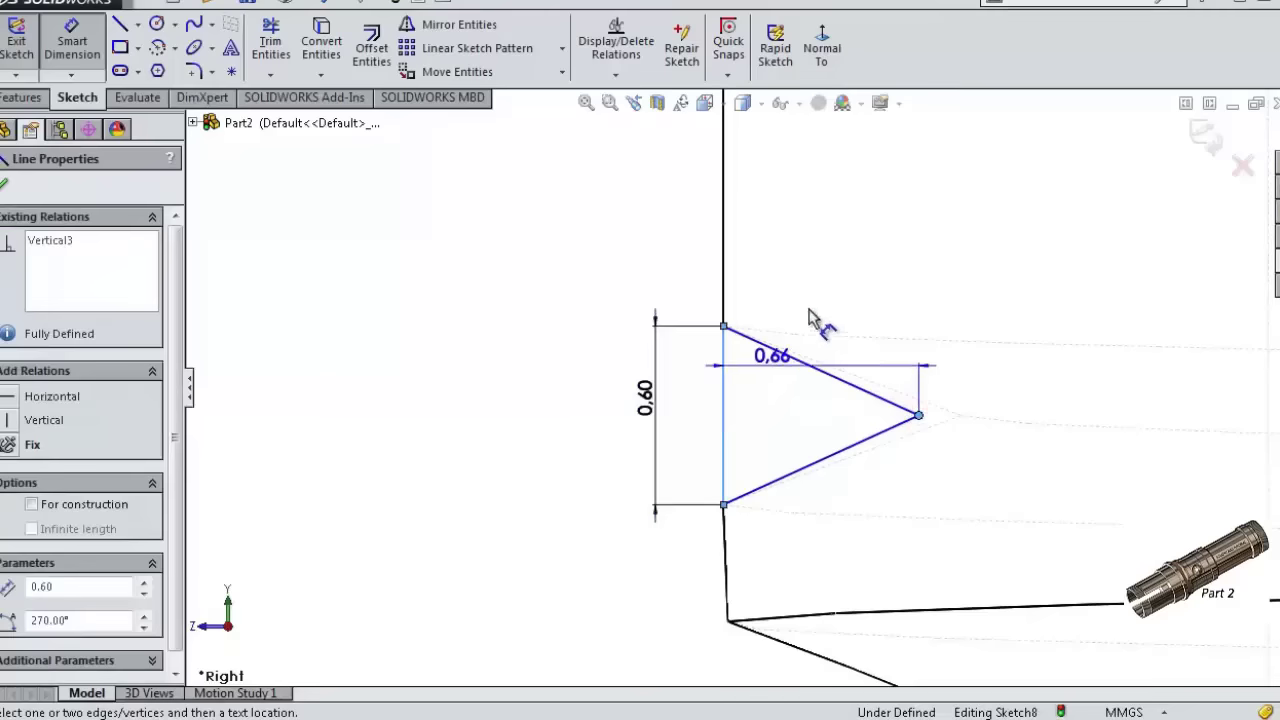
click(814, 286)
text(0.)
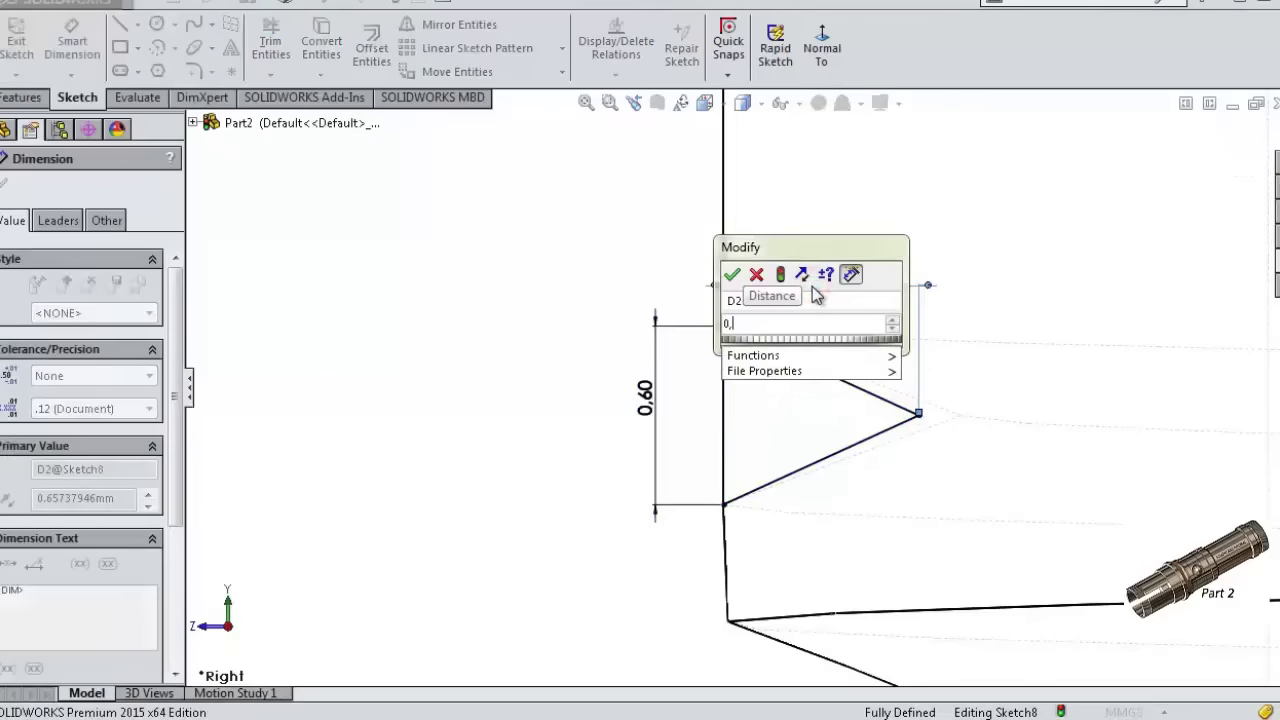
text(8)
key(Return)
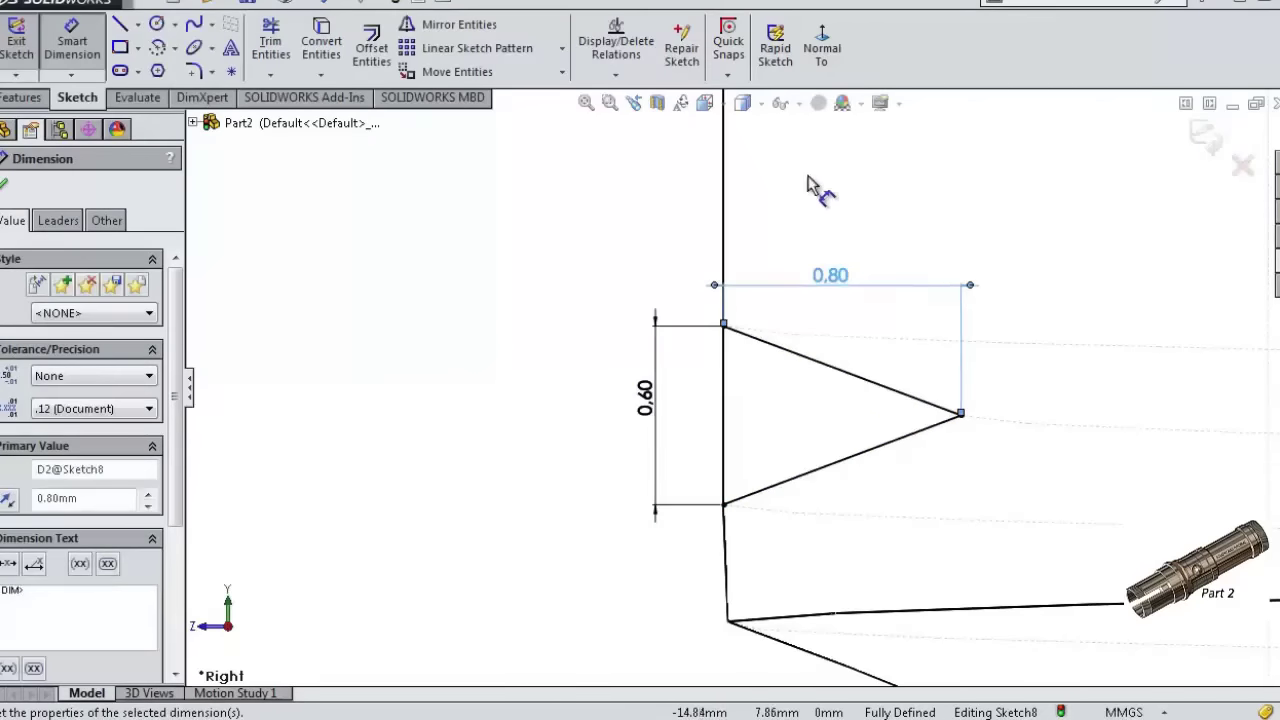
click(1210, 140)
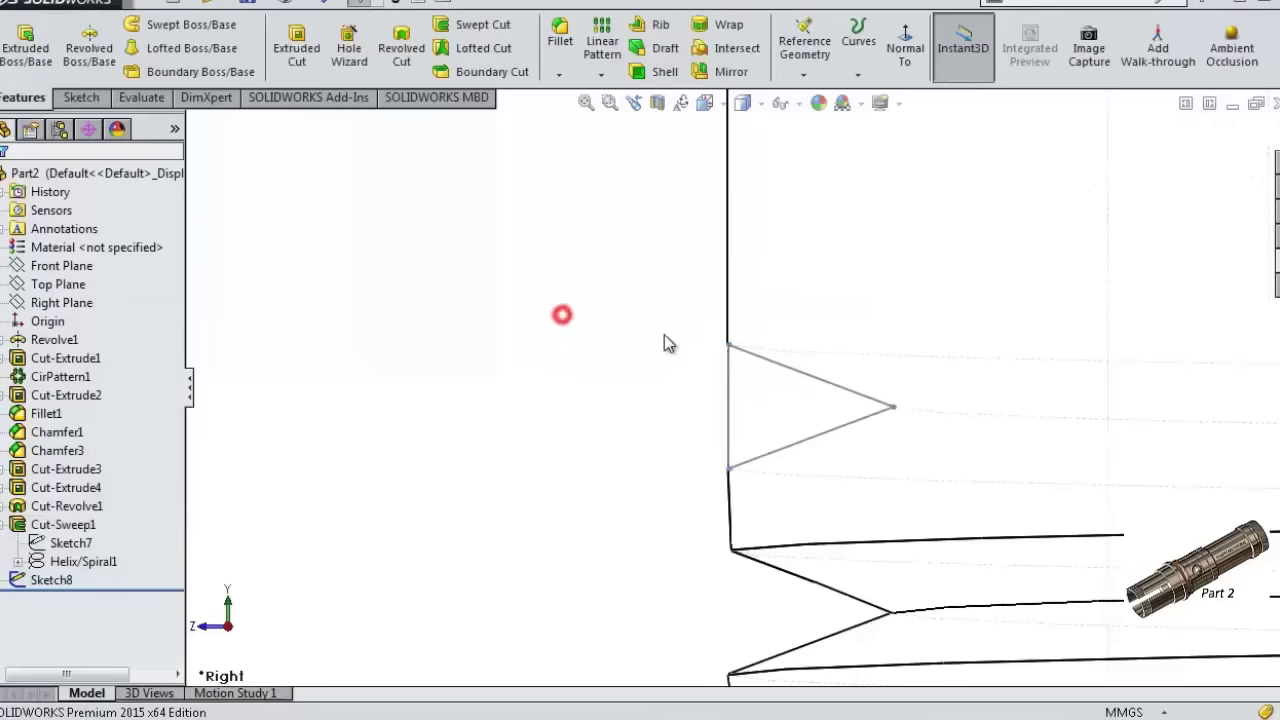
- Restore shaded-with-edges display and add reference Axis1 through the shaft's cylindrical face
scroll(664, 334, up, 3)
click(763, 105)
click(743, 131)
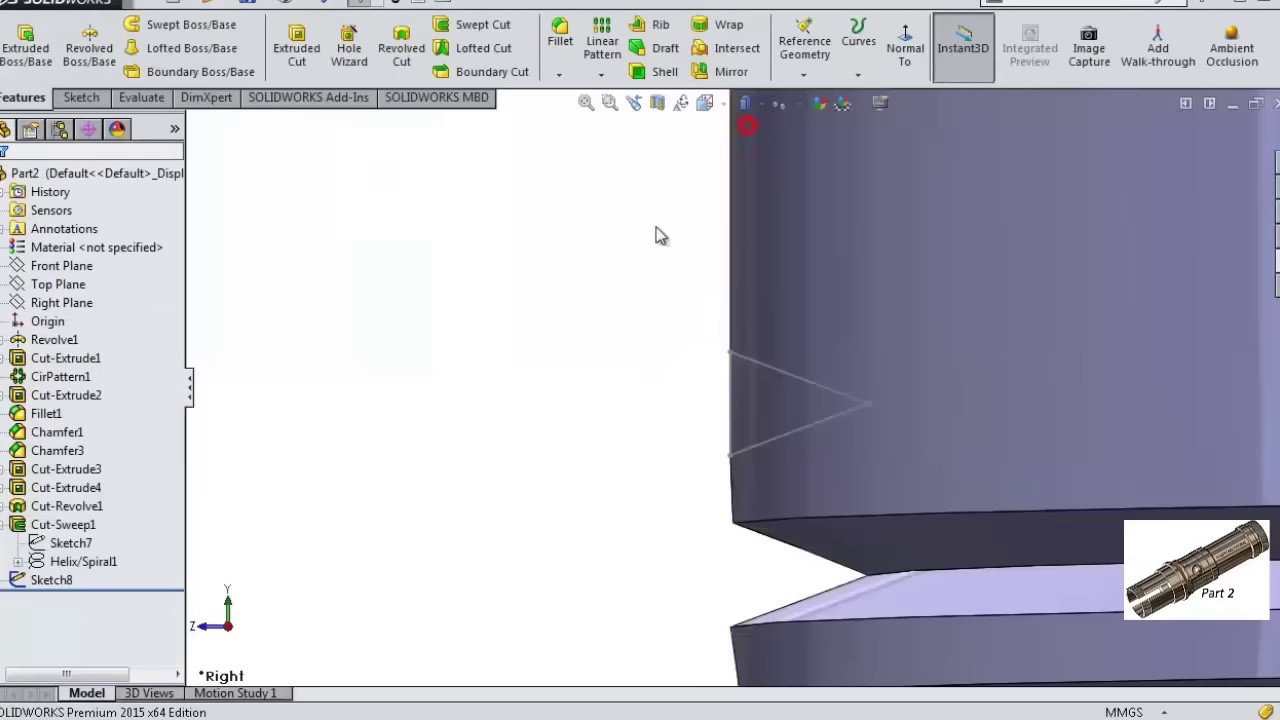
mouse_move(657, 234)
middle_down()
mouse_move(600, 289)
mouse_move(620, 306)
mouse_move(917, 317)
middle_up()
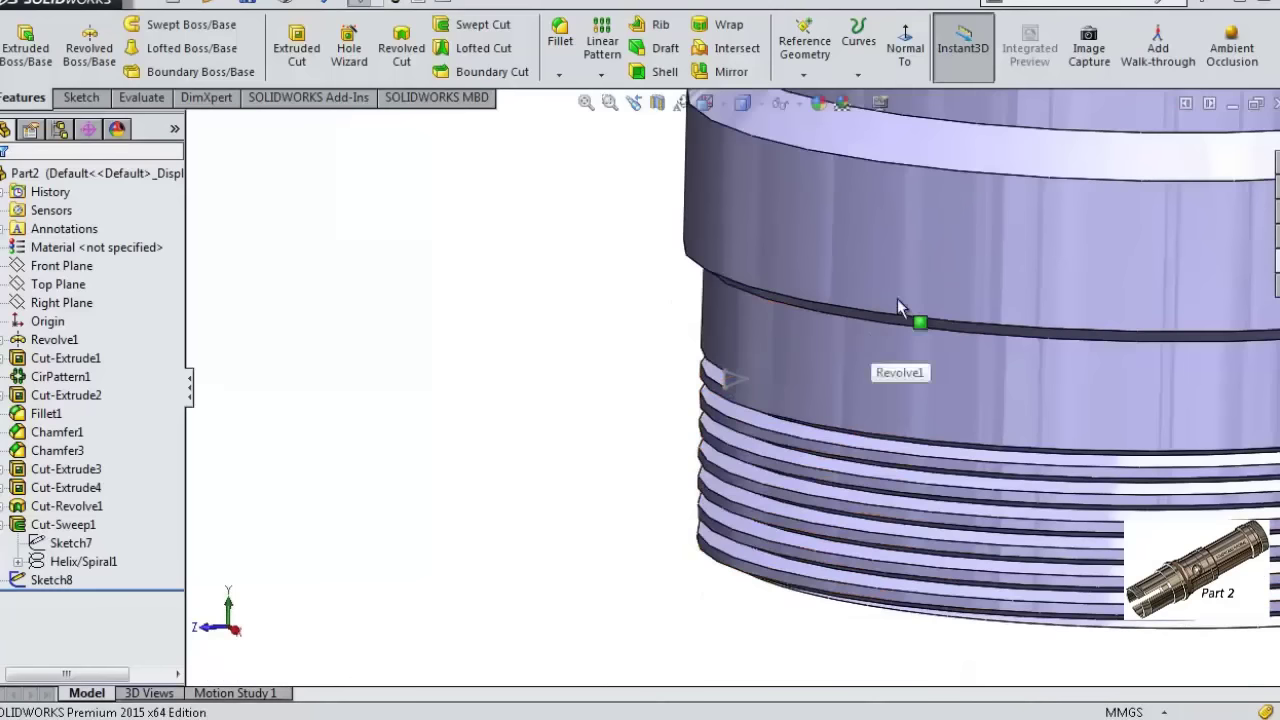
click(853, 78)
click(803, 74)
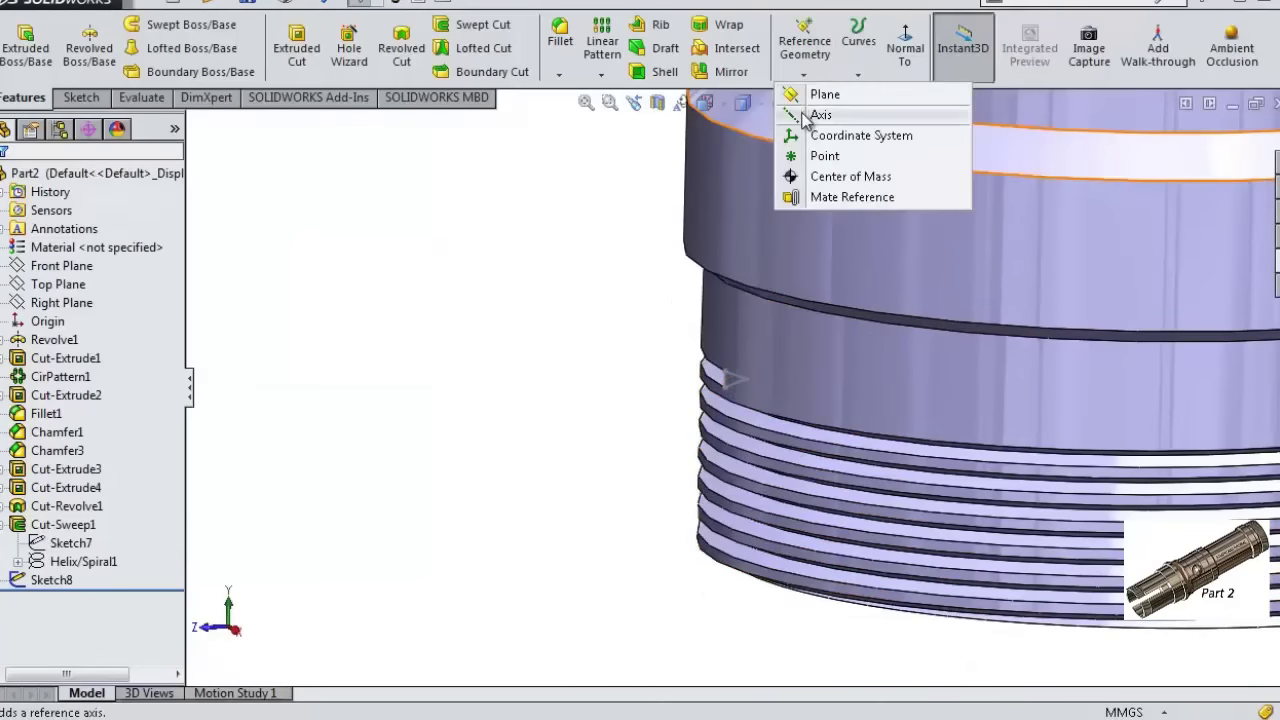
click(830, 114)
click(1022, 292)
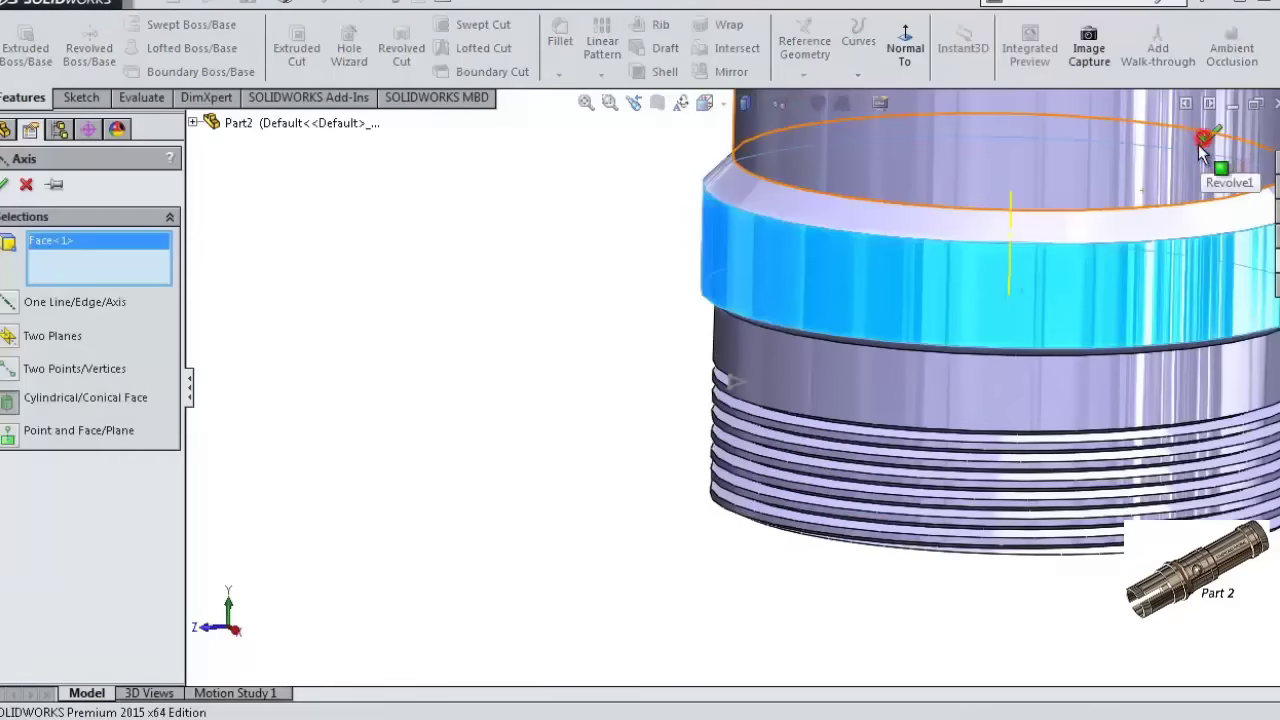
right_click(1203, 147)
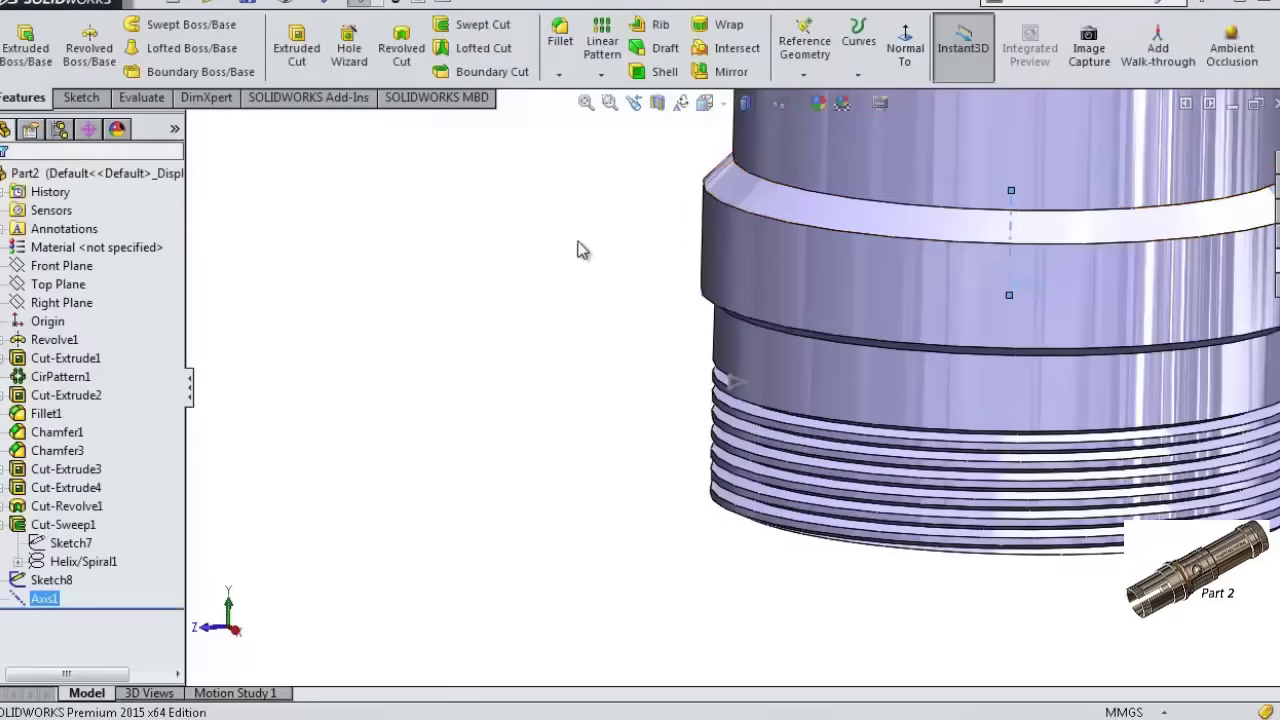
- Revolve-cut Sketch8 360° about Axis1 to groove the top of the thread
click(401, 48)
scroll(808, 403, down, 2)
click(630, 363)
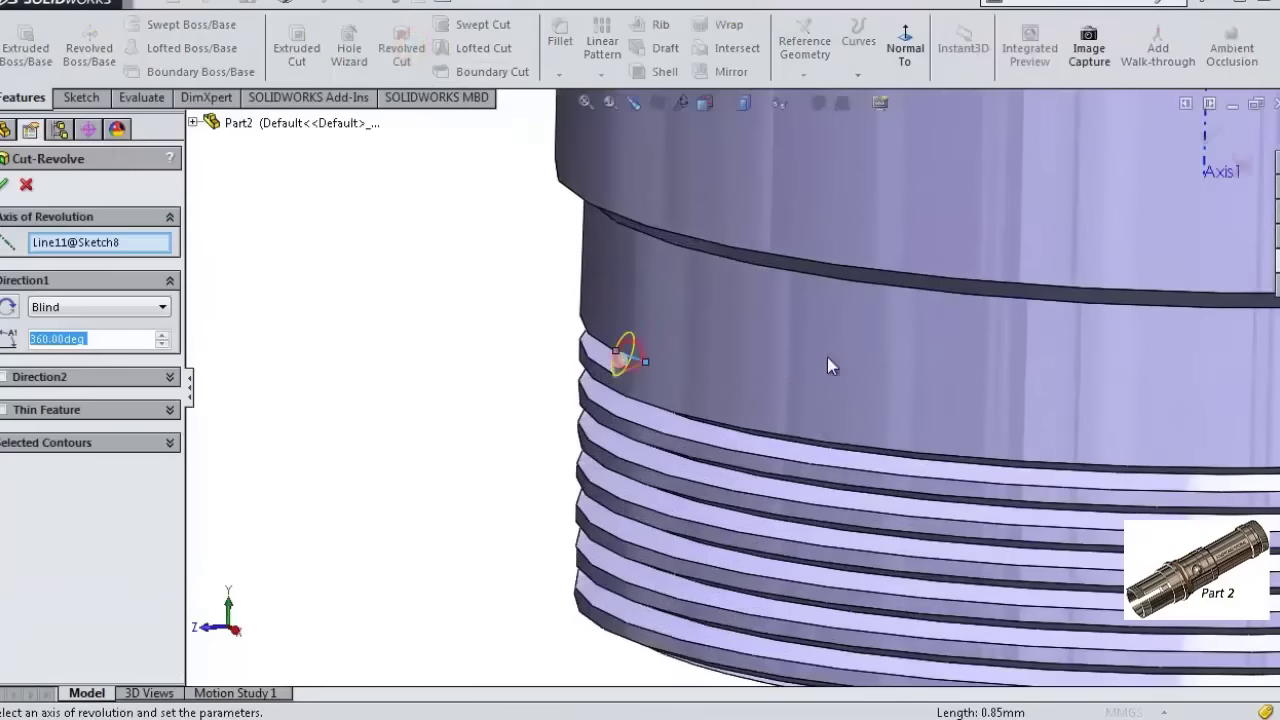
scroll(1100, 260, up, 1)
scroll(1100, 260, up, 1)
click(1063, 178)
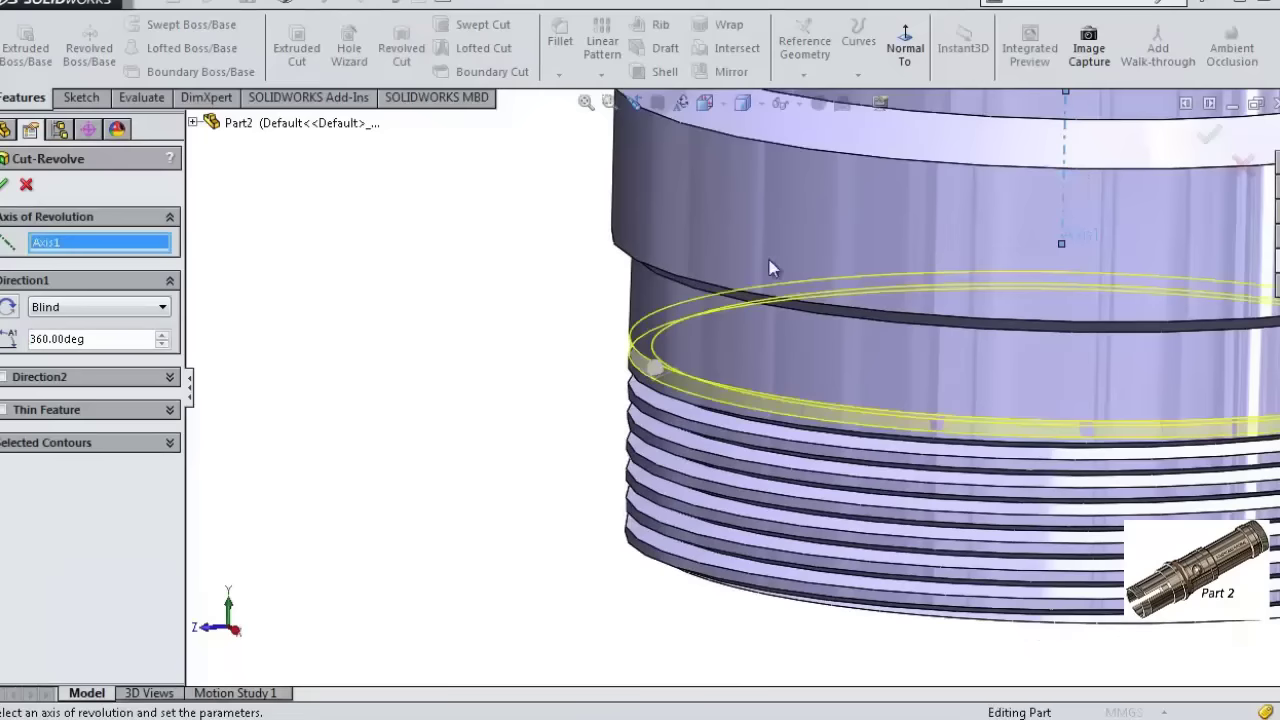
right_click(1150, 290)
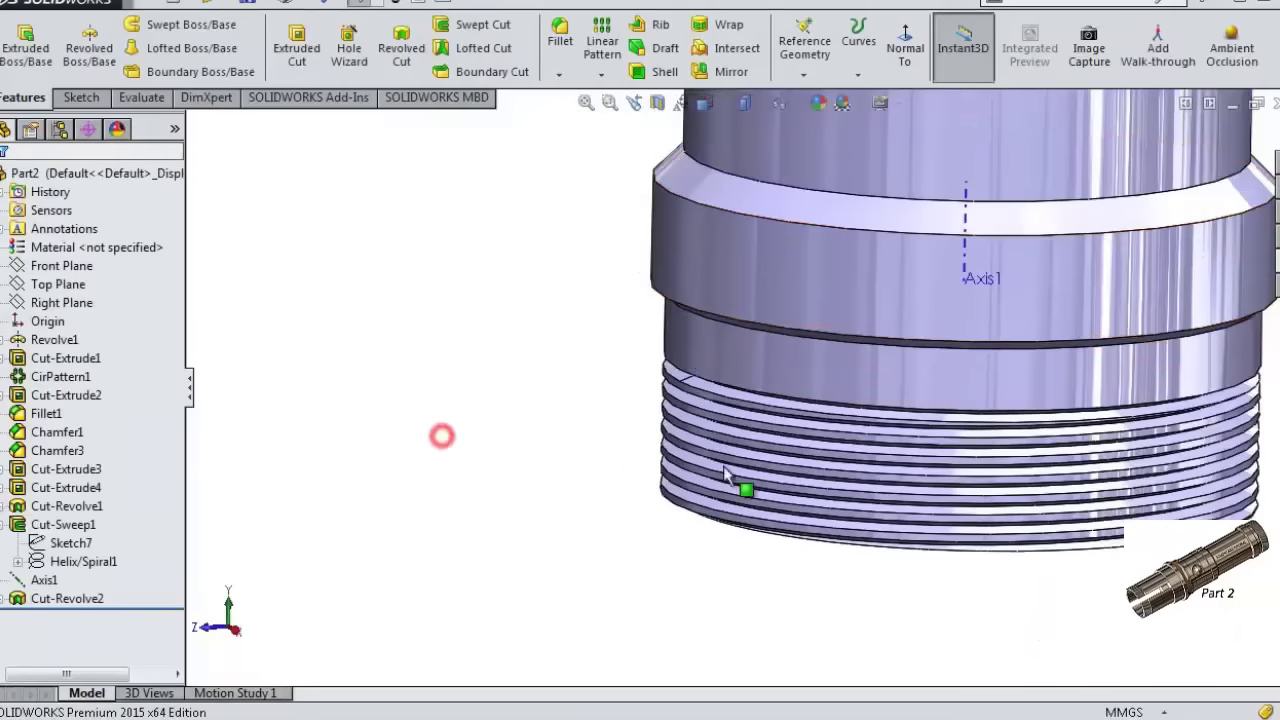
mouse_move(441, 434)
middle_down()
mouse_move(681, 370)
mouse_move(620, 429)
middle_up()
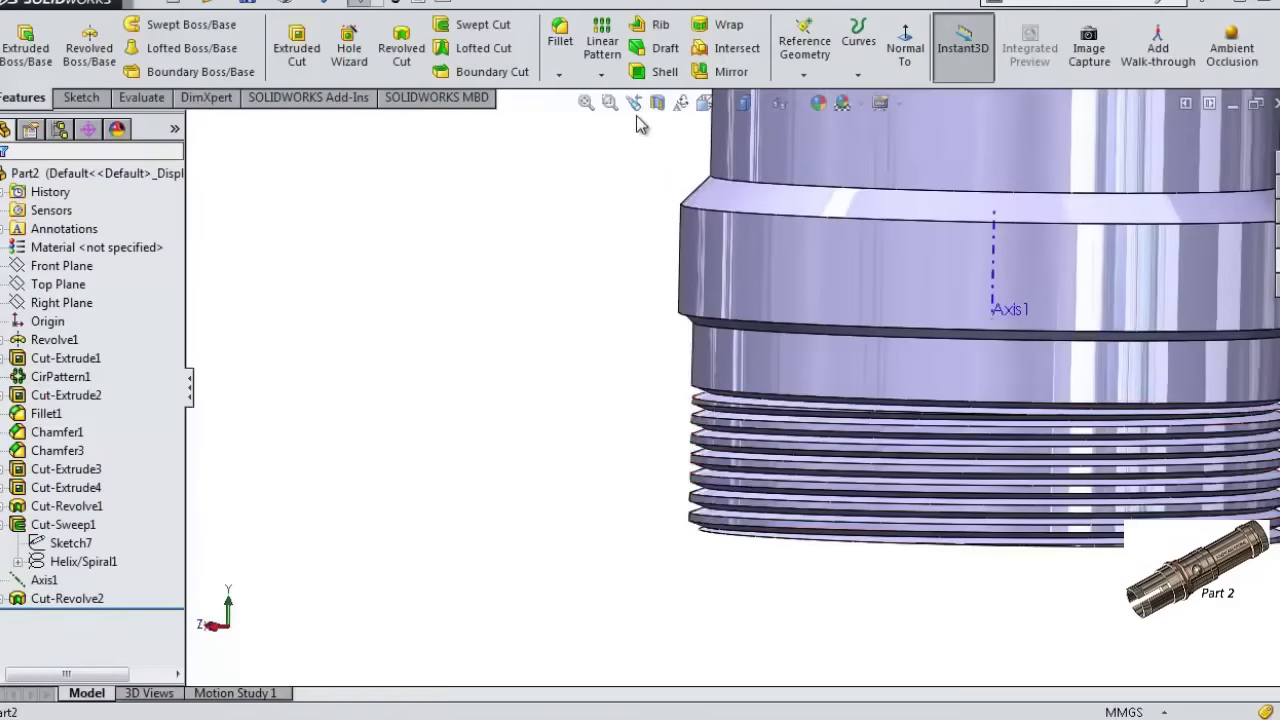
- Apply a 0.50 mm chamfer to the lower thread edge, then orbit to review the shaft
click(557, 77)
click(600, 114)
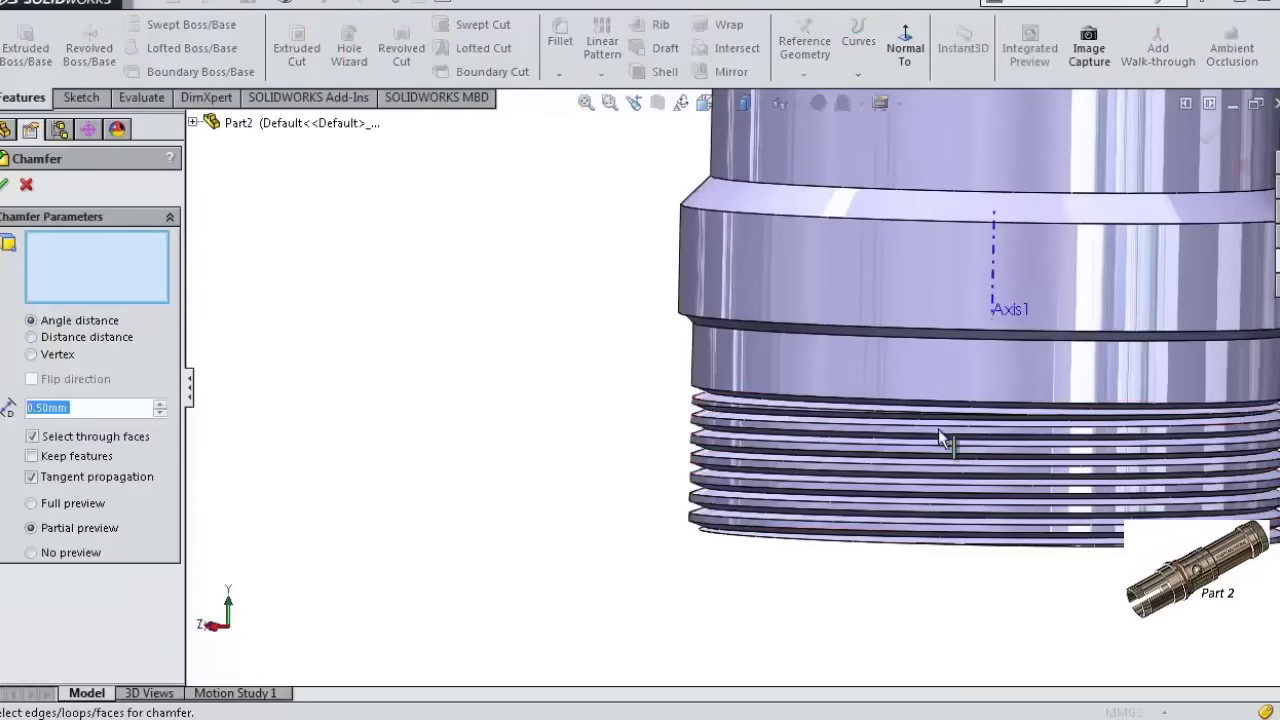
scroll(940, 438, down, 2)
middle_drag(371, 329, 358, 277)
scroll(488, 350, down, 2)
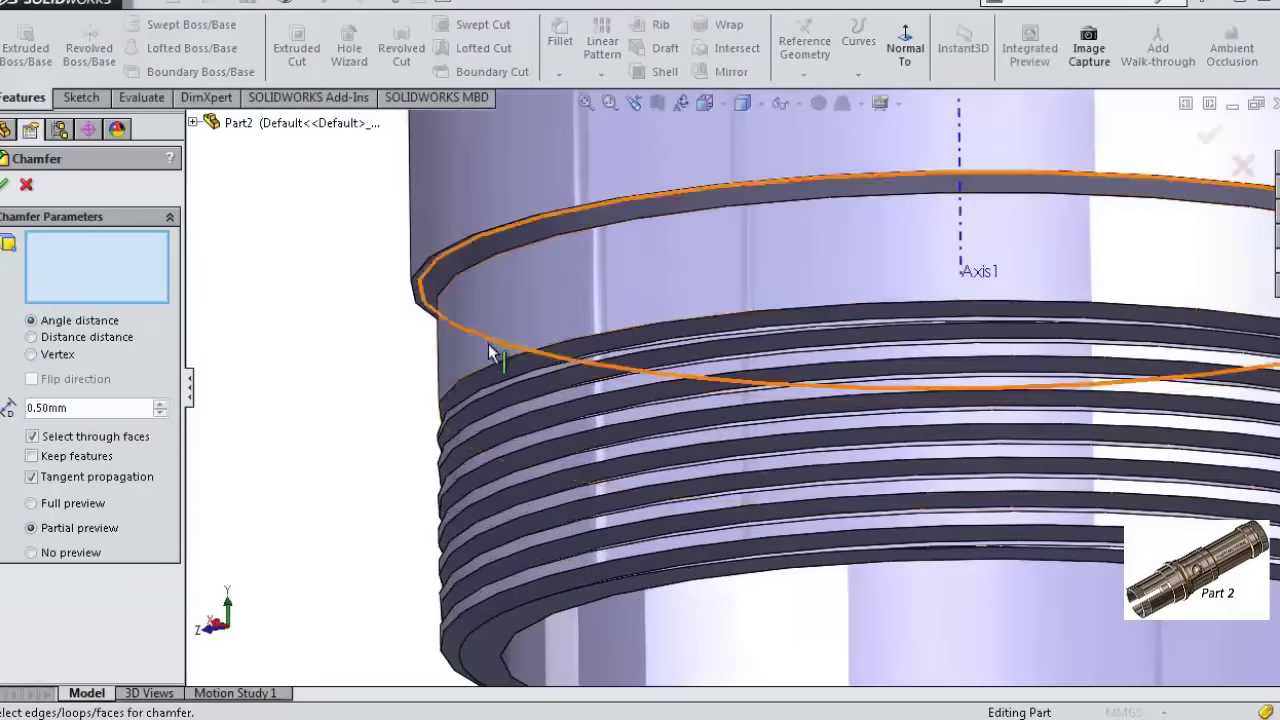
click(496, 363)
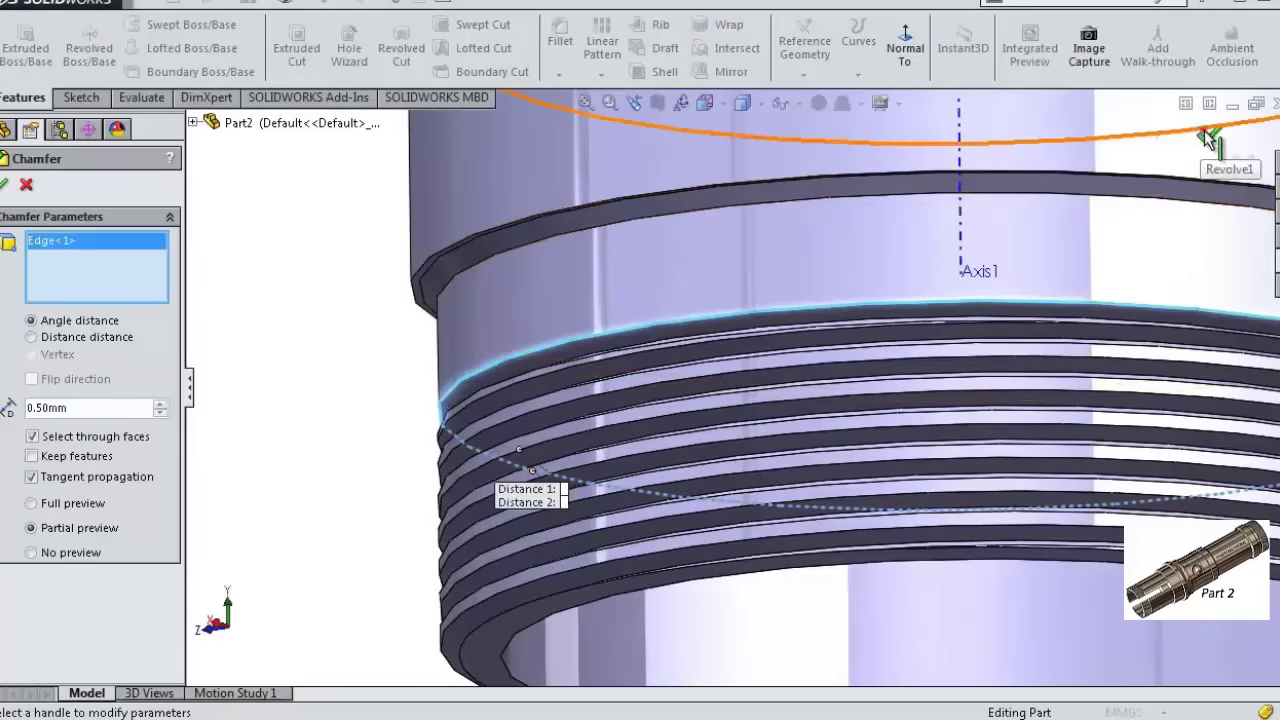
click(1208, 138)
scroll(523, 251, up, 3)
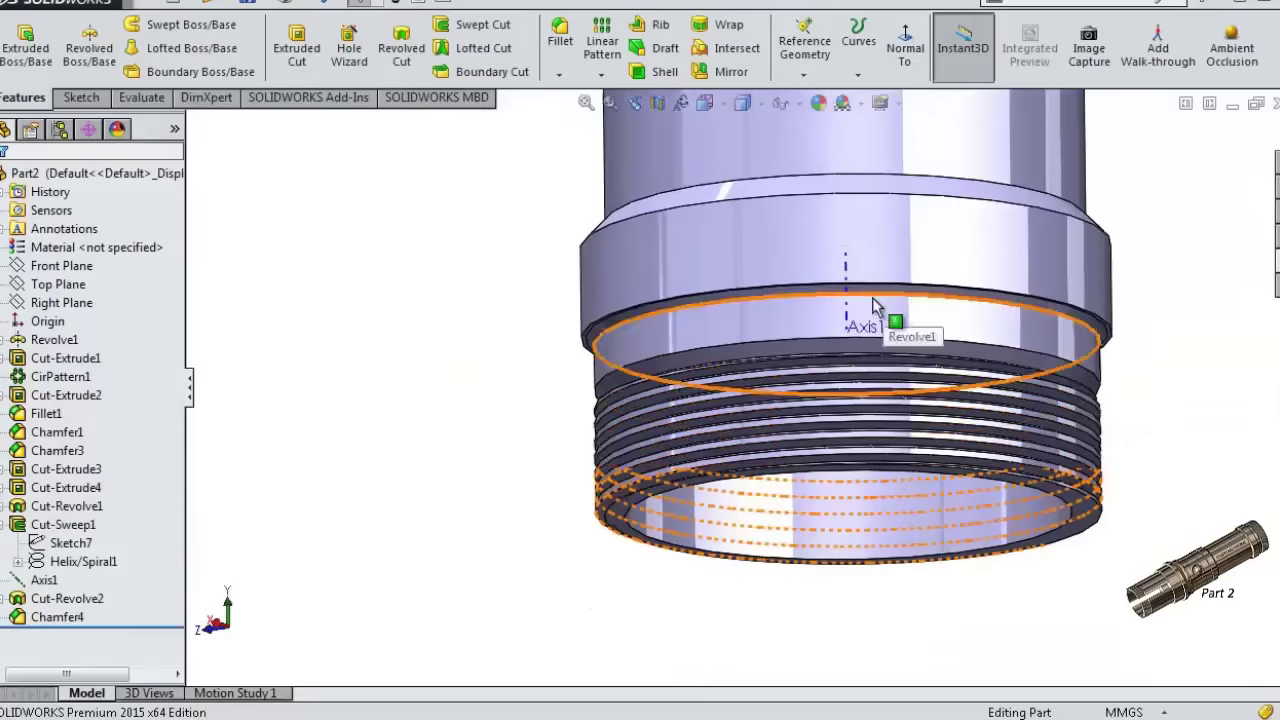
click(870, 303)
mouse_move(1177, 380)
middle_down()
mouse_move(1160, 434)
mouse_move(1078, 410)
mouse_move(1100, 420)
middle_up()
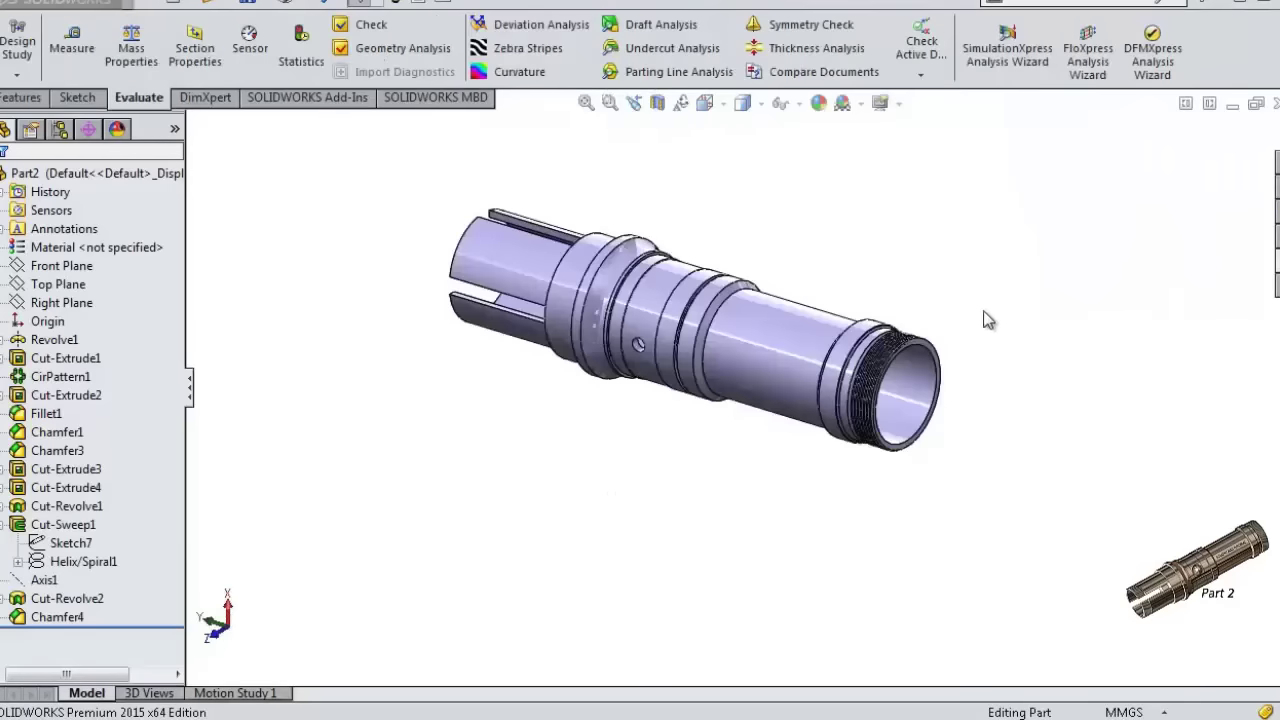
mouse_move(988, 320)
middle_down()
mouse_move(1029, 423)
mouse_move(970, 440)
middle_up()
- Create Plane2 offset 68.00 mm from the threaded end face, flipped onto the shaft
click(21, 97)
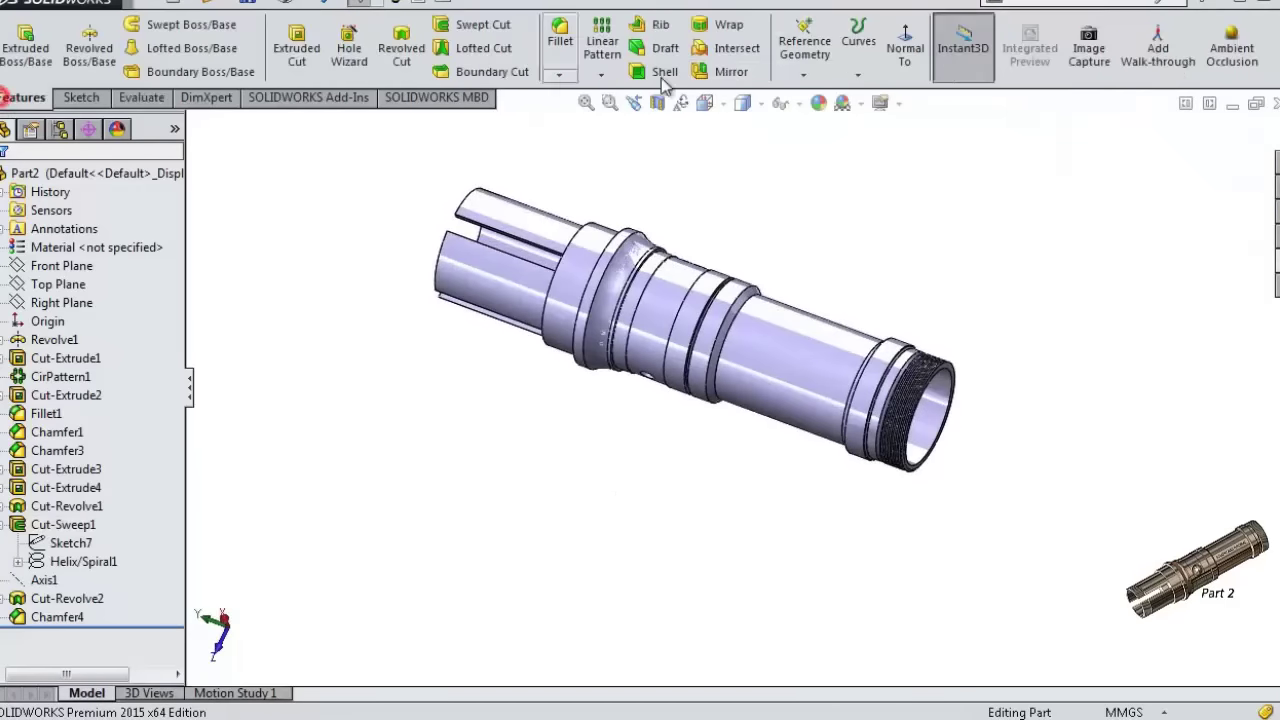
click(804, 75)
click(818, 100)
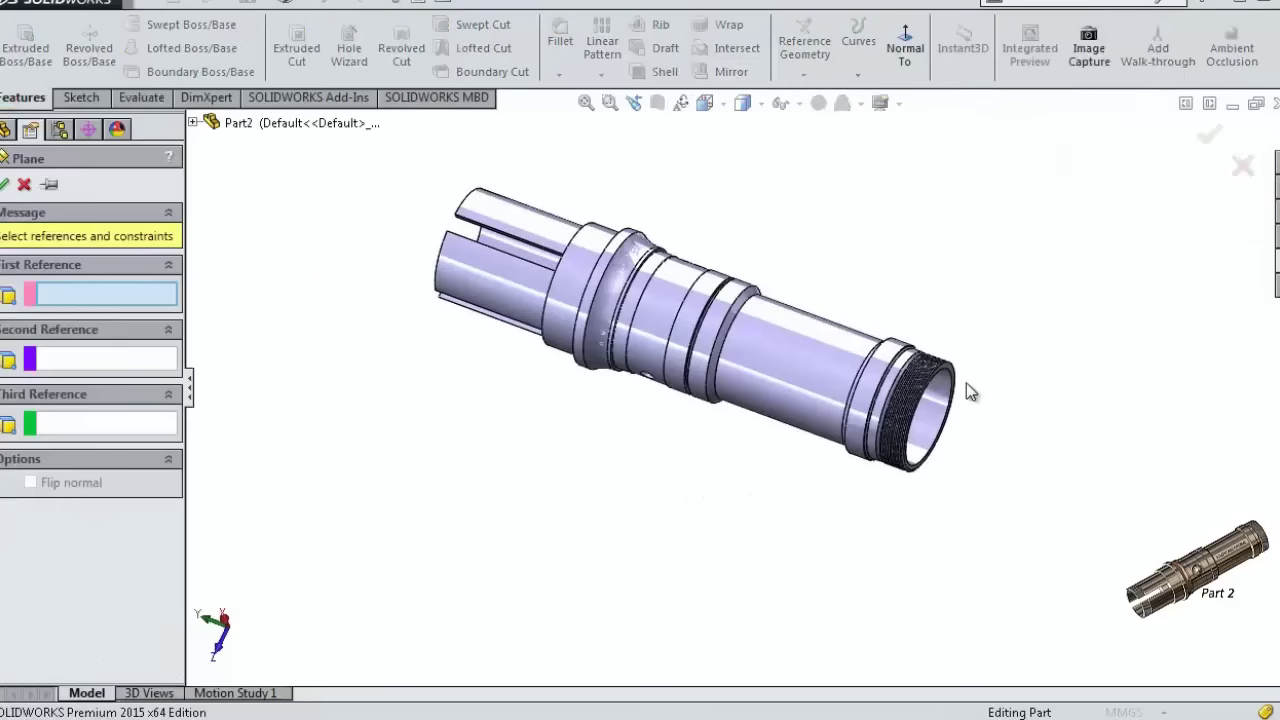
scroll(950, 378, down, 2)
scroll(940, 380, down, 3)
click(865, 347)
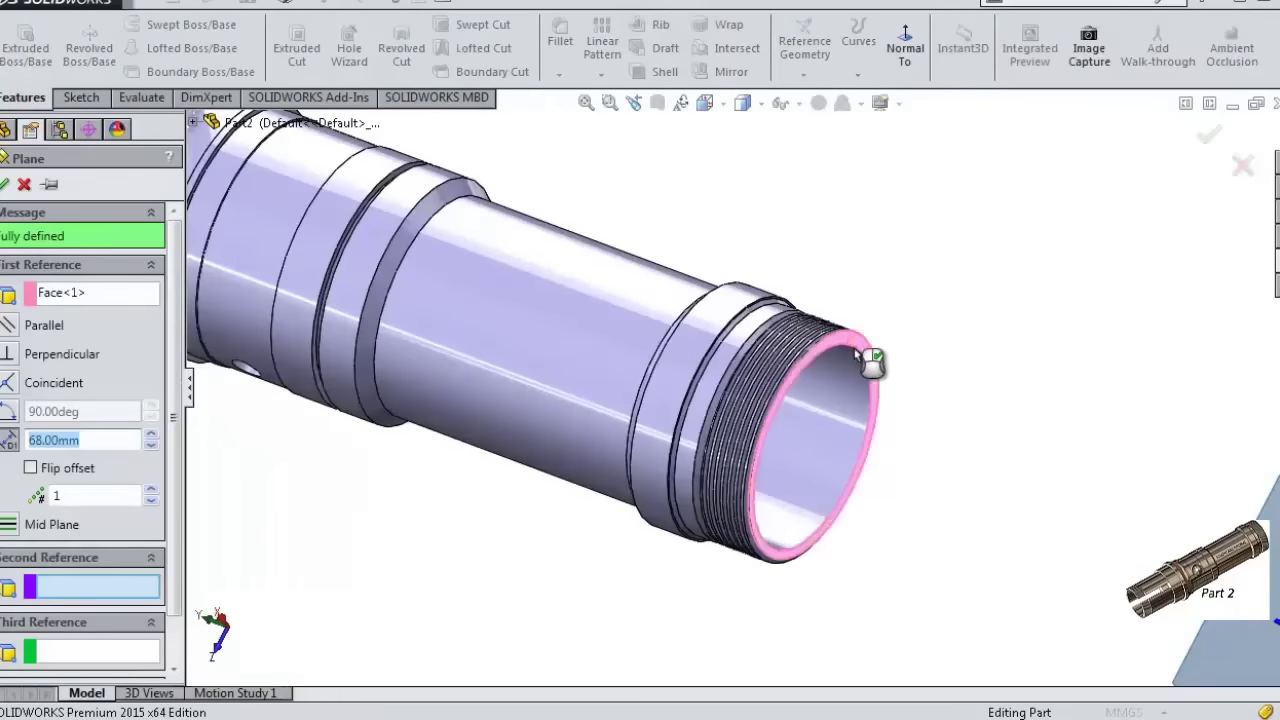
click(31, 468)
scroll(725, 222, up, 2)
click(1209, 137)
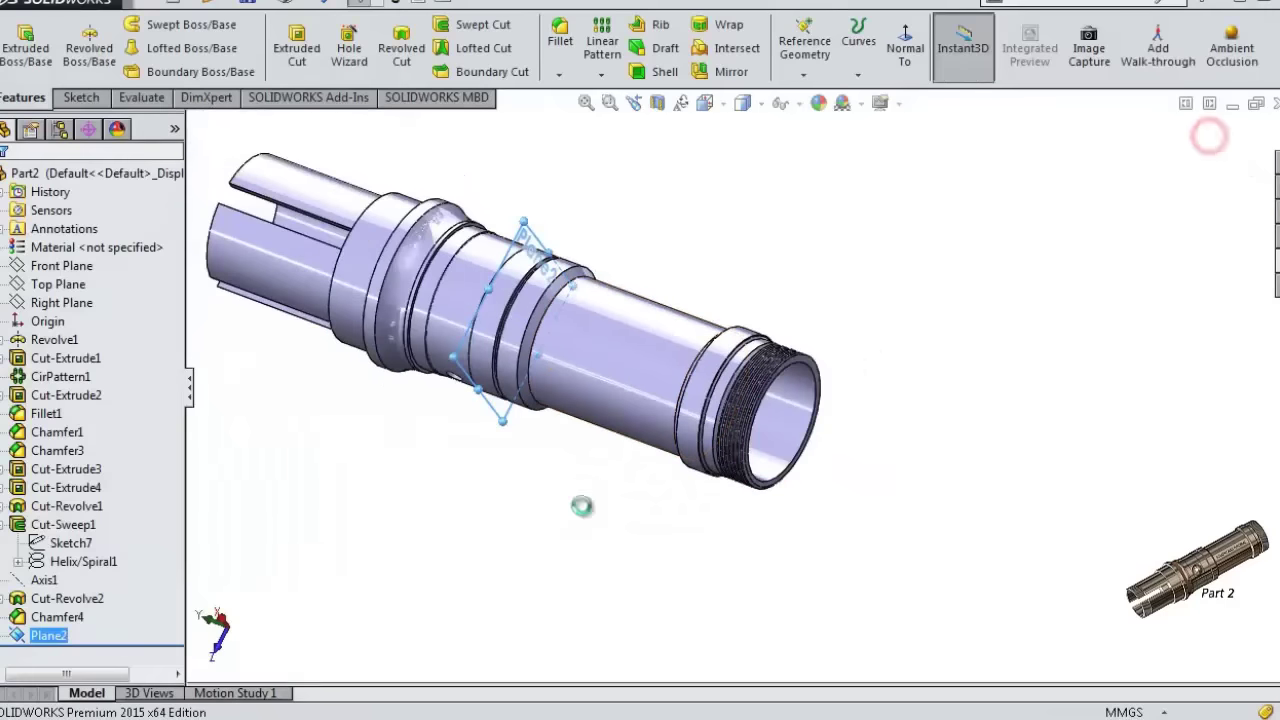
mouse_move(583, 506)
middle_down()
mouse_move(577, 451)
mouse_move(591, 494)
middle_up()
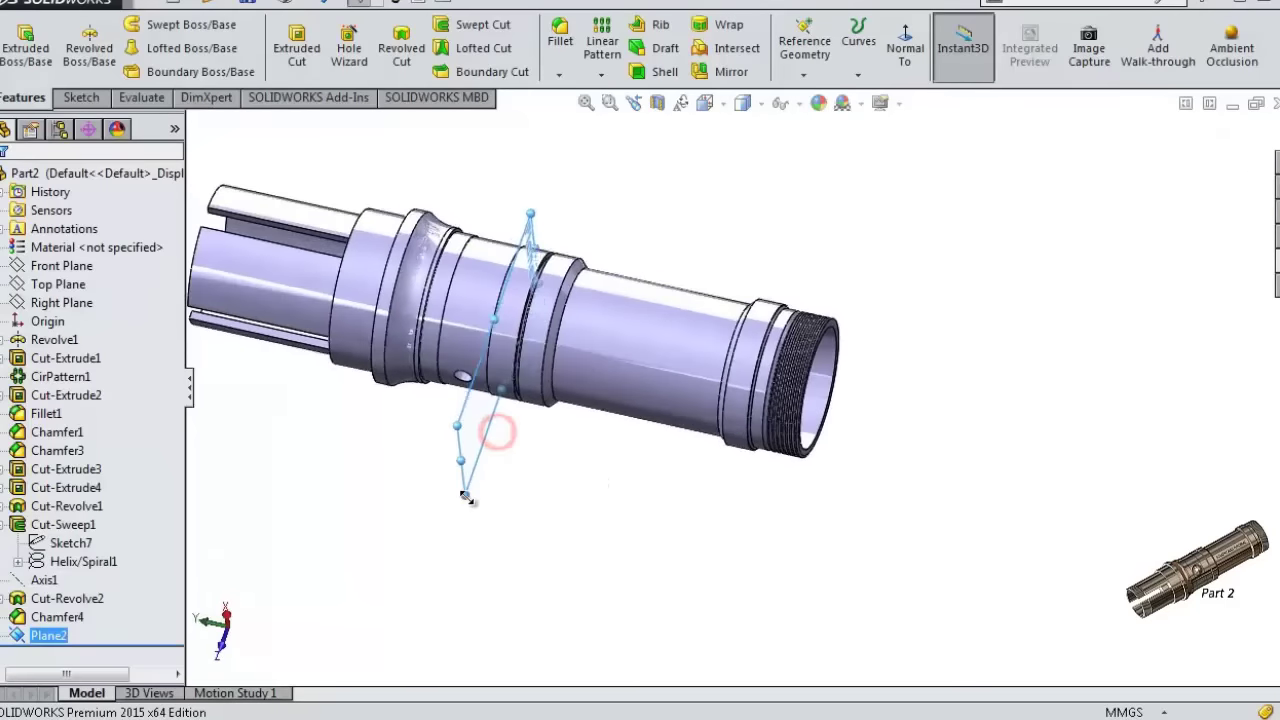
- Start a Mirror feature about Plane2
click(601, 74)
click(628, 135)
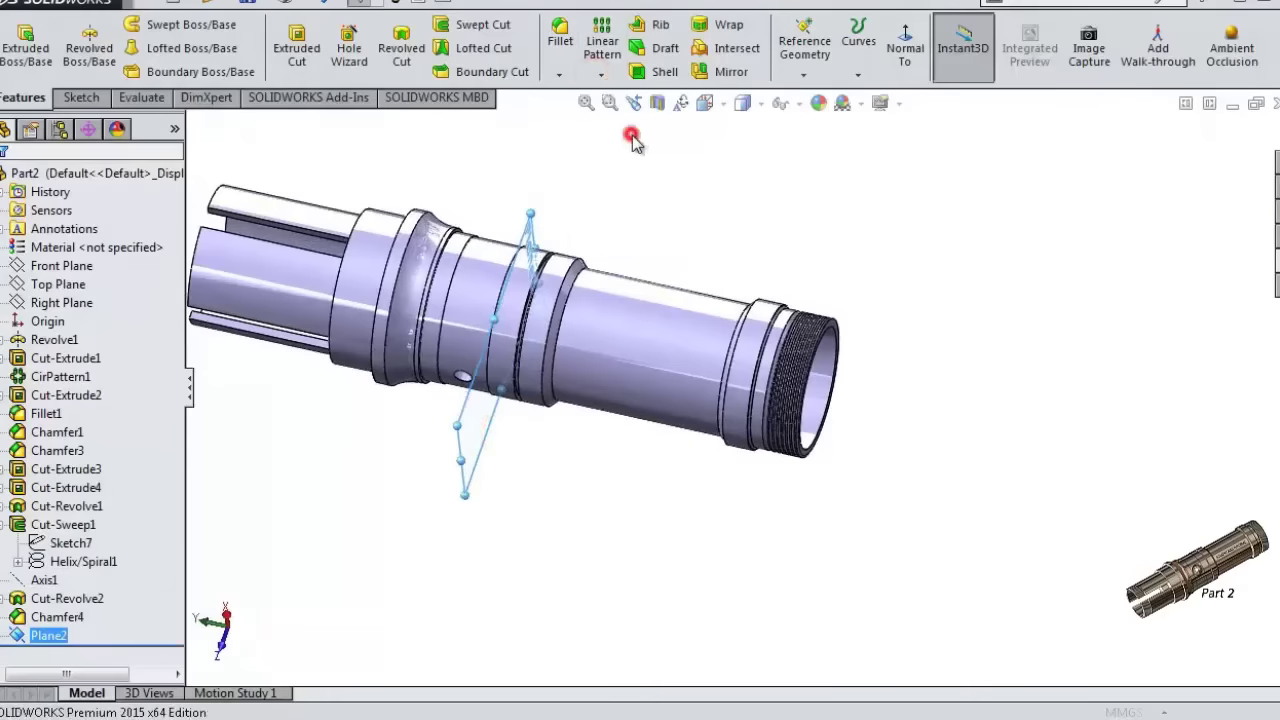
scroll(669, 432, down, 2)
- Mirror Cut-Sweep1 and Cut-Revolve2 across Plane2 to create Mirror2
scroll(921, 344, down, 3)
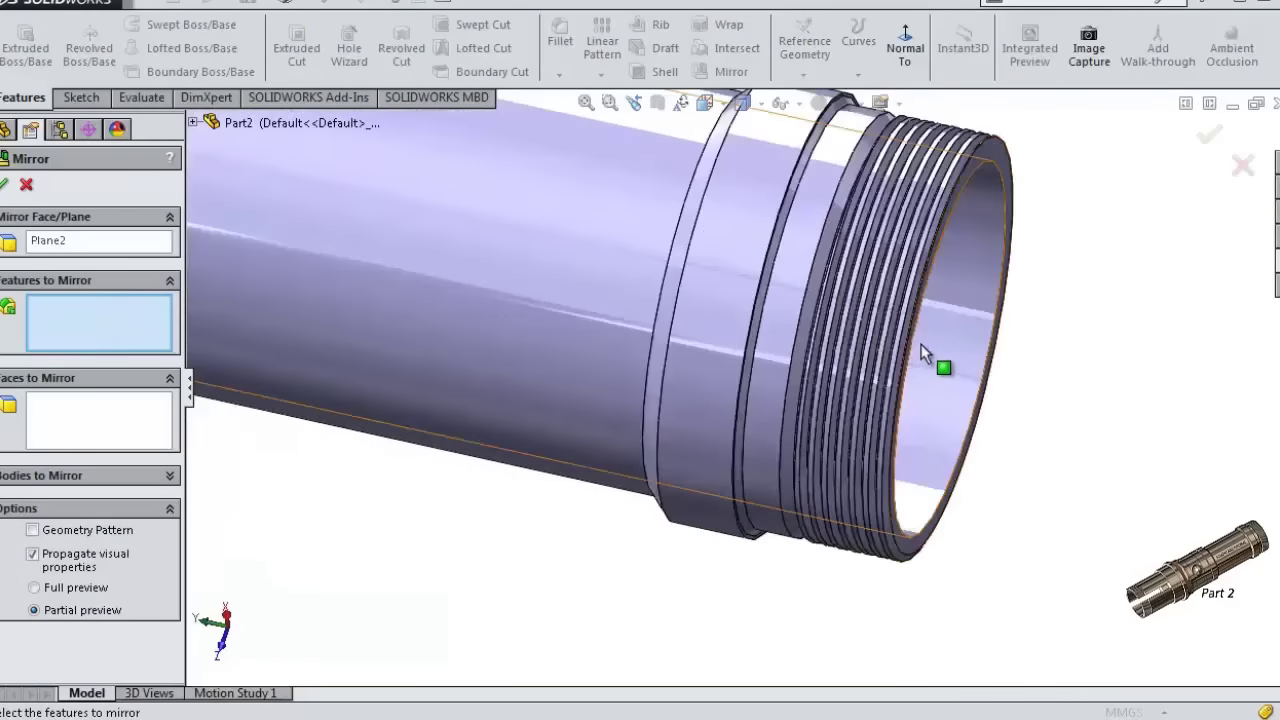
click(193, 123)
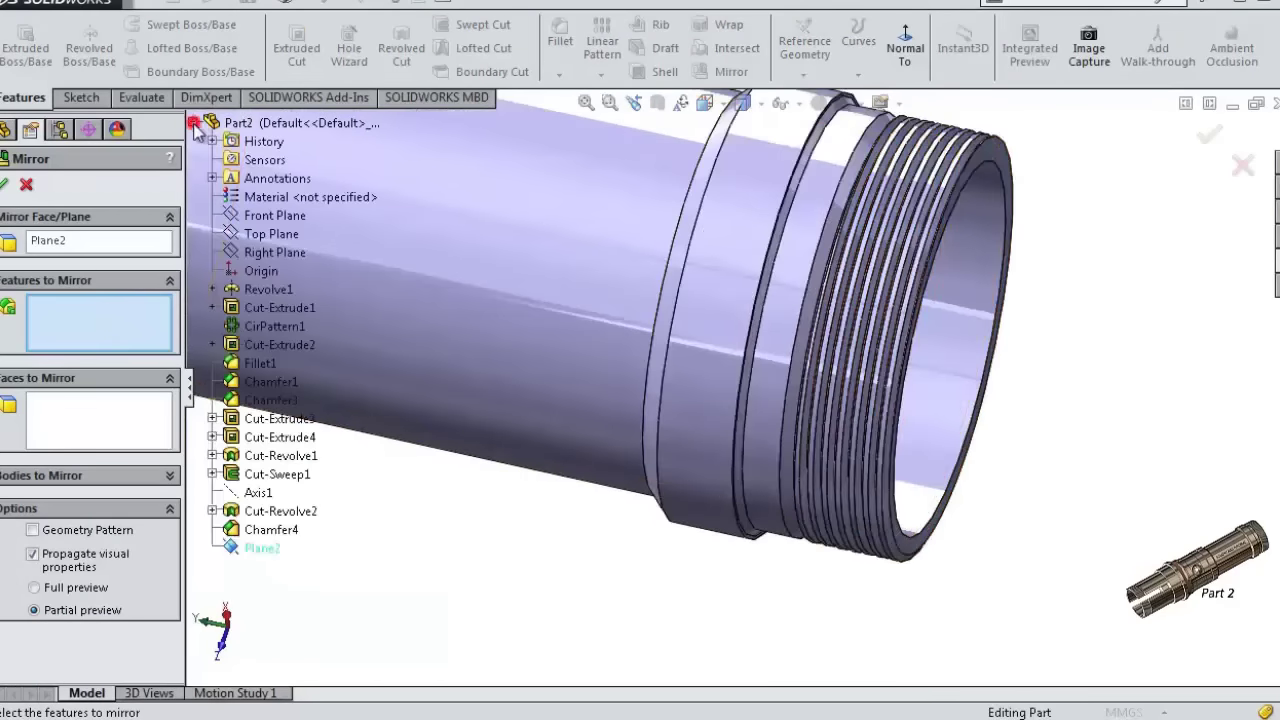
click(283, 476)
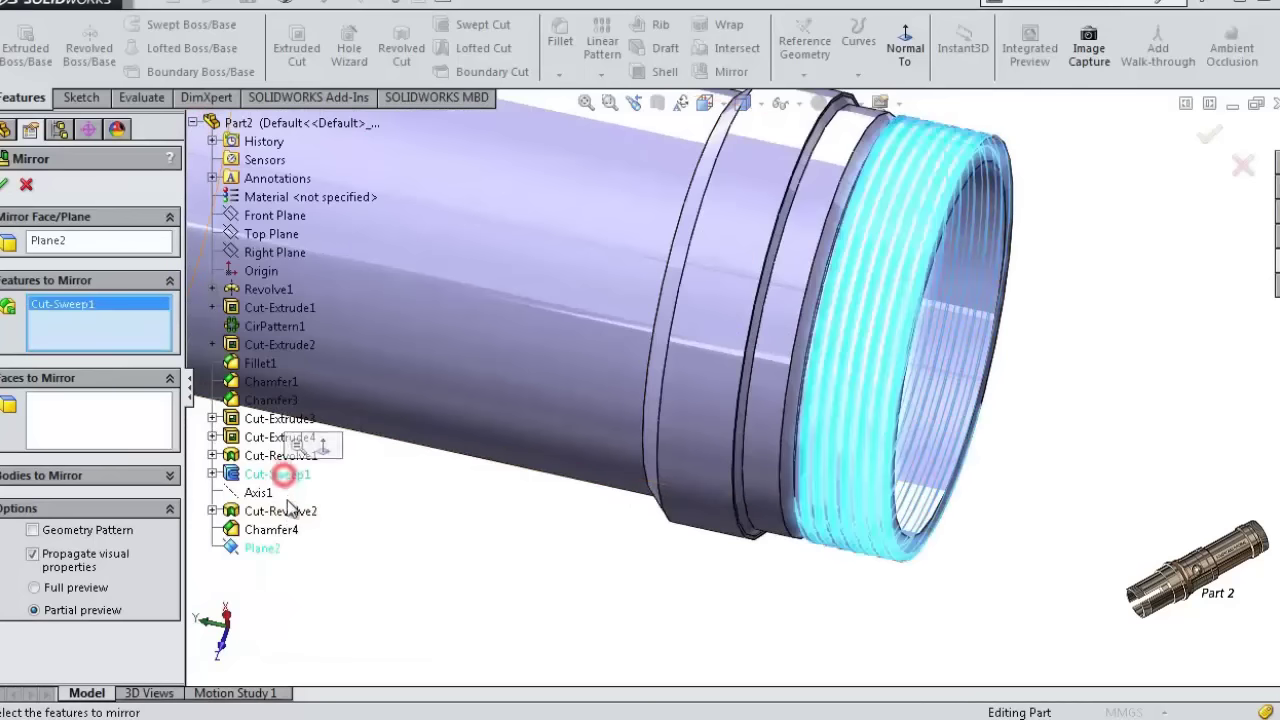
click(288, 517)
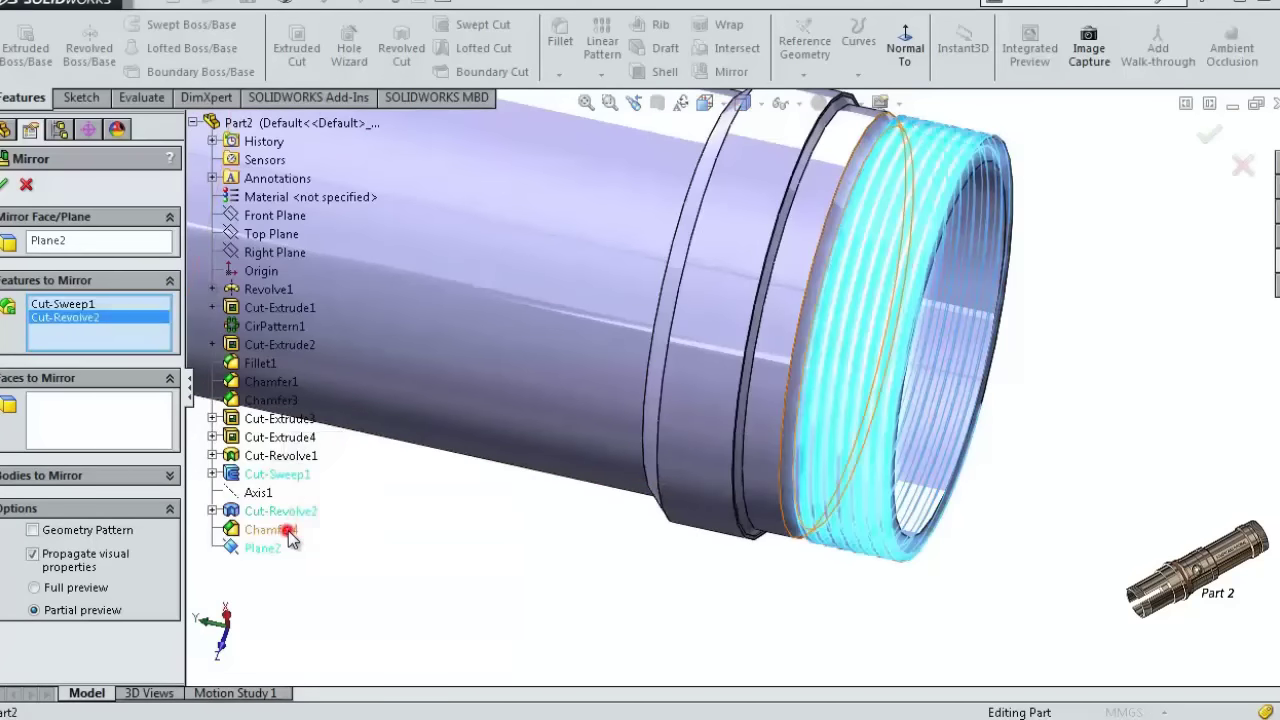
scroll(425, 543, up, 2)
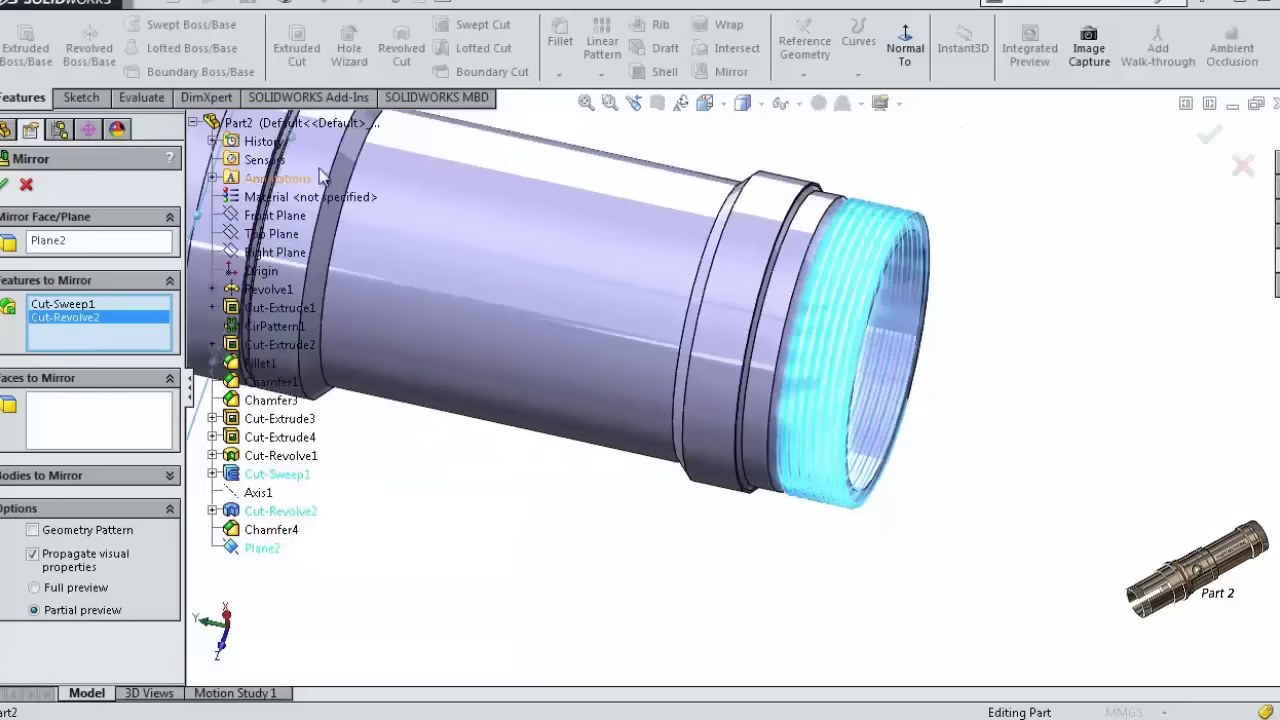
scroll(634, 209, up, 2)
scroll(634, 209, up, 2)
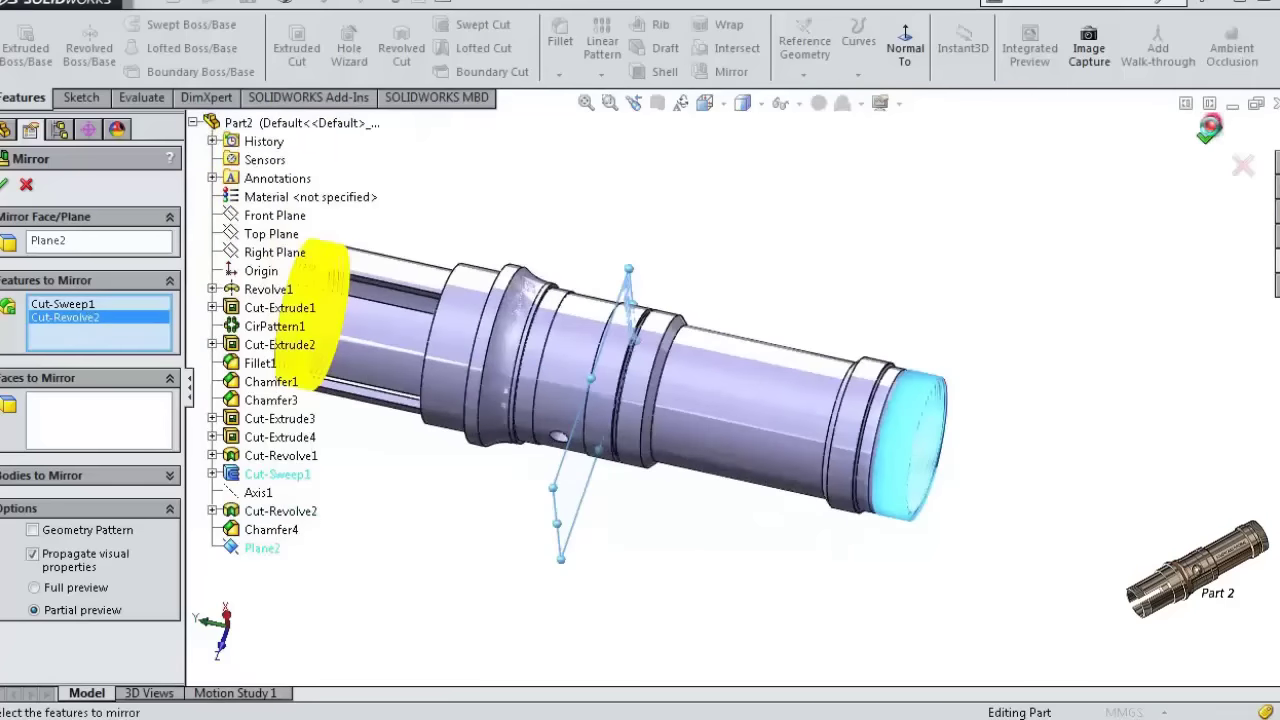
key(Return)
- Orbit the shaft and check Plane2 to inspect the mirrored thread on the slotted end
mouse_move(584, 223)
middle_down()
mouse_move(590, 457)
mouse_move(412, 430)
middle_up()
scroll(412, 430, down, 5)
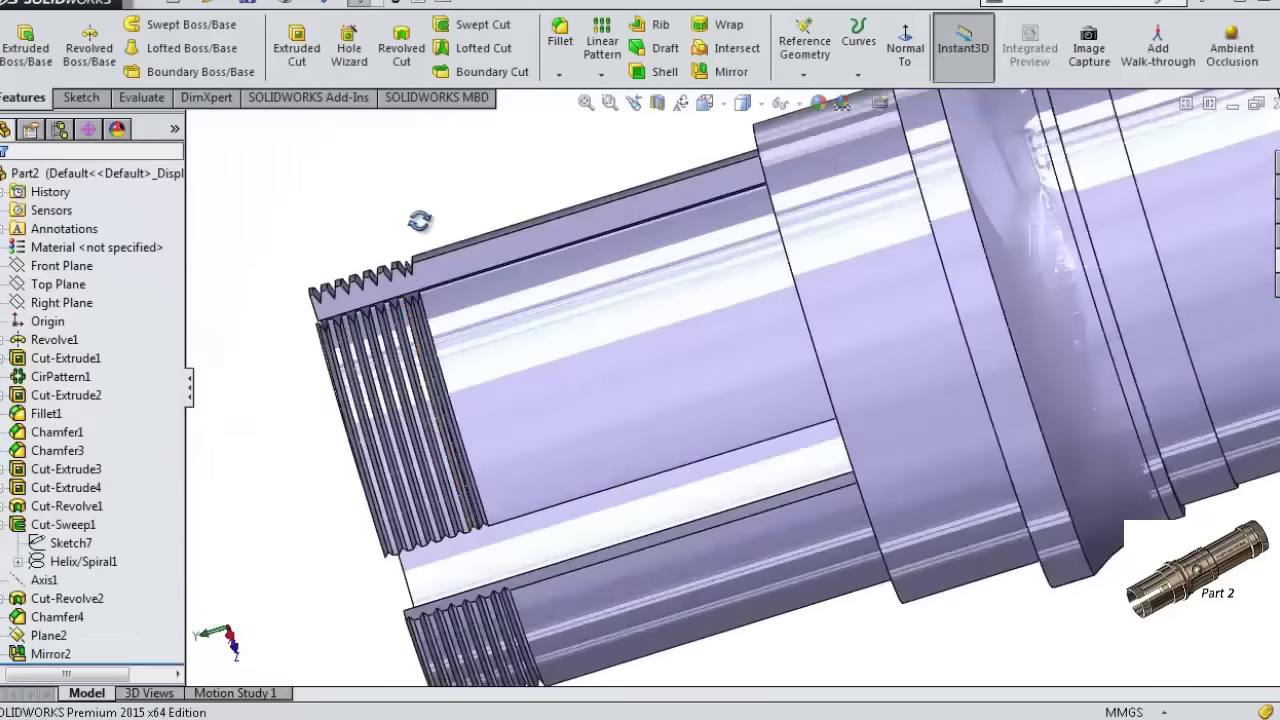
mouse_move(419, 221)
middle_down()
mouse_move(460, 209)
mouse_move(431, 177)
mouse_move(531, 363)
middle_up()
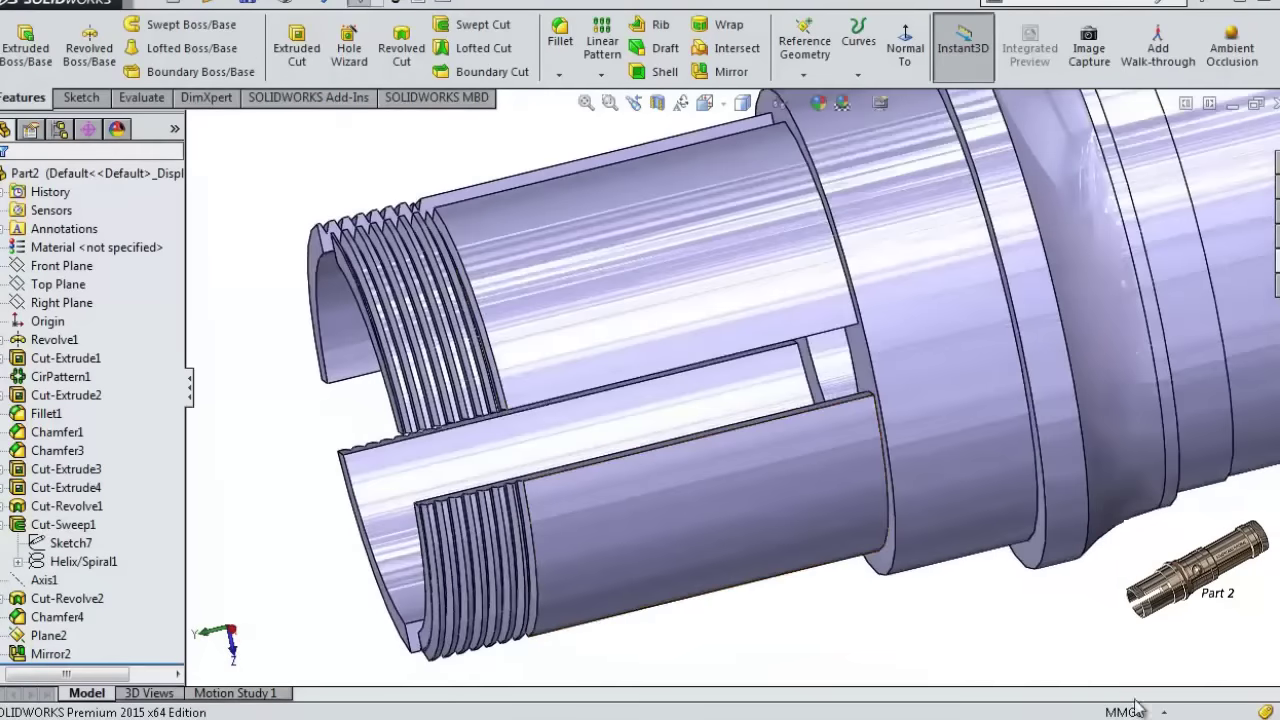
scroll(780, 600, up, 5)
click(770, 600)
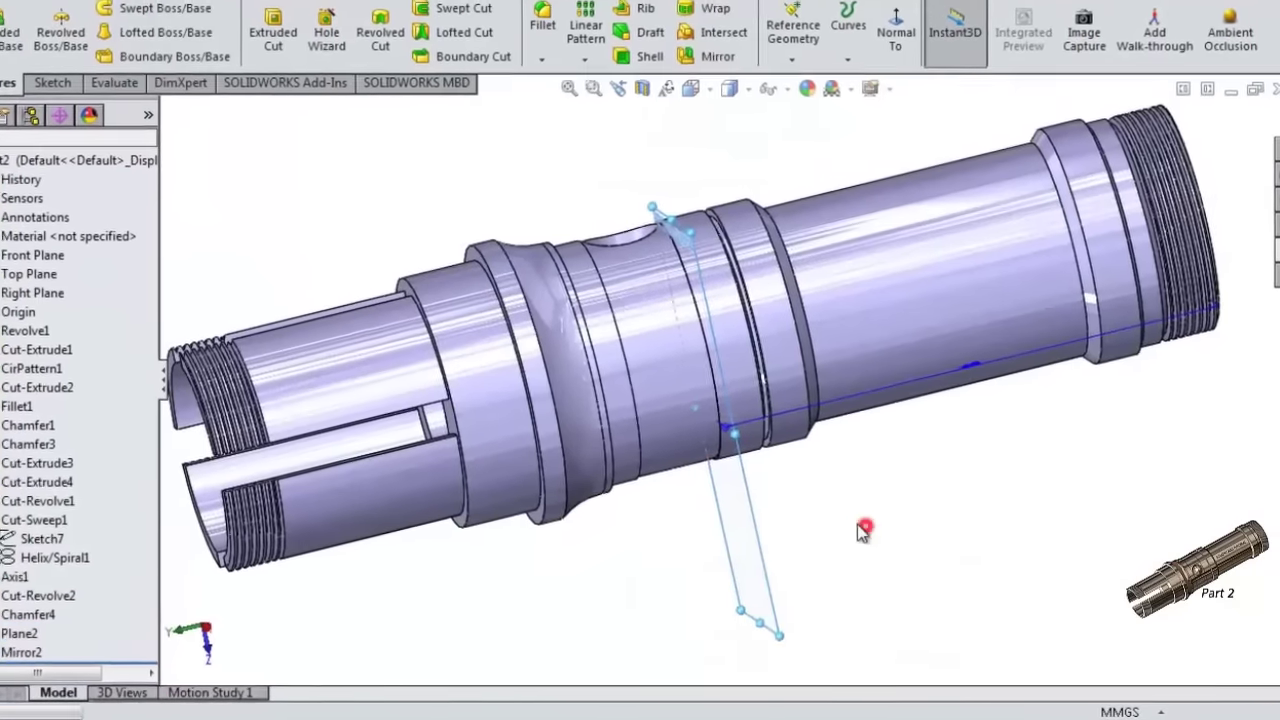
click(862, 530)
middle_drag(585, 528, 622, 555)
- Start a chamfer and select the first two thread edges at the slotted end
click(539, 57)
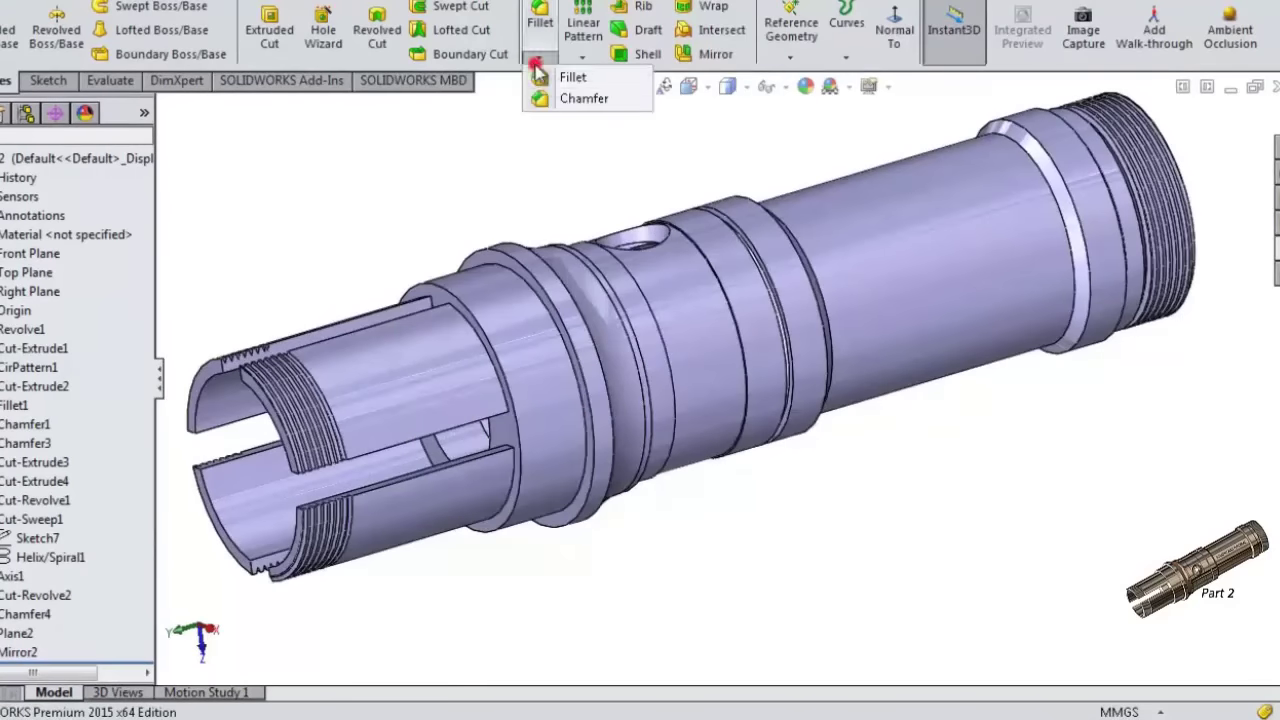
click(560, 96)
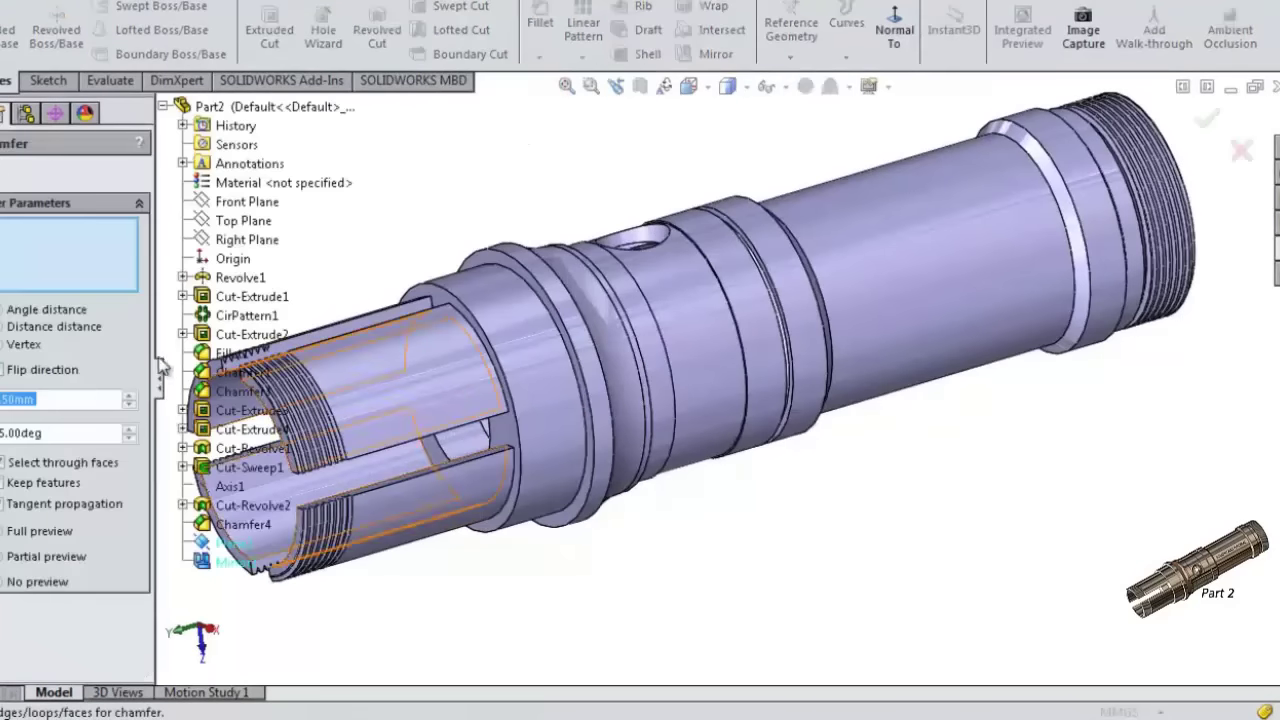
scroll(423, 481, down, 3)
scroll(374, 401, down, 2)
click(357, 403)
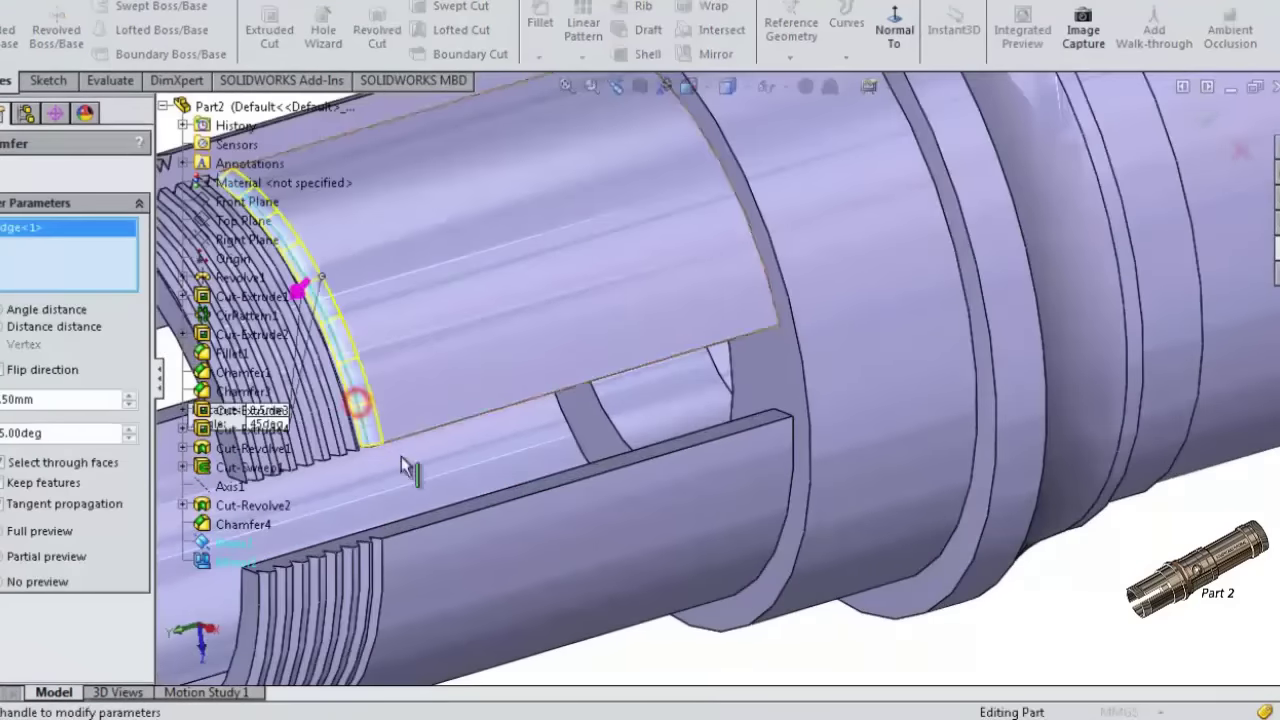
scroll(401, 456, up, 2)
scroll(488, 550, down, 3)
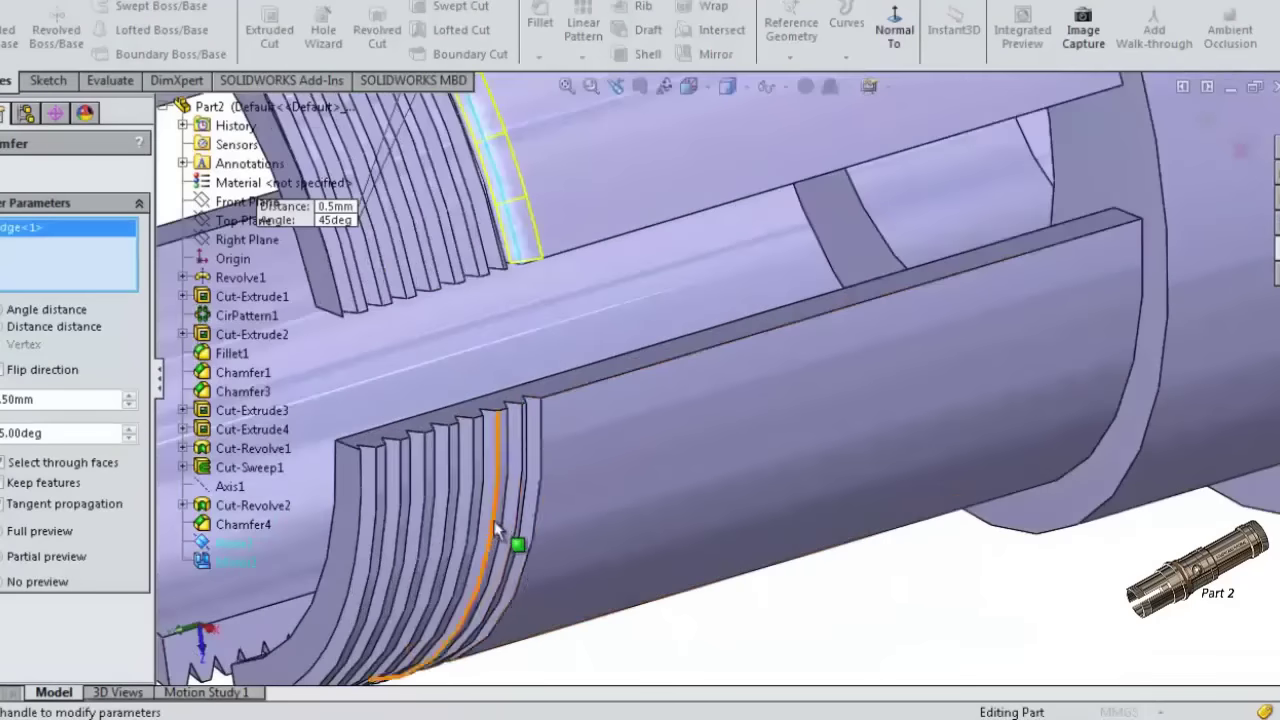
click(539, 464)
scroll(592, 537, up, 3)
- Add a third thread edge and apply the 0.5 mm × 45° chamfer
mouse_move(592, 537)
middle_down()
mouse_move(640, 514)
mouse_move(700, 560)
middle_up()
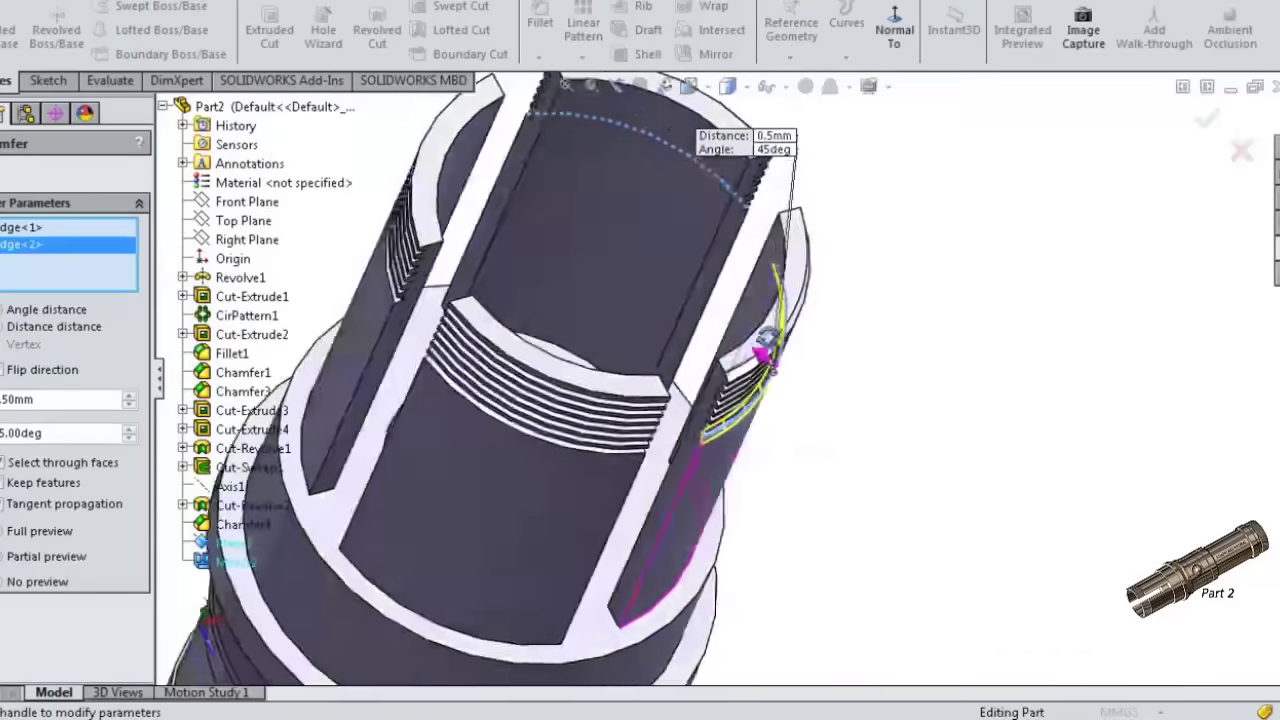
middle_drag(767, 335, 585, 352)
scroll(585, 352, down, 3)
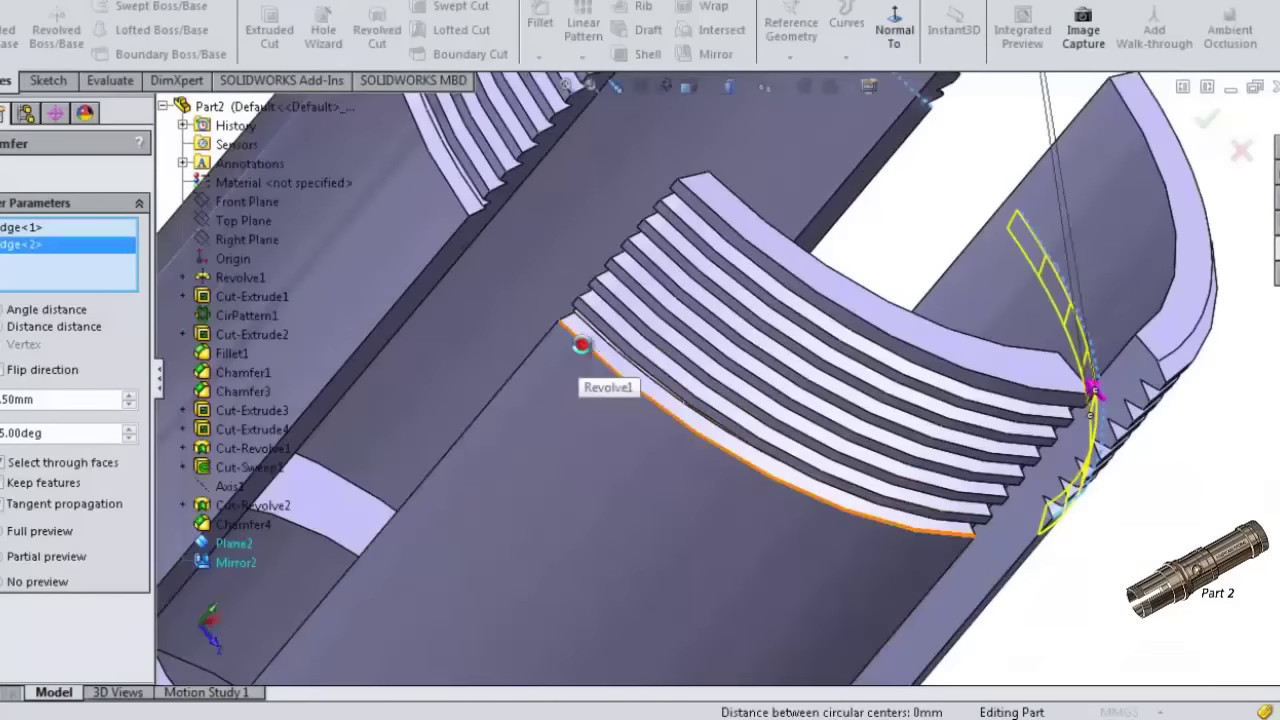
click(581, 345)
key(Return)
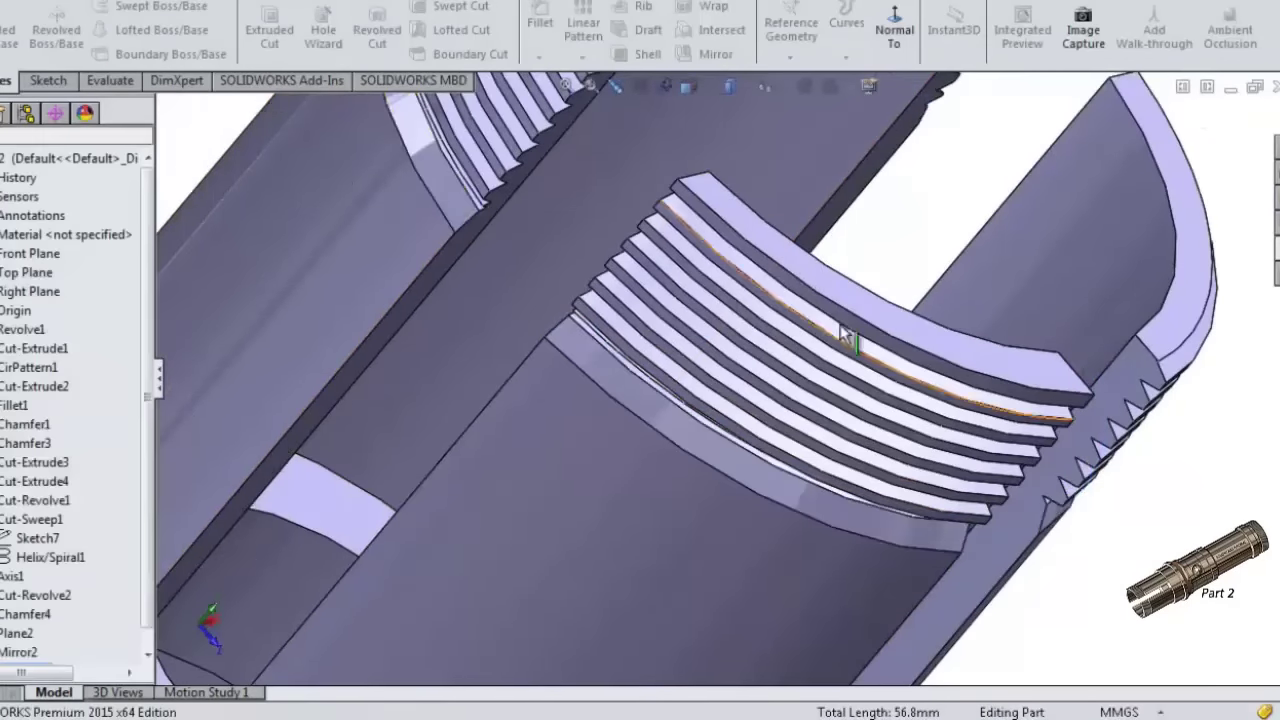
mouse_move(849, 336)
middle_down()
mouse_move(966, 363)
mouse_move(853, 287)
mouse_move(786, 294)
mouse_move(997, 514)
mouse_move(866, 357)
mouse_move(897, 388)
middle_up()
- Orbit the shaft slightly and pick the Front Plane from the feature tree
scroll(786, 294, up, 3)
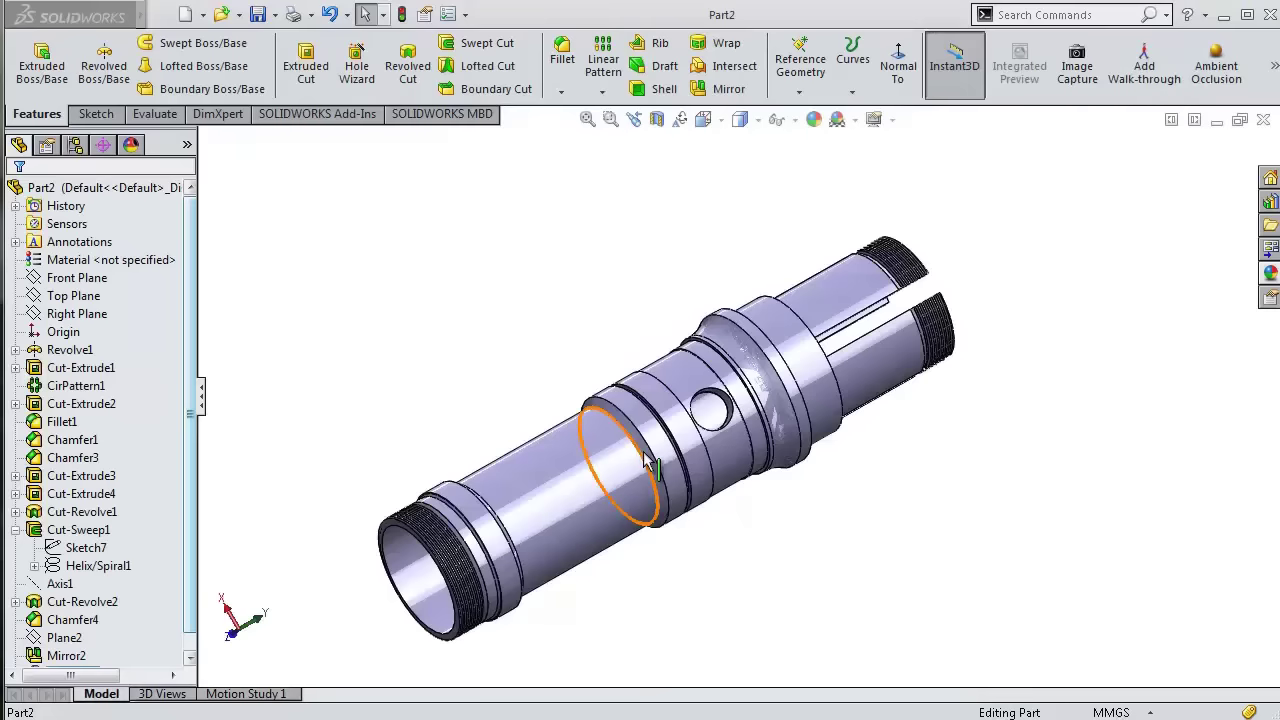
middle_drag(920, 495, 903, 491)
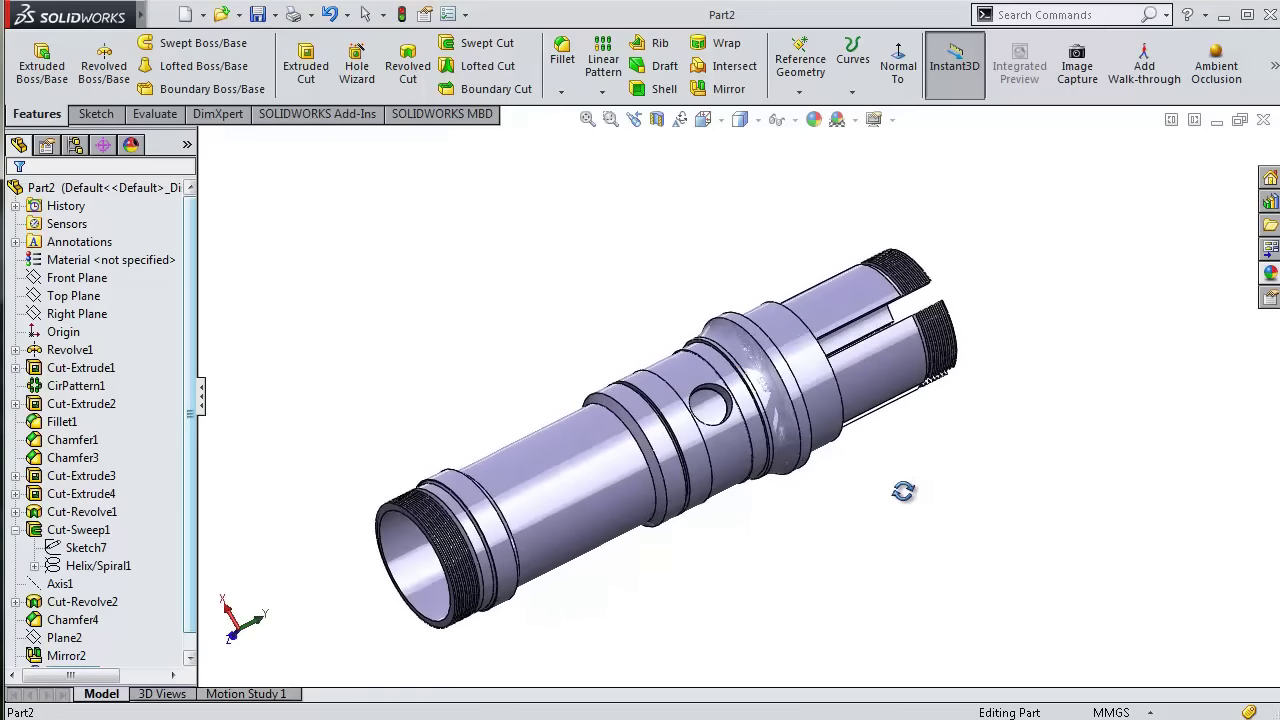
click(74, 317)
click(70, 297)
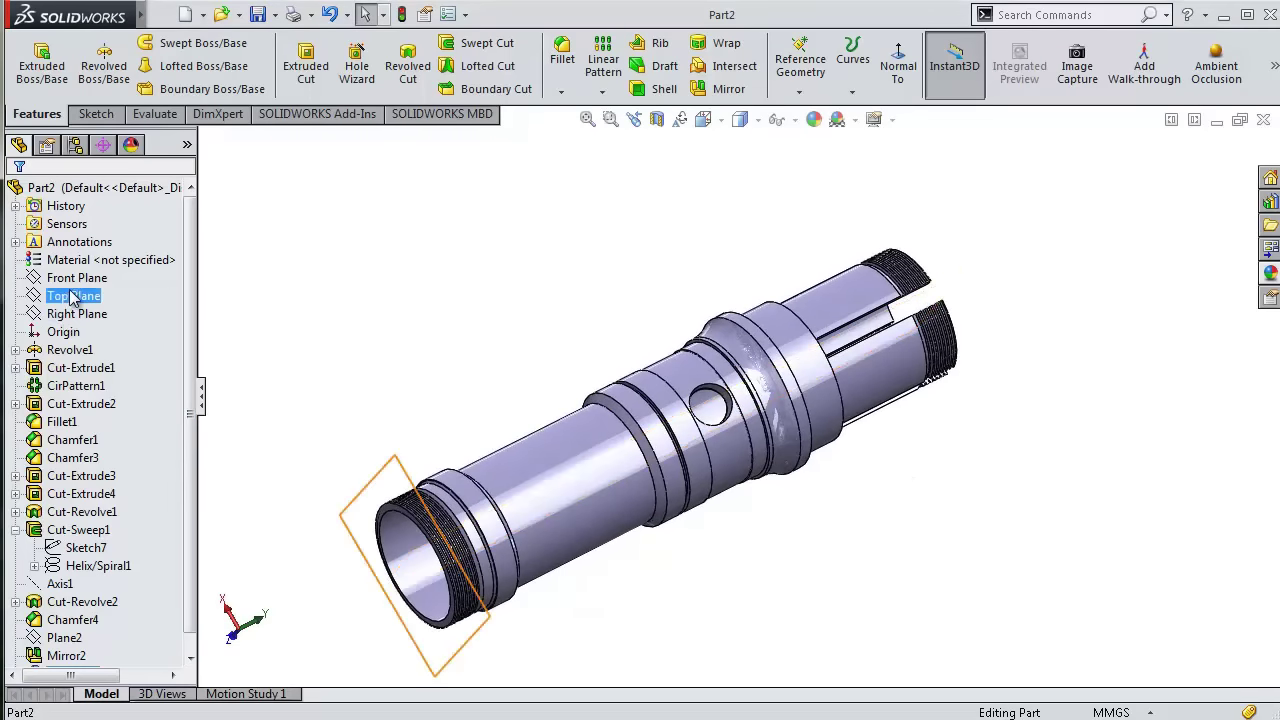
click(73, 281)
- Start Sketch9 on the Front Plane and view it normal, zoomed in on the hole
click(88, 256)
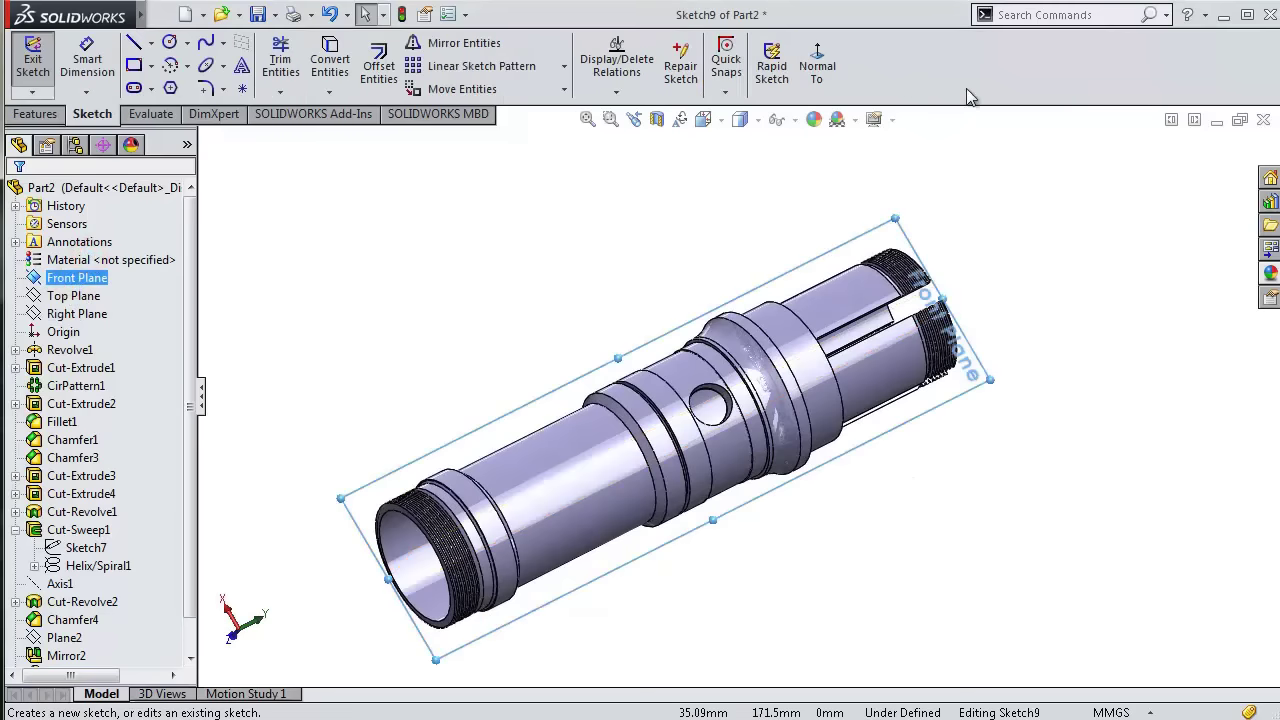
click(820, 66)
scroll(740, 366, down, 3)
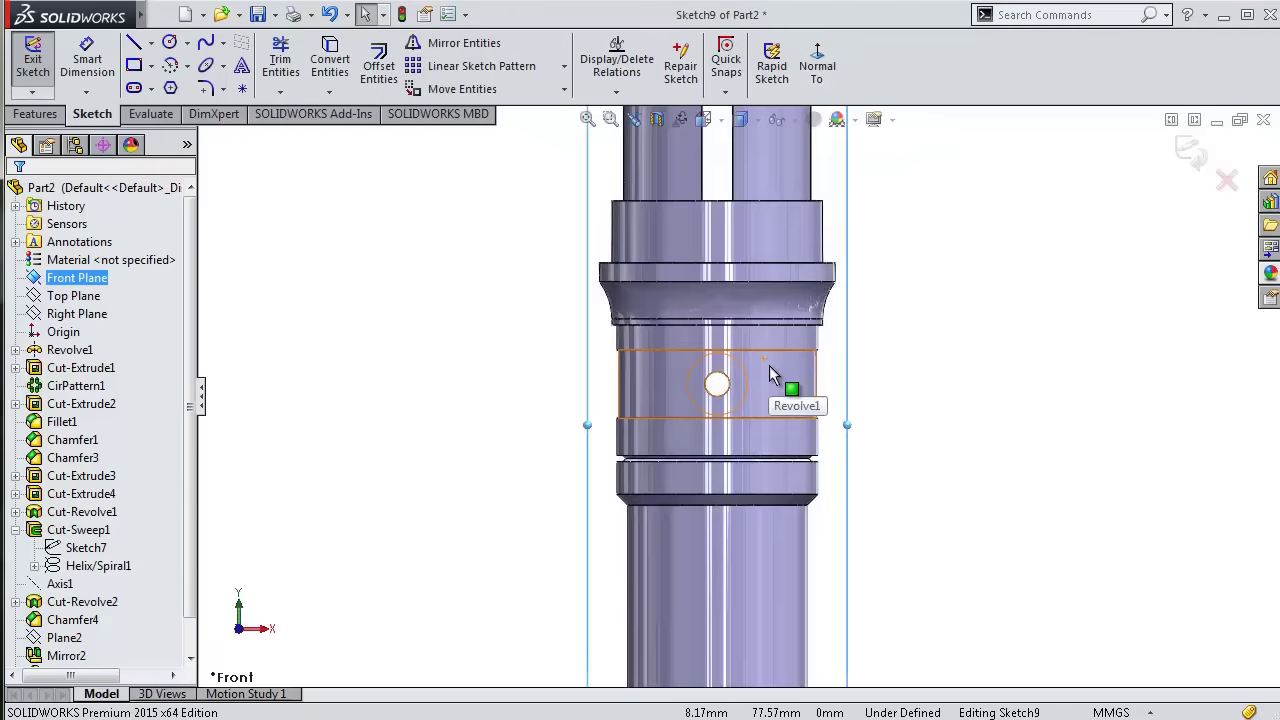
scroll(769, 365, down, 3)
scroll(698, 340, down, 3)
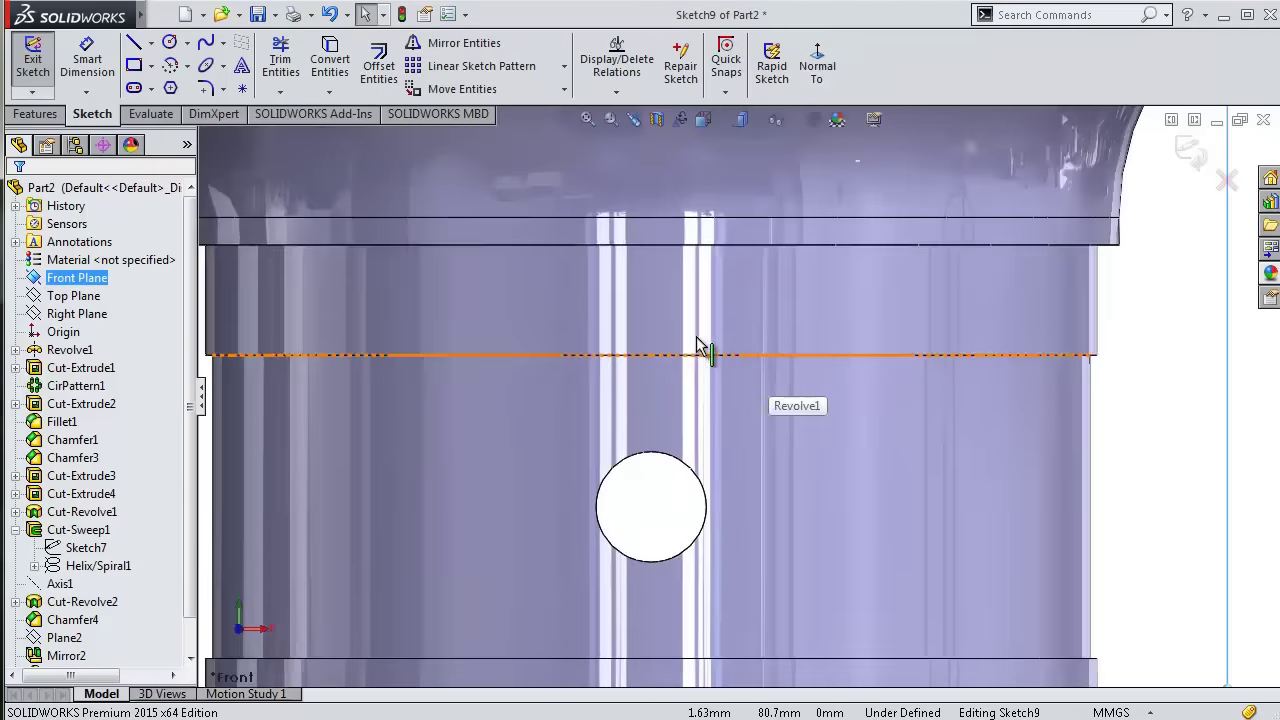
click(818, 65)
scroll(734, 403, down, 3)
scroll(674, 409, down, 3)
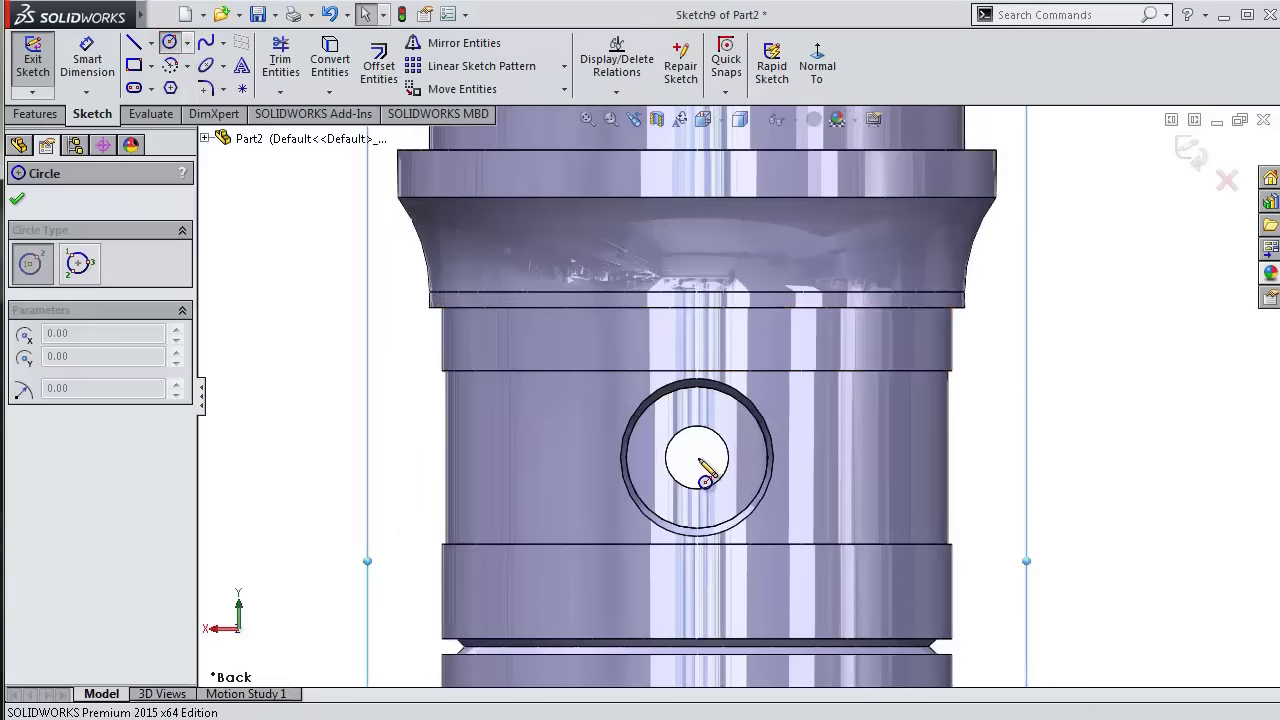
scroll(704, 454, down, 2)
scroll(708, 449, down, 2)
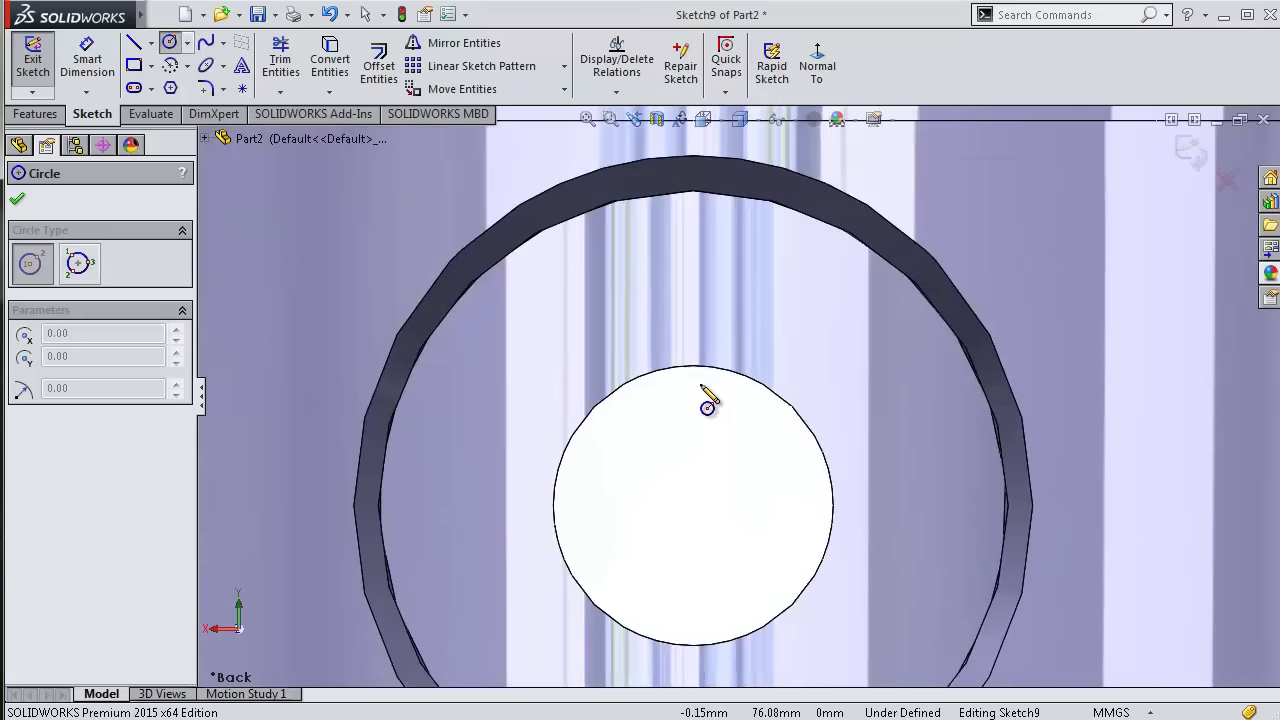
- Draw small, medium and large concentric circles centred on the hole
click(693, 505)
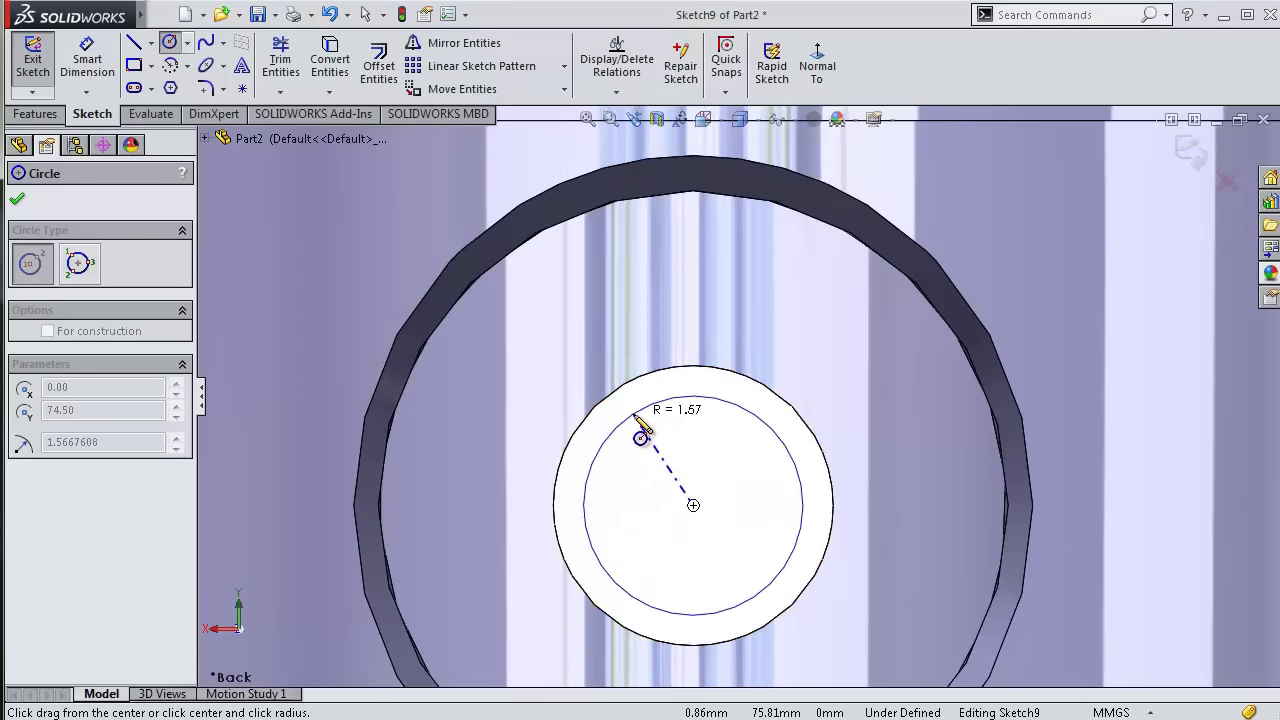
click(634, 413)
click(693, 505)
click(686, 467)
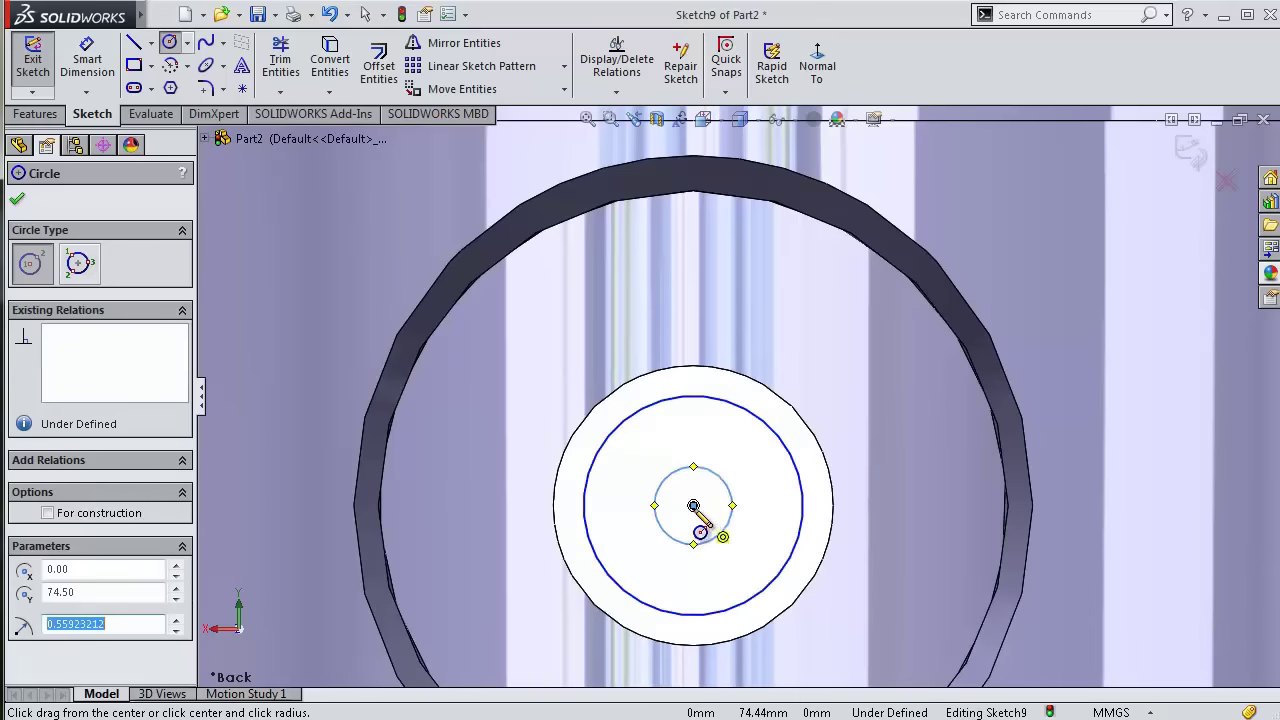
click(693, 505)
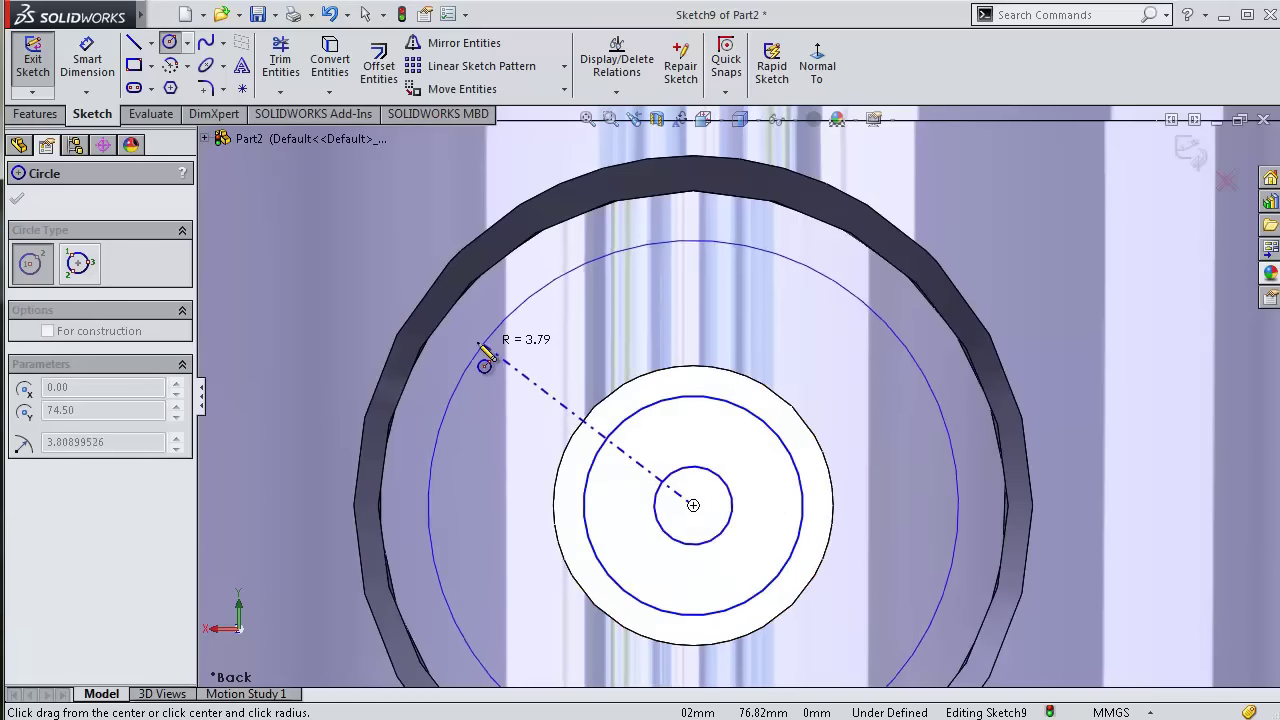
click(473, 346)
key(s)
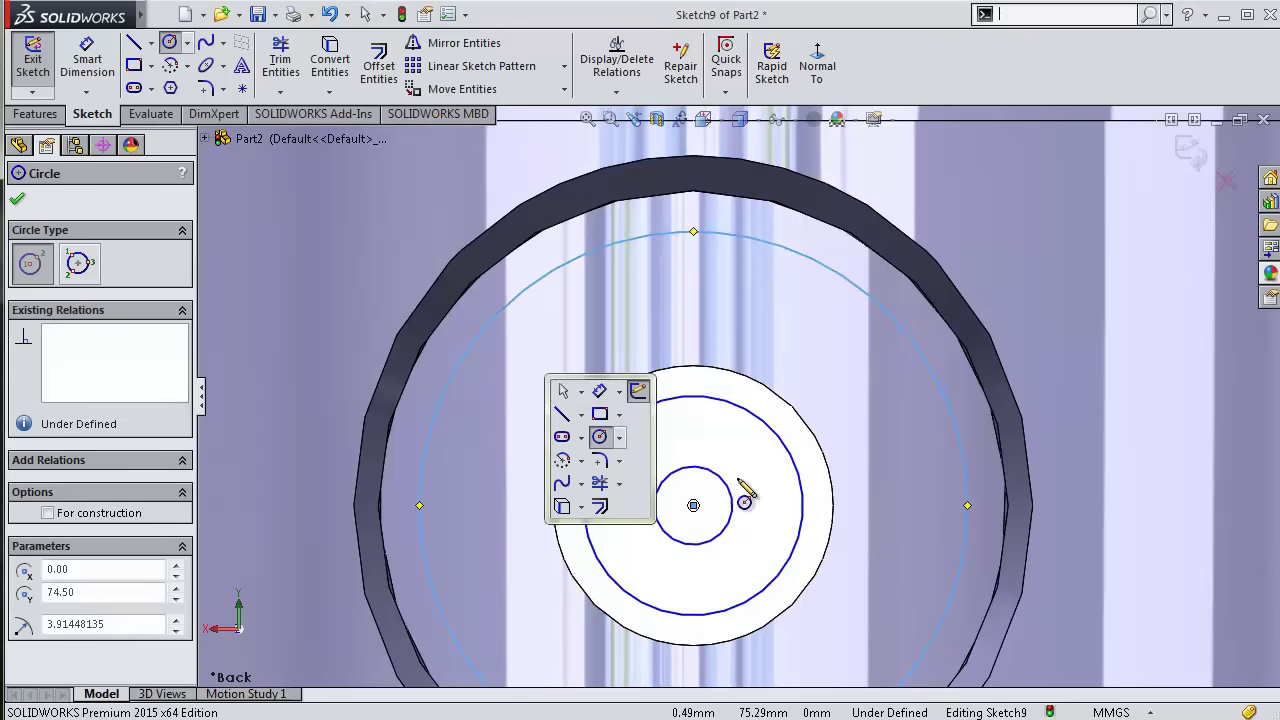
click(601, 391)
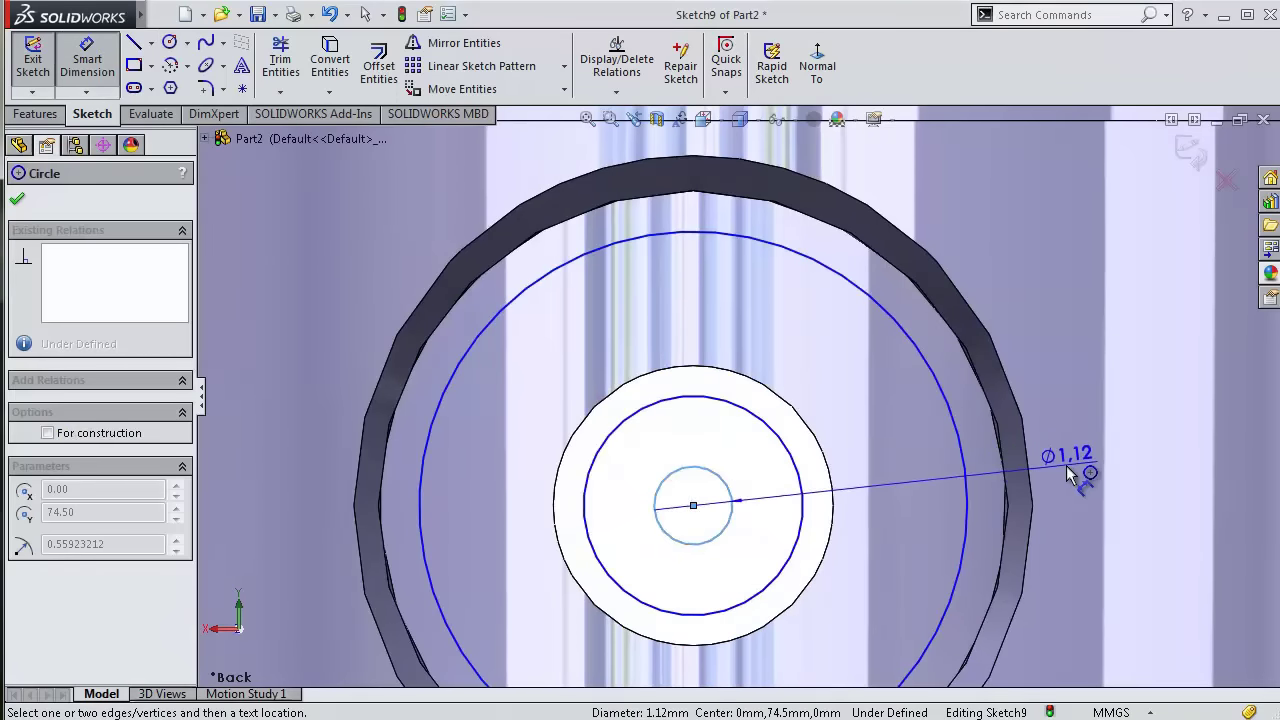
- Dimension the three concentric circles at Ø1, Ø3.20 and Ø9 mm
click(1090, 476)
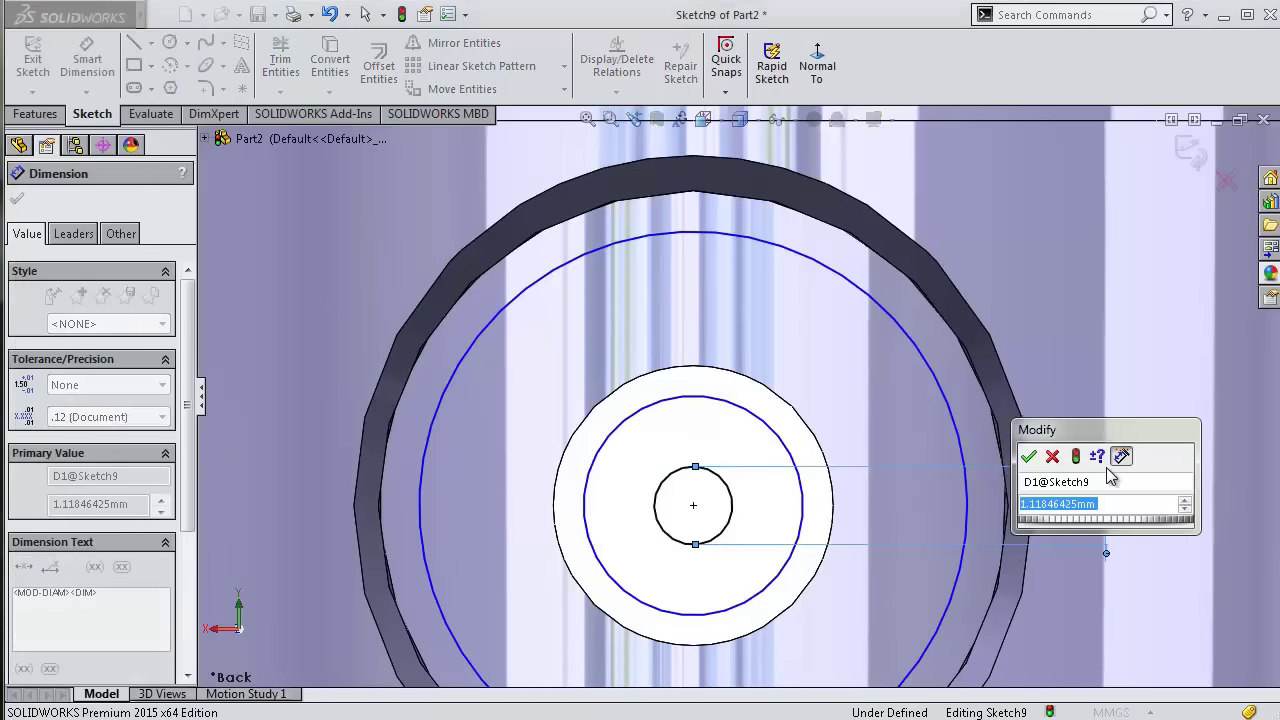
text(1)
click(1029, 457)
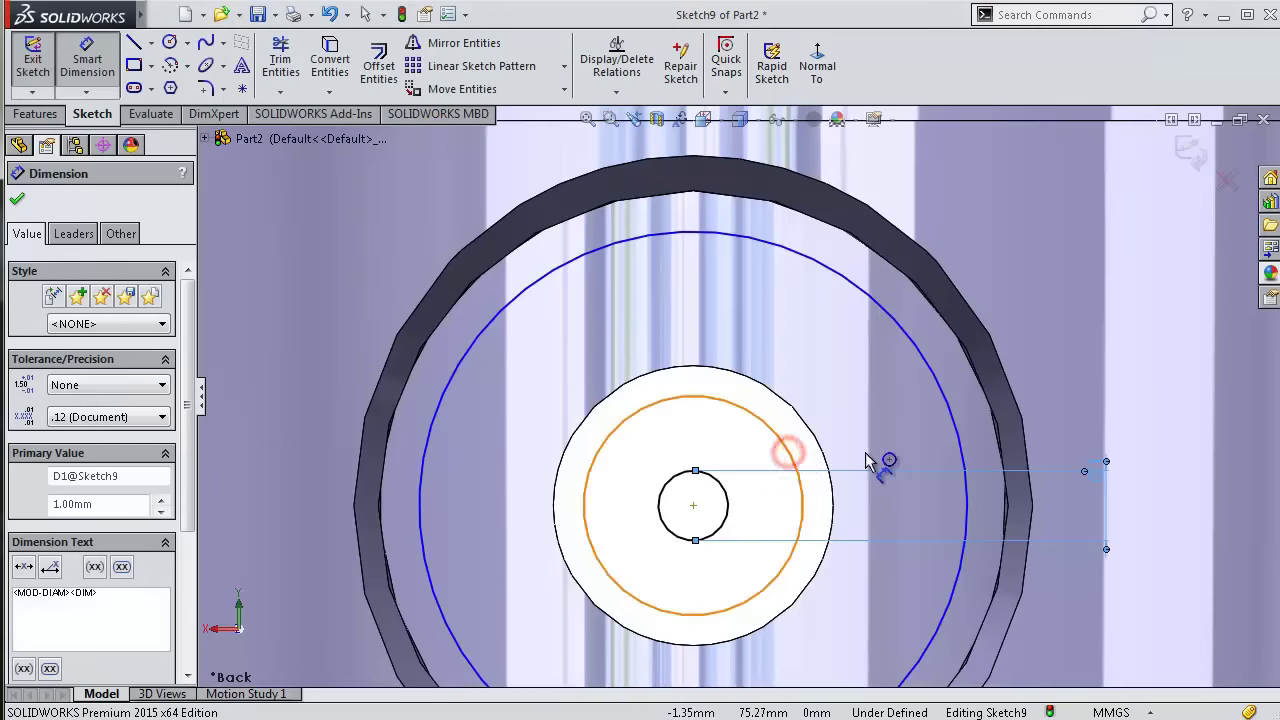
click(908, 462)
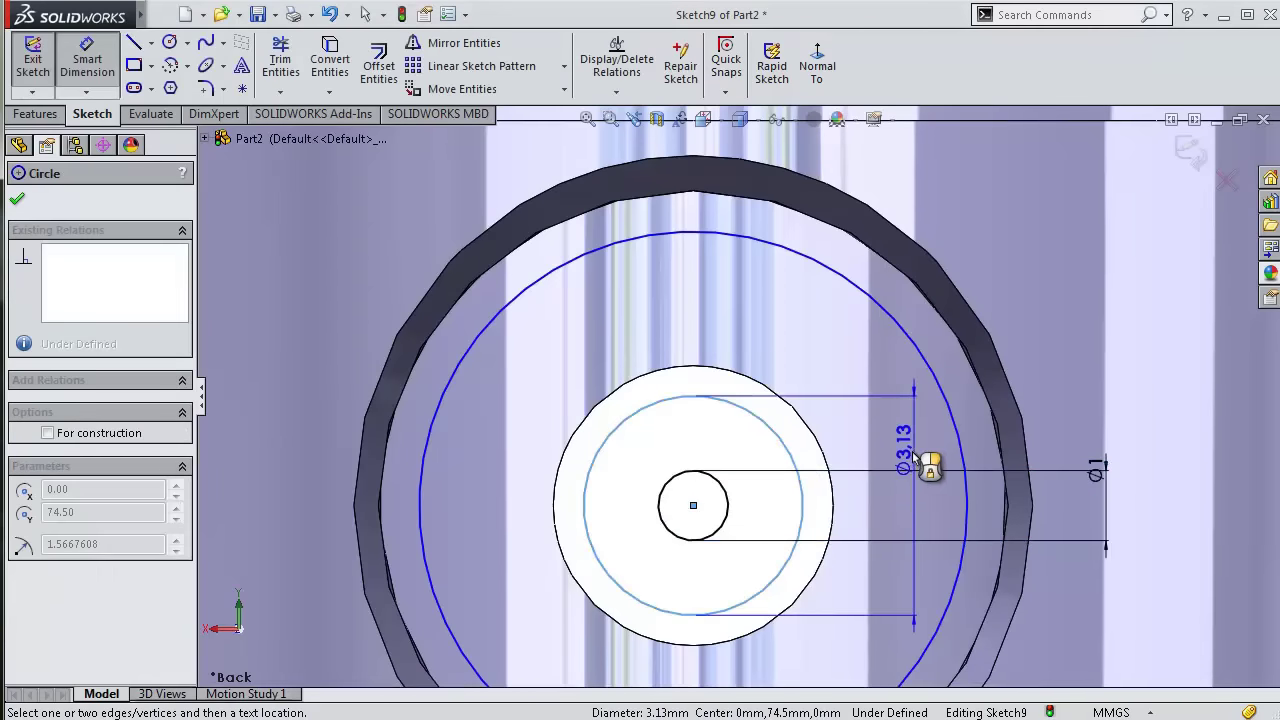
click(913, 457)
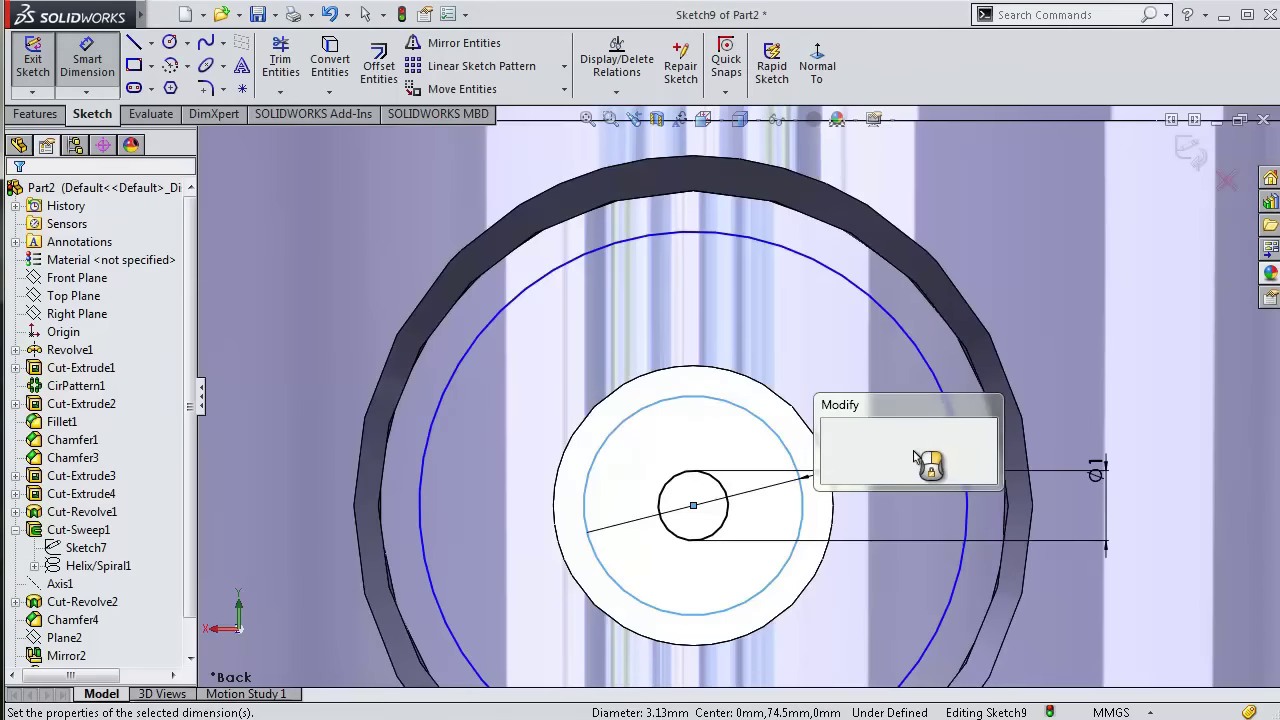
text(3,2)
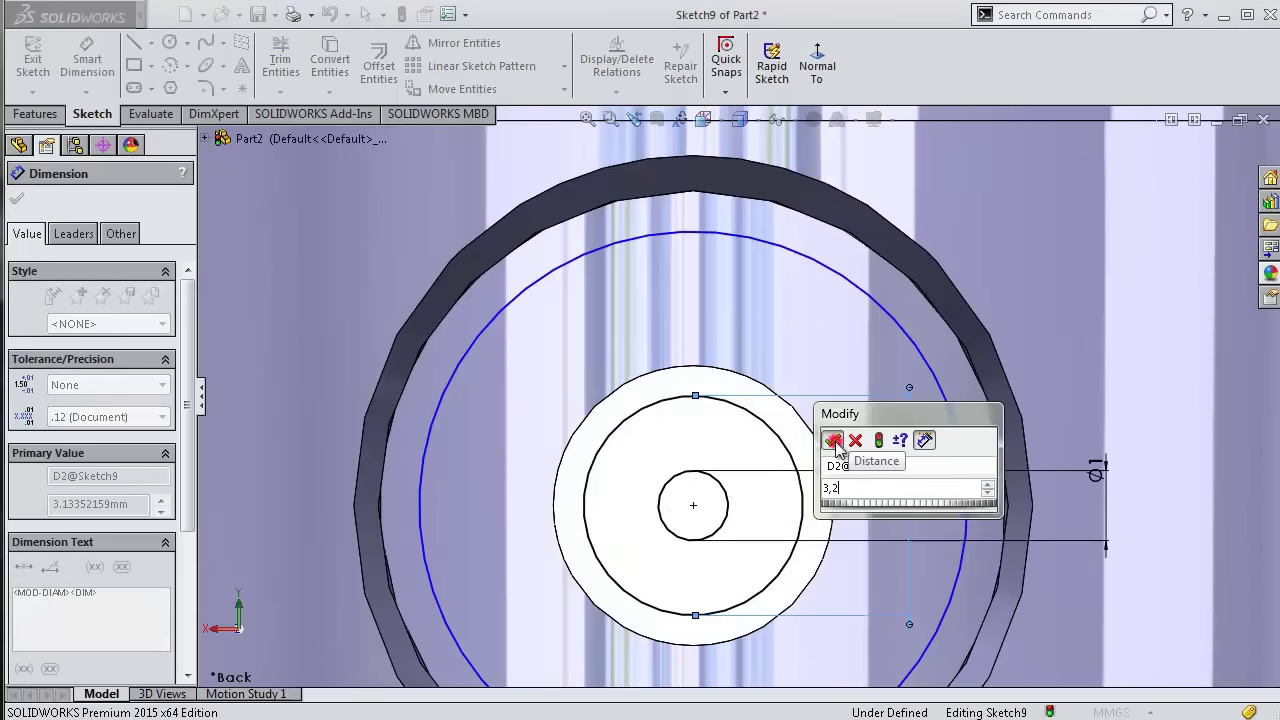
click(834, 441)
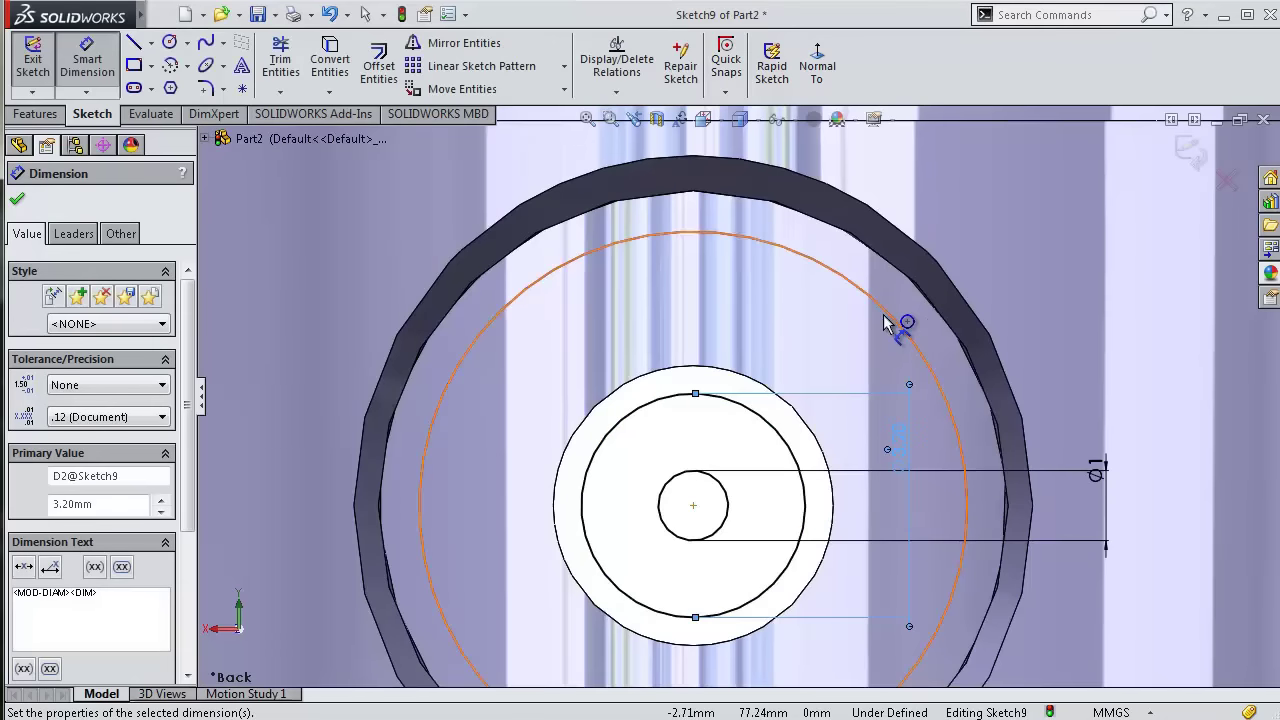
click(1005, 332)
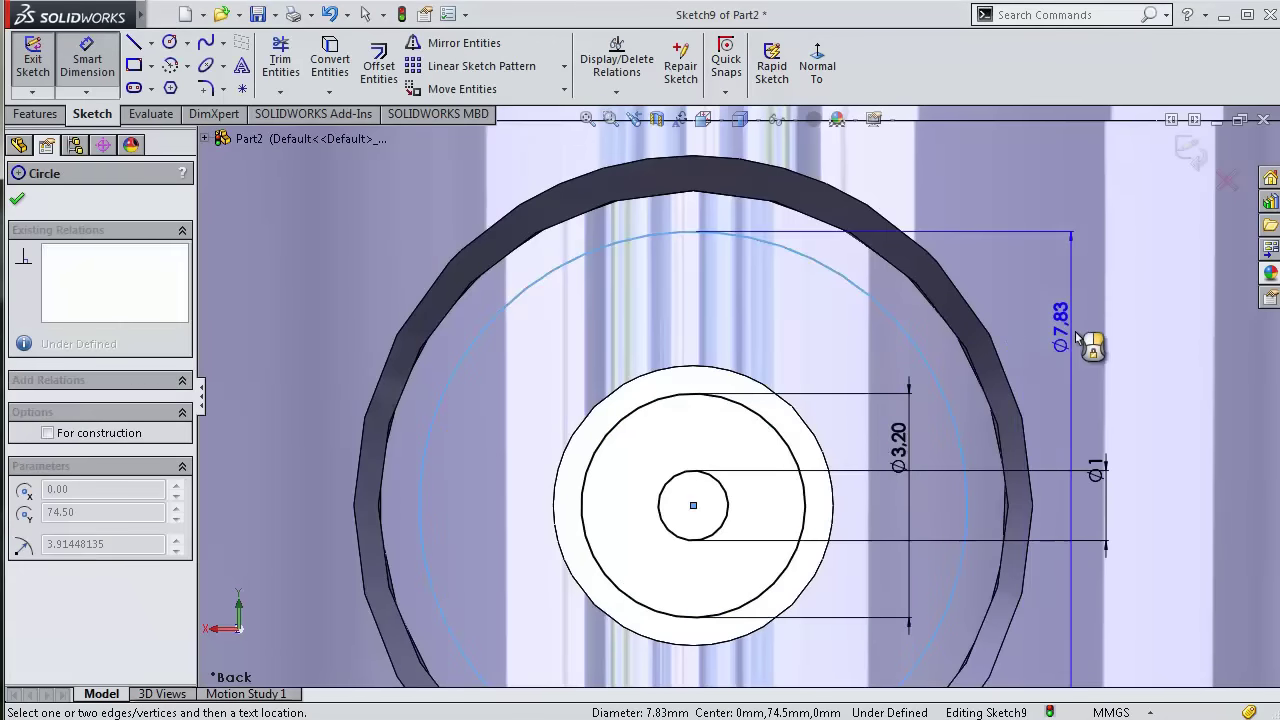
click(1115, 347)
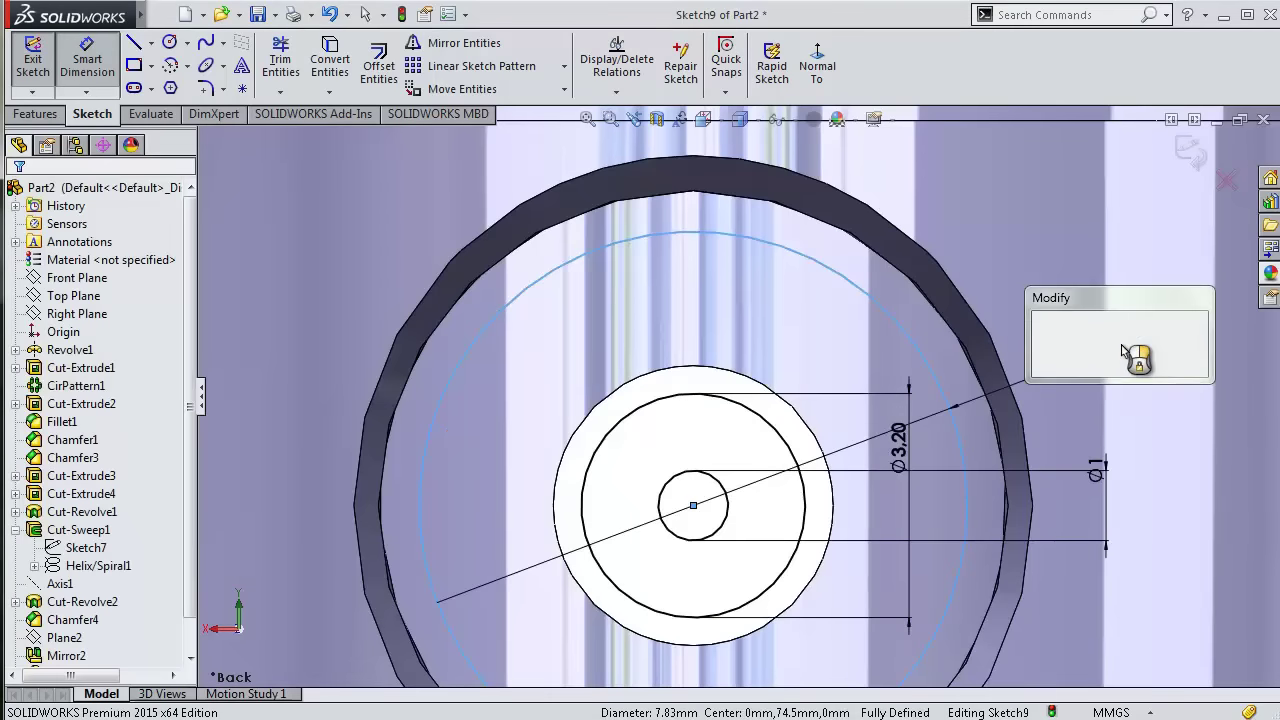
text(9)
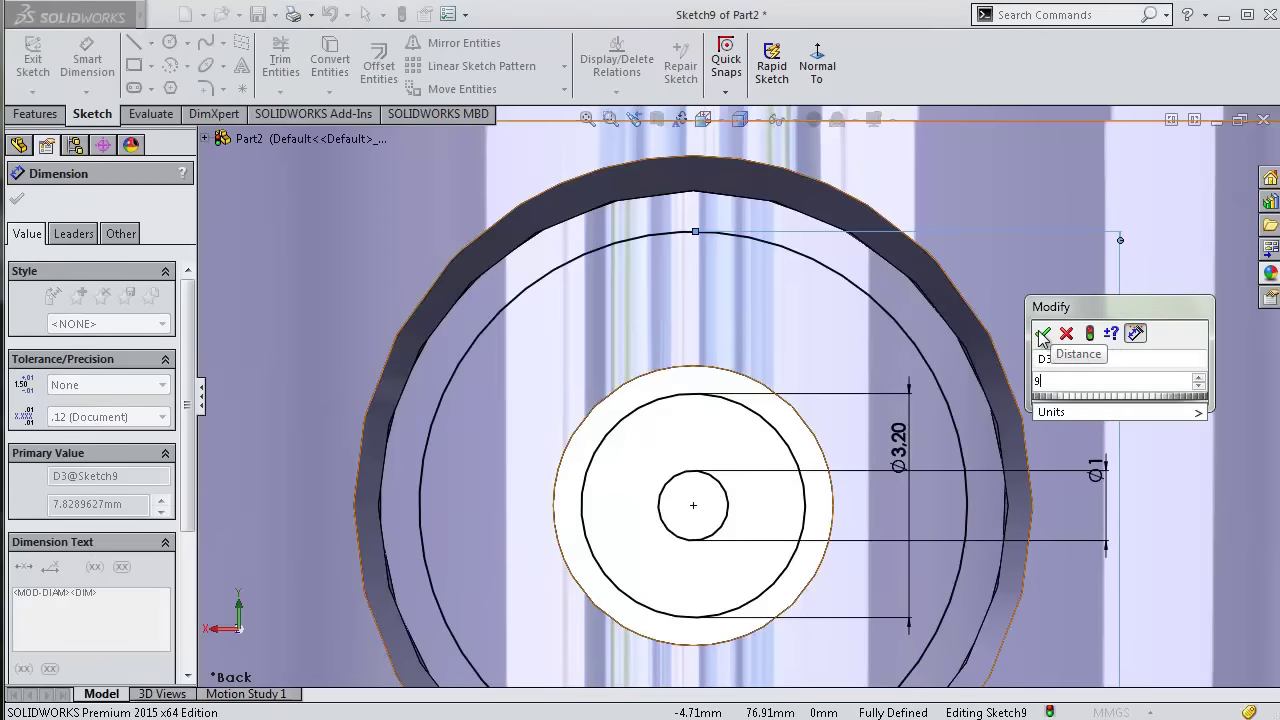
click(1043, 334)
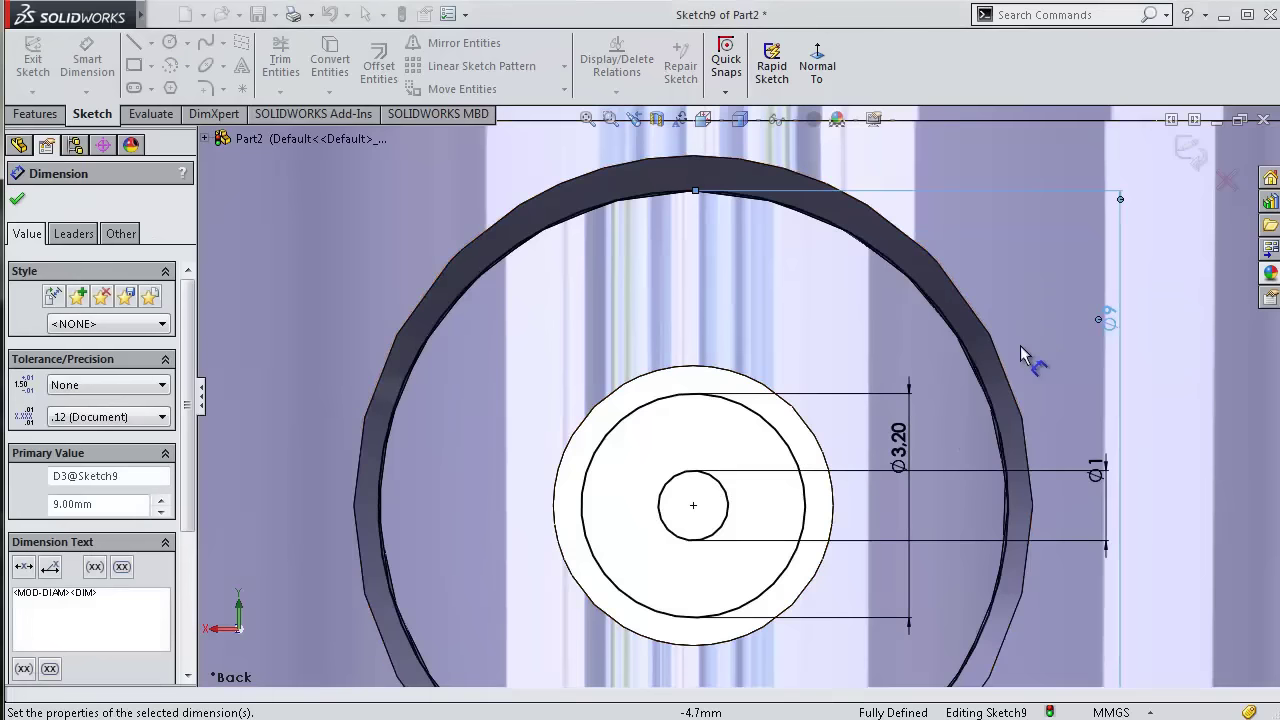
- Zoom out to see the whole part with the fully defined sketch
scroll(1005, 348, up, 2)
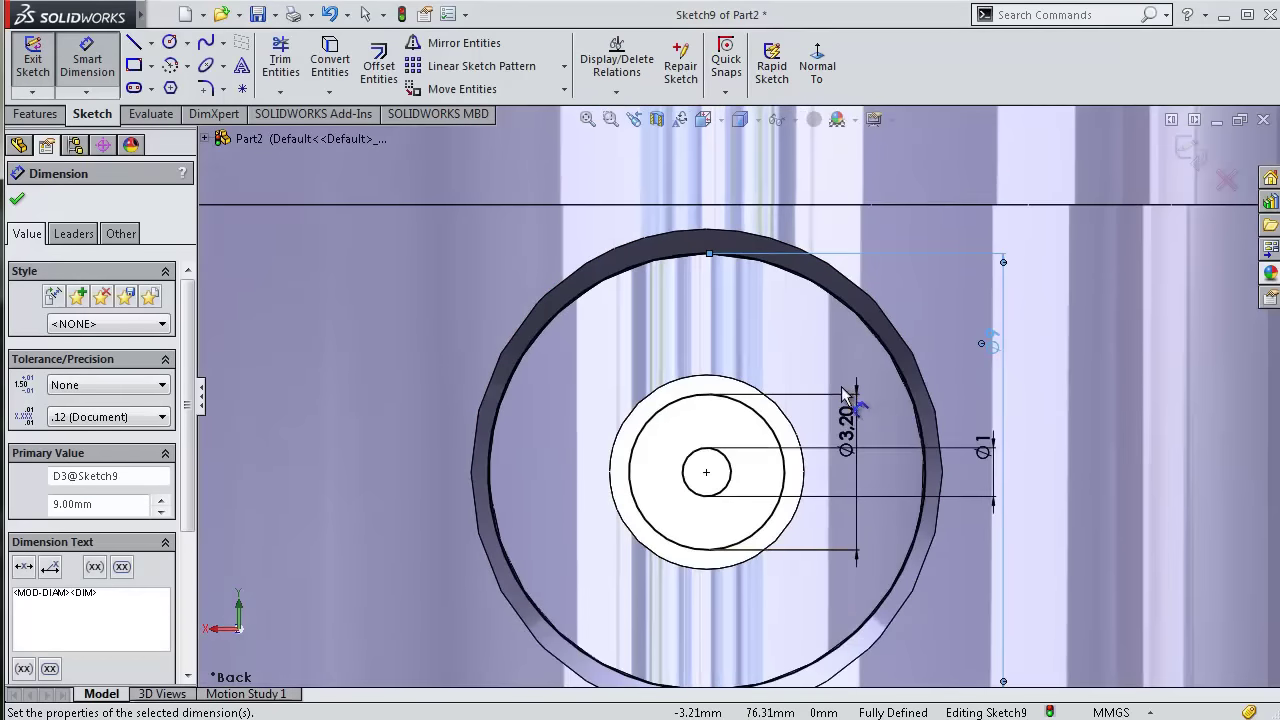
scroll(850, 400, up, 3)
scroll(826, 398, up, 1)
scroll(830, 405, up, 1)
scroll(834, 415, up, 2)
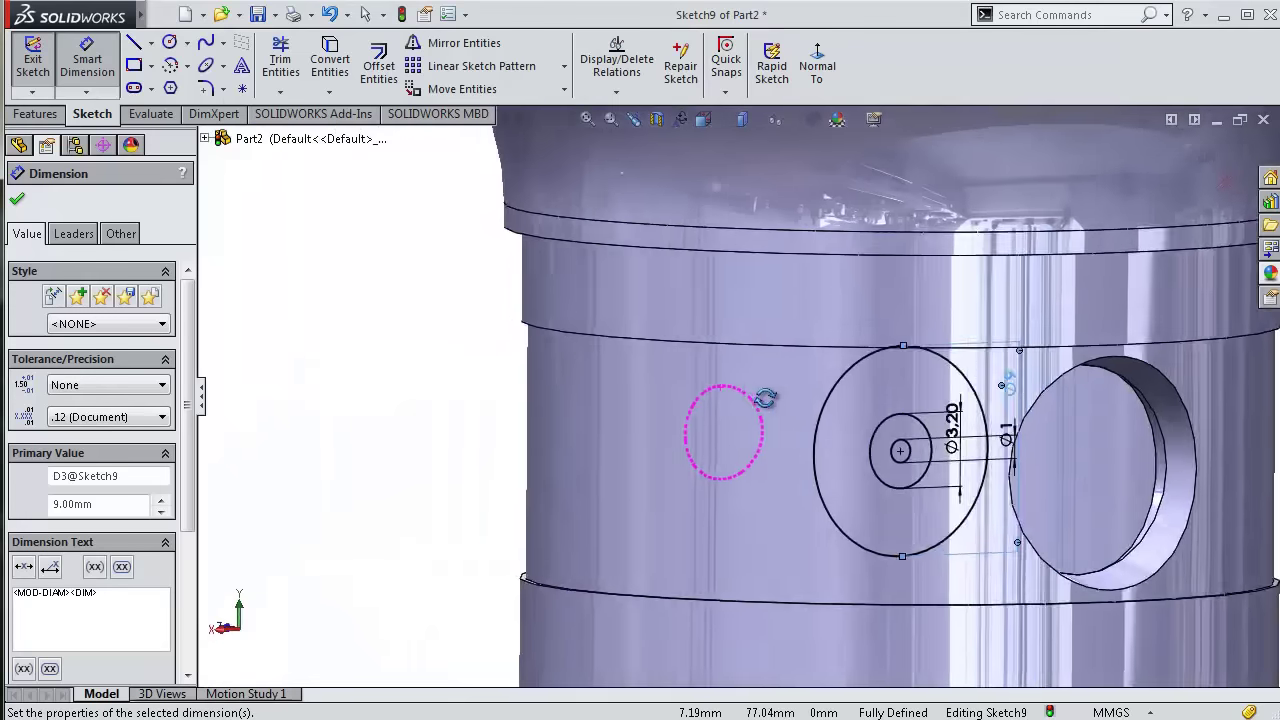
scroll(838, 428, up, 1)
scroll(838, 428, up, 3)
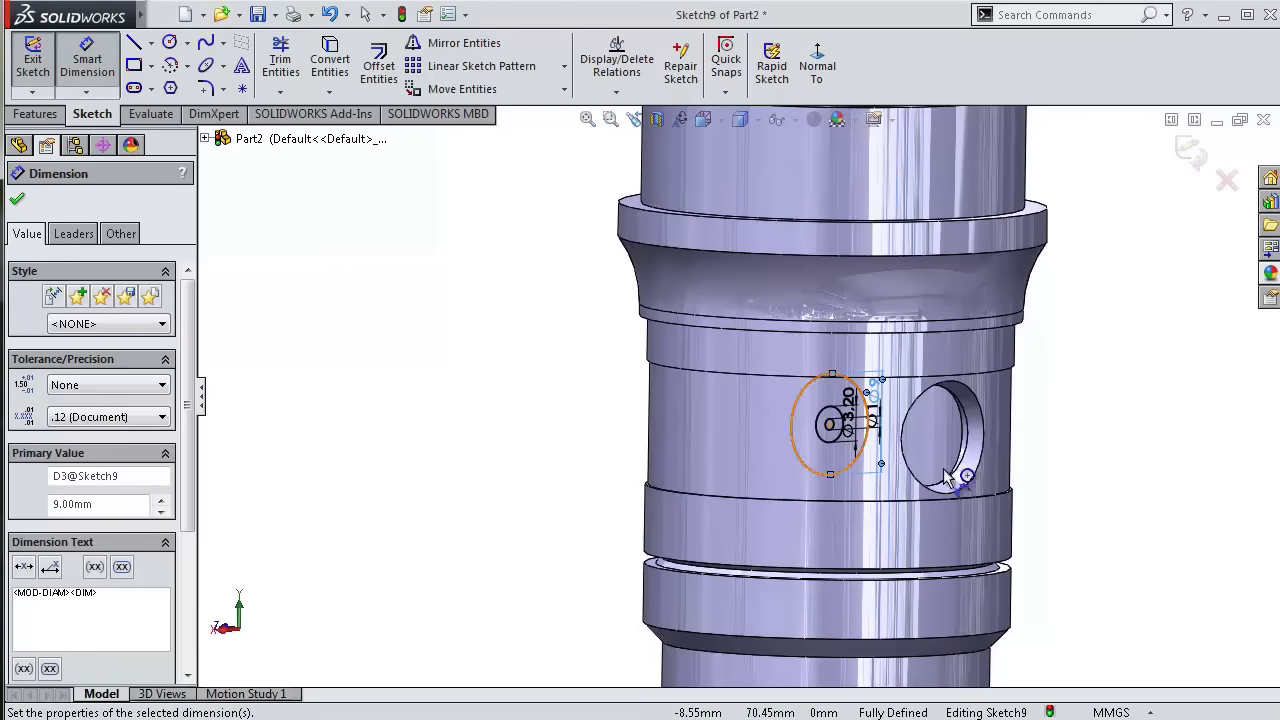
key(z)
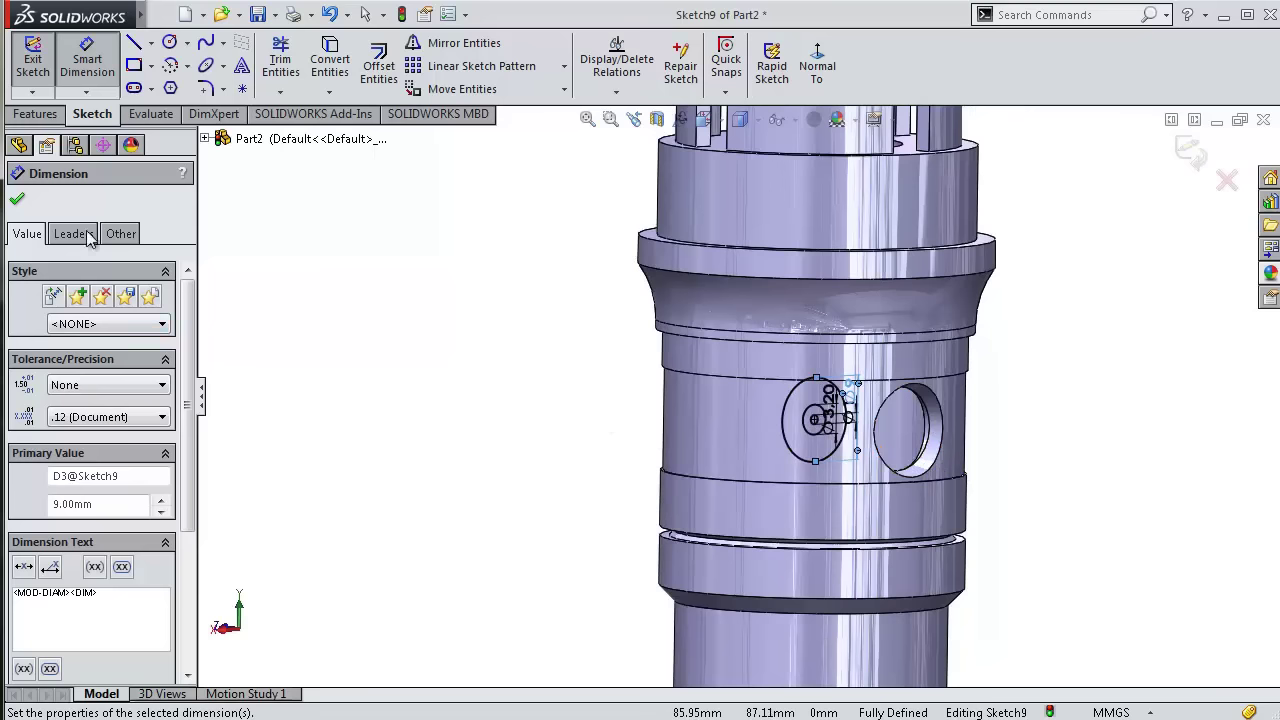
click(45, 117)
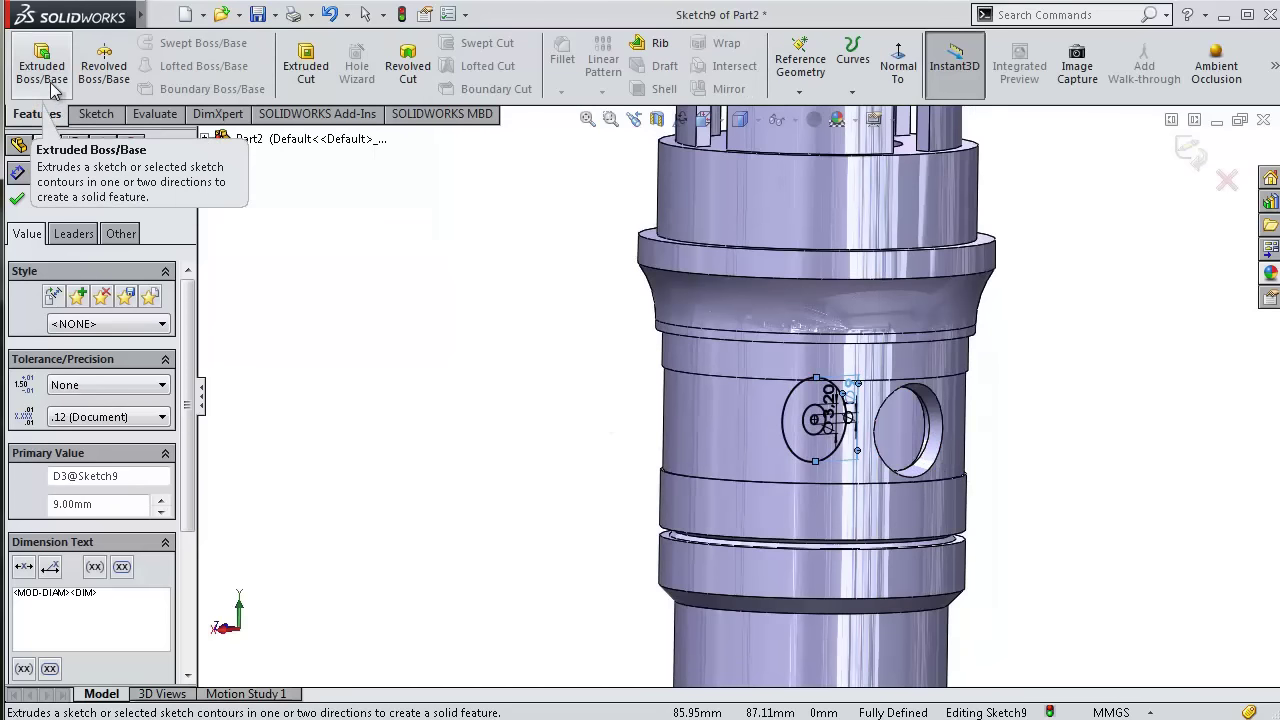
- Boss-extrude Sketch9's contour 15.50 mm, reversed into the side hole
click(50, 86)
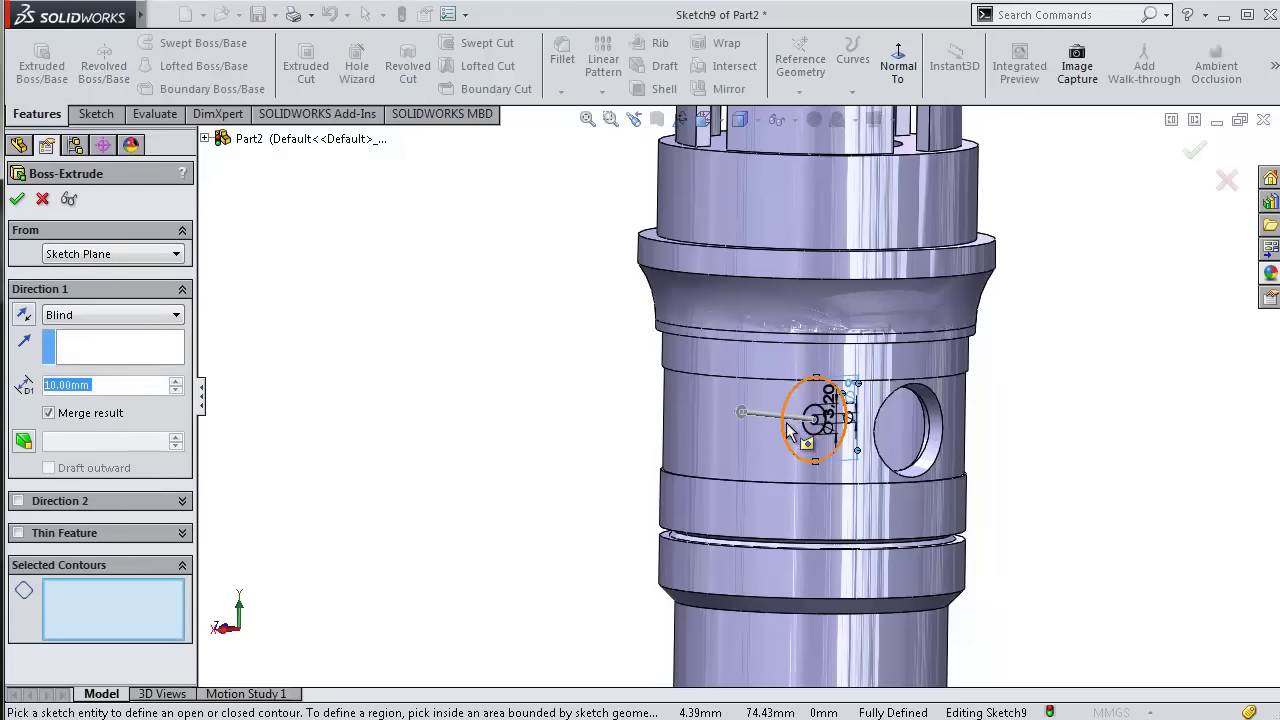
scroll(829, 429, down, 1)
scroll(814, 414, down, 1)
scroll(814, 414, down, 1)
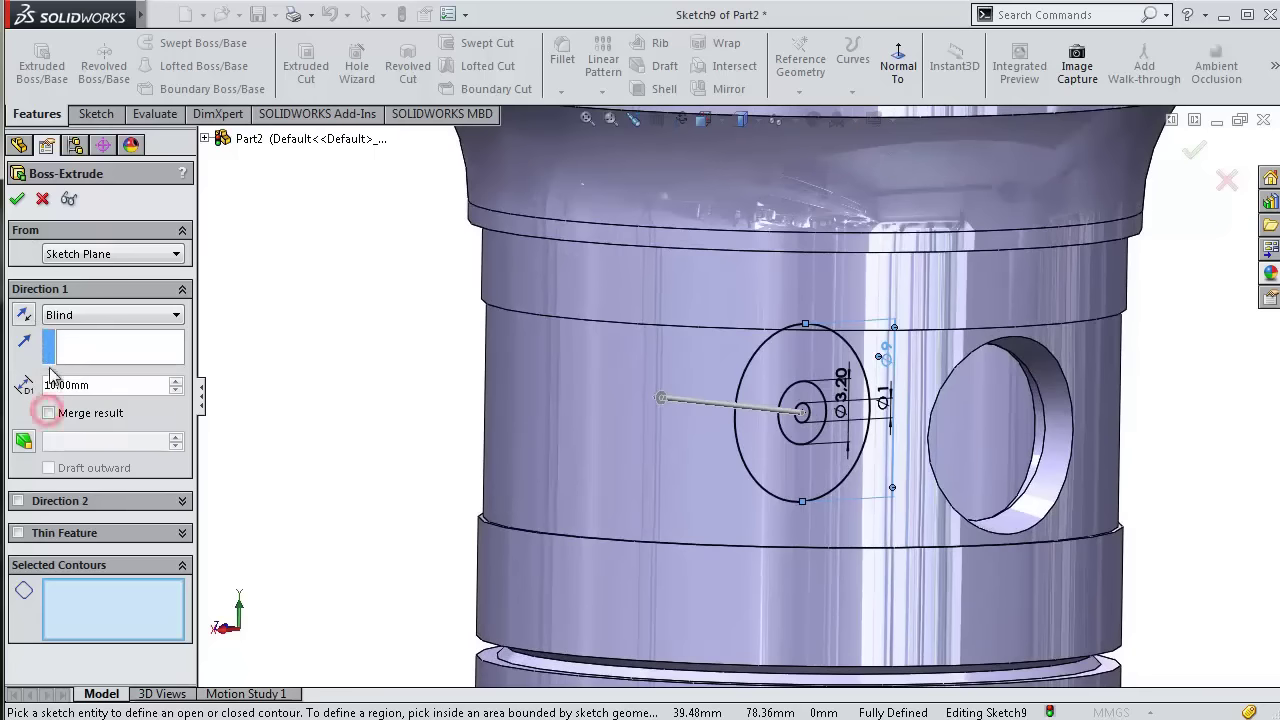
click(30, 320)
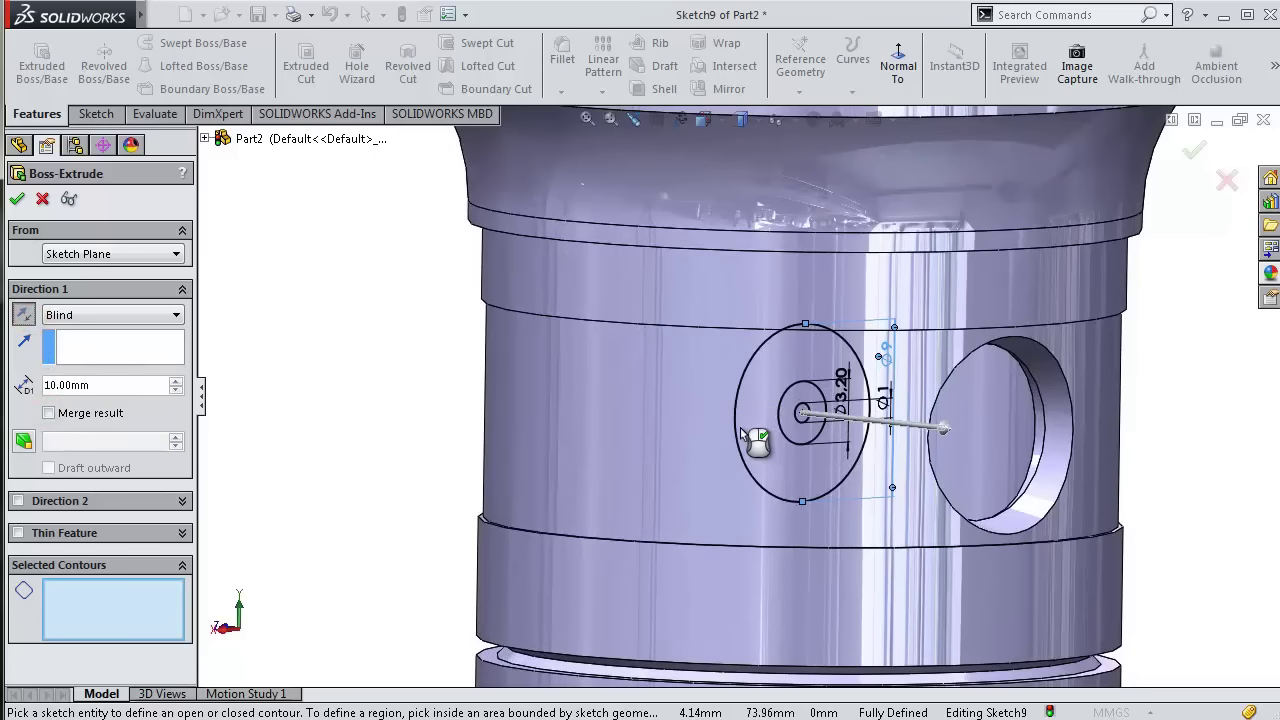
click(748, 438)
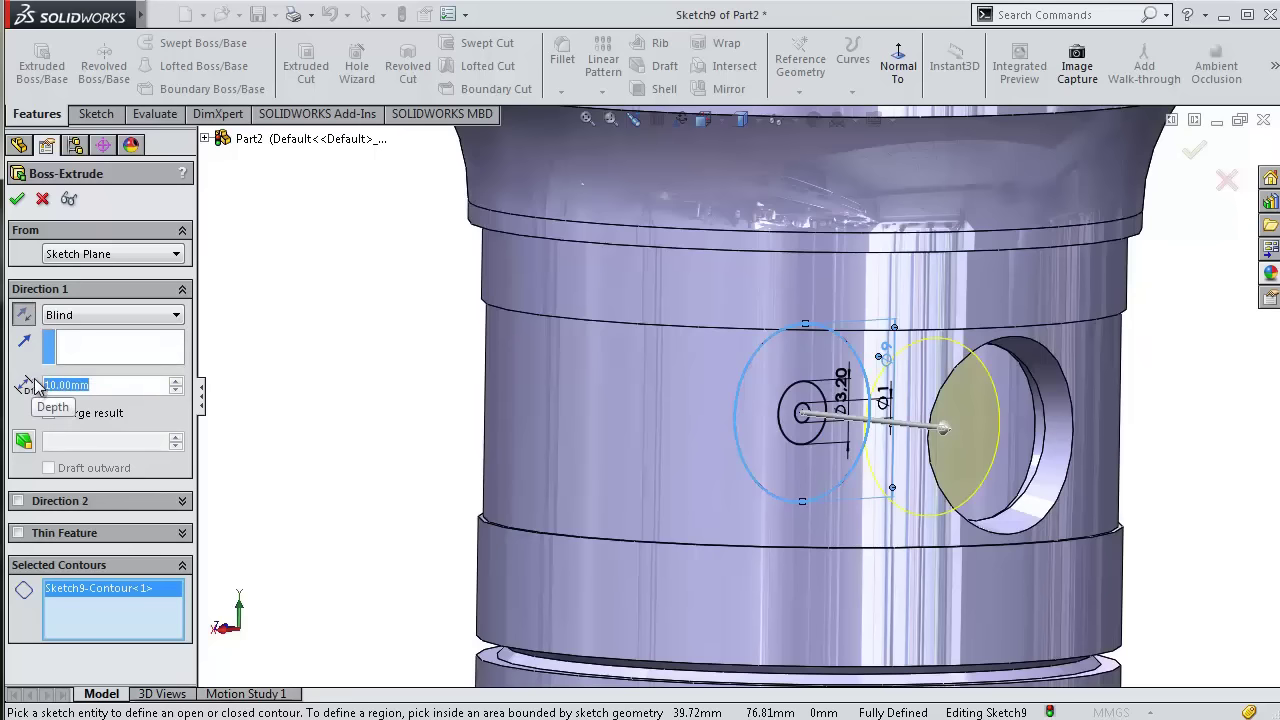
text(15,5)
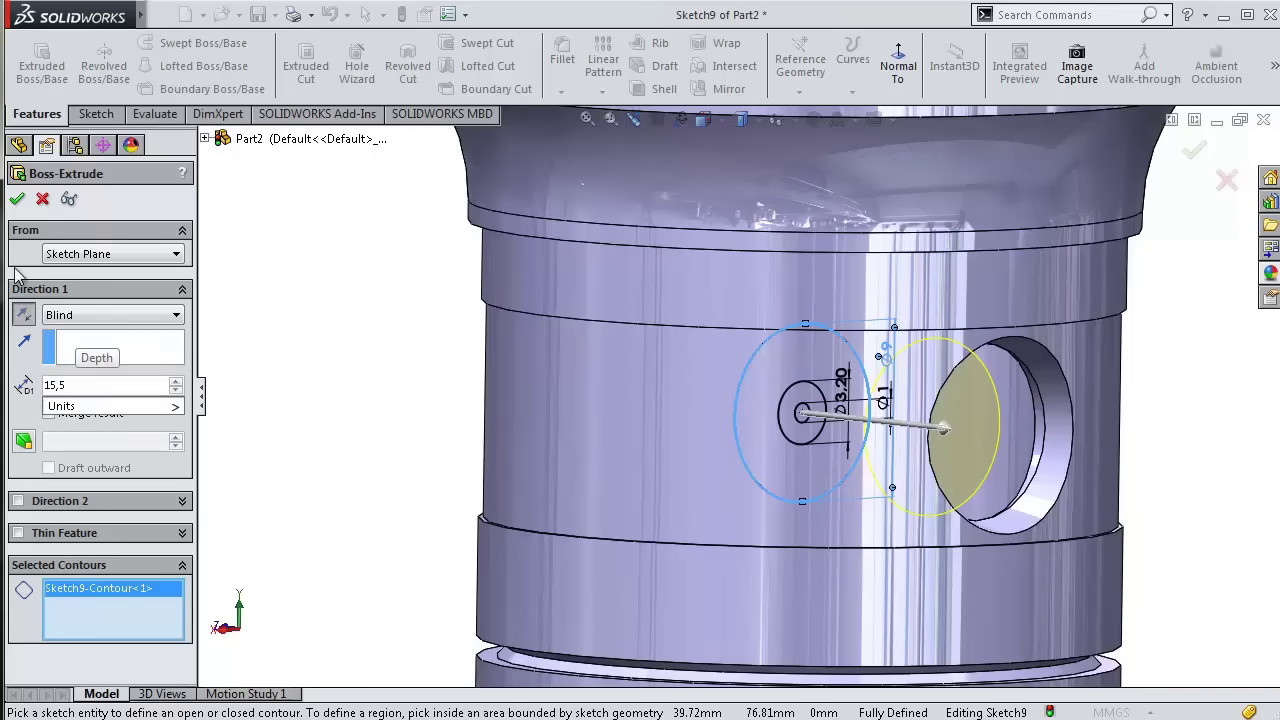
key(Return)
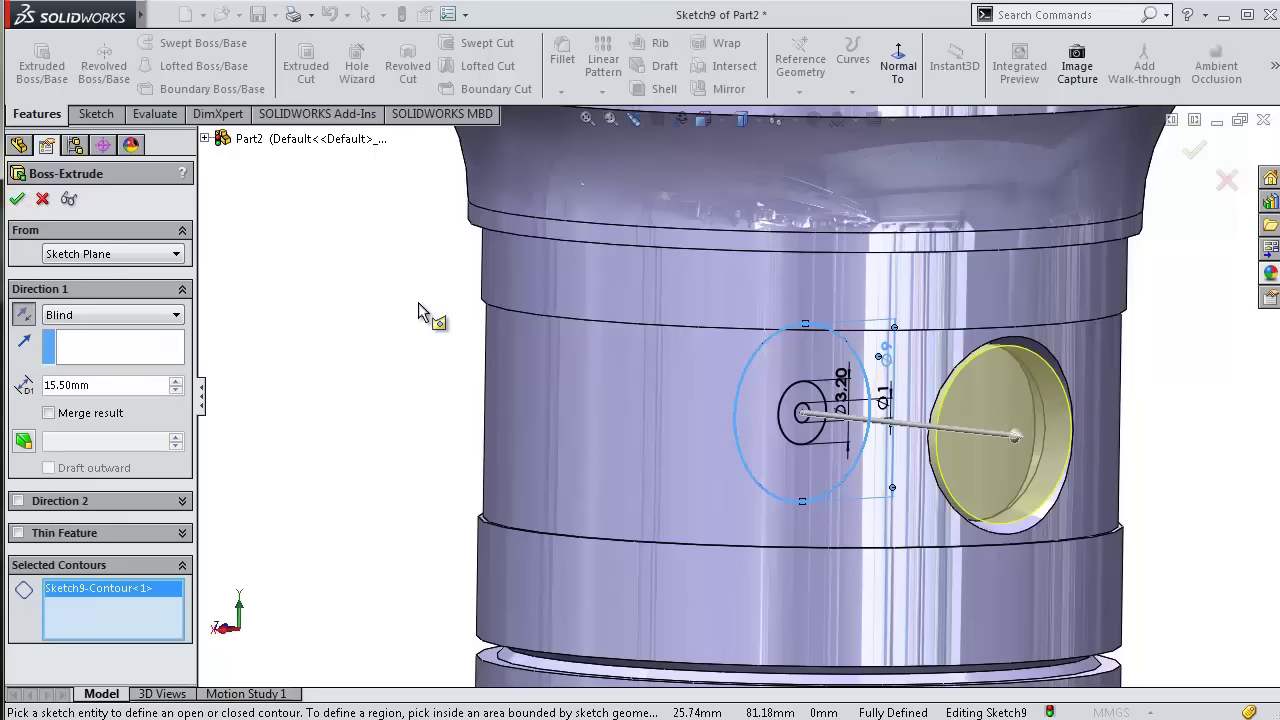
click(17, 200)
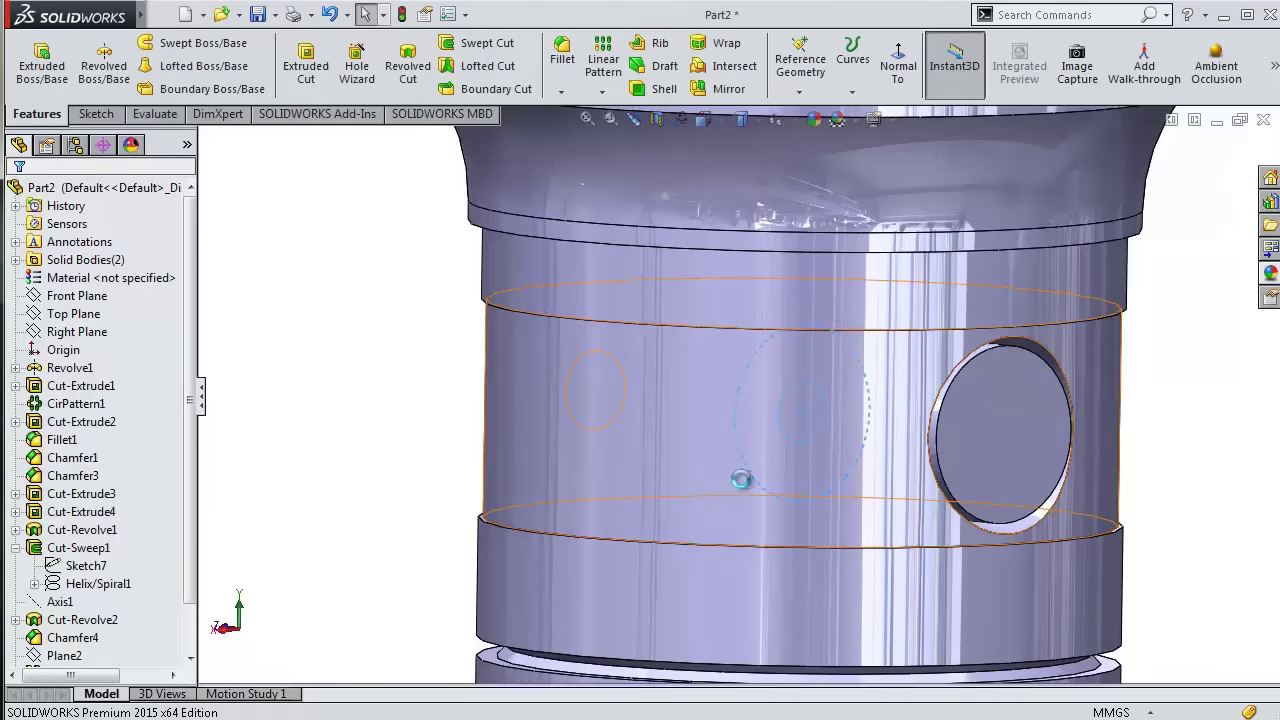
- Orbit to the hole, select Sketch9 and reopen the extrusion for editing
mouse_move(737, 480)
middle_down()
mouse_move(480, 477)
mouse_move(590, 457)
middle_up()
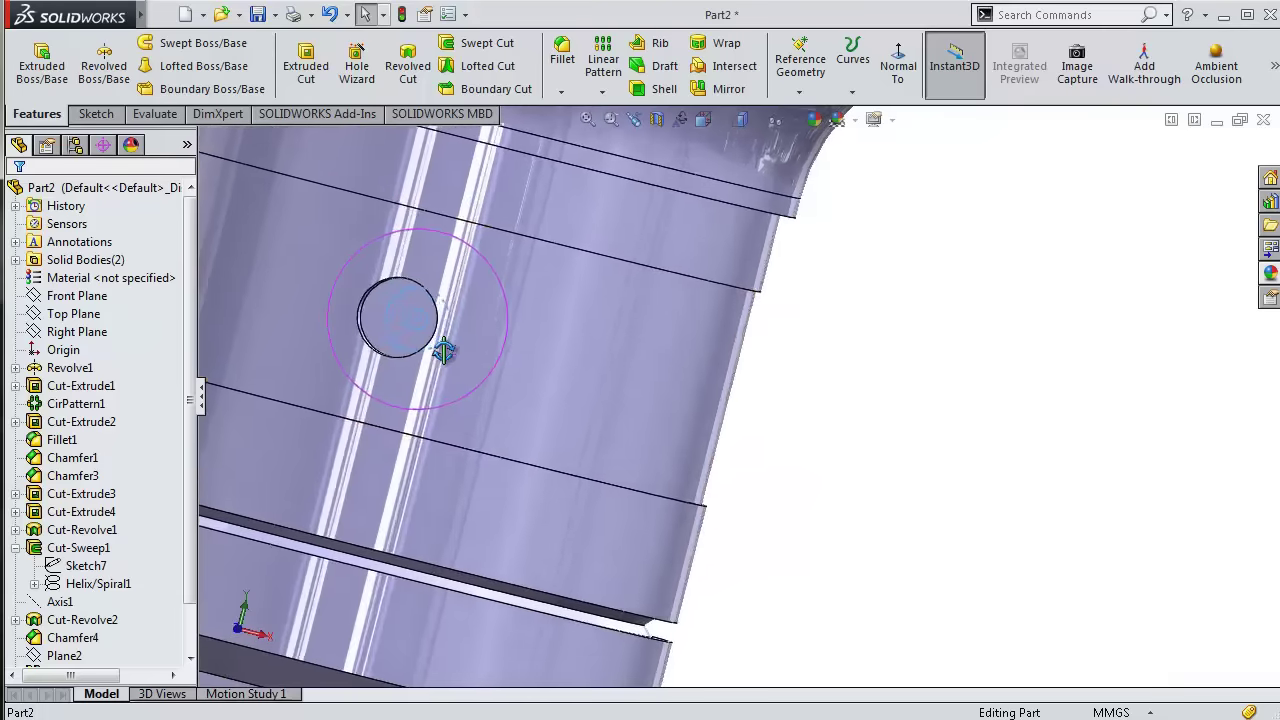
scroll(447, 330, down, 3)
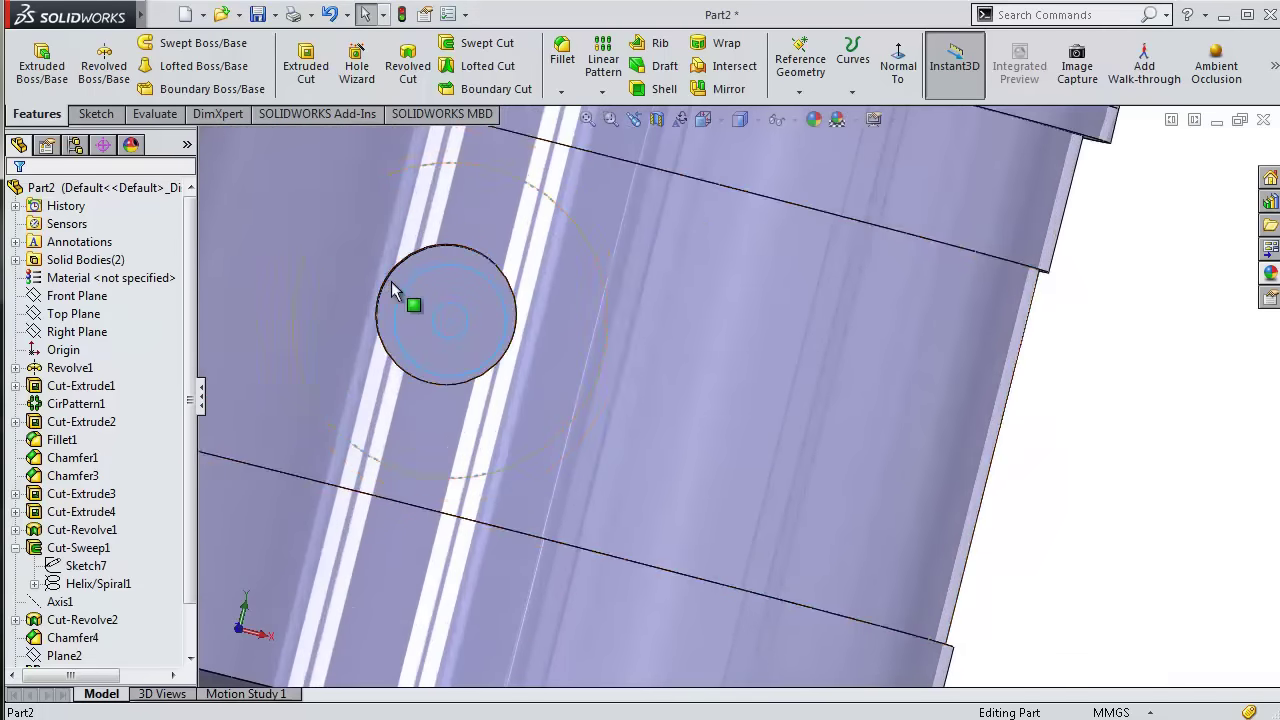
click(400, 287)
click(38, 66)
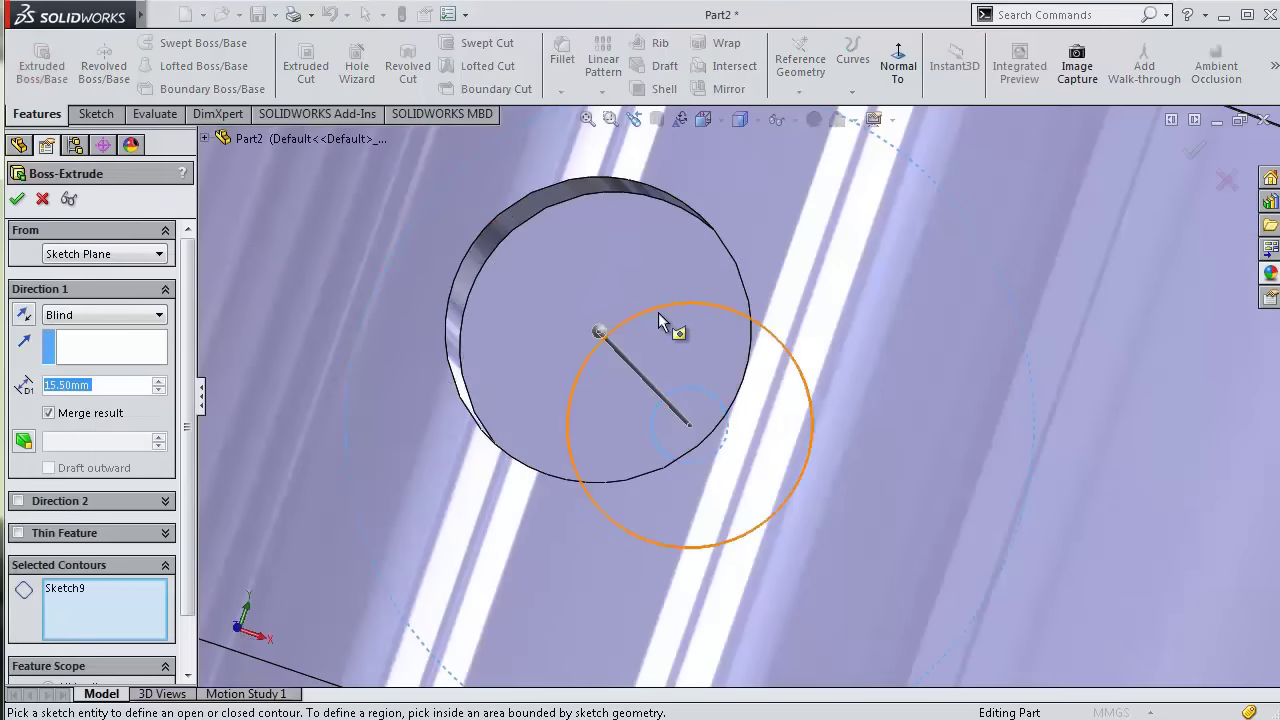
- Add the large-circle region, turn off Merge result and enter a 2 mm depth
click(663, 310)
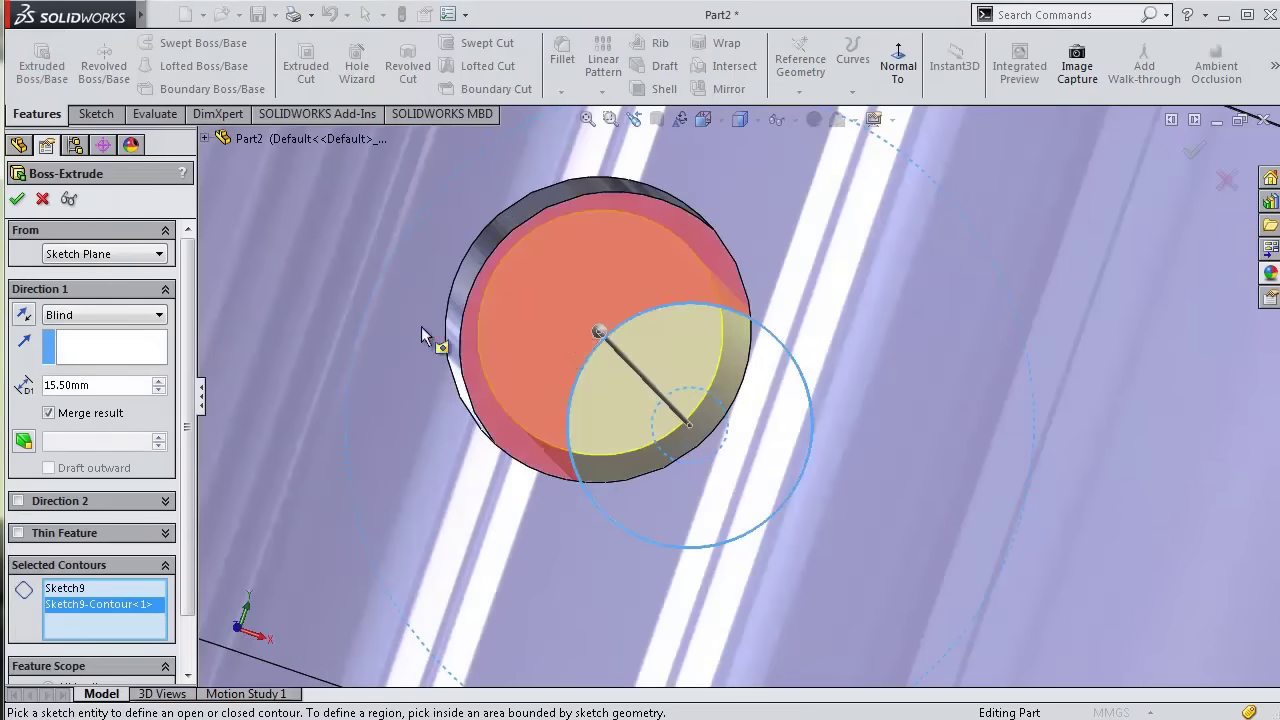
scroll(187, 375, down, 3)
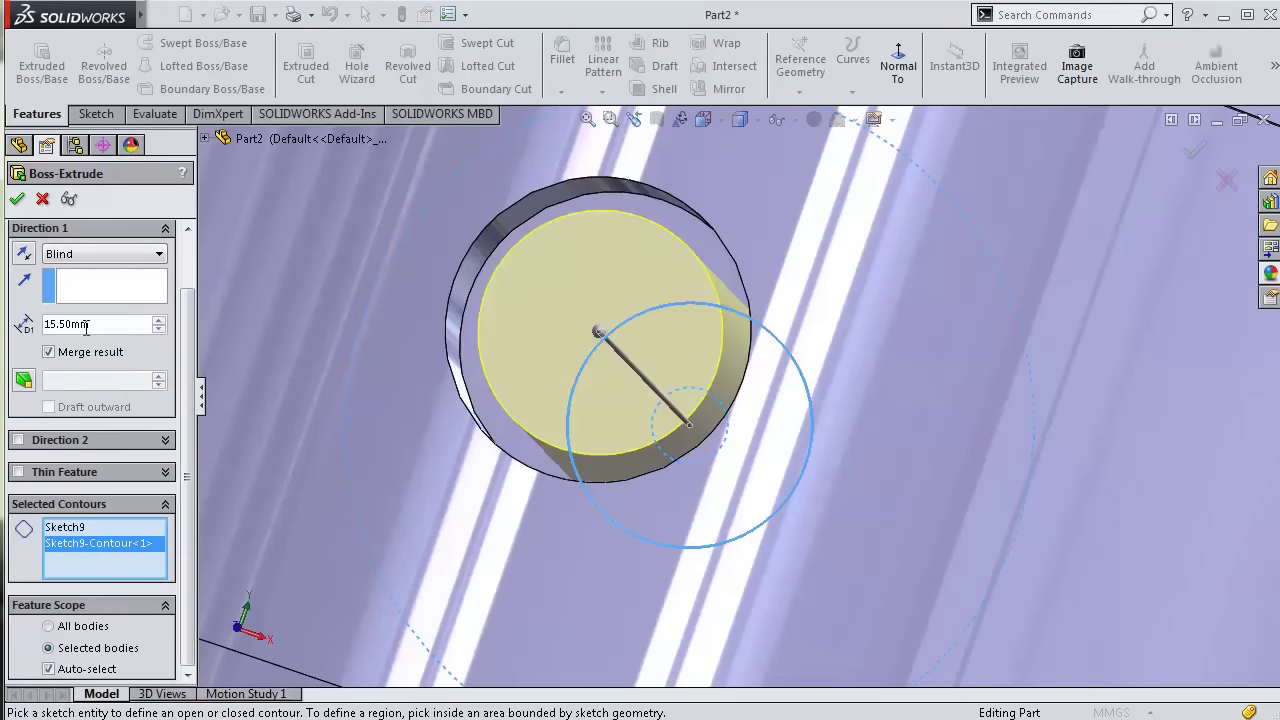
click(49, 352)
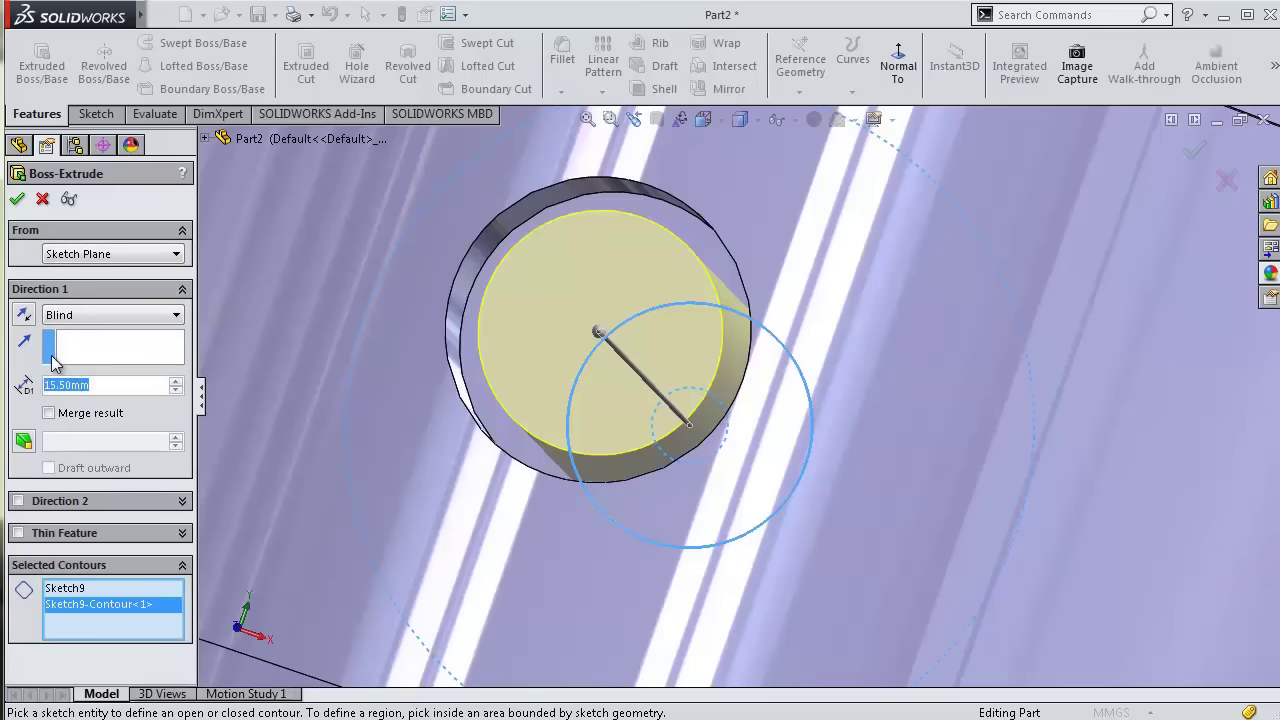
text(0)
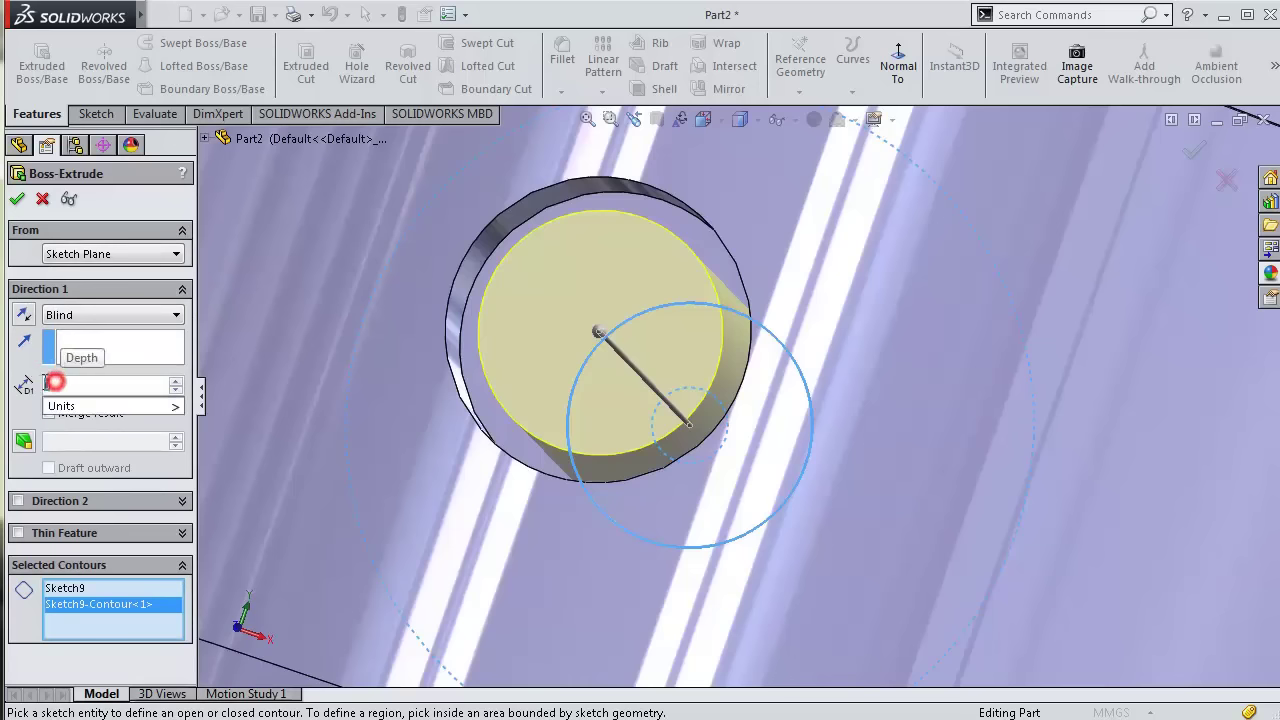
key(BackSpace)
click(22, 408)
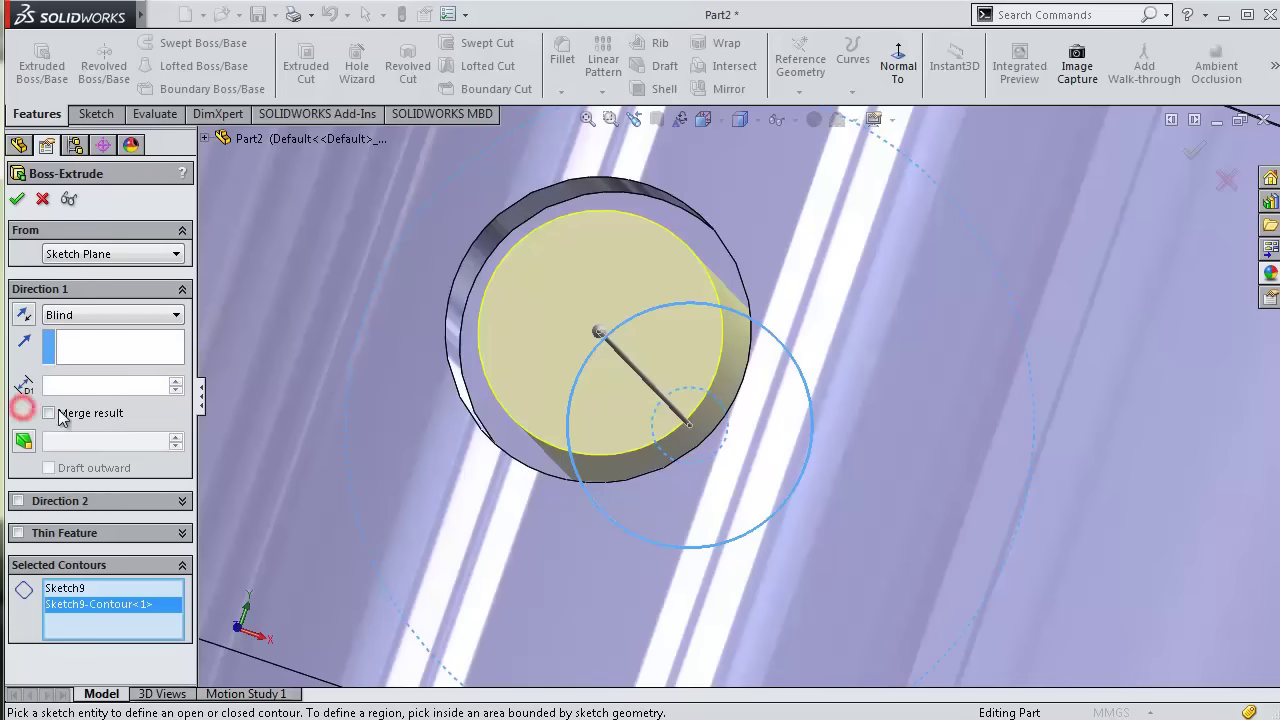
click(16, 532)
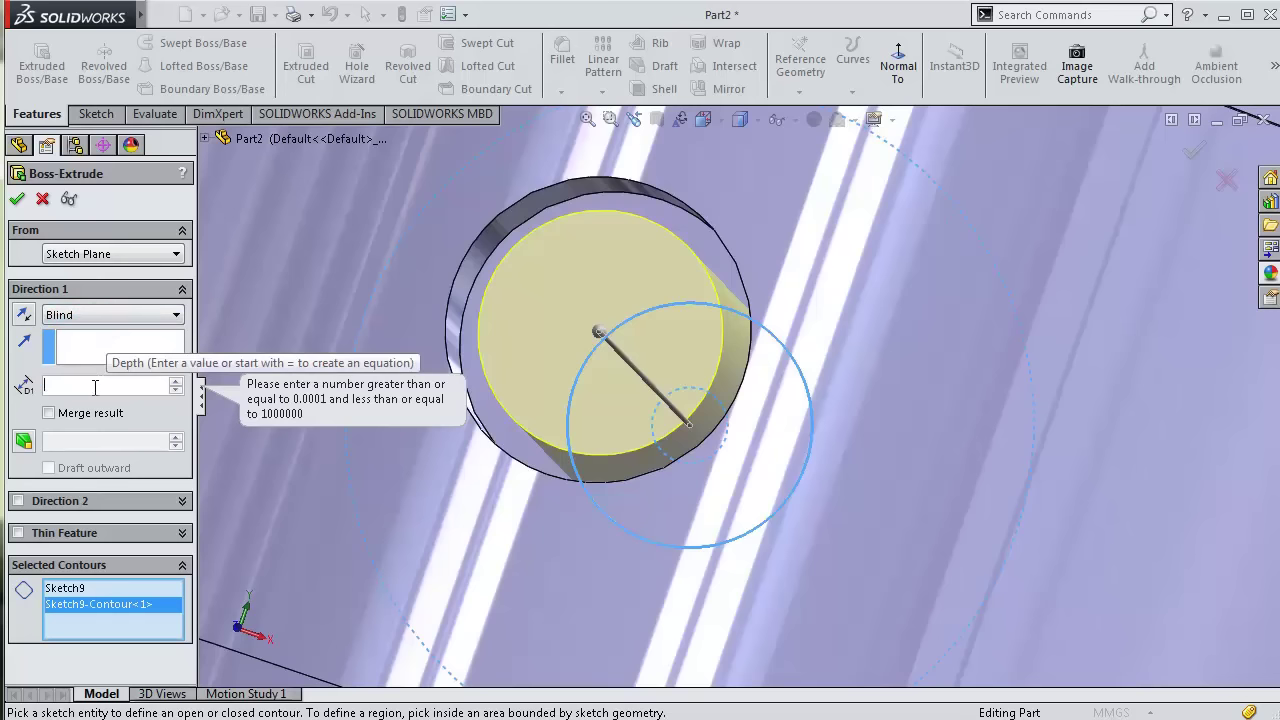
text(2)
click(27, 411)
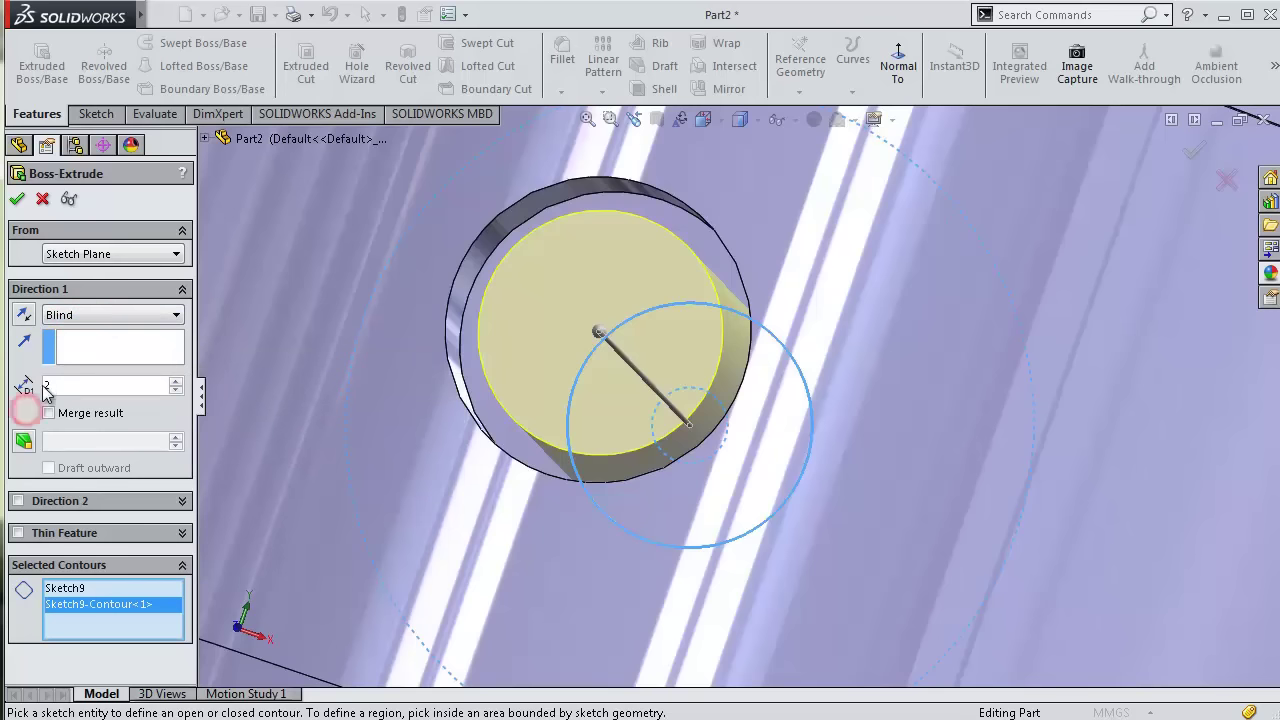
- Extrude up to the shaft's outer face as a 0.5 mm thin-walled tube
click(79, 320)
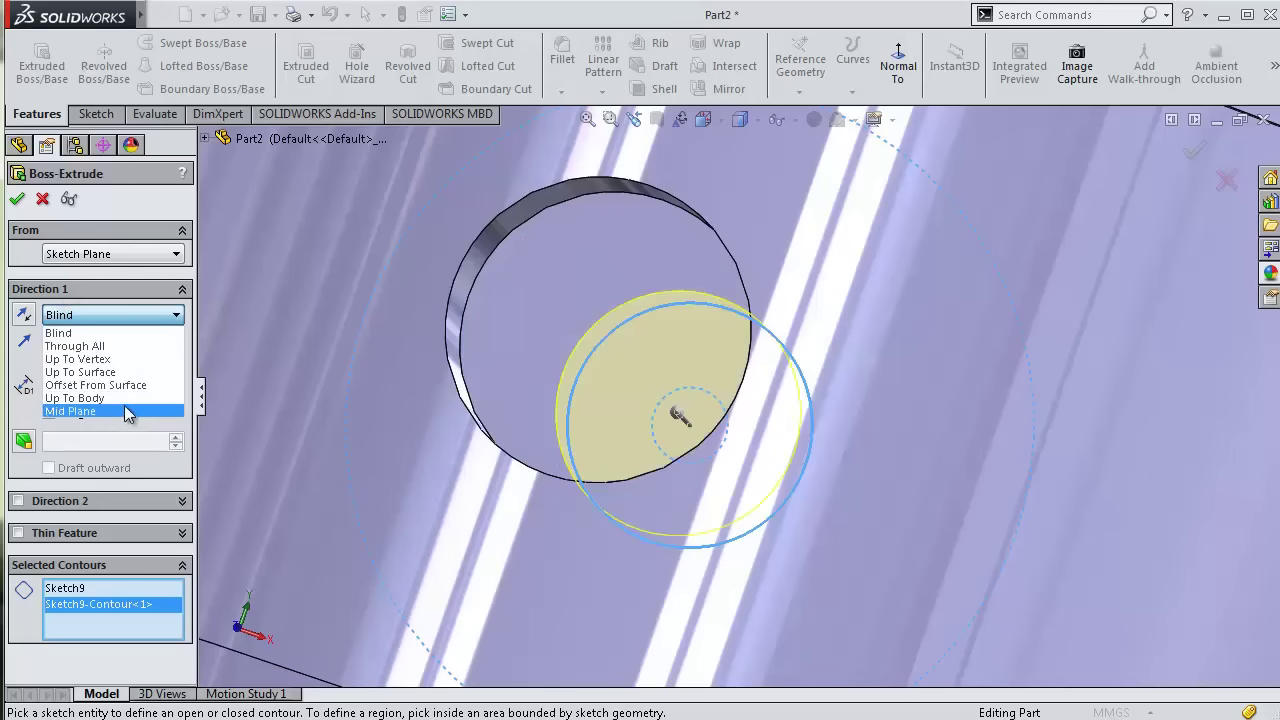
click(130, 372)
click(337, 354)
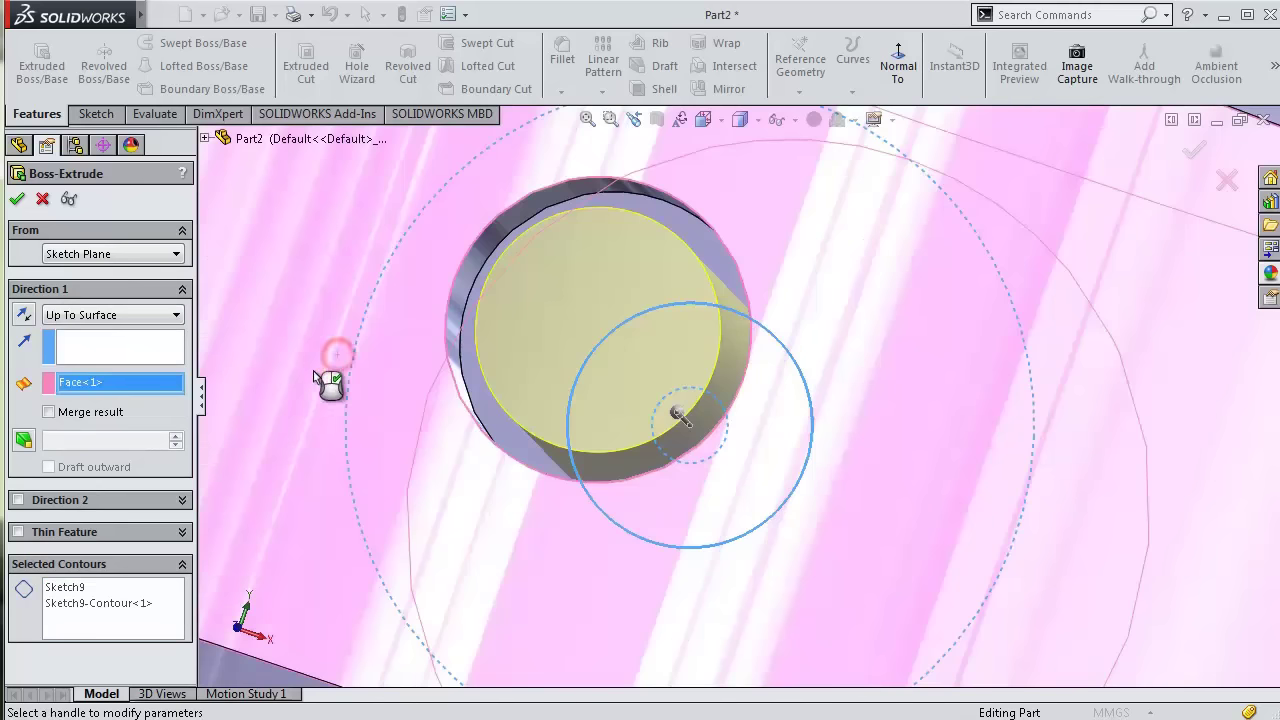
click(18, 532)
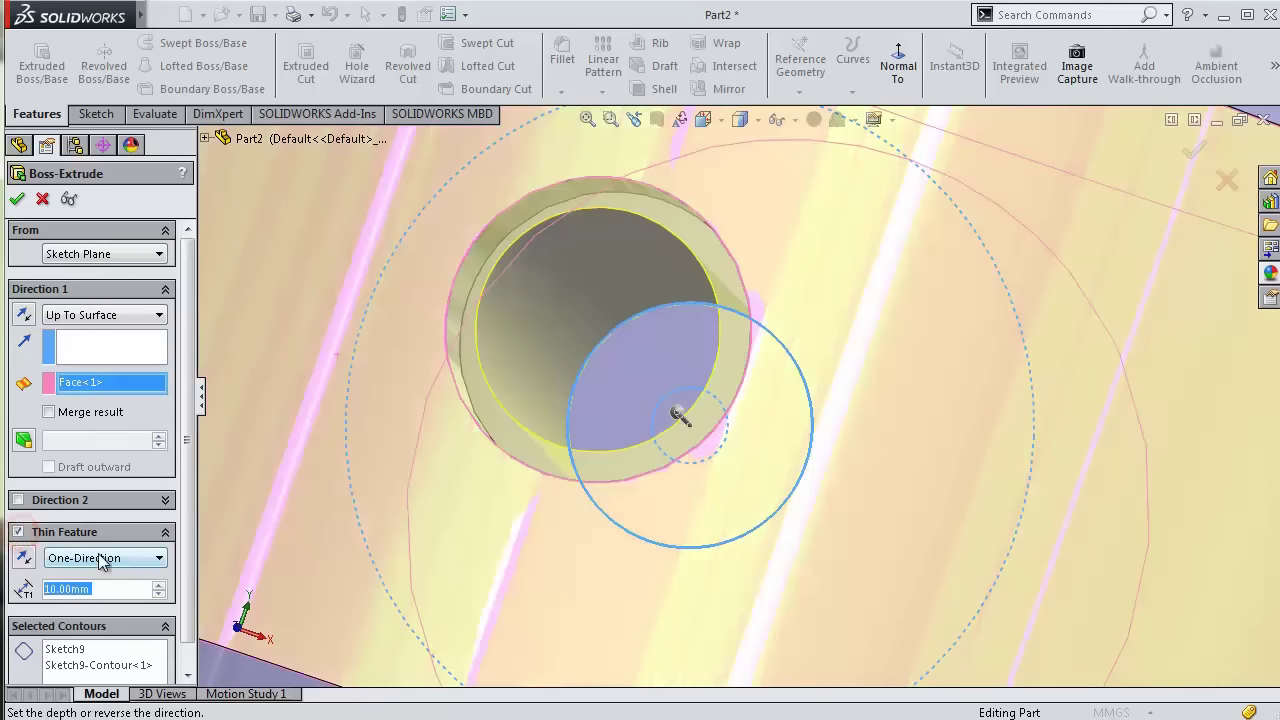
scroll(164, 555, down, 1)
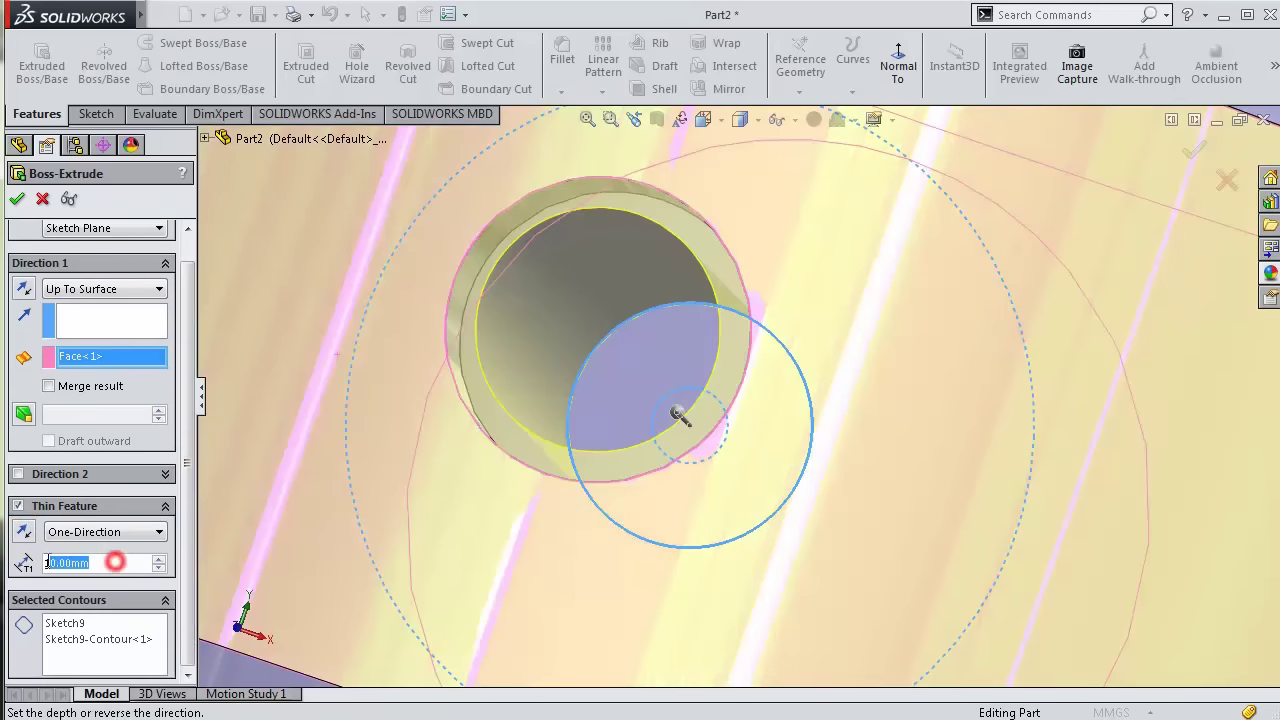
text(0.5)
key(Return)
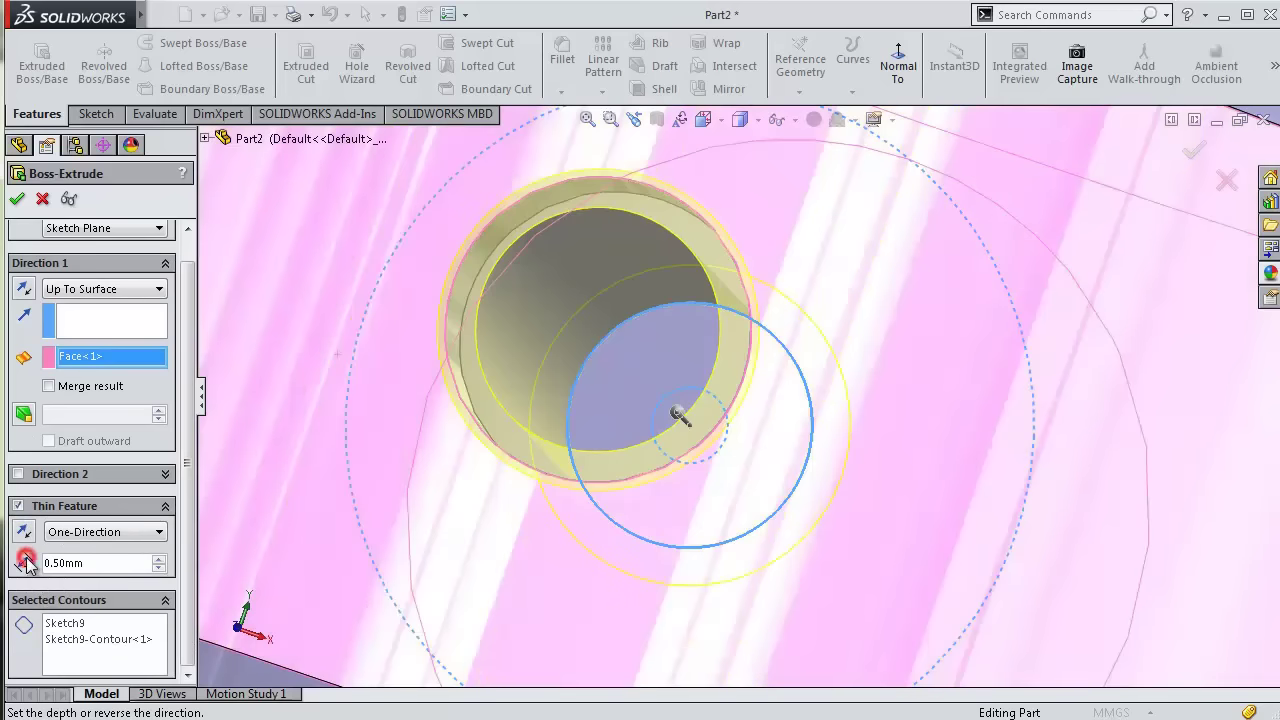
mouse_move(684, 324)
middle_down()
mouse_move(686, 420)
mouse_move(709, 409)
mouse_move(709, 425)
mouse_move(300, 440)
middle_up()
click(17, 200)
scroll(187, 555, down, 1)
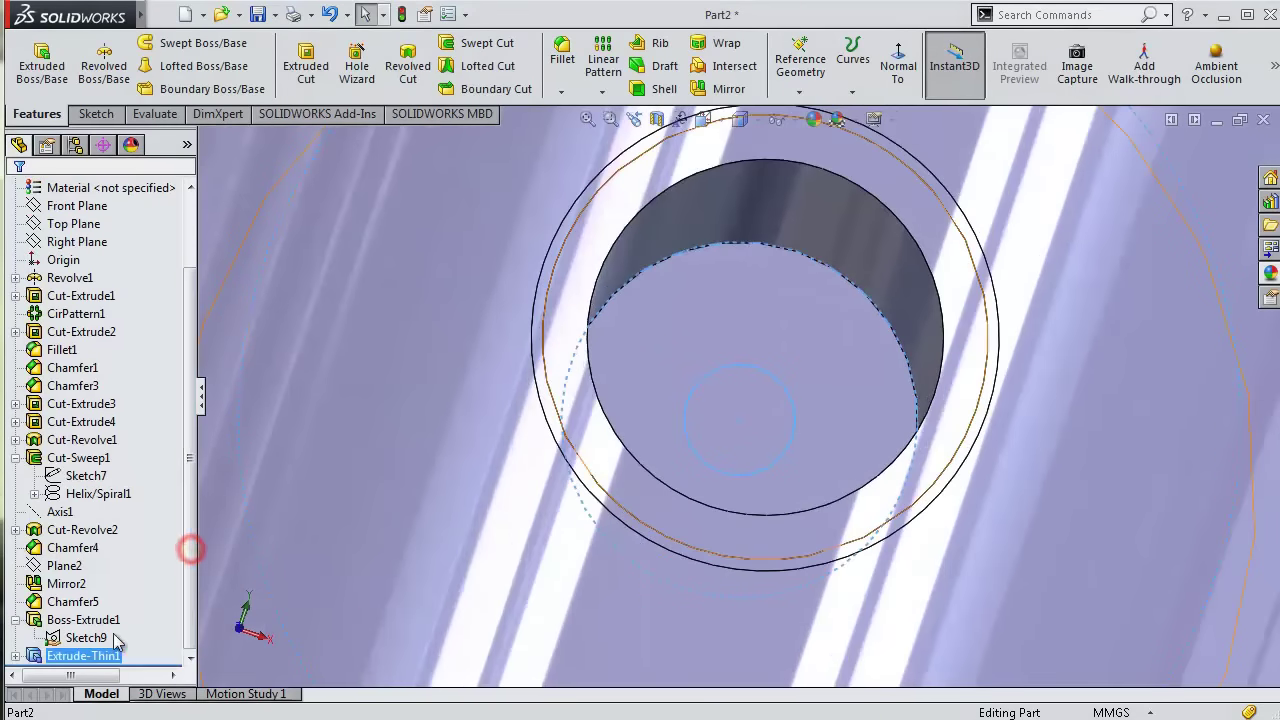
click(86, 637)
- Extrude the small inner circle 15 mm as a separate solid pin
click(41, 65)
click(740, 415)
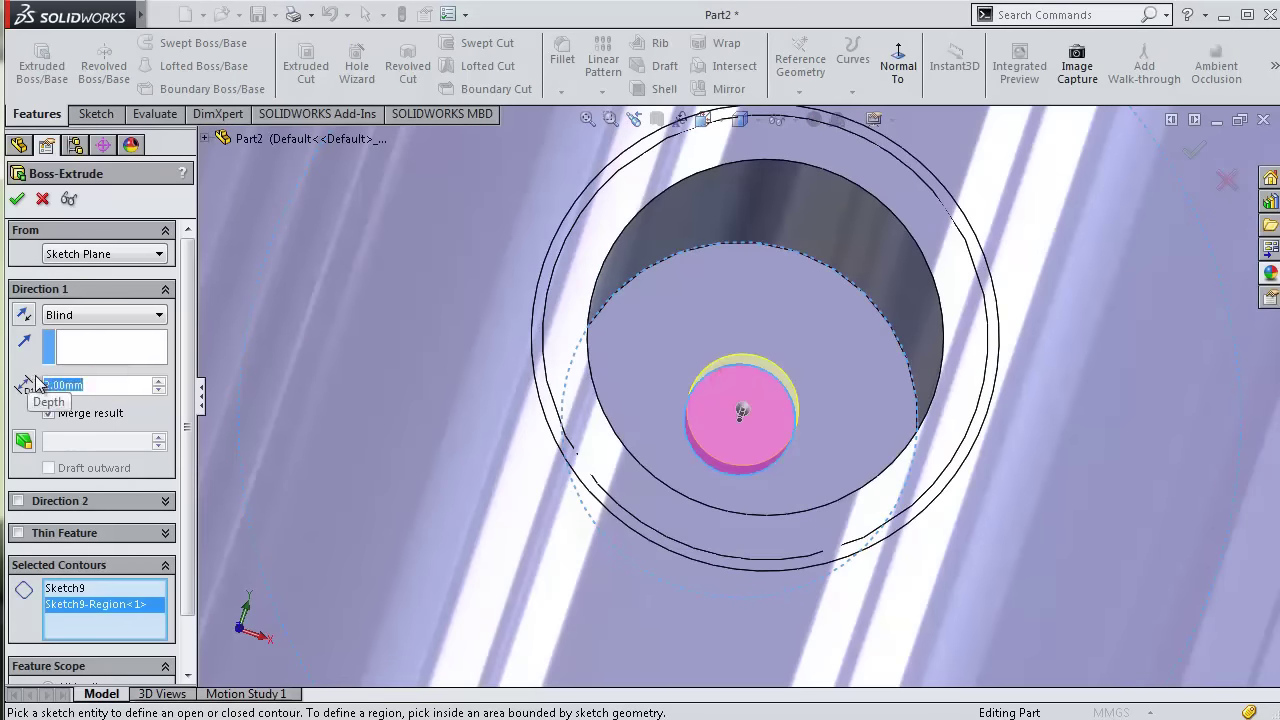
text(15)
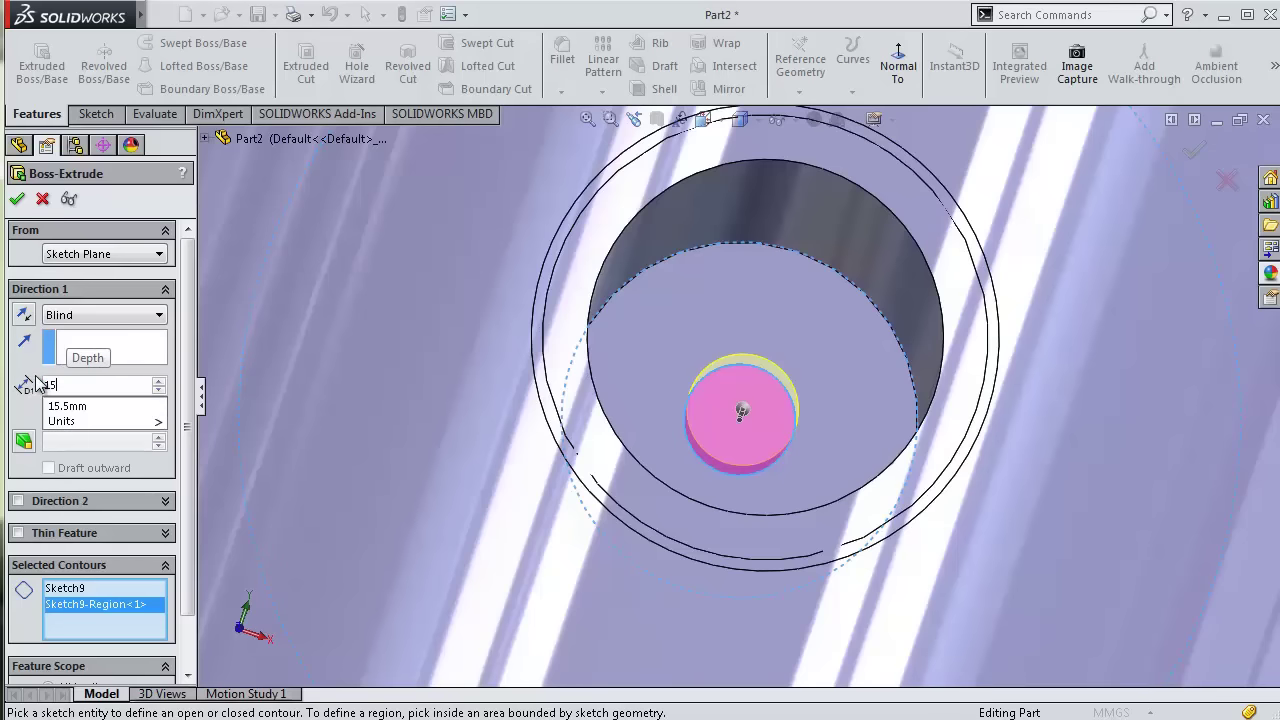
key(Return)
click(48, 414)
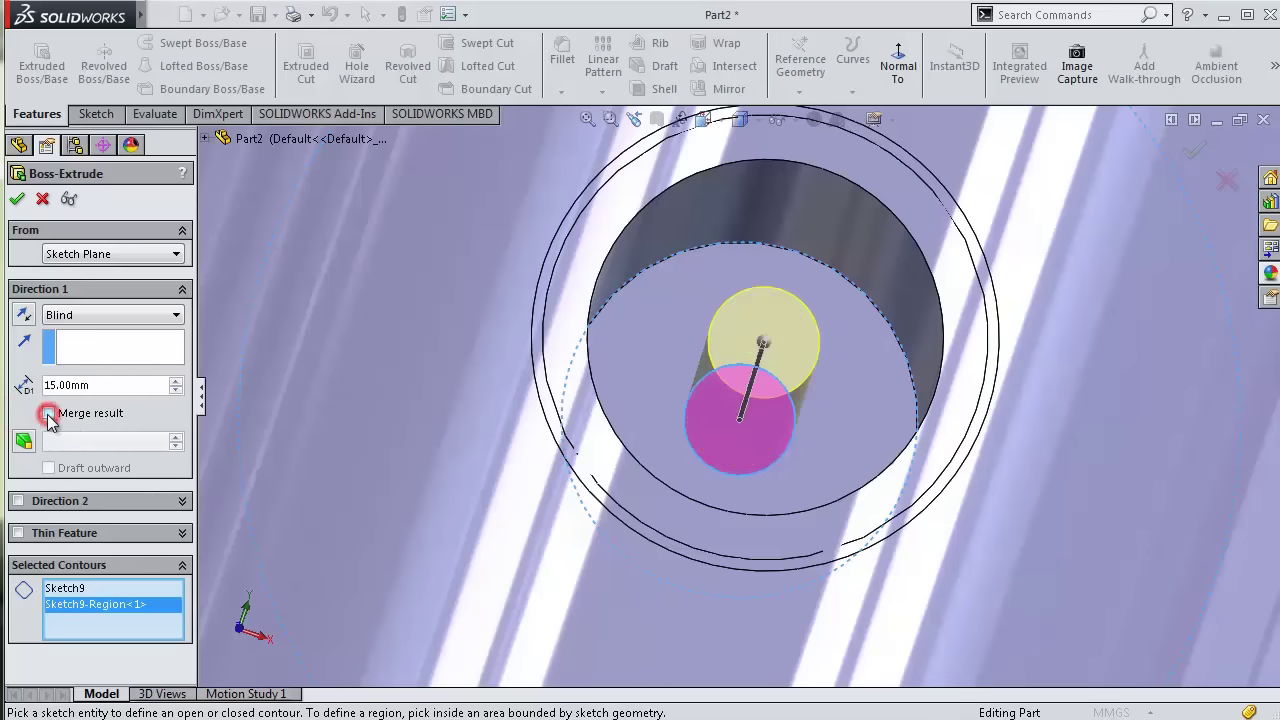
click(17, 198)
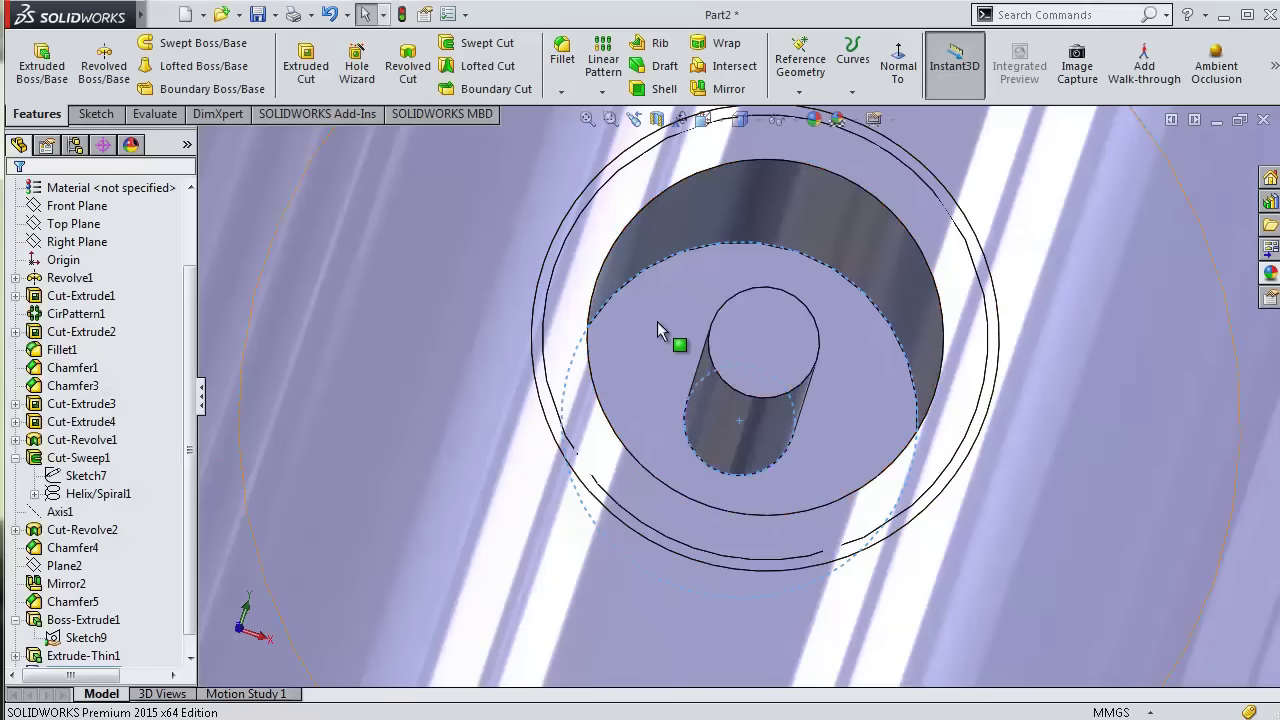
- Reopen the thin-walled extrusion's settings and close them unchanged
scroll(650, 313, up, 2)
scroll(192, 600, down, 1)
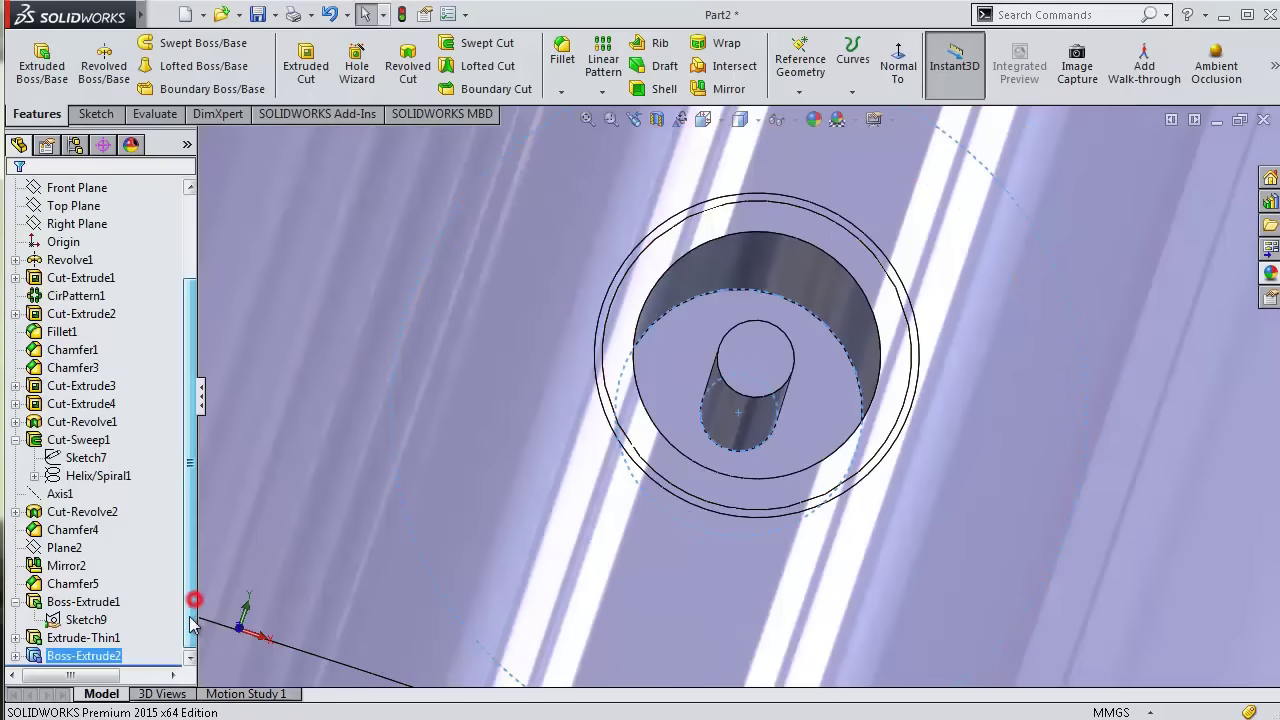
click(85, 655)
ctrl+click(105, 647)
click(152, 600)
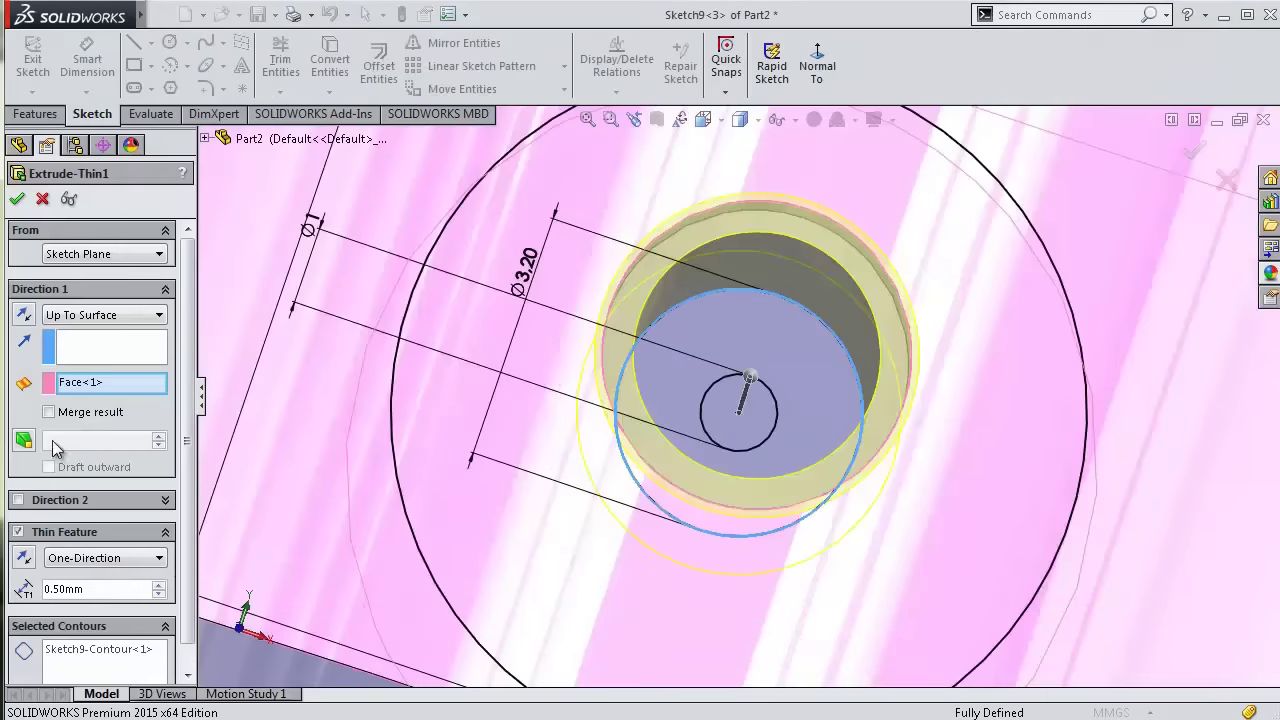
key(Return)
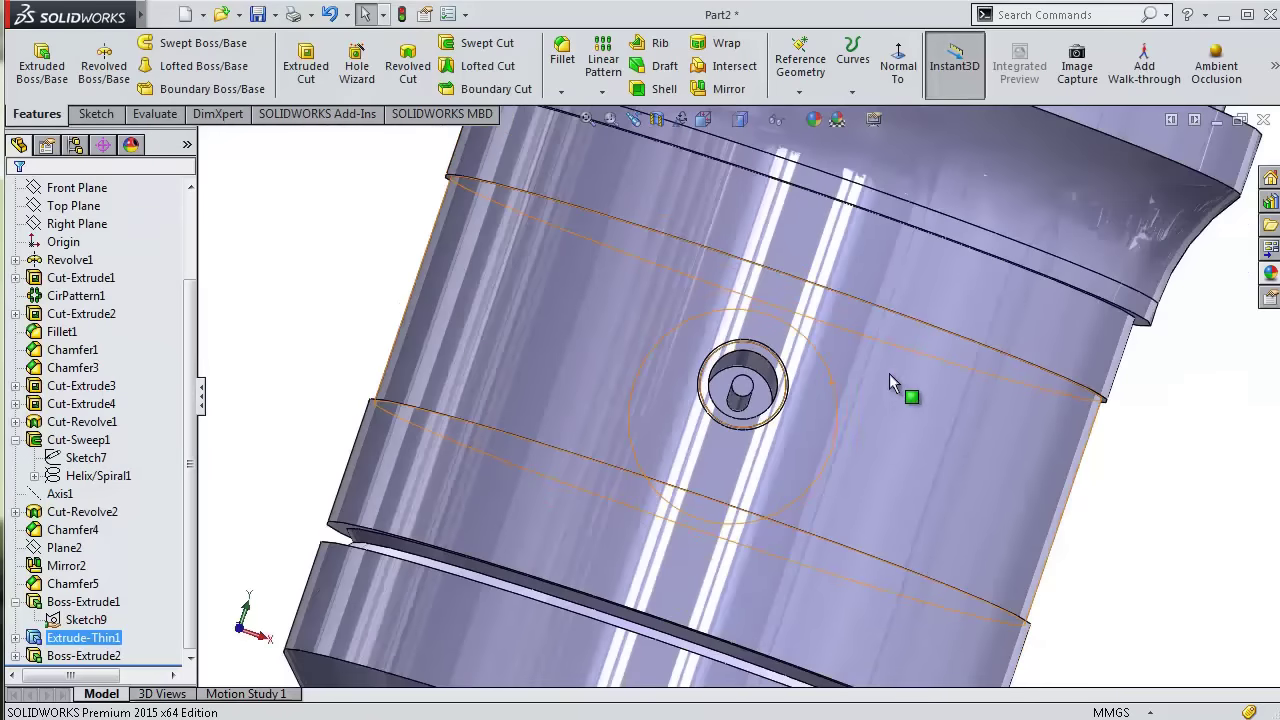
scroll(889, 373, down, 2)
scroll(827, 396, down, 2)
- Round the inner pin's end face with a 0.25 mm fillet and save the part
click(562, 58)
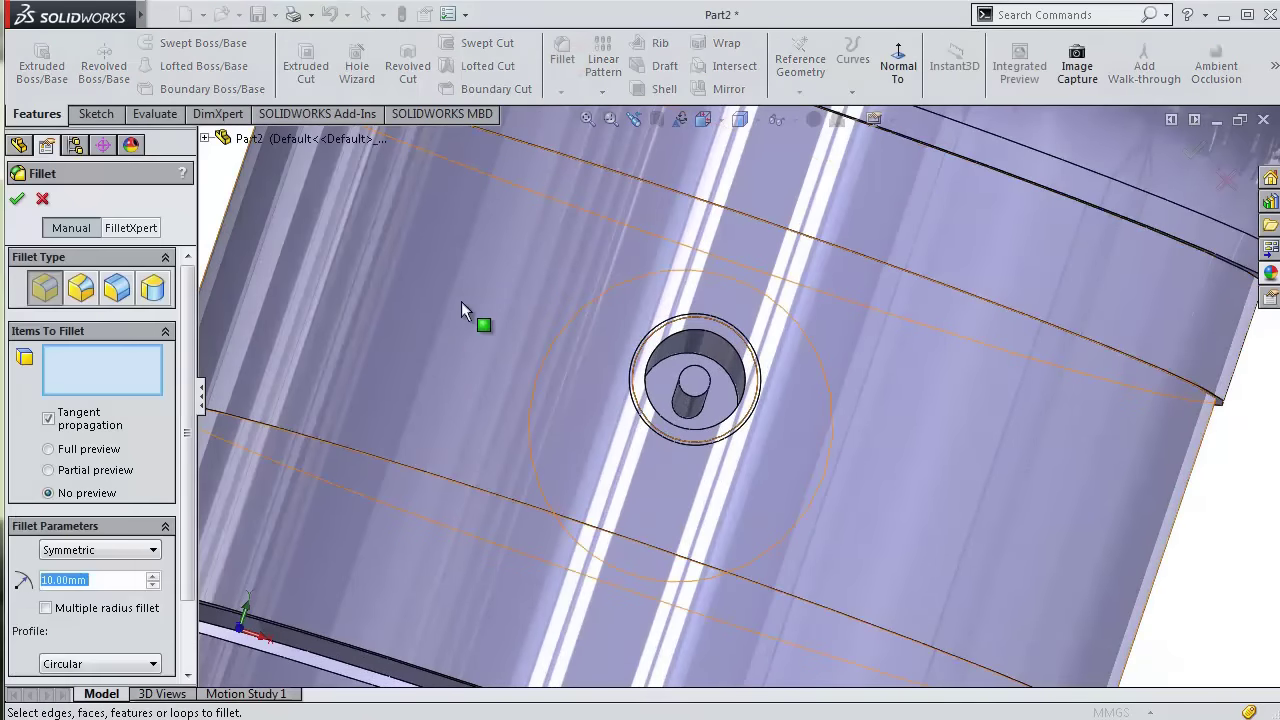
text(0,25)
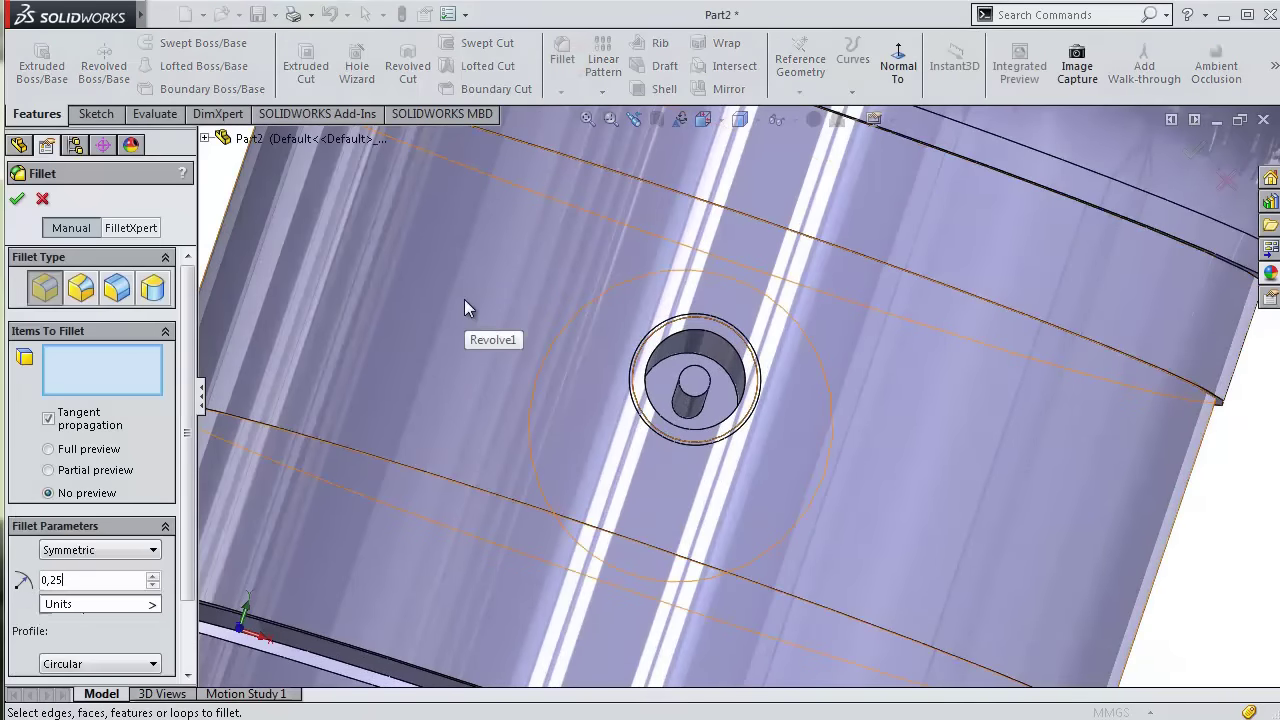
scroll(600, 420, up, 2)
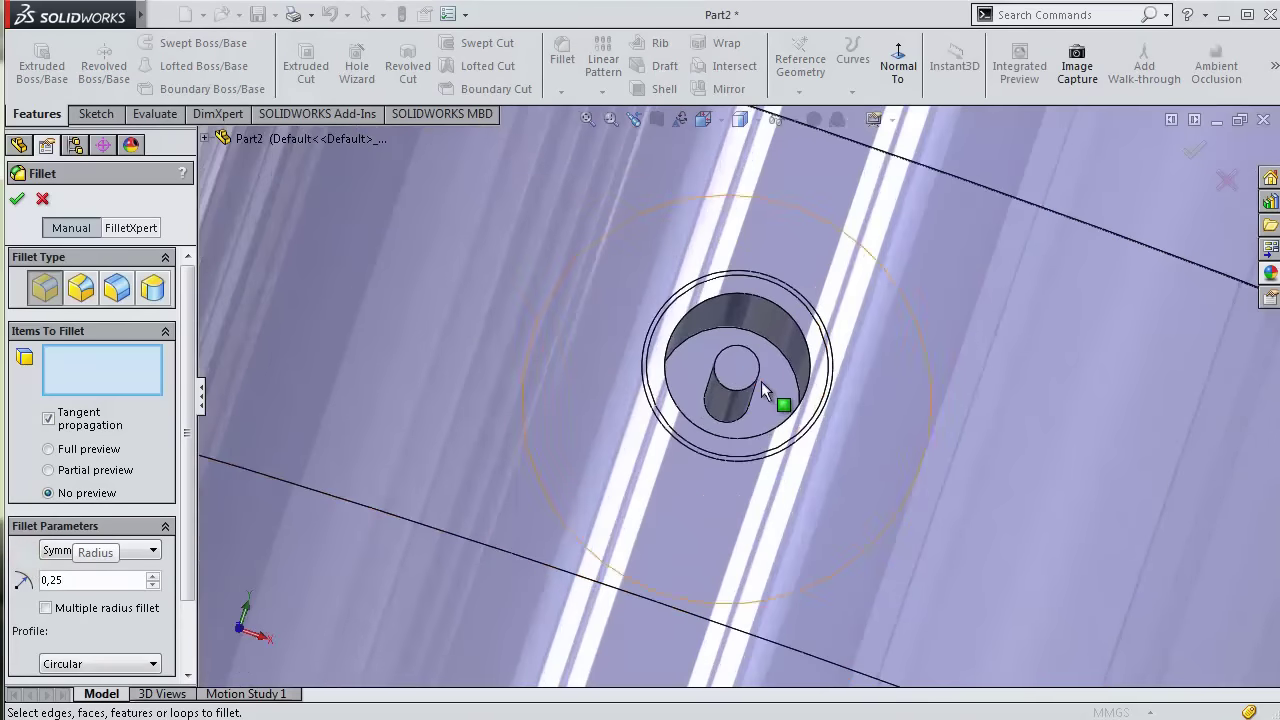
click(755, 378)
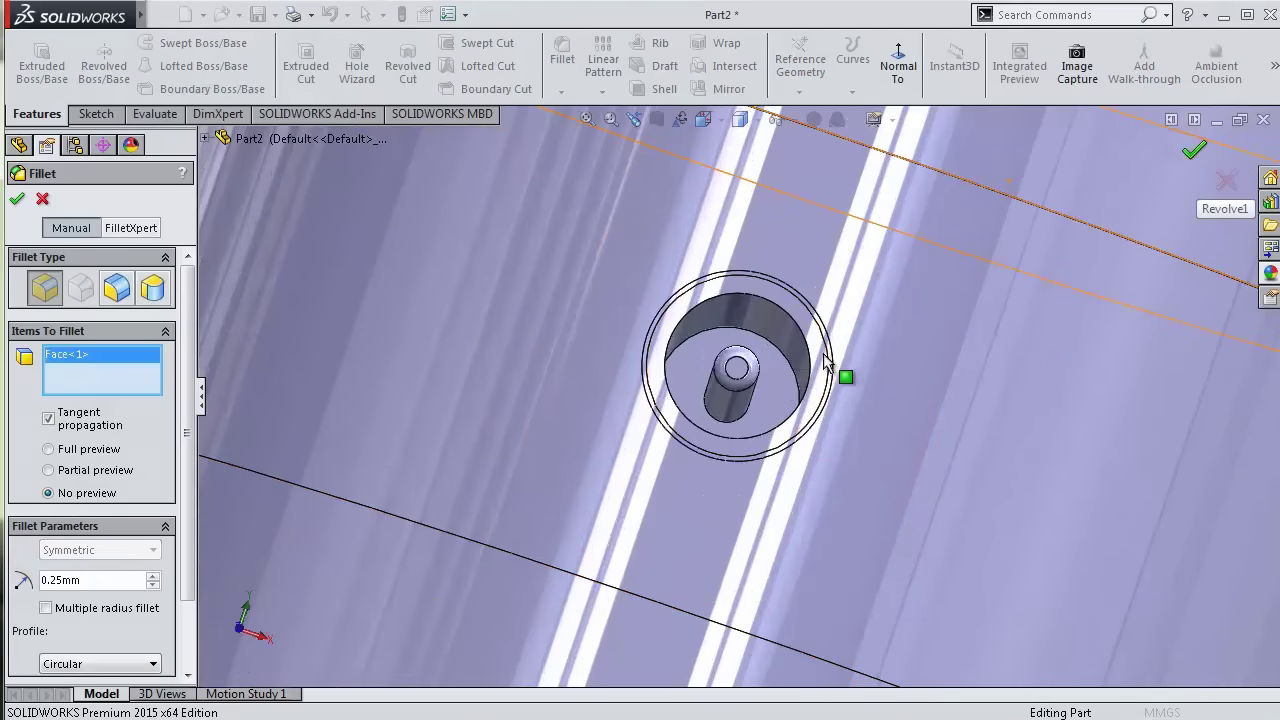
key(Return)
mouse_move(823, 357)
middle_down()
mouse_move(831, 424)
mouse_move(1037, 480)
middle_up()
scroll(830, 424, down, 5)
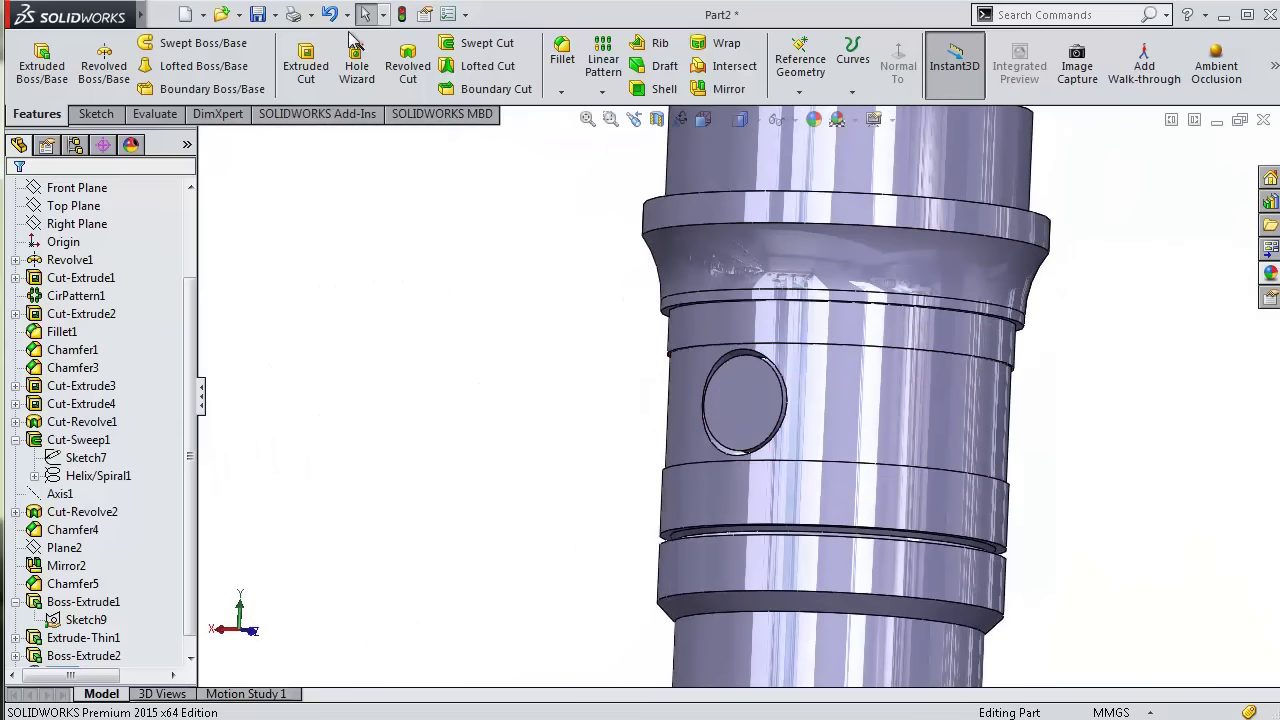
click(260, 15)
- Add a 3 mm dome on the circular plug face via Insert > Features > Dome
click(162, 14)
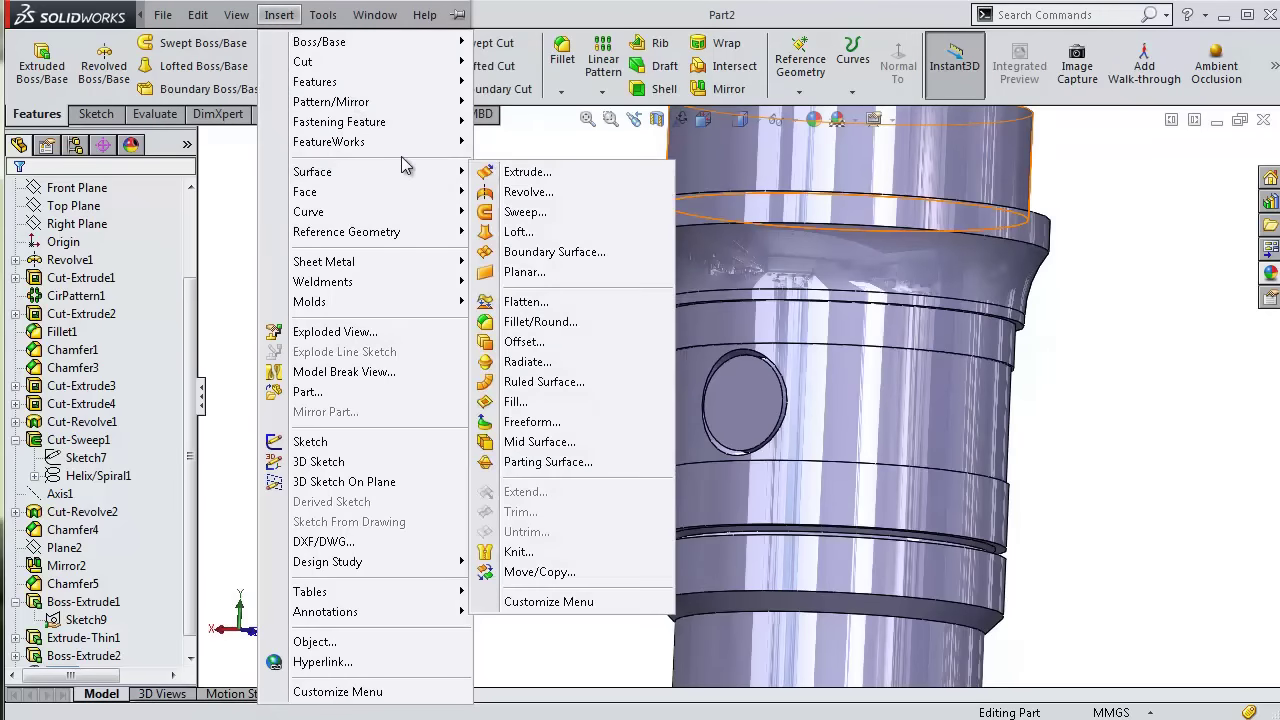
mouse_move(315, 82)
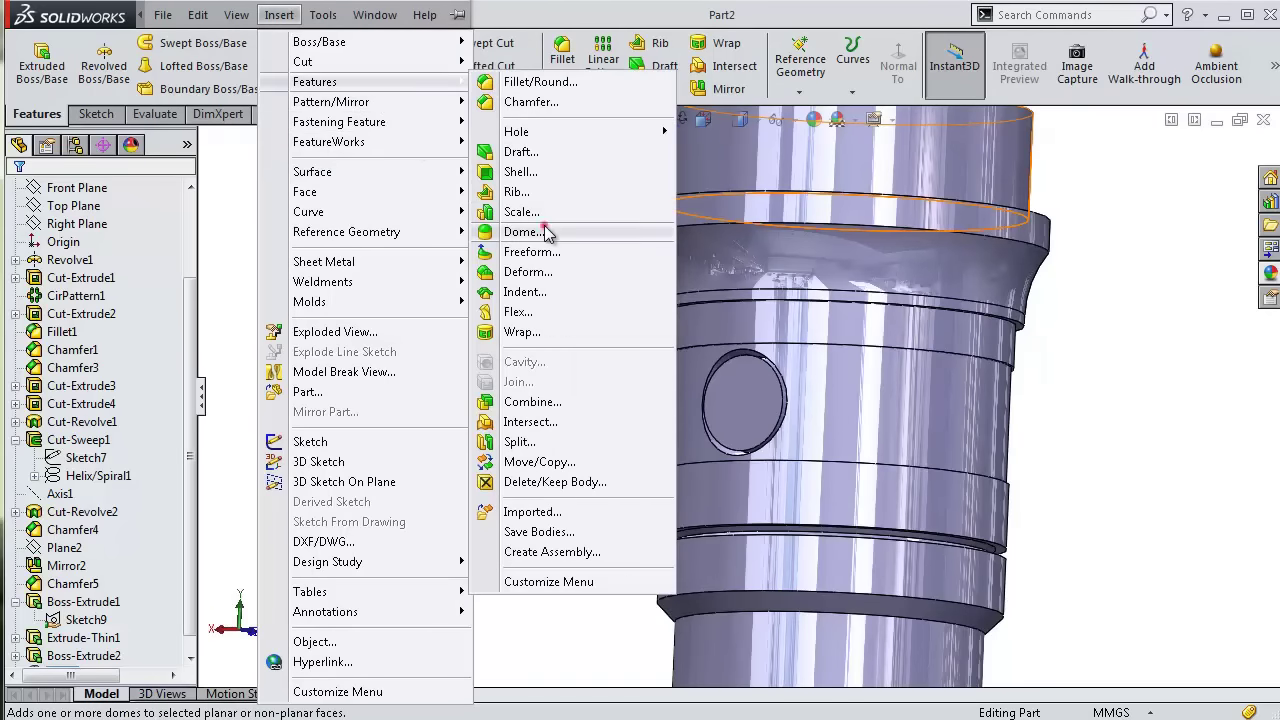
click(548, 233)
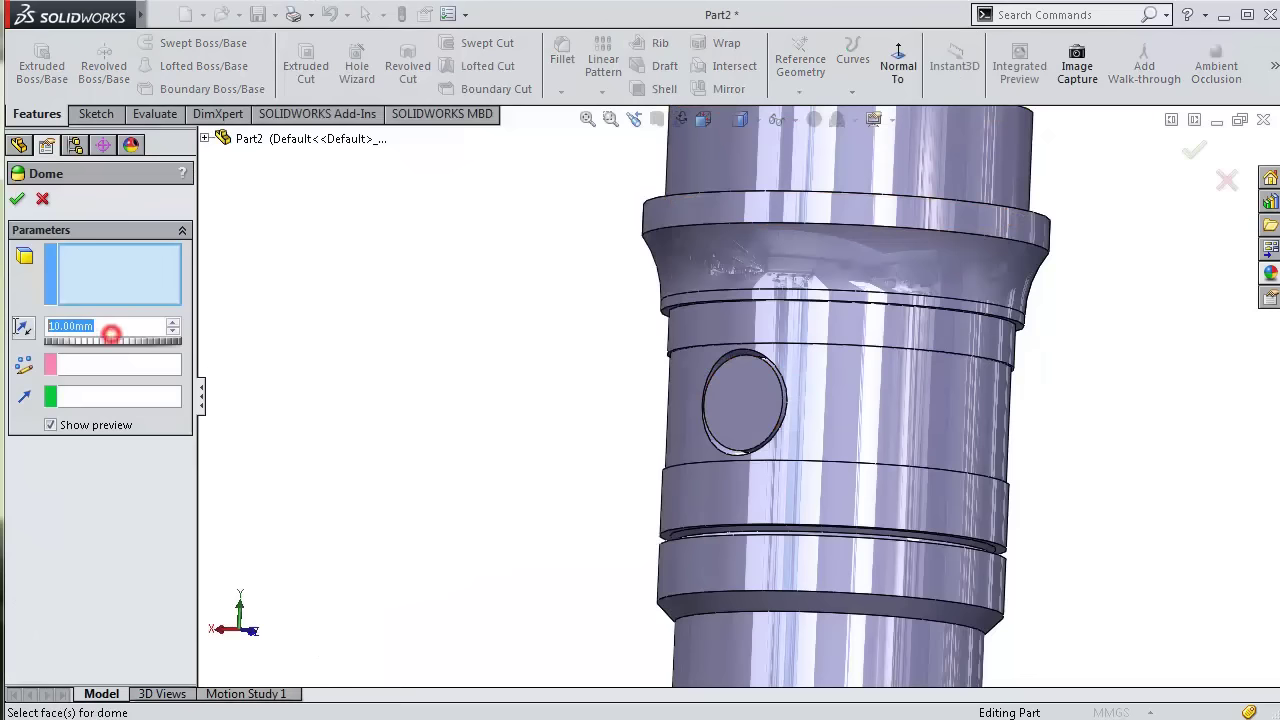
click(726, 396)
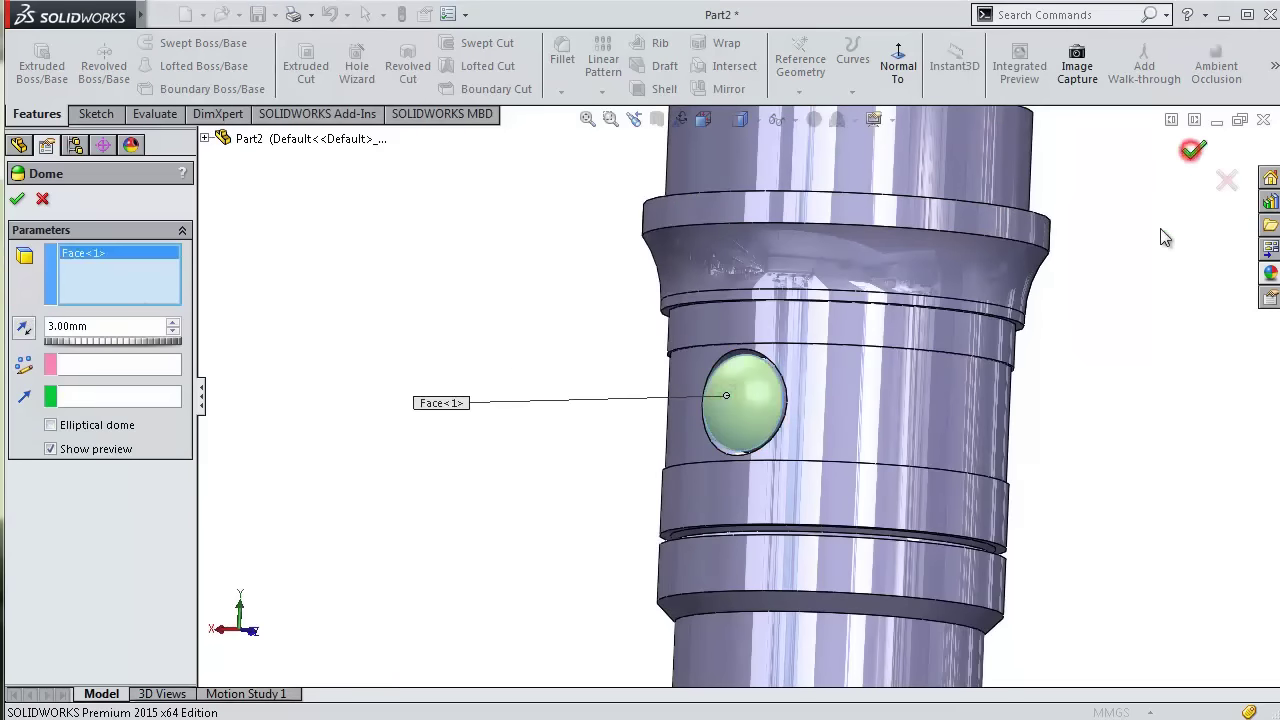
click(1192, 149)
mouse_move(751, 485)
middle_down()
mouse_move(737, 425)
mouse_move(477, 380)
mouse_move(503, 449)
mouse_move(583, 514)
middle_up()
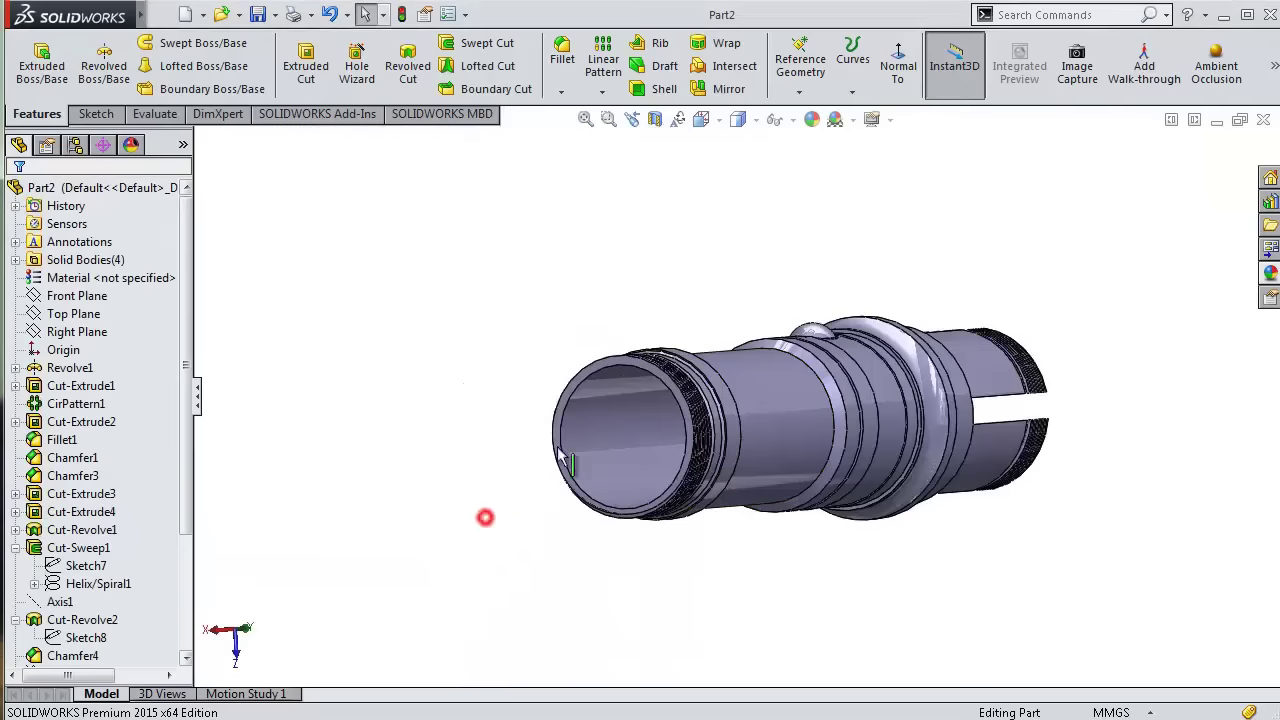
- Sketch on the bore end face and convert the bore's inner edge into a 27 mm circle
scroll(563, 460, down, 3)
scroll(709, 371, down, 3)
click(694, 357)
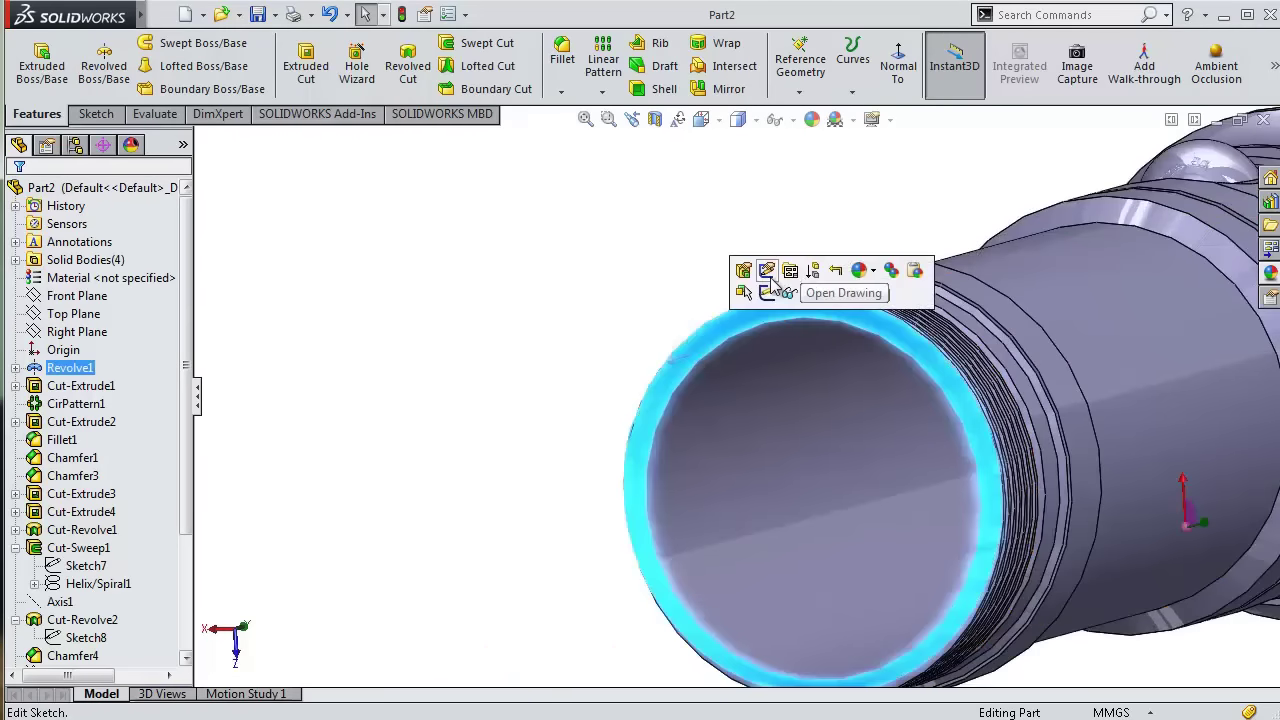
click(767, 292)
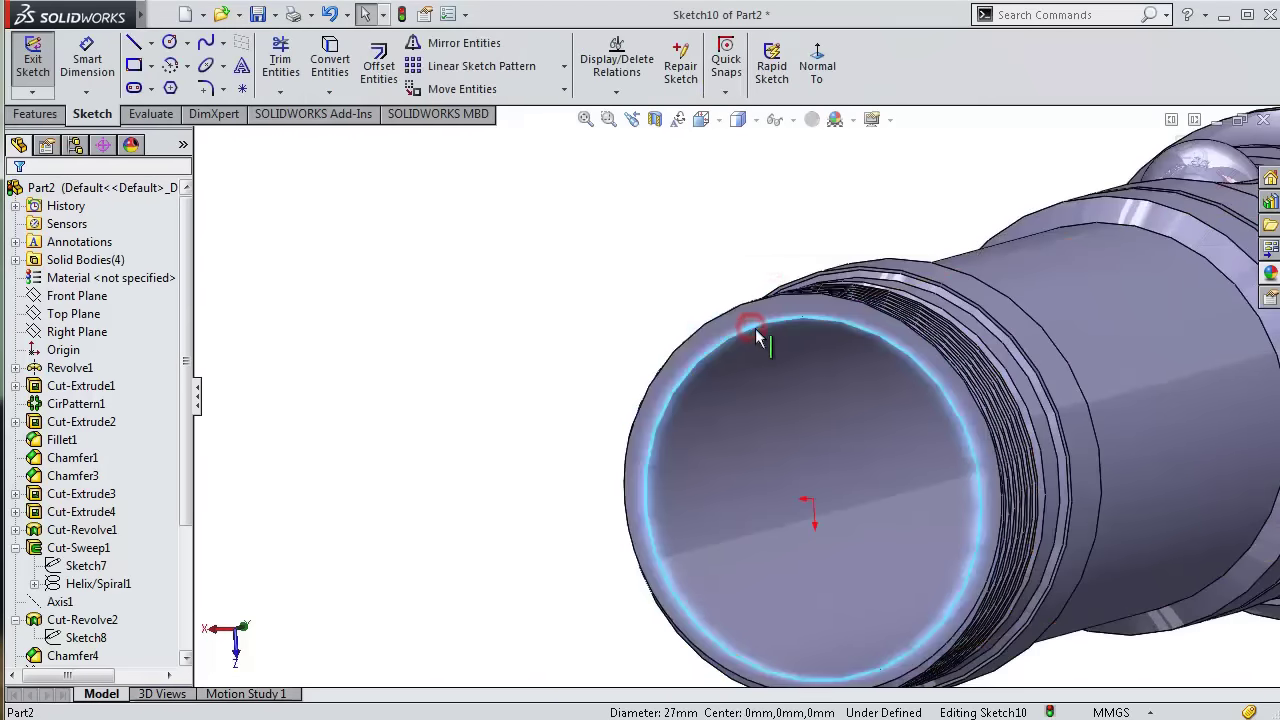
click(330, 60)
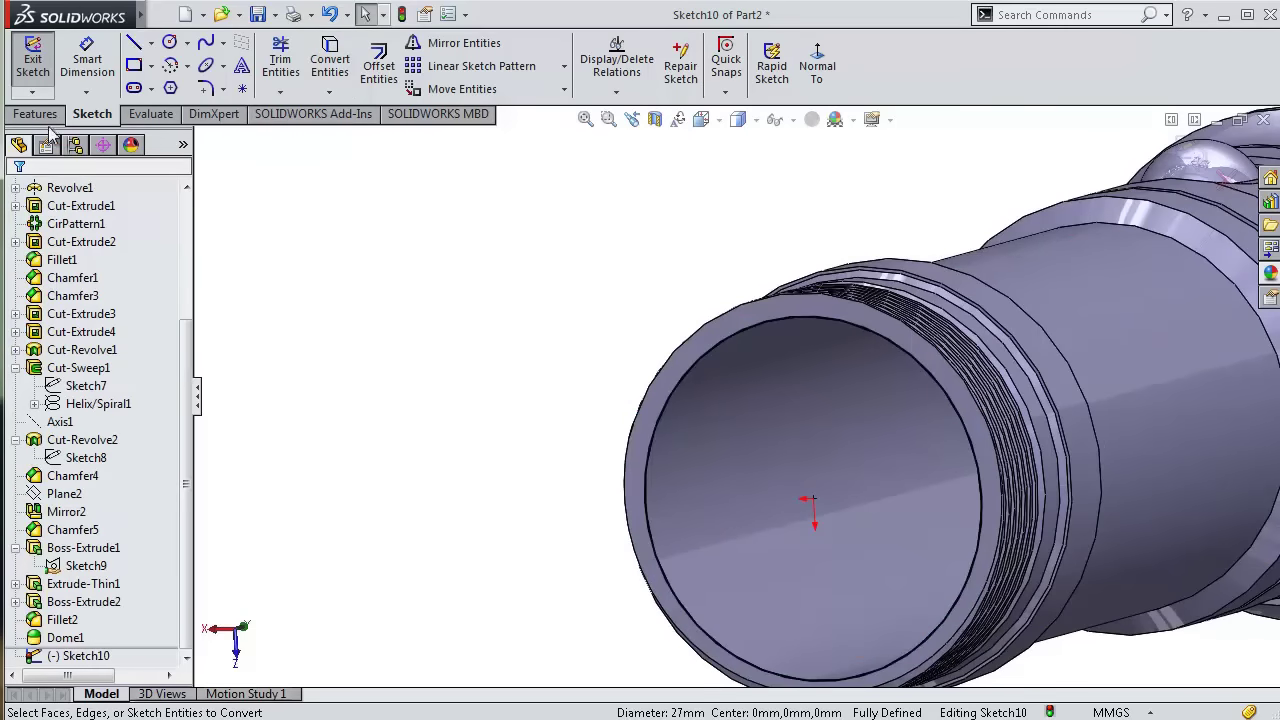
- Start a boss extrusion of the circle from an offset start of 62 mm
click(45, 114)
click(42, 68)
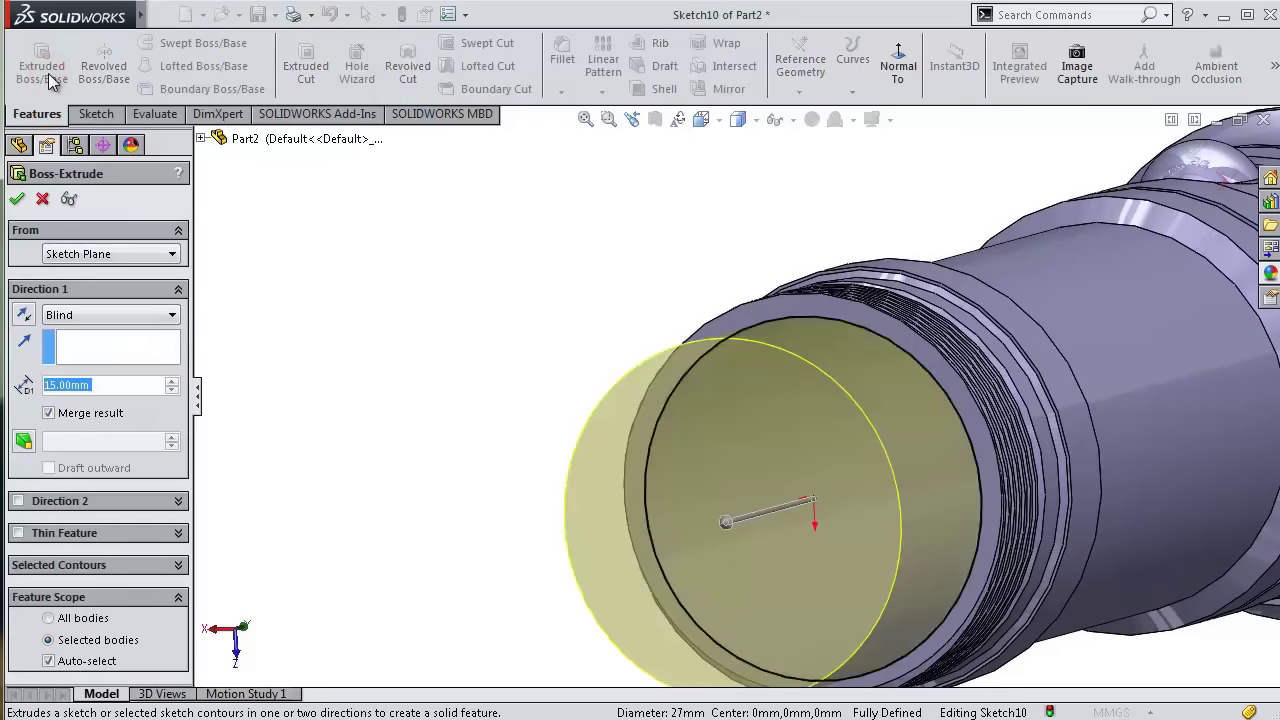
click(84, 316)
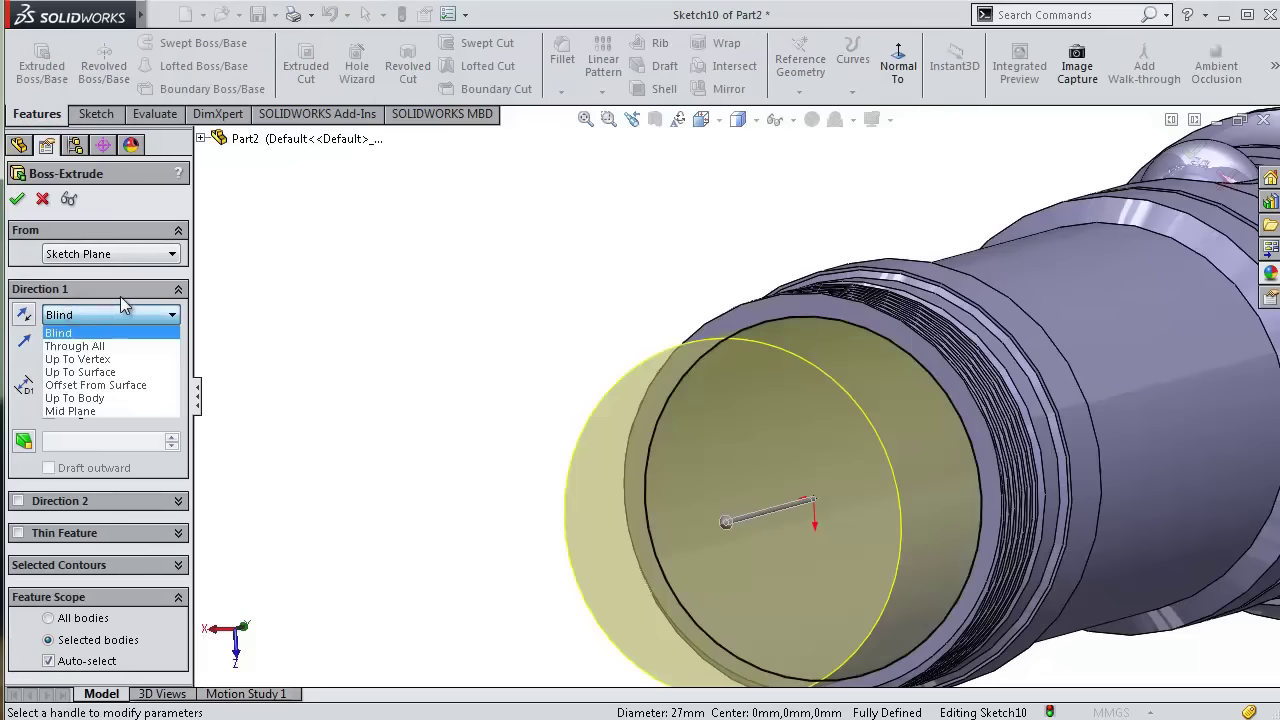
click(112, 256)
click(112, 256)
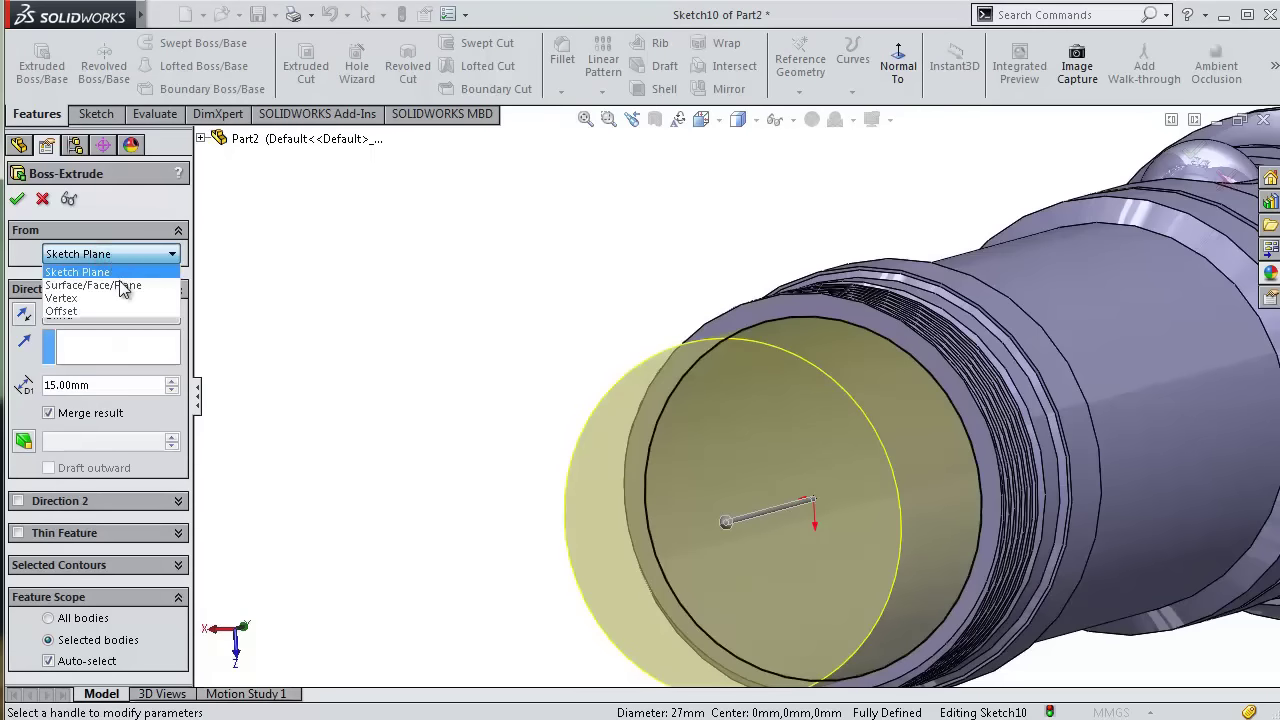
click(95, 312)
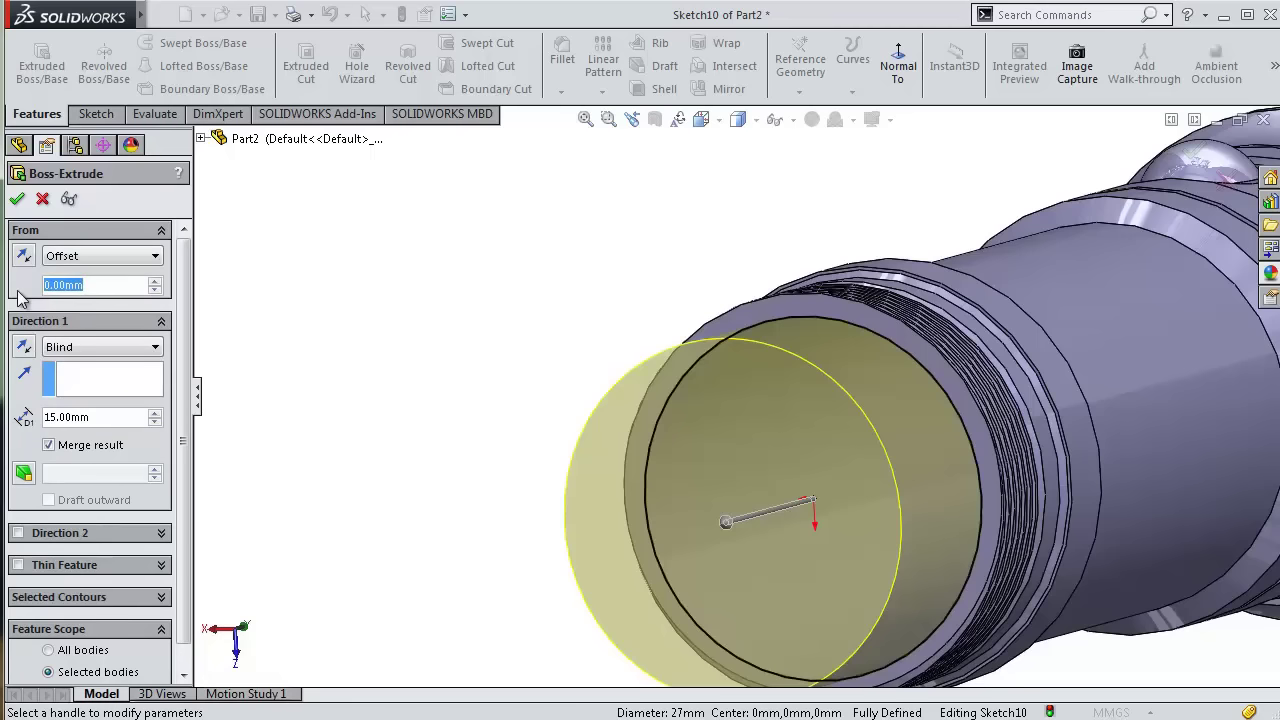
text(72)
key(Return)
scroll(87, 296, down, 1)
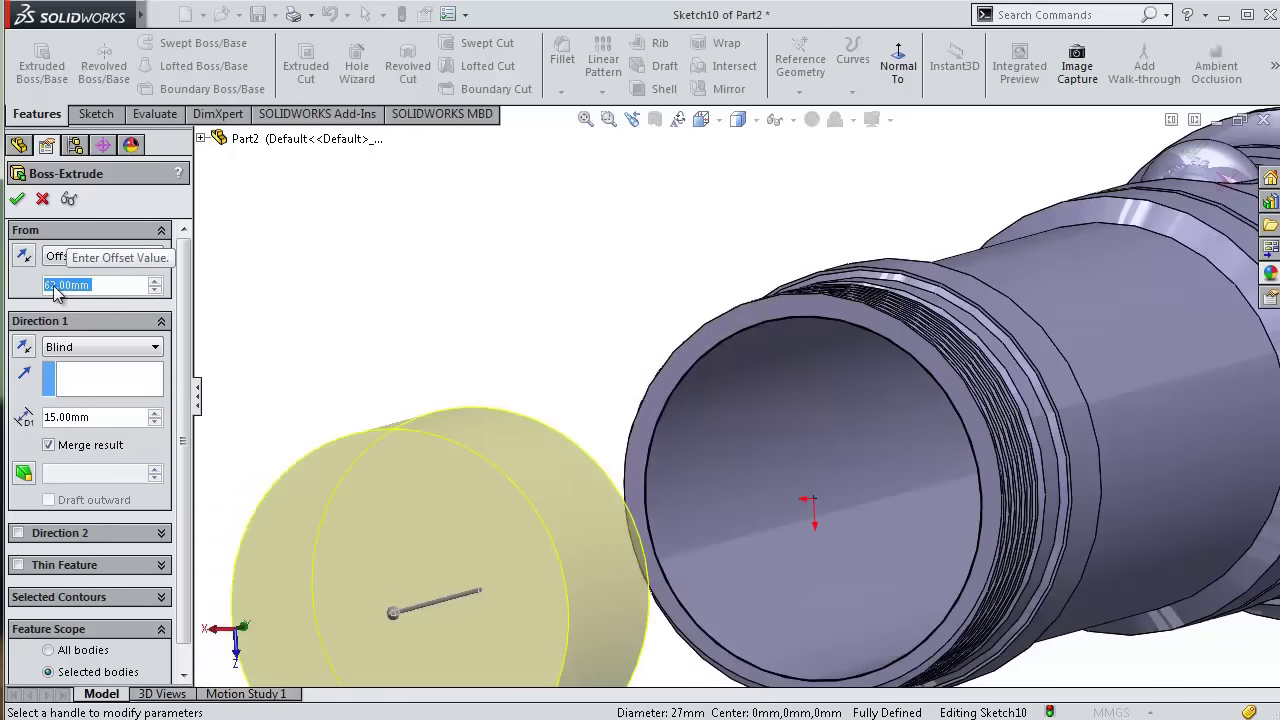
click(28, 288)
- Reverse the extrusion, set Blind depth 35 mm, uncheck Merge result and accept
mouse_move(486, 363)
middle_down()
mouse_move(505, 305)
mouse_move(537, 360)
mouse_move(657, 301)
mouse_move(597, 349)
mouse_move(592, 410)
mouse_move(575, 412)
middle_up()
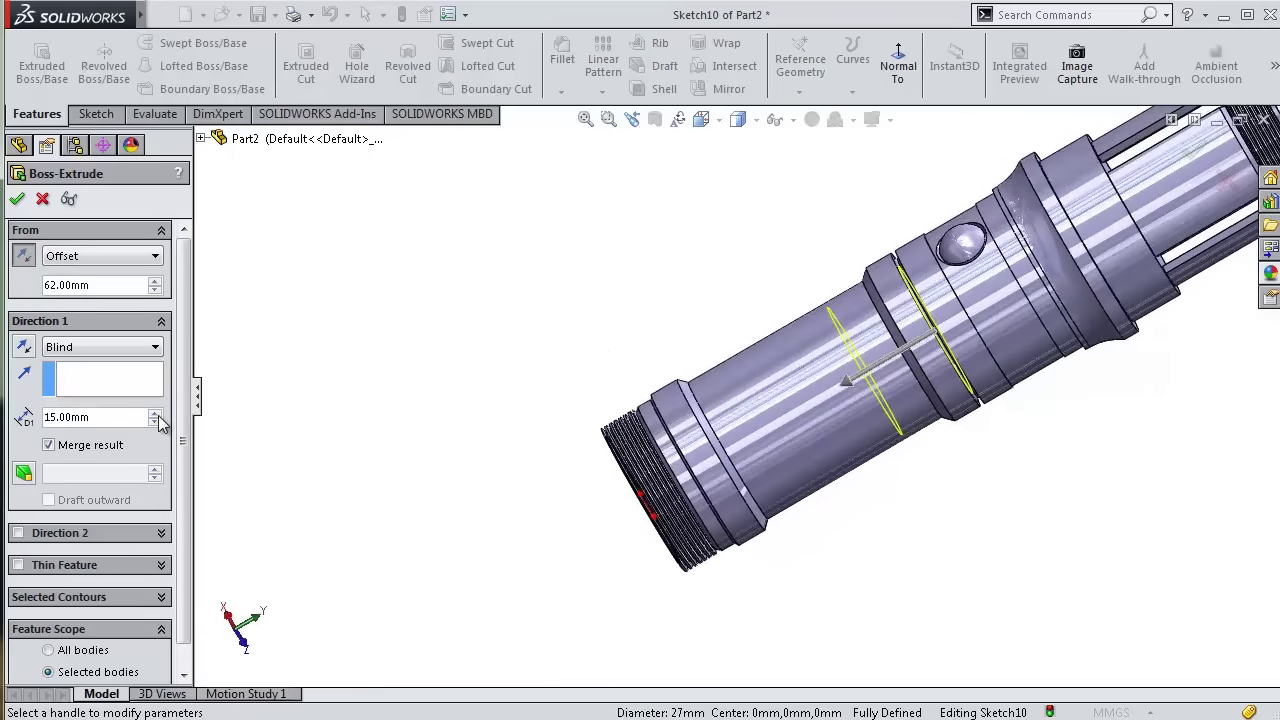
click(24, 346)
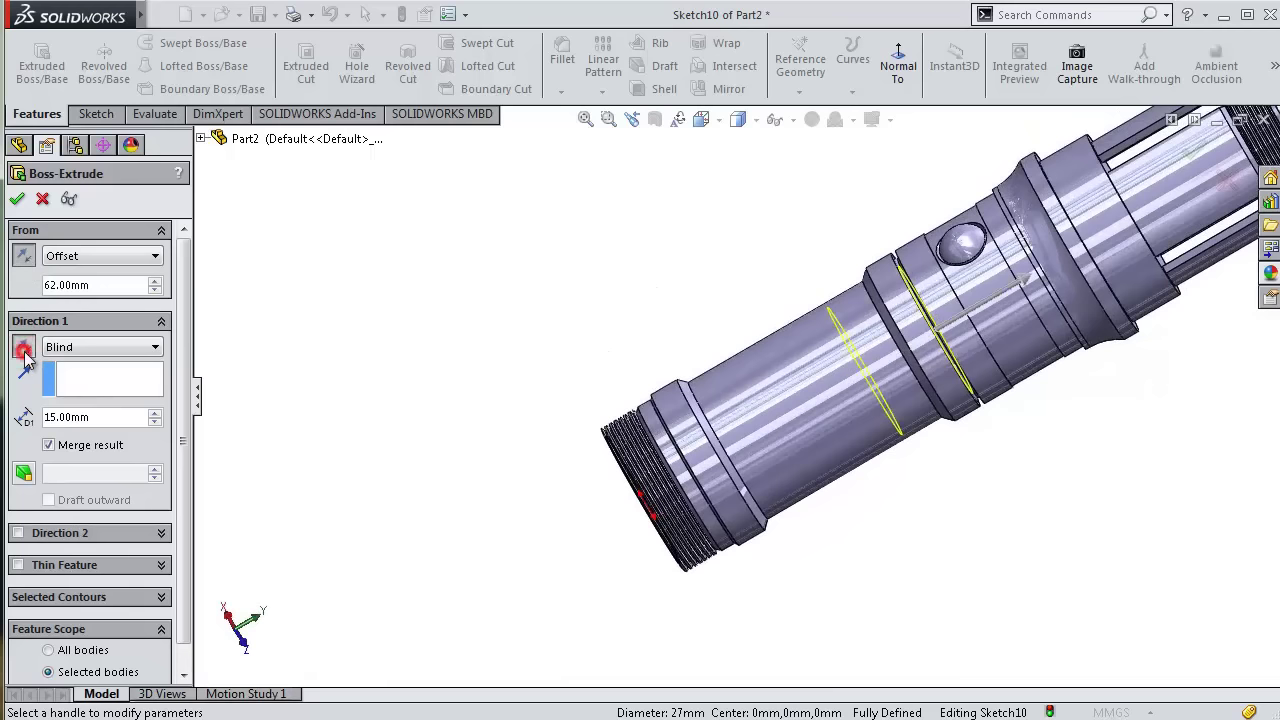
click(49, 446)
click(60, 417)
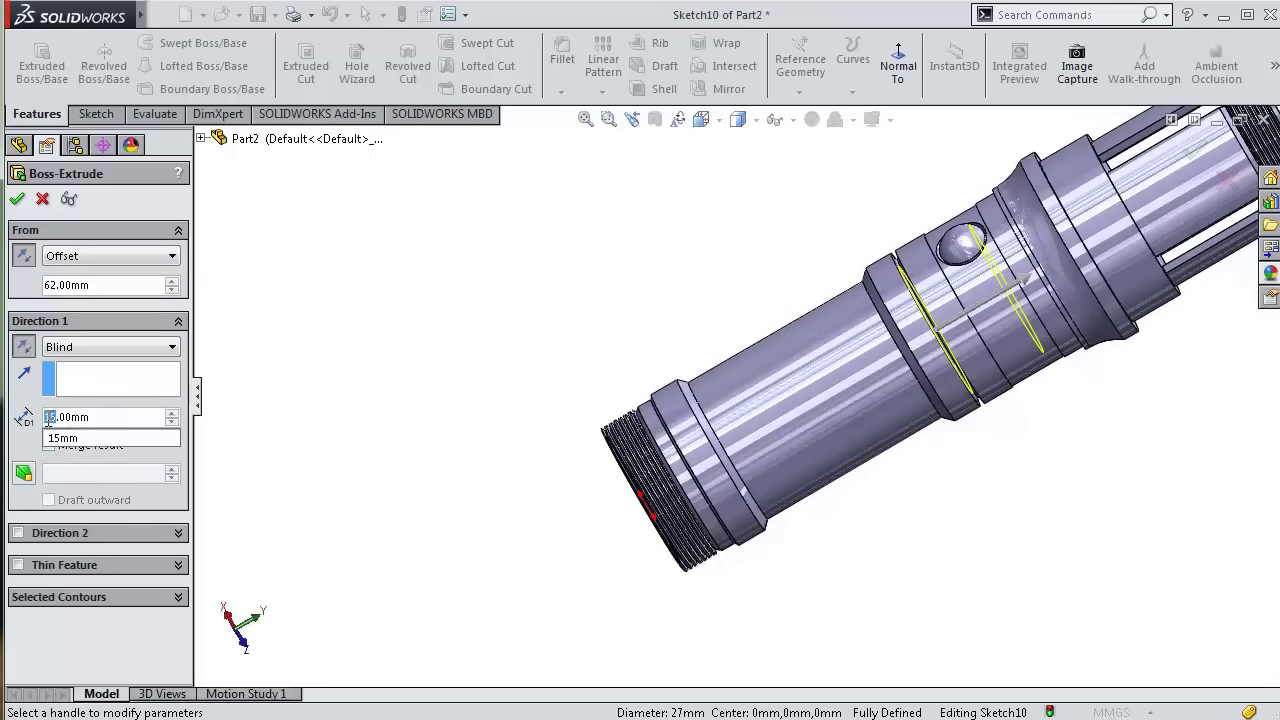
click(29, 441)
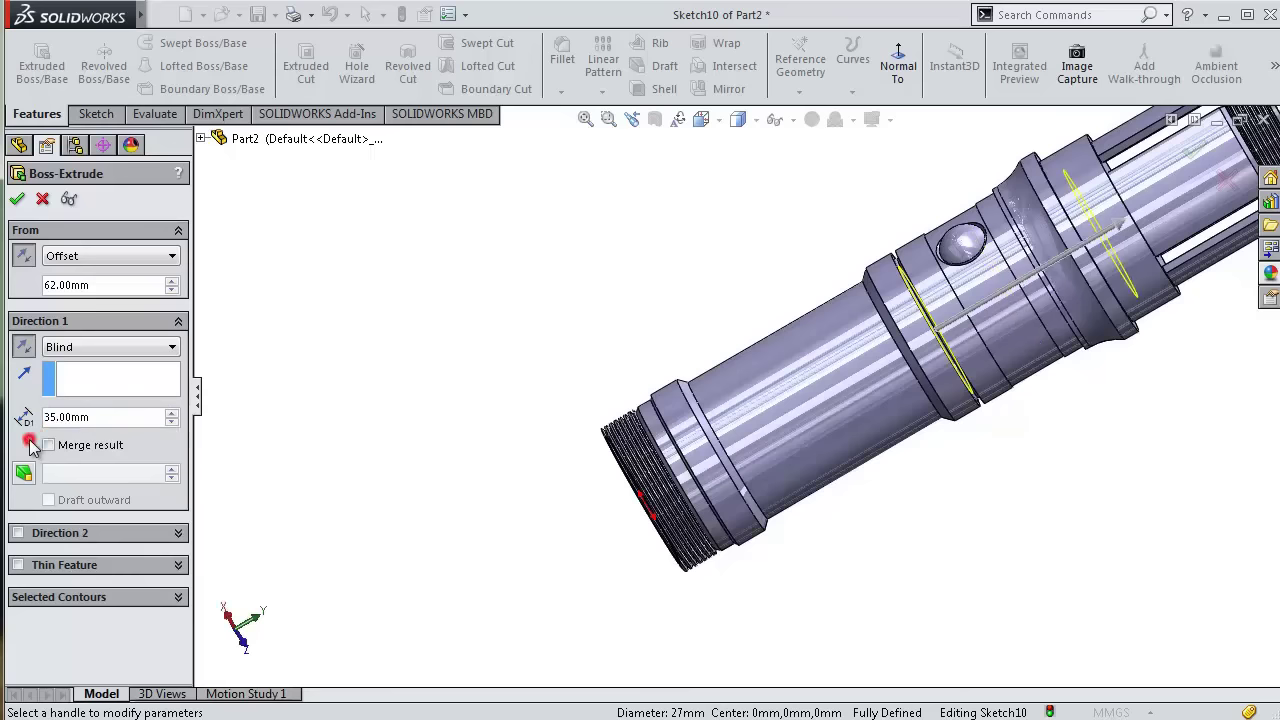
mouse_move(630, 360)
middle_down()
mouse_move(640, 351)
mouse_move(623, 494)
middle_up()
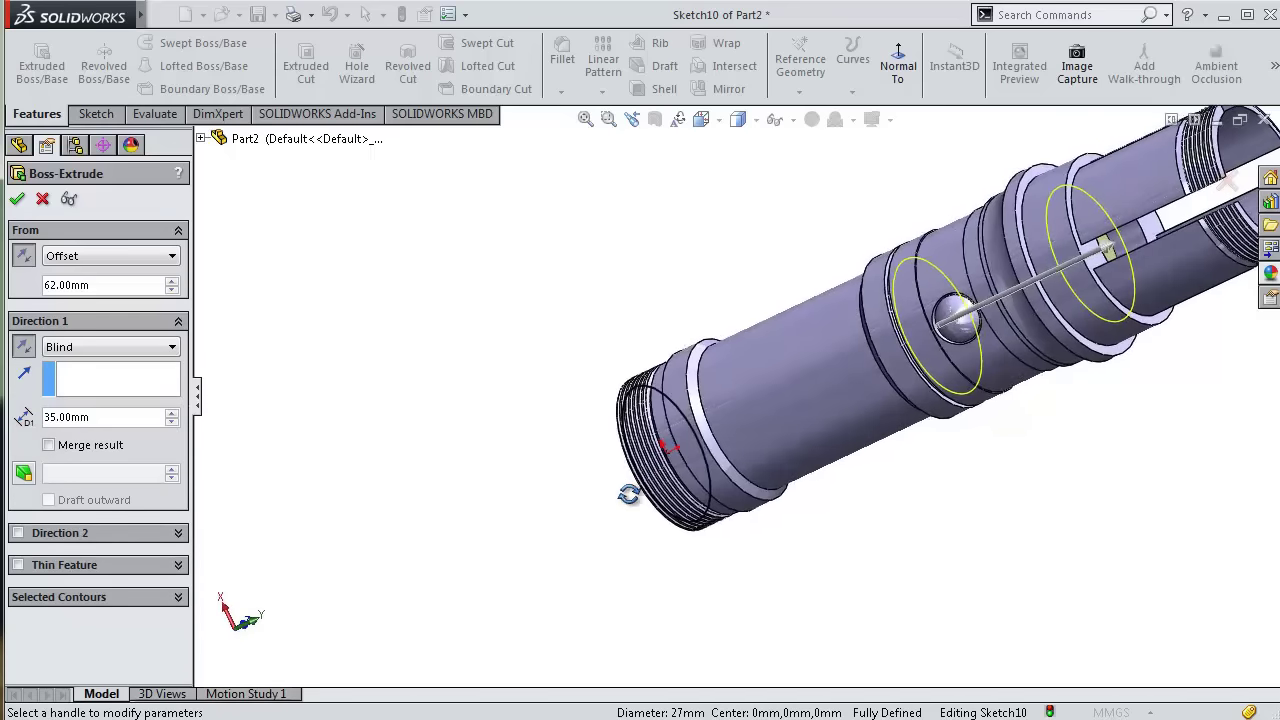
click(17, 198)
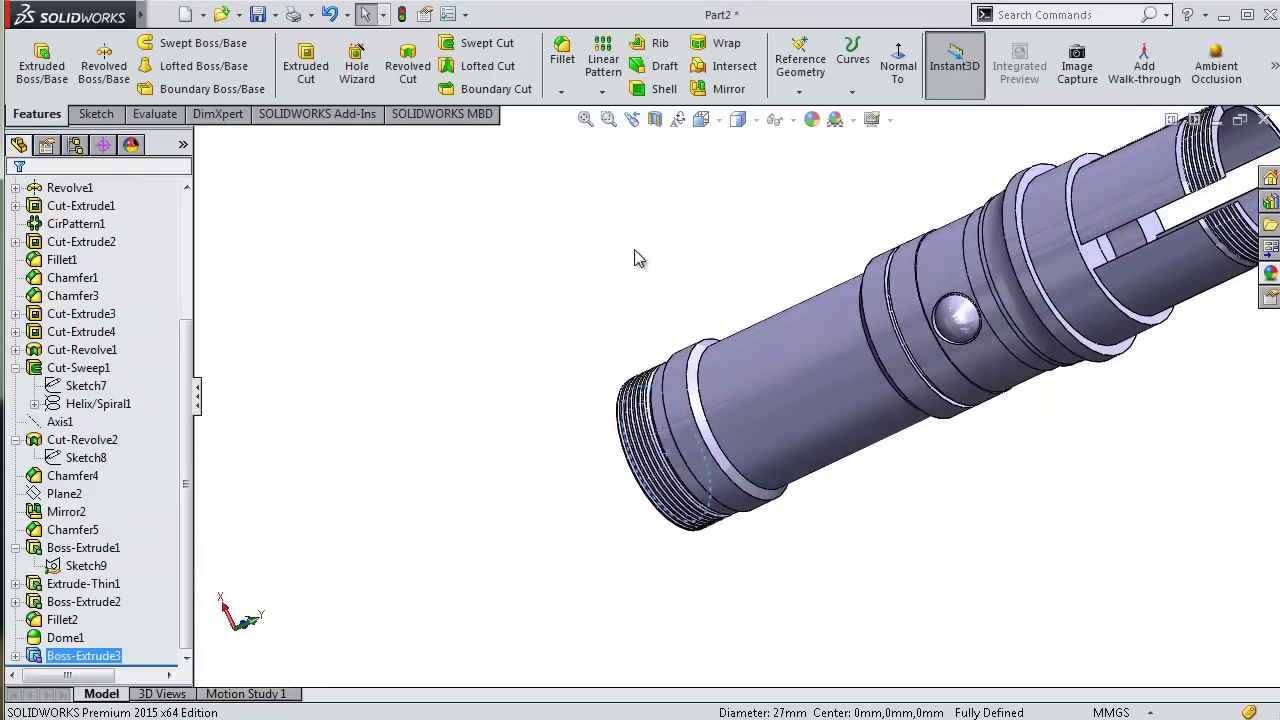
mouse_move(634, 257)
middle_down()
mouse_move(557, 301)
mouse_move(600, 329)
middle_up()
- Start a sketch on the new part's end face, viewed normal to it
scroll(900, 323, down, 3)
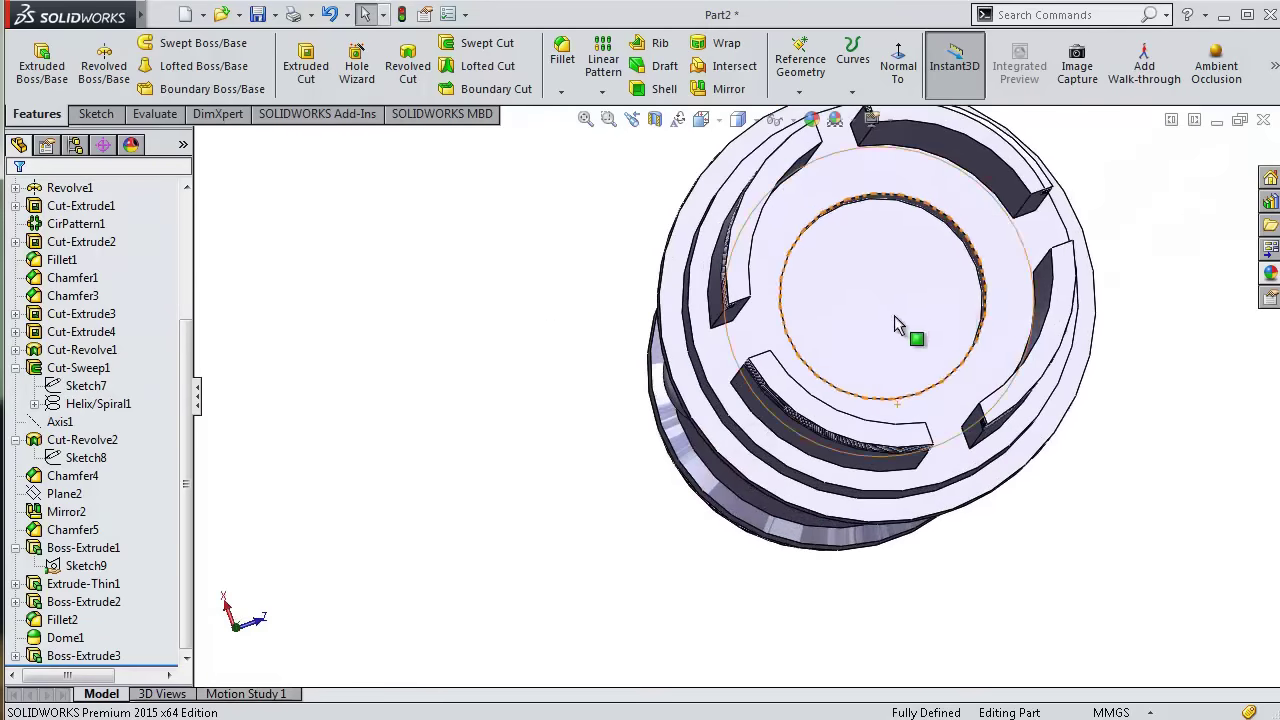
click(897, 315)
click(971, 253)
click(817, 65)
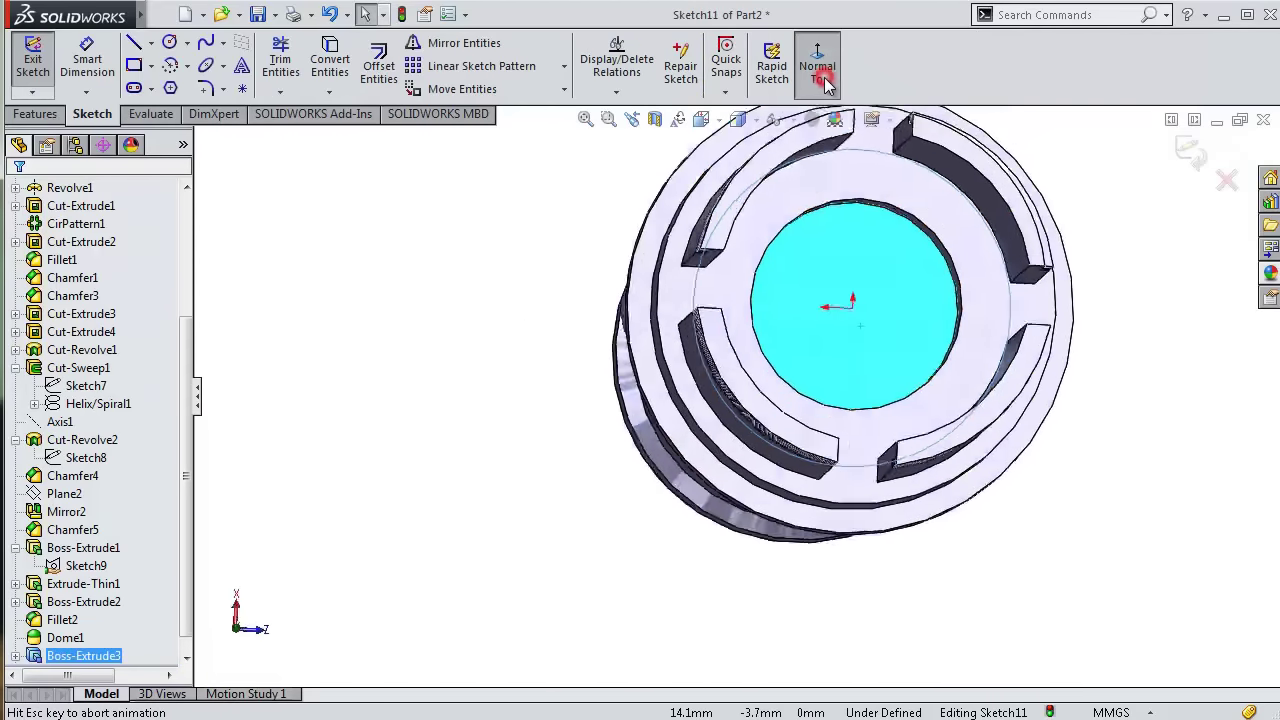
middle_drag(950, 335, 1011, 300)
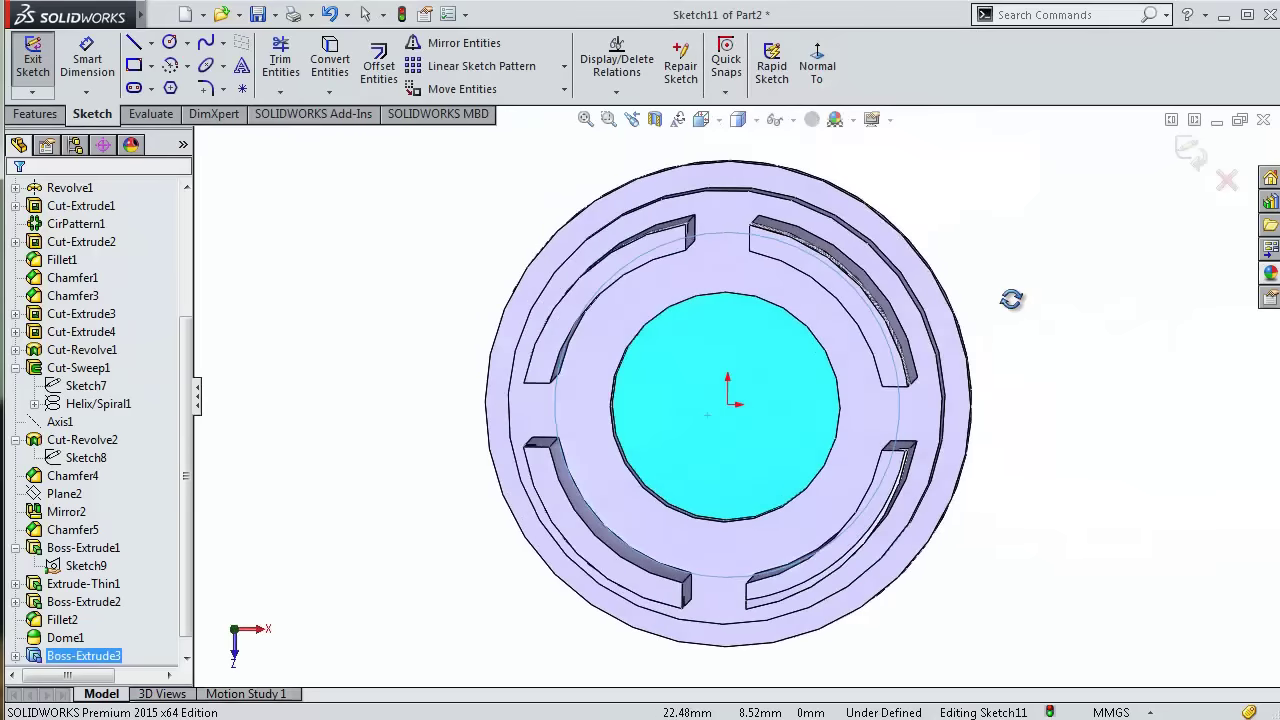
click(836, 80)
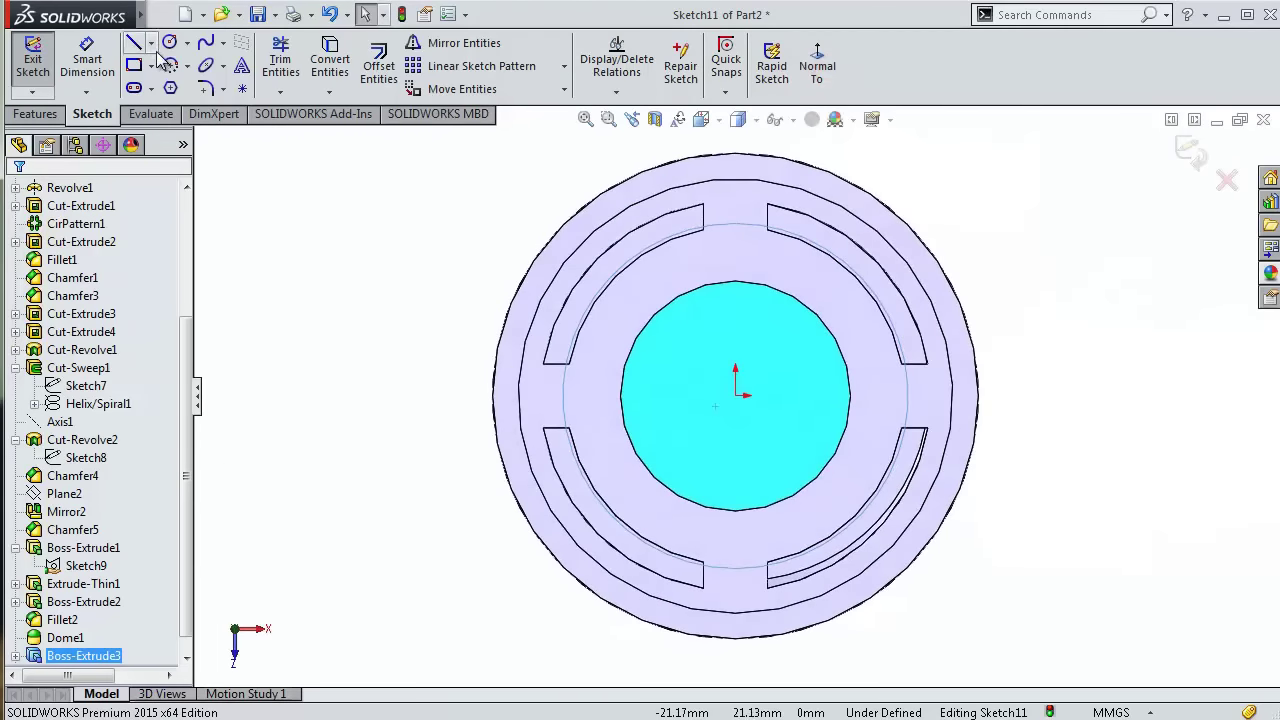
- Draw a horizontal centreline with a small circle at each end
click(151, 43)
click(167, 87)
click(679, 395)
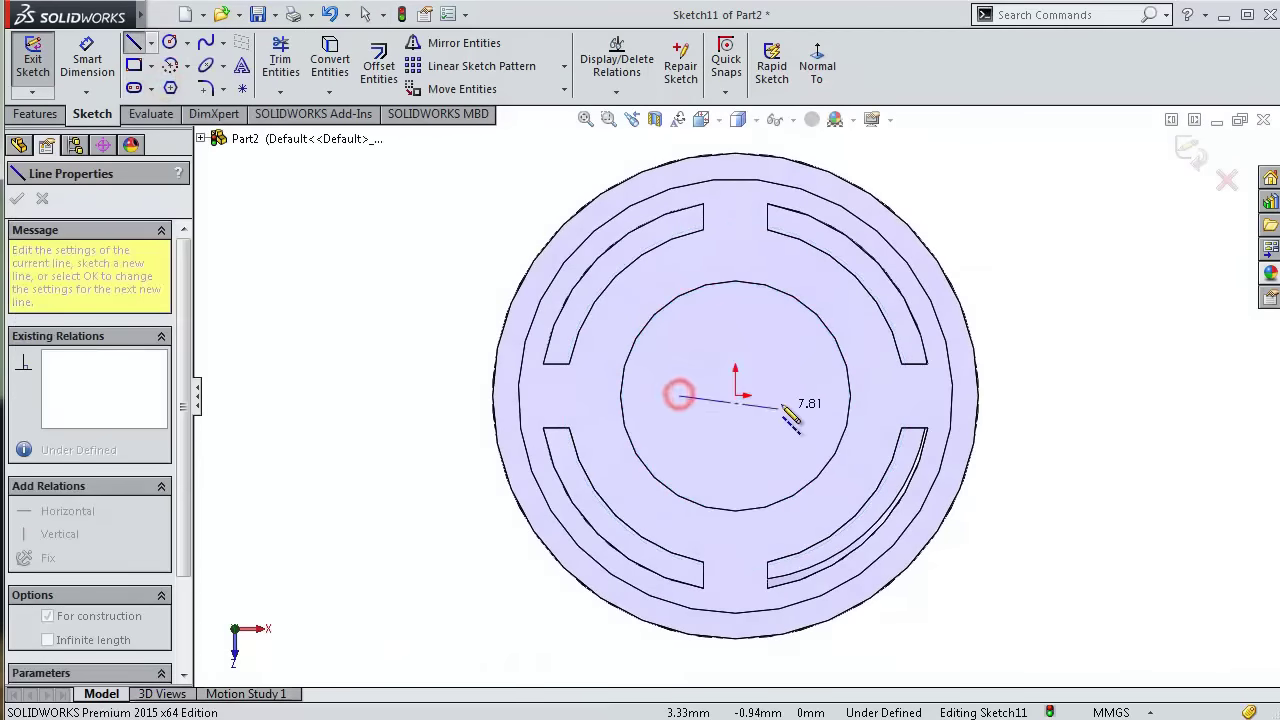
click(792, 395)
key(Escape)
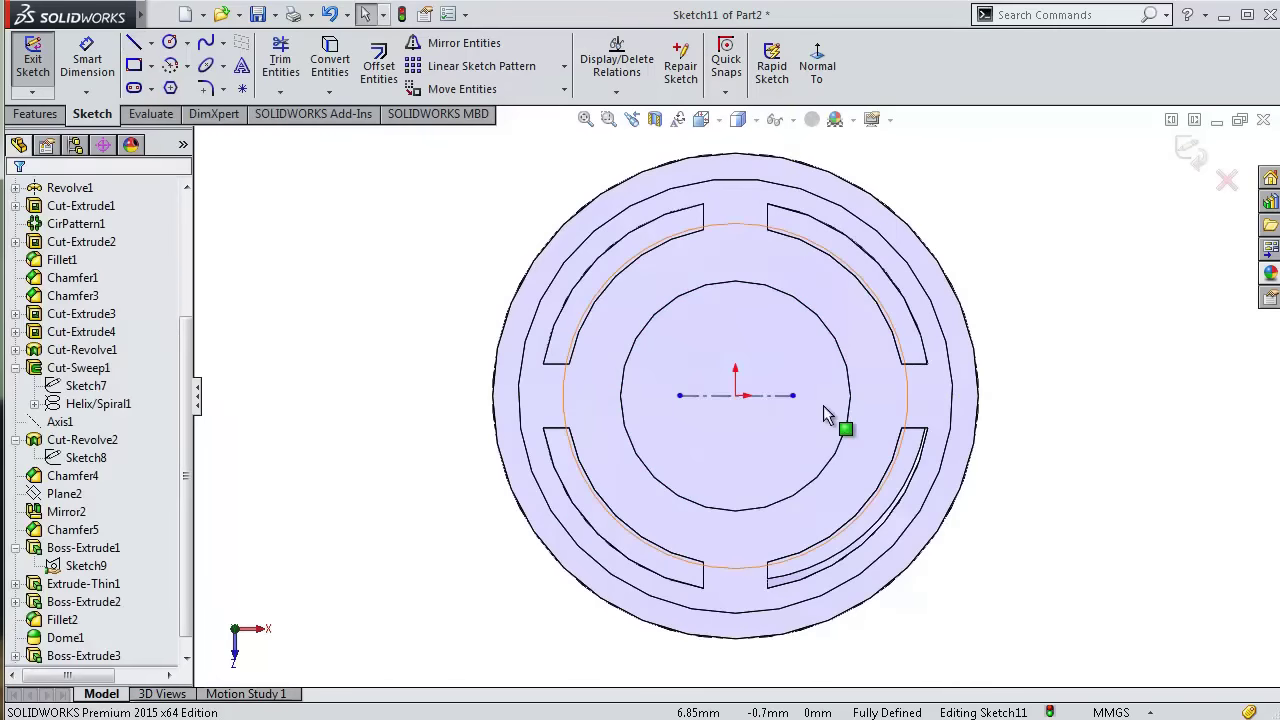
key(s)
click(877, 466)
click(792, 395)
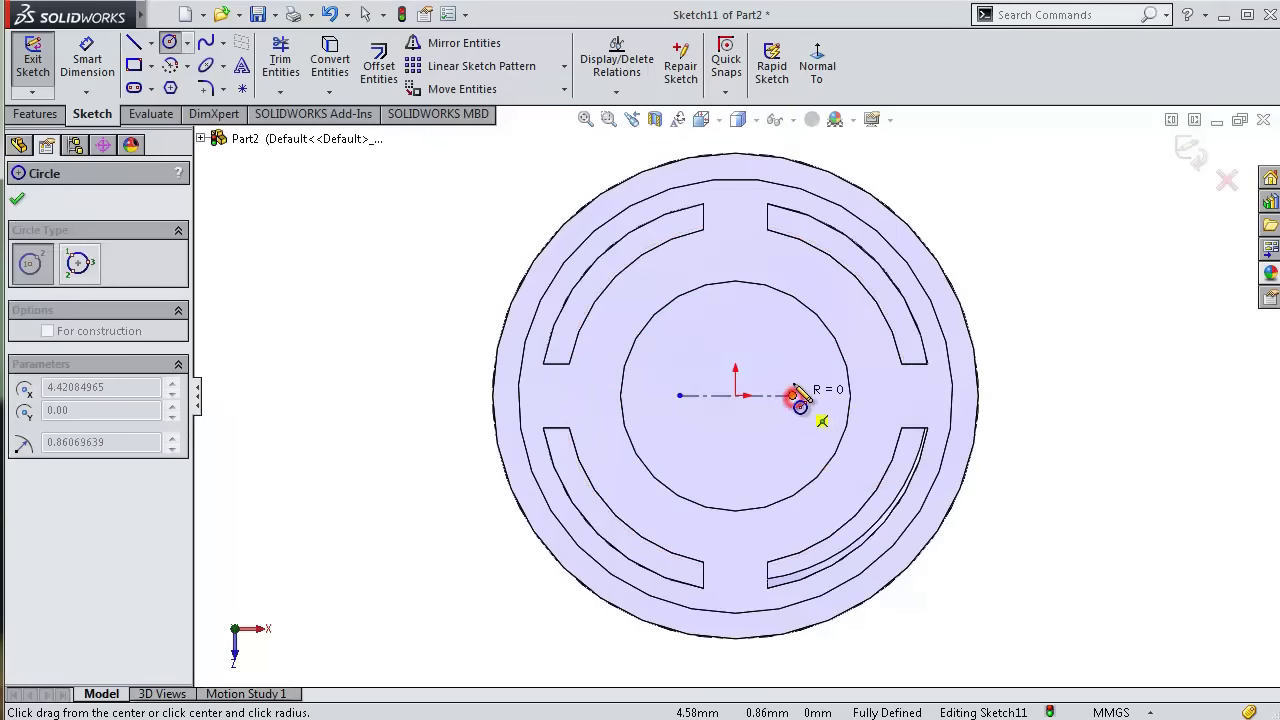
click(808, 395)
click(679, 395)
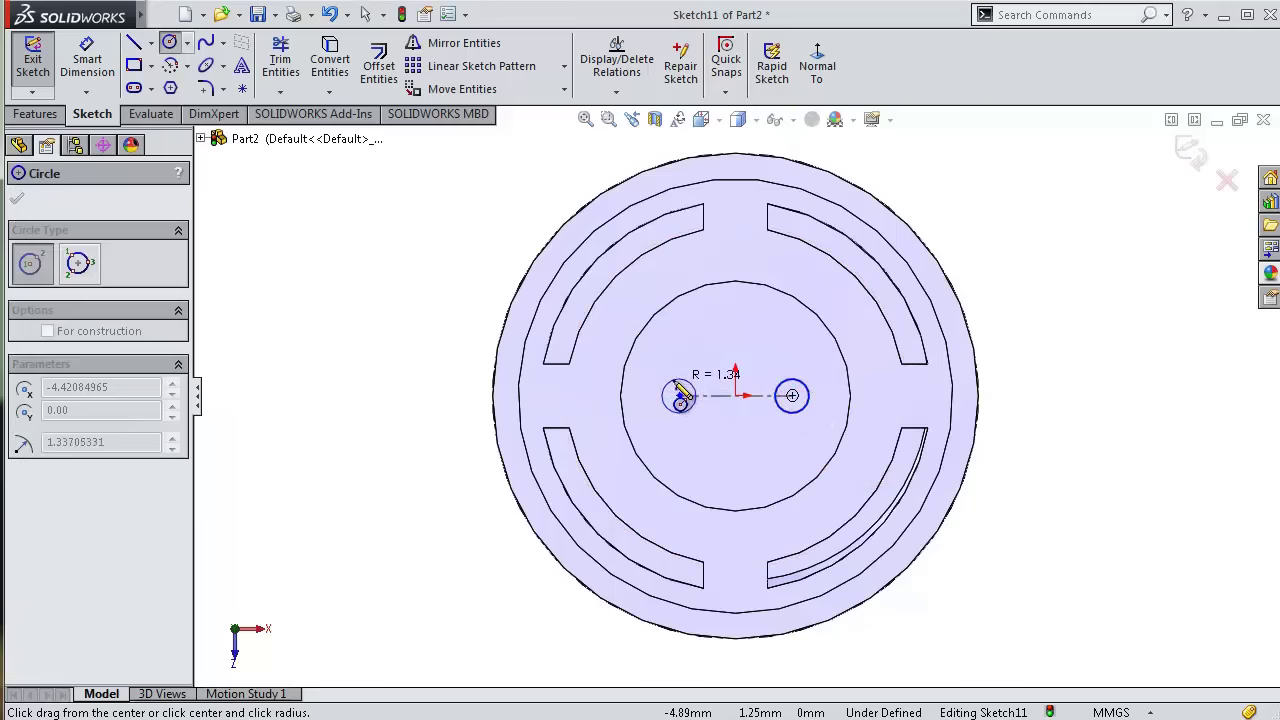
click(681, 396)
key(Escape)
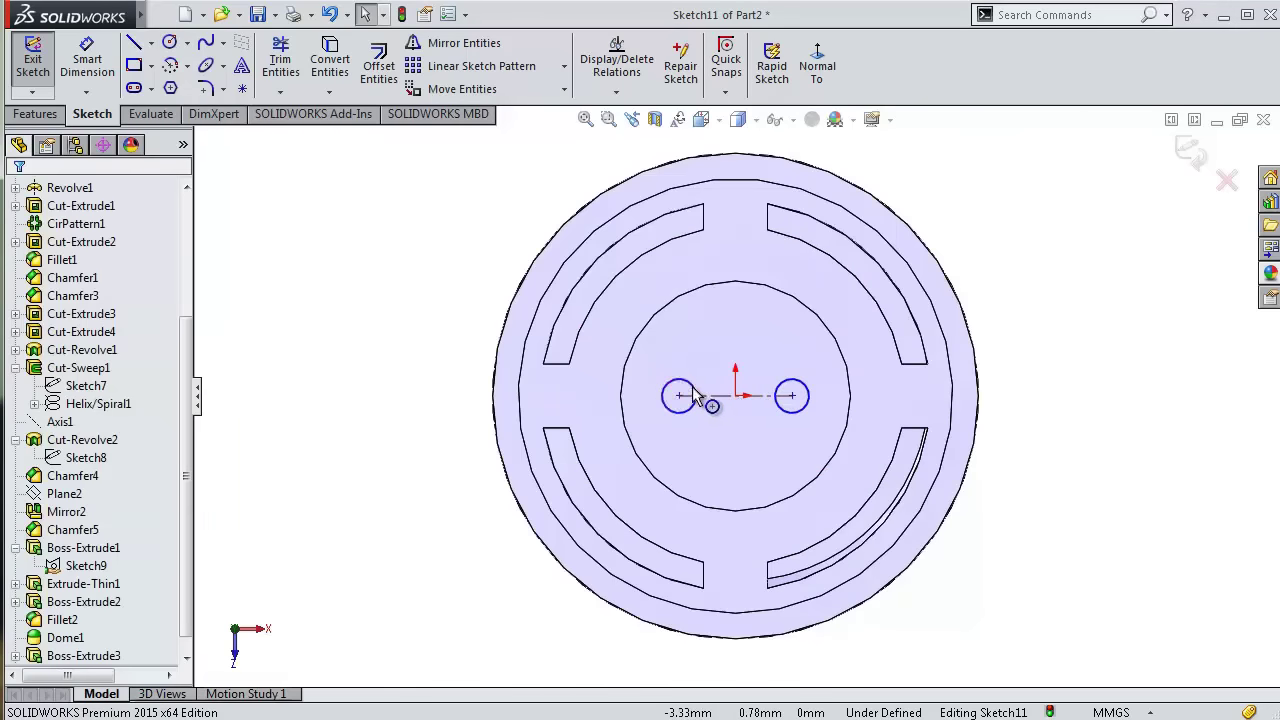
- Make the two circles Equal and put the centreline's midpoint on the origin
click(697, 404)
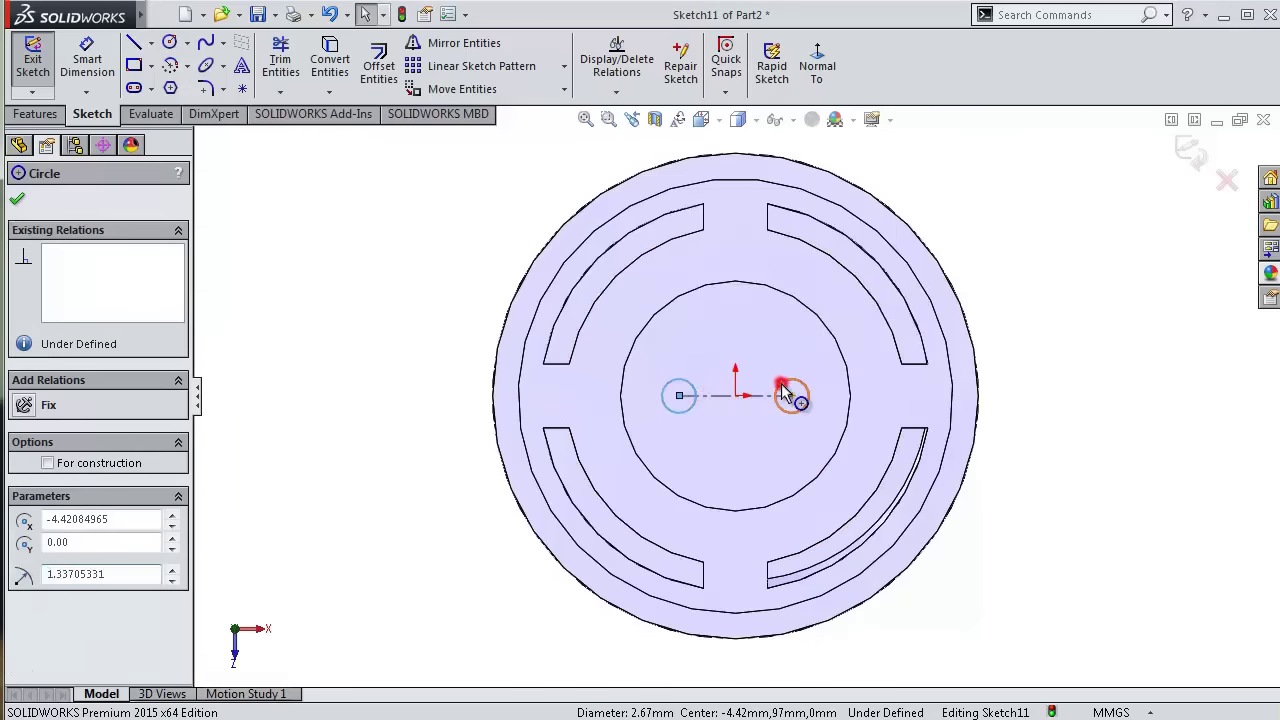
ctrl+click(803, 397)
click(906, 298)
click(762, 422)
scroll(745, 385, down, 3)
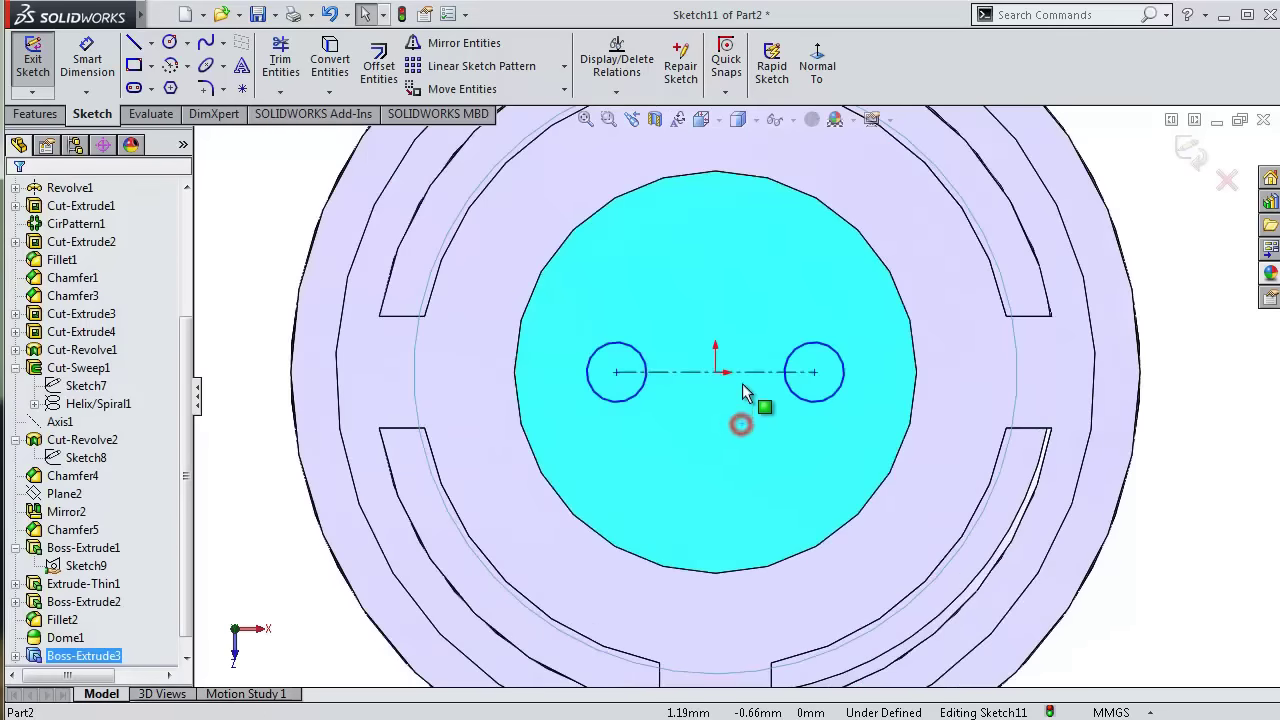
click(747, 381)
right_click(750, 379)
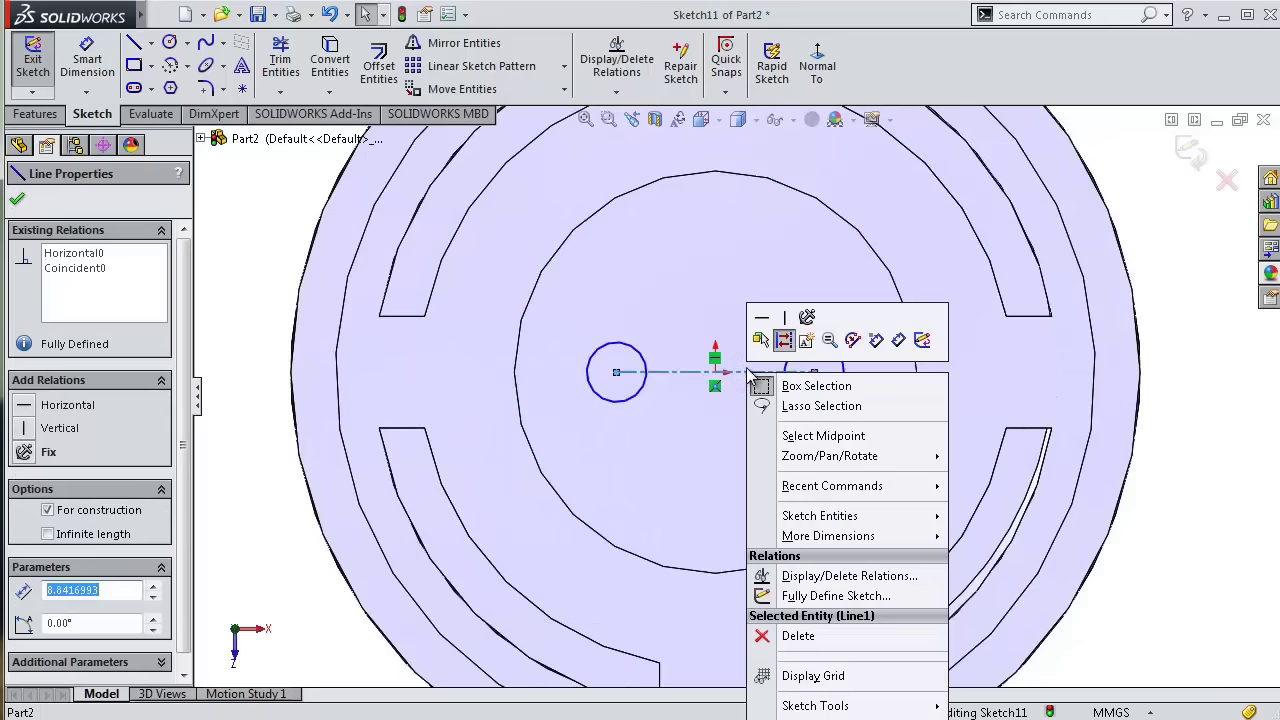
click(823, 435)
ctrl+click(716, 374)
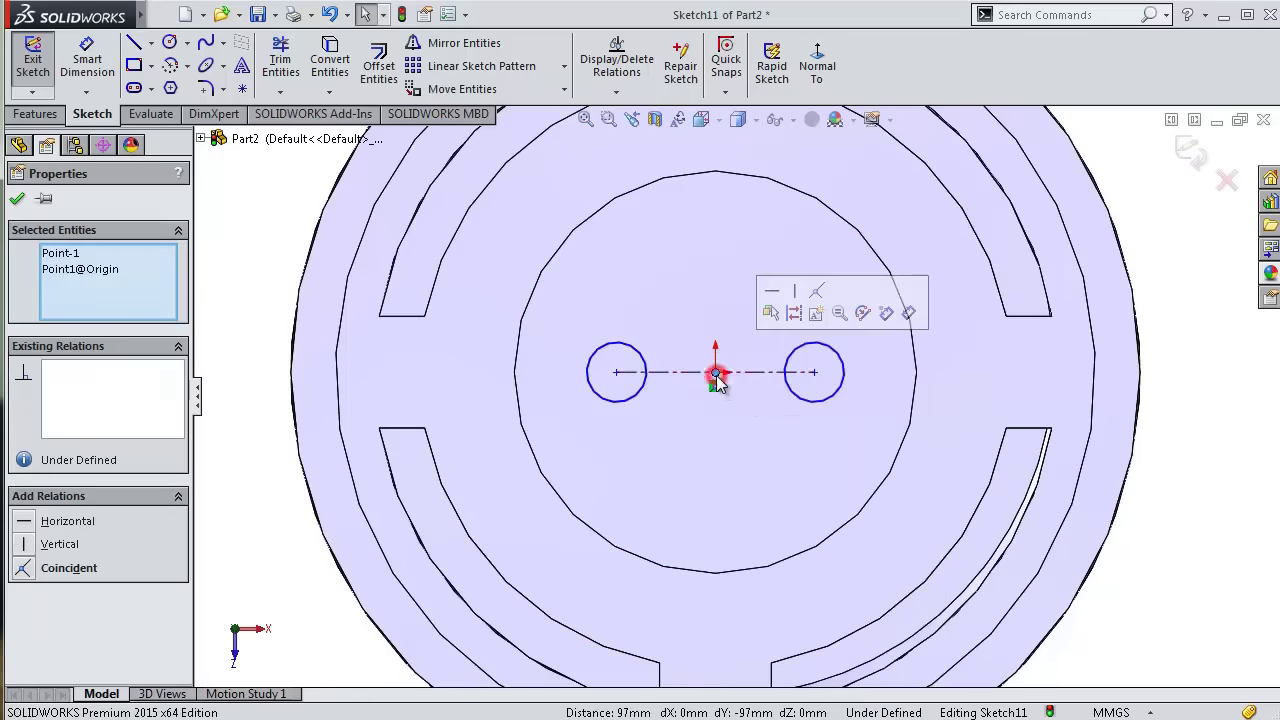
click(816, 291)
click(747, 304)
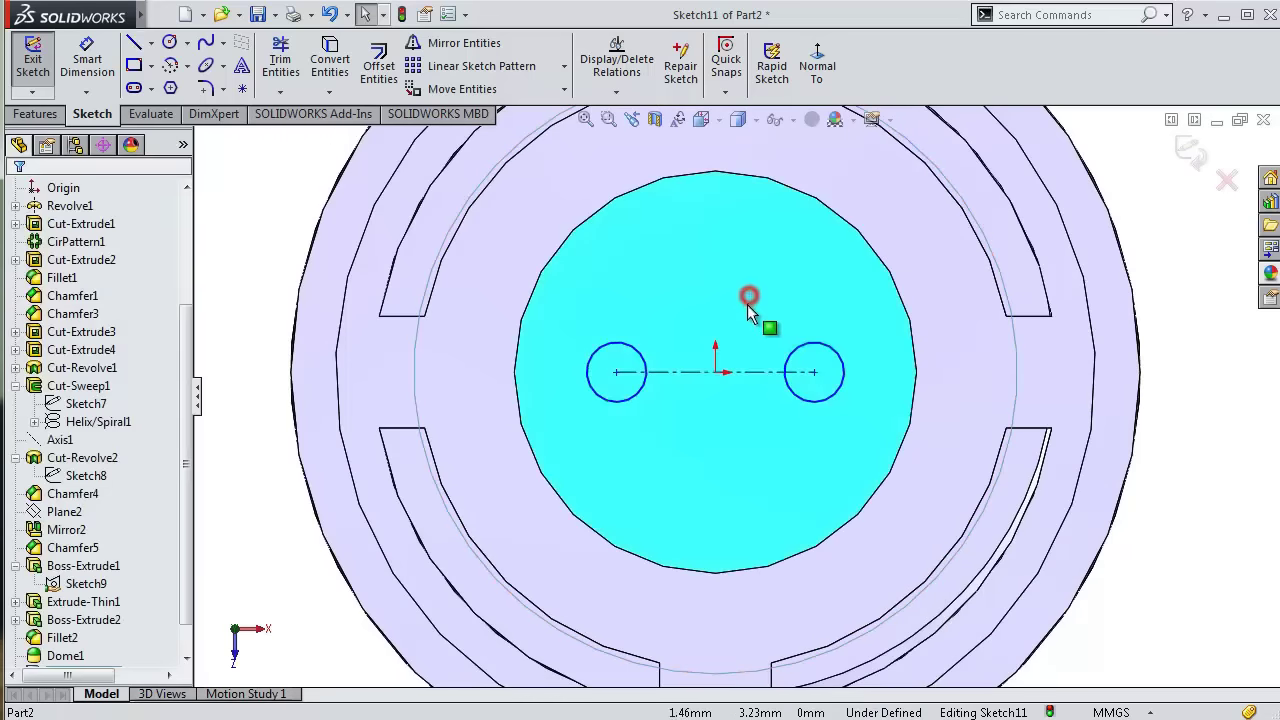
- Dimension the circle spacing to 12 mm and the circle diameter to 2 mm
click(714, 374)
scroll(763, 423, down, 2)
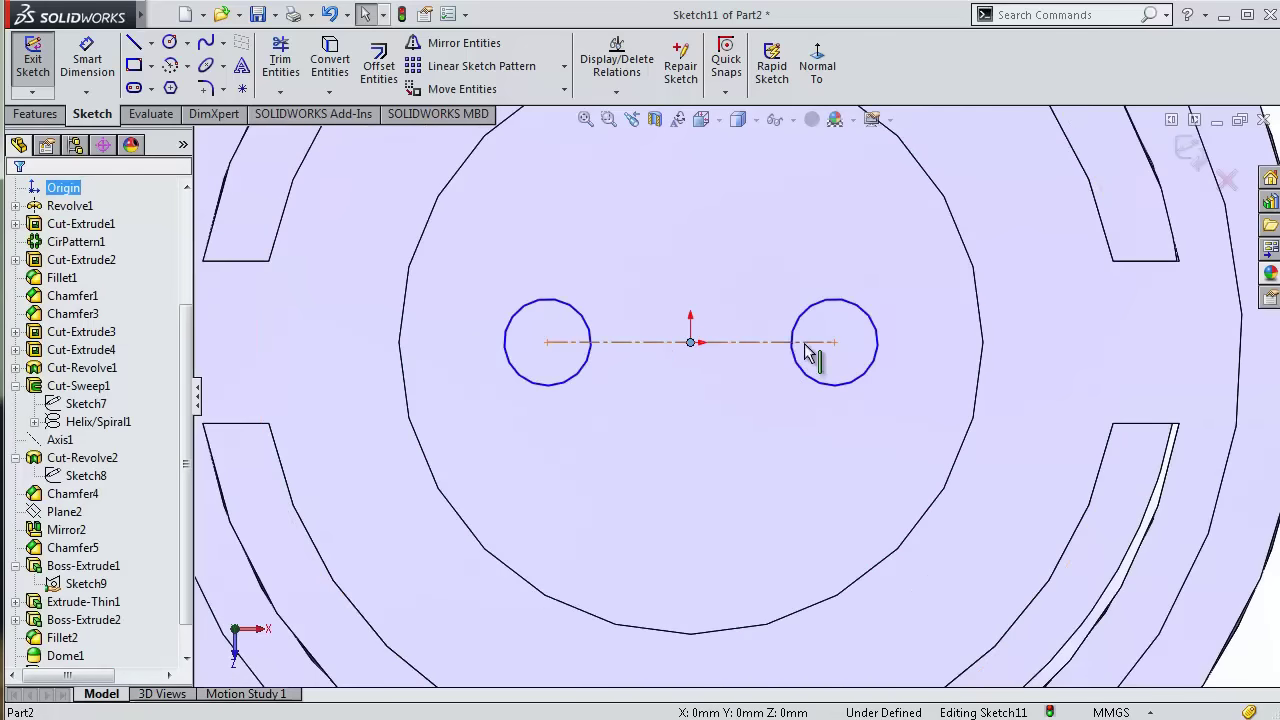
click(87, 58)
click(630, 343)
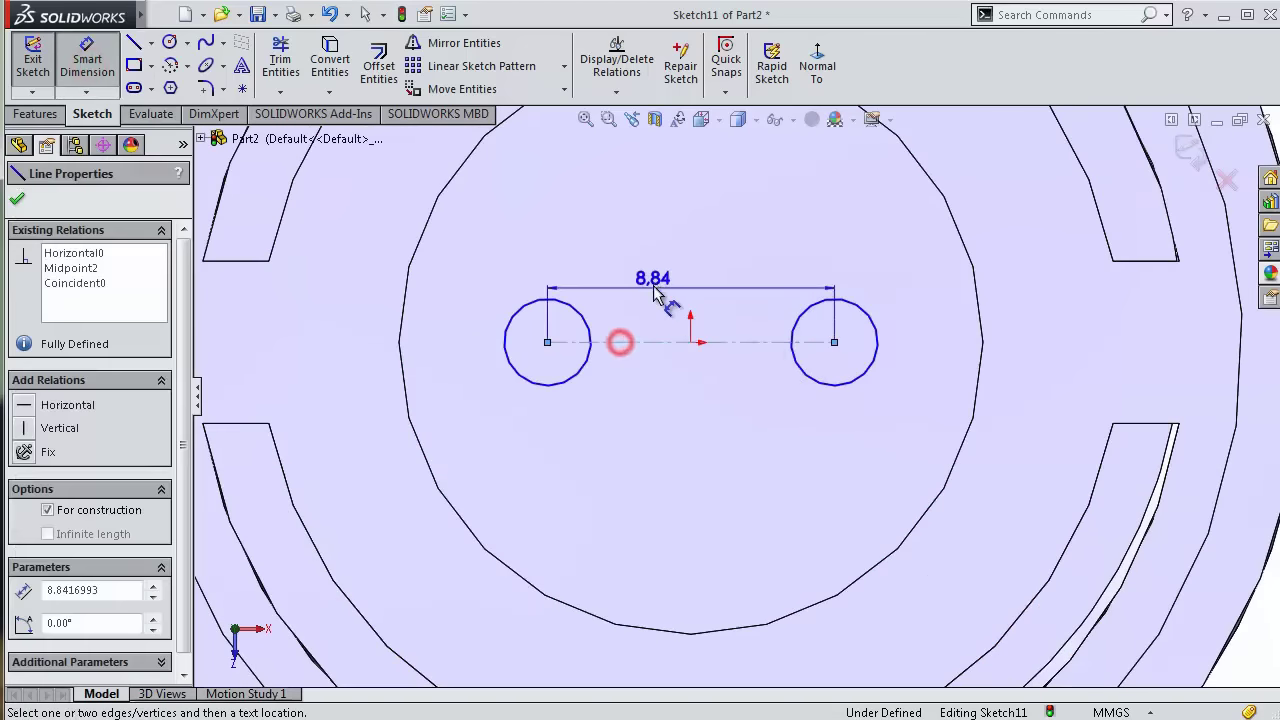
click(686, 298)
text(12)
key(Return)
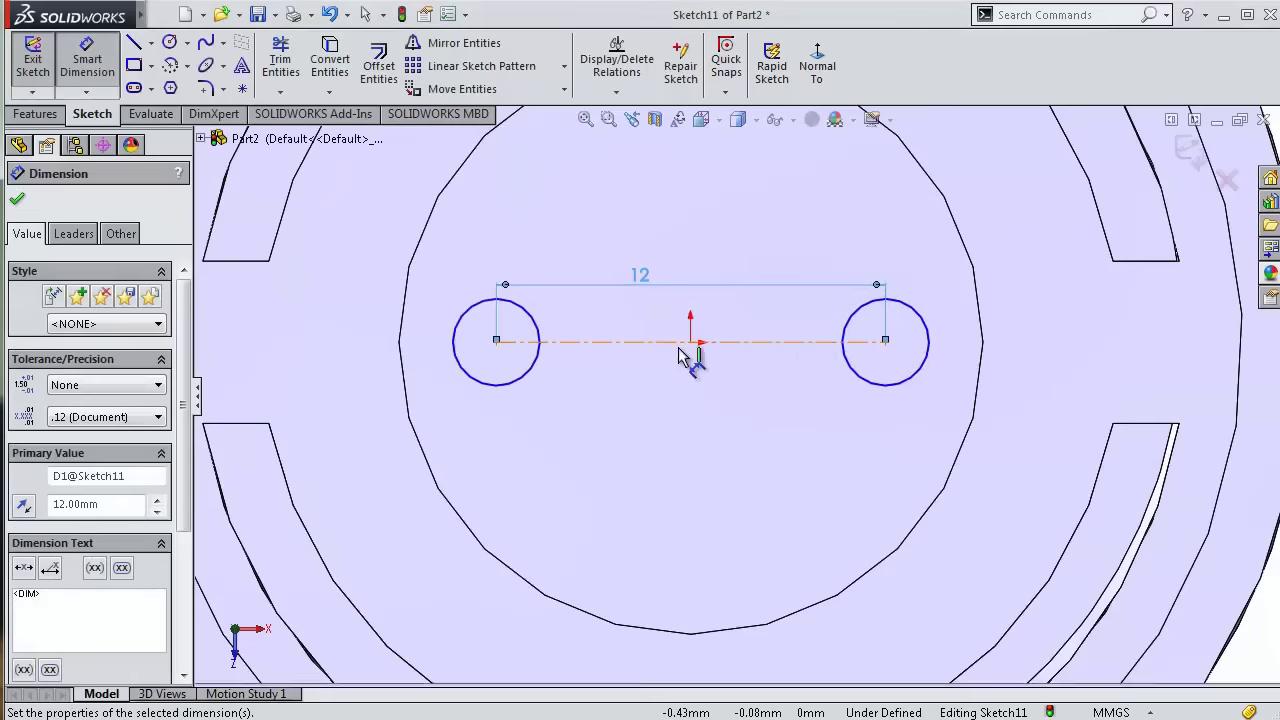
click(537, 364)
click(560, 392)
text(2)
key(Return)
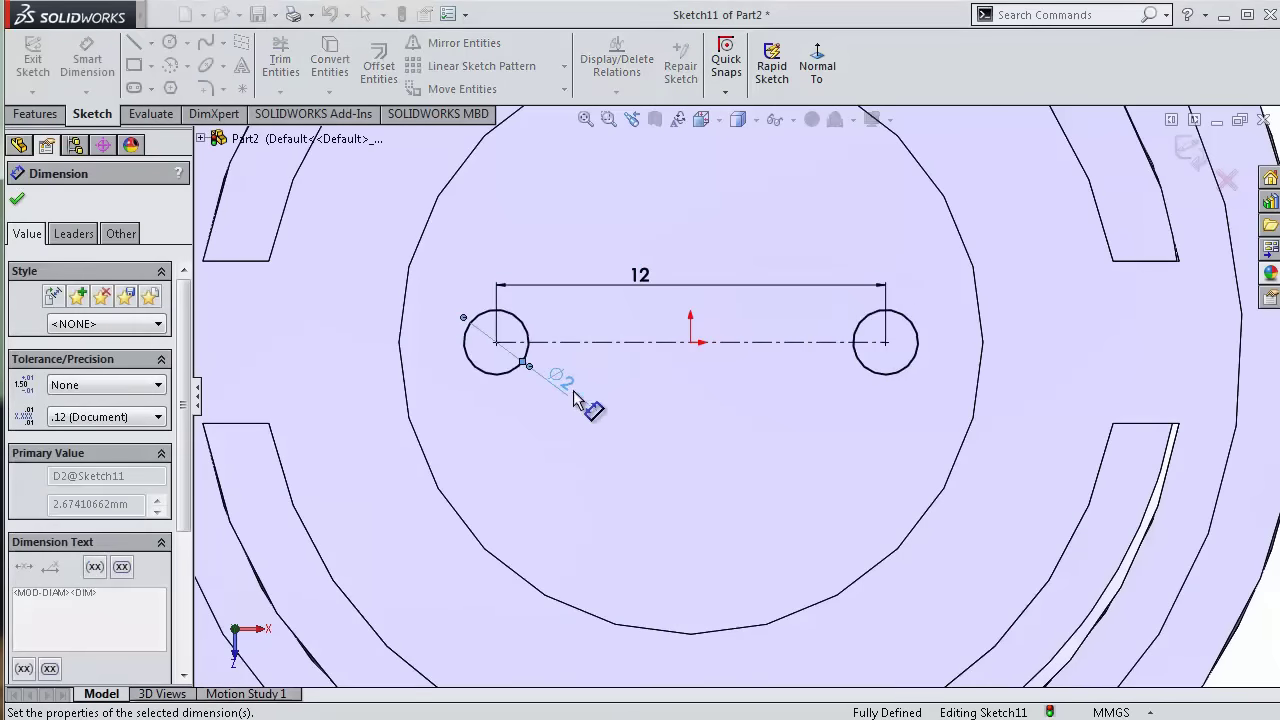
click(35, 113)
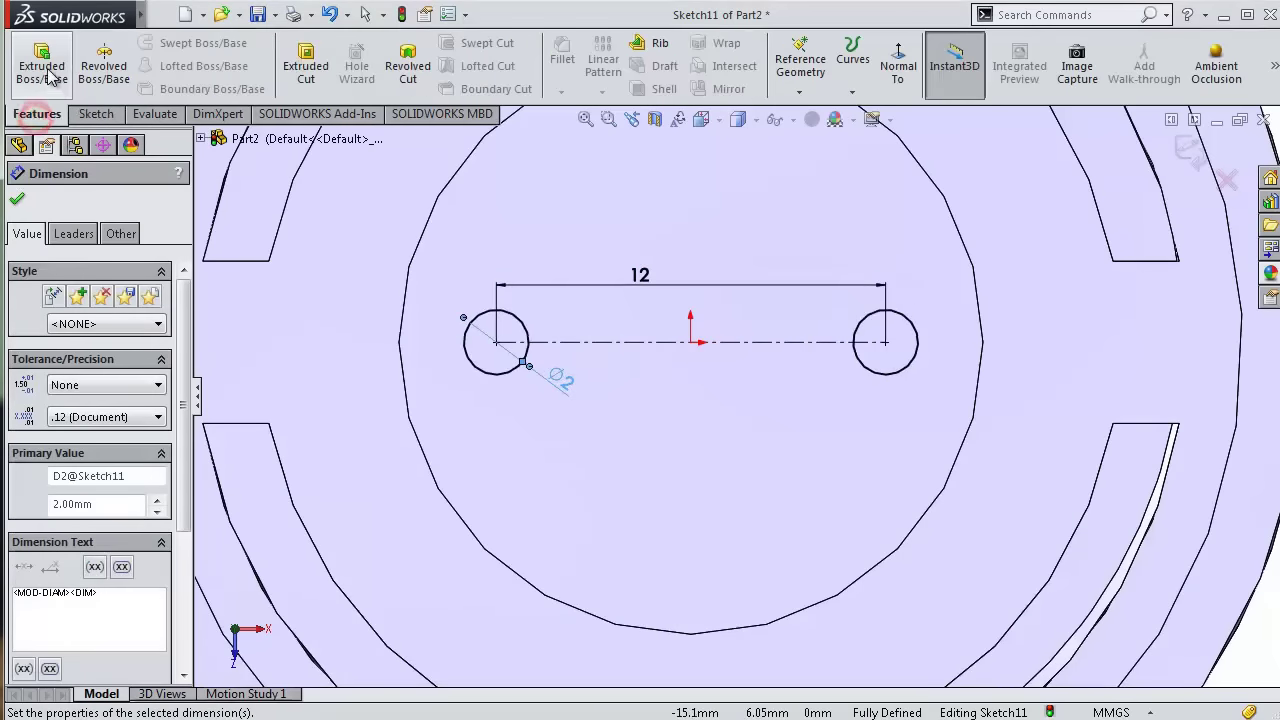
- Cut-extrude the two Ø2 mm circles 10 mm deep, then turn the shaft toward its opposite end
click(306, 65)
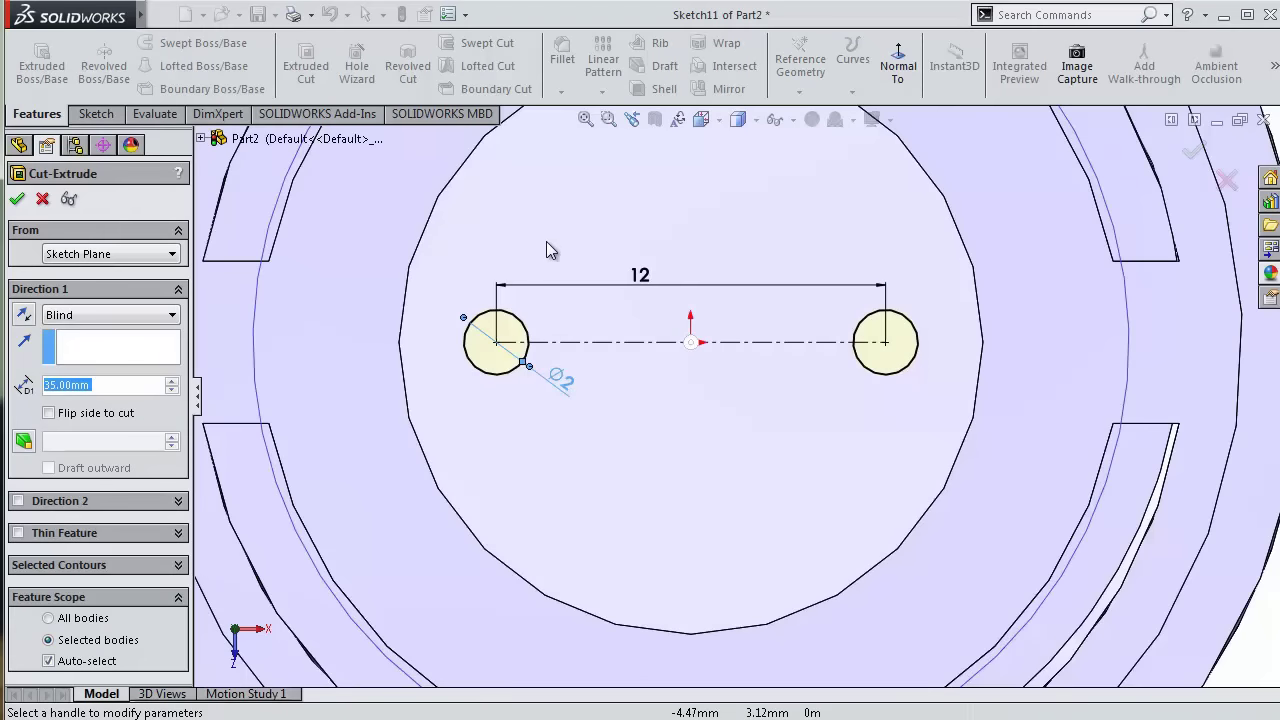
text(10)
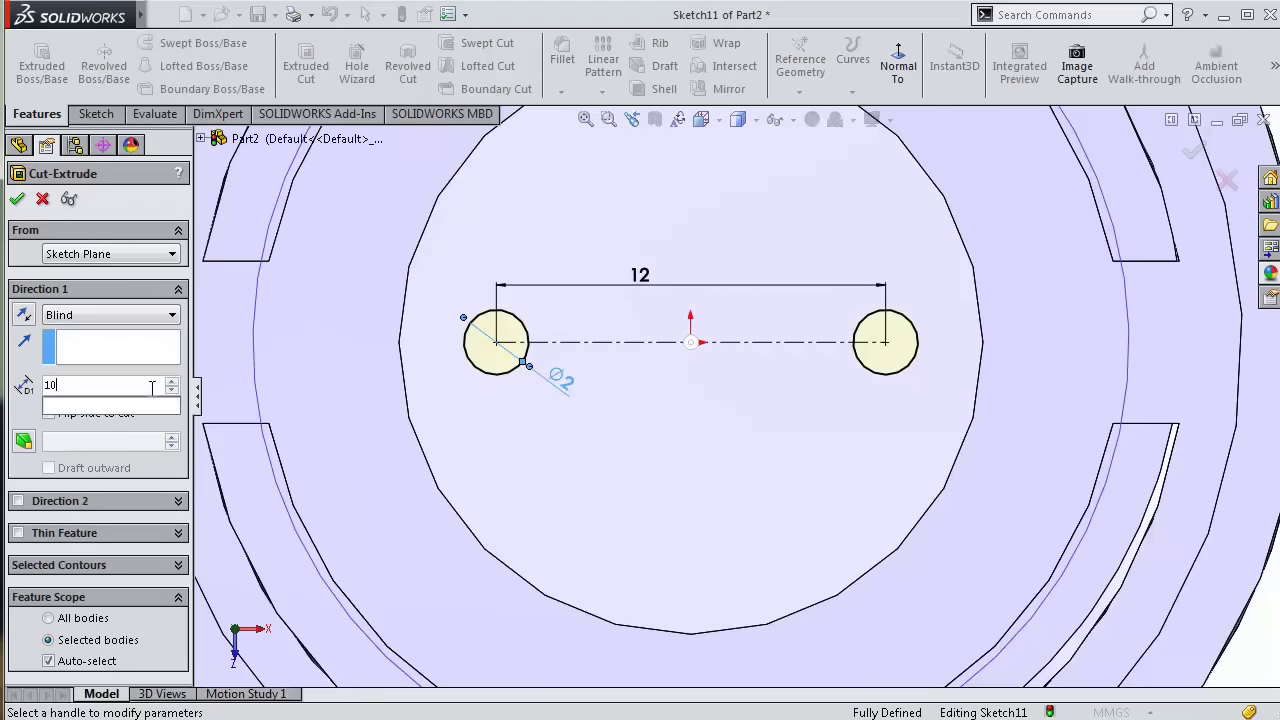
middle_drag(608, 382, 580, 400)
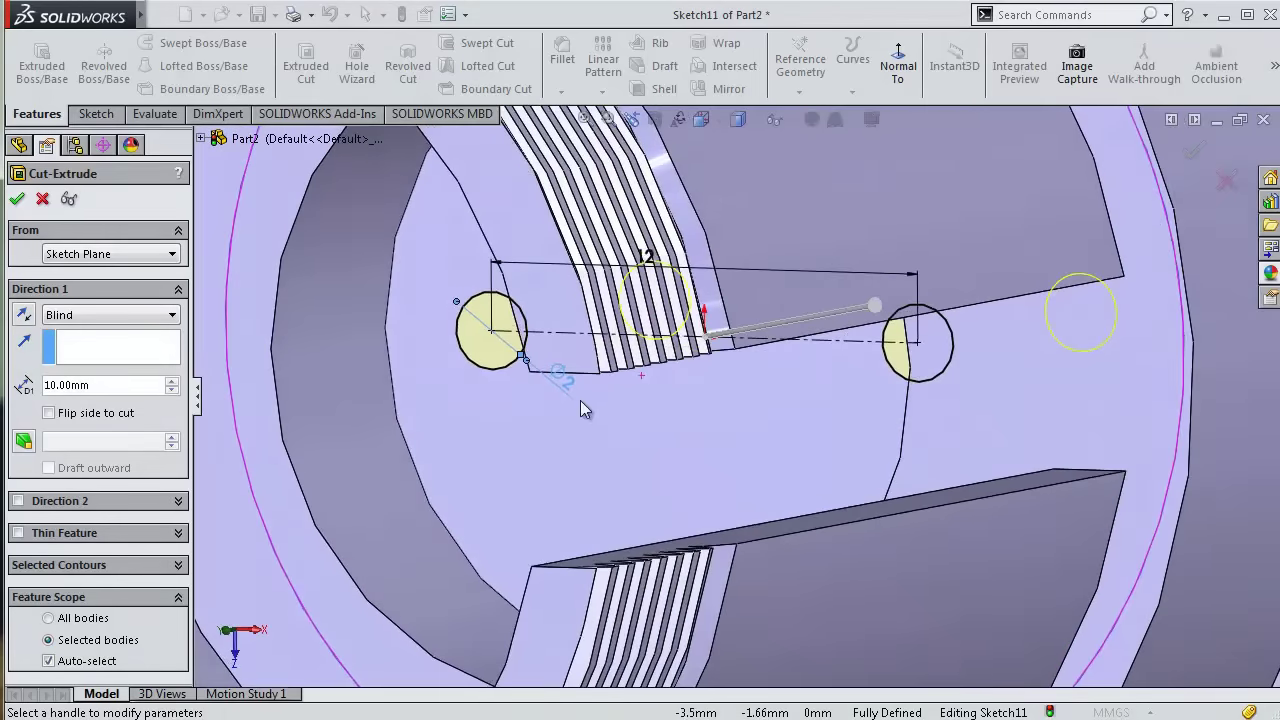
click(17, 199)
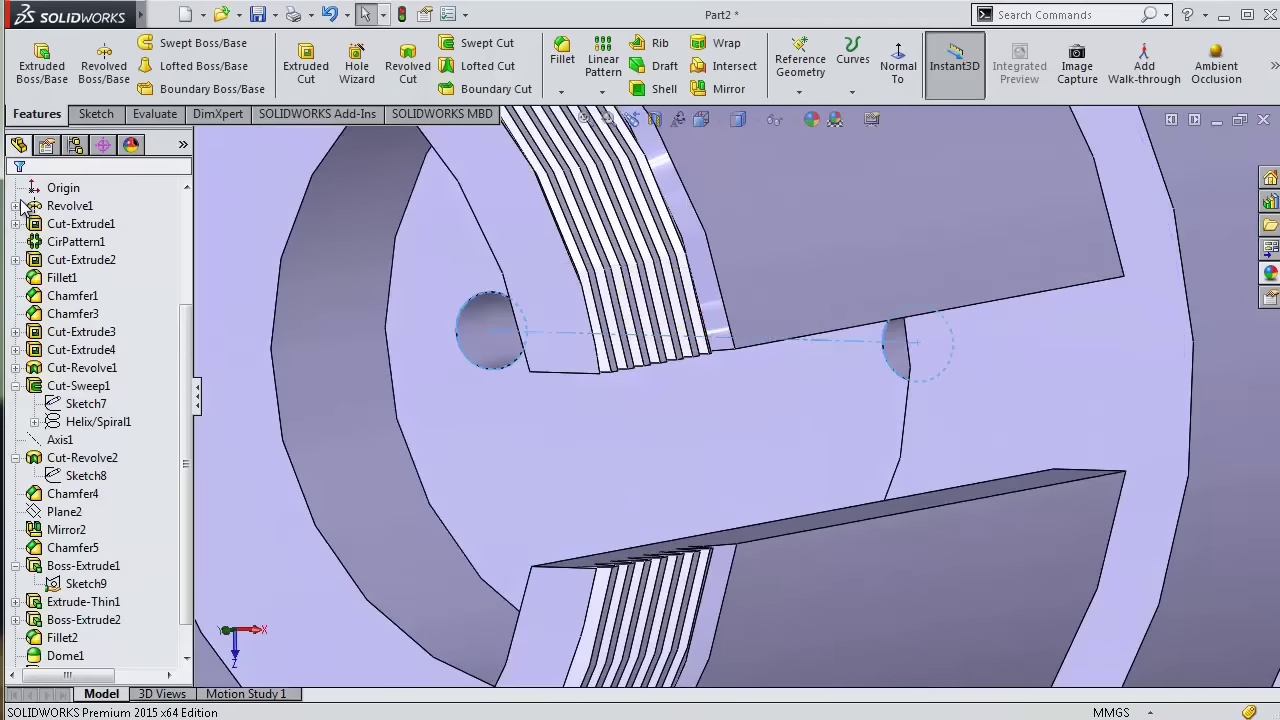
scroll(600, 394, up, 5)
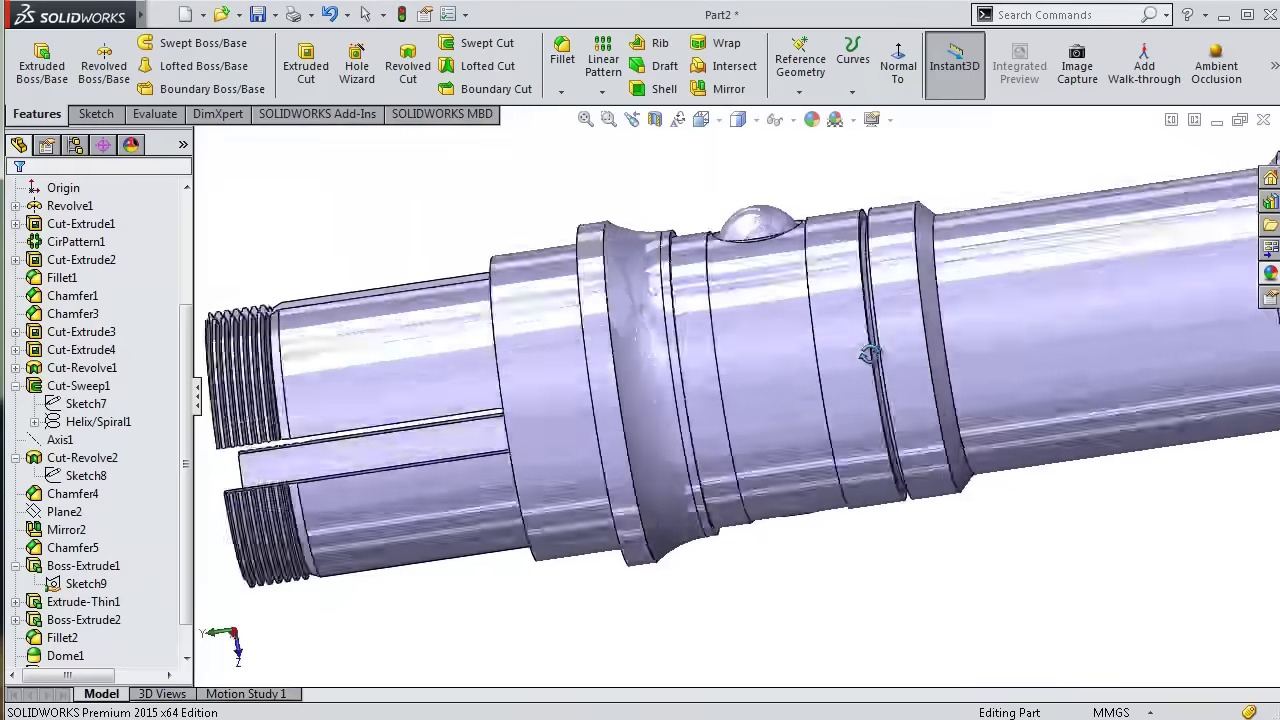
middle_drag(920, 368, 832, 364)
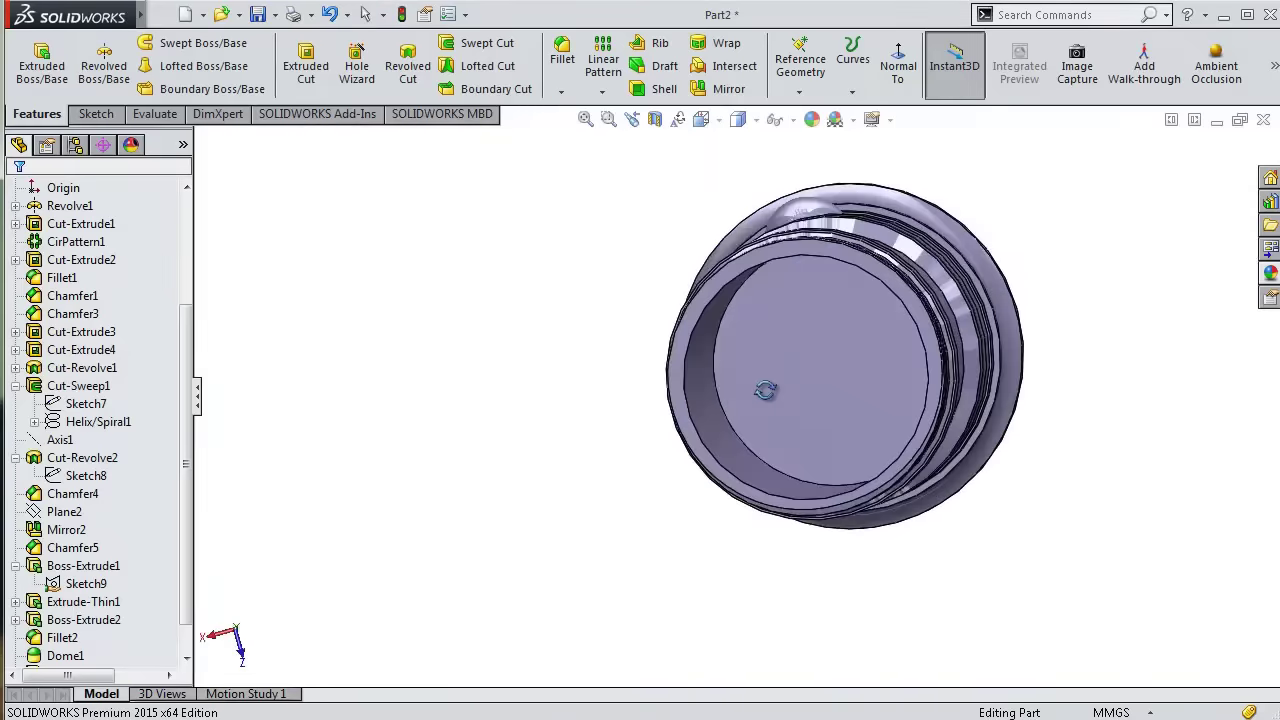
- Sketch a Ø7 mm circle centred on the origin on the shaft's flat end face
click(832, 364)
click(904, 310)
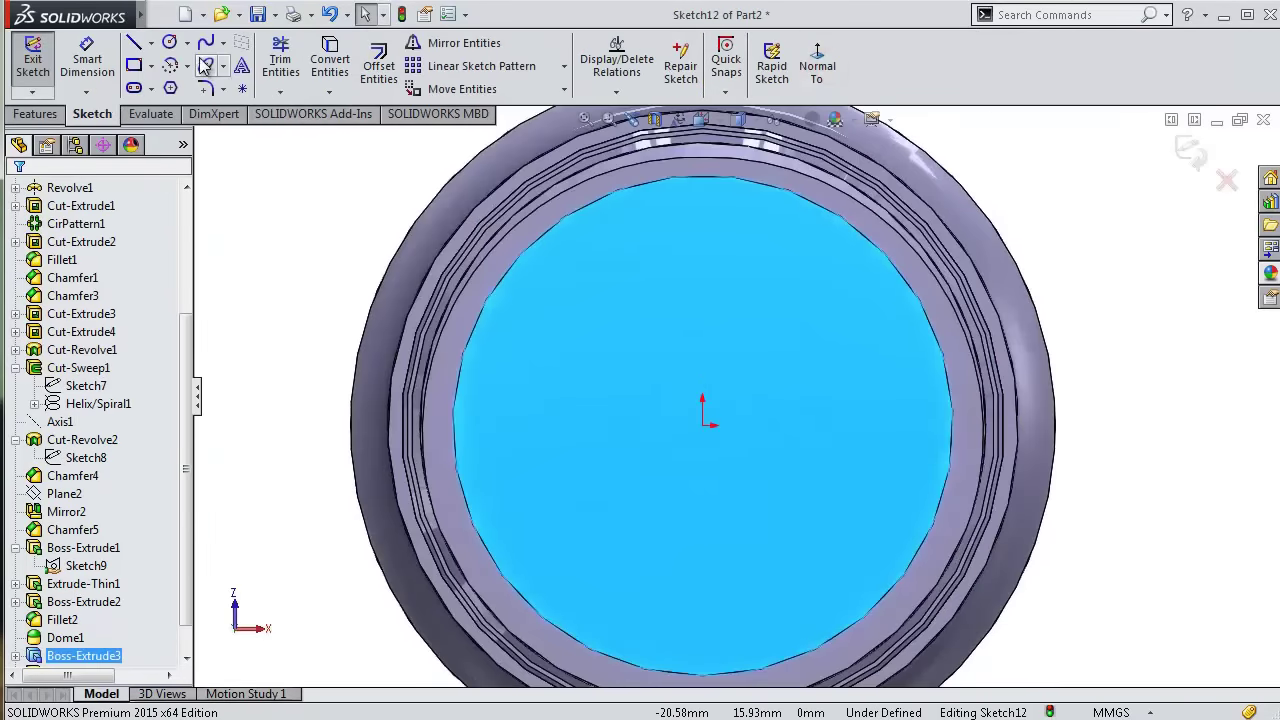
click(170, 43)
click(705, 427)
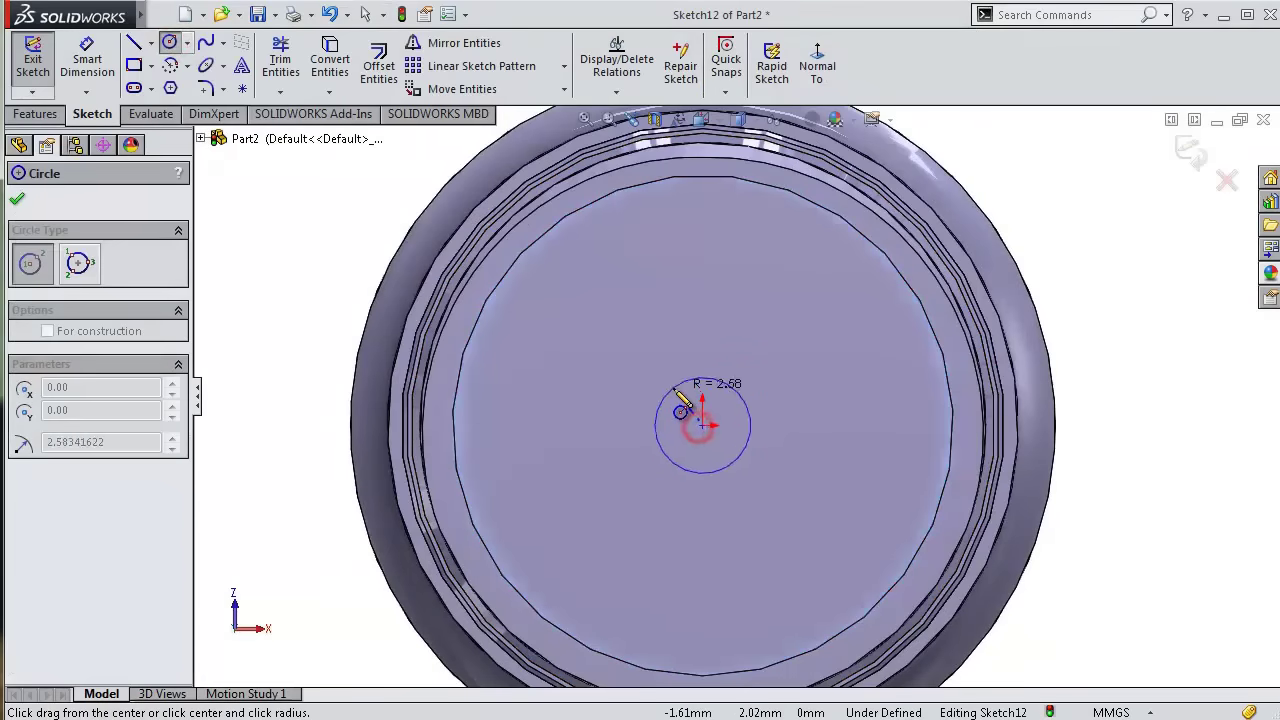
click(669, 392)
right_click(672, 391)
click(728, 403)
click(730, 405)
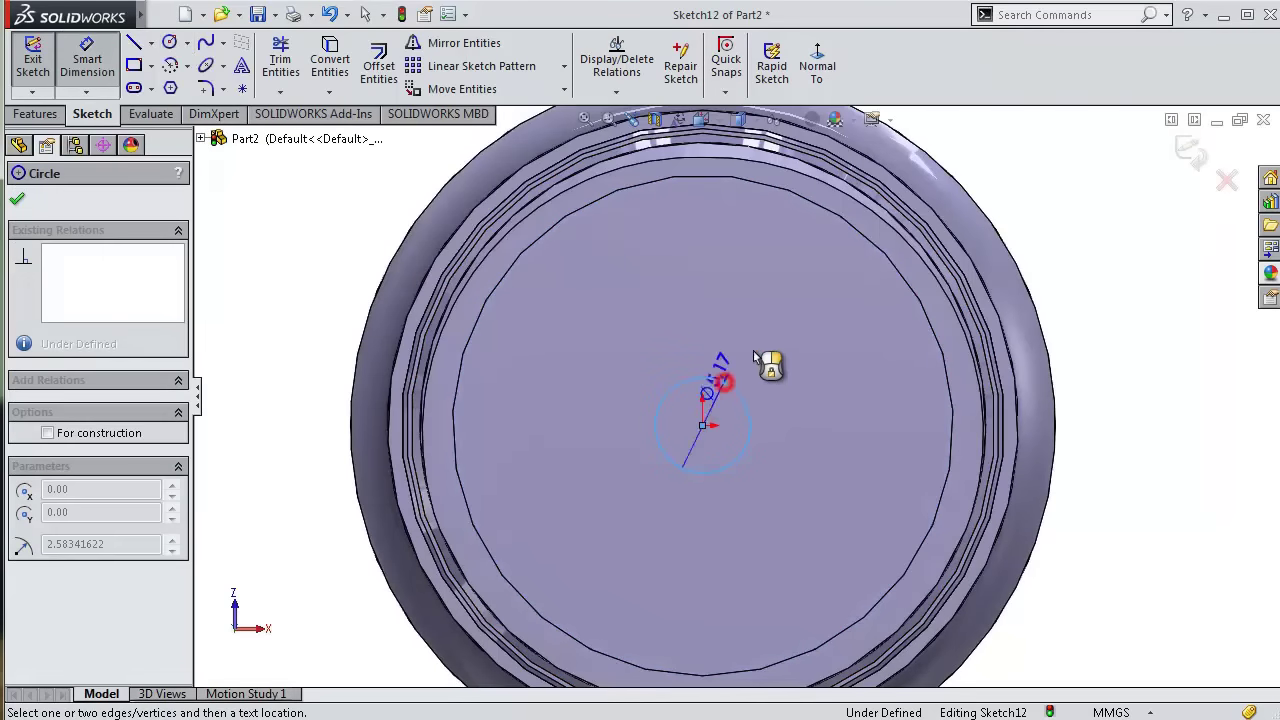
click(760, 370)
text(7)
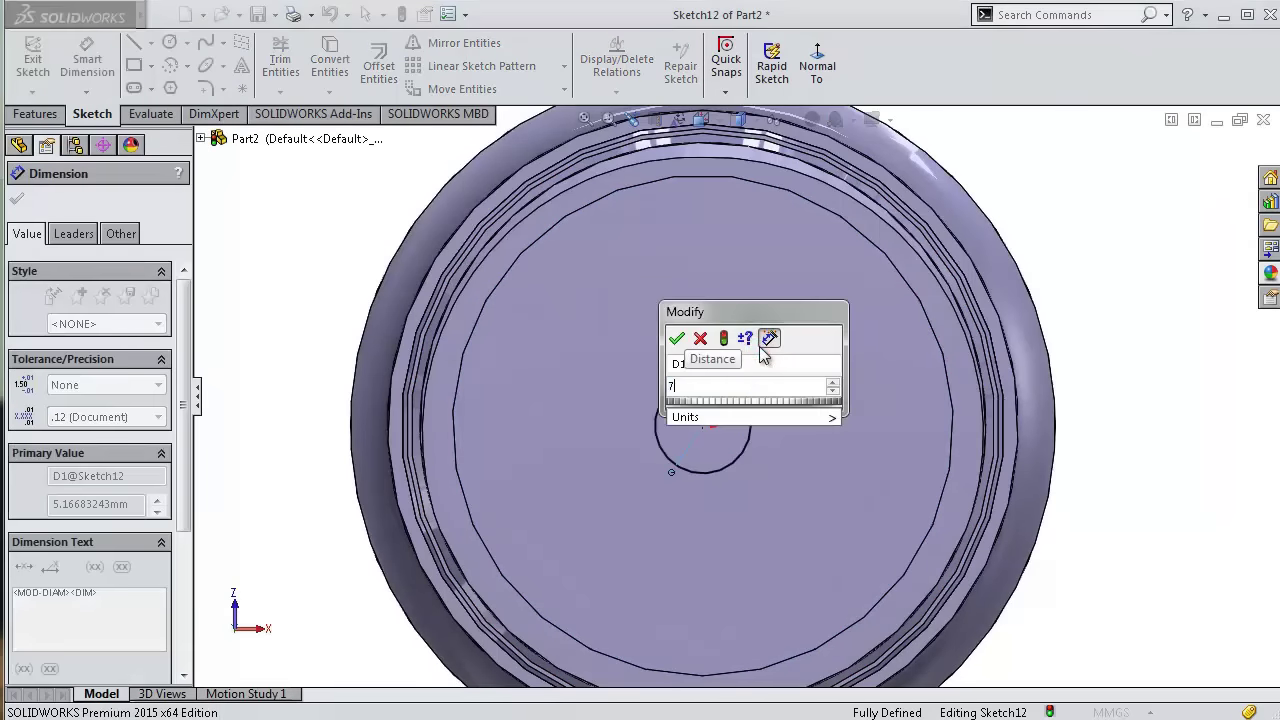
key(Return)
- Set up a boss extrusion of the Ø7 mm circle with 2 mm depth
click(30, 115)
key(s)
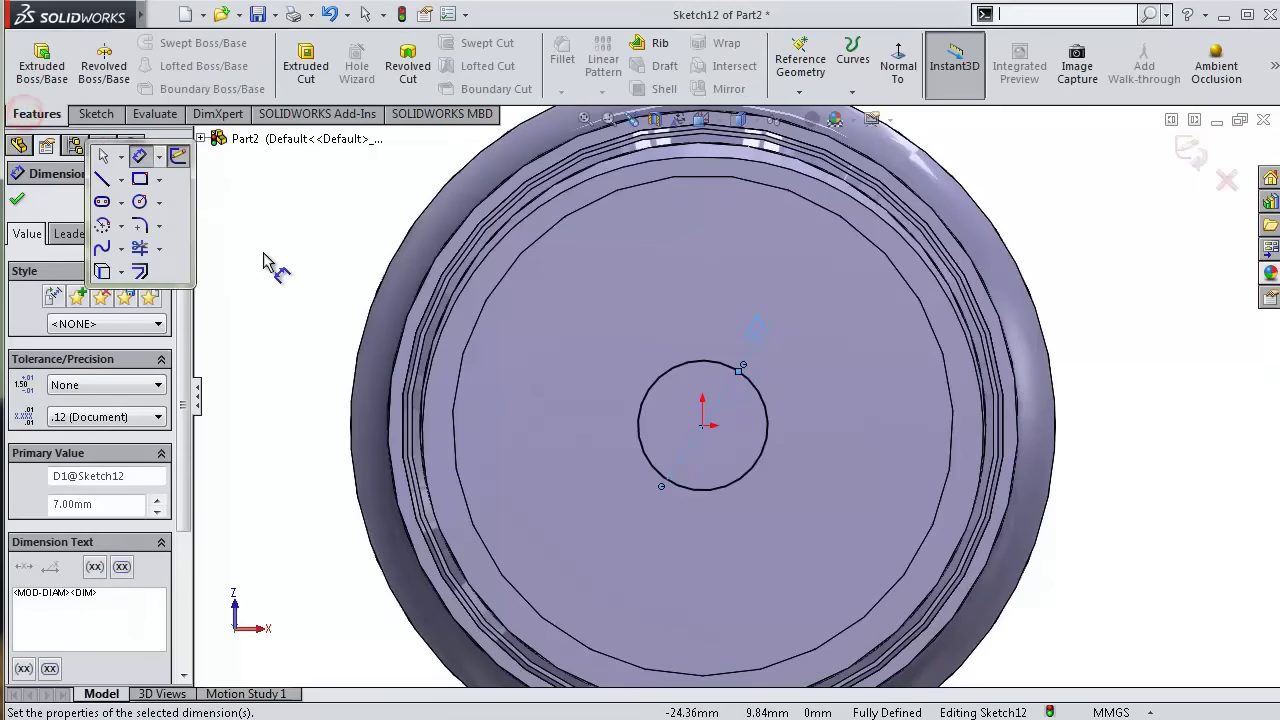
click(42, 62)
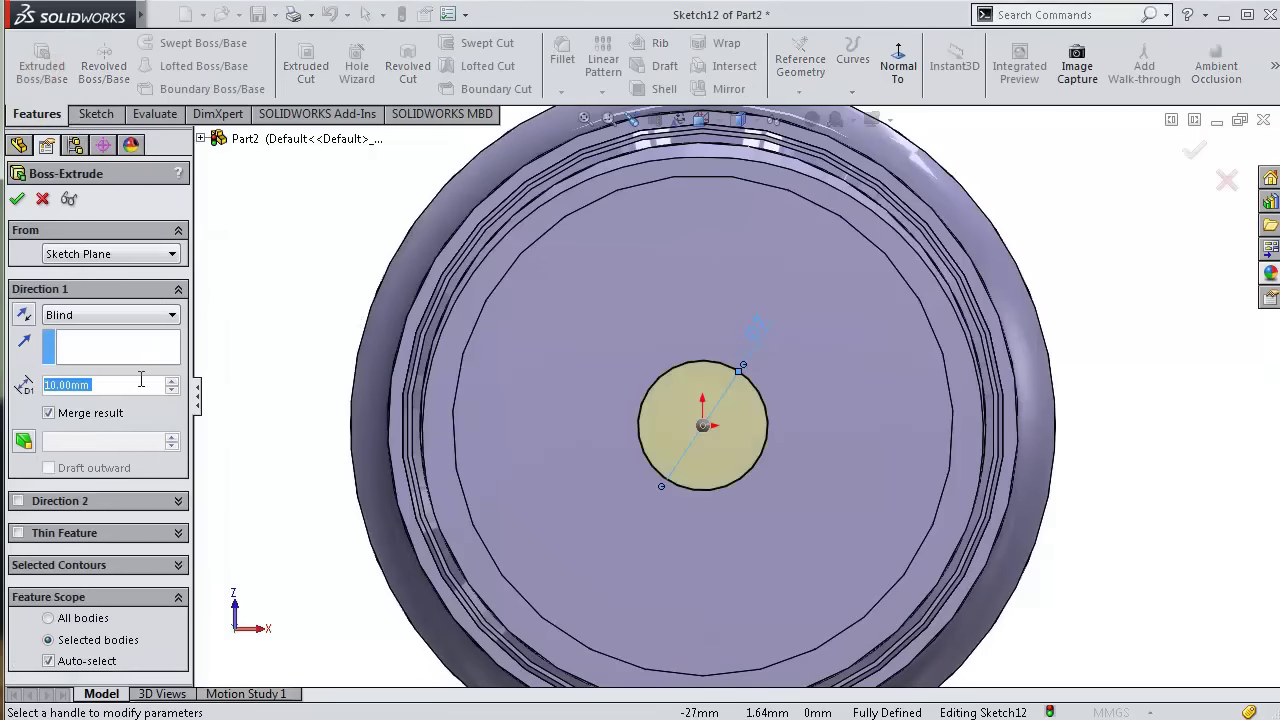
text(2)
click(306, 308)
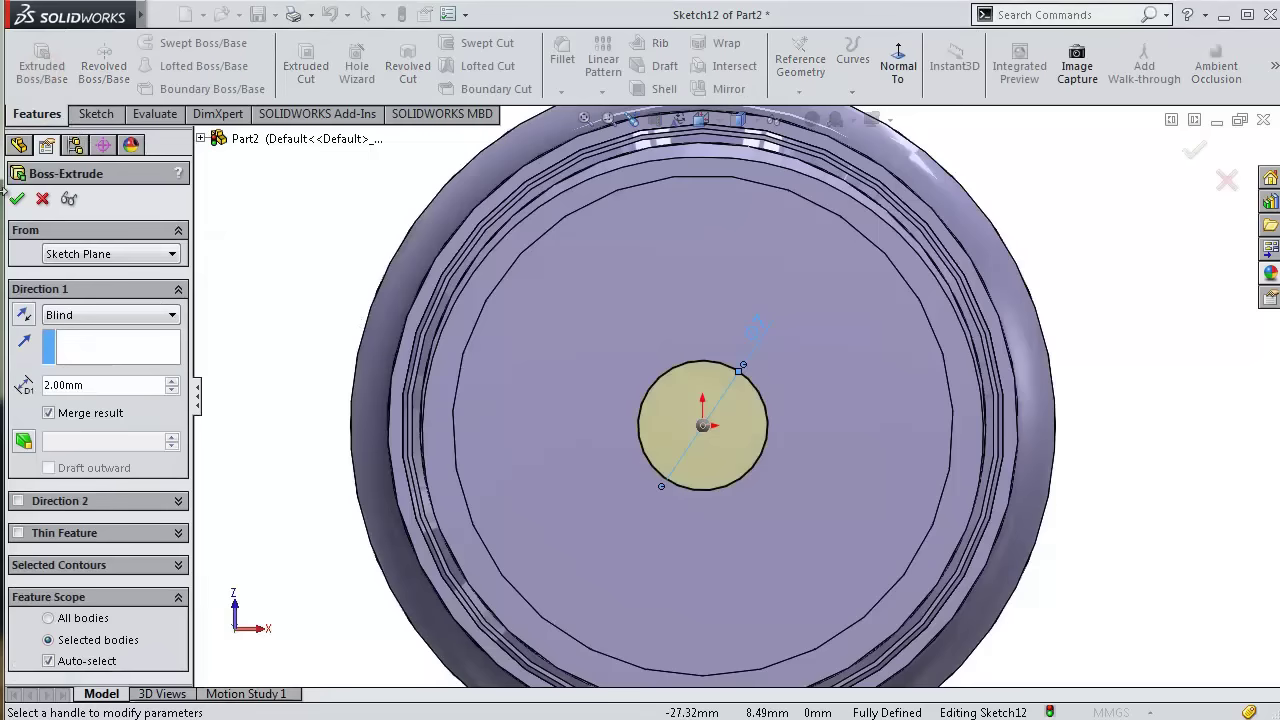
- Round the Ø7 mm boss's circular edge with a 2 mm fillet into a dome
mouse_move(800, 428)
middle_down()
mouse_move(800, 414)
mouse_move(837, 457)
middle_up()
click(562, 50)
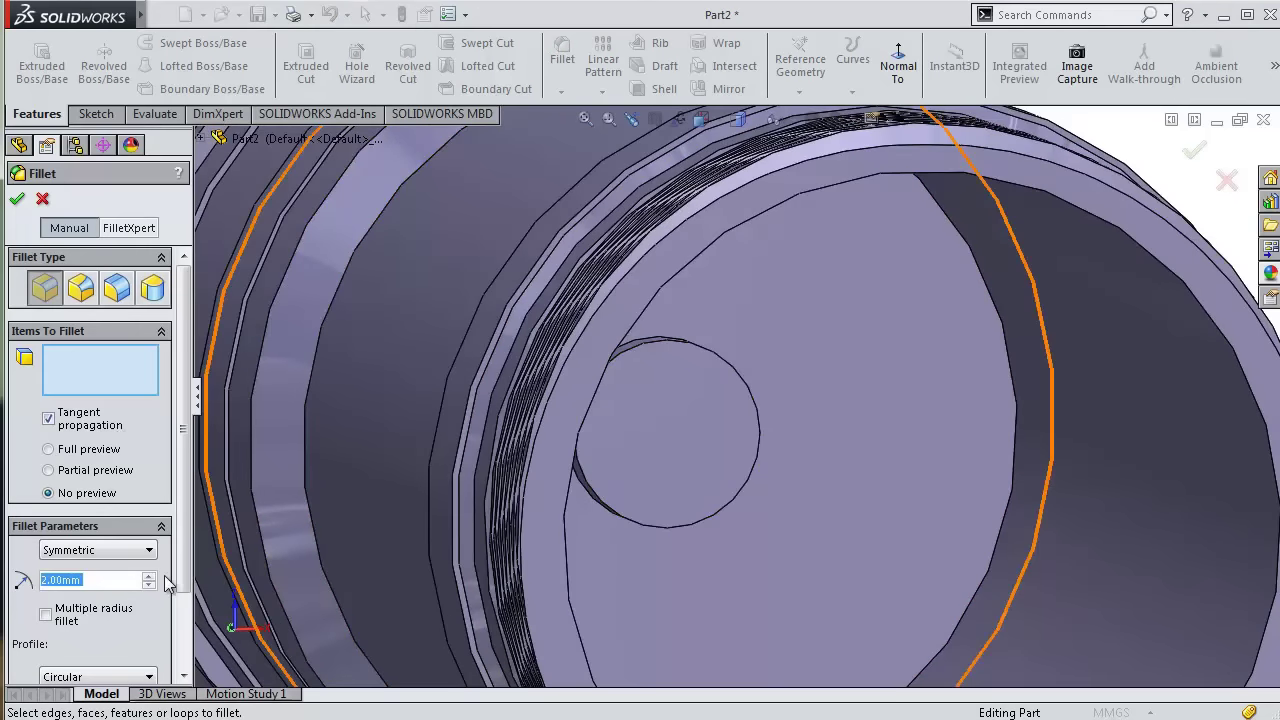
click(709, 346)
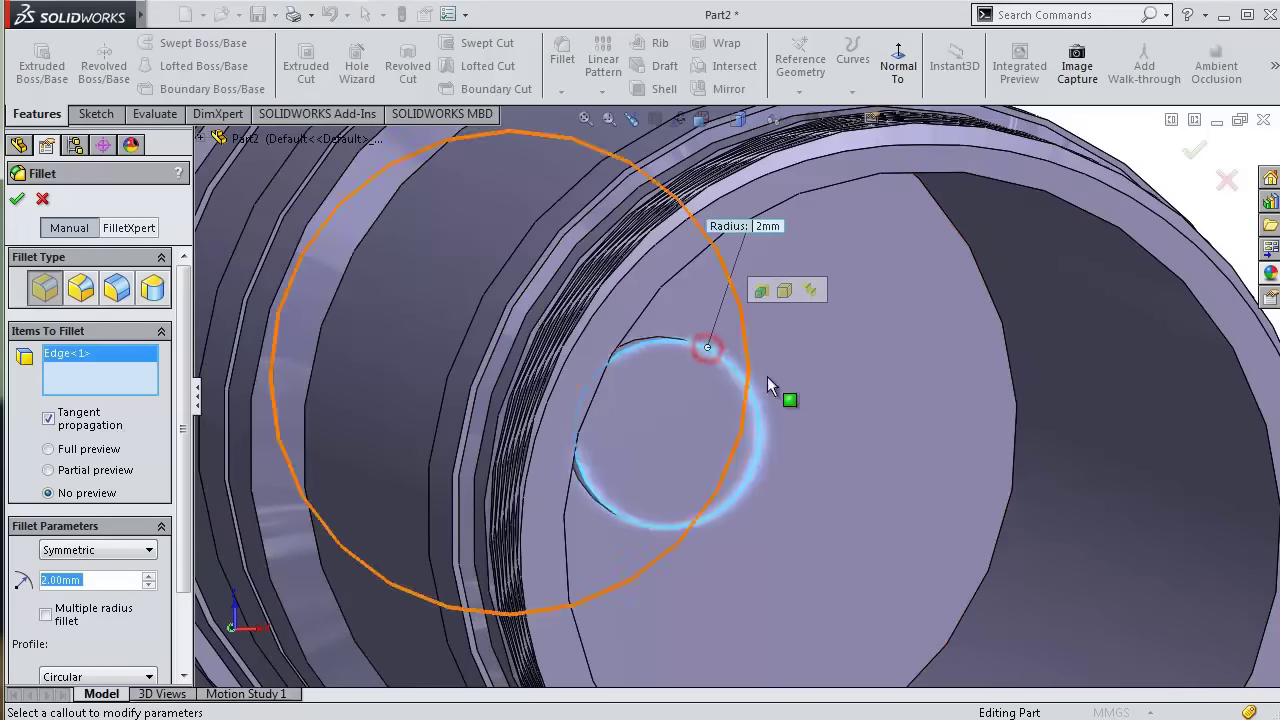
click(1193, 150)
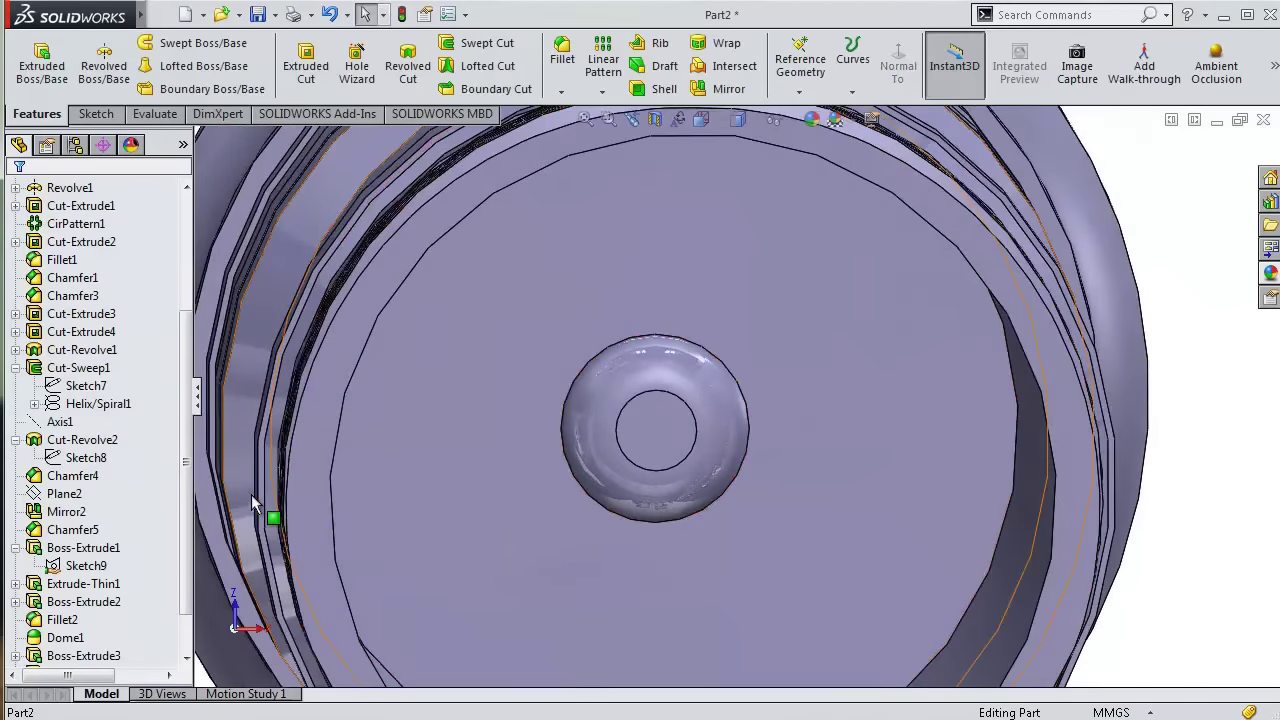
drag(182, 494, 185, 540)
- Reopen Boss-Extrude4's definition and accept it unchanged
click(80, 619)
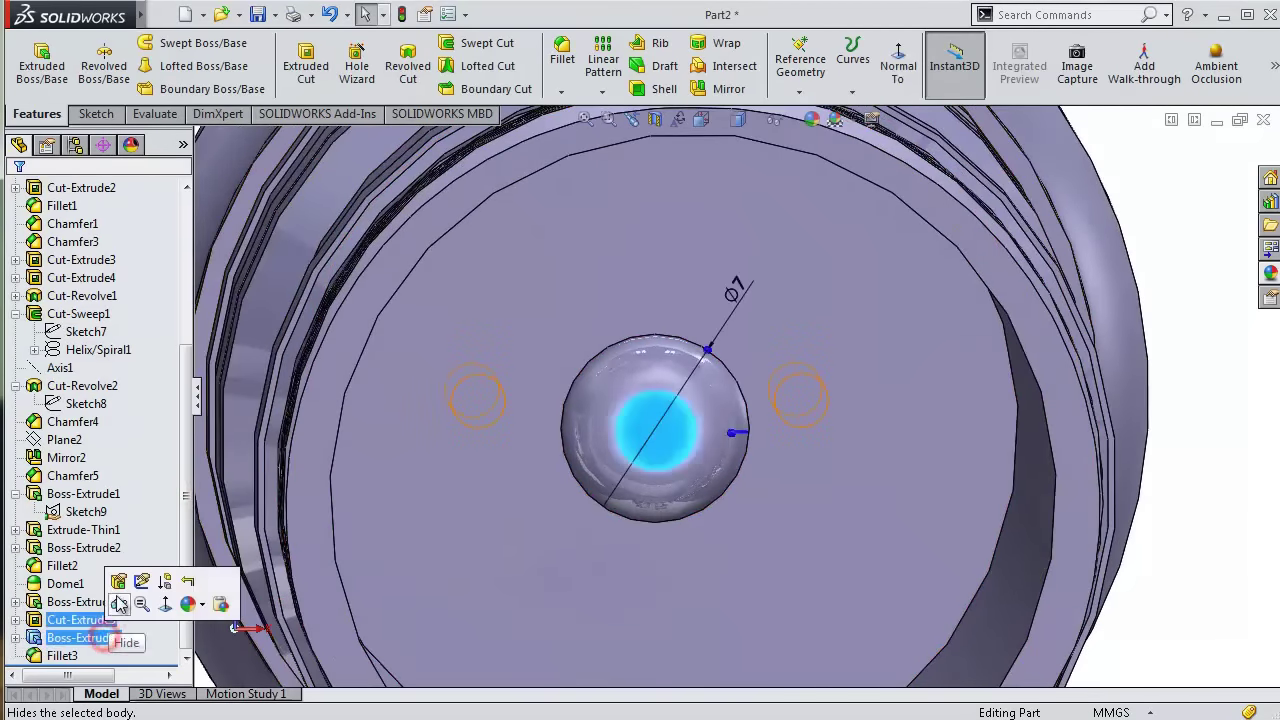
click(128, 585)
click(50, 408)
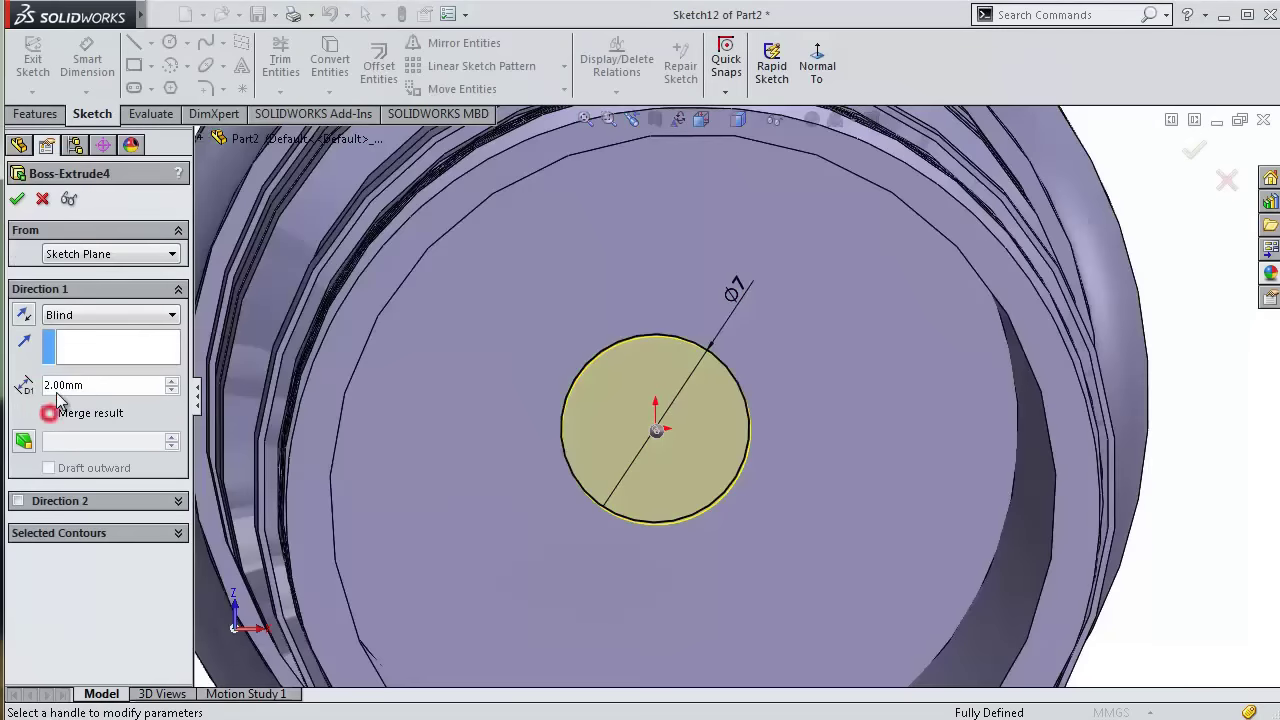
click(17, 198)
- Save the finished Part2 shaft
middle_drag(723, 400, 815, 398)
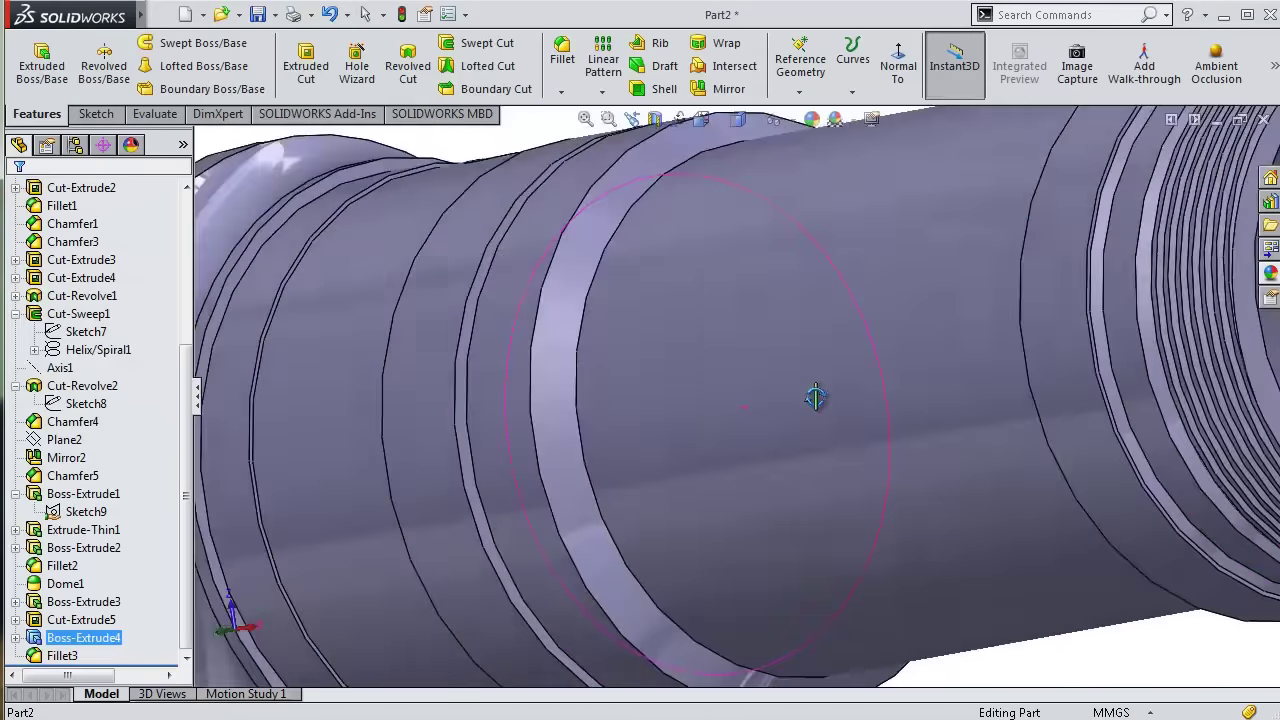
scroll(815, 398, up, 5)
click(255, 14)
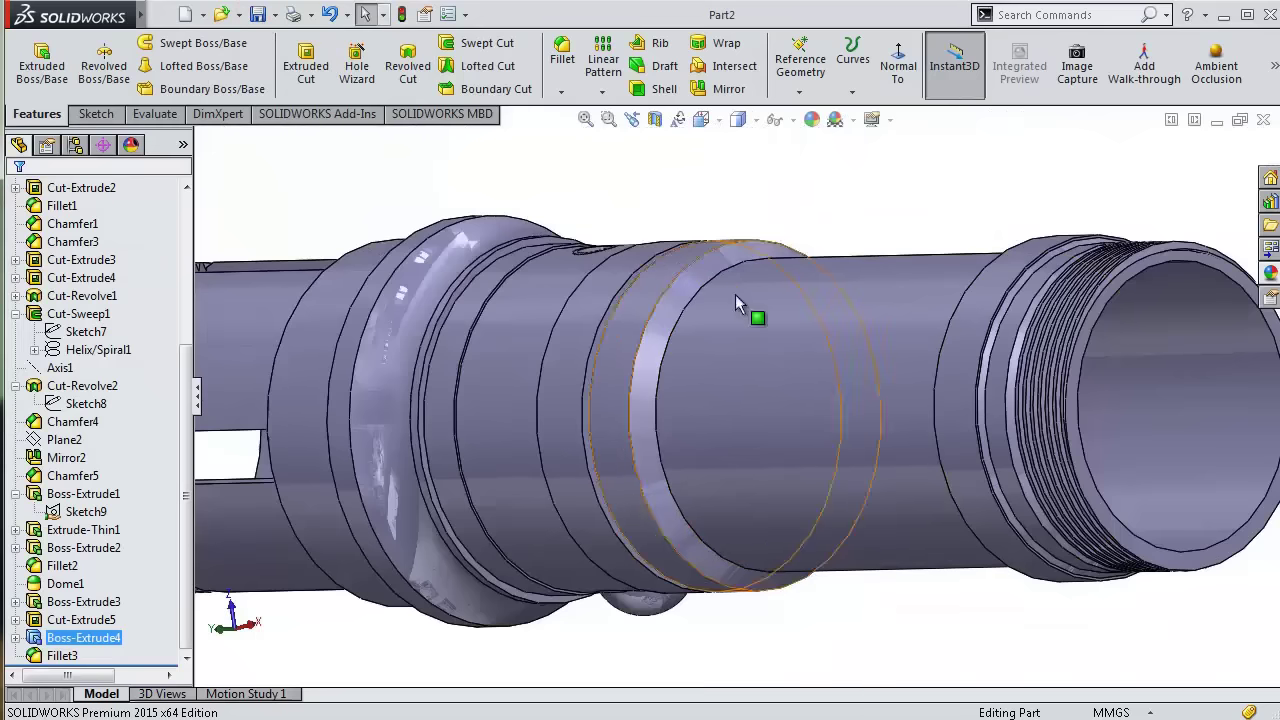
mouse_move(914, 223)
middle_down()
mouse_move(848, 288)
mouse_move(809, 266)
middle_up()
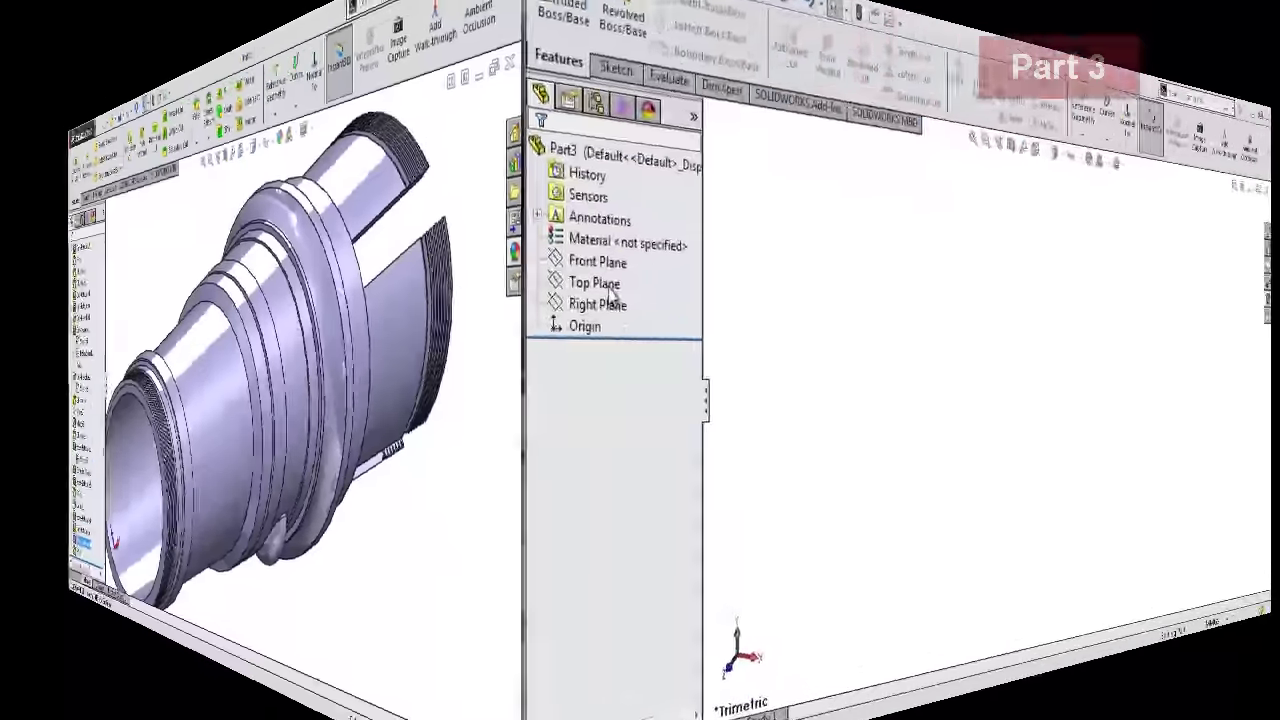
- On Part3's Top Plane, draw concentric circles centred on the origin
click(86, 289)
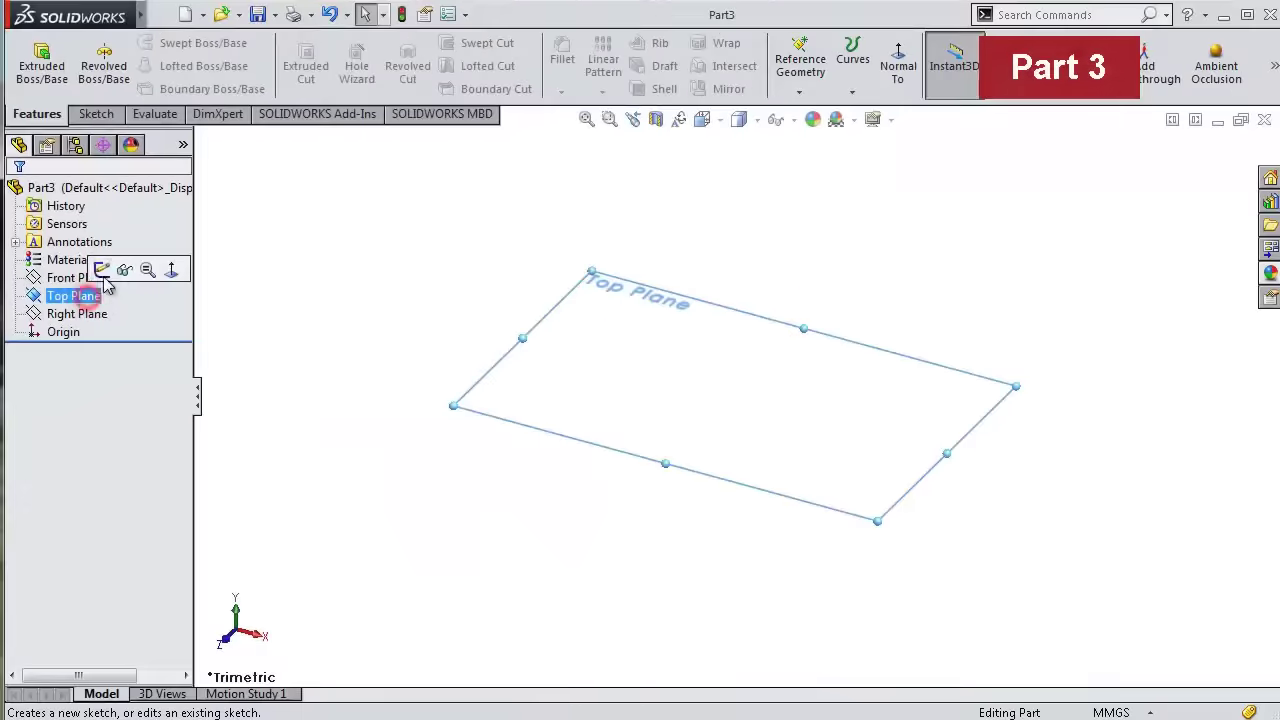
click(151, 247)
click(170, 42)
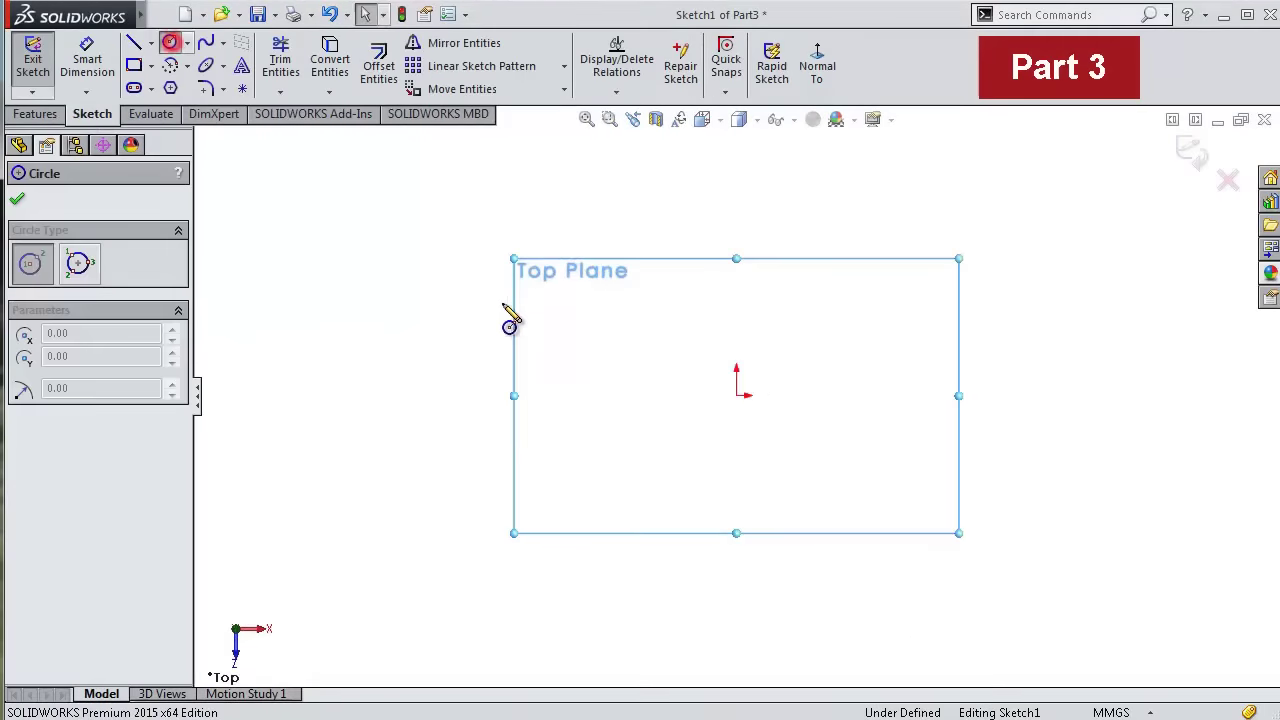
click(737, 395)
click(735, 383)
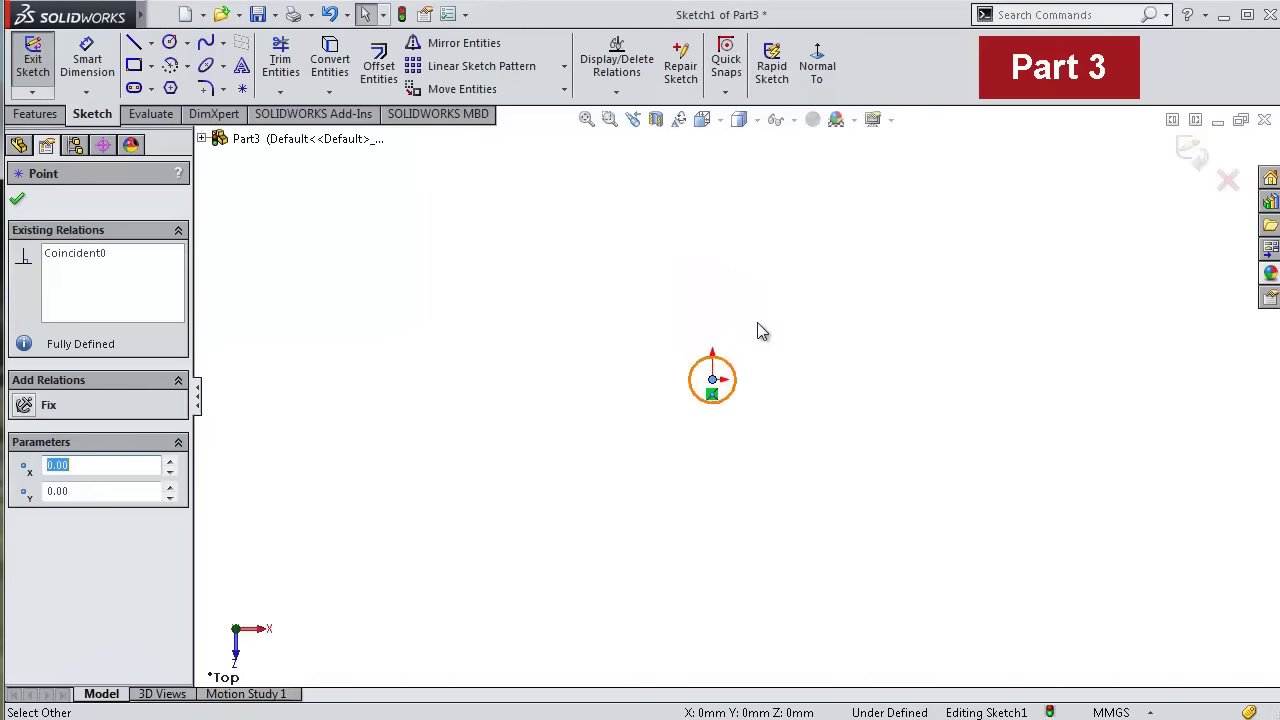
key(s)
click(790, 385)
click(650, 333)
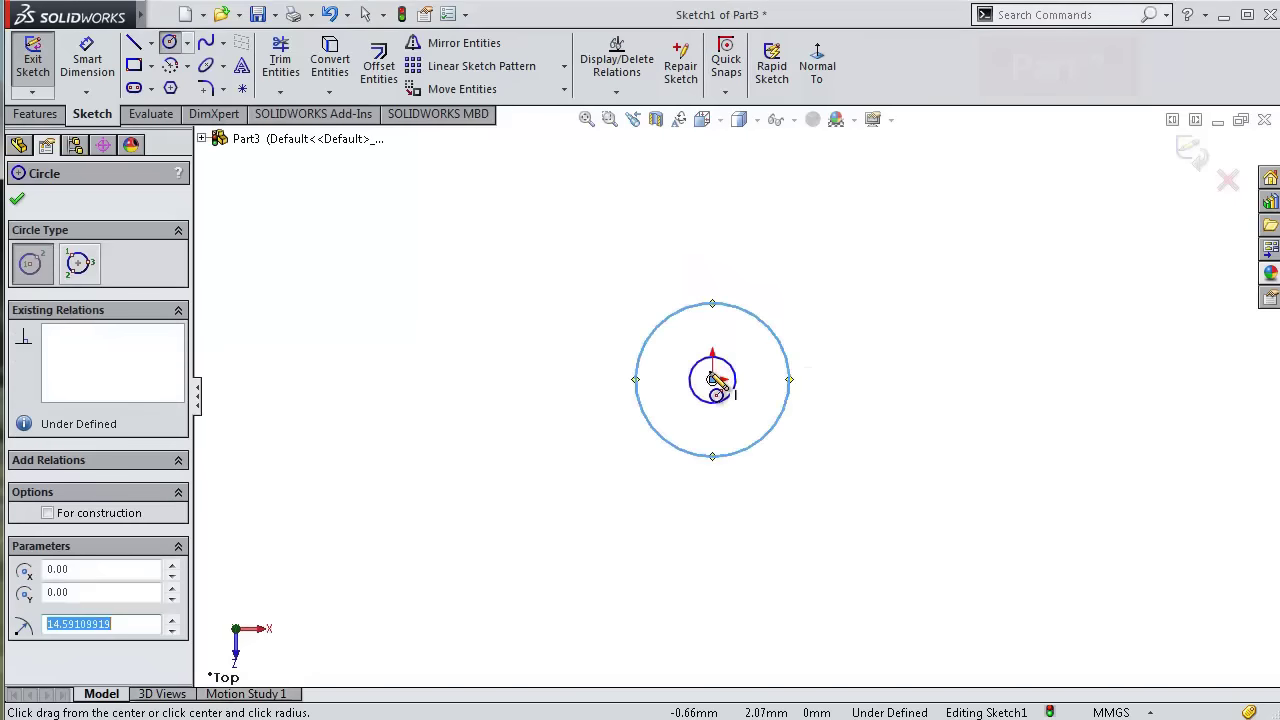
click(712, 379)
- Dimension the circles to Ø8, Ø10 and Ø21.5 mm and close the sketch
key(s)
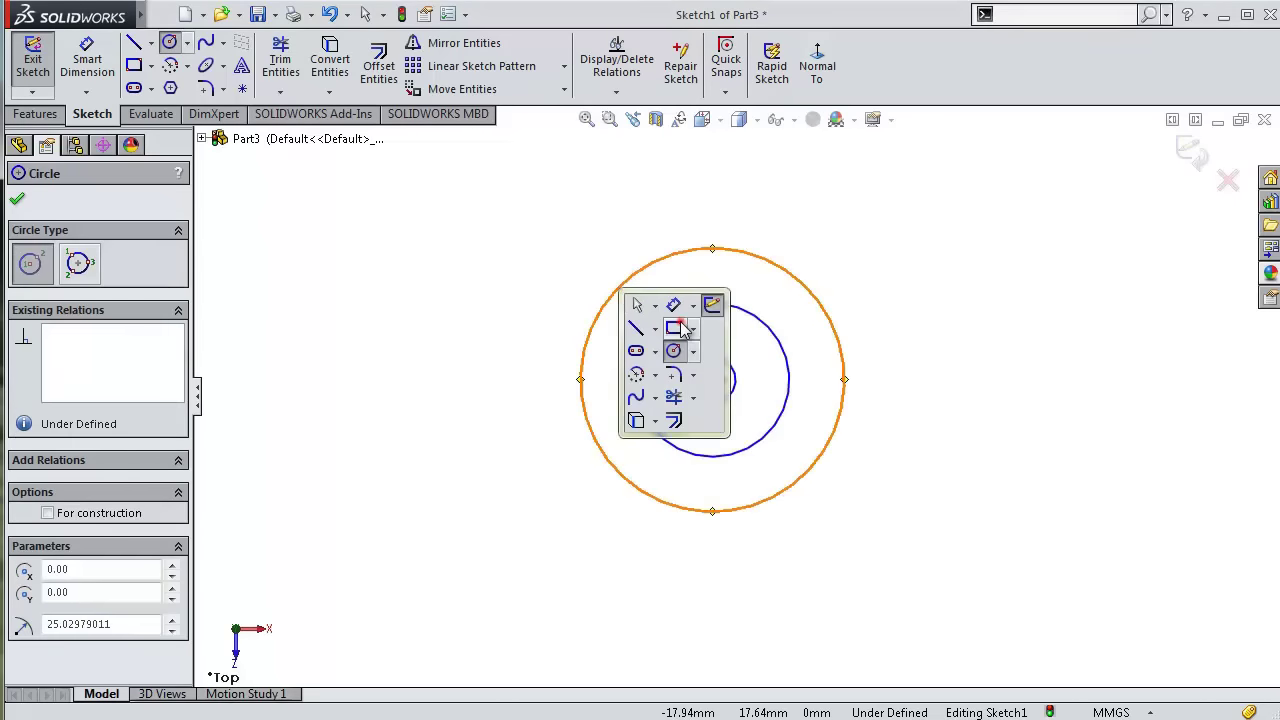
click(675, 308)
click(729, 369)
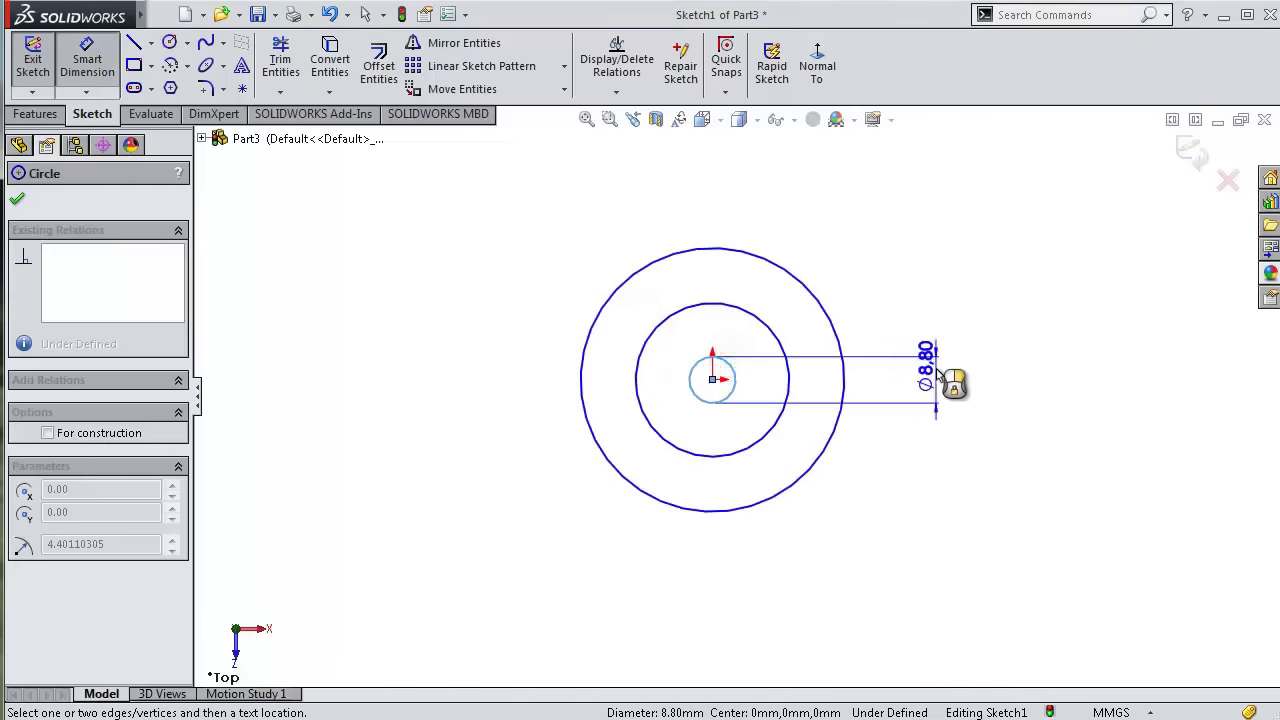
click(955, 376)
text(8)
key(Return)
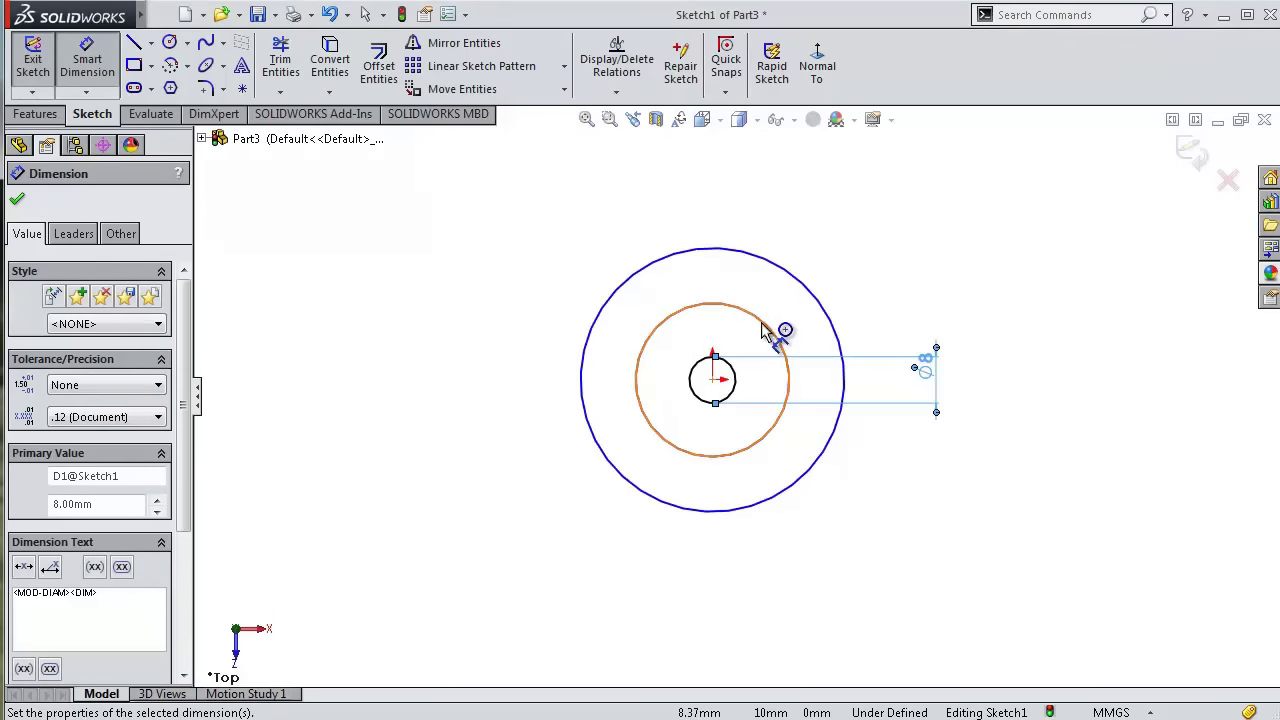
click(766, 328)
click(982, 368)
text(10)
key(Return)
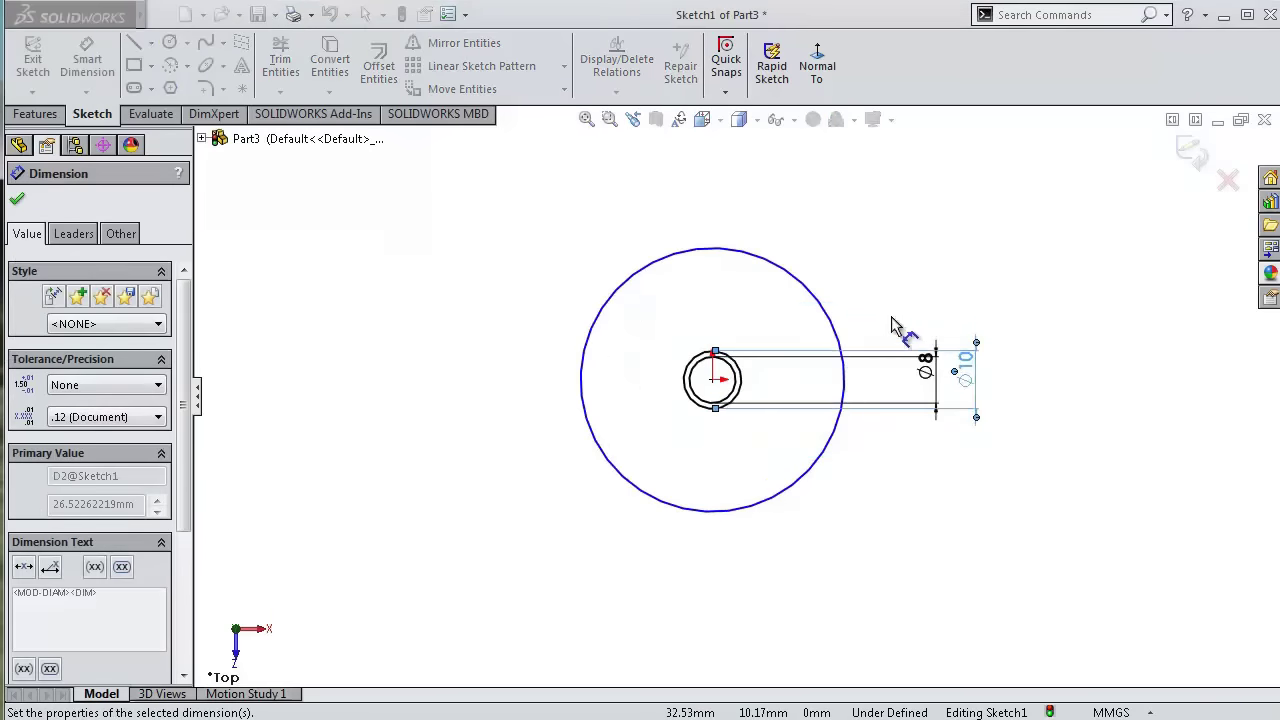
click(815, 292)
click(1005, 337)
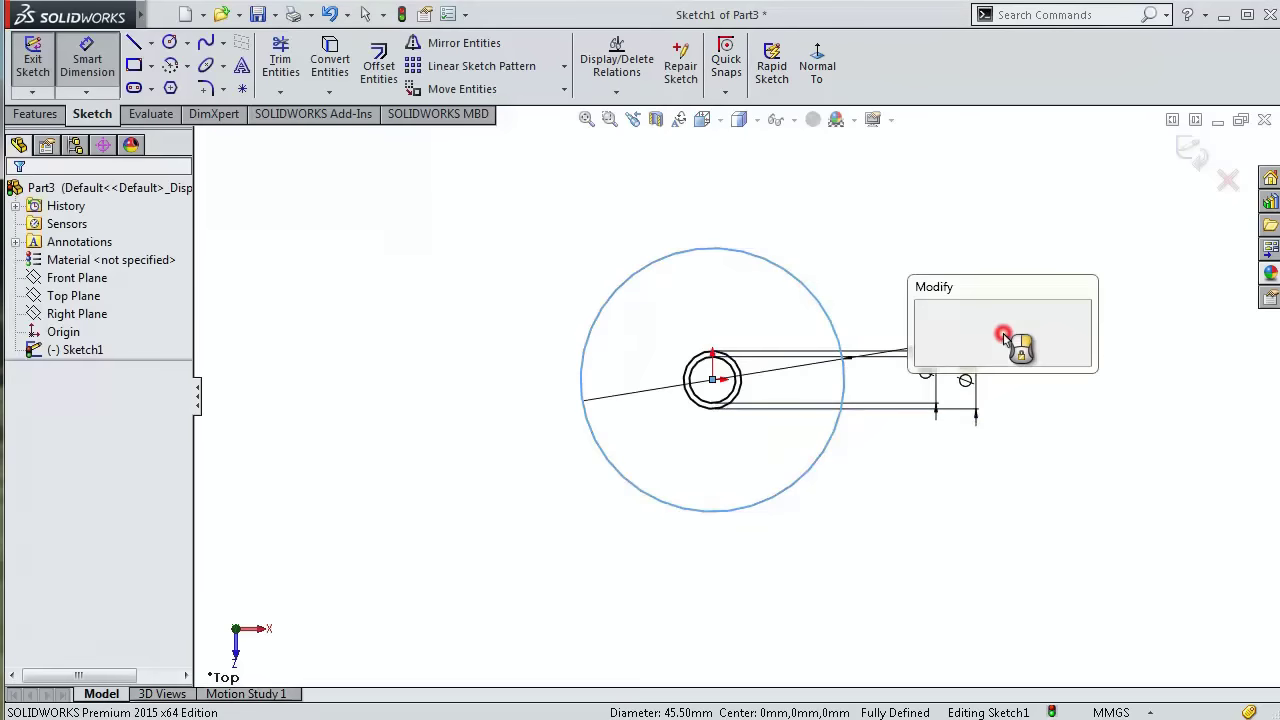
text(21.5)
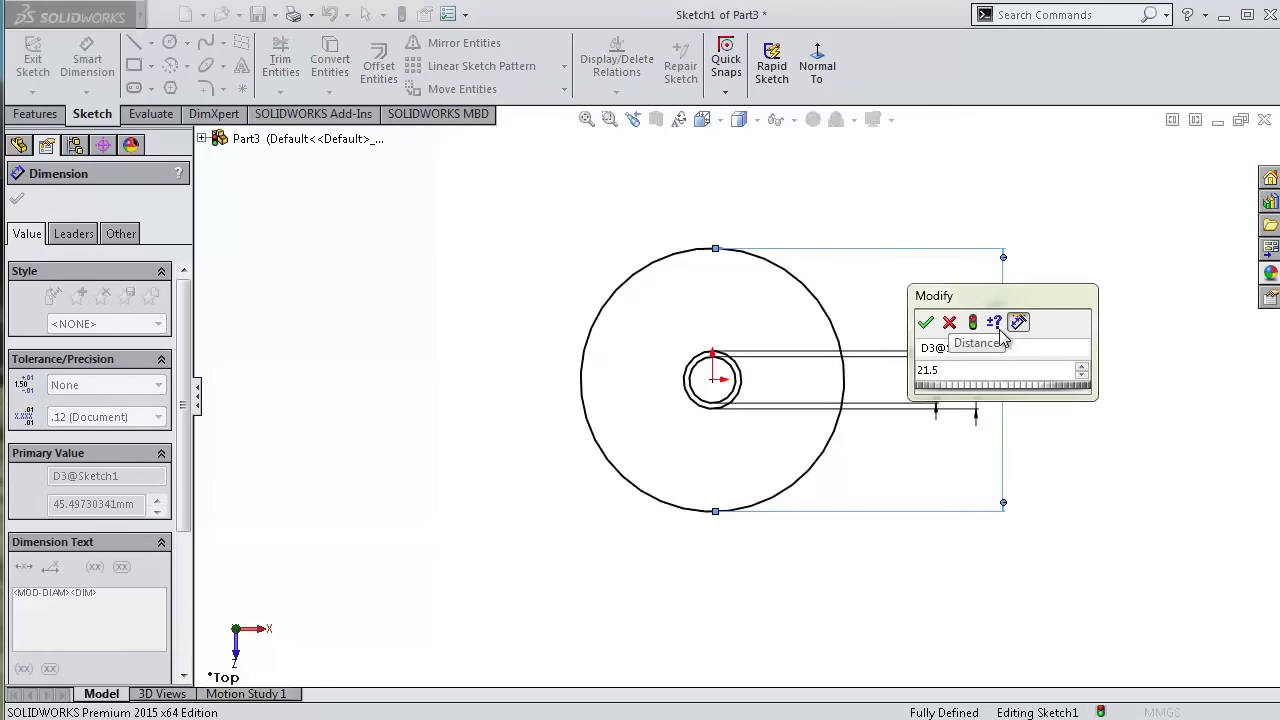
key(Return)
scroll(766, 366, down, 5)
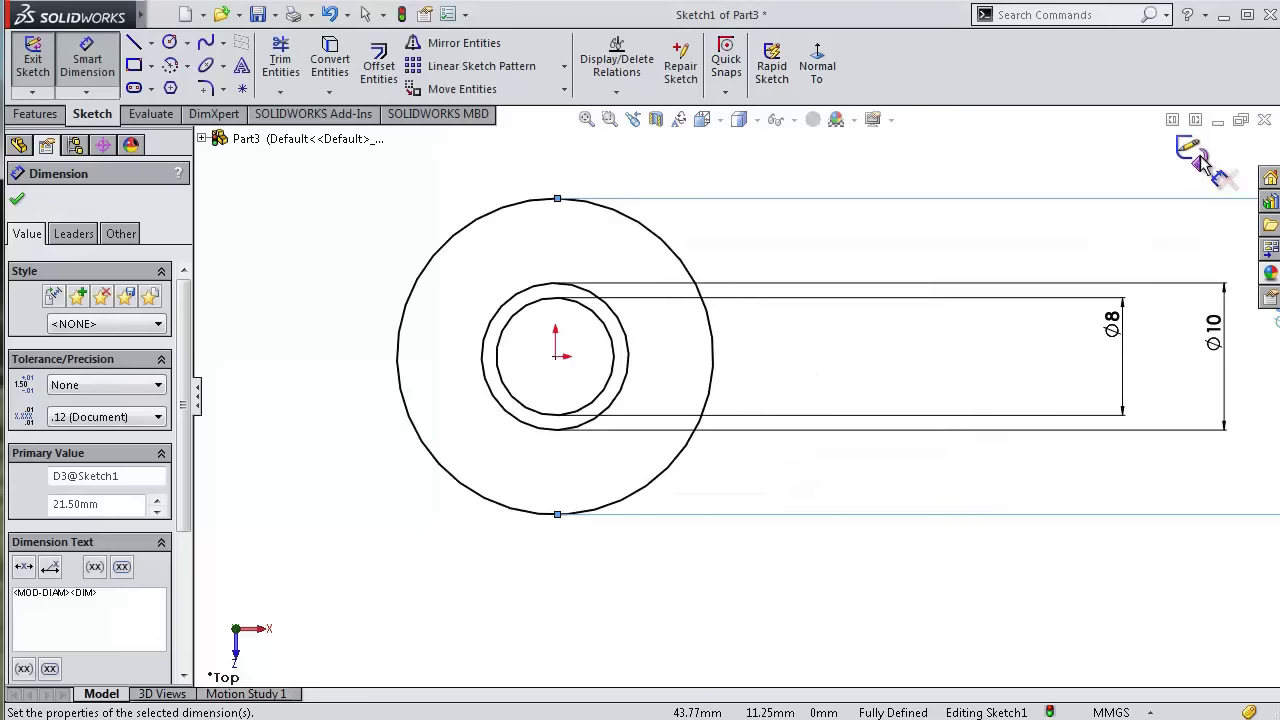
click(1195, 160)
- Extrude the outer disc region of Sketch1 5 mm as Boss-Extrude1
click(41, 60)
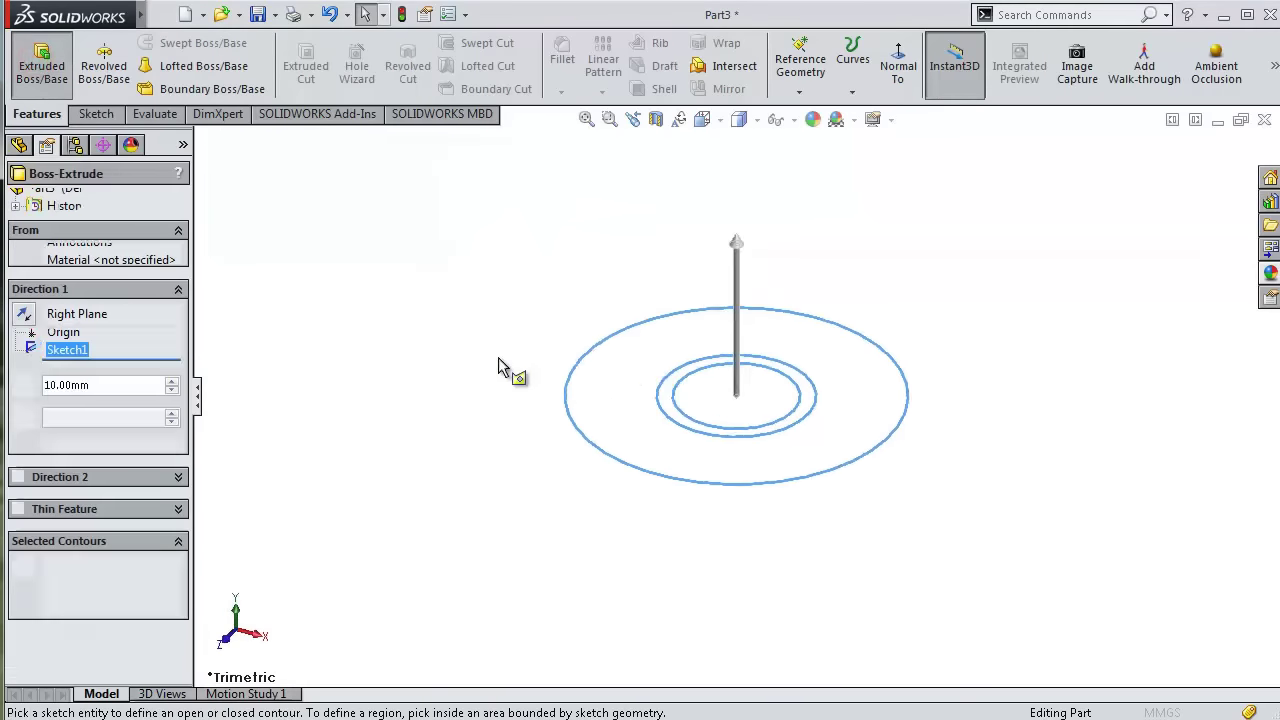
click(566, 385)
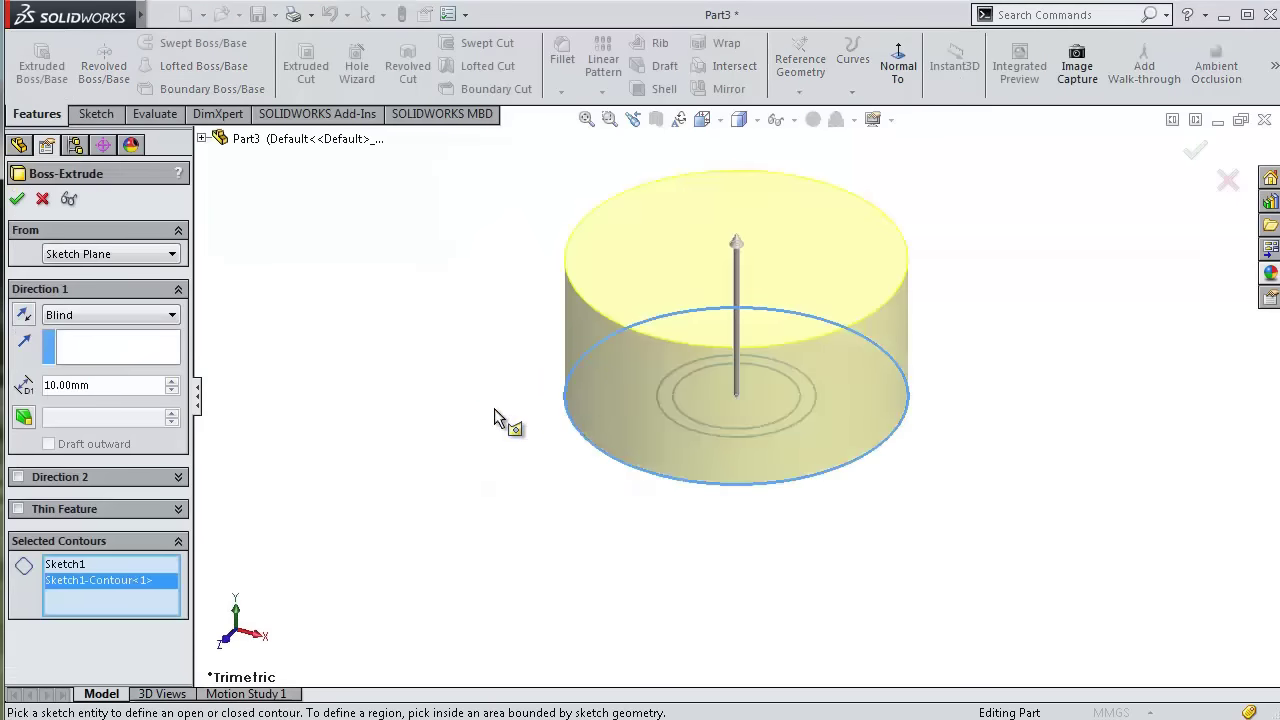
middle_drag(497, 420, 543, 528)
text(5)
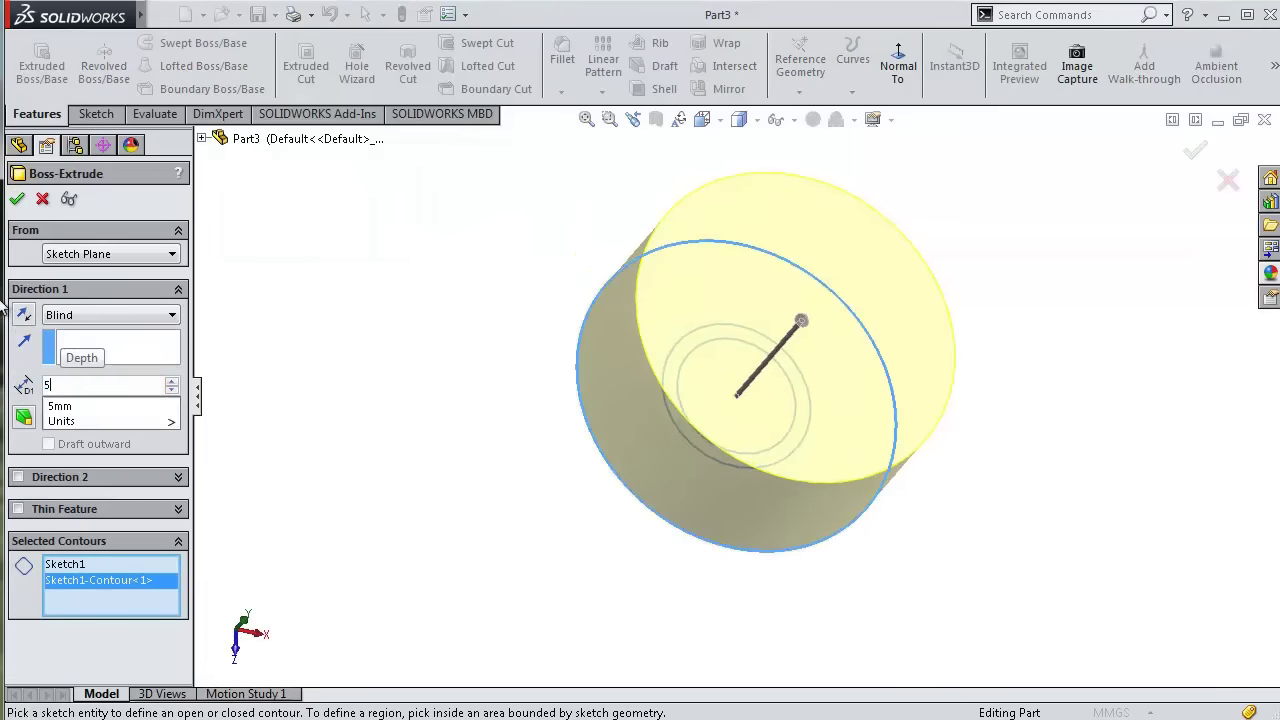
key(Return)
click(18, 198)
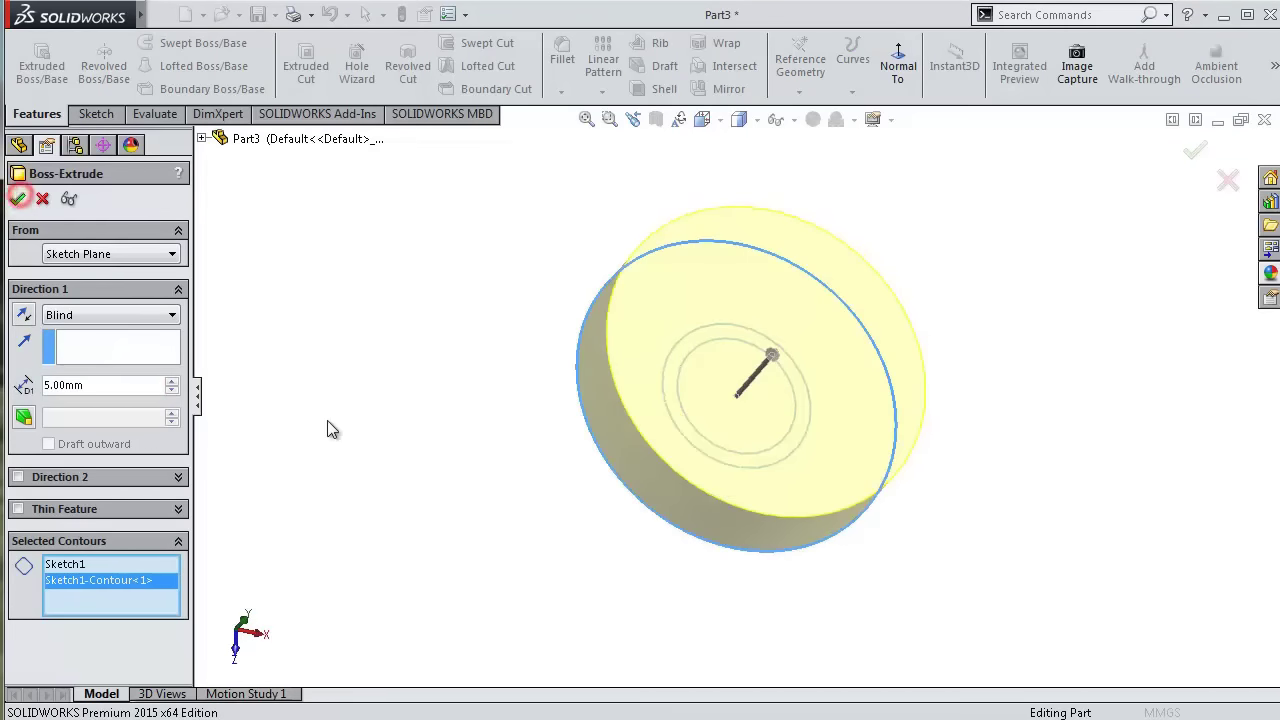
- Extrude the inner ring region of Sketch1 7 mm as a merged second boss
click(16, 350)
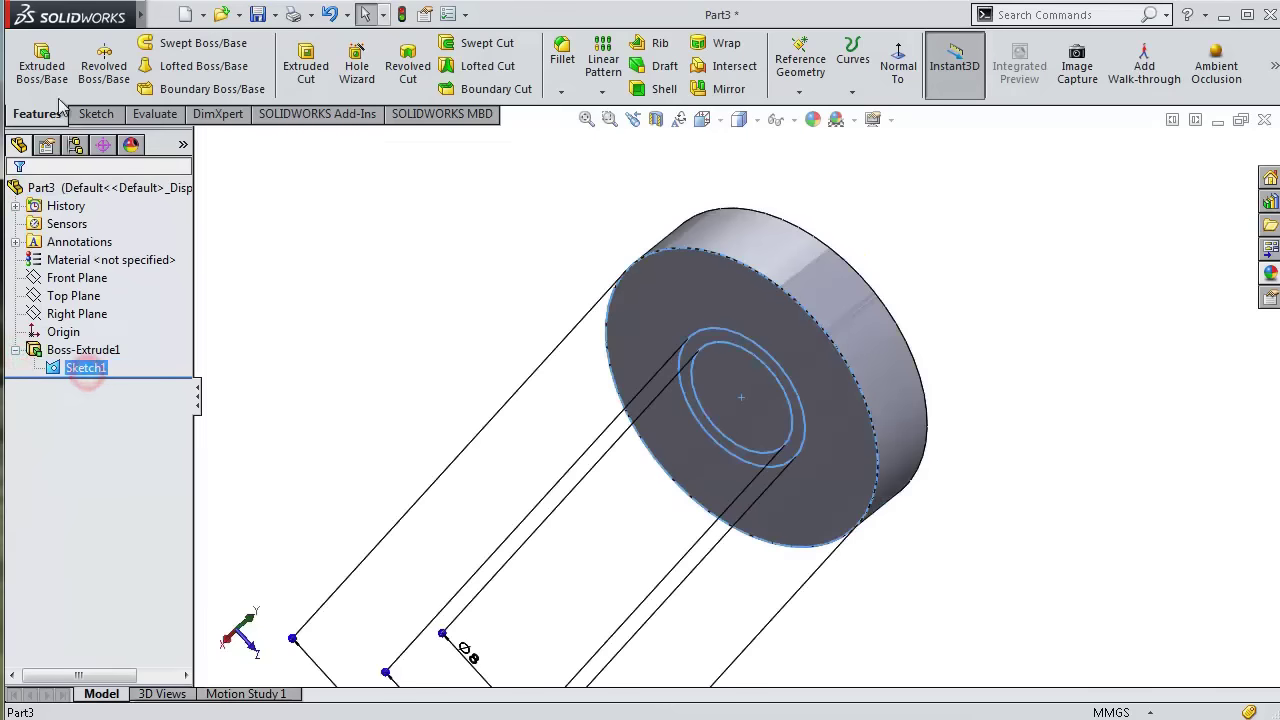
click(41, 62)
click(711, 333)
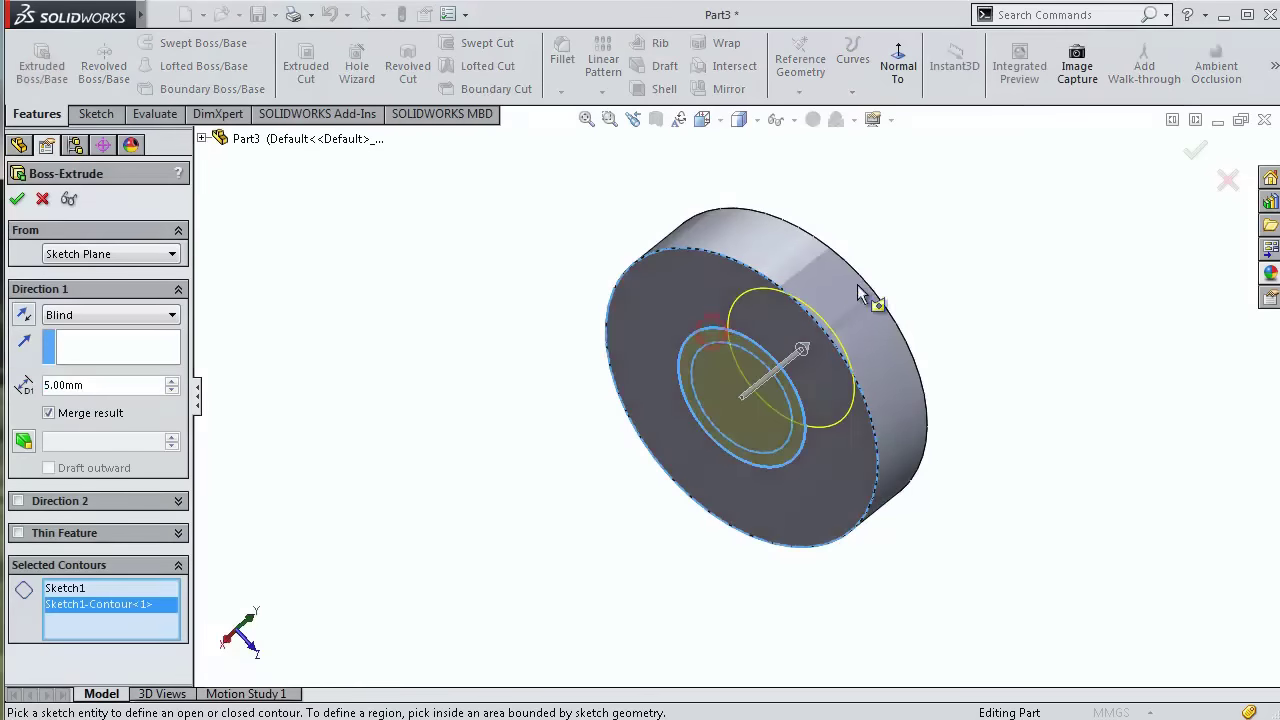
middle_drag(388, 332, 320, 398)
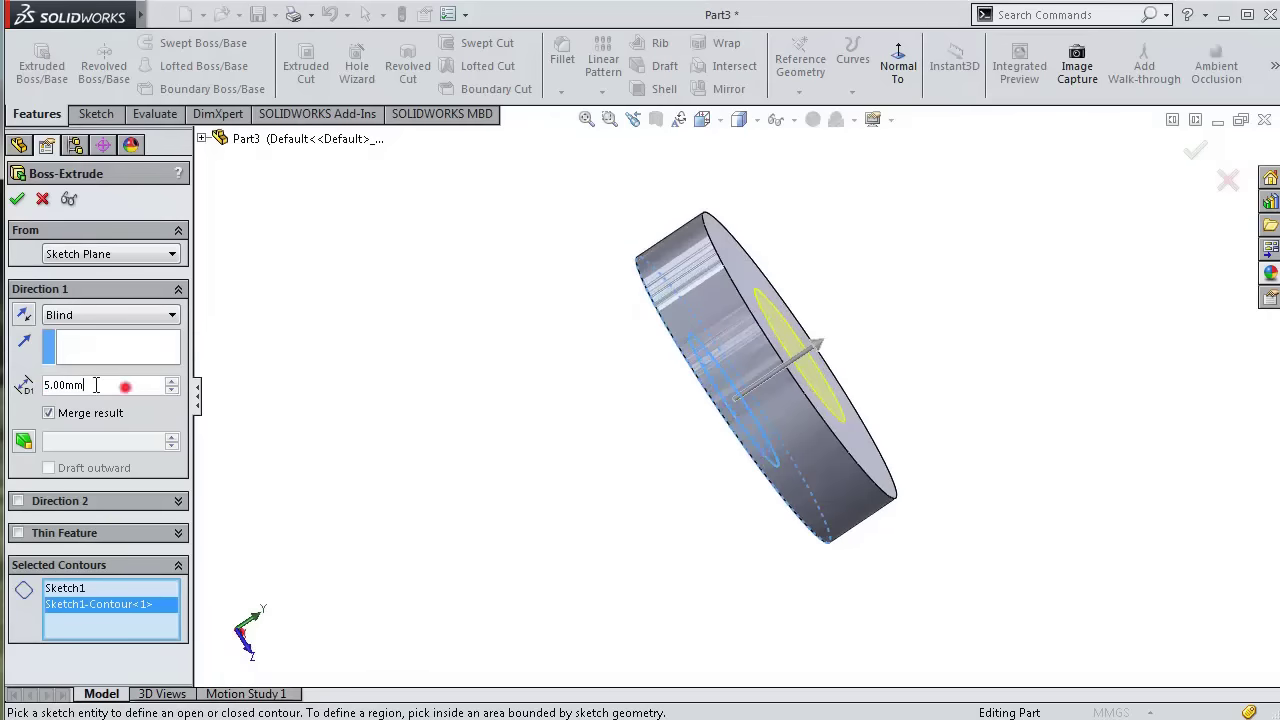
text(7)
click(20, 364)
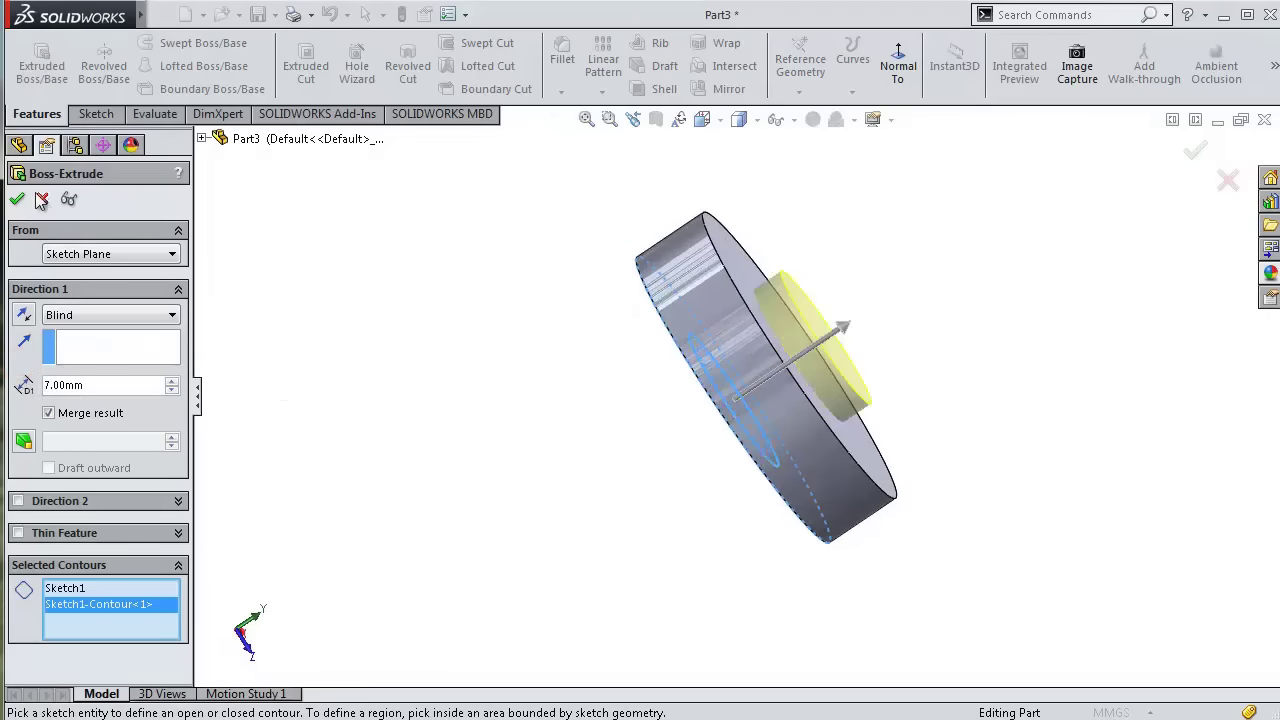
middle_drag(410, 430, 490, 437)
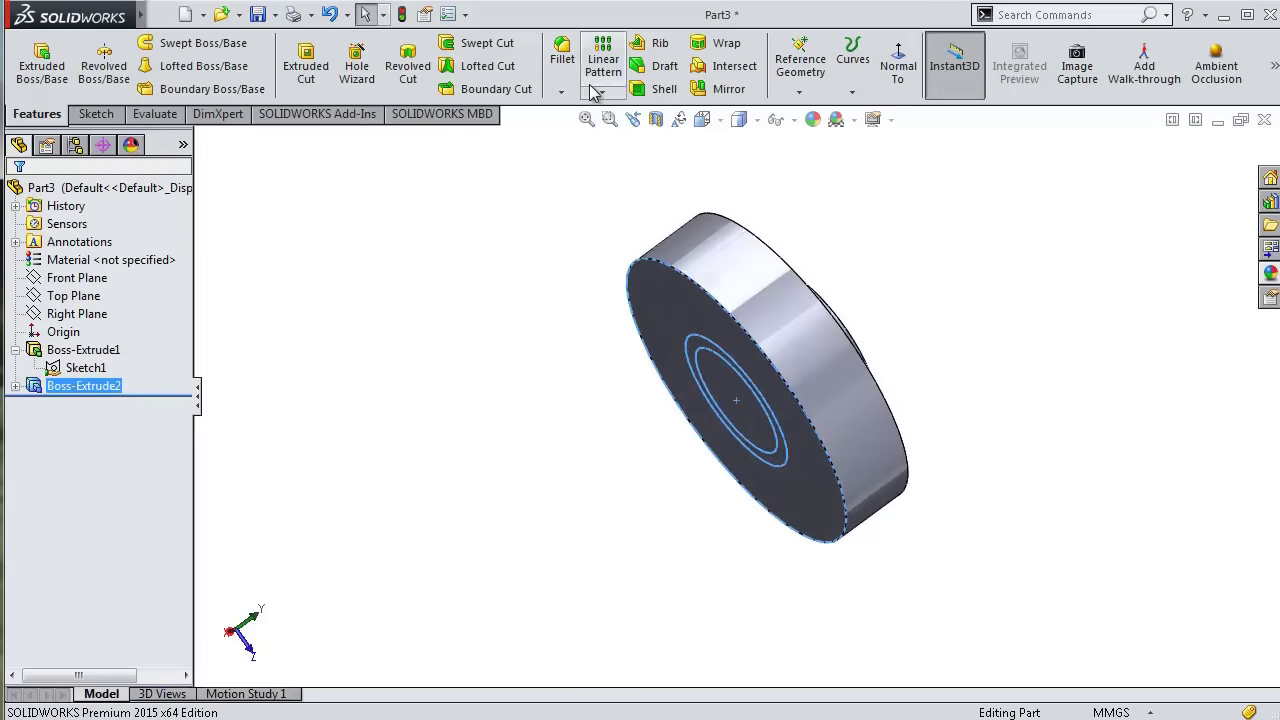
- Shell the part with 2 mm walls, removing the front face
click(661, 90)
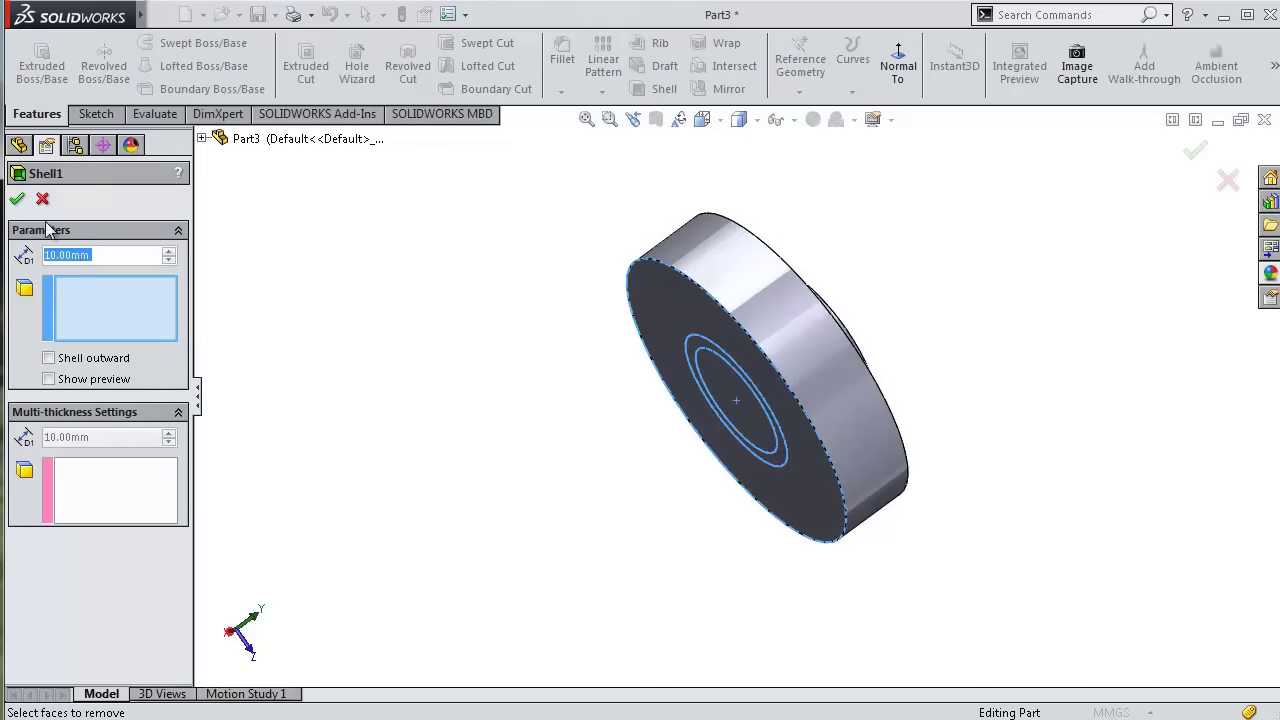
text(2)
click(671, 319)
key(Return)
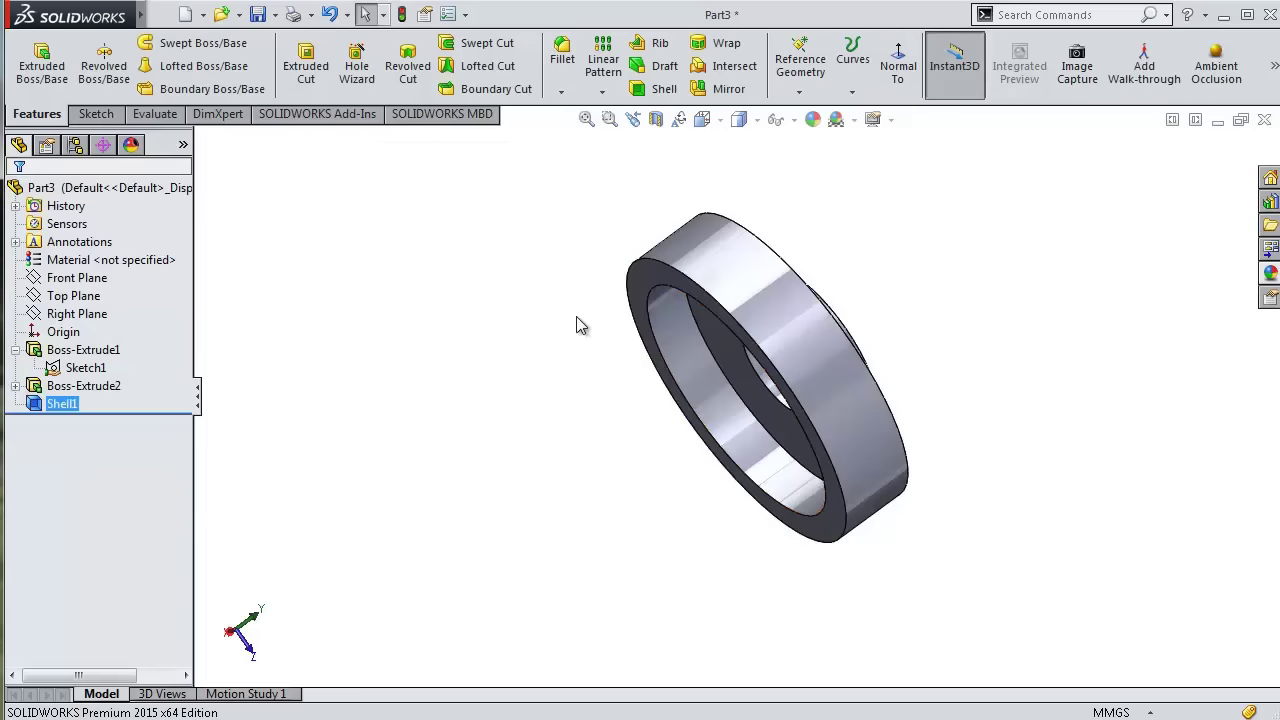
mouse_move(577, 323)
middle_down()
mouse_move(486, 374)
mouse_move(652, 287)
mouse_move(586, 380)
mouse_move(511, 406)
mouse_move(474, 249)
mouse_move(518, 295)
middle_up()
- Cut-extrude the inner circle region of the second extrusion's sketch 7 mm deep
click(15, 385)
click(85, 403)
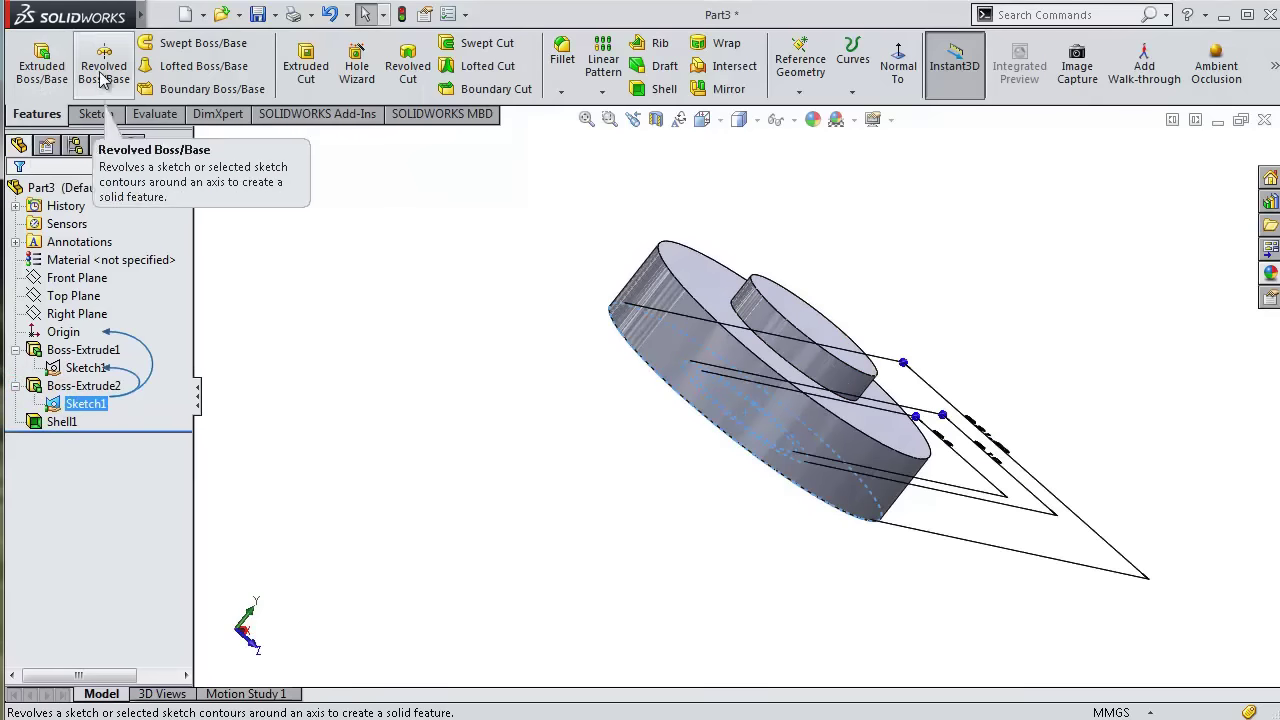
click(326, 80)
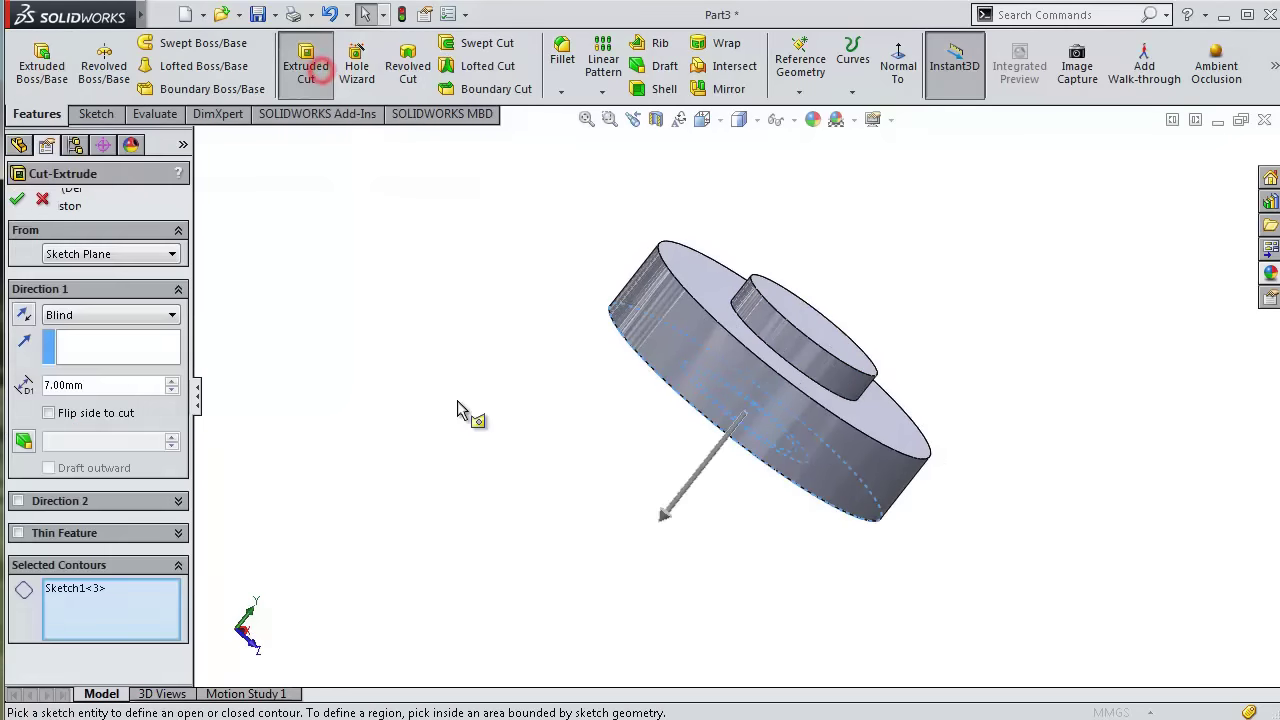
mouse_move(463, 414)
middle_down()
mouse_move(580, 309)
mouse_move(721, 344)
middle_up()
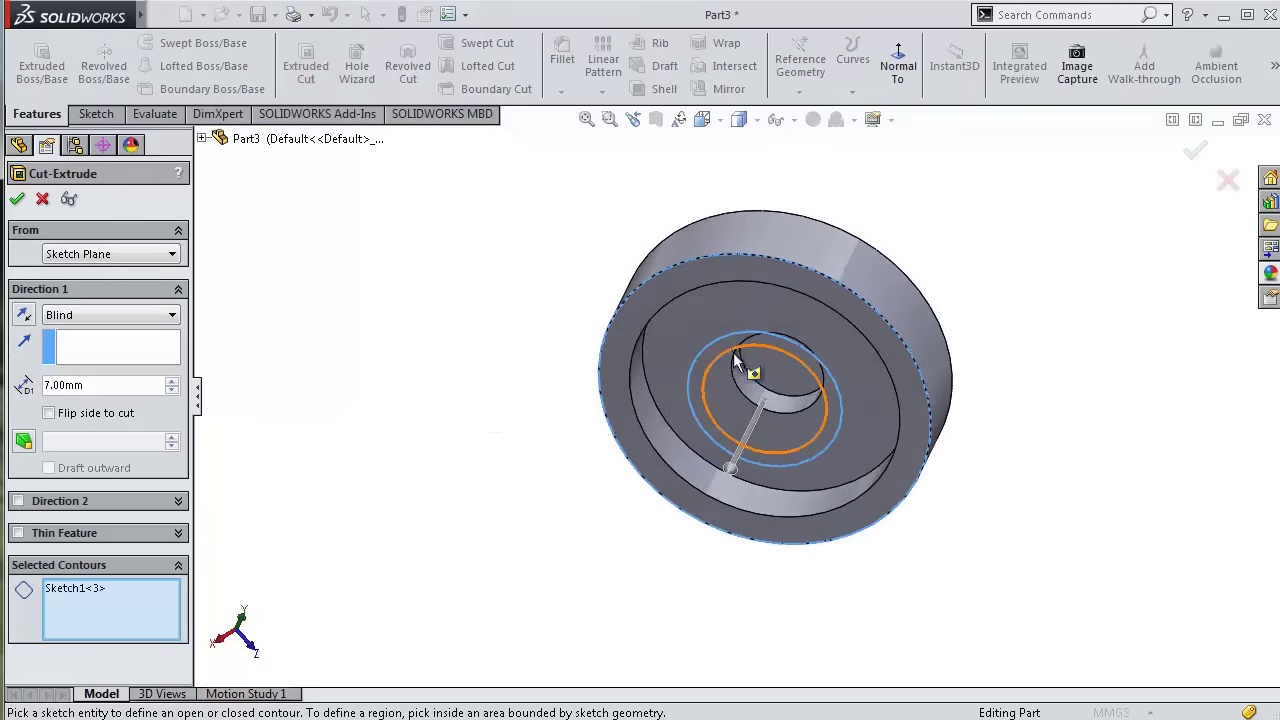
click(736, 360)
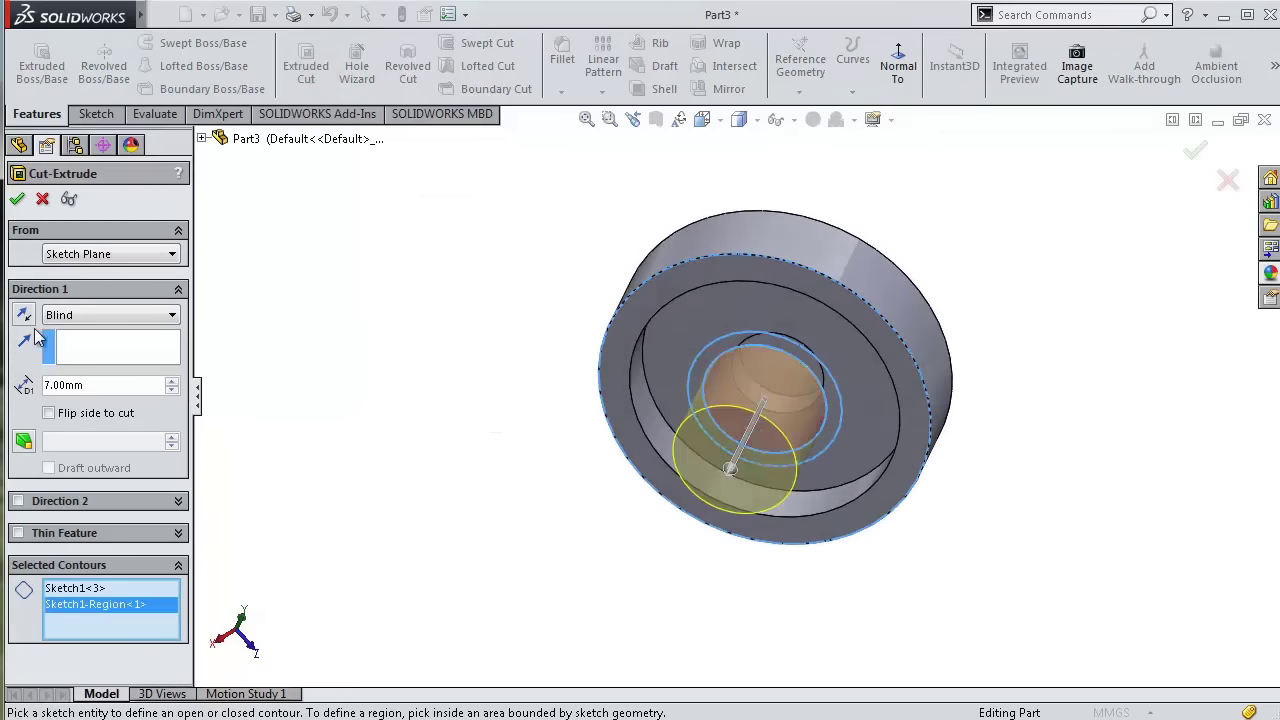
mouse_move(430, 330)
middle_down()
mouse_move(523, 306)
mouse_move(397, 401)
middle_up()
click(1195, 150)
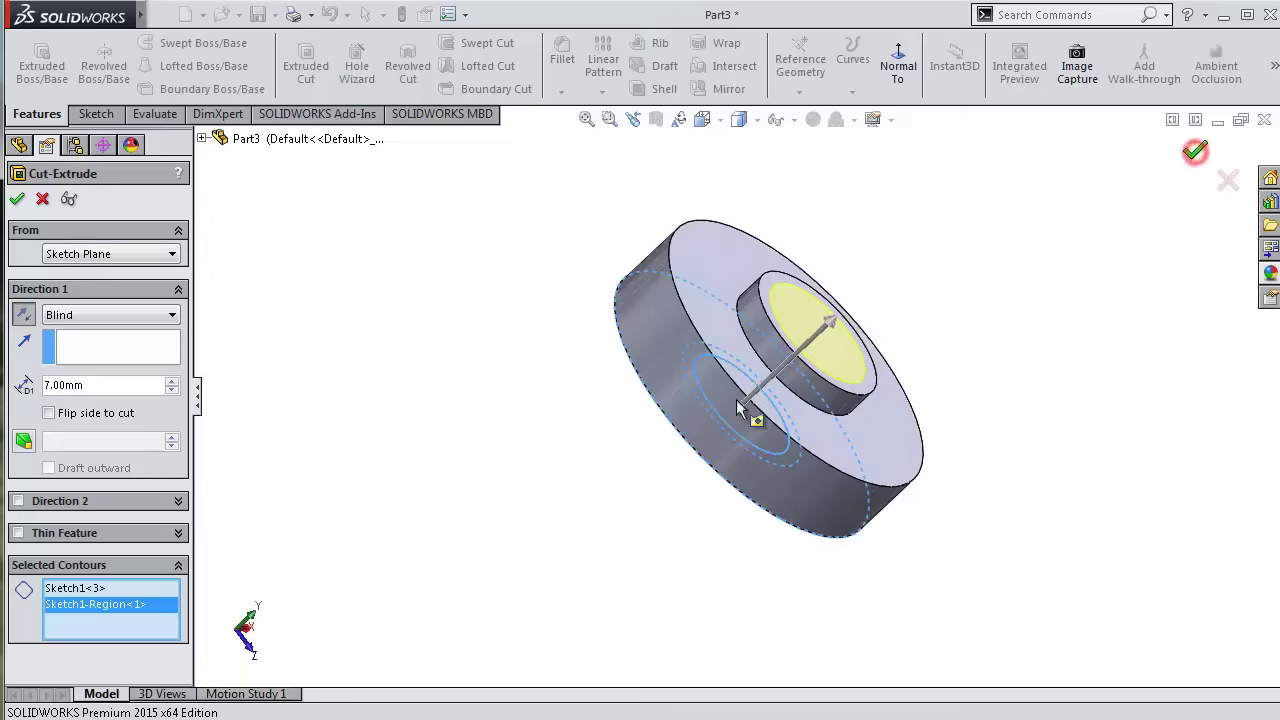
mouse_move(643, 314)
middle_down()
mouse_move(543, 389)
mouse_move(502, 390)
mouse_move(647, 178)
middle_up()
click(502, 390)
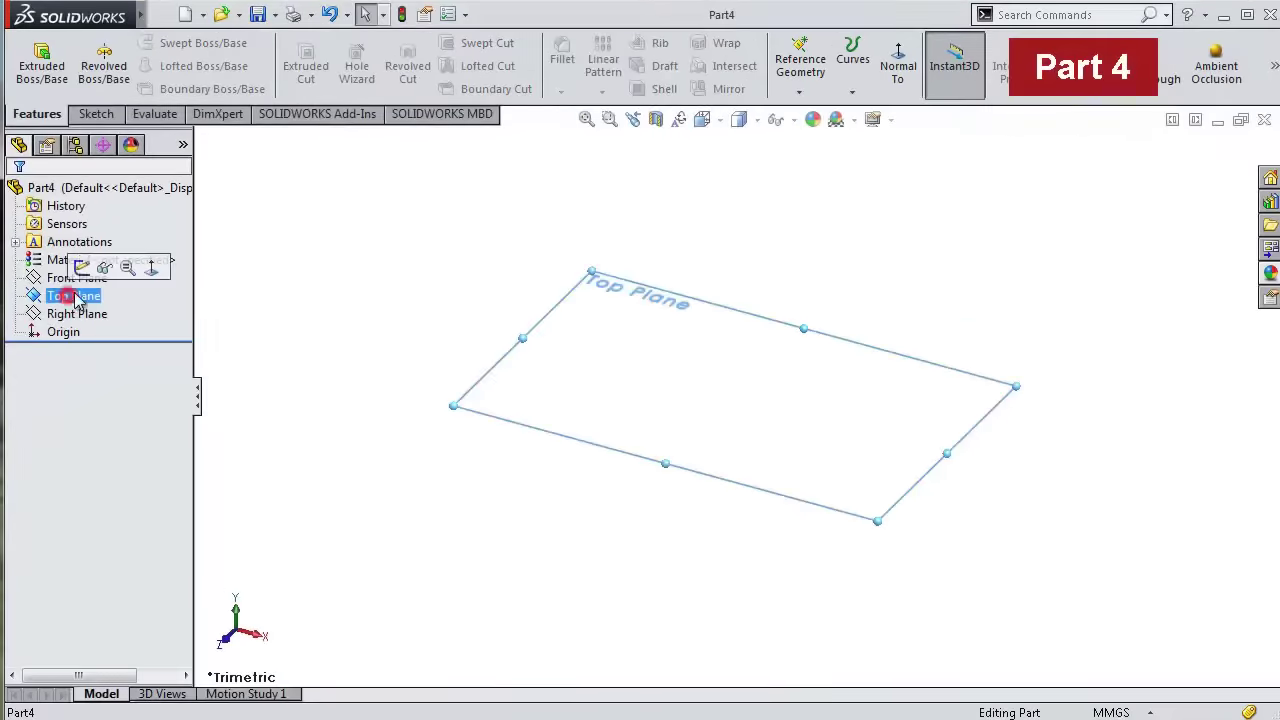
- On the Top Plane, sketch two concentric circles centred on the origin
click(170, 42)
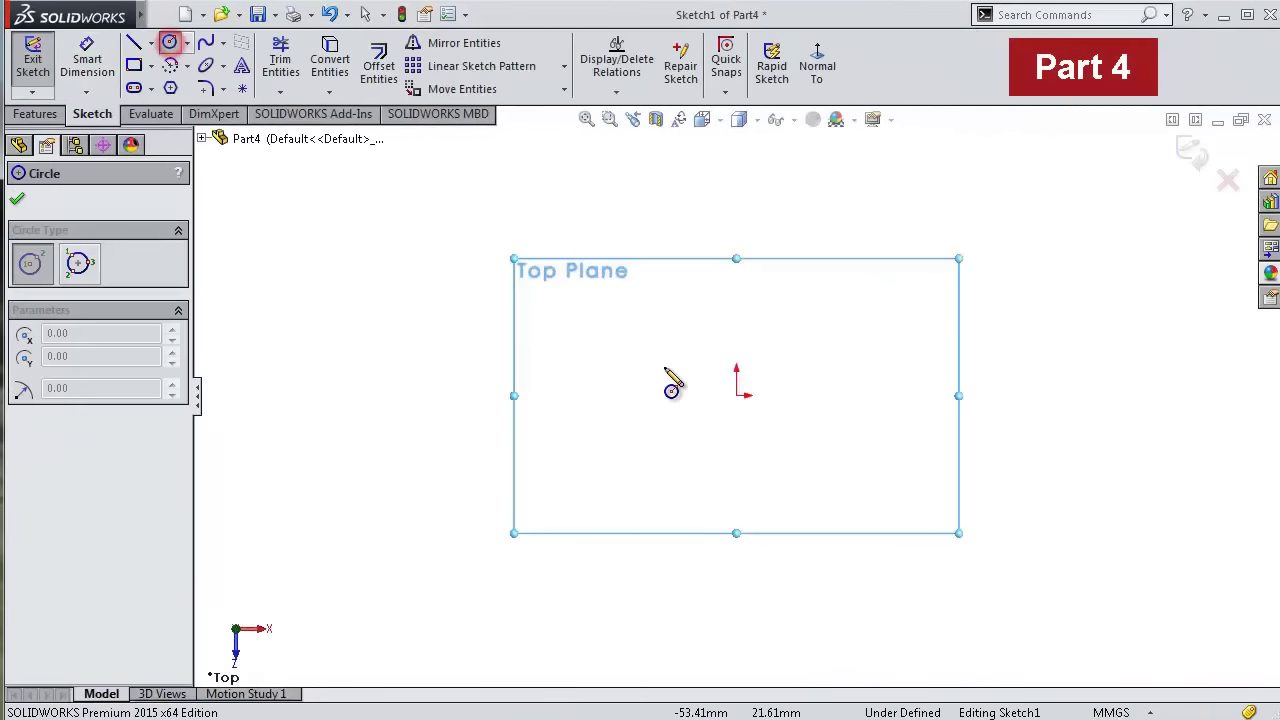
click(736, 392)
click(677, 287)
click(736, 394)
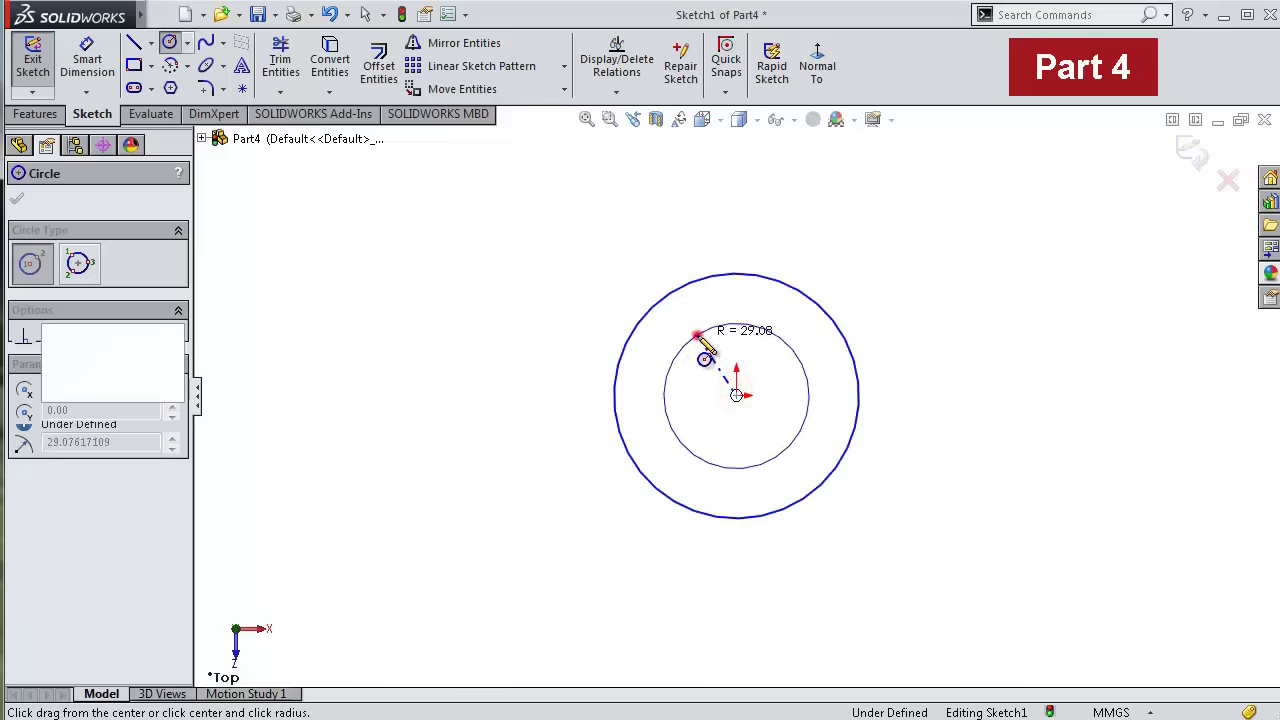
click(698, 336)
- Dimension the inner circle to Ø7 mm and the outer circle to Ø9 mm
key(s)
click(760, 347)
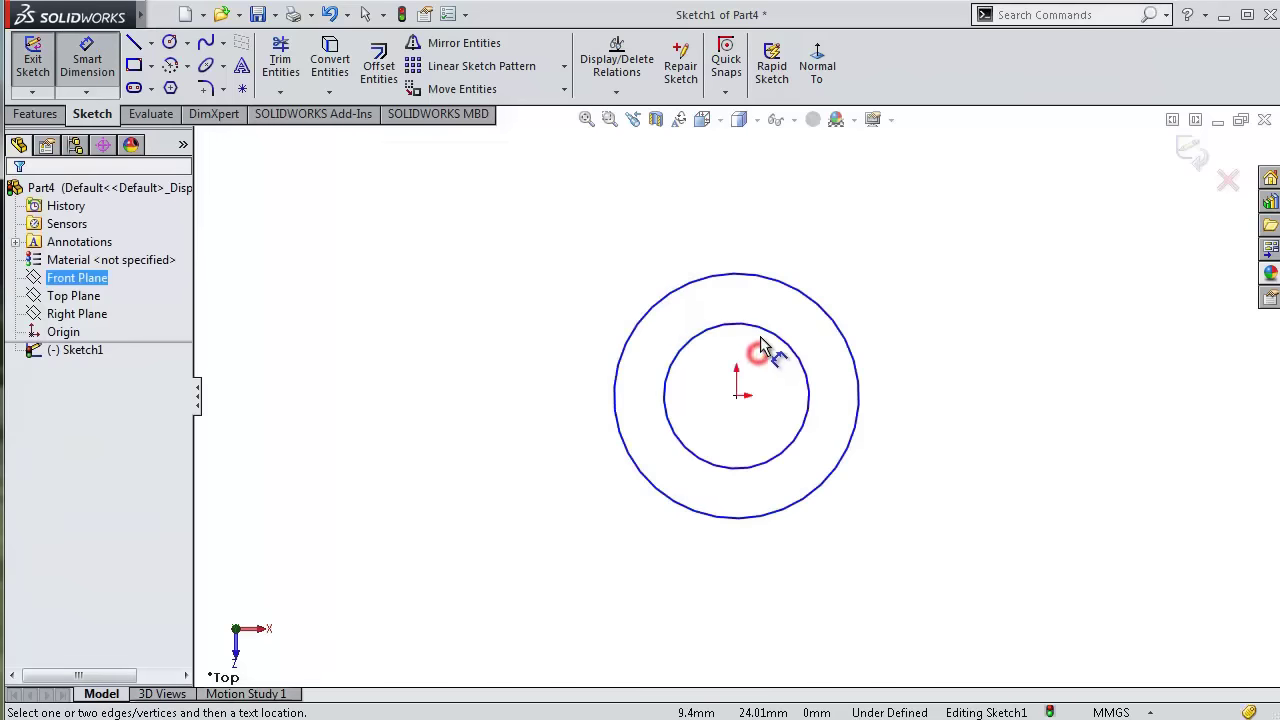
click(787, 345)
click(943, 373)
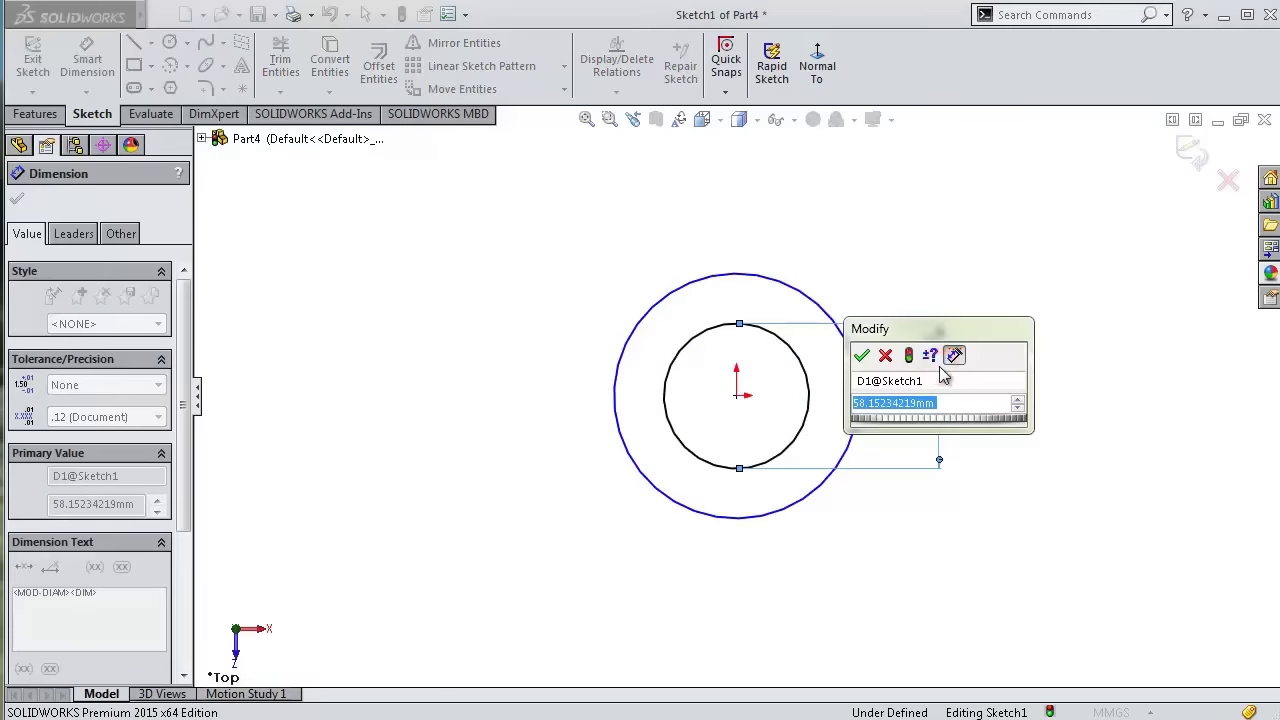
text(7)
key(Return)
click(860, 372)
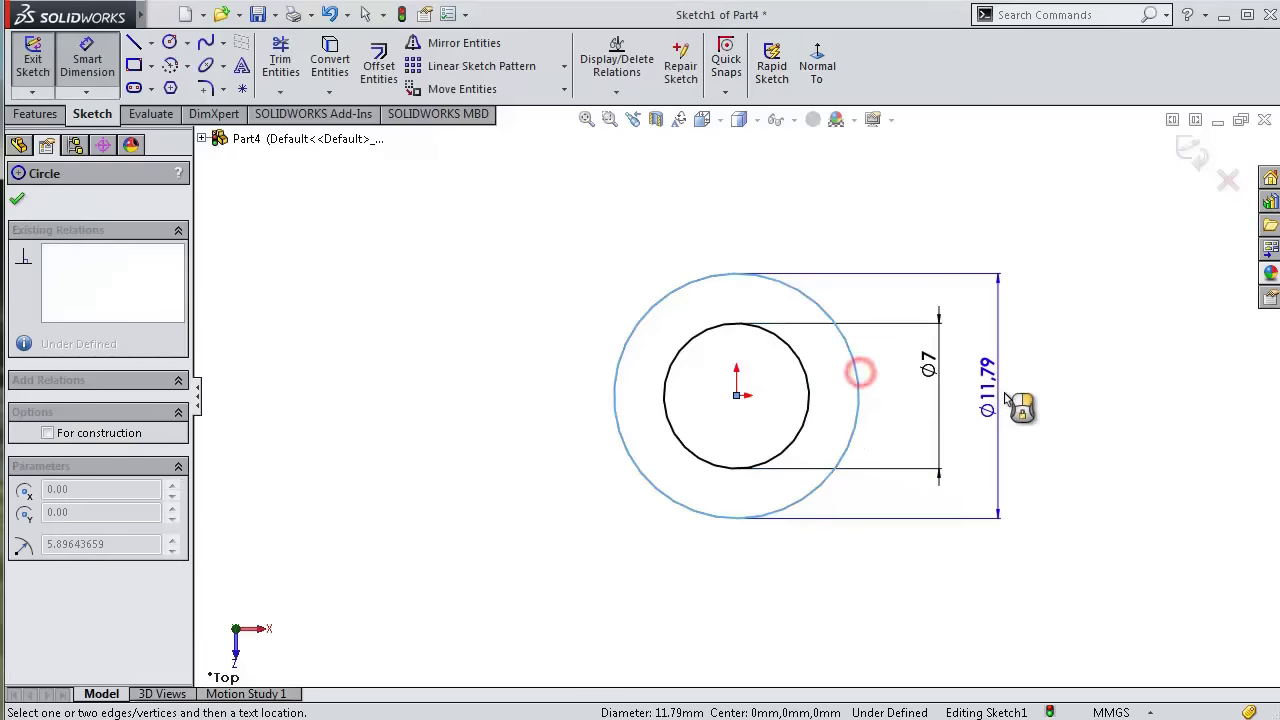
click(1010, 395)
text(9)
key(Return)
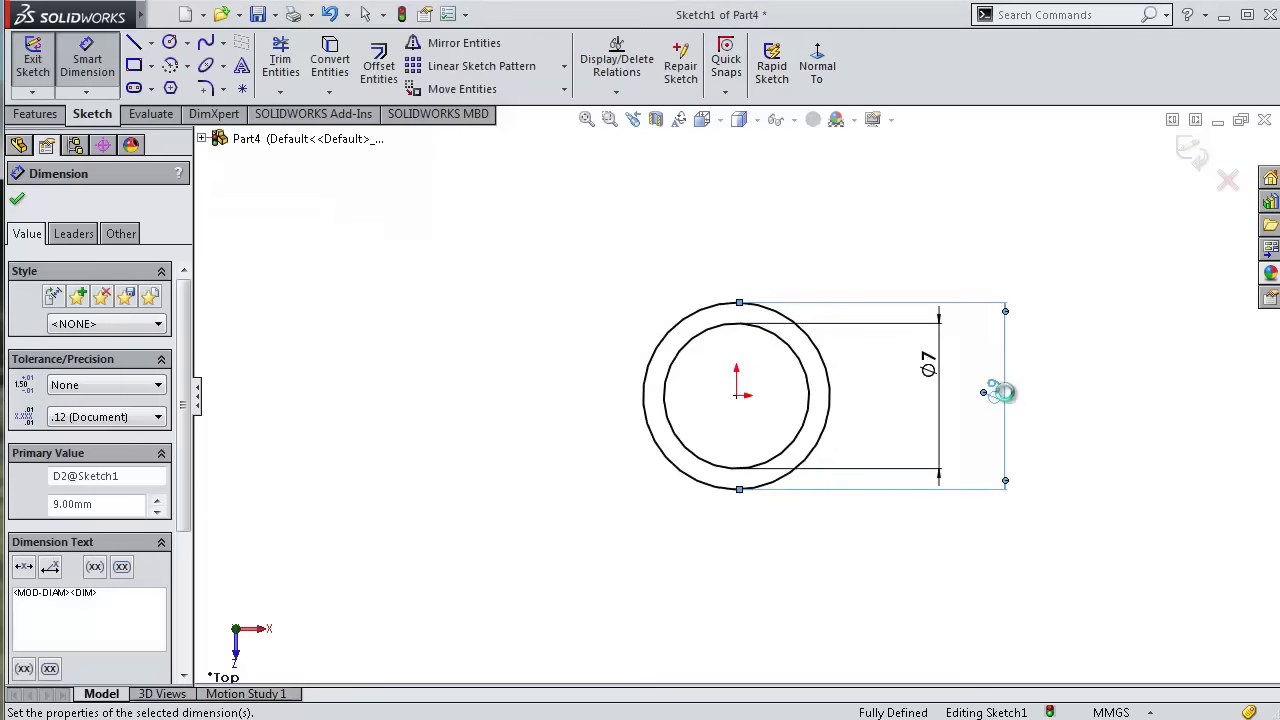
click(22, 113)
- Boss-extrude Sketch1 10 mm, selecting both the inner disc and outer ring regions as contours
click(41, 62)
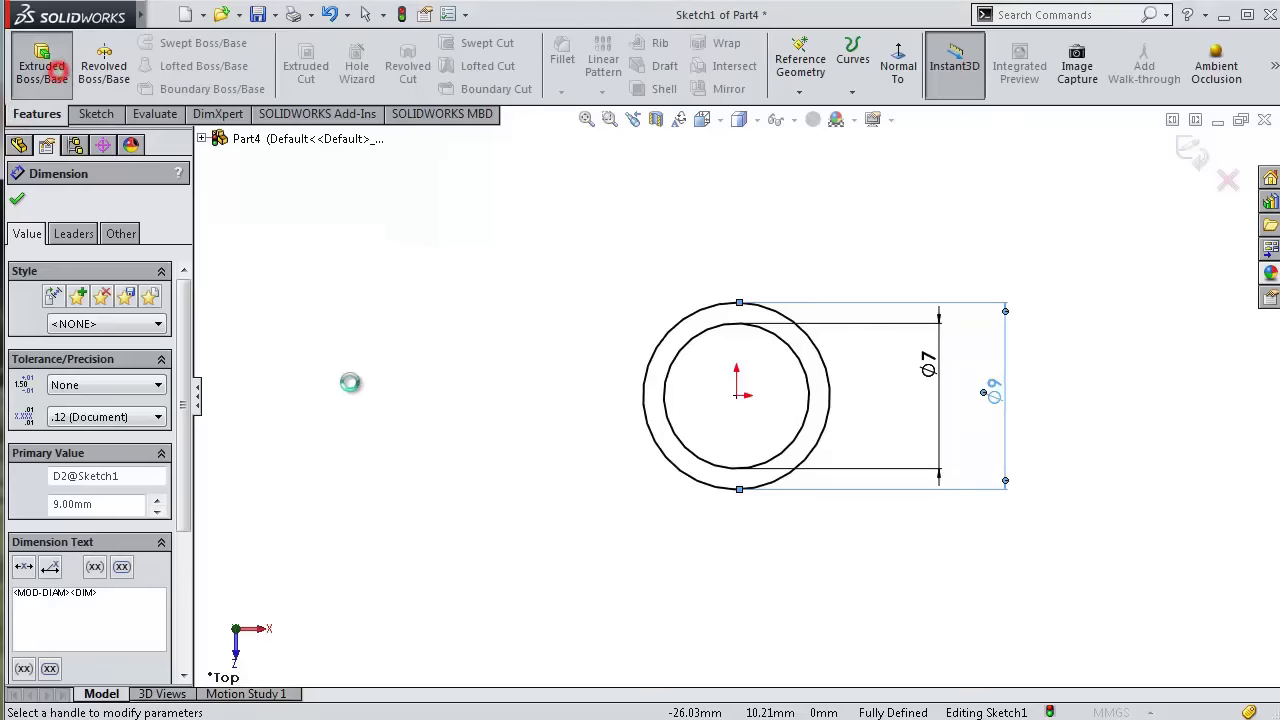
middle_drag(435, 381, 787, 410)
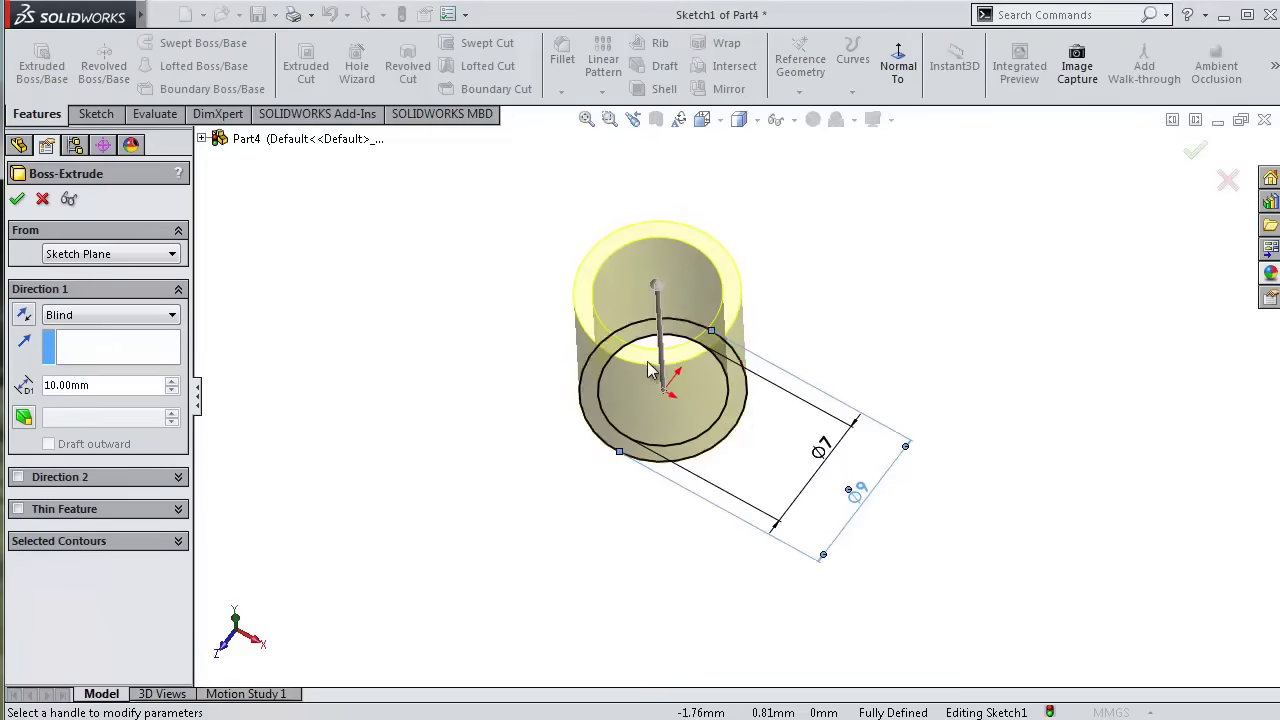
mouse_move(650, 370)
middle_down()
mouse_move(590, 462)
mouse_move(543, 313)
mouse_move(451, 440)
mouse_move(605, 398)
middle_up()
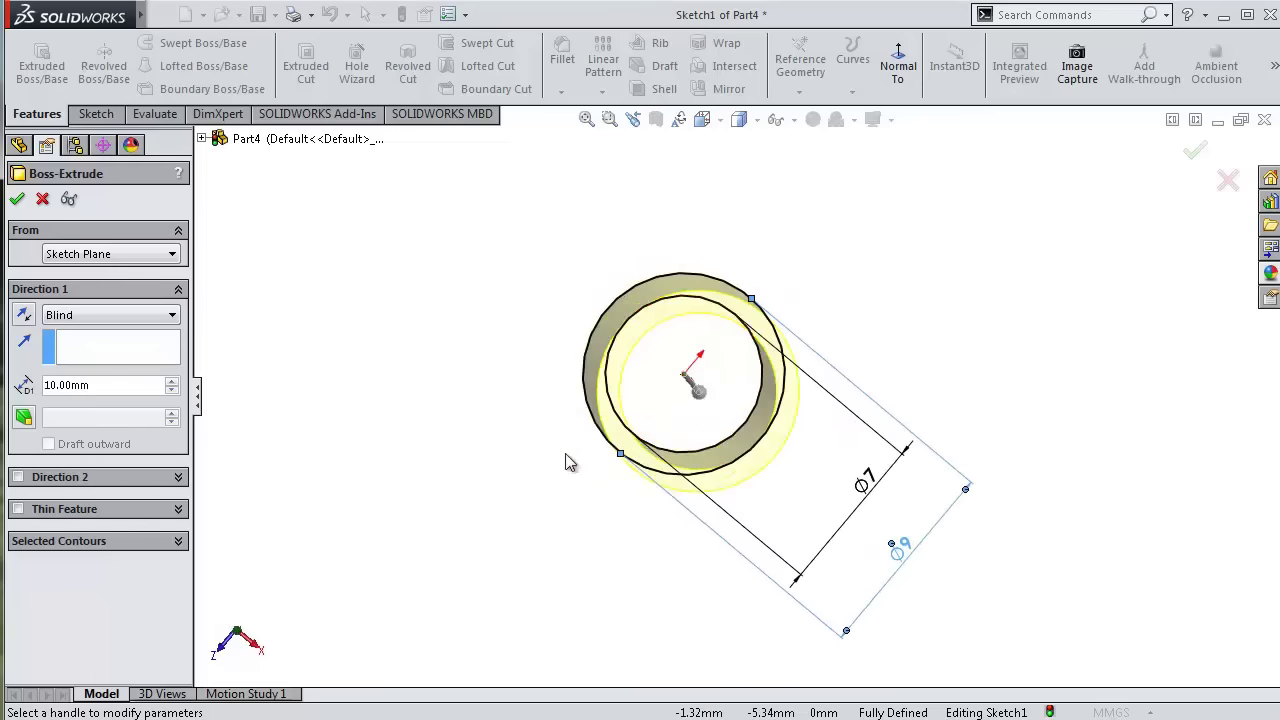
mouse_move(566, 461)
middle_down()
mouse_move(560, 368)
mouse_move(451, 458)
middle_up()
click(62, 540)
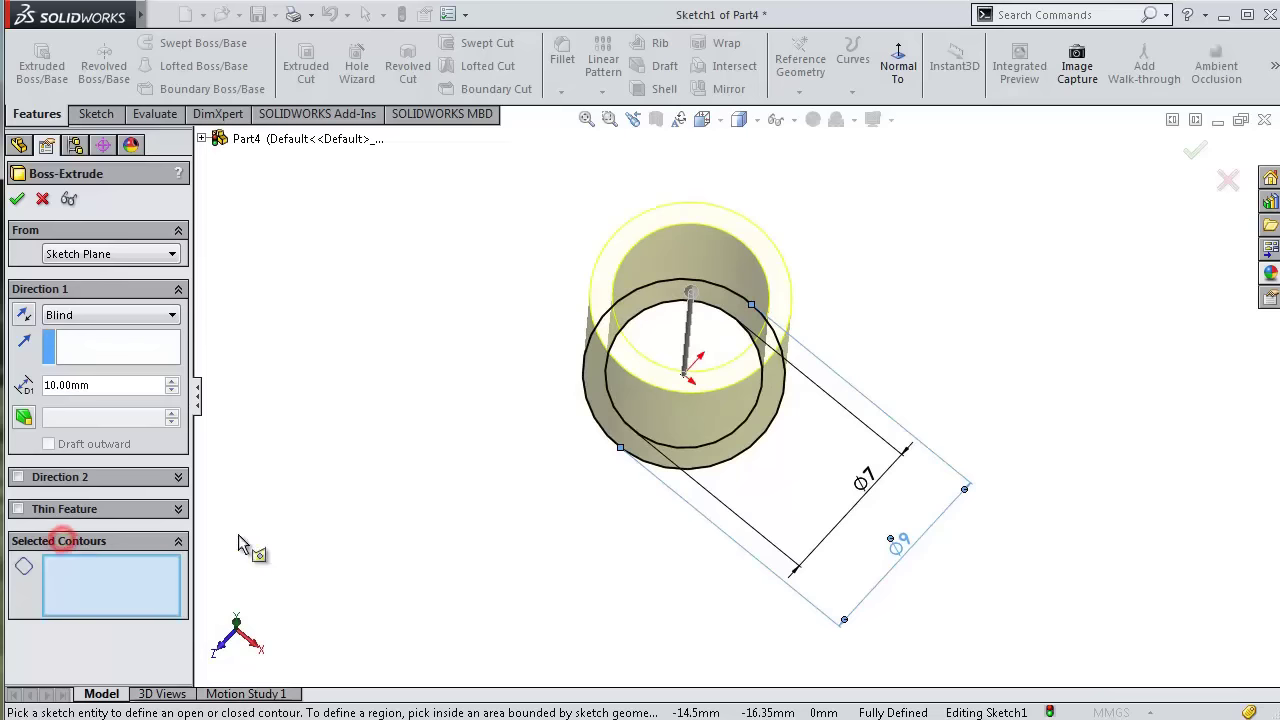
click(698, 338)
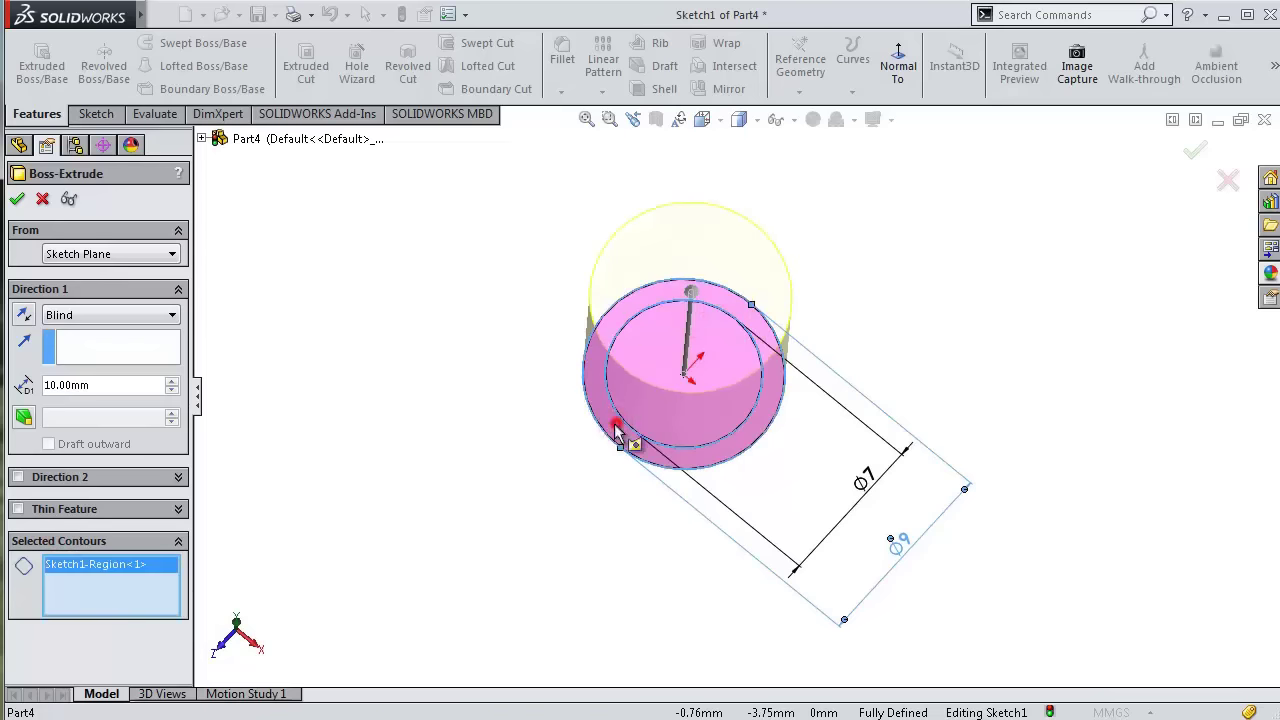
click(620, 432)
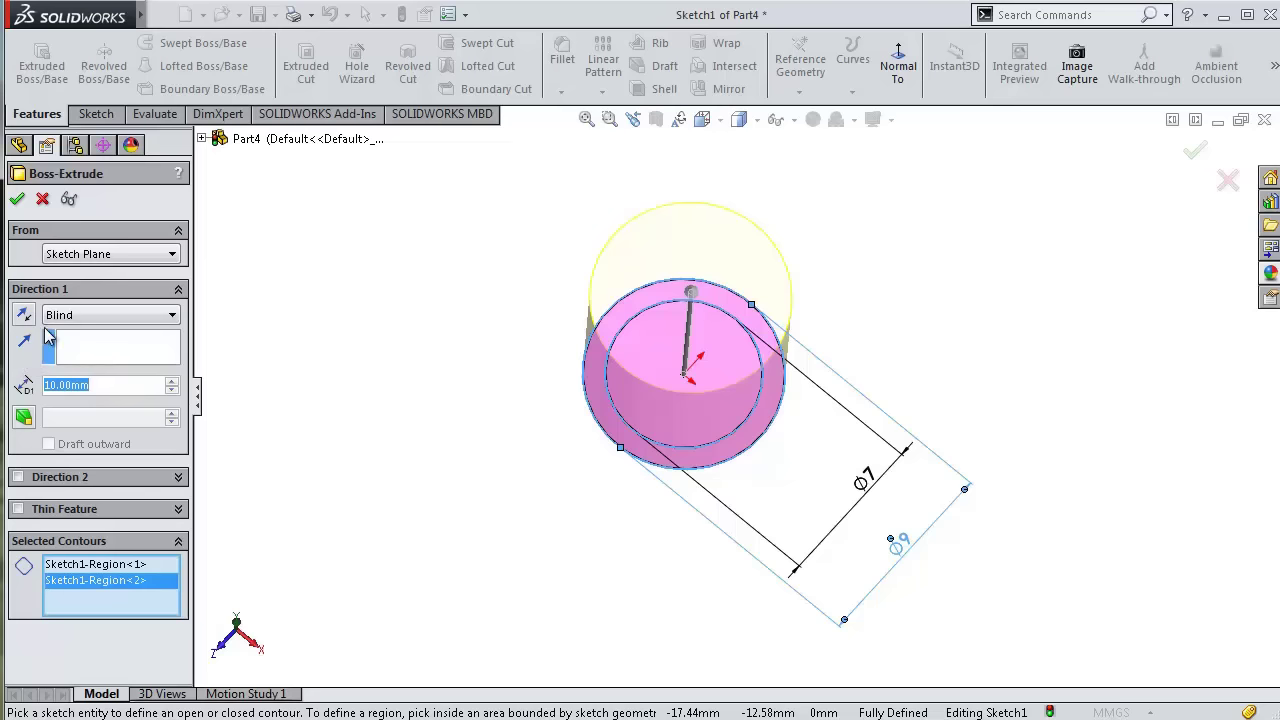
- Extrude the base disc to a depth of 1 mm
text(1)
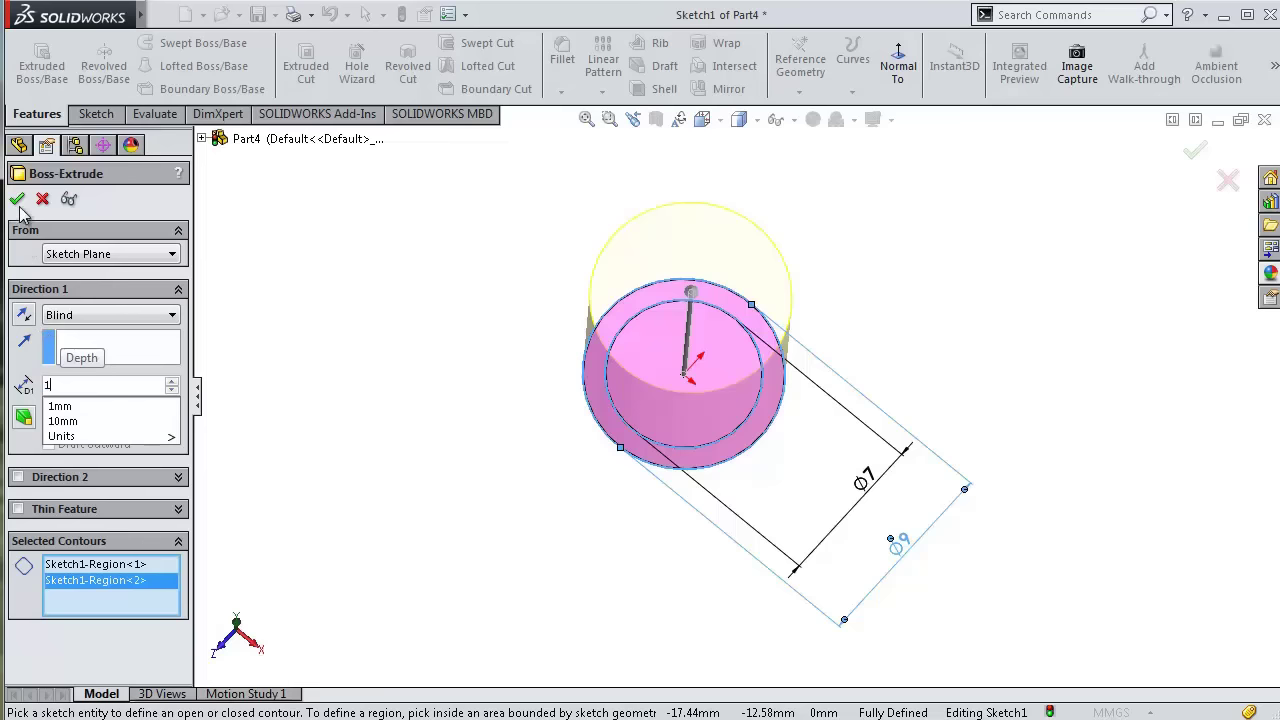
key(Return)
middle_drag(463, 452, 501, 287)
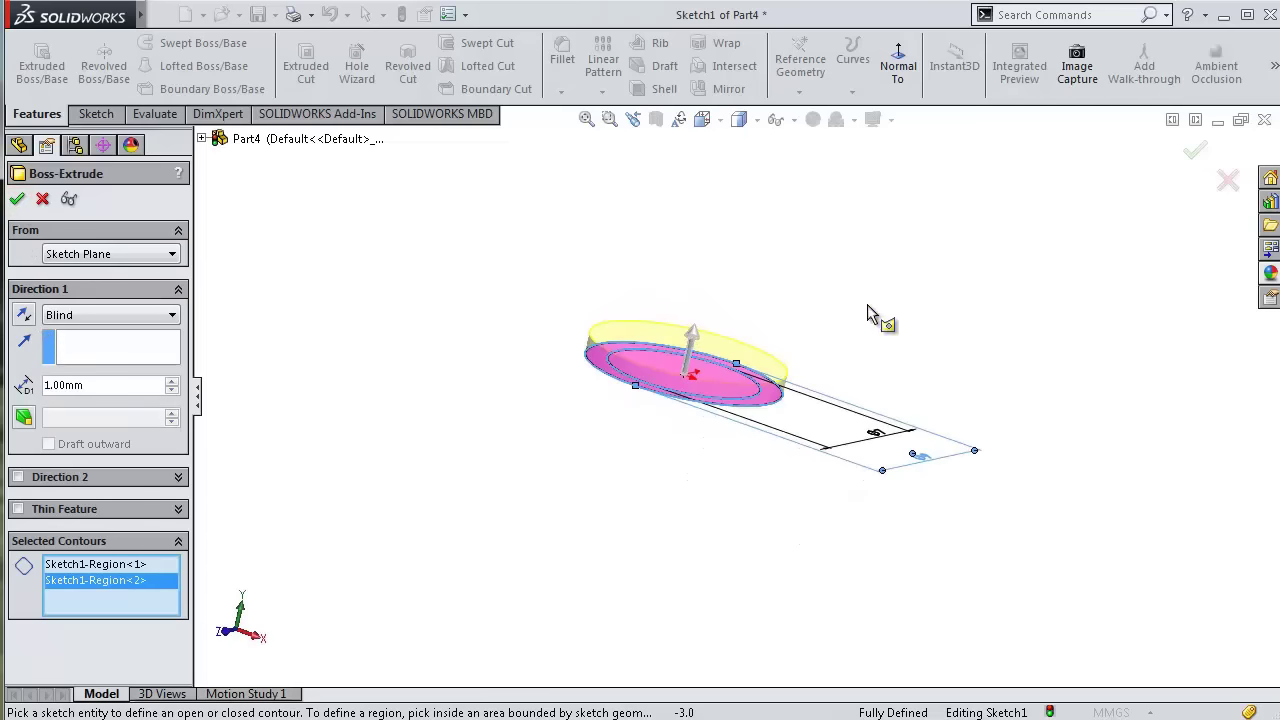
click(1193, 156)
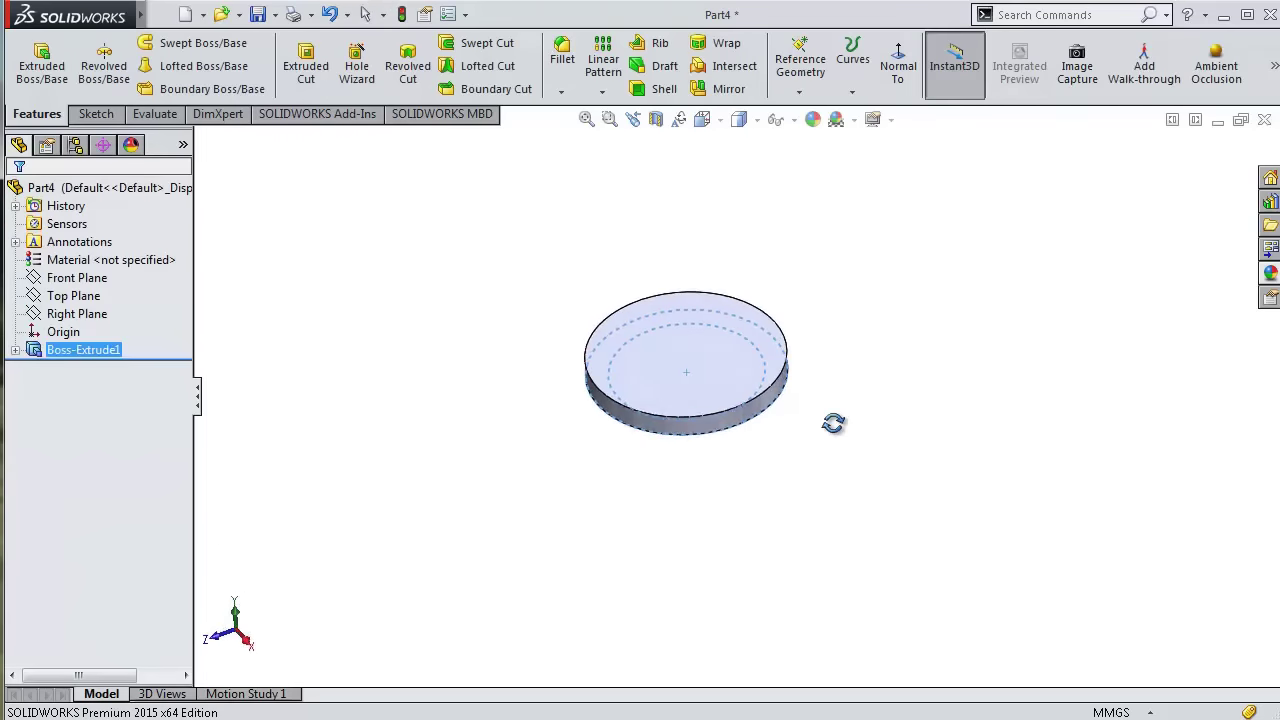
- Reuse Sketch1 to extrude only the inner circle region 12 mm into a cylinder
click(60, 350)
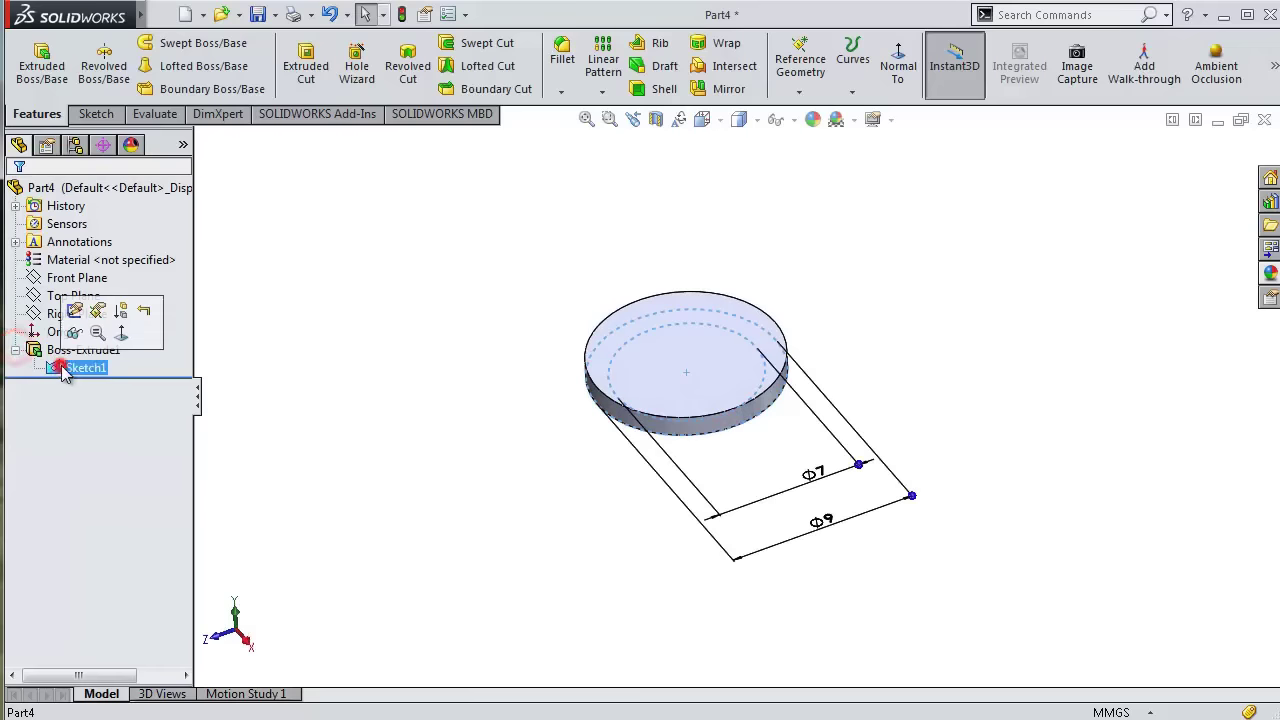
click(42, 65)
middle_drag(590, 378, 720, 390)
scroll(812, 414, down, 6)
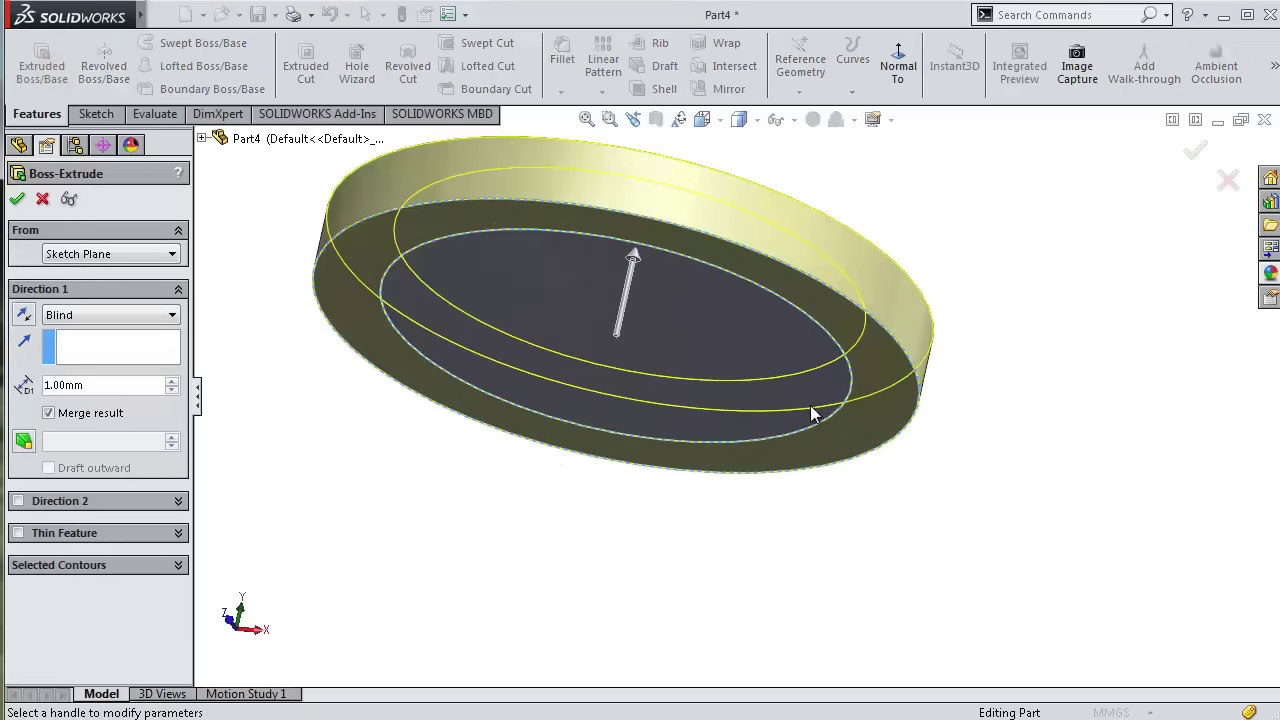
click(25, 566)
right_click(115, 600)
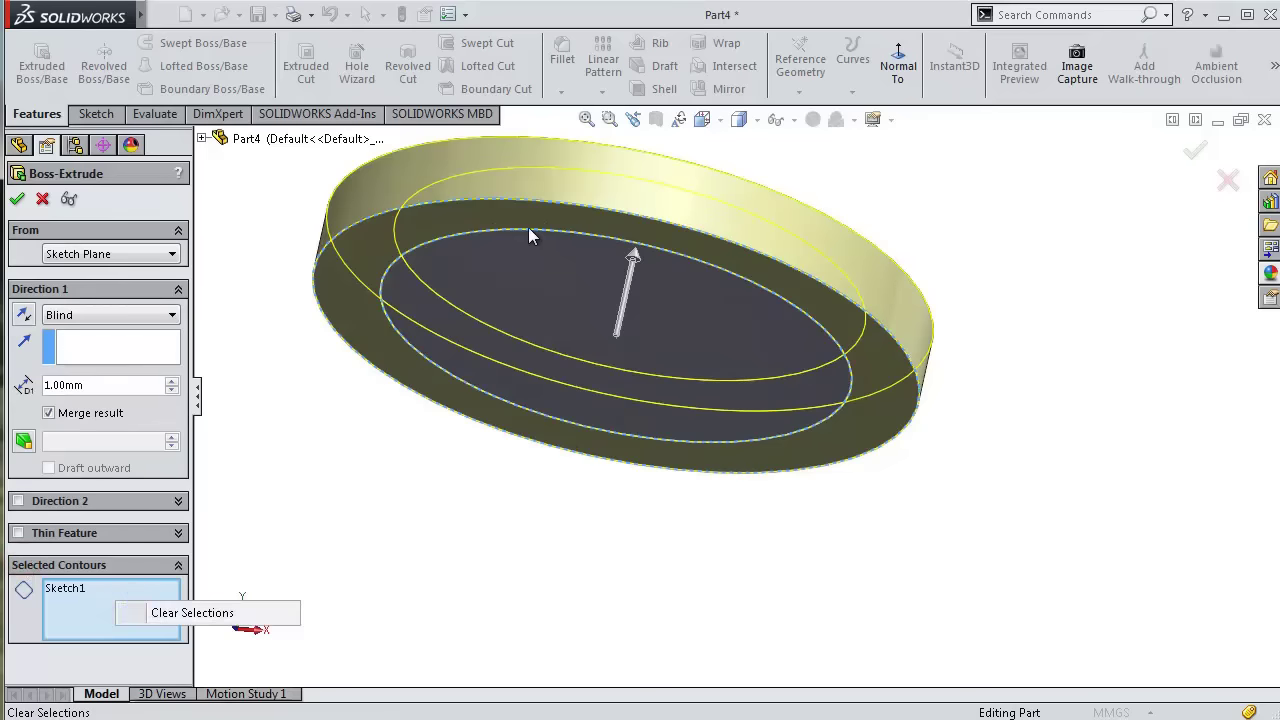
click(518, 253)
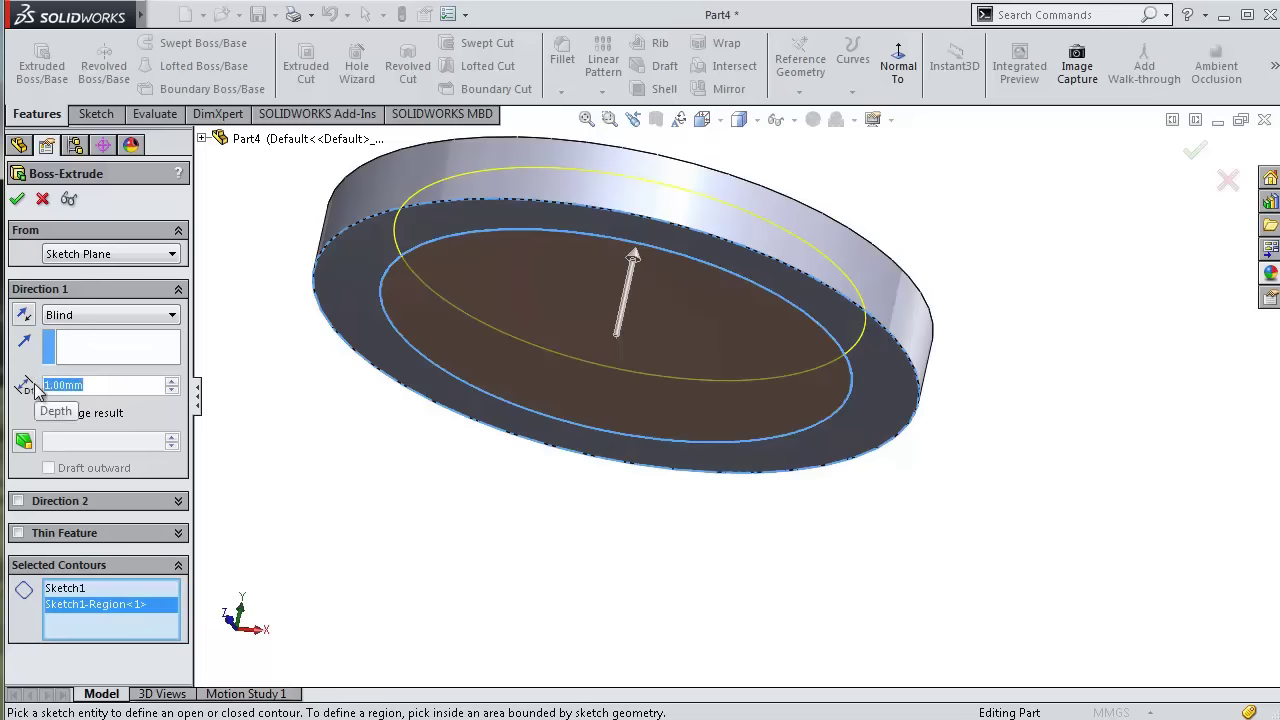
middle_drag(620, 420, 783, 307)
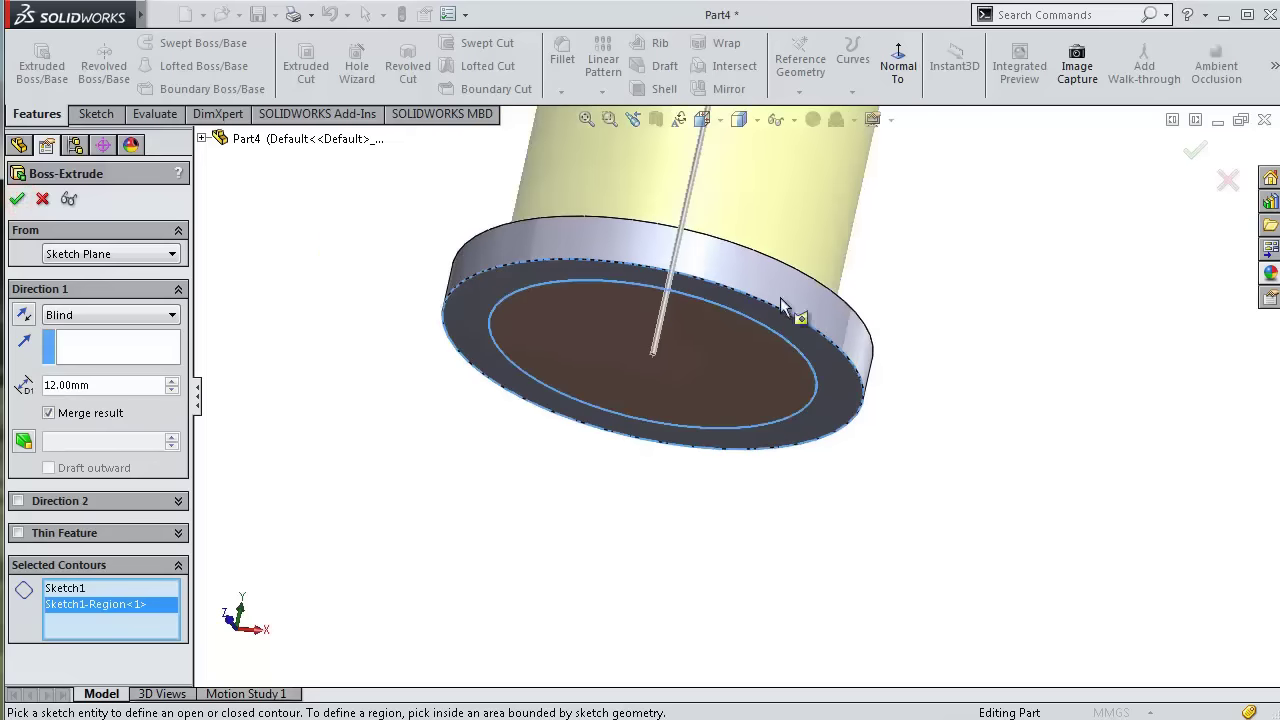
right_click(1023, 226)
middle_drag(920, 360, 891, 226)
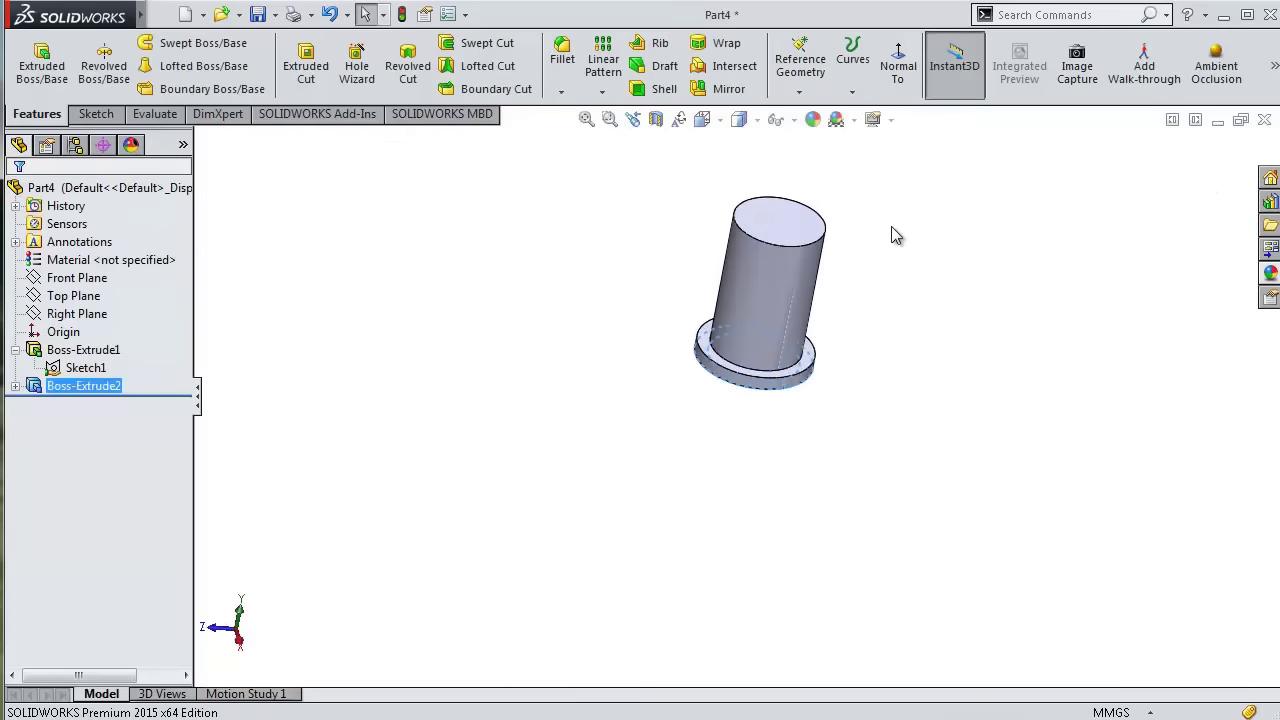
- Fillet the cylinder's top face with a 3.5 mm radius to form a dome
click(562, 58)
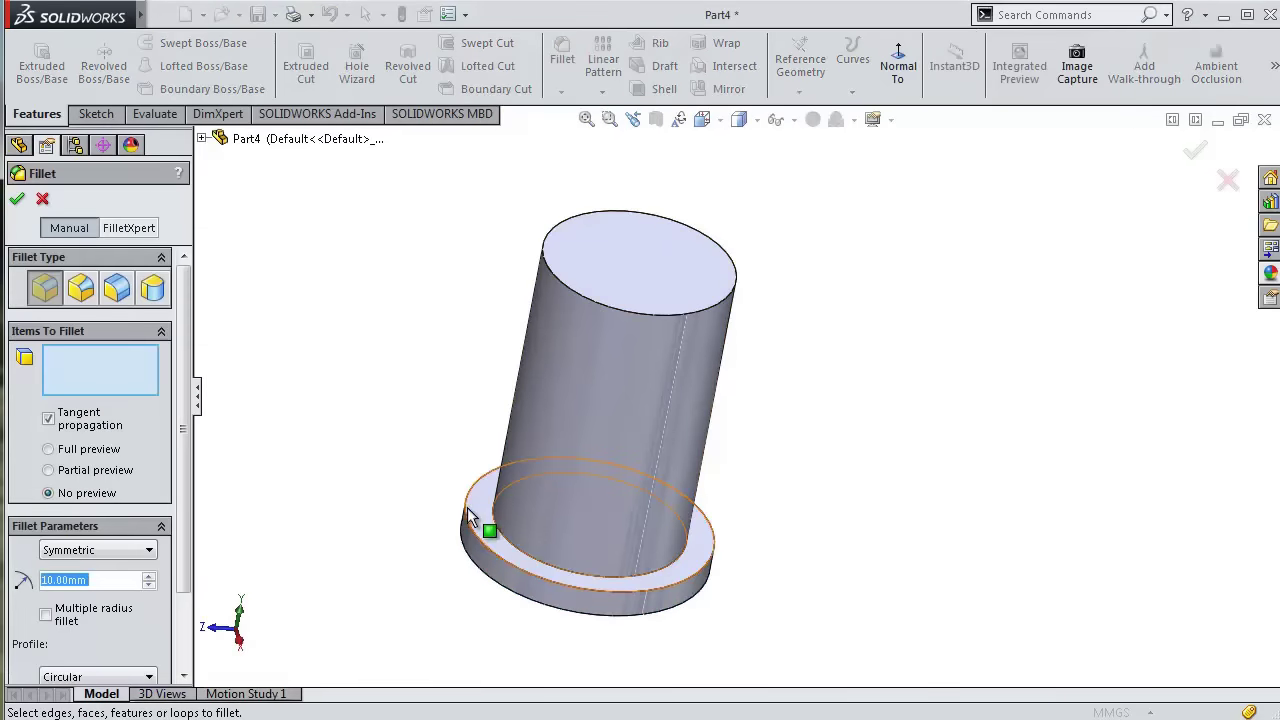
text(3.5)
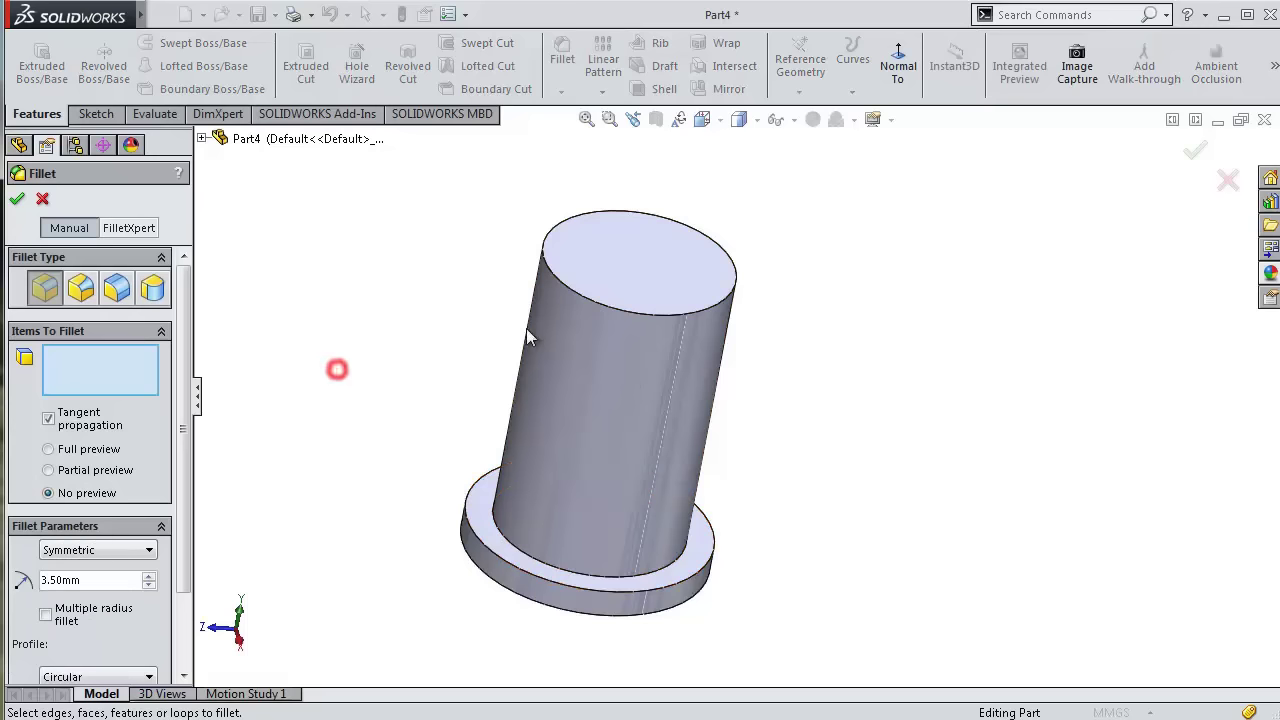
click(583, 305)
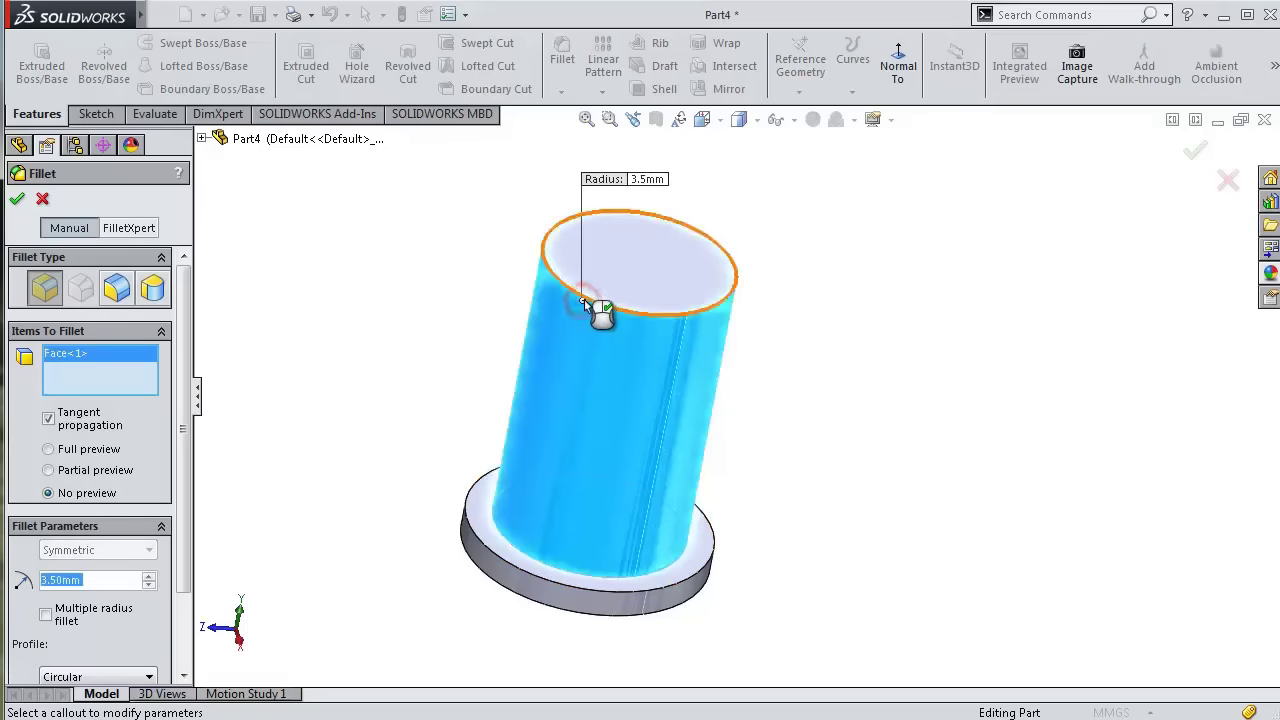
right_click(90, 375)
click(117, 383)
click(625, 263)
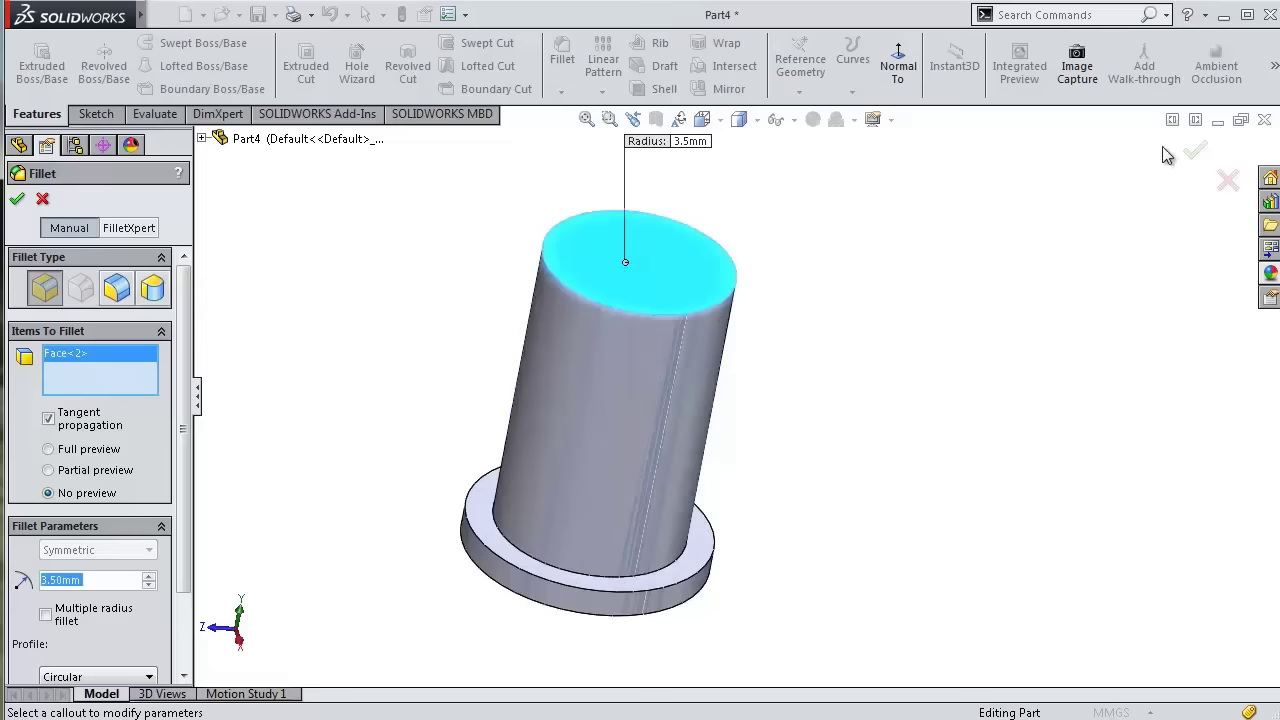
click(1195, 150)
mouse_move(857, 380)
middle_down()
mouse_move(865, 326)
mouse_move(898, 390)
middle_up()
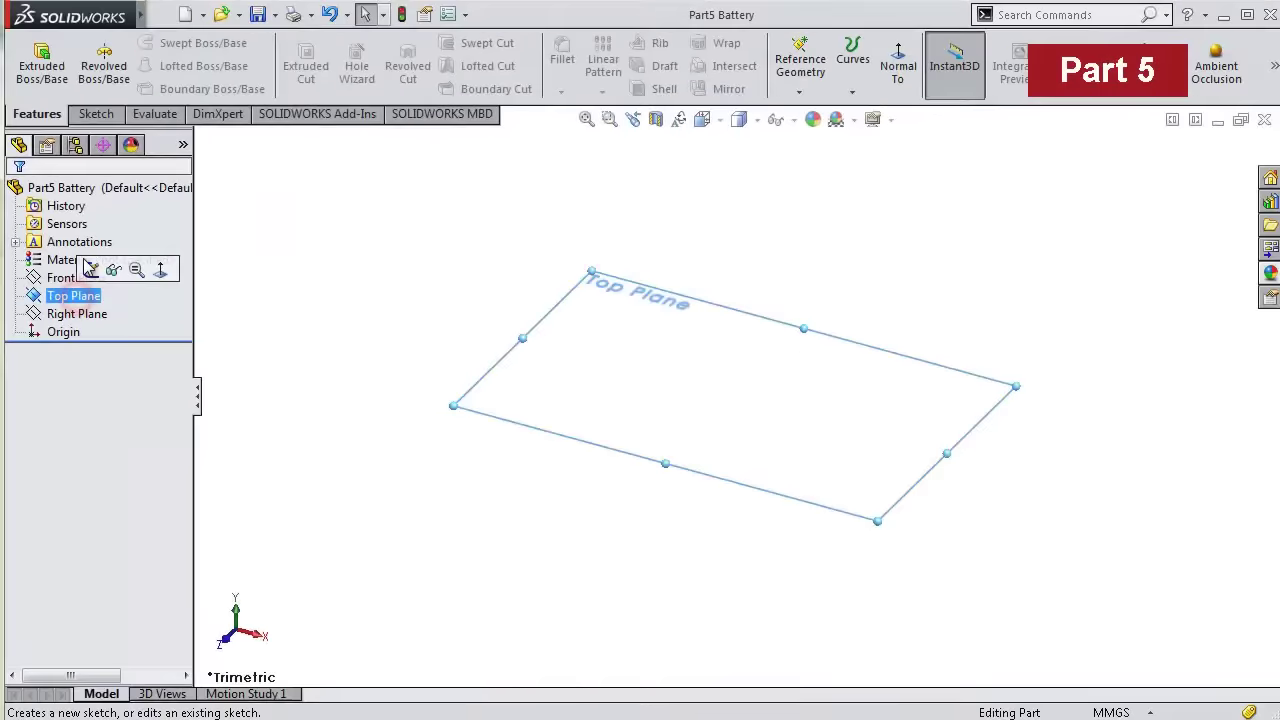
- Sketch three concentric circles centred on the origin on the Top Plane
click(90, 269)
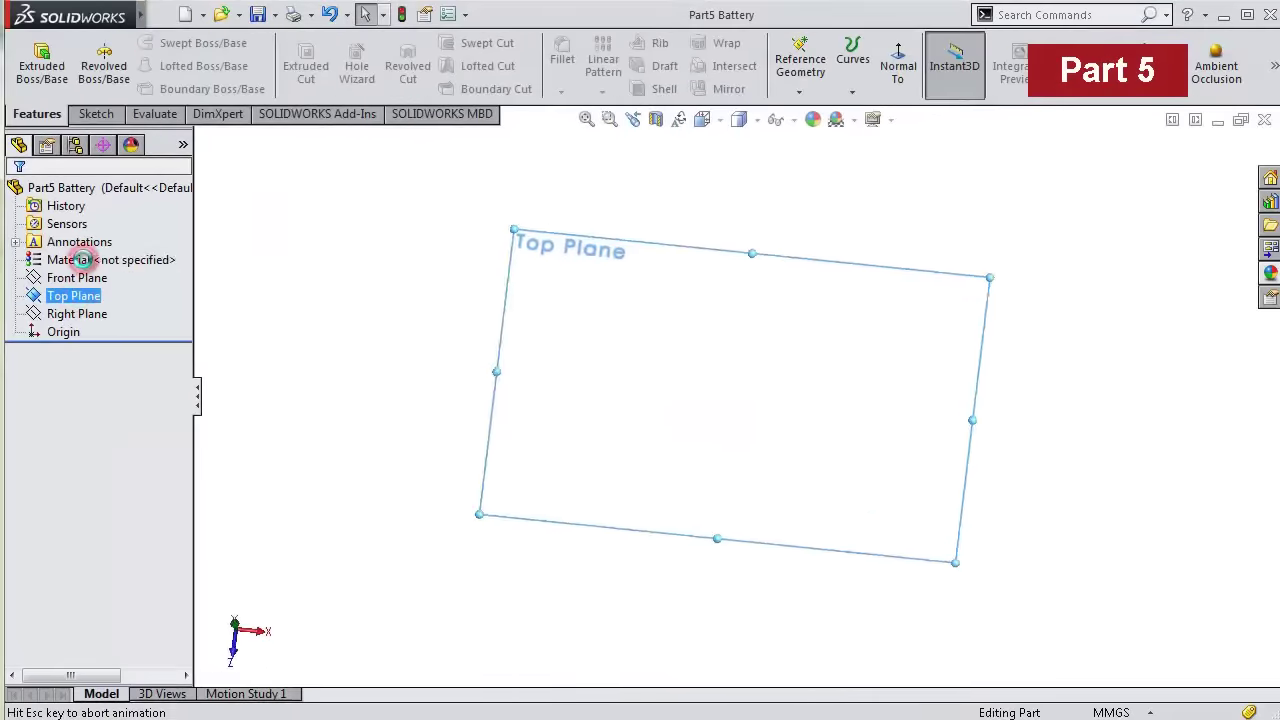
key(s)
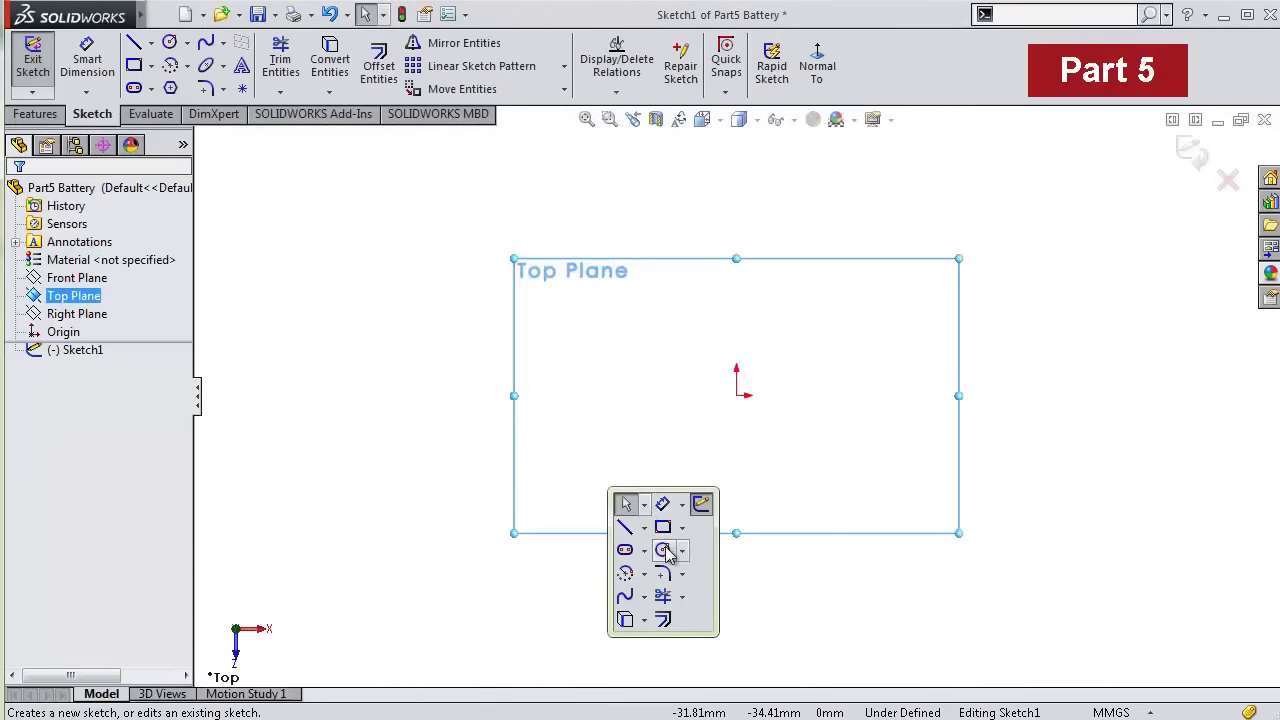
click(665, 550)
click(737, 396)
click(674, 323)
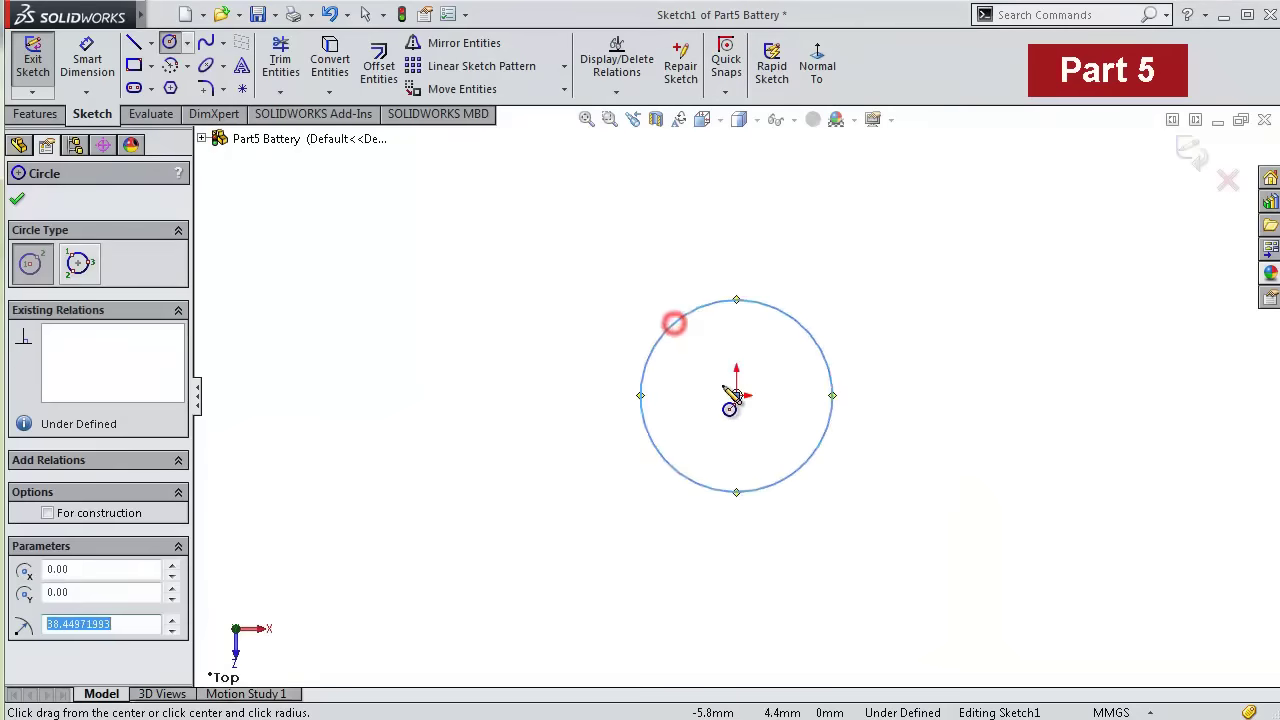
click(737, 396)
click(700, 355)
click(737, 396)
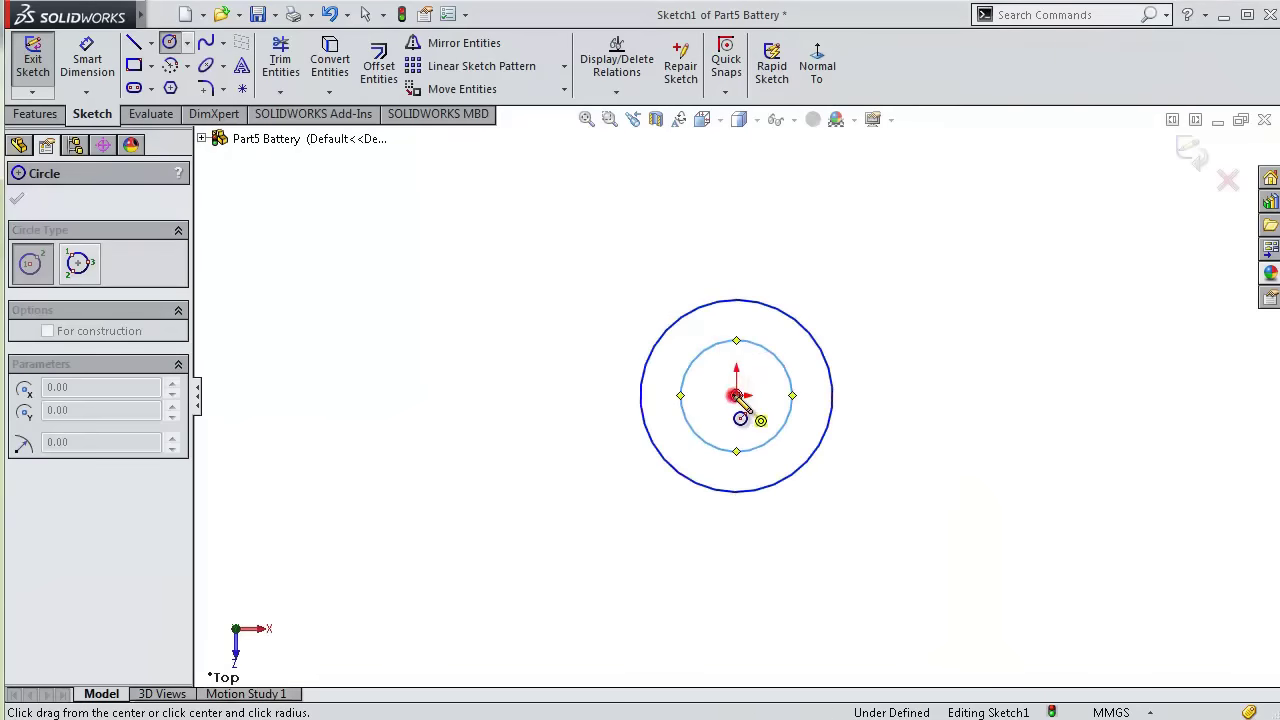
click(722, 368)
- Dimension the outer circle to Ø25 mm
key(s)
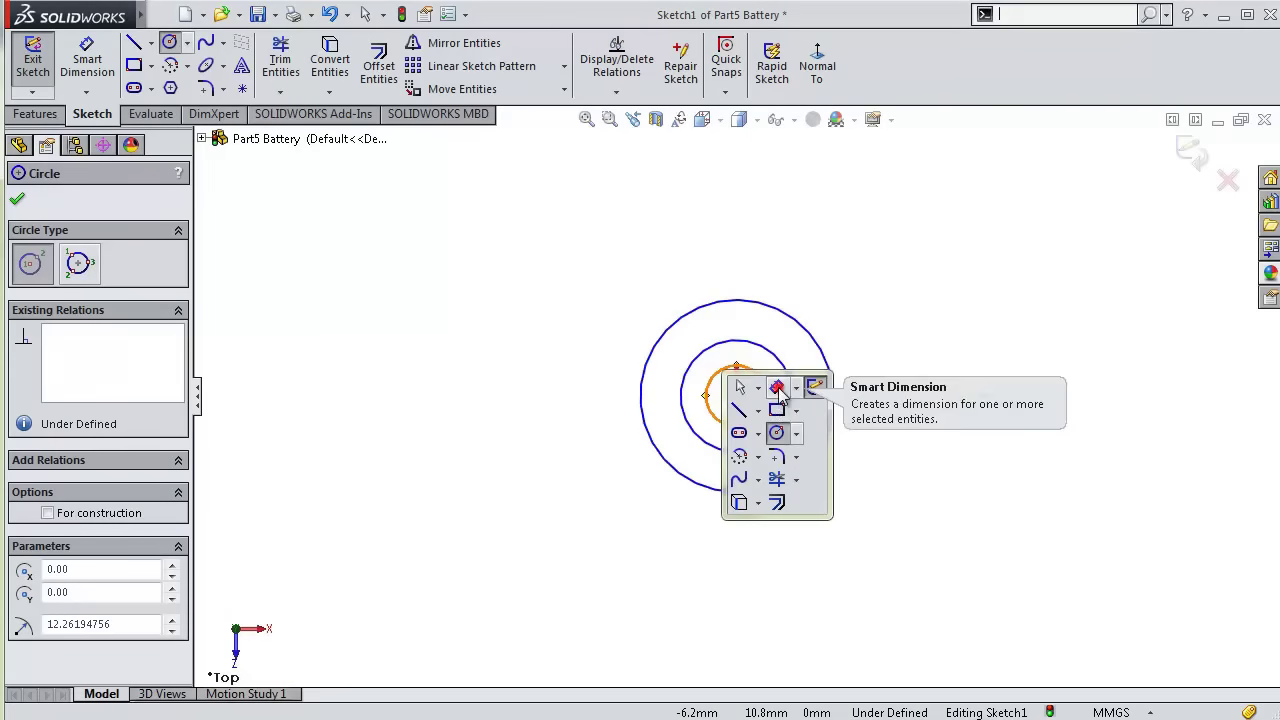
click(783, 385)
click(840, 400)
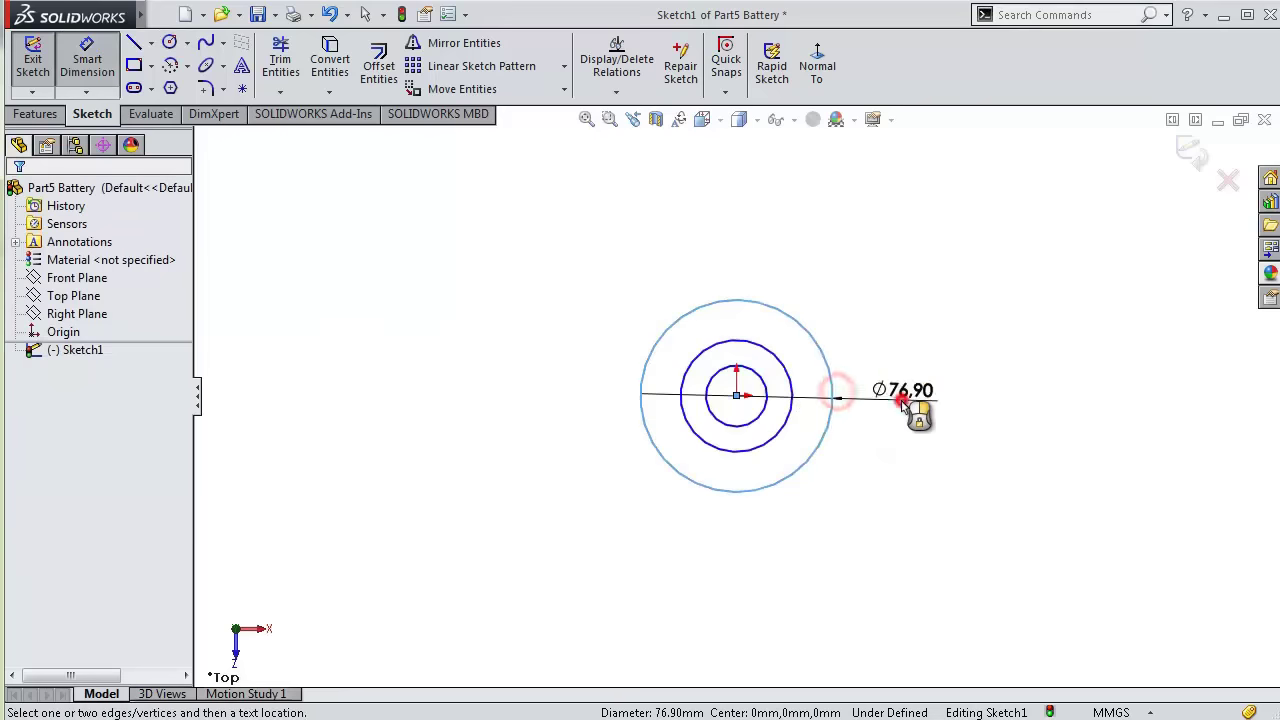
click(905, 405)
text(25)
key(Return)
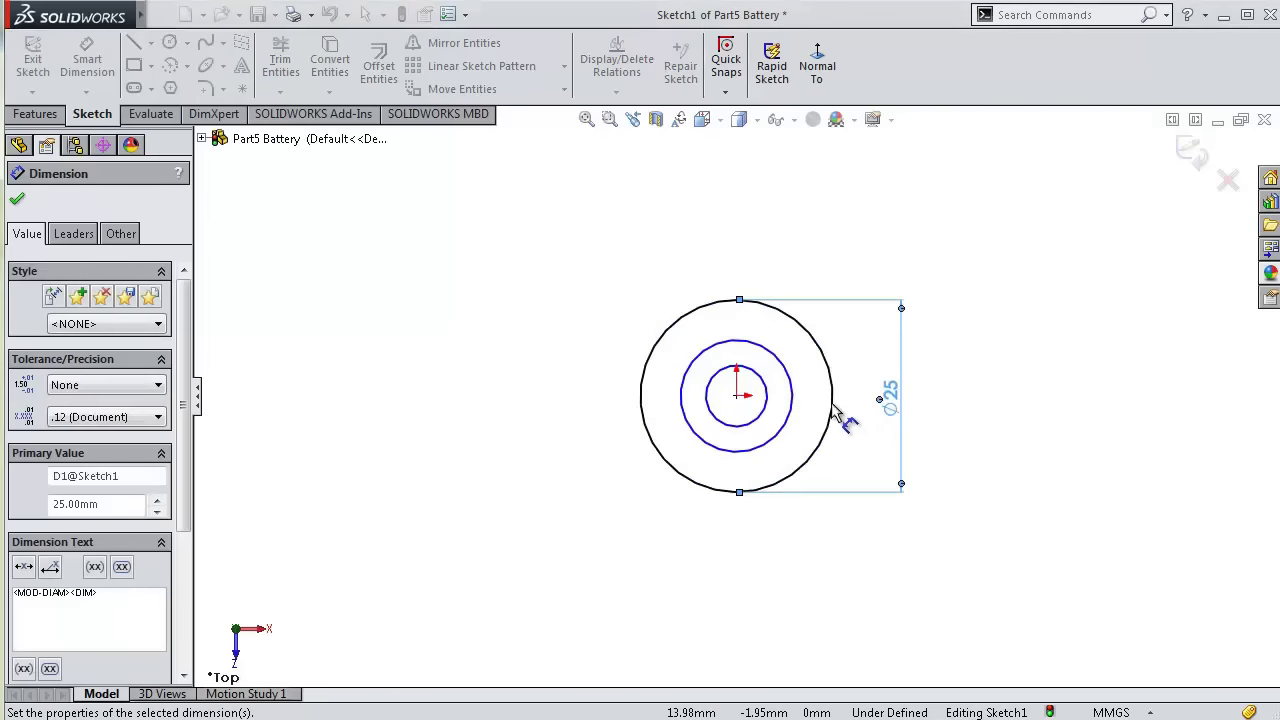
- Dimension the middle and inner circles to Ø19 and Ø16 mm
click(795, 397)
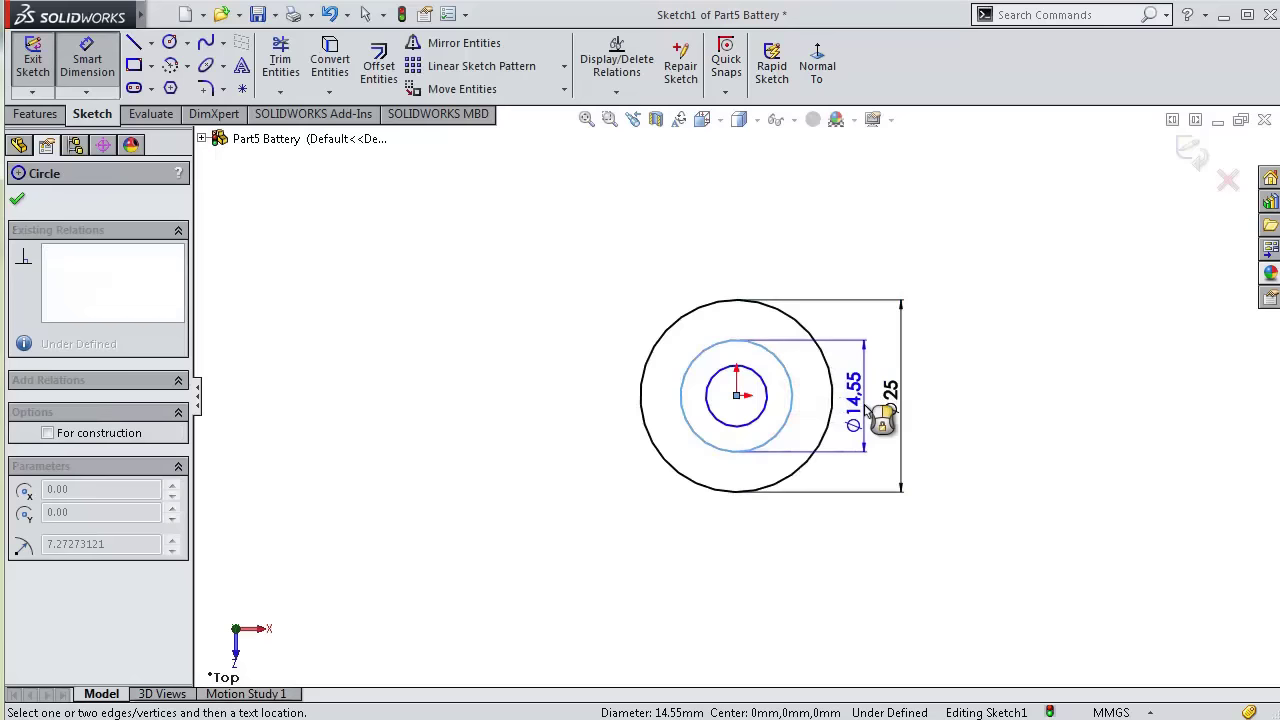
click(867, 413)
text(19)
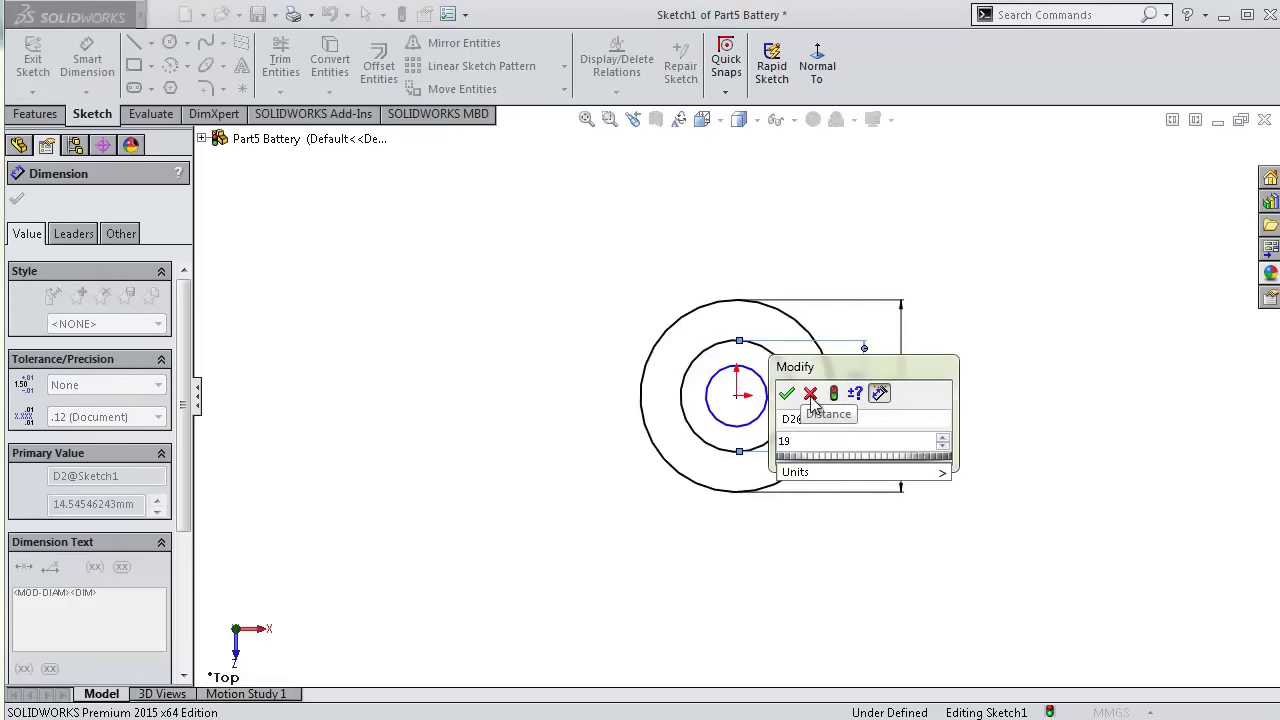
click(810, 394)
click(768, 397)
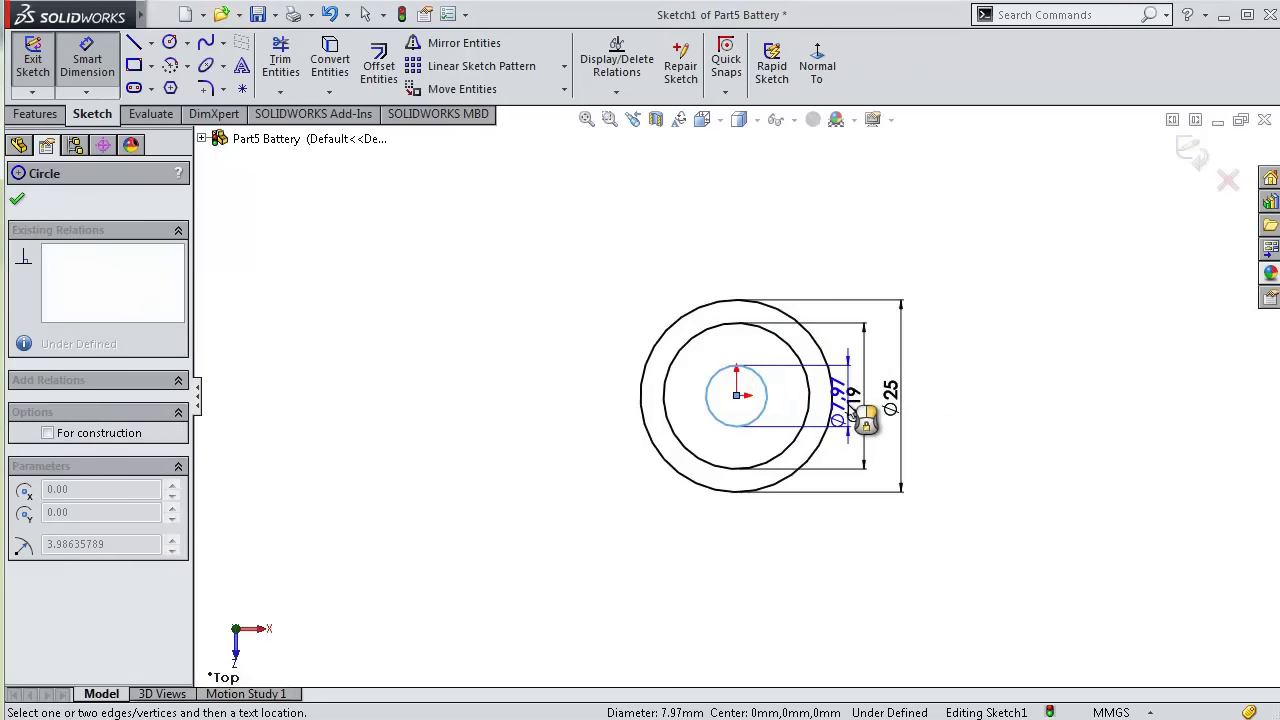
click(938, 424)
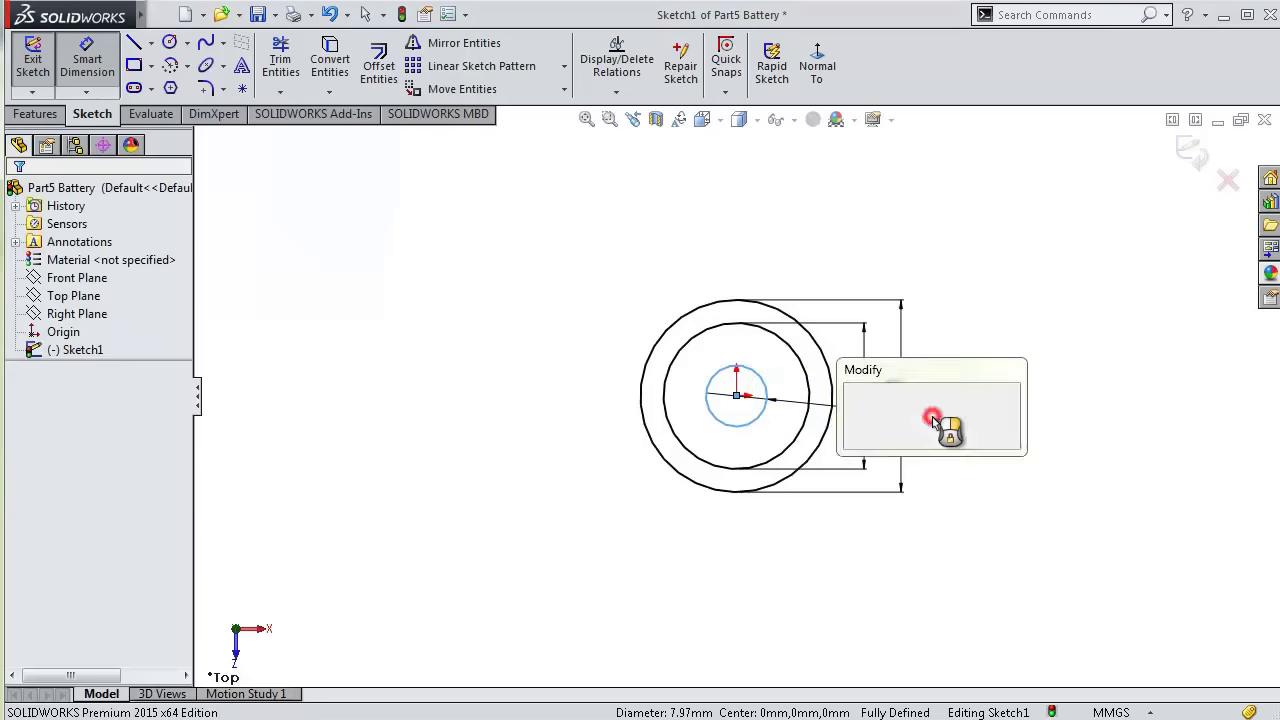
text(16)
key(Return)
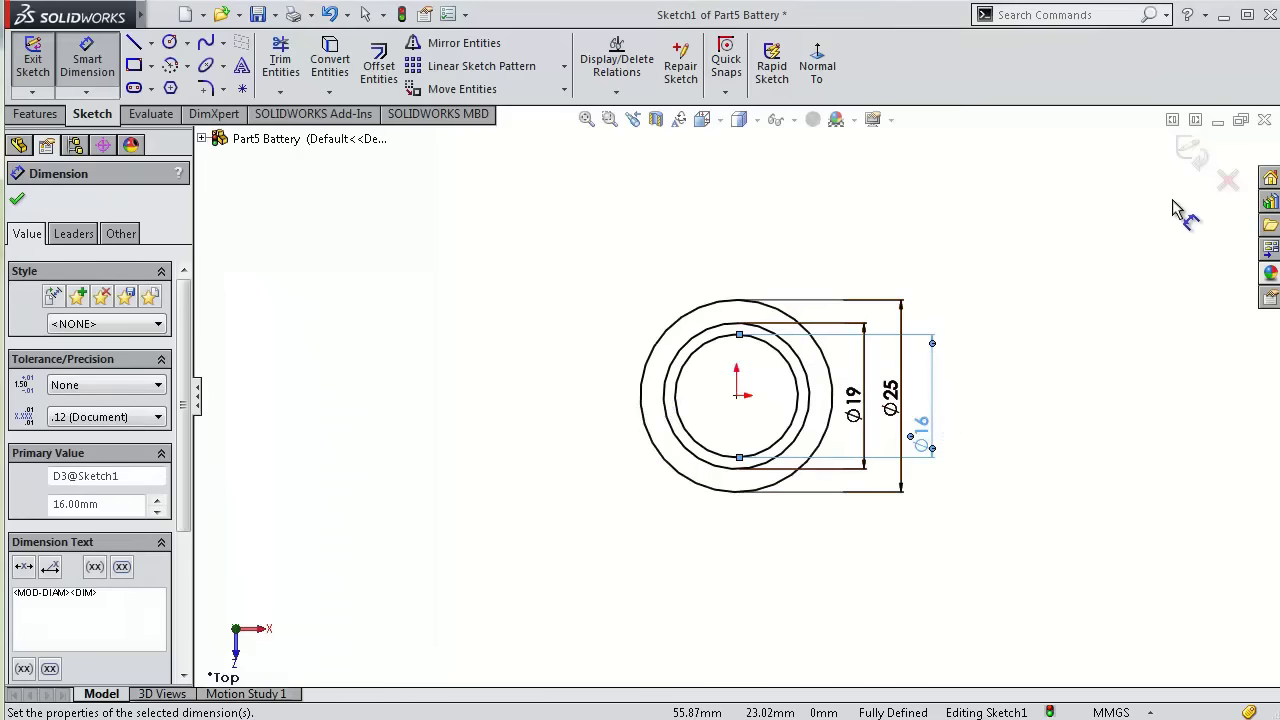
- Exit the sketch and extrude the outer circle 33 mm into a cylinder
click(1192, 155)
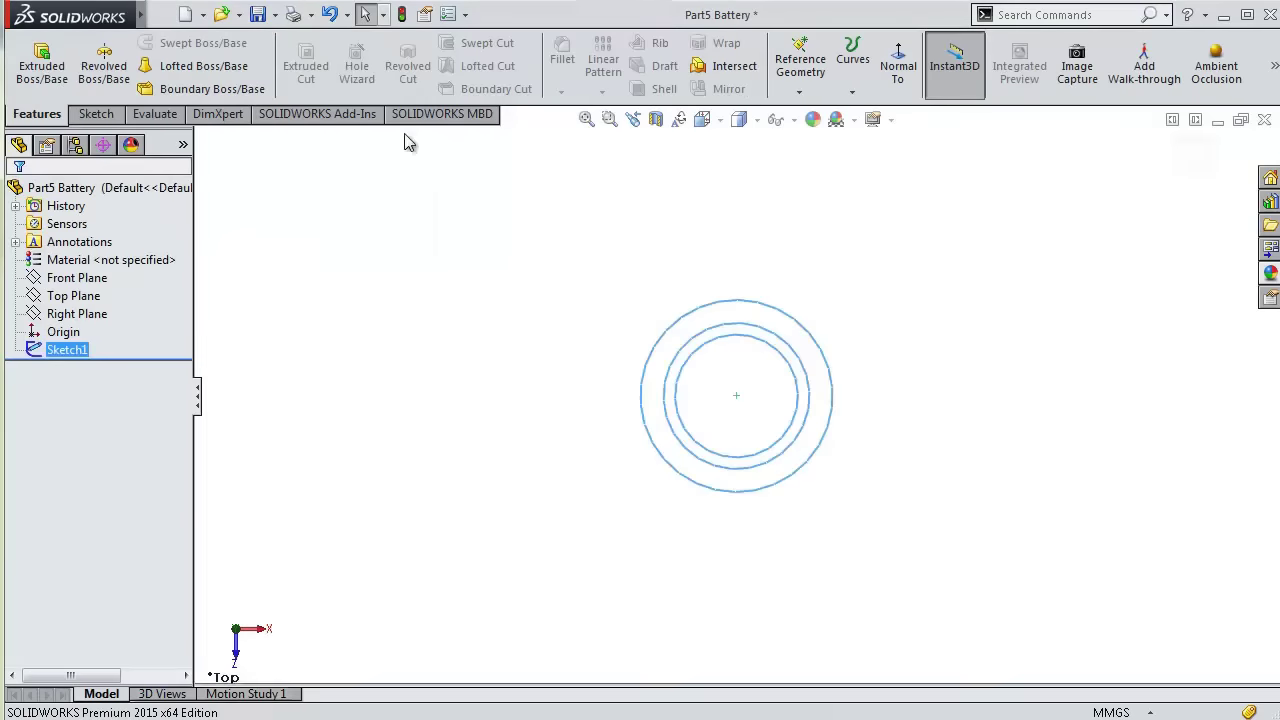
click(40, 65)
middle_drag(504, 276, 487, 289)
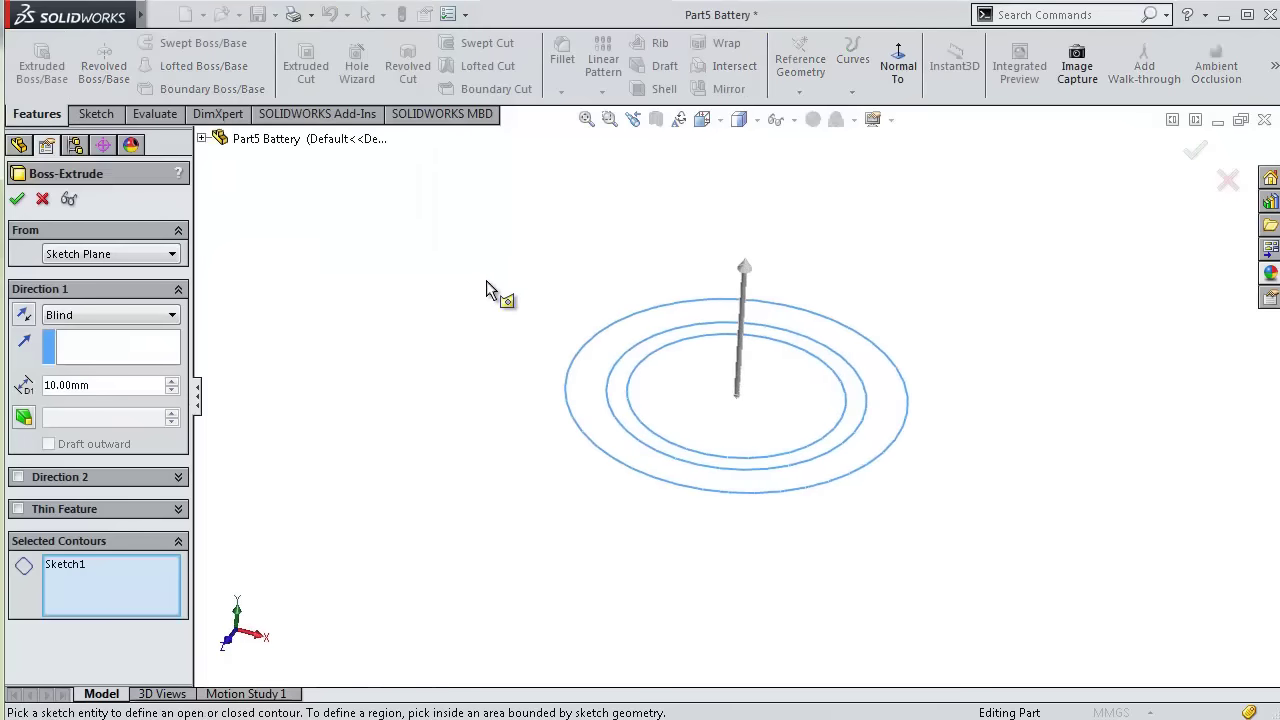
click(564, 400)
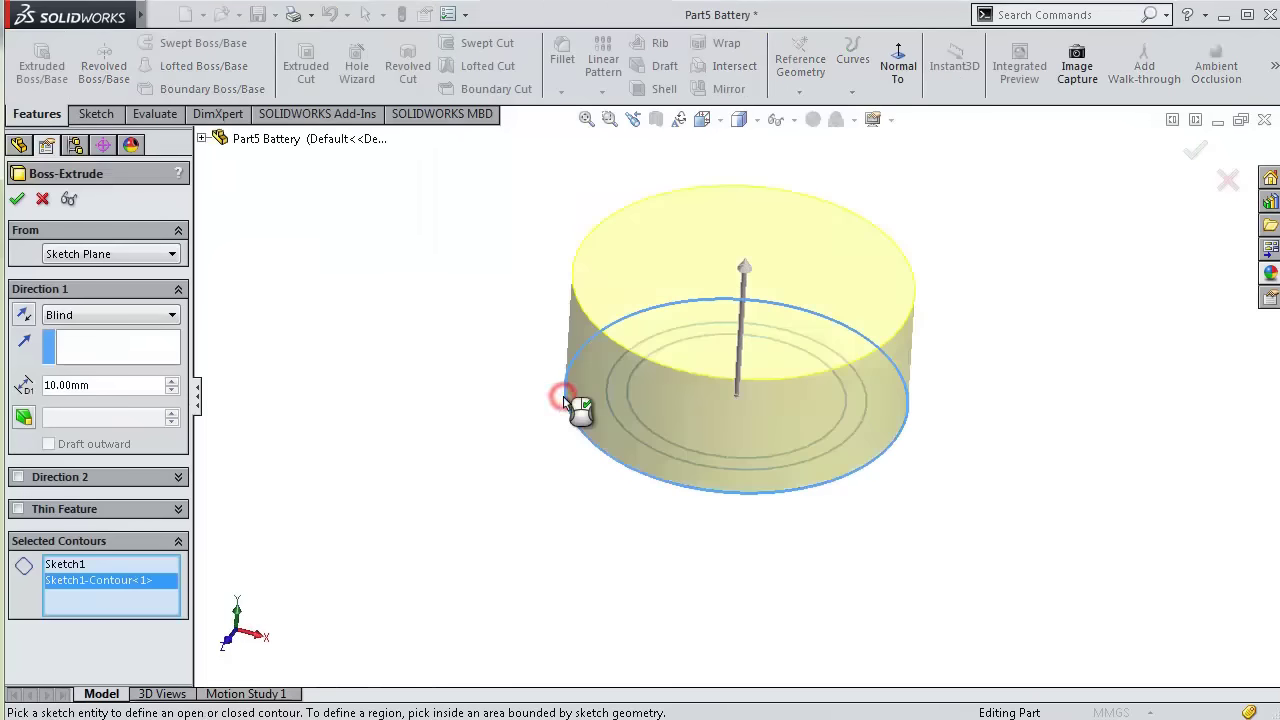
text(33)
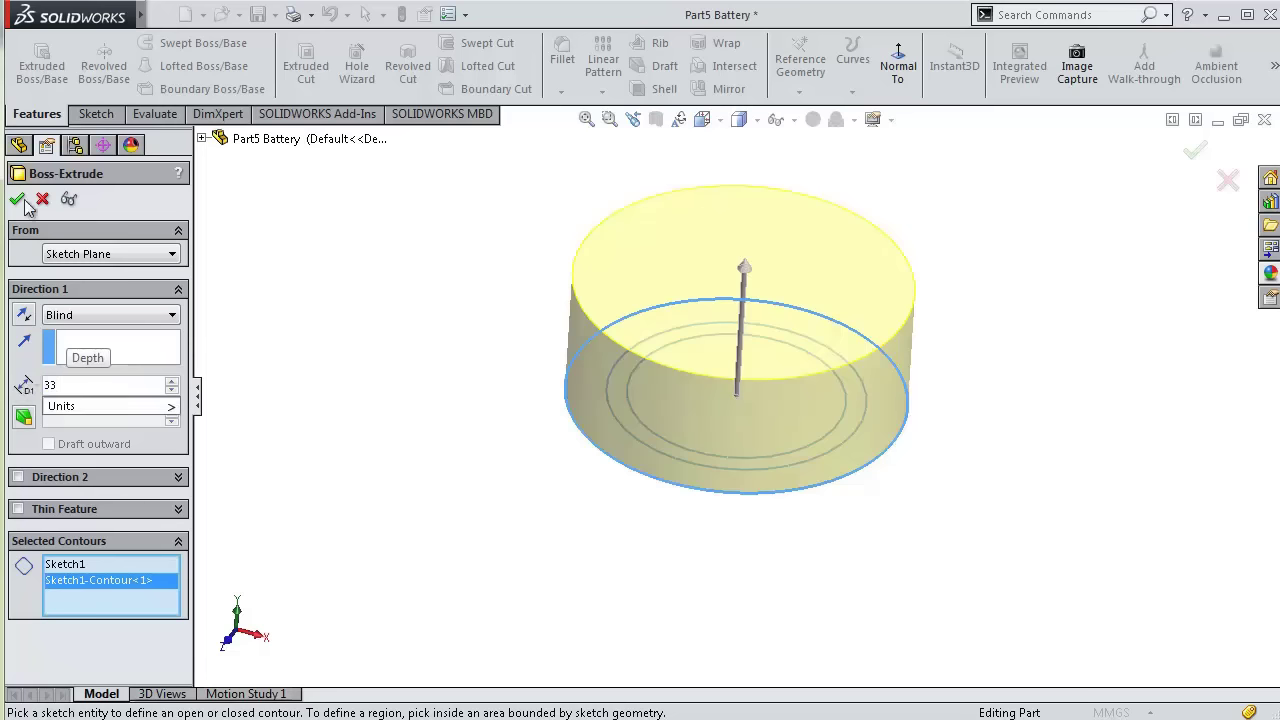
click(22, 200)
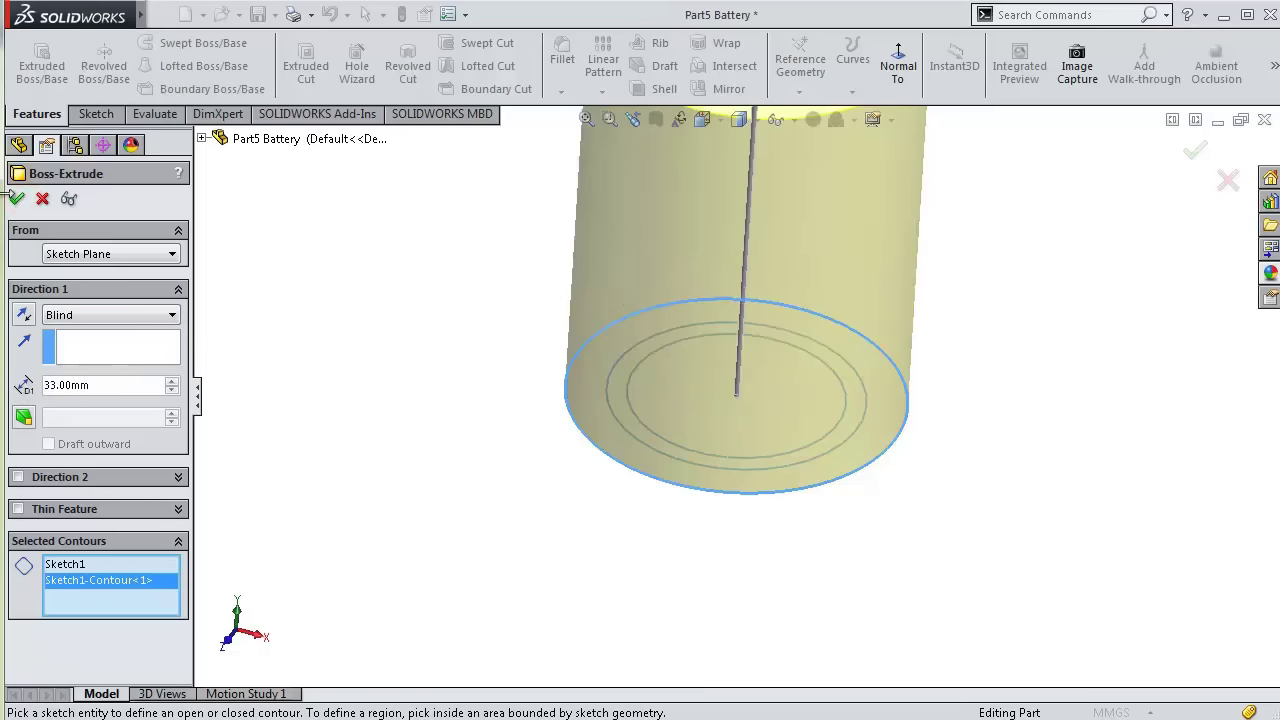
key(z)
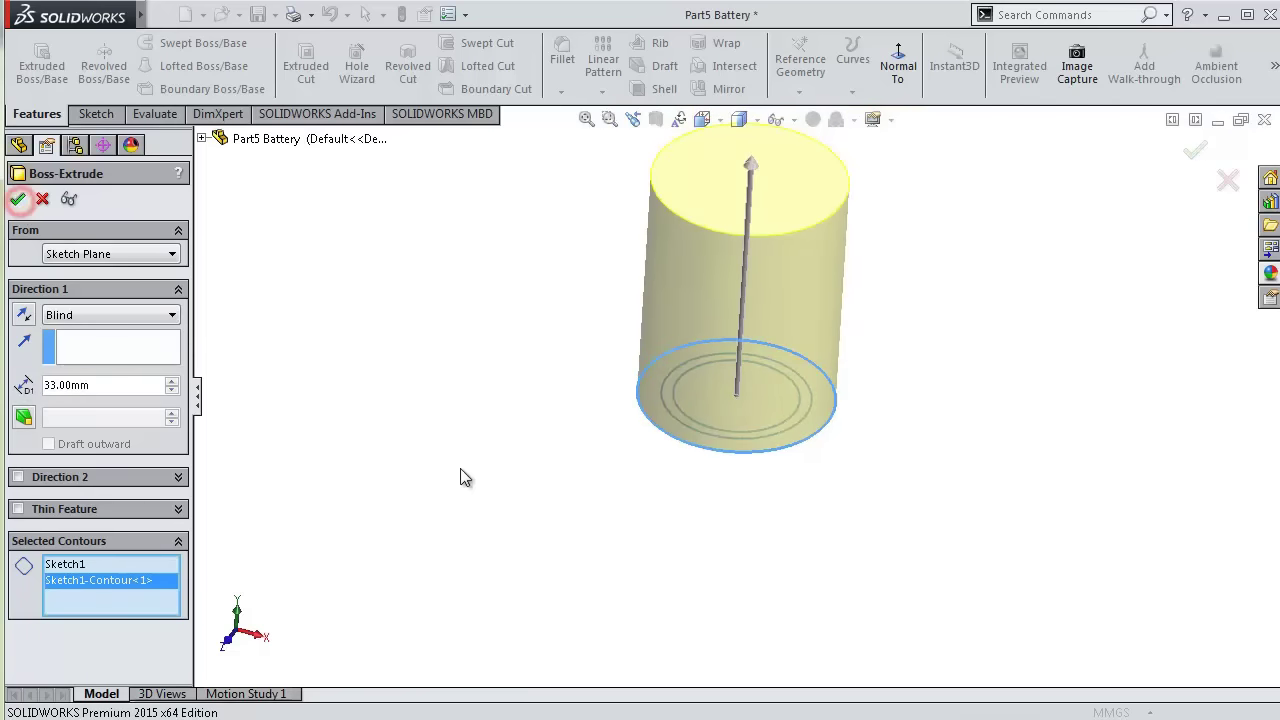
key(Return)
middle_drag(617, 517, 320, 417)
- Cut Sketch1's ring and inner circle regions 0.5 mm deep into the end face
click(16, 350)
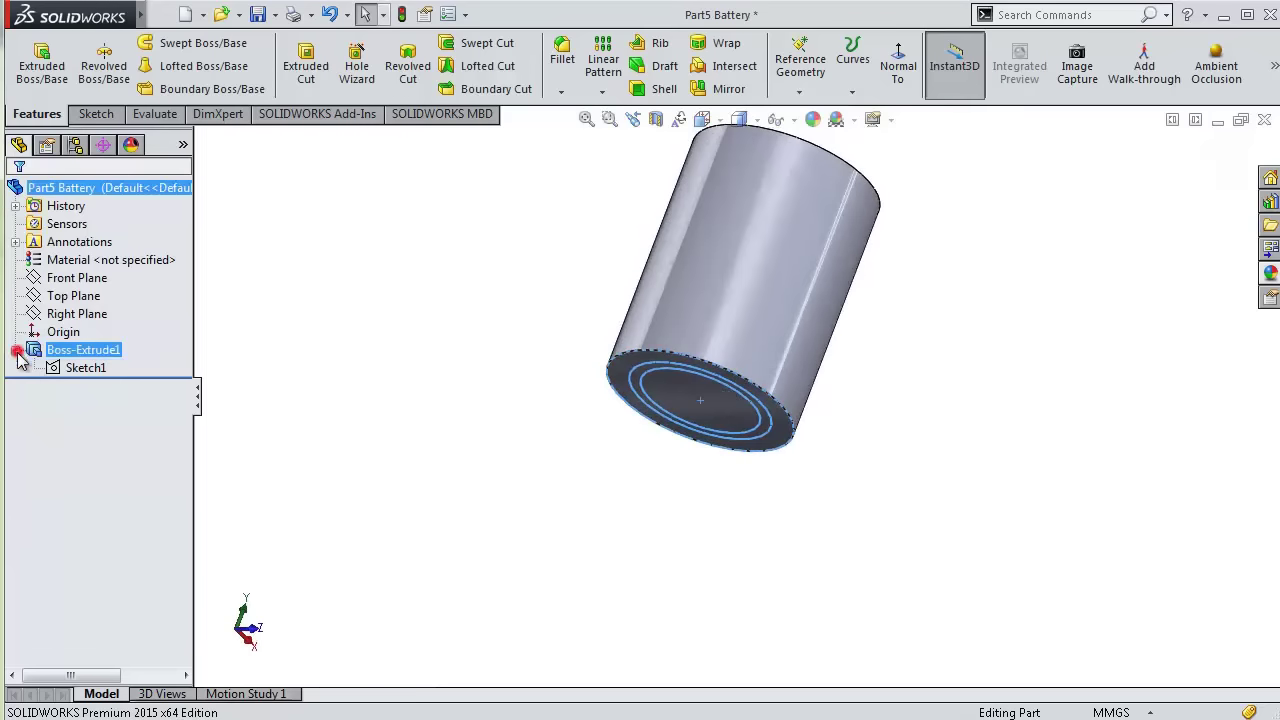
click(86, 368)
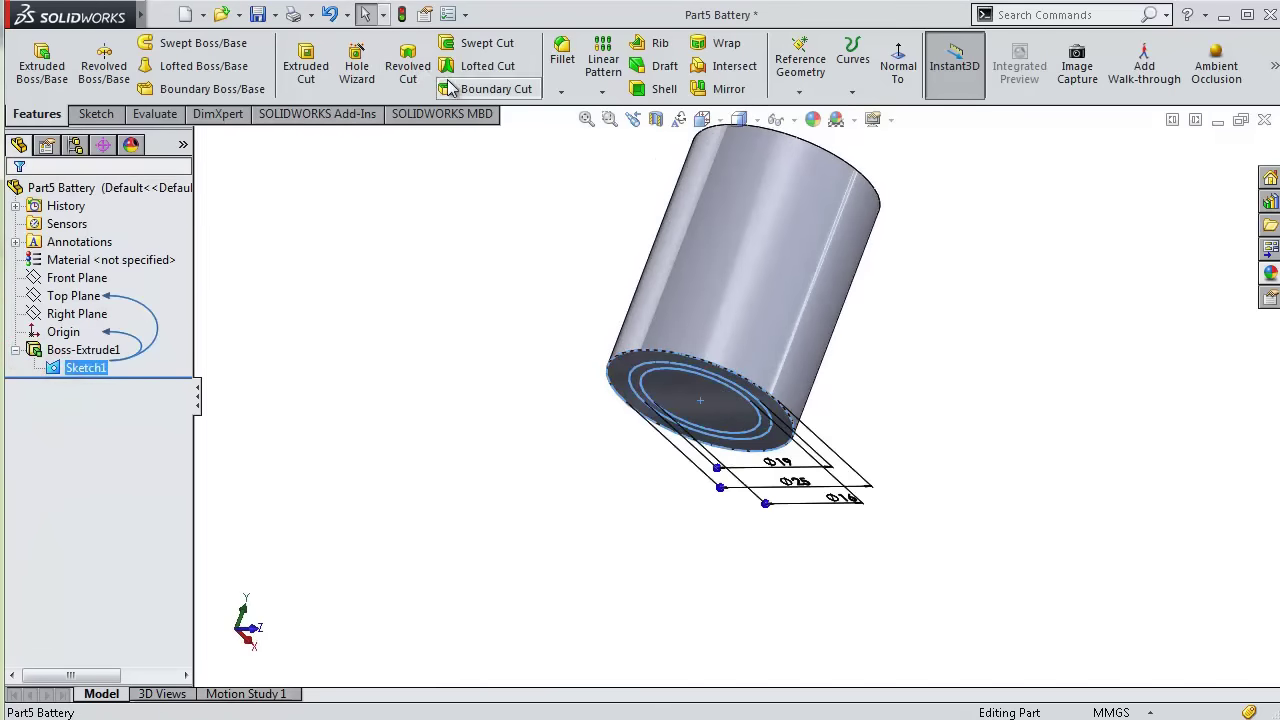
click(306, 62)
scroll(660, 399, up, 3)
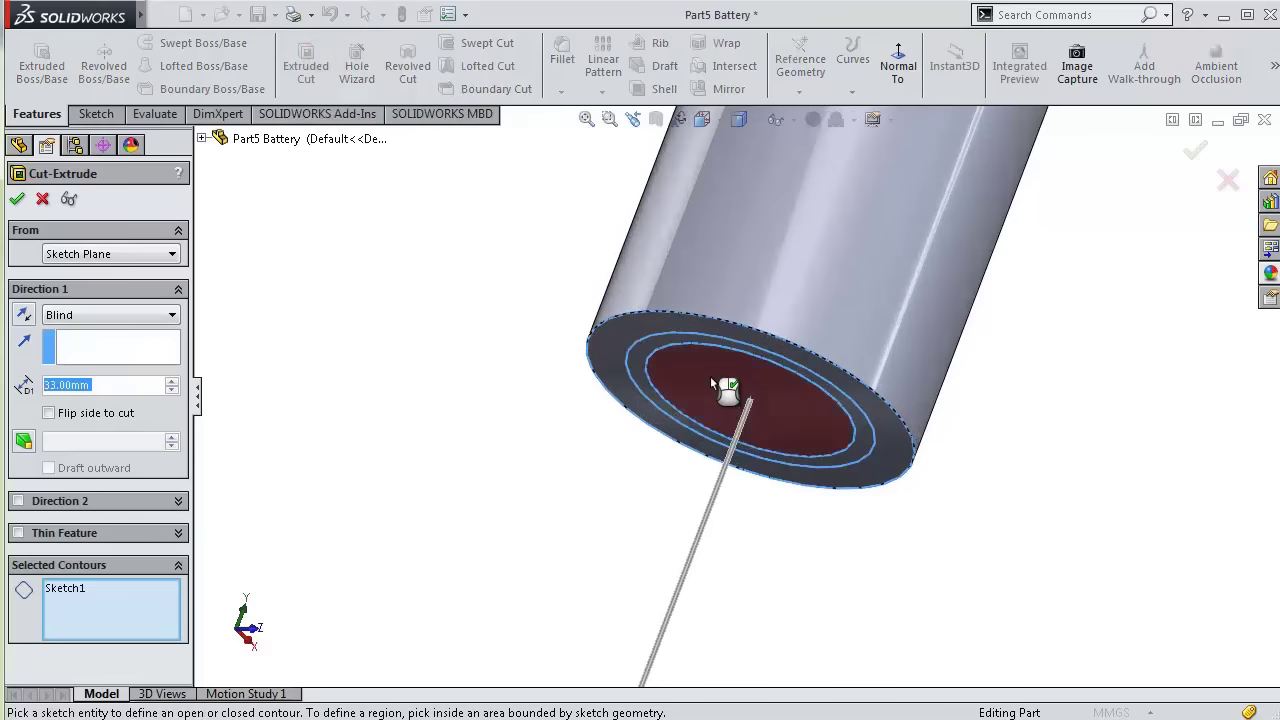
scroll(892, 393, up, 2)
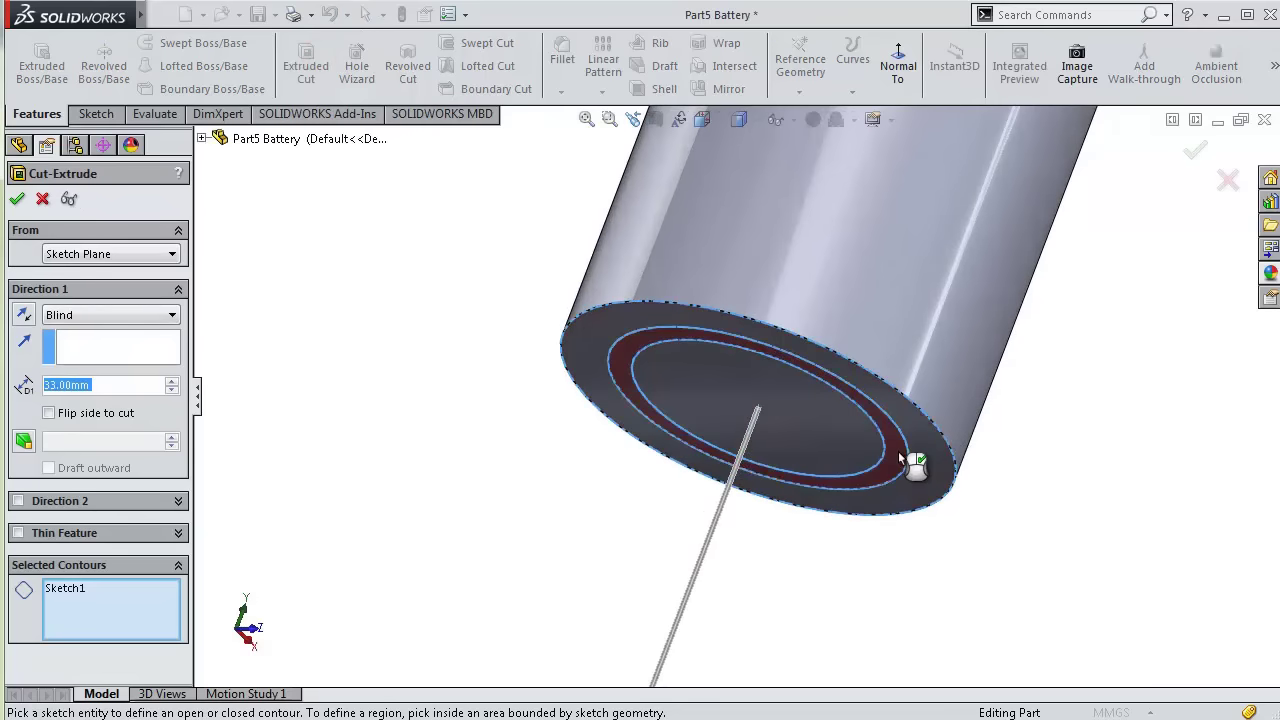
click(847, 449)
click(23, 318)
drag(100, 384, 58, 384)
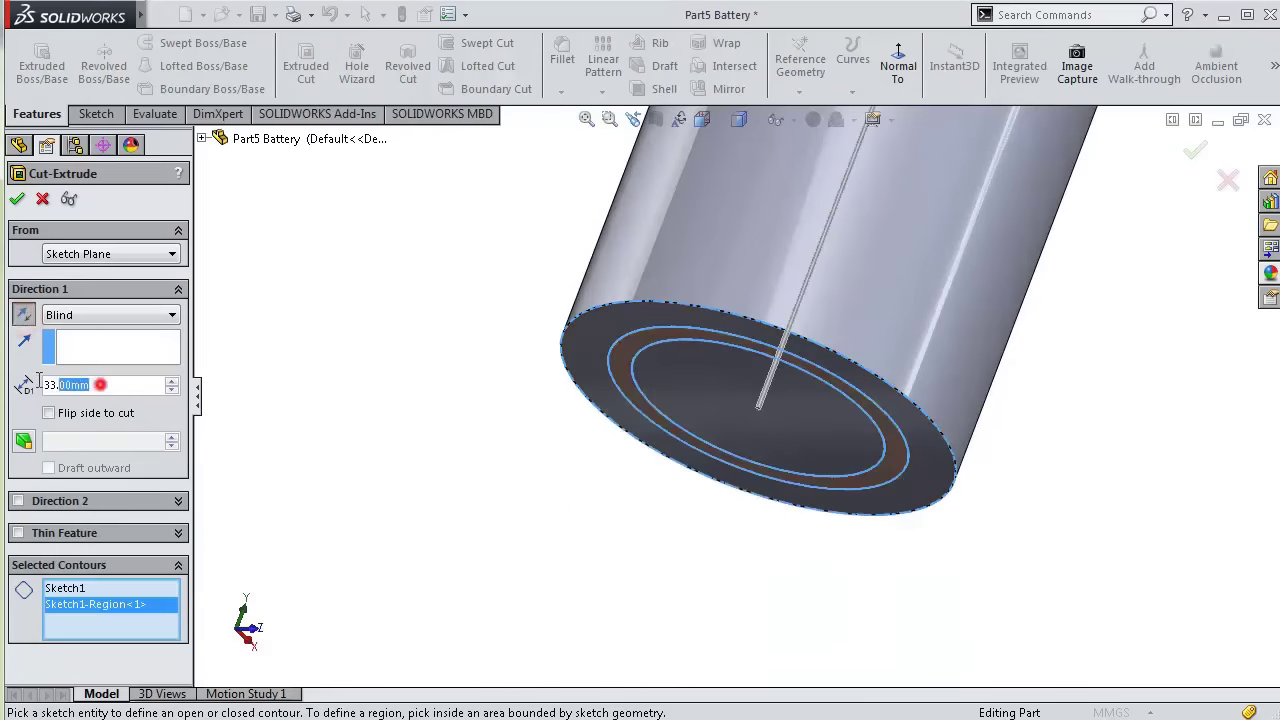
text(0.5)
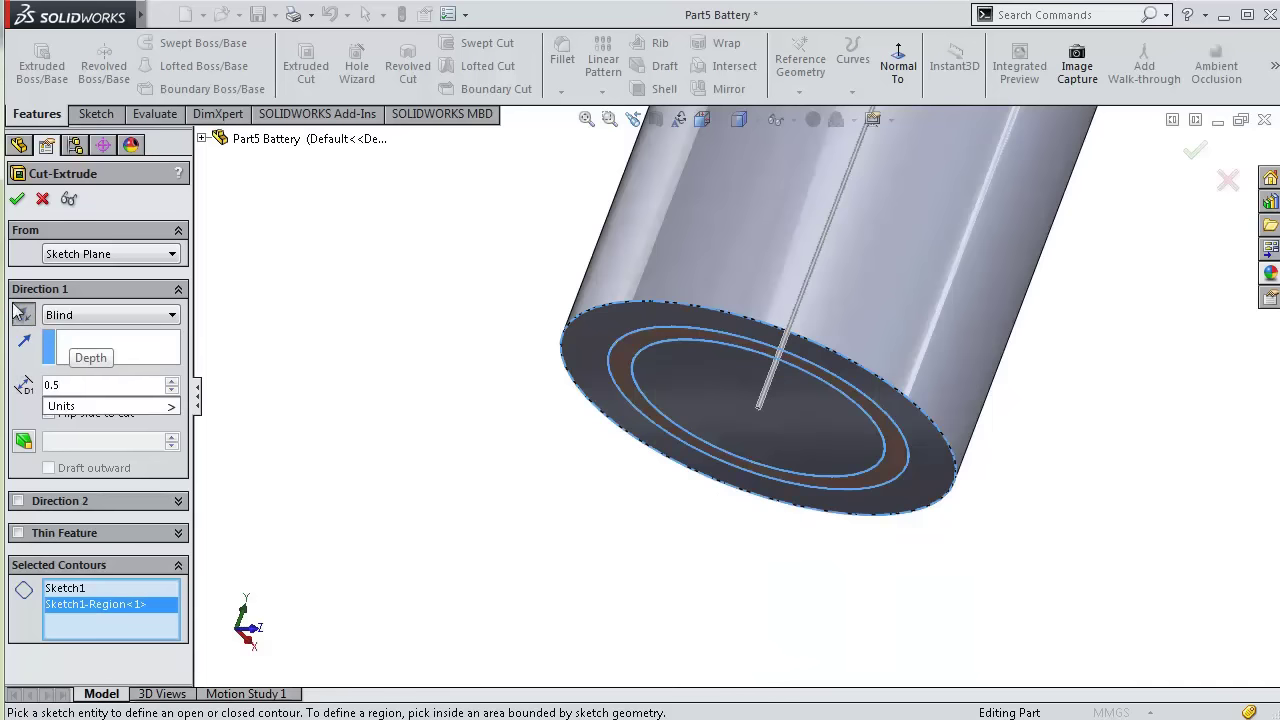
click(17, 203)
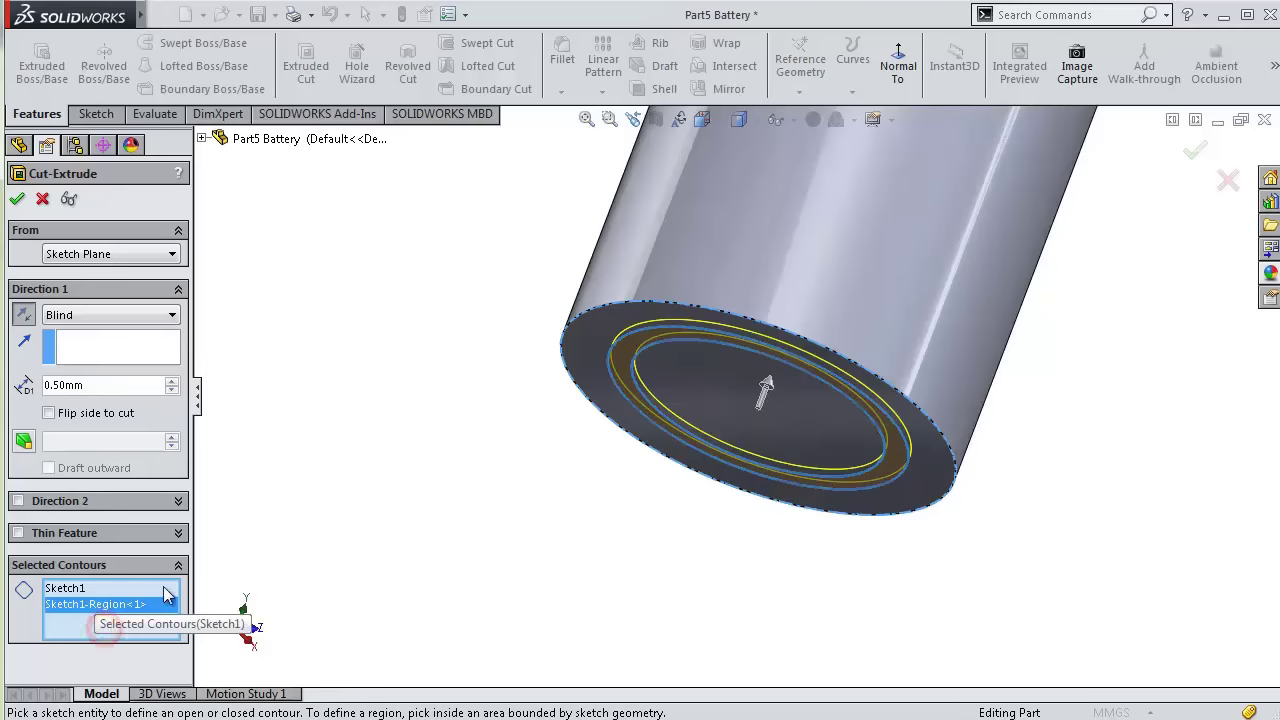
click(687, 387)
mouse_move(643, 440)
middle_down()
mouse_move(600, 434)
mouse_move(585, 471)
middle_up()
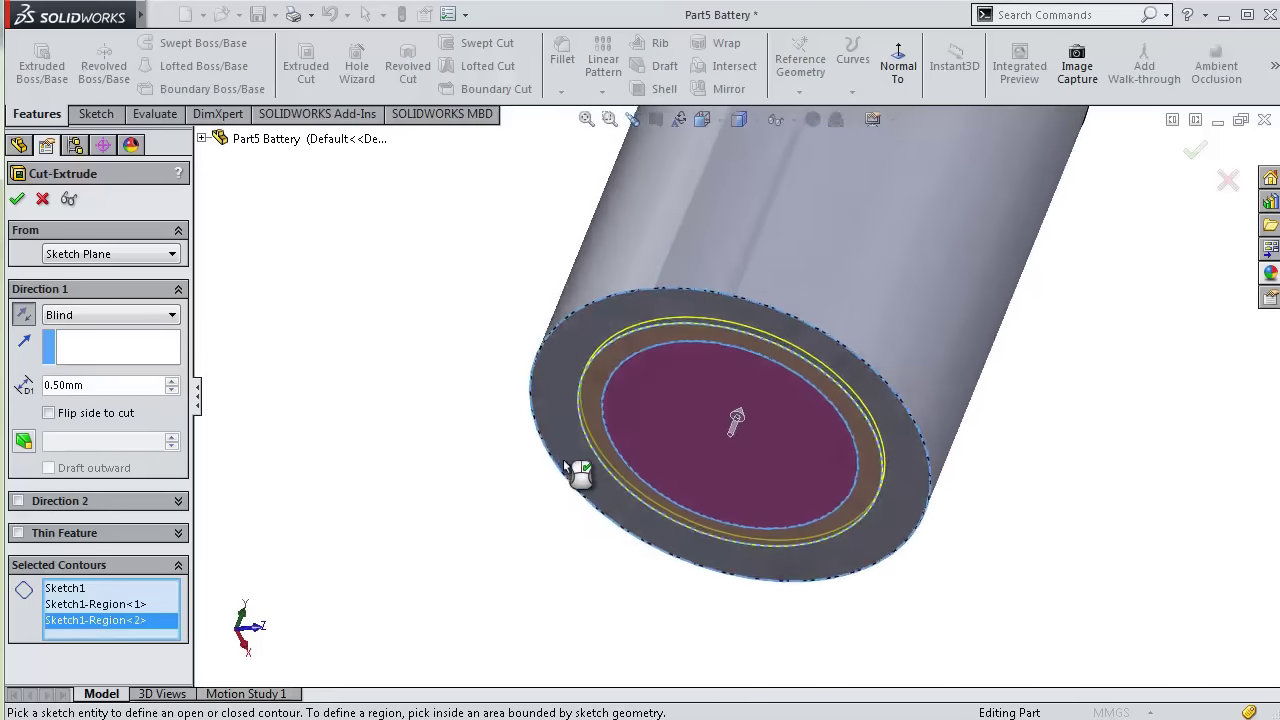
click(20, 203)
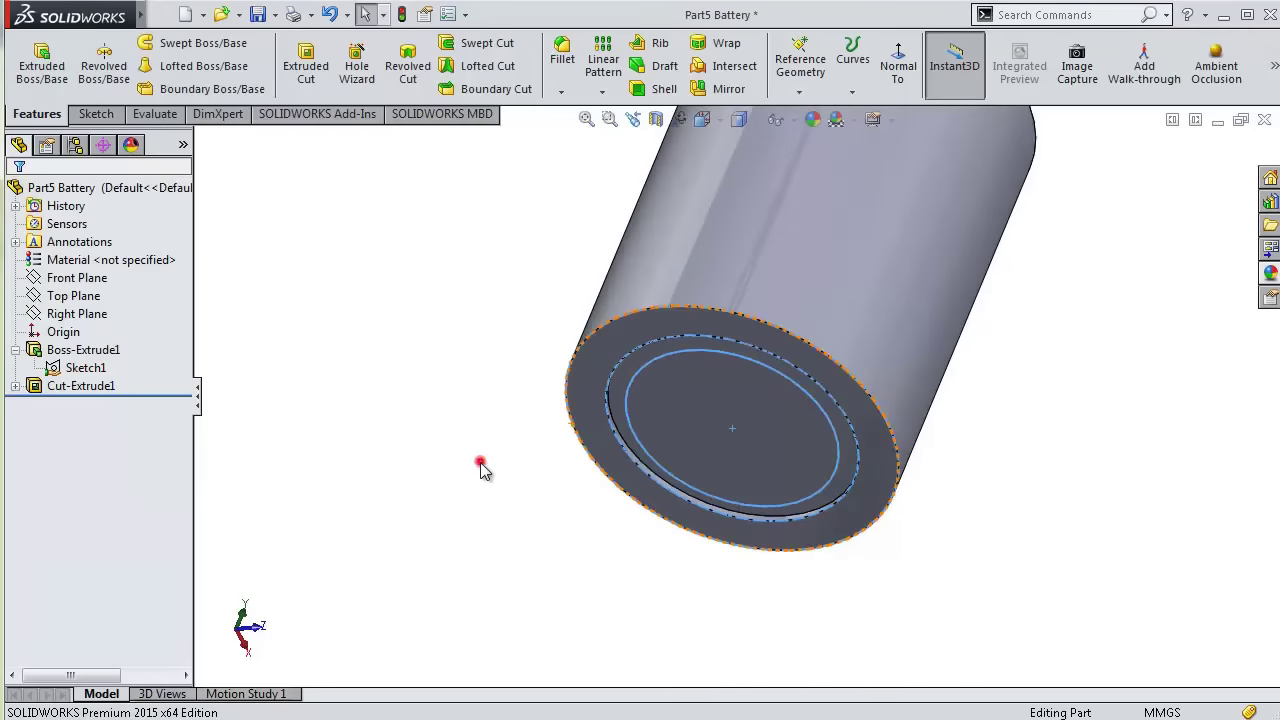
- Mirror Boss-Extrude1 across the cylinder's top face to double its length
mouse_move(880, 509)
middle_down()
mouse_move(777, 554)
mouse_move(968, 346)
middle_up()
scroll(968, 346, up, 3)
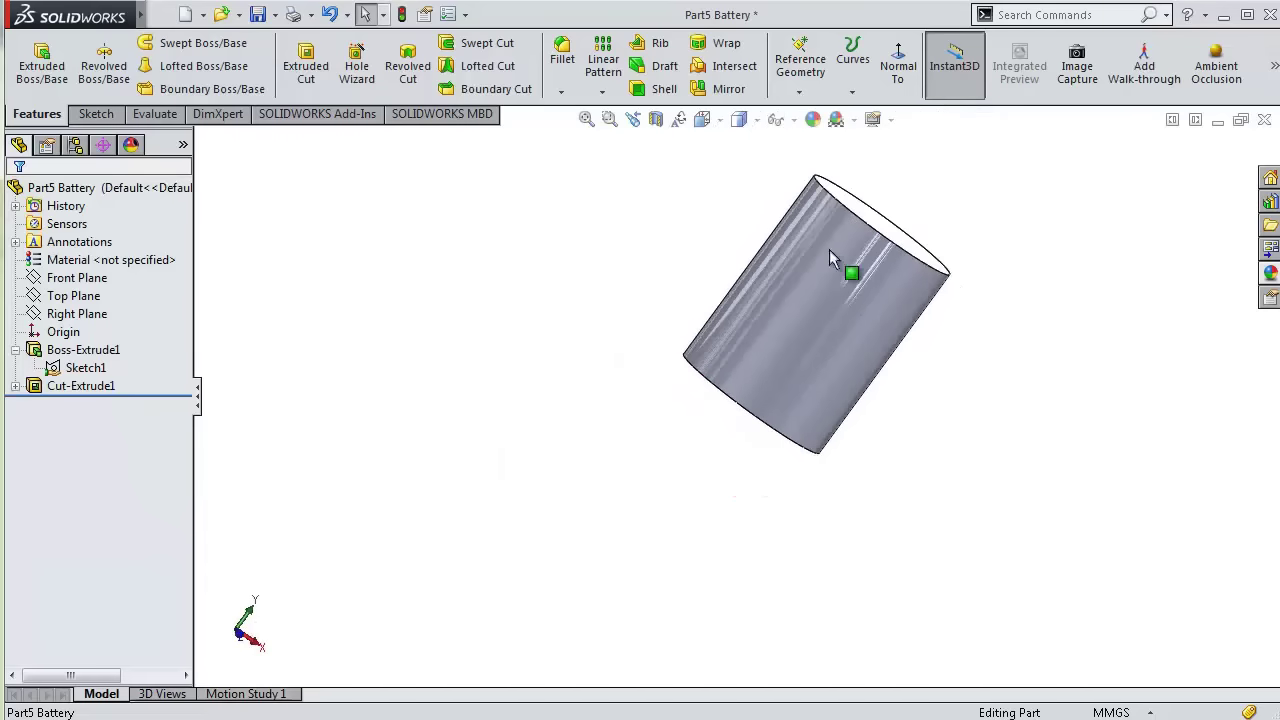
click(601, 96)
click(620, 146)
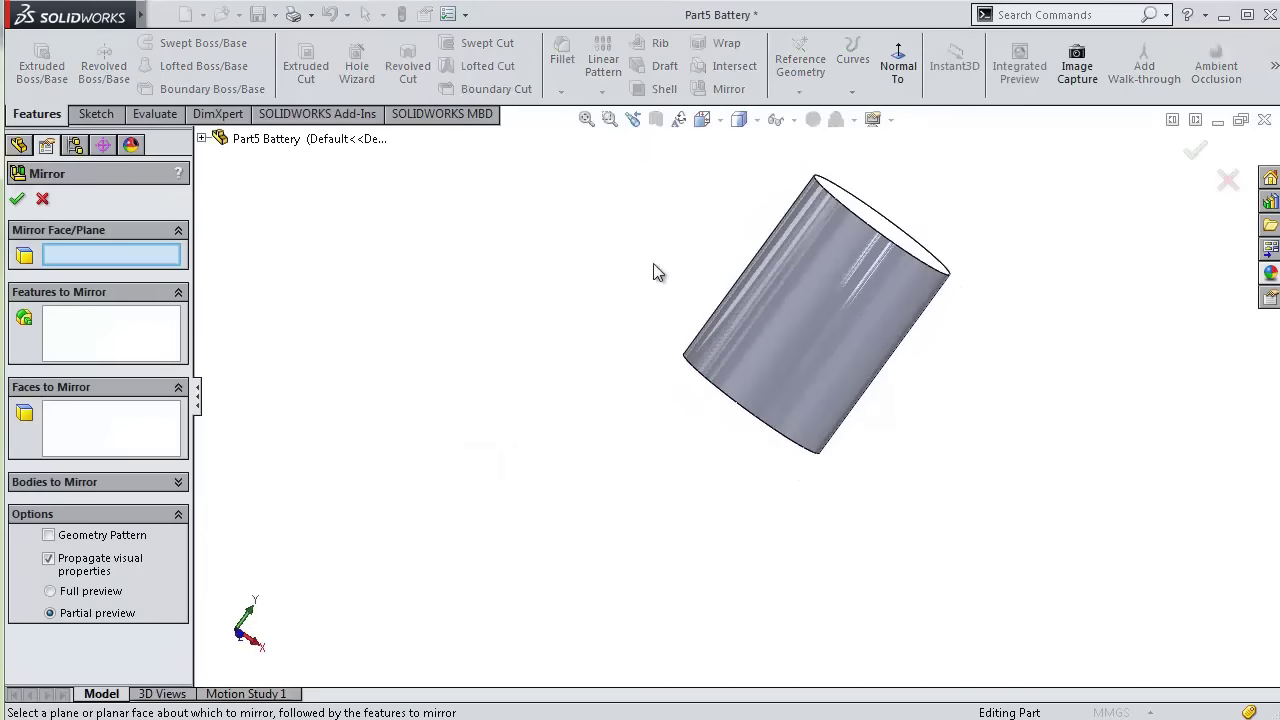
click(875, 226)
click(141, 418)
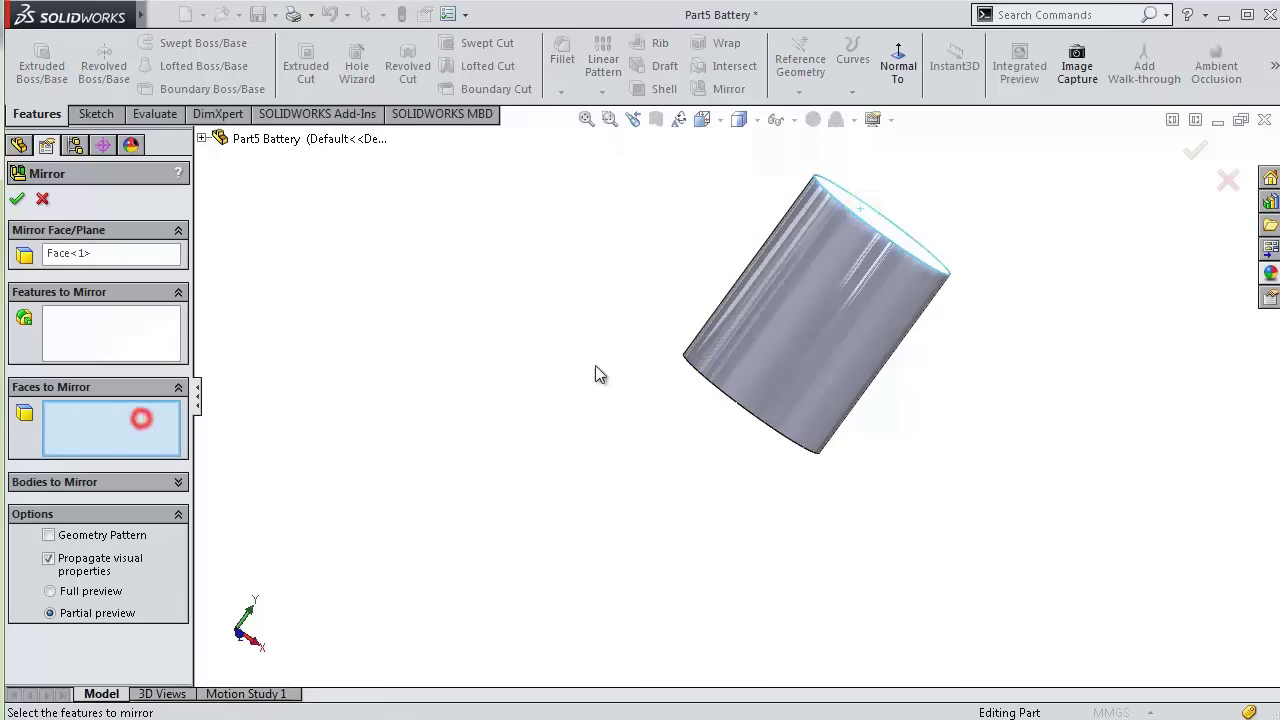
click(141, 338)
click(759, 352)
mouse_move(636, 385)
middle_down()
mouse_move(684, 239)
mouse_move(862, 242)
middle_up()
click(1192, 152)
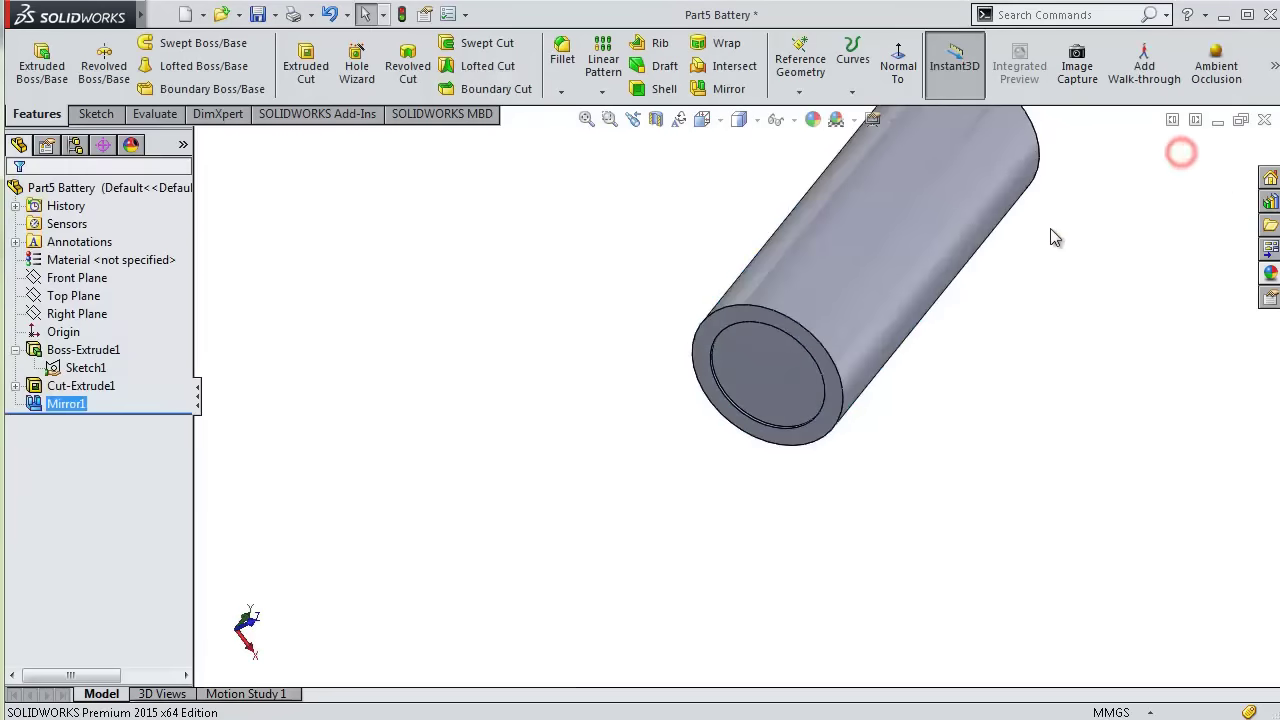
mouse_move(1049, 237)
middle_down()
mouse_move(900, 386)
mouse_move(940, 354)
middle_up()
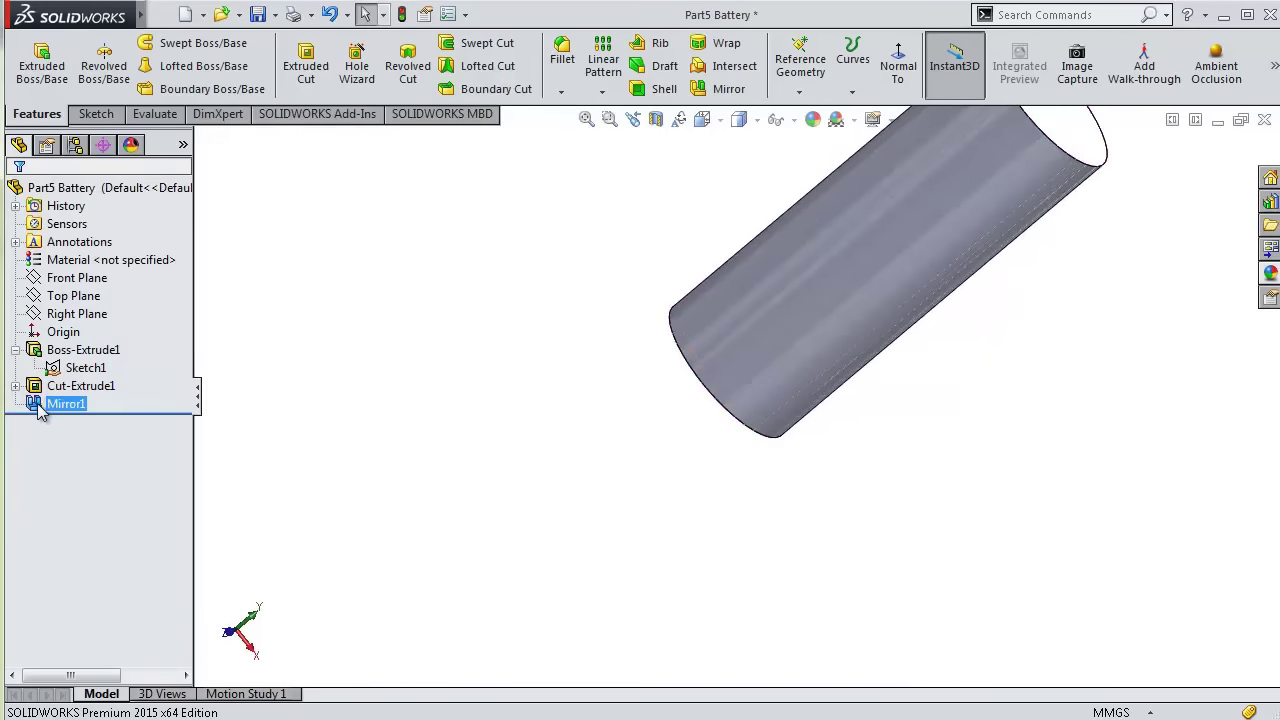
- Edit Mirror1 to also include Cut-Extrude1, recessing the opposite end
click(48, 345)
click(107, 425)
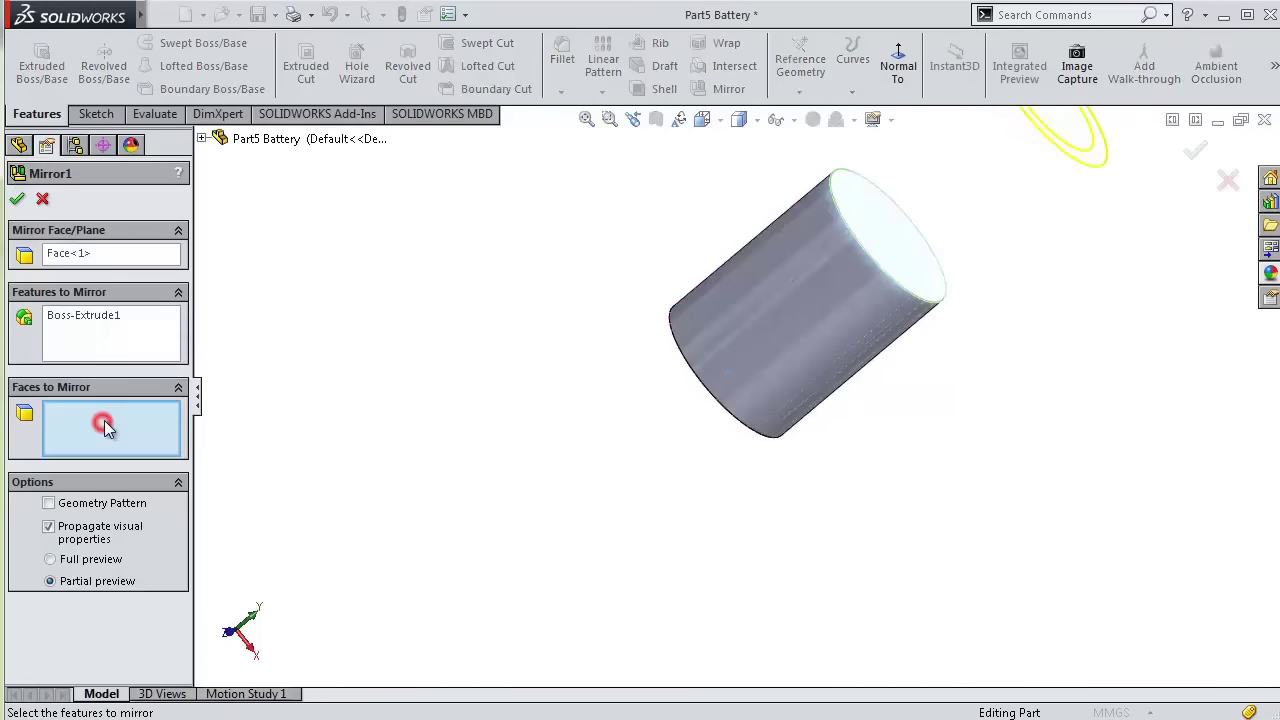
click(201, 139)
click(280, 319)
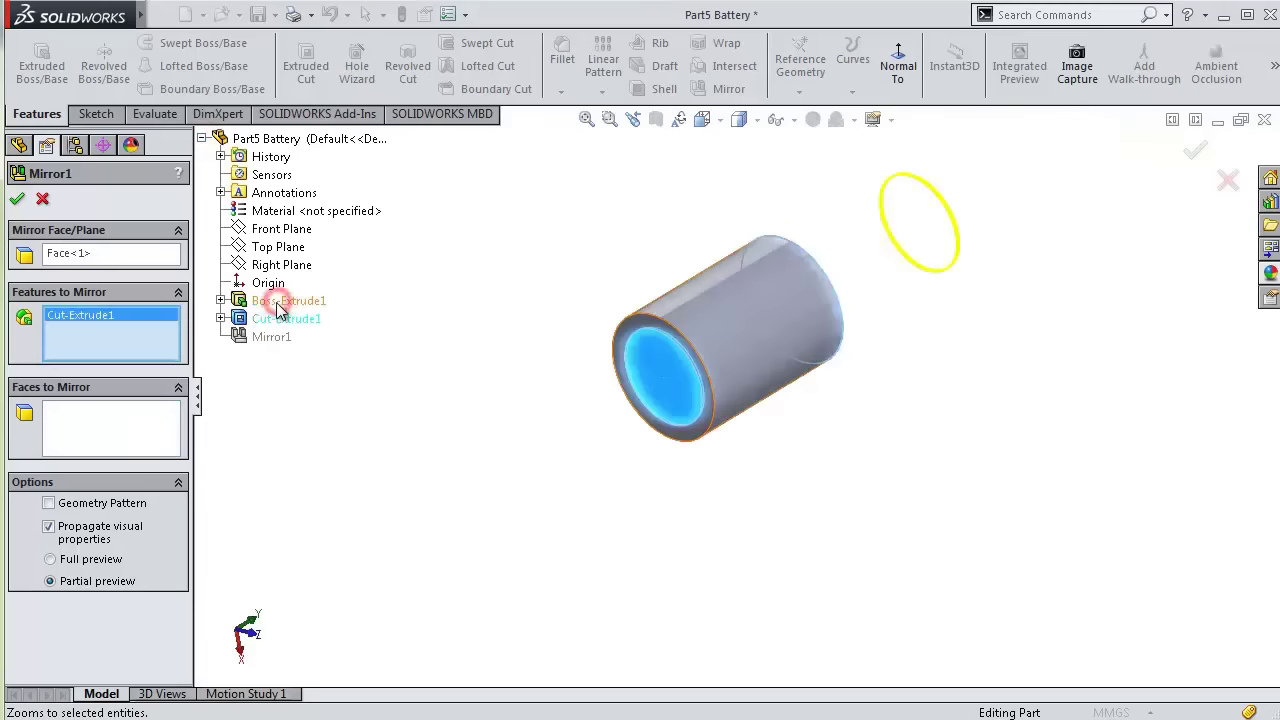
click(16, 198)
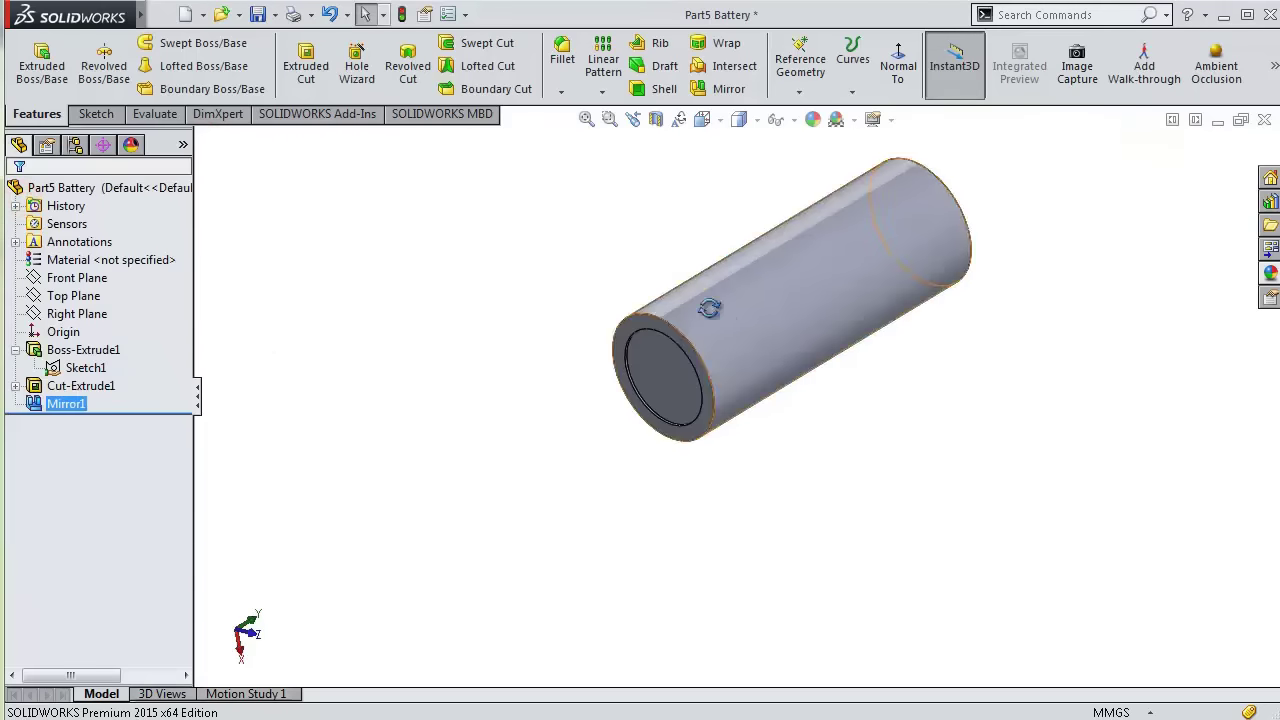
mouse_move(720, 297)
middle_down()
mouse_move(600, 380)
mouse_move(693, 370)
middle_up()
scroll(760, 330, down, 2)
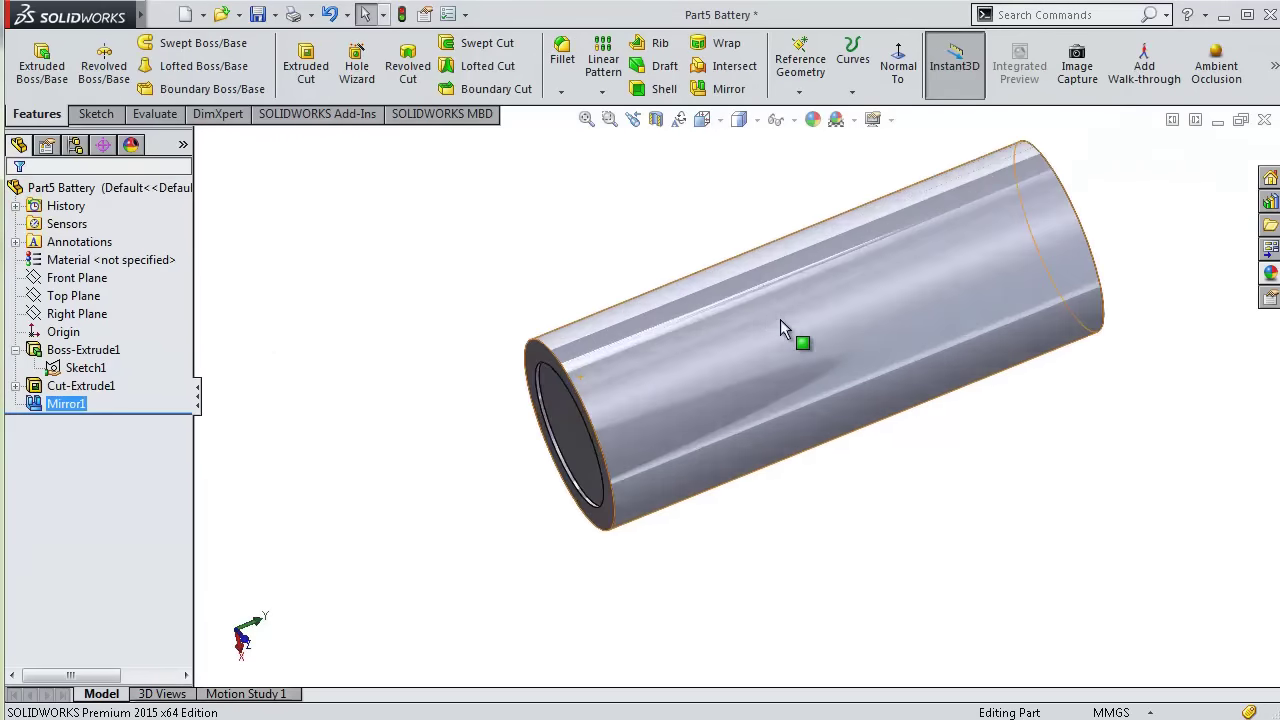
scroll(800, 317, up, 1)
middle_drag(993, 318, 931, 349)
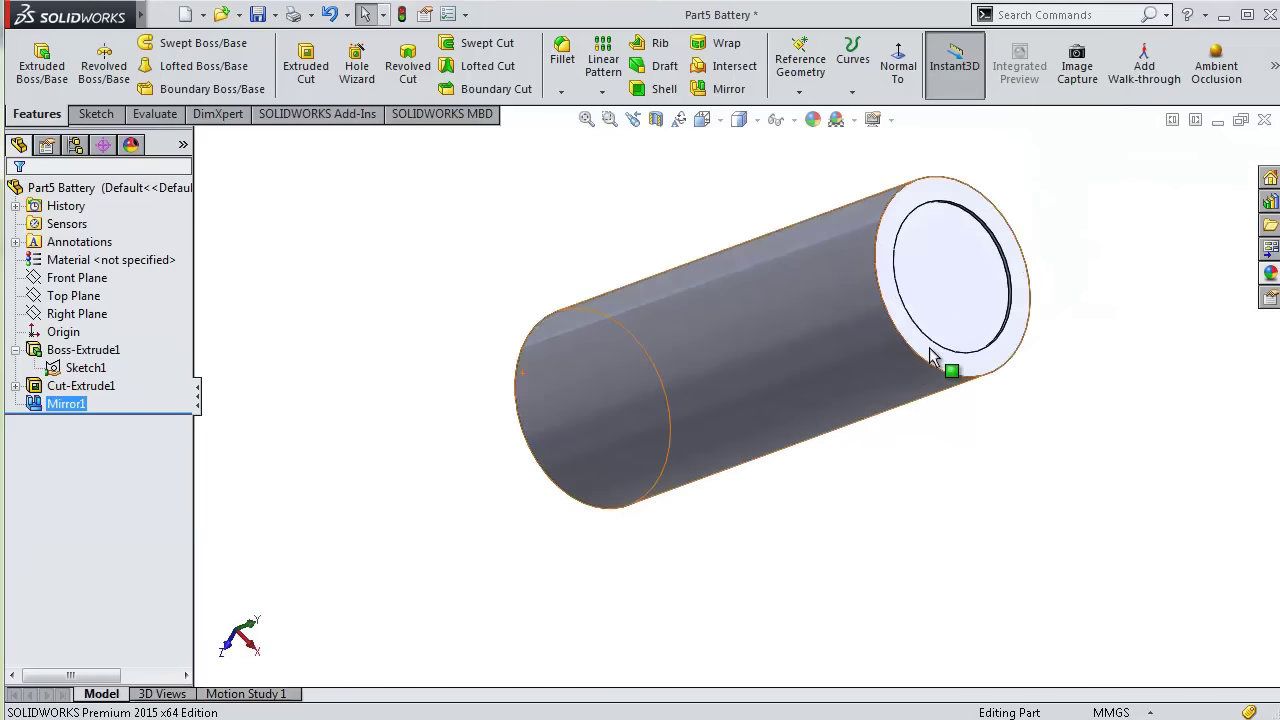
click(938, 320)
- Browse the appearances library, trying polished steel on the recessed end face
click(1269, 276)
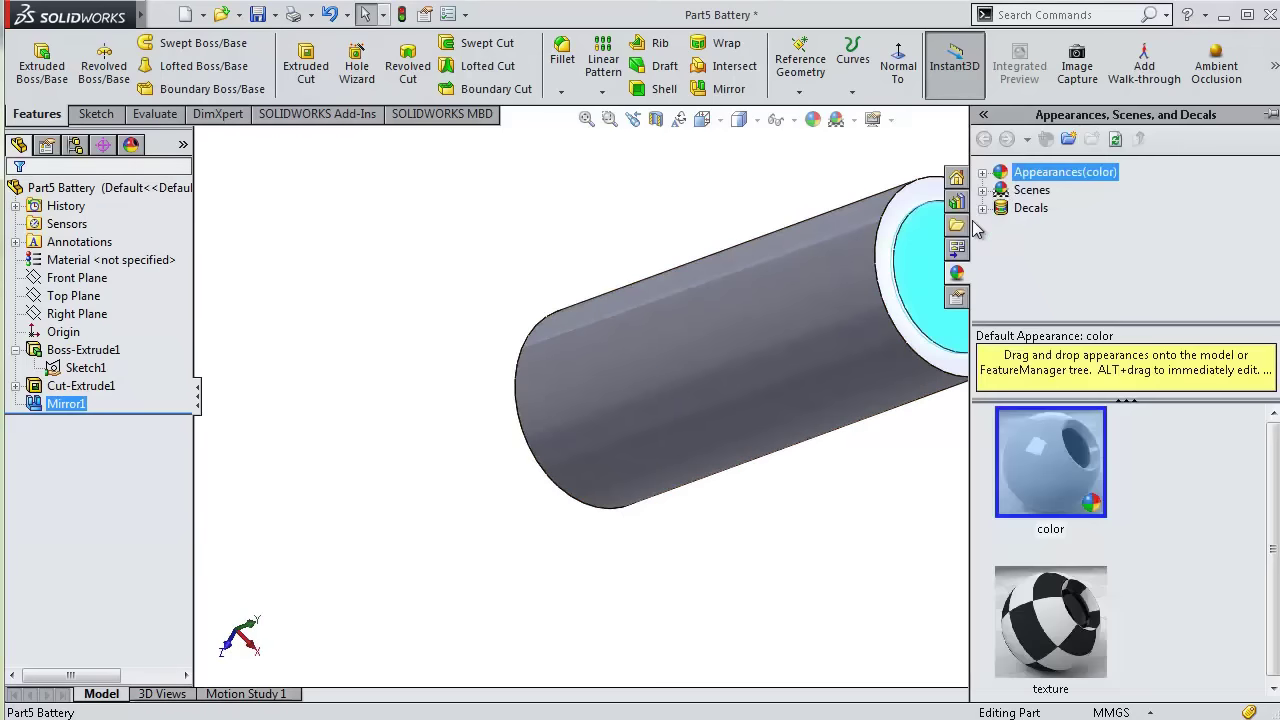
click(883, 511)
click(1270, 275)
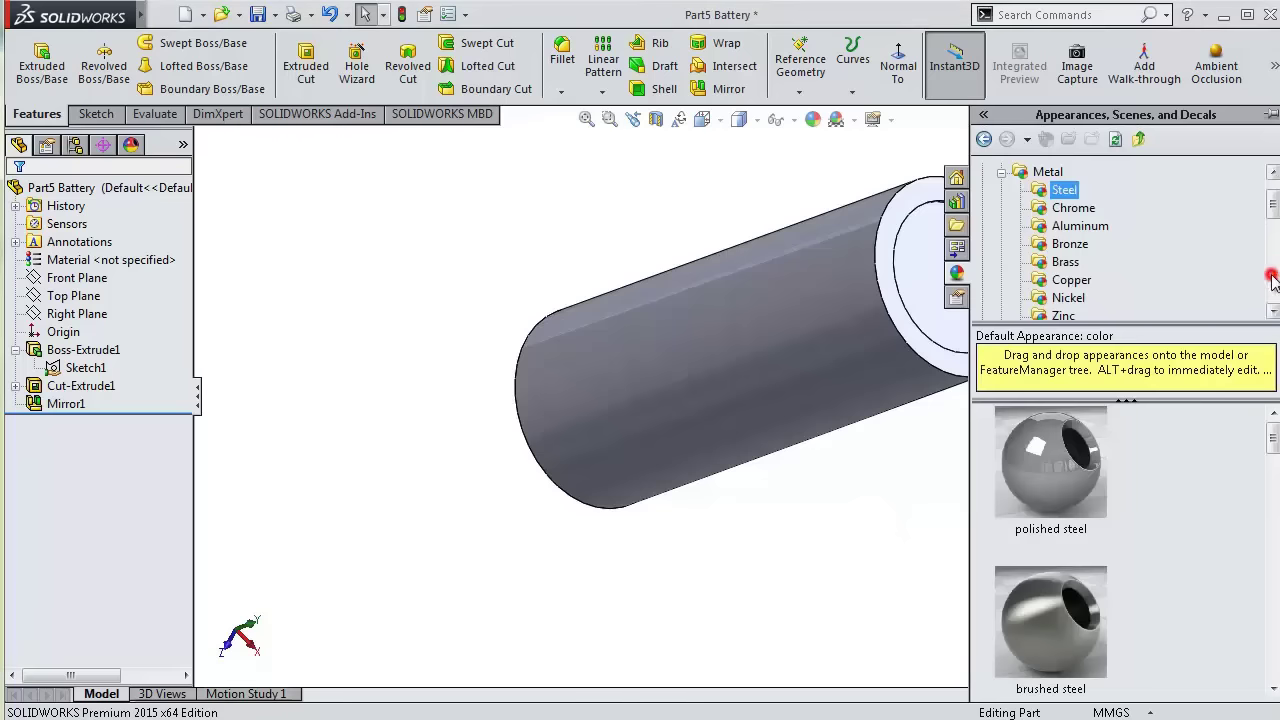
middle_drag(928, 298, 757, 391)
click(757, 391)
click(1269, 276)
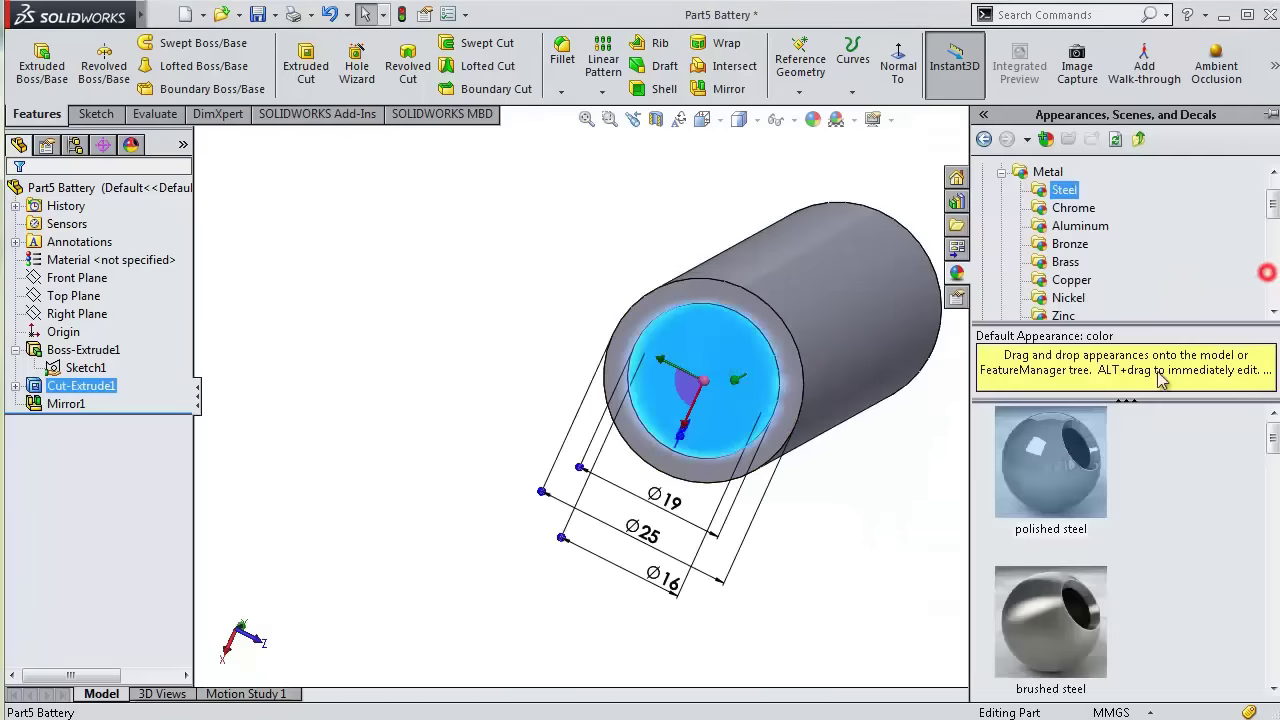
click(1027, 470)
click(905, 582)
click(832, 331)
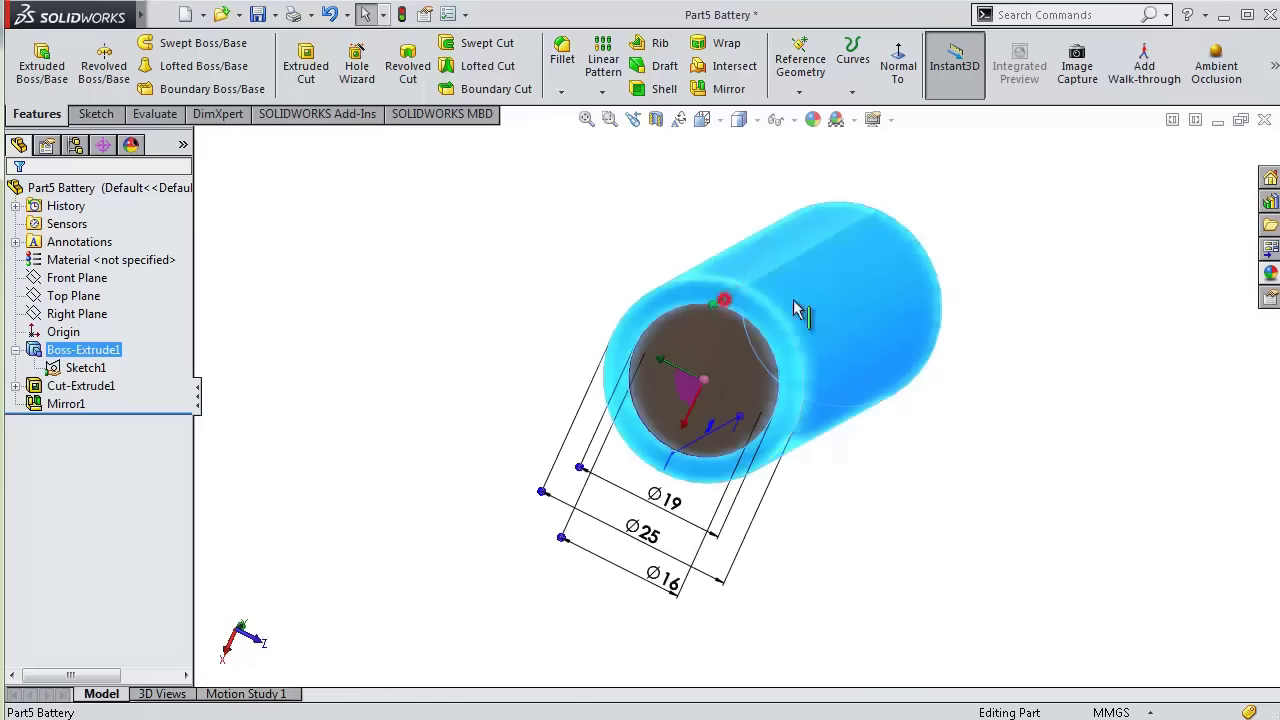
- Apply the green medium gloss plastic appearance to the whole battery body
middle_drag(723, 314, 860, 295)
click(880, 260)
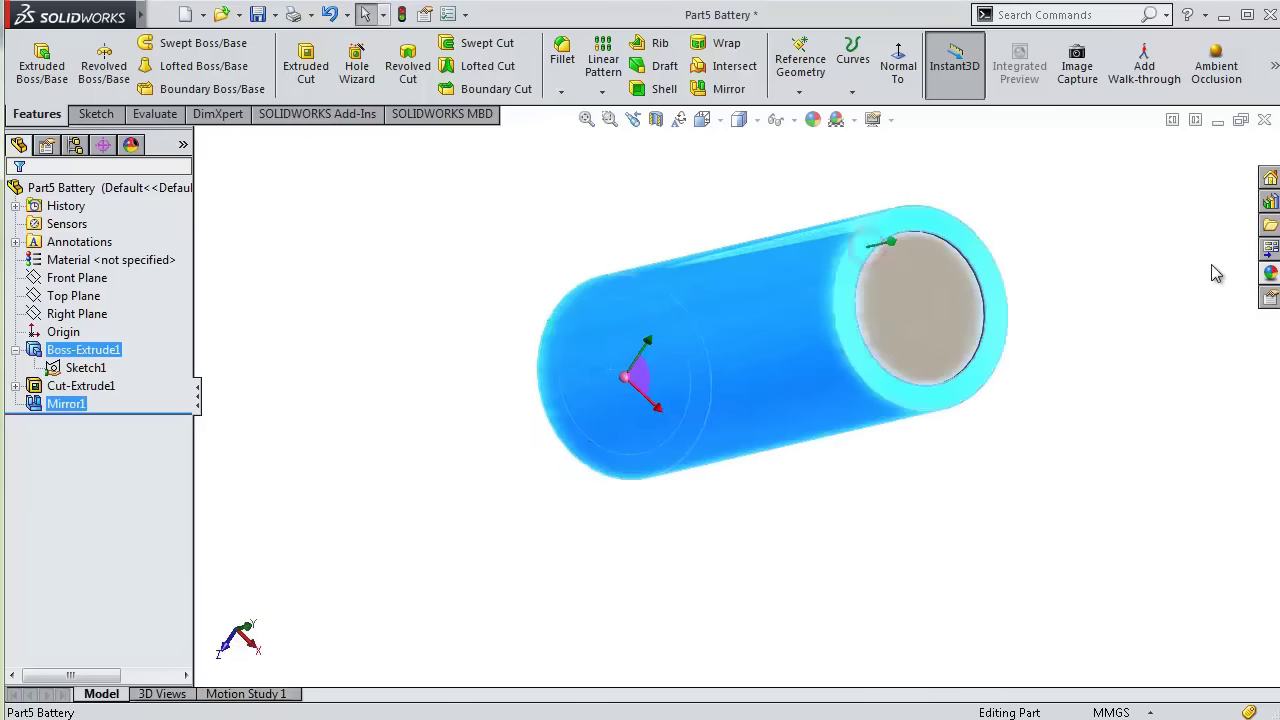
click(1269, 272)
click(1045, 614)
middle_drag(866, 569, 1036, 441)
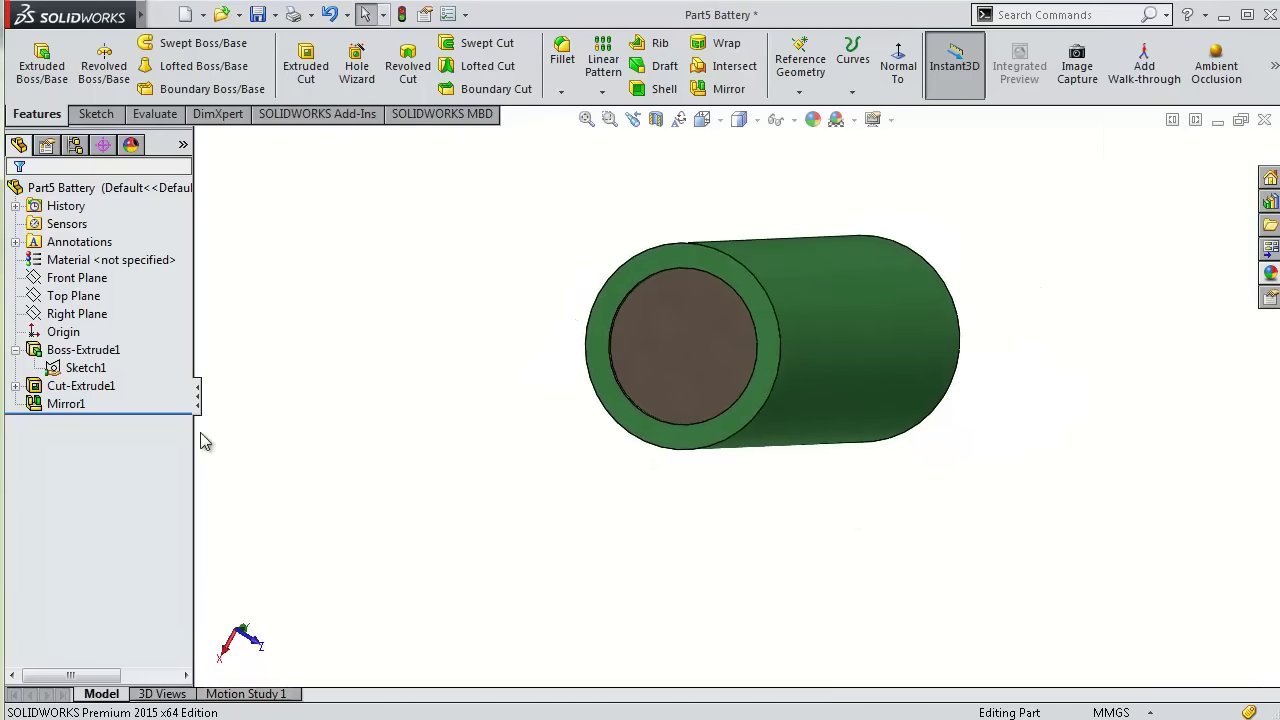
click(85, 368)
- Extrude Sketch1's inner circle 0.75 mm as a raised terminal on the recessed end
click(41, 60)
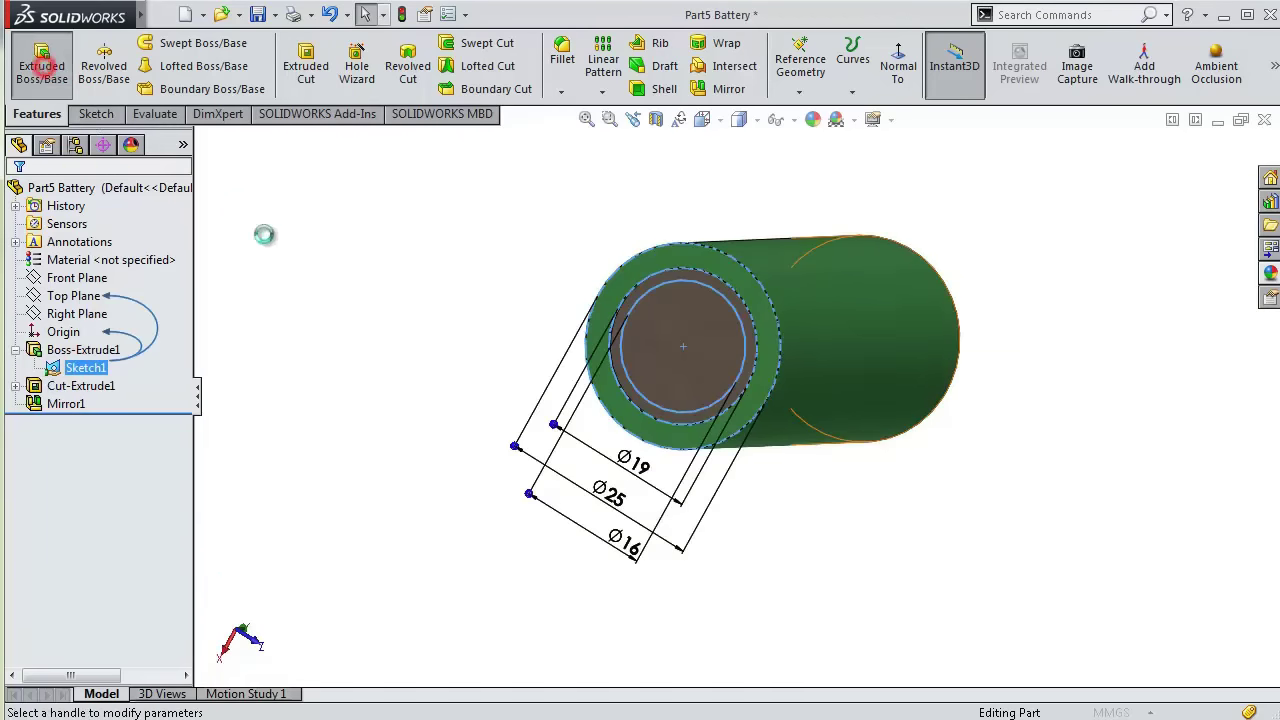
click(639, 298)
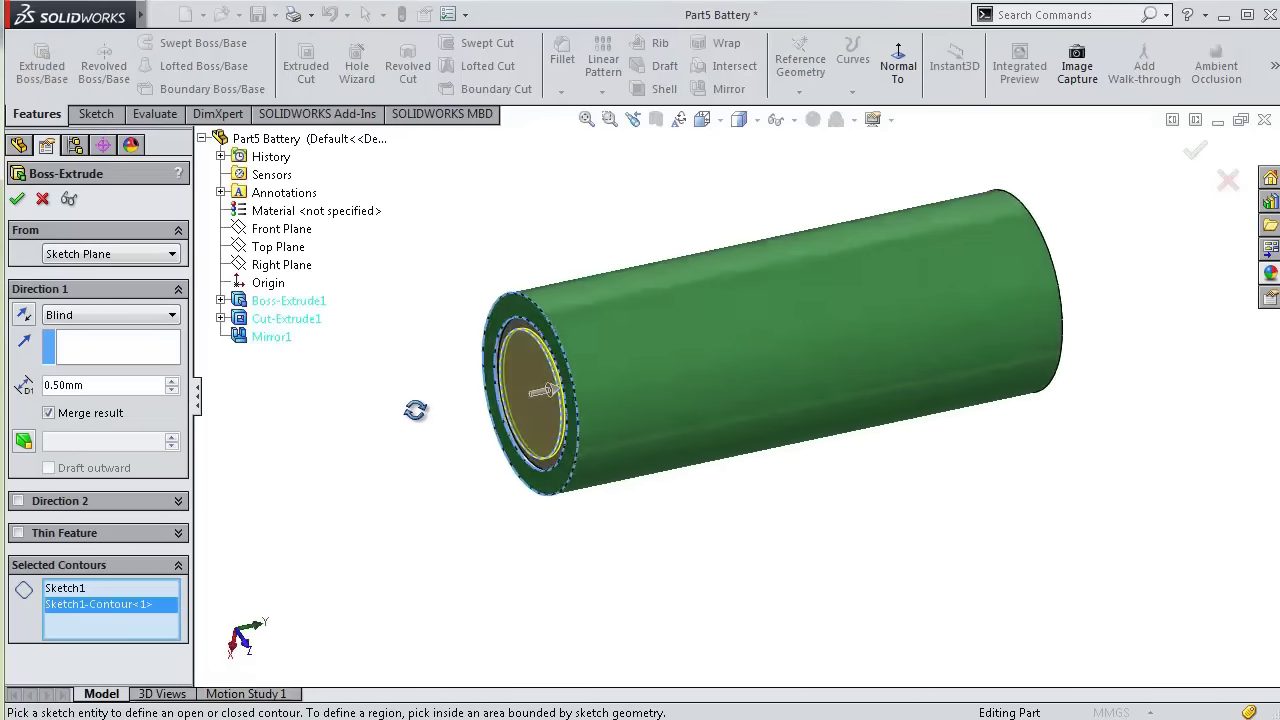
middle_drag(485, 358, 386, 429)
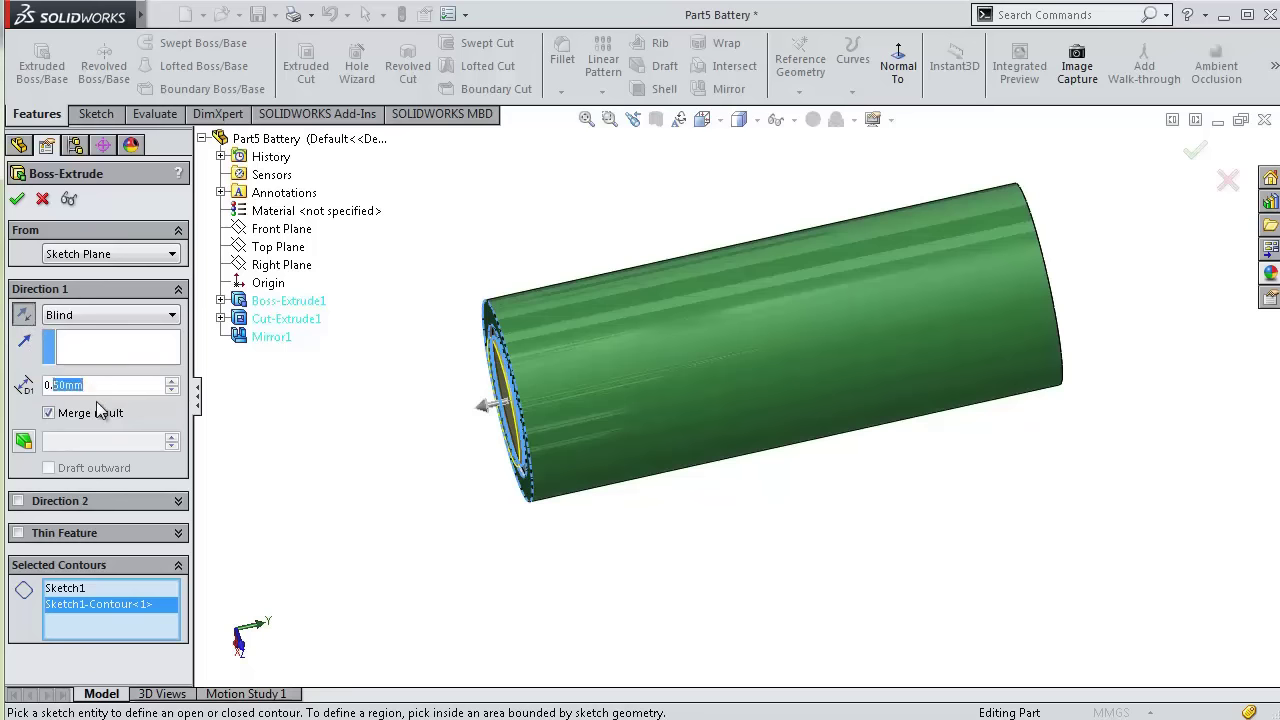
text(7)
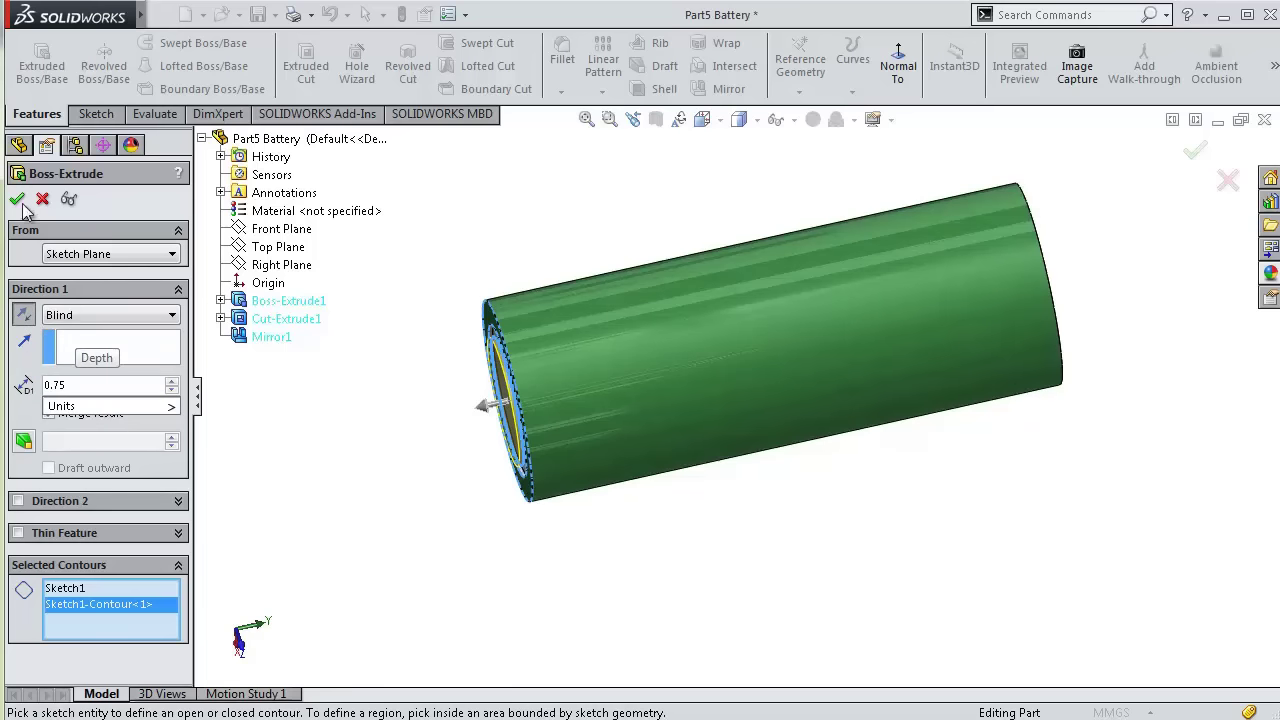
click(18, 199)
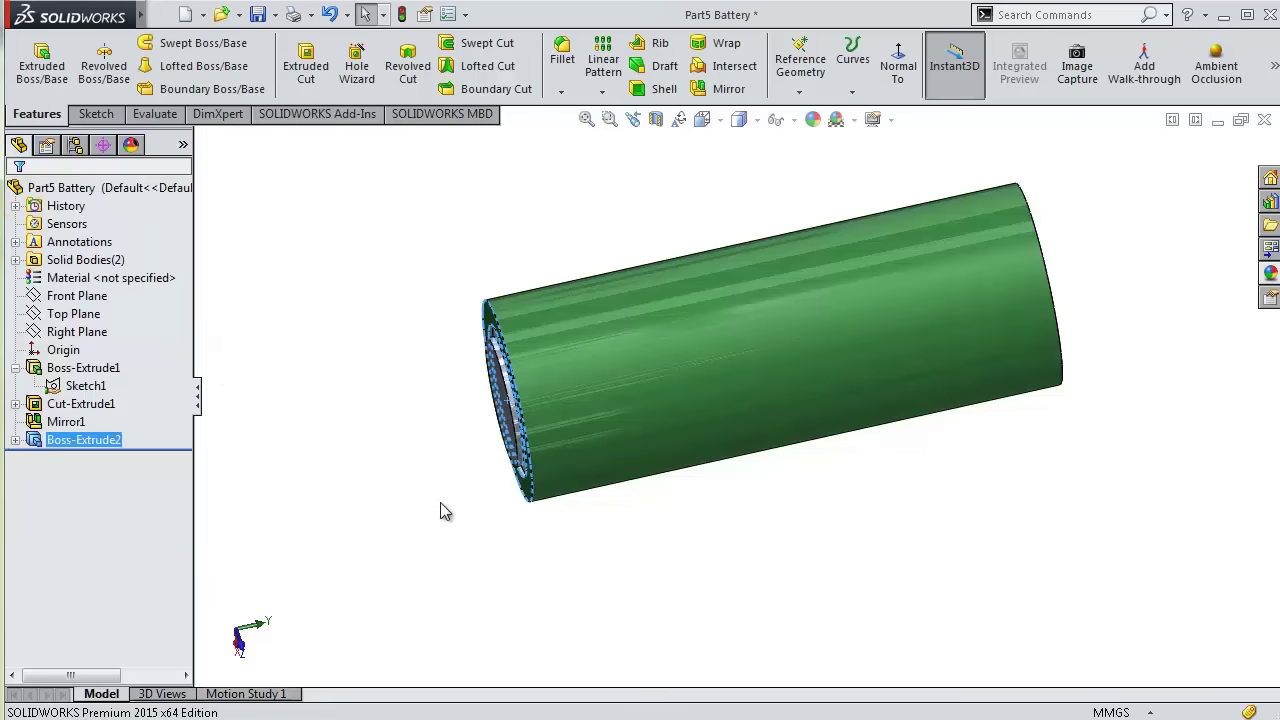
middle_drag(443, 514, 590, 330)
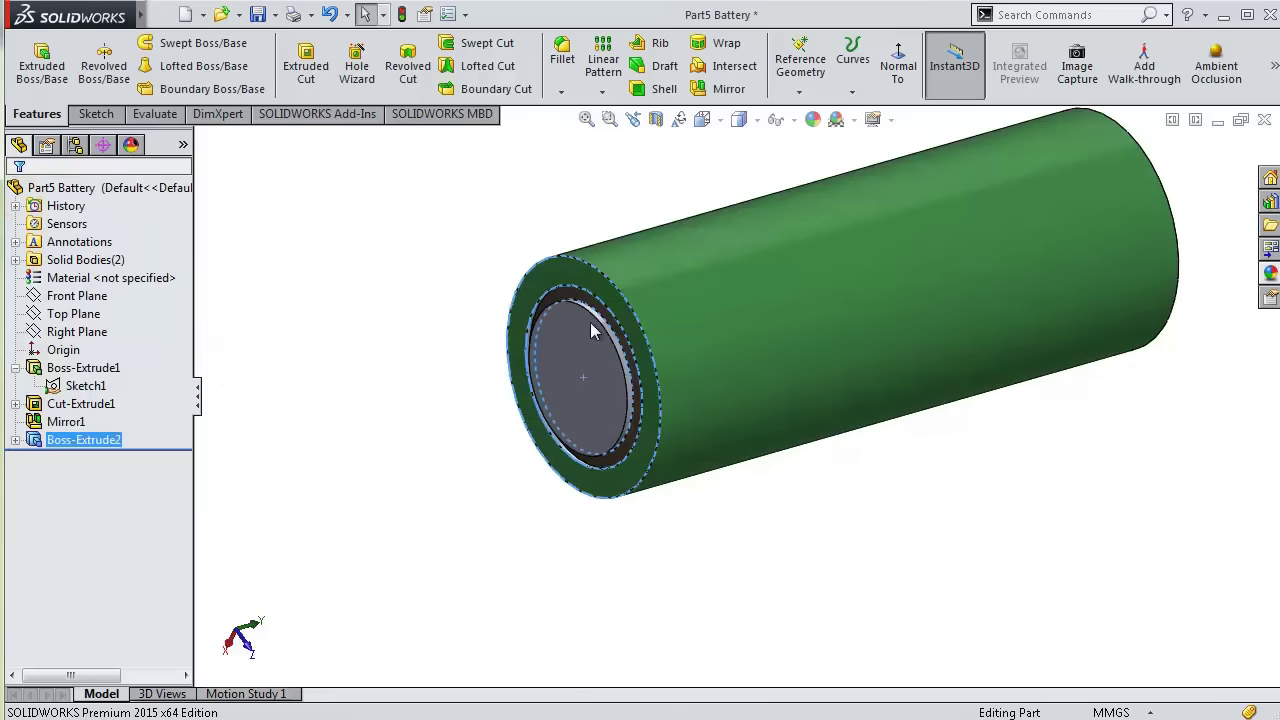
- Set up a 0.75 mm fillet on the battery end and orbit to inspect it
click(562, 55)
text(0.75)
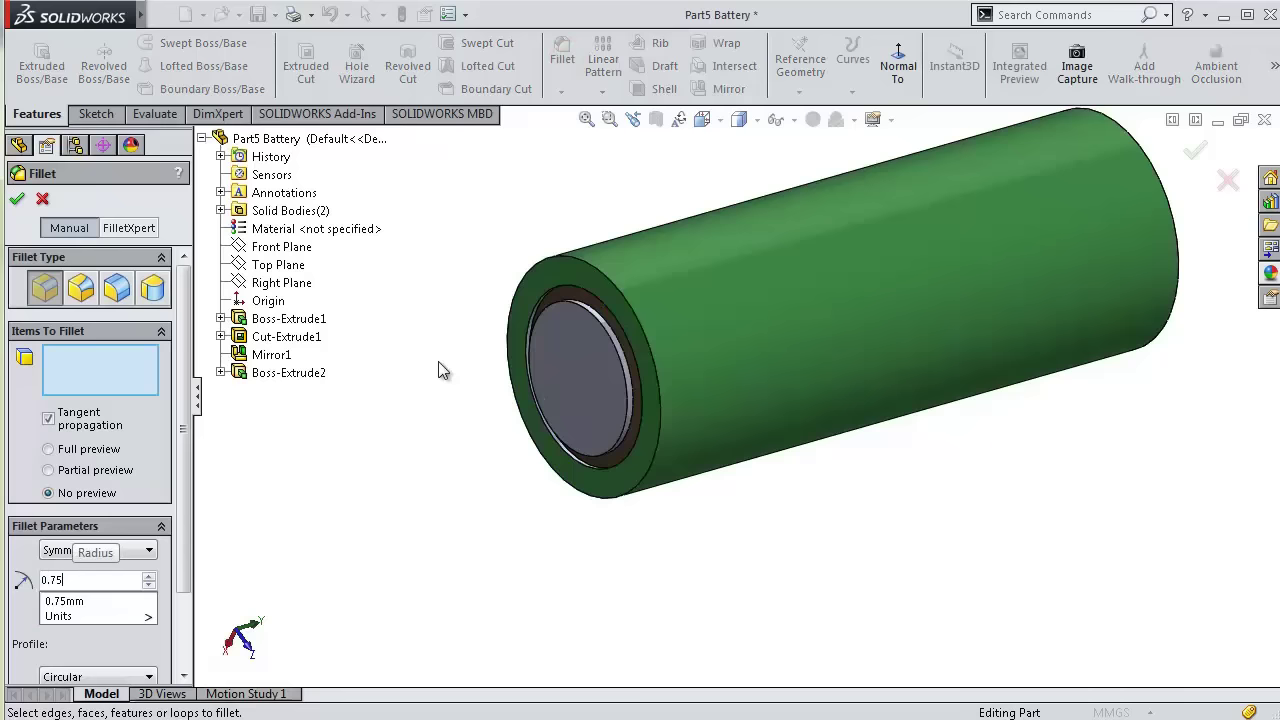
scroll(448, 382, up, 3)
scroll(607, 334, up, 3)
scroll(583, 328, up, 3)
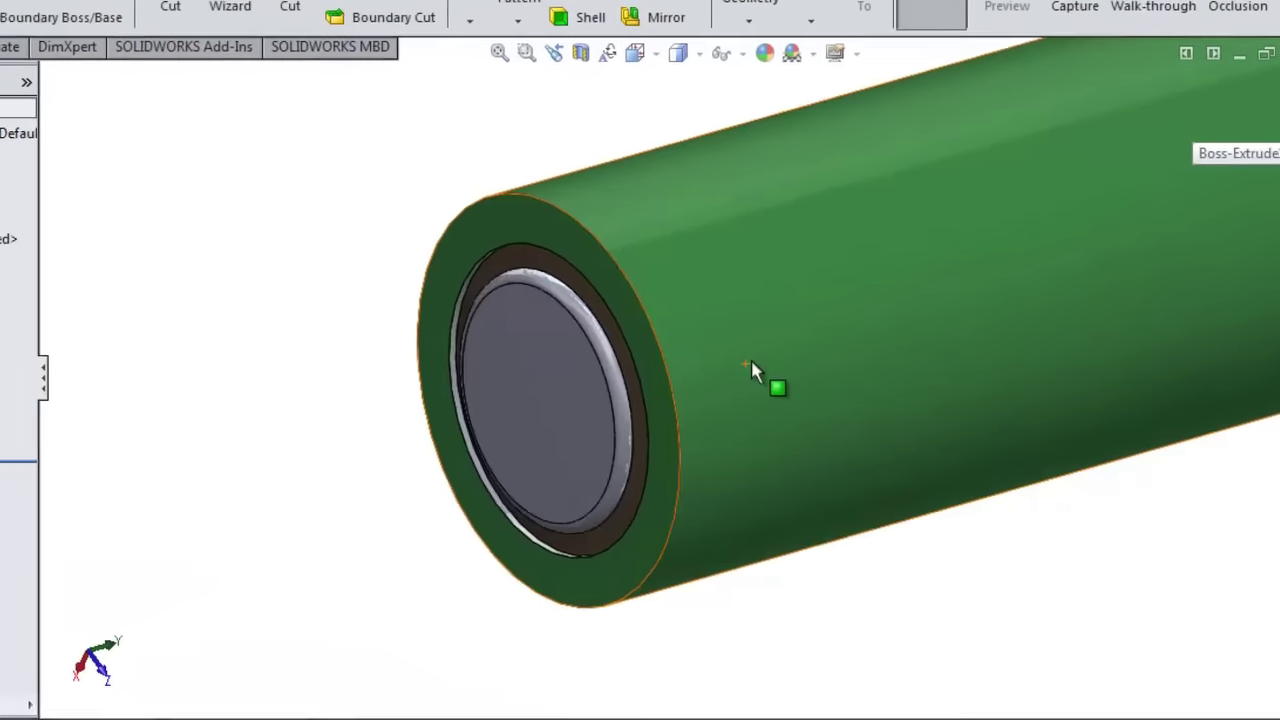
mouse_move(751, 365)
middle_down()
mouse_move(798, 368)
mouse_move(332, 147)
middle_up()
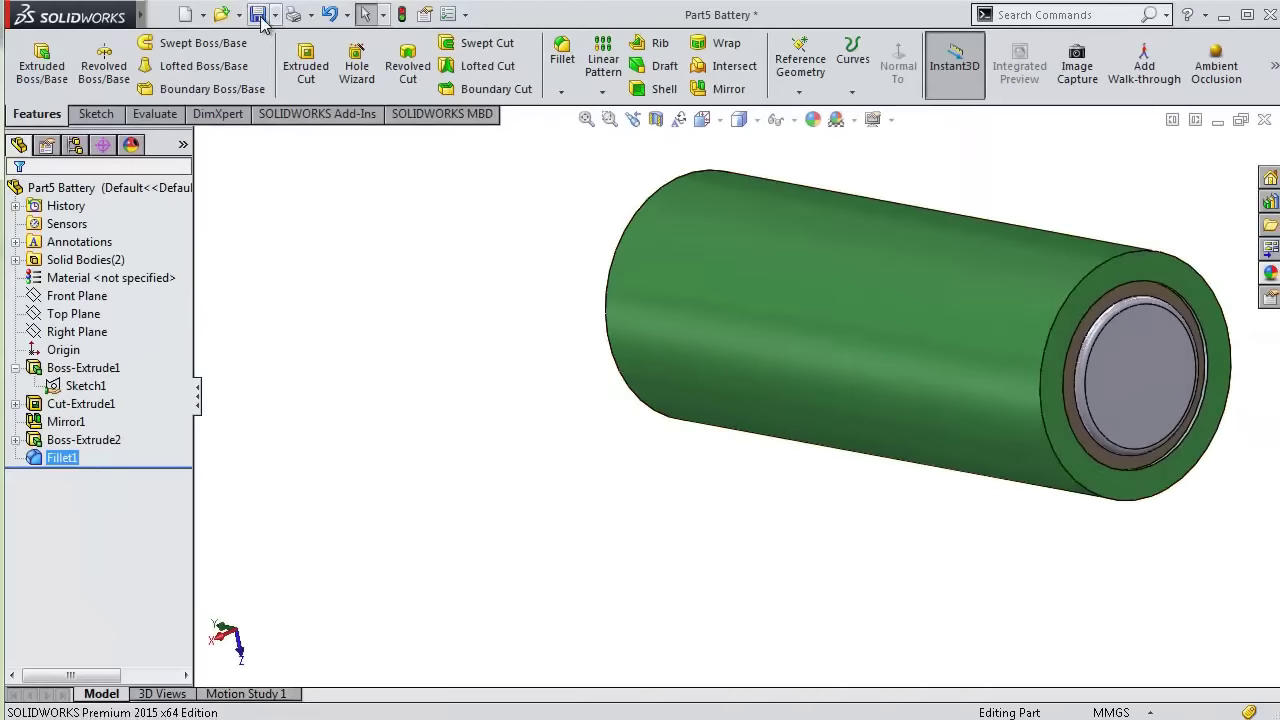
- Save the battery part and start a Right Plane sketch in Part6 with a bottom line from the origin
click(259, 15)
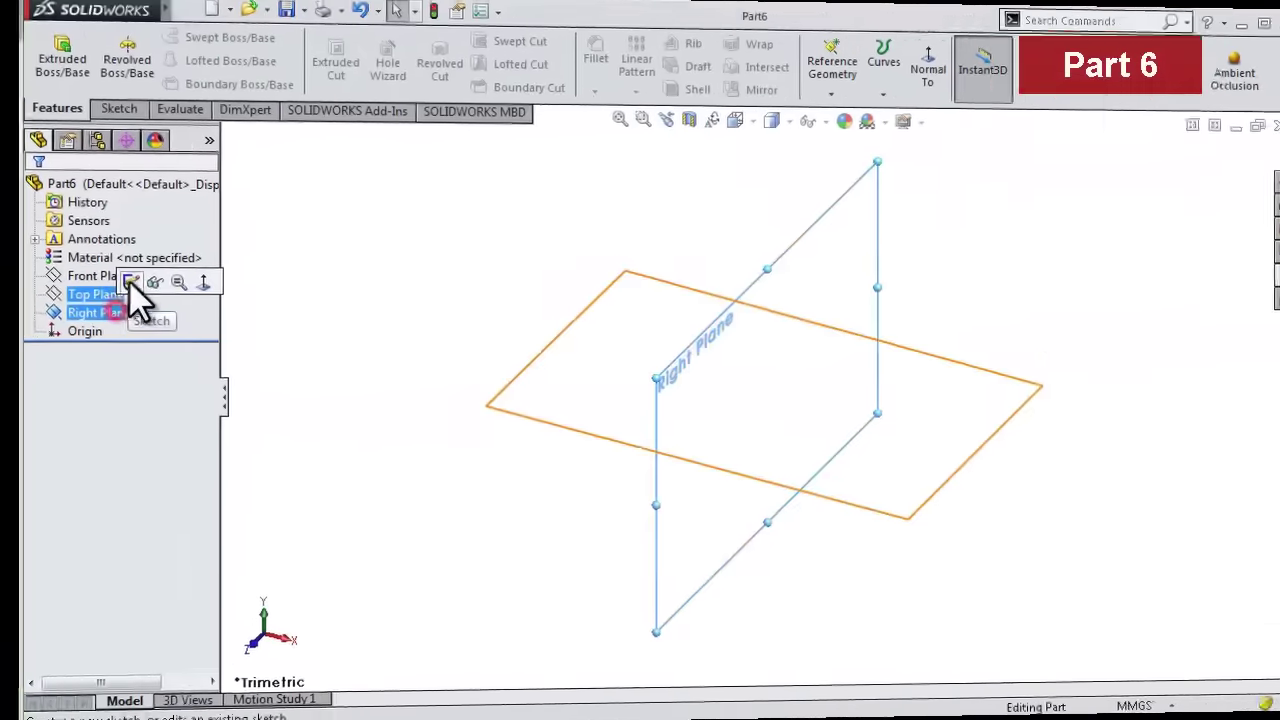
click(133, 43)
click(736, 395)
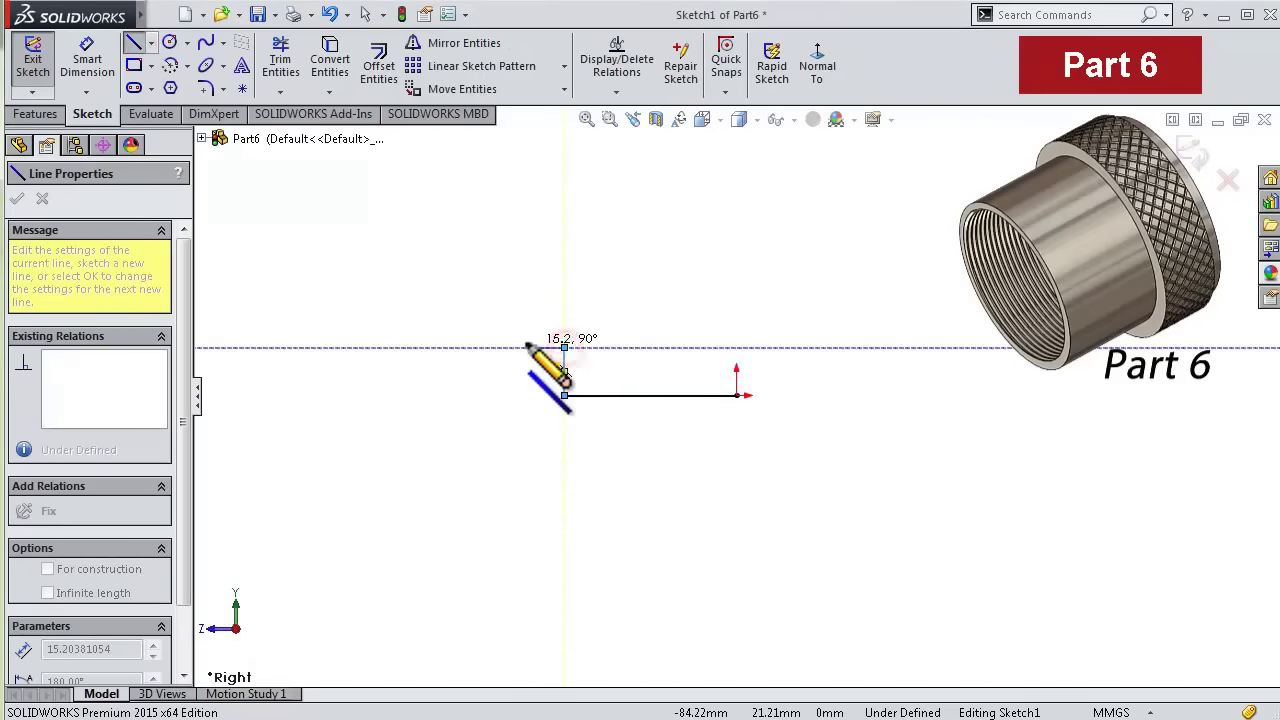
click(557, 391)
- Draw the stepped corners and tall vertical edge, closing the profile at the origin
click(557, 349)
click(529, 349)
click(529, 271)
scroll(606, 286, up, 2)
click(649, 327)
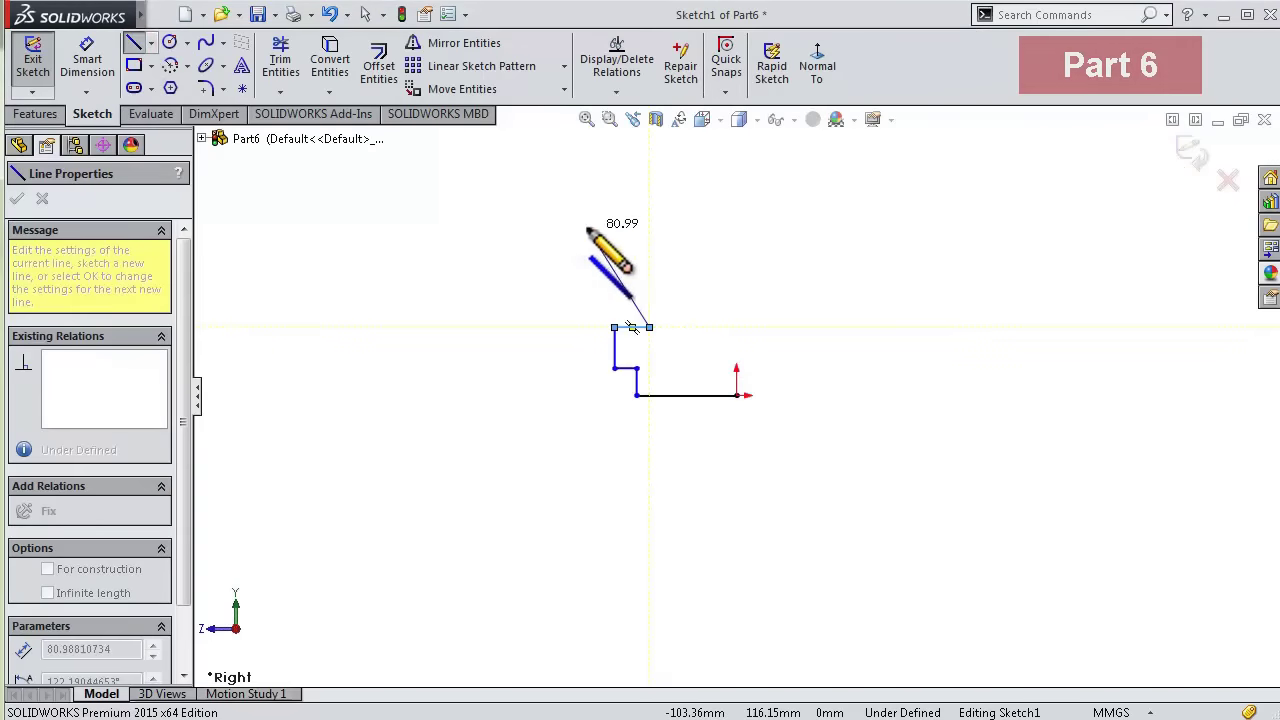
click(649, 214)
click(736, 214)
click(737, 396)
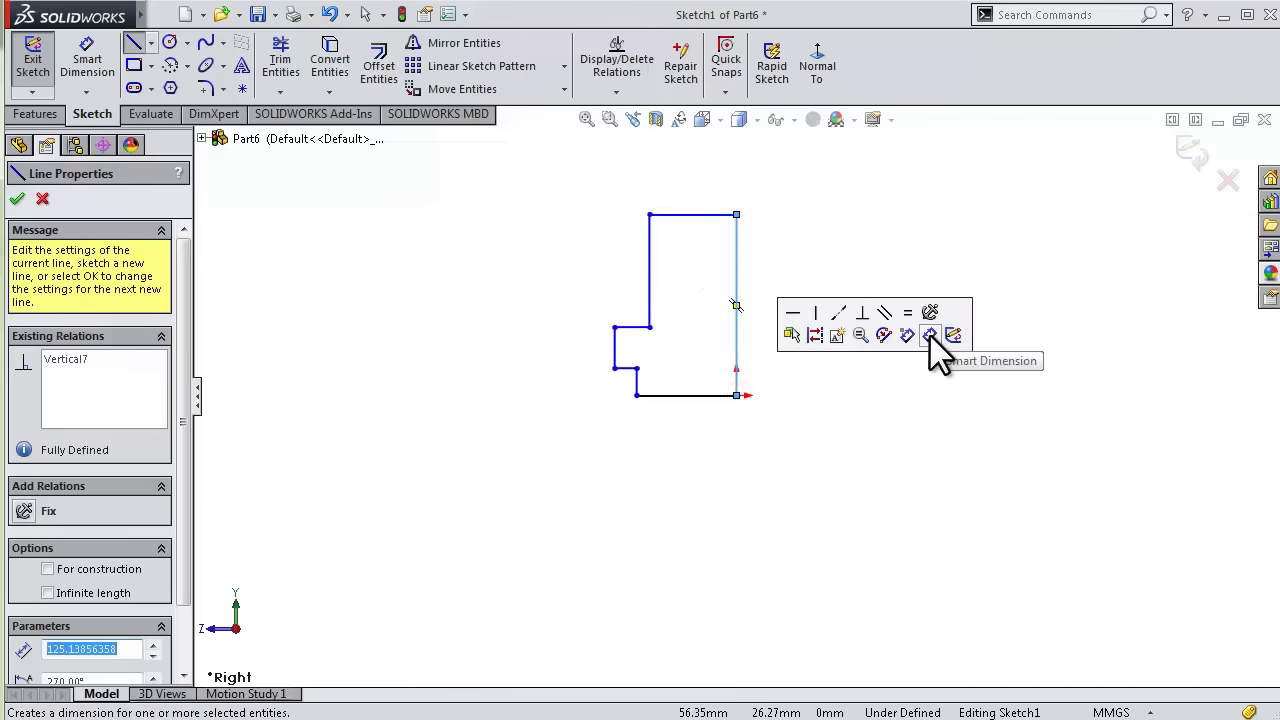
click(930, 336)
- Dimension the profile's bottom width 18.5, step height 2.5 and next height 11
click(713, 397)
click(713, 444)
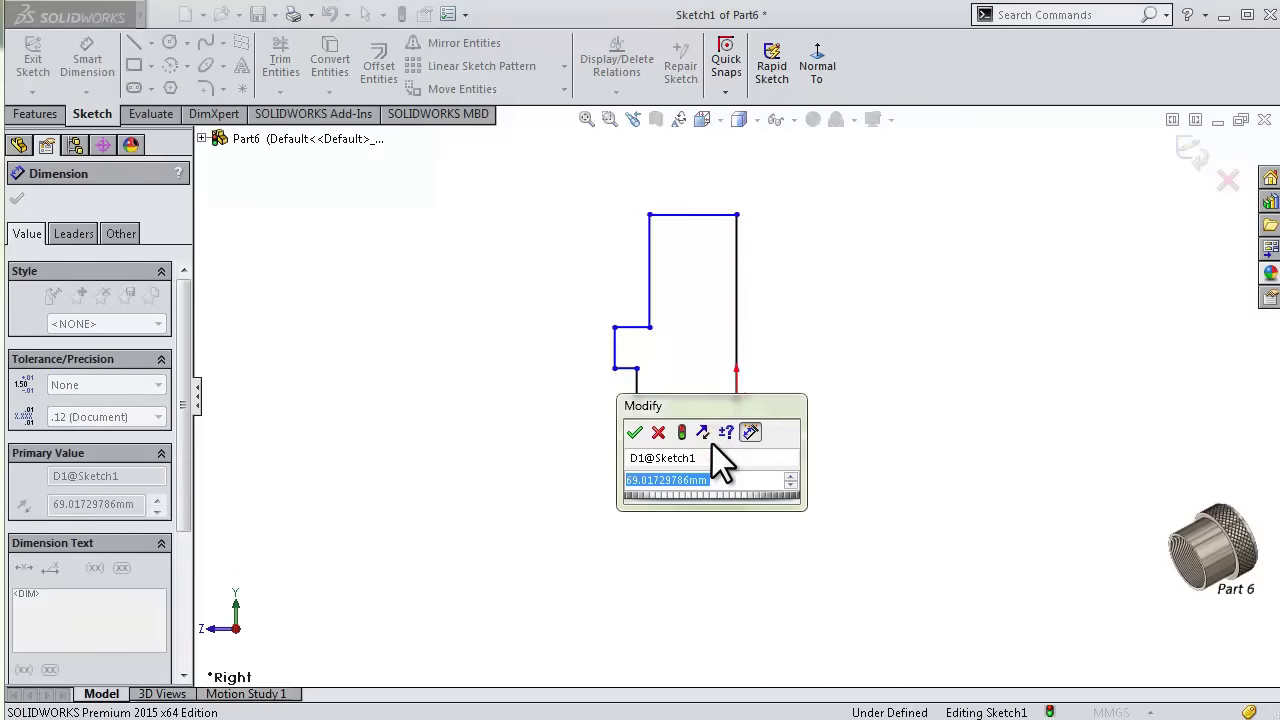
text(18.5)
key(Return)
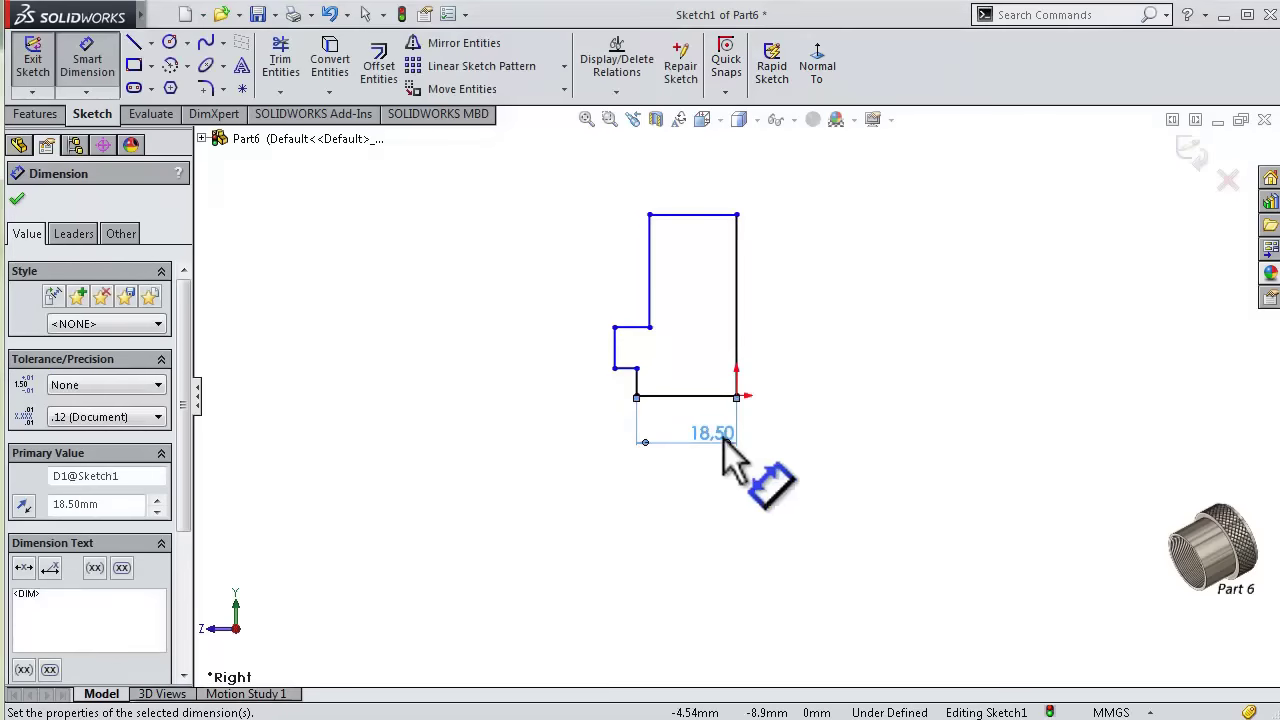
click(639, 432)
click(484, 431)
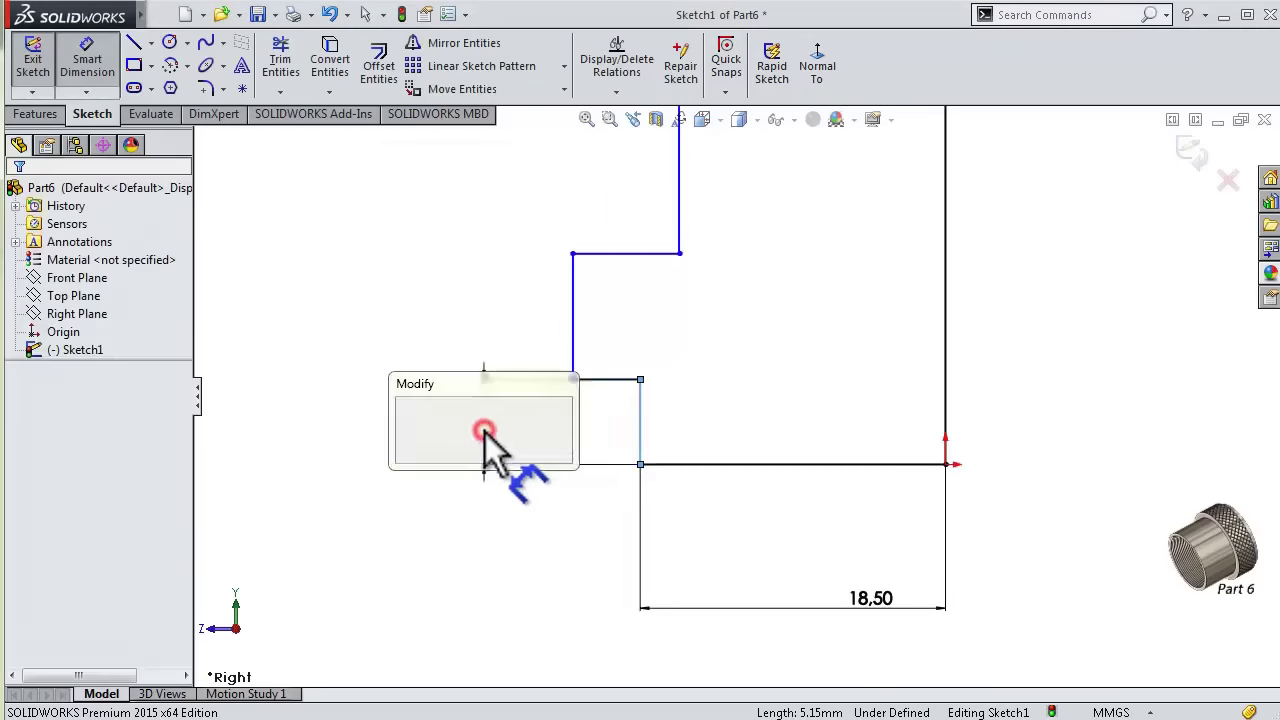
text(2.5)
key(Return)
click(571, 345)
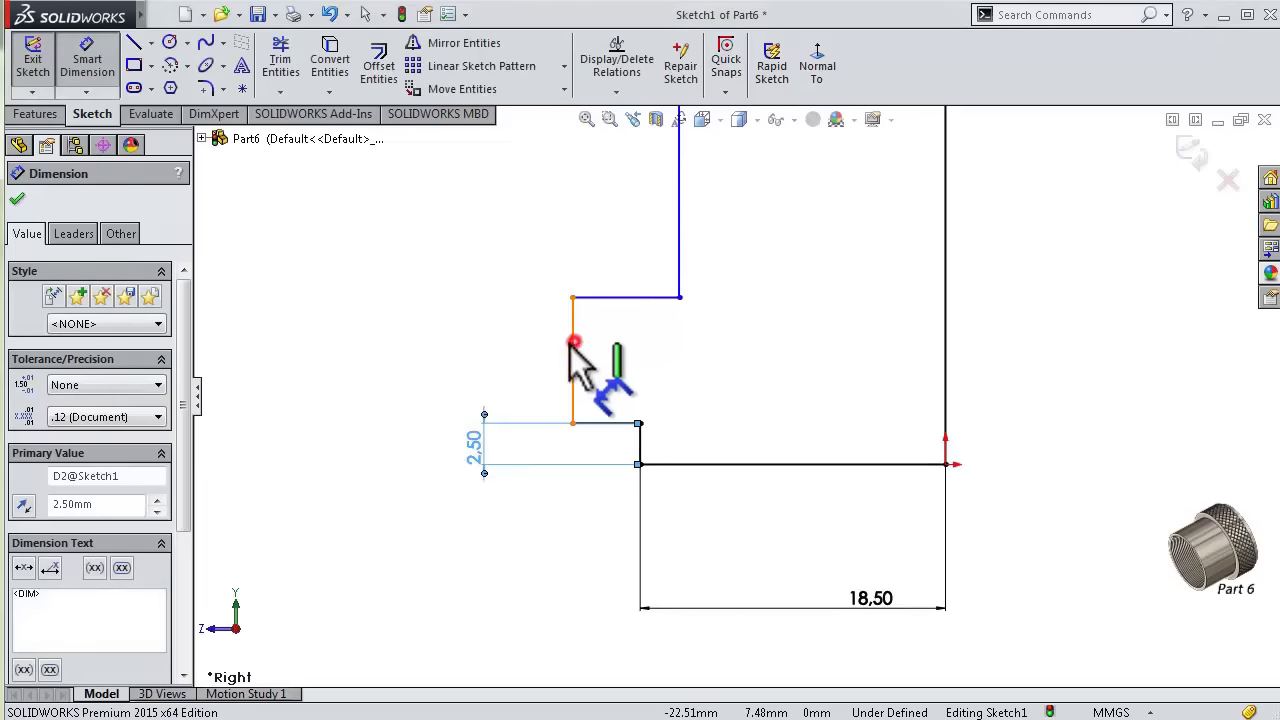
click(509, 350)
text(11)
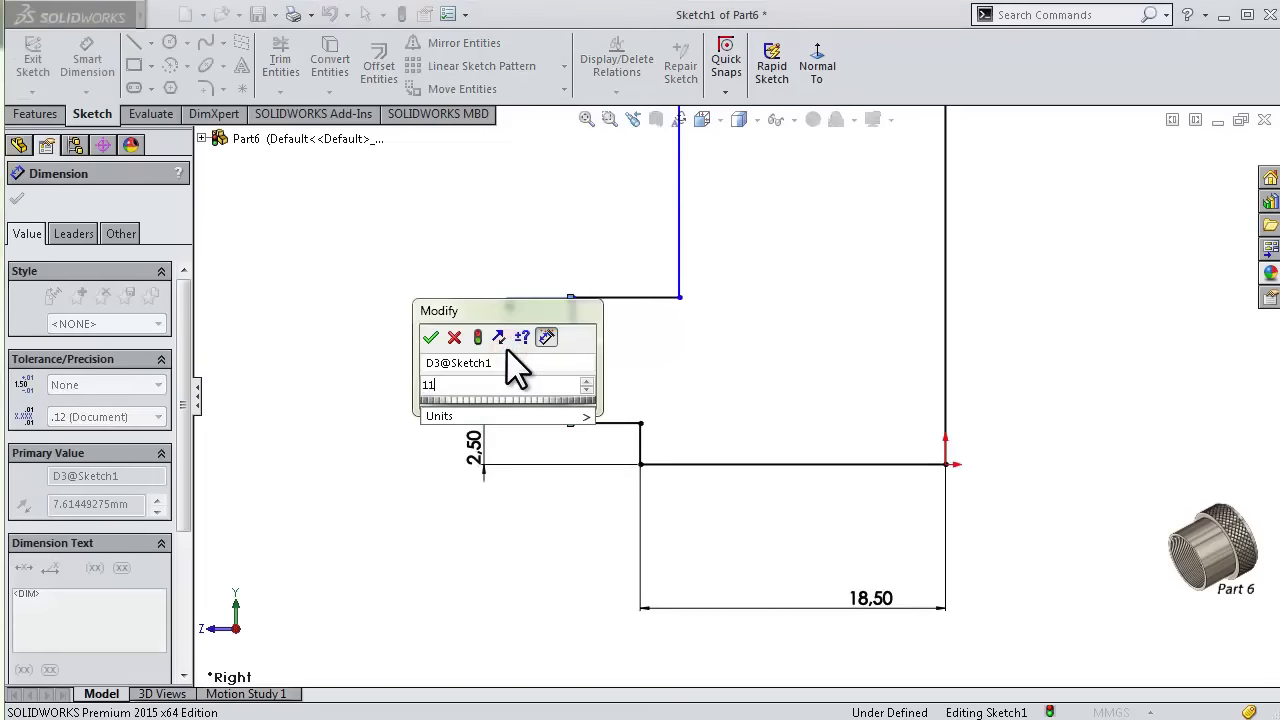
key(Return)
- Dimension the upper height 19.5 and the two step widths 1.5 and 3
click(695, 230)
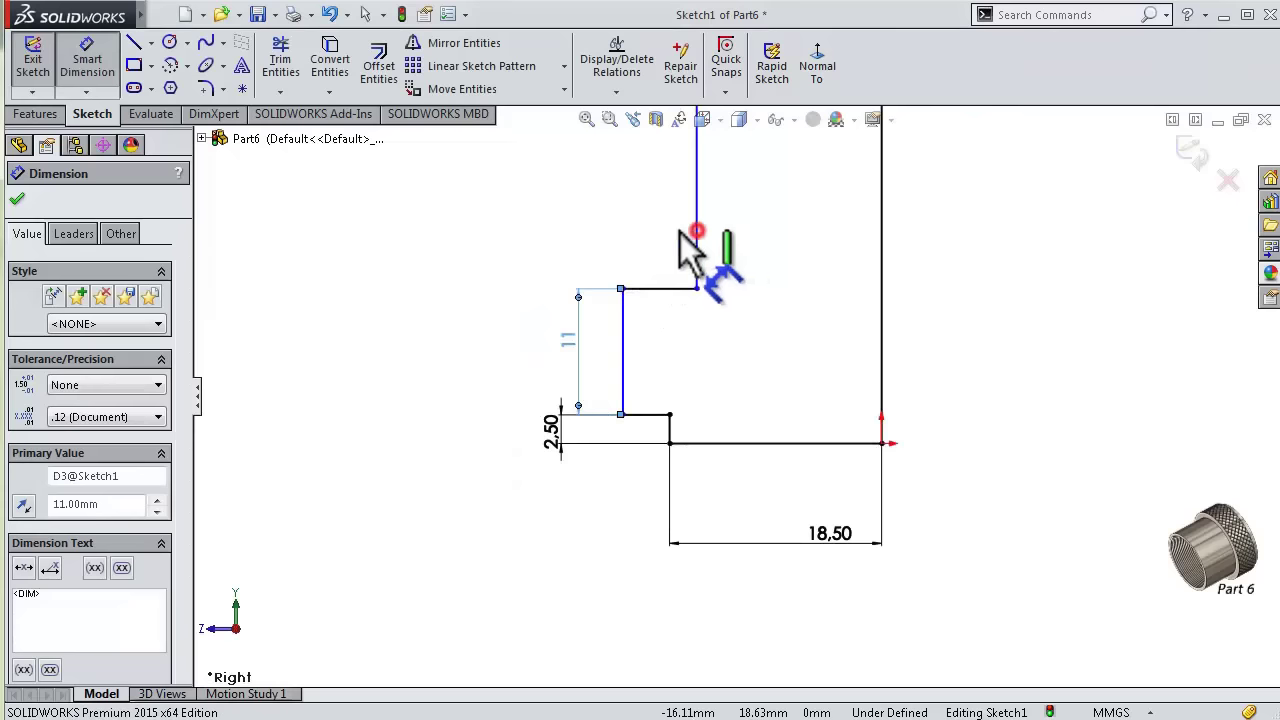
click(563, 232)
text(19.5)
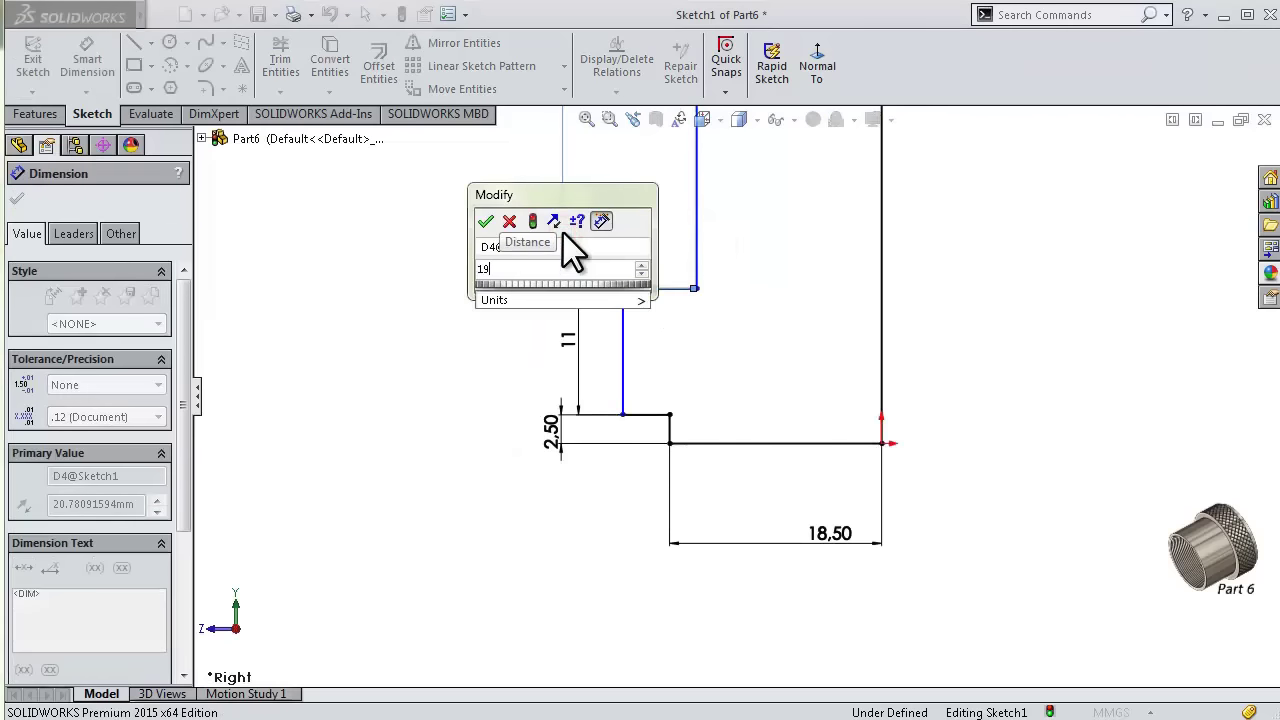
key(Return)
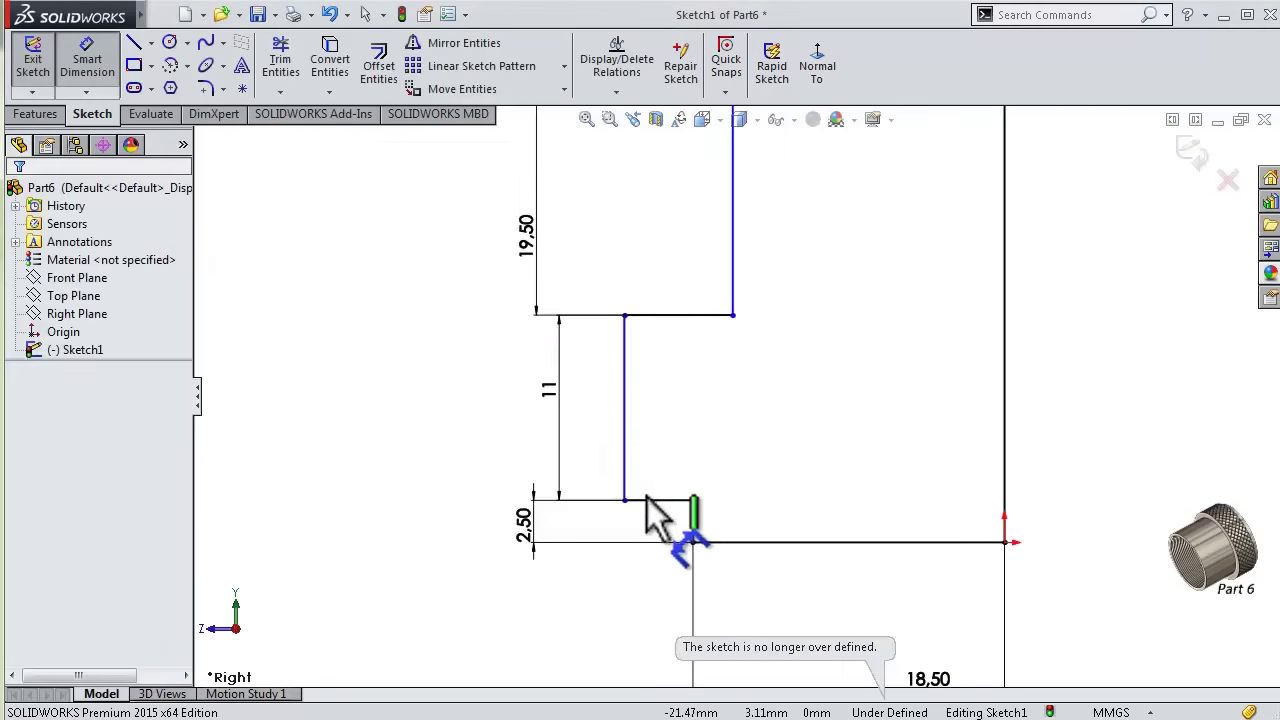
click(655, 500)
click(642, 604)
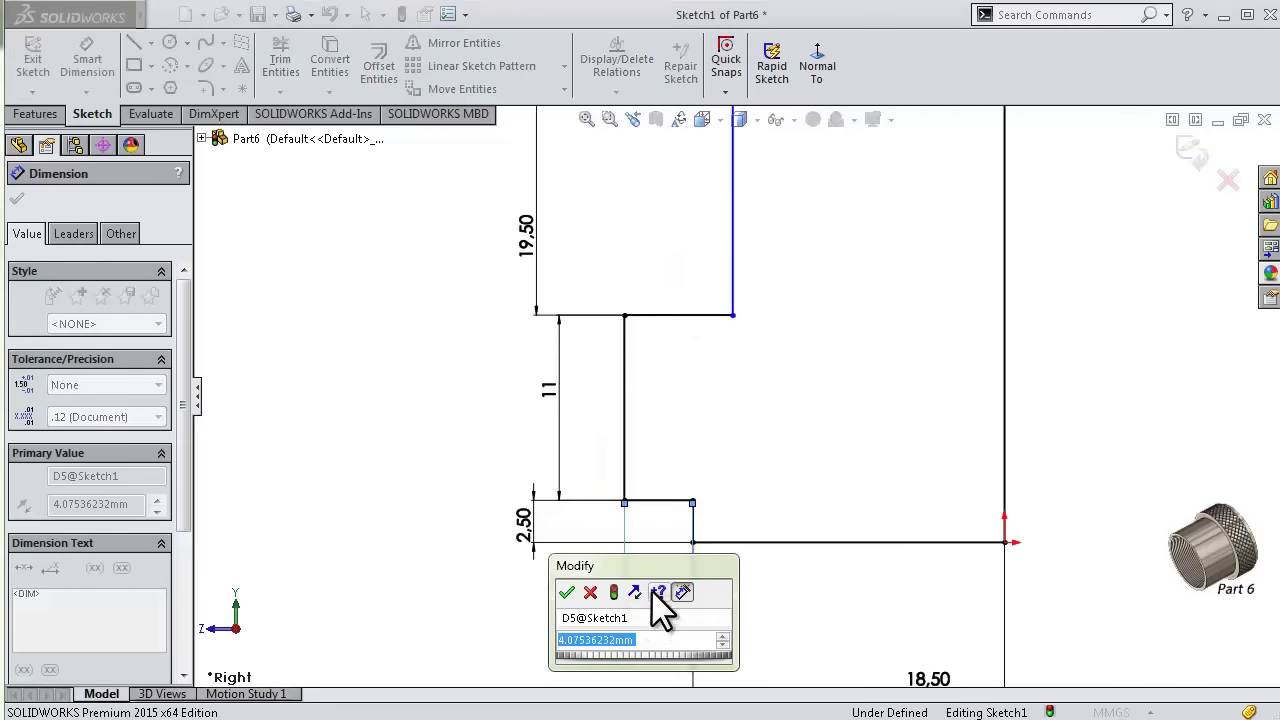
text(1.5)
key(Return)
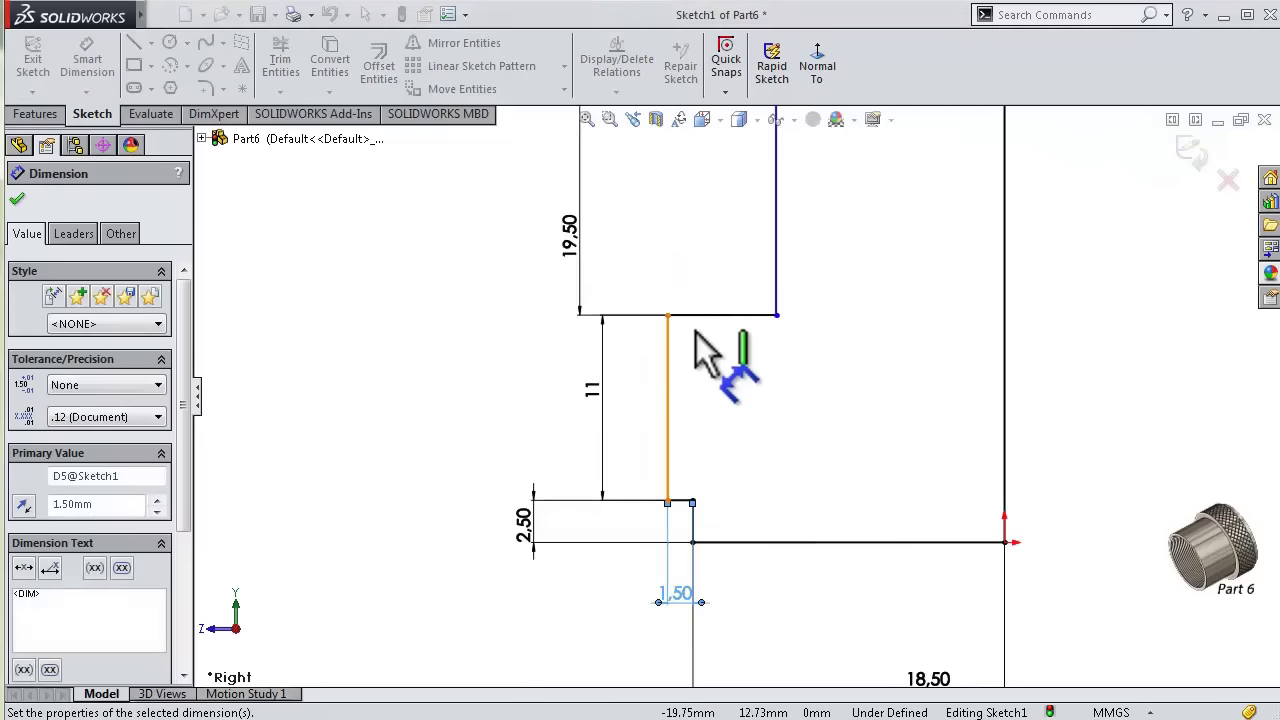
click(722, 290)
text(3)
key(Return)
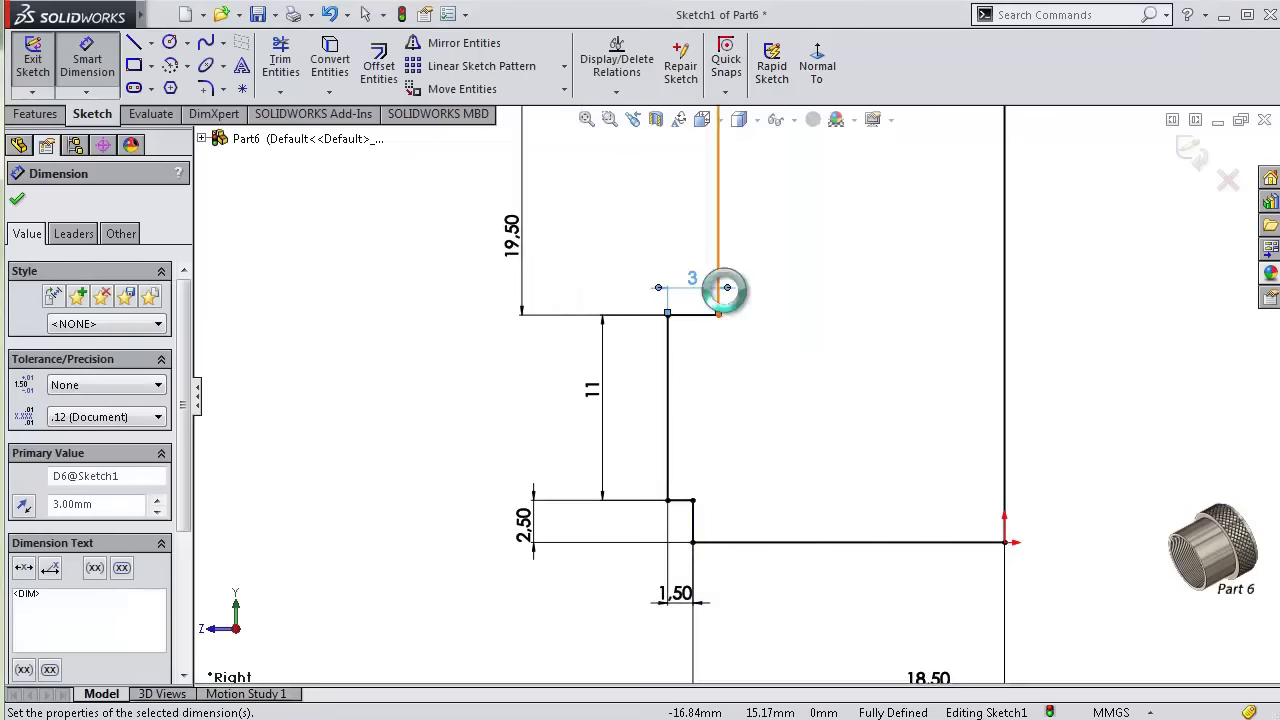
key(f)
key(f)
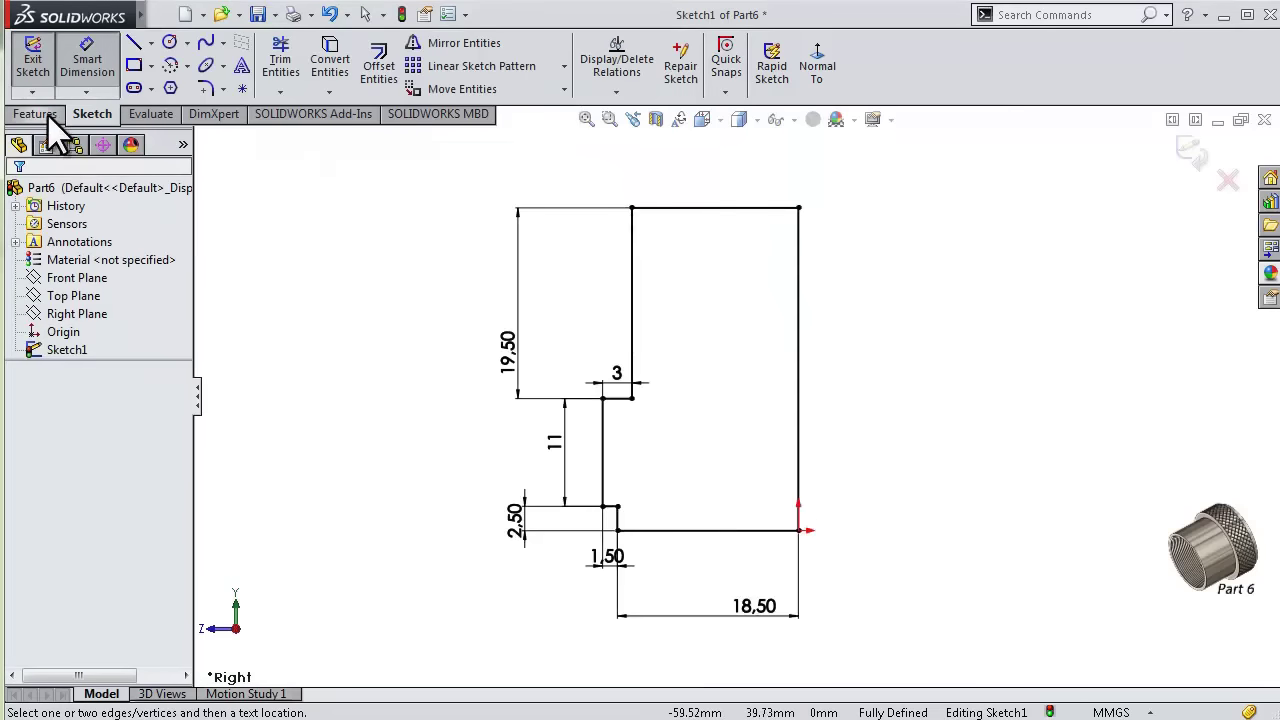
- Revolve the profile 360° about the right vertical line into a solid cap
click(38, 113)
click(104, 64)
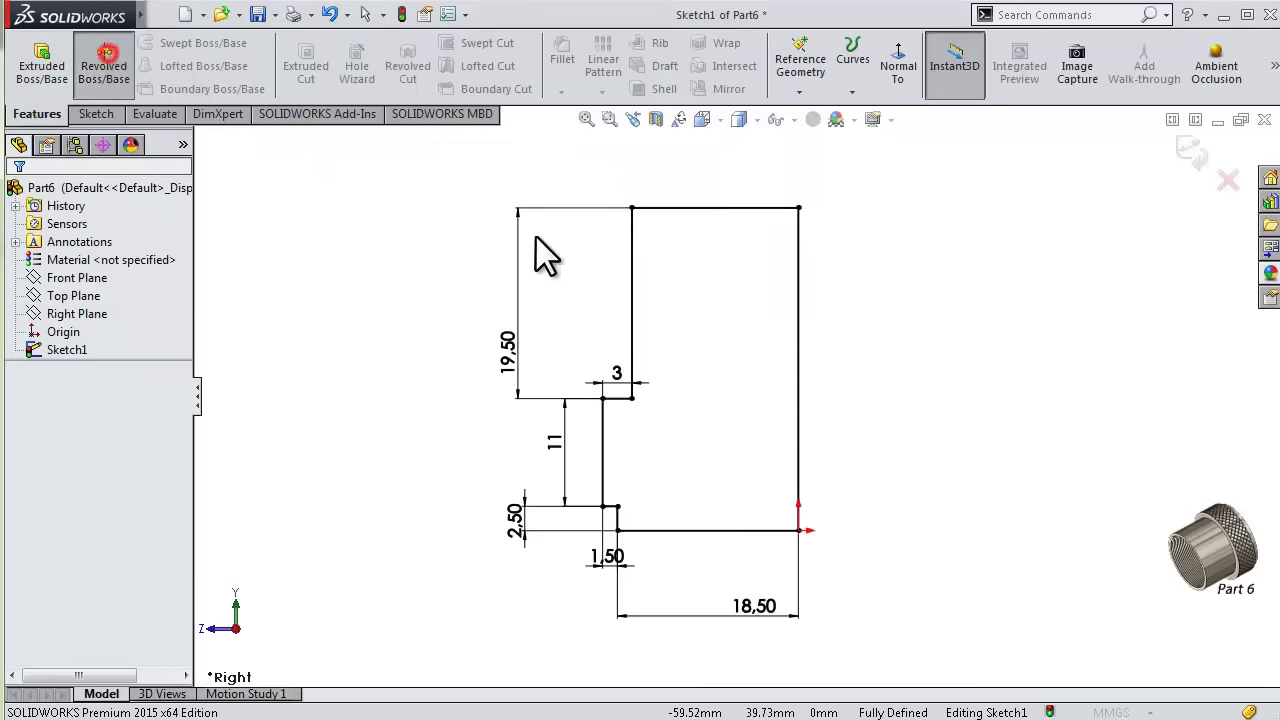
click(799, 255)
click(1195, 150)
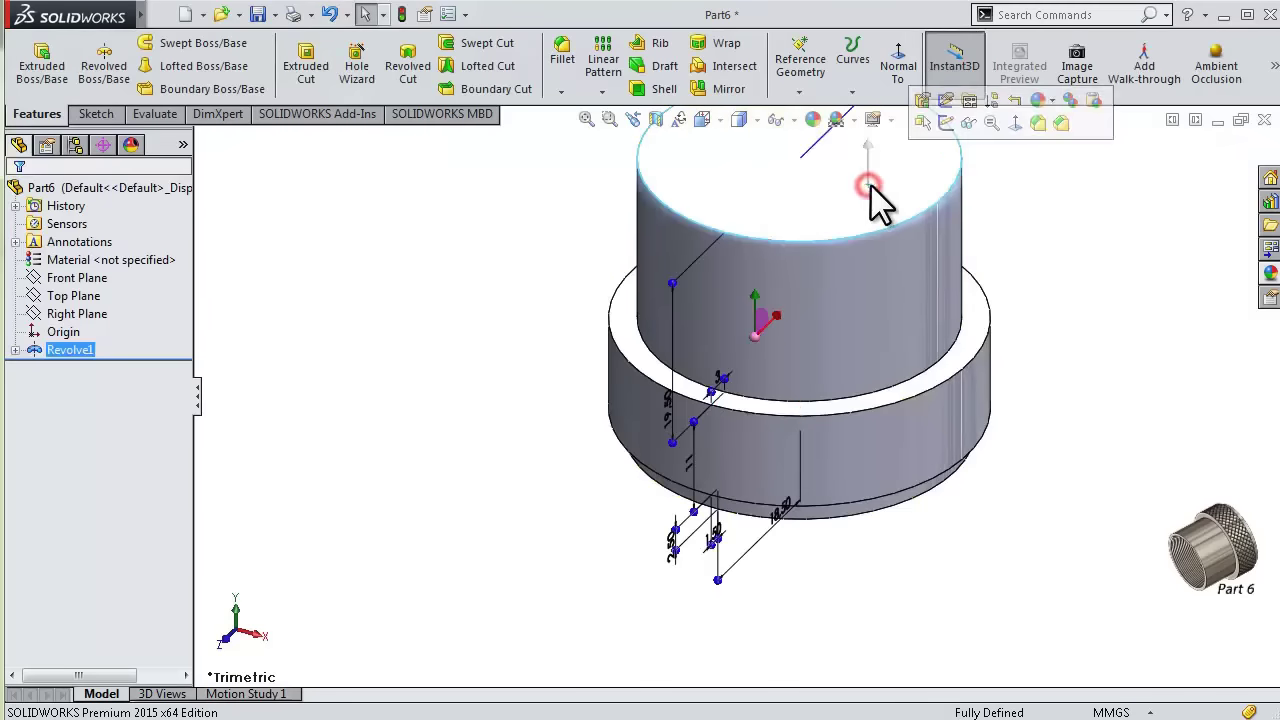
key(f)
- Start a new sketch on the cap's top face
click(931, 229)
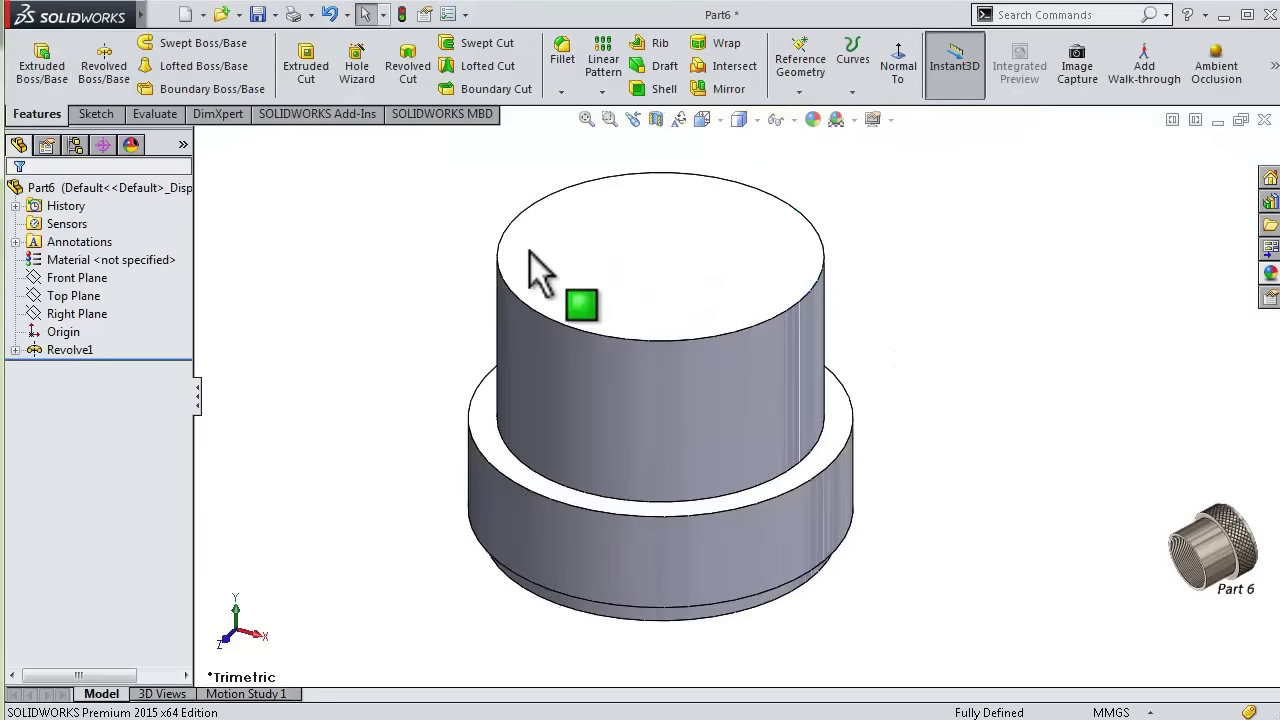
click(645, 250)
click(678, 226)
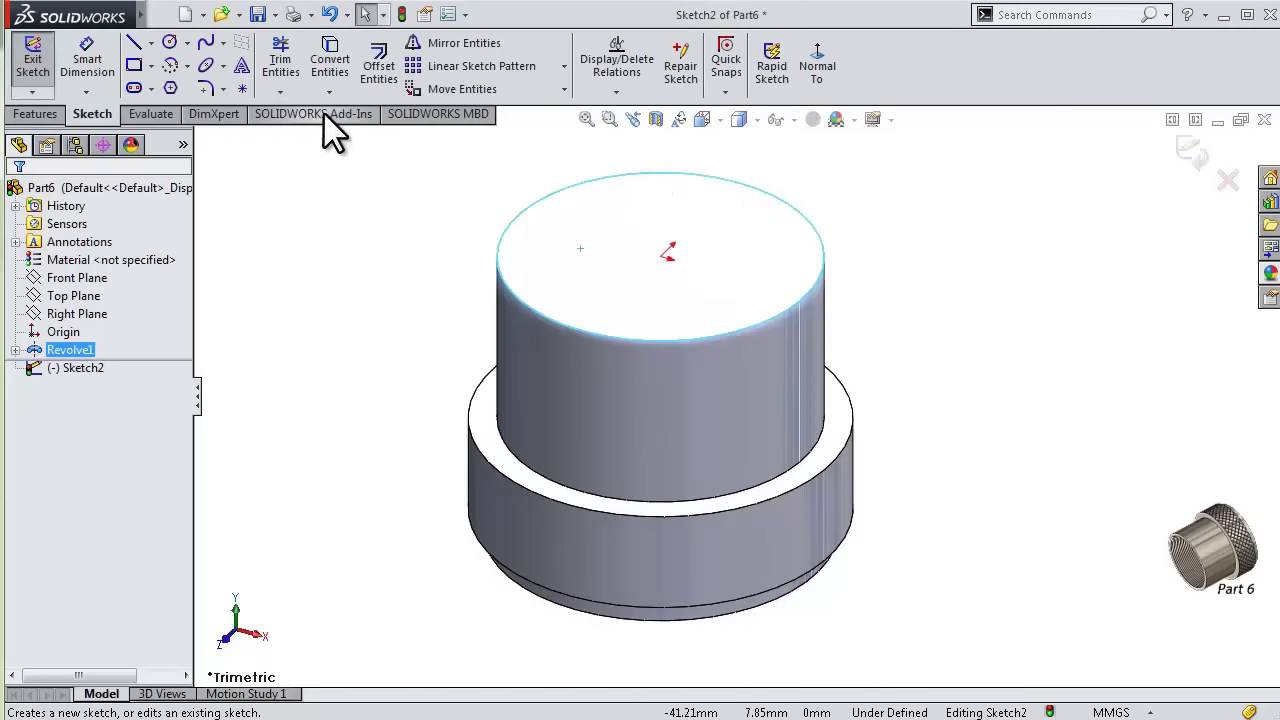
- Offset the top face's edge 1.75 mm inward as a circle
click(380, 60)
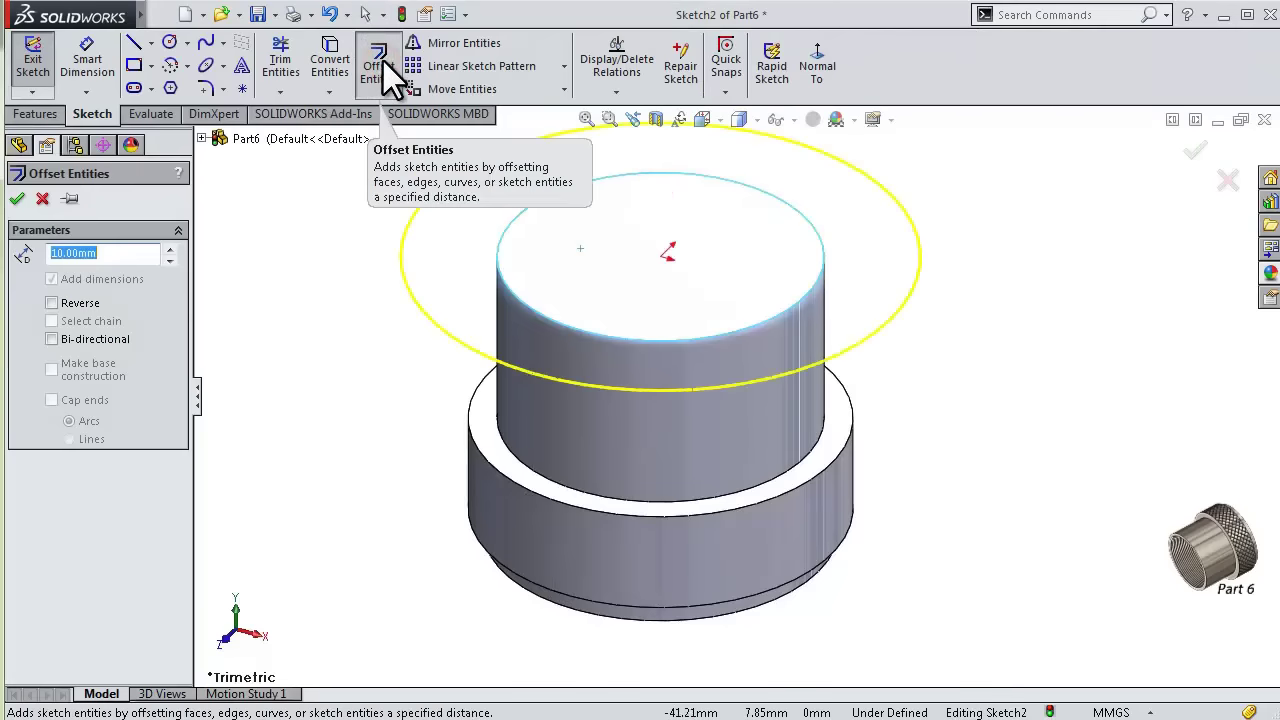
click(52, 303)
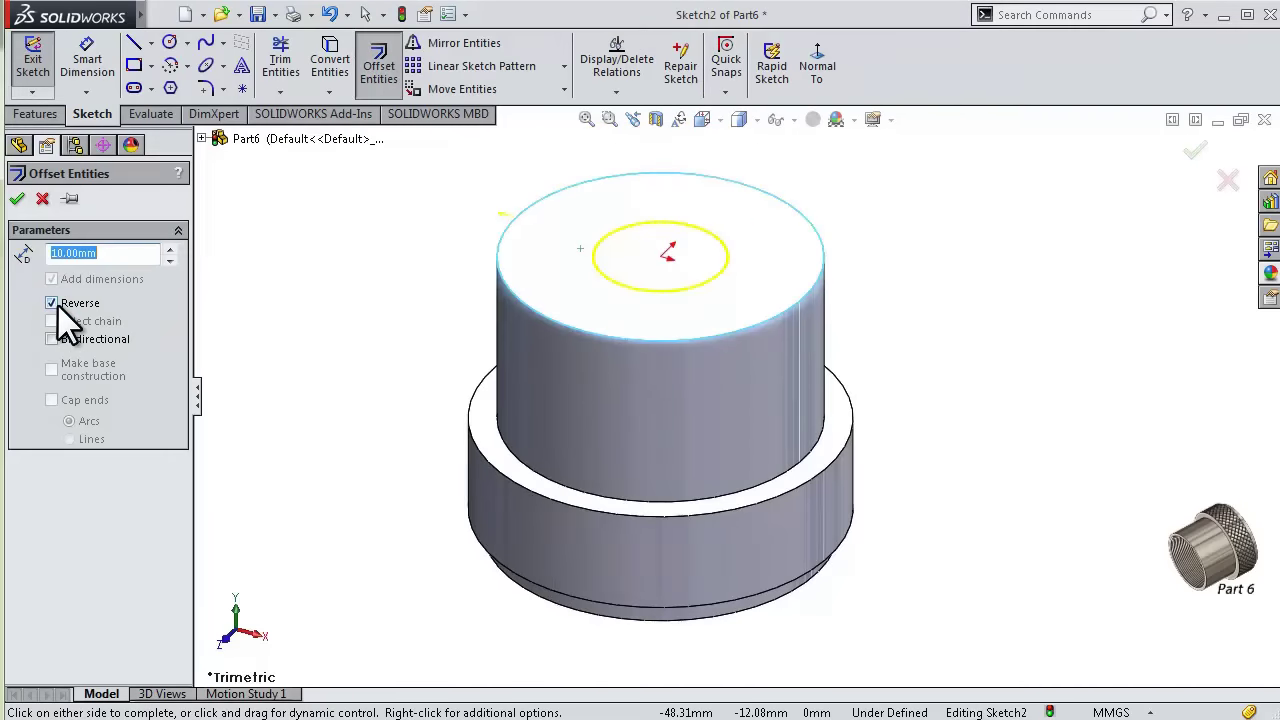
text(1.)
text(75)
click(22, 297)
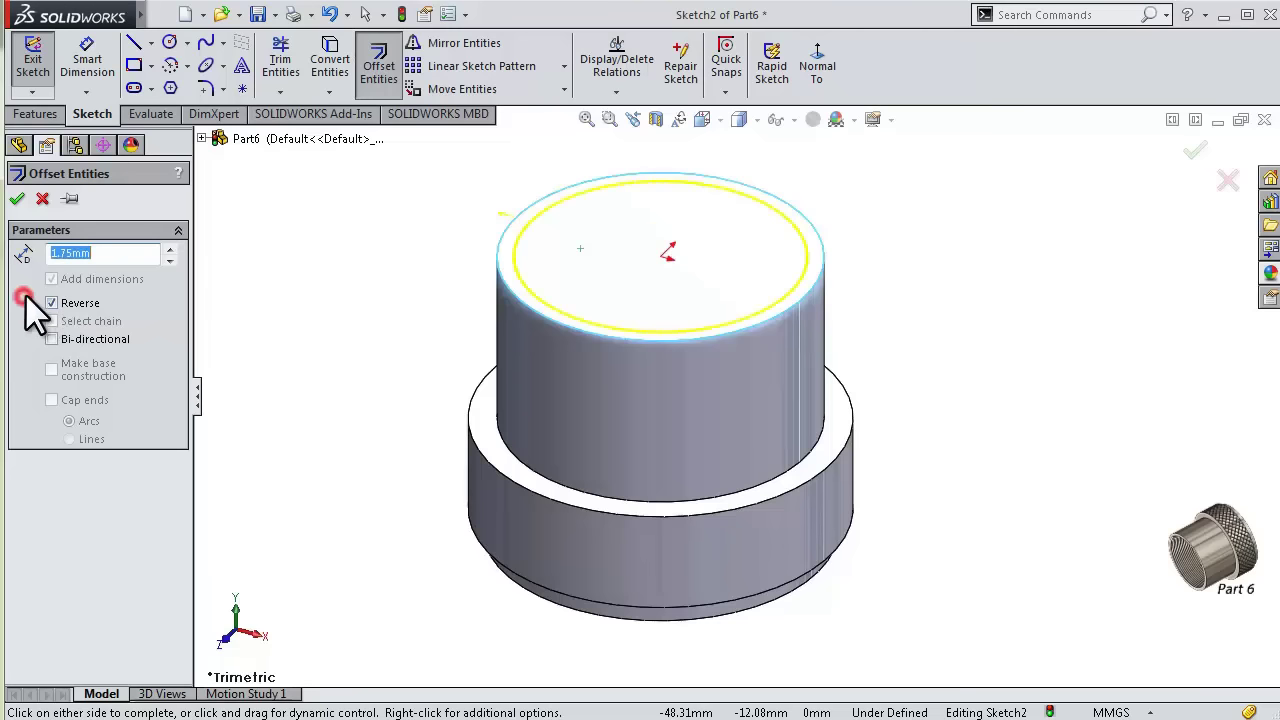
click(16, 199)
- Extrude-cut the offset circle Through All to hollow the cap
click(48, 113)
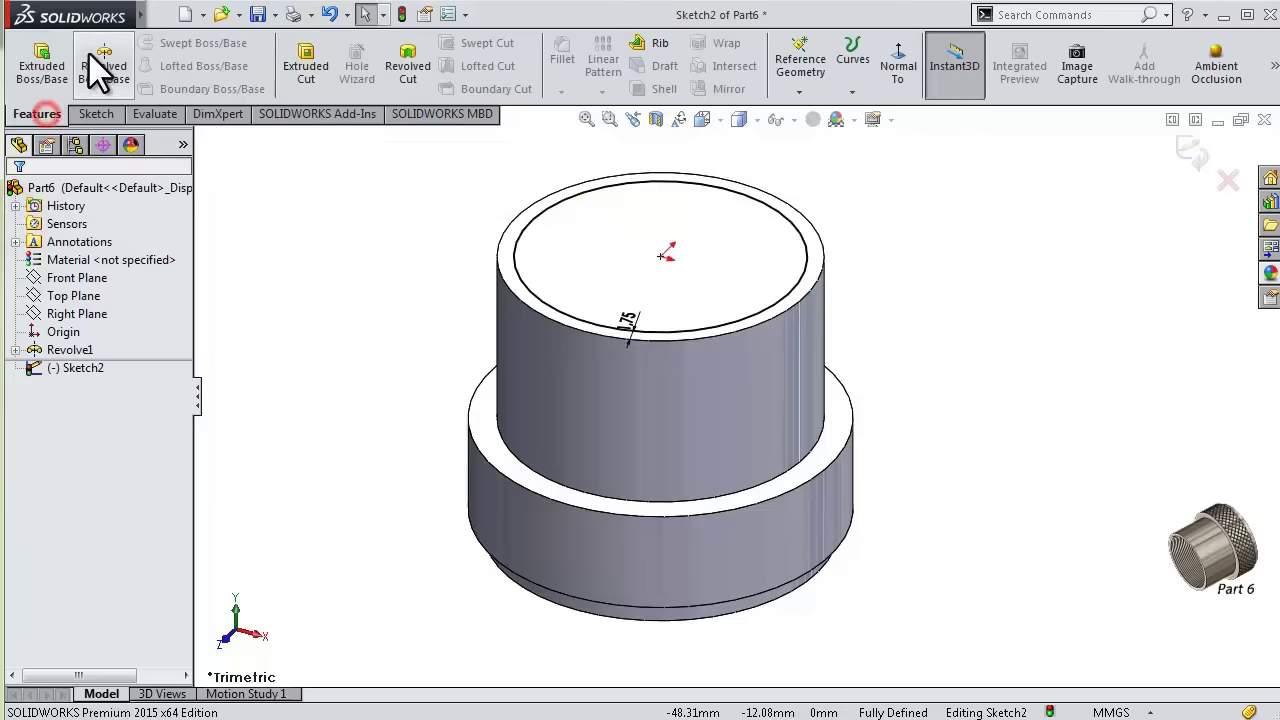
click(311, 58)
click(87, 315)
click(110, 343)
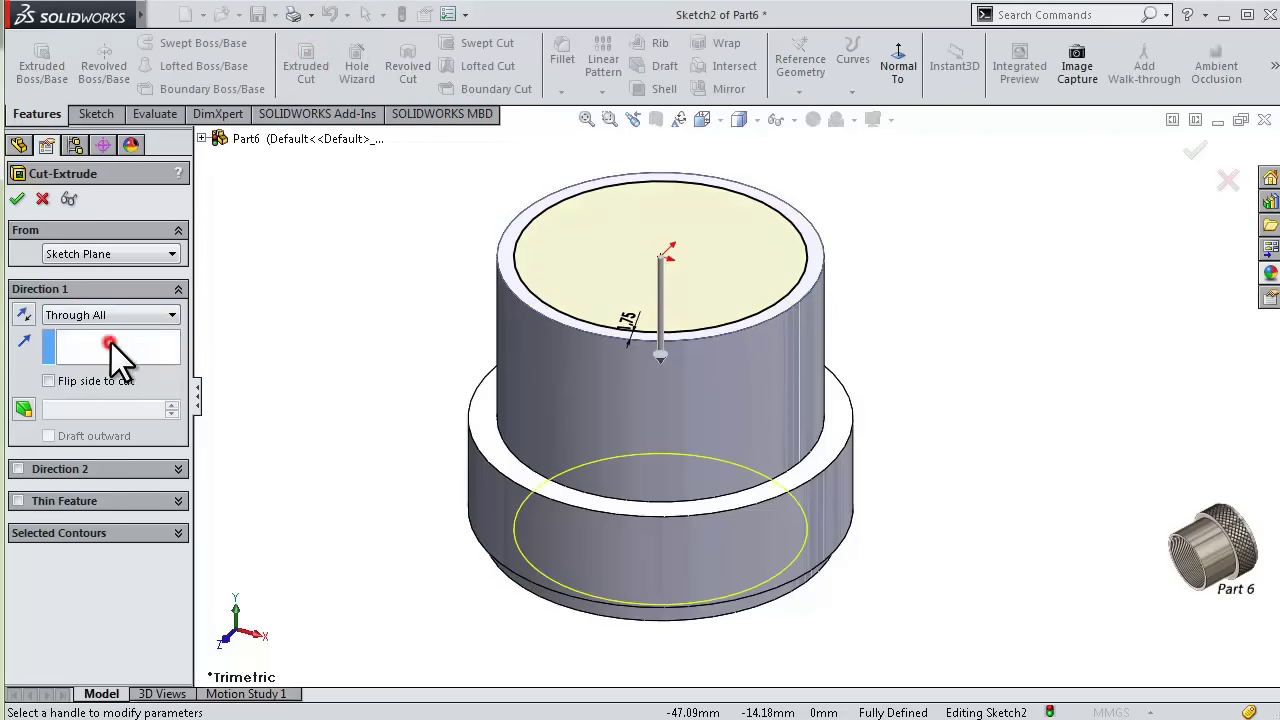
click(17, 199)
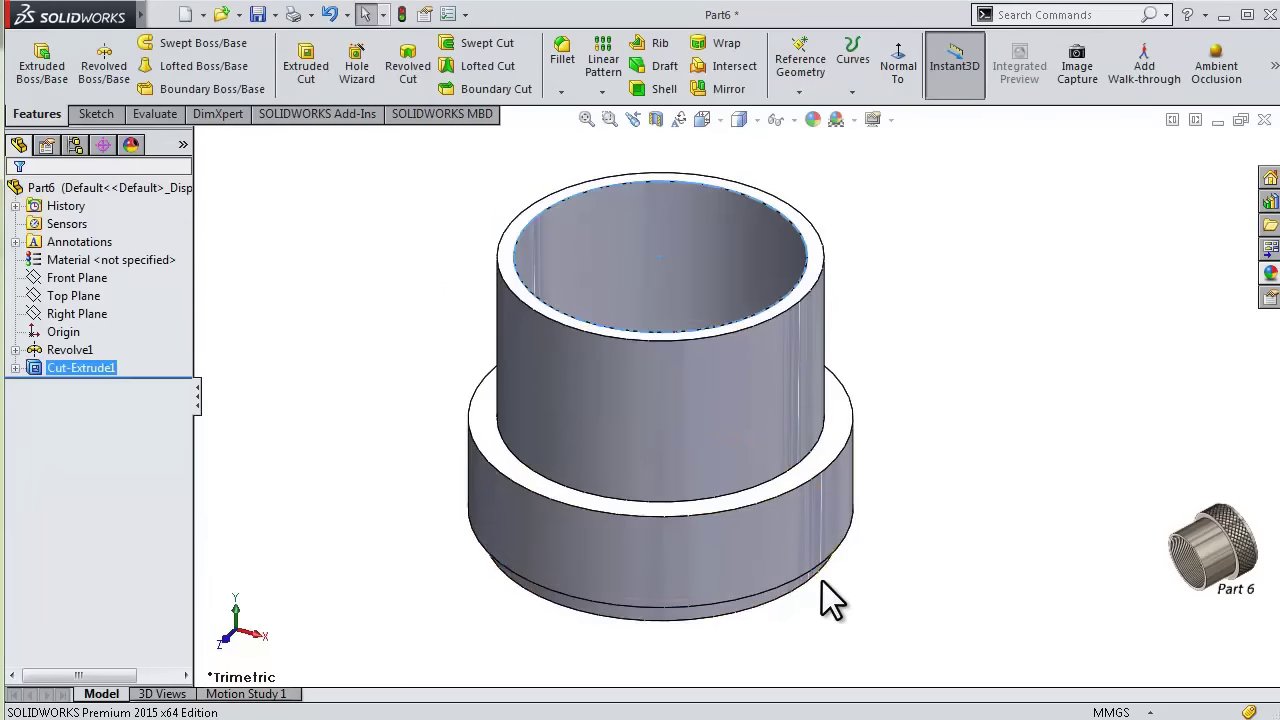
mouse_move(823, 600)
middle_down()
mouse_move(845, 215)
mouse_move(757, 366)
middle_up()
- Start a new sketch on the underside ring face, viewed Normal To
click(757, 368)
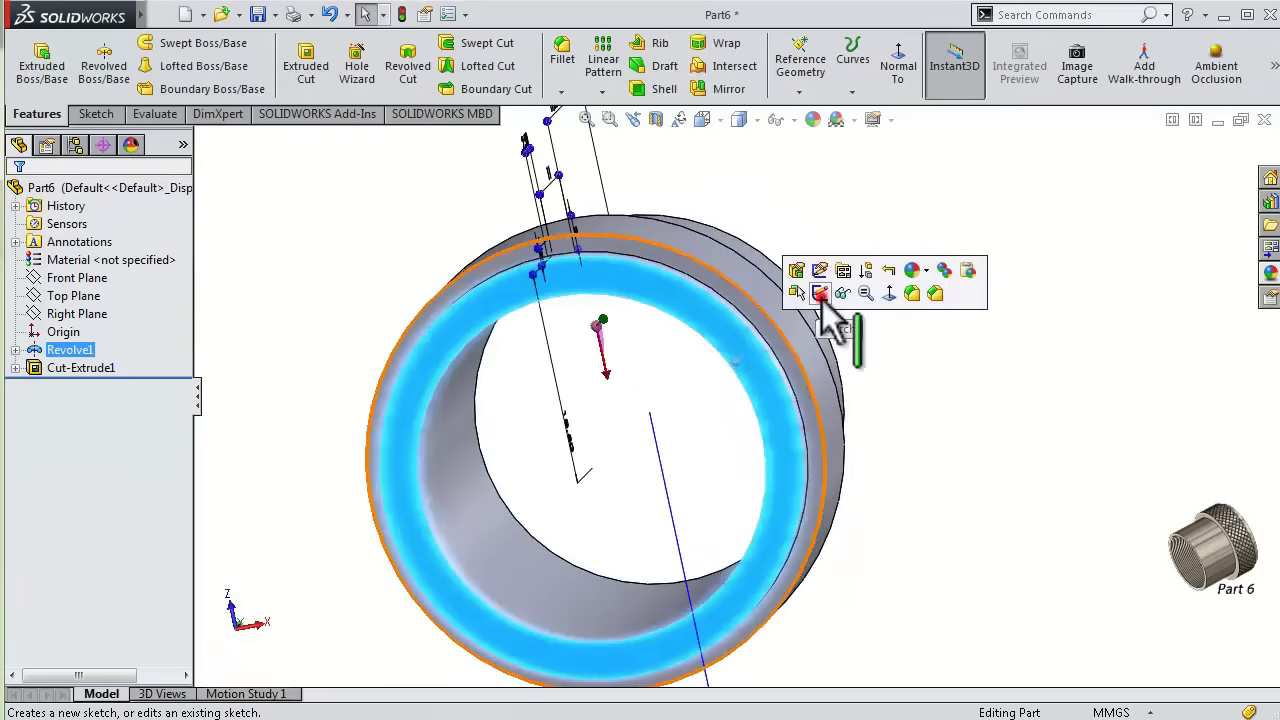
click(822, 300)
click(814, 62)
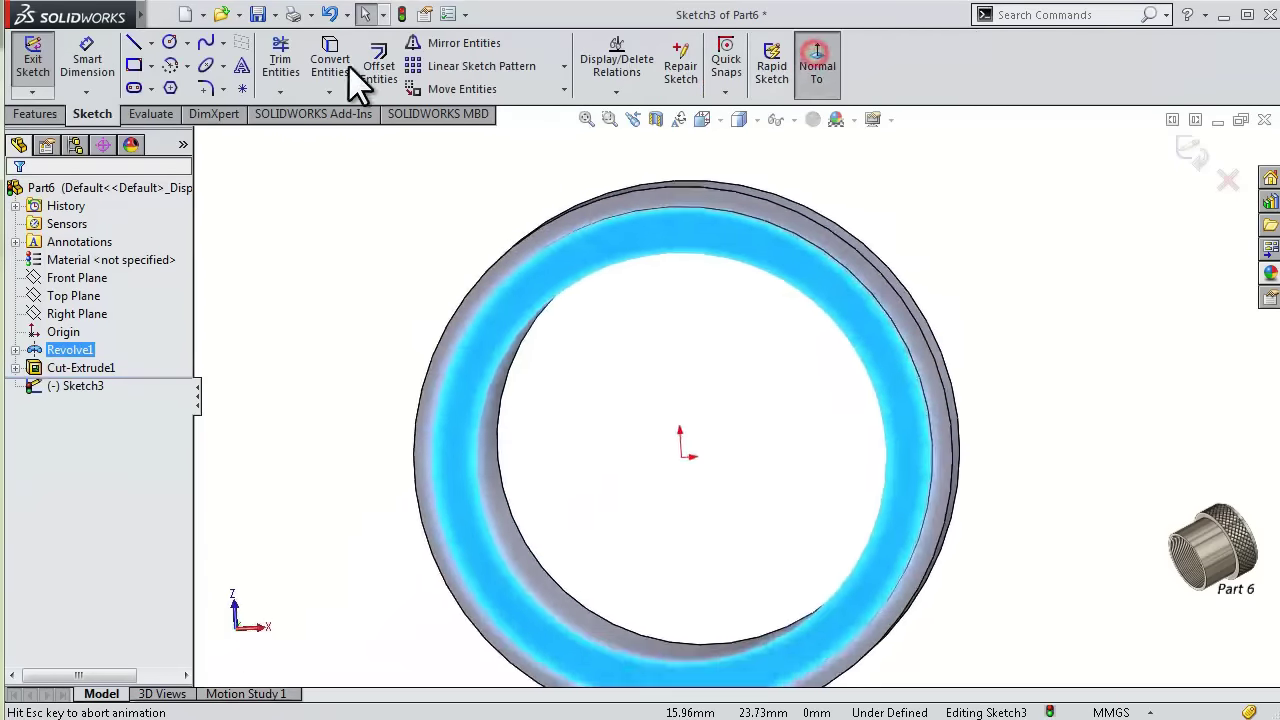
- Offset the ring face's edge 1.75 mm inward as a concentric circle
click(378, 65)
scroll(560, 300, down, 2)
scroll(586, 329, down, 3)
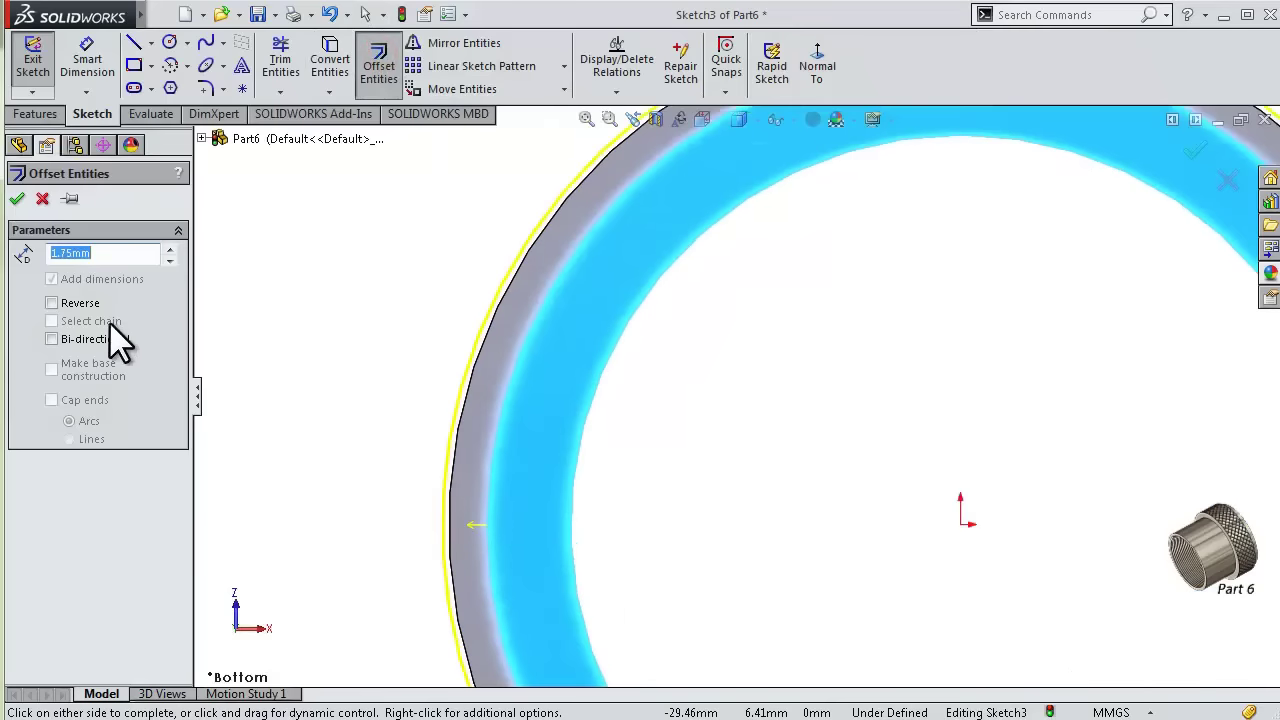
click(52, 303)
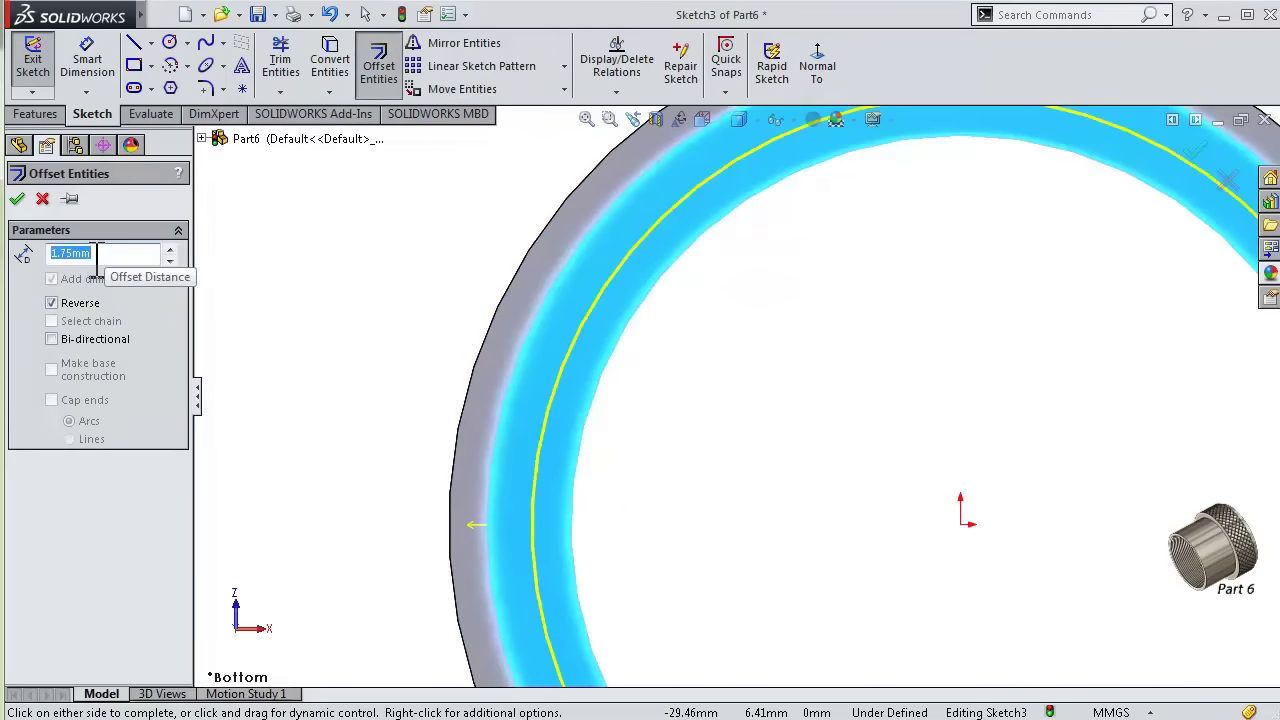
text(1)
click(27, 281)
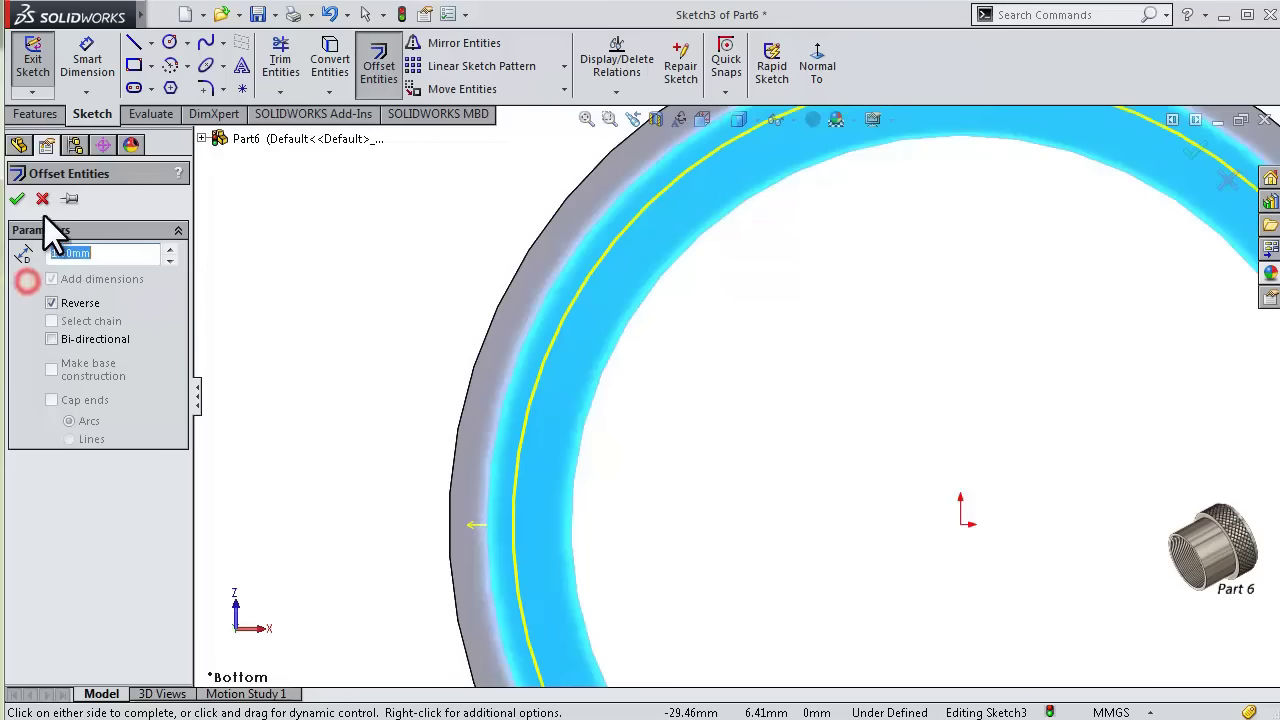
click(16, 197)
click(38, 114)
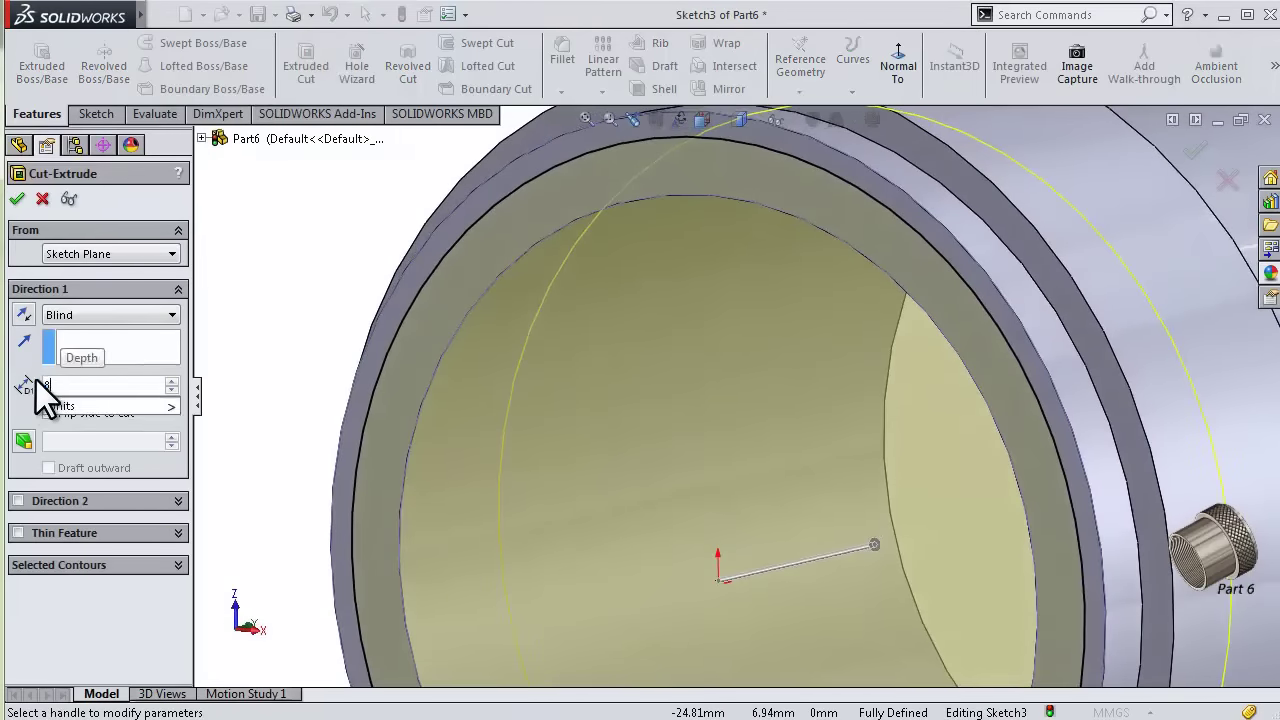
- Extrude-cut the offset sketch Blind 8.00 mm with Flip side to cut
click(18, 401)
click(15, 197)
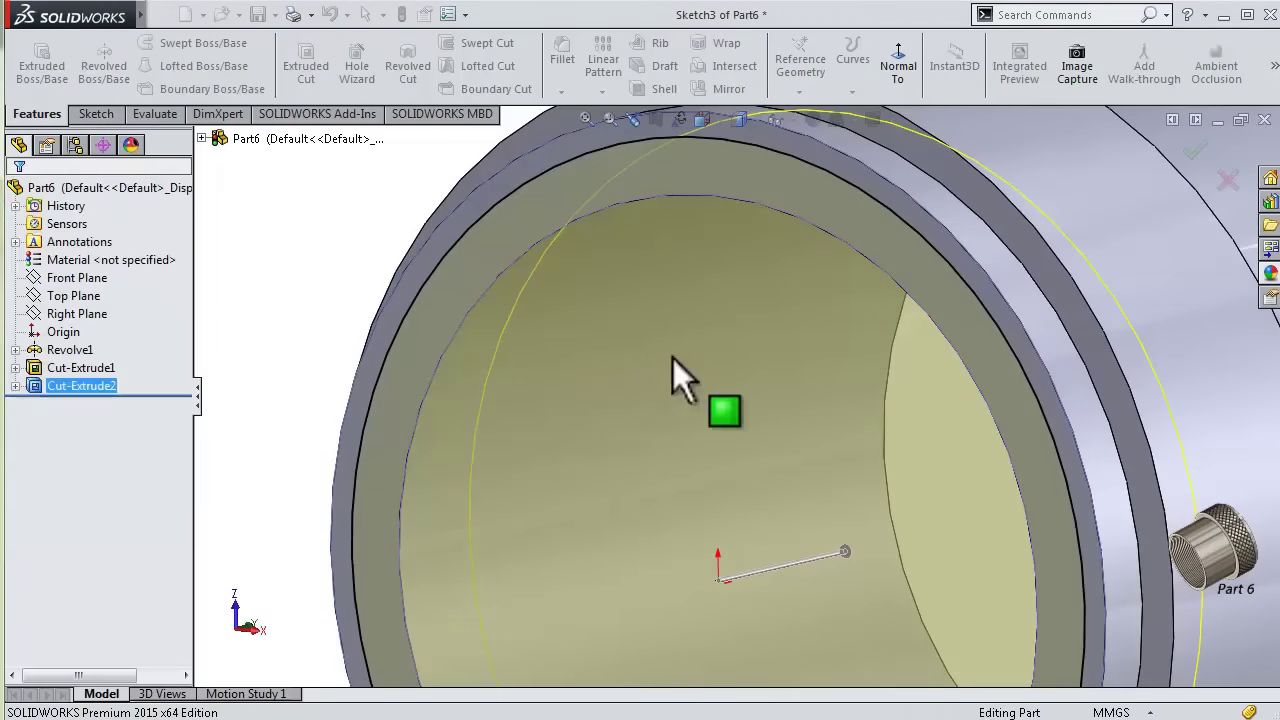
mouse_move(943, 480)
middle_down()
mouse_move(955, 470)
mouse_move(946, 457)
mouse_move(849, 449)
mouse_move(947, 422)
middle_up()
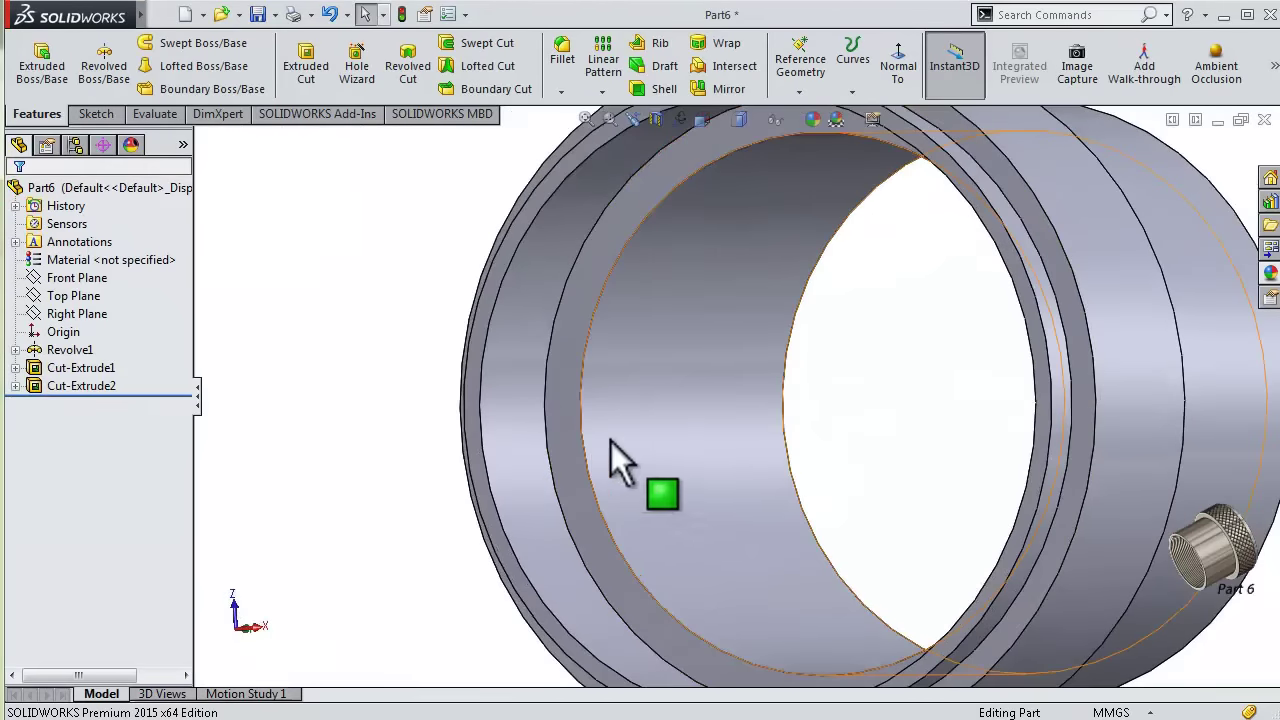
- View the ring's bottom face Normal To
click(490, 307)
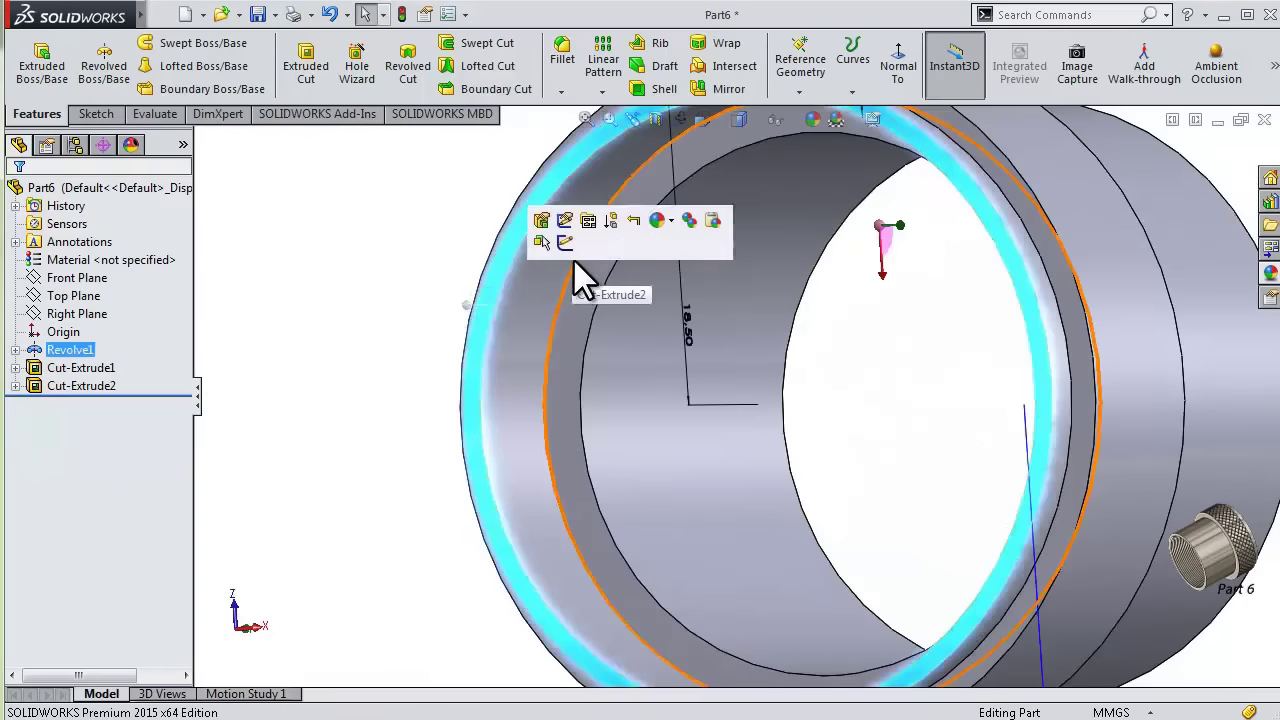
click(634, 243)
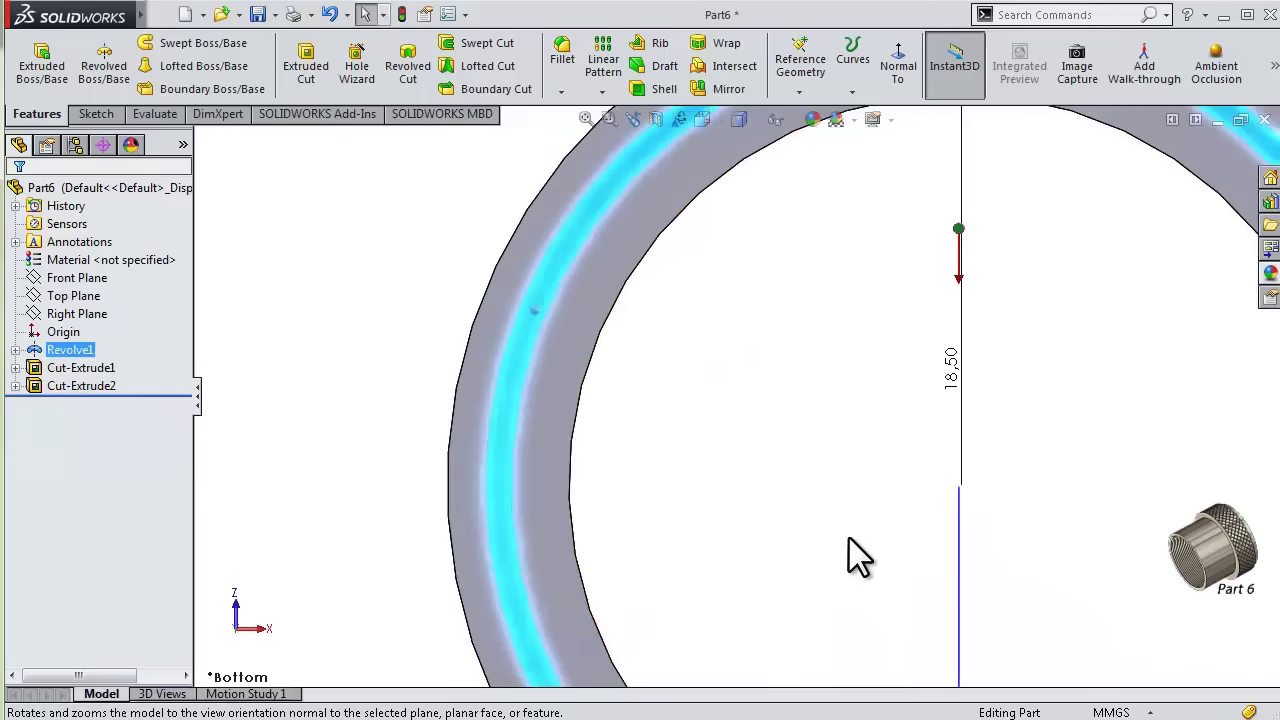
click(849, 538)
- Start a sketch on the ring face and offset its circular edge 0.75 inward
click(1008, 648)
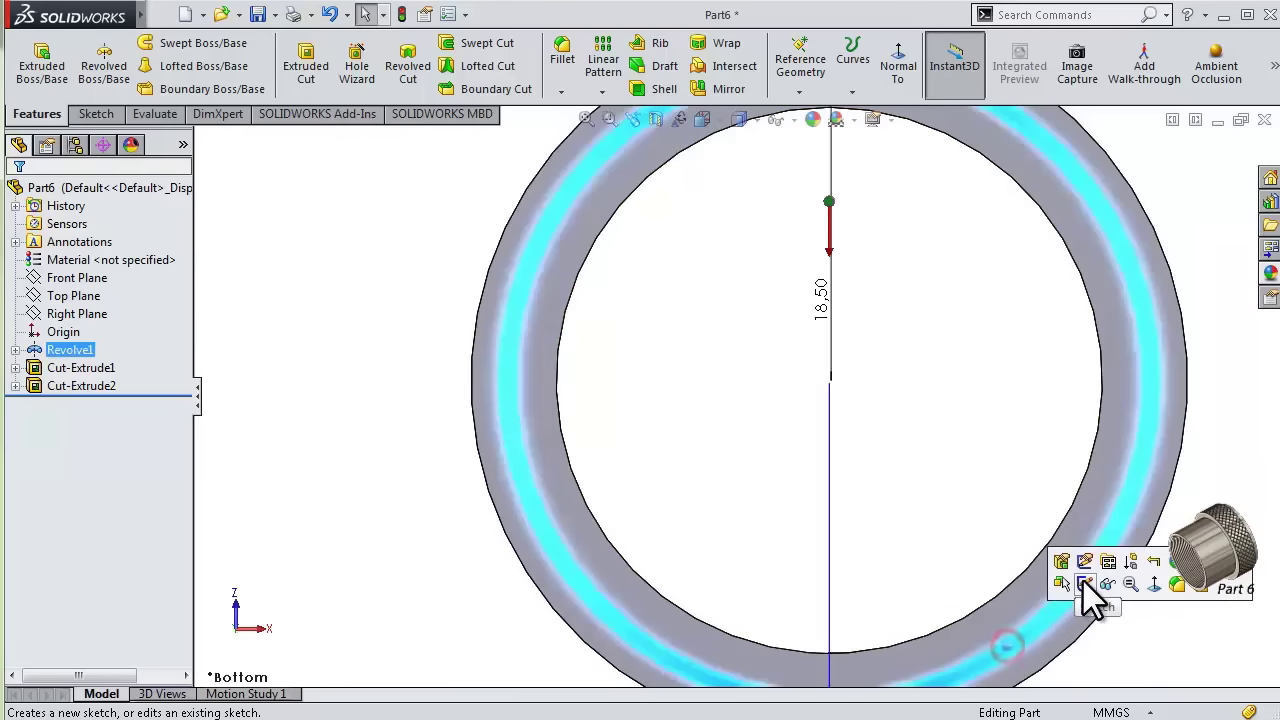
click(1084, 582)
scroll(900, 640, down, 5)
scroll(686, 384, down, 2)
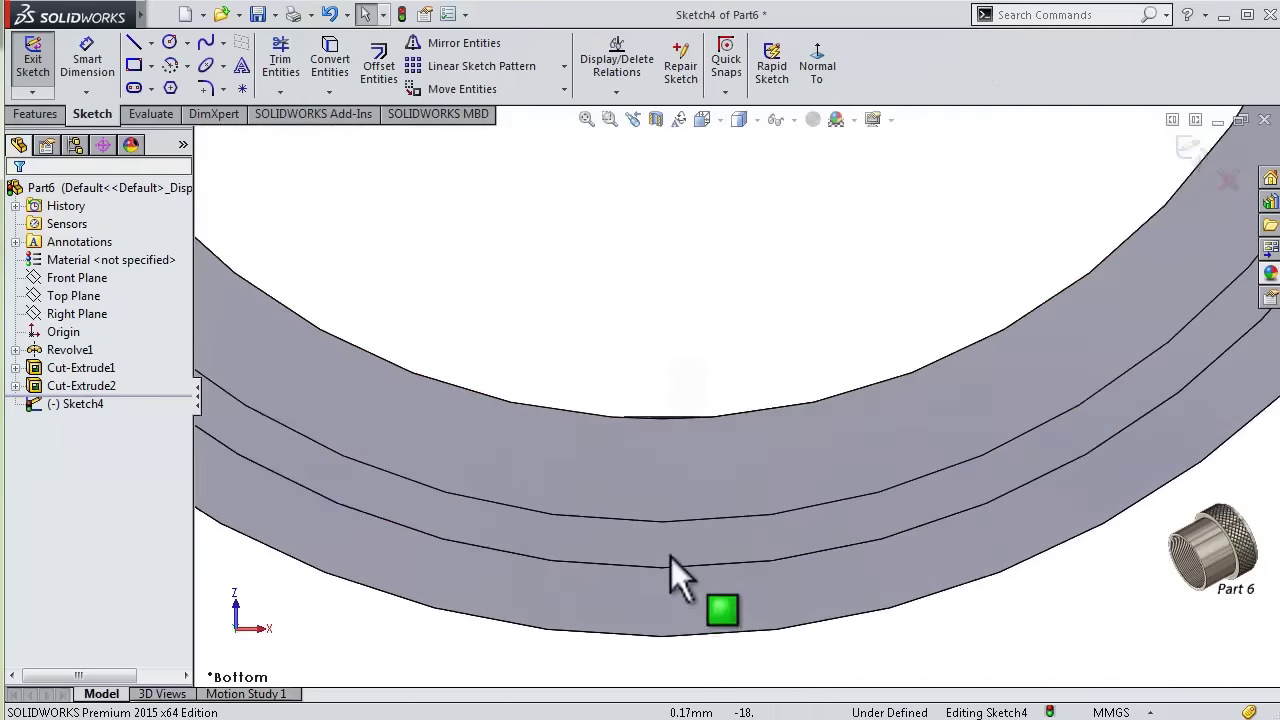
scroll(683, 565, down, 1)
scroll(663, 532, down, 1)
click(645, 489)
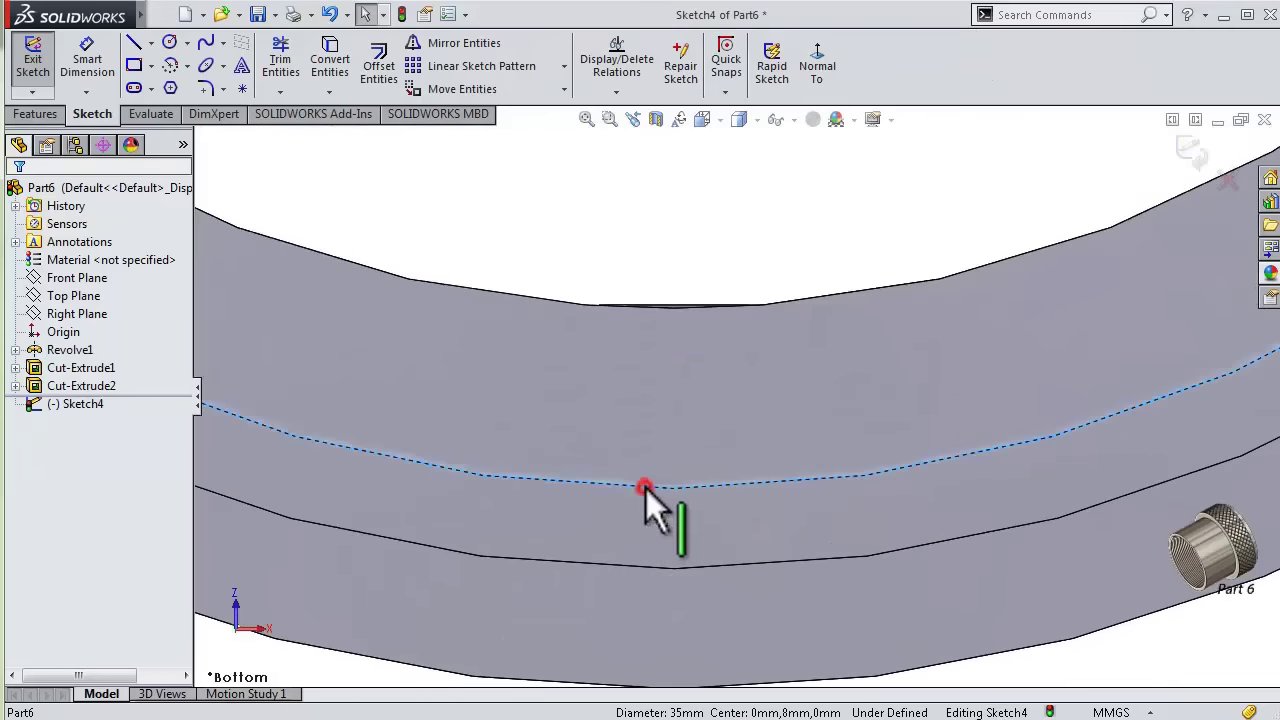
click(379, 64)
click(502, 481)
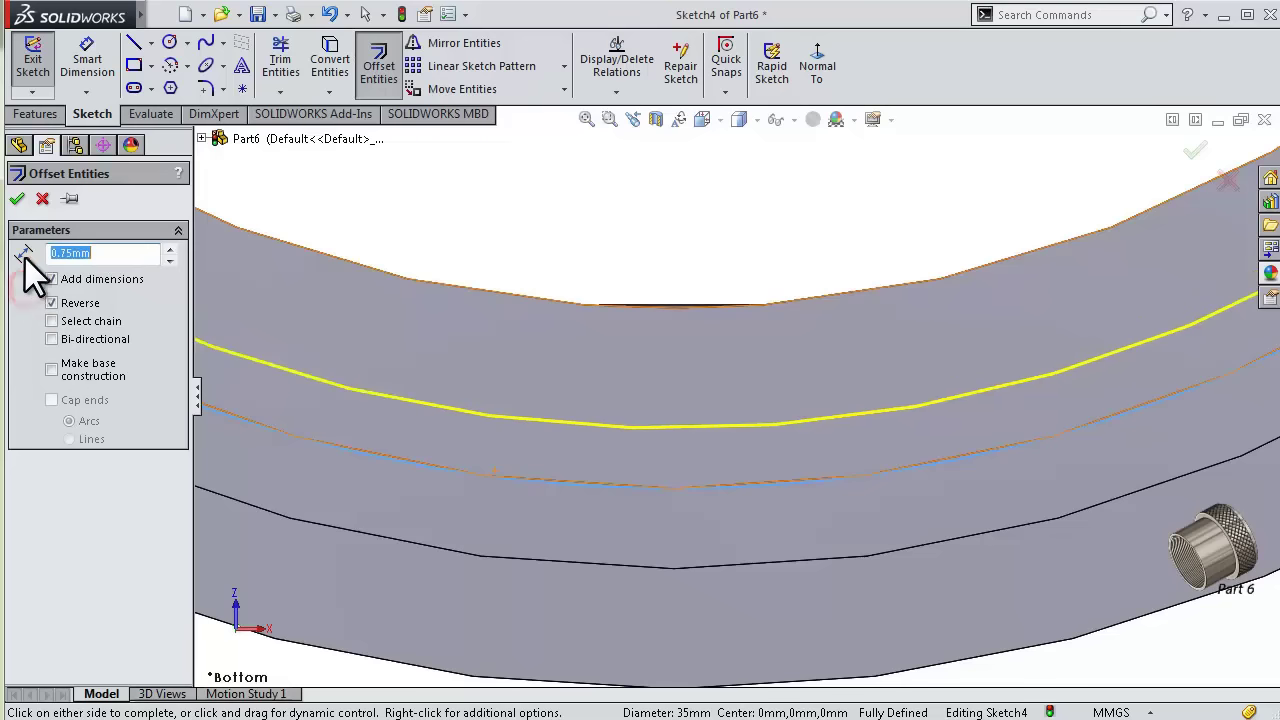
click(17, 198)
scroll(643, 400, up, 3)
scroll(756, 295, up, 2)
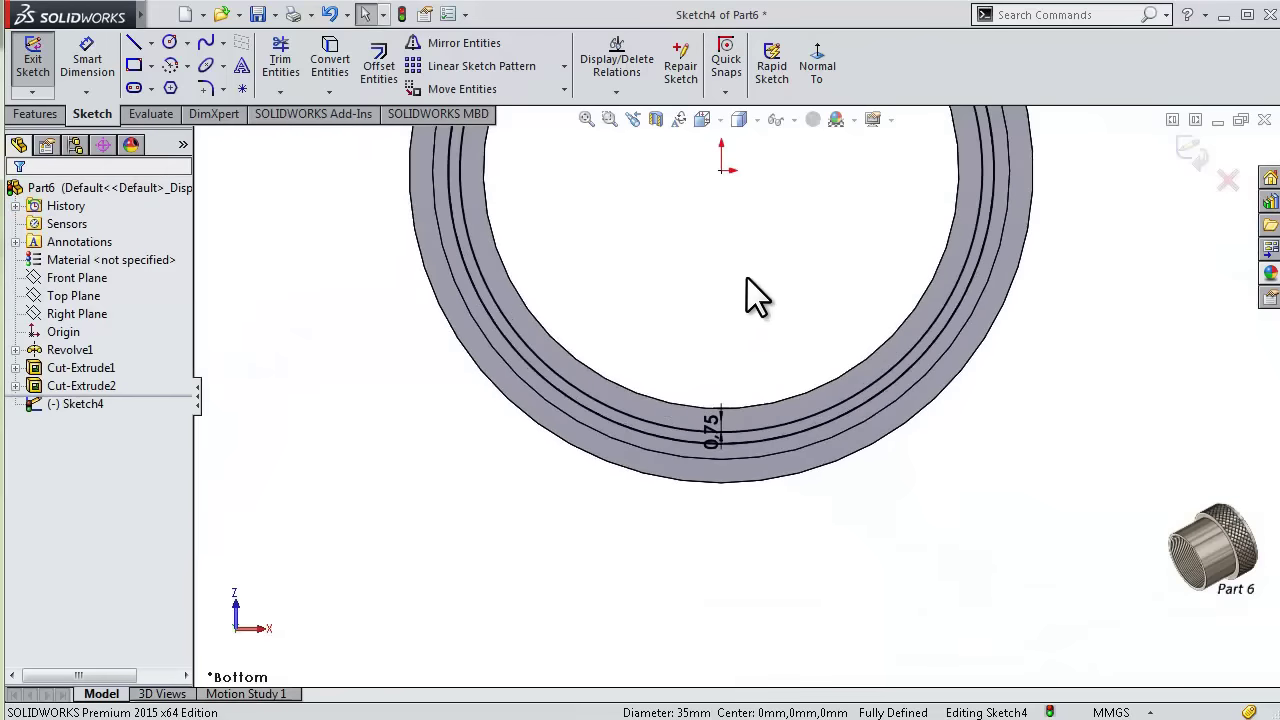
- Draw a vertical centerline from the sketch origin down past the ring
click(151, 43)
click(185, 80)
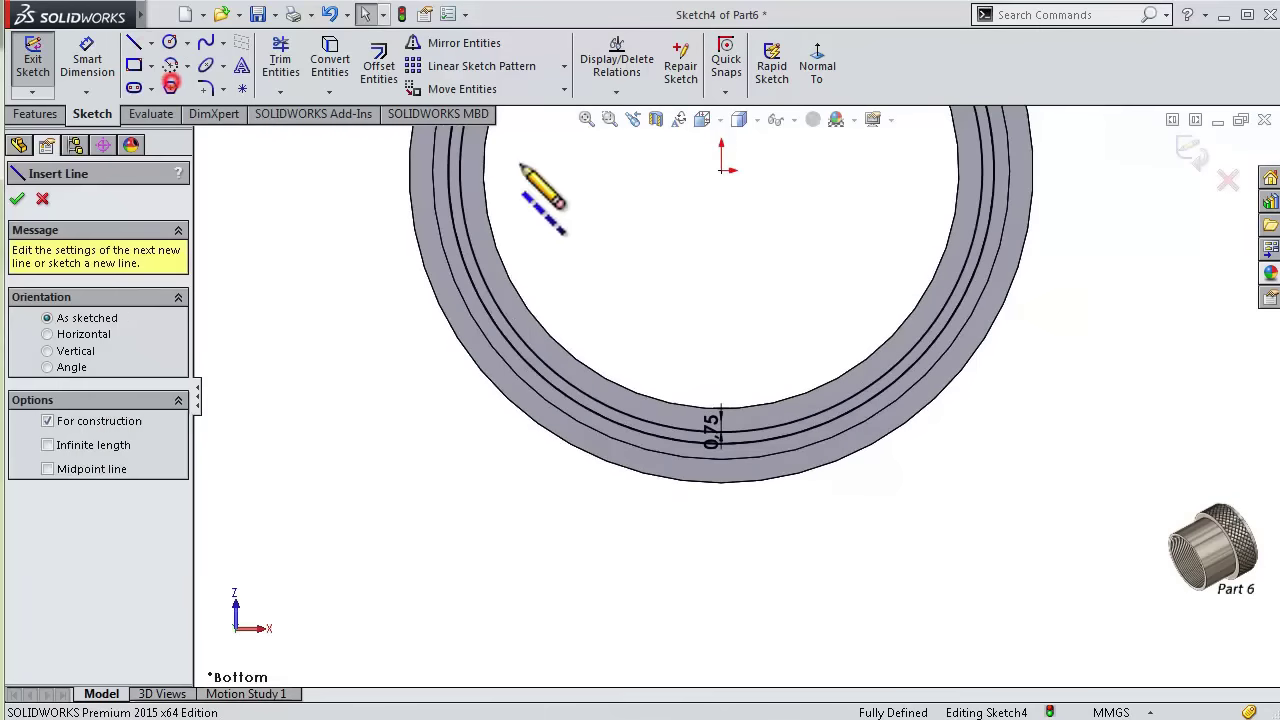
click(721, 170)
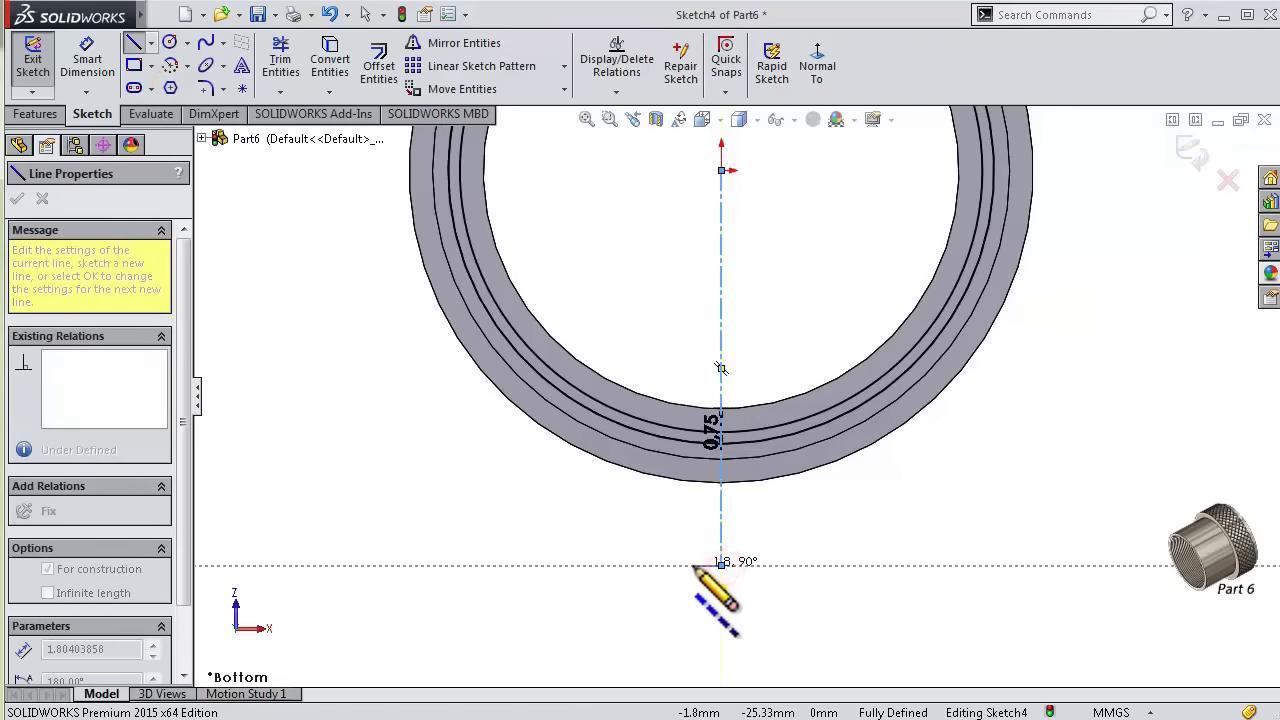
double_click(705, 567)
scroll(757, 436, down, 4)
scroll(670, 440, down, 4)
scroll(671, 446, down, 2)
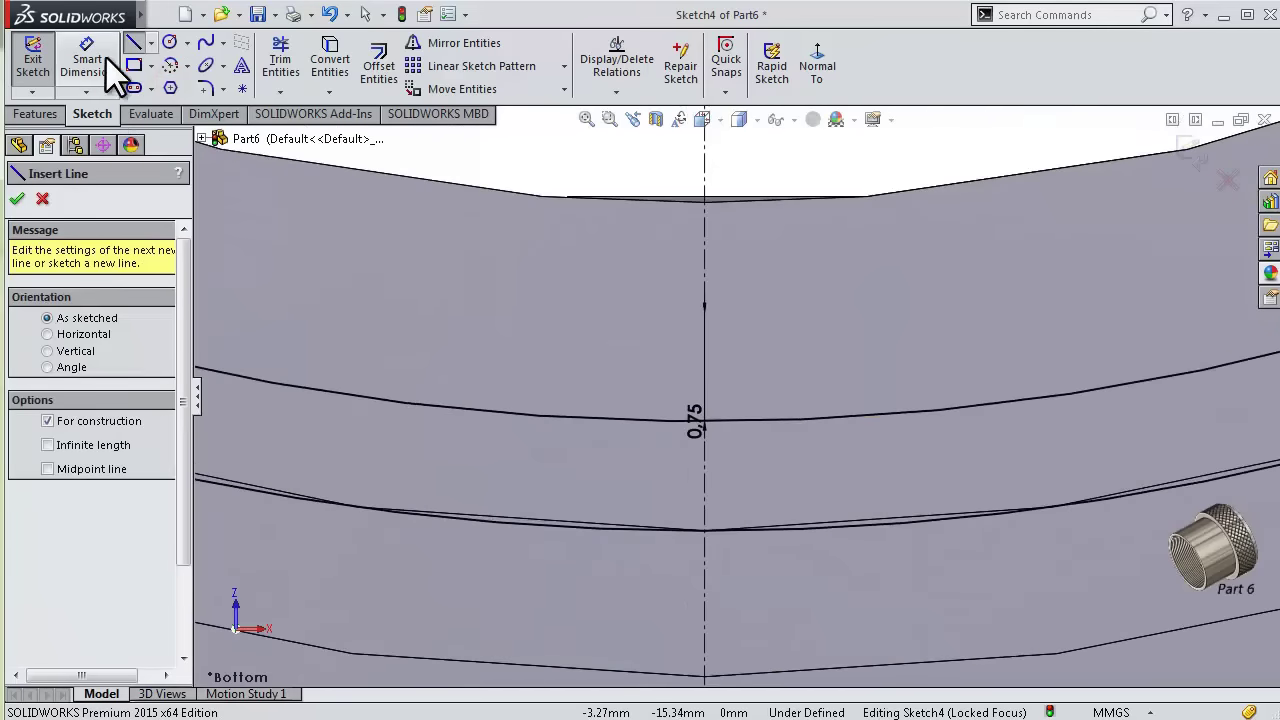
- Draw a vertical line between the circles, dimensioned 1.5 from the centerline
click(151, 43)
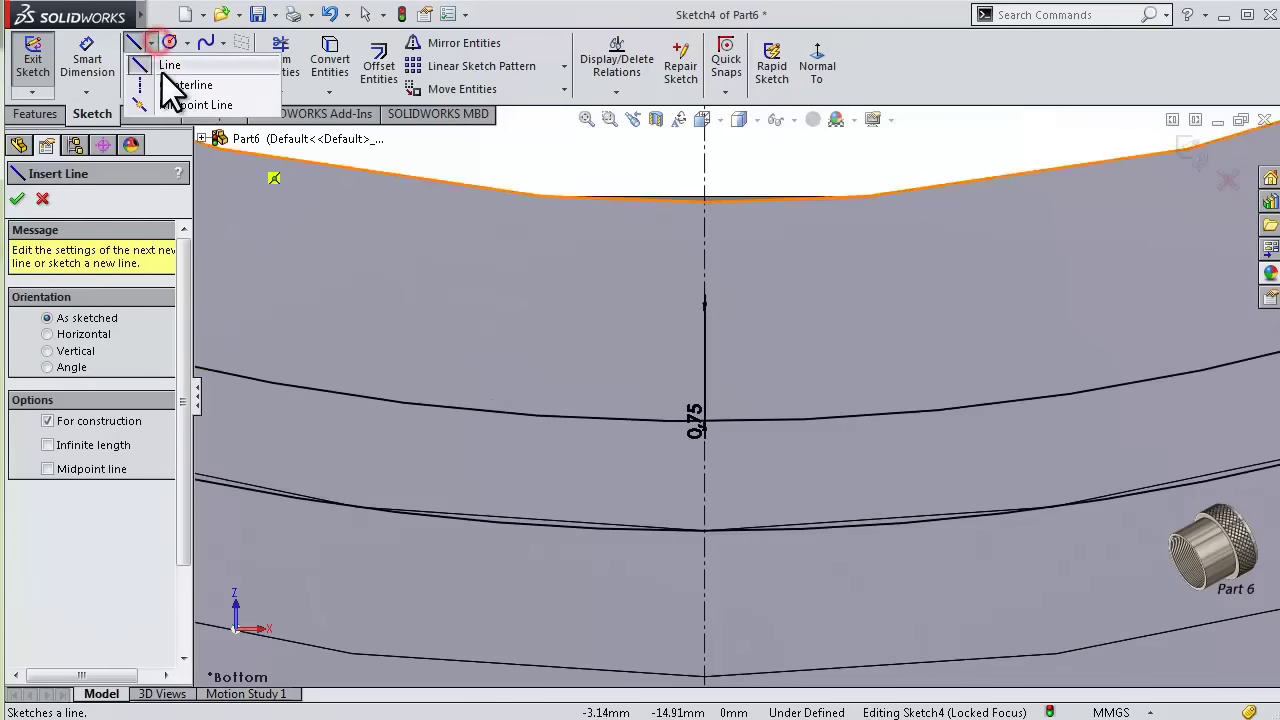
click(165, 68)
drag(511, 414, 511, 528)
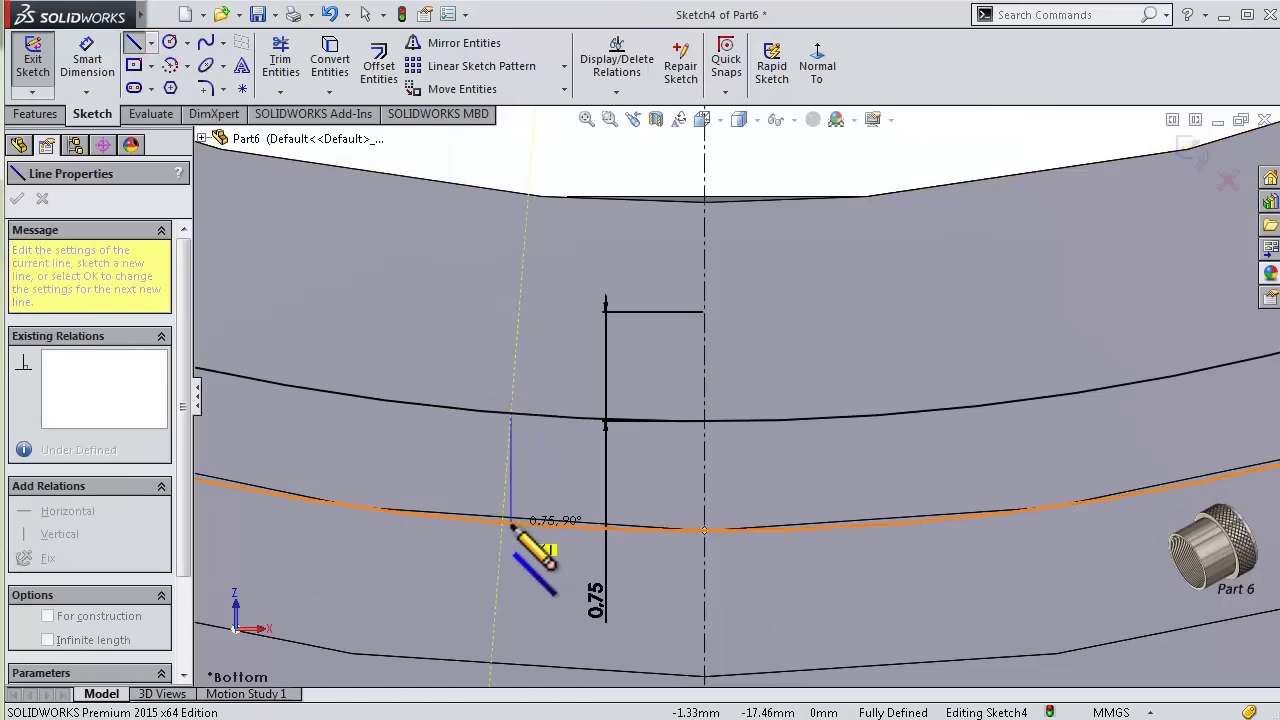
key(s)
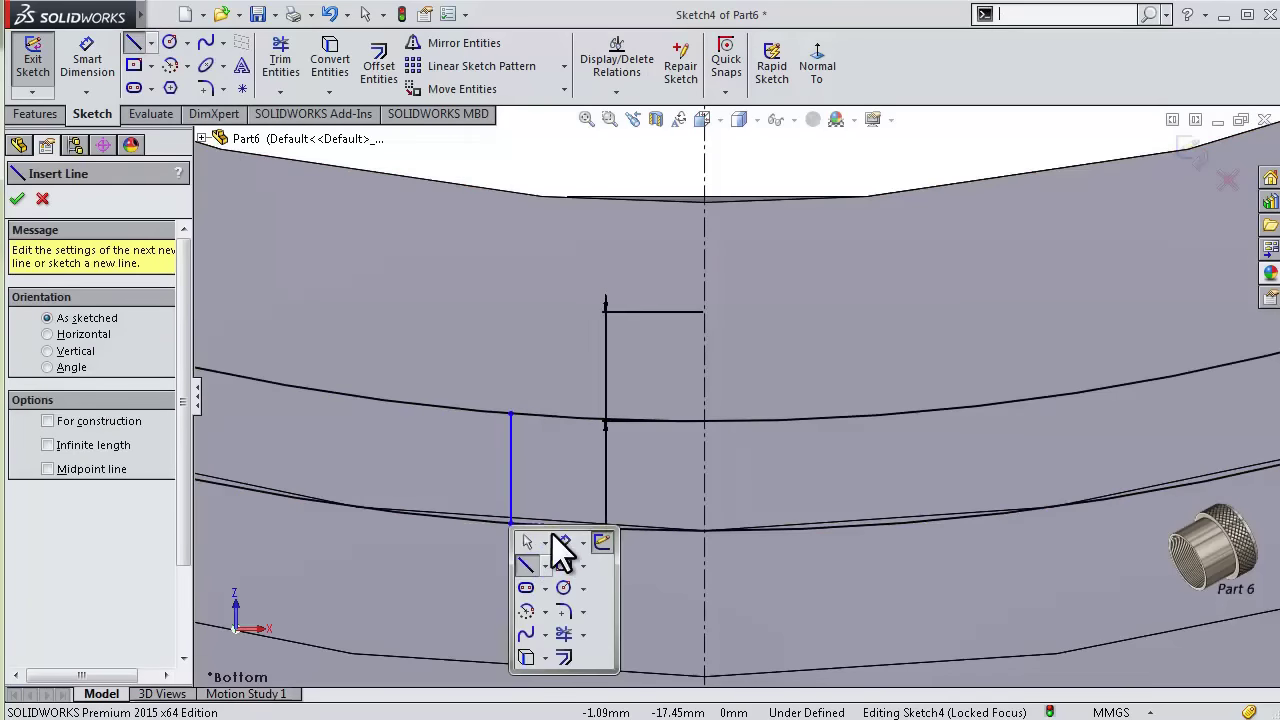
click(563, 538)
click(512, 498)
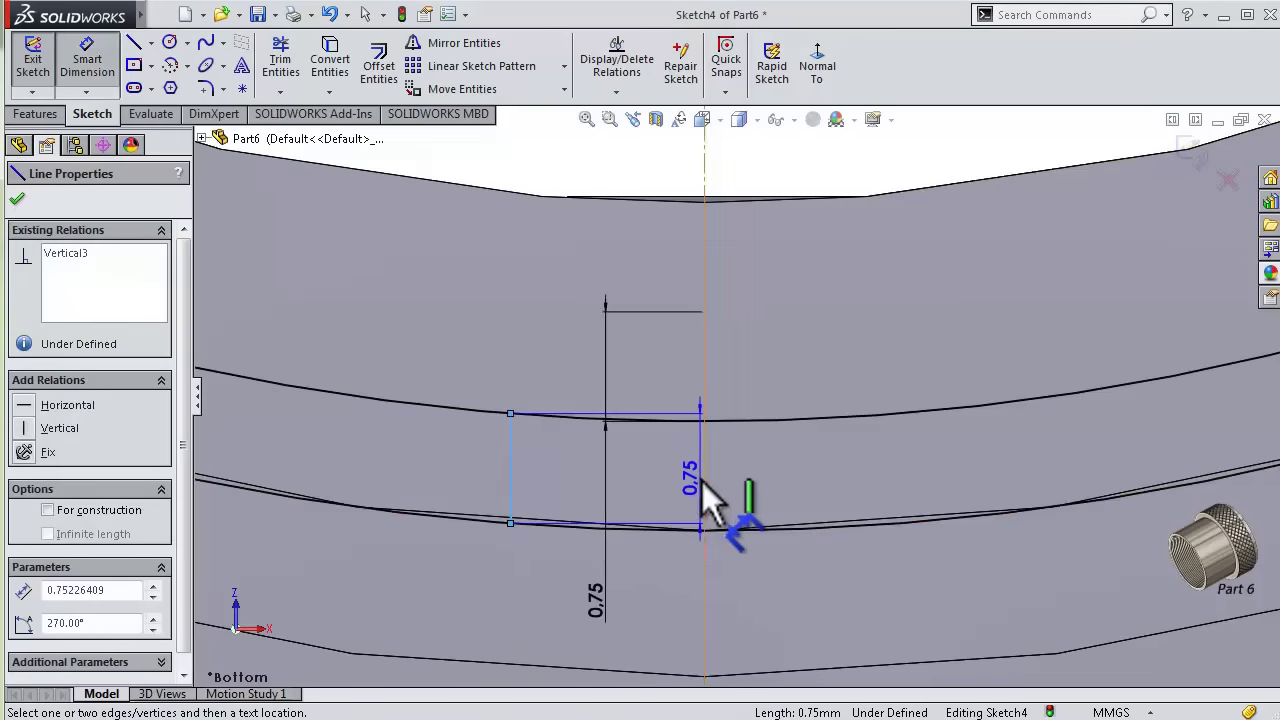
click(702, 481)
click(669, 379)
text(1.5)
key(Return)
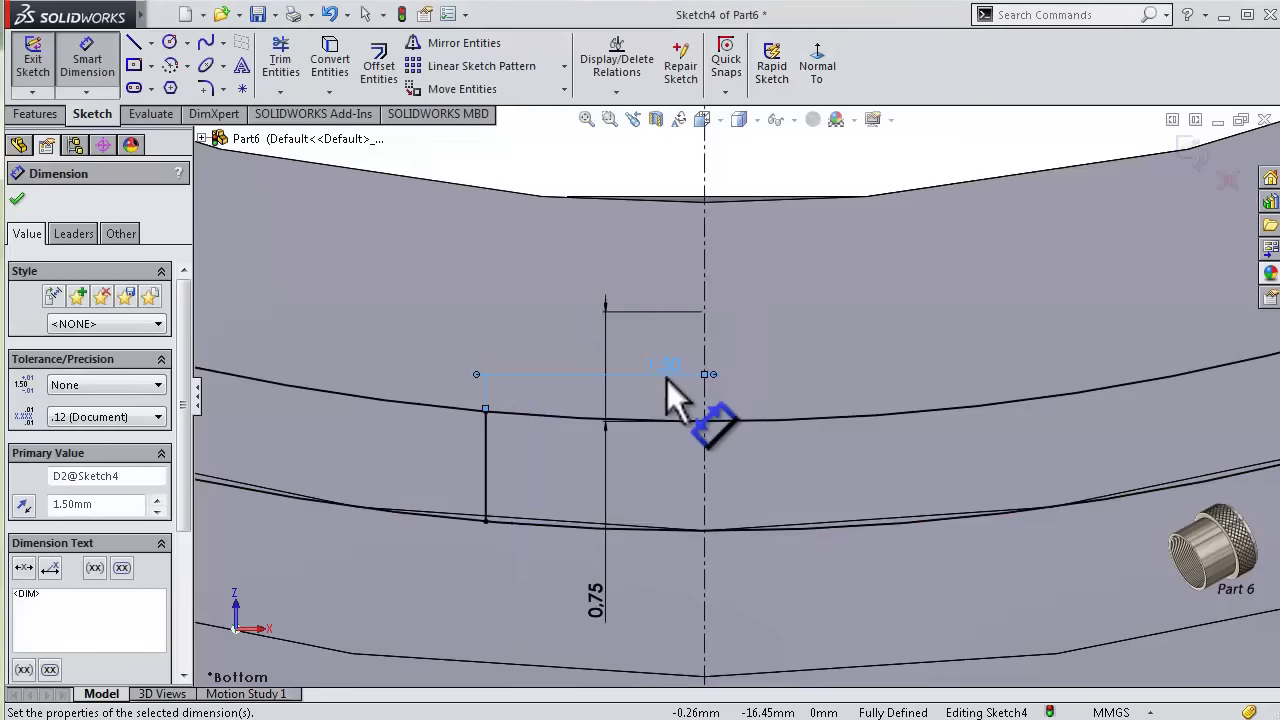
- Mirror the line about the centerline and trim the arcs outside the two lines
click(464, 43)
click(486, 466)
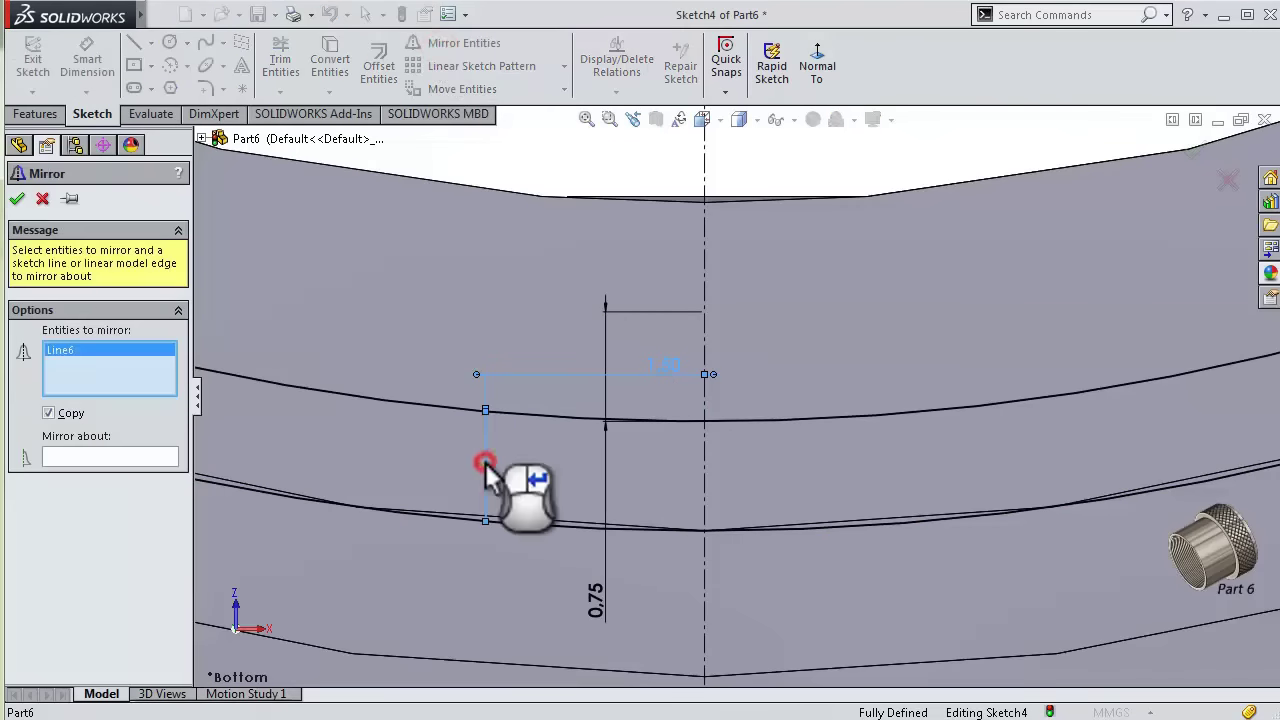
click(706, 351)
right_click(707, 351)
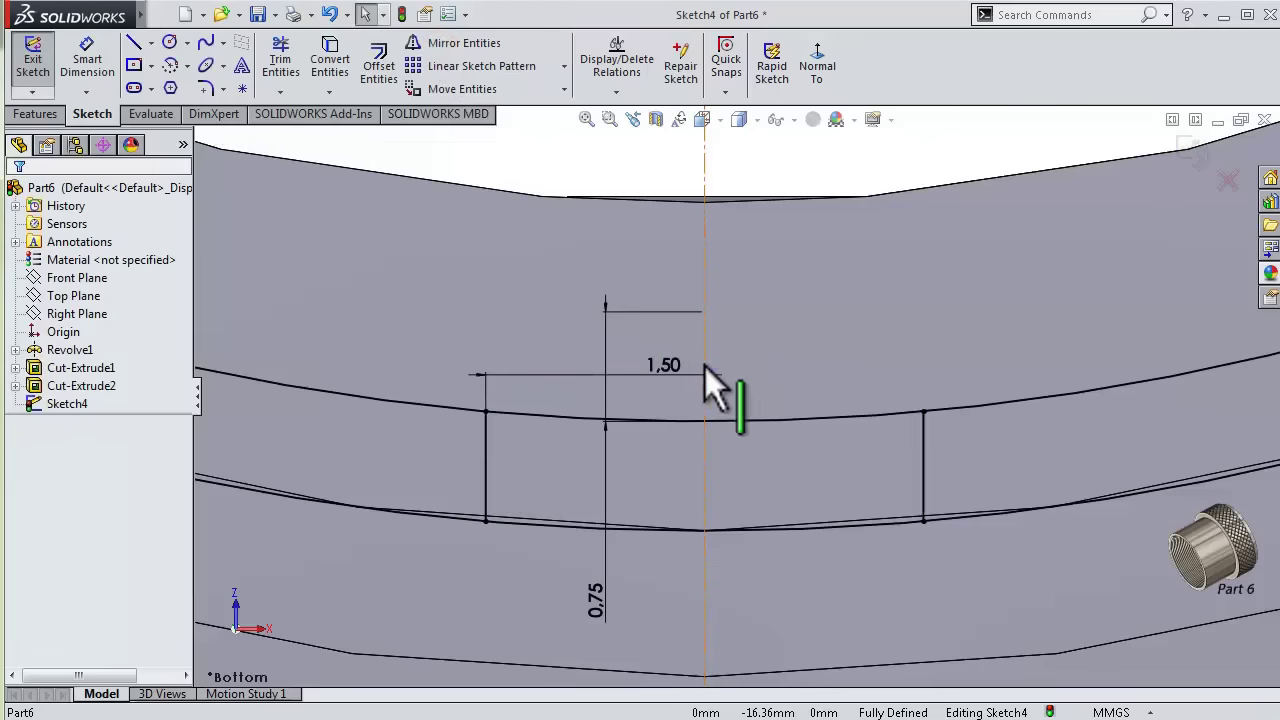
click(290, 58)
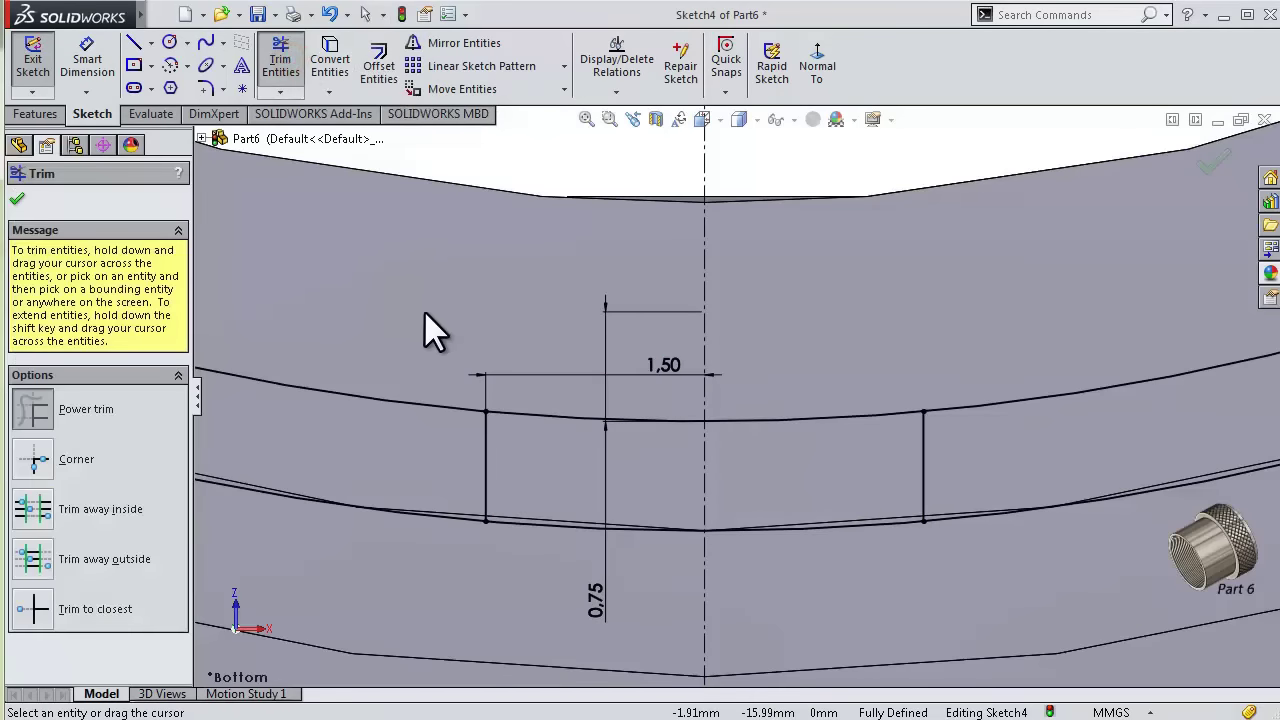
drag(429, 309, 543, 596)
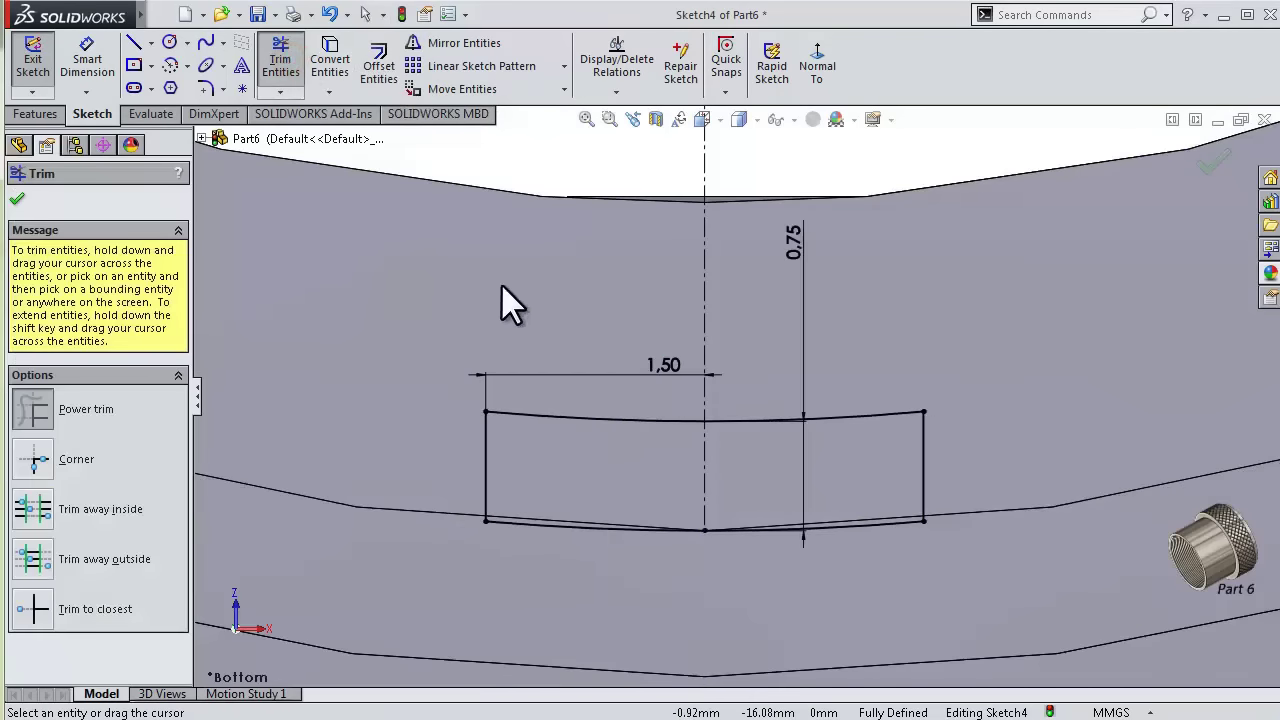
click(16, 198)
- Extrude the rectangle Up To Next into a small tab
click(35, 113)
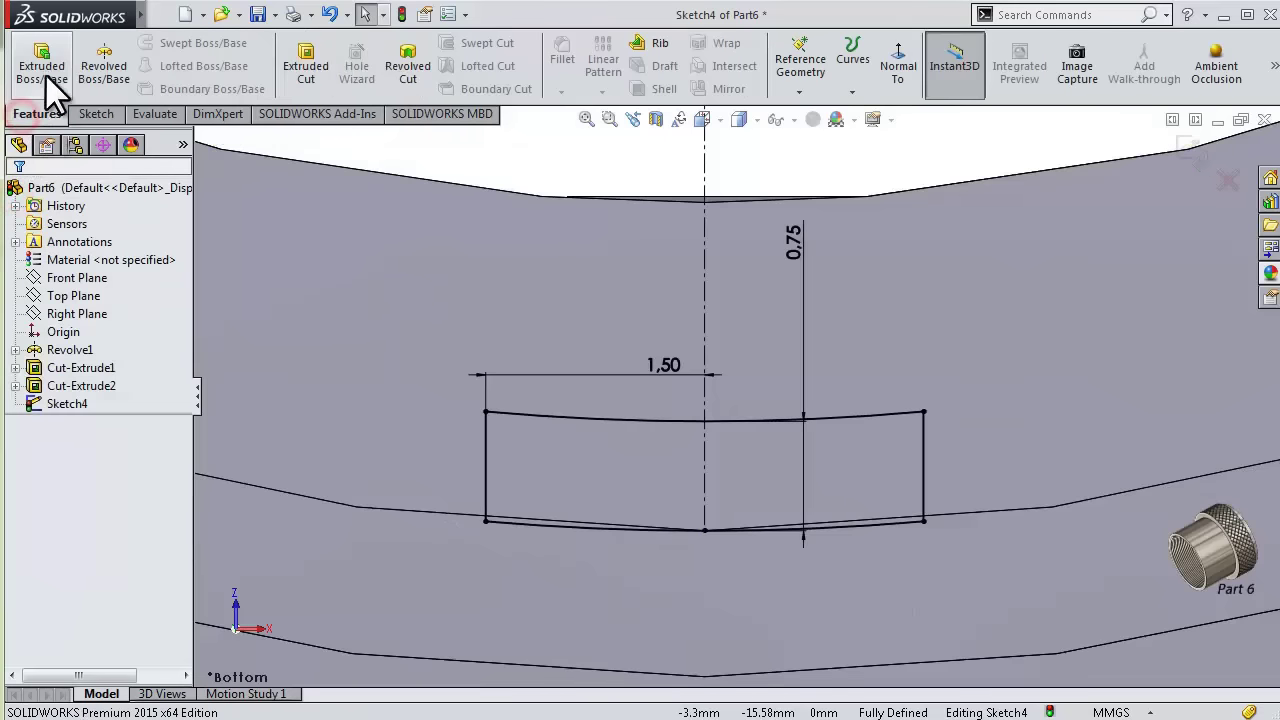
click(44, 70)
middle_drag(867, 354, 838, 410)
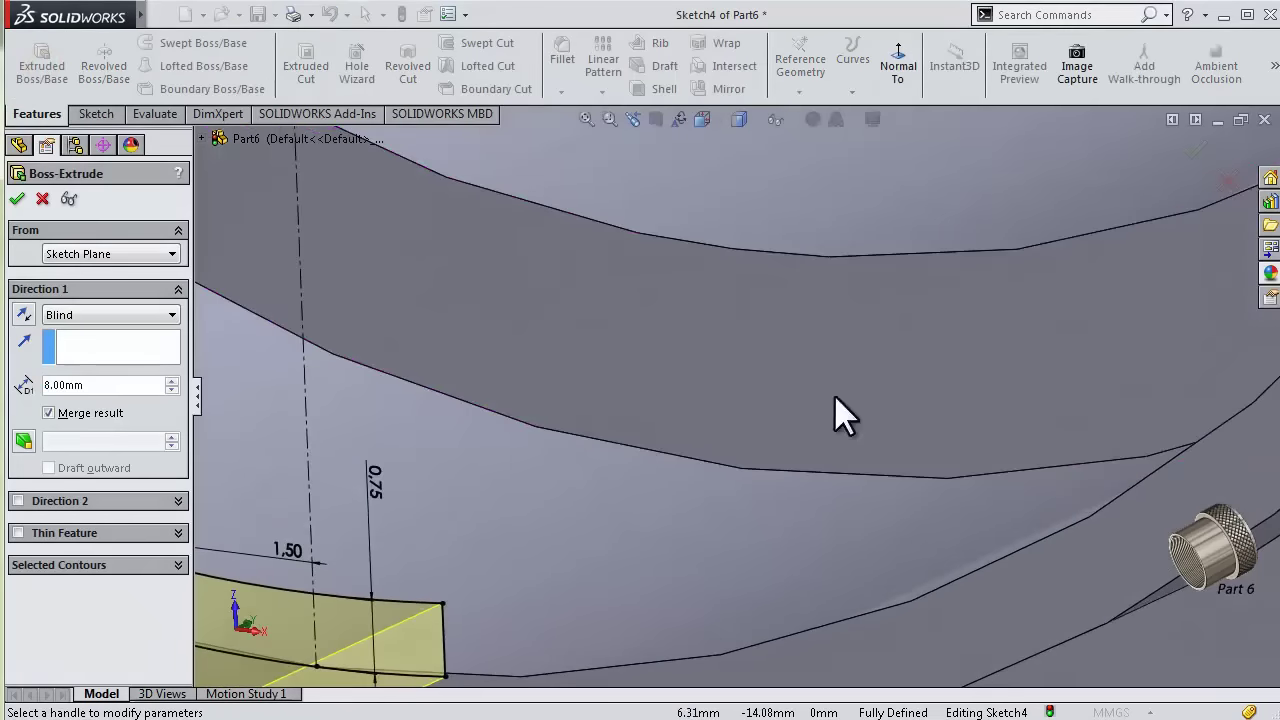
click(58, 315)
click(121, 357)
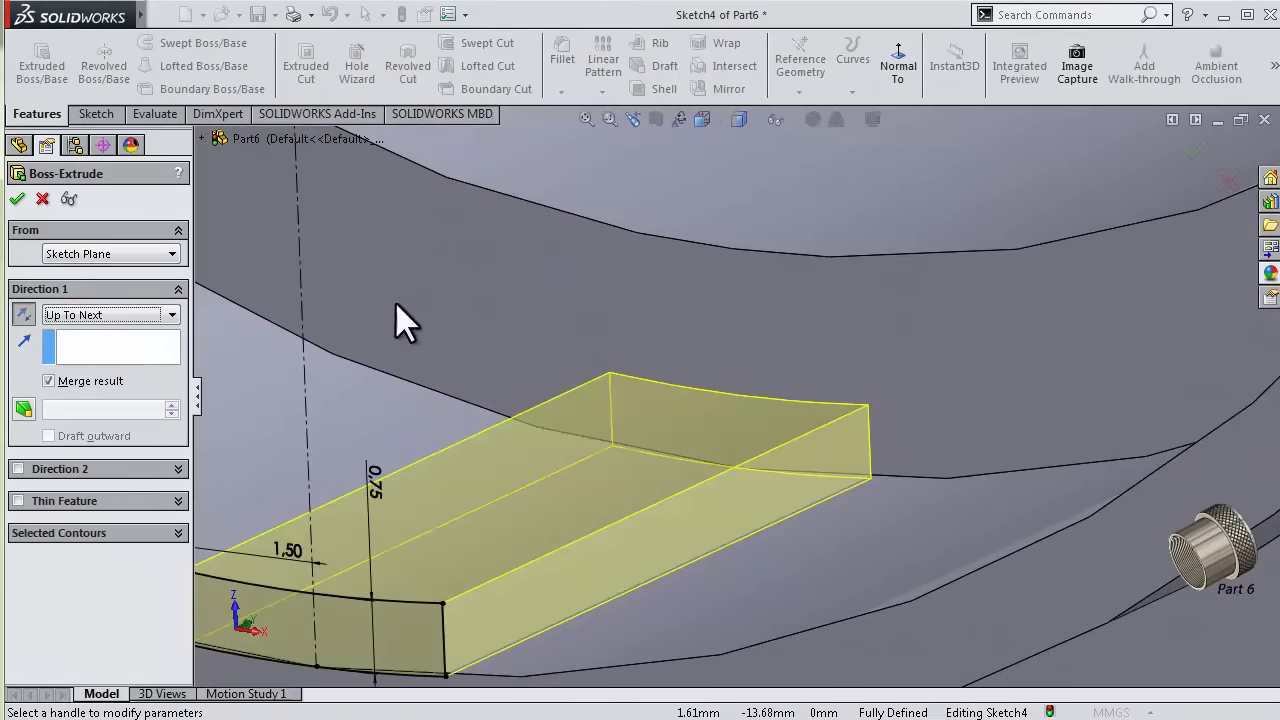
click(16, 198)
mouse_move(675, 419)
middle_down()
mouse_move(694, 417)
mouse_move(484, 446)
mouse_move(683, 420)
middle_up()
- Chamfer the tab's left and right edges 0.20 mm at 45°
click(683, 420)
click(561, 91)
click(590, 140)
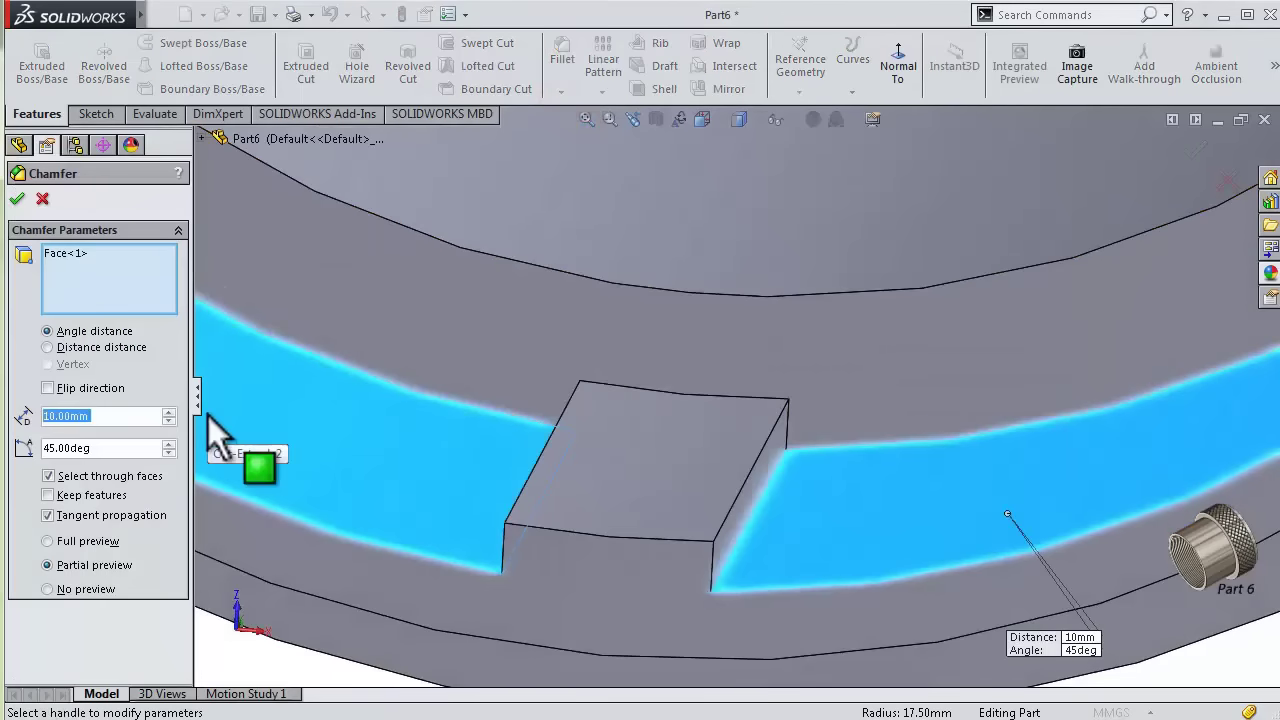
text(0.2)
click(553, 447)
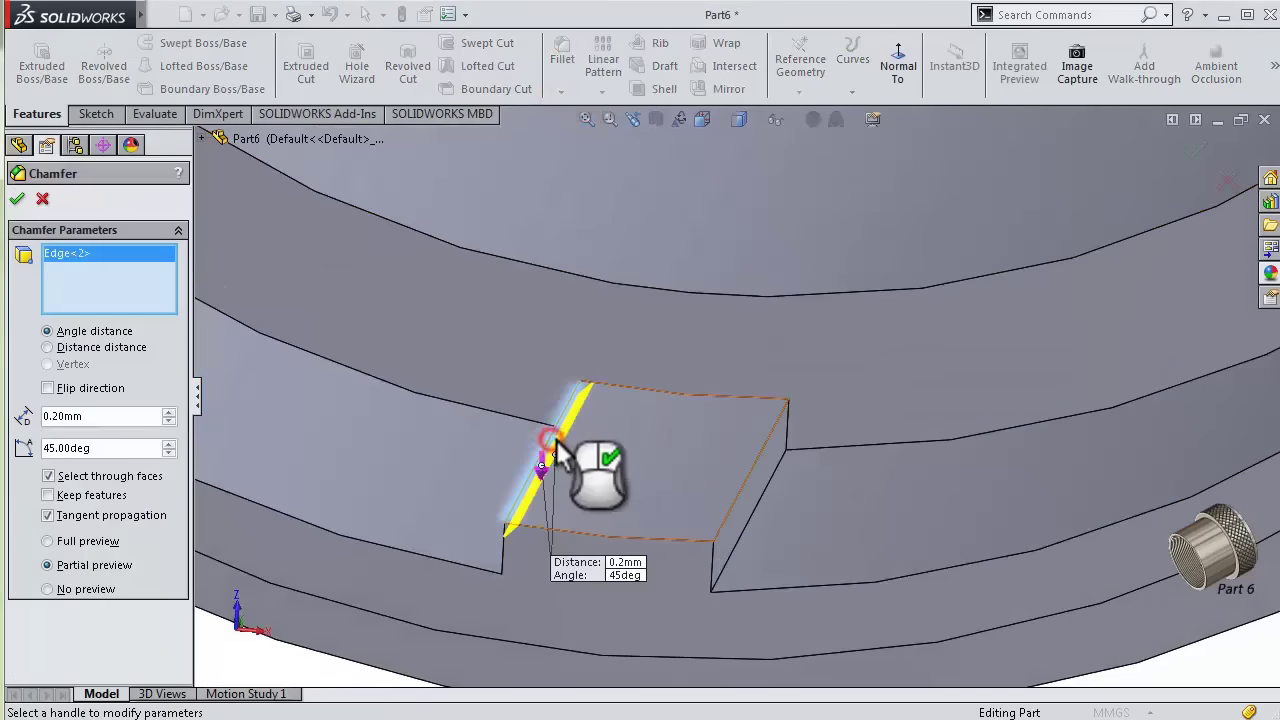
click(764, 452)
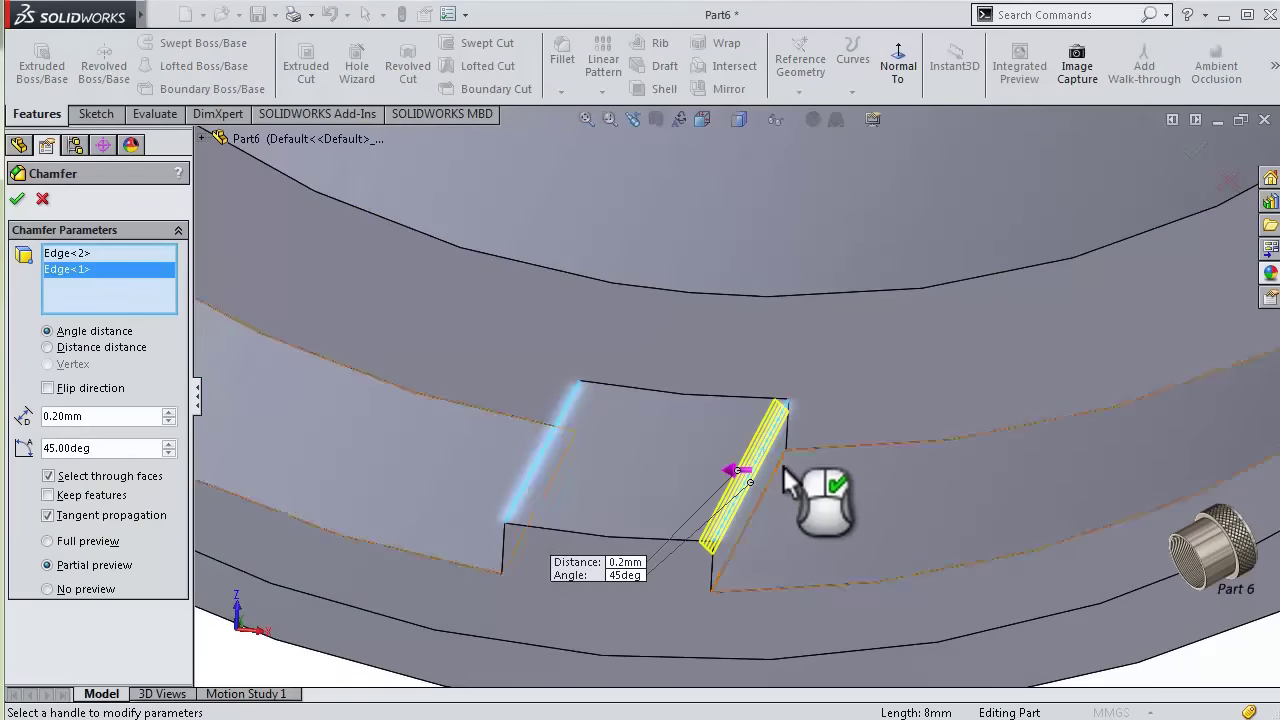
right_click(688, 456)
click(16, 199)
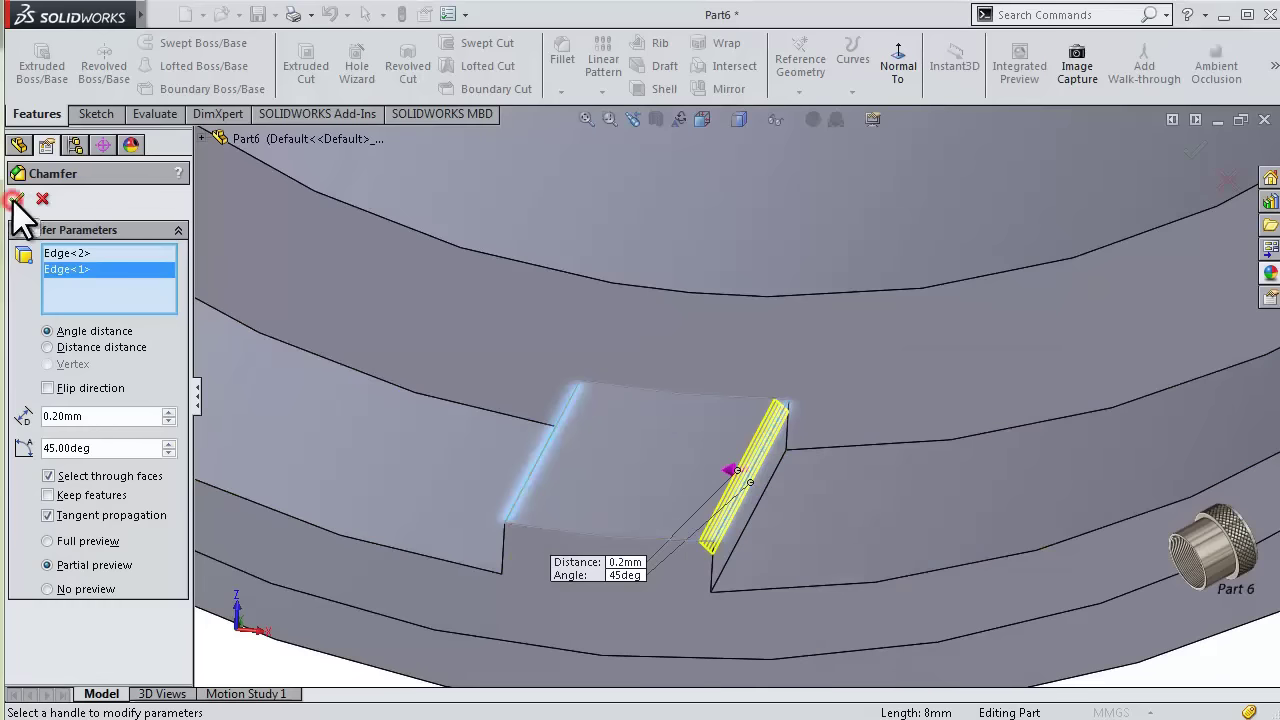
click(16, 199)
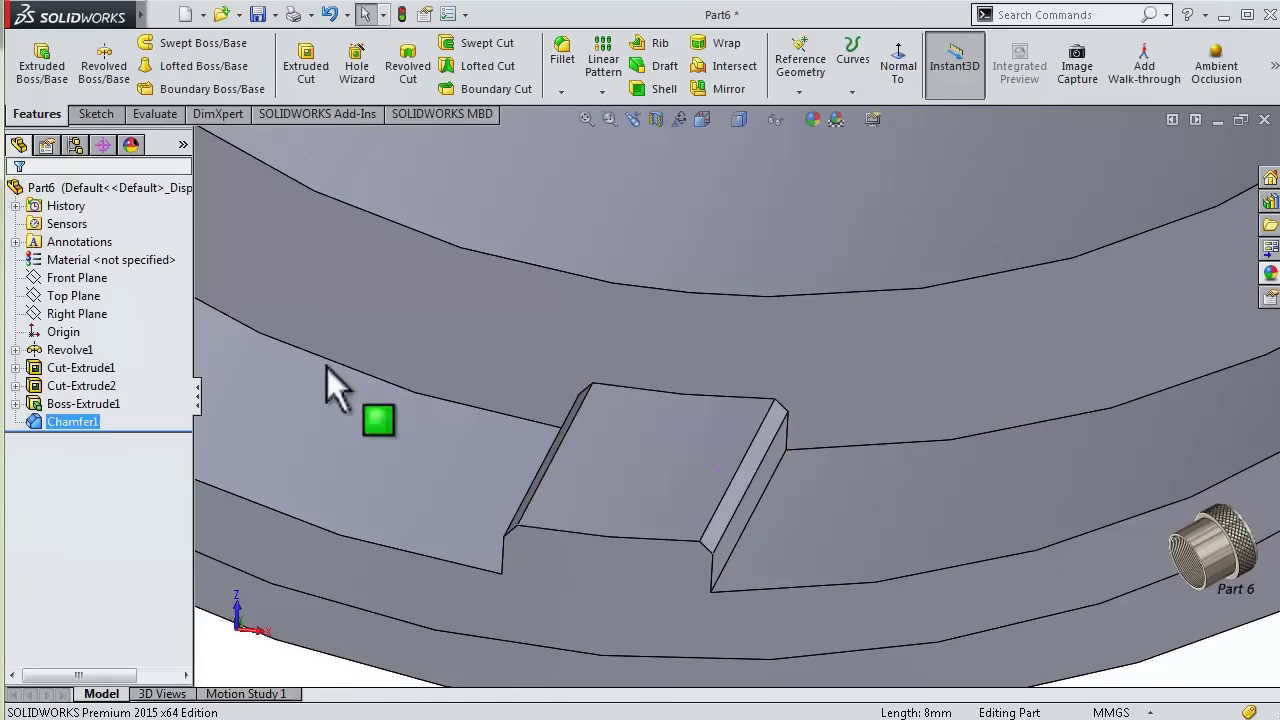
mouse_move(329, 386)
middle_down()
mouse_move(485, 335)
mouse_move(500, 420)
mouse_move(569, 114)
middle_up()
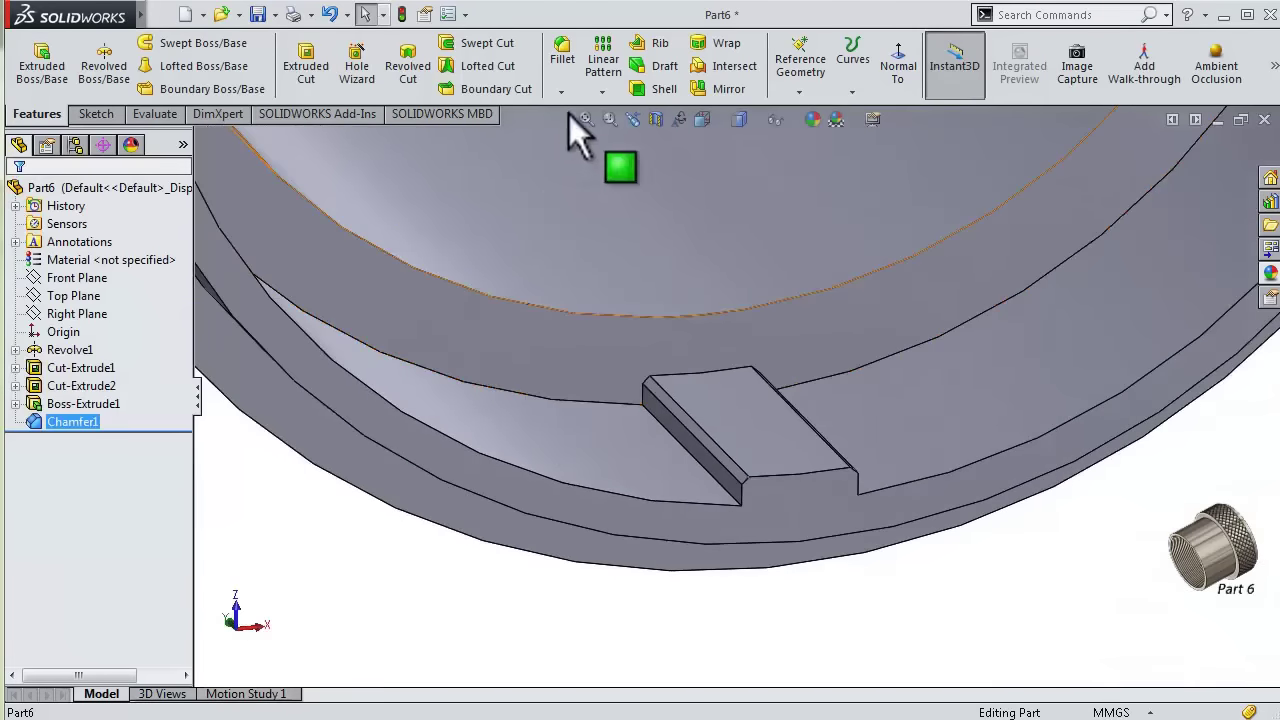
- Circular-pattern Chamfer1 and Boss-Extrude1 23 times over 360° about the ring face
click(595, 96)
click(617, 131)
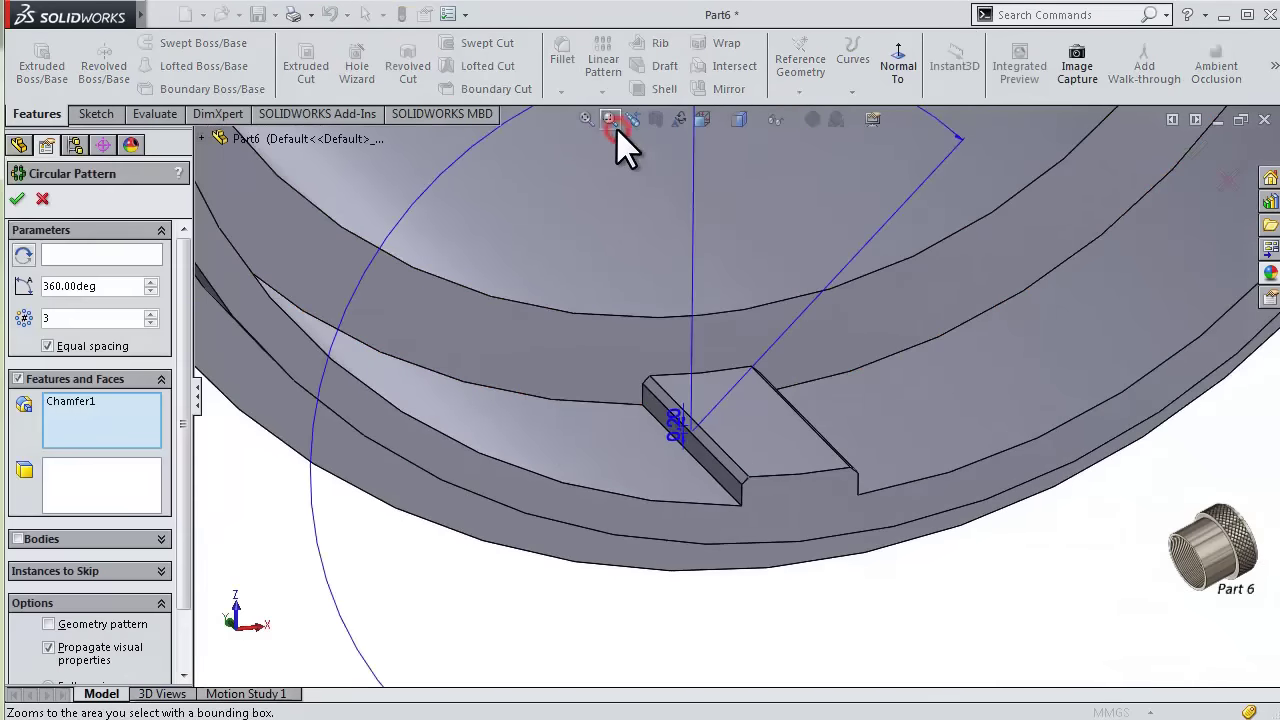
click(121, 429)
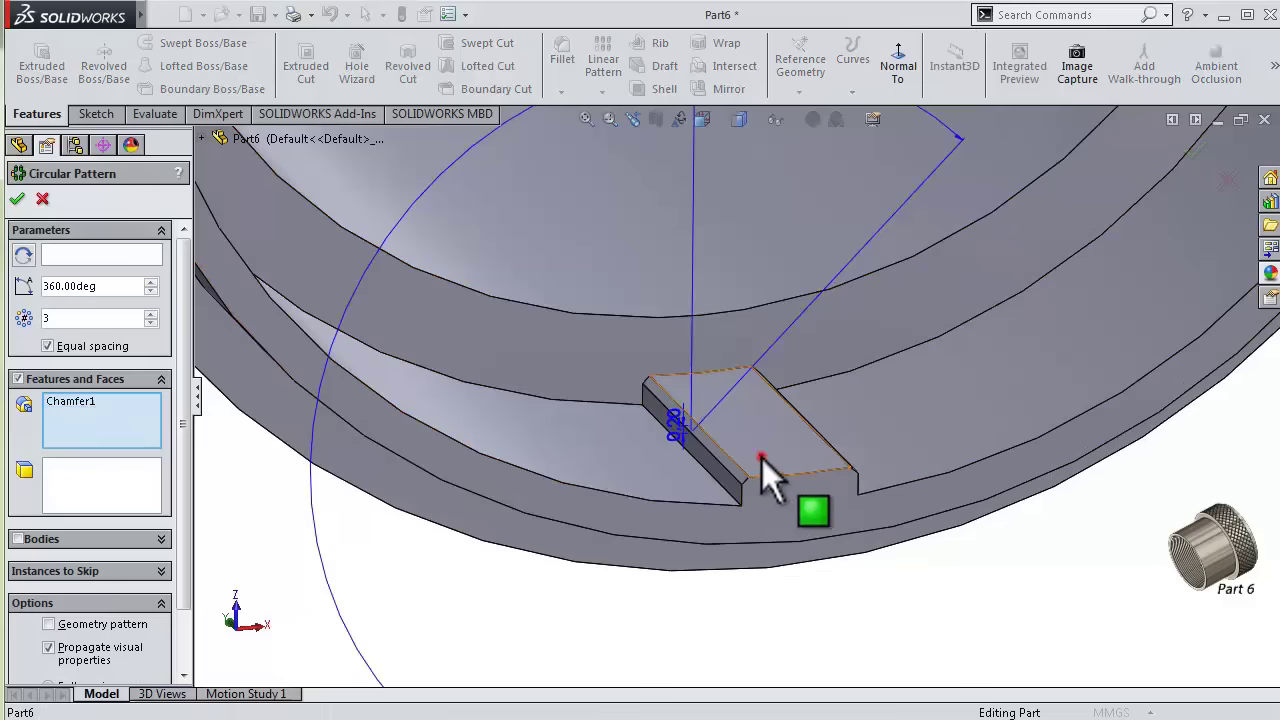
click(762, 458)
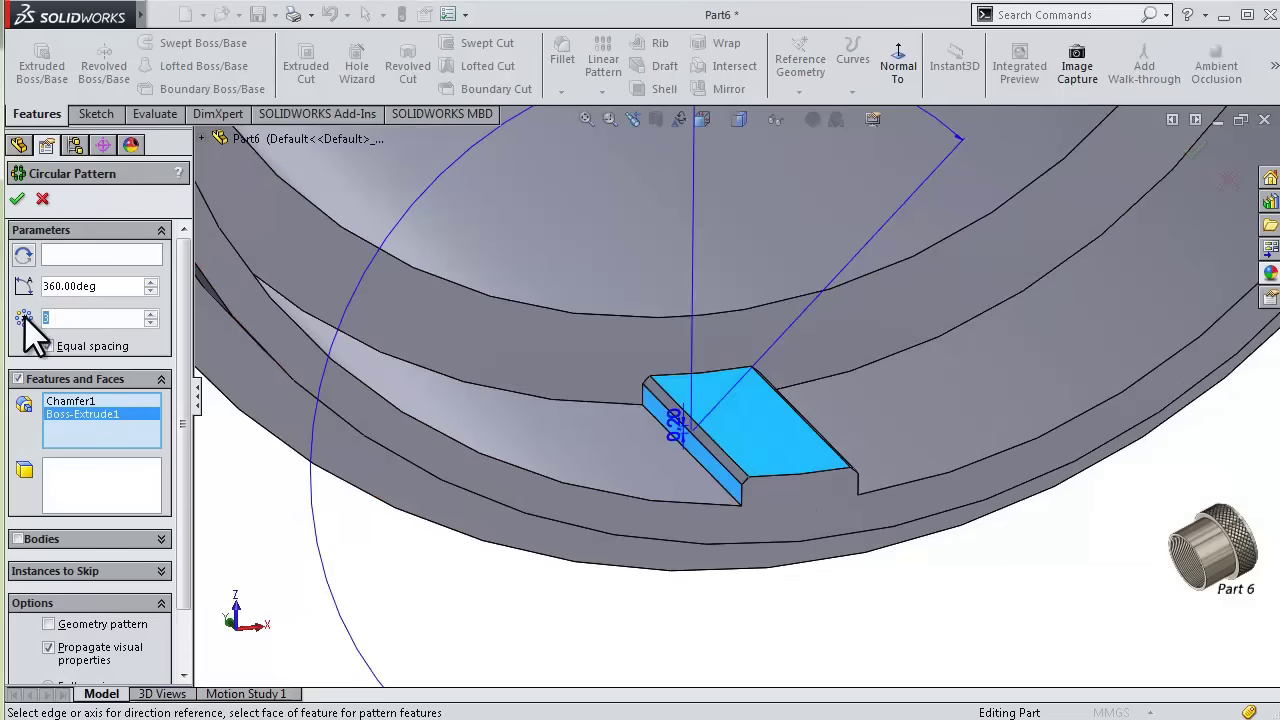
text(23)
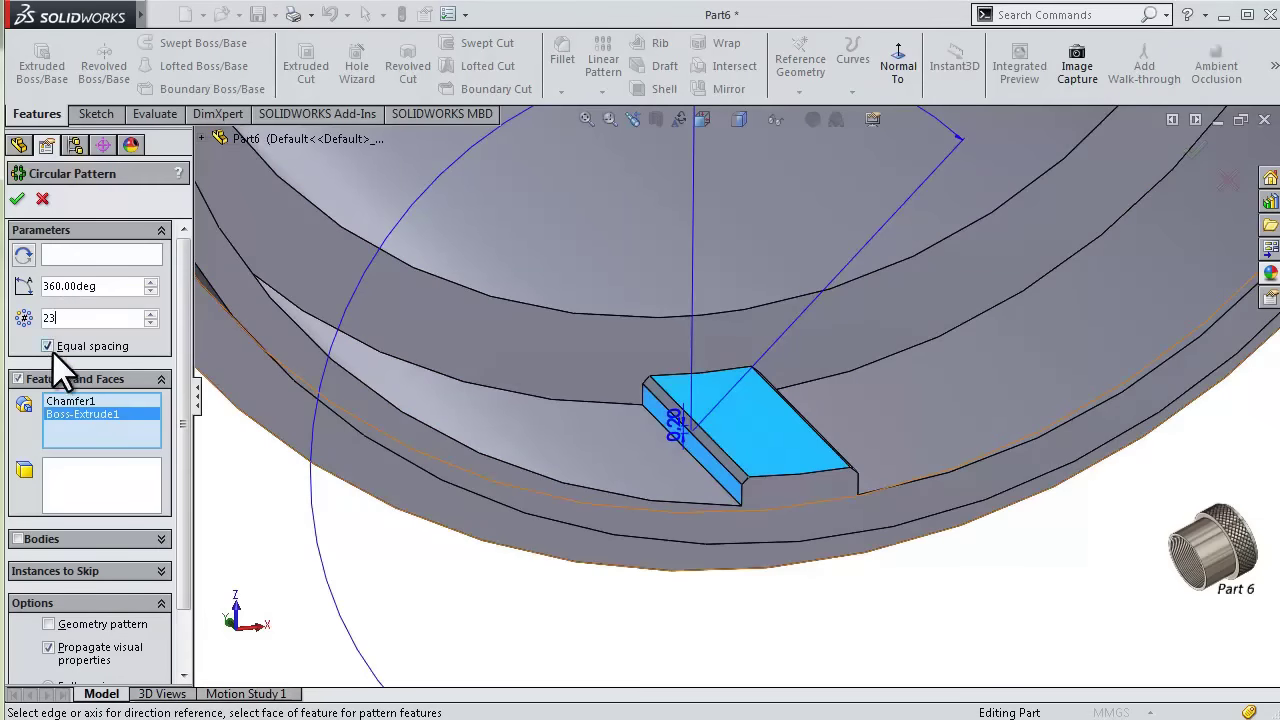
middle_drag(424, 562, 388, 541)
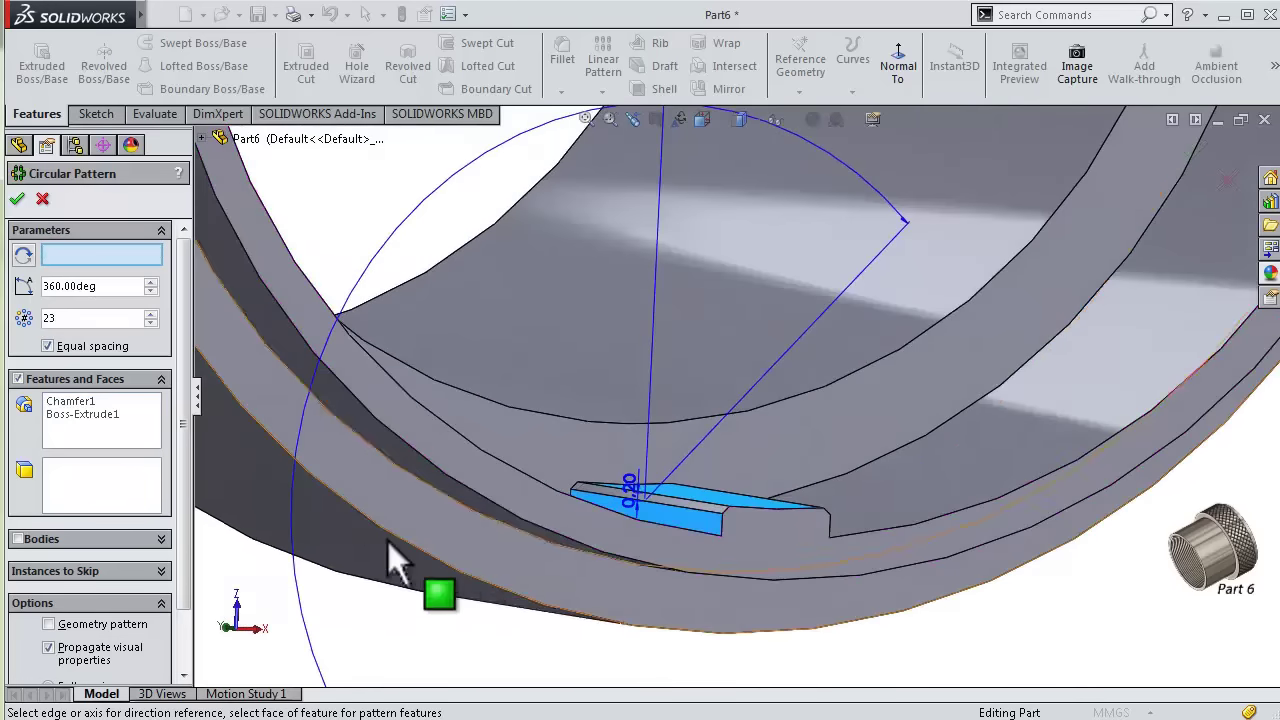
click(390, 545)
scroll(586, 557, up, 3)
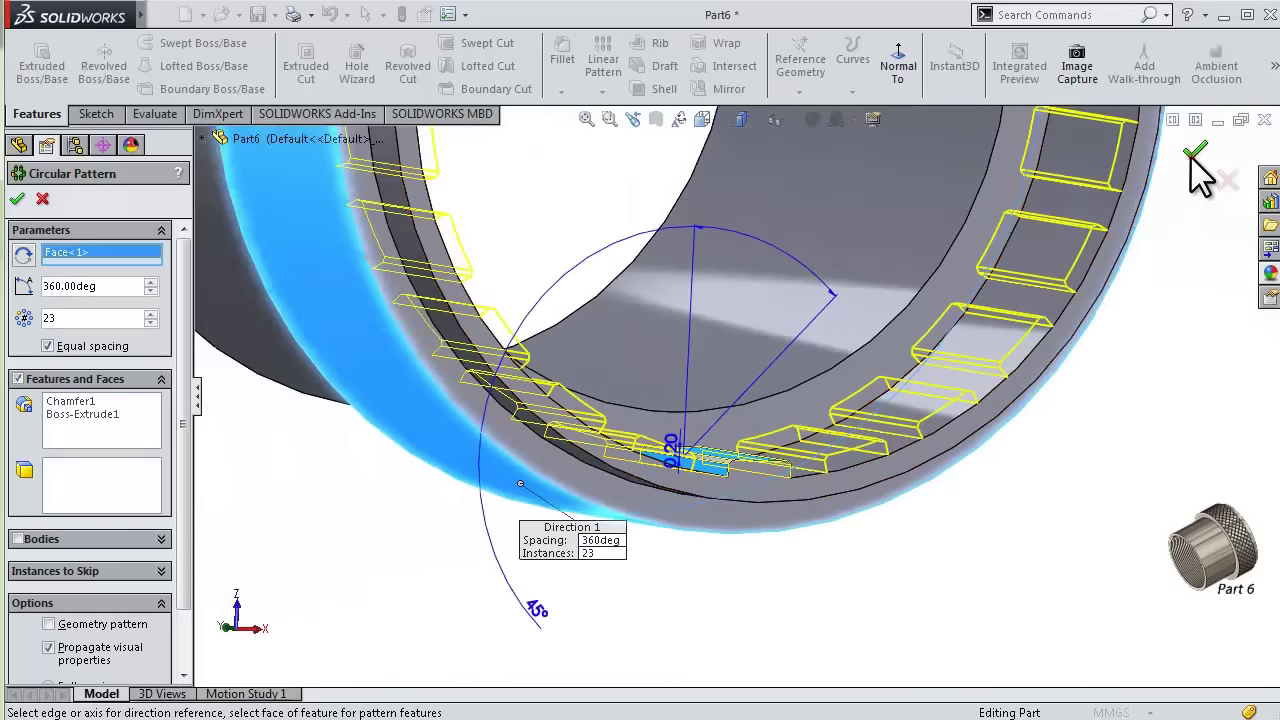
click(1193, 156)
mouse_move(1154, 266)
middle_down()
mouse_move(1090, 403)
mouse_move(1034, 303)
mouse_move(1031, 337)
middle_up()
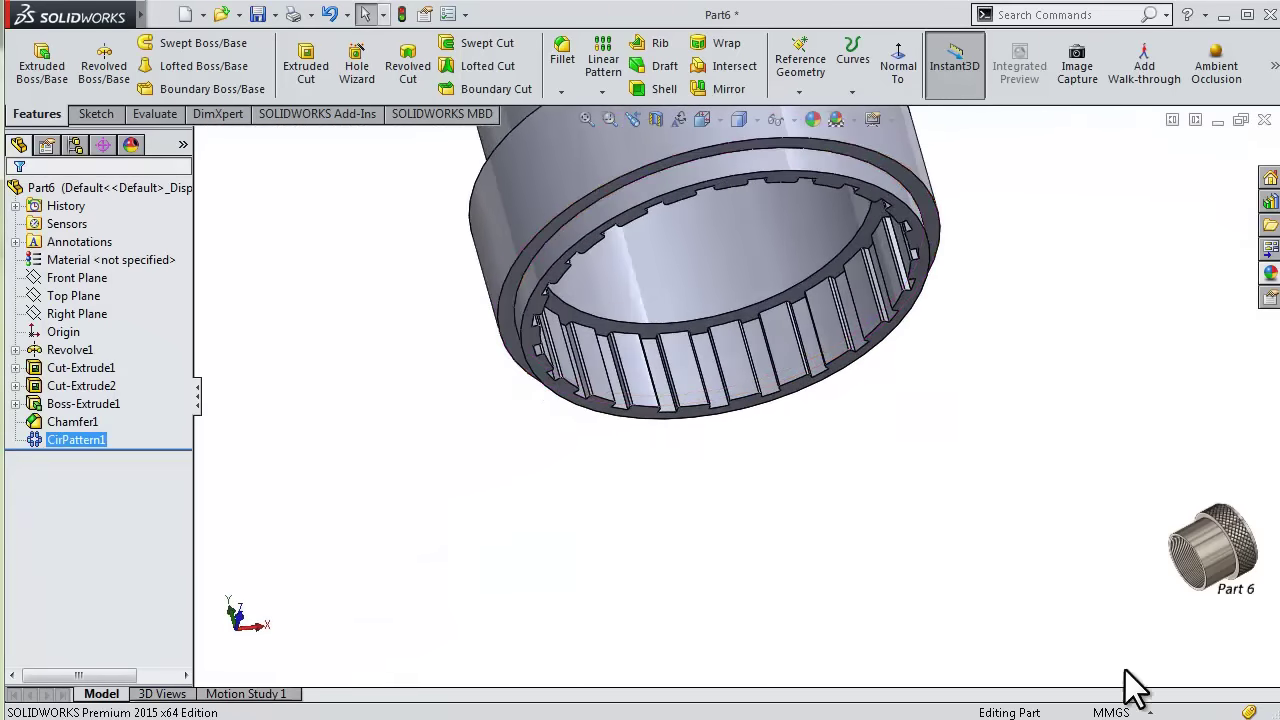
- Start a sketch on the Front Plane and draw a small closed triangle with lines
key(f)
click(80, 278)
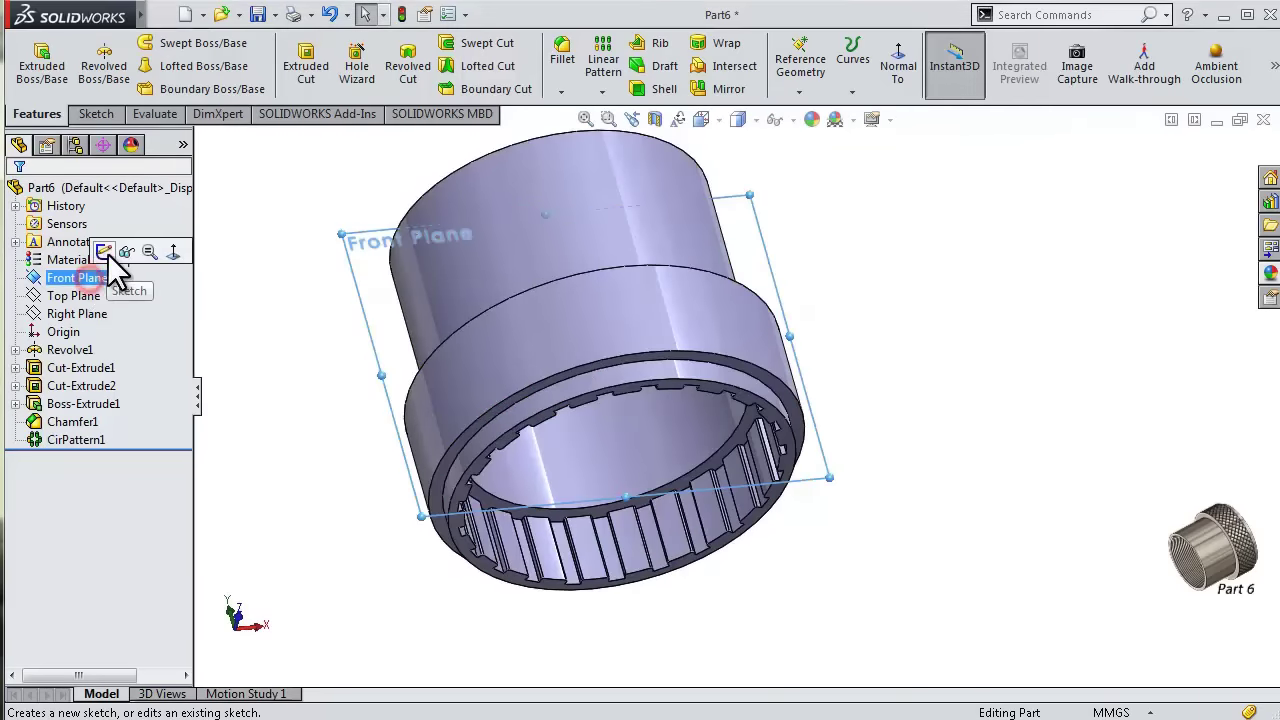
click(105, 251)
click(816, 66)
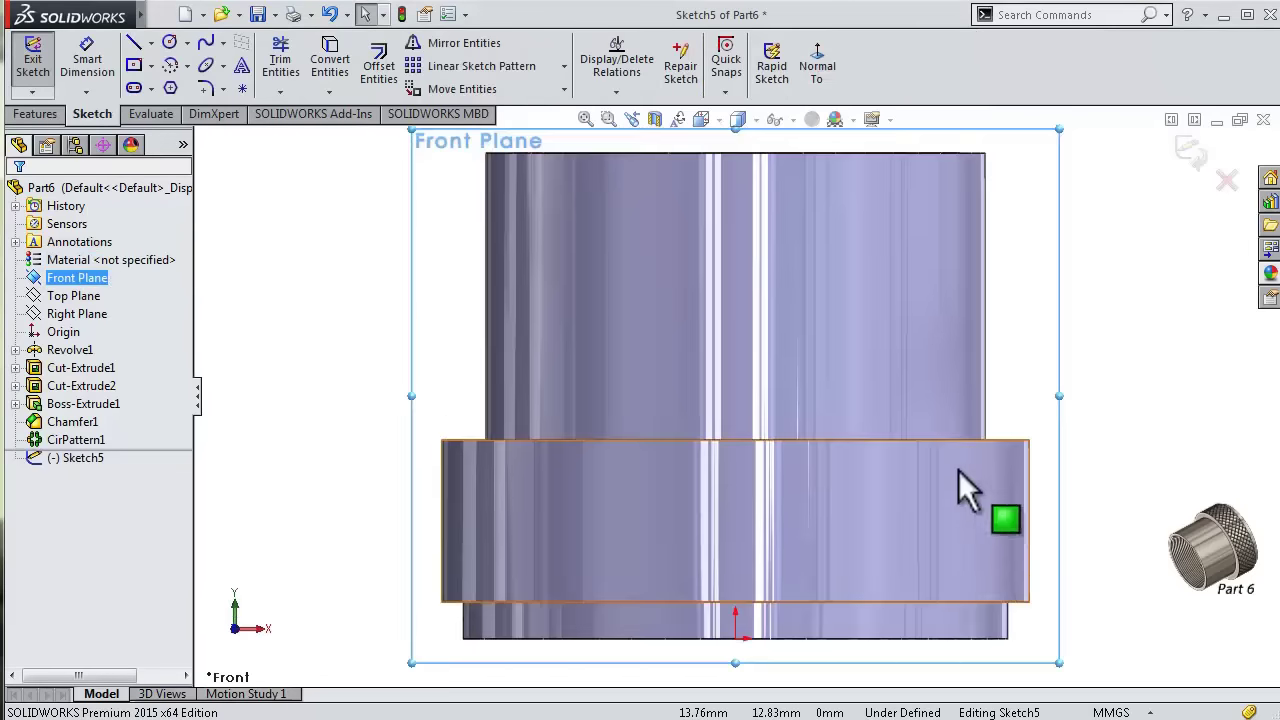
scroll(990, 540, down, 2)
click(135, 48)
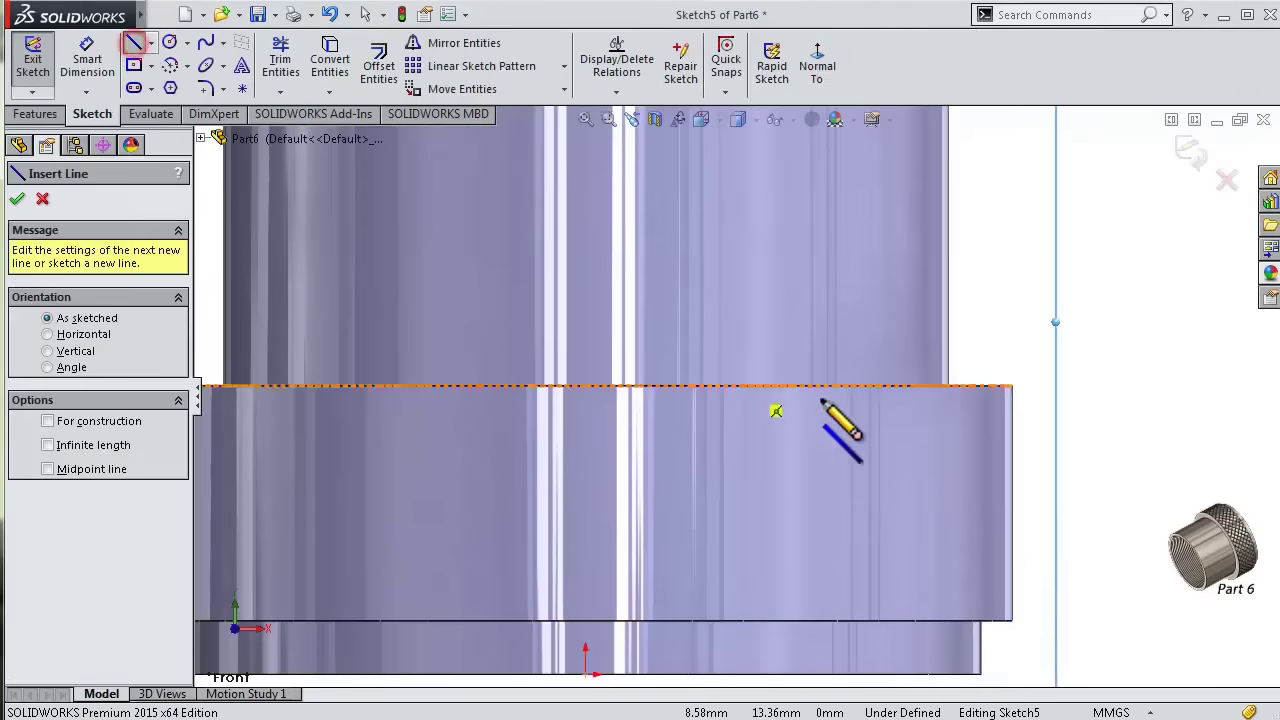
mouse_move(893, 550)
mouse_down()
mouse_move(893, 585)
mouse_move(910, 566)
mouse_up()
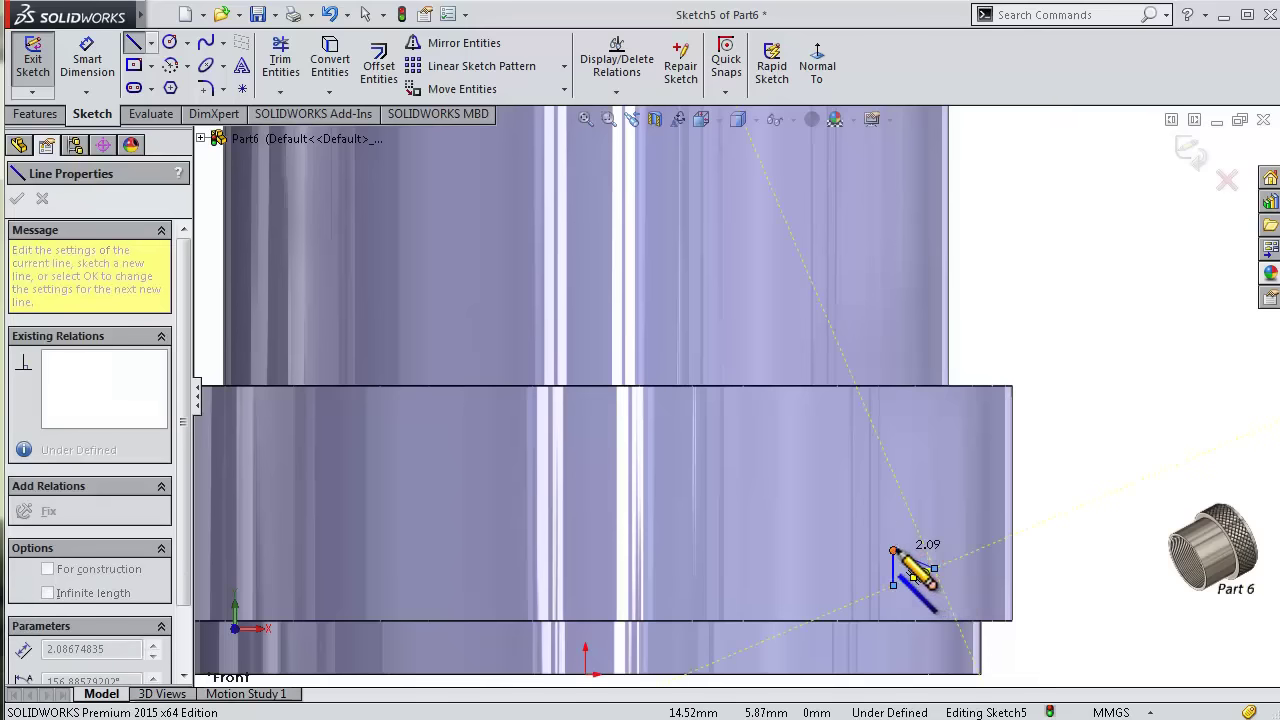
click(898, 554)
scroll(994, 586, up, 2)
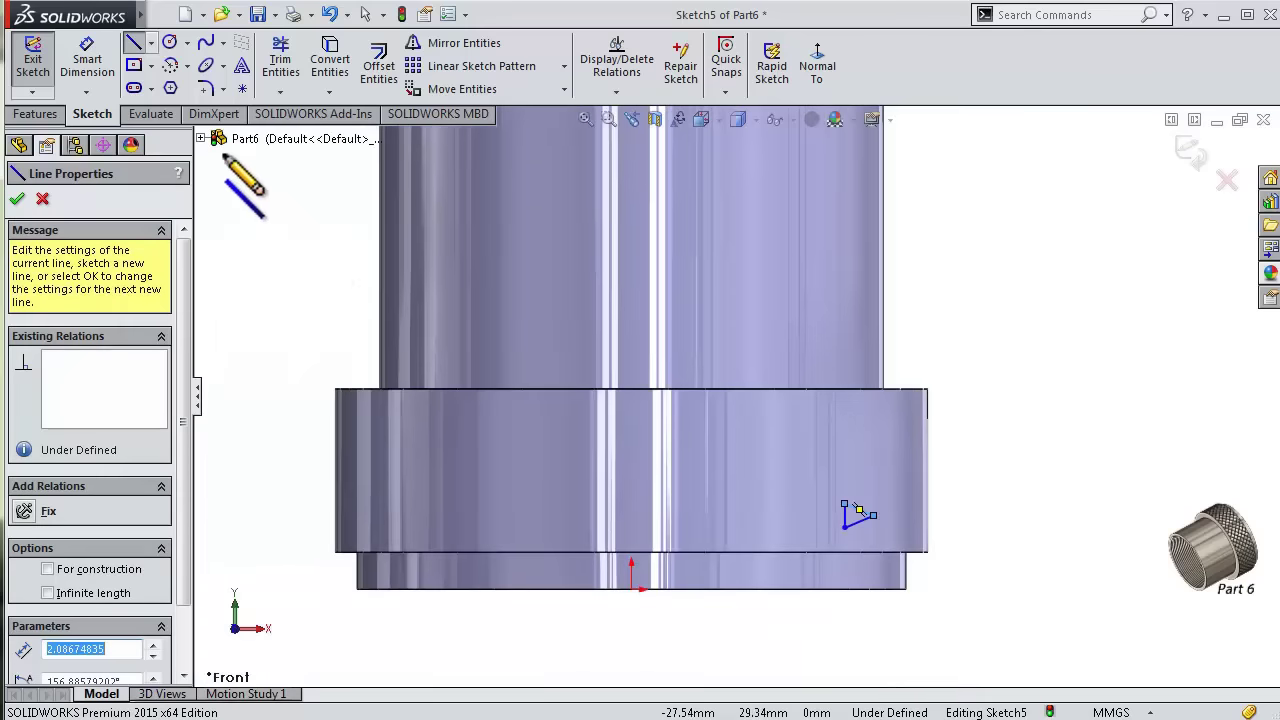
- Locate the triangle 15.25 horizontally from the origin and 3 vertically
click(93, 48)
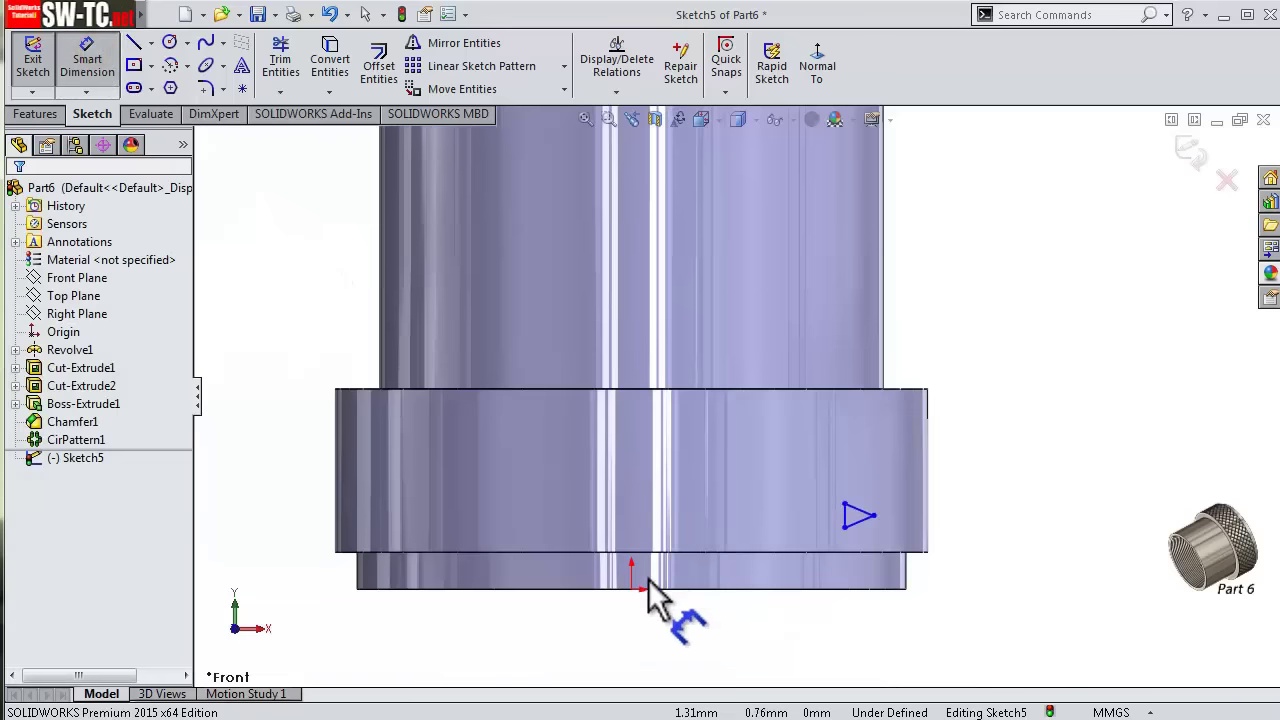
click(845, 512)
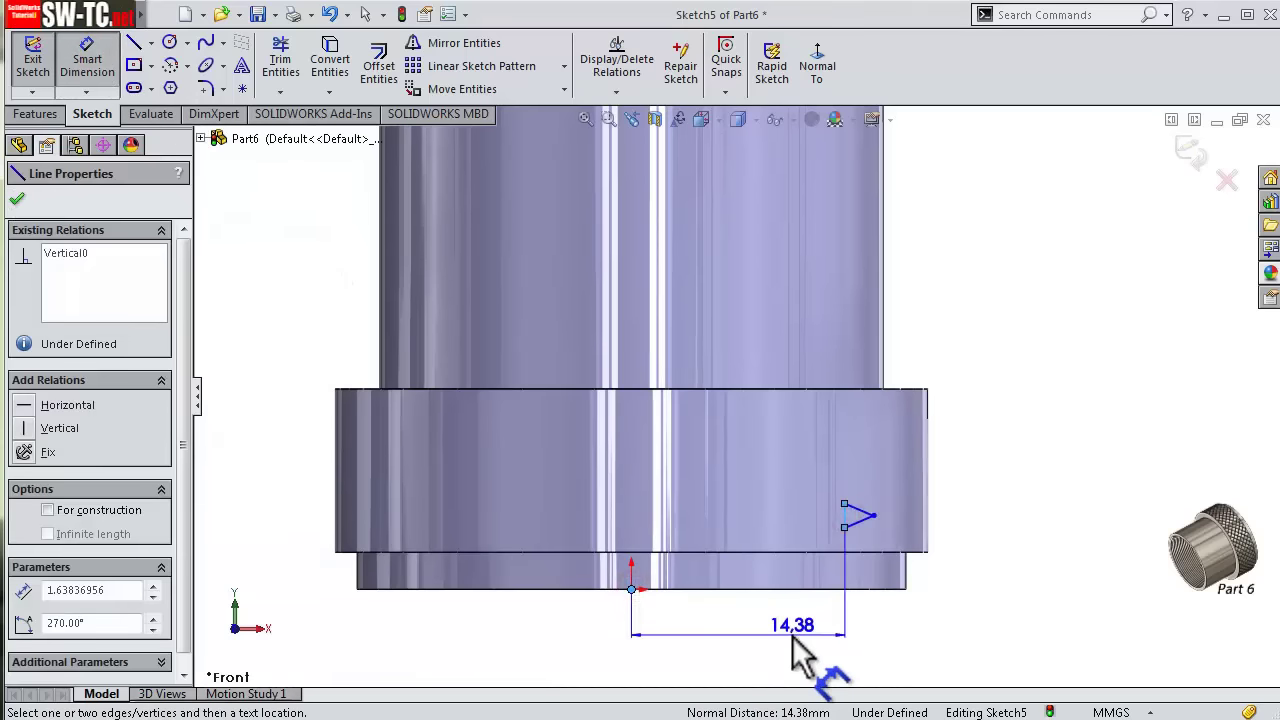
click(792, 636)
text(15.25)
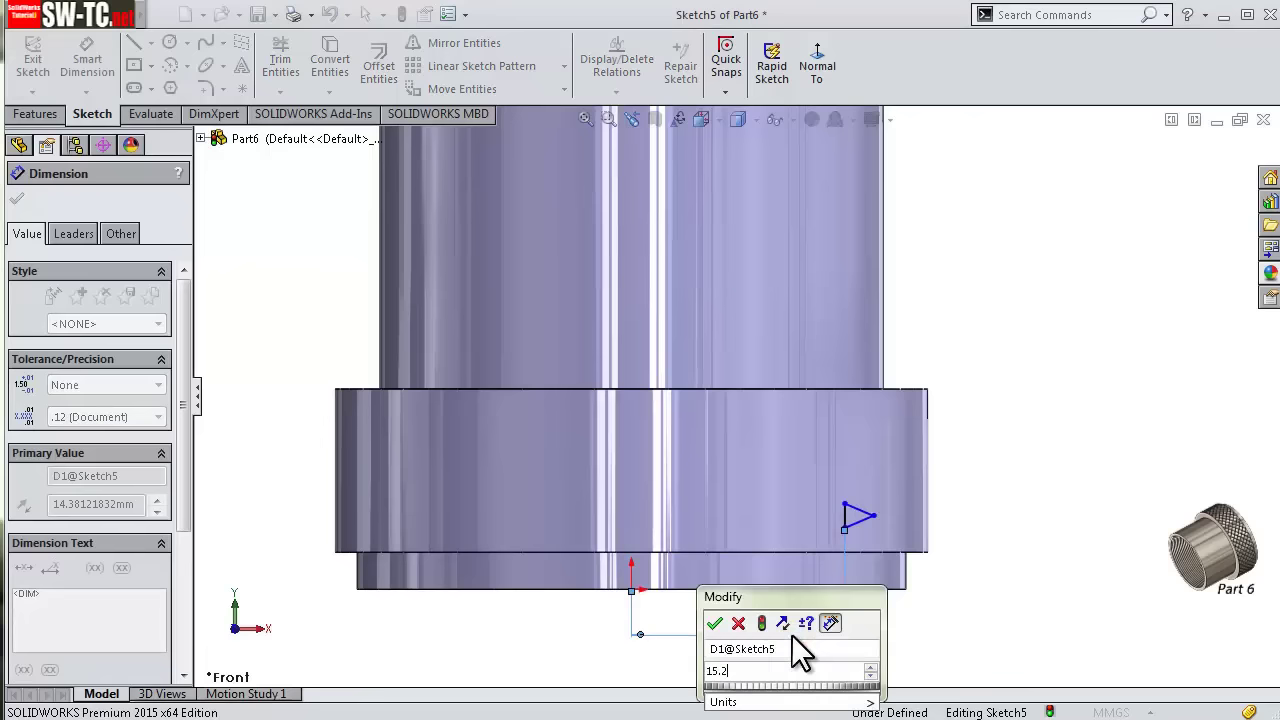
key(Return)
scroll(893, 592, down, 2)
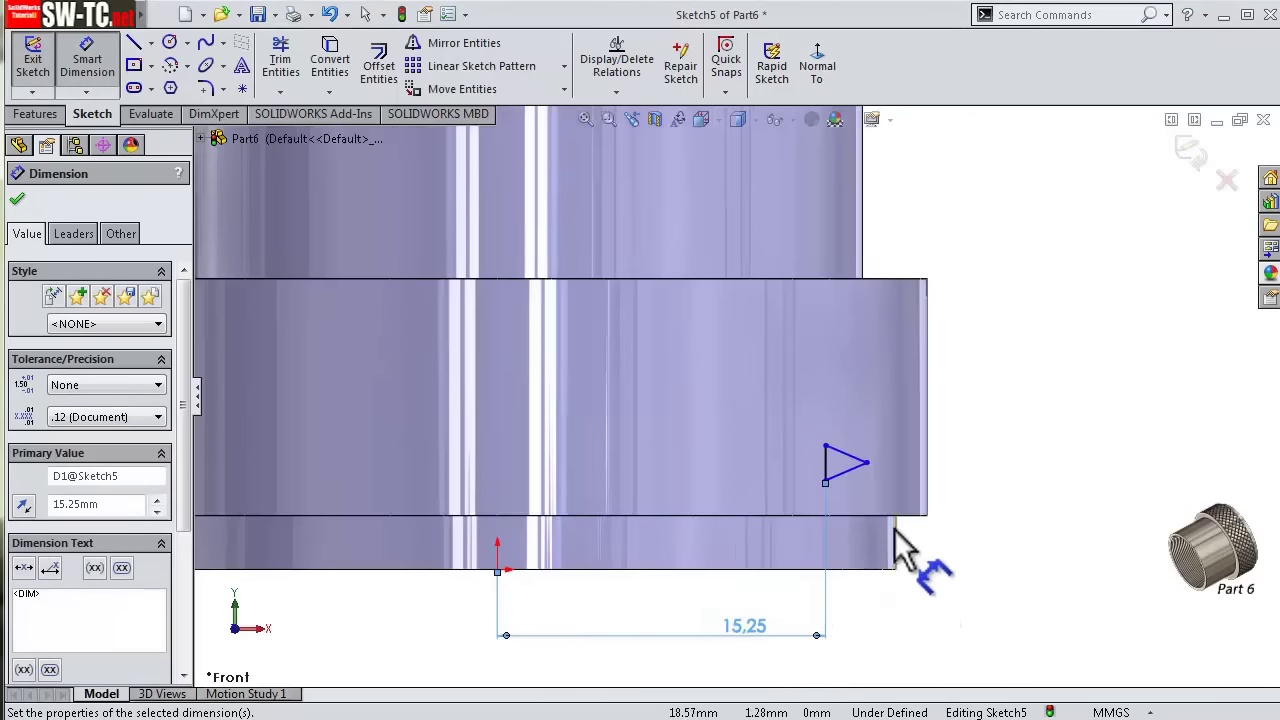
click(866, 462)
click(497, 568)
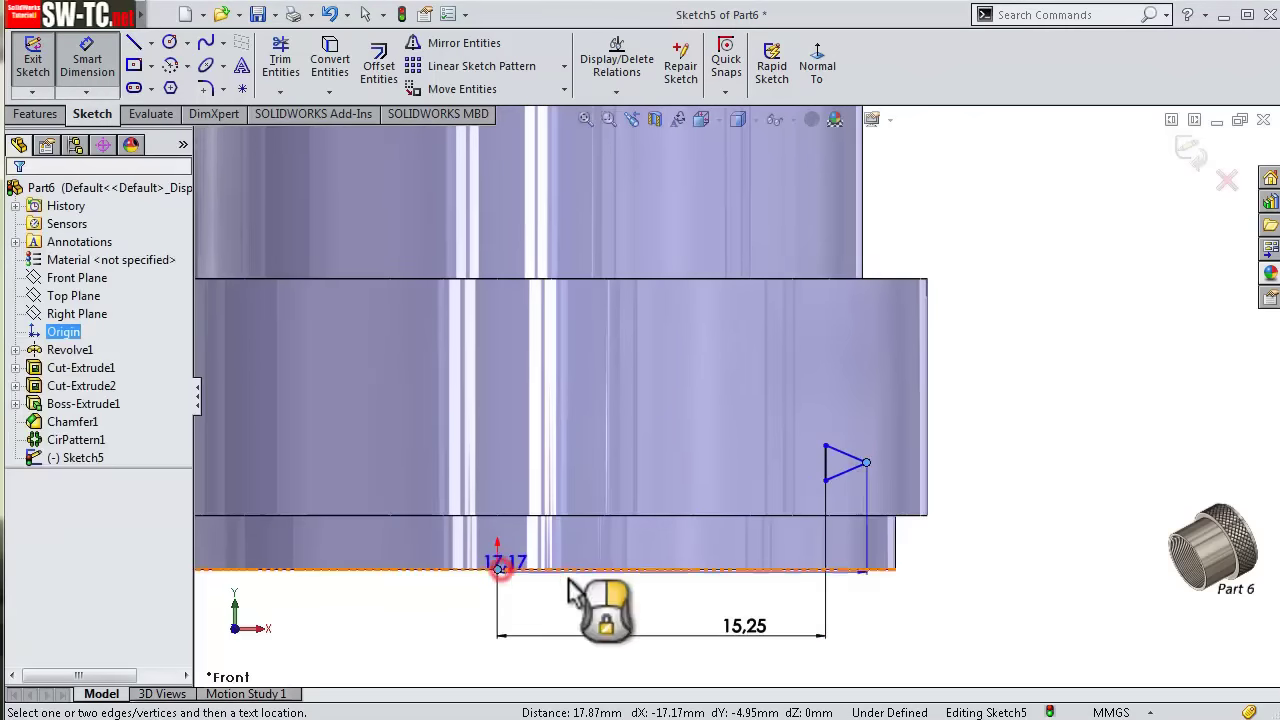
click(978, 520)
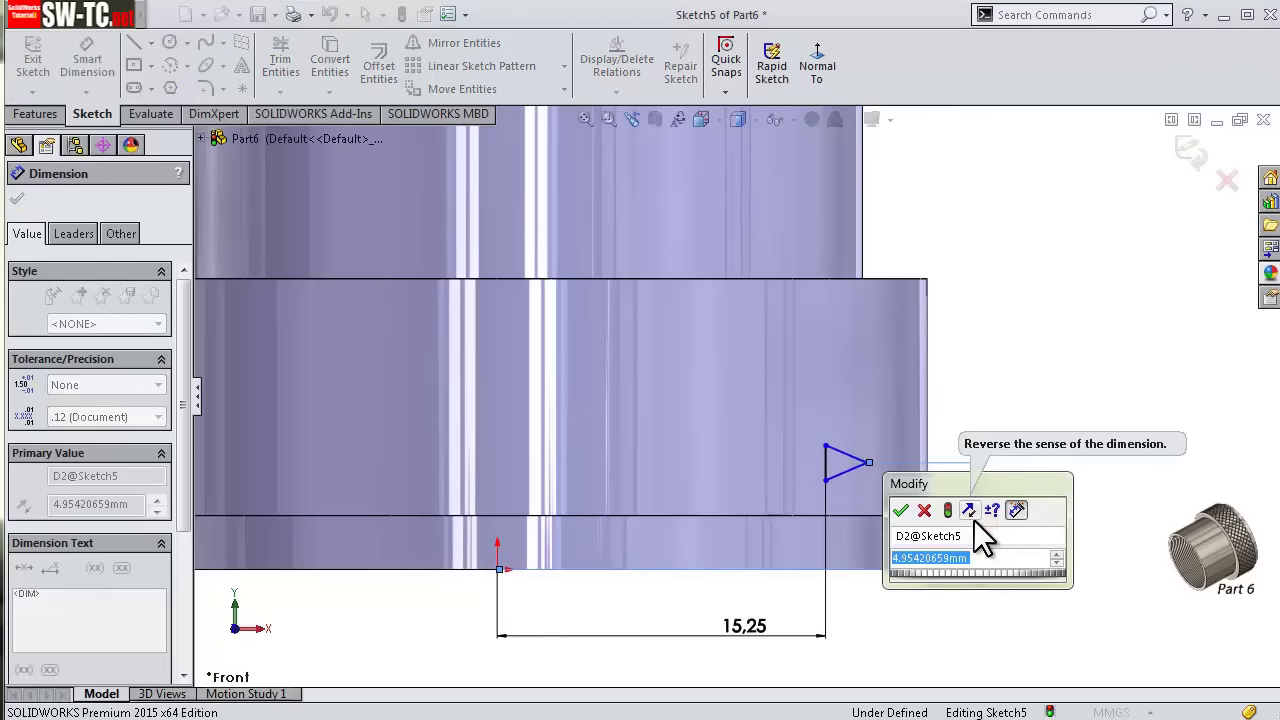
text(3)
key(Return)
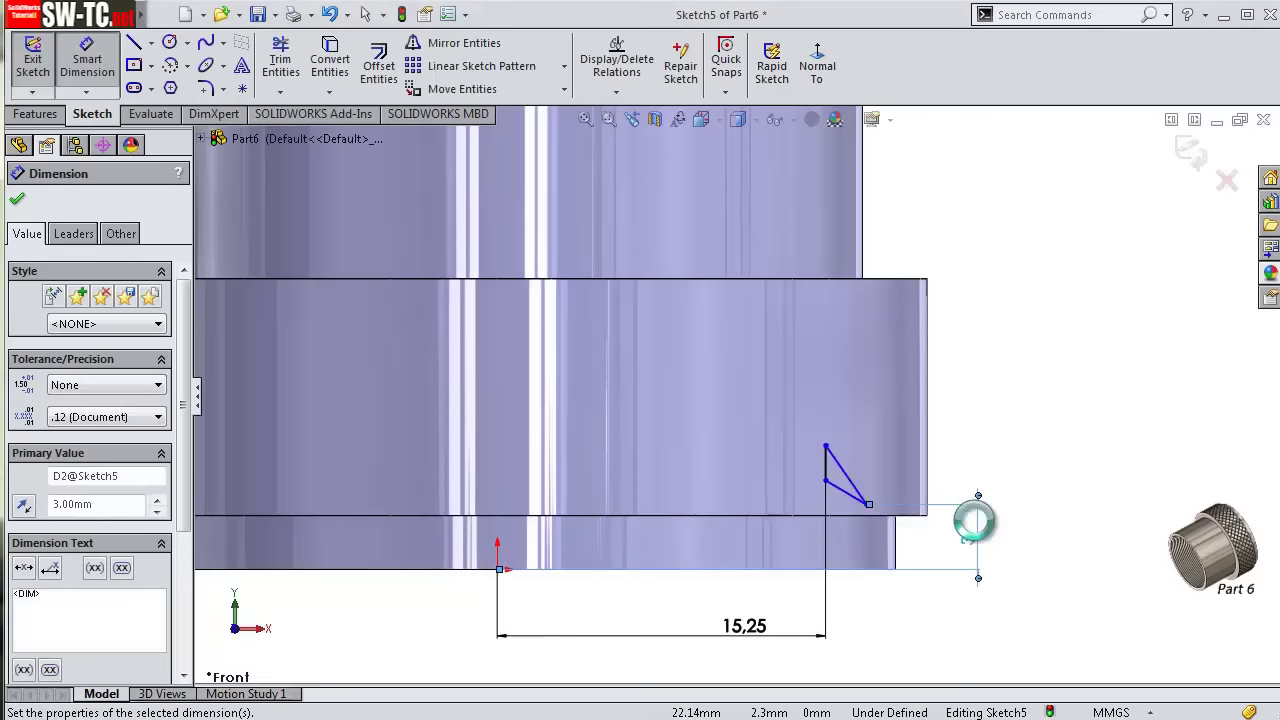
scroll(935, 528, up, 3)
- Reshape the triangle and make its two slanted sides equal
key(Escape)
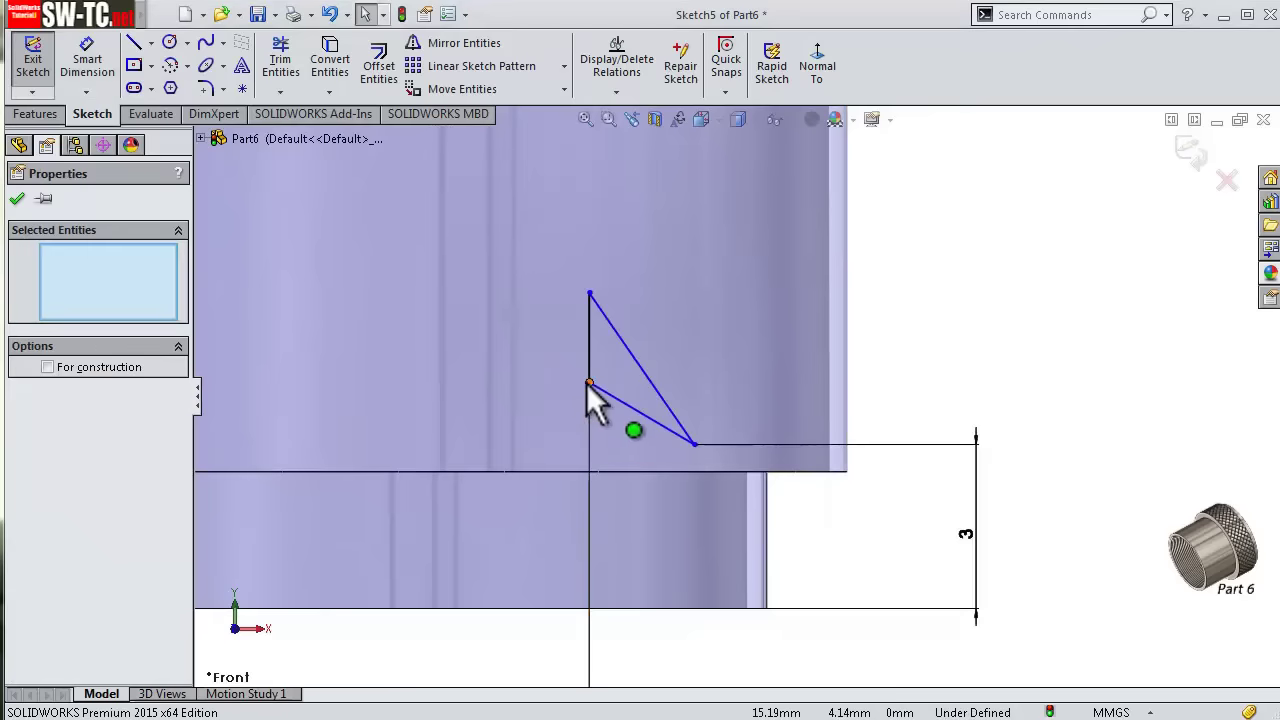
drag(587, 383, 582, 426)
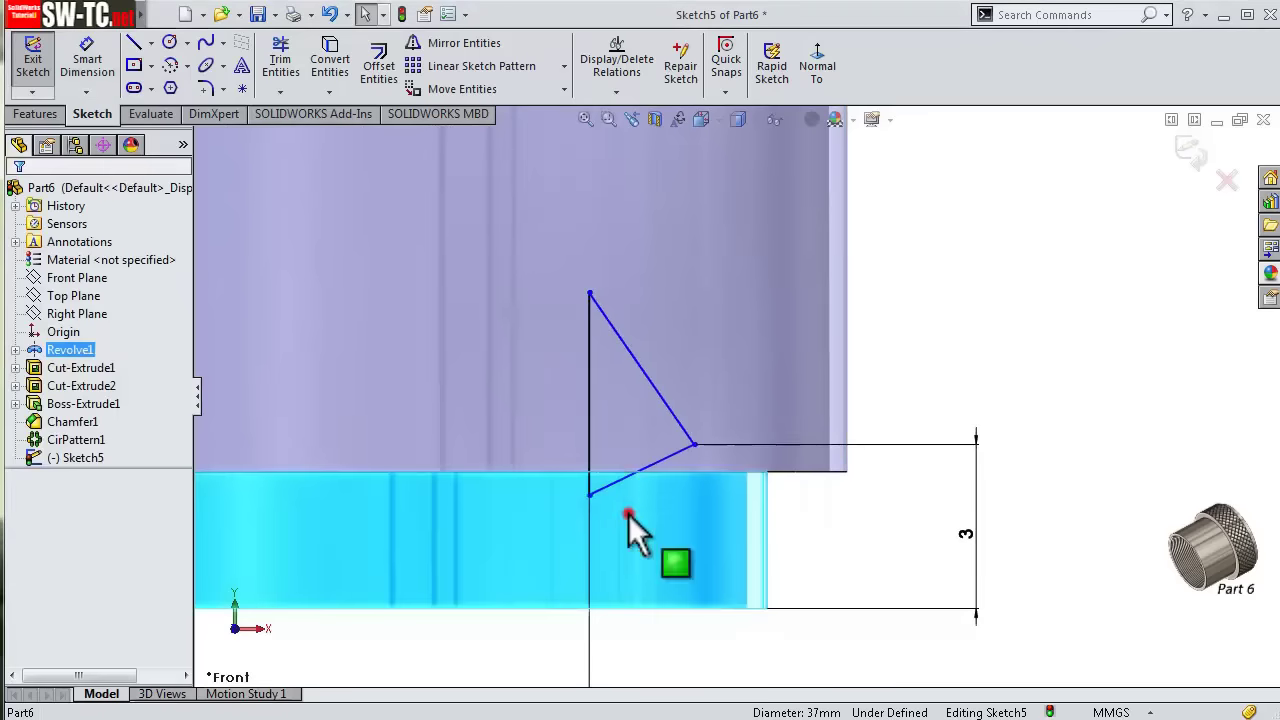
drag(623, 481, 664, 407)
ctrl+click(663, 403)
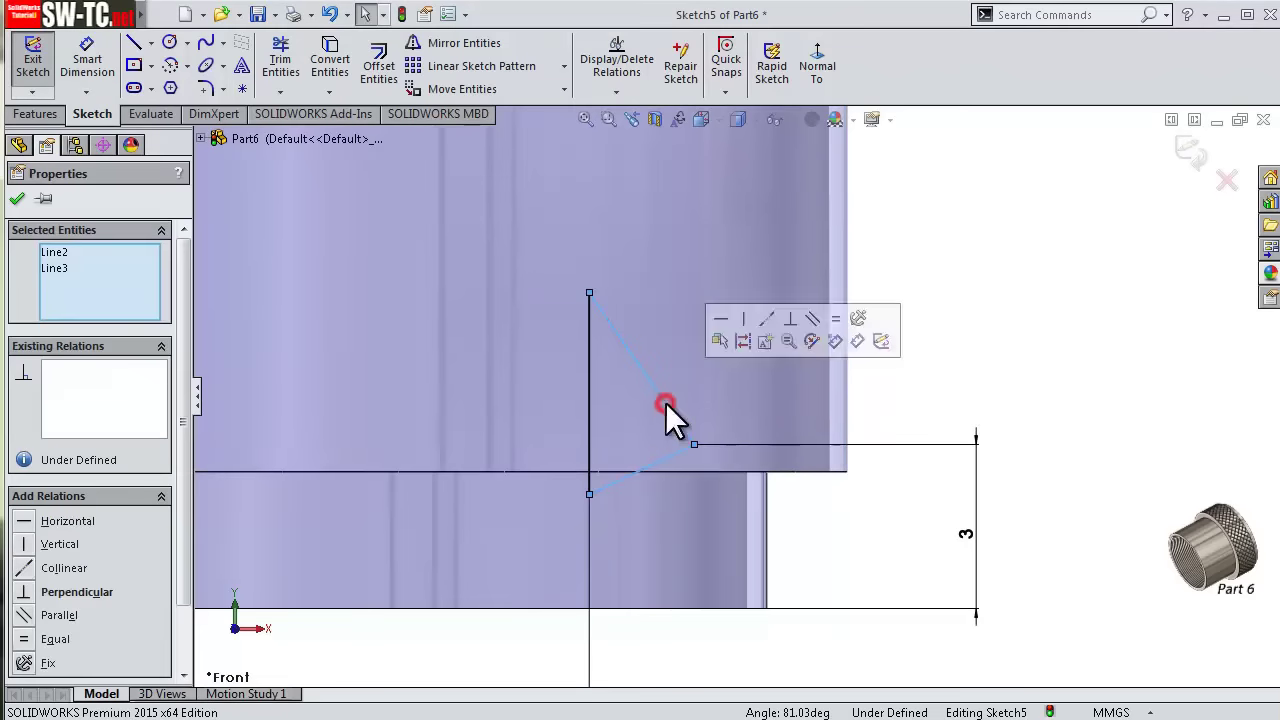
click(832, 322)
click(959, 347)
- Dimension the triangle's vertical side to 0.70 and its depth to the tip to 0.55
scroll(701, 536, down, 2)
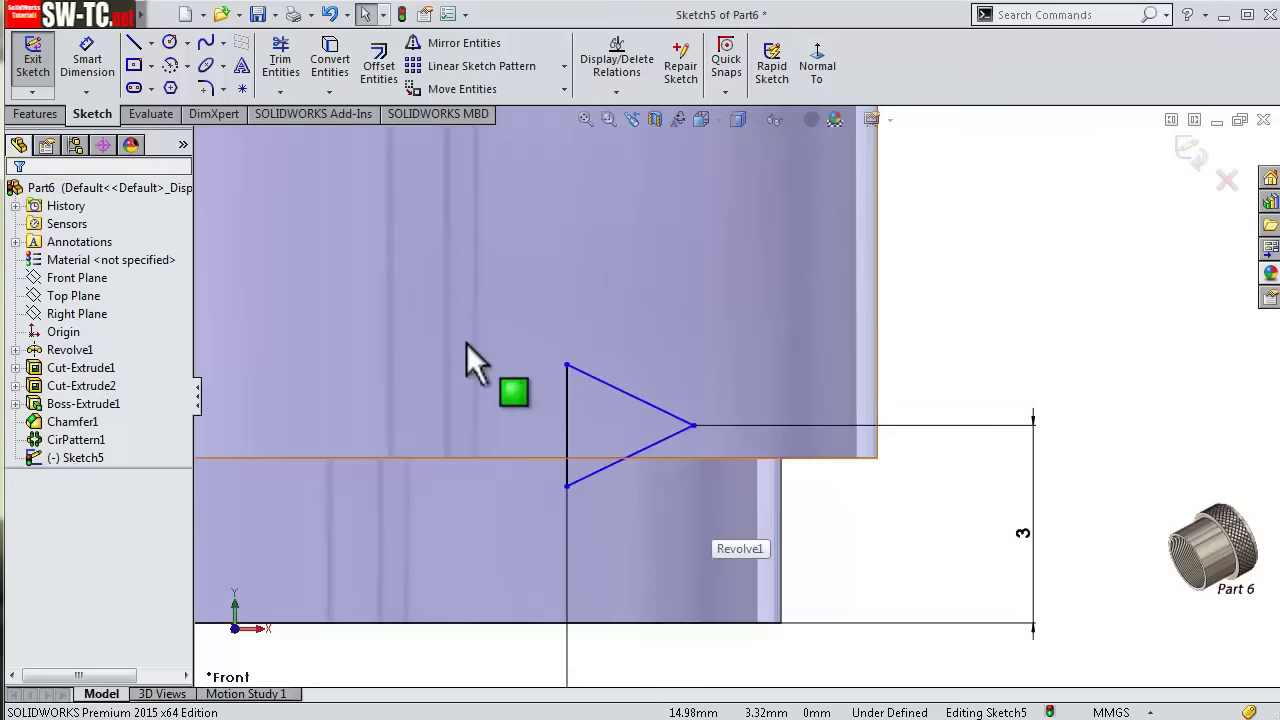
click(96, 46)
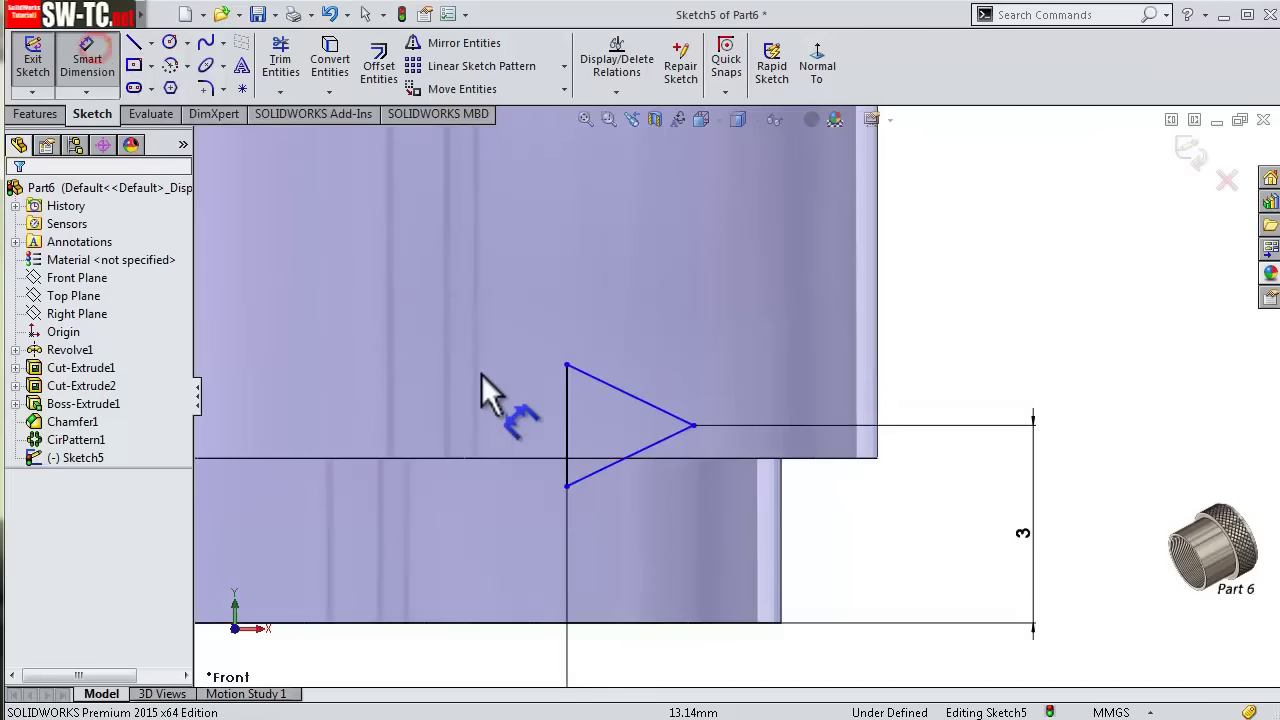
click(568, 398)
click(526, 402)
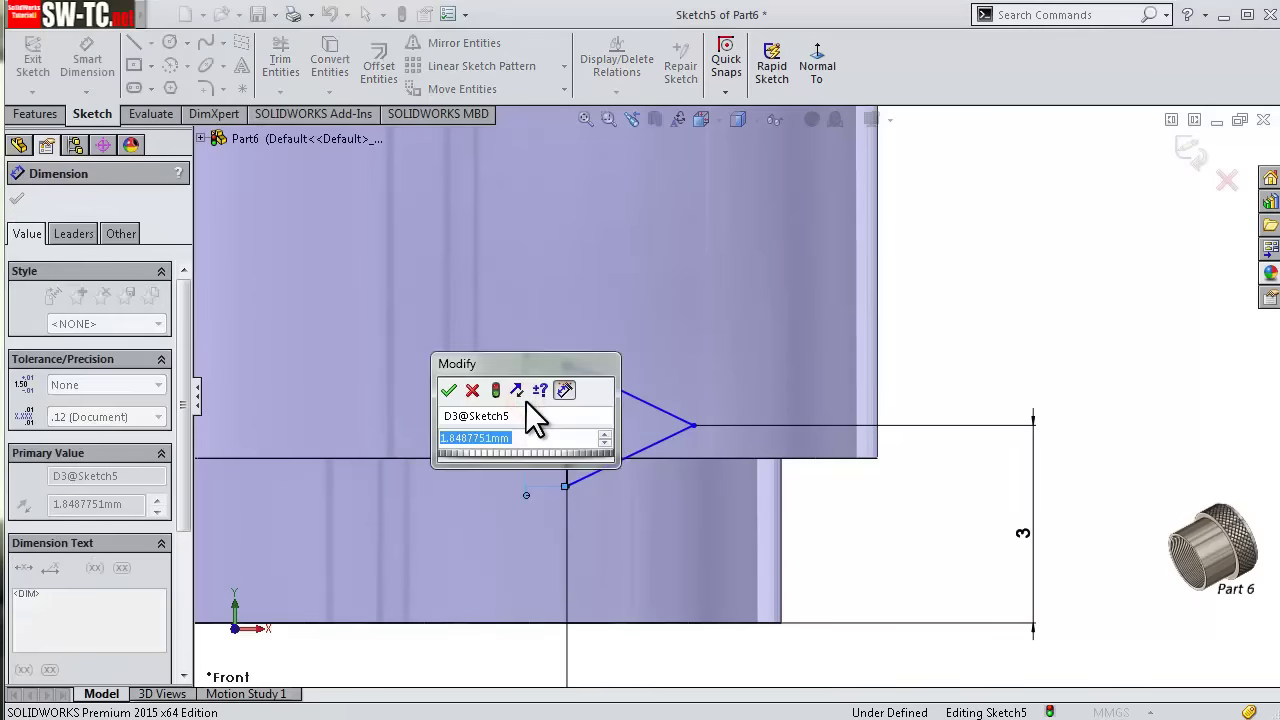
text(0.7)
key(Return)
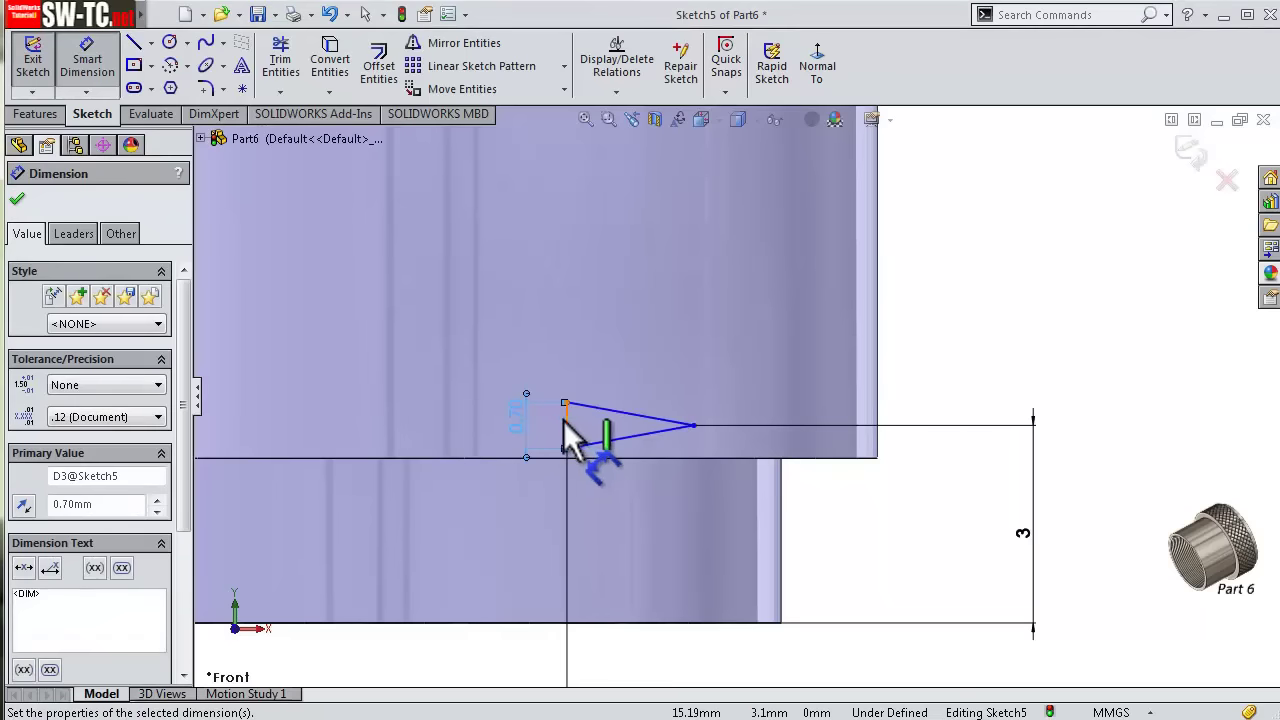
click(566, 425)
click(683, 425)
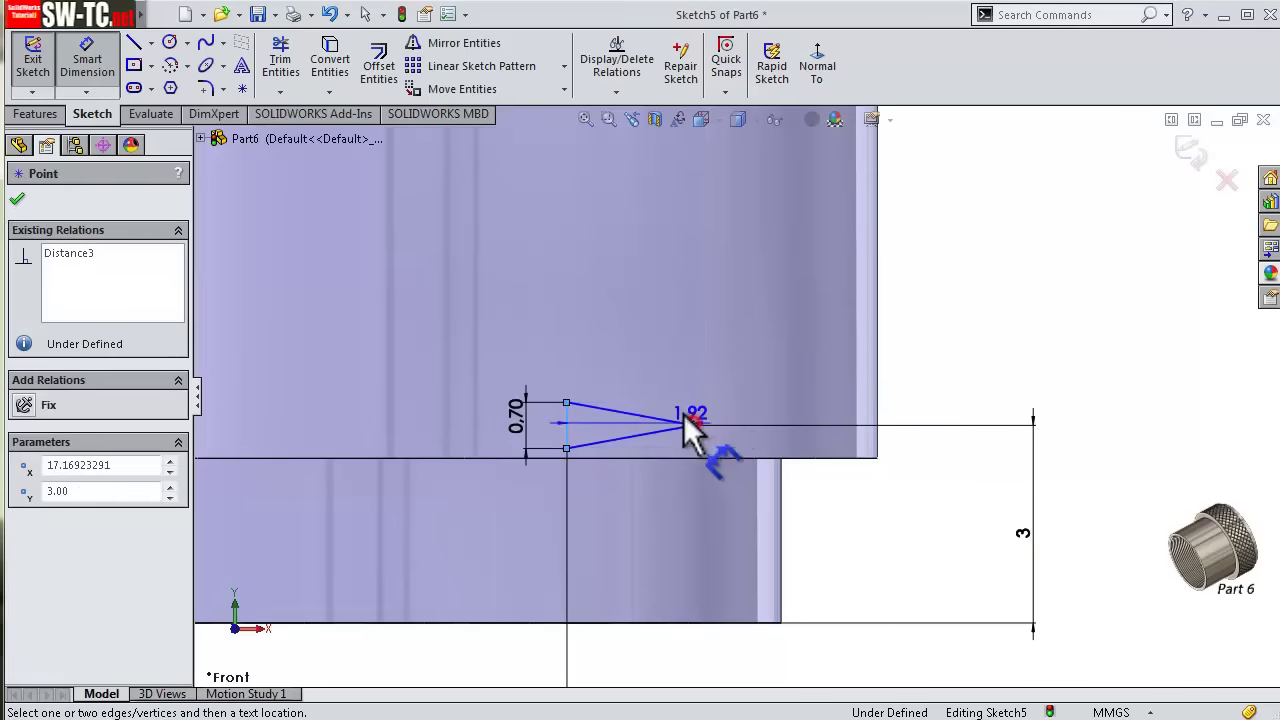
click(662, 390)
text(0.55)
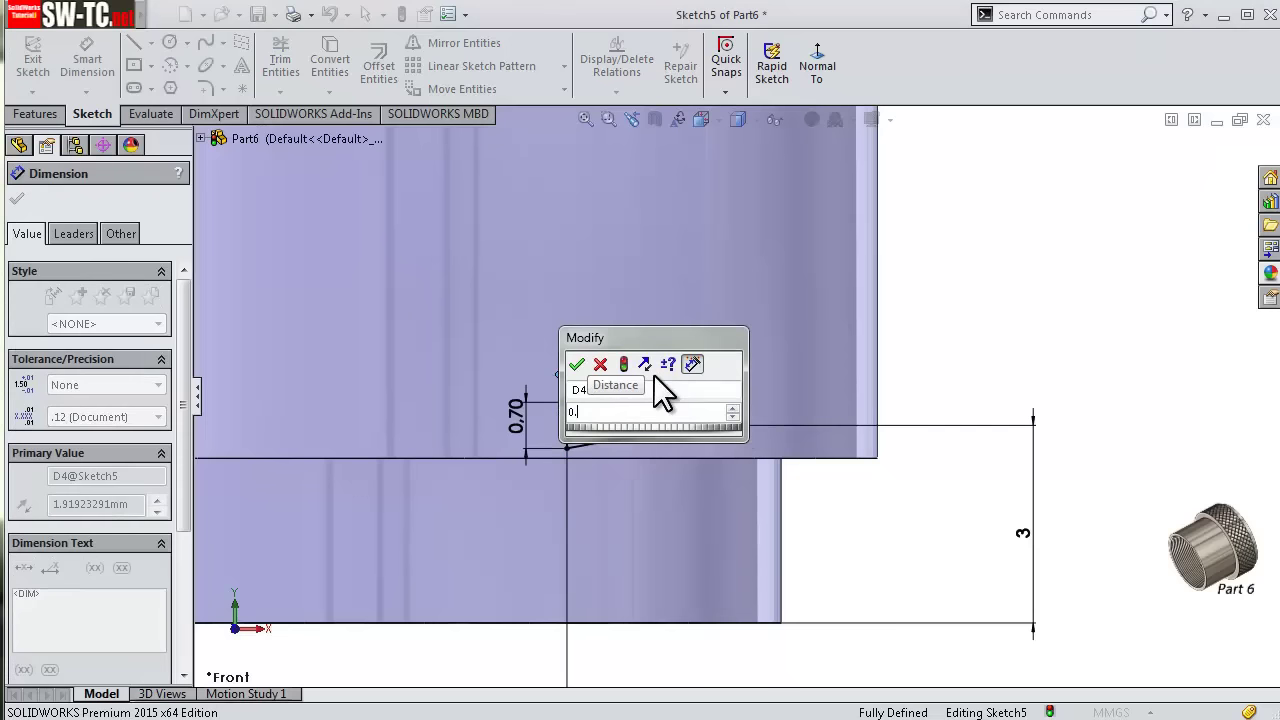
key(Return)
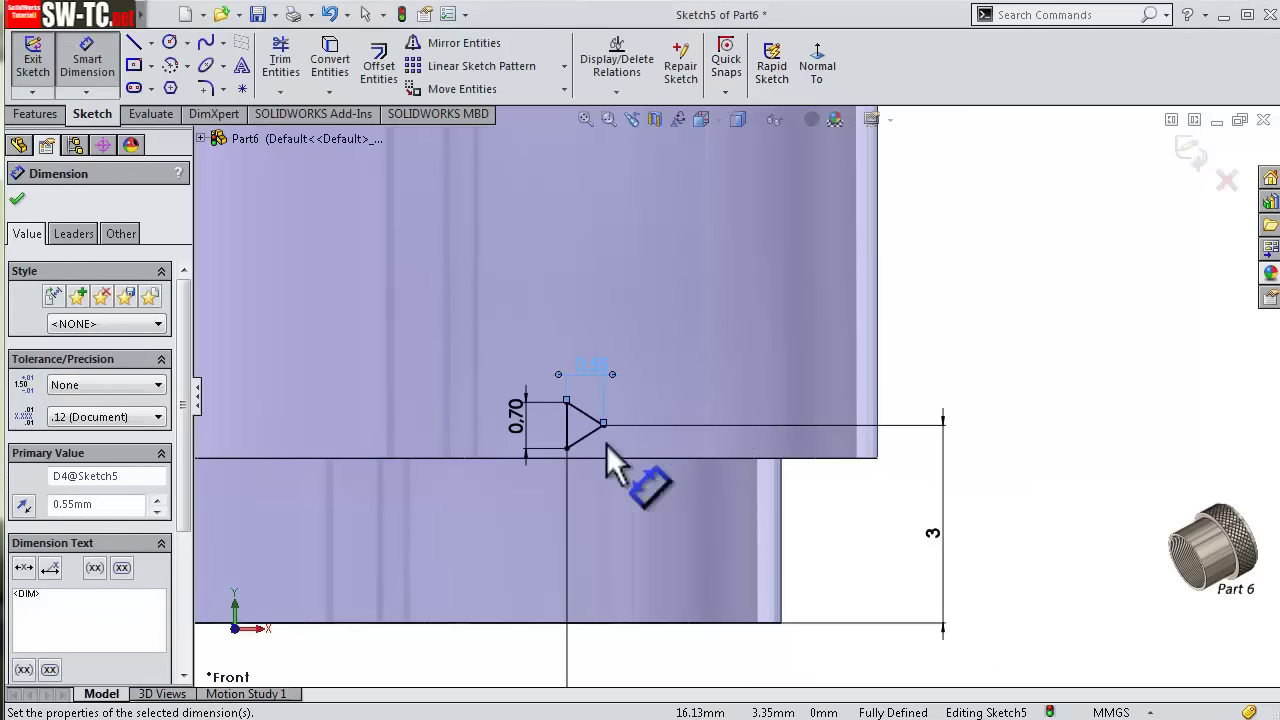
scroll(606, 444, up, 3)
click(1085, 290)
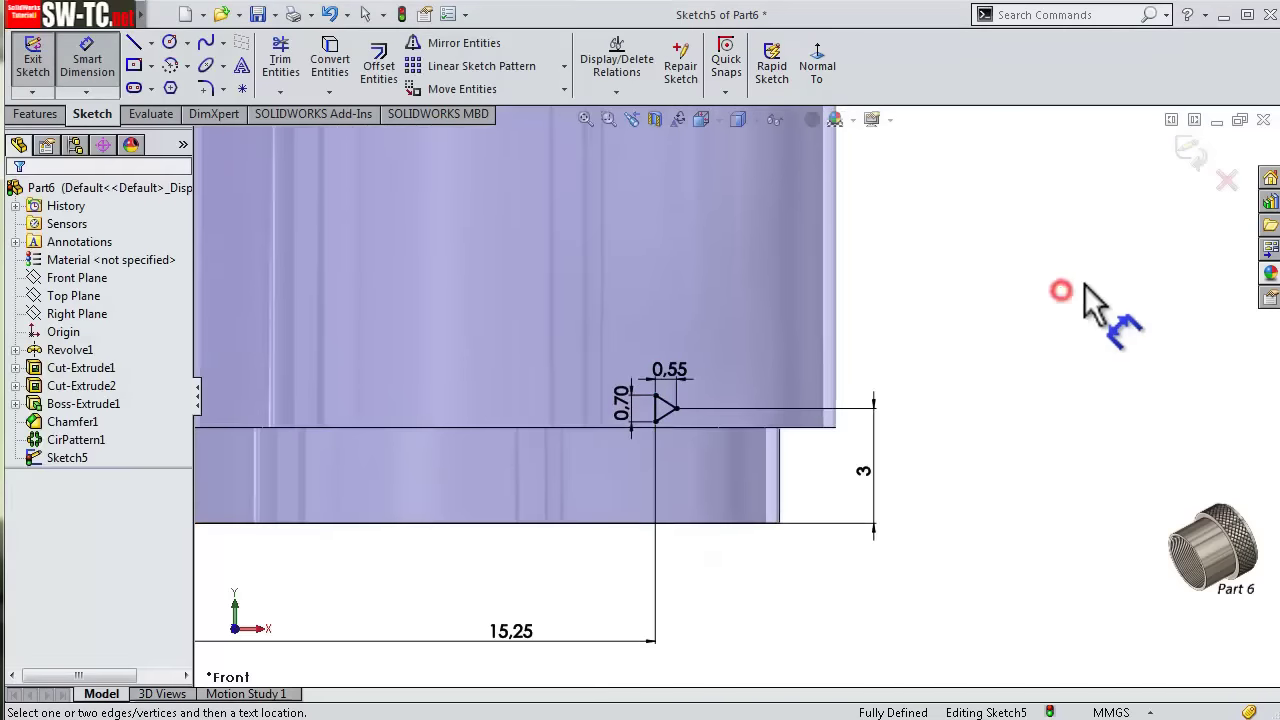
- Exit the triangle sketch, then convert the inner rim edge into a new sketch on the cap's top face
click(1190, 150)
scroll(874, 326, up, 3)
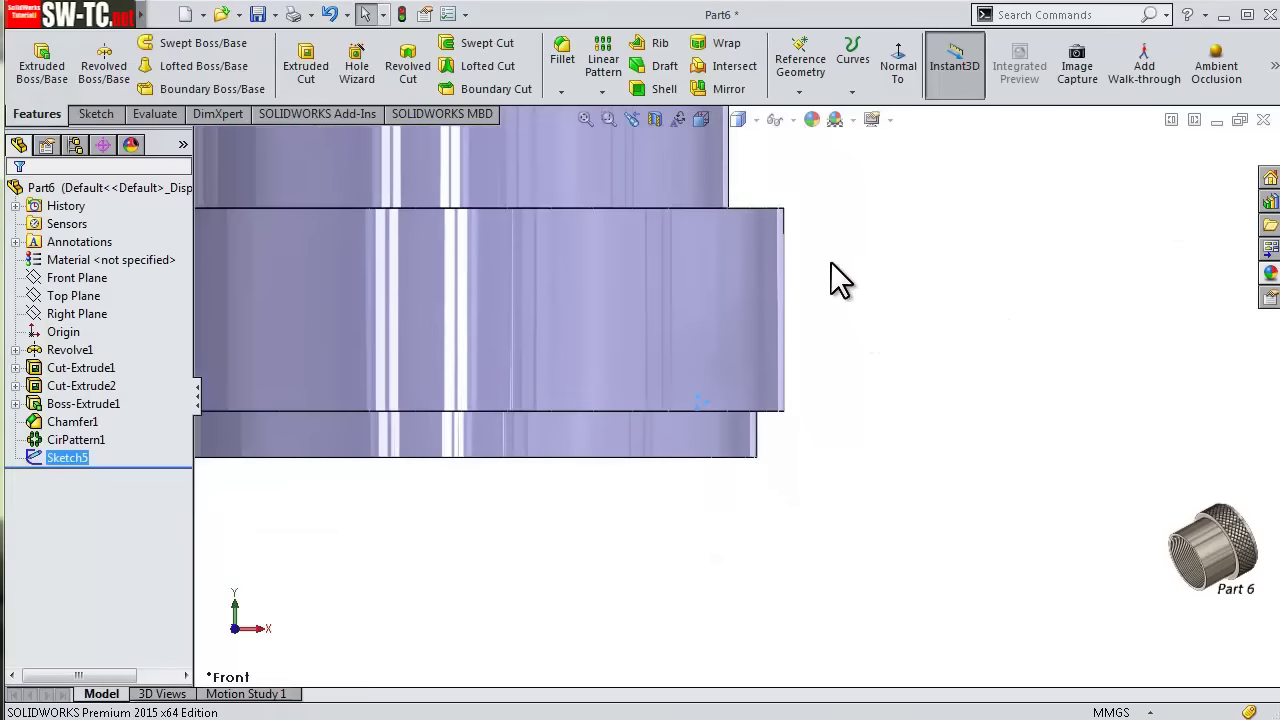
middle_drag(831, 262, 826, 400)
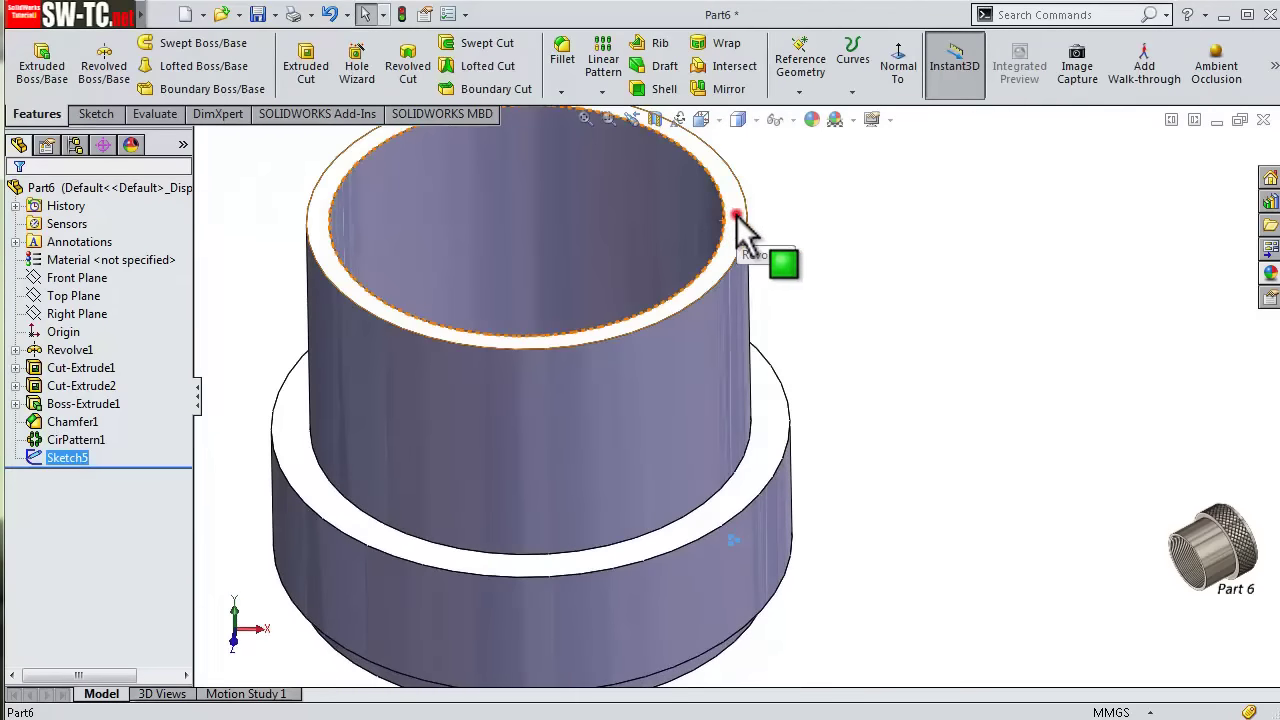
click(736, 215)
click(812, 160)
click(725, 208)
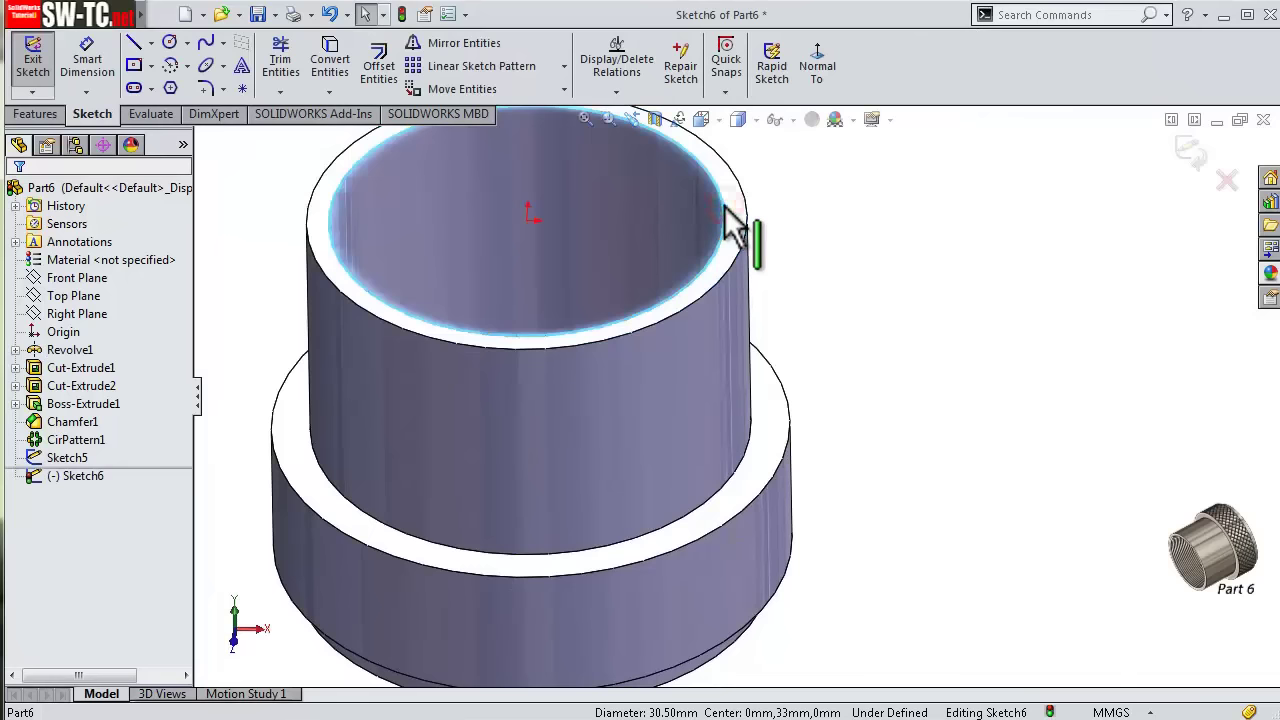
key(s)
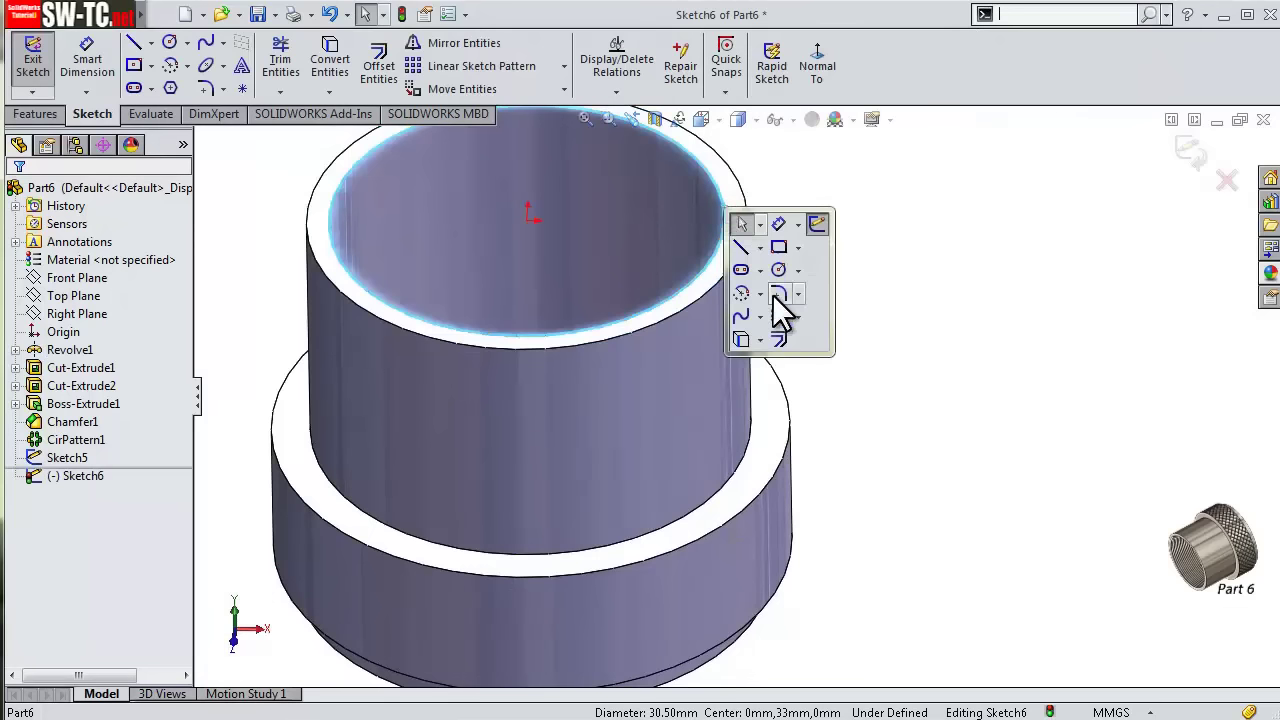
click(741, 341)
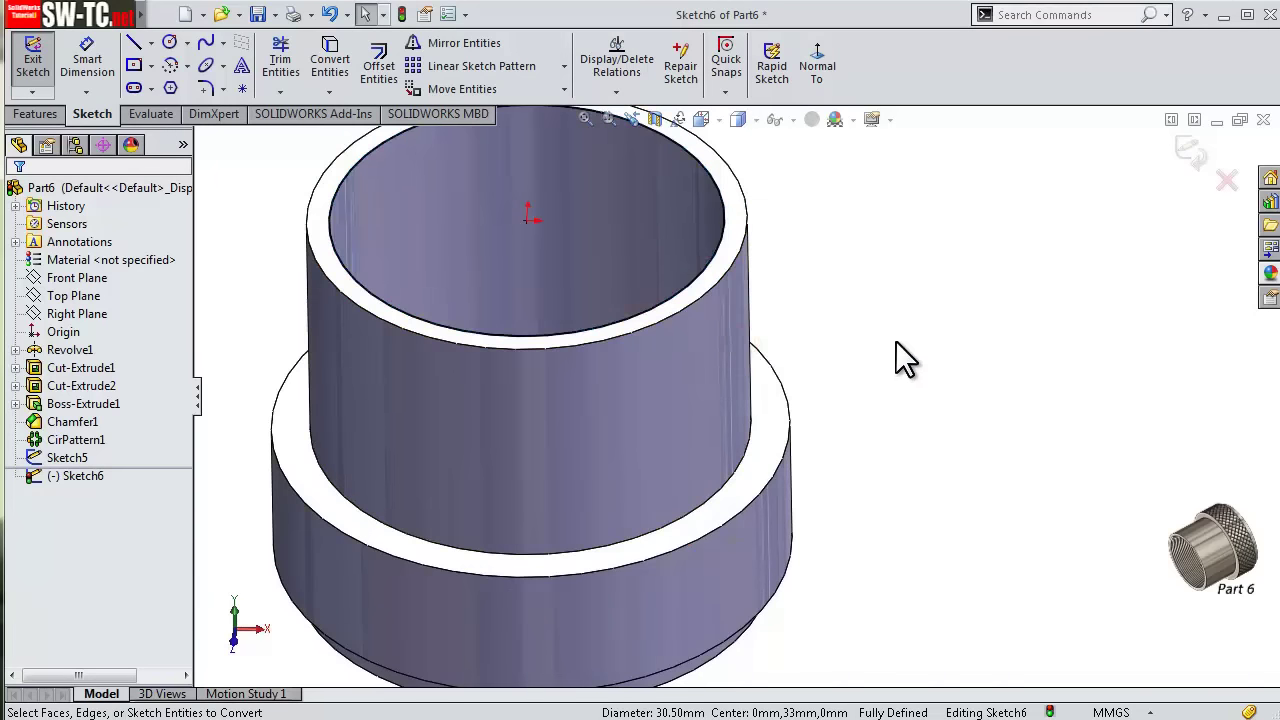
- Create a clockwise helix on the circle: 30 mm height, 1 mm pitch, 90° start
click(60, 114)
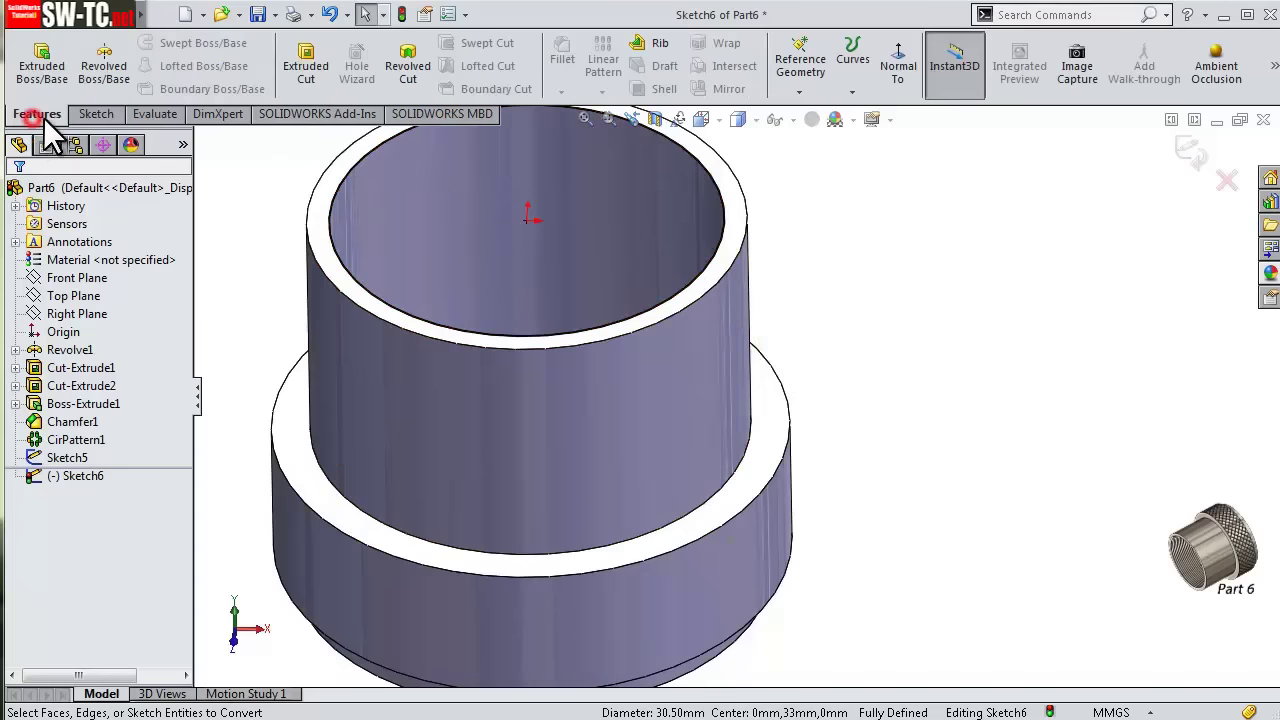
click(797, 92)
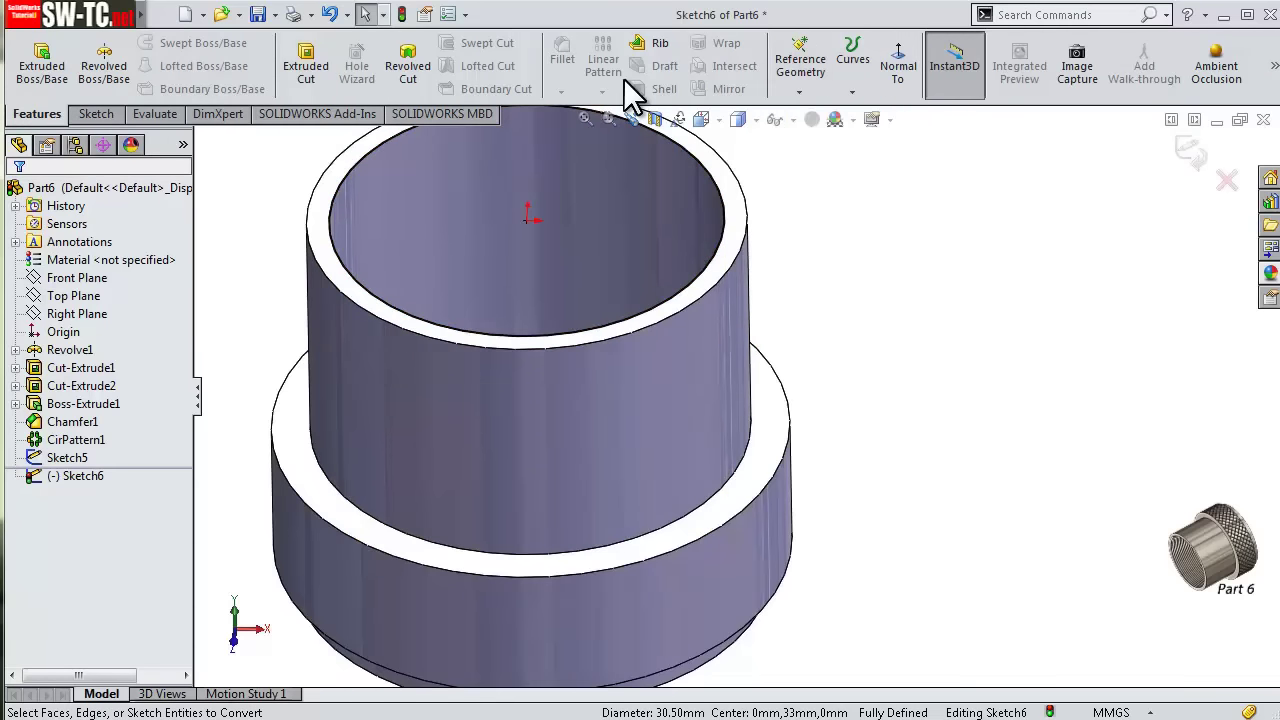
click(853, 92)
click(895, 141)
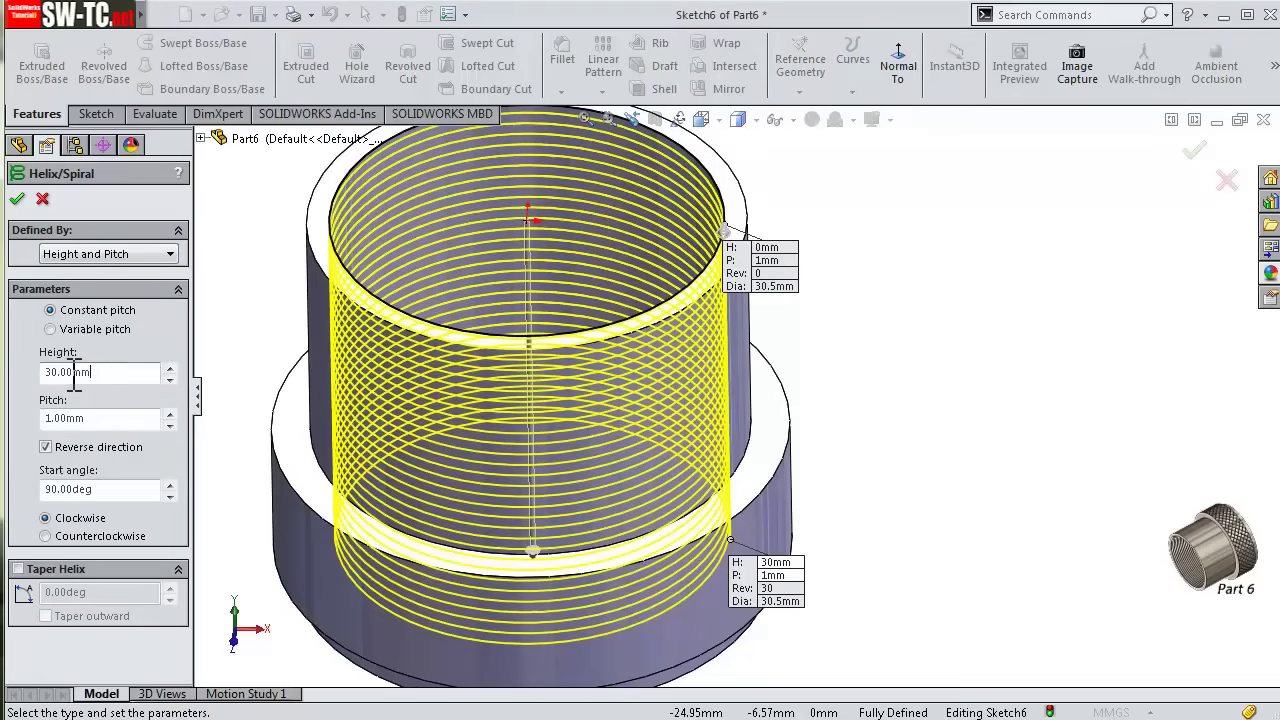
click(97, 518)
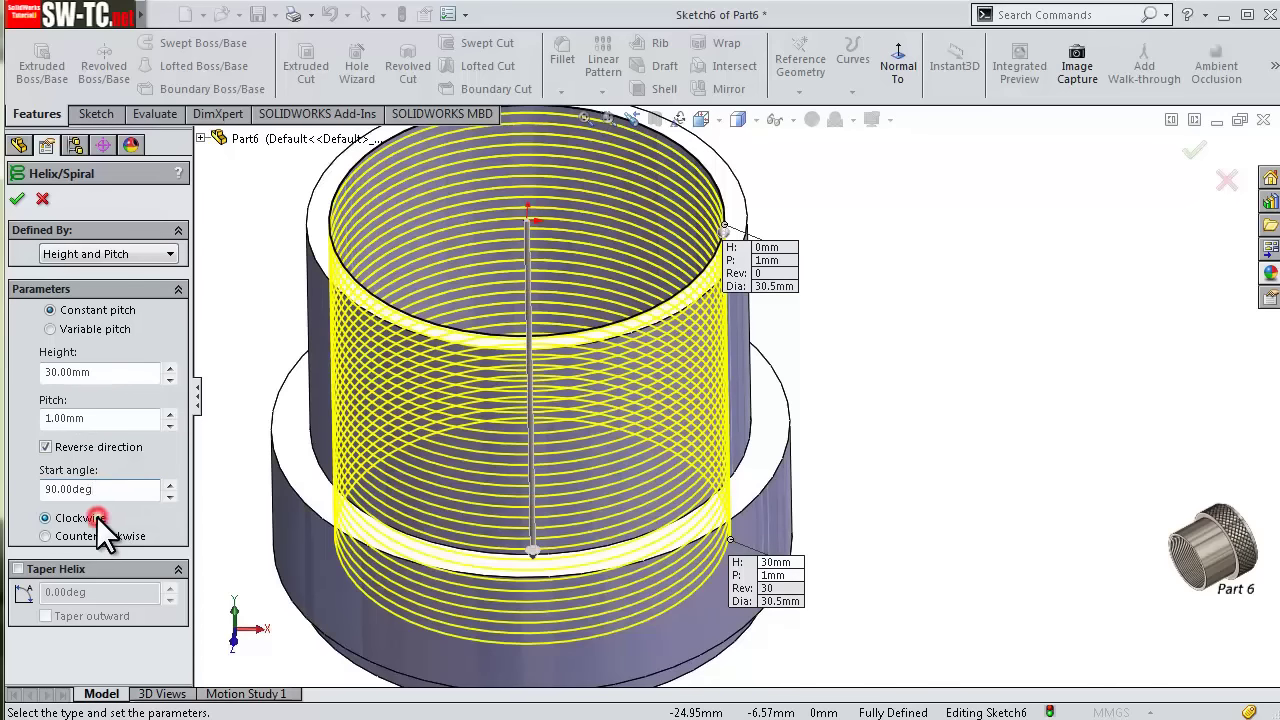
click(17, 201)
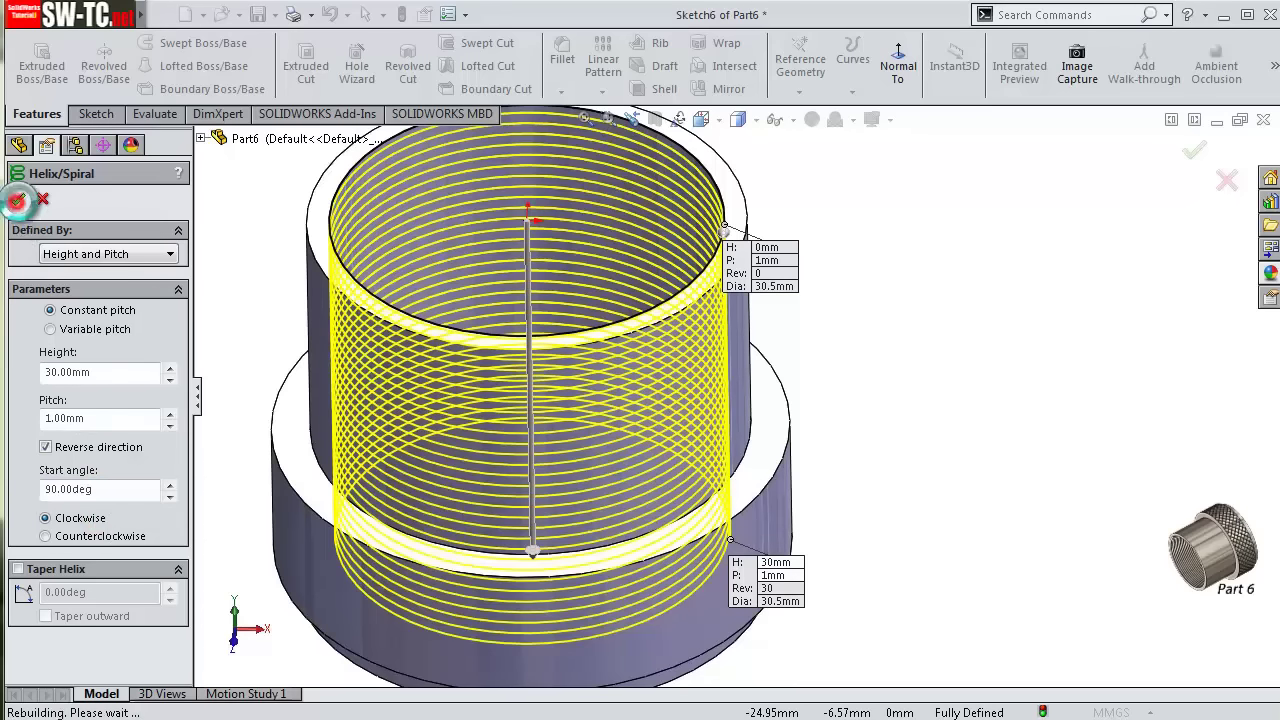
- Swept-cut the Sketch5 triangle profile along Helix/Spiral1
middle_drag(865, 515, 877, 510)
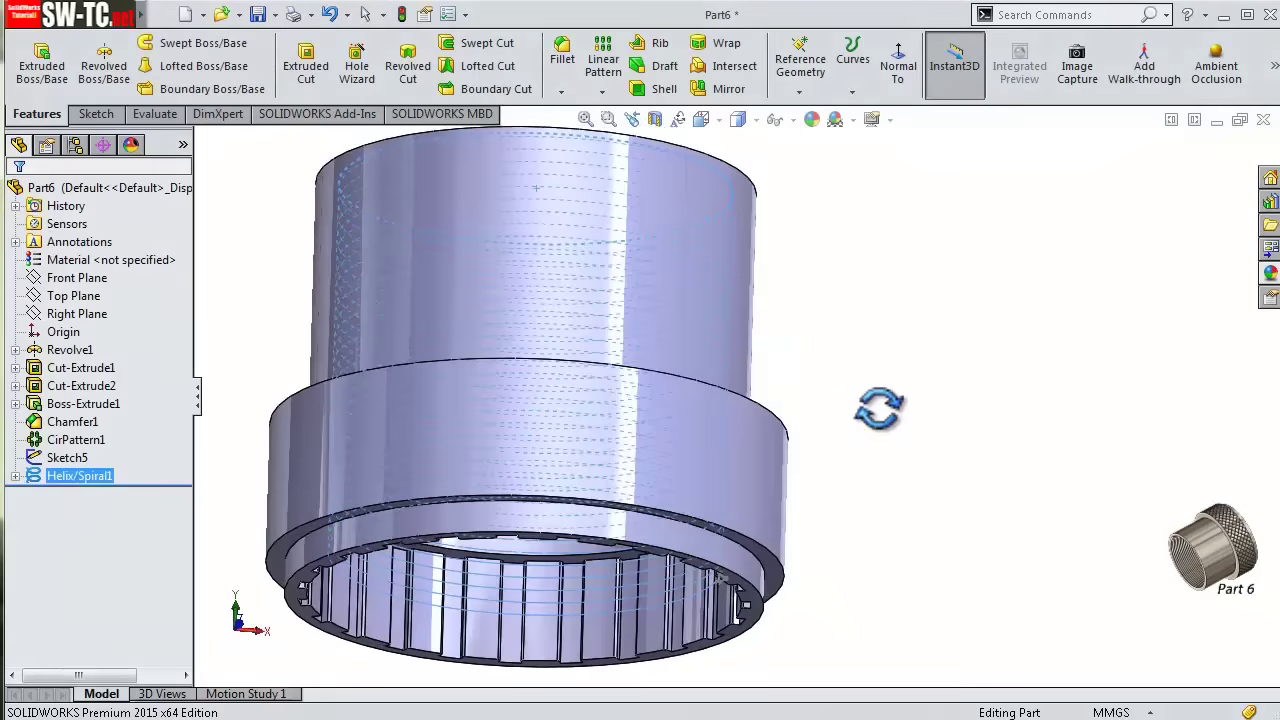
scroll(710, 572, down, 6)
middle_drag(660, 535, 672, 528)
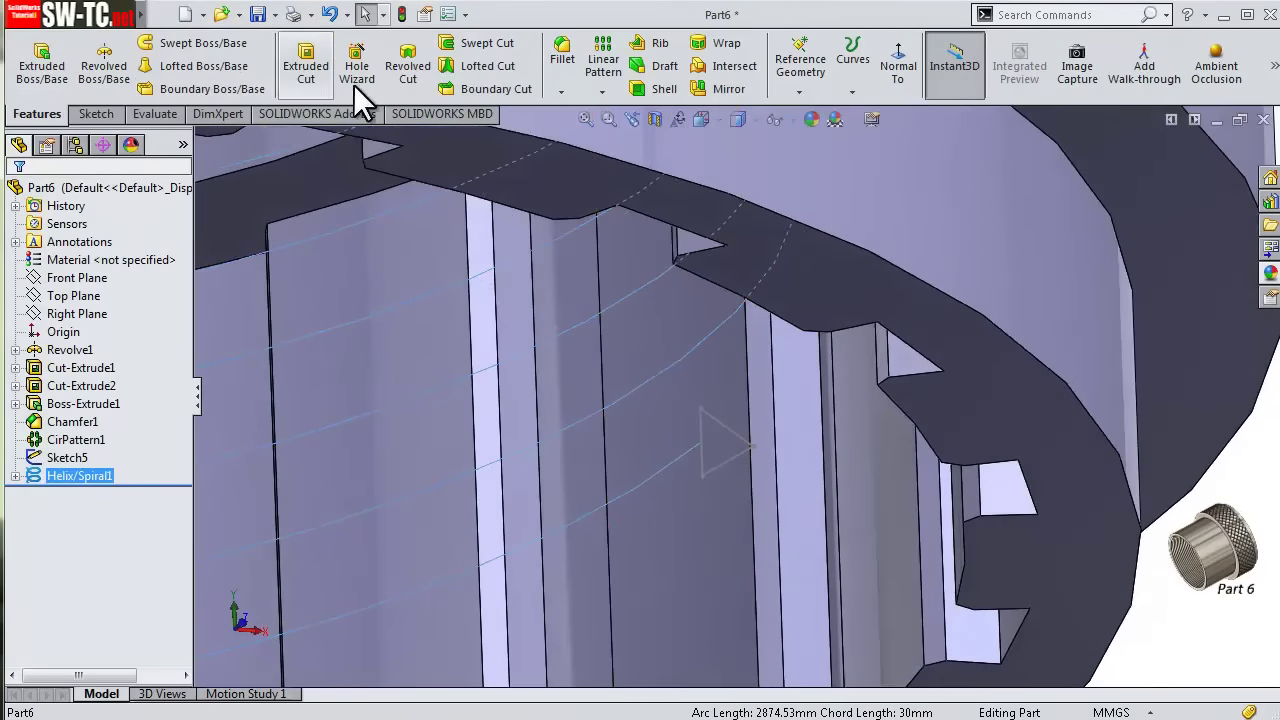
click(470, 42)
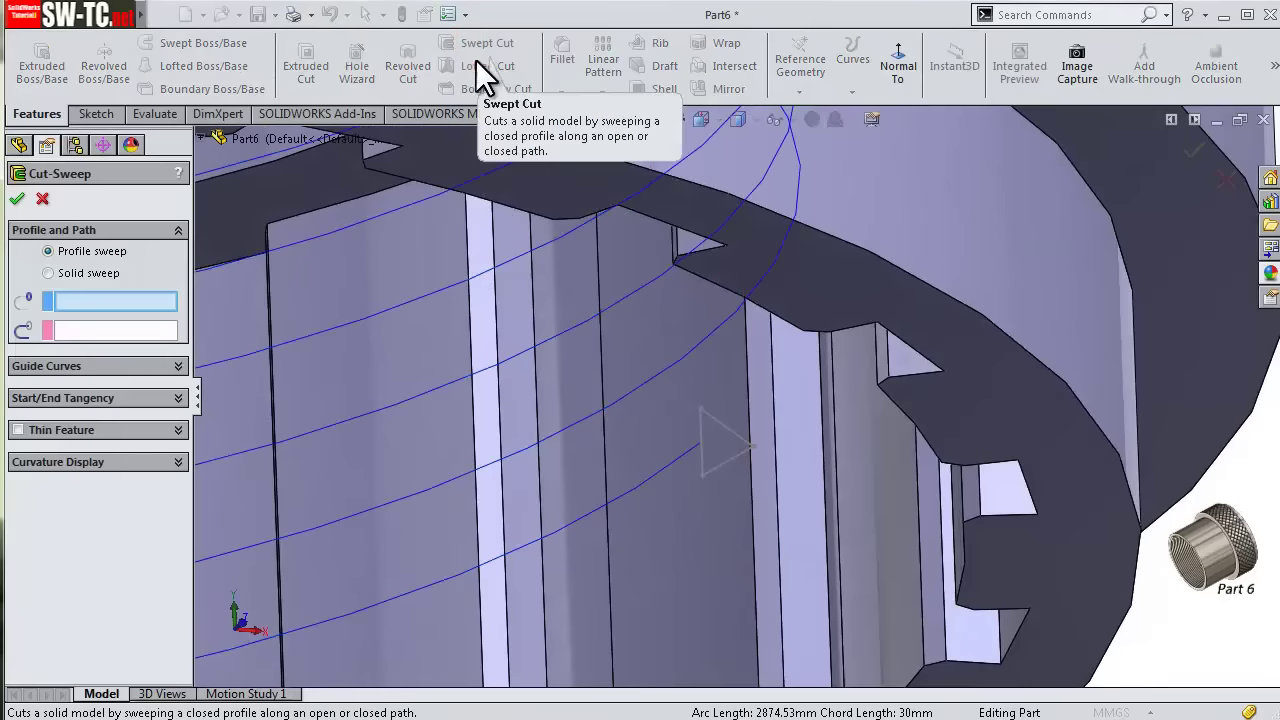
click(733, 462)
click(683, 460)
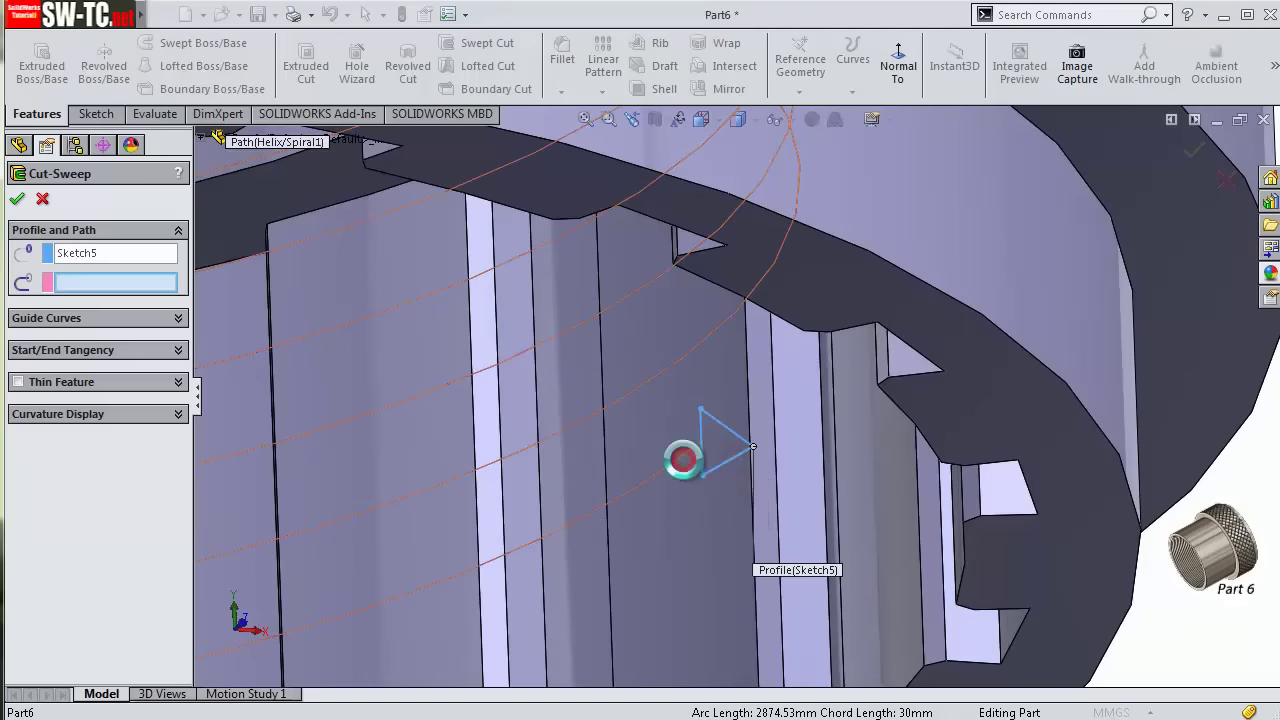
scroll(683, 460, up, 3)
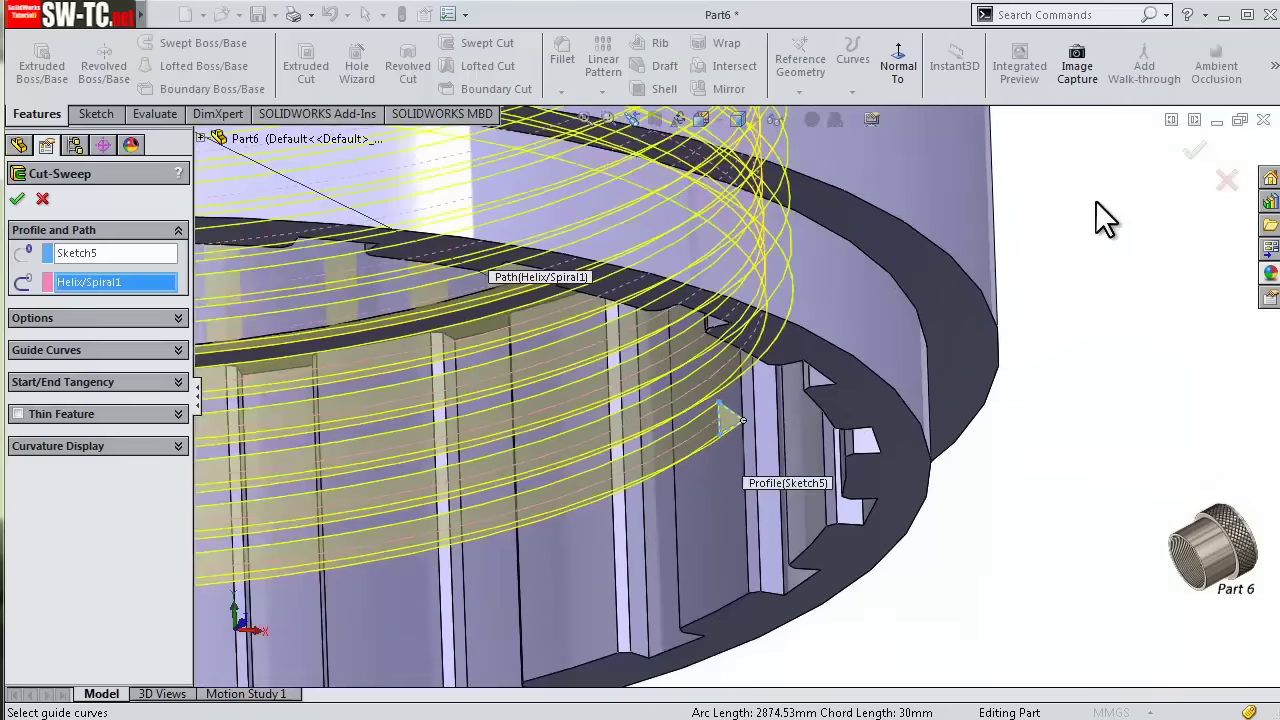
key(Return)
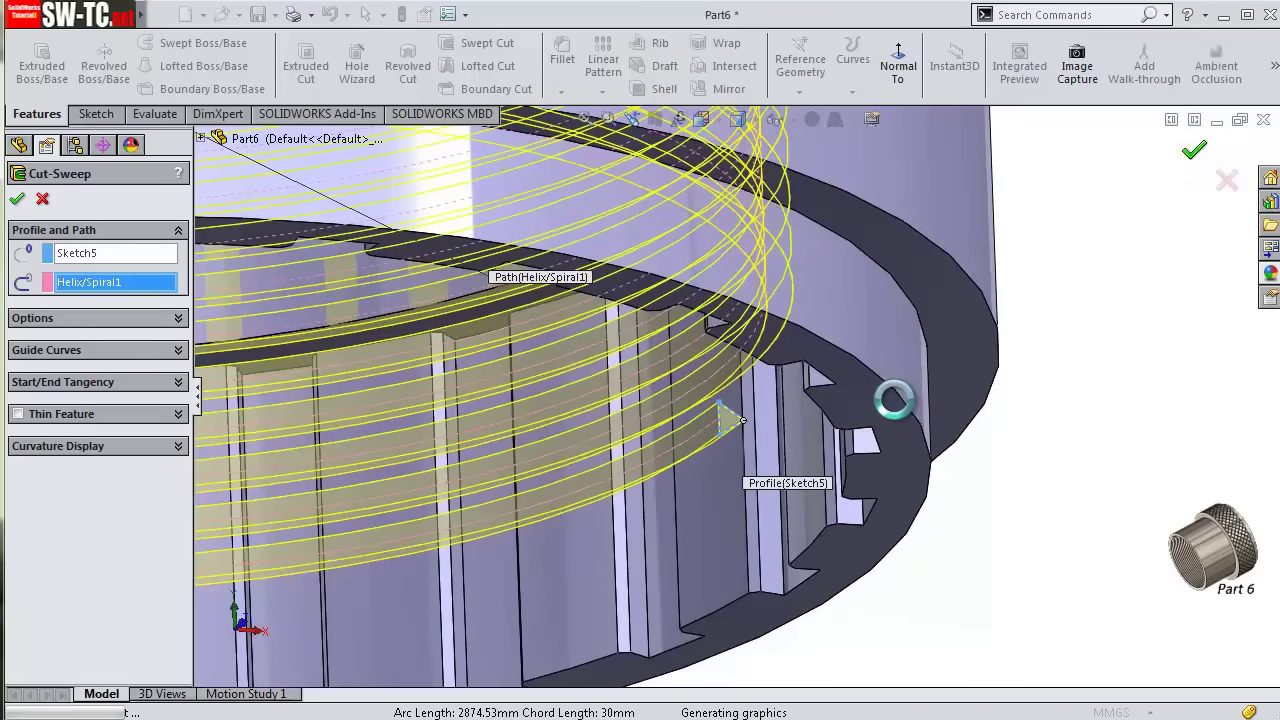
- Orbit and zoom around the part to inspect the internal thread in the bore
click(1020, 514)
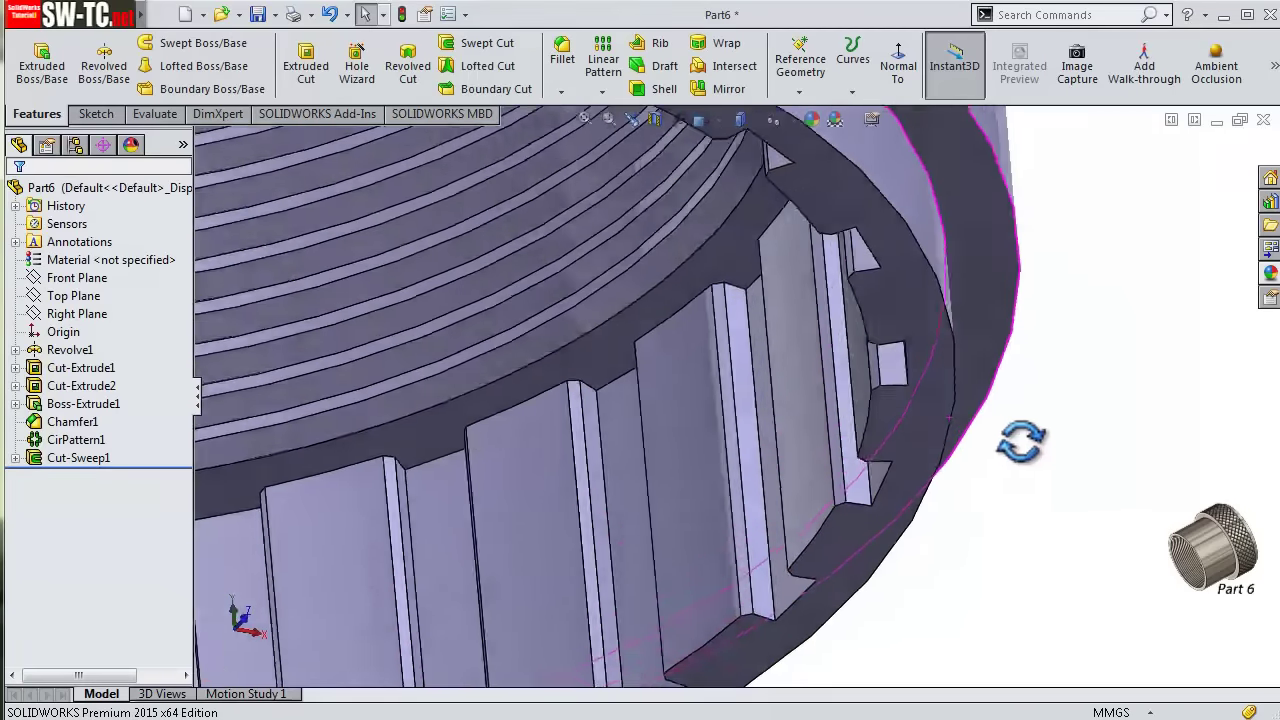
middle_drag(1020, 514, 994, 394)
scroll(683, 323, up, 3)
mouse_move(683, 323)
middle_down()
mouse_move(651, 243)
mouse_move(523, 480)
mouse_move(743, 237)
mouse_move(885, 323)
mouse_move(728, 337)
middle_up()
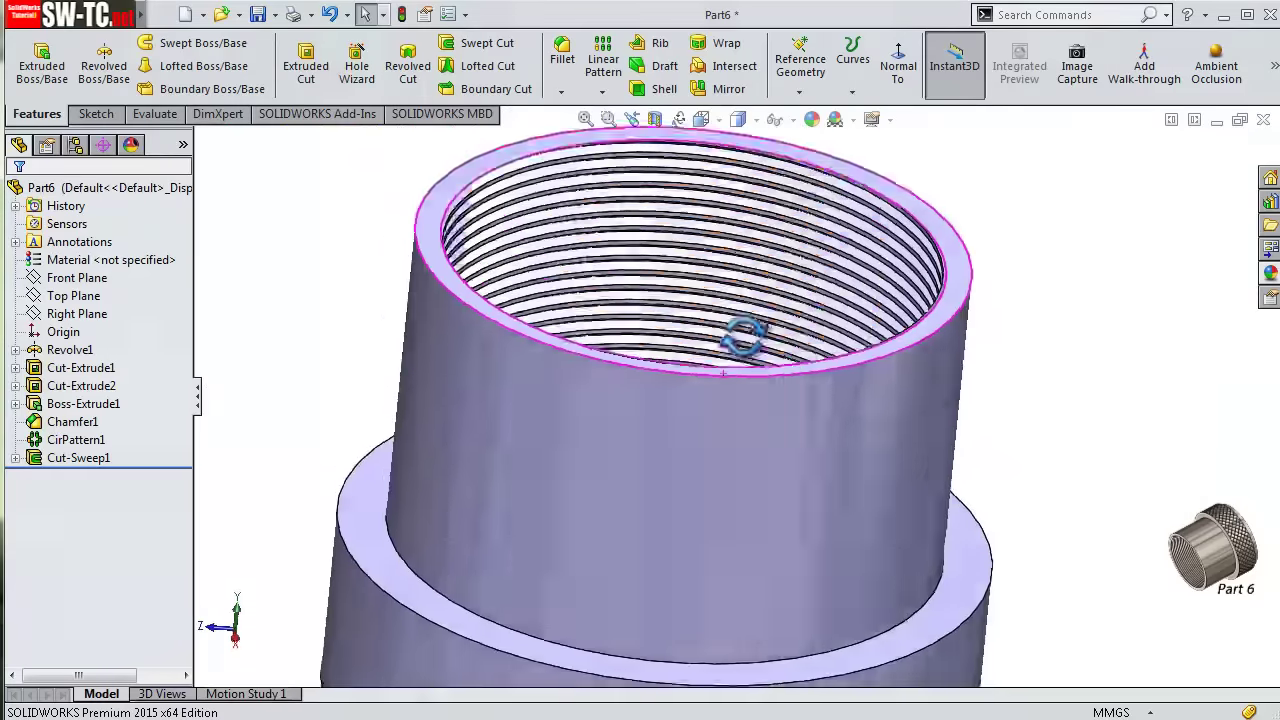
scroll(1150, 462, down, 2)
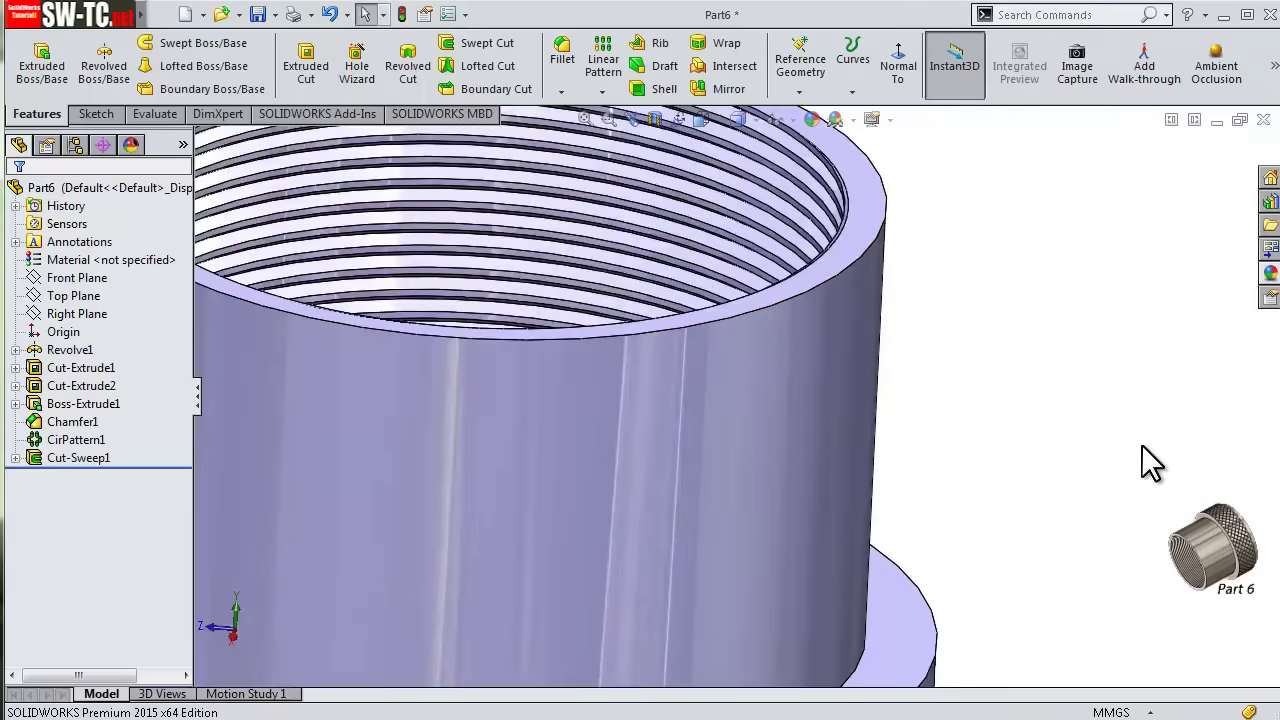
scroll(1060, 425, up, 2)
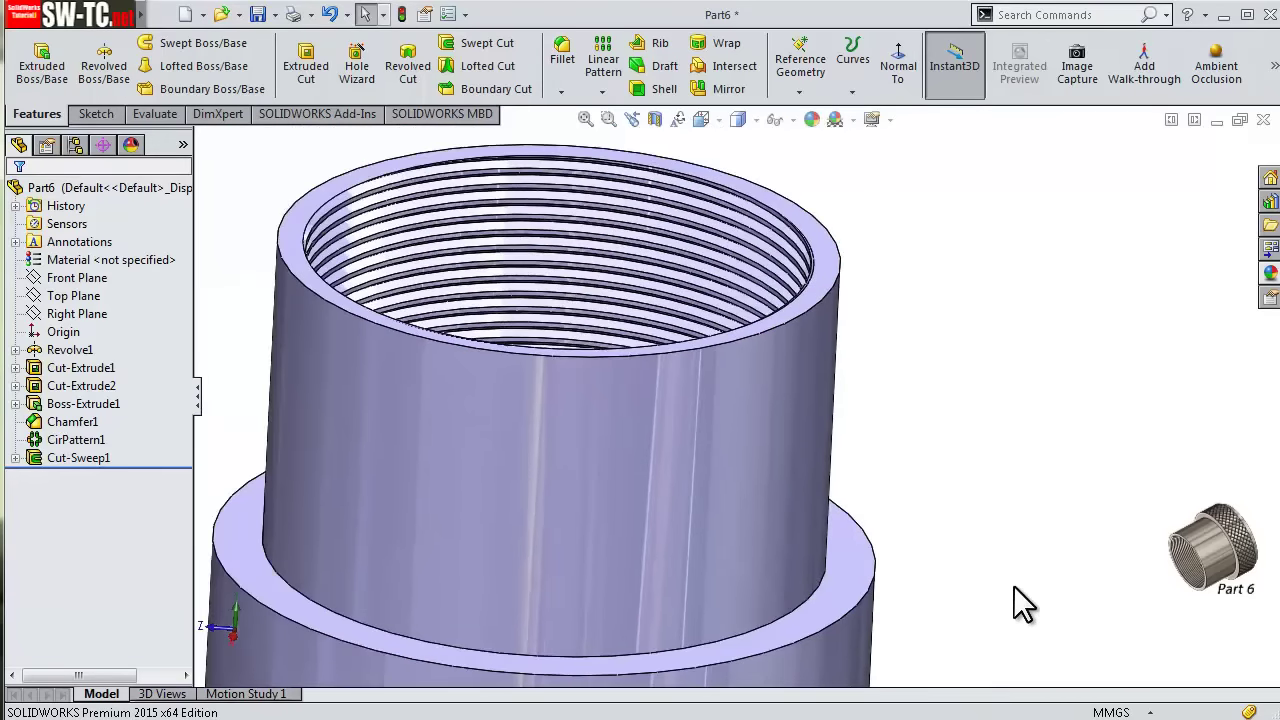
mouse_move(1017, 603)
middle_down()
mouse_move(993, 577)
mouse_move(1020, 463)
mouse_move(1050, 429)
middle_up()
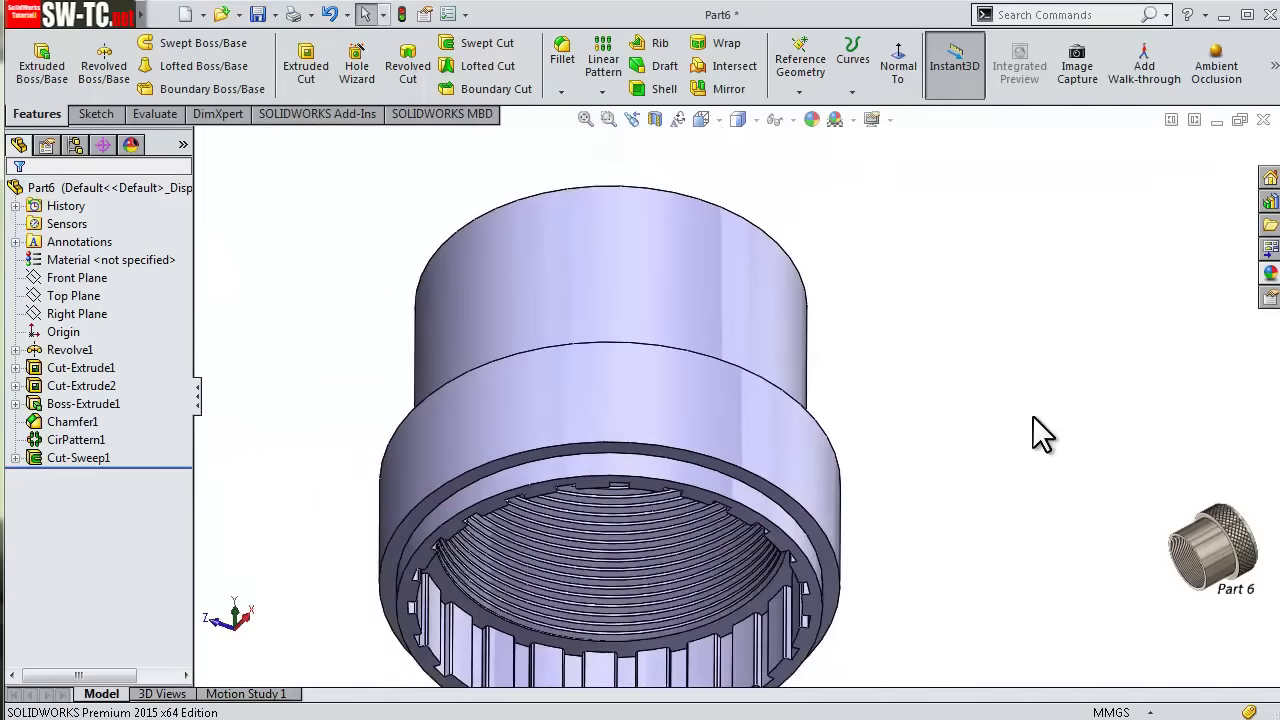
middle_drag(941, 510, 926, 426)
scroll(733, 547, down, 3)
- Start a sketch on the cap's bottom ring face and draw a centerline from the origin
click(733, 547)
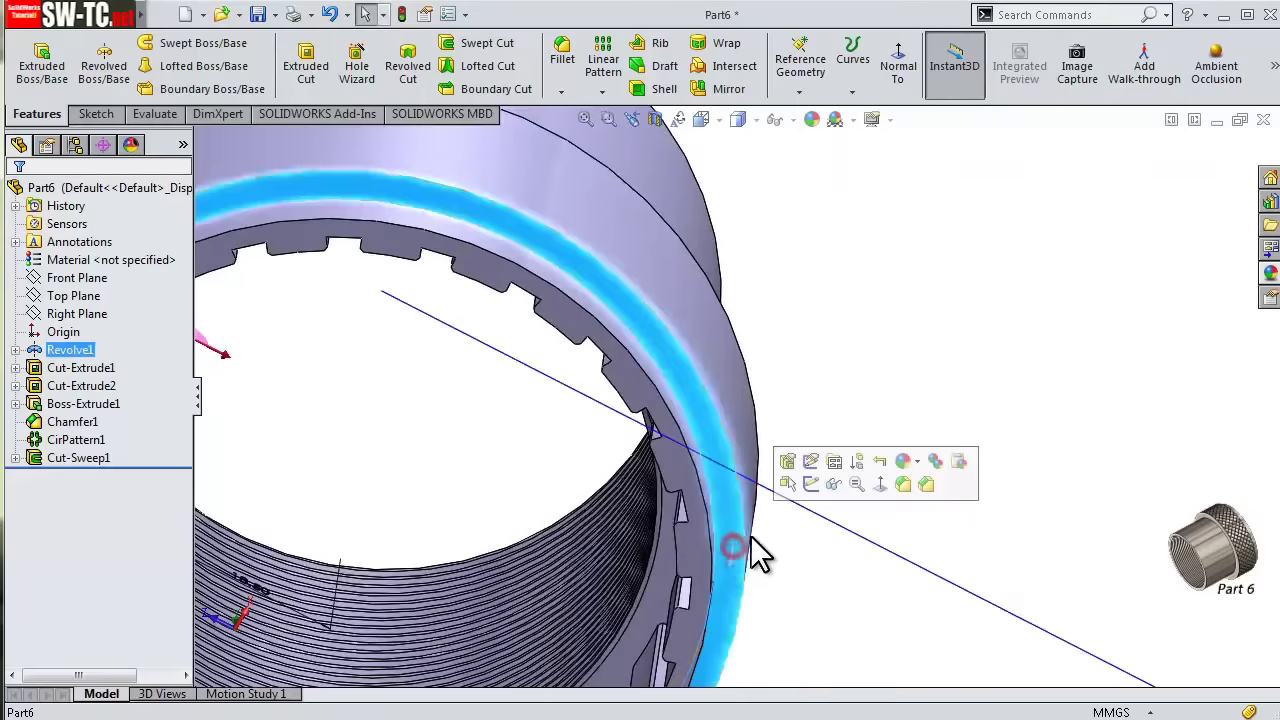
click(812, 485)
click(816, 70)
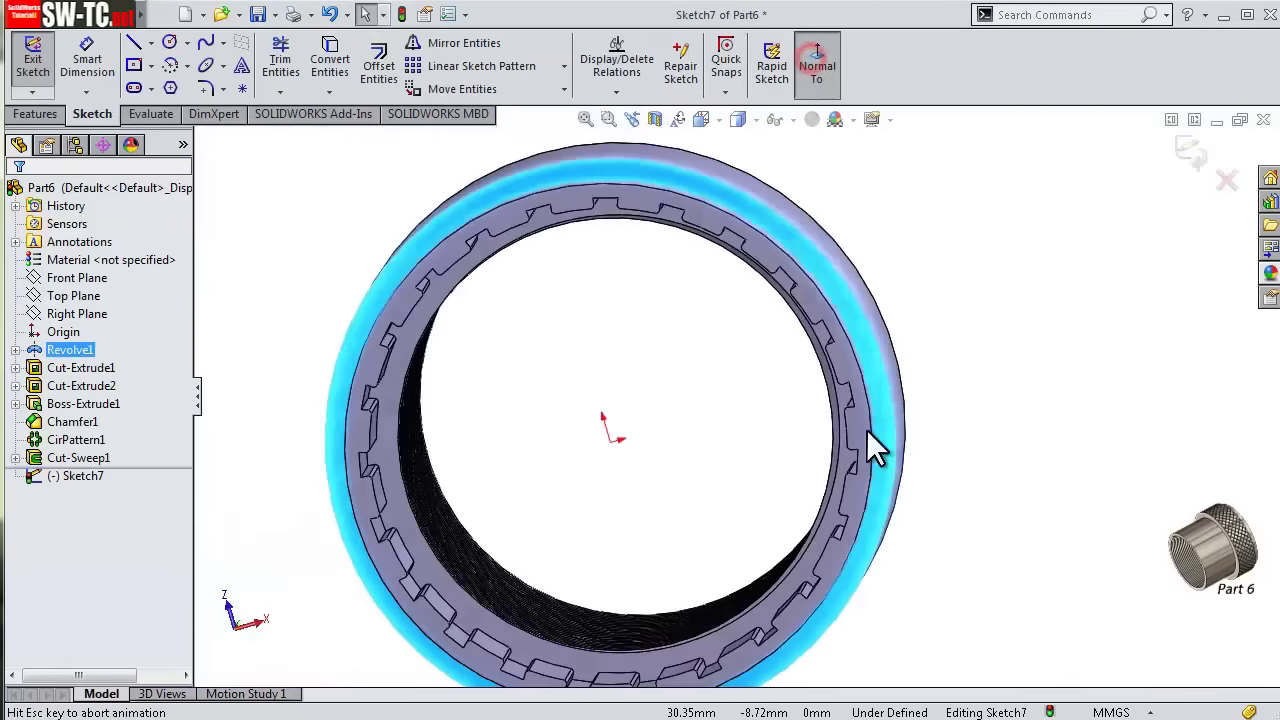
scroll(957, 433, down, 3)
scroll(690, 383, up, 3)
click(150, 43)
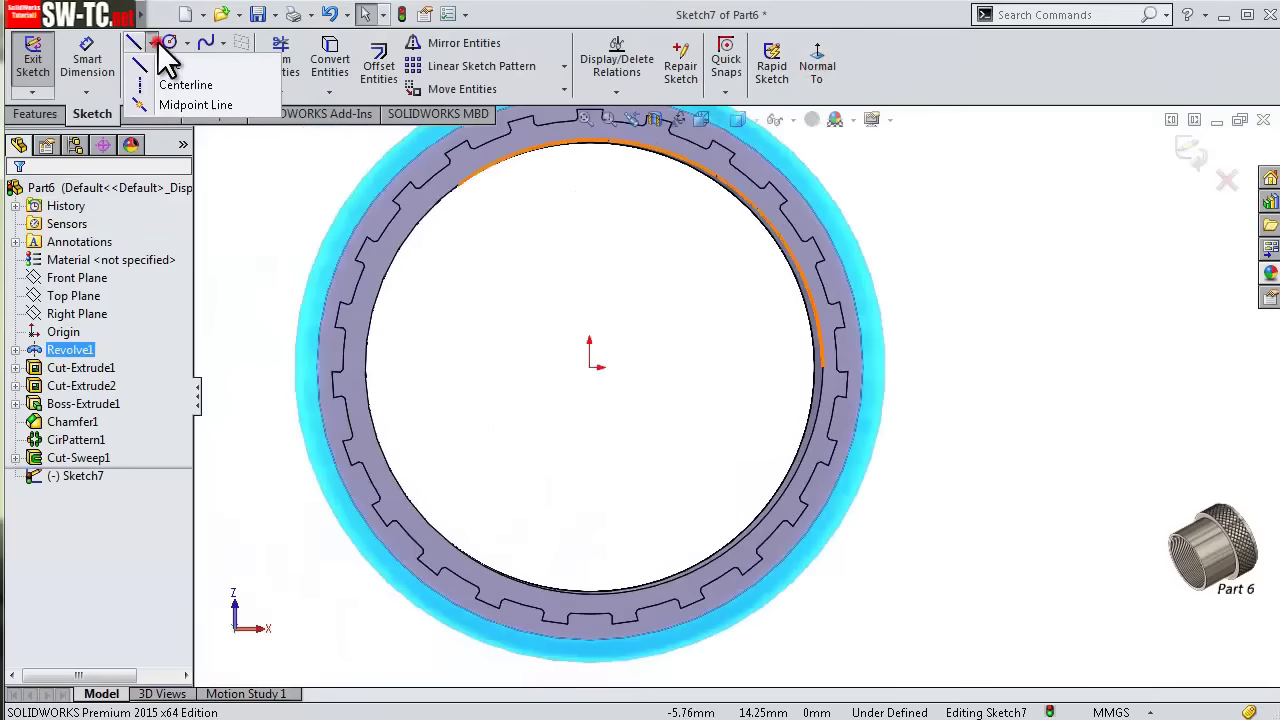
click(185, 86)
click(598, 366)
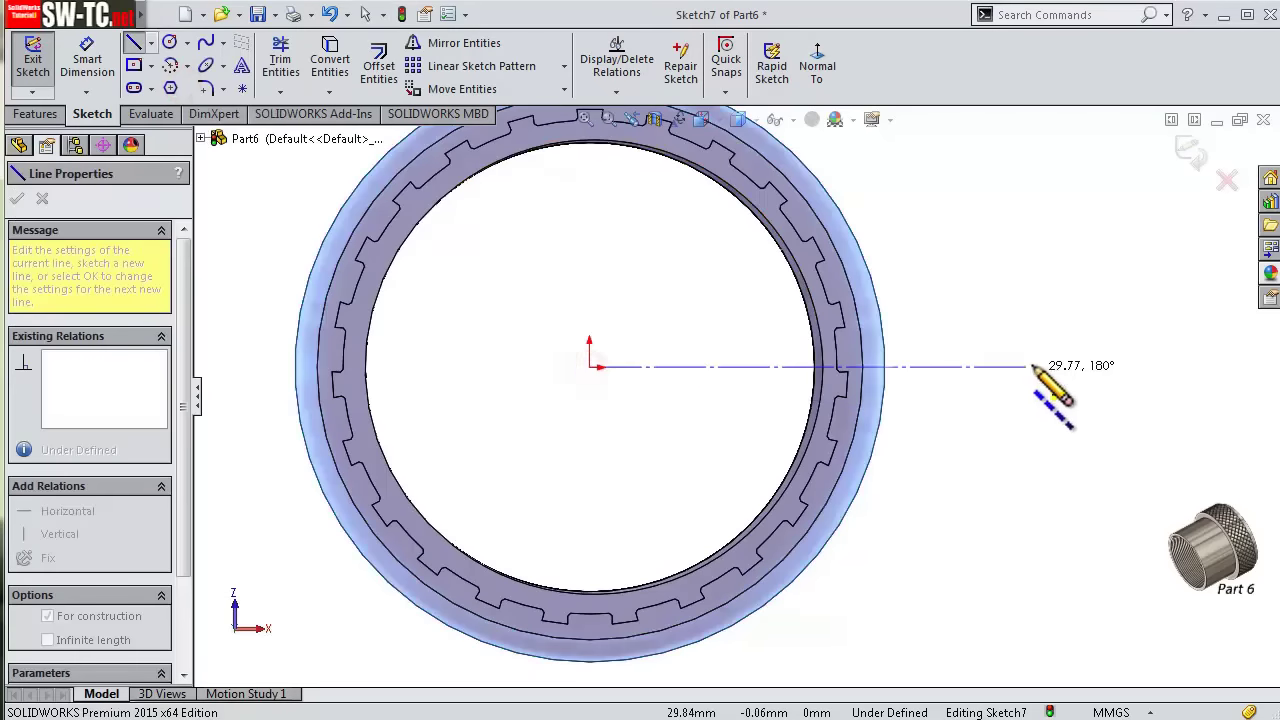
click(1035, 364)
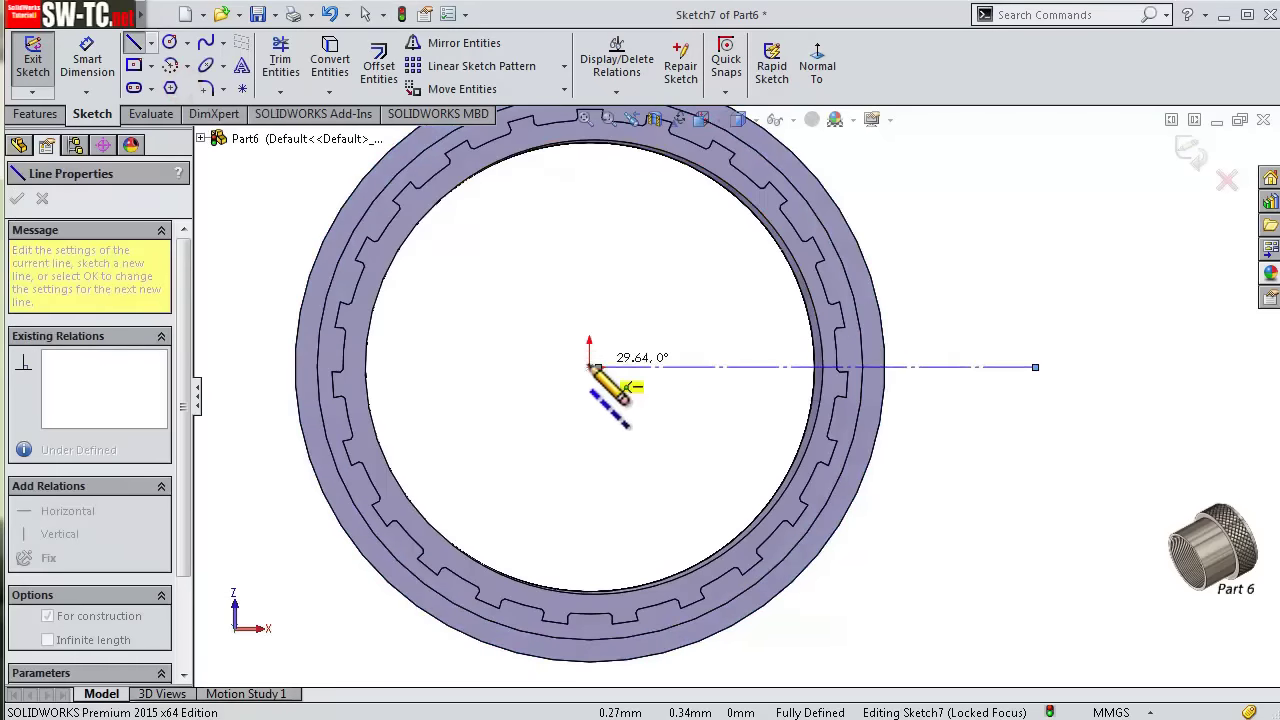
click(589, 367)
double_click(677, 391)
scroll(886, 371, down, 3)
scroll(886, 366, down, 2)
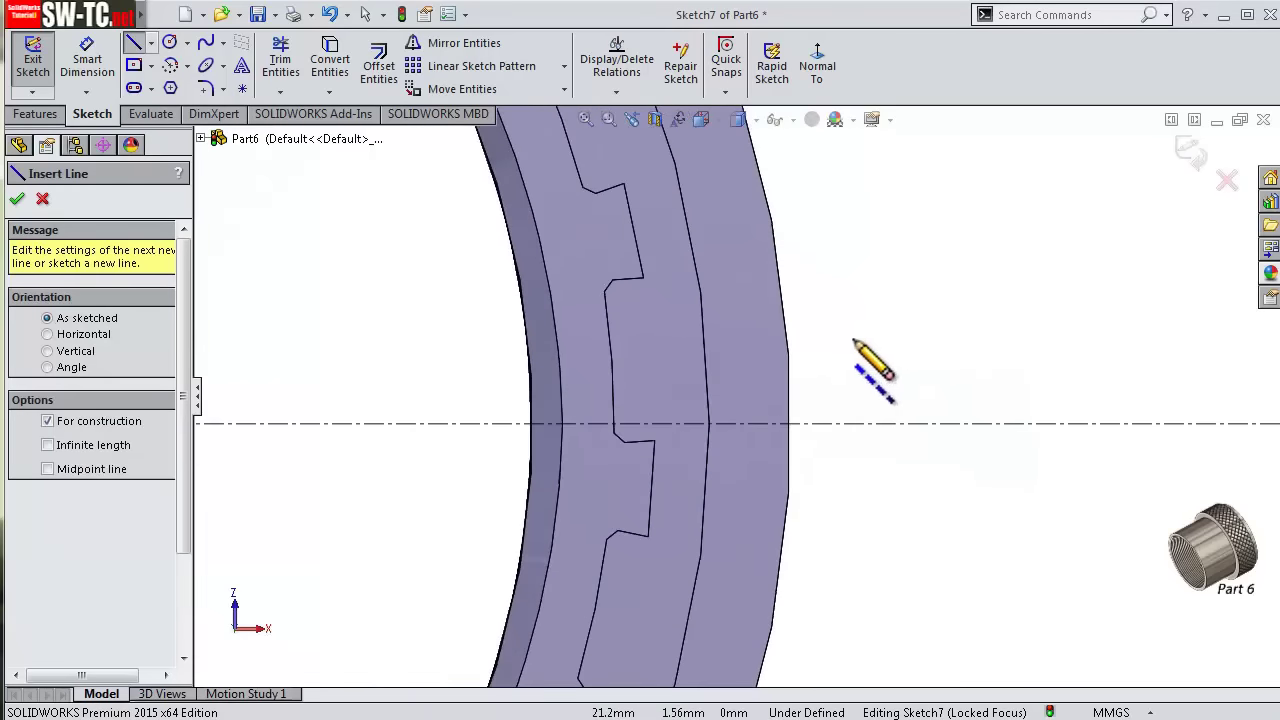
scroll(851, 349, down, 2)
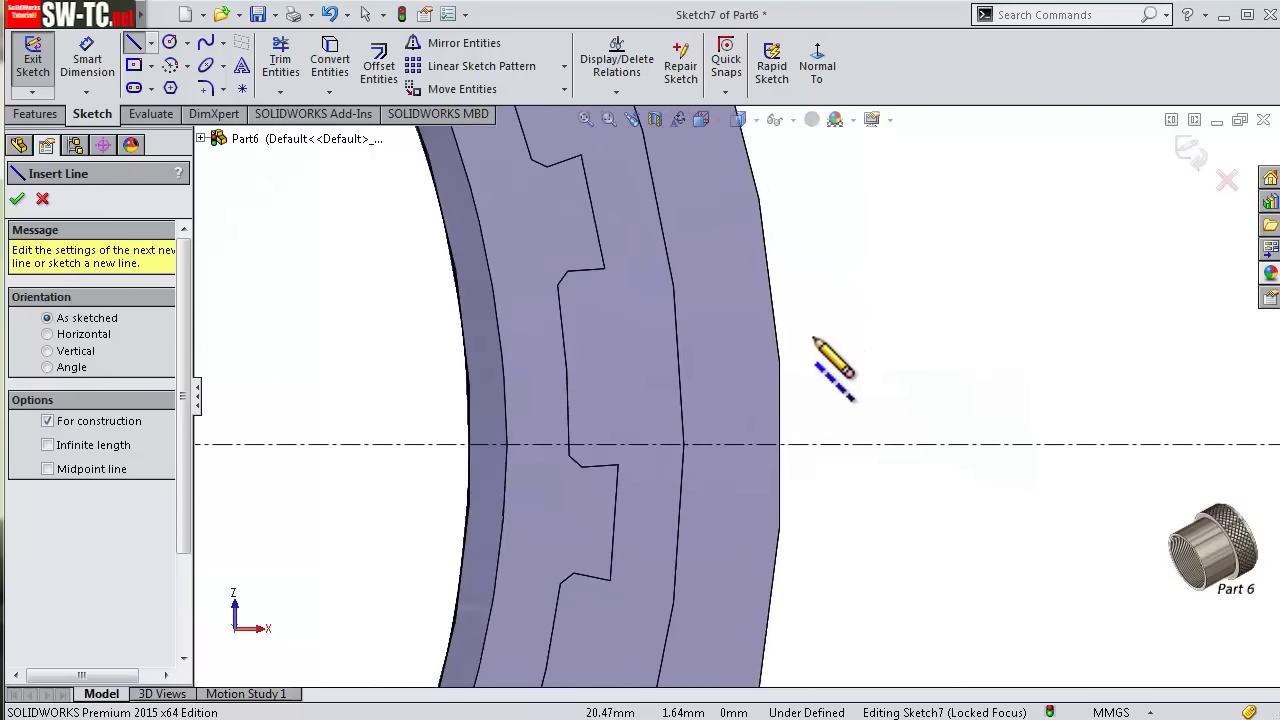
- Draw a small closed triangle on the ring edge meeting the centerline
click(697, 392)
click(152, 44)
click(180, 63)
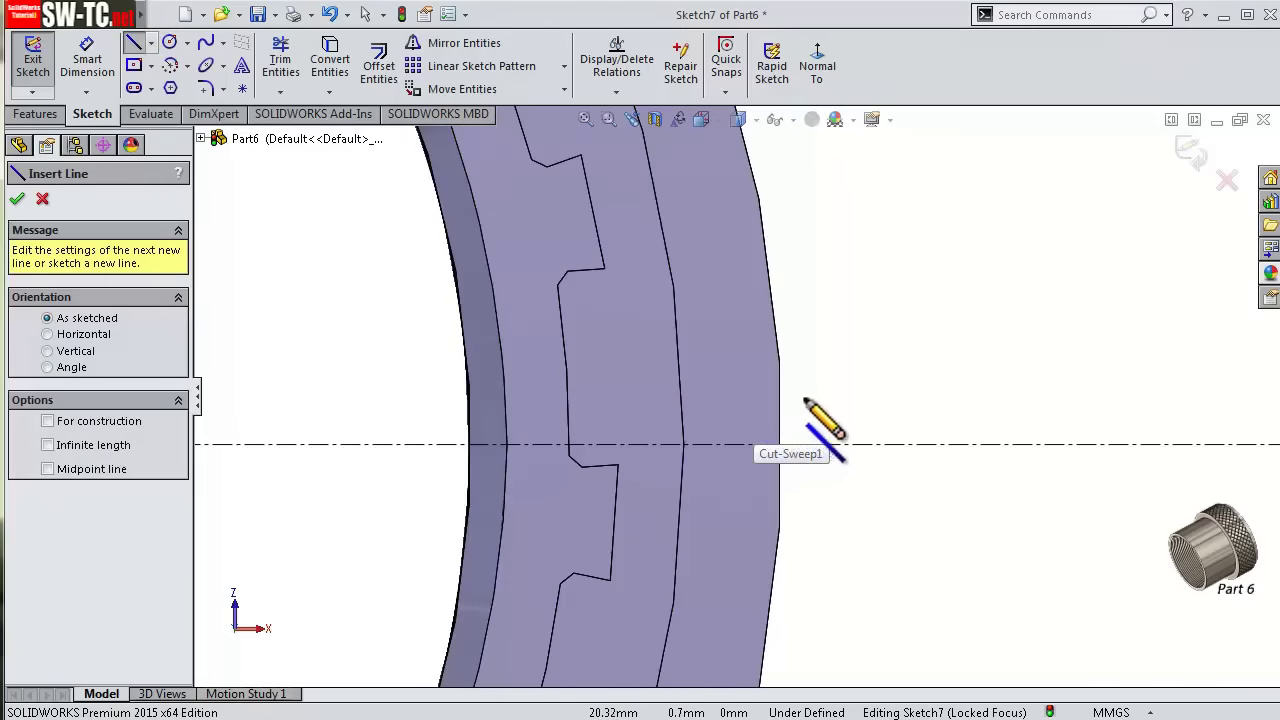
drag(805, 399, 749, 443)
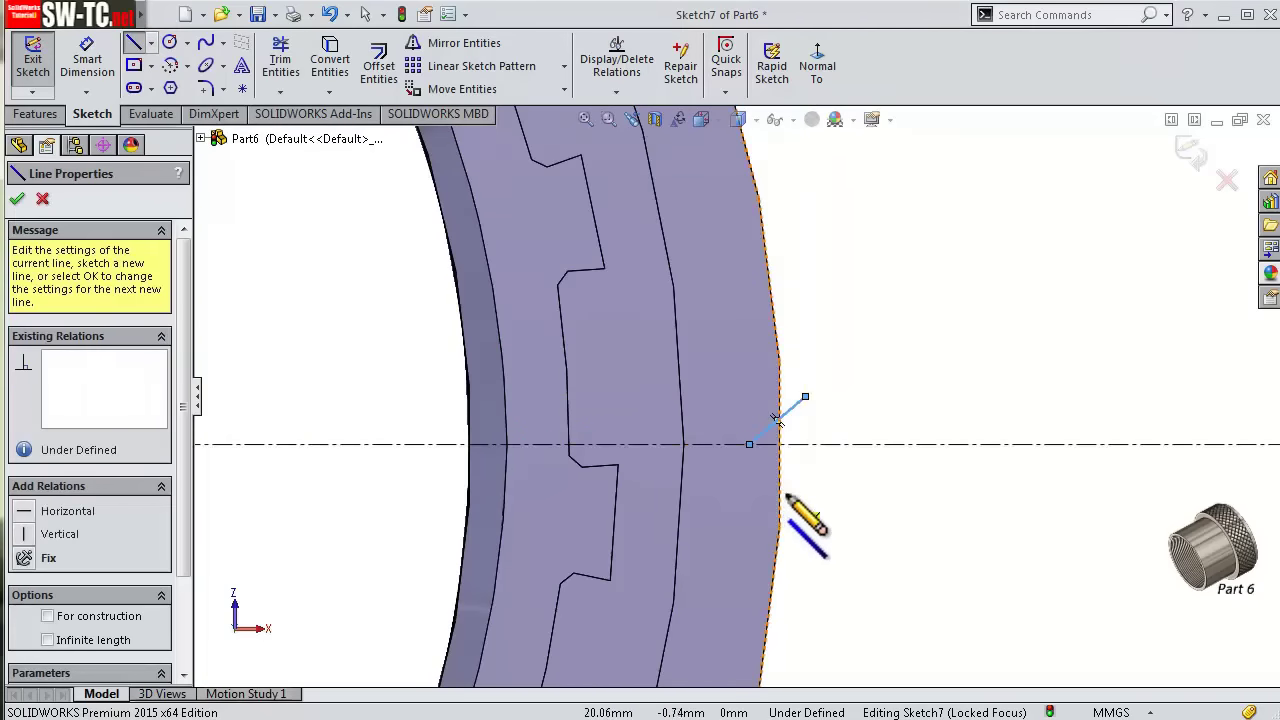
click(751, 445)
click(797, 491)
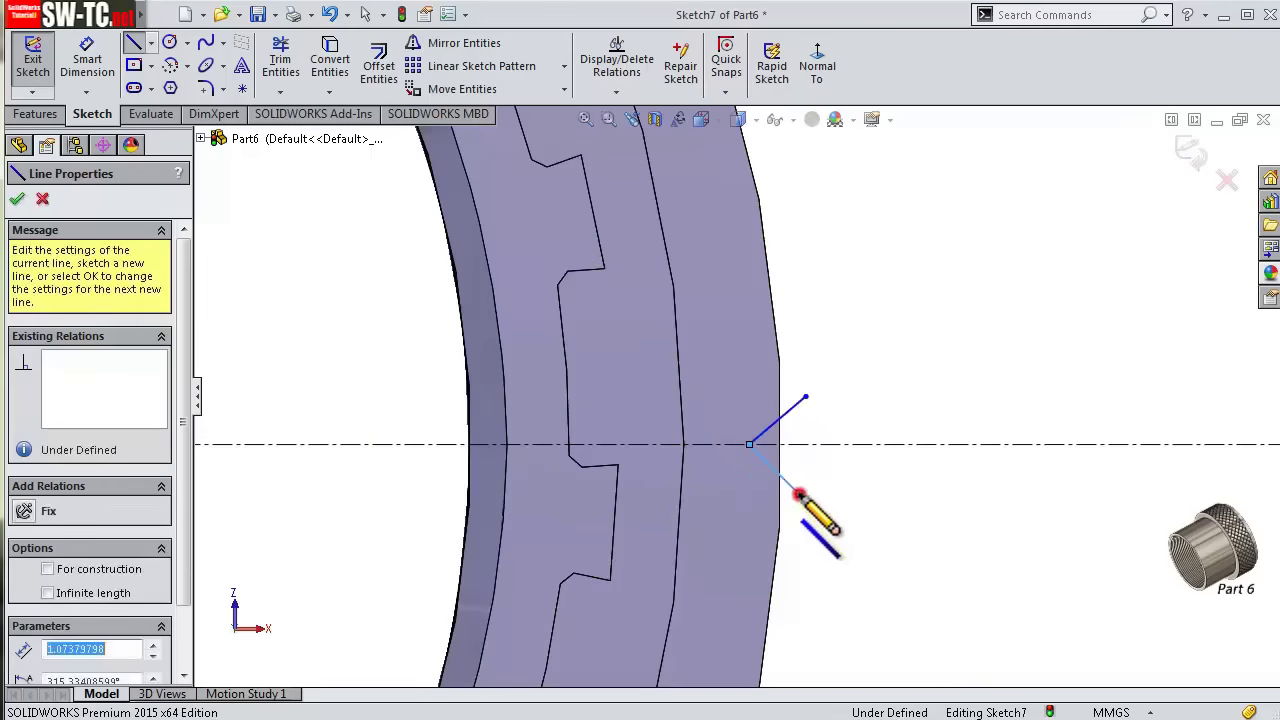
click(805, 397)
scroll(812, 440, down, 3)
scroll(786, 458, down, 2)
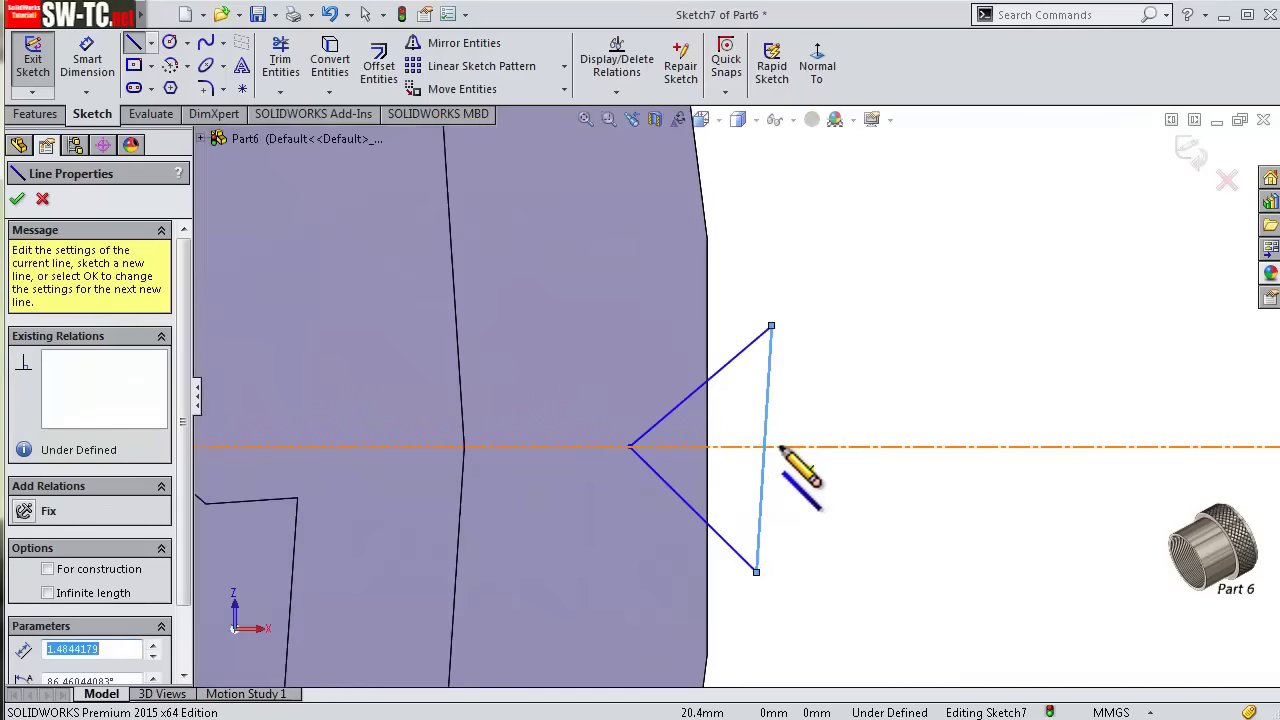
key(Escape)
- Make the two slanted triangle sides equal and the closing line vertical
click(723, 367)
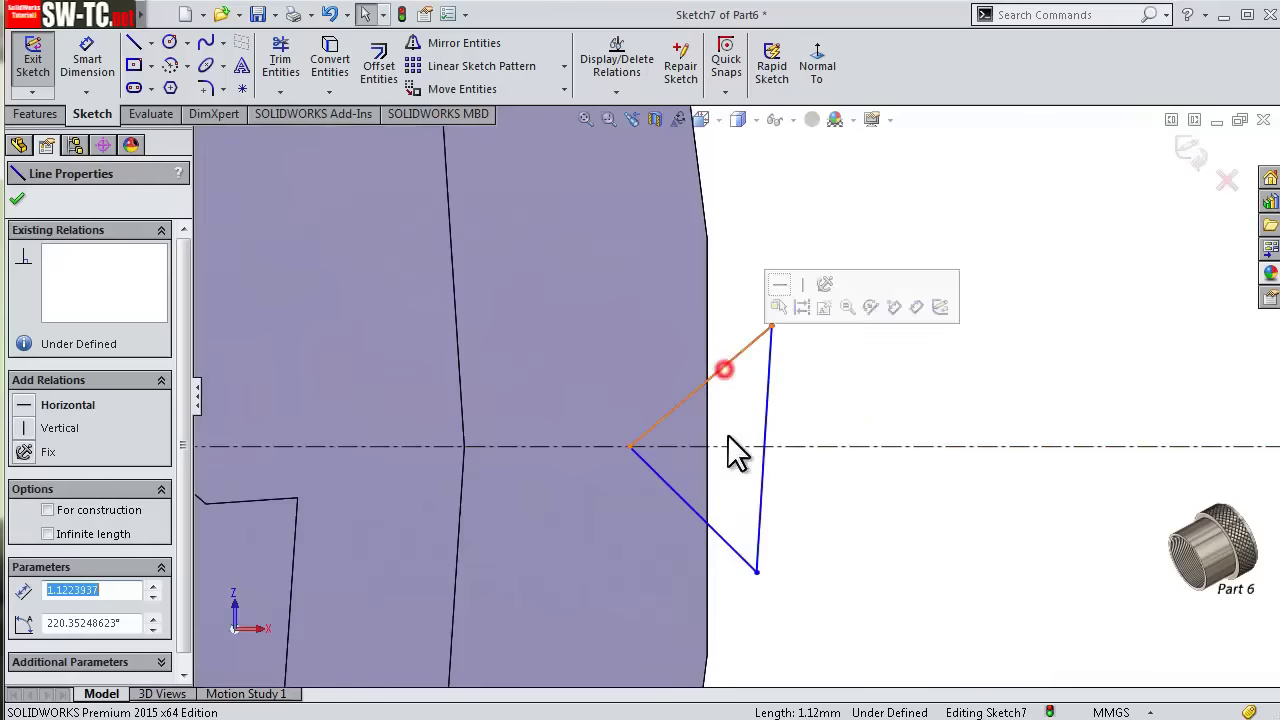
click(725, 543)
click(843, 371)
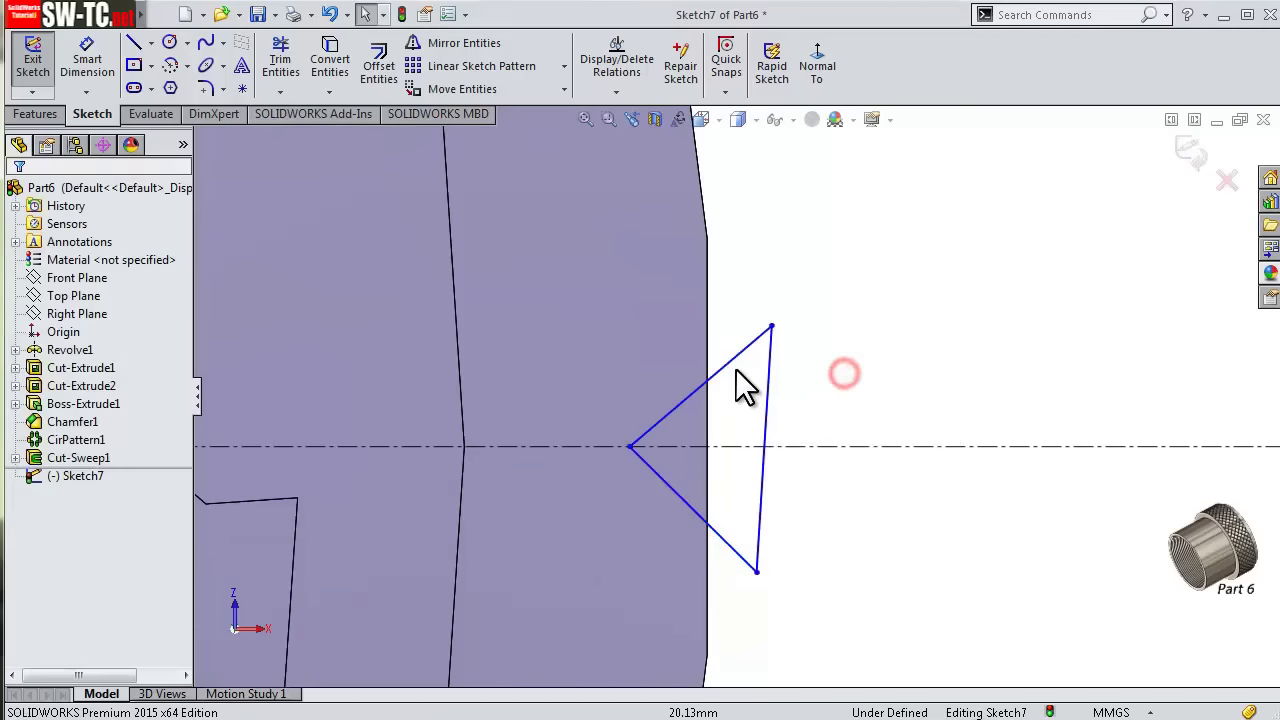
click(737, 356)
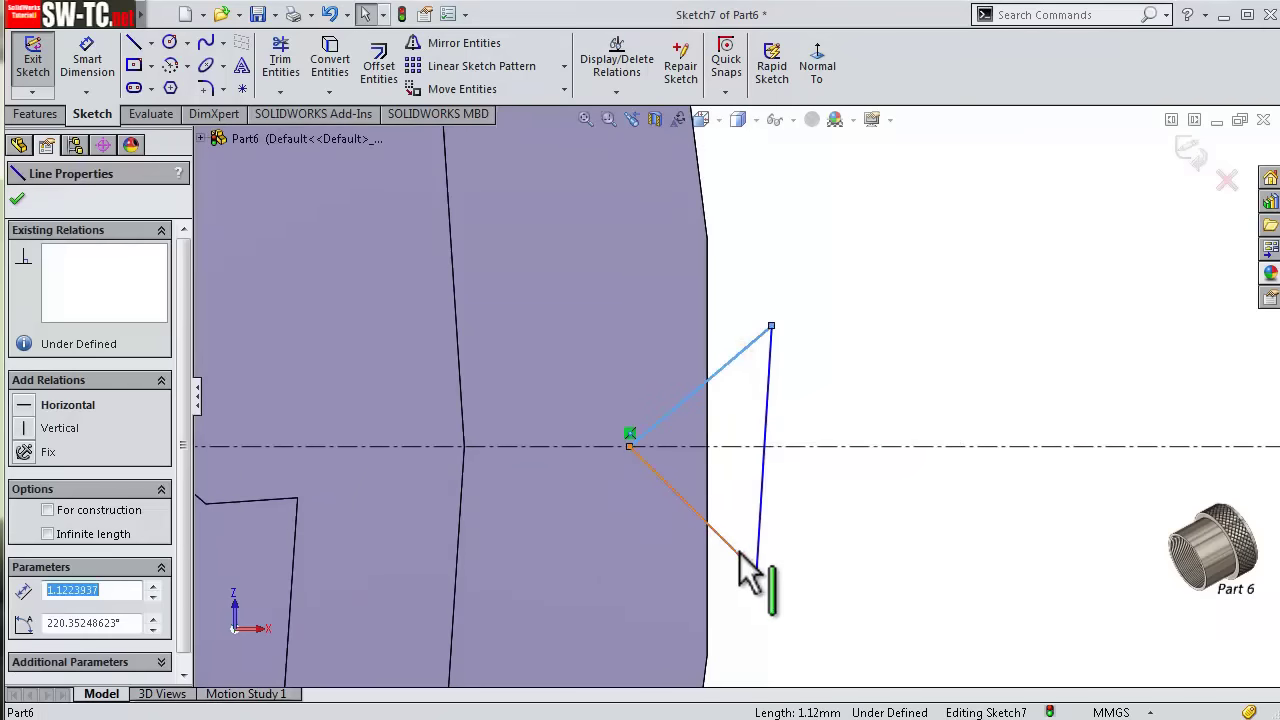
ctrl+click(741, 556)
click(905, 468)
click(765, 392)
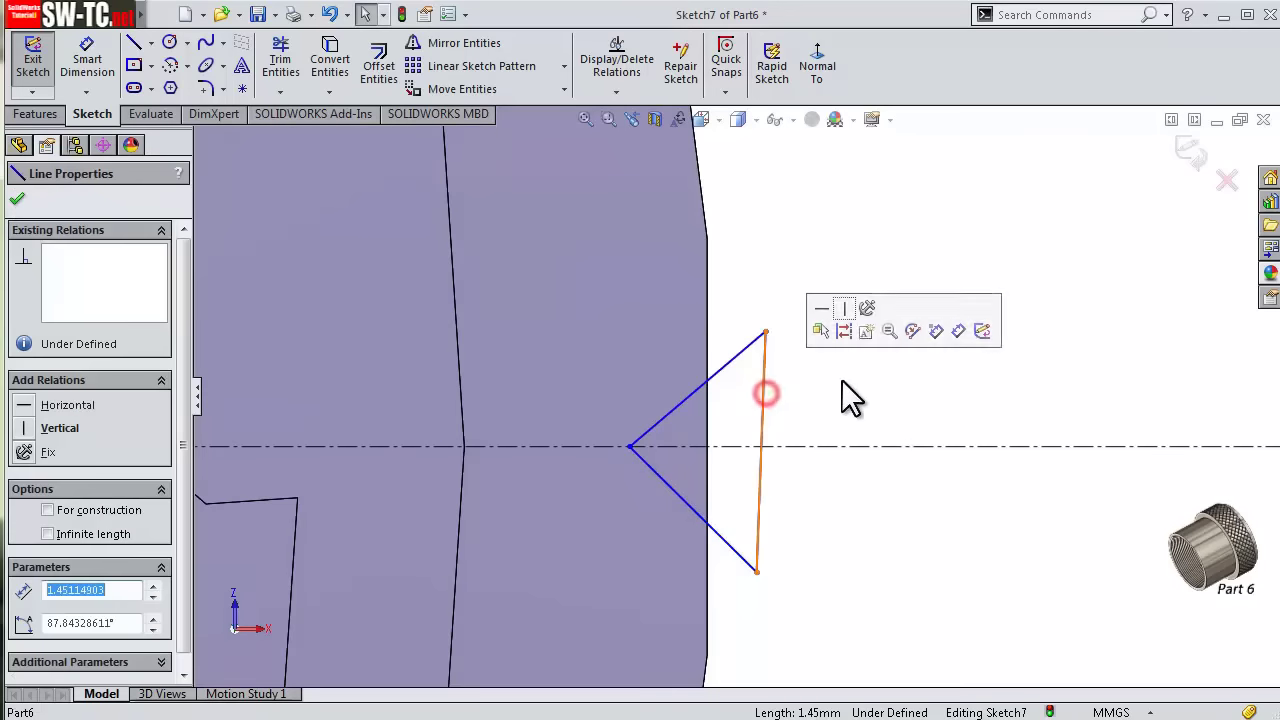
click(848, 315)
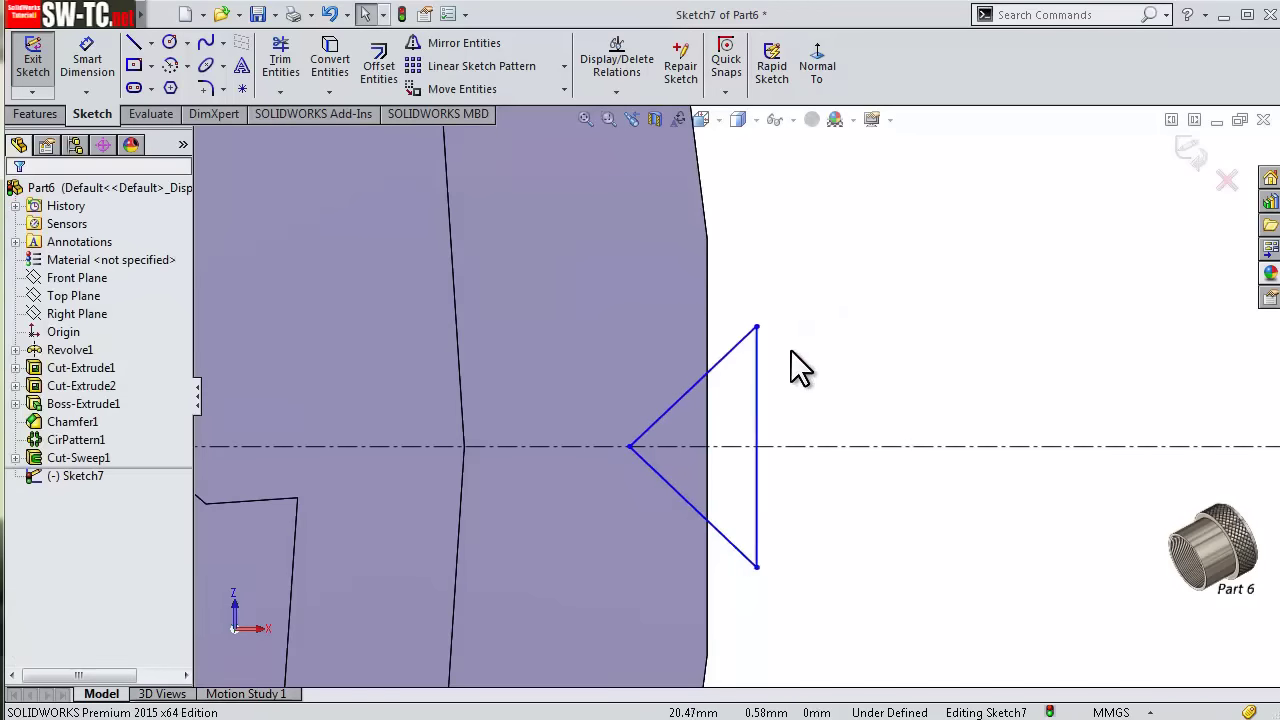
- Dimension the vertical side to 1.5 mm and the apex depth to 0.2 mm
key(s)
click(843, 366)
click(757, 398)
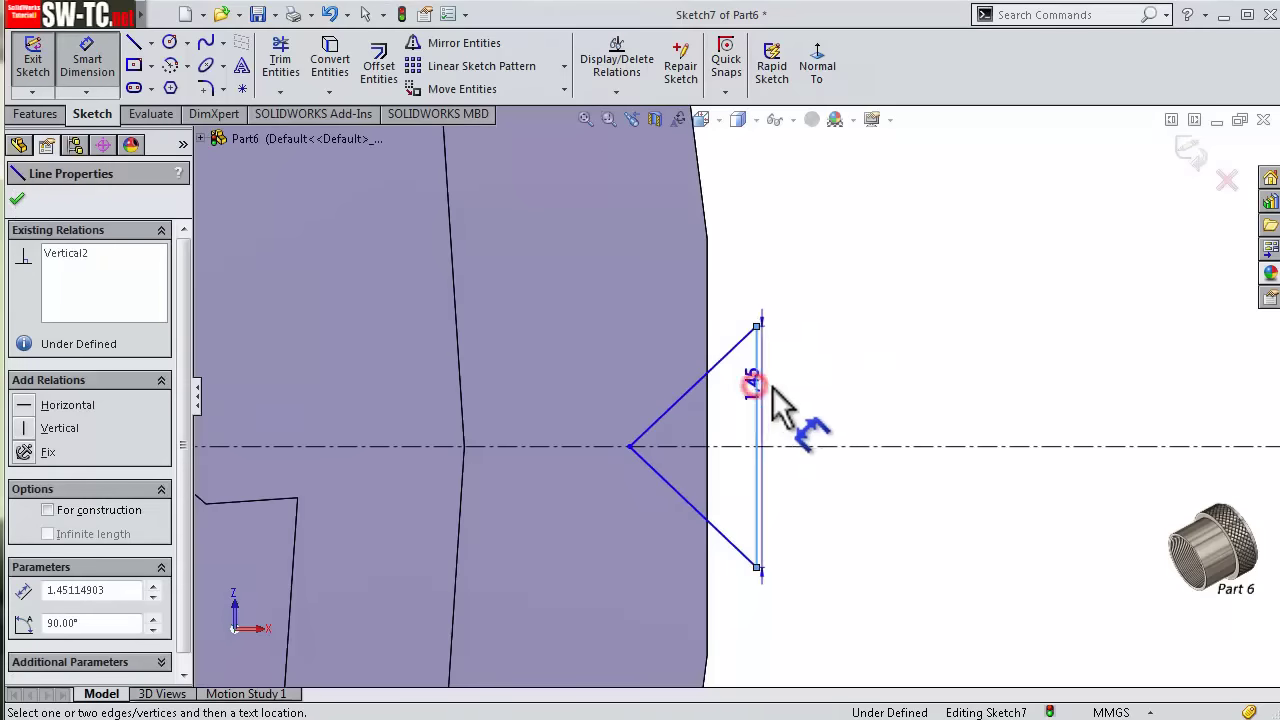
click(856, 390)
text(1.5)
key(Return)
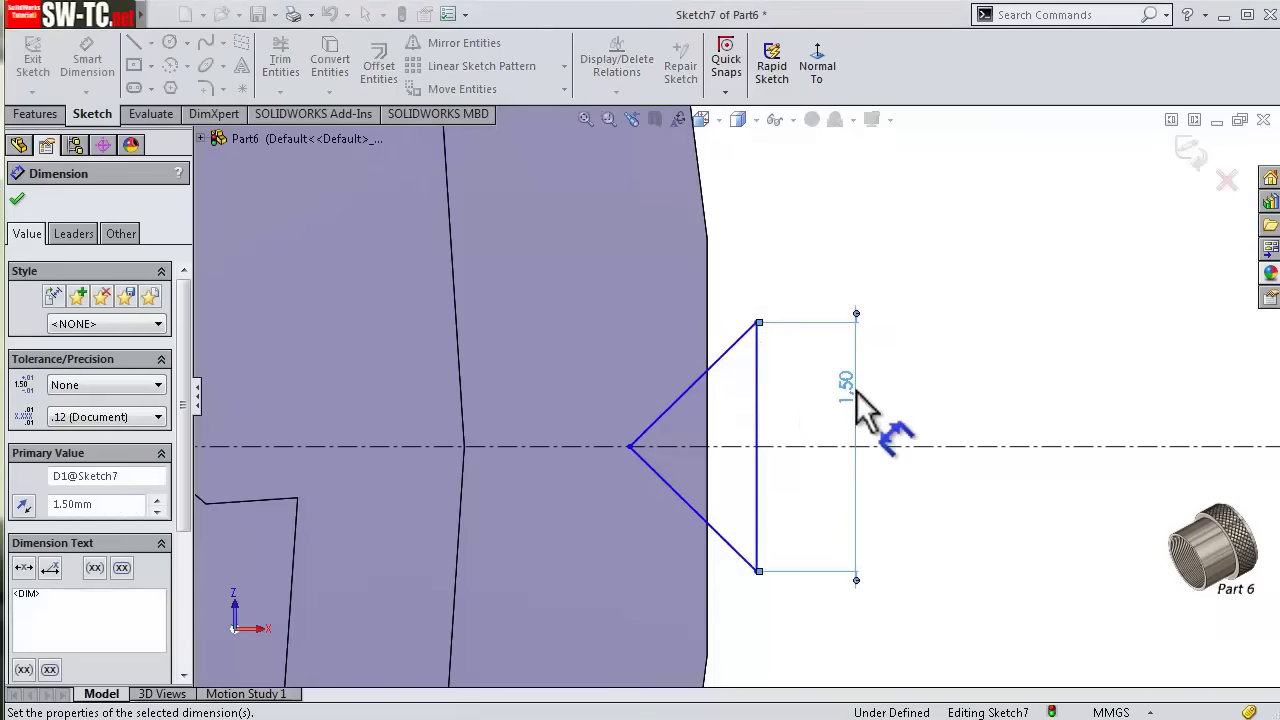
click(630, 446)
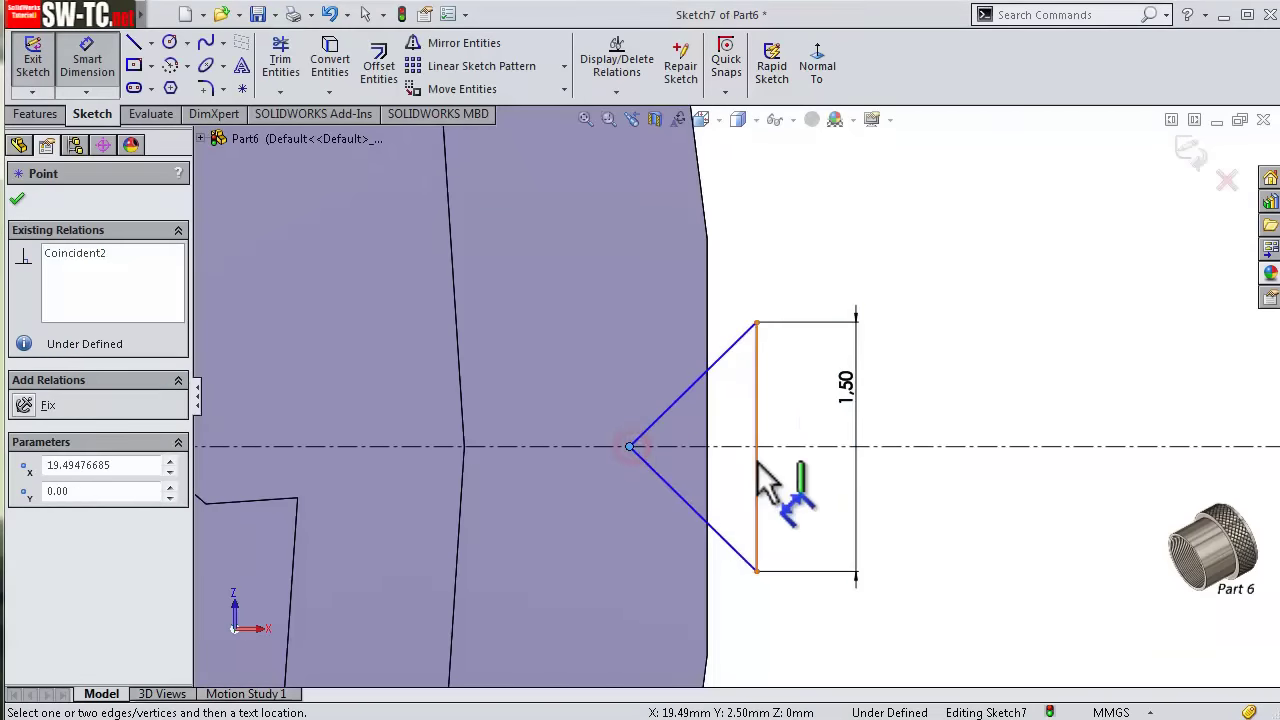
click(757, 460)
click(782, 268)
text(0.2)
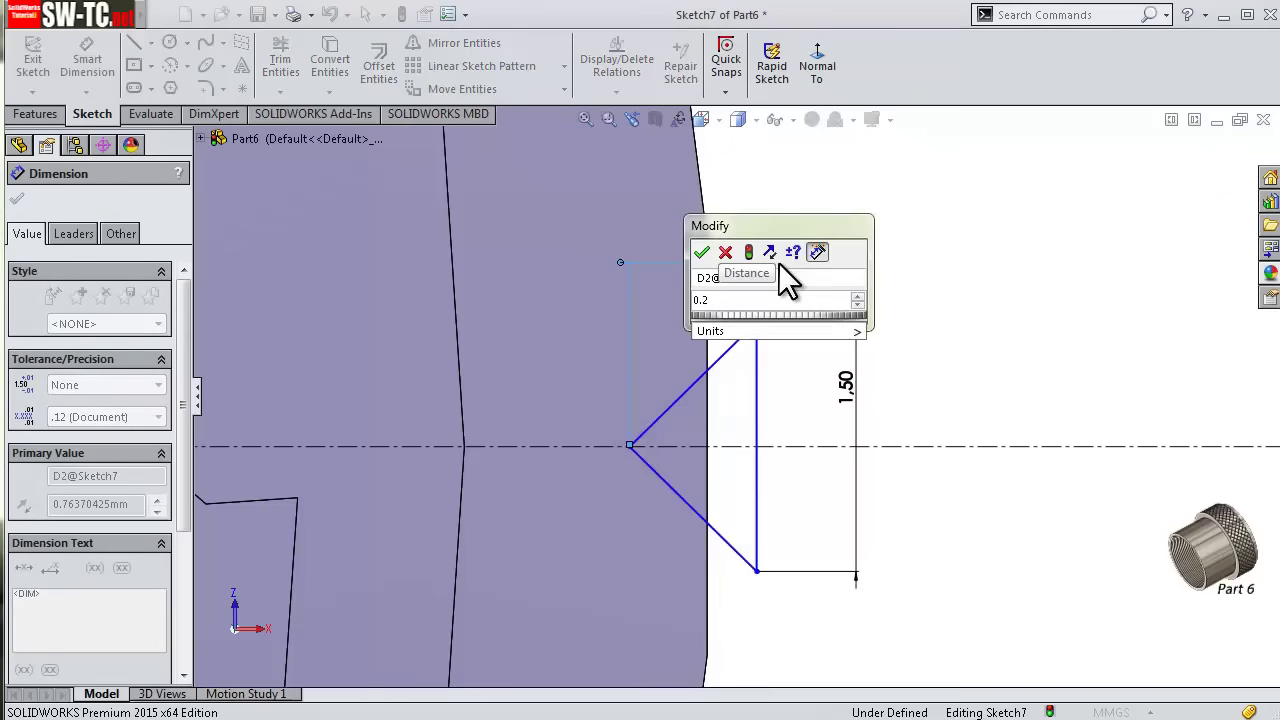
key(Return)
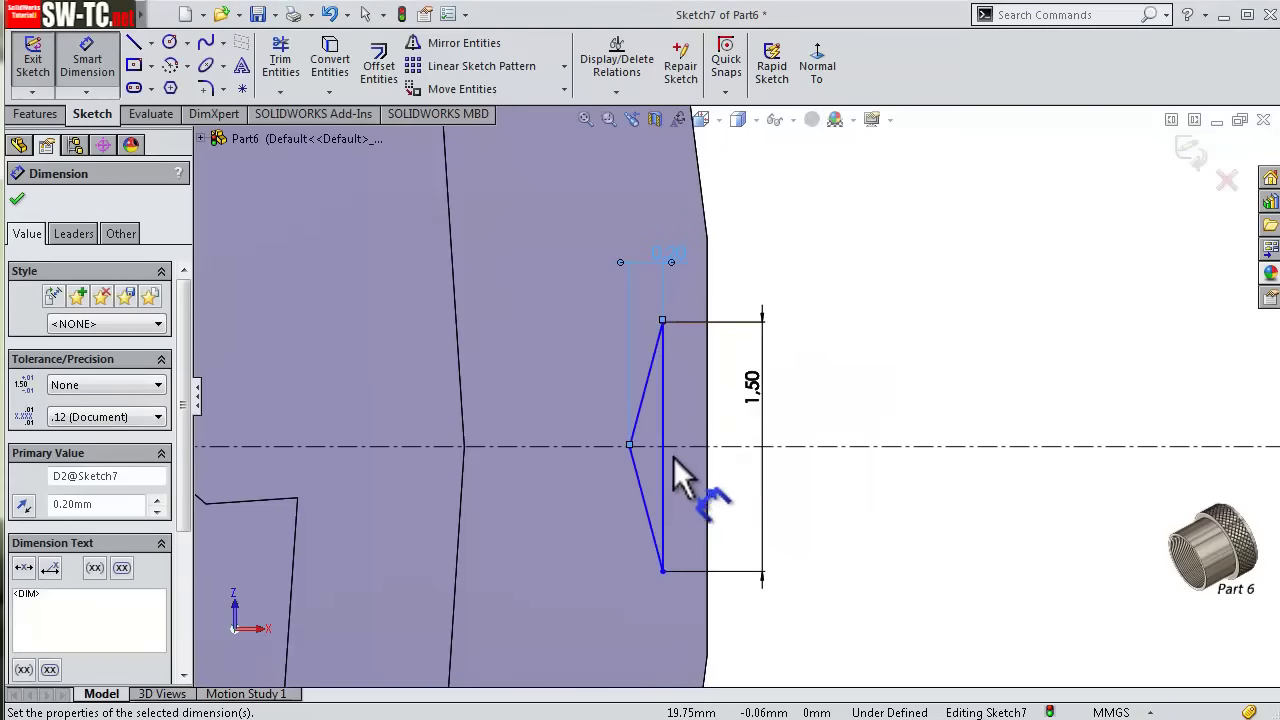
- Dimension the vertical line 20.1 mm from the origin and exit Sketch7
click(665, 462)
key(z)
key(z)
key(z)
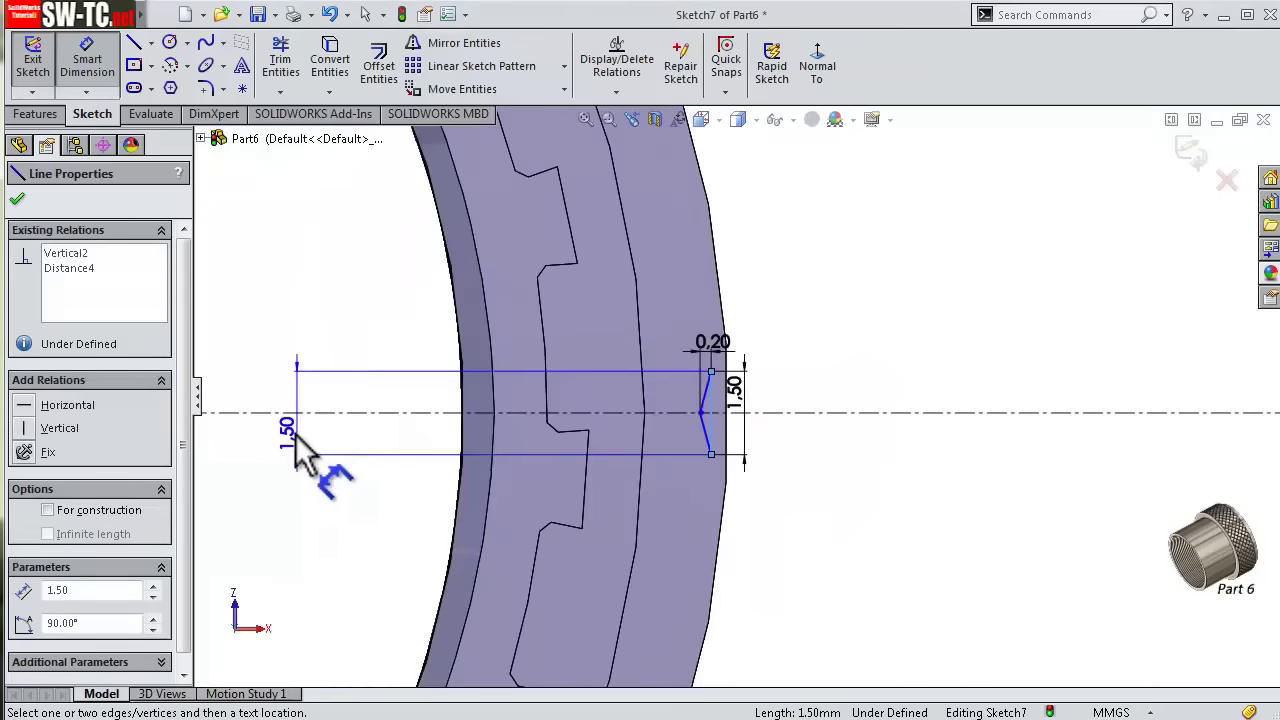
key(z)
key(z)
key(z)
click(285, 402)
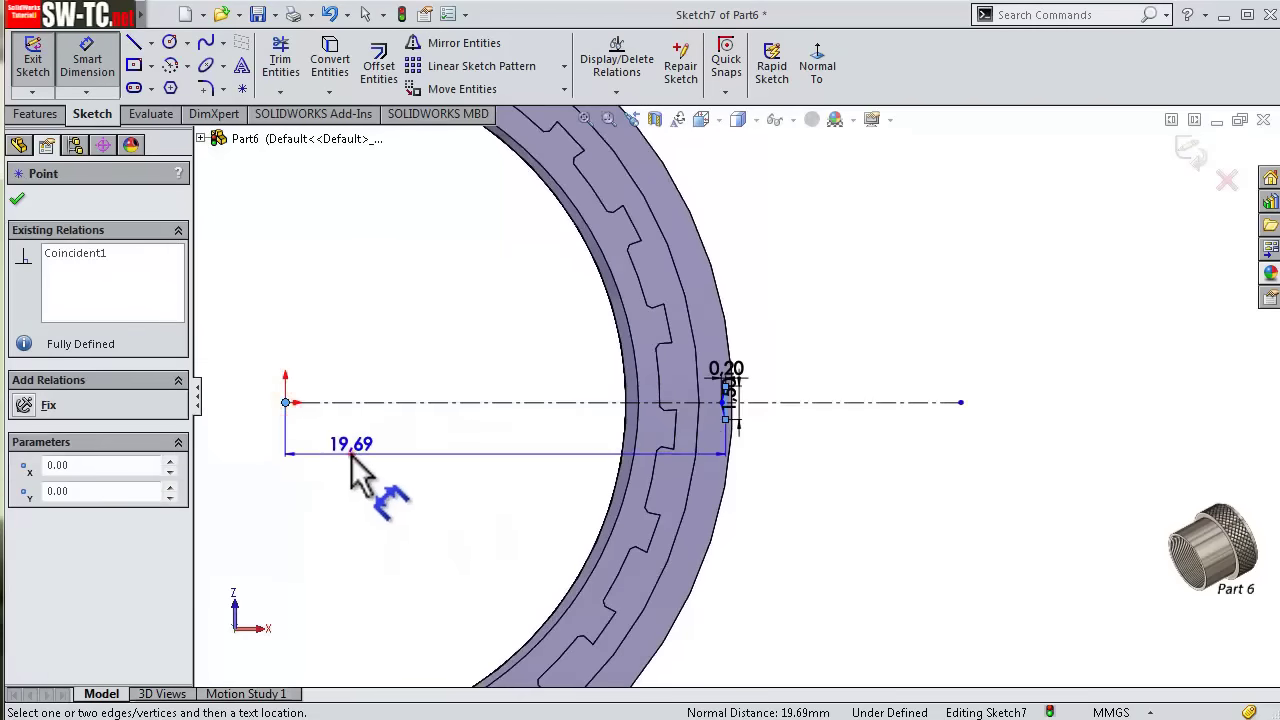
click(351, 453)
text(20.1)
key(Return)
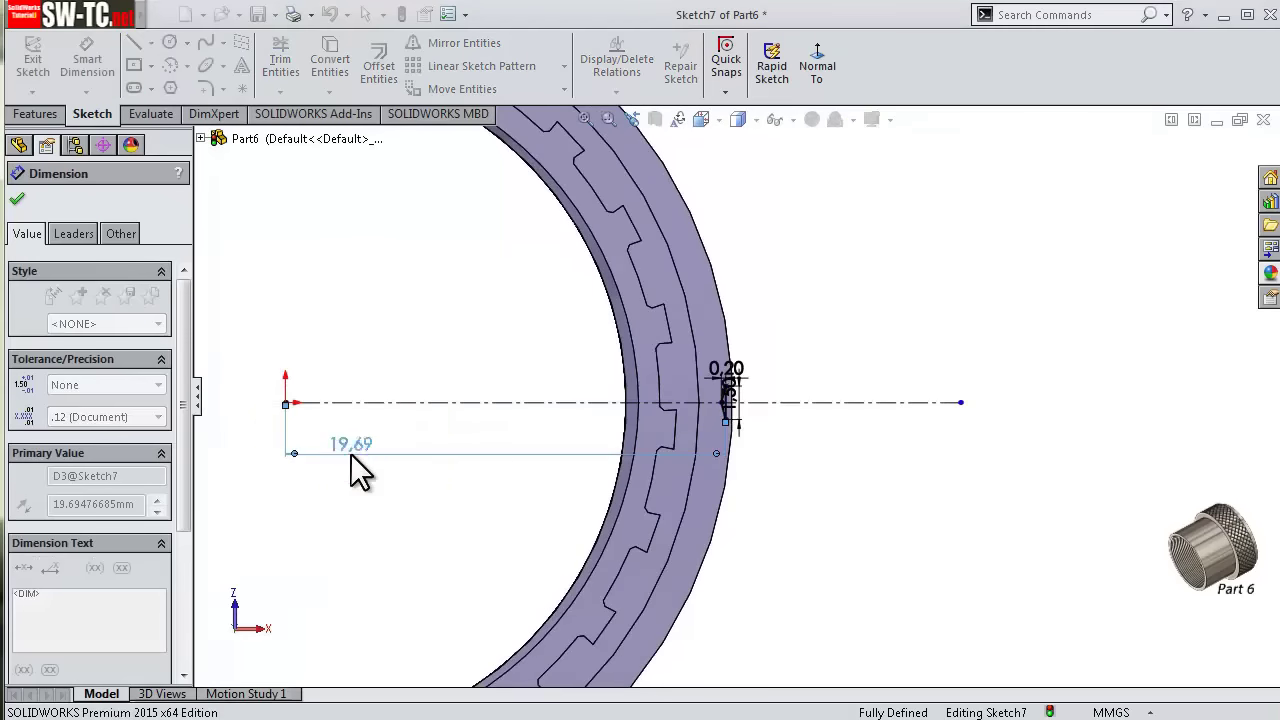
scroll(660, 400, down, 2)
scroll(795, 428, down, 3)
scroll(800, 432, down, 2)
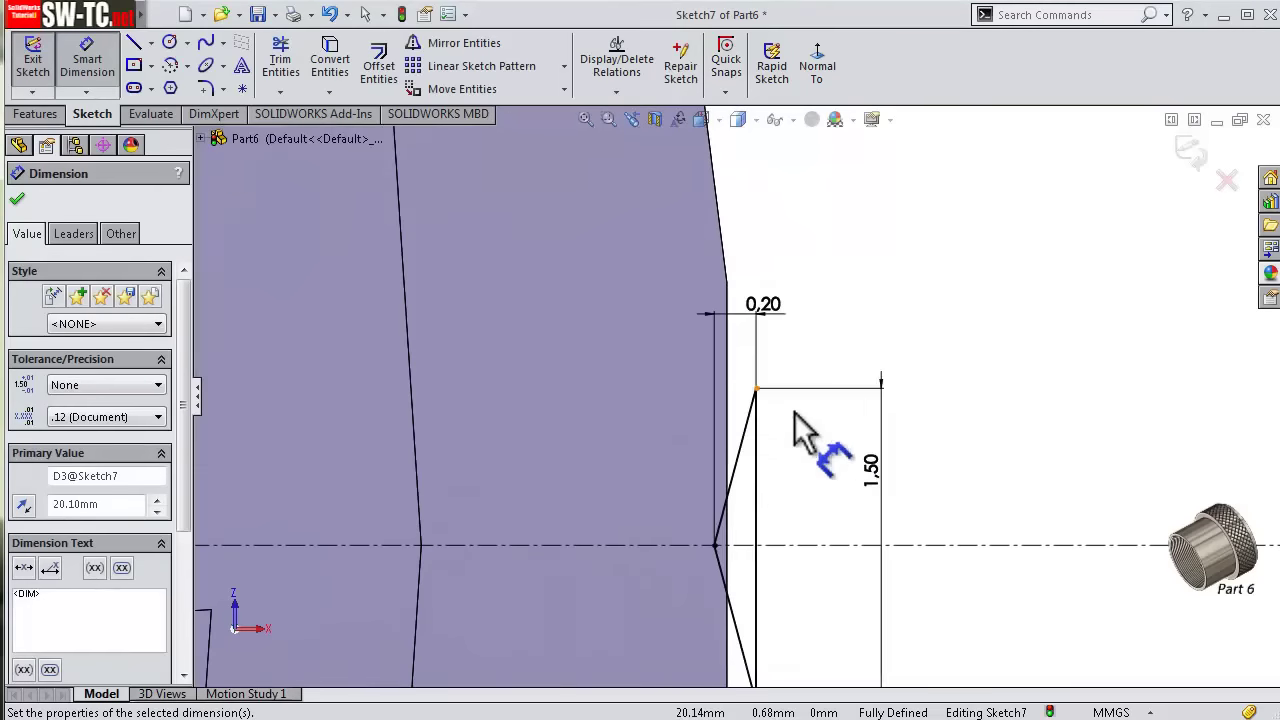
click(1188, 150)
- Start a sketch on the part's end face and convert the 40 mm circular edge into it
middle_drag(1063, 263, 843, 380)
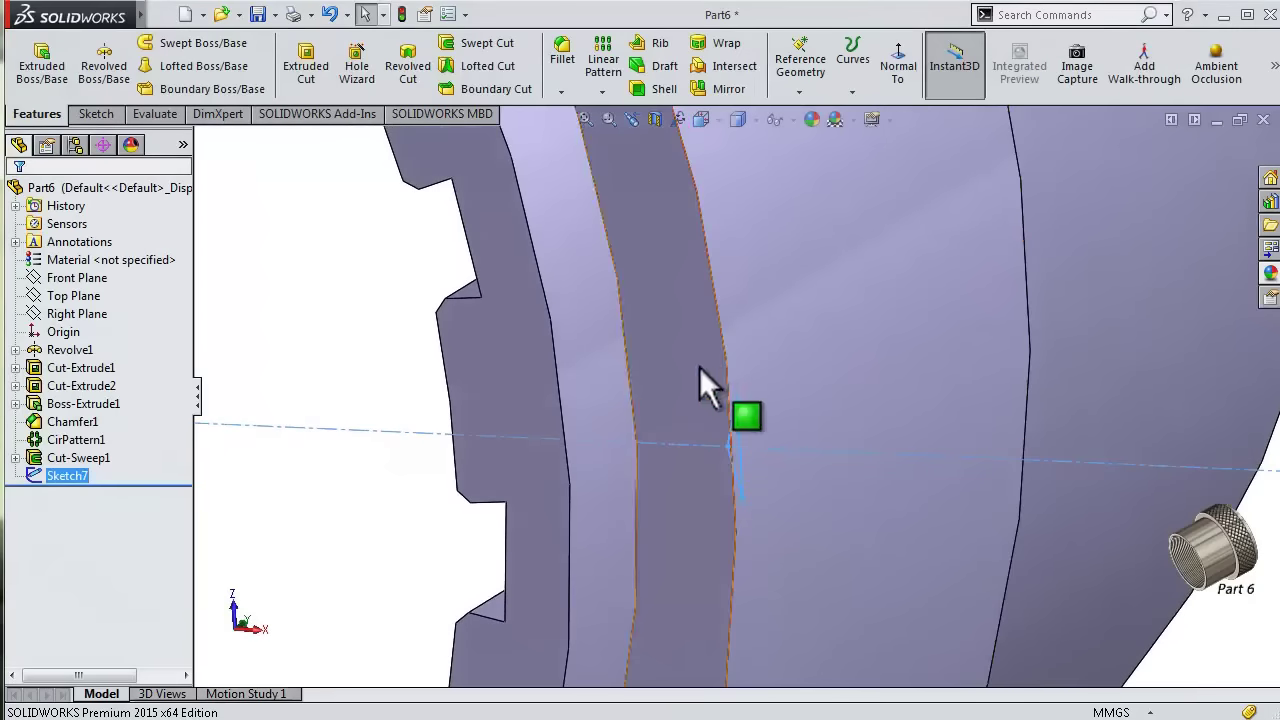
click(730, 335)
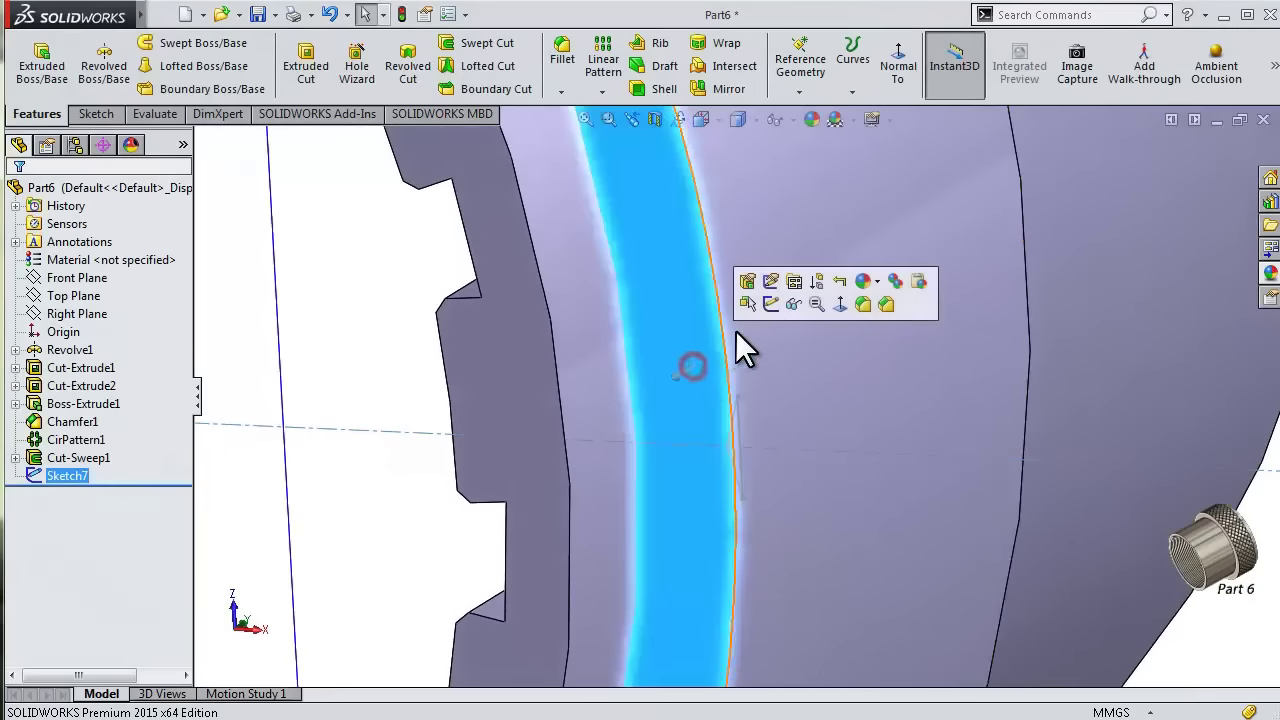
click(769, 307)
click(720, 319)
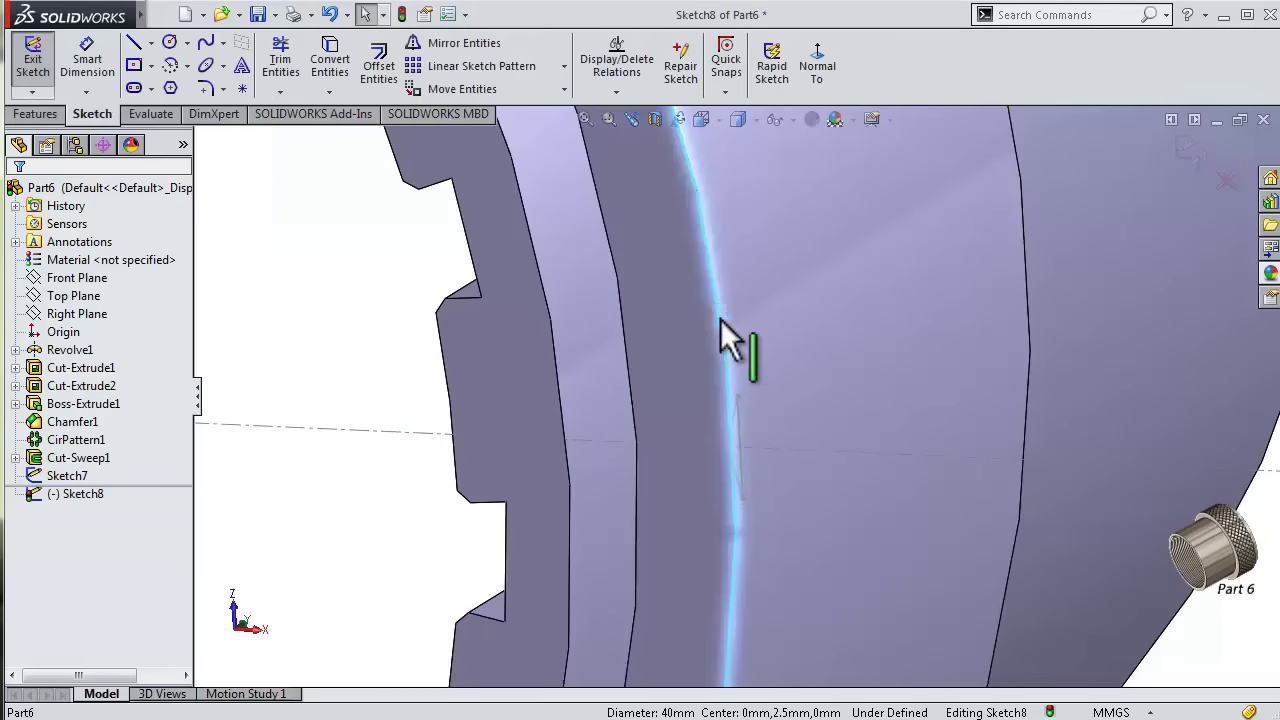
click(325, 50)
mouse_move(728, 330)
middle_down()
mouse_move(843, 380)
mouse_move(846, 400)
middle_up()
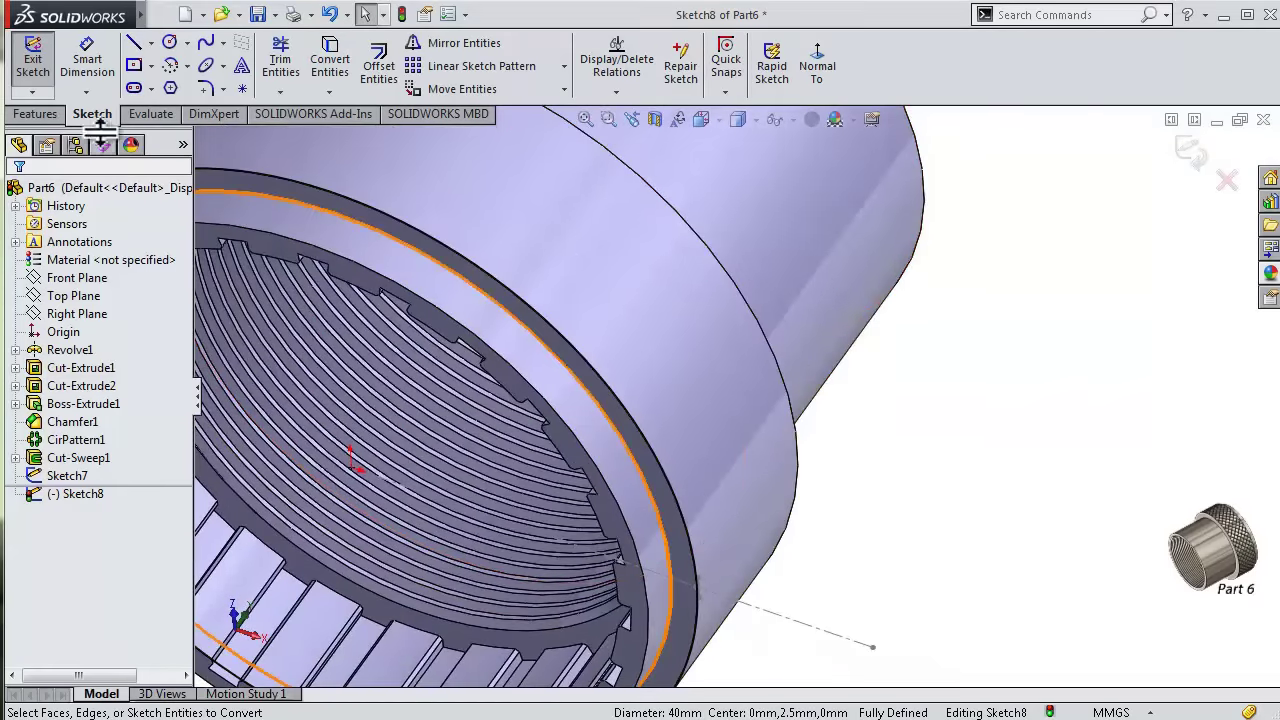
- Create a helix on the Ø40 circle with 15 mm height and 110 mm pitch
click(36, 113)
click(852, 92)
click(871, 138)
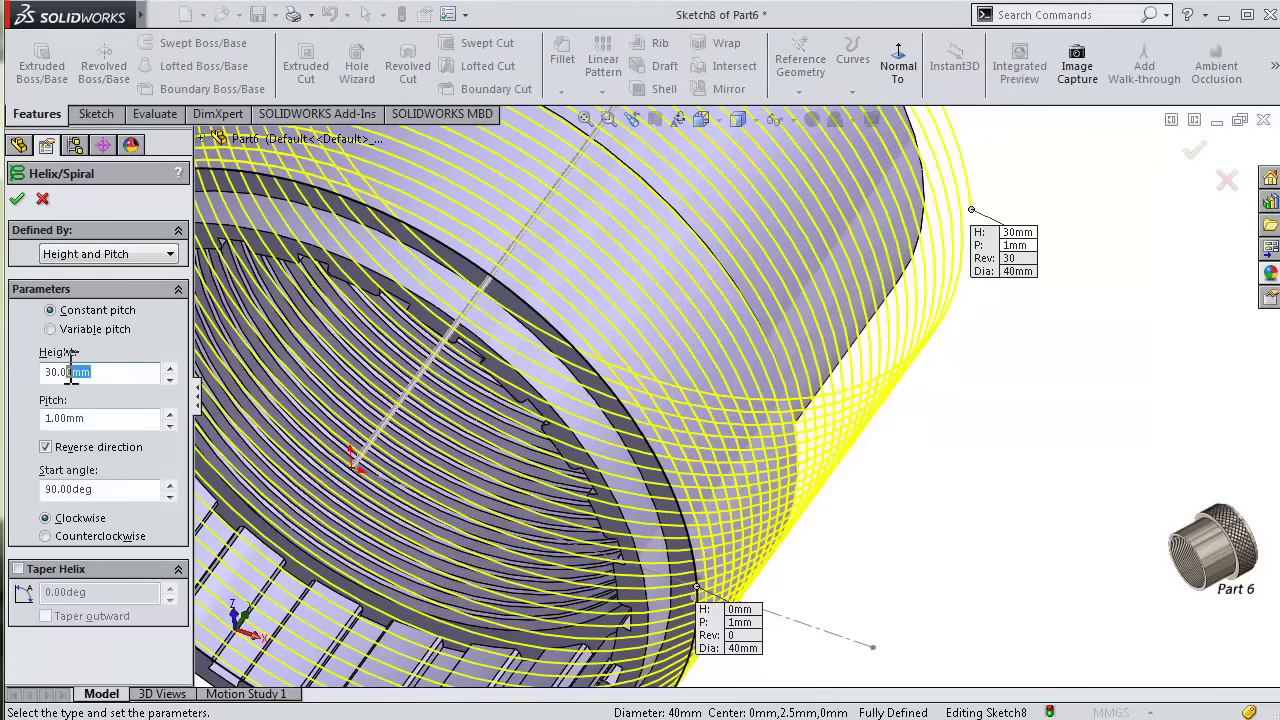
text(15)
click(114, 424)
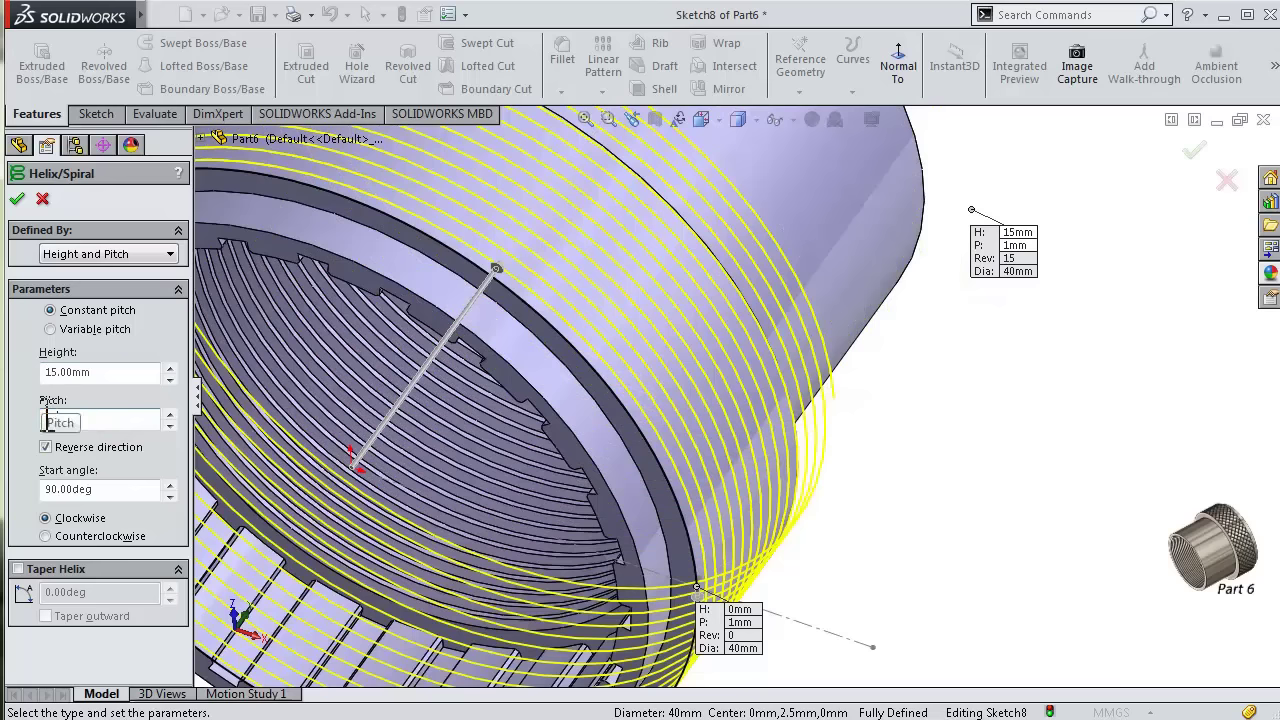
text(110)
click(22, 437)
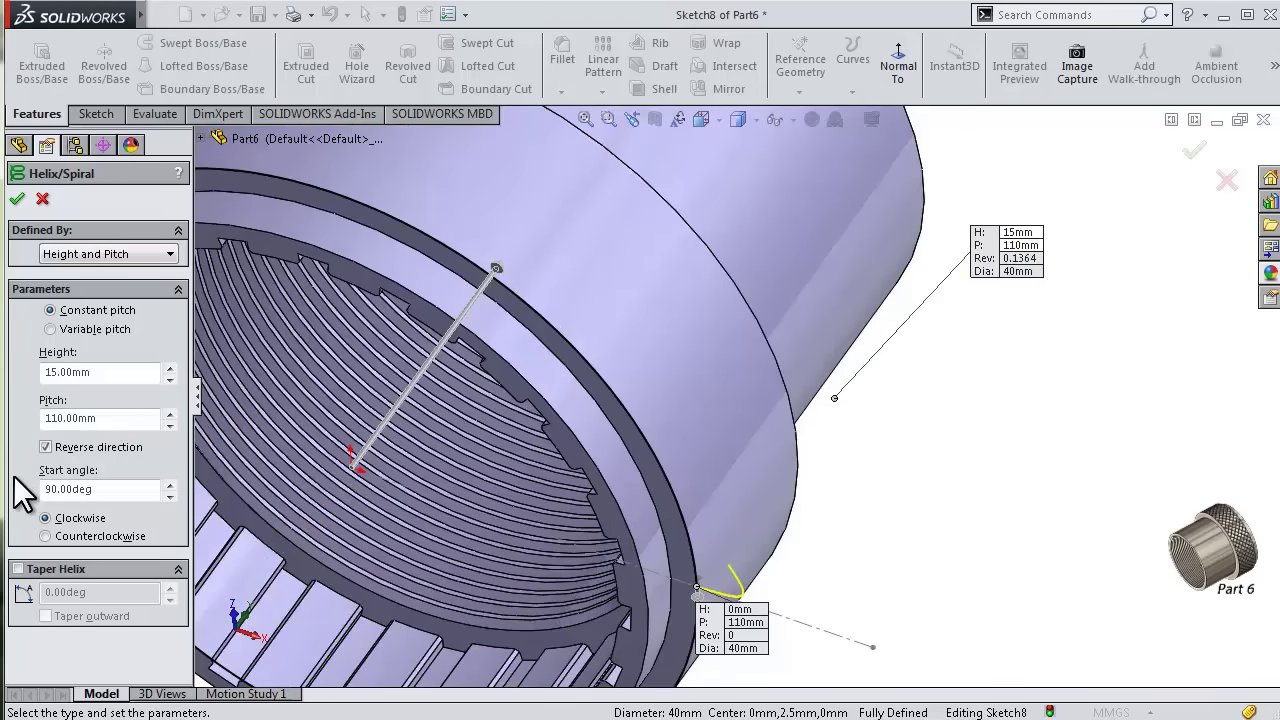
click(17, 199)
mouse_move(555, 514)
middle_down()
mouse_move(829, 500)
mouse_move(740, 489)
middle_up()
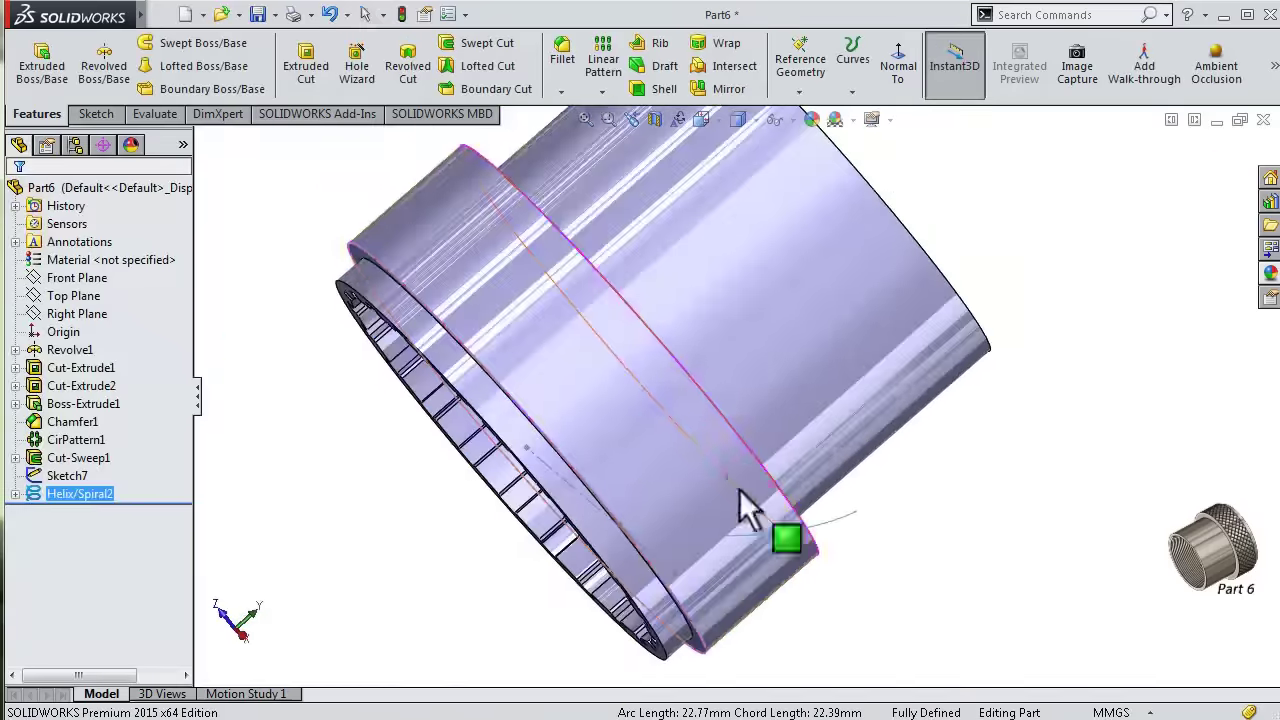
- Cut Sketch7's triangular profile along Helix/Spiral2 as a swept cut, making a diagonal groove
click(15, 494)
middle_drag(943, 543, 476, 281)
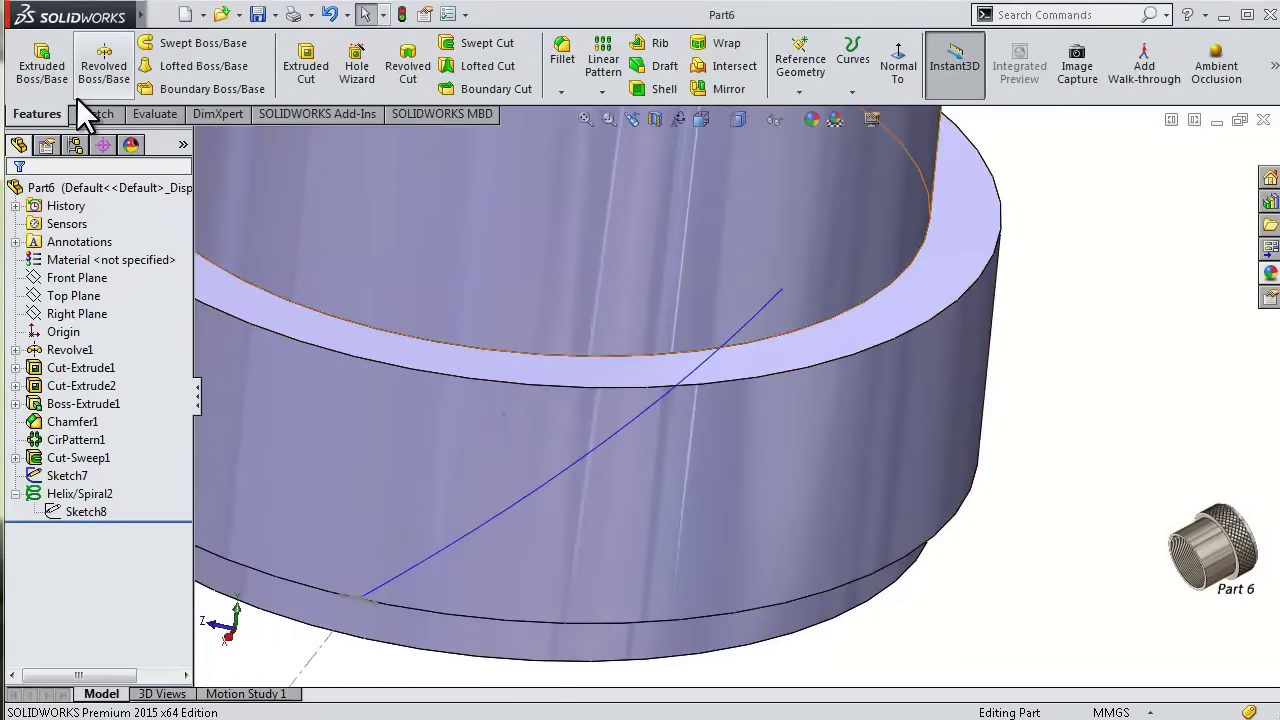
click(454, 42)
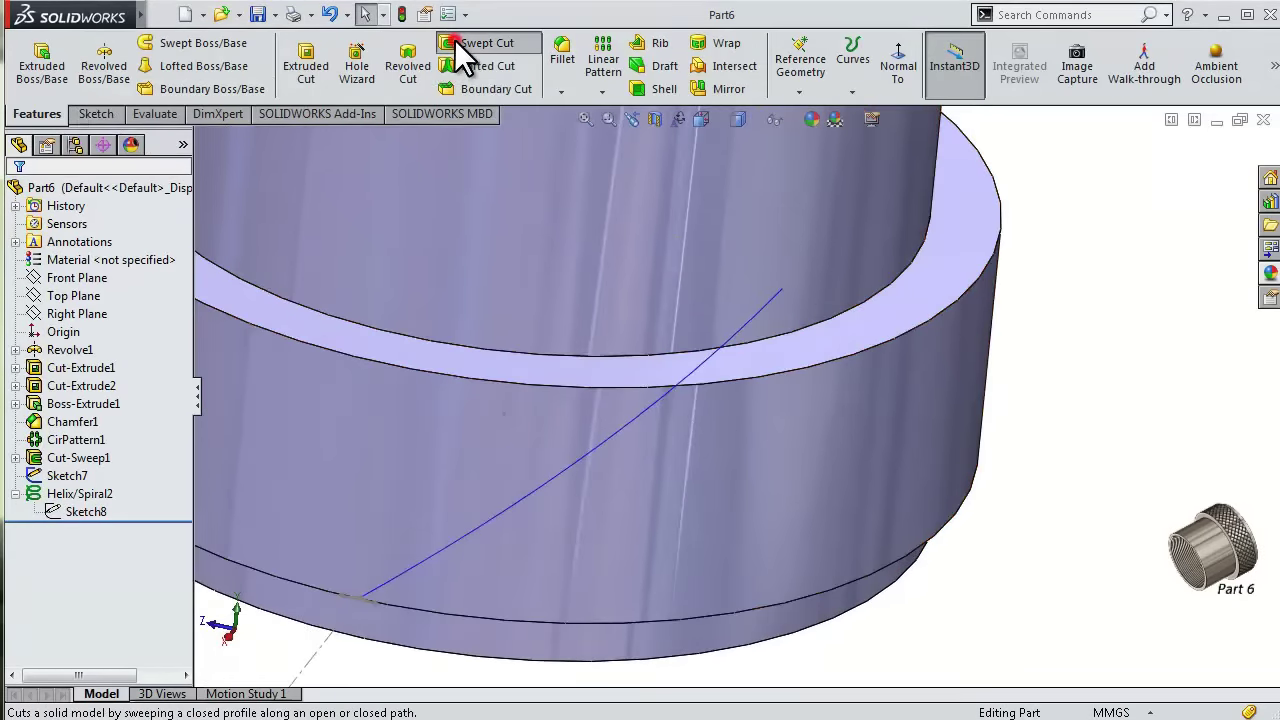
scroll(351, 568, down, 4)
scroll(478, 602, down, 2)
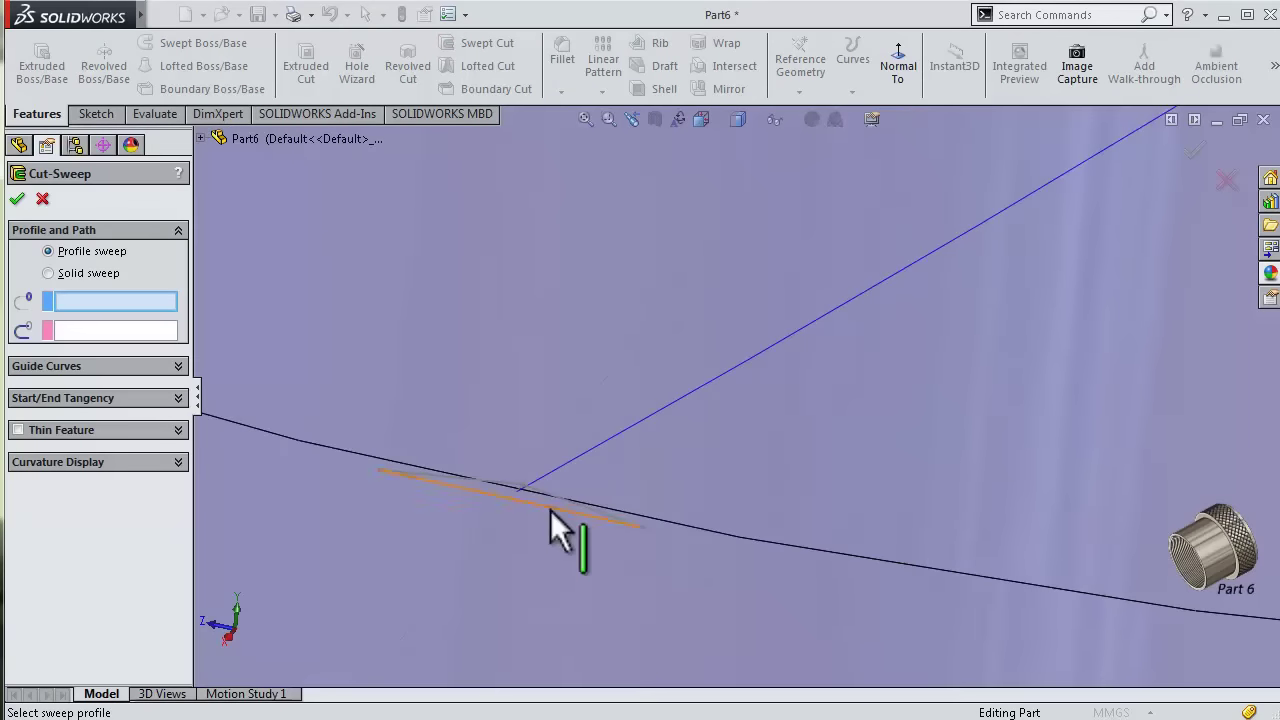
click(550, 510)
click(592, 452)
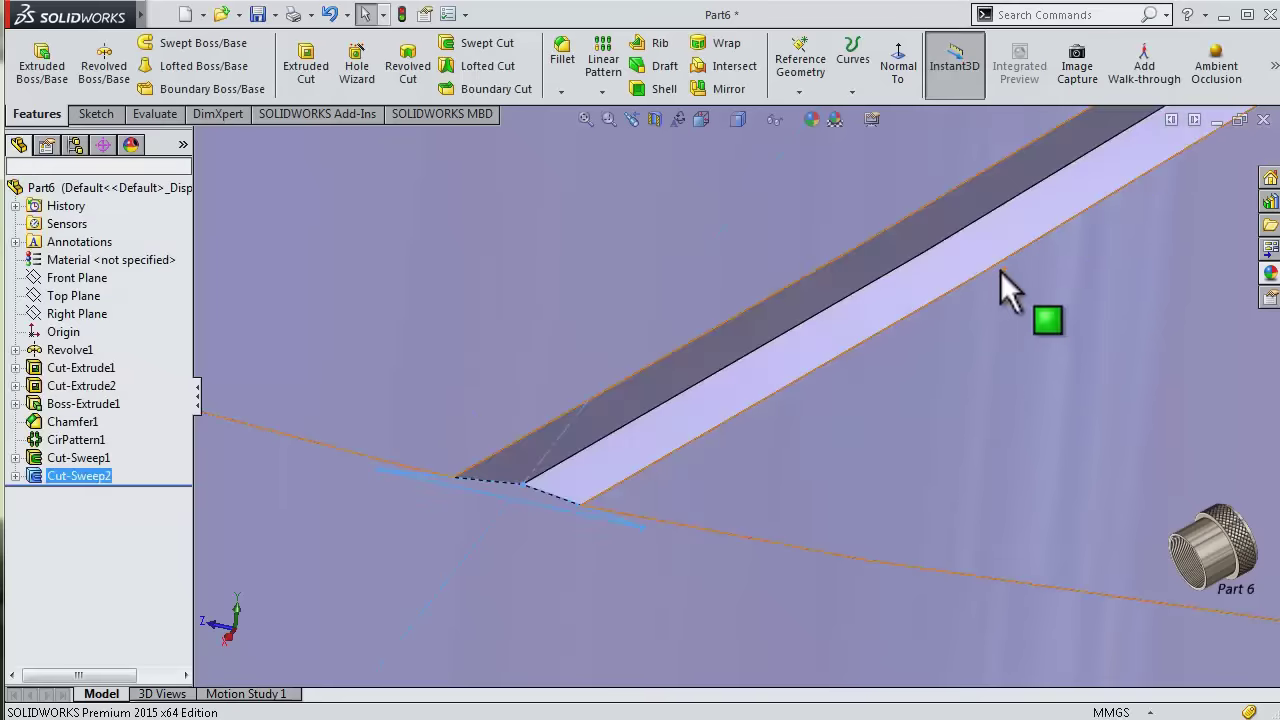
scroll(936, 271, up, 3)
scroll(936, 271, up, 3)
mouse_move(935, 269)
middle_down()
mouse_move(918, 180)
mouse_move(971, 200)
mouse_move(931, 189)
middle_up()
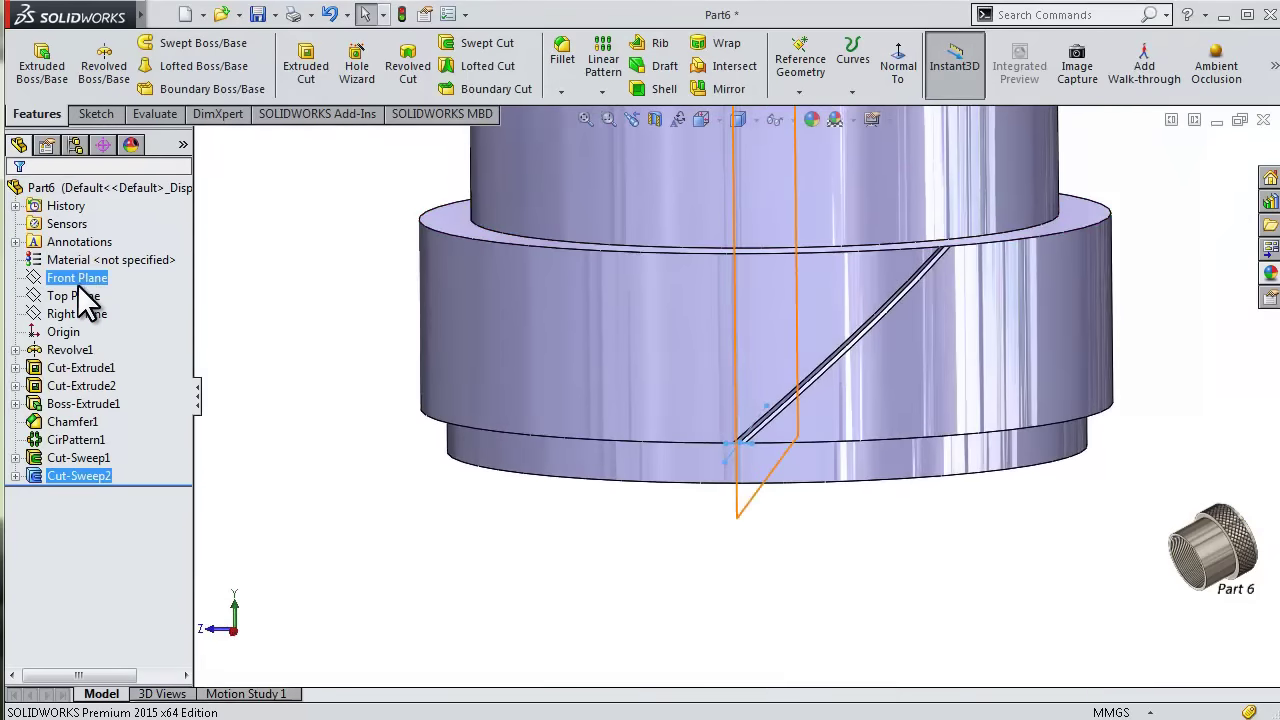
- Mirror the Cut-Sweep2 groove about the Front Plane to form a V
click(78, 282)
click(602, 91)
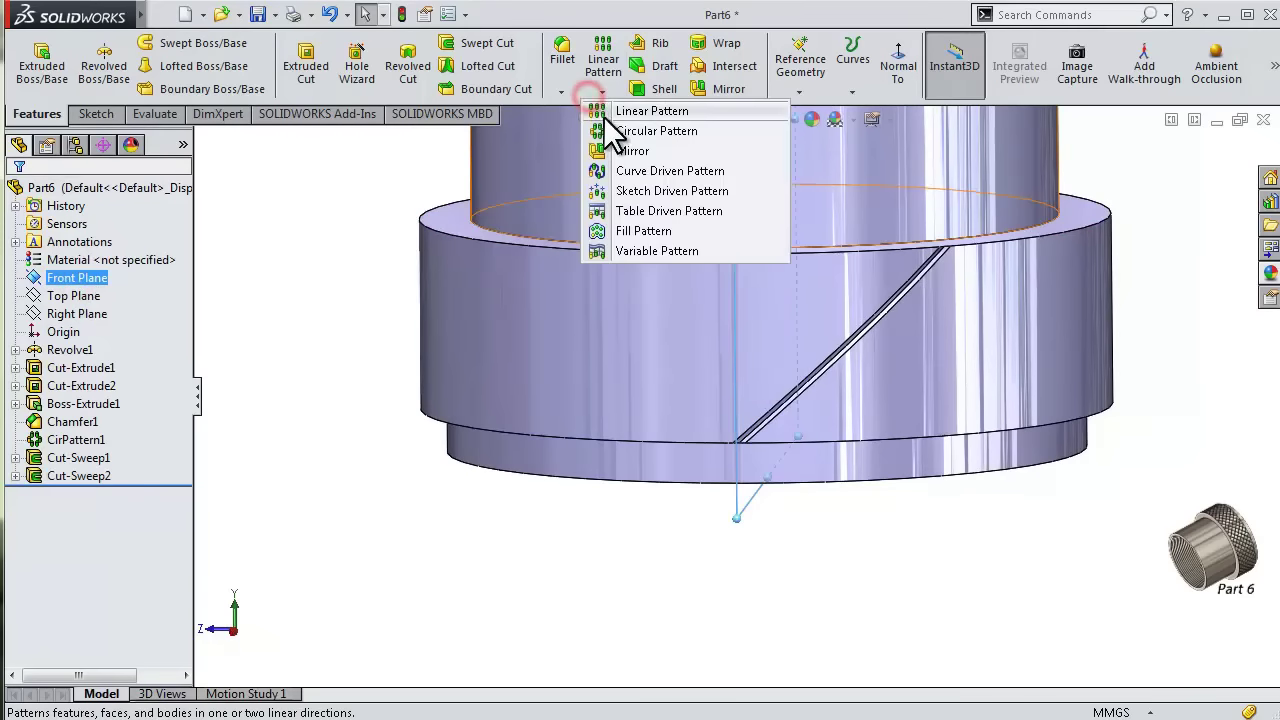
click(613, 147)
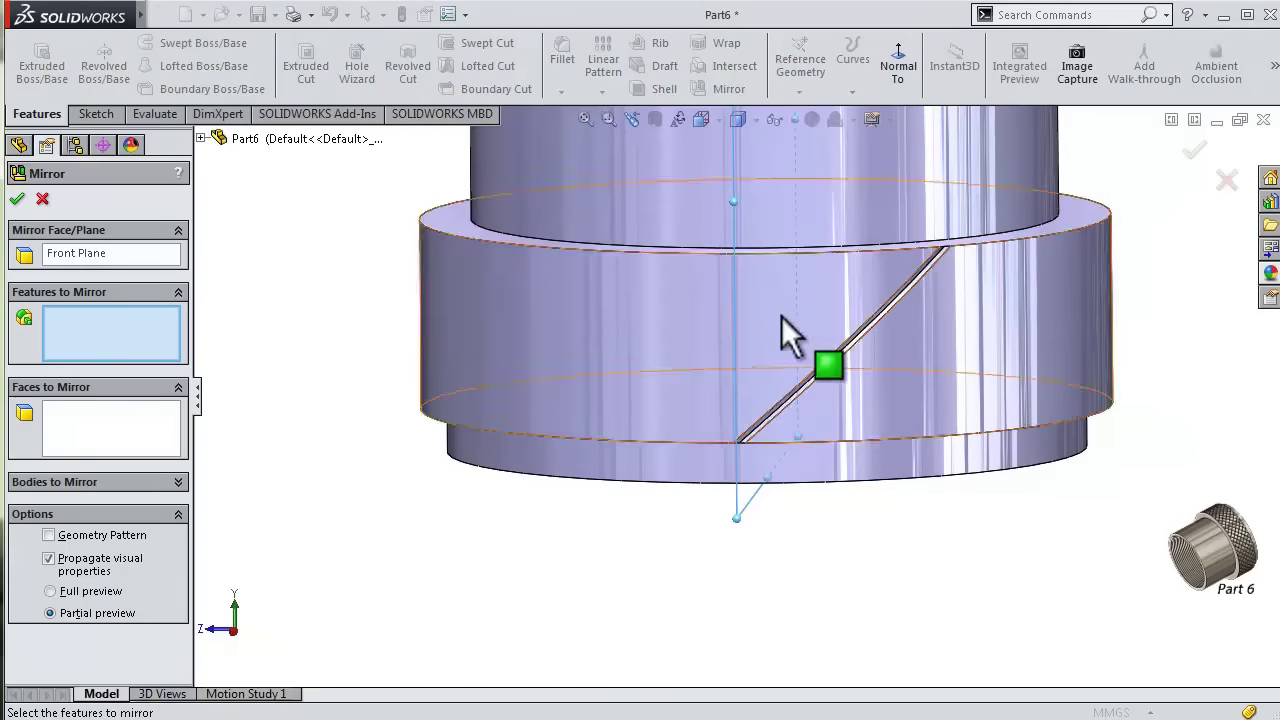
scroll(781, 325, down, 5)
click(935, 373)
right_click(935, 373)
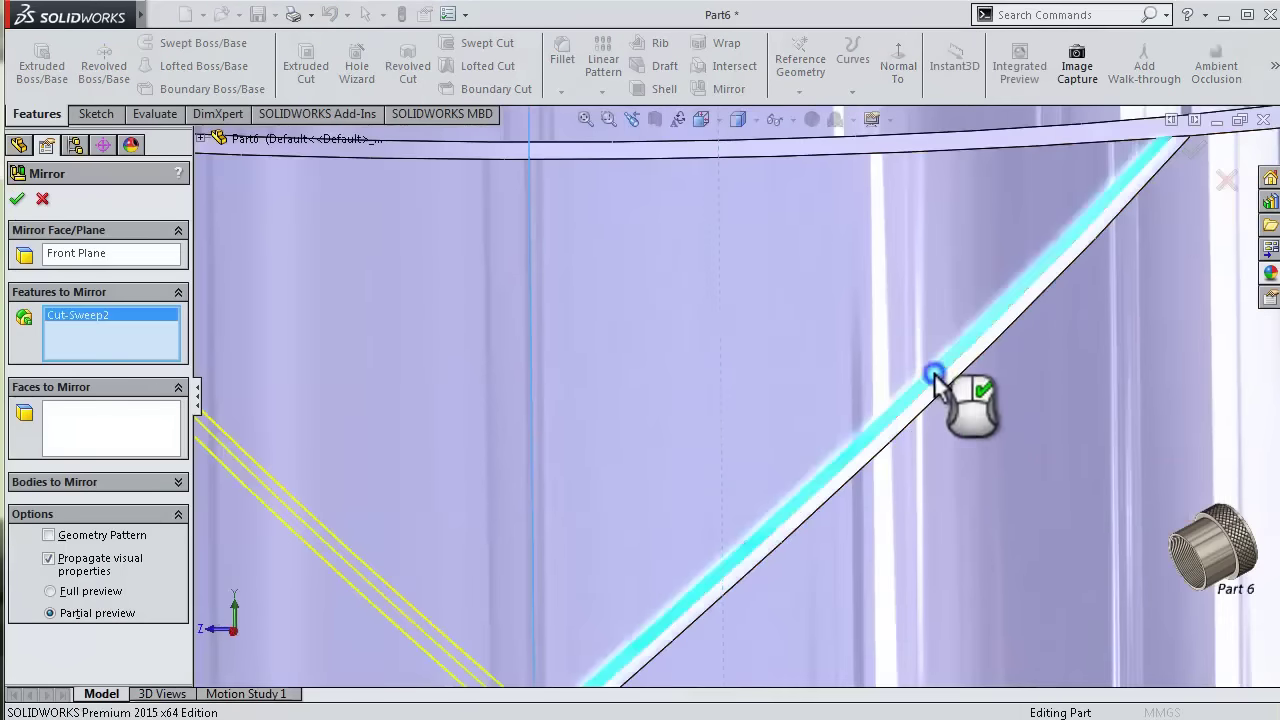
scroll(852, 342, up, 5)
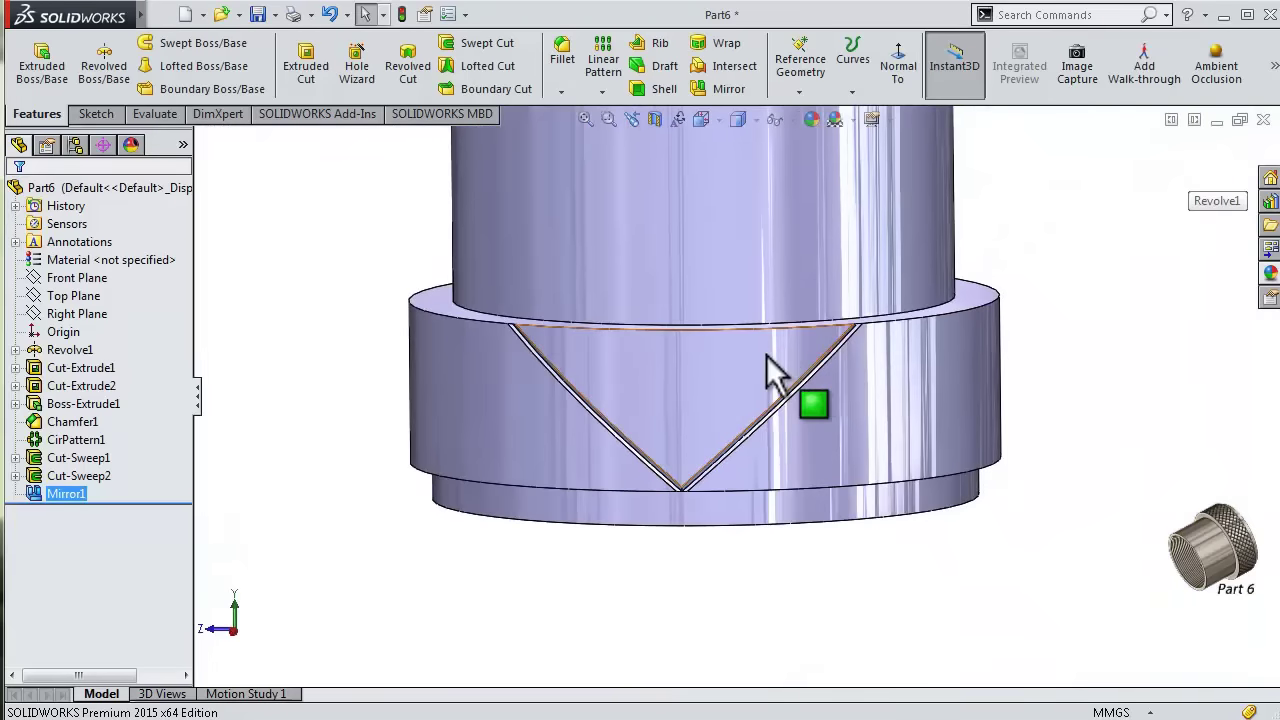
scroll(766, 355, down, 1)
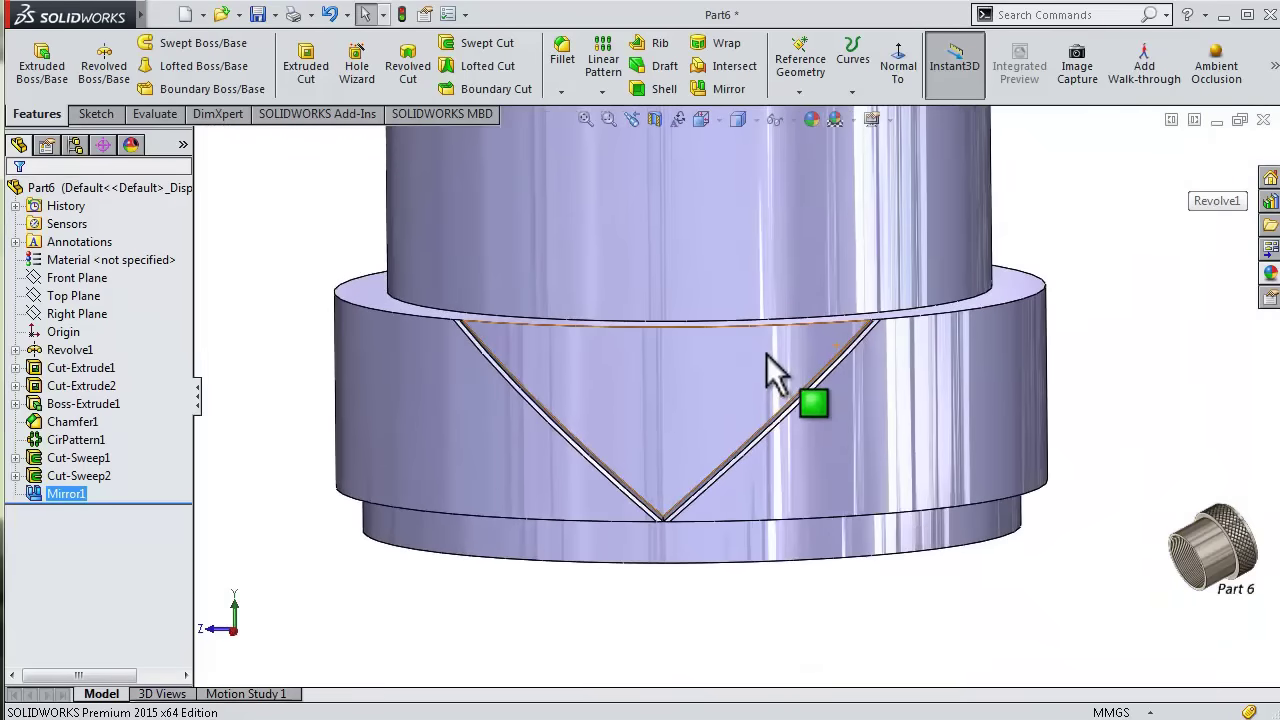
- Circular-pattern the V cuts with Cut-Sweep2 around the cylinder face, 44 equally spaced instances
click(592, 97)
click(600, 132)
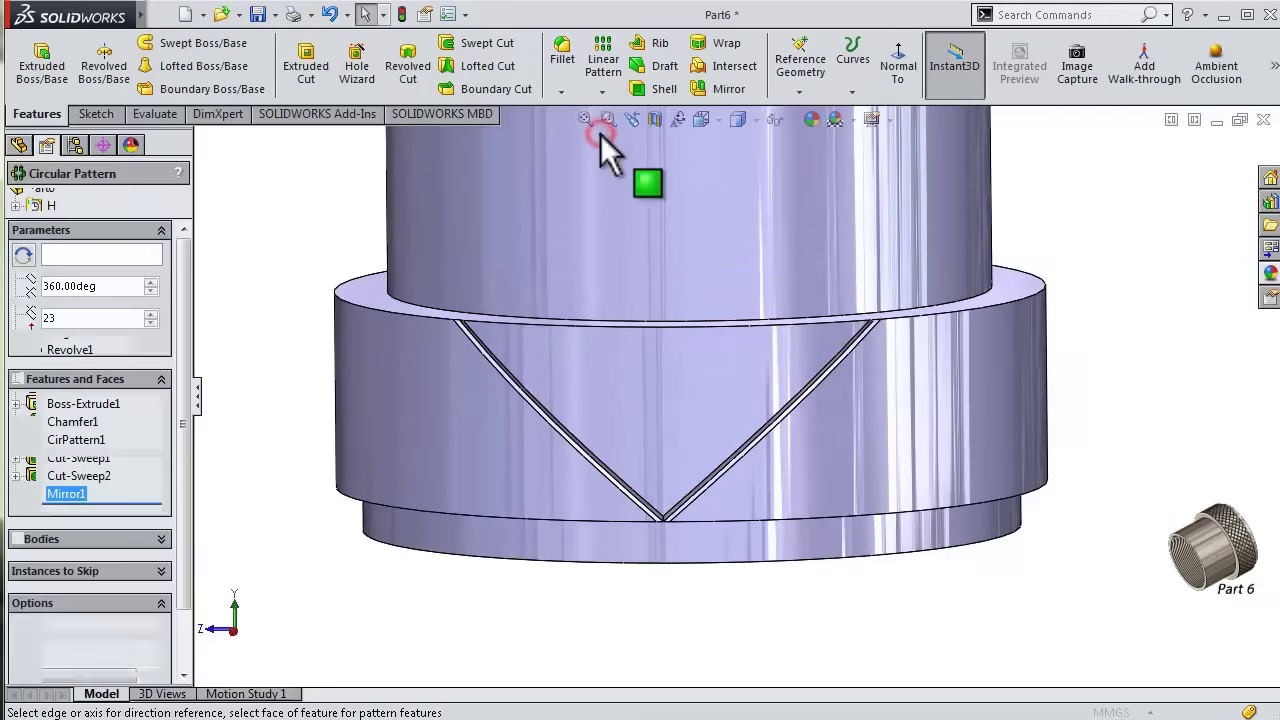
click(81, 430)
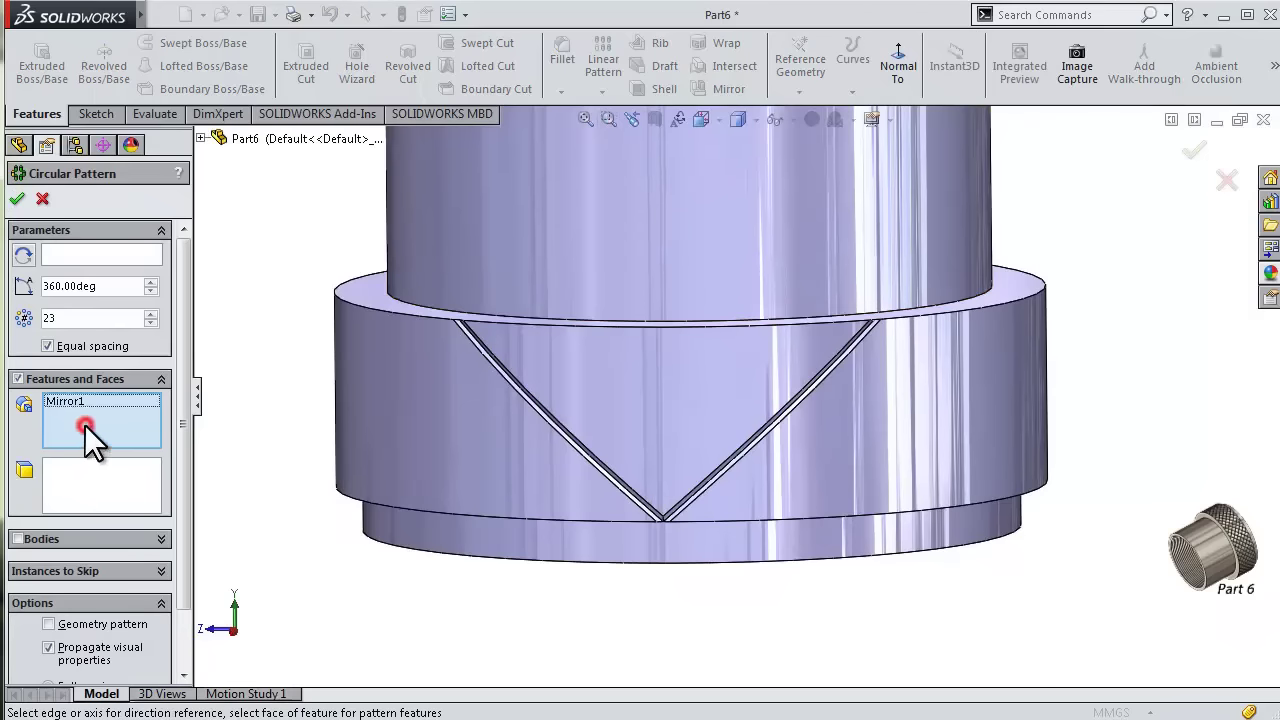
scroll(719, 398, down, 5)
click(840, 401)
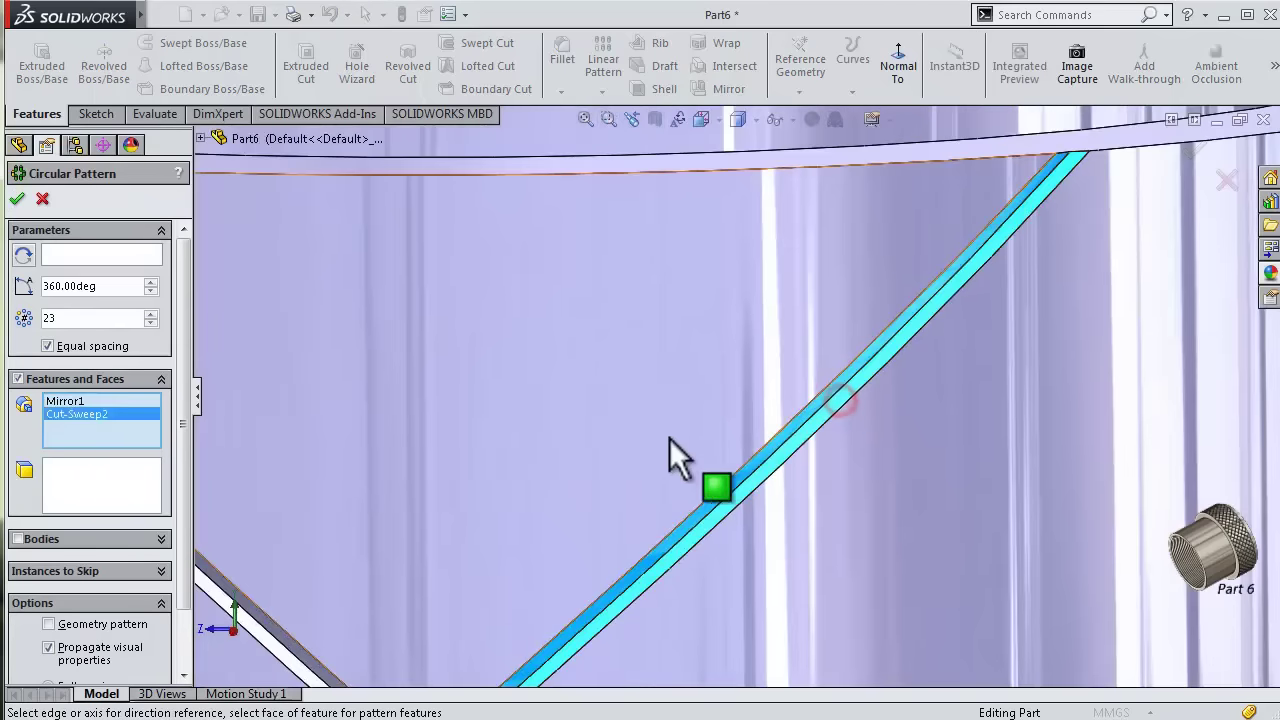
scroll(669, 438, up, 5)
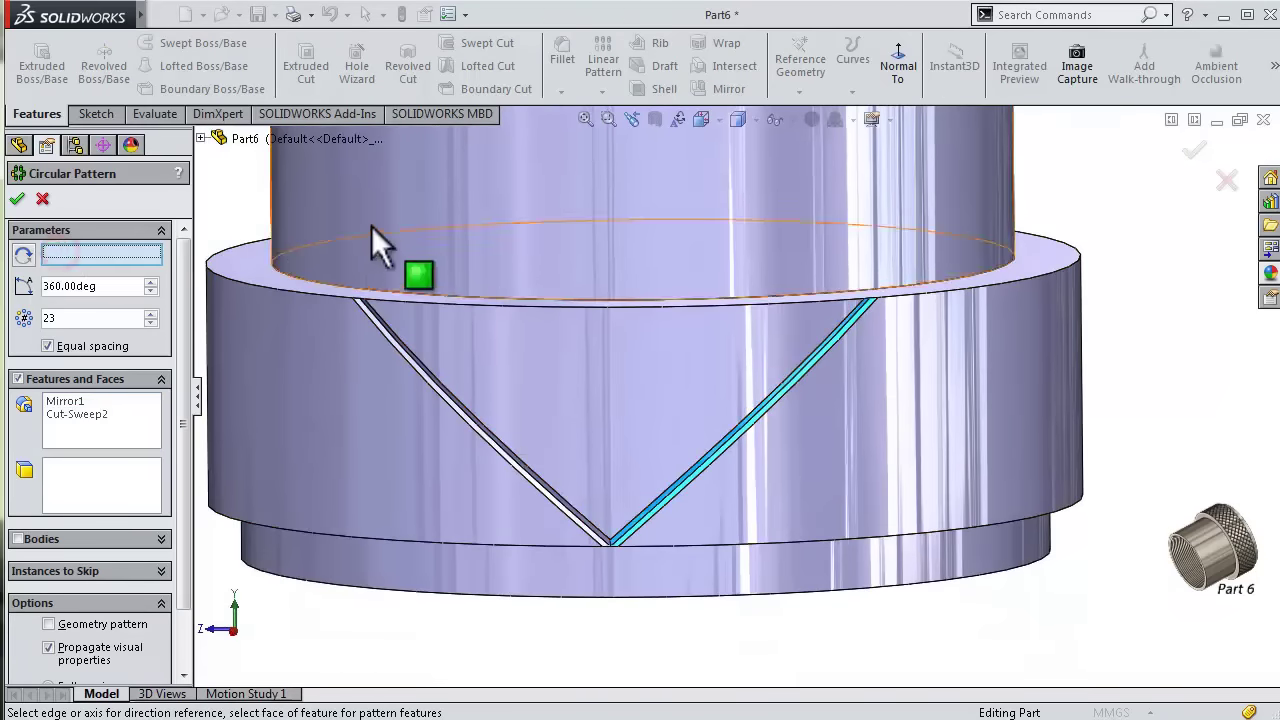
click(371, 228)
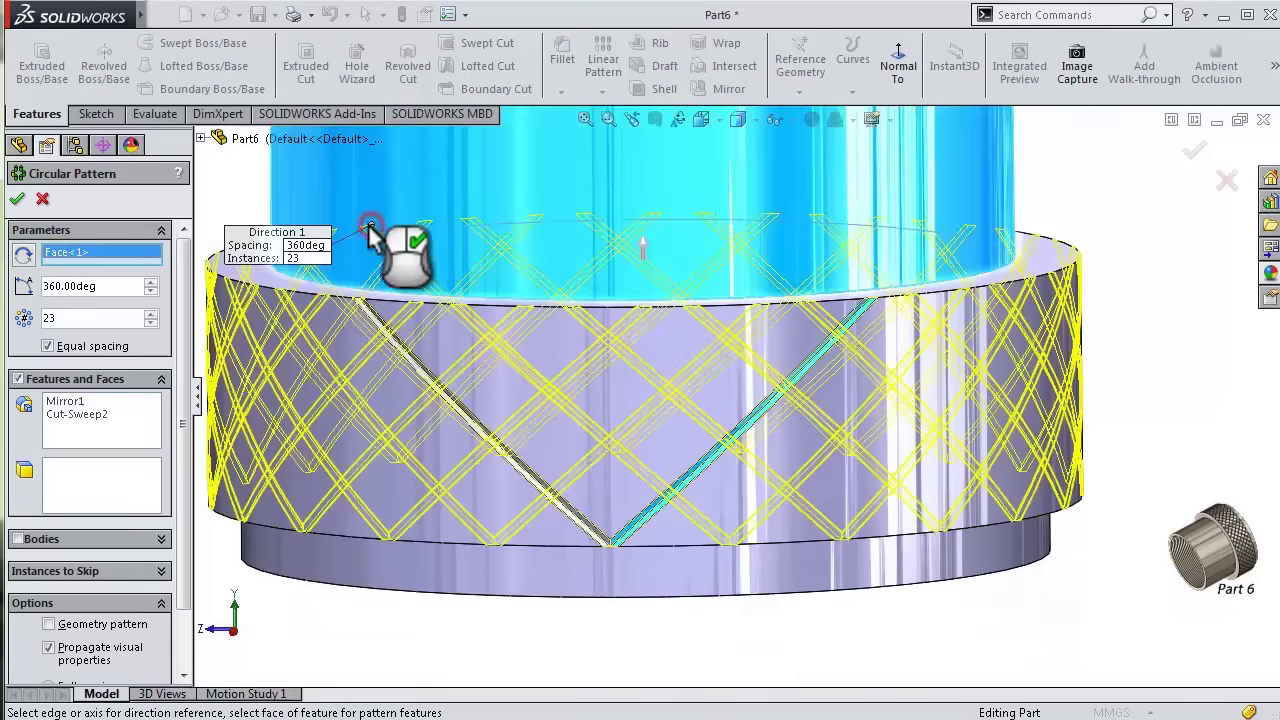
click(150, 313)
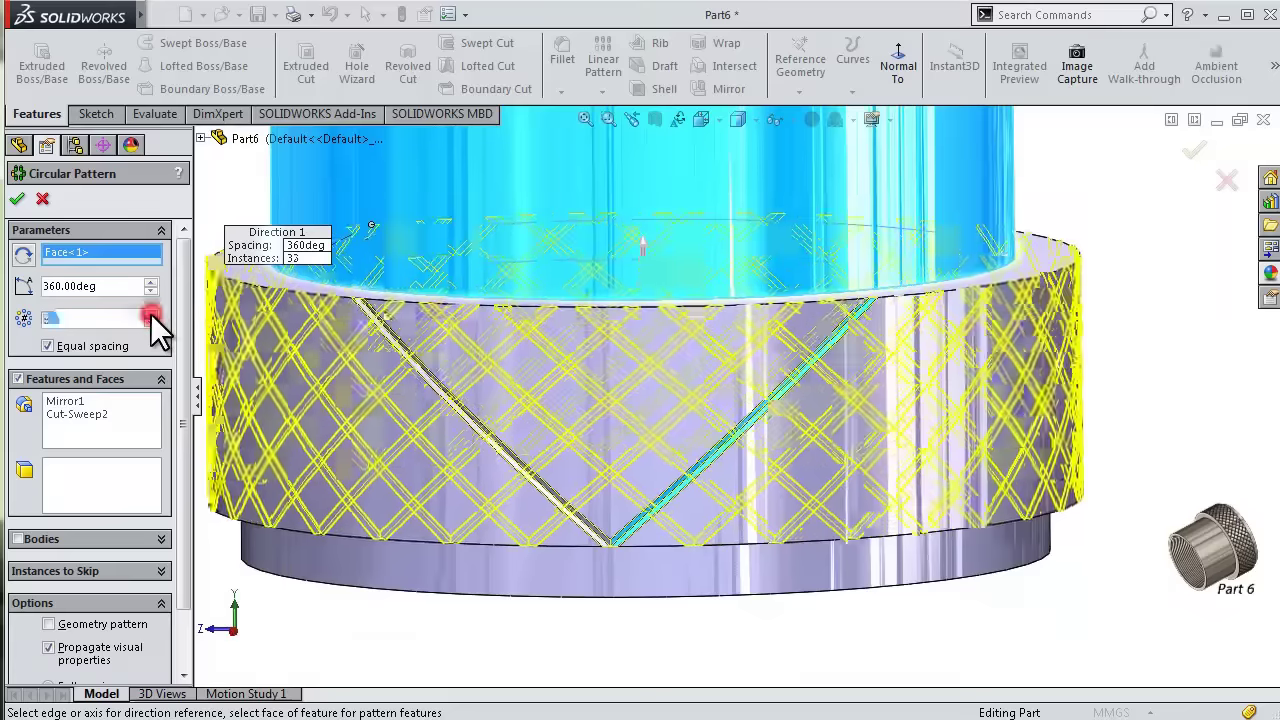
click(150, 313)
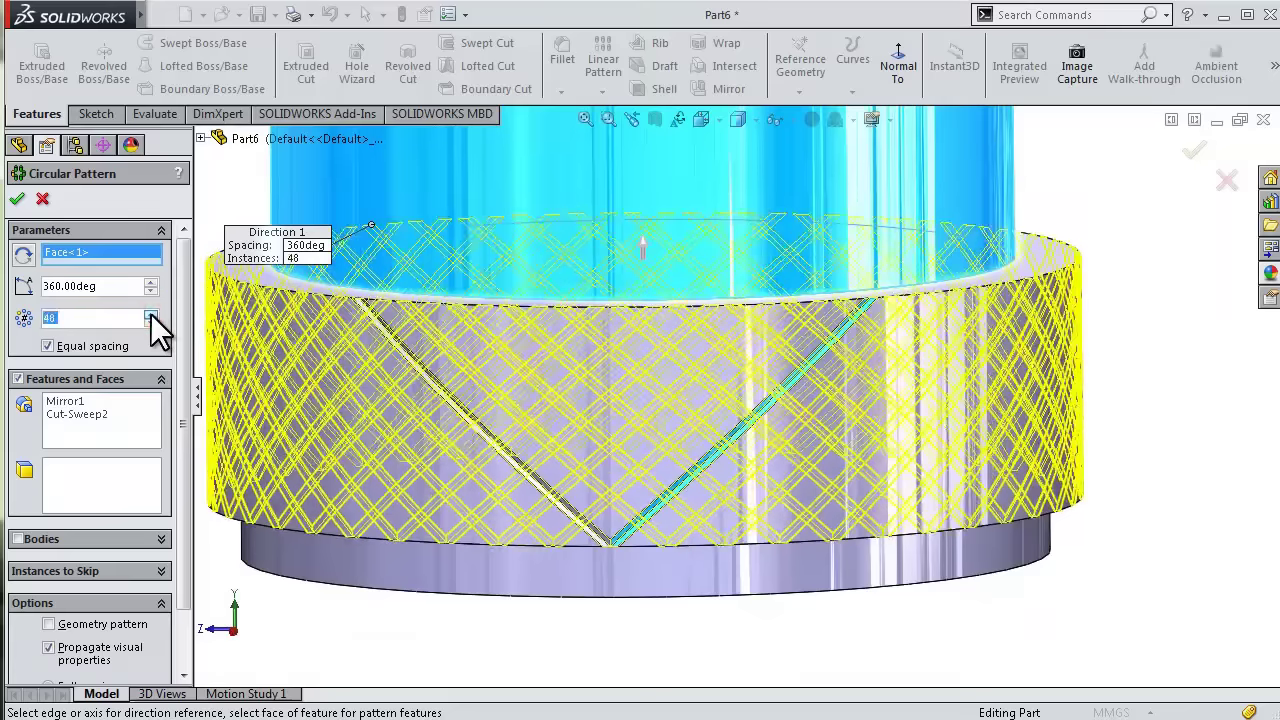
click(150, 322)
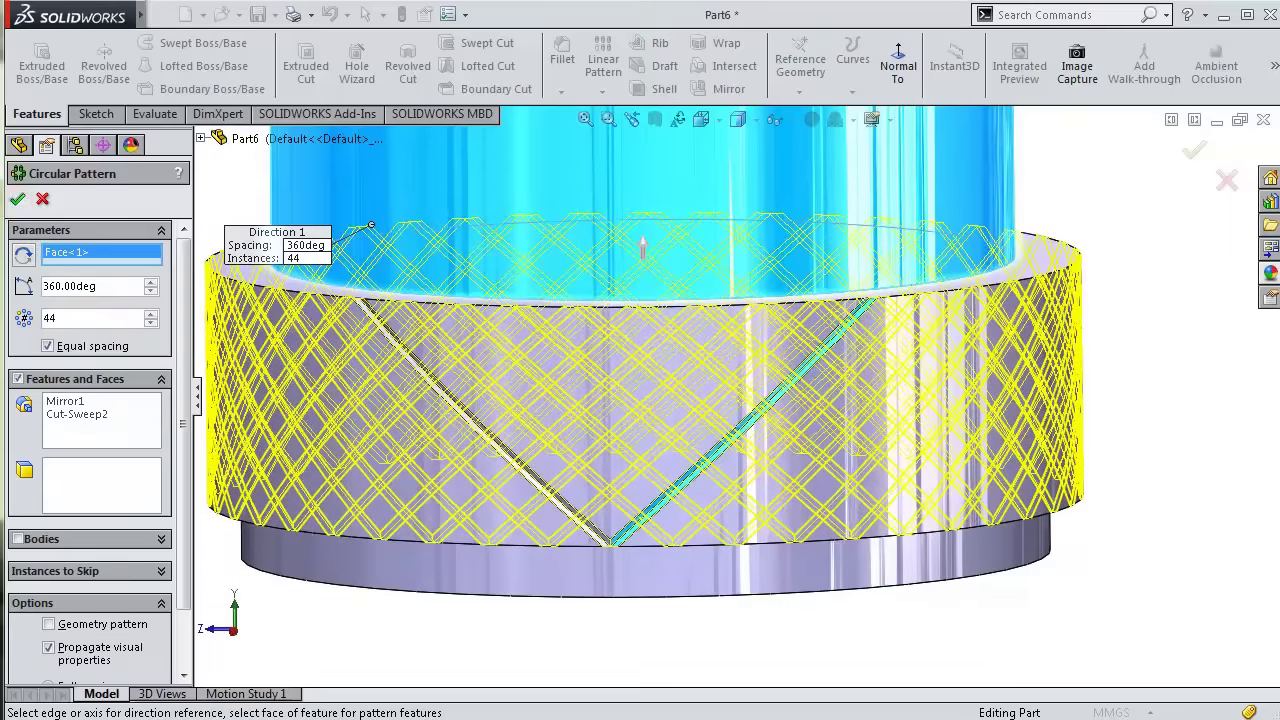
click(17, 199)
middle_drag(1100, 600, 1109, 463)
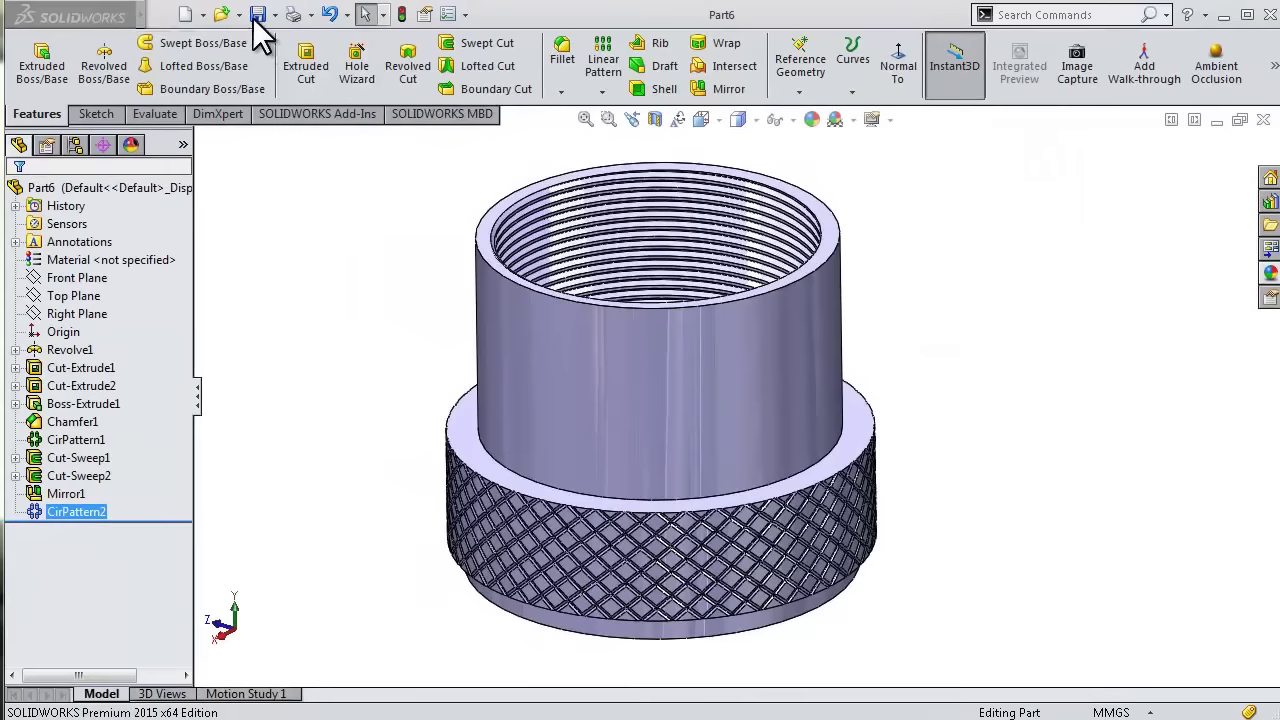
- Save the knurled cap, then sketch a circle at the origin on the Top Plane
click(257, 14)
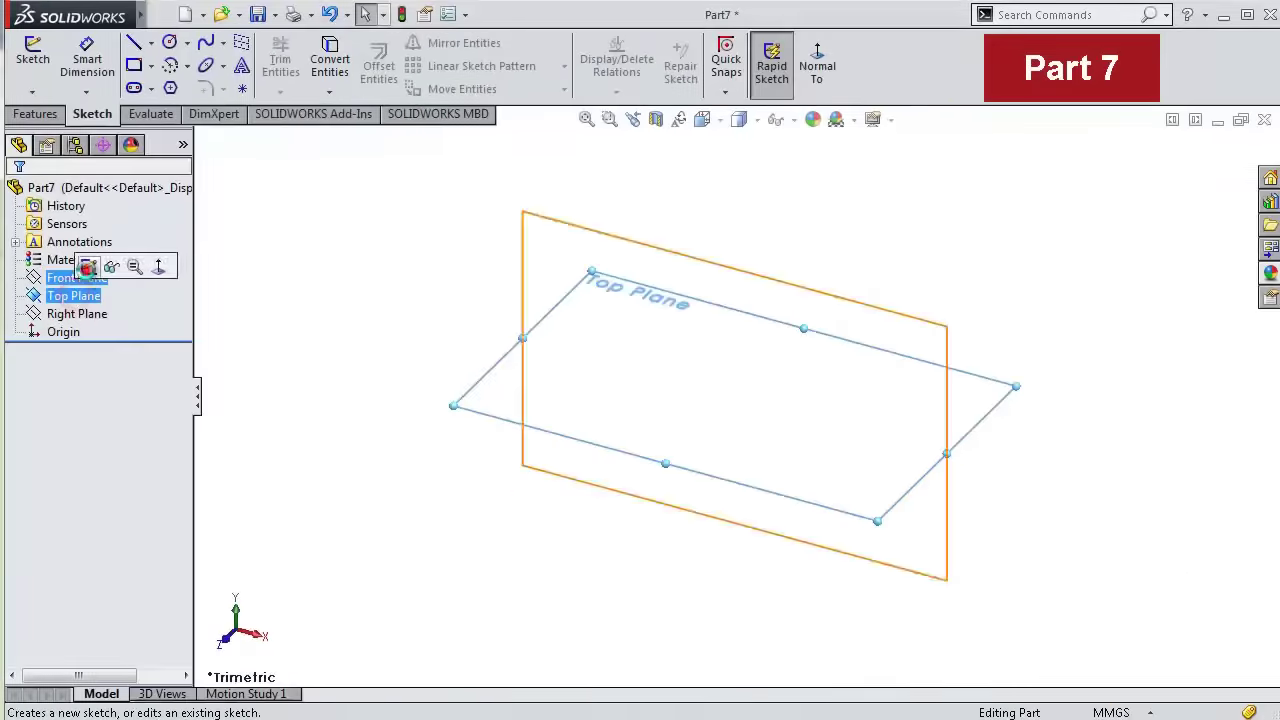
click(88, 266)
click(169, 42)
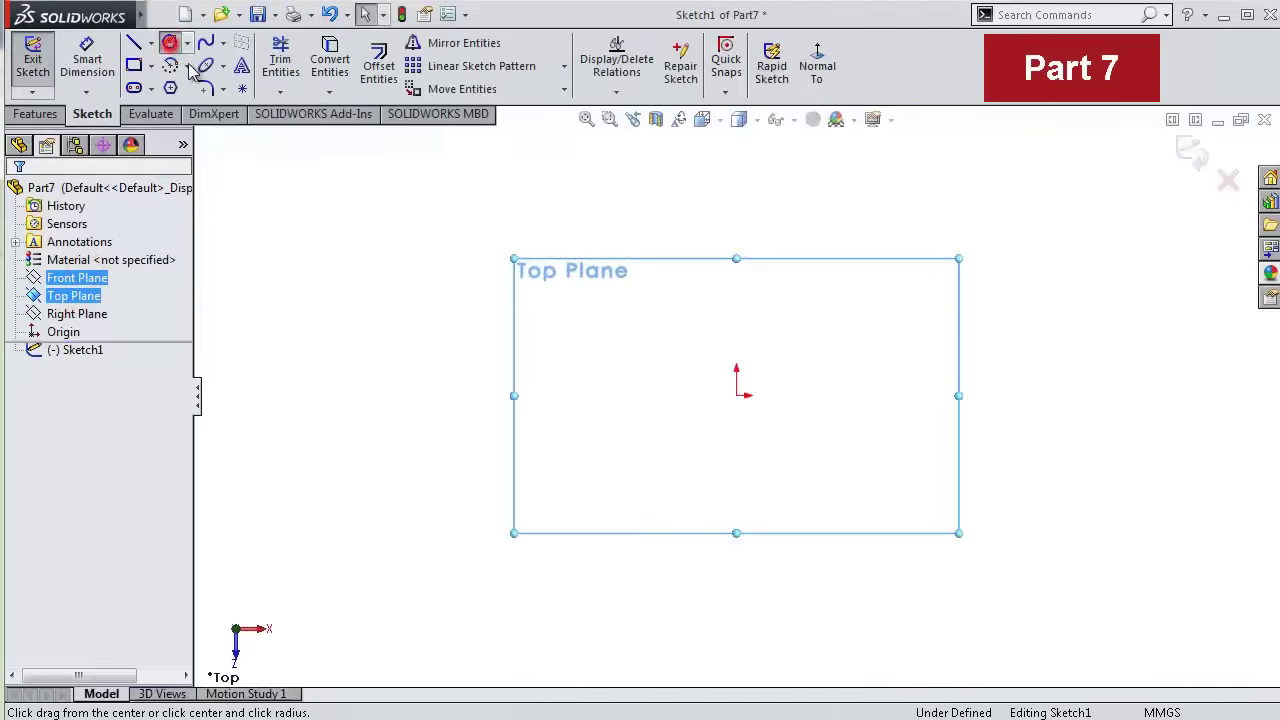
click(736, 396)
click(553, 394)
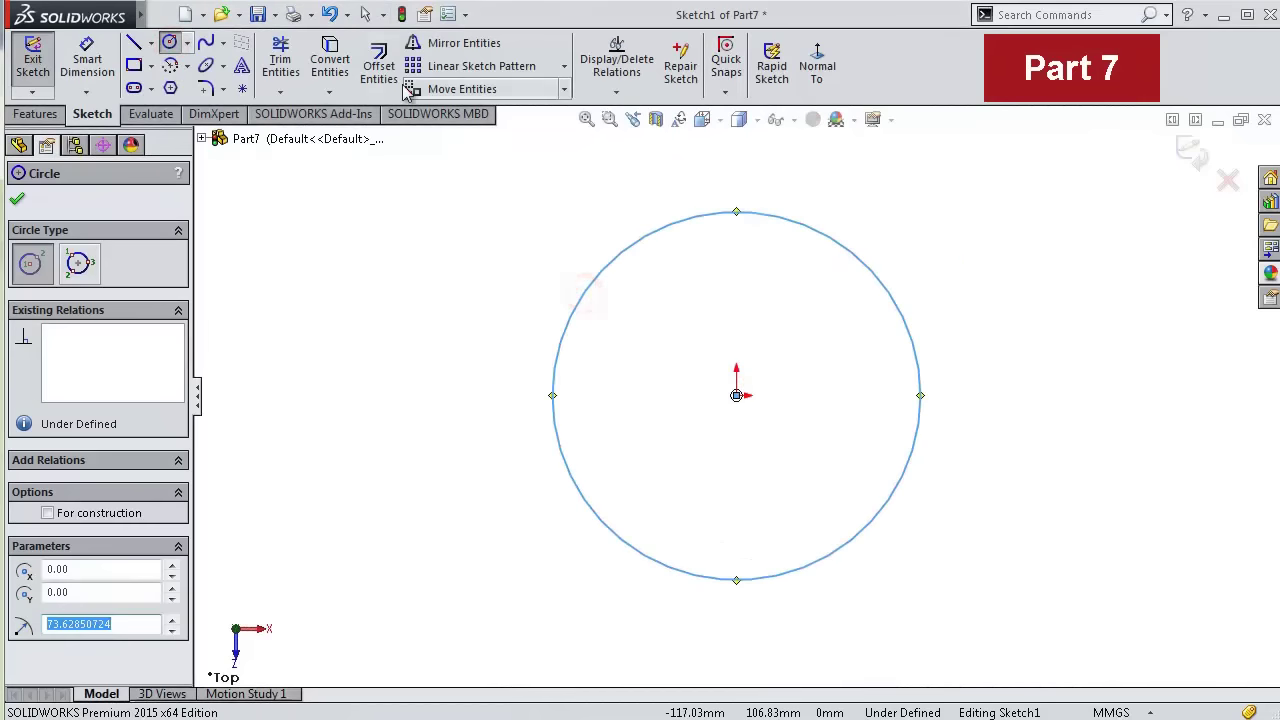
- Offset the circle by 0.5 mm to create a second ring
click(379, 65)
text(0.5)
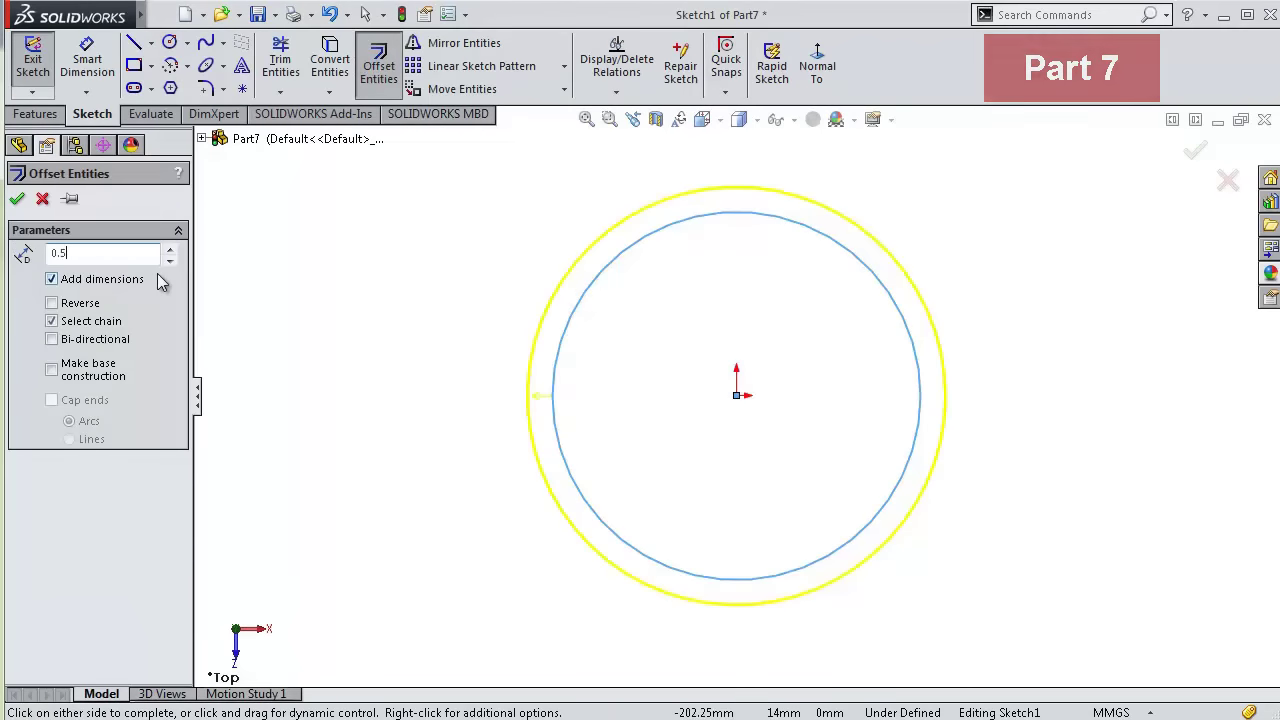
key(Return)
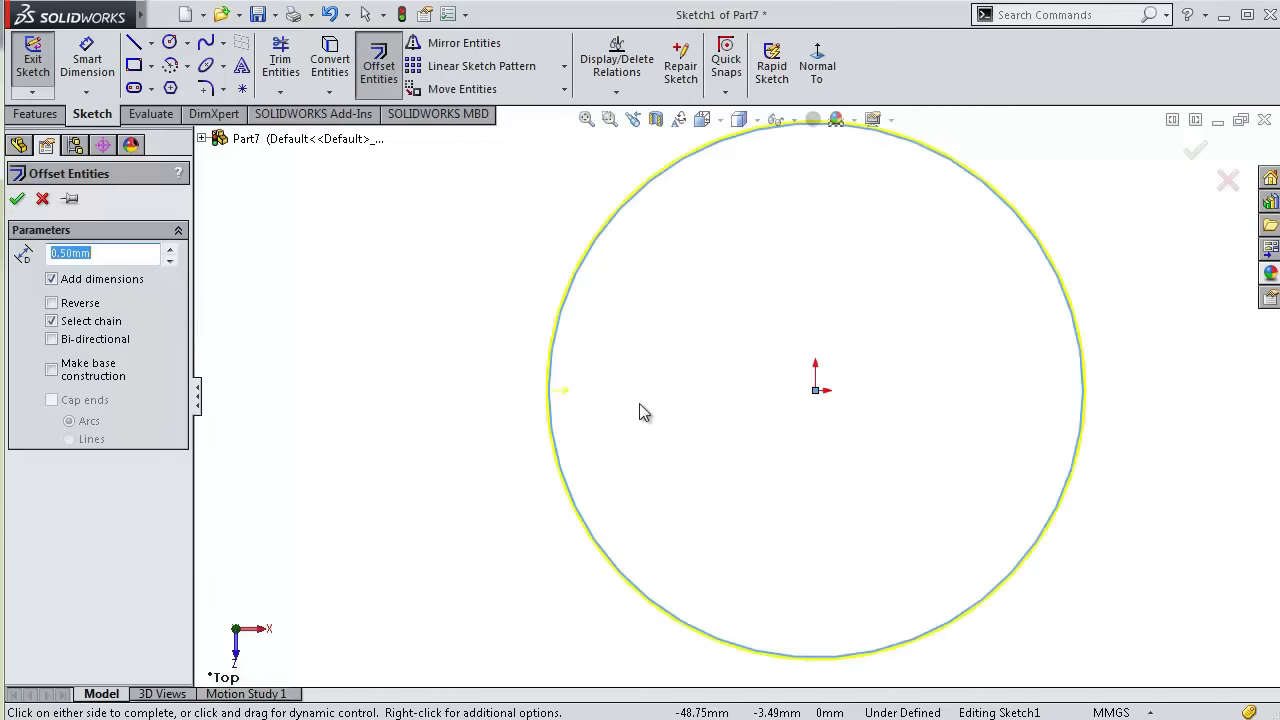
click(640, 404)
scroll(660, 432, down, 3)
scroll(632, 413, down, 3)
scroll(481, 410, down, 2)
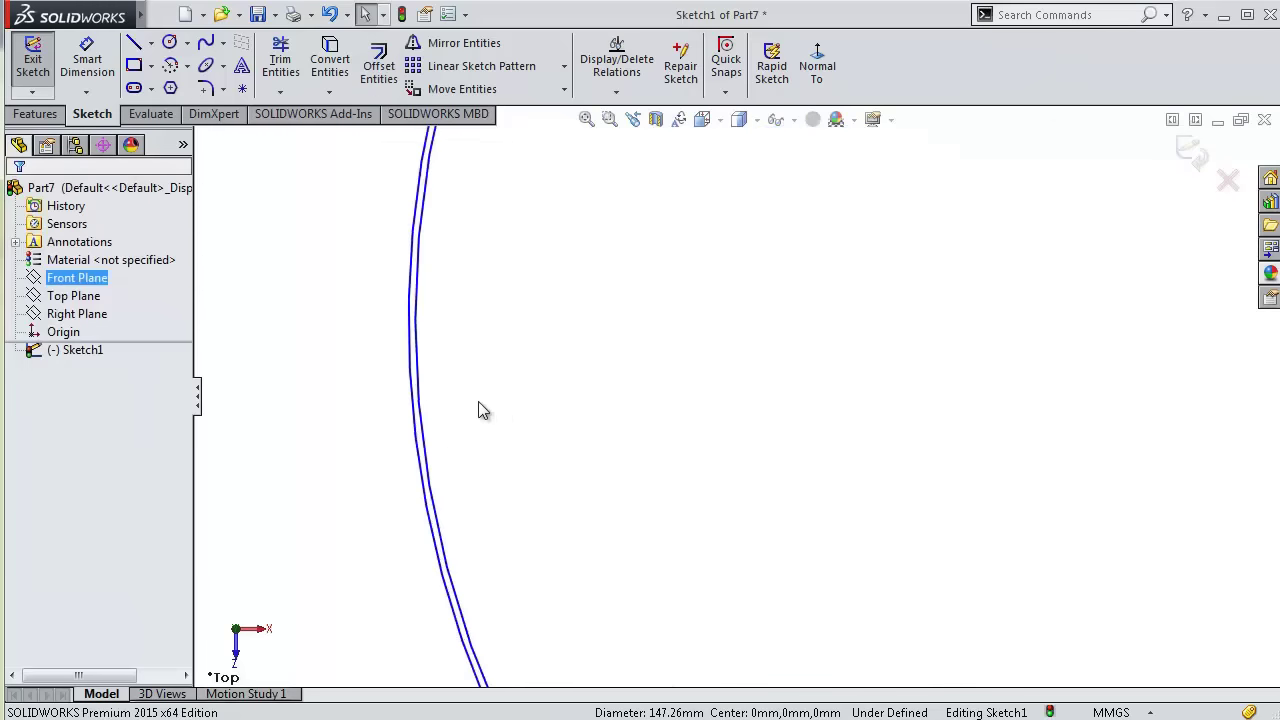
- Dimension the circle's diameter to 26.50 so the sketch is fully defined
click(422, 406)
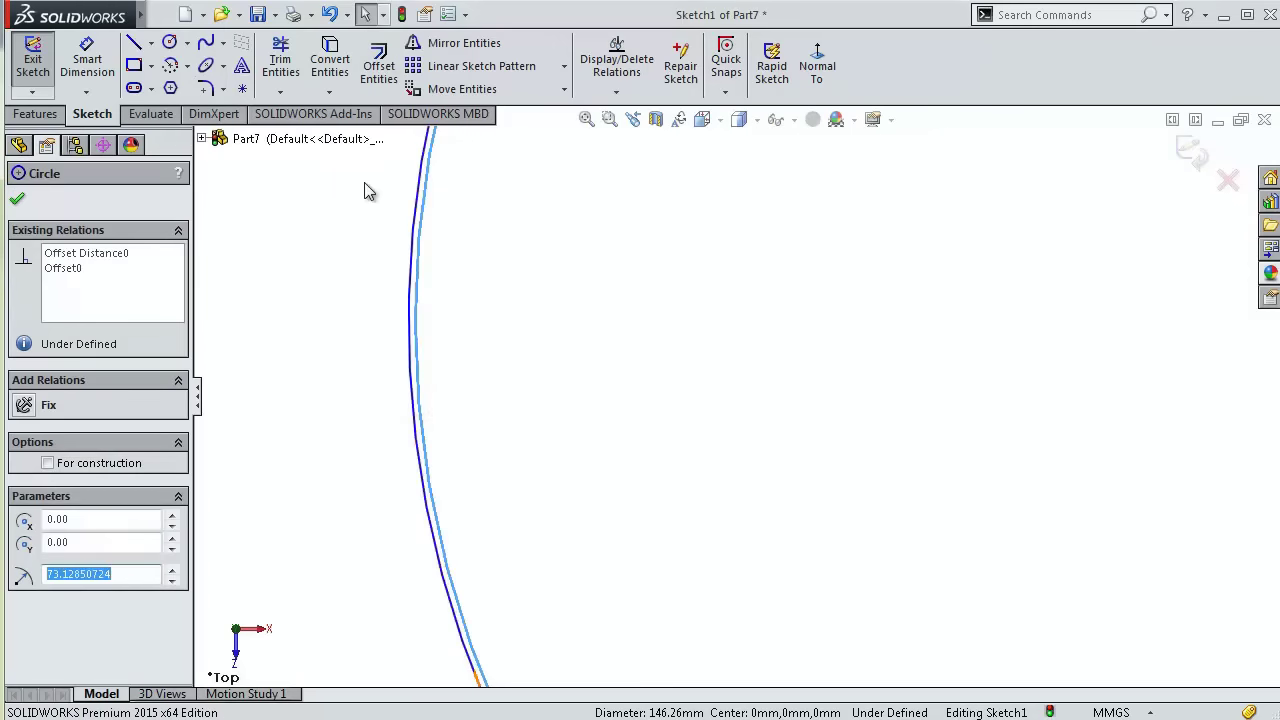
key(s)
click(420, 222)
click(418, 280)
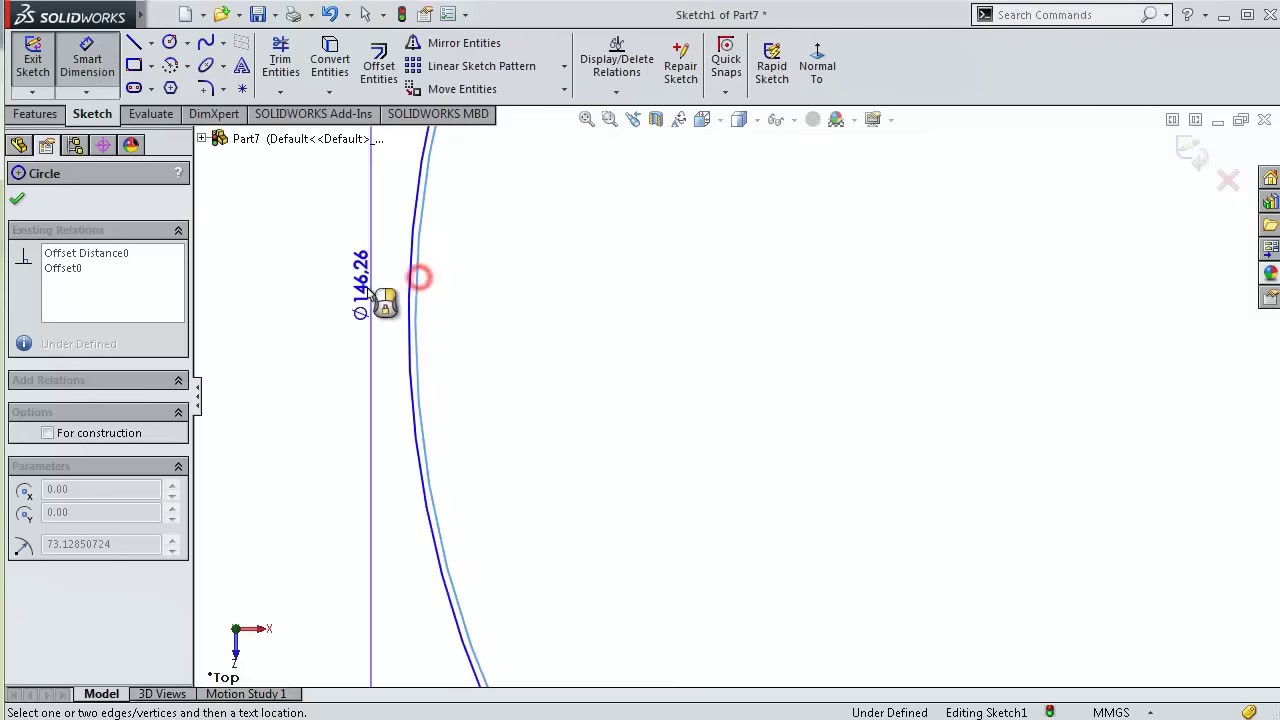
click(405, 312)
text(2)
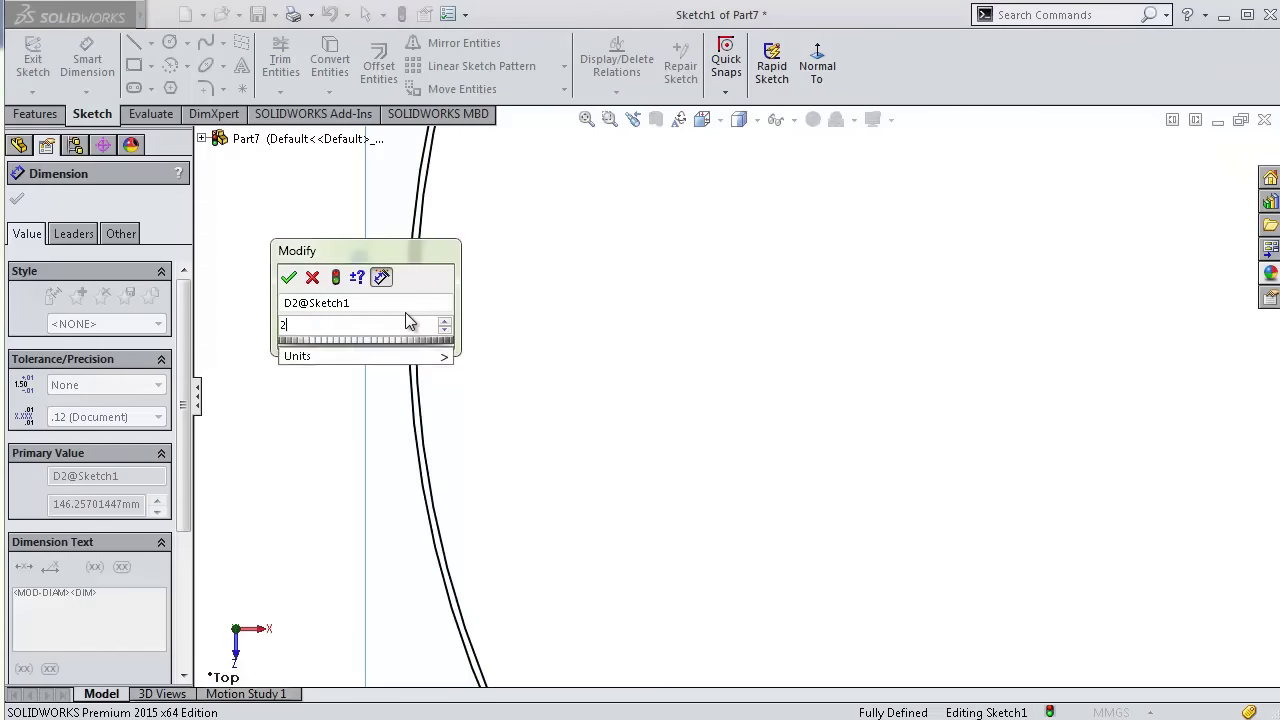
text(6.5)
key(Return)
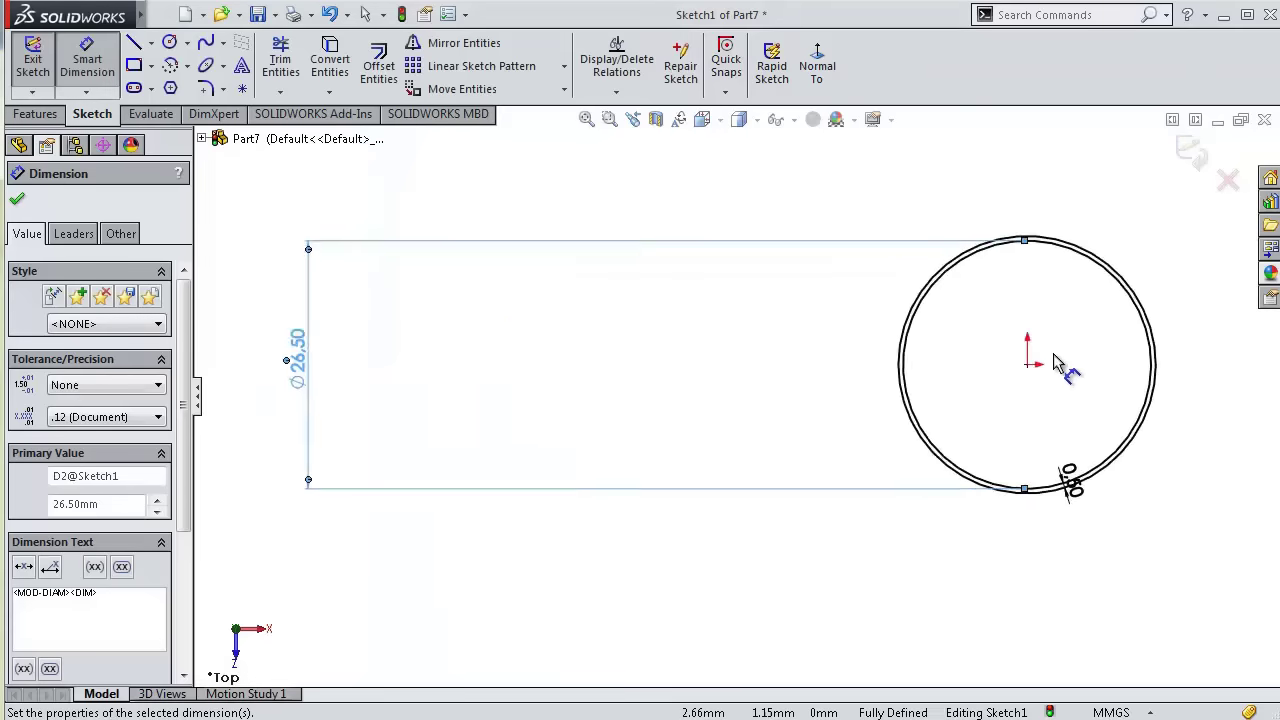
click(786, 314)
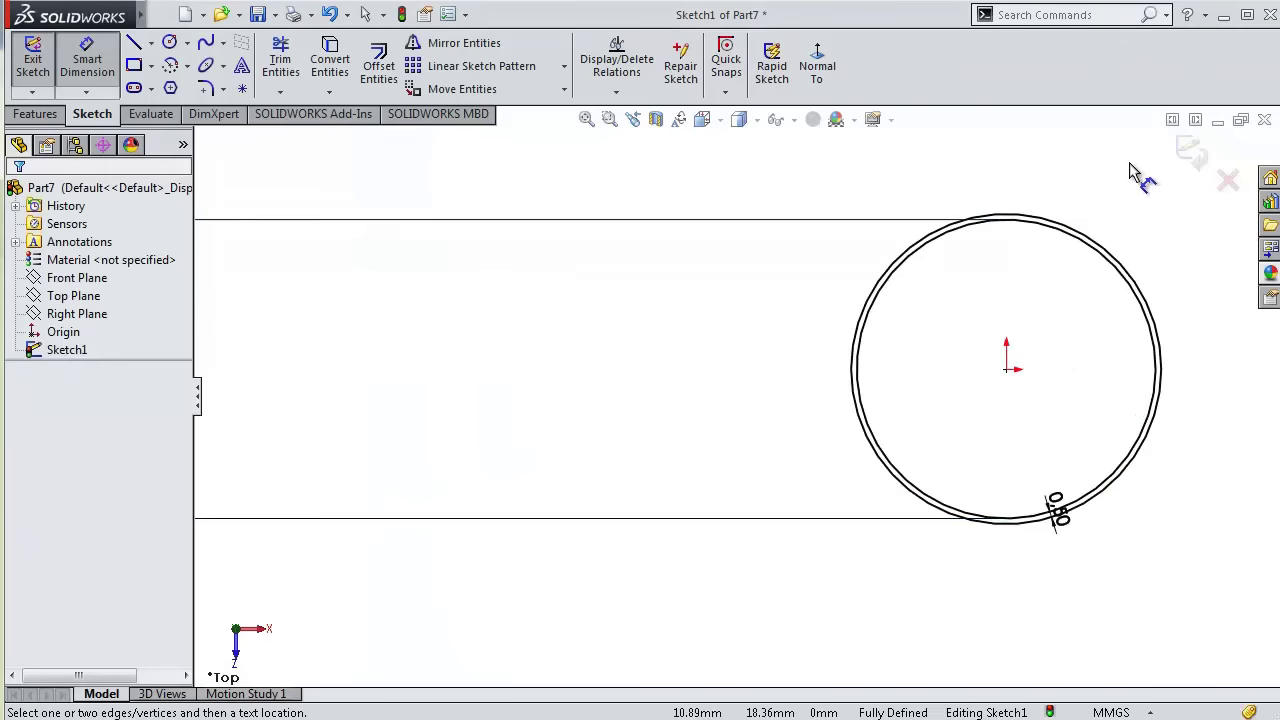
scroll(732, 397, up, 2)
click(772, 360)
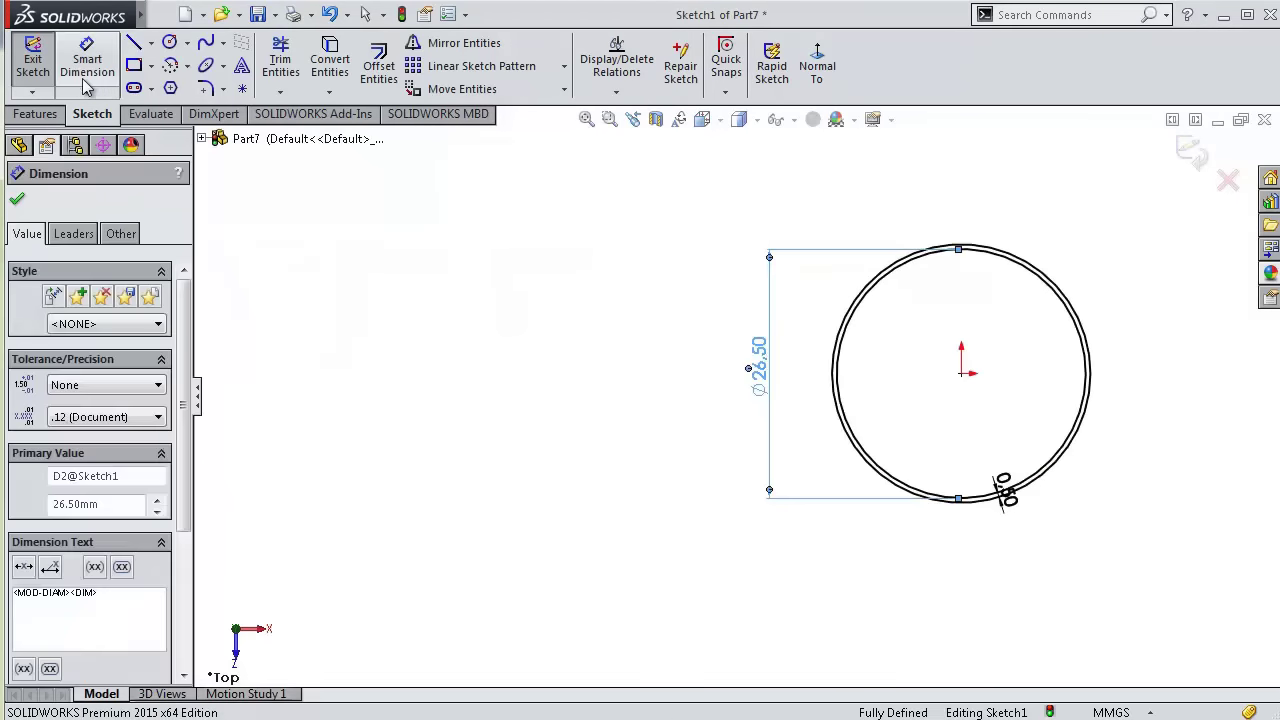
click(37, 114)
- Extrude the inner circle region 1.5 mm downward into a thin disk
click(55, 78)
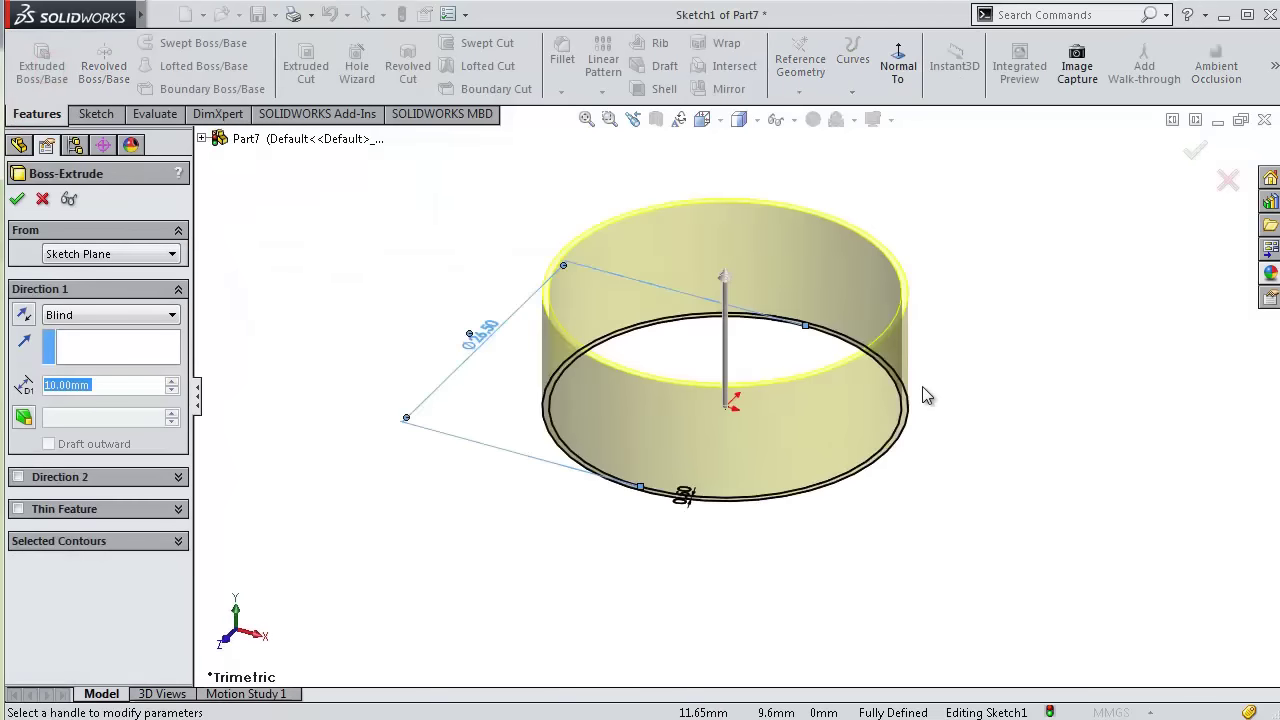
scroll(836, 388, down, 5)
click(60, 541)
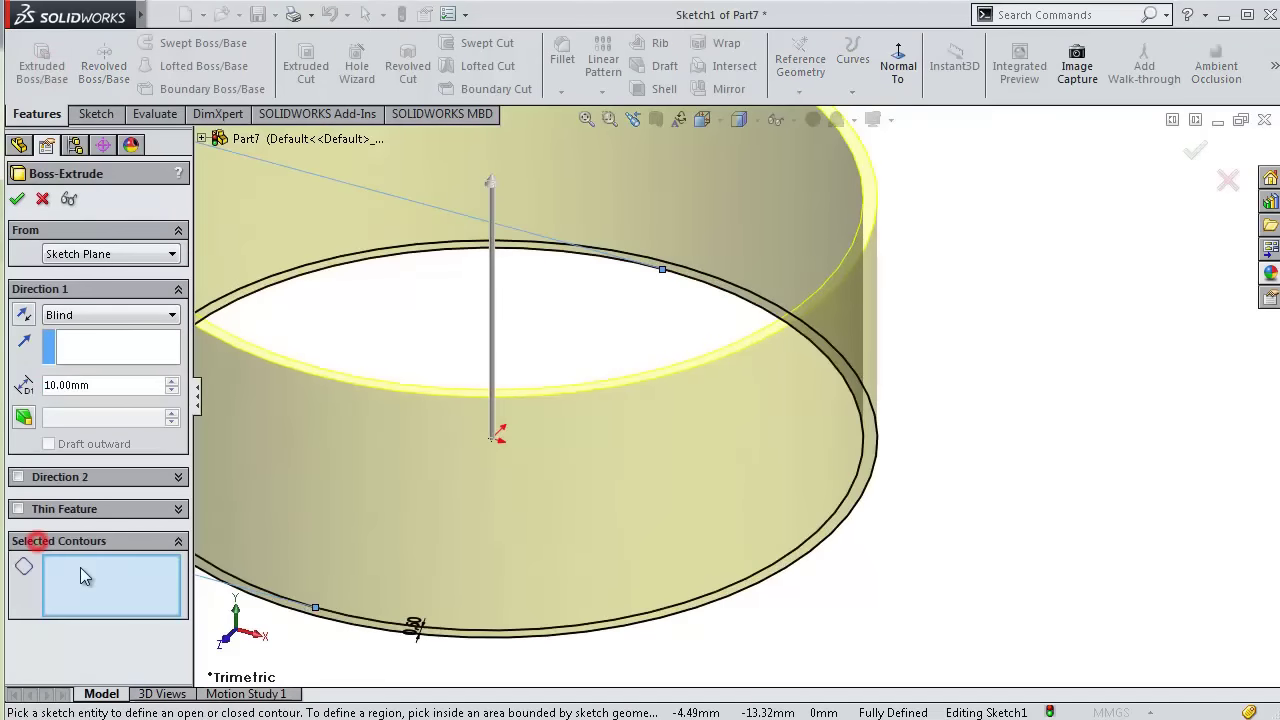
click(631, 604)
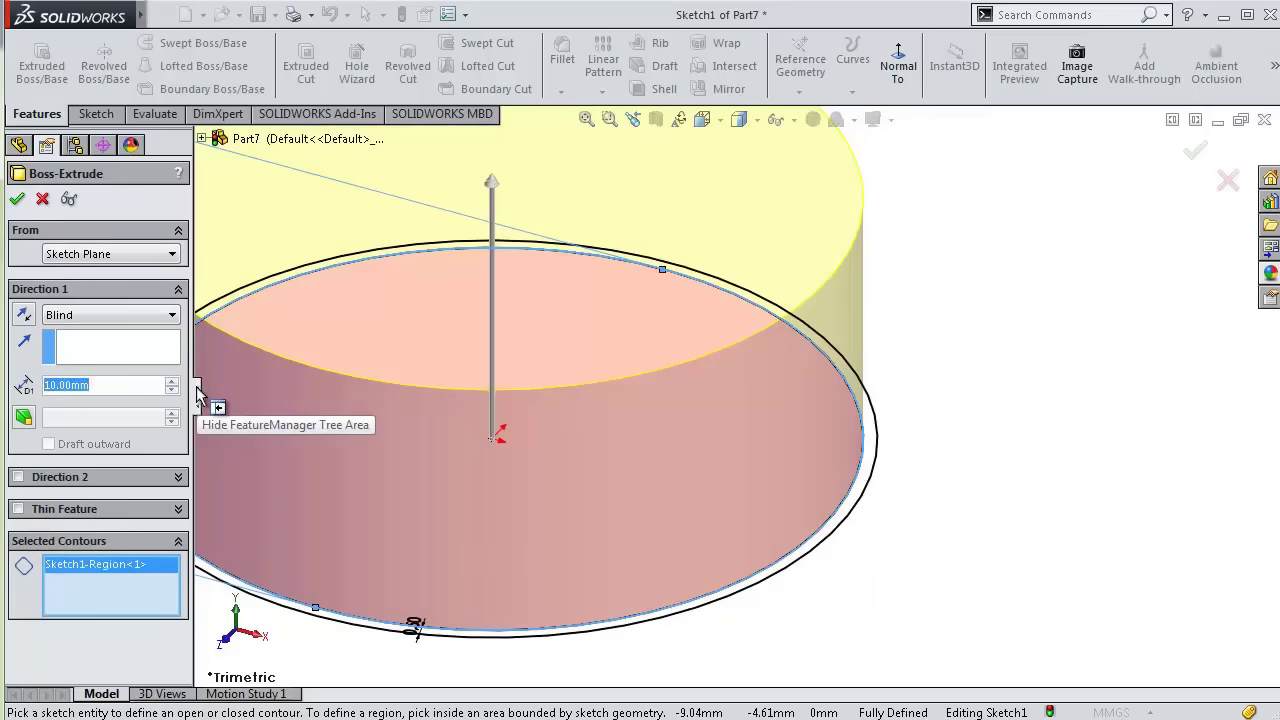
text(1.5)
key(Return)
click(25, 315)
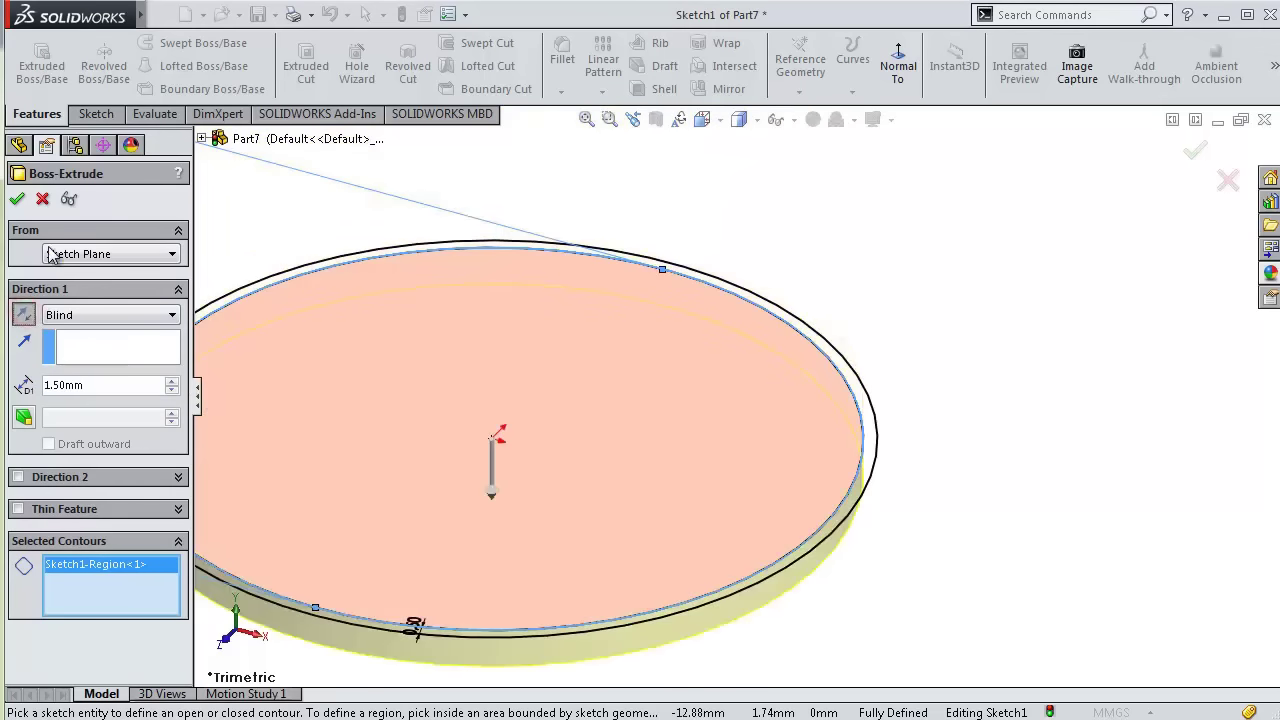
click(18, 200)
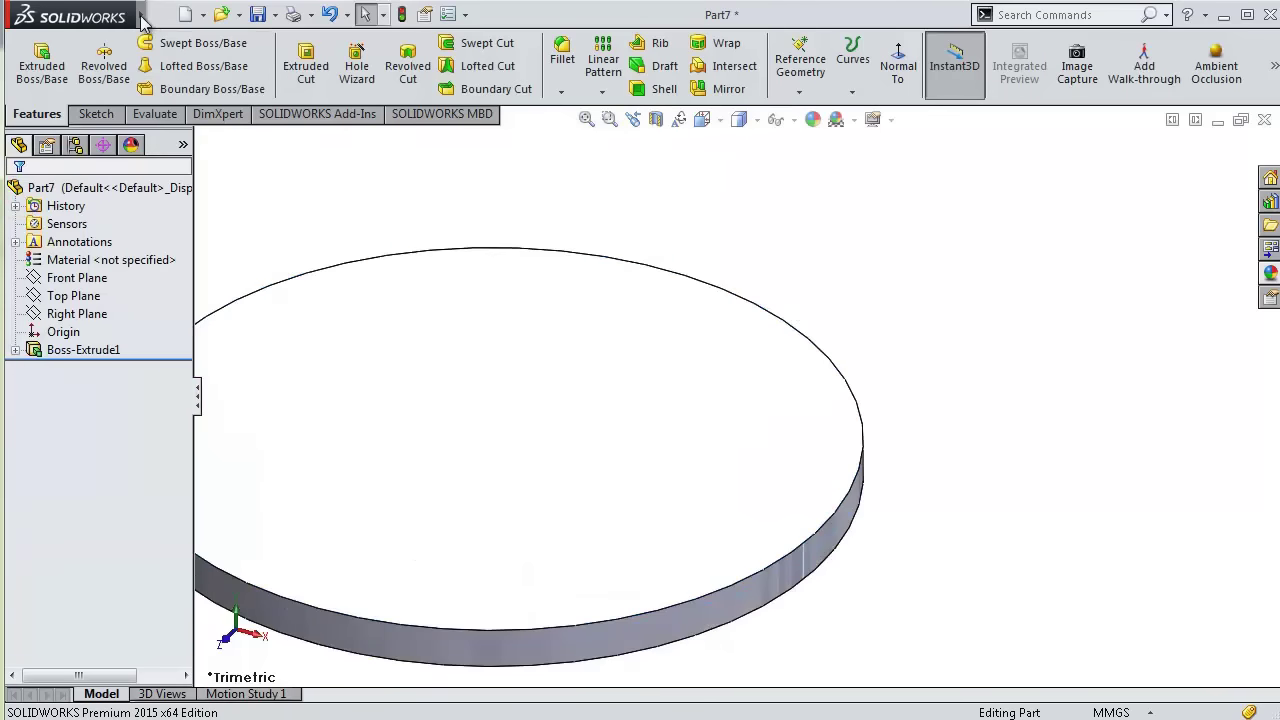
- Add a dome on the disk's top face
click(298, 18)
click(531, 229)
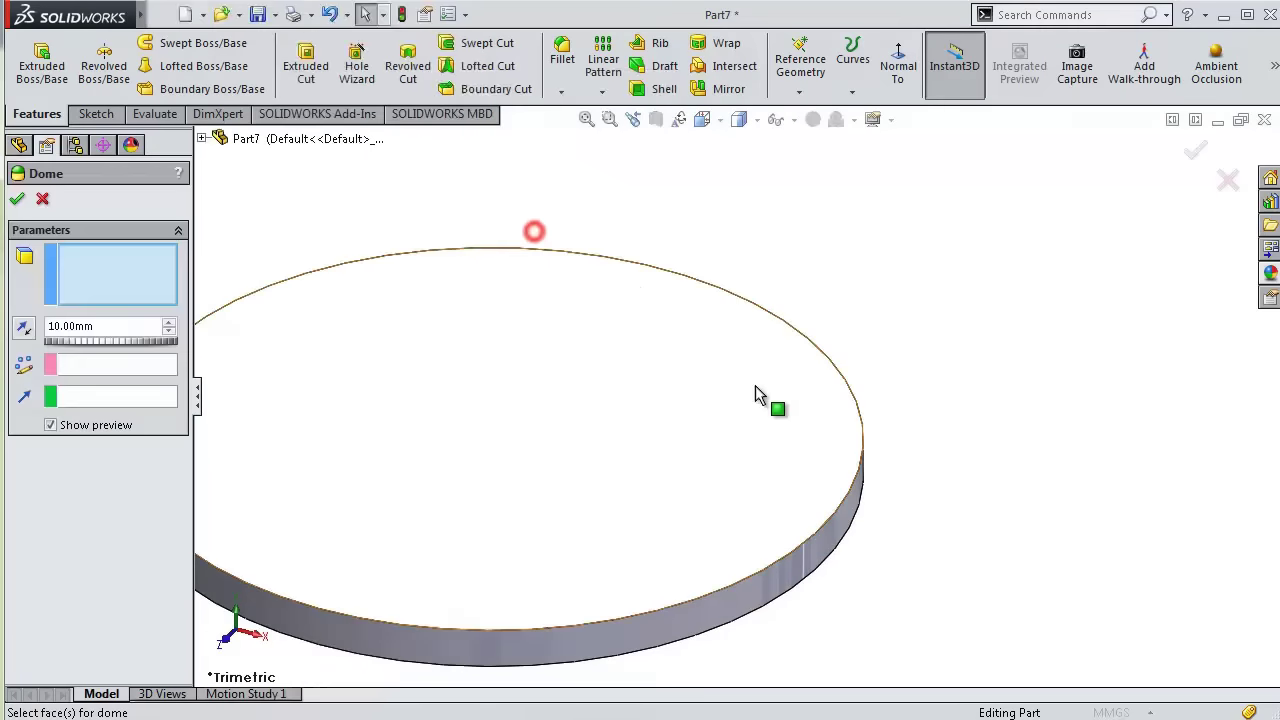
click(733, 417)
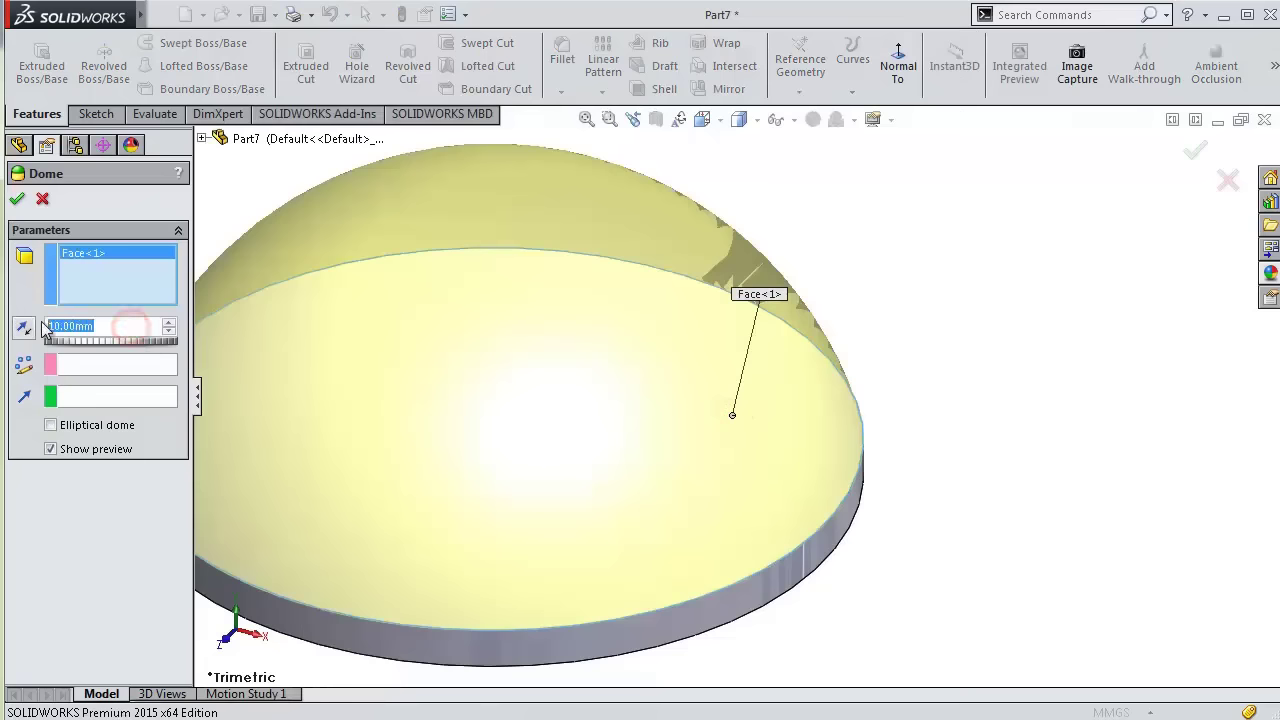
key(Return)
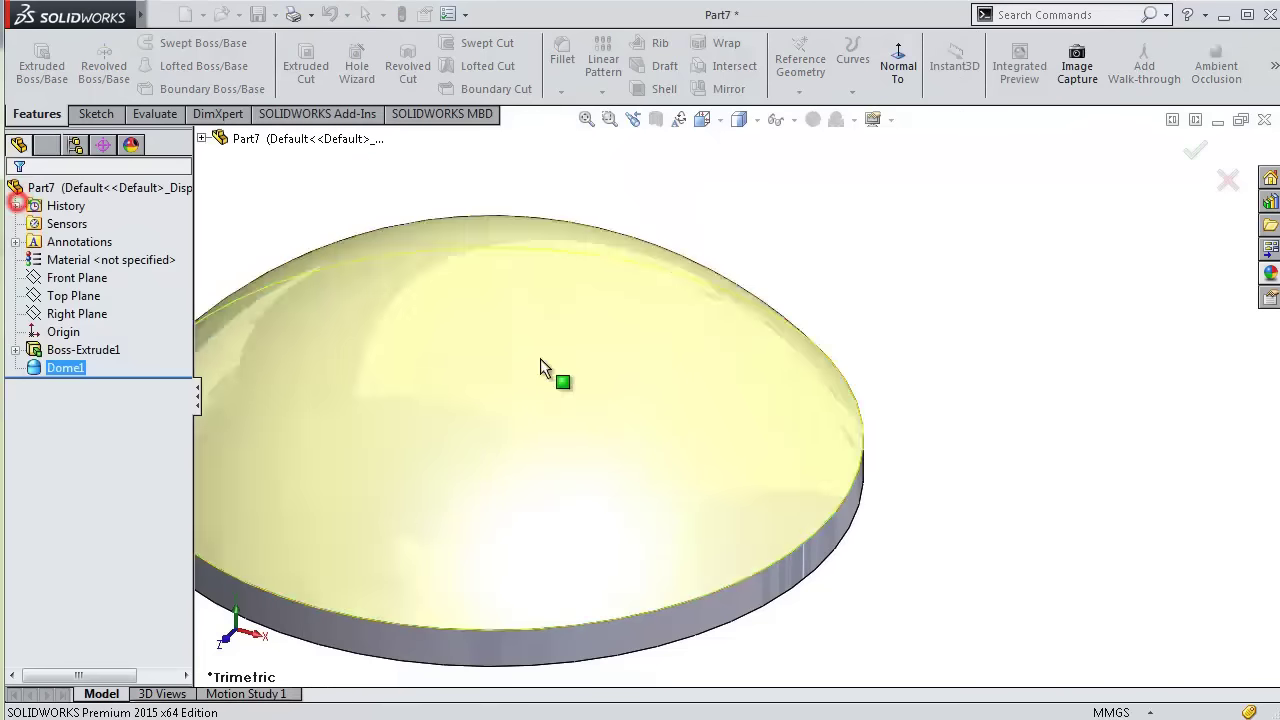
key(f)
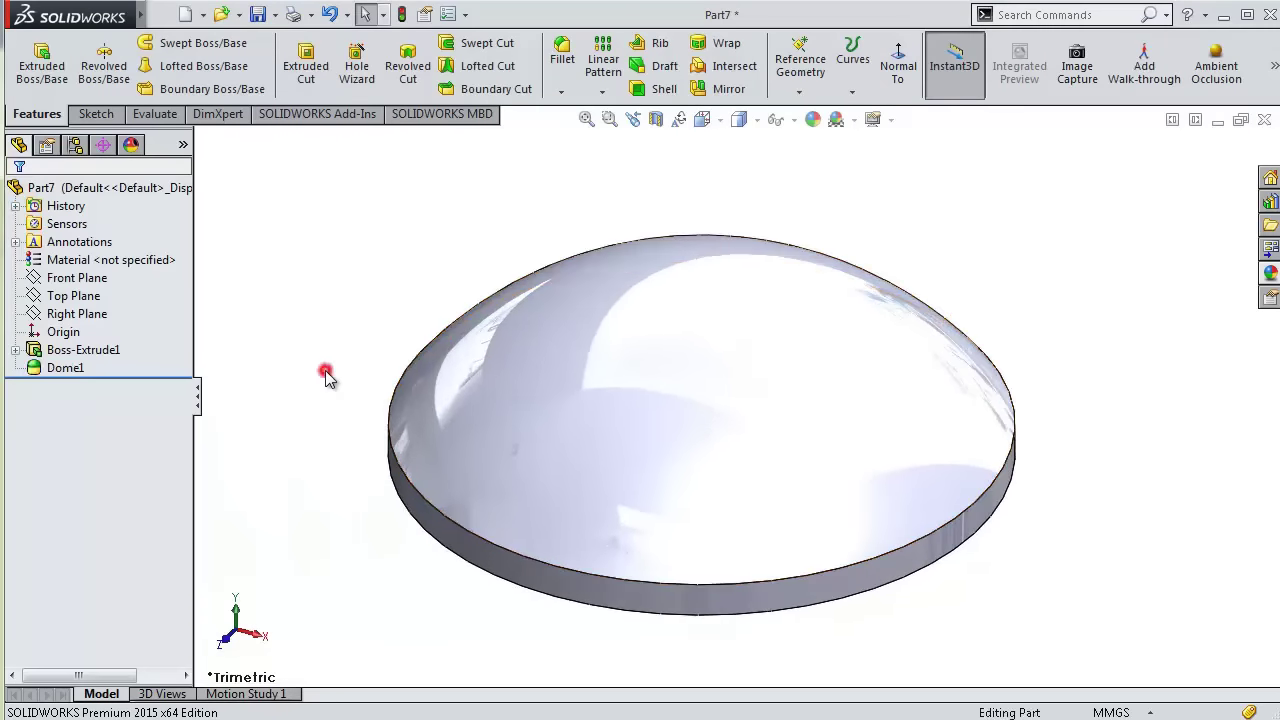
click(326, 371)
- Extrude Sketch1 again downward to form the 1.50 mm surrounding rim
click(15, 349)
click(72, 370)
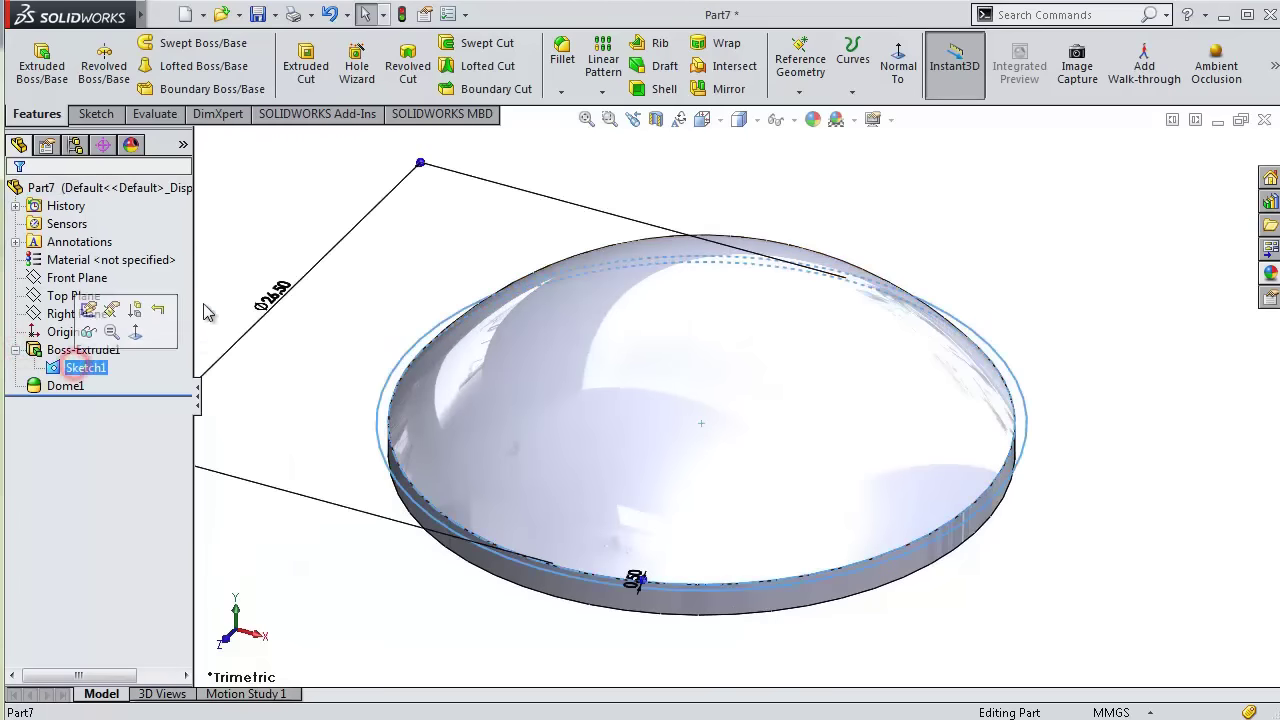
click(42, 60)
click(24, 314)
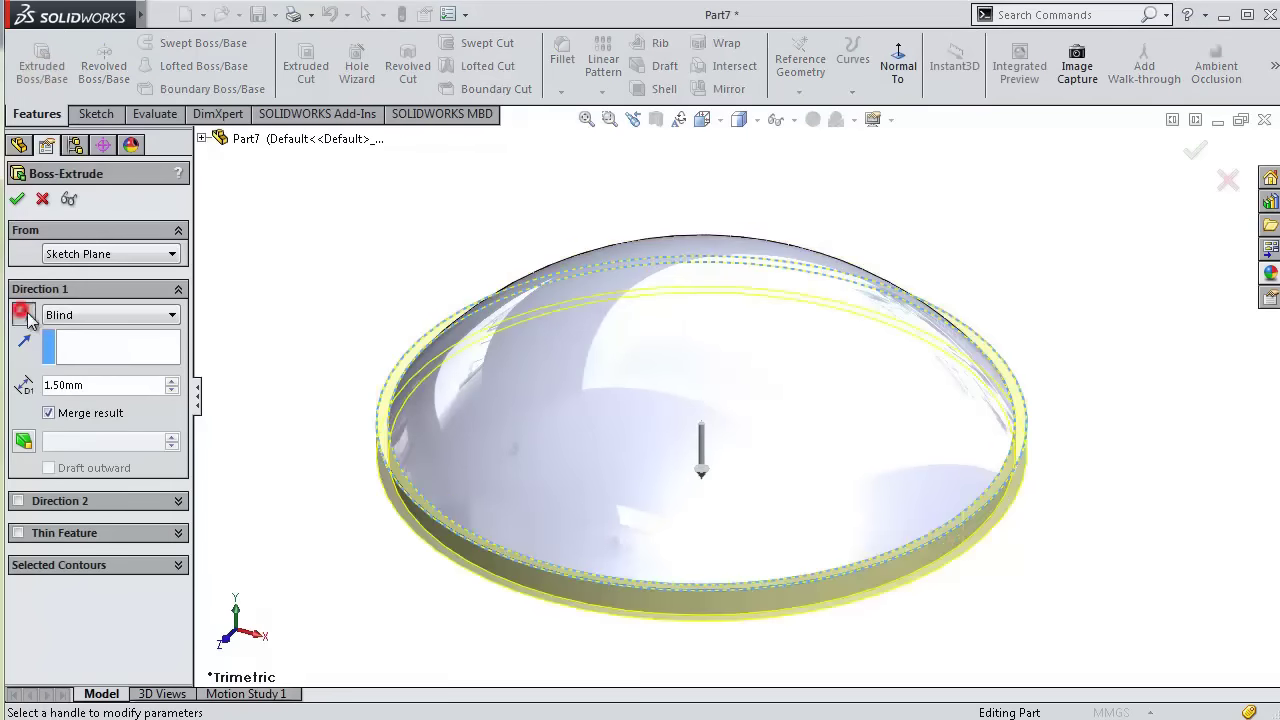
click(17, 199)
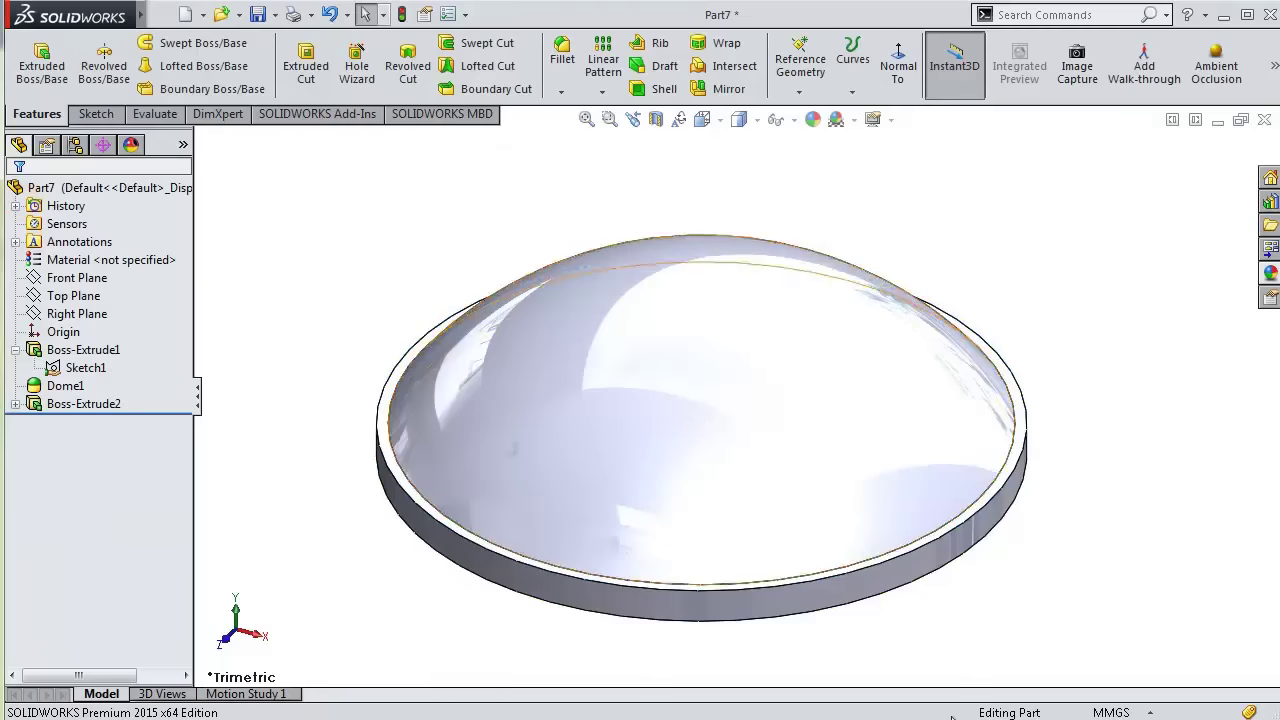
- Apply a clear glass appearance to the part
click(1270, 272)
double_click(1050, 460)
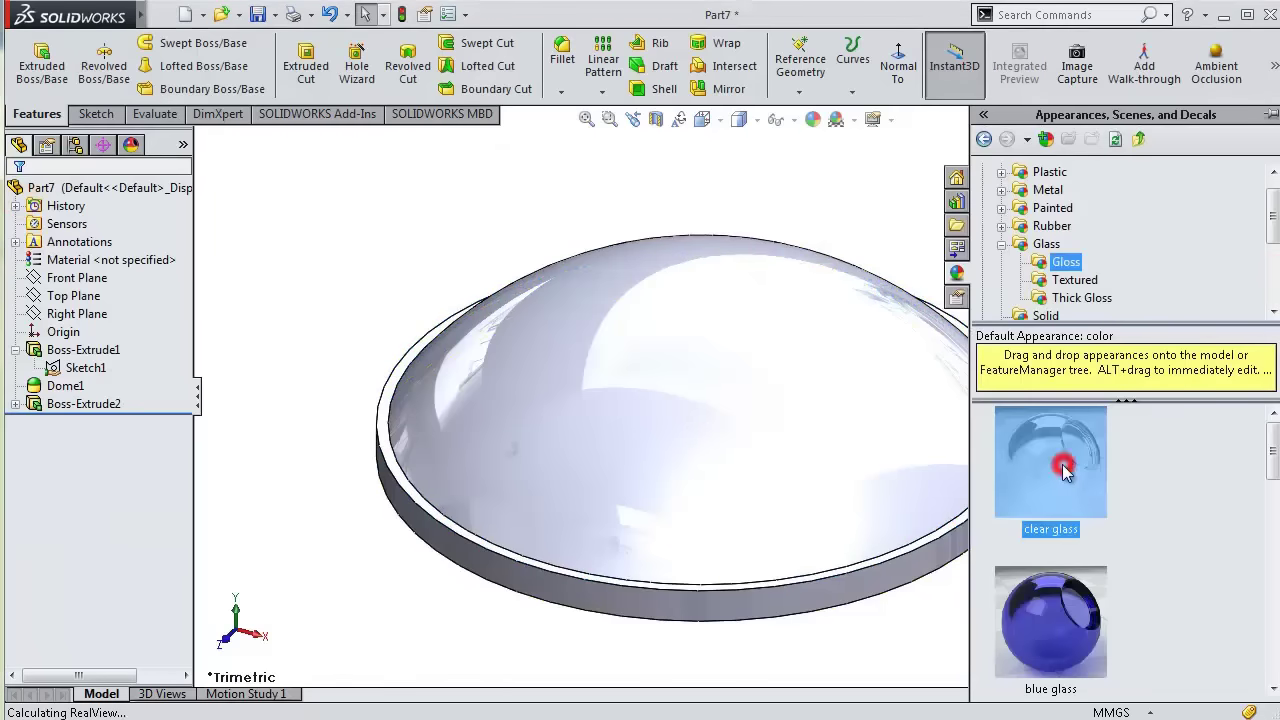
click(829, 209)
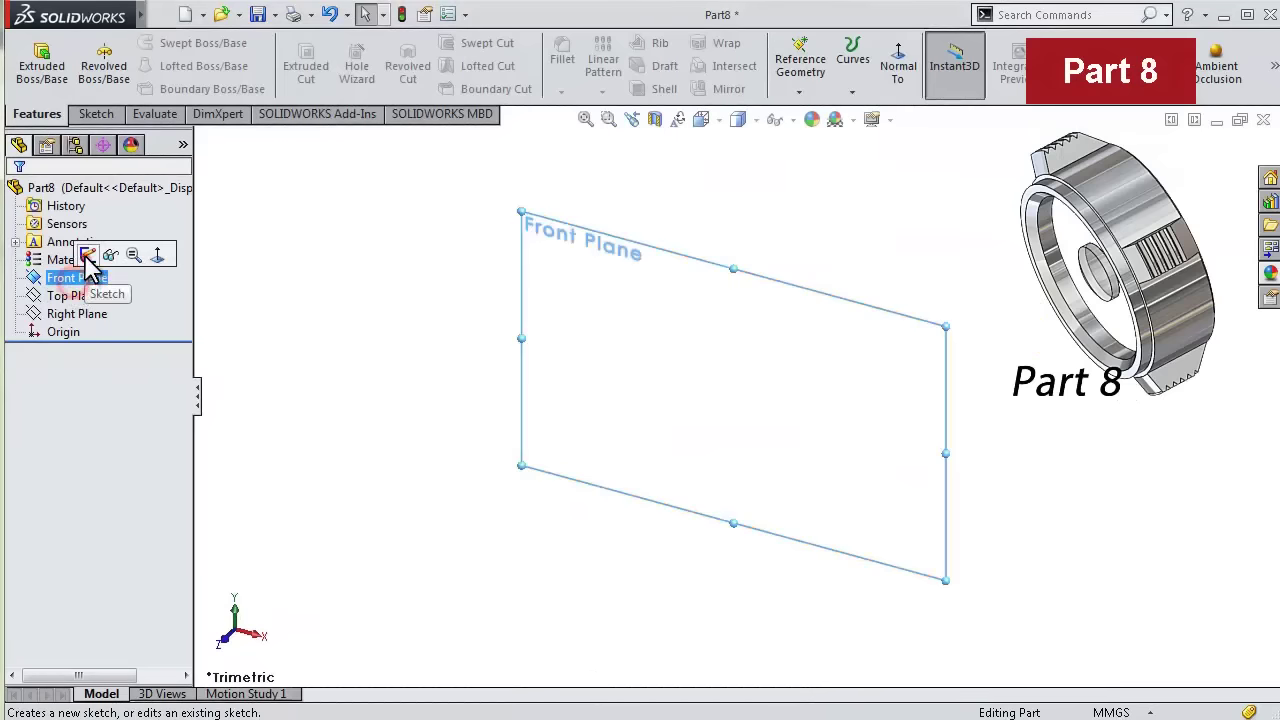
- Draw a closed stepped line outline from the origin on the Front Plane
click(88, 248)
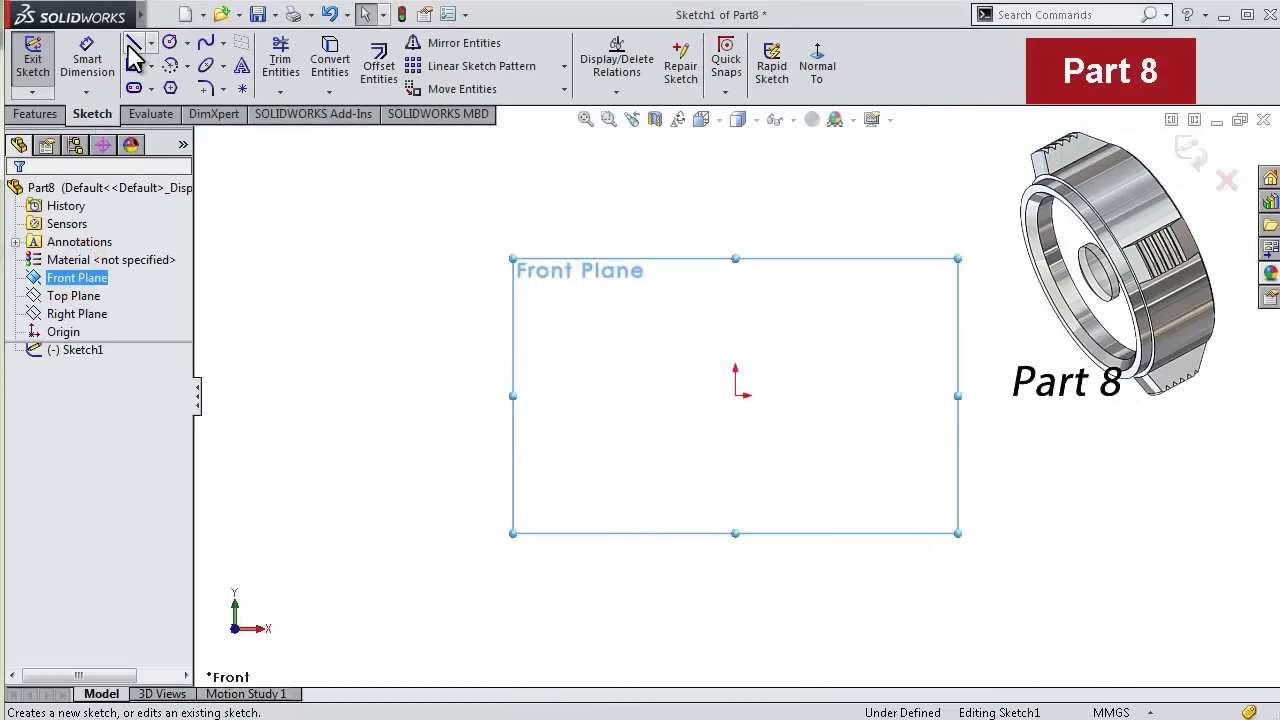
click(133, 43)
click(735, 395)
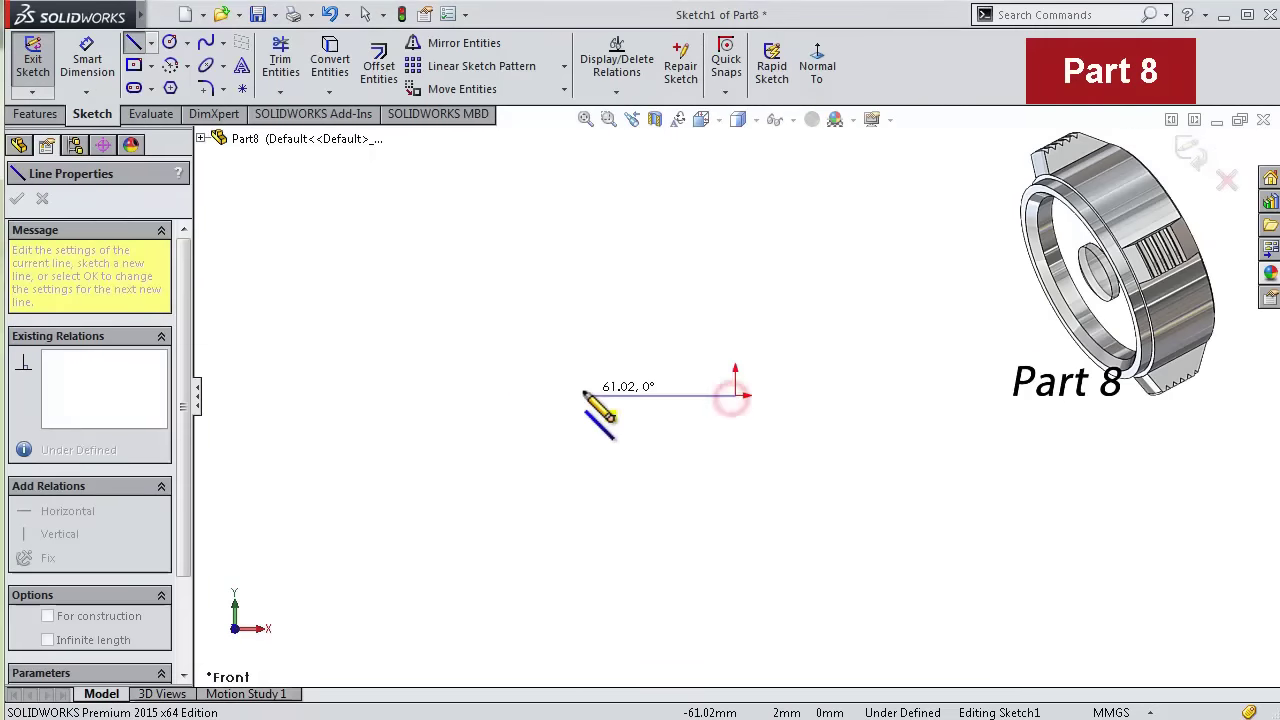
click(583, 395)
click(583, 248)
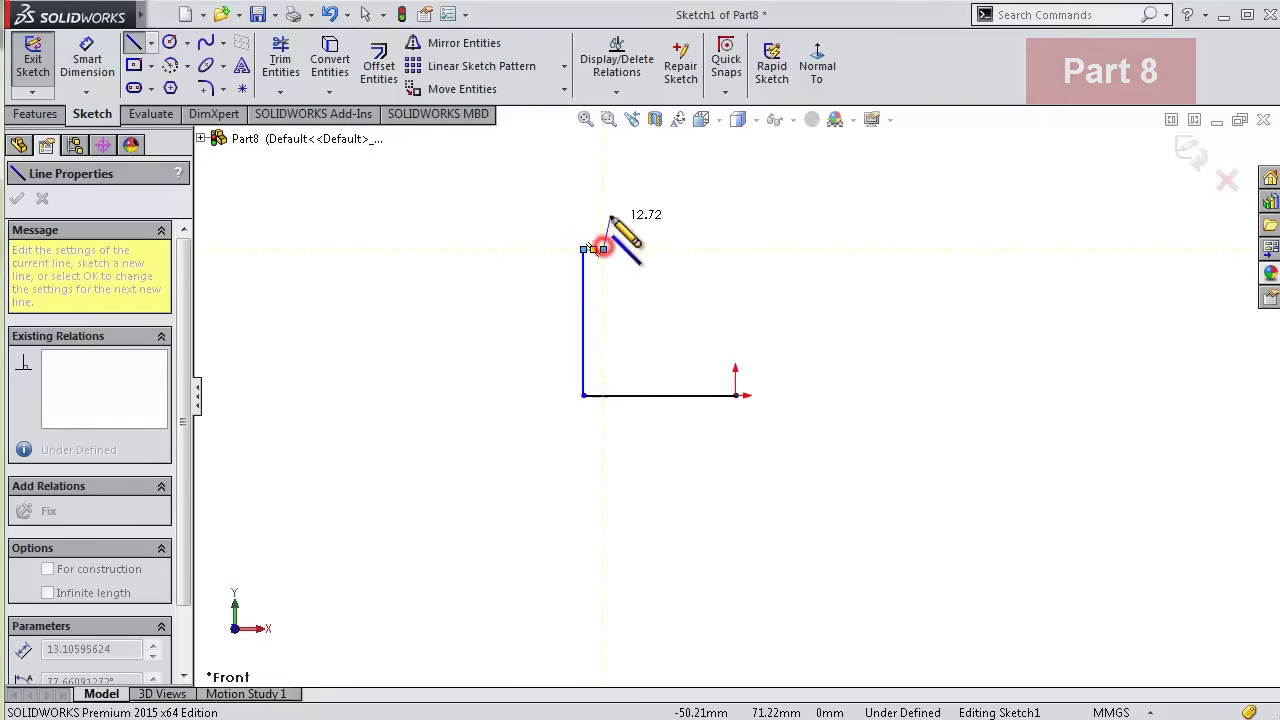
click(603, 212)
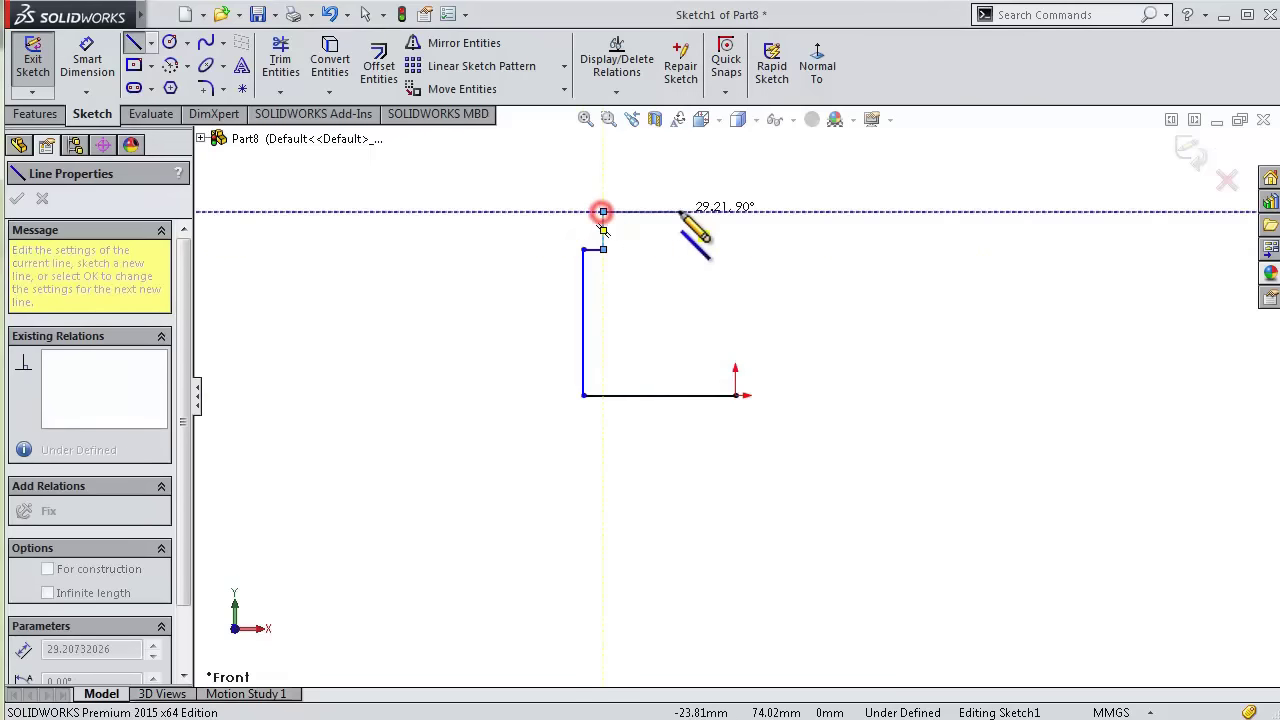
click(735, 212)
click(736, 395)
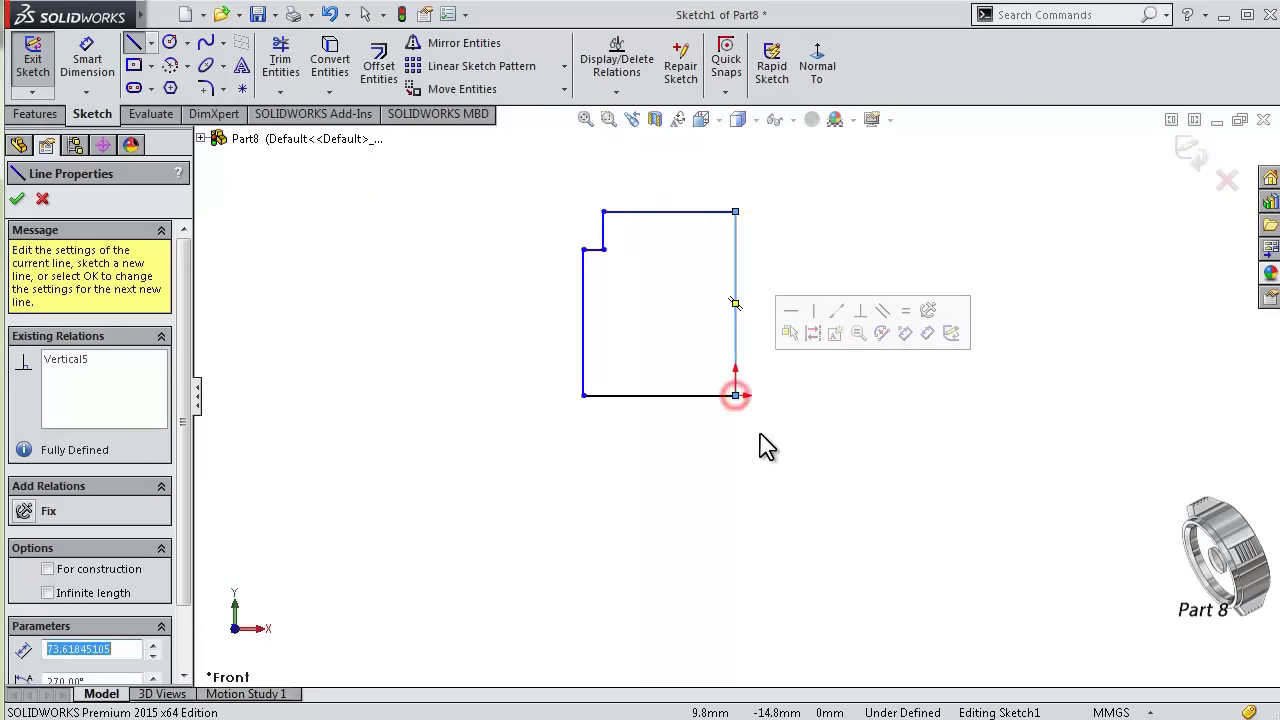
- Dimension the left edge height to 8.5 mm and the small step to 1.5 mm
click(88, 68)
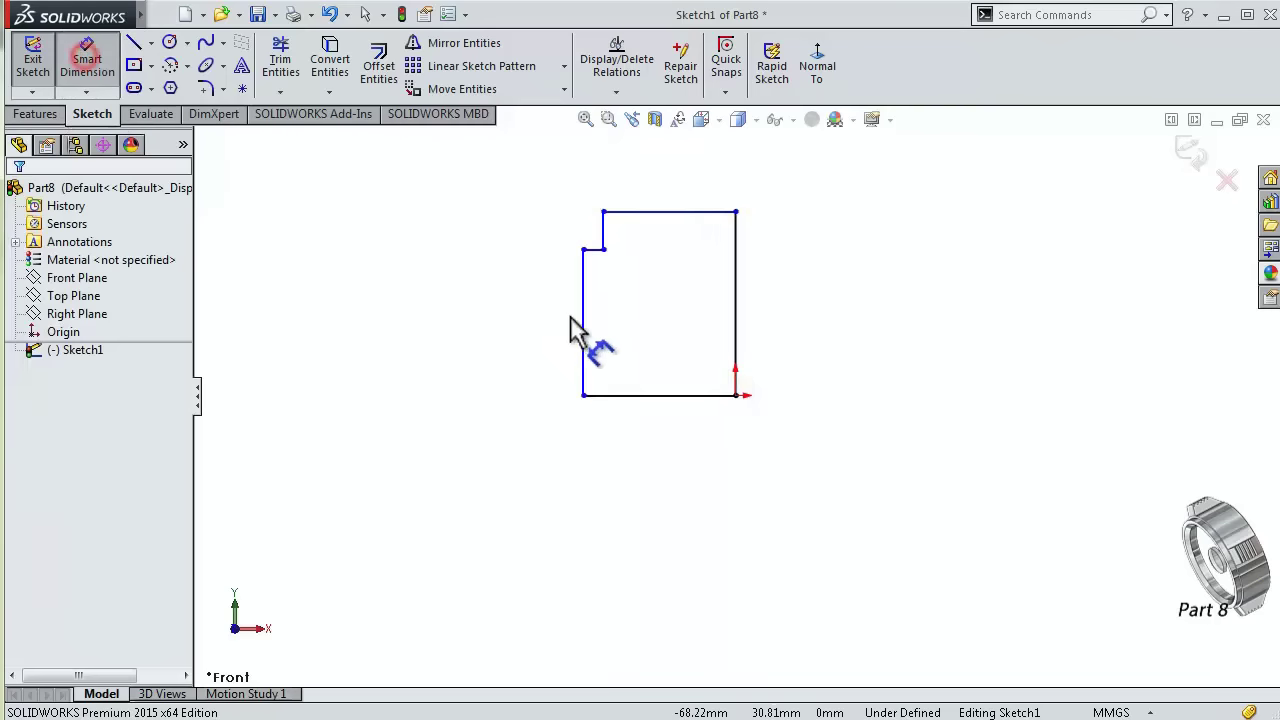
click(584, 320)
click(530, 318)
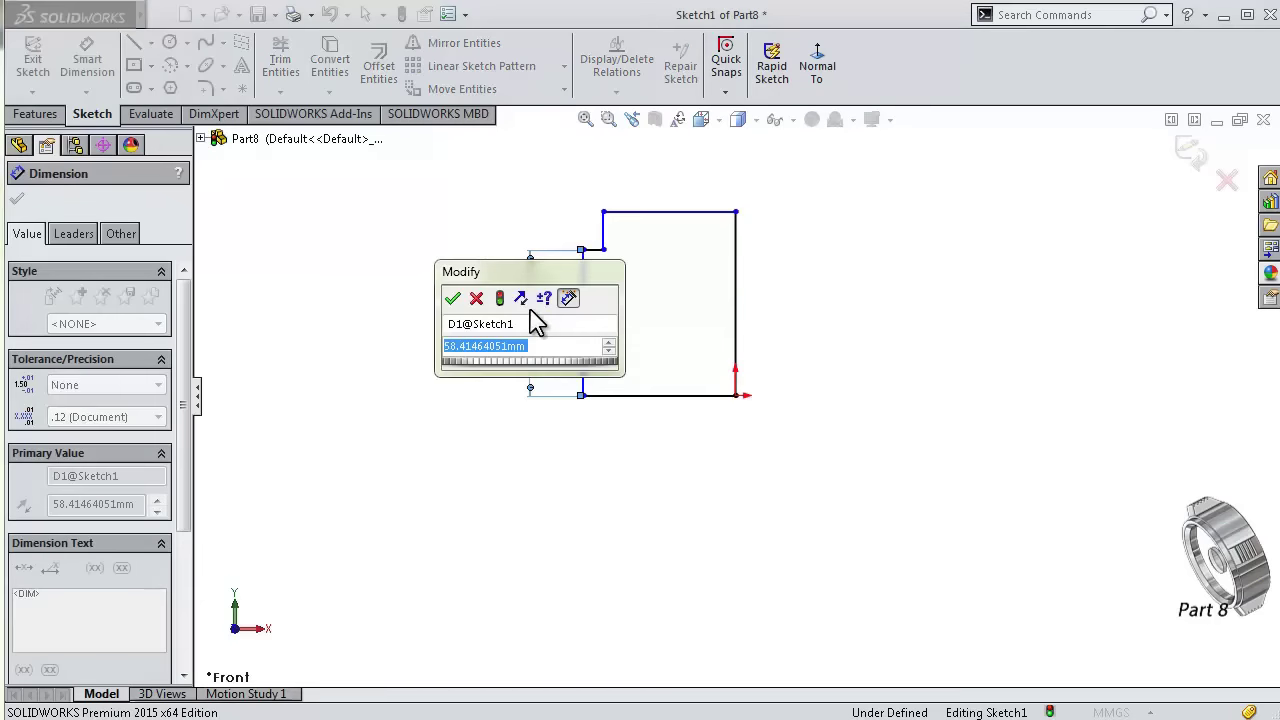
text(8.5)
key(Return)
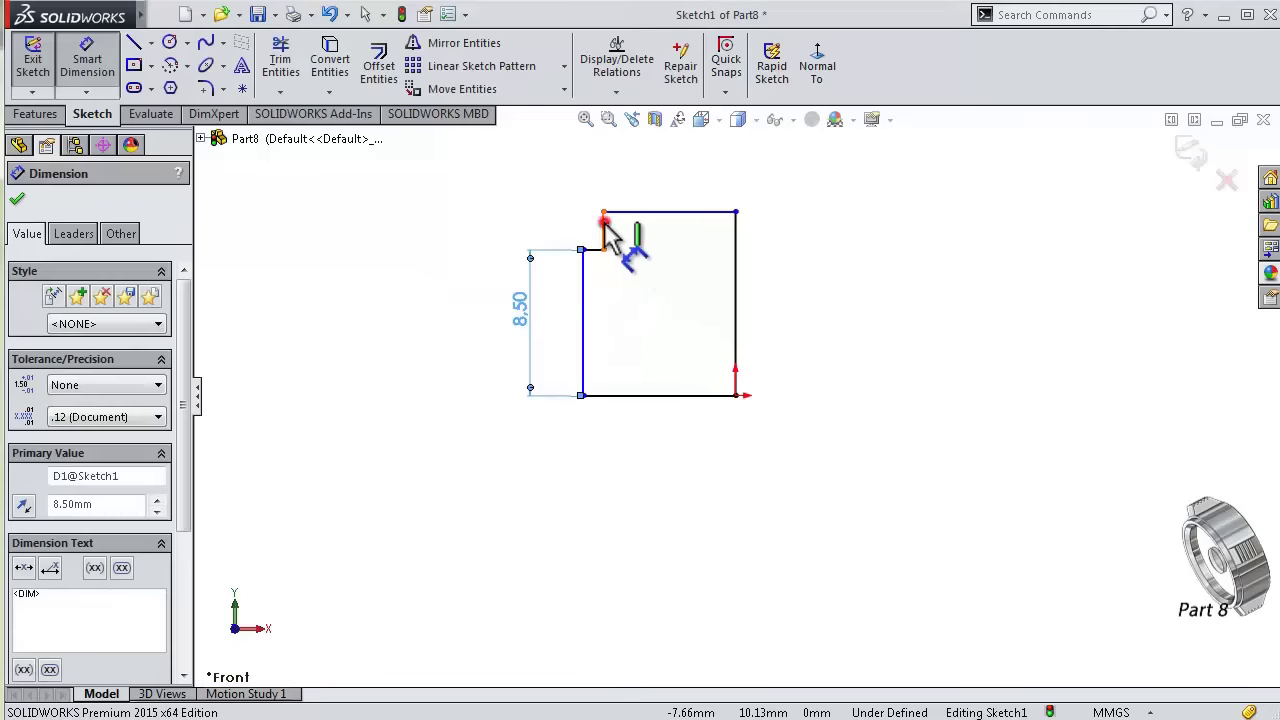
click(607, 228)
click(558, 237)
key(Return)
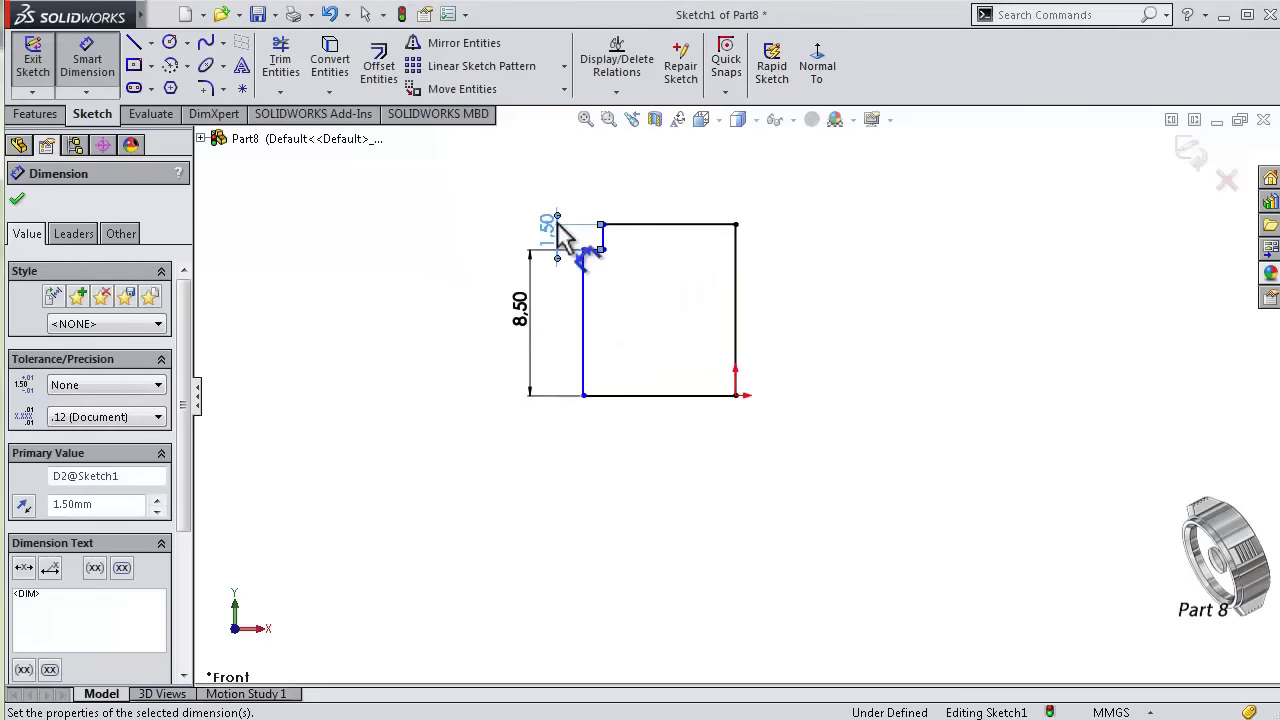
- Dimension the top edge to 12.5 mm and the bottom edge to 13 mm
click(698, 226)
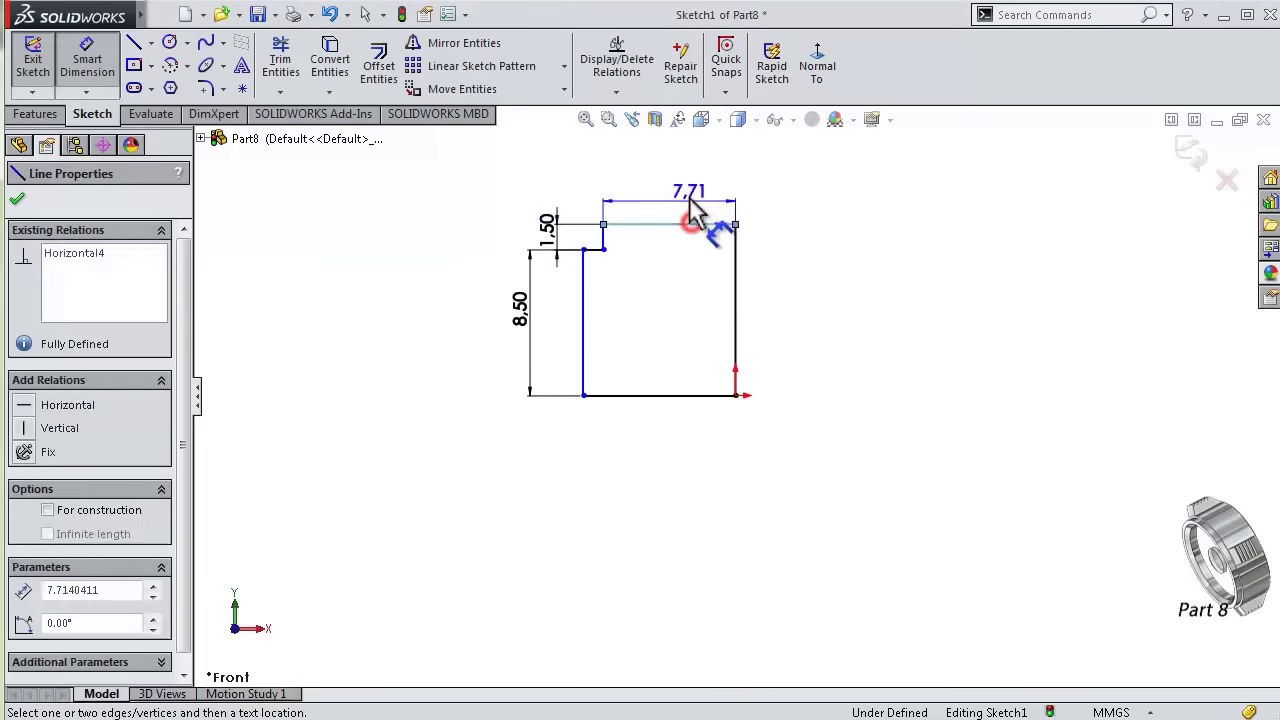
click(686, 196)
text(12.5)
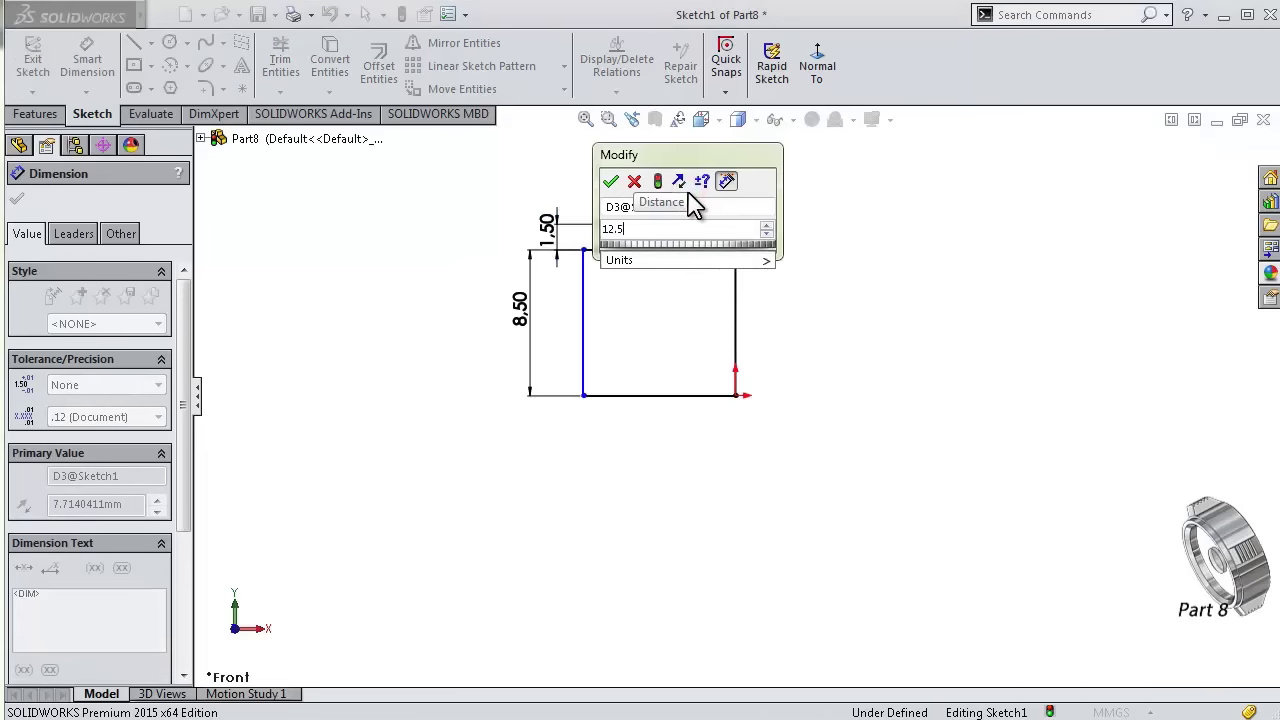
key(Return)
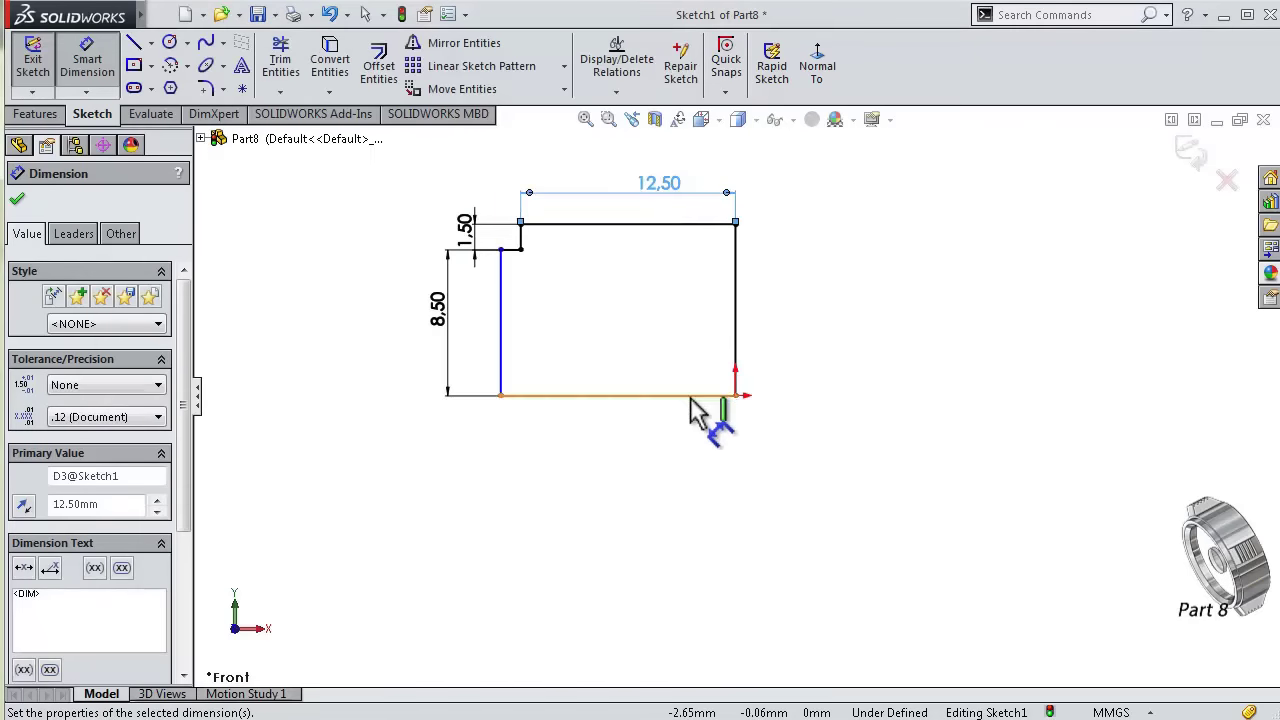
click(691, 399)
click(684, 452)
text(13)
key(Return)
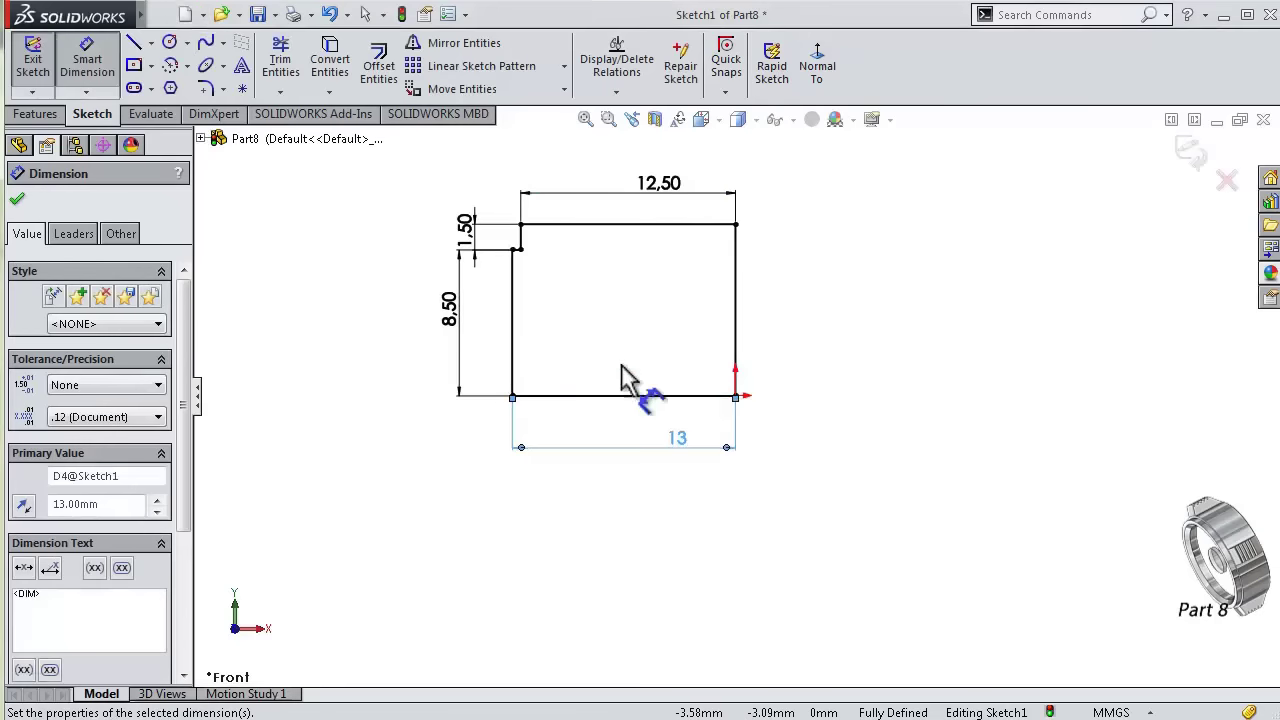
click(30, 115)
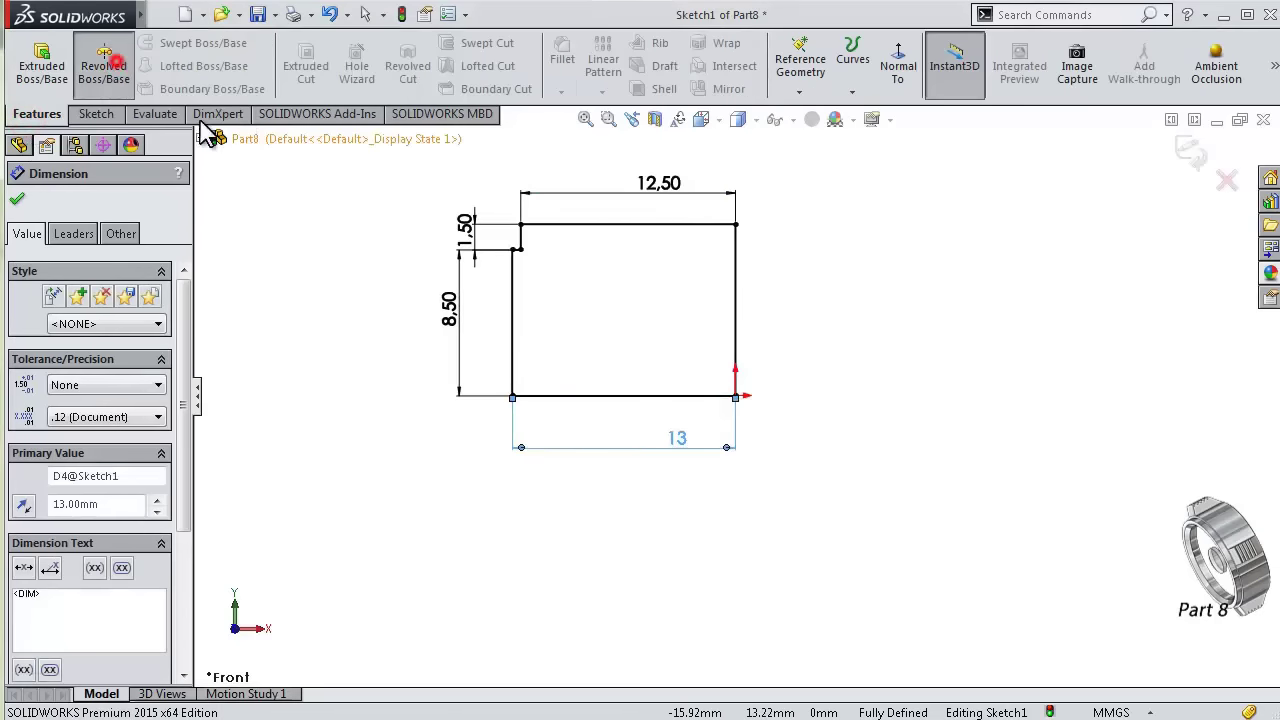
- Revolve the profile 360° about its right vertical line into Revolve1
click(104, 62)
click(930, 388)
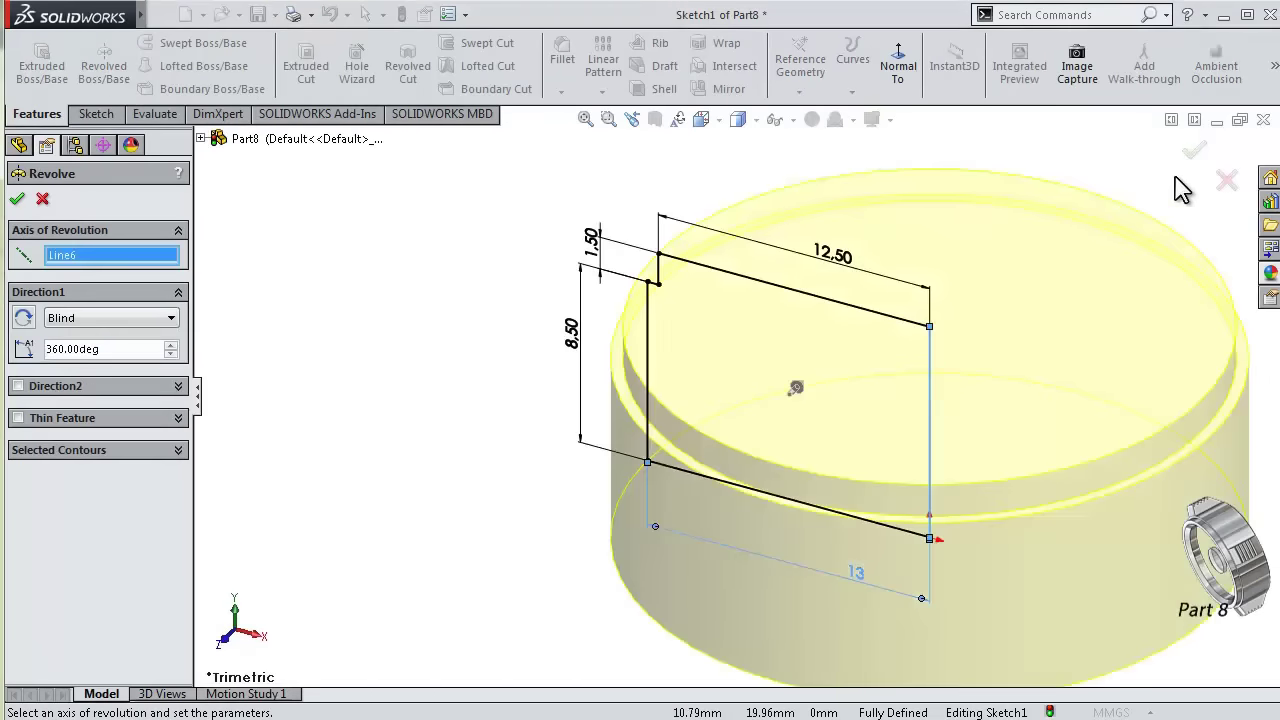
click(1192, 155)
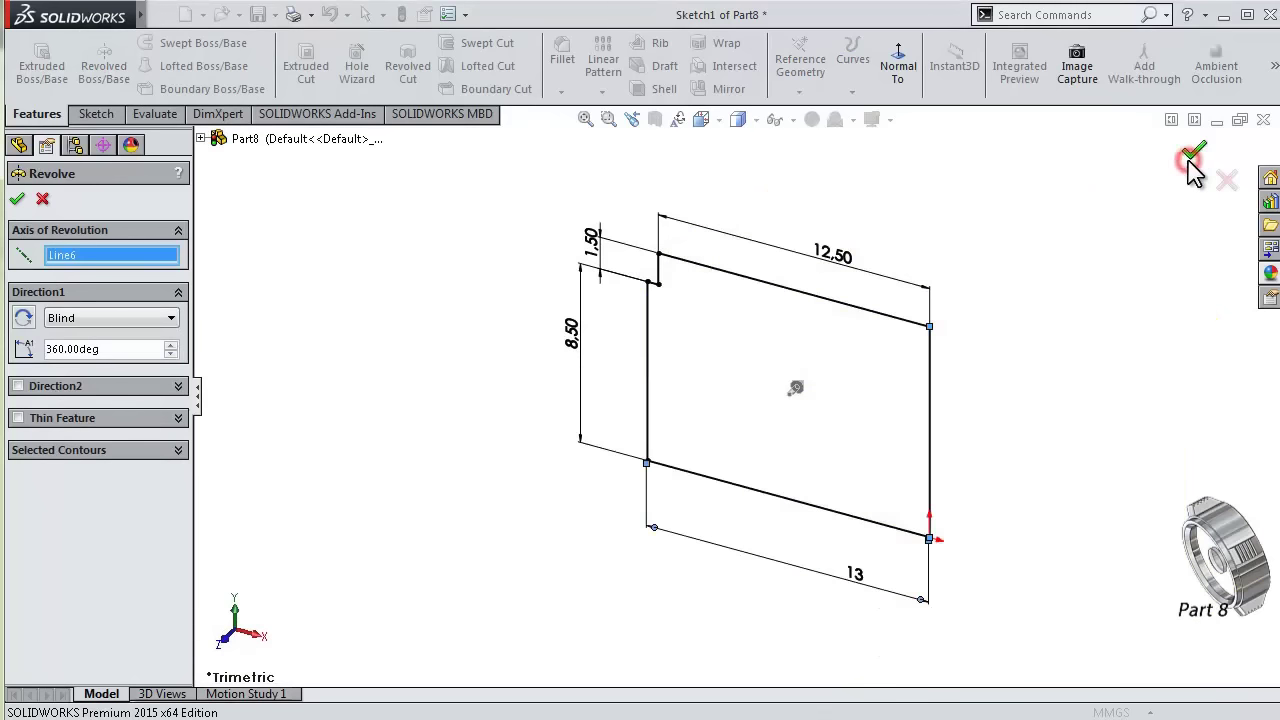
click(511, 324)
- Orbit, zoom and fit the view to inspect the revolved stepped cylinder
middle_drag(863, 395, 863, 466)
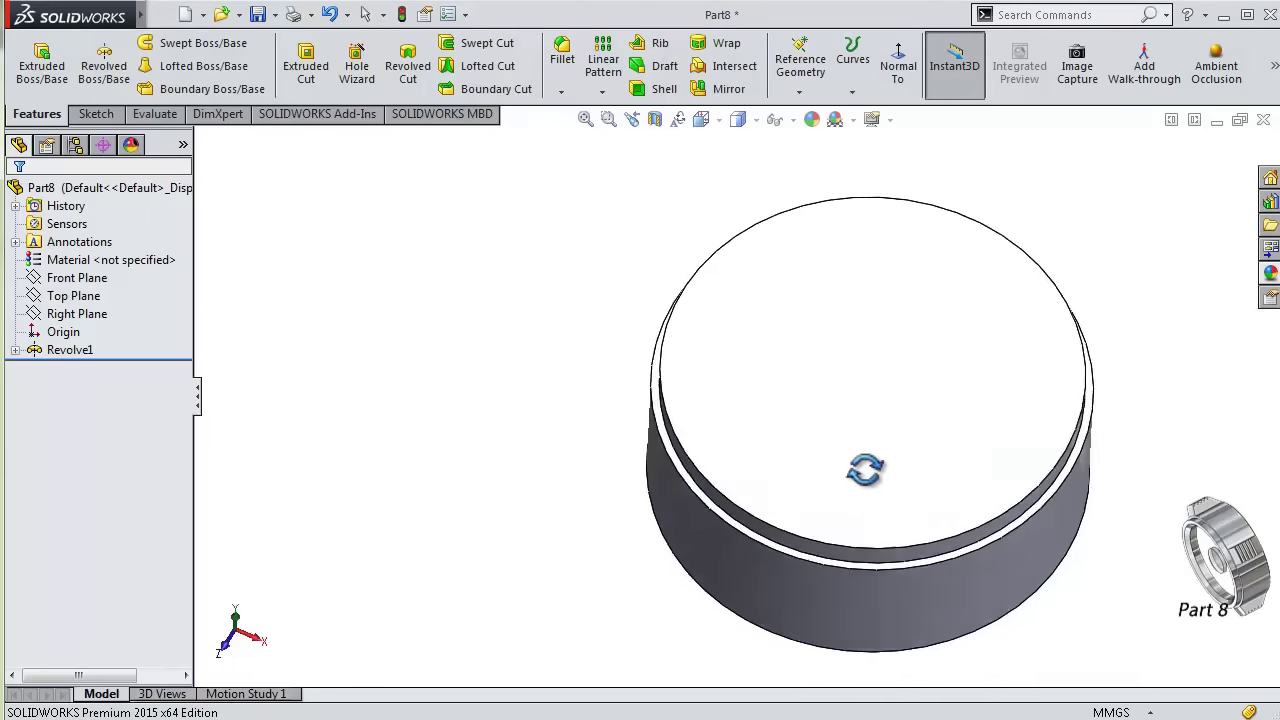
scroll(803, 571, down, 4)
middle_drag(790, 632, 964, 712)
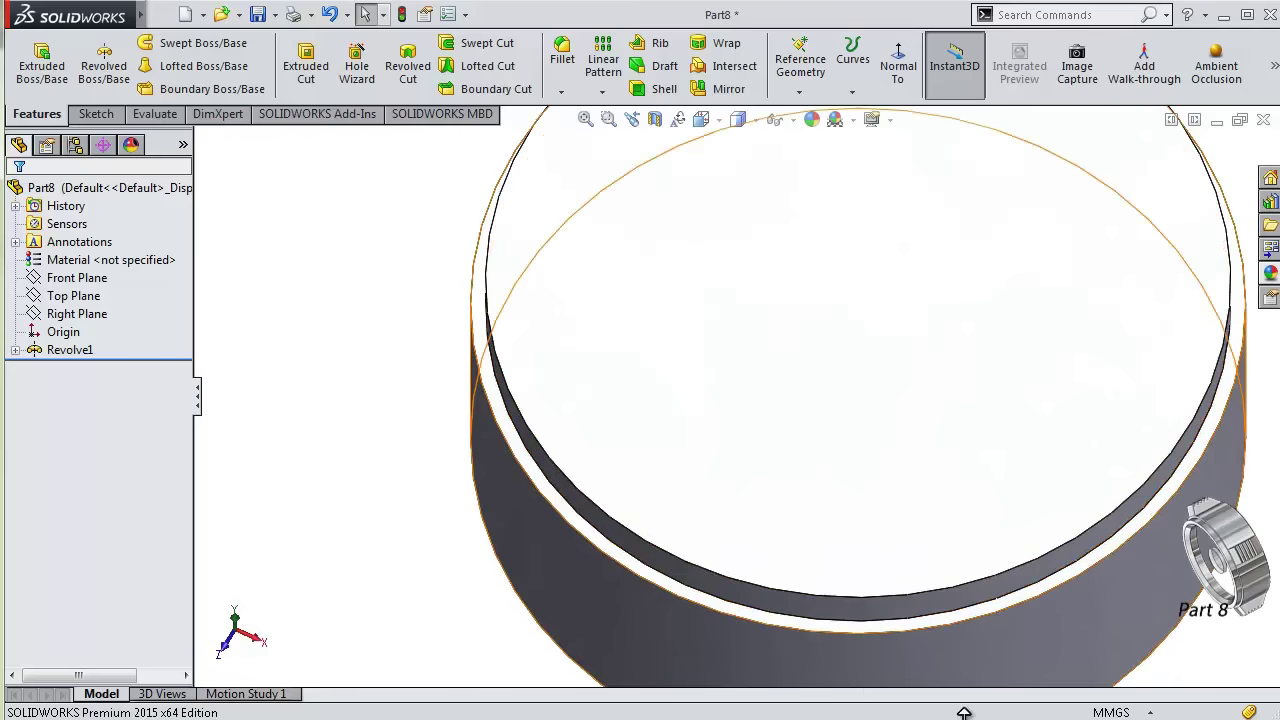
key(f)
middle_drag(1086, 566, 1086, 540)
scroll(985, 520, down, 2)
right_click(1084, 537)
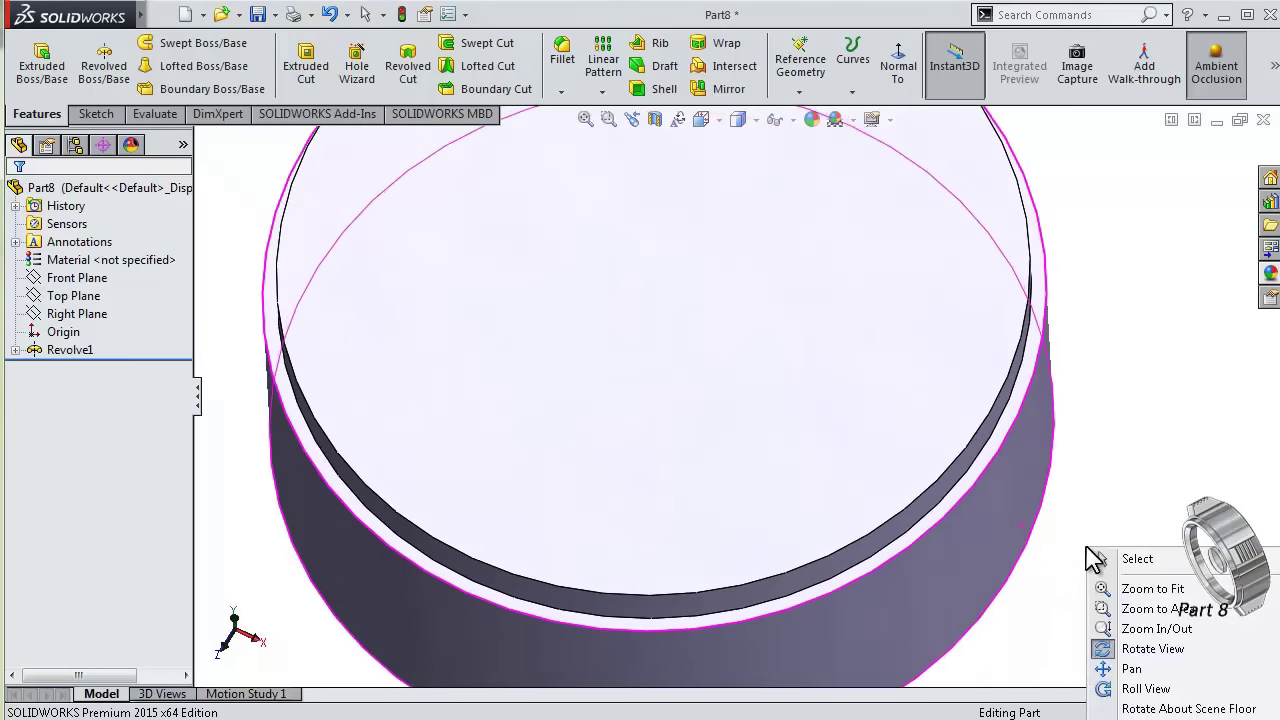
key(Escape)
key(f)
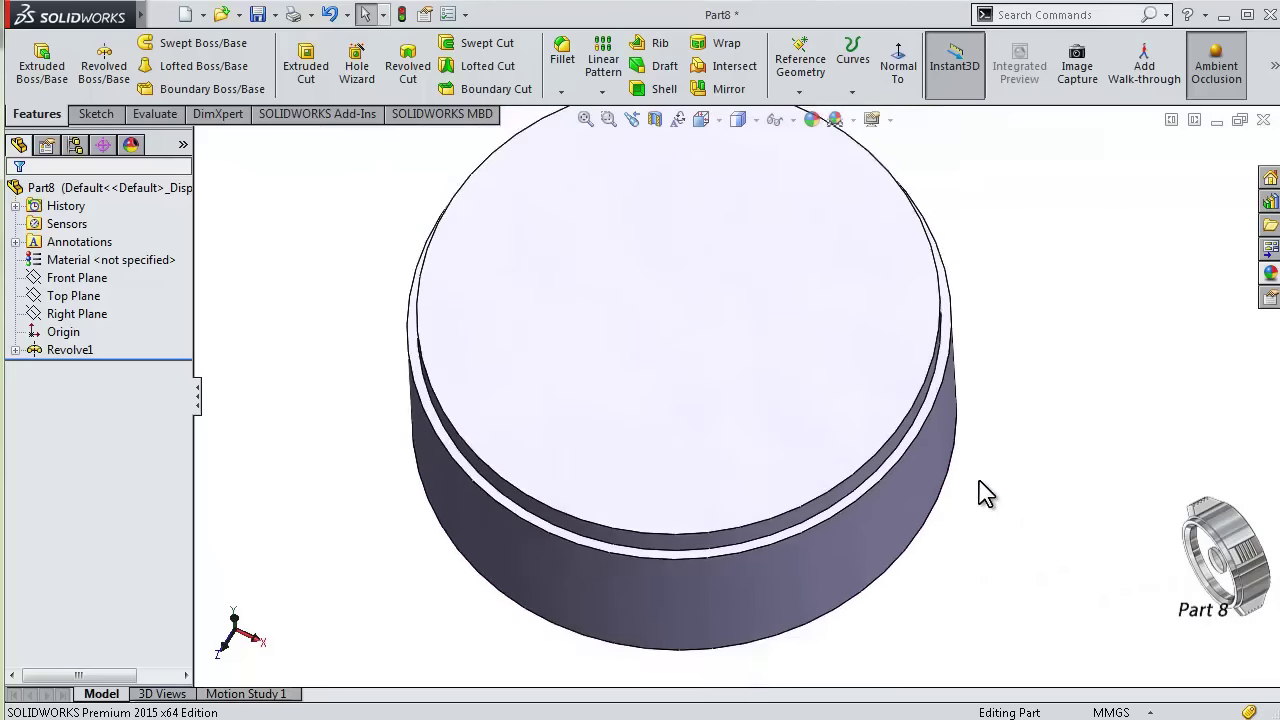
scroll(849, 486, down, 3)
scroll(792, 478, down, 2)
- View the cap's top face Normal To, then select the rim face
click(788, 455)
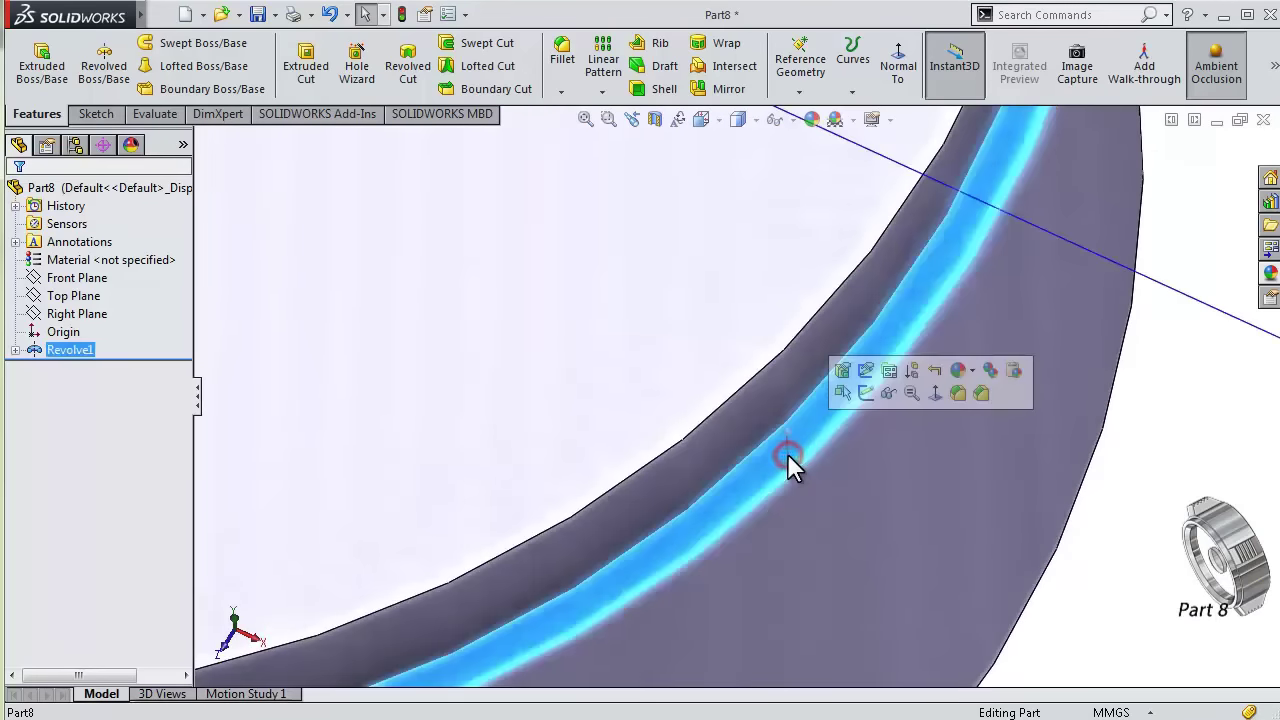
click(935, 395)
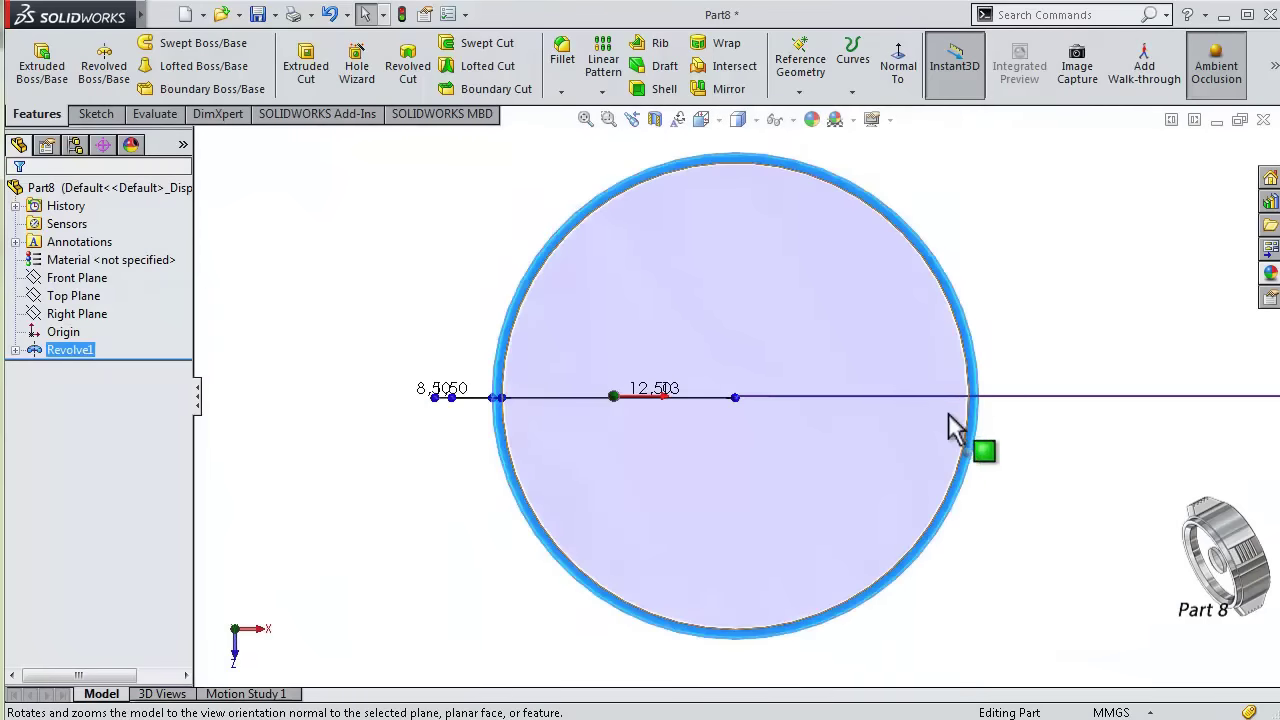
click(973, 436)
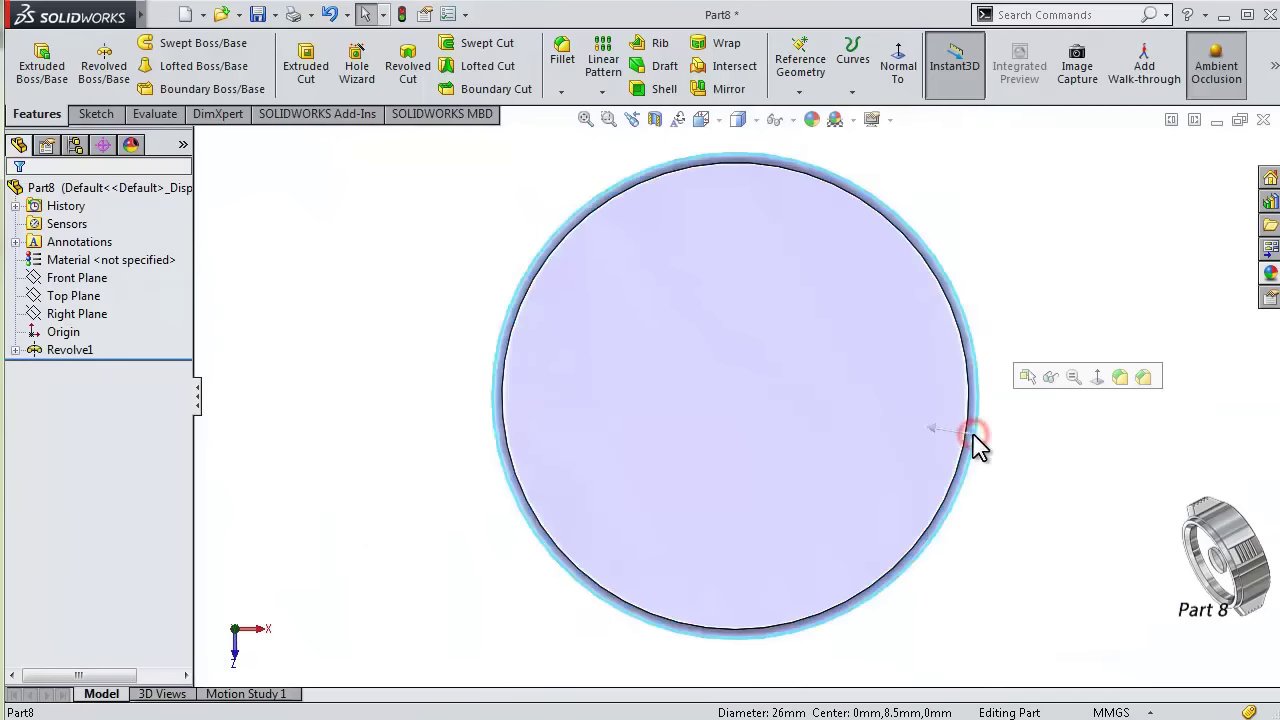
scroll(985, 452, down, 3)
scroll(943, 449, down, 3)
click(766, 443)
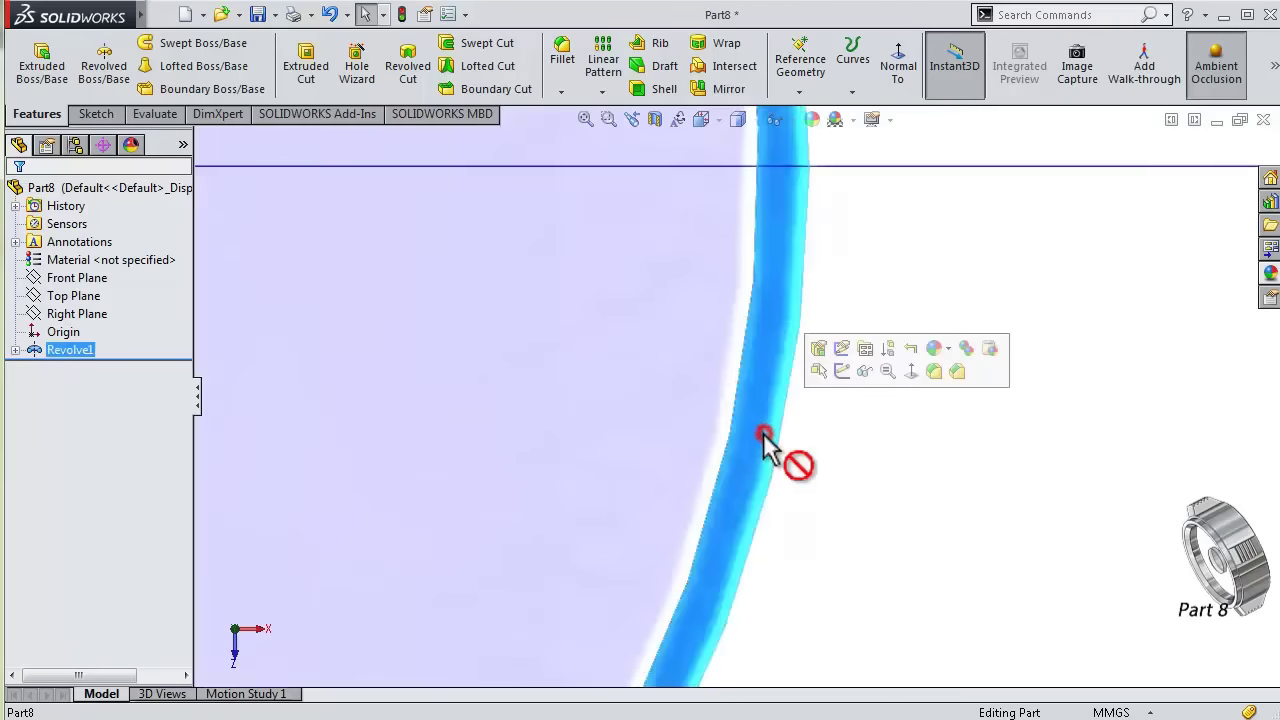
- Open Sketch2 on the rim face, convert its circular edge, and begin an offset
click(846, 380)
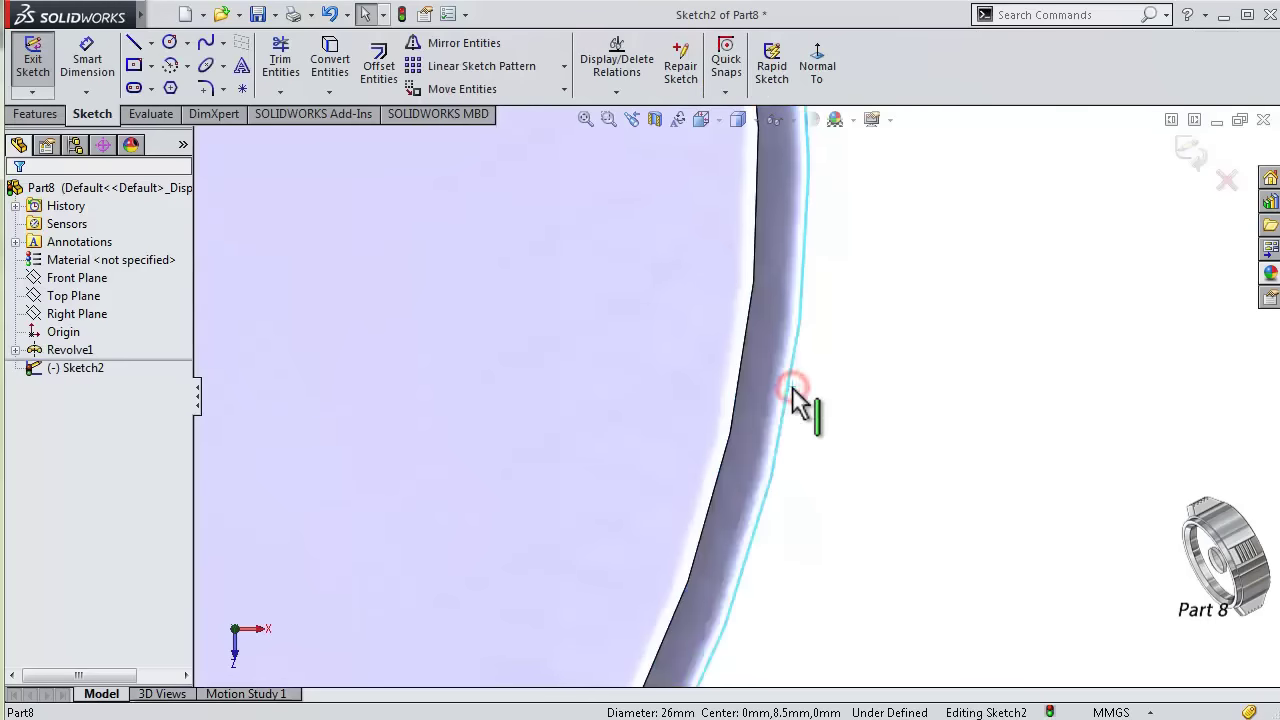
click(333, 66)
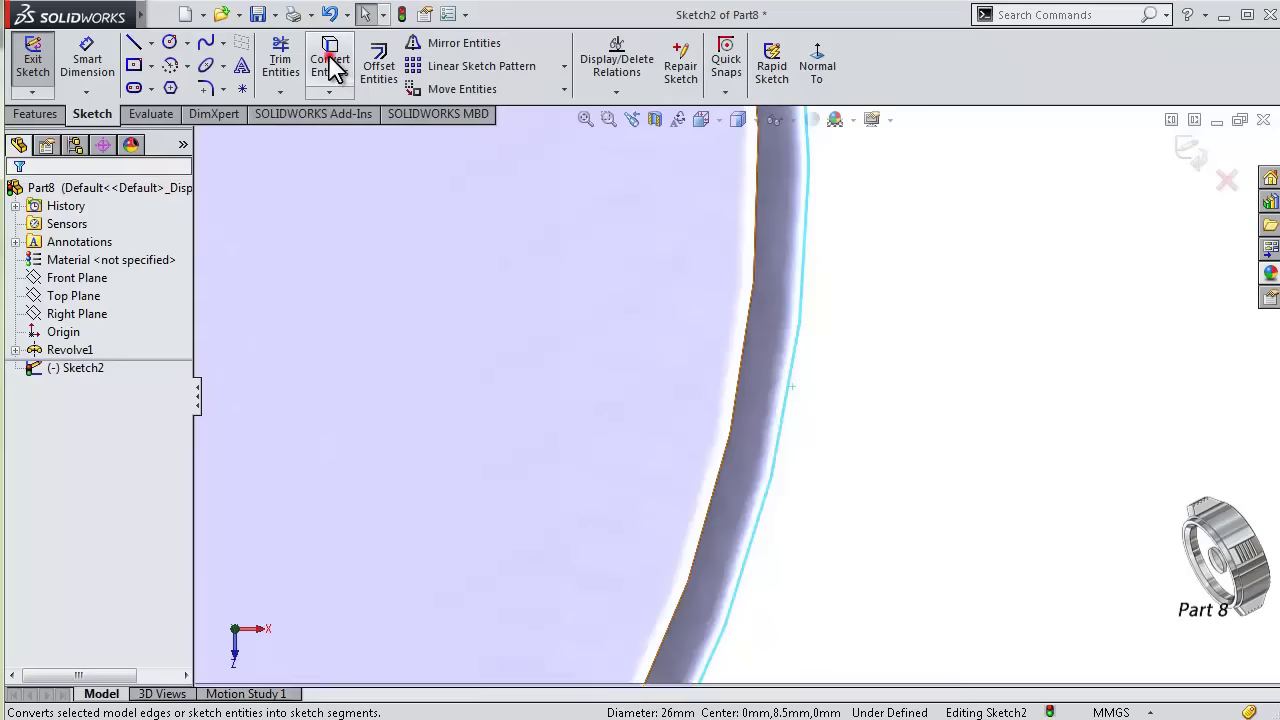
click(374, 70)
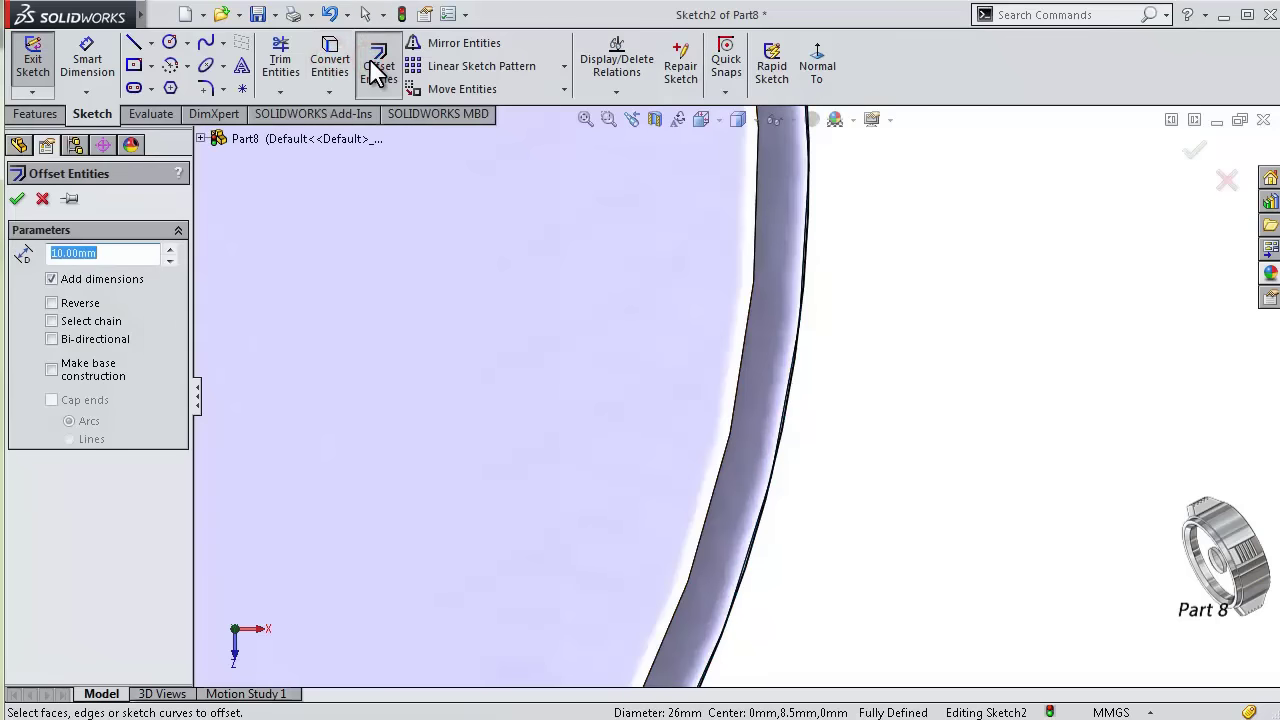
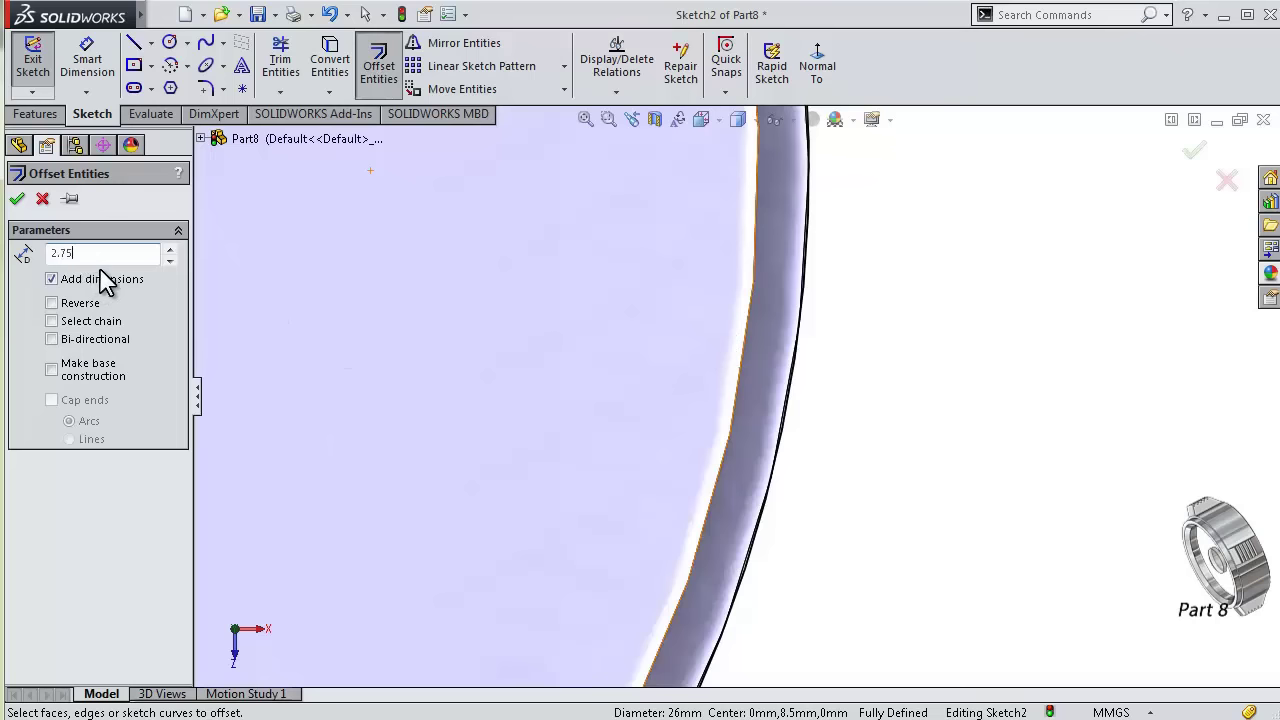
- Offset the cylinder's circular edge outward by 2.75 mm
scroll(654, 357, up, 2)
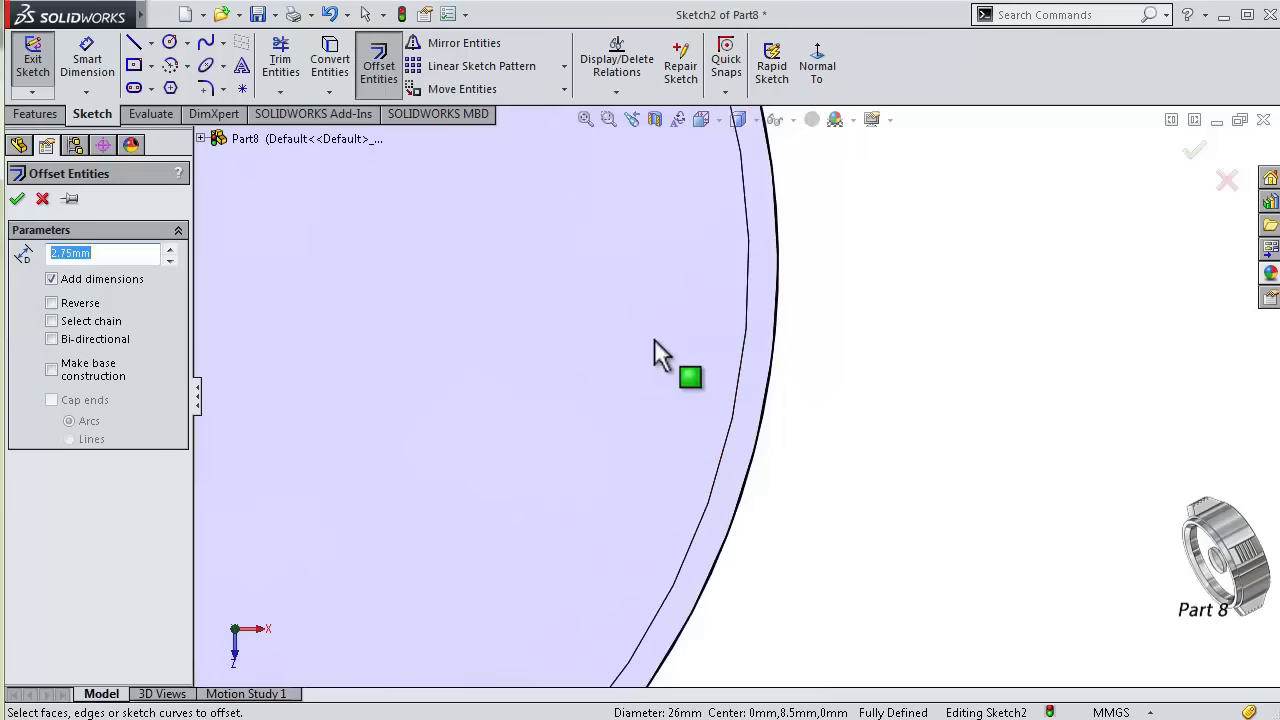
scroll(700, 355, up, 3)
scroll(743, 351, down, 2)
scroll(757, 352, down, 2)
click(755, 350)
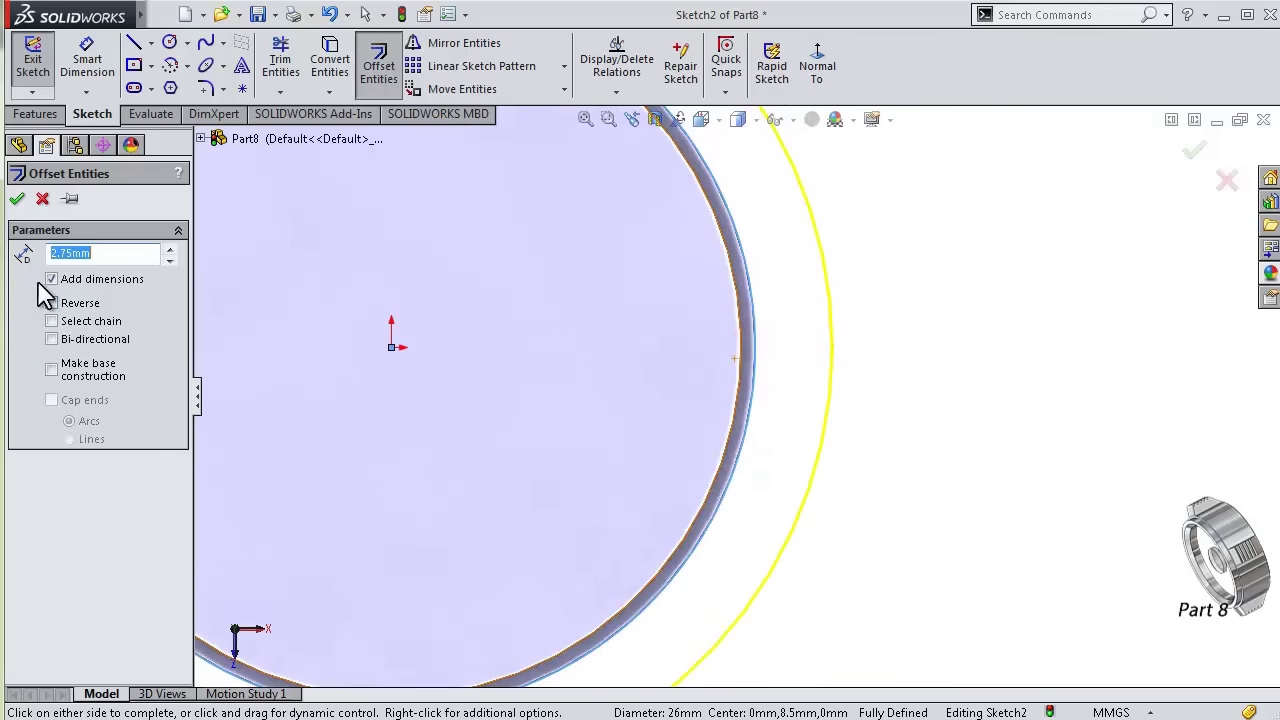
click(17, 199)
- Draw a vertical centreline from the origin up past the outer circle
scroll(457, 317, up, 3)
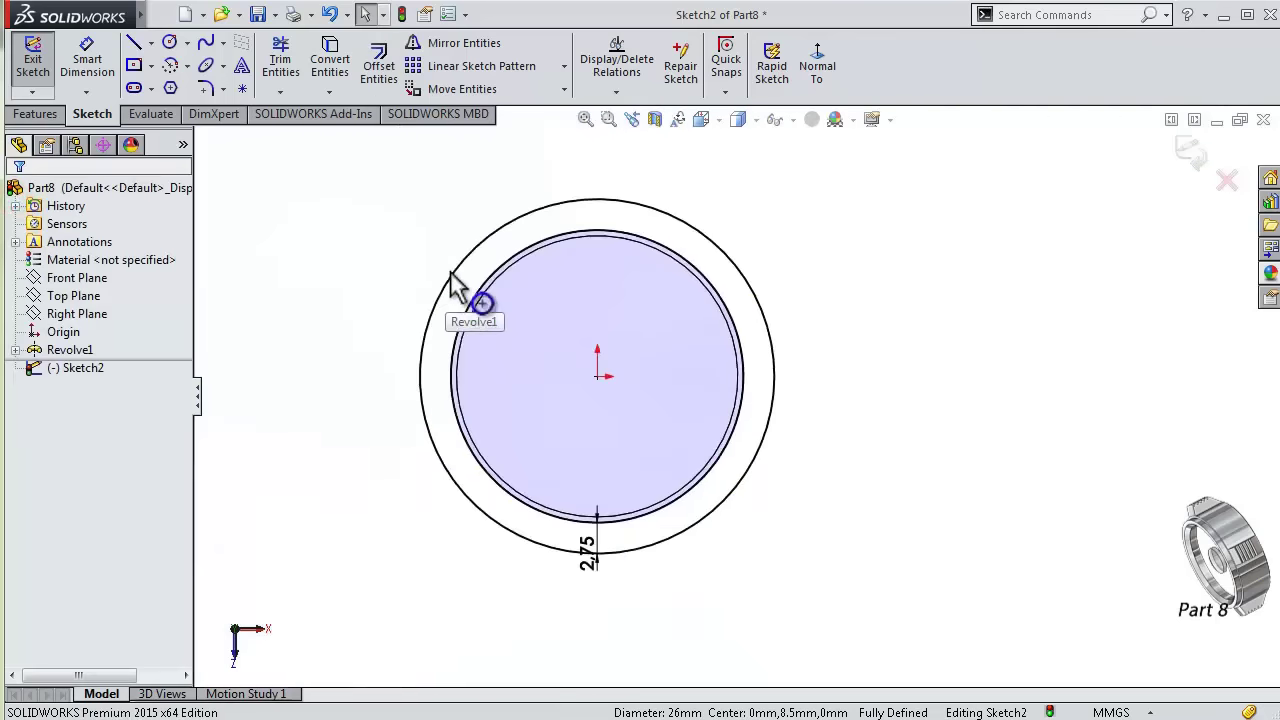
scroll(457, 280, down, 3)
click(152, 43)
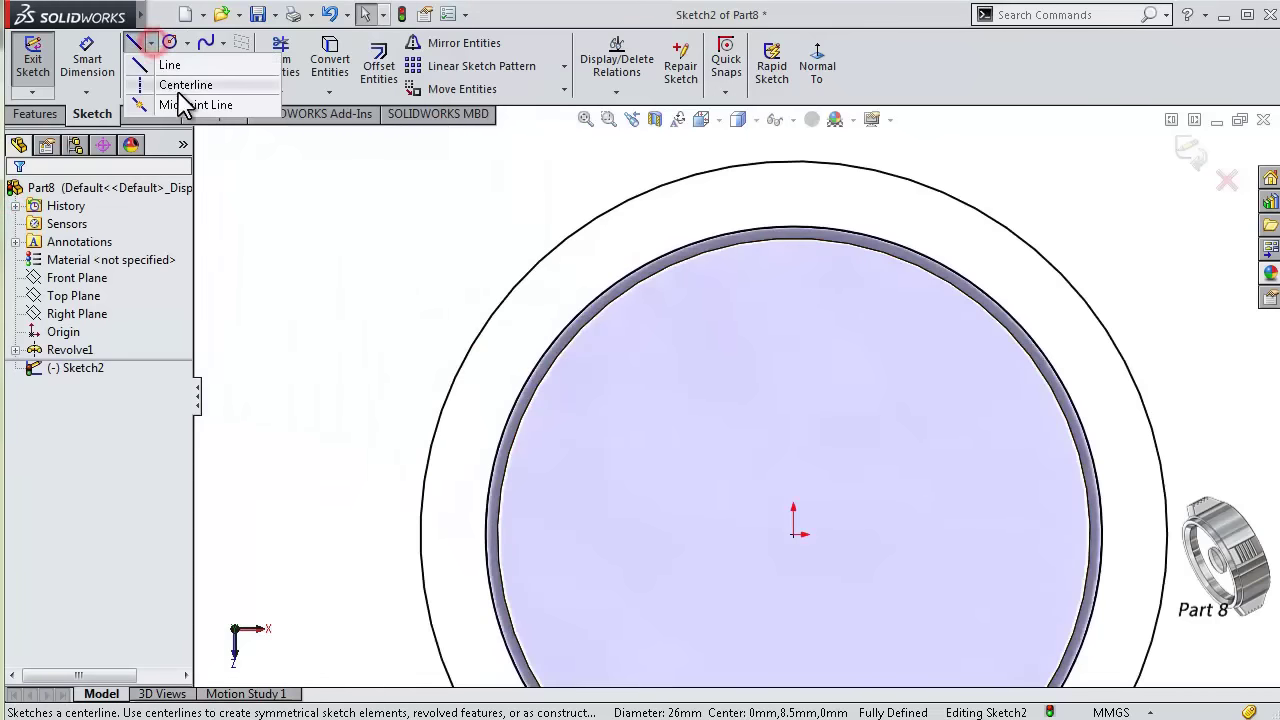
click(172, 86)
click(794, 535)
scroll(810, 290, up, 2)
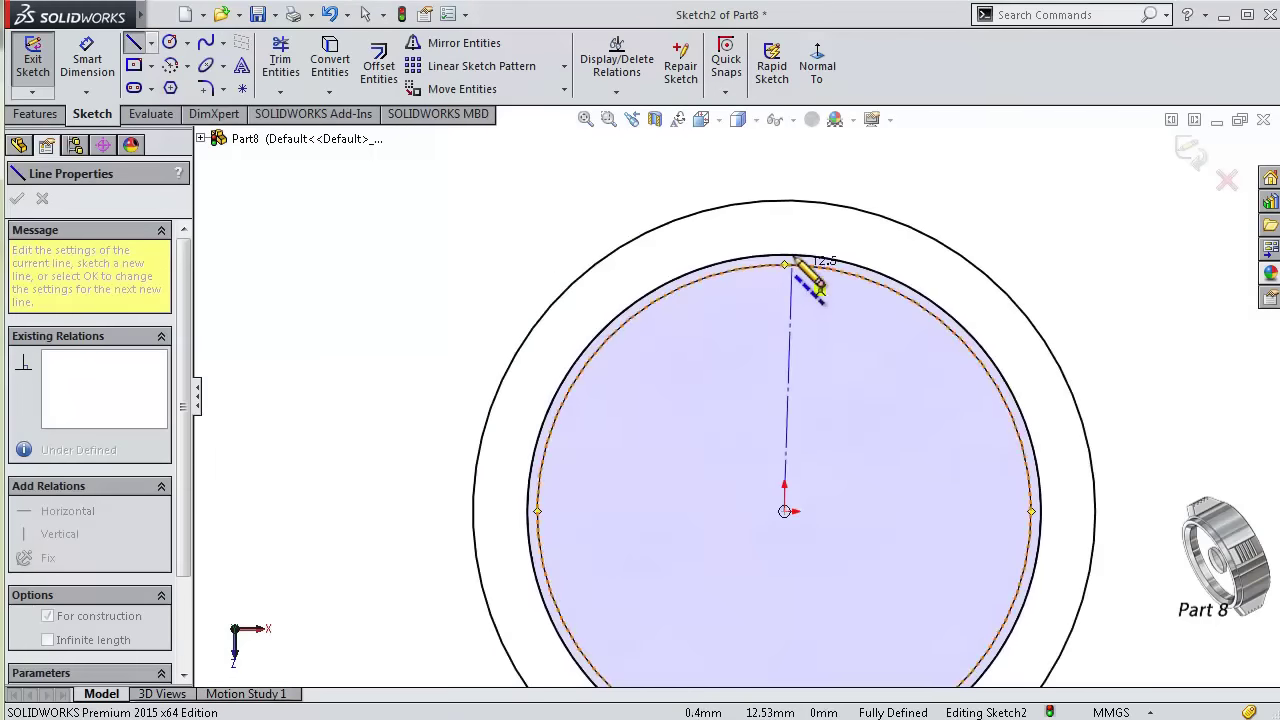
click(784, 170)
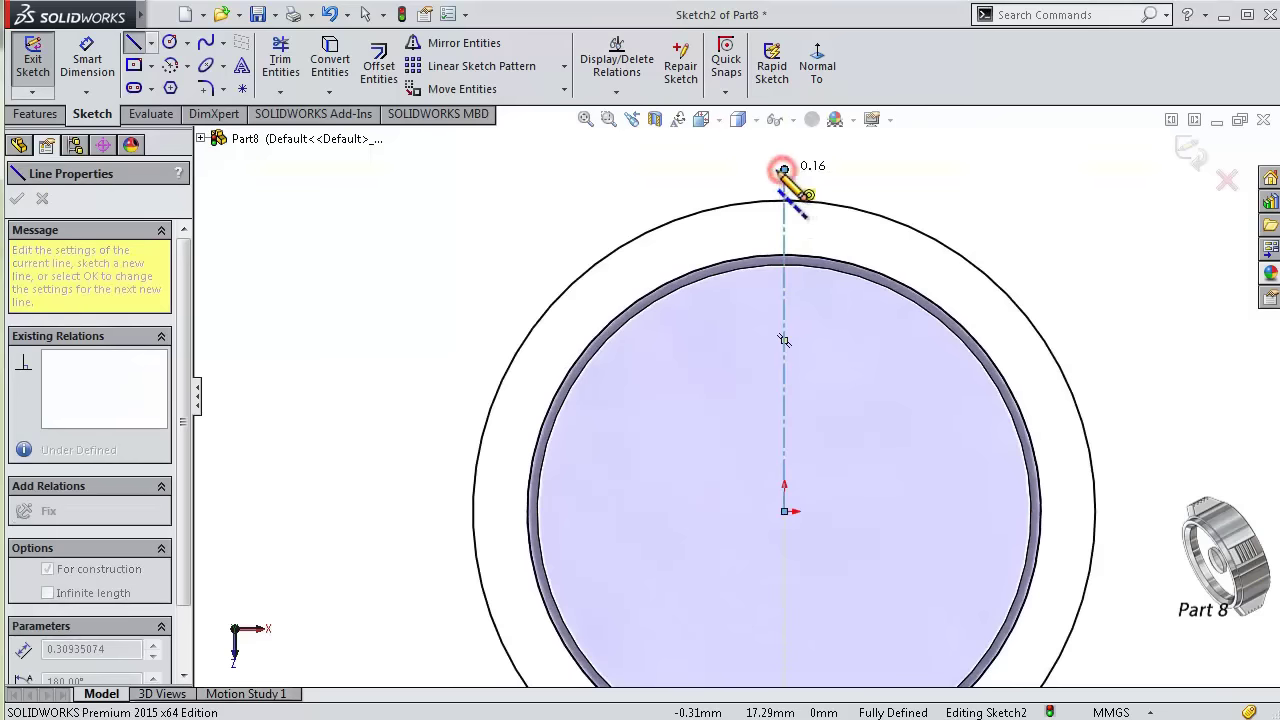
key(Escape)
- Draw a vertical line from the outer arc down to the cylinder edge
scroll(790, 240, down, 2)
scroll(800, 300, down, 2)
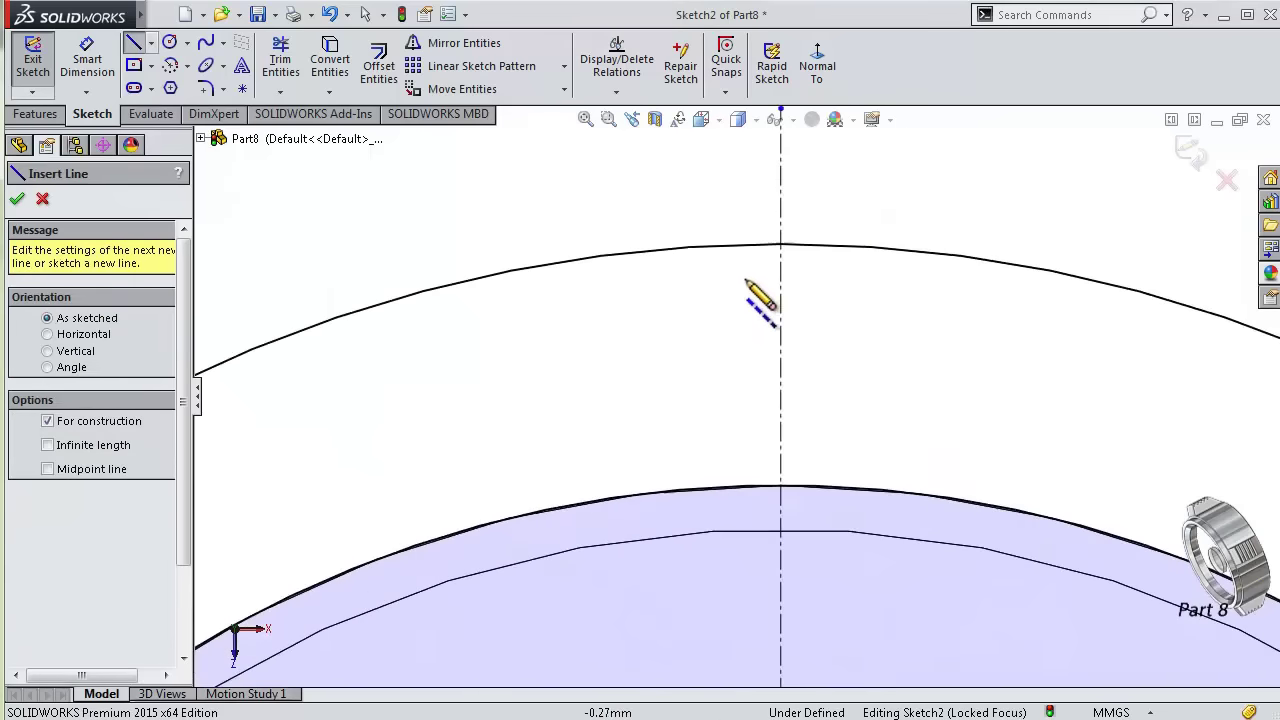
click(133, 42)
click(133, 42)
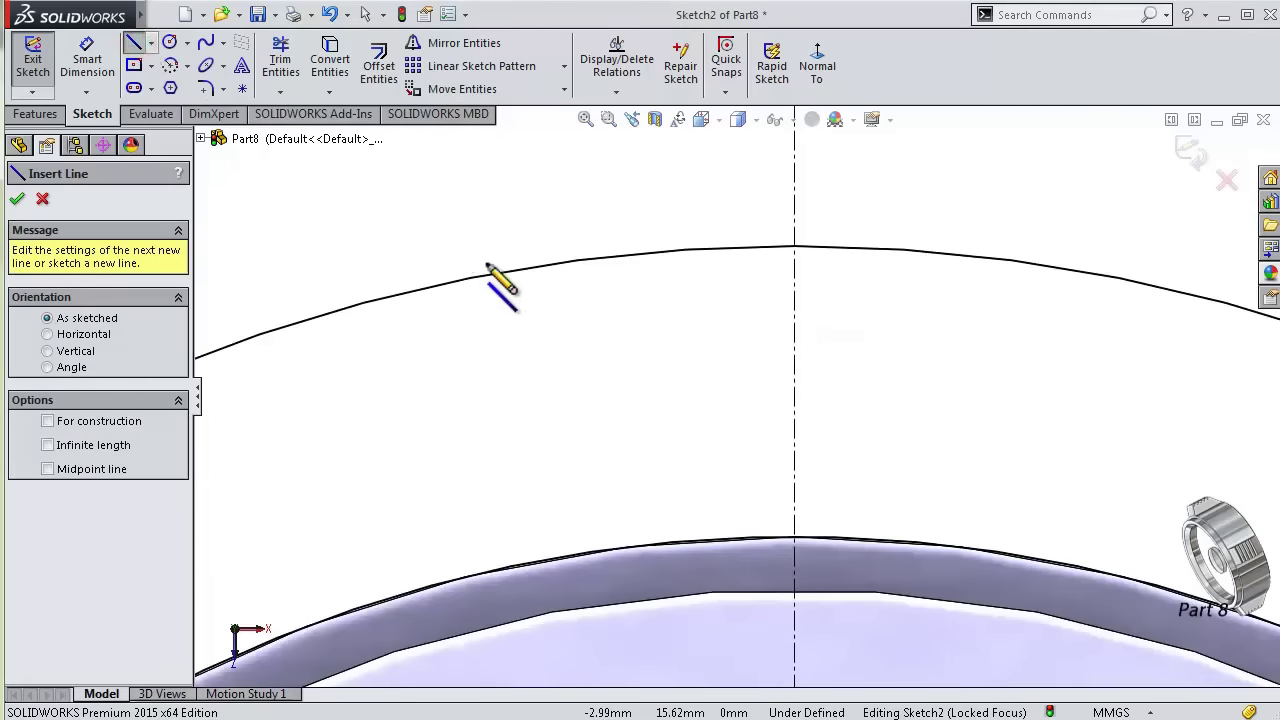
click(500, 272)
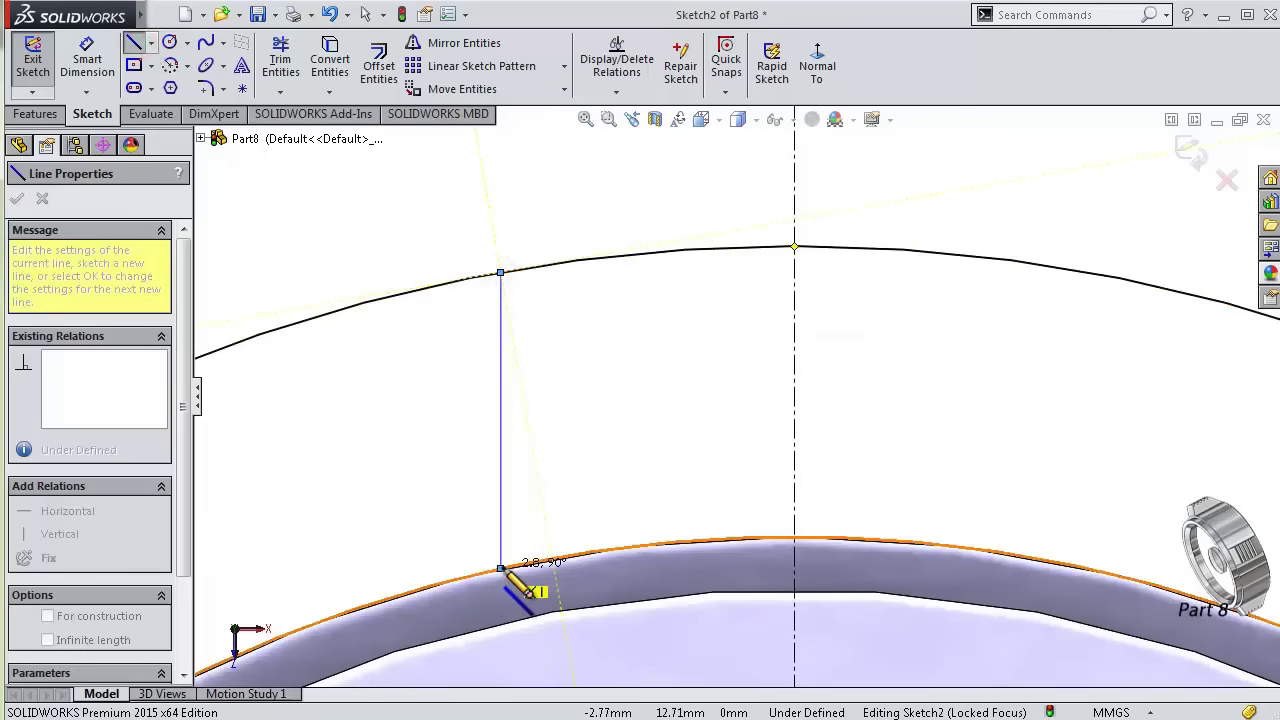
click(500, 568)
key(Escape)
- Dimension the vertical line 2.25 mm from the centreline
scroll(528, 455, down, 2)
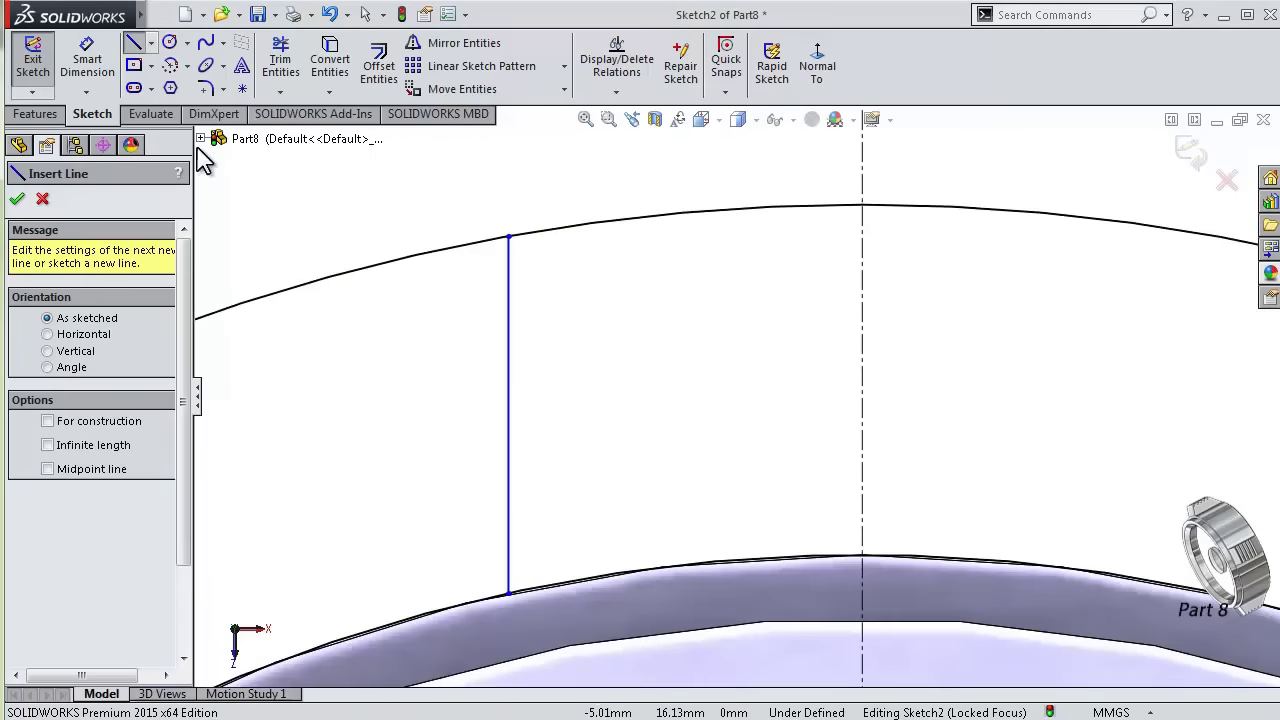
click(87, 58)
click(510, 320)
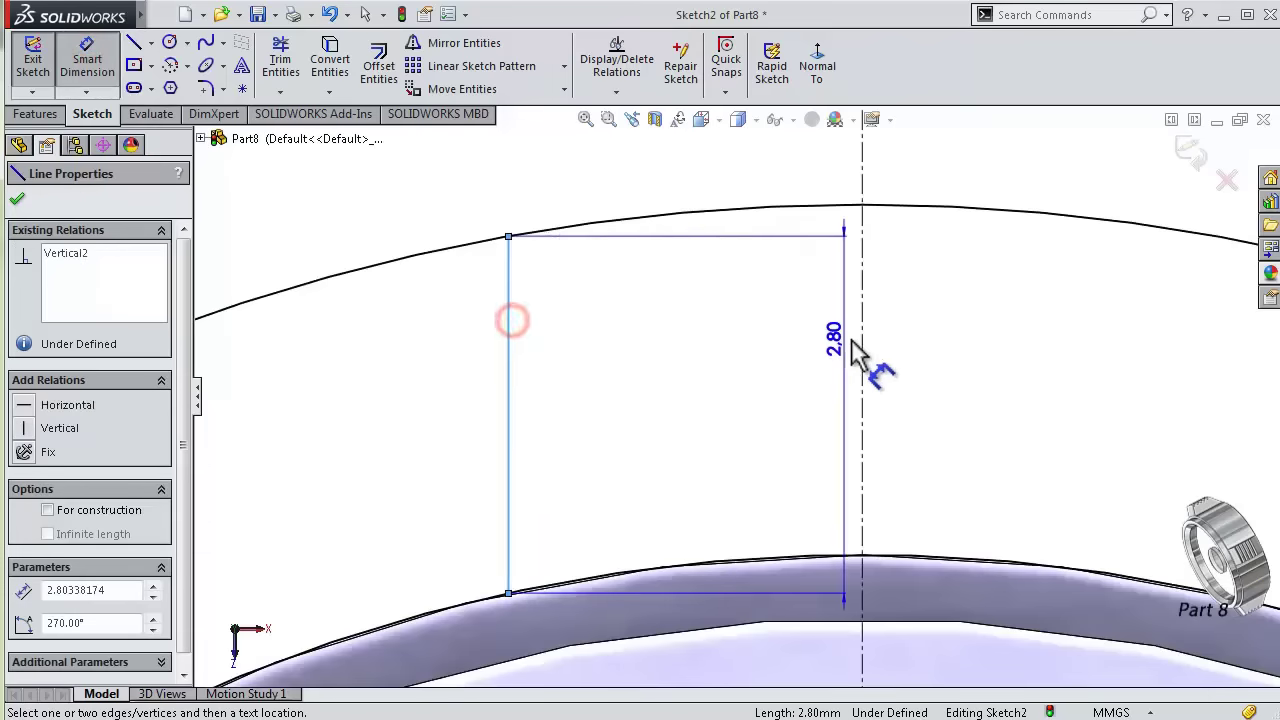
click(862, 341)
click(757, 355)
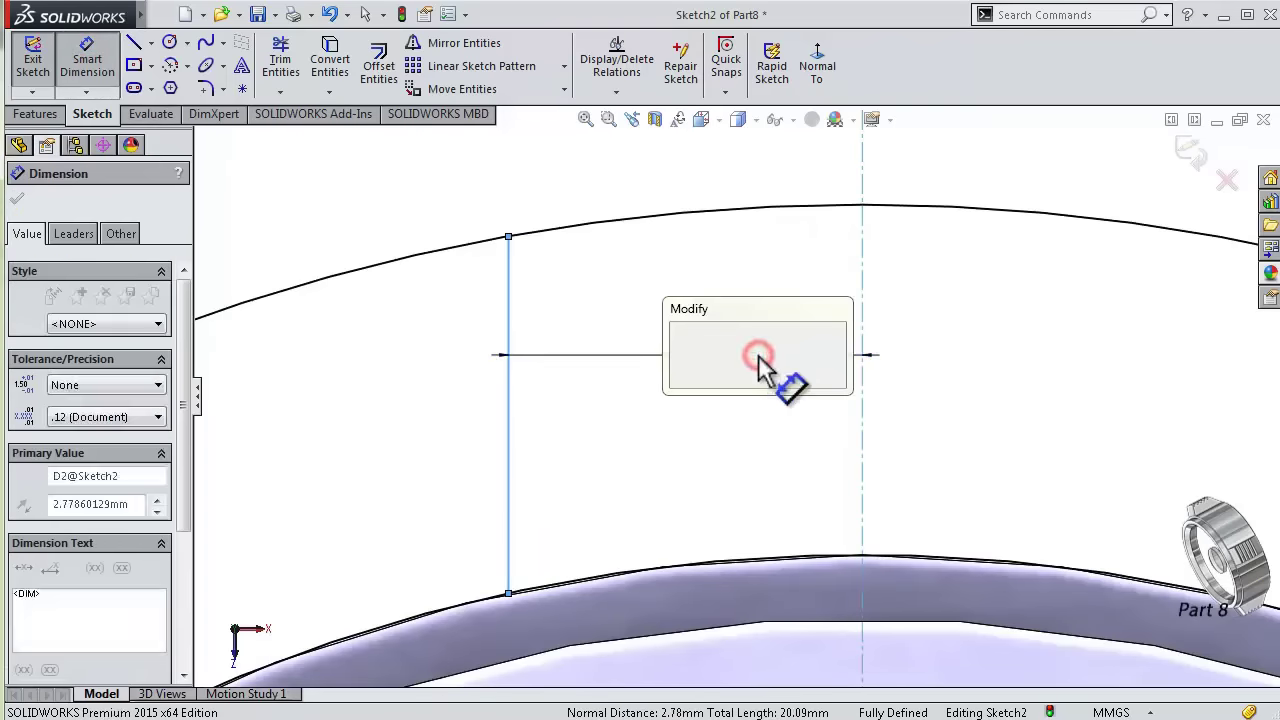
text(2.25)
key(Return)
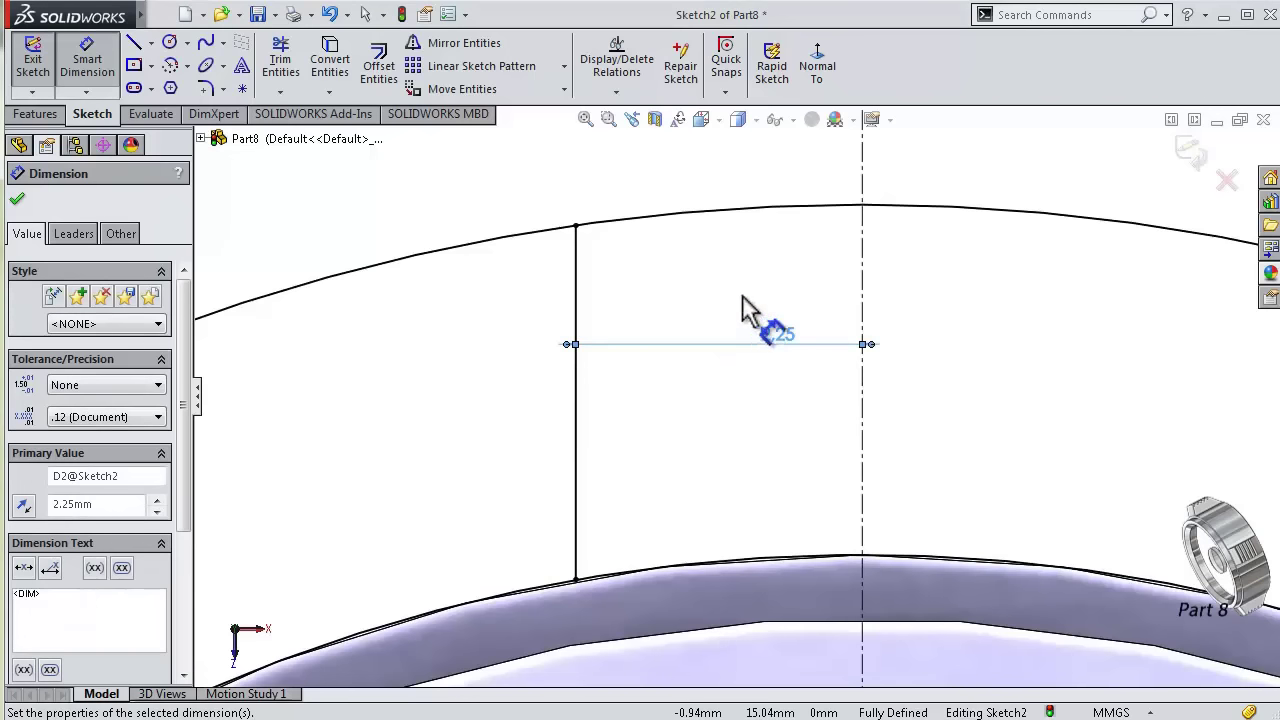
- Mirror the vertical line about the centreline
key(s)
click(476, 45)
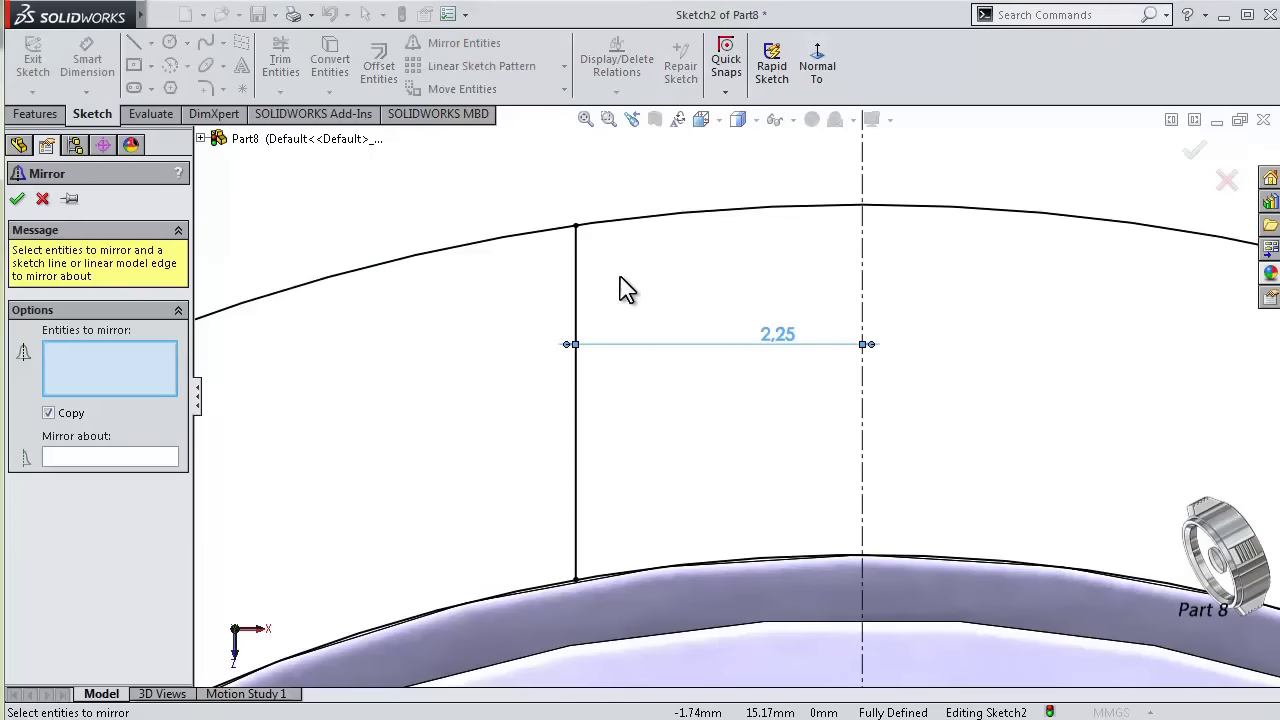
click(577, 270)
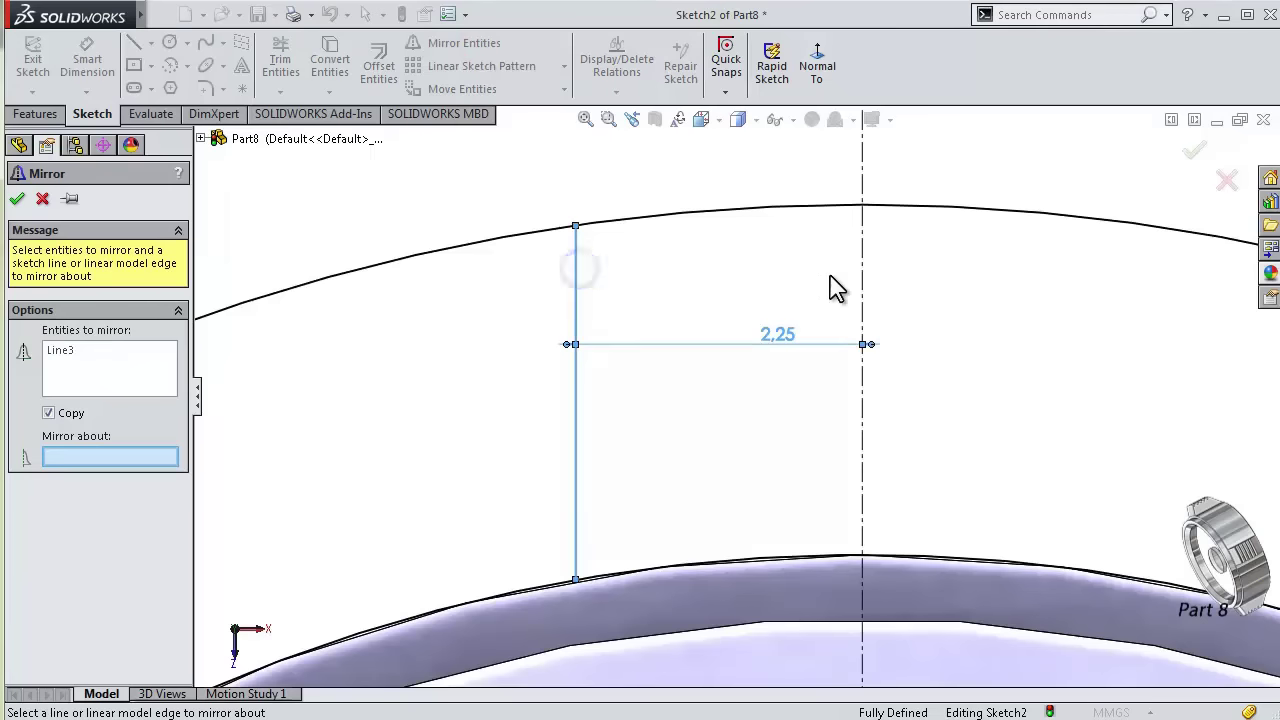
click(863, 275)
key(Return)
- Trim the outer arcs down to the closed tab outline
scroll(877, 294, up, 2)
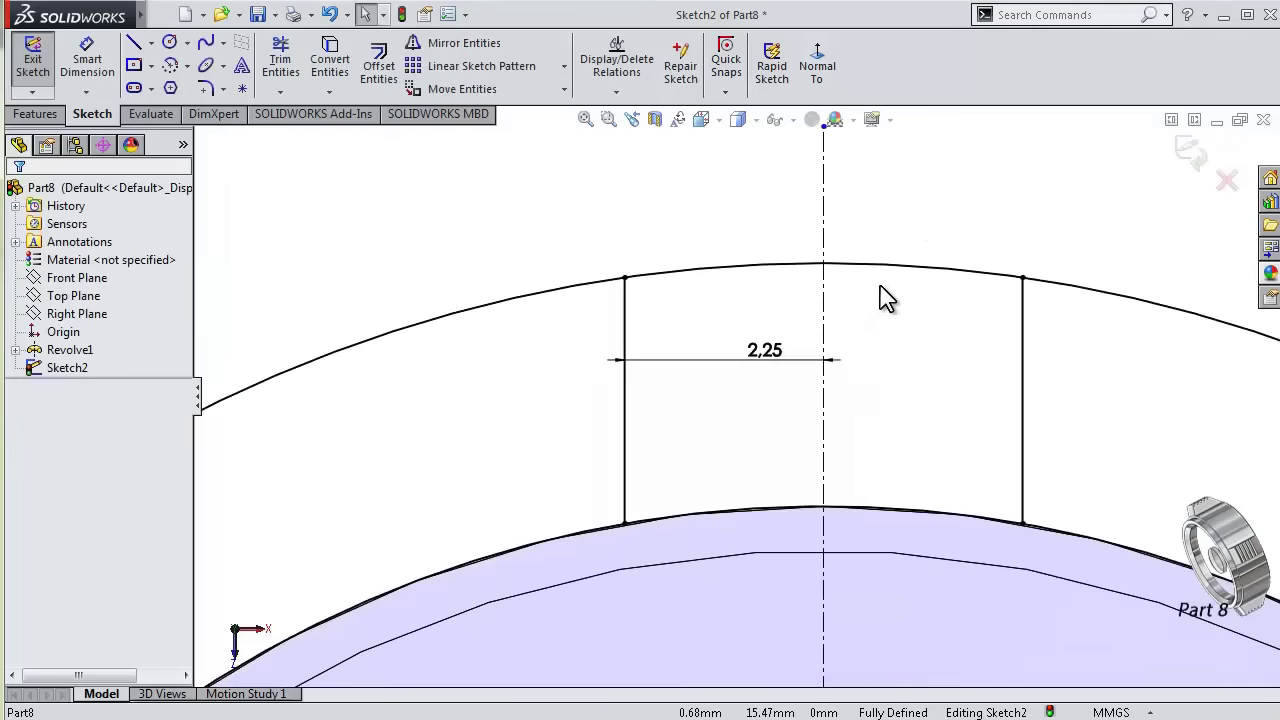
scroll(877, 294, up, 1)
click(281, 60)
drag(457, 228, 737, 606)
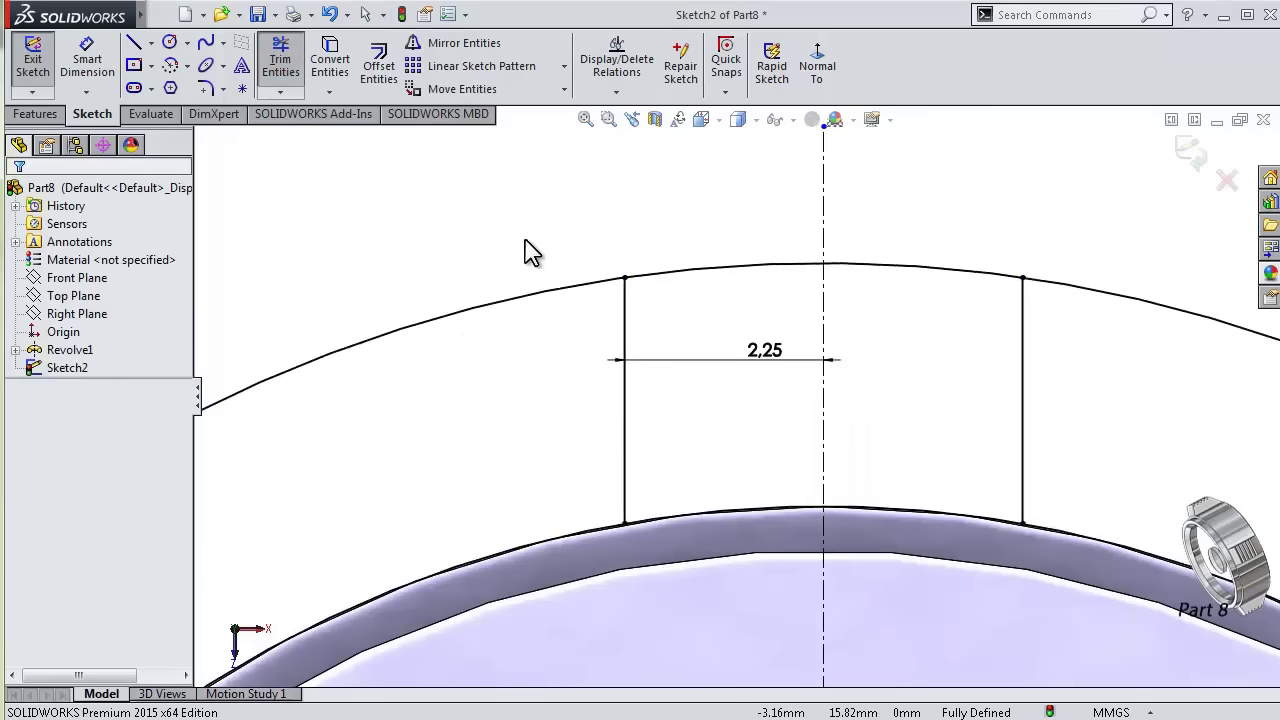
click(283, 62)
drag(460, 228, 557, 640)
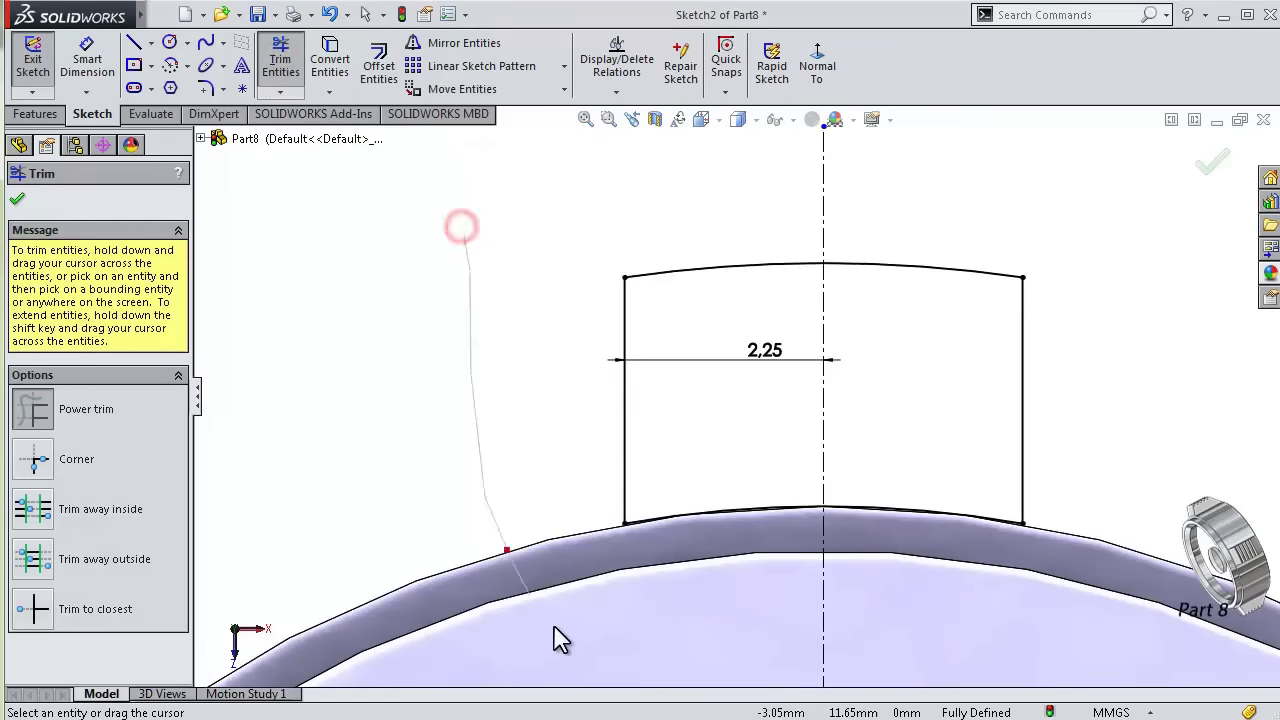
click(1206, 163)
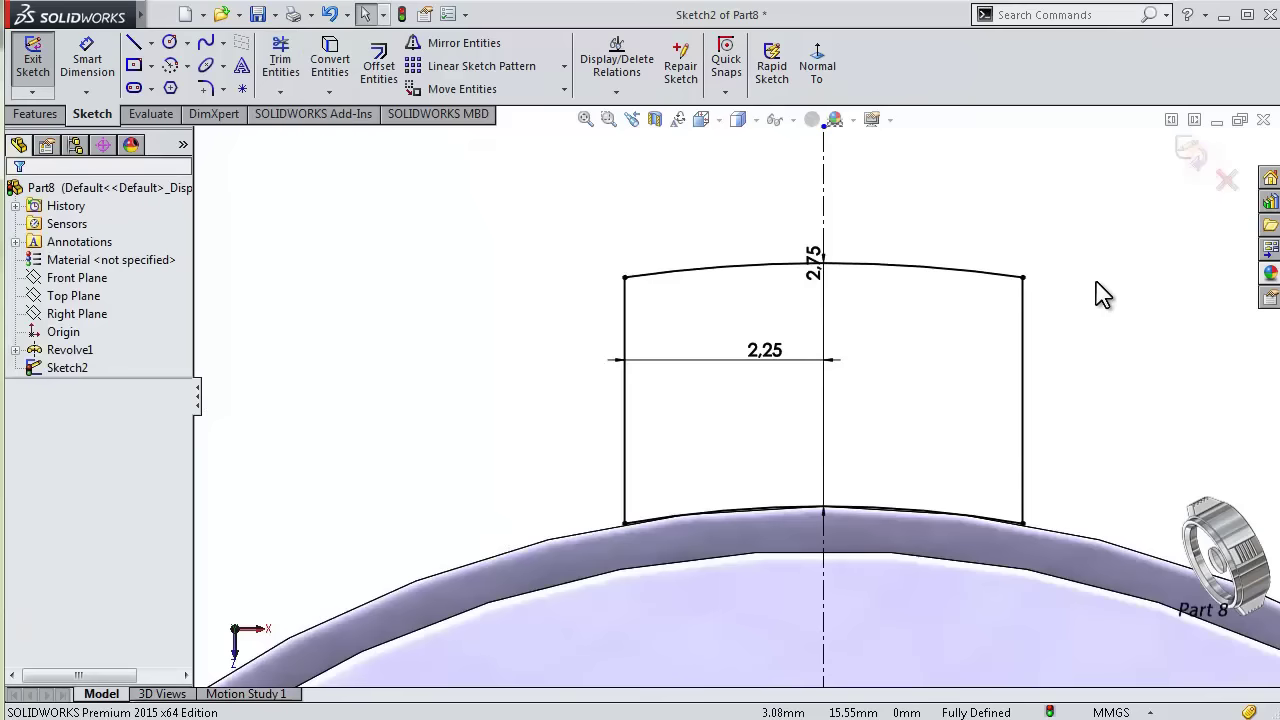
middle_drag(1100, 306, 1003, 398)
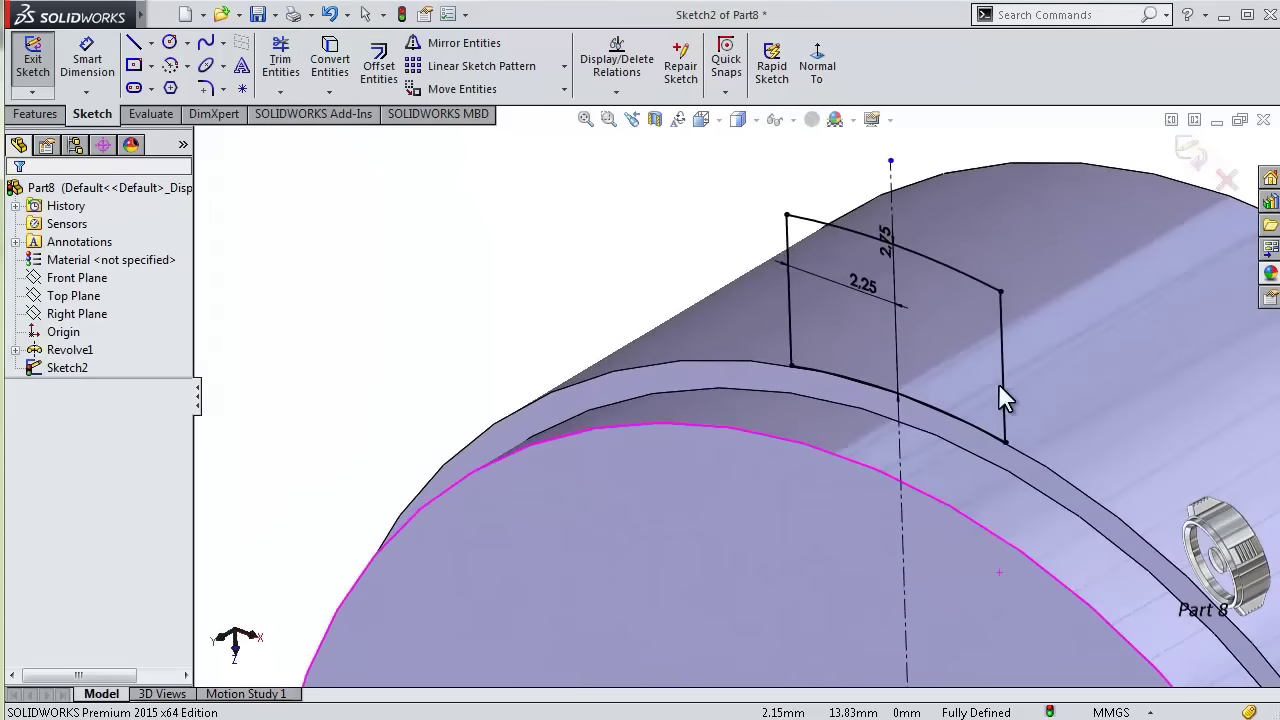
- Extrude the tab profile in reverse, Up To Surface at the cylinder's far end face
click(34, 114)
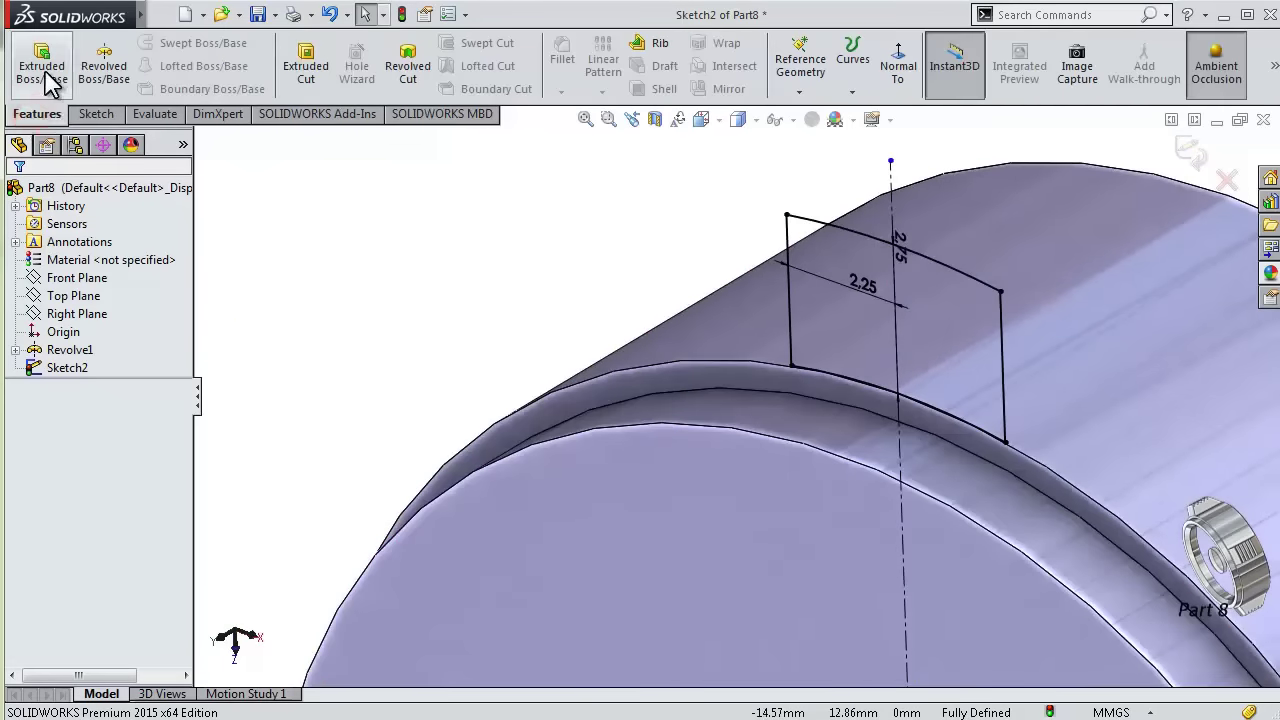
click(42, 66)
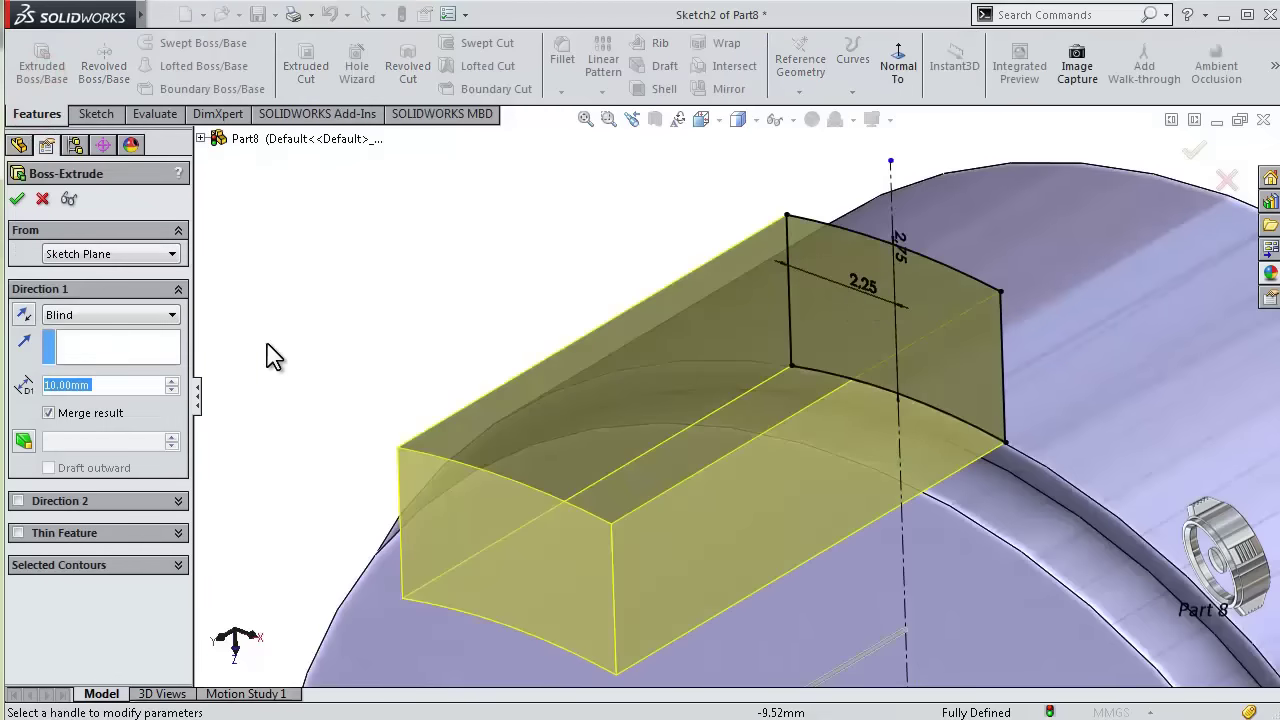
click(21, 316)
click(101, 316)
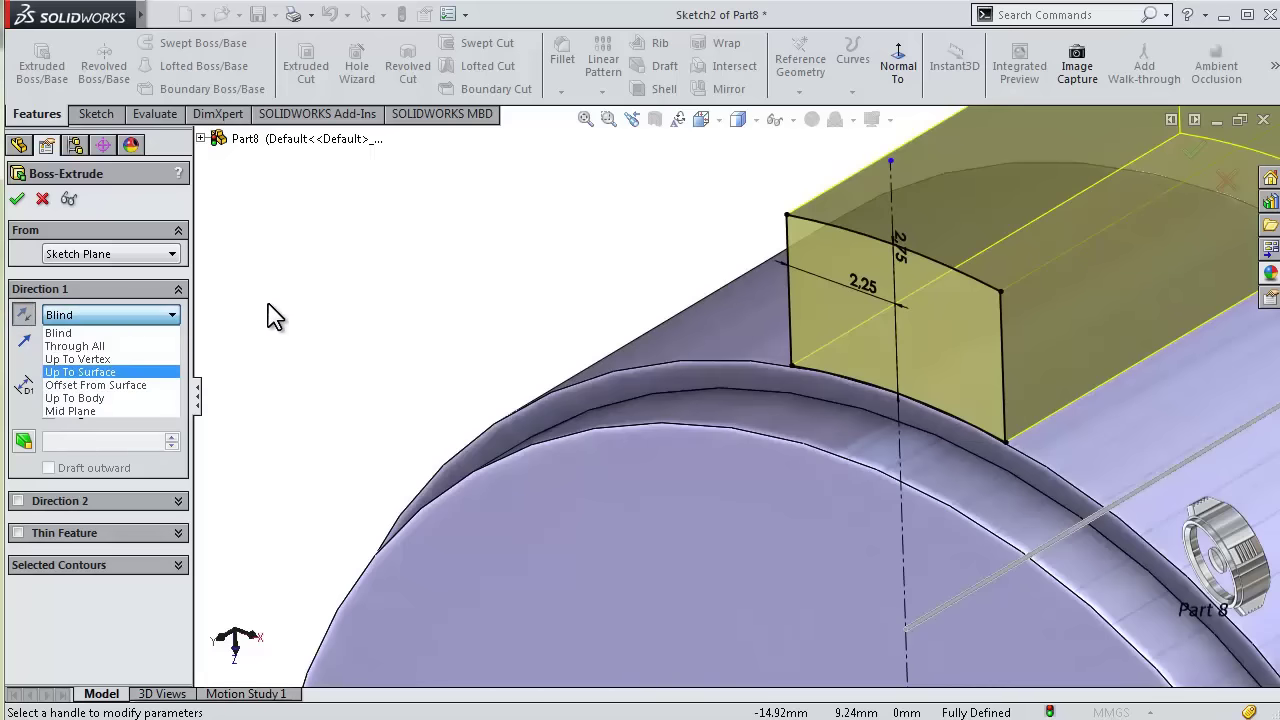
click(129, 371)
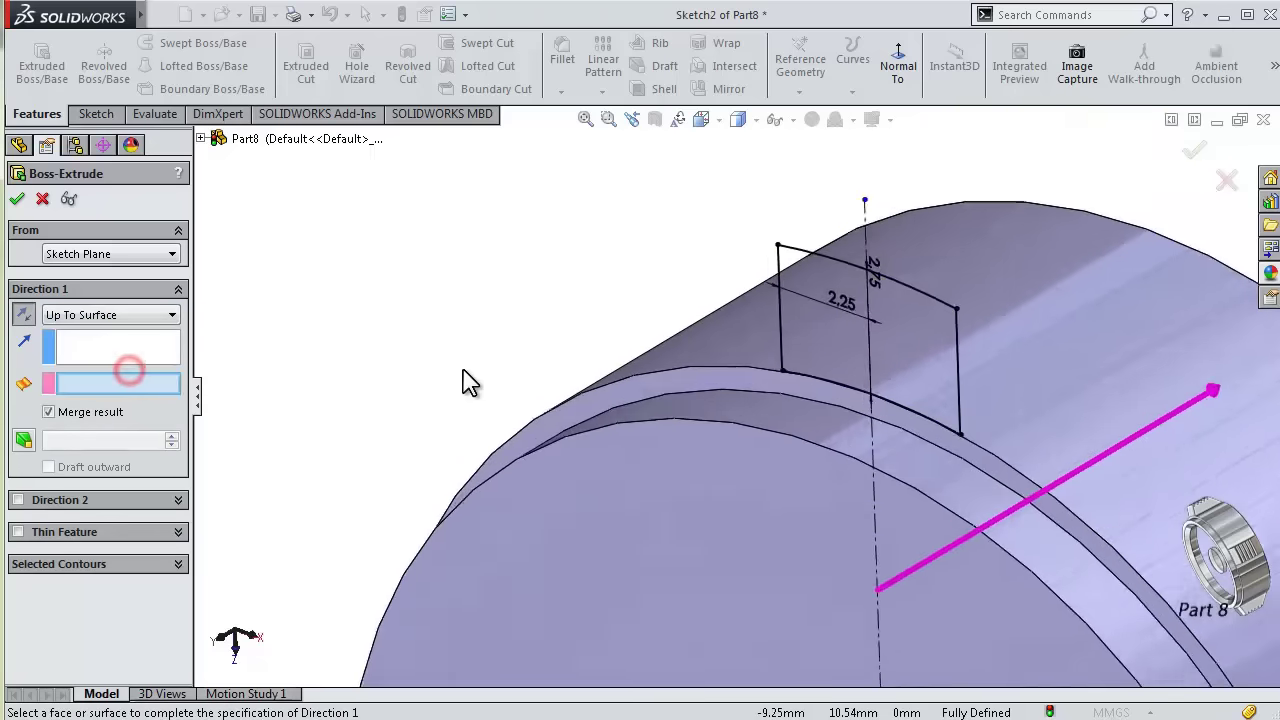
middle_drag(869, 286, 929, 409)
click(1000, 410)
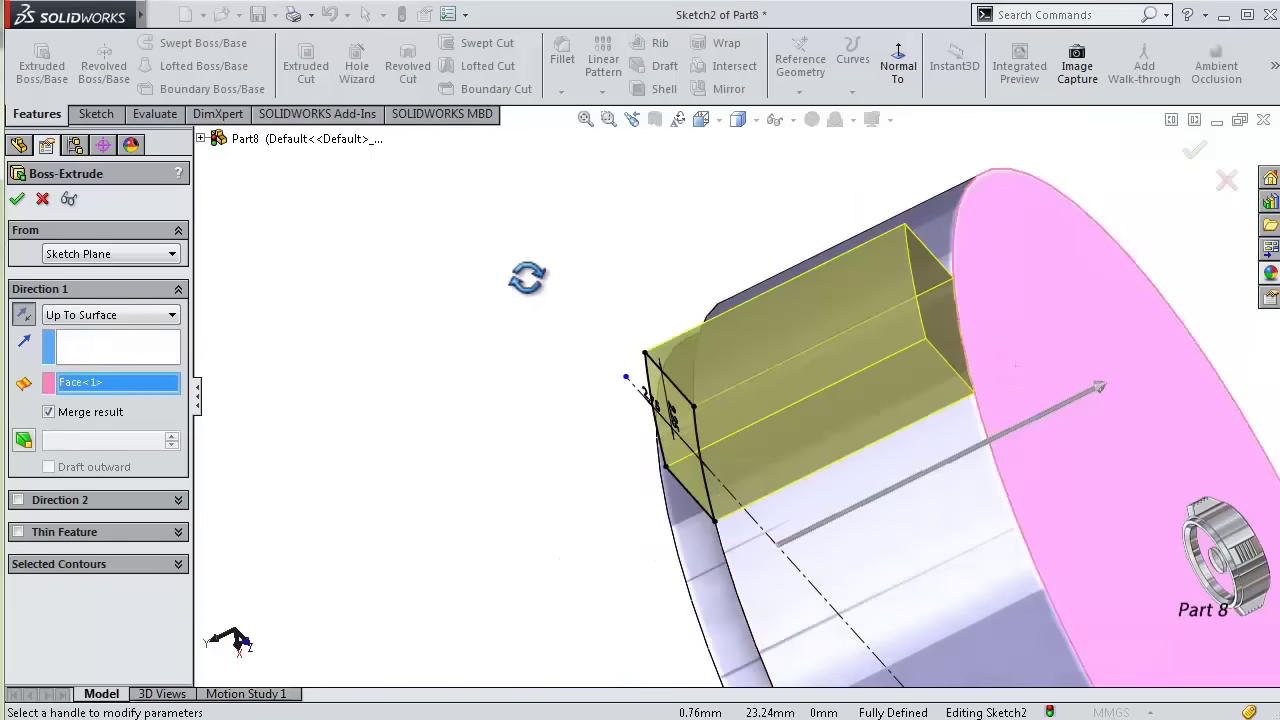
middle_drag(527, 277, 650, 245)
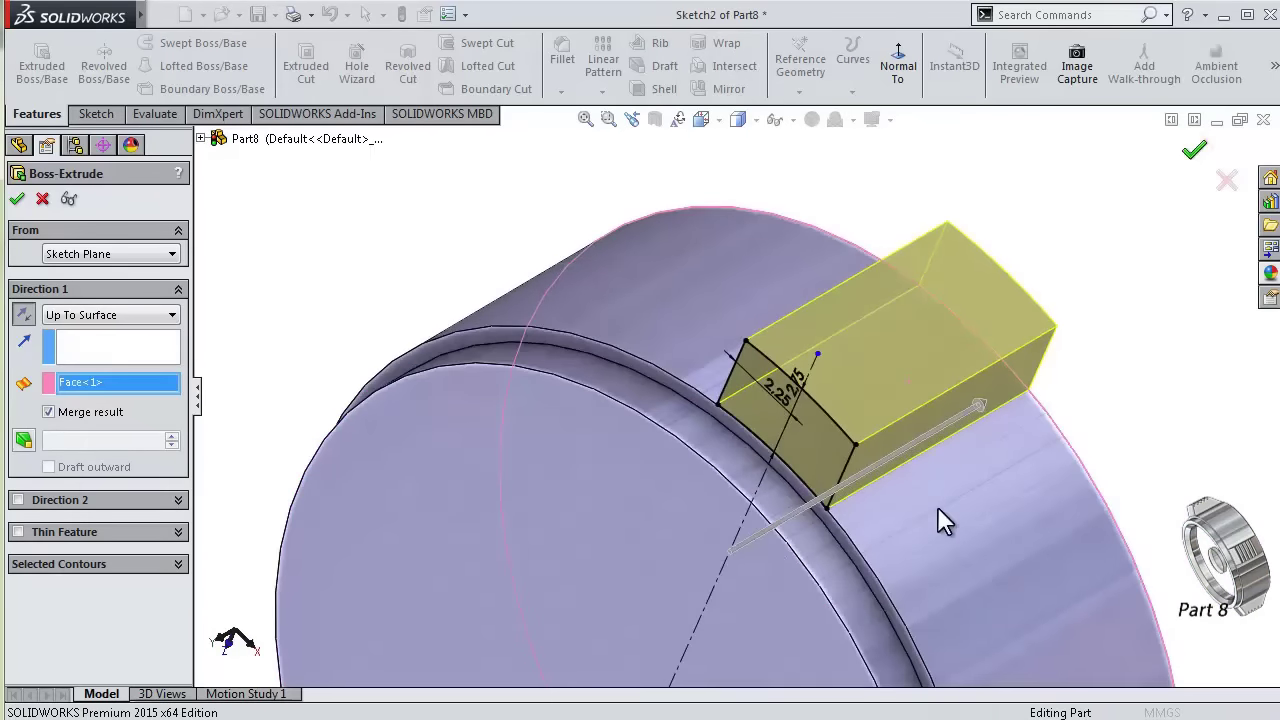
key(Return)
- Circular-pattern the tab four times, 360°, about the cylindrical face
click(602, 92)
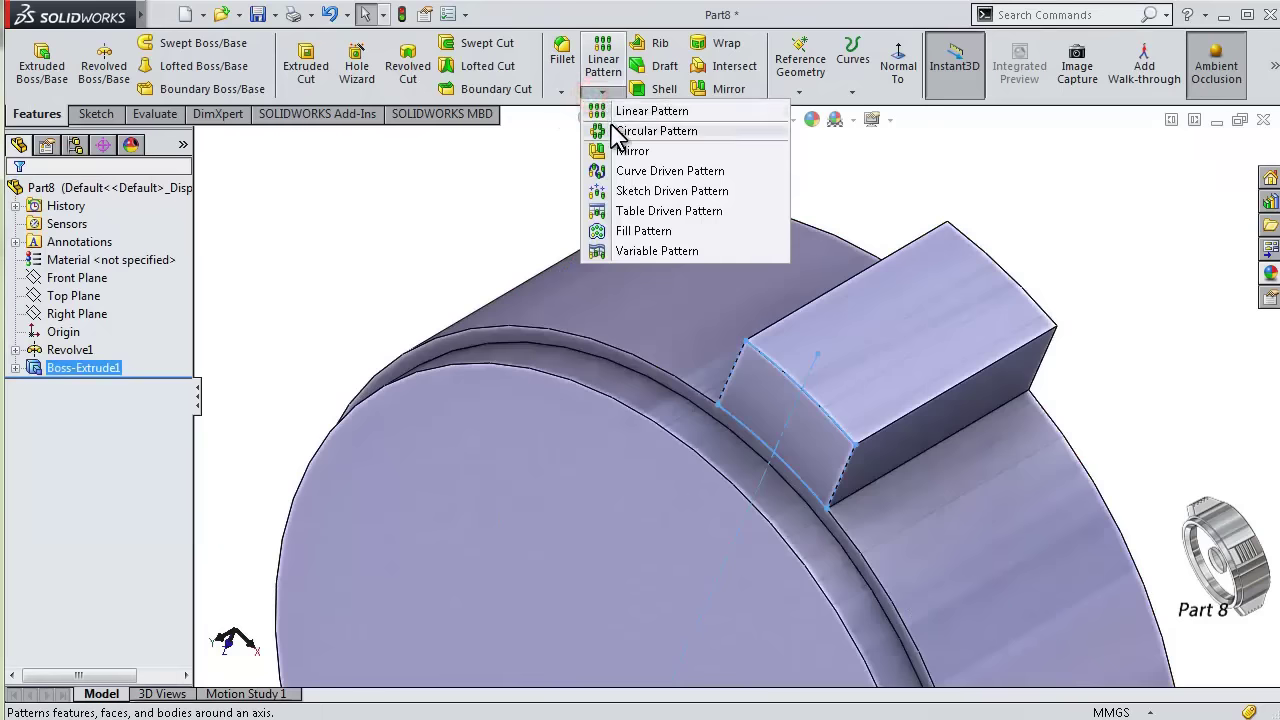
click(617, 134)
click(91, 478)
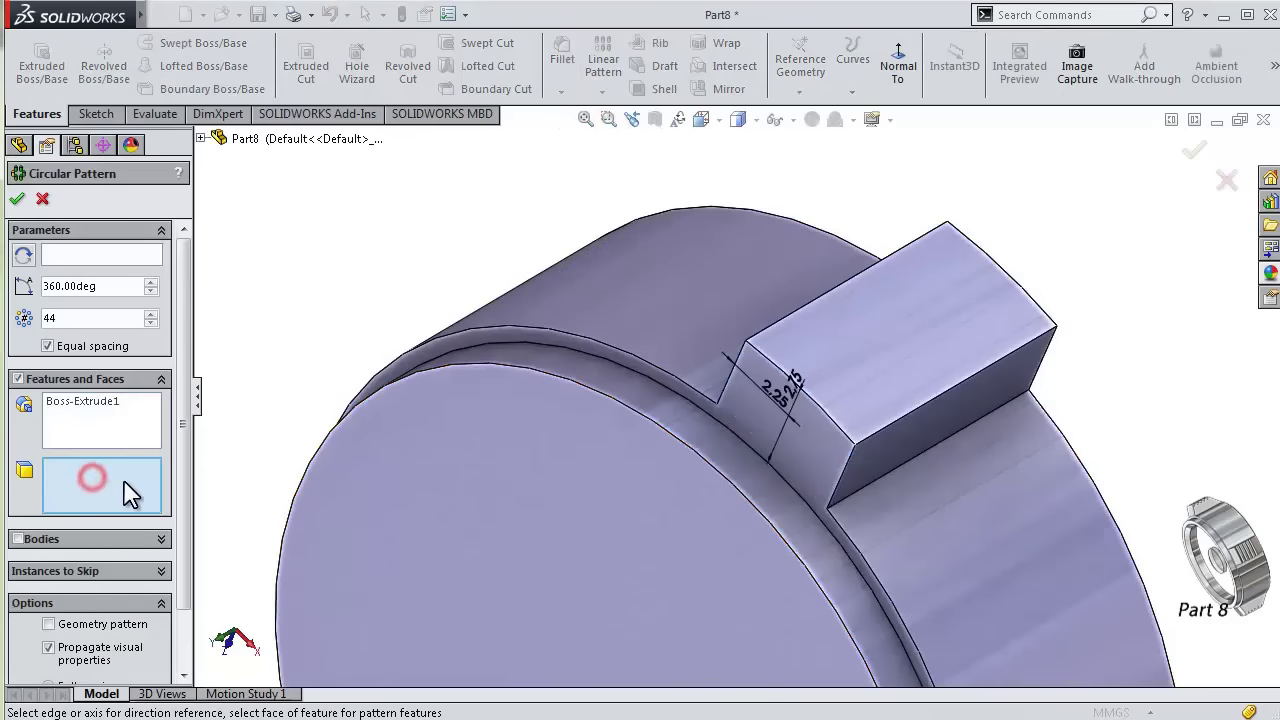
click(100, 257)
click(596, 386)
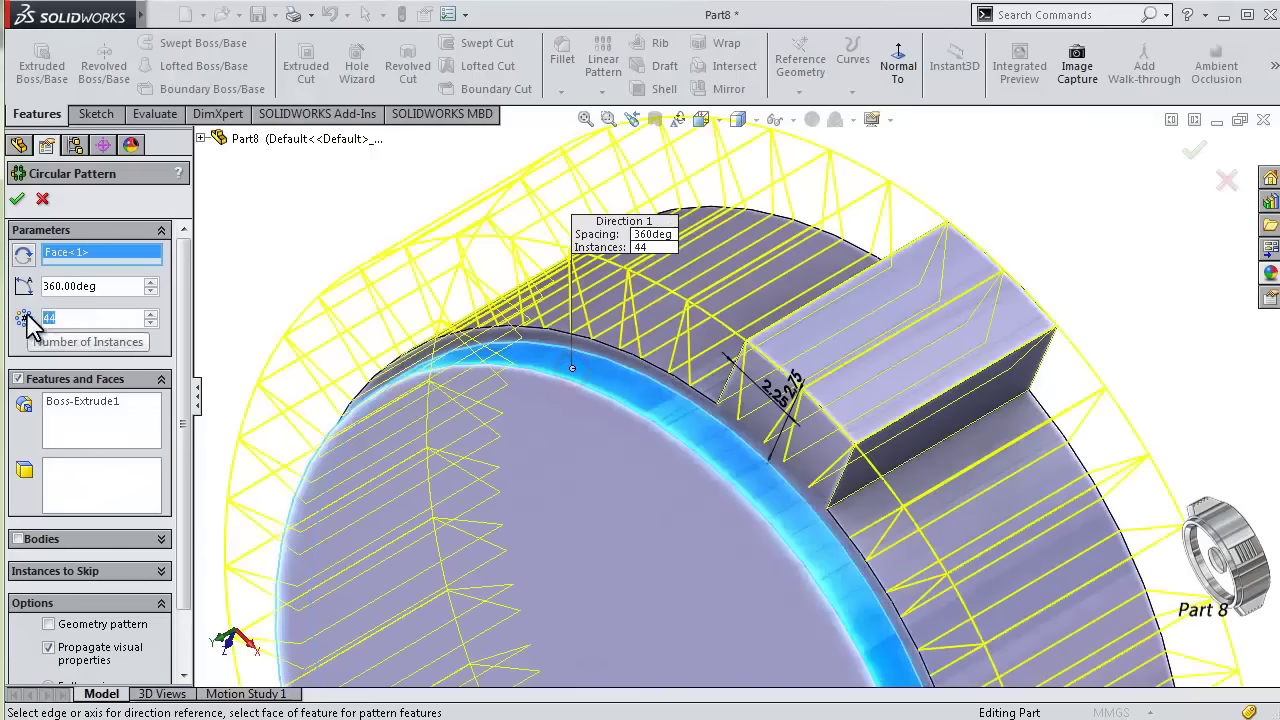
click(17, 198)
- Orbit and zoom to an upper isometric view of the part
scroll(620, 455, up, 3)
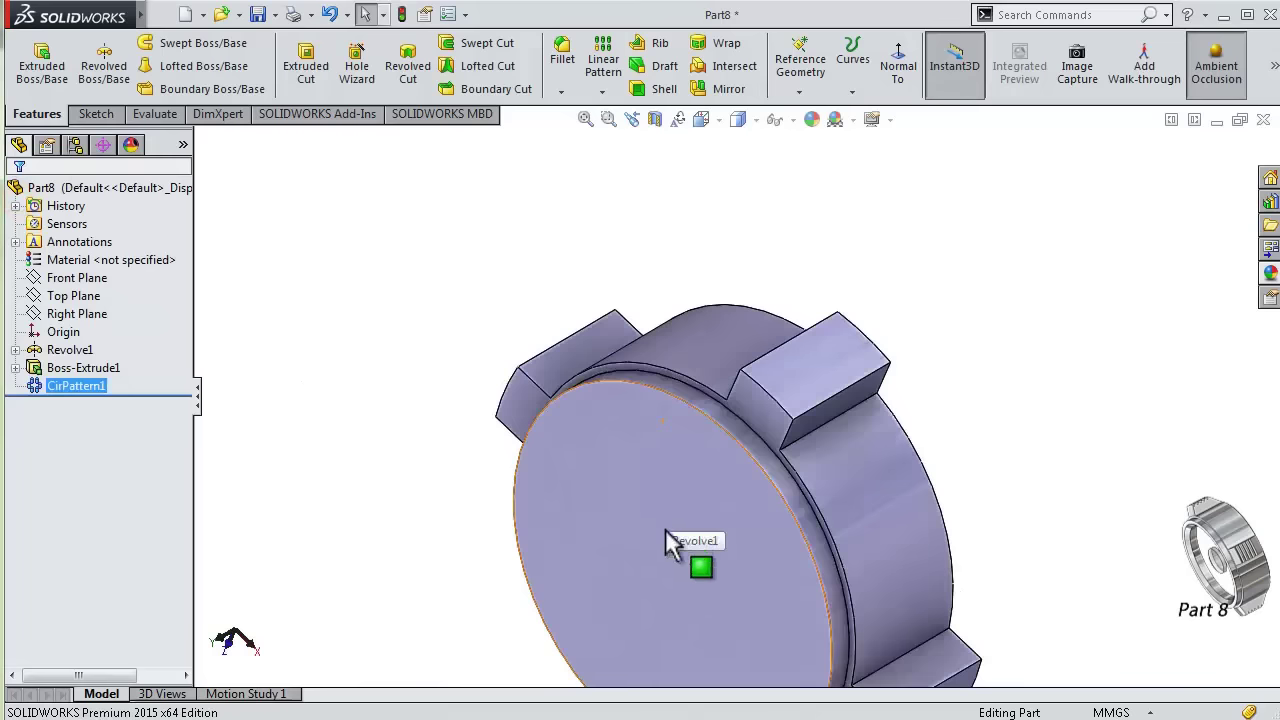
middle_drag(666, 498, 760, 300)
scroll(712, 495, up, 3)
middle_drag(712, 495, 655, 441)
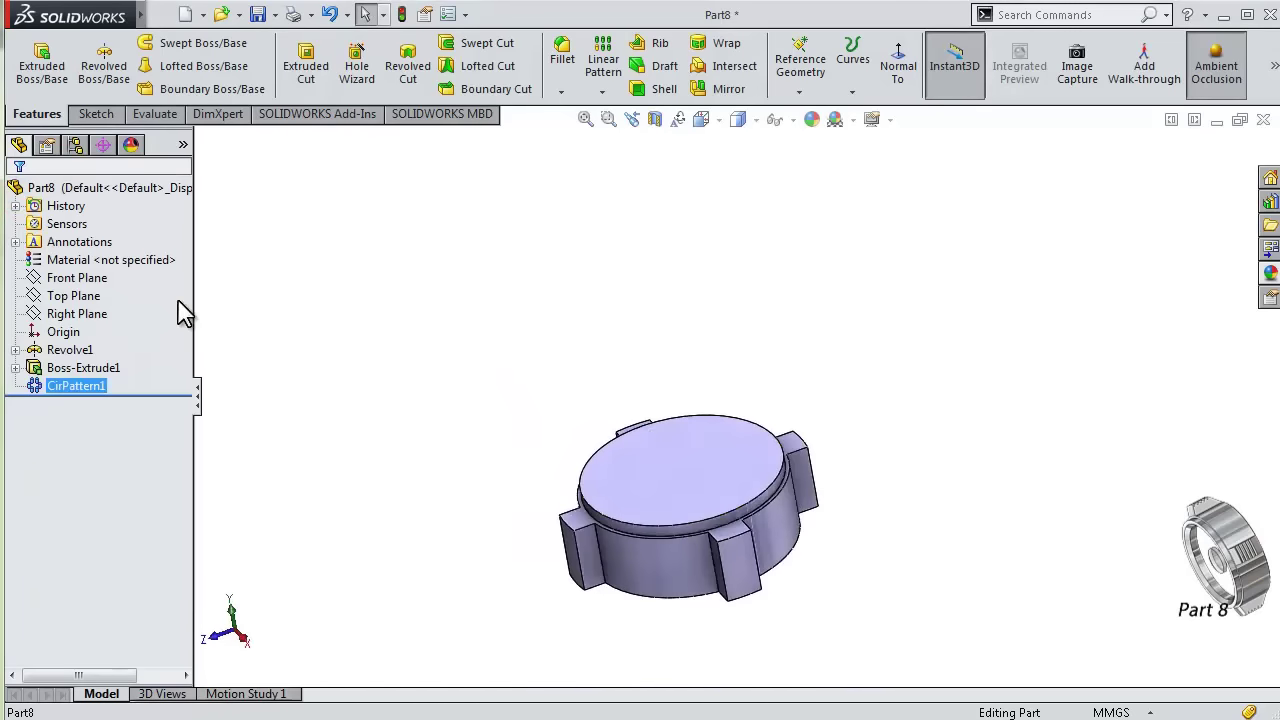
- Start a sketch on the Right Plane and view it Normal To
click(90, 313)
click(82, 288)
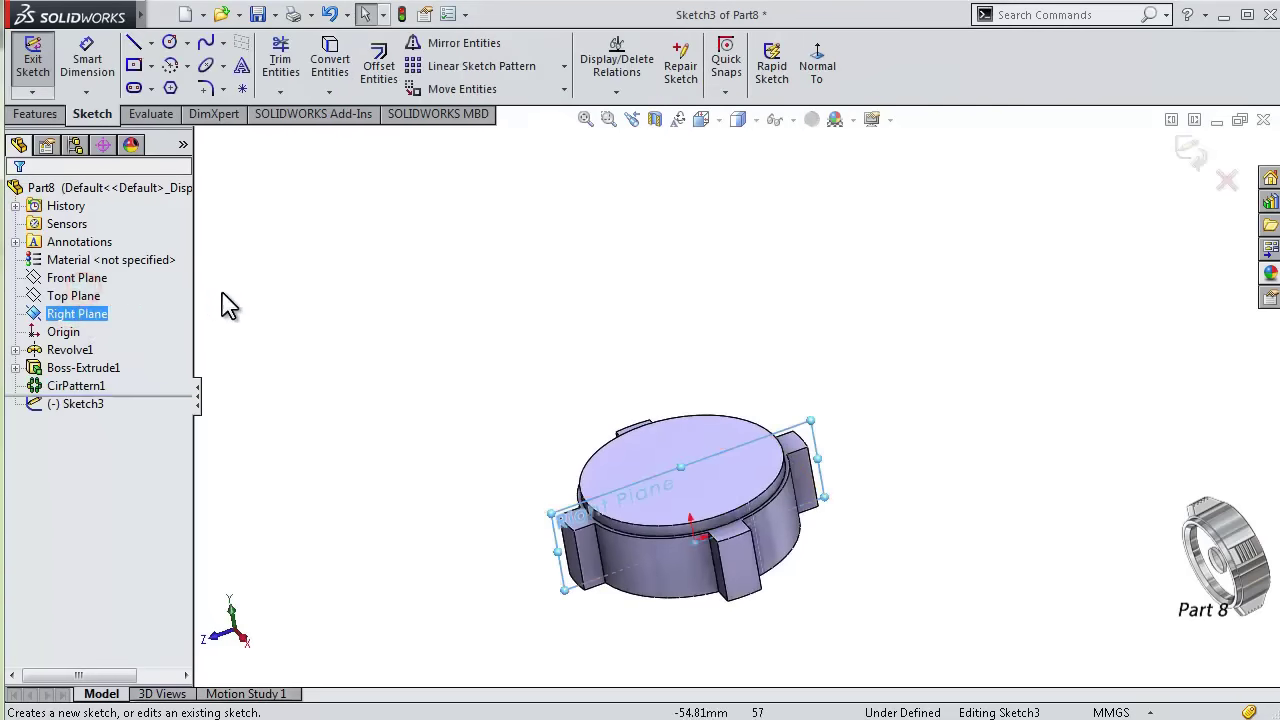
key(space)
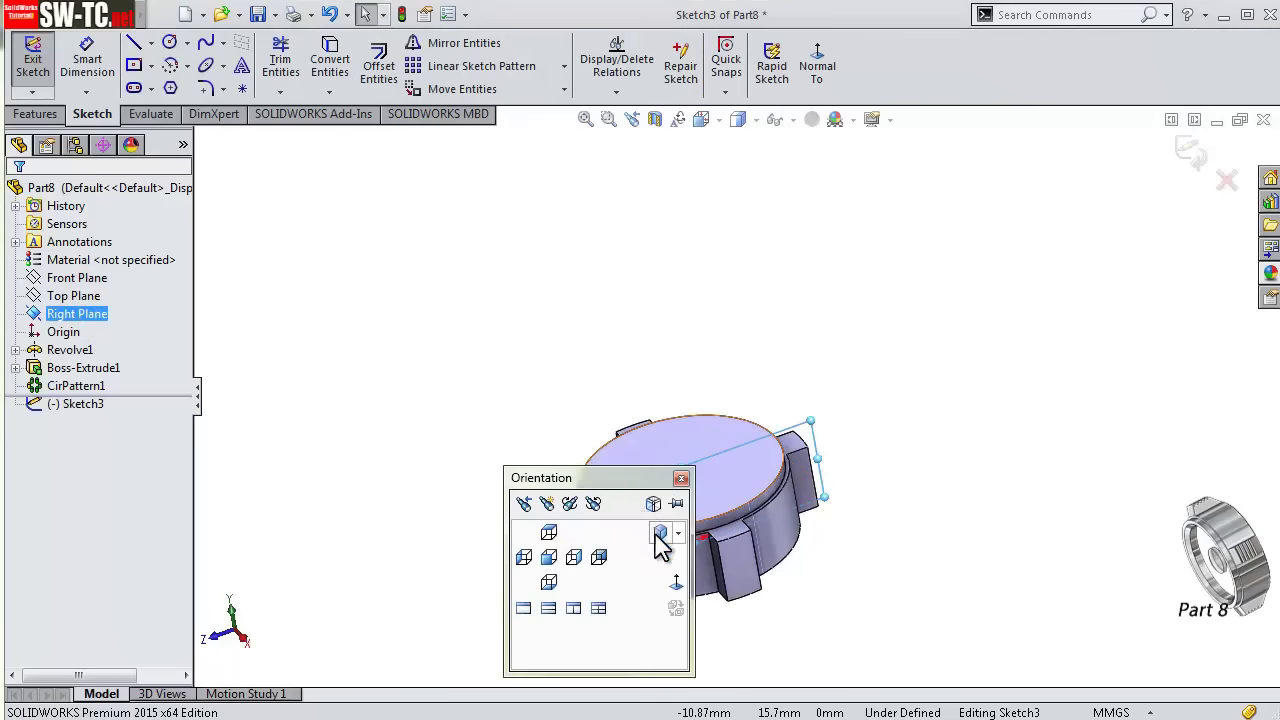
click(674, 590)
scroll(465, 362, down, 1)
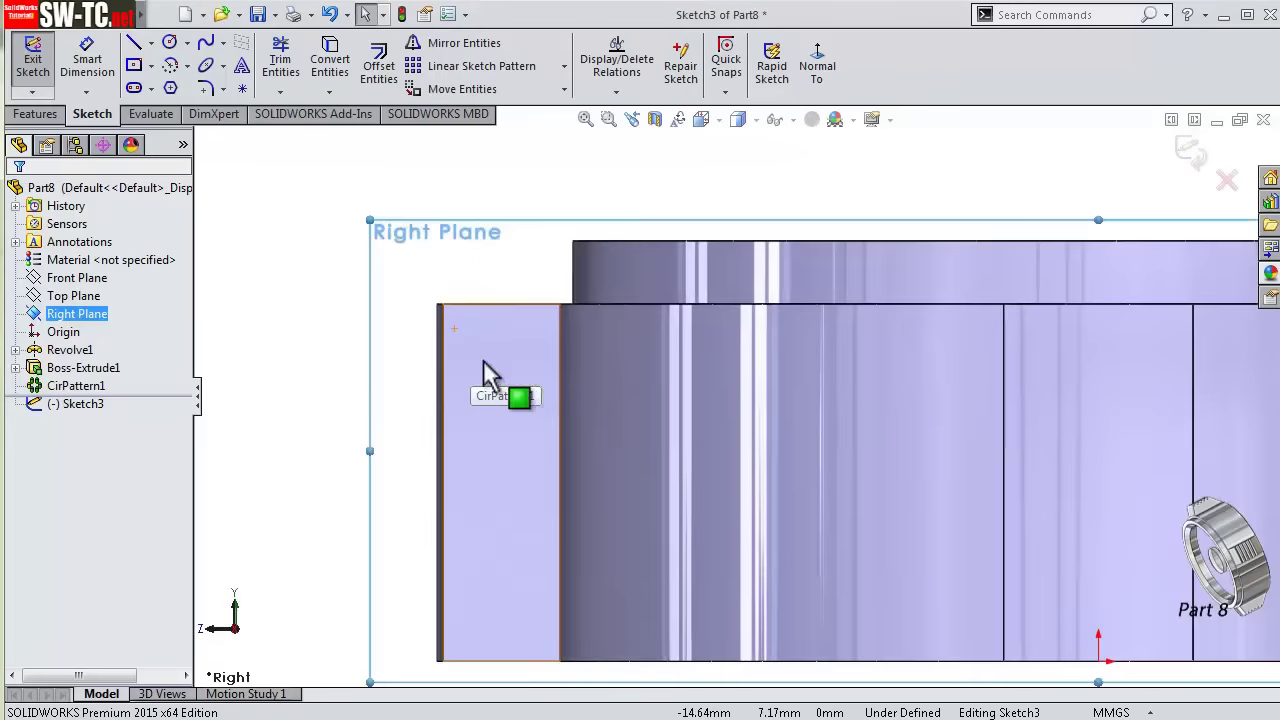
scroll(500, 366, down, 1)
scroll(515, 363, down, 1)
- Draw the upper triangle at the part's top corner
click(133, 45)
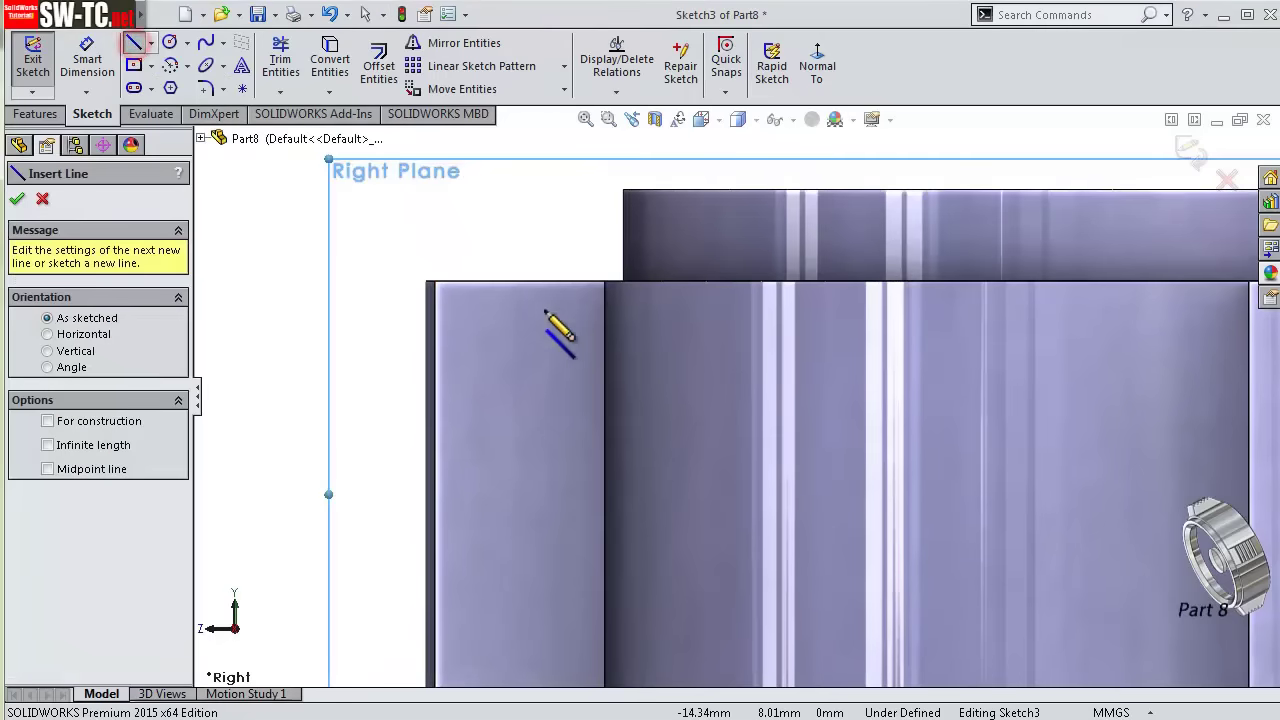
click(566, 283)
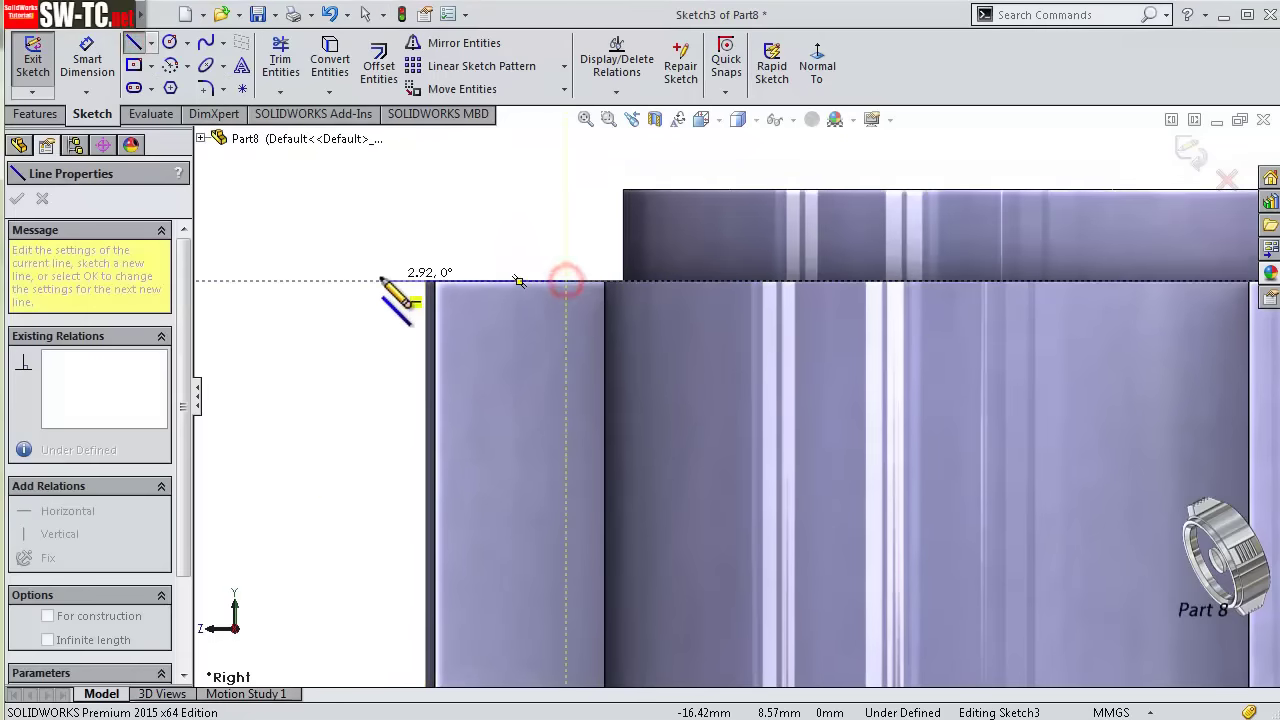
click(380, 281)
click(380, 363)
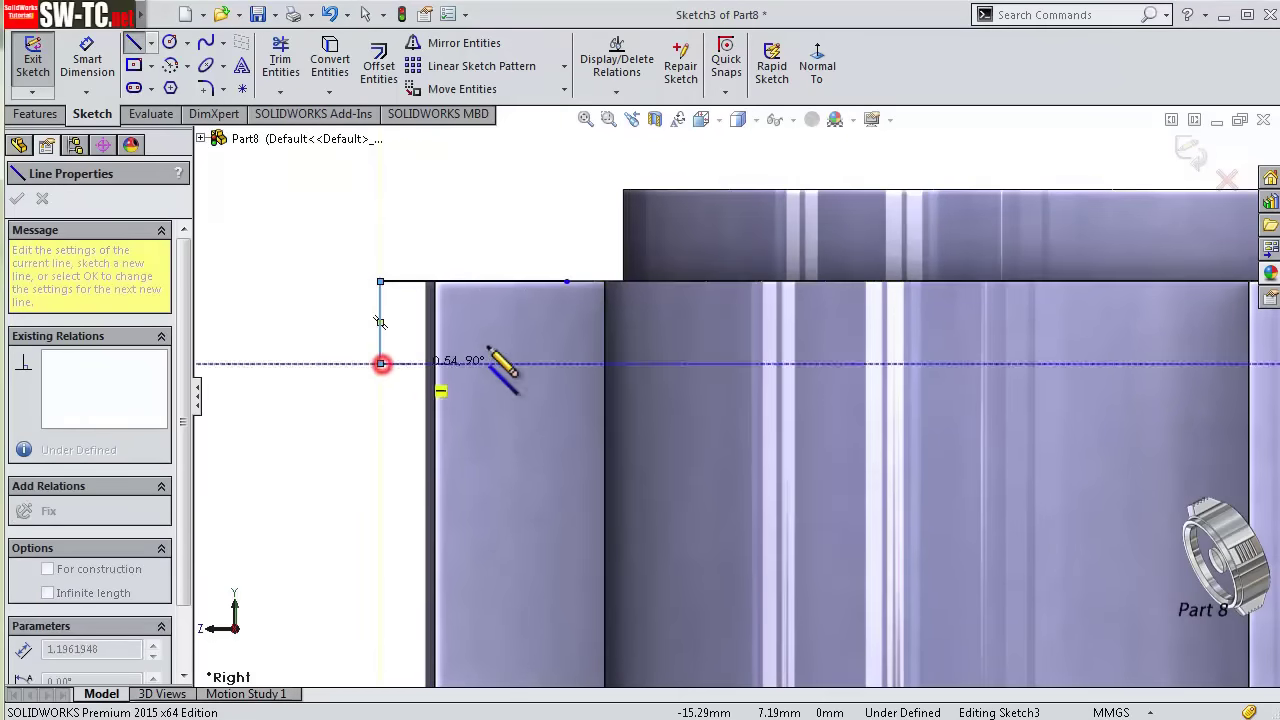
click(567, 282)
- Draw the lower triangle at the part's bottom corner
scroll(600, 500, up, 1)
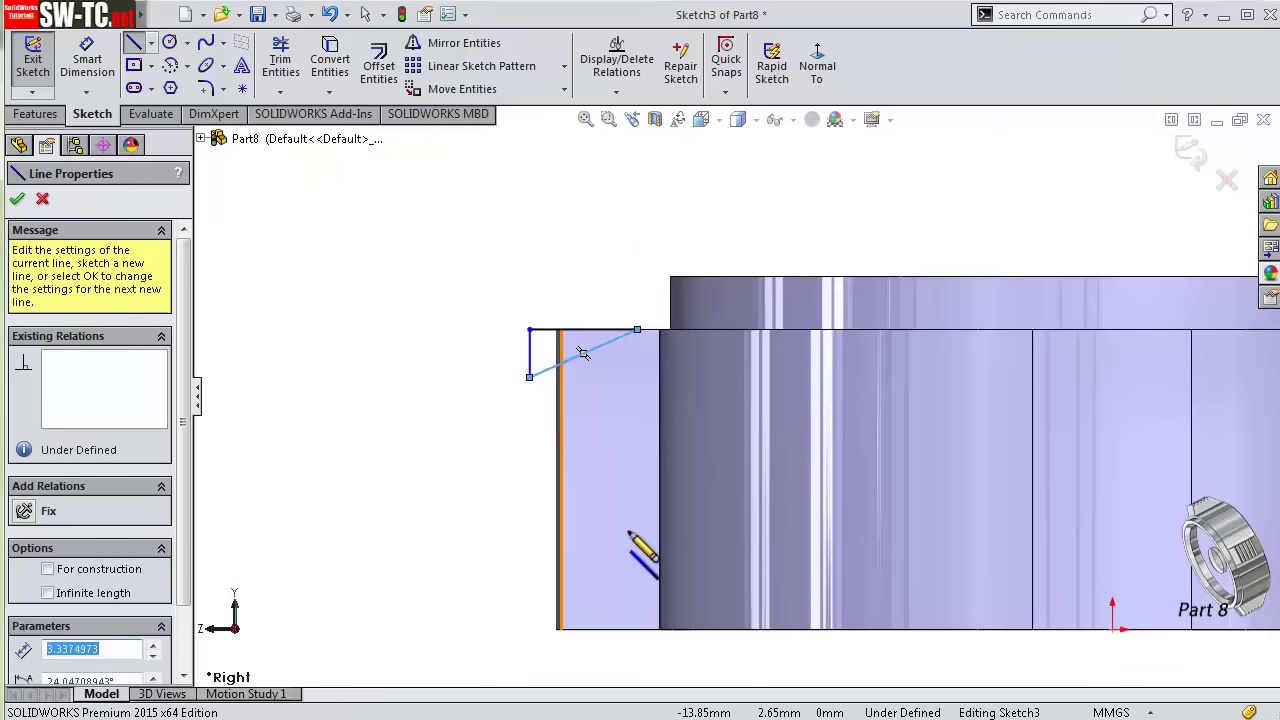
scroll(651, 600, down, 3)
scroll(700, 650, down, 2)
scroll(720, 677, down, 1)
scroll(741, 666, down, 1)
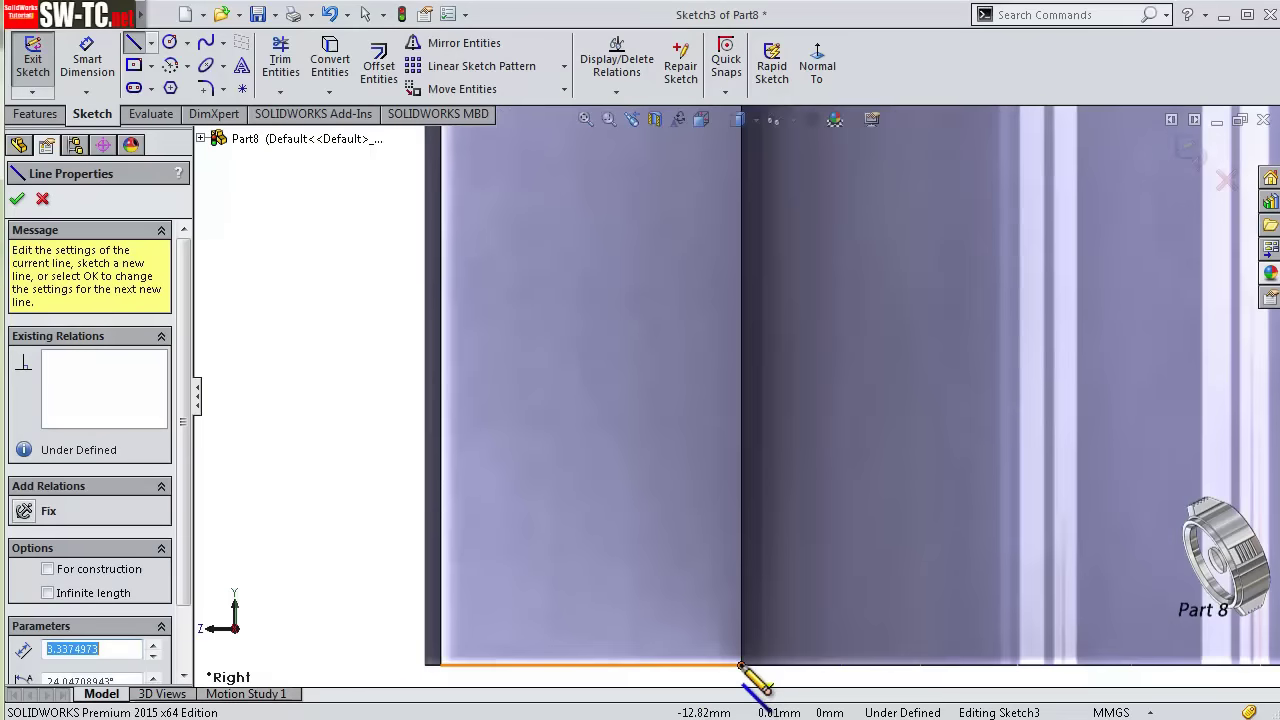
click(741, 666)
click(372, 467)
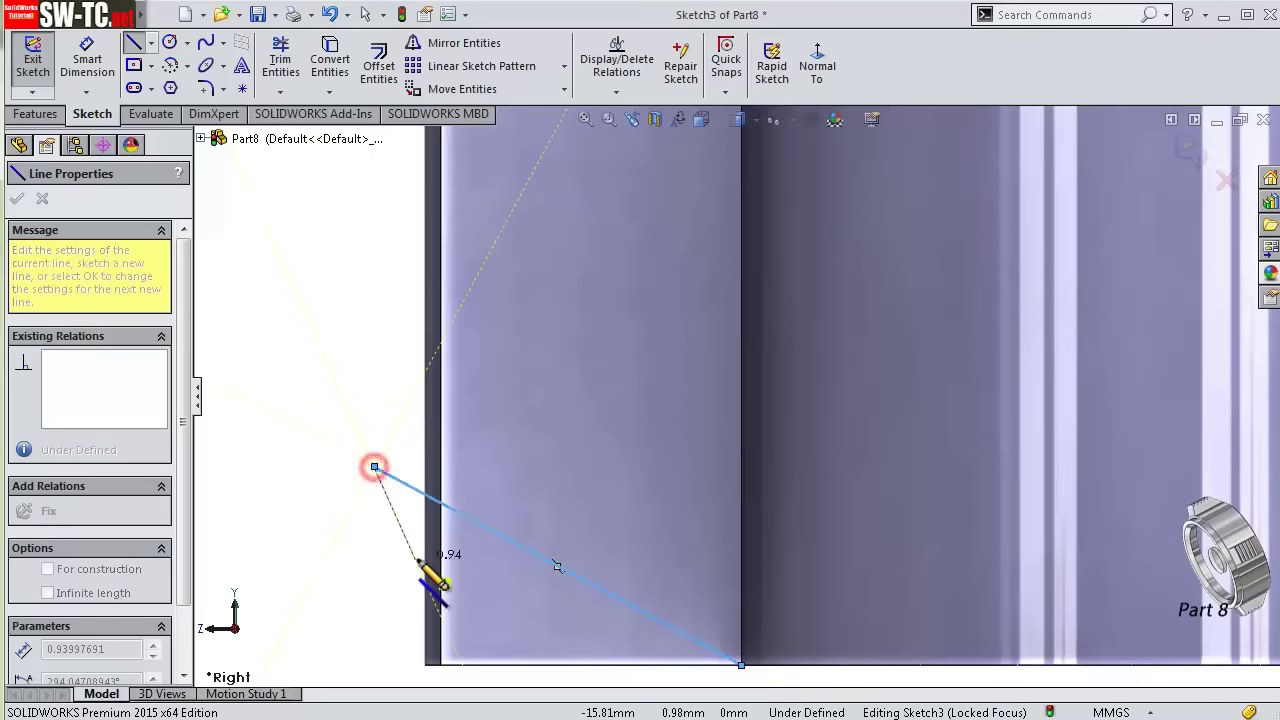
click(552, 588)
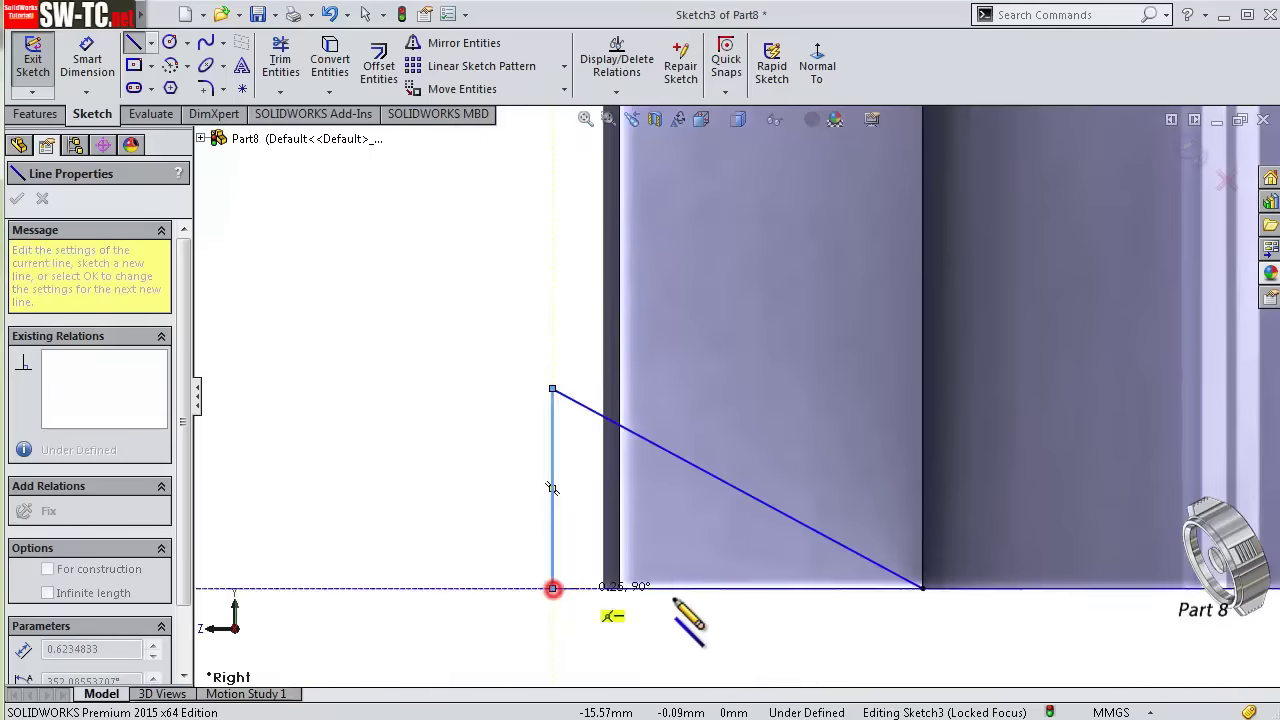
click(922, 588)
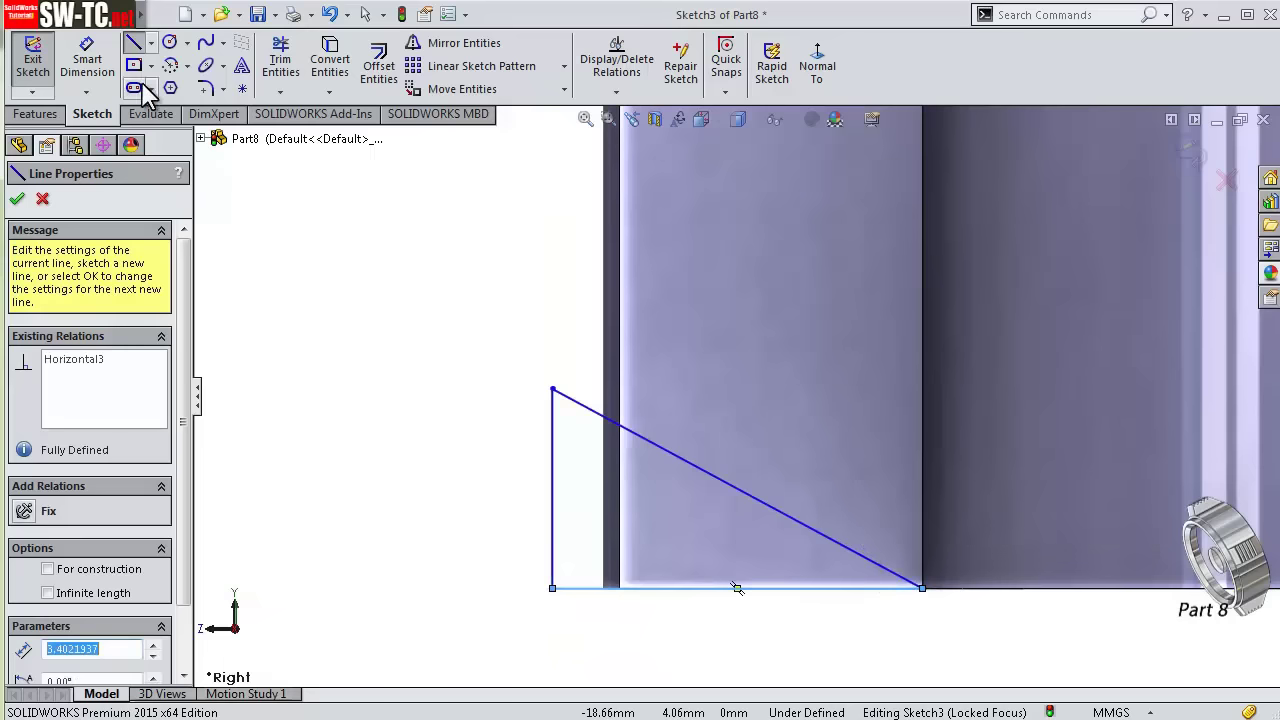
- Dimension the lower triangle with a 45° angle and 4 mm bottom length
click(103, 70)
click(771, 506)
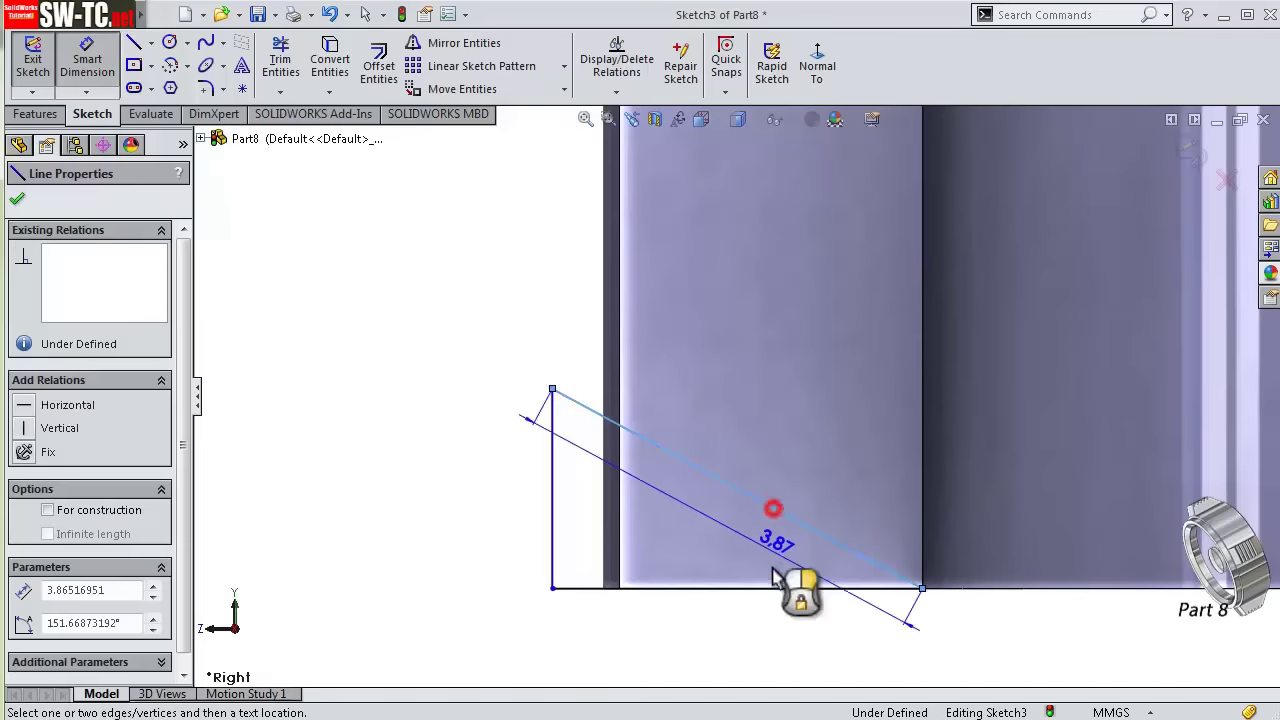
click(775, 589)
click(749, 560)
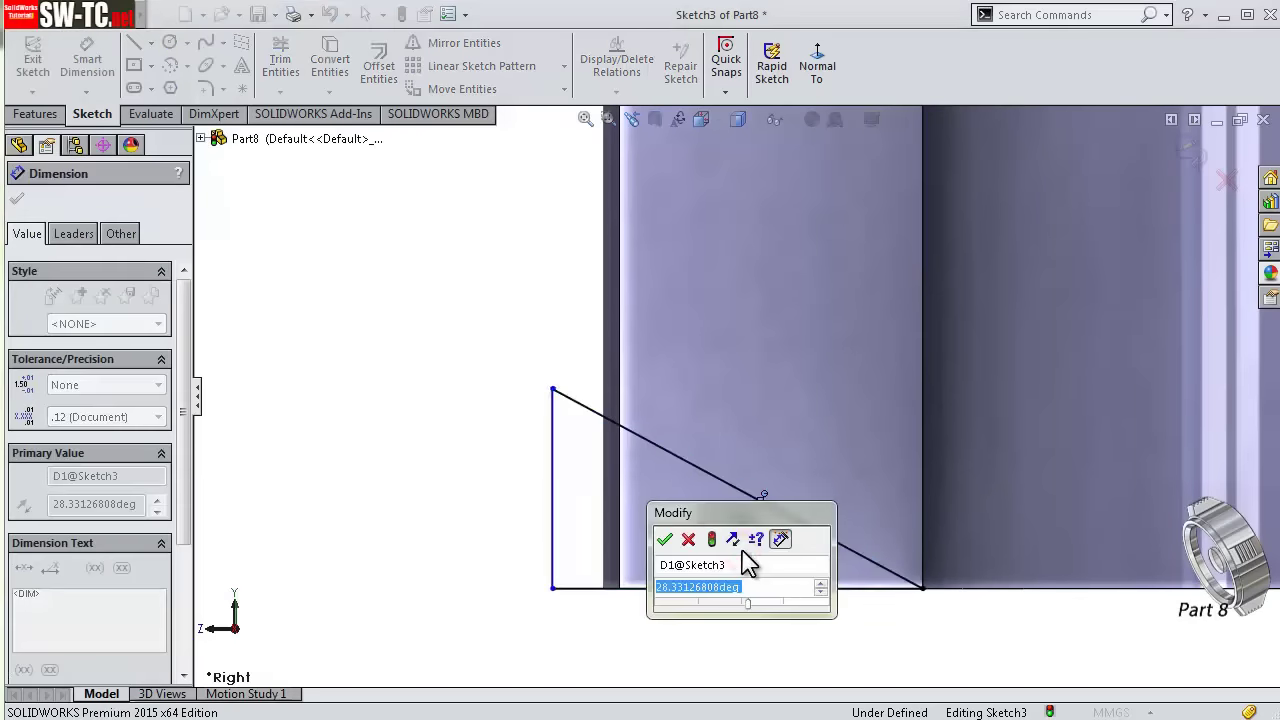
text(45)
key(Return)
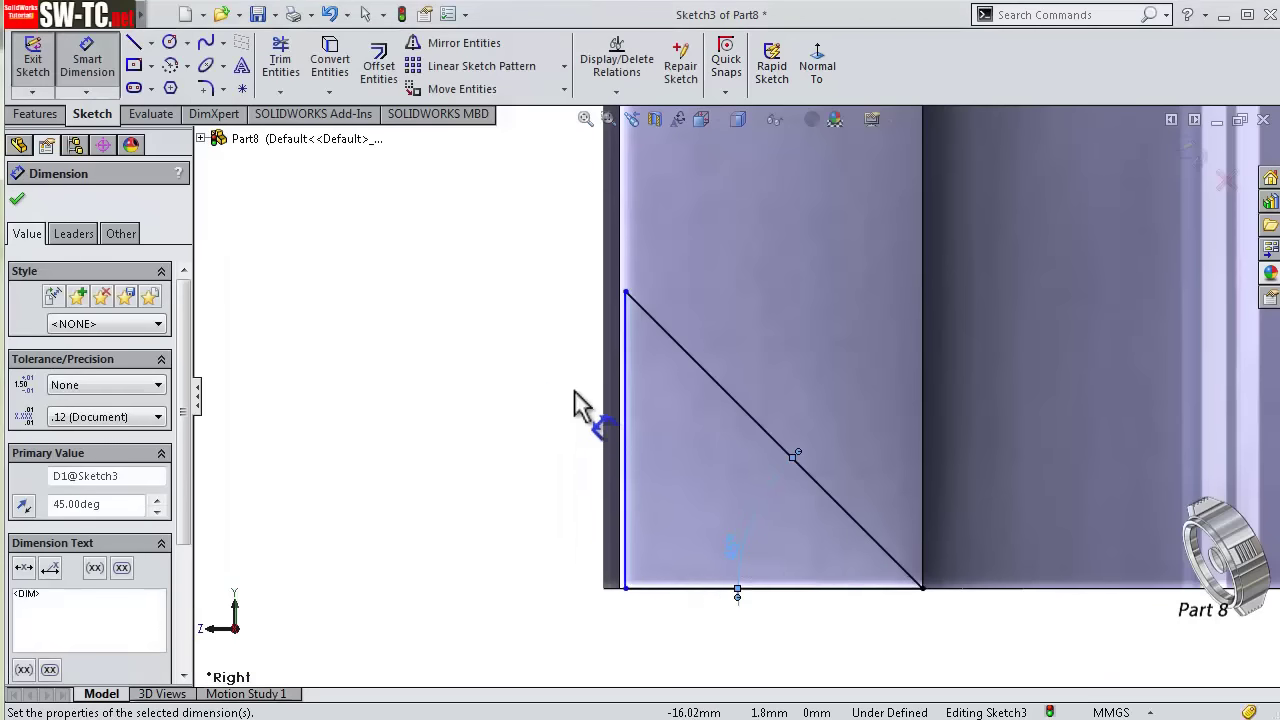
click(795, 589)
click(800, 630)
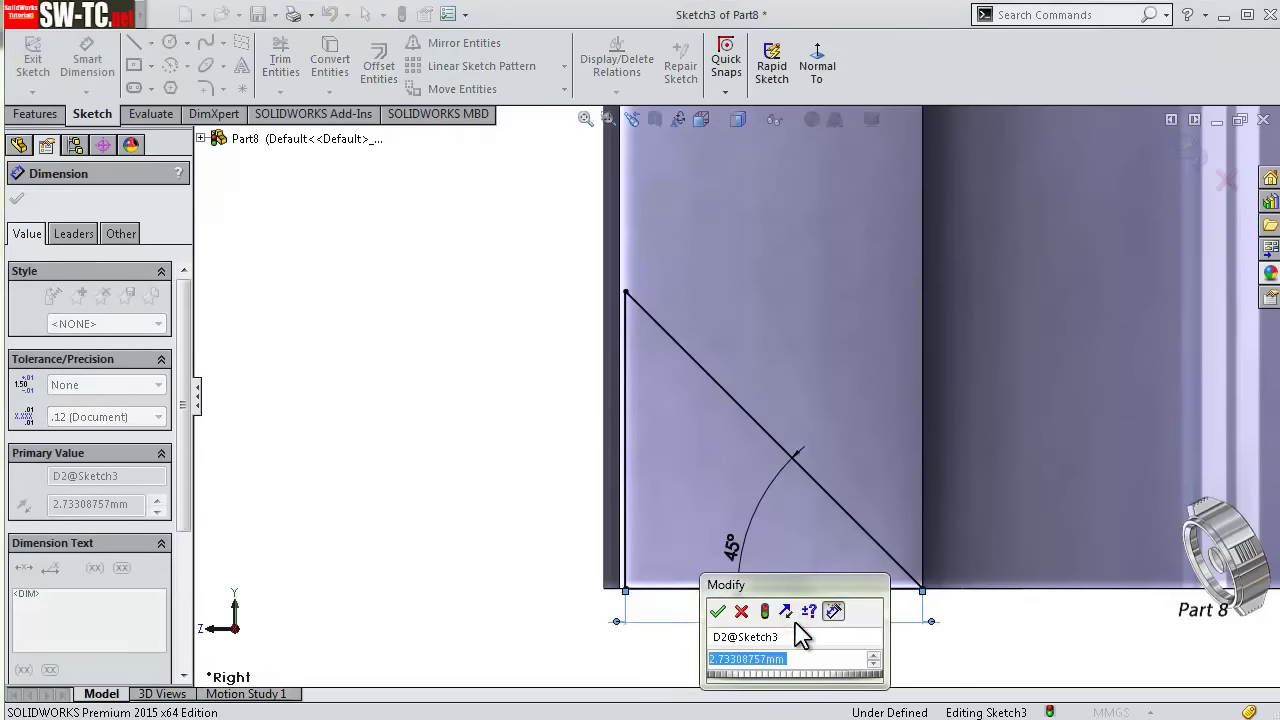
text(4)
key(Return)
- Dimension the upper triangle's inner corner 0.25 from the part's corner
scroll(812, 480, up, 1)
scroll(760, 290, up, 2)
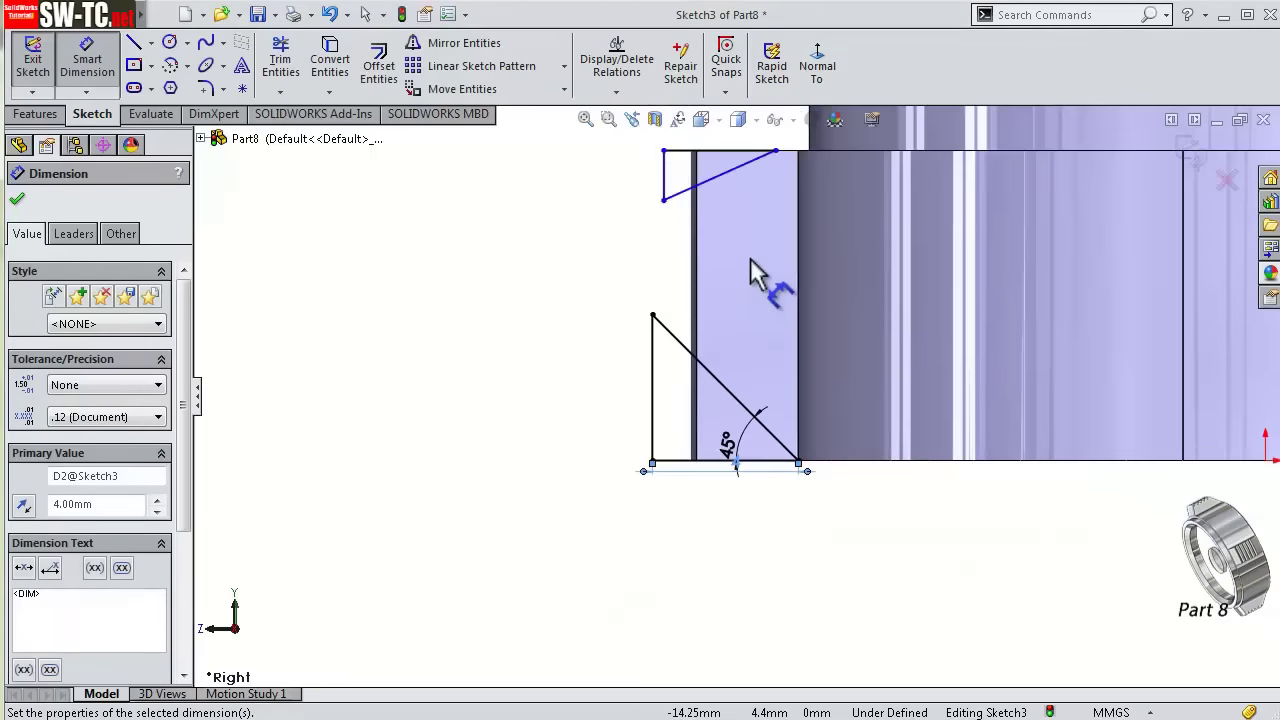
scroll(757, 265, down, 2)
scroll(775, 245, down, 1)
click(768, 160)
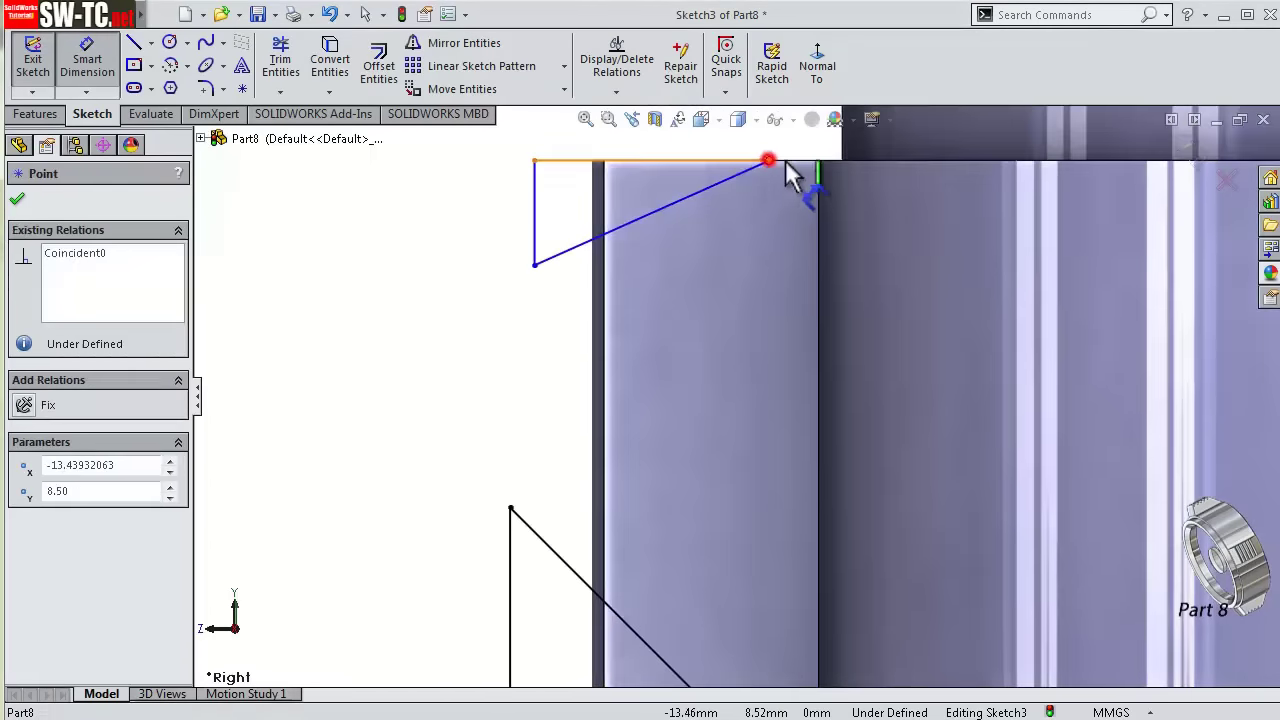
click(818, 161)
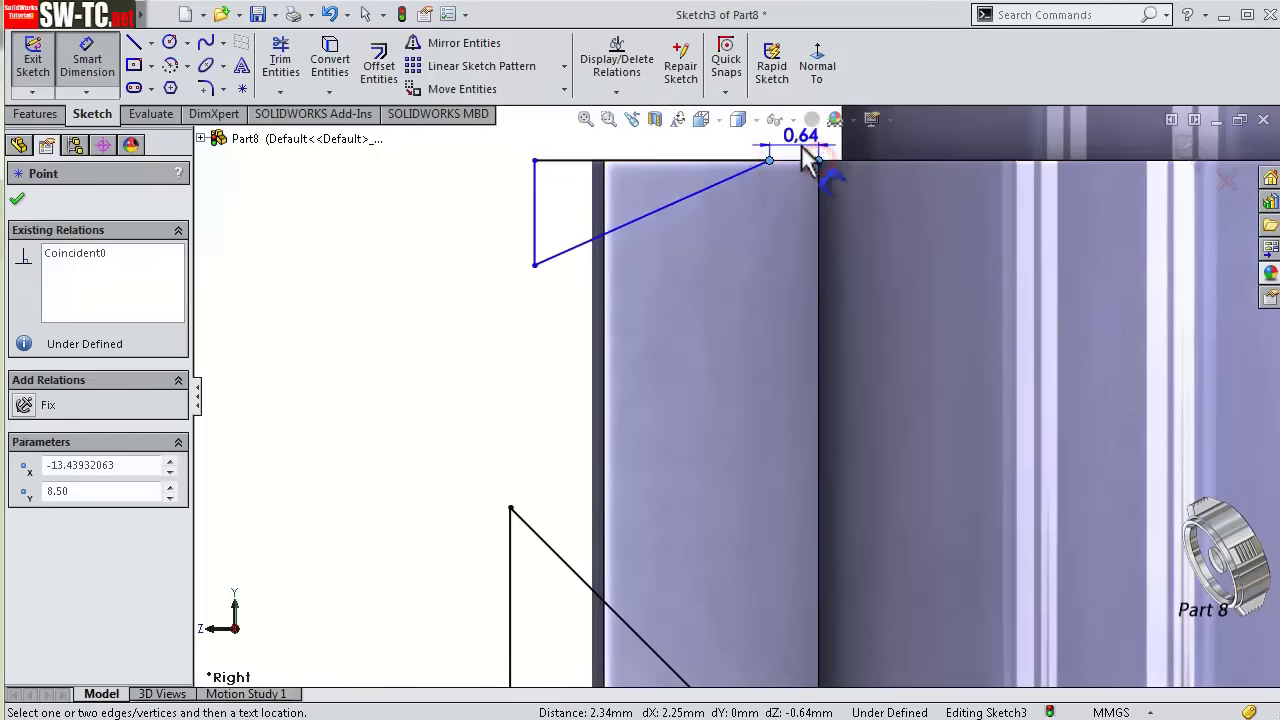
click(805, 160)
text(0.25)
key(Return)
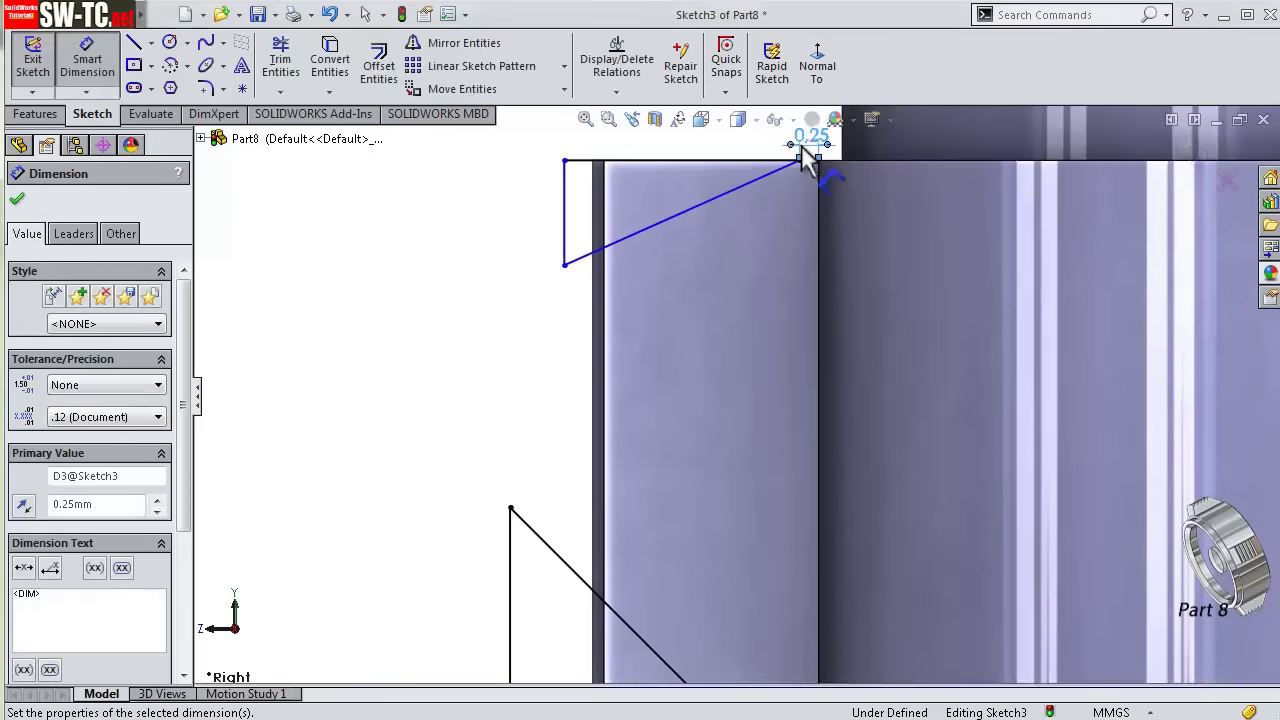
- Give the upper triangle a 15° angle and 4 mm top length
scroll(805, 162, down, 1)
scroll(692, 322, down, 1)
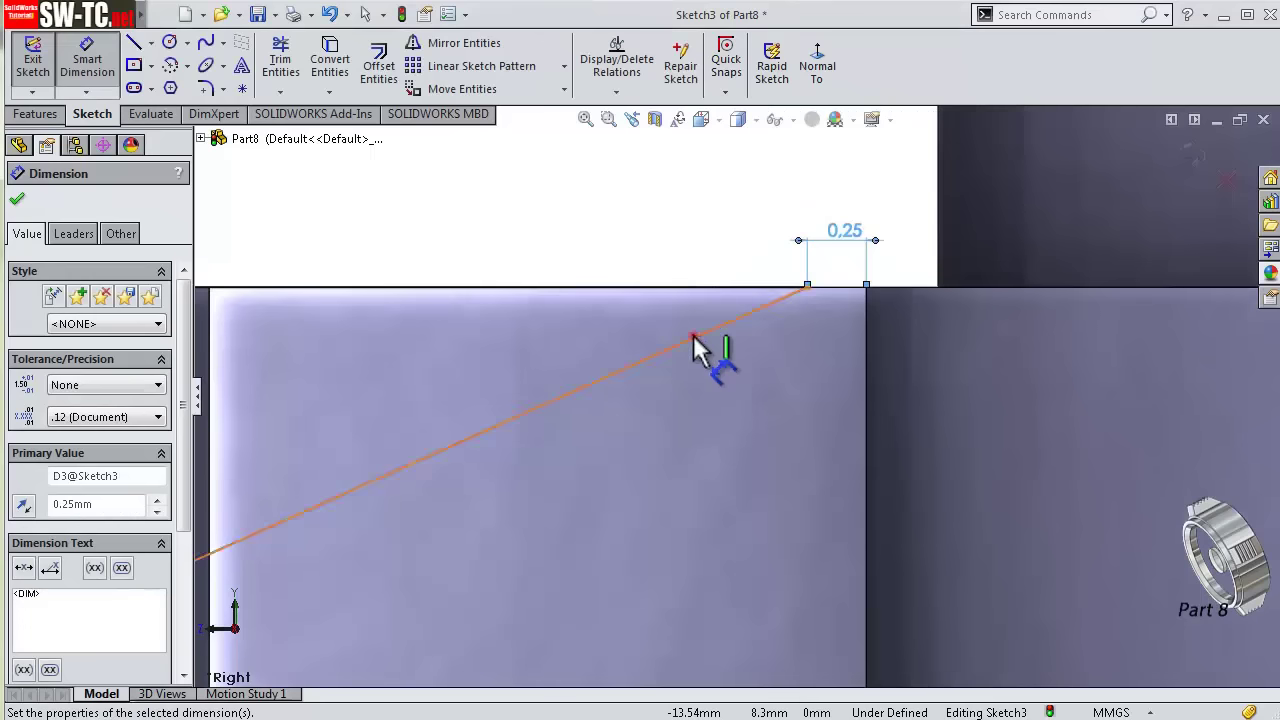
click(697, 345)
click(692, 290)
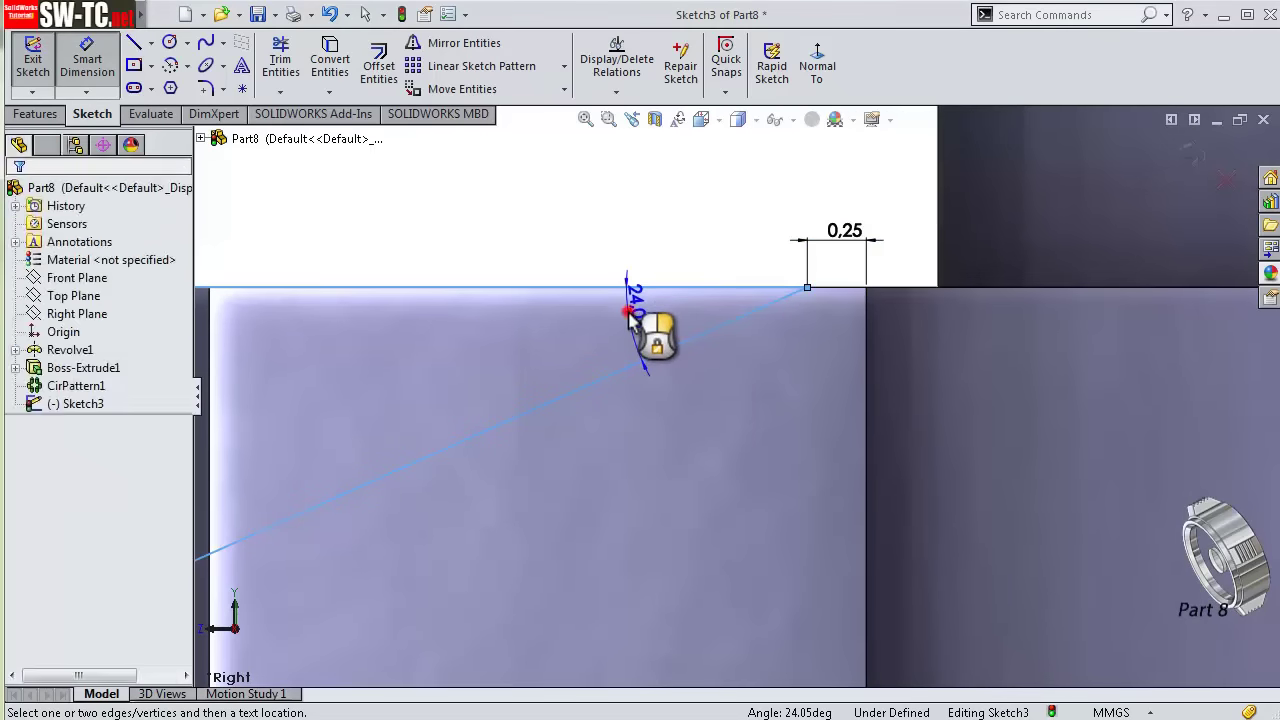
click(630, 318)
text(15)
key(Return)
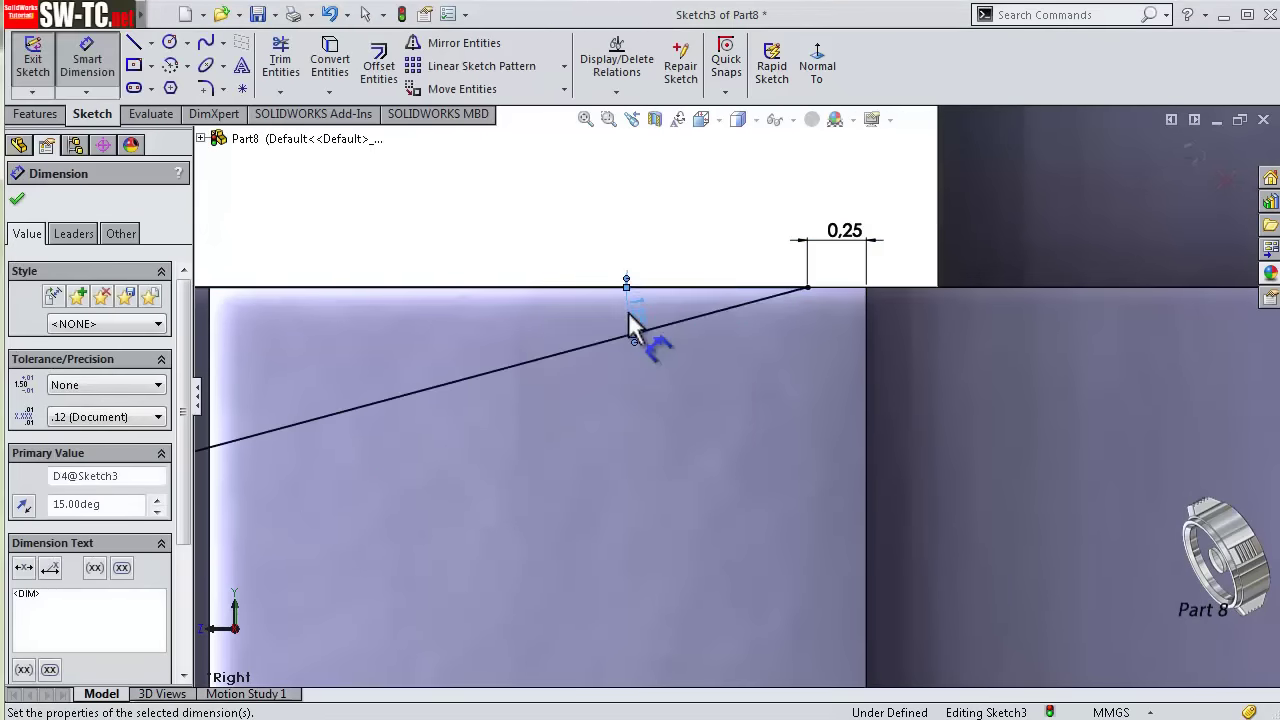
scroll(600, 336, up, 2)
click(443, 344)
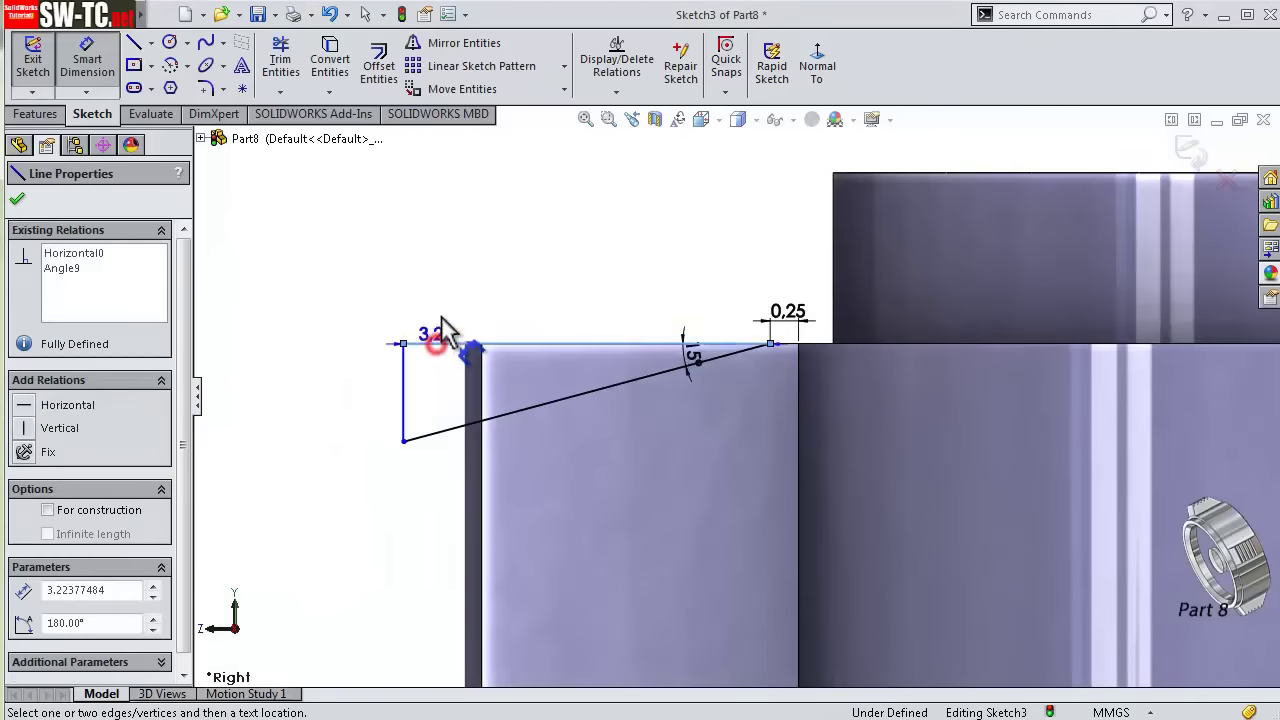
click(441, 316)
text(4)
key(Return)
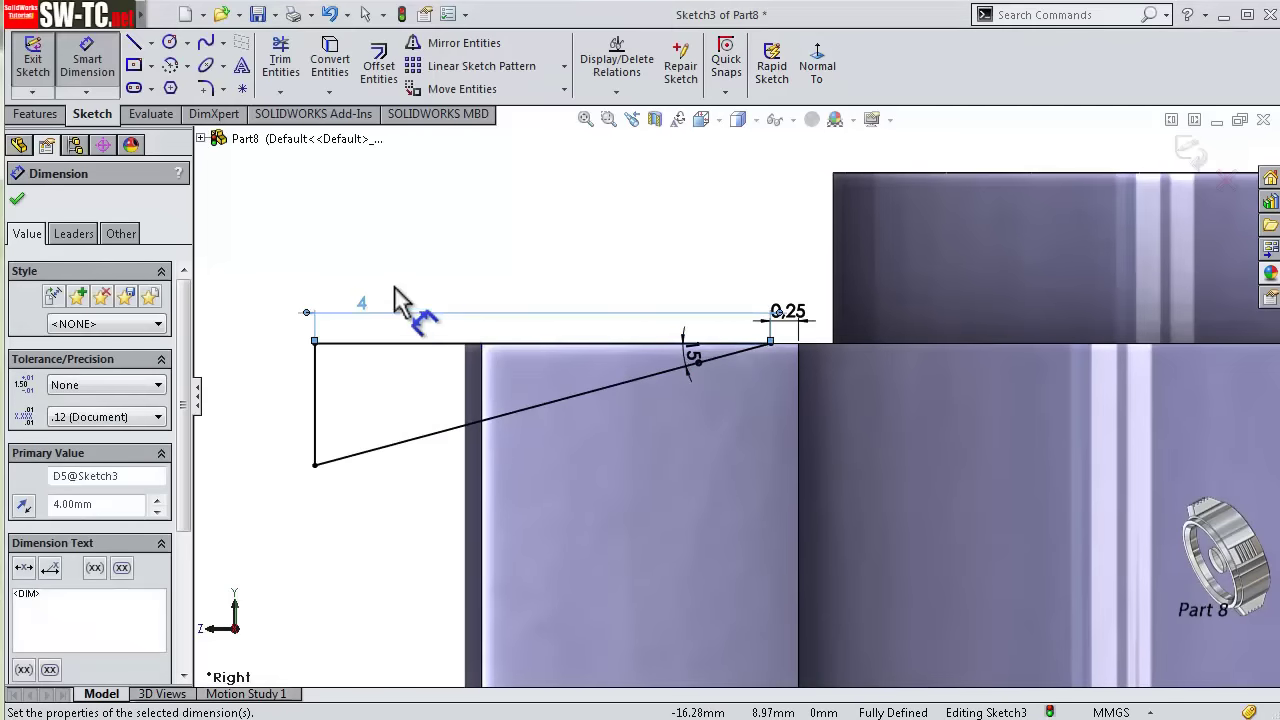
click(18, 203)
scroll(583, 357, up, 5)
scroll(795, 386, up, 3)
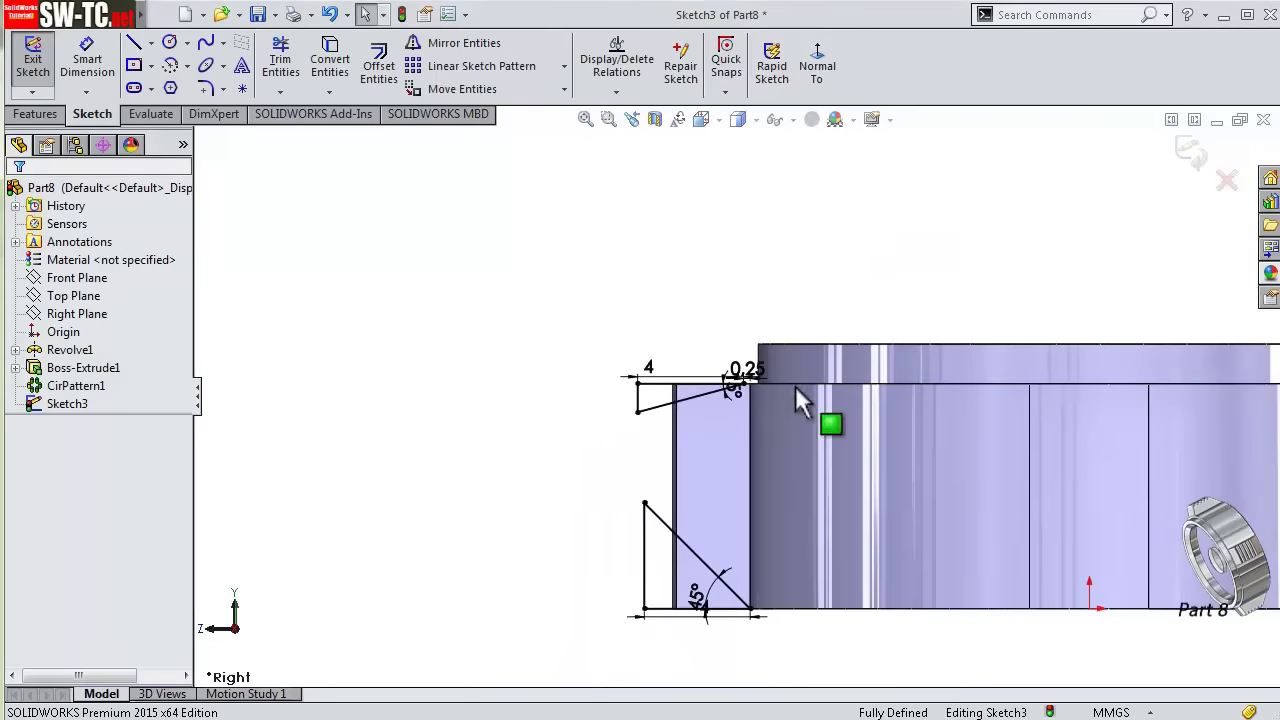
scroll(660, 380, down, 4)
- Cut-revolve Sketch3's triangles 360° about the centerline to chamfer the tabs' edges
click(24, 114)
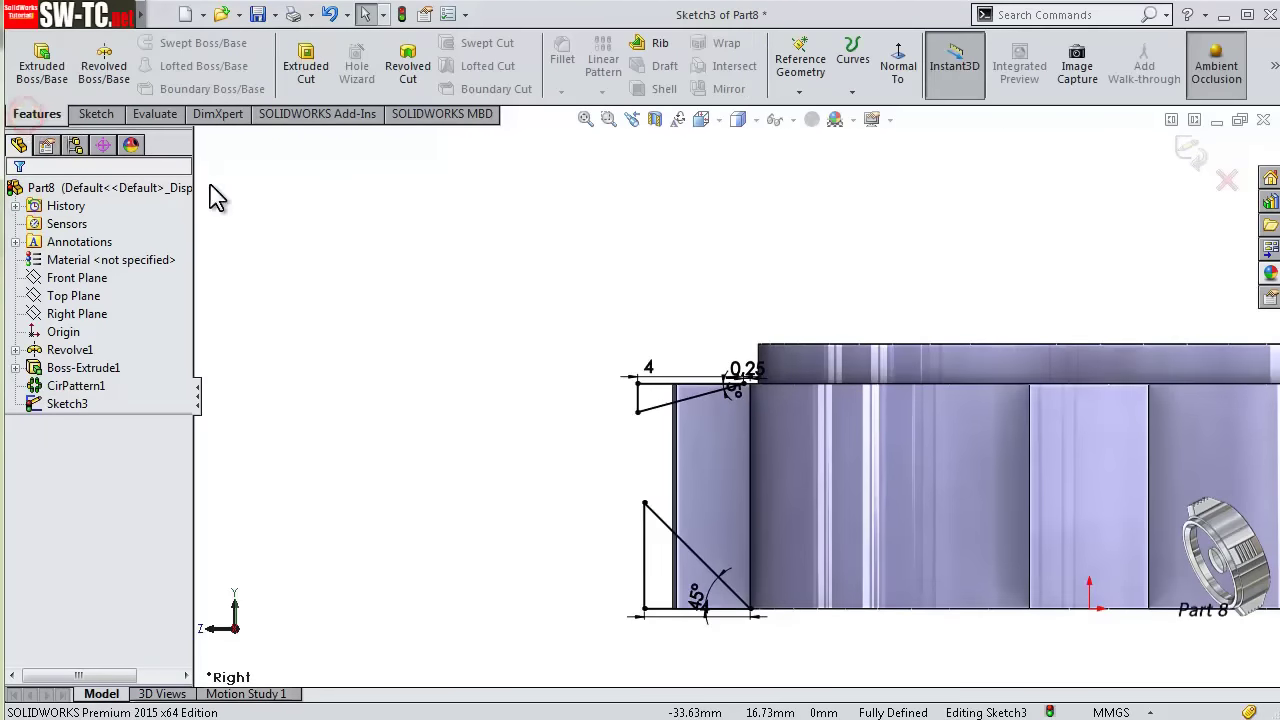
click(407, 70)
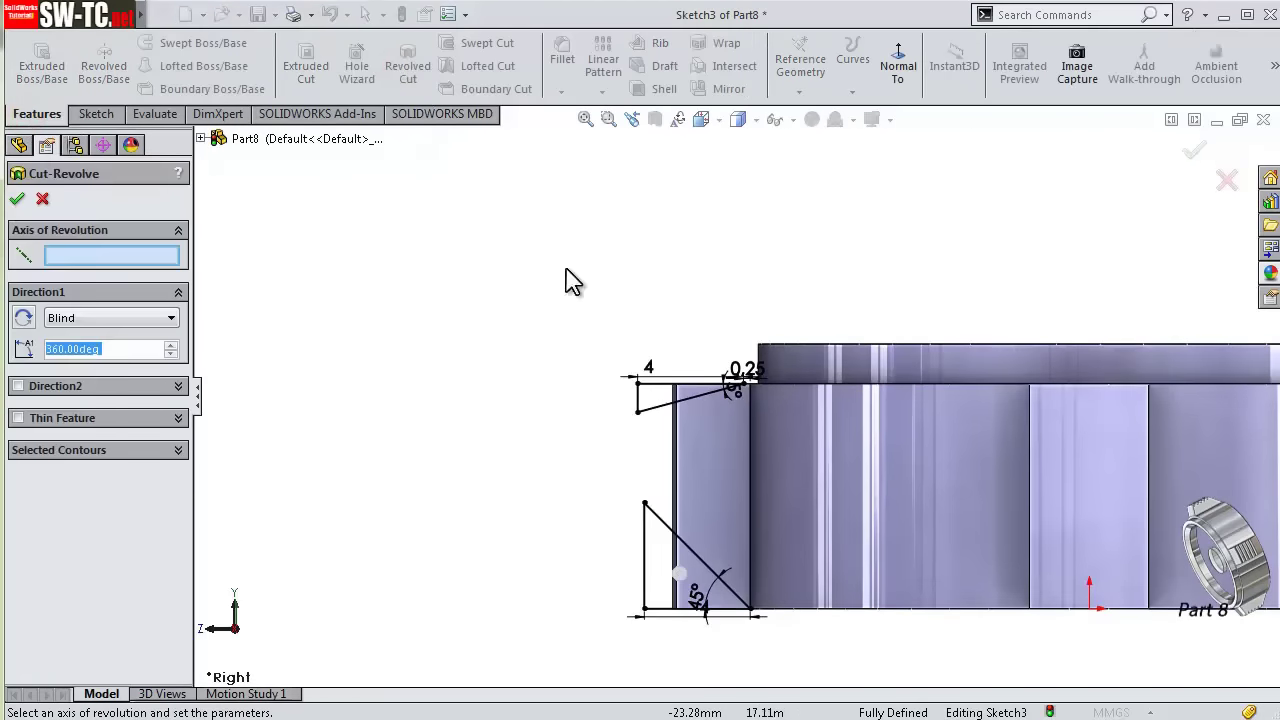
click(836, 346)
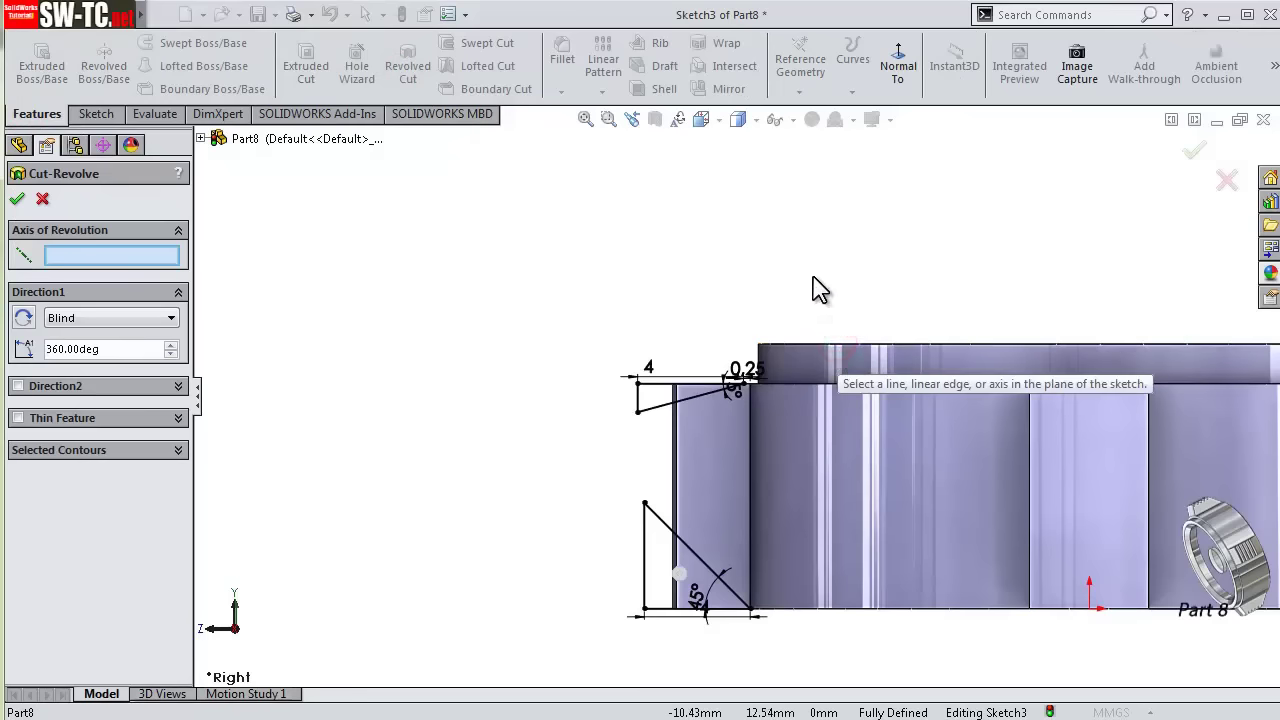
mouse_move(812, 290)
middle_down()
mouse_move(822, 326)
mouse_move(863, 343)
mouse_move(1035, 352)
middle_up()
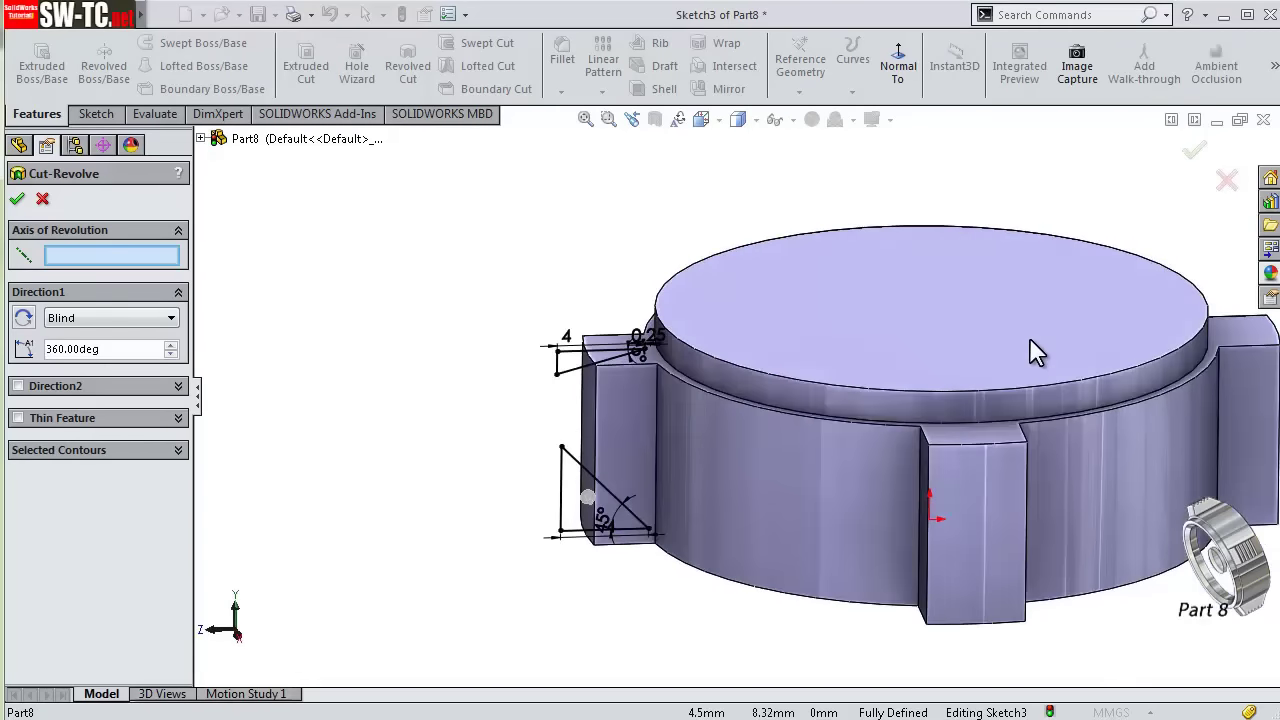
click(792, 119)
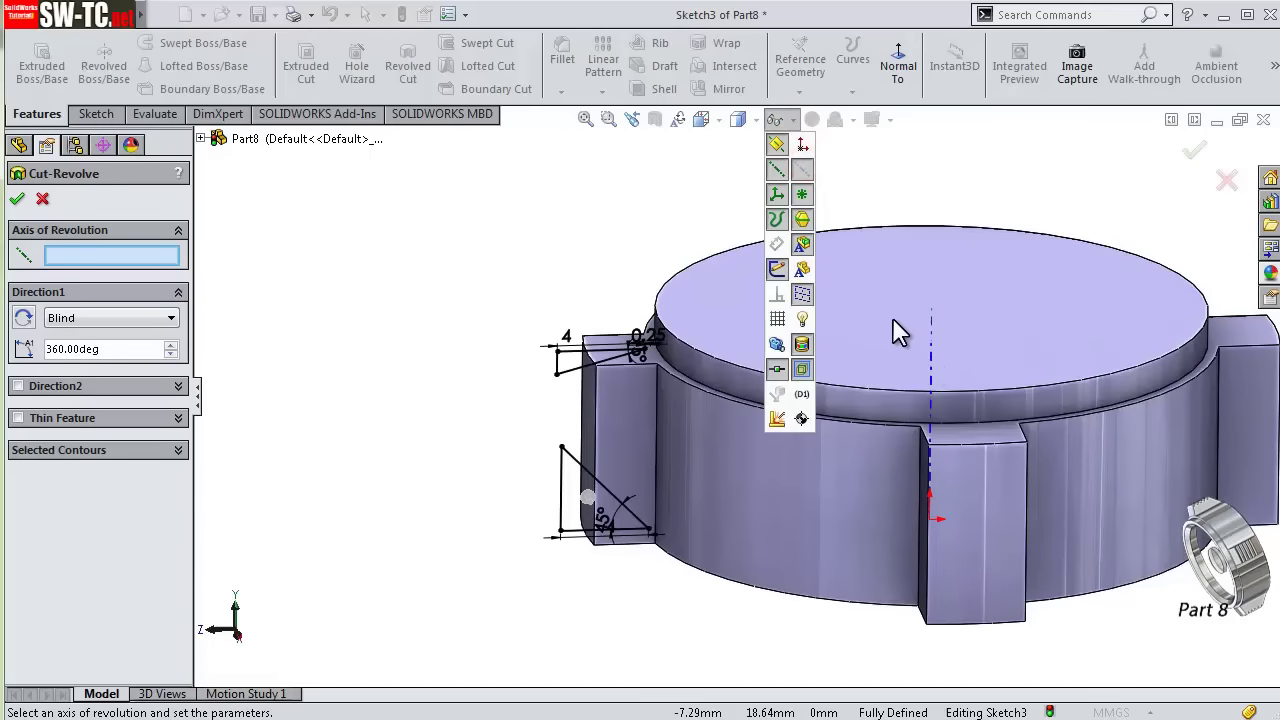
click(891, 160)
click(931, 372)
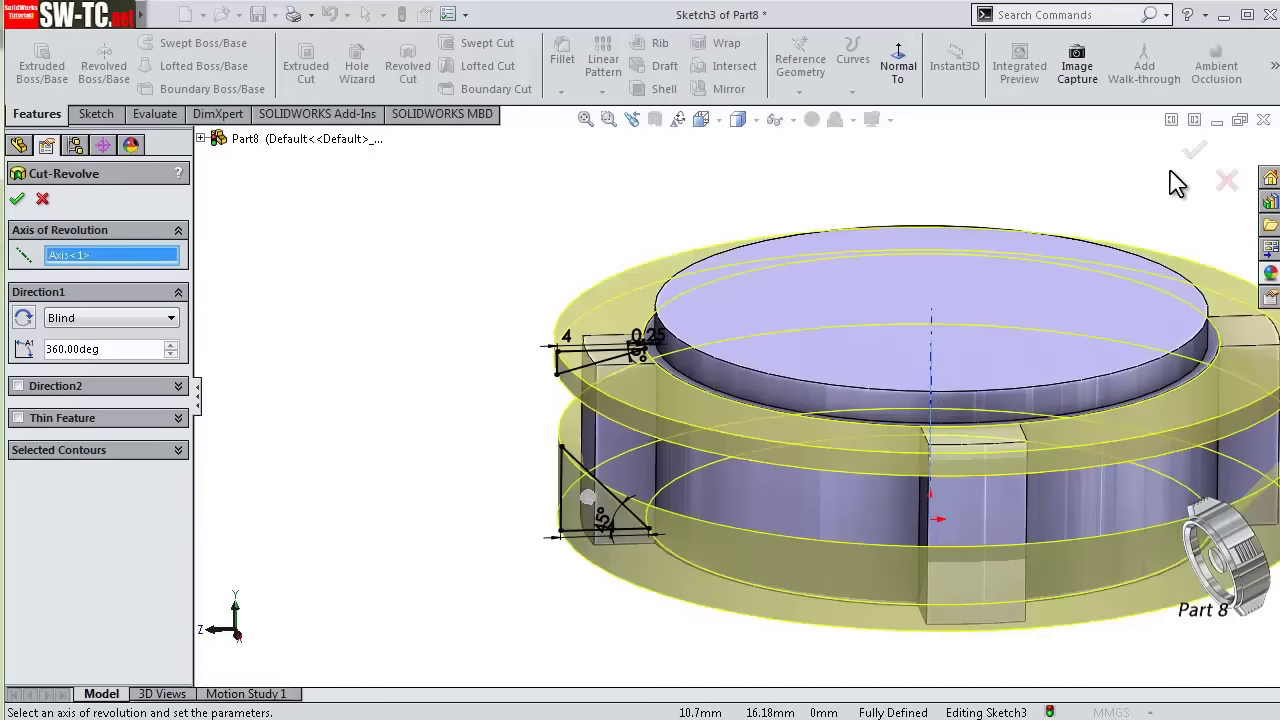
click(1193, 150)
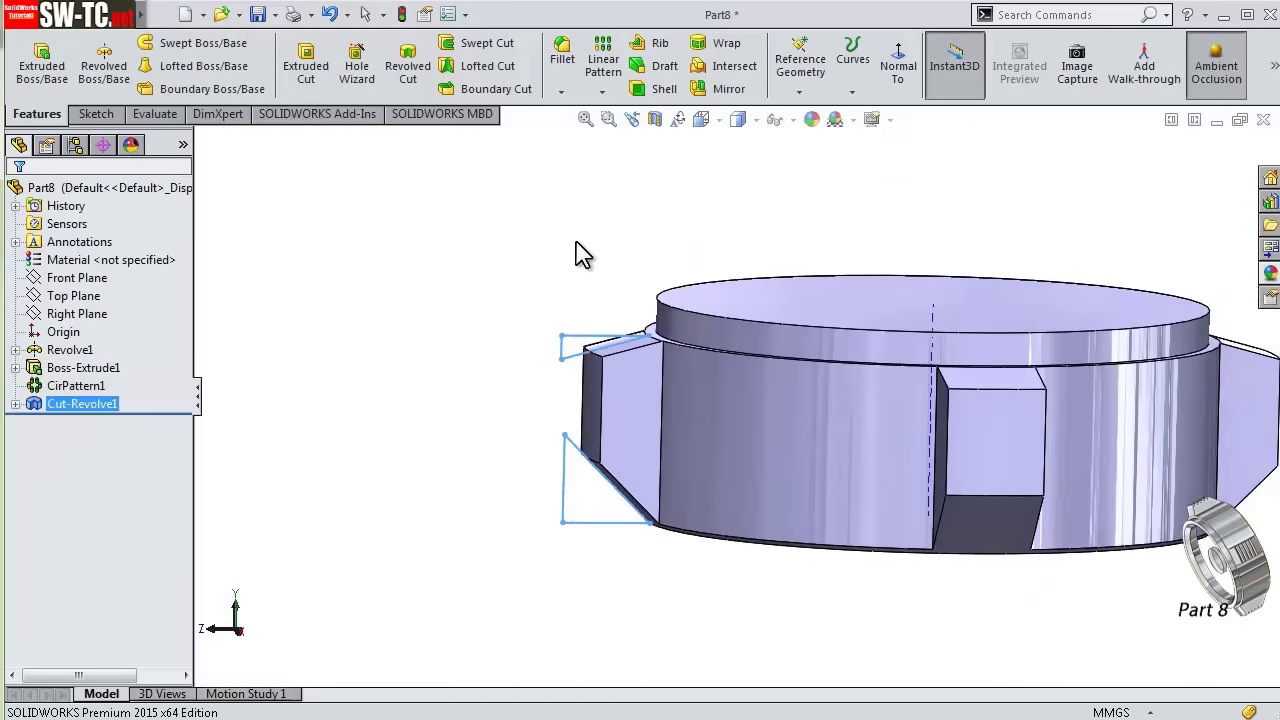
click(790, 119)
click(959, 188)
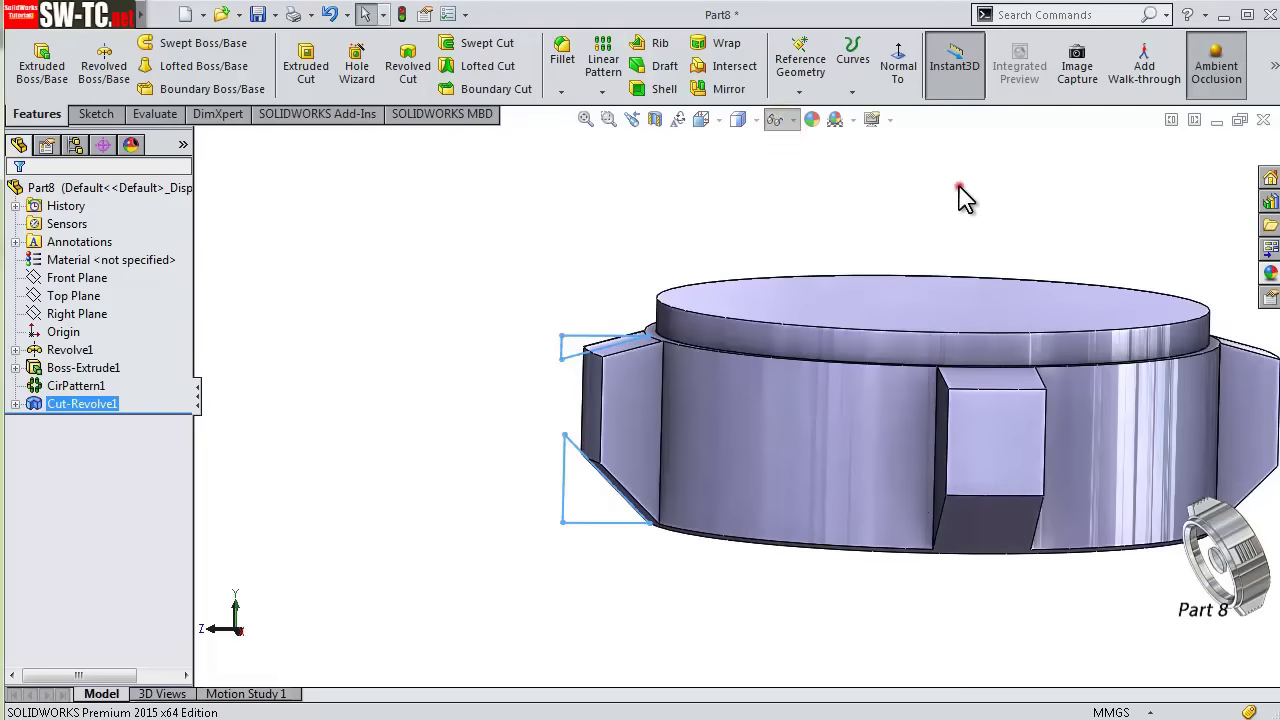
middle_drag(480, 330, 465, 415)
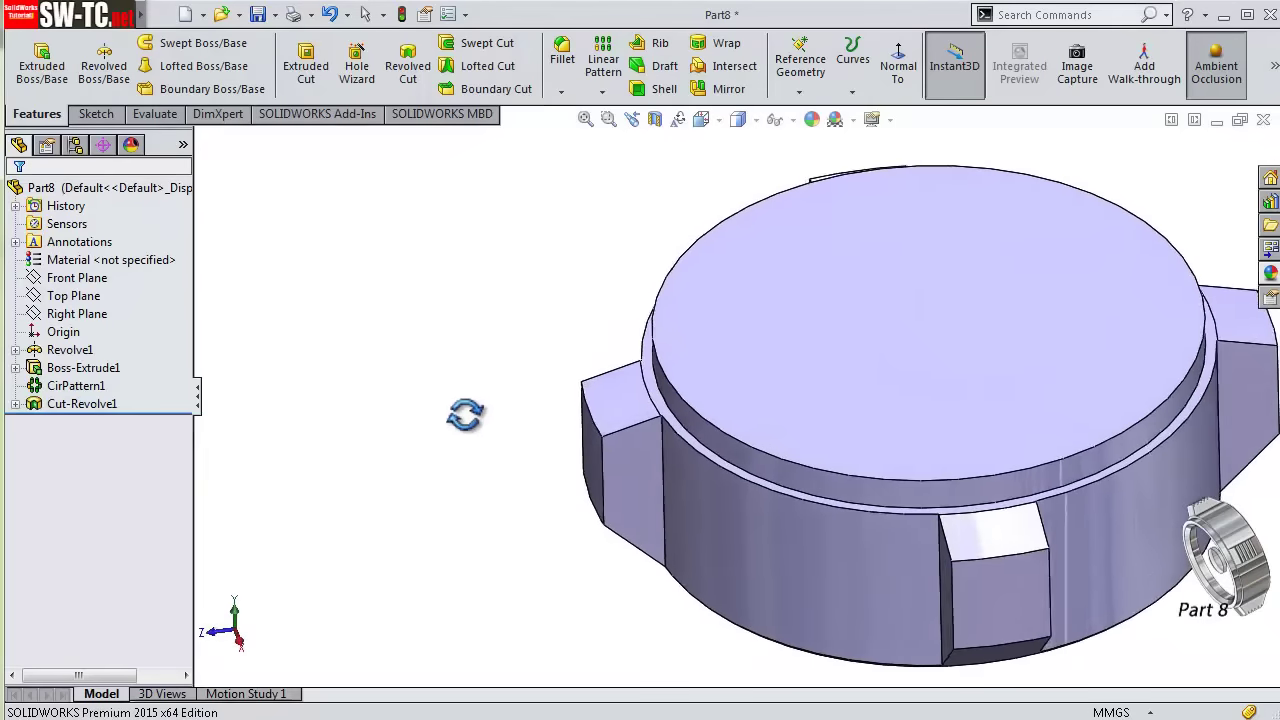
mouse_move(791, 412)
middle_down()
mouse_move(1094, 494)
mouse_move(1063, 491)
mouse_move(1094, 577)
middle_up()
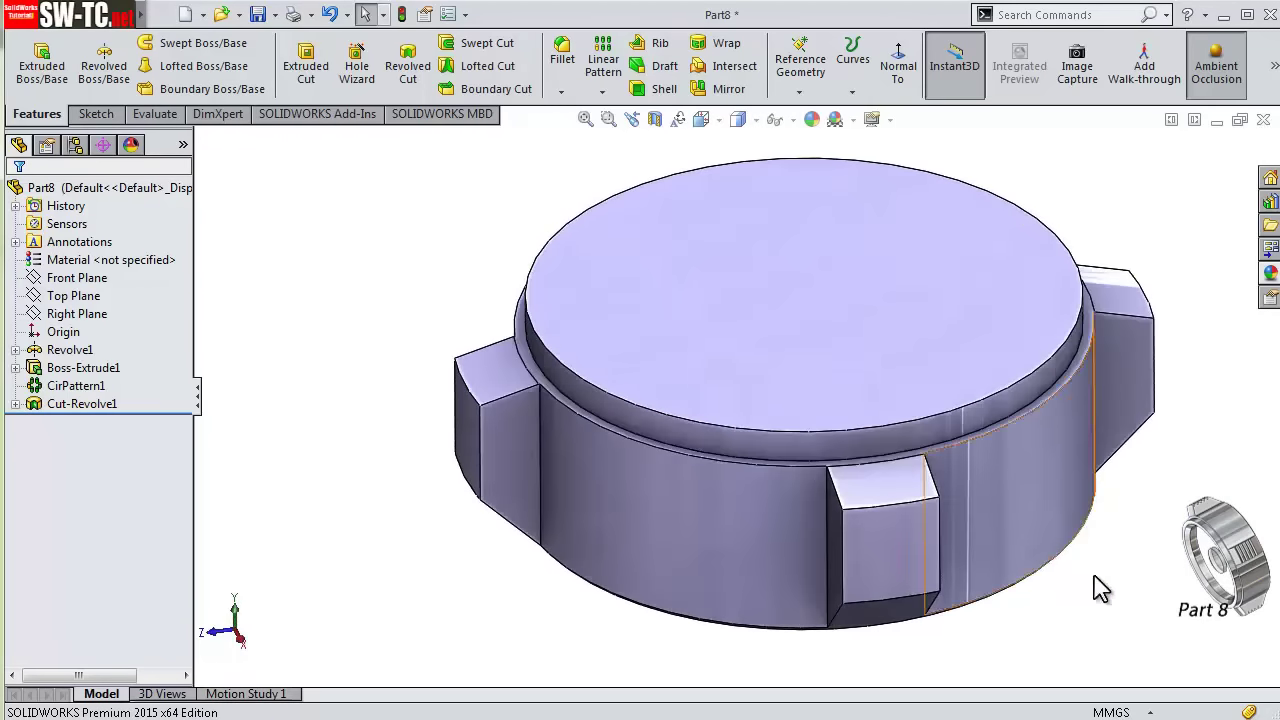
- Sketch on the top face a circle offset 2 mm inward from its rim
click(962, 375)
click(1033, 301)
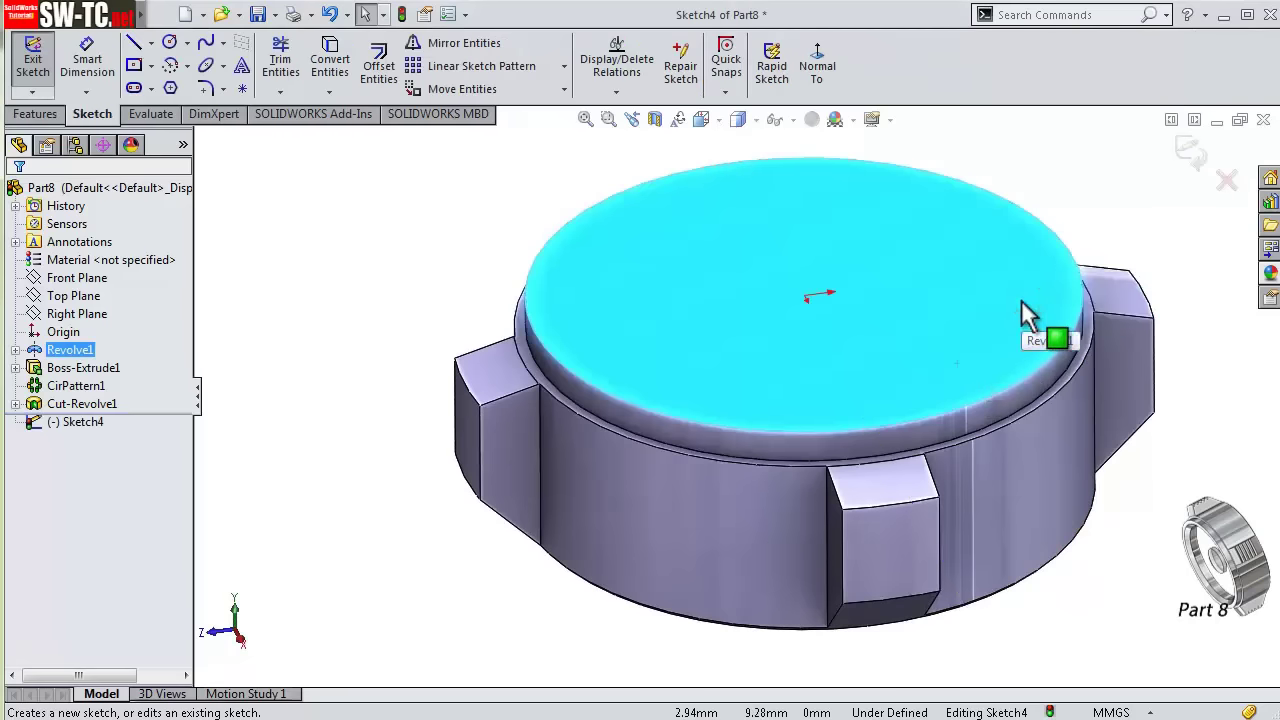
click(1068, 346)
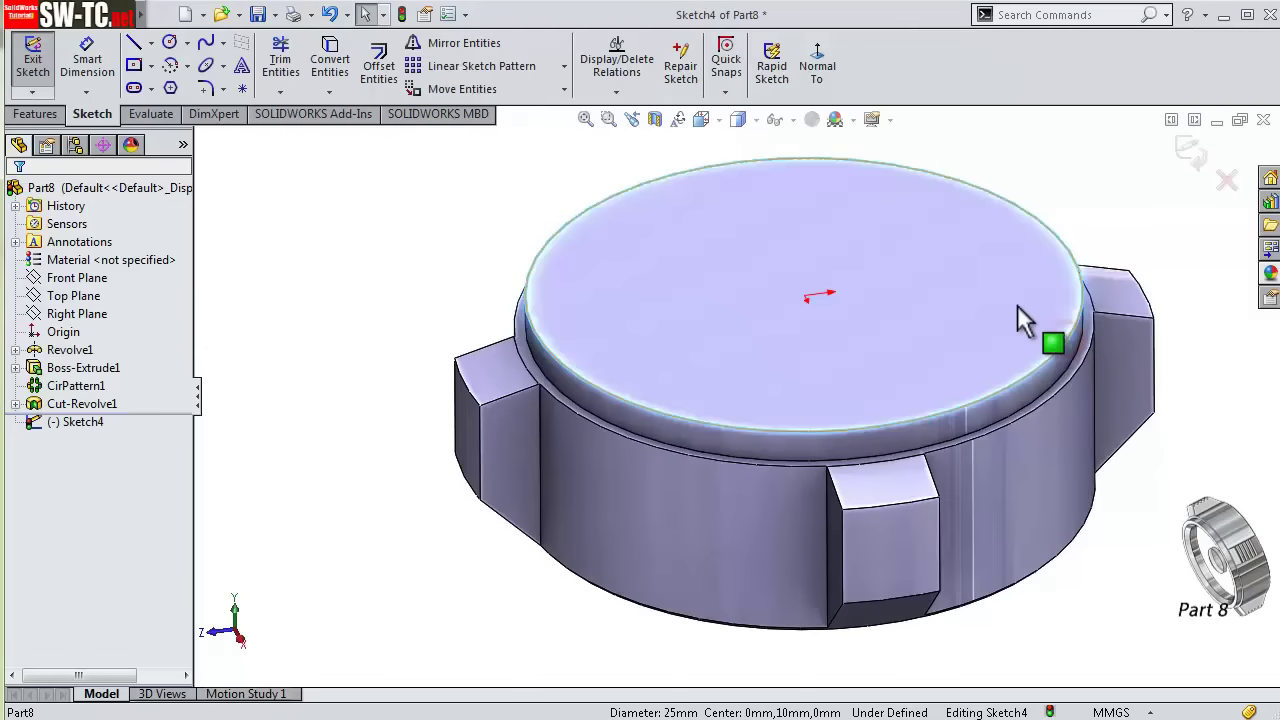
click(375, 70)
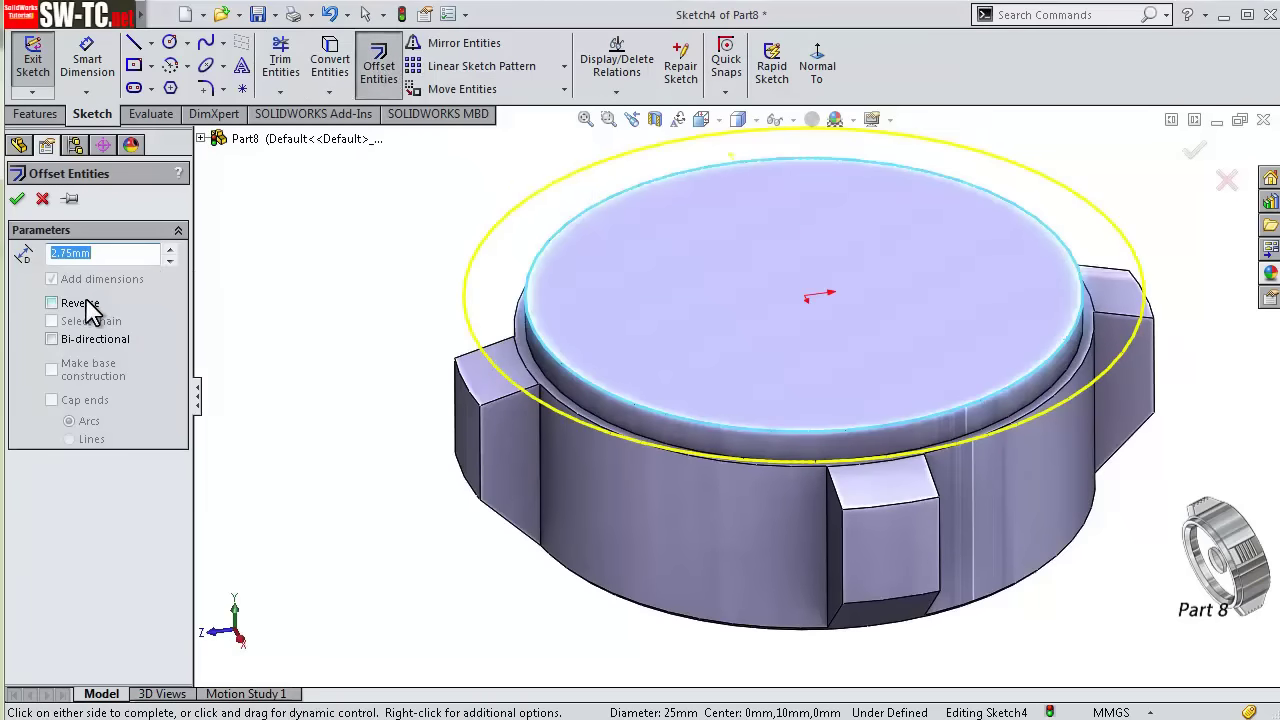
click(52, 303)
text(2)
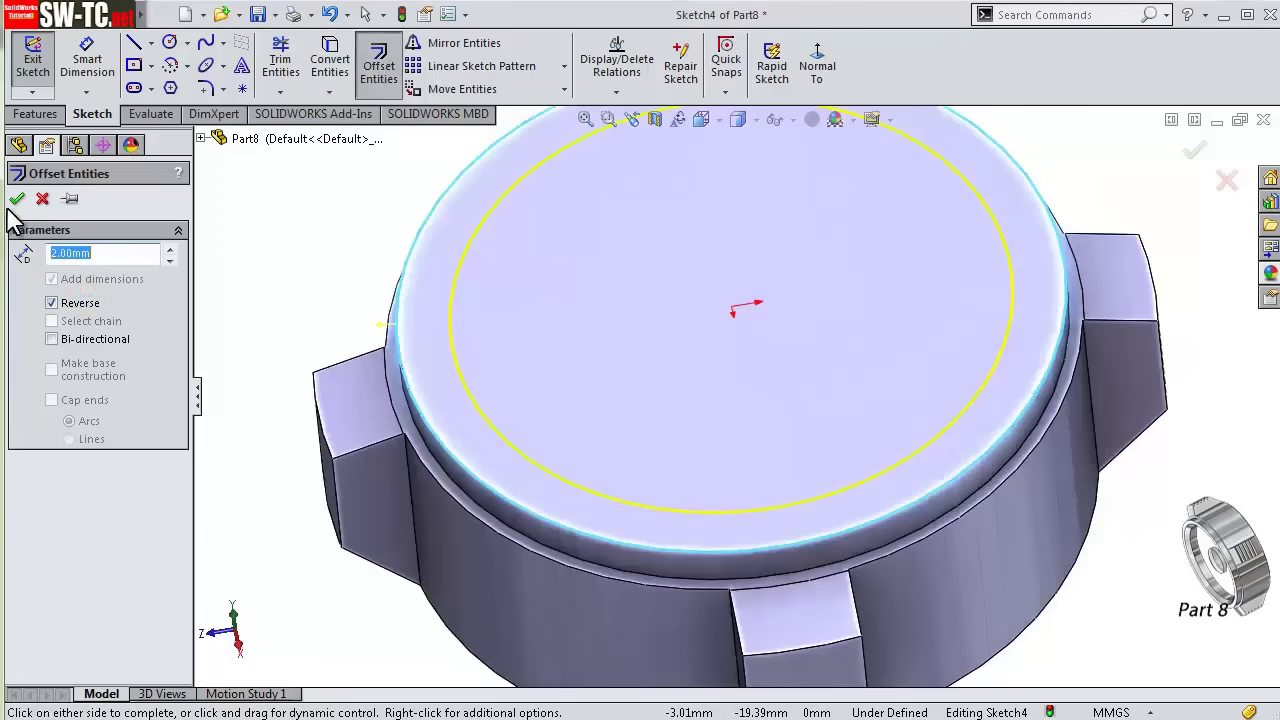
click(18, 200)
- Extruded-cut the offset circle Blind 3 mm deep
click(35, 114)
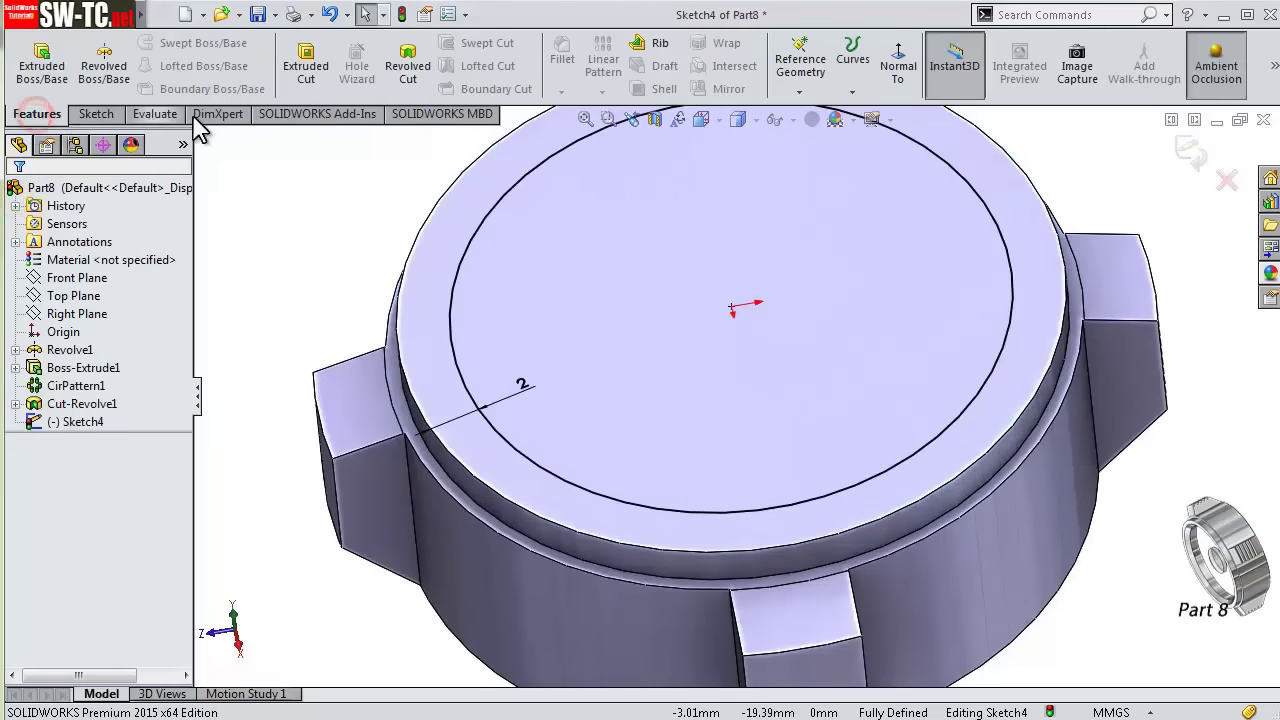
click(305, 62)
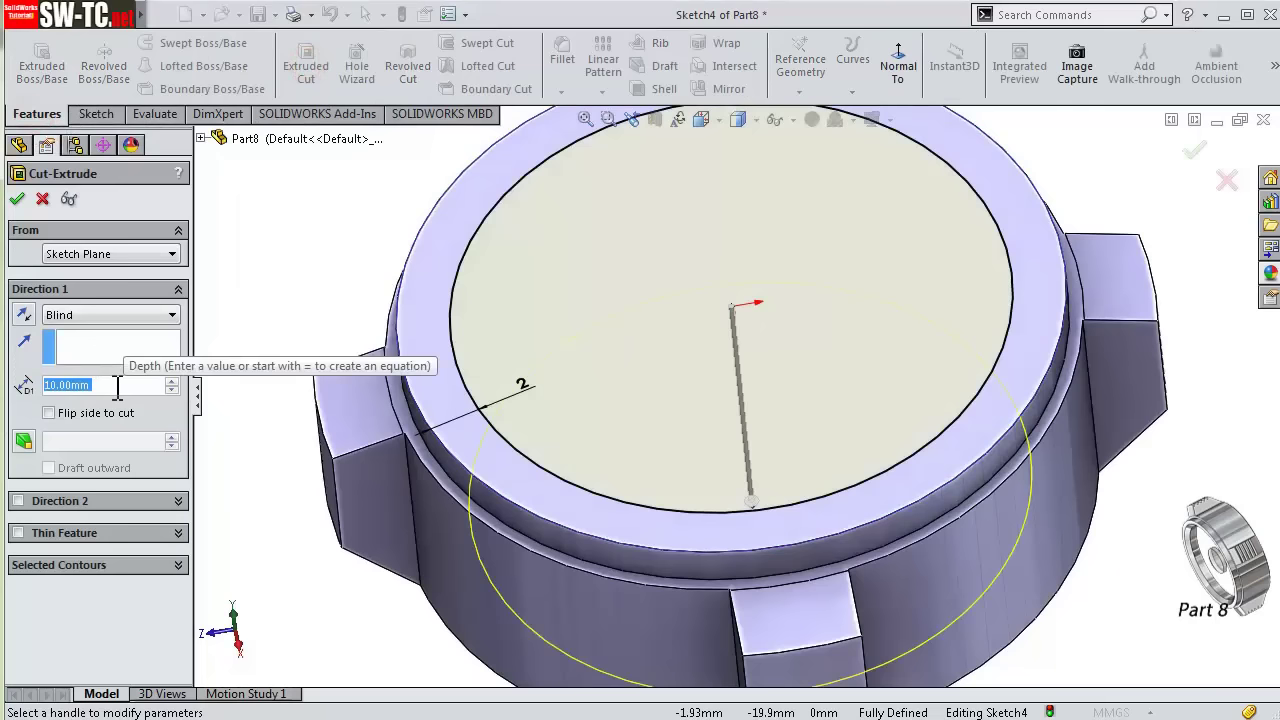
text(3)
click(20, 395)
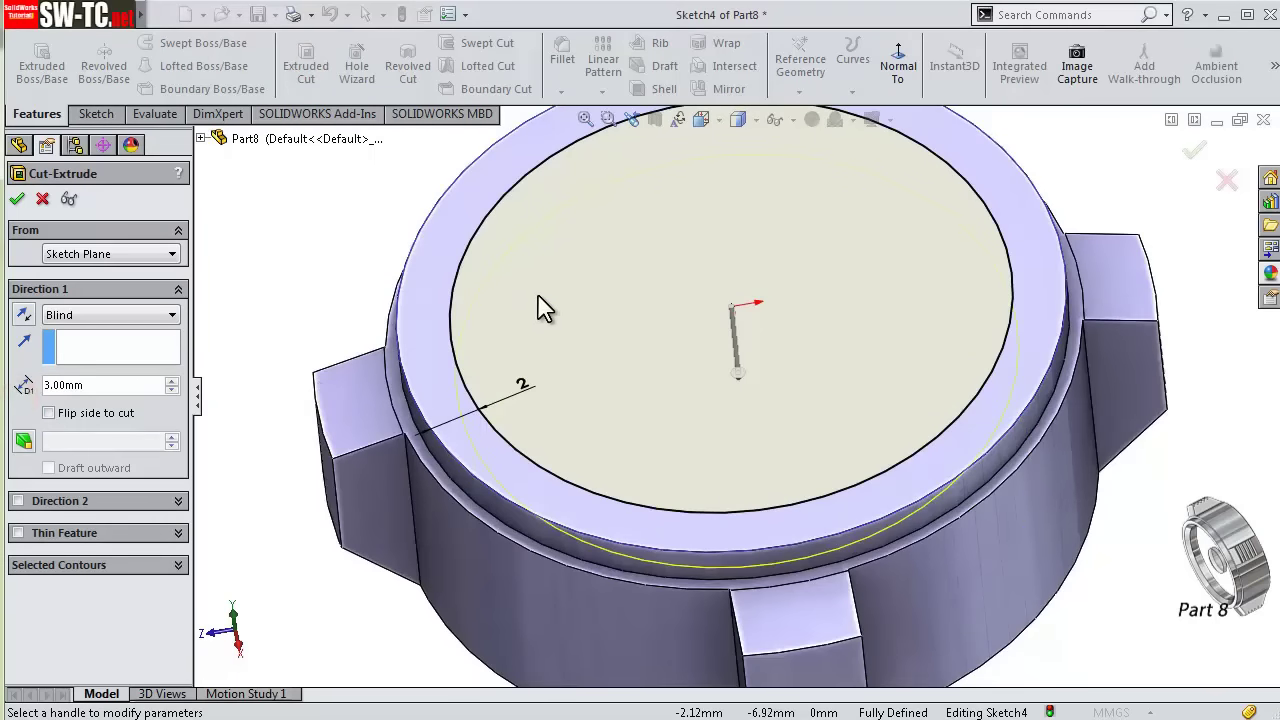
click(22, 200)
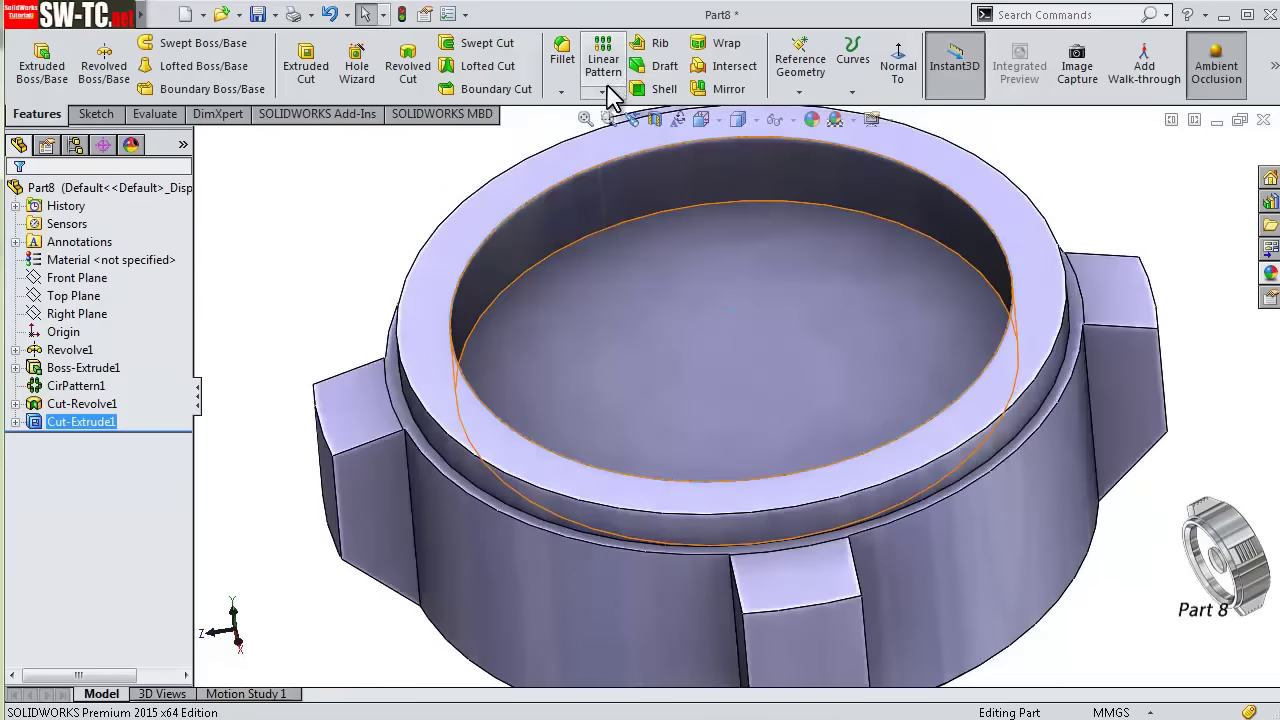
- Chamfer the pocket's inner top edge at 1 mm, 45°
click(561, 93)
click(590, 131)
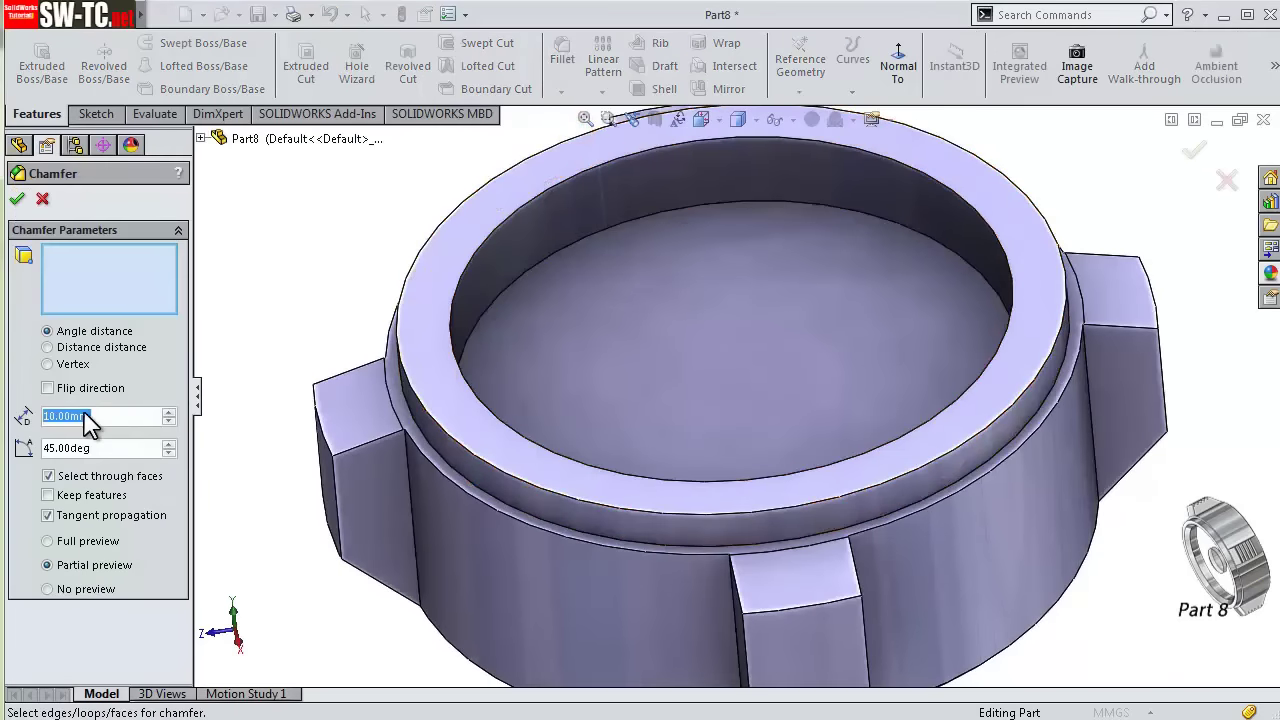
text(1)
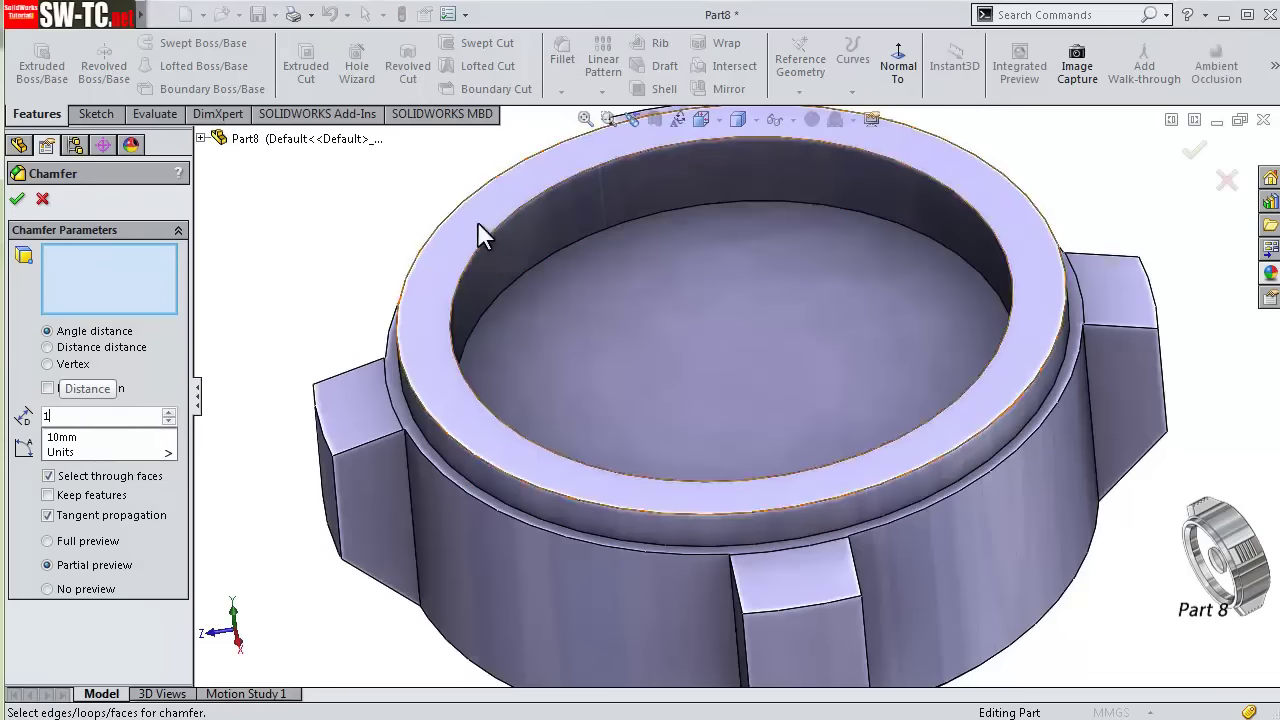
click(491, 230)
right_click(495, 240)
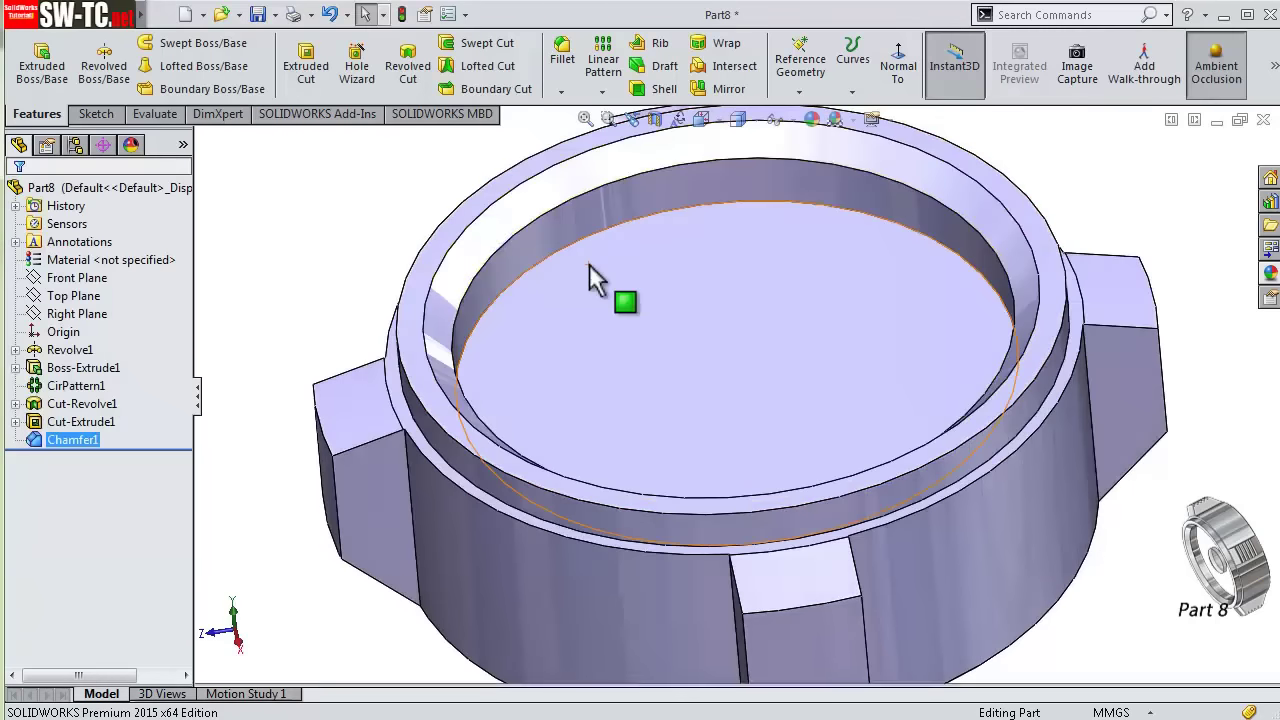
mouse_move(589, 264)
middle_down()
mouse_move(660, 320)
mouse_move(809, 591)
mouse_move(814, 520)
middle_up()
- Start a sketch on the bottom face, viewed normal, with two circles either side of the origin
scroll(811, 534, down, 3)
click(813, 529)
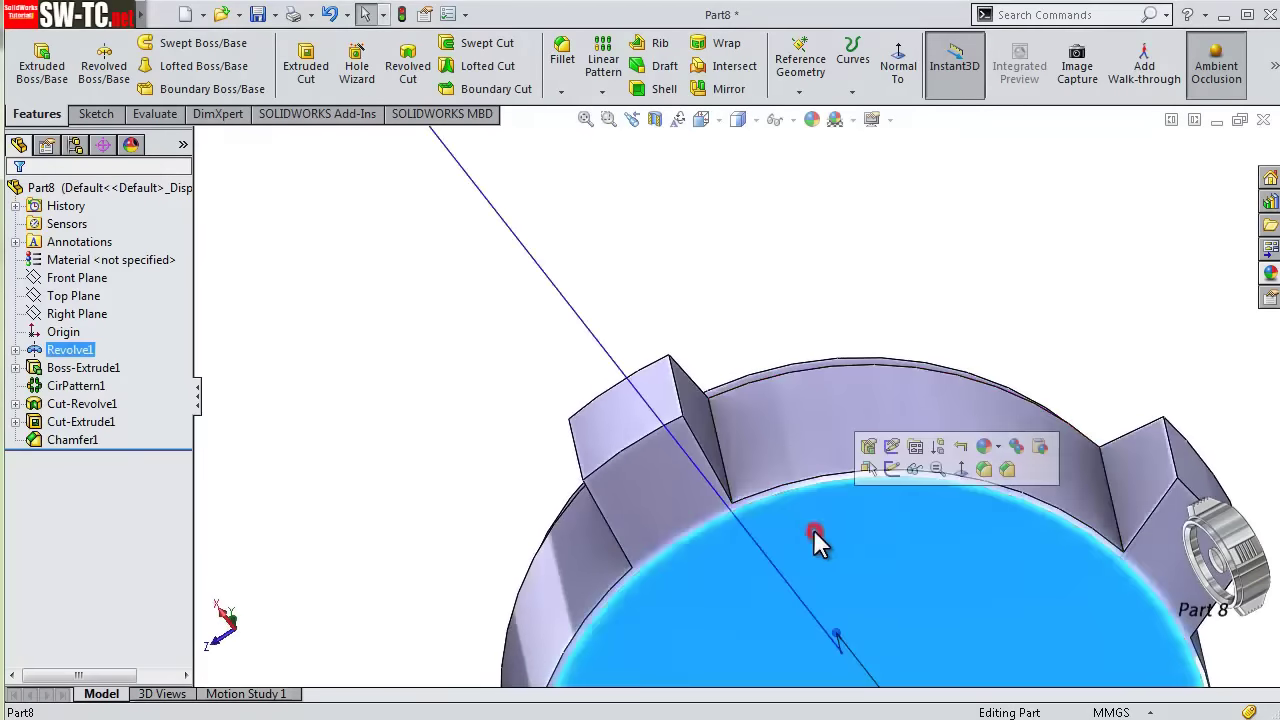
click(891, 470)
click(820, 80)
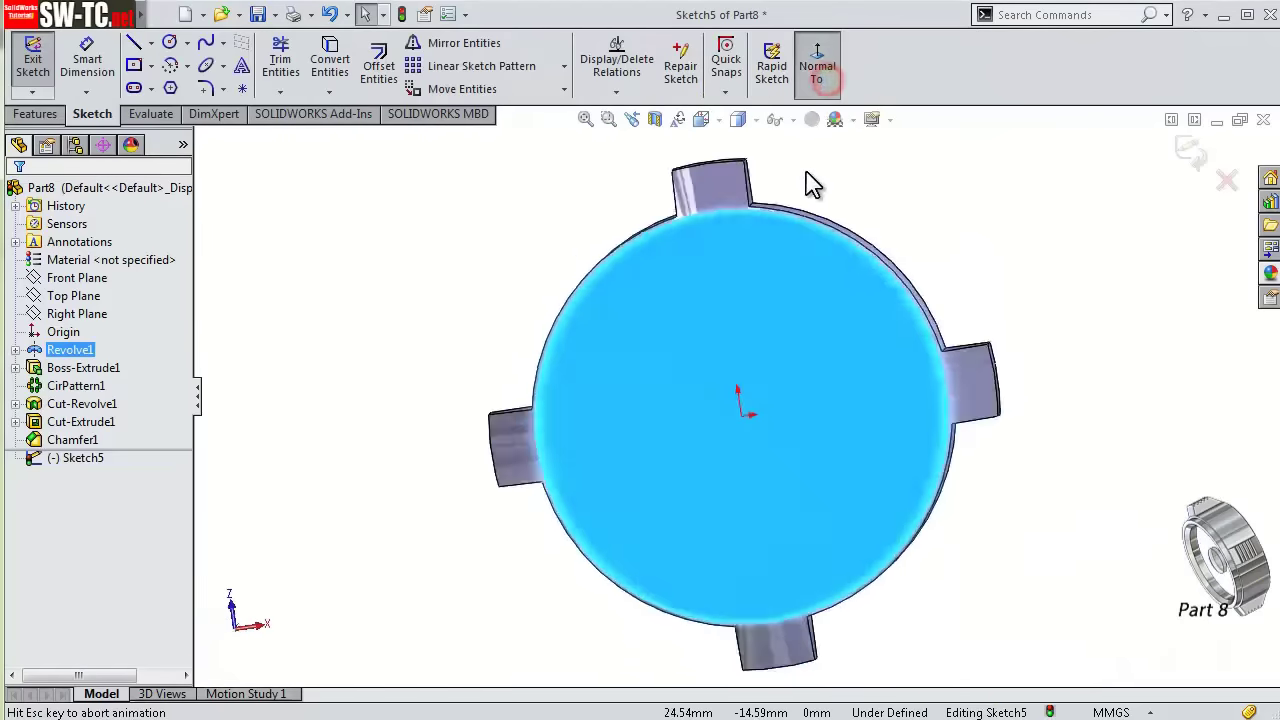
scroll(703, 322, down, 2)
click(169, 44)
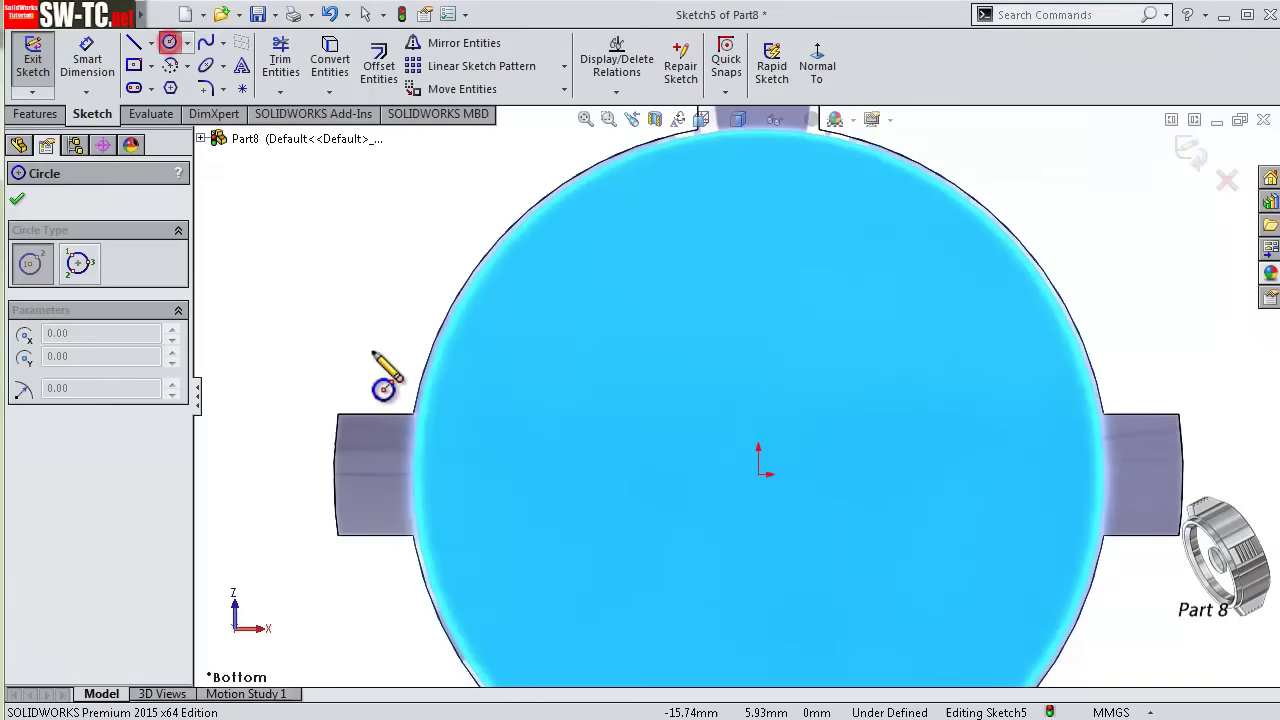
click(634, 477)
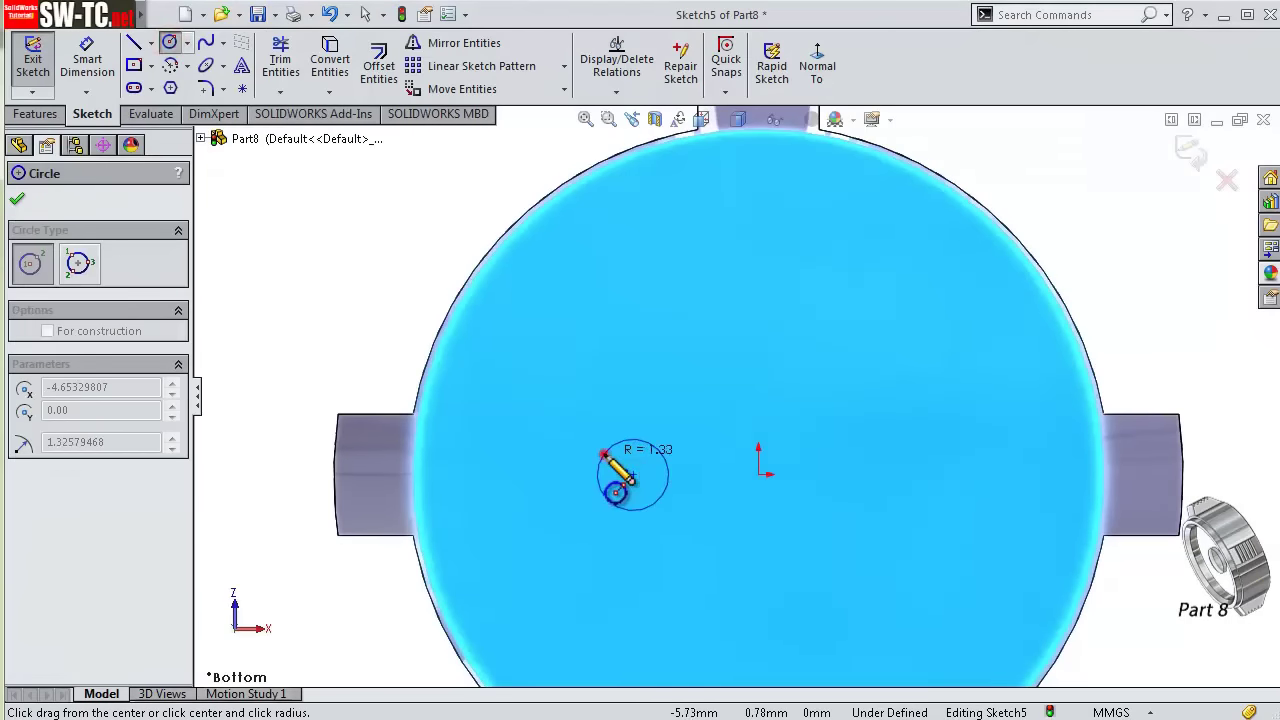
click(604, 455)
click(895, 474)
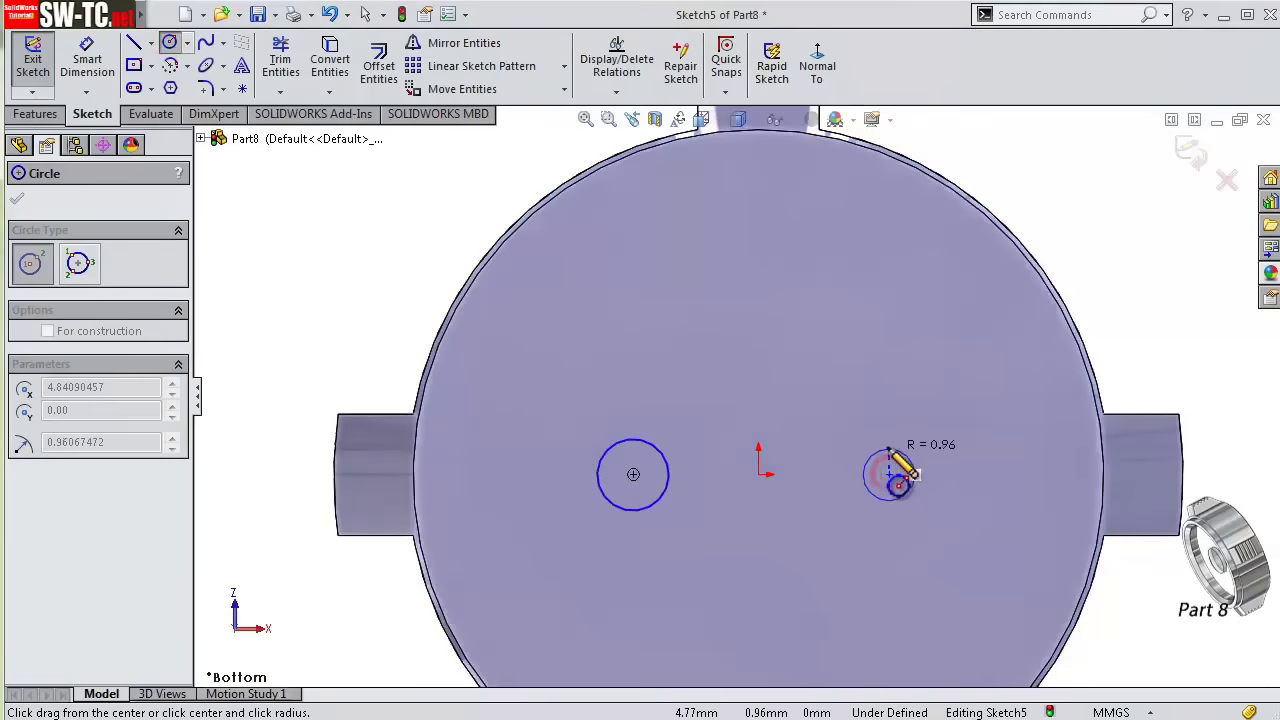
- Dimension the circle centres 12 mm apart and the left circle at Ø2
click(87, 60)
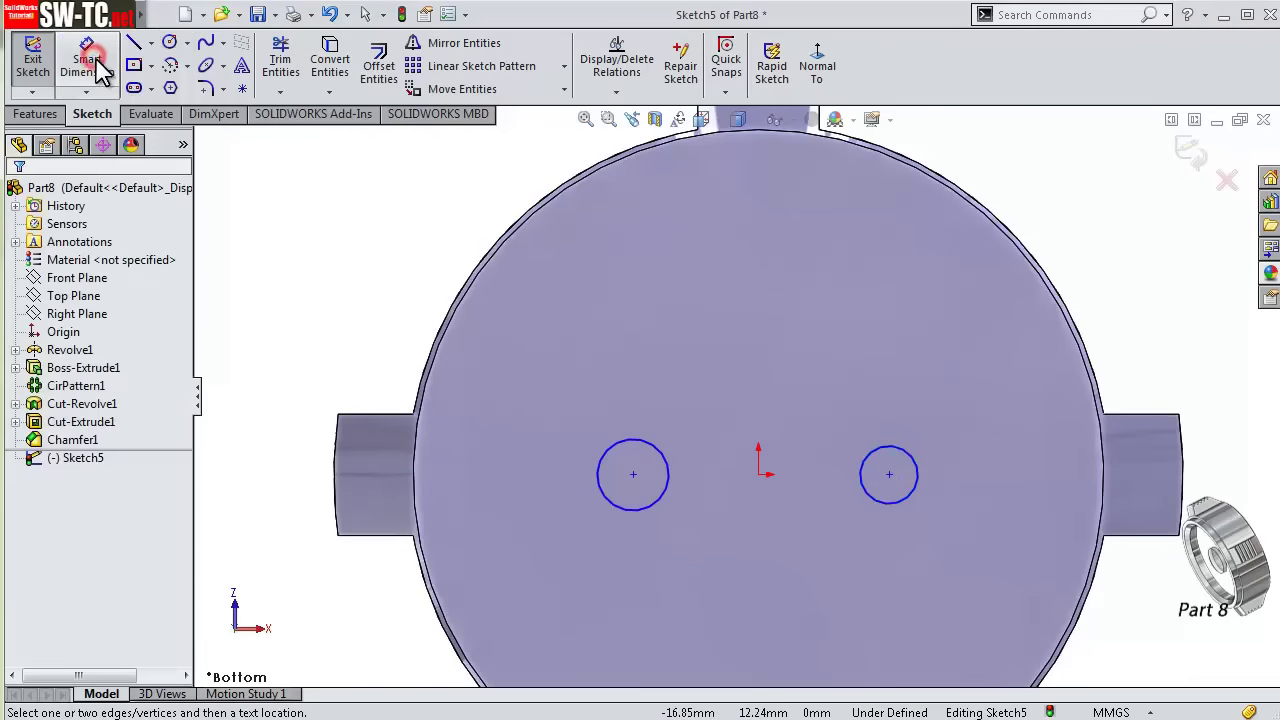
click(633, 475)
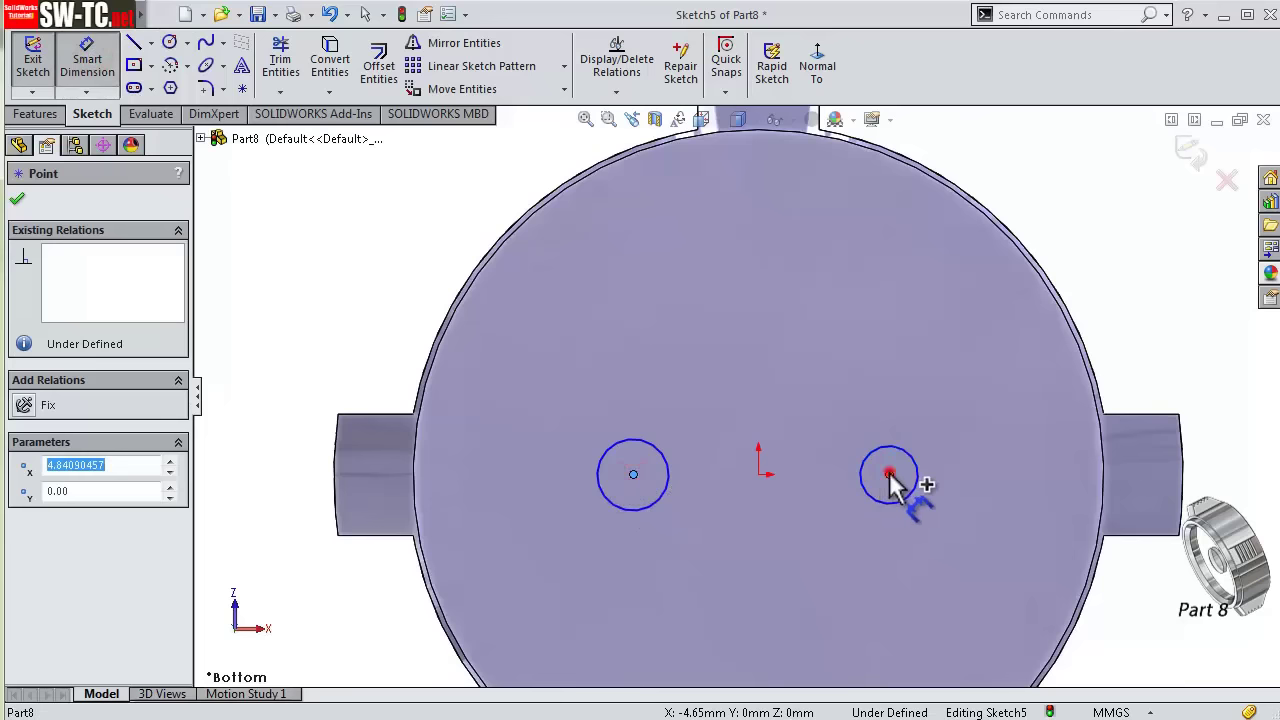
click(889, 474)
click(780, 385)
text(12)
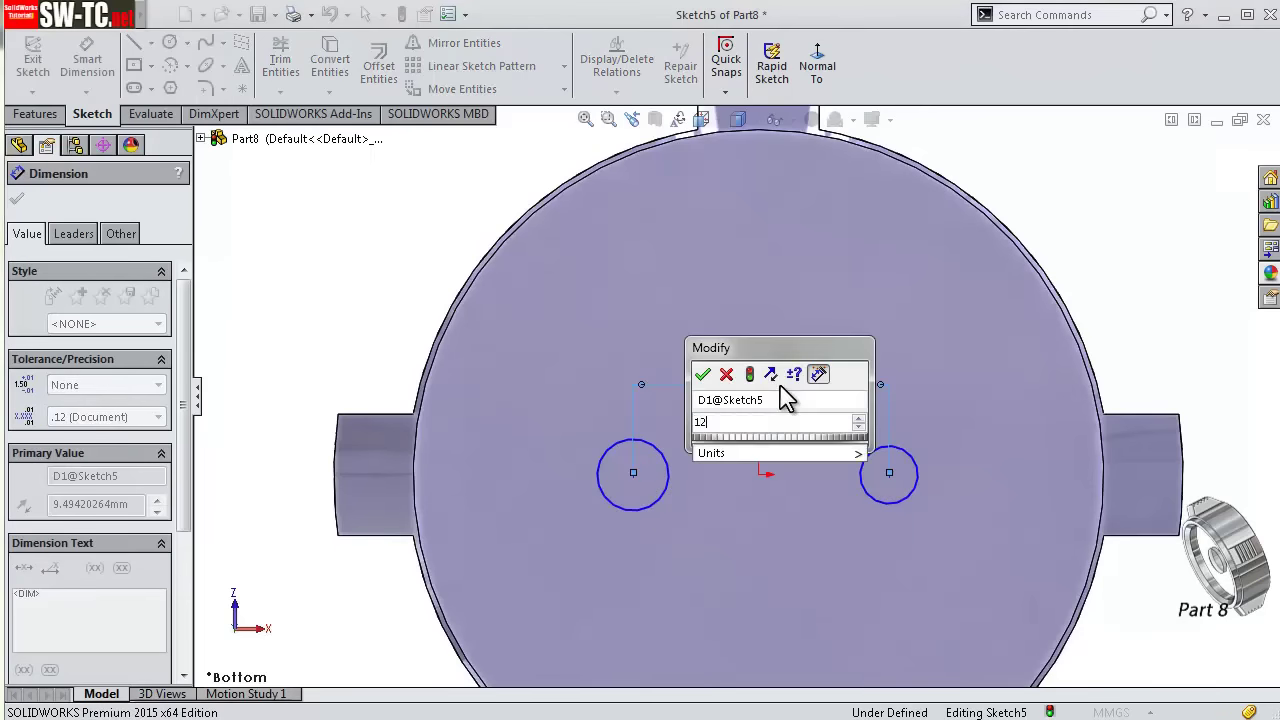
key(Return)
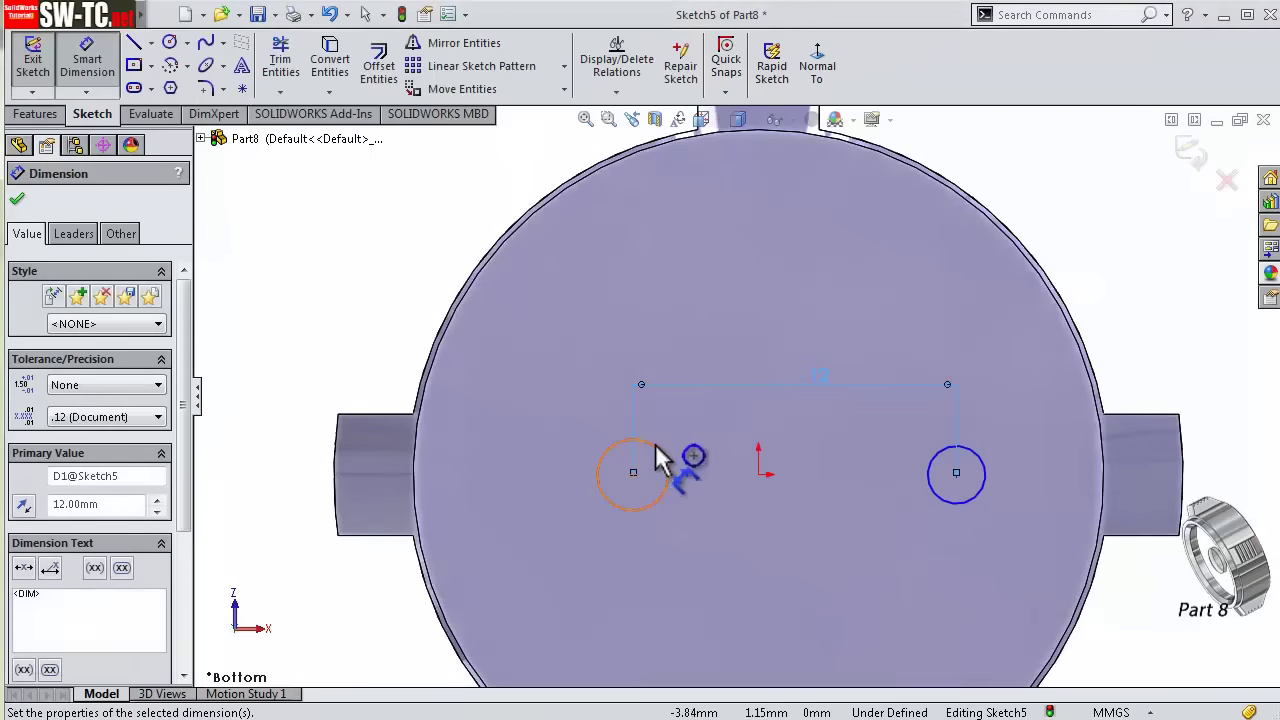
click(655, 444)
click(598, 418)
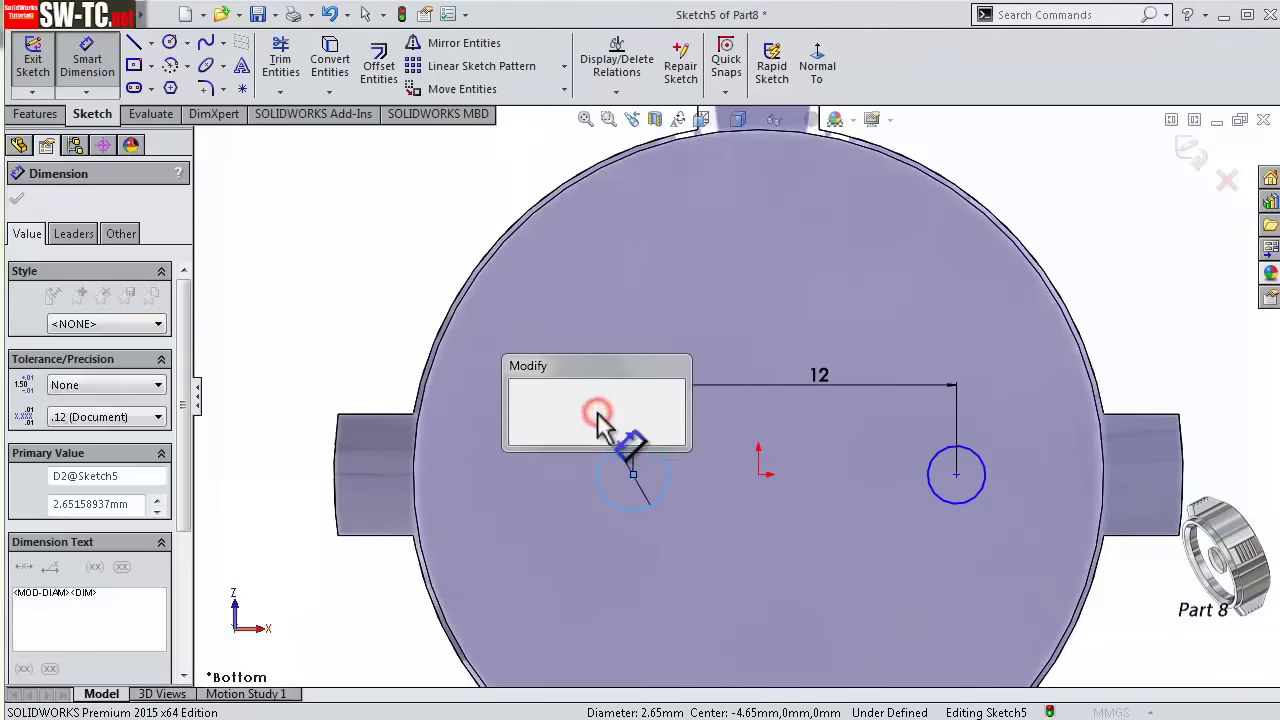
text(2)
key(Return)
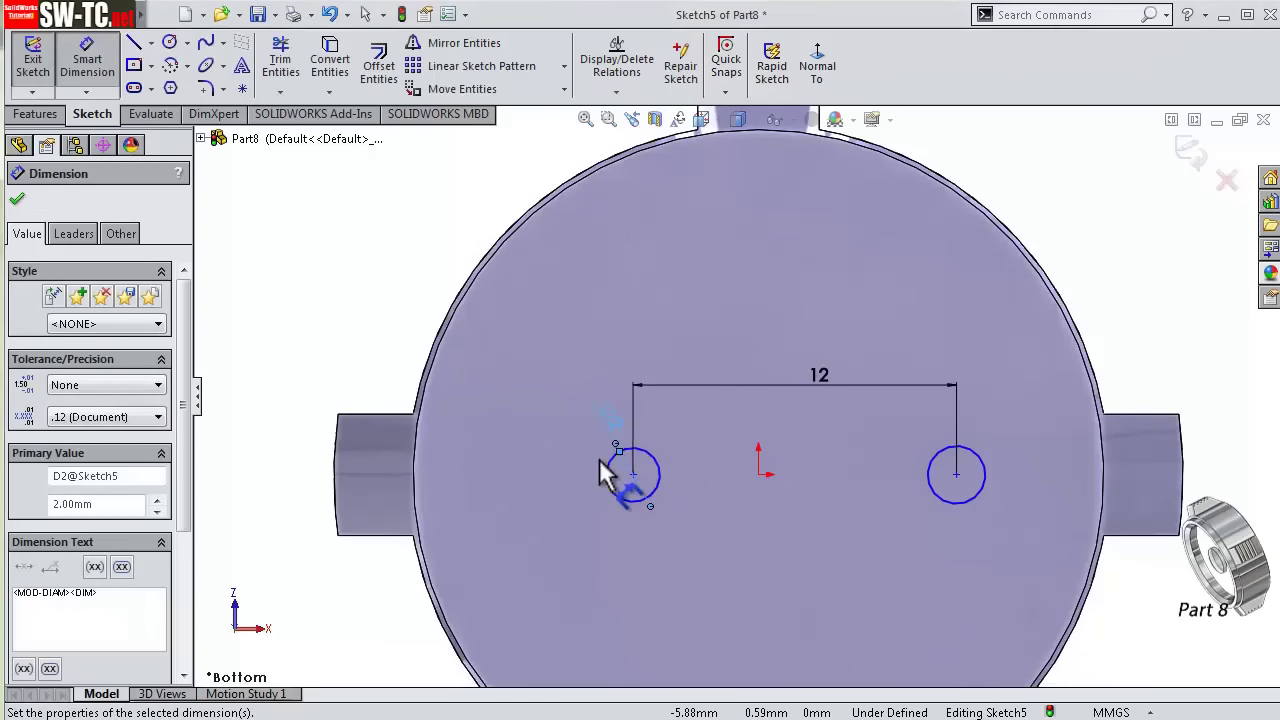
key(Escape)
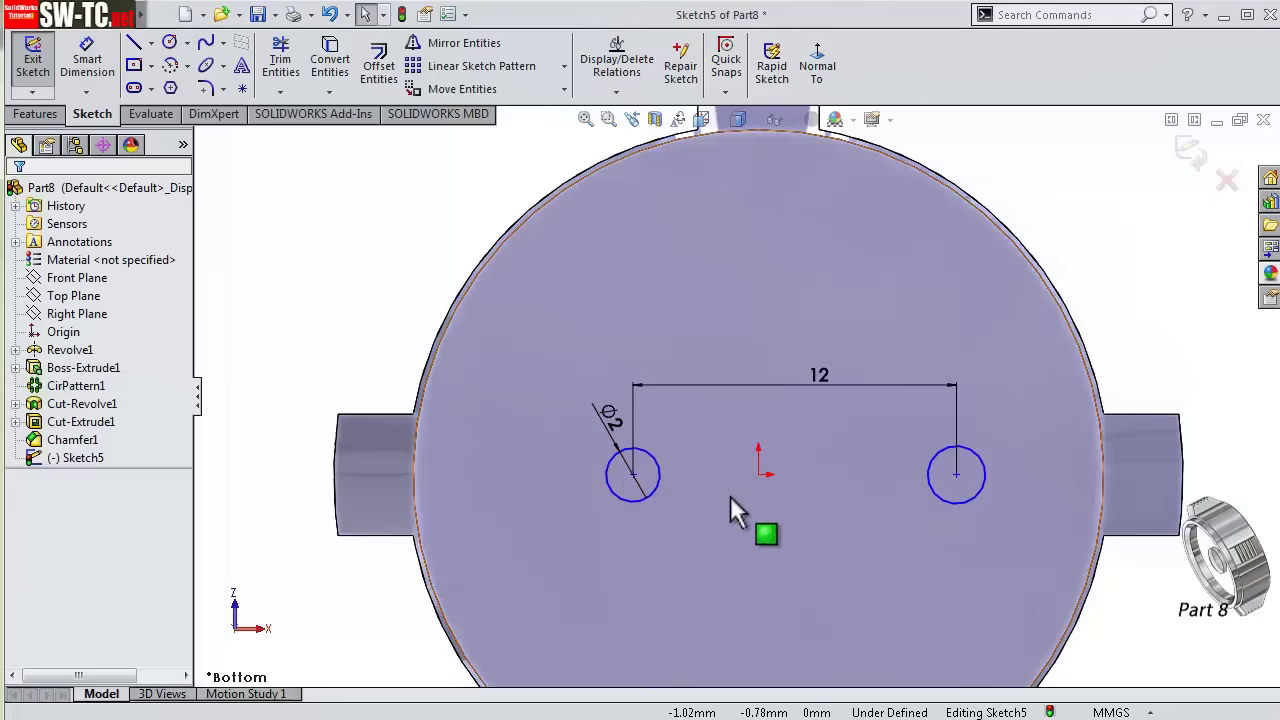
- Make the two circles equal in size
click(656, 488)
ctrl+click(960, 502)
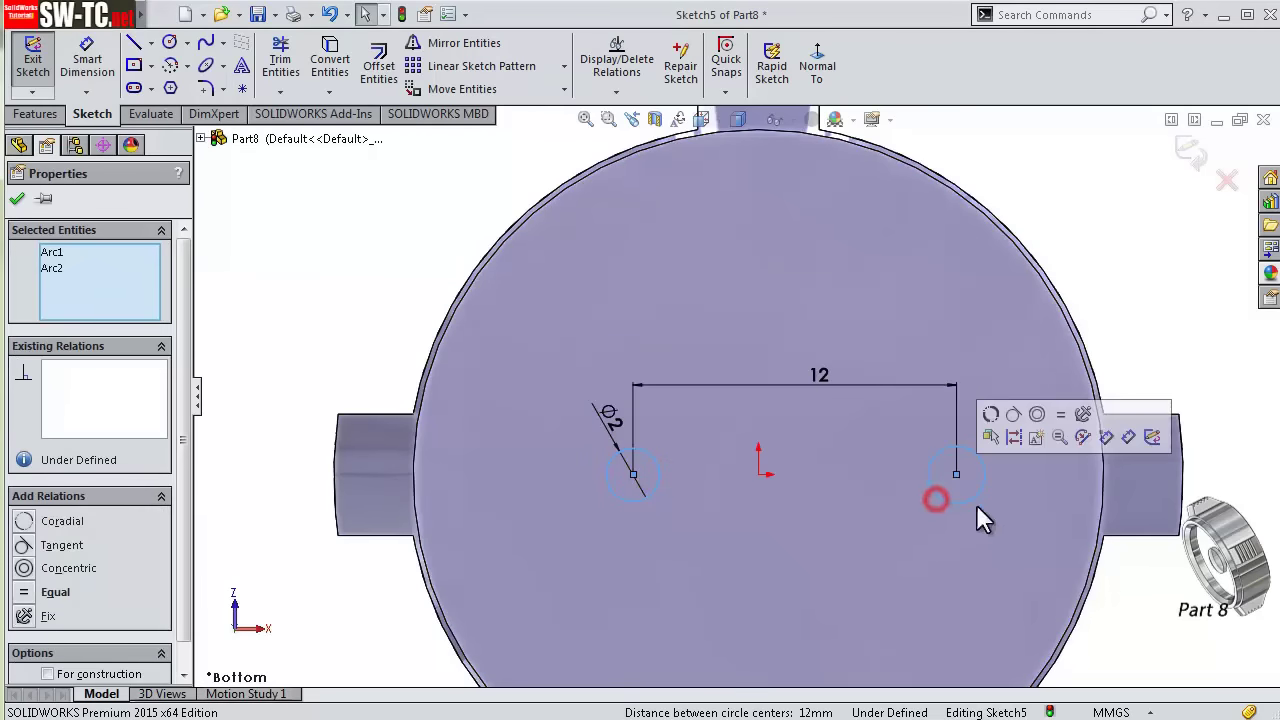
click(1060, 414)
click(823, 485)
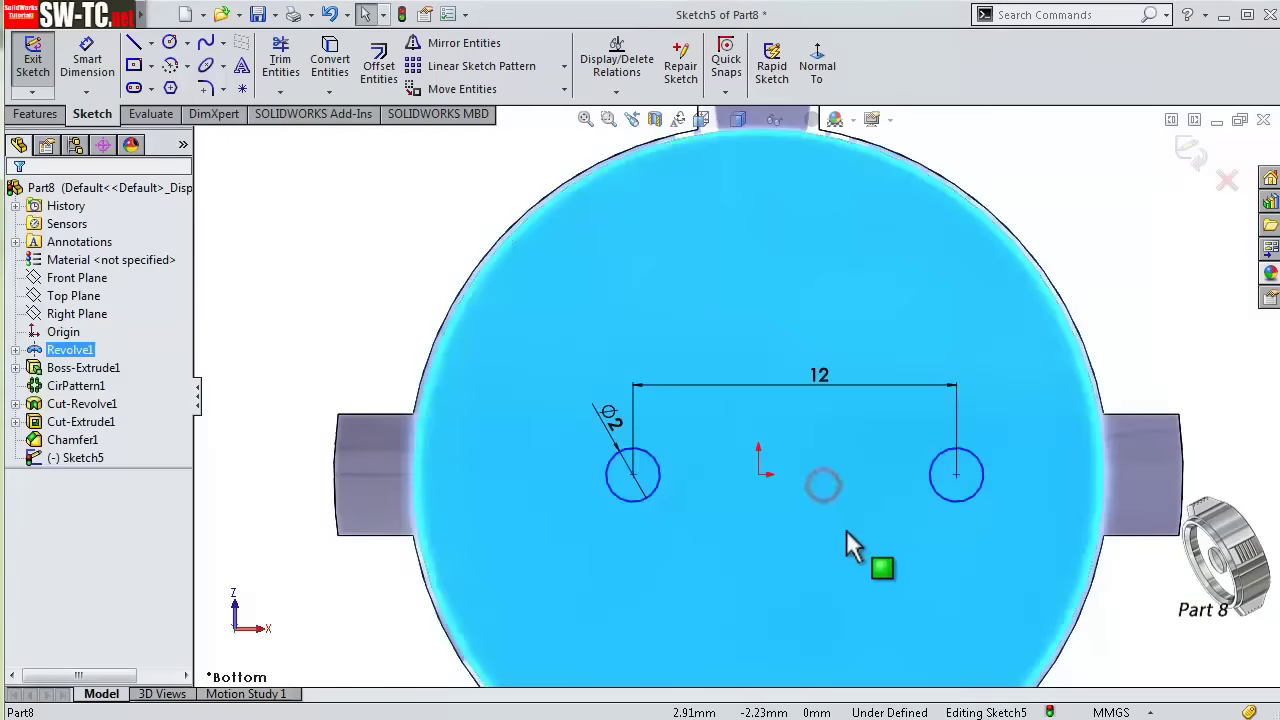
- Draw a centerline between the circle centres and make the origin its midpoint
click(151, 43)
click(175, 83)
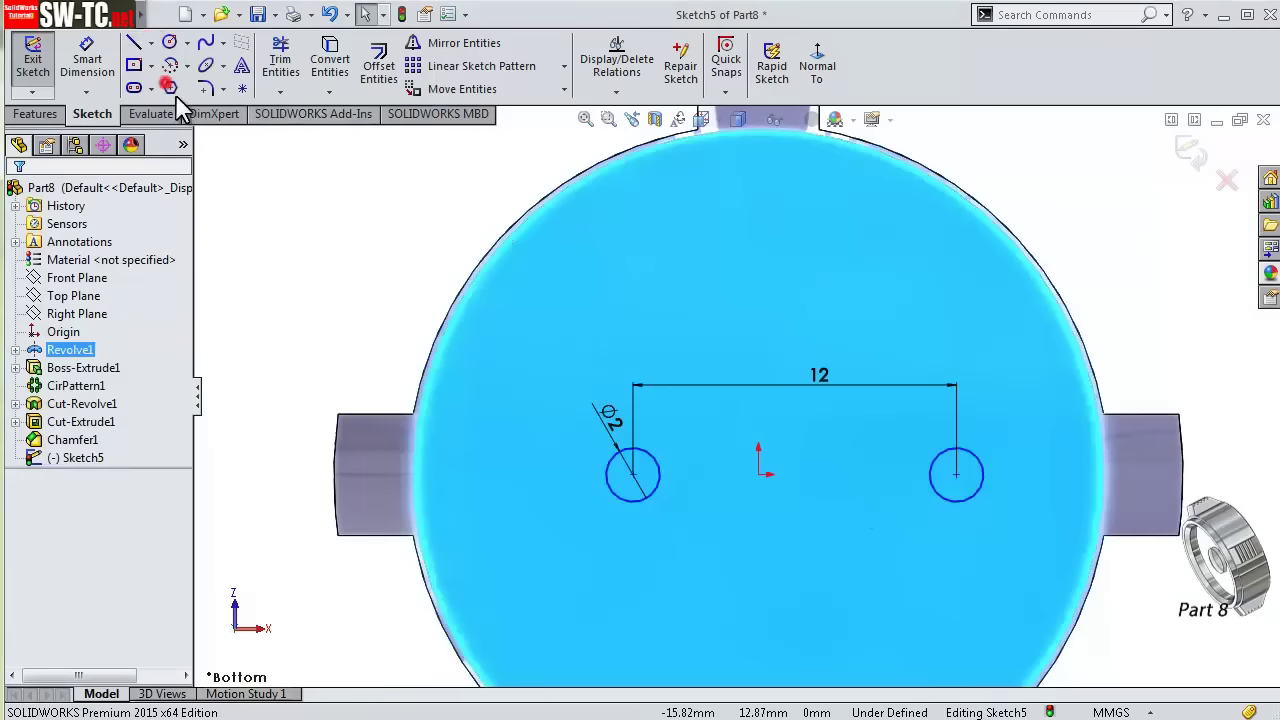
click(633, 474)
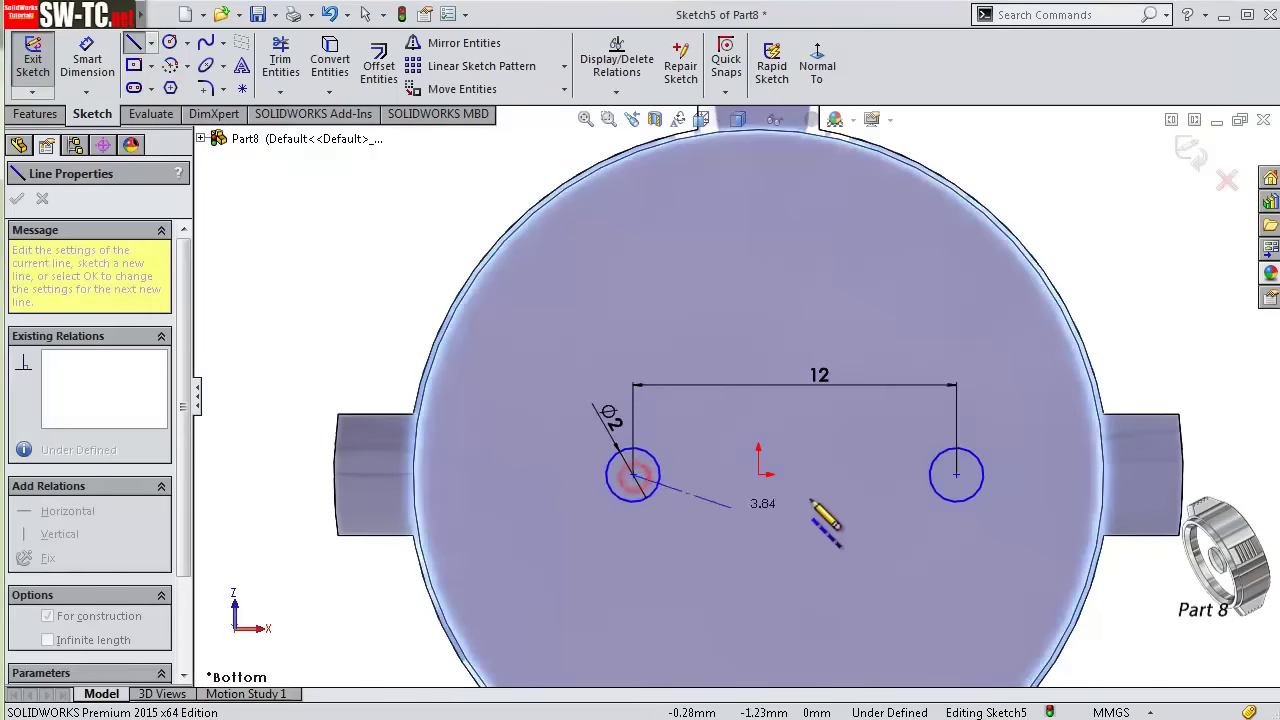
double_click(957, 474)
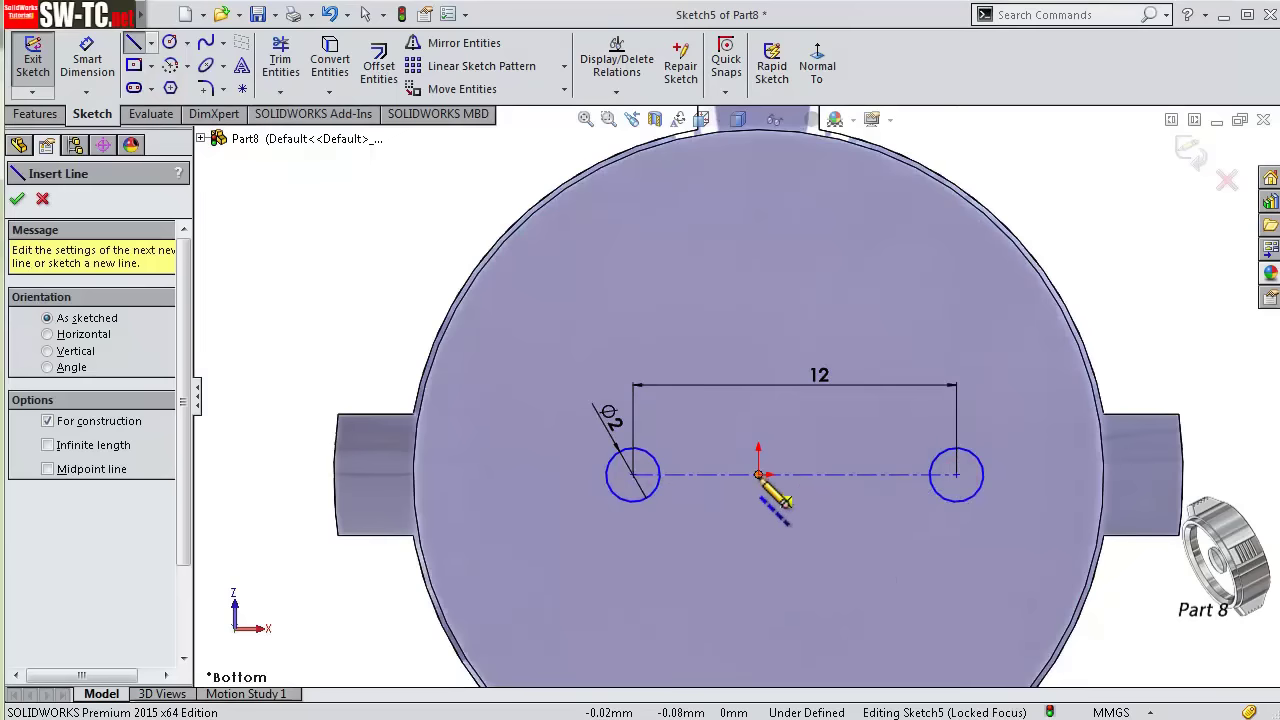
click(758, 474)
key(Escape)
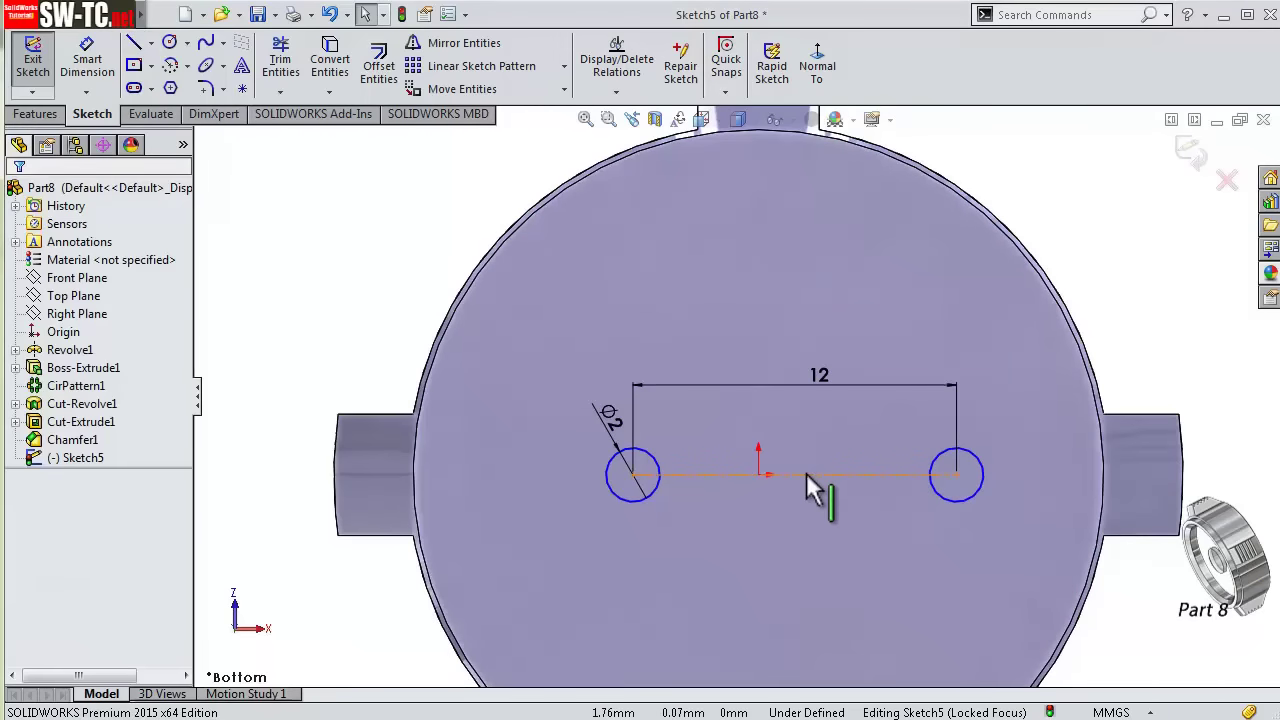
click(806, 473)
ctrl+click(759, 474)
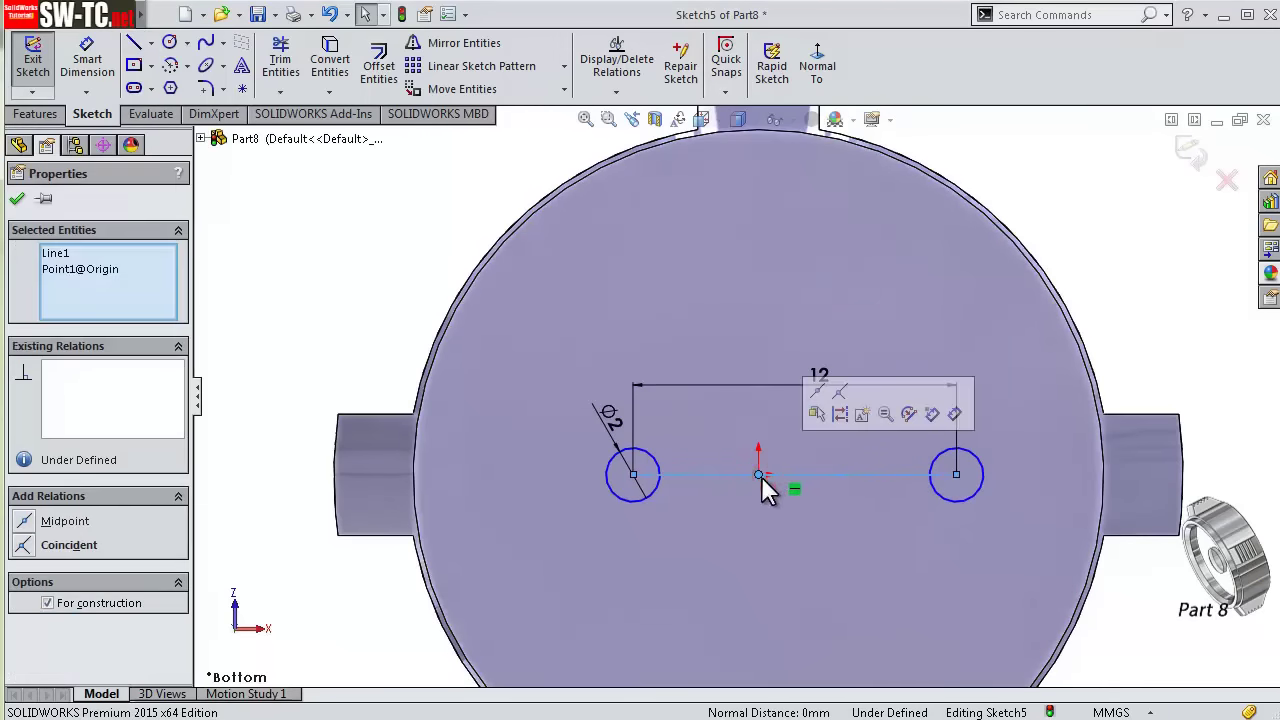
click(816, 392)
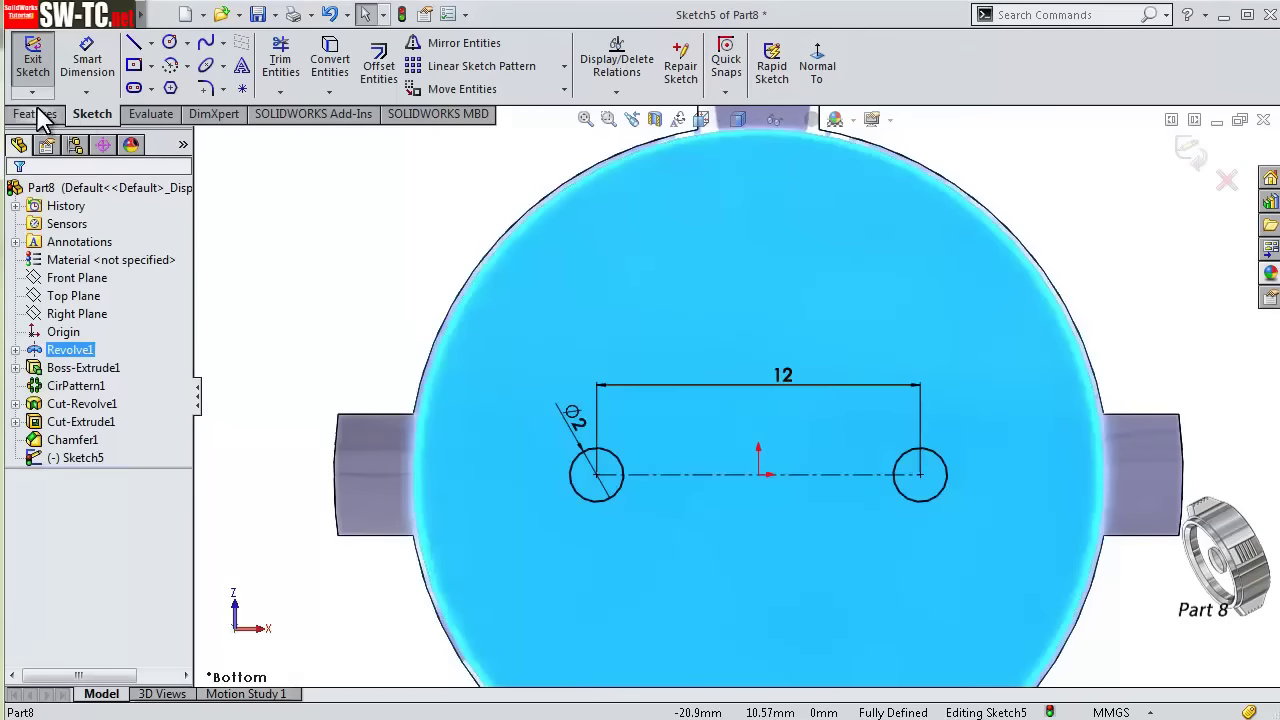
click(40, 116)
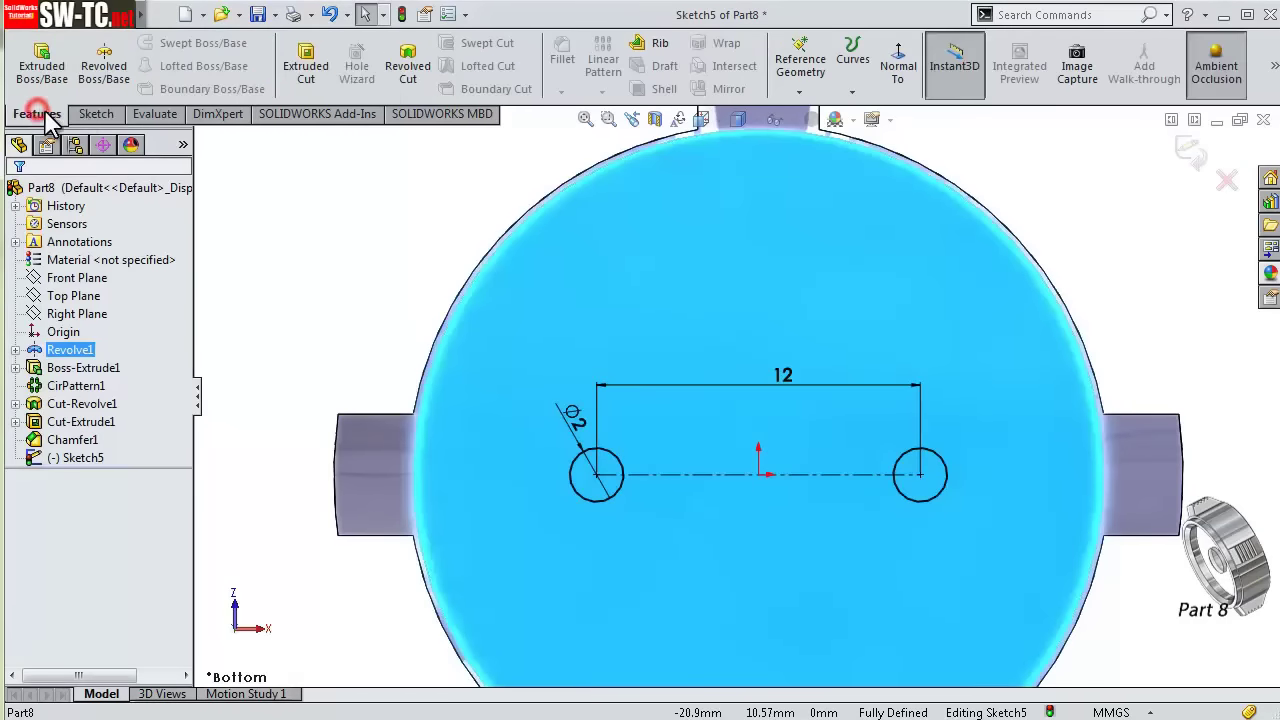
- Extrude-cut the two Ø2 circles 3 mm deep and select the part's inner floor face
click(310, 70)
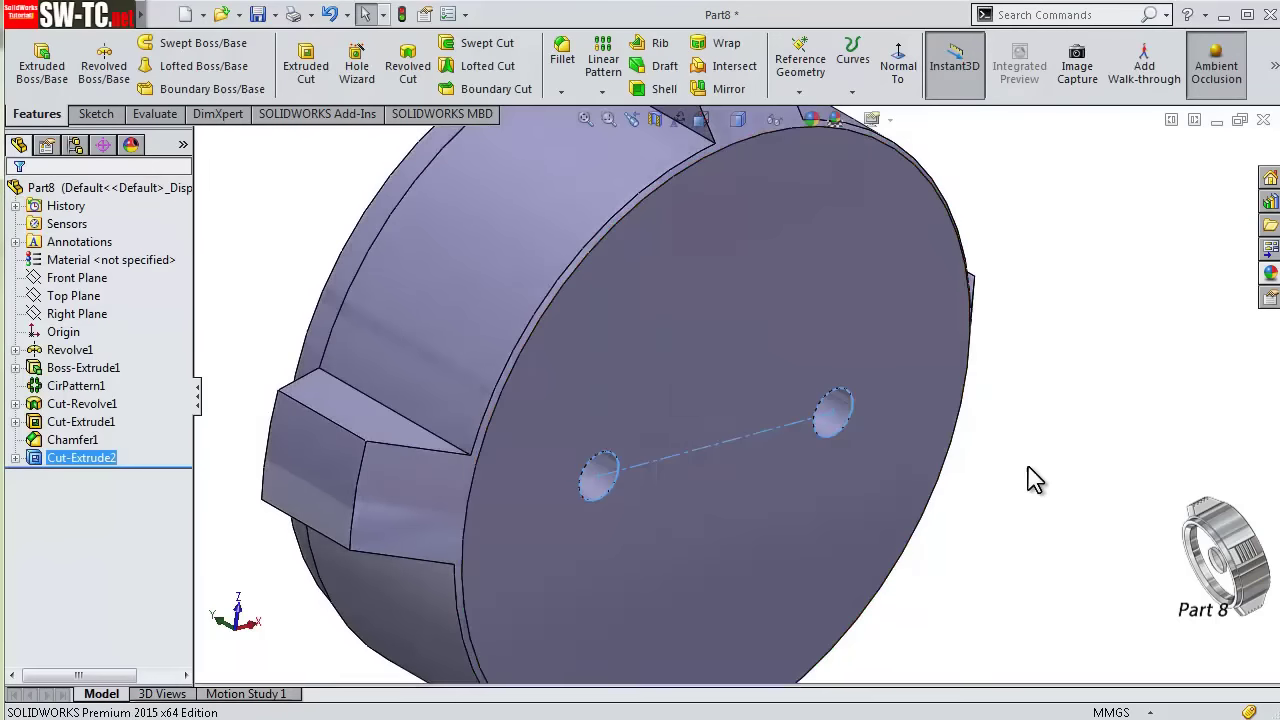
mouse_move(1060, 480)
middle_down()
mouse_move(1065, 500)
mouse_move(766, 444)
middle_up()
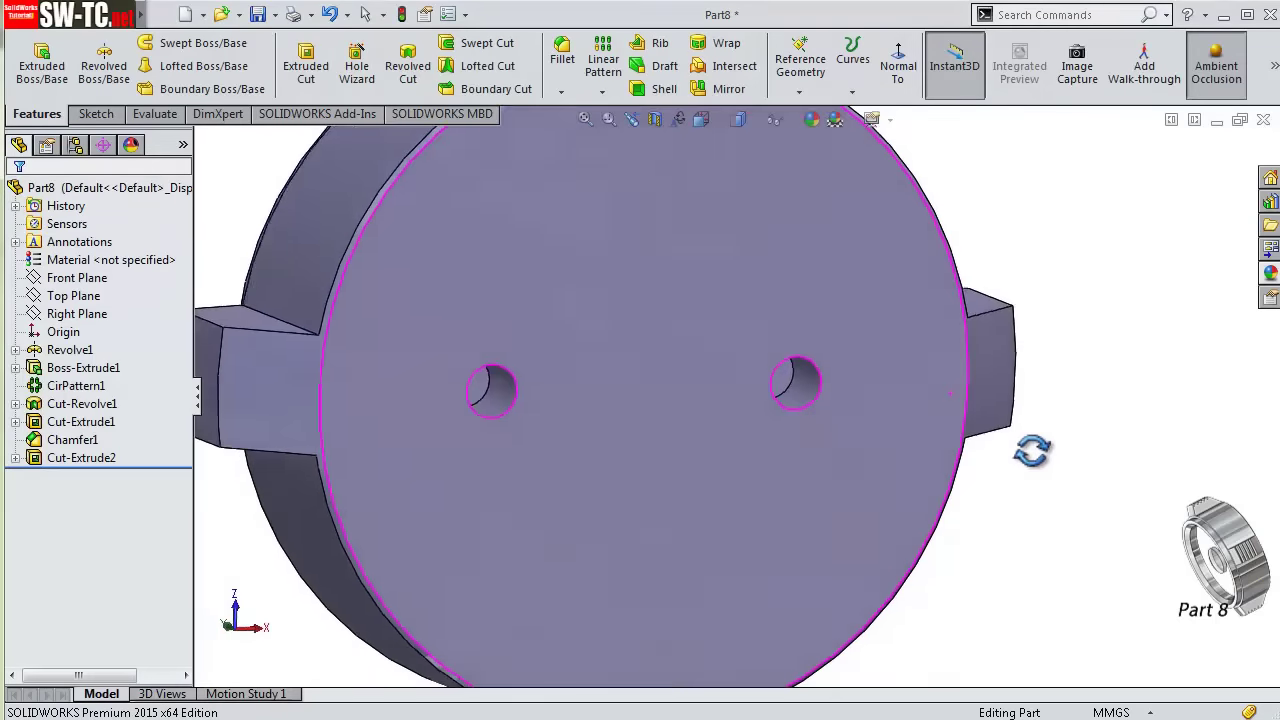
key(f)
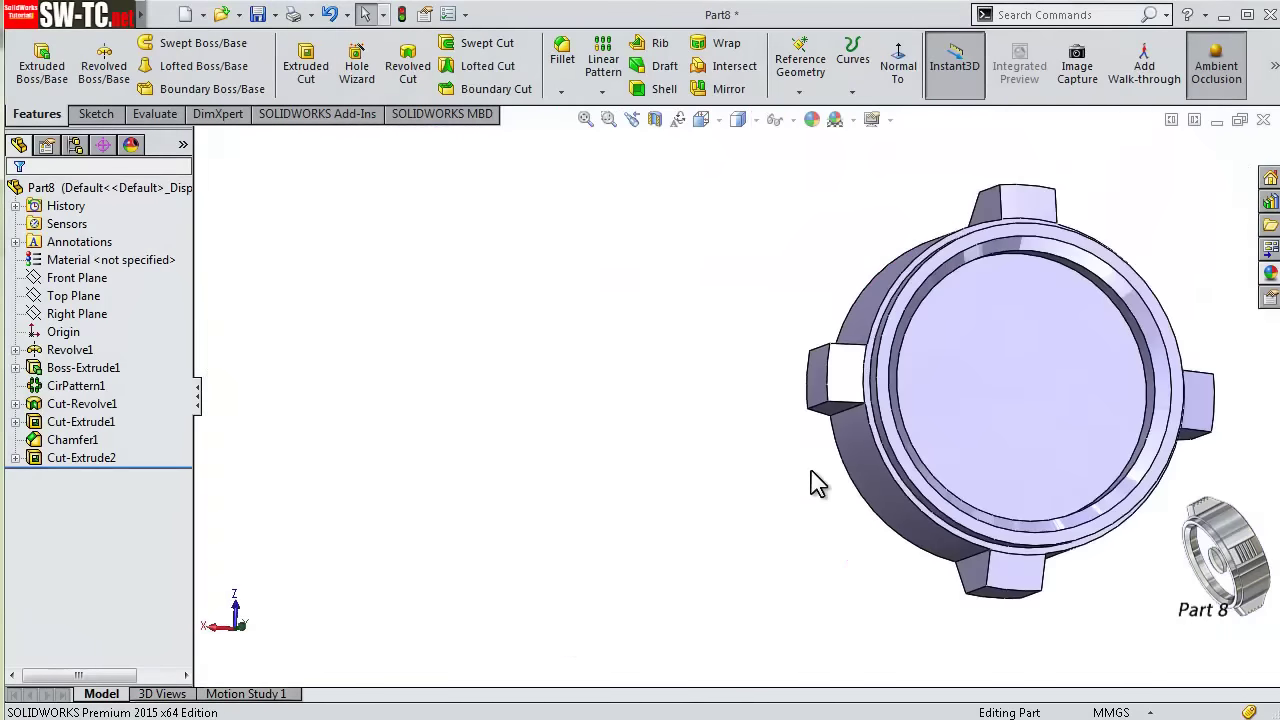
middle_drag(814, 486, 800, 320)
scroll(795, 300, down, 2)
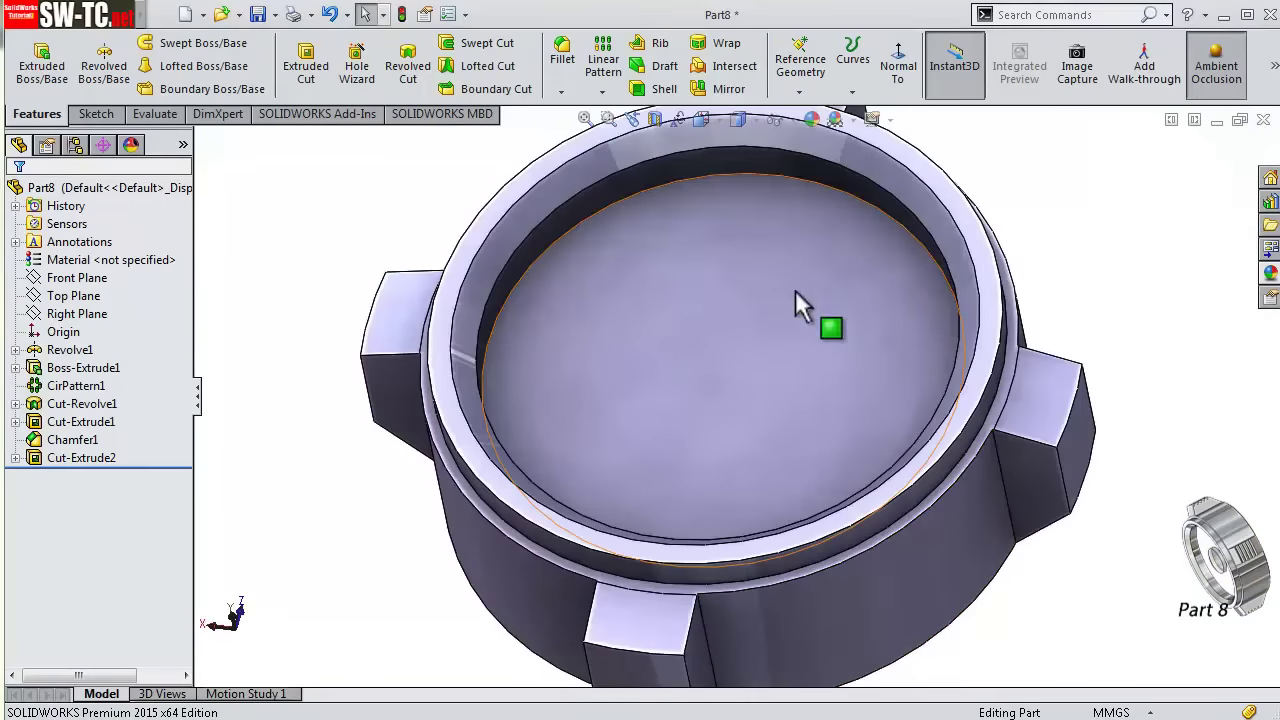
click(653, 282)
- Sketch a Ø7 circle centred on the origin on the inner floor face
click(731, 221)
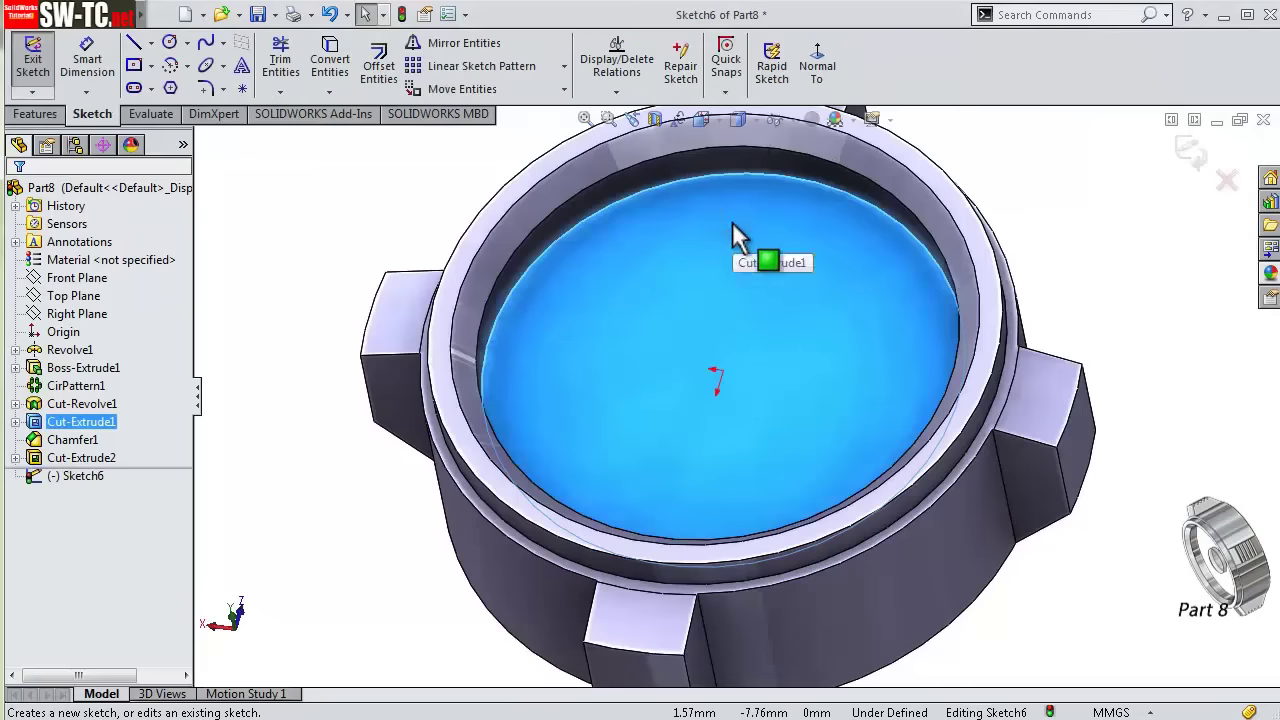
click(828, 72)
scroll(755, 391, down, 2)
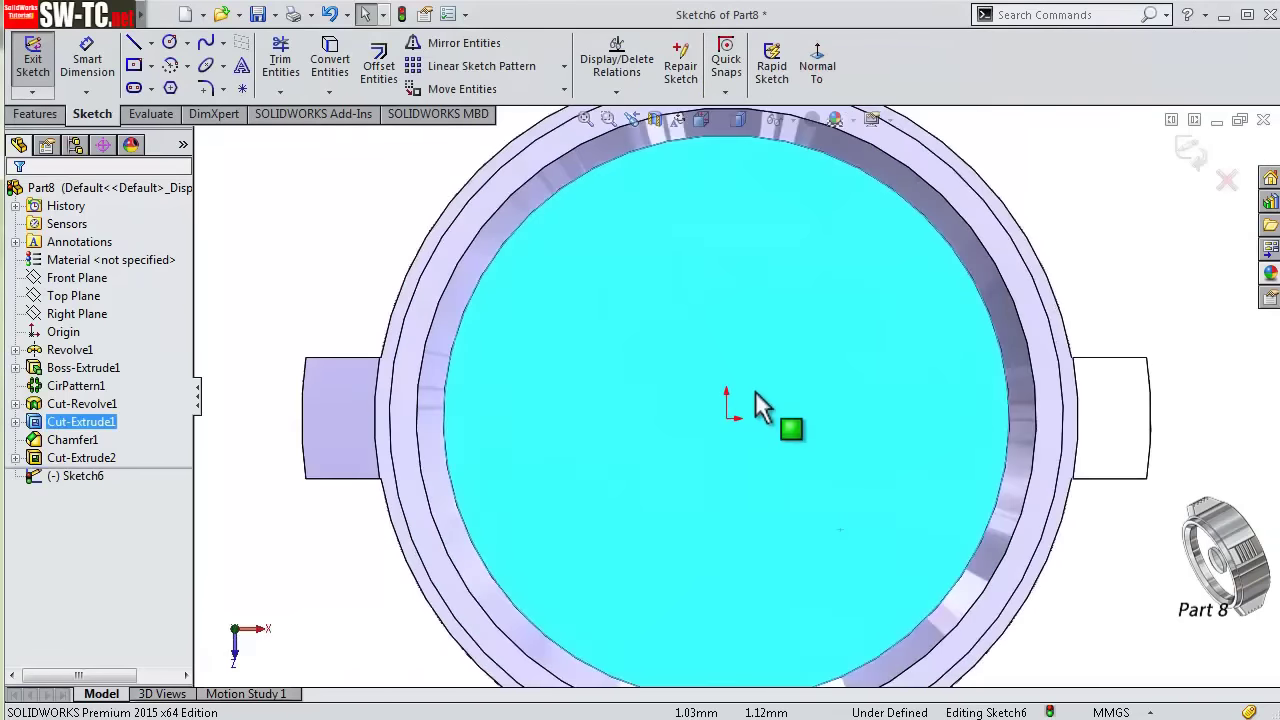
scroll(605, 280, down, 2)
click(169, 44)
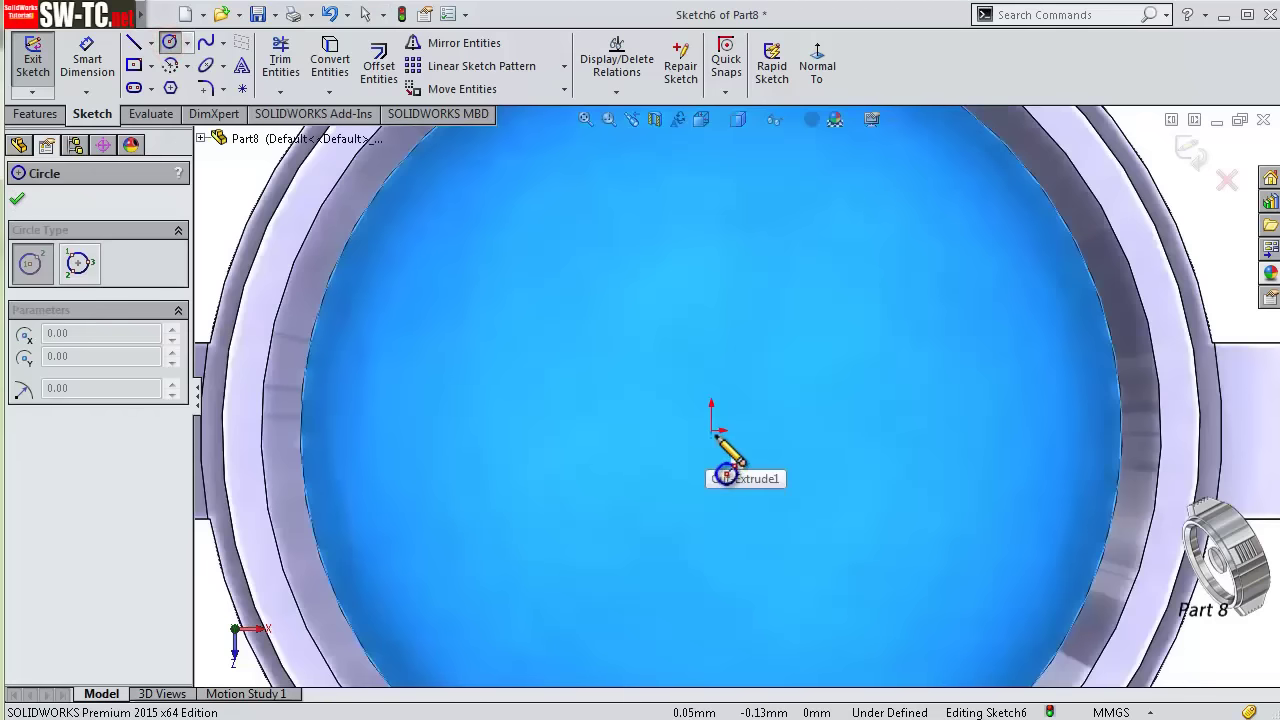
click(711, 428)
click(572, 330)
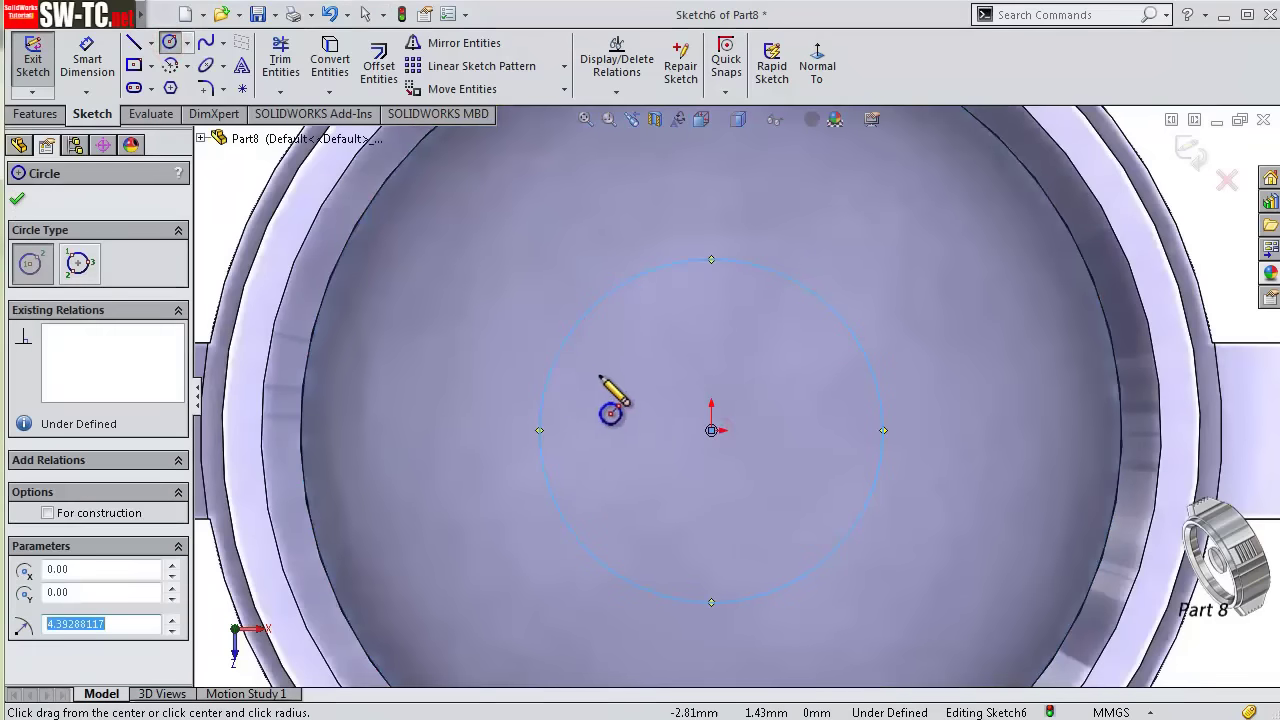
key(s)
click(640, 394)
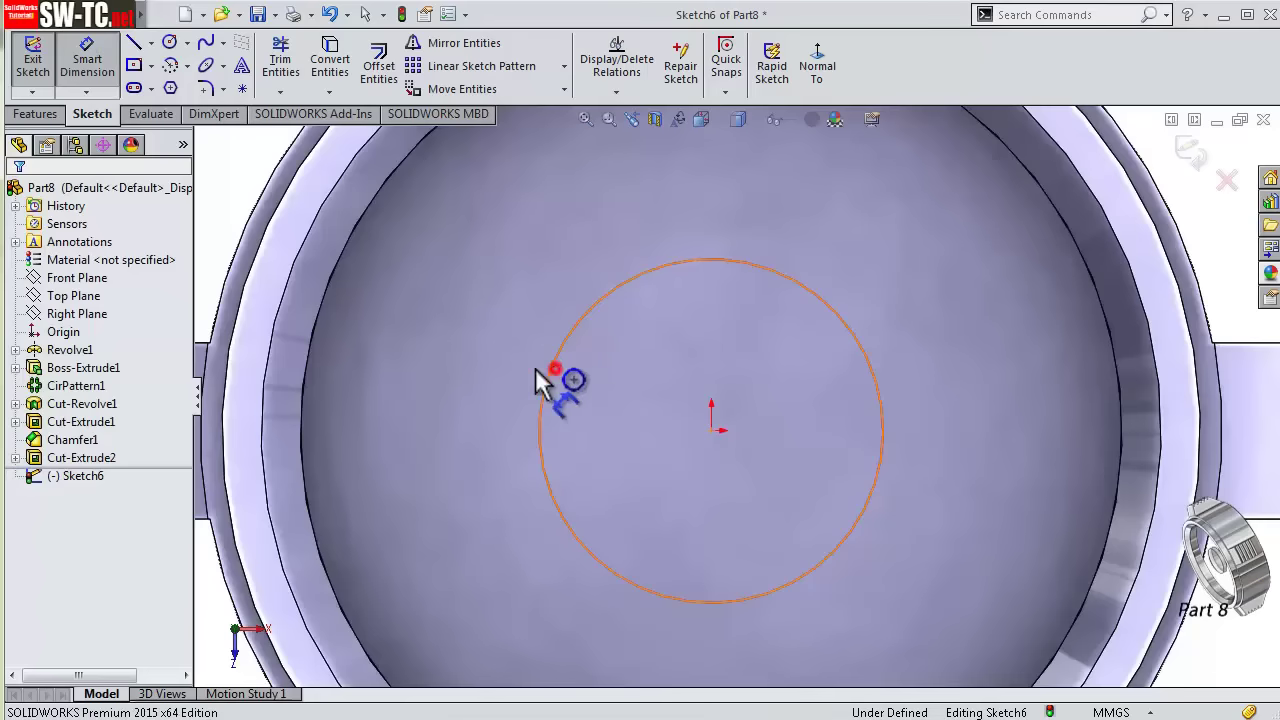
click(540, 381)
click(520, 380)
text(7)
key(Return)
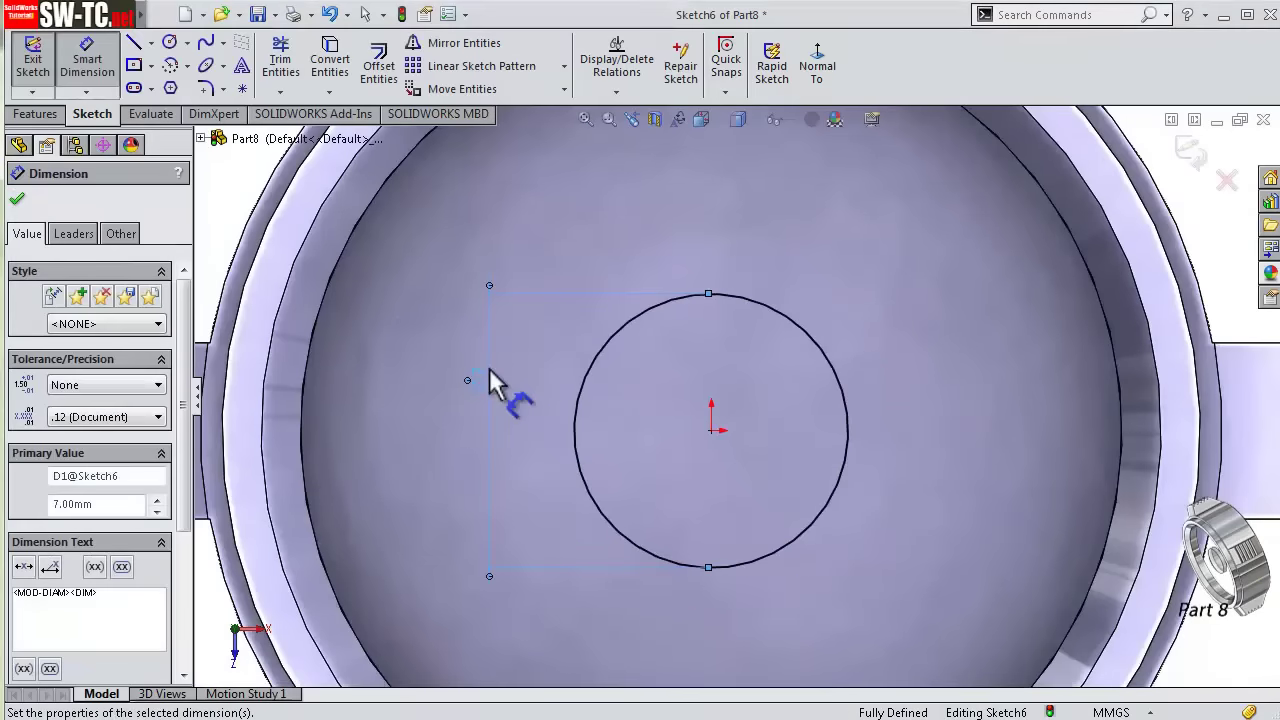
- Extrude-cut the Ø7 circle 3 mm deep
click(34, 114)
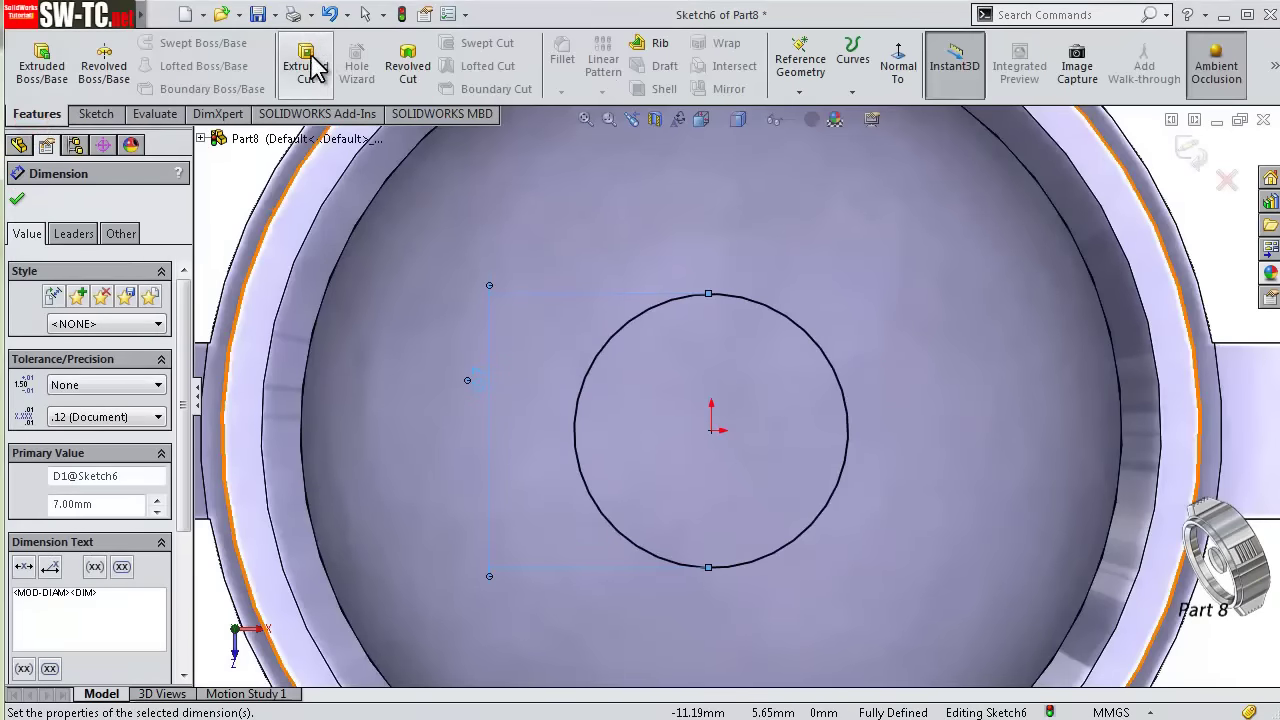
click(306, 66)
middle_drag(383, 391, 423, 428)
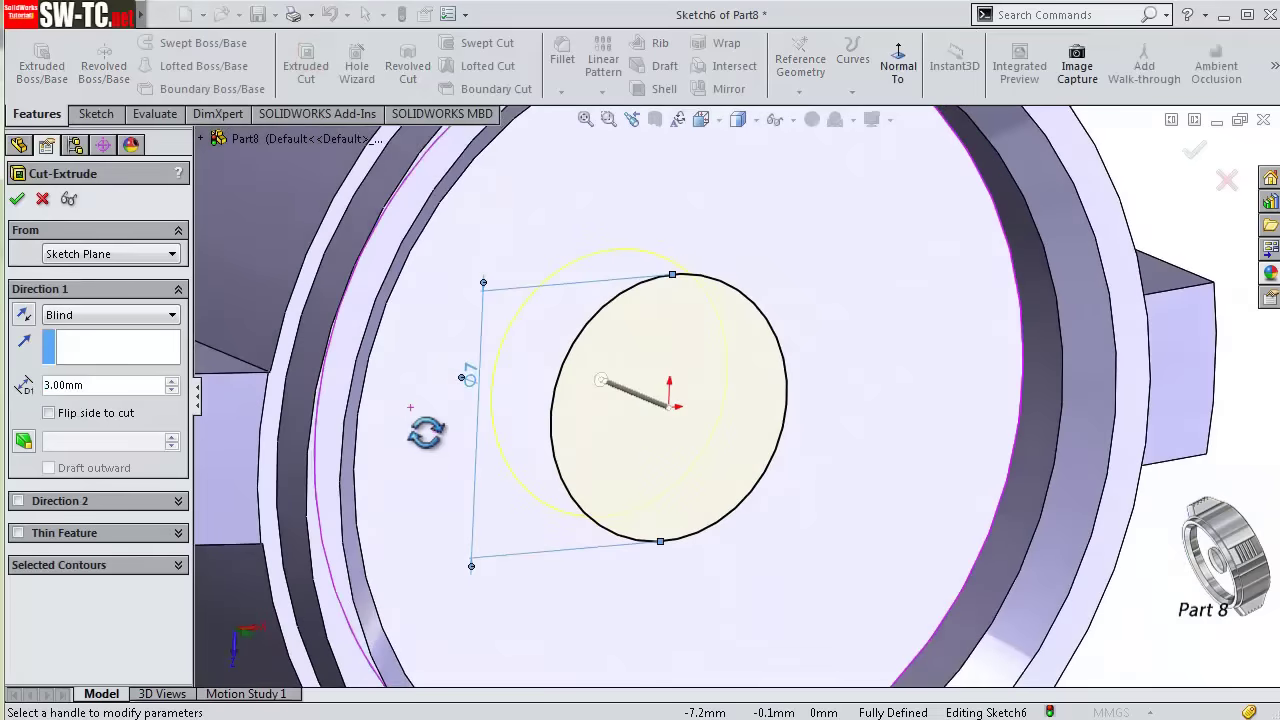
click(16, 200)
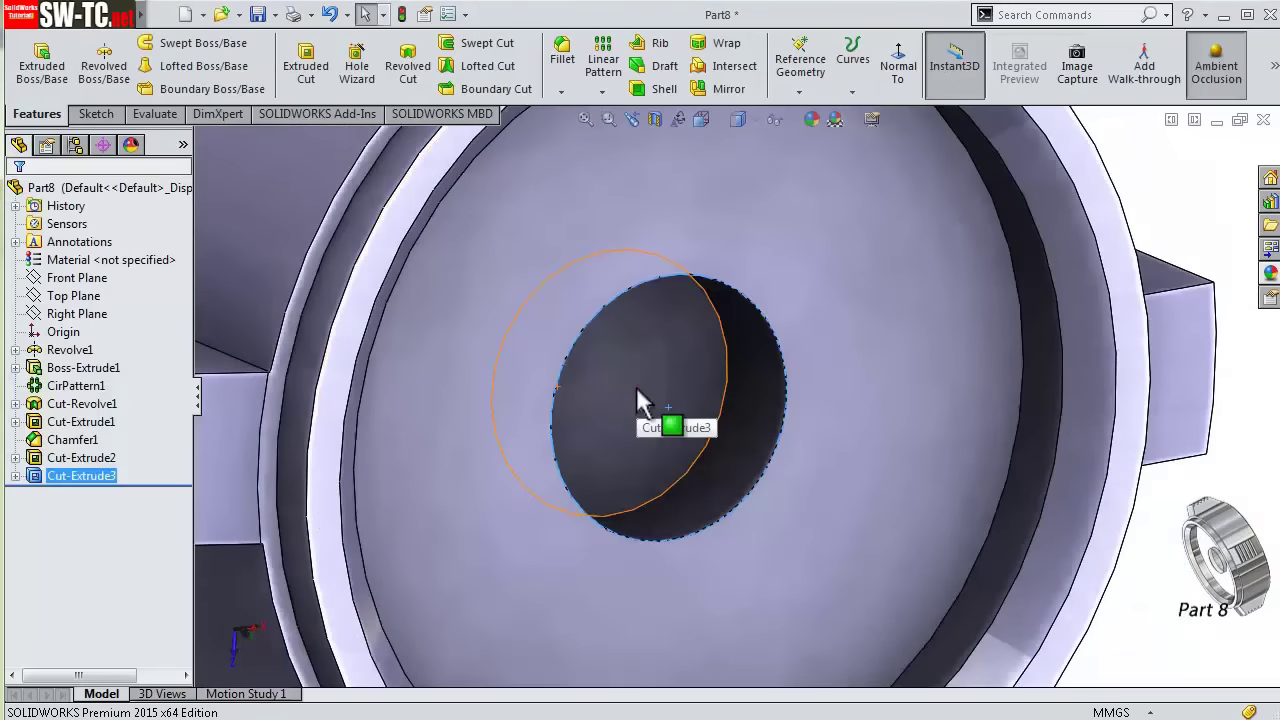
- Draw a center rectangle at the origin in a new sketch on the hole floor
click(668, 382)
click(713, 324)
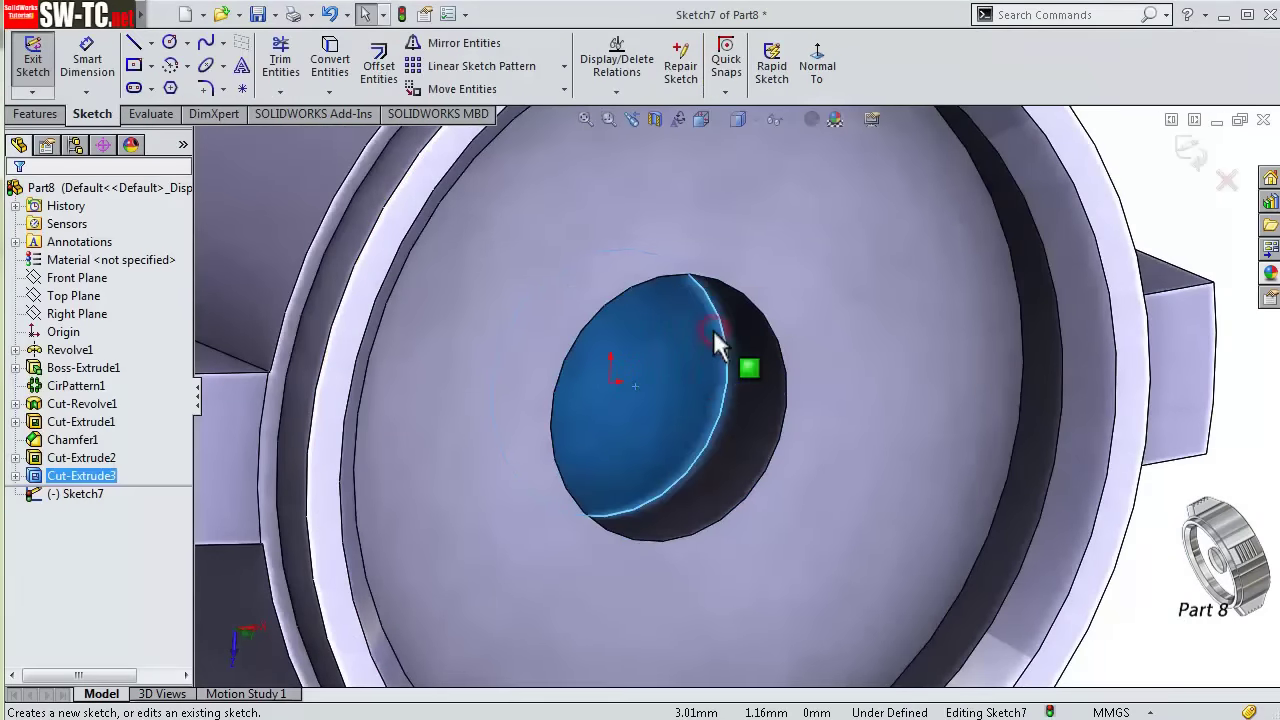
click(817, 66)
scroll(771, 297, down, 3)
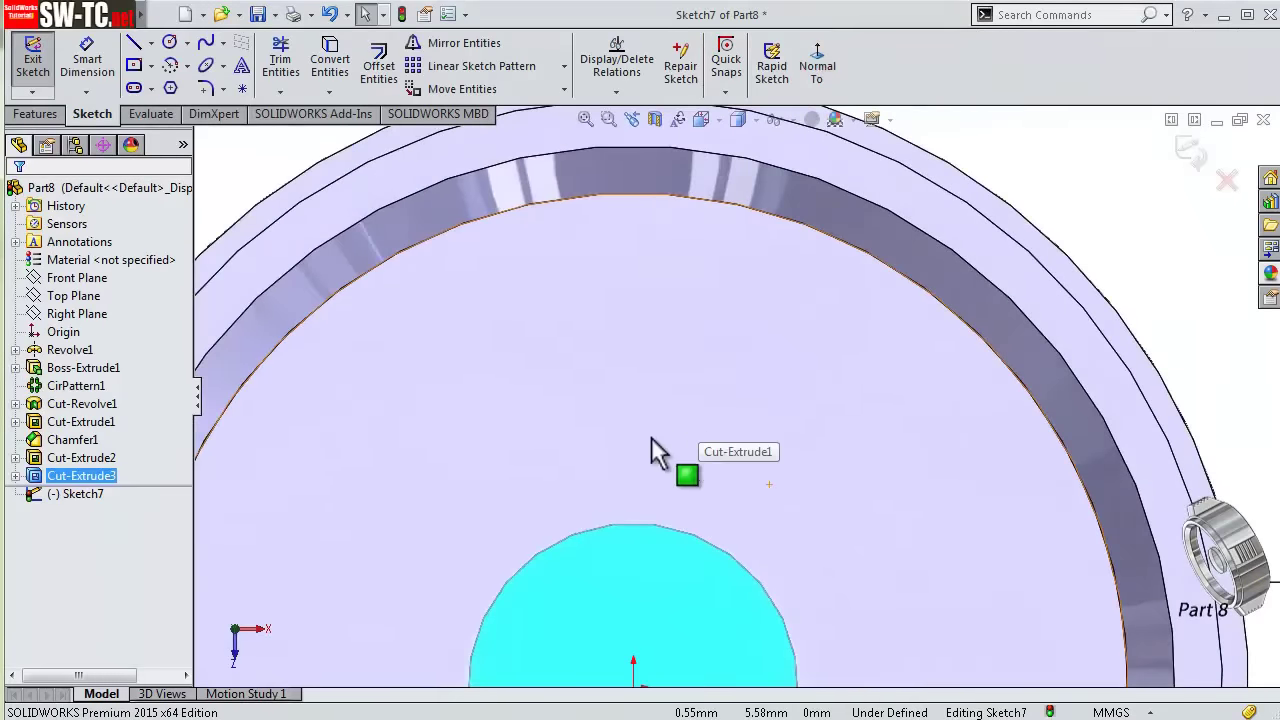
scroll(651, 437, down, 2)
click(134, 66)
scroll(660, 580, up, 2)
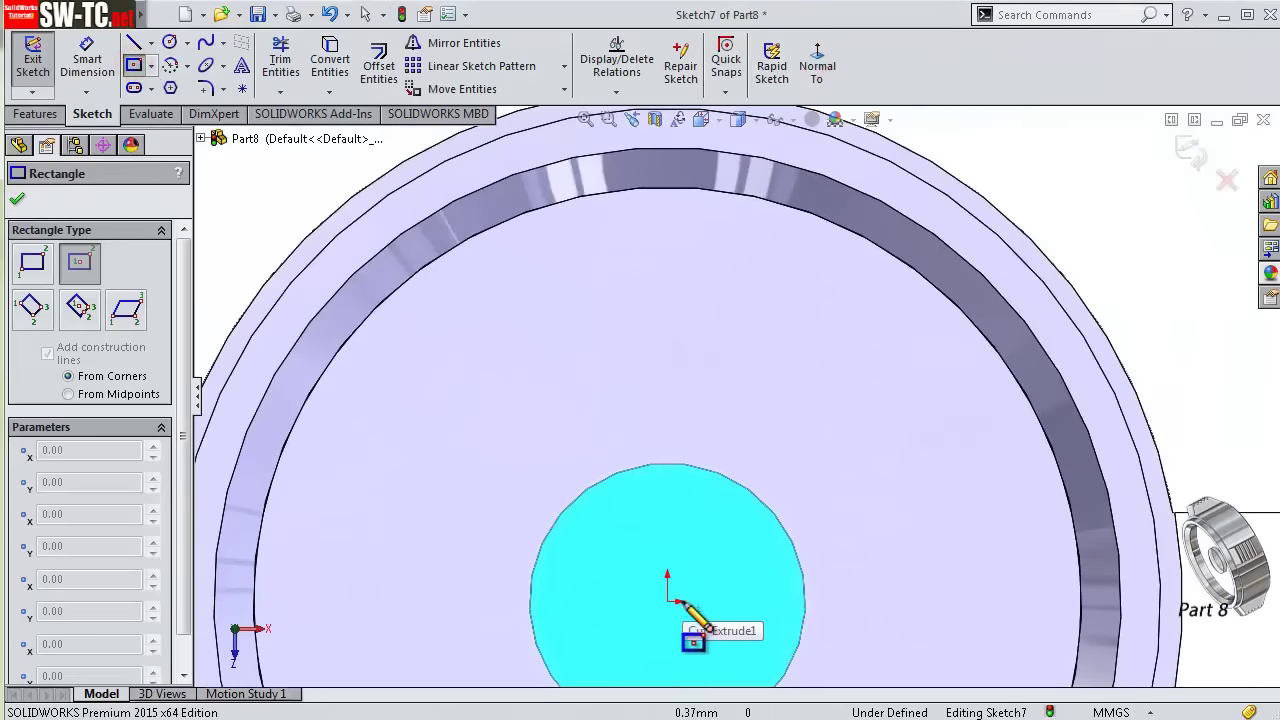
click(668, 603)
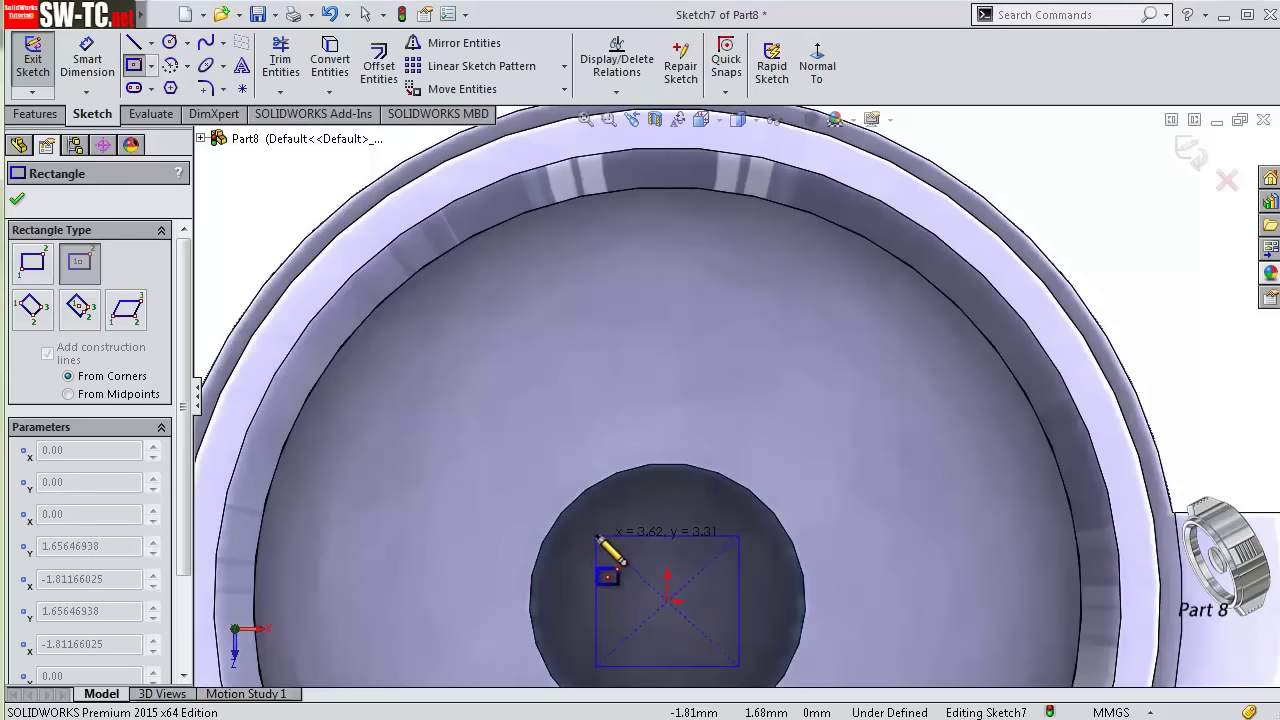
click(590, 528)
key(Escape)
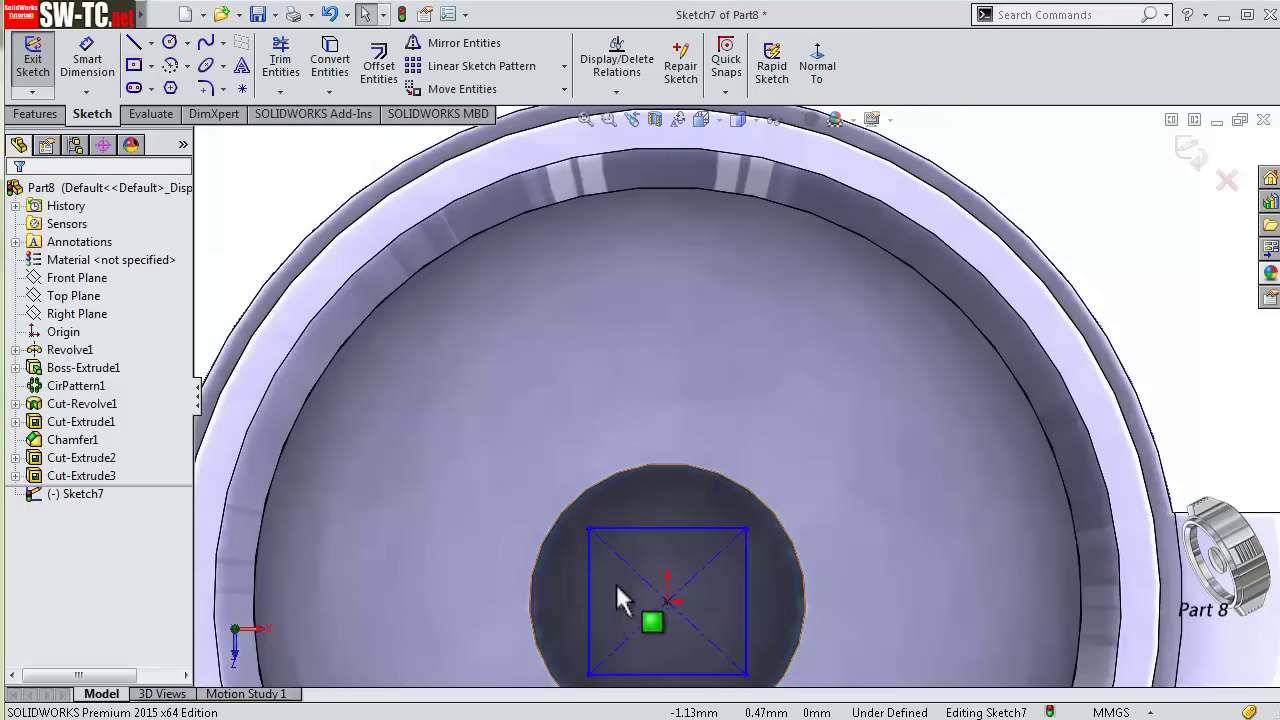
- Make two rectangle sides equal and dimension a side 3 mm, forming a square
click(591, 581)
ctrl+click(652, 529)
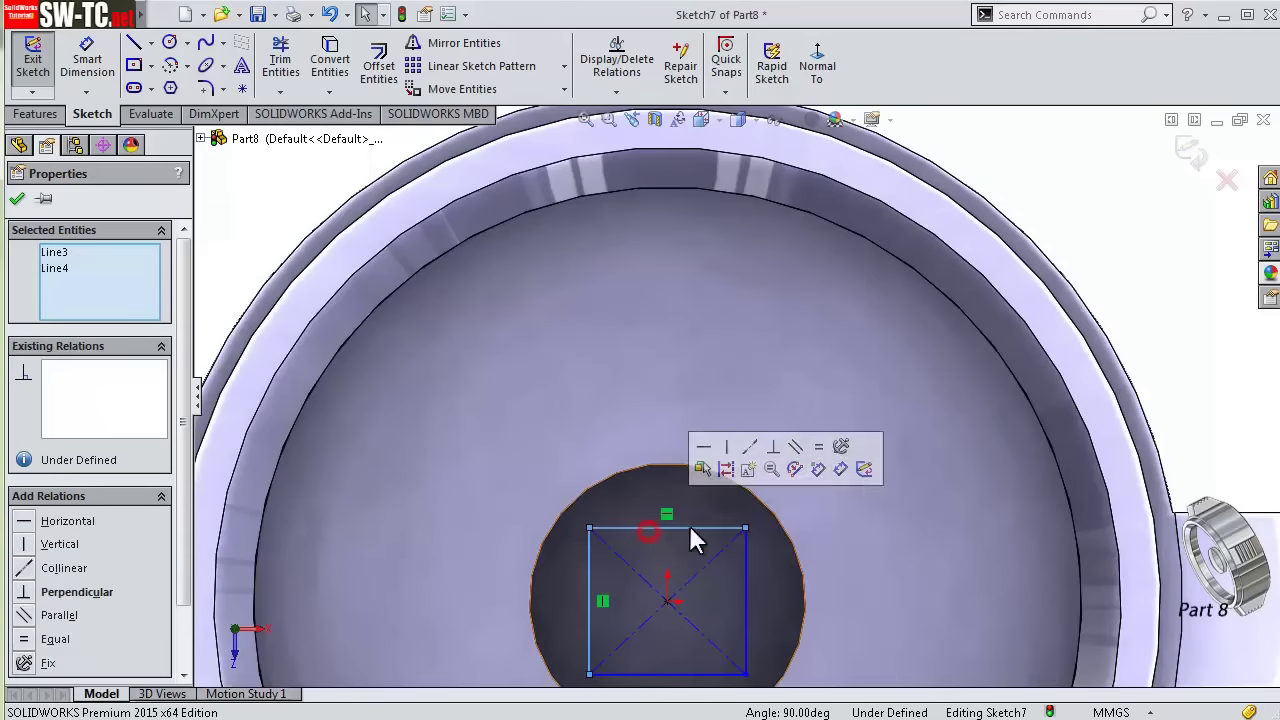
click(814, 446)
click(625, 555)
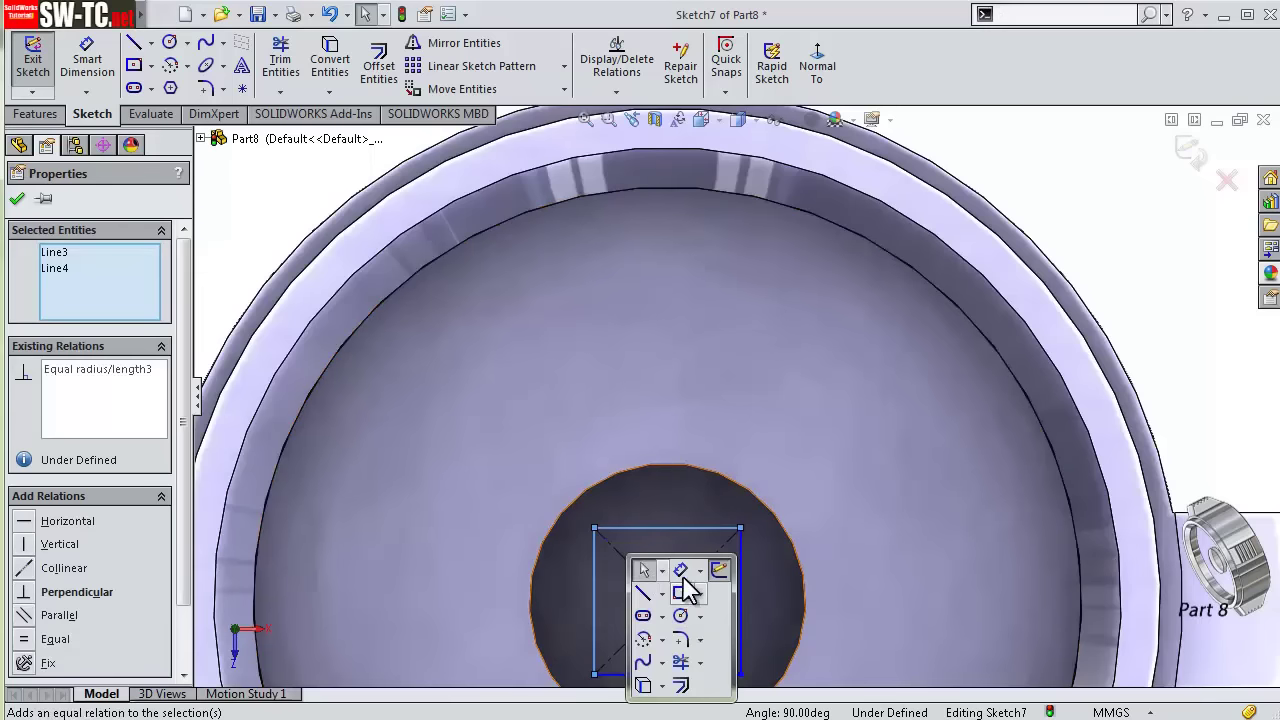
click(662, 570)
click(596, 570)
click(510, 582)
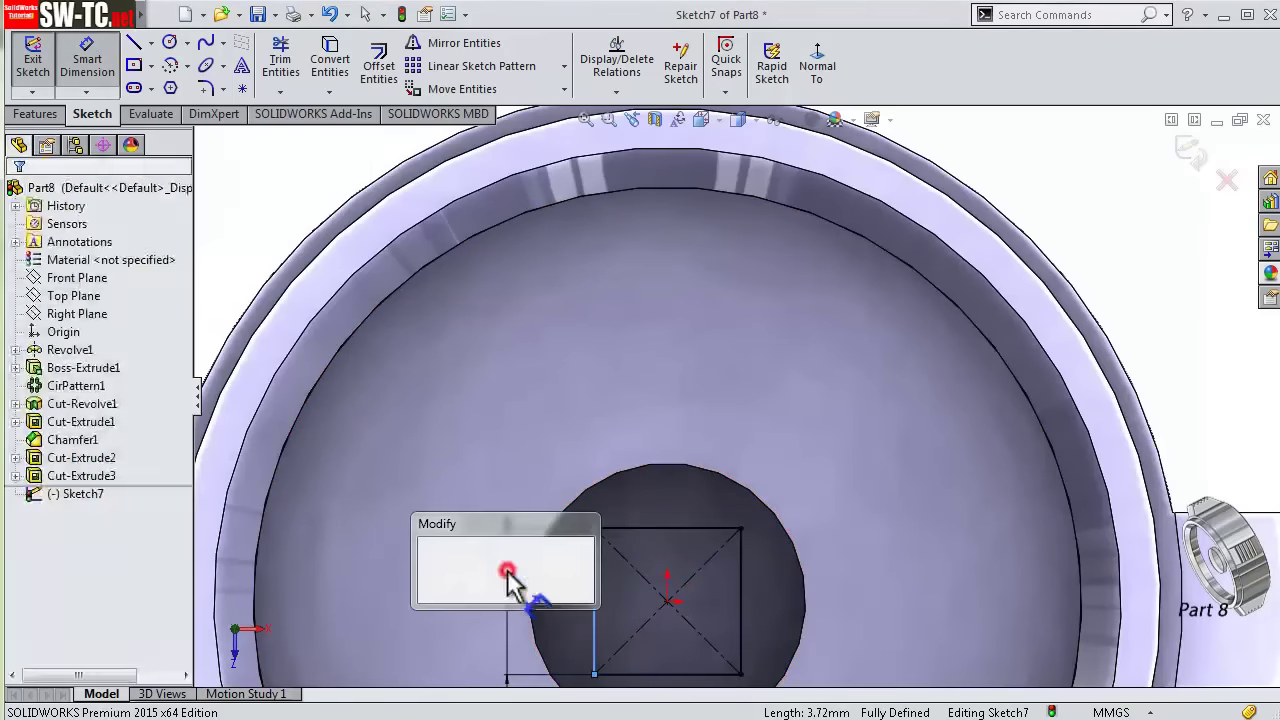
text(3)
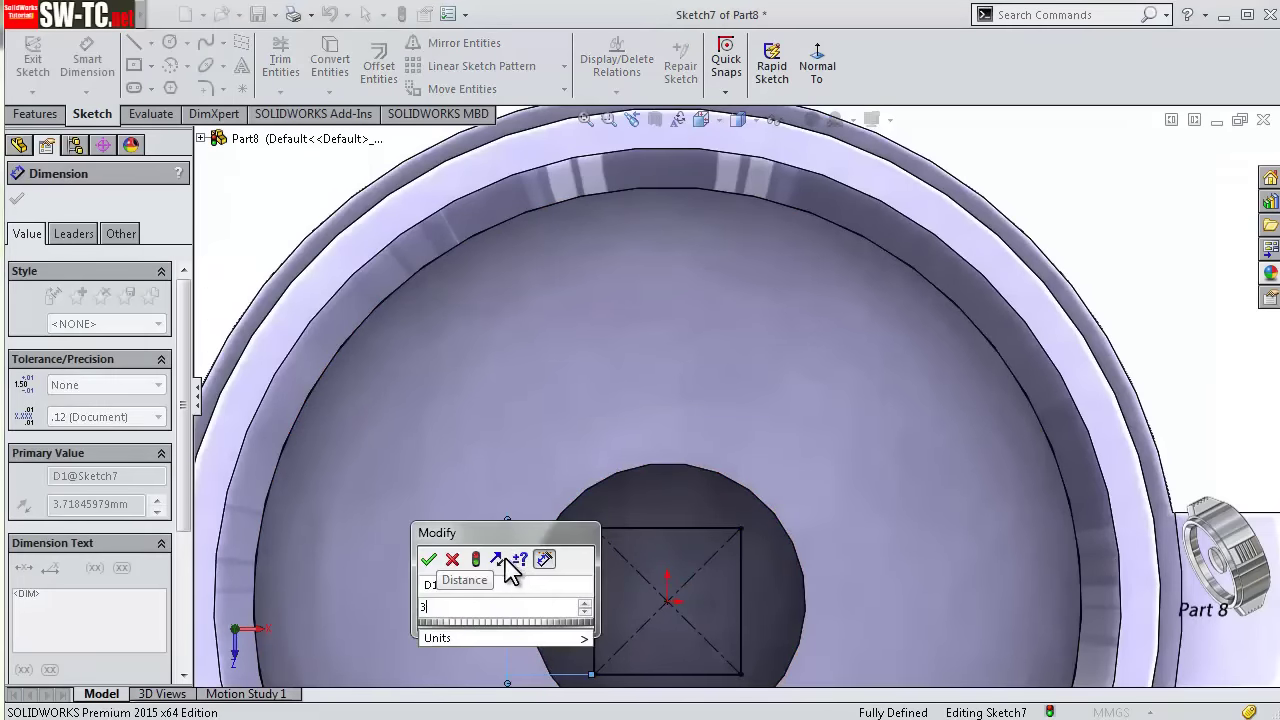
click(430, 563)
scroll(743, 623, down, 2)
scroll(689, 571, down, 1)
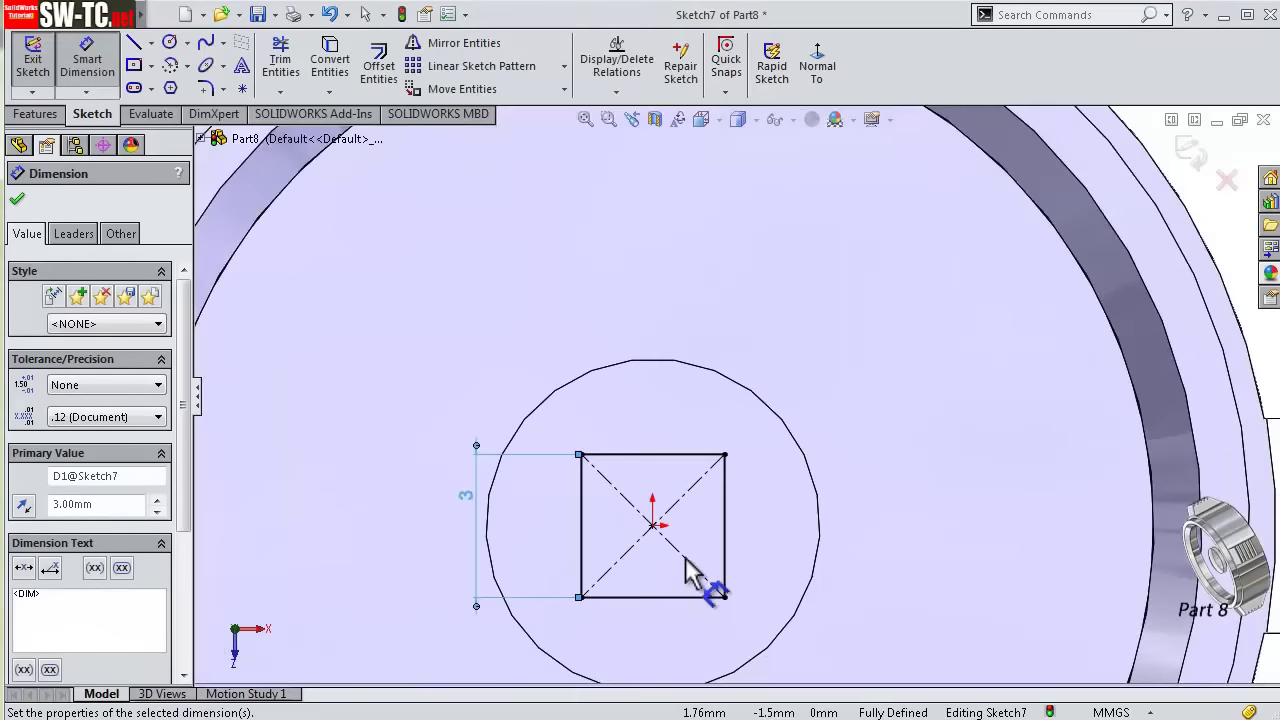
scroll(640, 525, down, 1)
middle_drag(635, 520, 643, 528)
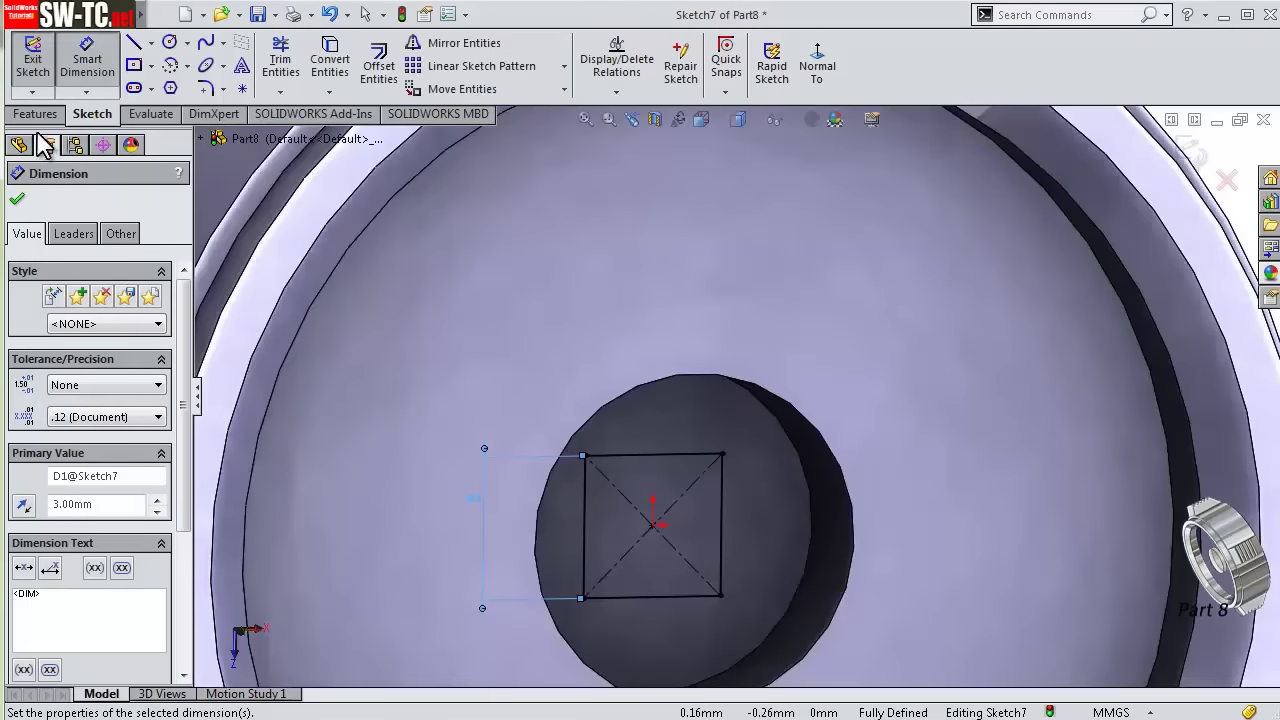
click(35, 114)
- Extrude the 3 mm square as a 1 mm boss
click(48, 60)
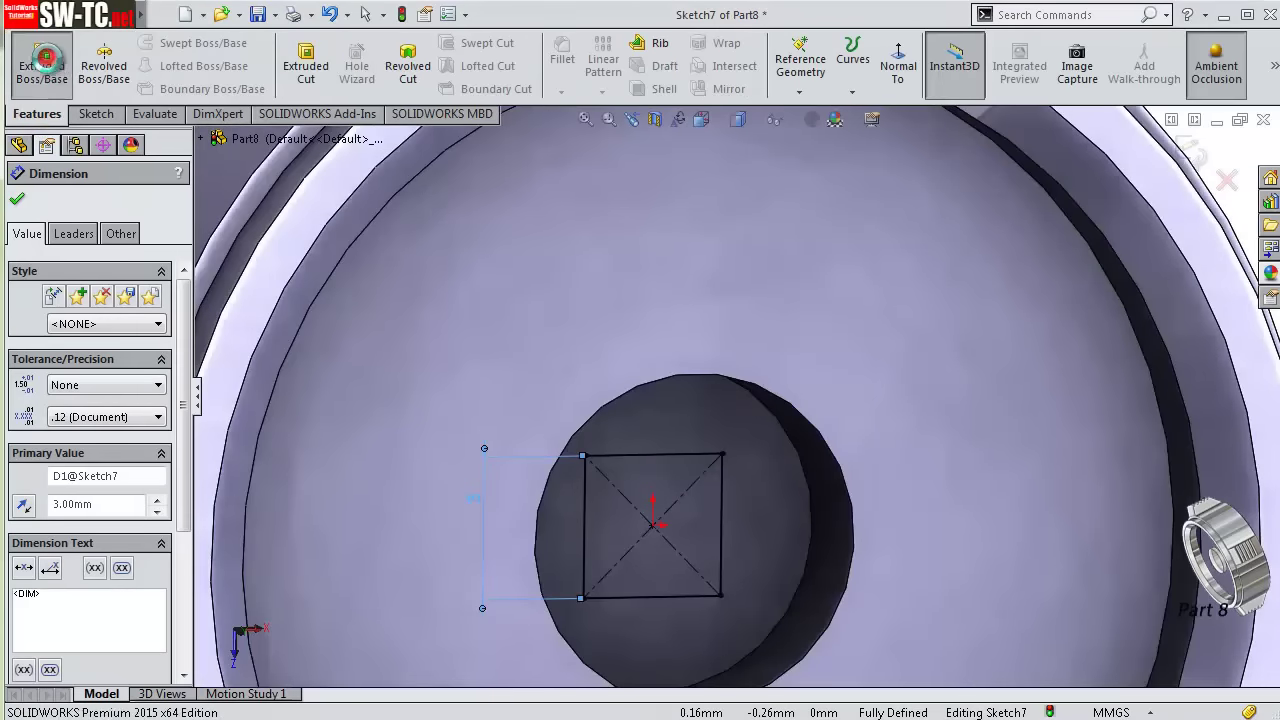
text(1)
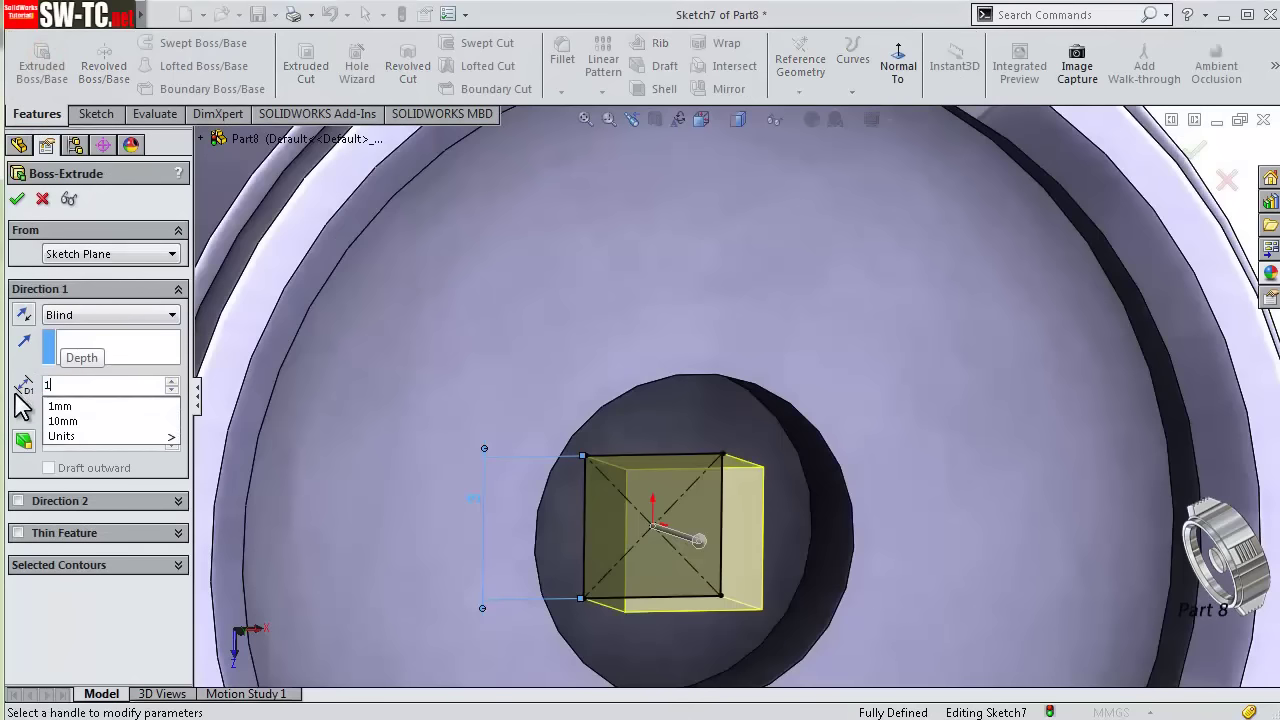
click(22, 408)
click(20, 200)
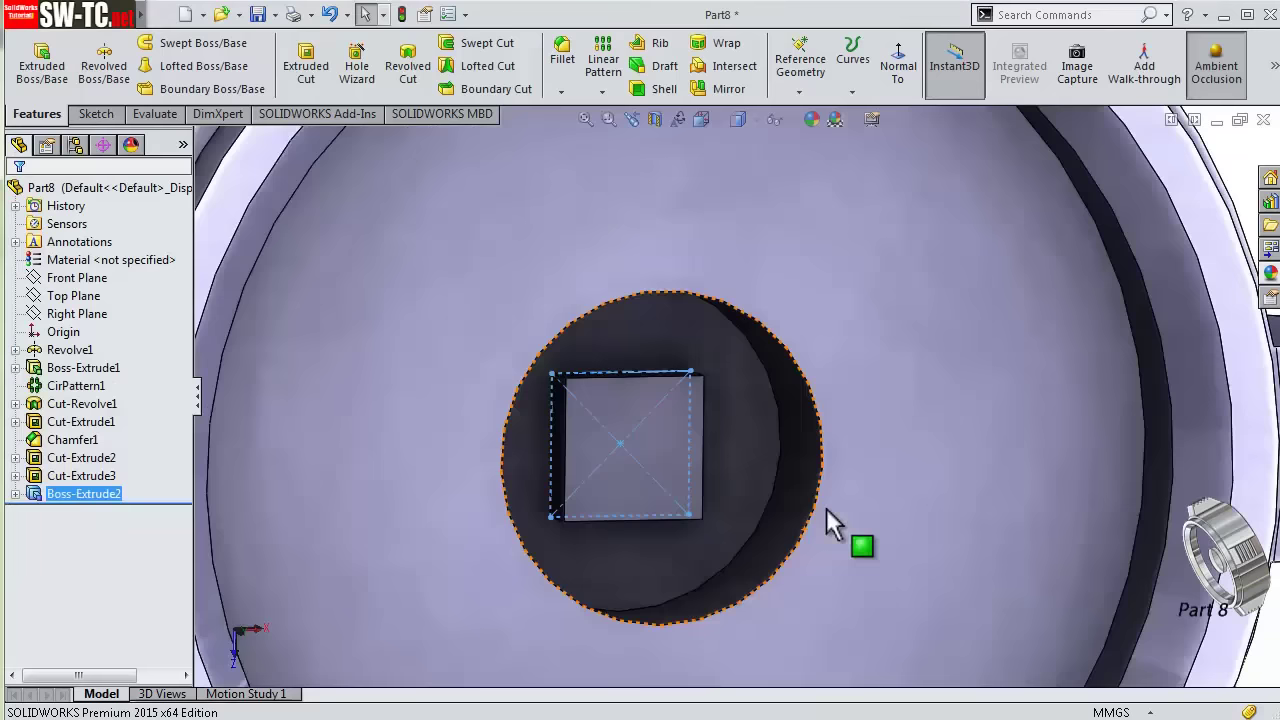
- Convert the pocket's Ø7 edge into a sketch and extrude it 1 mm, unmerged, as a disc
click(830, 515)
click(880, 446)
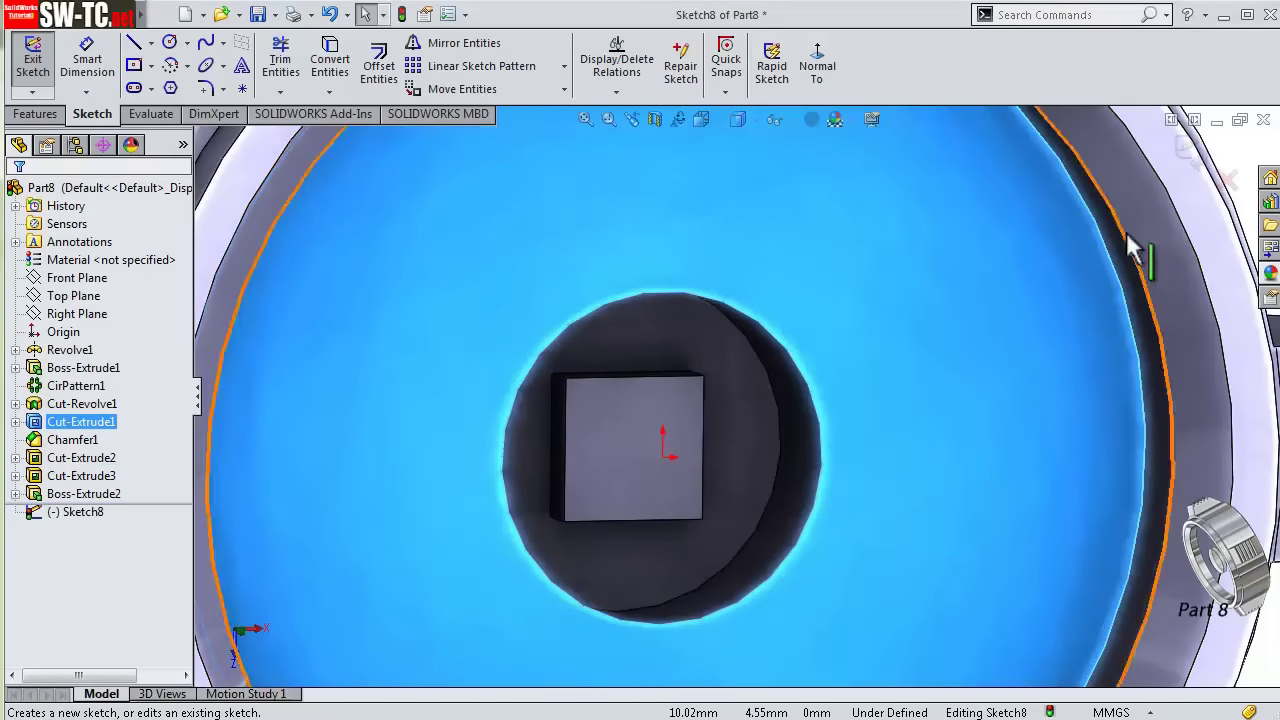
click(821, 408)
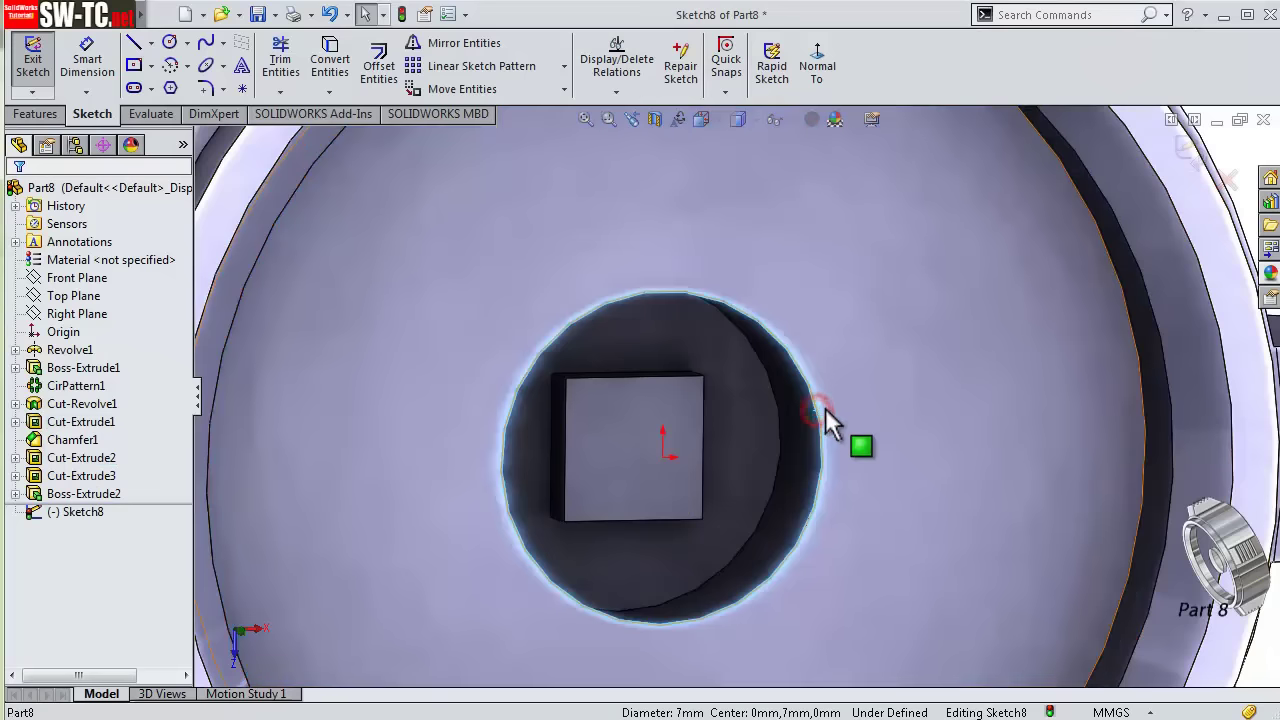
click(334, 60)
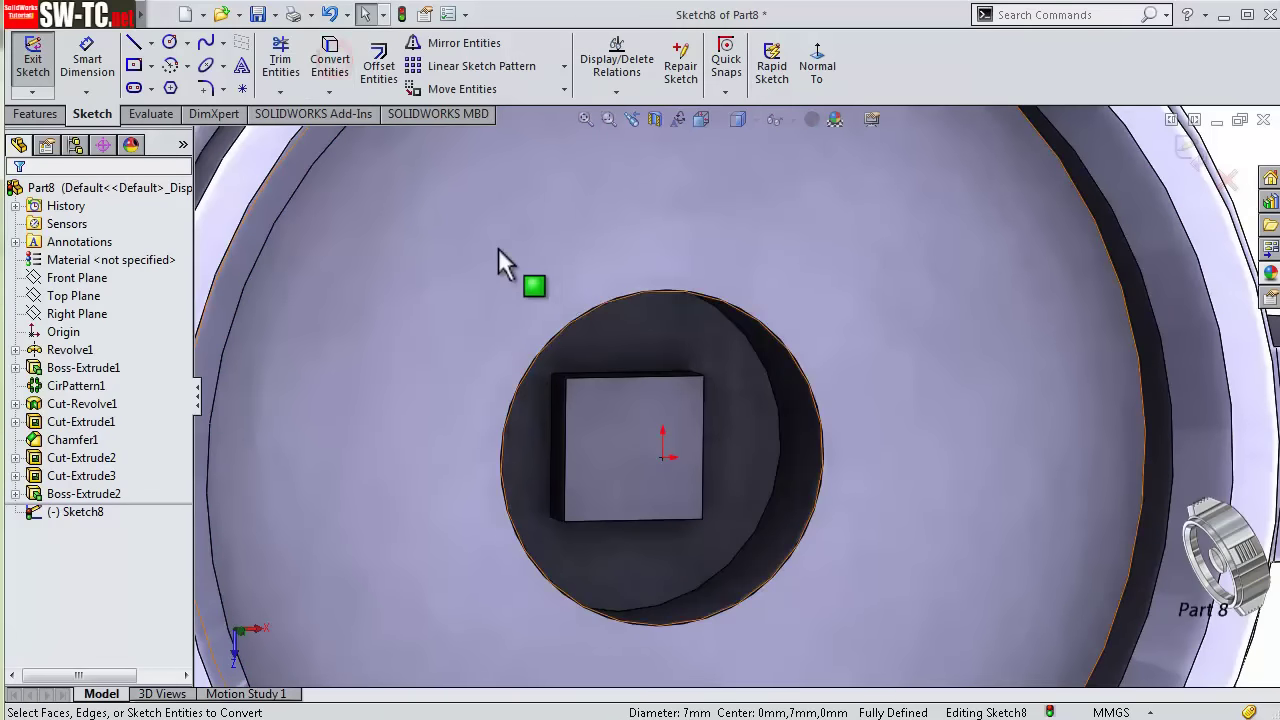
click(27, 116)
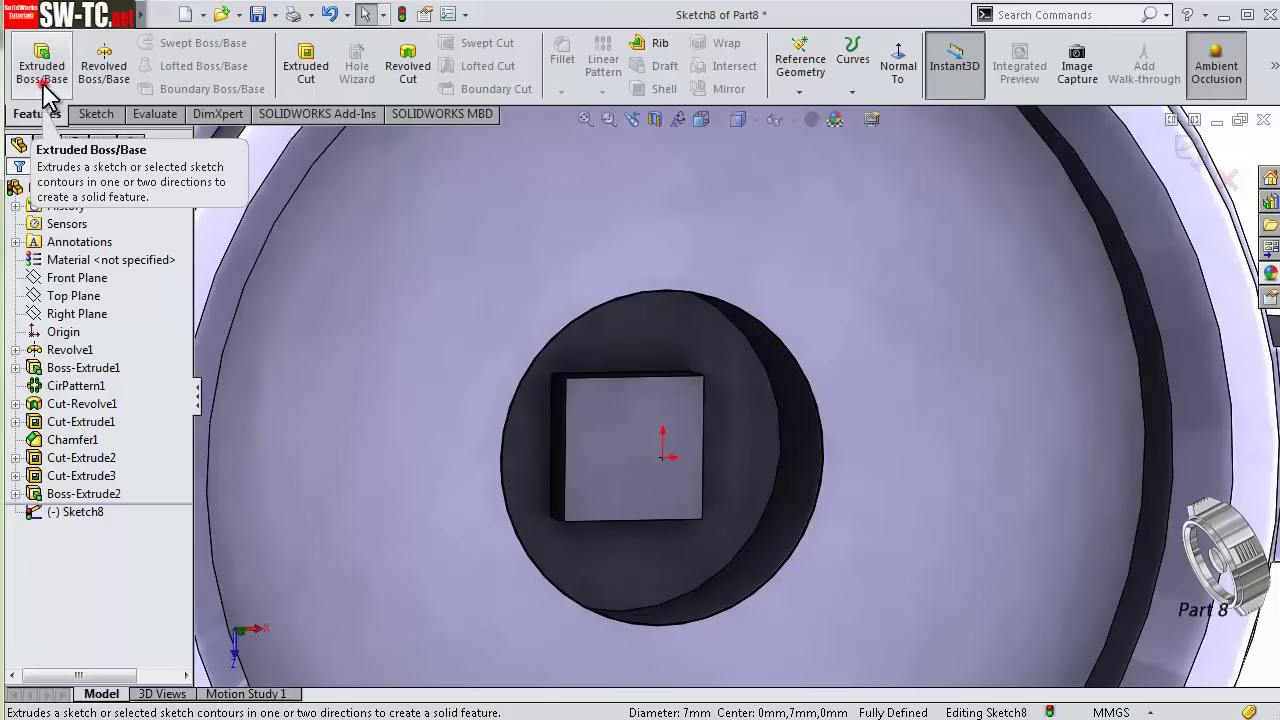
click(41, 88)
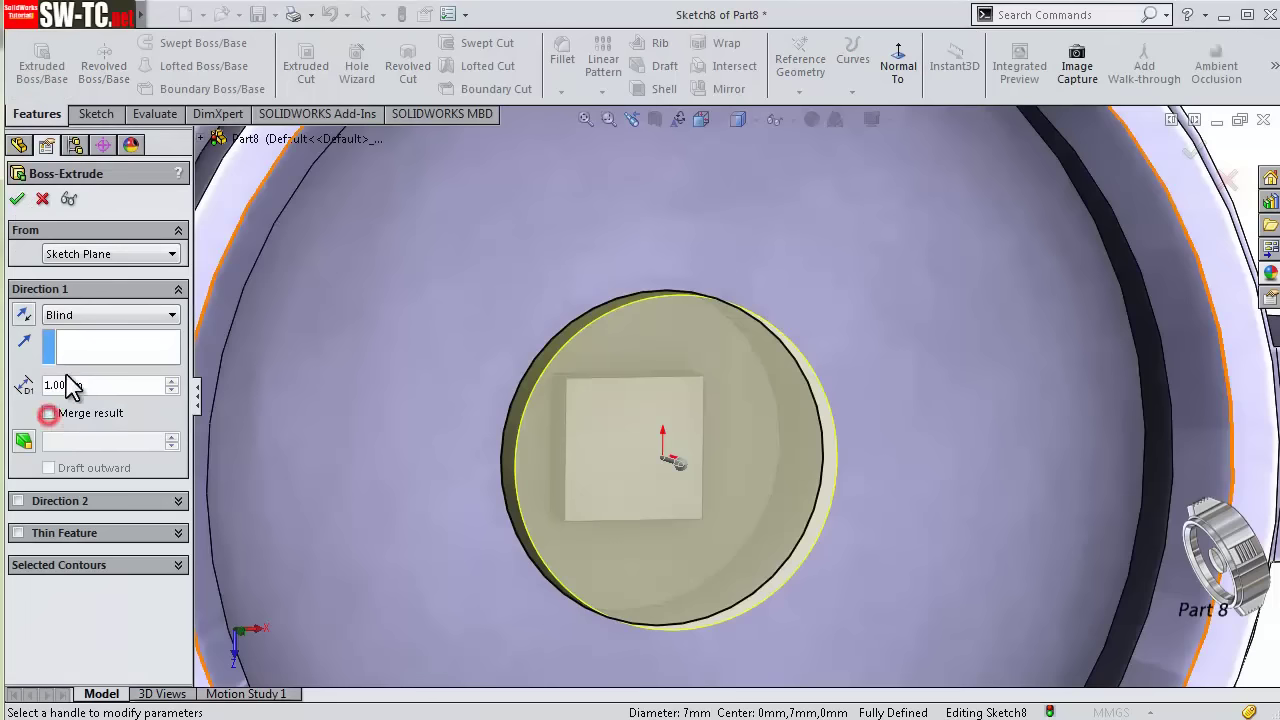
click(18, 200)
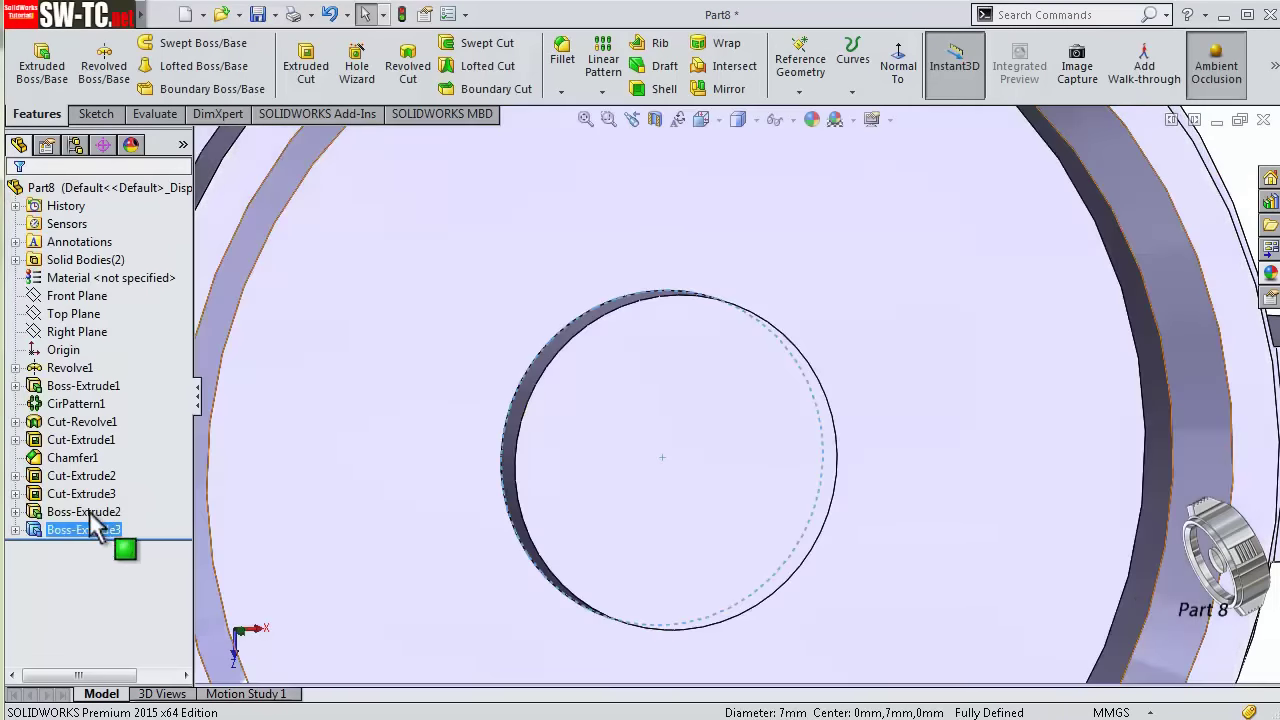
- Confirm the disc, then edit Boss-Extrude2 and uncheck Merge result
ctrl+click(92, 512)
click(89, 512)
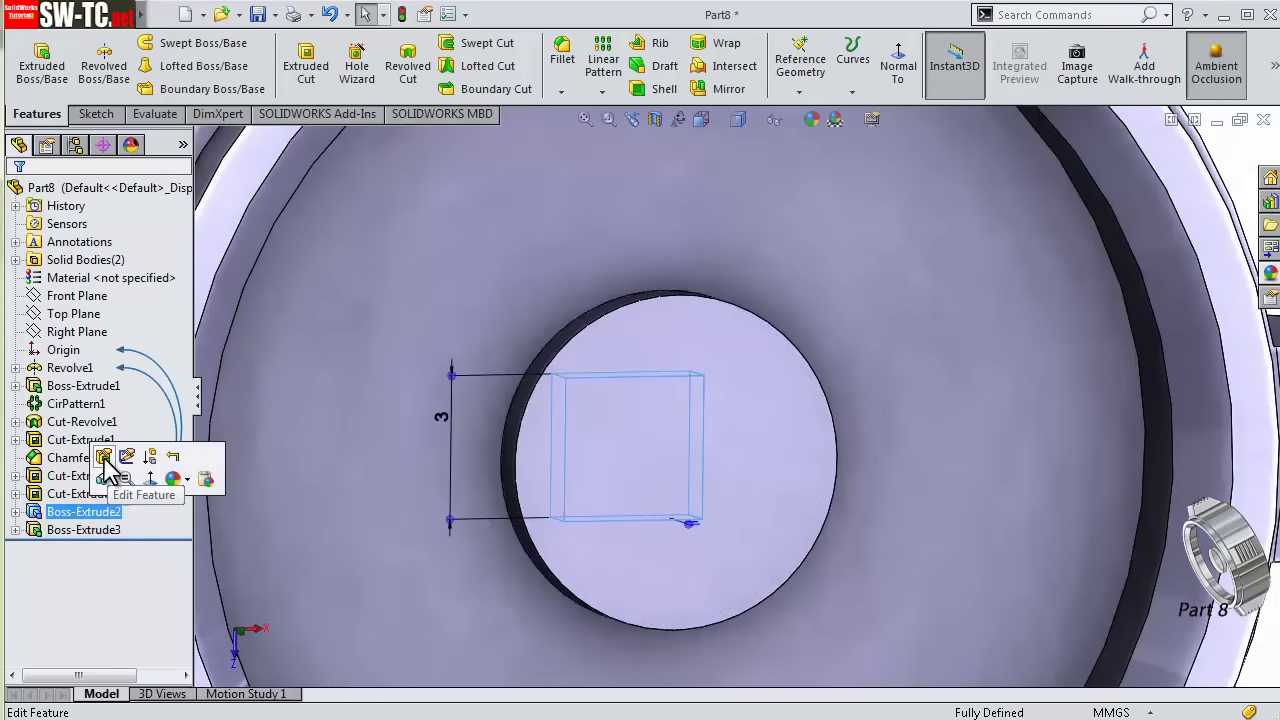
click(104, 457)
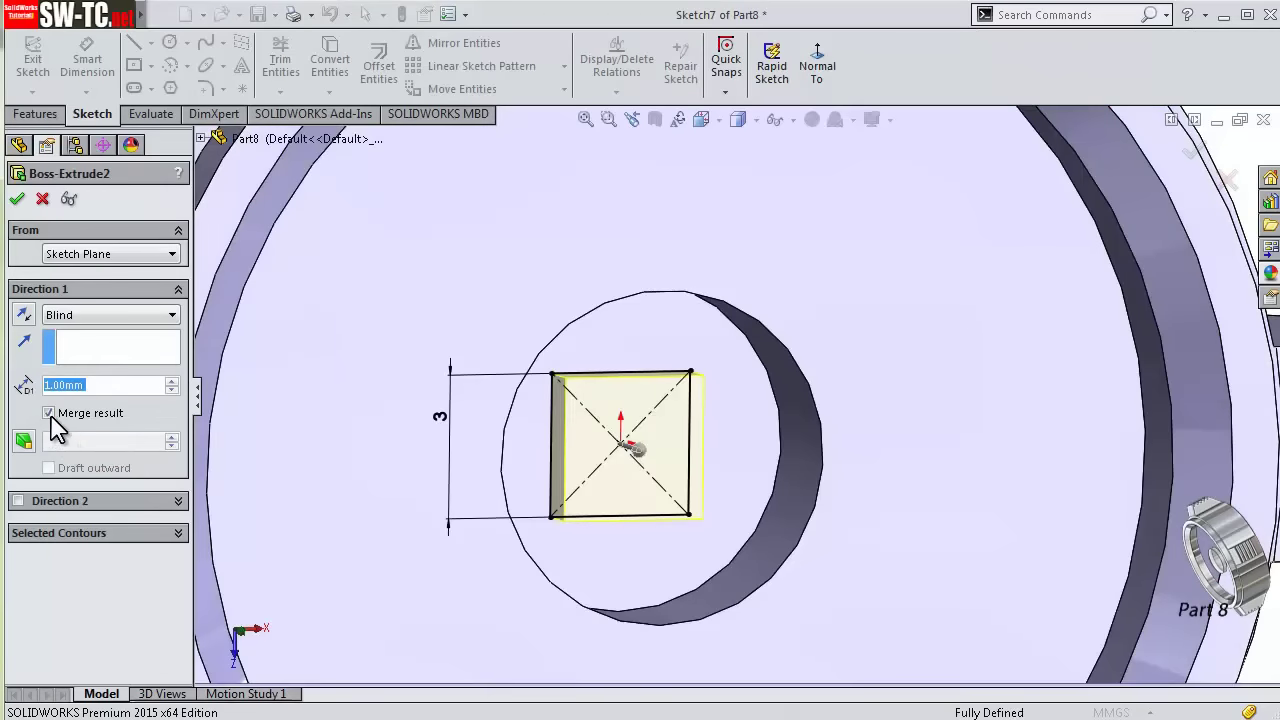
click(48, 413)
click(17, 198)
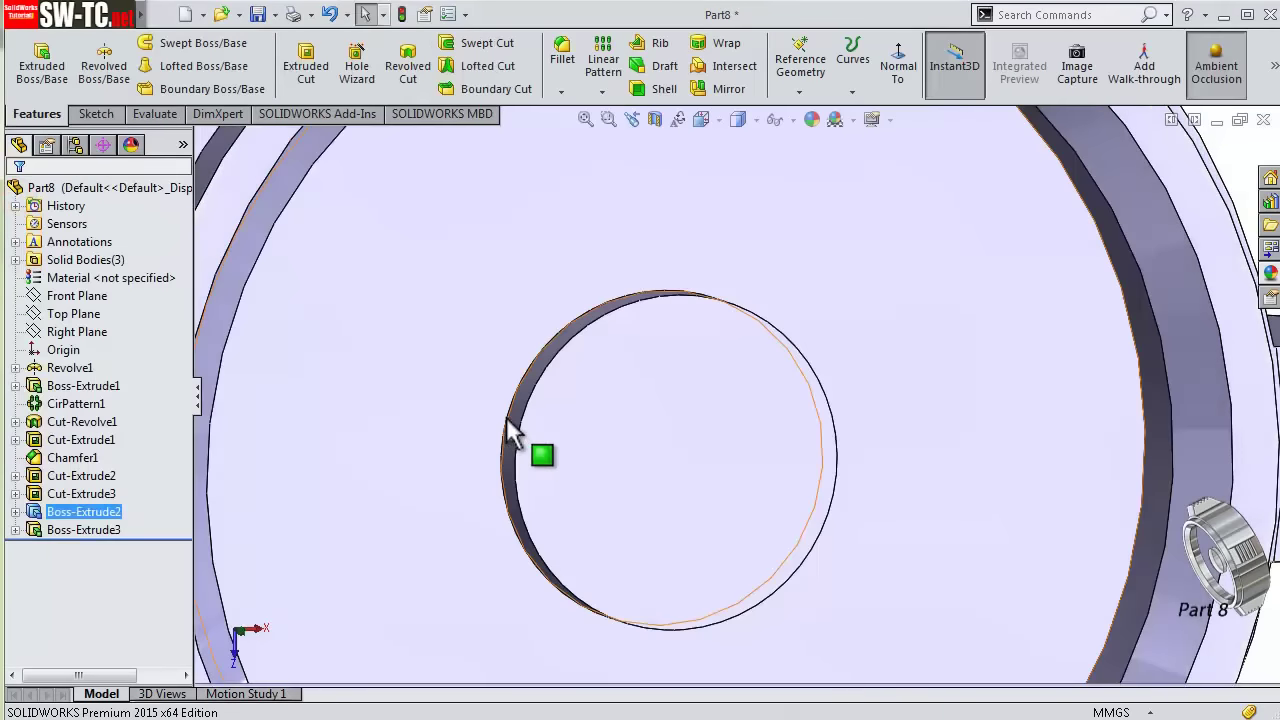
middle_drag(766, 686, 447, 167)
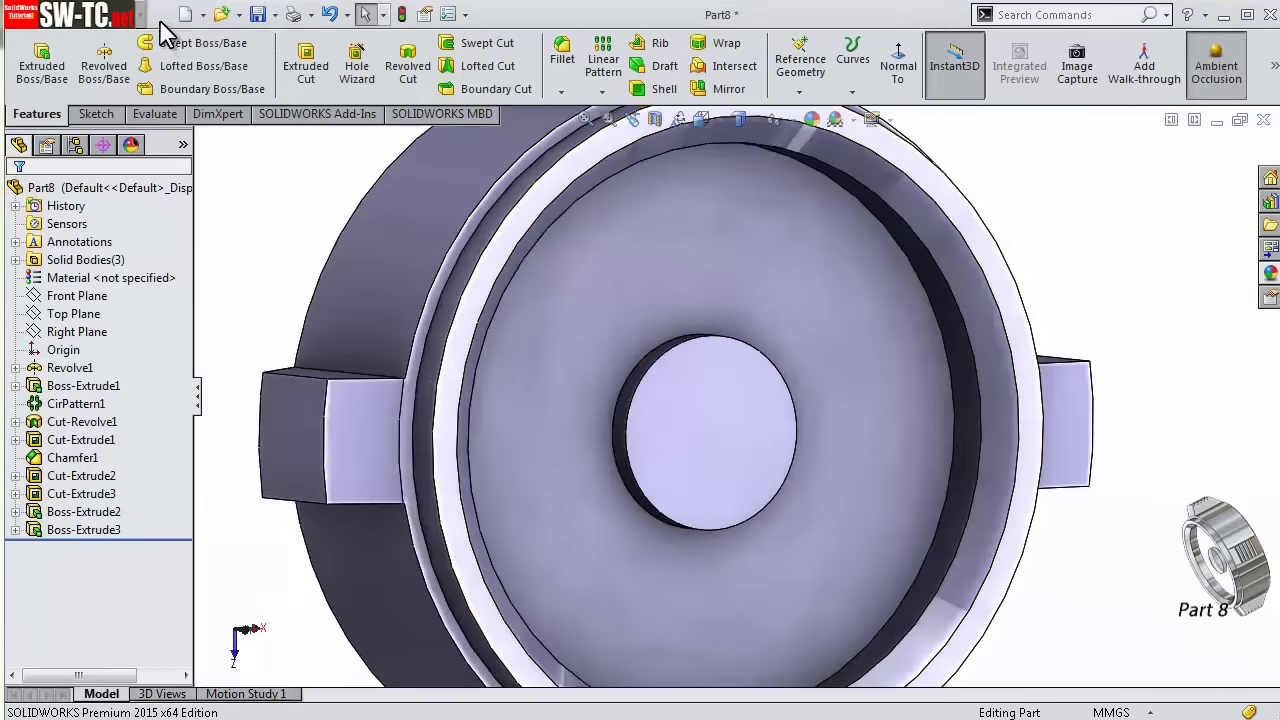
- Insert a Dome on the Ø7 disc's end face, adjusting its height
mouse_move(70, 14)
click(279, 14)
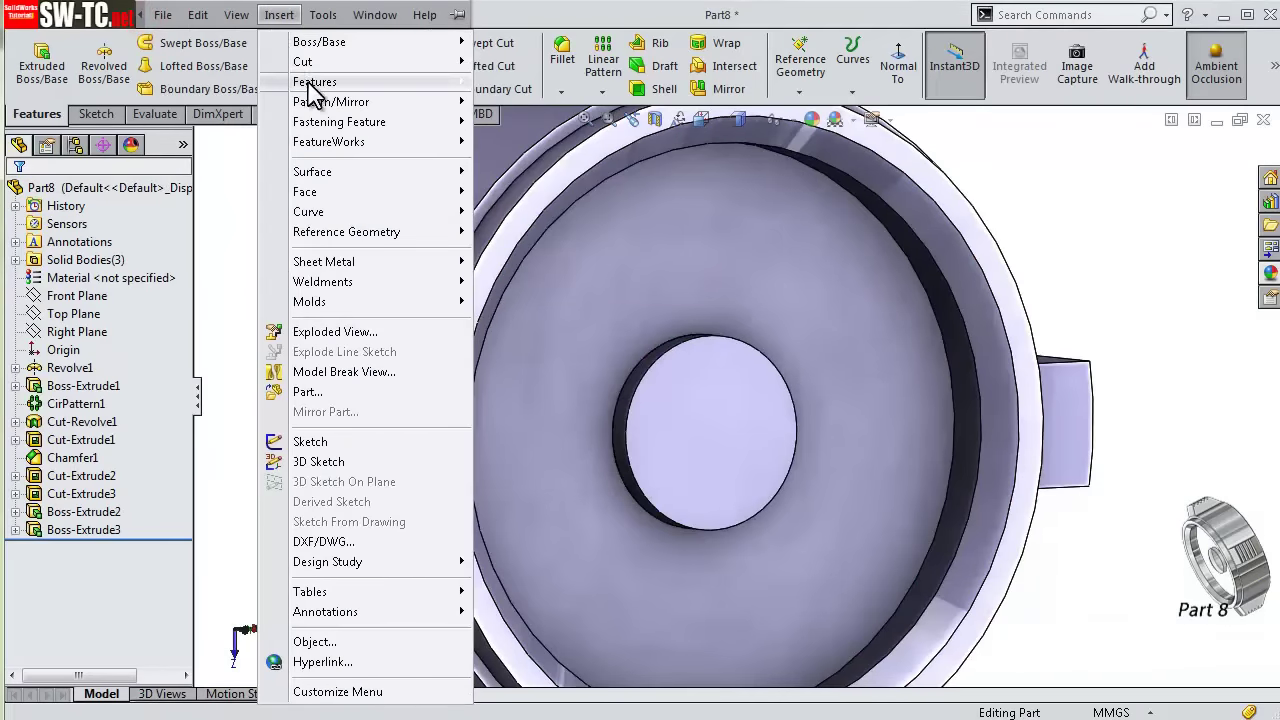
mouse_move(315, 82)
click(543, 246)
click(655, 432)
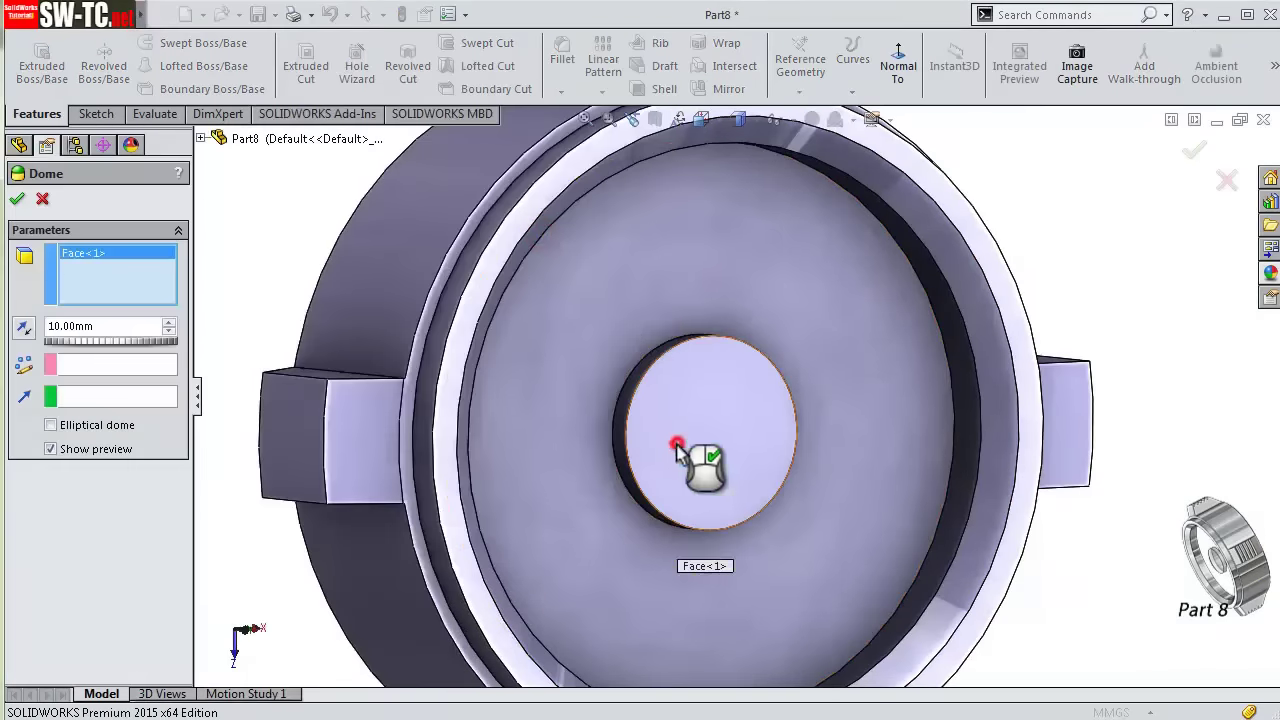
click(46, 326)
click(18, 199)
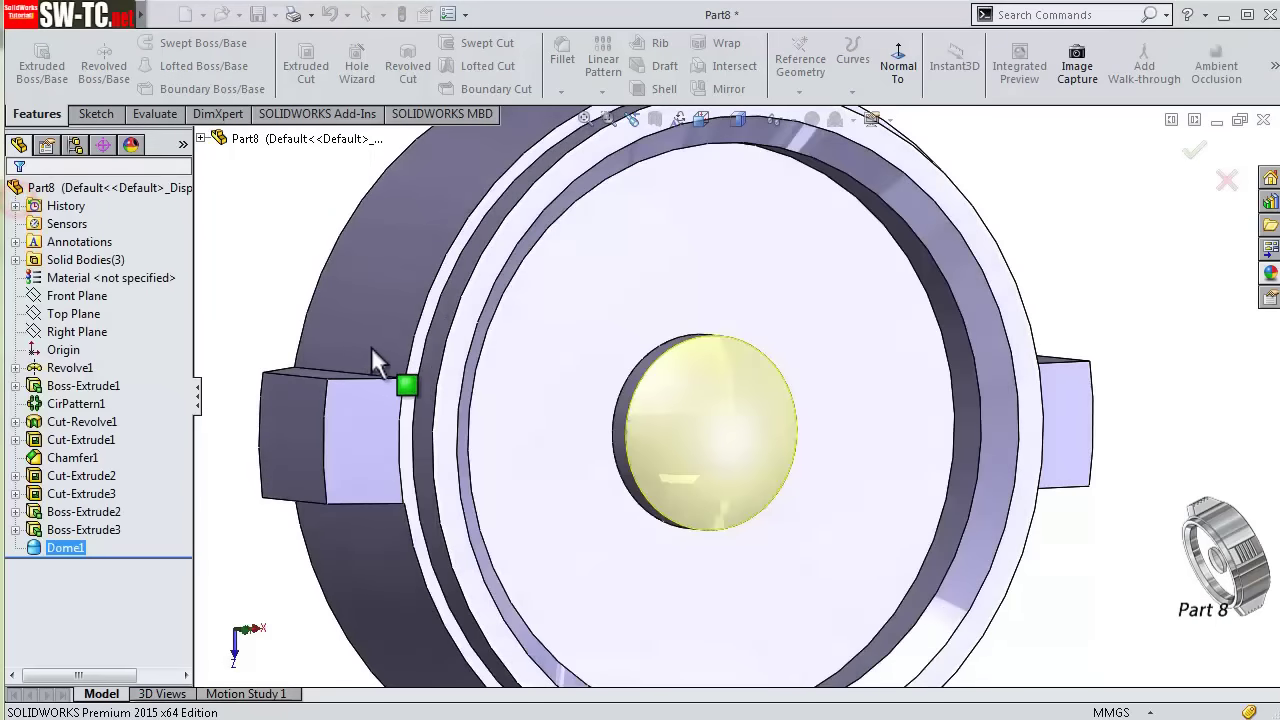
- Apply the clear glass appearance to the dome disc
click(1270, 272)
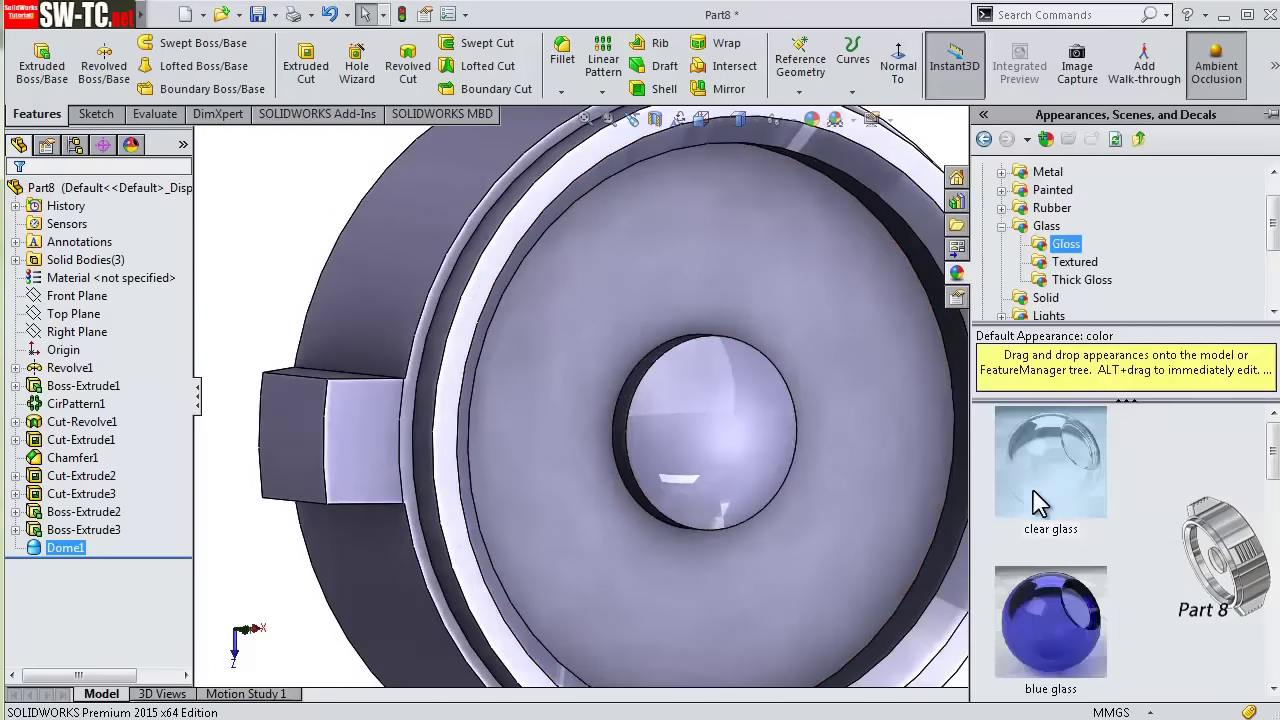
drag(1040, 503, 100, 537)
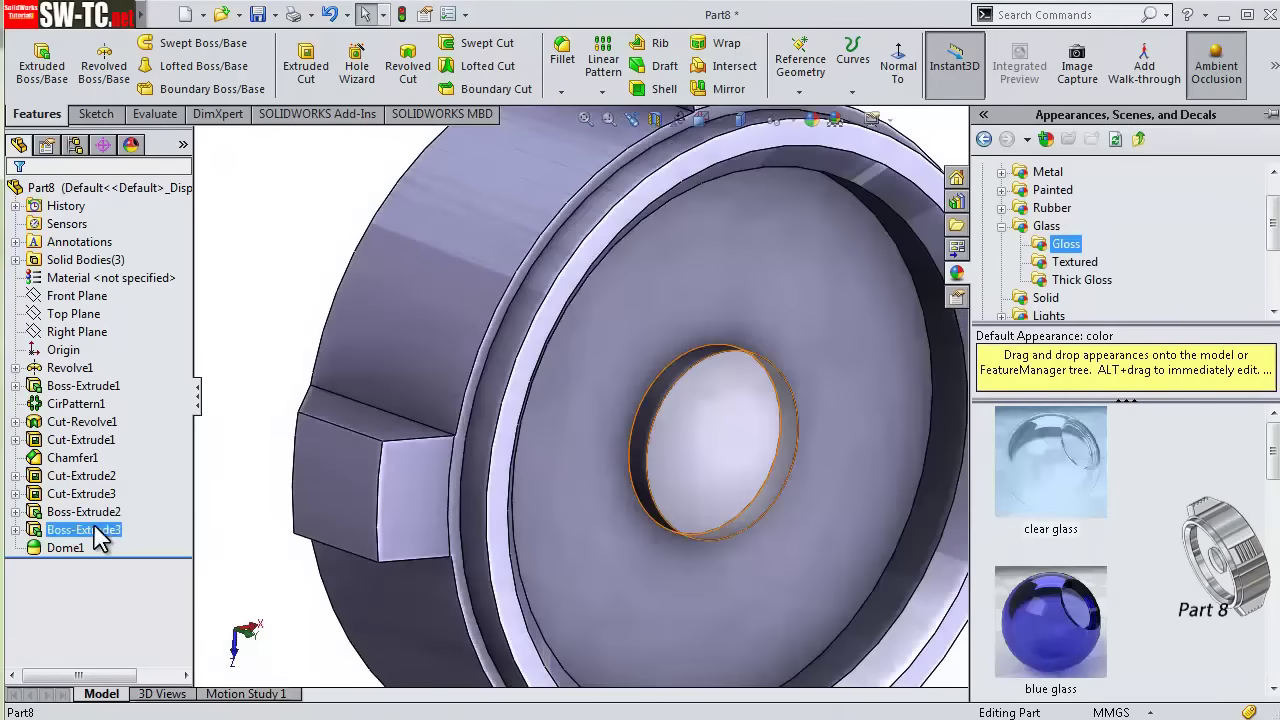
click(1265, 271)
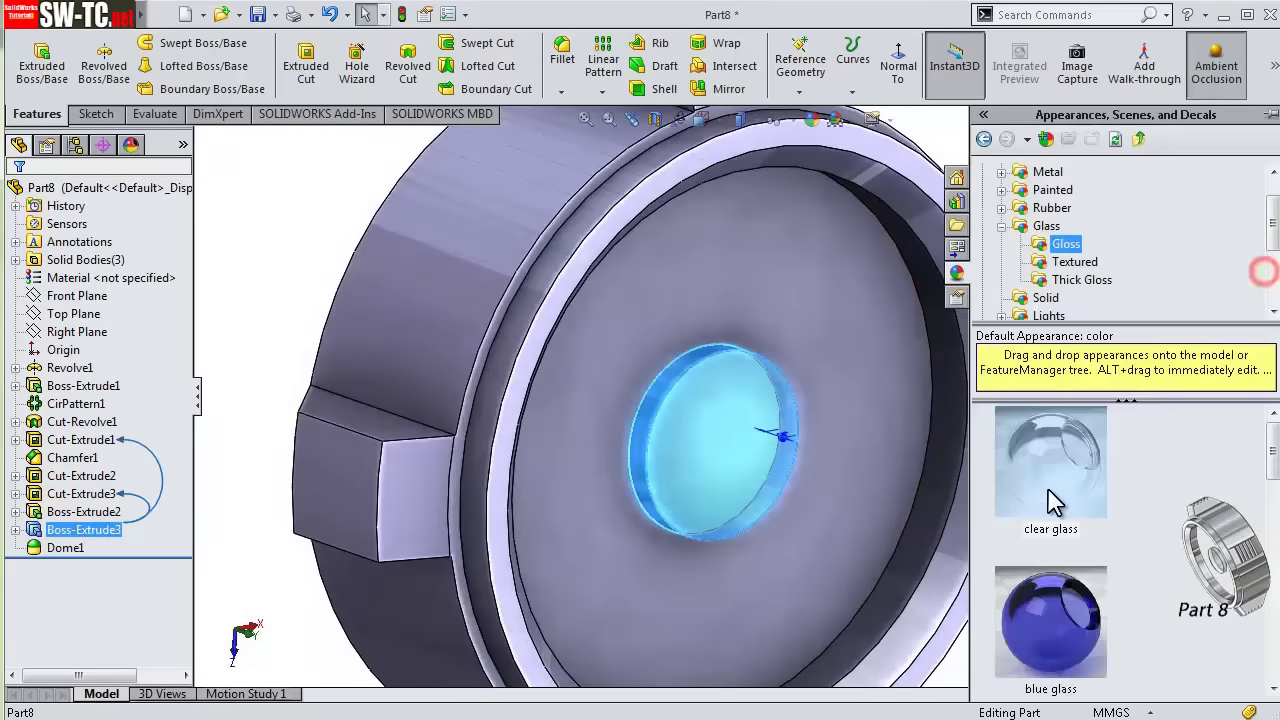
drag(1055, 503, 849, 463)
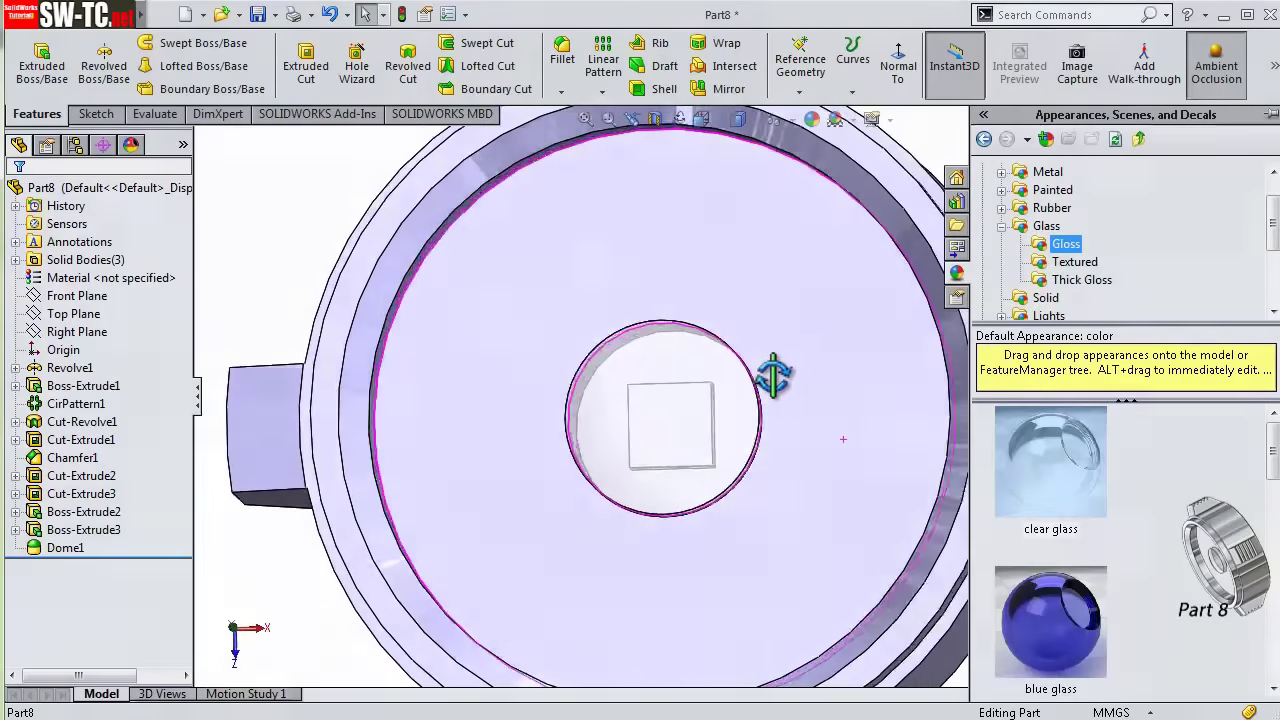
middle_drag(773, 375, 846, 451)
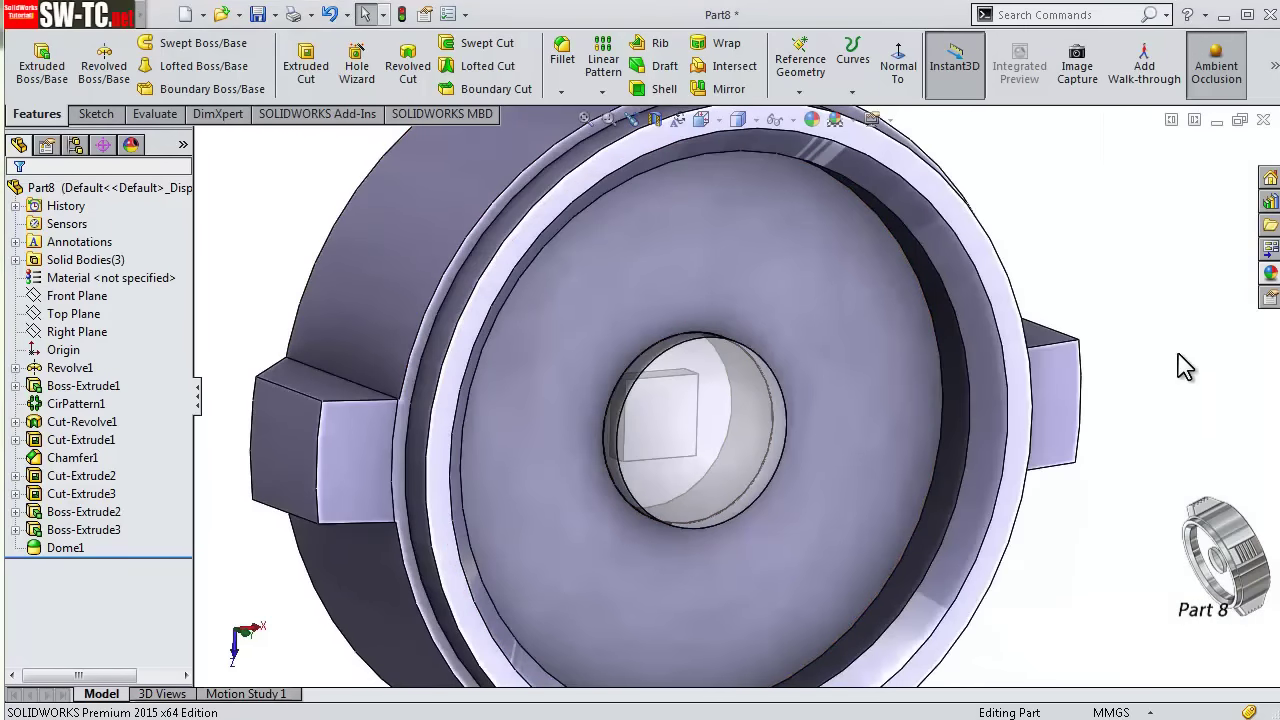
- Apply the White LED appearance to the square boss
click(1270, 278)
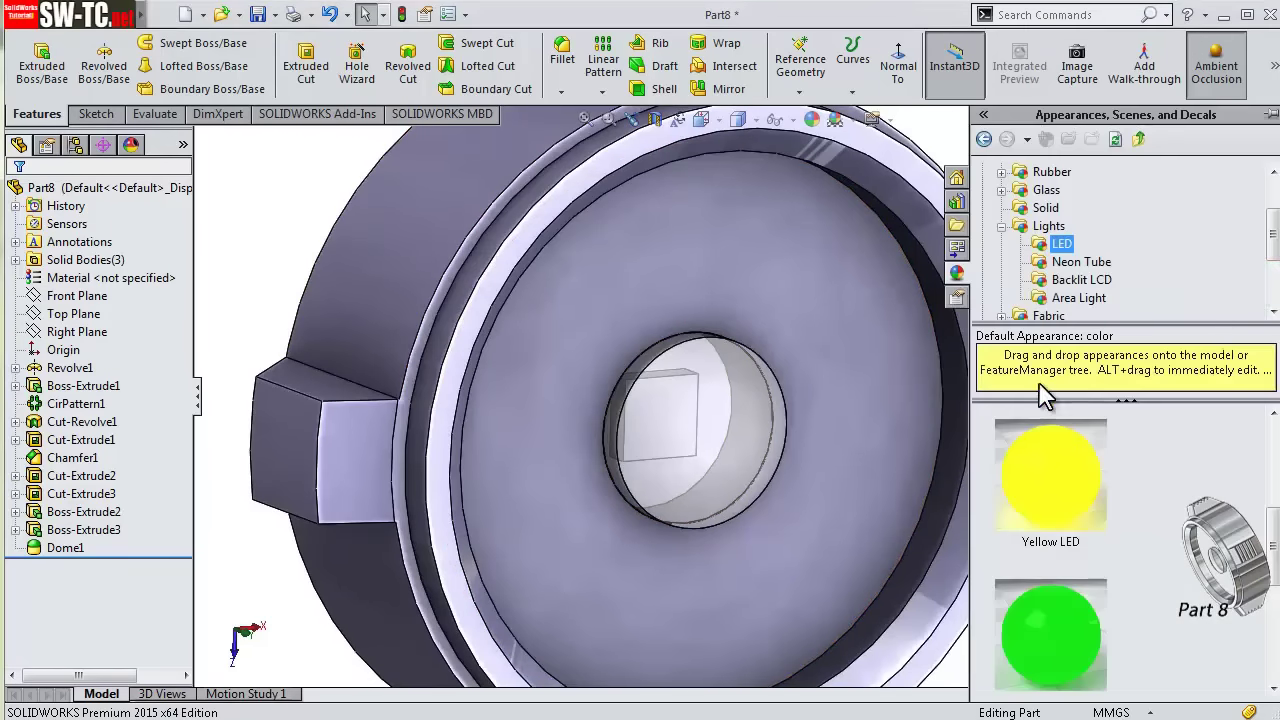
scroll(1276, 560, down, 3)
drag(1050, 408, 87, 523)
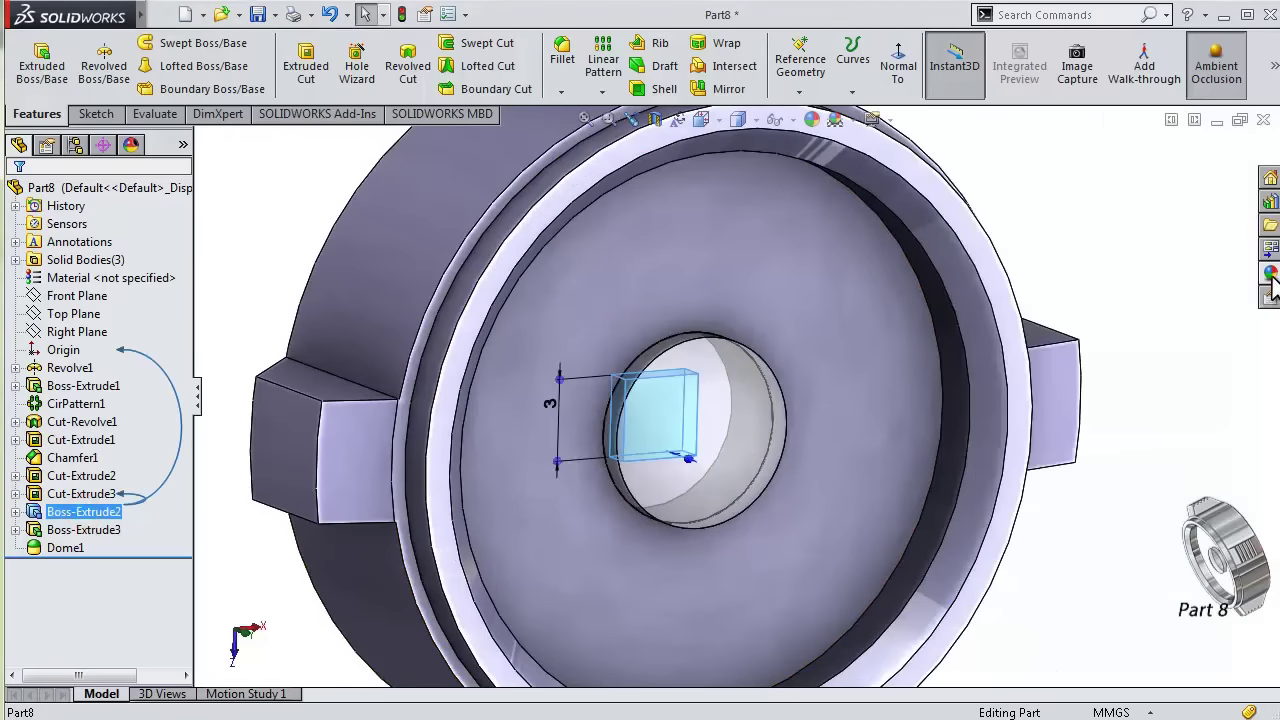
click(1272, 285)
drag(1050, 520, 345, 316)
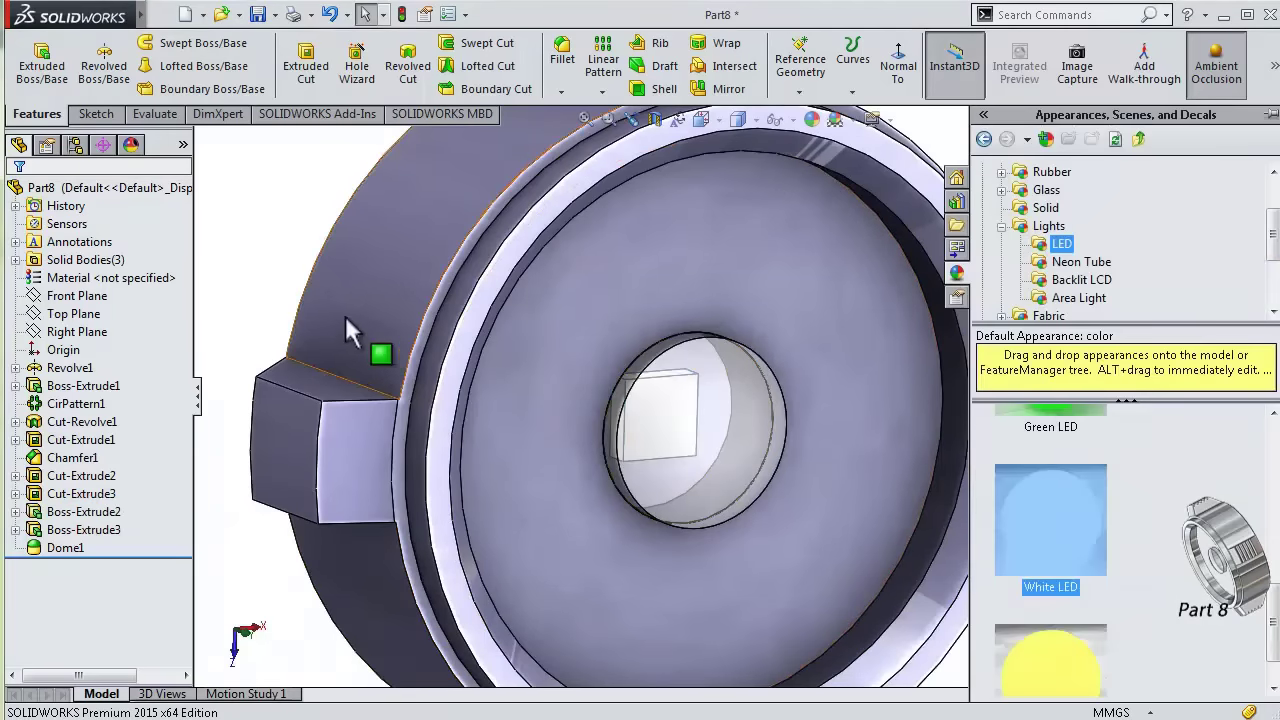
- Apply polished aluminum to the main revolved body (Revolve1)
middle_drag(946, 471, 927, 378)
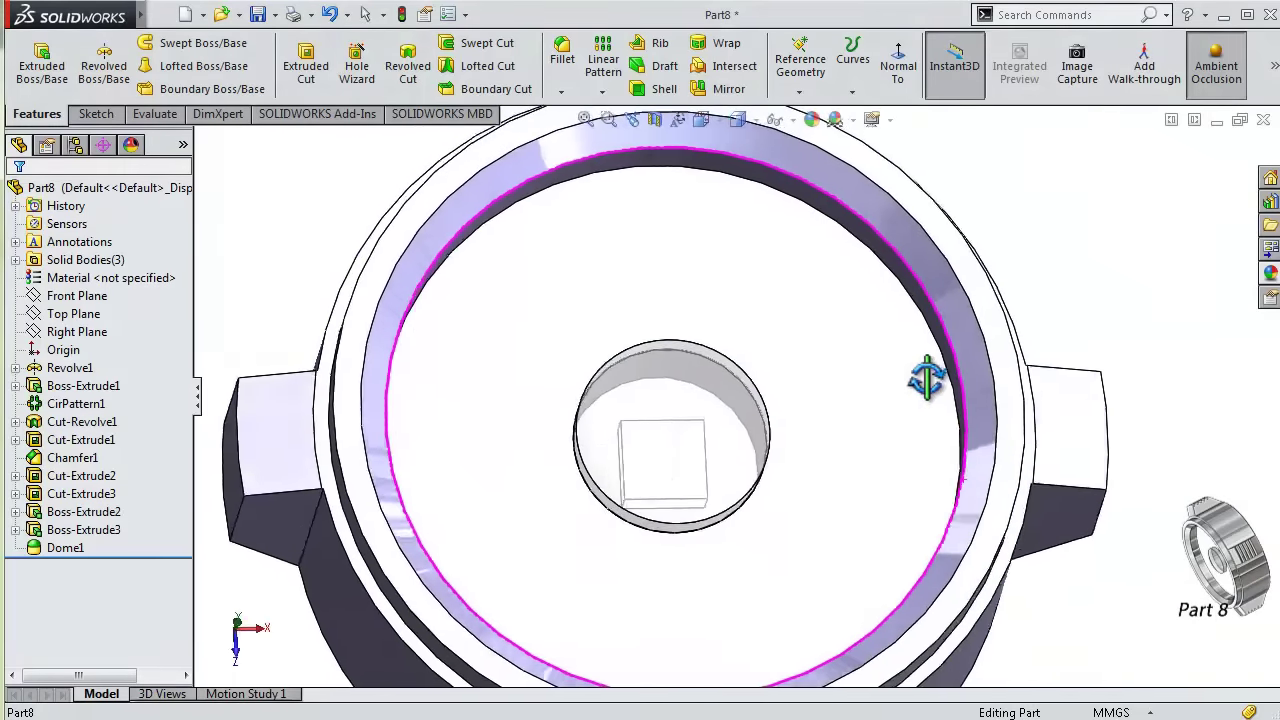
click(930, 386)
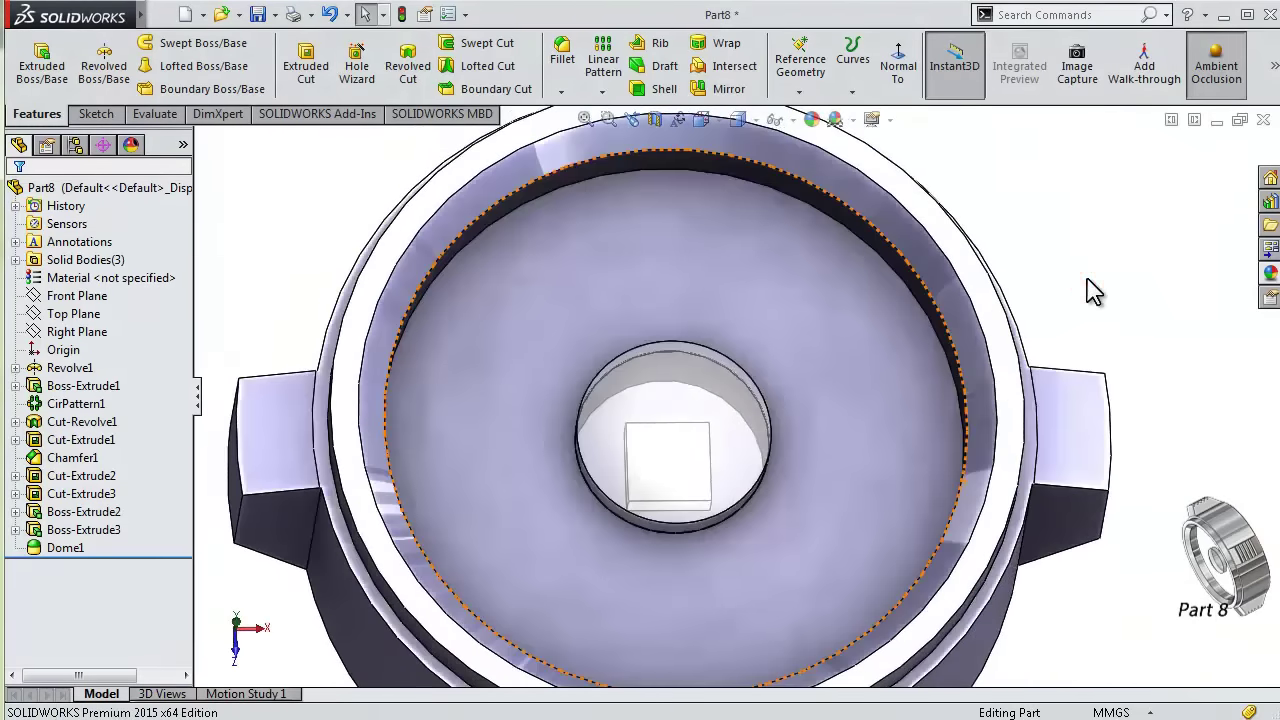
middle_drag(700, 420, 900, 330)
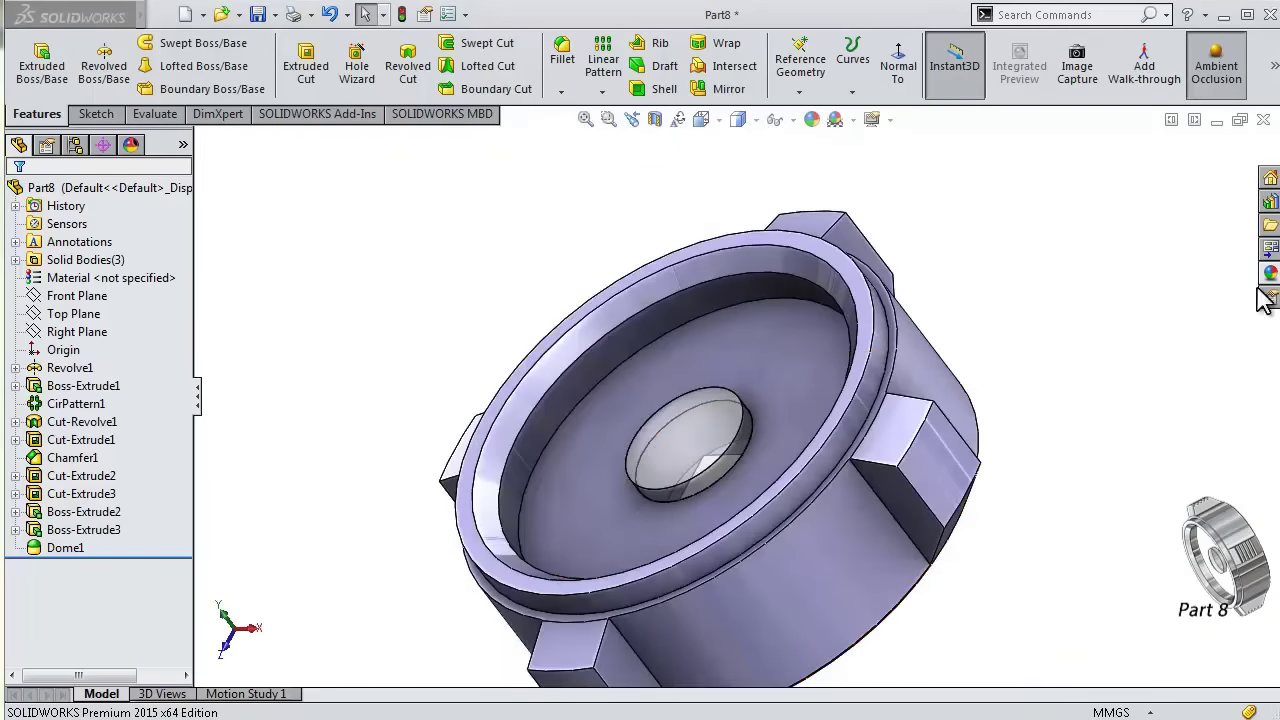
click(1270, 272)
click(100, 390)
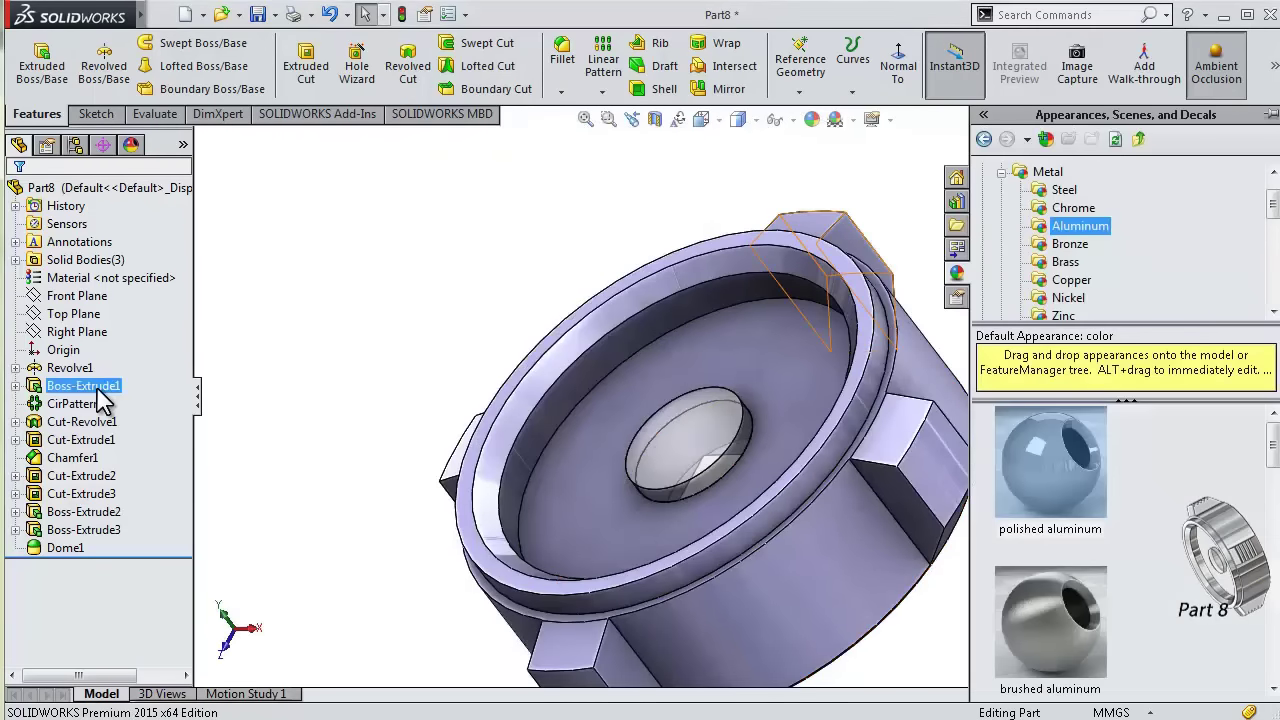
click(86, 368)
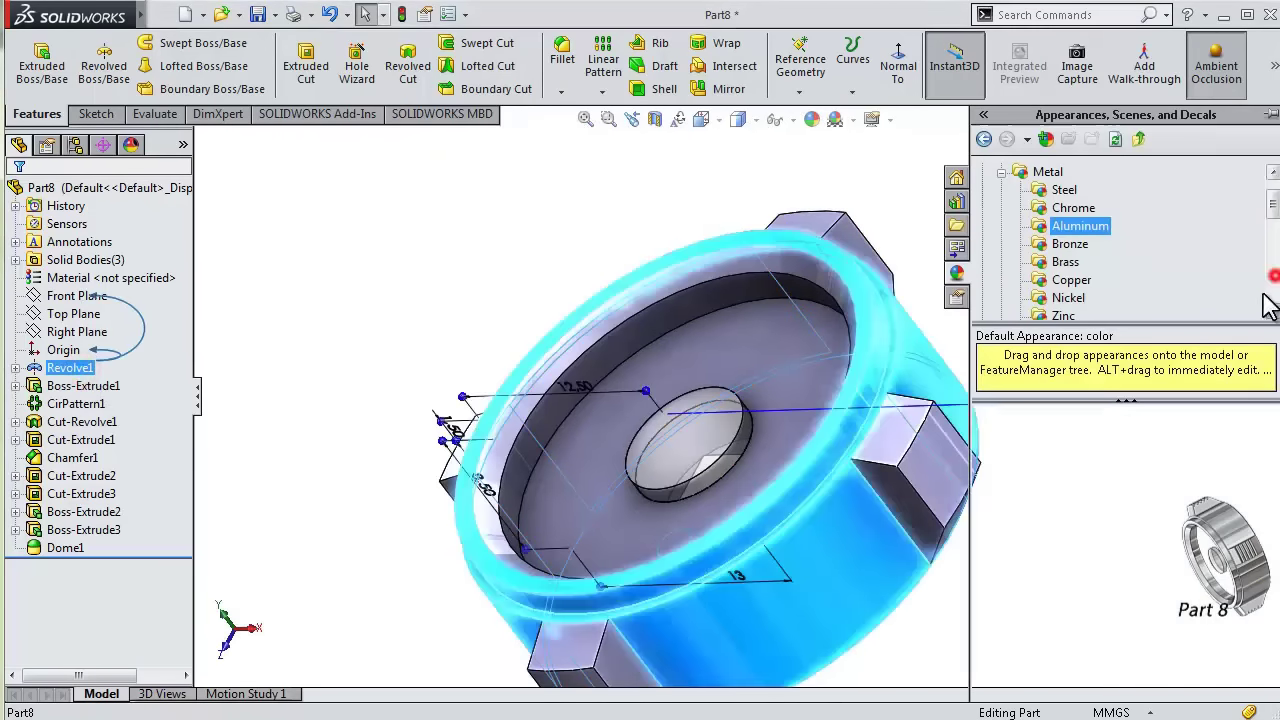
drag(1051, 475, 918, 368)
click(613, 177)
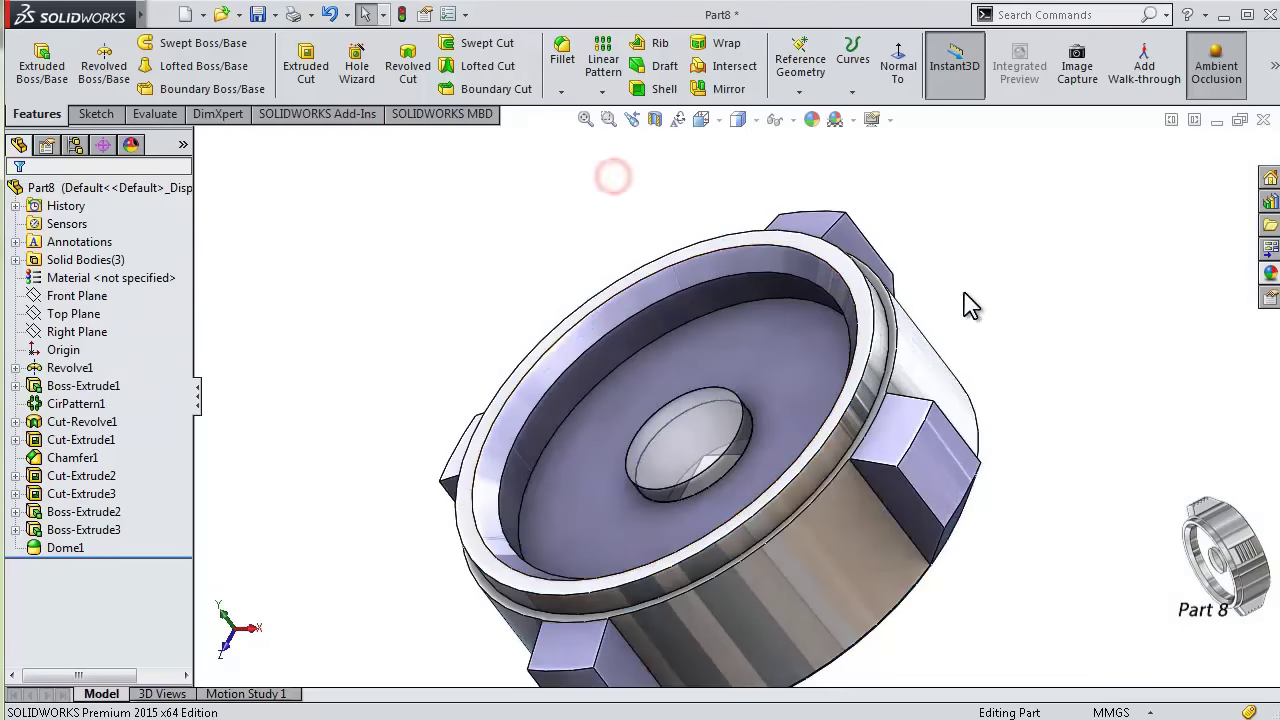
middle_drag(968, 305, 1020, 314)
click(668, 349)
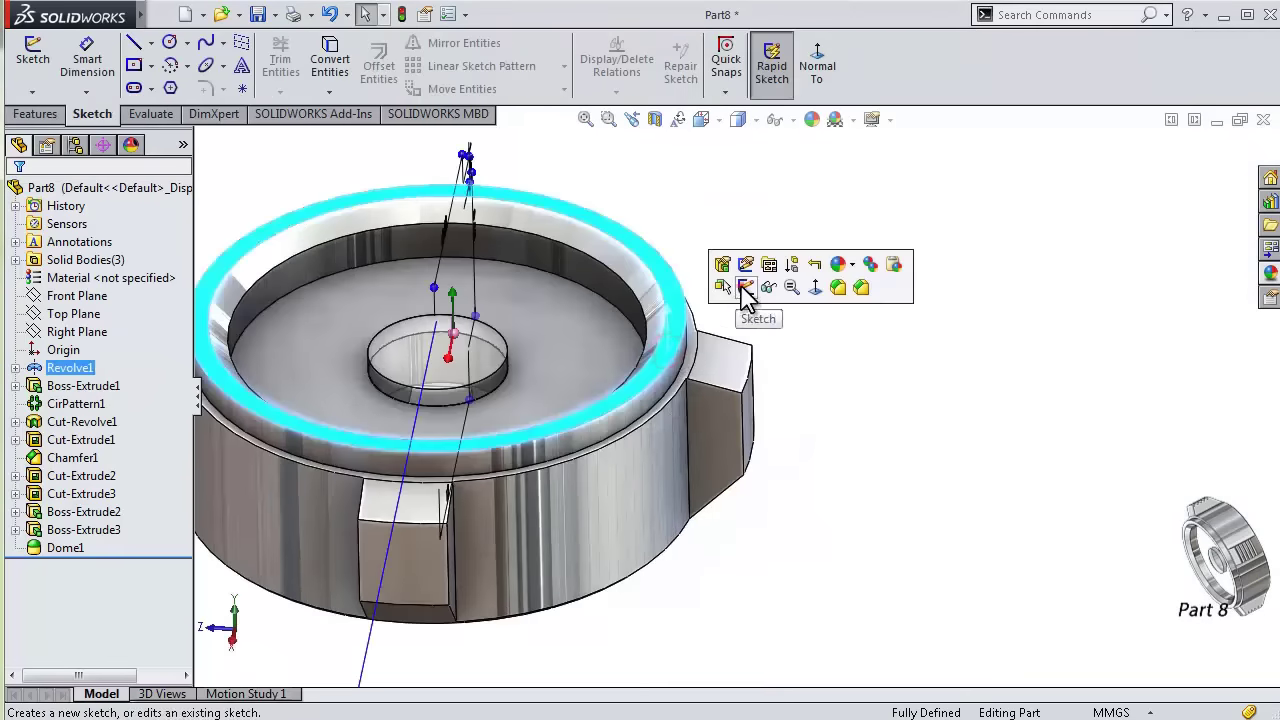
- Start a sketch on the top face and draw a circle centred on the origin at the part's outer rim
click(745, 289)
click(170, 43)
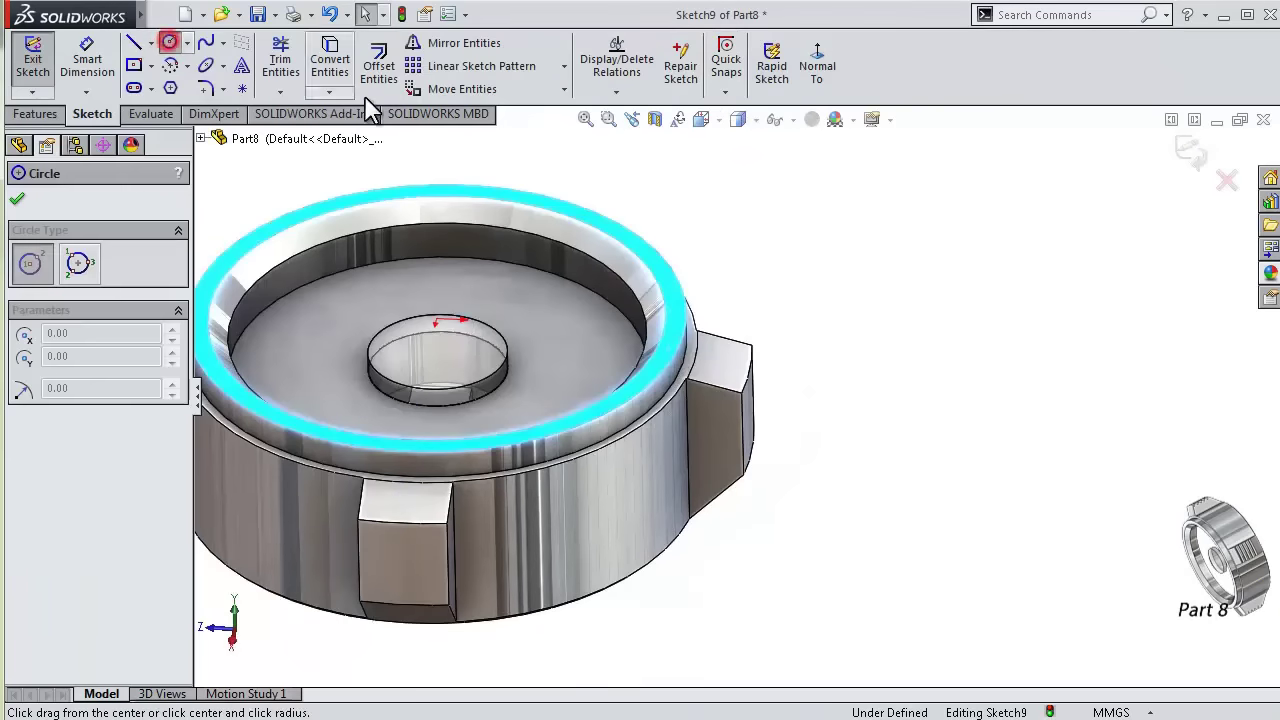
click(817, 65)
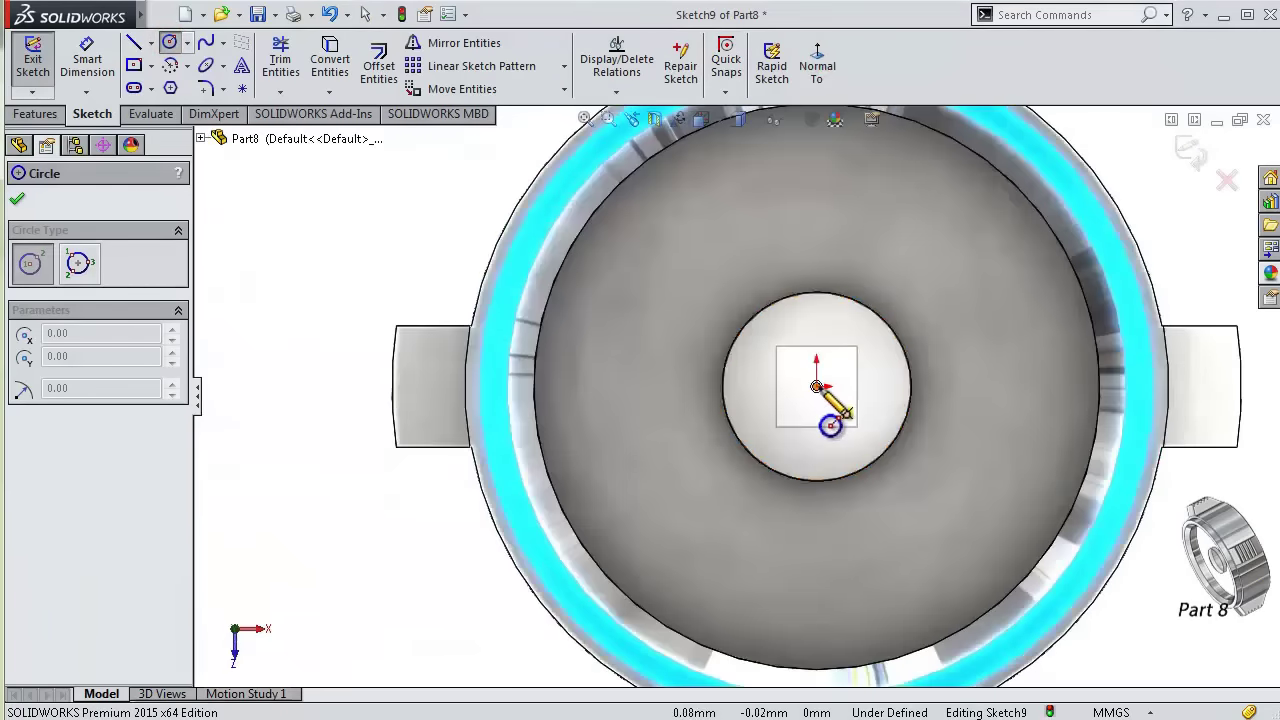
click(817, 385)
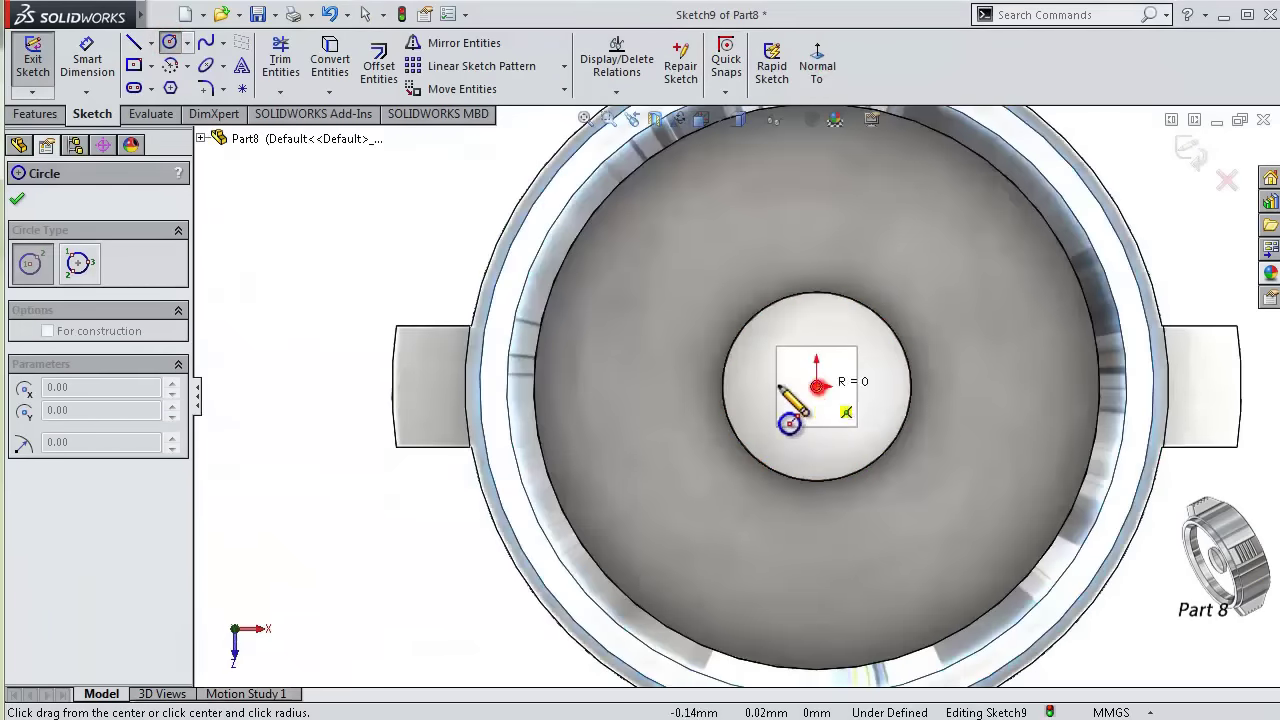
click(400, 372)
click(344, 372)
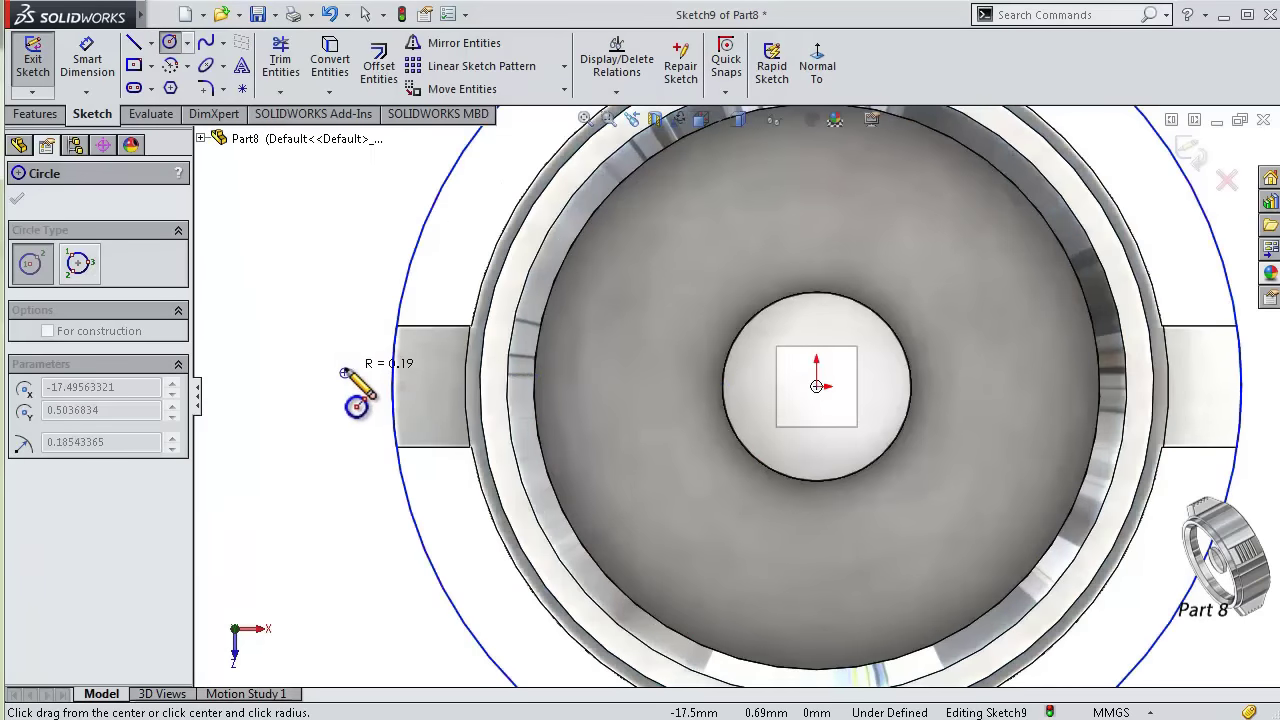
key(Escape)
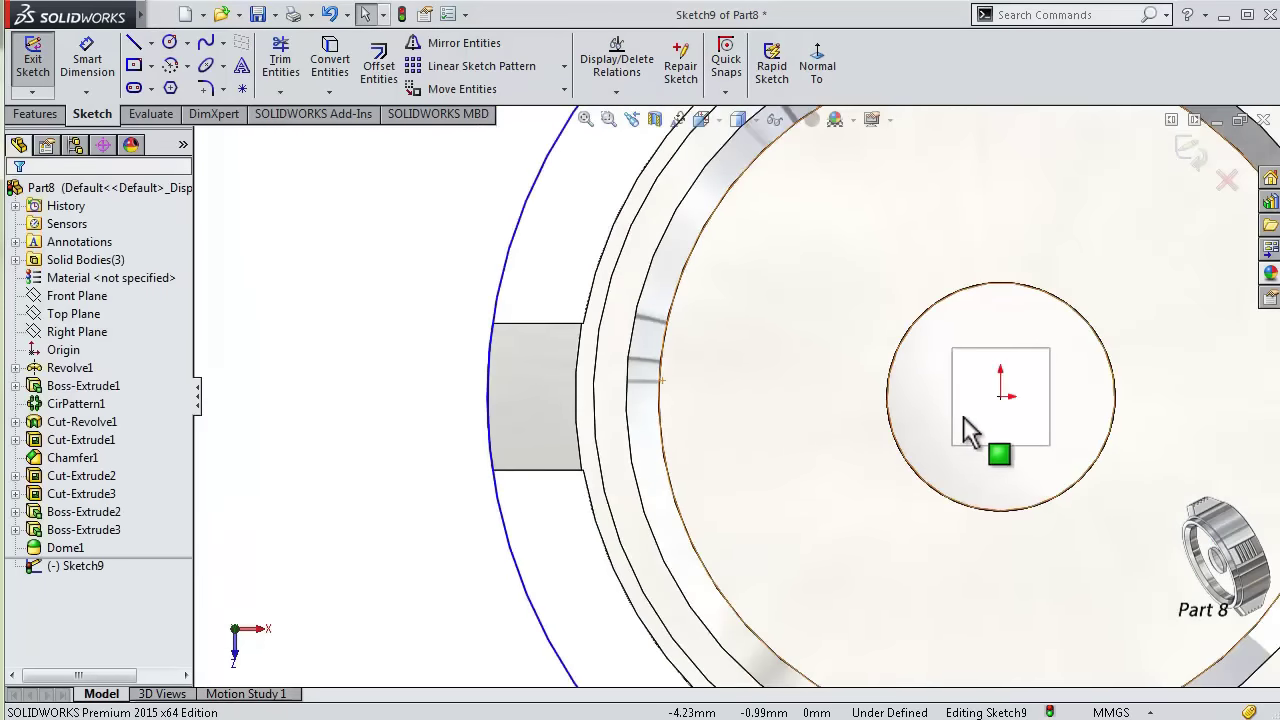
scroll(963, 416, down, 2)
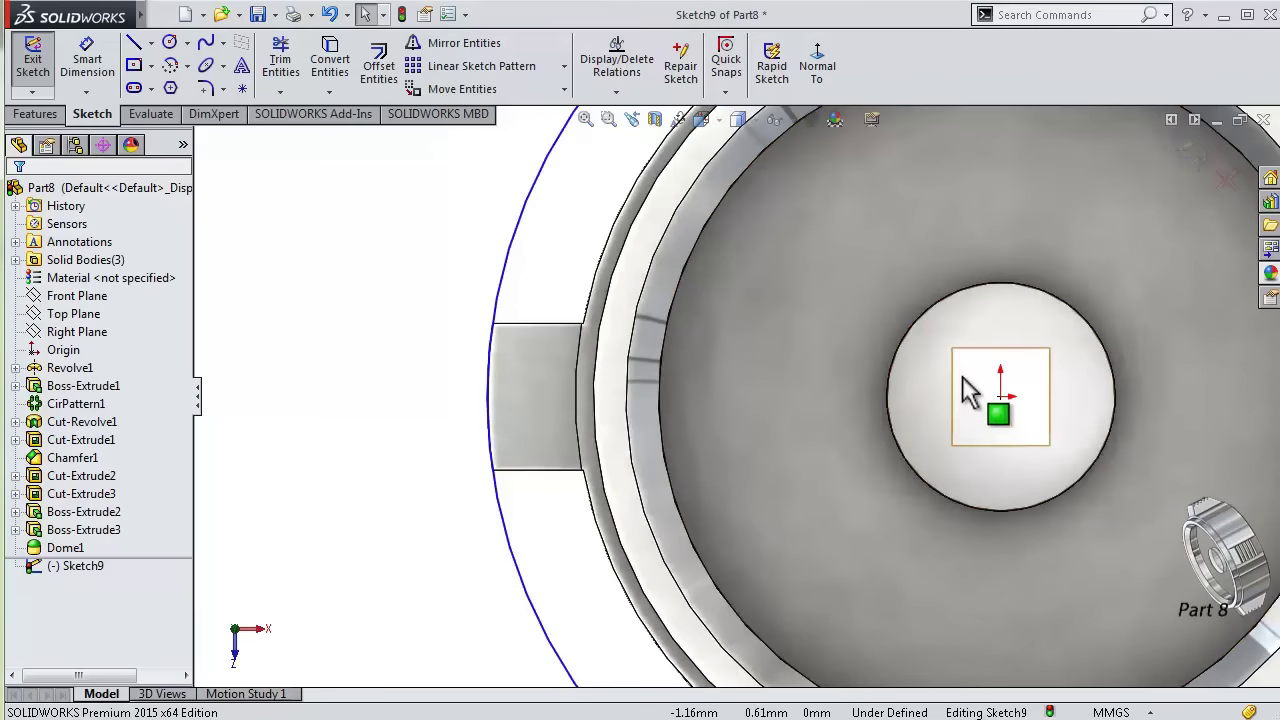
- Dimension the circle's diameter to 31.50 mm
click(508, 272)
click(457, 275)
click(398, 264)
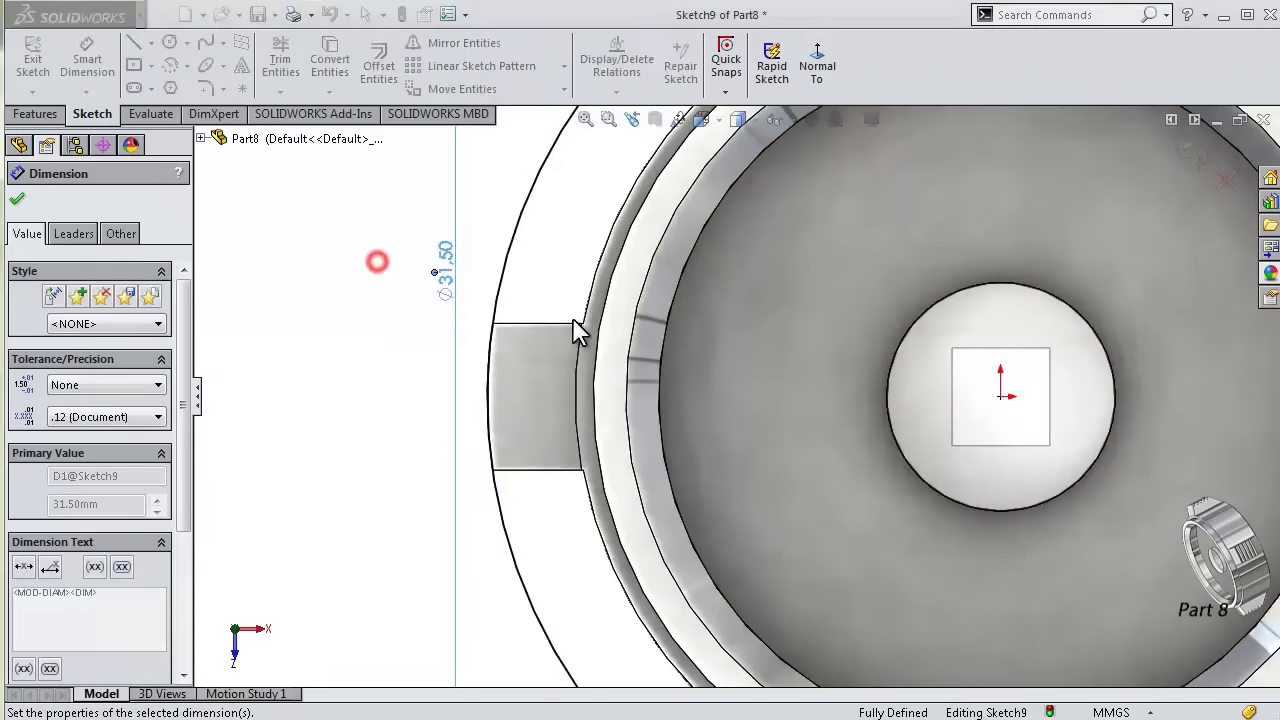
key(f)
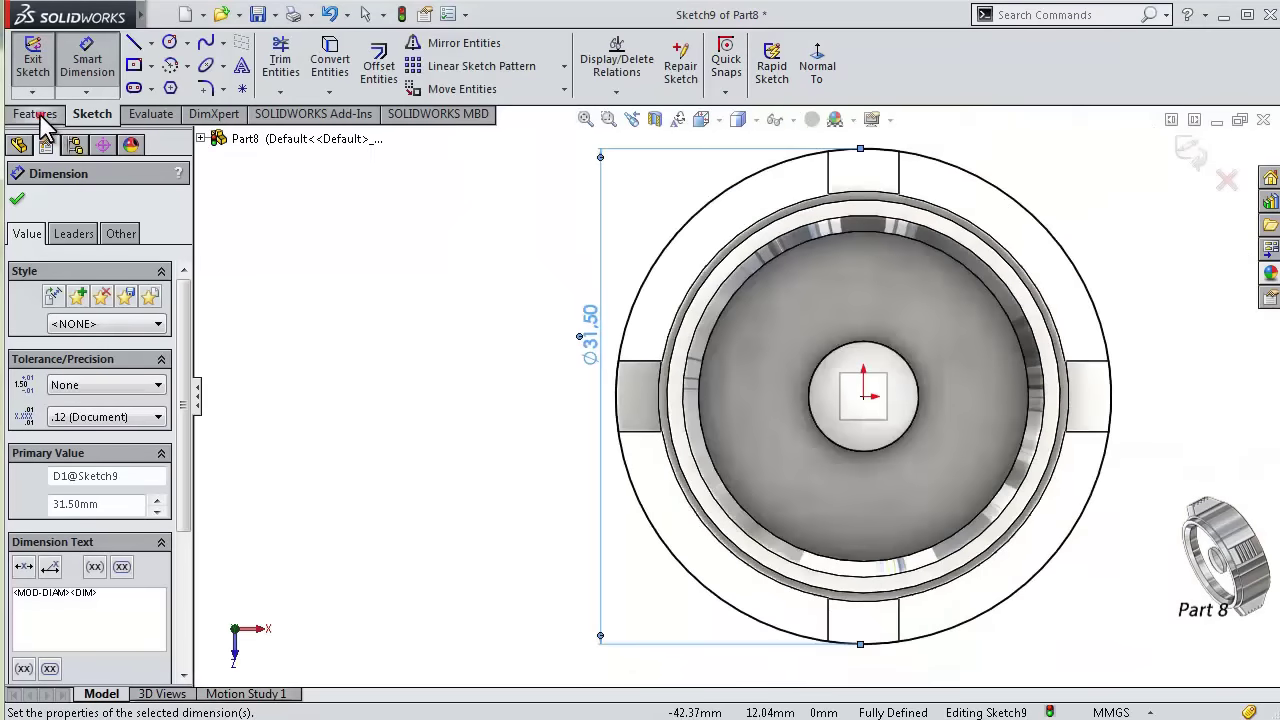
click(40, 114)
click(852, 92)
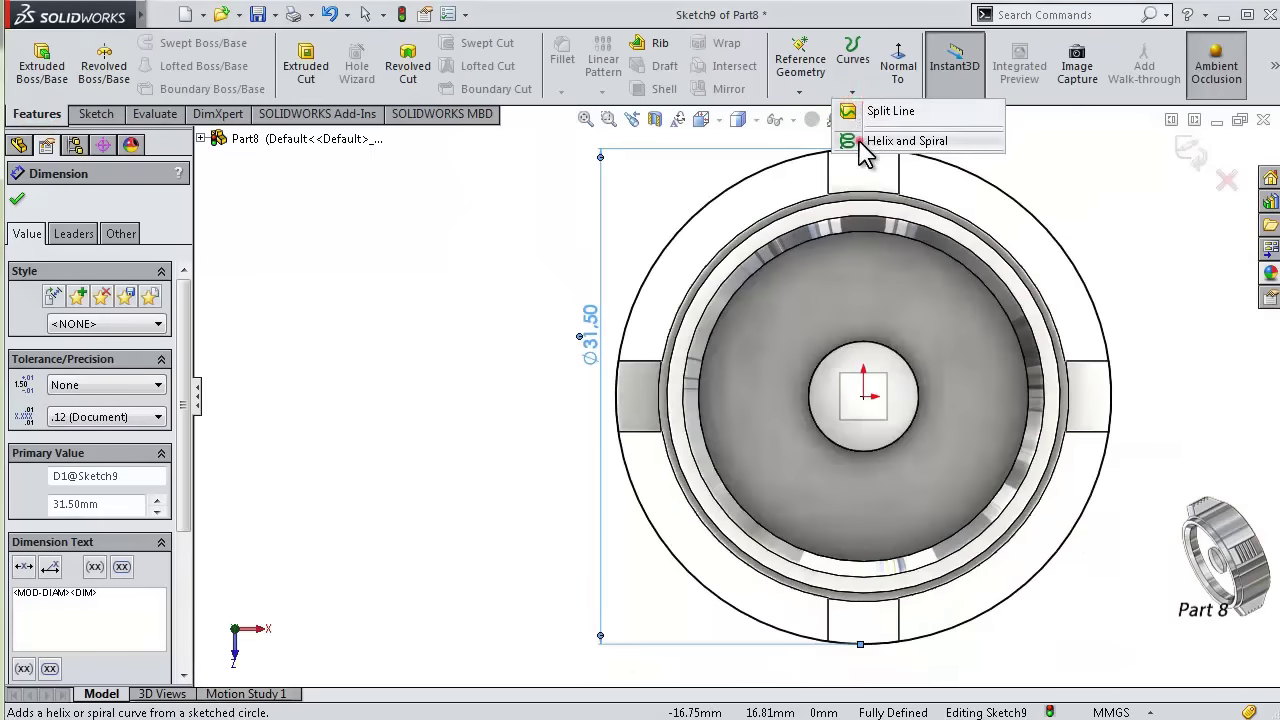
- Create a clockwise helix from the Ø31.5 circle: 12 mm height, 1 mm pitch, 90° start angle
click(905, 141)
key(z)
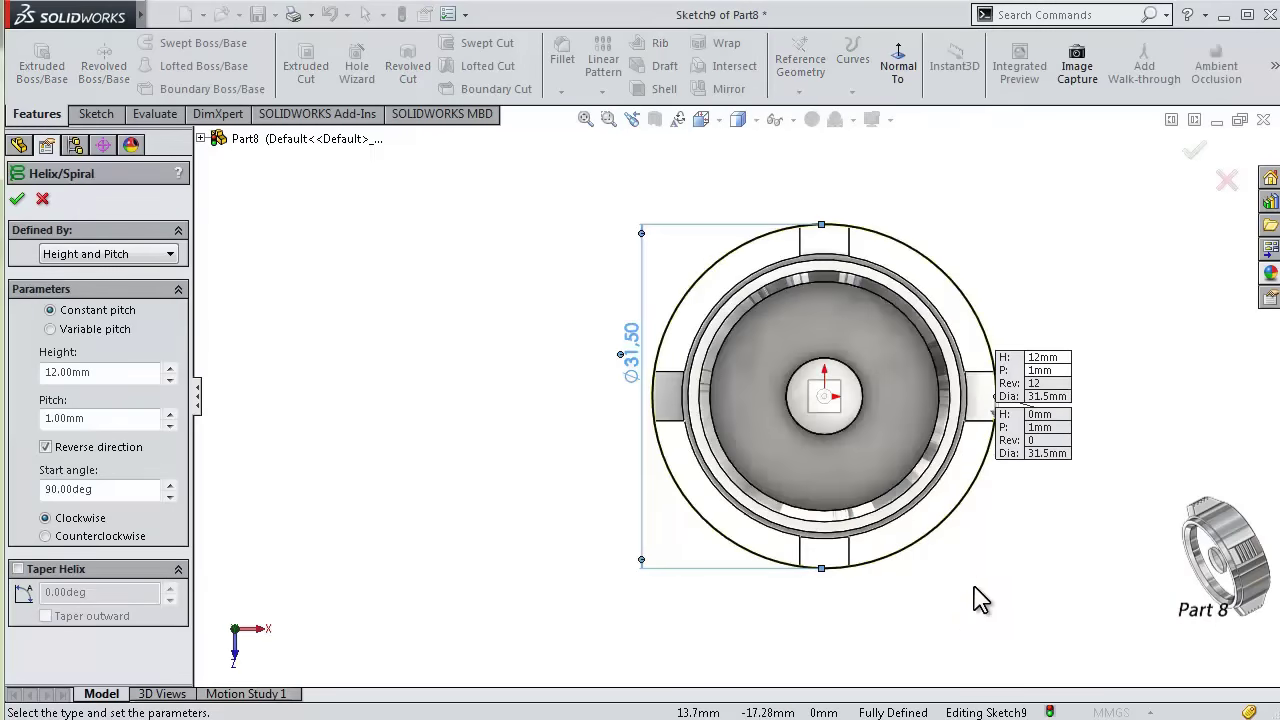
middle_drag(955, 608, 884, 405)
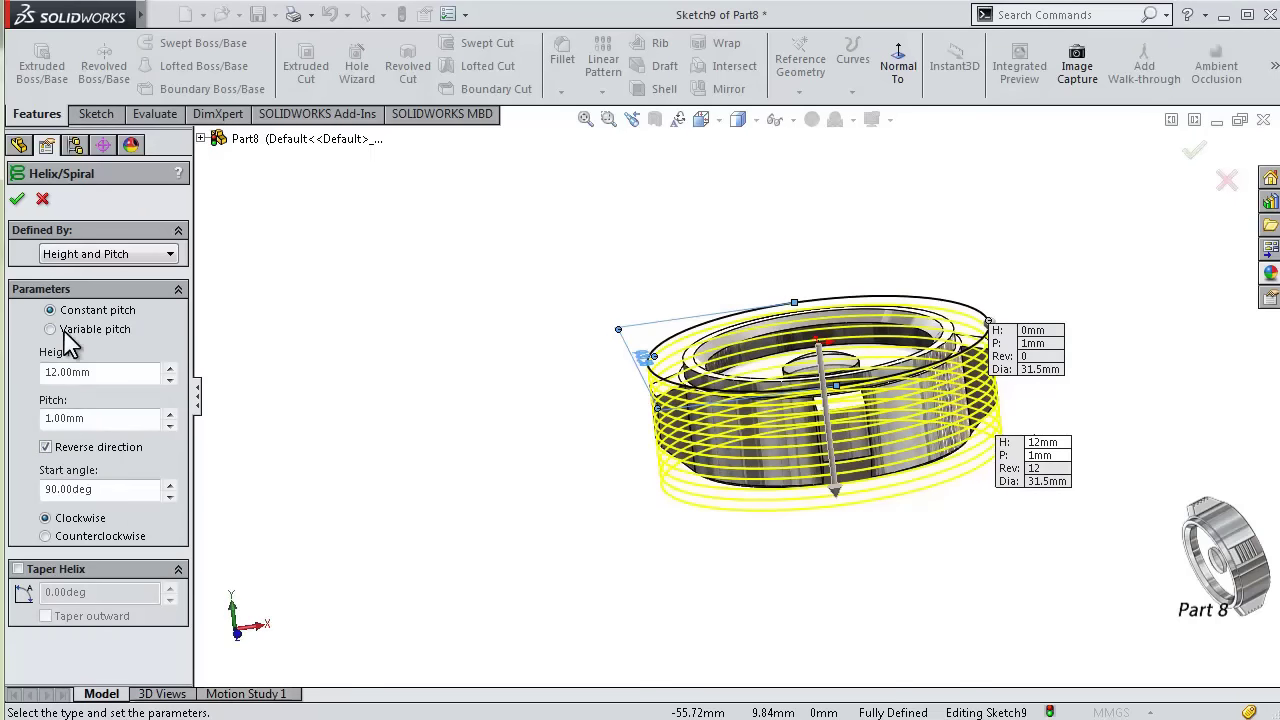
click(17, 200)
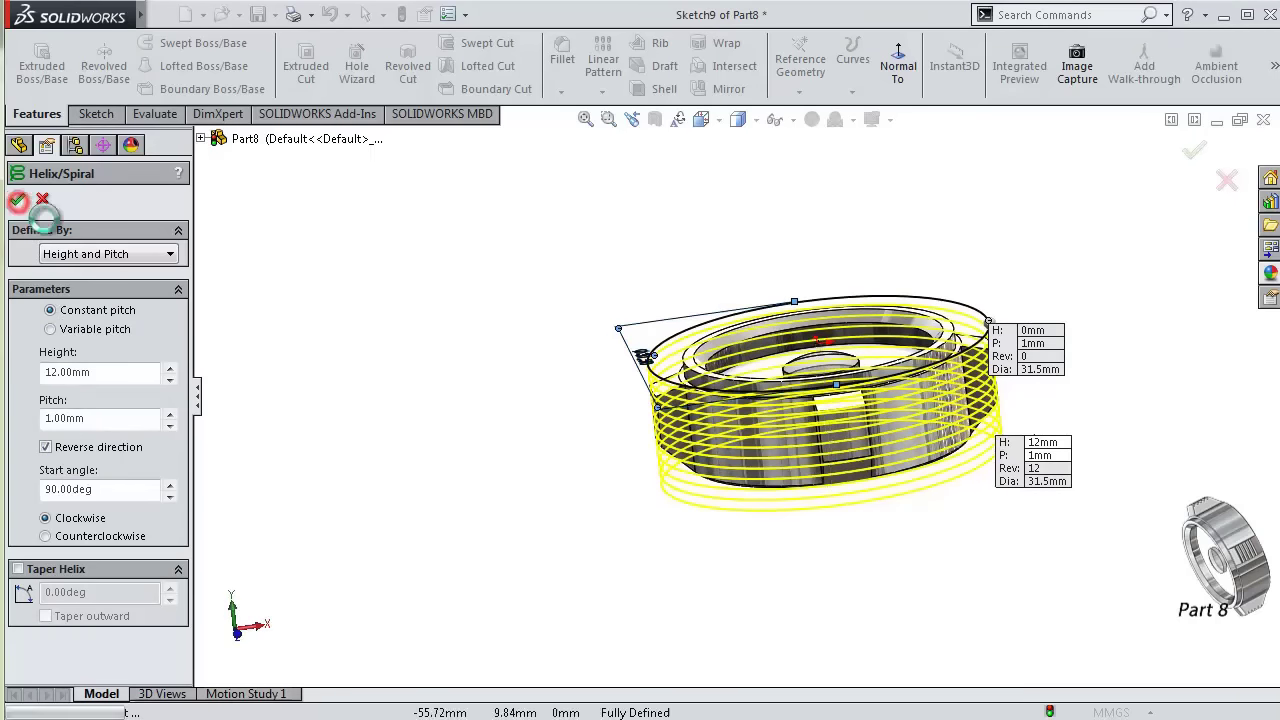
mouse_move(928, 557)
middle_down()
mouse_move(1031, 443)
mouse_move(973, 399)
middle_up()
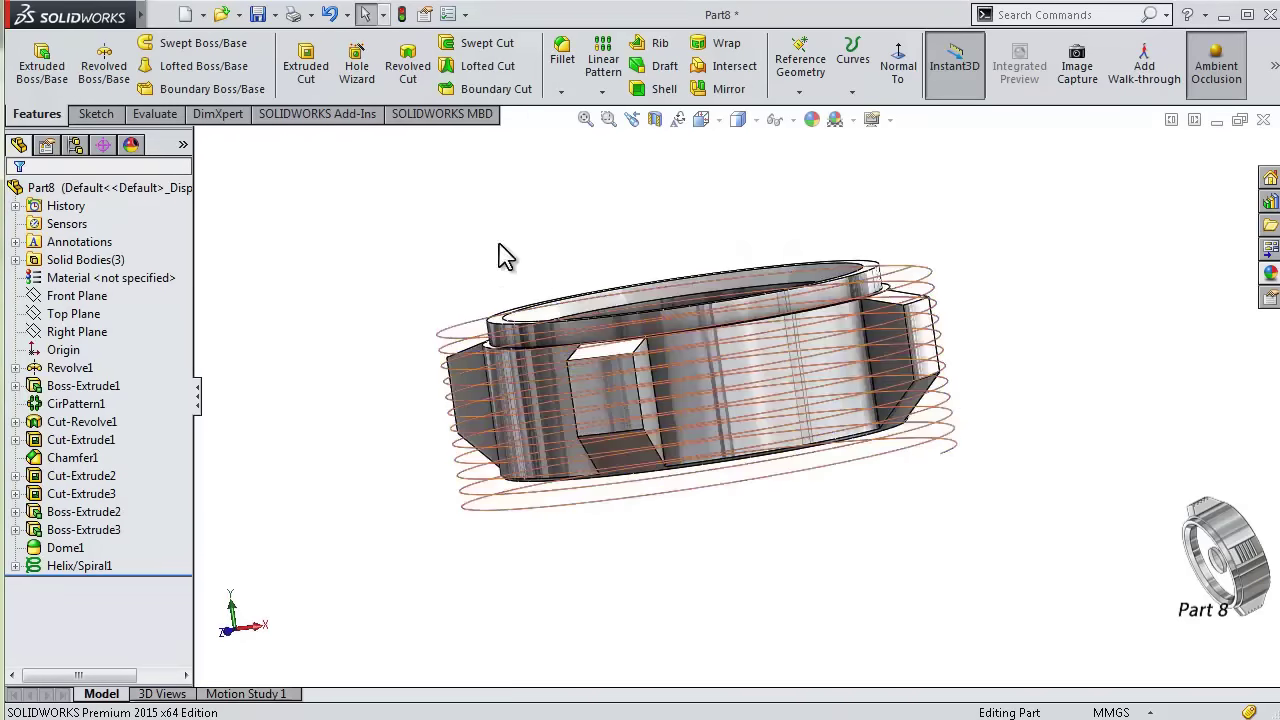
- Start a sketch on the Front Plane and draw a closed three-line triangle beside the helix's lower end
click(88, 314)
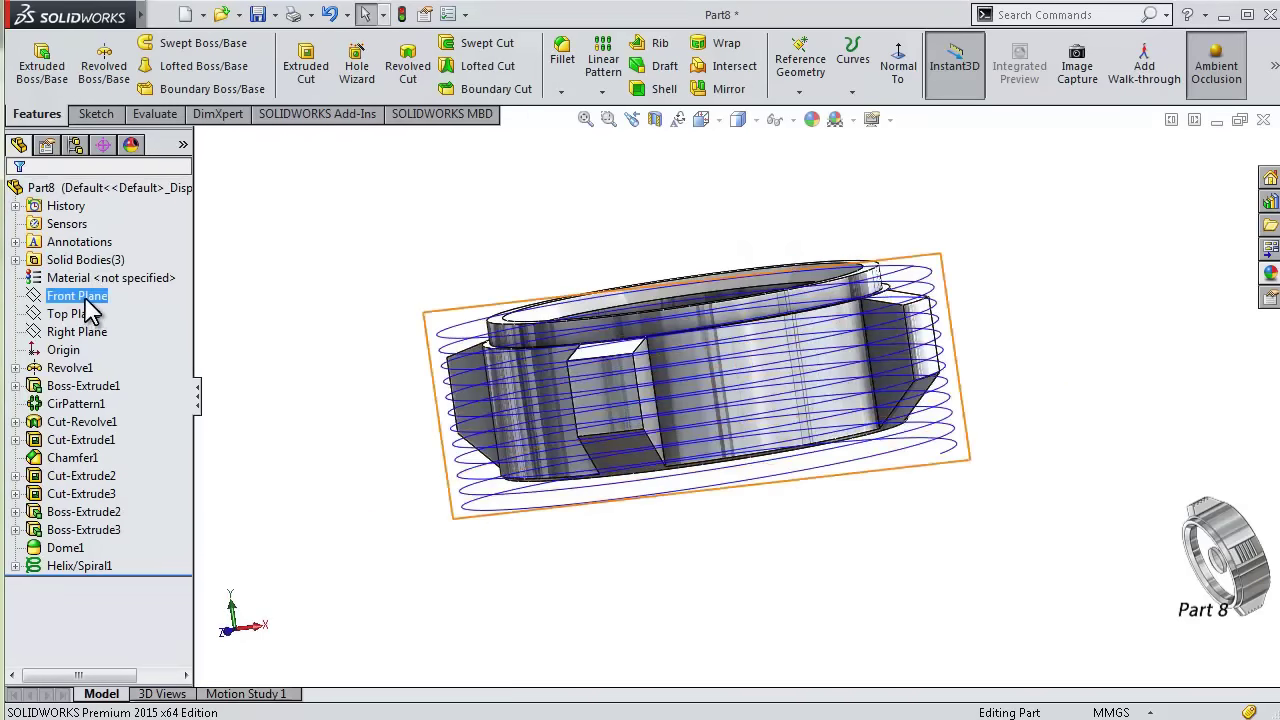
click(86, 299)
click(100, 271)
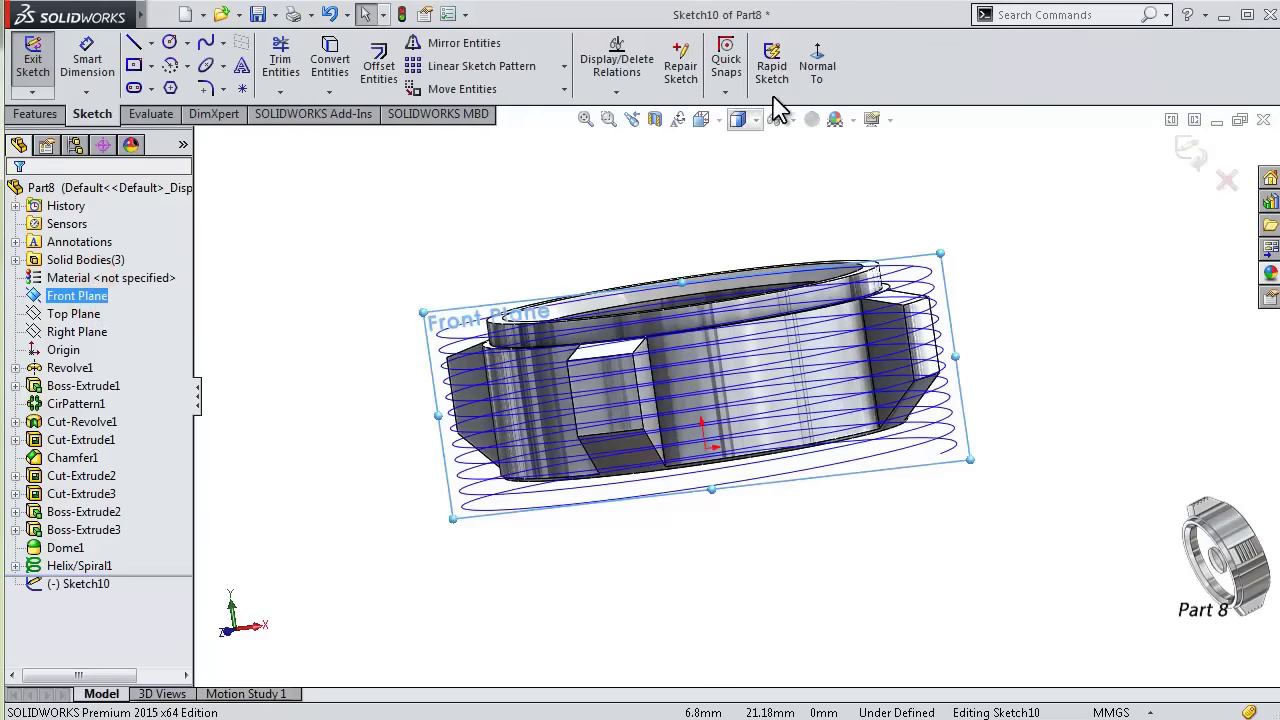
scroll(1063, 543, down, 3)
scroll(937, 386, down, 2)
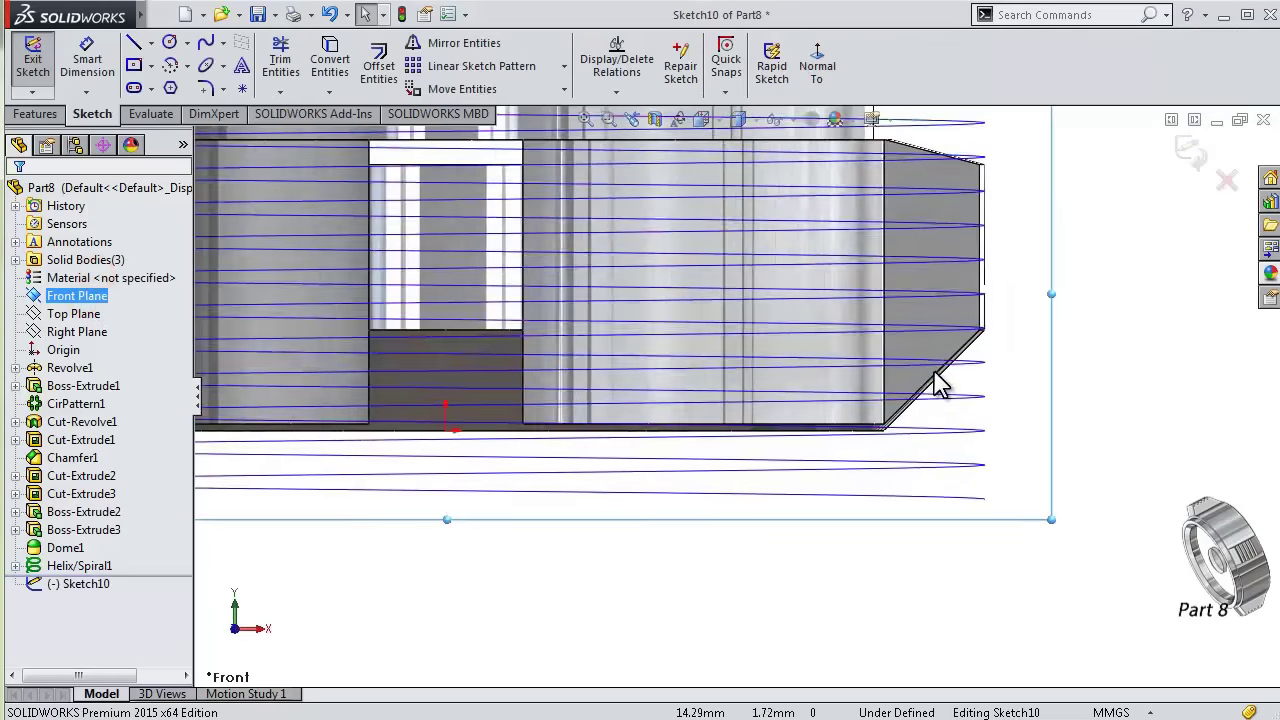
click(132, 44)
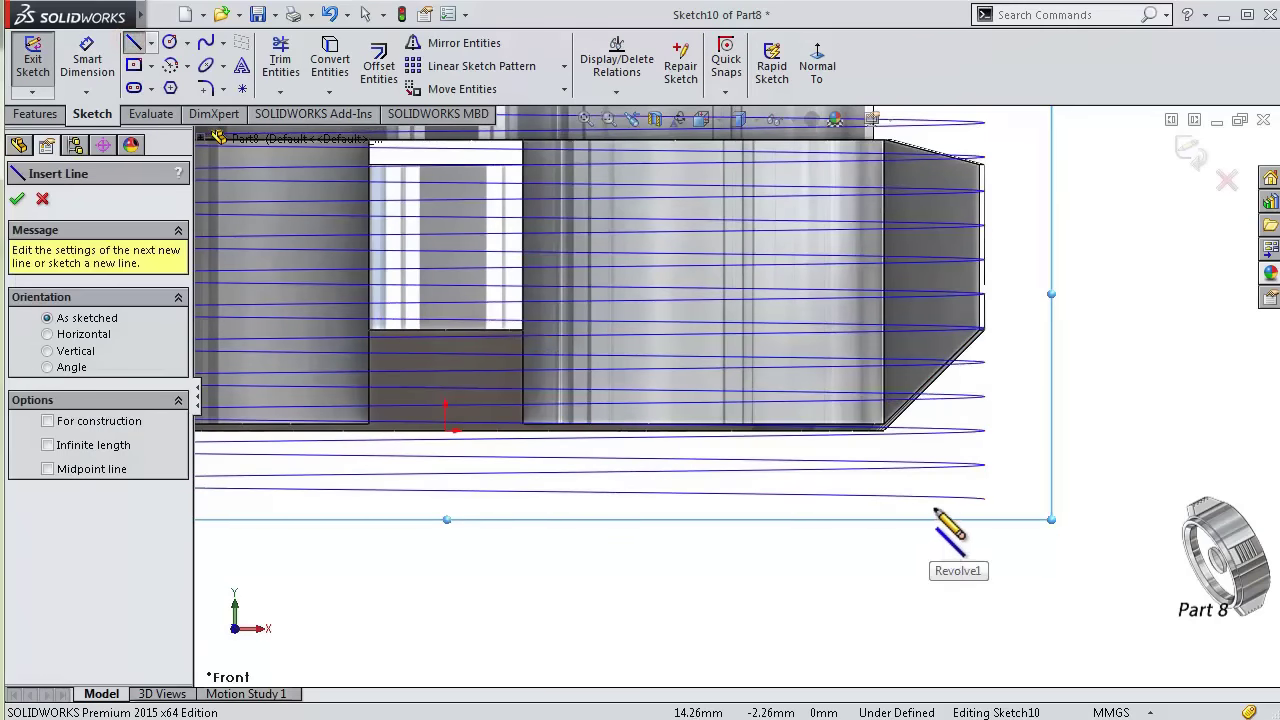
click(932, 509)
click(990, 480)
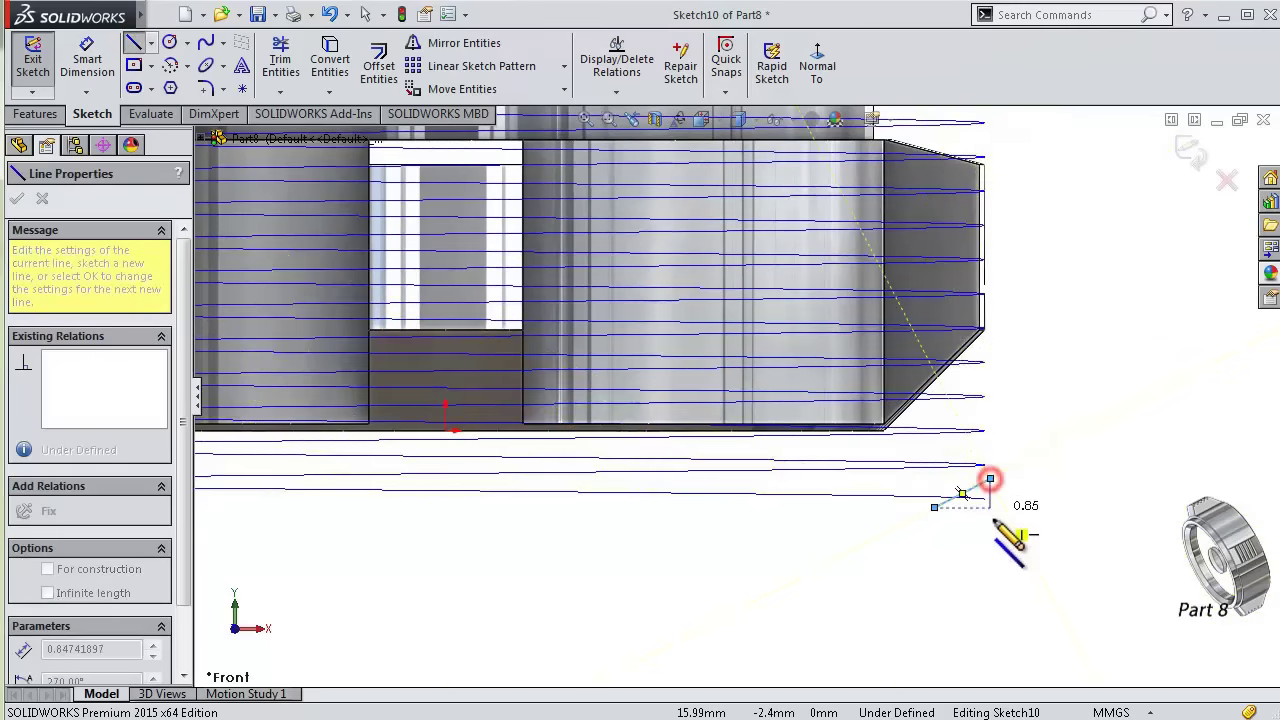
click(990, 525)
click(934, 507)
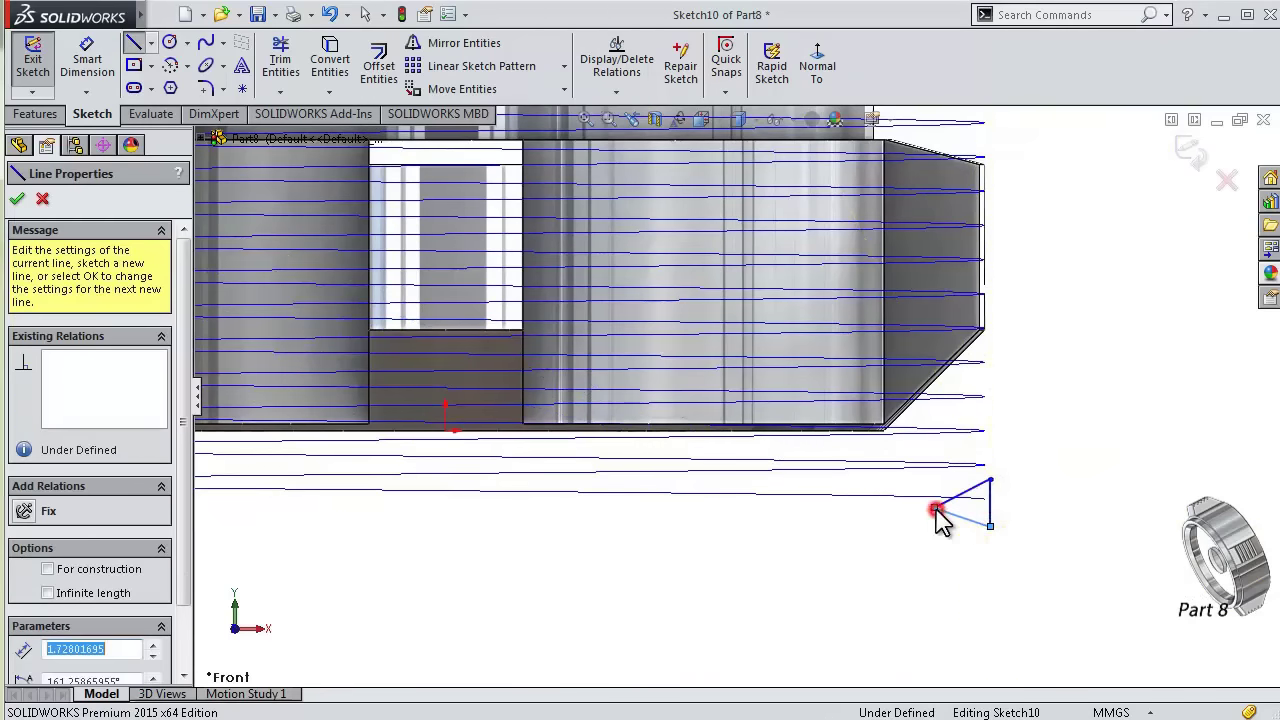
key(Escape)
- Make the triangle's two slanted sides equal and its back side vertical
scroll(1018, 509, down, 1)
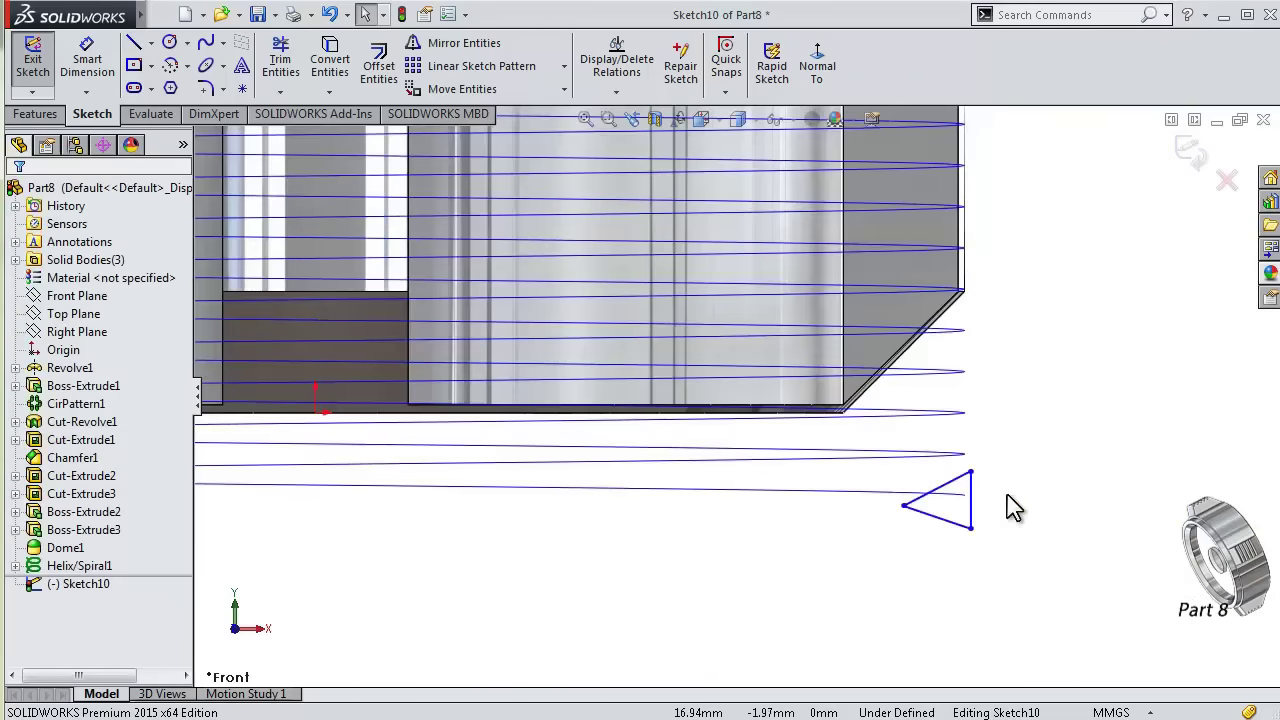
scroll(1008, 509, down, 1)
click(897, 488)
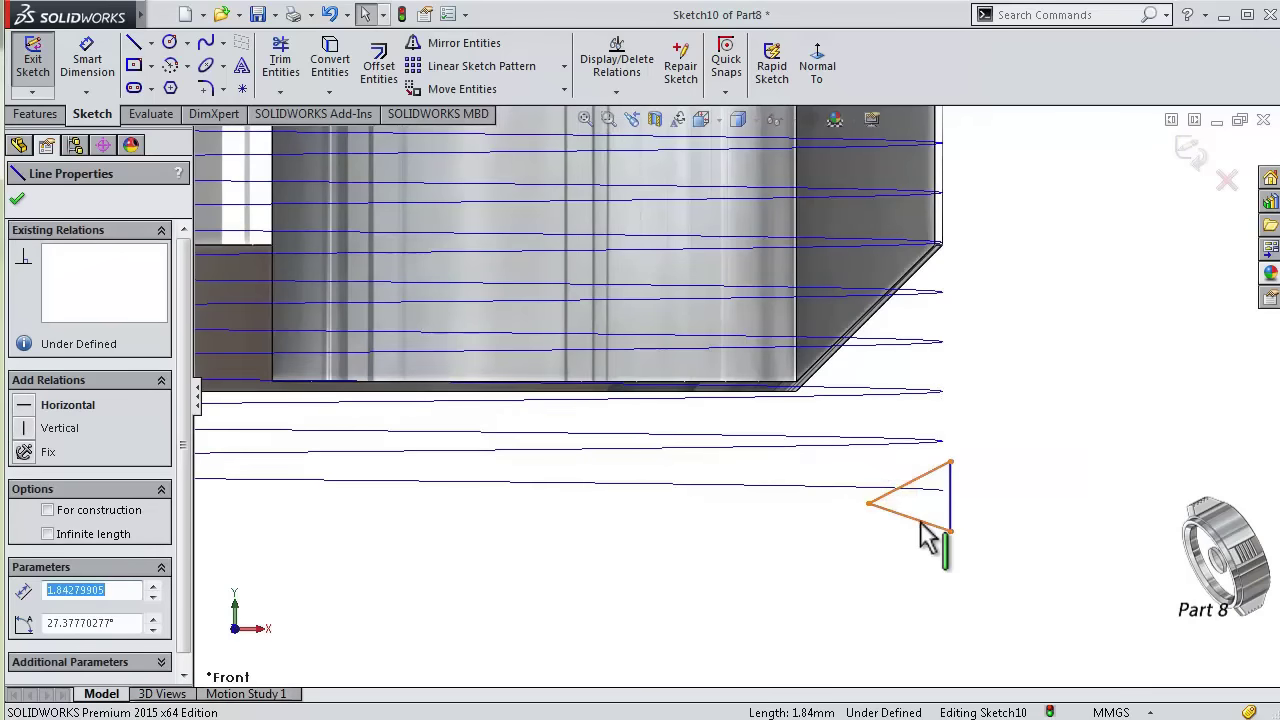
ctrl+click(920, 521)
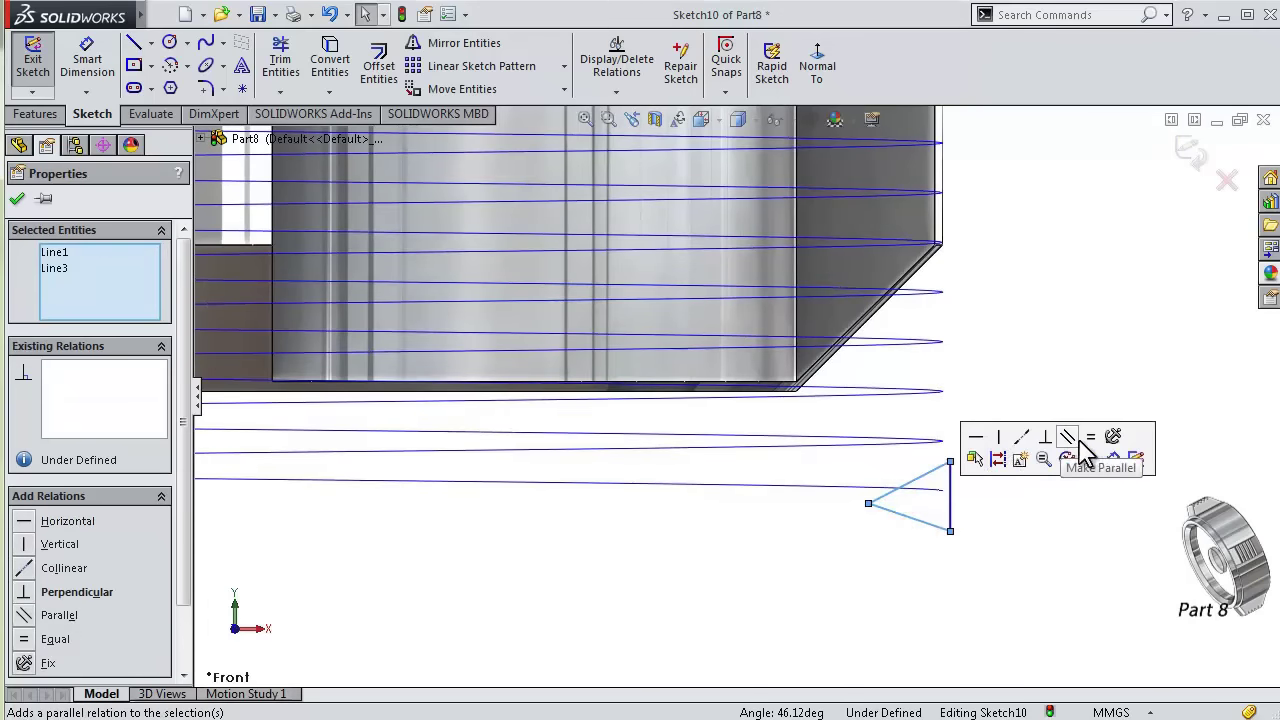
click(1088, 438)
click(1004, 492)
click(951, 500)
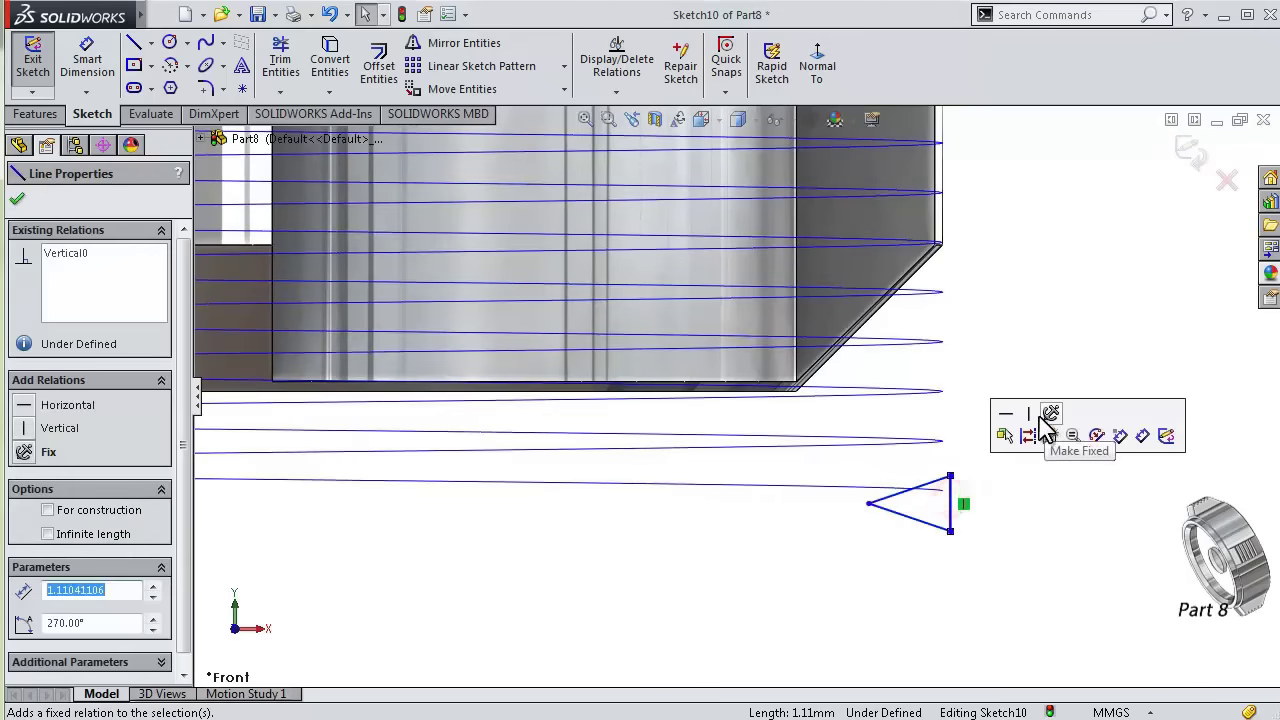
click(1028, 412)
click(851, 591)
scroll(914, 540, down, 2)
- Dimension the triangle's left corner 15.25 mm horizontally from the origin
click(720, 450)
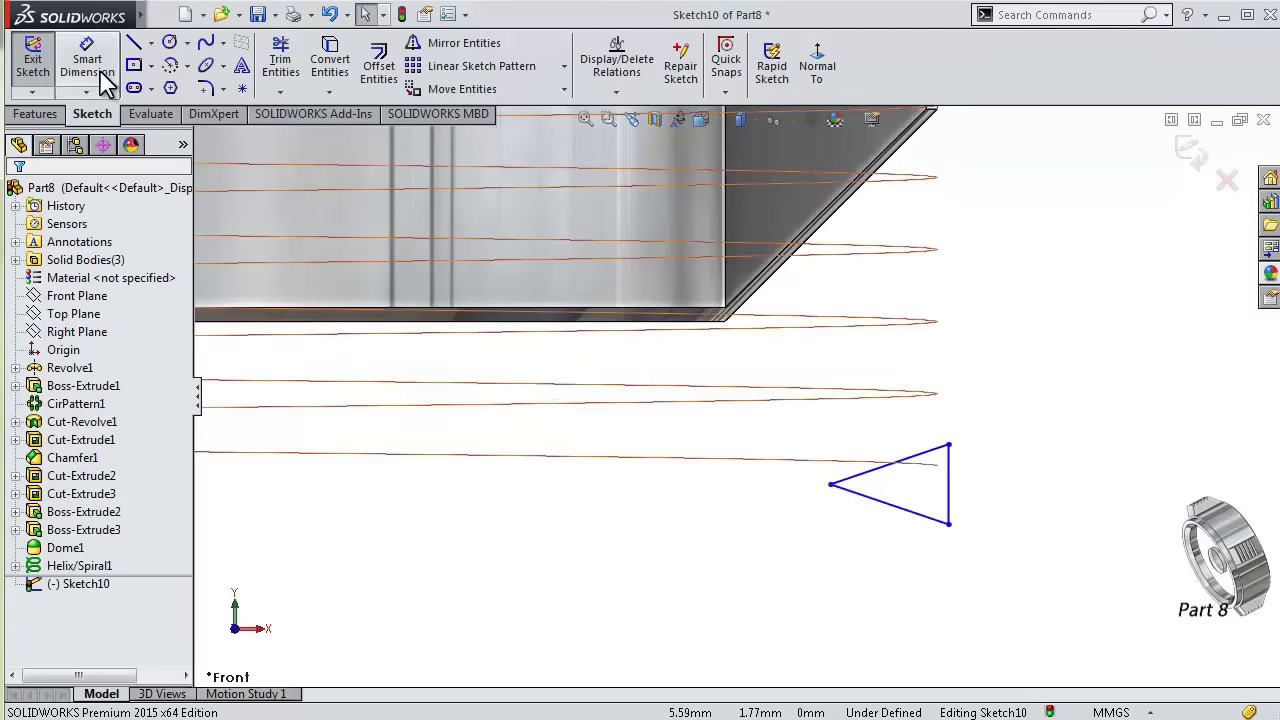
click(88, 65)
click(829, 485)
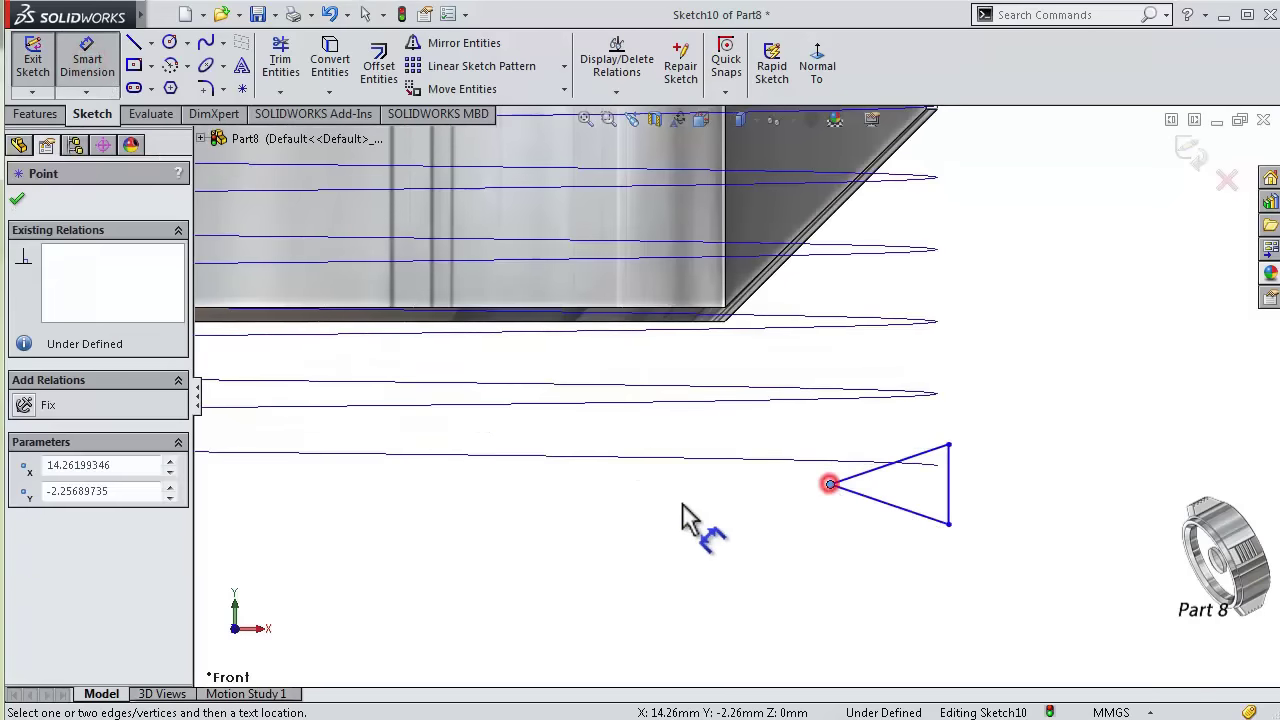
scroll(529, 491, up, 2)
scroll(423, 477, up, 2)
scroll(397, 425, up, 2)
scroll(397, 425, down, 3)
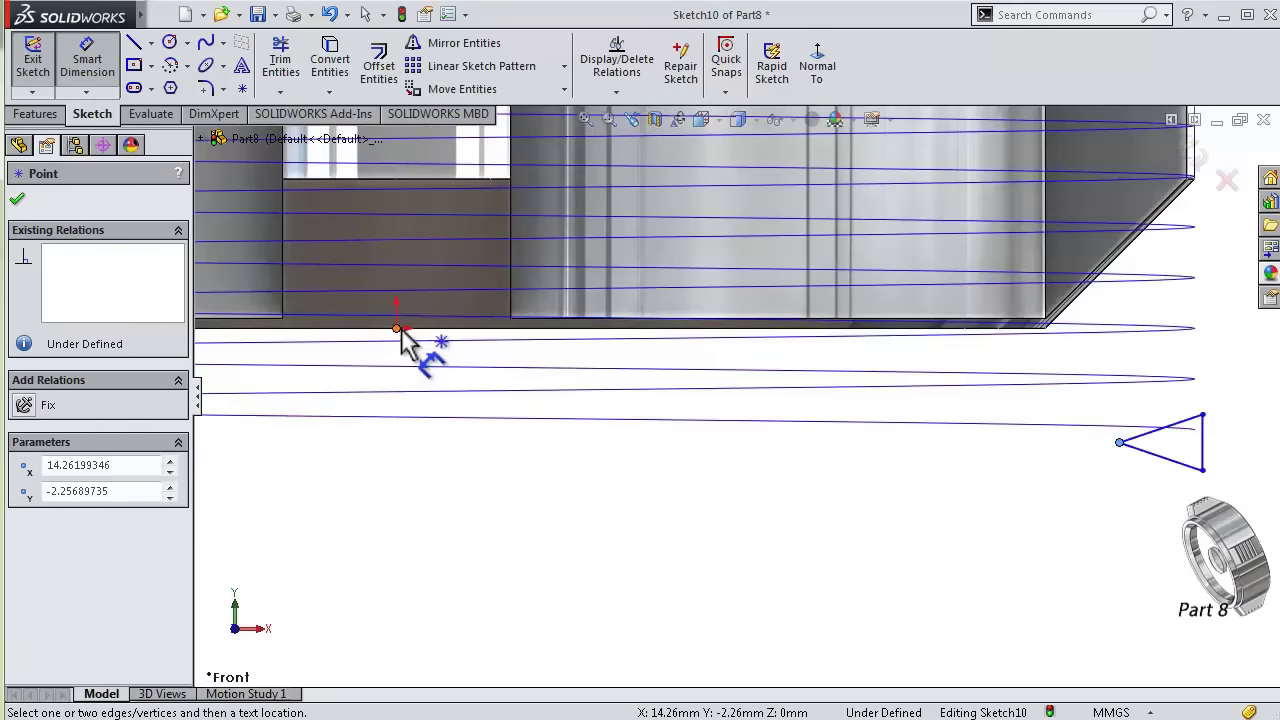
click(398, 329)
click(628, 503)
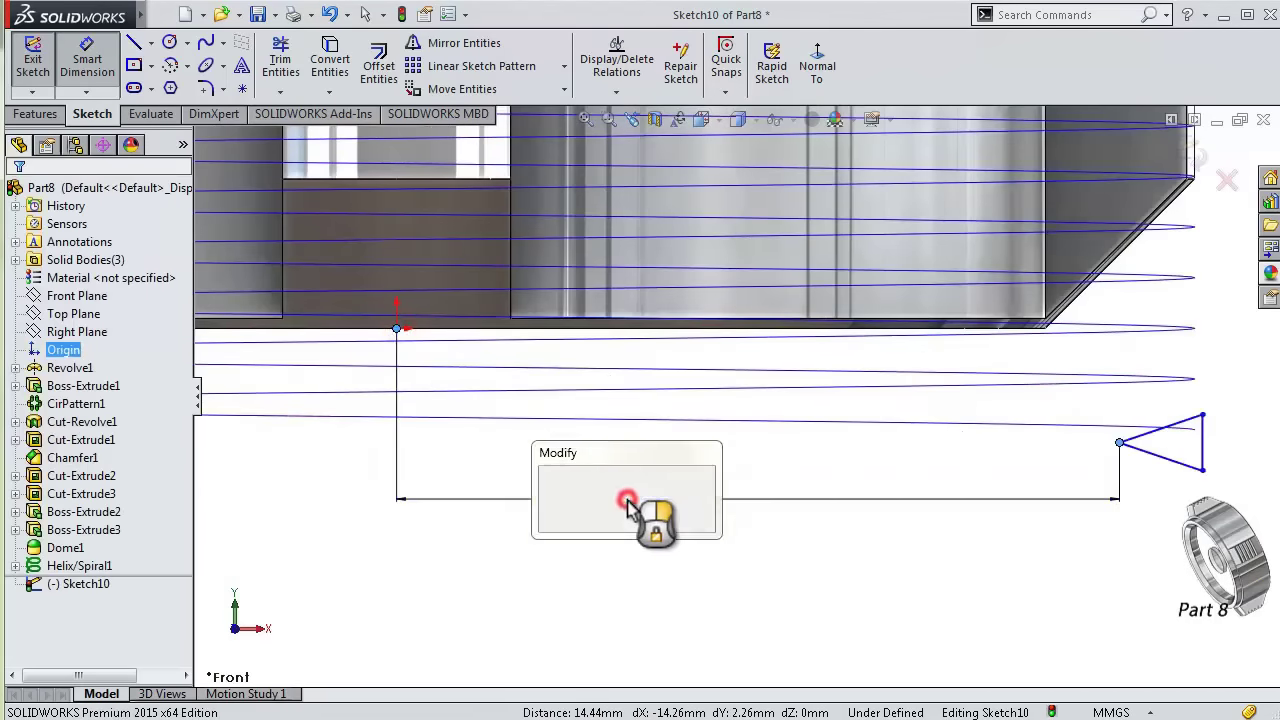
text(15.25)
key(Return)
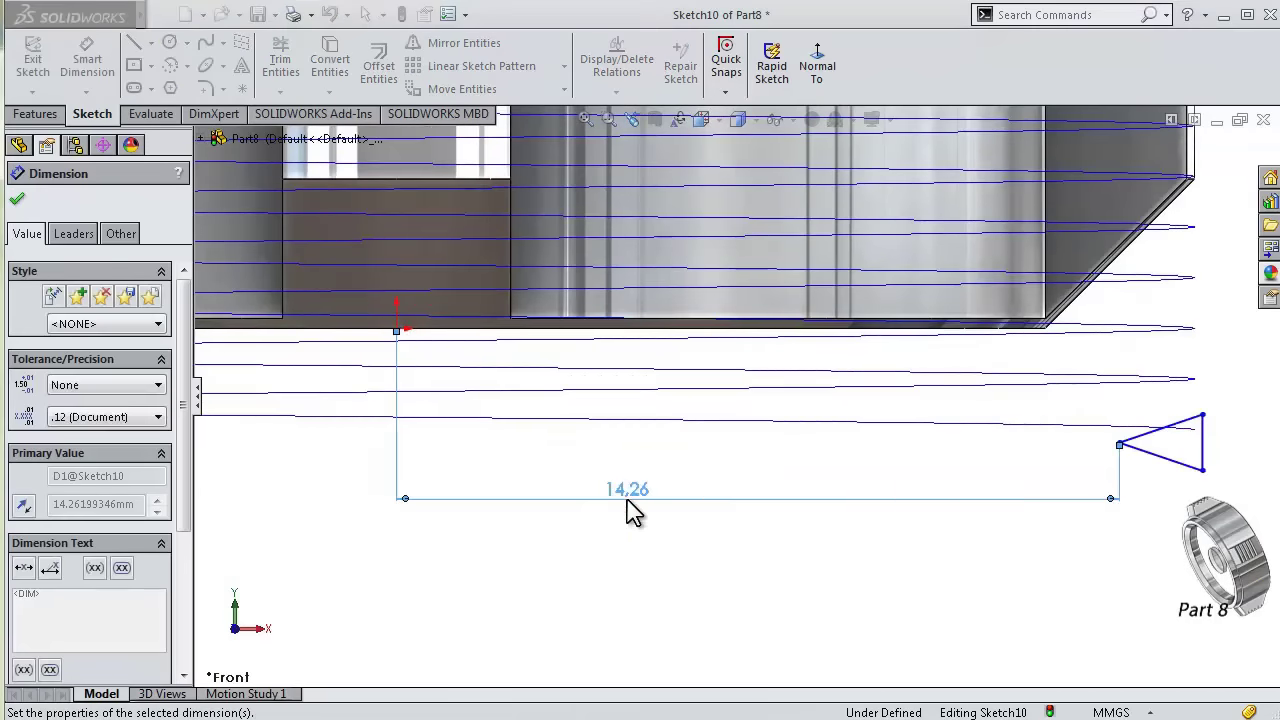
scroll(1160, 482, down, 2)
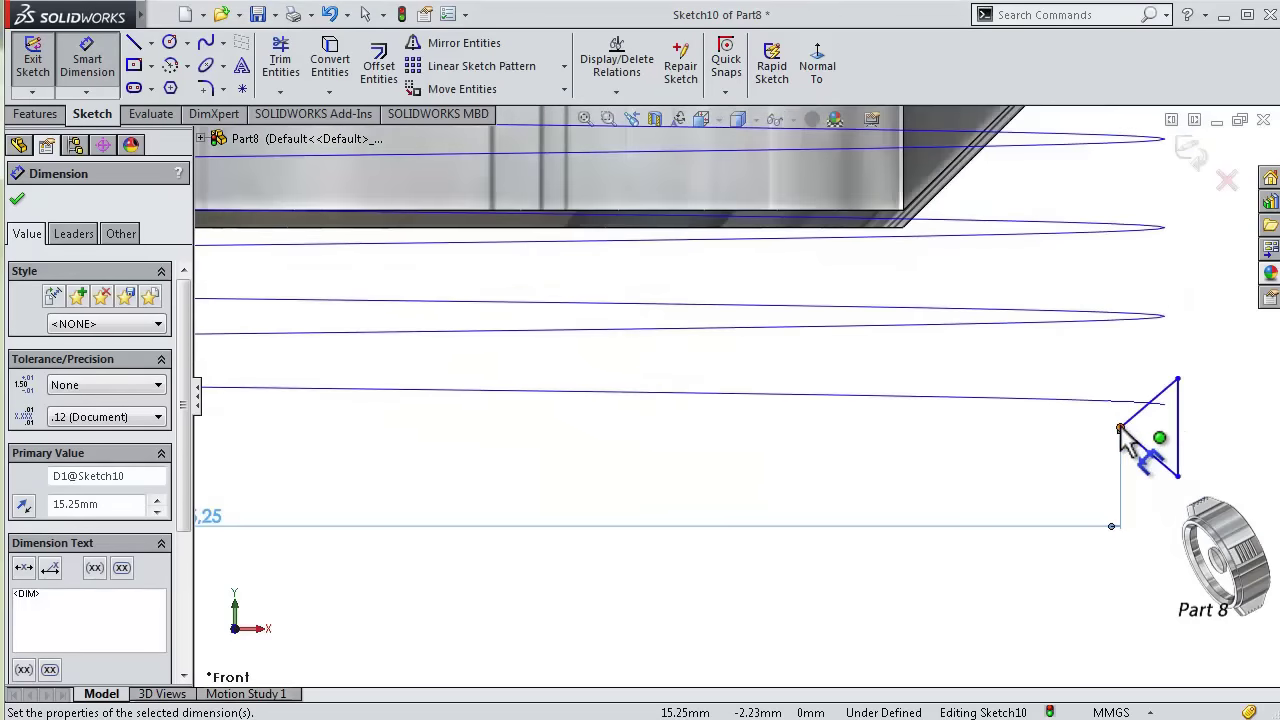
- Set the corner's vertical offset from the origin to 2 mm
click(1140, 431)
scroll(580, 365, up, 2)
scroll(575, 355, up, 1)
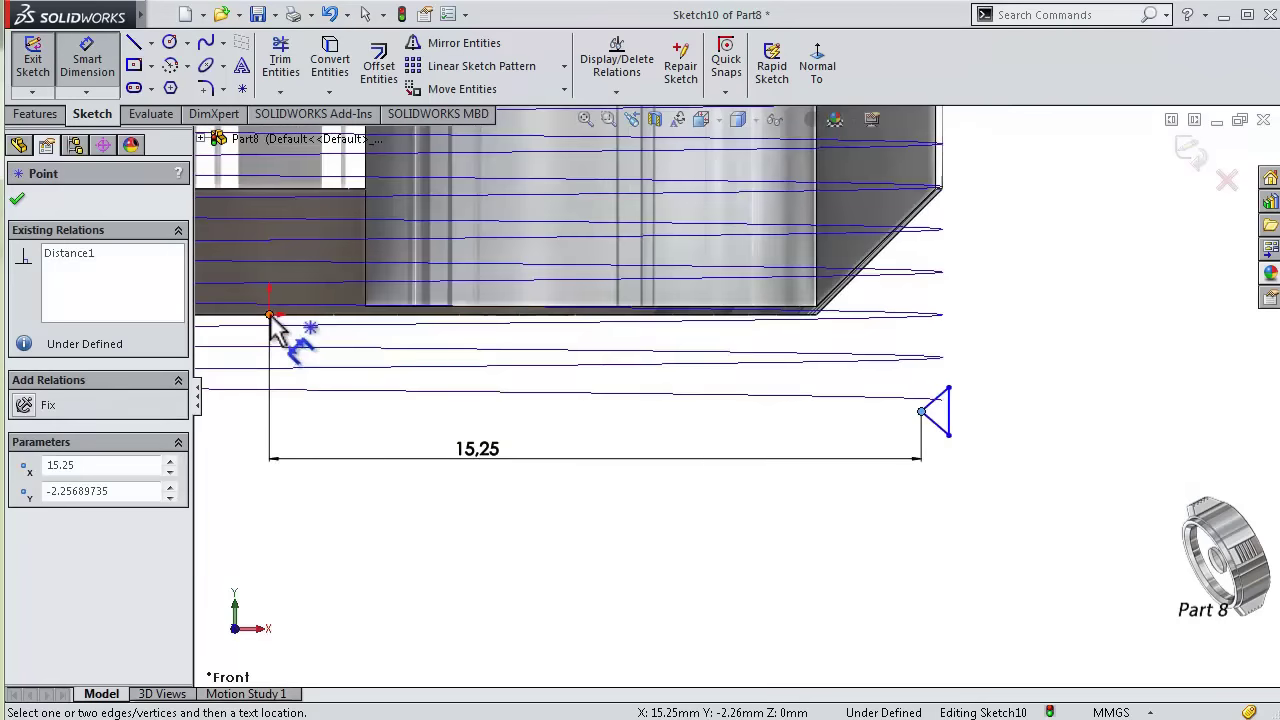
click(269, 314)
click(1030, 365)
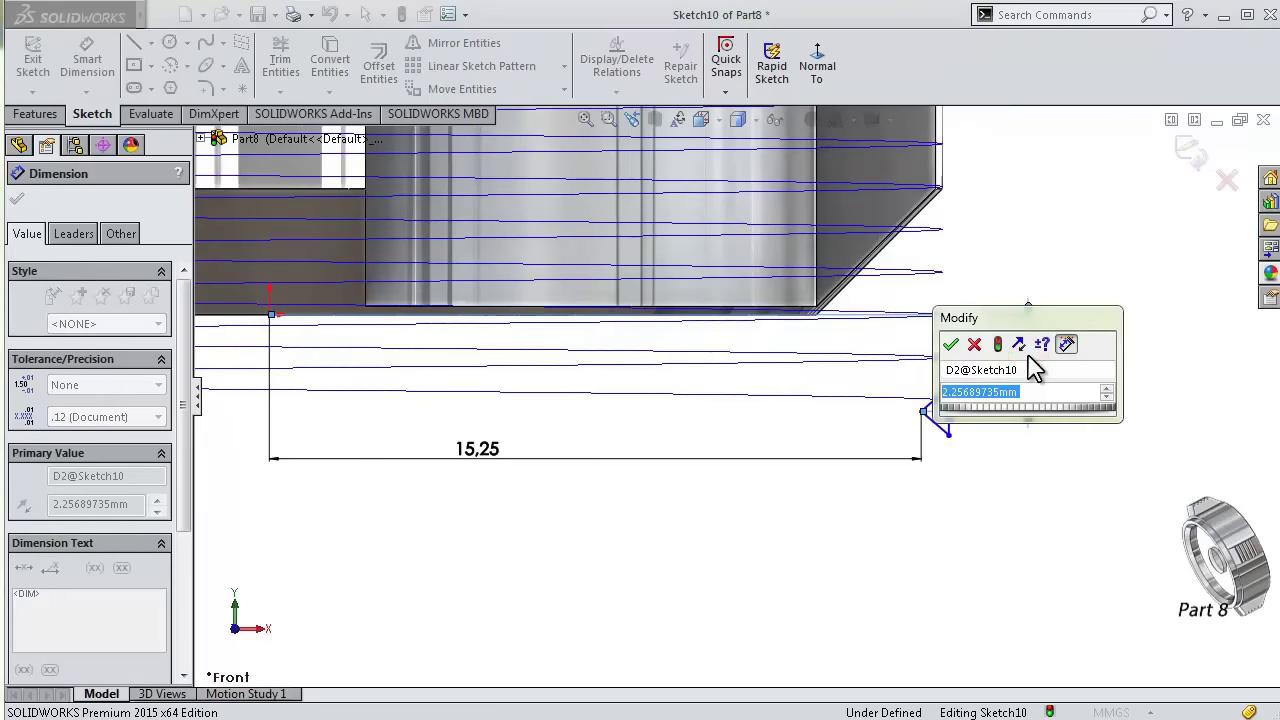
text(2)
key(Return)
scroll(930, 380, down, 3)
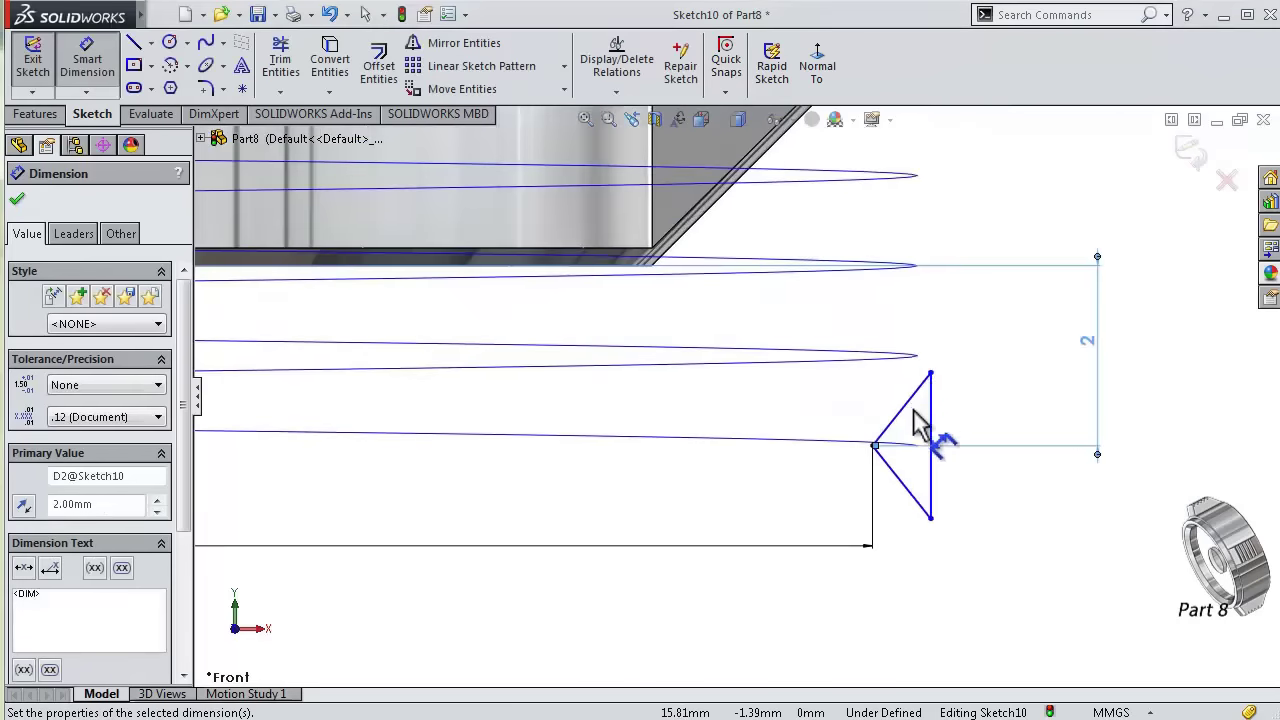
- Give the triangle a 0.55 mm width and a 0.70 mm height
click(880, 445)
click(873, 445)
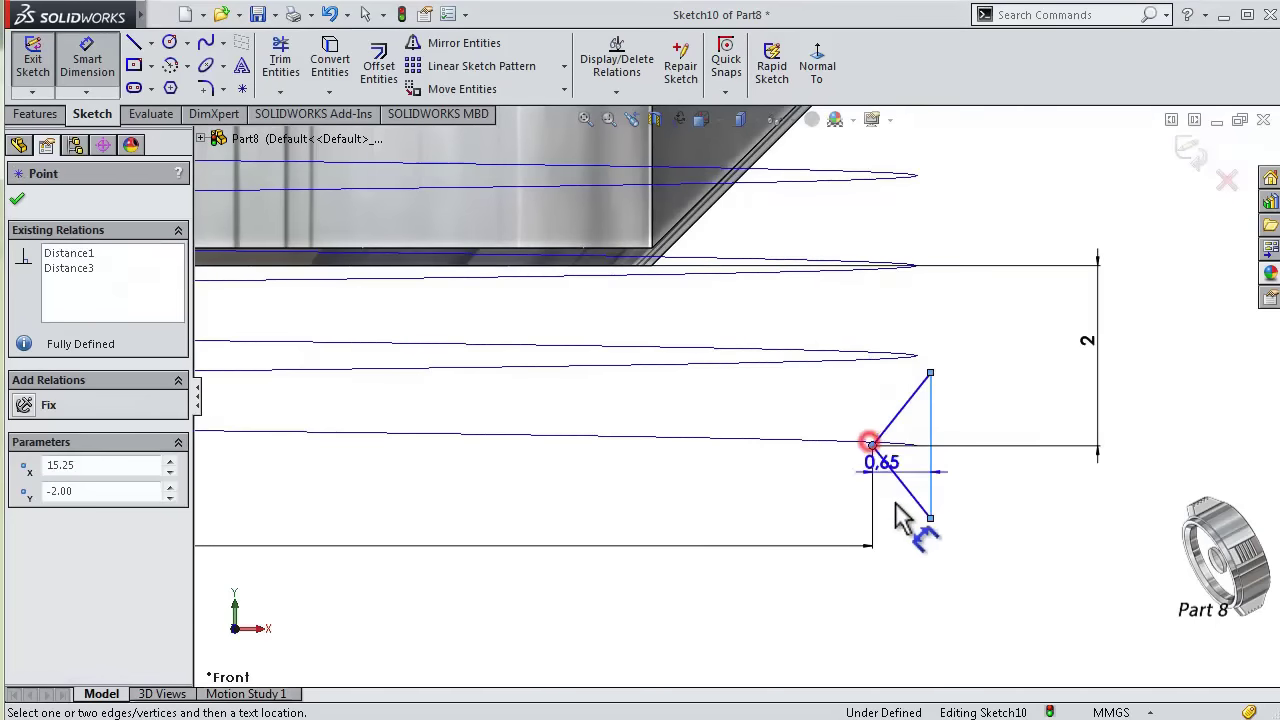
click(911, 582)
text(0)
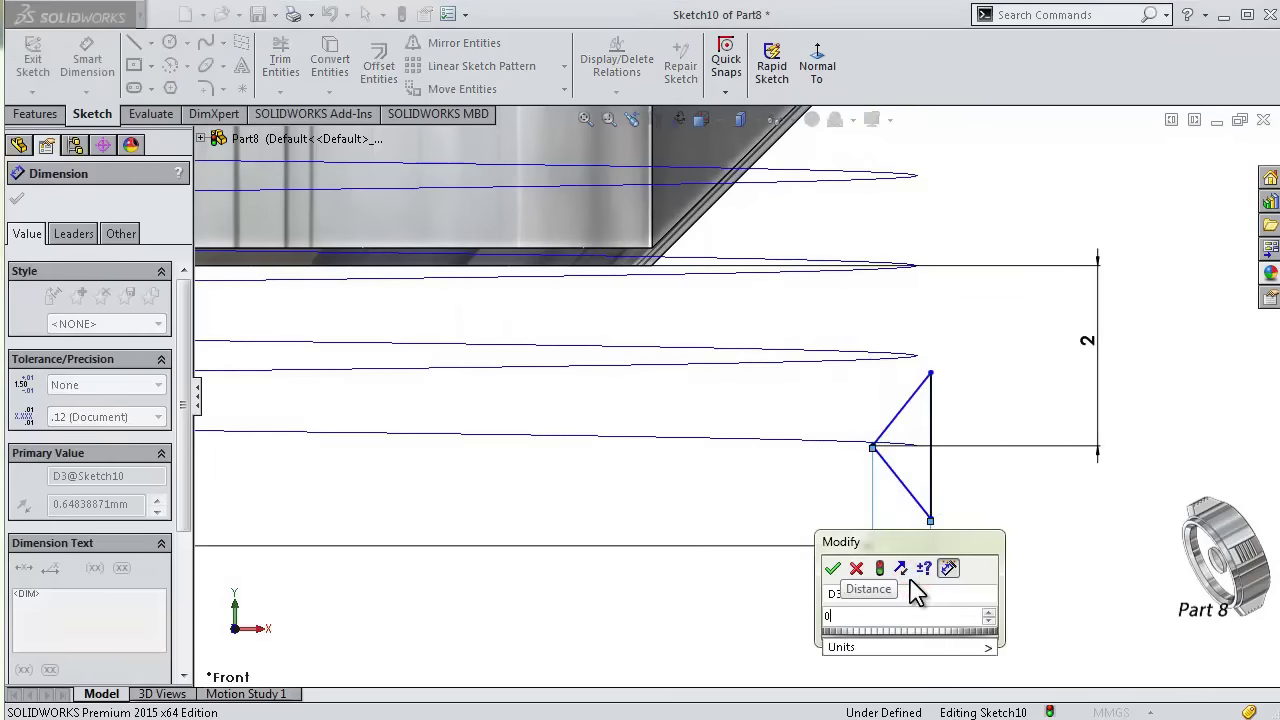
text(.55)
key(Return)
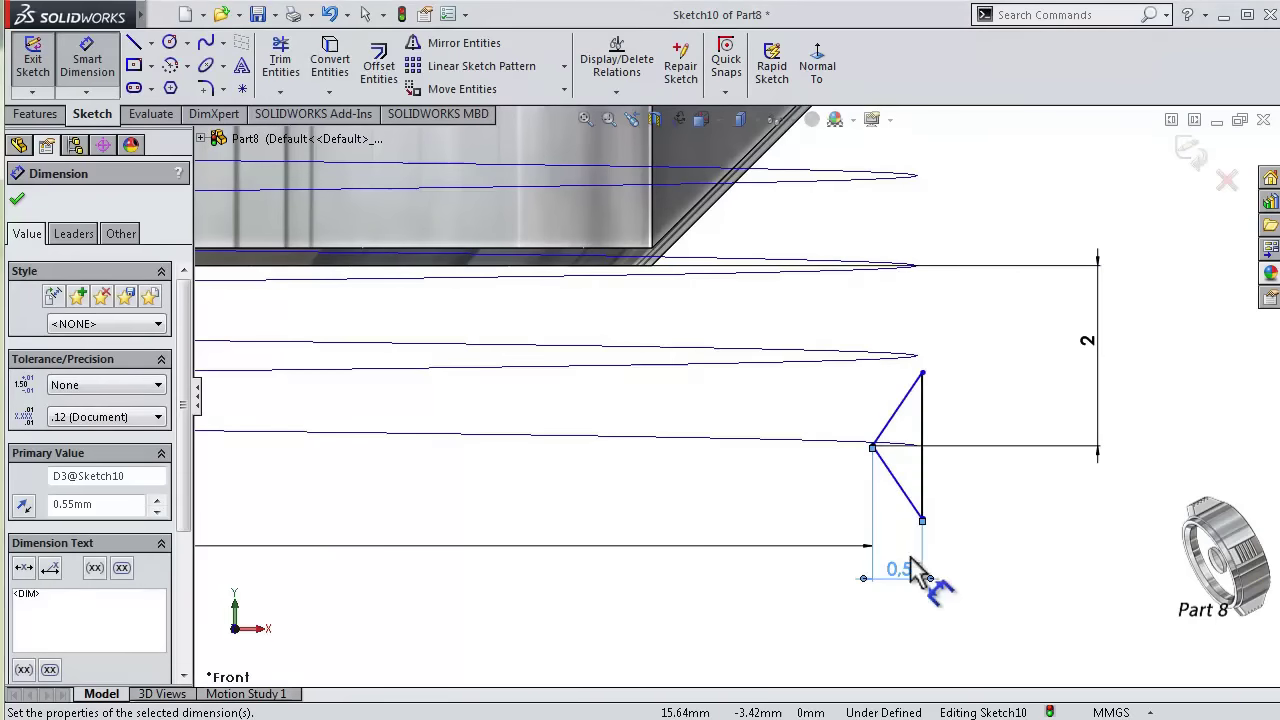
click(922, 423)
click(966, 439)
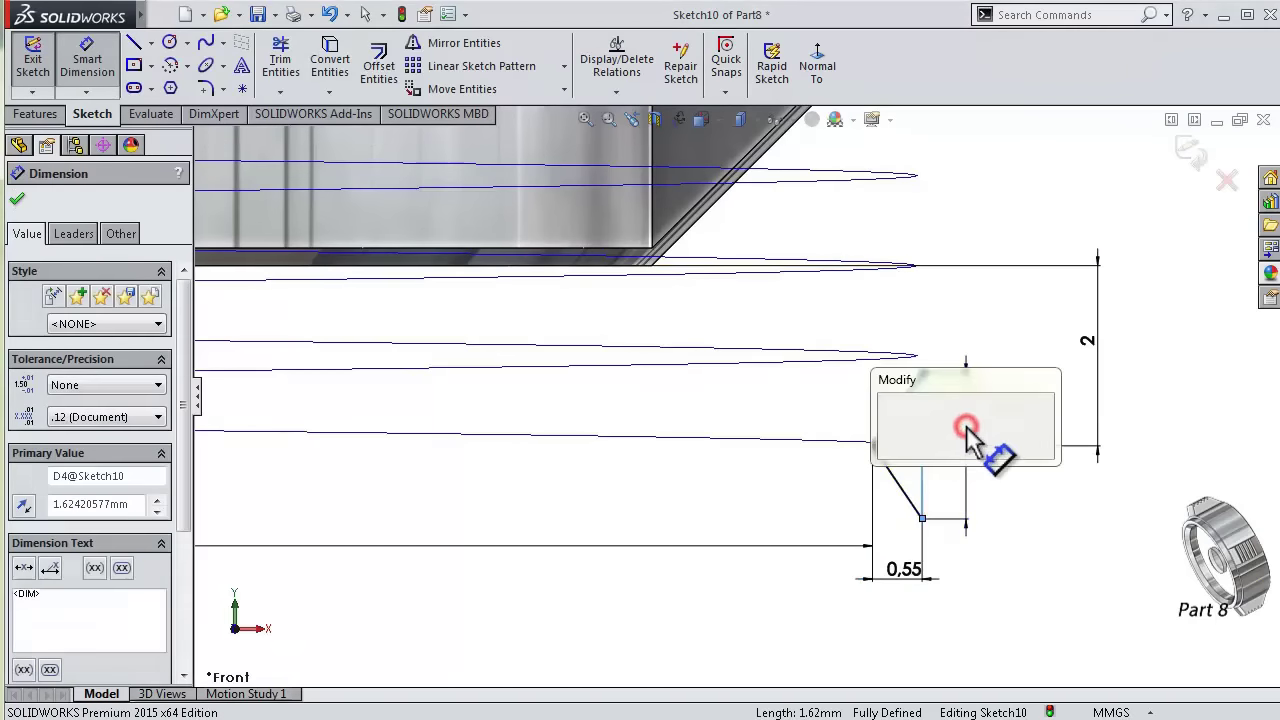
text(0.7)
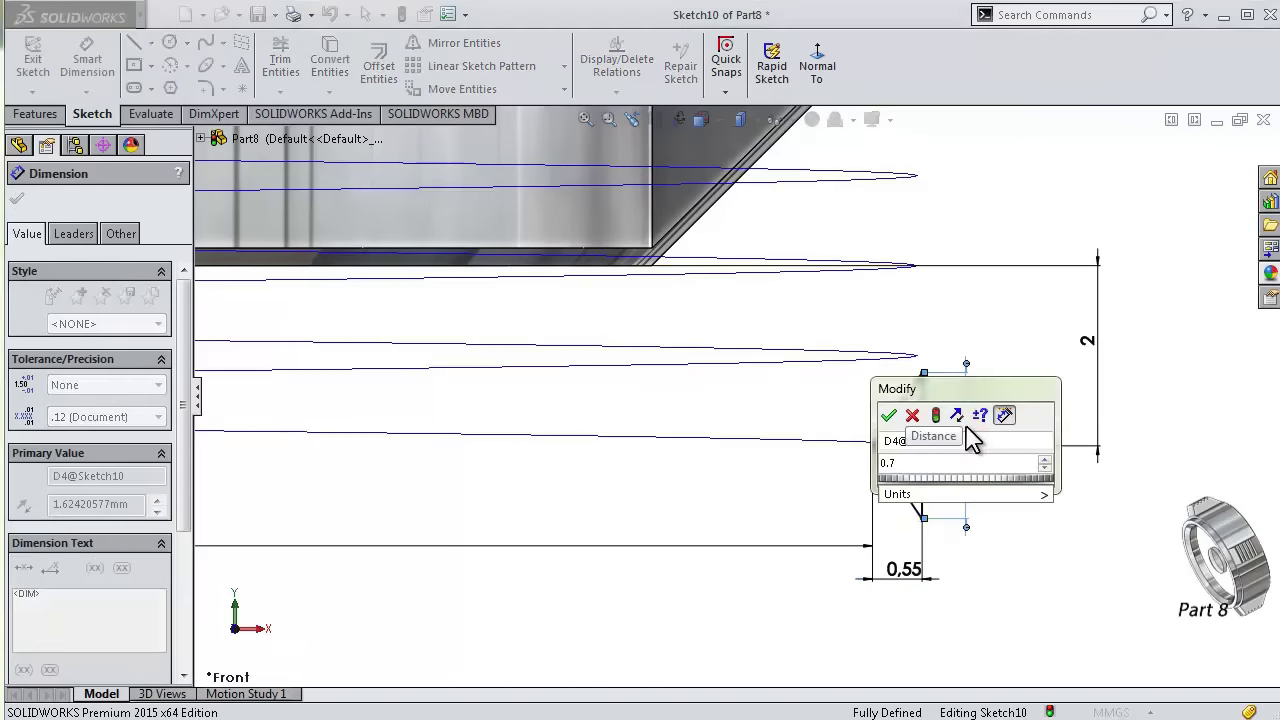
key(Return)
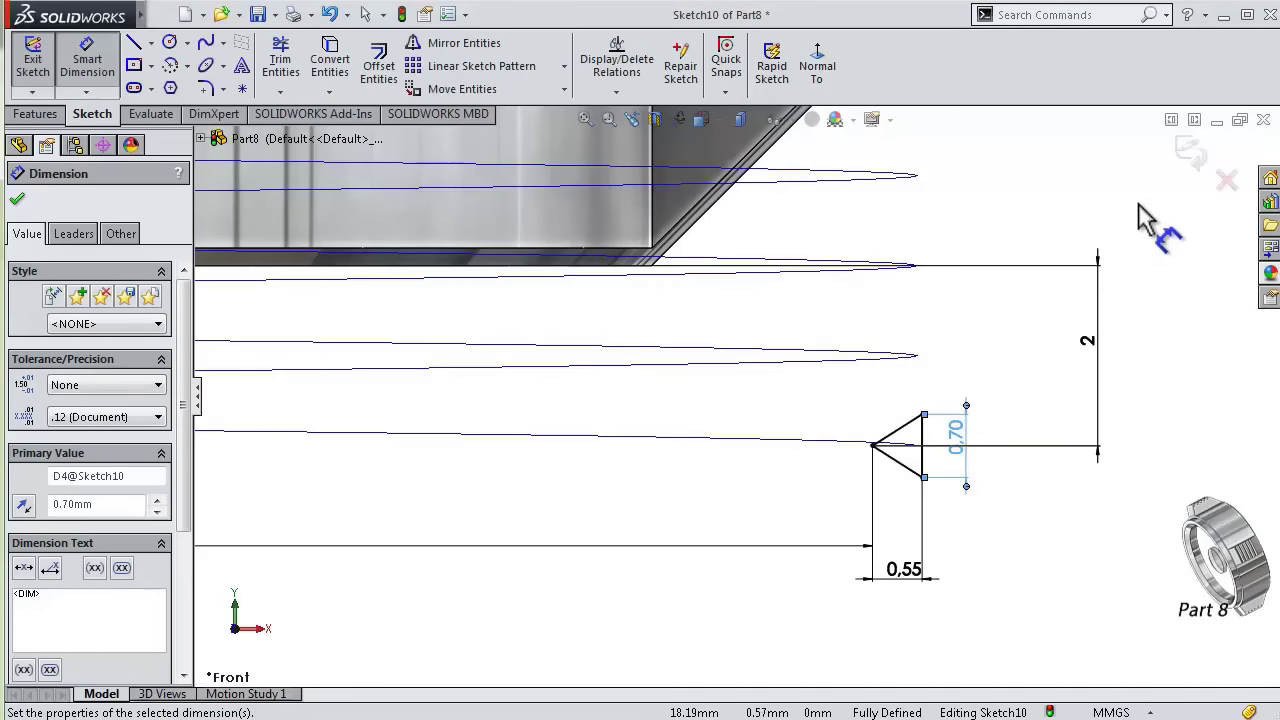
key(Escape)
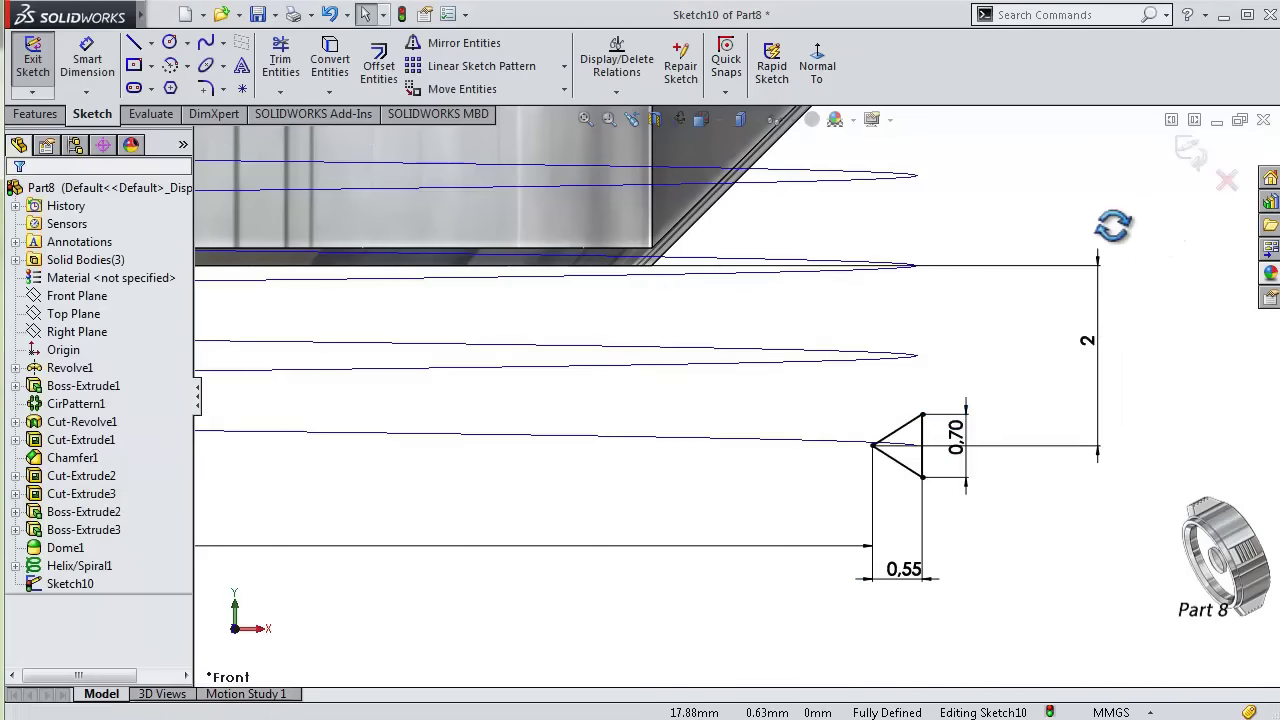
middle_drag(1113, 226, 1133, 222)
- Swept-cut the Sketch10 triangle along Helix/Spiral1 to form the thread, then orbit to inspect it
click(1187, 155)
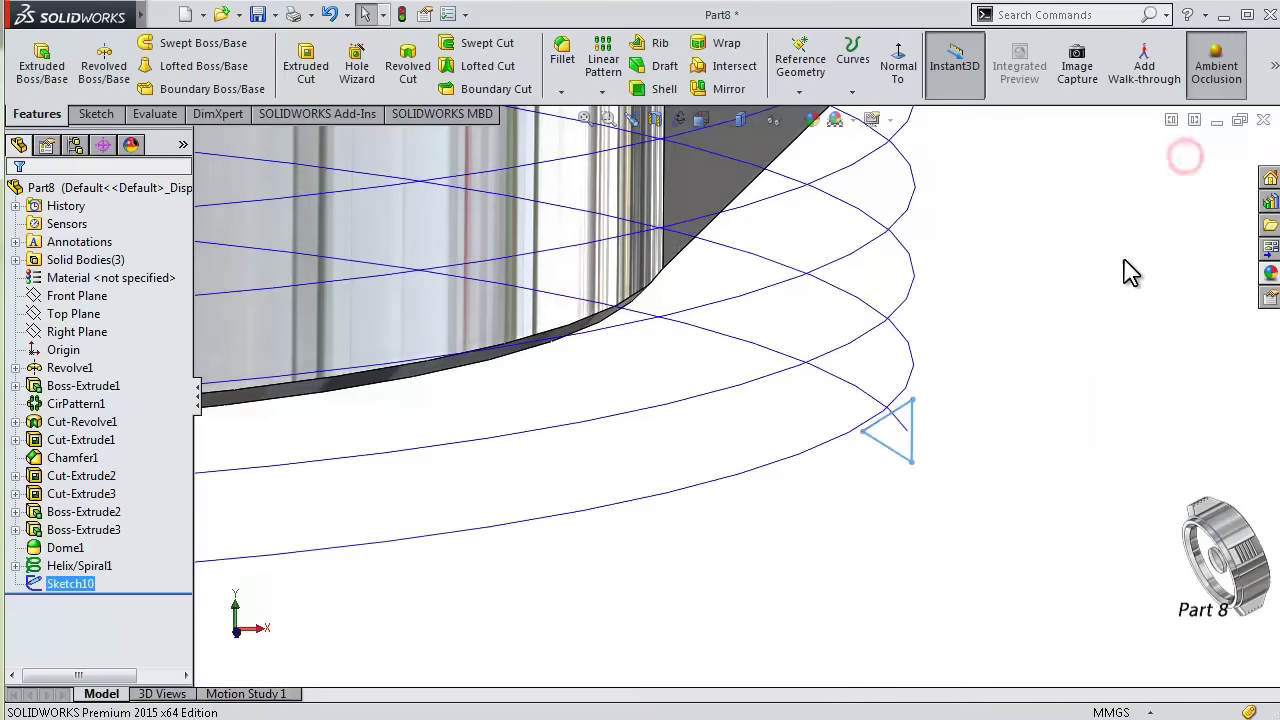
click(460, 43)
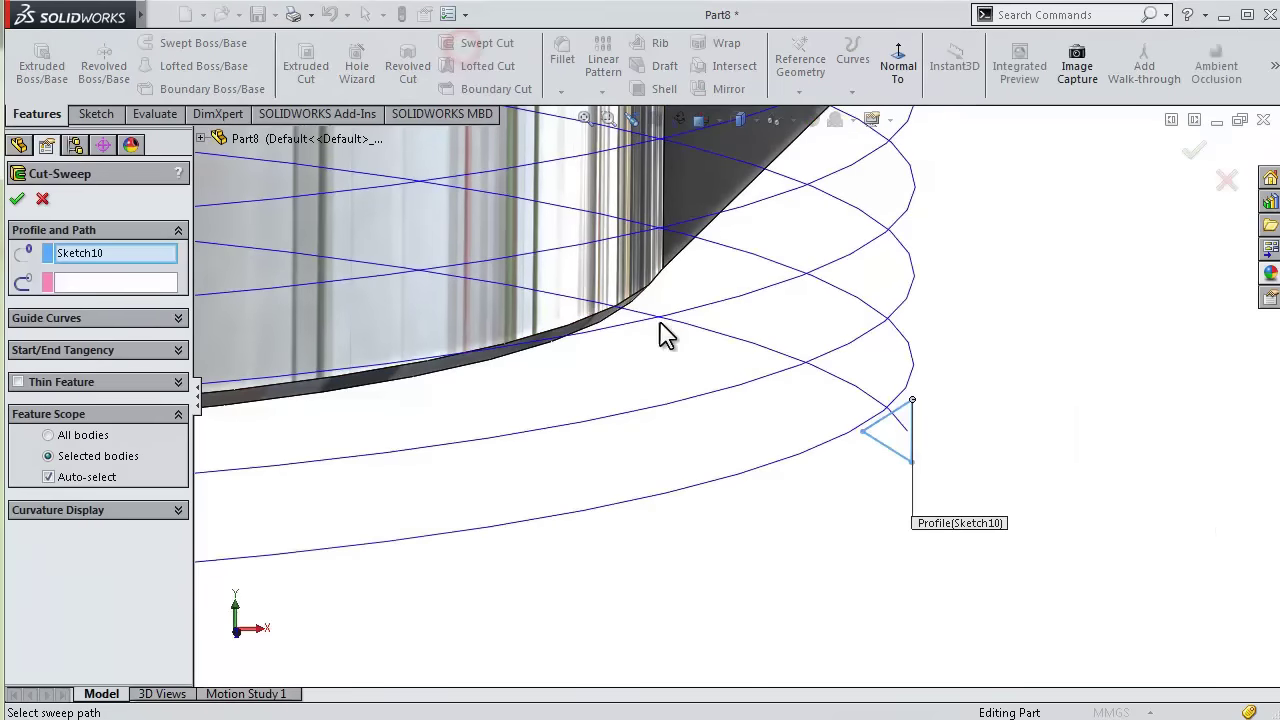
click(158, 281)
click(800, 457)
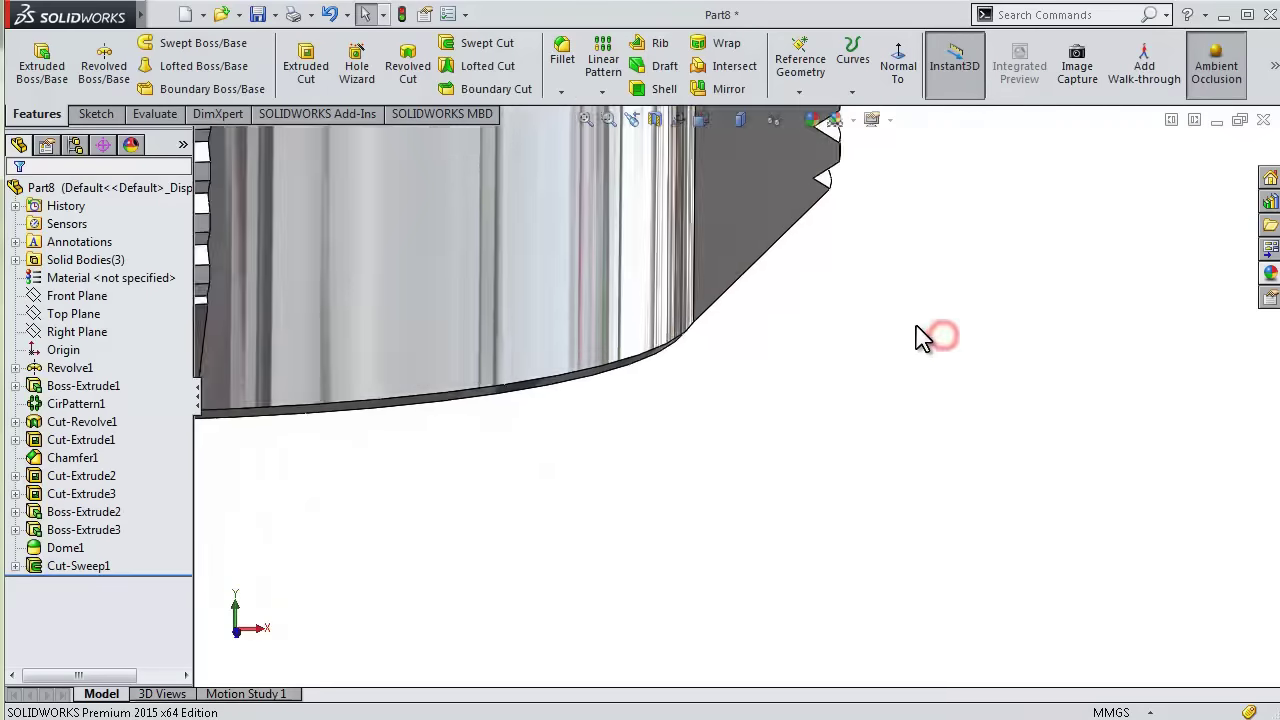
mouse_move(922, 338)
middle_down()
mouse_move(936, 245)
mouse_move(951, 254)
mouse_move(949, 277)
mouse_move(817, 276)
mouse_move(763, 323)
mouse_move(766, 389)
middle_up()
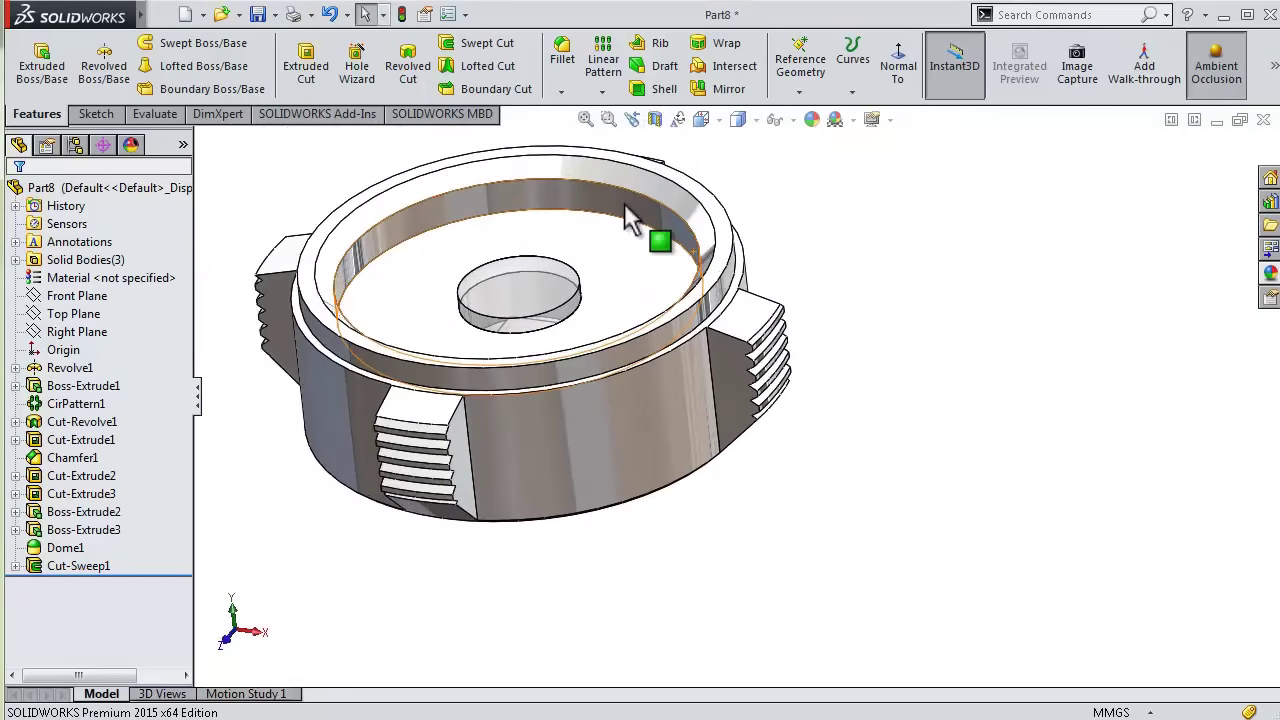
mouse_move(627, 218)
middle_down()
mouse_move(766, 237)
mouse_move(777, 251)
mouse_move(557, 213)
middle_up()
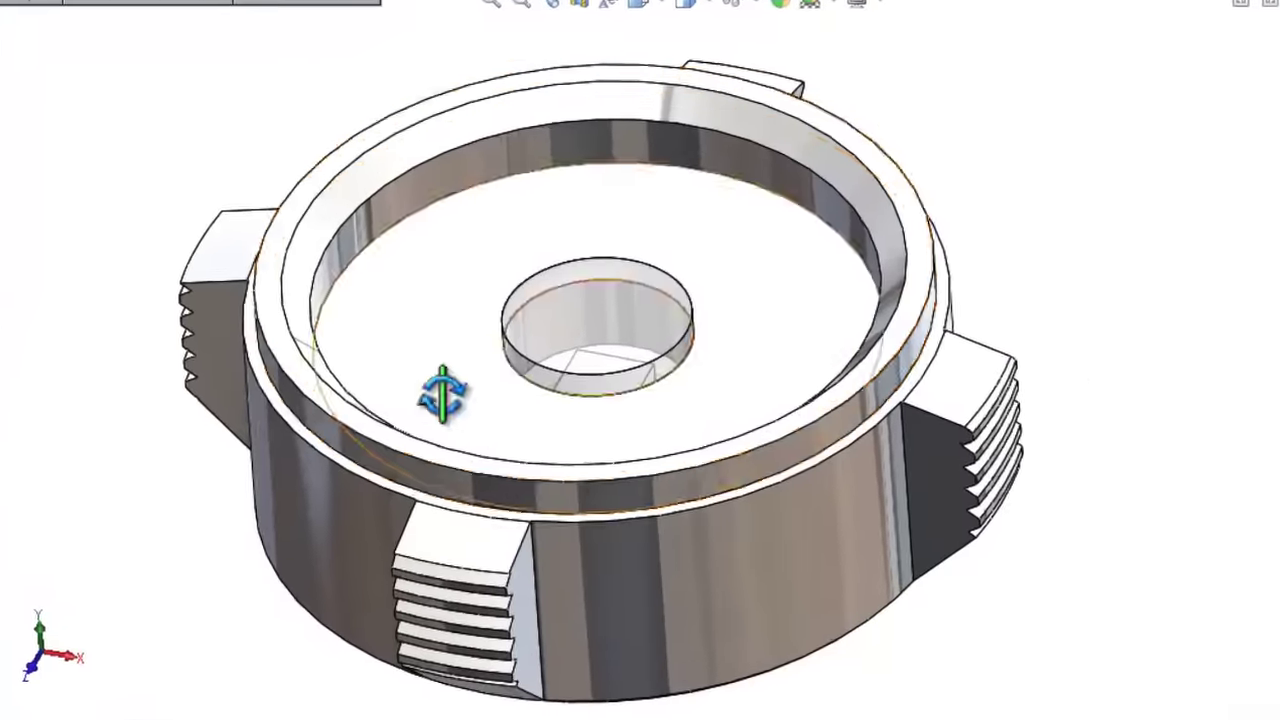
mouse_move(443, 395)
middle_down()
mouse_move(434, 474)
mouse_move(489, 534)
mouse_move(486, 509)
middle_up()
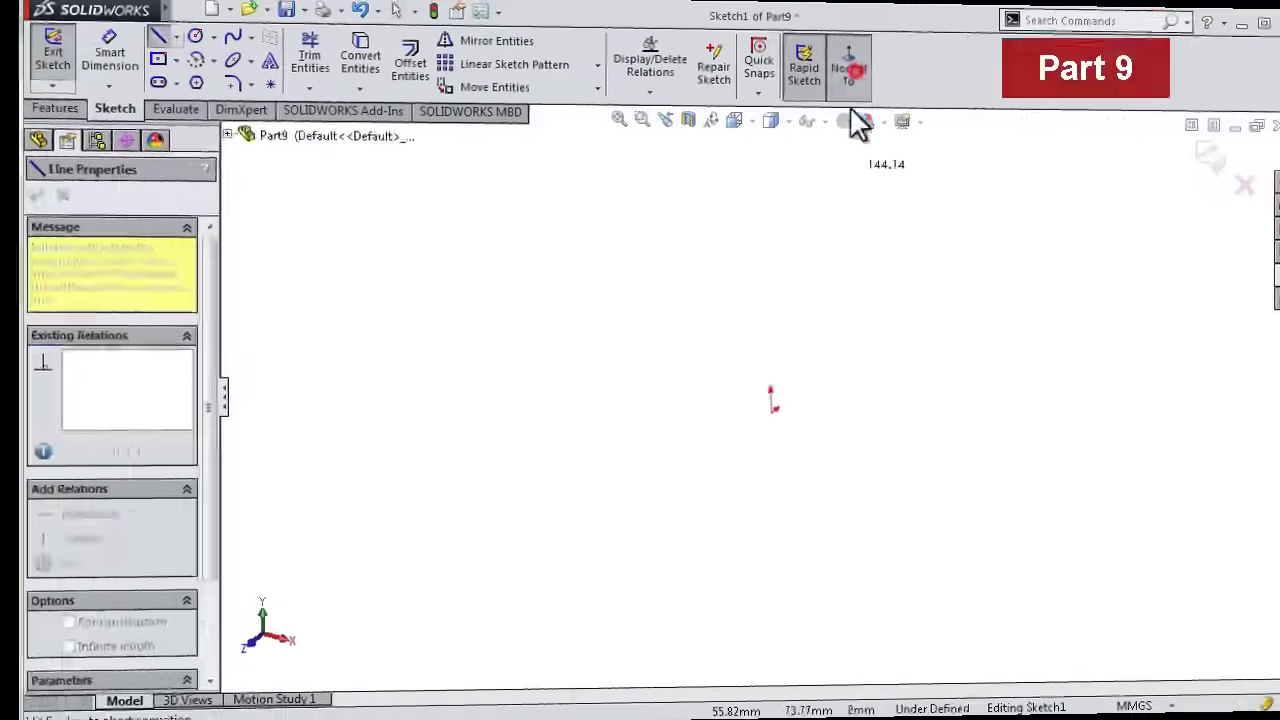
- Draw the profile's base line from the origin and the first stepped notches up its left side
key(s)
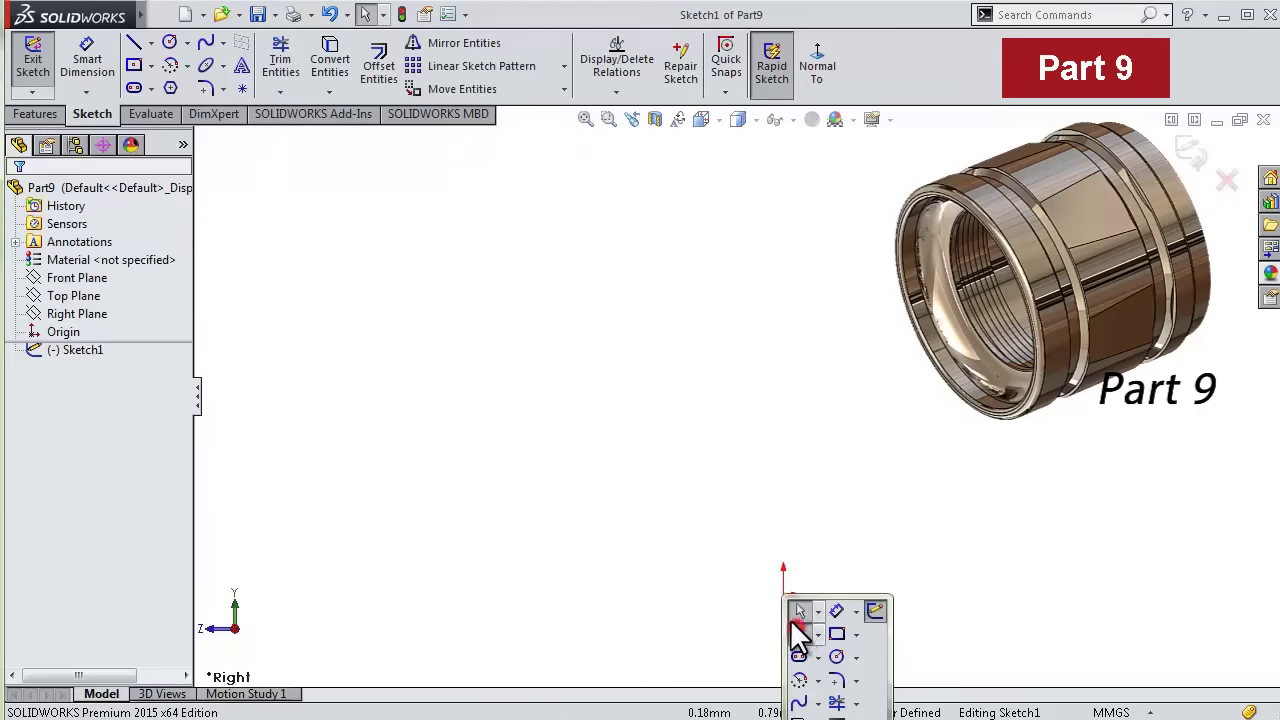
click(798, 632)
click(783, 593)
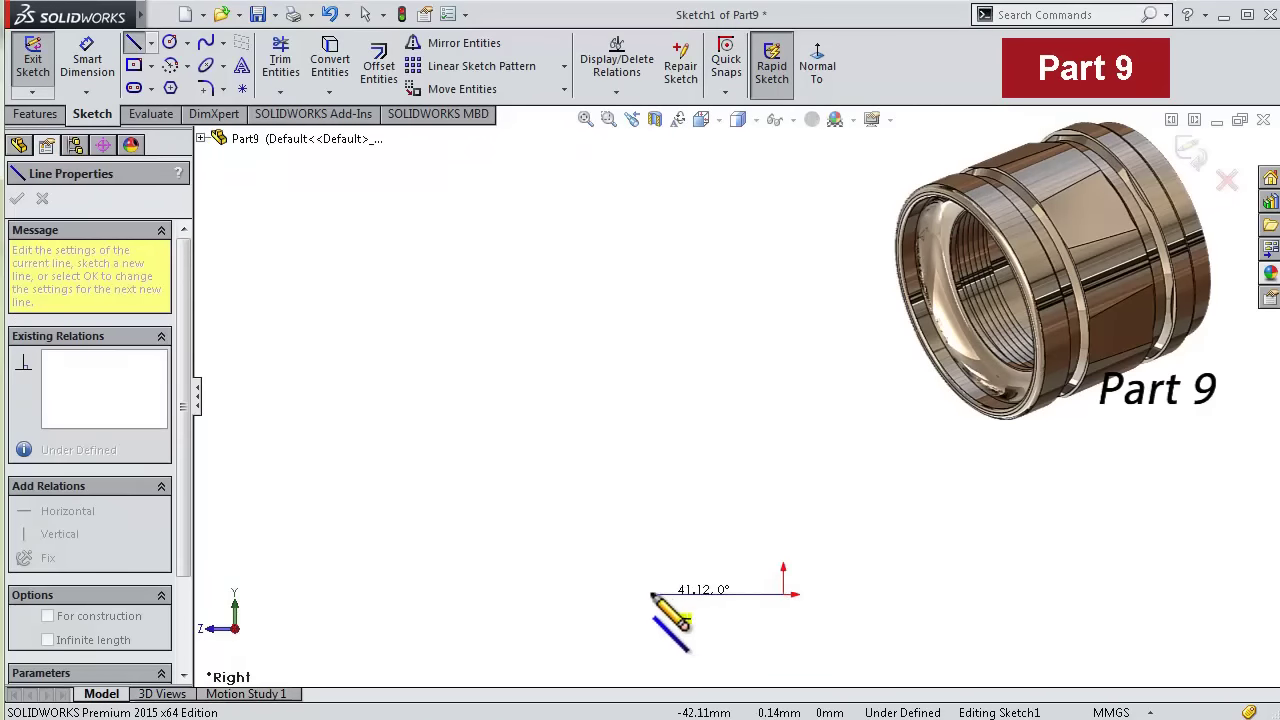
click(634, 594)
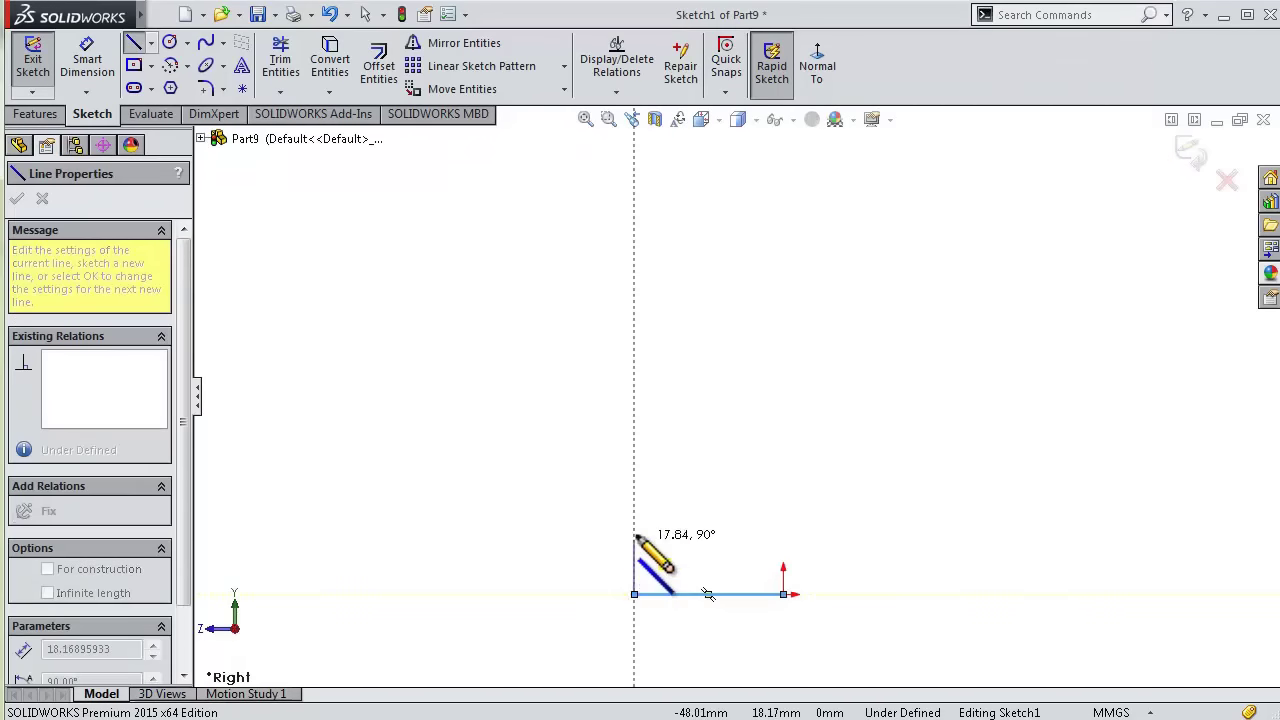
click(634, 530)
click(610, 530)
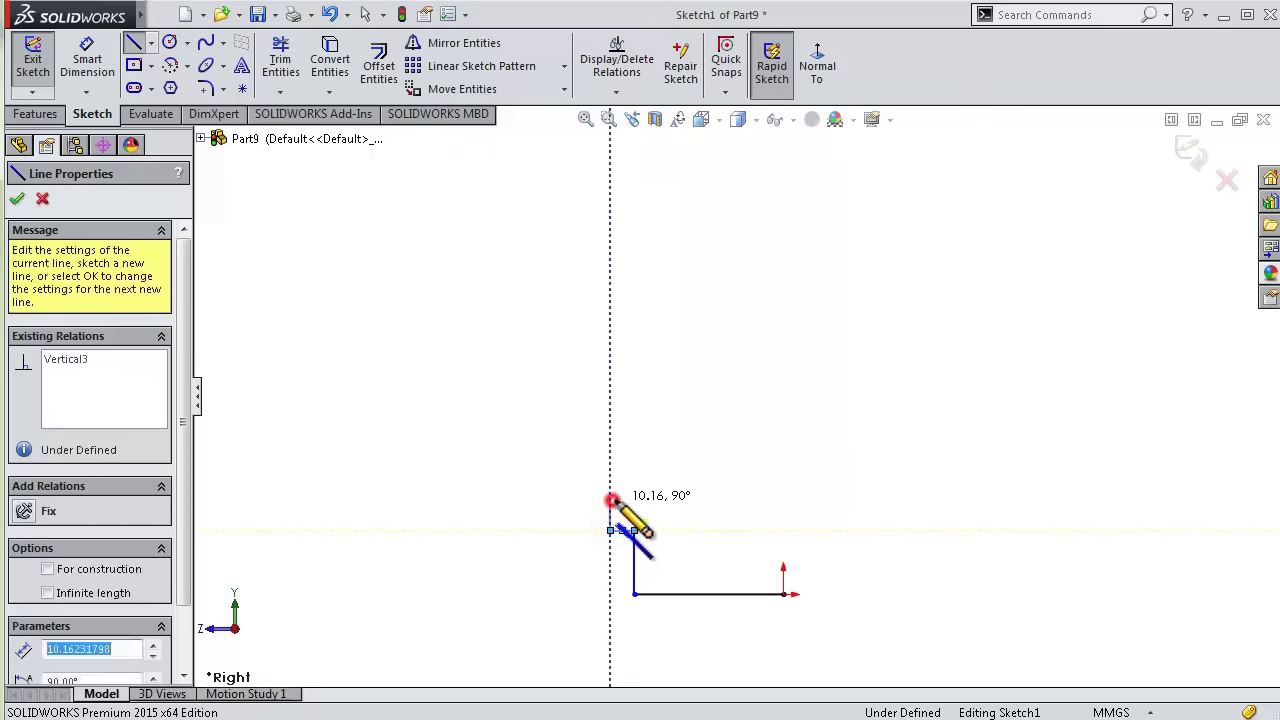
click(626, 499)
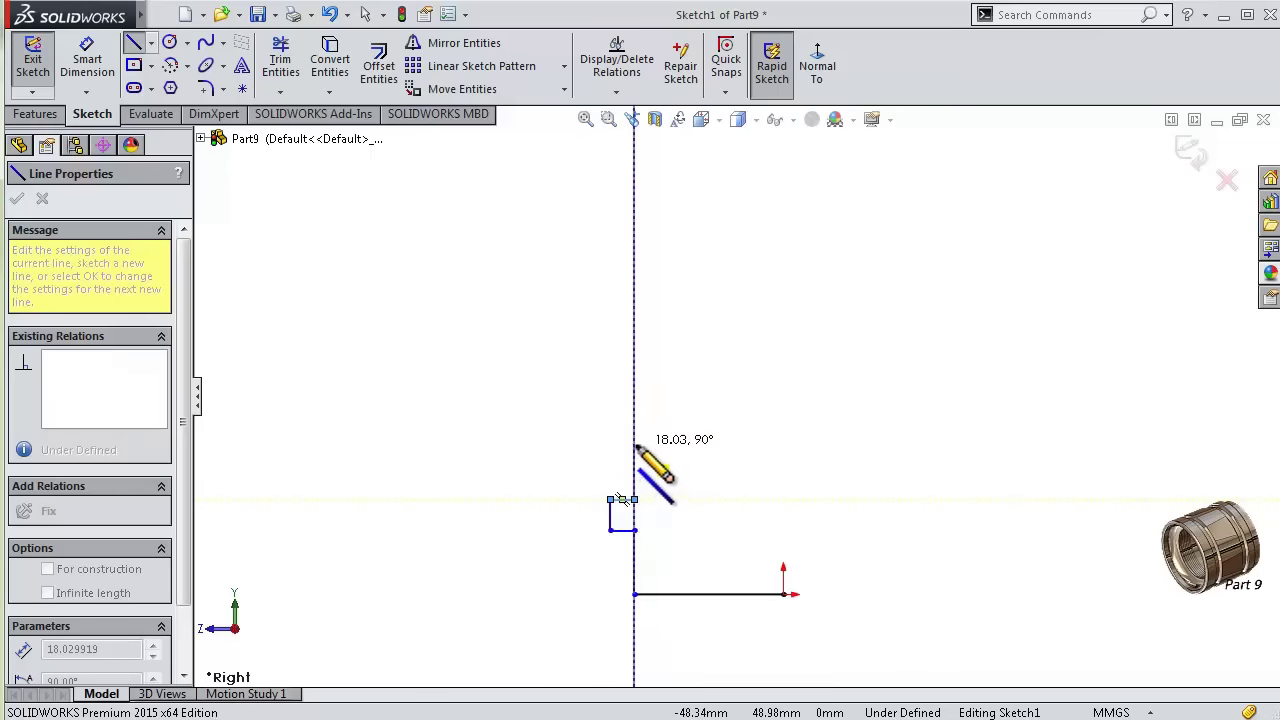
click(634, 445)
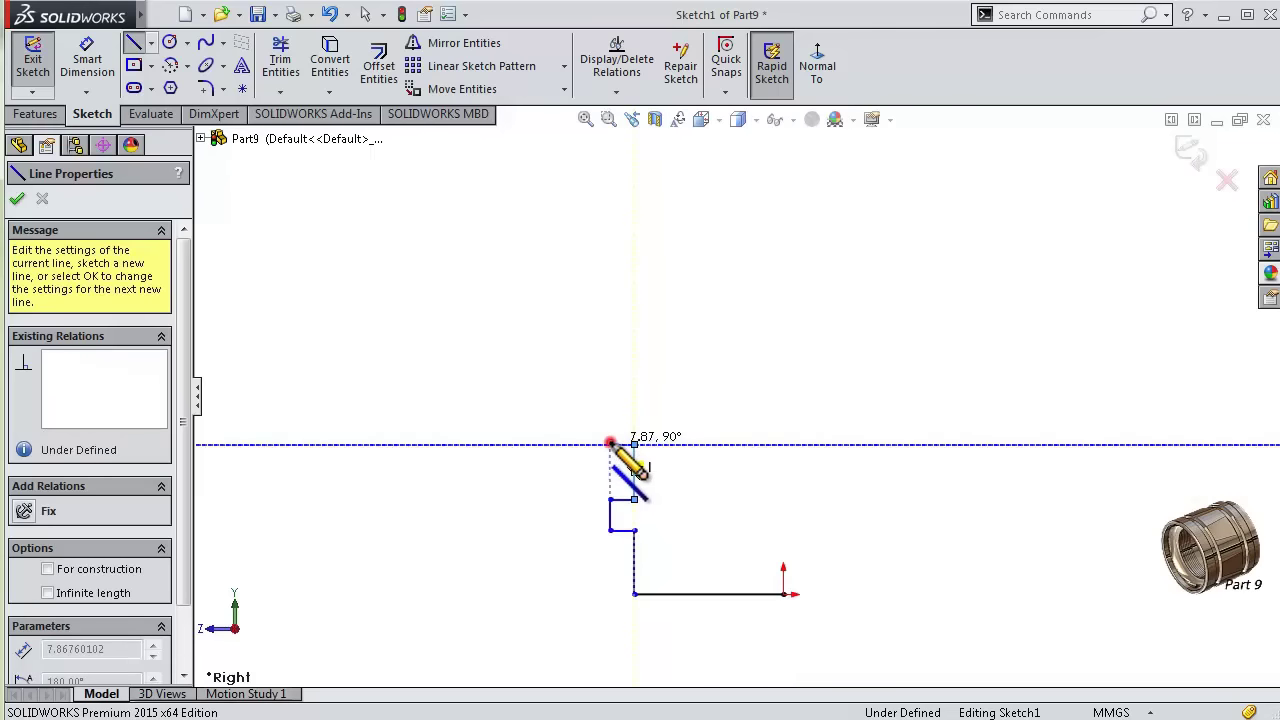
click(611, 445)
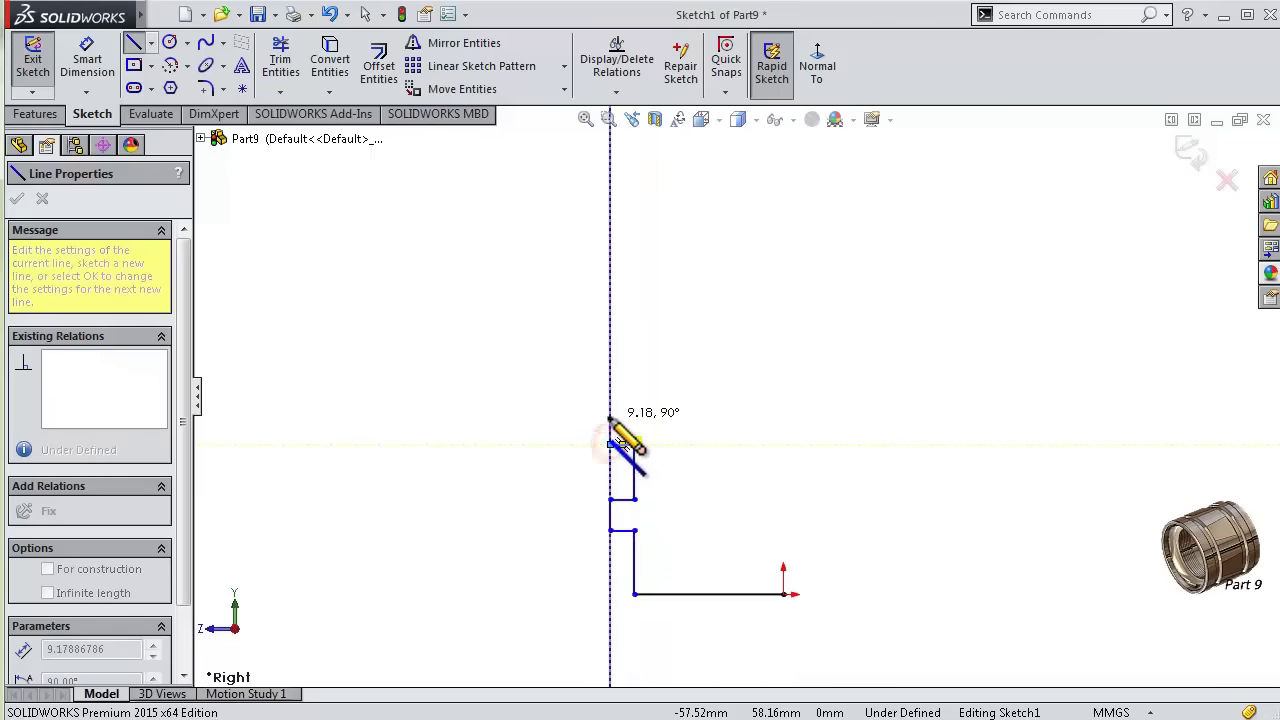
- Continue the left-side notches up to the top edge and close the outline at the origin
click(610, 354)
click(634, 354)
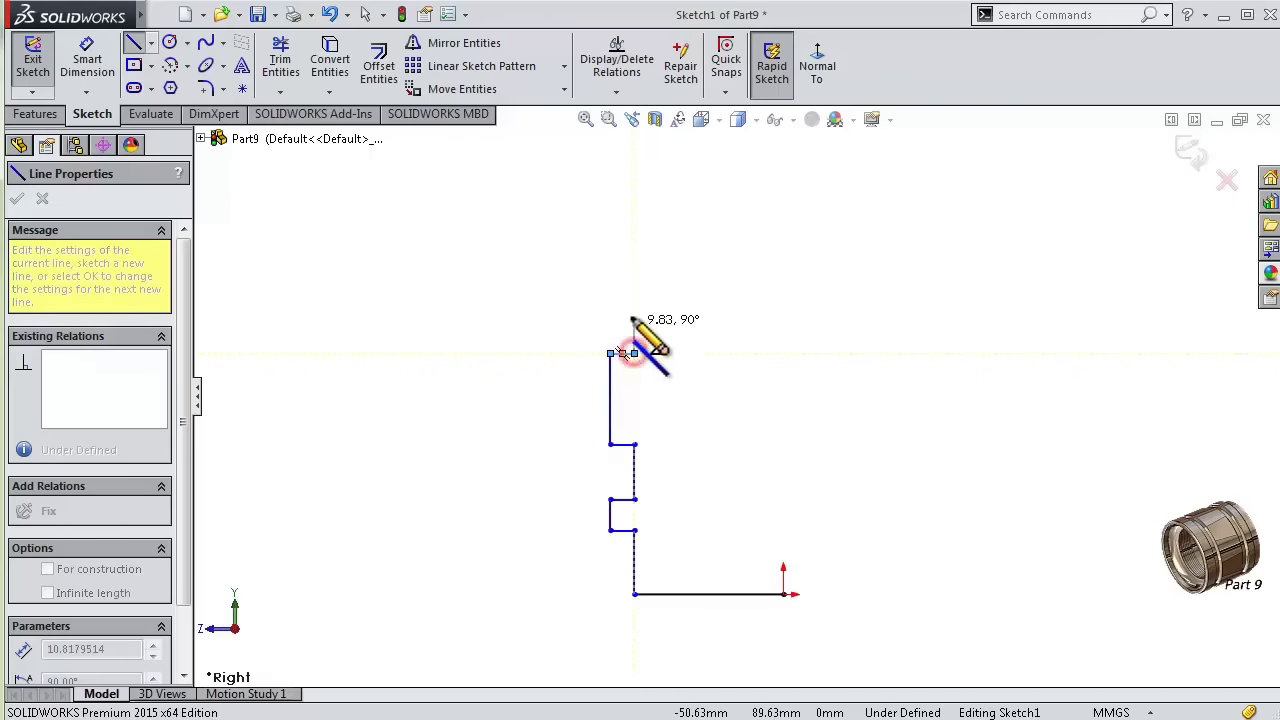
click(634, 311)
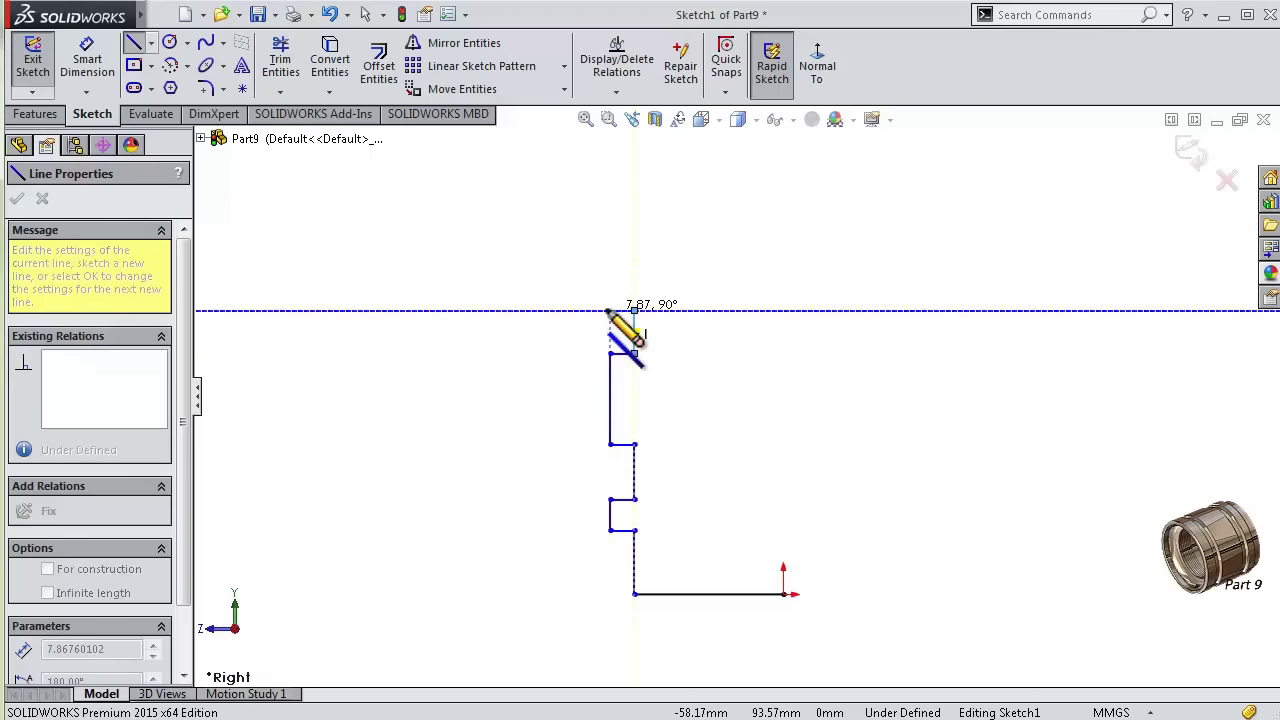
click(609, 310)
click(610, 272)
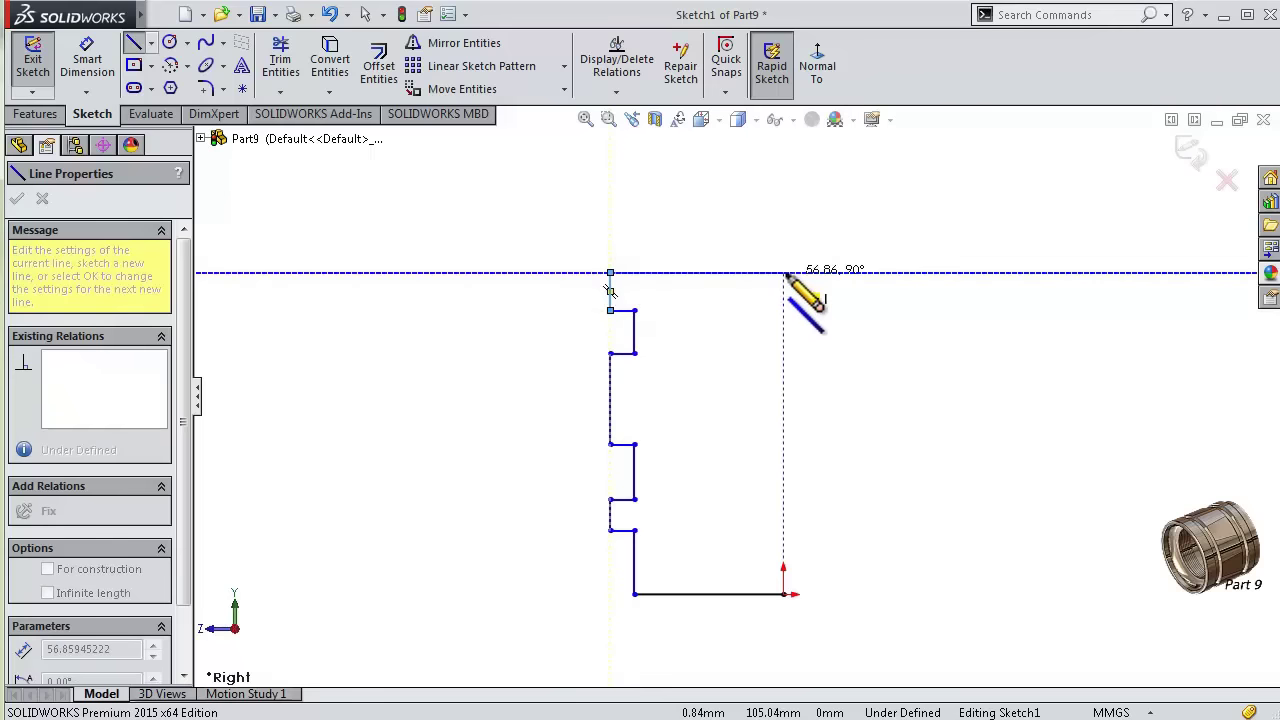
click(783, 272)
click(783, 594)
scroll(735, 560, down, 1)
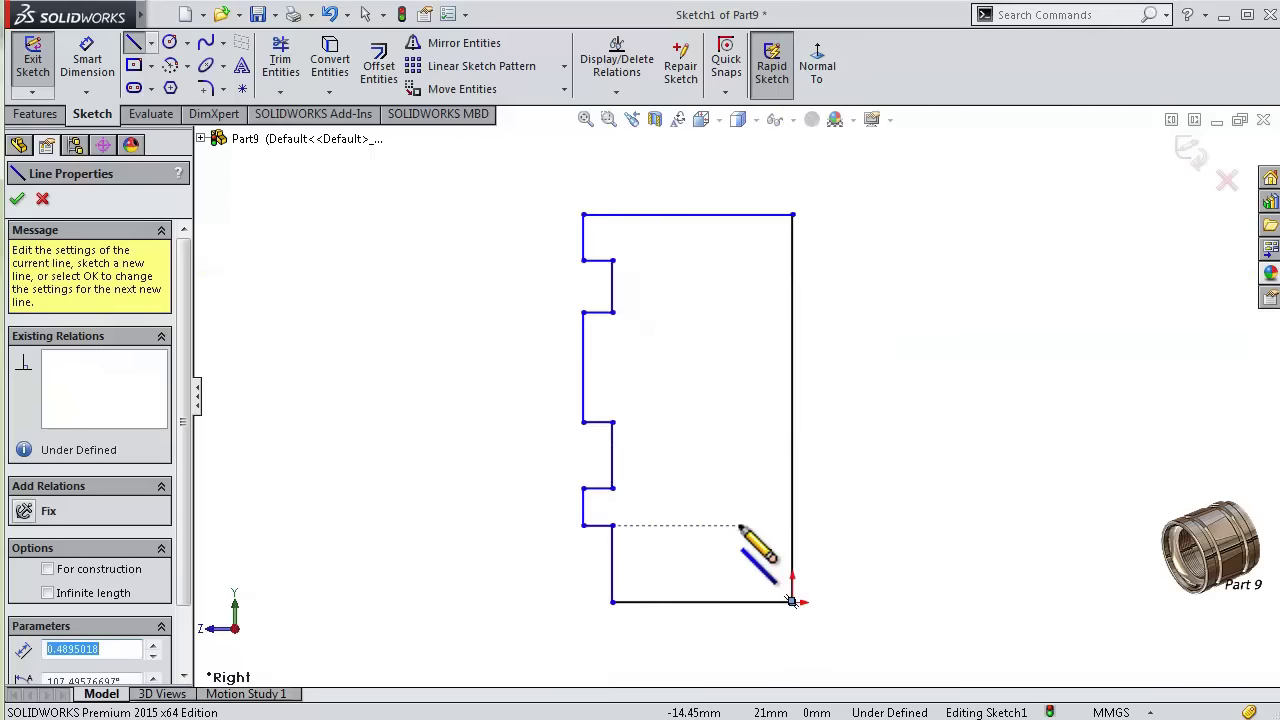
click(87, 60)
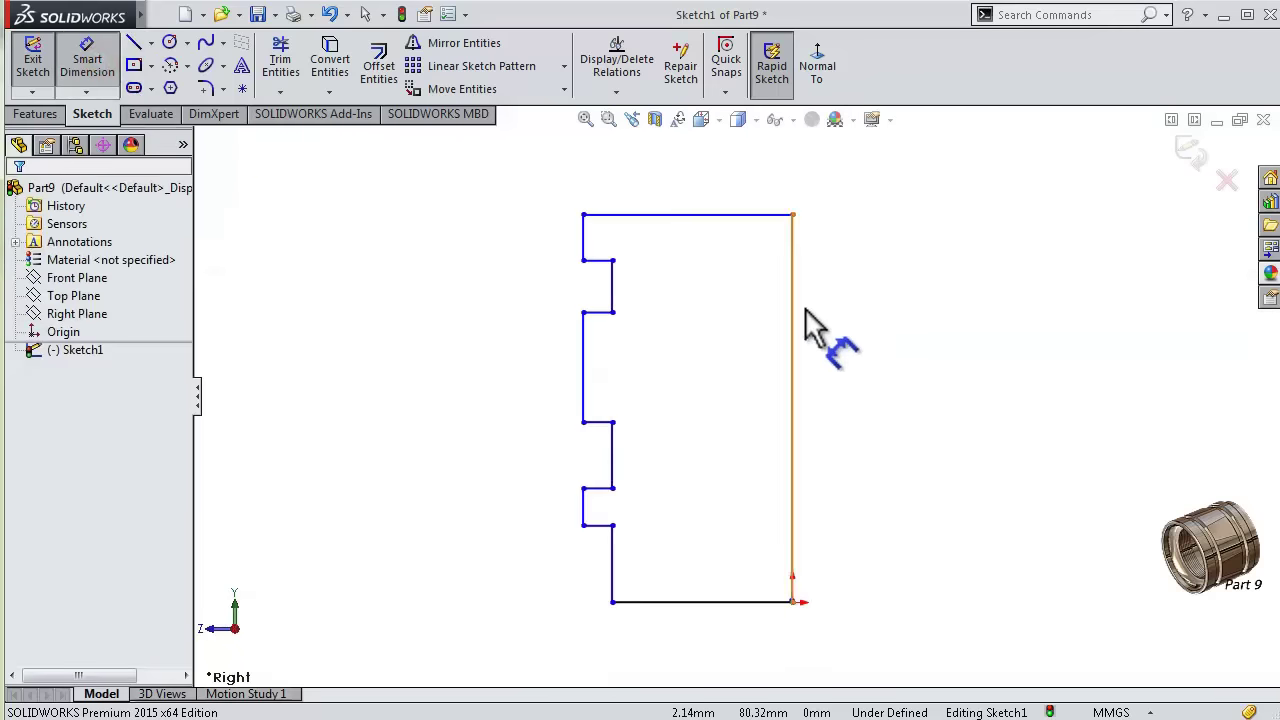
- Dimension the profile's right edge to a 35 mm height
click(799, 320)
click(865, 321)
text(35)
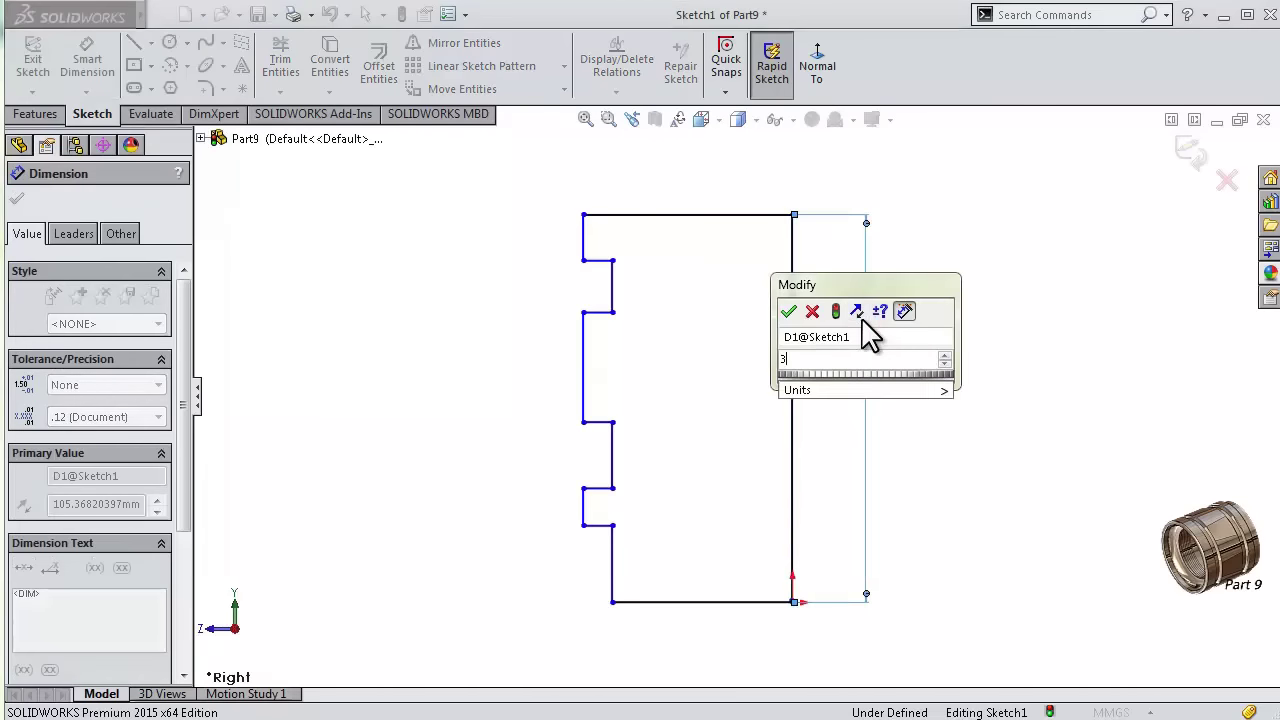
key(Return)
scroll(710, 537, down, 2)
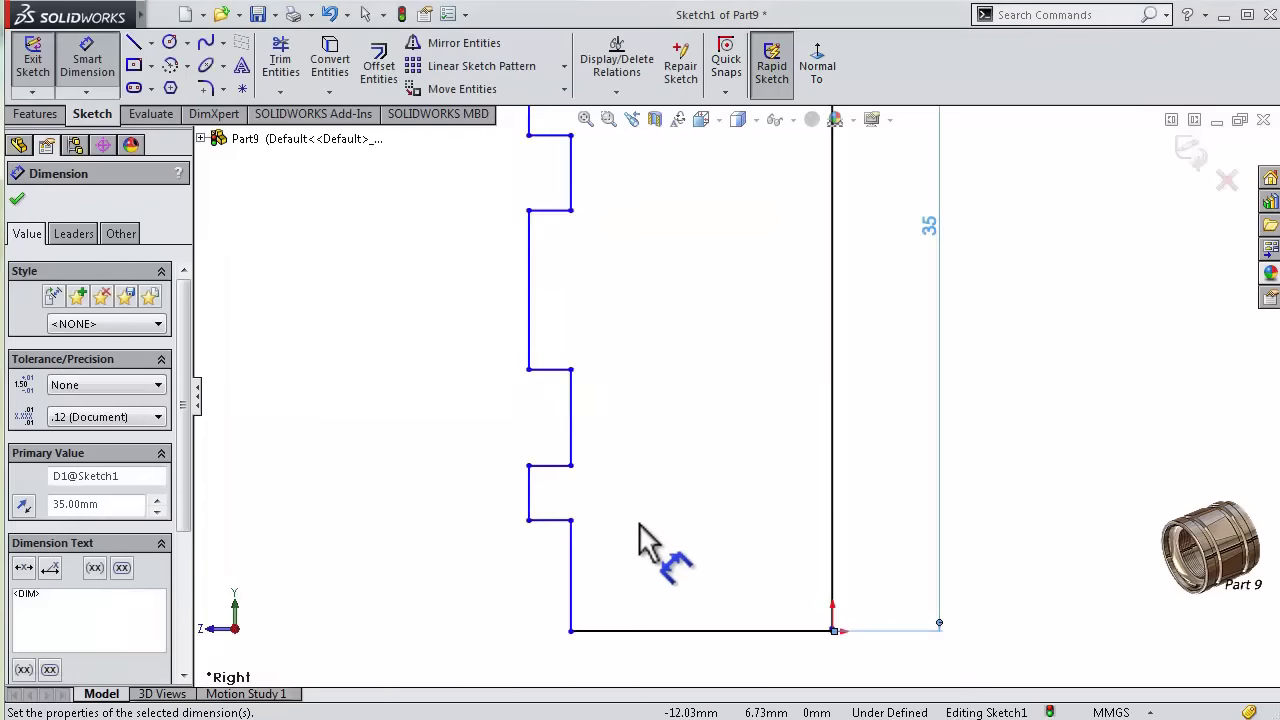
key(Escape)
- Select the profile's five short horizontal lines, fit the sketch, then clear the selection
click(552, 520)
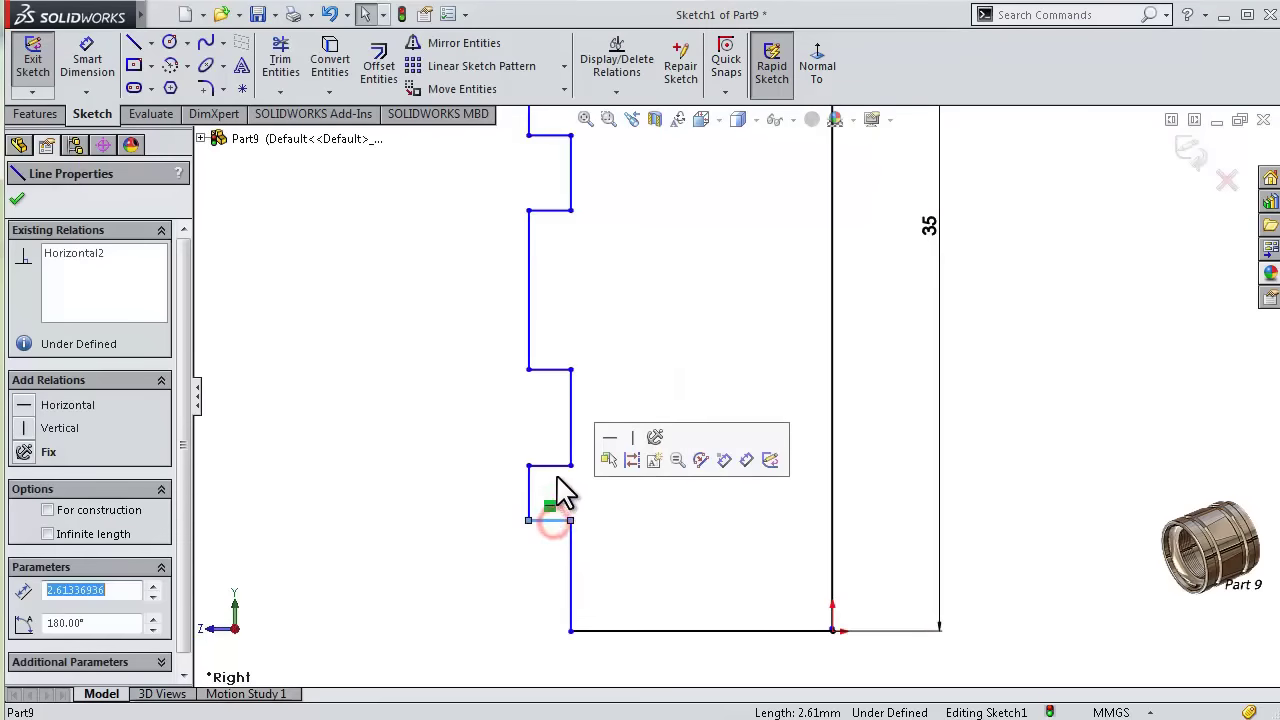
ctrl+click(552, 466)
ctrl+click(553, 369)
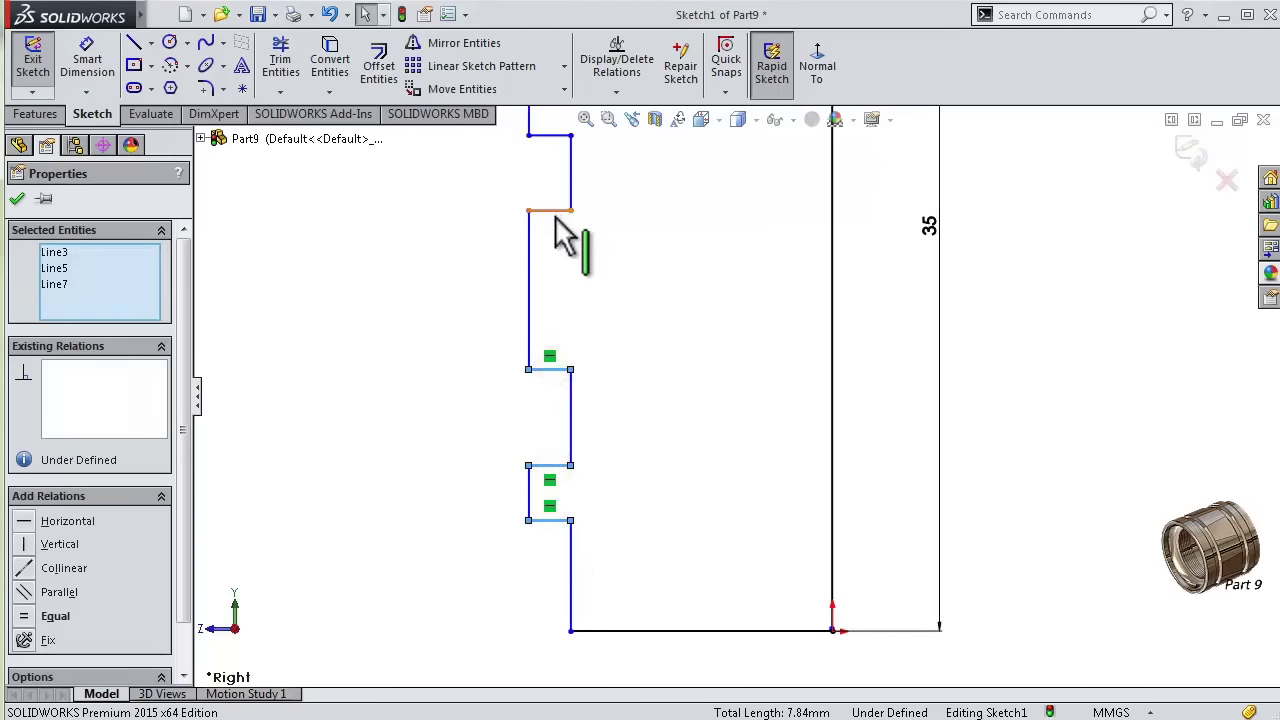
ctrl+click(555, 211)
ctrl+click(550, 136)
key(f)
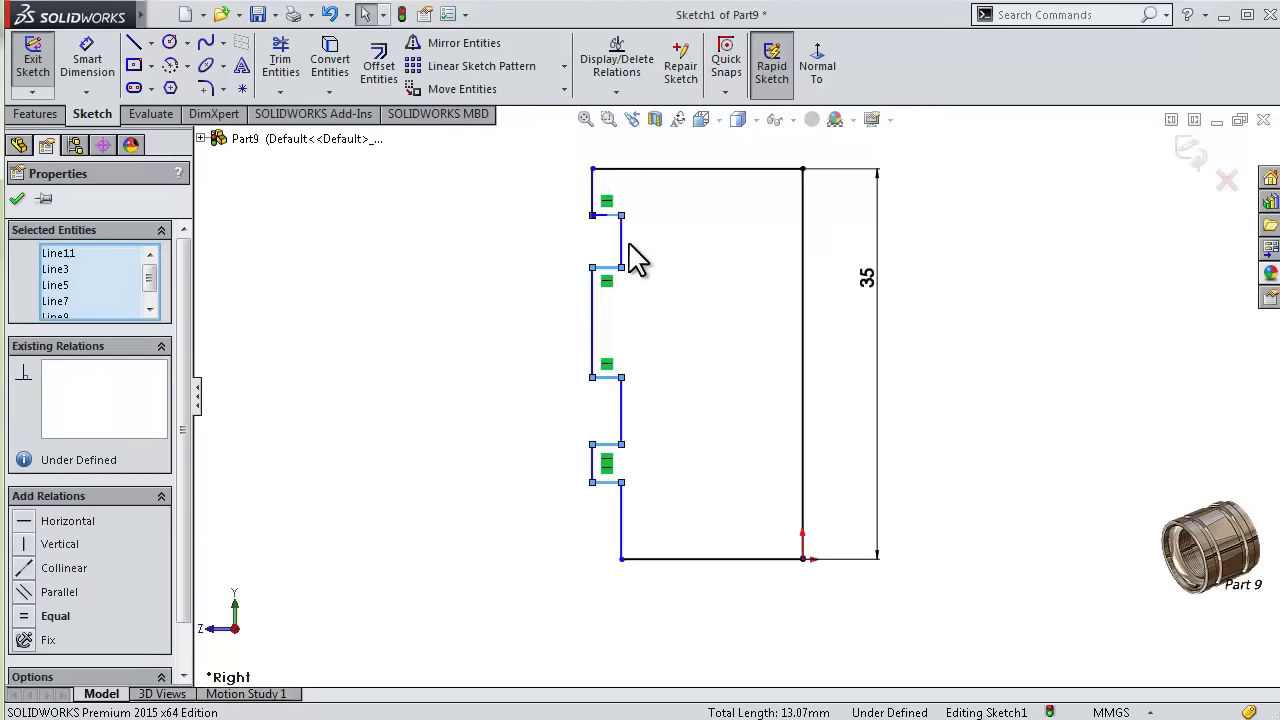
click(468, 516)
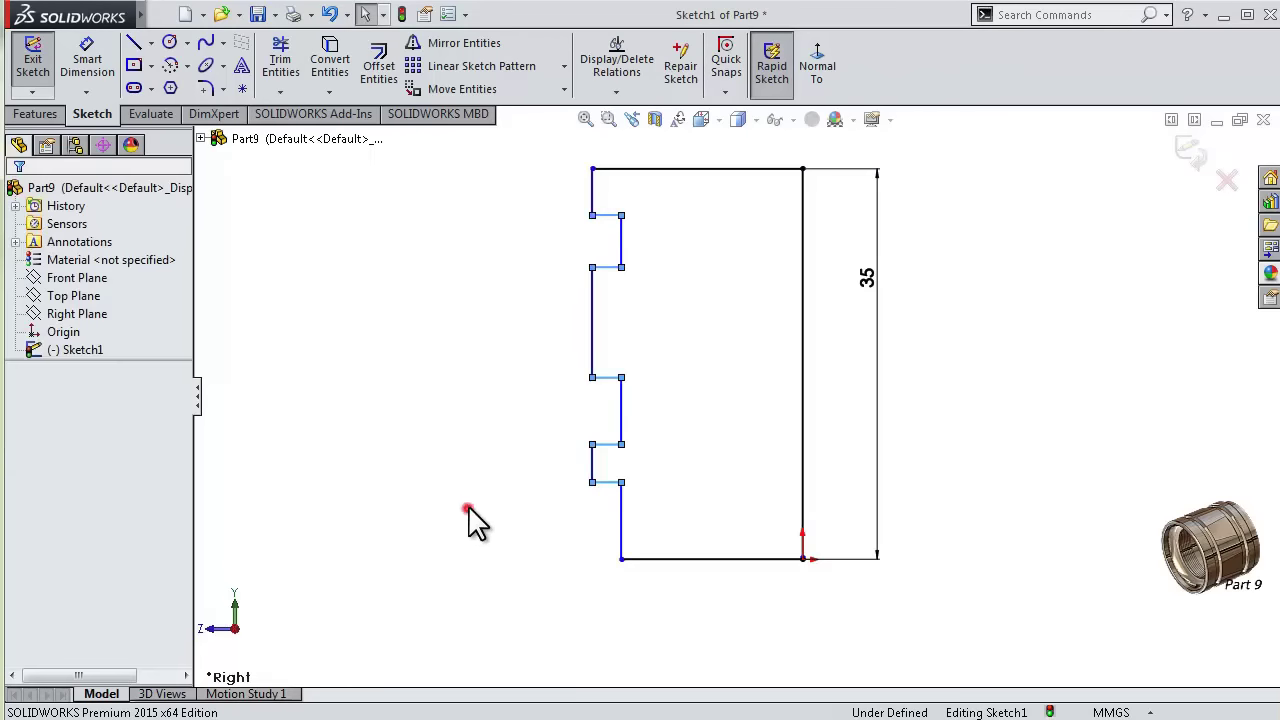
scroll(630, 510, down, 2)
- With Smart Dimension, set the lowest step line and the lower notch height to 4 mm
key(s)
click(694, 512)
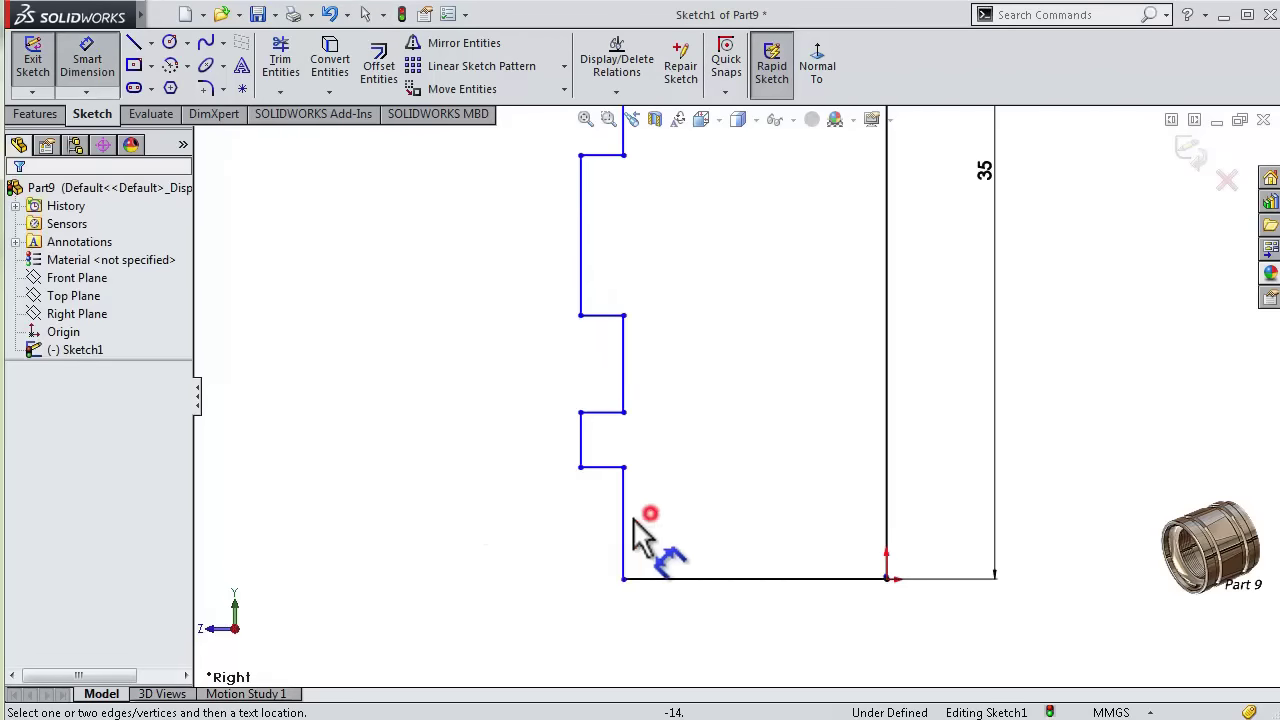
click(608, 521)
click(495, 552)
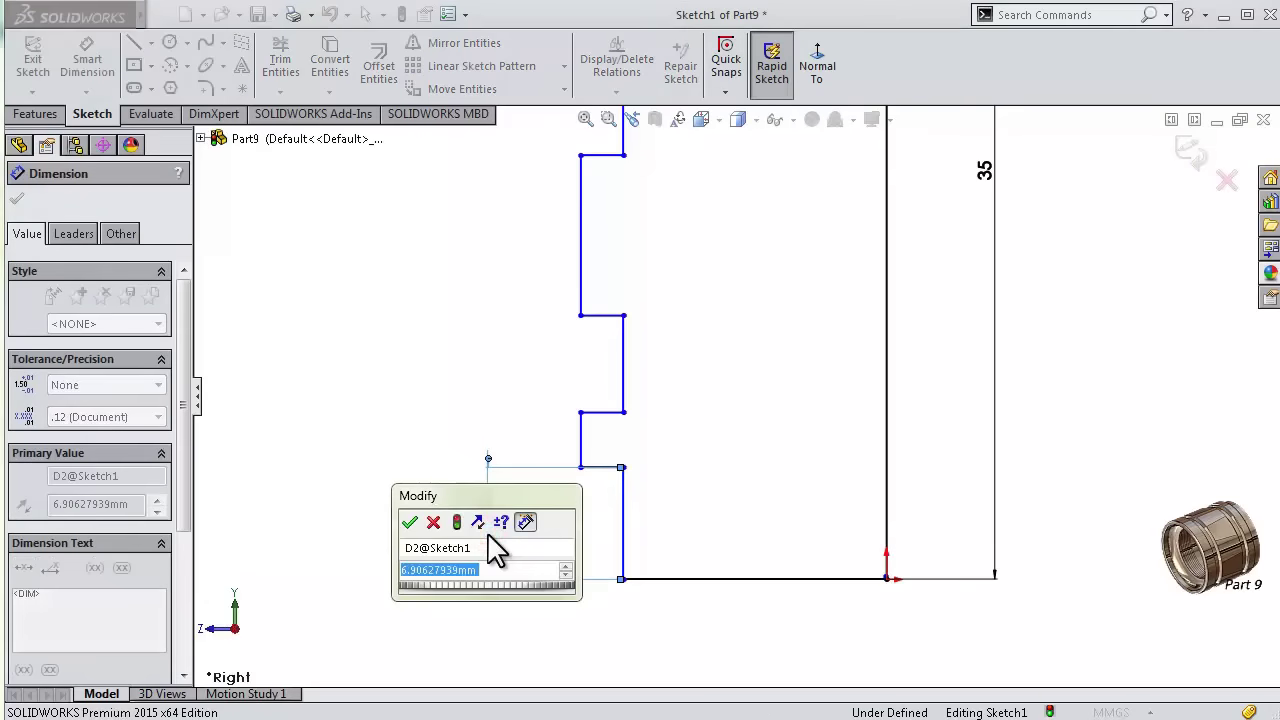
text(4)
key(Return)
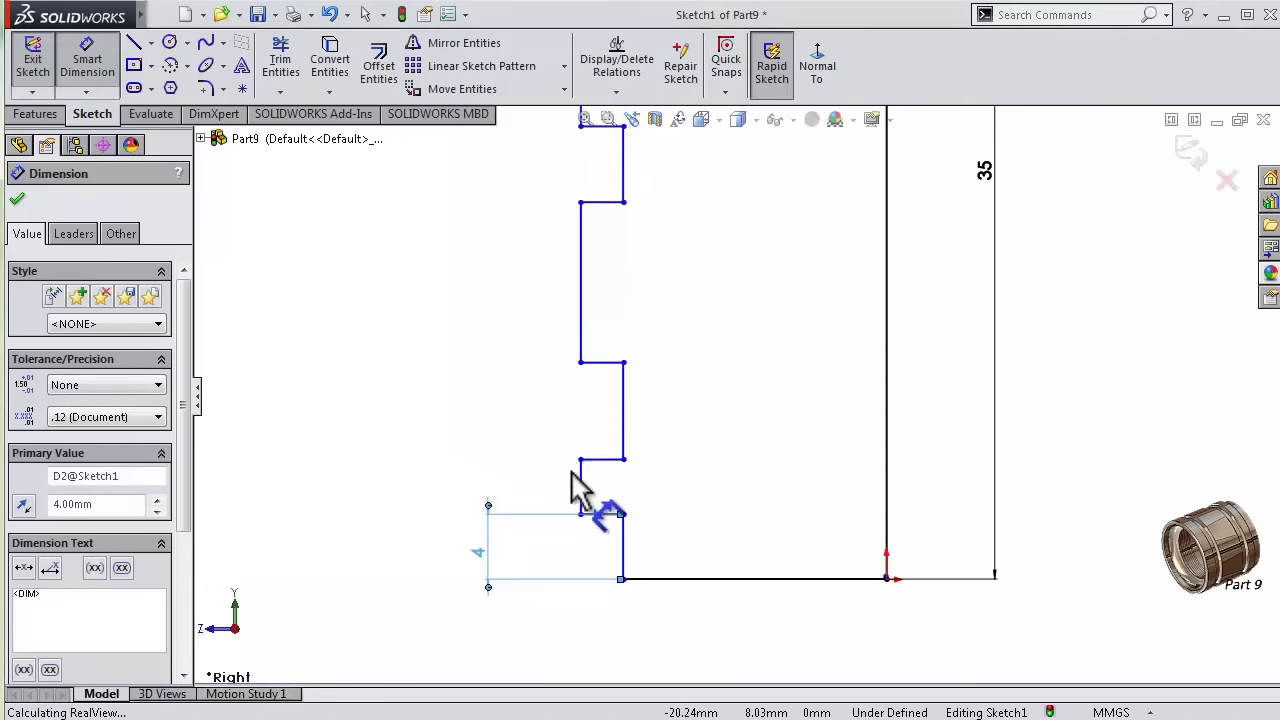
click(578, 484)
click(536, 490)
text(4)
key(Return)
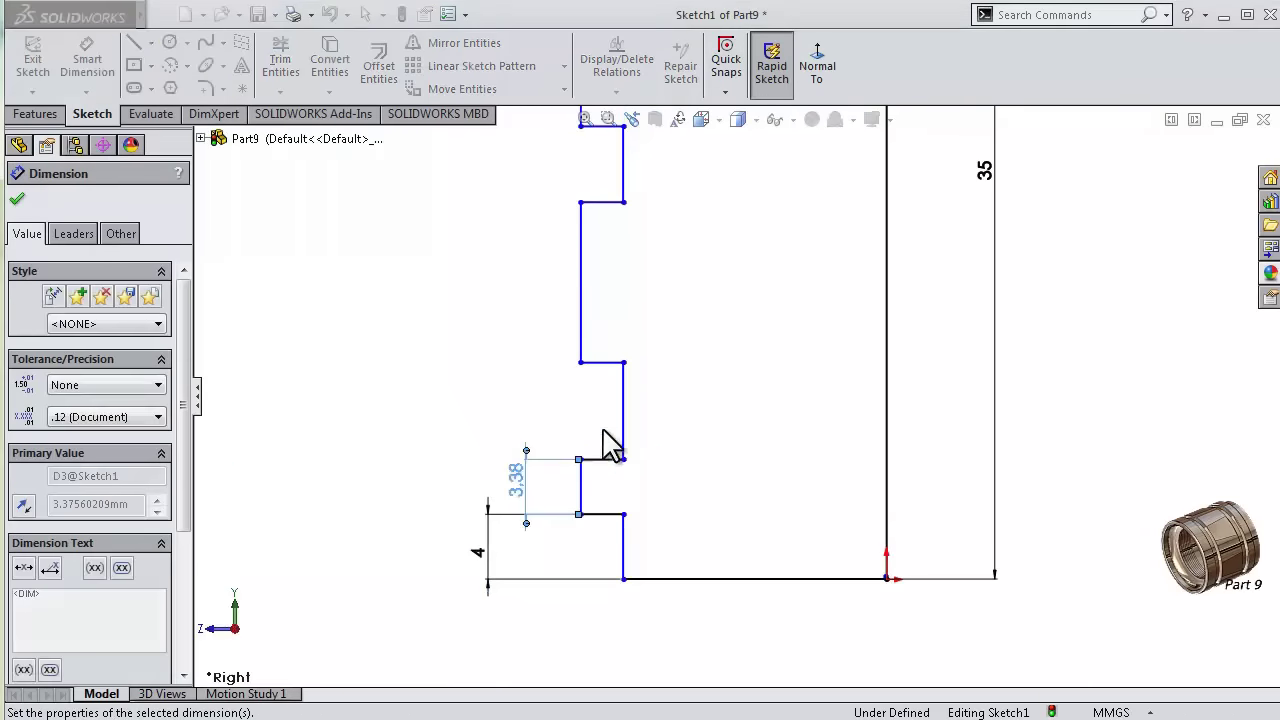
- Dimension the next vertical line to 4 mm and the long vertical line to 13 mm
click(622, 425)
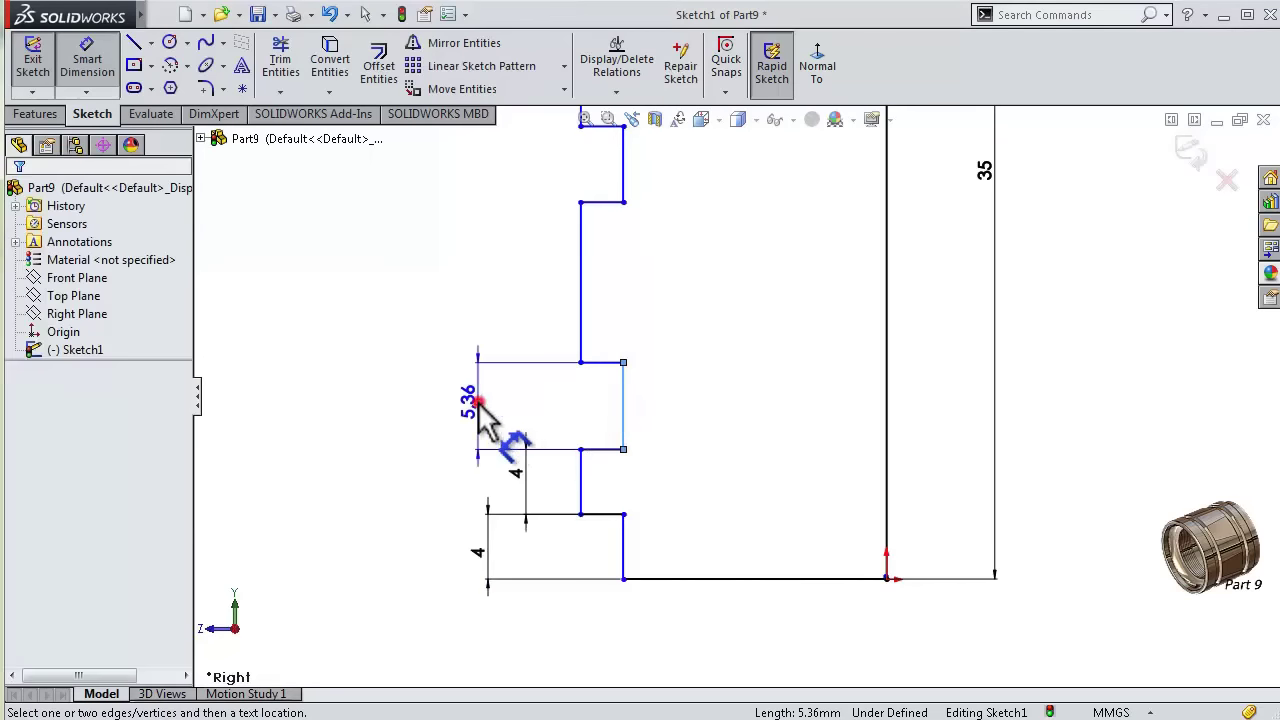
click(480, 414)
text(4)
key(Return)
click(581, 352)
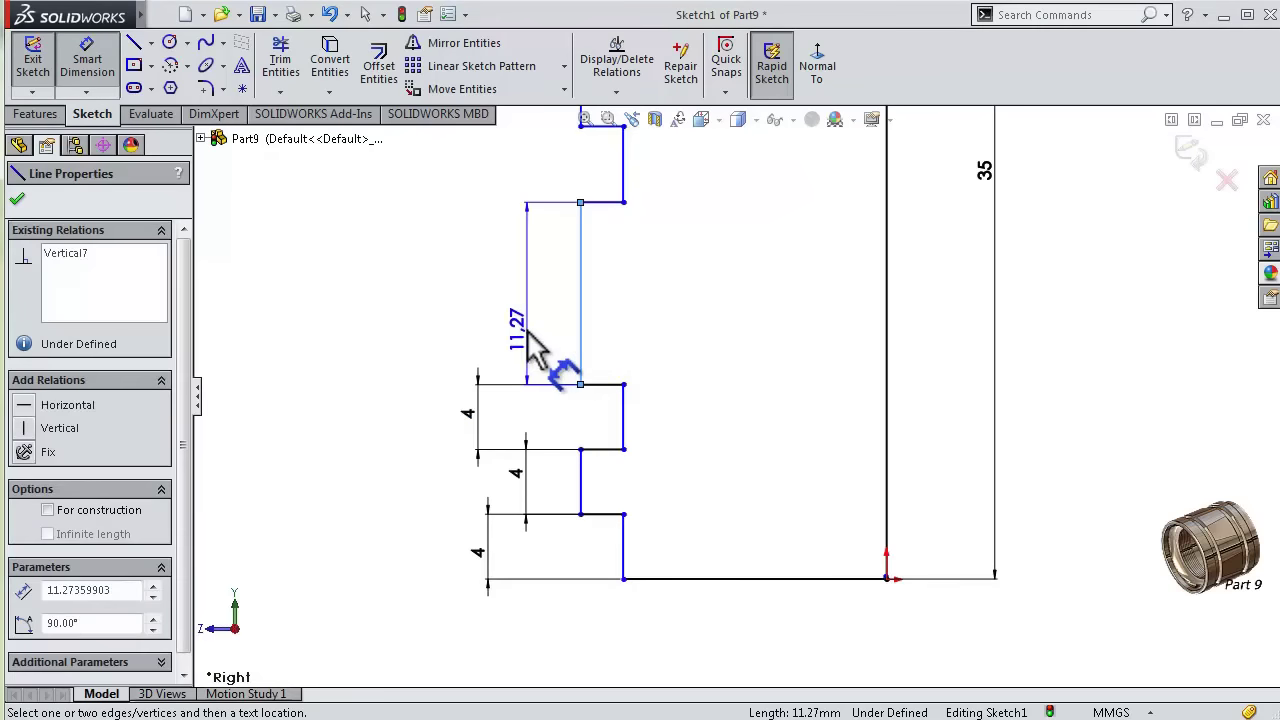
click(529, 331)
text(13)
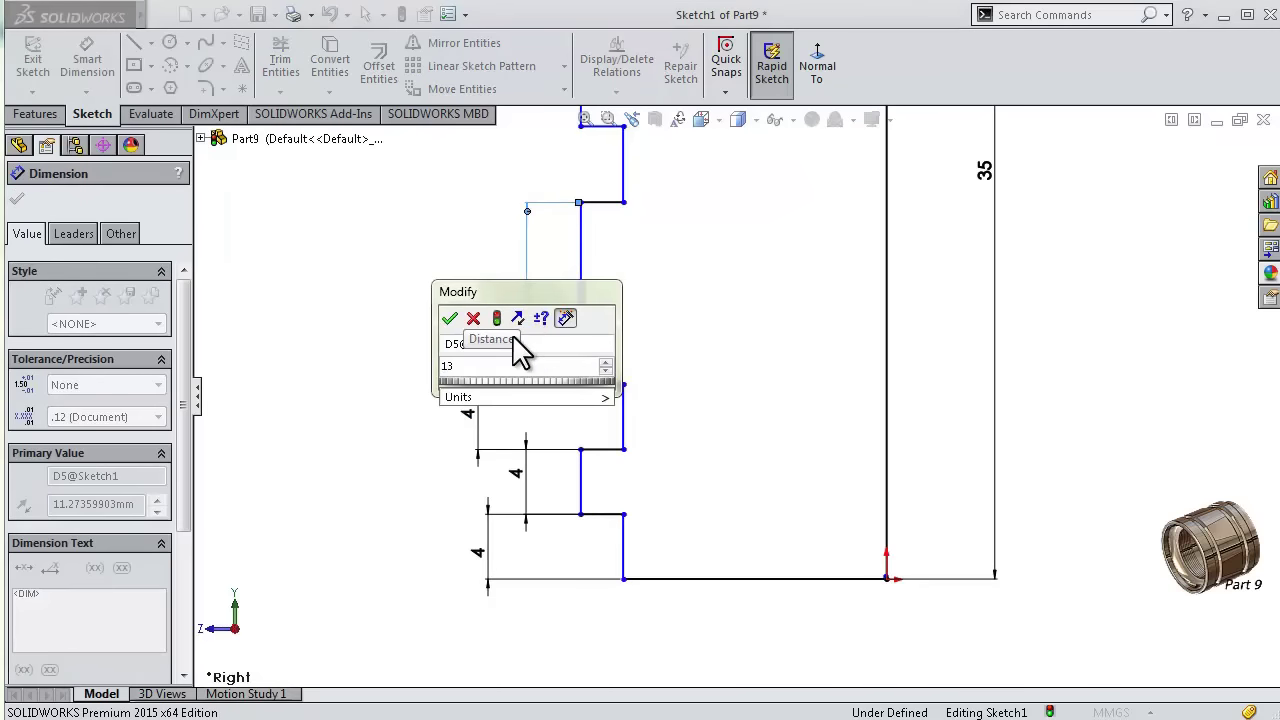
key(Return)
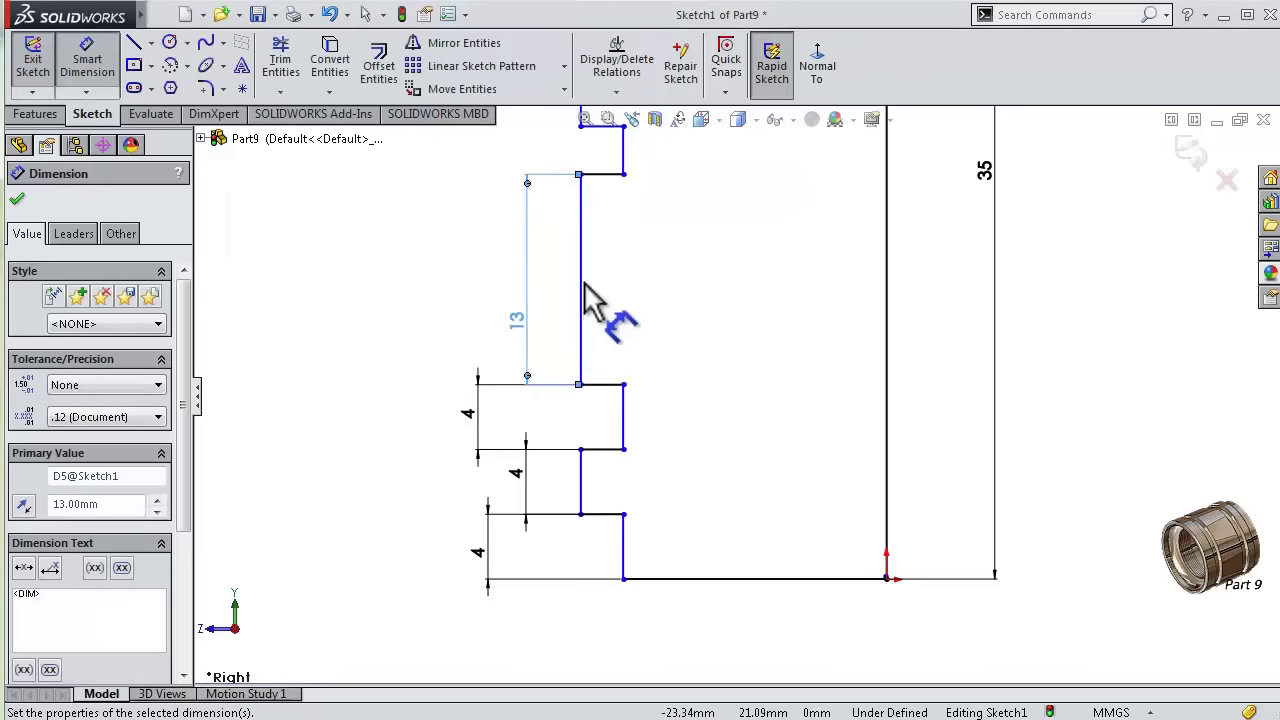
- Set the upper notch height to 4 mm and the notch depth to 1.50 mm
key(f)
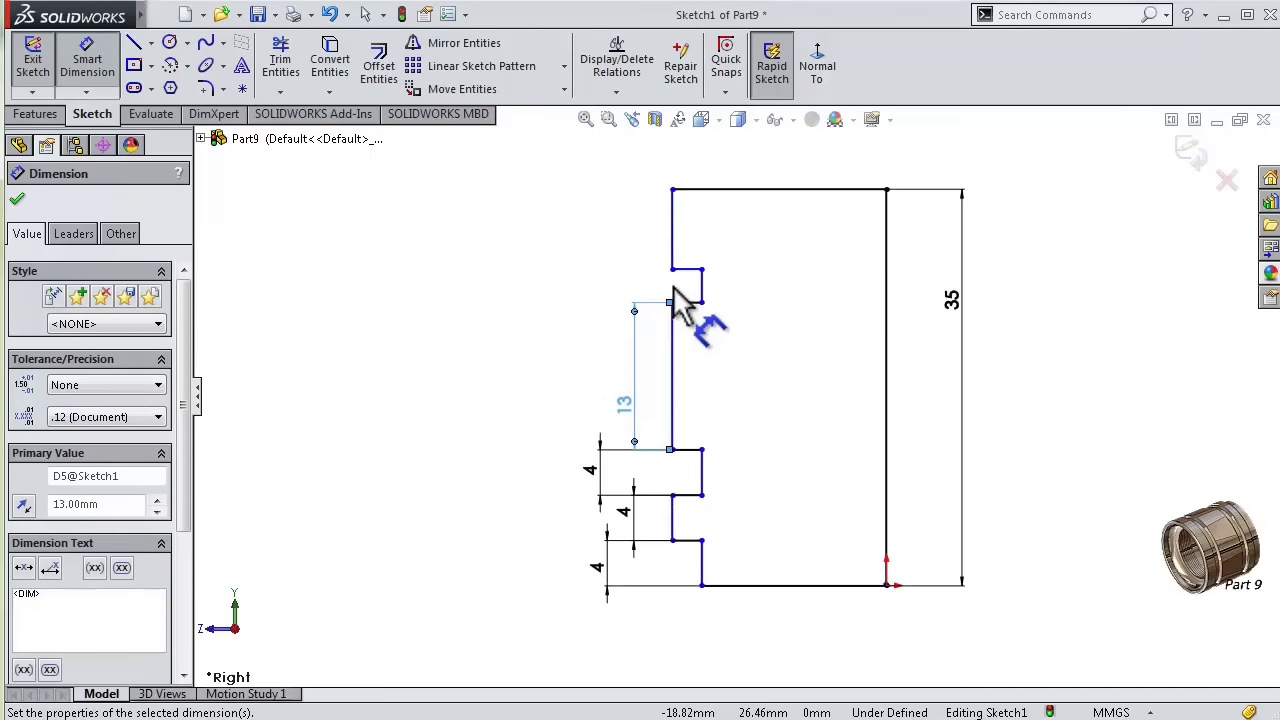
click(702, 283)
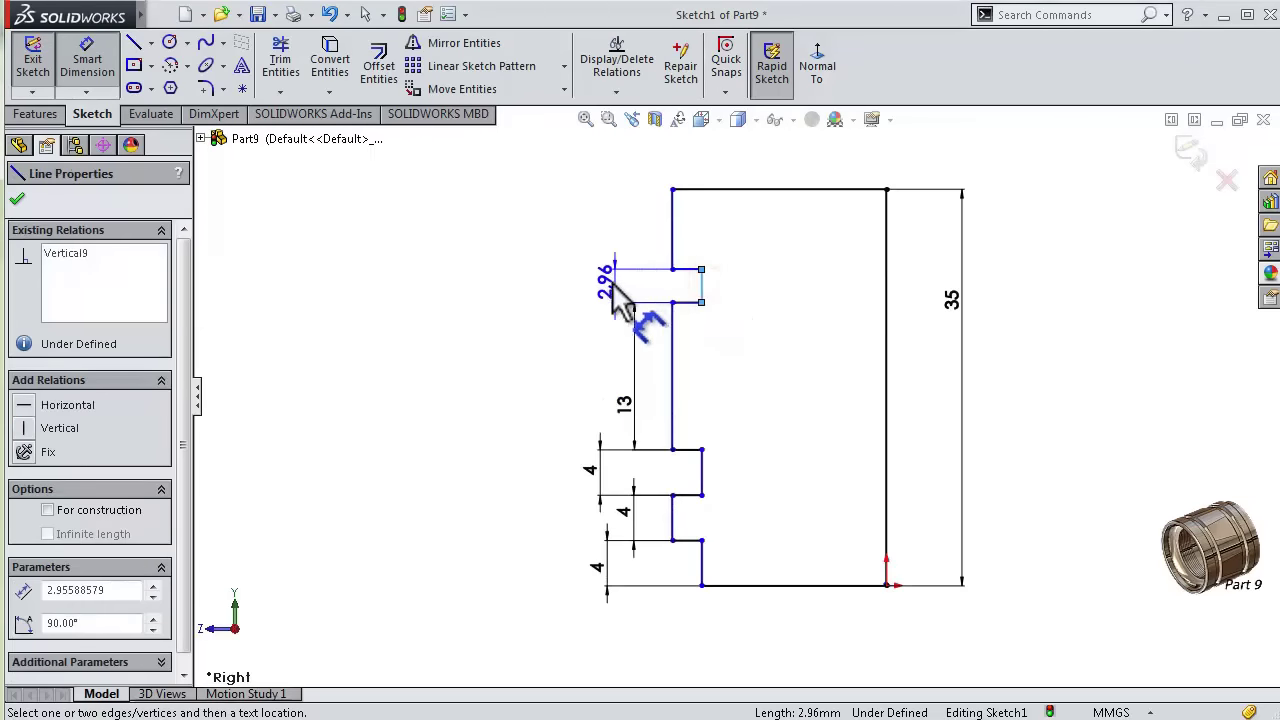
click(614, 286)
text(4)
key(Return)
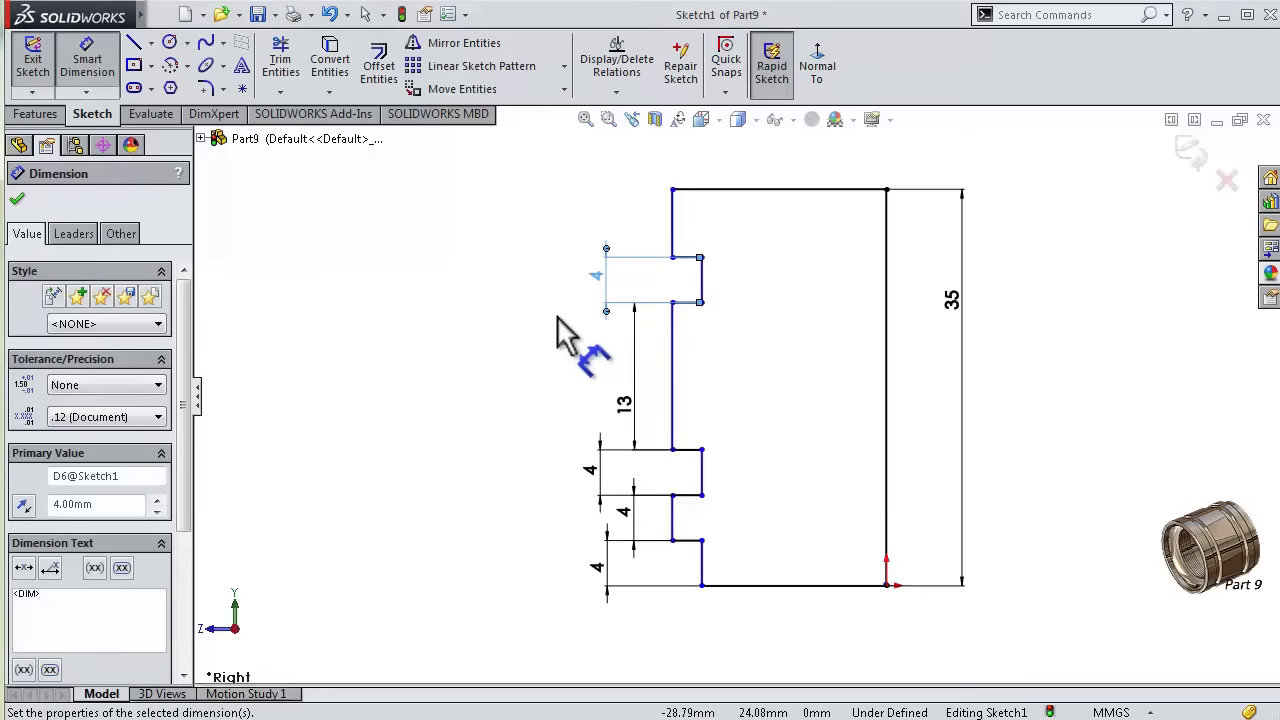
click(690, 545)
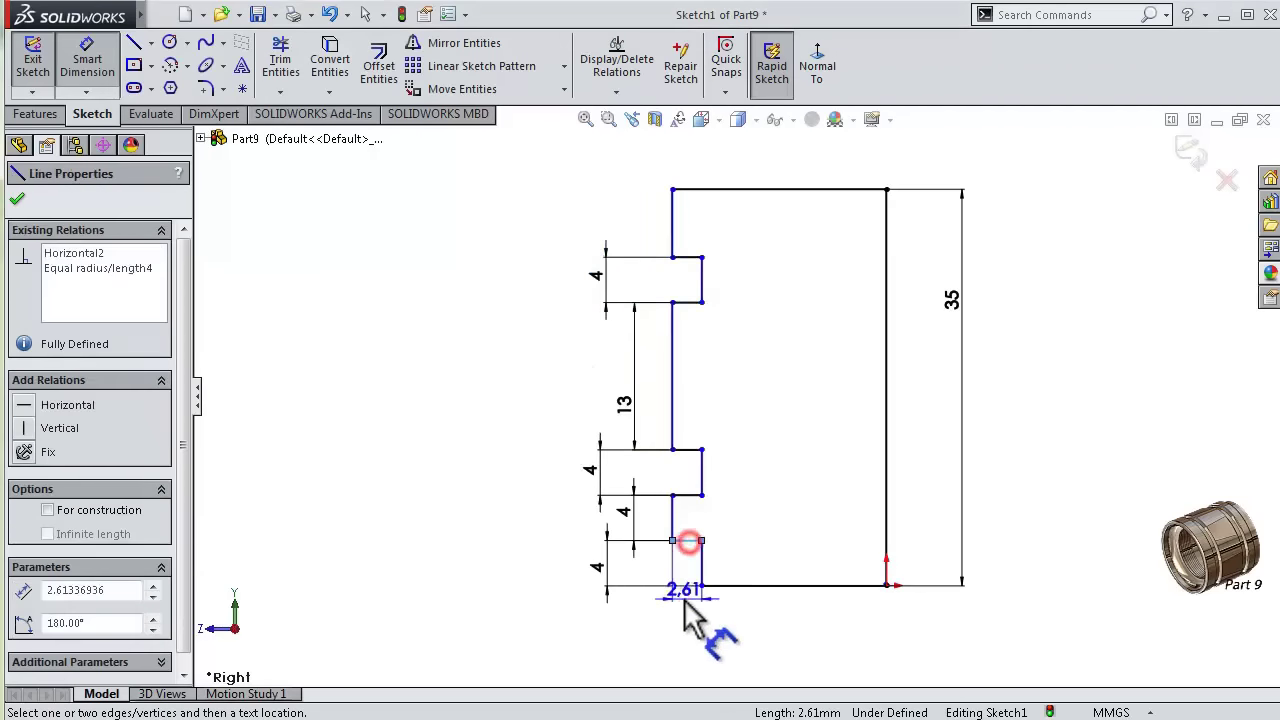
click(685, 612)
text(1.5)
key(Return)
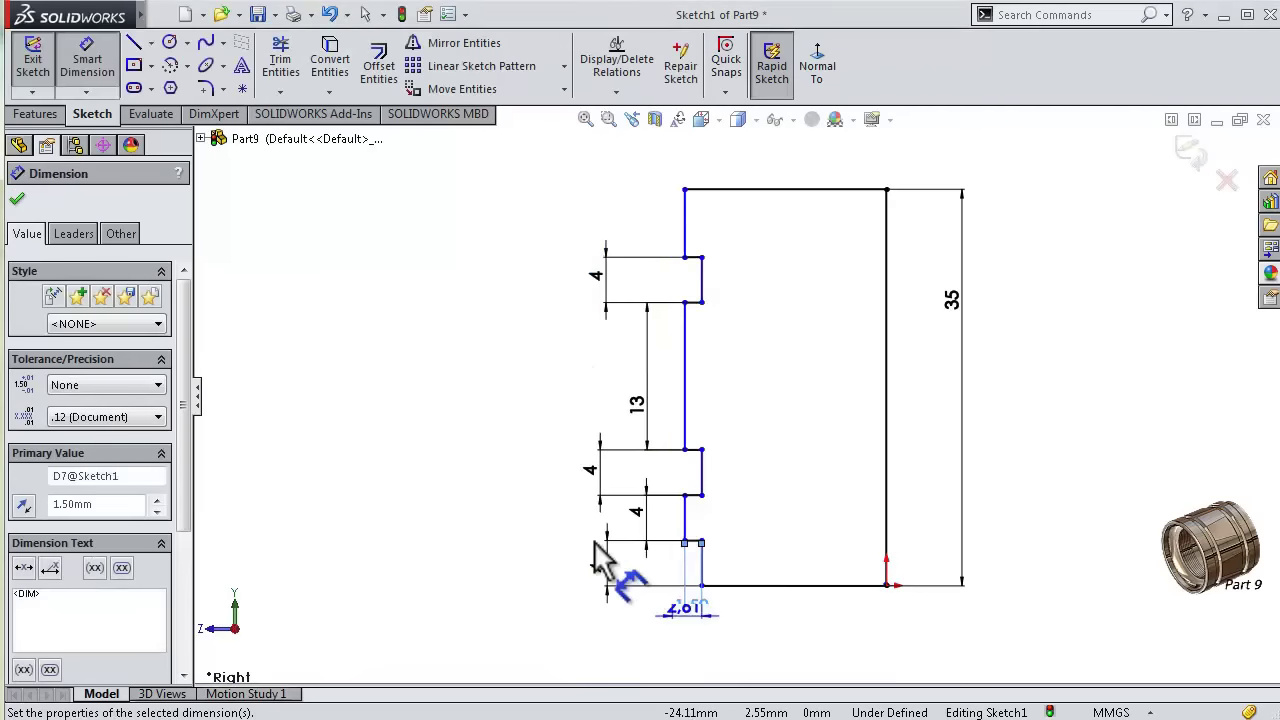
- Dimension the bottom line to an 18.50 mm base width
click(808, 607)
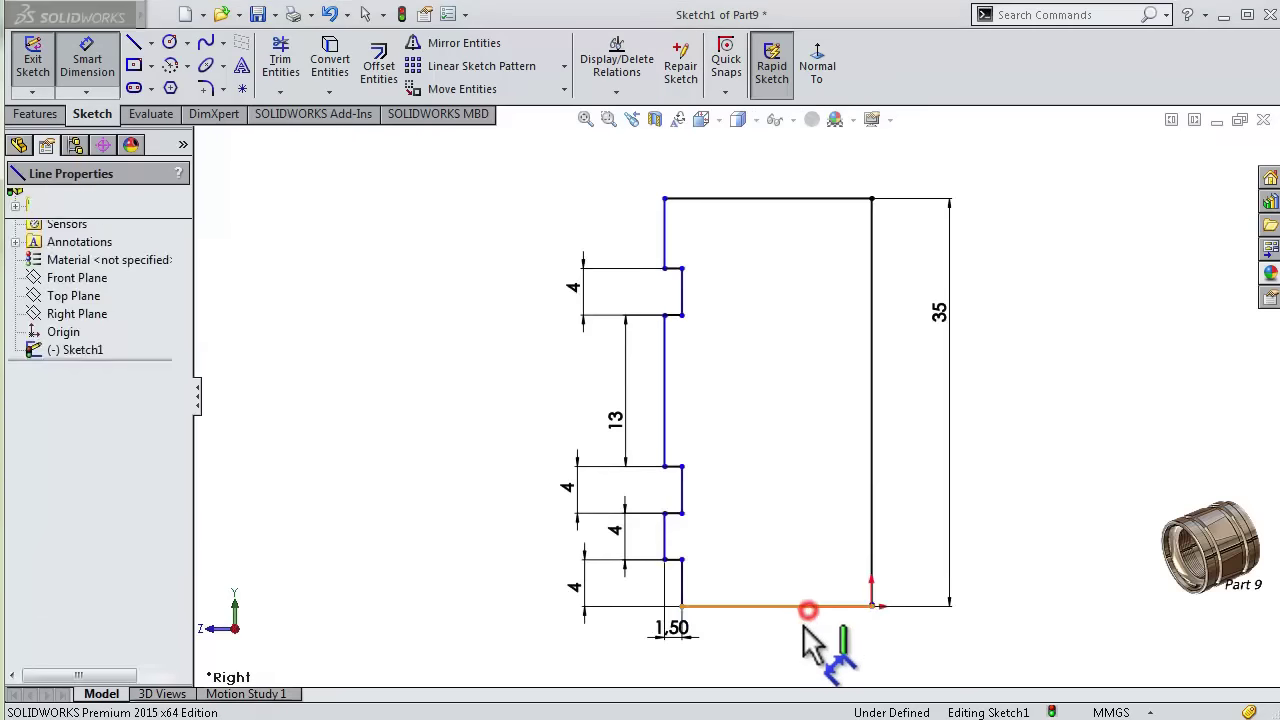
click(808, 677)
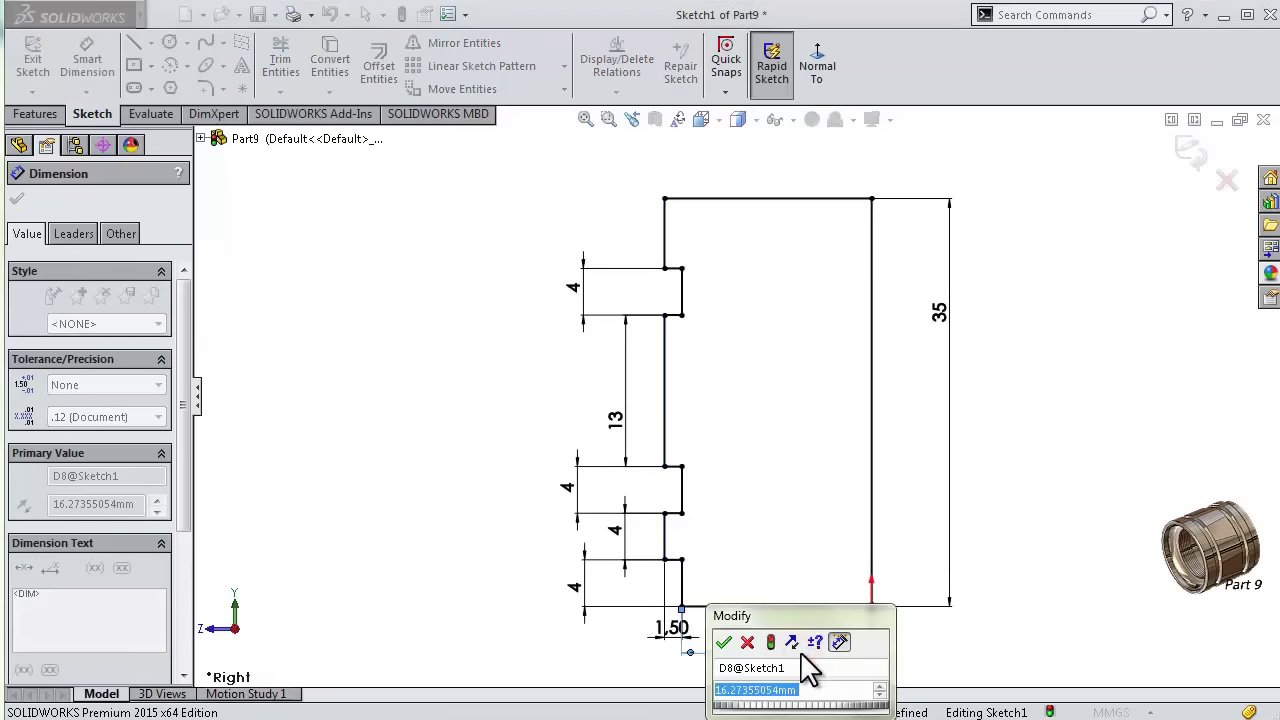
text(18.5)
key(Return)
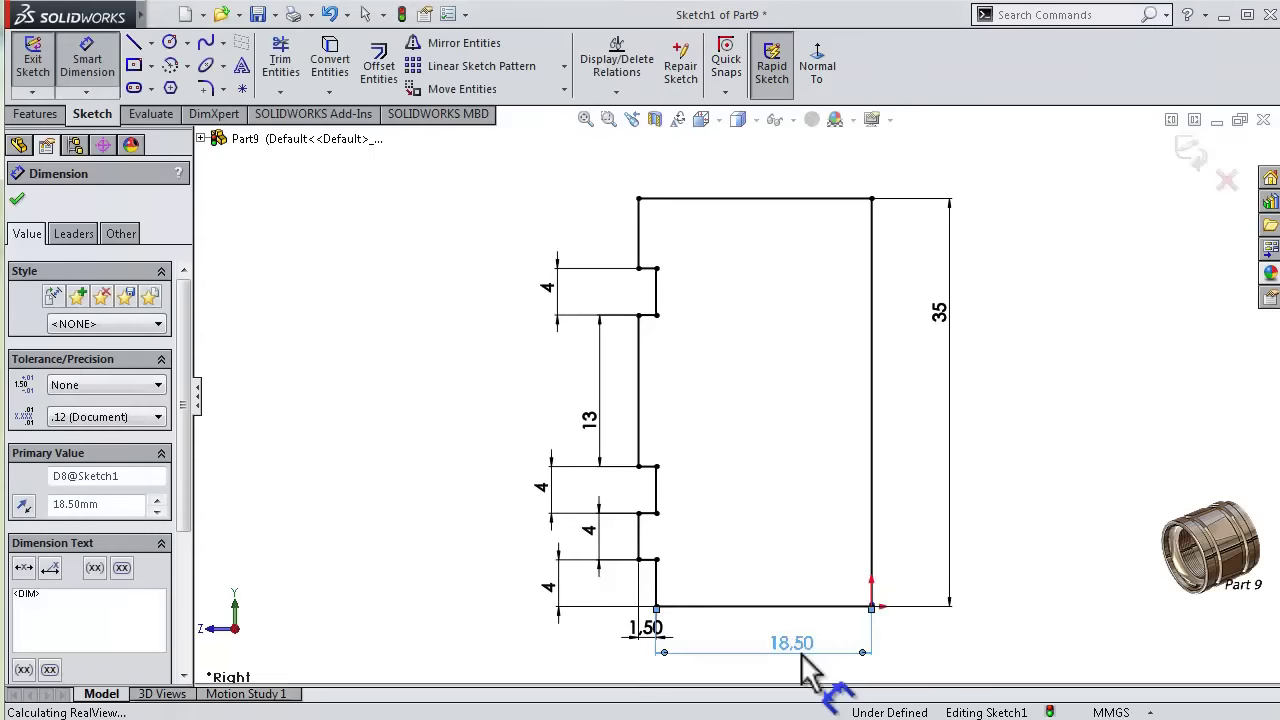
click(37, 114)
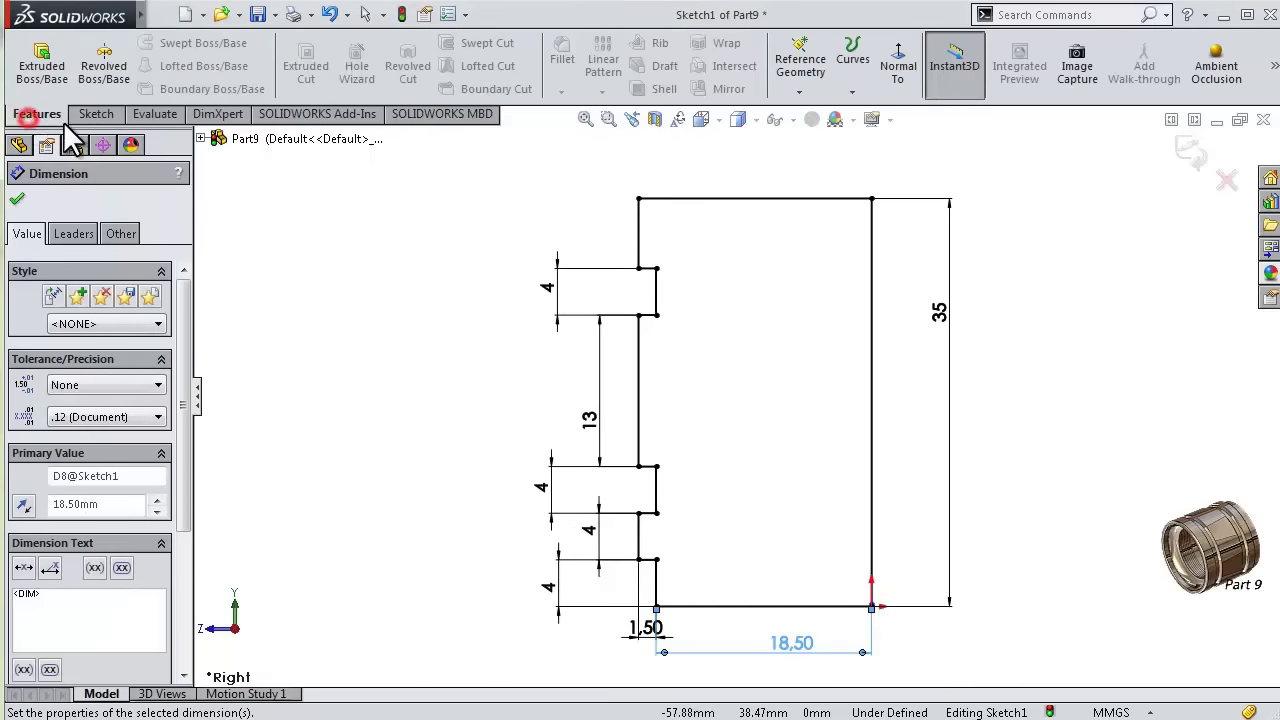
- Revolve Sketch1 360° into Revolve1 and view the cylinder's bottom face head-on
click(112, 70)
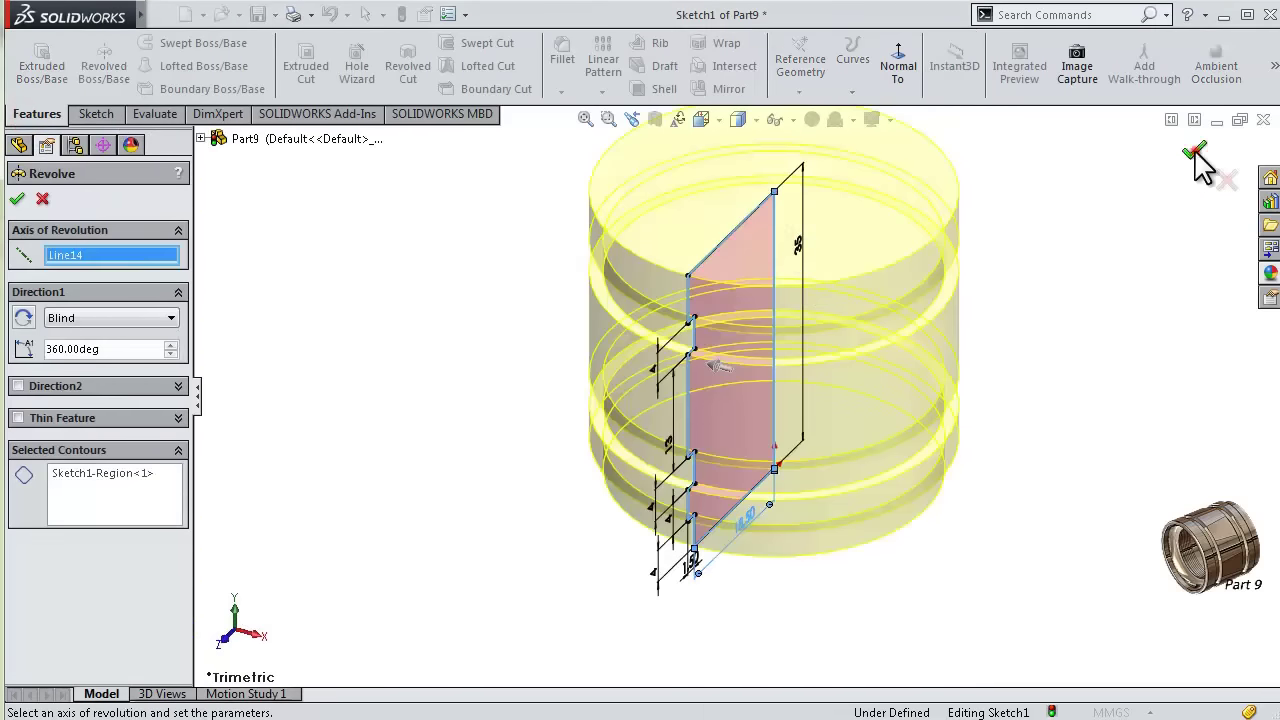
click(1193, 152)
click(948, 329)
click(1024, 397)
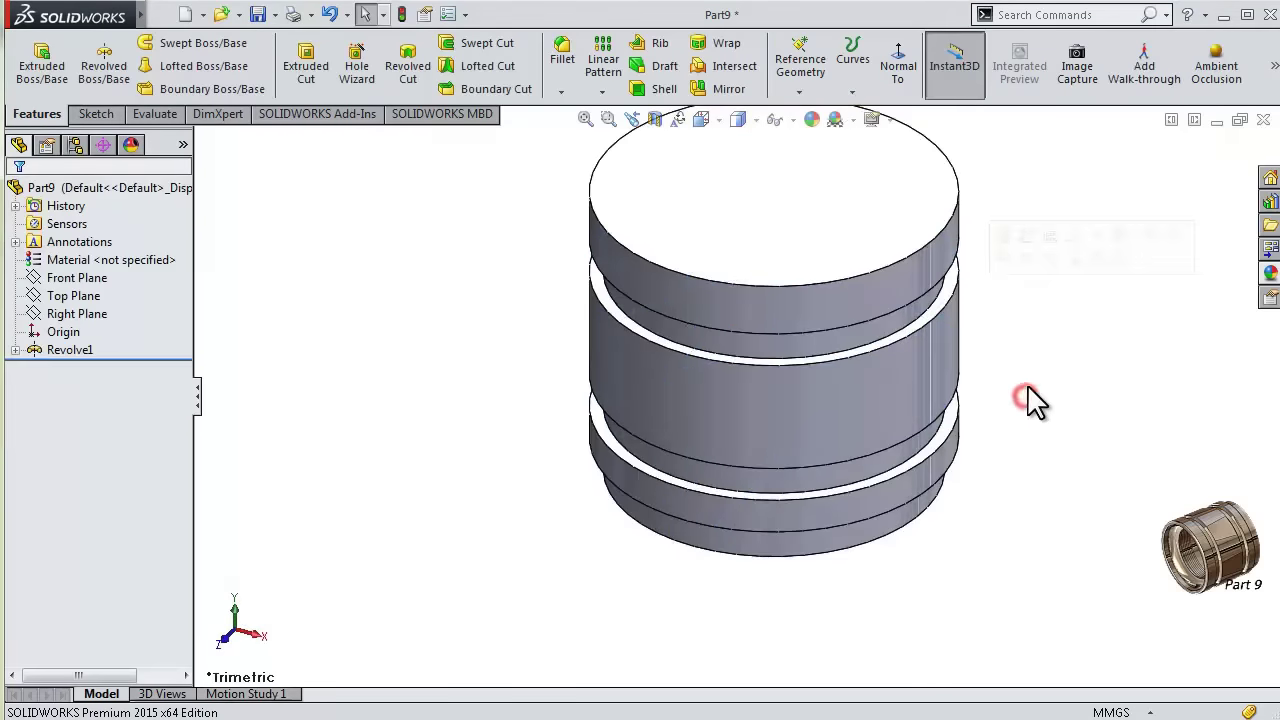
mouse_move(1027, 388)
middle_down()
mouse_move(903, 266)
mouse_move(836, 471)
middle_up()
click(836, 469)
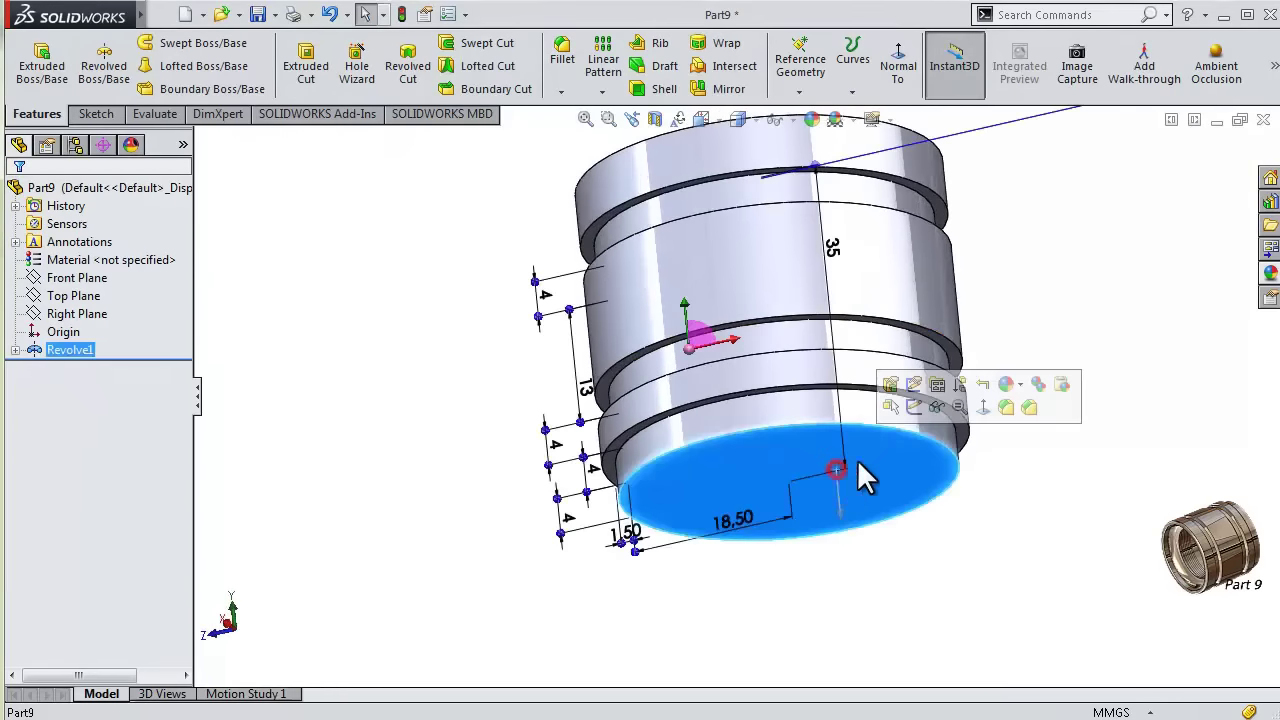
click(984, 406)
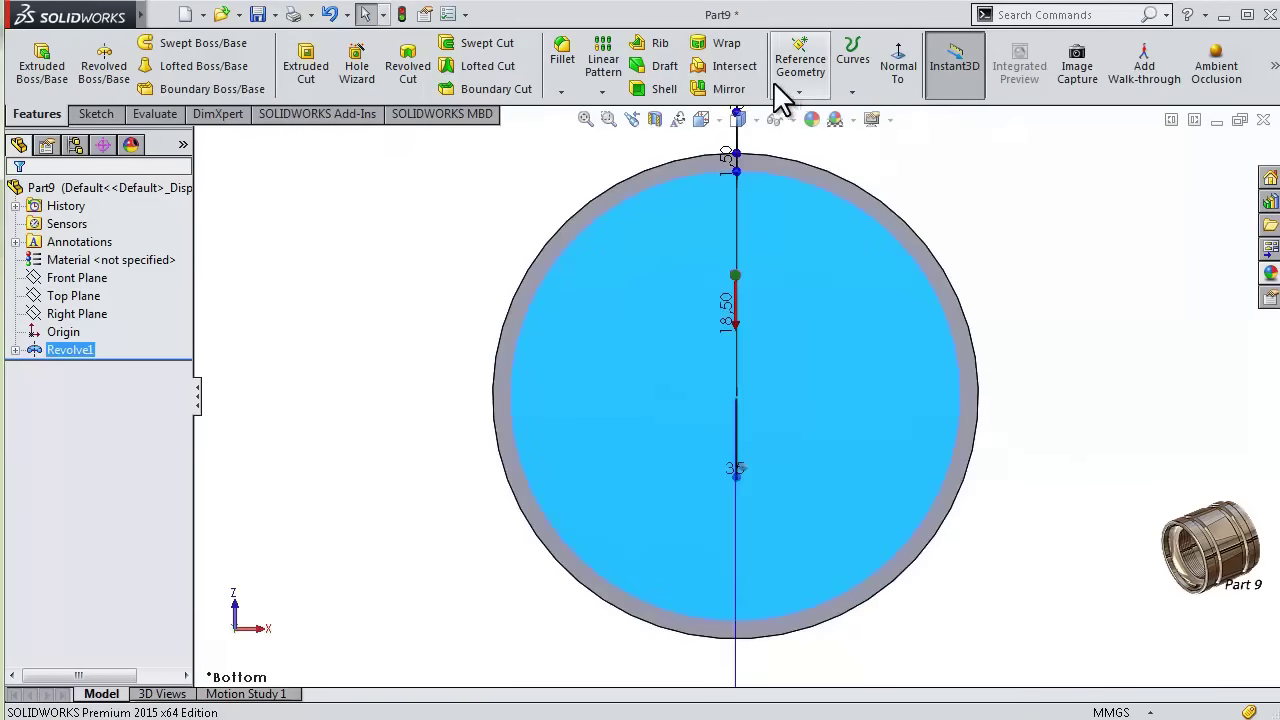
- Start a new sketch on the cylinder's bottom face
click(380, 298)
click(654, 376)
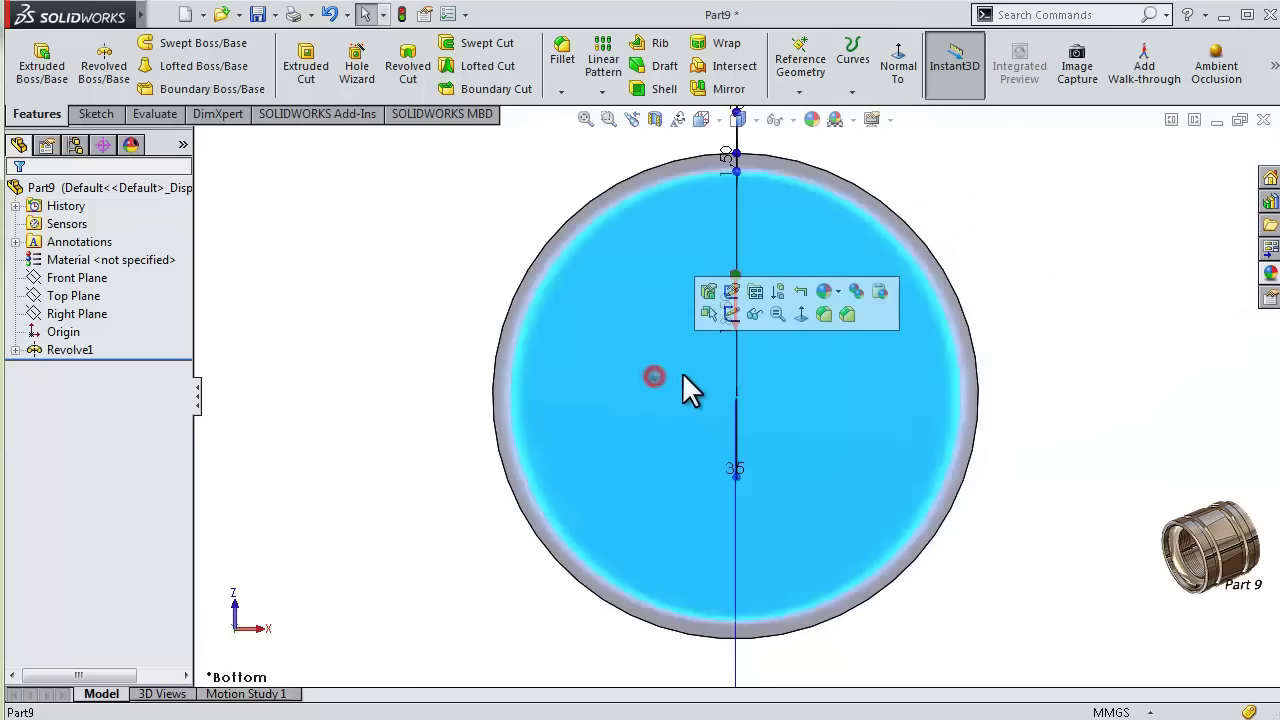
click(732, 313)
- Draw two circles centred on the origin
click(169, 42)
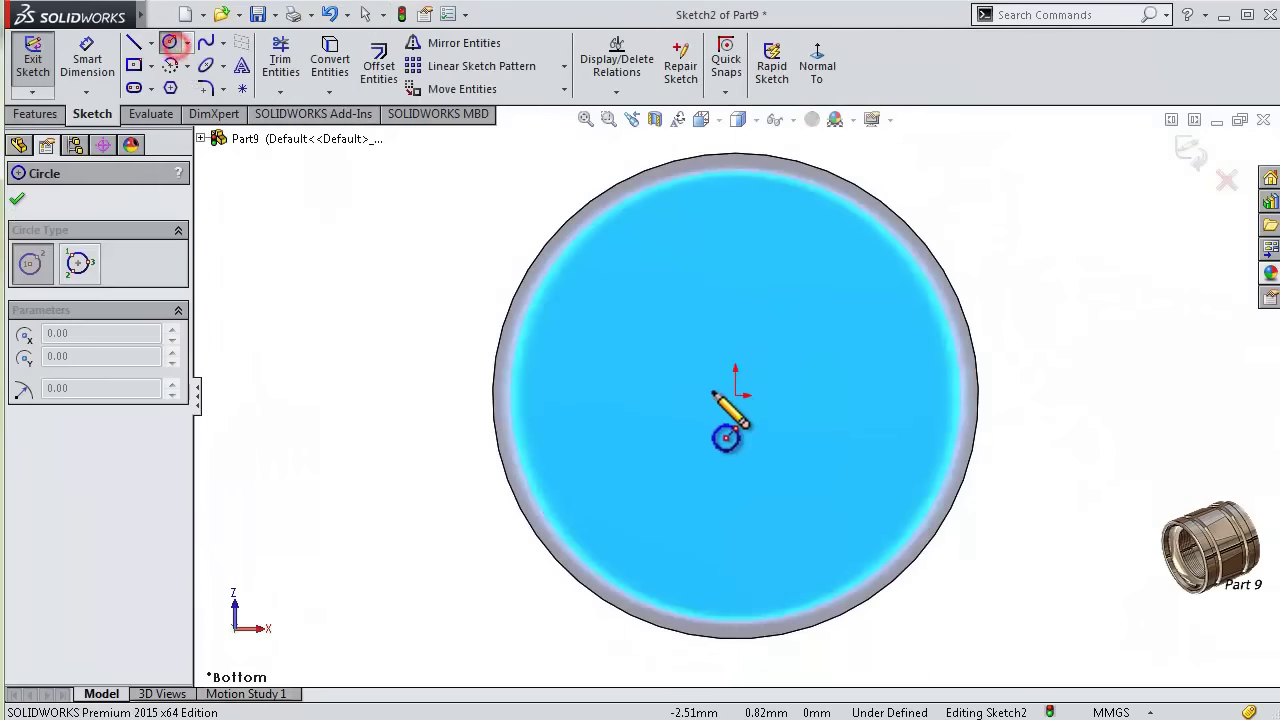
click(735, 396)
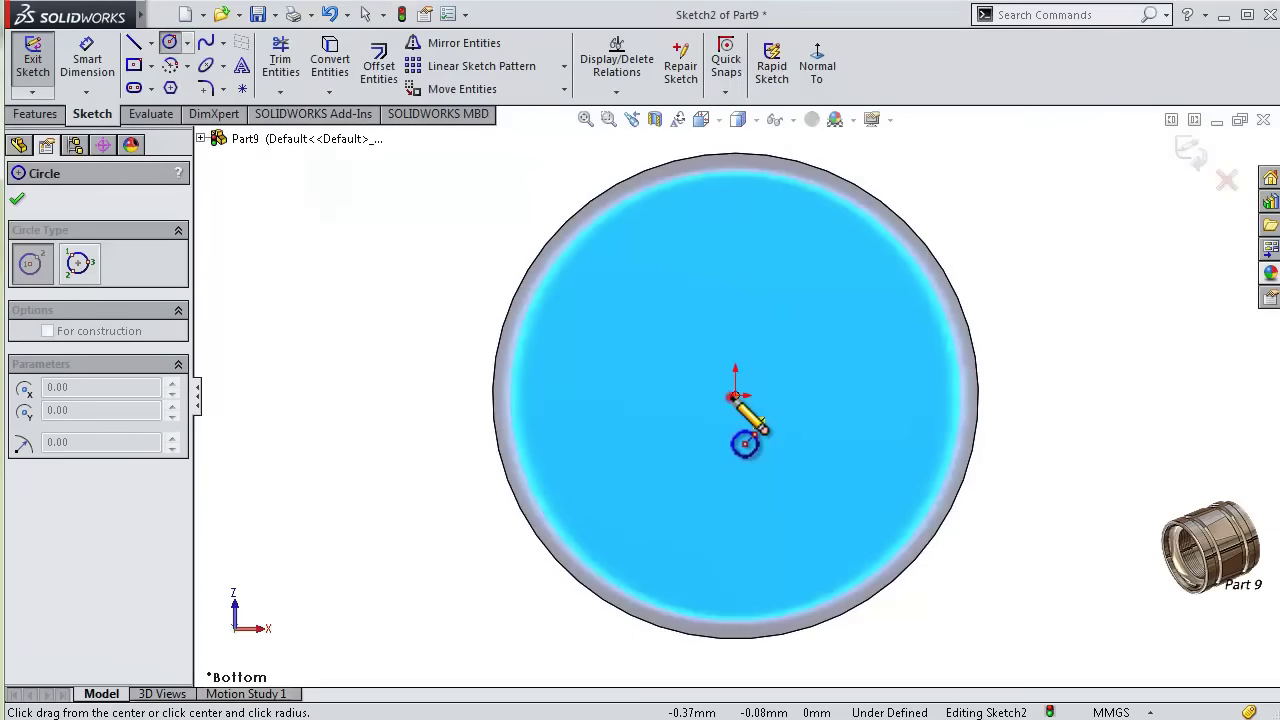
click(612, 289)
click(737, 397)
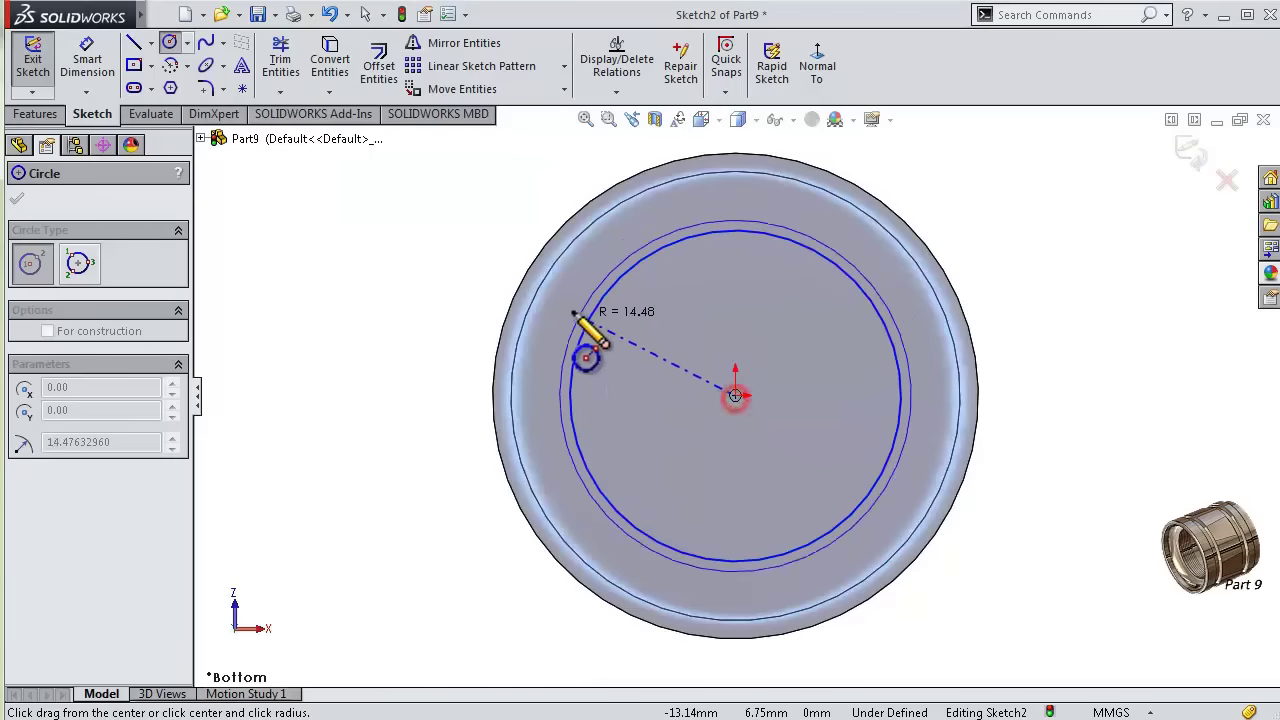
click(571, 312)
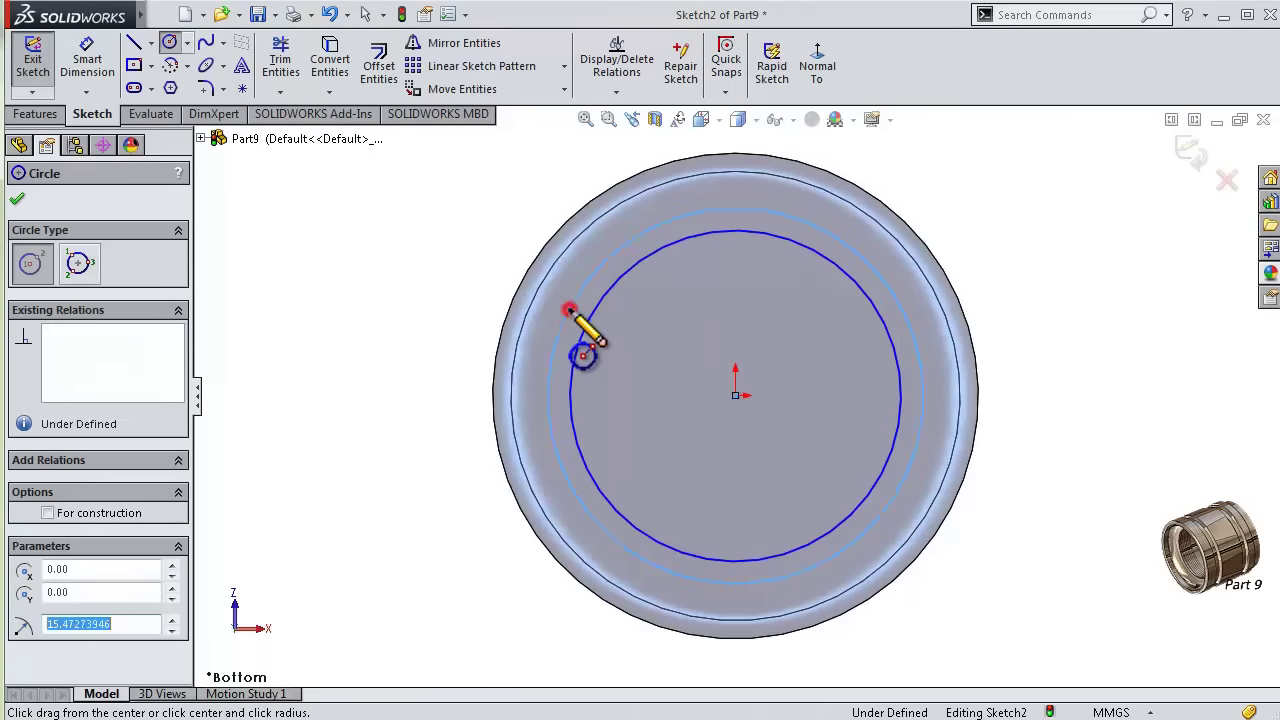
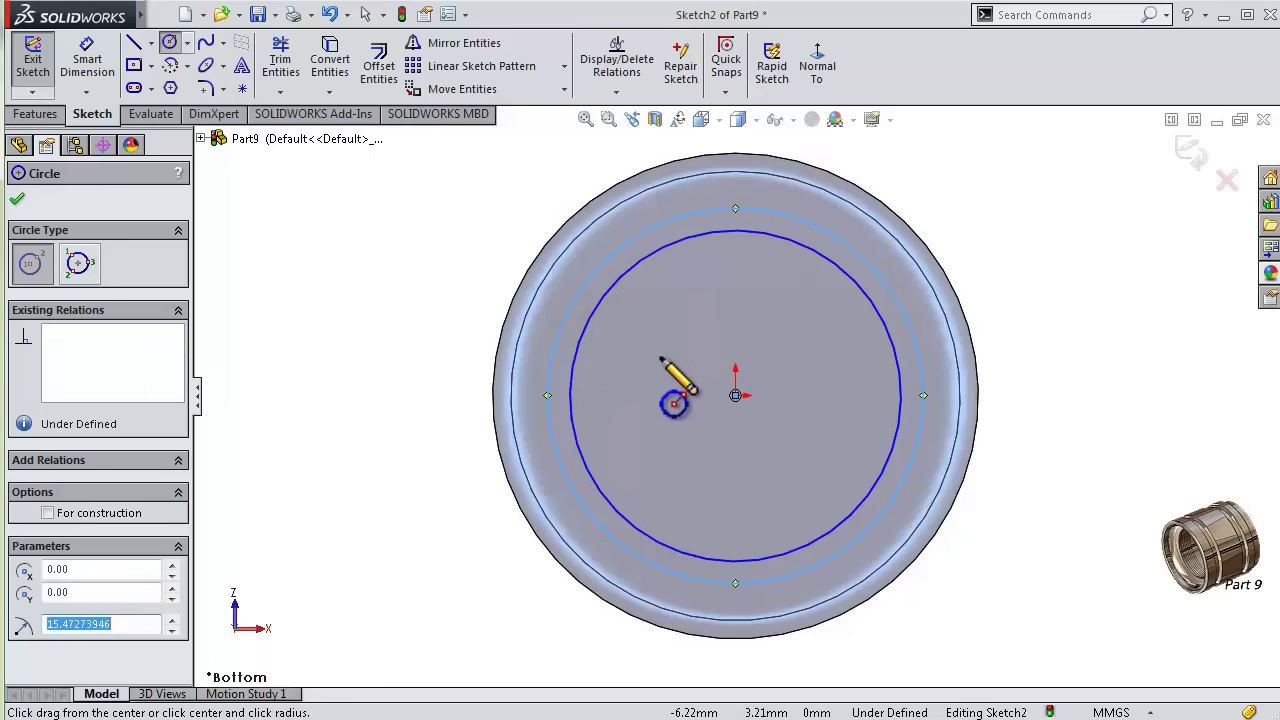
- Dimension Sketch2's inner circle to Ø27.50 and outer circle to Ø34 with Smart Dimension
key(s)
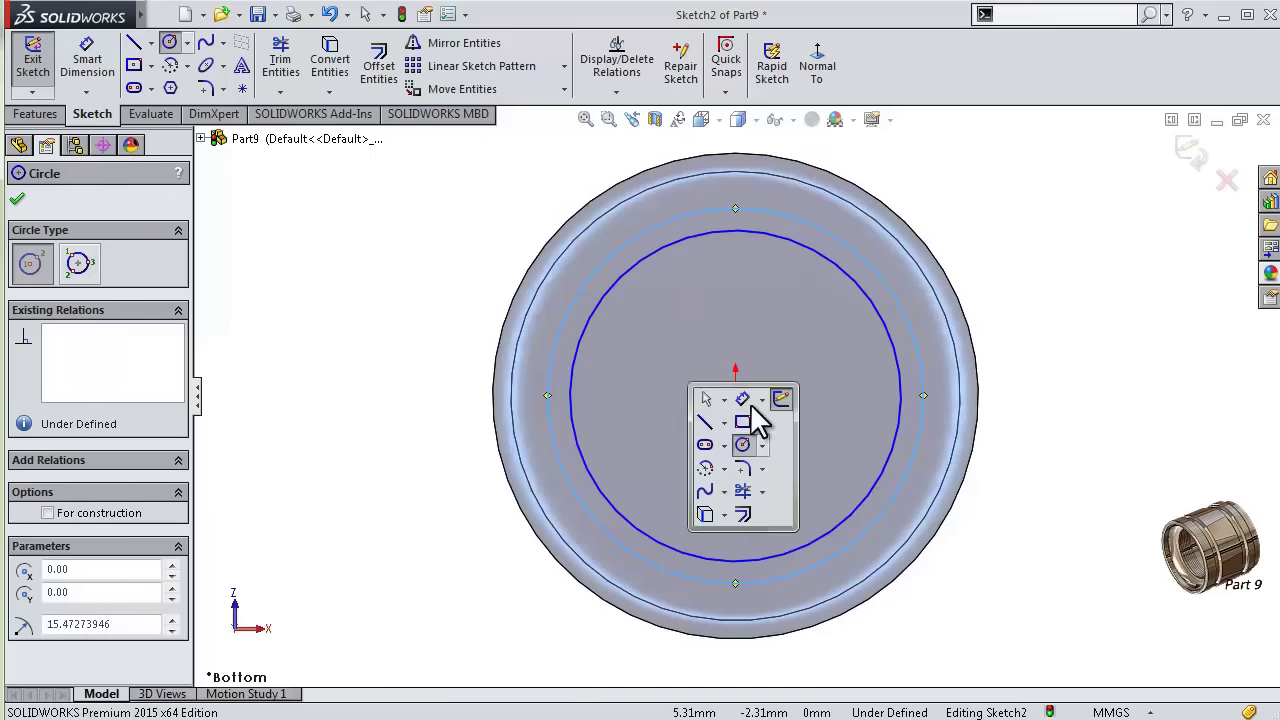
click(746, 408)
click(899, 414)
click(1077, 422)
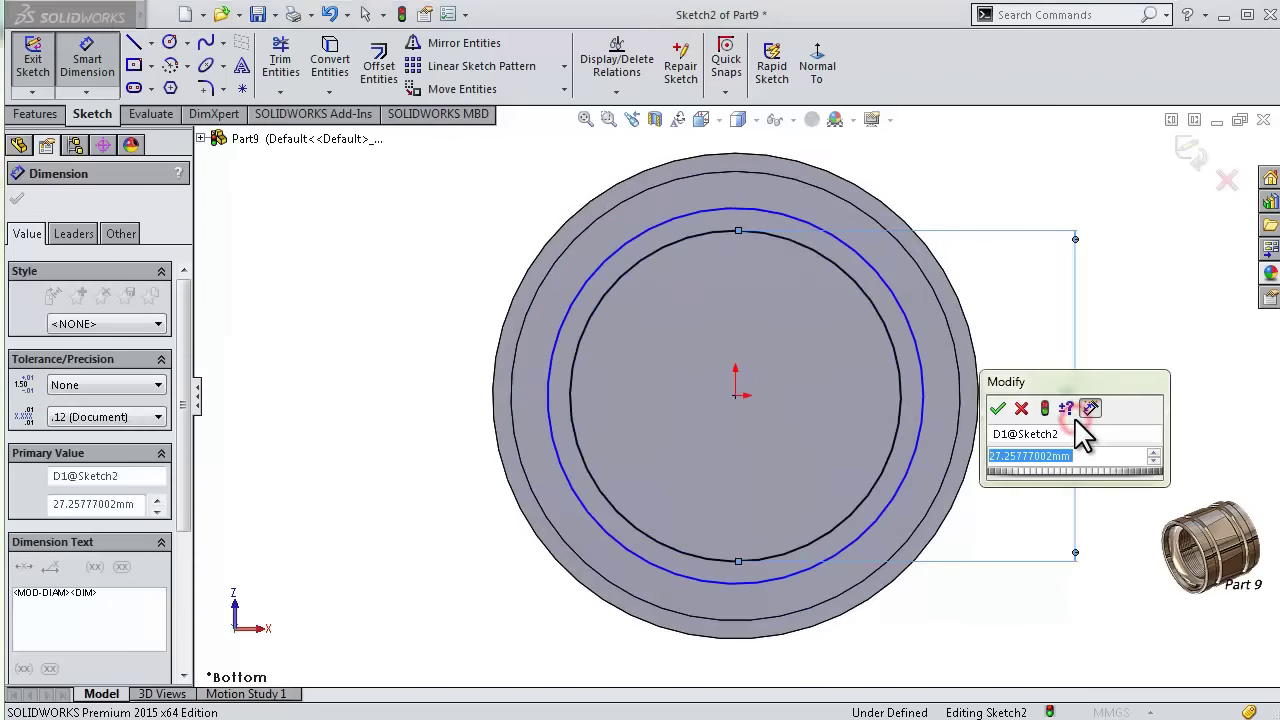
text(27.5)
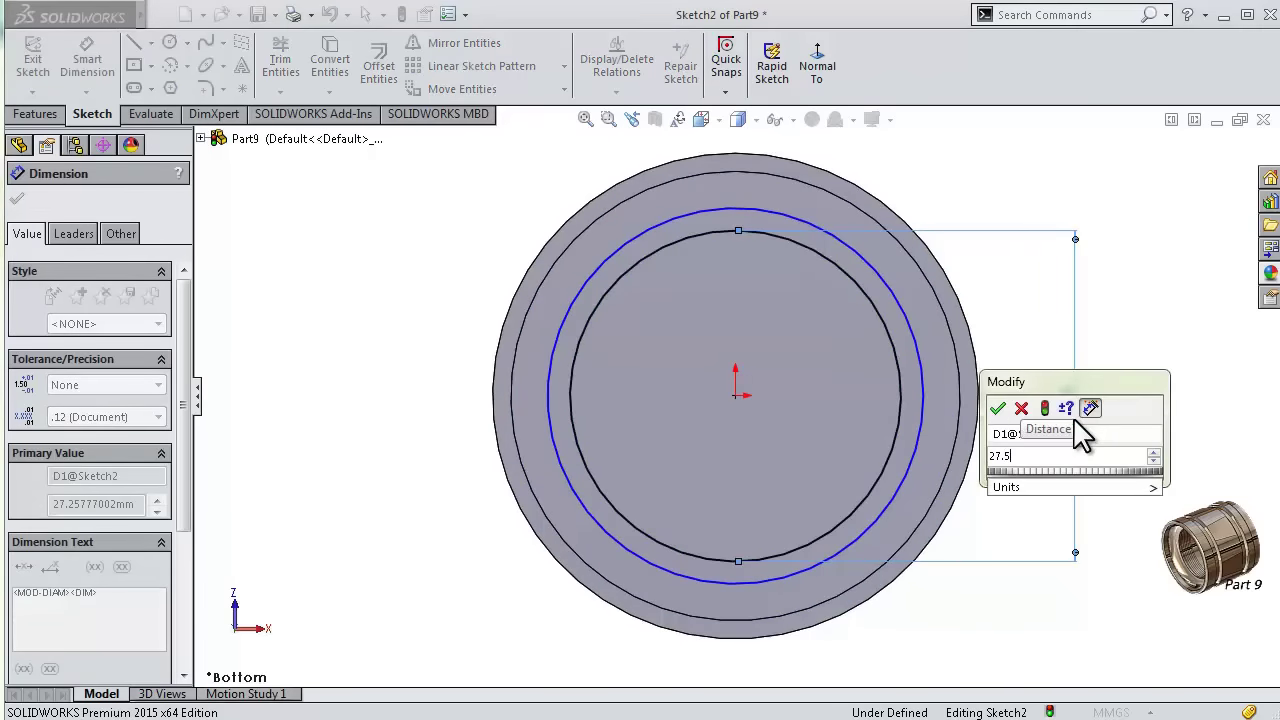
key(Return)
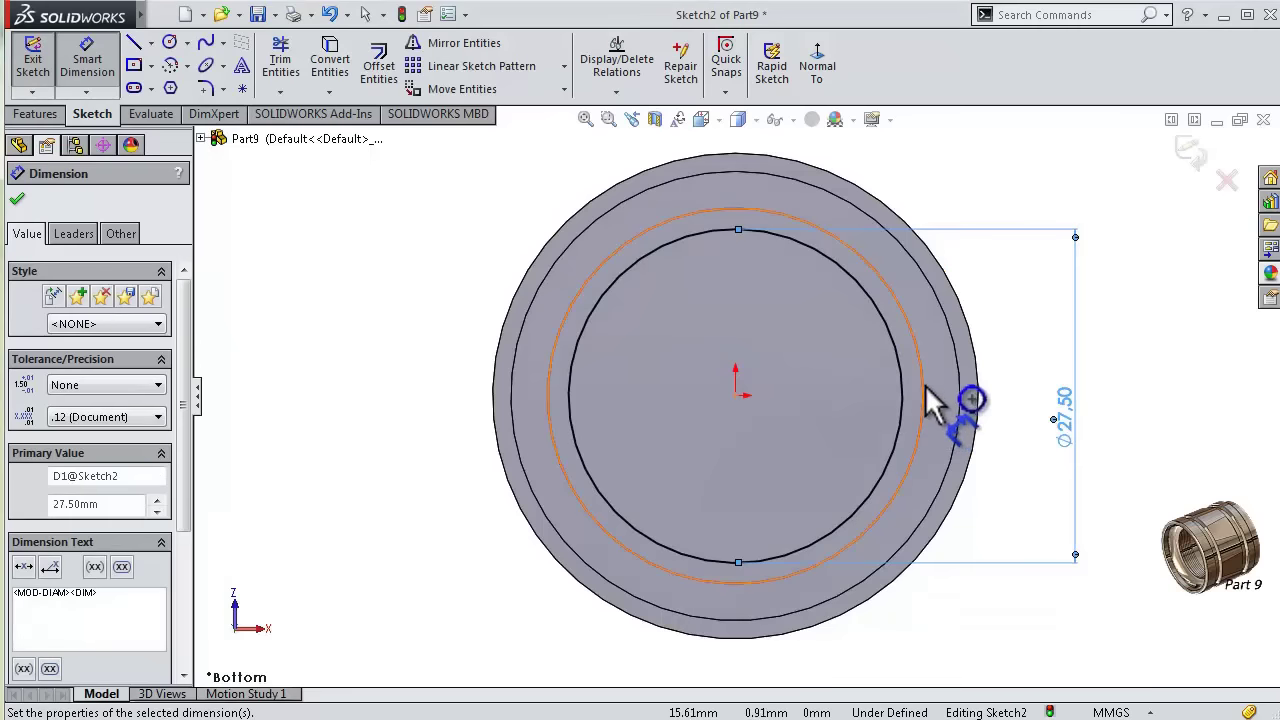
click(926, 394)
click(1125, 418)
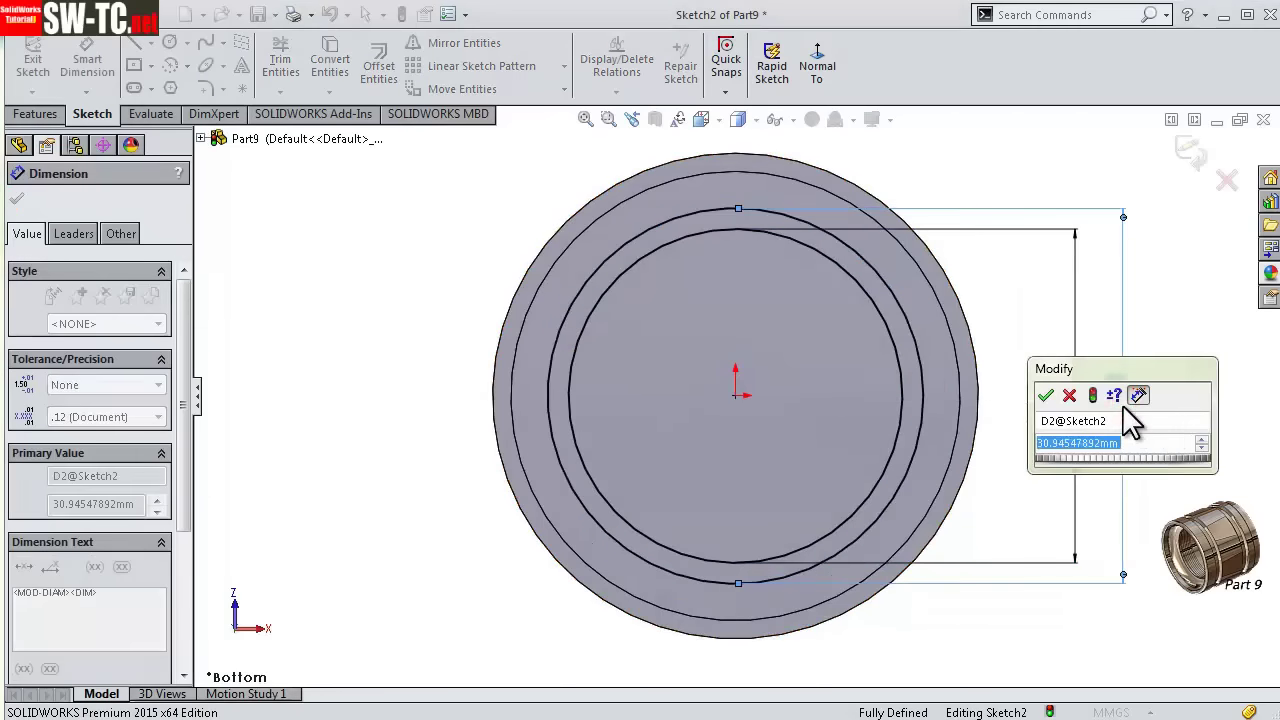
text(34)
key(Return)
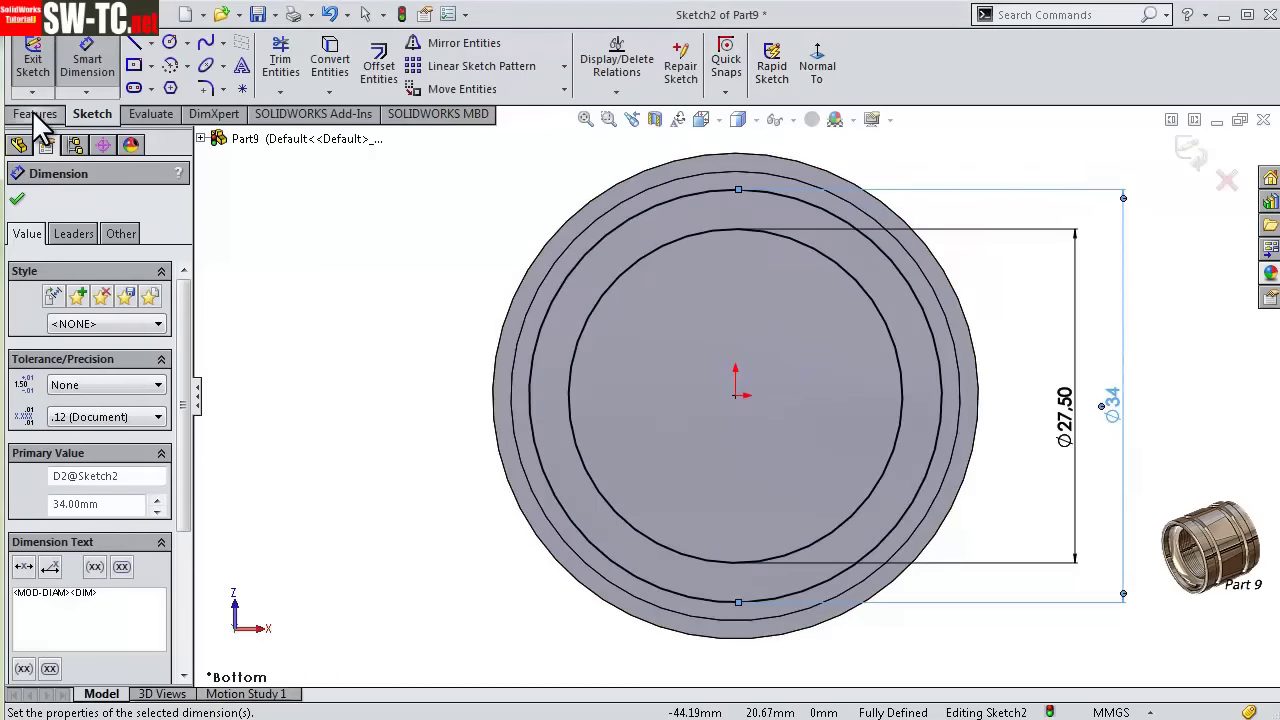
click(35, 114)
- Extruded-cut the selected Sketch2 regions 20 mm deep
click(305, 68)
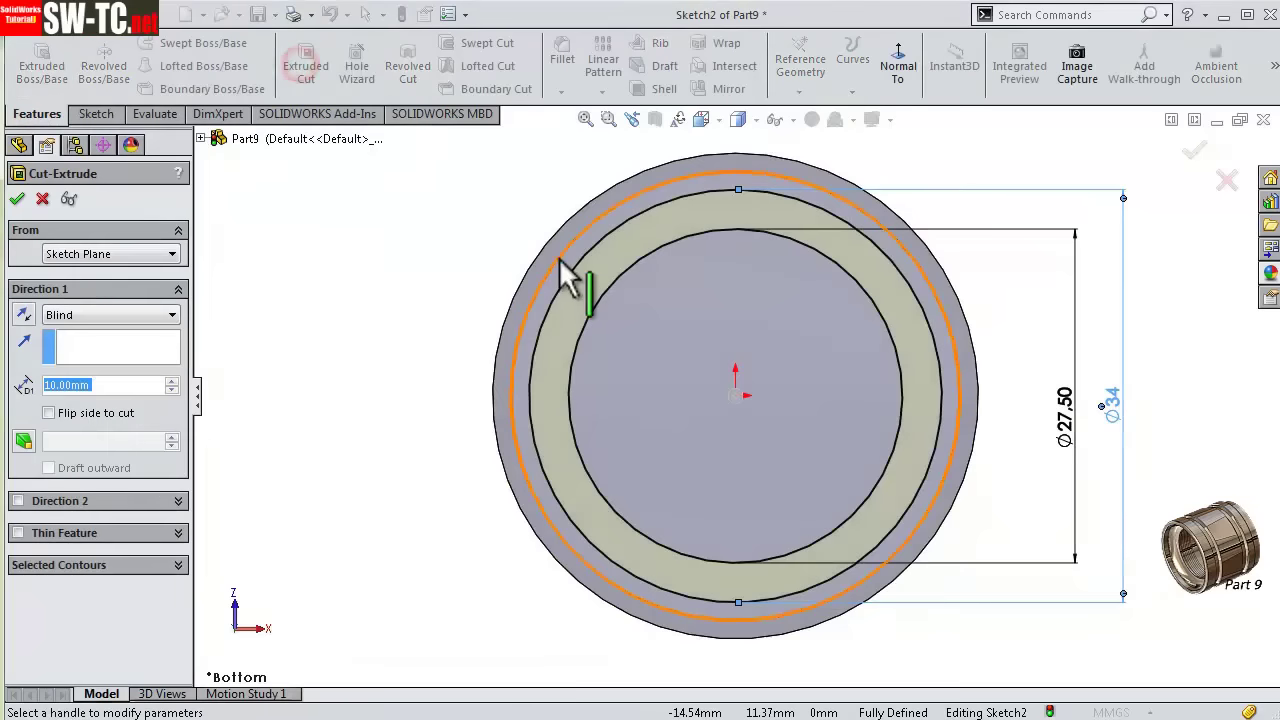
click(592, 300)
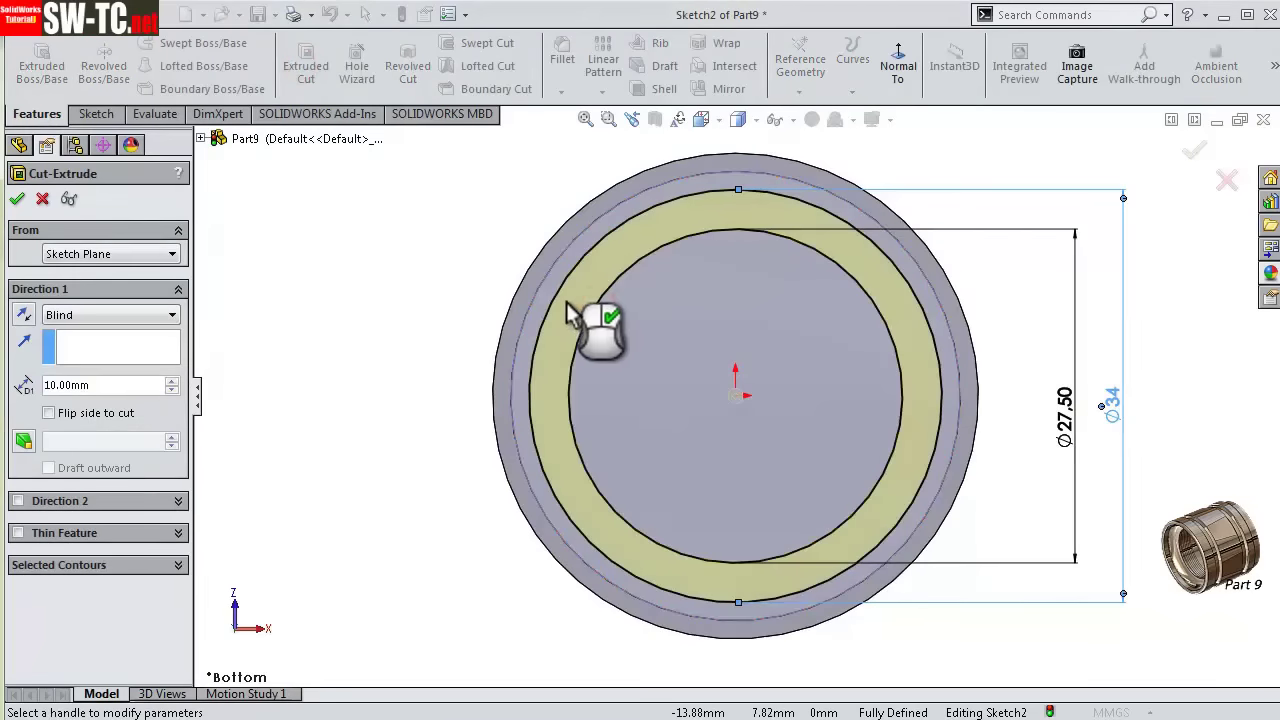
click(66, 565)
click(634, 451)
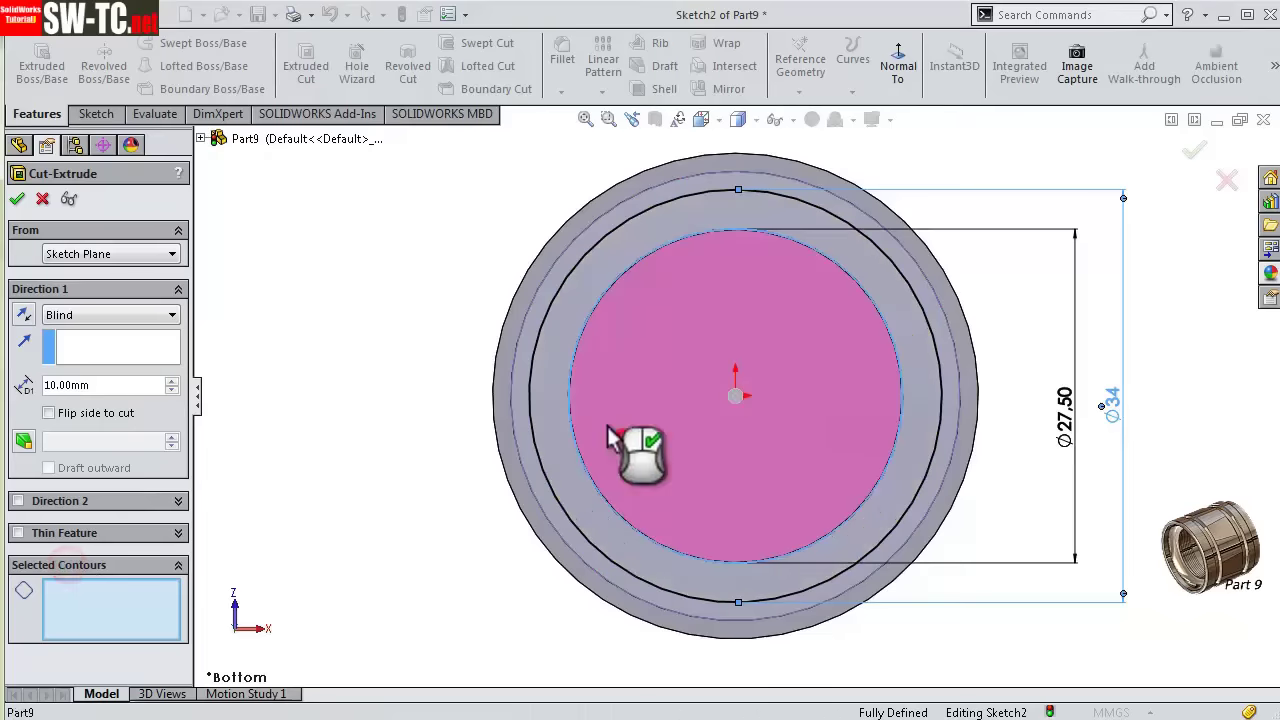
click(495, 345)
middle_drag(357, 320, 440, 460)
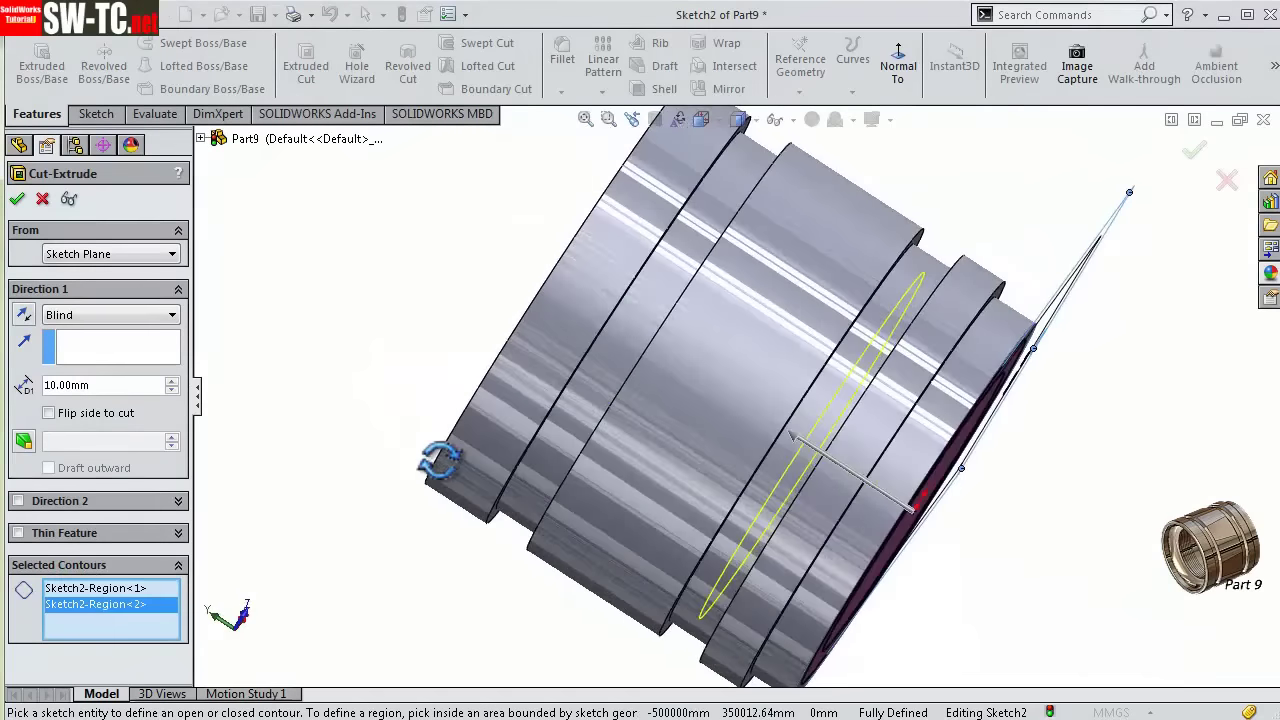
click(171, 383)
click(171, 383)
click(170, 390)
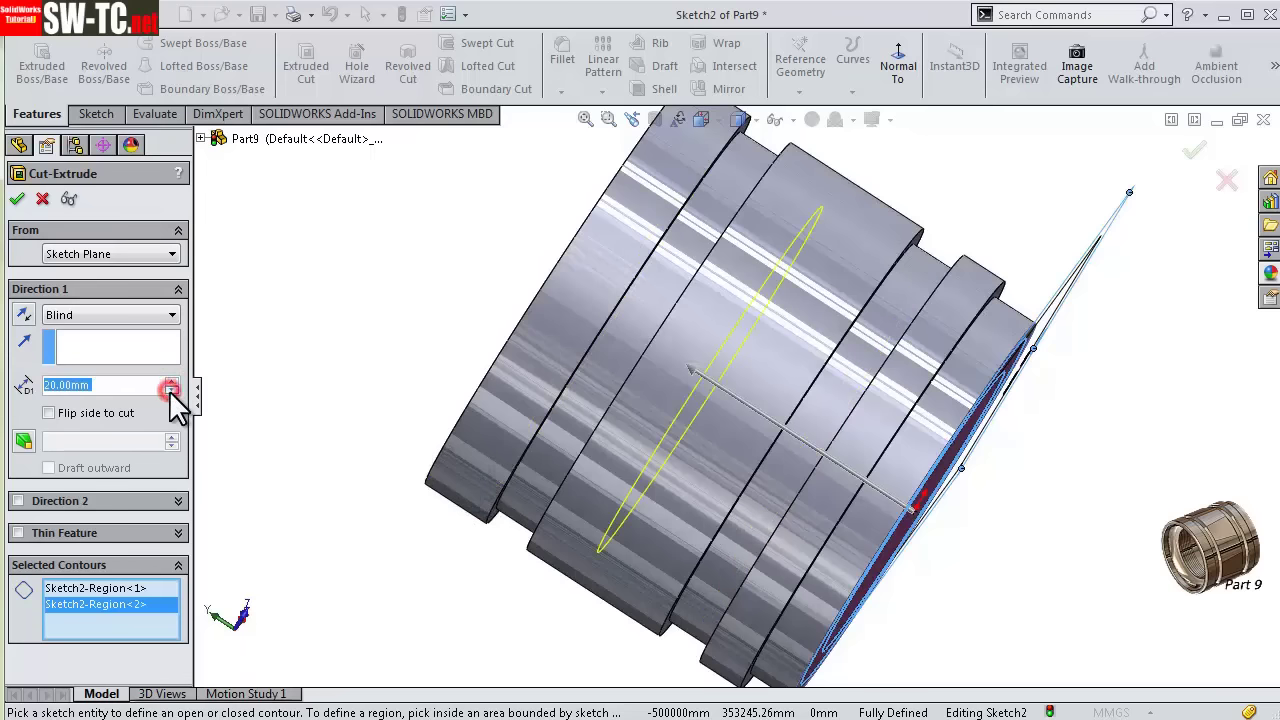
click(16, 202)
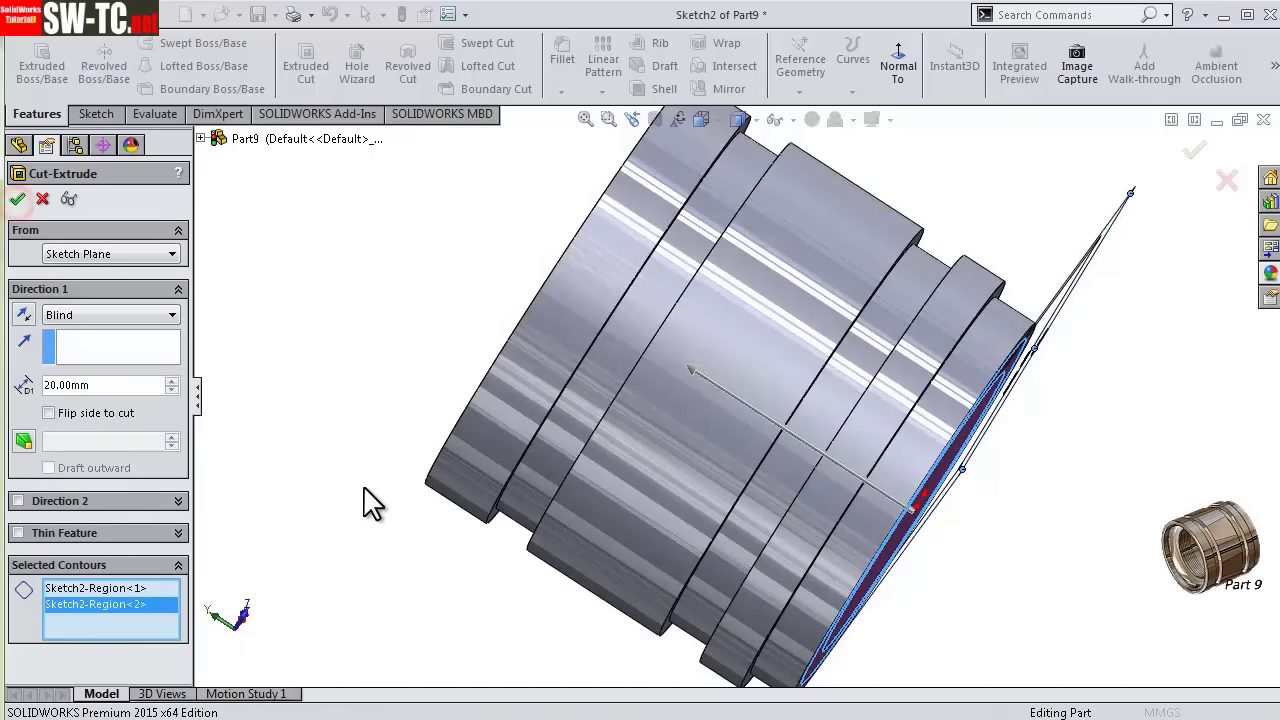
- Reuse Sketch2 to cut its inner circle region Through All, opening the sleeve
middle_drag(735, 526, 634, 391)
click(440, 465)
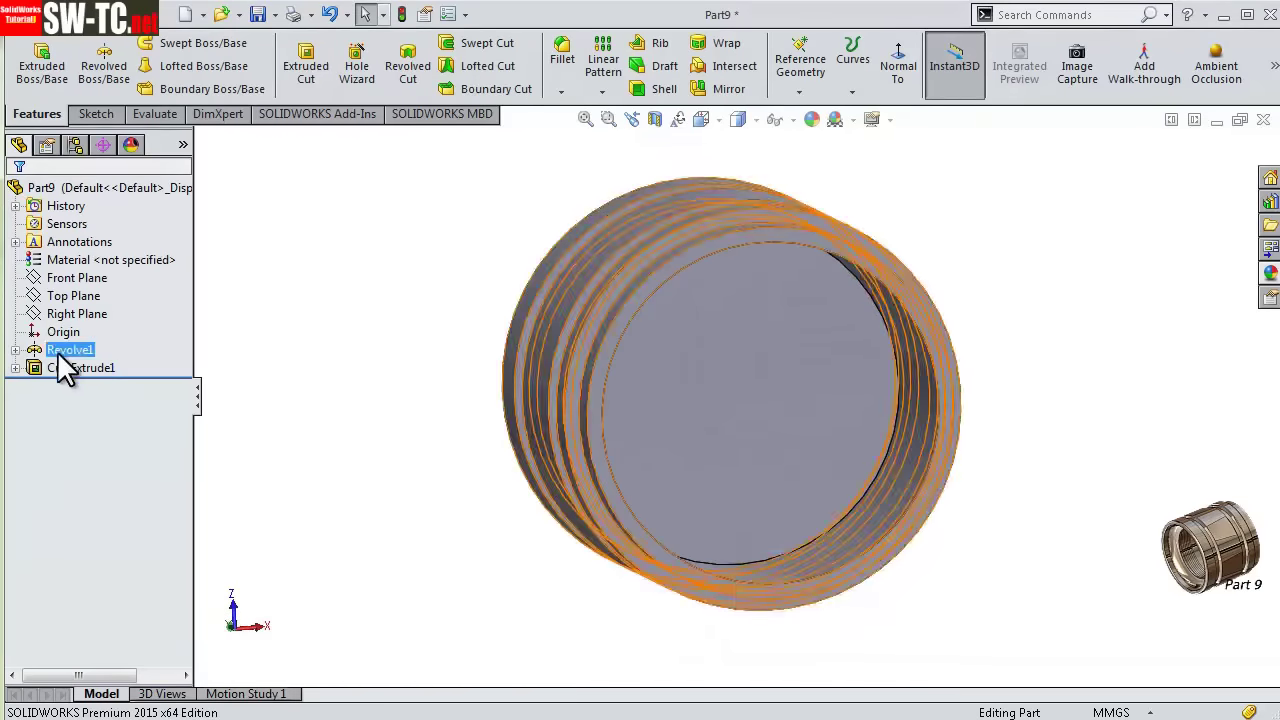
click(15, 367)
click(70, 385)
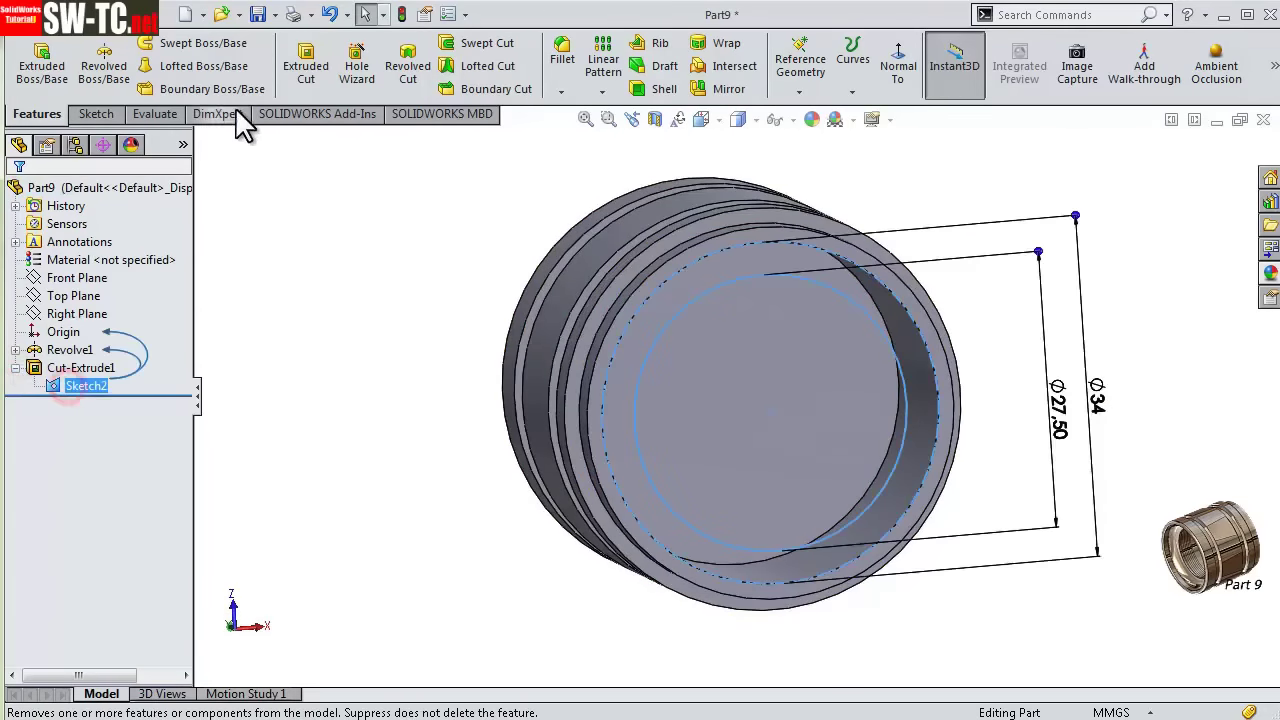
click(321, 80)
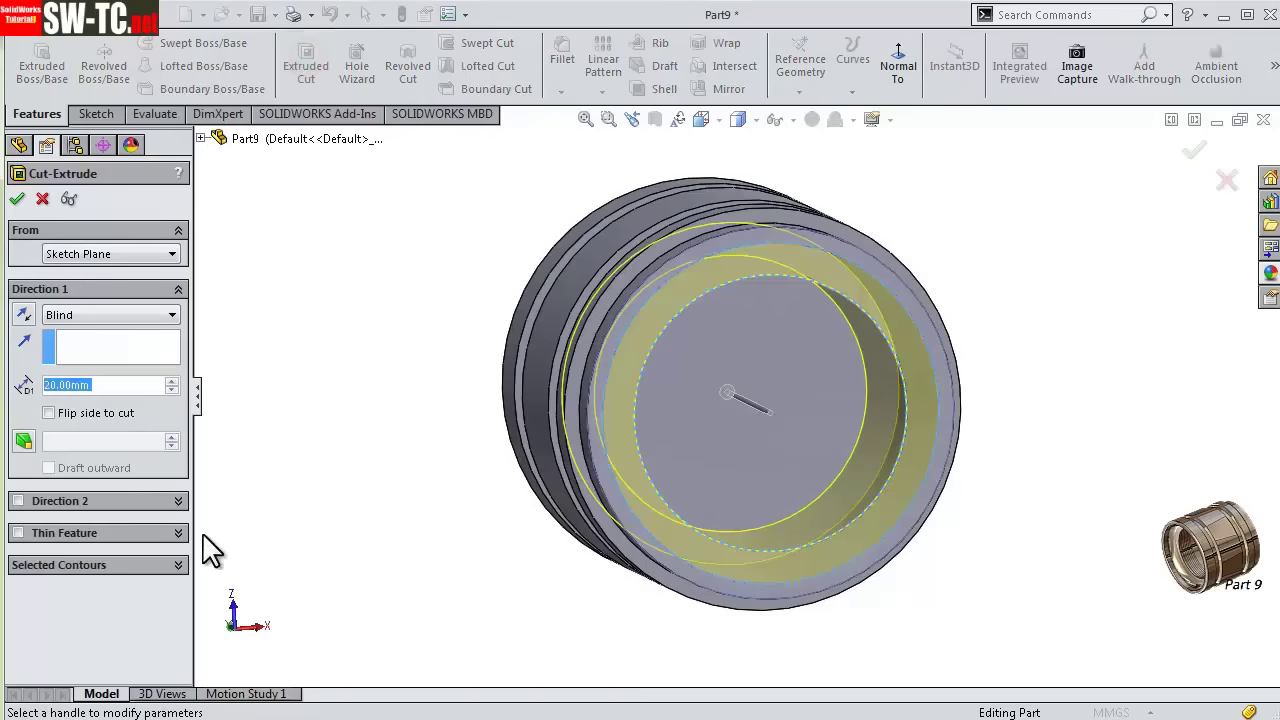
click(160, 565)
click(665, 460)
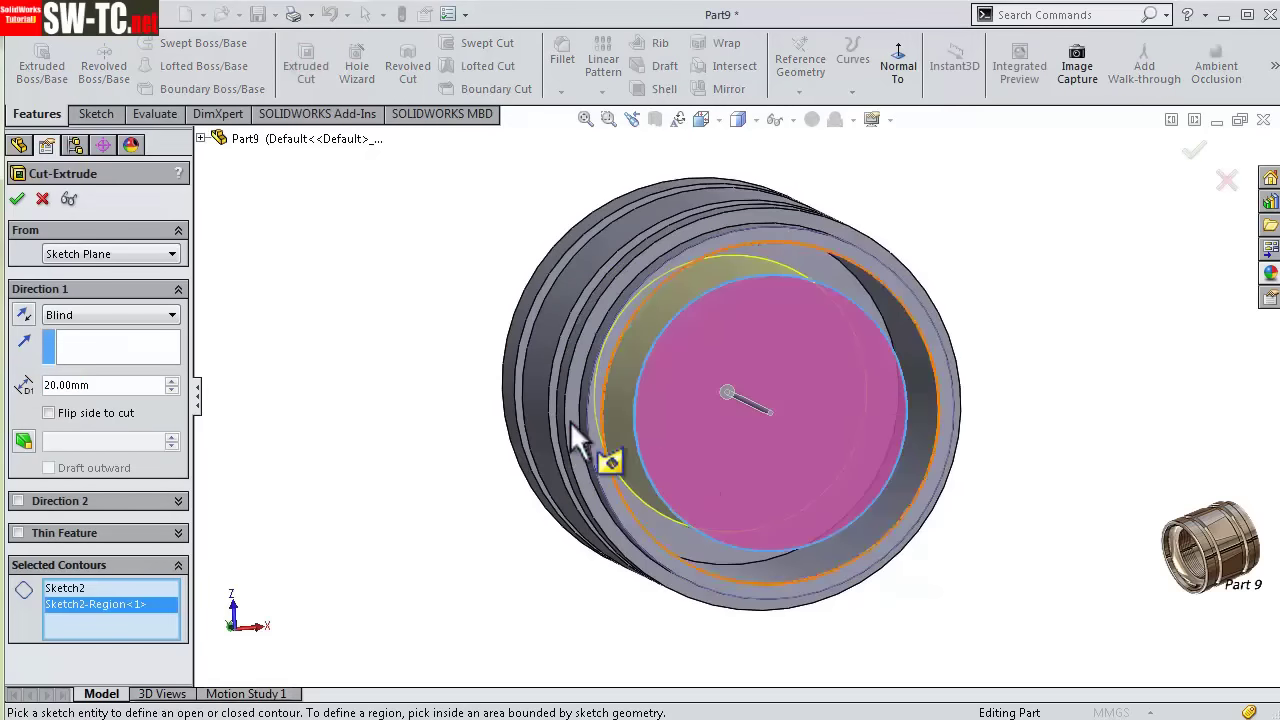
click(126, 314)
click(139, 347)
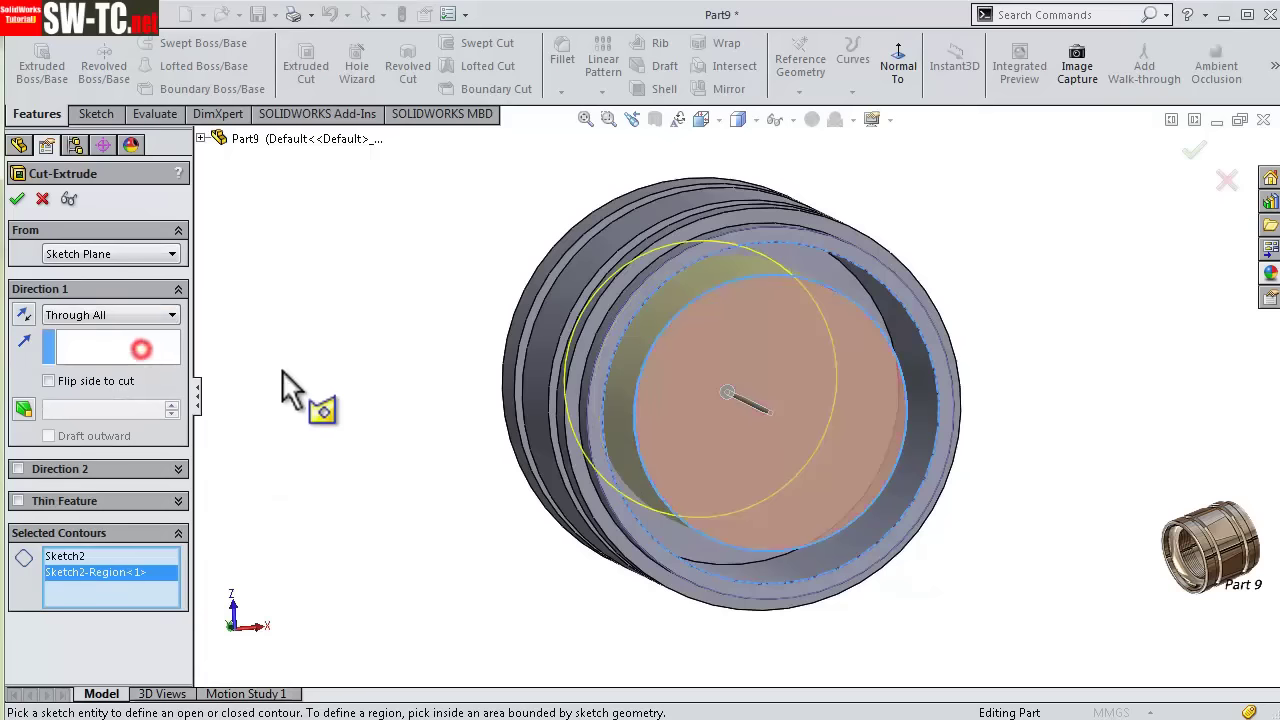
click(17, 199)
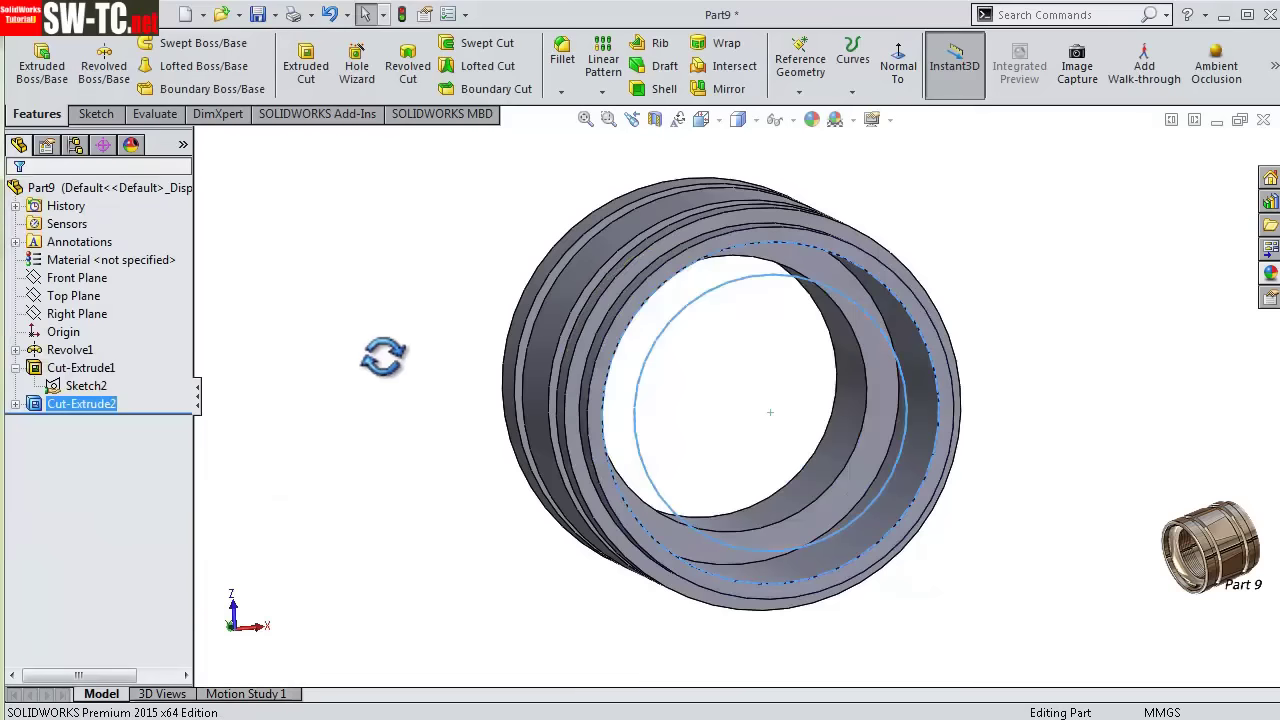
mouse_move(380, 354)
middle_down()
mouse_move(508, 414)
mouse_move(603, 500)
mouse_move(777, 320)
middle_up()
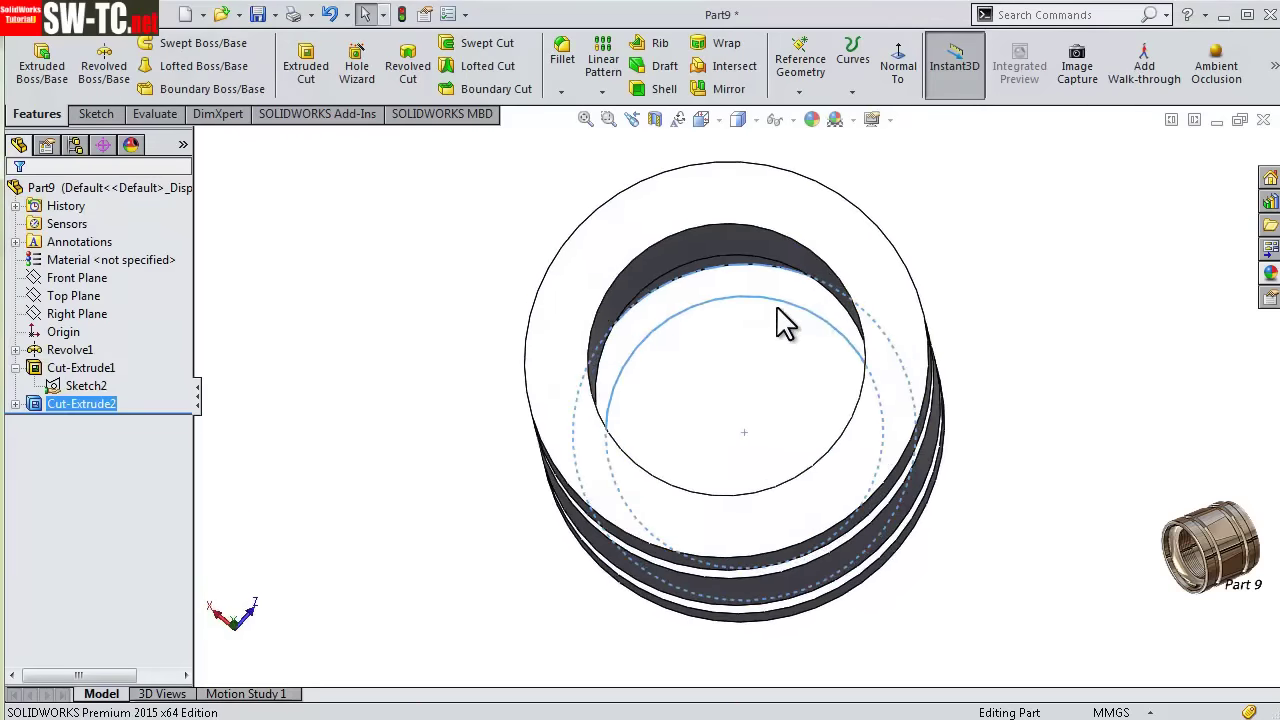
- Sketch on the sleeve's end face an edge offset 2 mm to the inside
click(870, 265)
click(948, 201)
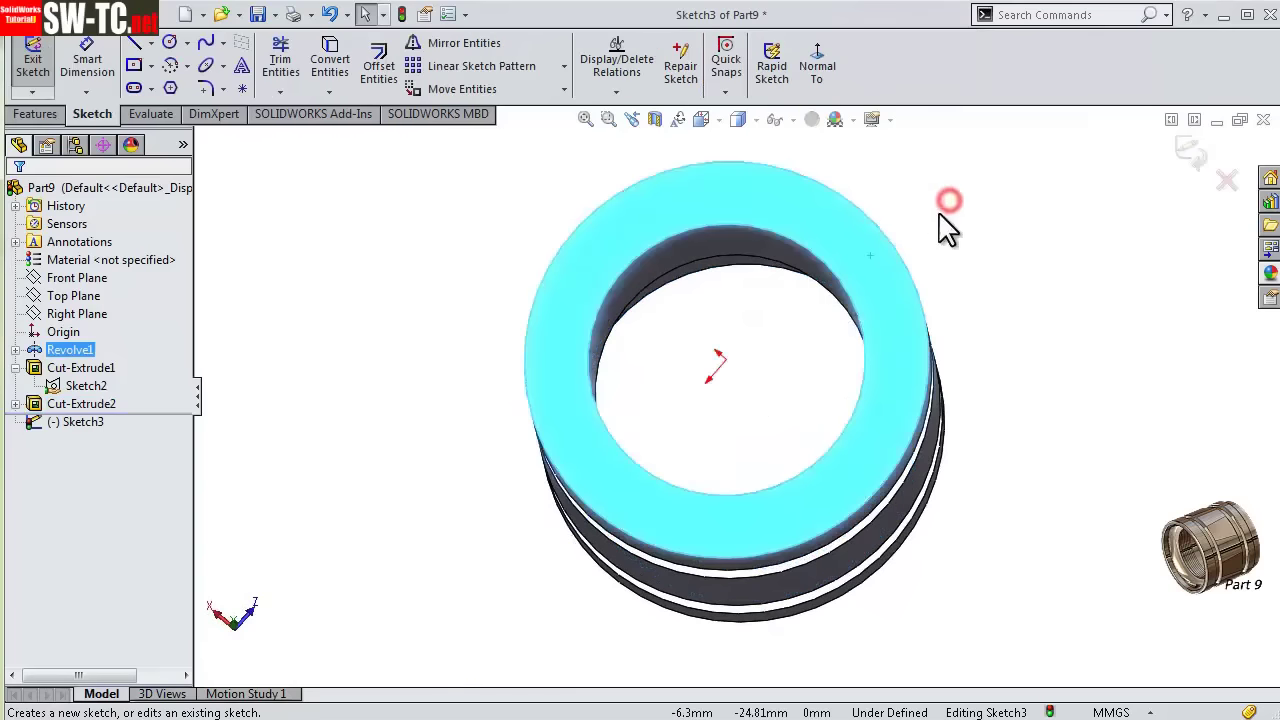
click(390, 68)
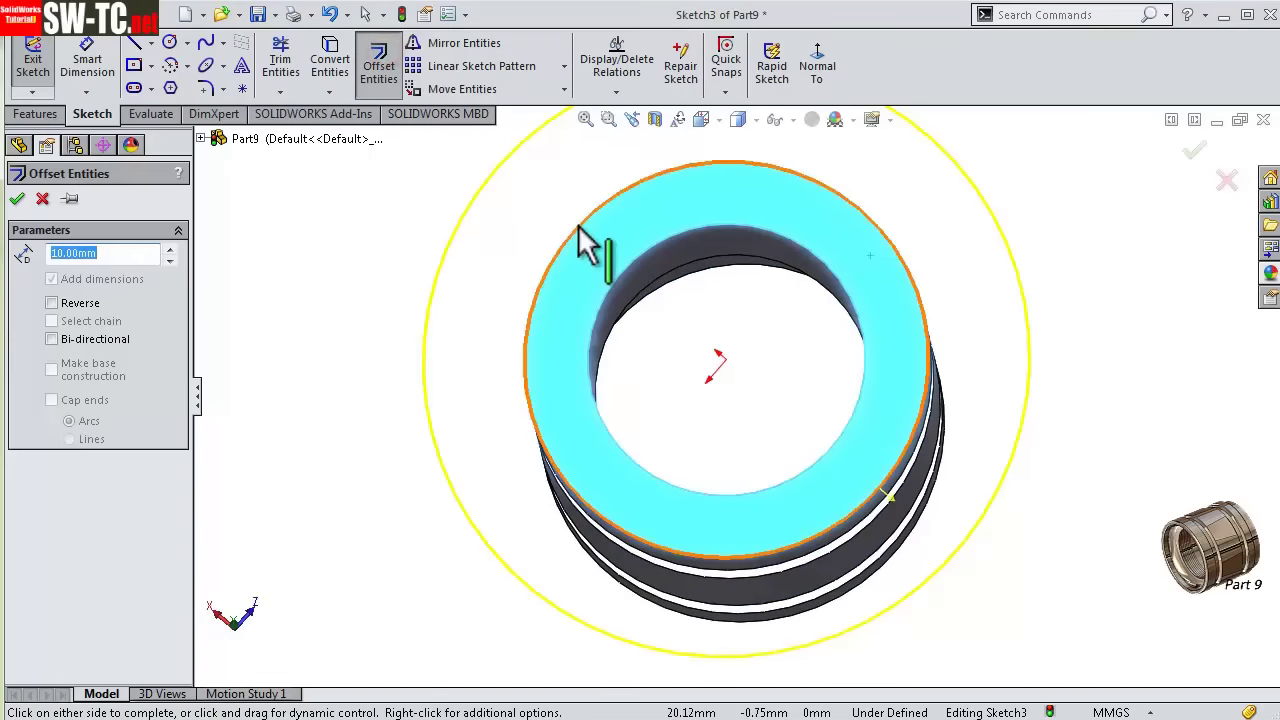
click(53, 303)
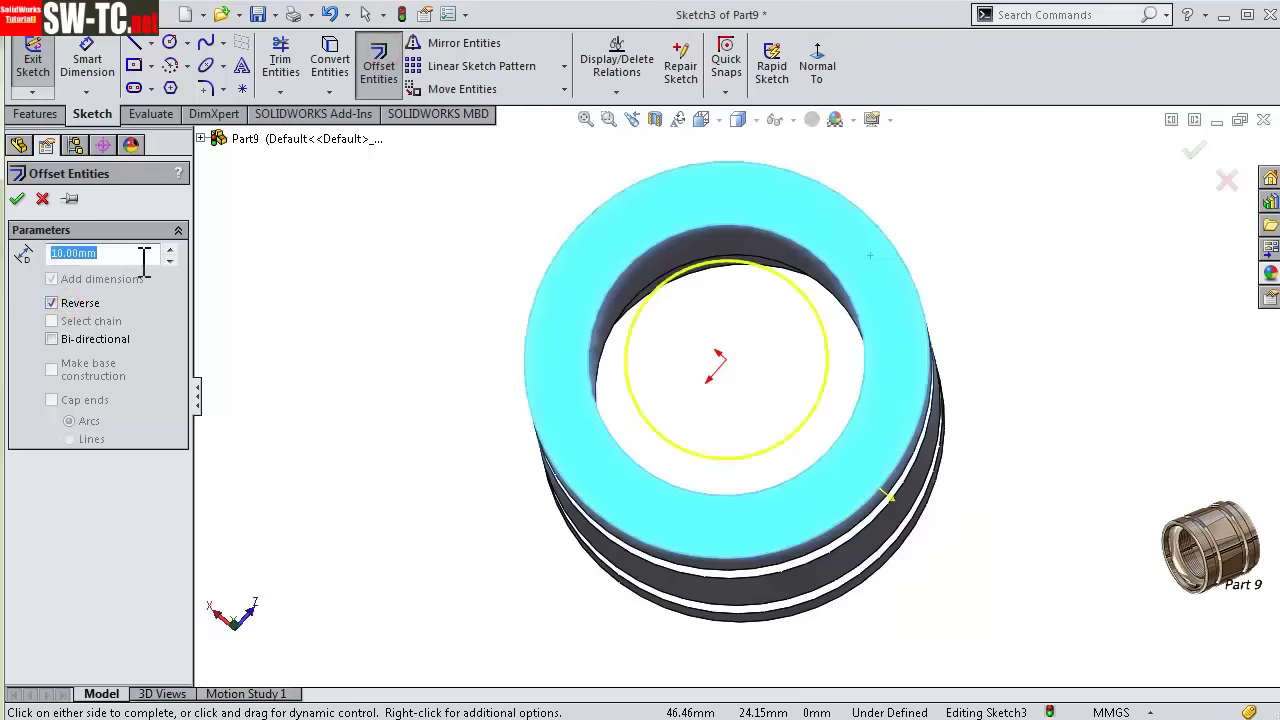
text(2)
click(16, 200)
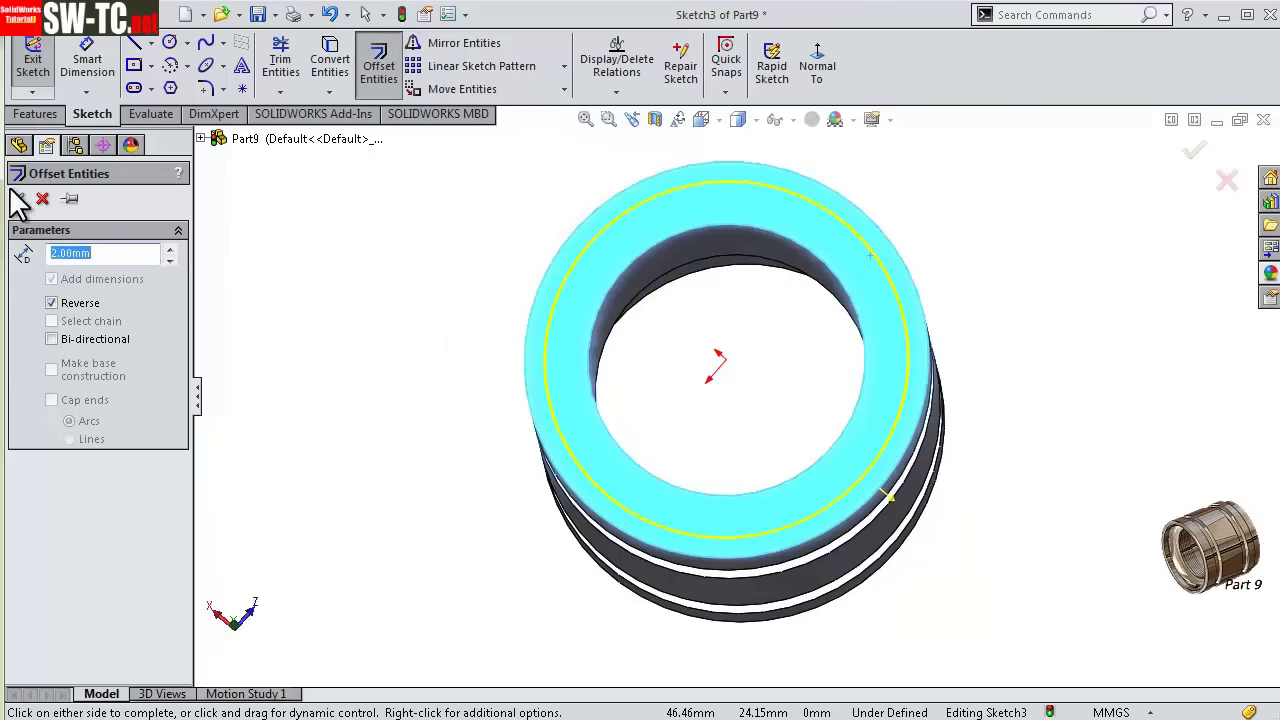
click(17, 198)
- Extruded-cut the offset profile 7 mm blind into the sleeve
click(35, 113)
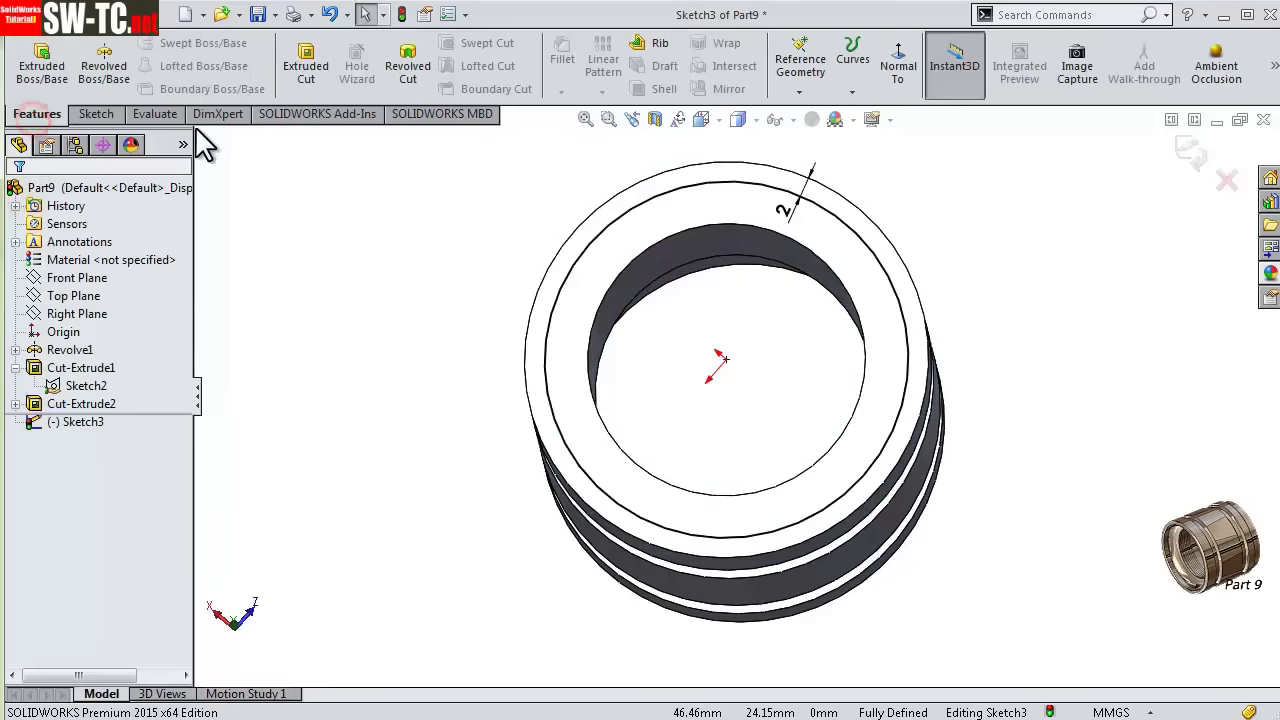
click(303, 75)
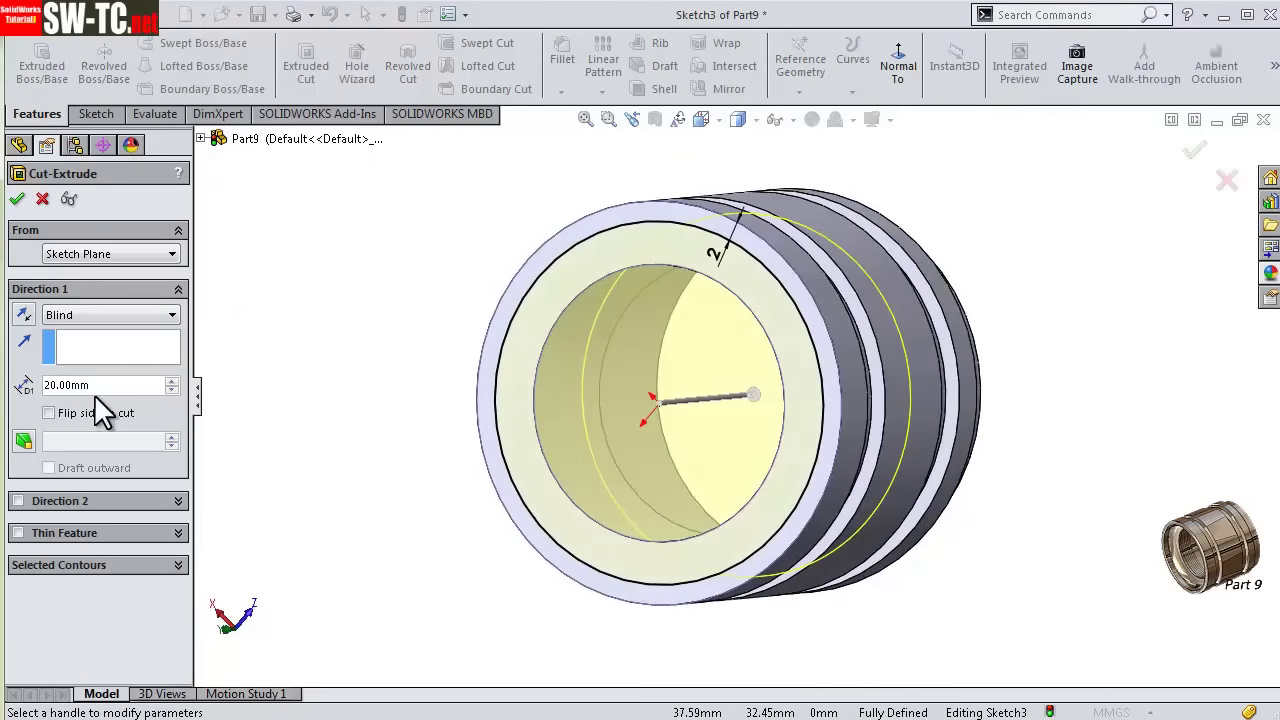
text(7)
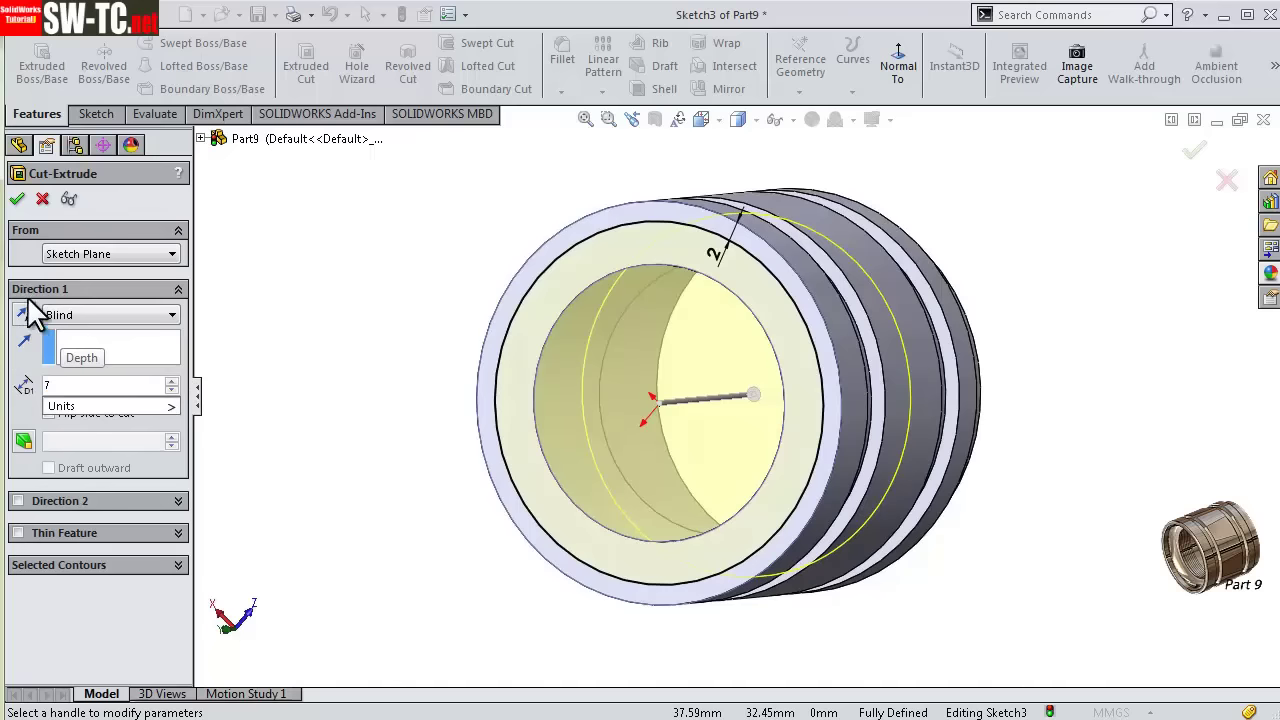
click(18, 199)
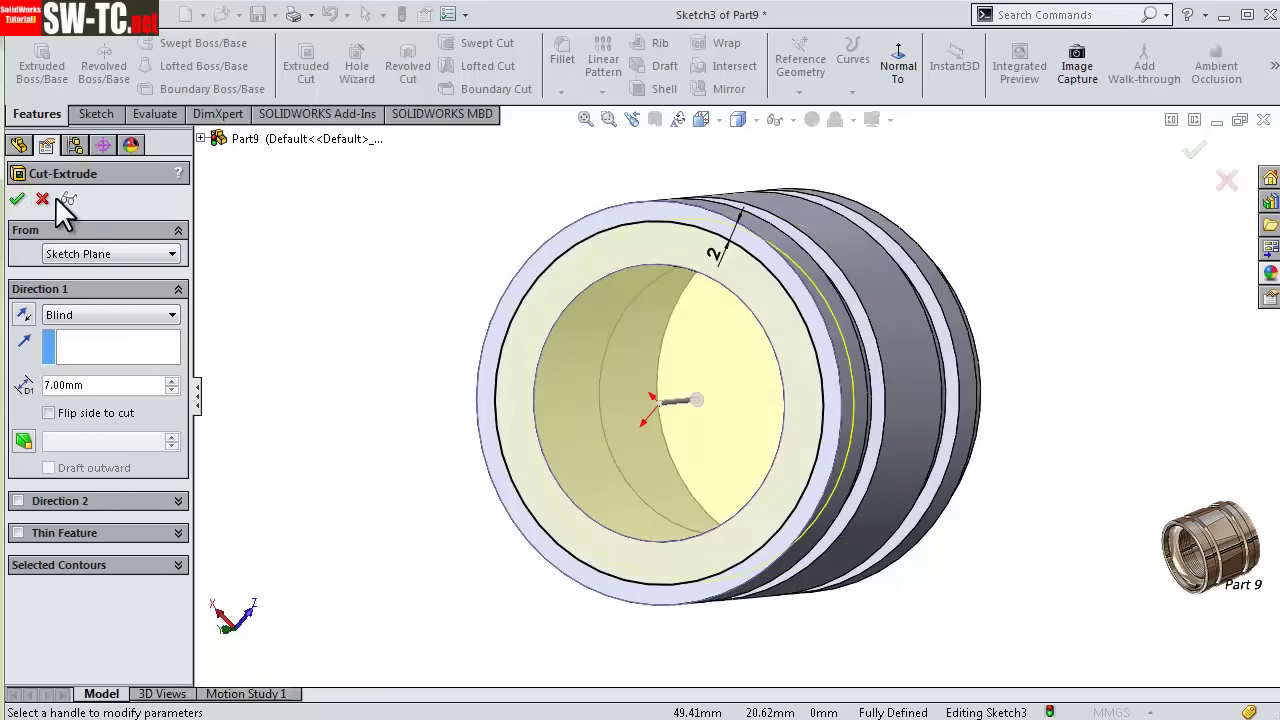
middle_drag(514, 286, 792, 308)
- On the end face, sketch a circle centred on the origin and dimension it Ø30
click(822, 286)
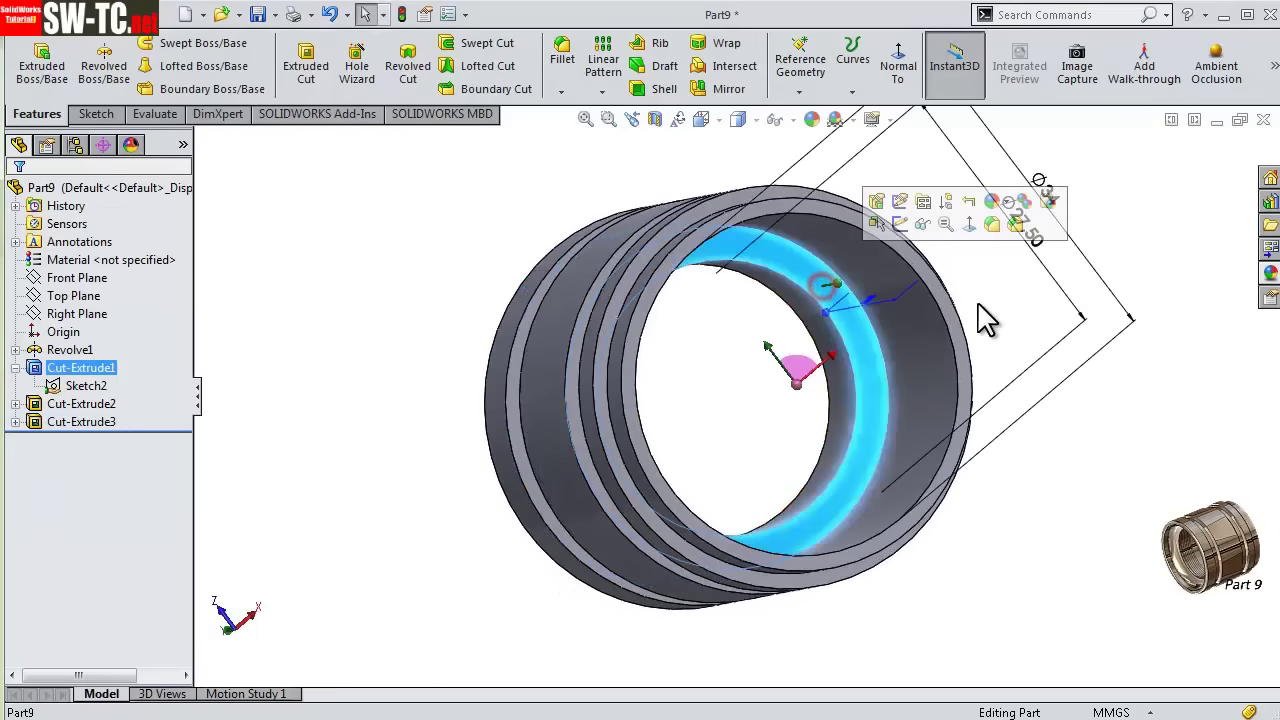
click(899, 224)
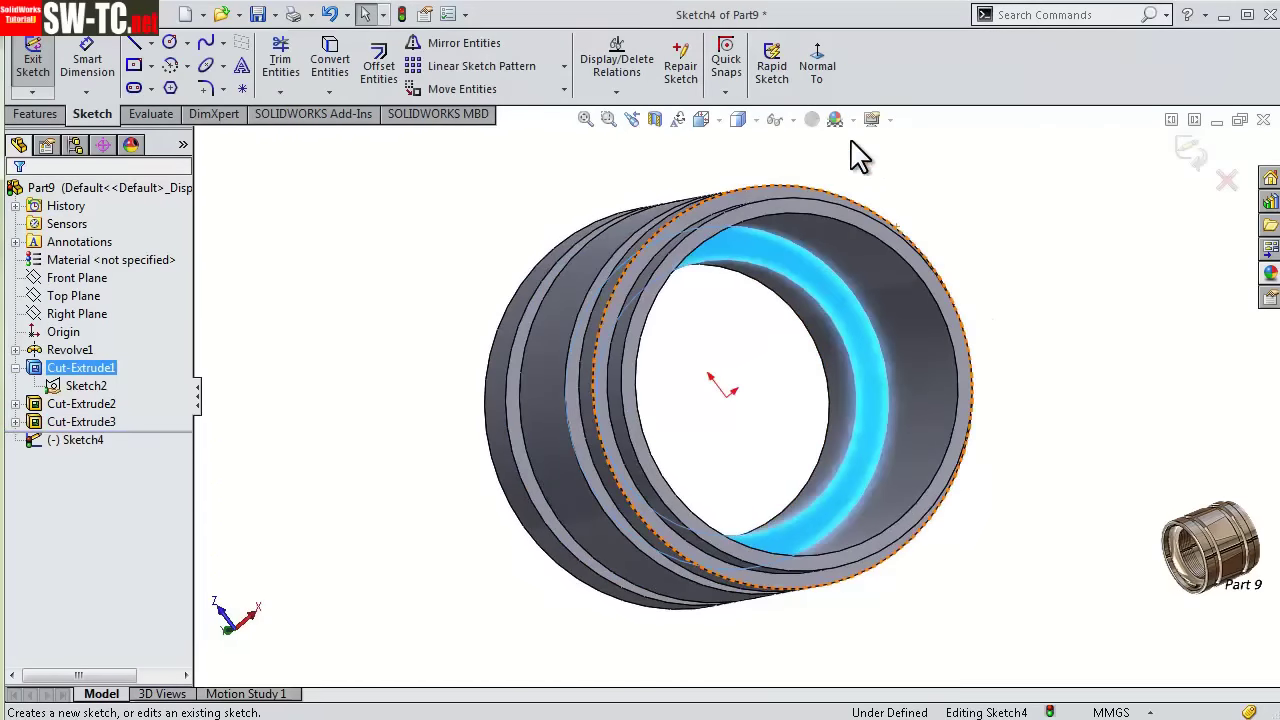
click(818, 72)
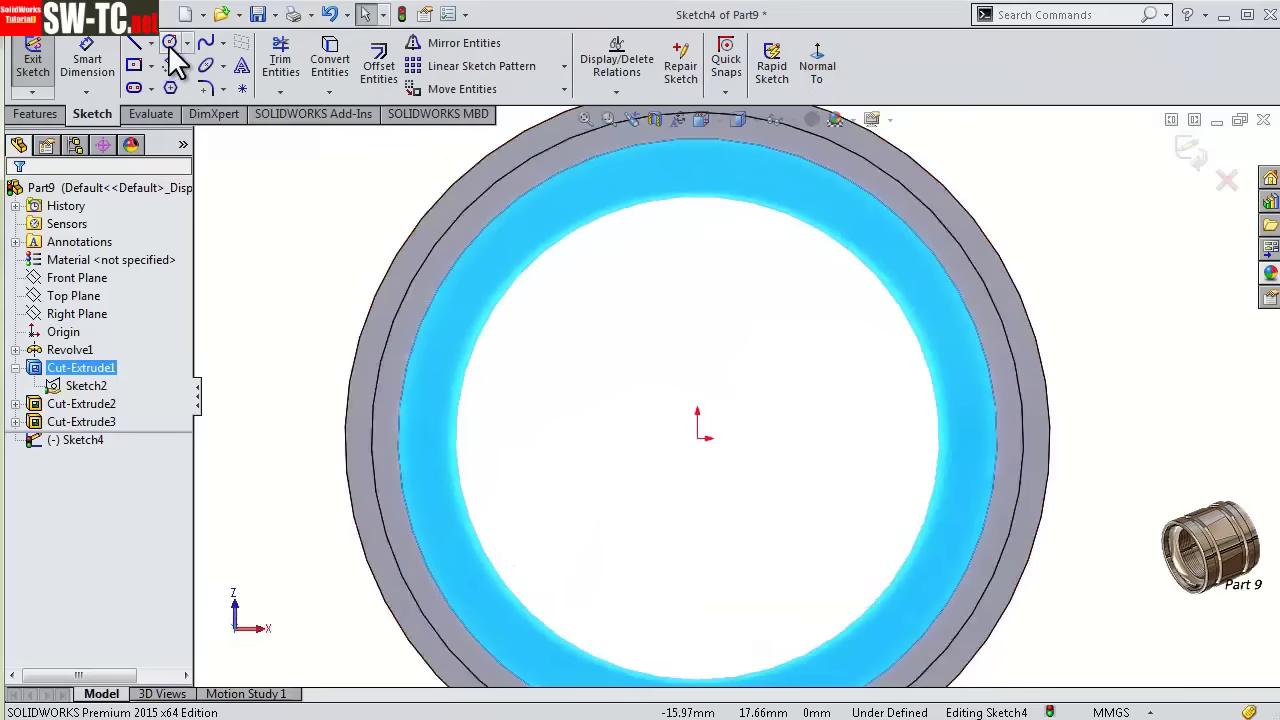
click(170, 43)
click(697, 437)
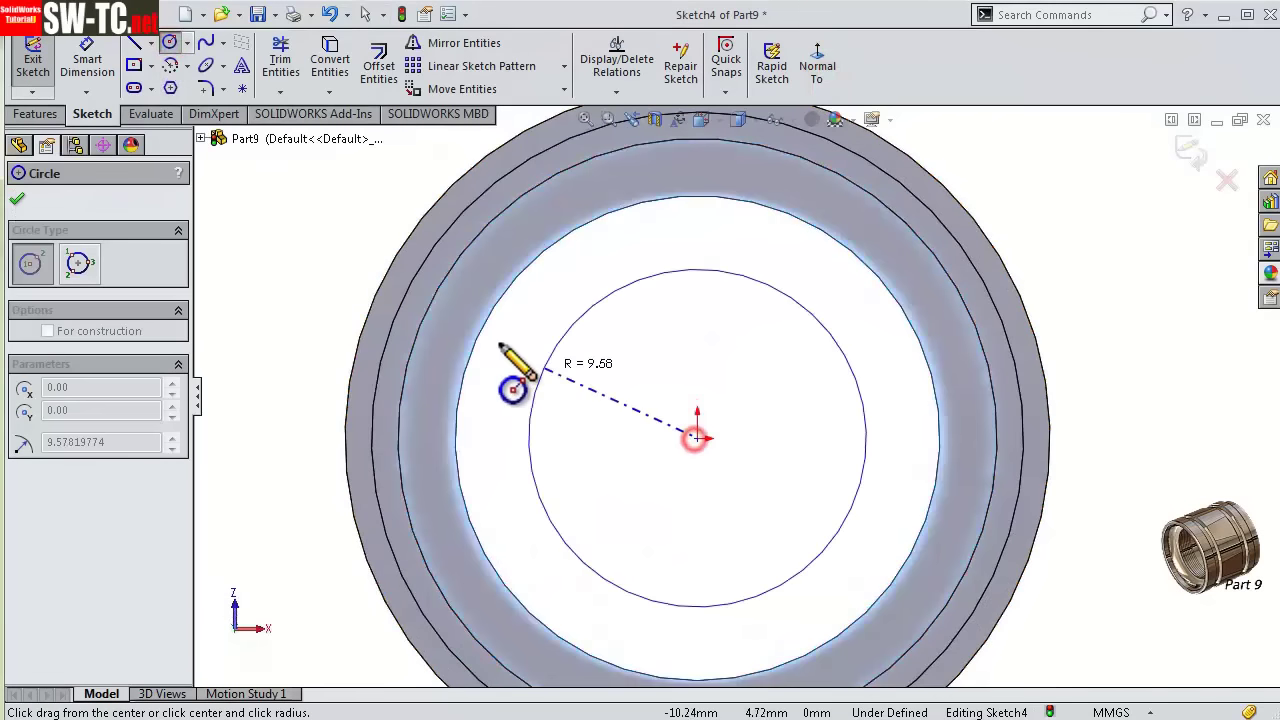
click(459, 306)
key(s)
click(546, 323)
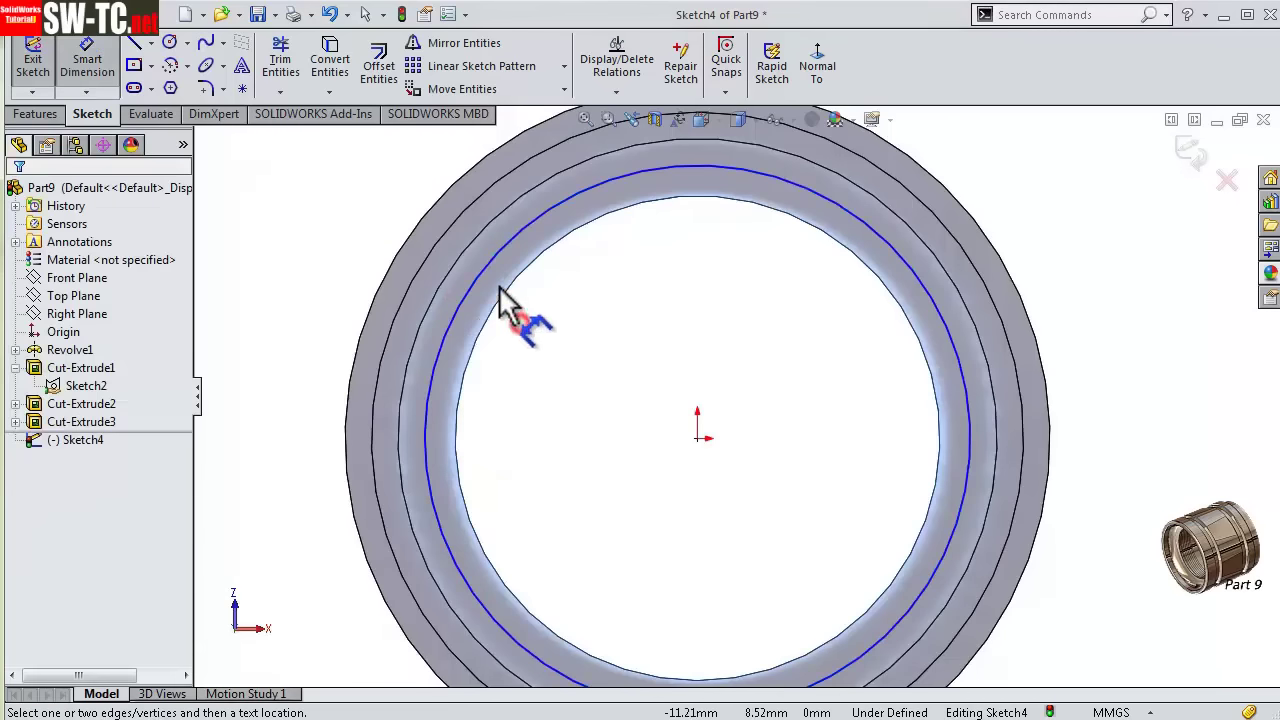
click(486, 270)
click(584, 338)
text(30.94657304mm)
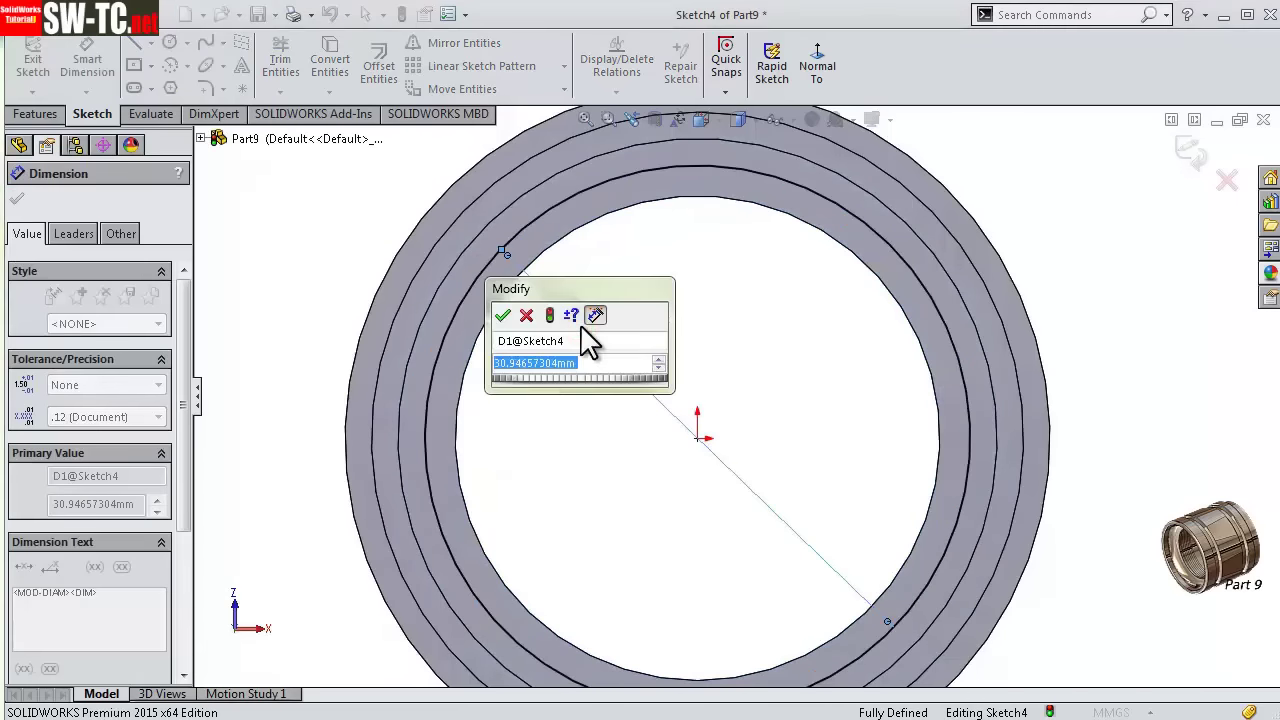
text(30)
key(Return)
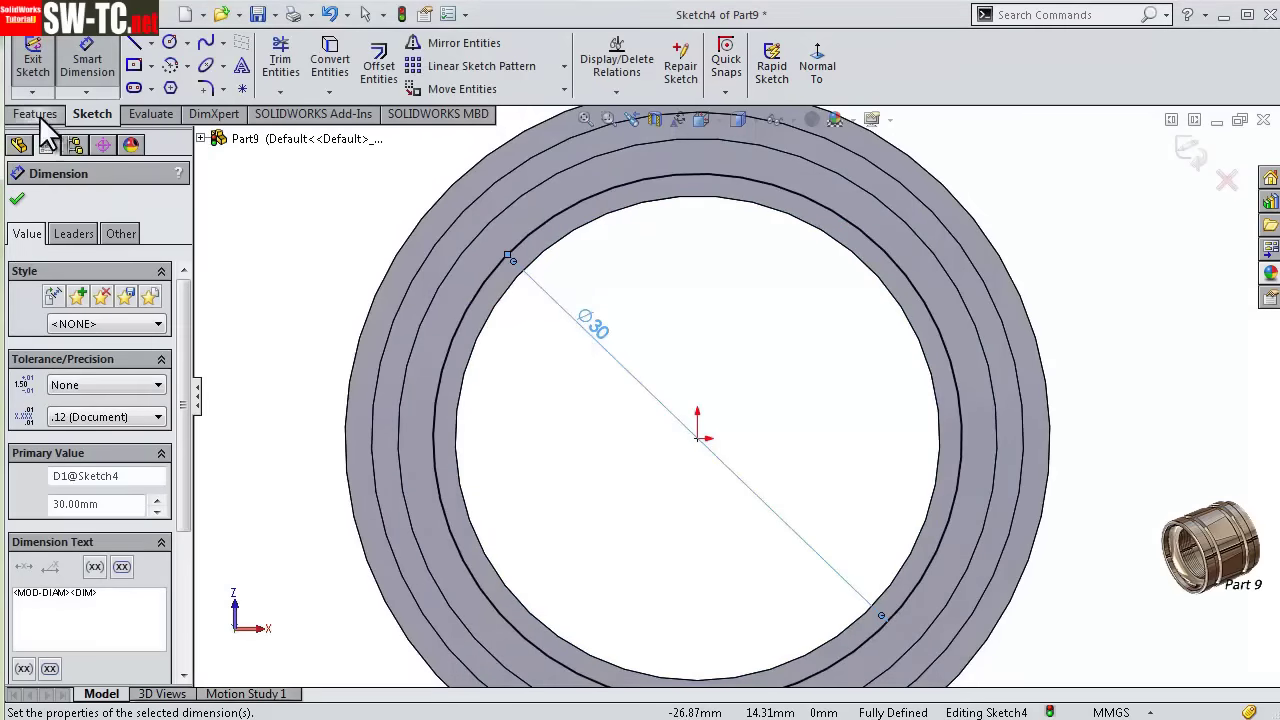
- Extruded-cut the Ø30 circle into the sleeve, creating Cut-Extrude4
click(40, 115)
click(310, 95)
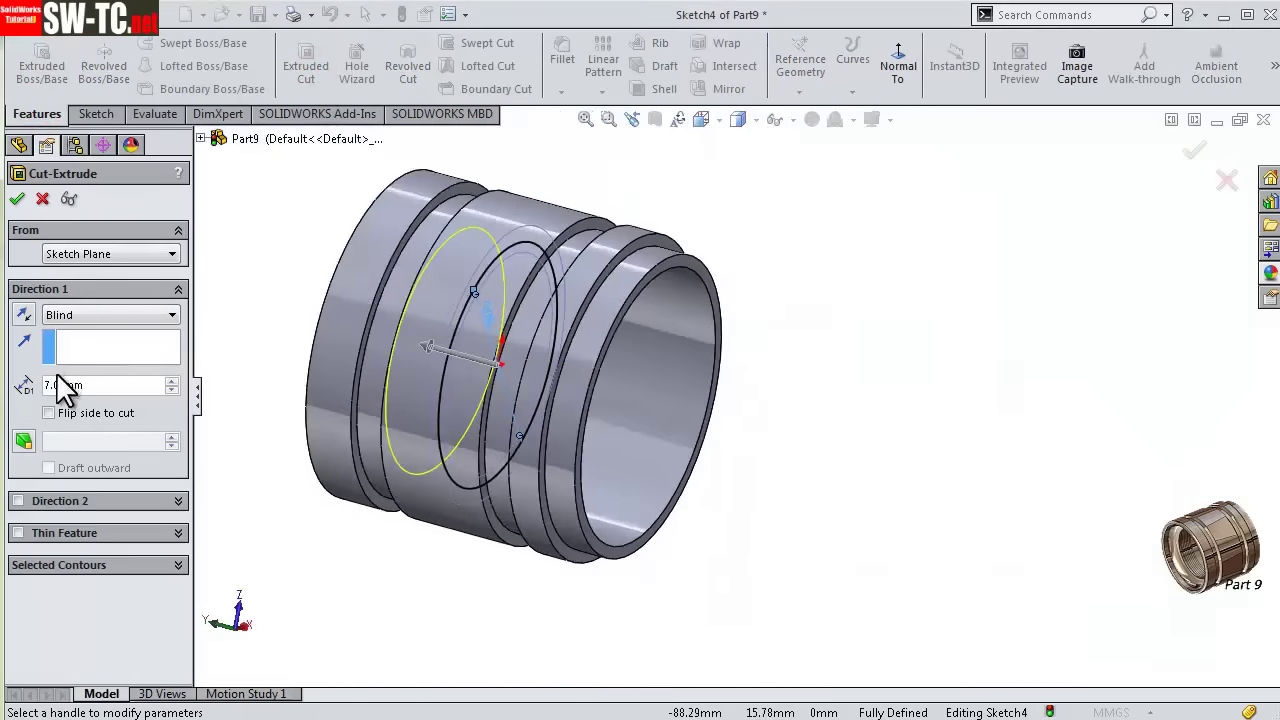
click(17, 200)
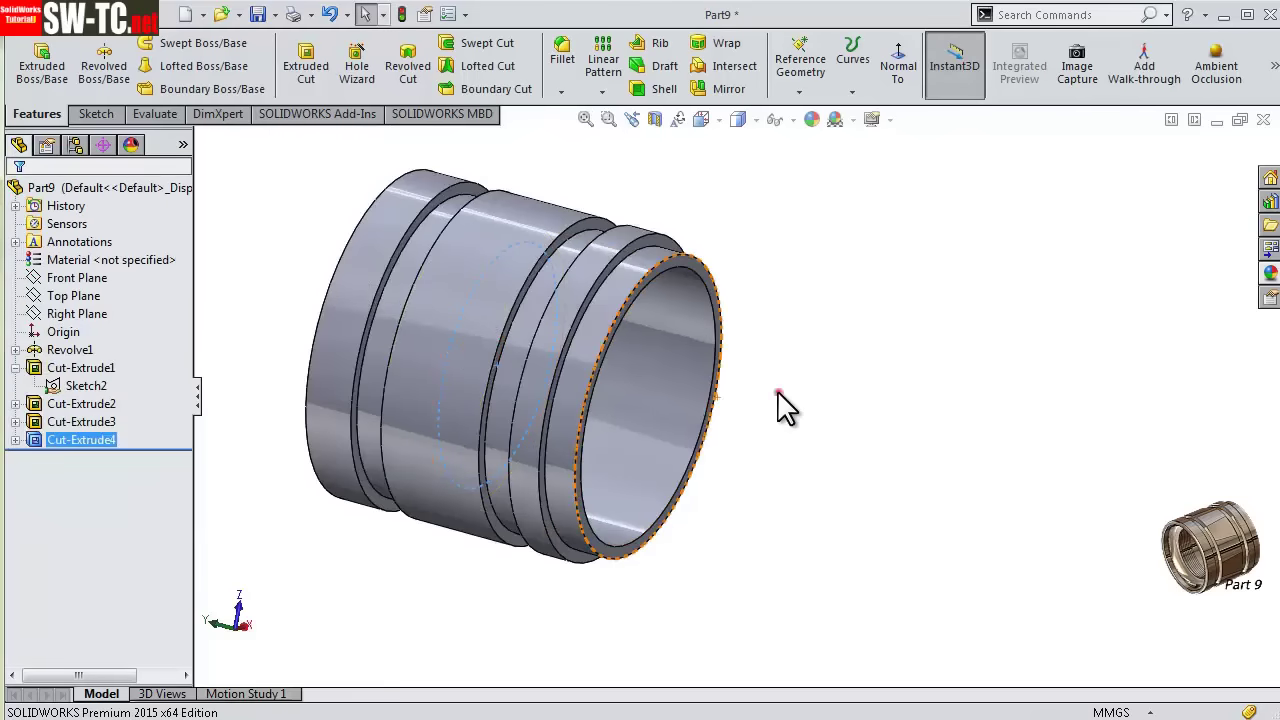
mouse_move(790, 393)
middle_down()
mouse_move(923, 371)
mouse_move(940, 286)
mouse_move(675, 225)
mouse_move(826, 437)
mouse_move(800, 434)
middle_up()
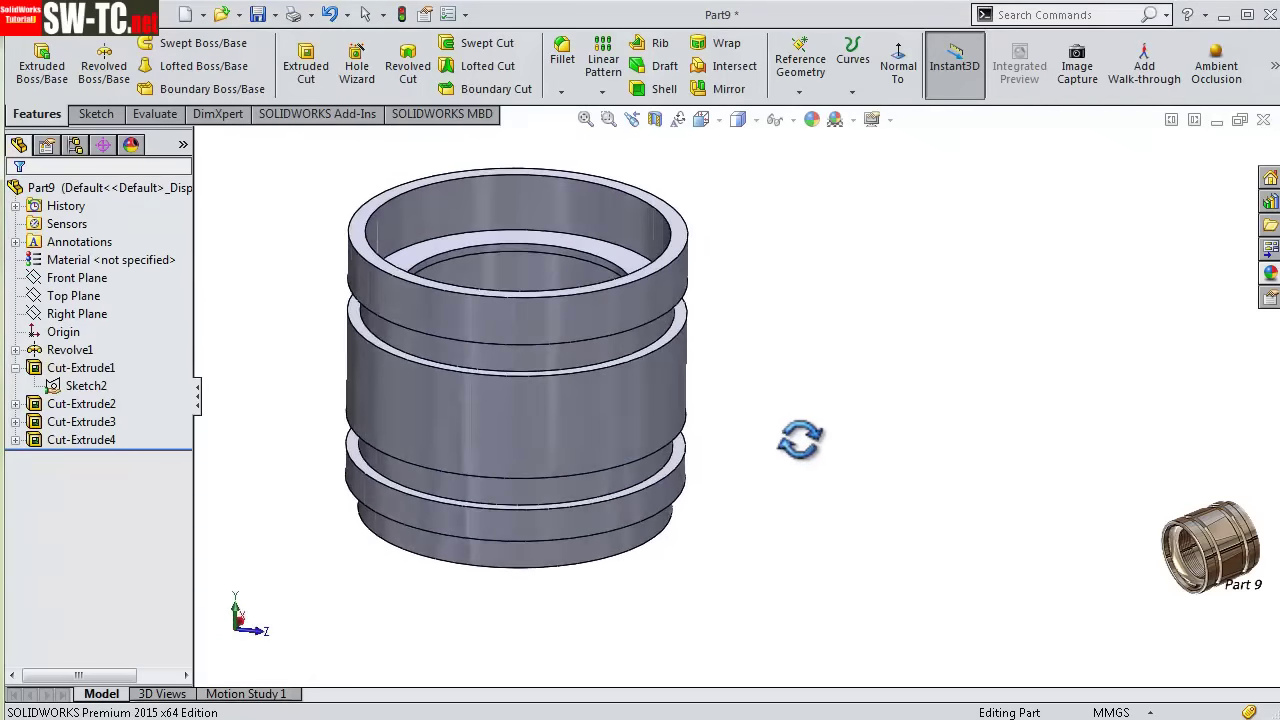
key(f)
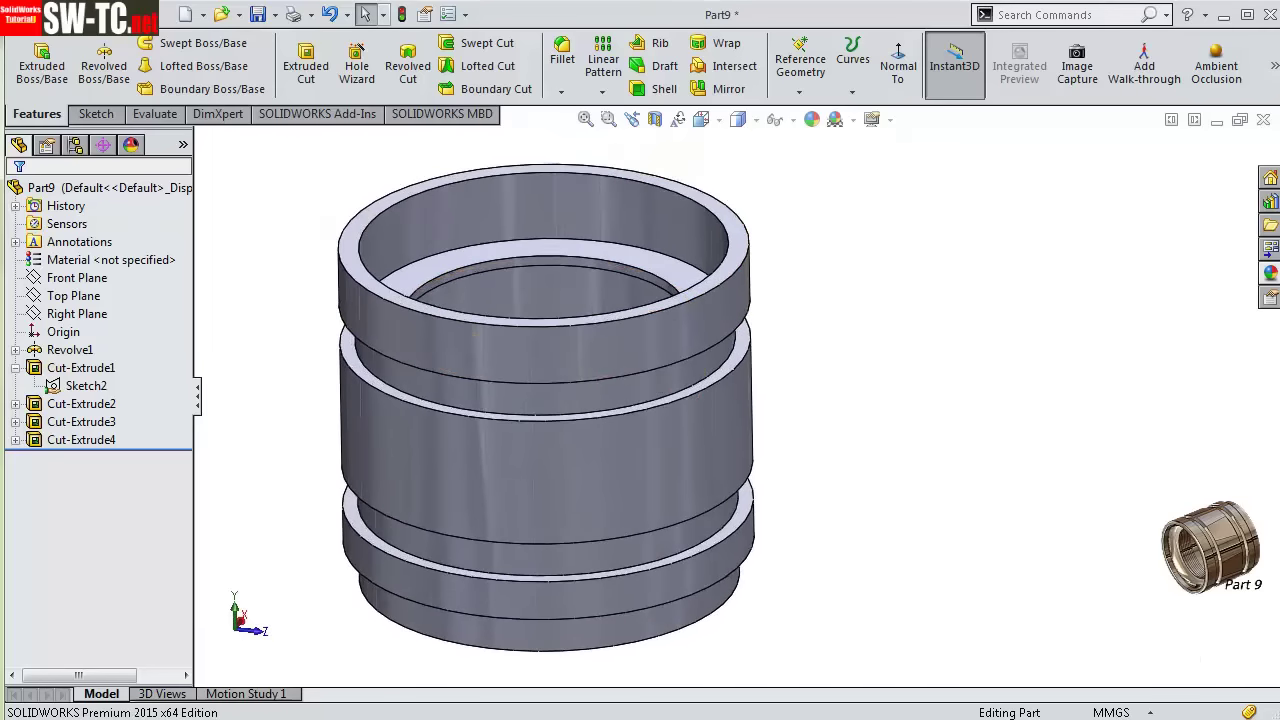
mouse_move(783, 605)
middle_down()
mouse_move(763, 614)
mouse_move(800, 229)
mouse_move(795, 240)
middle_up()
scroll(700, 288, down, 5)
- Sketch on the ring face and convert the inner circular edge into sketch geometry
scroll(650, 305, down, 2)
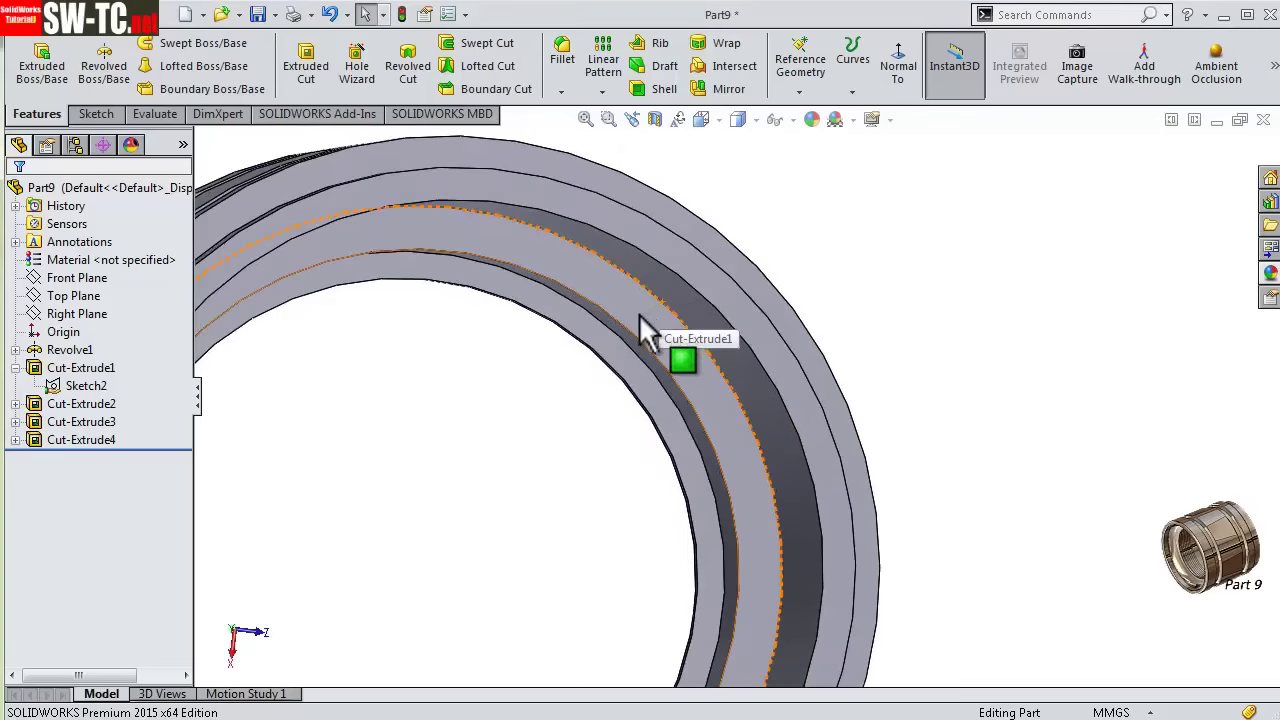
click(639, 314)
click(717, 253)
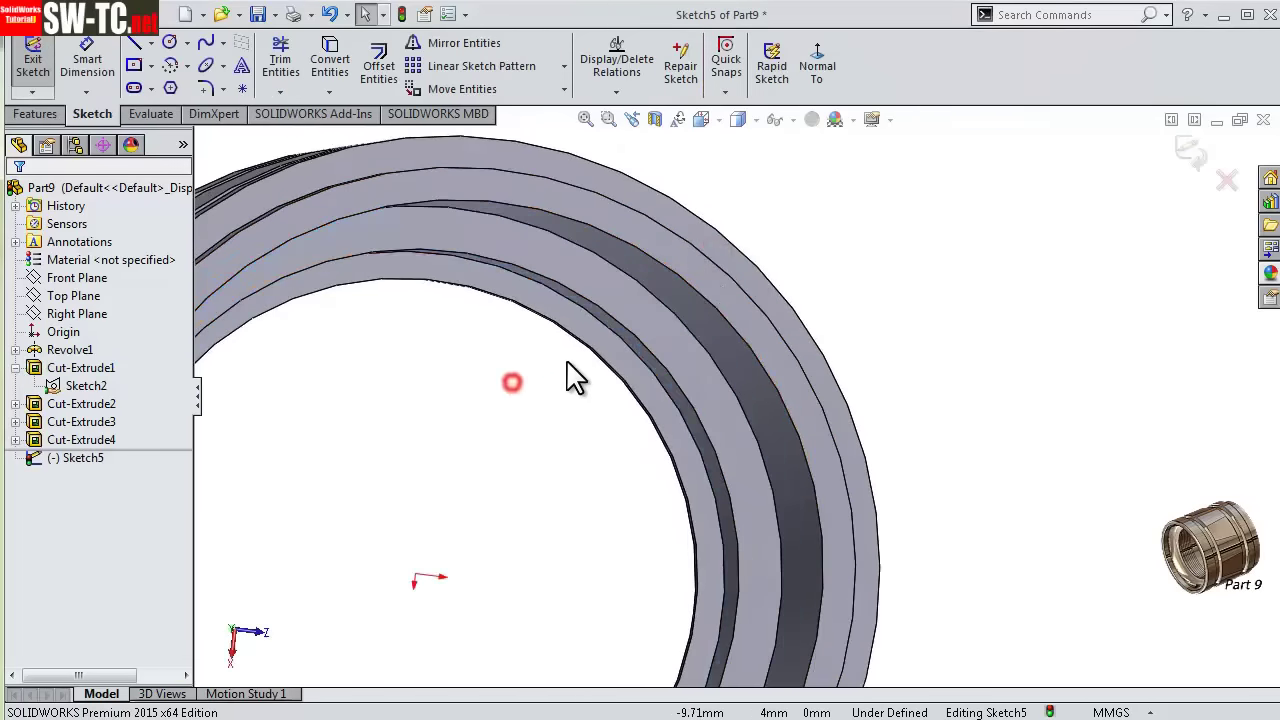
click(635, 335)
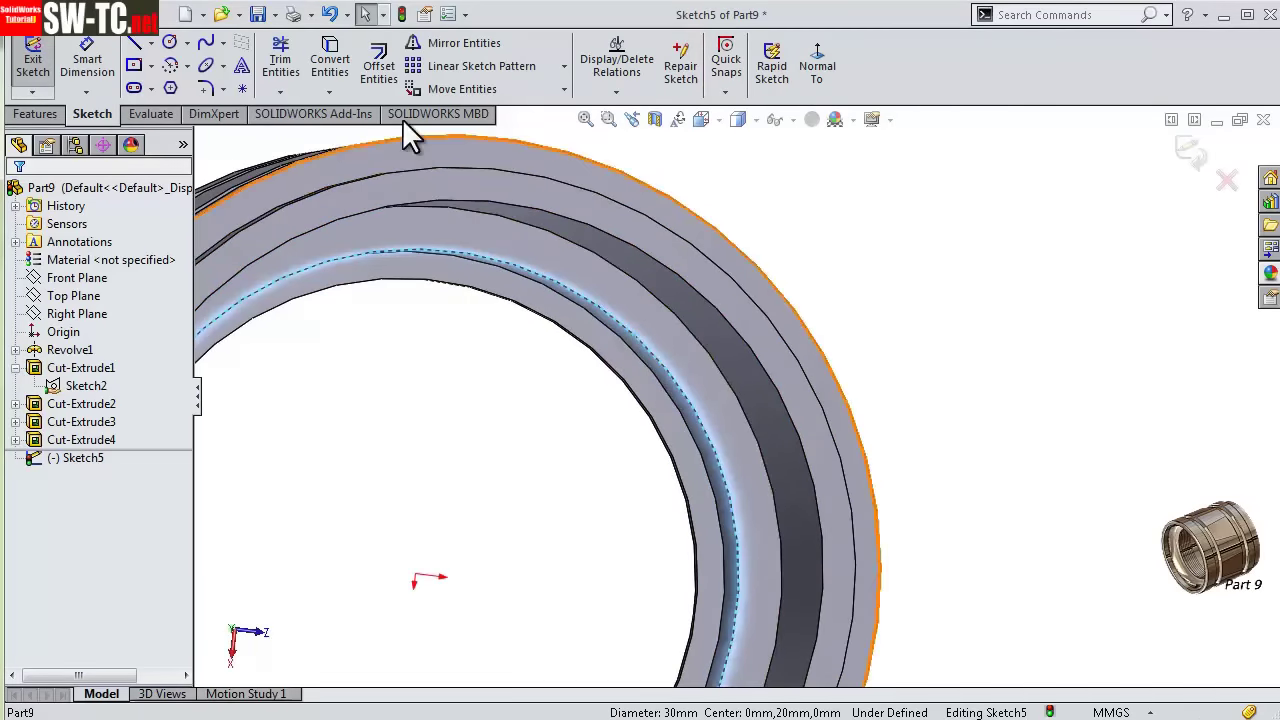
click(331, 62)
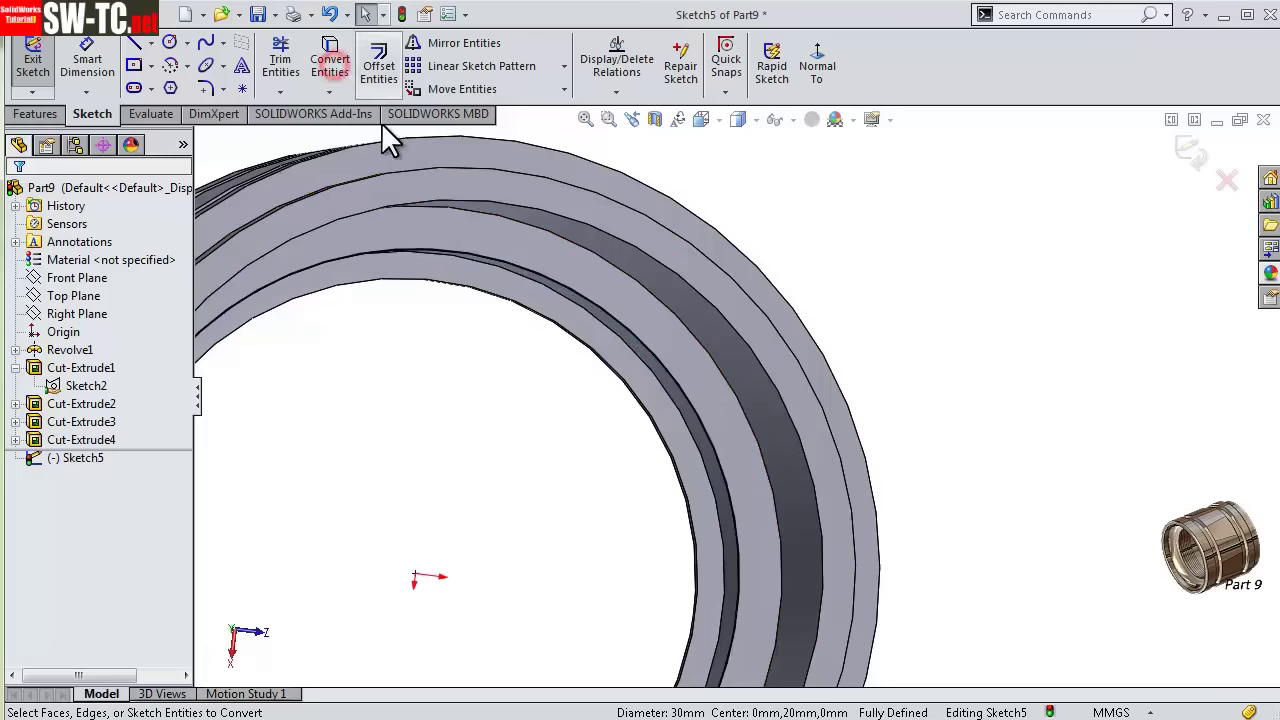
- Create a helix on the Ø30 circle, 7 mm tall with 1 mm pitch
click(36, 114)
click(853, 92)
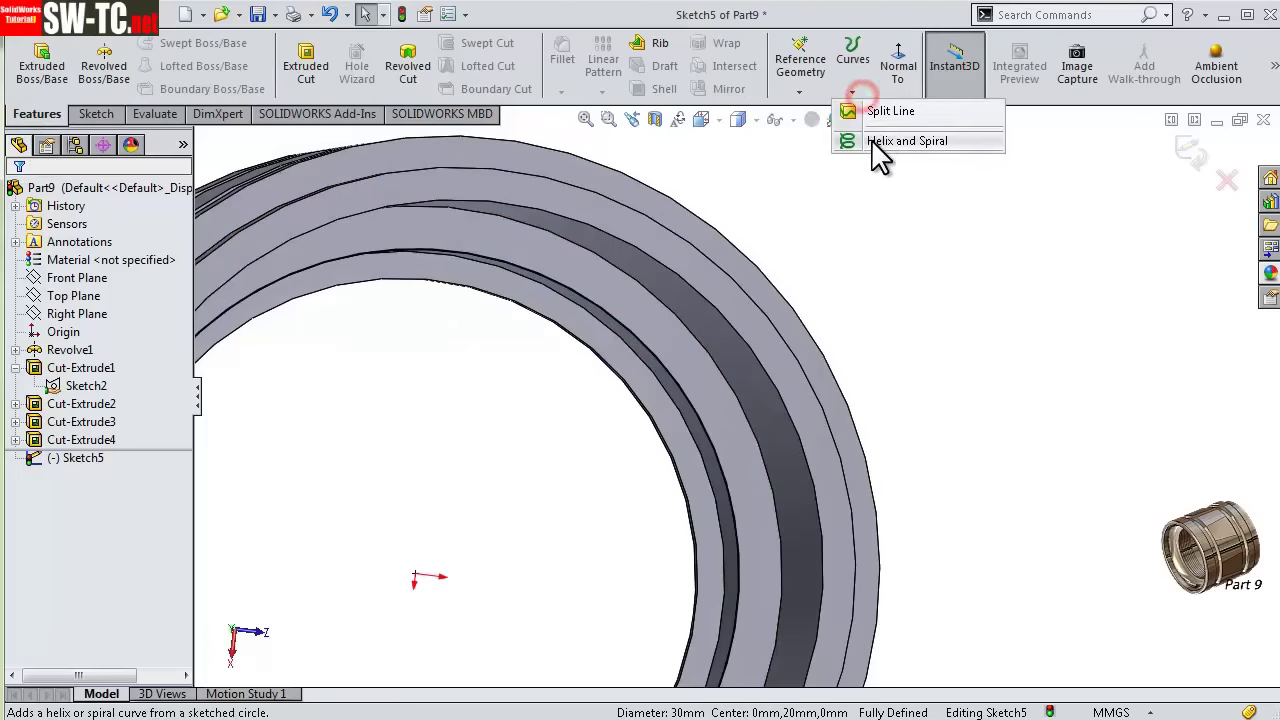
click(875, 137)
mouse_move(880, 425)
middle_down()
mouse_move(666, 466)
mouse_move(760, 523)
mouse_move(800, 457)
mouse_move(834, 486)
mouse_move(757, 485)
middle_up()
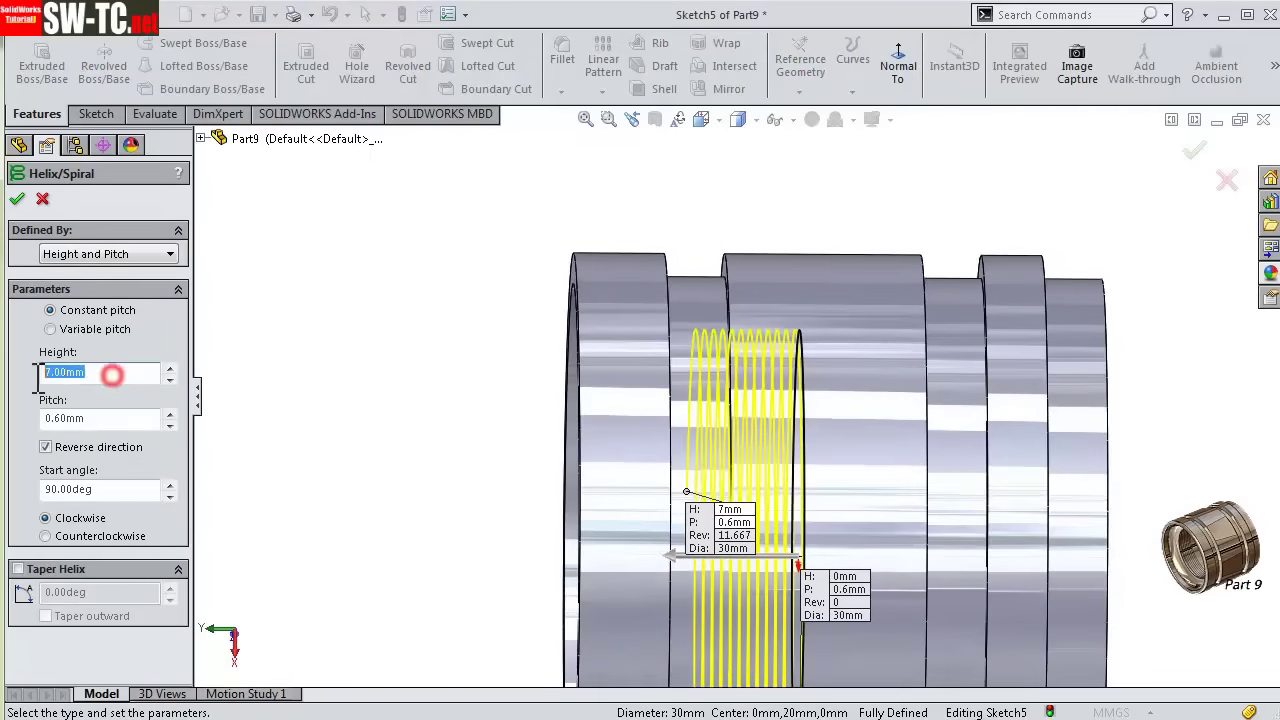
text(1)
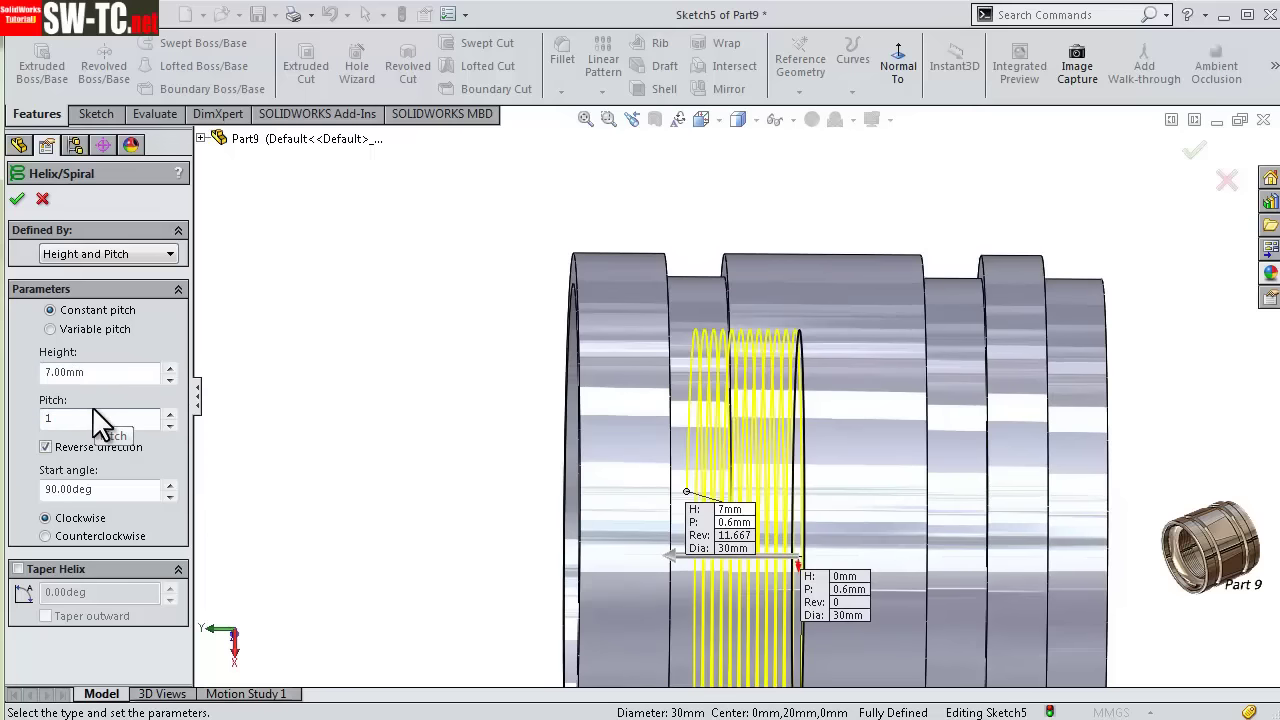
key(Return)
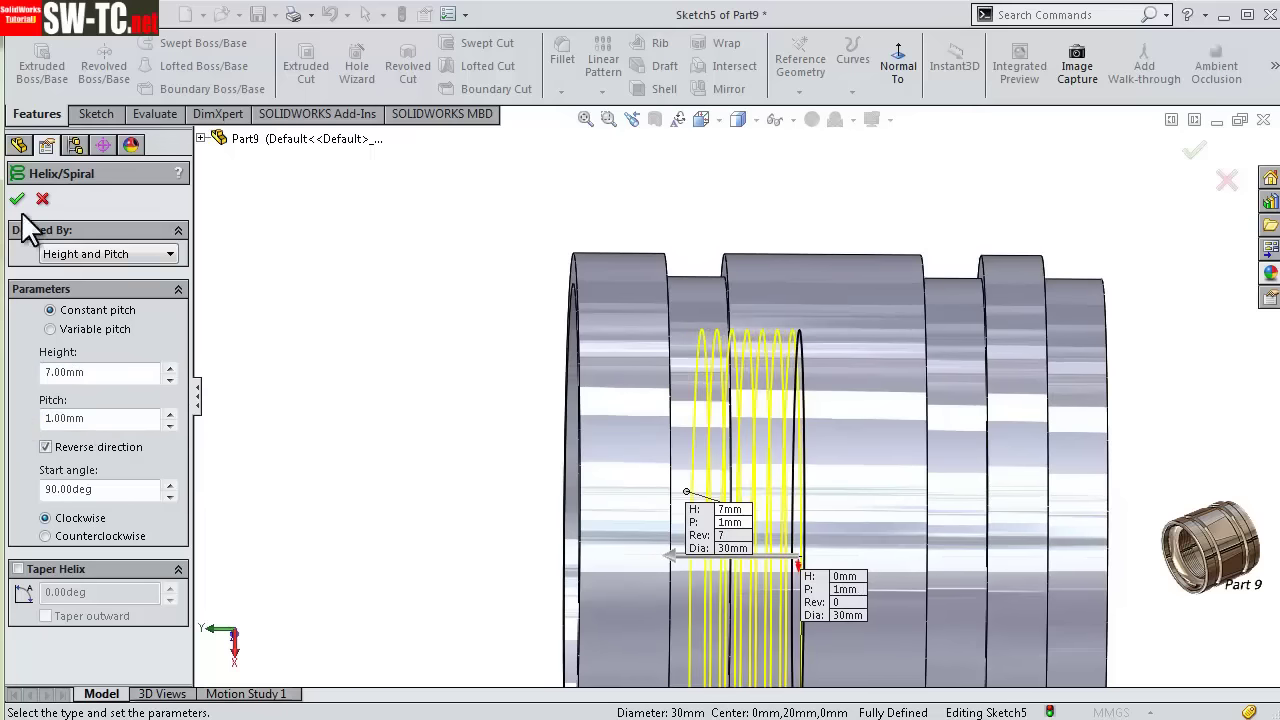
click(17, 199)
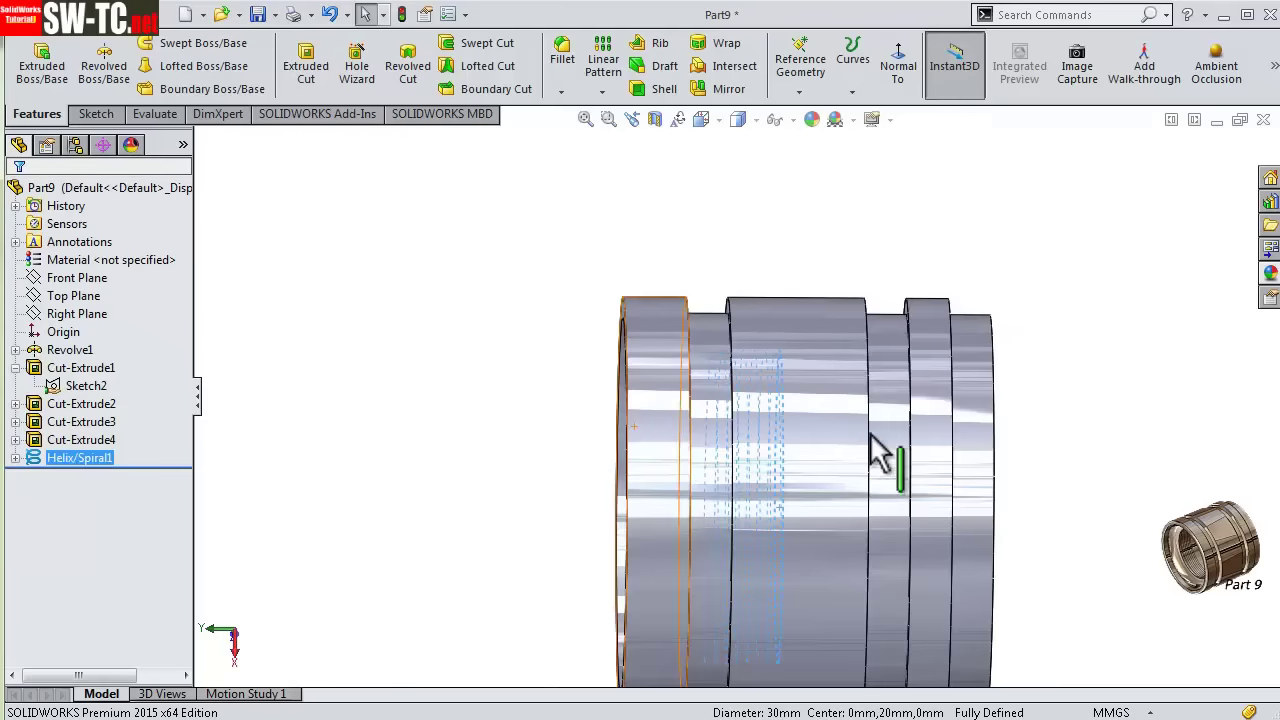
mouse_move(877, 449)
middle_down()
mouse_move(1043, 420)
mouse_move(980, 385)
mouse_move(1029, 429)
middle_up()
scroll(1032, 420, down, 3)
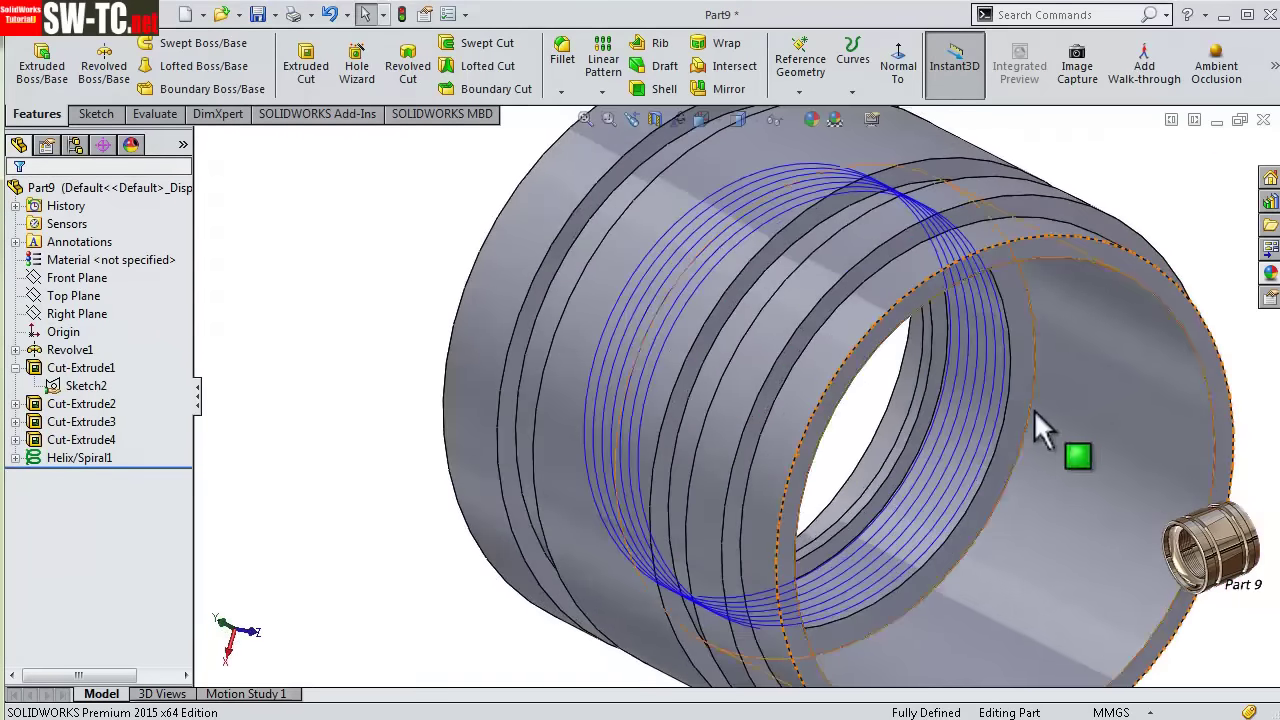
click(65, 296)
- Start a sketch on Right Plane, viewed head-on, with hidden edges shown as visible lines
ctrl+click(80, 313)
click(81, 287)
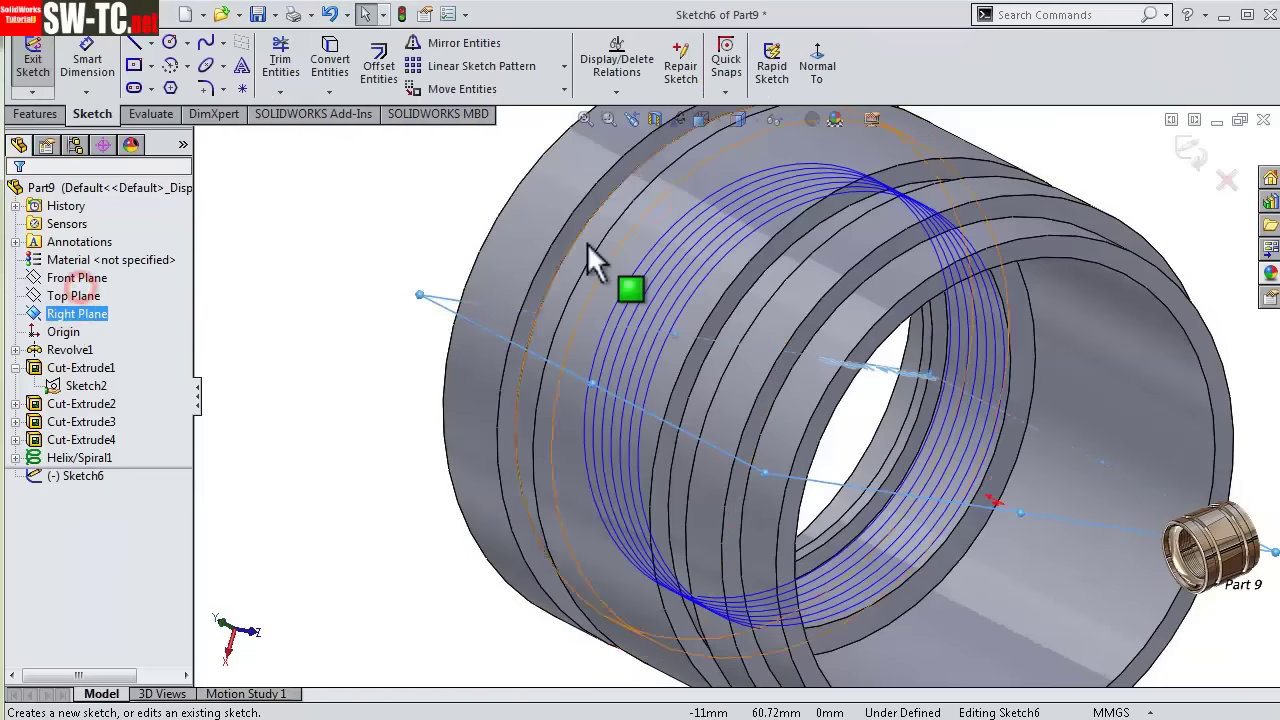
click(818, 75)
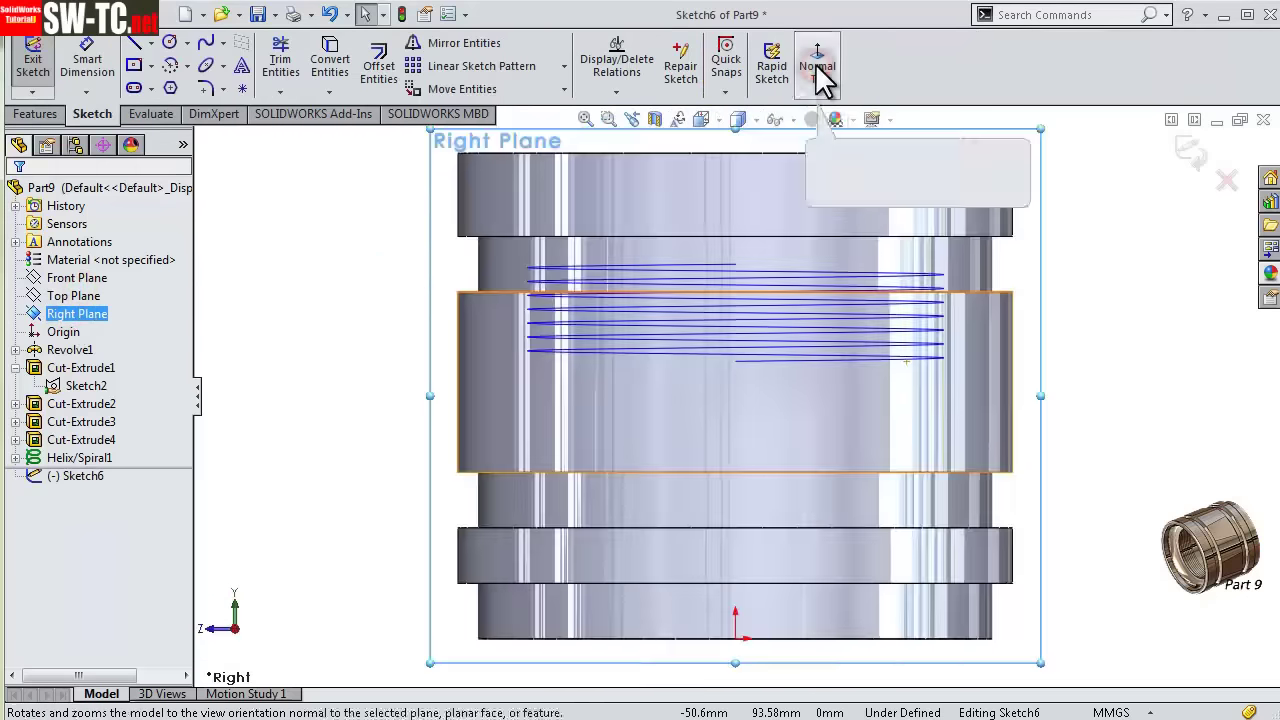
click(756, 119)
click(740, 221)
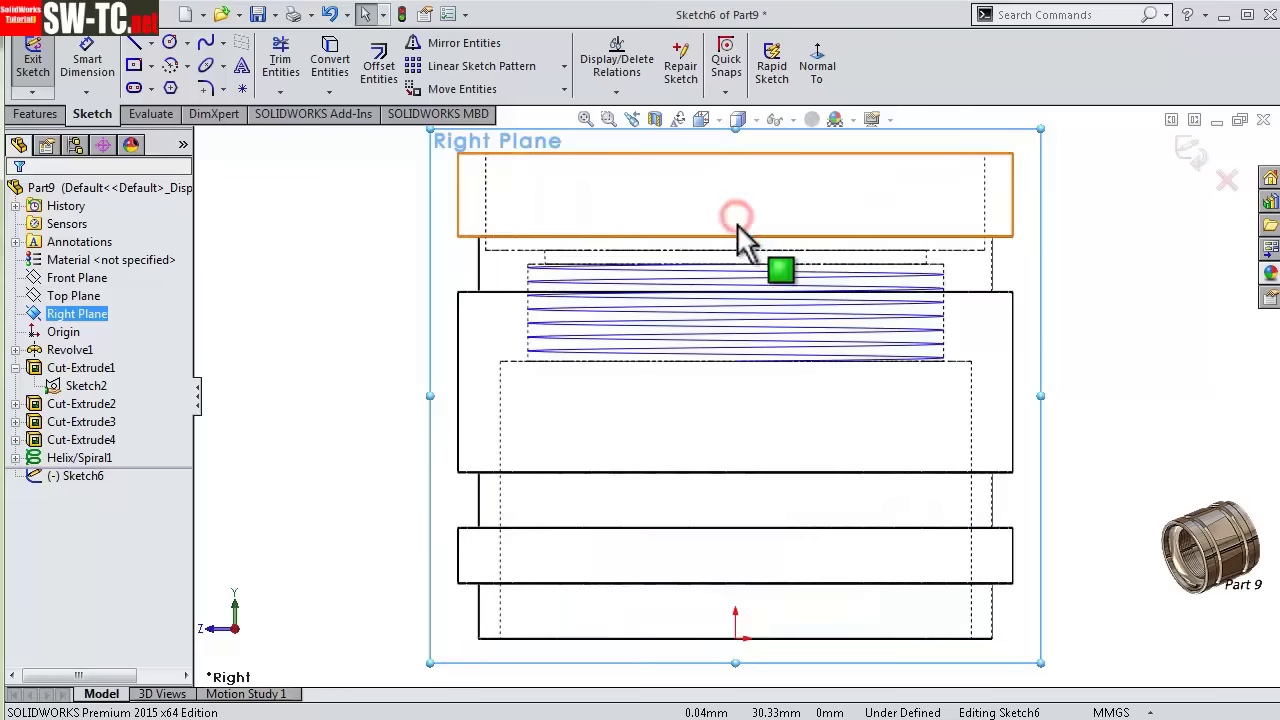
scroll(705, 330, down, 2)
scroll(1060, 335, down, 2)
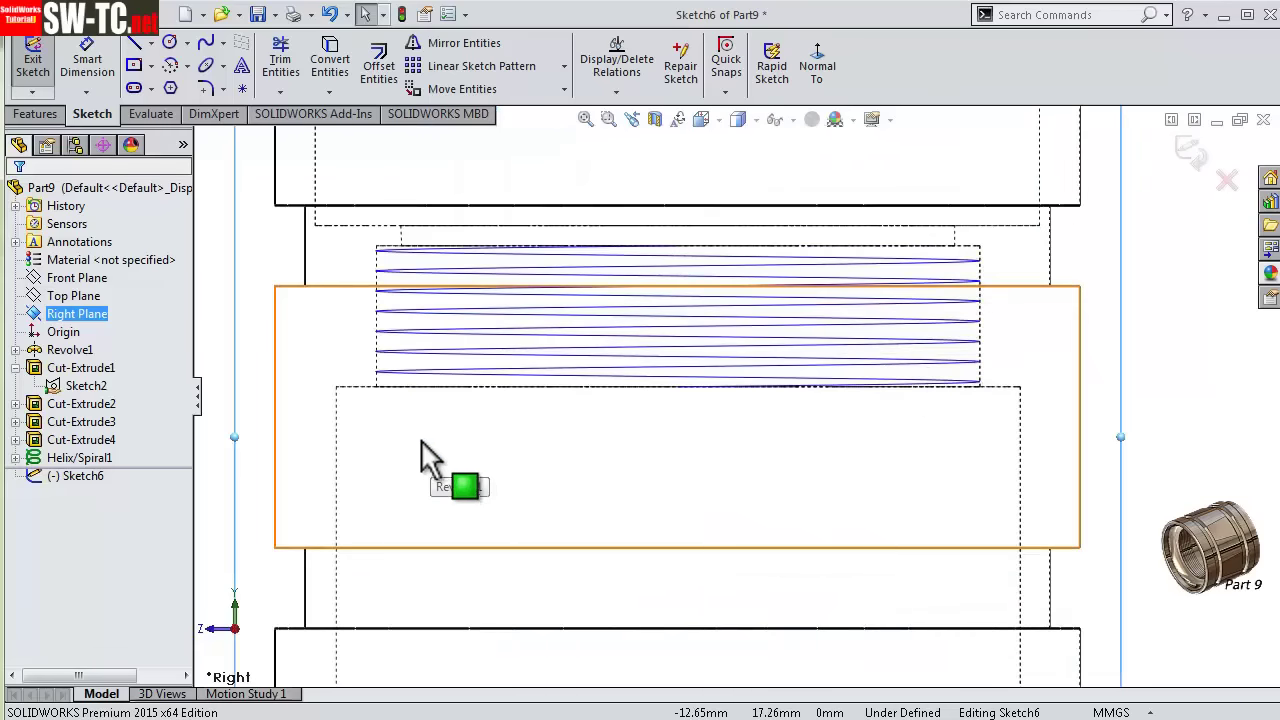
scroll(417, 435, down, 1)
scroll(397, 417, down, 1)
scroll(396, 417, down, 1)
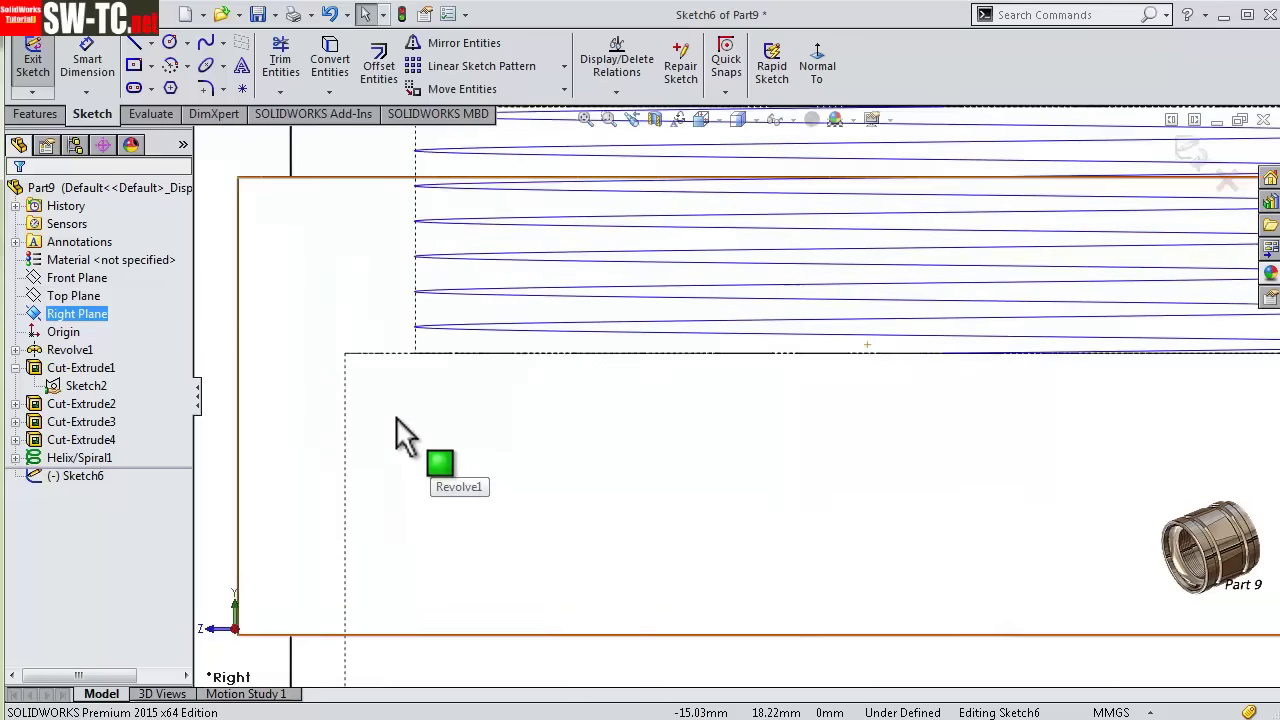
scroll(396, 415, down, 1)
scroll(472, 313, down, 1)
scroll(519, 335, down, 1)
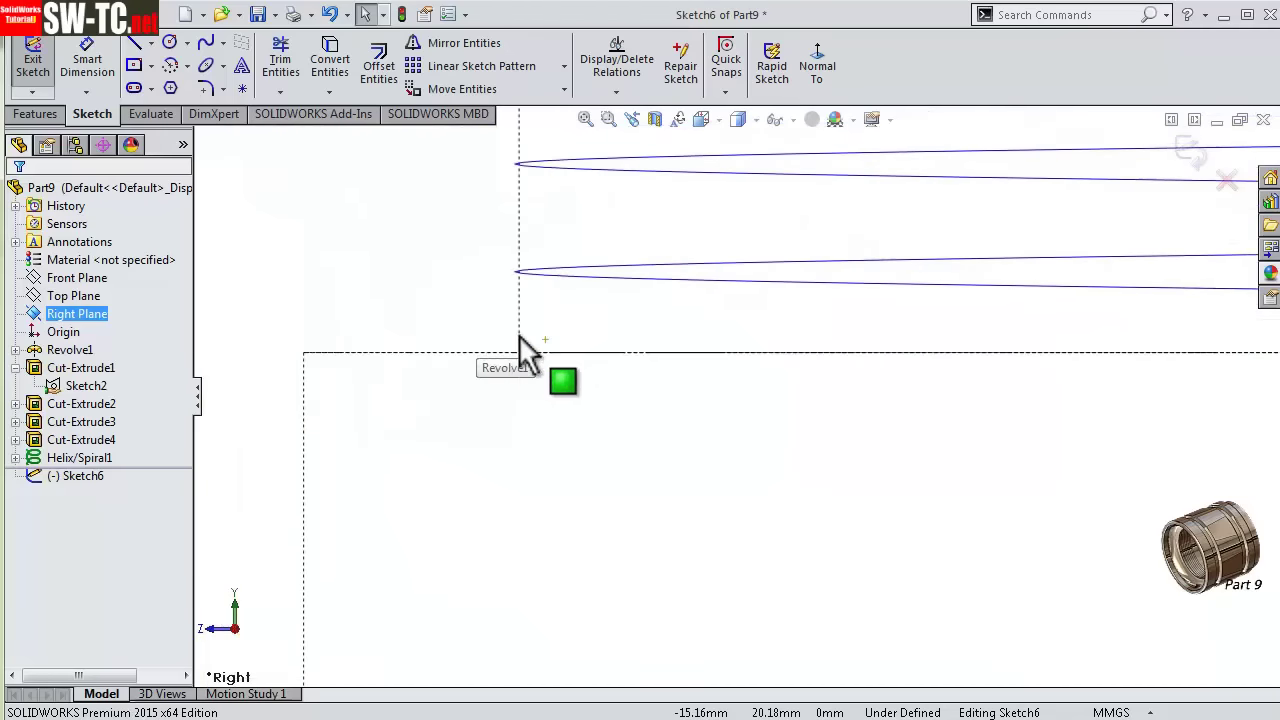
scroll(622, 345, down, 1)
- Draw a closed triangle with lines starting from the model edge point beside the helix
click(134, 45)
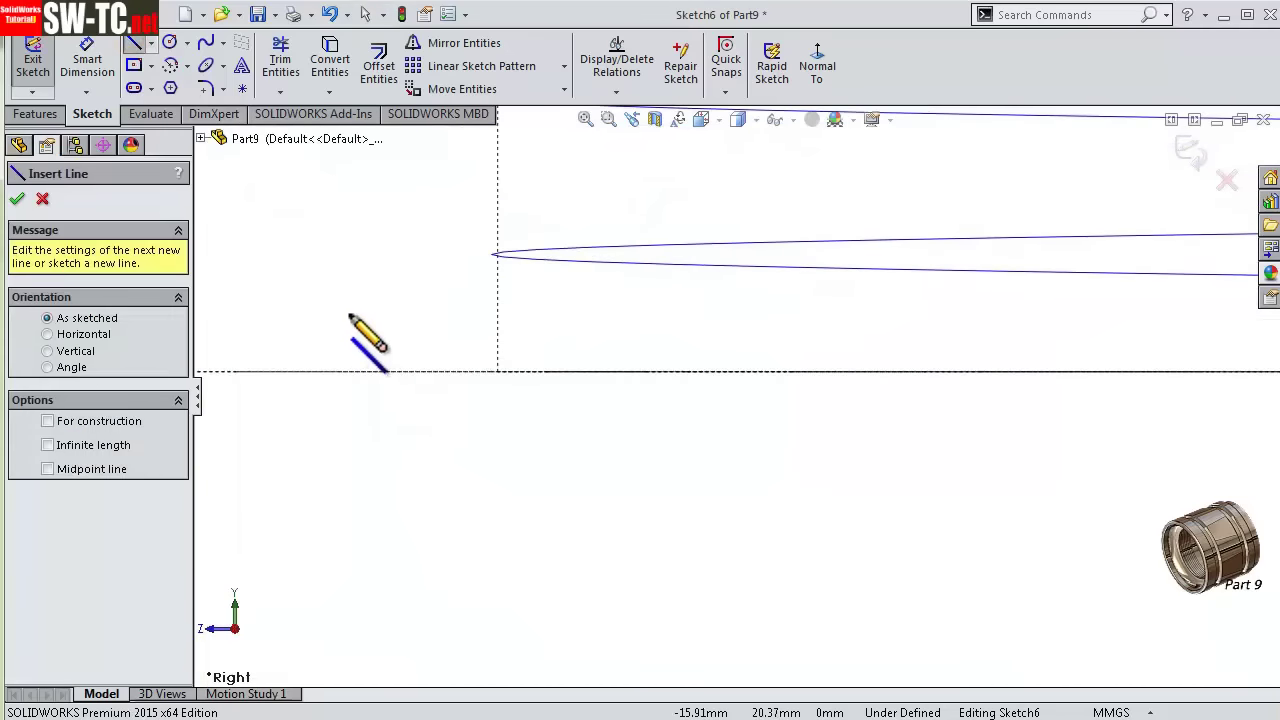
click(492, 371)
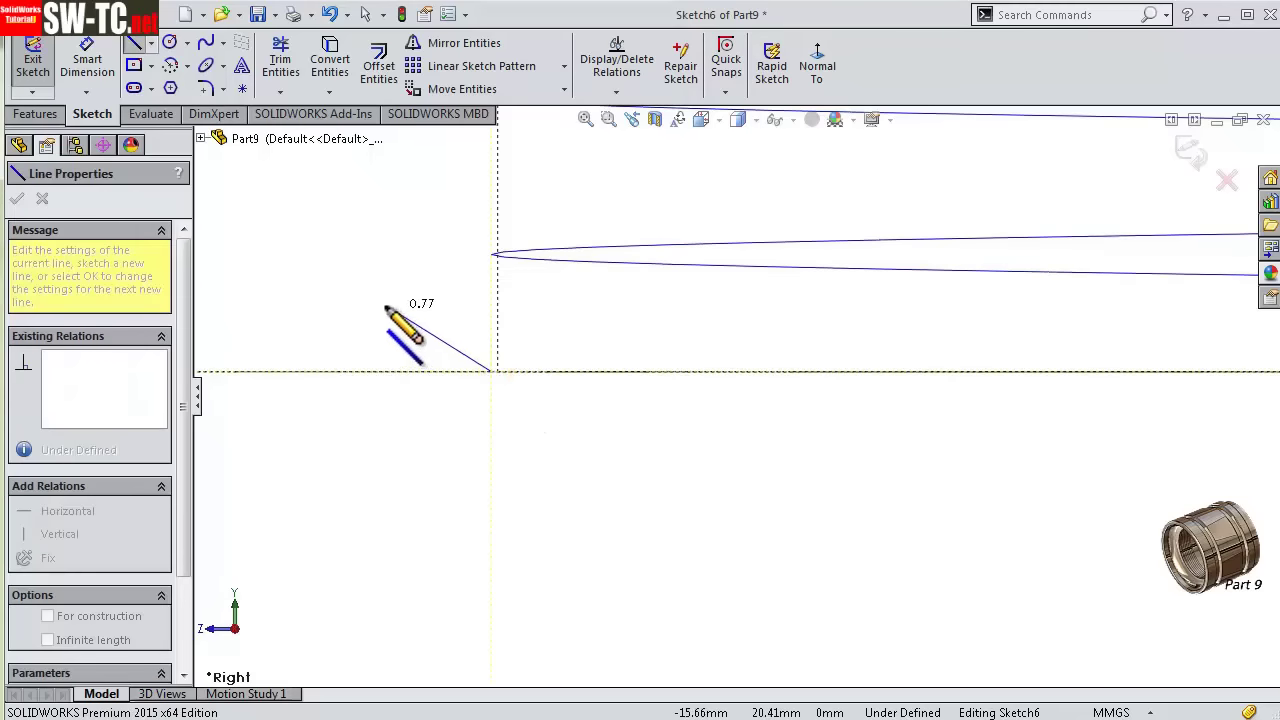
click(384, 304)
click(384, 435)
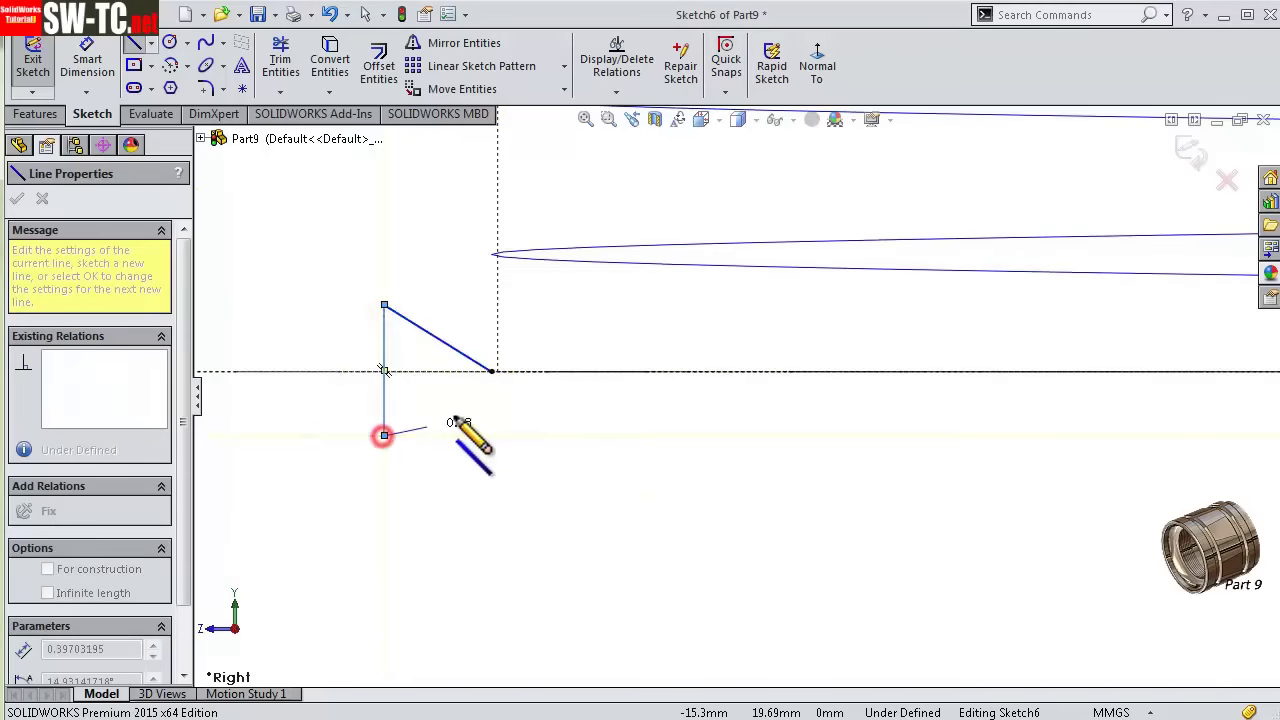
click(491, 371)
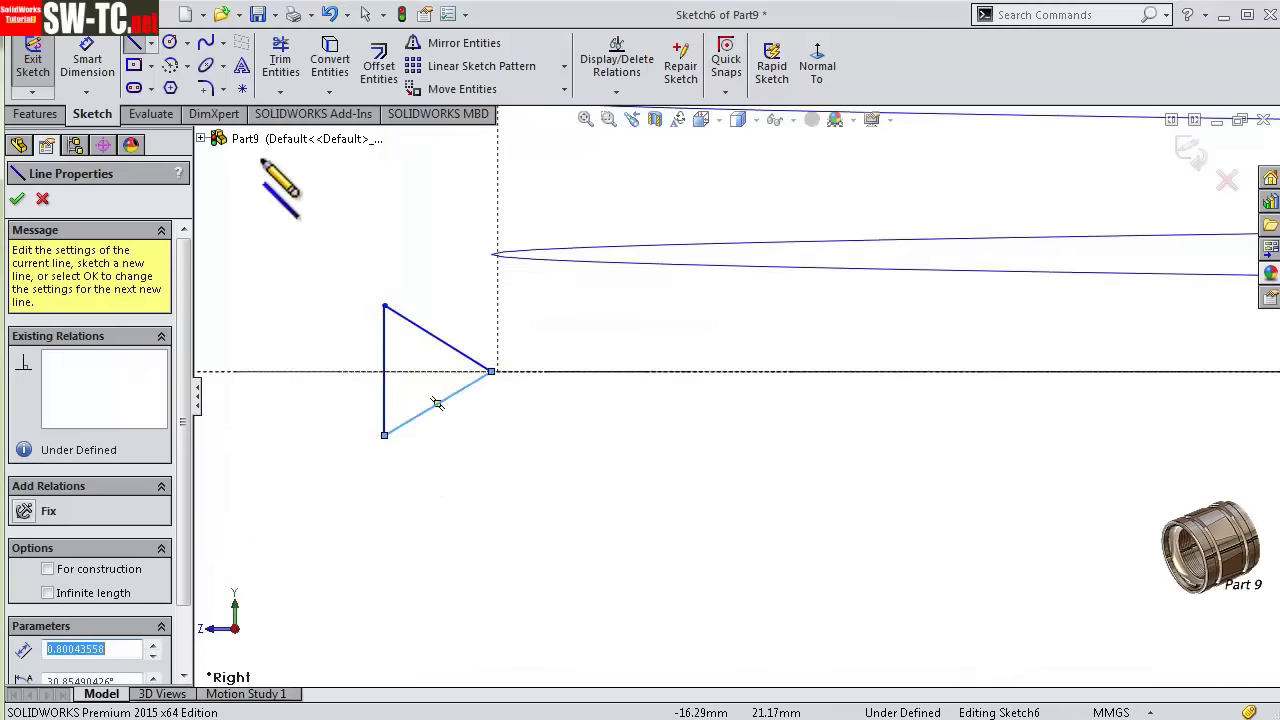
click(88, 64)
- Dimension the triangle's vertical side 0.50 and its depth 0.75
click(384, 340)
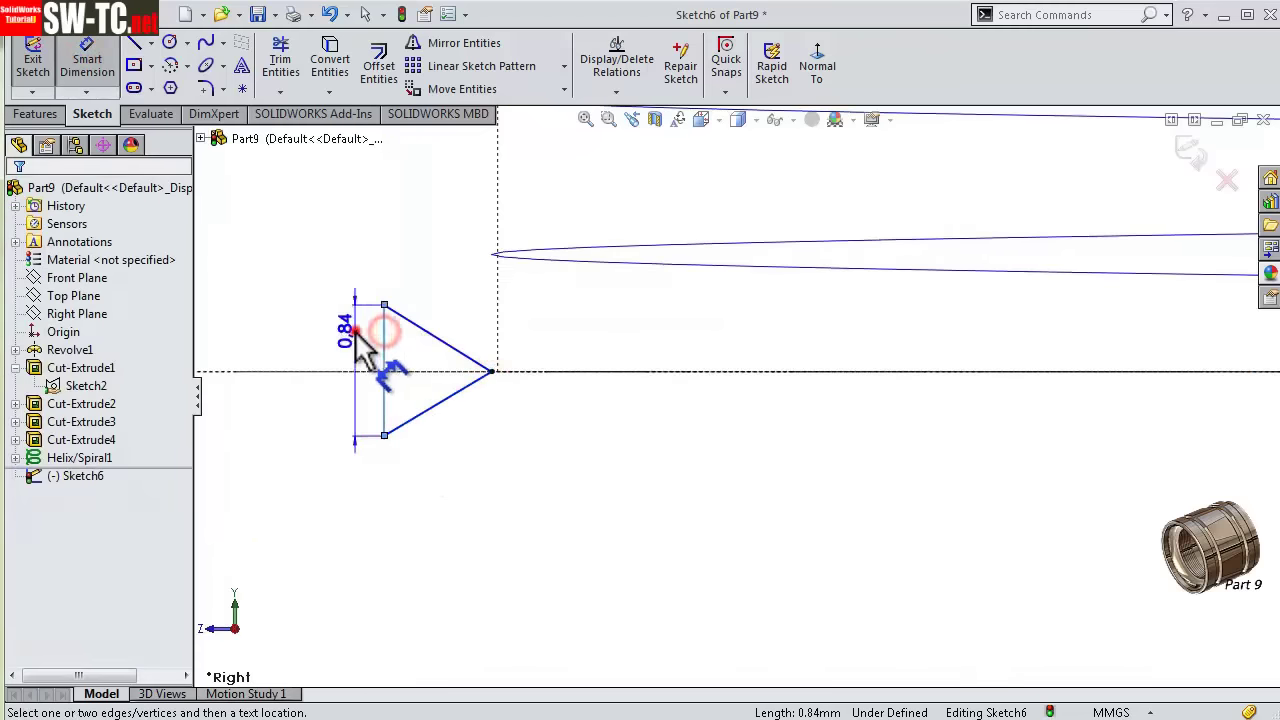
click(360, 343)
text(0.5)
key(Return)
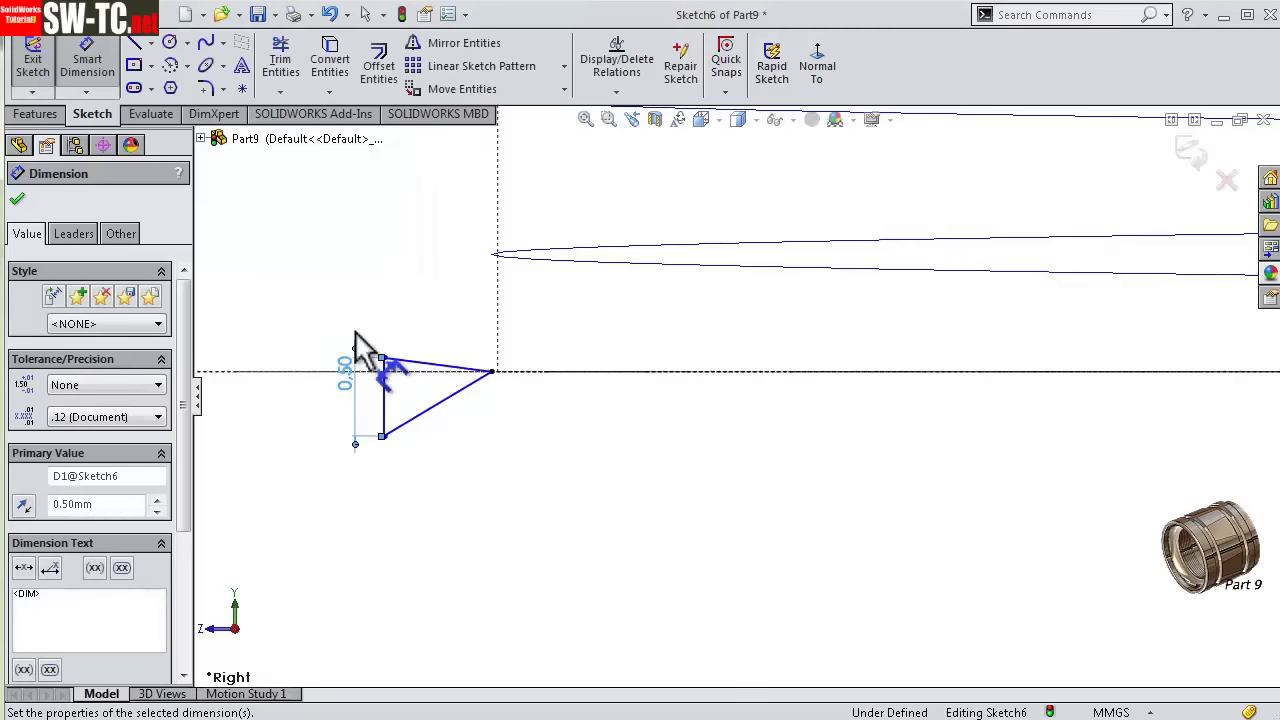
click(430, 410)
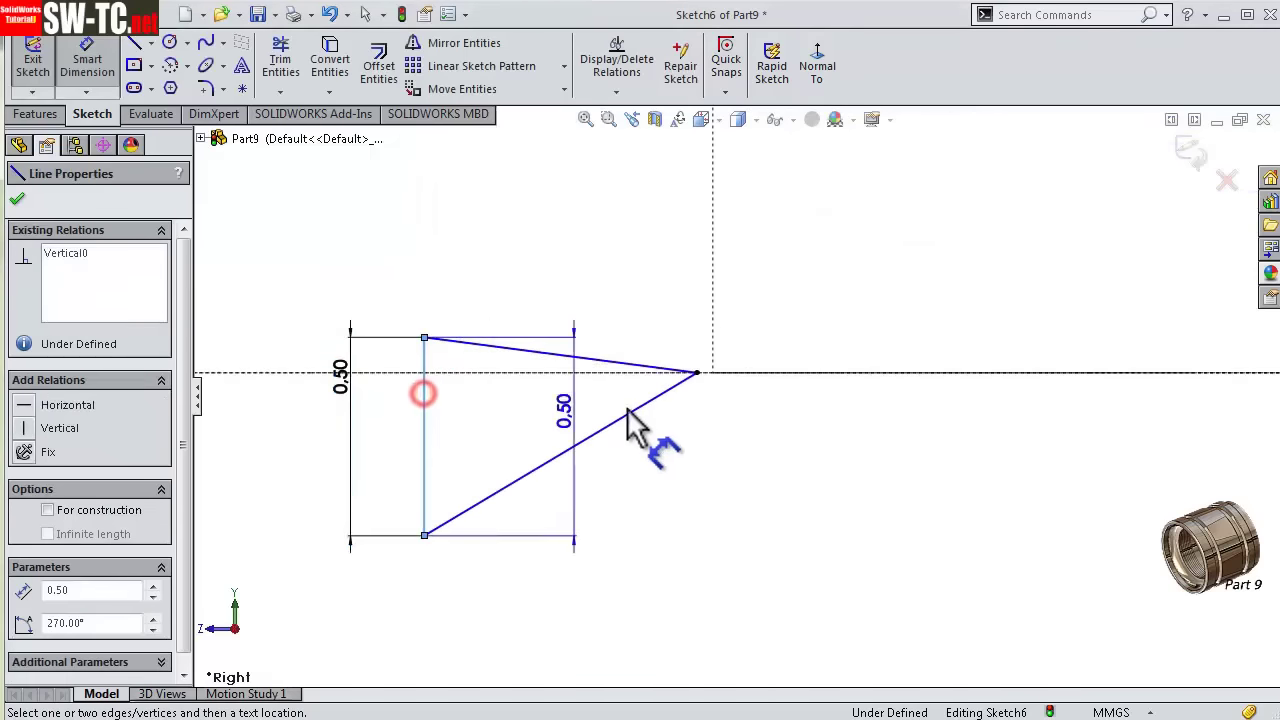
click(697, 372)
click(603, 273)
text(0.75)
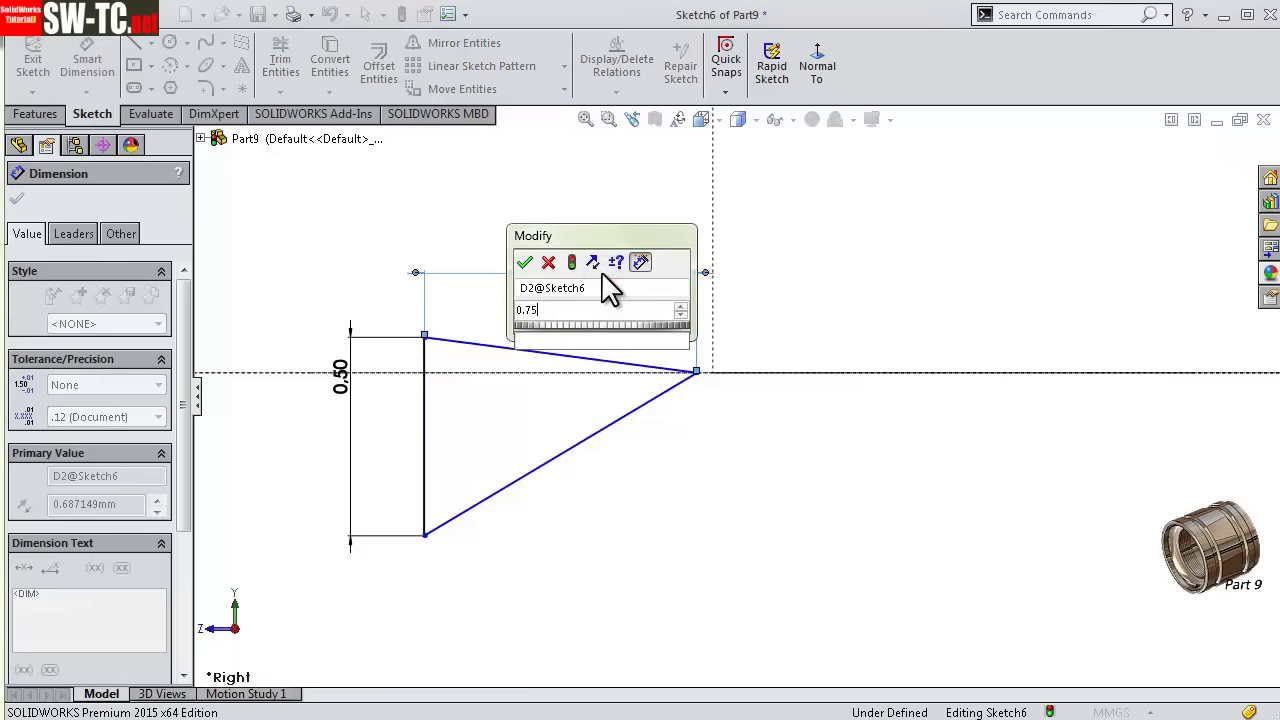
key(Return)
key(Escape)
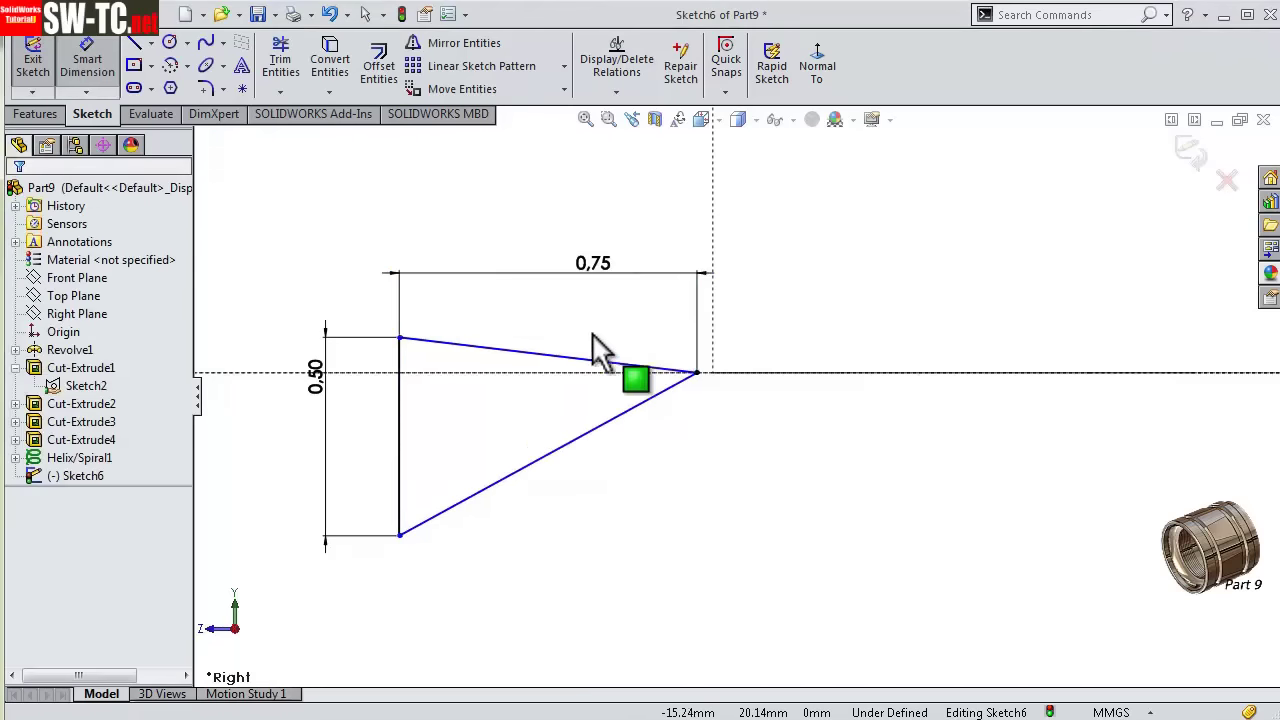
key(Escape)
- Add an Equal relation to the triangle's two sloped sides
click(566, 357)
ctrl+click(614, 420)
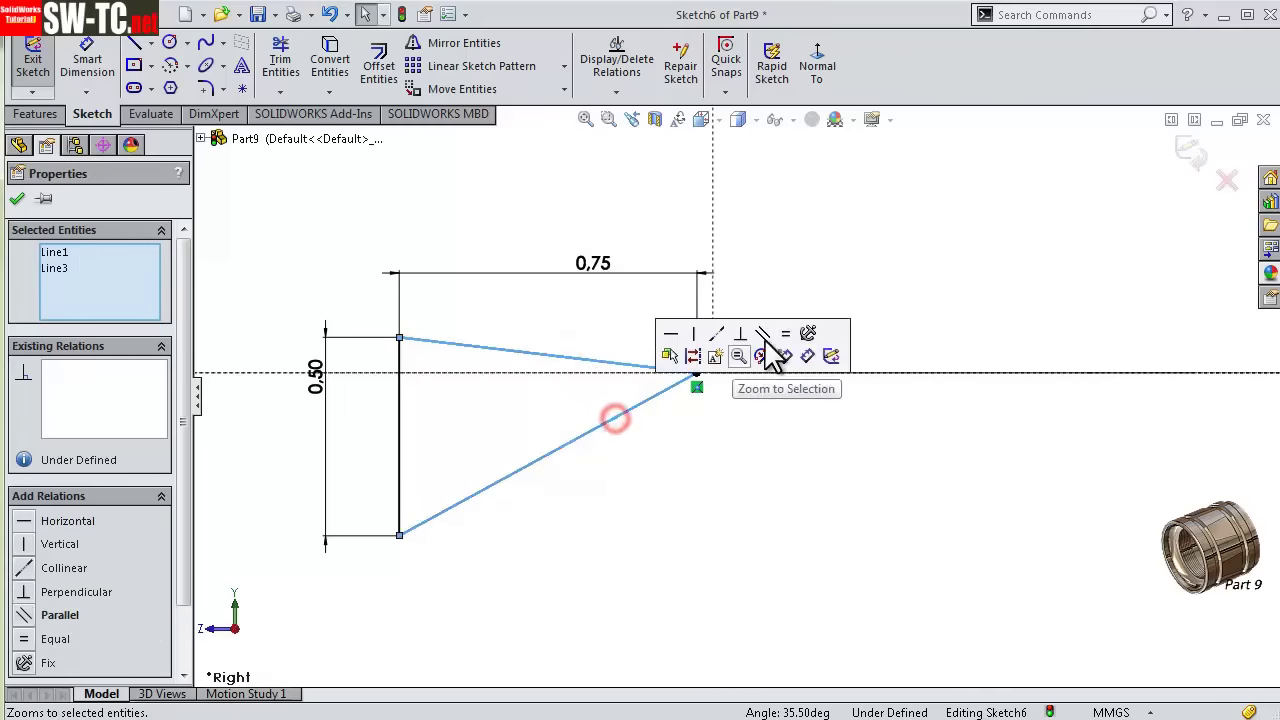
click(785, 334)
click(618, 308)
scroll(628, 378, down, 2)
scroll(770, 505, up, 3)
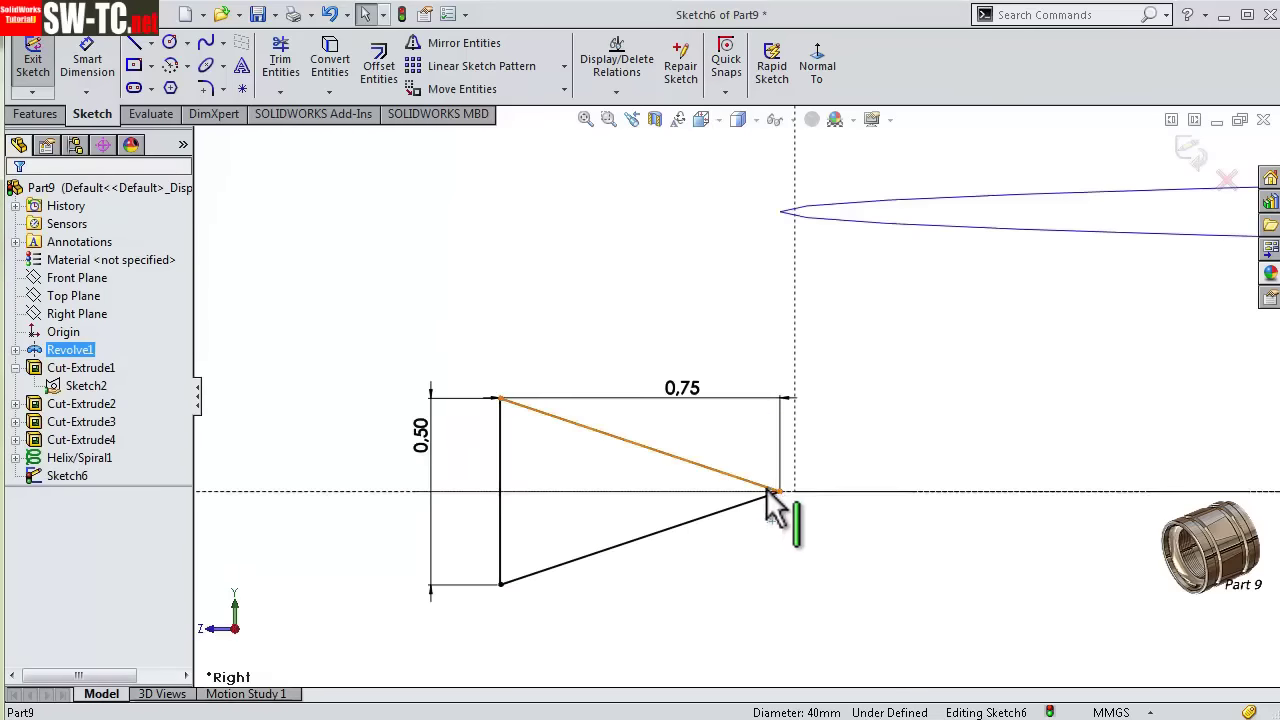
- Delete the tip's coincident relation and snap the triangle tip onto the dotted vertical line
click(781, 495)
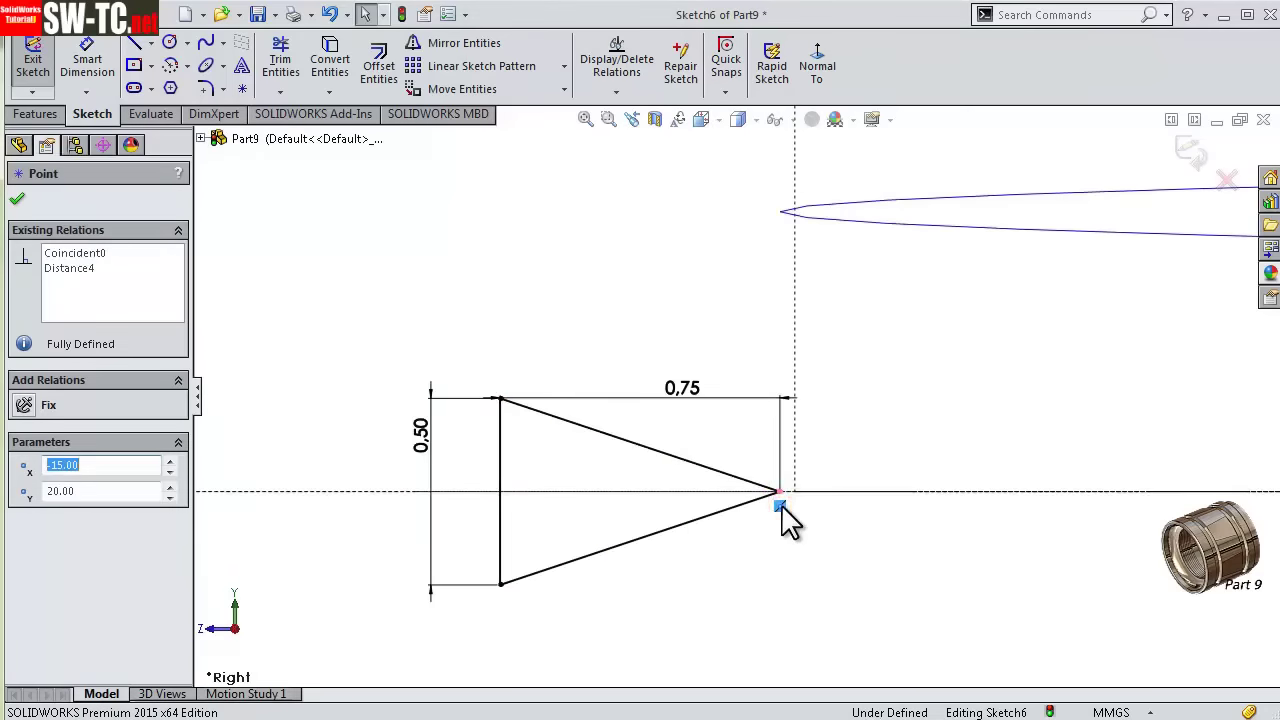
key(Delete)
scroll(766, 510, down, 2)
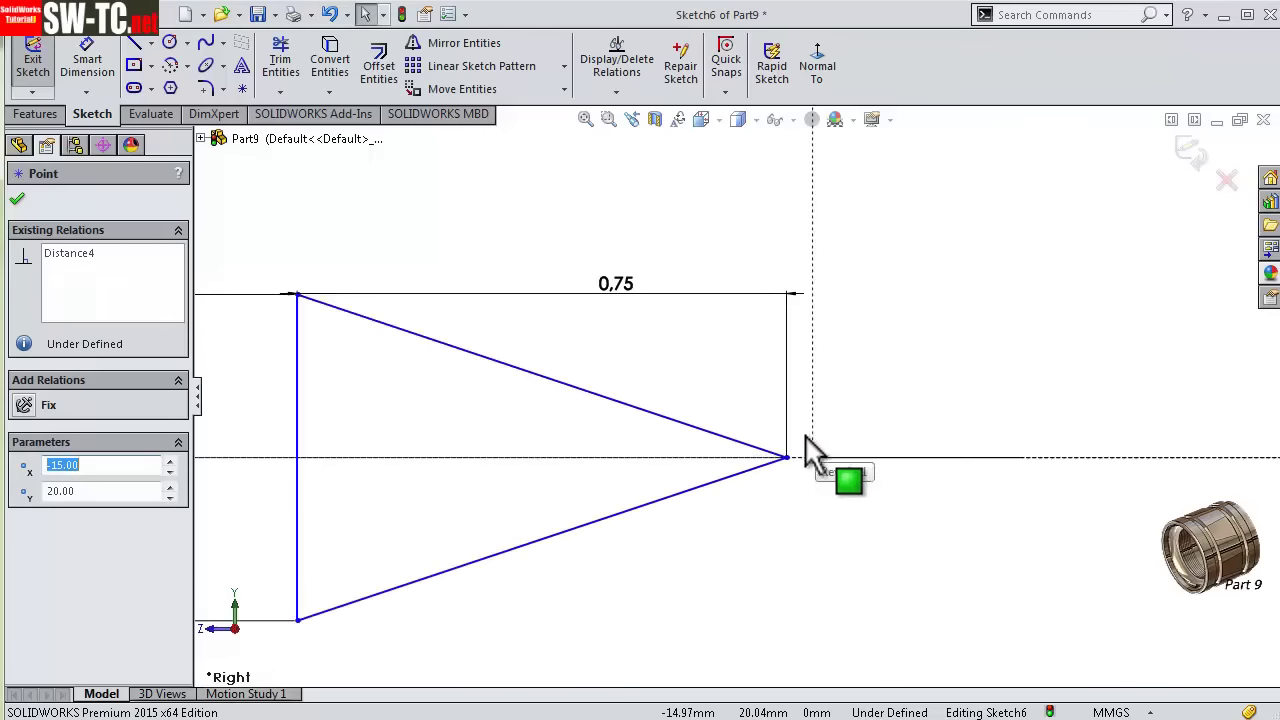
scroll(737, 395, up, 2)
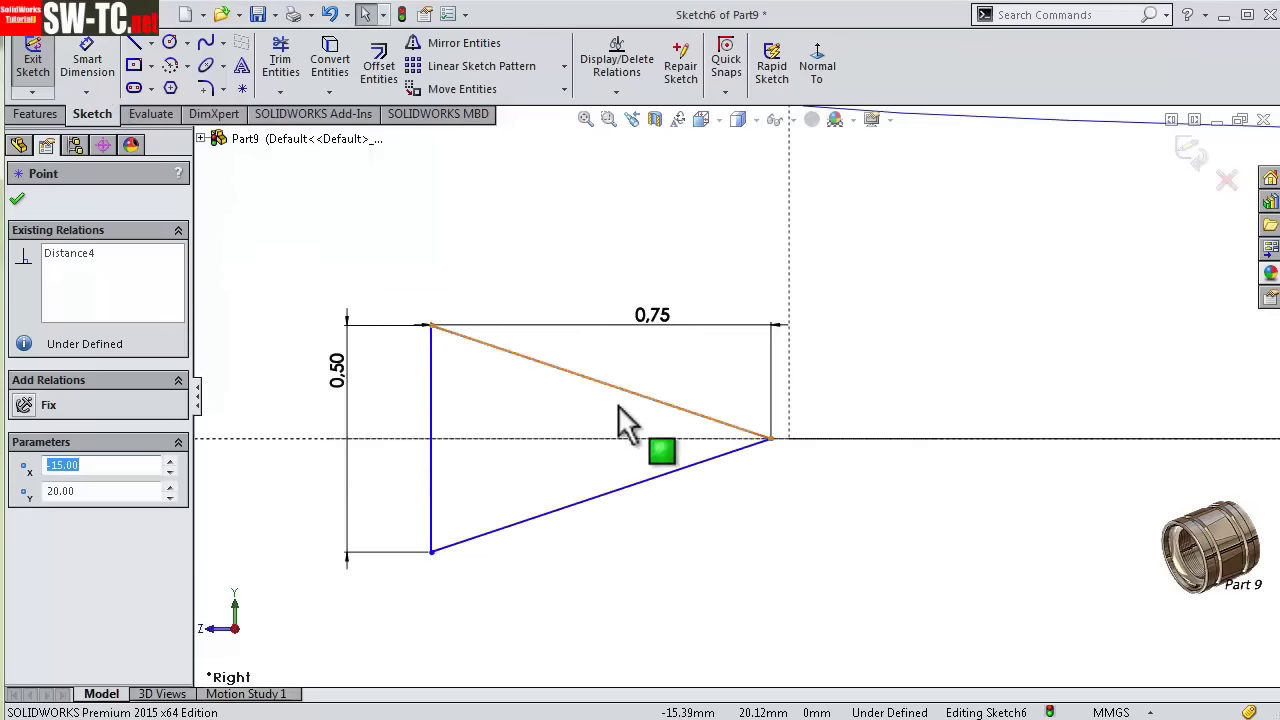
drag(784, 441, 790, 443)
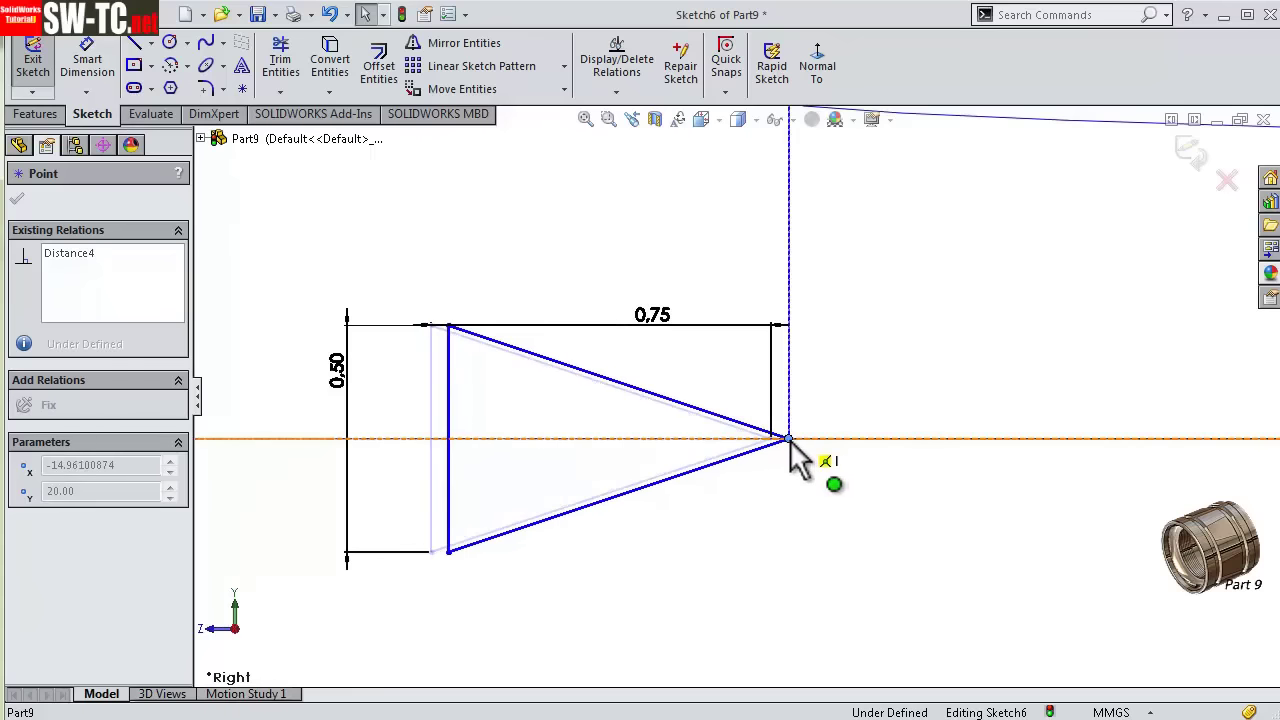
click(800, 500)
scroll(790, 437, up, 2)
scroll(762, 427, up, 1)
scroll(747, 426, up, 1)
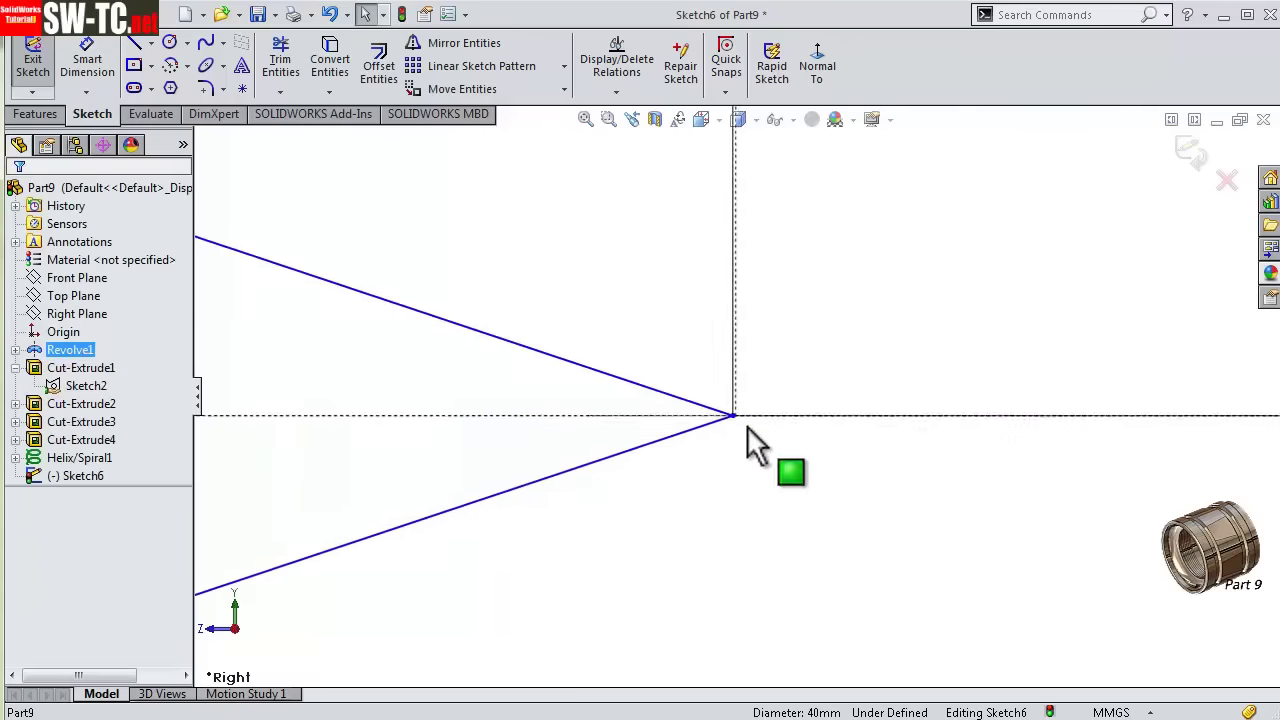
click(691, 393)
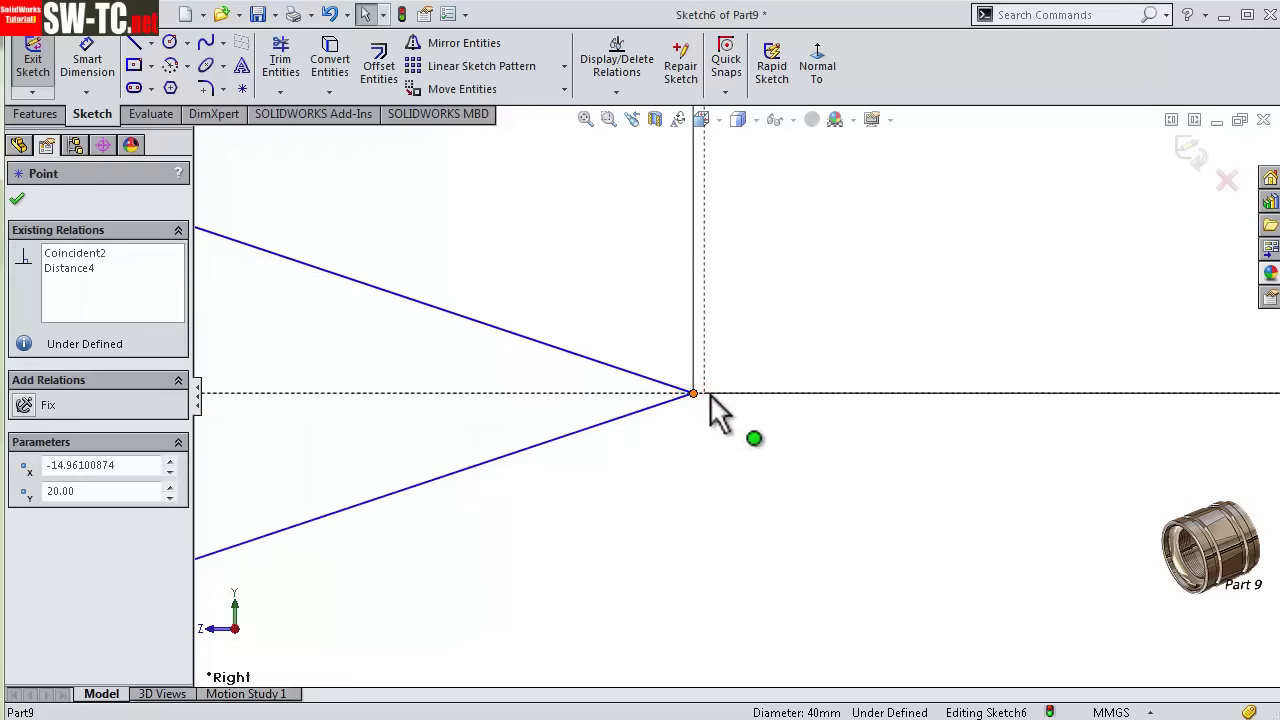
drag(693, 393, 708, 393)
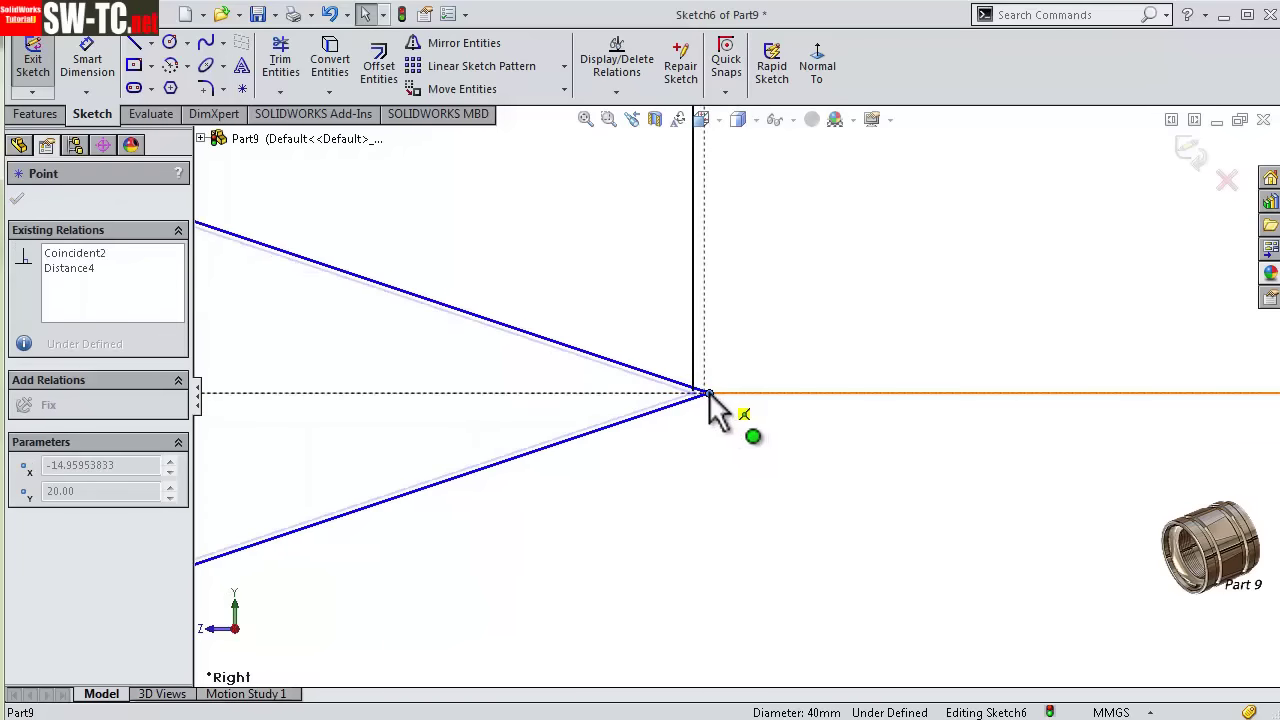
click(718, 460)
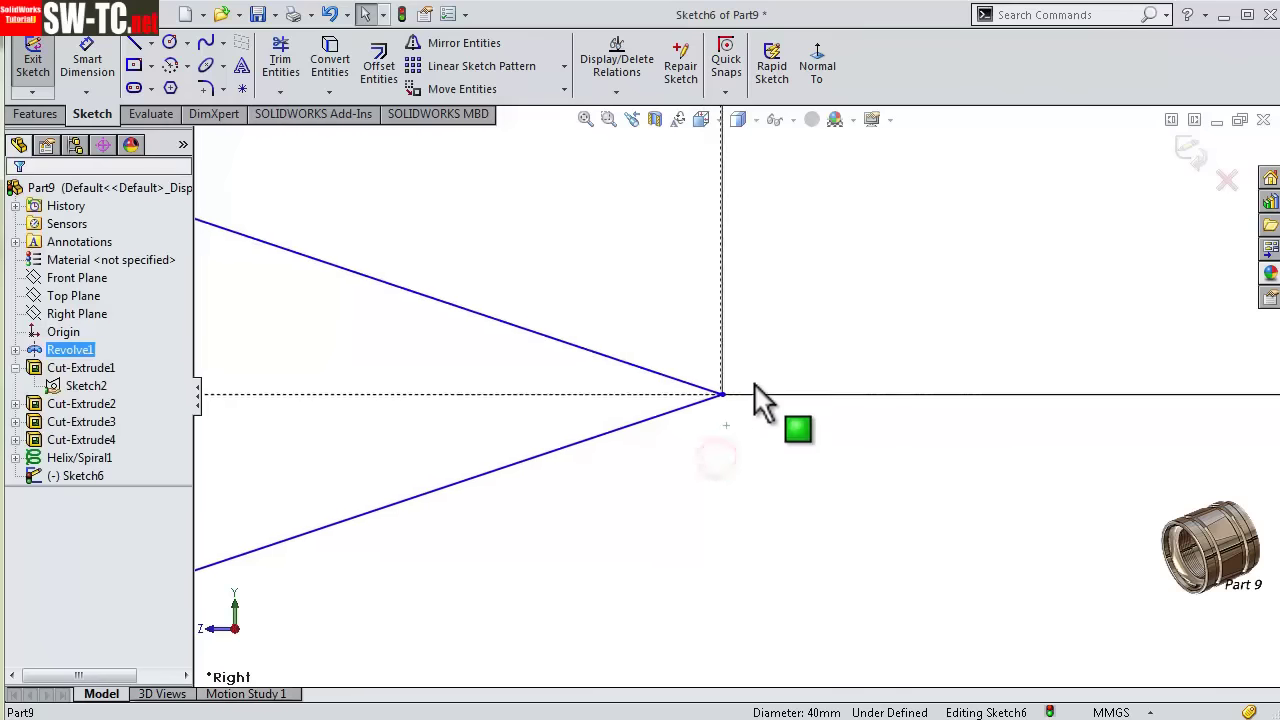
scroll(785, 375, up, 3)
scroll(766, 413, up, 1)
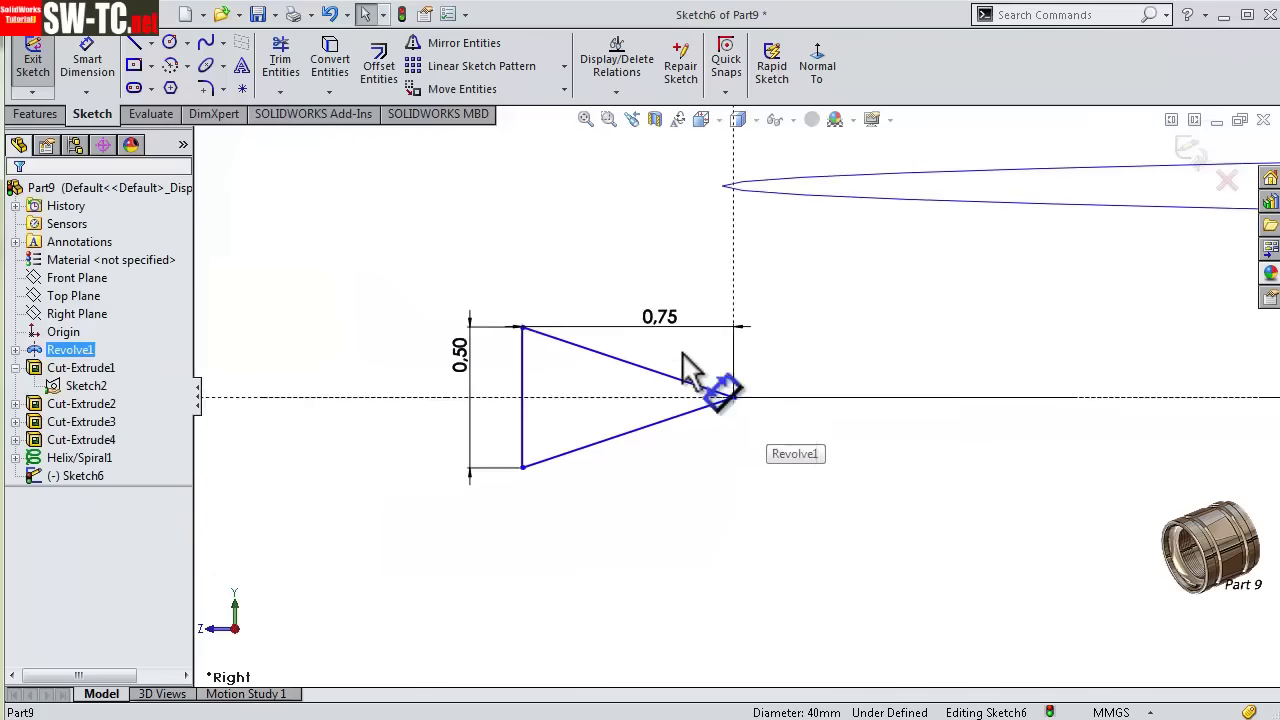
- Dimension the triangle tip 5.04 from the vertical edge and exit the sketch
click(104, 65)
click(733, 397)
scroll(733, 397, up, 3)
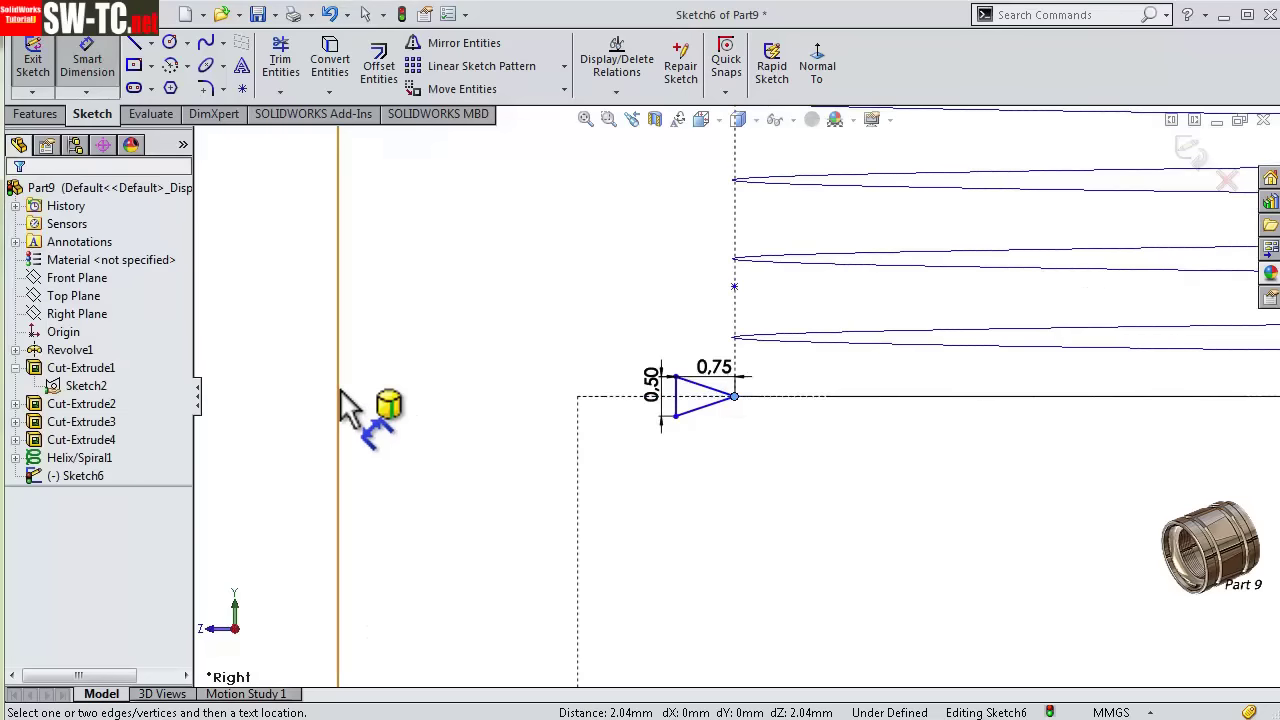
click(339, 405)
click(742, 478)
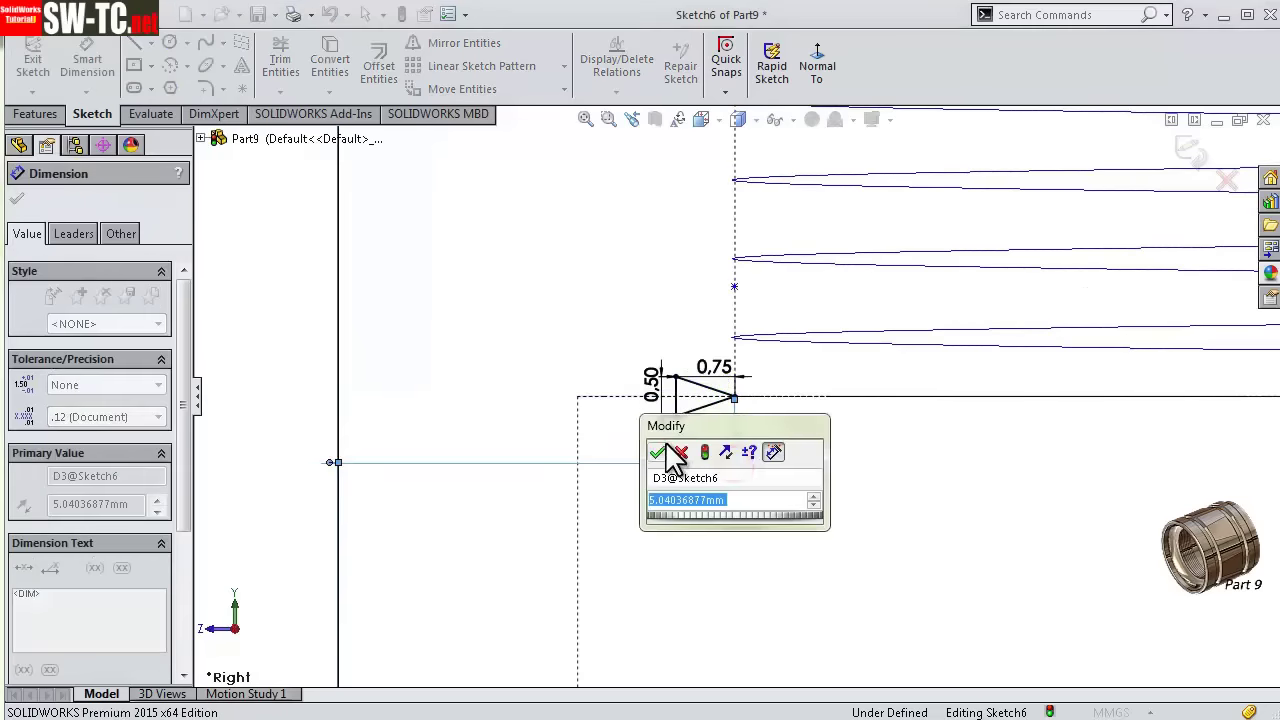
click(666, 455)
scroll(820, 375, down, 2)
scroll(815, 370, up, 1)
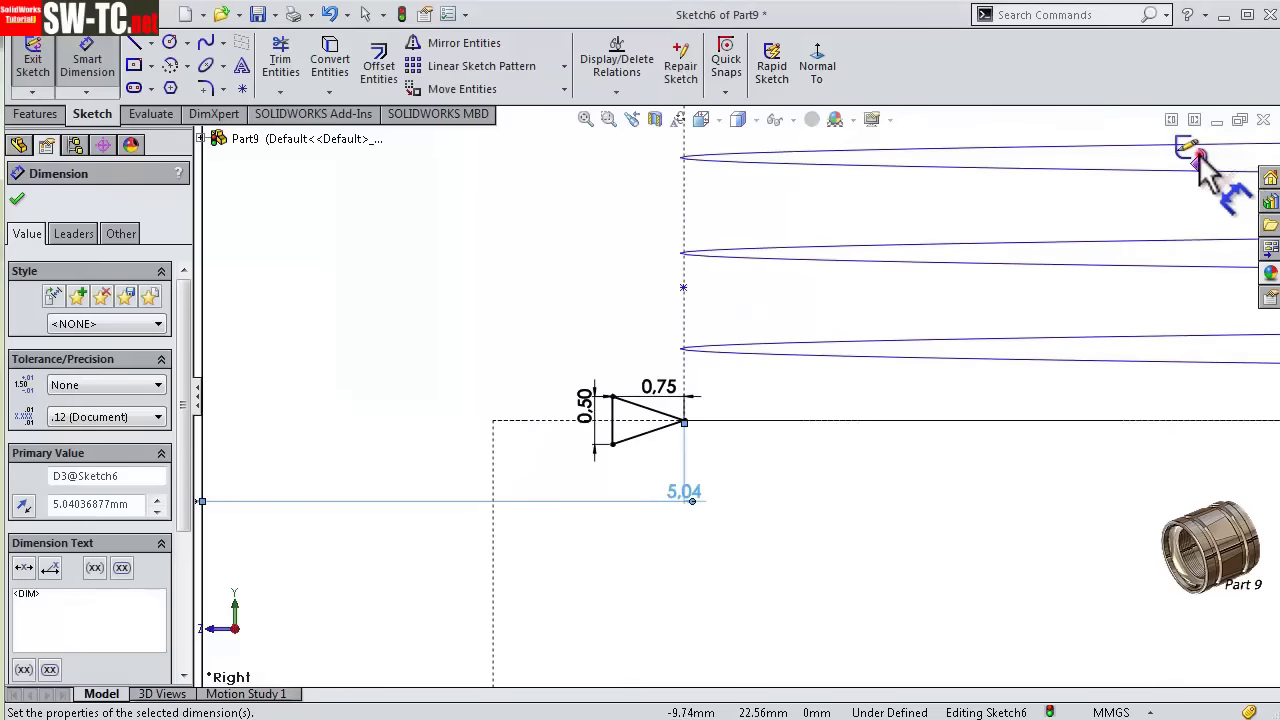
click(1190, 152)
scroll(843, 229, up, 2)
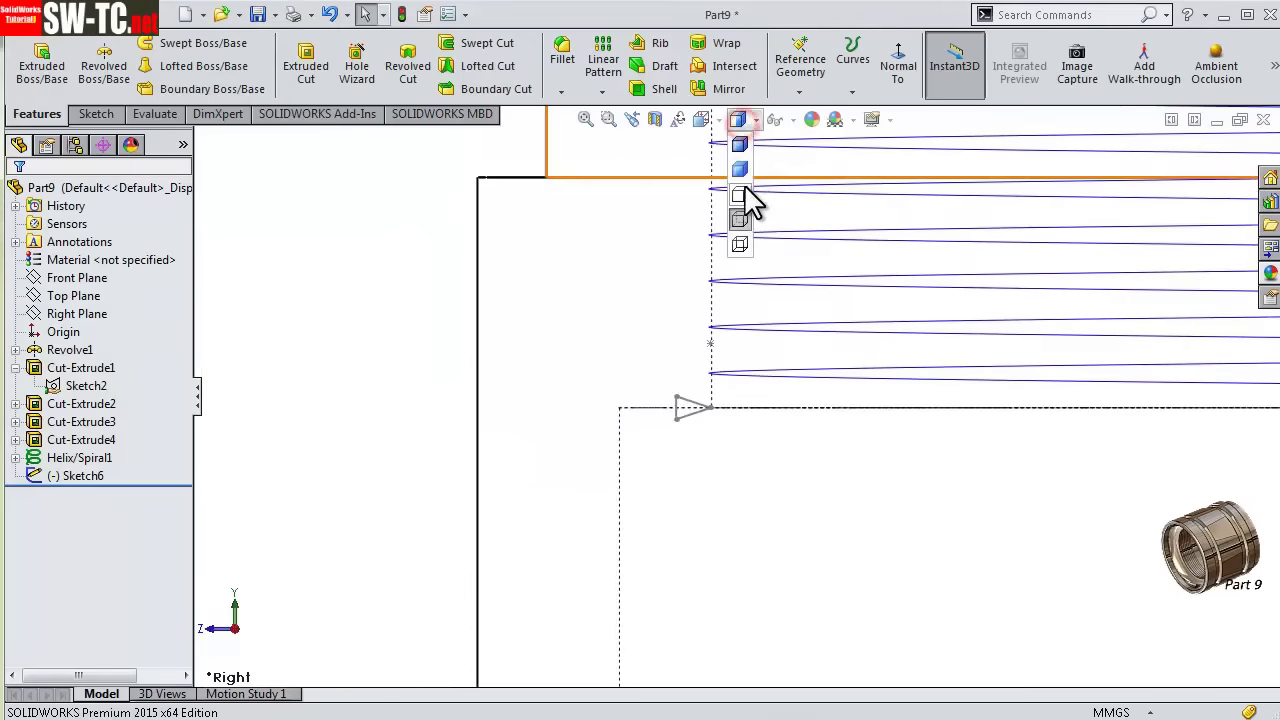
- Sweep-cut the triangle profile Sketch6 along Helix/Spiral1 to cut the internal thread
middle_drag(737, 147, 843, 500)
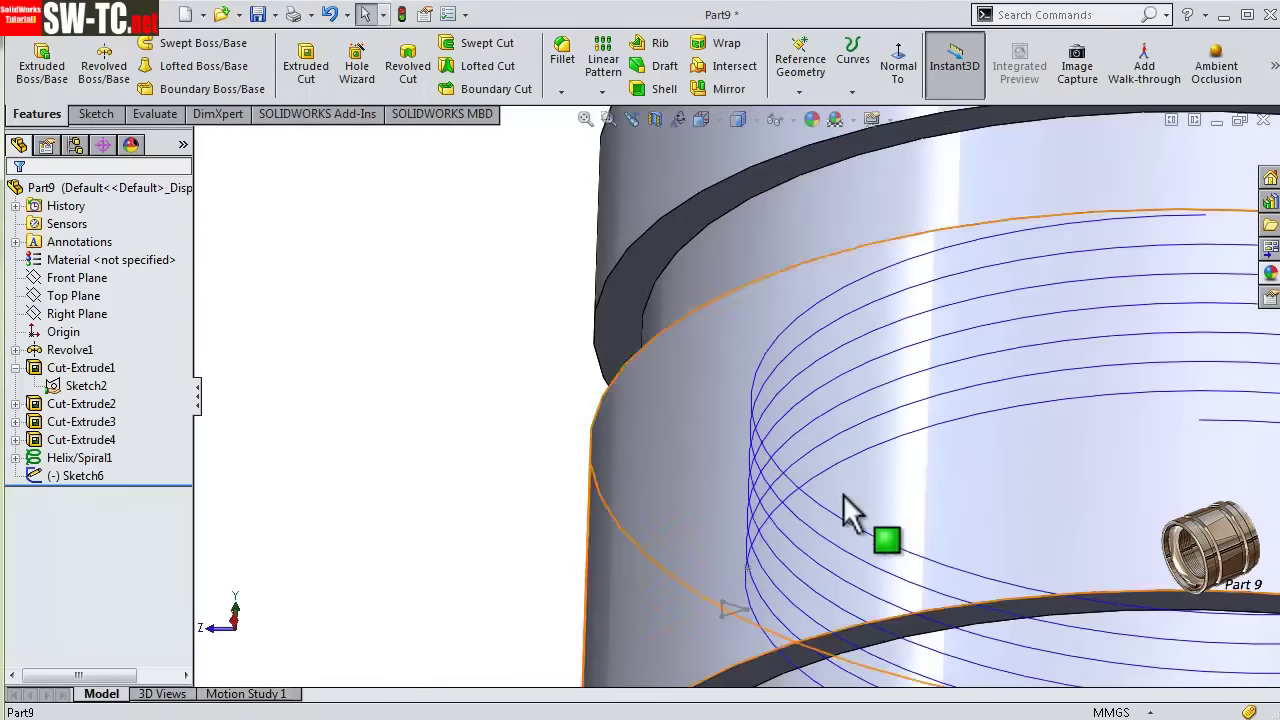
click(97, 113)
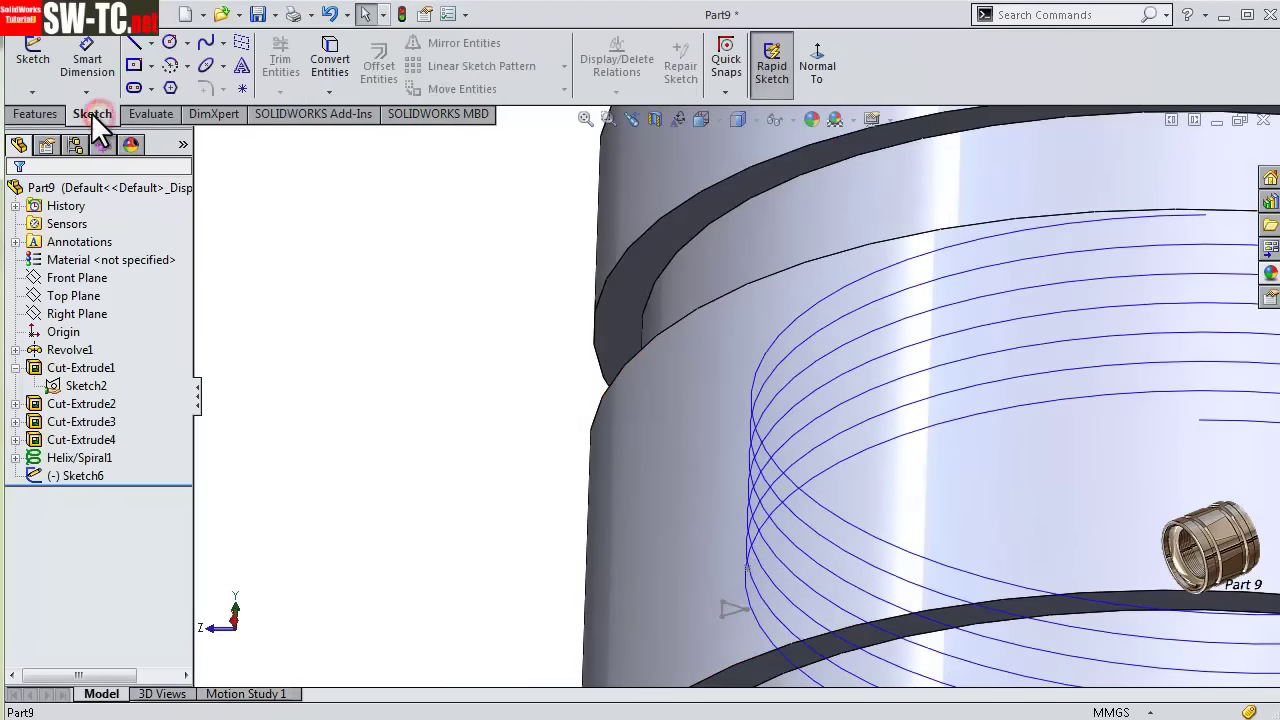
click(37, 113)
click(474, 46)
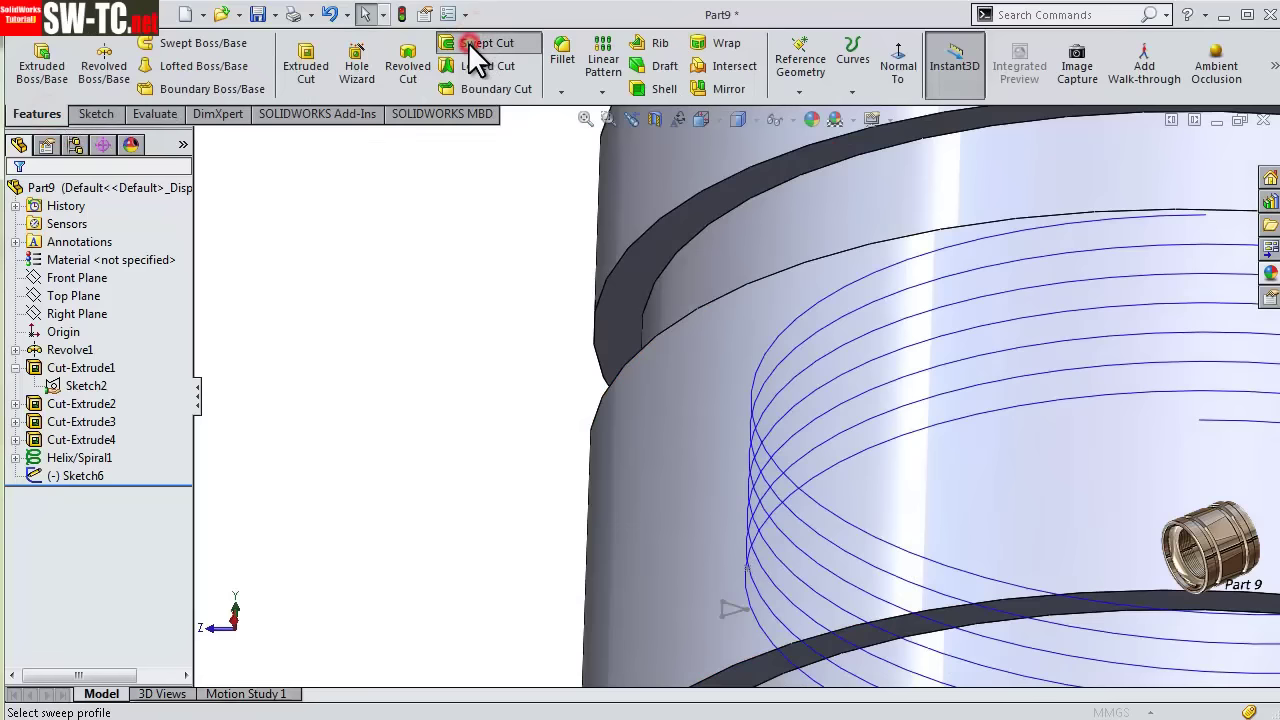
click(731, 615)
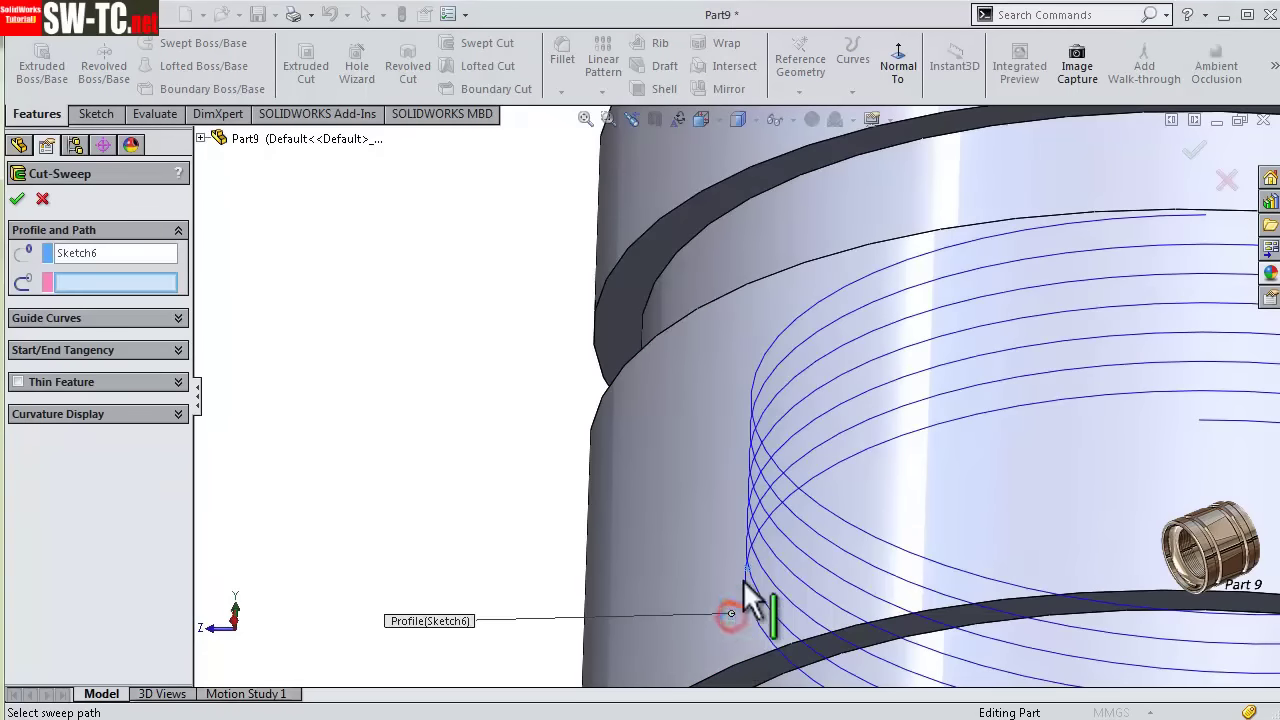
click(862, 452)
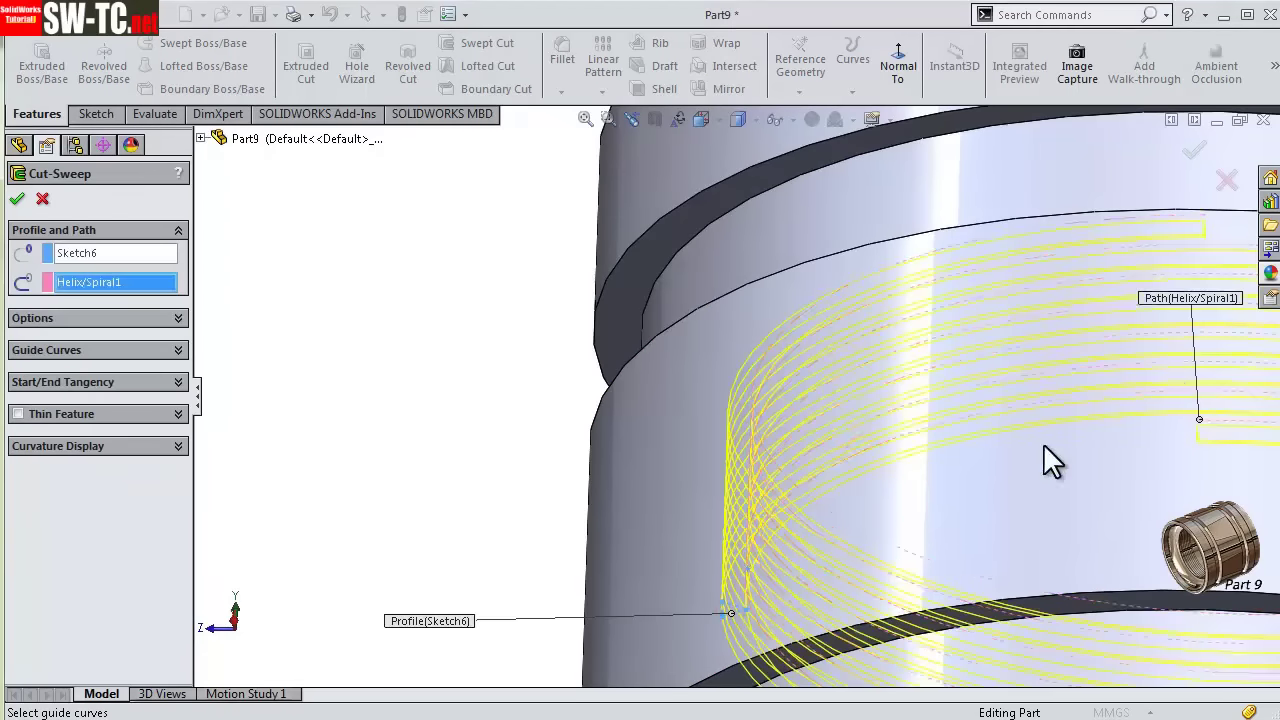
click(1188, 171)
- Zoom and orbit around the sleeve to inspect the new thread inside the bore
scroll(1076, 425, up, 3)
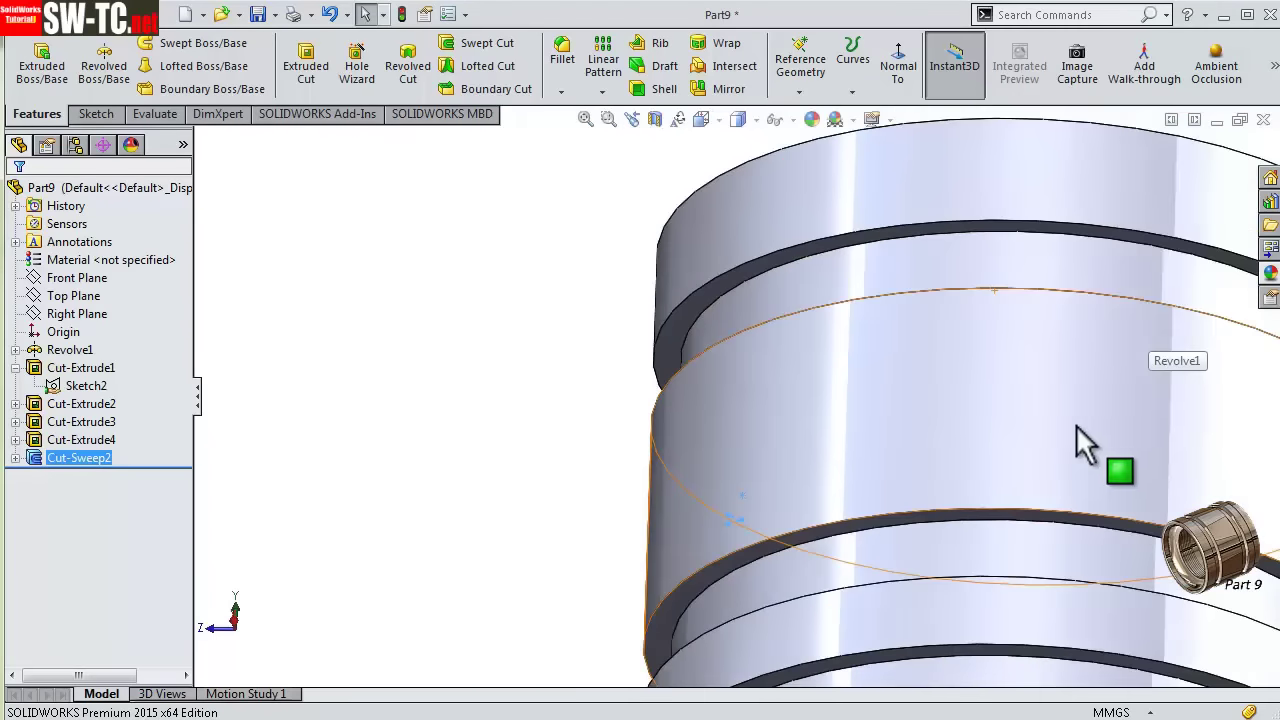
scroll(980, 581, up, 3)
mouse_move(1030, 625)
middle_down()
mouse_move(997, 434)
mouse_move(808, 489)
mouse_move(767, 458)
mouse_move(757, 423)
mouse_move(851, 409)
mouse_move(894, 434)
mouse_move(838, 482)
mouse_move(649, 491)
mouse_move(894, 463)
middle_up()
scroll(803, 494, down, 3)
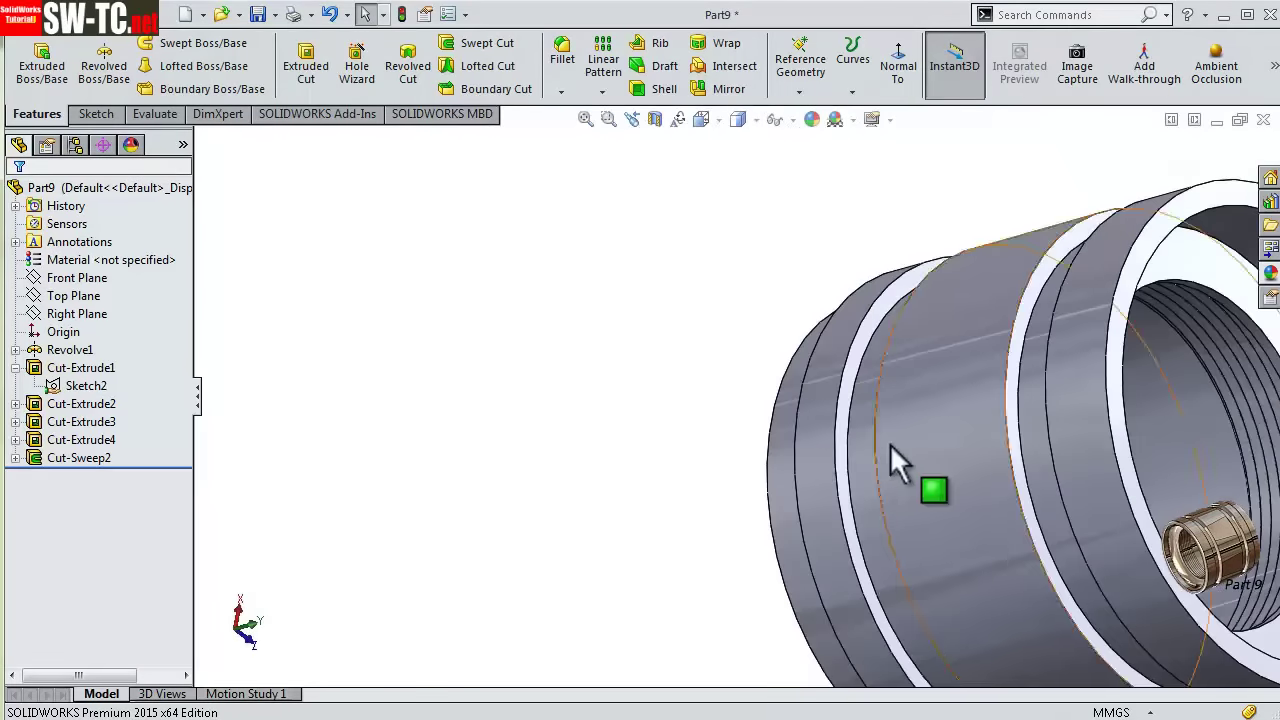
scroll(1080, 423, down, 3)
mouse_move(1080, 423)
middle_down()
mouse_move(1086, 413)
mouse_move(951, 371)
mouse_move(929, 380)
middle_up()
scroll(960, 385, down, 2)
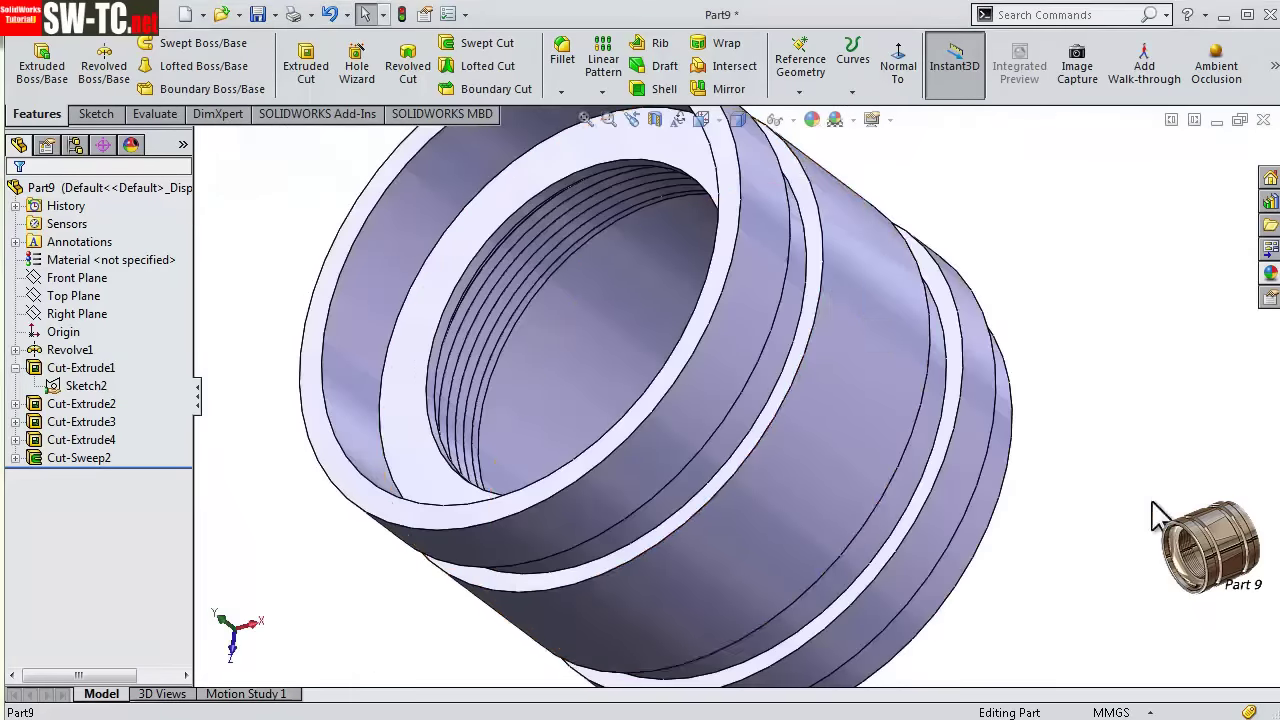
click(561, 91)
- Apply a 1 mm × 45° angle-distance chamfer (Chamfer1) to the groove ring edges
click(600, 131)
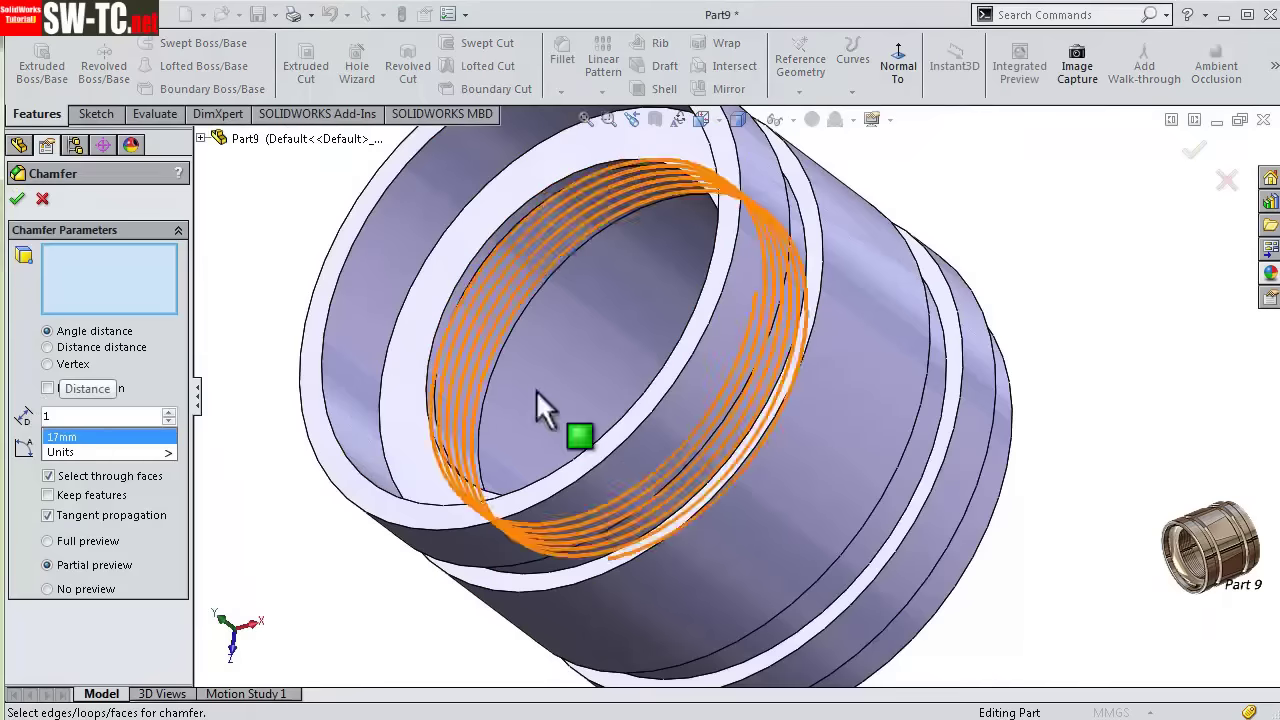
scroll(778, 374, down, 3)
scroll(779, 326, down, 2)
click(771, 314)
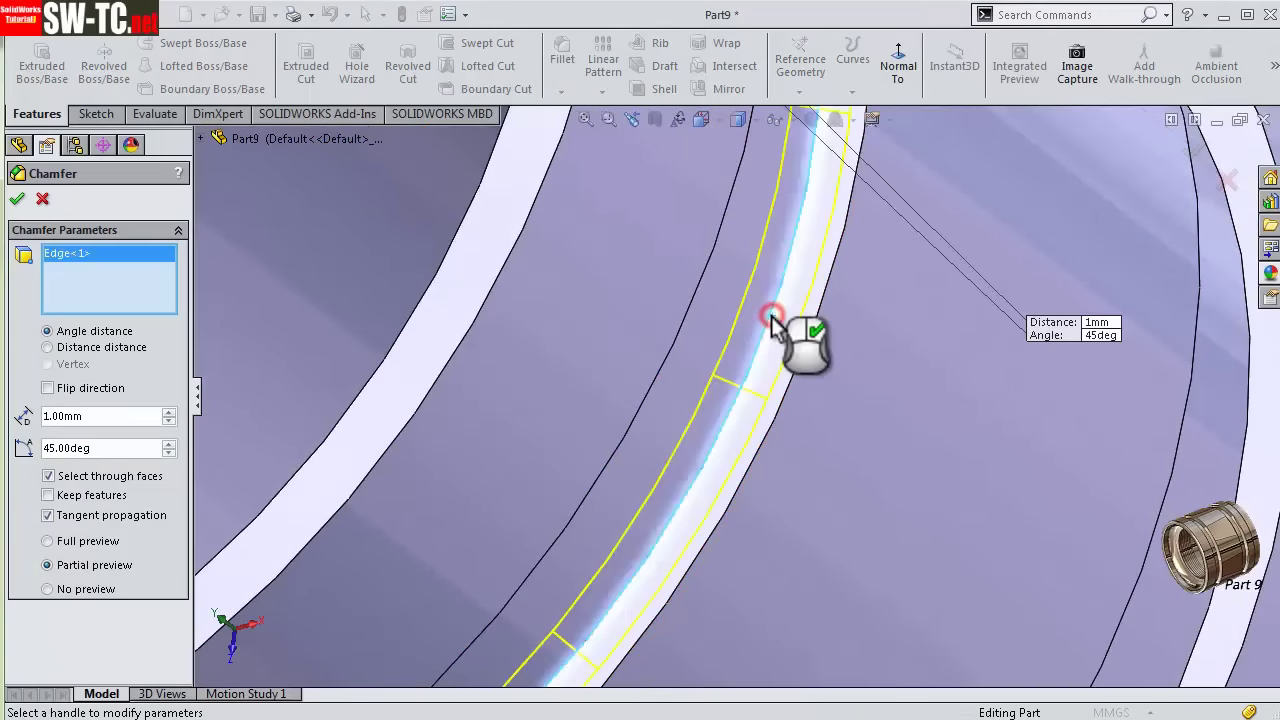
click(1155, 500)
scroll(1160, 498, up, 5)
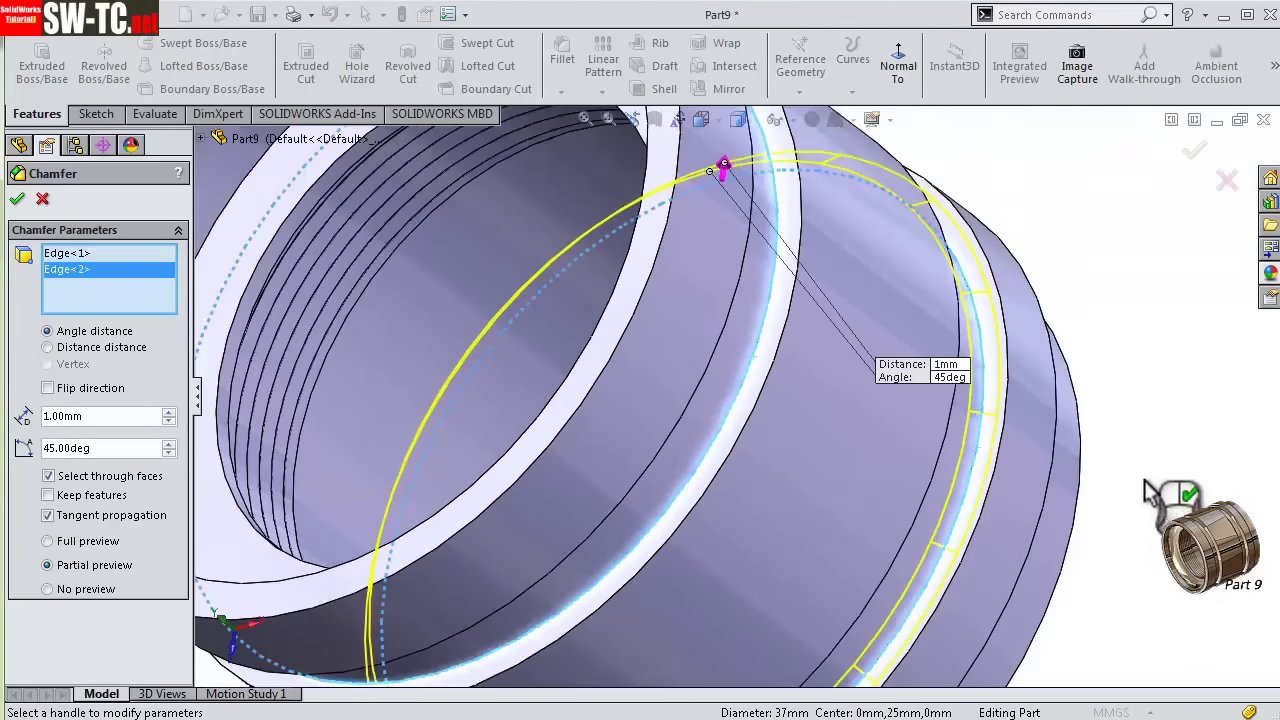
mouse_move(1120, 395)
middle_down()
mouse_move(1091, 363)
mouse_move(970, 340)
mouse_move(971, 363)
middle_up()
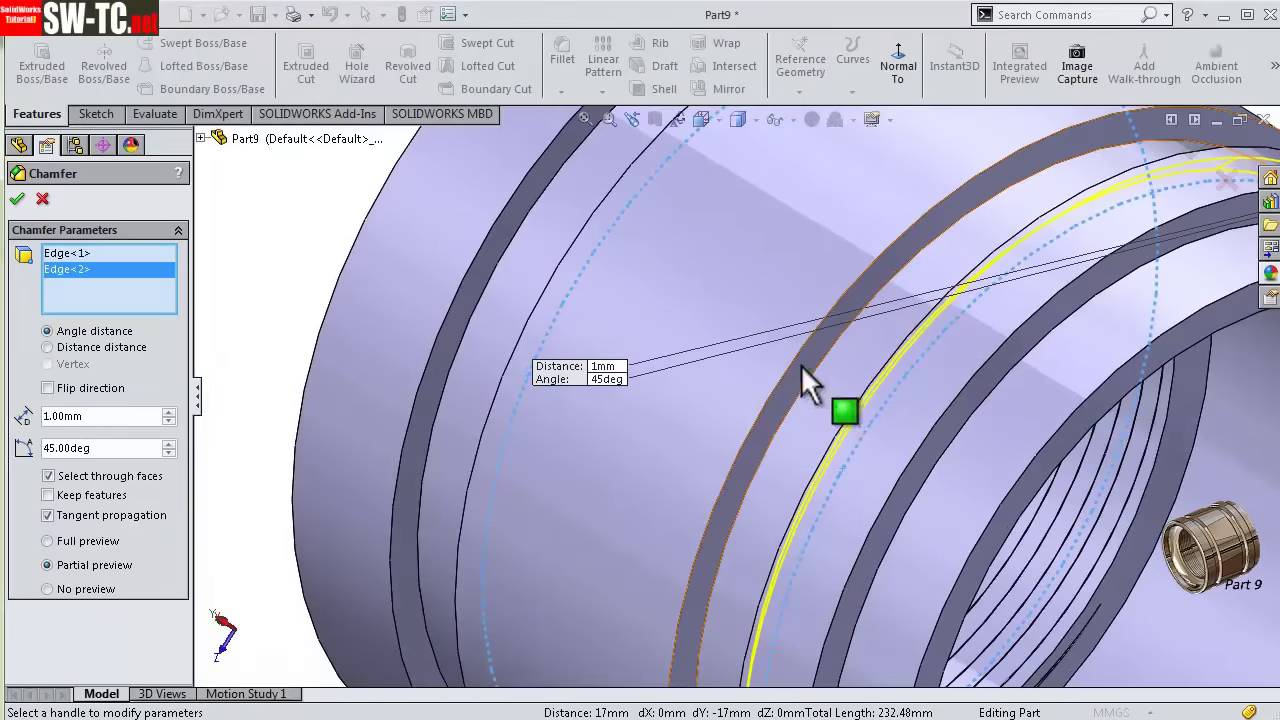
click(812, 378)
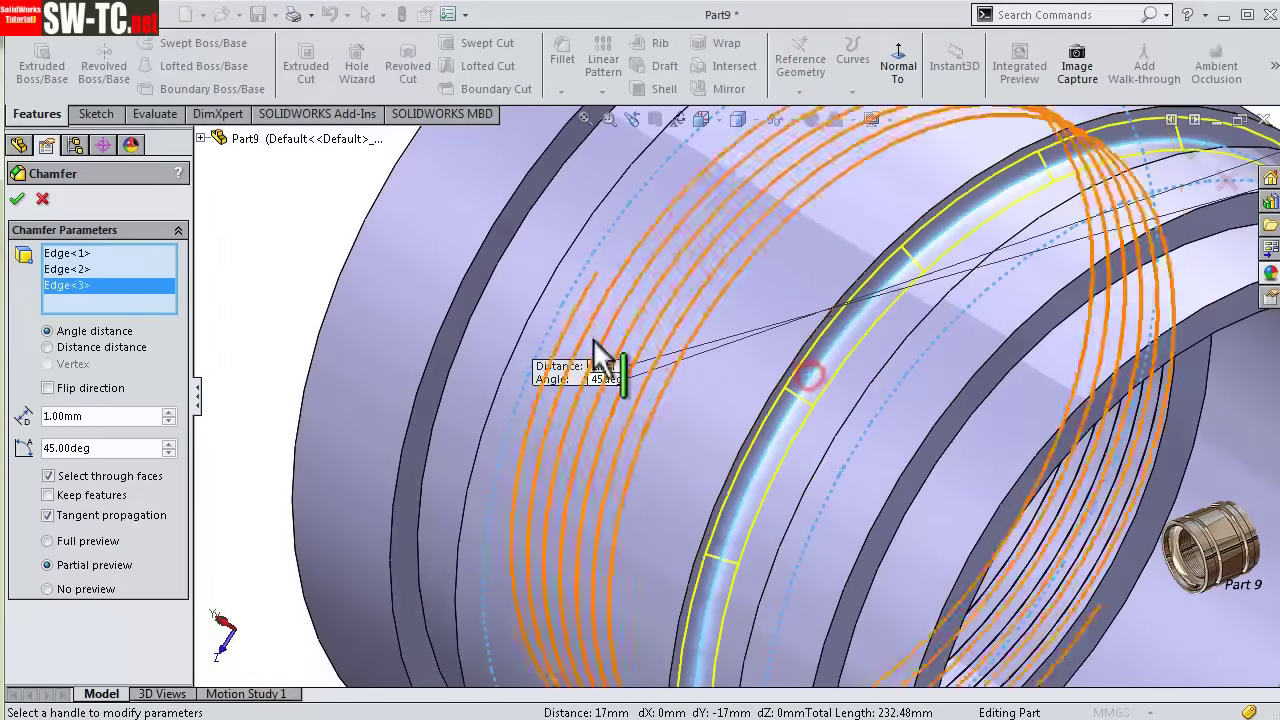
click(452, 362)
key(Return)
scroll(566, 363, up, 5)
- Round the bore's inner rim with a 4 mm fillet
mouse_move(737, 406)
middle_down()
mouse_move(866, 437)
mouse_move(909, 425)
middle_up()
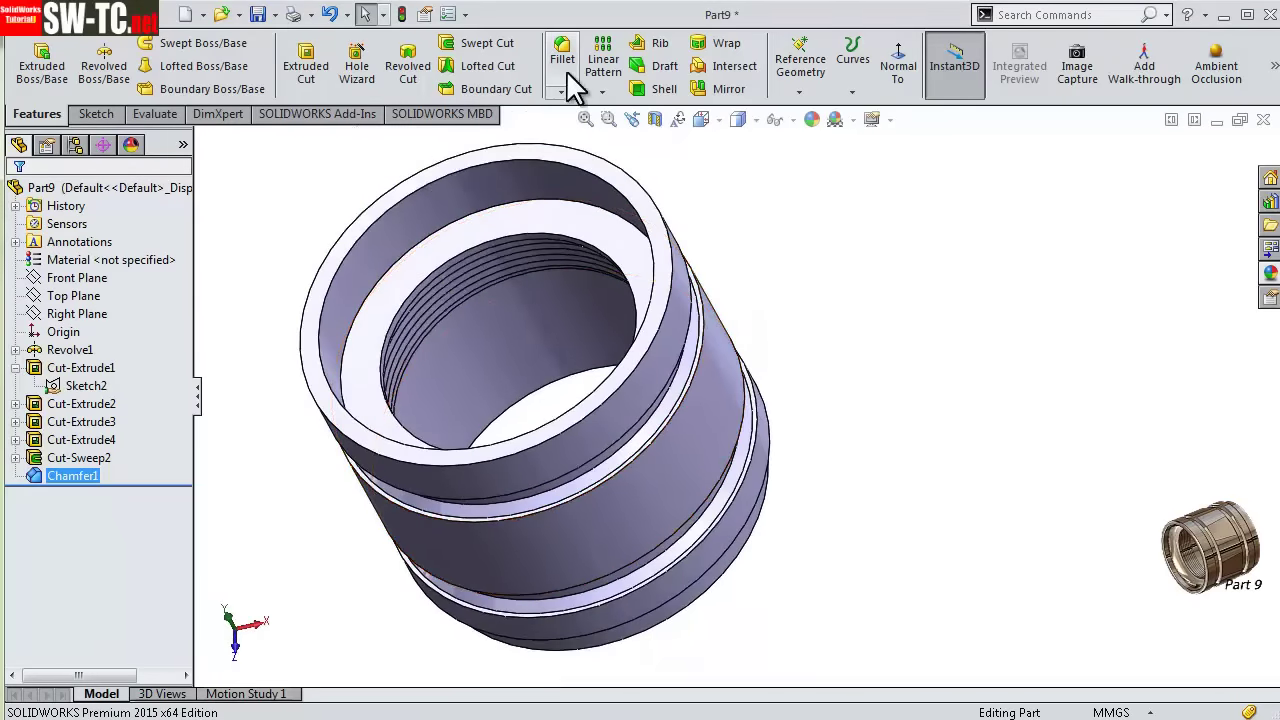
click(563, 62)
text(4)
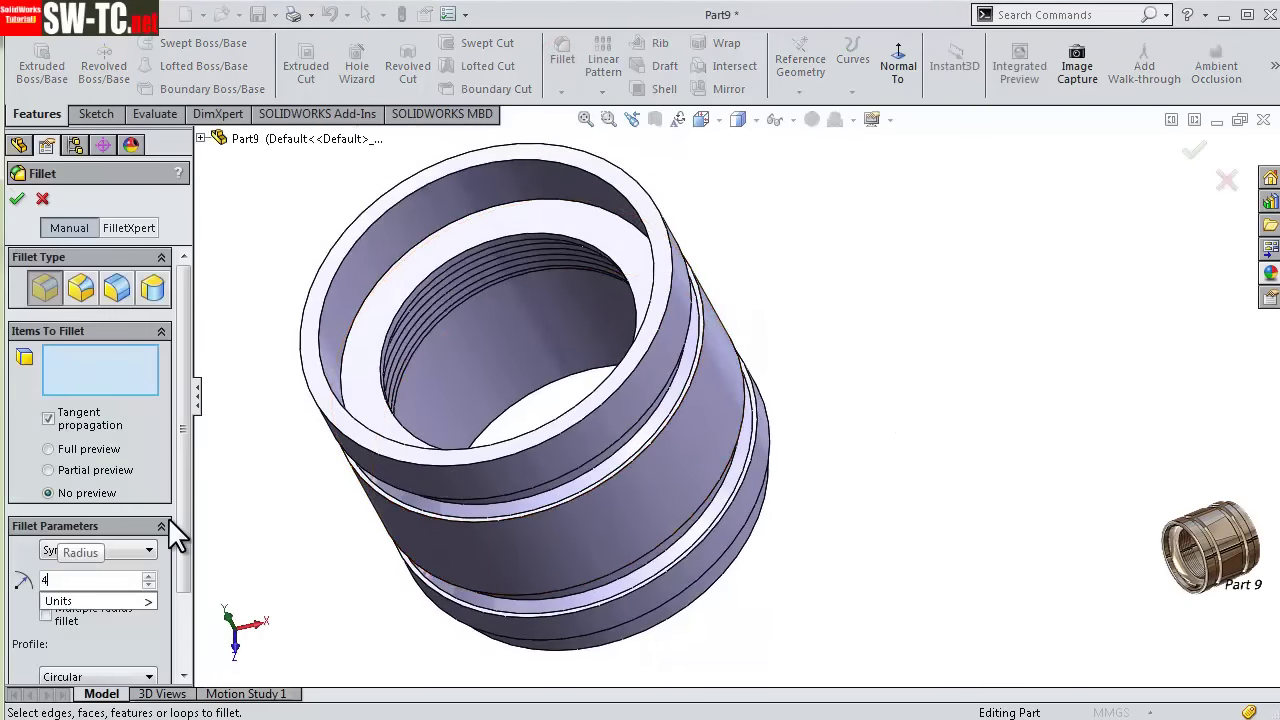
click(434, 235)
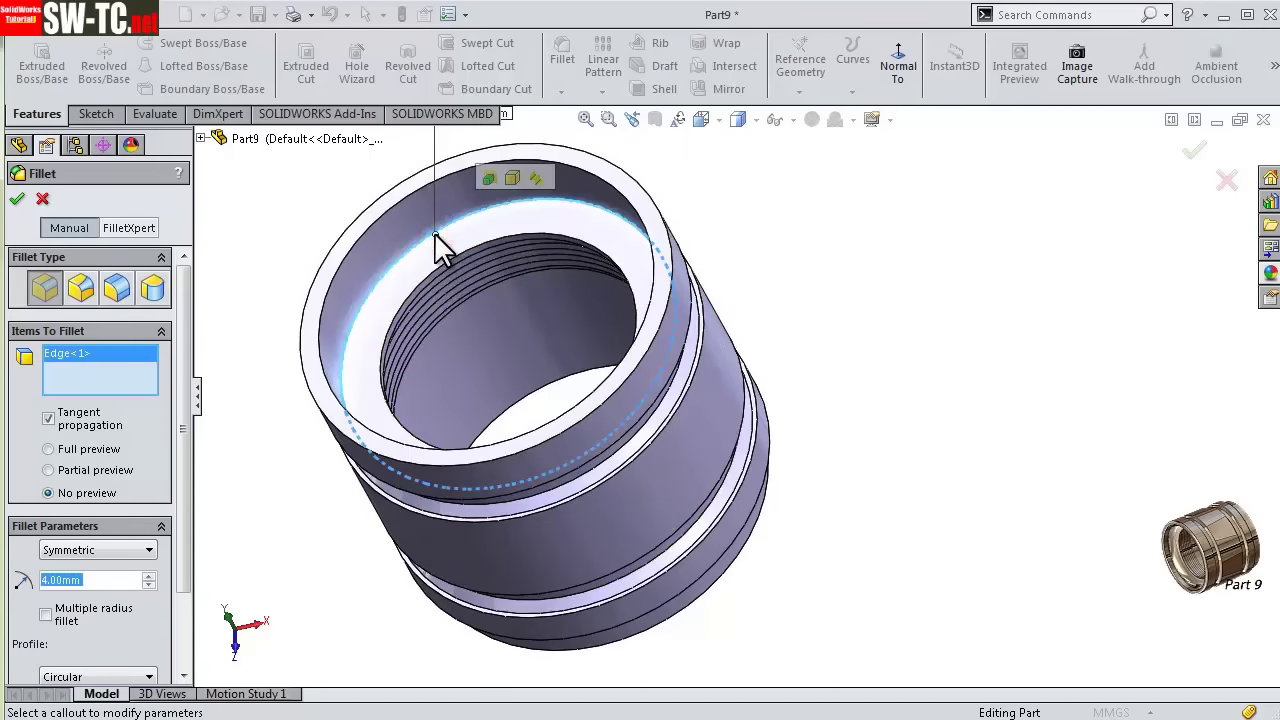
click(16, 200)
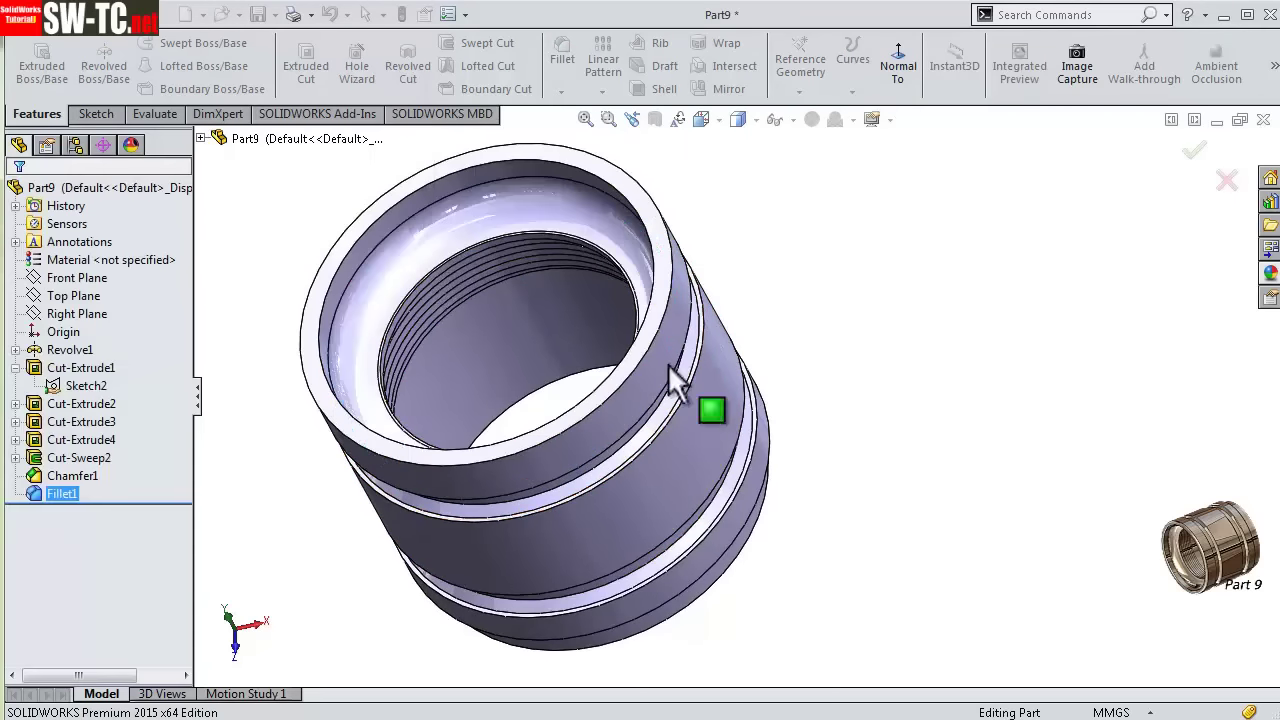
- Add a 1 mm fillet to the ring's outer top edge
middle_drag(838, 330, 865, 385)
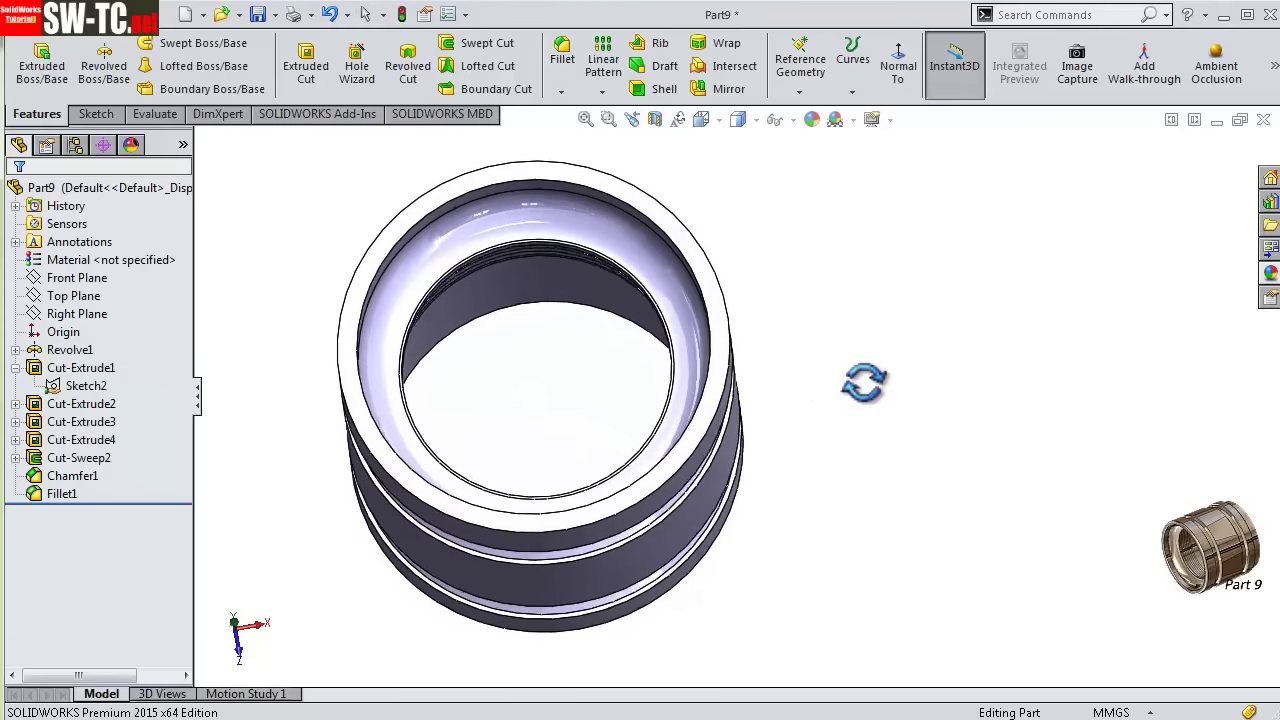
click(564, 62)
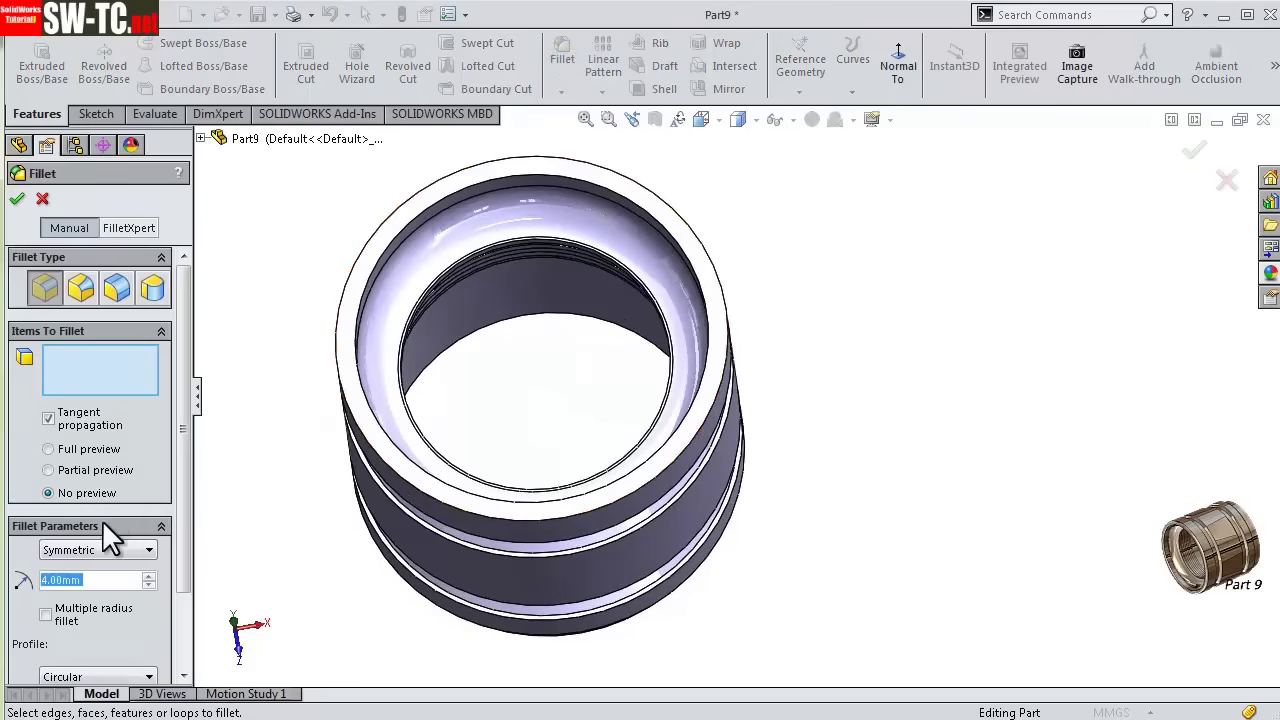
text(1)
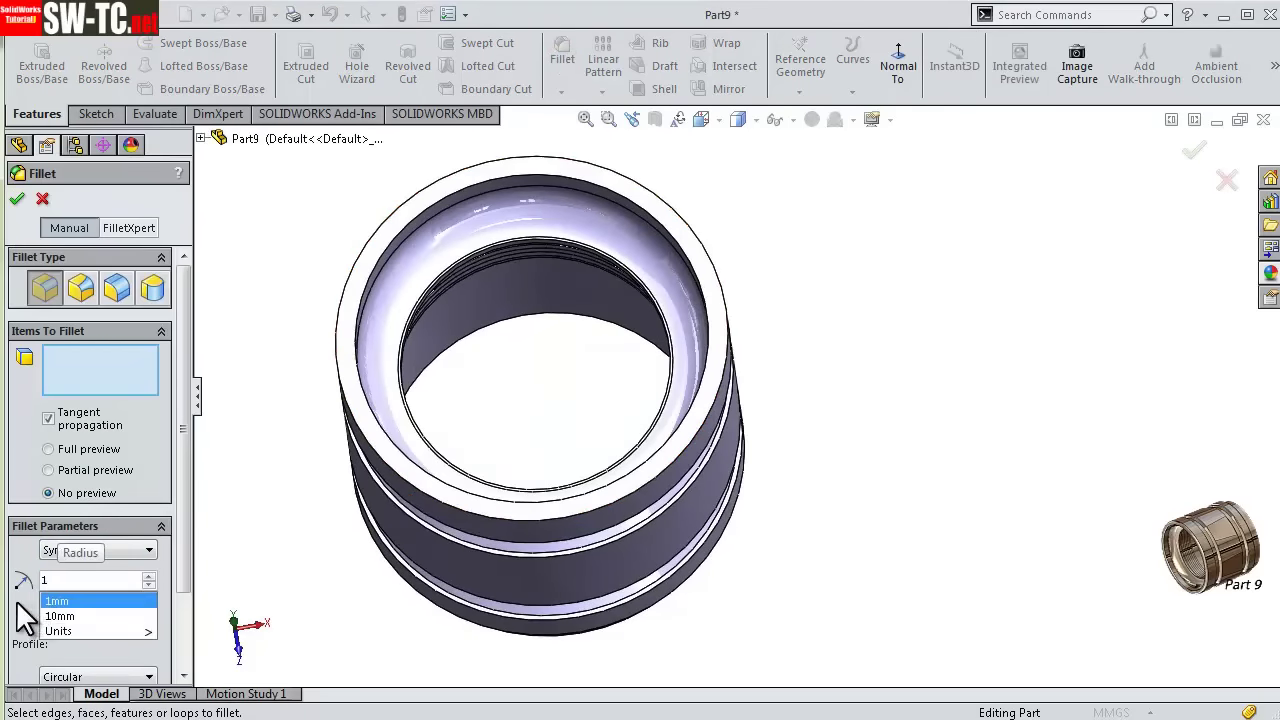
key(Return)
scroll(605, 425, down, 3)
click(786, 407)
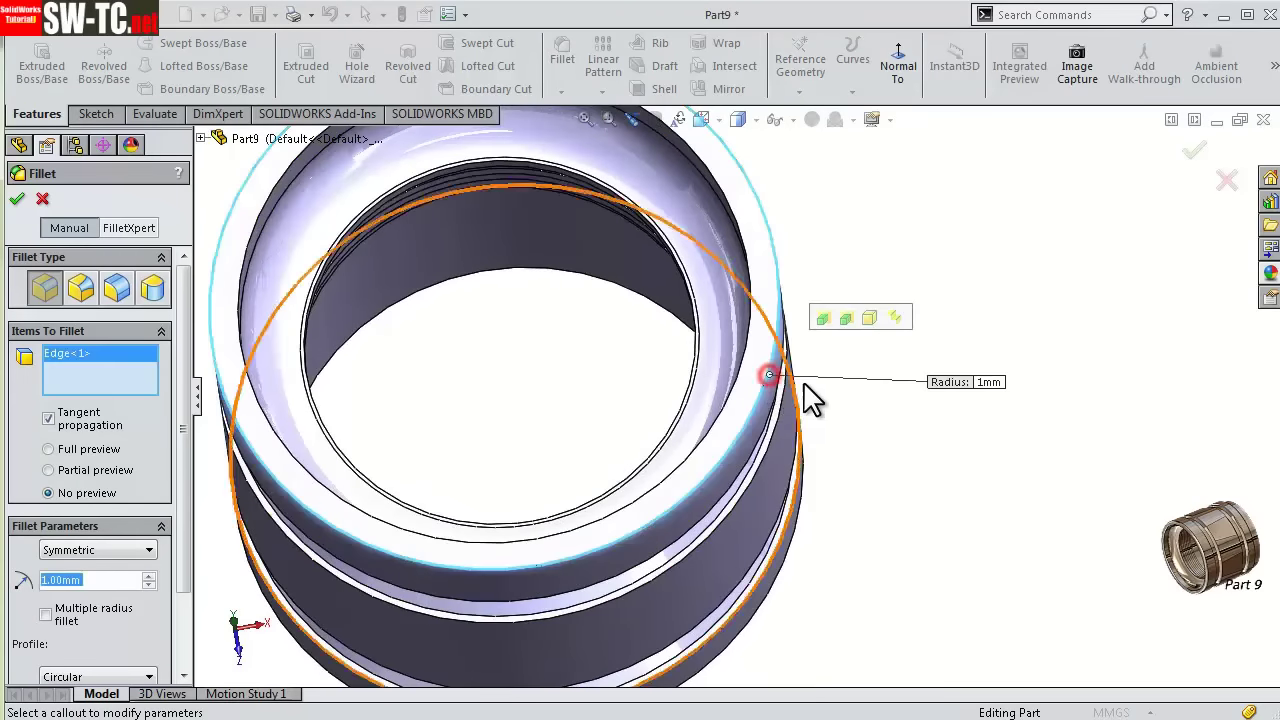
middle_drag(1040, 355, 960, 265)
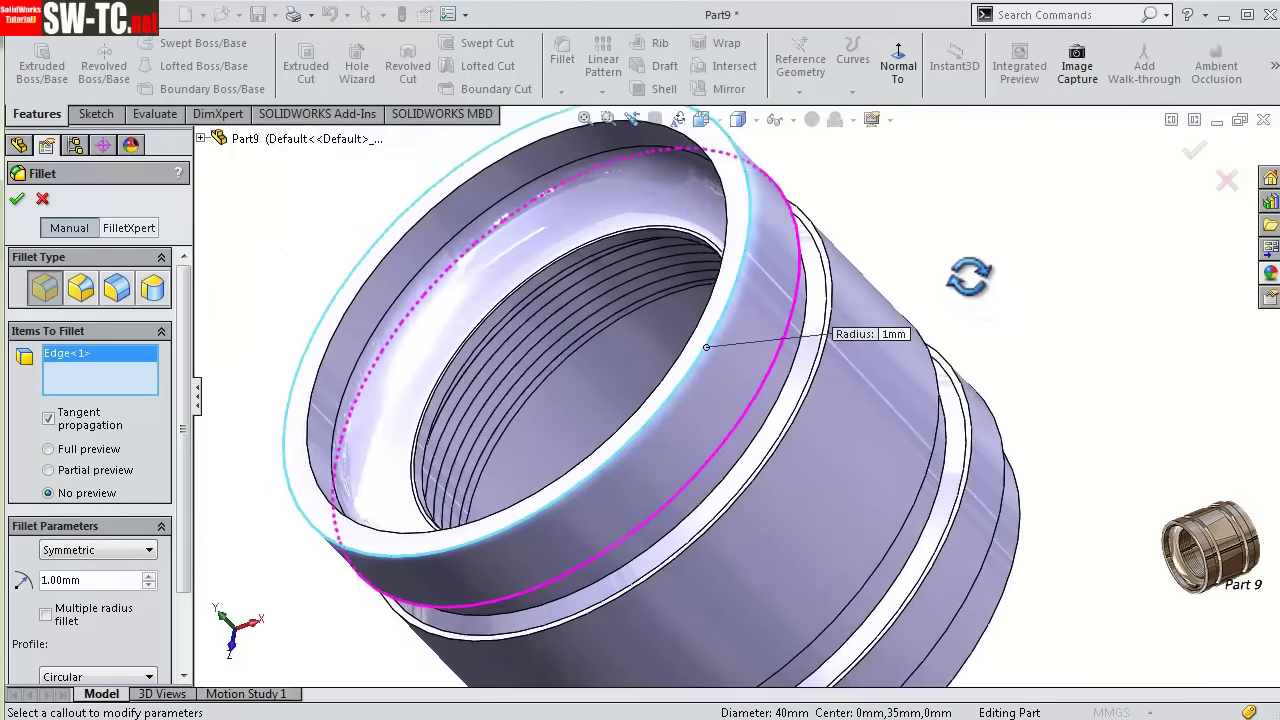
click(1194, 151)
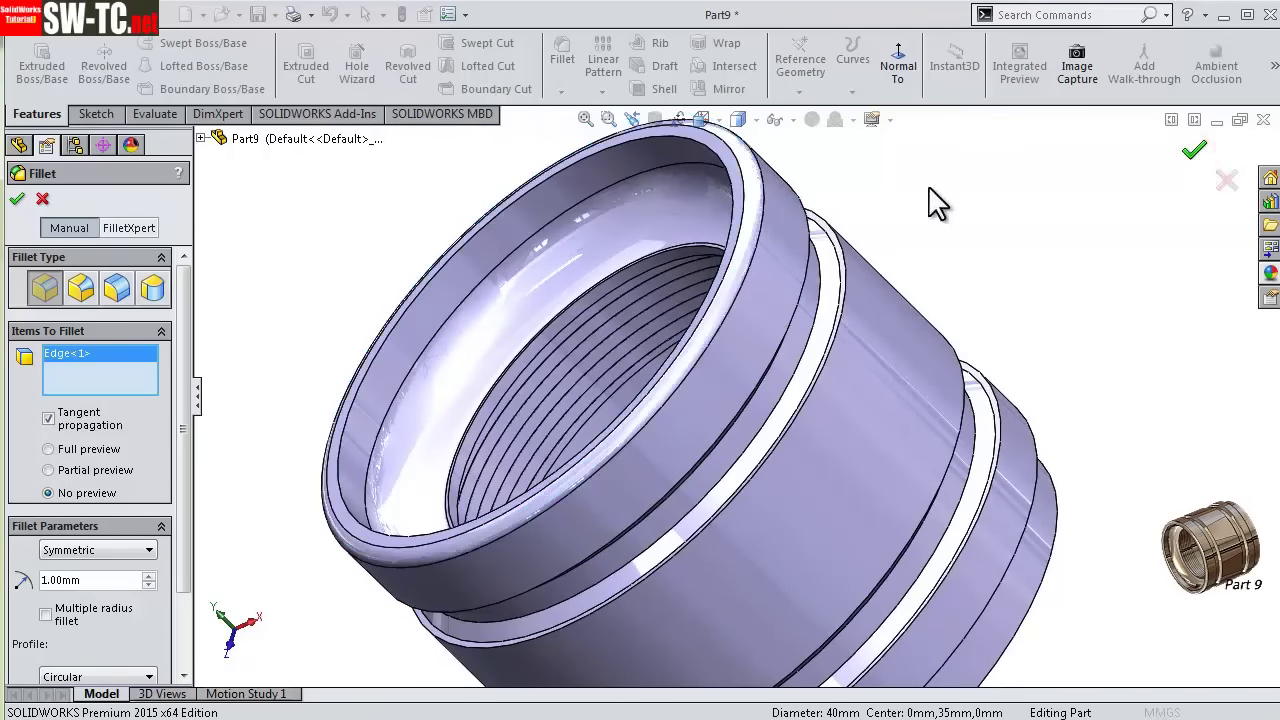
- Fillet the front and rear ring edges at 0.5 mm (Fillet3)
click(565, 50)
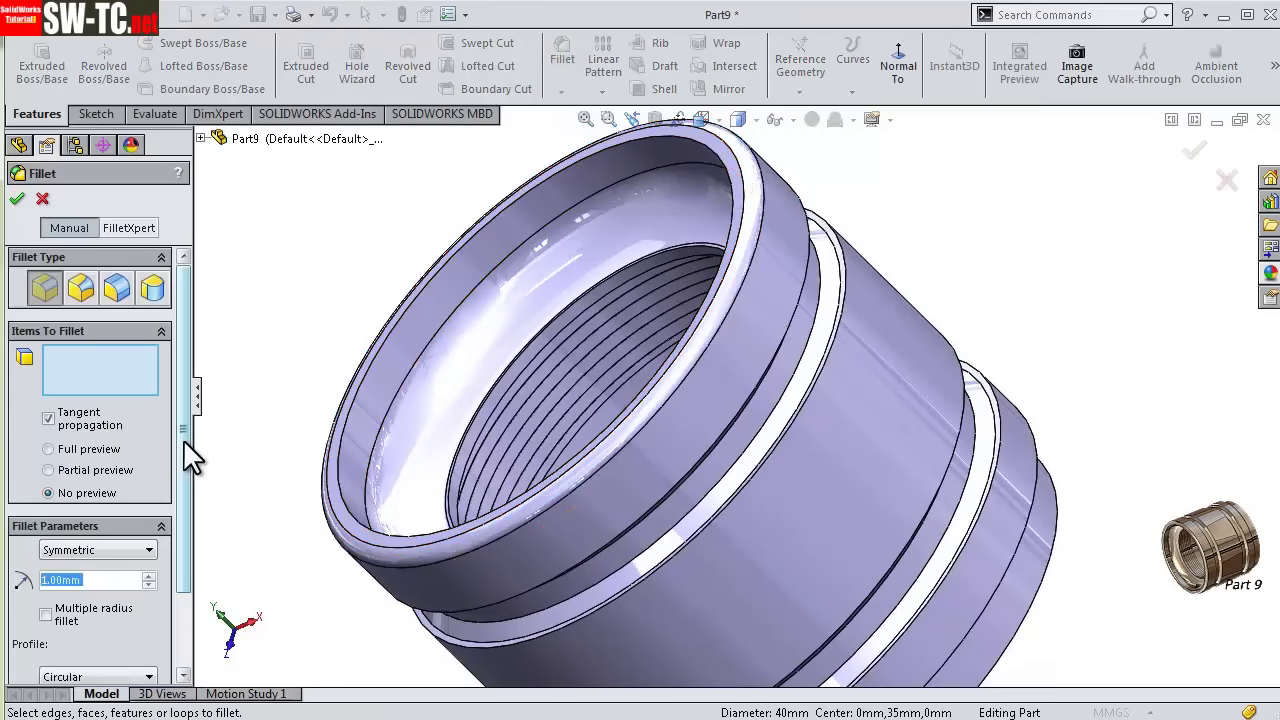
text(0.5)
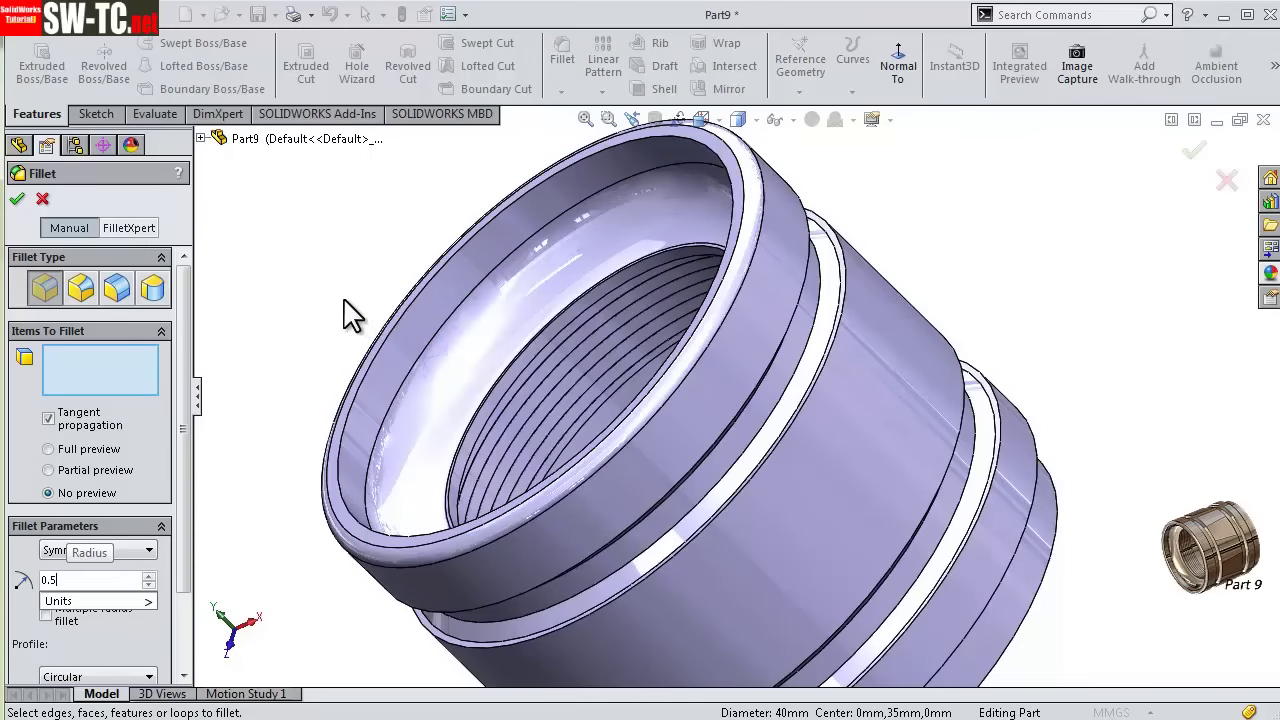
scroll(340, 310, down, 5)
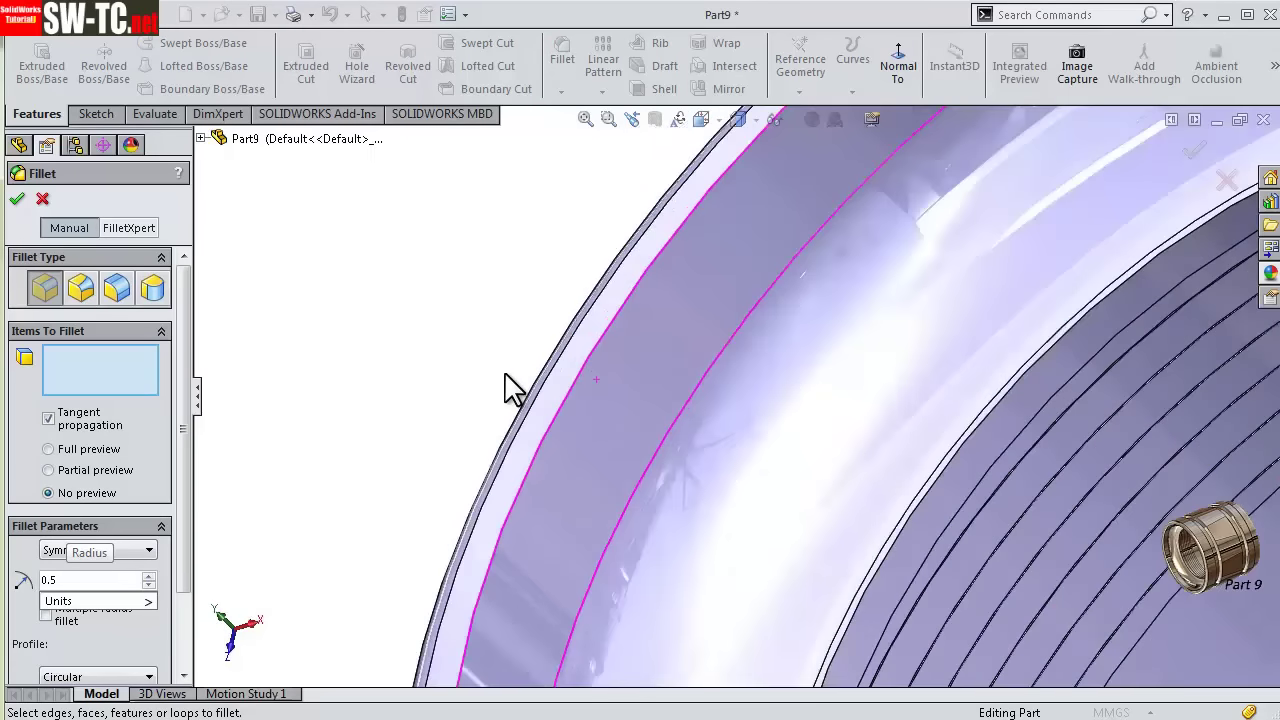
click(572, 384)
scroll(905, 479, up, 5)
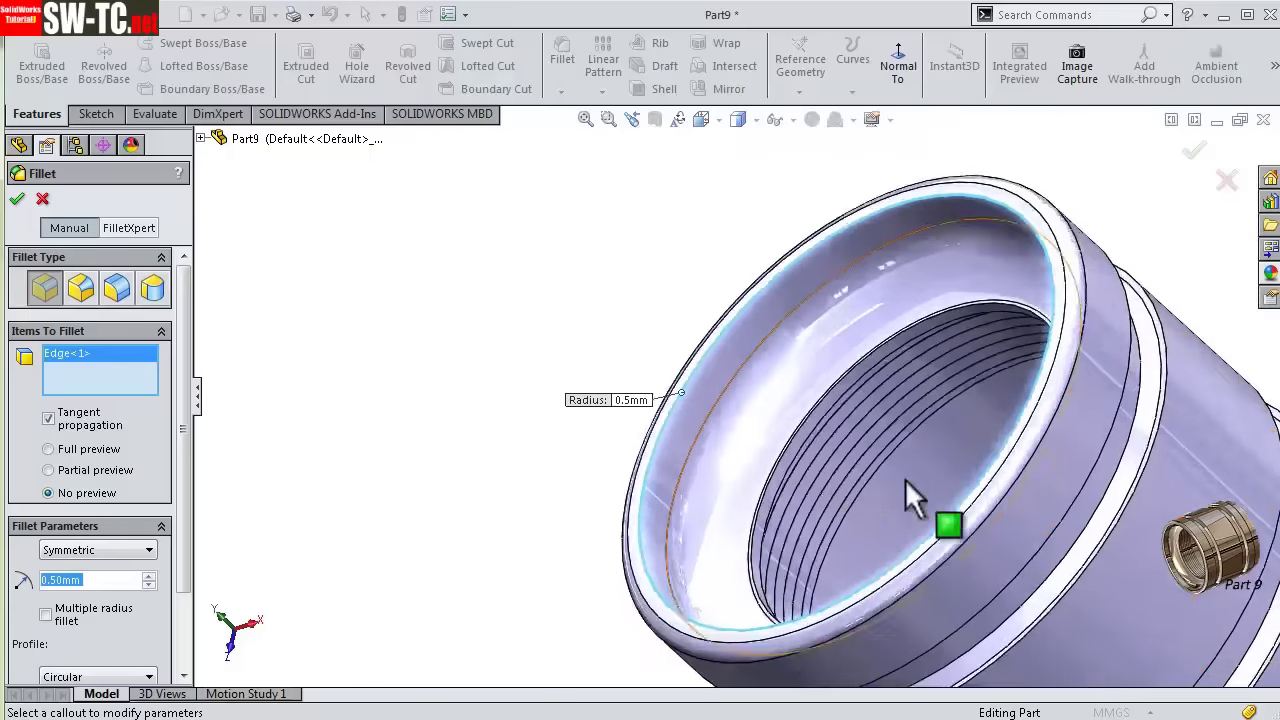
scroll(1034, 549, up, 3)
scroll(1034, 531, down, 3)
scroll(991, 486, down, 3)
scroll(959, 184, down, 3)
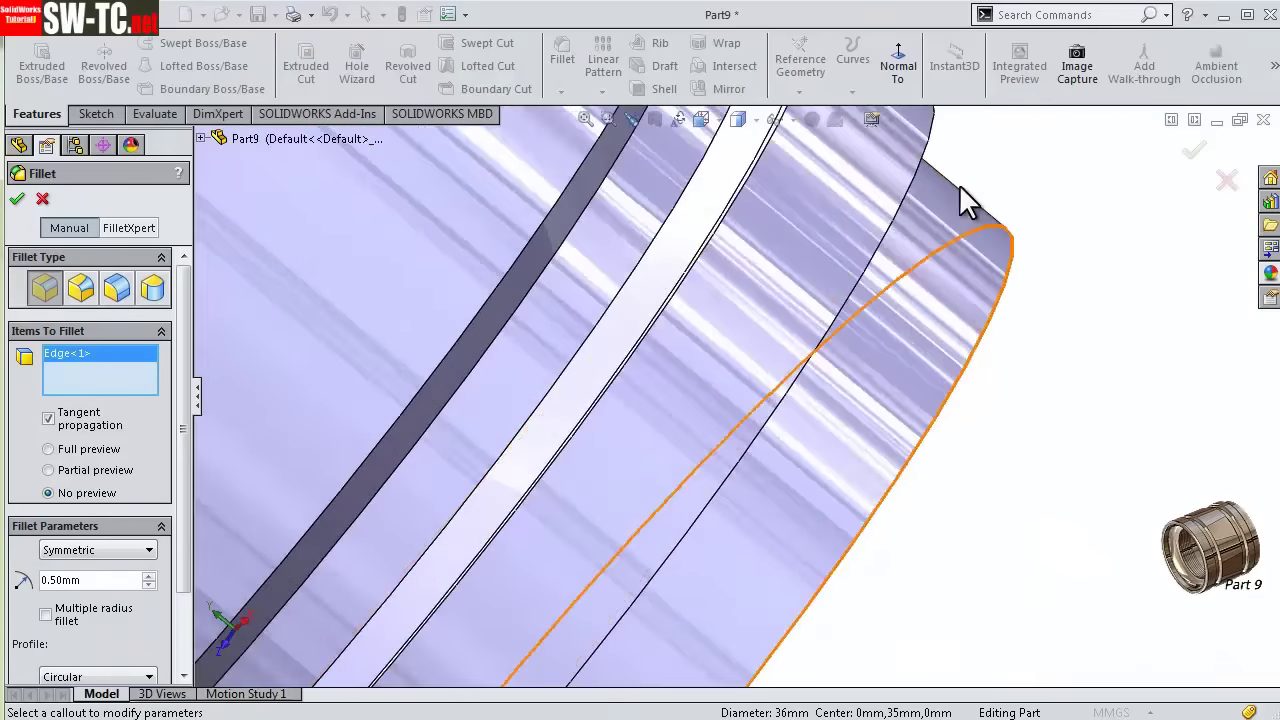
scroll(959, 184, down, 3)
scroll(939, 167, down, 3)
click(945, 175)
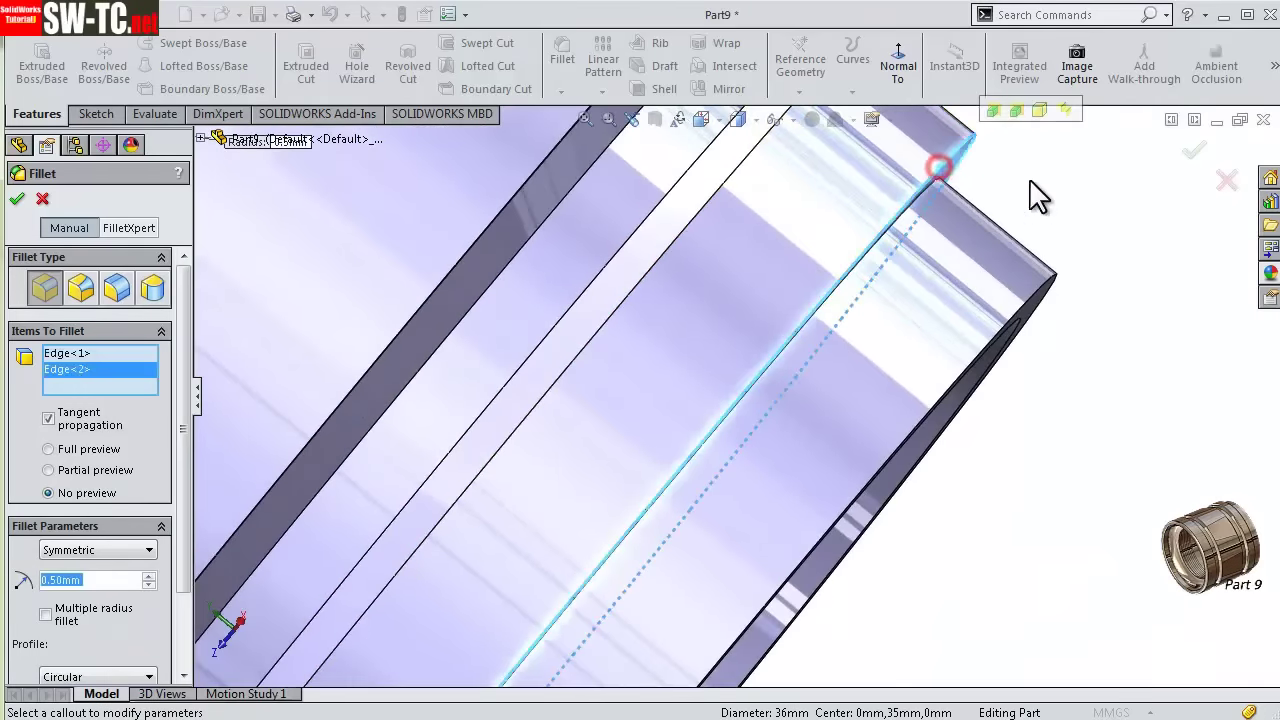
click(1201, 152)
scroll(1030, 262, up, 3)
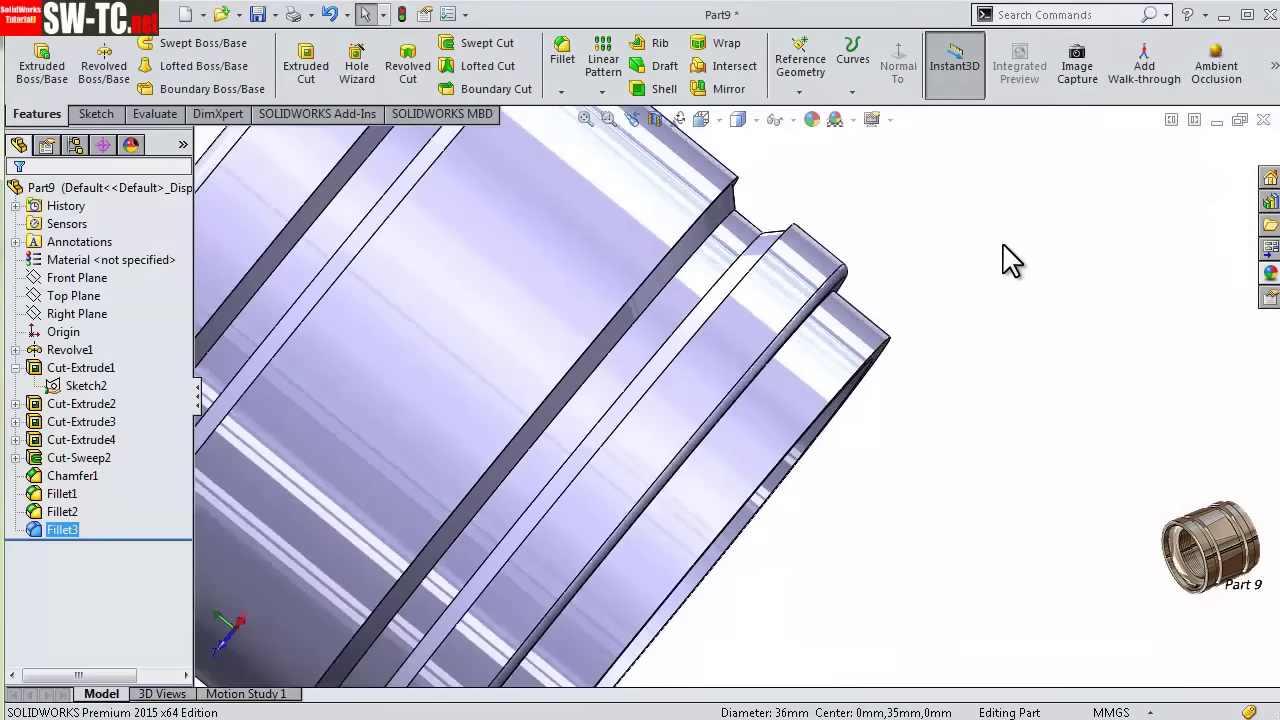
scroll(840, 225, up, 2)
- Open Sketch7 on the sleeve's ring end face and view it normal to the plane
mouse_move(840, 225)
middle_down()
mouse_move(811, 217)
mouse_move(854, 237)
mouse_move(886, 222)
mouse_move(737, 300)
middle_up()
scroll(730, 300, down, 2)
scroll(745, 310, down, 3)
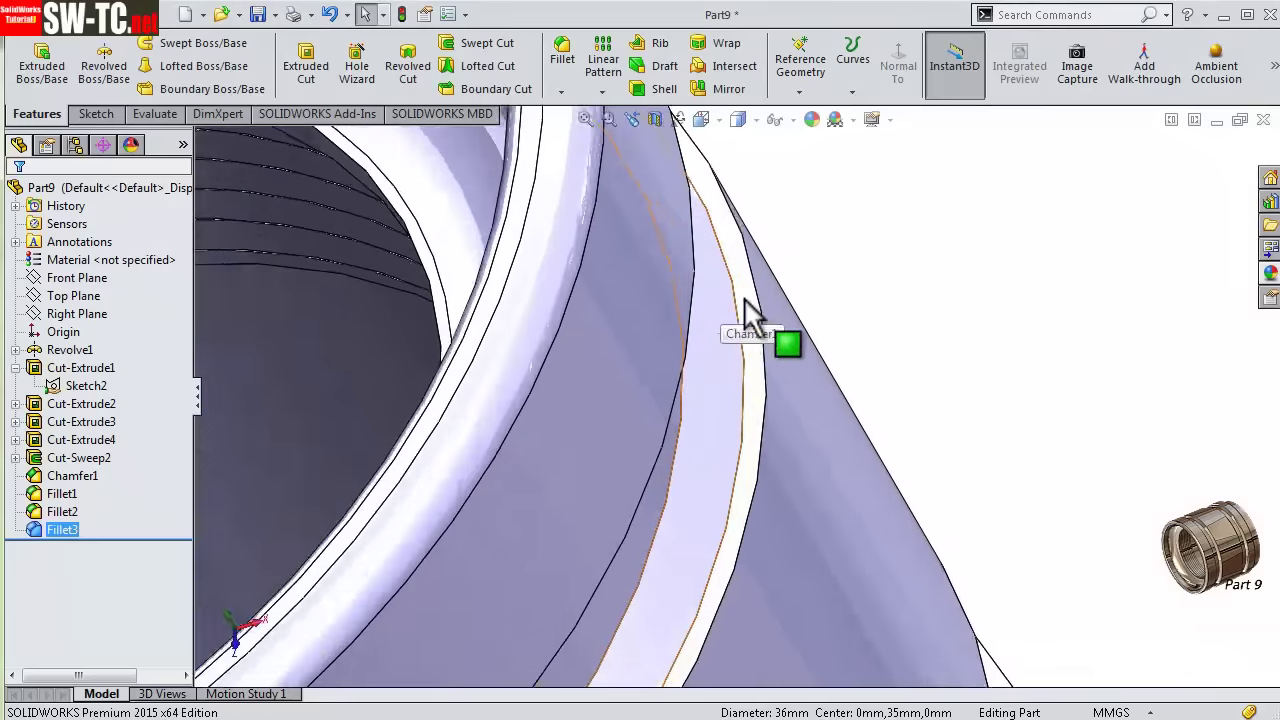
scroll(760, 370, down, 2)
click(748, 385)
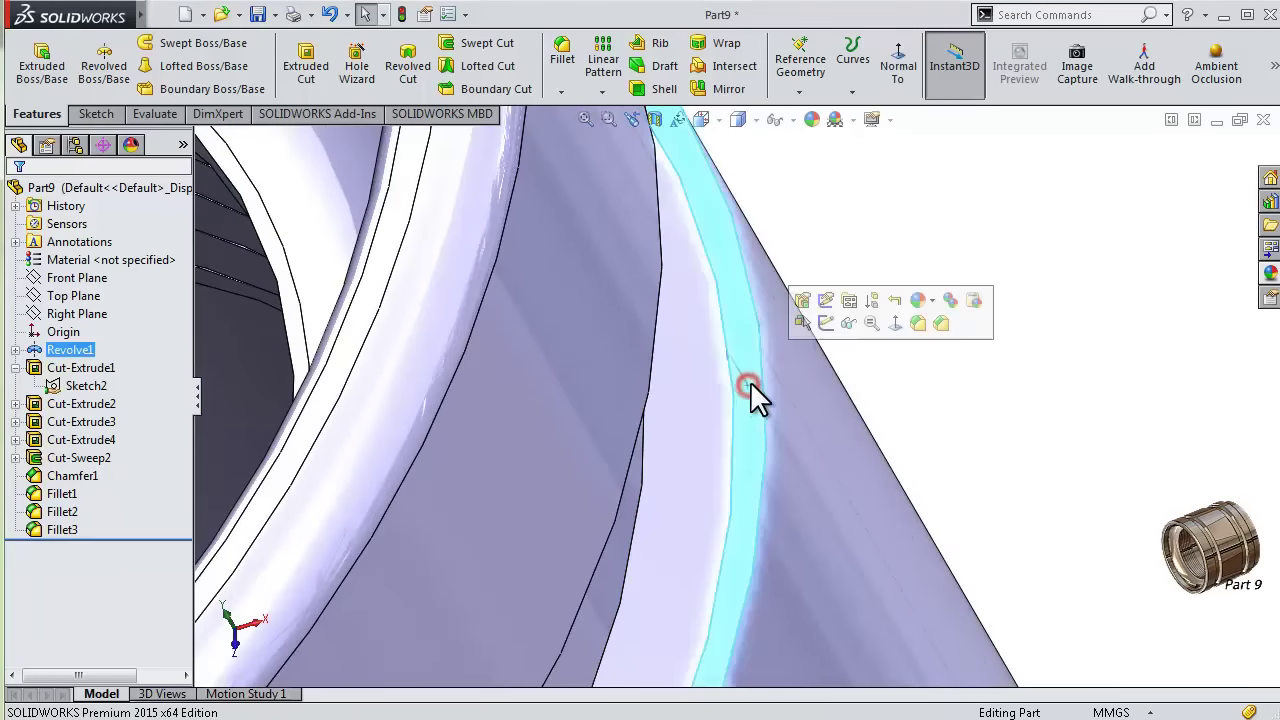
click(823, 327)
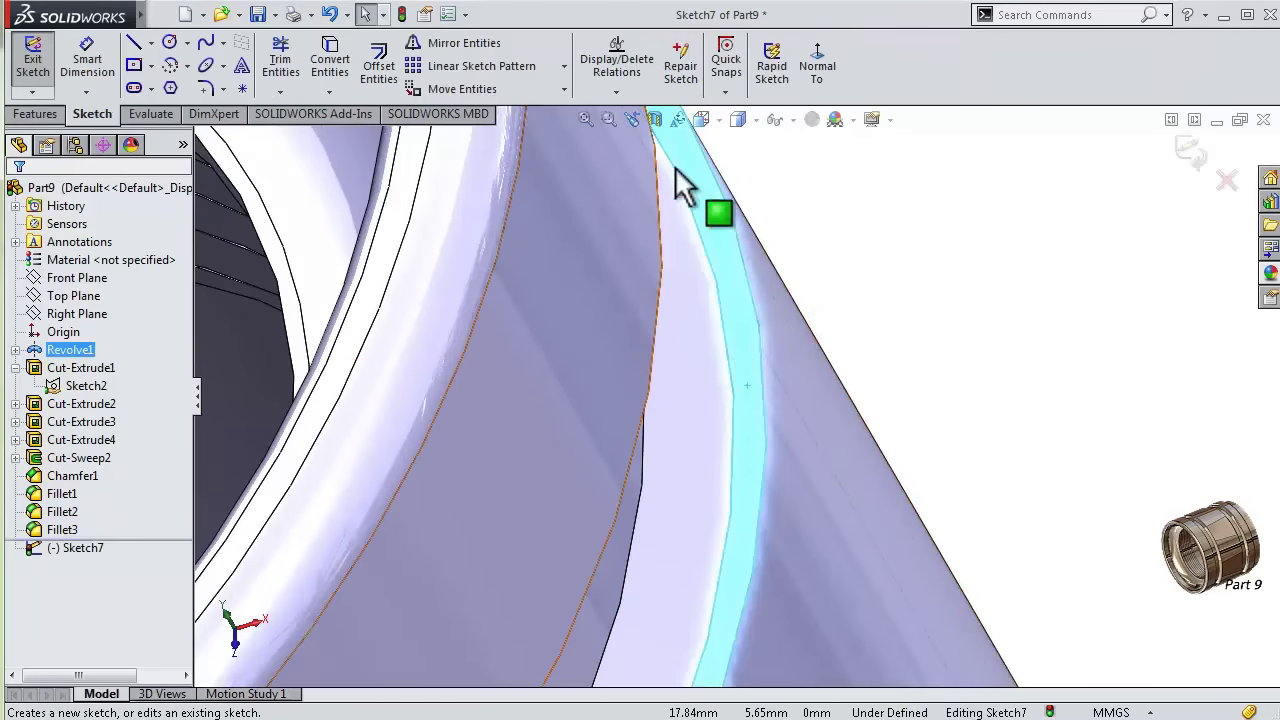
click(656, 120)
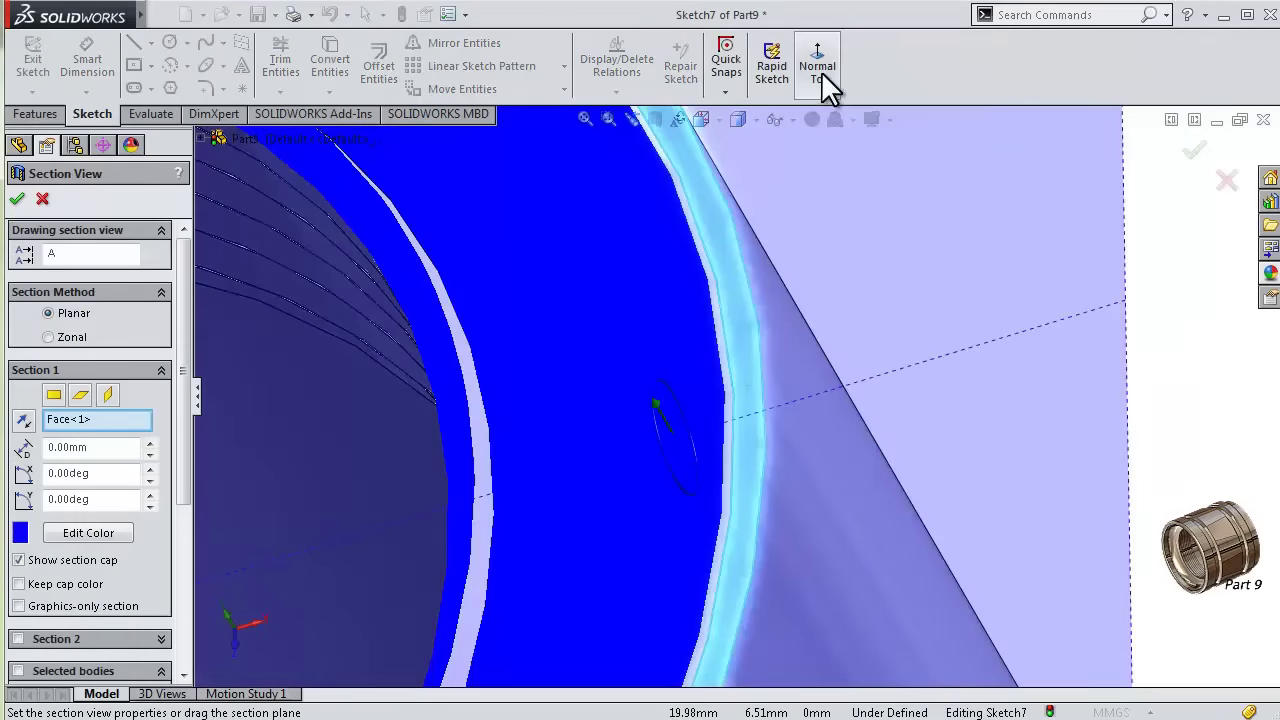
click(820, 80)
click(1193, 149)
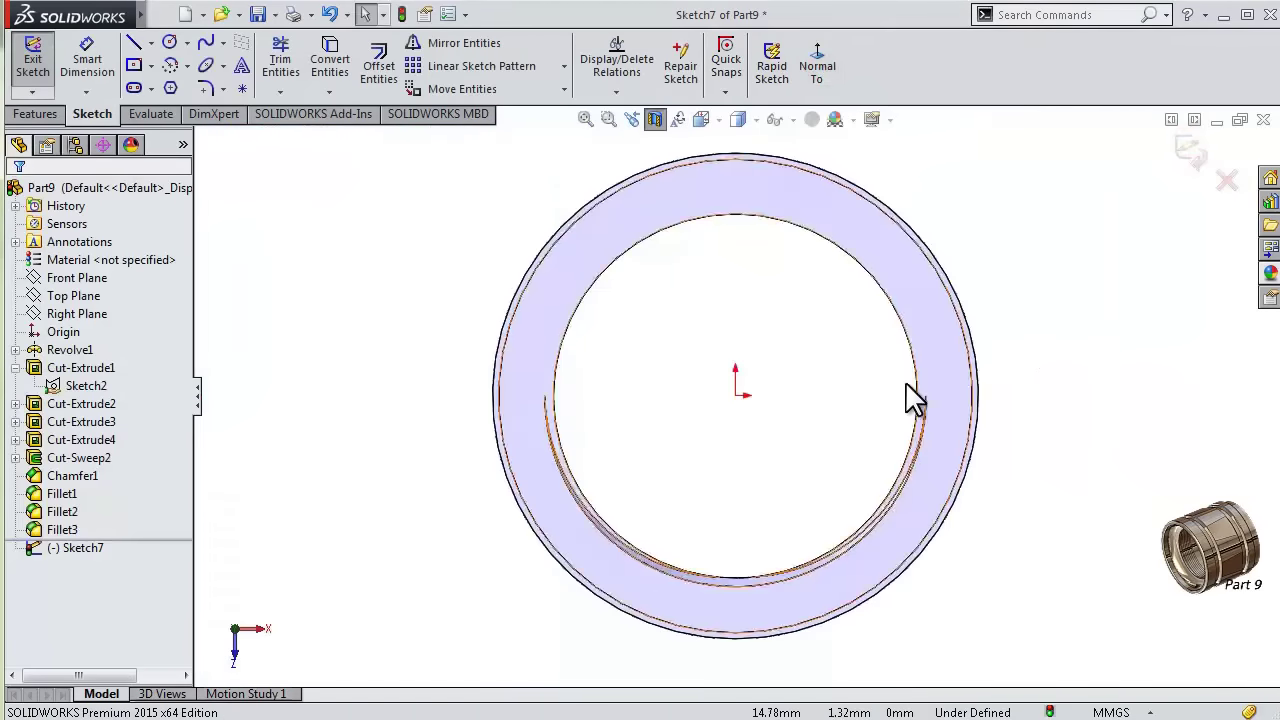
scroll(800, 345, down, 2)
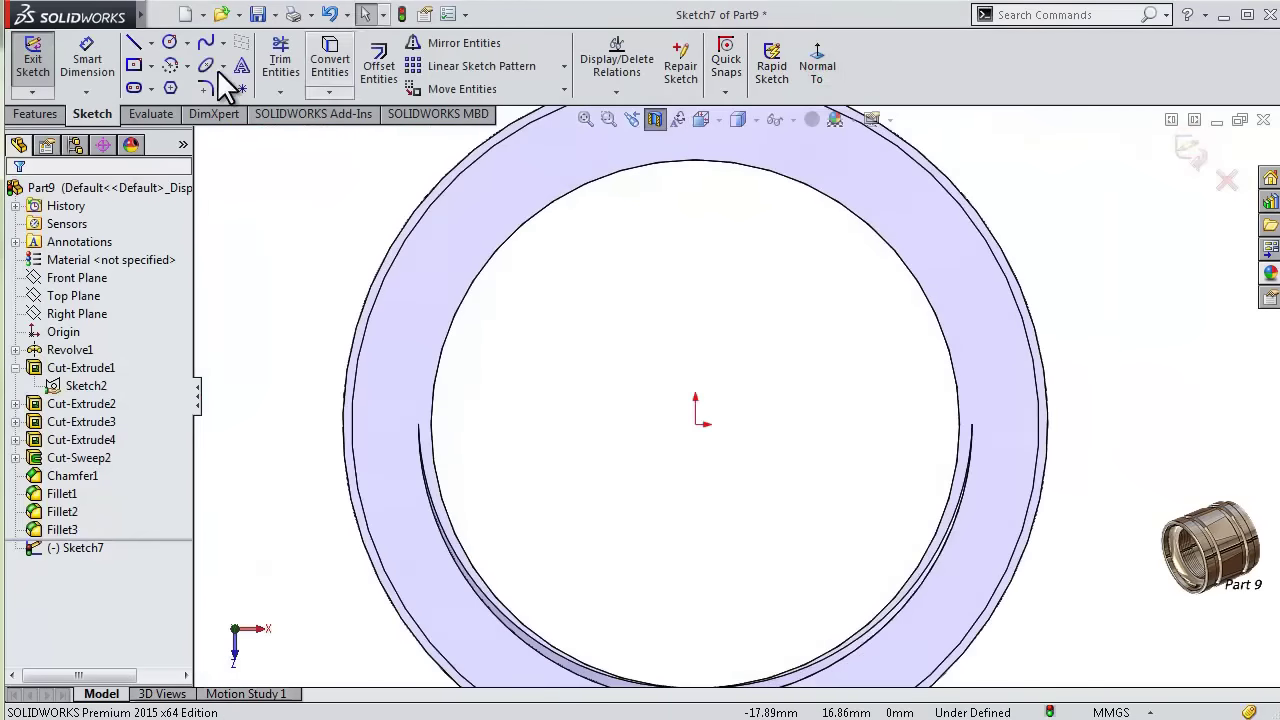
- Draw a hexagon centred on the origin around the ring end face
click(170, 88)
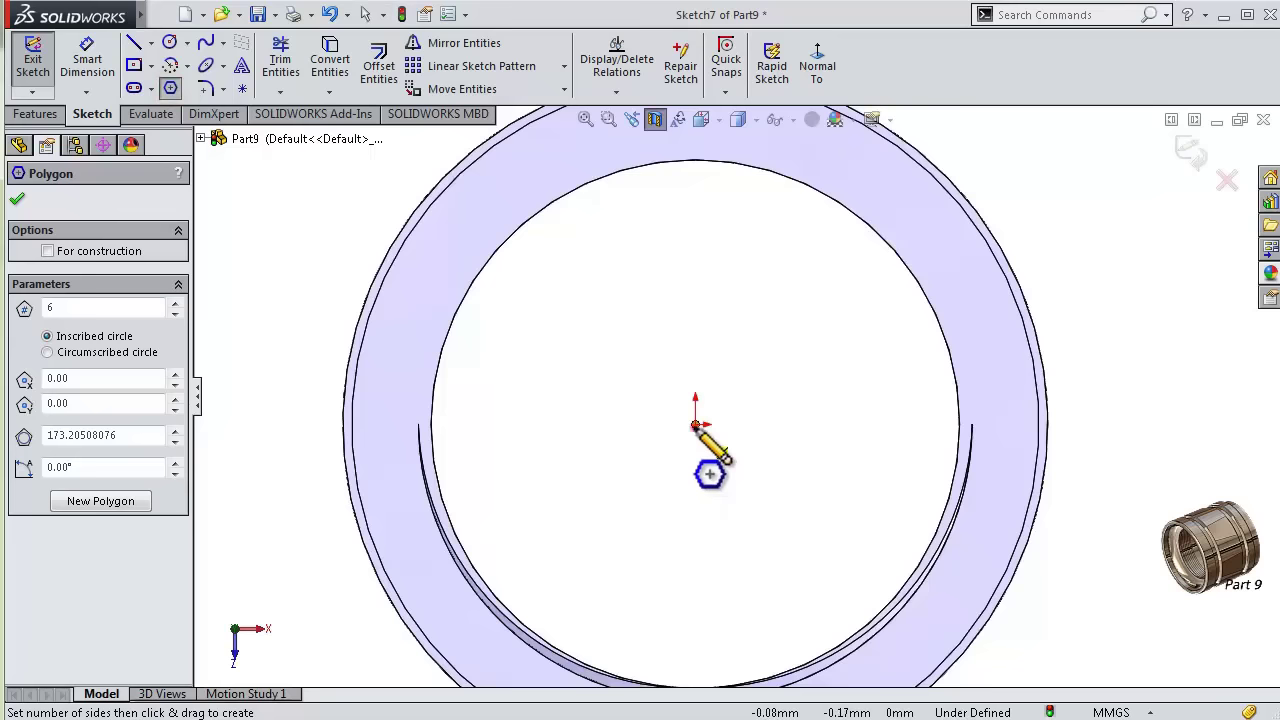
drag(695, 425, 357, 300)
scroll(370, 330, up, 2)
scroll(385, 320, down, 1)
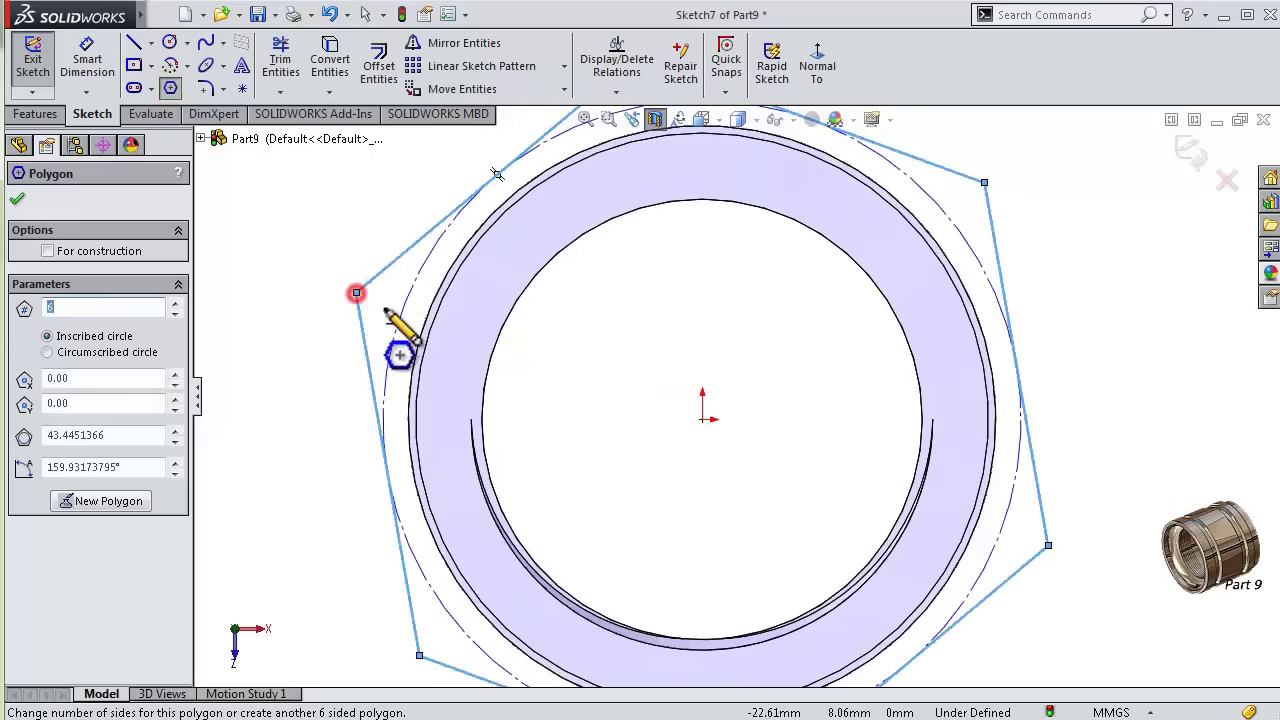
scroll(690, 345, up, 2)
scroll(694, 300, down, 2)
scroll(670, 237, down, 1)
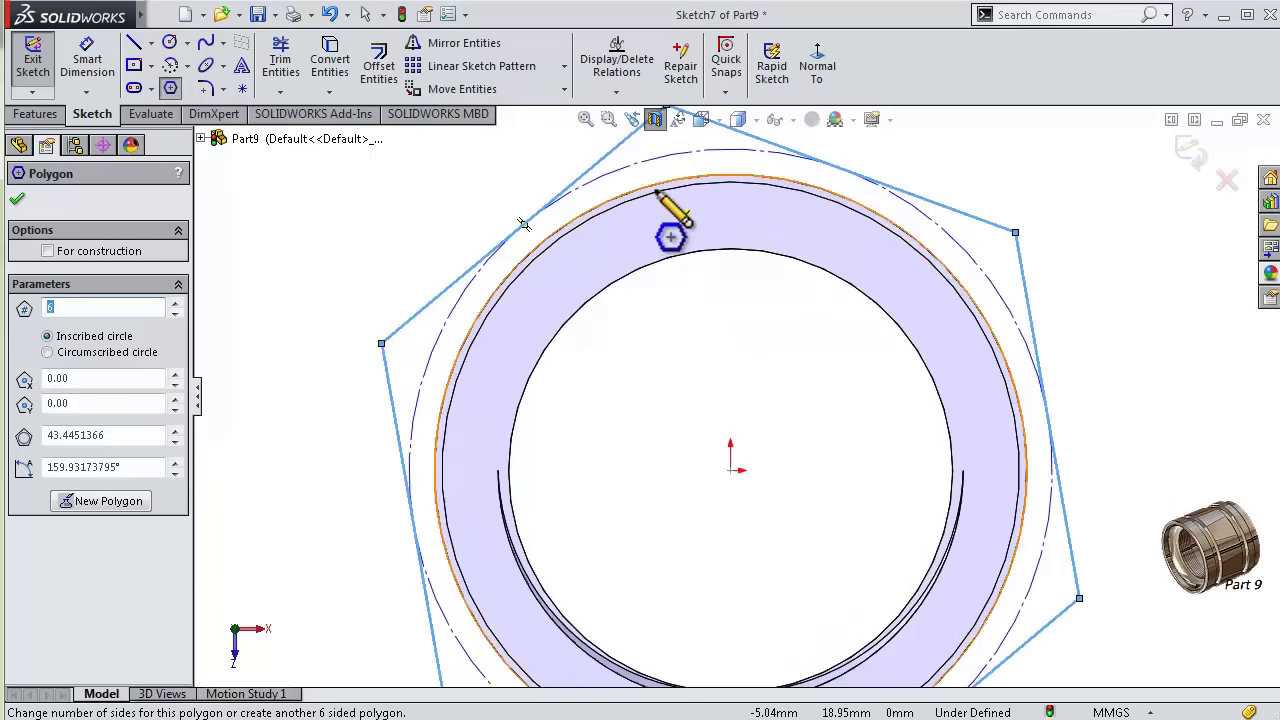
key(Escape)
scroll(520, 210, down, 2)
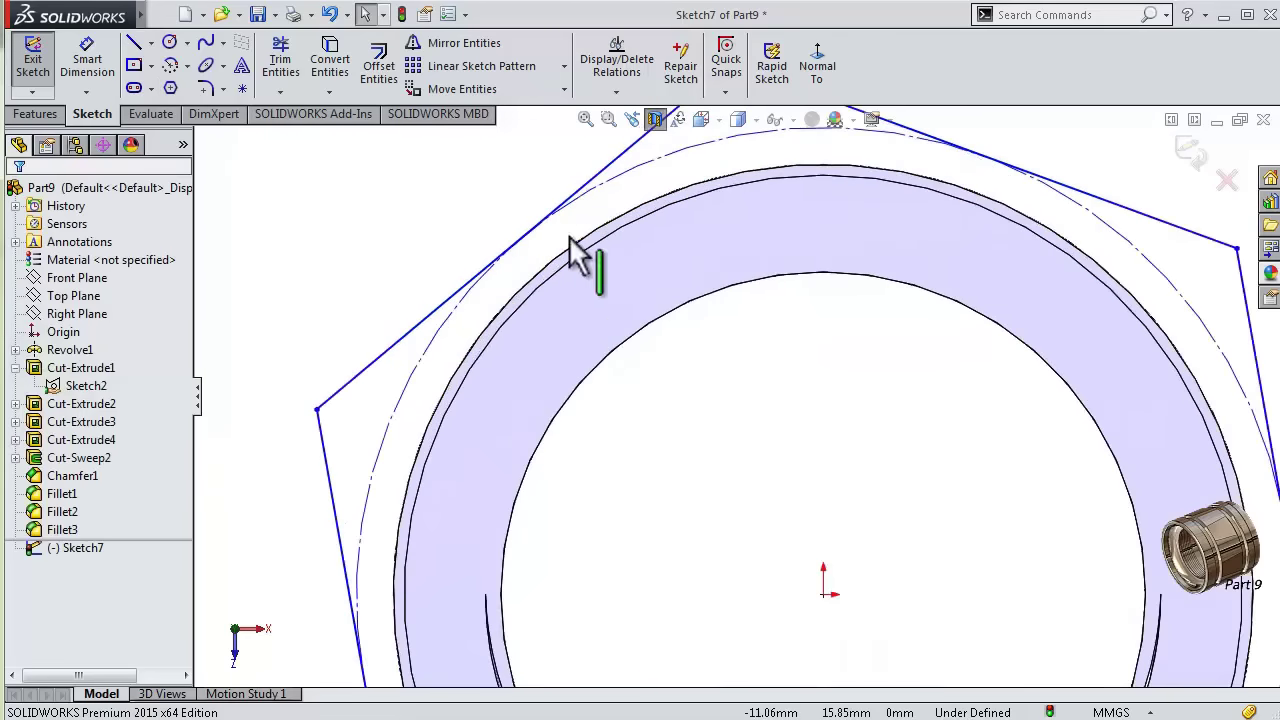
- Check the existing relations on the hexagon's construction circle and upper-left side
click(614, 183)
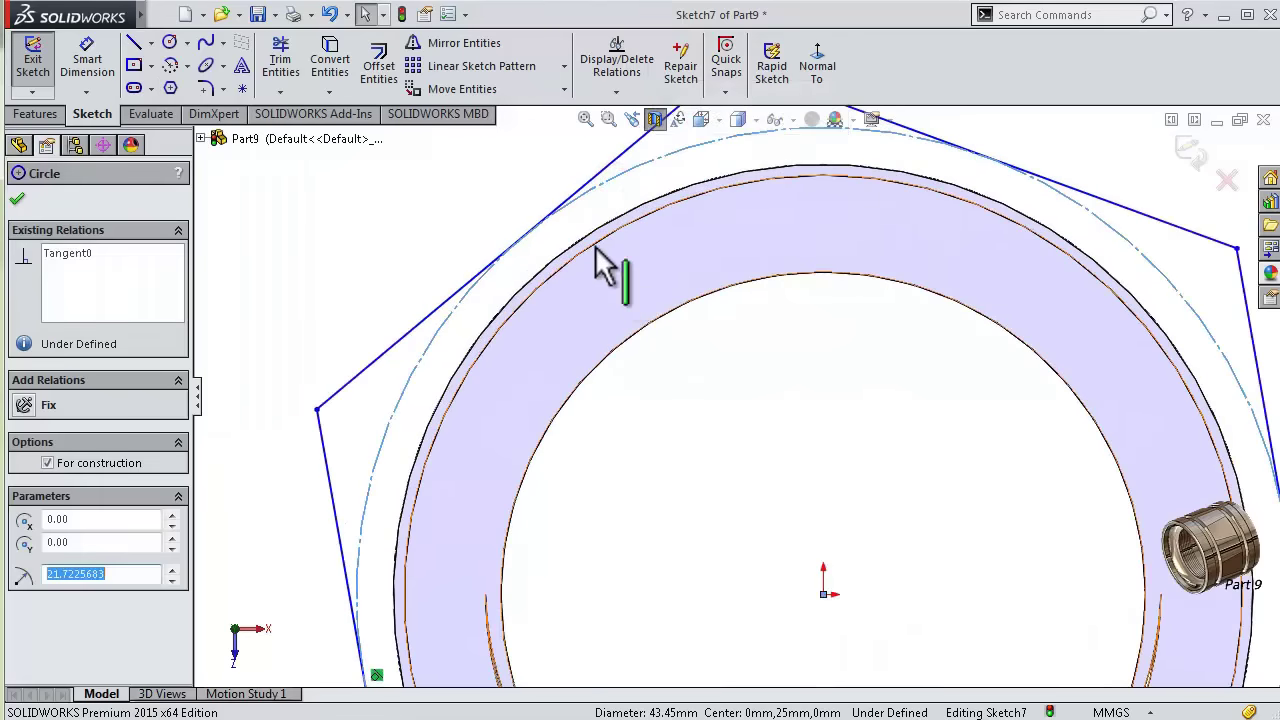
click(593, 242)
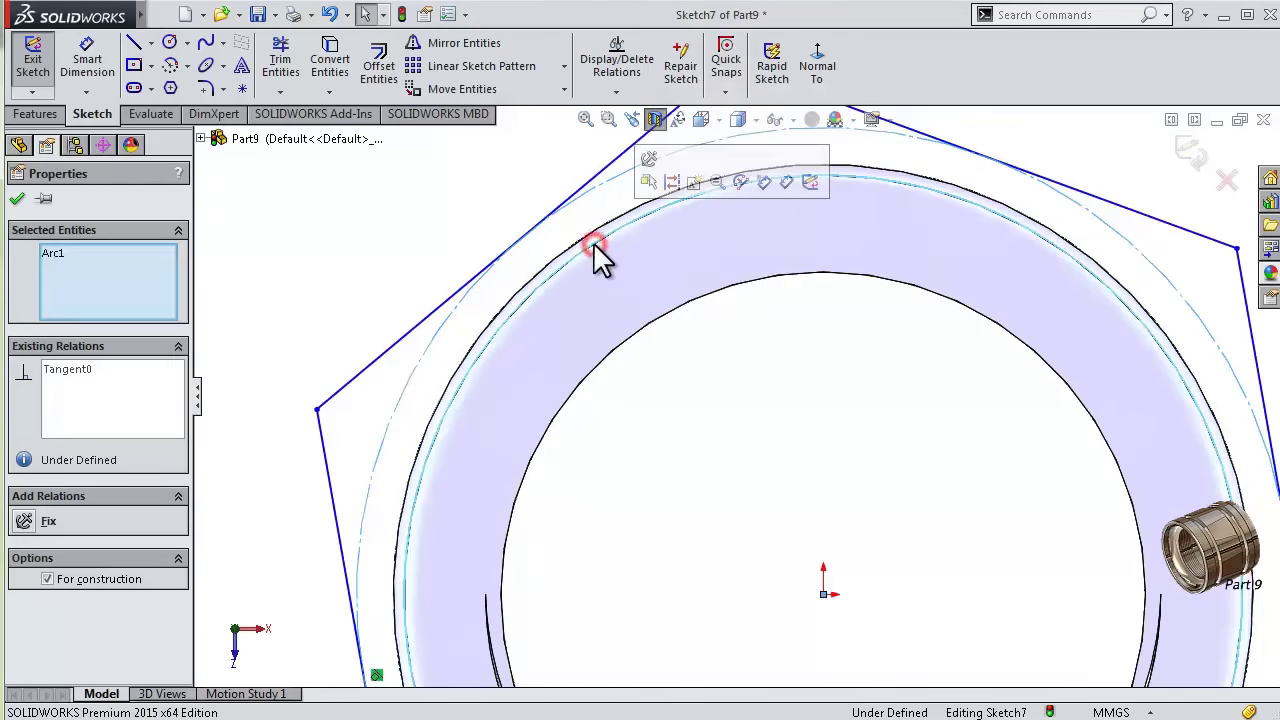
click(456, 204)
scroll(591, 277, down, 2)
scroll(560, 253, down, 1)
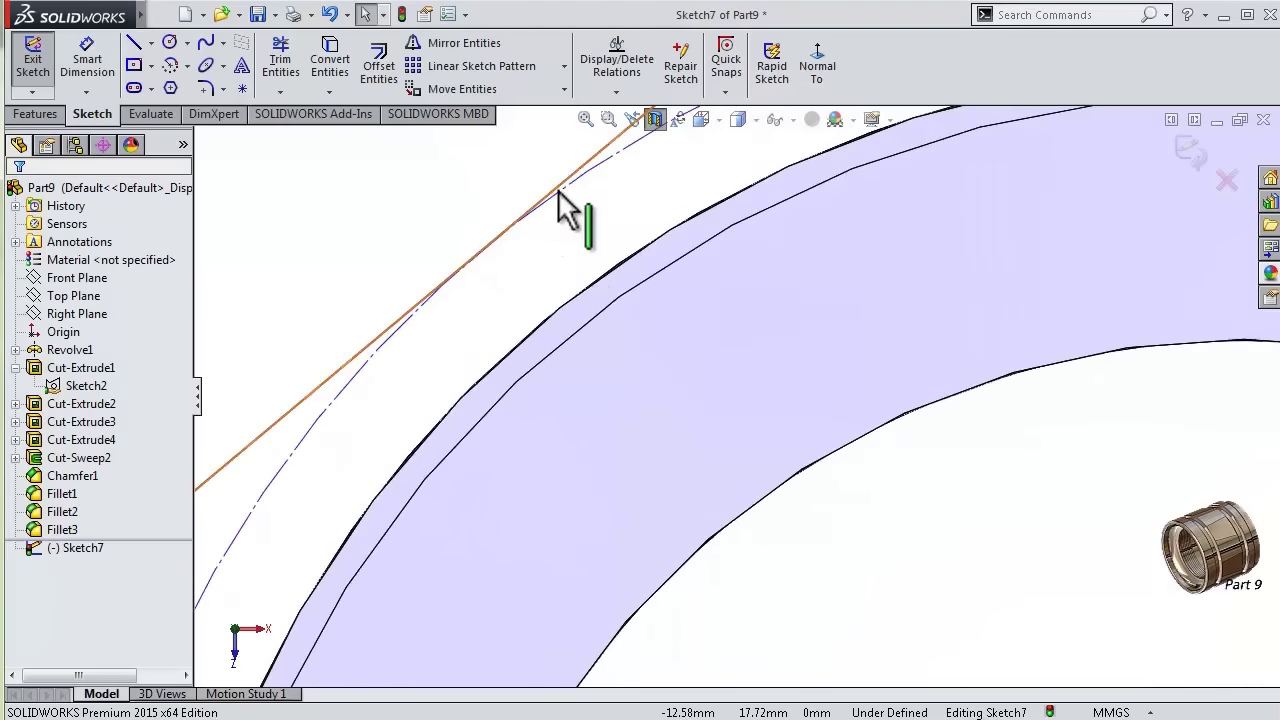
click(562, 190)
ctrl+click(603, 306)
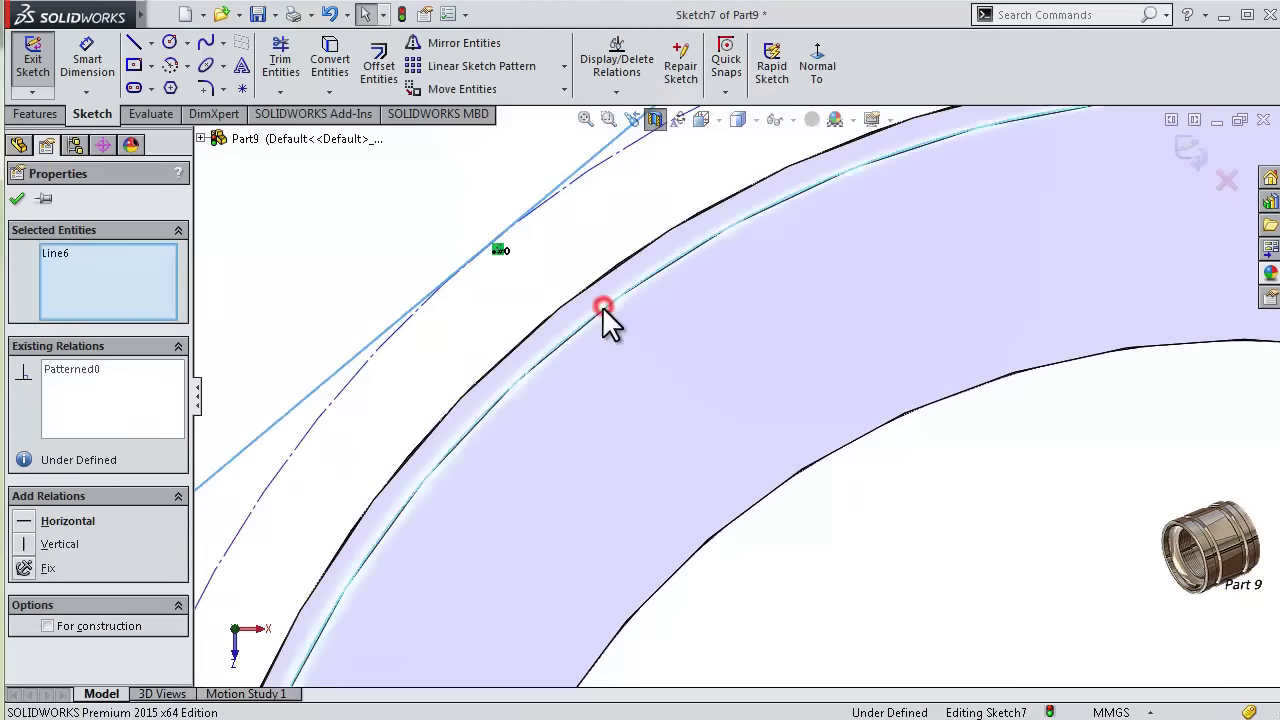
click(402, 265)
scroll(640, 372, down, 1)
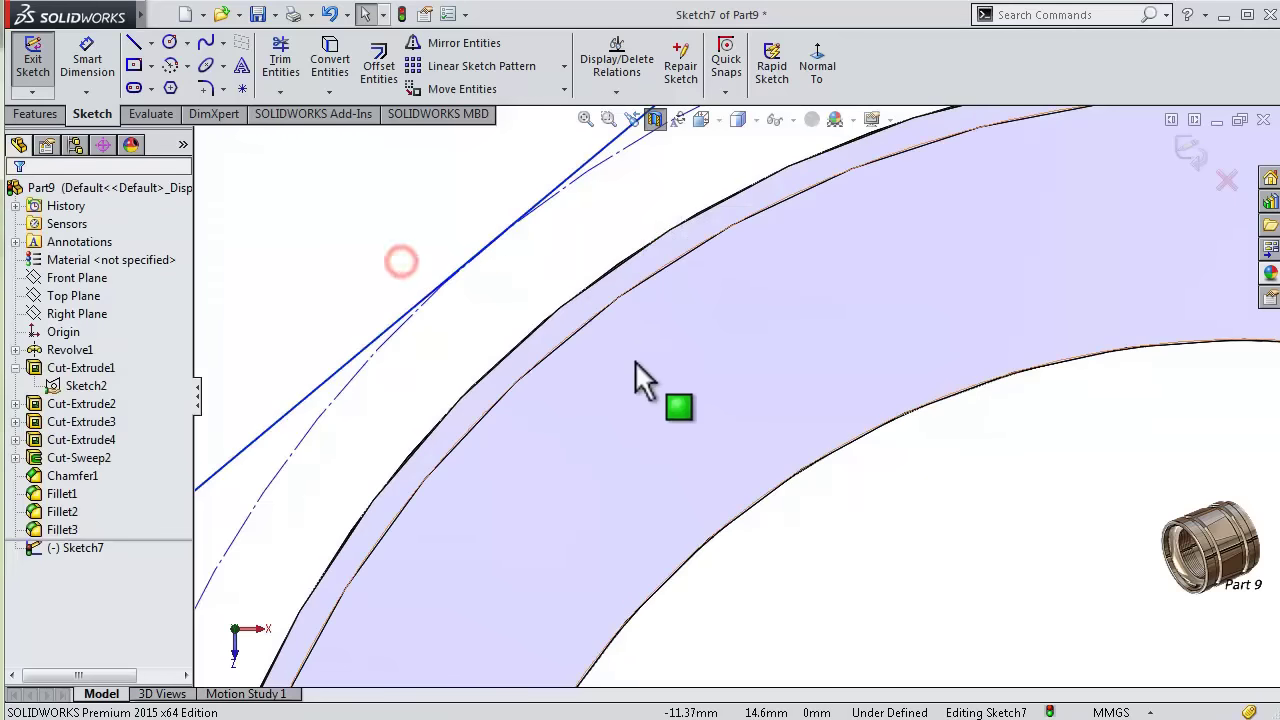
scroll(638, 315, down, 1)
click(620, 298)
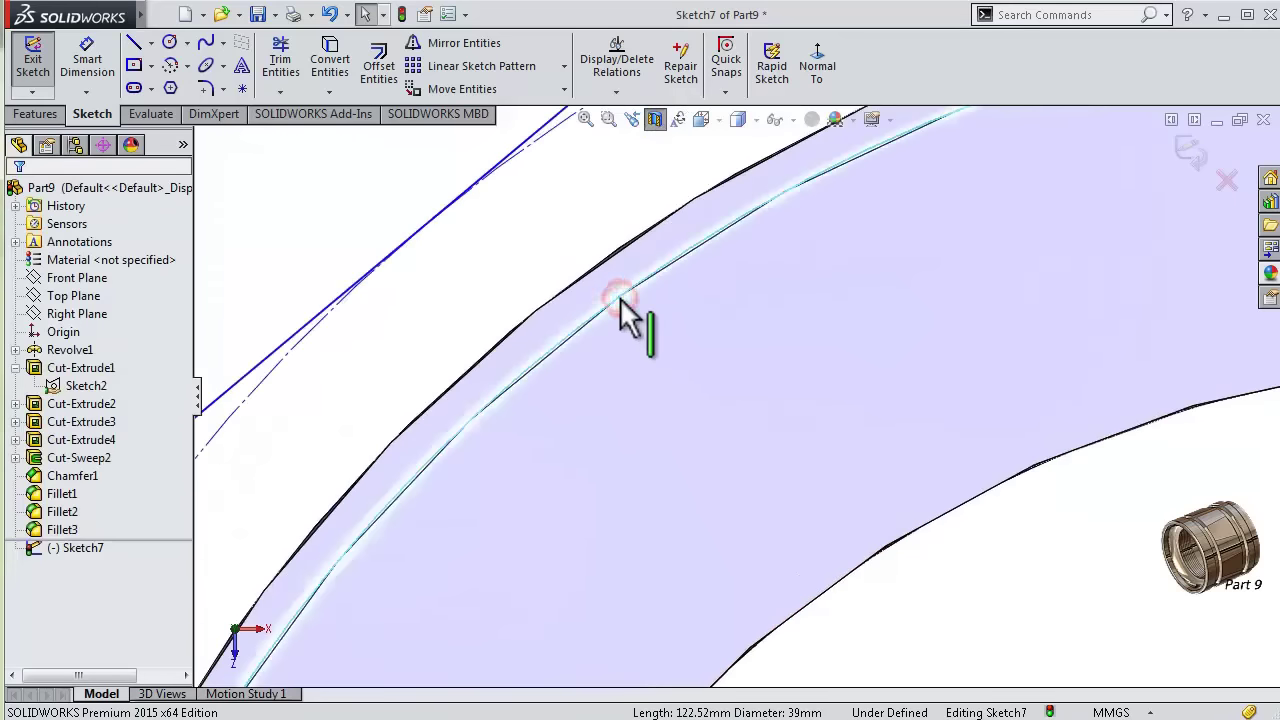
click(491, 171)
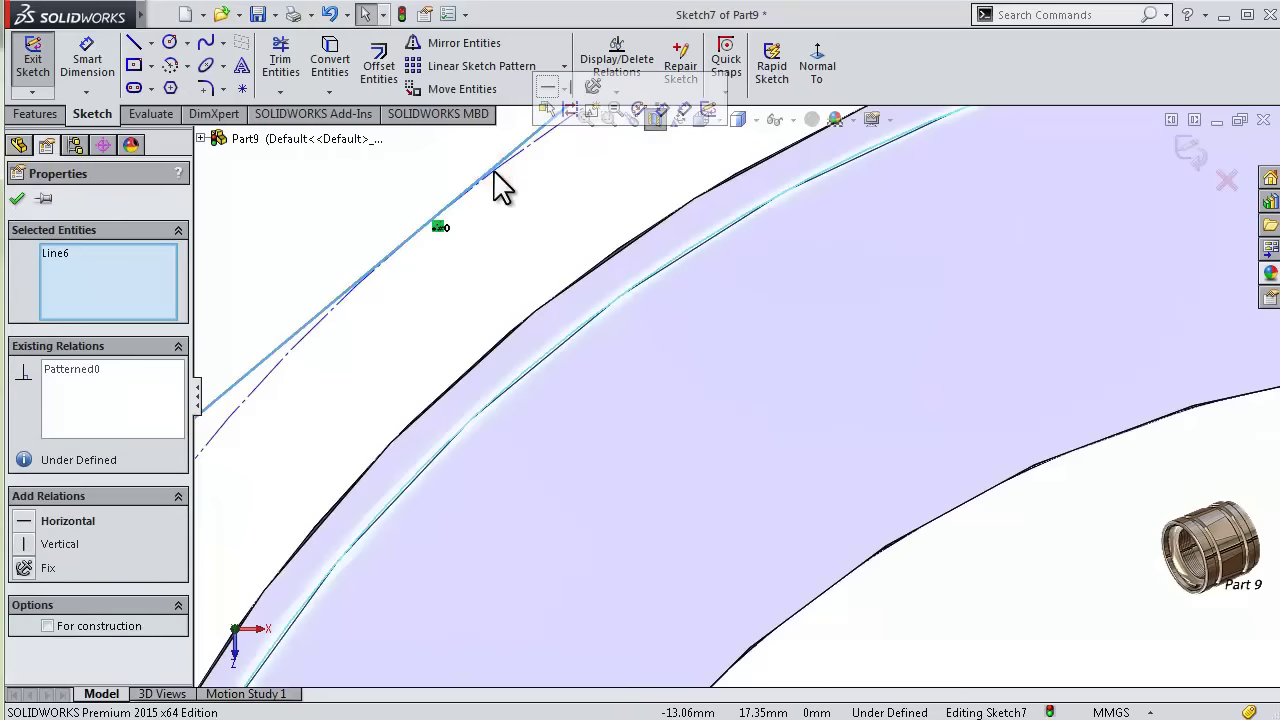
click(510, 240)
scroll(510, 240, up, 2)
- Convert the ring's outer edge and make the hexagon's upper-left side tangent to it
click(330, 58)
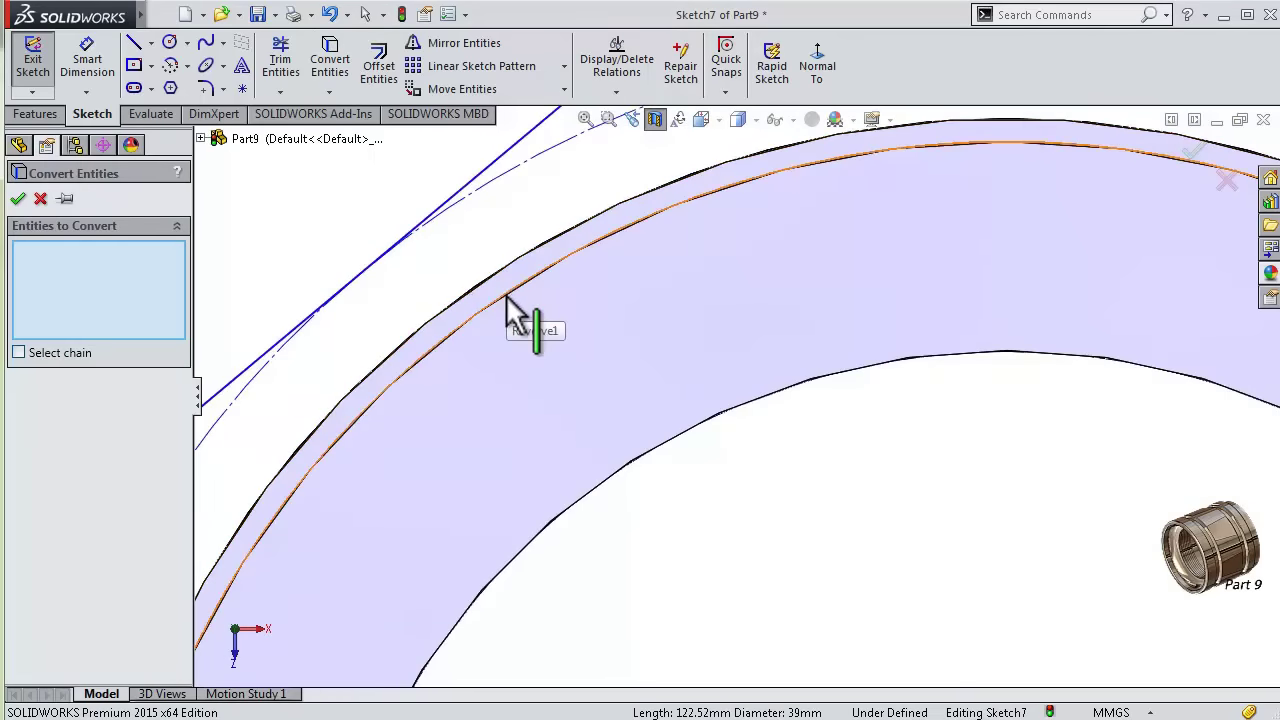
click(506, 295)
right_click(509, 294)
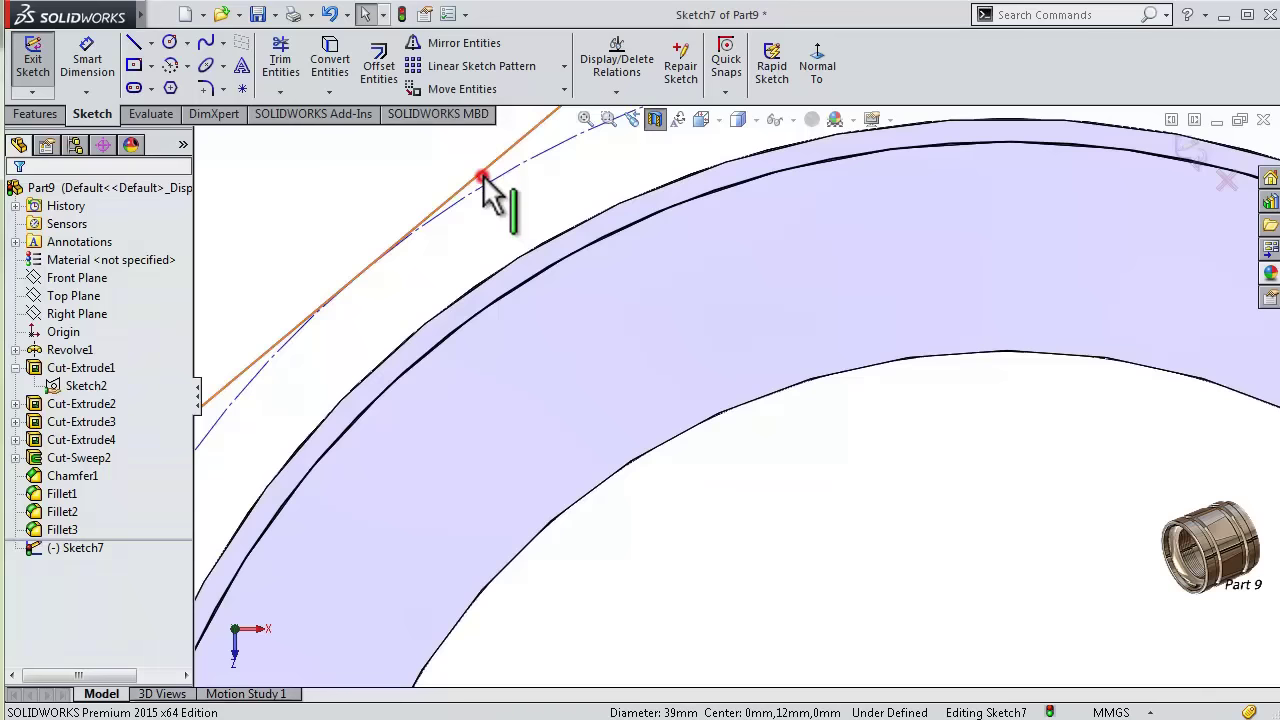
click(482, 178)
ctrl+click(543, 268)
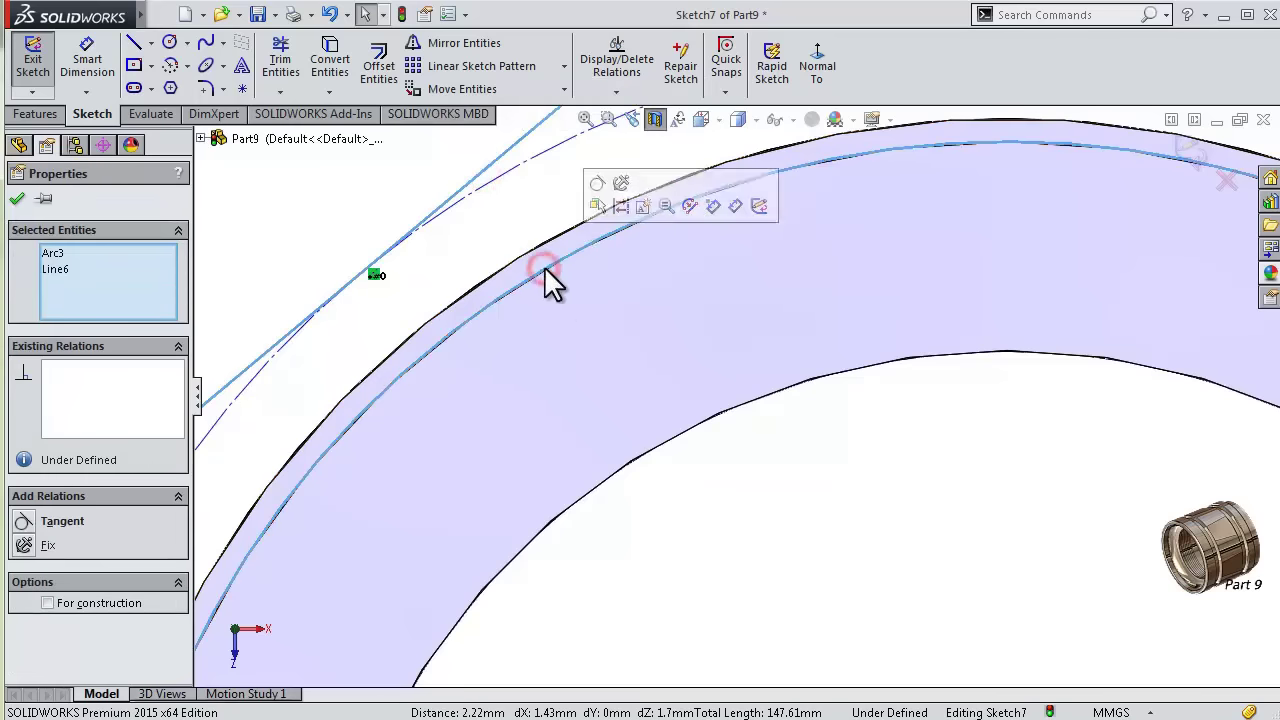
click(598, 185)
click(466, 211)
- Make the hexagon's top side horizontal so the sketch is fully defined
scroll(848, 290, up, 5)
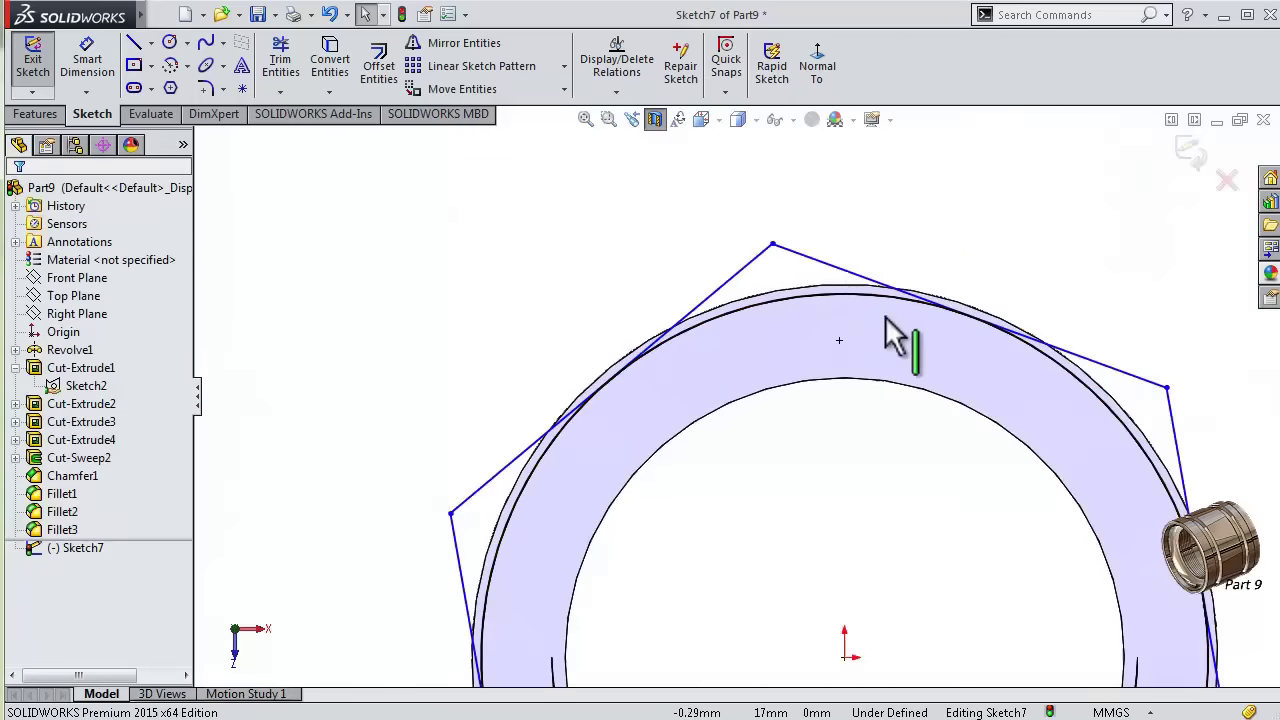
click(843, 279)
click(900, 186)
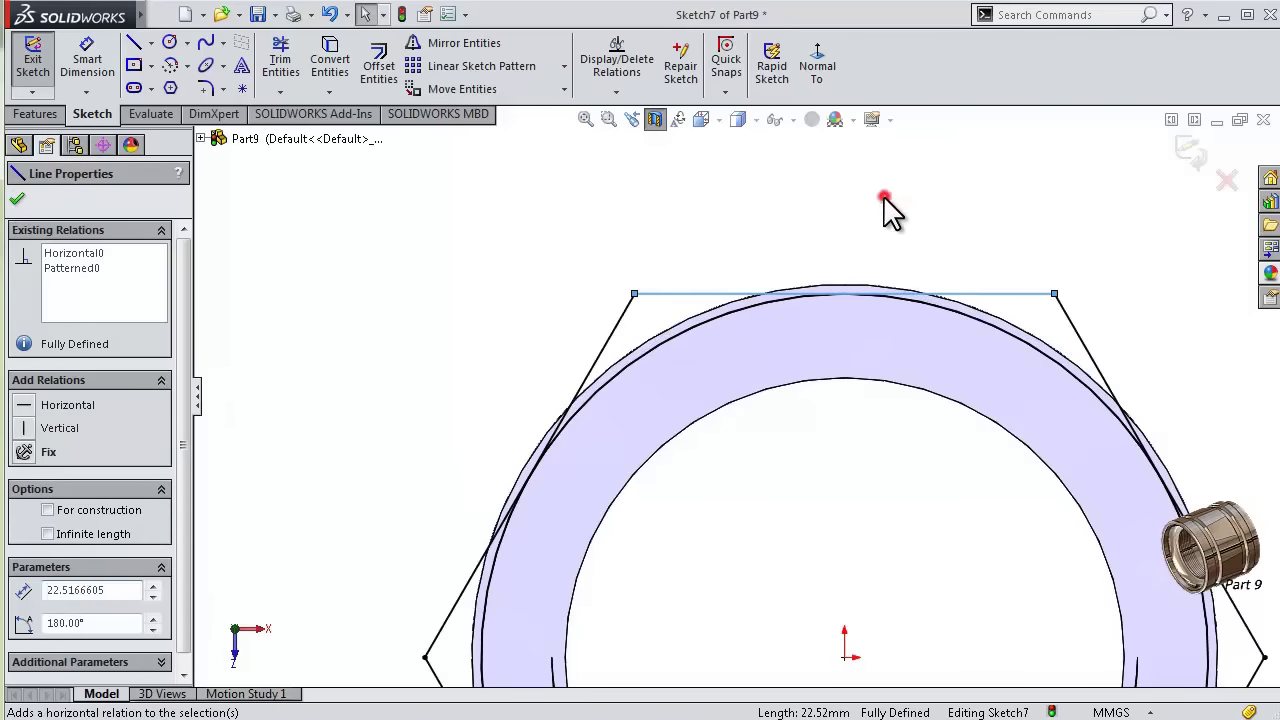
click(885, 205)
scroll(878, 325, up, 3)
mouse_move(930, 340)
middle_down()
mouse_move(944, 320)
mouse_move(958, 520)
mouse_move(822, 535)
mouse_move(757, 606)
mouse_move(598, 492)
middle_up()
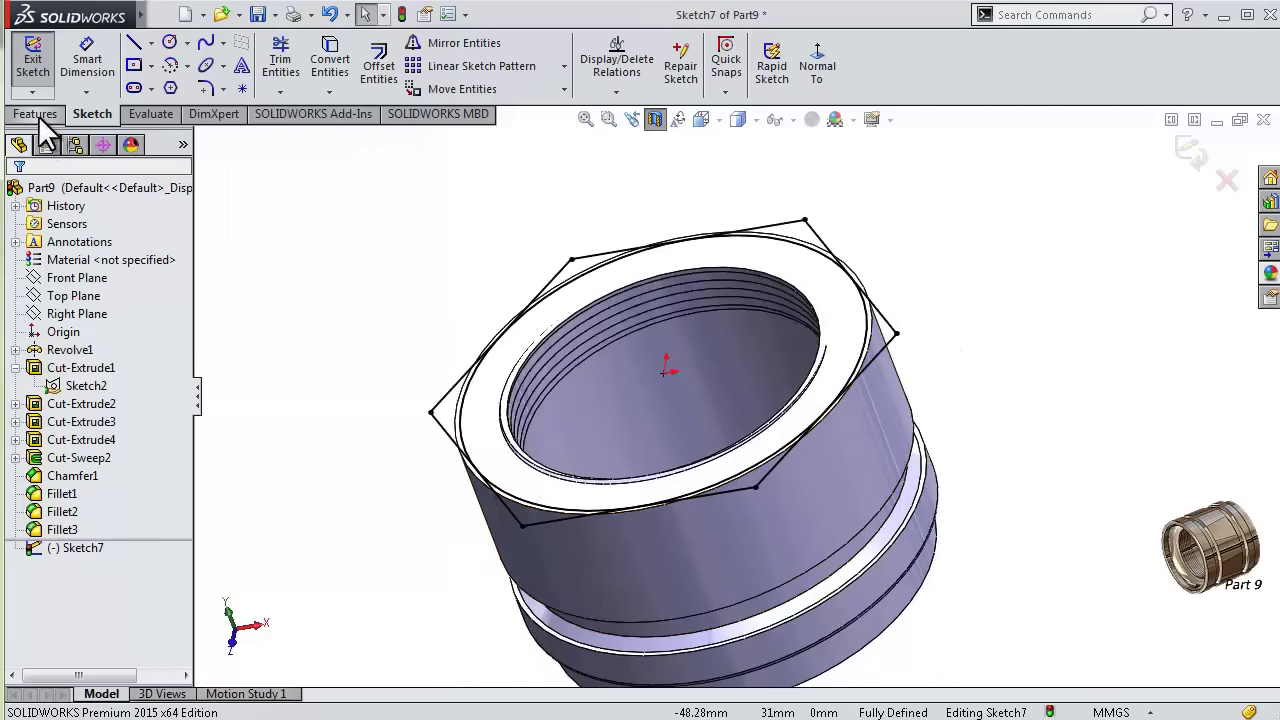
click(37, 115)
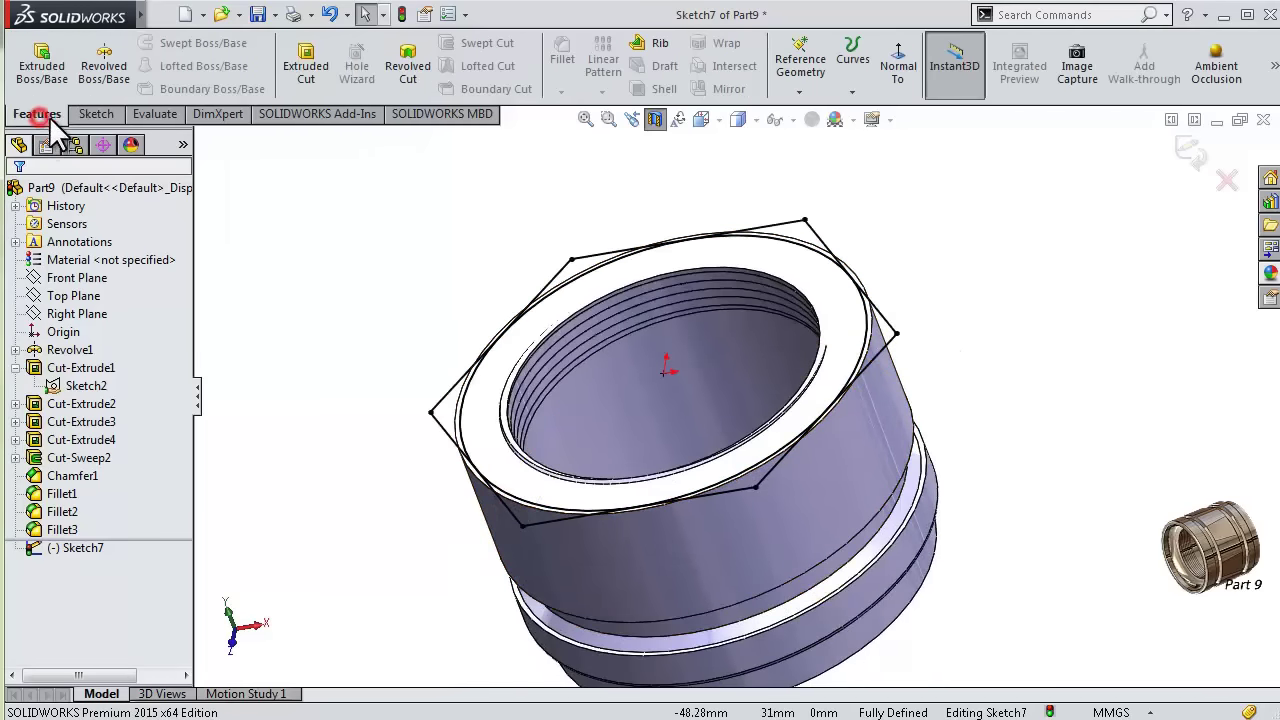
- Cut-extrude the hexagon 17 mm deep as a 2 mm thin feature with 1.5° outward draft
click(305, 68)
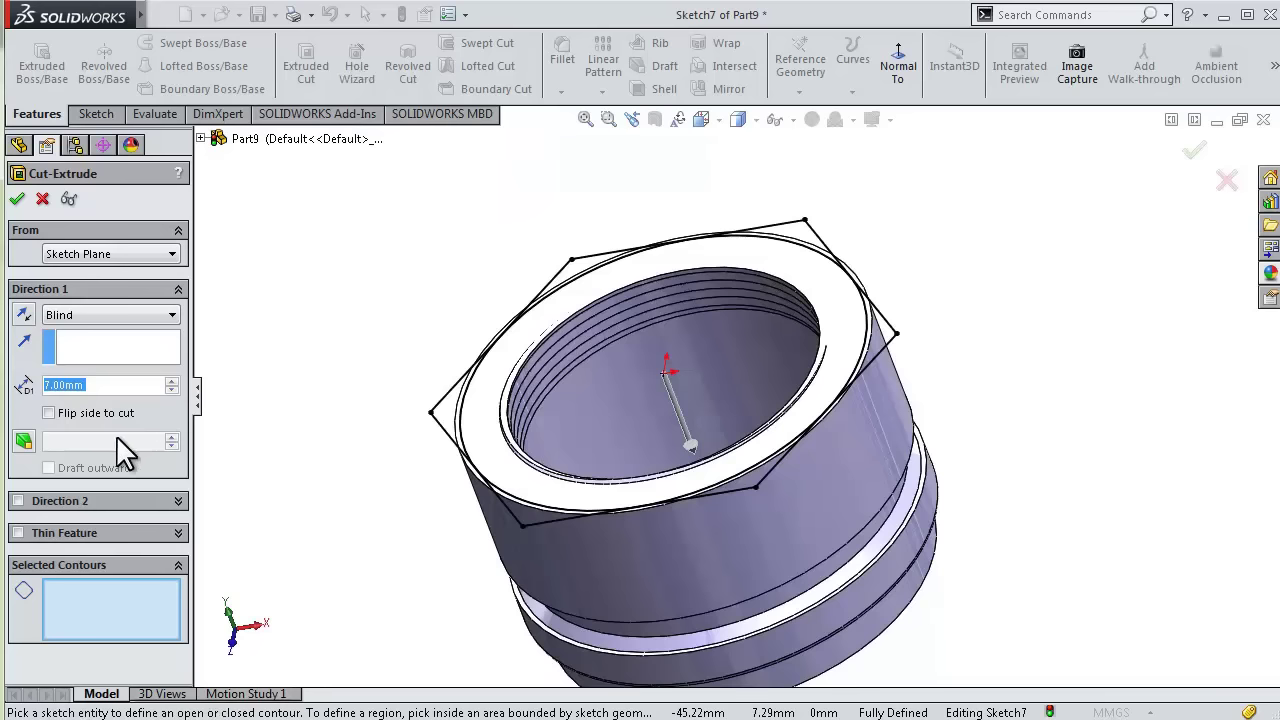
click(25, 441)
text(1.5)
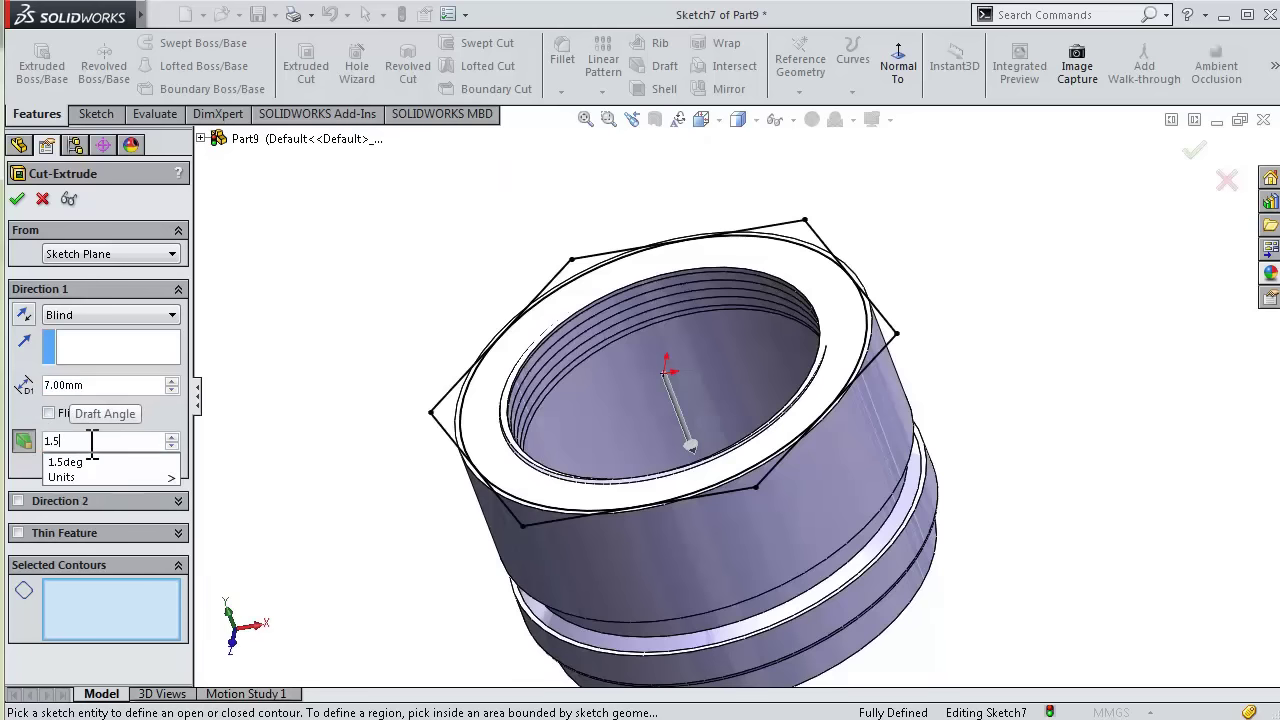
click(96, 384)
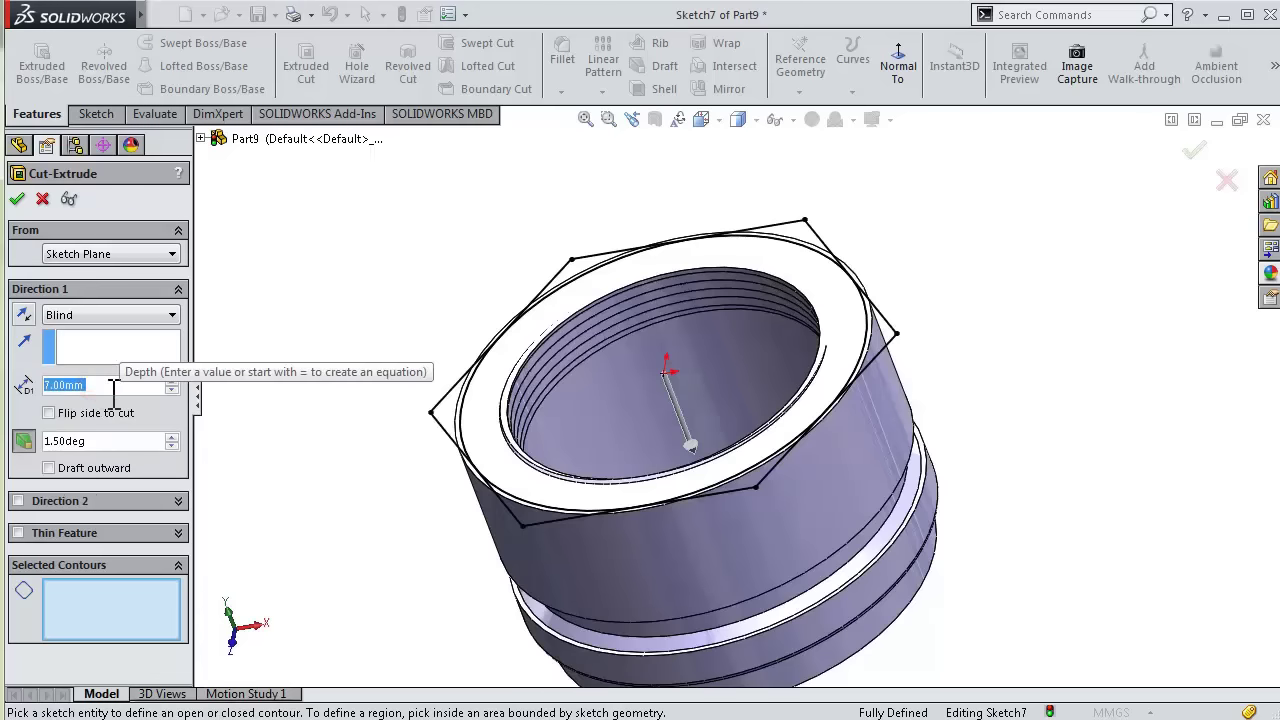
text(17)
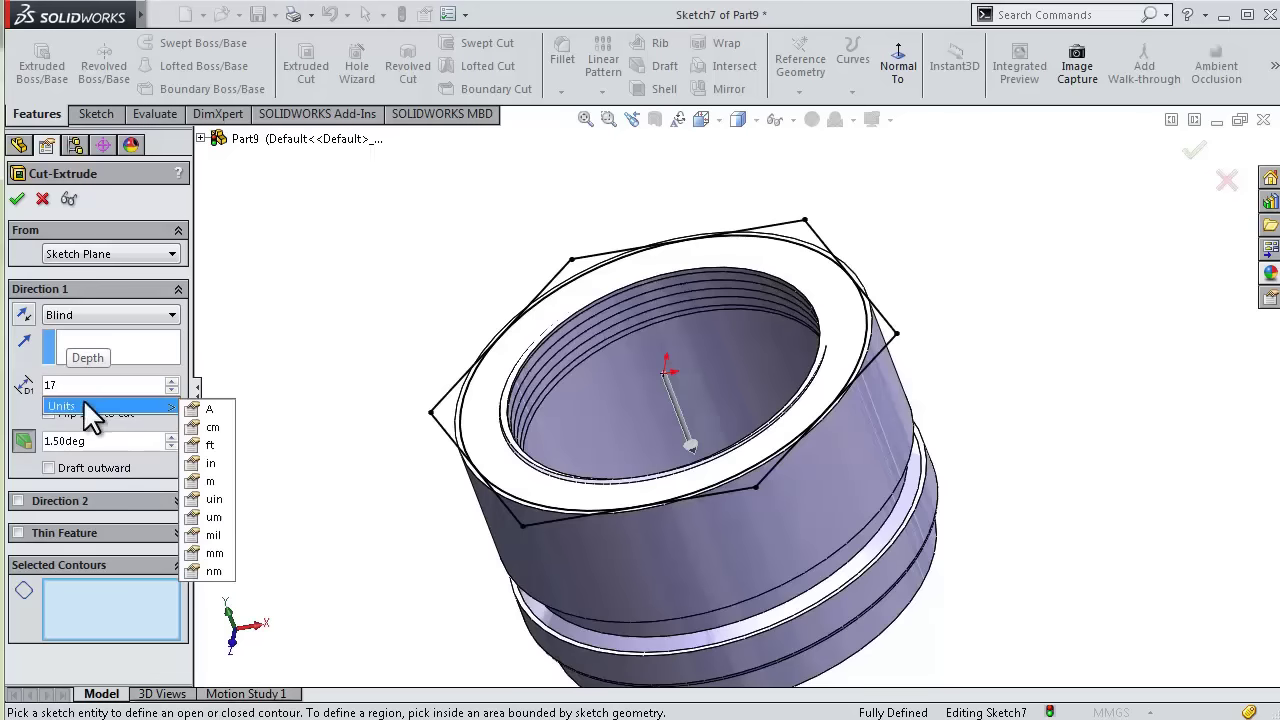
click(13, 414)
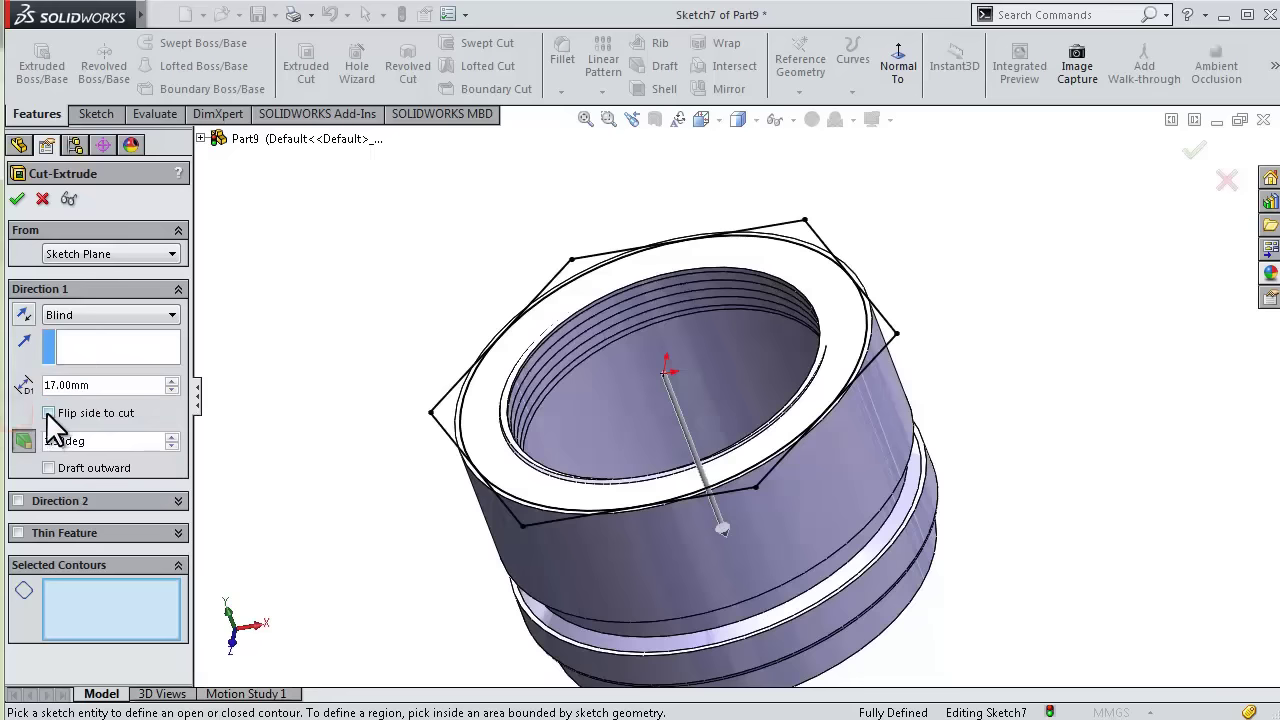
middle_drag(381, 434, 420, 410)
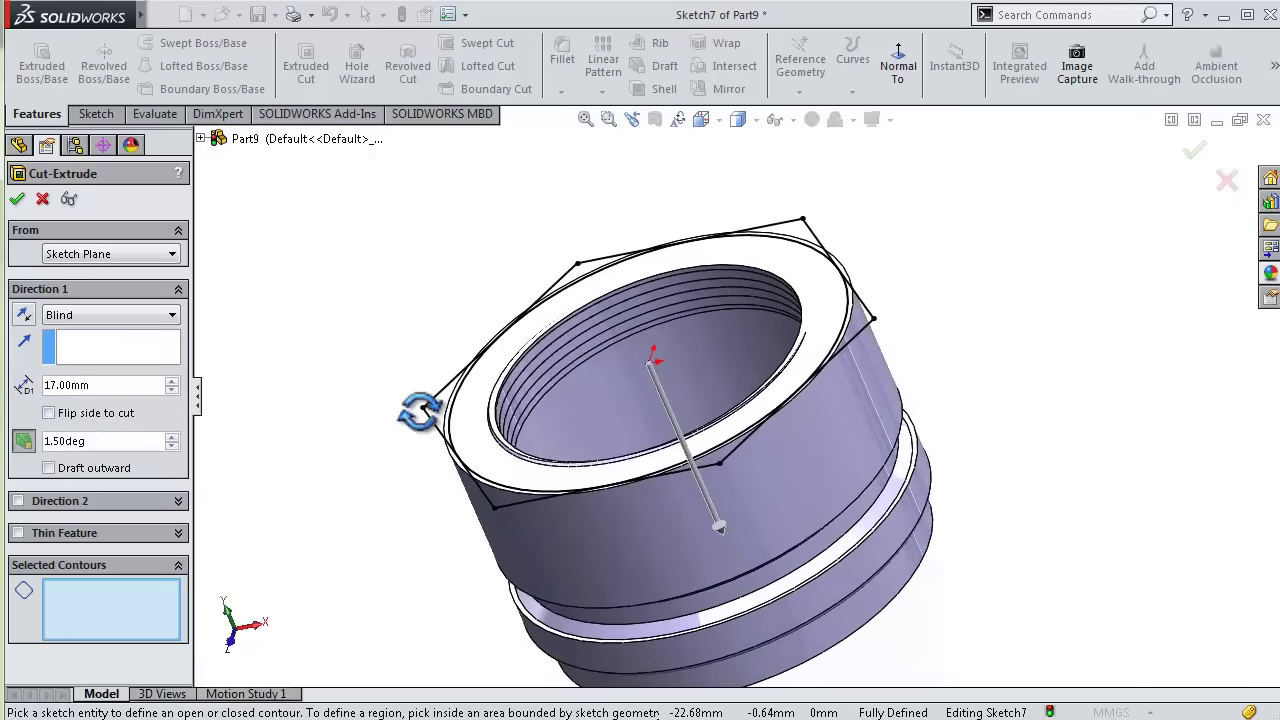
click(180, 533)
mouse_move(277, 508)
middle_down()
mouse_move(430, 426)
mouse_move(664, 505)
mouse_move(651, 523)
middle_up()
click(452, 418)
scroll(445, 425, up, 3)
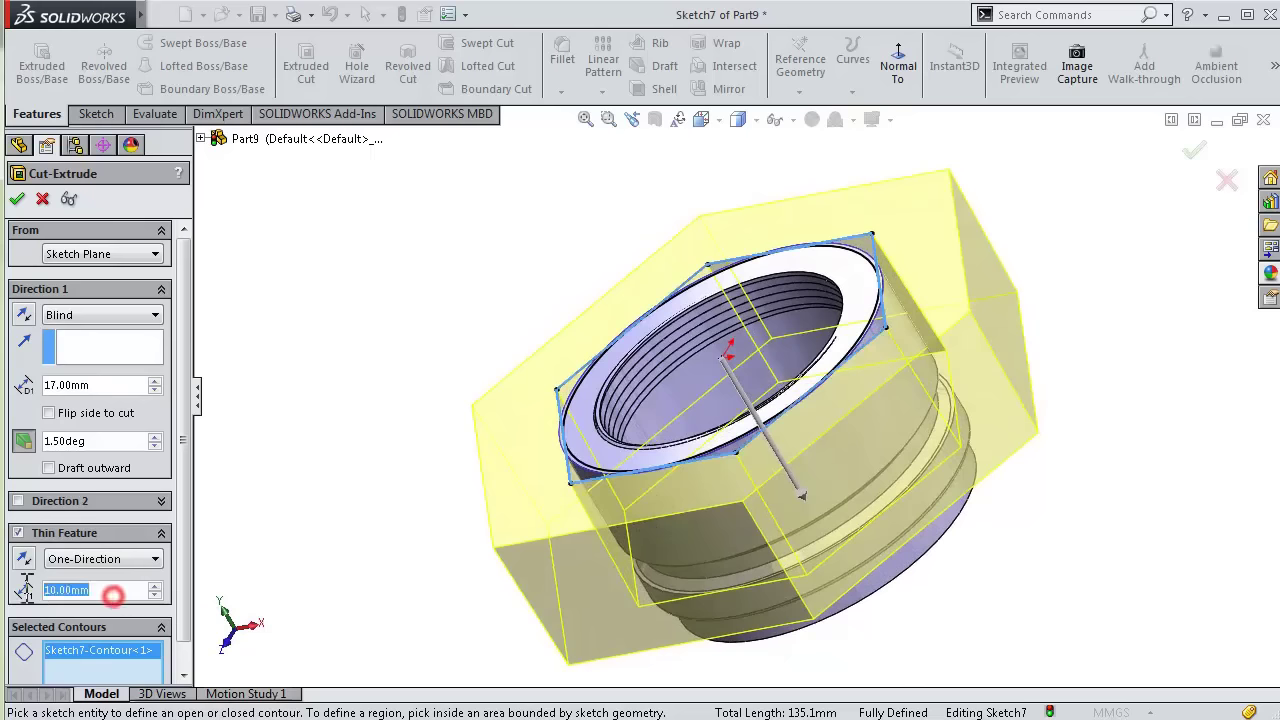
text(2)
key(Return)
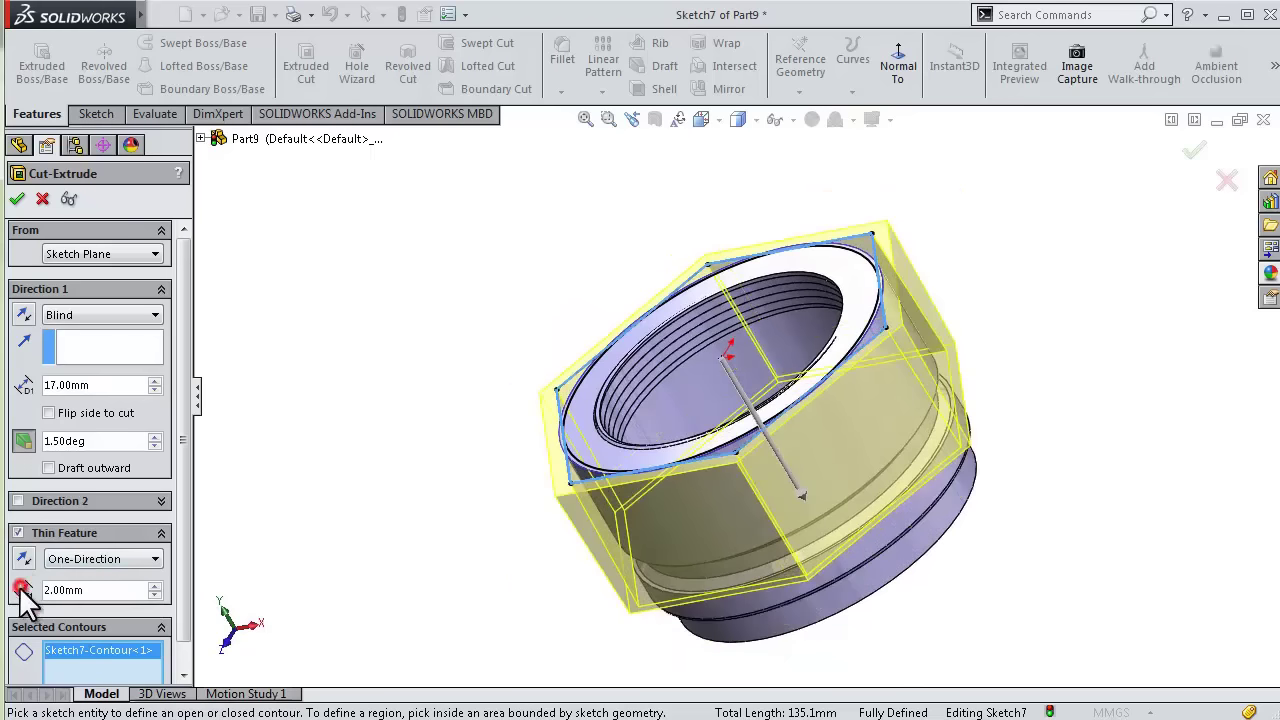
mouse_move(447, 465)
middle_down()
mouse_move(503, 297)
mouse_move(477, 314)
mouse_move(466, 366)
middle_up()
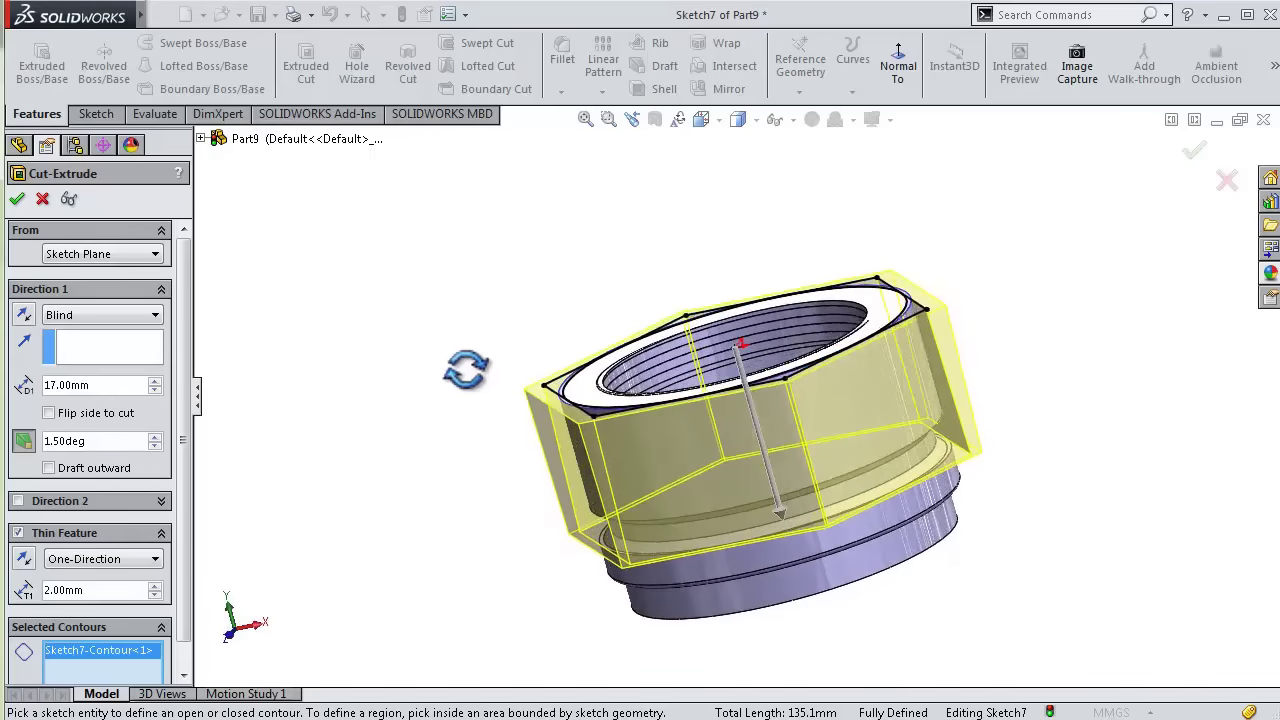
click(49, 468)
mouse_move(622, 513)
middle_down()
mouse_move(651, 451)
mouse_move(660, 517)
mouse_move(629, 543)
mouse_move(617, 518)
middle_up()
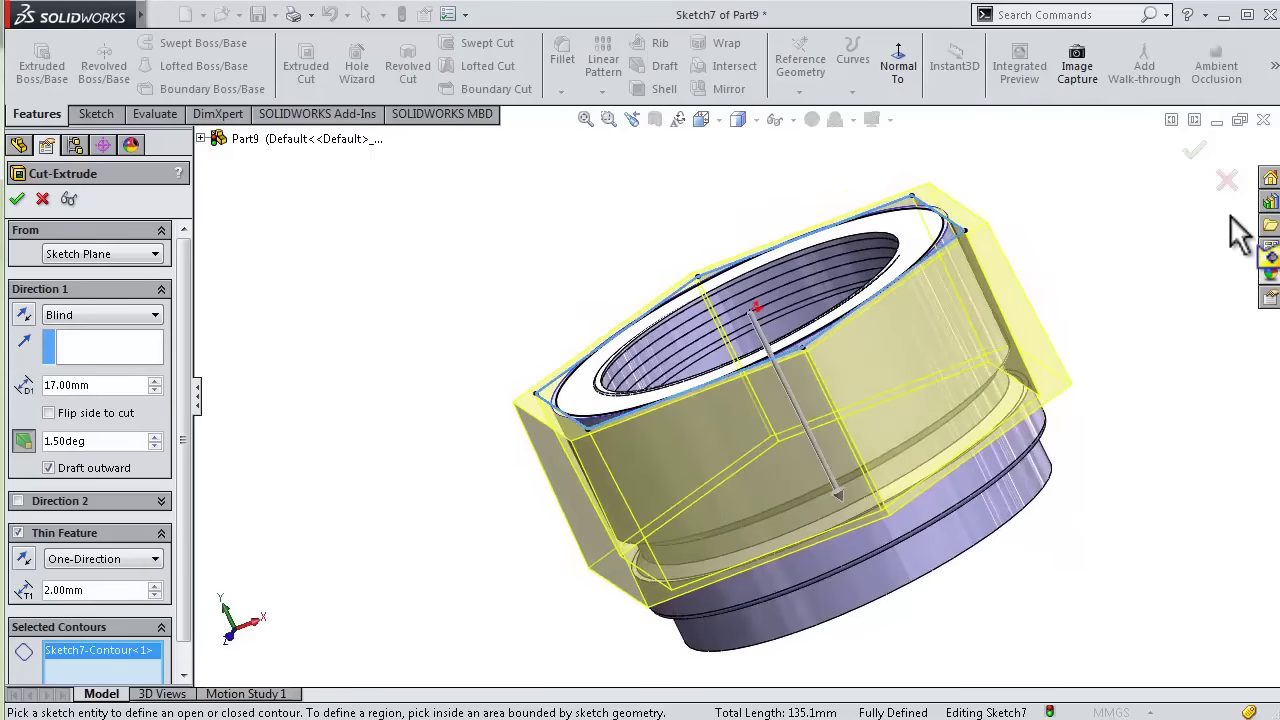
click(1189, 156)
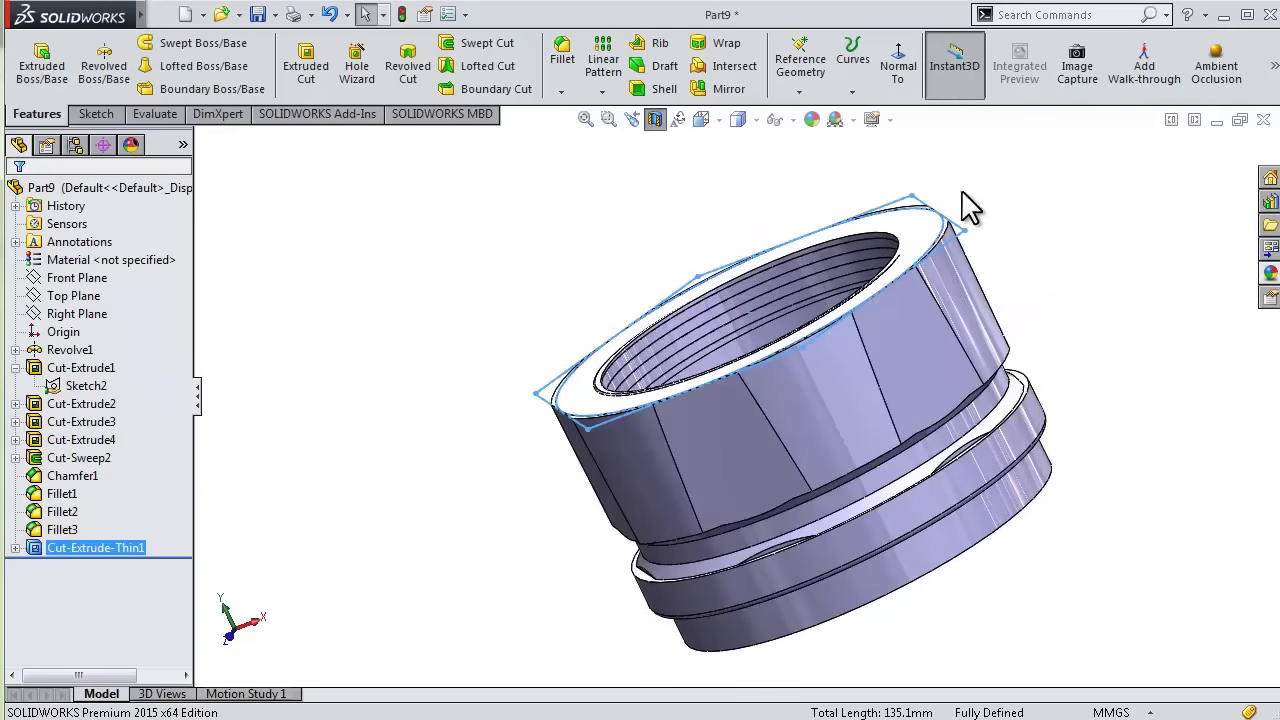
- Orbit the finished hex sleeve and turn on ambient occlusion shading to review it
middle_drag(662, 160, 666, 320)
mouse_move(471, 471)
middle_down()
mouse_move(591, 409)
mouse_move(720, 313)
mouse_move(800, 349)
mouse_move(894, 351)
mouse_move(986, 417)
mouse_move(963, 470)
mouse_move(926, 474)
mouse_move(923, 437)
middle_up()
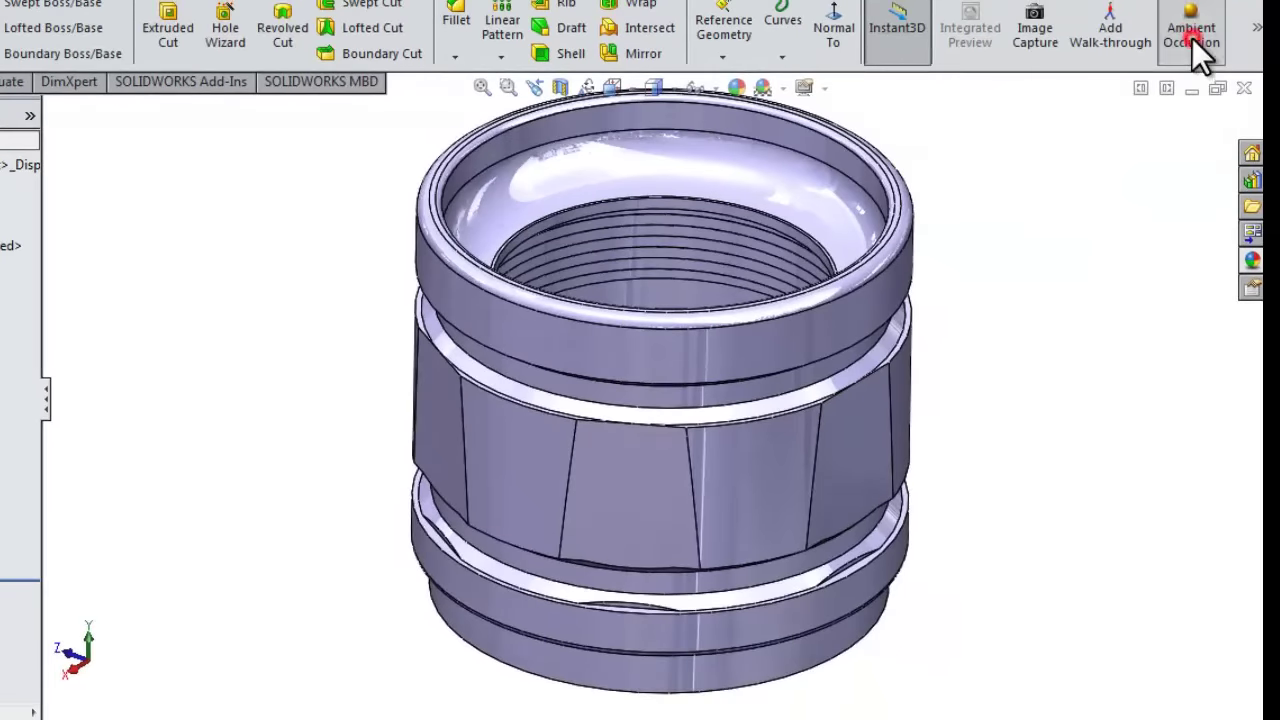
click(1192, 38)
middle_drag(1003, 318, 980, 366)
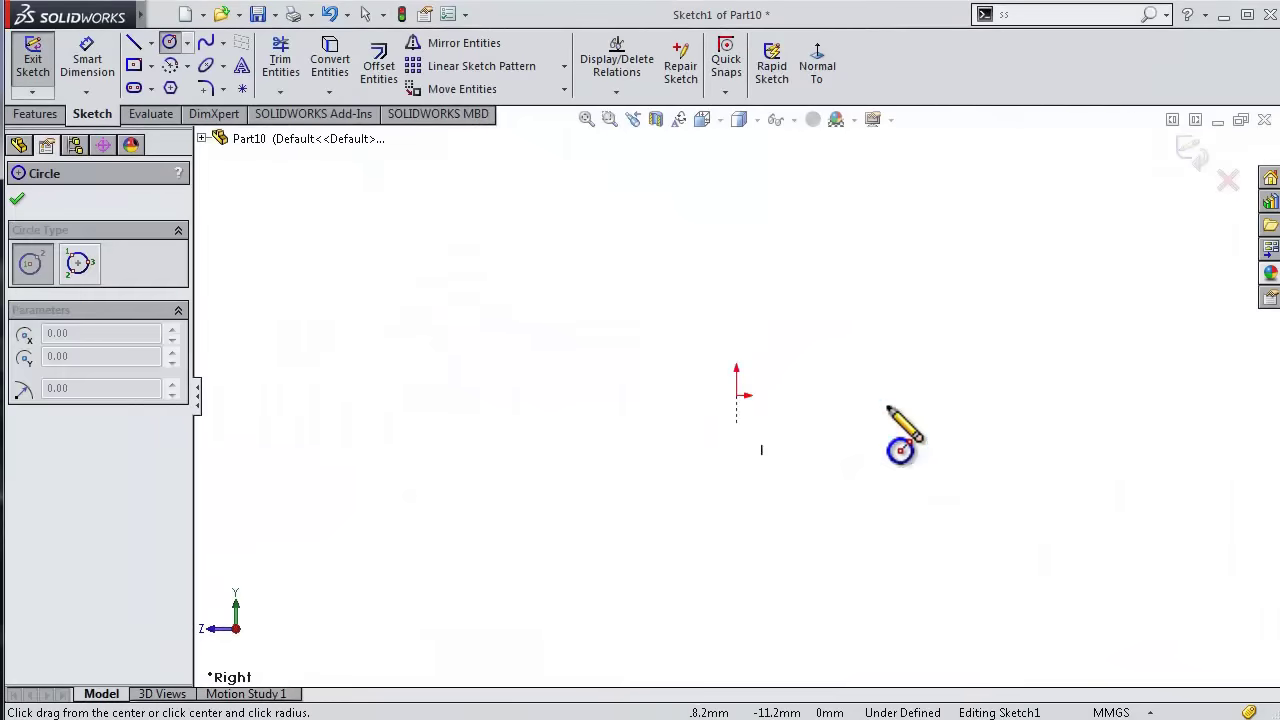
- Sketch a Ø0.5 profile circle beside the origin, placed 2 from it
drag(908, 394, 942, 394)
click(942, 394)
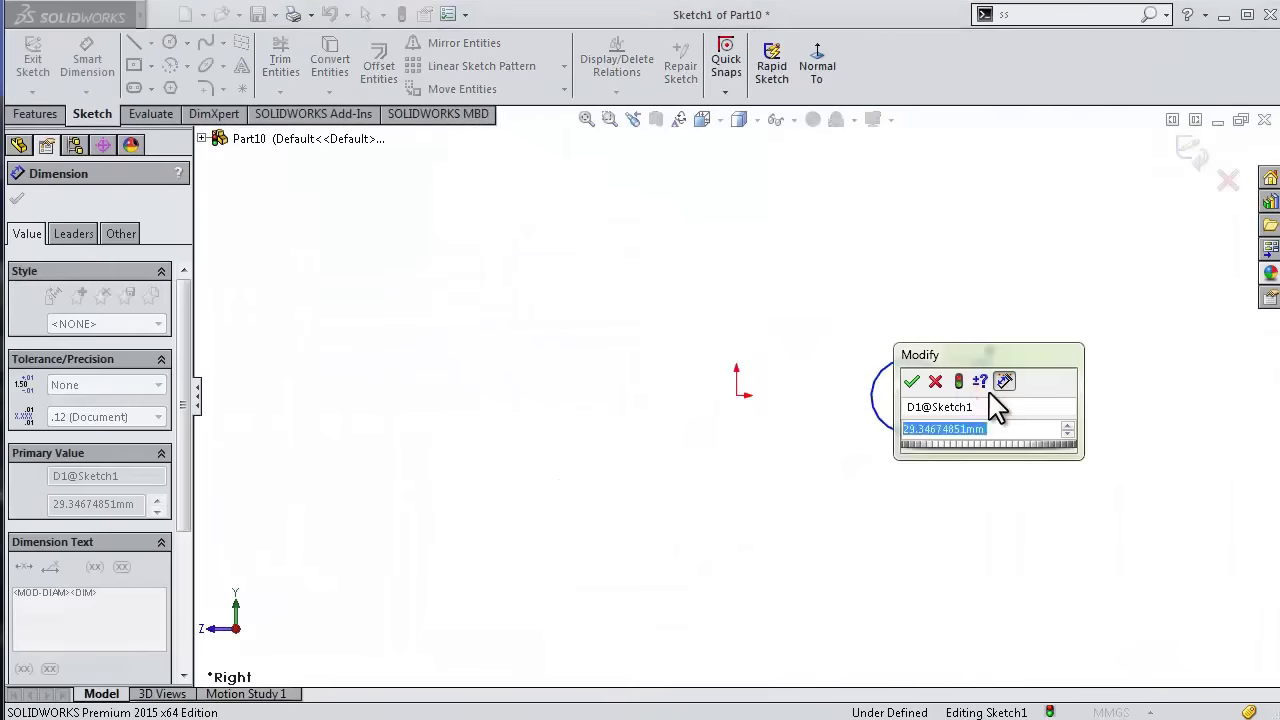
text(0.5)
key(Return)
click(736, 395)
click(776, 480)
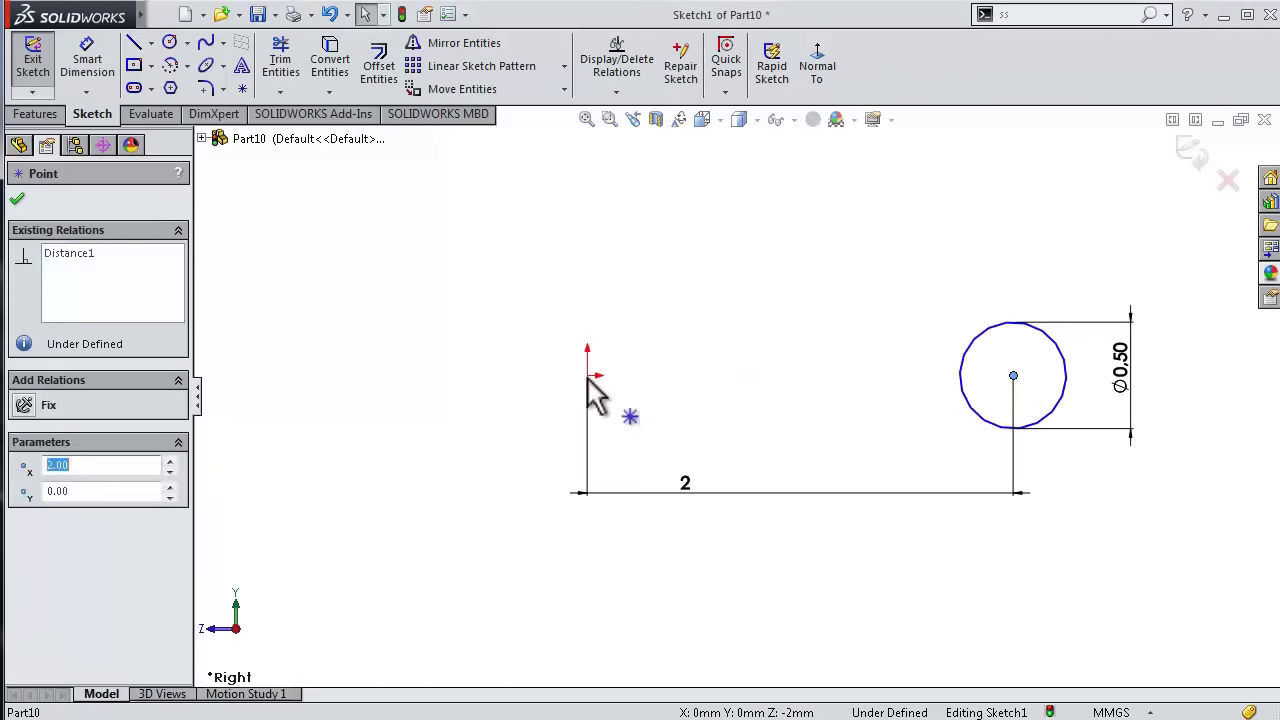
click(77, 297)
- Sketch a Ø4 base circle centred on the origin on the Top Plane
click(106, 286)
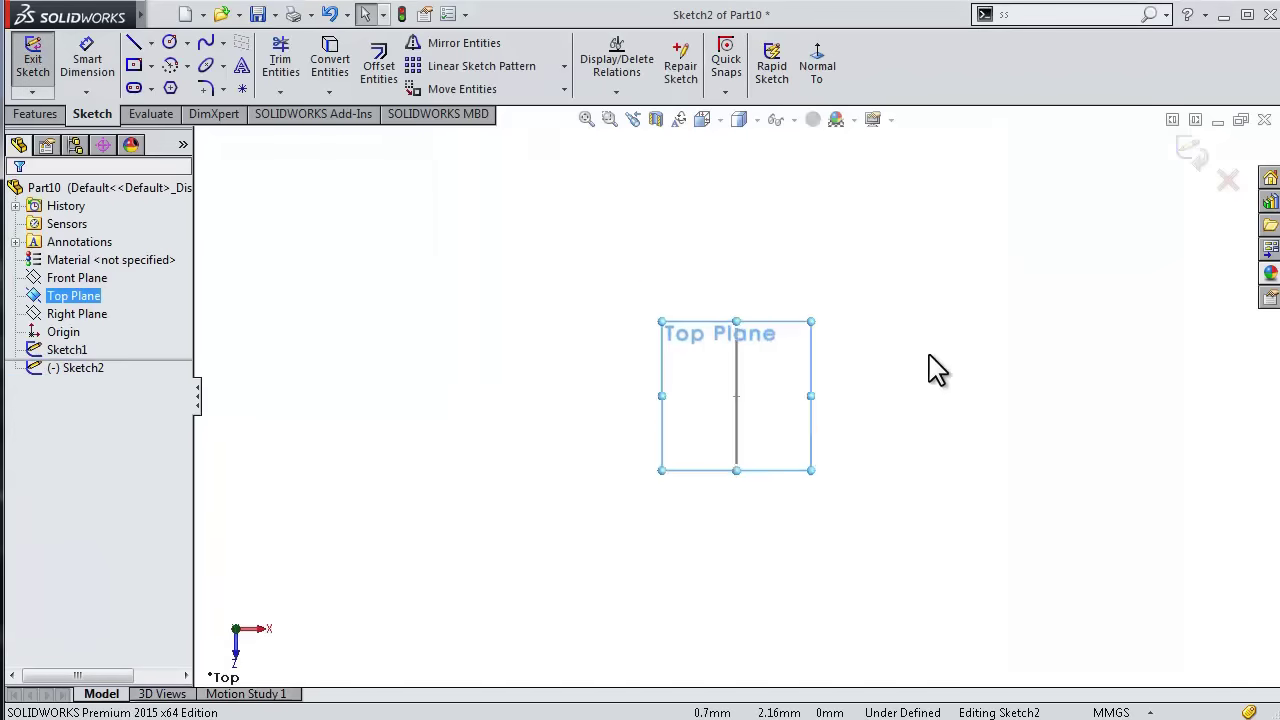
click(169, 42)
click(726, 672)
click(722, 385)
click(540, 398)
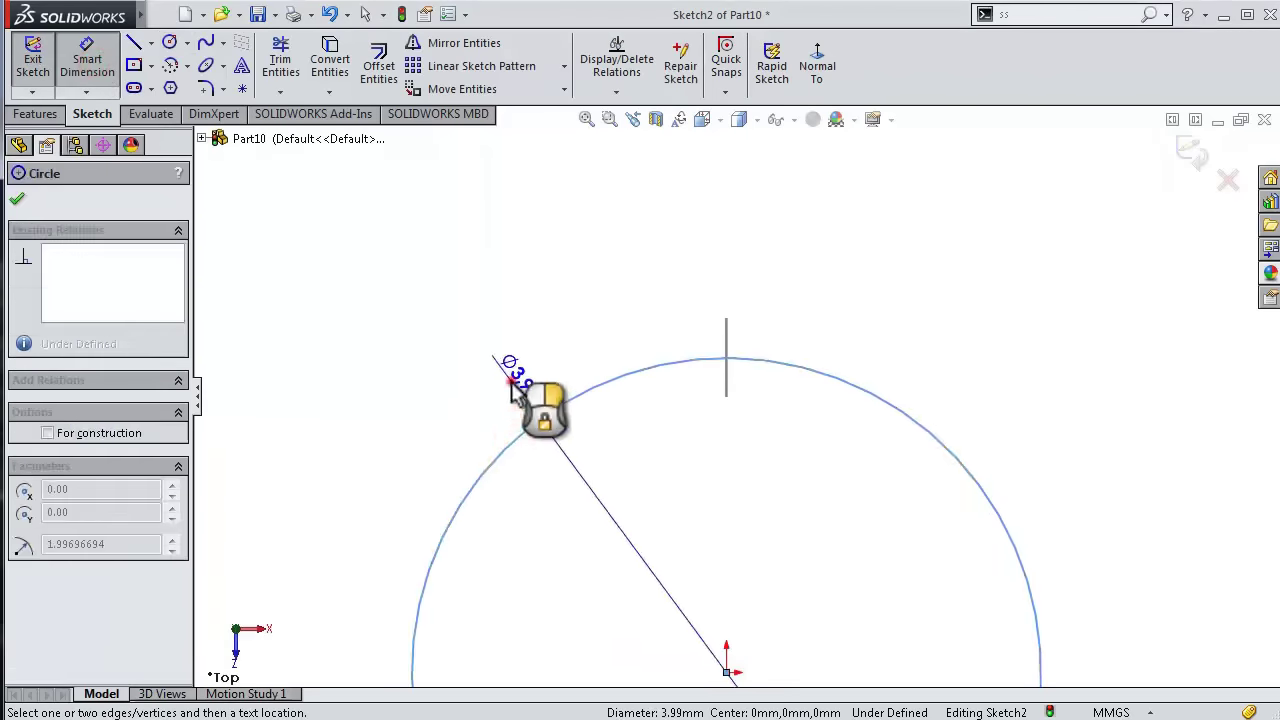
click(545, 390)
text(4)
key(Return)
- Create a constant-pitch helix from the base circle with height 5 and 5 revolutions
click(37, 113)
click(852, 60)
click(860, 110)
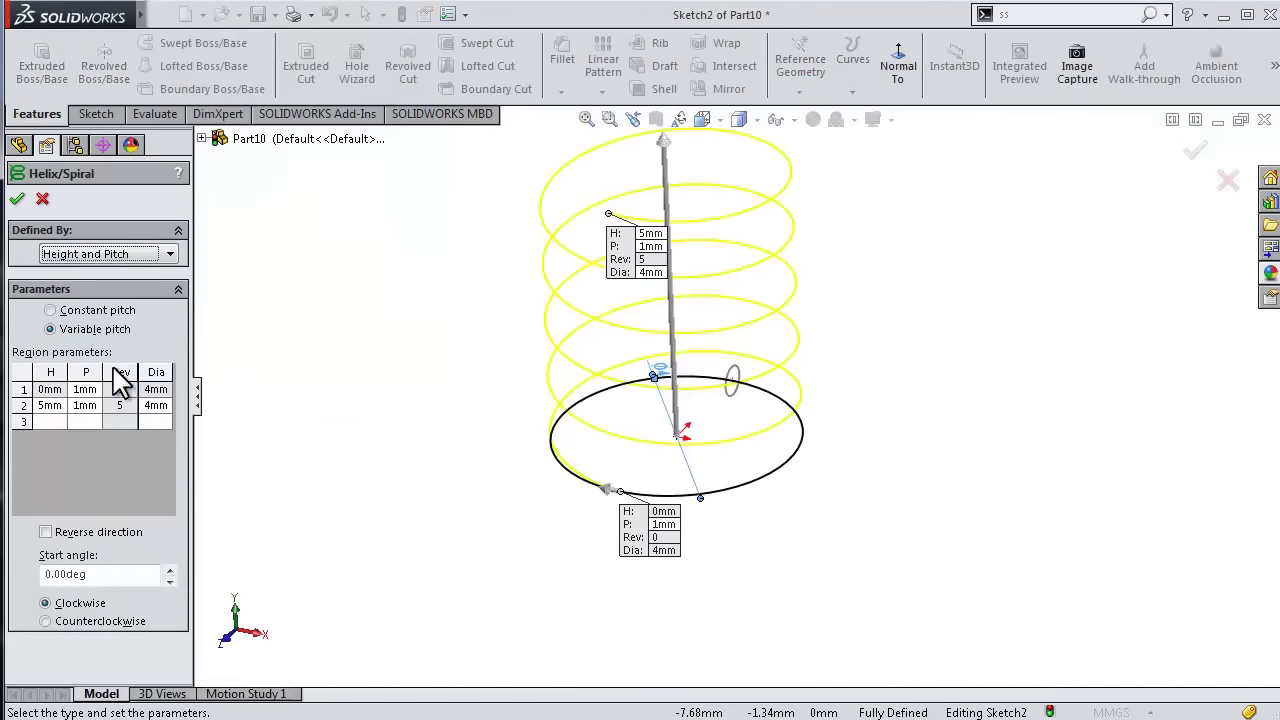
click(108, 254)
click(80, 303)
click(52, 311)
drag(103, 372, 52, 372)
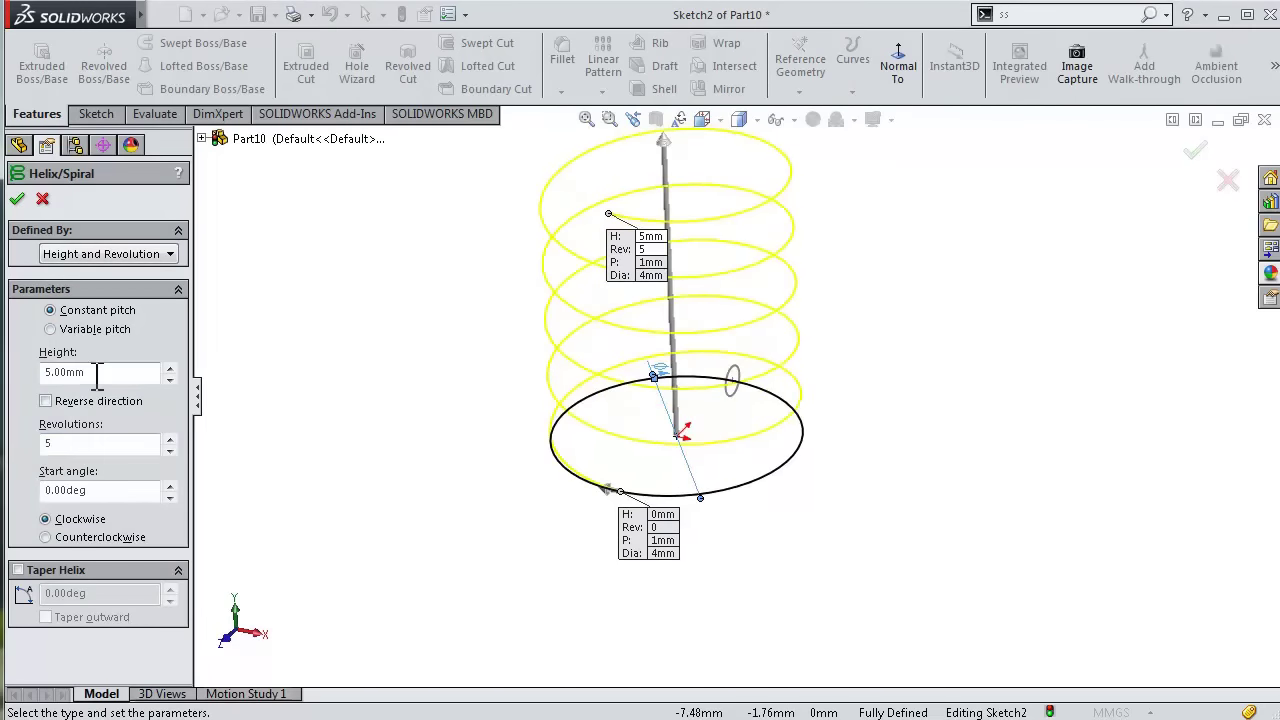
key(Return)
- Sweep the Ø0.5 circle along the helix to form the spring
click(190, 43)
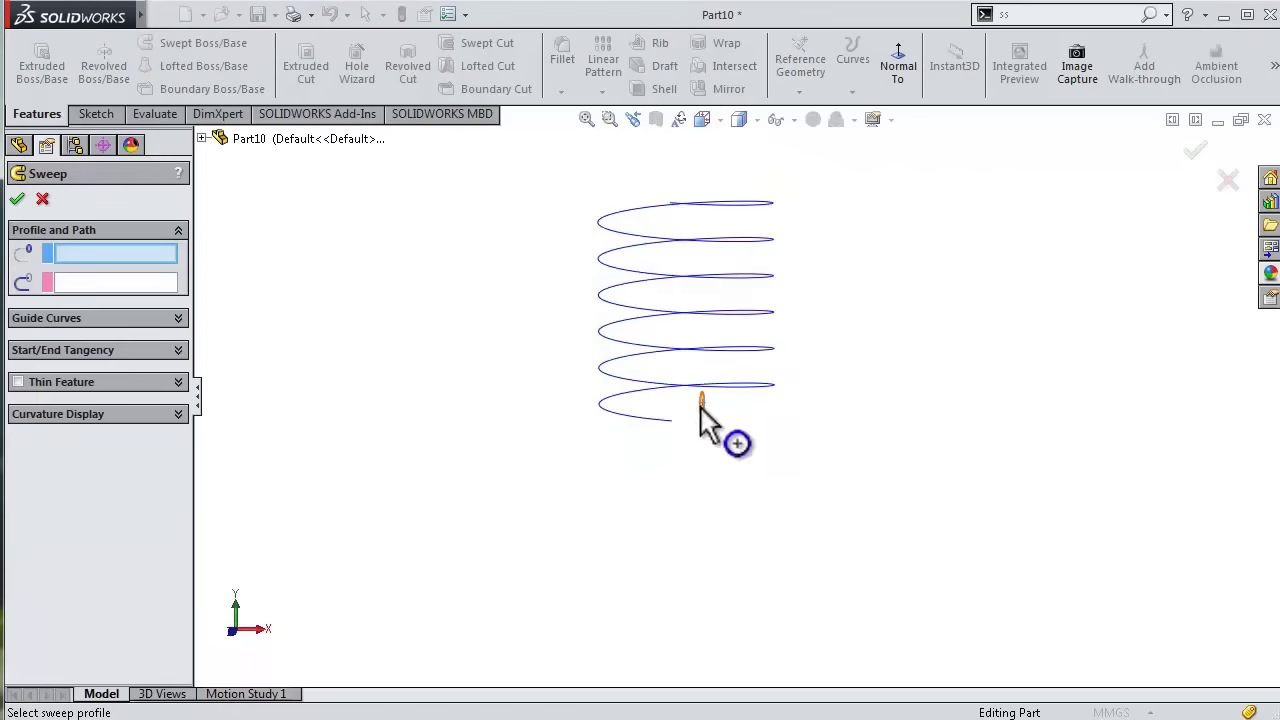
click(701, 403)
key(Return)
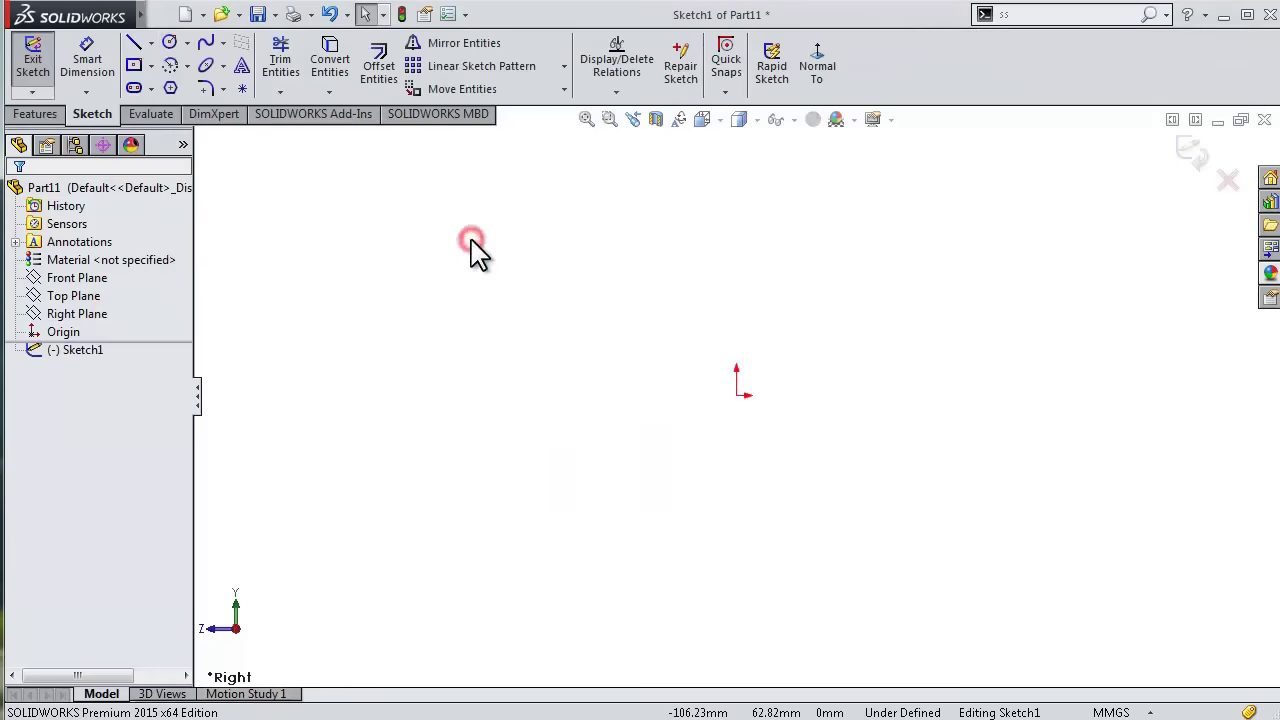
- Sketch a circle at the origin, cut it with a vertical line, and trim it to a half-circle
click(169, 42)
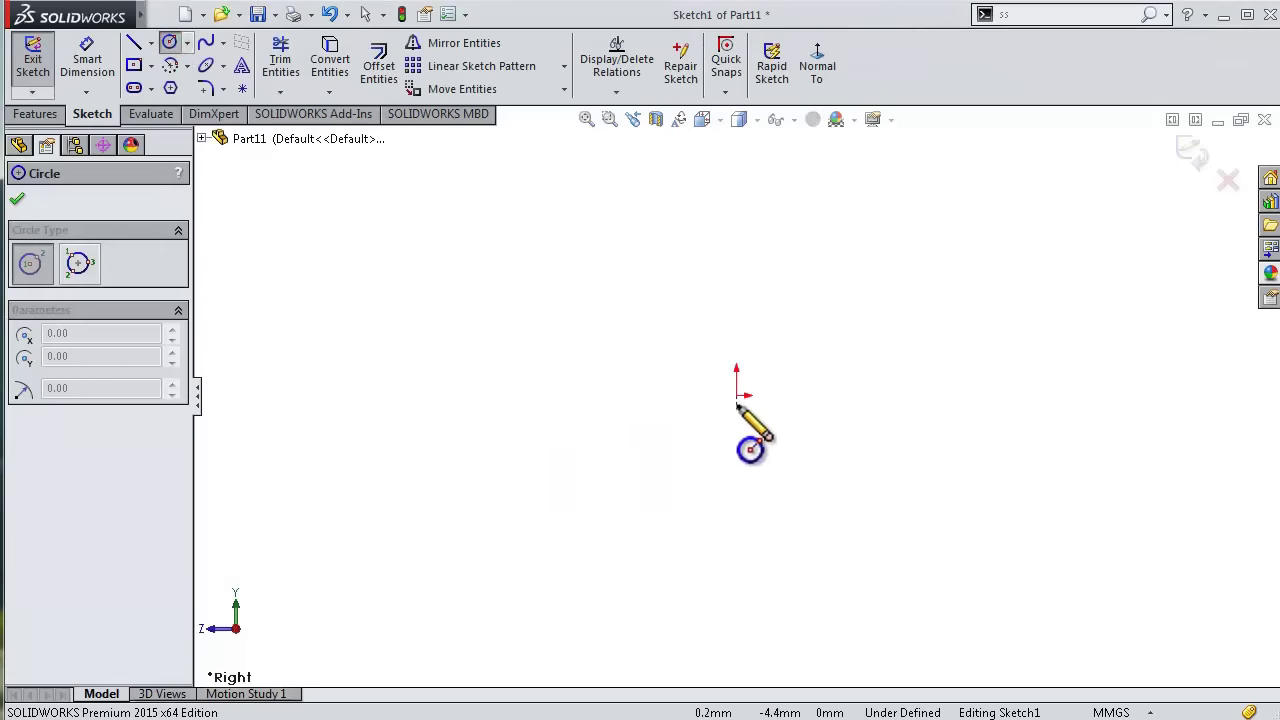
drag(736, 394, 501, 394)
click(133, 42)
drag(736, 161, 736, 631)
click(280, 58)
click(940, 280)
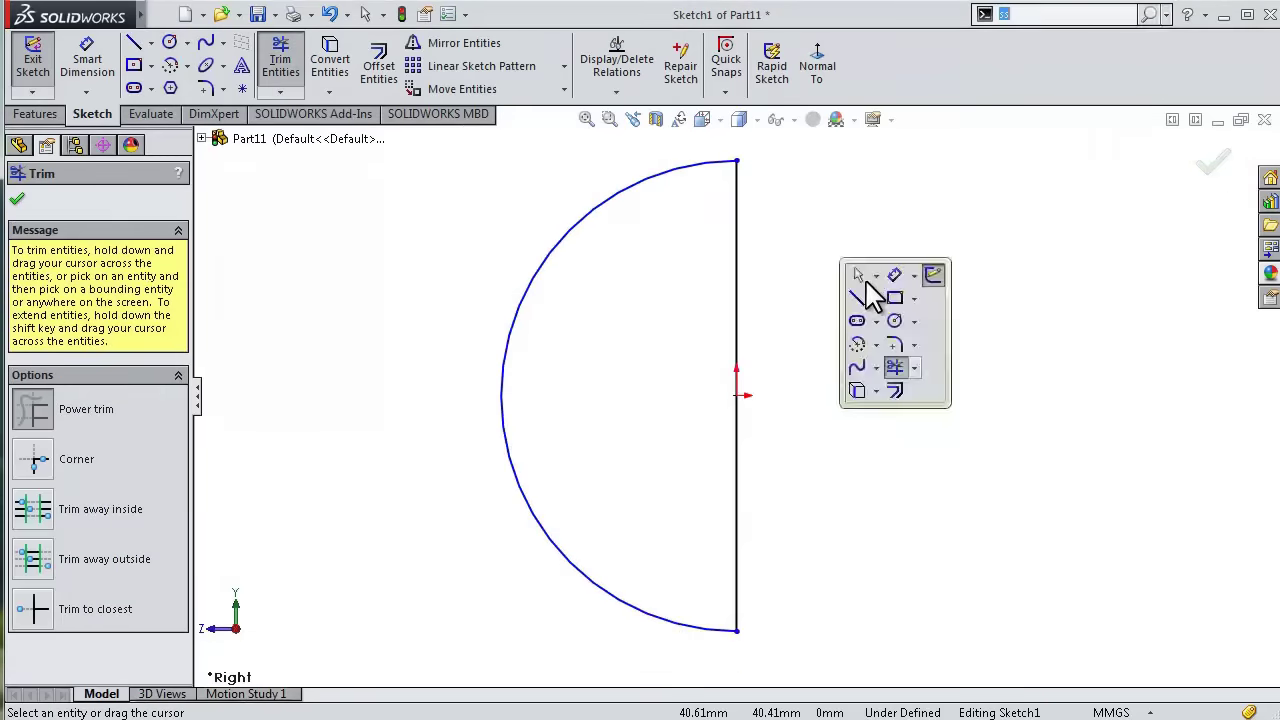
click(736, 300)
click(886, 300)
key(Return)
- Revolve the half-circle 360° into a solid sphere
click(37, 113)
click(104, 65)
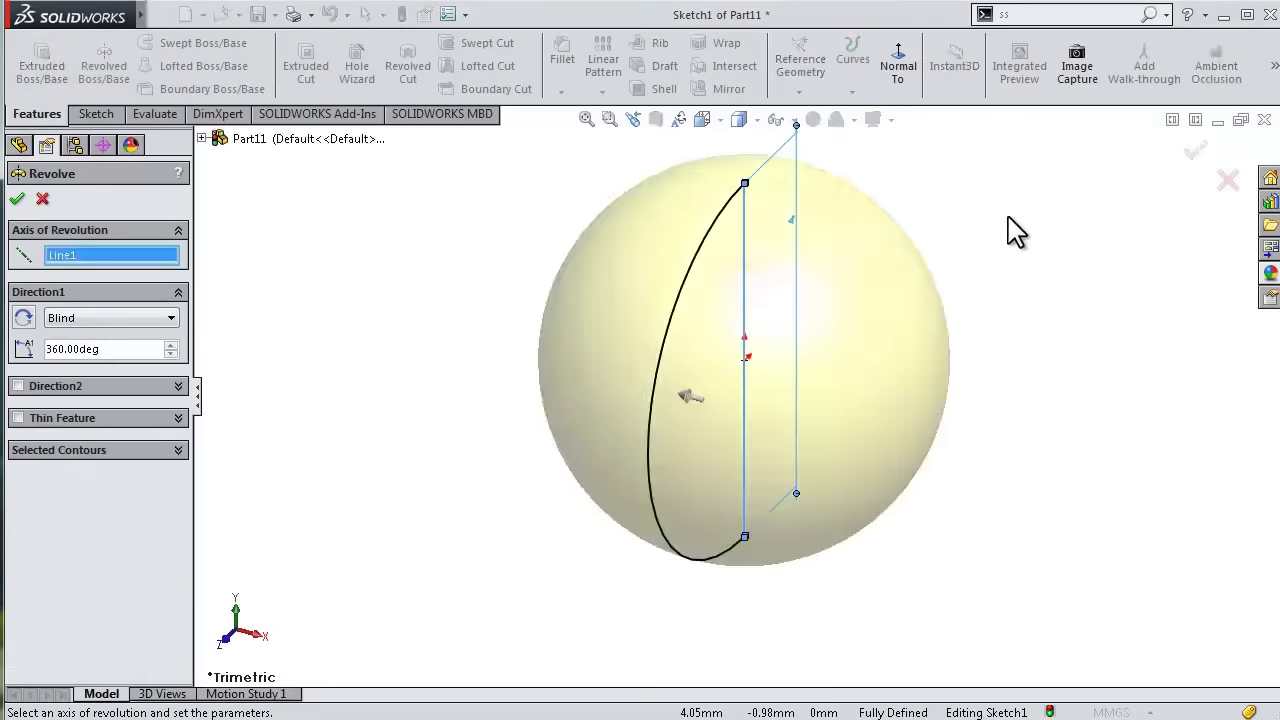
key(Return)
click(912, 580)
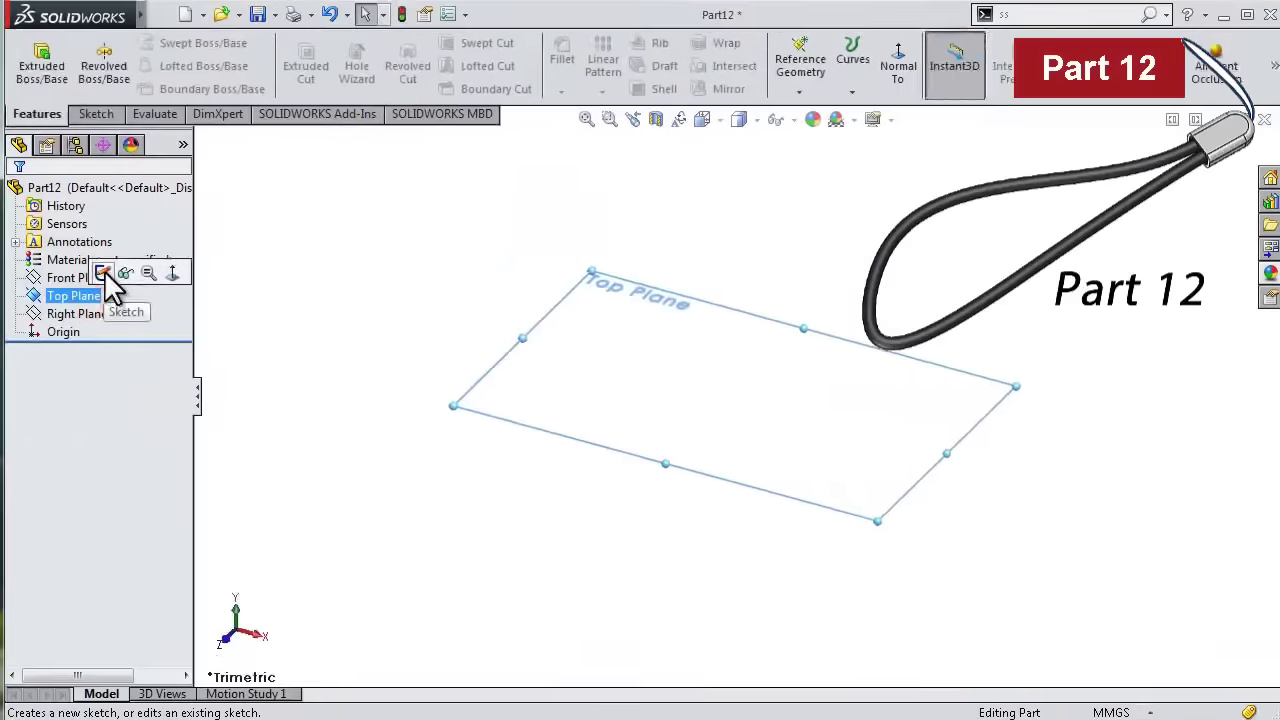
- Draw a centre rectangle at the origin on the Top Plane
click(104, 274)
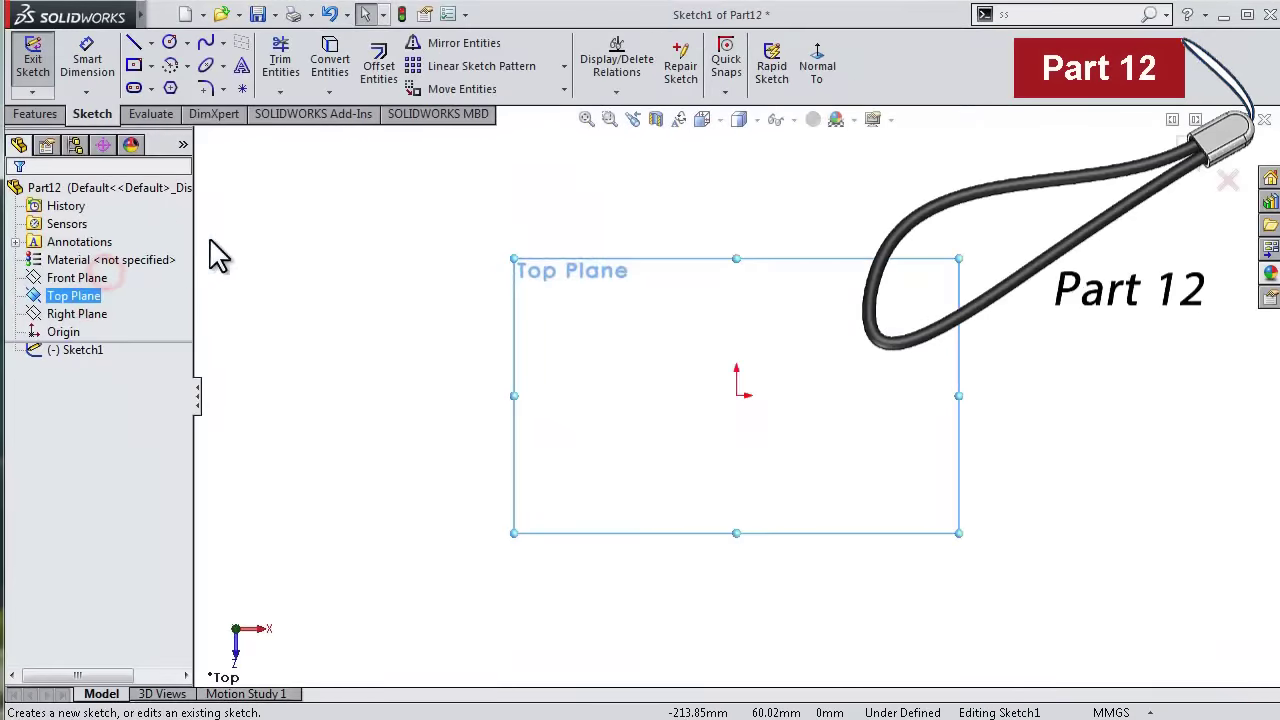
click(133, 66)
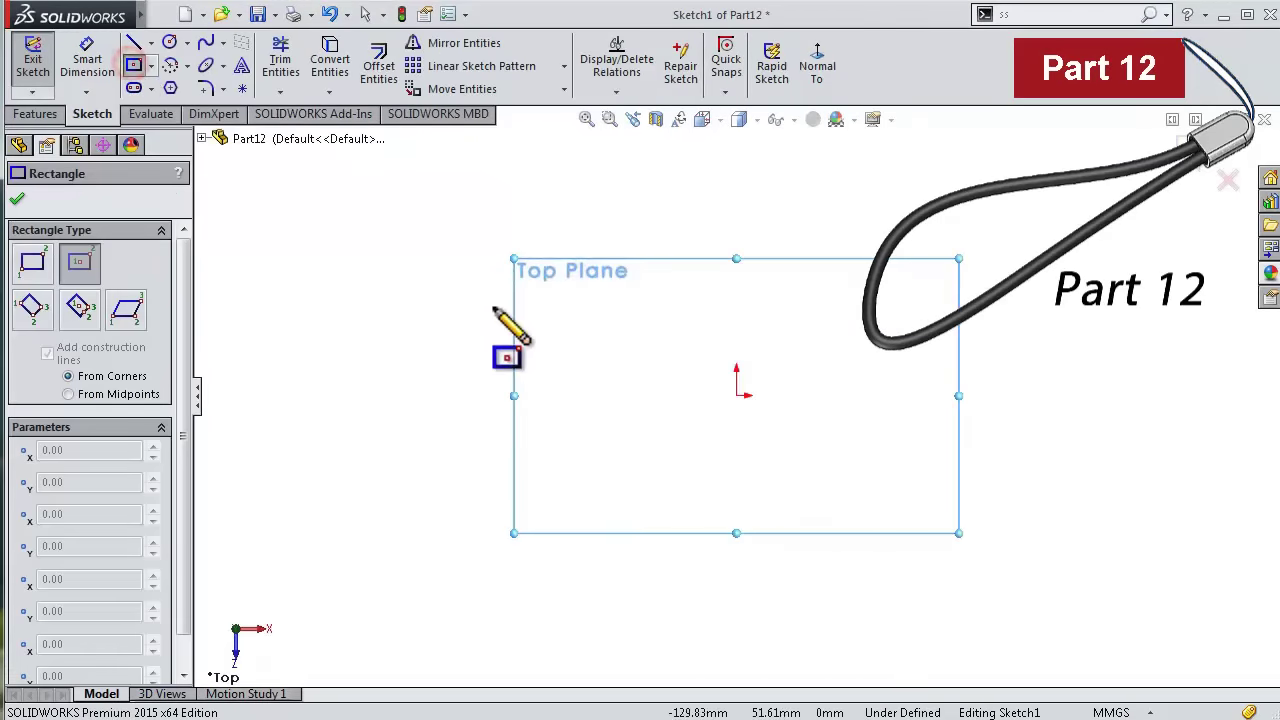
click(736, 395)
click(551, 296)
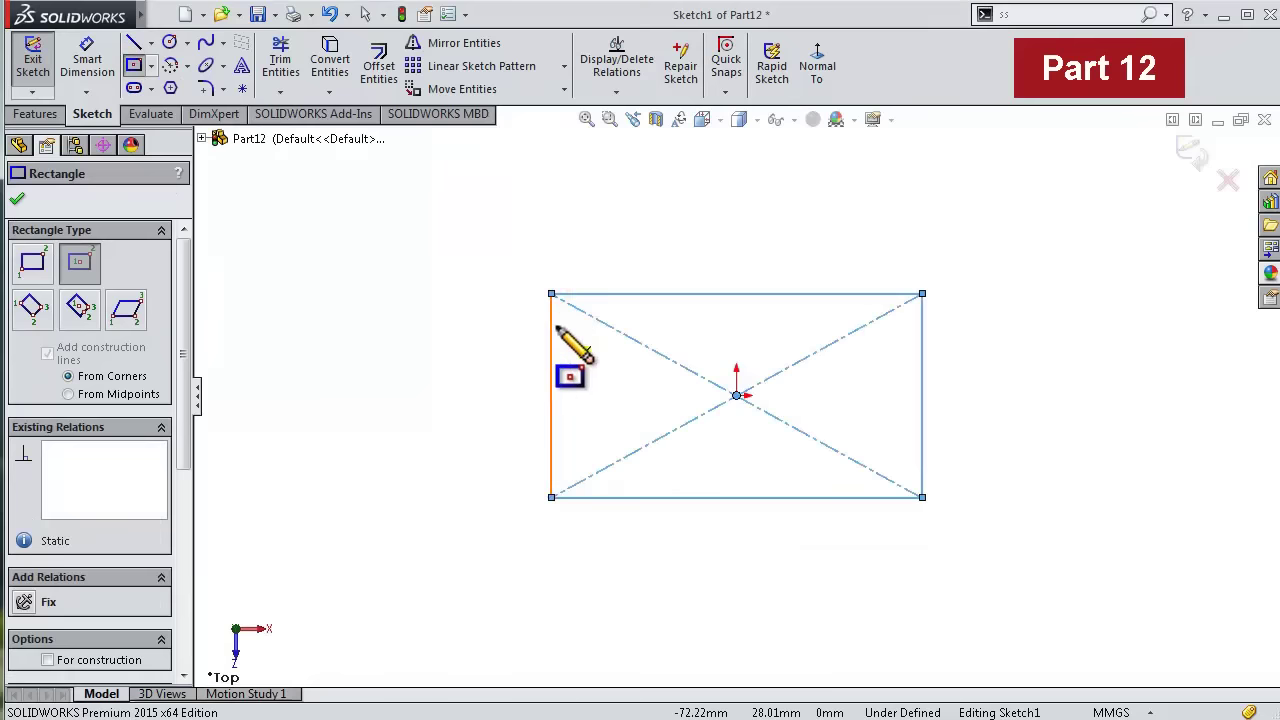
- Dimension the rectangle 9 high and 15 wide
key(s)
click(601, 345)
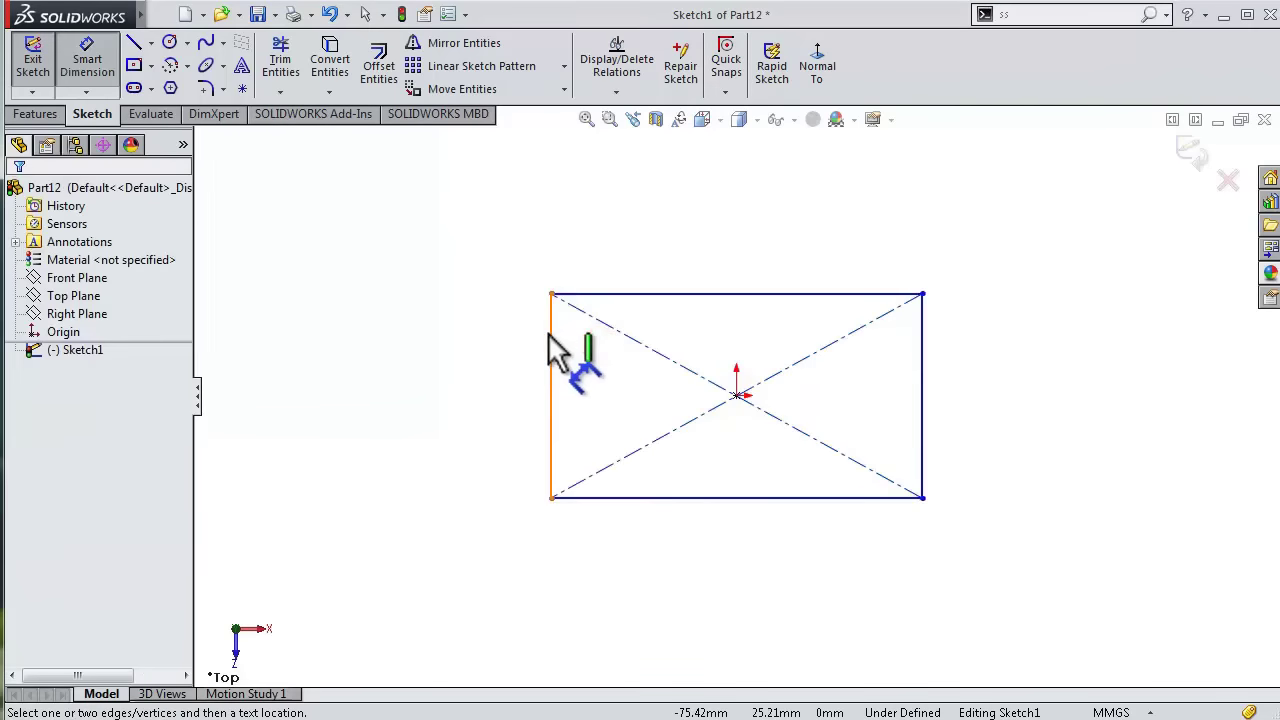
click(551, 343)
click(495, 355)
text(80)
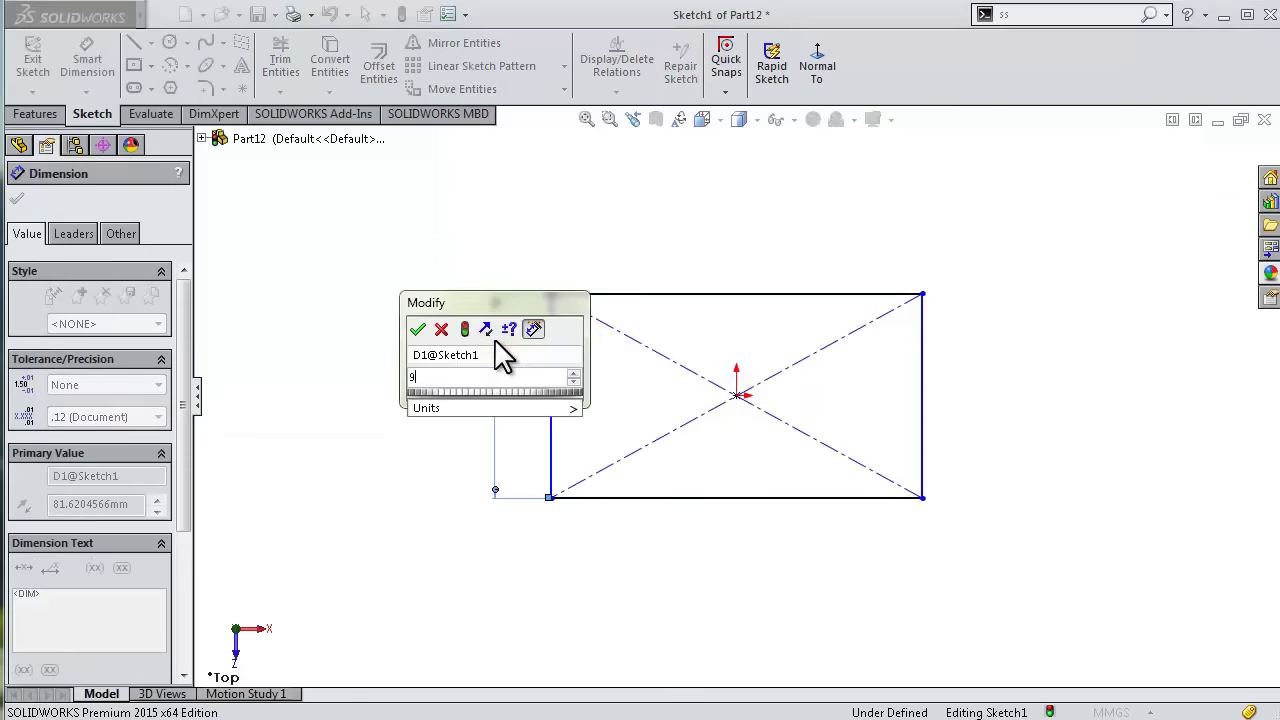
key(Return)
click(630, 296)
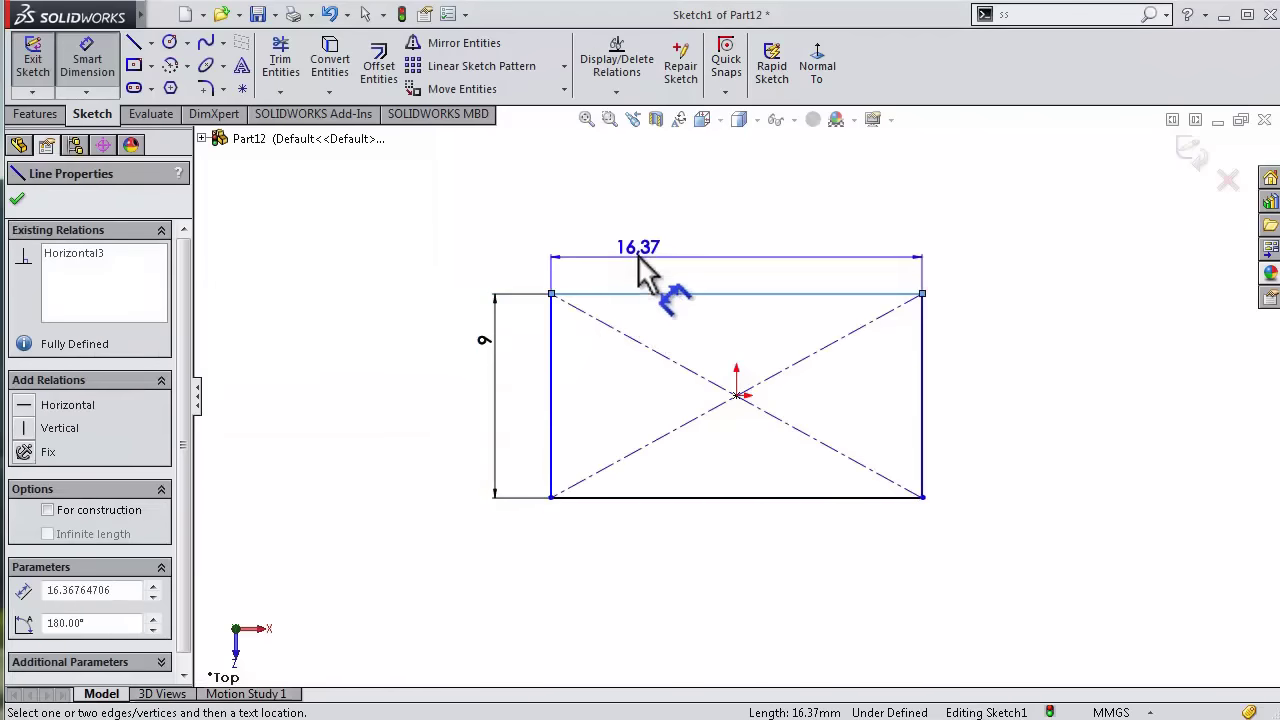
click(658, 280)
text(15)
key(Return)
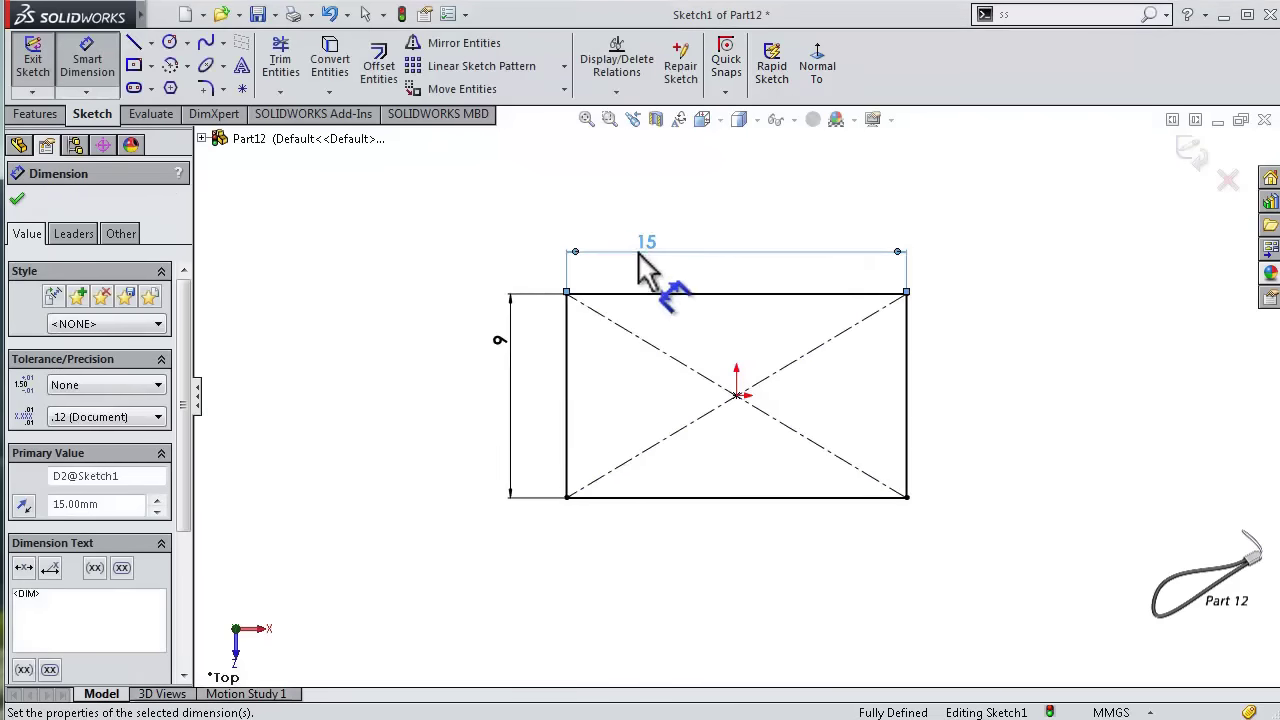
click(16, 198)
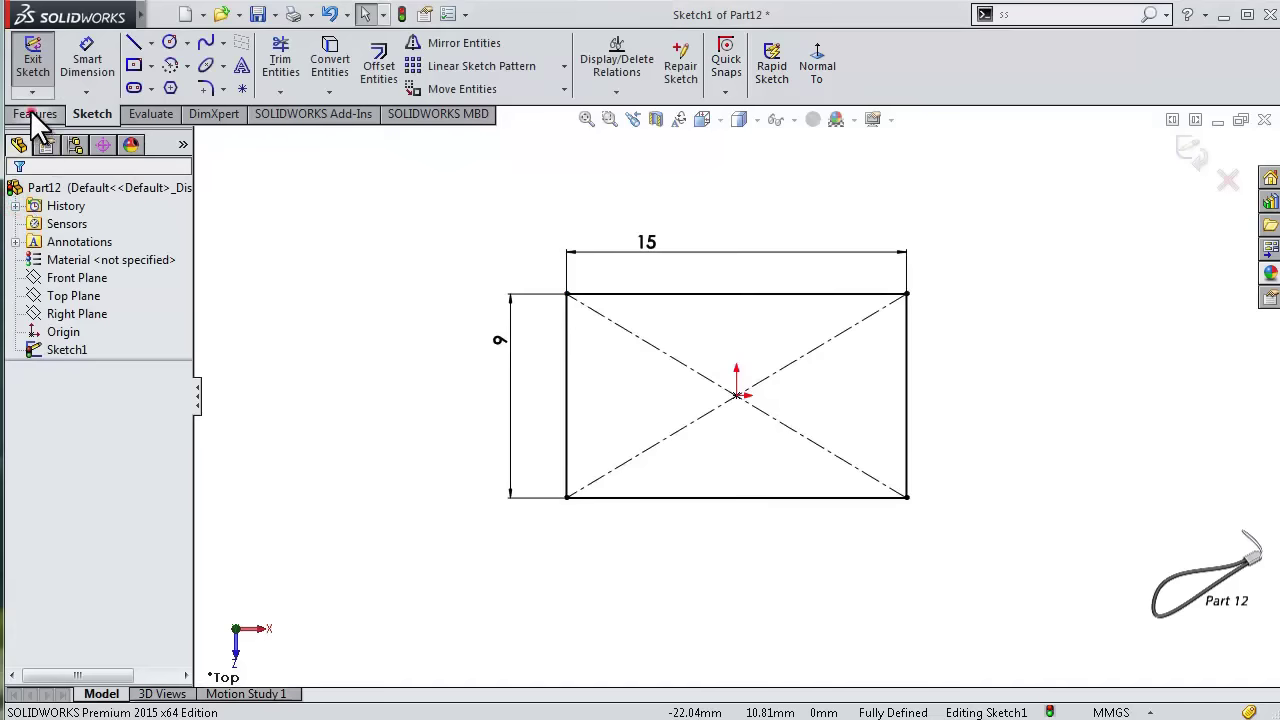
- Extrude the rectangle 5 mm Mid Plane into a block
click(35, 113)
click(38, 70)
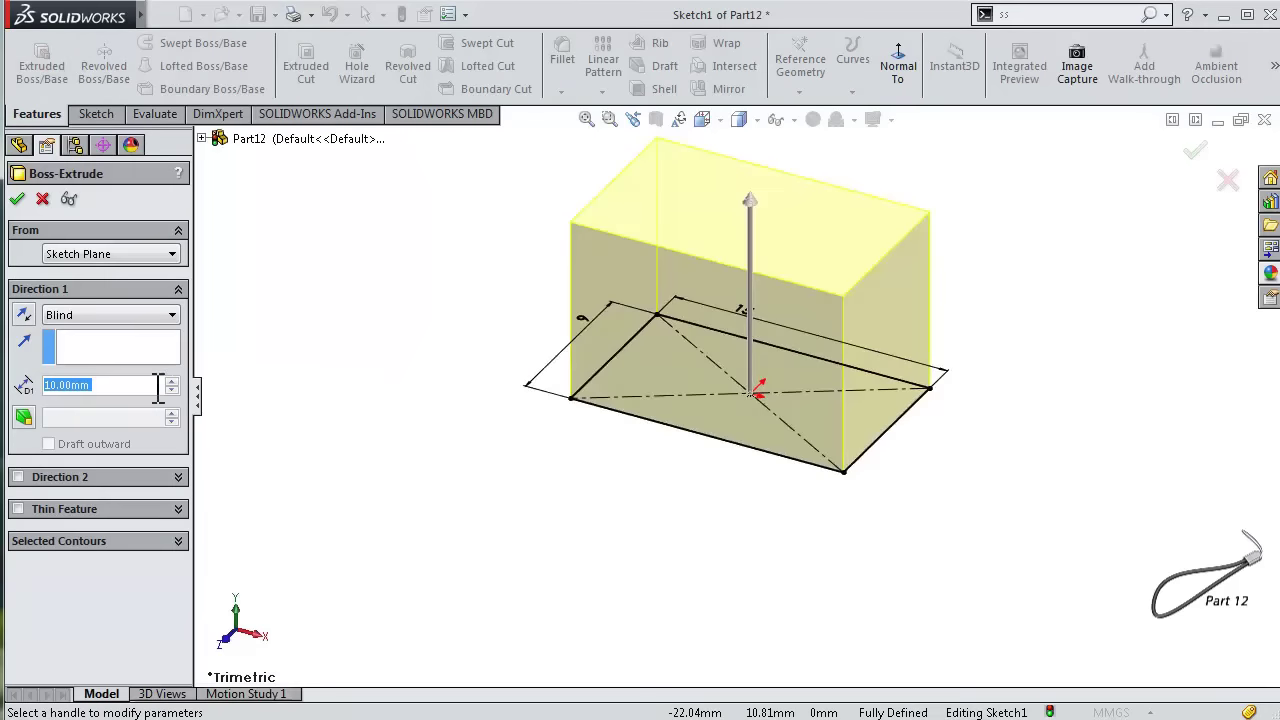
text(5)
key(Return)
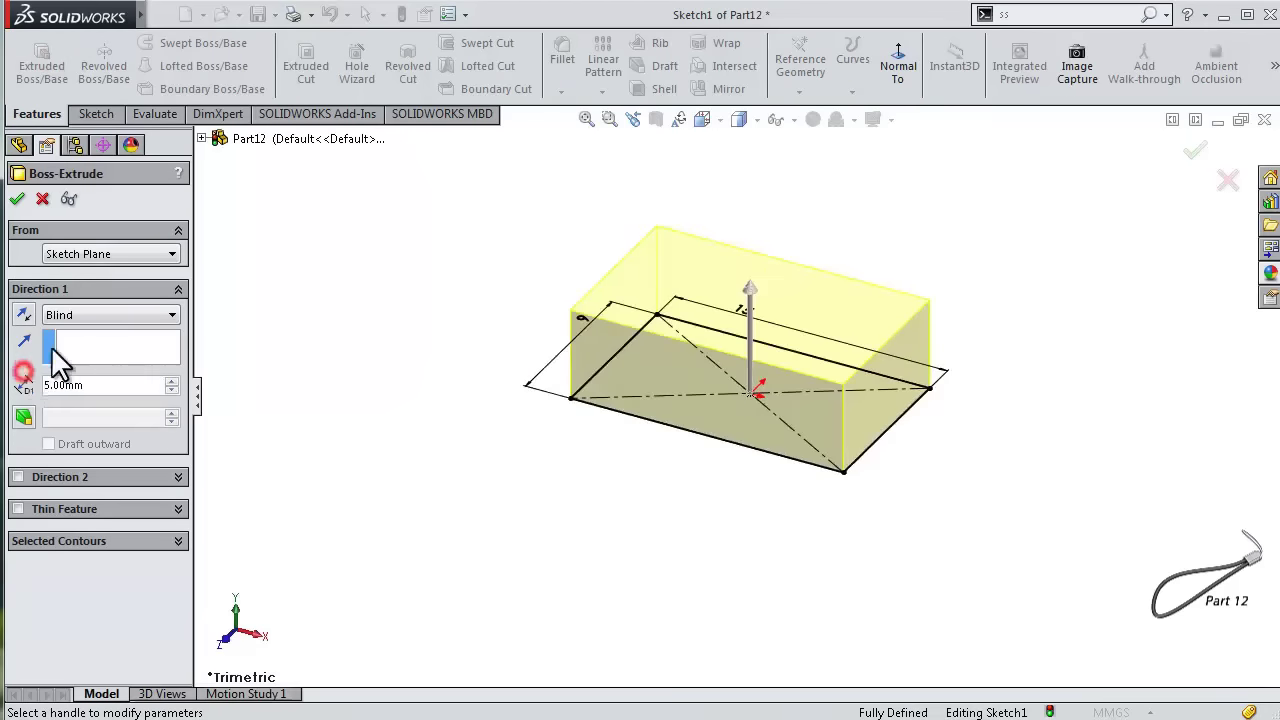
click(68, 313)
click(102, 397)
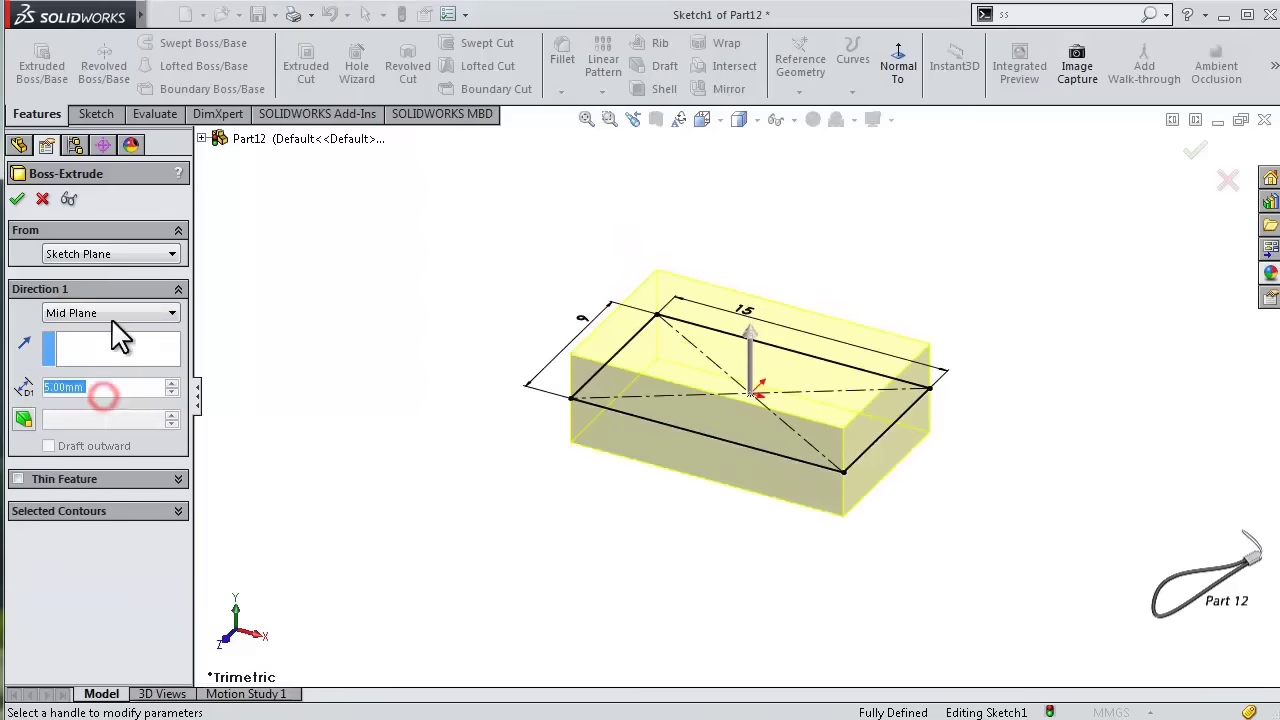
click(17, 198)
click(399, 326)
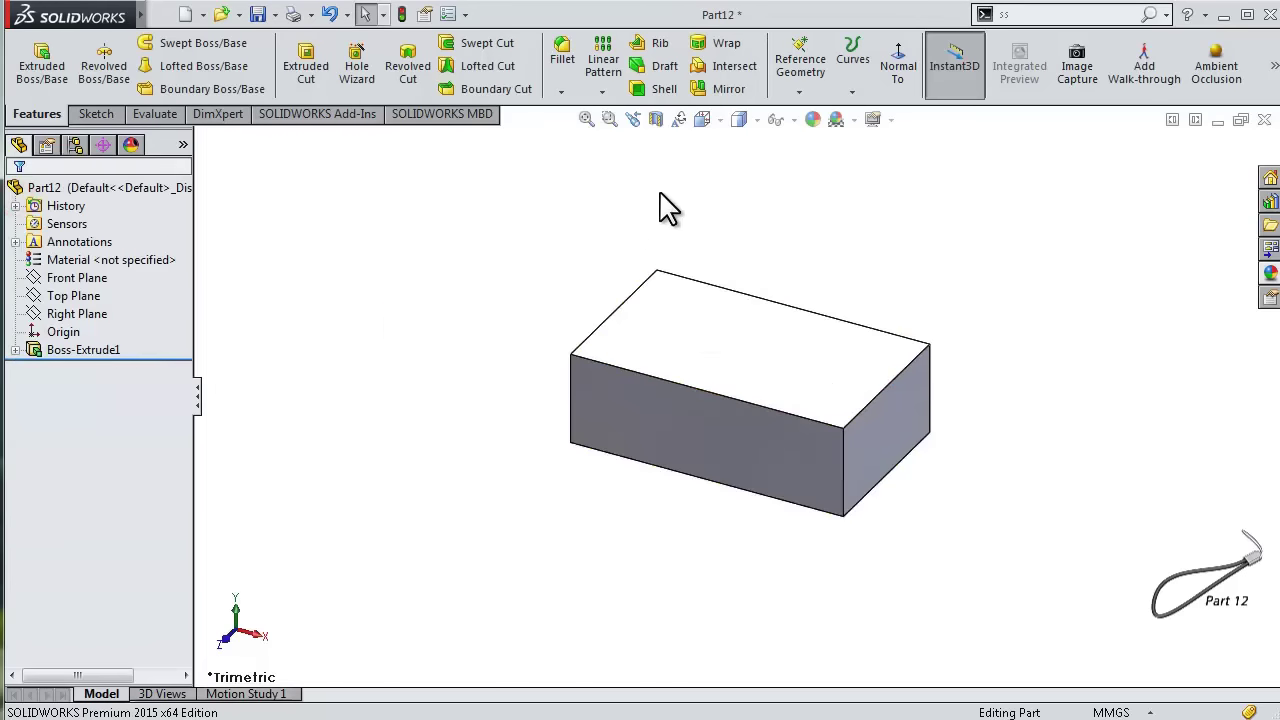
- Round the block's right end with a full round fillet across the front, end and back faces
click(563, 62)
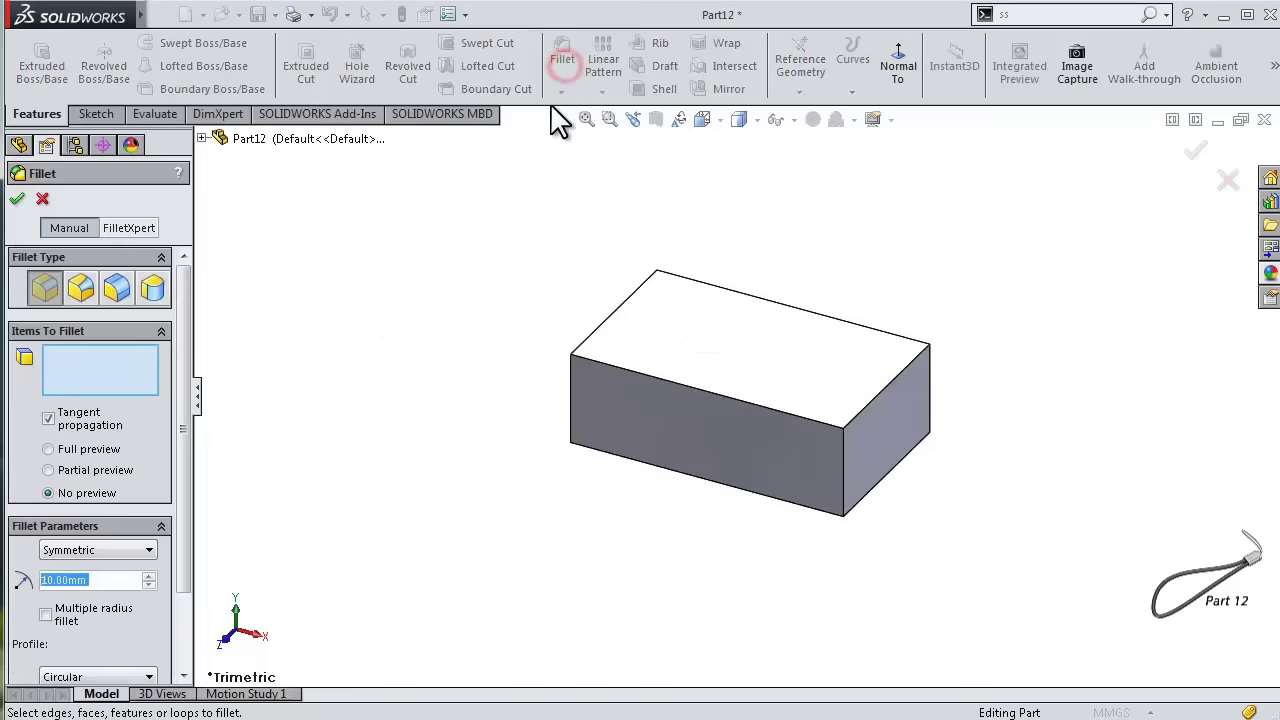
click(153, 288)
click(721, 447)
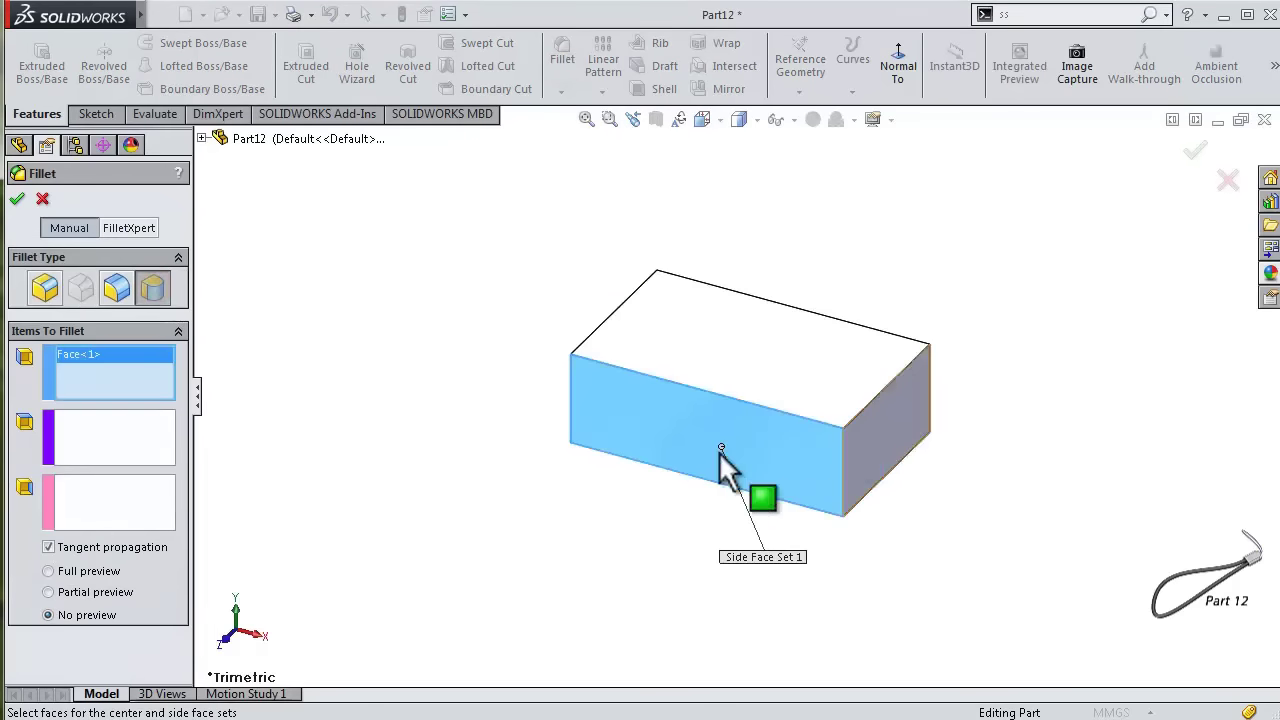
click(110, 430)
click(853, 442)
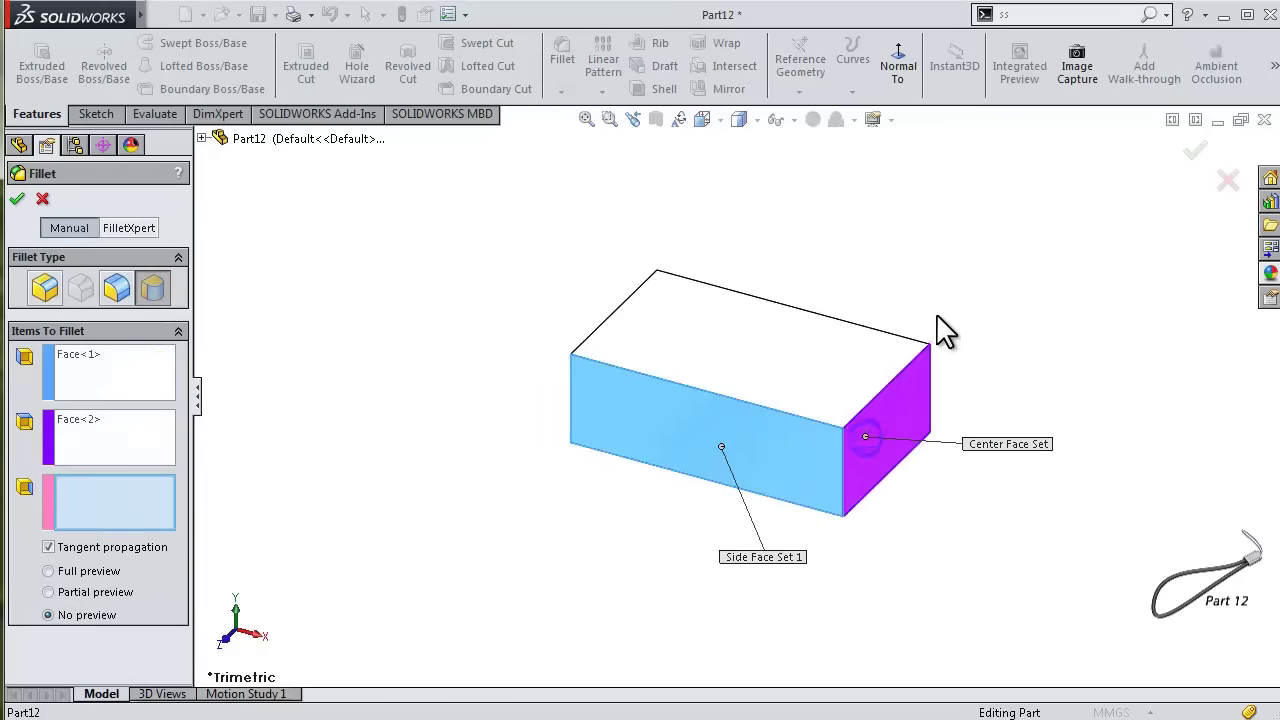
middle_drag(943, 329, 869, 433)
click(859, 402)
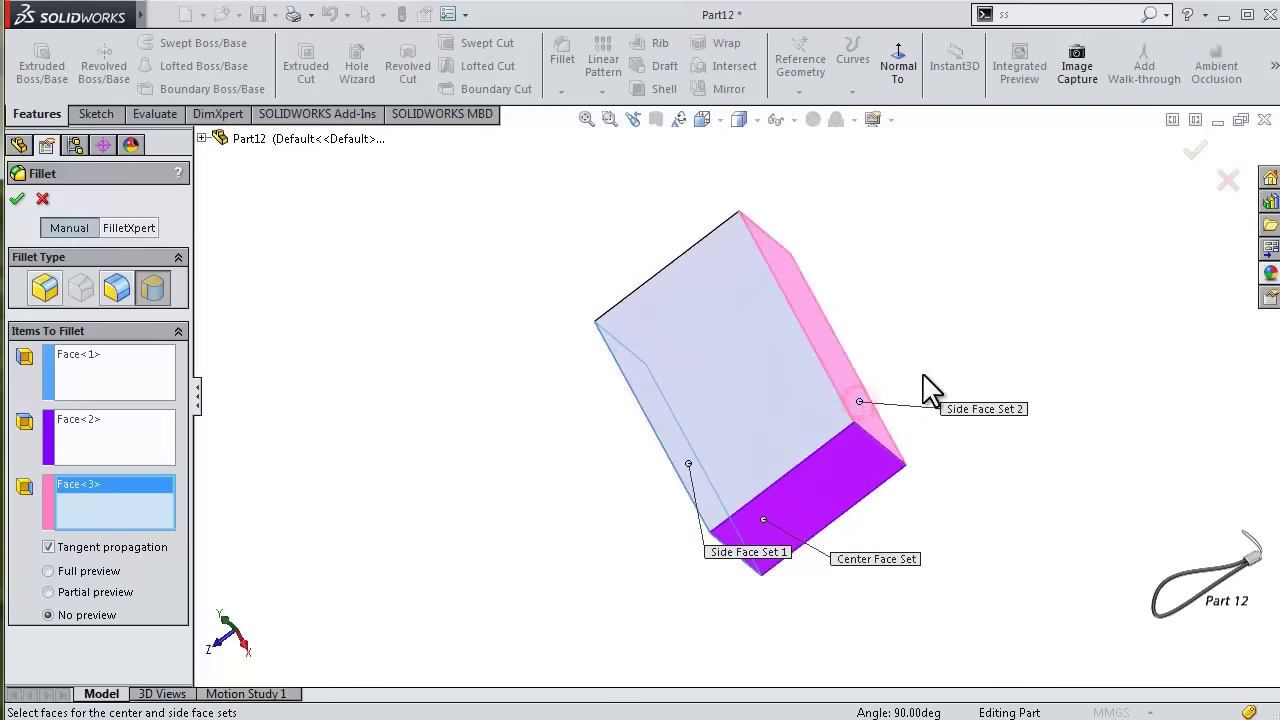
click(1192, 152)
mouse_move(700, 486)
middle_down()
mouse_move(774, 371)
mouse_move(767, 362)
middle_up()
- Fillet the top and bottom long edges with a 1.5 mm constant radius
click(561, 58)
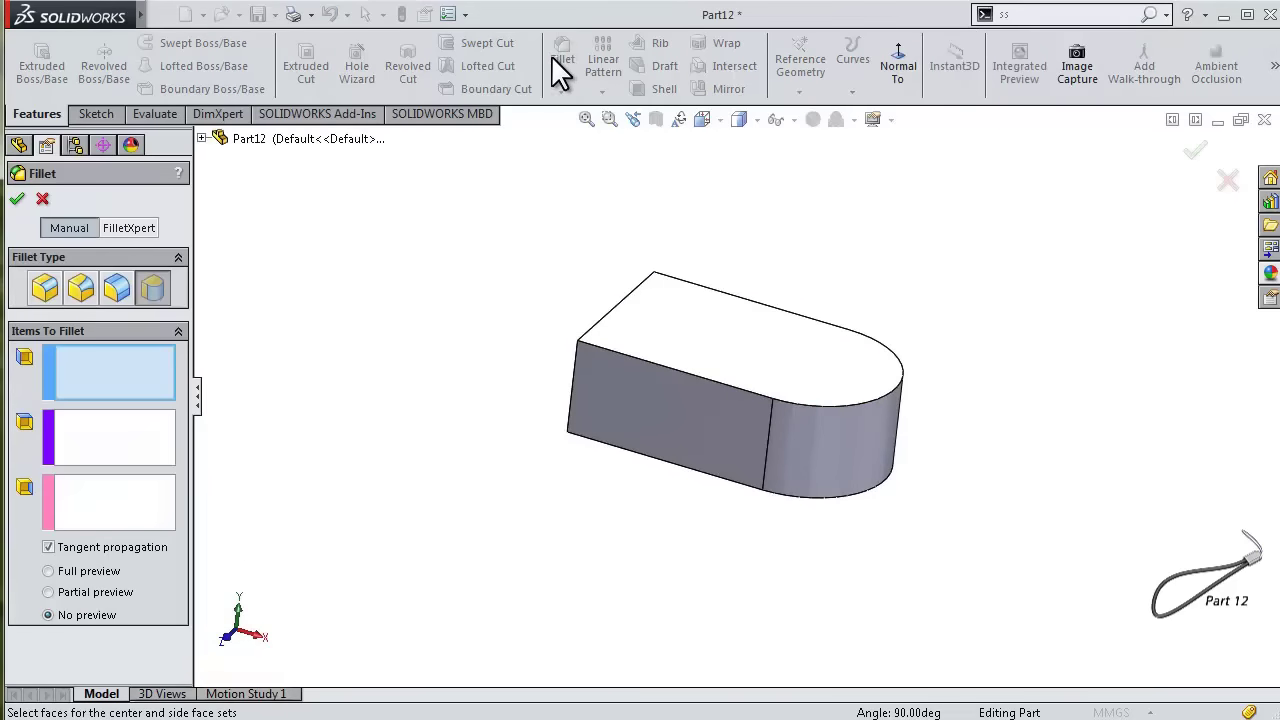
click(44, 288)
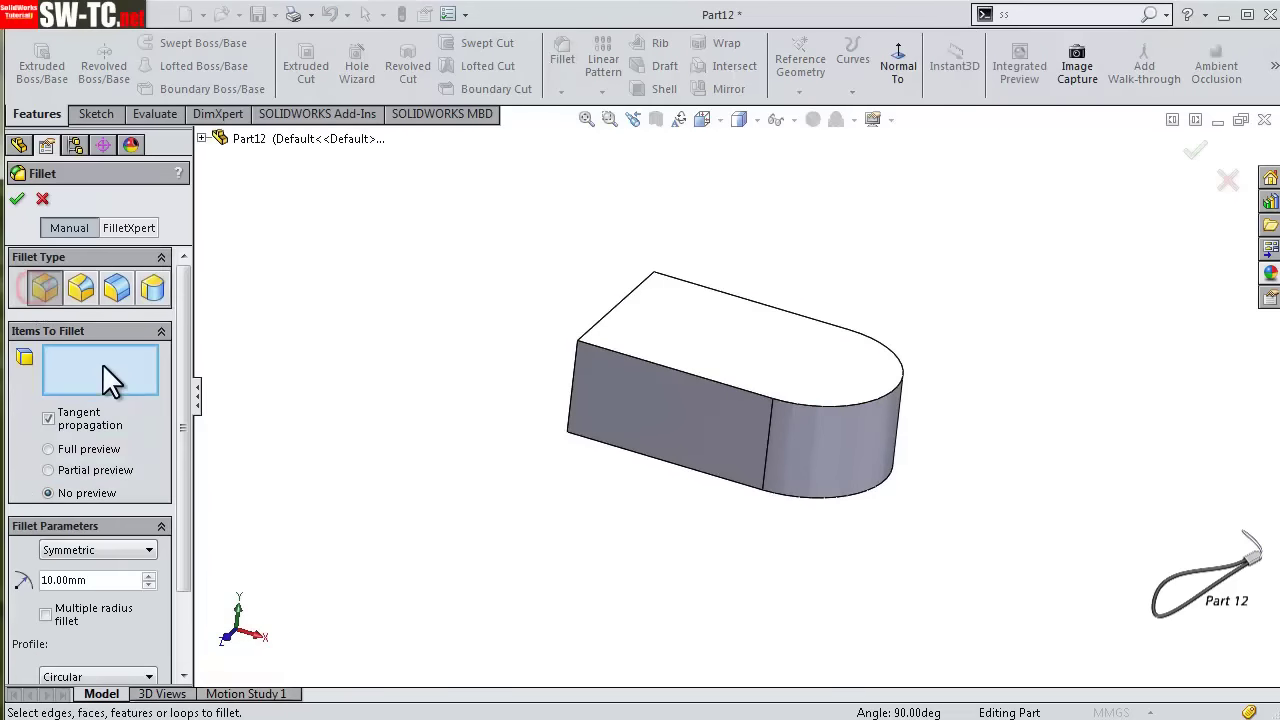
double_click(106, 580)
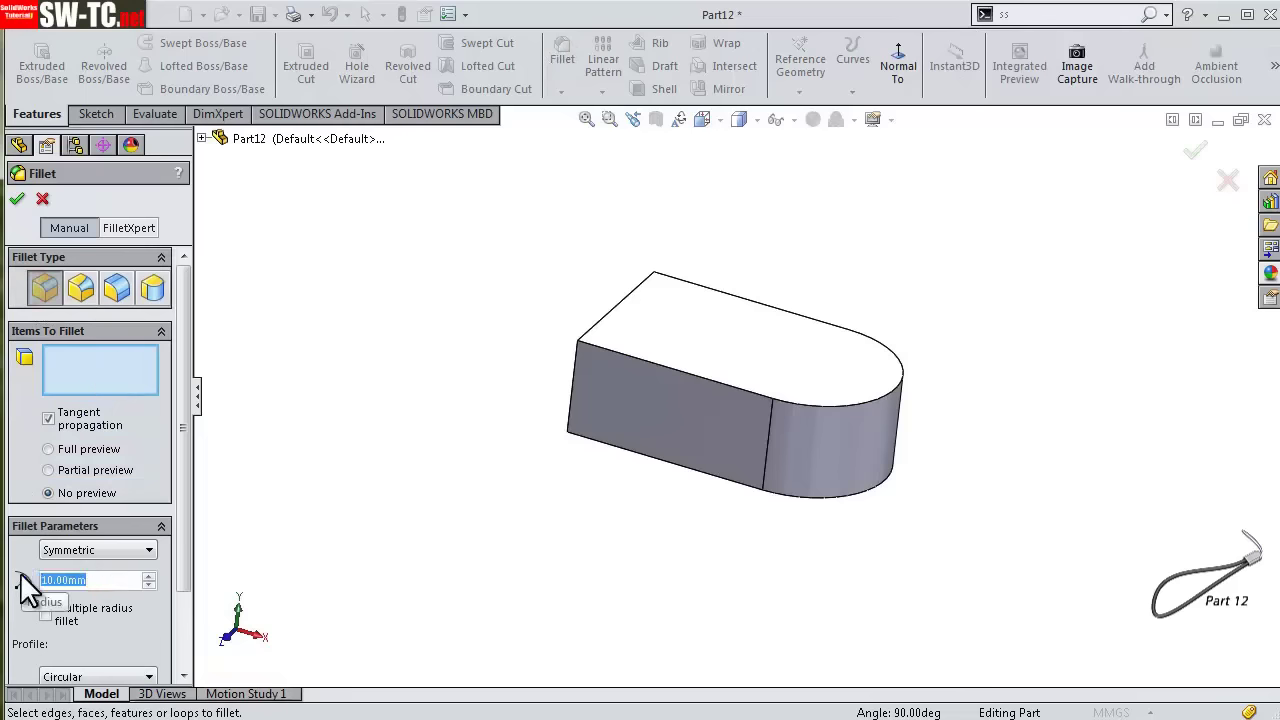
text(1.5)
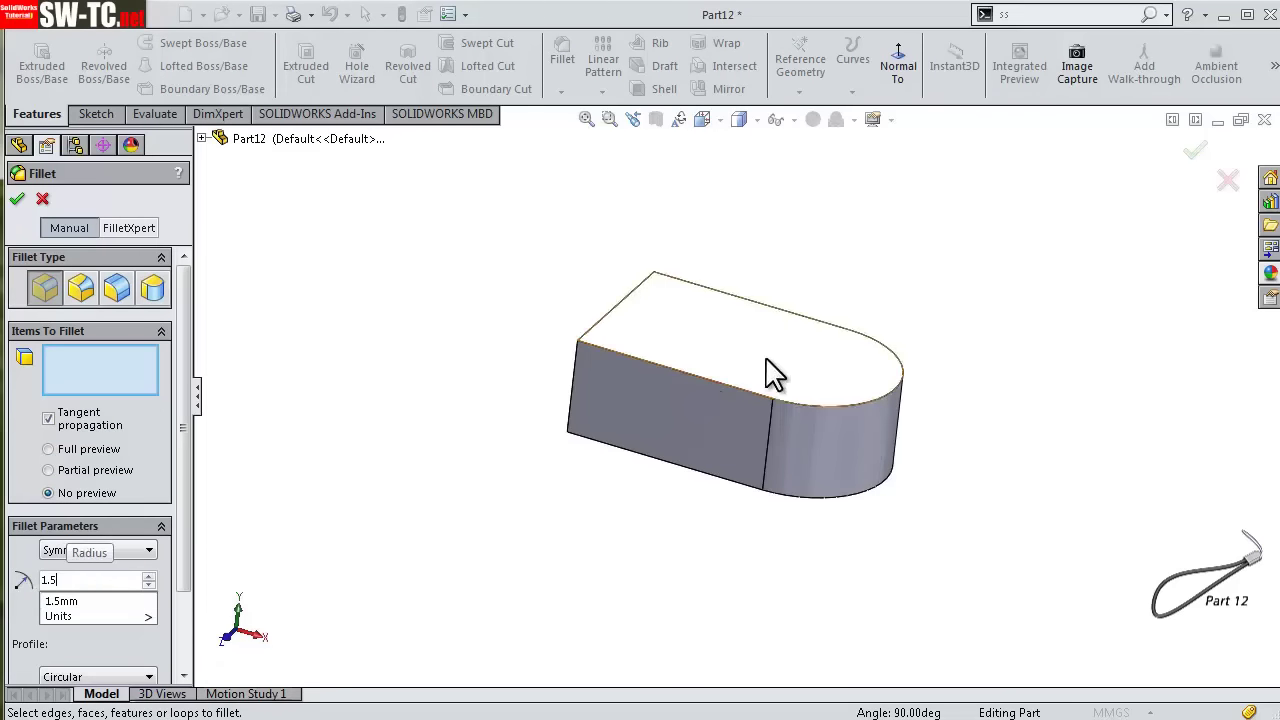
click(722, 384)
middle_drag(791, 494, 758, 458)
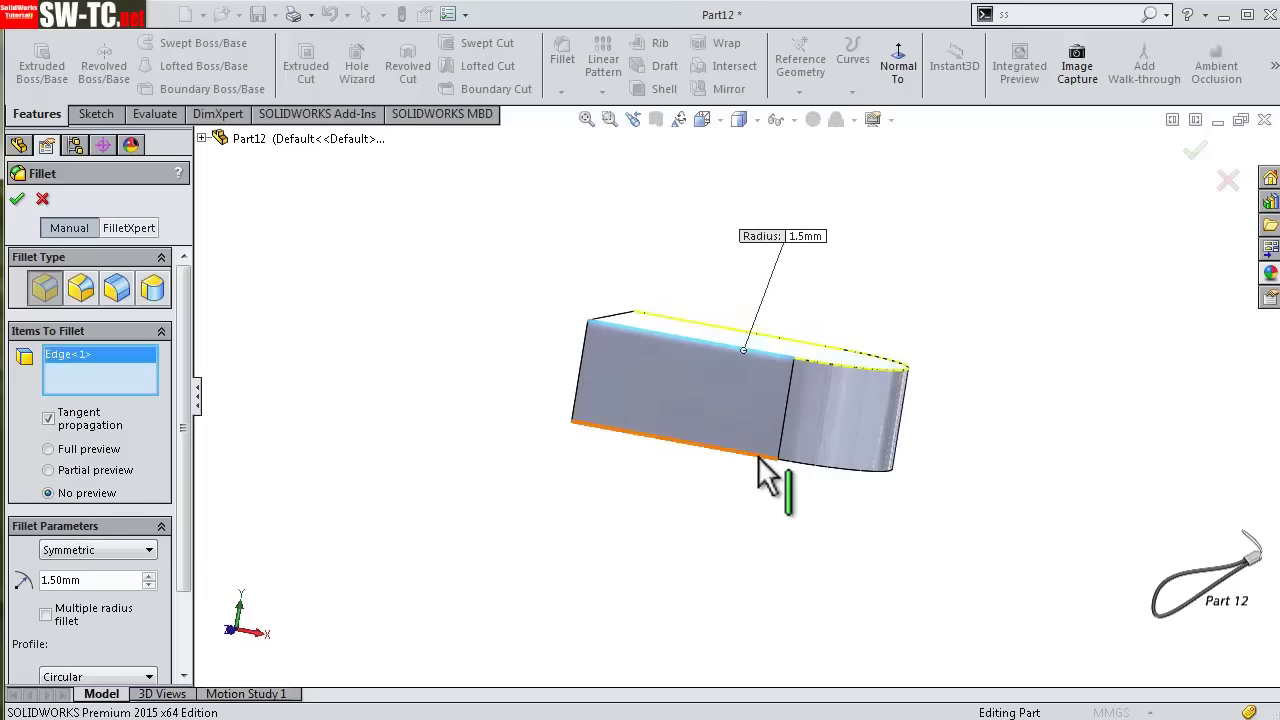
click(757, 455)
click(1194, 150)
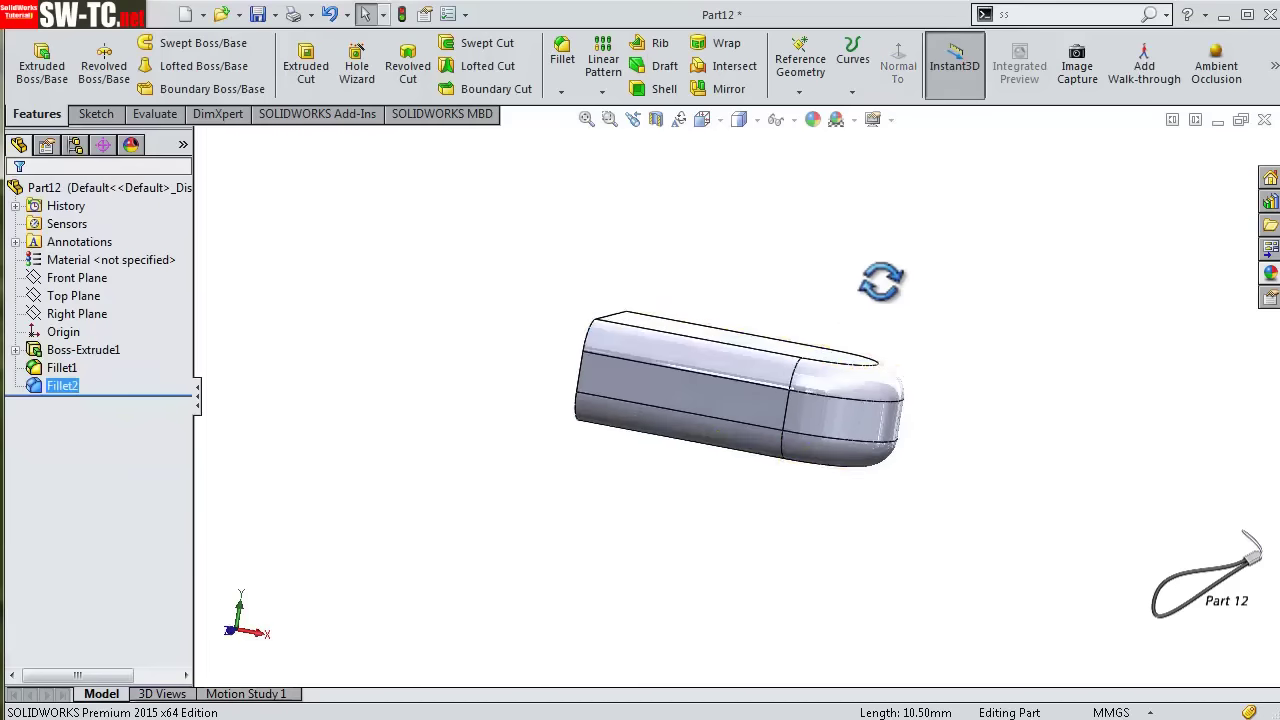
middle_drag(881, 282, 976, 444)
- Shell the part to 0.7 mm walls, removing the flat end face
click(664, 89)
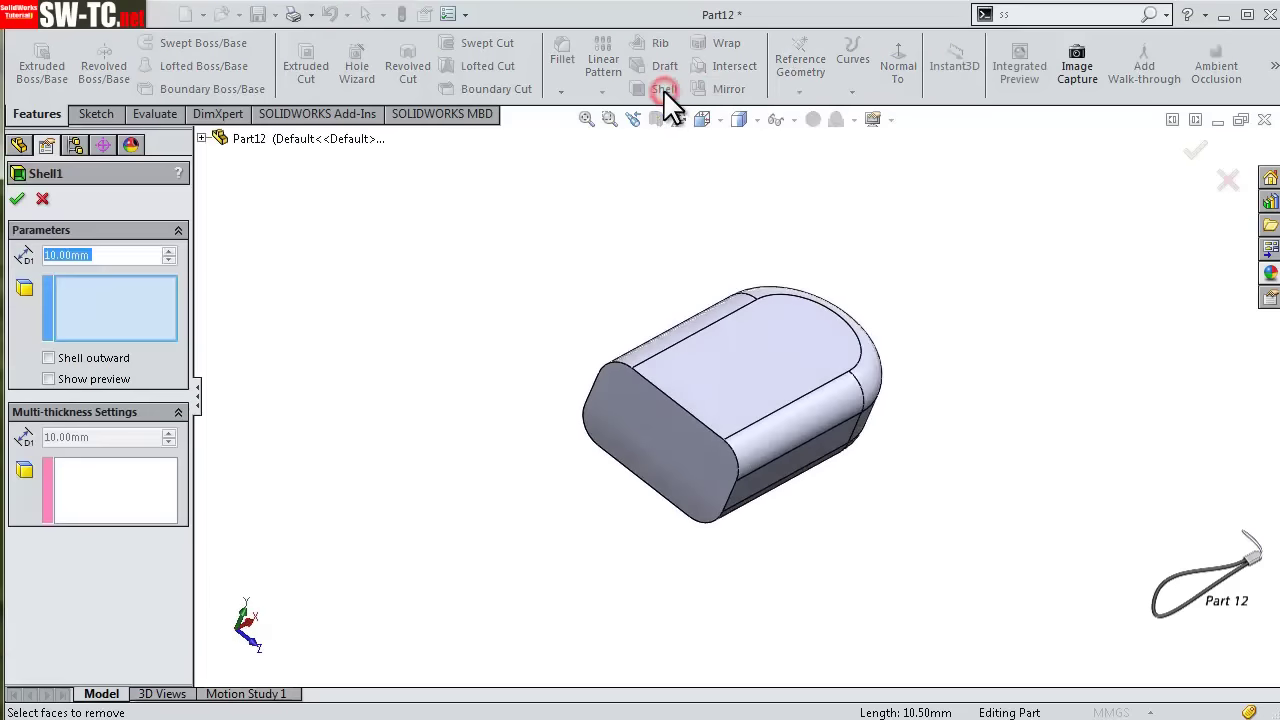
text(0.75)
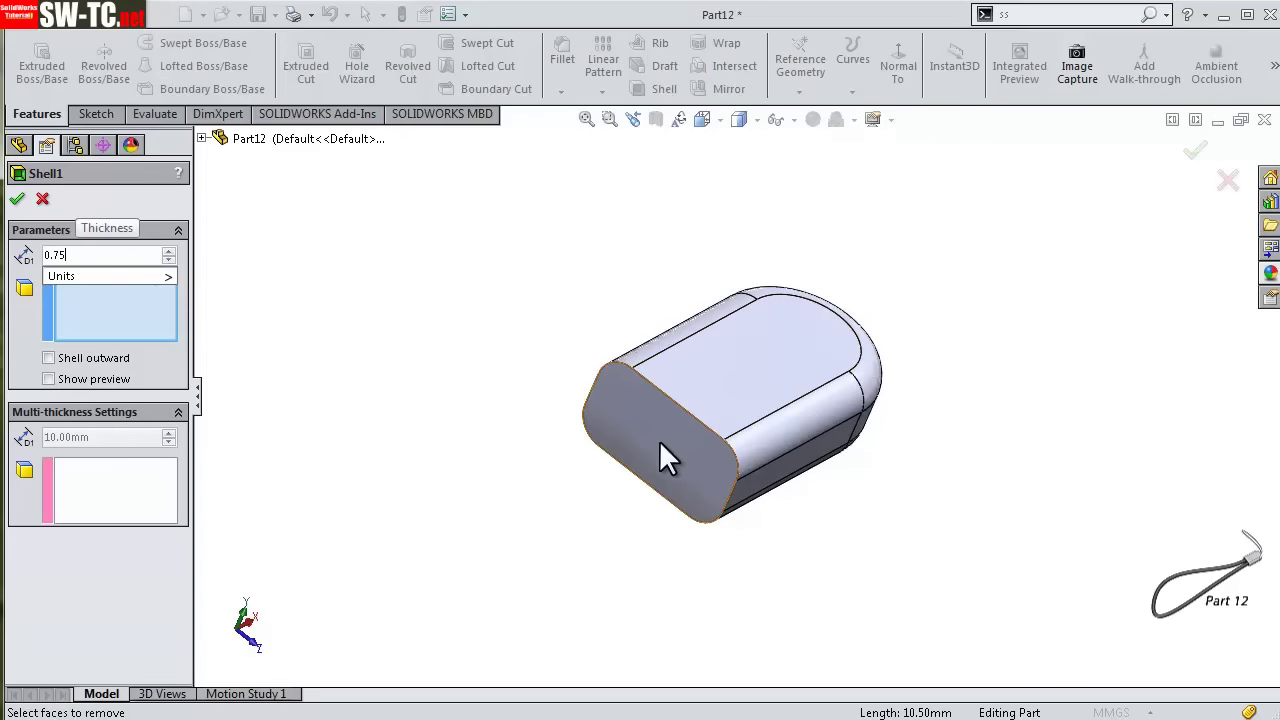
click(659, 442)
key(Return)
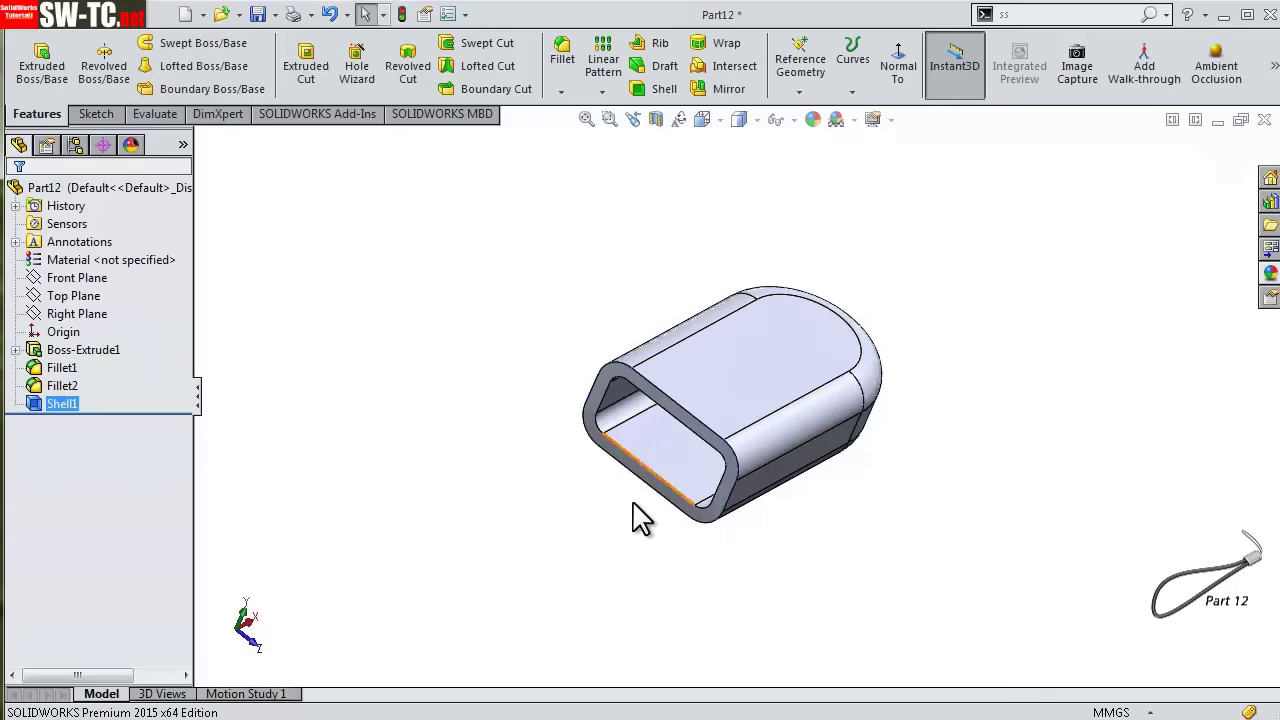
mouse_move(634, 514)
middle_down()
mouse_move(634, 437)
mouse_move(652, 407)
mouse_move(654, 457)
mouse_move(571, 437)
mouse_move(560, 503)
middle_up()
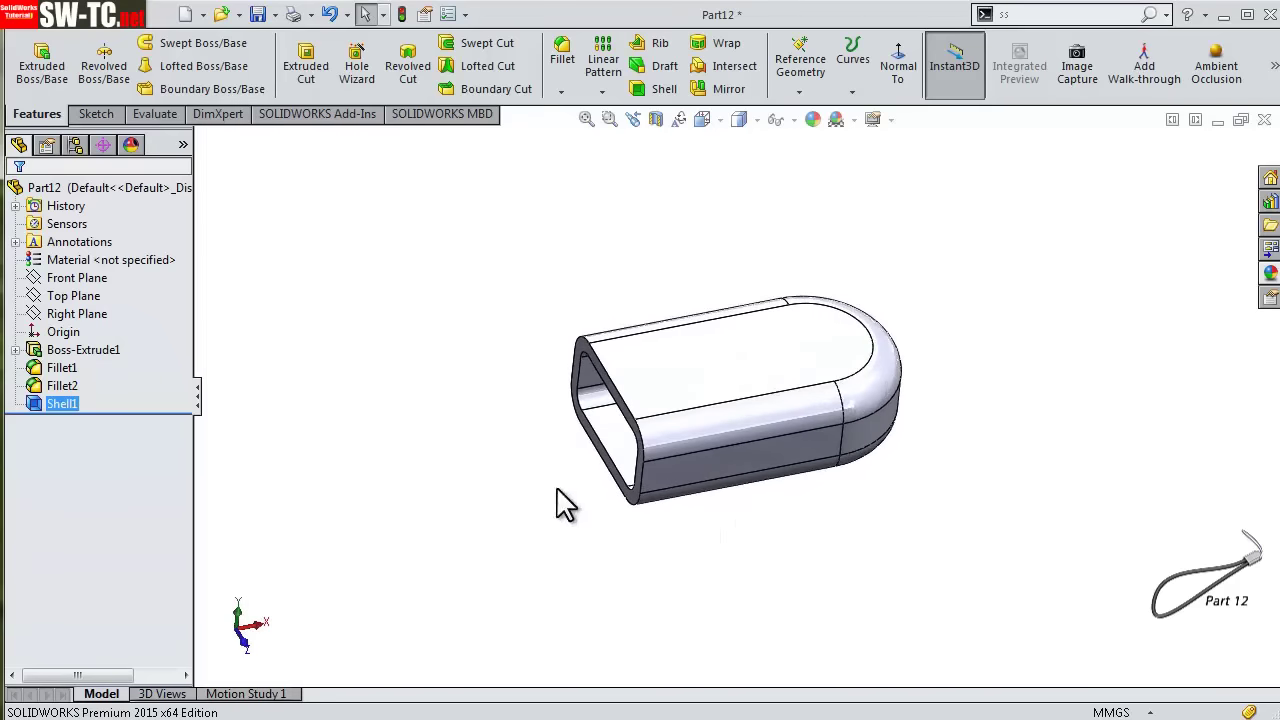
click(90, 314)
click(105, 287)
- Draw a circle right of the origin on the Right Plane, viewed normal to it
click(820, 76)
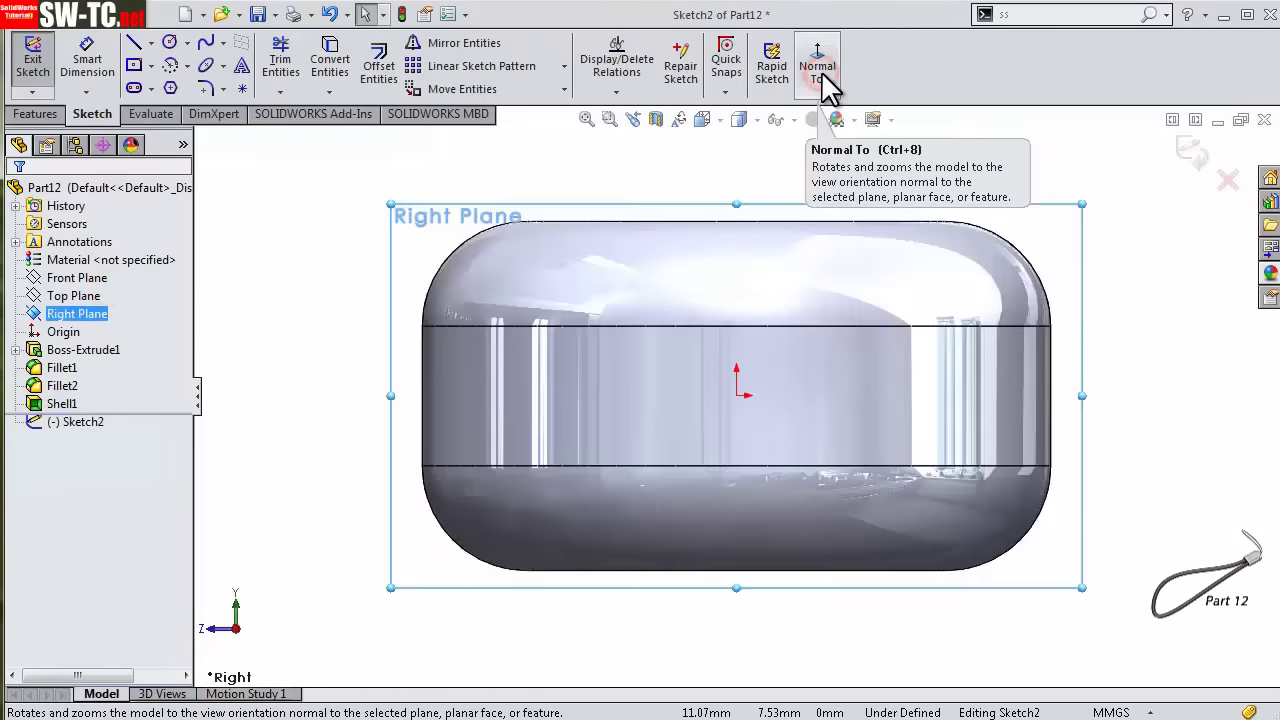
click(170, 43)
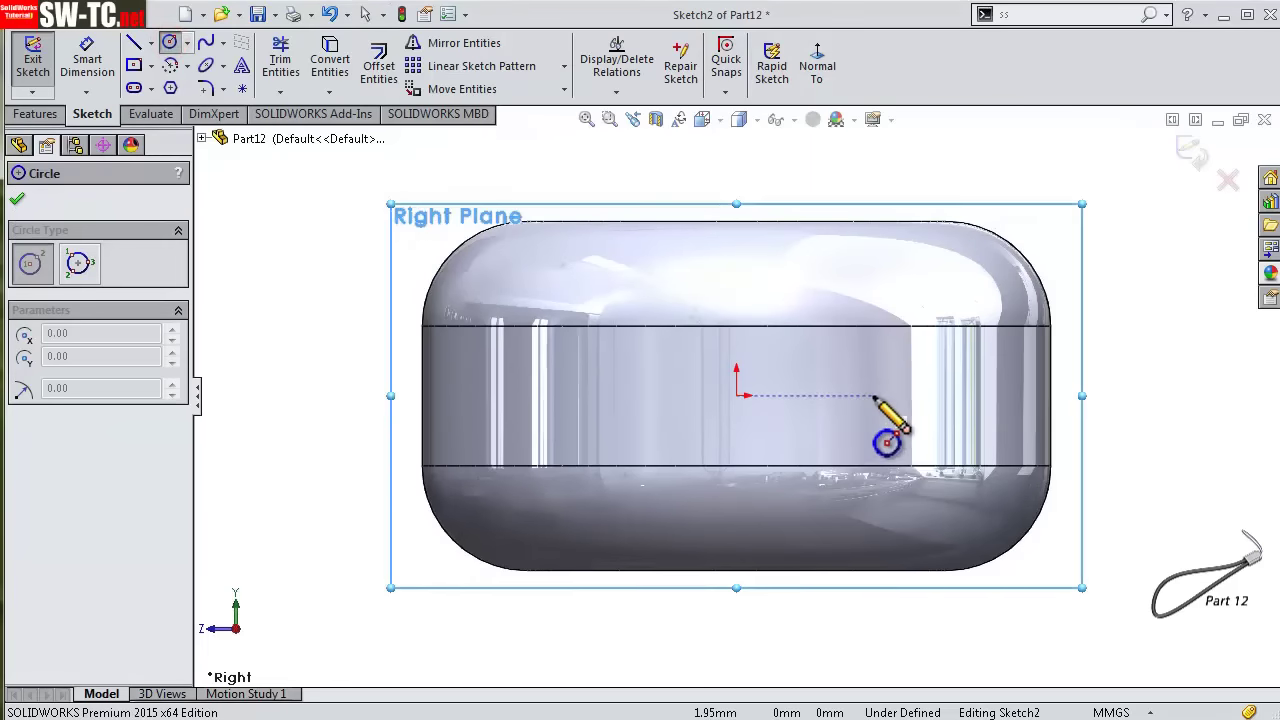
click(874, 396)
click(873, 295)
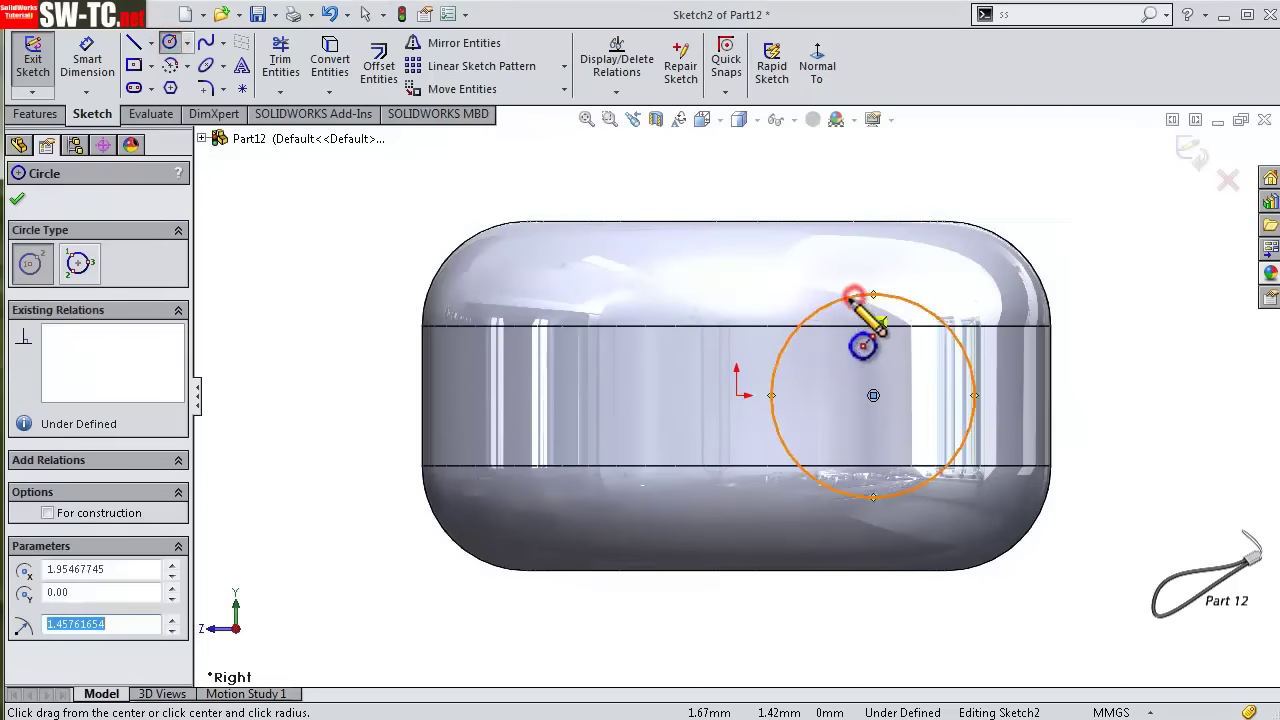
- Dimension the circle to Ø3 mm with its centre 1.75 mm from the origin
click(118, 70)
click(910, 300)
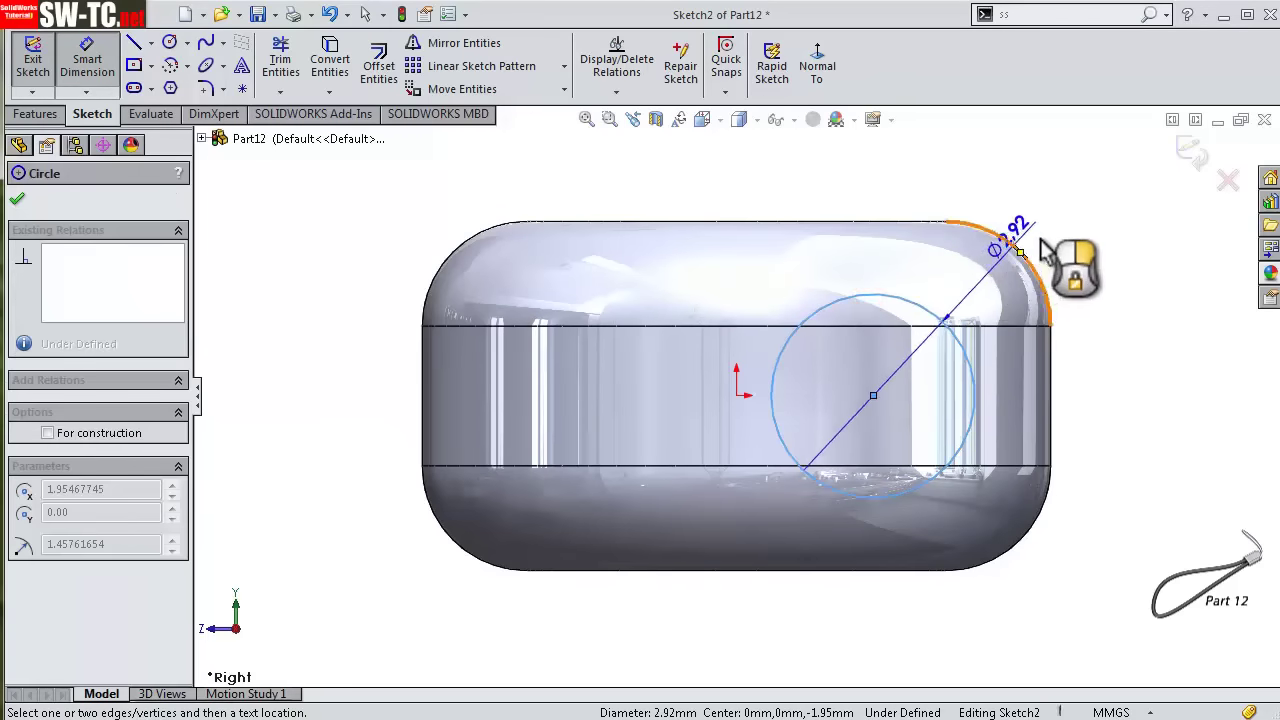
click(1042, 244)
text(3)
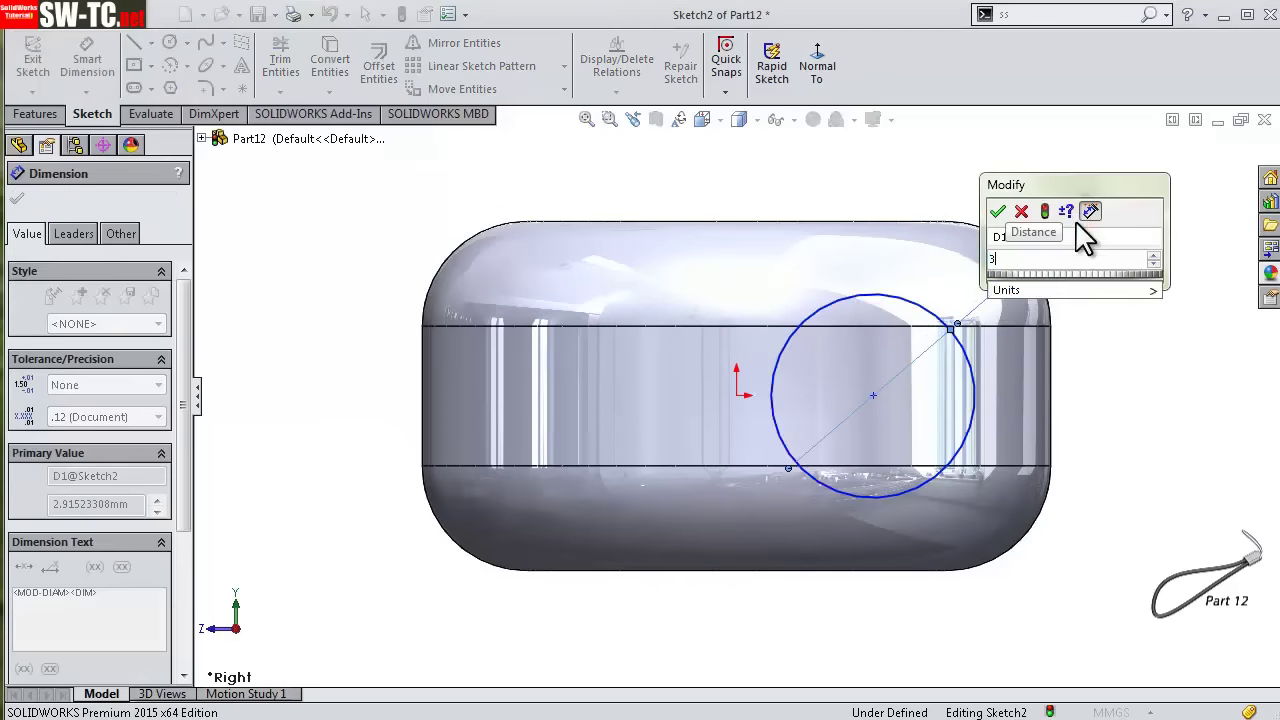
key(Return)
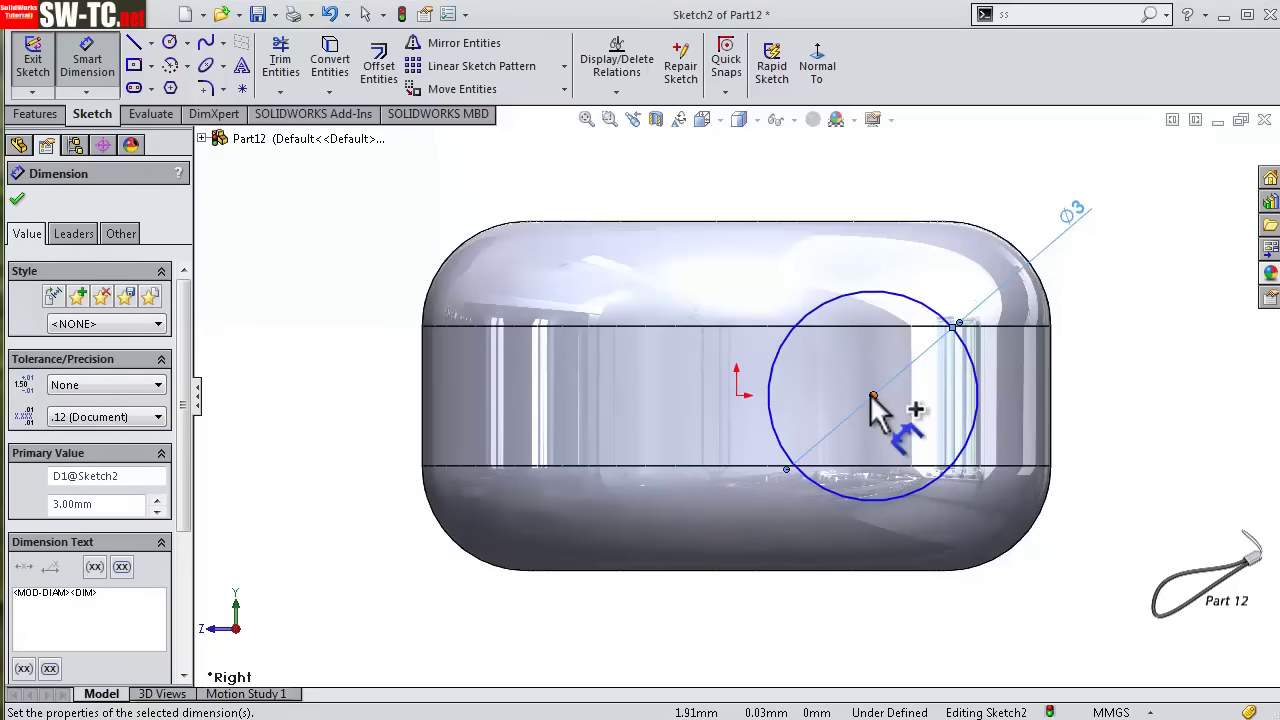
click(872, 396)
click(737, 396)
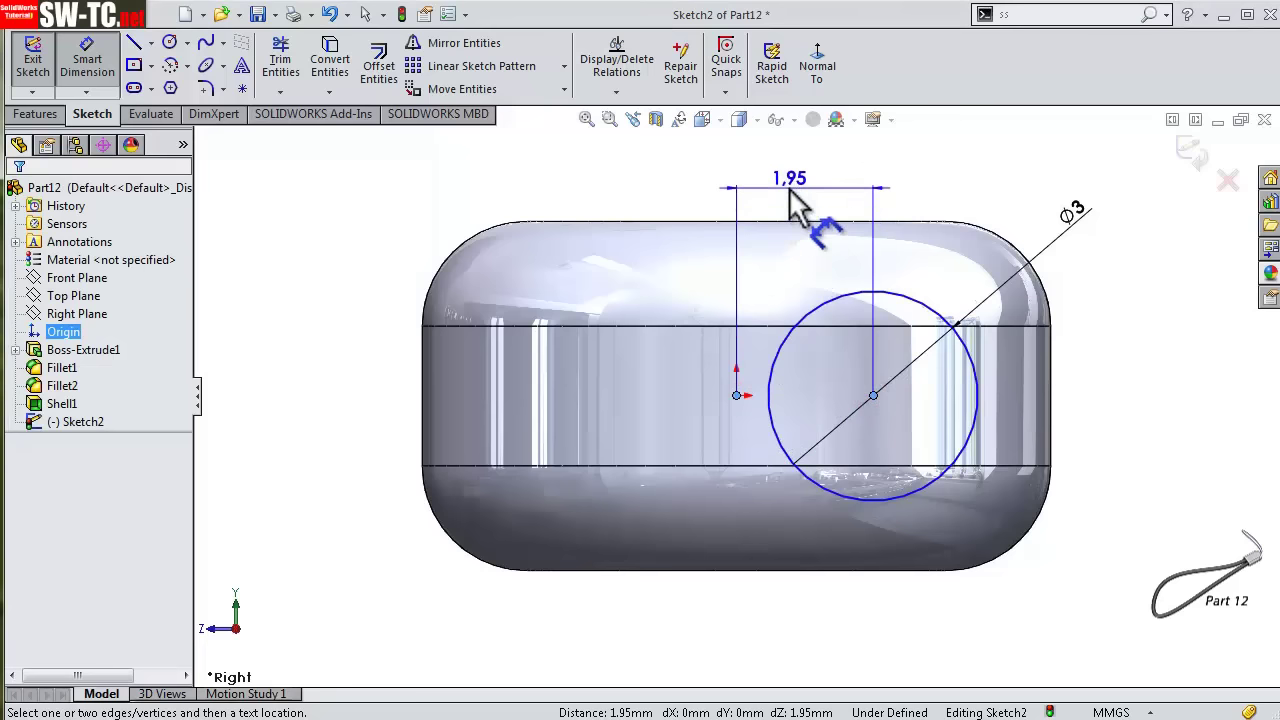
click(797, 207)
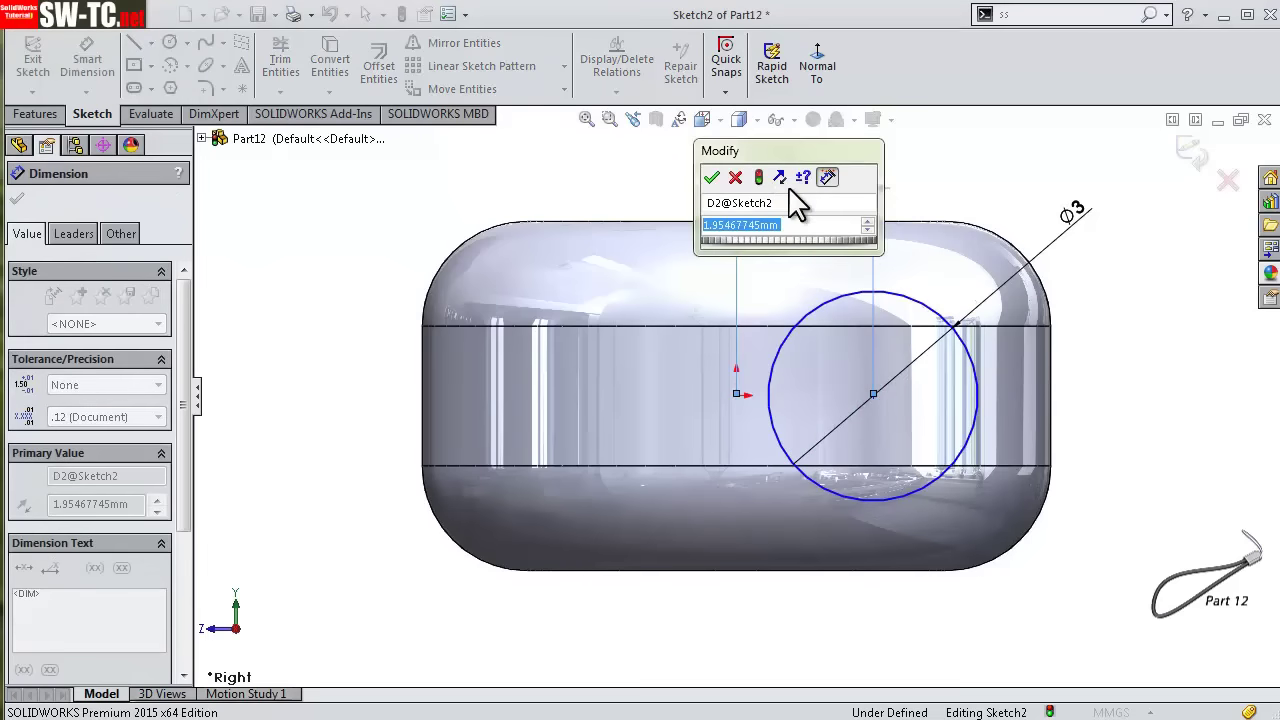
text(3.5/)
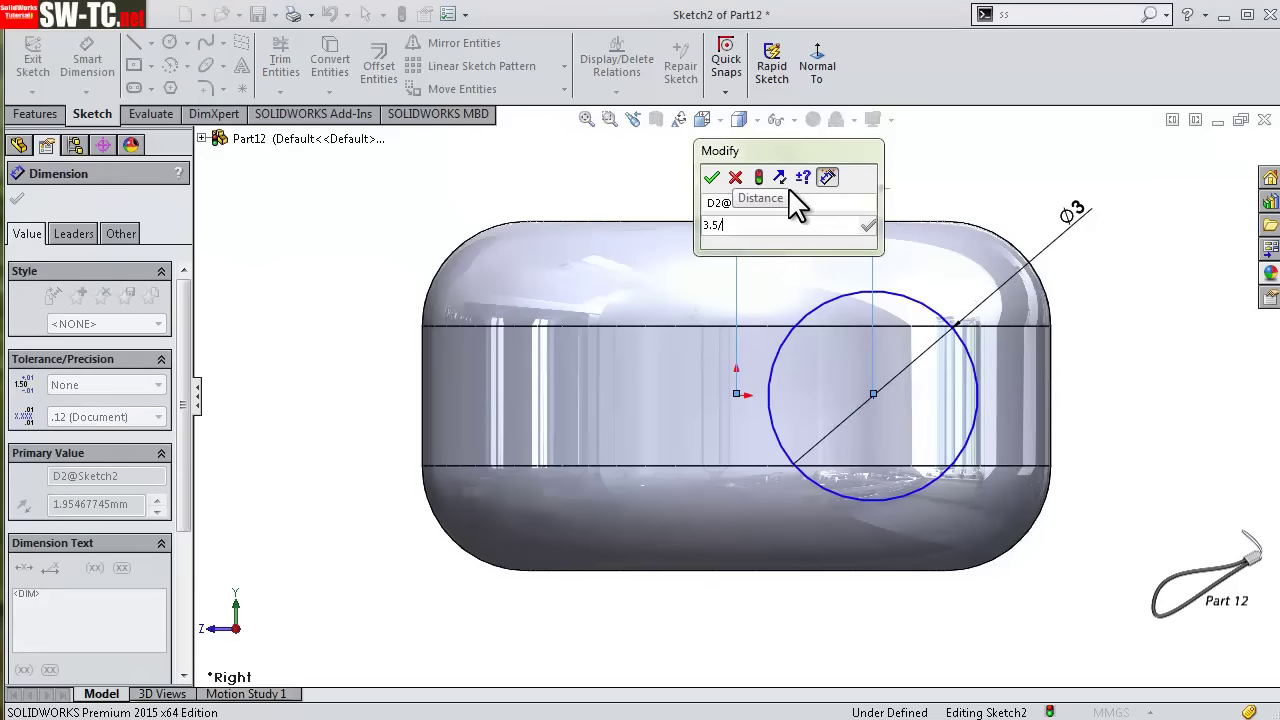
text(2)
key(Return)
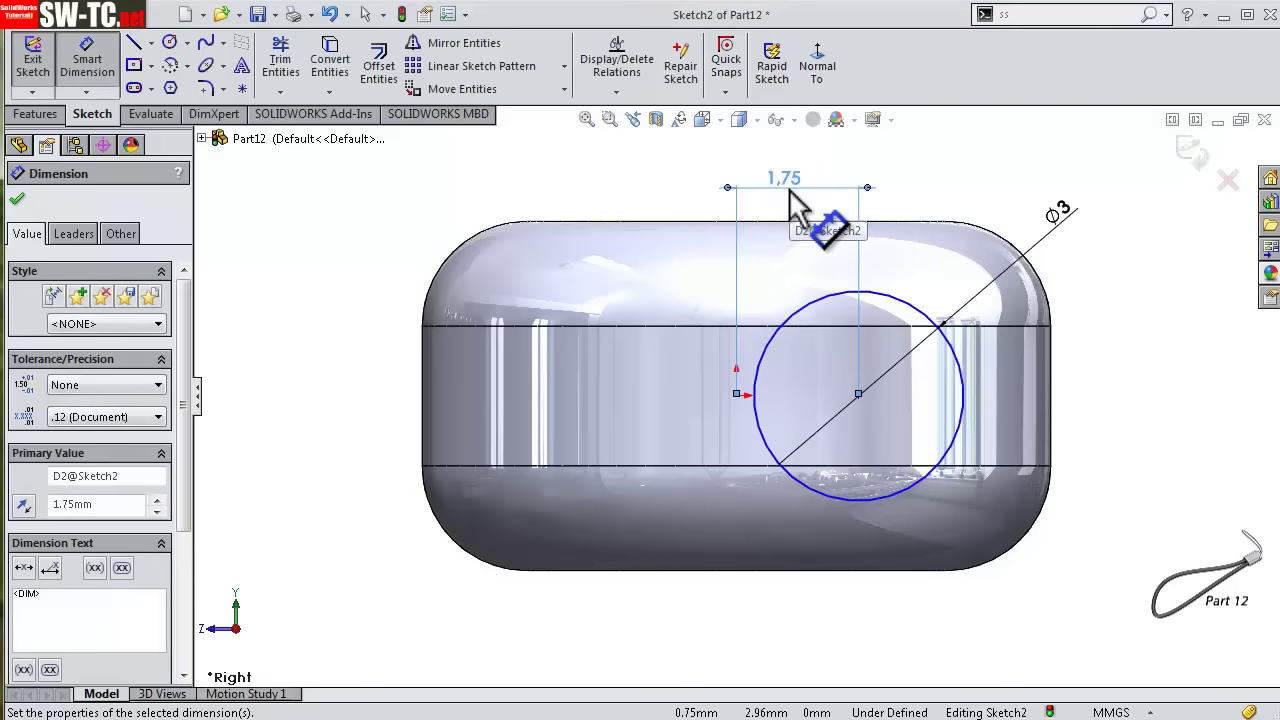
- Make the circle centre horizontal with the origin and exit the sketch
scroll(720, 360, up, 1)
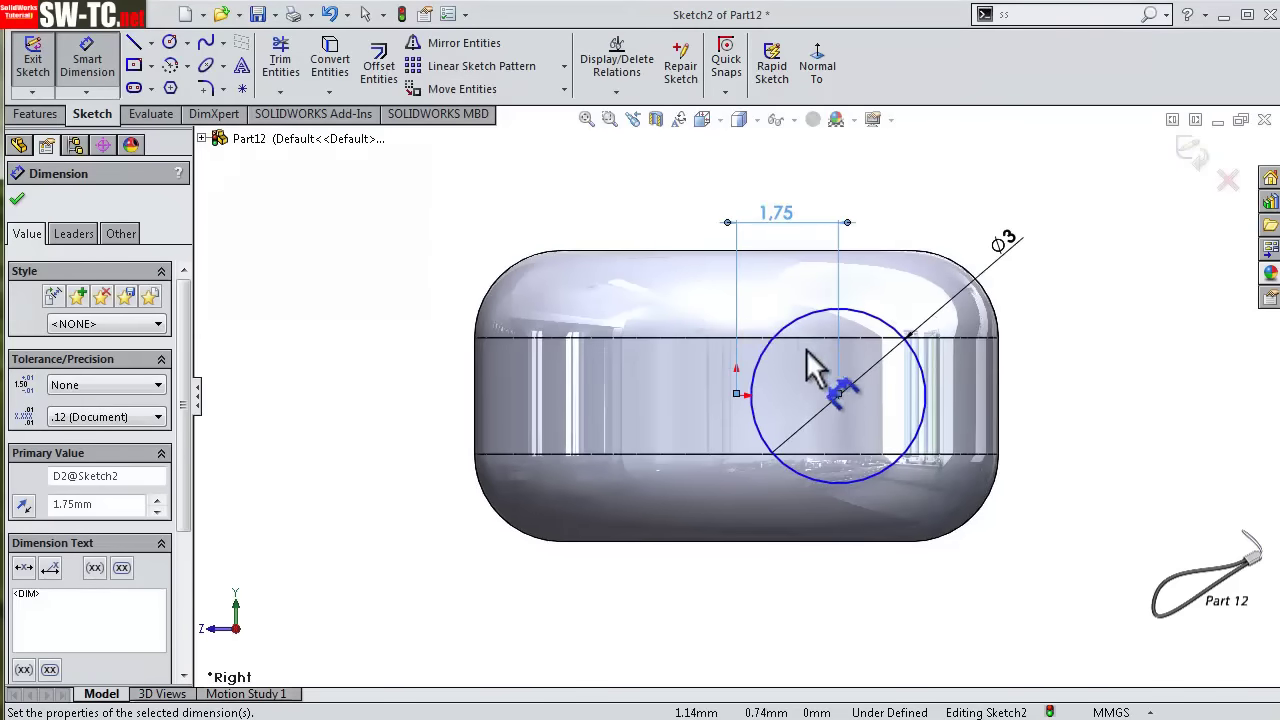
key(Escape)
scroll(900, 430, down, 2)
click(828, 393)
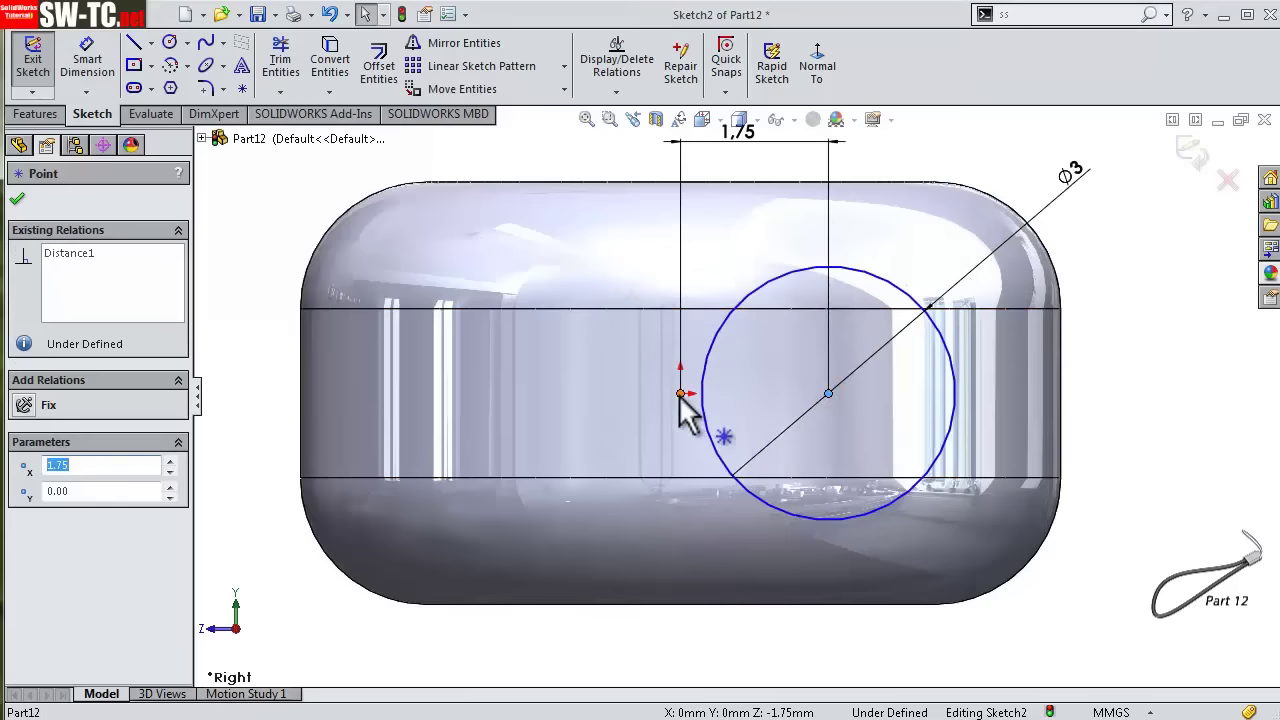
ctrl+click(684, 395)
click(733, 311)
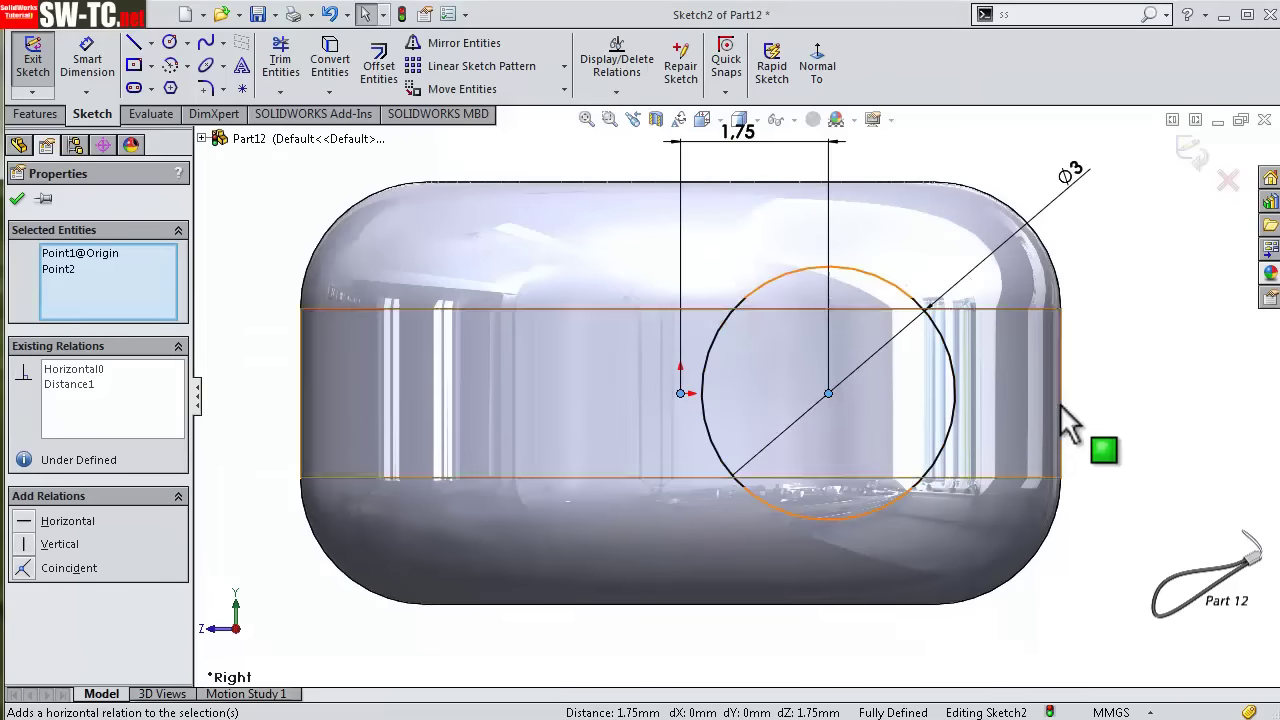
click(1145, 395)
mouse_move(836, 327)
middle_down()
mouse_move(843, 423)
mouse_move(801, 342)
middle_up()
scroll(801, 343, down, 3)
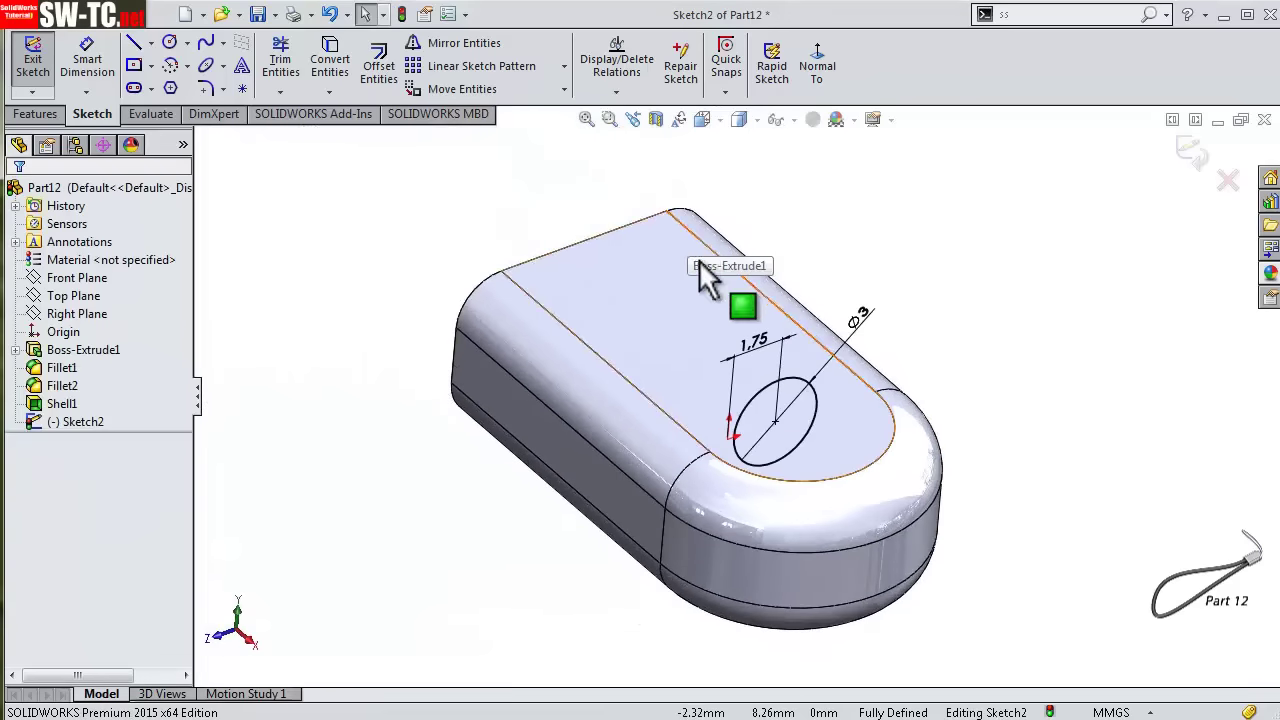
click(1189, 152)
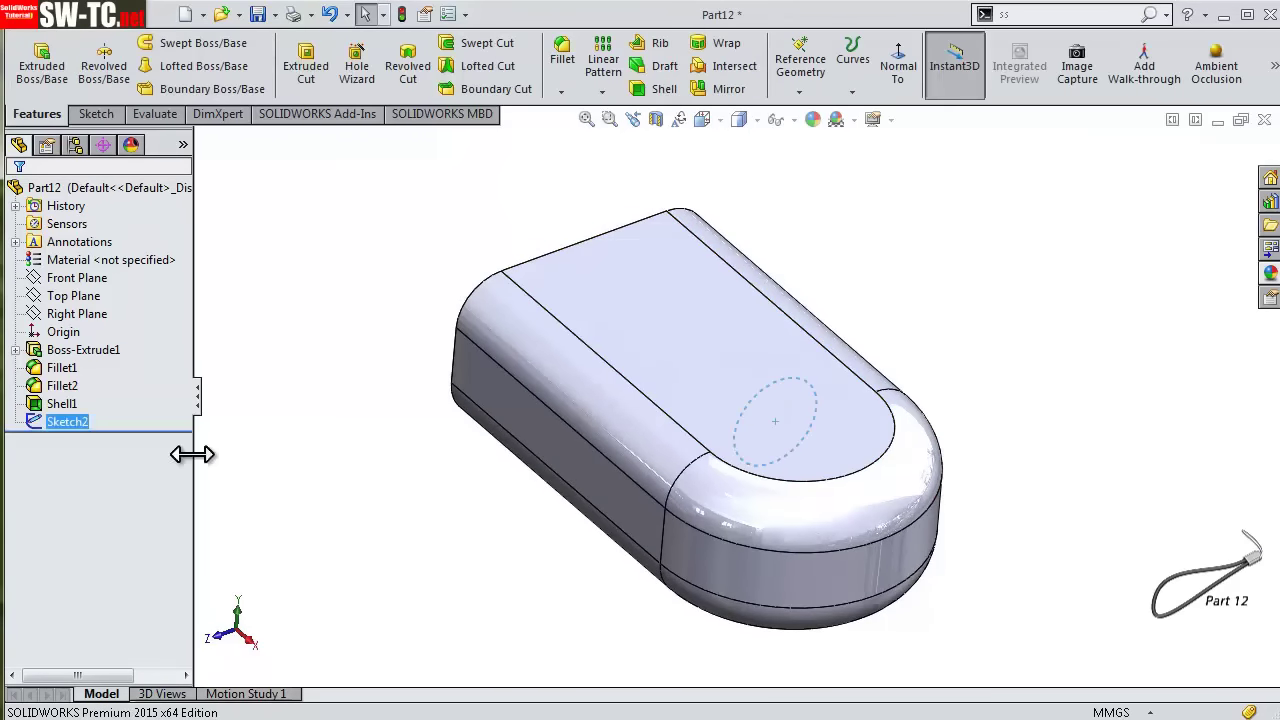
- Start a sketch on the Top Plane and draw a centerline leftward from the origin
click(75, 296)
click(74, 270)
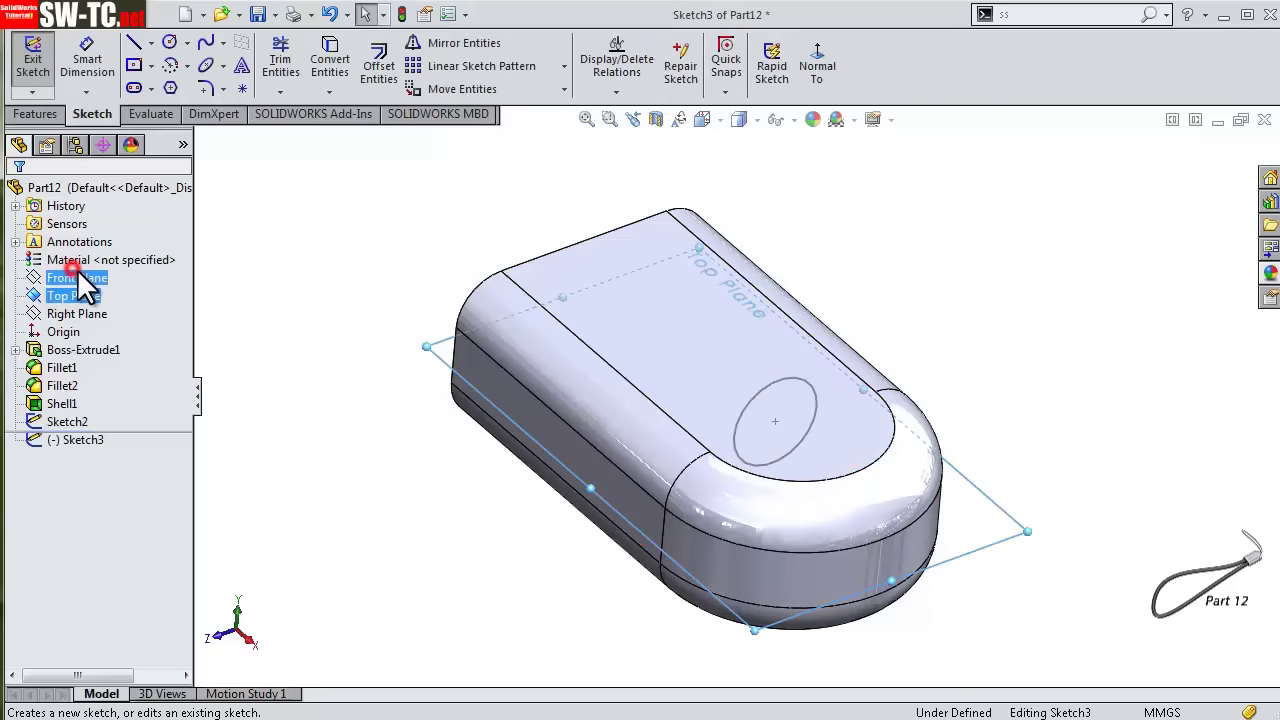
click(826, 75)
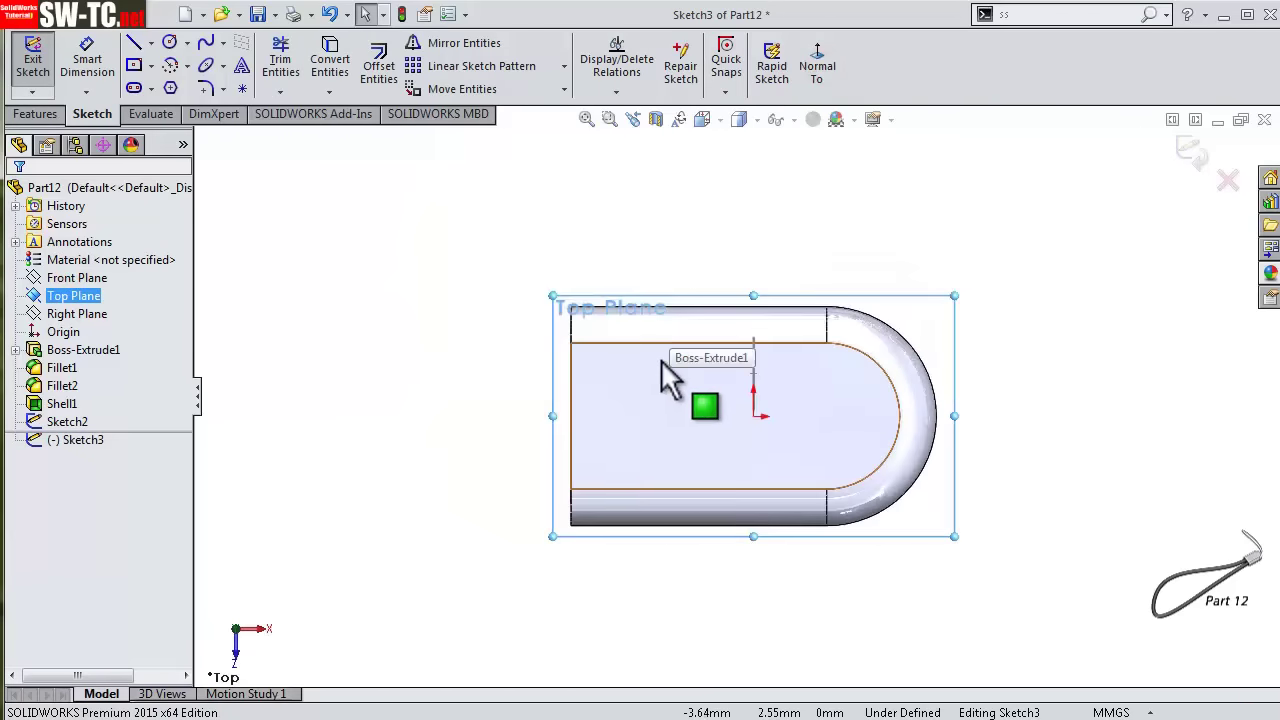
click(151, 43)
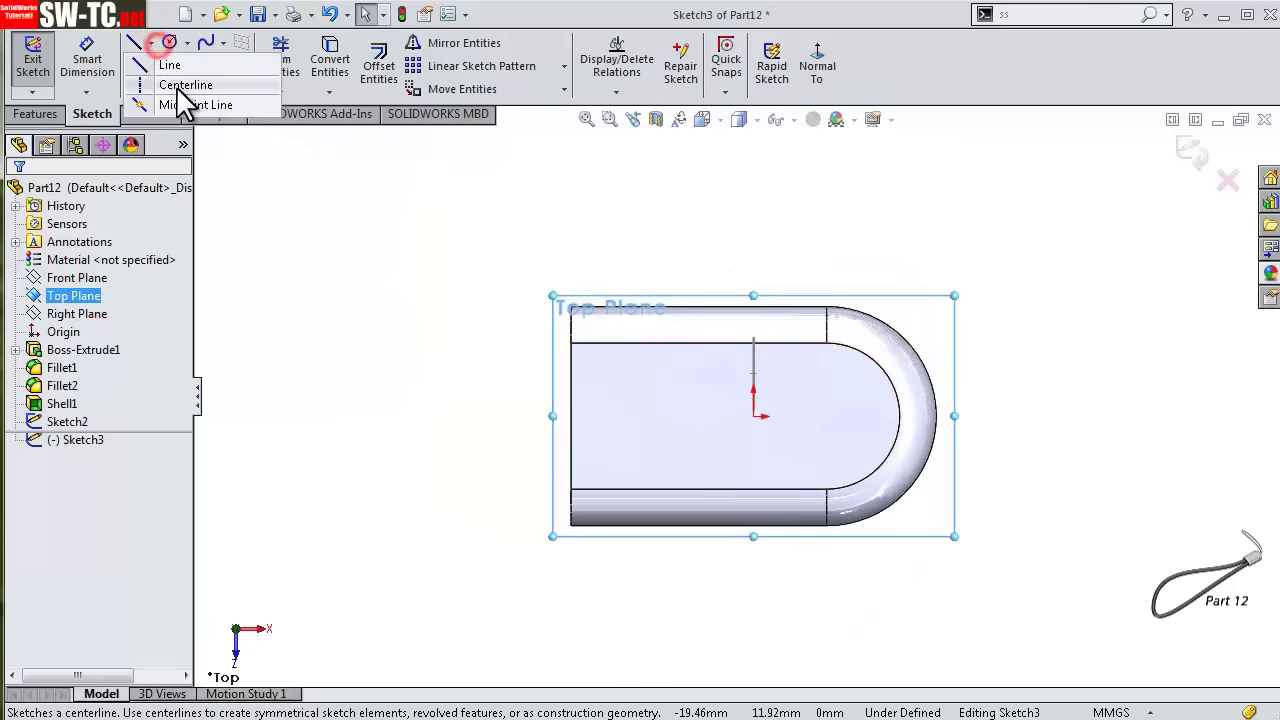
click(186, 80)
click(753, 418)
scroll(745, 410, up, 5)
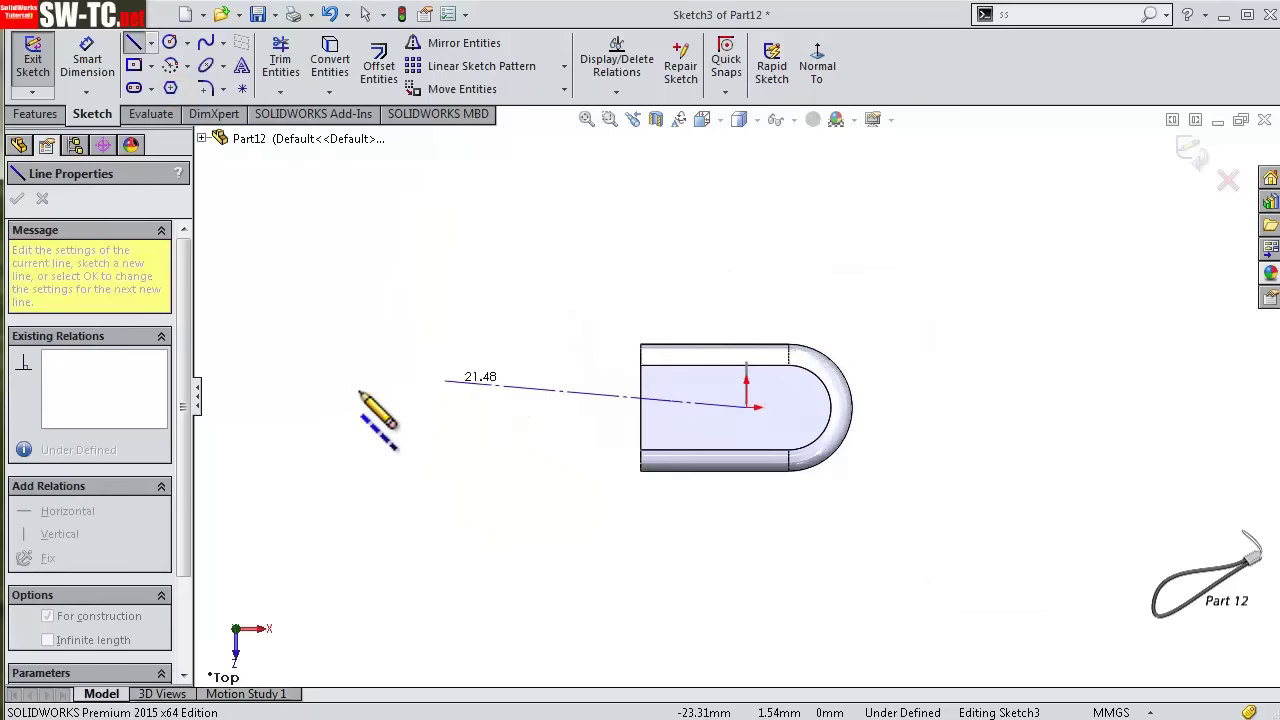
click(281, 405)
click(281, 405)
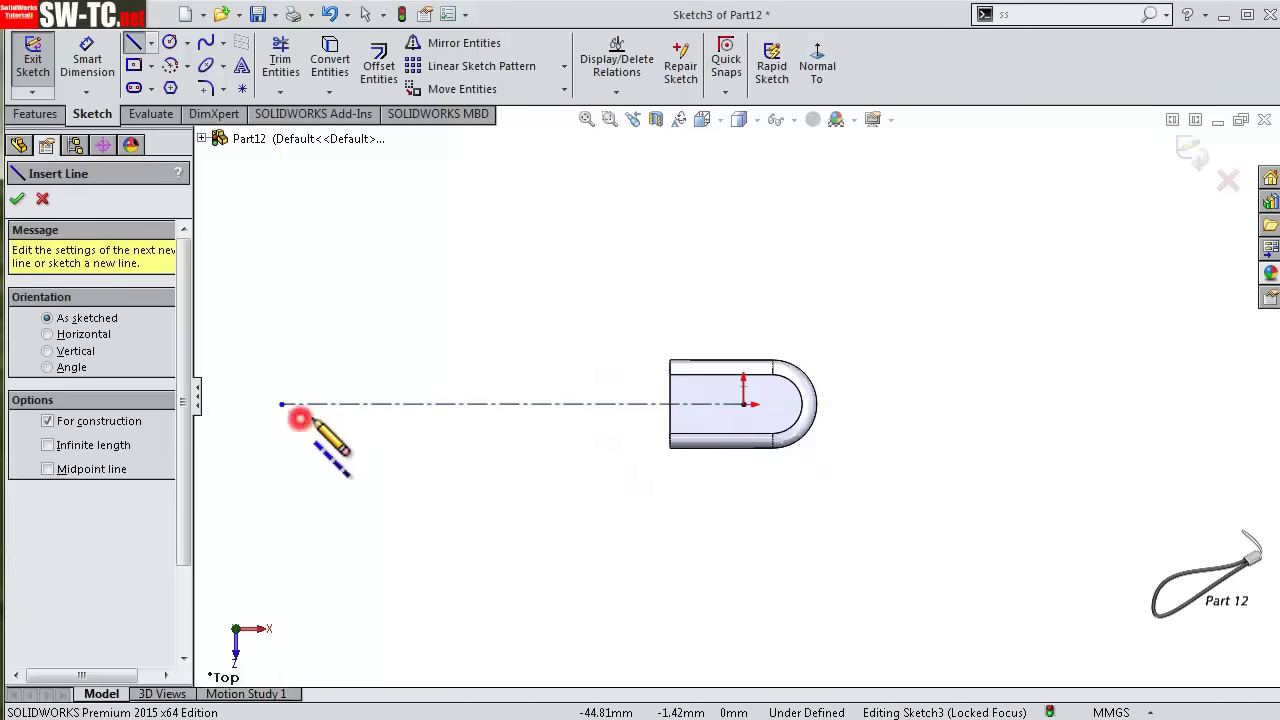
- Dimension the centerline to 100 mm
key(s)
click(403, 431)
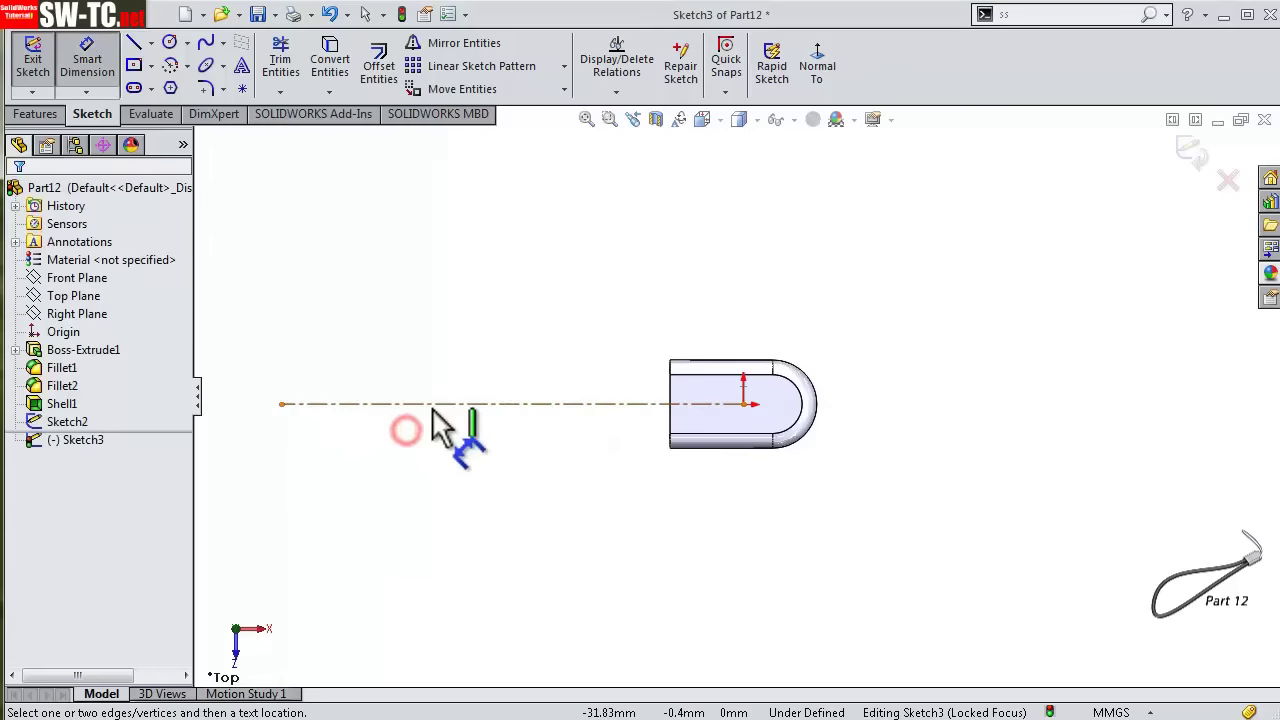
click(431, 405)
click(478, 513)
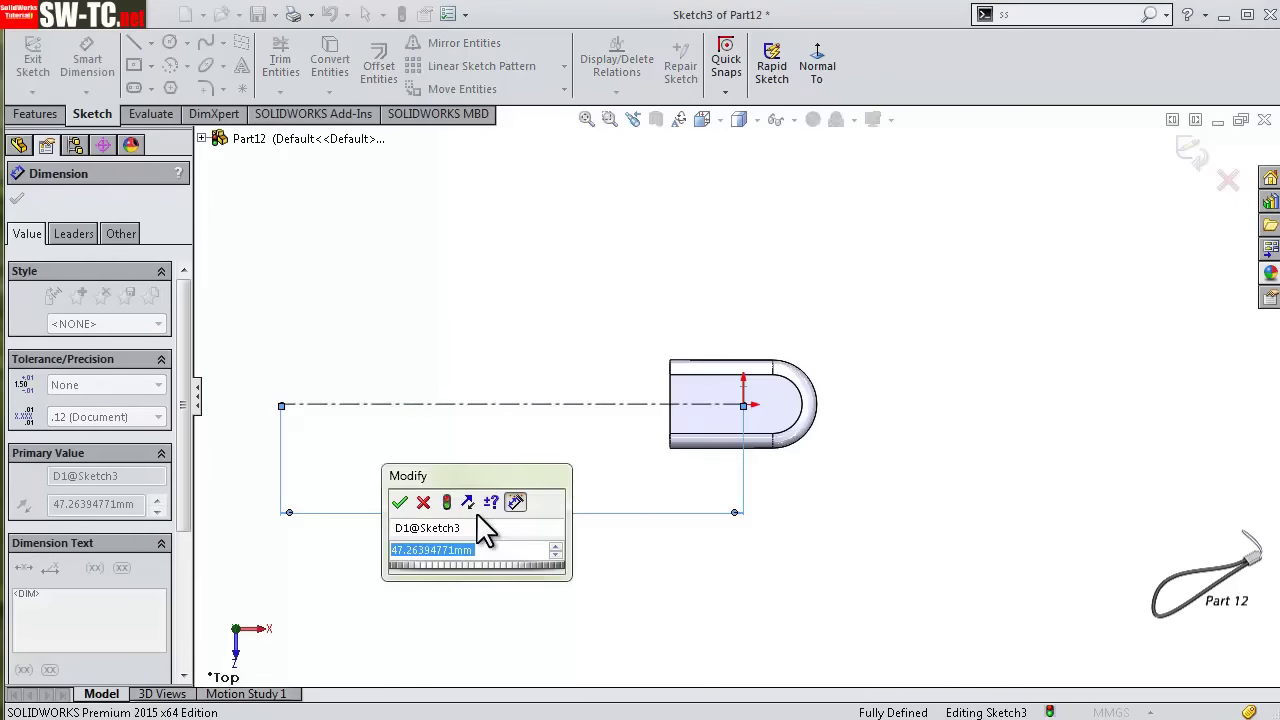
text(100)
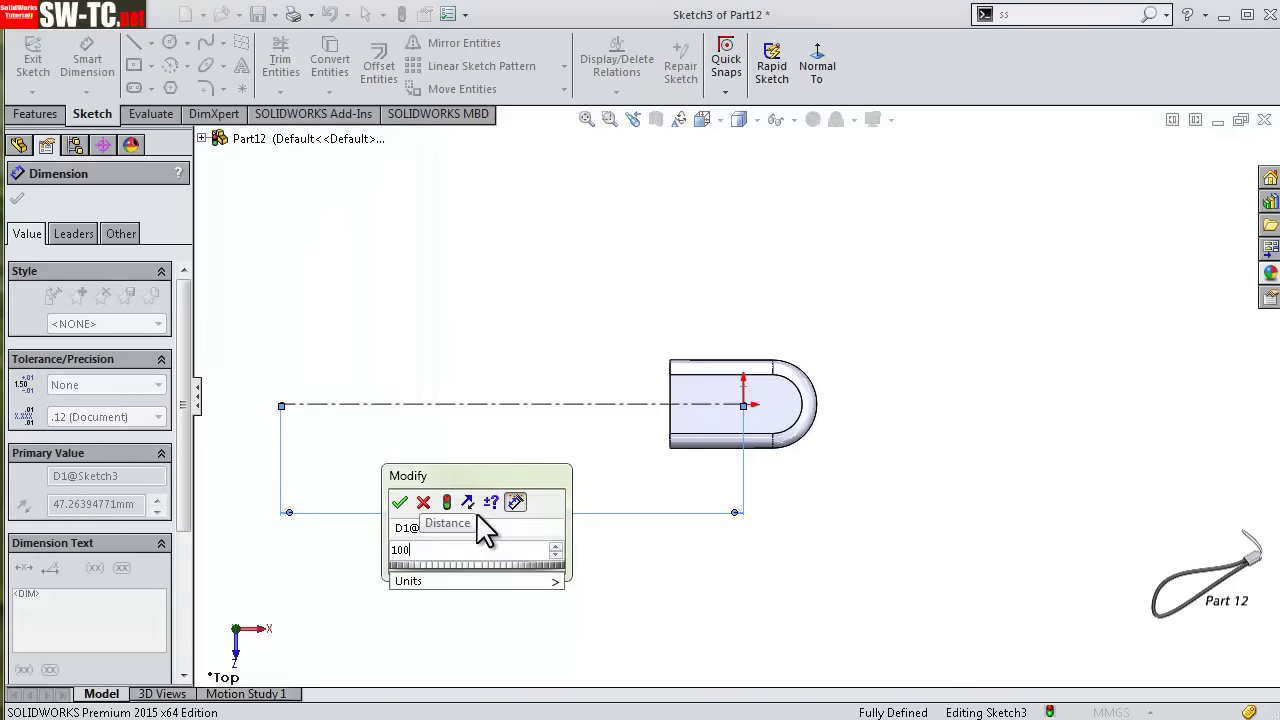
key(Return)
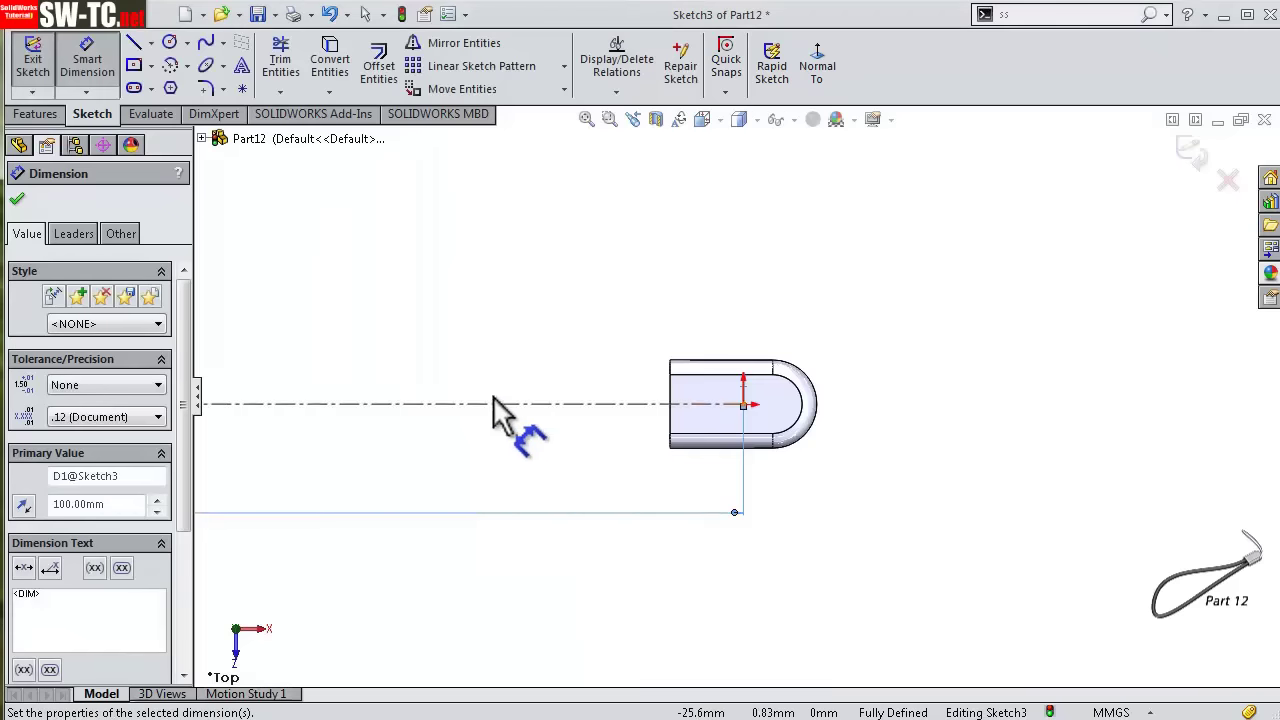
- Sketch a spline from above the origin looping around the centerline's left end
click(205, 44)
scroll(990, 425, down, 3)
scroll(1015, 380, down, 4)
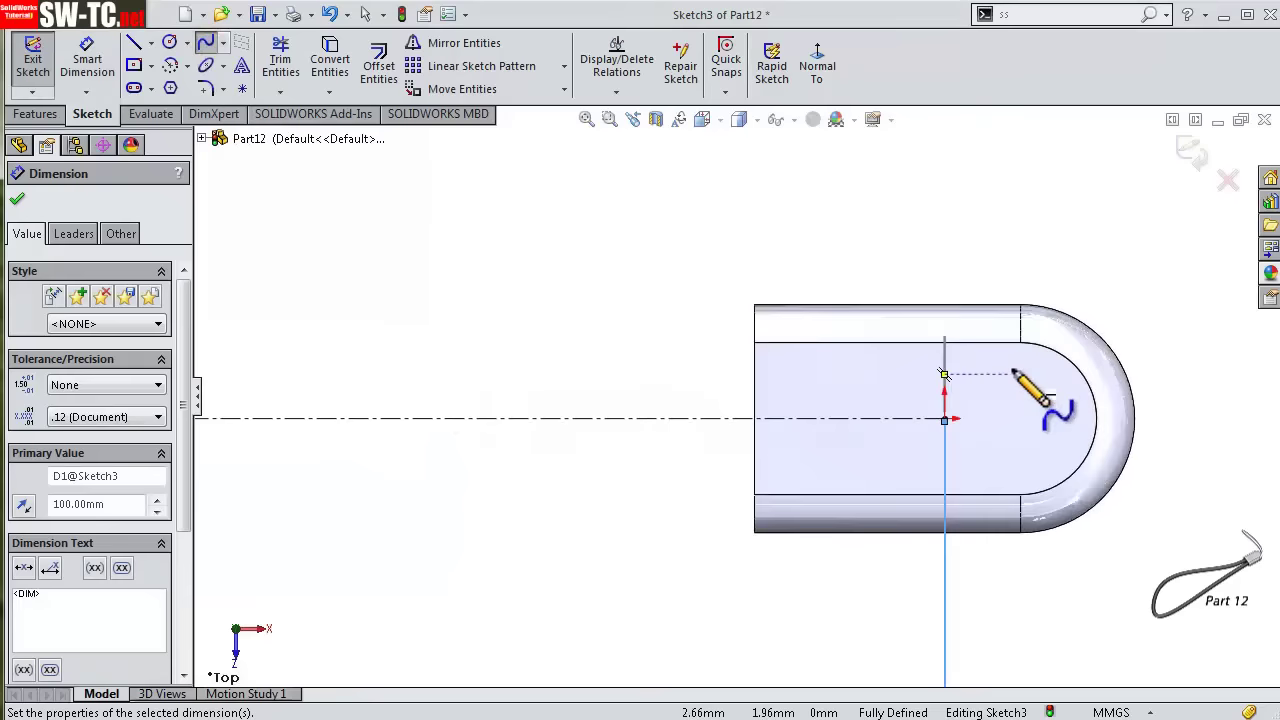
scroll(1012, 372, down, 2)
click(845, 380)
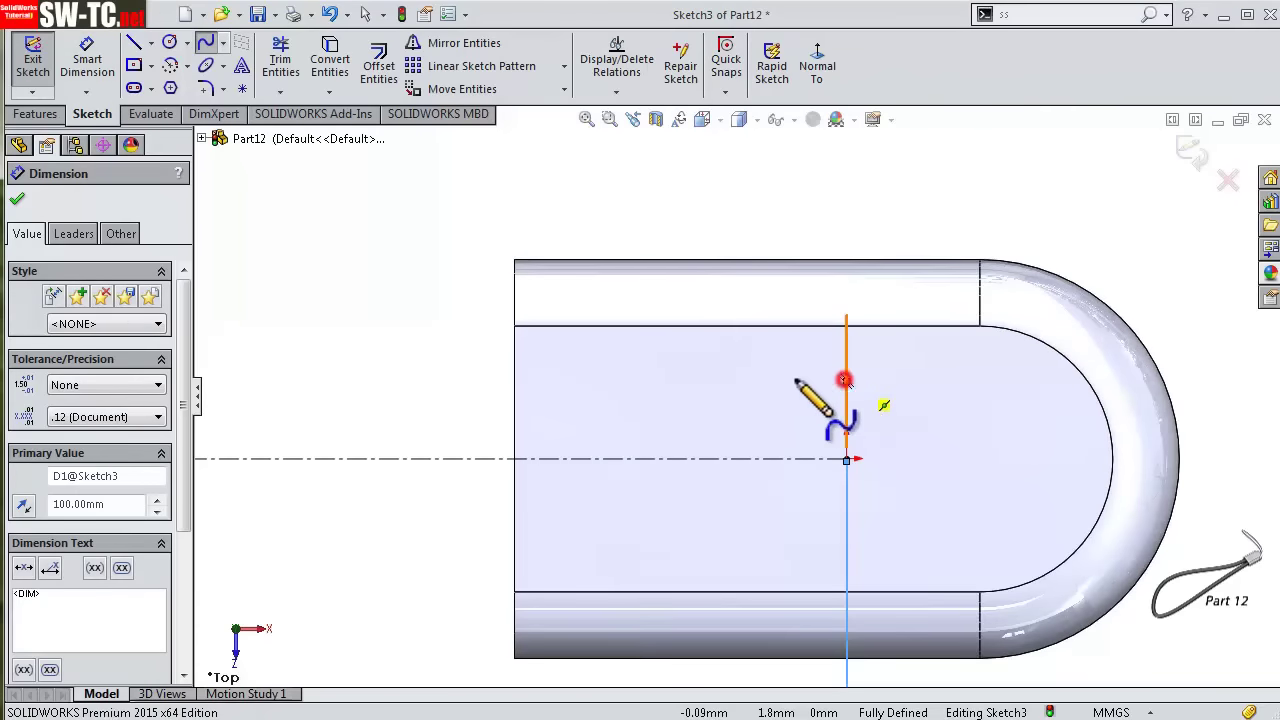
scroll(580, 388, up, 3)
scroll(565, 382, up, 2)
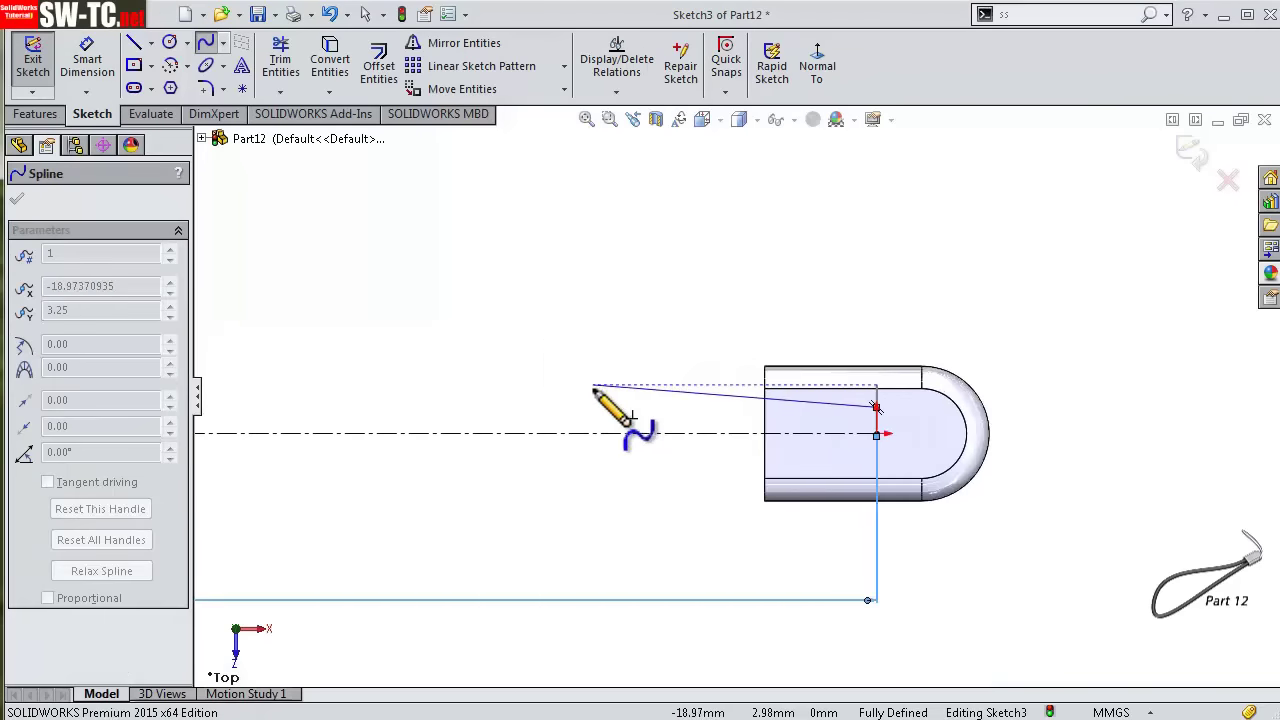
click(593, 385)
scroll(590, 388, up, 3)
scroll(480, 420, up, 1)
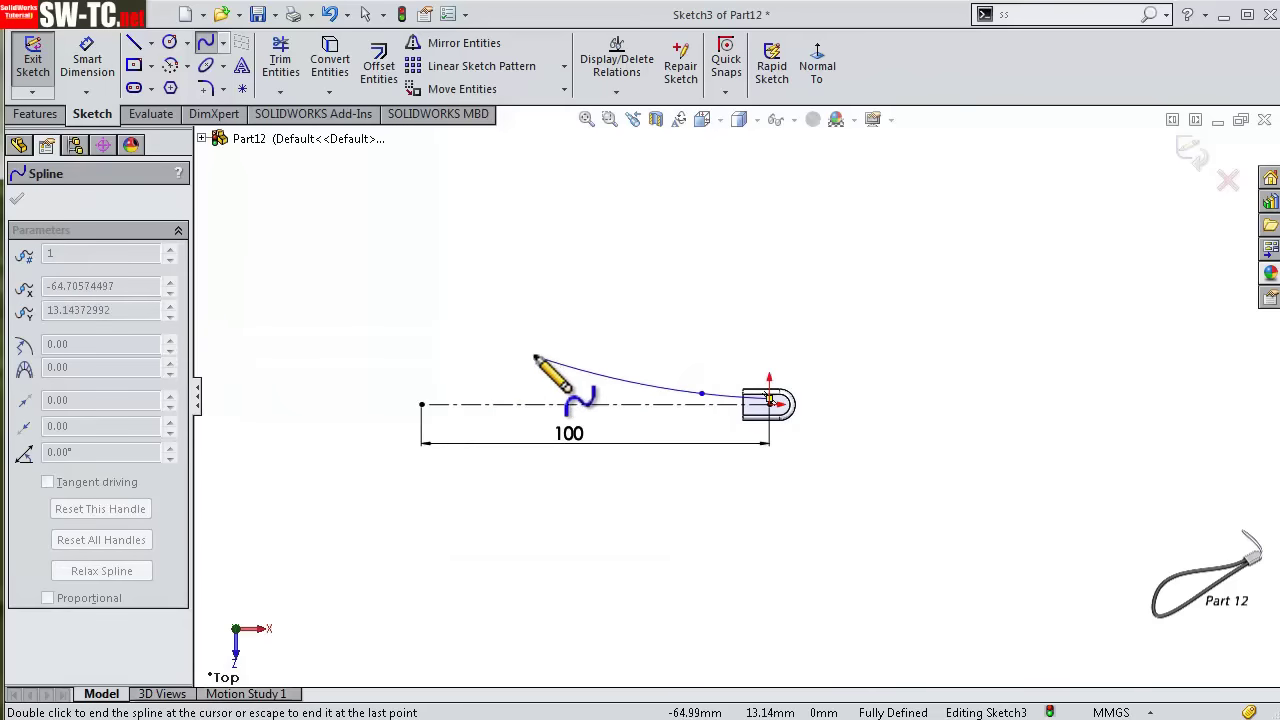
click(479, 345)
click(422, 404)
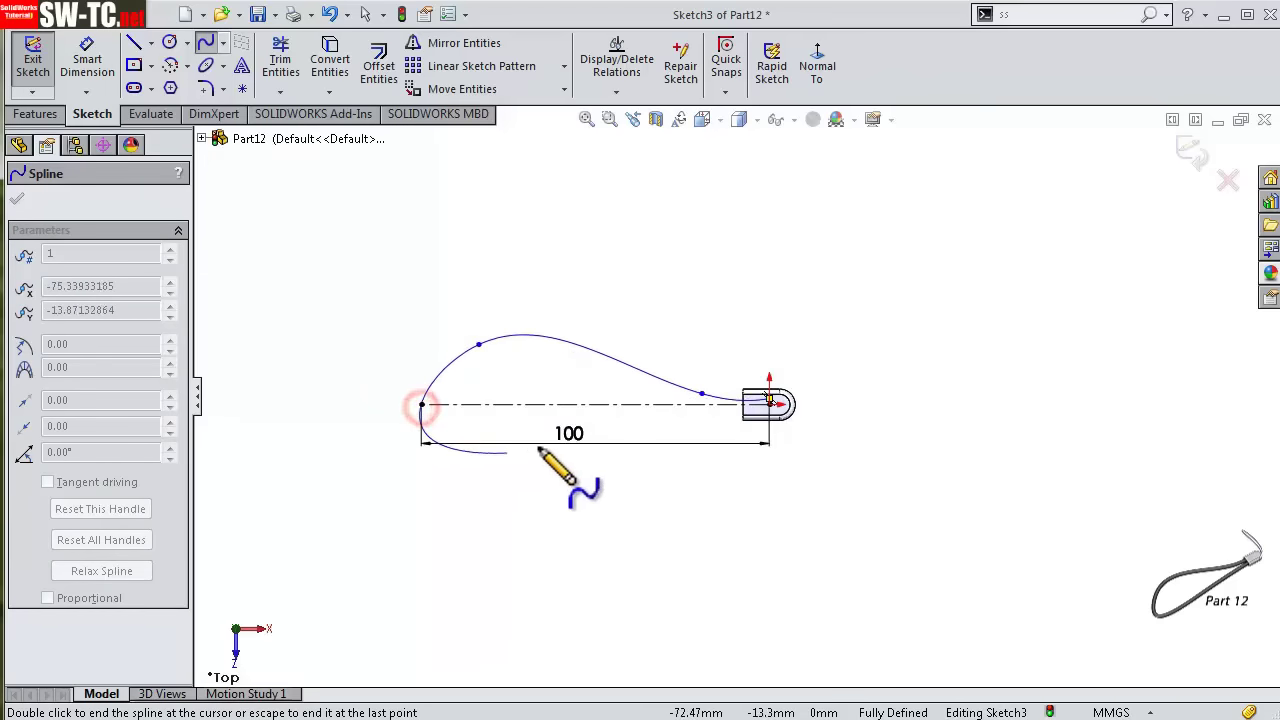
click(601, 427)
- End the spline just below the origin and rotate its end tangent
scroll(691, 416, down, 3)
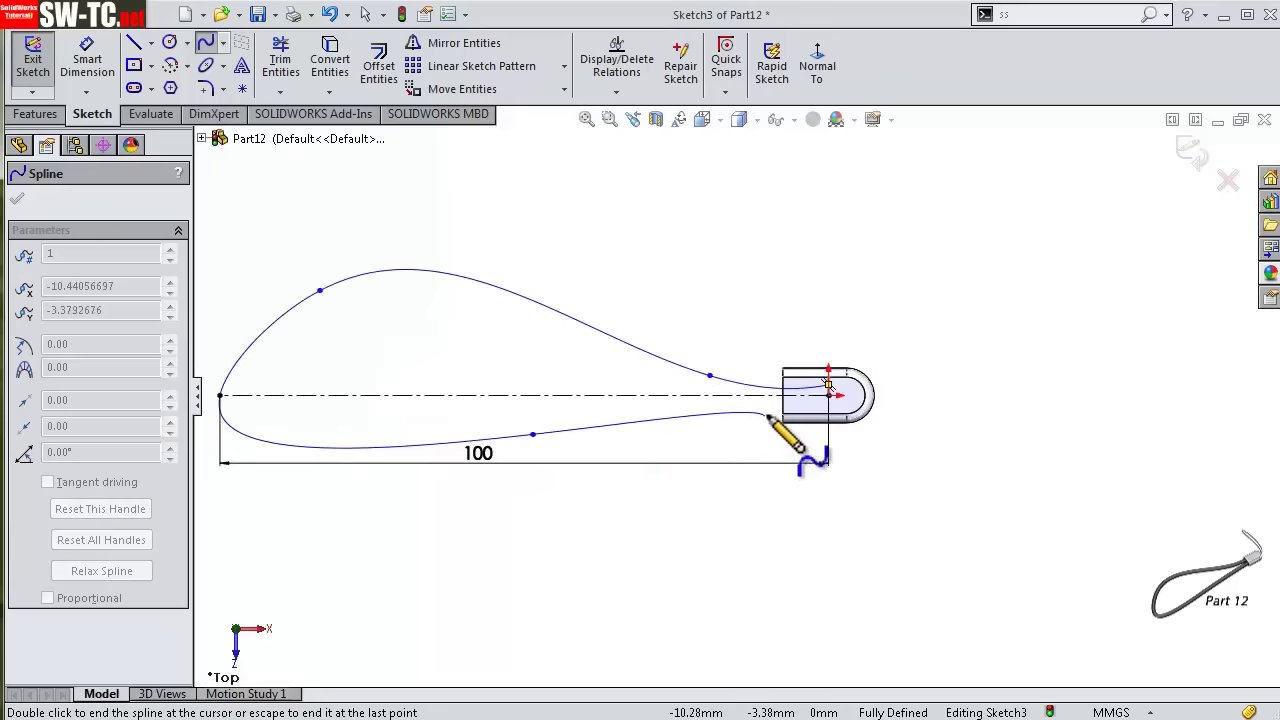
scroll(790, 410, down, 2)
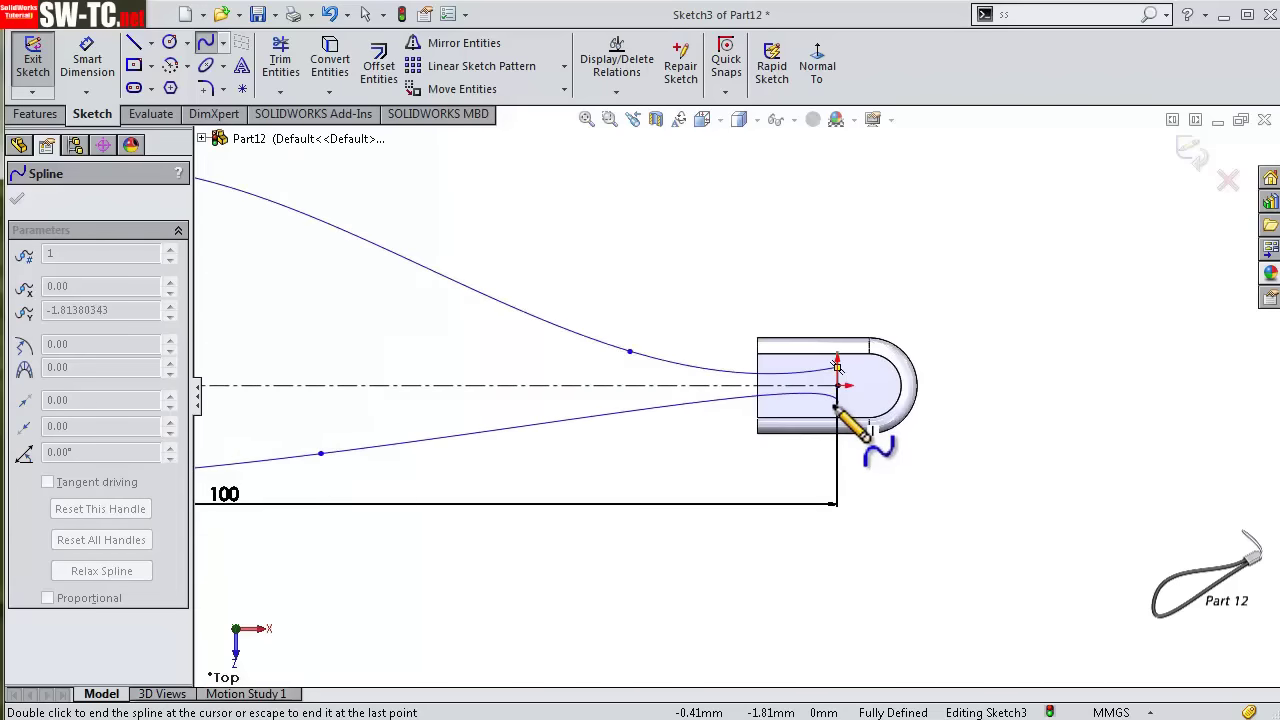
double_click(836, 404)
scroll(840, 400, down, 5)
drag(686, 380, 690, 430)
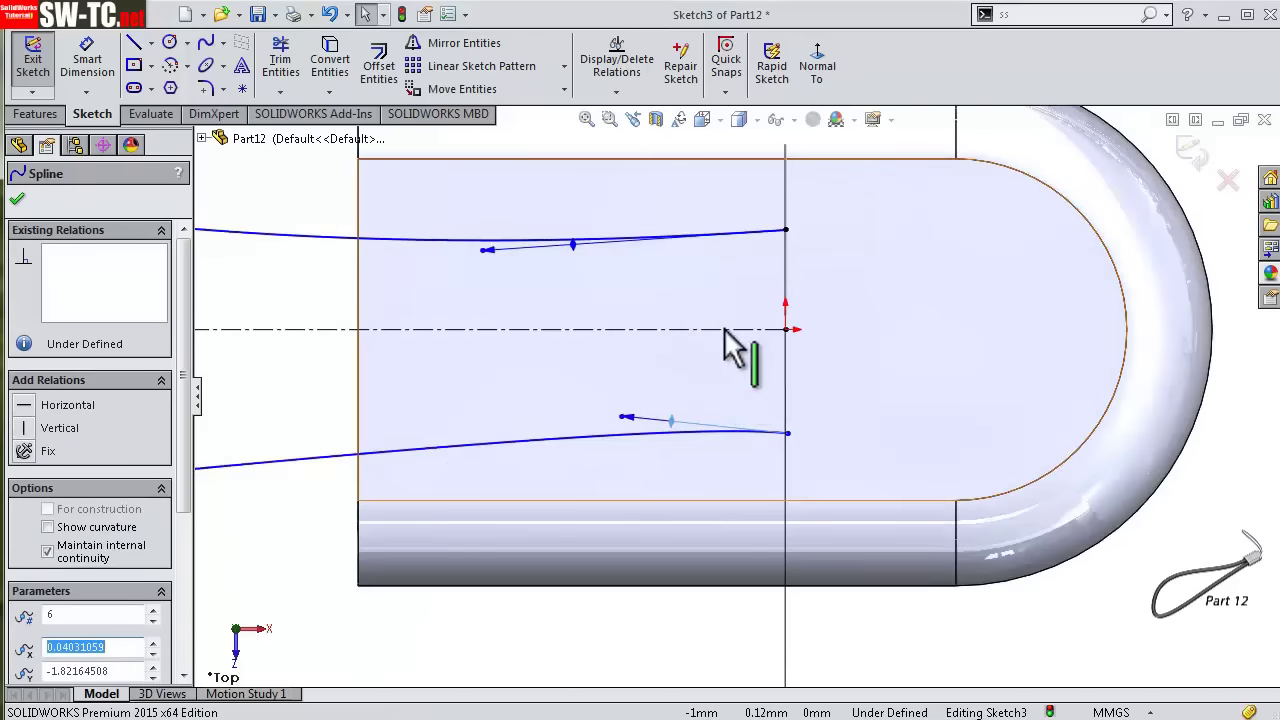
key(Escape)
- Align the spline end vertically with the origin and dimension its offset to 1.75 mm
scroll(797, 445, down, 3)
click(766, 412)
ctrl+click(763, 231)
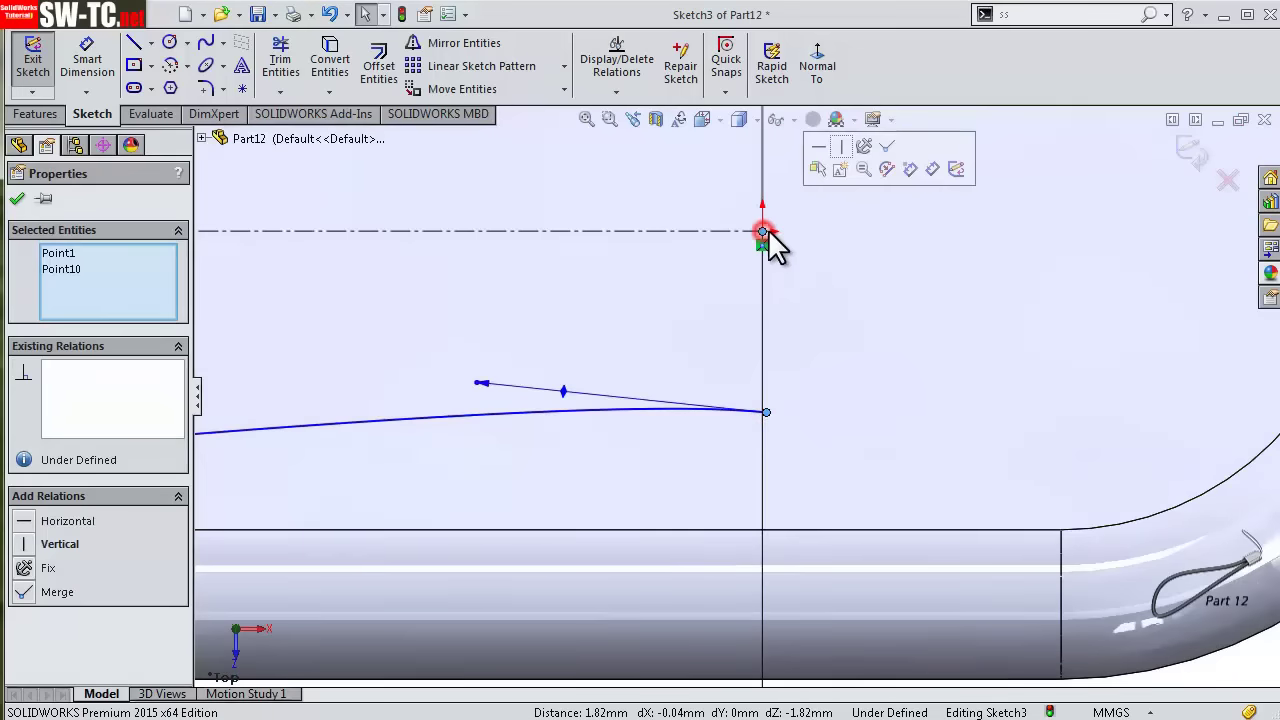
click(841, 146)
click(87, 62)
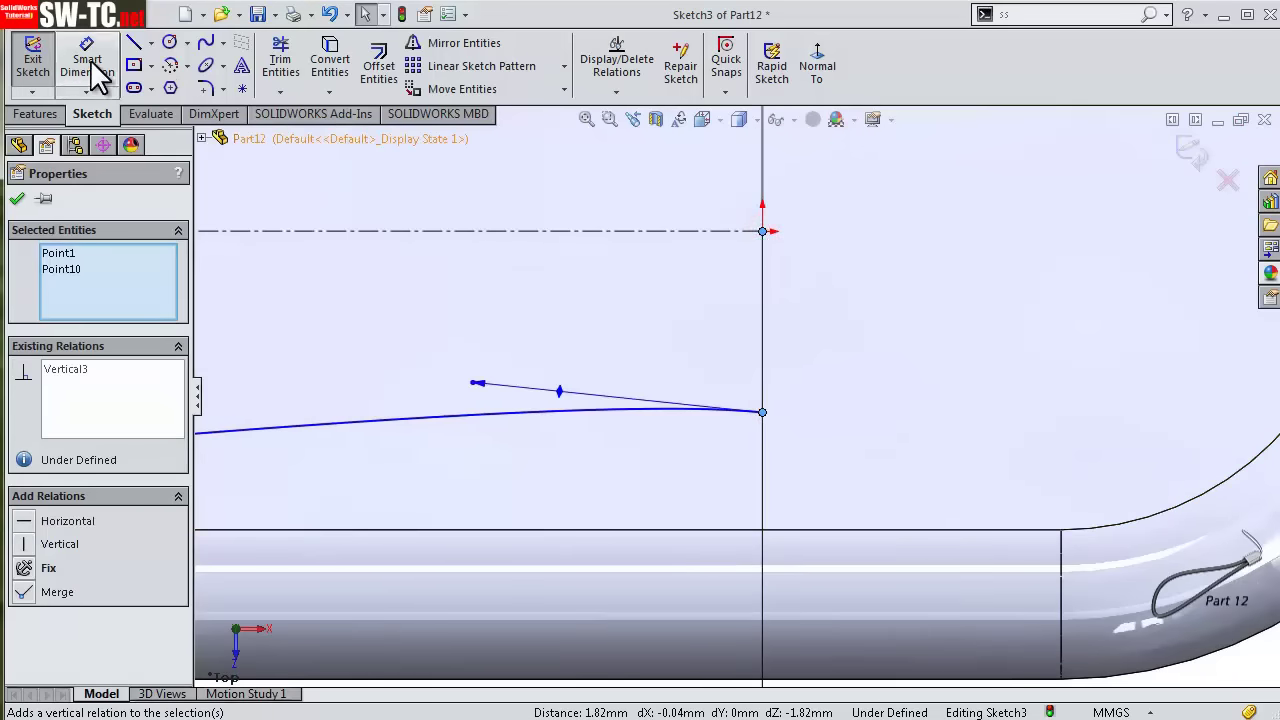
click(766, 412)
click(764, 231)
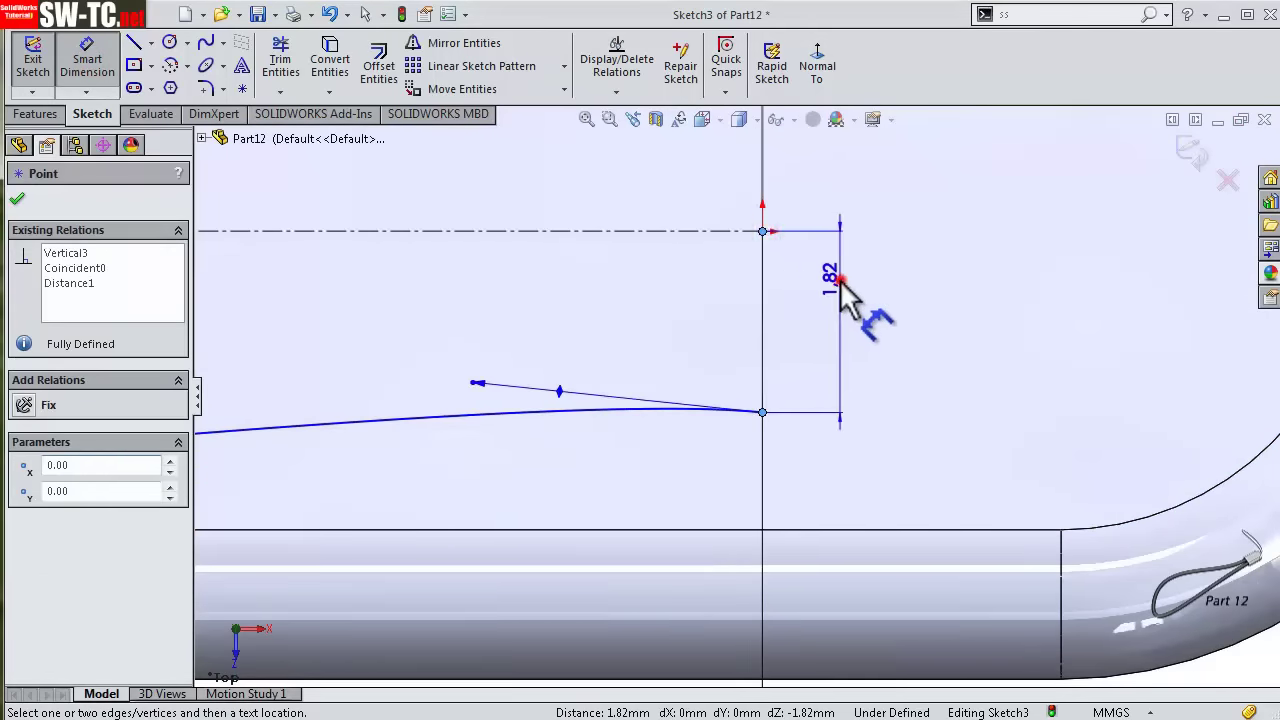
click(845, 295)
text(75)
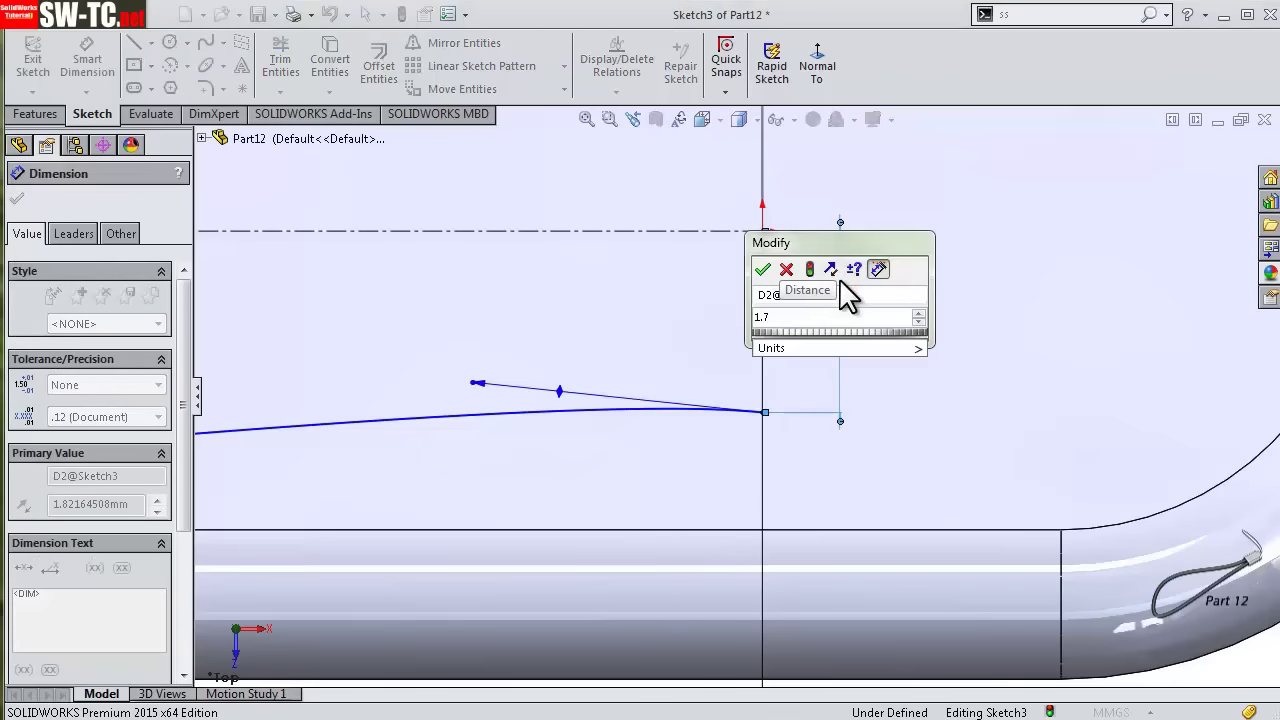
key(Return)
scroll(700, 357, up, 3)
click(686, 333)
- Reshape the spline loop by dragging its lower and upper points
scroll(686, 350, up, 2)
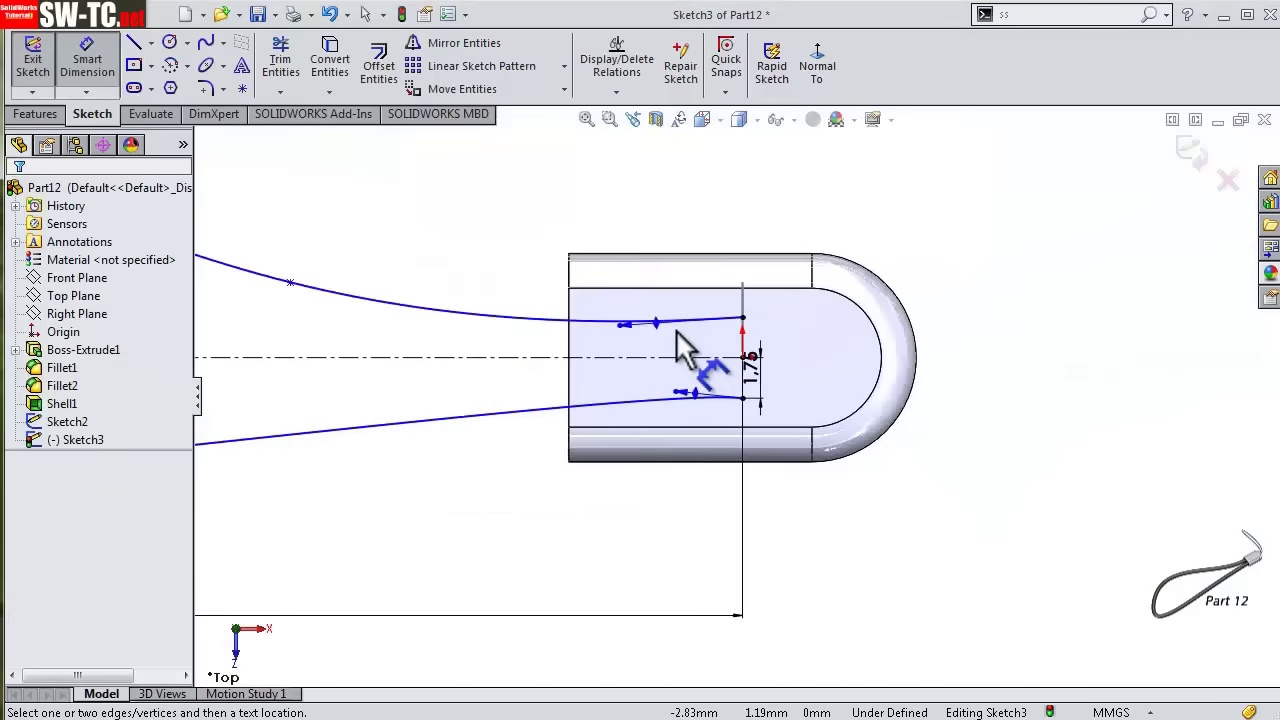
scroll(600, 340, up, 3)
scroll(586, 325, up, 1)
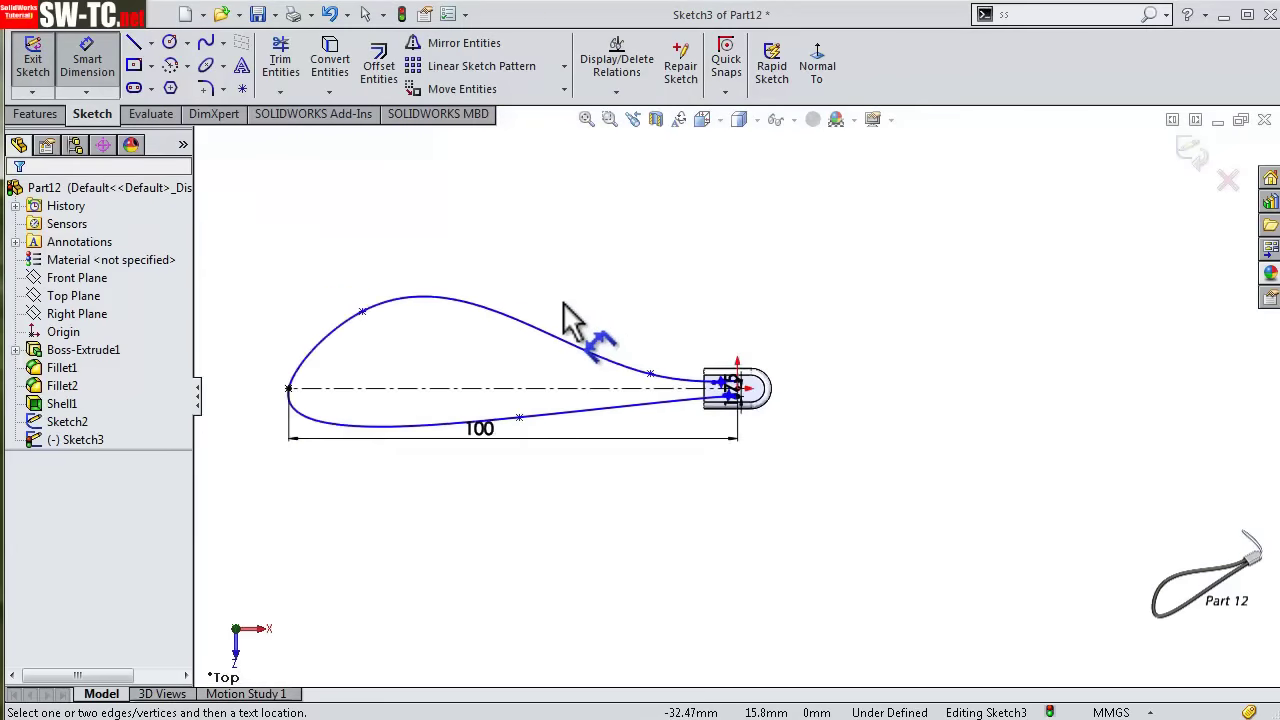
click(516, 443)
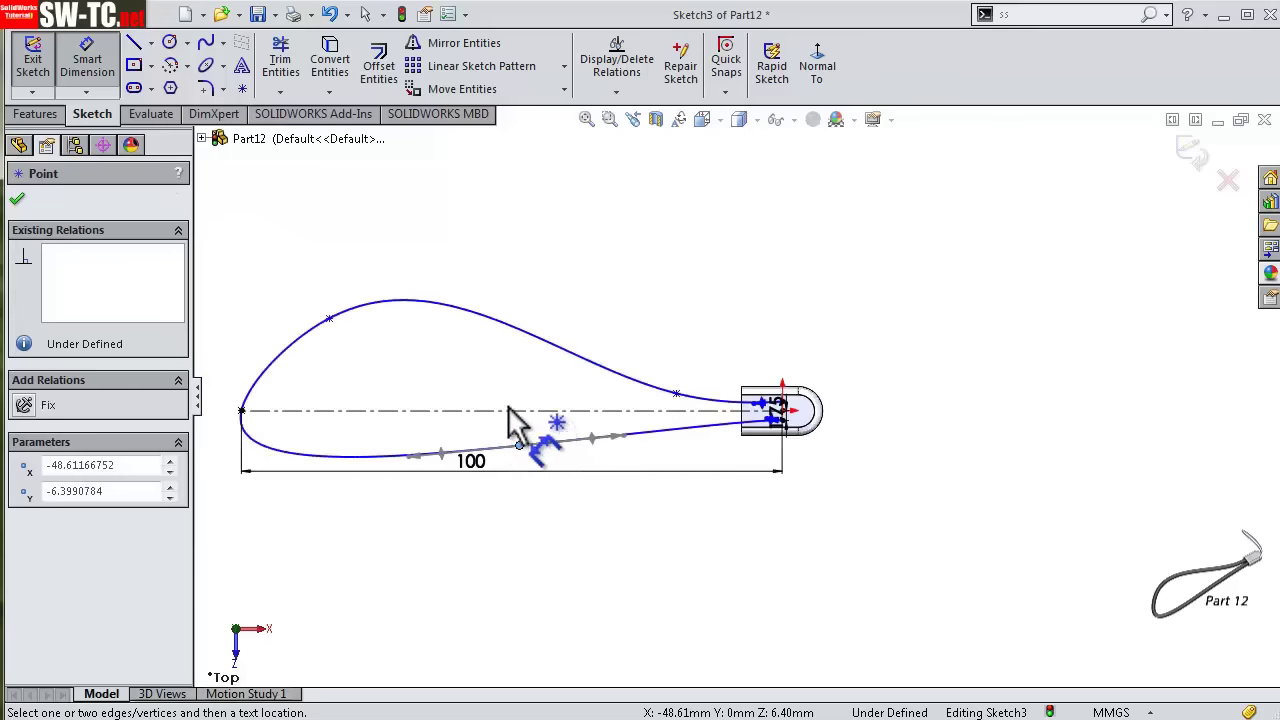
key(Escape)
scroll(519, 445, down, 1)
scroll(535, 450, down, 2)
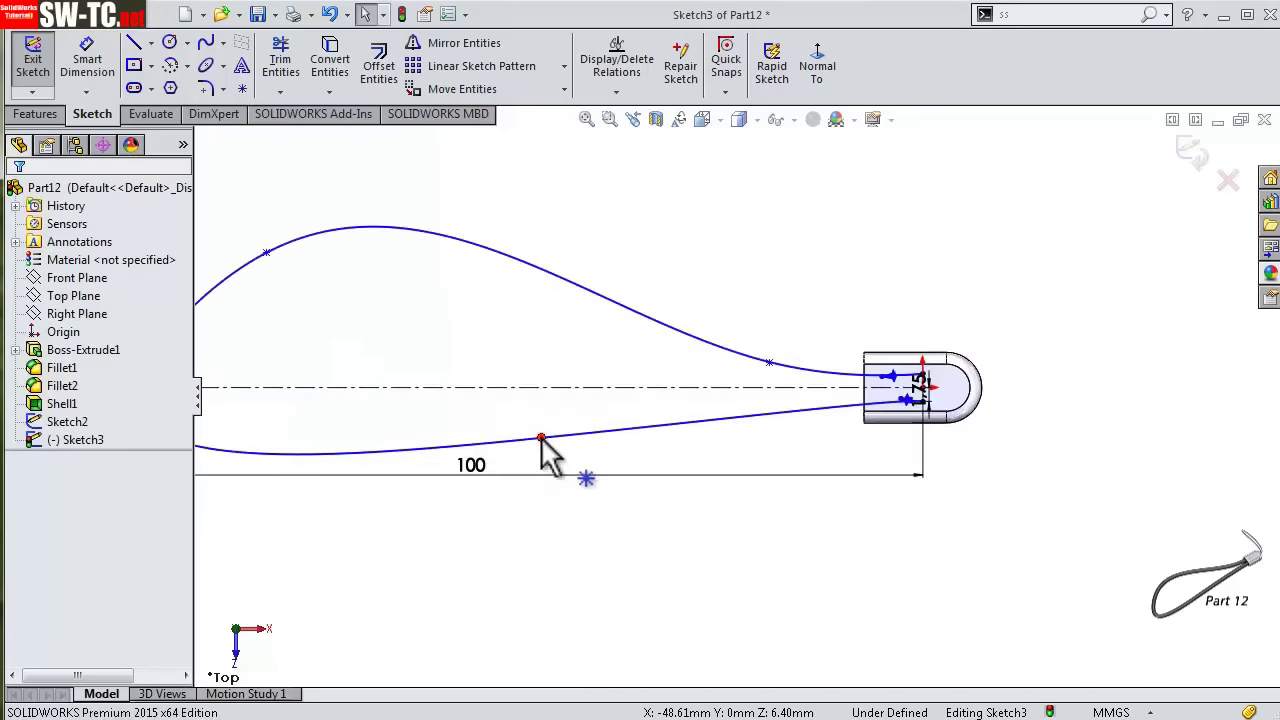
drag(541, 438, 541, 423)
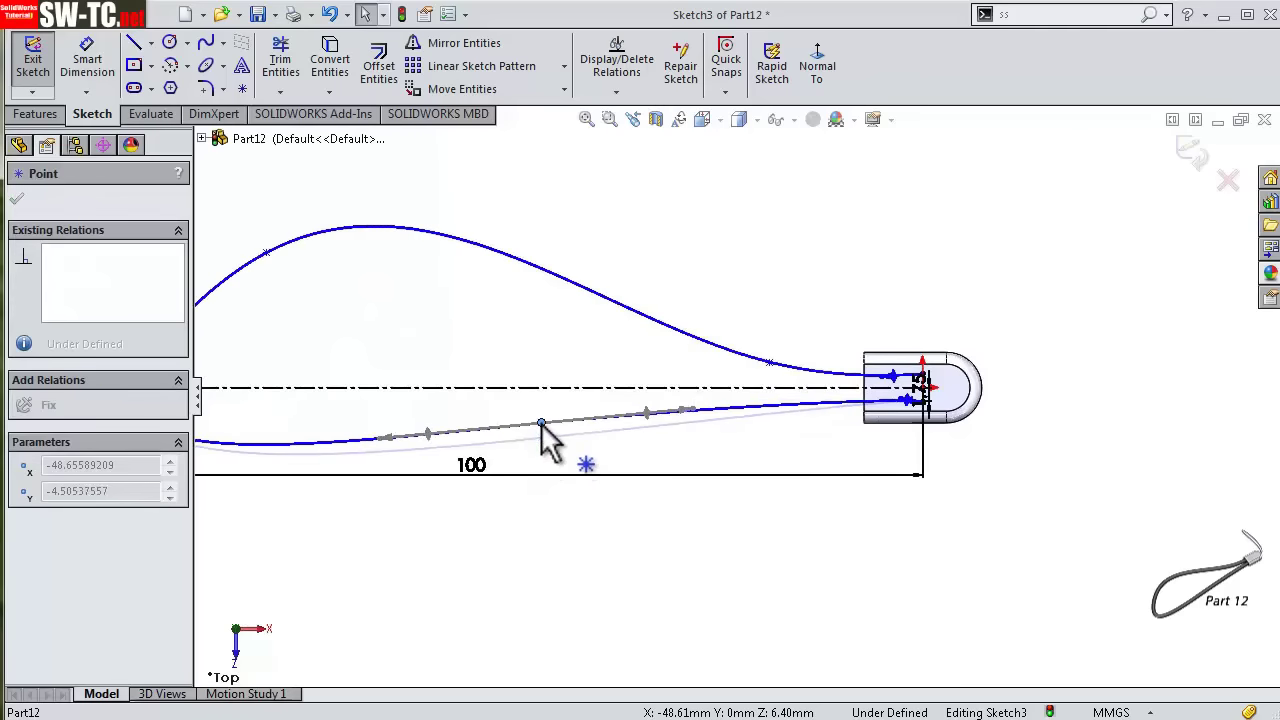
scroll(443, 391, up, 3)
scroll(527, 311, down, 2)
mouse_move(519, 291)
mouse_down()
mouse_move(518, 306)
mouse_move(503, 294)
mouse_up()
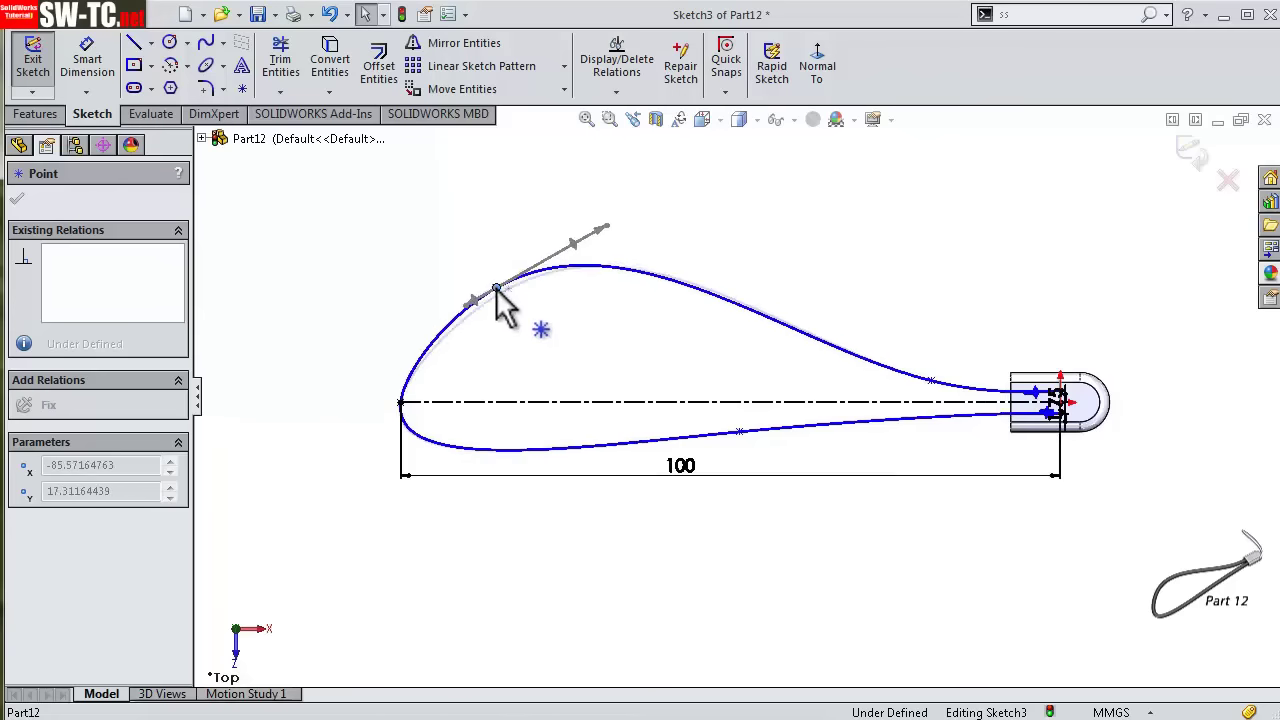
- Exit Sketch3 and start a Swept Boss/Base along it
mouse_move(503, 294)
middle_down()
mouse_move(857, 457)
mouse_move(1235, 140)
middle_up()
click(1195, 165)
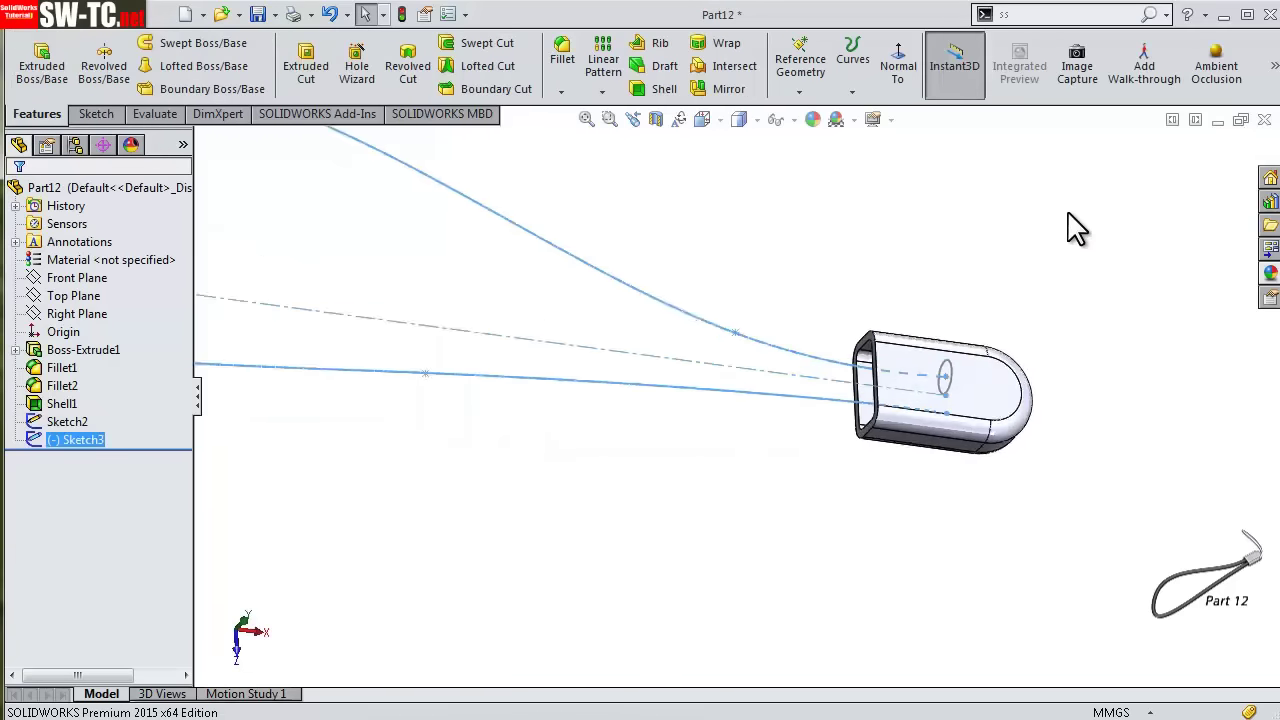
click(182, 45)
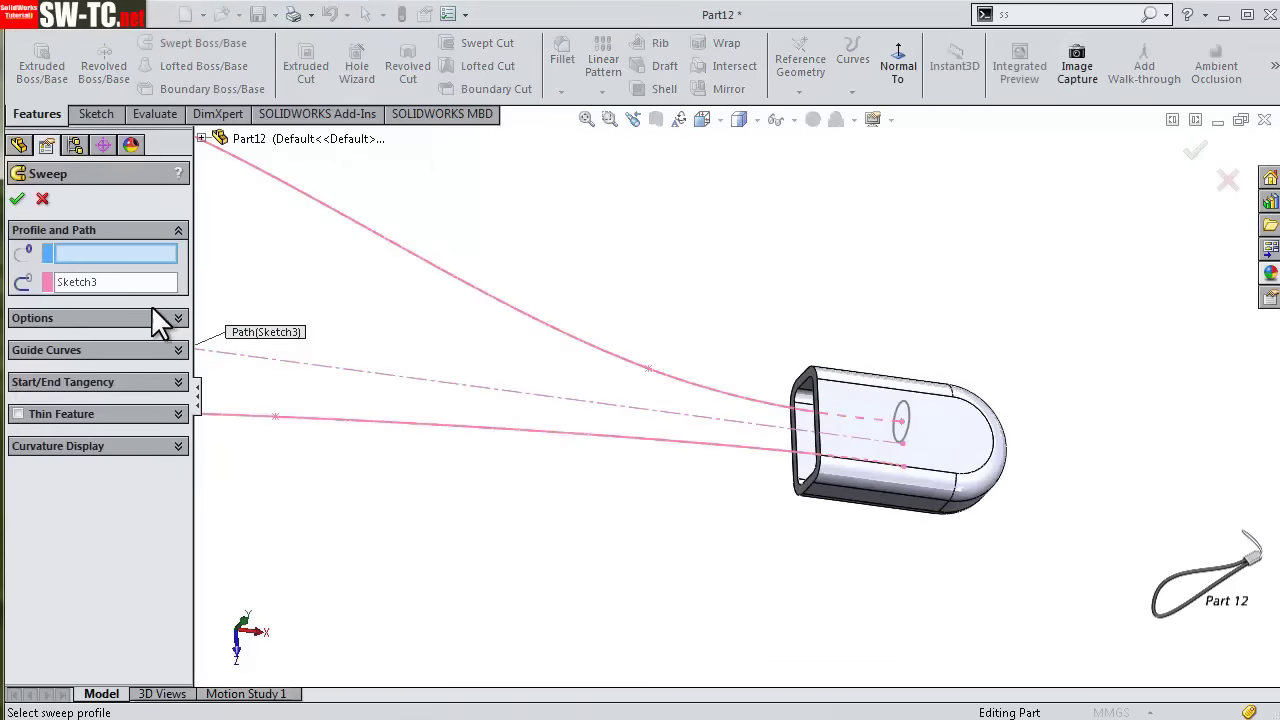
- Finish the strap sweep, then sketch a centerpoint straight slot at the origin on Right Plane
click(904, 422)
click(1197, 148)
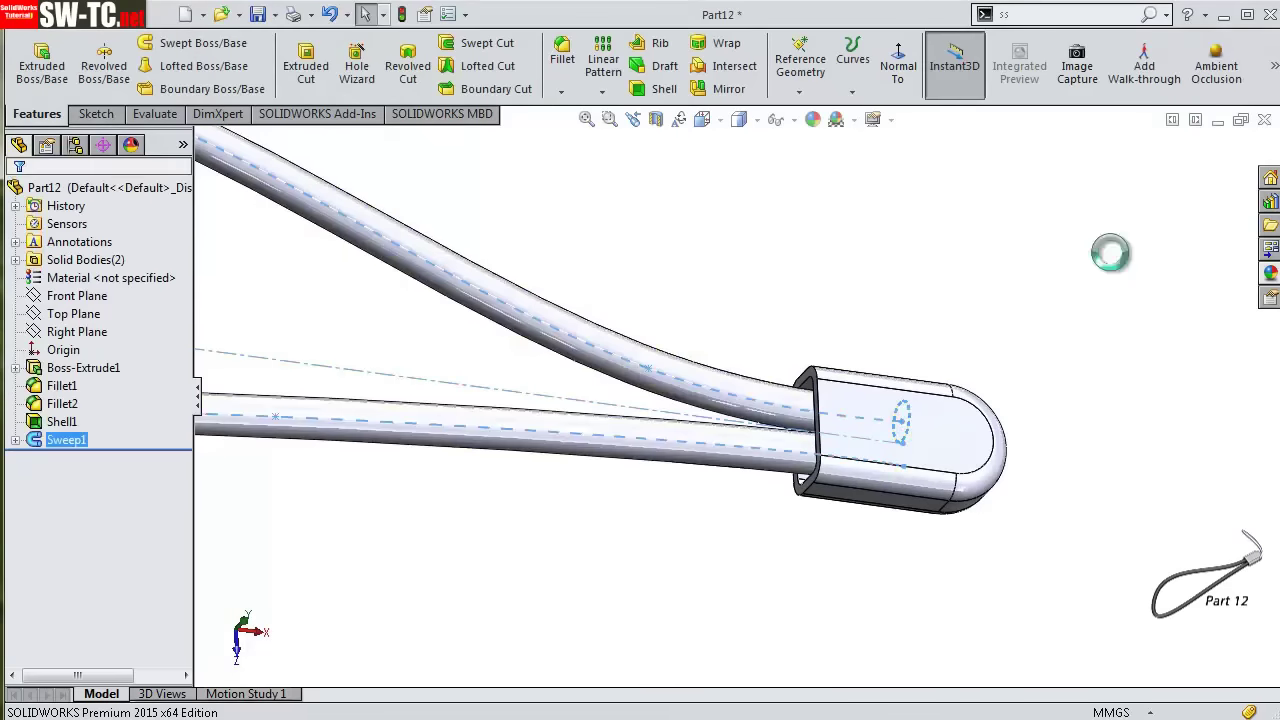
click(77, 332)
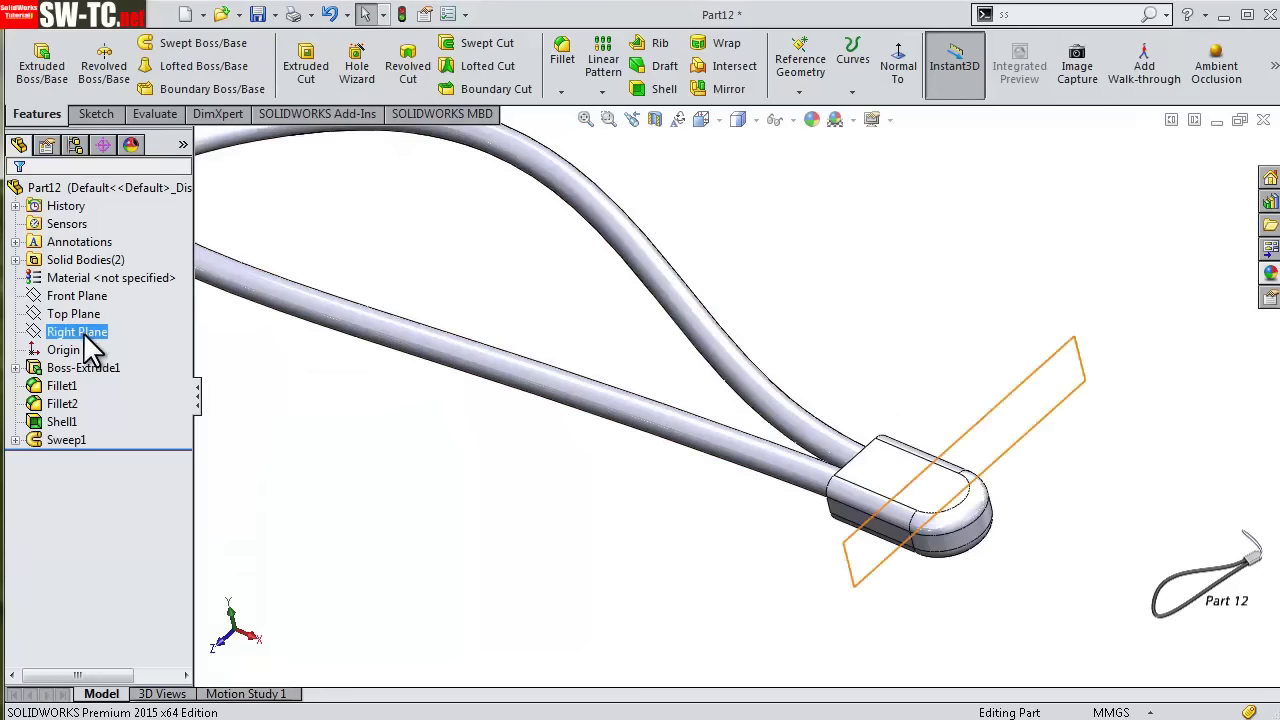
click(98, 307)
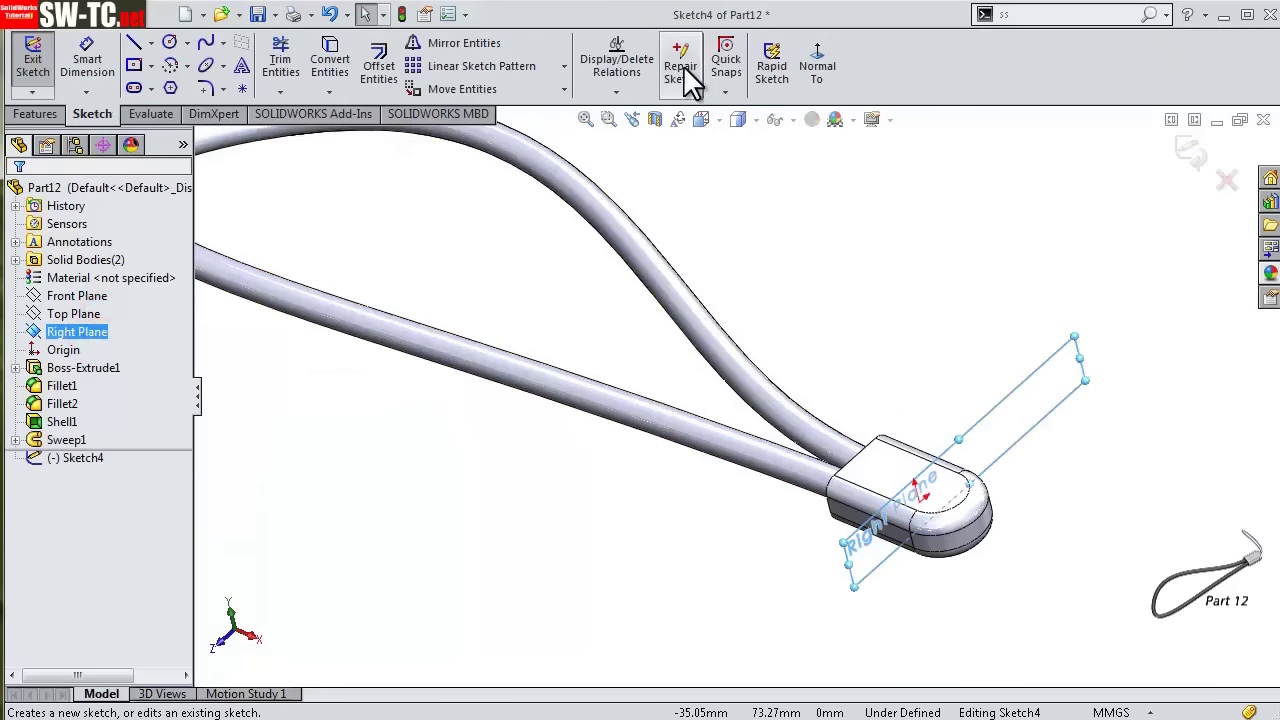
click(820, 72)
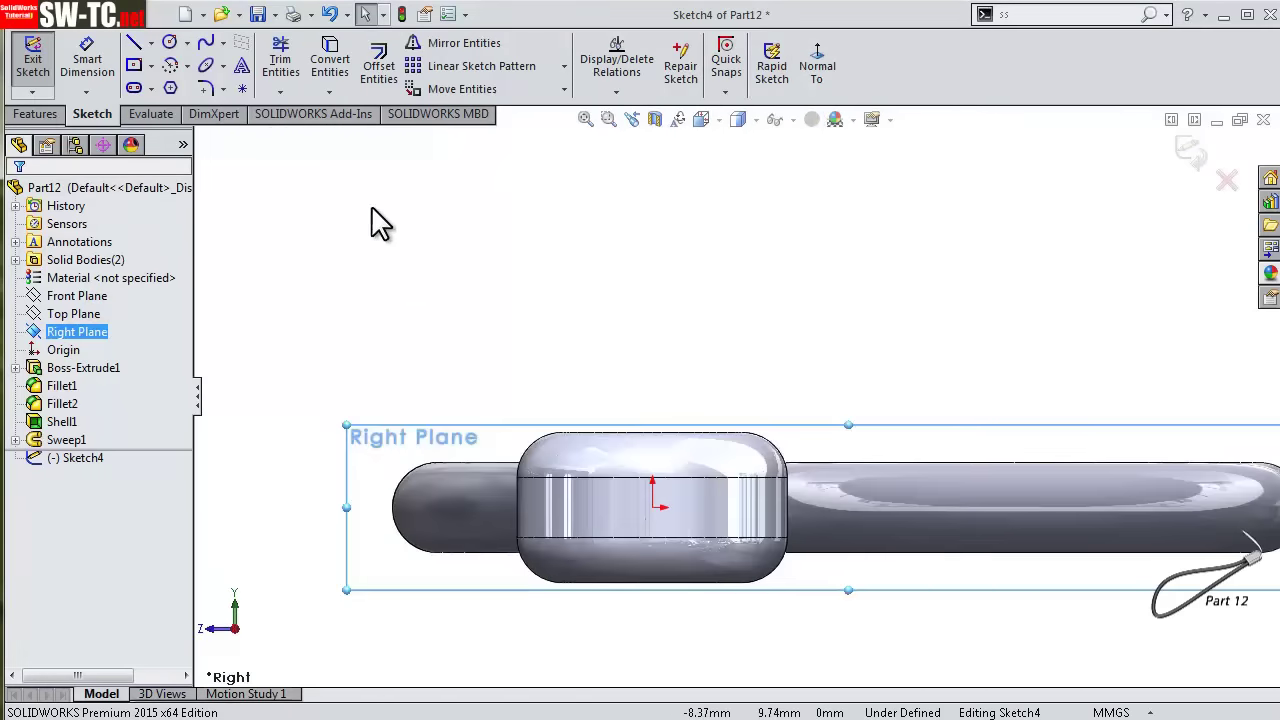
click(136, 88)
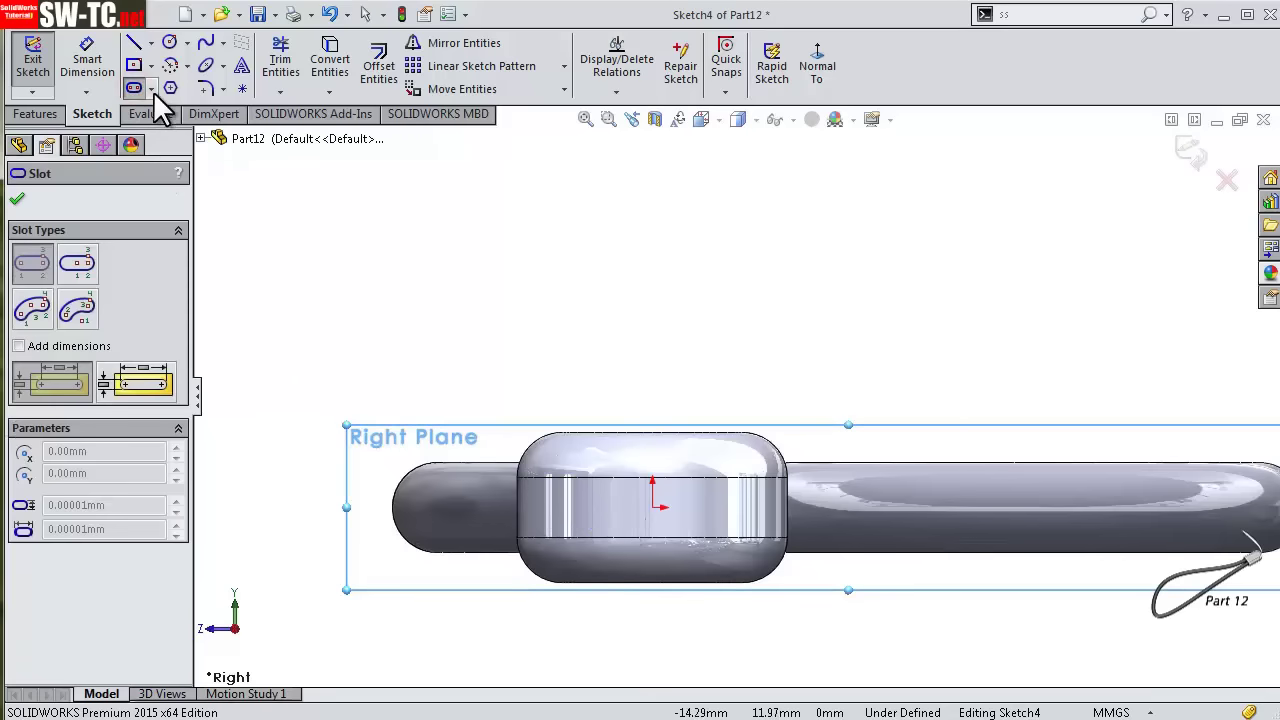
click(151, 88)
click(200, 131)
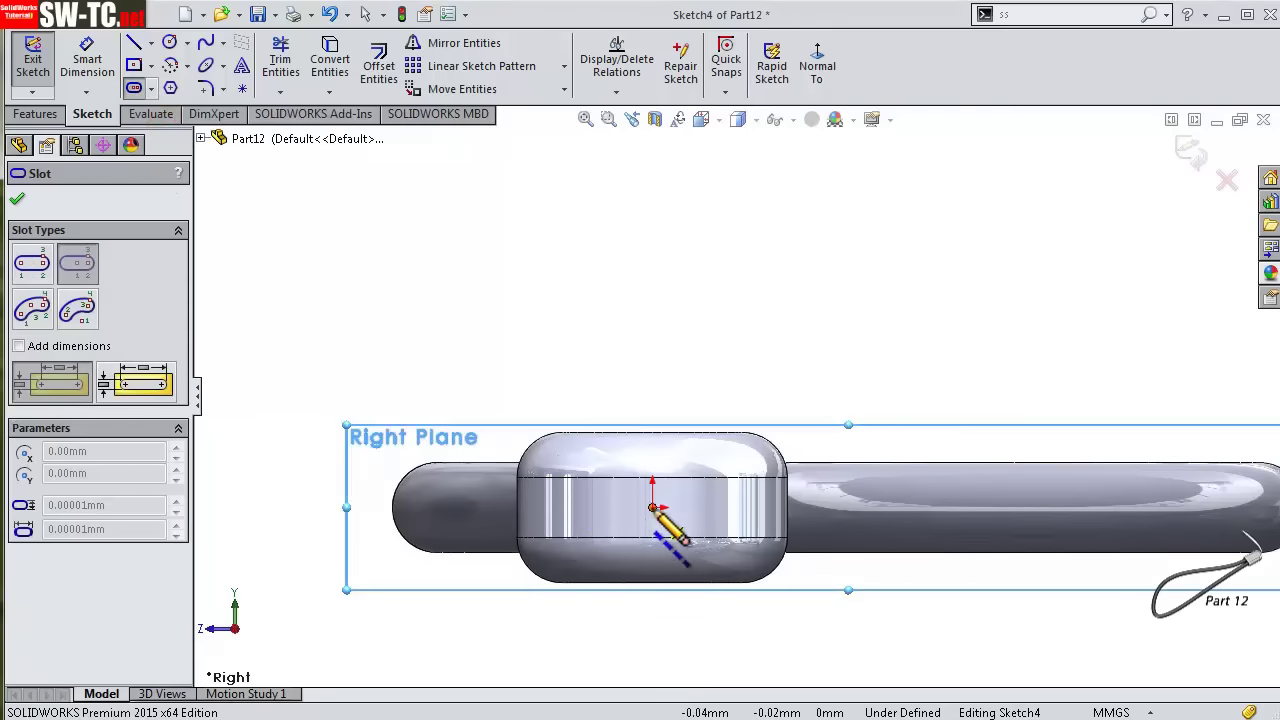
click(609, 490)
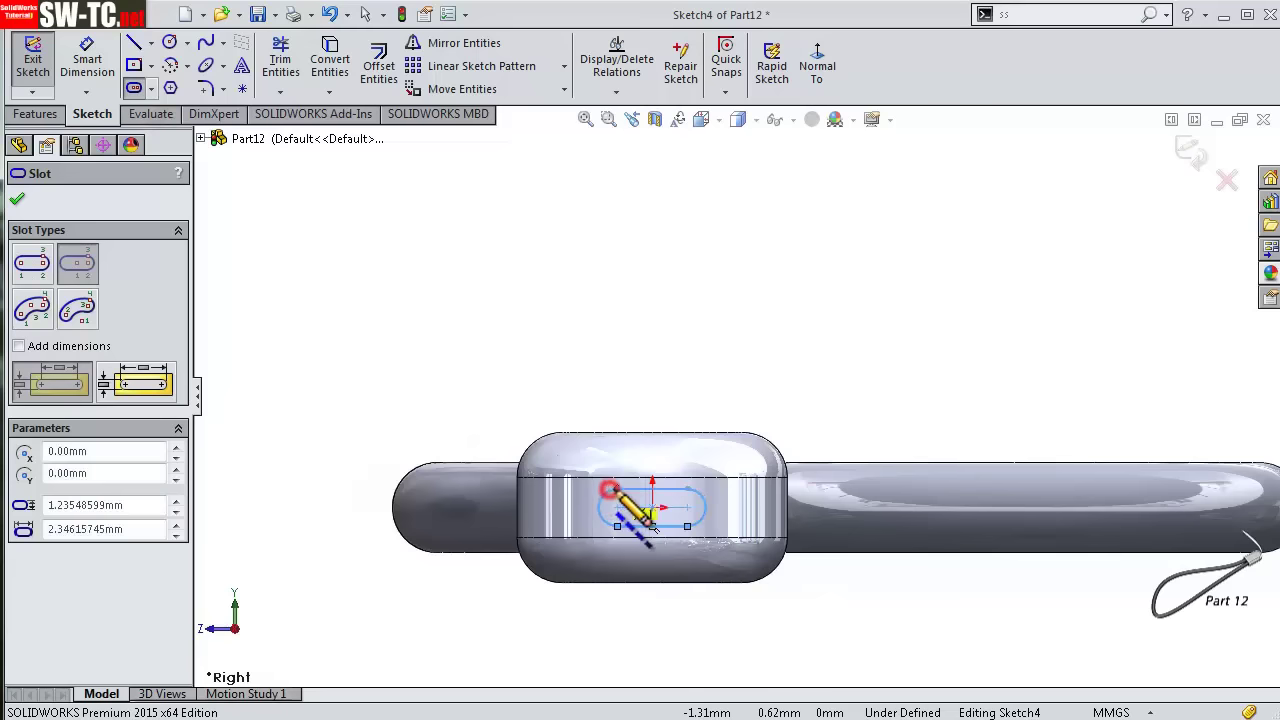
- Dimension the slot 0.55 long with R0.25 ends
right_click(632, 522)
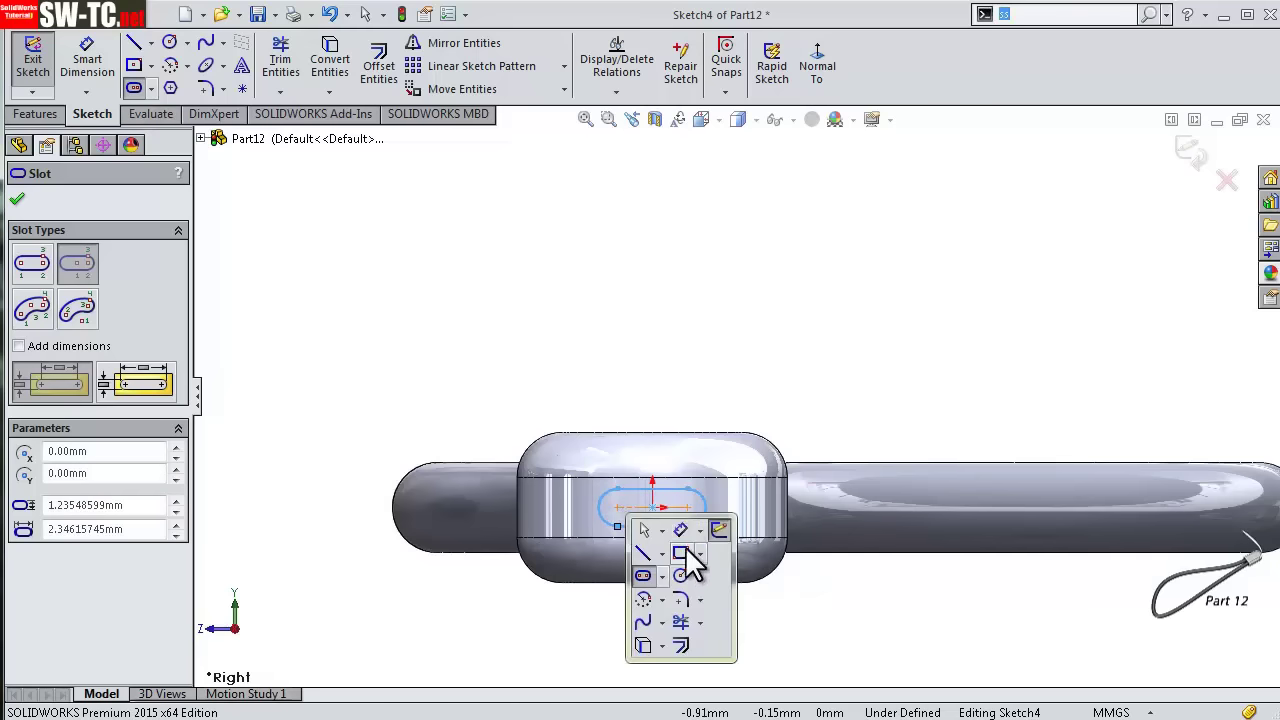
click(680, 525)
click(686, 512)
click(668, 432)
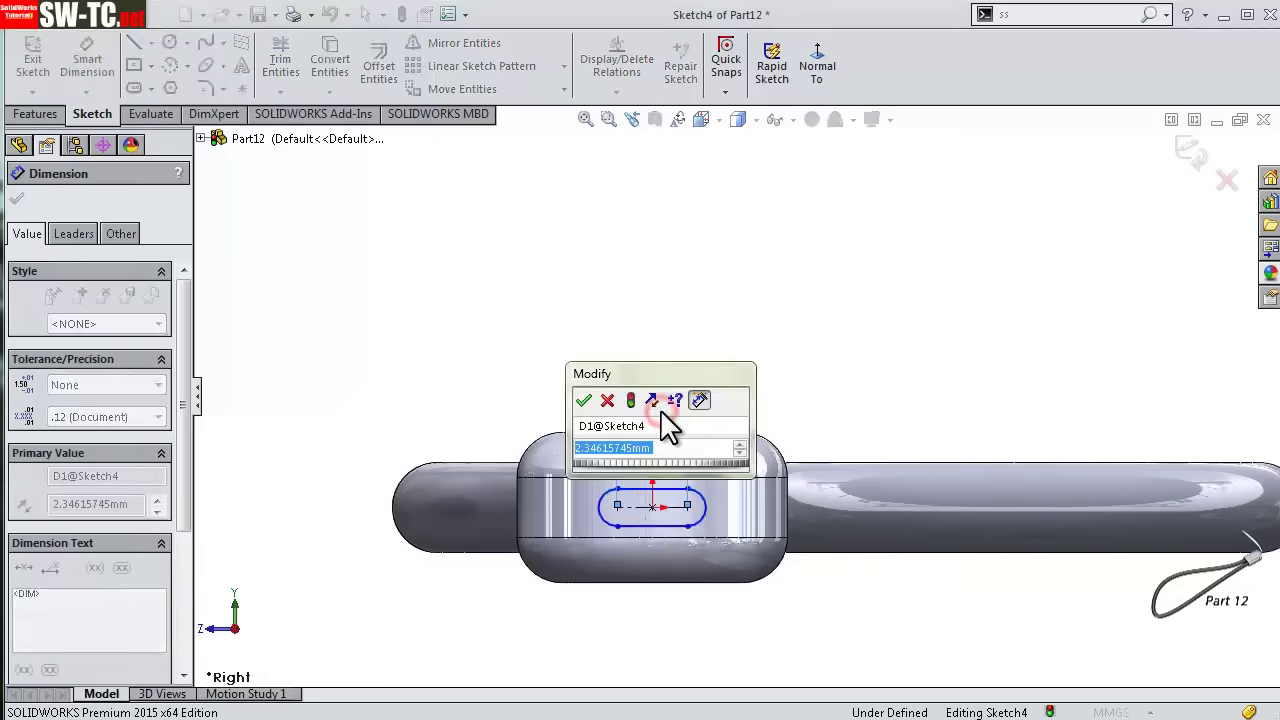
text(0.)
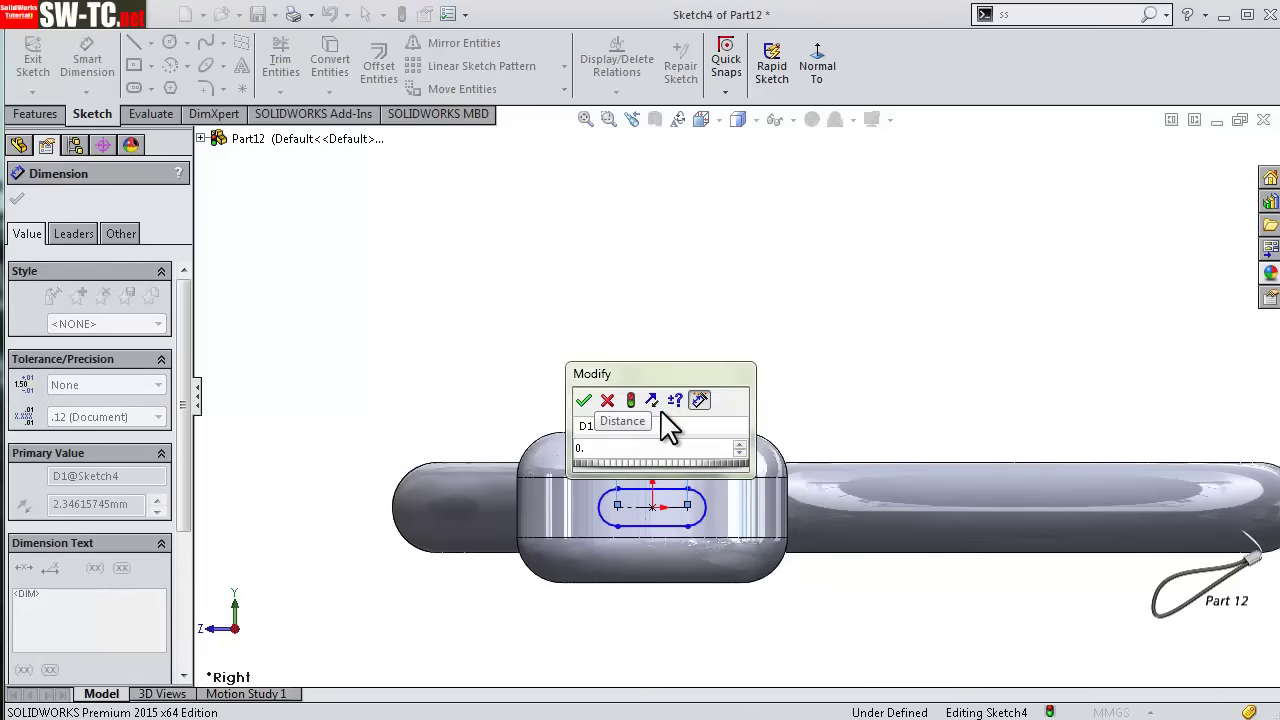
text(55)
key(Return)
scroll(657, 523, down, 5)
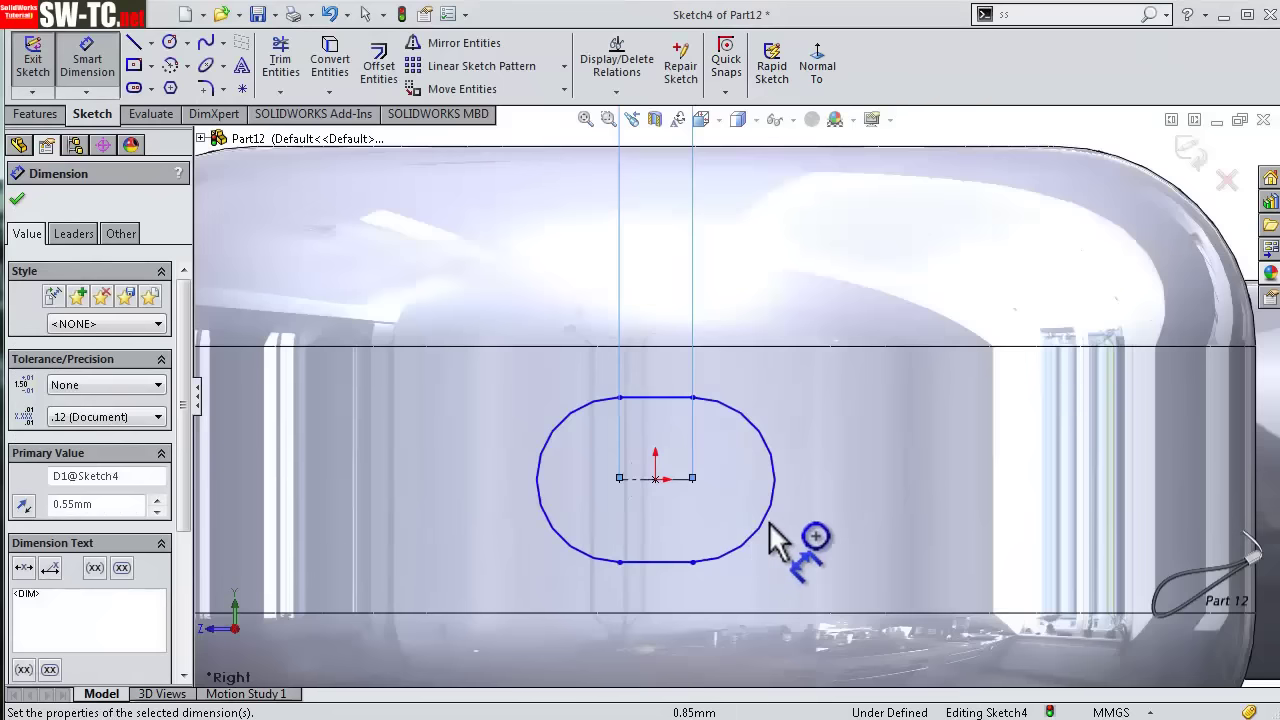
click(766, 522)
click(812, 495)
text(0.25)
key(Return)
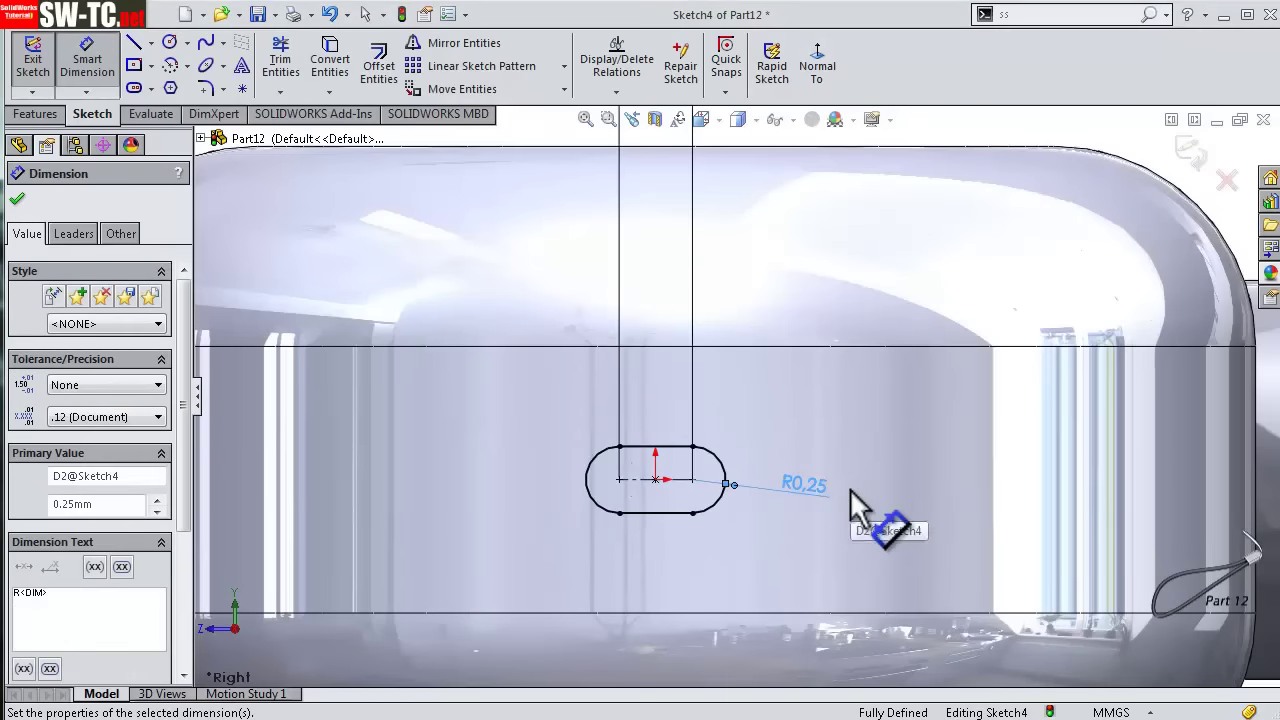
- Extruded-cut the slot sketch Through All
click(36, 113)
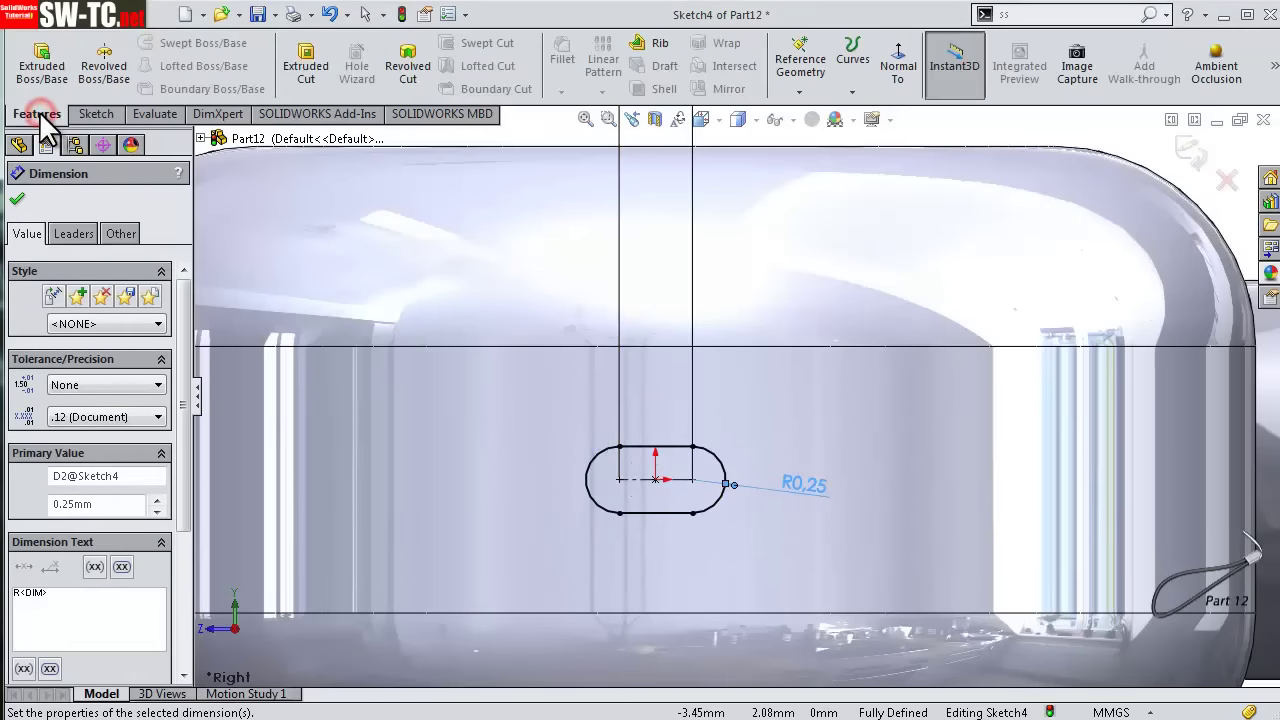
click(297, 85)
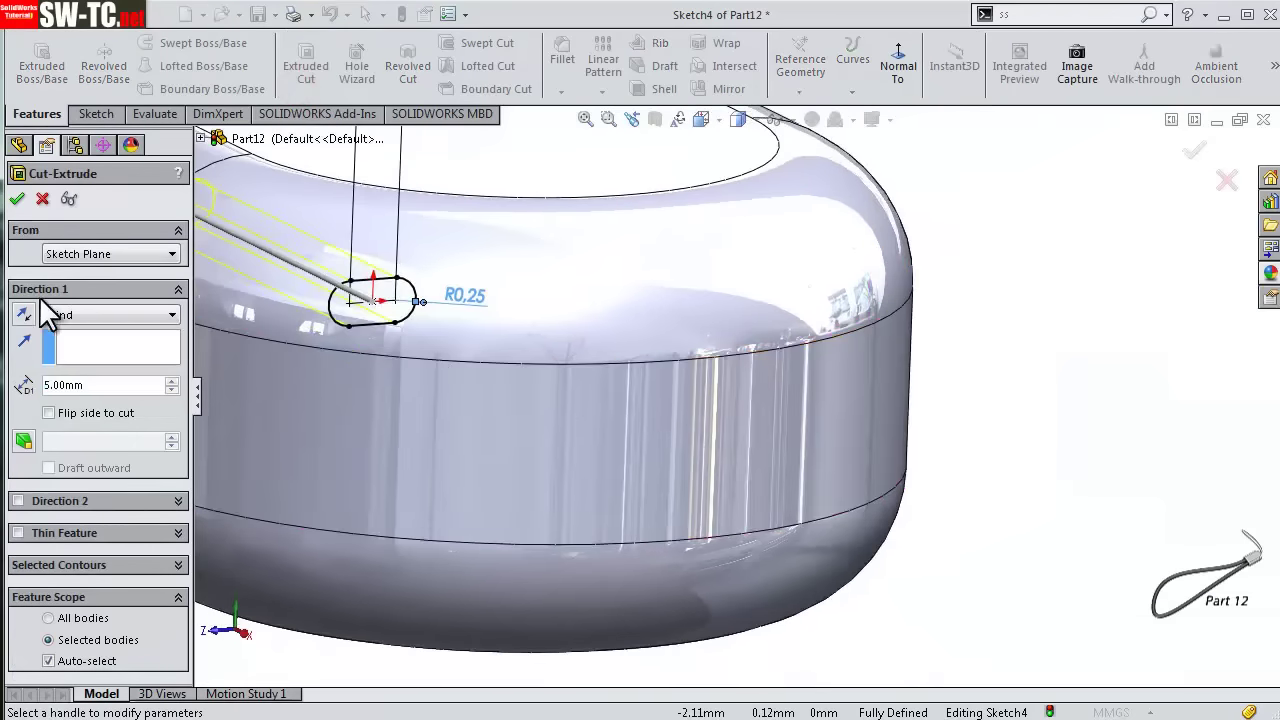
click(106, 315)
click(129, 346)
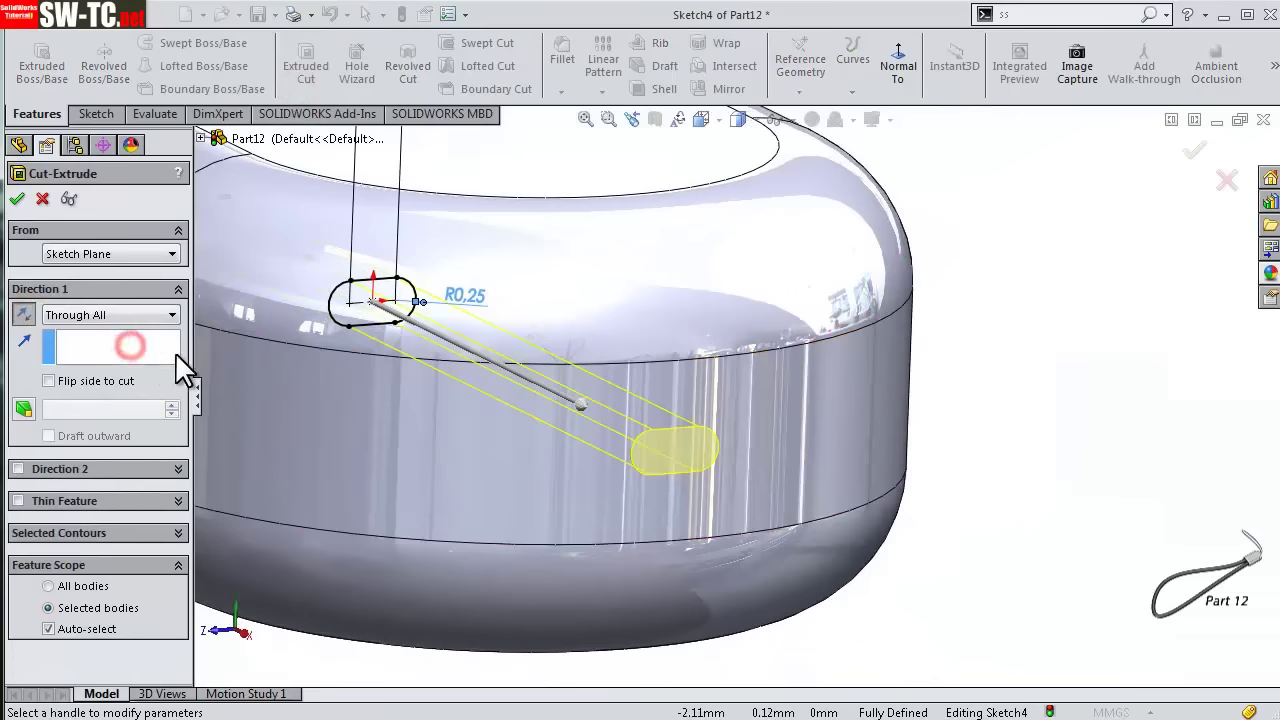
click(1194, 155)
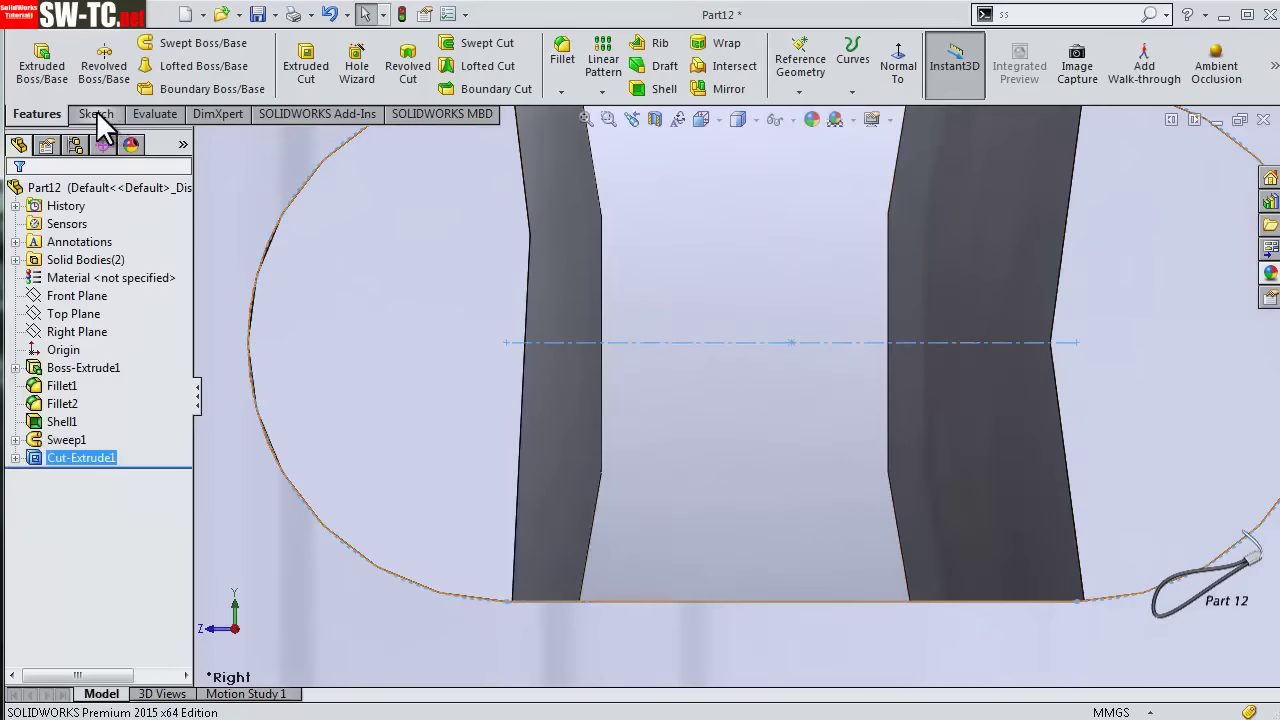
- Reopen the slot cut's sketch and draw a construction circle to the right of the part
key(f)
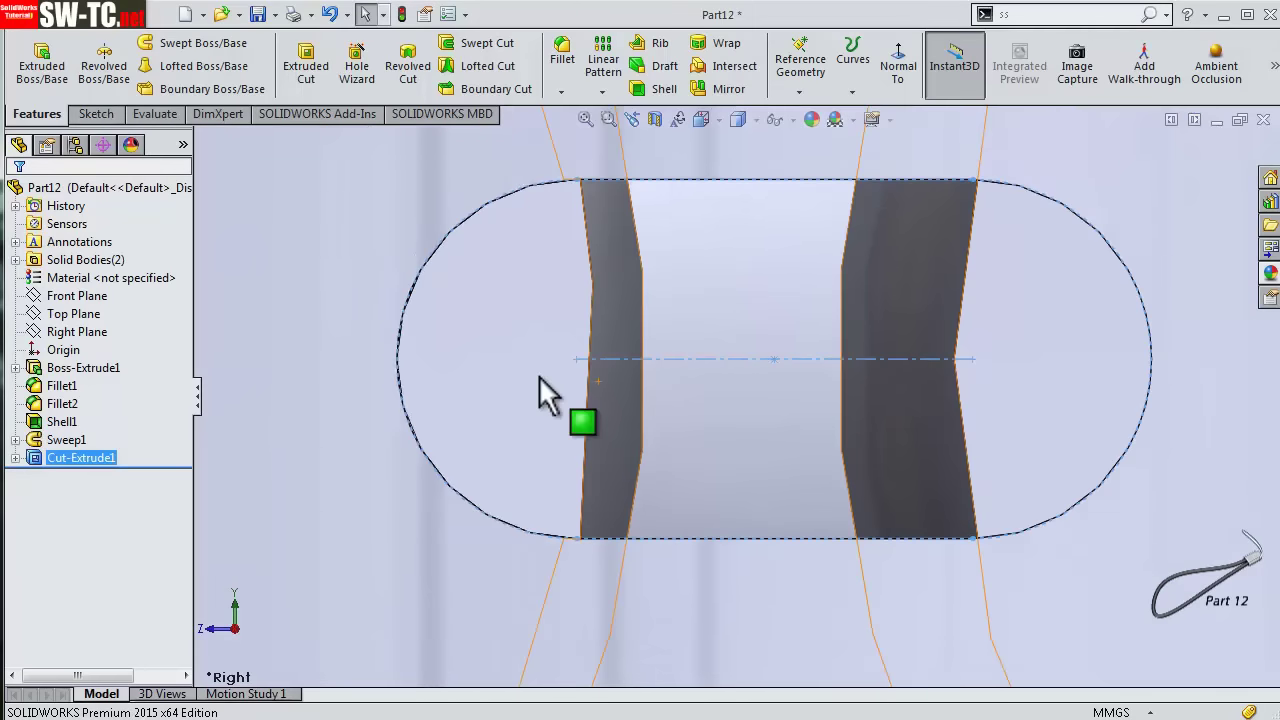
click(15, 458)
click(72, 475)
click(87, 420)
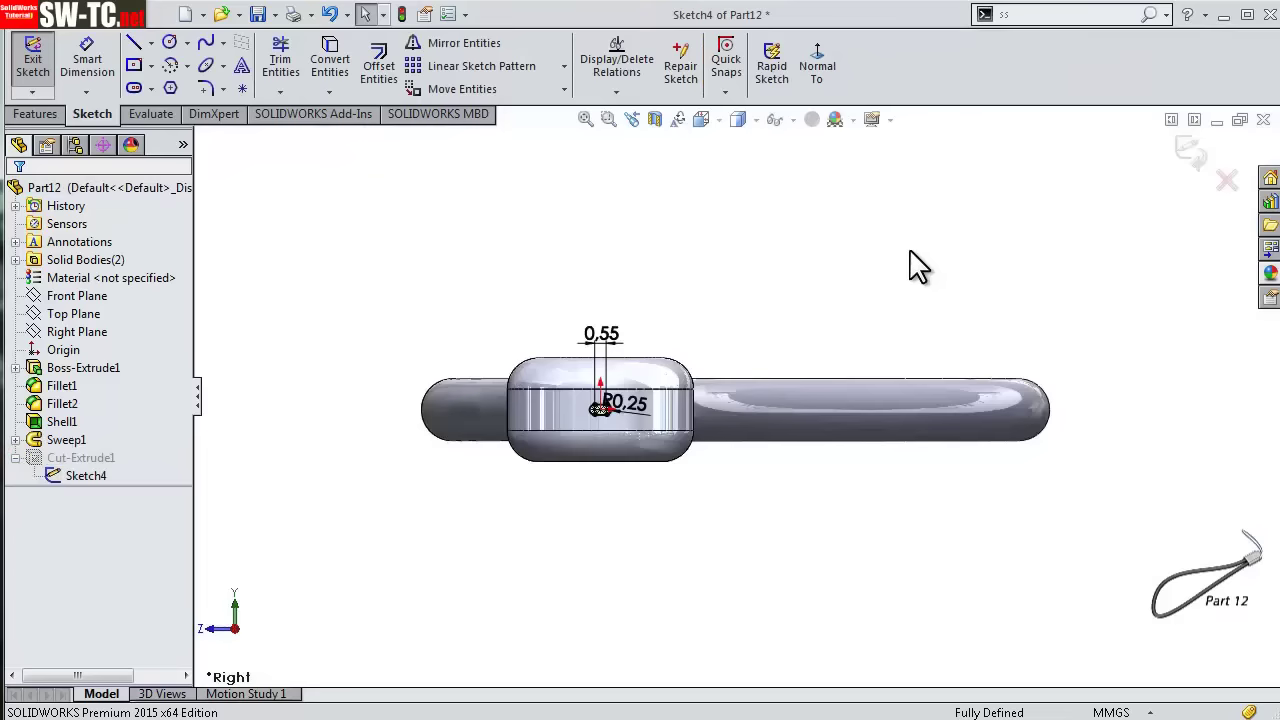
click(169, 44)
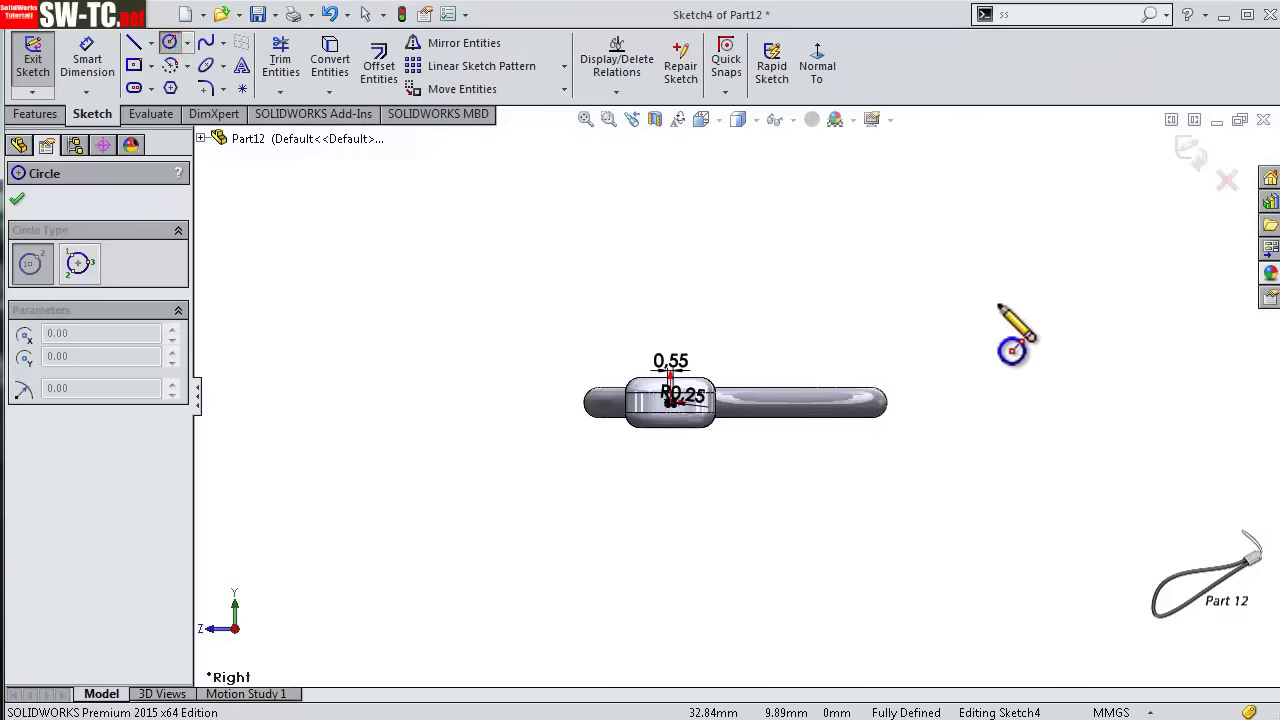
click(998, 304)
click(926, 232)
click(126, 515)
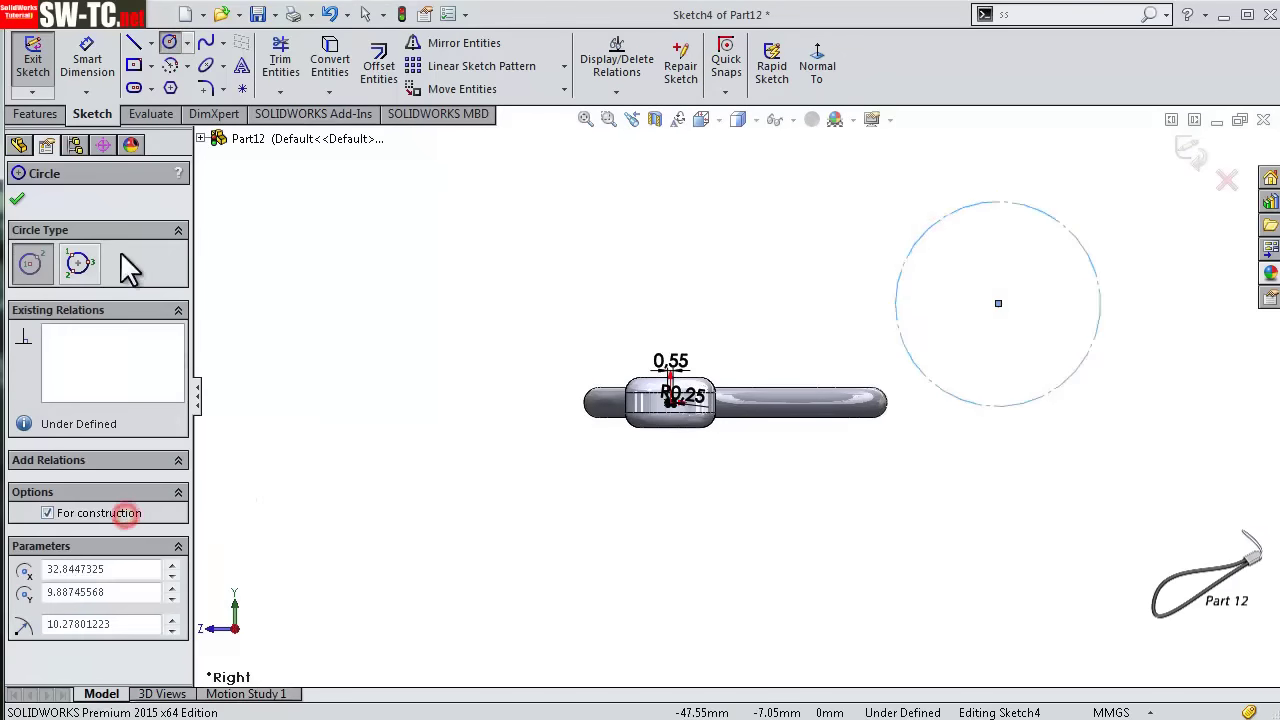
- Give the construction circle a 30 mm diameter
click(90, 70)
click(926, 232)
click(871, 214)
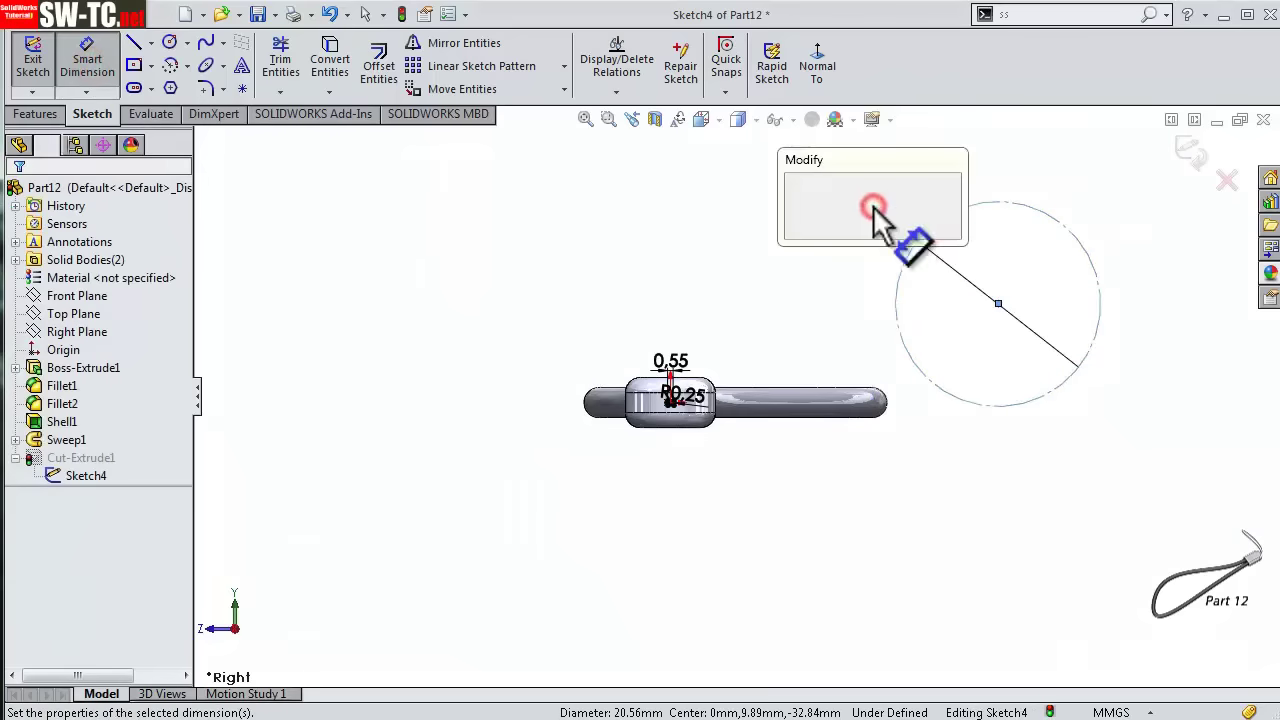
text(30)
key(Return)
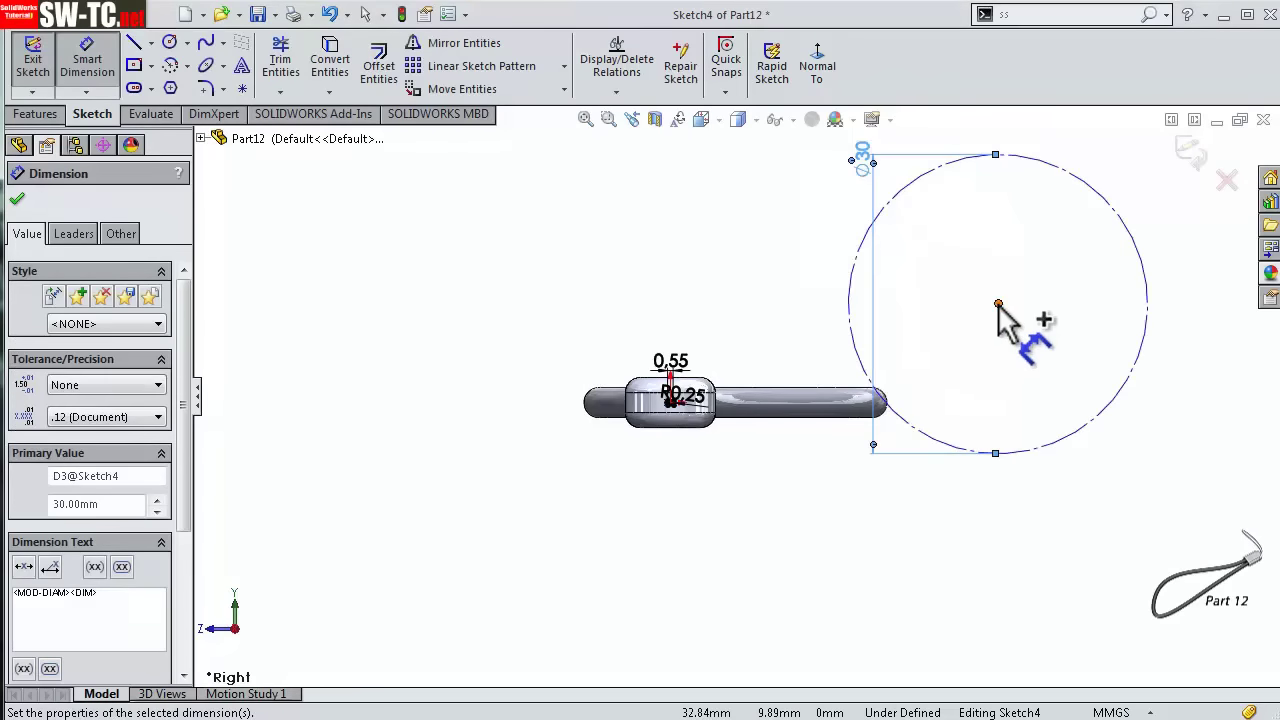
- Dimension the circle centre 35 mm from the slot centre
click(998, 305)
scroll(571, 465, down, 3)
scroll(571, 457, down, 3)
scroll(590, 395, down, 3)
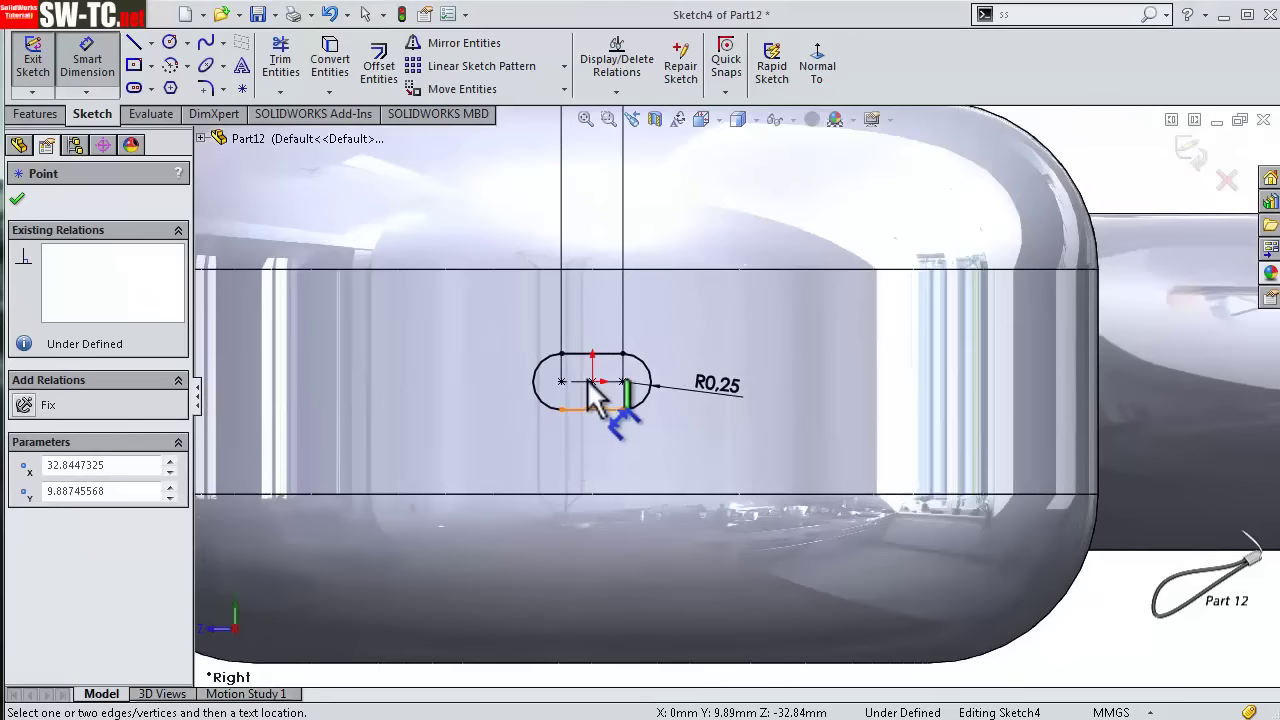
click(592, 382)
scroll(648, 400, up, 2)
scroll(657, 414, up, 3)
scroll(846, 449, up, 3)
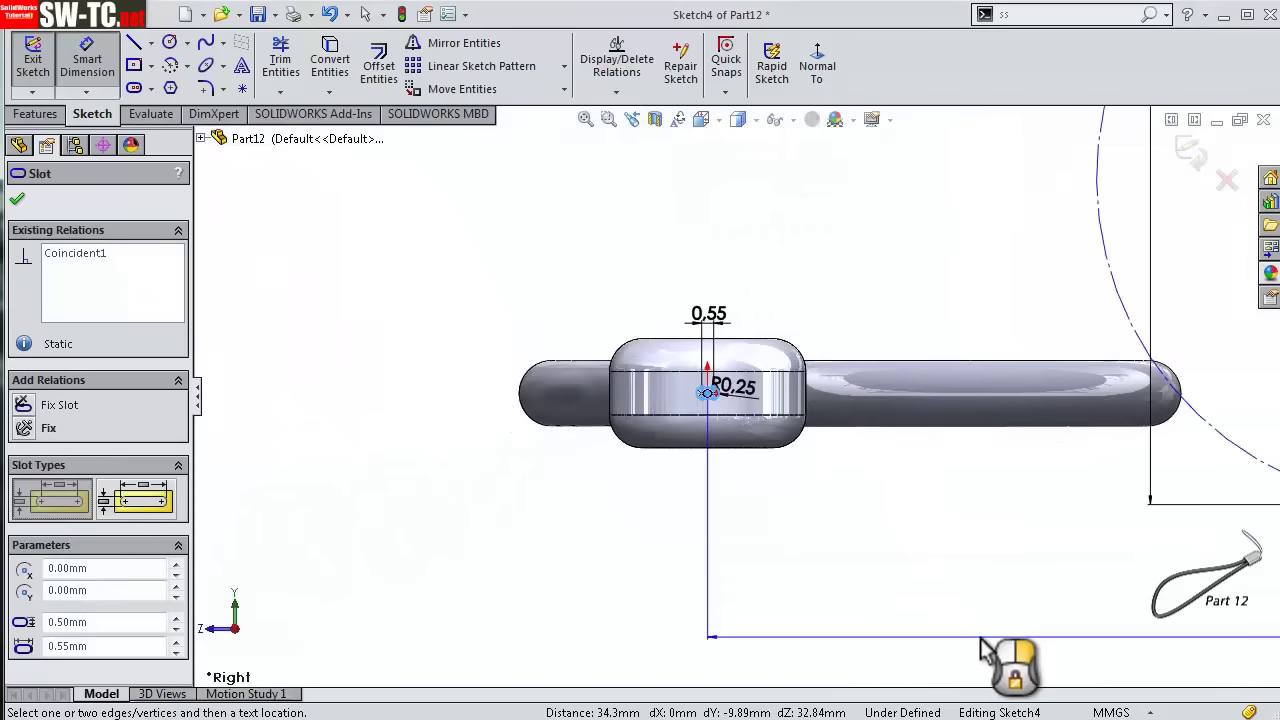
click(981, 640)
text(35)
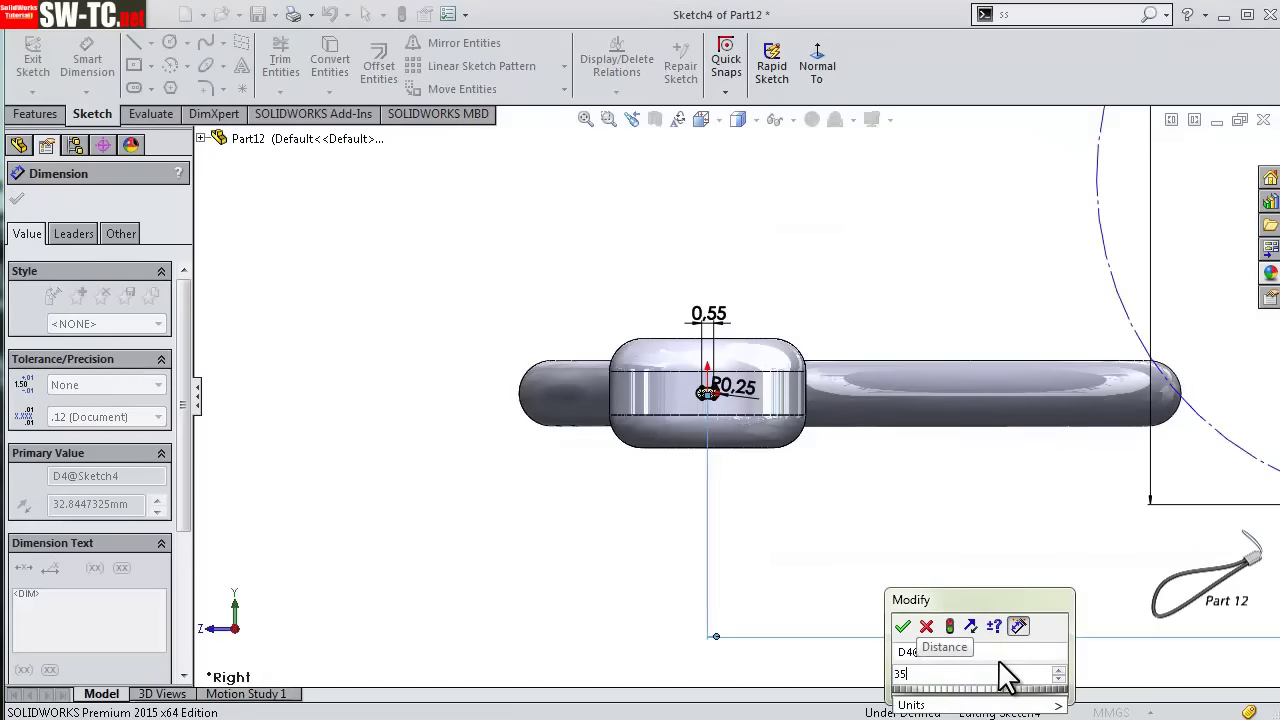
key(Return)
- Set the circle centre's vertical distance above the slot to 16 mm
scroll(1128, 523, up, 3)
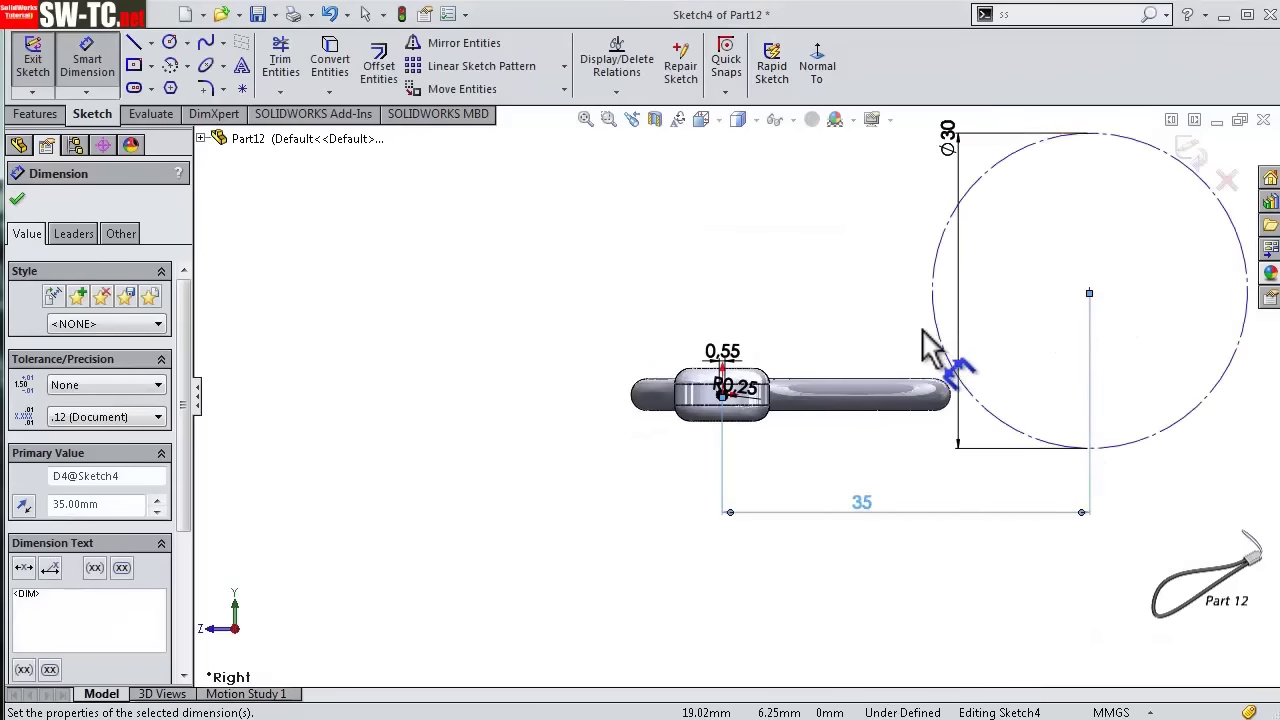
click(936, 327)
scroll(690, 430, down, 4)
scroll(700, 414, down, 3)
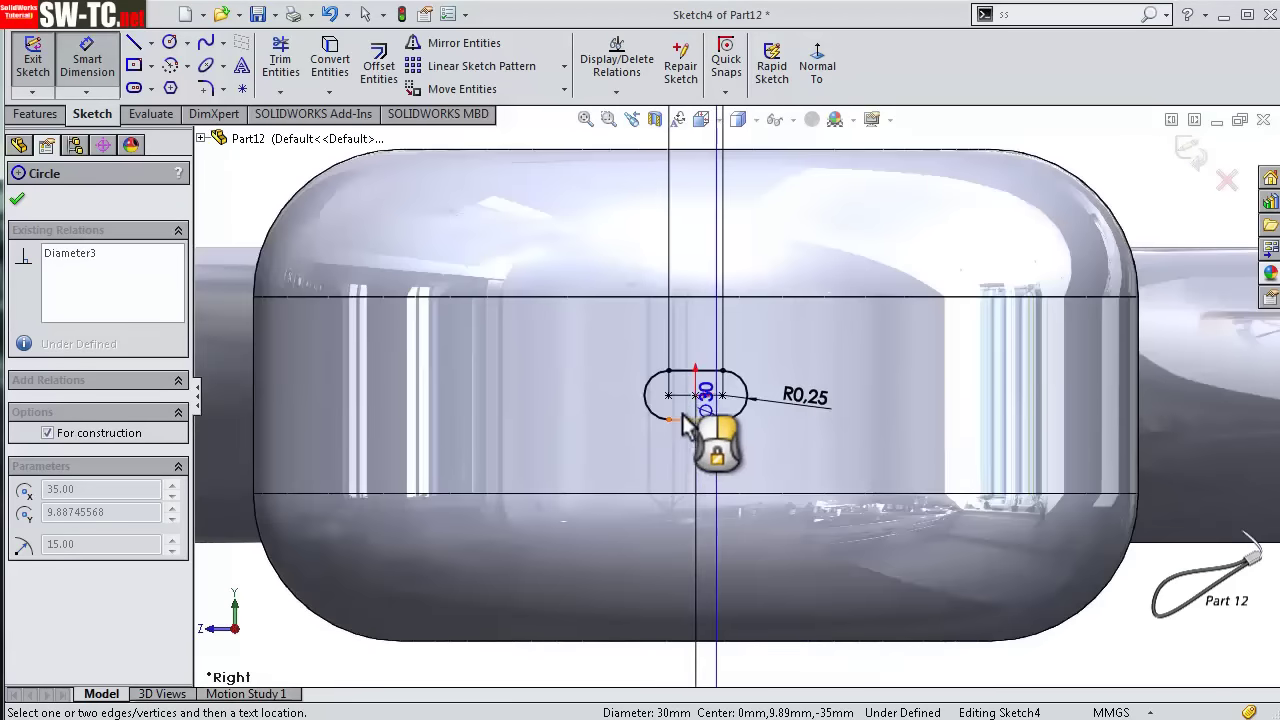
click(694, 396)
scroll(710, 385, up, 3)
scroll(730, 375, up, 3)
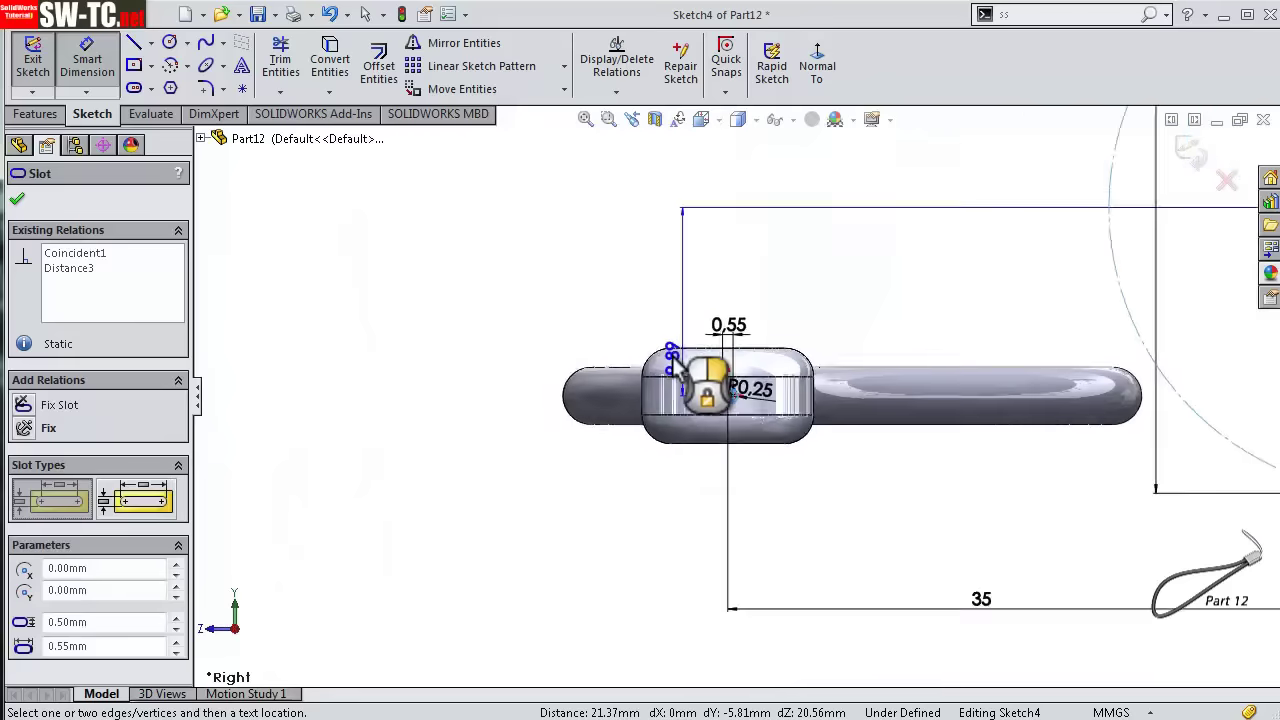
scroll(742, 358, up, 3)
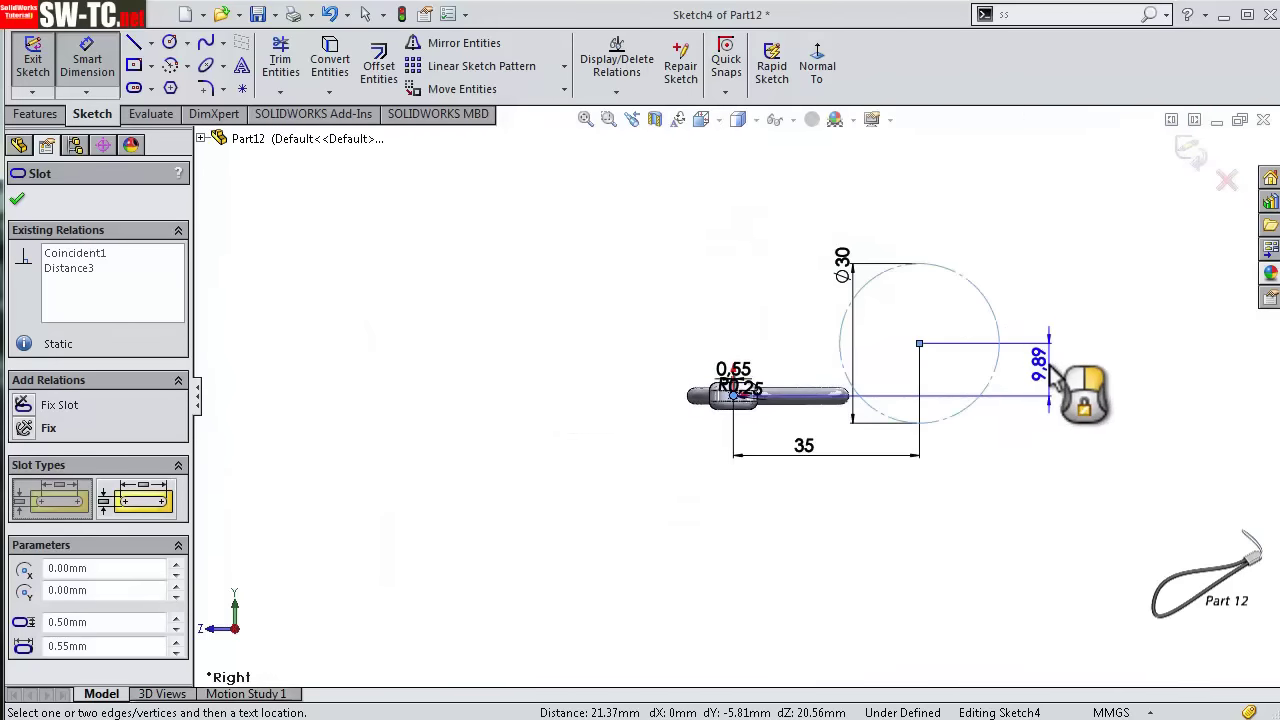
click(1050, 372)
text(6)
key(Return)
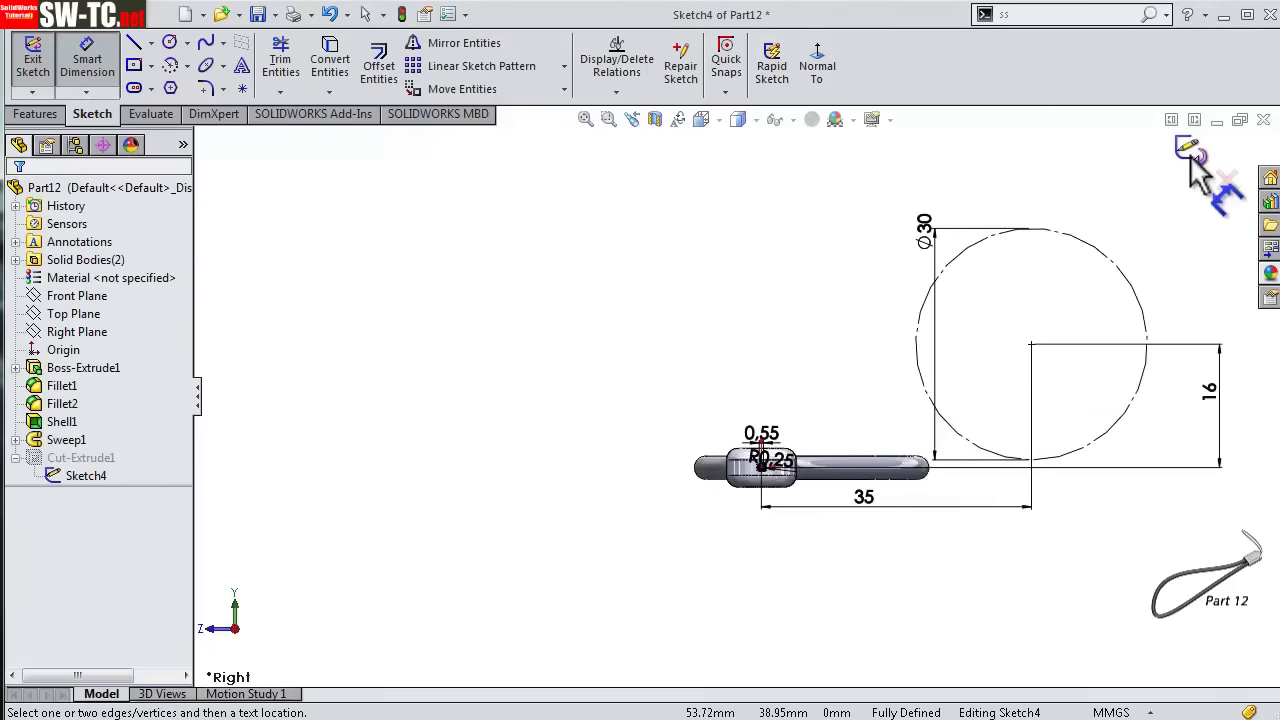
- Place a sketch point on the circle's left edge
scroll(980, 400, down, 3)
scroll(995, 345, down, 1)
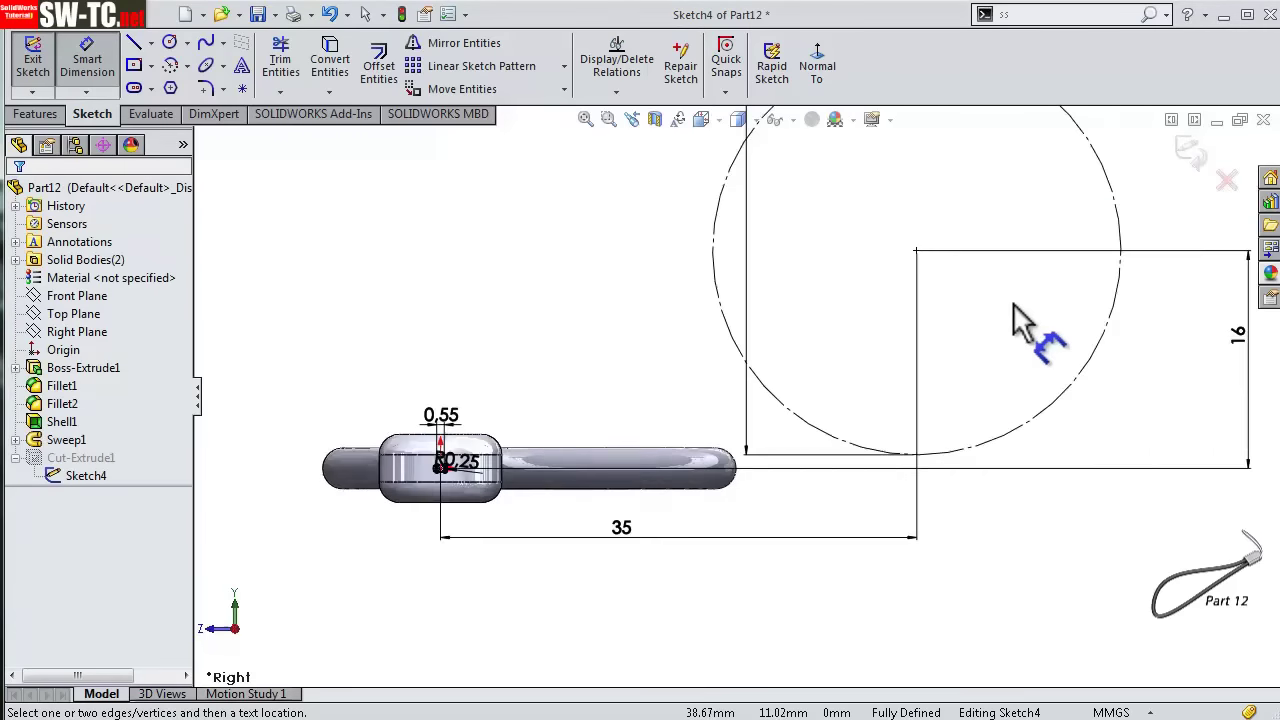
click(242, 88)
scroll(685, 315, down, 1)
scroll(752, 270, down, 1)
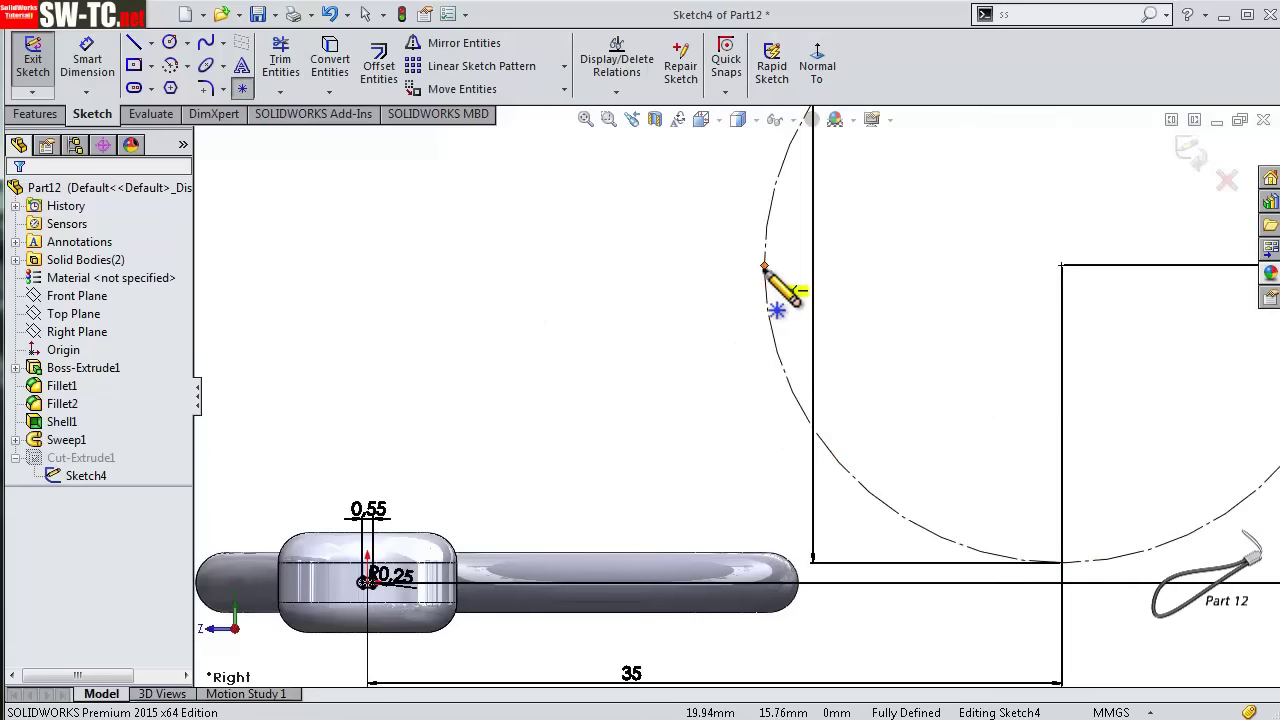
click(764, 266)
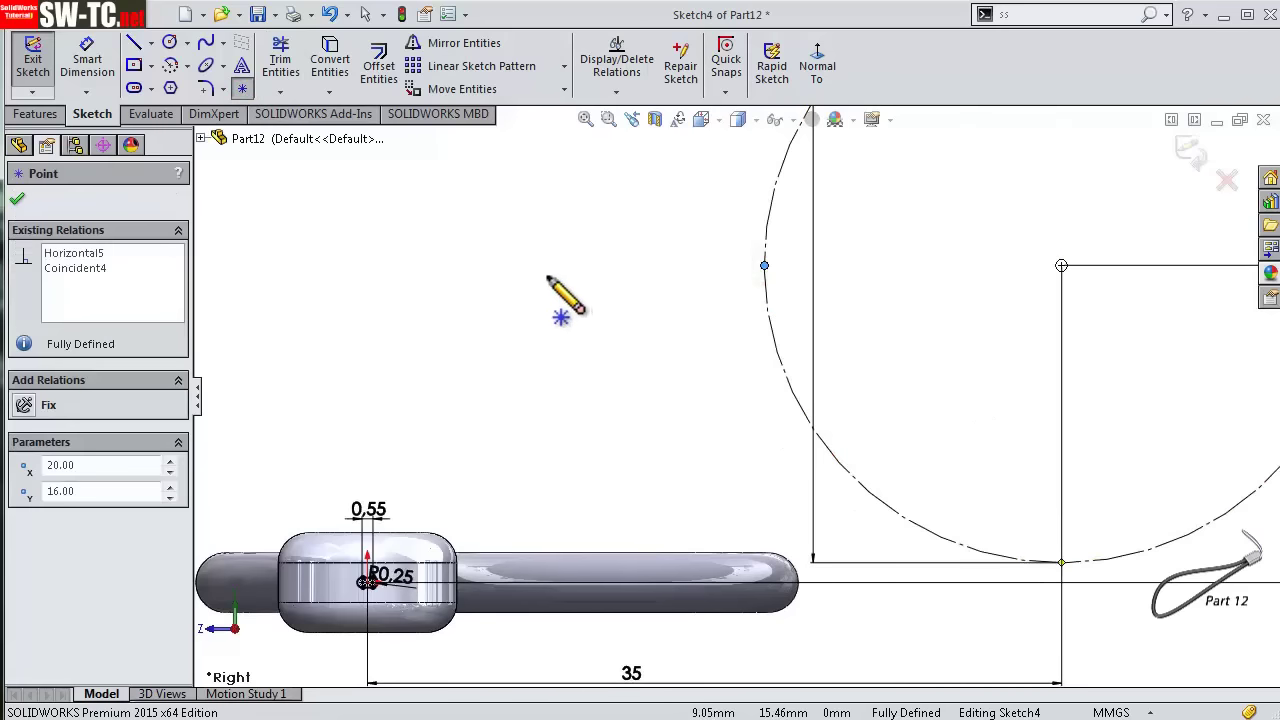
key(Escape)
scroll(1137, 234, up, 2)
- Exit the sketch and start a new sketch on Right Plane with a section view applied
click(1188, 152)
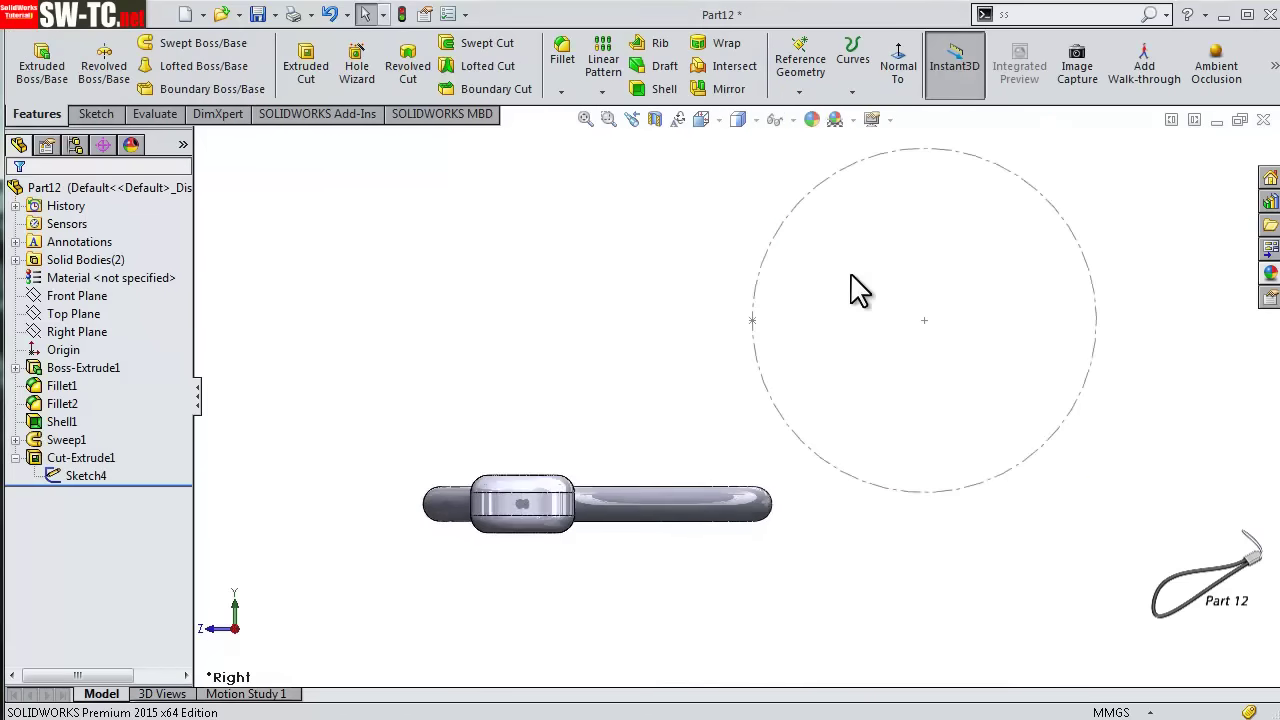
mouse_move(858, 290)
middle_down()
mouse_move(786, 309)
mouse_move(914, 497)
middle_up()
scroll(903, 509, down, 2)
scroll(903, 509, down, 1)
click(97, 333)
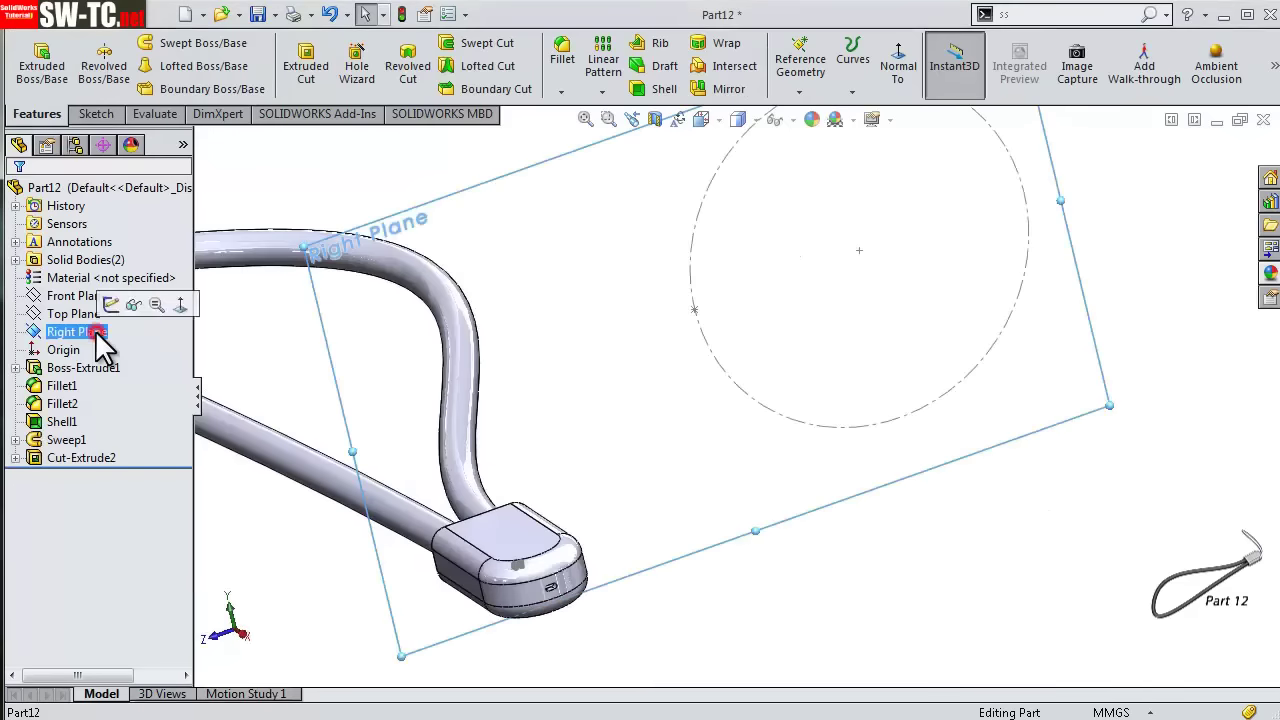
mouse_move(506, 220)
middle_down()
mouse_move(551, 334)
mouse_move(537, 271)
middle_up()
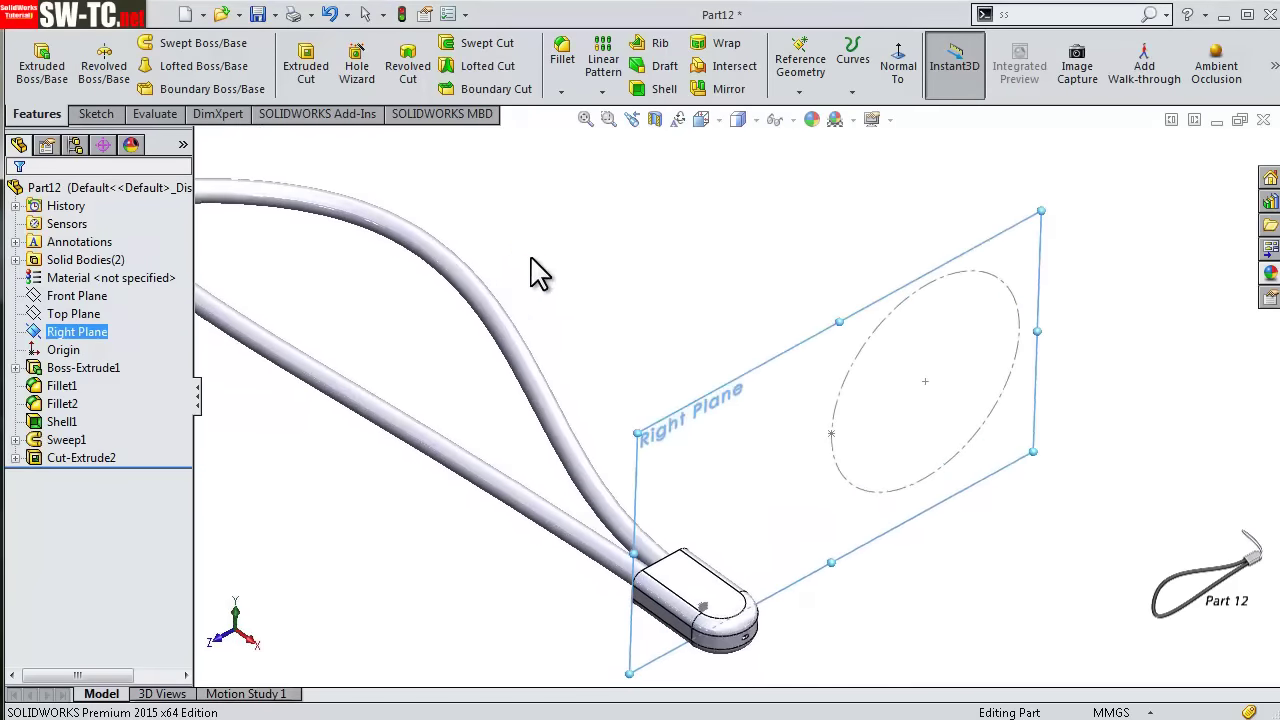
click(88, 333)
click(96, 295)
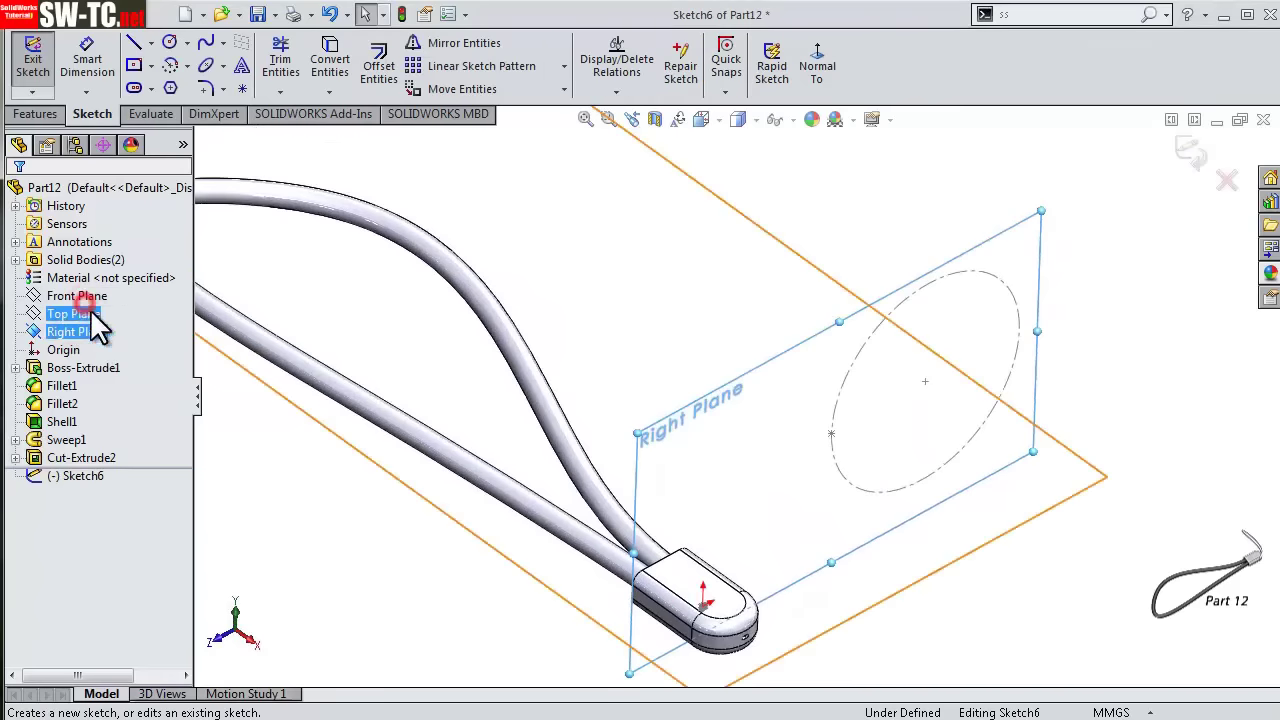
click(654, 122)
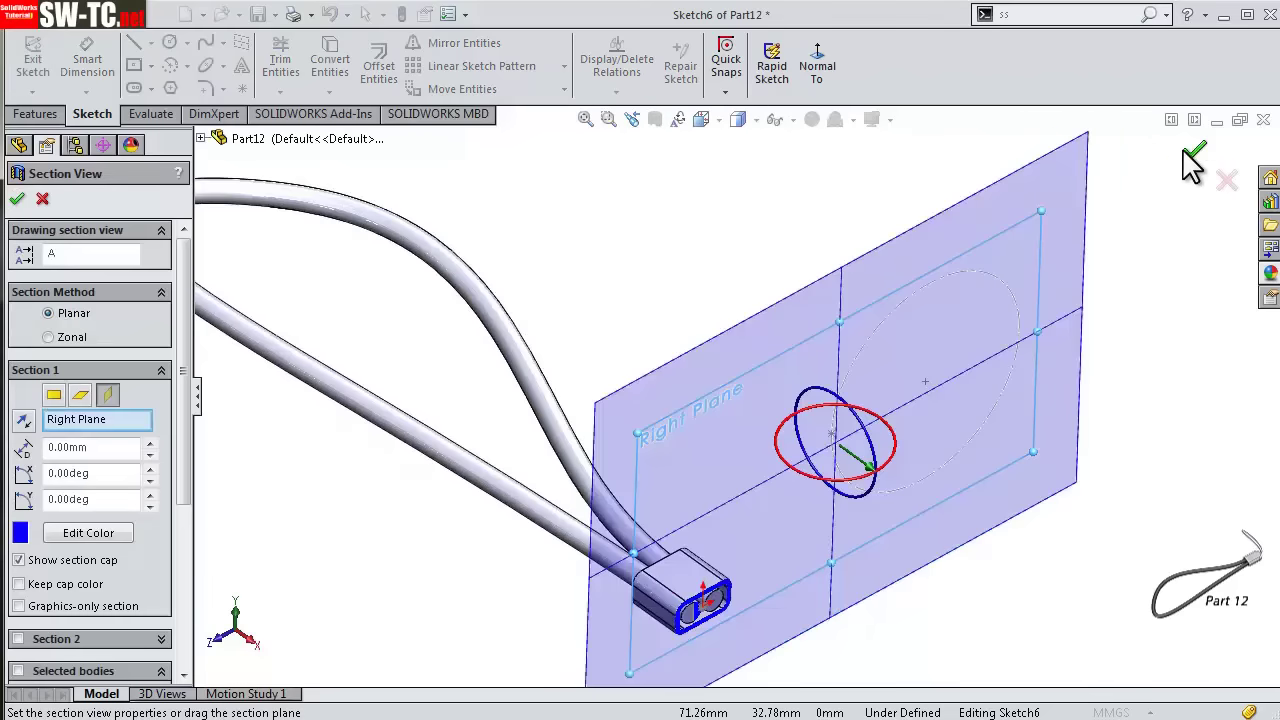
click(1193, 158)
- Draw a small Ø0.5 circle in the right opening, viewed normal to the plane
click(817, 66)
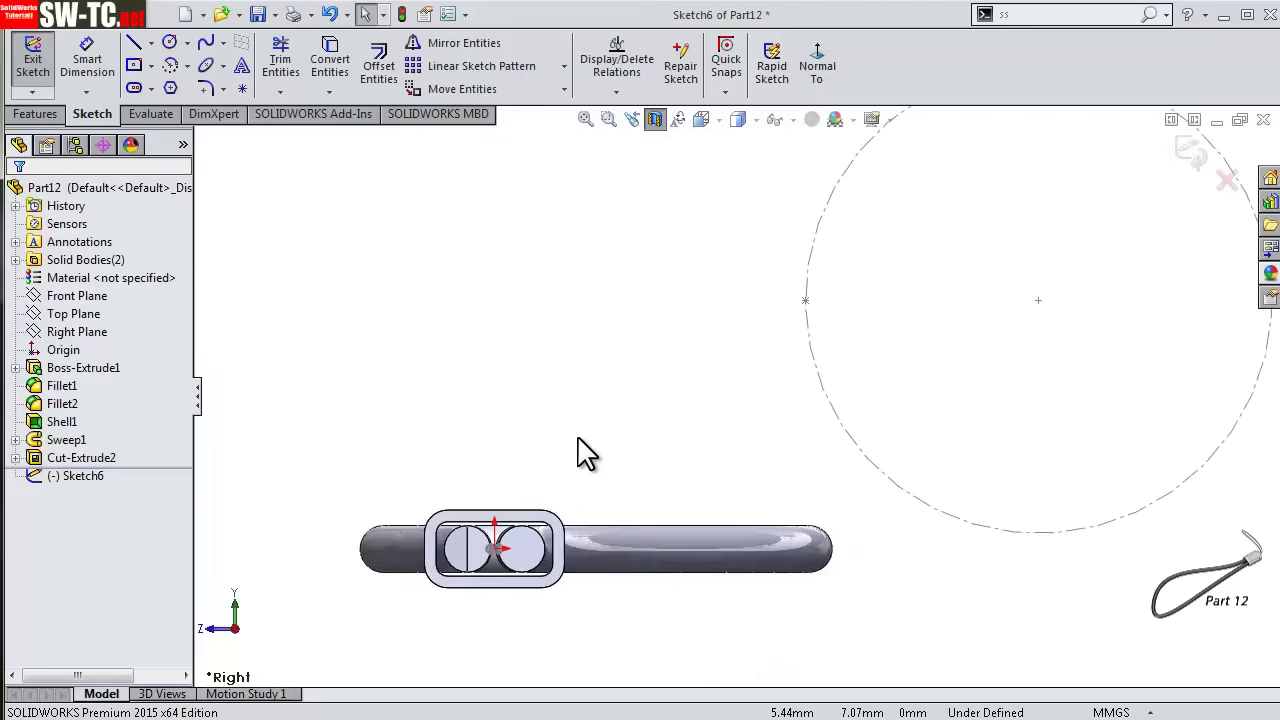
click(169, 45)
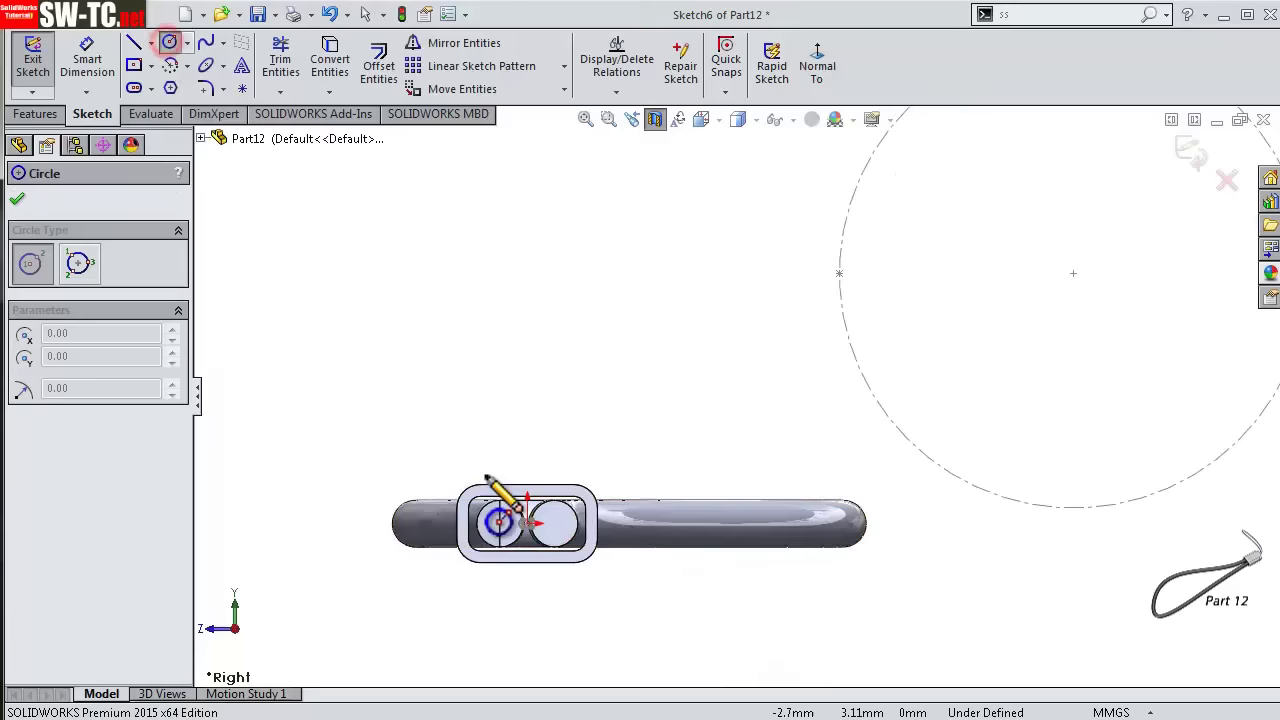
scroll(450, 480, down, 3)
scroll(720, 605, down, 2)
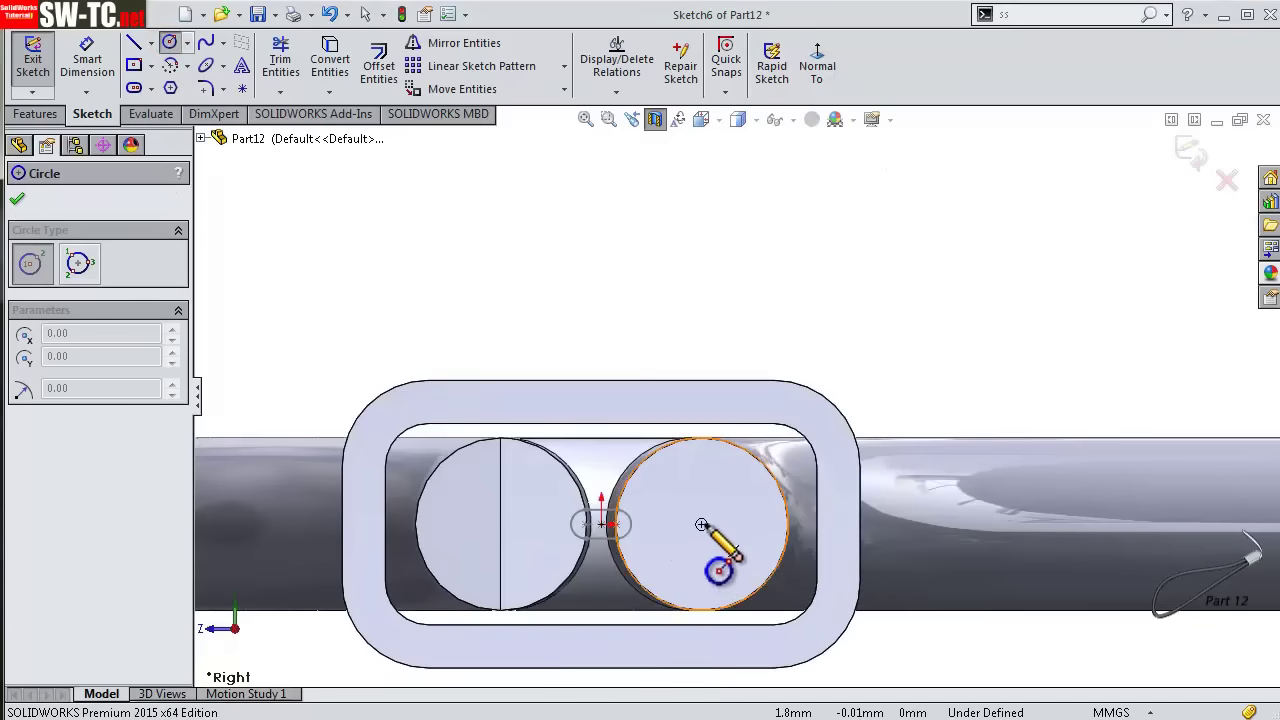
drag(702, 525, 729, 524)
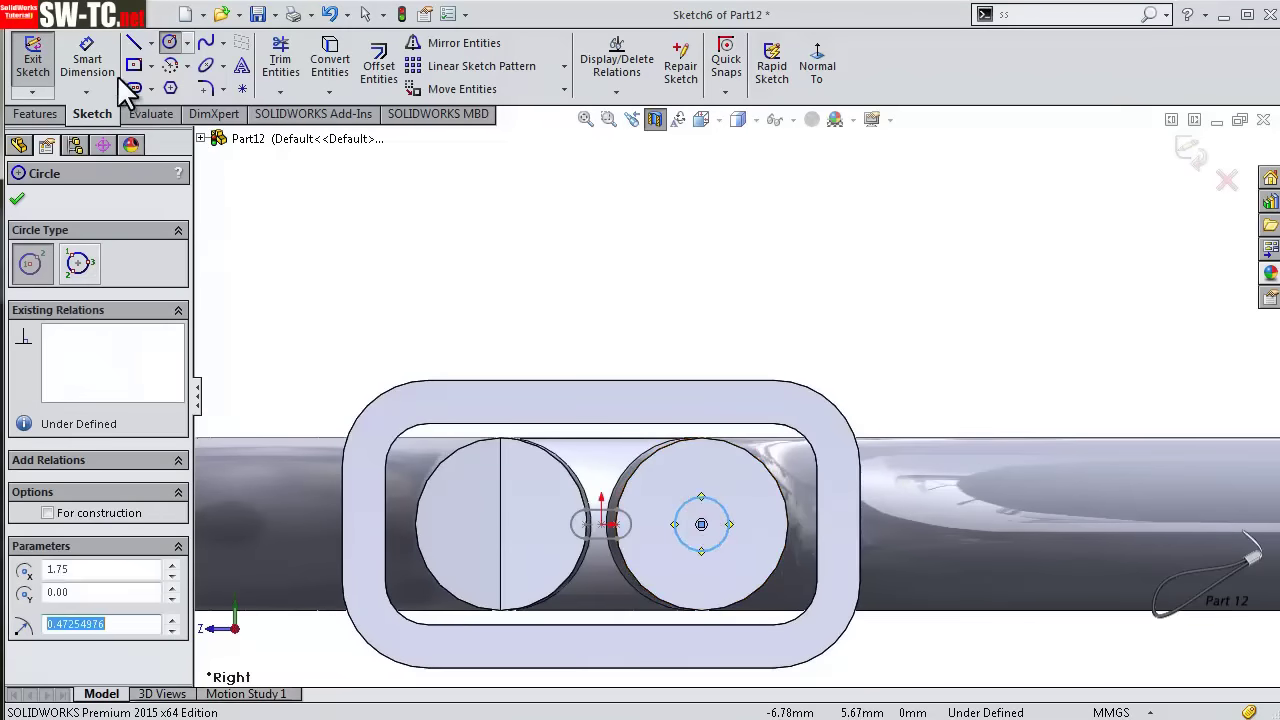
right_drag(701, 527, 730, 425)
click(700, 520)
click(822, 333)
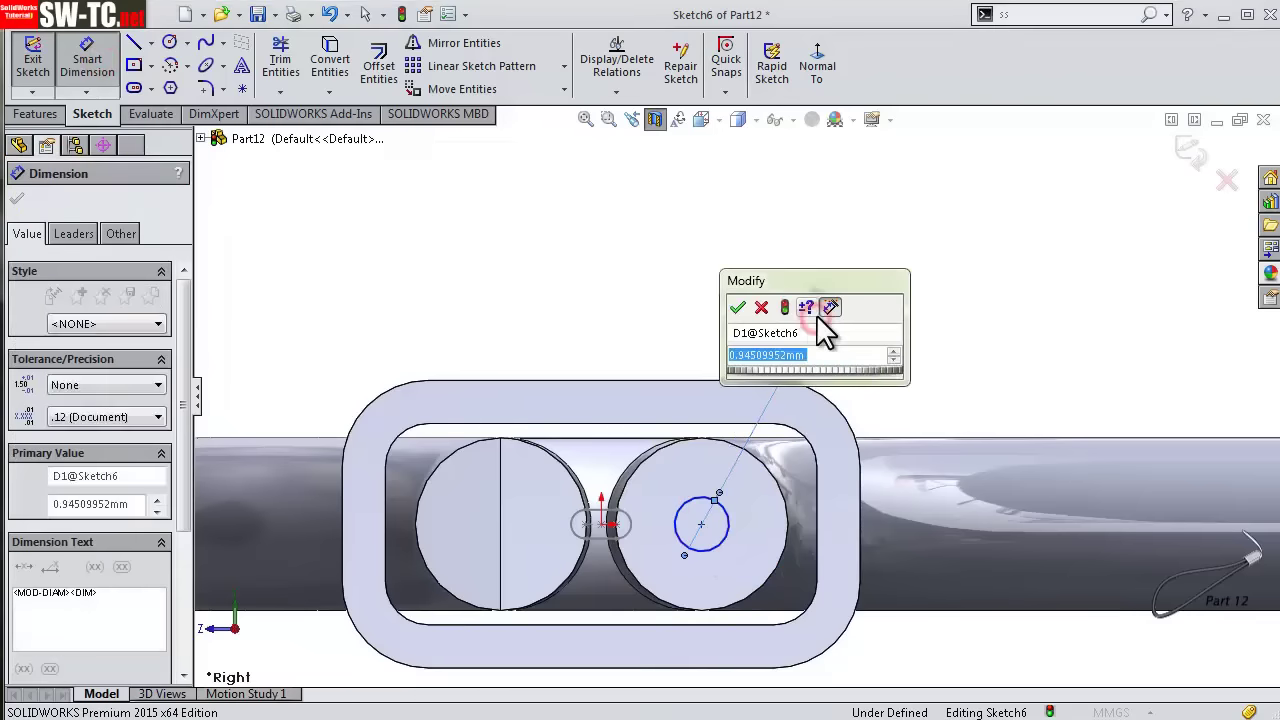
text(0.5)
key(Return)
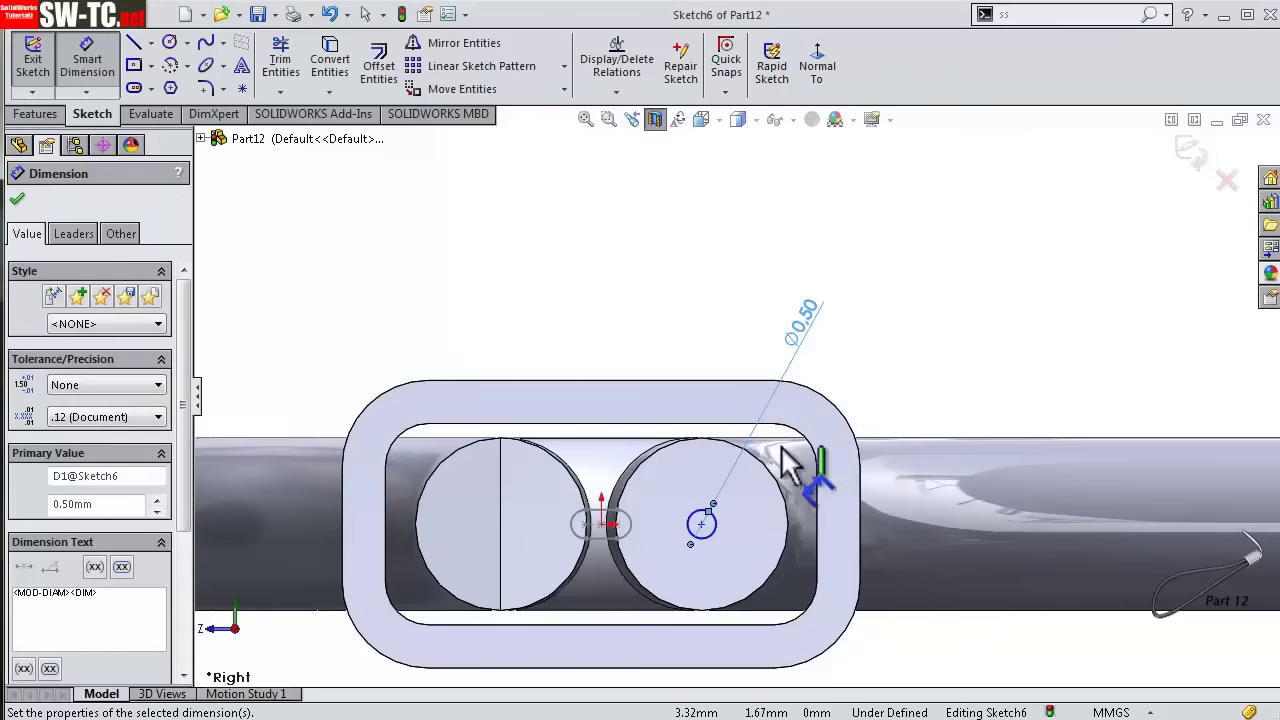
key(Escape)
- Put the small circle's centre on the slot line, 1.75 from the origin
scroll(680, 505, down, 5)
click(668, 472)
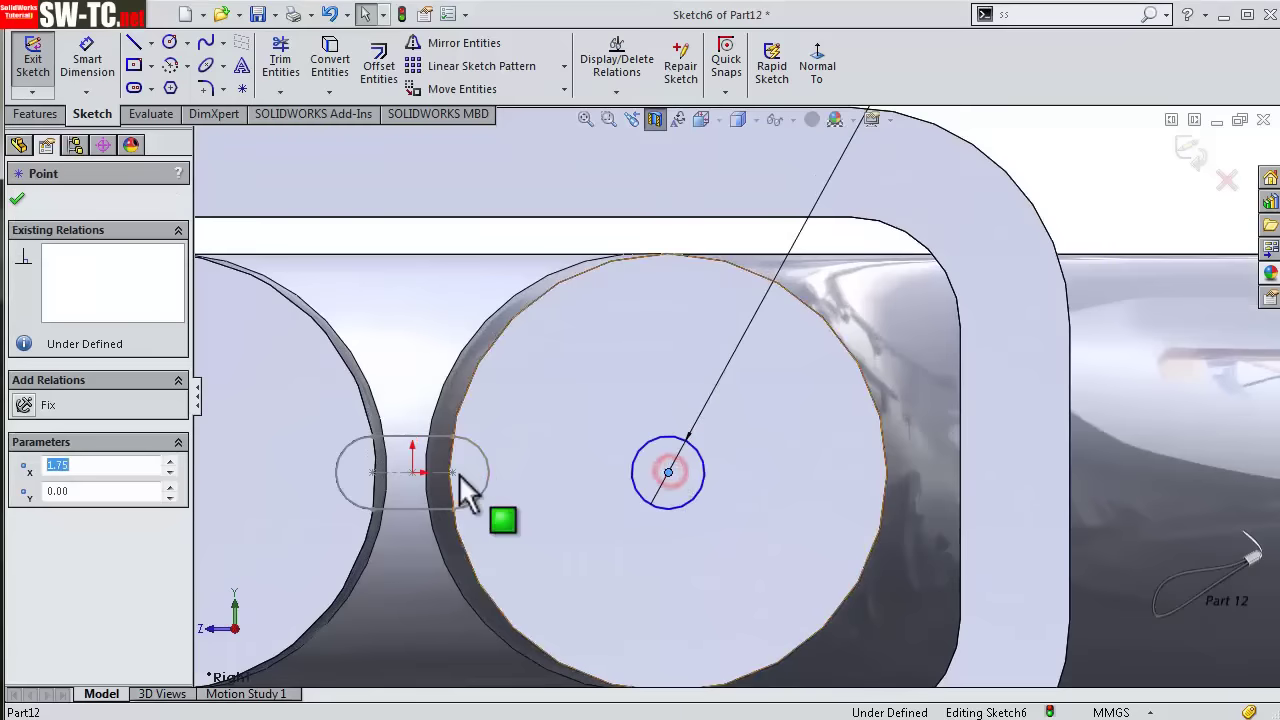
ctrl+click(445, 472)
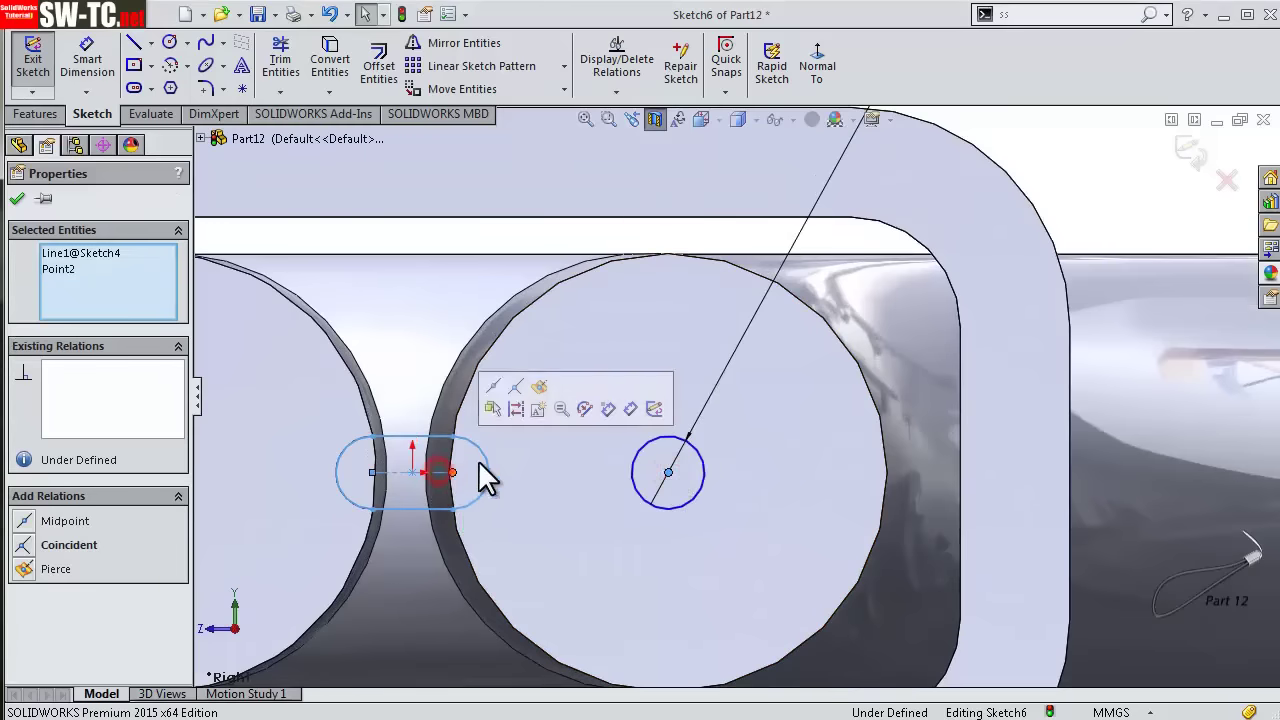
click(515, 390)
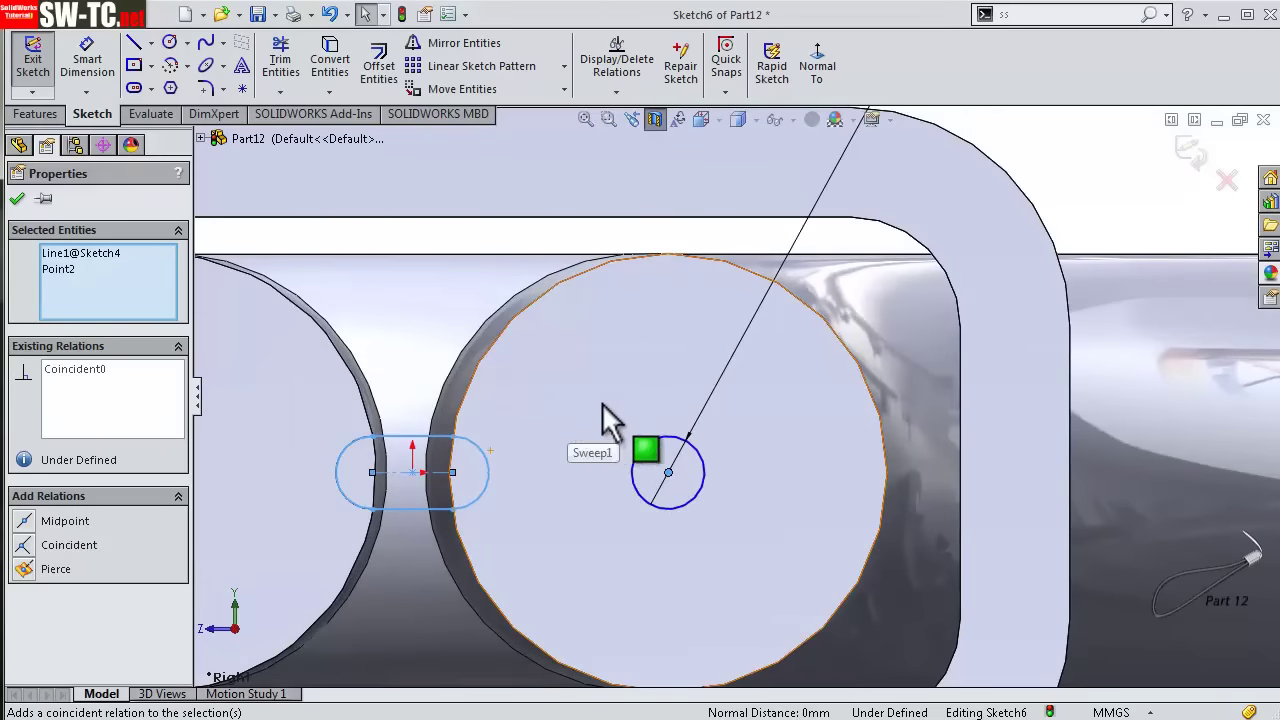
click(87, 62)
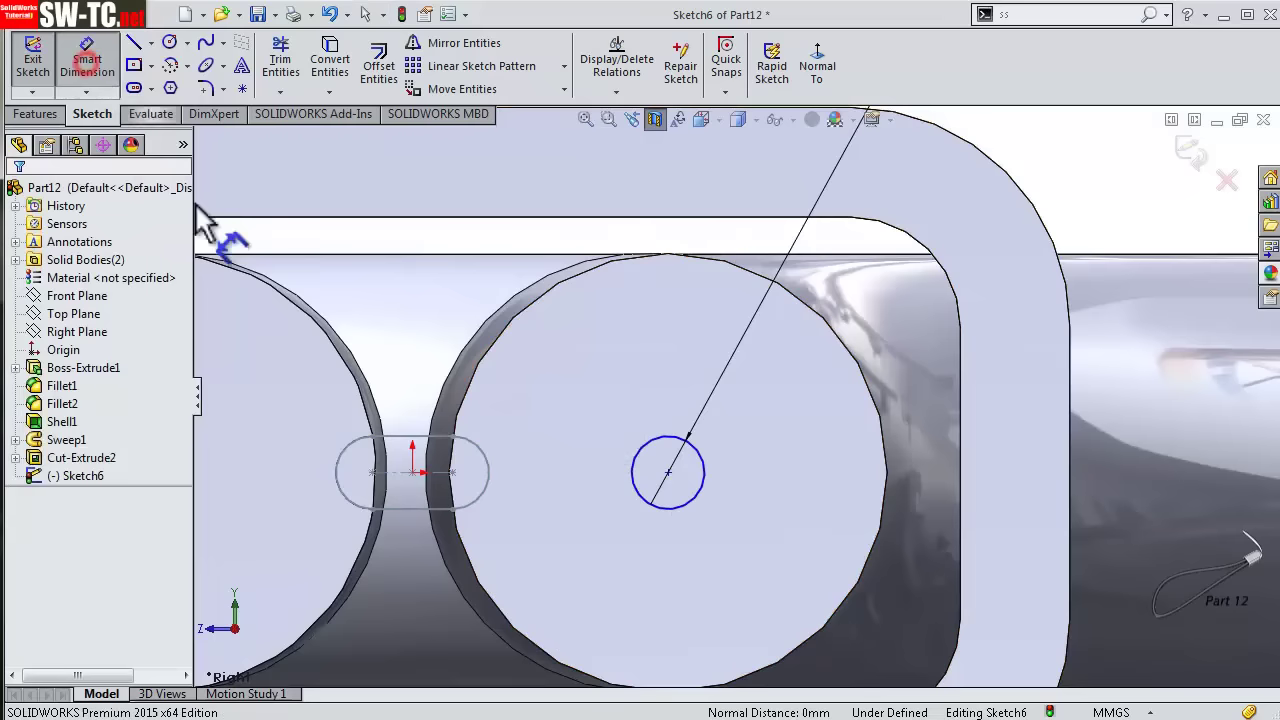
click(668, 475)
click(413, 473)
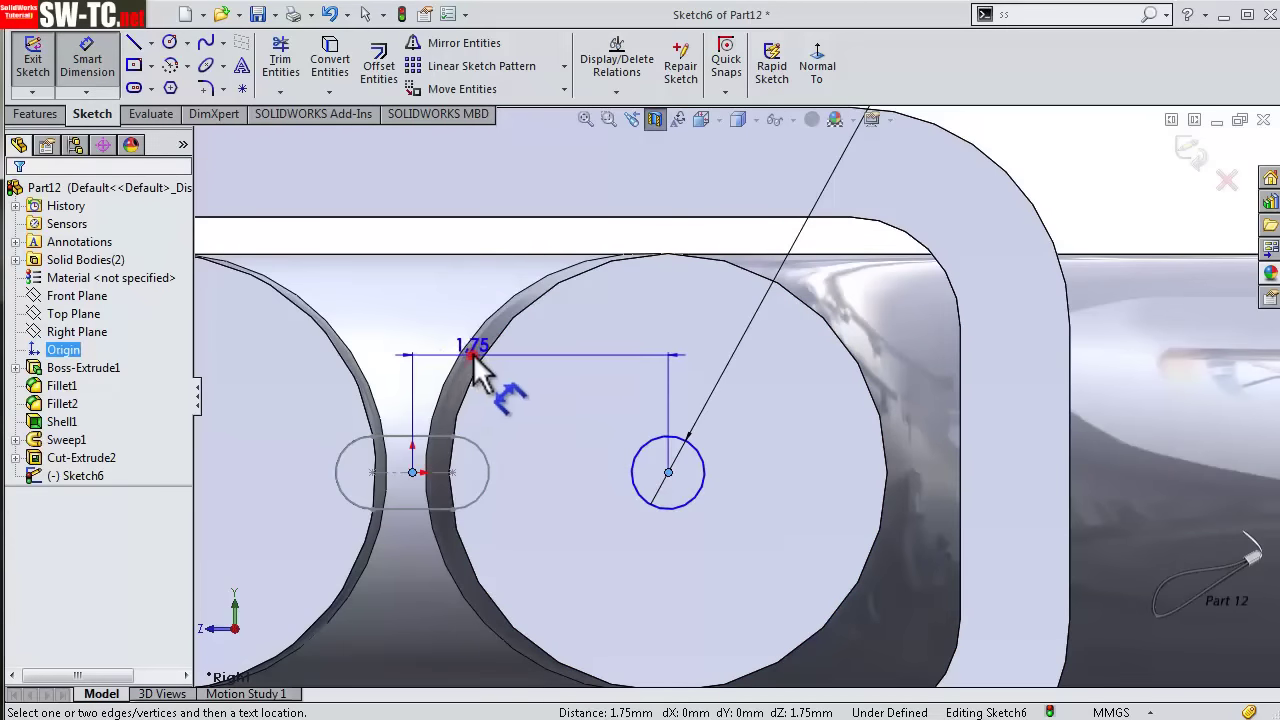
click(472, 350)
click(398, 344)
key(z)
key(z)
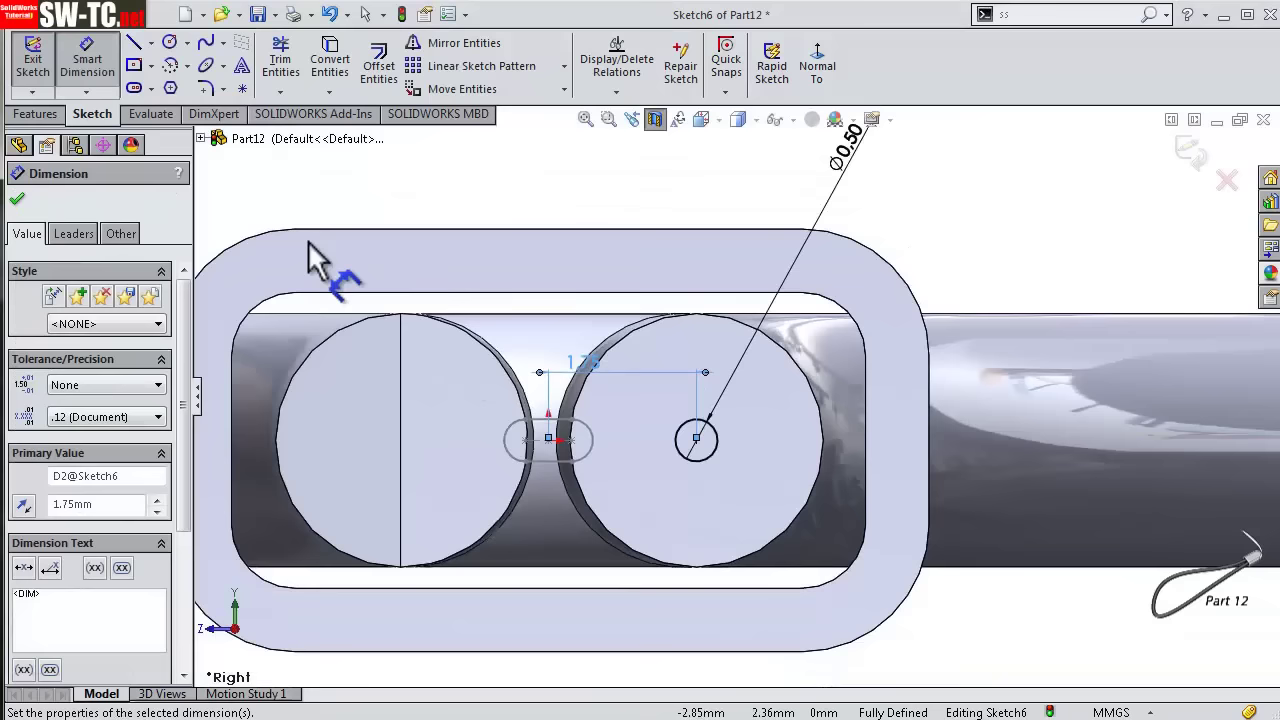
- Add a point in the left opening, dimensioned 1.75 from the origin
click(241, 89)
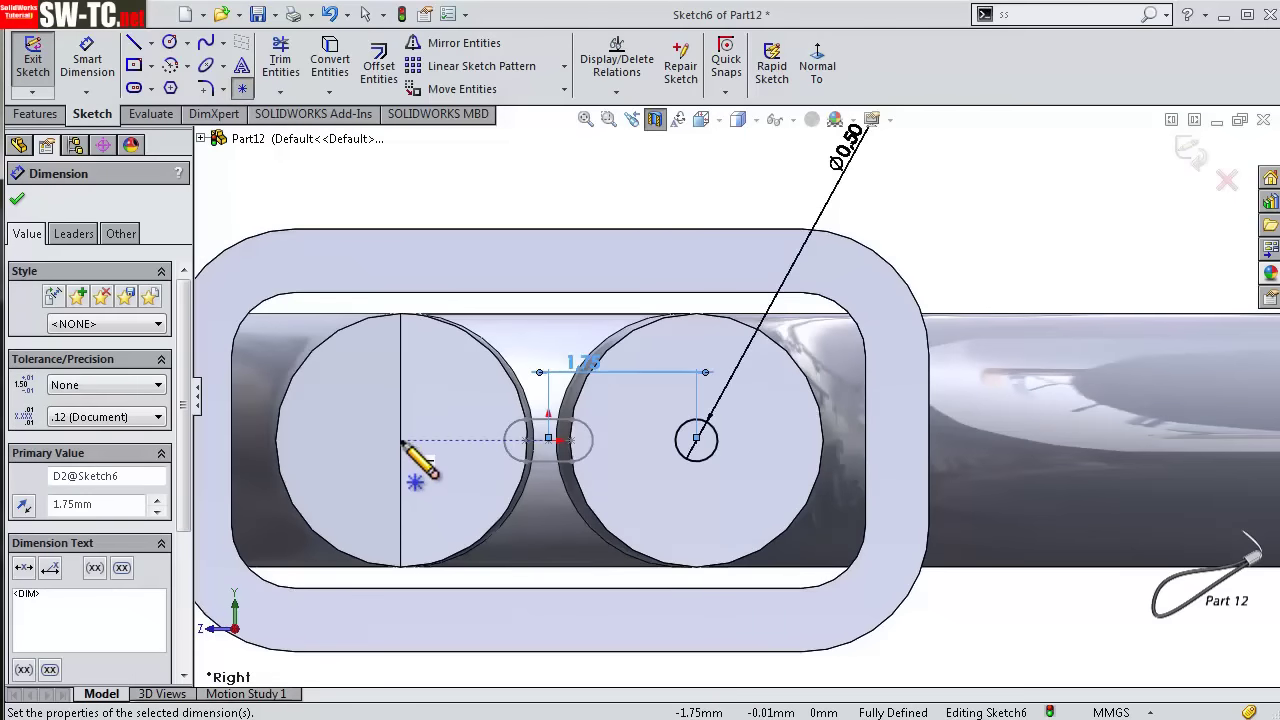
click(401, 439)
key(Escape)
scroll(434, 447, down, 3)
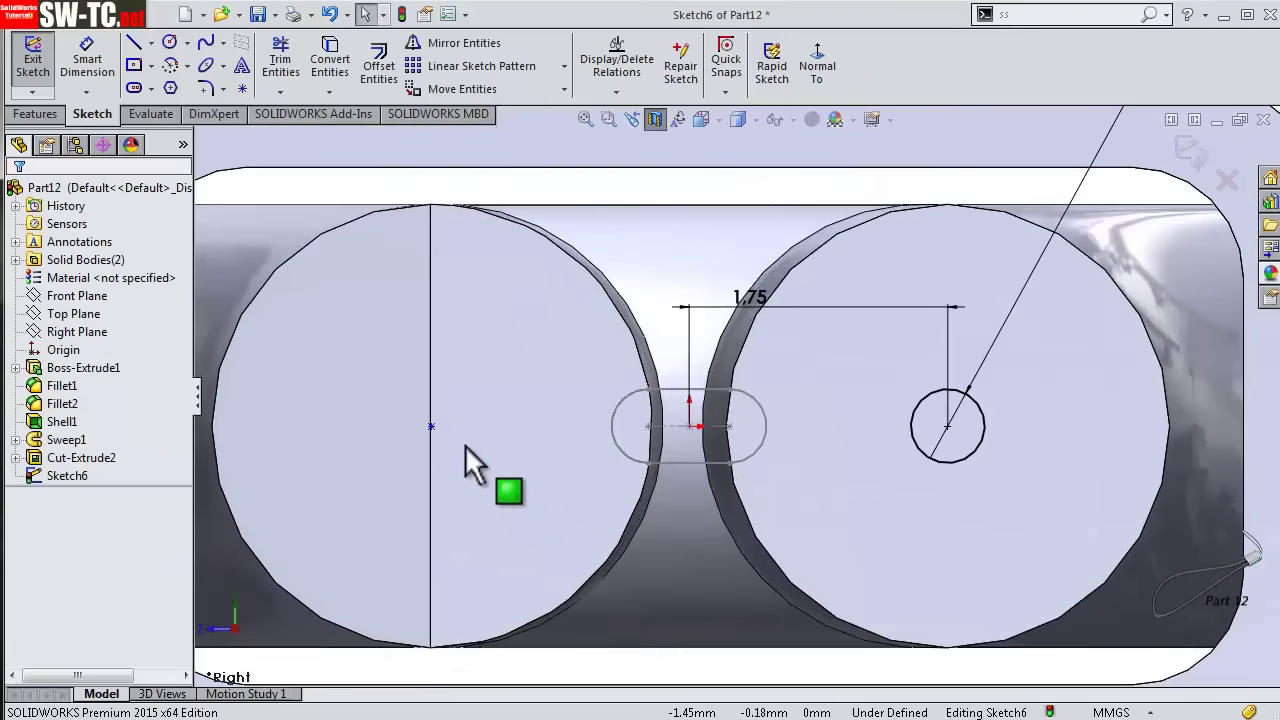
click(87, 60)
click(431, 426)
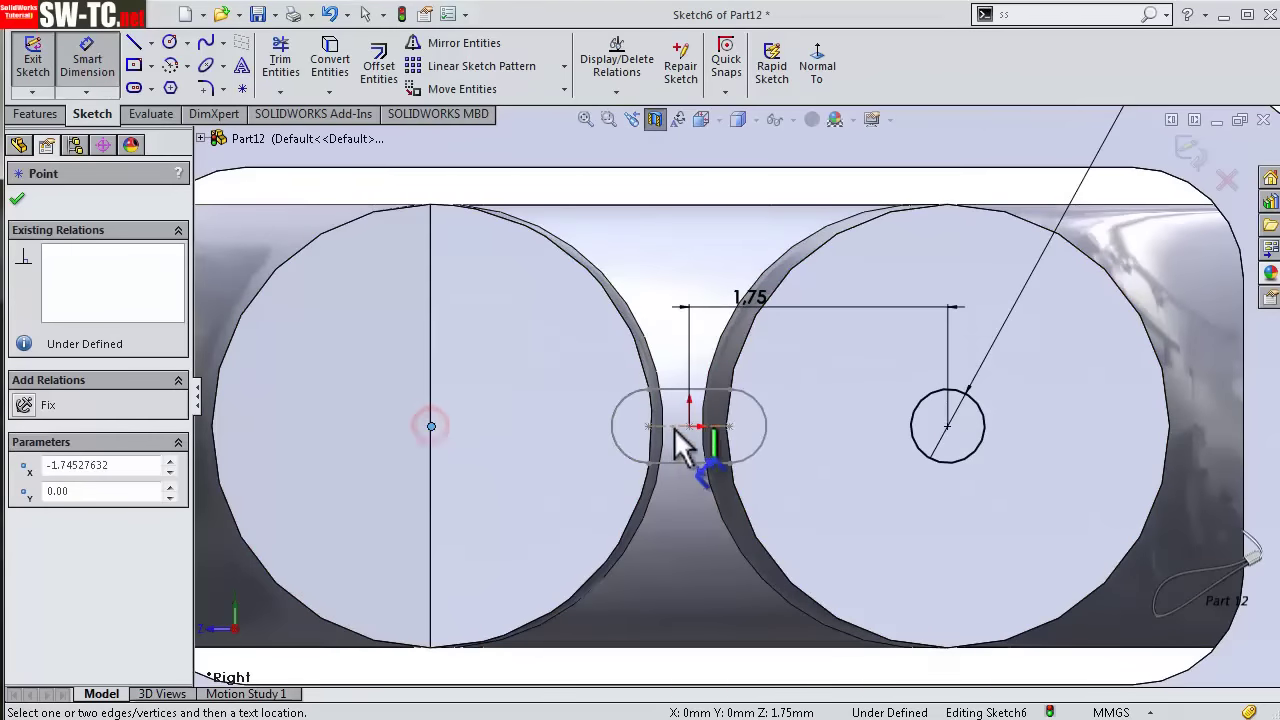
click(689, 426)
click(634, 357)
key(Return)
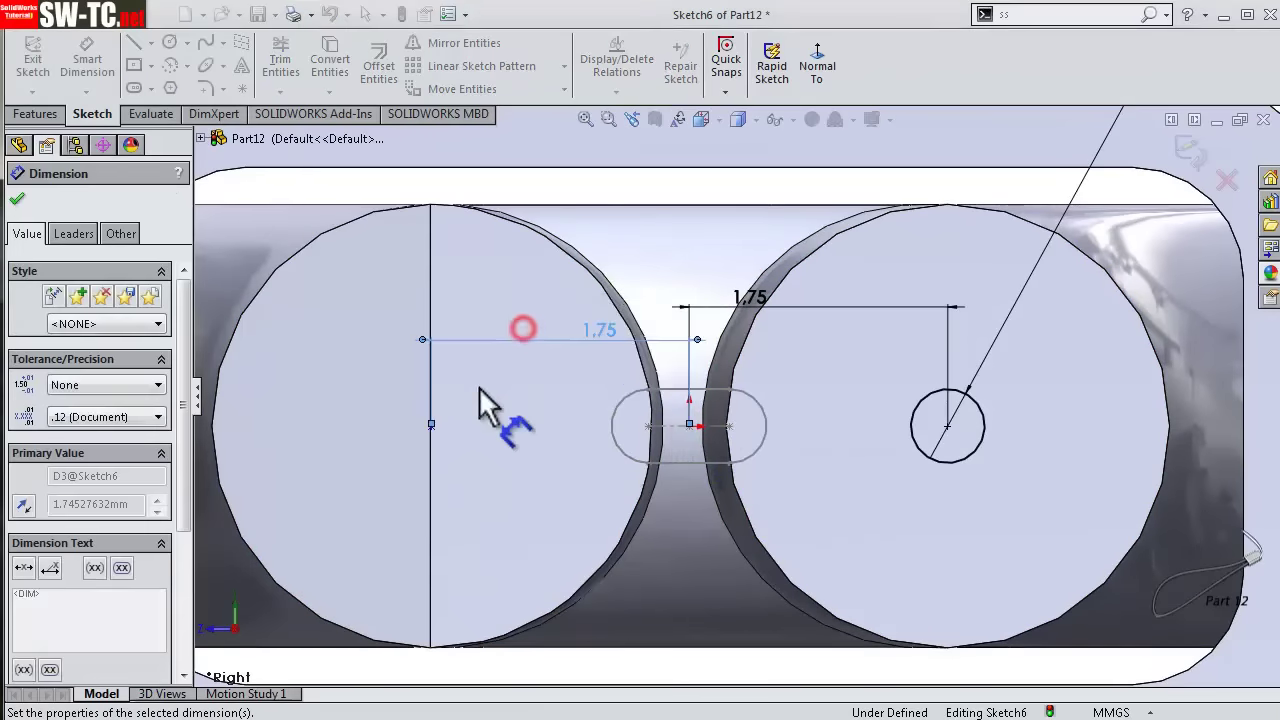
- Try dimensioning the left point to the circle centre and cancel the unwanted 3.50 value
scroll(485, 410, down, 3)
click(418, 405)
scroll(654, 444, up, 3)
scroll(830, 430, up, 1)
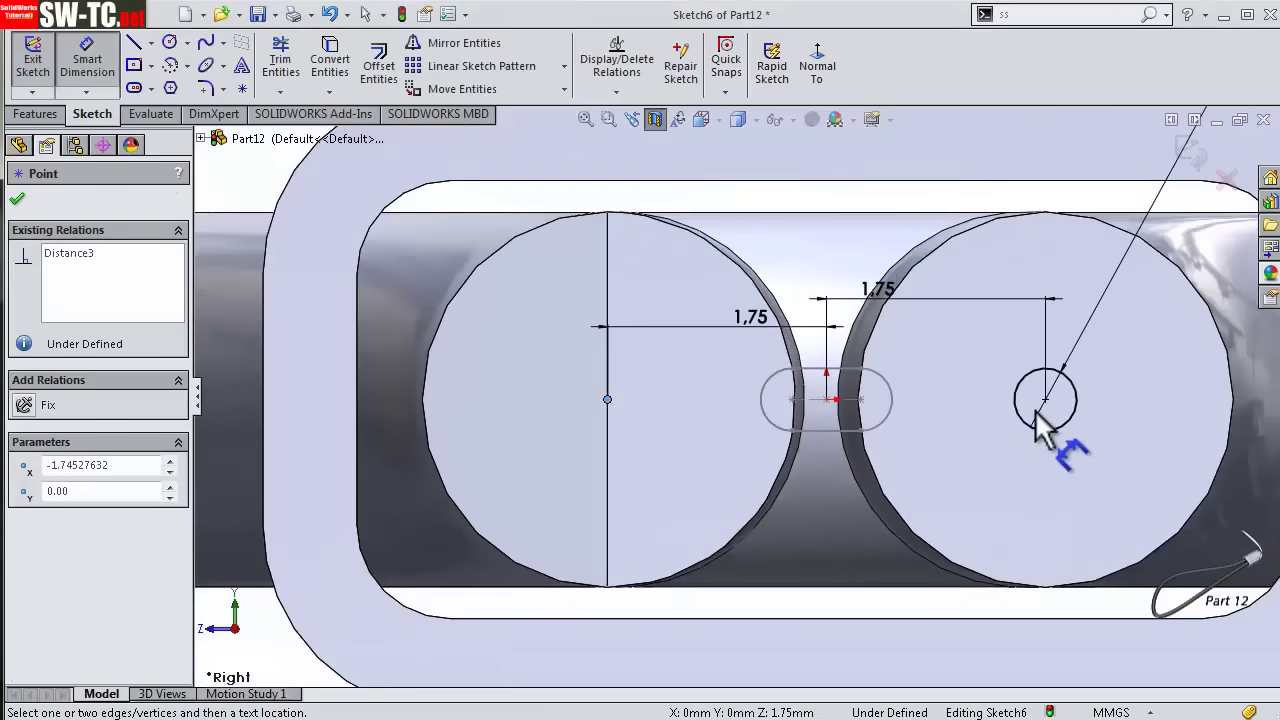
click(1045, 400)
key(Escape)
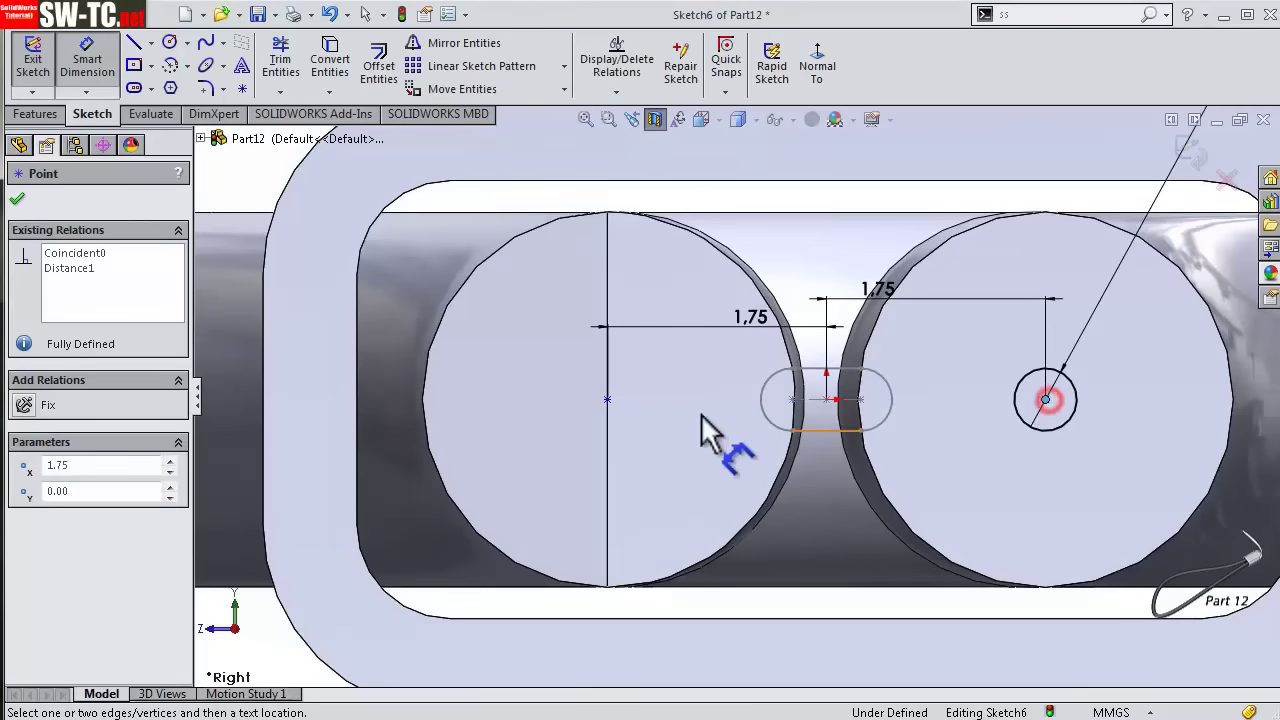
key(Escape)
key(Escape)
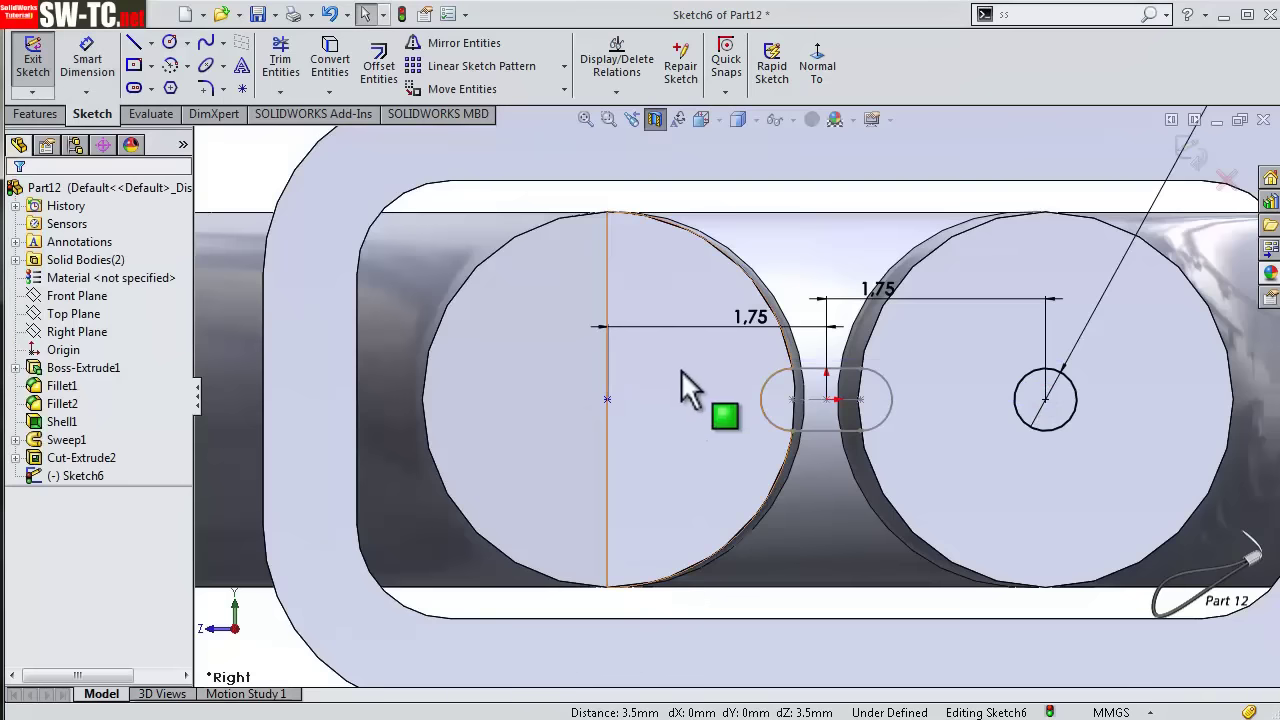
- Make the slot's centre point and the circle centre horizontal, then orbit to isometric
click(607, 399)
ctrl+click(1045, 400)
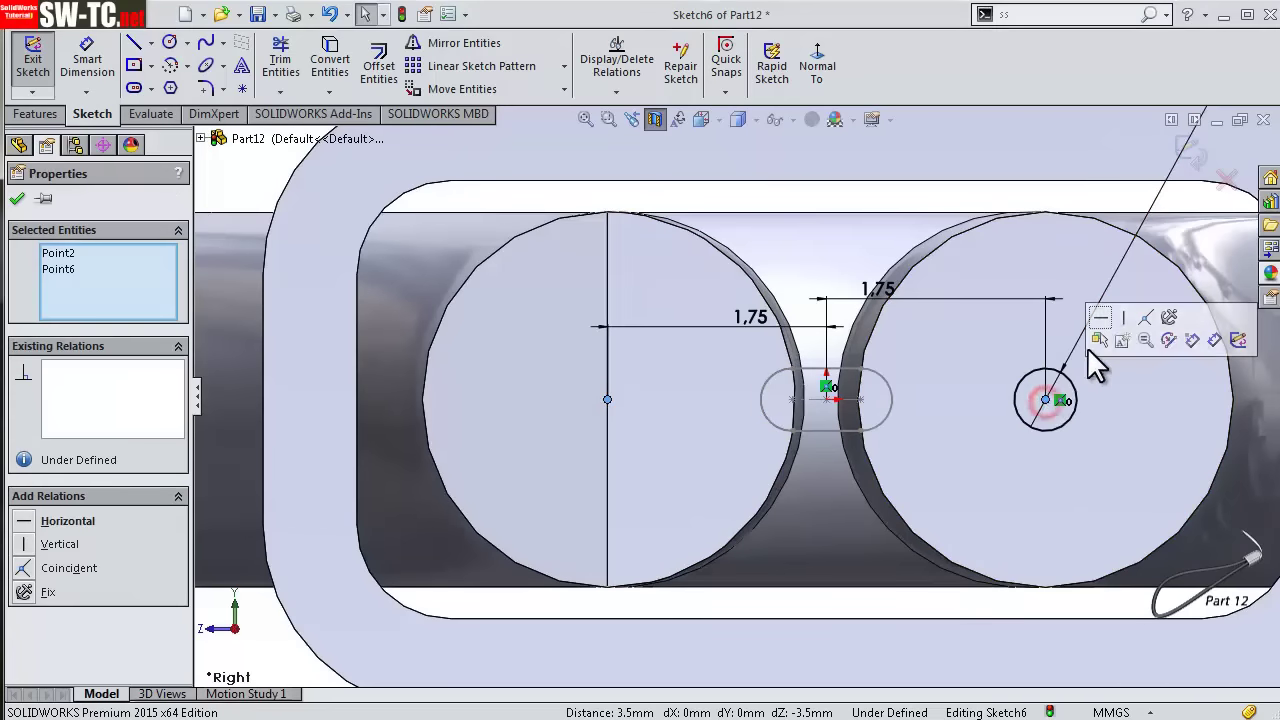
click(1101, 318)
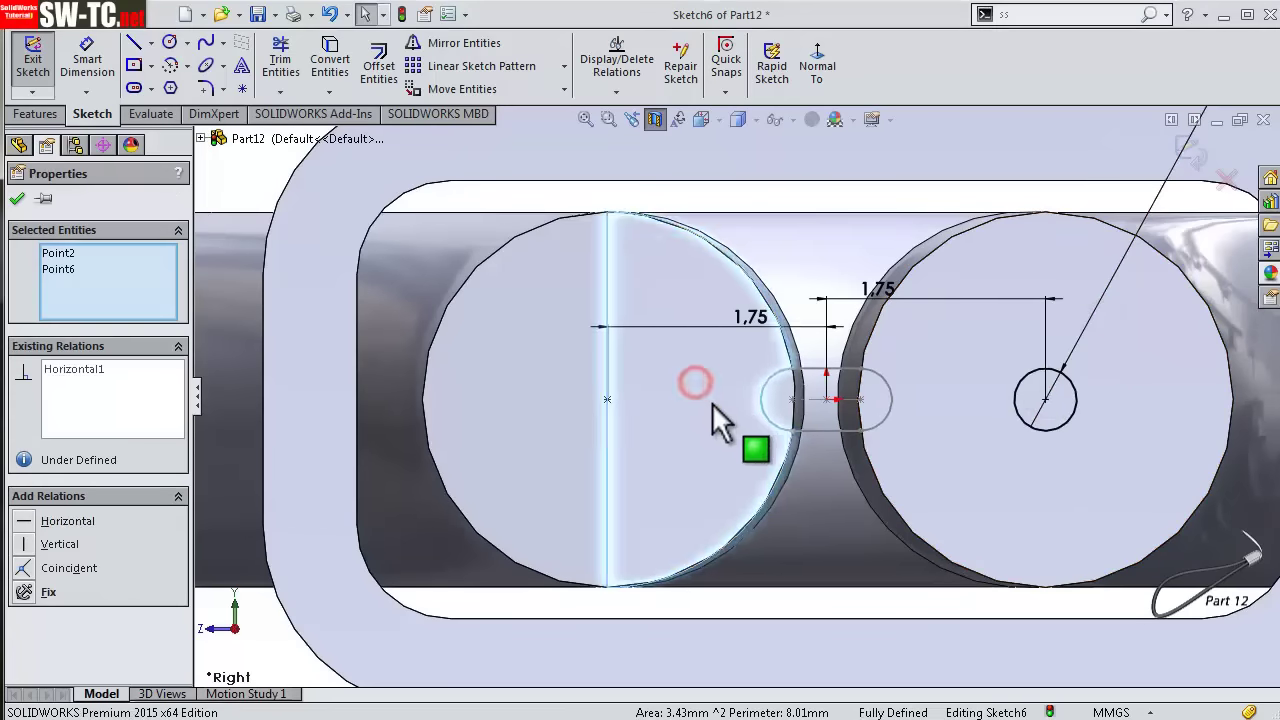
scroll(712, 401, up, 3)
click(456, 260)
scroll(709, 297, up, 2)
mouse_move(709, 297)
middle_down()
mouse_move(814, 320)
mouse_move(837, 401)
middle_up()
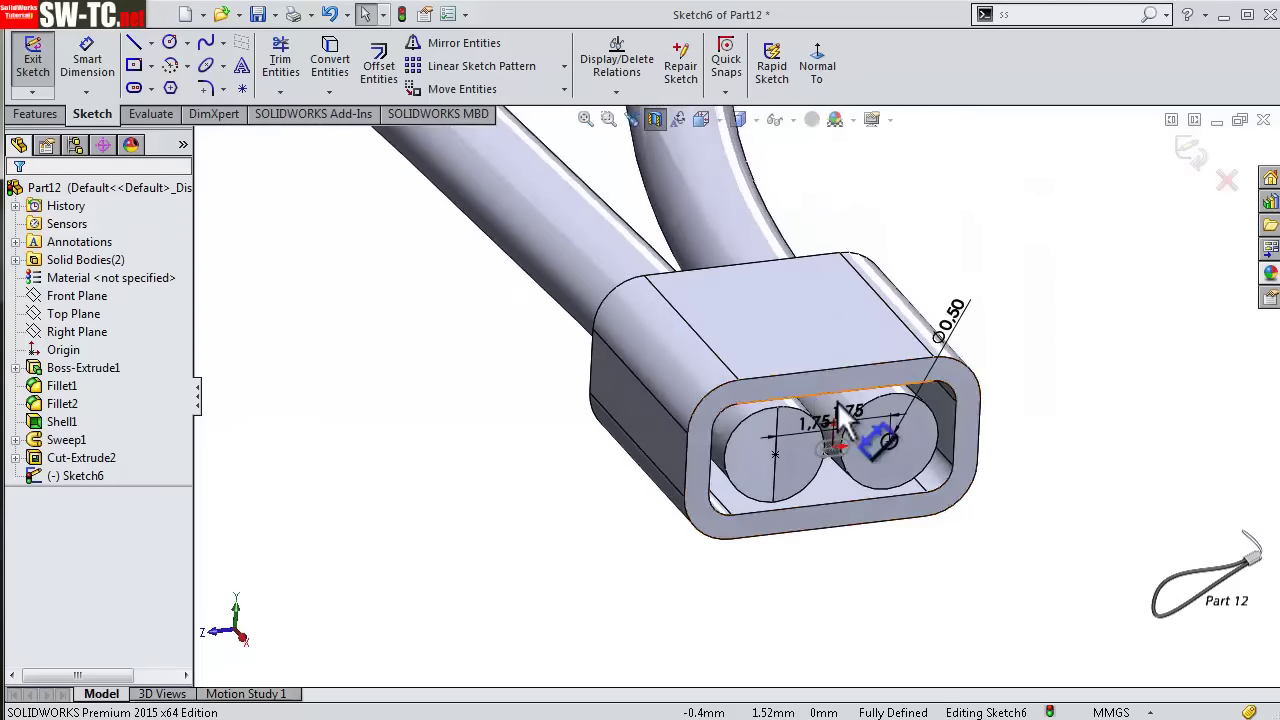
- Close Sketch6, turn the section view off and orbit to inspect the slot
click(1187, 152)
click(654, 118)
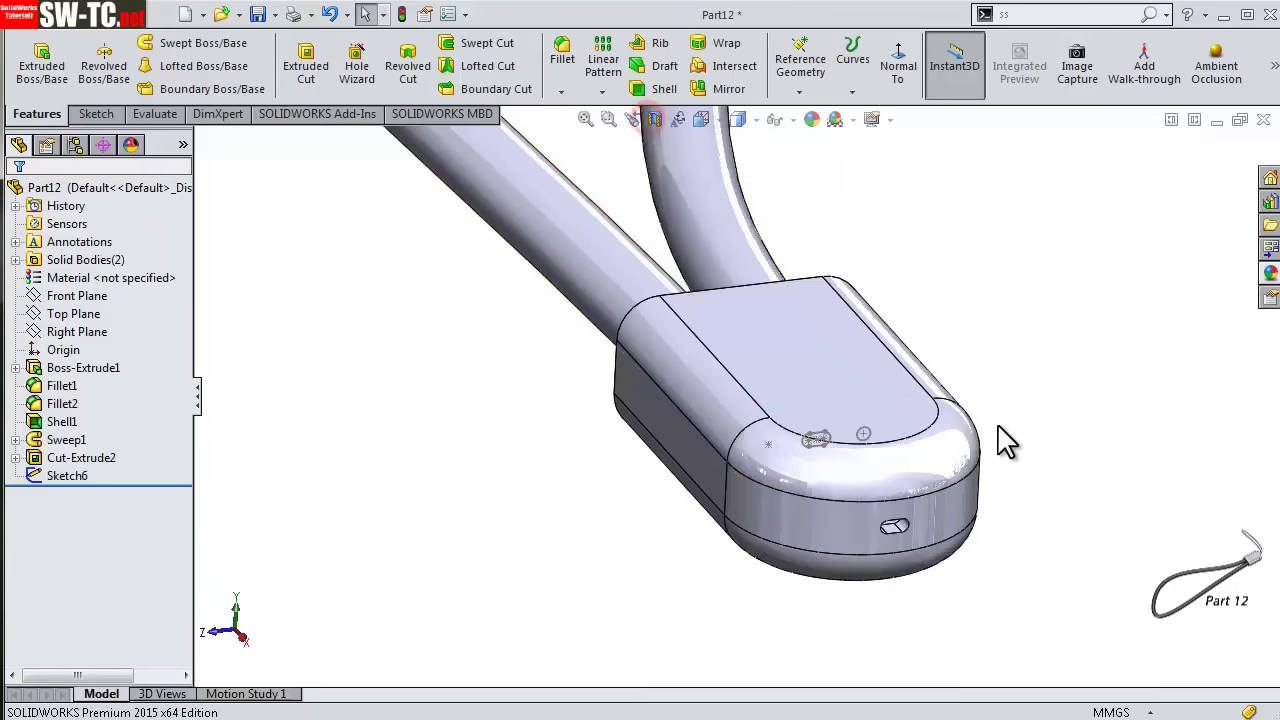
mouse_move(1005, 440)
middle_down()
mouse_move(994, 423)
mouse_move(1014, 394)
mouse_move(1005, 420)
mouse_move(1050, 420)
middle_up()
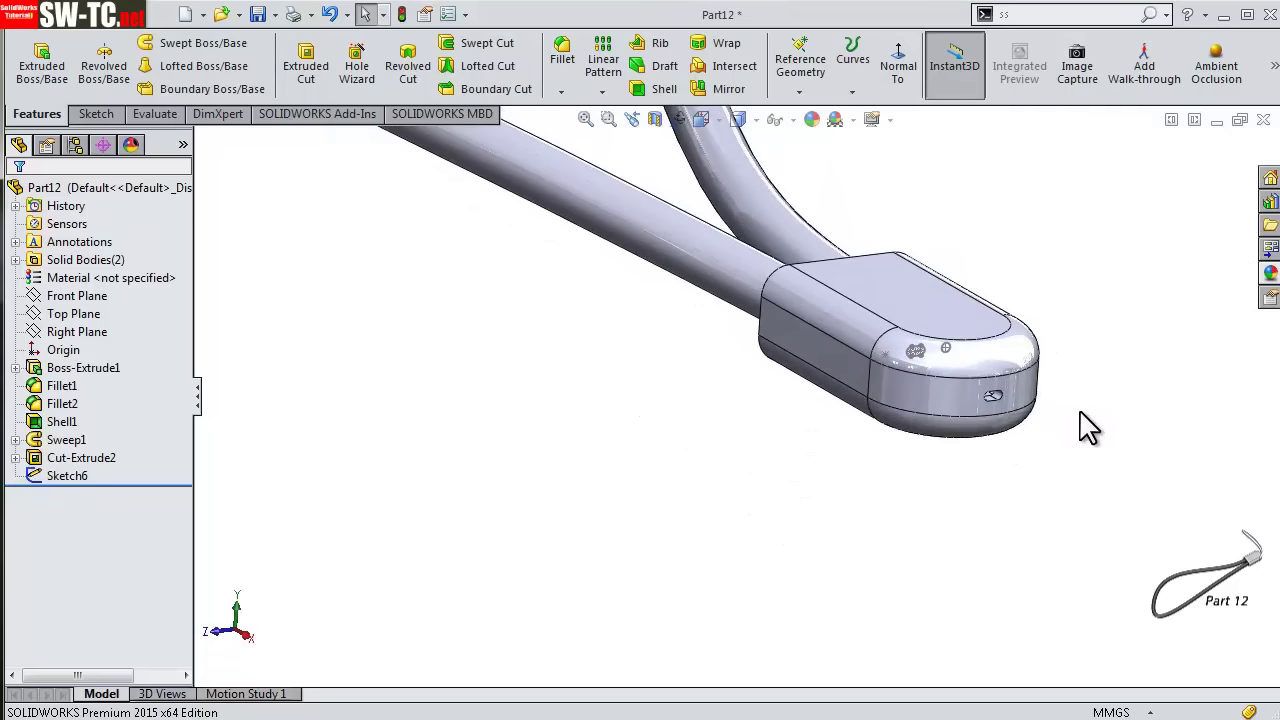
scroll(1065, 412, down, 2)
scroll(1014, 391, down, 2)
scroll(1008, 380, down, 3)
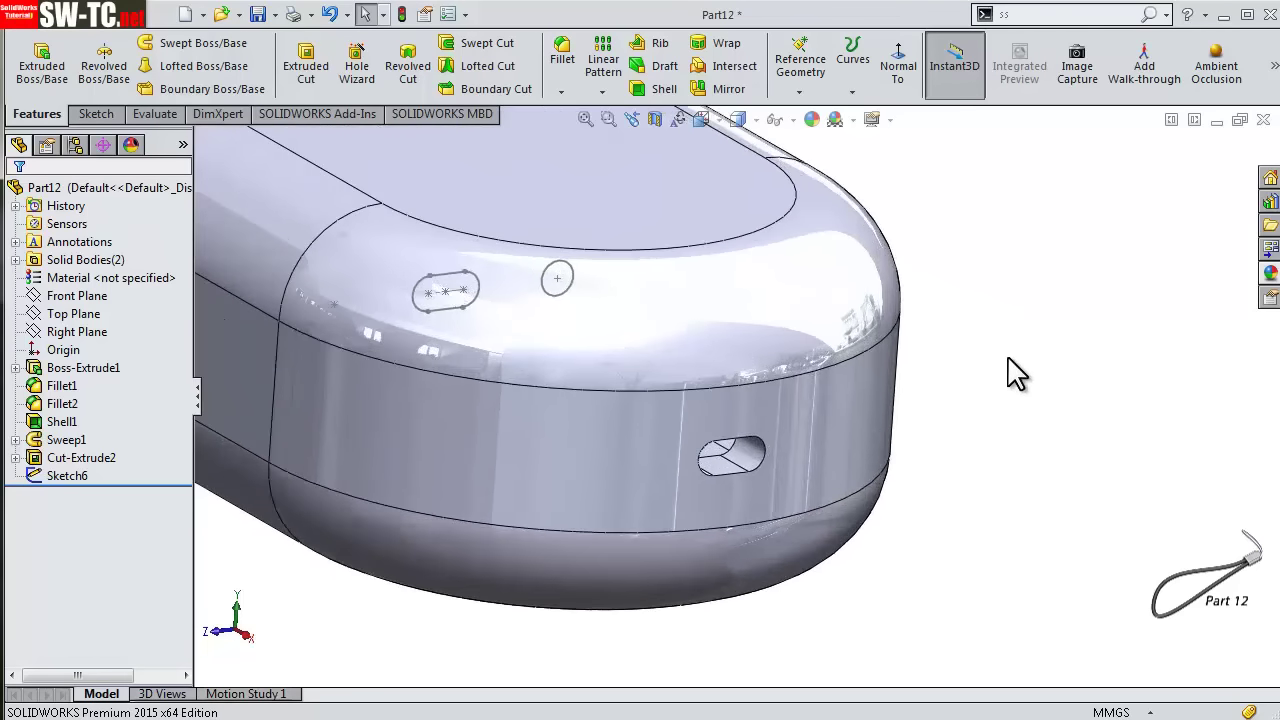
scroll(800, 148, up, 2)
scroll(798, 140, up, 1)
click(787, 119)
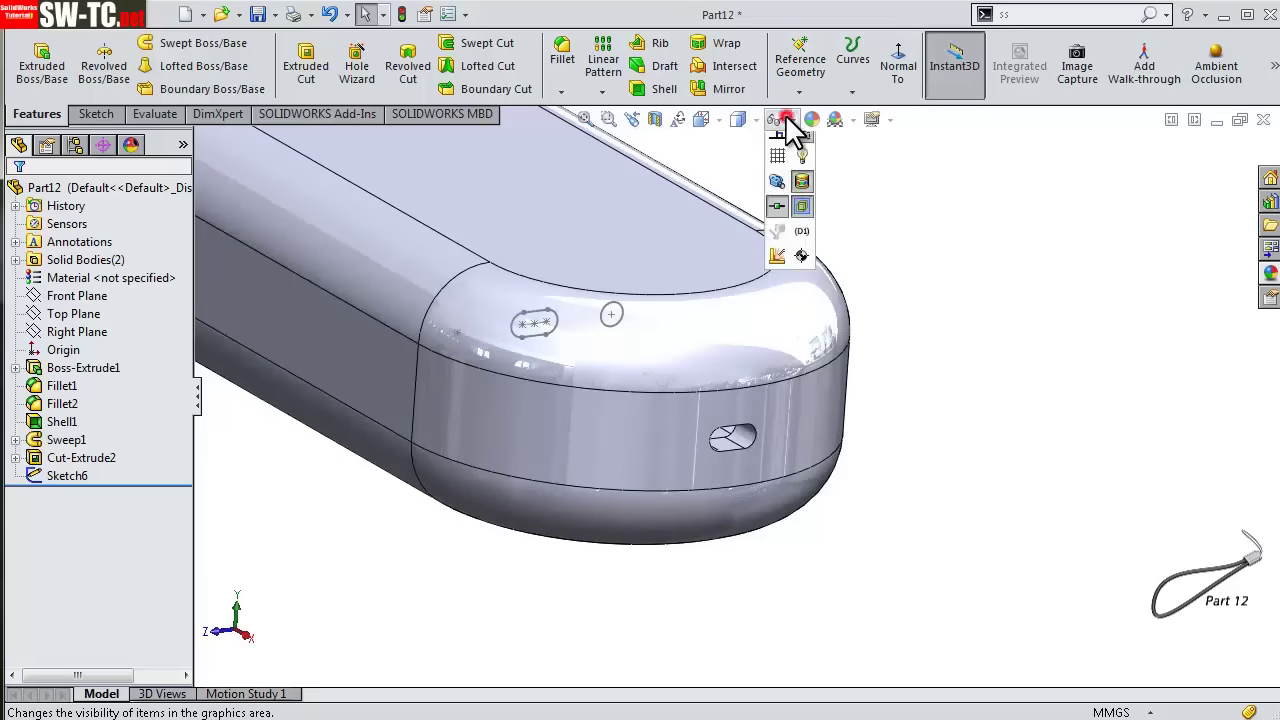
click(963, 430)
scroll(834, 460, down, 5)
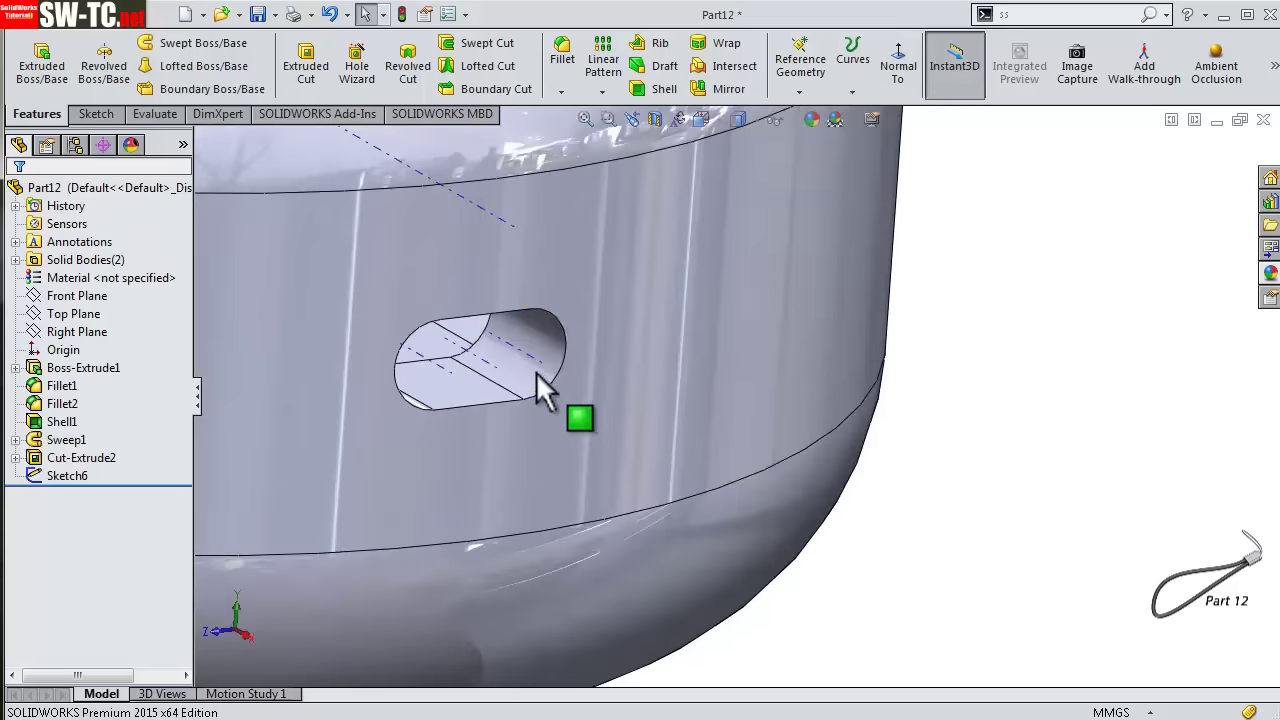
scroll(443, 380, up, 3)
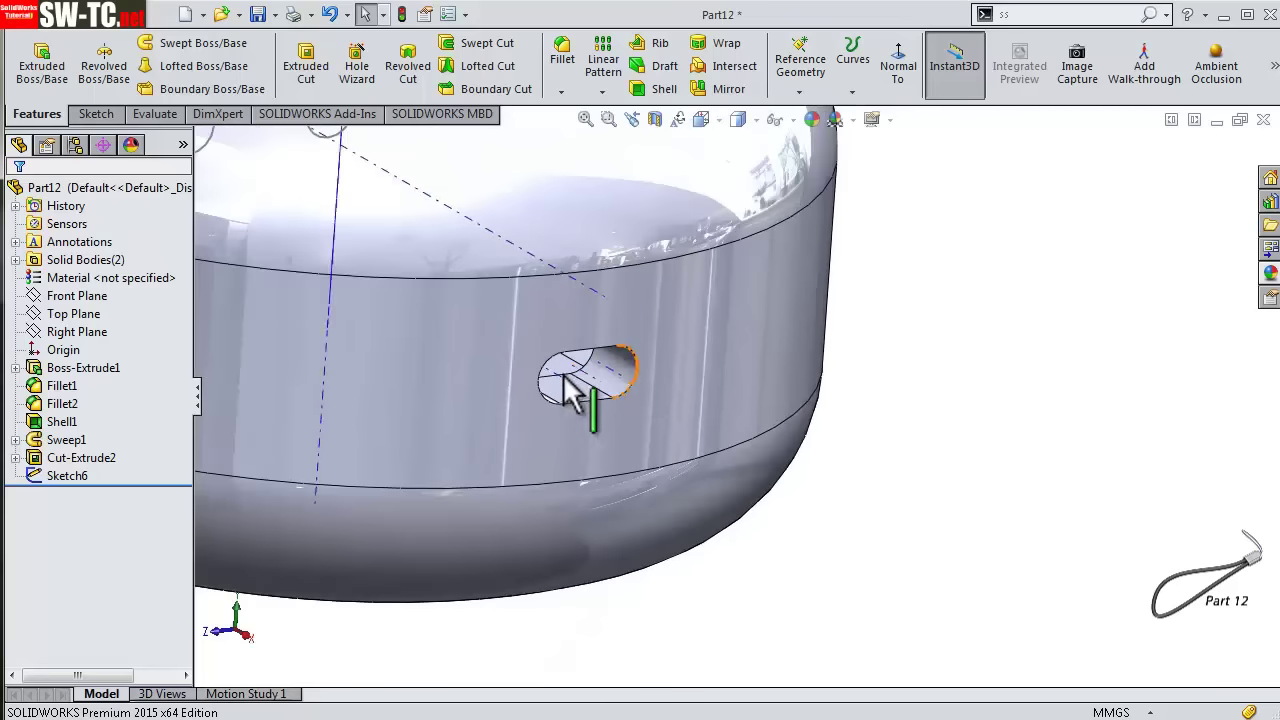
scroll(585, 405, up, 2)
- Apply a section view cutting the part at Right Plane
click(75, 331)
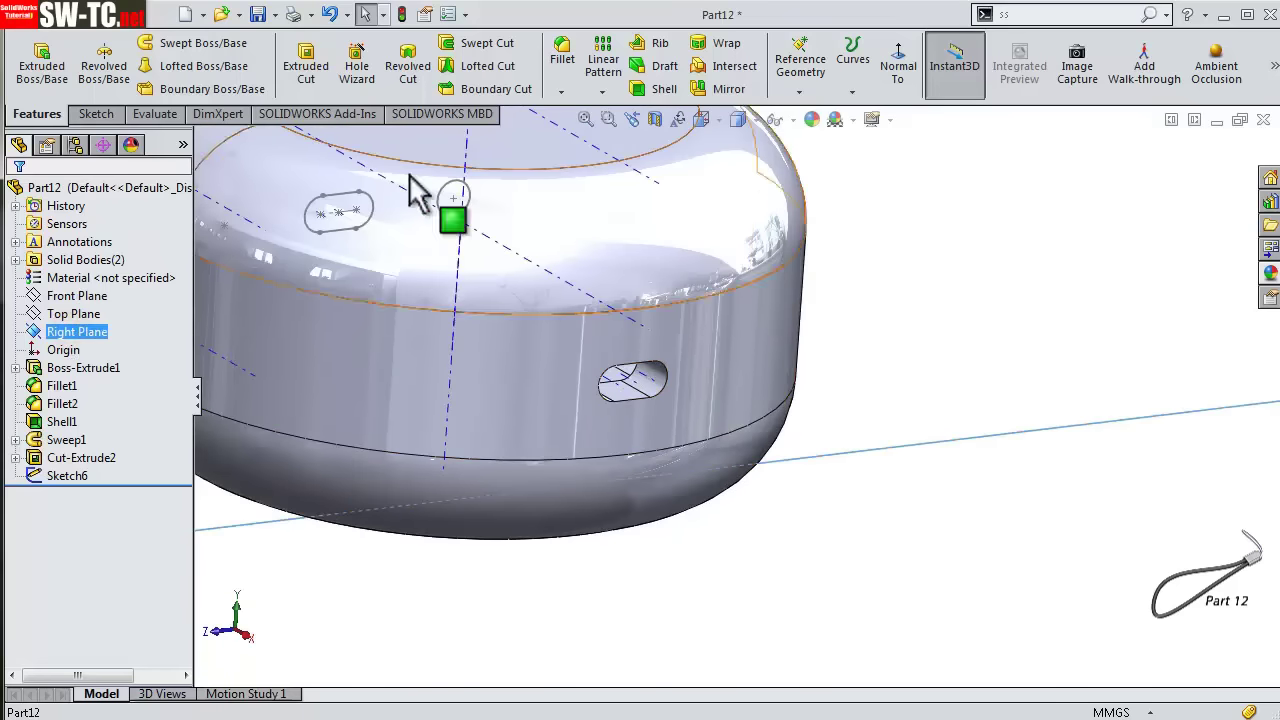
click(655, 119)
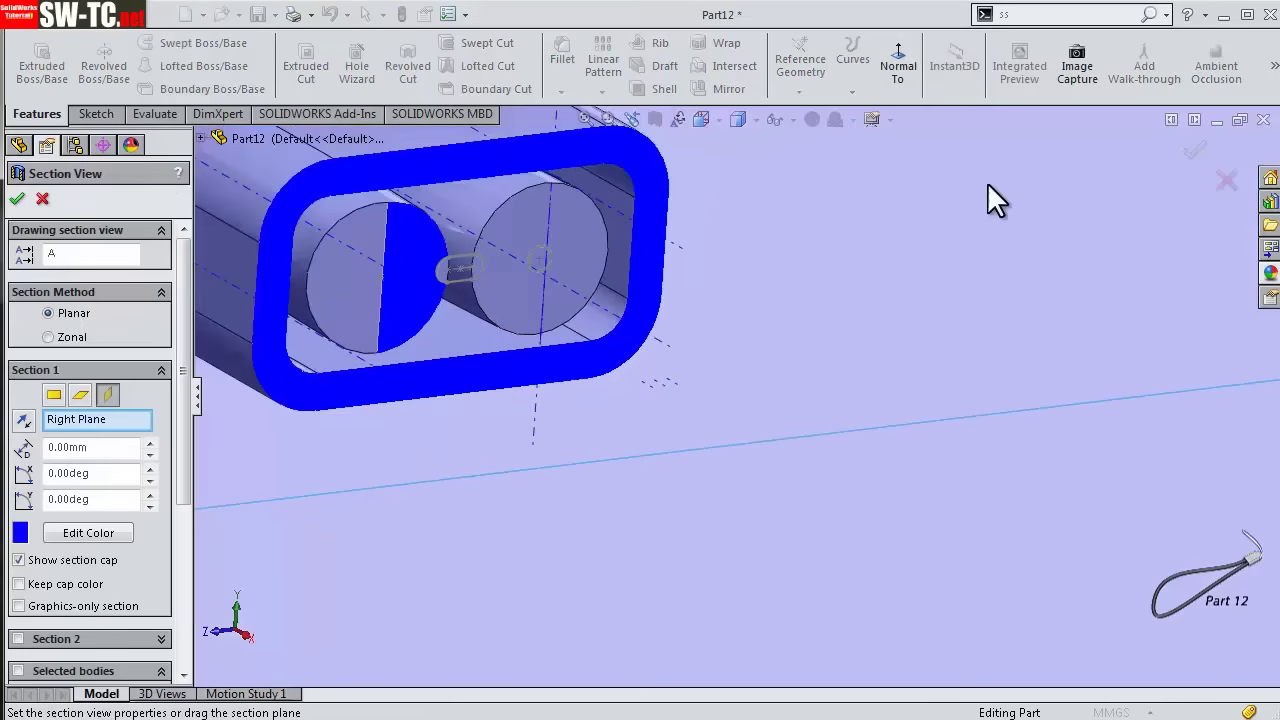
click(1193, 152)
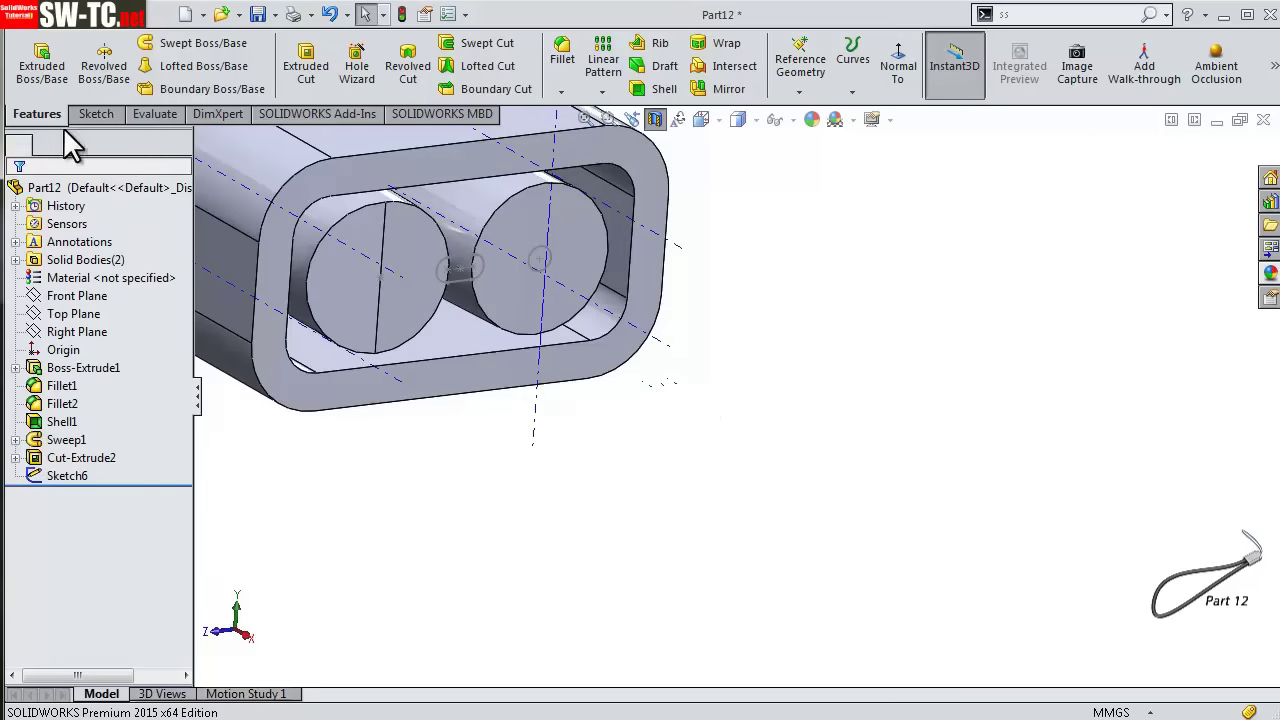
click(93, 115)
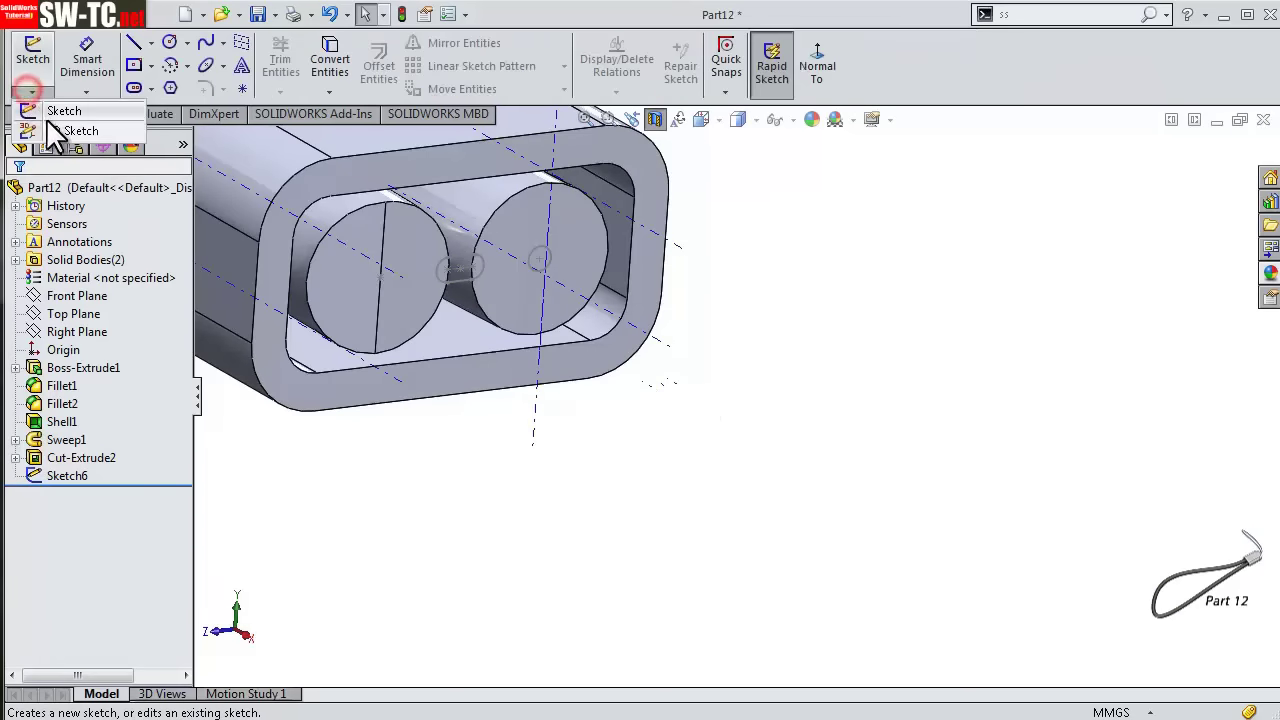
- Draw a 3D-sketch spline from the slot's centre, looping past the end block, to the left circle's centre
click(52, 130)
click(198, 44)
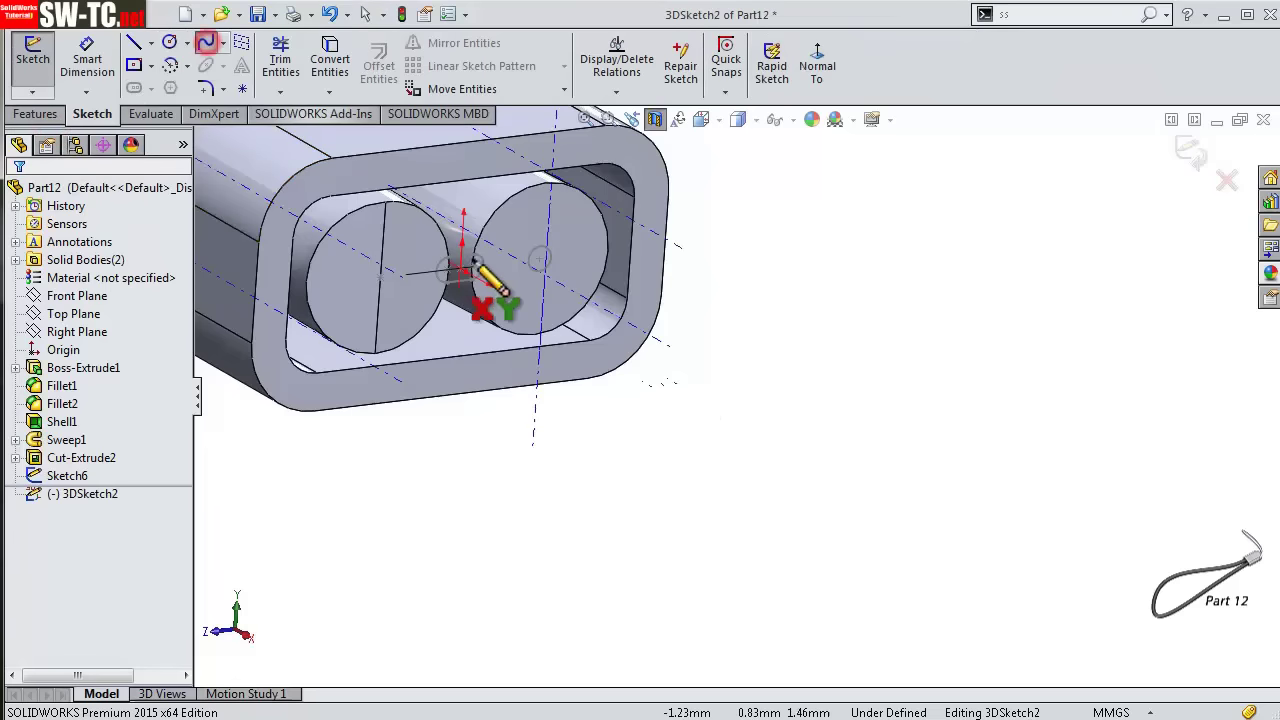
click(539, 259)
scroll(580, 286, down, 2)
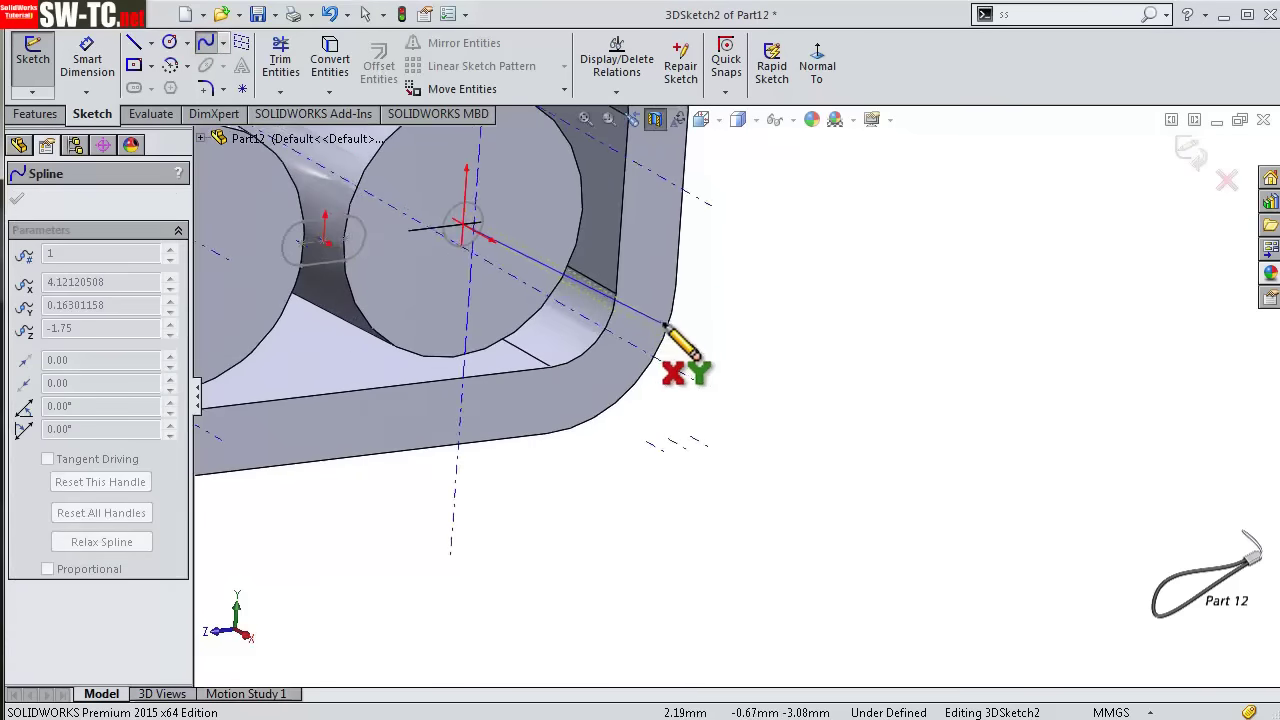
scroll(694, 366, down, 2)
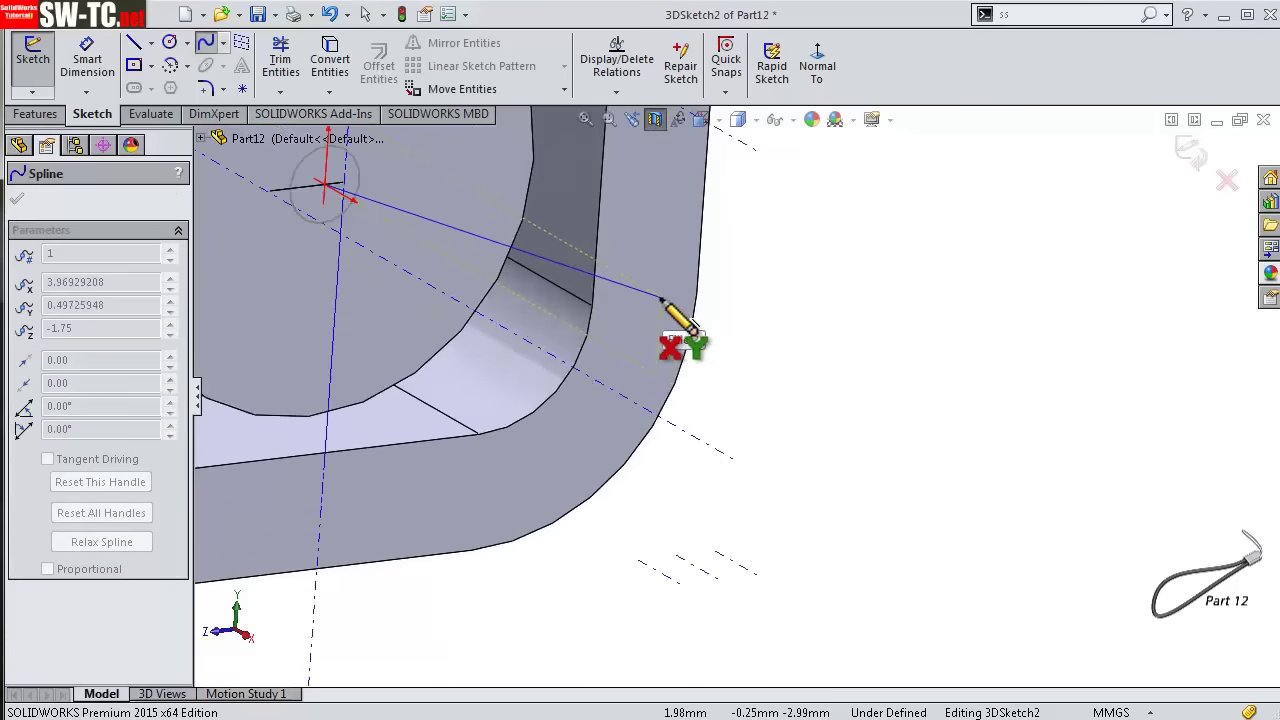
click(730, 557)
scroll(850, 540, up, 3)
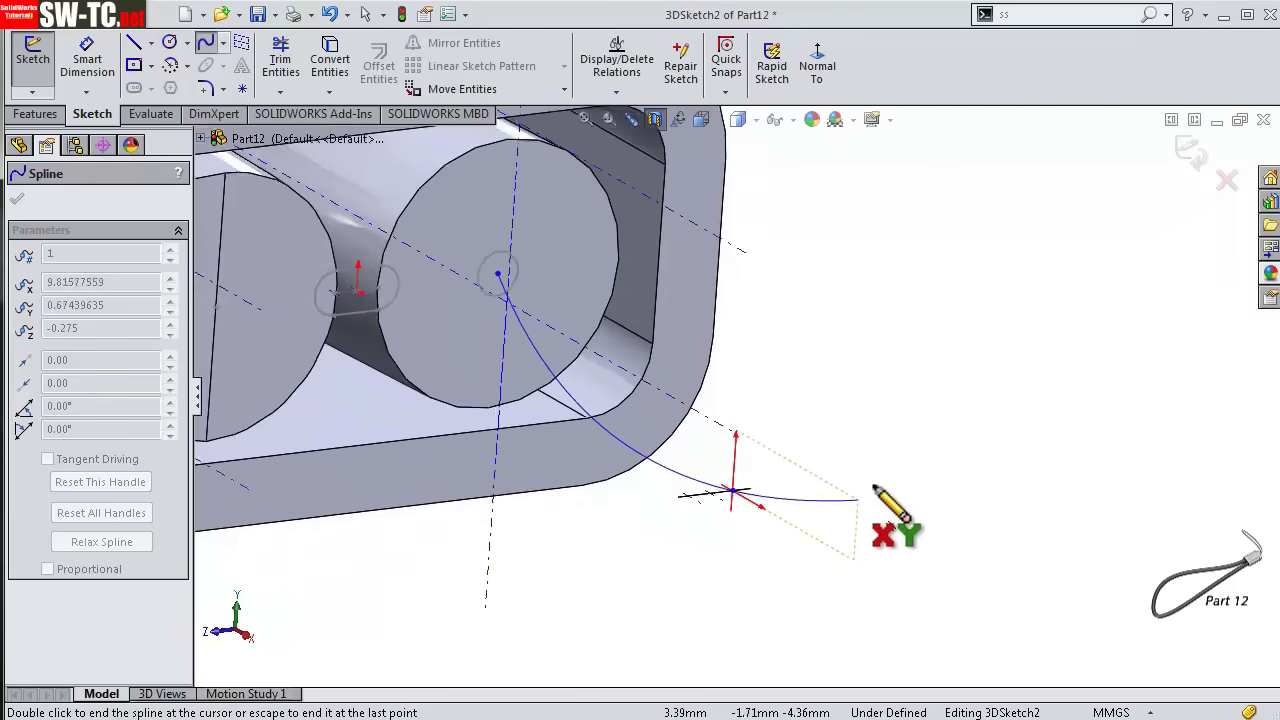
scroll(1040, 425, up, 3)
scroll(1050, 350, up, 3)
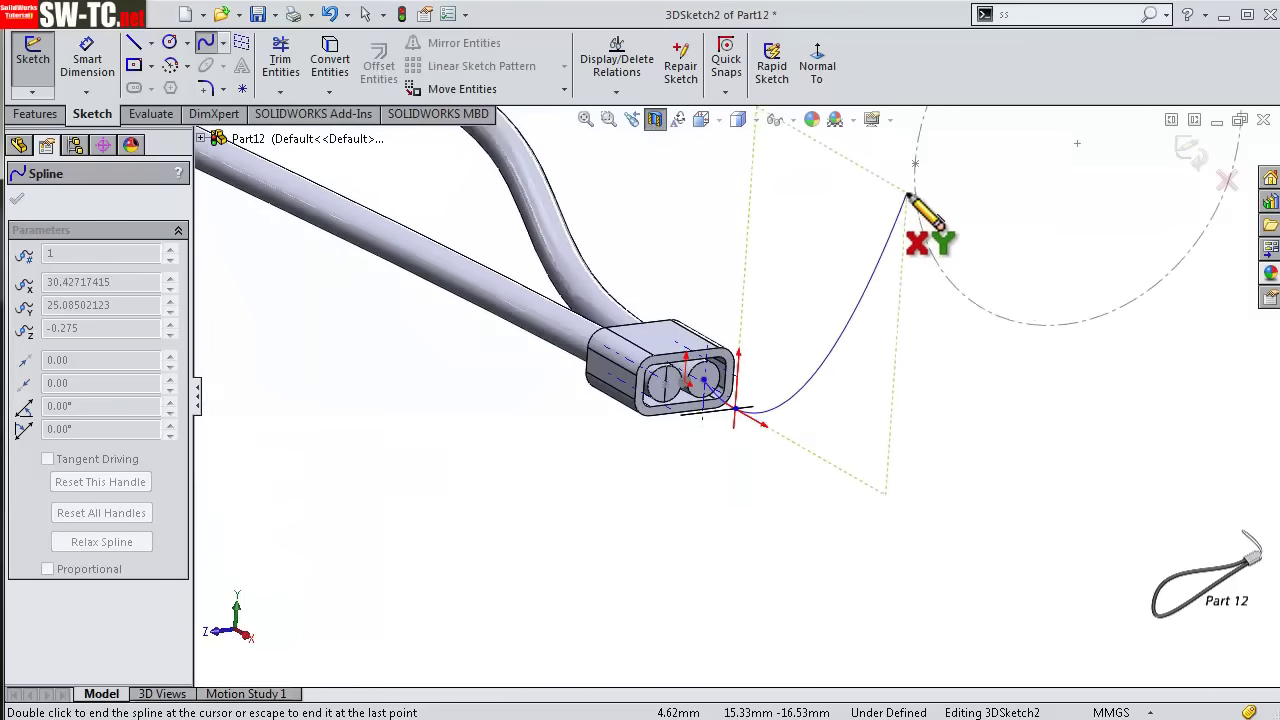
scroll(915, 203, down, 3)
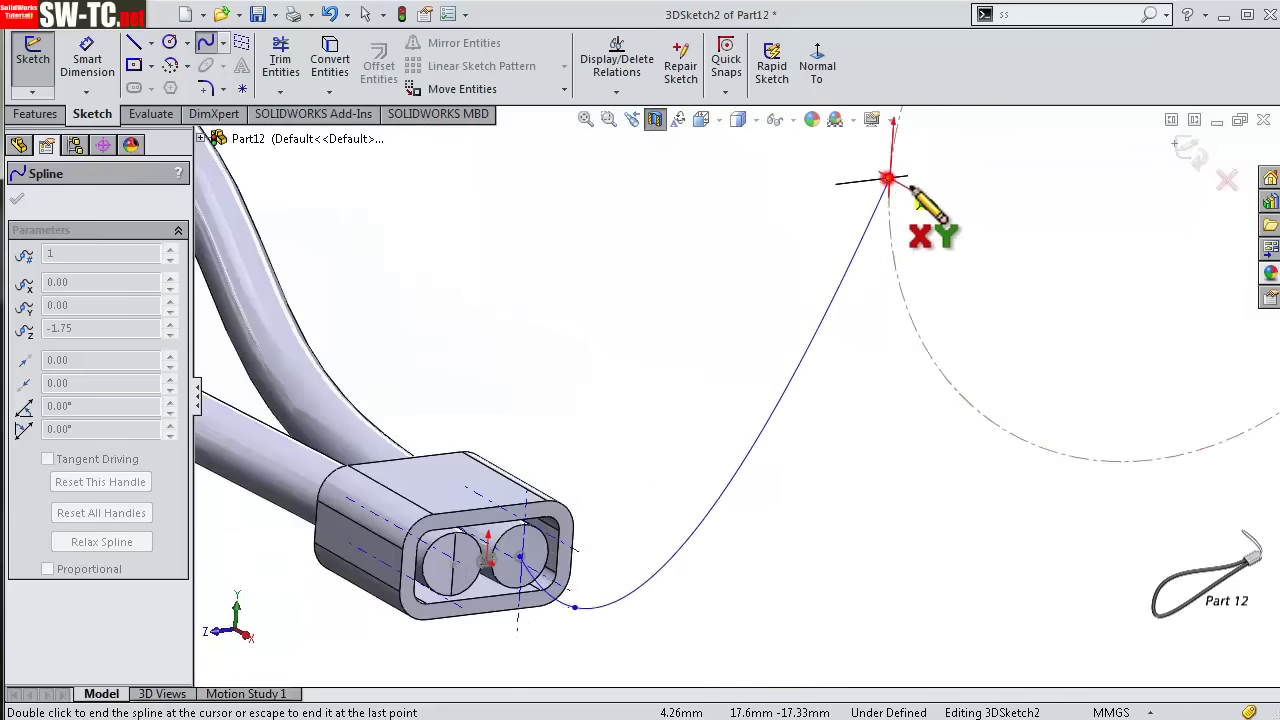
click(888, 178)
scroll(910, 530, down, 3)
scroll(650, 540, down, 2)
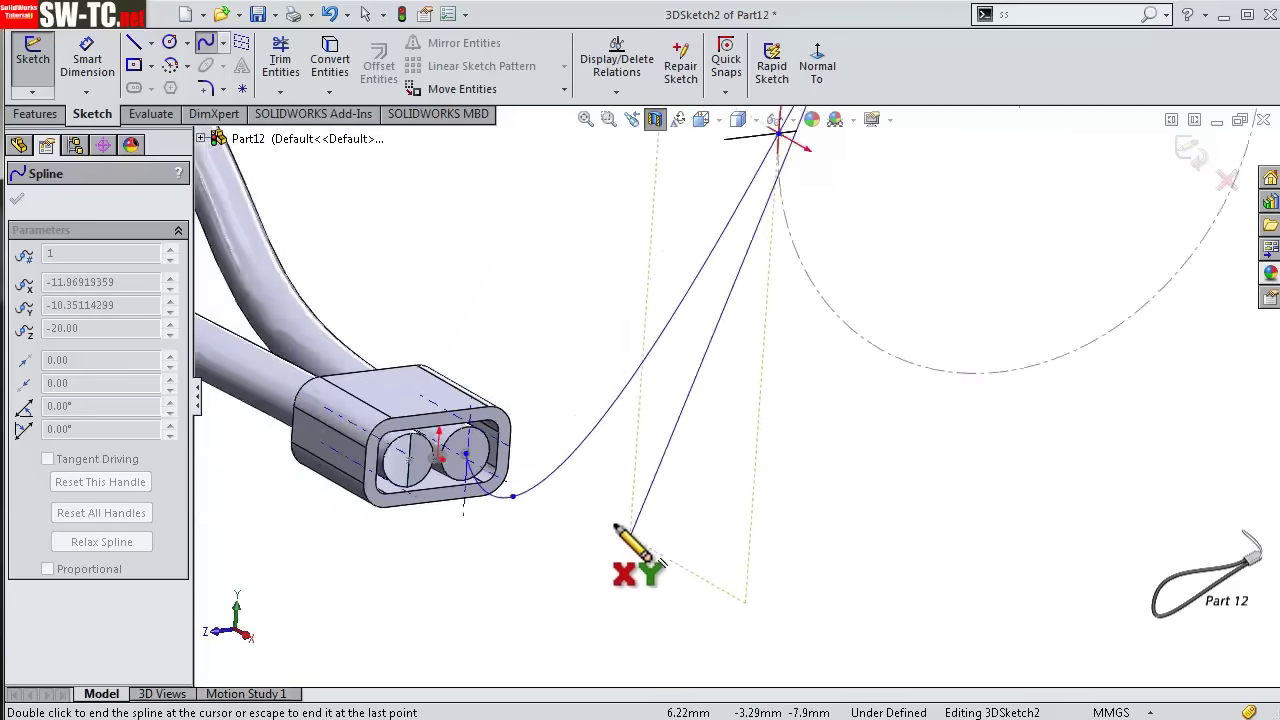
scroll(540, 525, down, 2)
scroll(490, 490, down, 2)
scroll(580, 440, down, 2)
scroll(630, 430, down, 2)
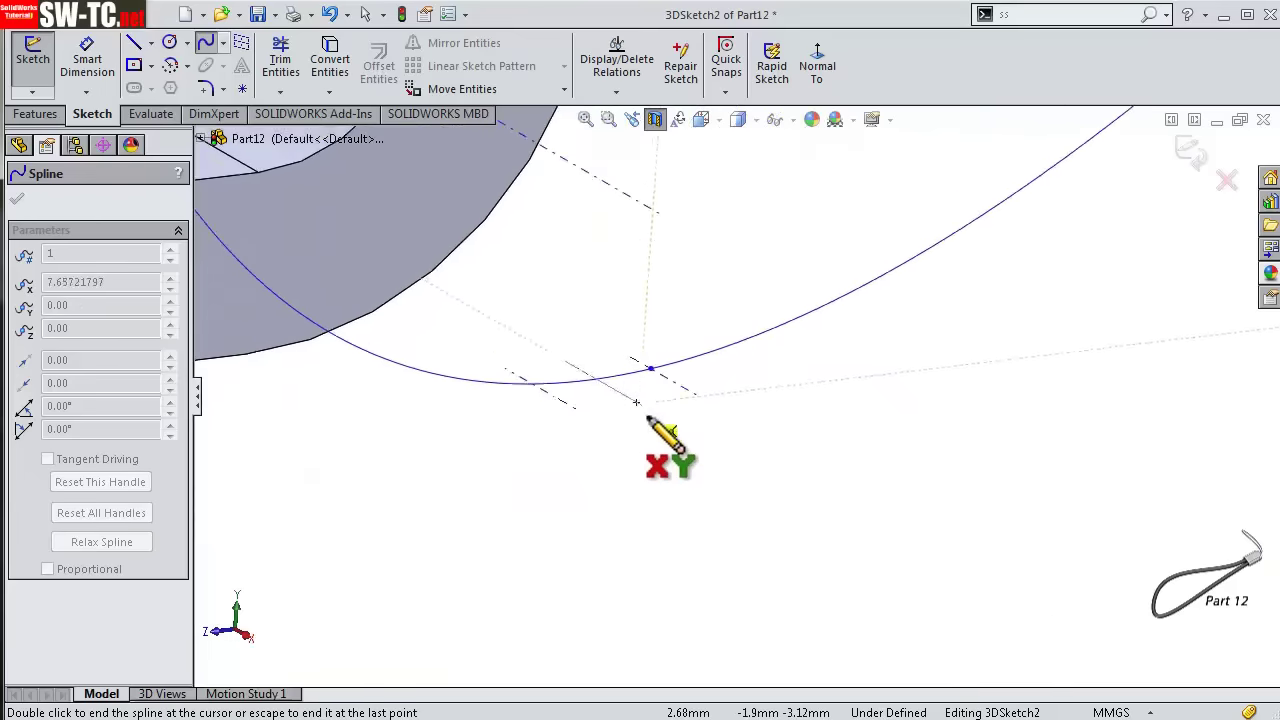
scroll(560, 420, down, 1)
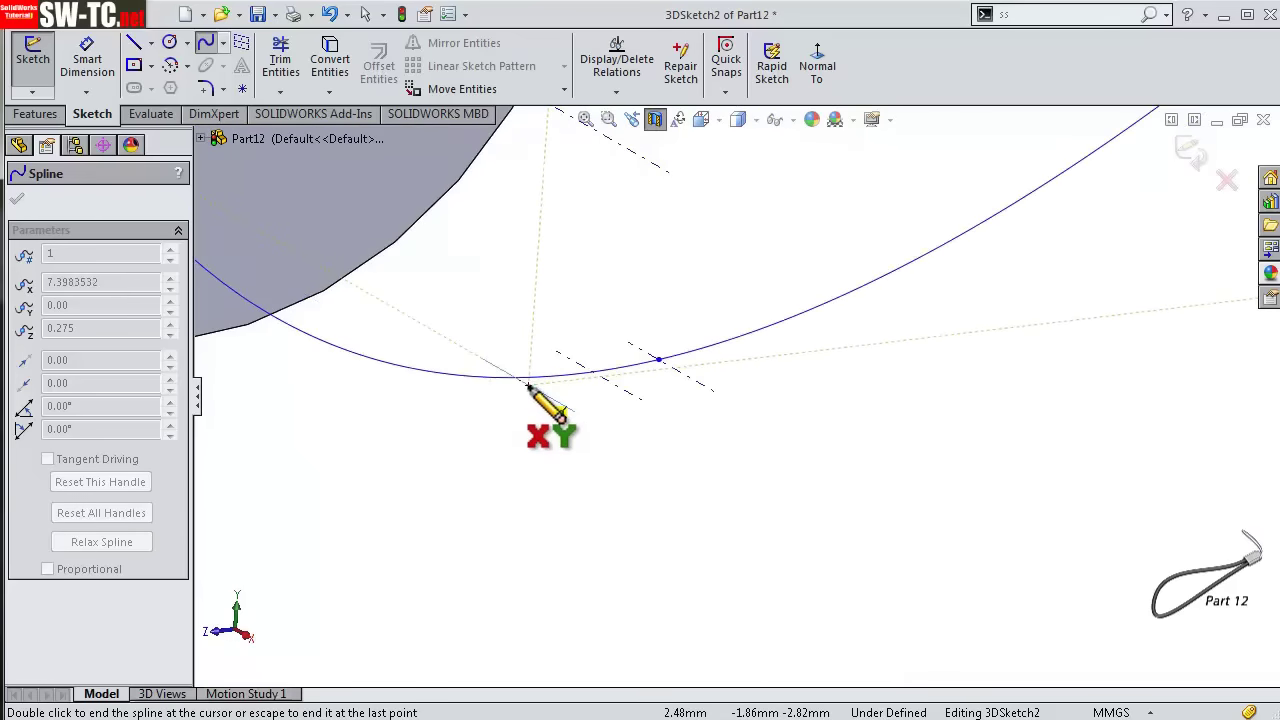
click(530, 386)
scroll(430, 370, down, 2)
scroll(400, 320, down, 1)
scroll(412, 300, down, 2)
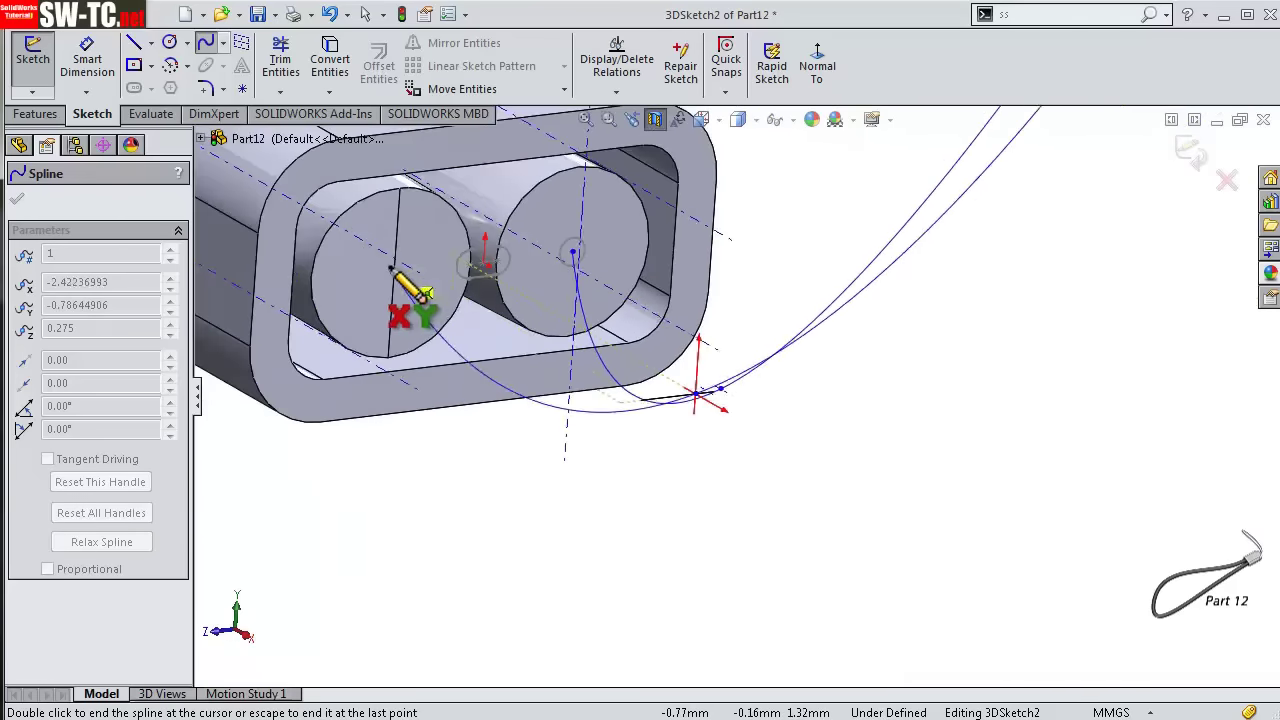
scroll(460, 340, down, 2)
scroll(600, 340, down, 2)
click(638, 341)
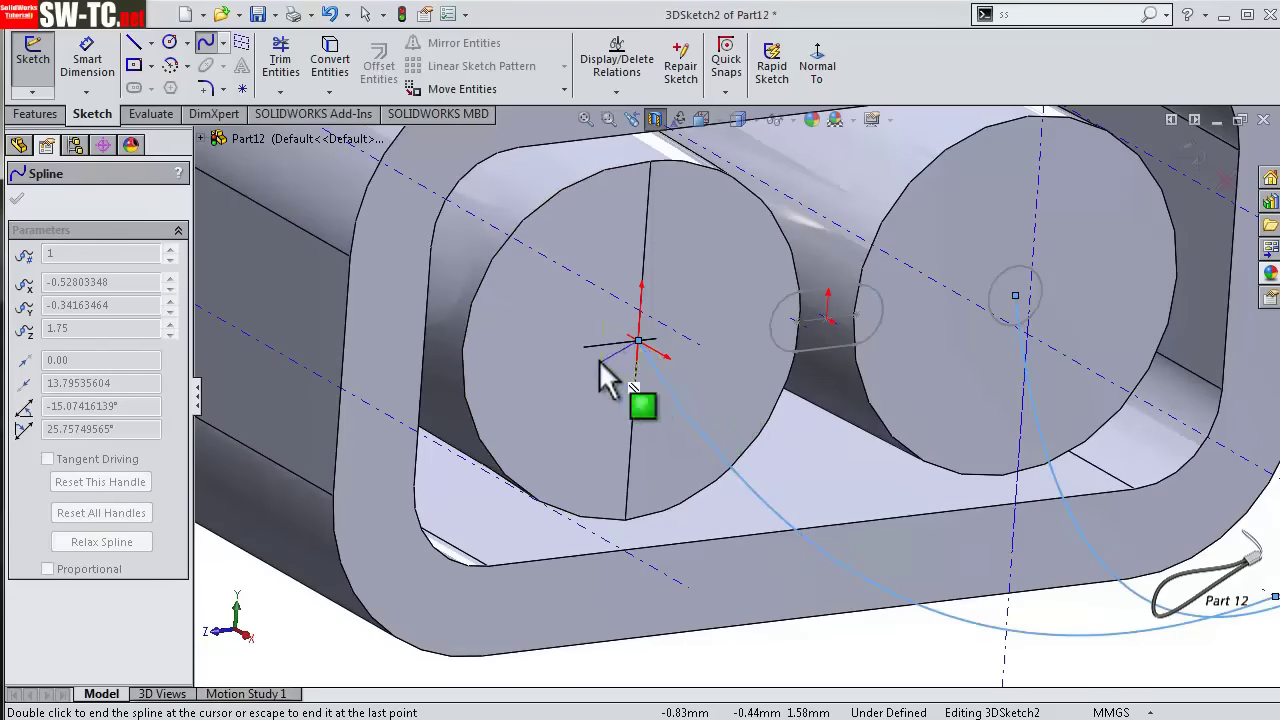
scroll(680, 420, down, 2)
scroll(646, 394, up, 2)
scroll(837, 451, up, 3)
mouse_move(837, 451)
middle_down()
mouse_move(854, 420)
mouse_move(792, 405)
mouse_move(812, 425)
middle_up()
key(Escape)
key(f)
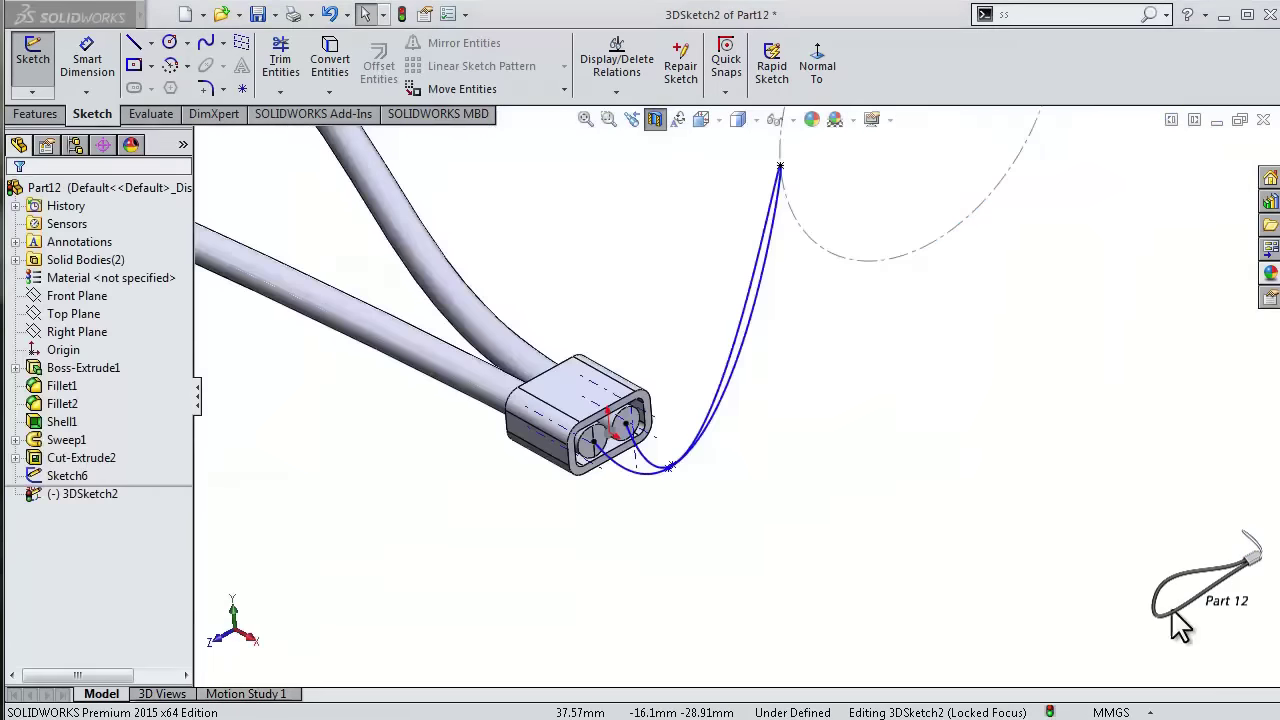
- Split the display into four standard views to inspect the spline
mouse_move(940, 430)
middle_down()
mouse_move(923, 406)
mouse_move(951, 426)
mouse_move(955, 470)
middle_up()
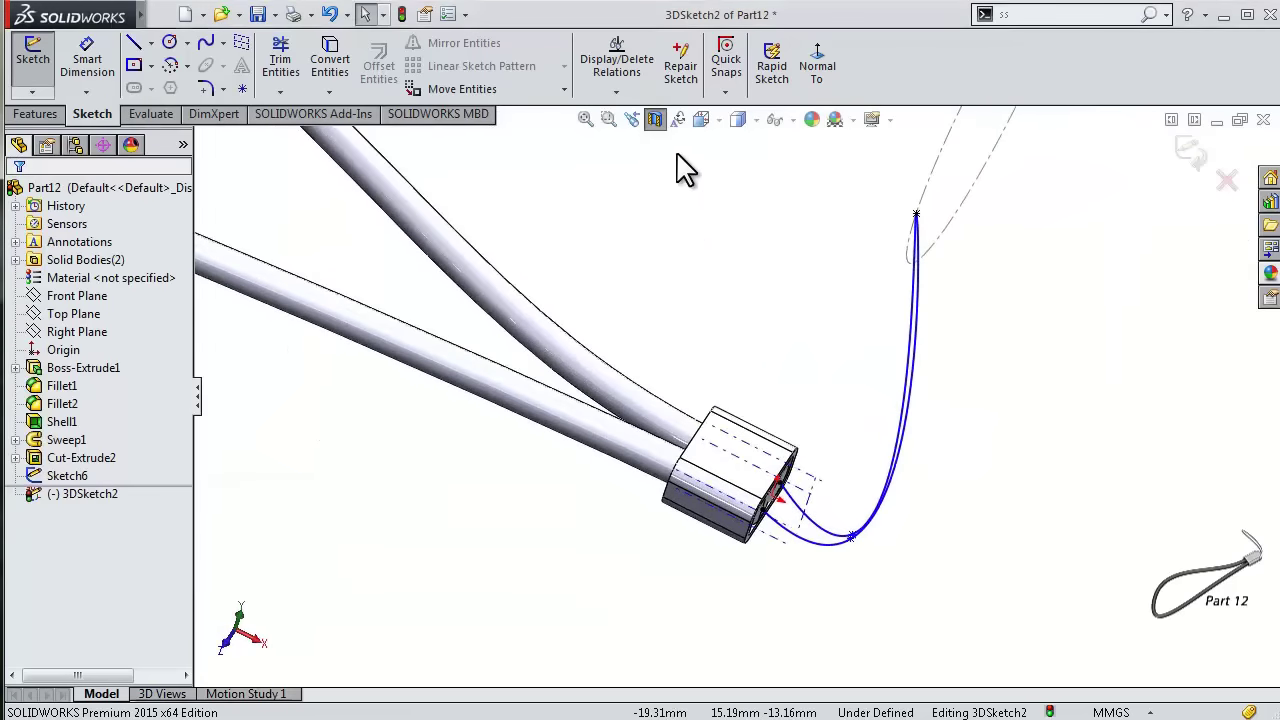
click(719, 121)
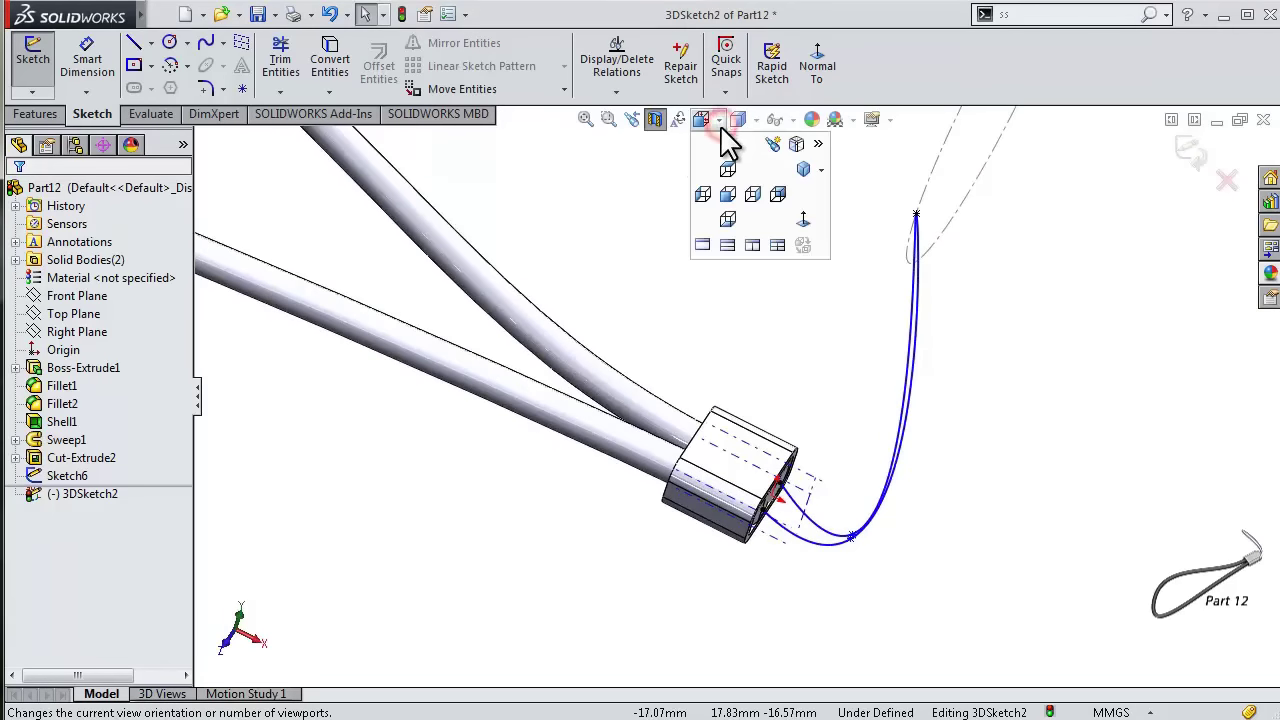
click(772, 247)
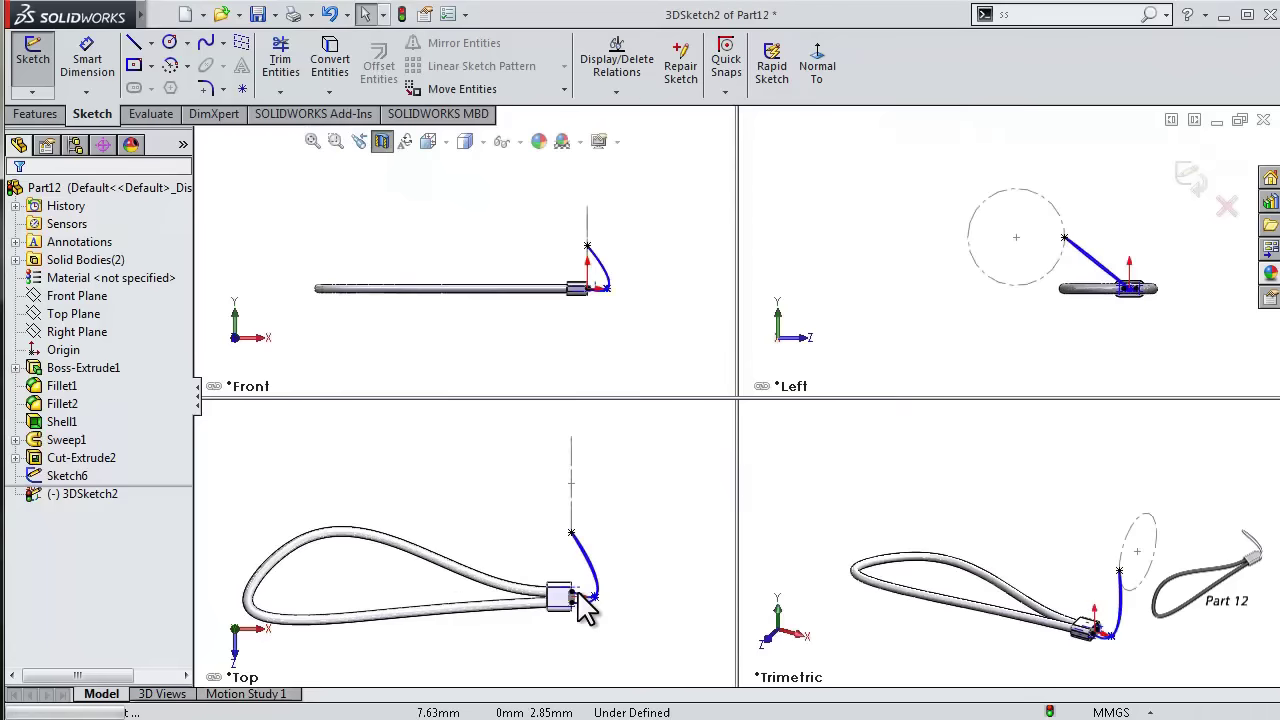
scroll(585, 608, down, 2)
scroll(566, 509, down, 2)
scroll(543, 443, down, 2)
scroll(540, 452, down, 2)
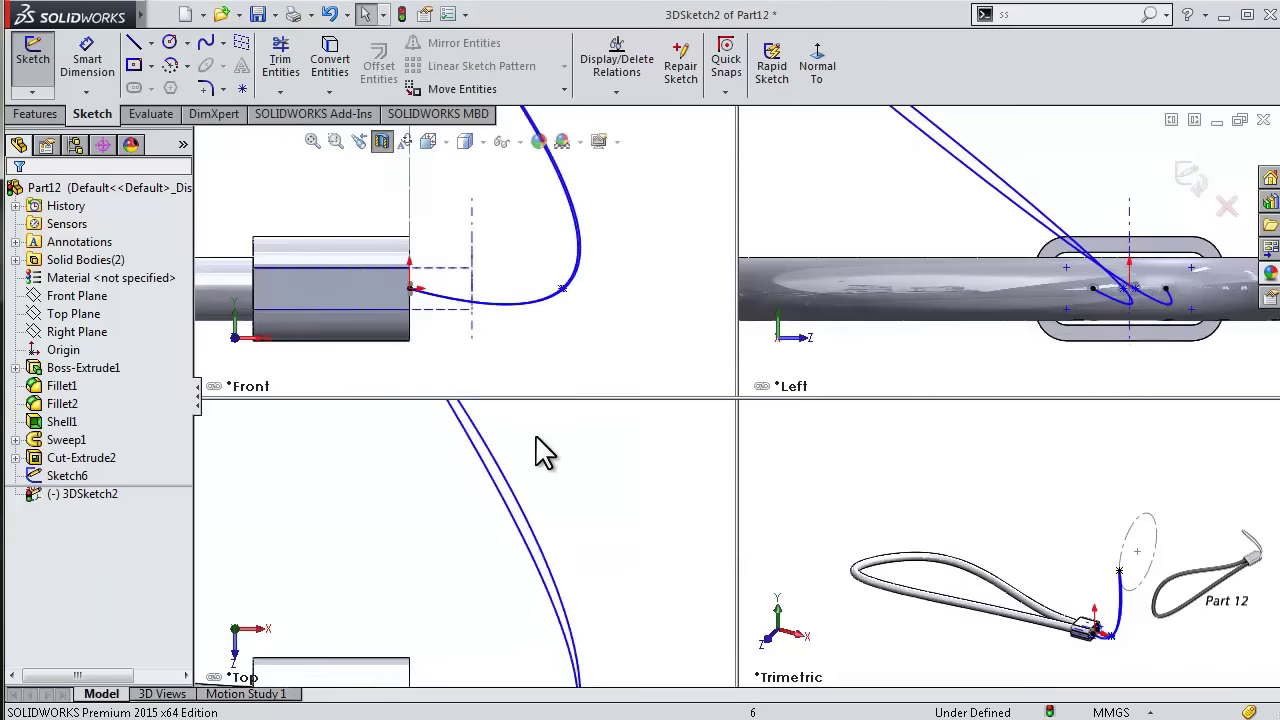
scroll(540, 452, up, 1)
scroll(450, 580, up, 1)
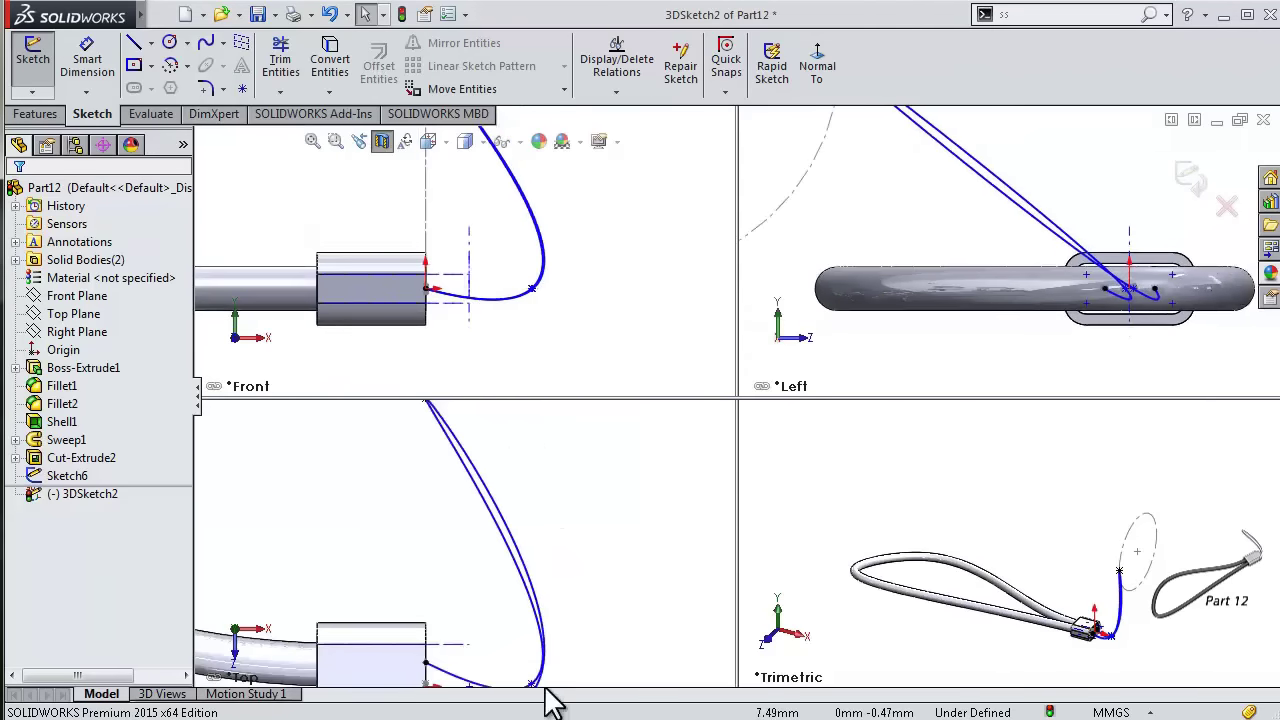
scroll(783, 537, up, 1)
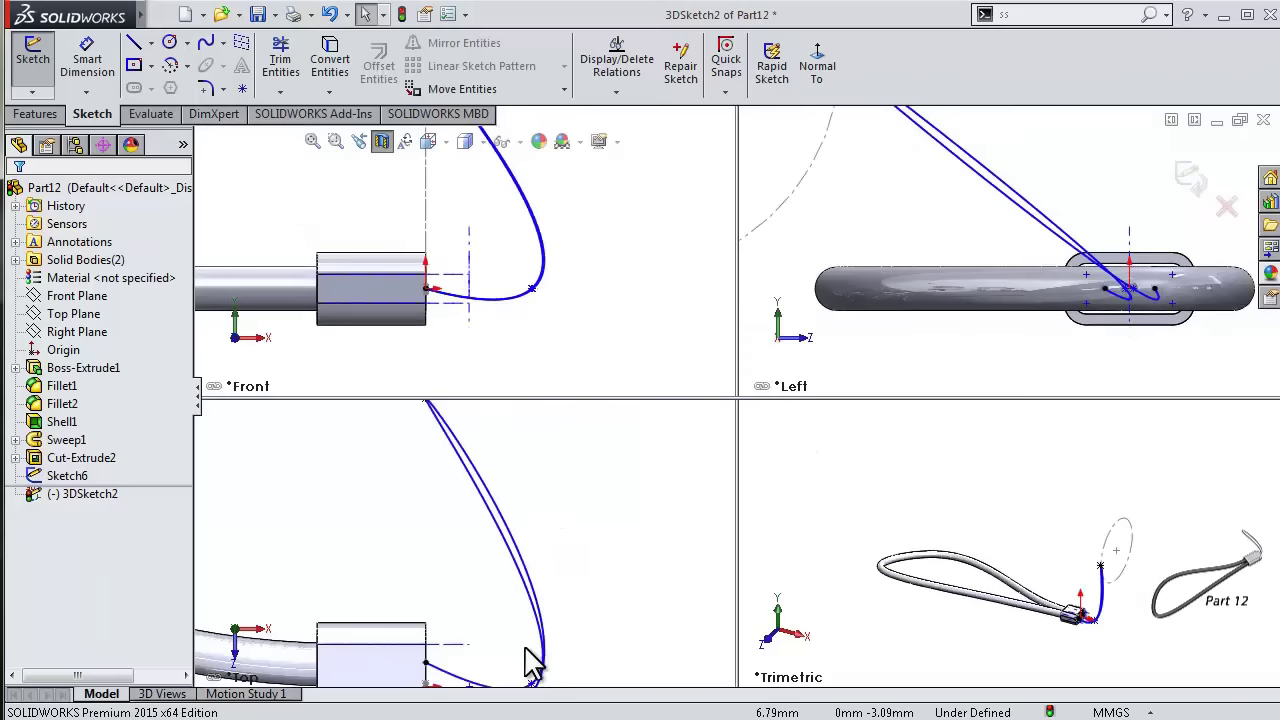
scroll(530, 660, down, 1)
scroll(525, 668, down, 1)
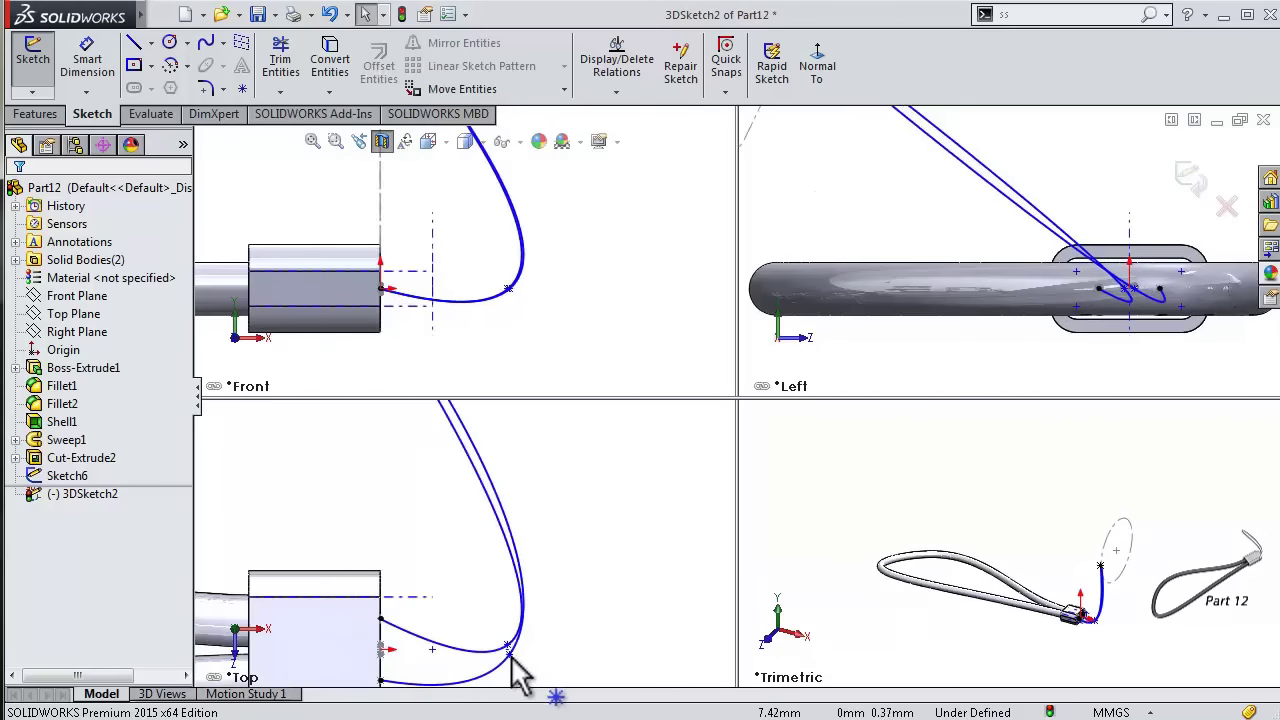
scroll(515, 665, down, 2)
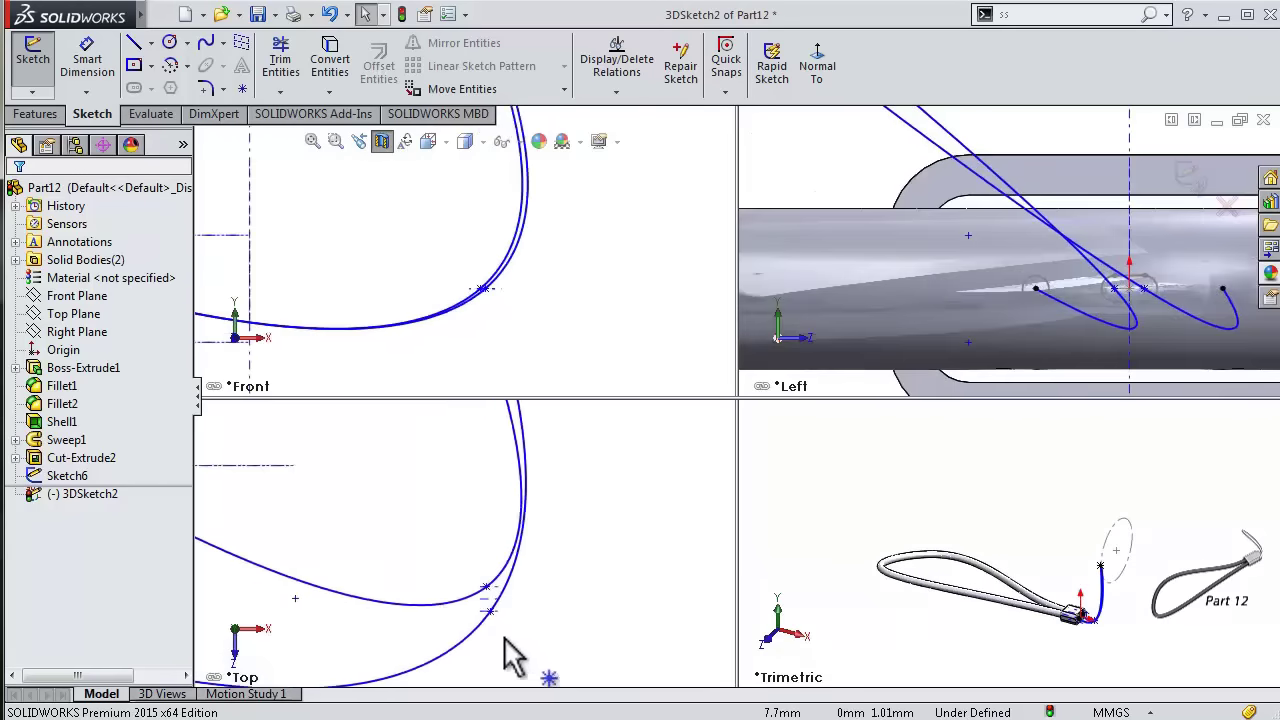
- Tilt the spline's end tangent to about 20 degrees and exit the 3D sketch
click(495, 582)
drag(458, 636, 443, 613)
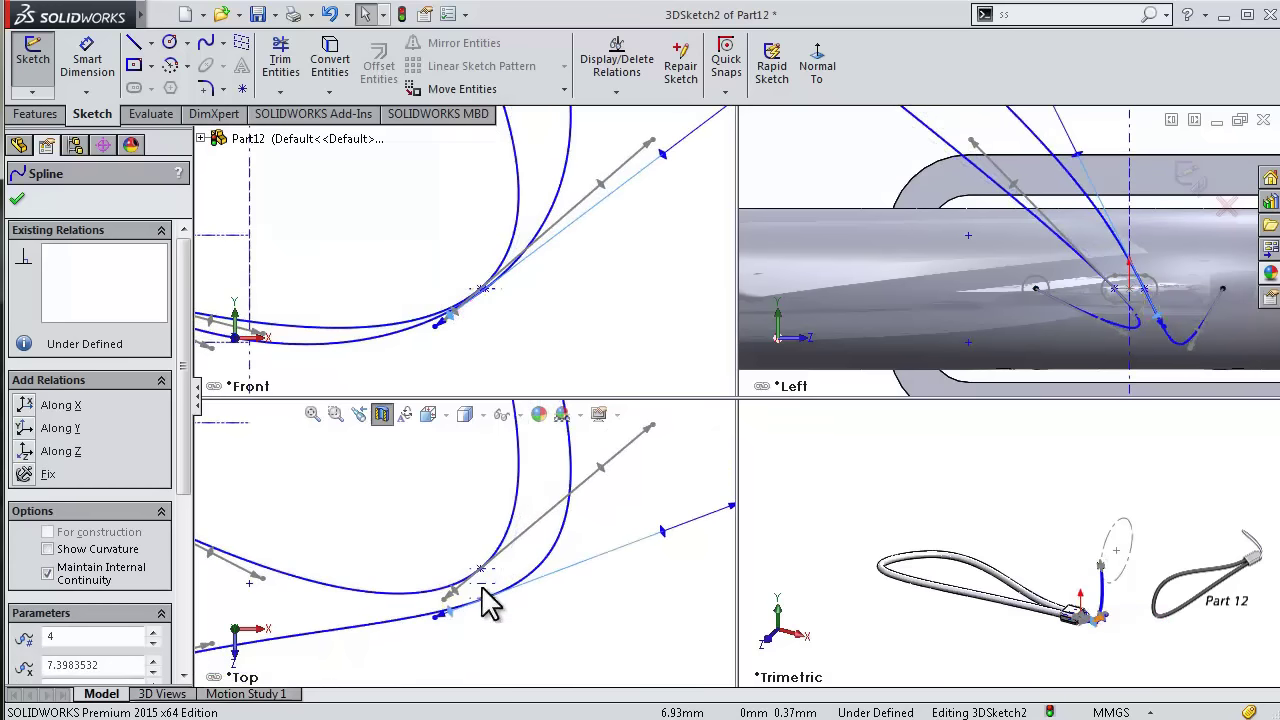
mouse_move(622, 441)
mouse_down()
mouse_move(590, 505)
mouse_move(606, 514)
mouse_up()
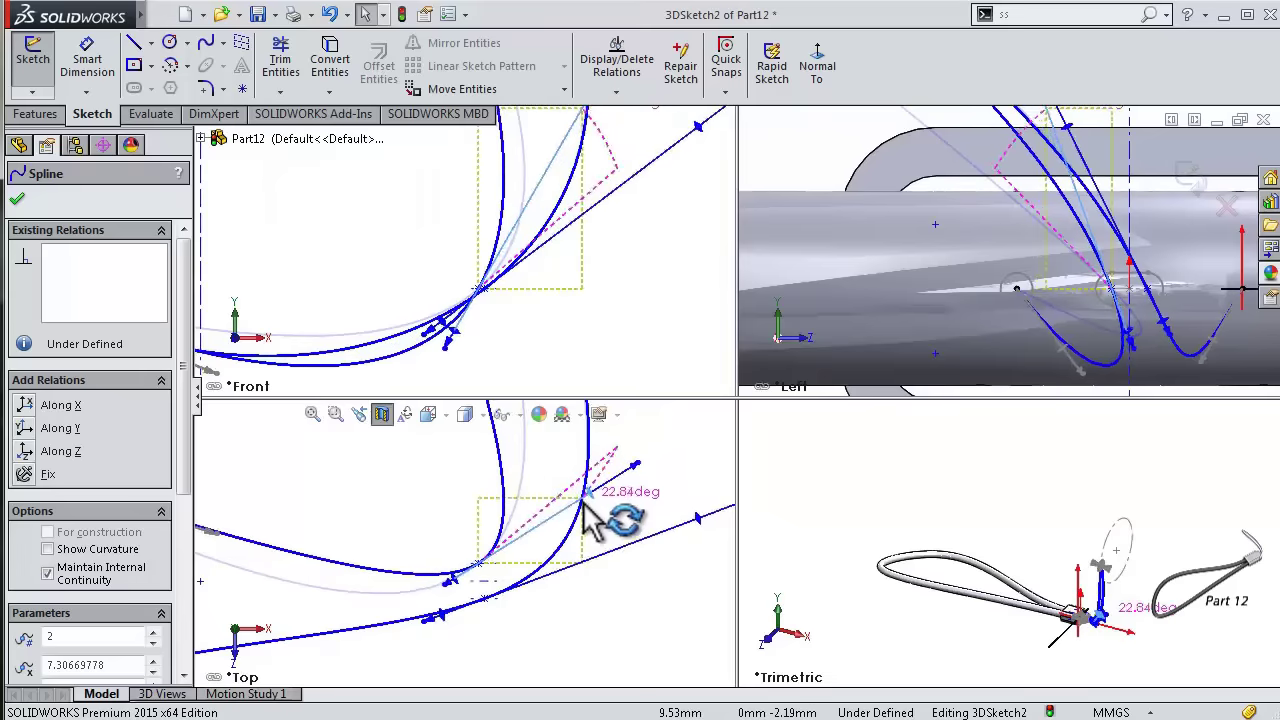
click(980, 268)
mouse_move(723, 297)
middle_down()
mouse_move(750, 330)
mouse_move(614, 351)
middle_up()
scroll(1000, 557, down, 3)
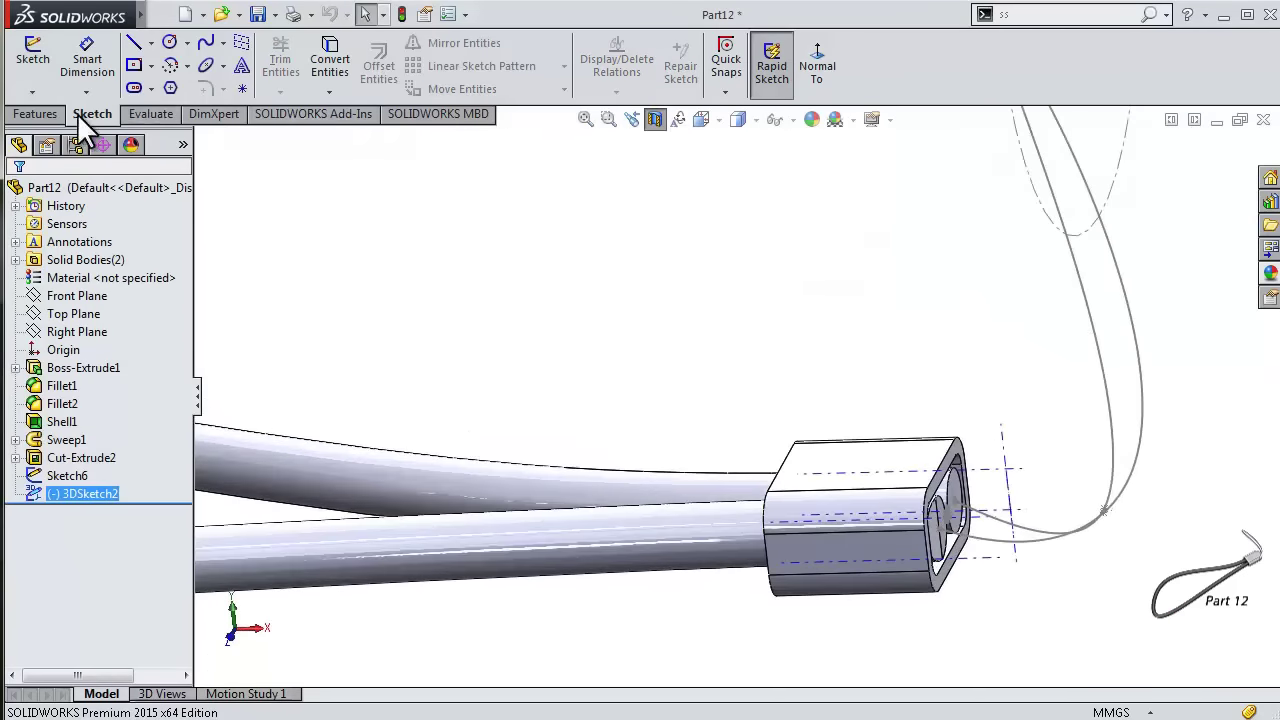
- Try sweeping Sketch6 along 3DSketch2, then cancel the sweep after the rebuild error
click(36, 113)
click(197, 45)
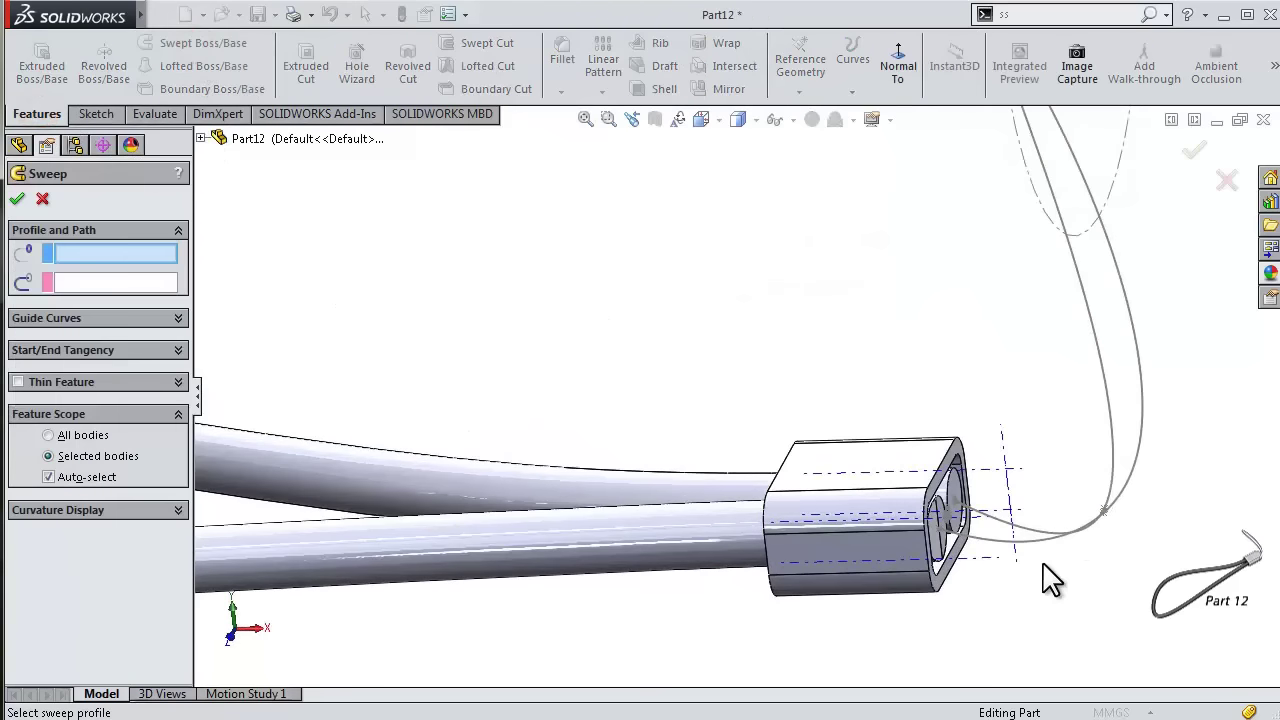
scroll(1000, 550, down, 3)
scroll(850, 440, down, 4)
click(809, 399)
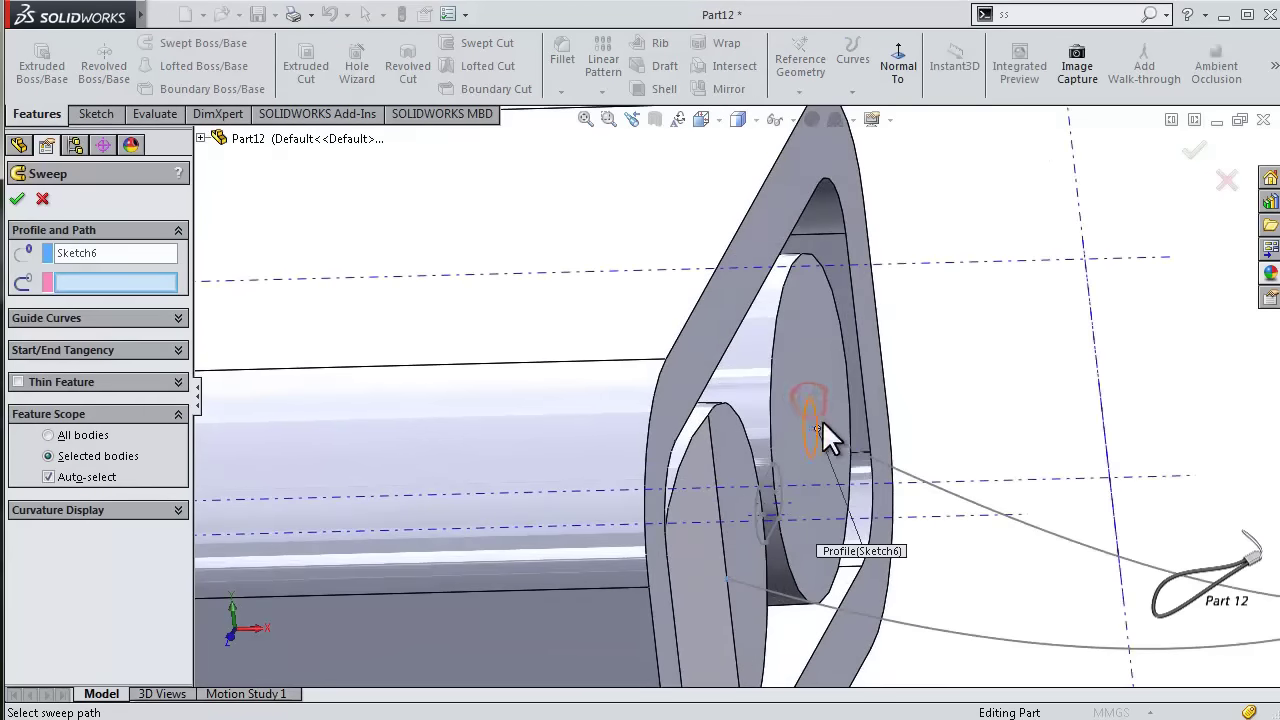
click(885, 478)
scroll(1000, 452, up, 3)
scroll(1000, 452, up, 2)
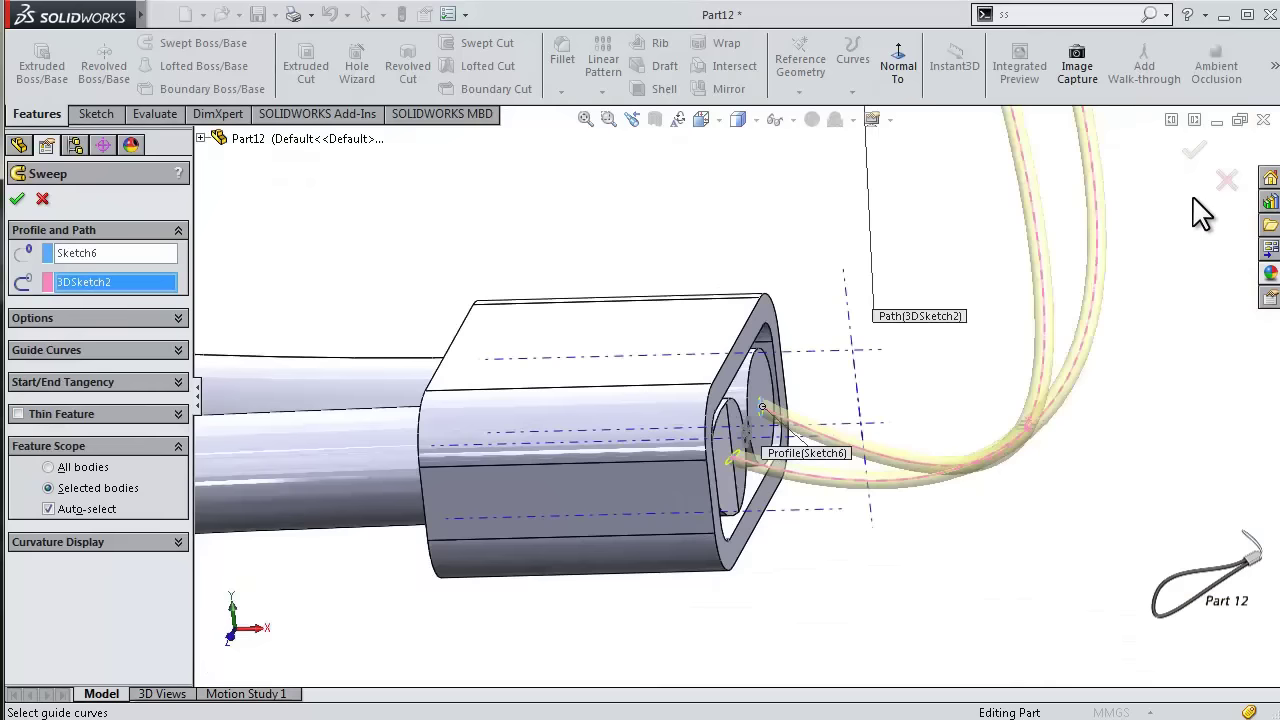
scroll(1120, 255, up, 2)
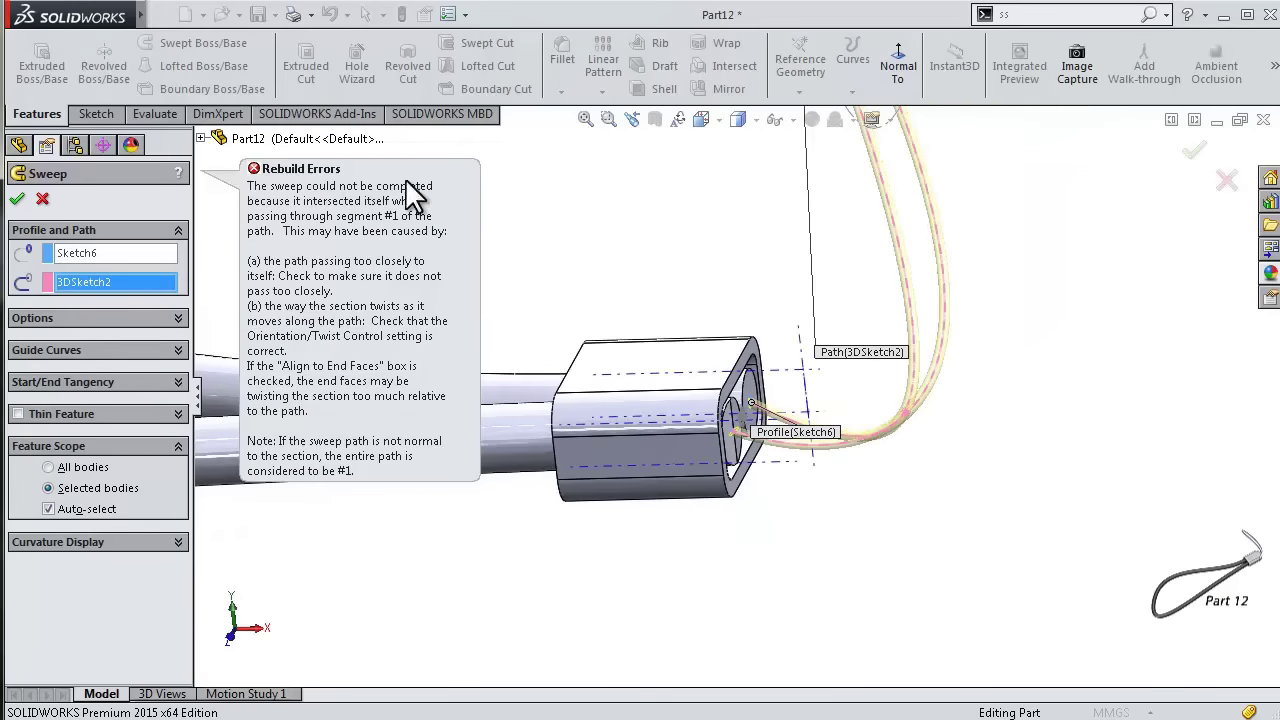
click(595, 189)
scroll(729, 209, down, 1)
scroll(809, 194, down, 2)
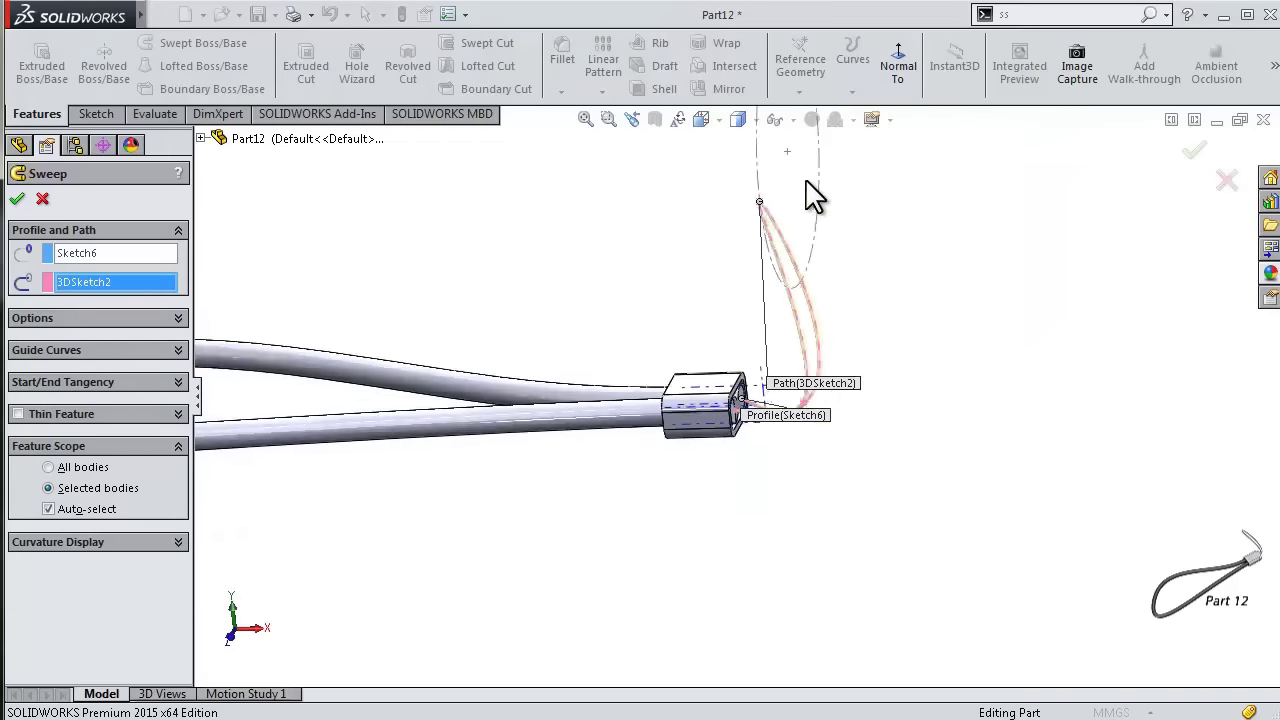
scroll(711, 323, down, 2)
scroll(672, 258, down, 2)
scroll(672, 258, down, 2)
scroll(375, 320, up, 3)
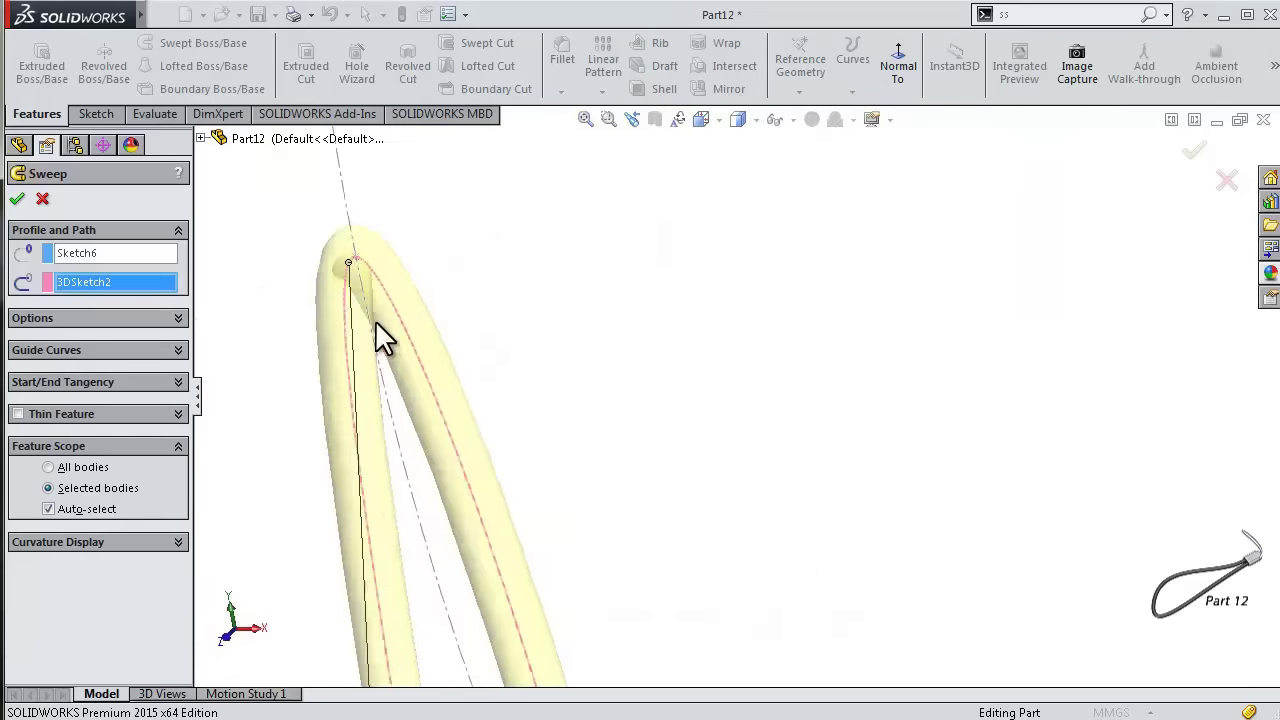
scroll(410, 270, down, 2)
middle_drag(410, 260, 423, 286)
scroll(480, 350, down, 1)
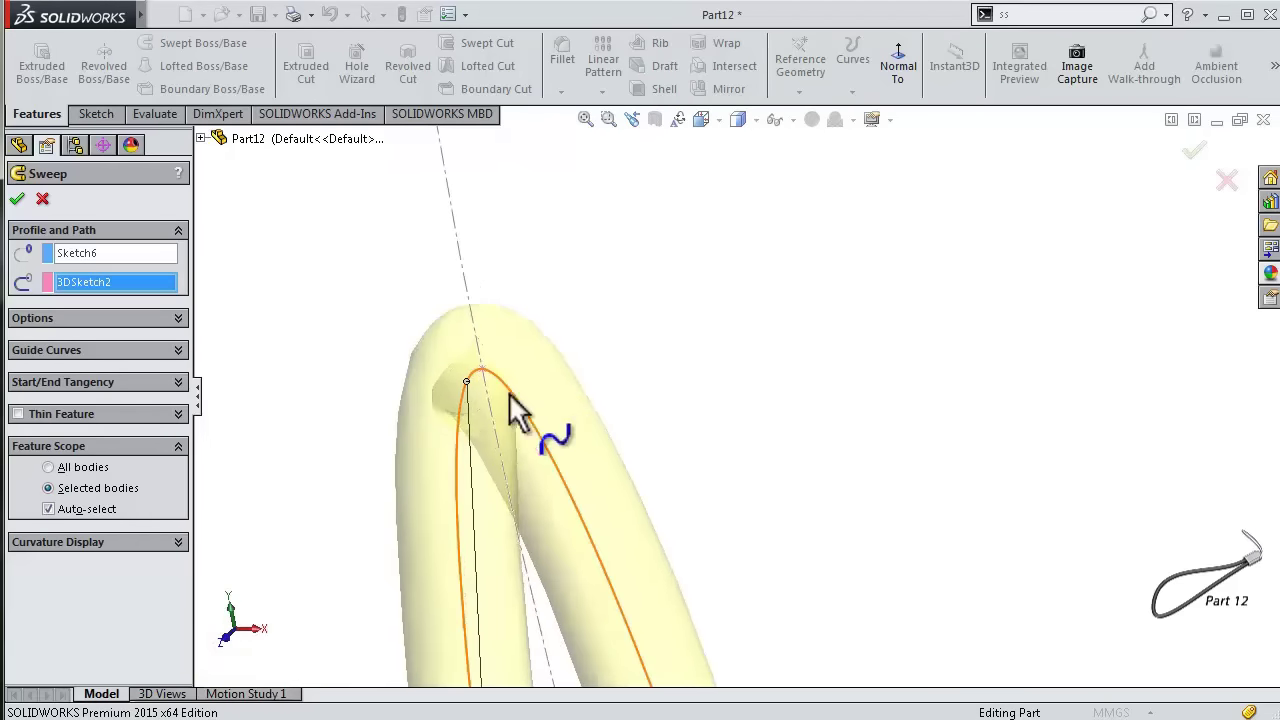
click(42, 200)
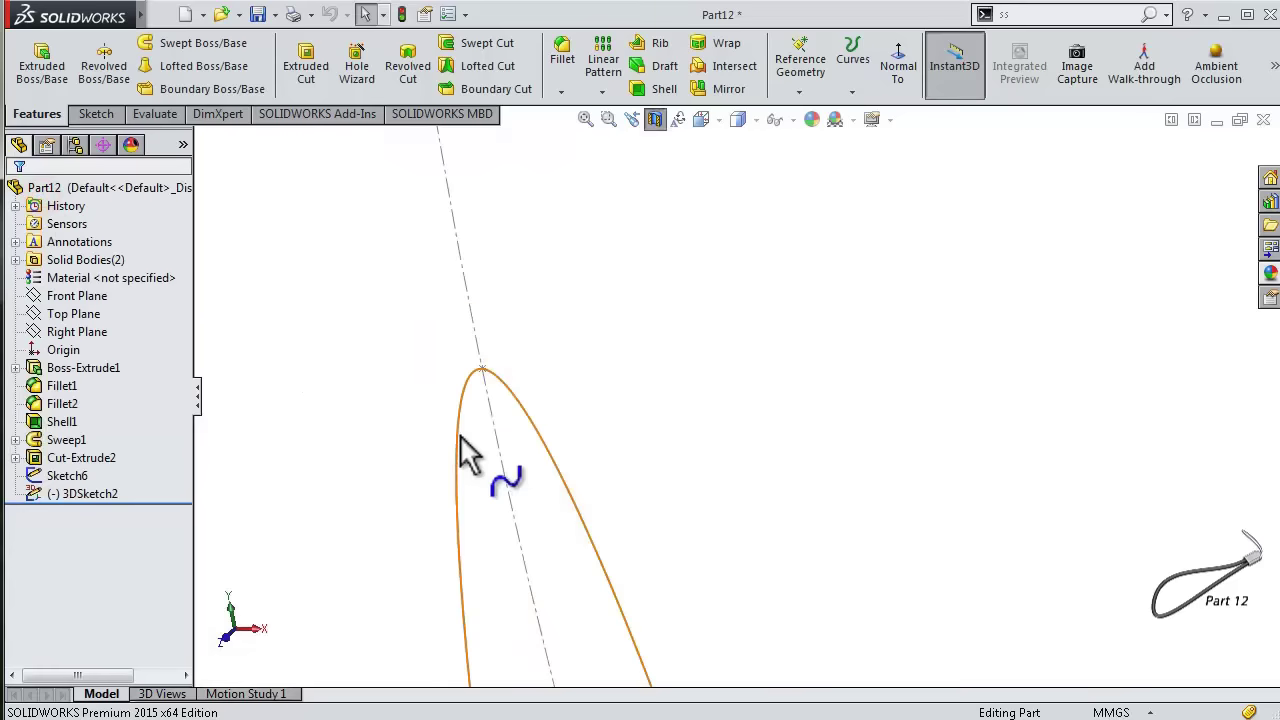
- In 3DSketch2, rotate the spline's apex tangent by about 8 degrees and exit the sketch
click(457, 436)
click(513, 357)
click(481, 370)
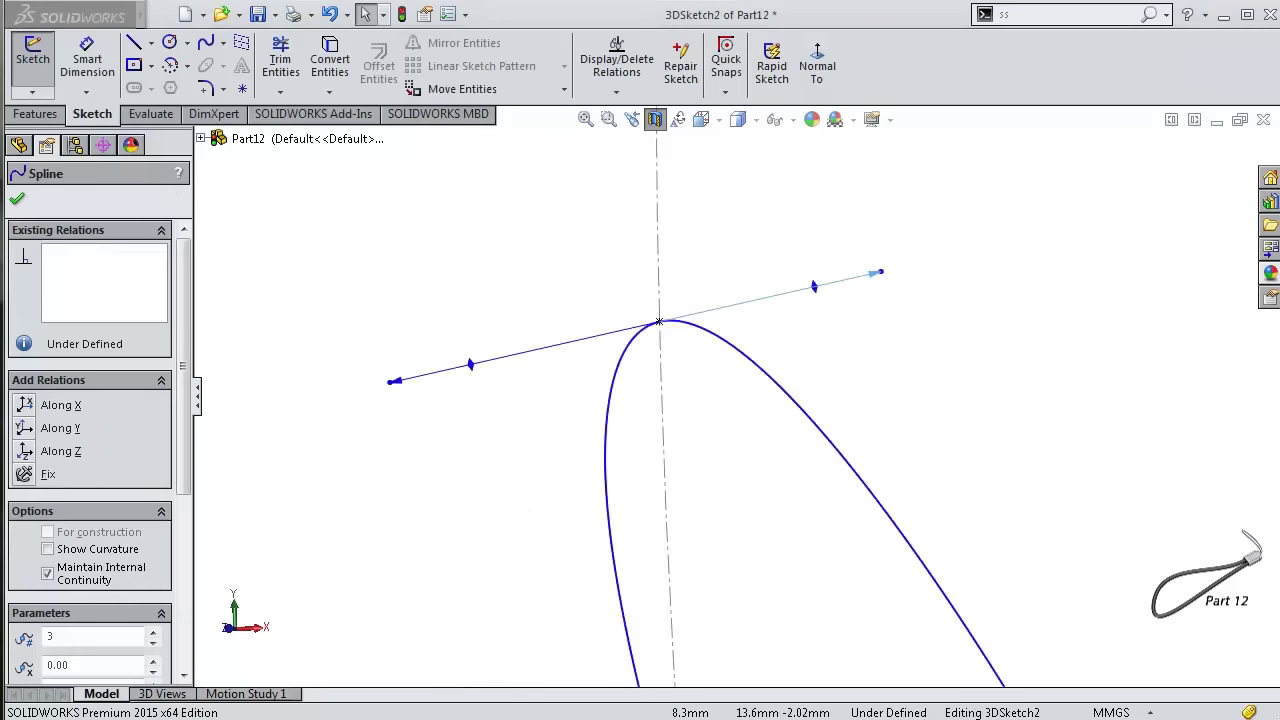
drag(879, 272, 928, 278)
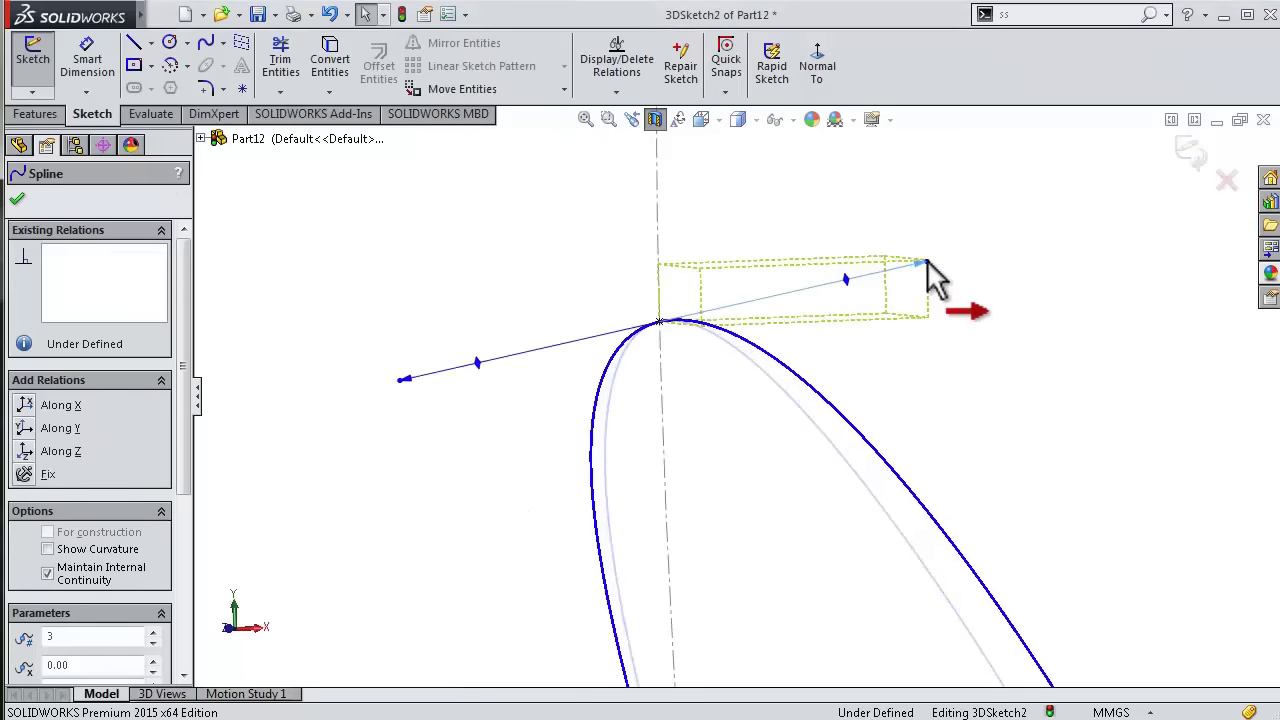
scroll(905, 435, up, 2)
scroll(905, 435, up, 3)
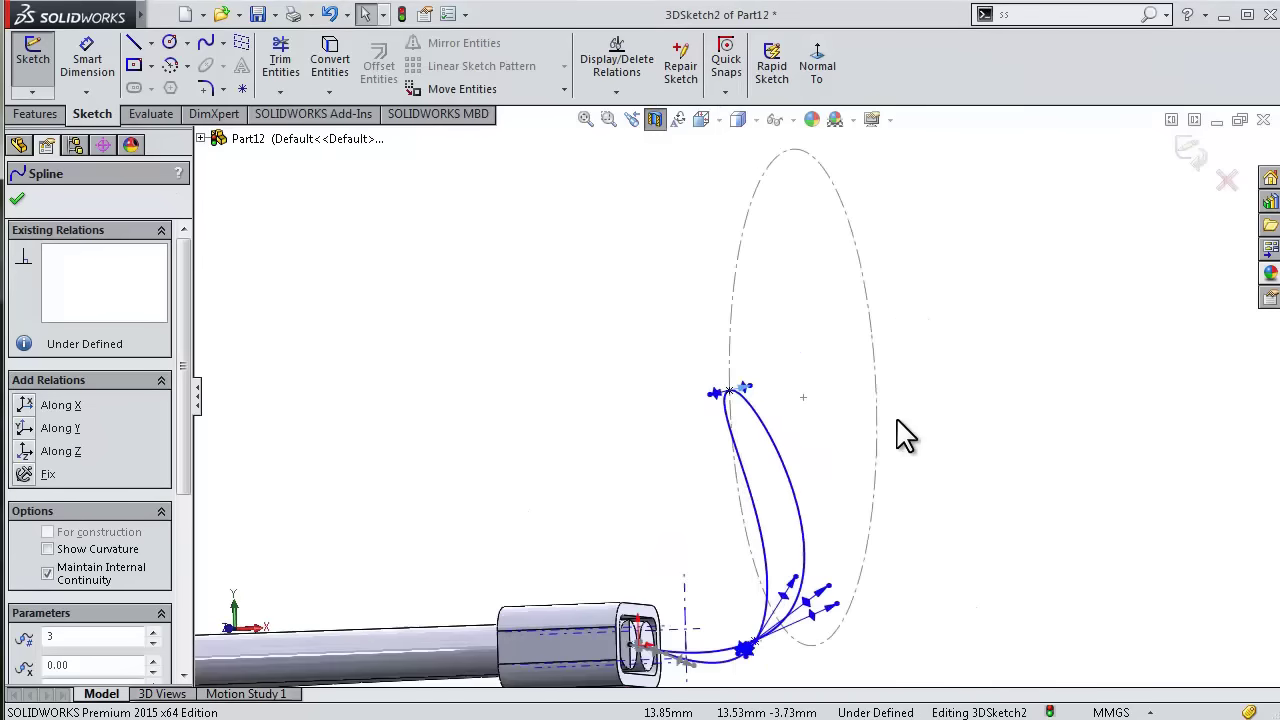
scroll(740, 398, down, 3)
scroll(740, 398, down, 2)
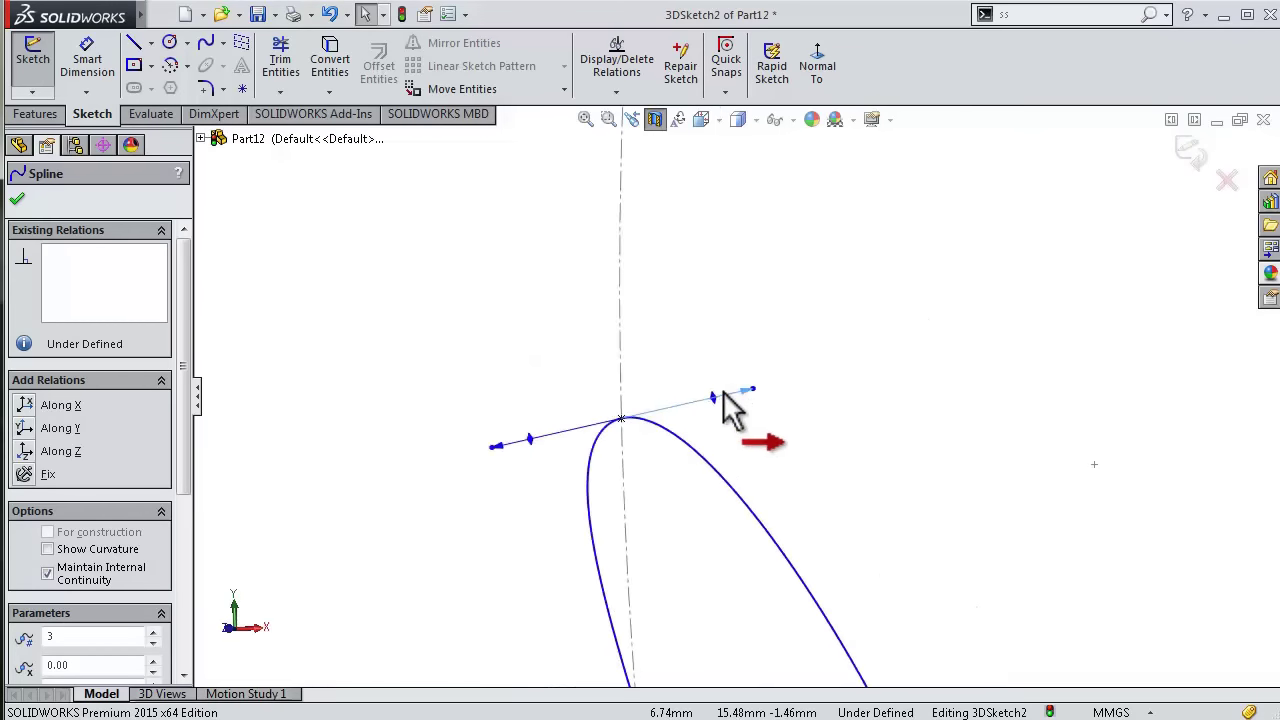
drag(740, 398, 766, 392)
click(1182, 155)
- Create Sweep6 along the 3DSketch2 path and turn off the section view
click(176, 44)
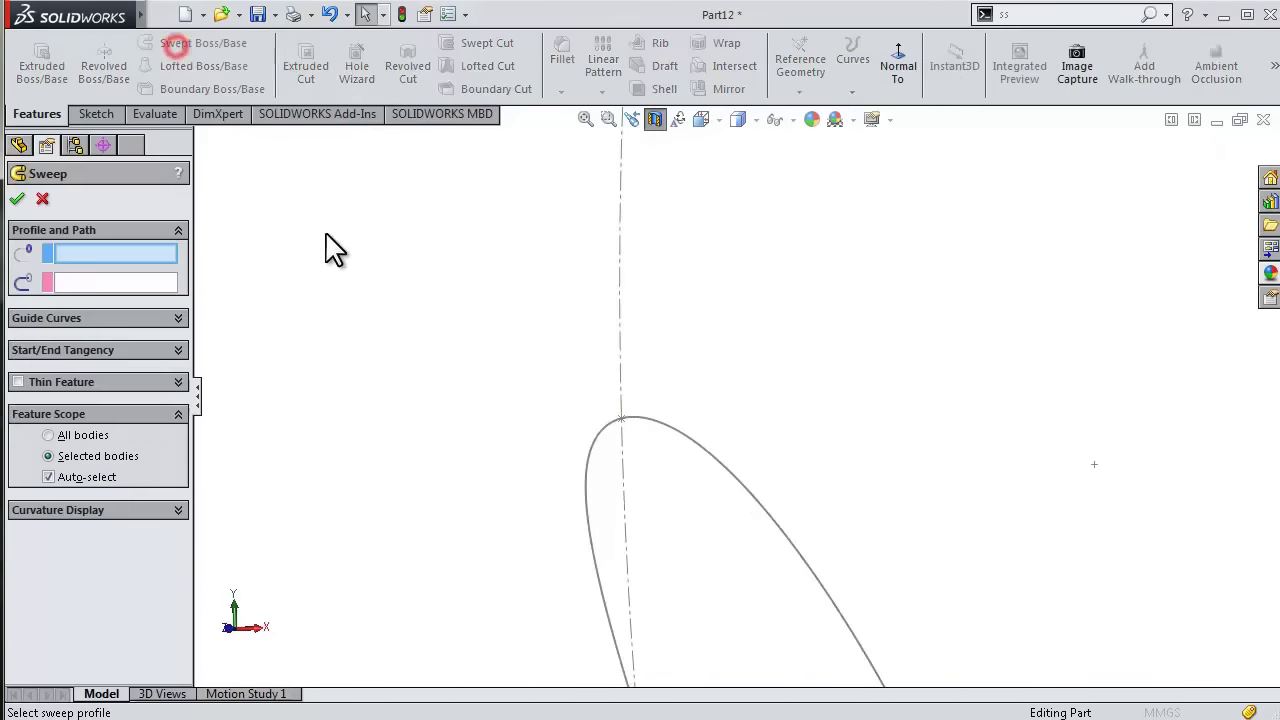
scroll(718, 690, up, 5)
scroll(657, 594, down, 3)
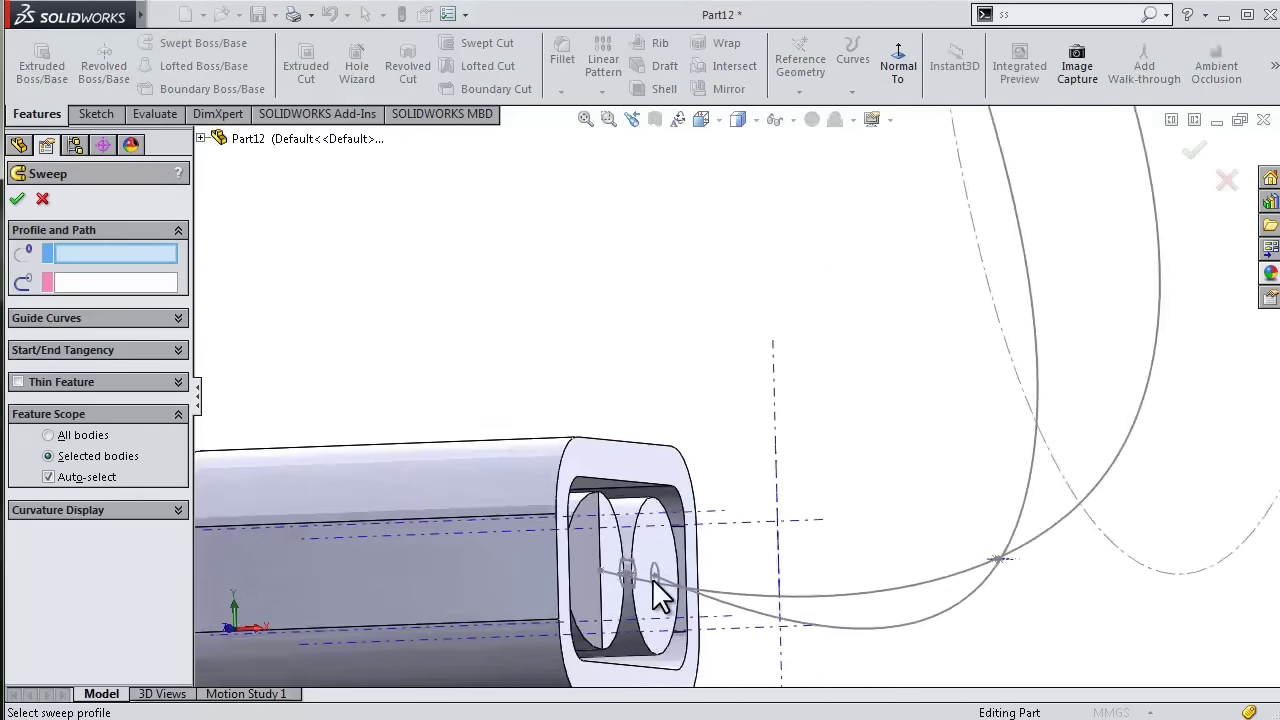
scroll(651, 549, down, 3)
click(918, 598)
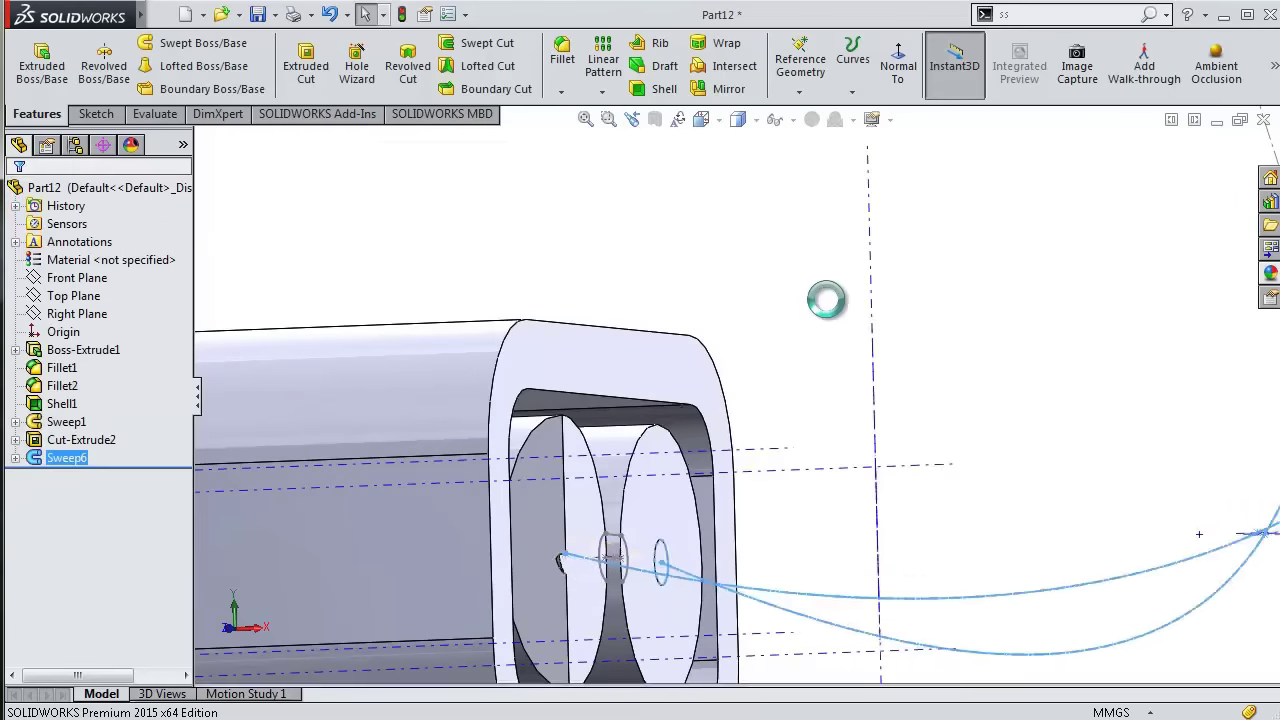
scroll(965, 340, up, 2)
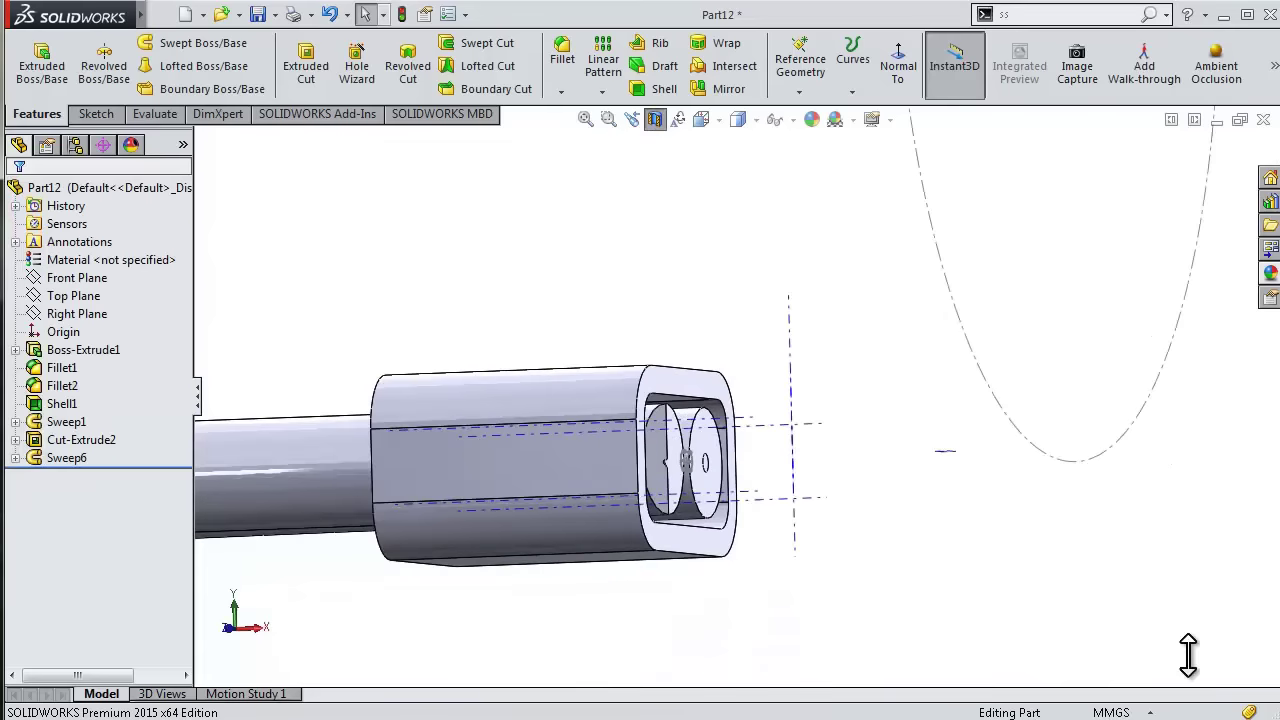
click(653, 119)
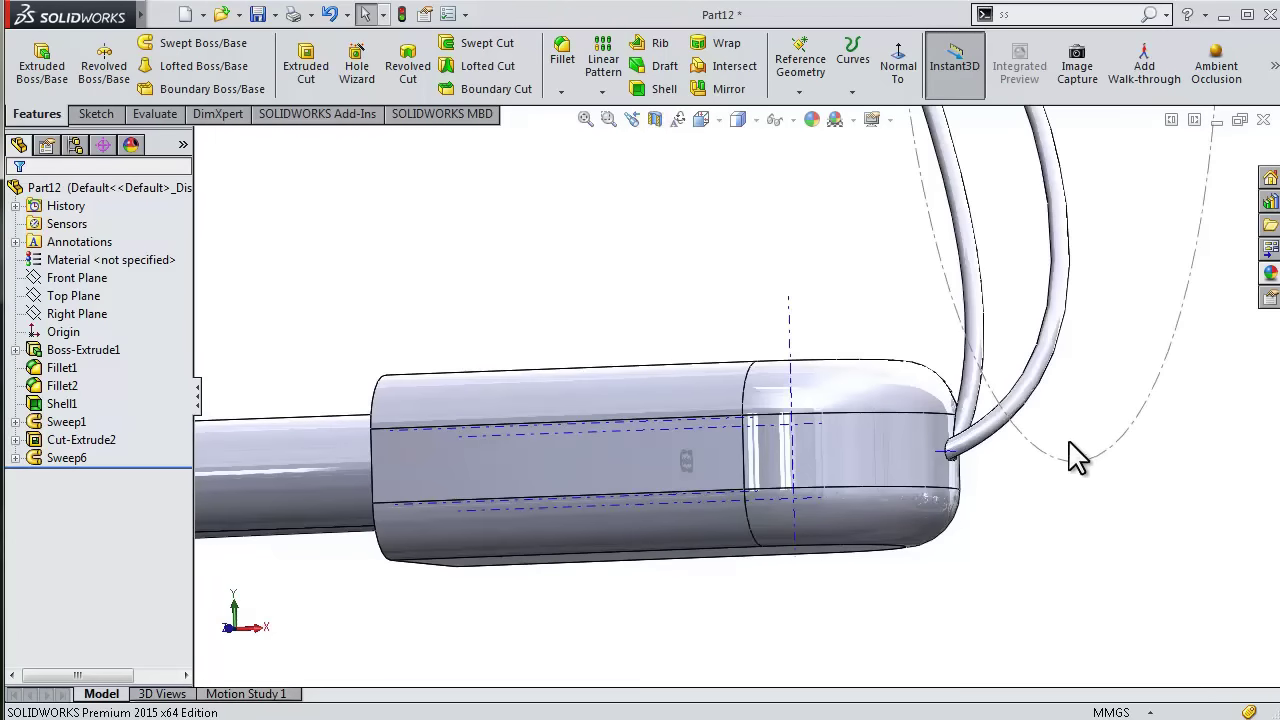
scroll(1075, 455, up, 3)
mouse_move(994, 380)
middle_down()
mouse_move(870, 387)
mouse_move(882, 393)
middle_up()
scroll(1023, 497, down, 5)
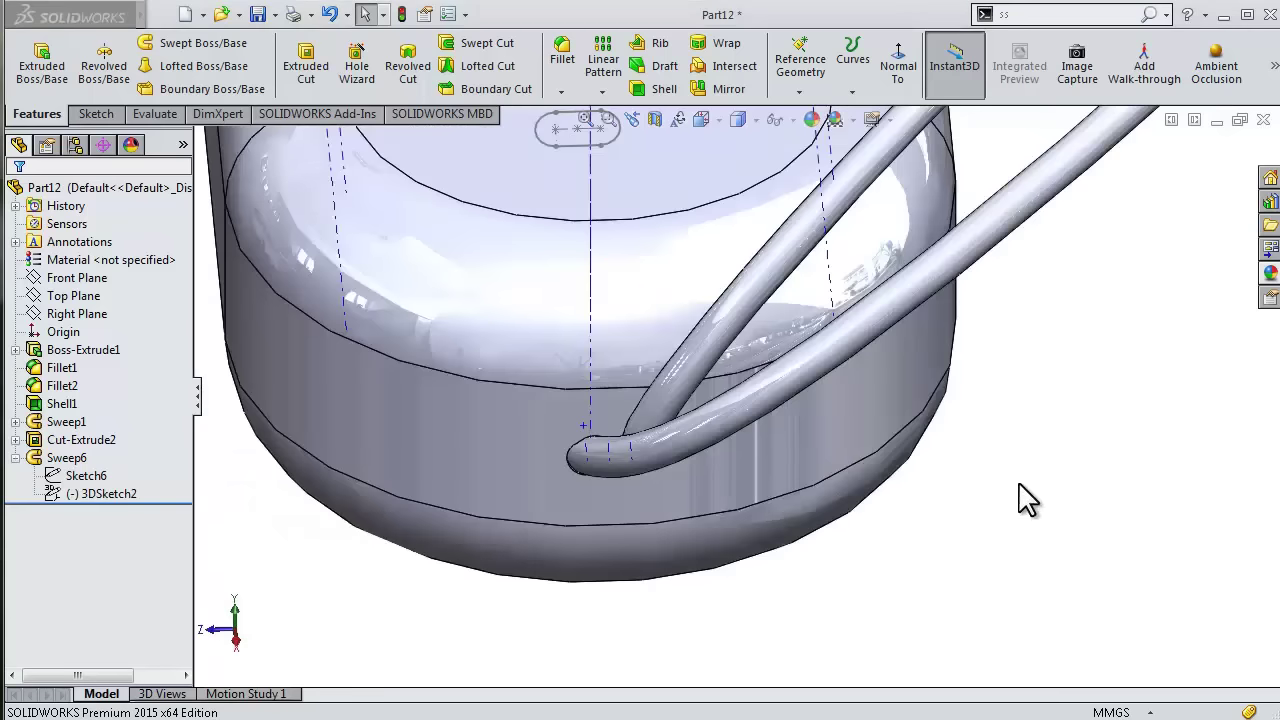
mouse_move(1023, 497)
middle_down()
mouse_move(775, 385)
mouse_move(723, 414)
mouse_move(683, 362)
middle_up()
- Edit 3DSketch2 under Sweep6, re-angling the spline tangent where it enters the cap hole
click(88, 447)
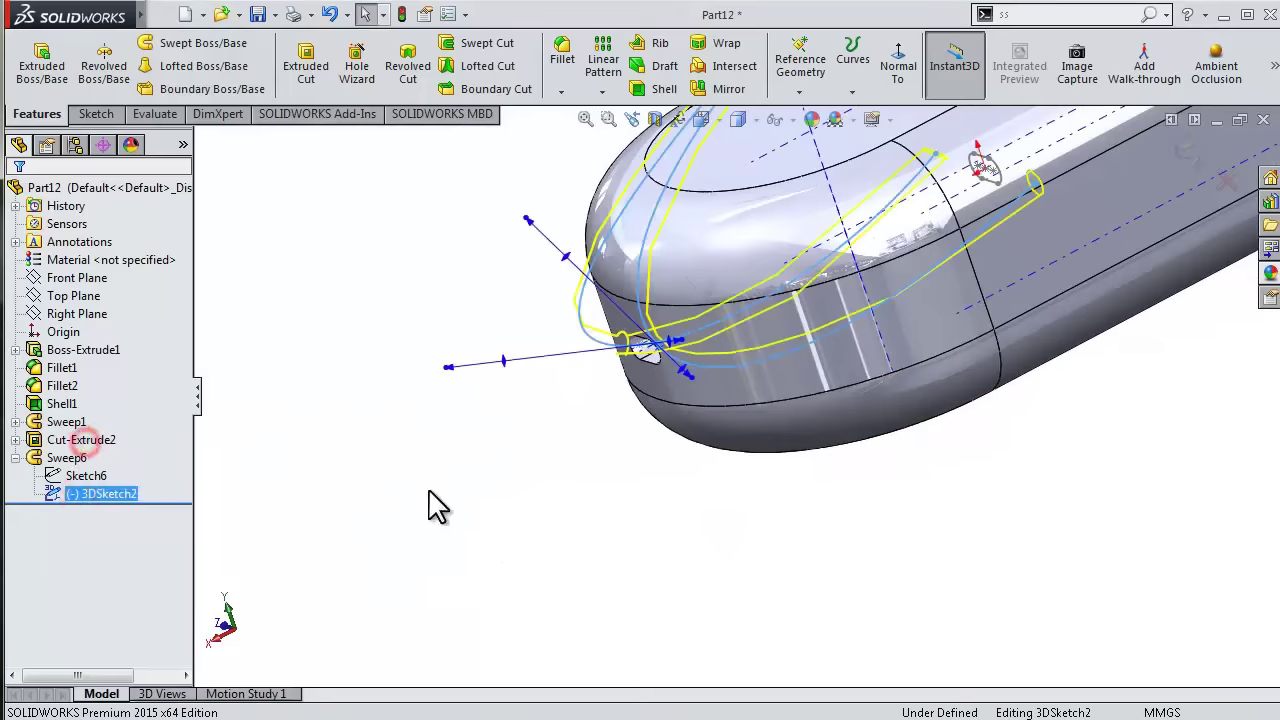
scroll(679, 383, down, 3)
scroll(675, 366, down, 3)
mouse_move(657, 355)
middle_down()
mouse_move(721, 345)
mouse_move(749, 314)
mouse_move(777, 371)
mouse_move(740, 313)
mouse_move(723, 373)
mouse_move(777, 329)
mouse_move(763, 260)
middle_up()
scroll(730, 385, down, 3)
click(754, 368)
middle_drag(745, 216, 737, 229)
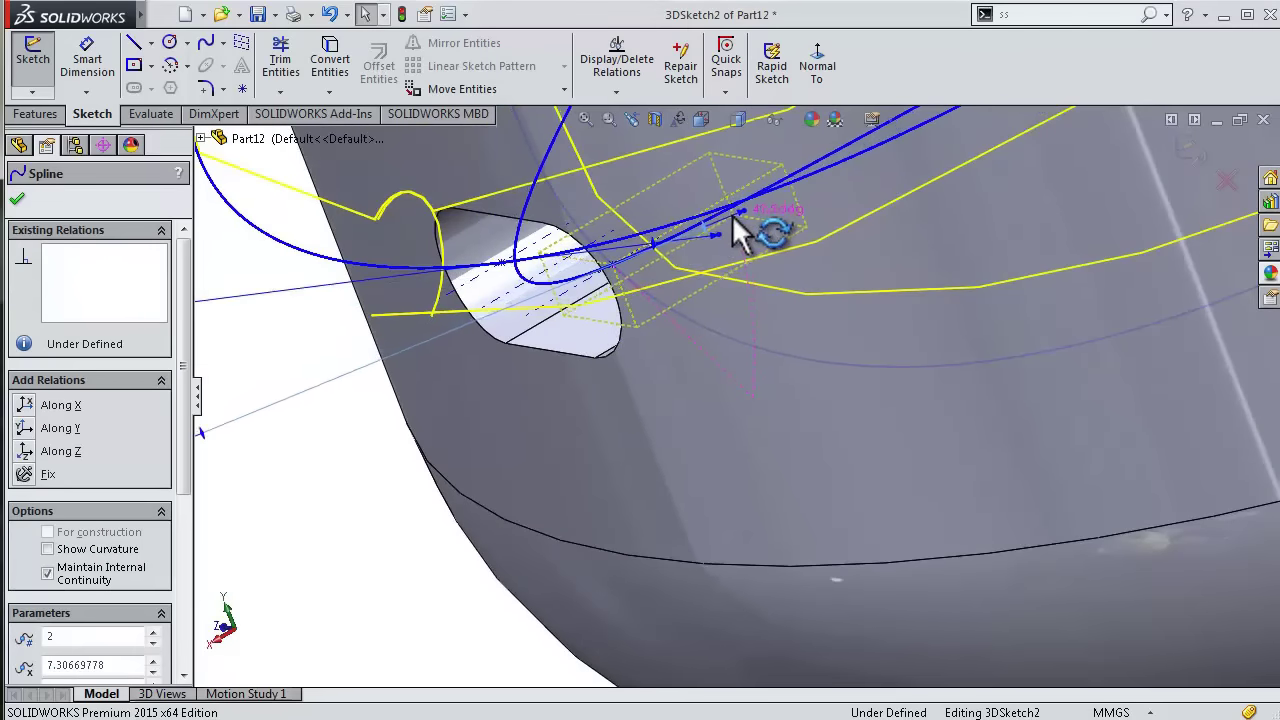
scroll(800, 320, up, 1)
scroll(841, 469, up, 2)
click(1187, 152)
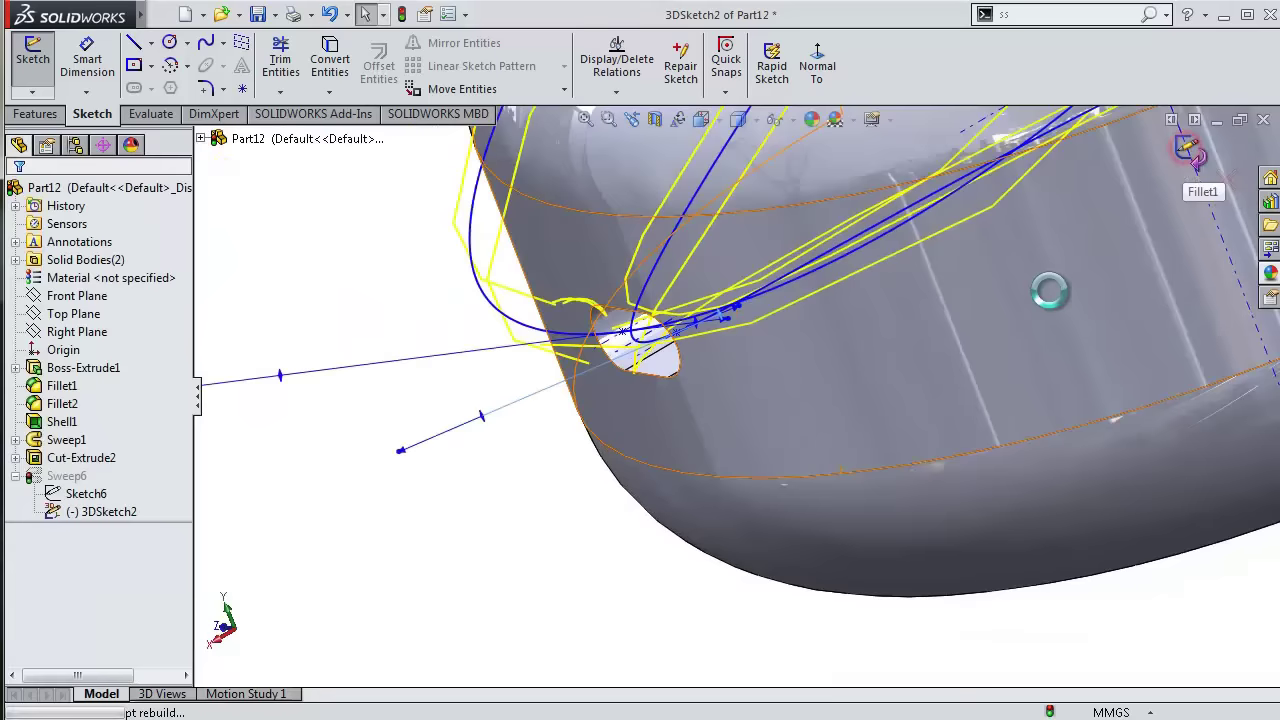
mouse_move(1006, 337)
middle_down()
mouse_move(745, 378)
mouse_move(800, 443)
mouse_move(834, 517)
mouse_move(820, 443)
middle_up()
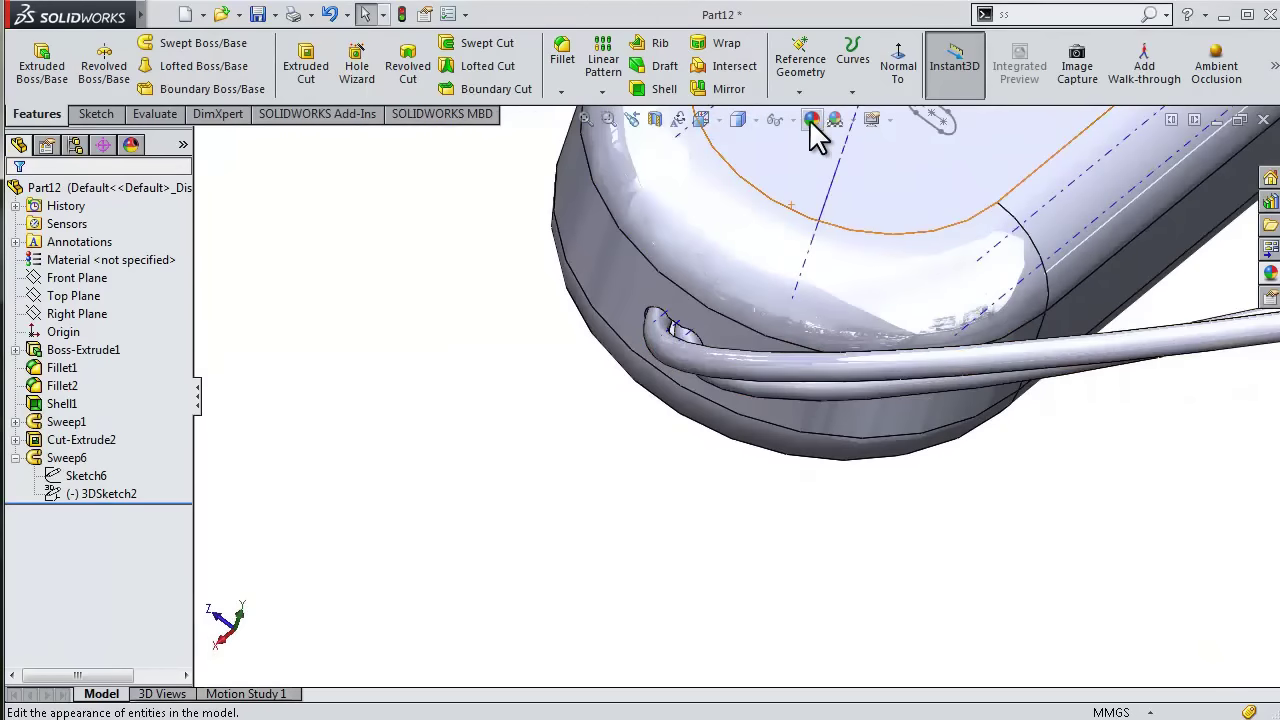
- Apply white high gloss plastic to the cap's Boss-Extrude1 feature
scroll(700, 570, up, 5)
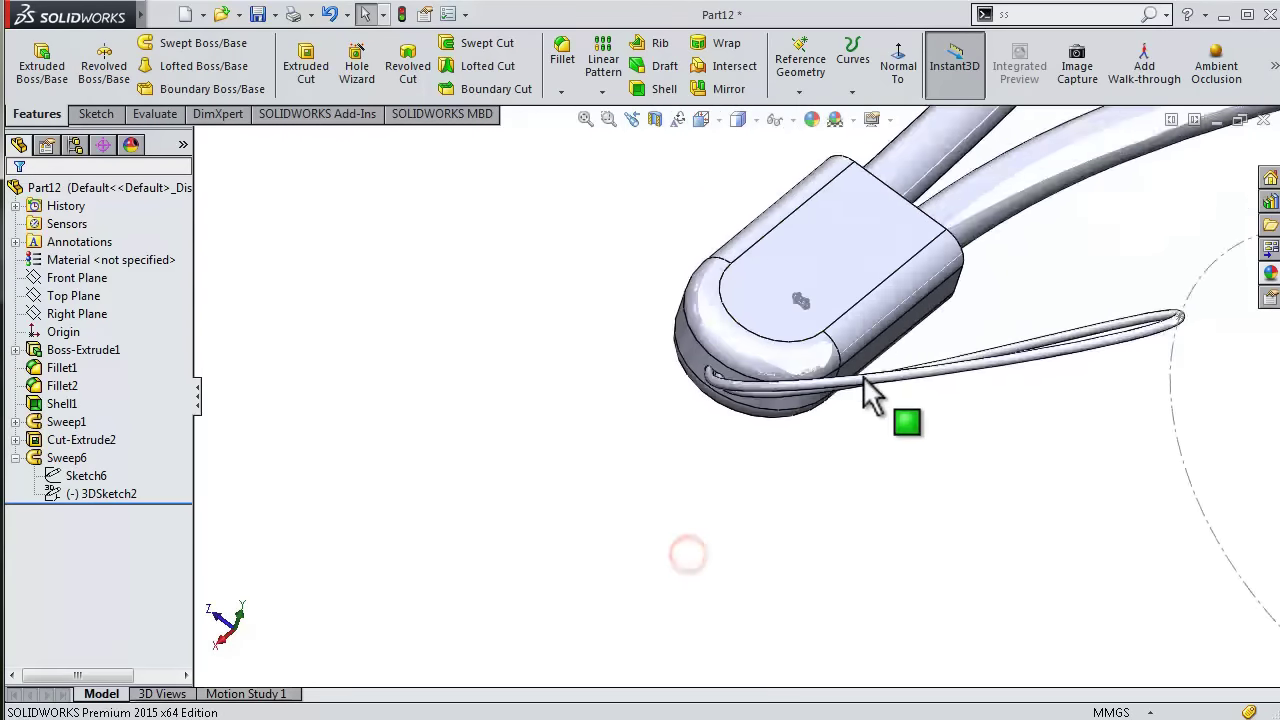
scroll(863, 376, up, 3)
mouse_move(928, 363)
middle_down()
mouse_move(937, 291)
mouse_move(1015, 310)
mouse_move(778, 473)
middle_up()
click(72, 352)
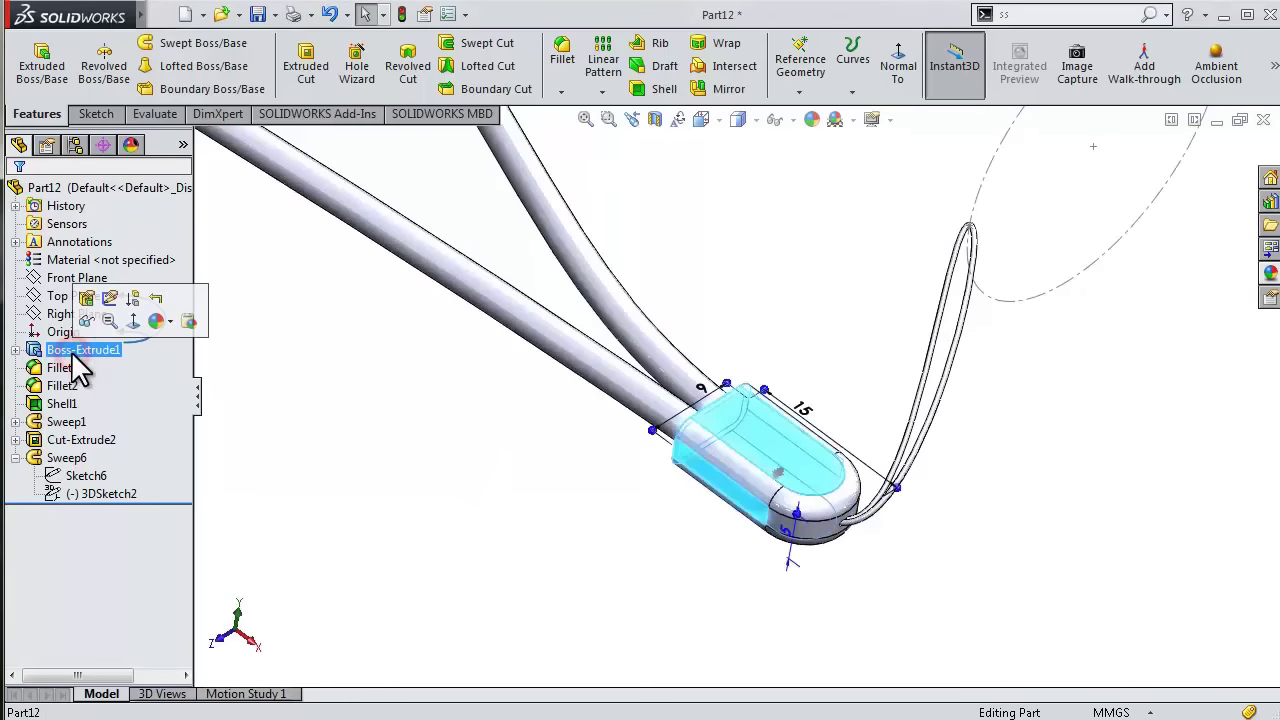
click(1268, 275)
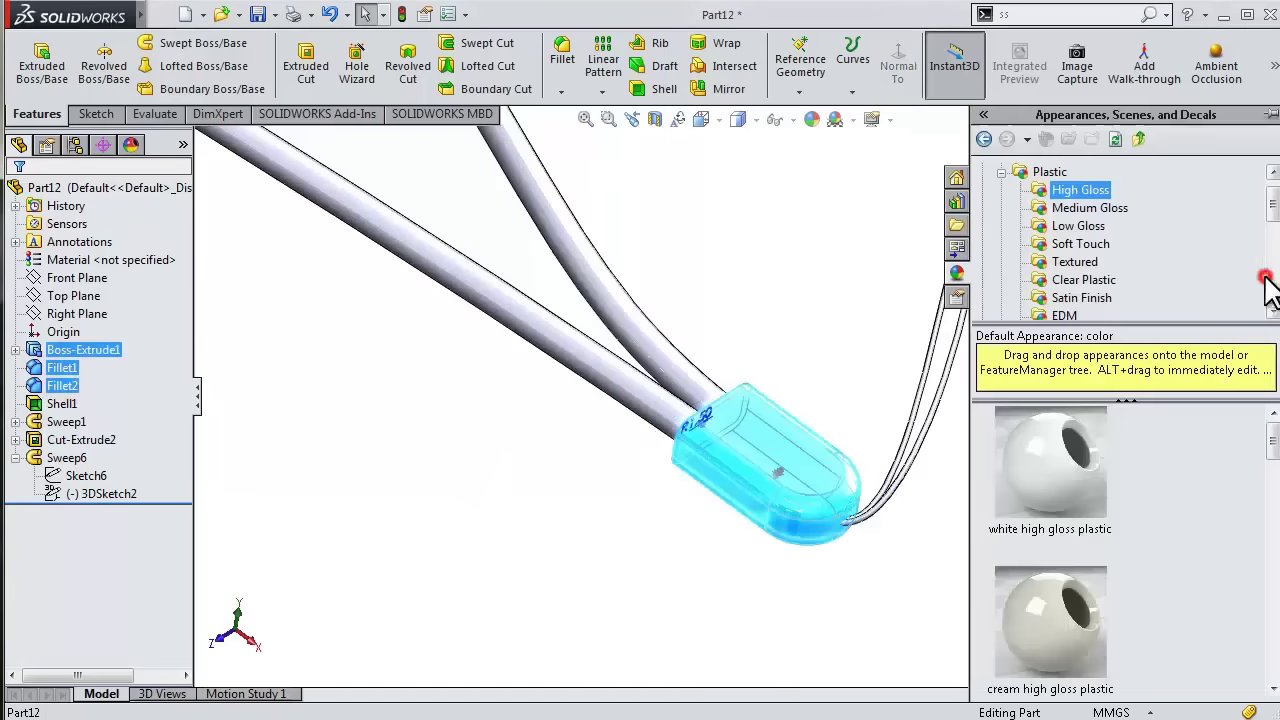
drag(1059, 473, 1047, 469)
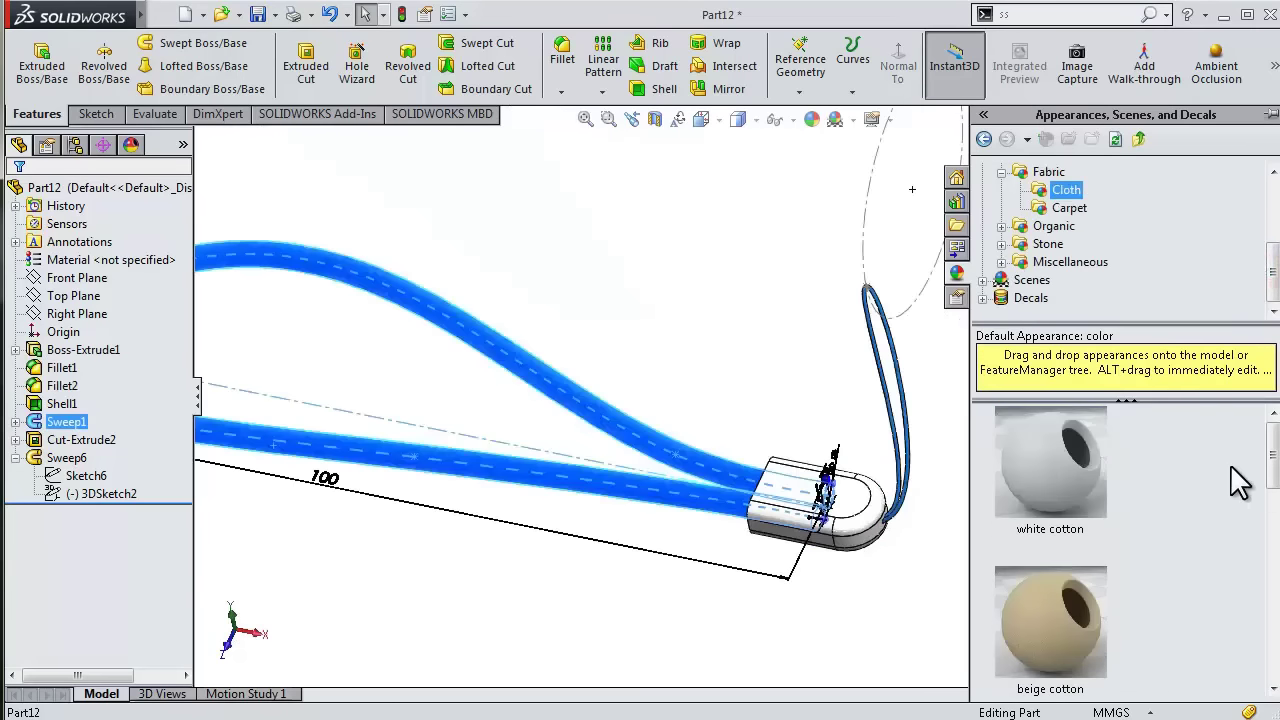
- Apply the blue cotton fabric appearance to the lanyard cord
scroll(1245, 495, down, 2)
scroll(1258, 525, down, 2)
double_click(1097, 535)
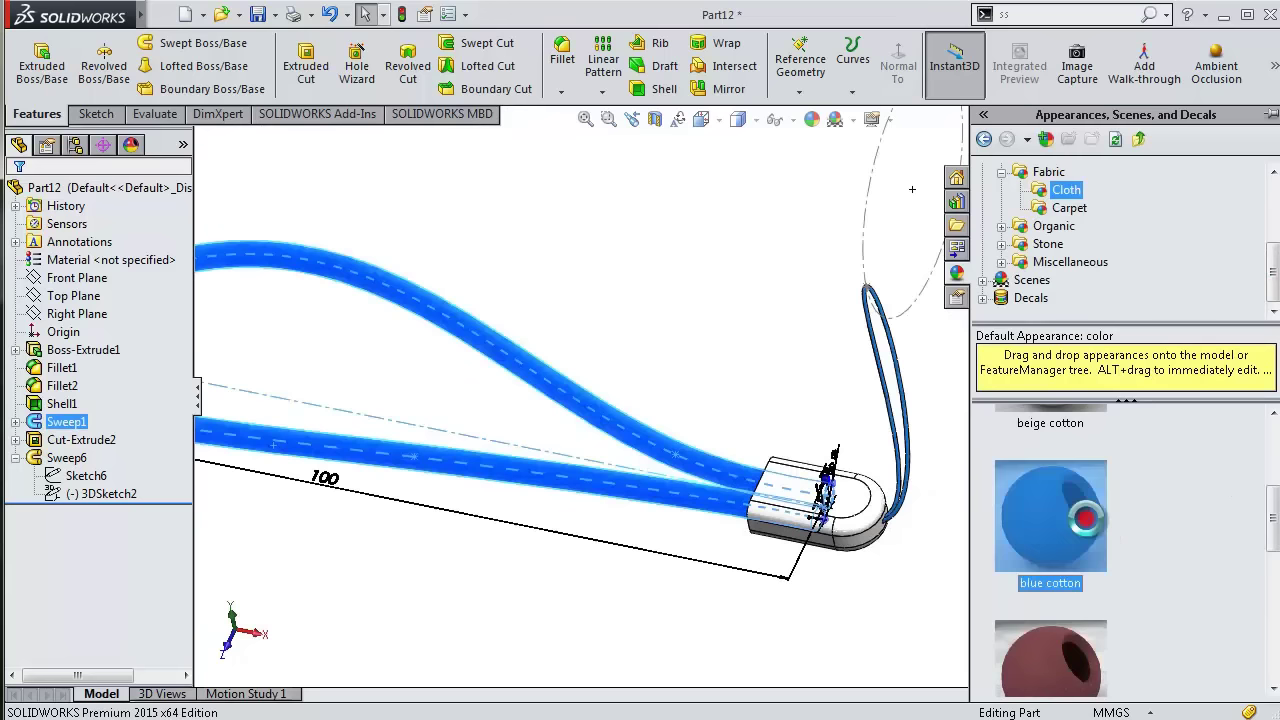
click(927, 637)
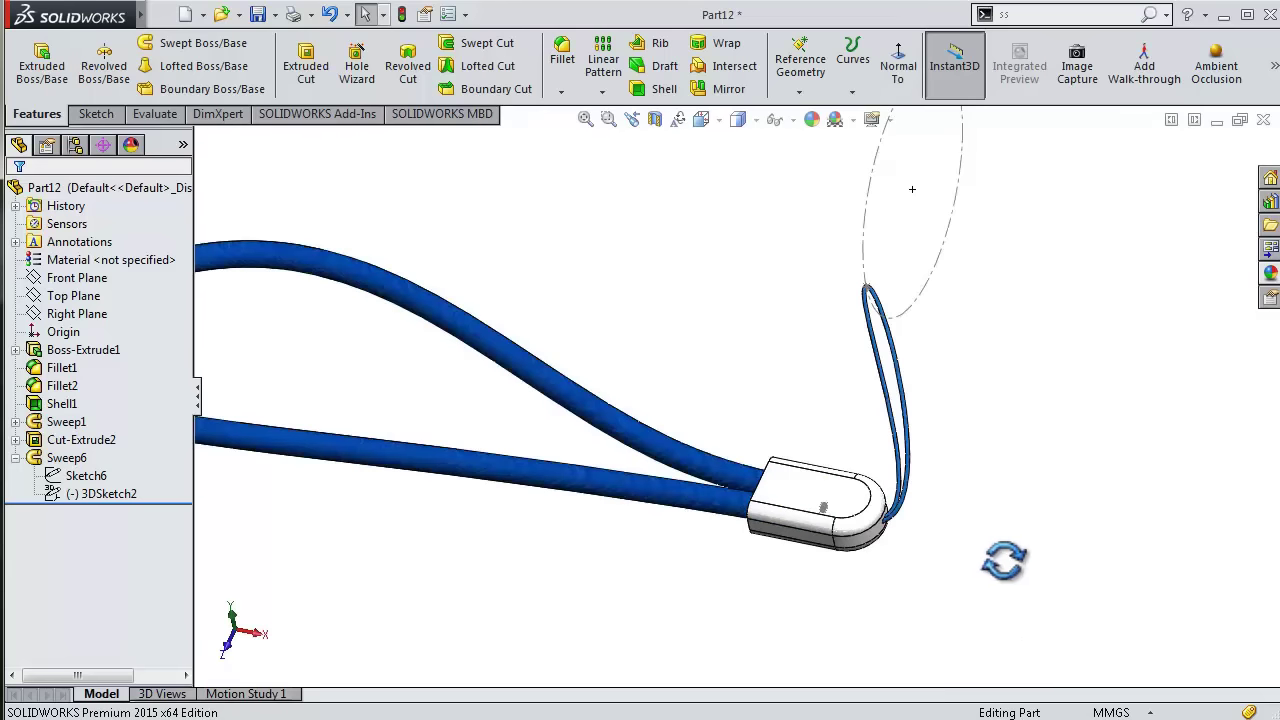
scroll(1004, 560, down, 3)
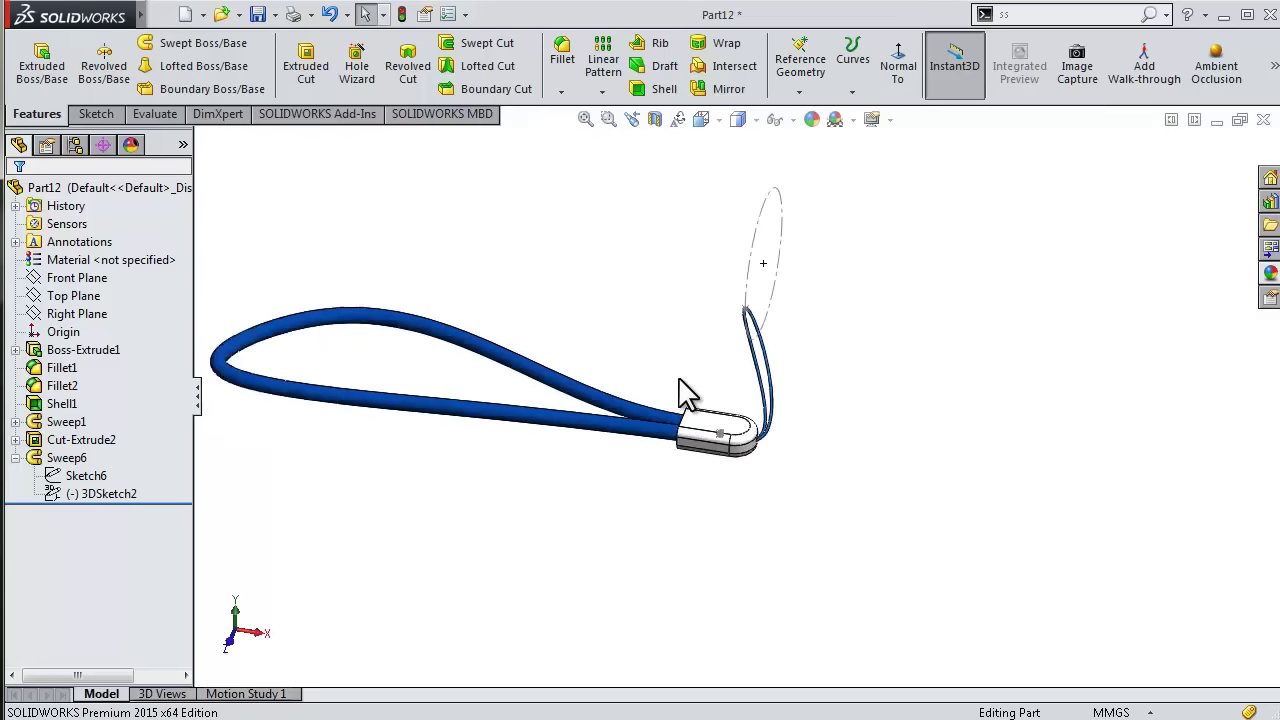
mouse_move(571, 343)
middle_down()
mouse_move(625, 570)
mouse_move(614, 334)
mouse_move(594, 309)
mouse_move(584, 327)
mouse_move(966, 409)
middle_up()
- Save the lanyard part, open the Flash light assembly, and apply the Plain White scene
click(255, 14)
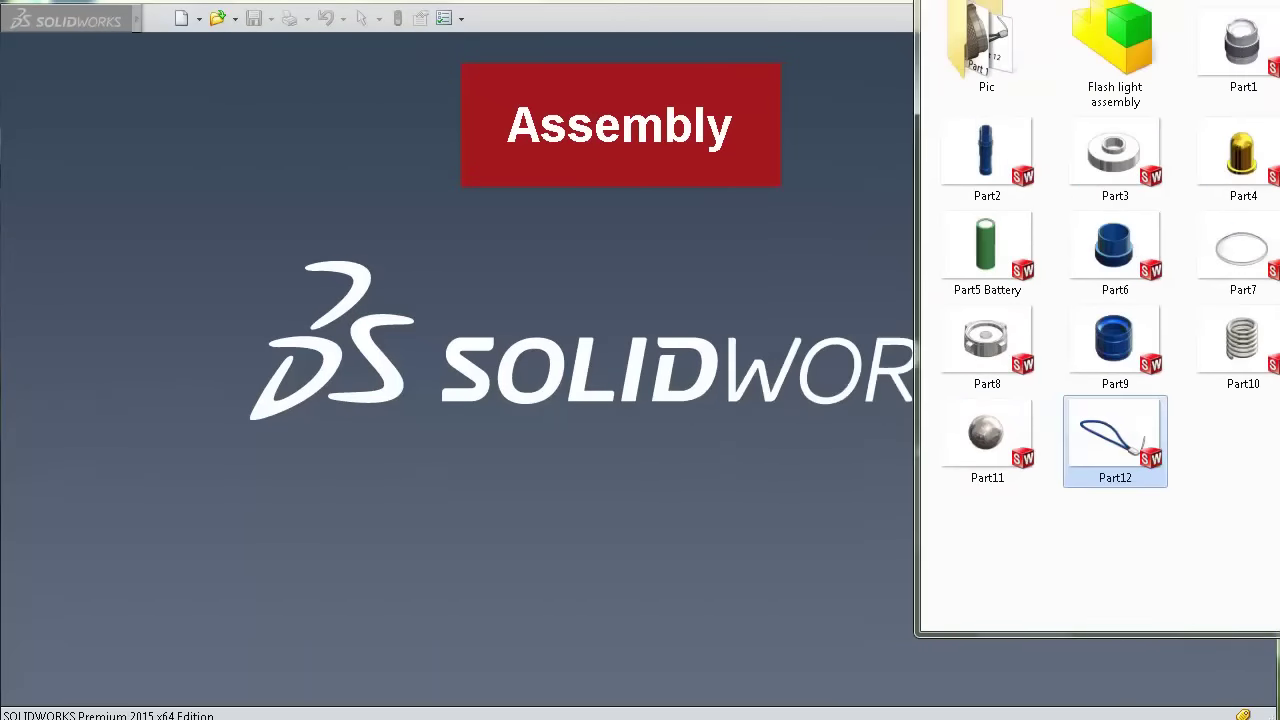
drag(1134, 57, 788, 232)
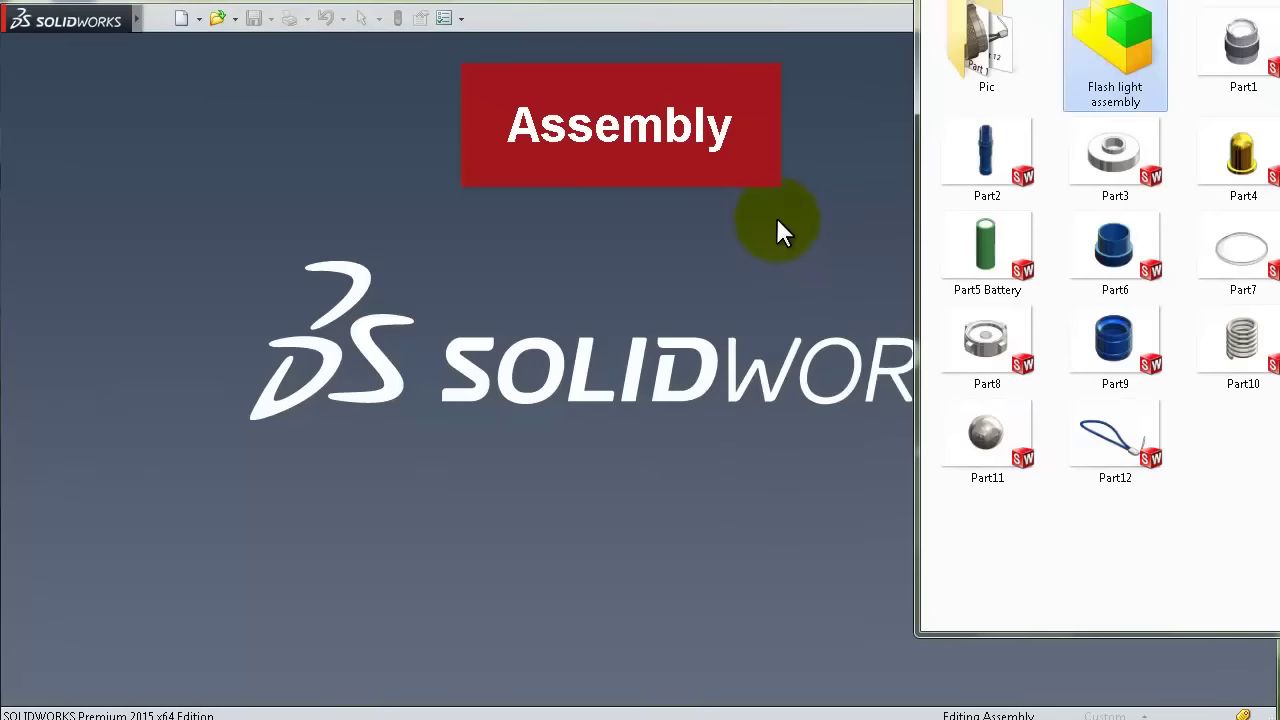
click(850, 124)
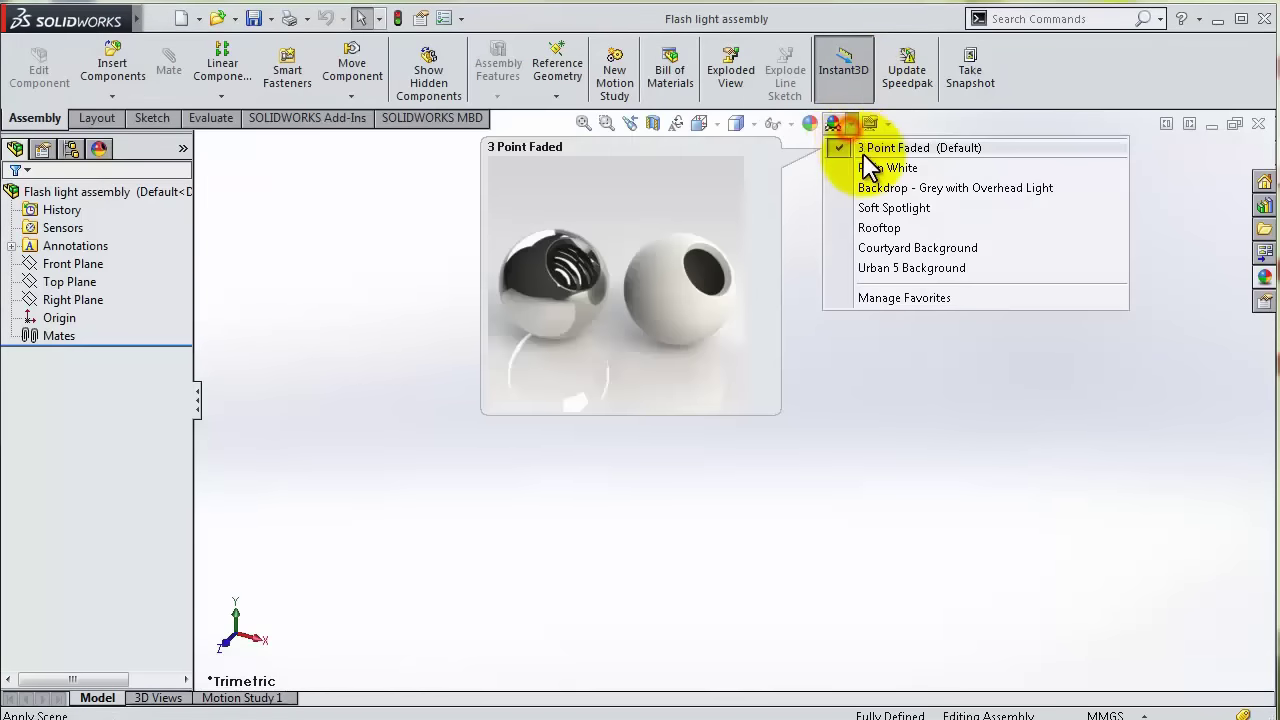
click(866, 172)
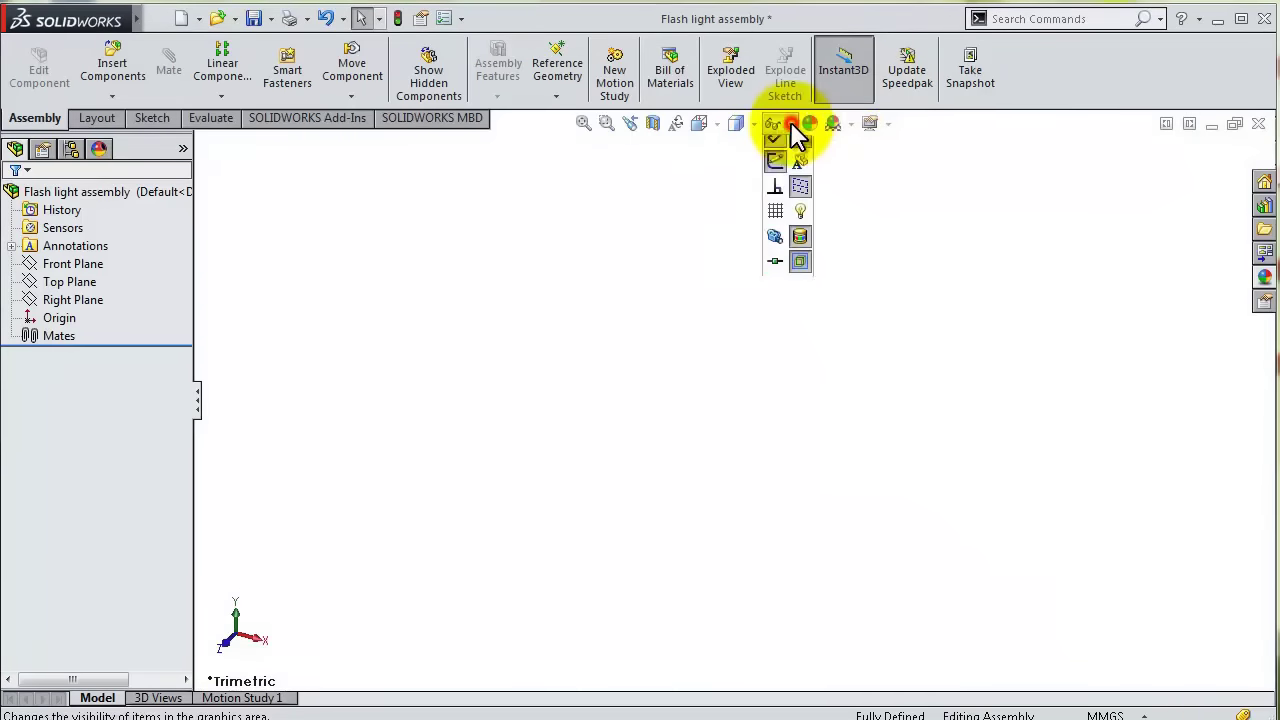
- Show the origins and insert Part2, the flashlight body, into the assembly
click(806, 158)
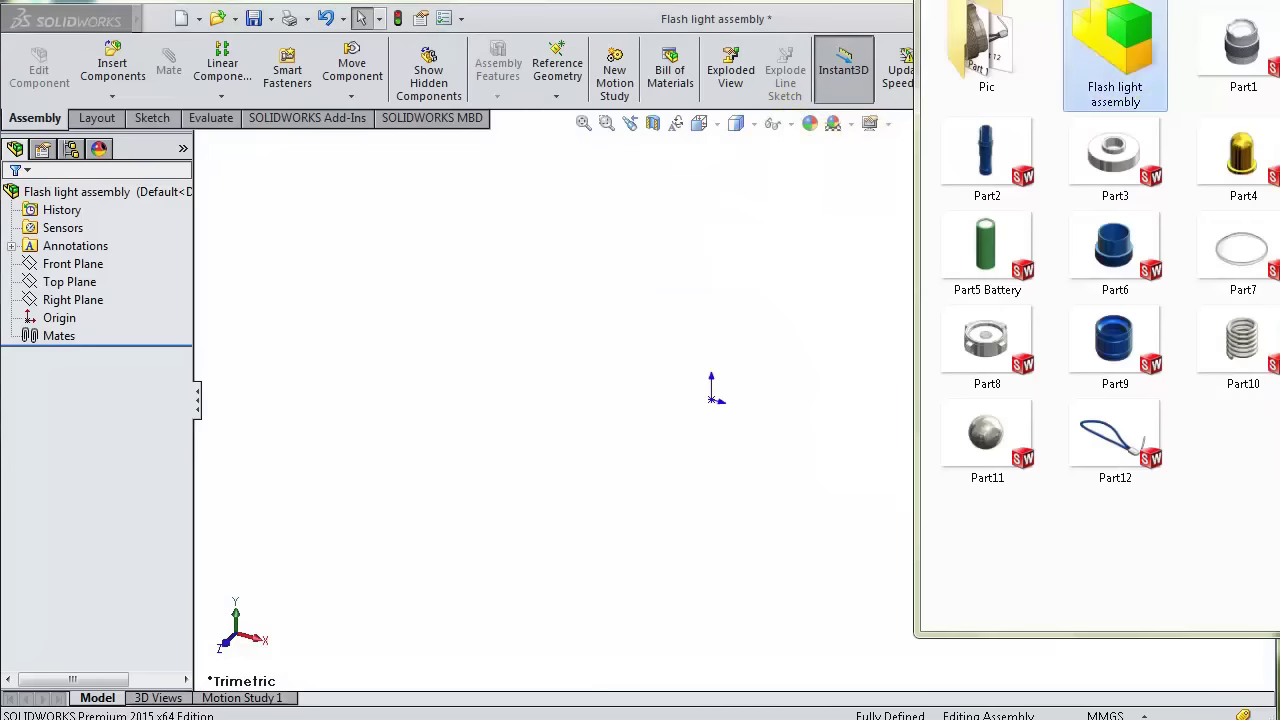
mouse_move(1025, 178)
mouse_down()
mouse_move(740, 404)
mouse_move(751, 432)
mouse_up()
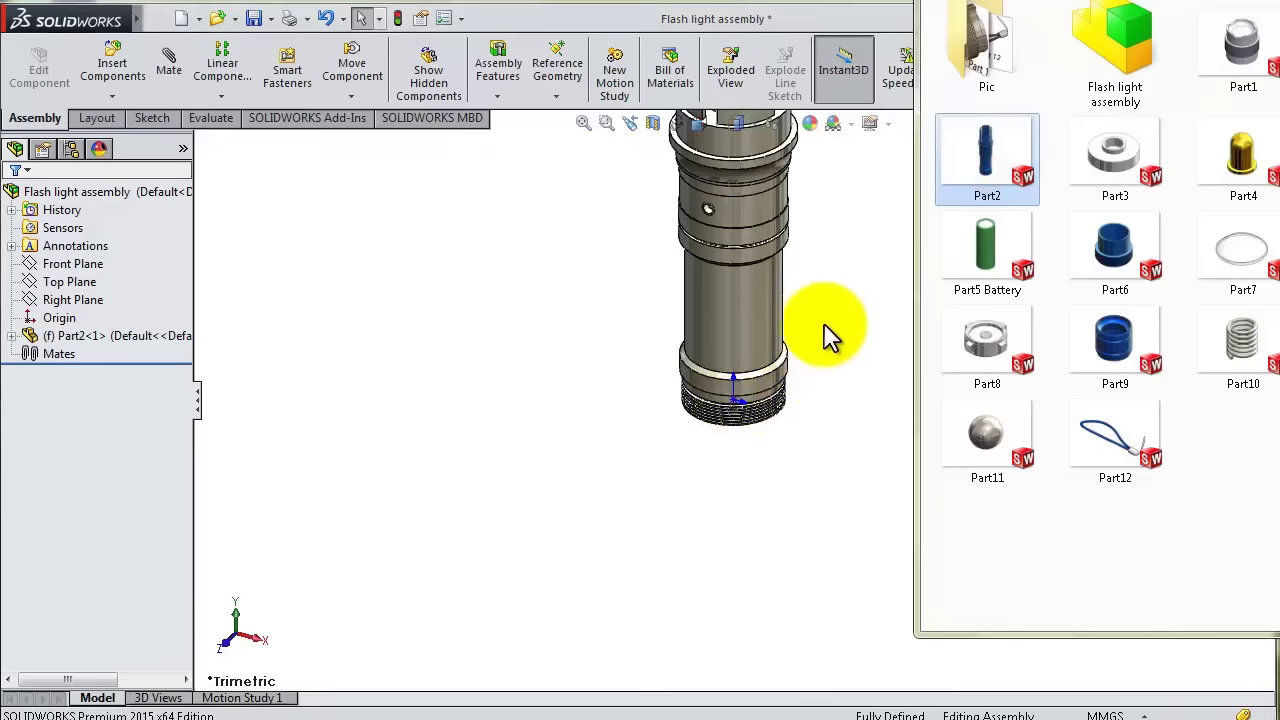
click(343, 328)
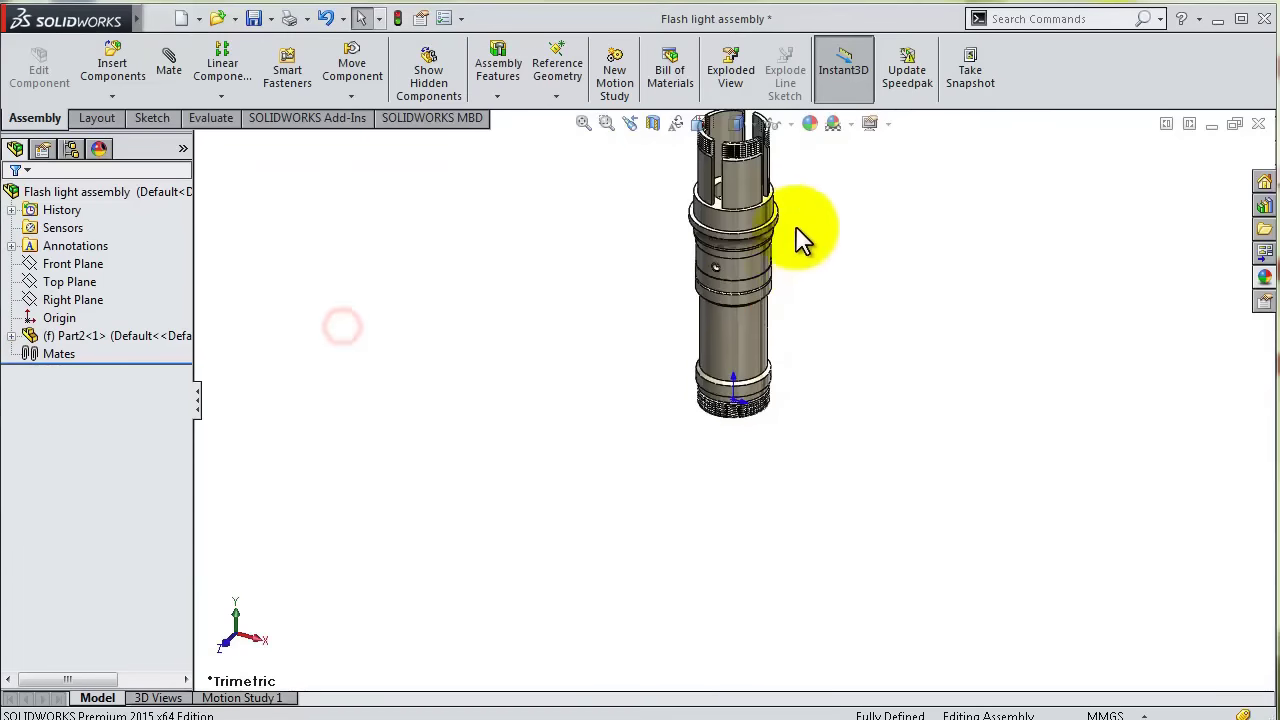
mouse_move(802, 217)
middle_down()
mouse_move(731, 486)
mouse_move(794, 163)
middle_up()
scroll(814, 299, down, 5)
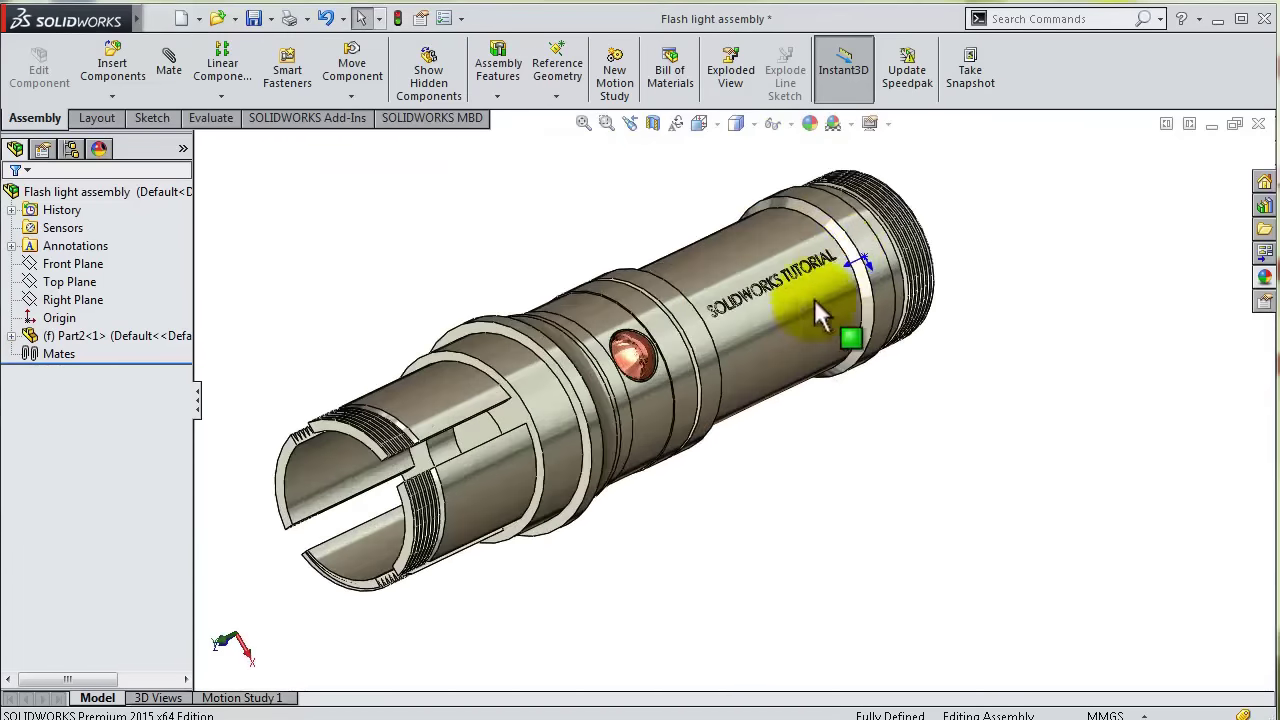
middle_drag(832, 297, 826, 295)
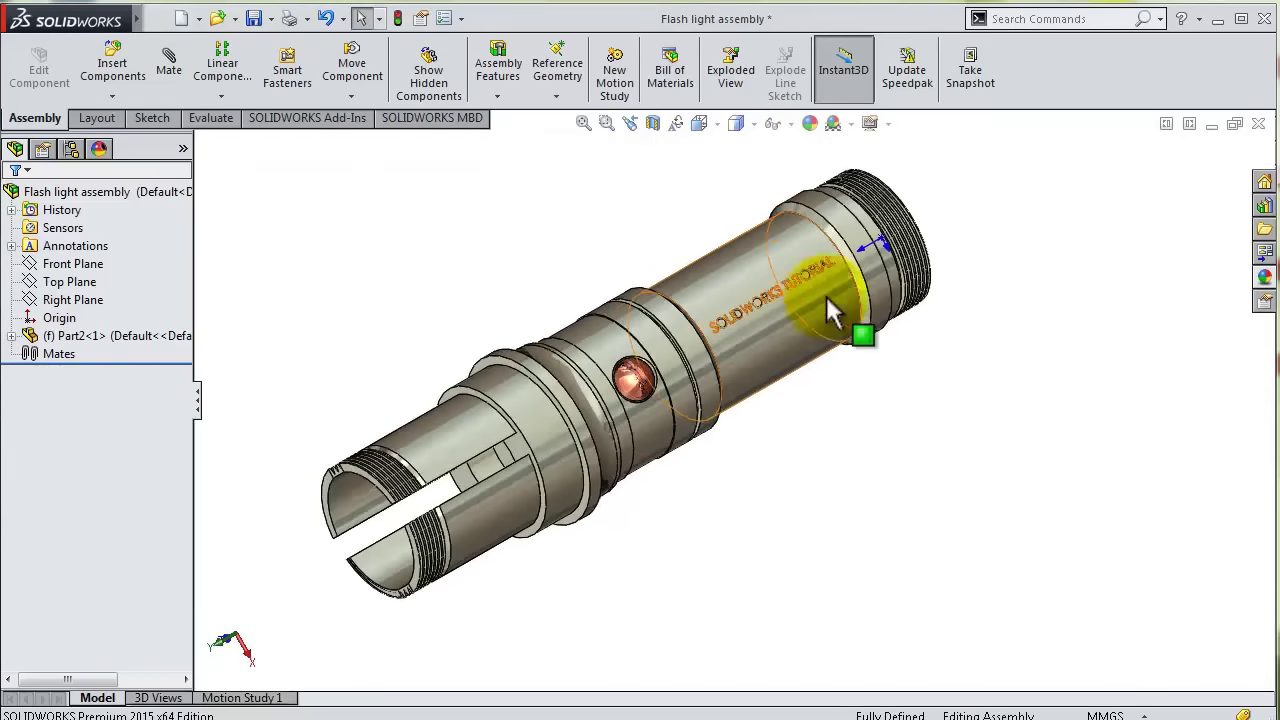
- Insert Part1, the knurled collar, and place it beside the body
key(alt+Tab)
drag(1243, 30, 708, 240)
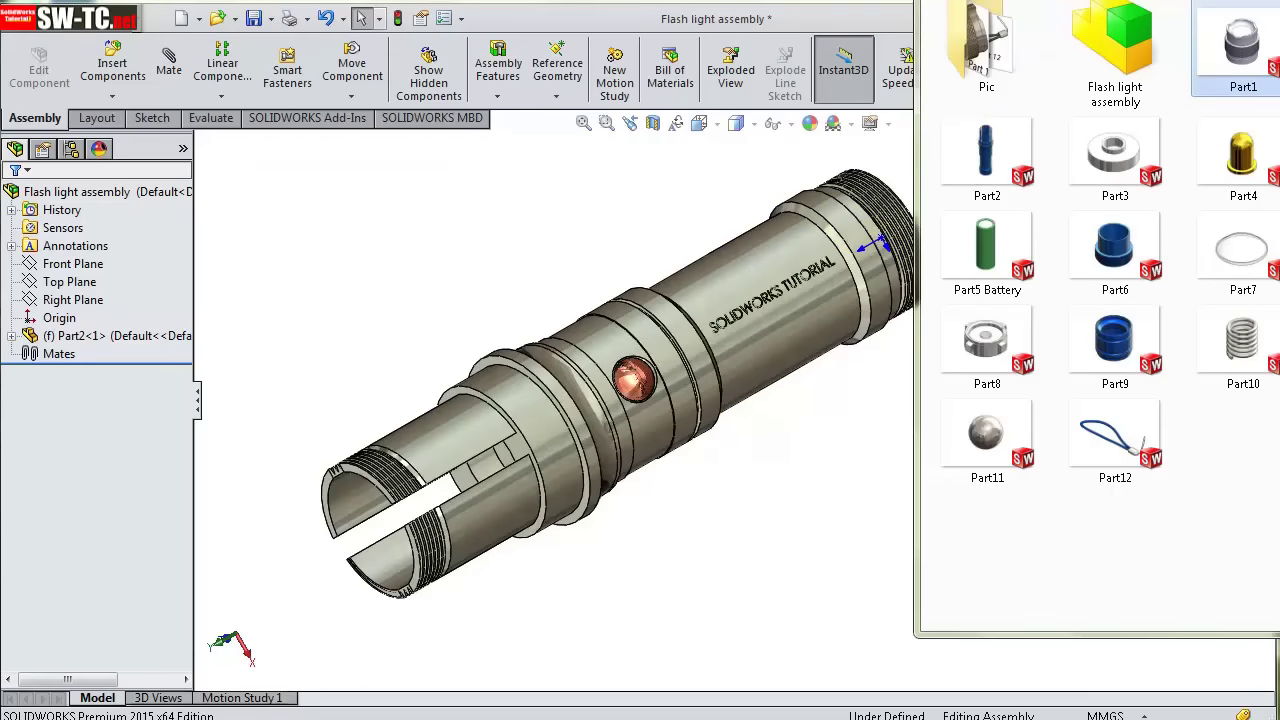
mouse_move(708, 240)
mouse_down()
mouse_move(745, 185)
mouse_move(955, 235)
mouse_up()
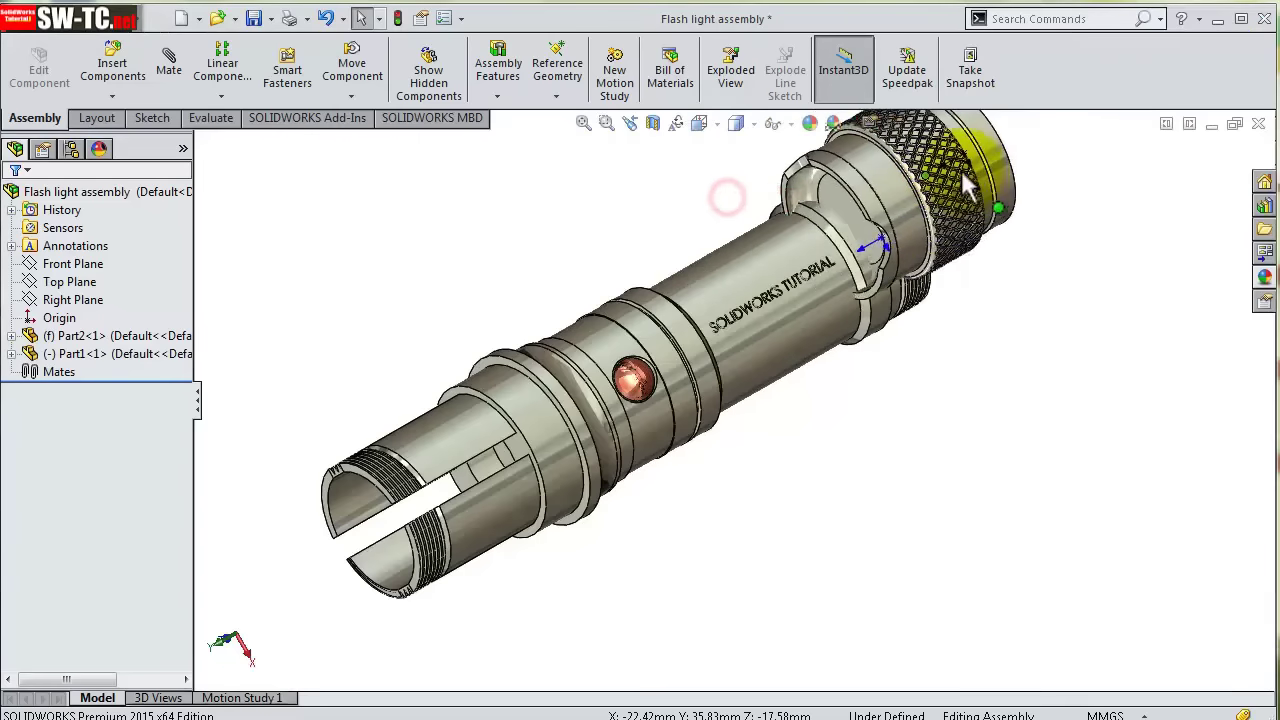
key(Escape)
key(f)
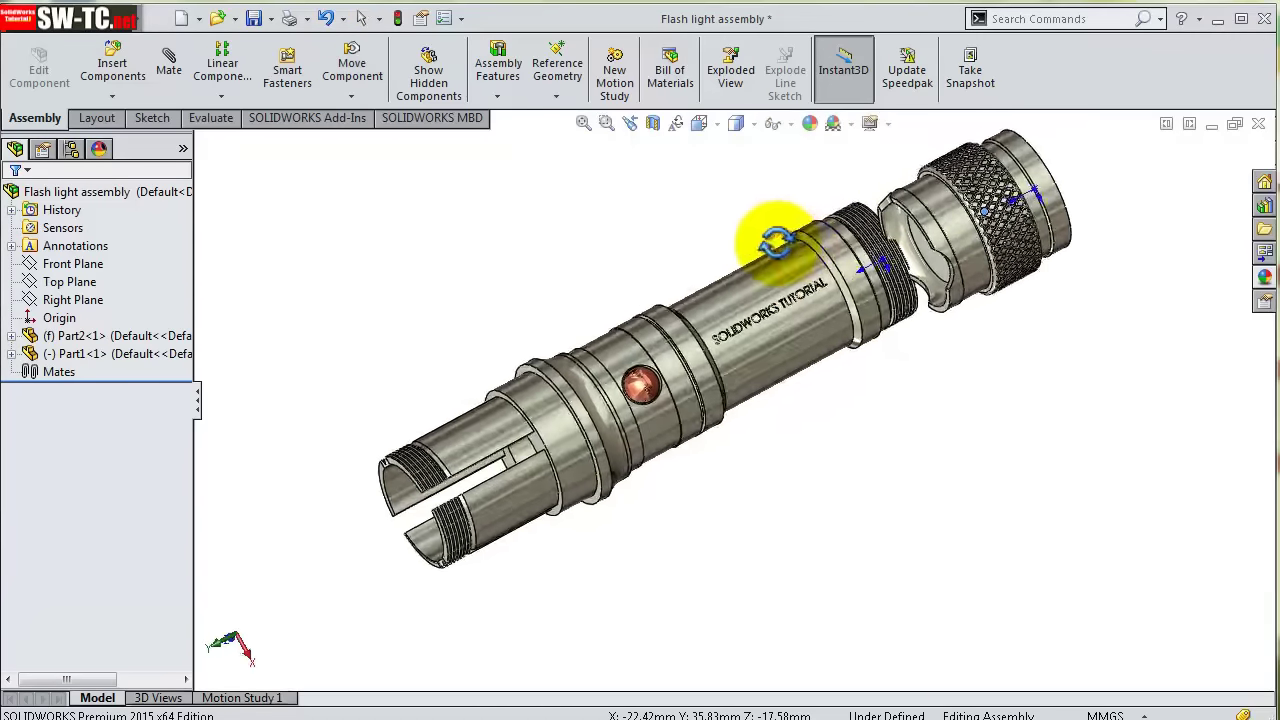
drag(916, 262, 1000, 274)
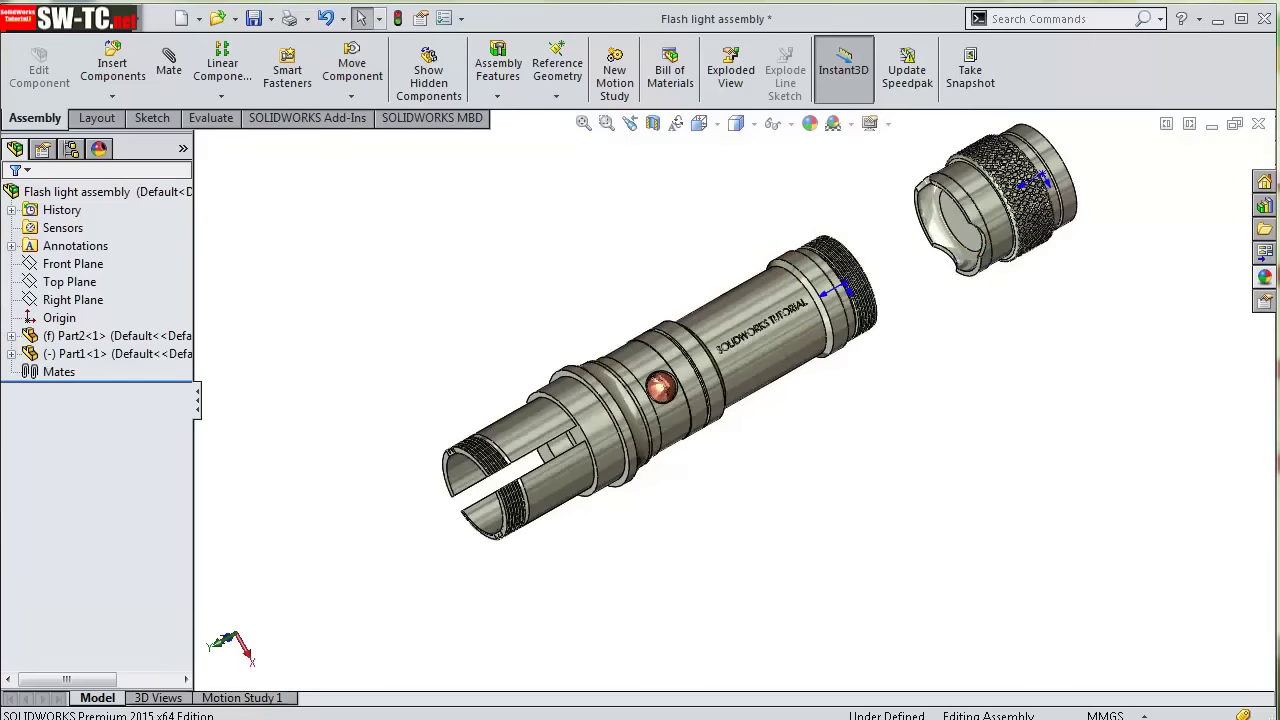
- Insert Part3, Part4 and Part5 Battery into the assembly
key(alt+Tab)
drag(1222, 190, 948, 420)
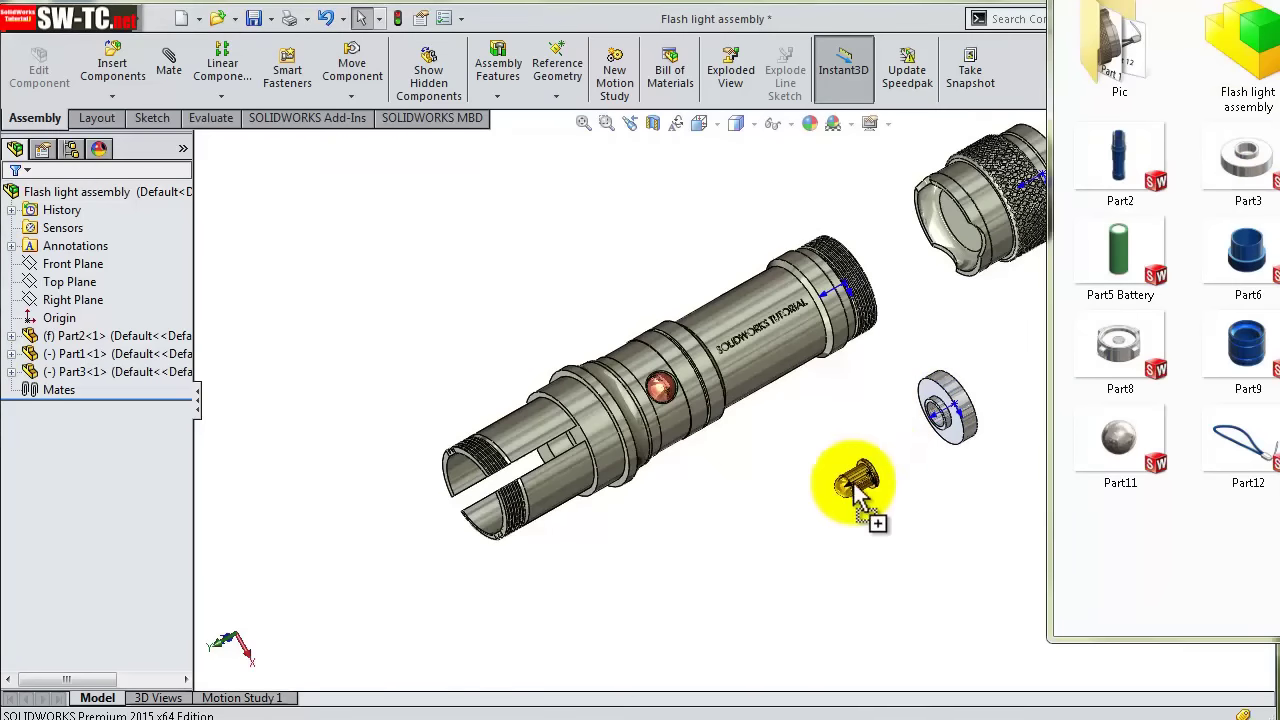
drag(877, 463, 877, 463)
drag(1127, 262, 737, 560)
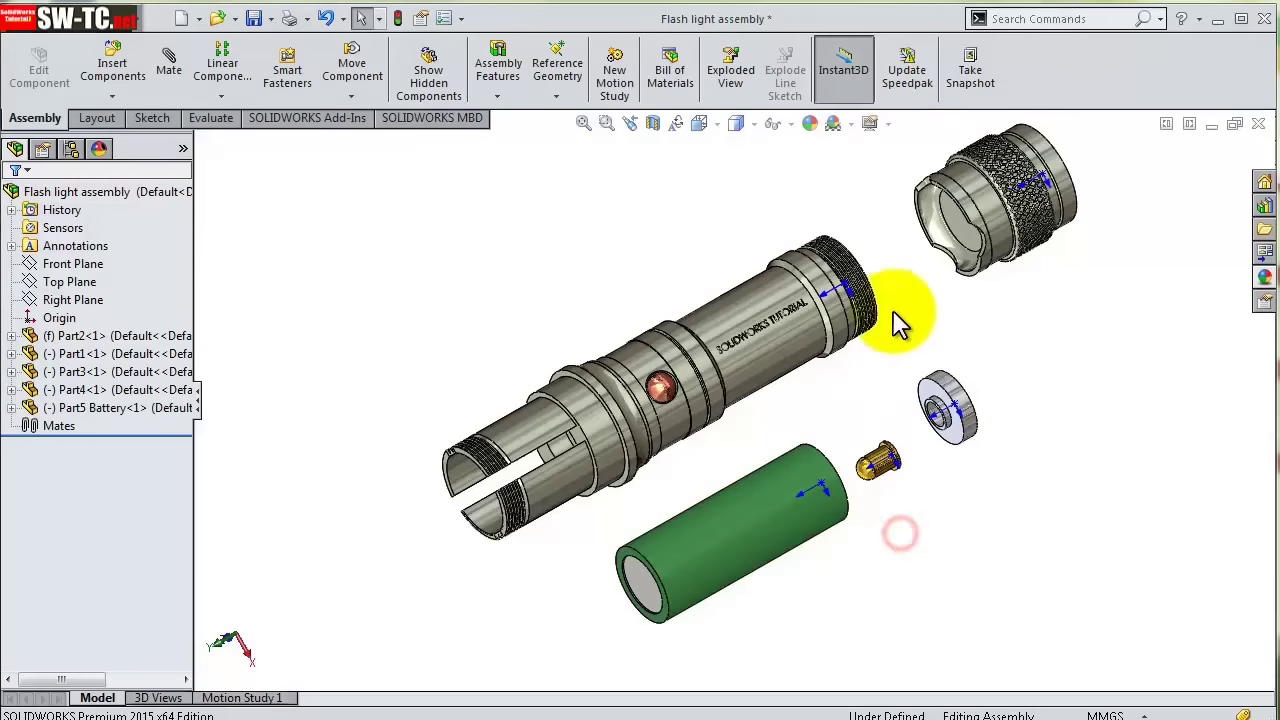
click(794, 128)
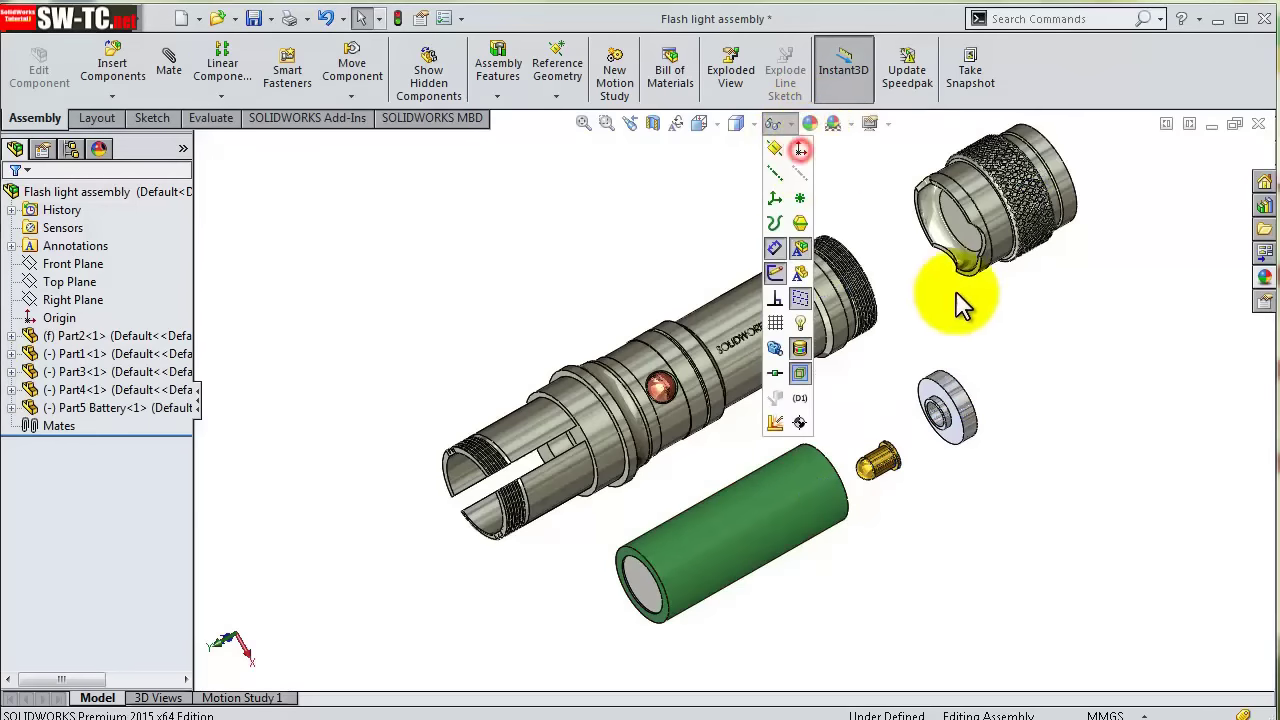
- Mate the knurled collar's inner face concentric with the body tube, with flipped alignment
scroll(1025, 312, down, 2)
key(f)
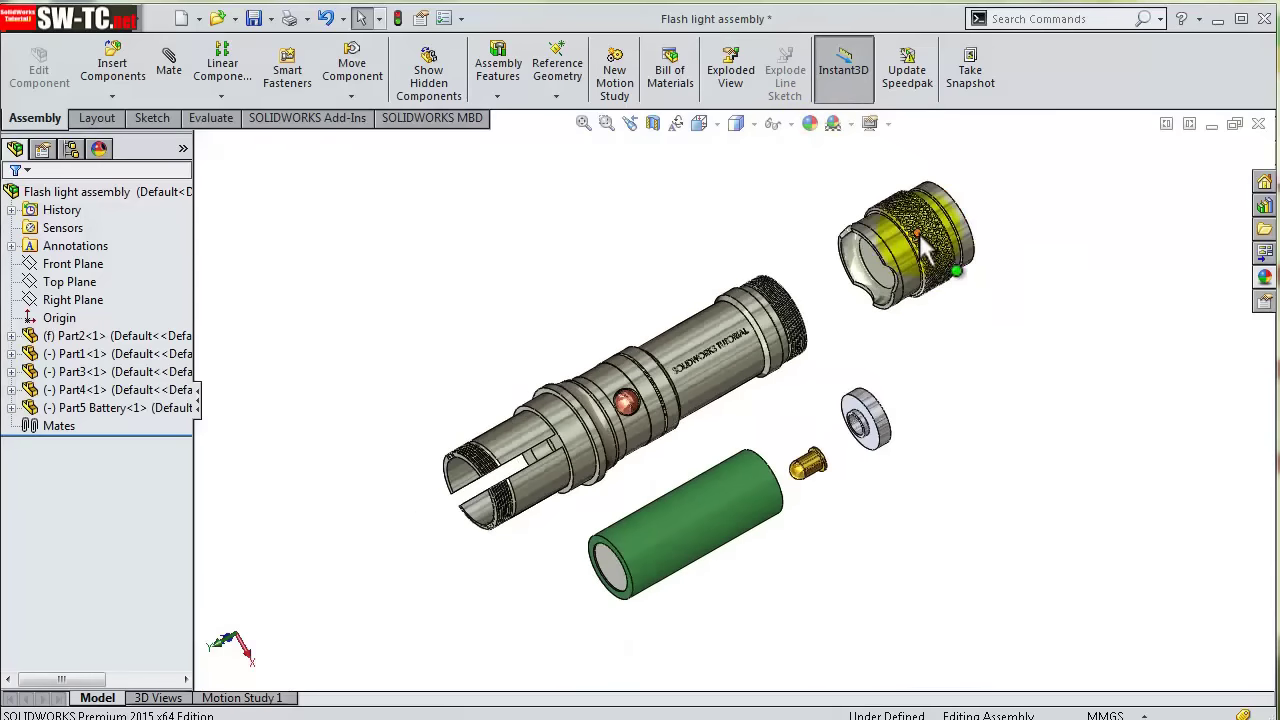
scroll(919, 233, down, 2)
scroll(943, 258, down, 2)
scroll(970, 320, down, 2)
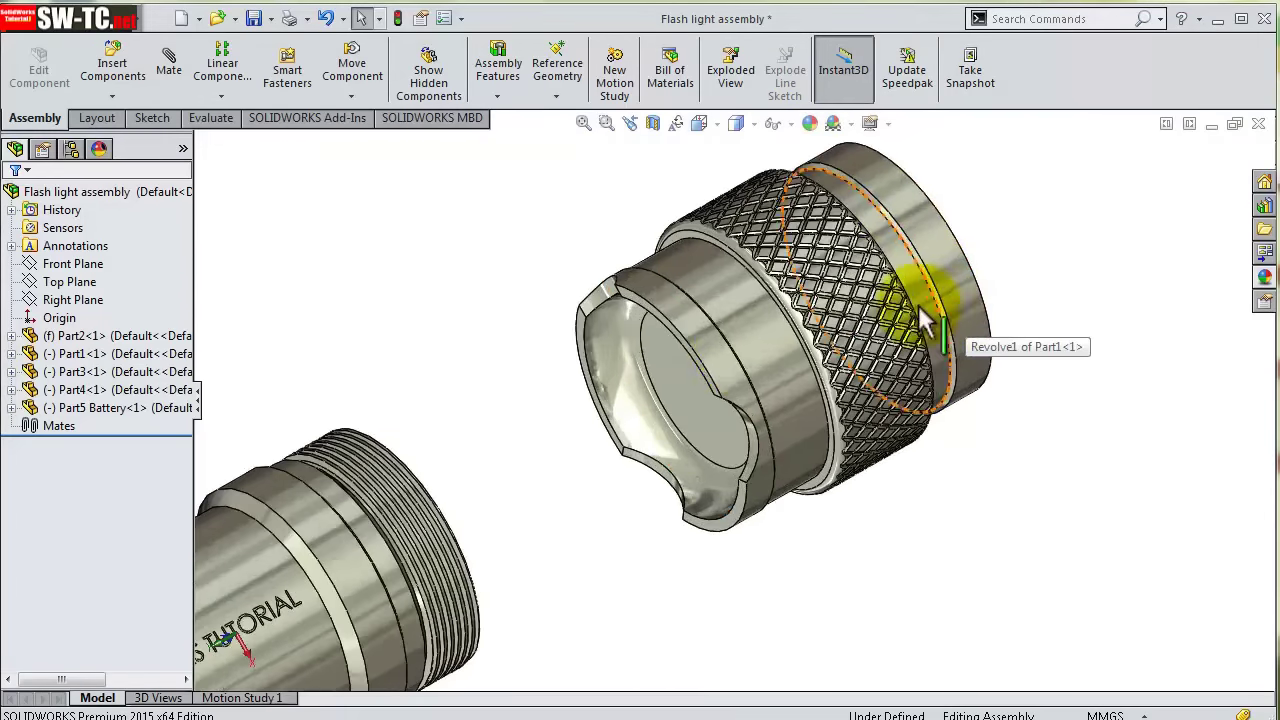
click(767, 347)
click(983, 234)
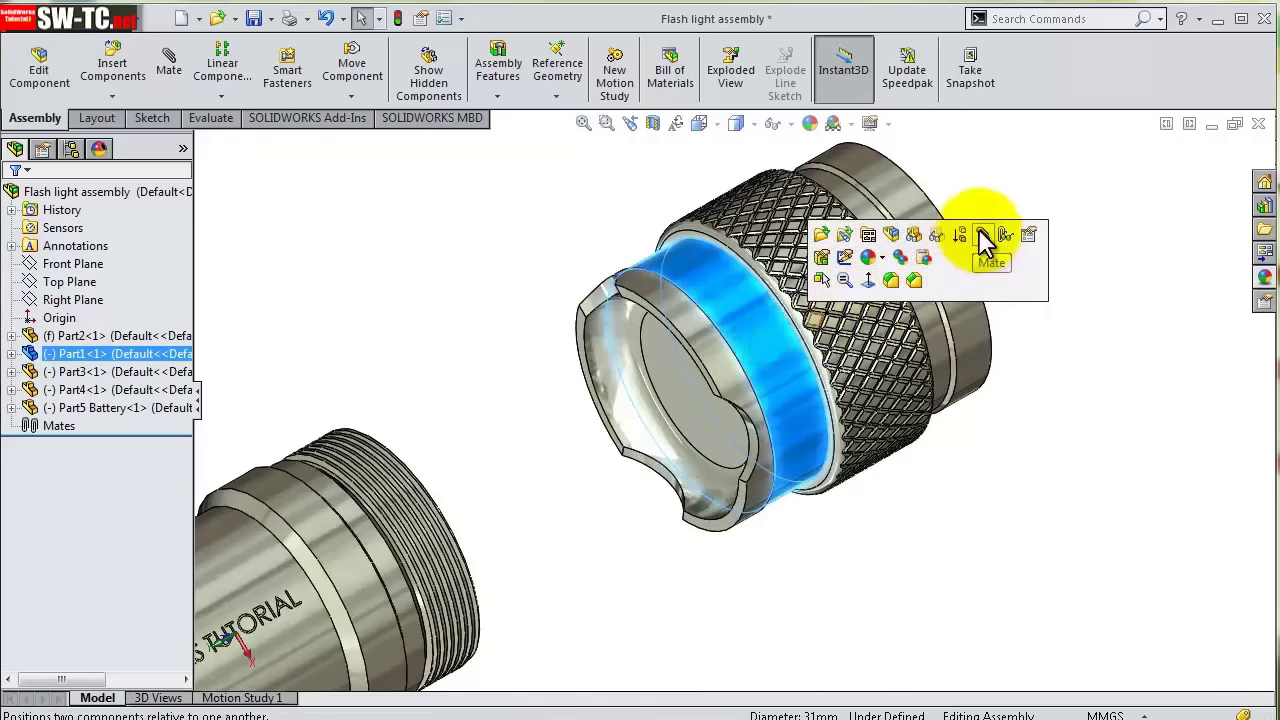
middle_drag(980, 240, 619, 425)
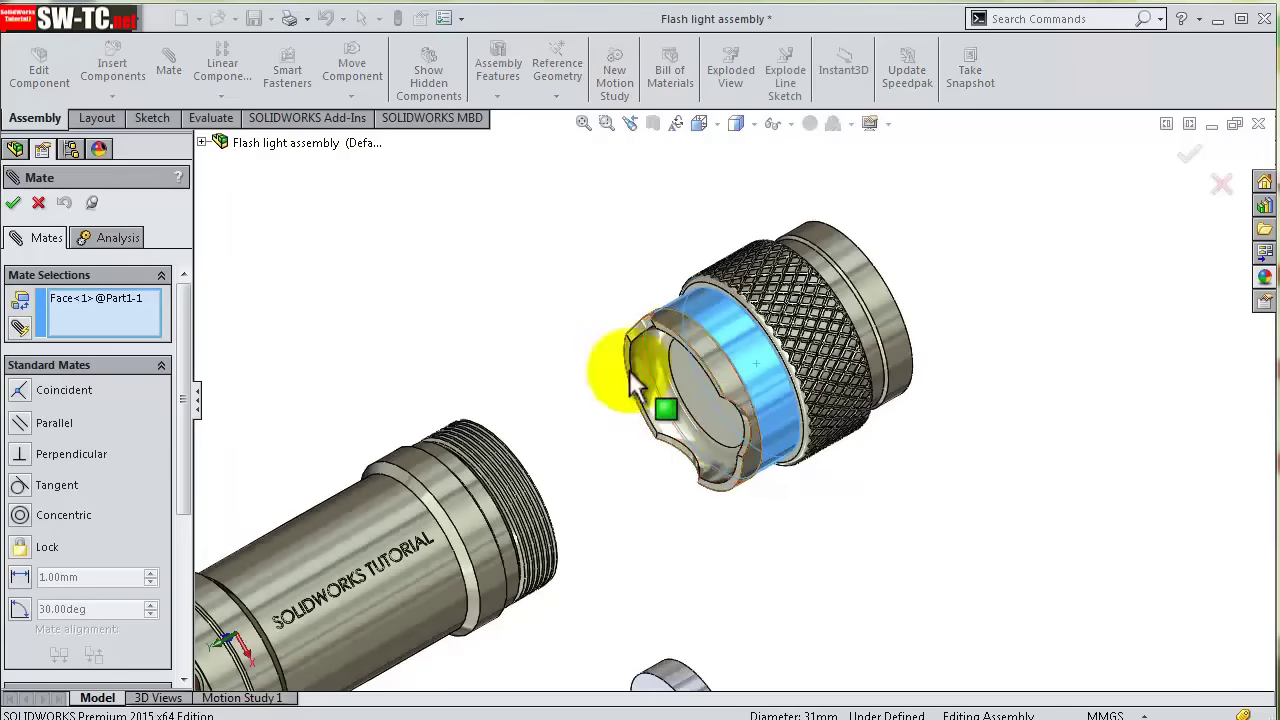
click(462, 512)
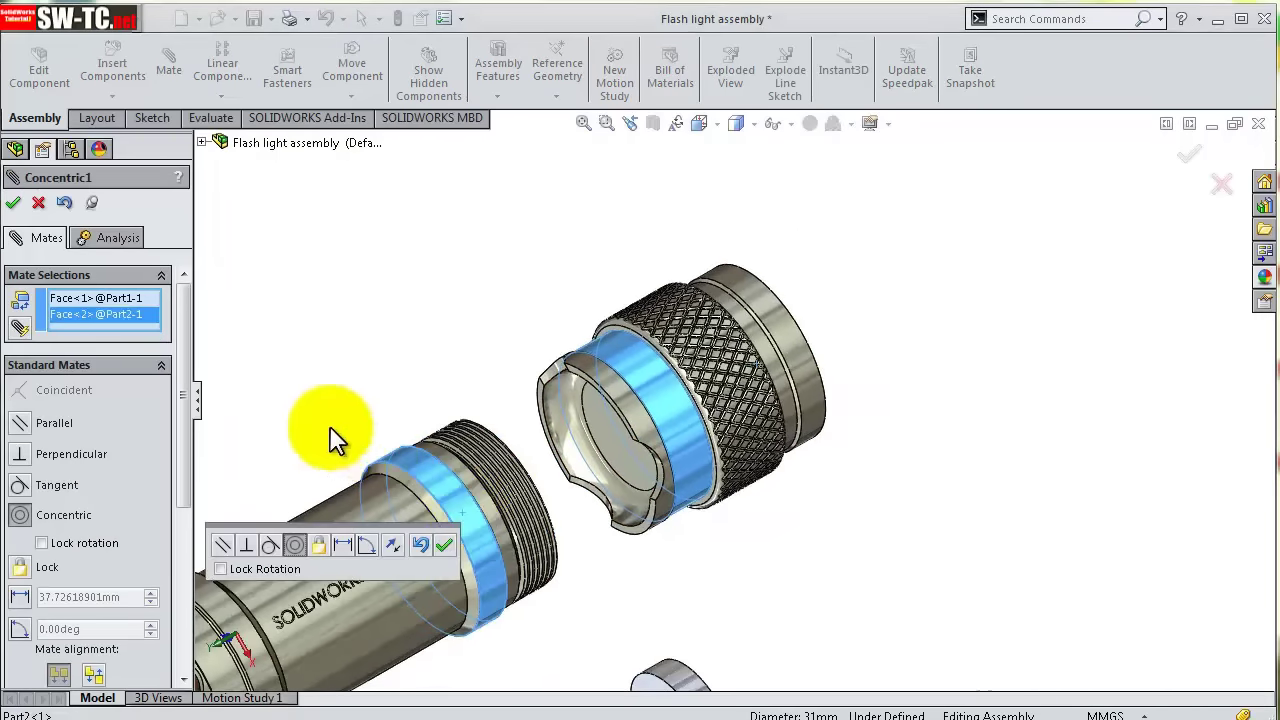
click(392, 544)
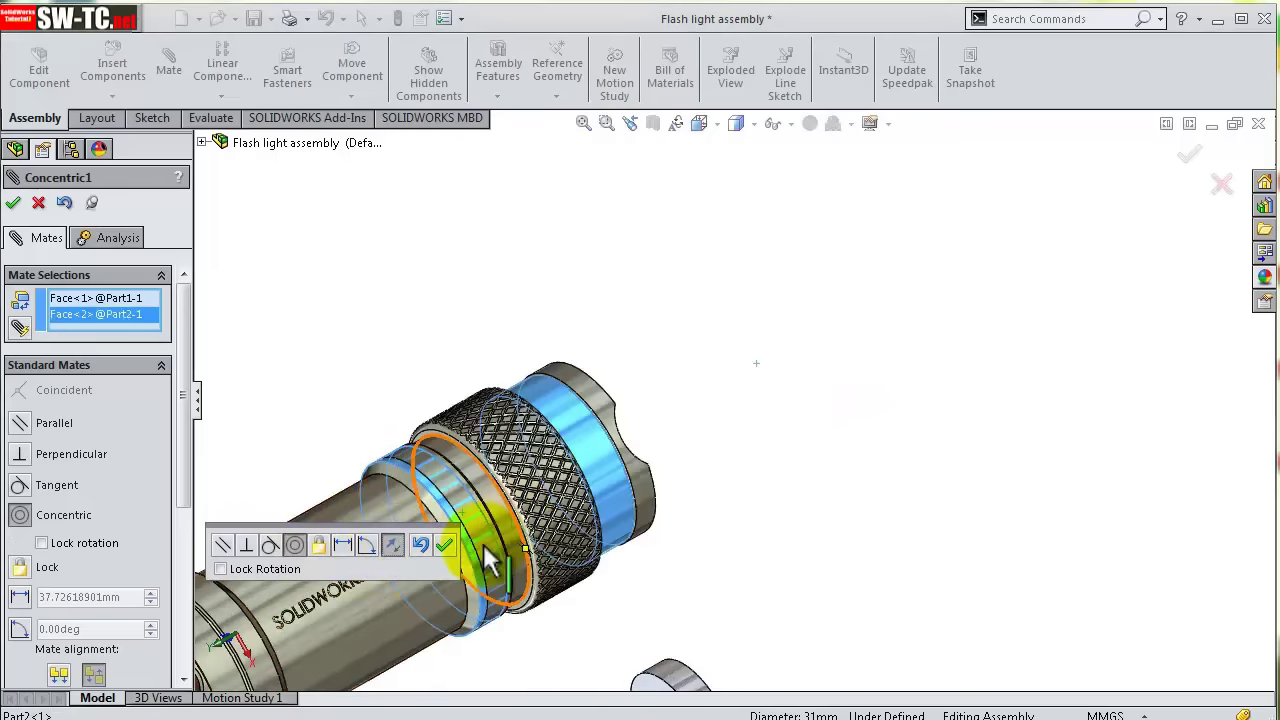
click(447, 545)
- Slide the collar aside and seat the gold pin flush on the washer face with a flipped Coincident mate
drag(623, 520, 882, 391)
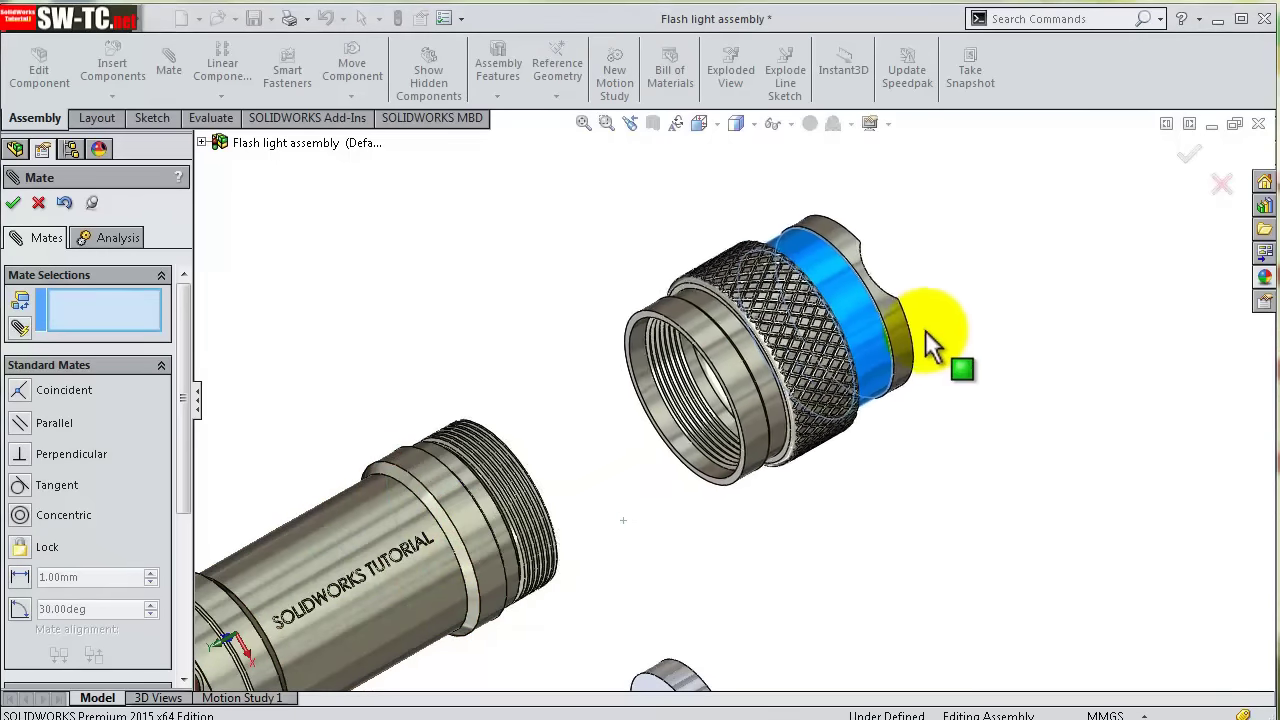
scroll(737, 520, up, 3)
scroll(700, 537, down, 2)
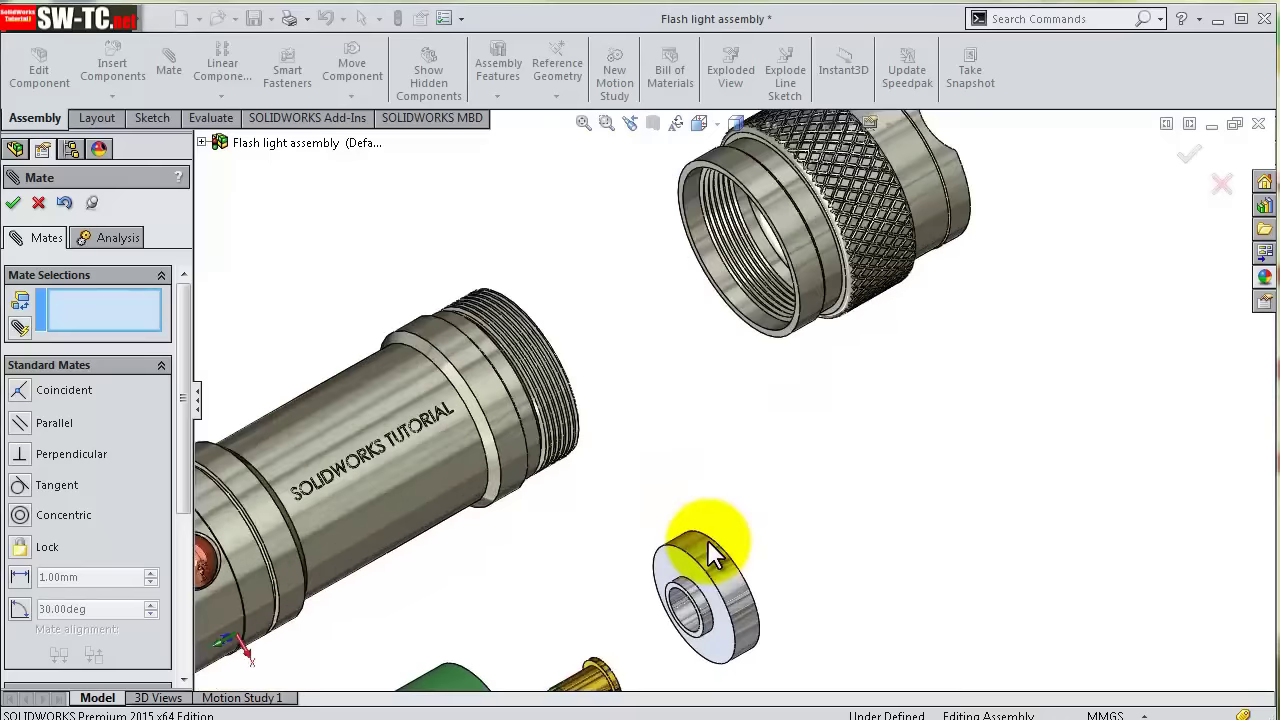
scroll(706, 586, down, 2)
mouse_move(784, 450)
middle_down()
mouse_move(840, 337)
mouse_move(791, 354)
middle_up()
scroll(634, 523, up, 1)
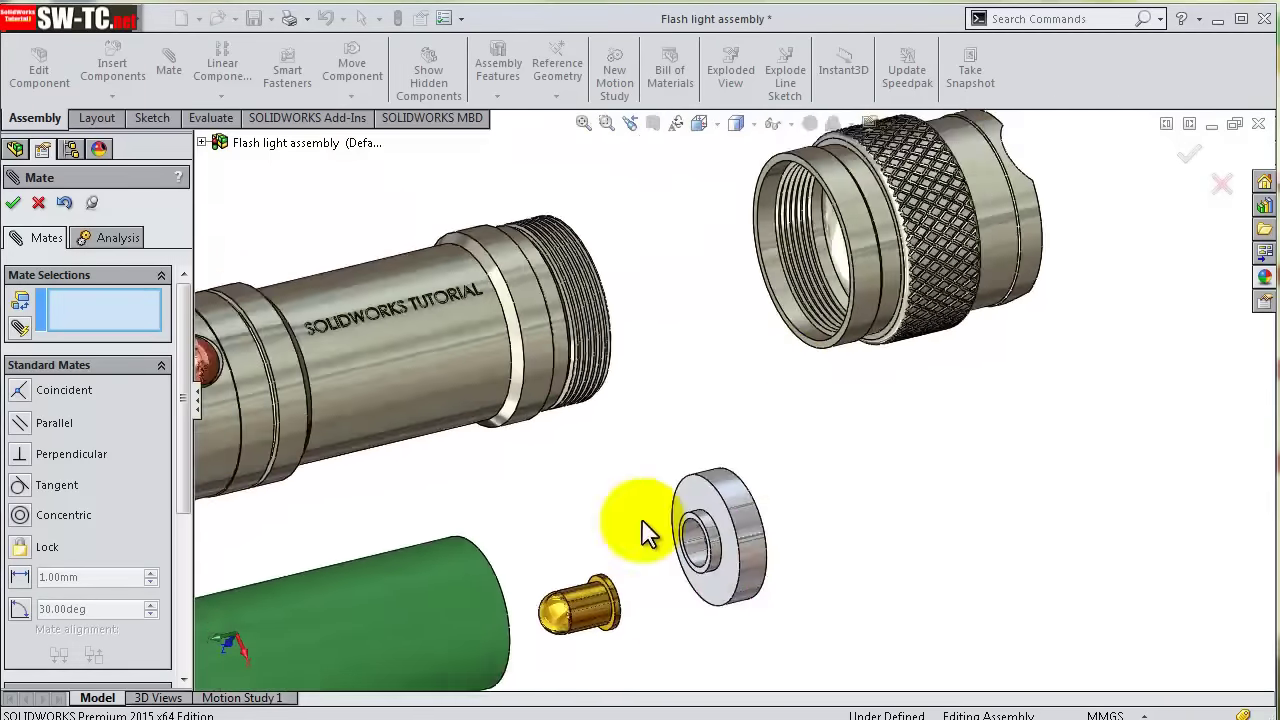
scroll(608, 586, down, 3)
scroll(626, 541, down, 2)
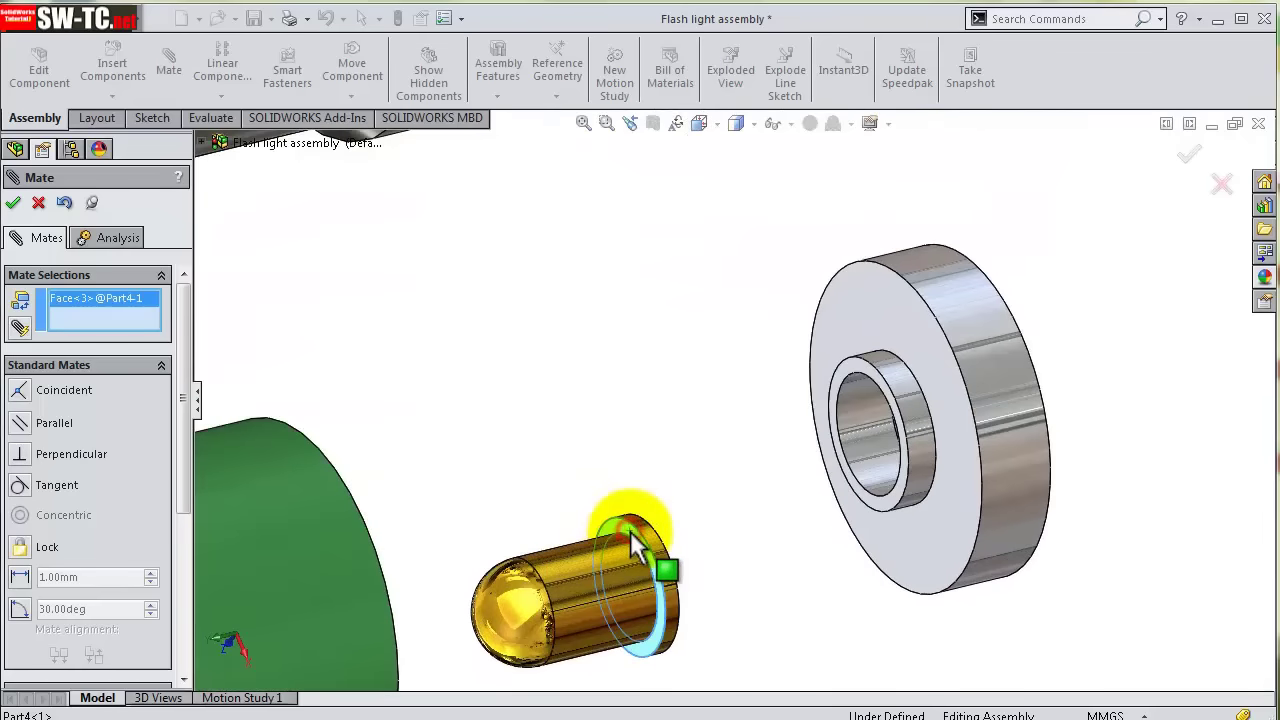
click(852, 370)
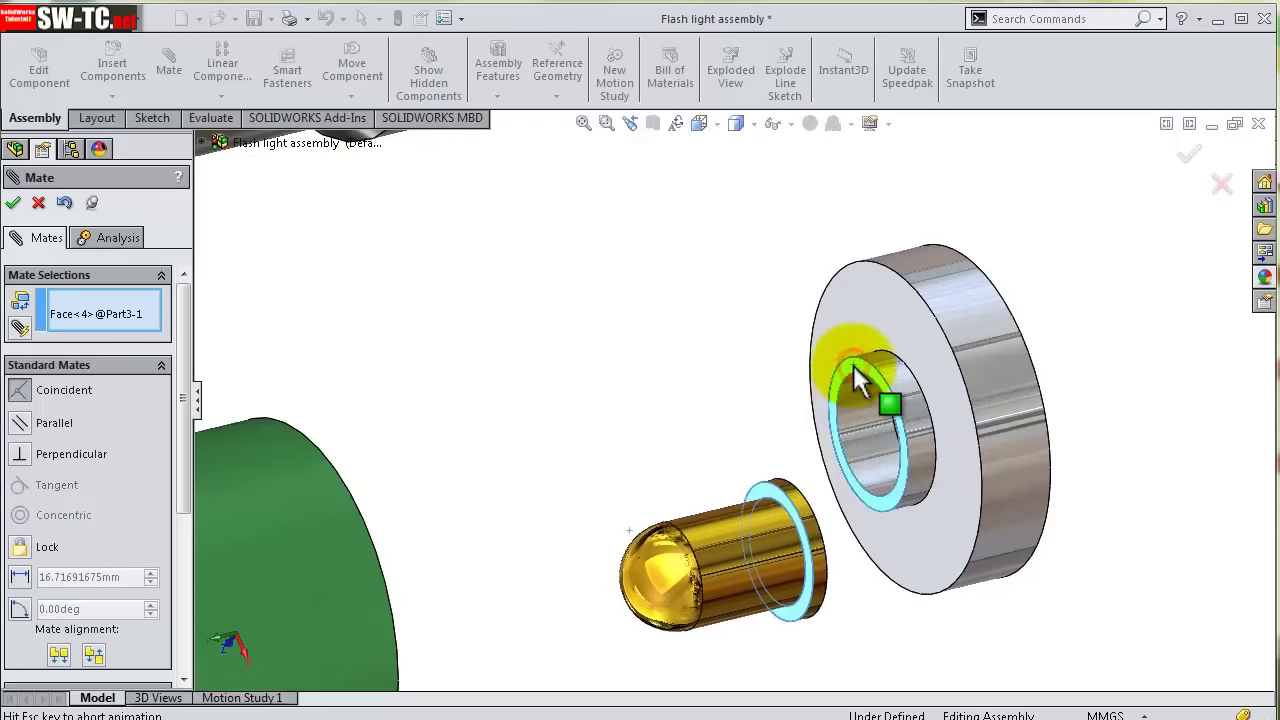
click(1025, 320)
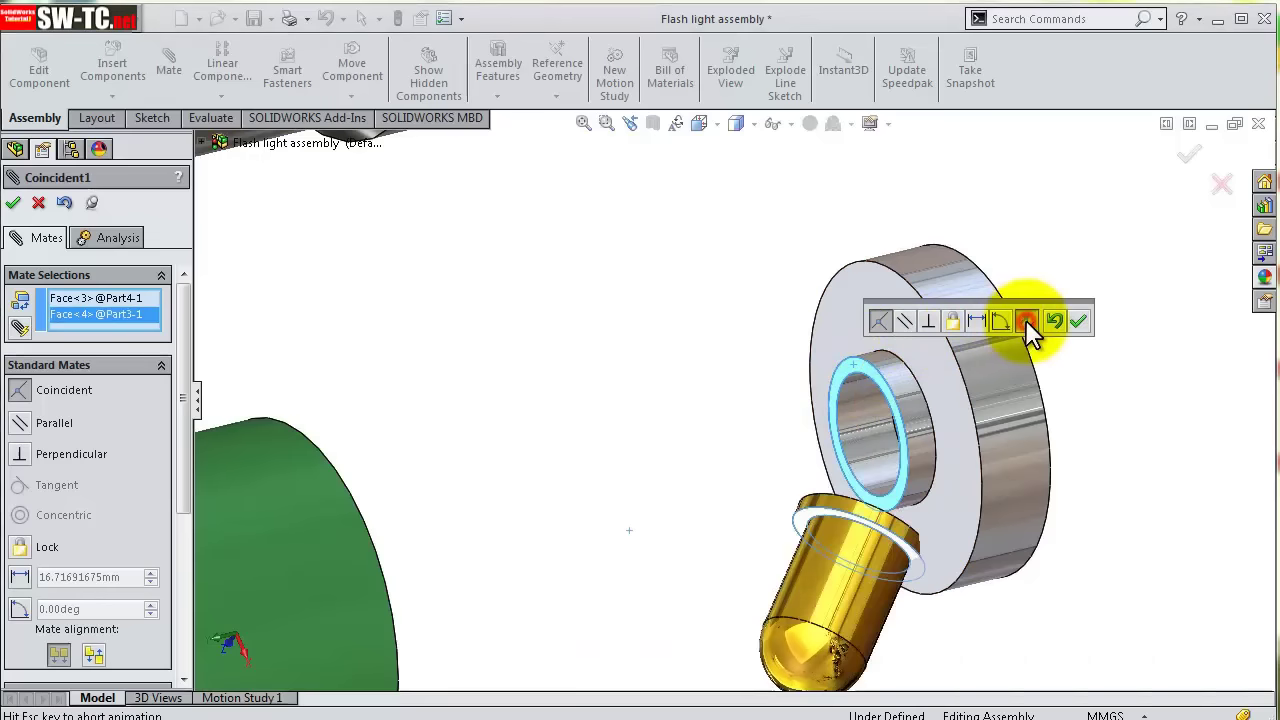
click(1078, 320)
- Centre the gold pin in the washer bore with a Concentric mate
scroll(900, 450, down, 3)
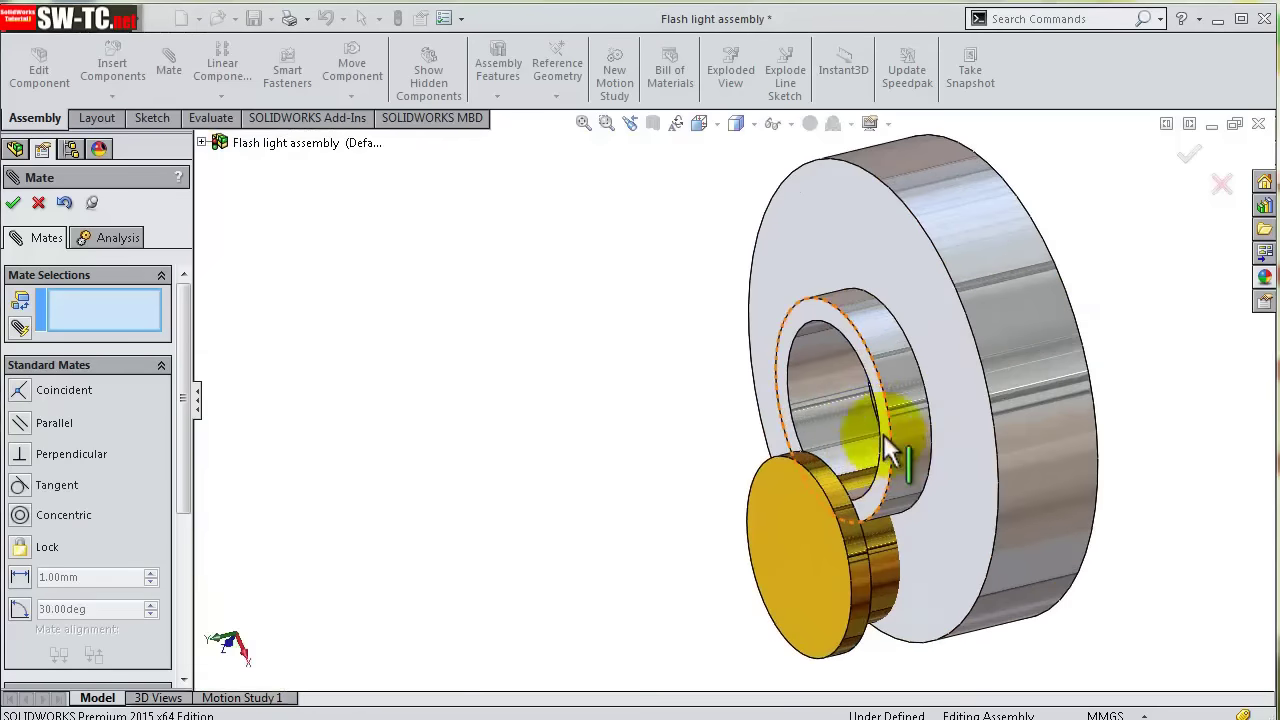
click(857, 403)
click(880, 553)
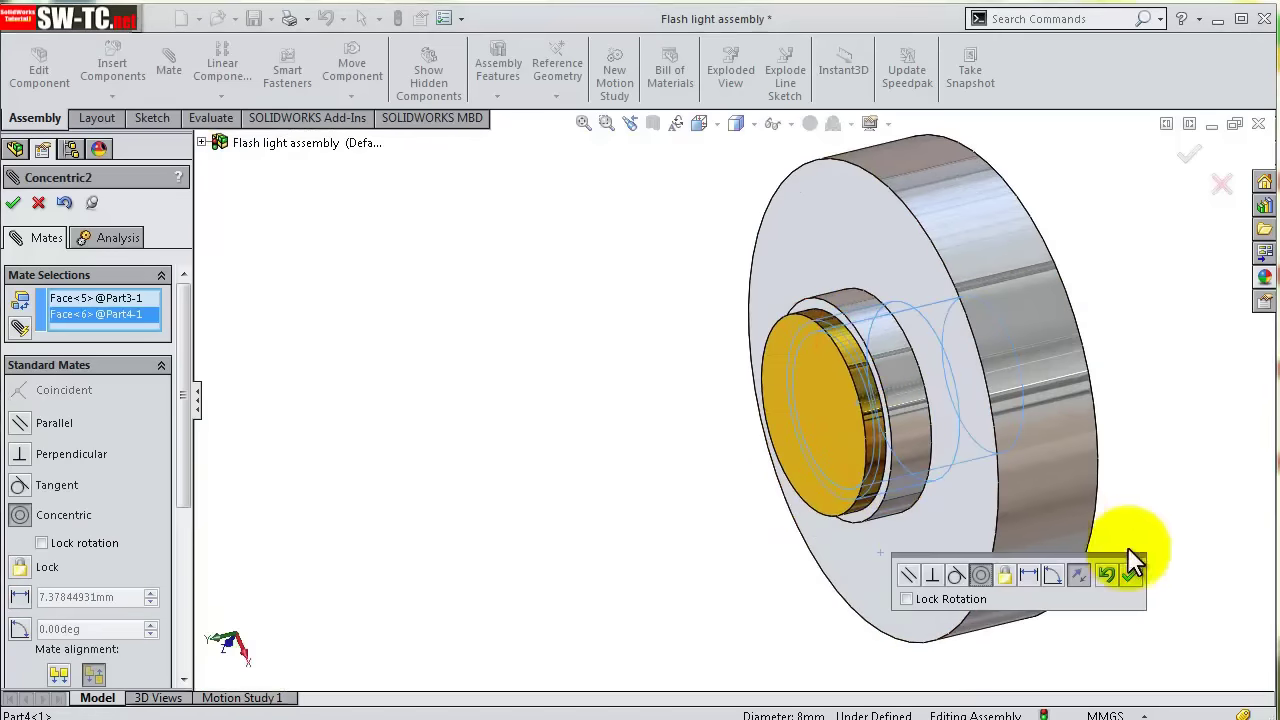
click(1134, 574)
mouse_move(1071, 466)
middle_down()
mouse_move(993, 418)
mouse_move(1029, 409)
middle_up()
scroll(1029, 429, up, 5)
- Mate the gold pin's face coincident with the collar's inner face, with flipped alignment
key(Escape)
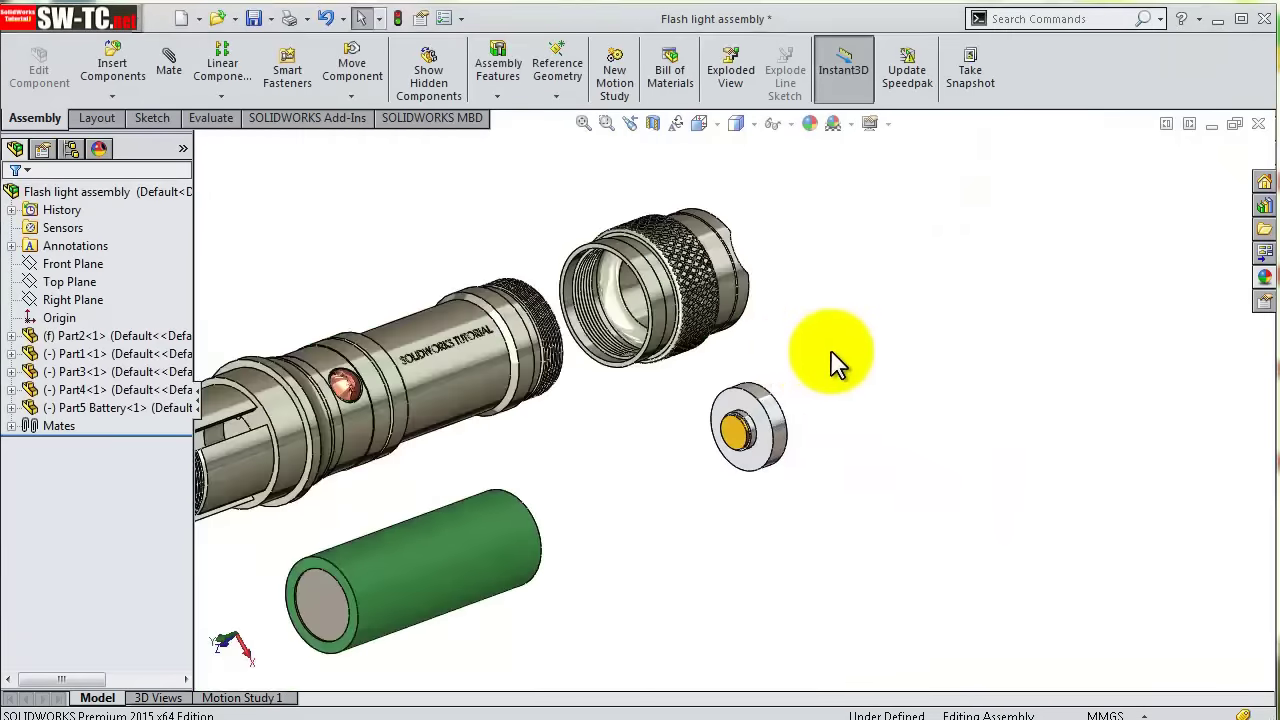
middle_drag(837, 363, 708, 462)
click(703, 468)
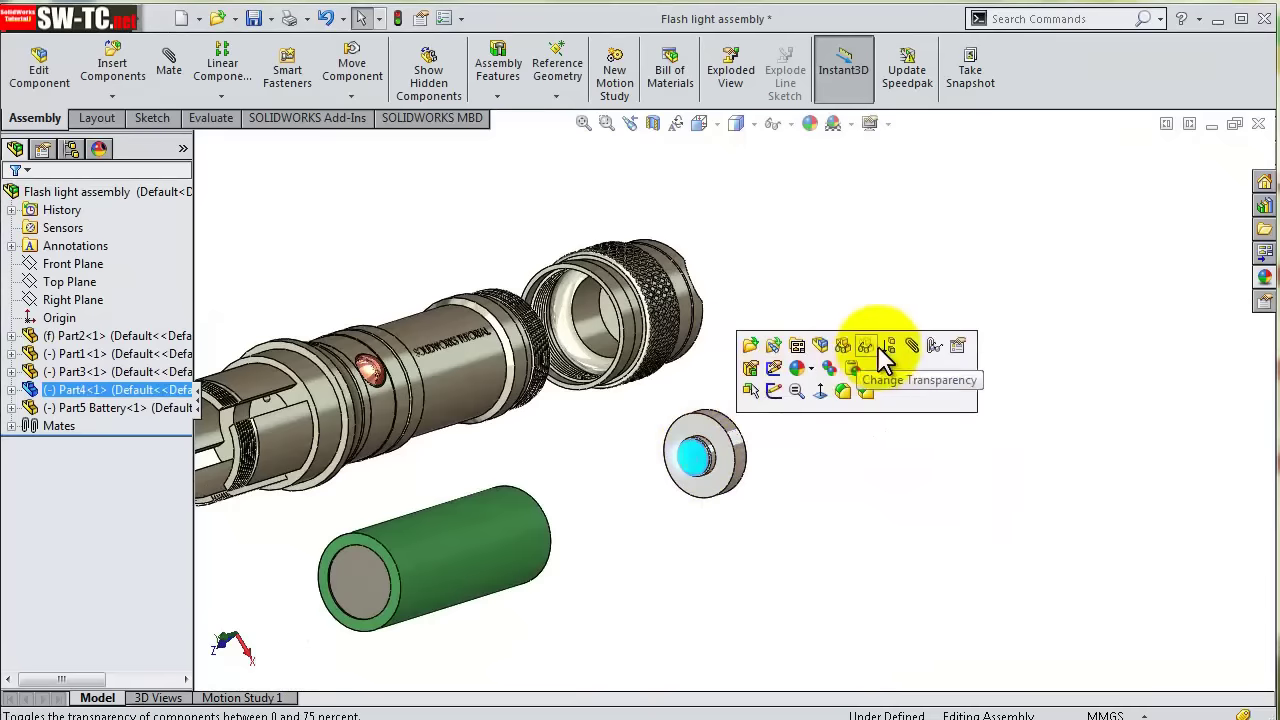
click(912, 346)
mouse_move(720, 360)
middle_down()
mouse_move(613, 335)
mouse_move(832, 288)
middle_up()
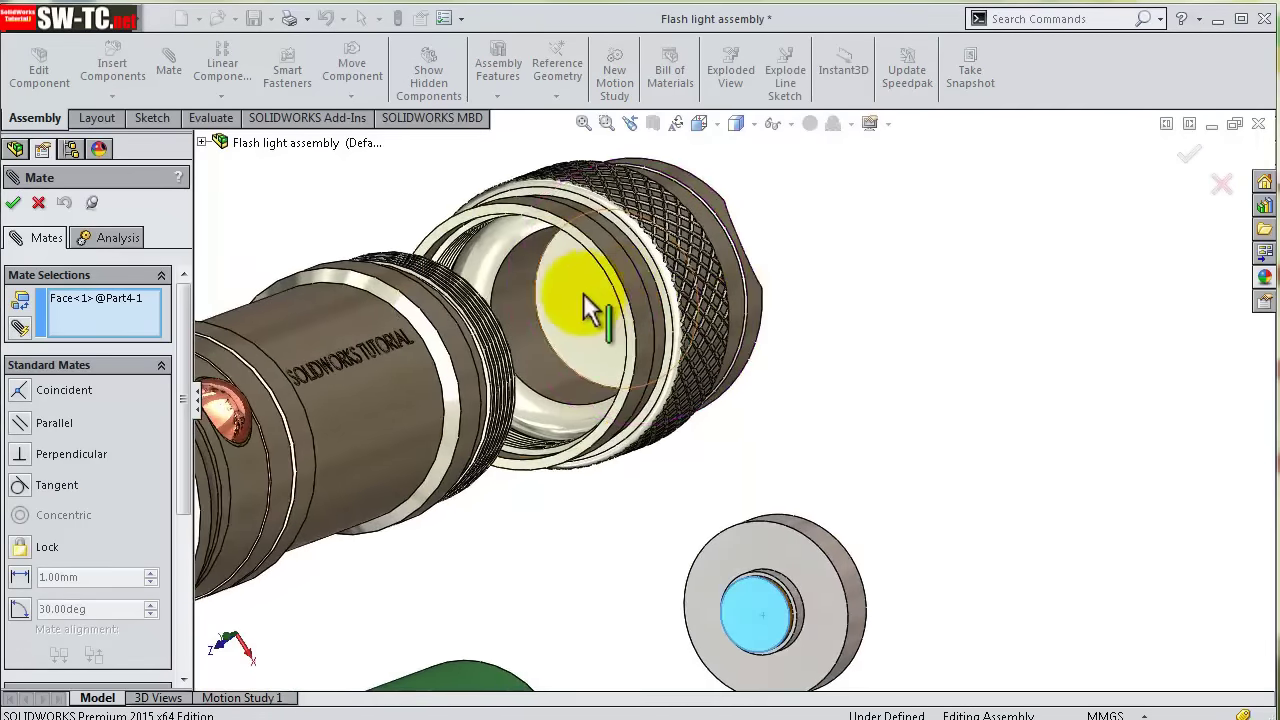
click(584, 305)
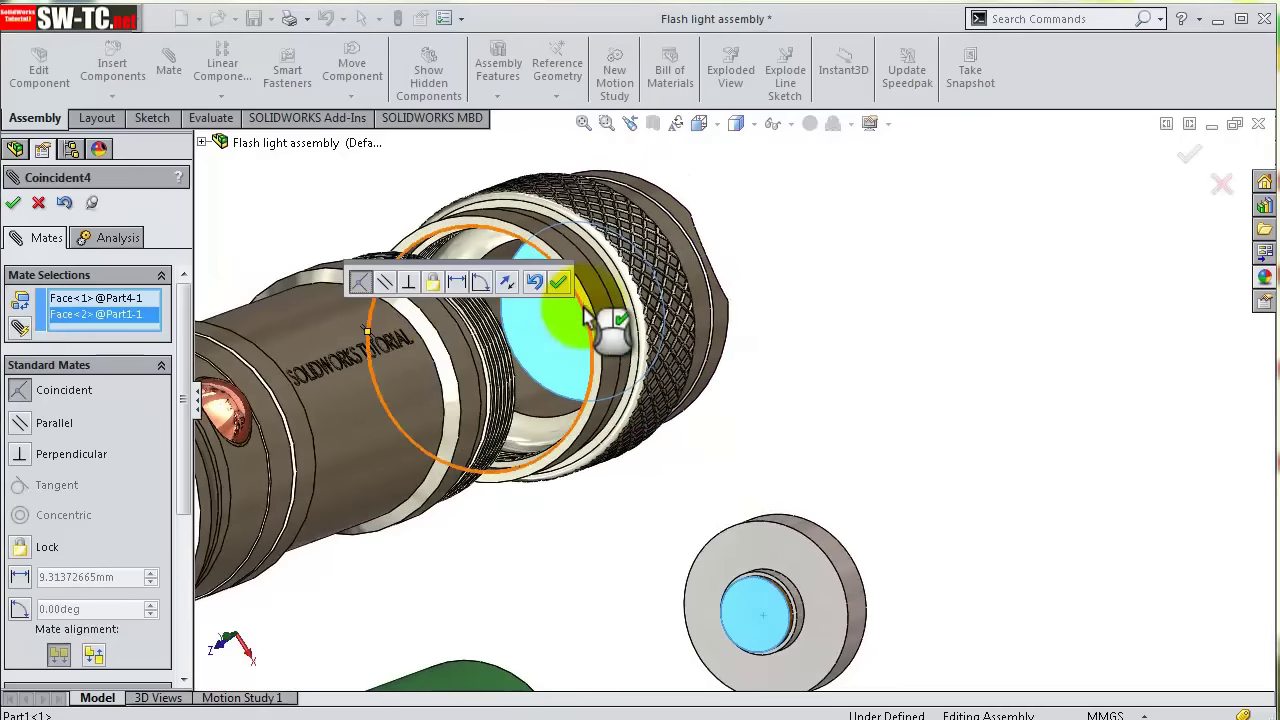
click(507, 282)
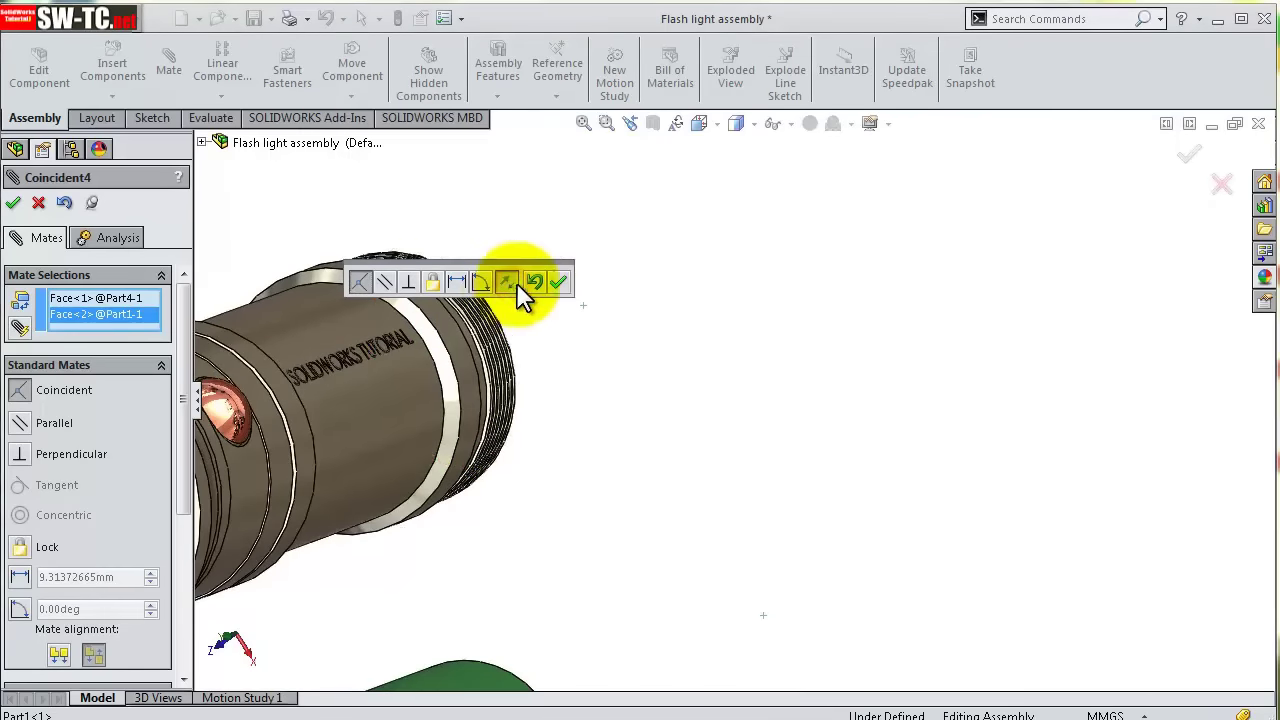
scroll(640, 310, up, 3)
scroll(652, 295, up, 2)
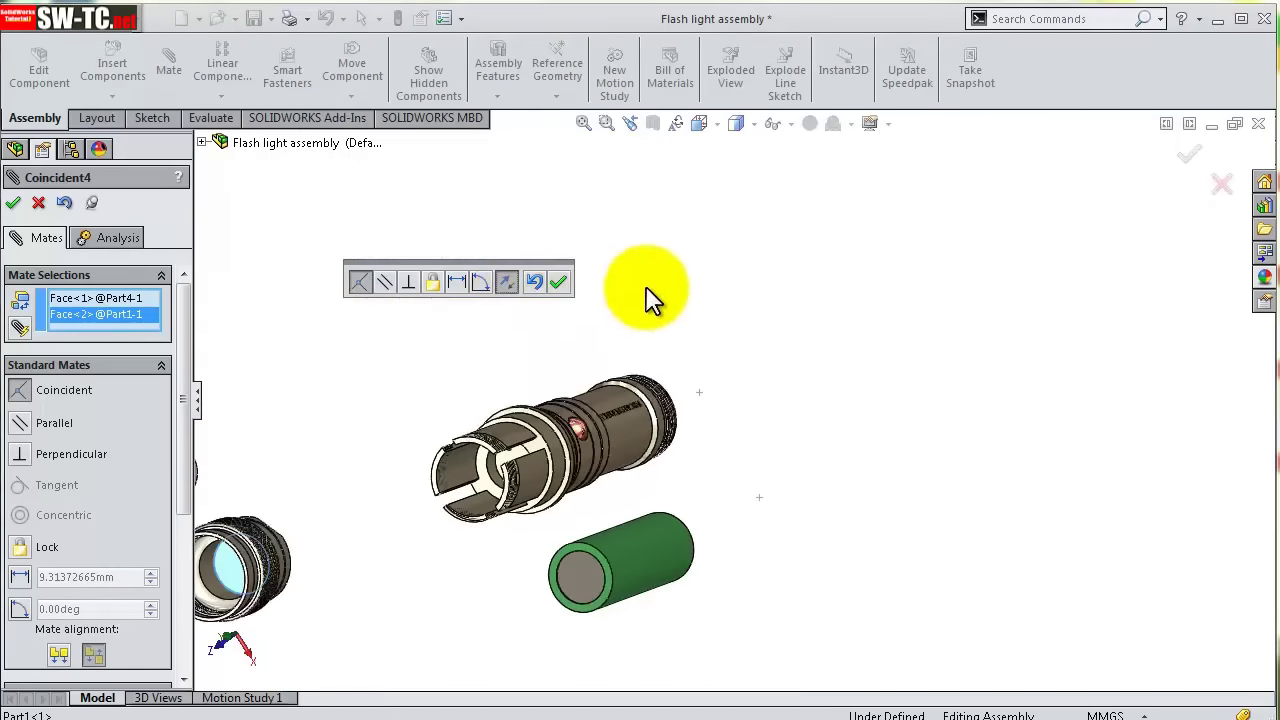
scroll(540, 325, up, 2)
click(558, 282)
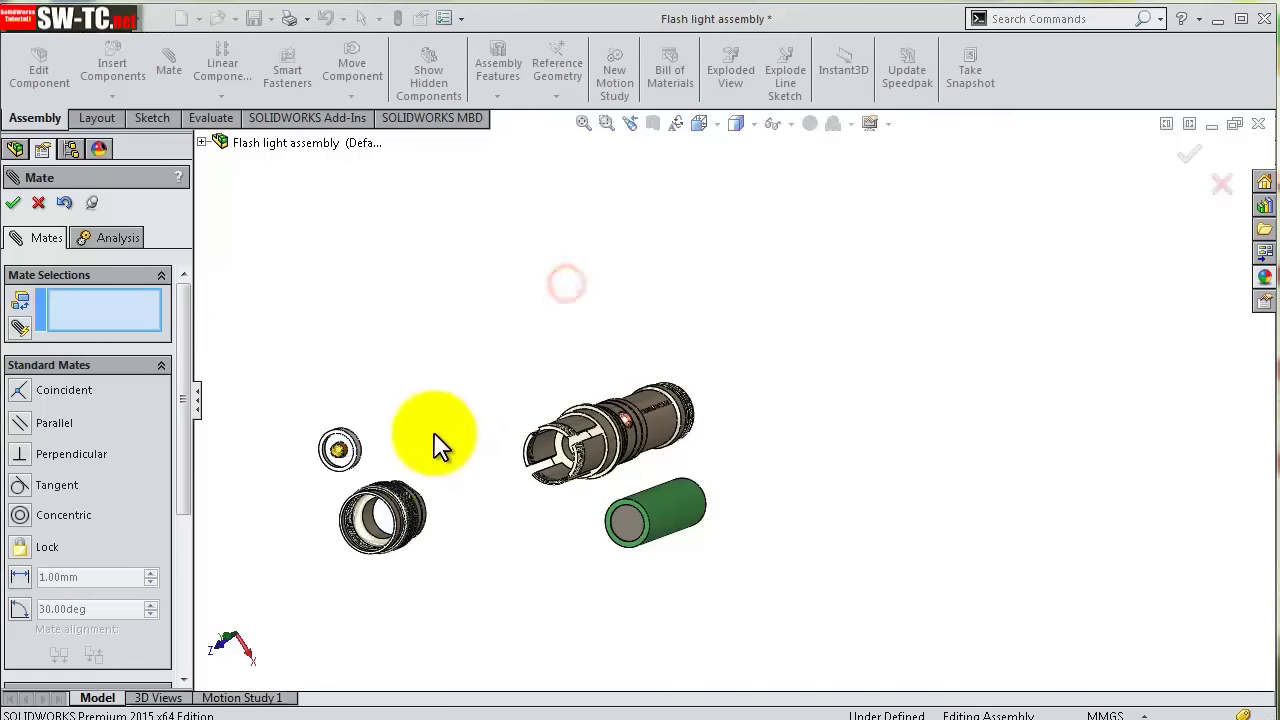
- Make the washer's outer rim concentric with the collar's inner cut face
scroll(435, 495, down, 2)
scroll(400, 470, down, 2)
click(377, 405)
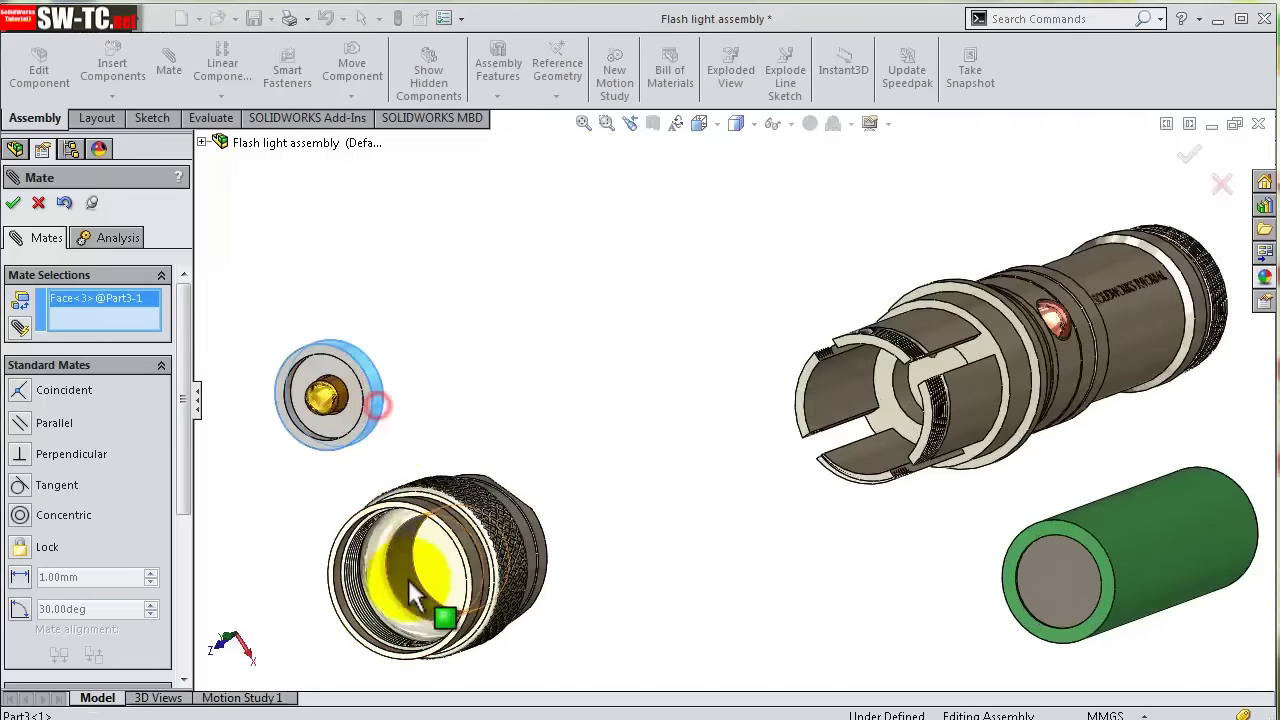
scroll(405, 580, down, 1)
scroll(440, 545, down, 3)
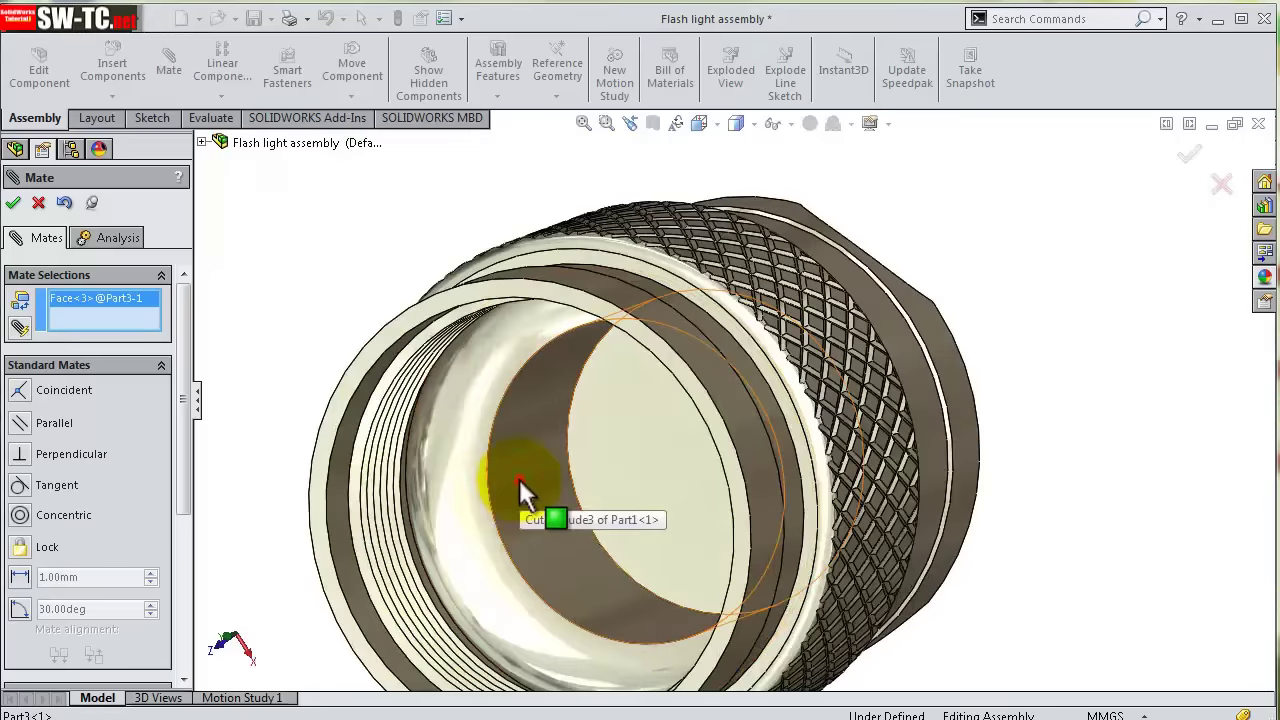
click(519, 479)
click(569, 523)
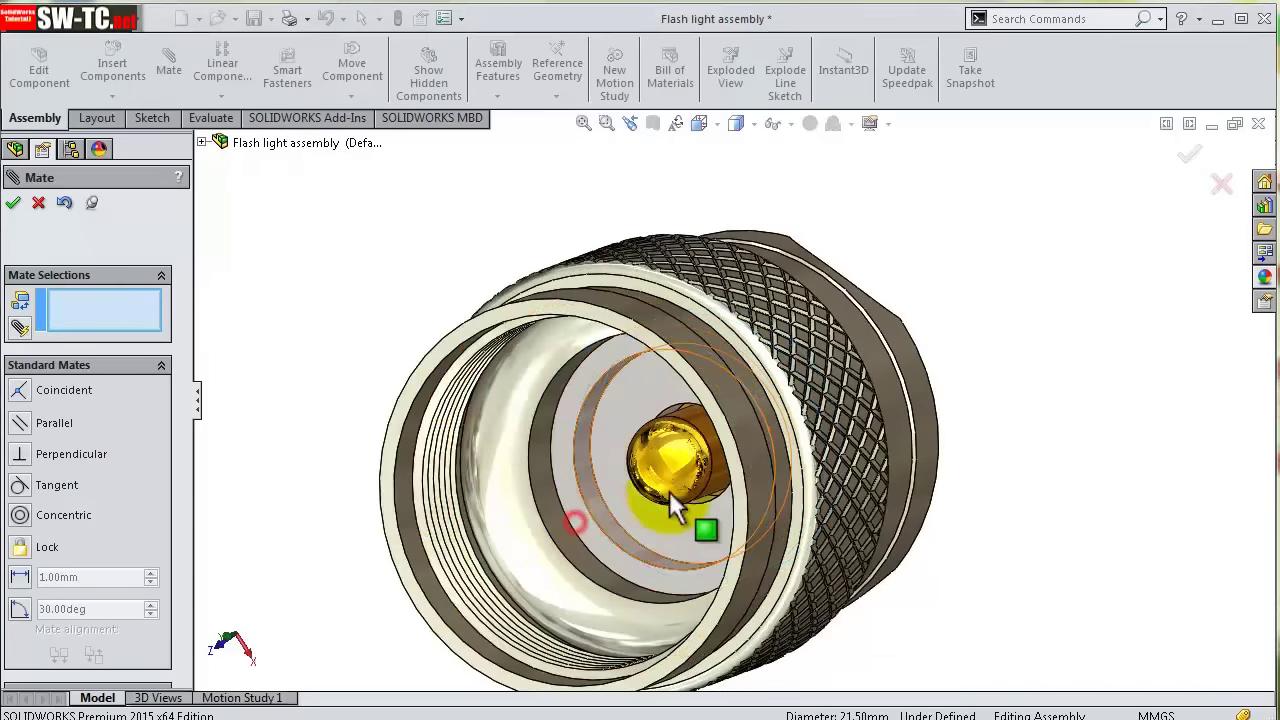
- Move the knurled collar next to the body's end, then pull it back off
scroll(669, 491, up, 2)
scroll(810, 432, up, 2)
mouse_move(810, 432)
middle_down()
mouse_move(652, 481)
mouse_move(790, 472)
middle_up()
scroll(827, 387, up, 2)
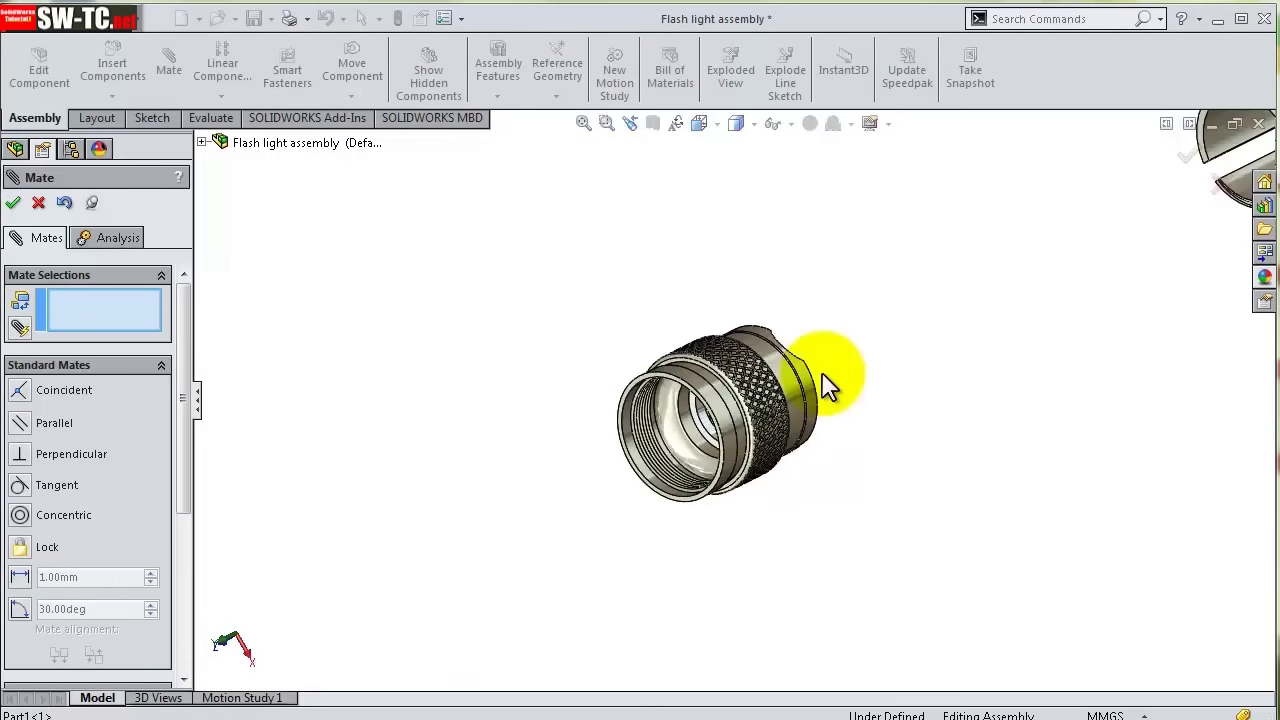
scroll(840, 378, up, 2)
scroll(914, 294, down, 2)
scroll(898, 300, down, 2)
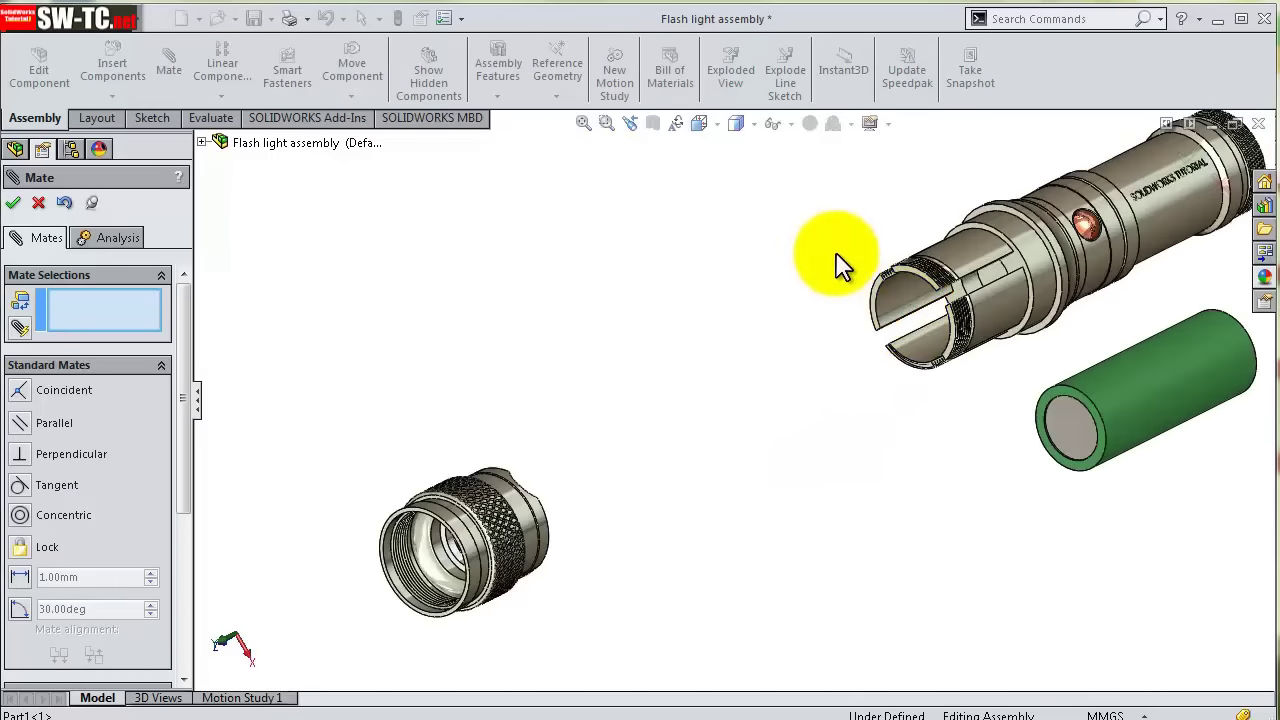
scroll(840, 265, up, 1)
drag(545, 515, 1210, 212)
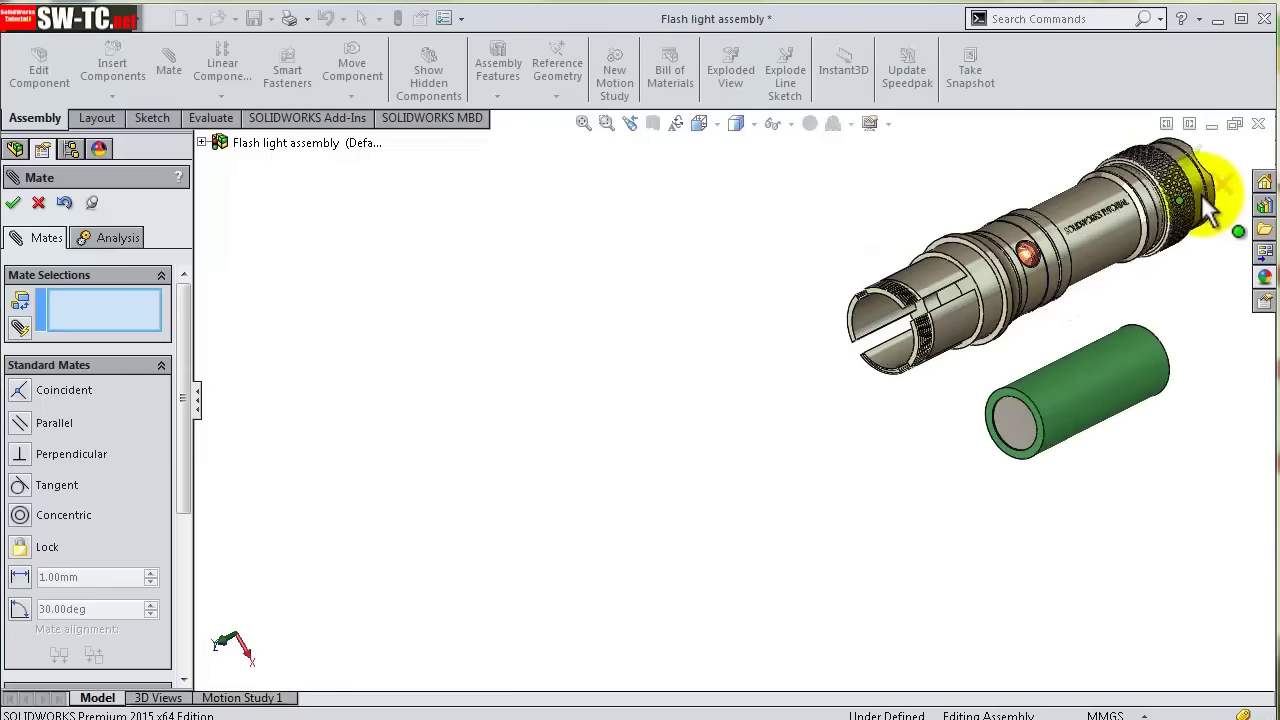
scroll(1023, 214, down, 2)
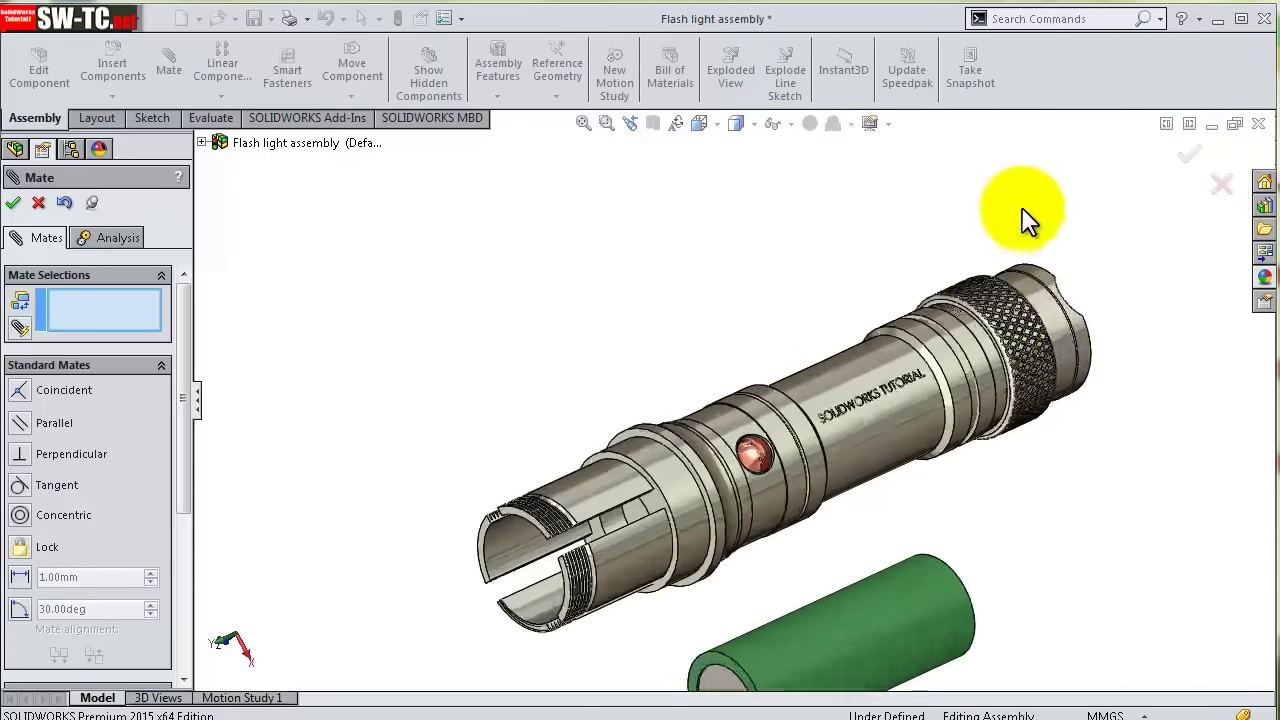
scroll(1035, 410, down, 2)
drag(1034, 410, 1035, 455)
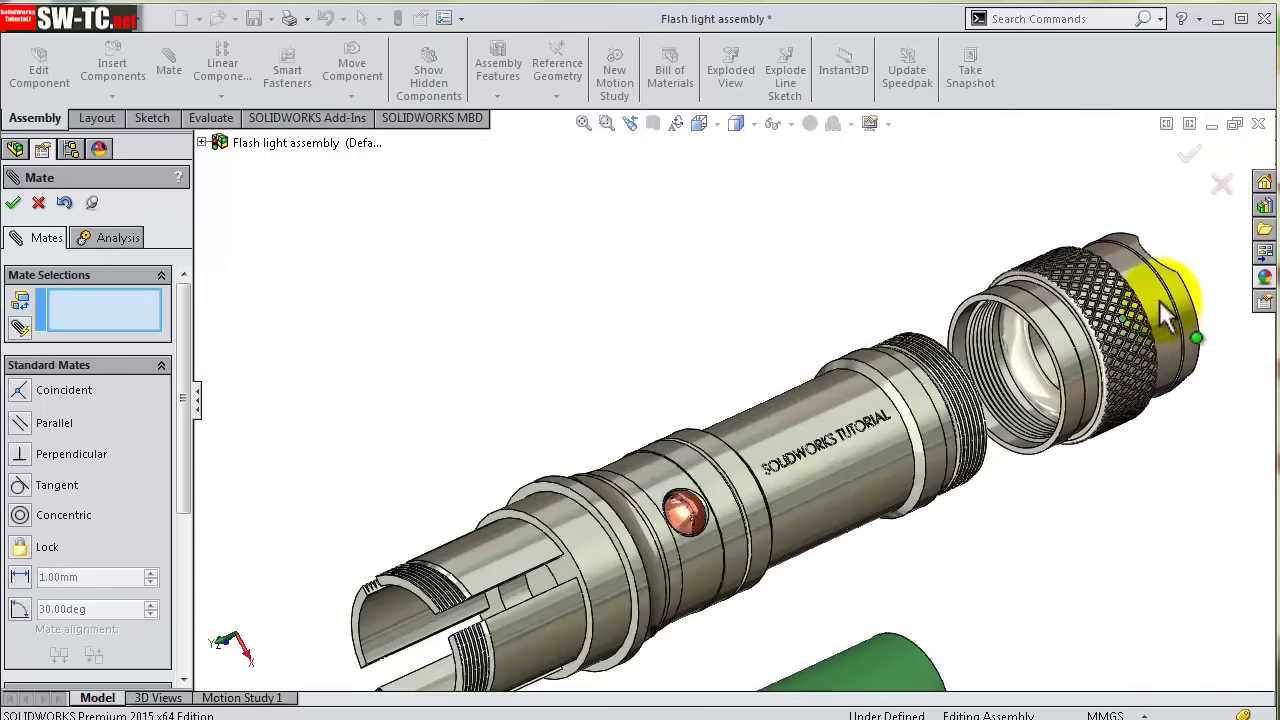
scroll(1030, 443, up, 2)
scroll(1014, 477, up, 2)
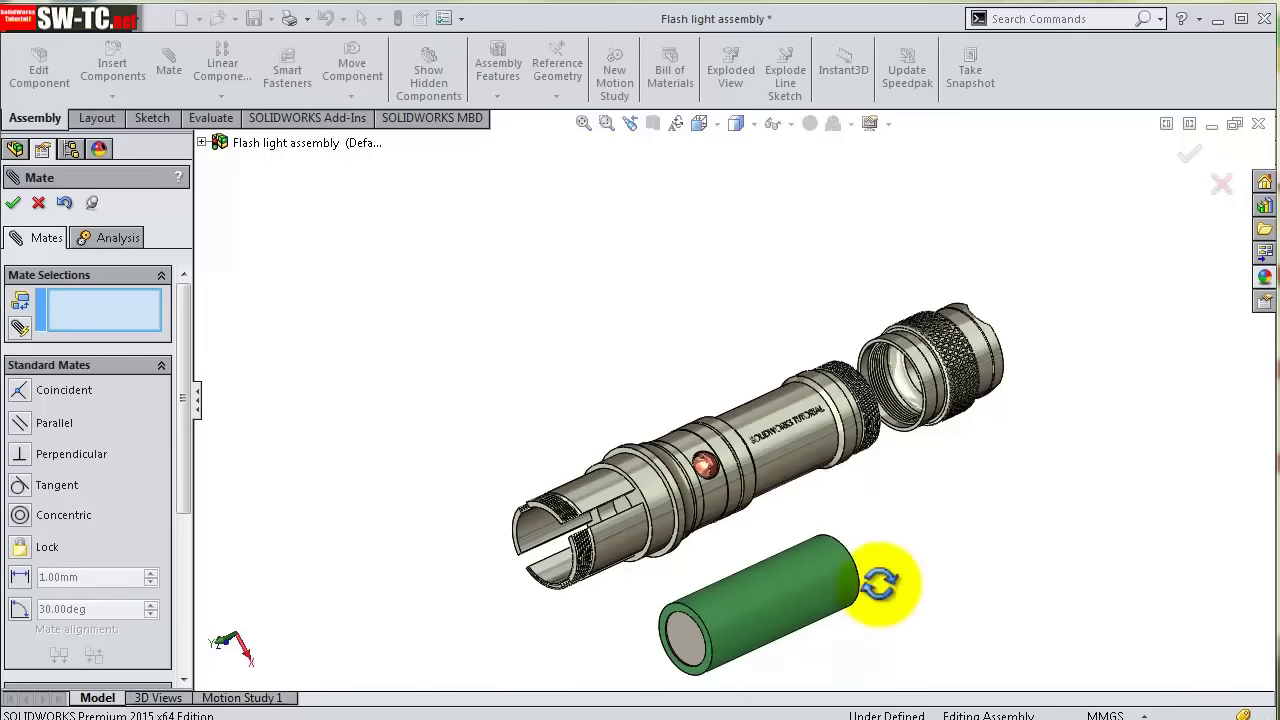
- Mate the battery concentric inside the body with its direction flipped
right_drag(880, 586, 745, 590)
mouse_move(745, 590)
middle_down()
mouse_move(880, 500)
mouse_move(710, 615)
middle_up()
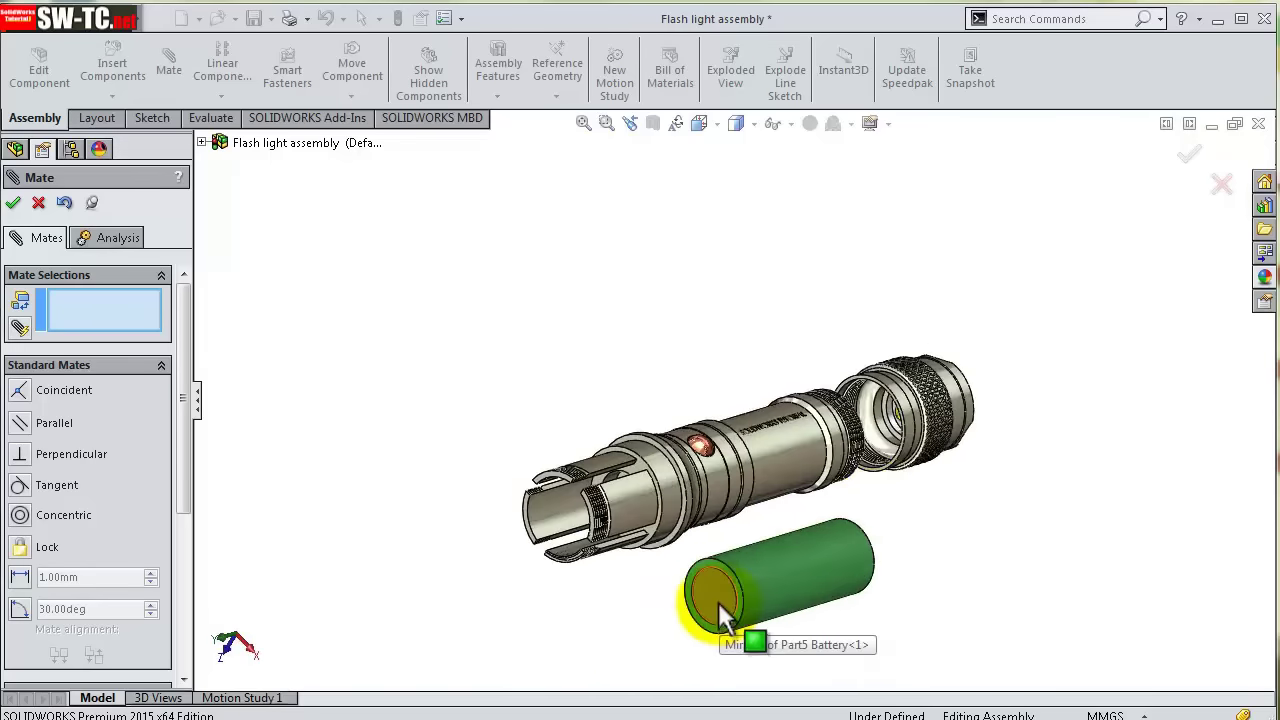
click(720, 600)
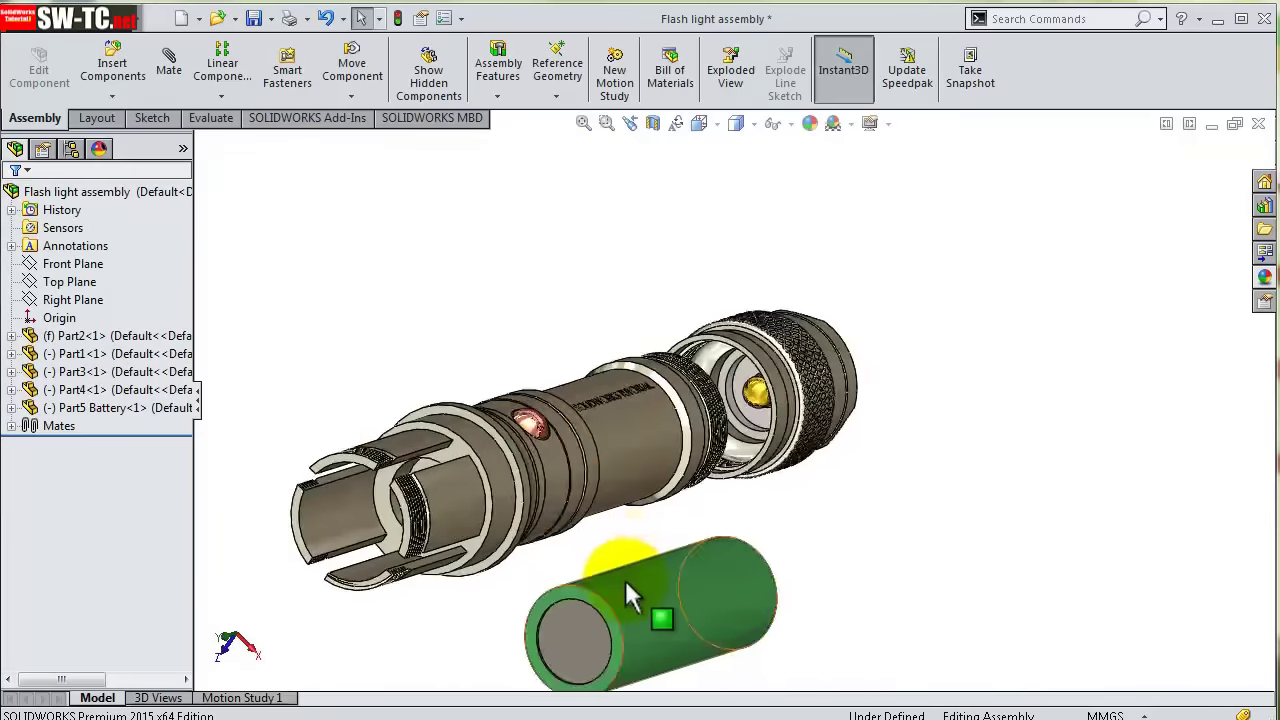
click(678, 607)
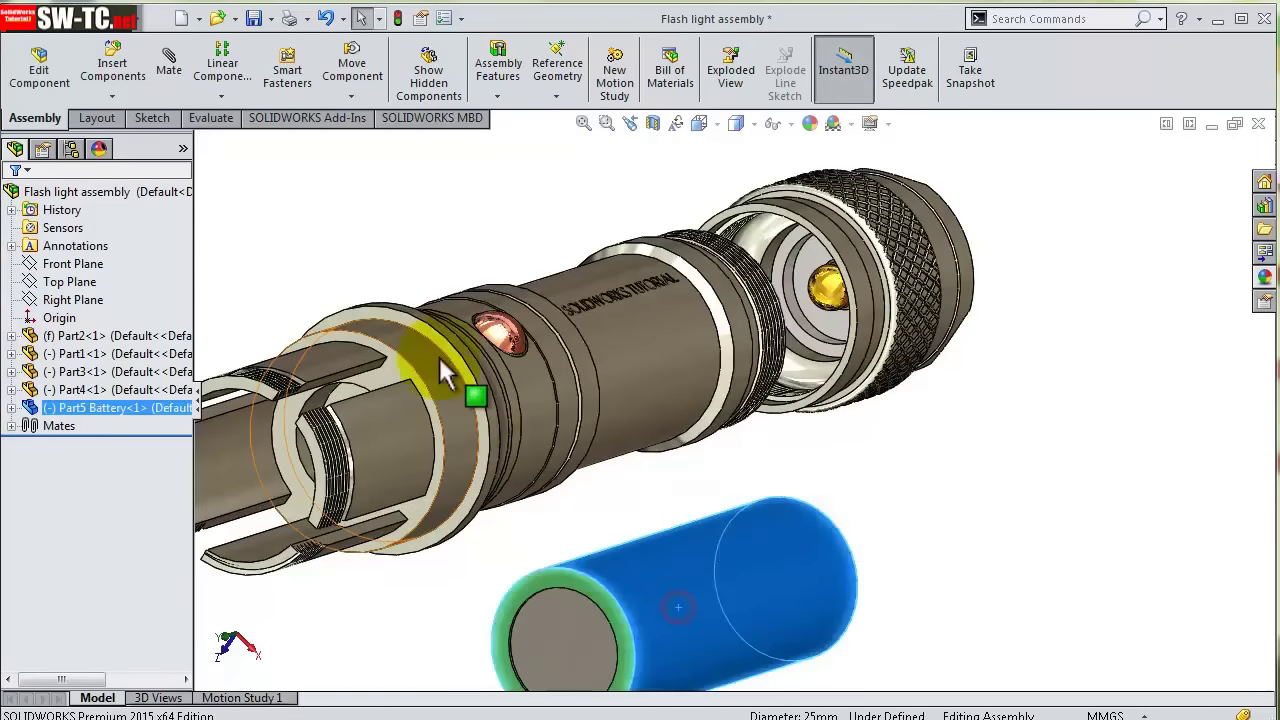
scroll(733, 441, up, 3)
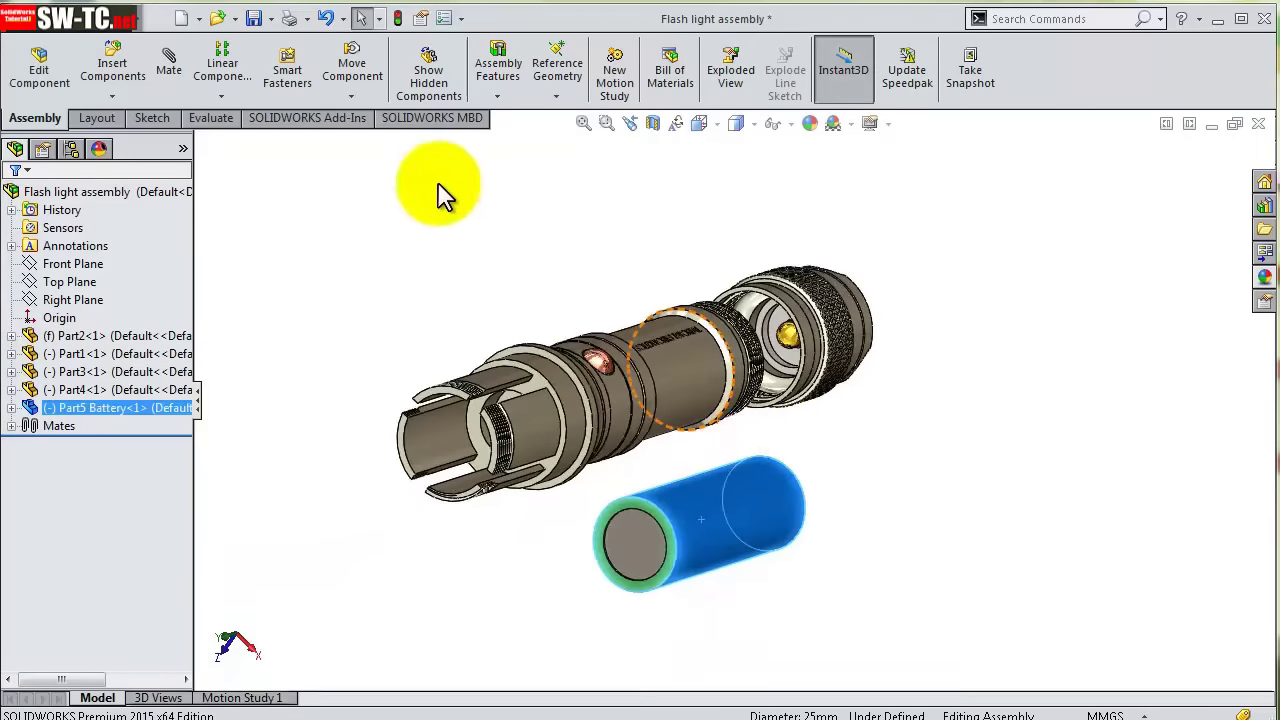
click(172, 75)
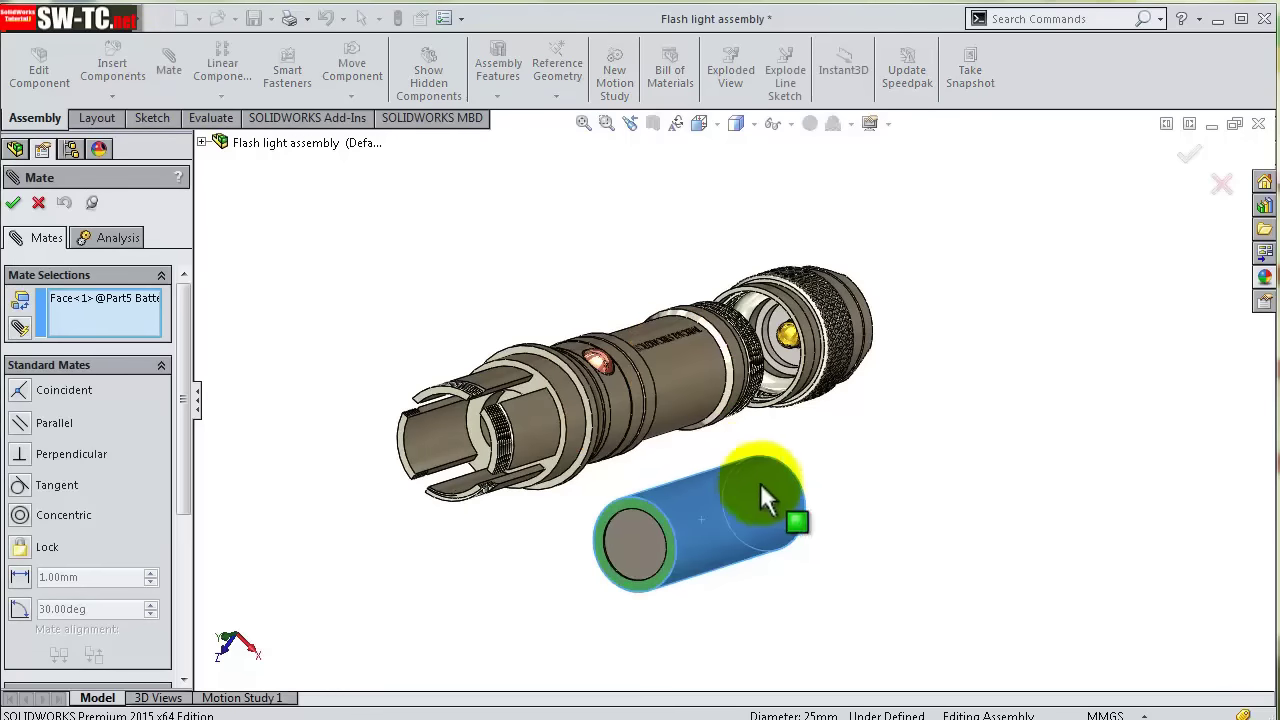
scroll(770, 470, down, 3)
middle_drag(786, 451, 750, 428)
click(667, 344)
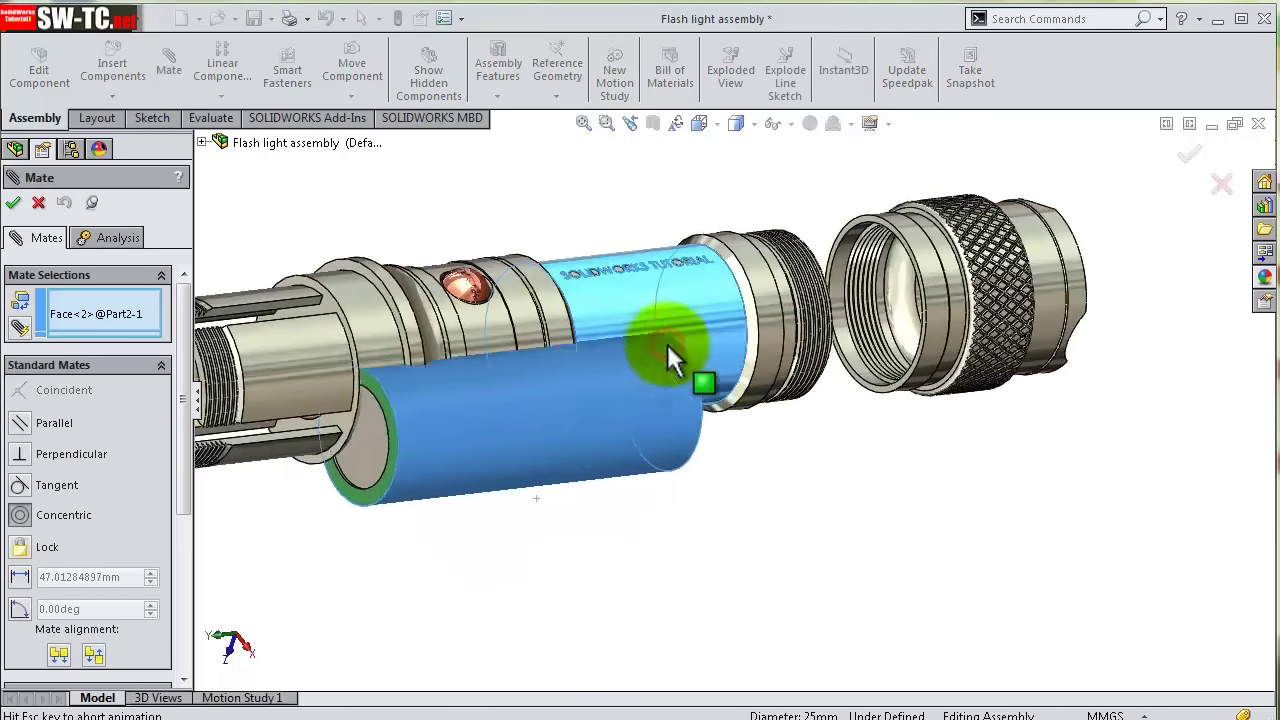
click(866, 297)
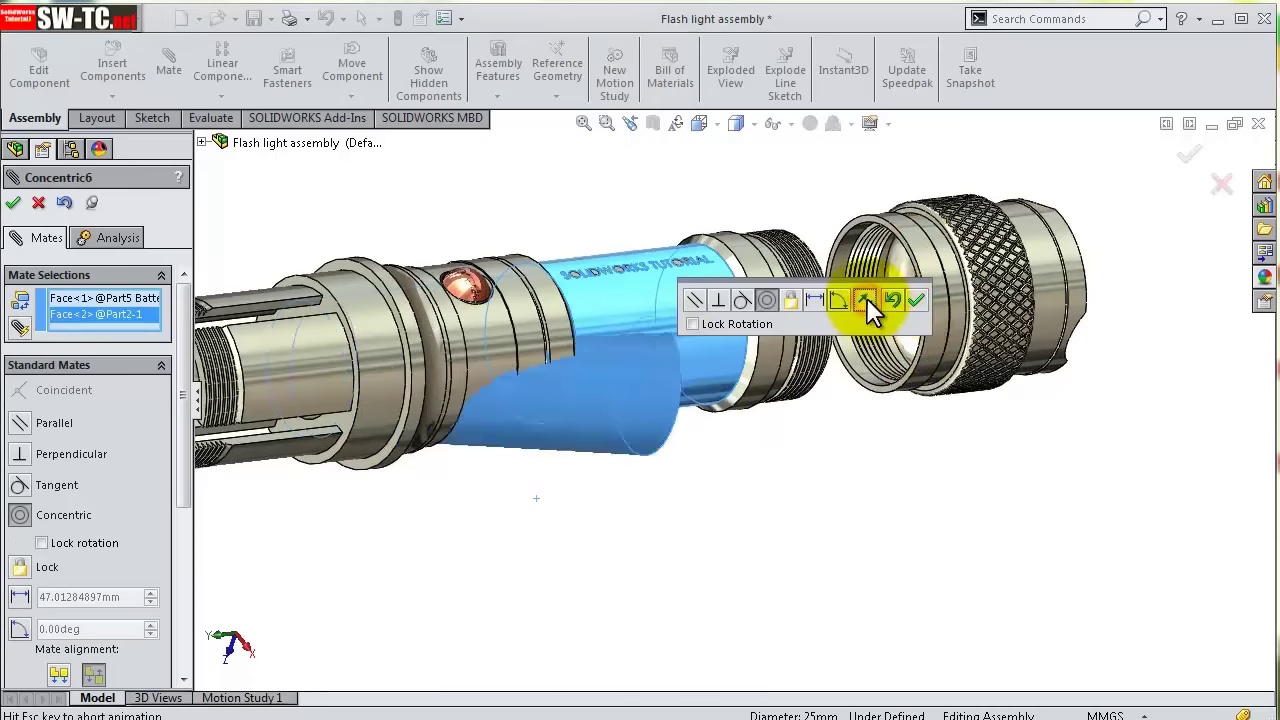
click(914, 299)
- Slide the battery toward the knurled head so the threaded end faces forward
scroll(650, 390, up, 2)
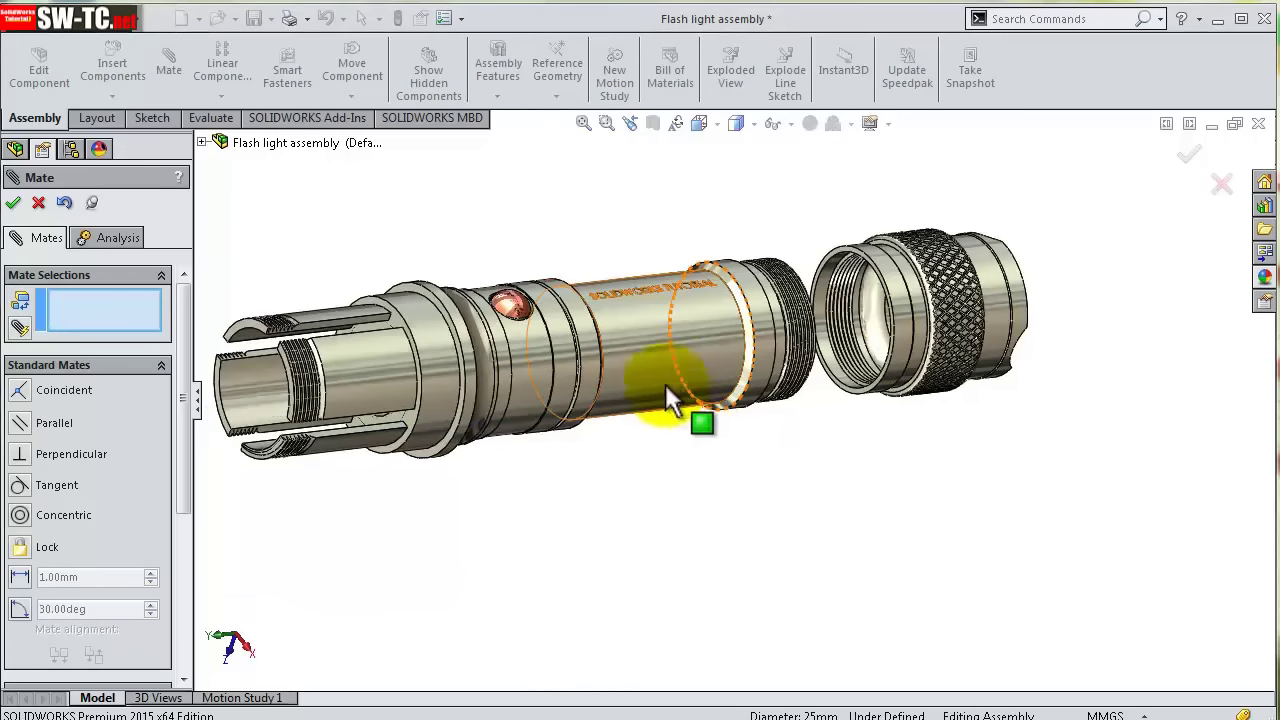
middle_drag(556, 380, 400, 430)
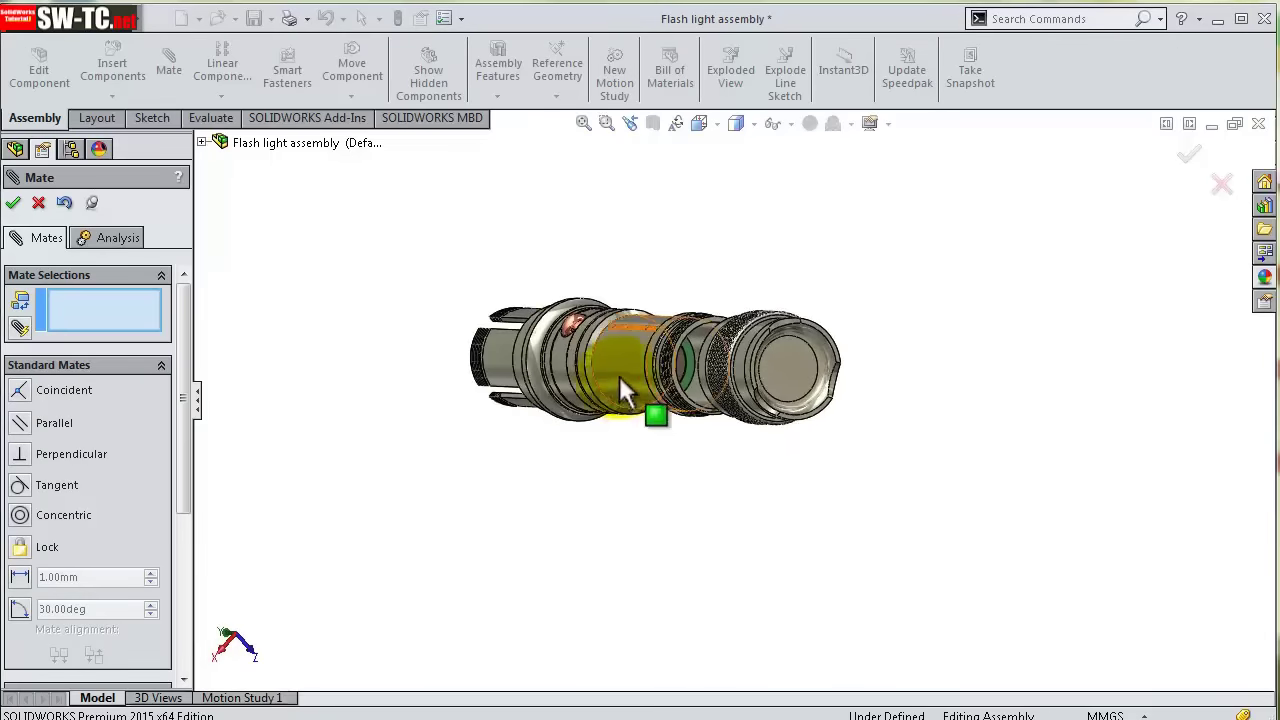
scroll(650, 348, down, 5)
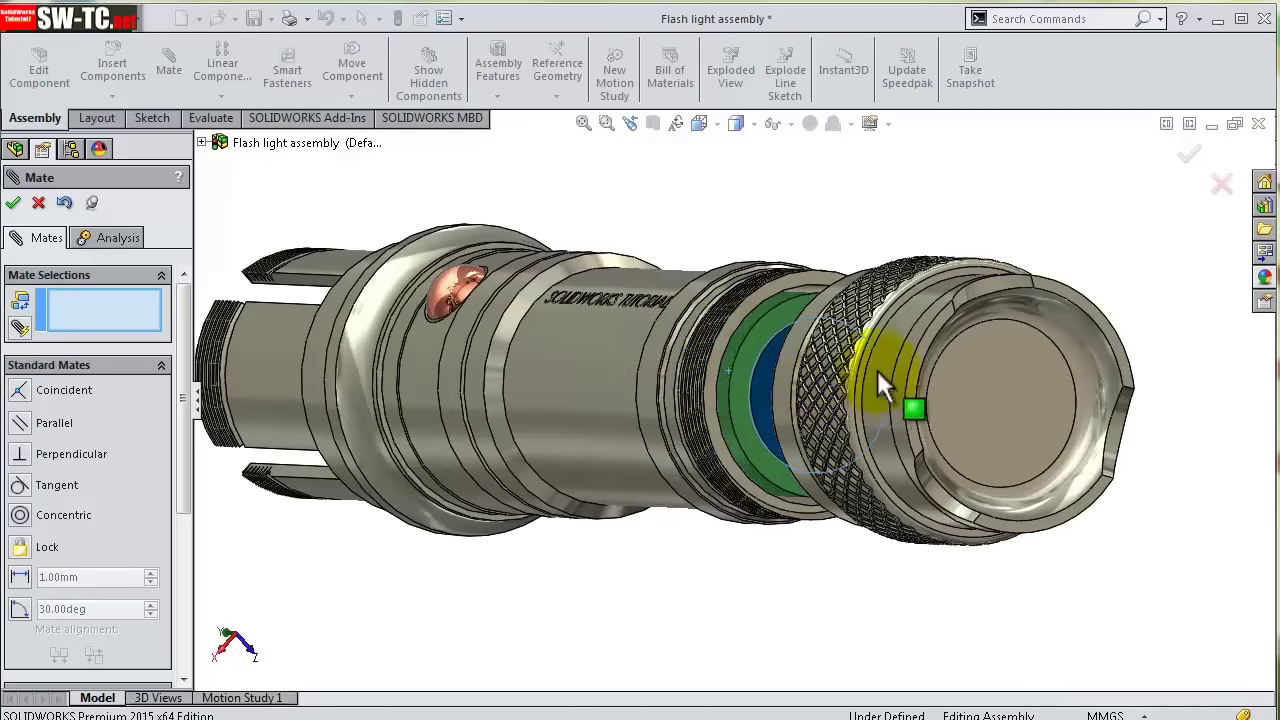
mouse_move(878, 372)
middle_down()
mouse_move(814, 277)
mouse_move(871, 351)
mouse_move(832, 347)
middle_up()
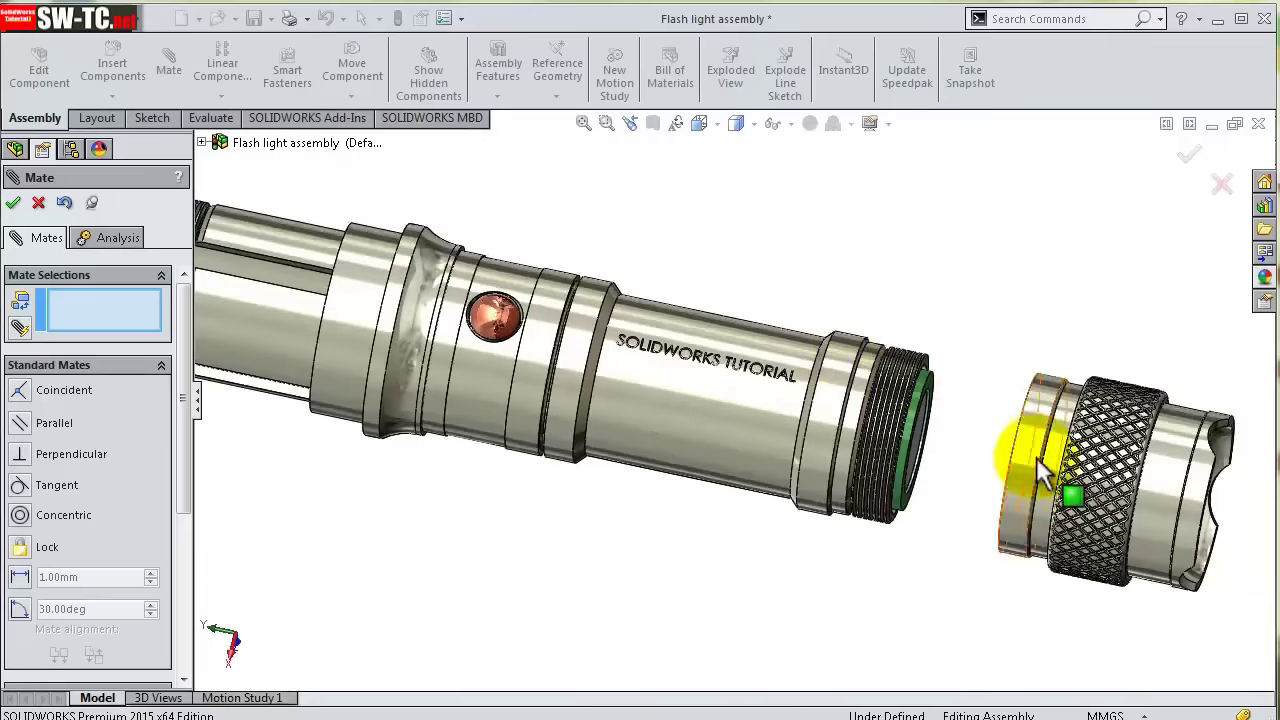
scroll(1040, 465, up, 3)
middle_drag(1100, 475, 1063, 507)
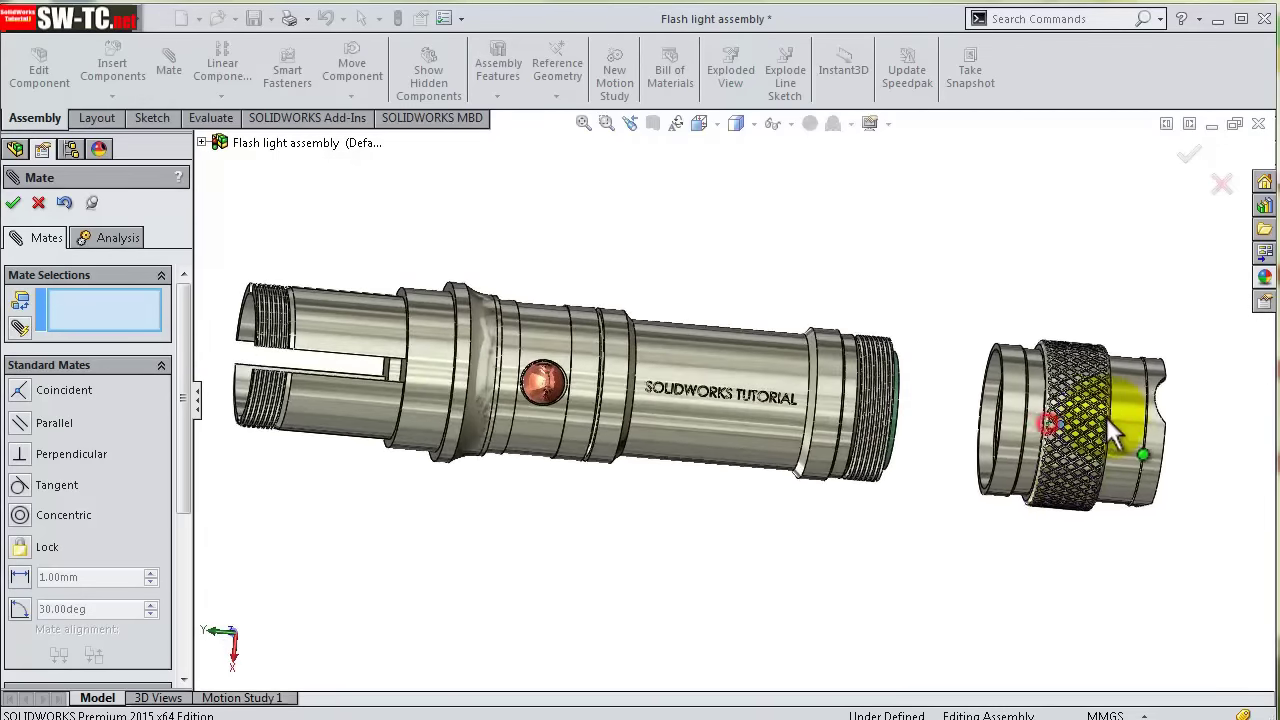
mouse_move(951, 394)
middle_down()
mouse_move(943, 306)
mouse_move(855, 430)
mouse_move(894, 297)
mouse_move(886, 370)
middle_up()
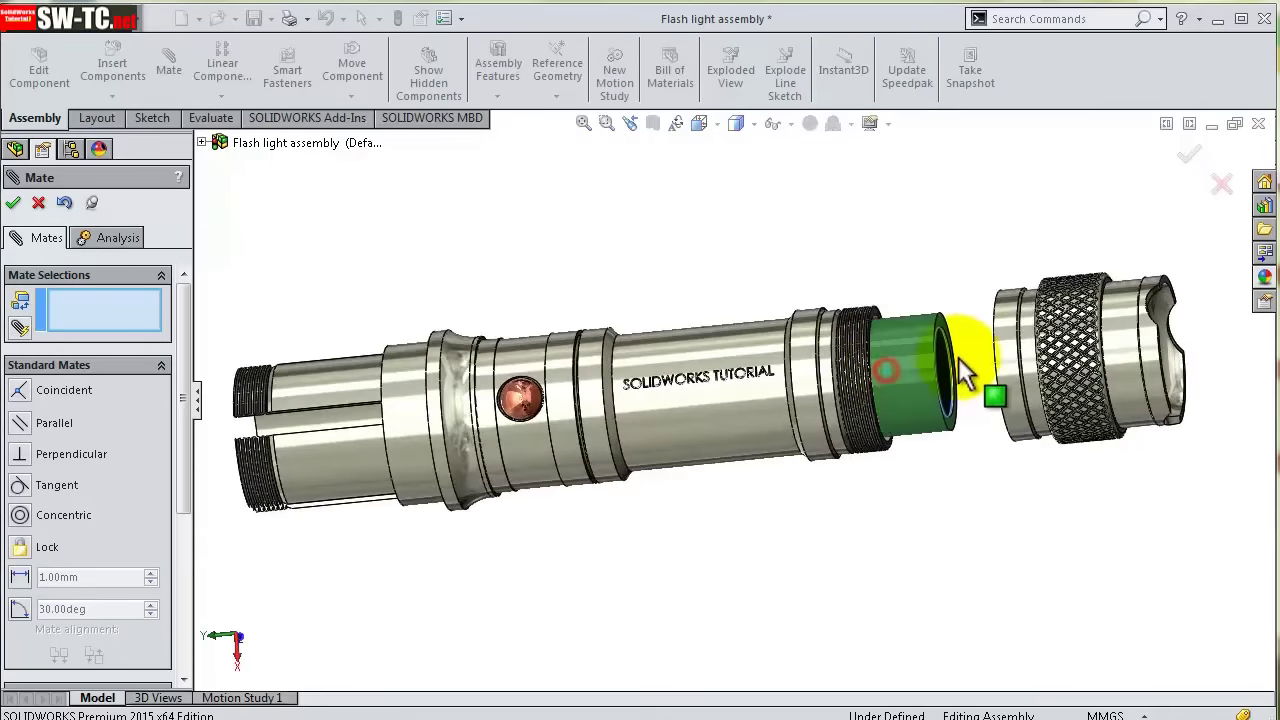
drag(963, 374, 990, 365)
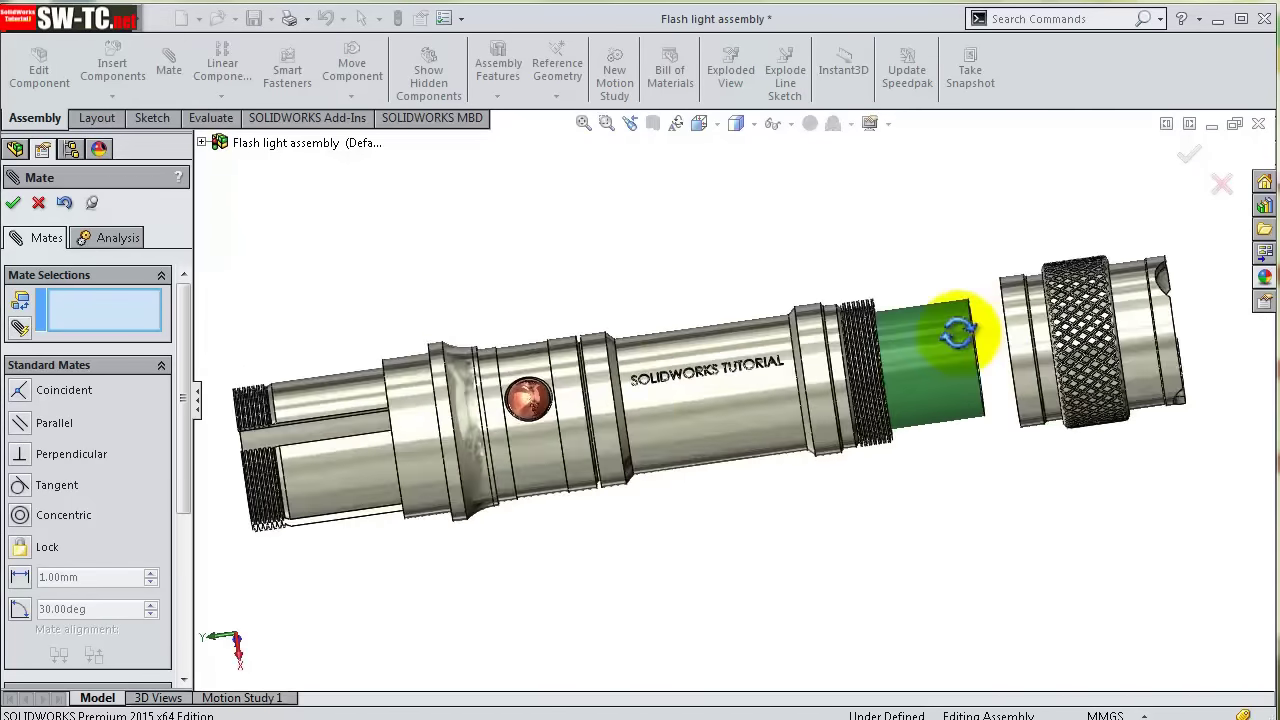
scroll(935, 340, down, 3)
scroll(890, 310, down, 3)
mouse_move(886, 316)
middle_down()
mouse_move(900, 300)
mouse_move(915, 396)
mouse_move(930, 360)
mouse_move(966, 343)
mouse_move(986, 374)
mouse_move(1000, 346)
middle_up()
- Pick the battery end and knurled head faces, then discard the unwanted tangent mate
click(915, 396)
click(962, 465)
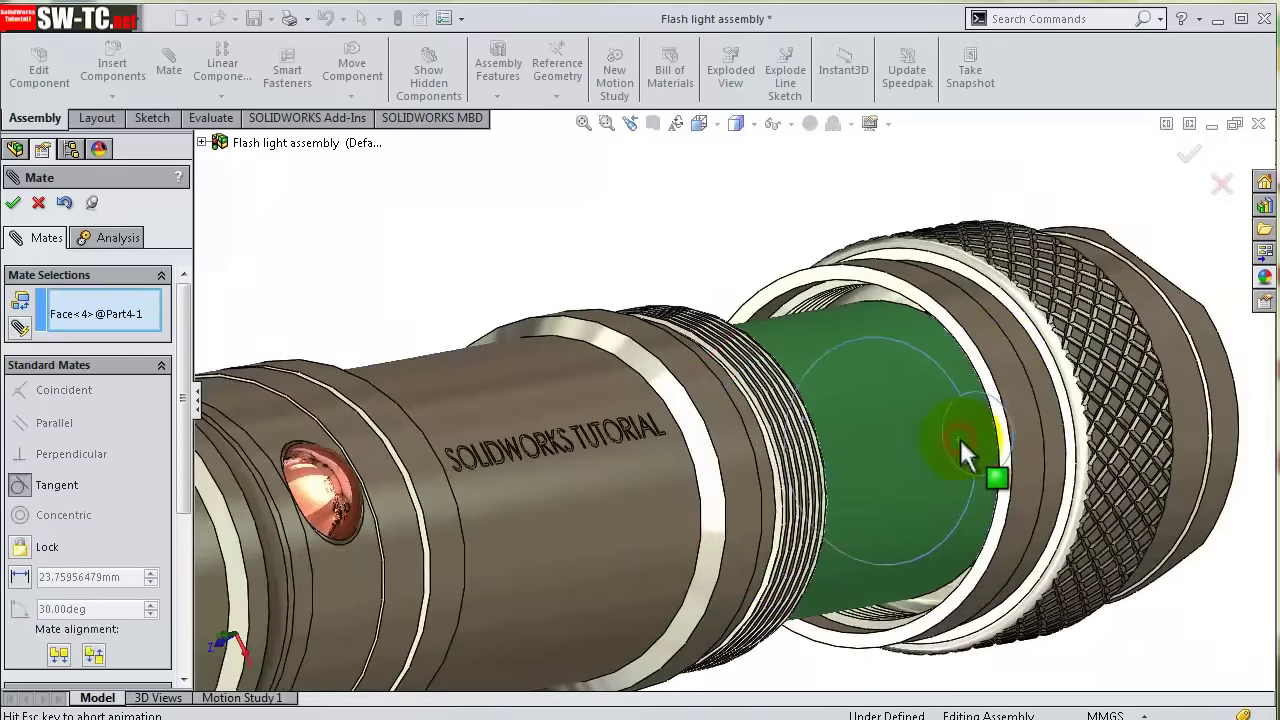
click(1116, 471)
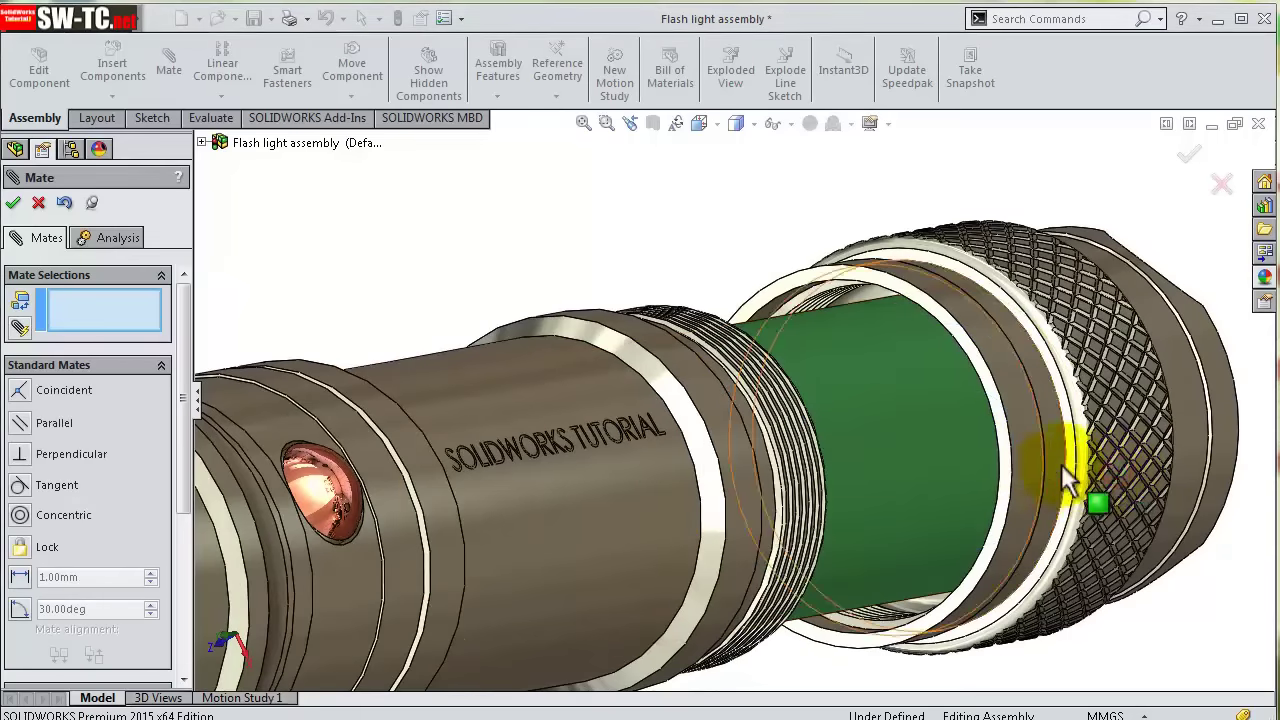
click(1222, 183)
- Slide the knurled head over the battery and back to expose it
mouse_move(1157, 186)
middle_down()
mouse_move(951, 286)
mouse_move(843, 300)
mouse_move(970, 229)
mouse_move(957, 225)
mouse_move(751, 491)
mouse_move(656, 531)
middle_up()
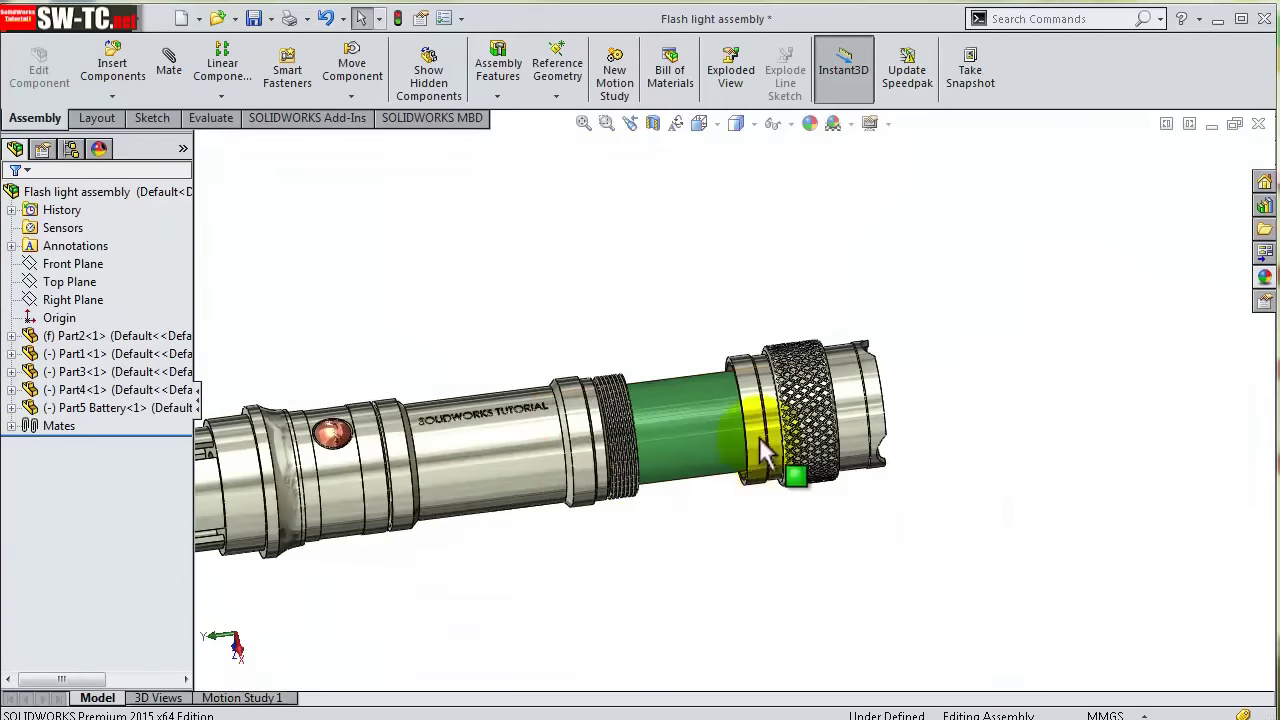
mouse_move(763, 435)
mouse_down()
mouse_move(600, 450)
mouse_move(745, 375)
mouse_up()
mouse_move(615, 284)
middle_down()
mouse_move(703, 343)
mouse_move(737, 349)
mouse_move(666, 343)
mouse_move(629, 357)
mouse_move(586, 408)
mouse_move(560, 371)
mouse_move(586, 391)
middle_up()
scroll(523, 414, down, 3)
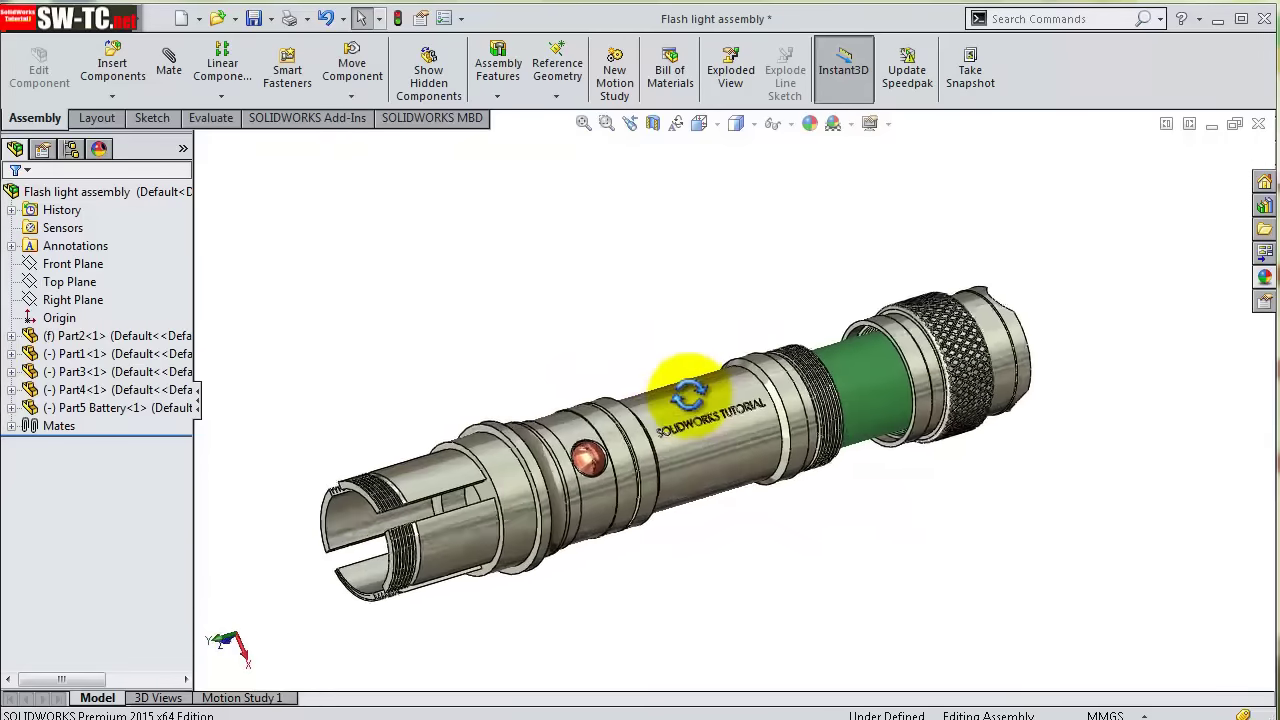
middle_drag(523, 418, 665, 410)
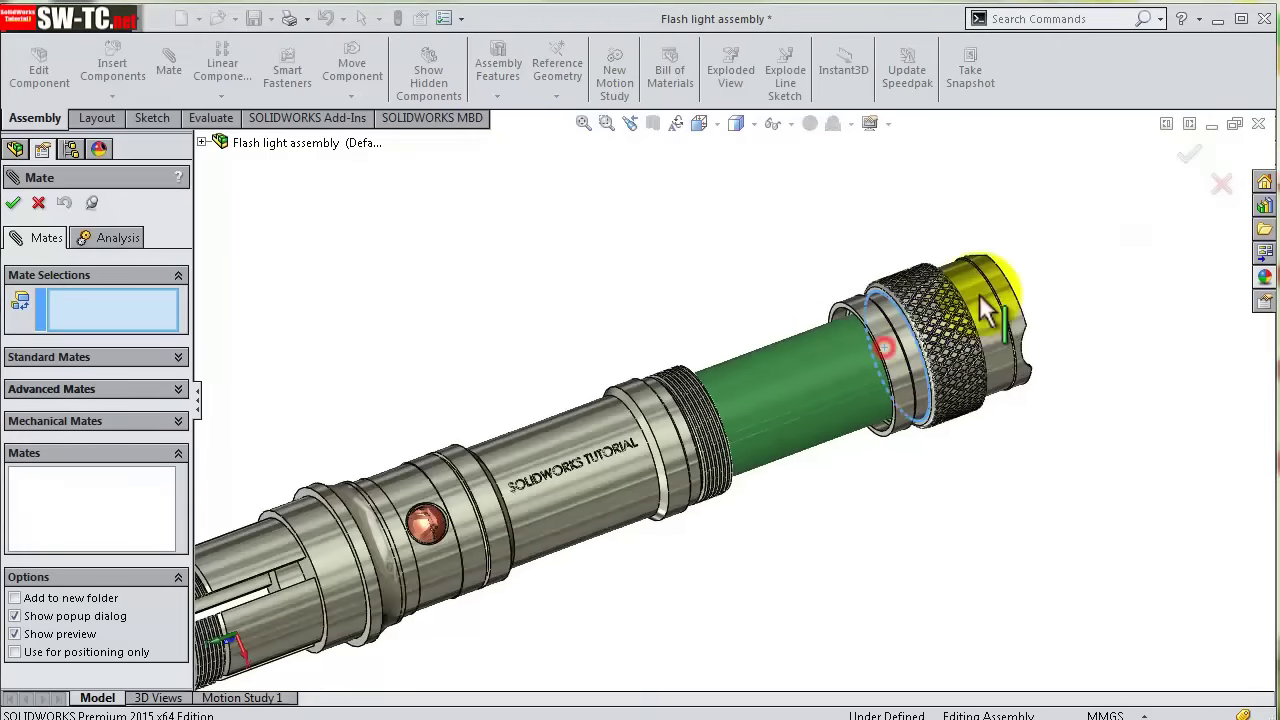
- Set up an advanced Limit distance mate ranging from 4 mm to 50 mm
mouse_move(1096, 246)
mouse_down()
mouse_move(900, 257)
mouse_move(770, 318)
mouse_up()
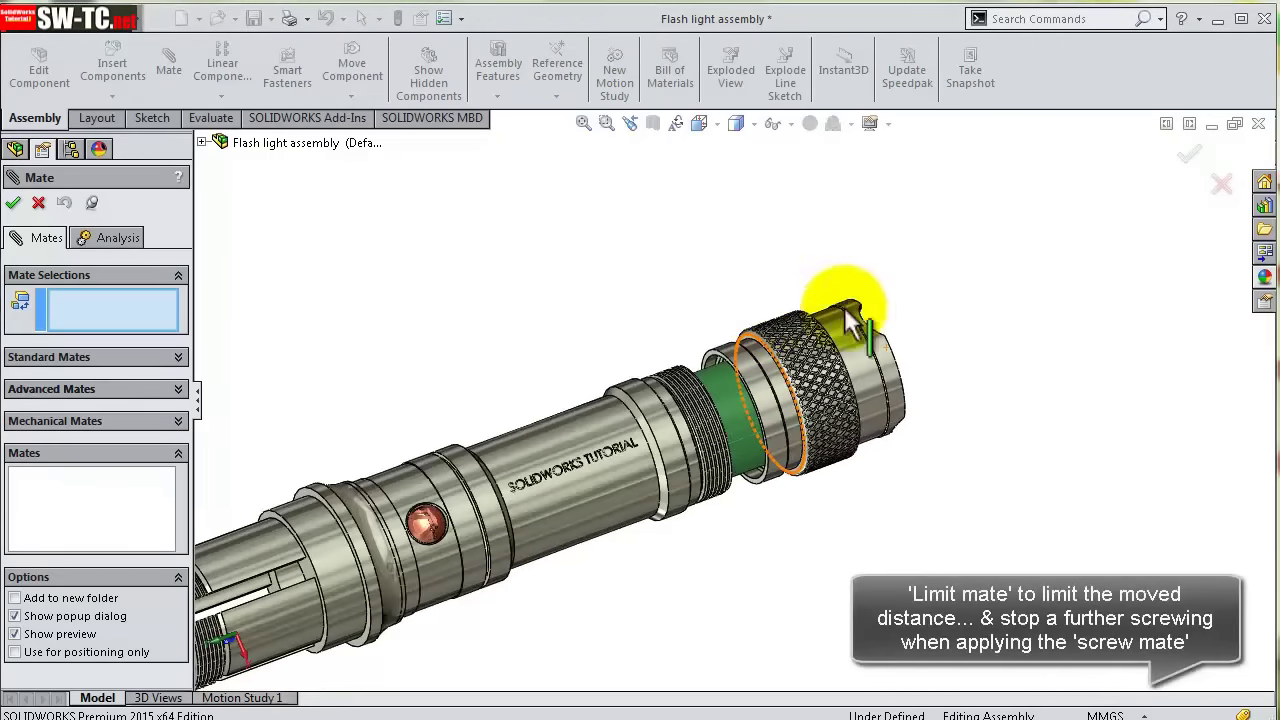
scroll(860, 325, down, 3)
scroll(651, 337, down, 2)
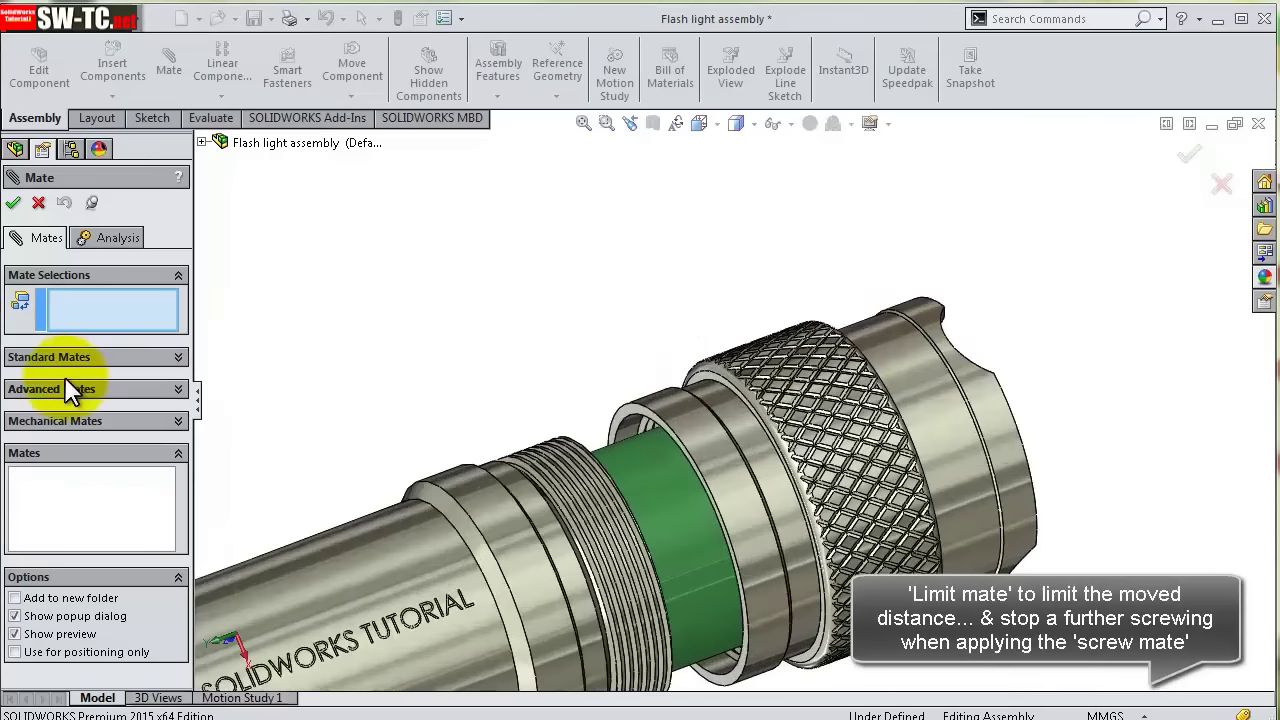
click(180, 389)
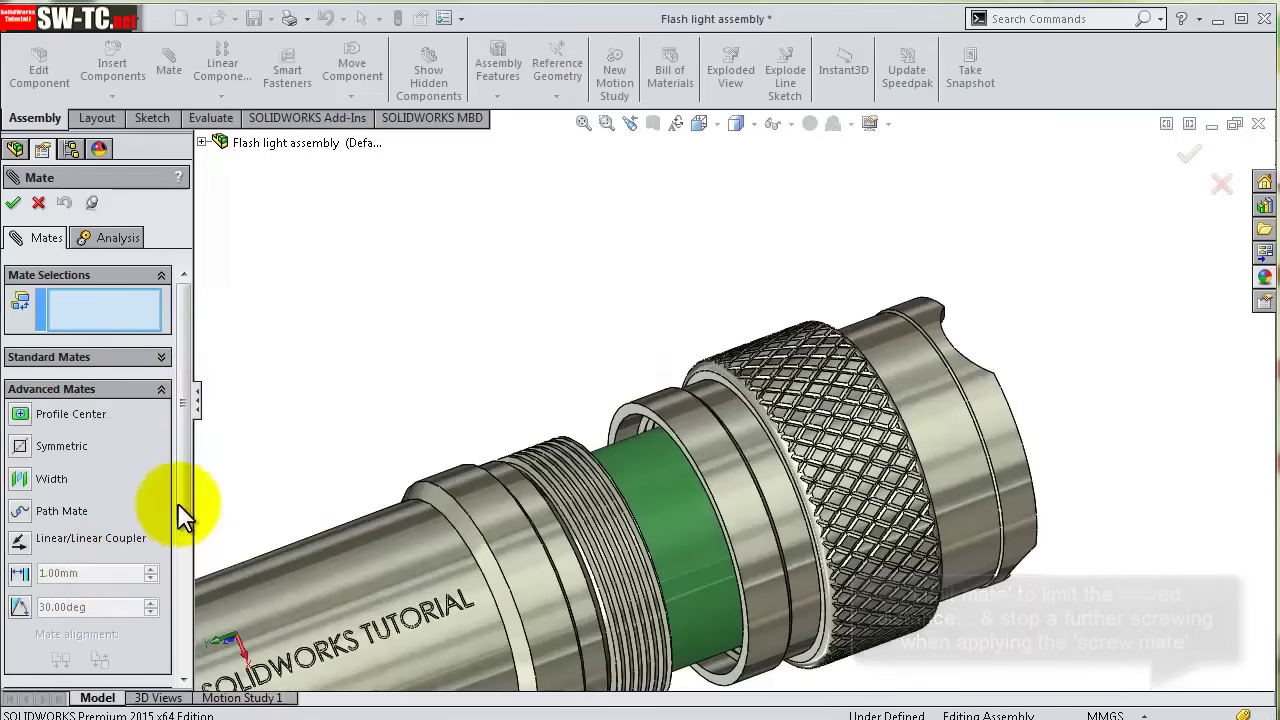
drag(188, 490, 171, 600)
click(22, 377)
text(4)
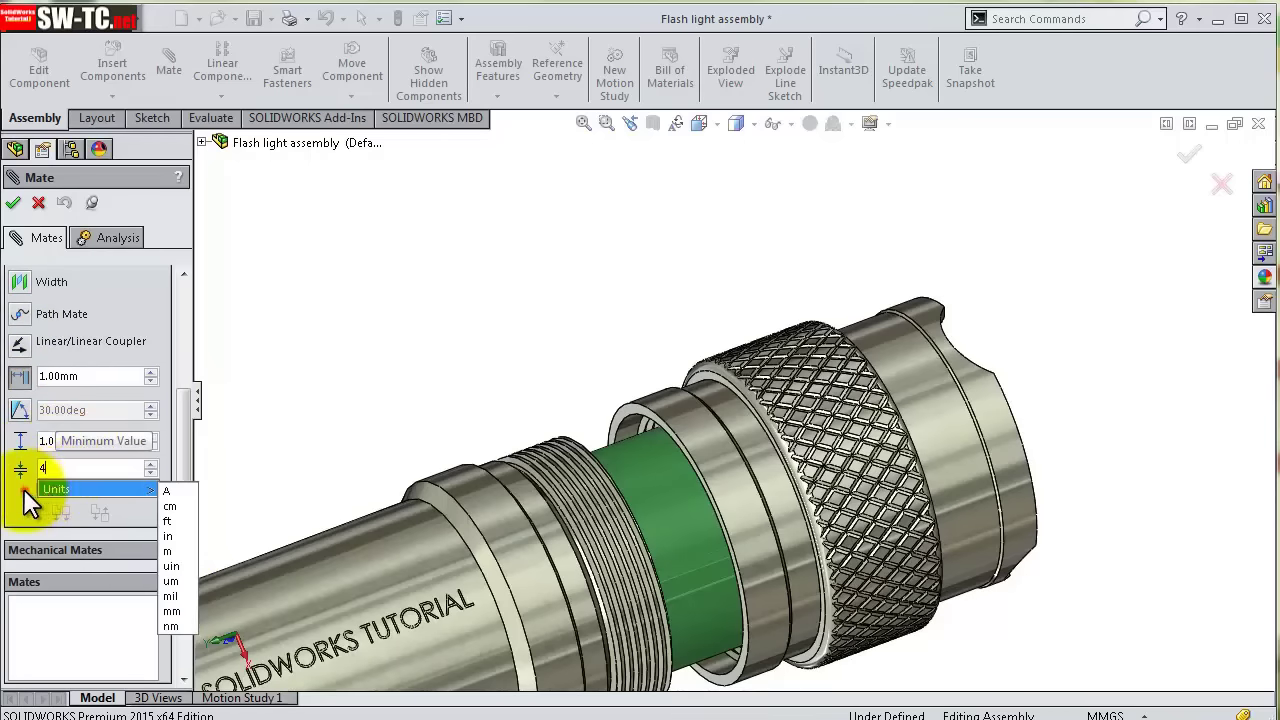
key(Return)
click(57, 441)
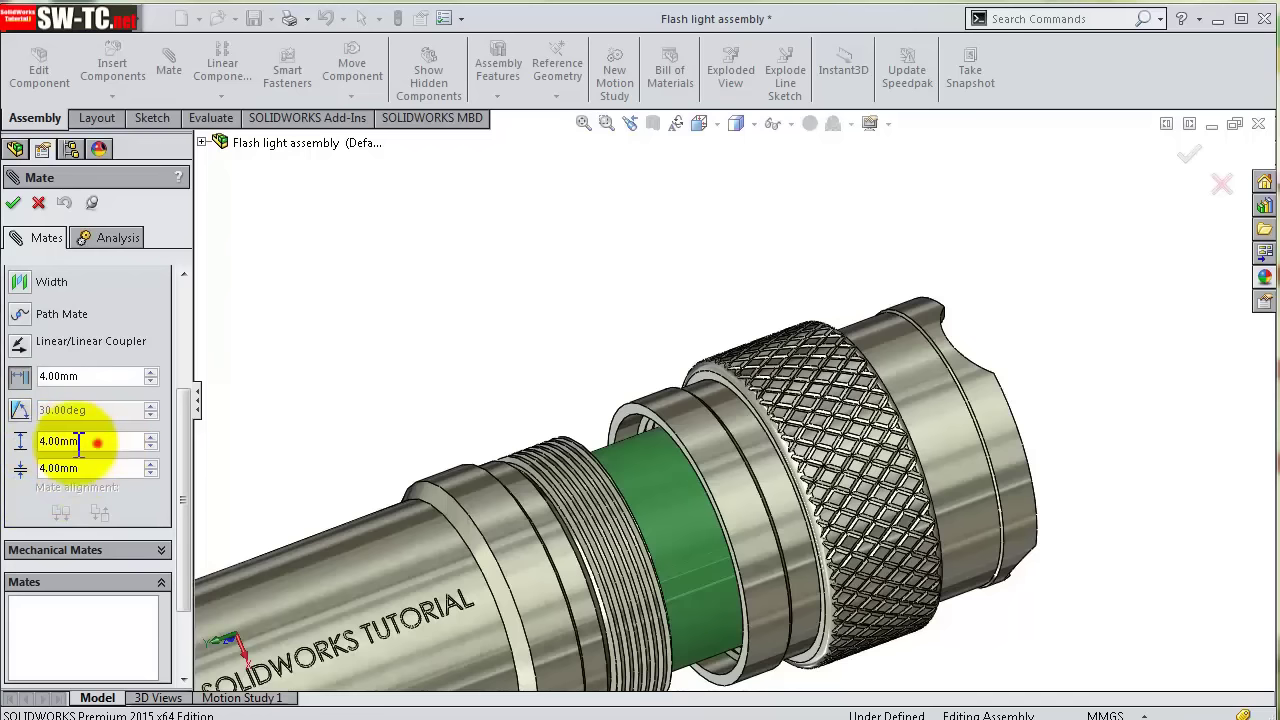
text(50)
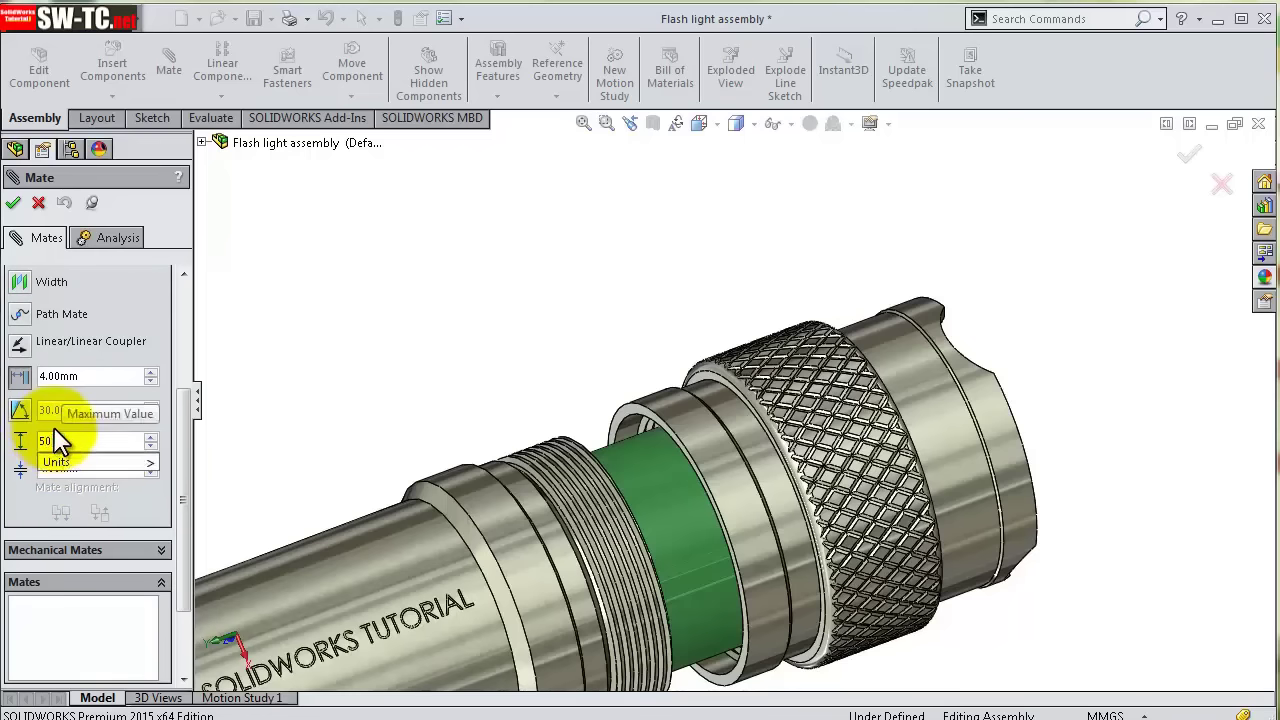
key(Return)
- Select the body's ring face and the knurled head's face for the limit mate
scroll(180, 309, up, 3)
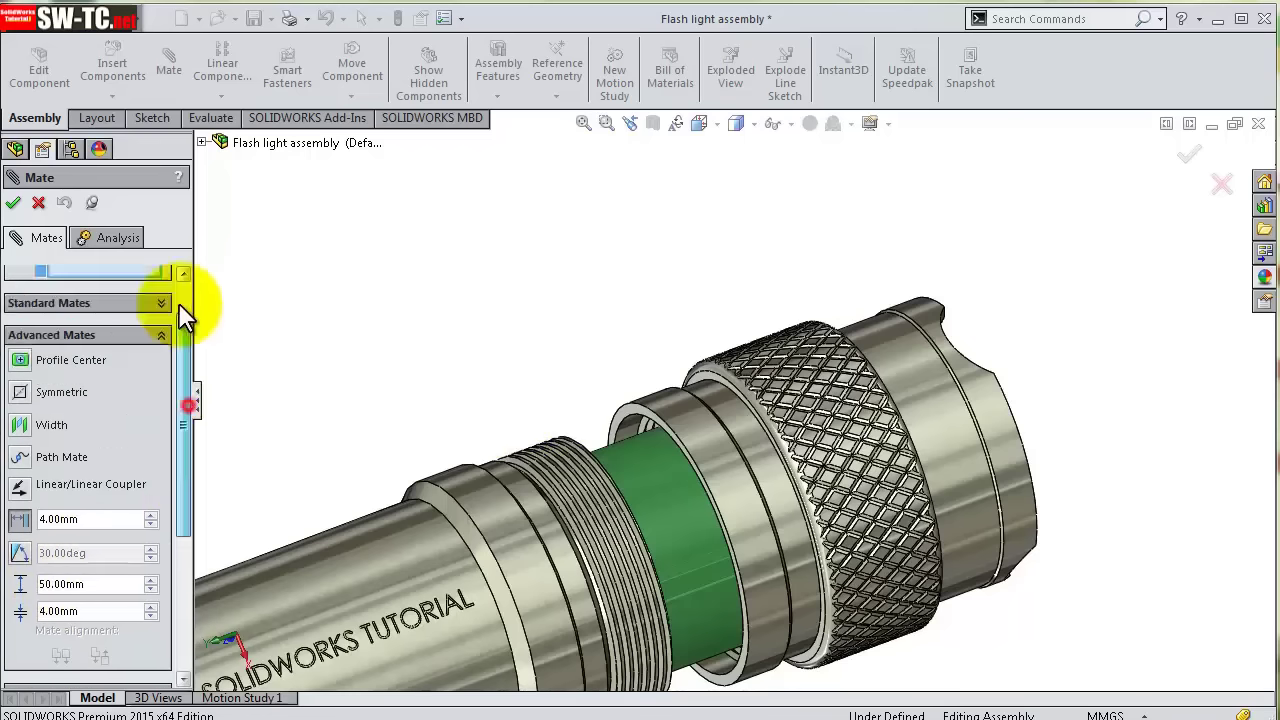
scroll(127, 302, up, 2)
scroll(643, 420, down, 5)
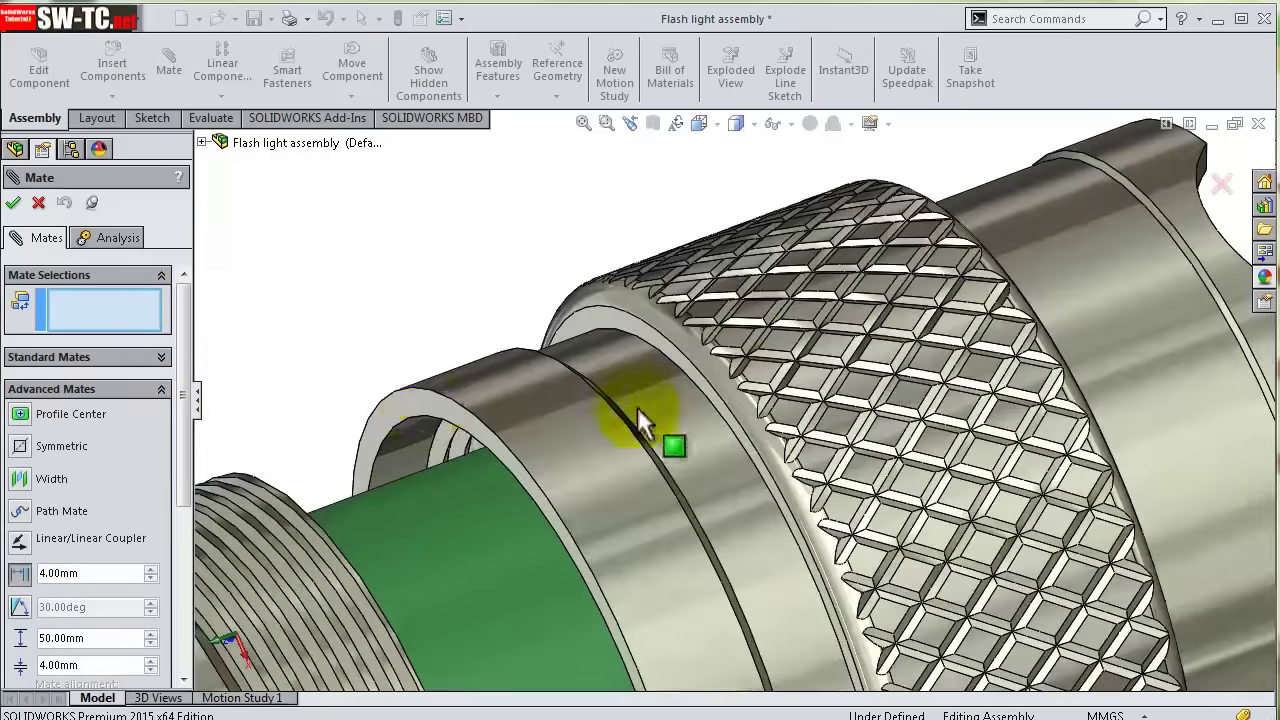
click(410, 418)
scroll(350, 405, up, 5)
middle_drag(366, 409, 320, 452)
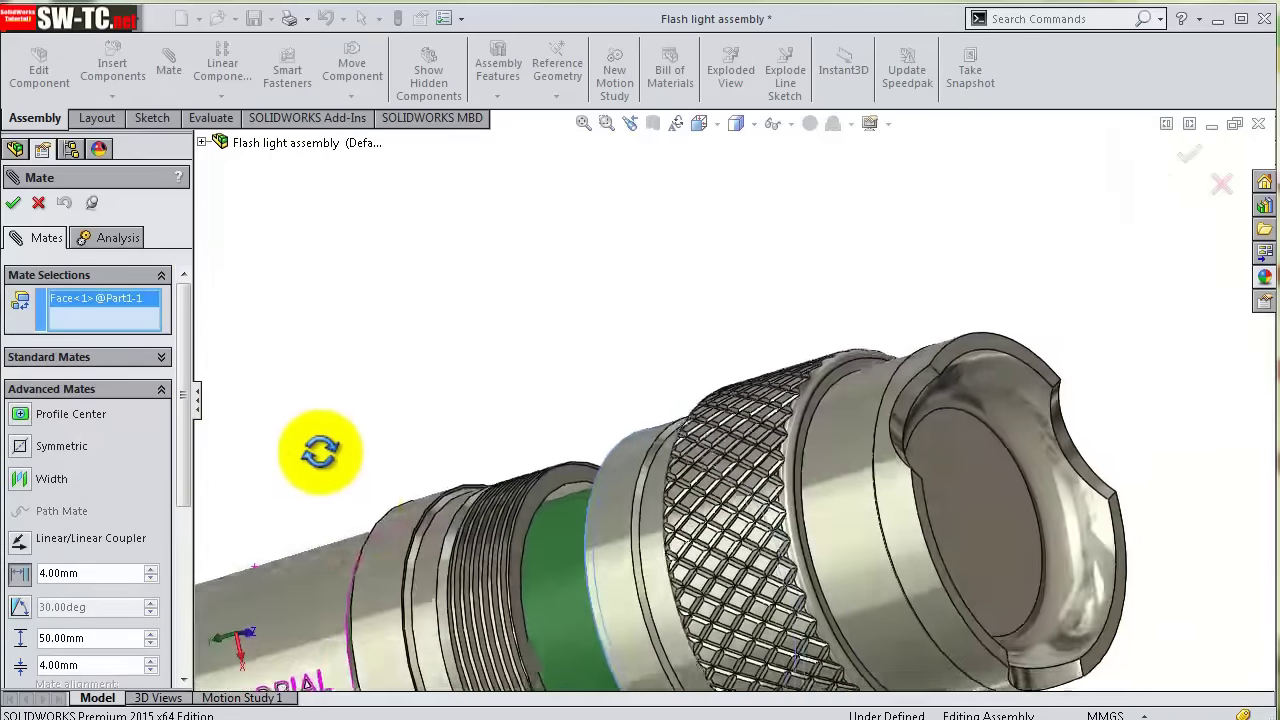
scroll(408, 533, down, 3)
scroll(662, 425, down, 3)
scroll(786, 357, down, 3)
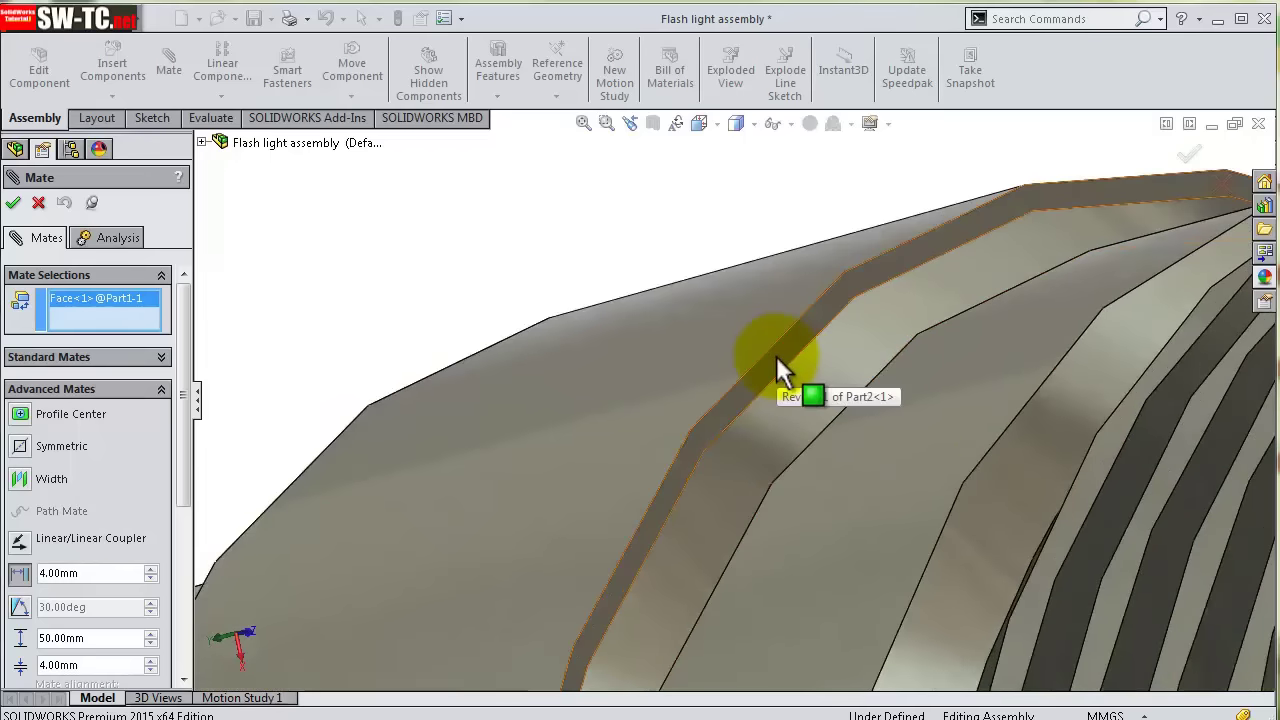
click(776, 358)
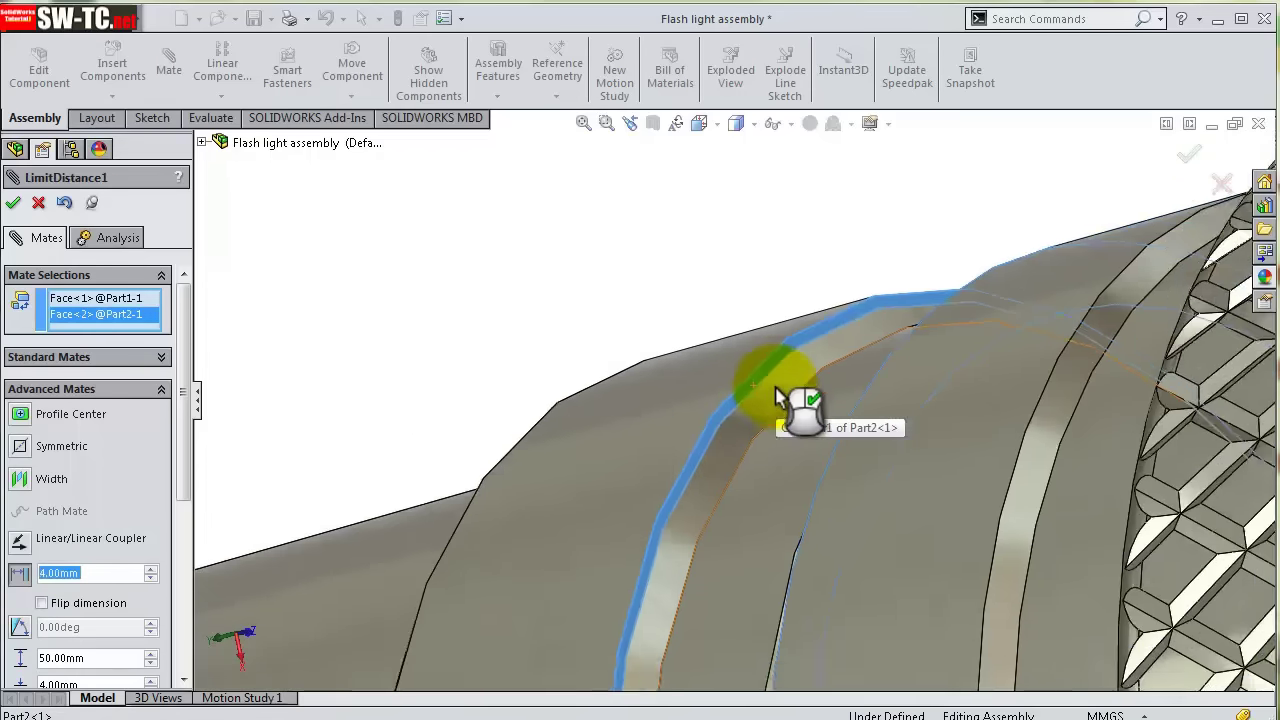
scroll(780, 398, up, 4)
scroll(776, 370, down, 2)
right_drag(771, 318, 853, 326)
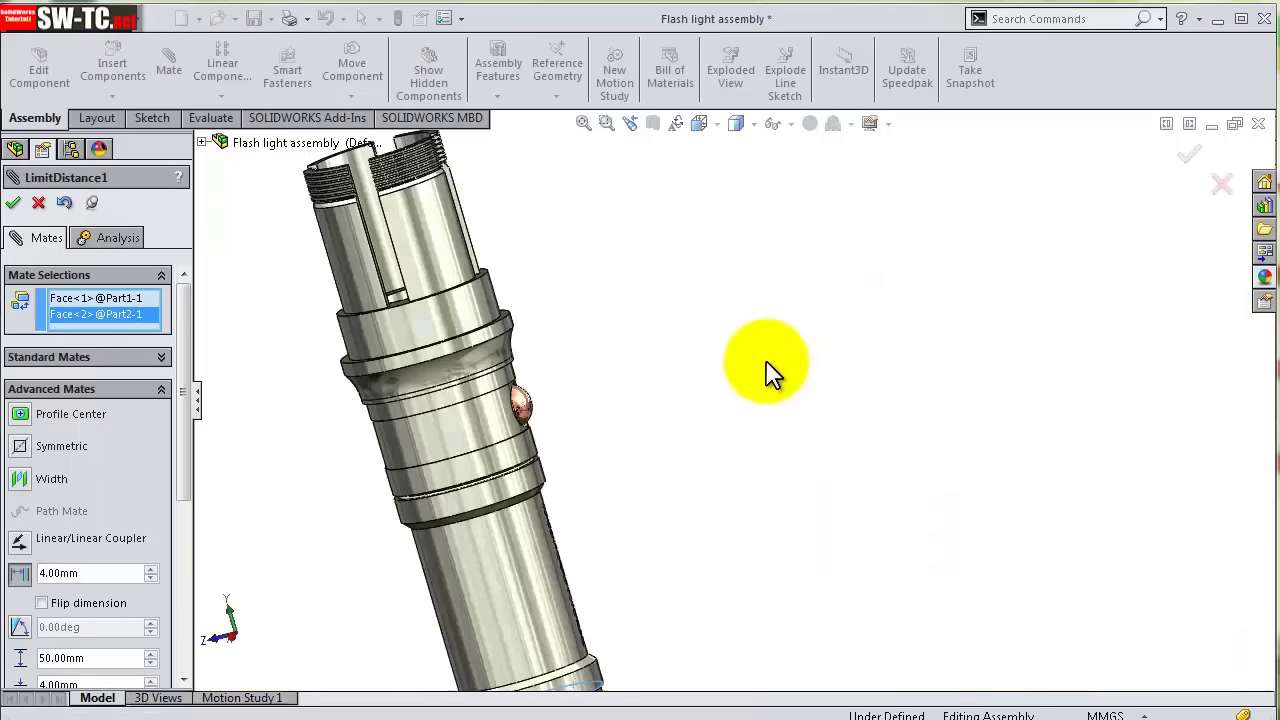
- Inspect the rings and body lettering, then accept the 4–50 mm limit mate
mouse_move(830, 455)
middle_down()
mouse_move(757, 394)
mouse_move(700, 386)
mouse_move(694, 426)
mouse_move(700, 403)
middle_up()
scroll(890, 562, down, 3)
scroll(925, 543, down, 3)
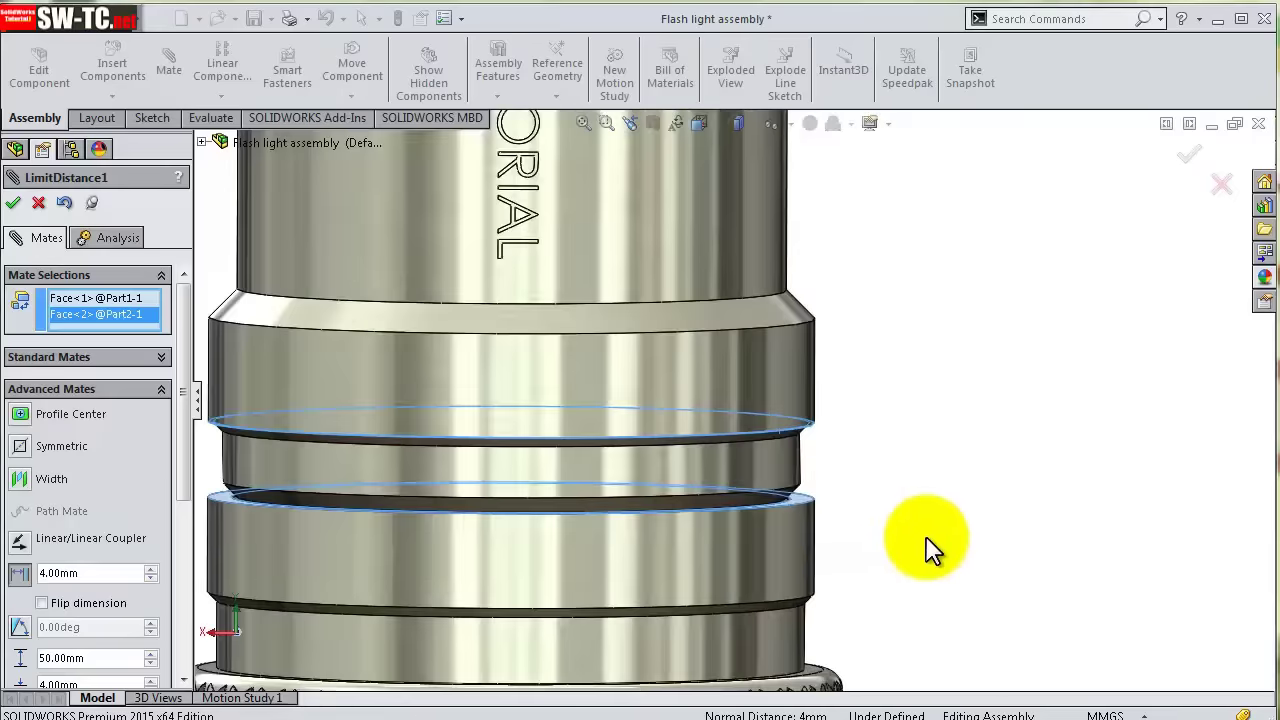
middle_drag(893, 512, 888, 493)
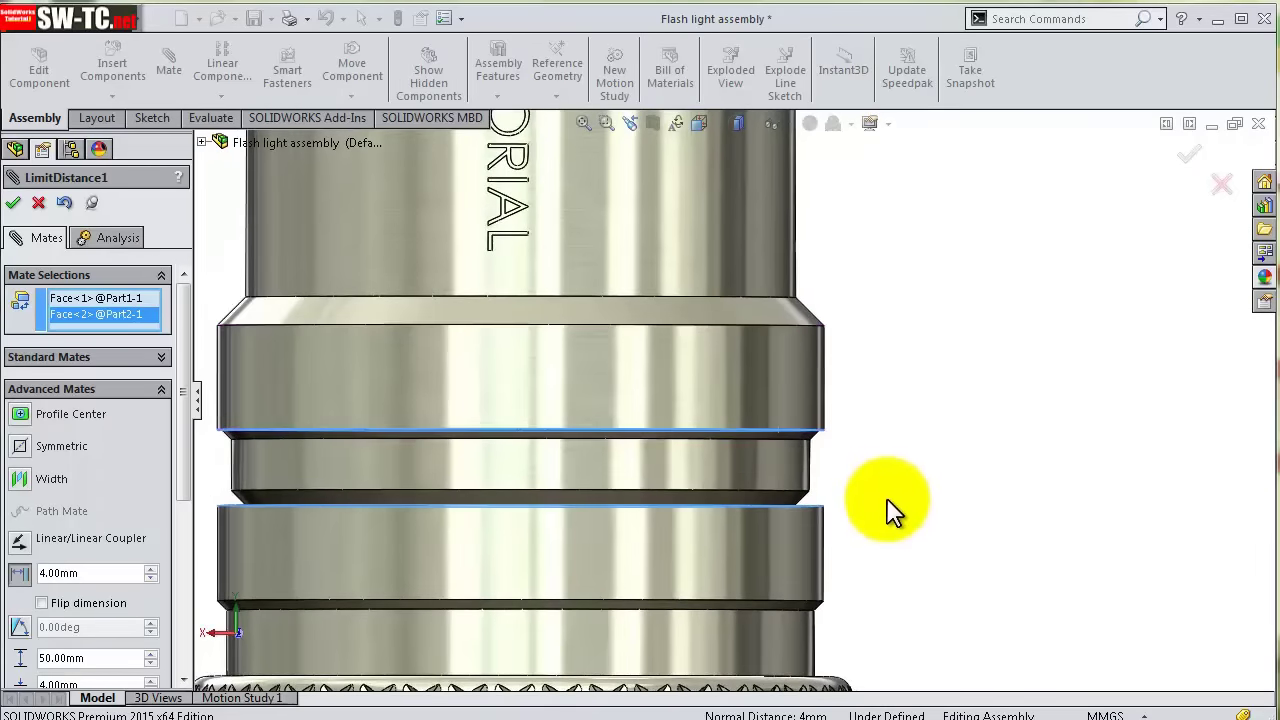
mouse_move(890, 558)
middle_down()
mouse_move(871, 451)
mouse_move(943, 377)
mouse_move(1063, 451)
mouse_move(1078, 530)
middle_up()
scroll(1050, 470, up, 3)
mouse_move(1023, 406)
middle_down()
mouse_move(1043, 588)
mouse_move(971, 586)
mouse_move(980, 592)
mouse_move(980, 556)
middle_up()
click(1190, 157)
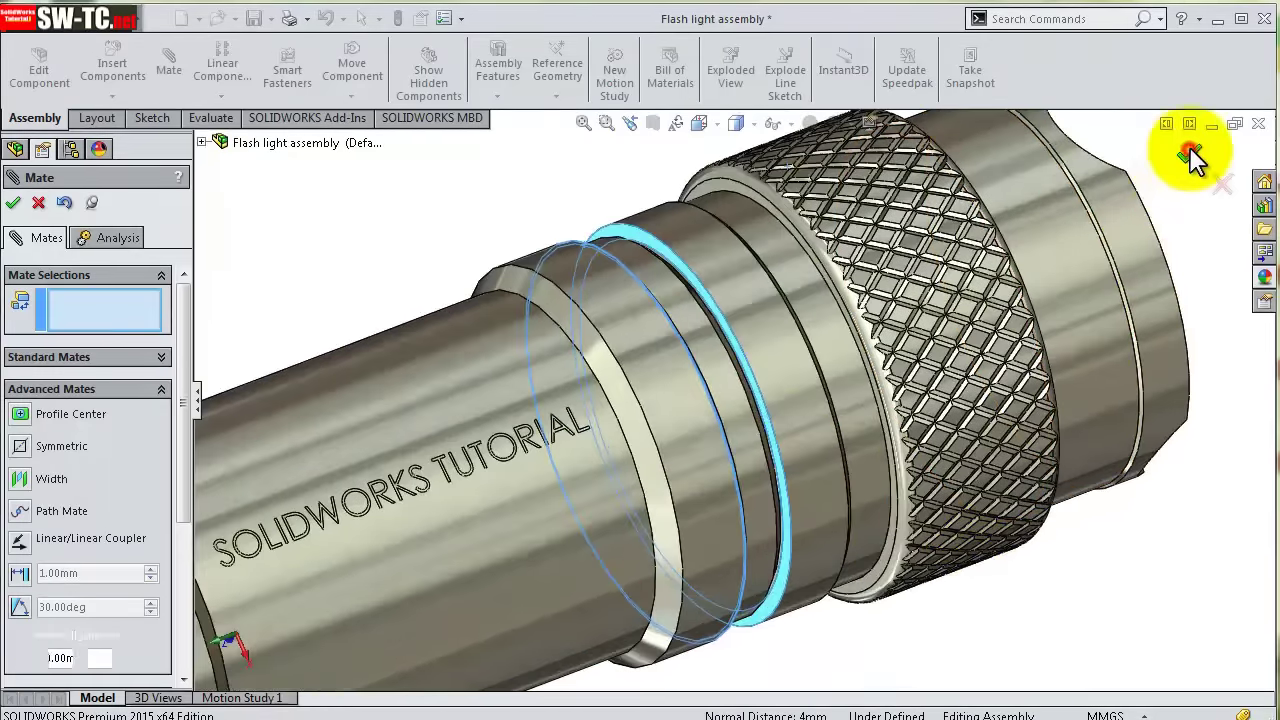
- Test the limit by pulling the knurled head out, then slide it back over the battery
mouse_move(767, 330)
mouse_down()
mouse_move(957, 271)
mouse_move(1106, 249)
mouse_move(881, 343)
mouse_move(1156, 232)
mouse_move(548, 342)
mouse_move(1171, 223)
mouse_move(766, 320)
mouse_move(980, 283)
mouse_move(1150, 190)
mouse_up()
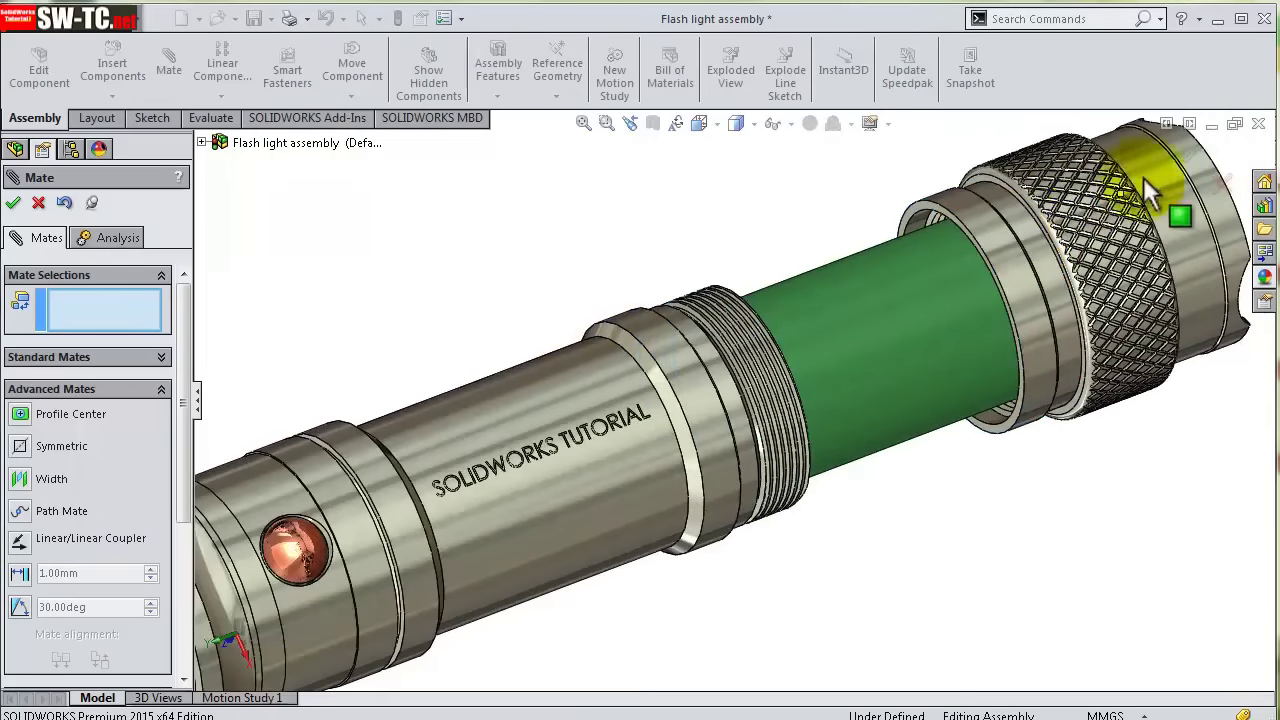
key(Escape)
scroll(960, 445, up, 2)
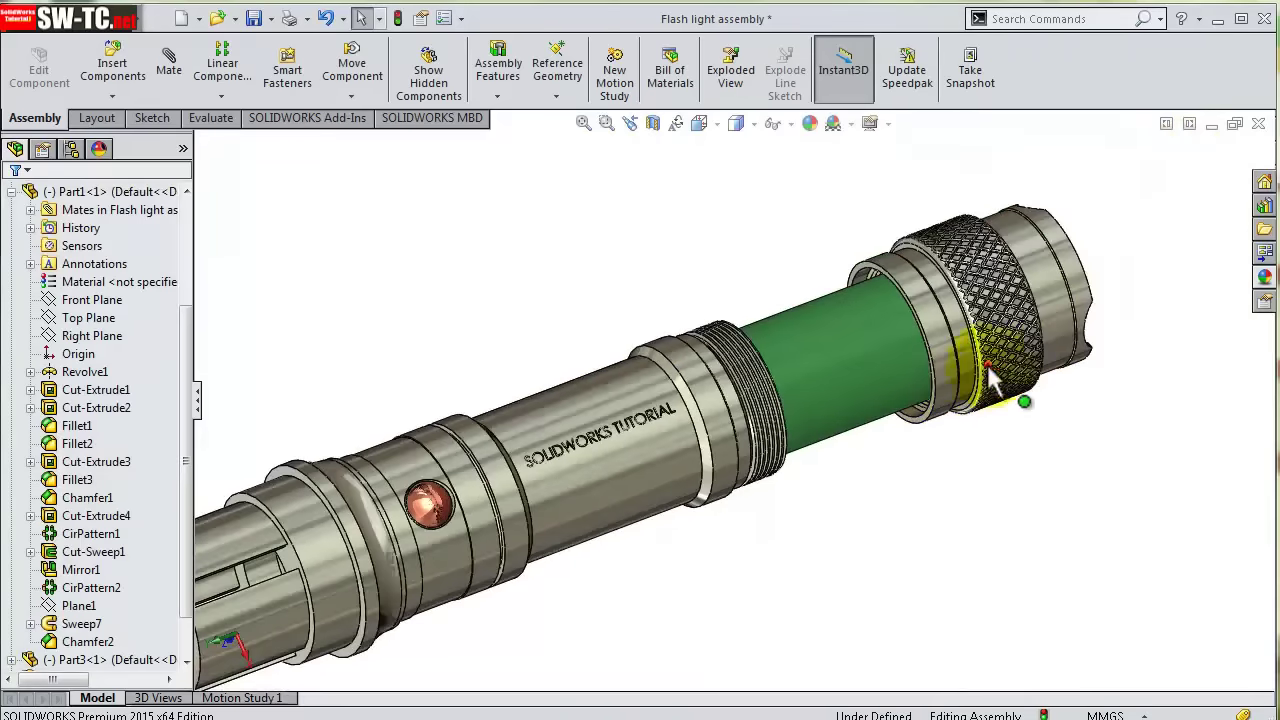
mouse_move(987, 367)
mouse_down()
mouse_move(1128, 290)
mouse_move(1065, 253)
mouse_move(990, 374)
mouse_move(733, 387)
mouse_up()
key(Escape)
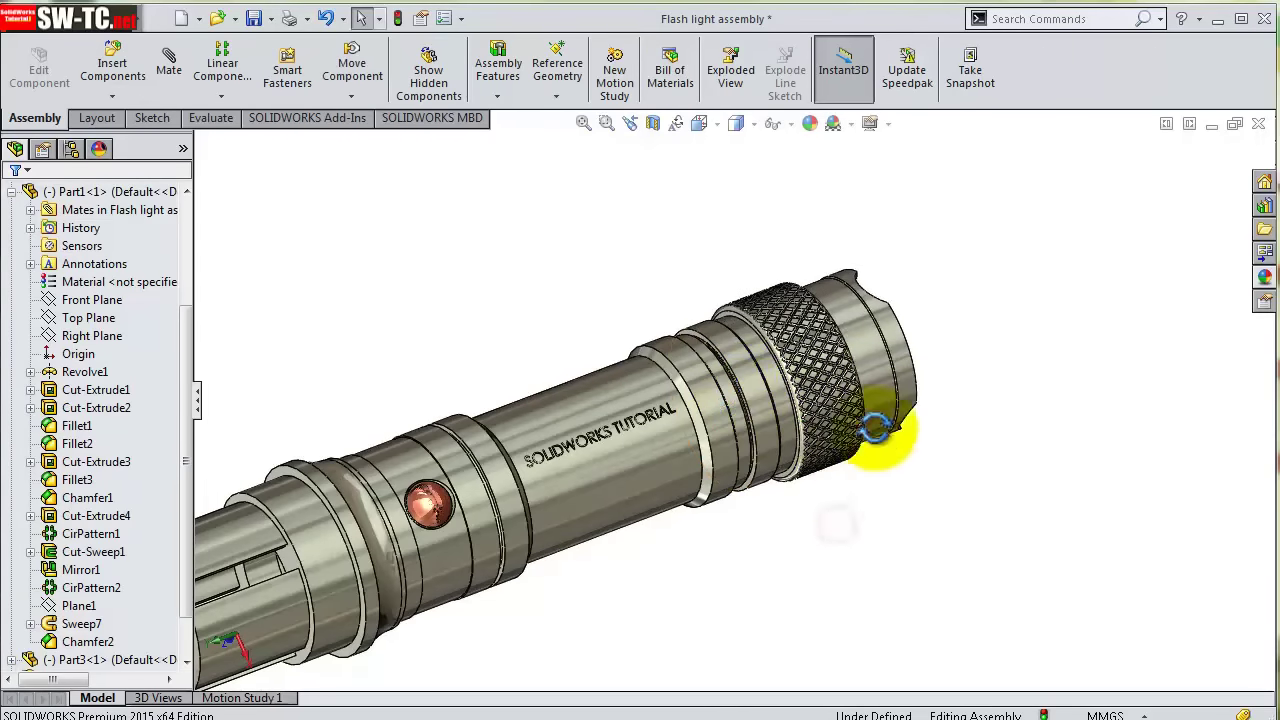
- Add the knurled collar, slotted end piece and threaded head into the assembly
mouse_move(876, 428)
middle_down()
mouse_move(800, 309)
mouse_move(822, 281)
middle_up()
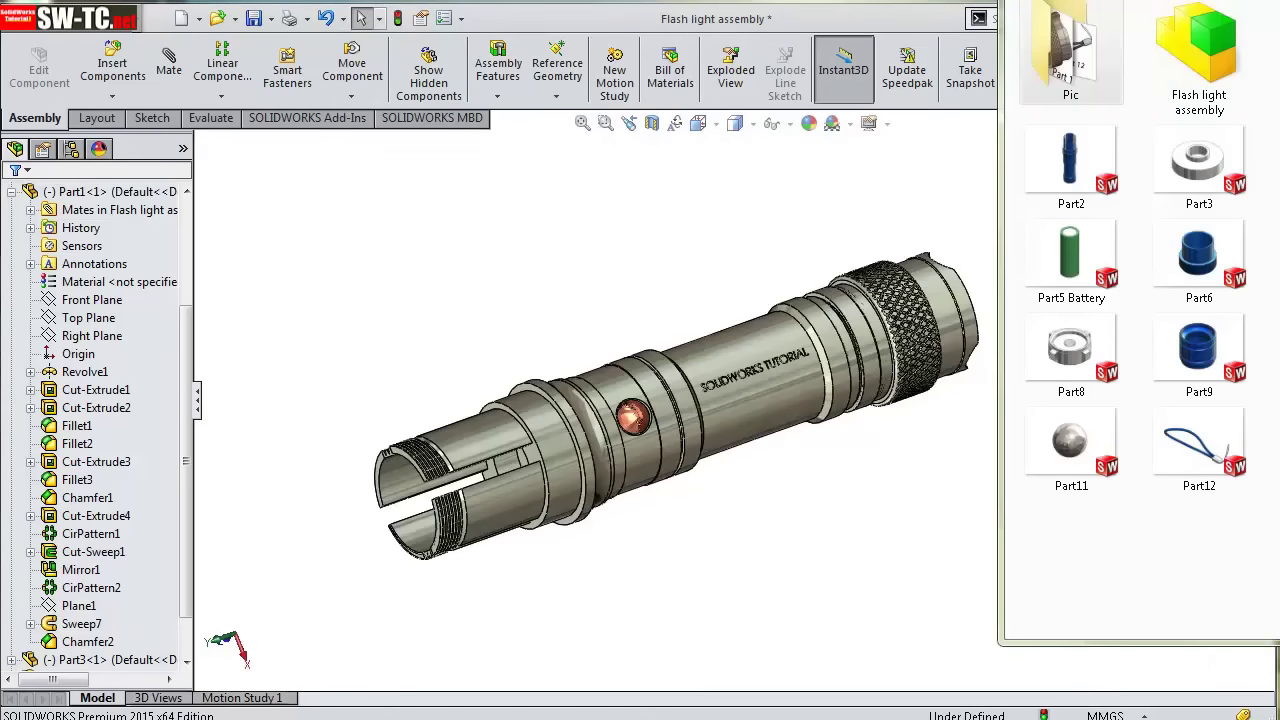
drag(1195, 262, 735, 287)
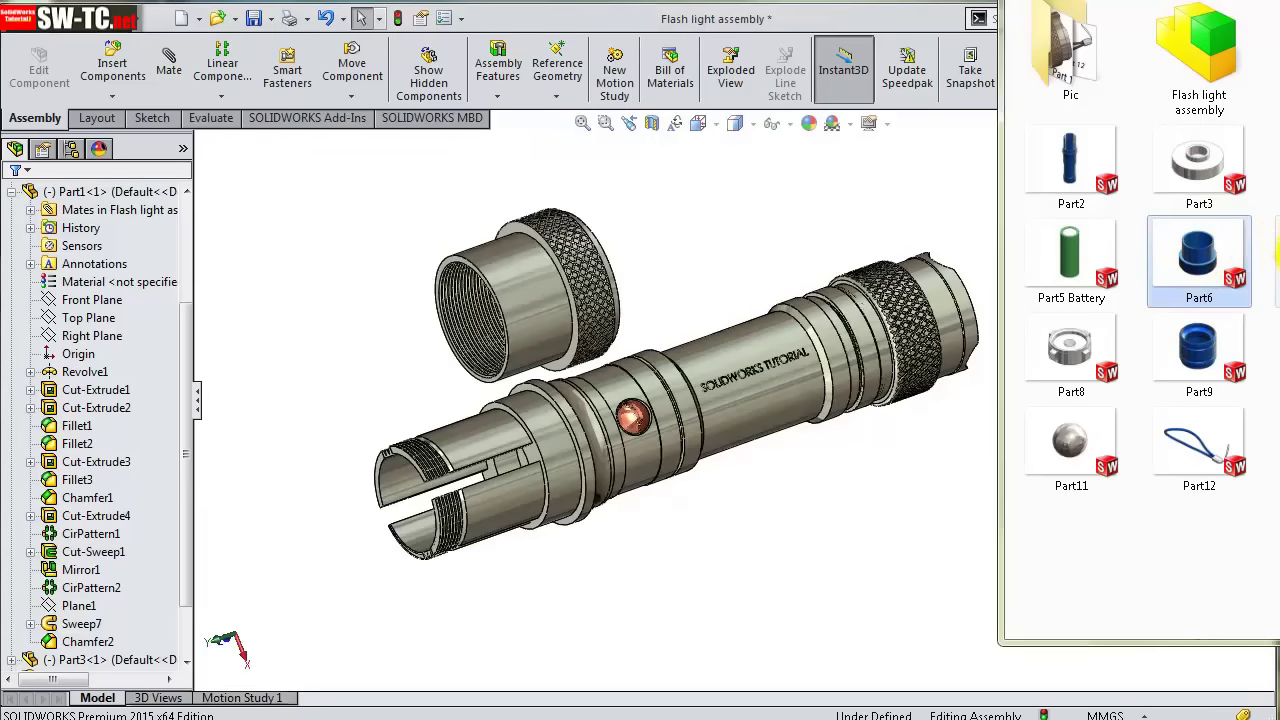
drag(1276, 256, 378, 378)
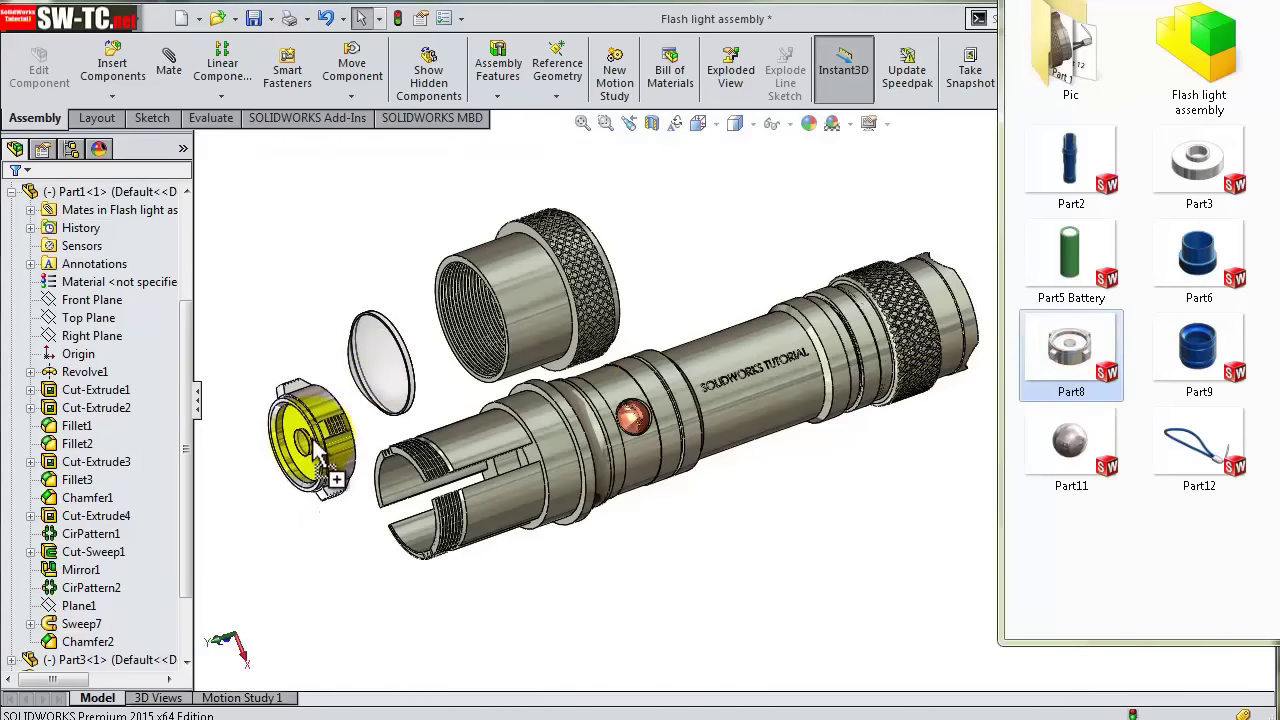
drag(1195, 360, 295, 606)
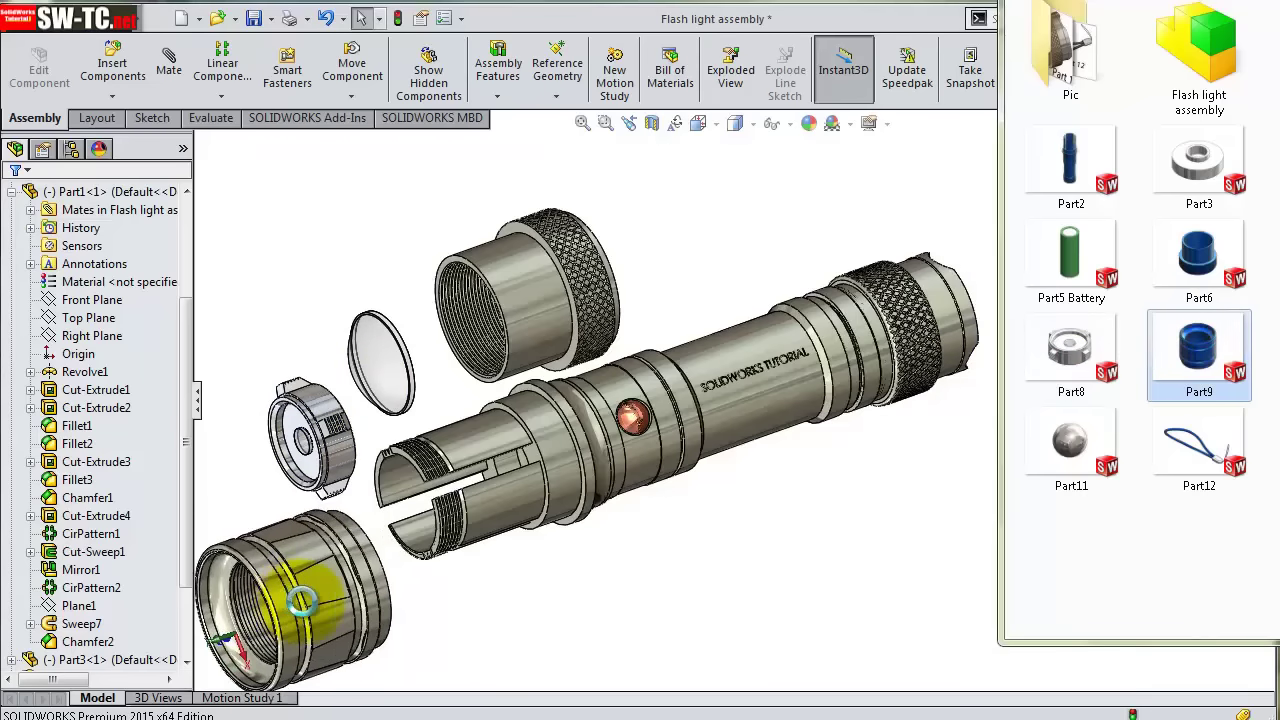
- Close the parts folder and save the assembly with Rebuild and save
click(906, 18)
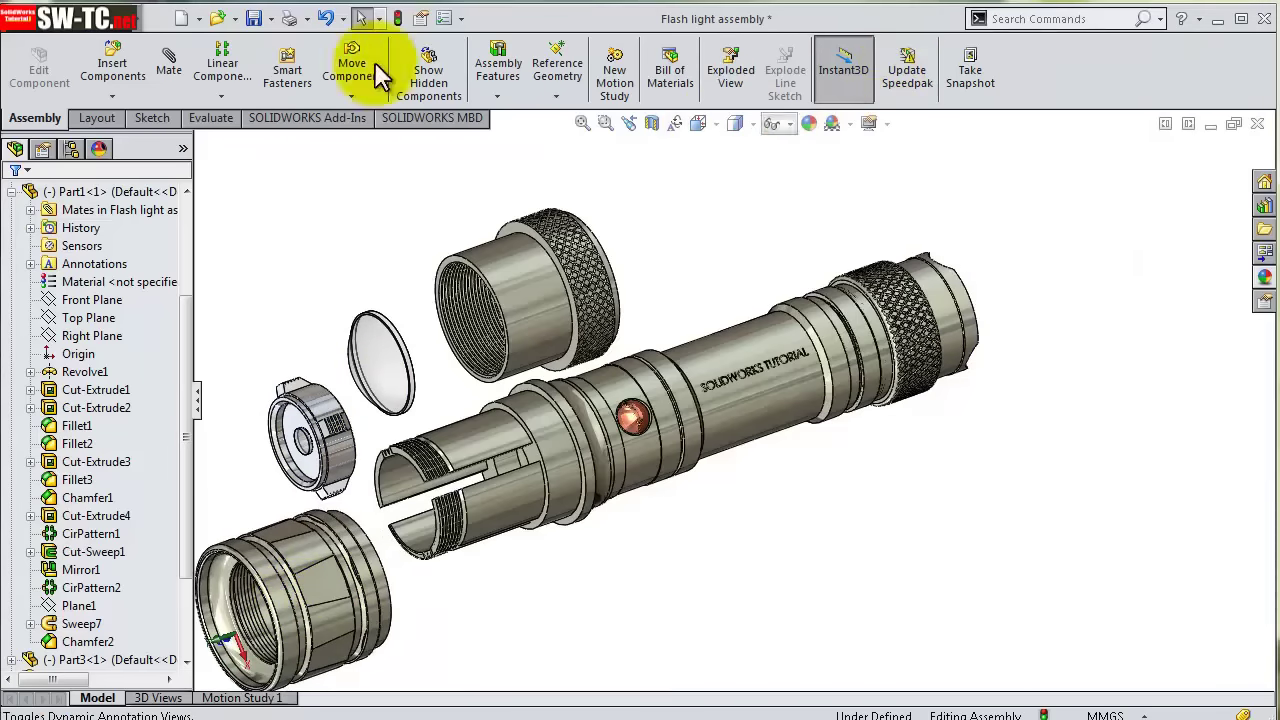
click(258, 28)
click(720, 220)
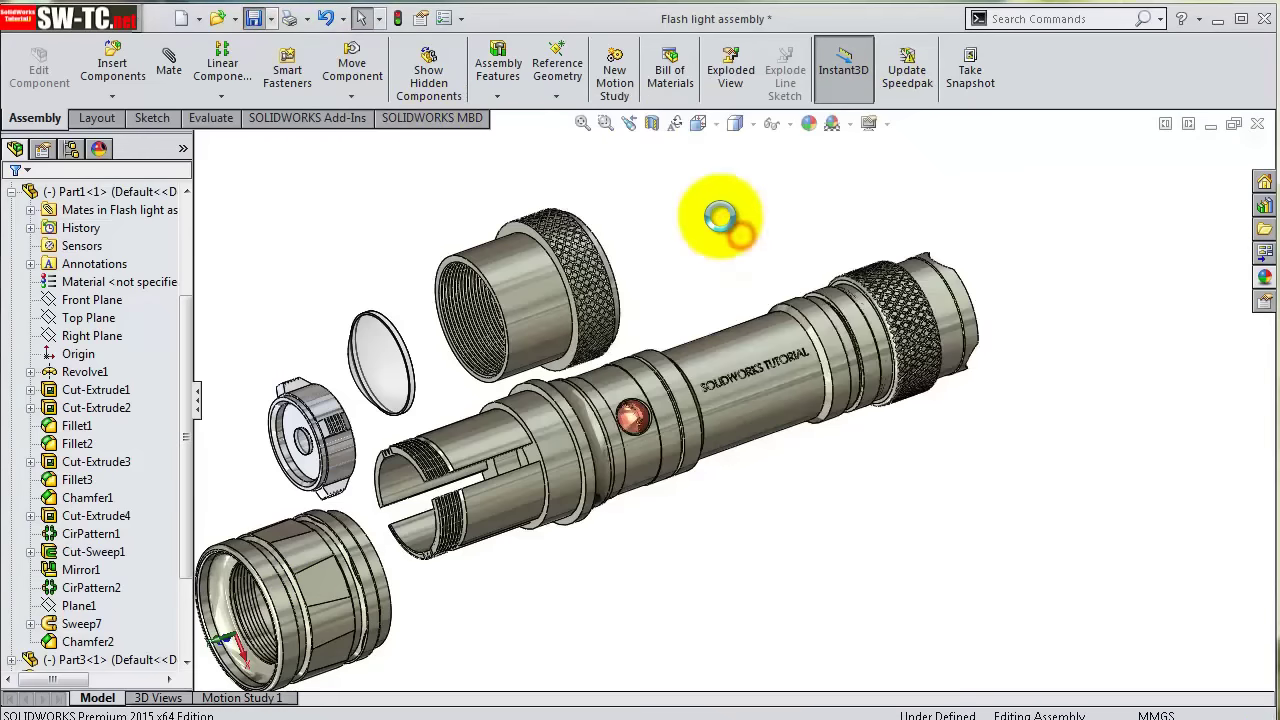
- Select the slotted end piece's outer face and the body's matching inner face
scroll(606, 445, down, 2)
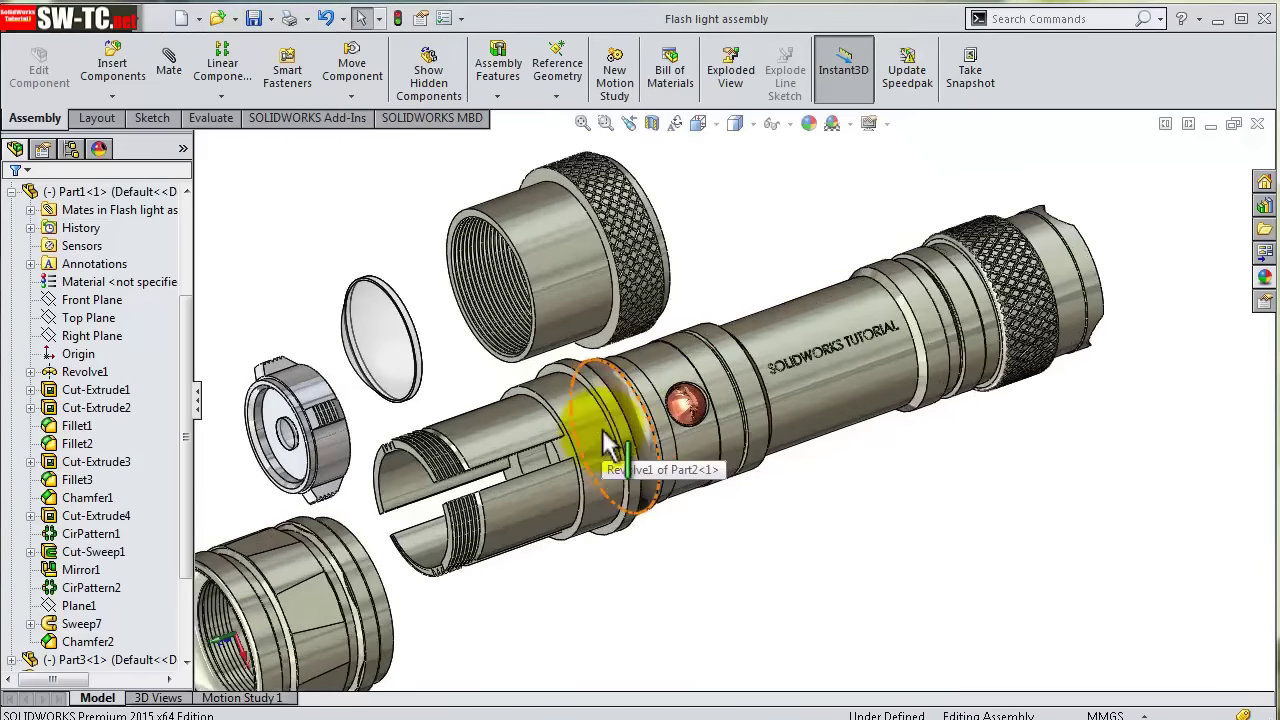
scroll(484, 404, down, 1)
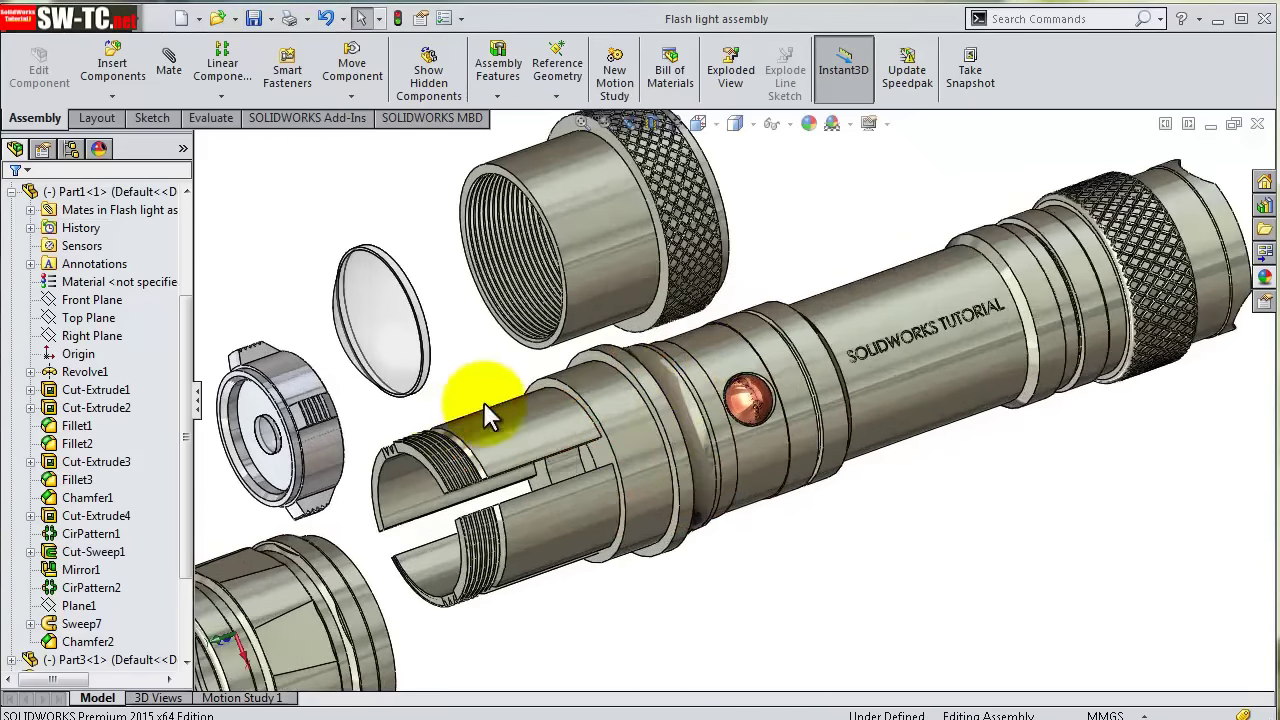
click(325, 457)
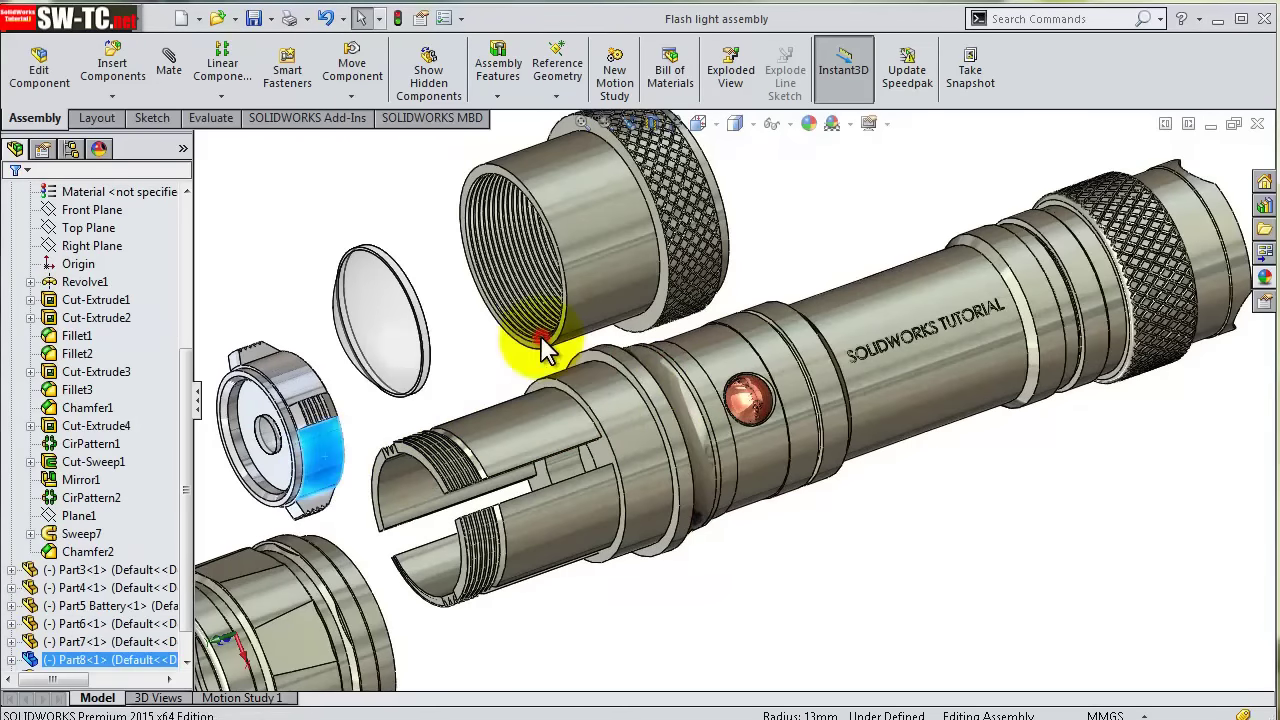
click(540, 340)
- Mate the slotted end piece's face concentric with the body face
click(516, 434)
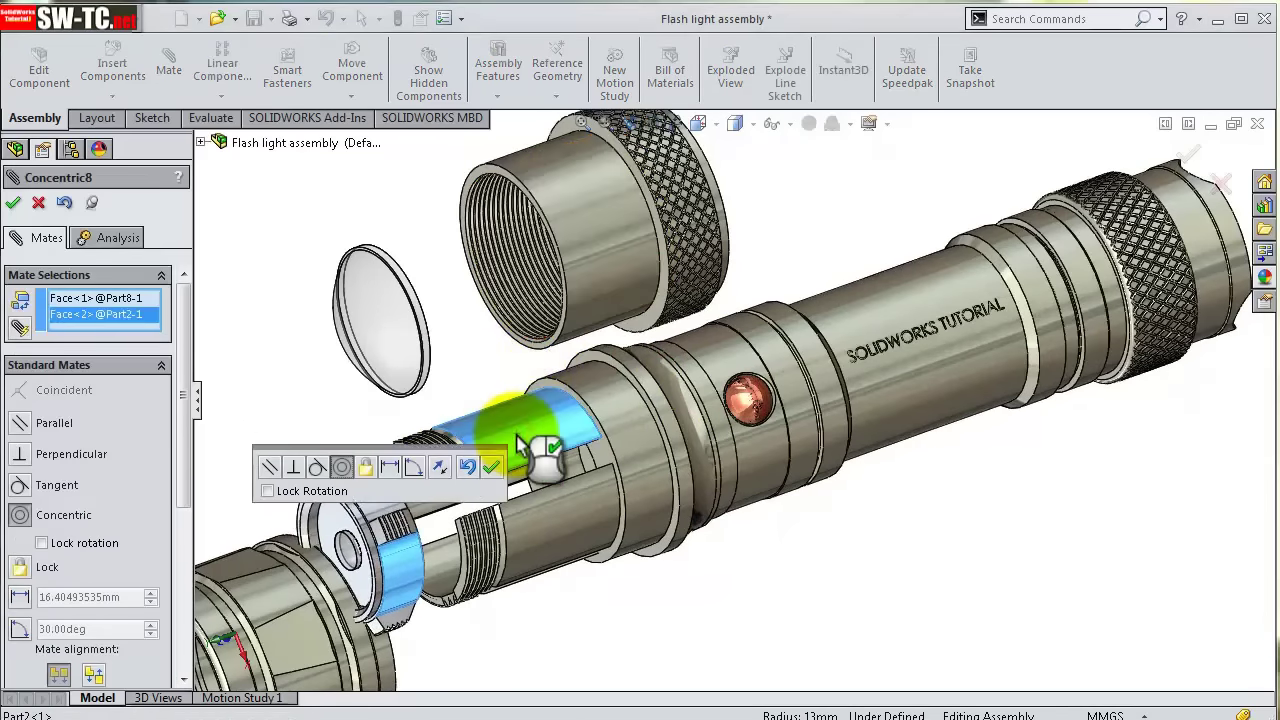
click(491, 467)
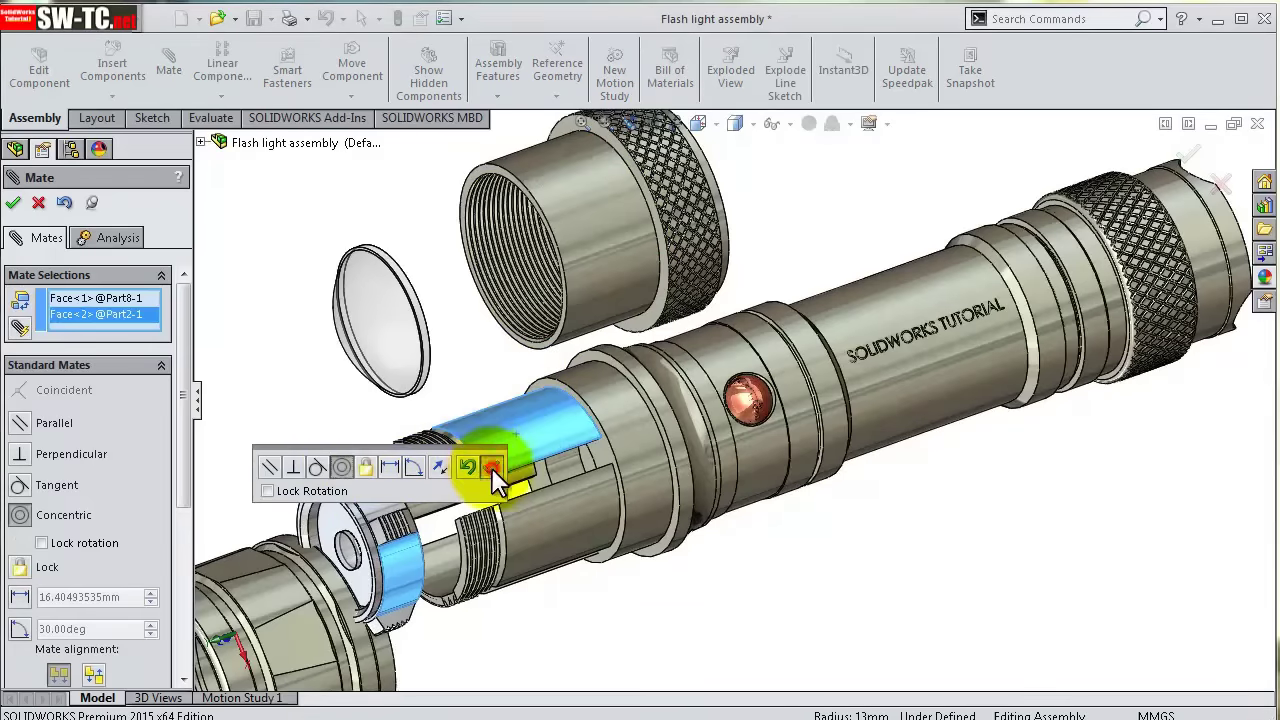
scroll(464, 516, down, 3)
scroll(451, 527, down, 2)
- Slide the end piece into the threaded body end and inspect the slot
click(399, 519)
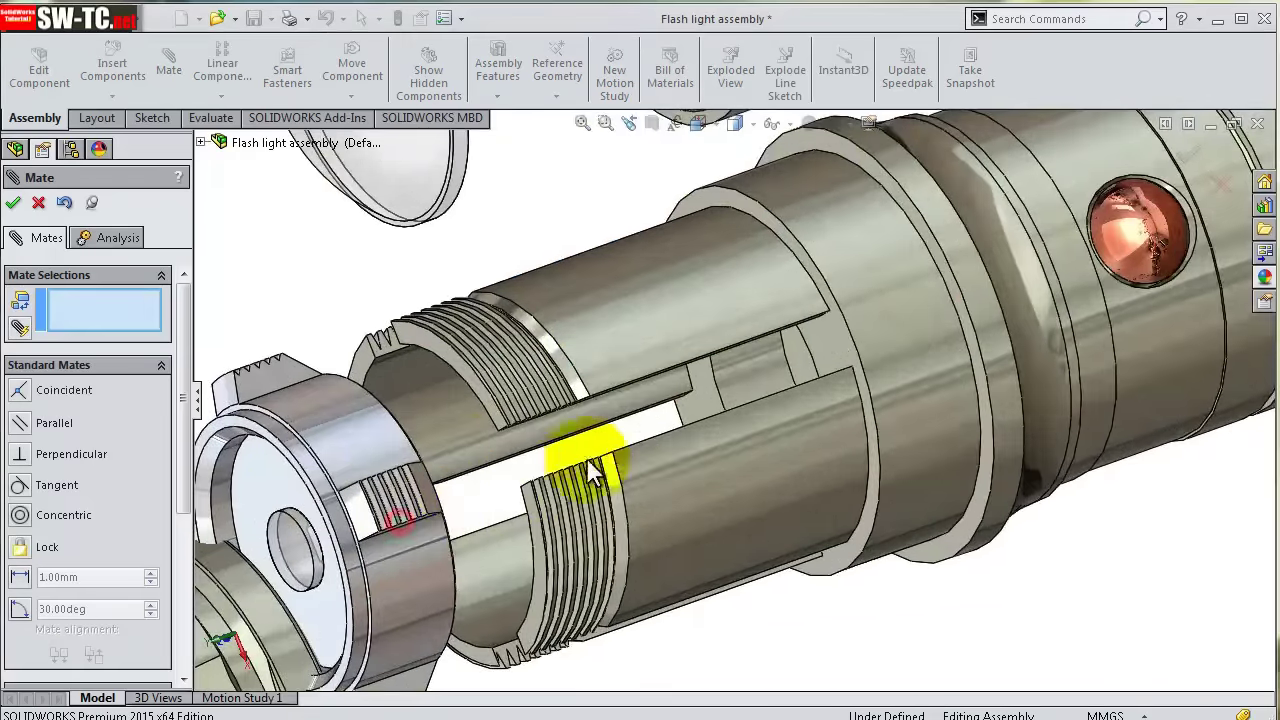
mouse_move(384, 431)
mouse_down()
mouse_move(554, 405)
mouse_move(650, 341)
mouse_up()
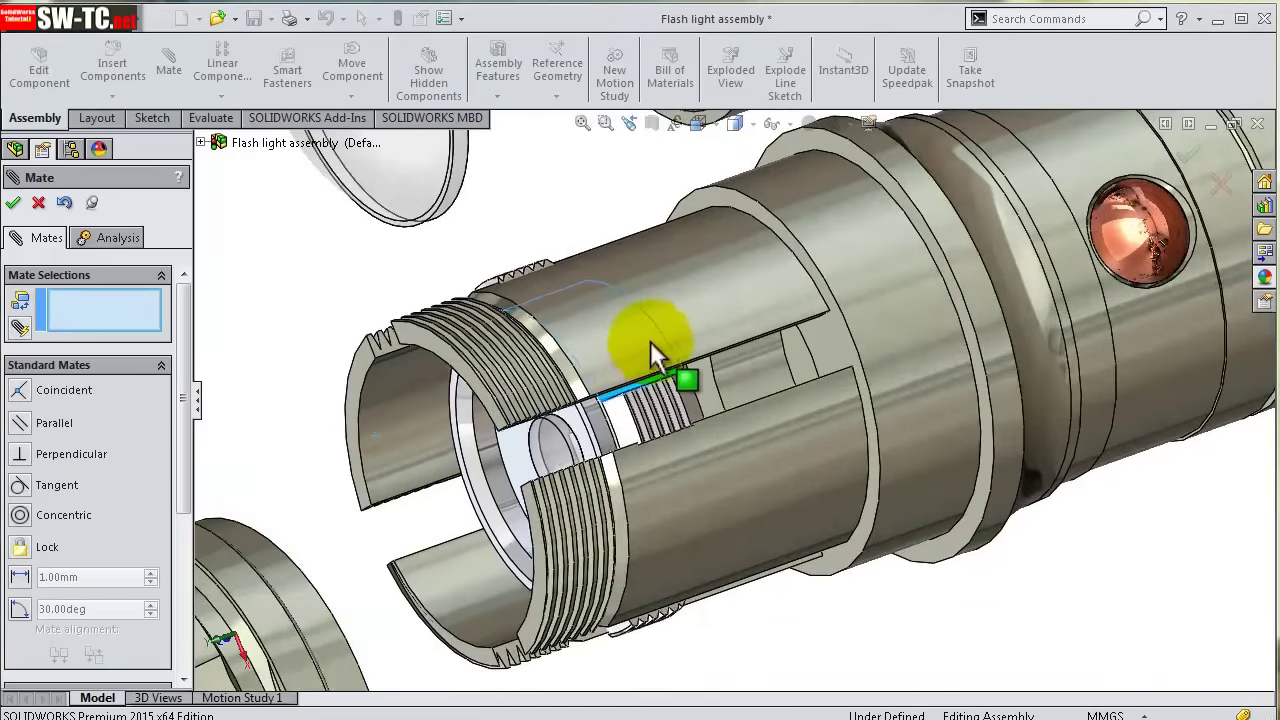
scroll(665, 390, down, 2)
scroll(705, 428, down, 3)
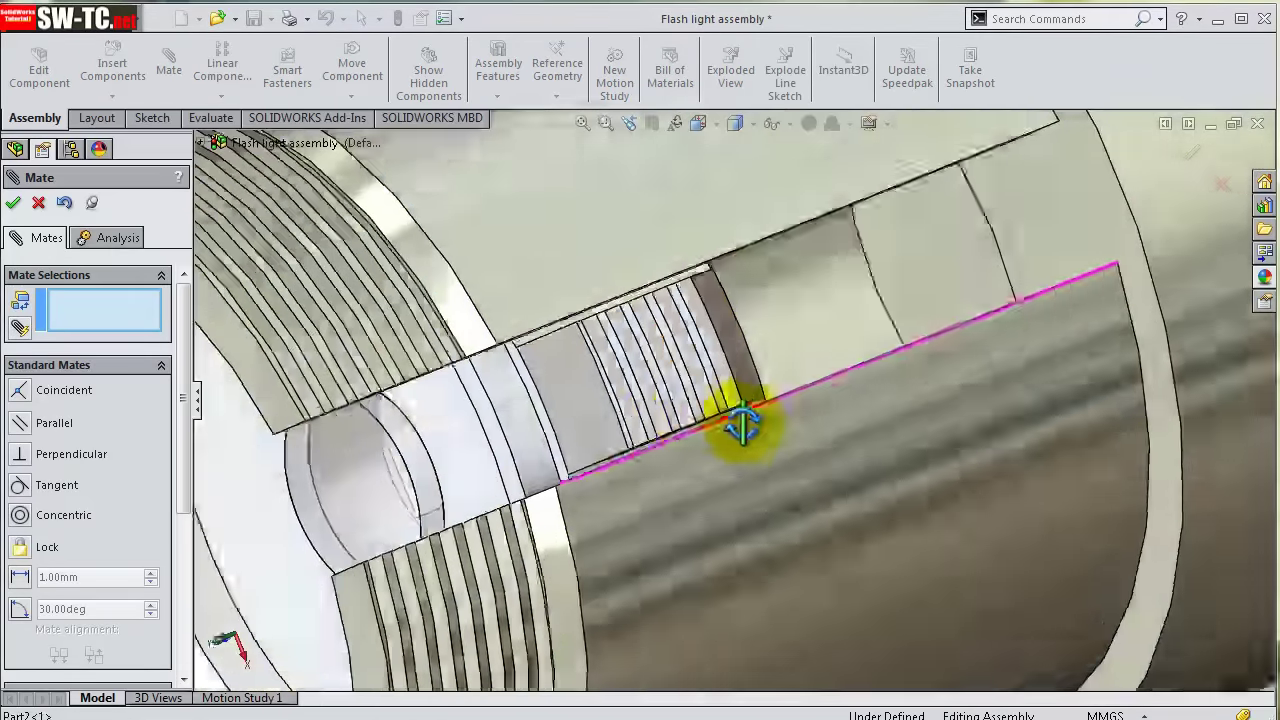
mouse_move(737, 423)
middle_down()
mouse_move(800, 378)
mouse_move(751, 366)
middle_up()
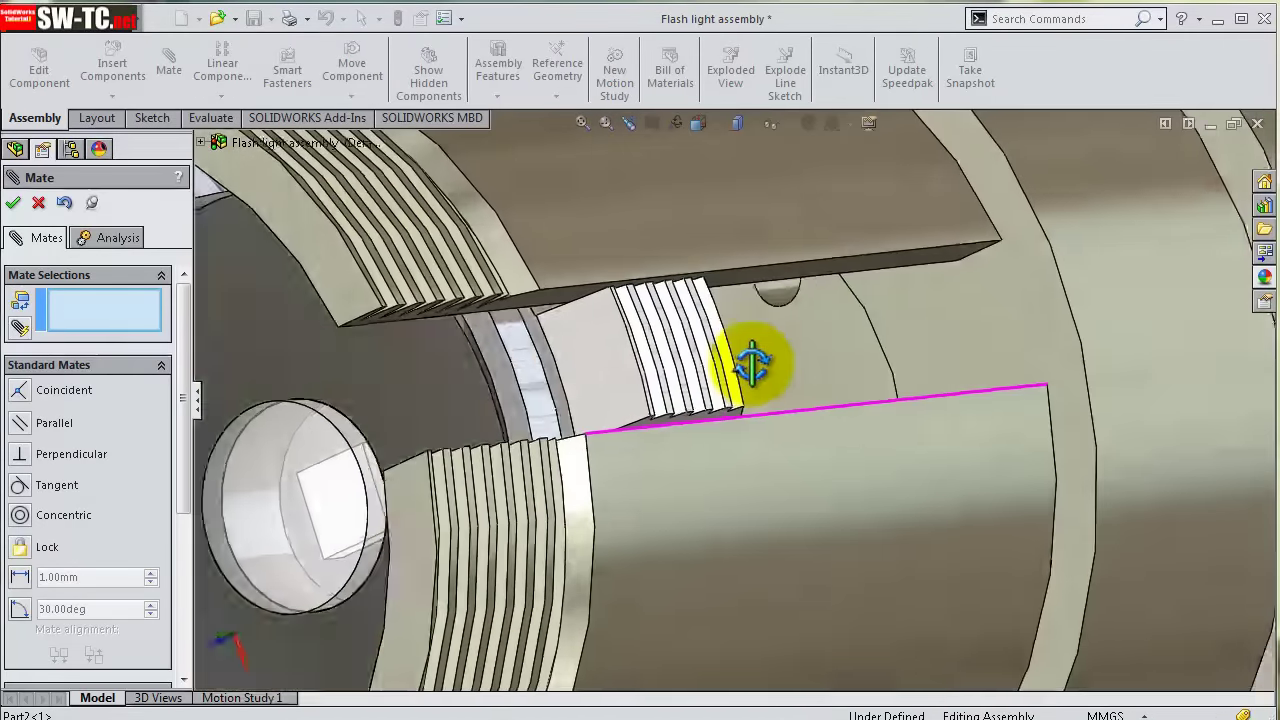
mouse_move(181, 380)
mouse_down()
mouse_move(180, 400)
mouse_move(180, 351)
mouse_move(183, 470)
mouse_move(163, 514)
mouse_up()
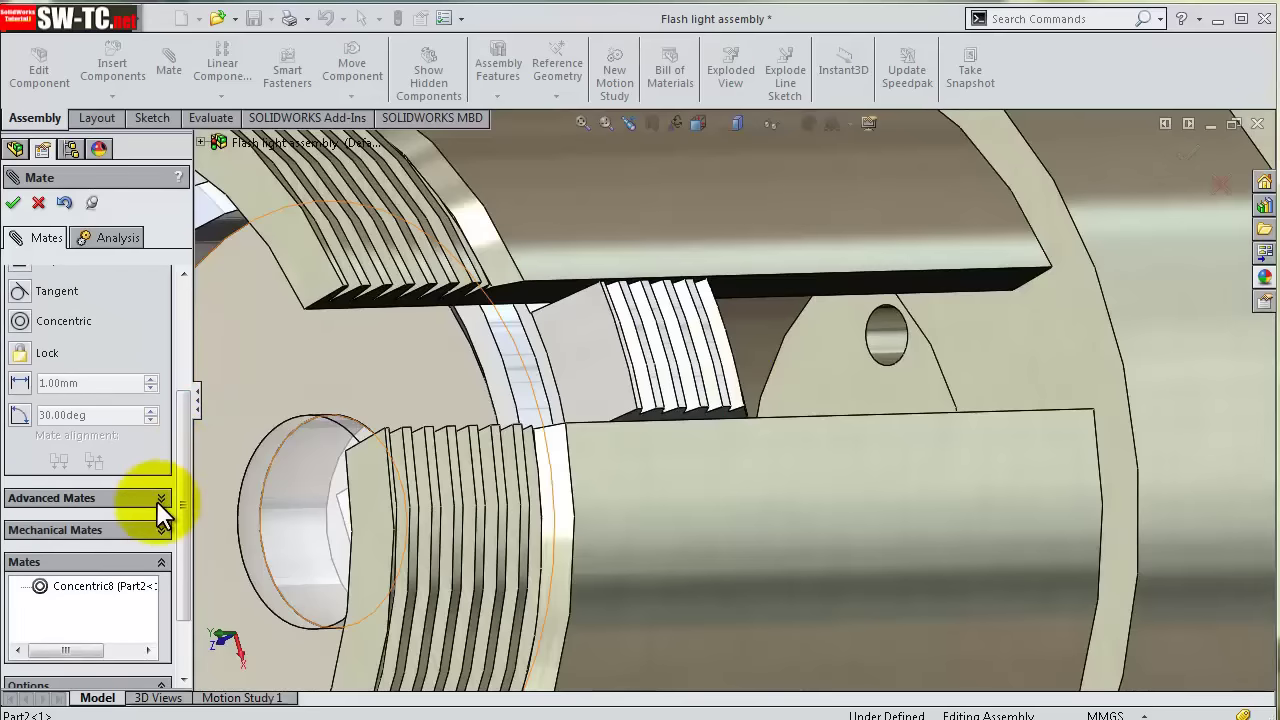
scroll(168, 497, down, 2)
drag(184, 472, 194, 363)
- Add a Width mate centring the end piece's tab between the body's slot walls
click(33, 391)
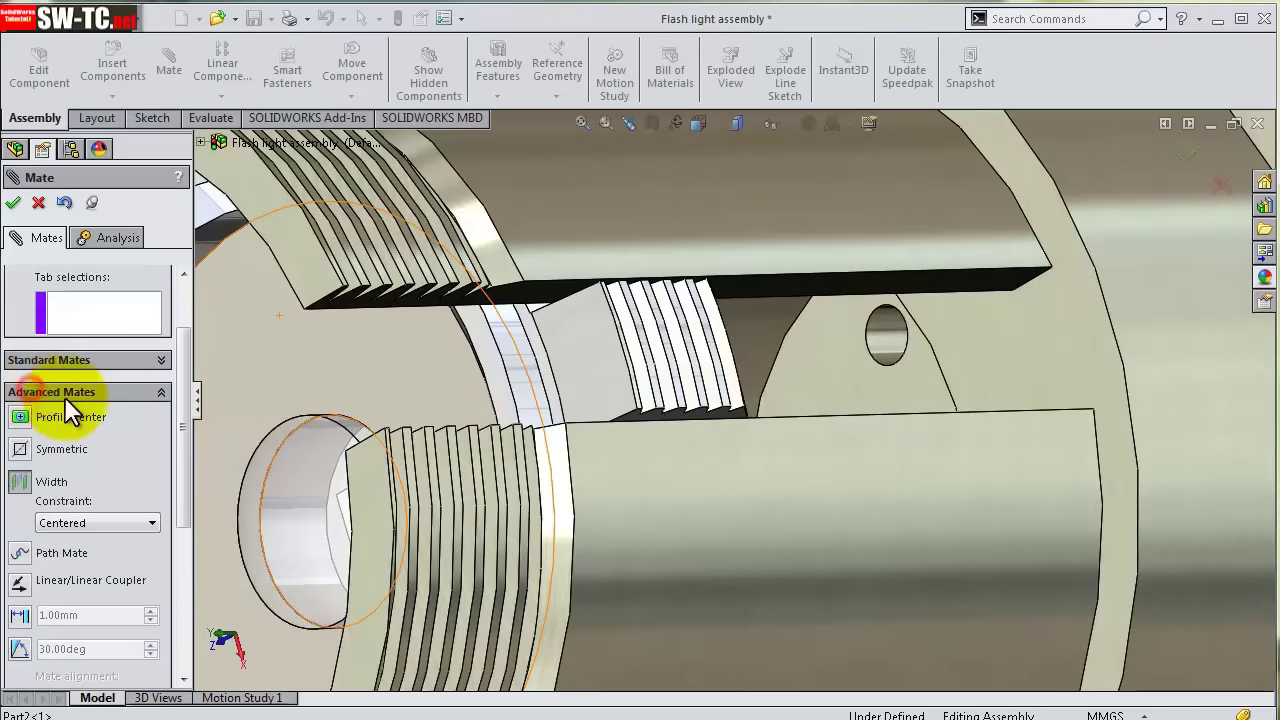
click(810, 296)
mouse_move(766, 337)
middle_down()
mouse_move(777, 286)
mouse_move(700, 314)
mouse_move(748, 425)
middle_up()
click(766, 287)
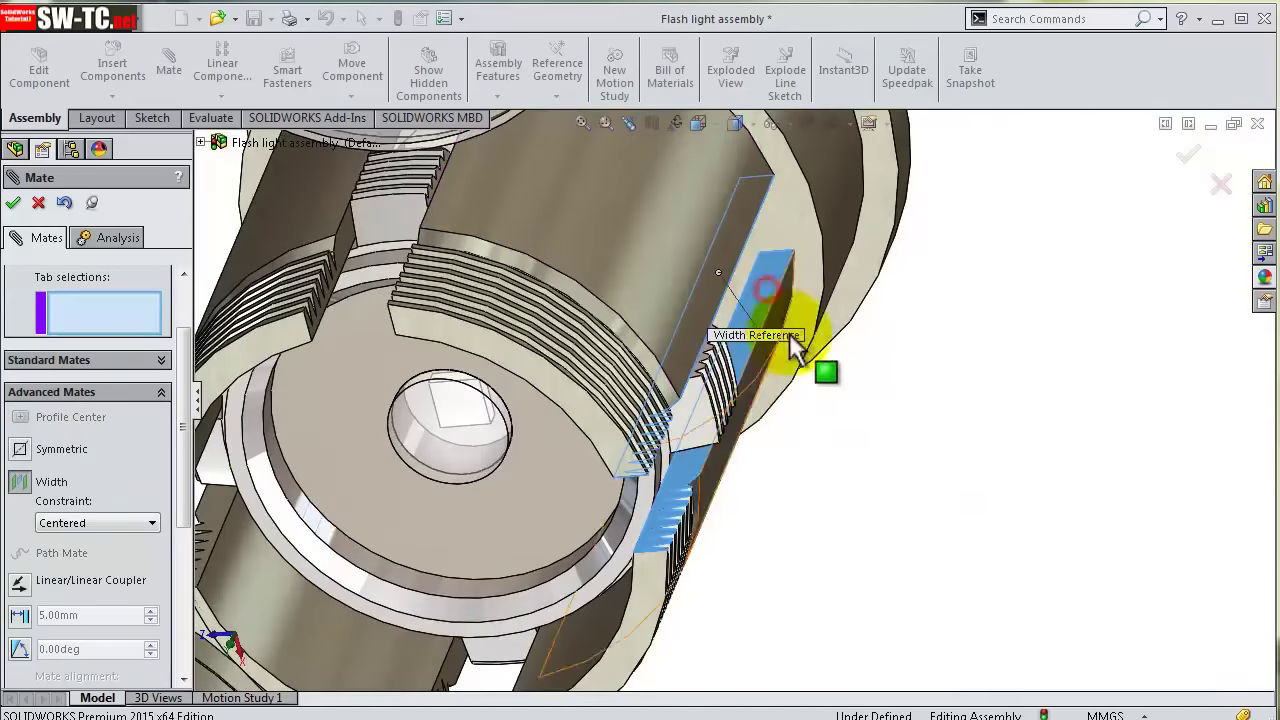
drag(184, 346, 184, 300)
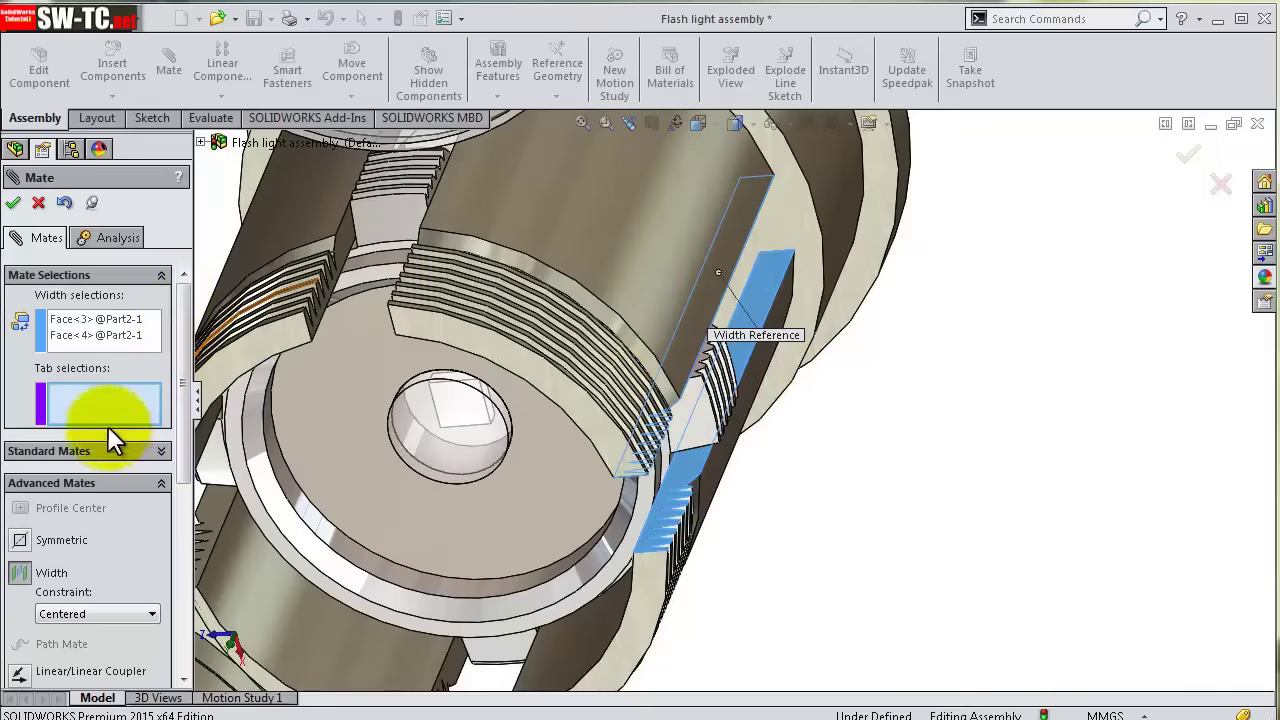
mouse_move(809, 449)
middle_down()
mouse_move(749, 363)
mouse_move(756, 397)
mouse_move(626, 289)
middle_up()
scroll(628, 295, down, 3)
scroll(615, 335, down, 2)
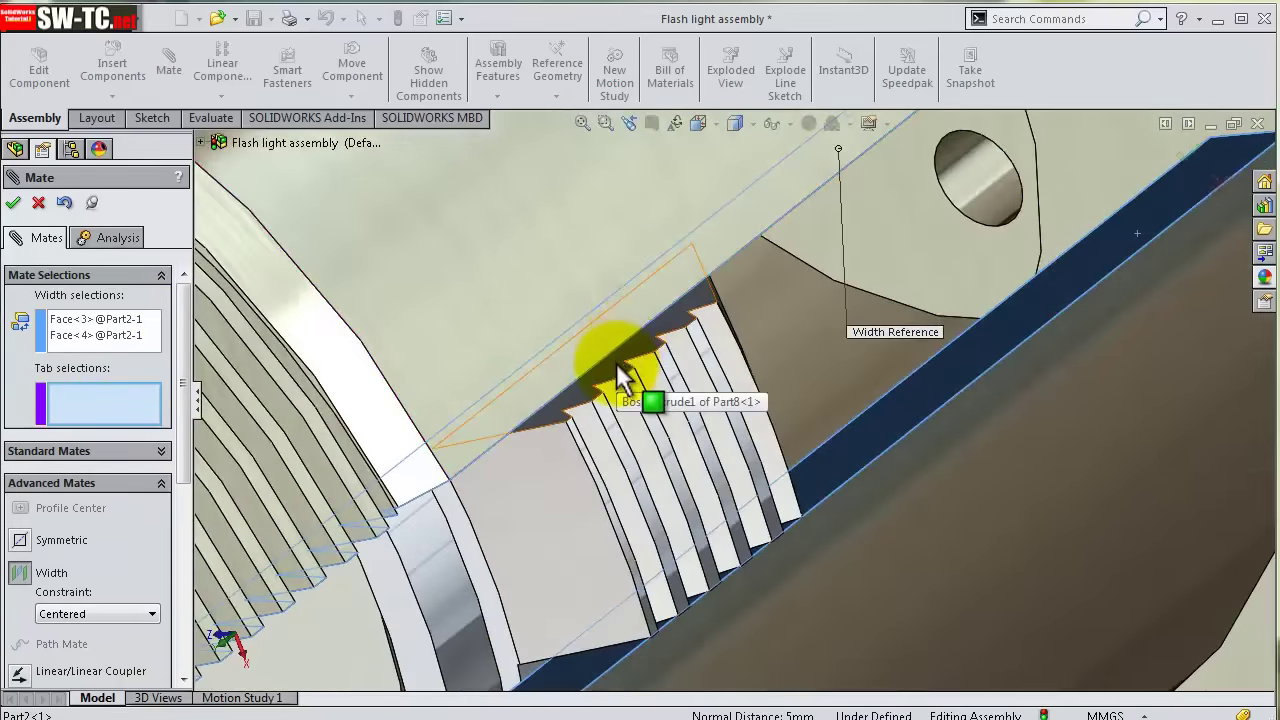
click(616, 364)
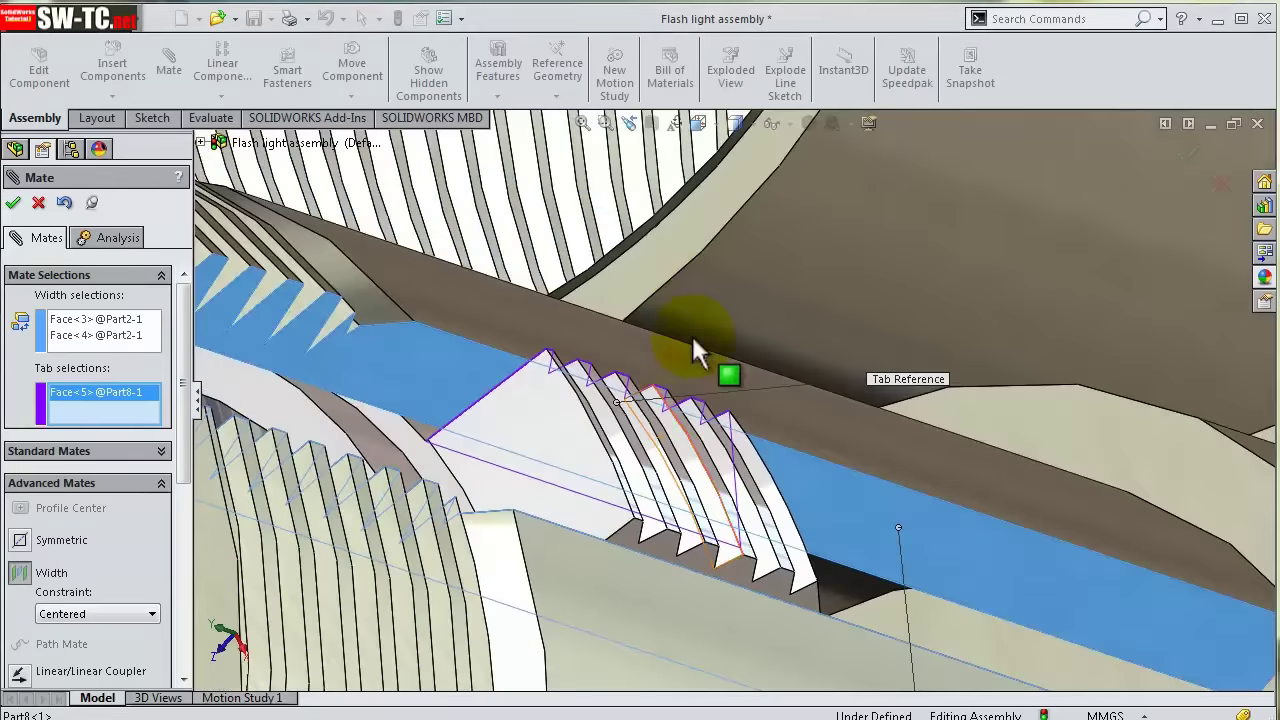
click(664, 545)
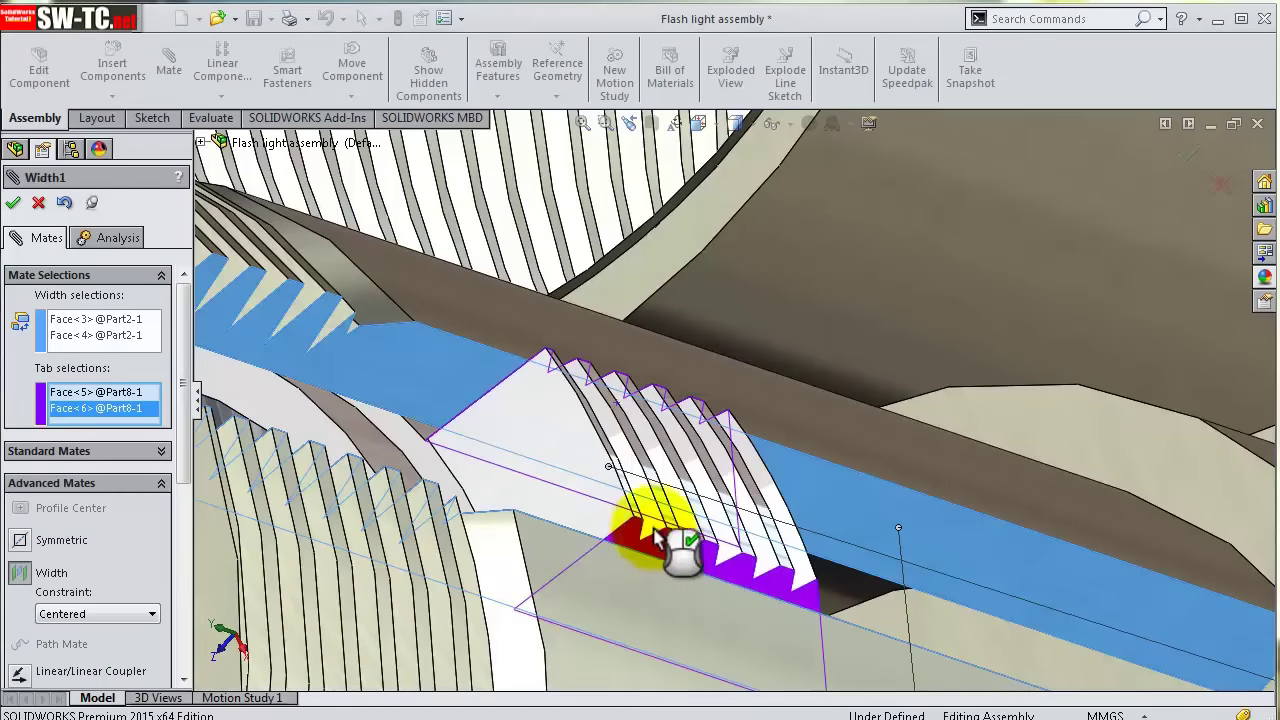
click(14, 203)
- Make the end piece's front ring face coincident with Face<8> on the body
scroll(740, 490, down, 3)
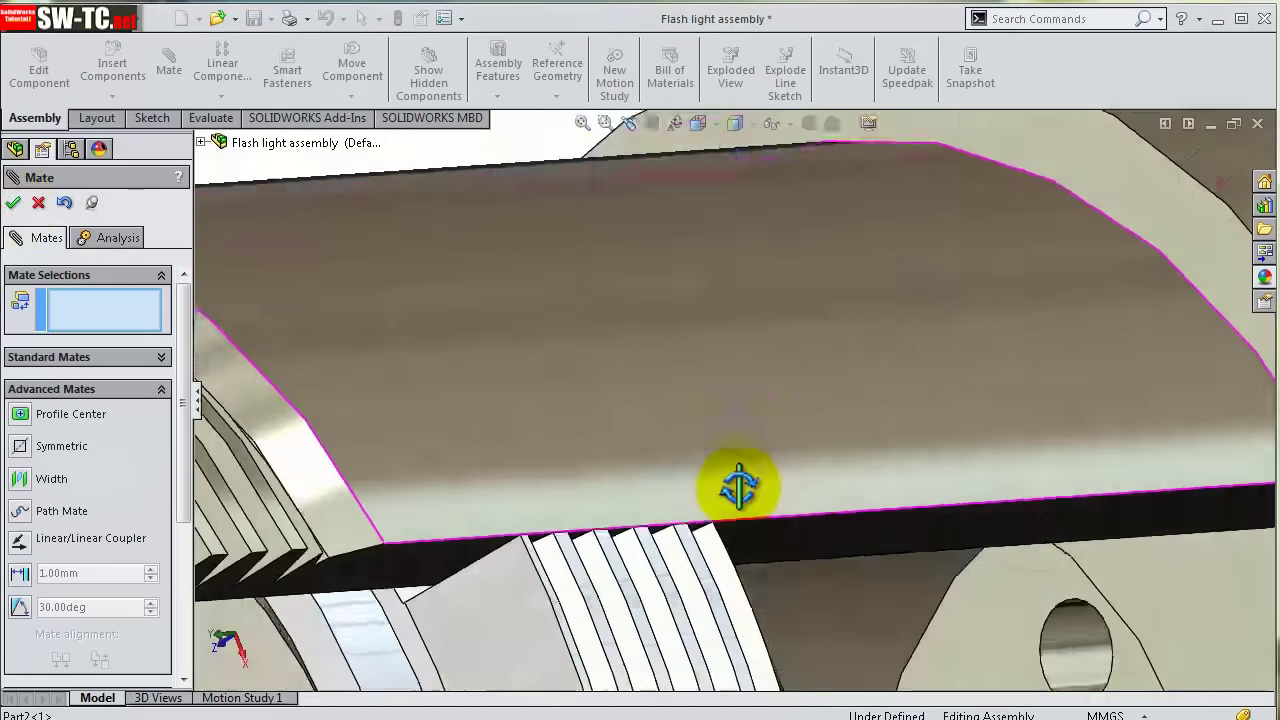
scroll(741, 495, up, 3)
scroll(745, 510, up, 1)
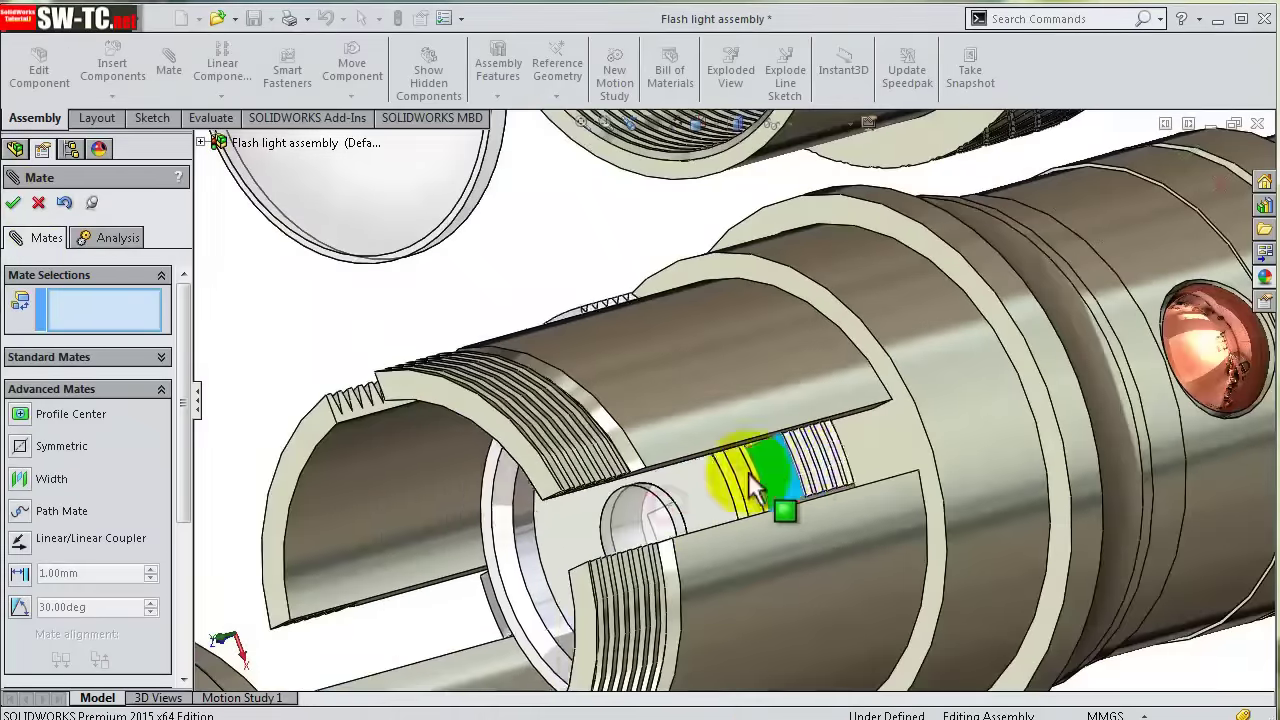
scroll(786, 468, up, 2)
mouse_move(790, 470)
middle_down()
mouse_move(749, 523)
mouse_move(737, 503)
middle_up()
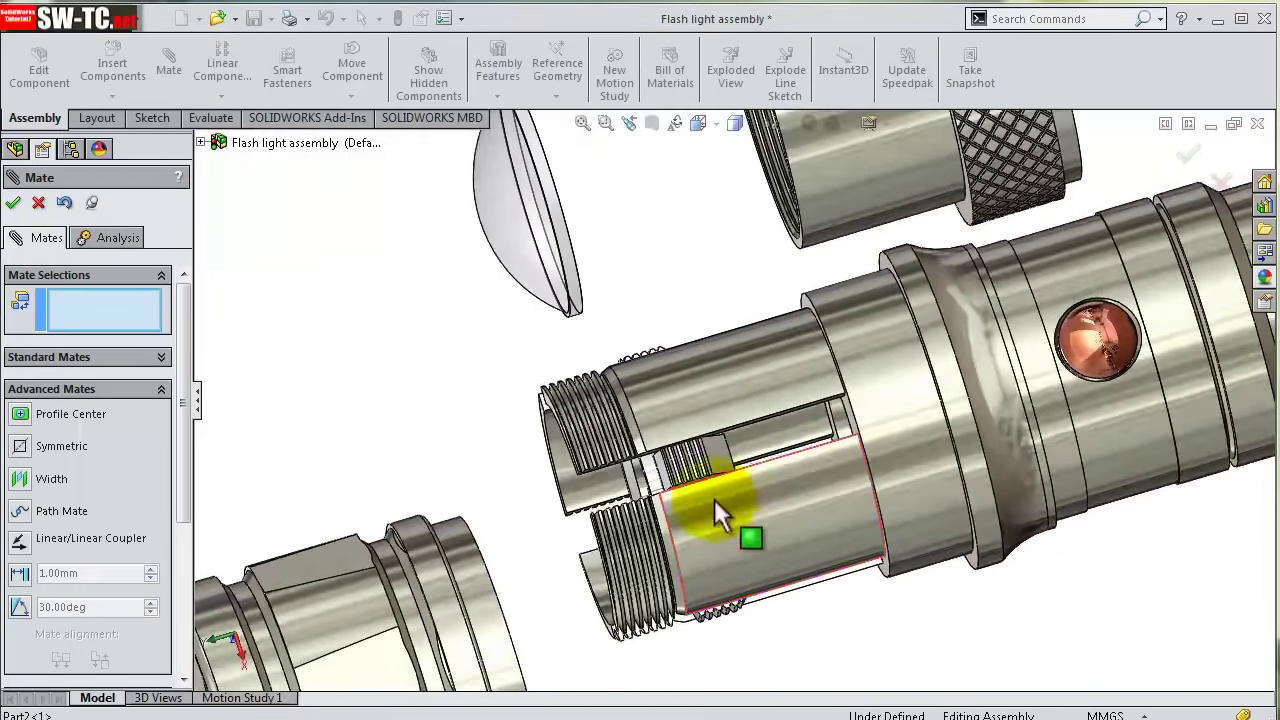
scroll(740, 450, down, 3)
scroll(745, 430, down, 2)
scroll(587, 359, down, 1)
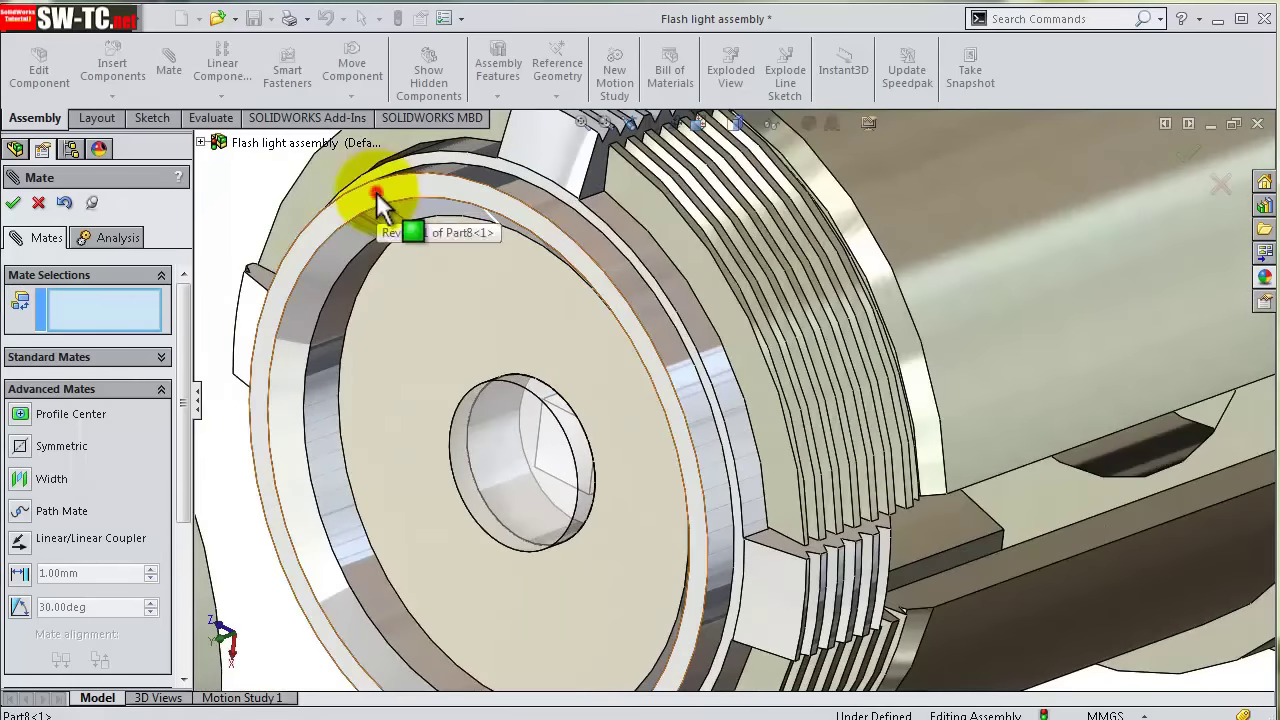
click(376, 192)
scroll(376, 192, up, 2)
click(522, 207)
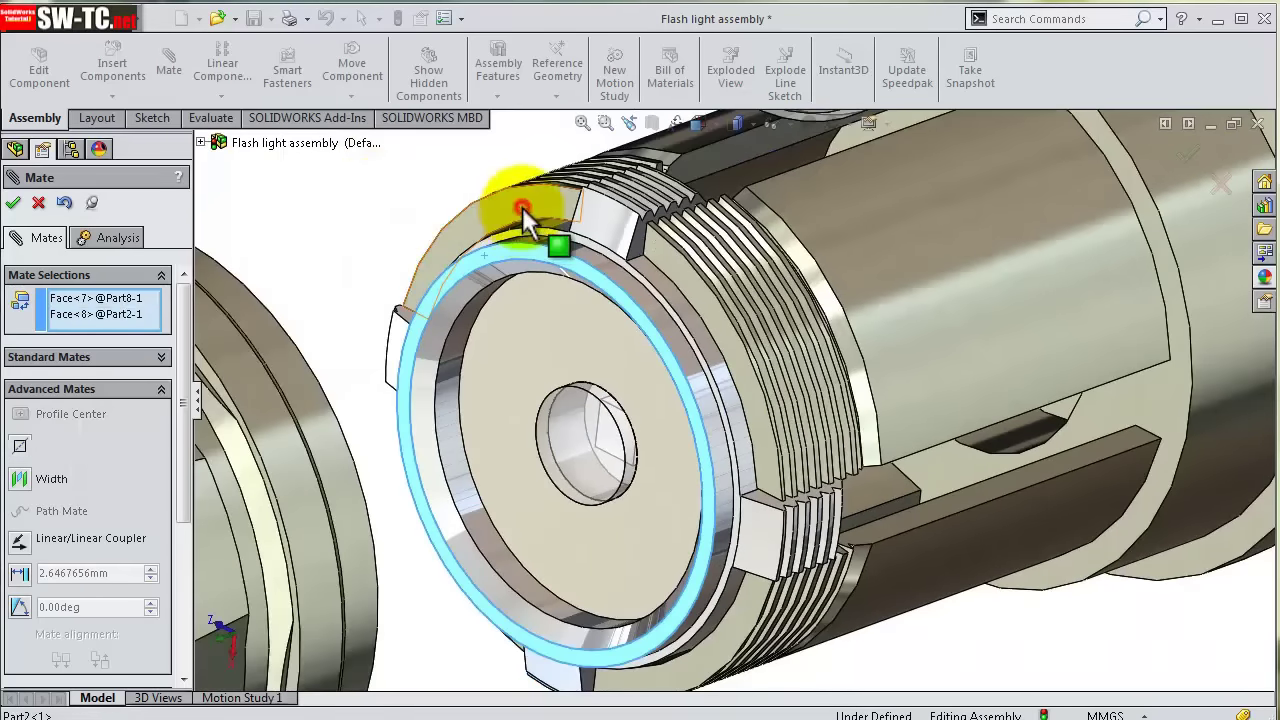
scroll(190, 372, down, 1)
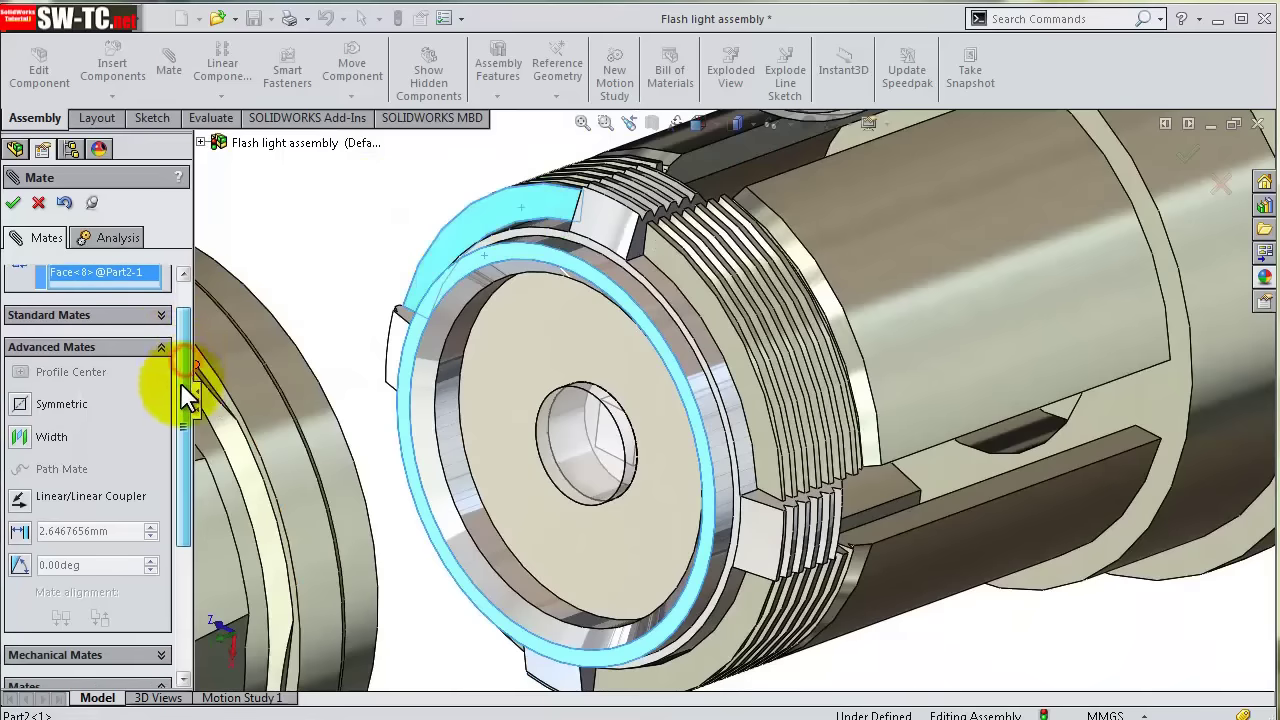
scroll(186, 400, up, 1)
click(163, 357)
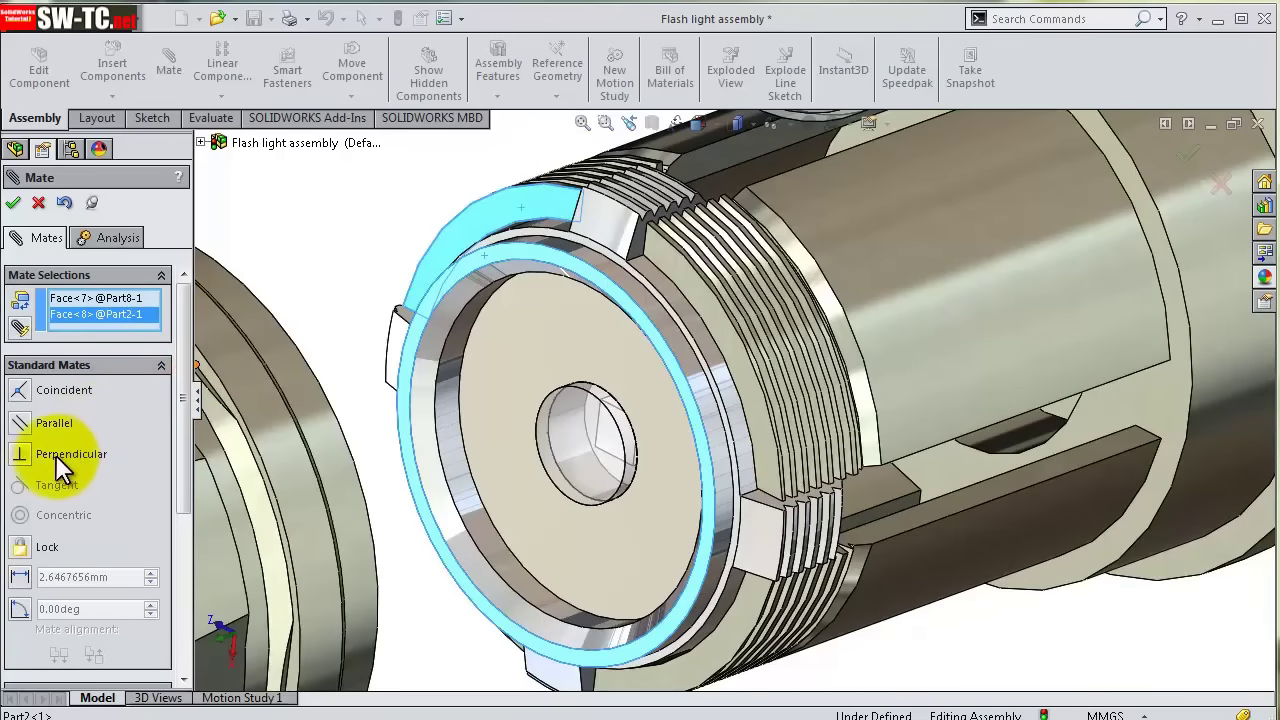
click(65, 390)
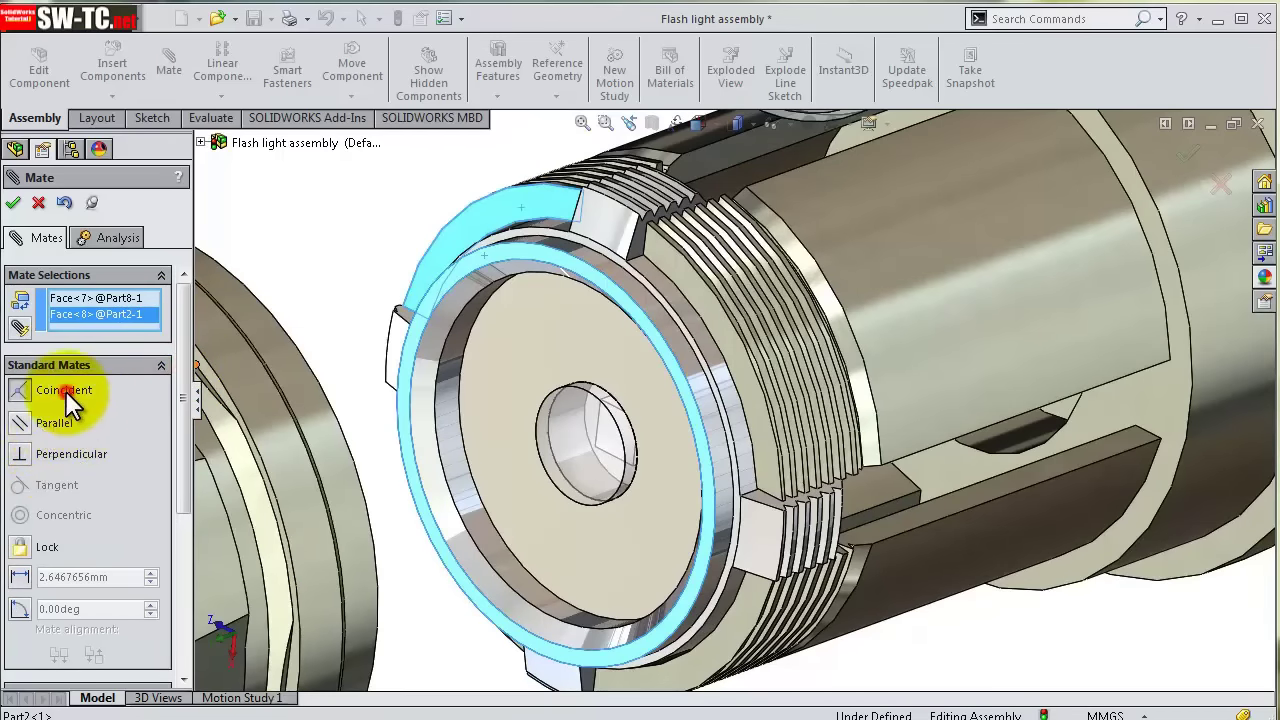
click(13, 202)
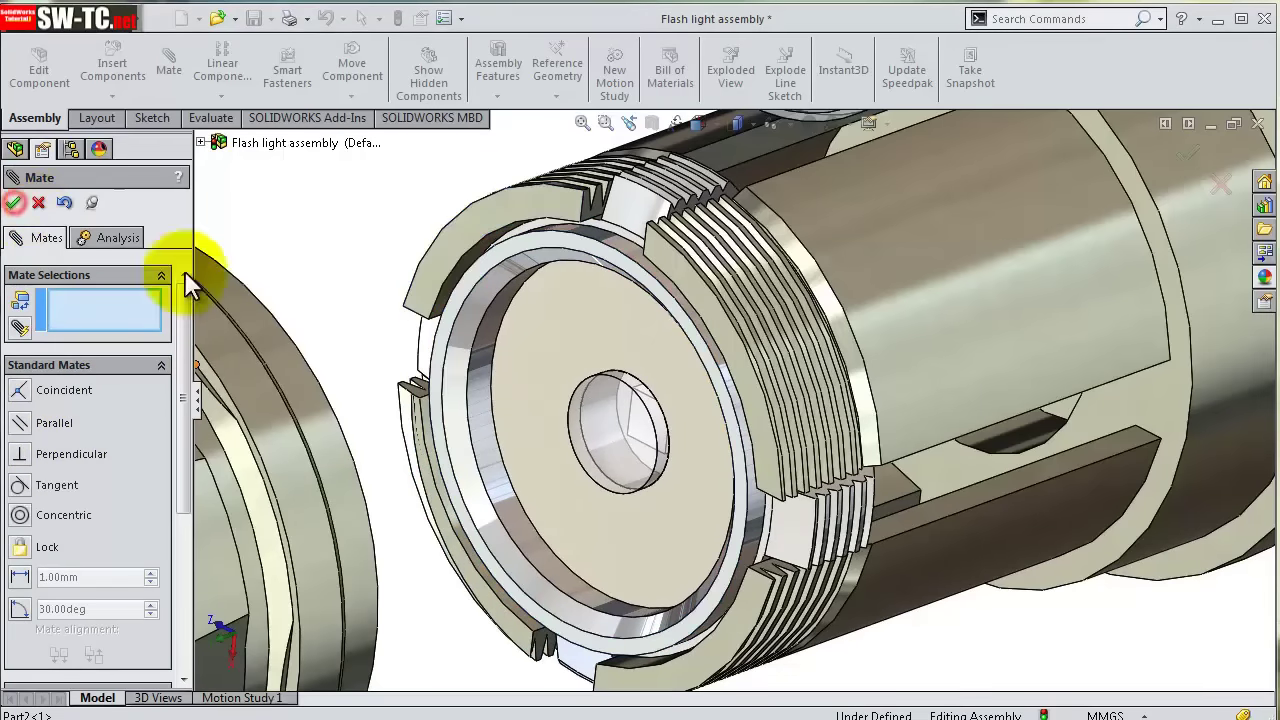
- Mate the lens face concentric with the body's cylinder
mouse_move(919, 416)
middle_down()
mouse_move(846, 320)
mouse_move(848, 358)
mouse_move(909, 414)
mouse_move(894, 474)
mouse_move(846, 346)
mouse_move(889, 395)
mouse_move(848, 271)
mouse_move(760, 271)
middle_up()
scroll(898, 390, up, 2)
scroll(908, 397, up, 3)
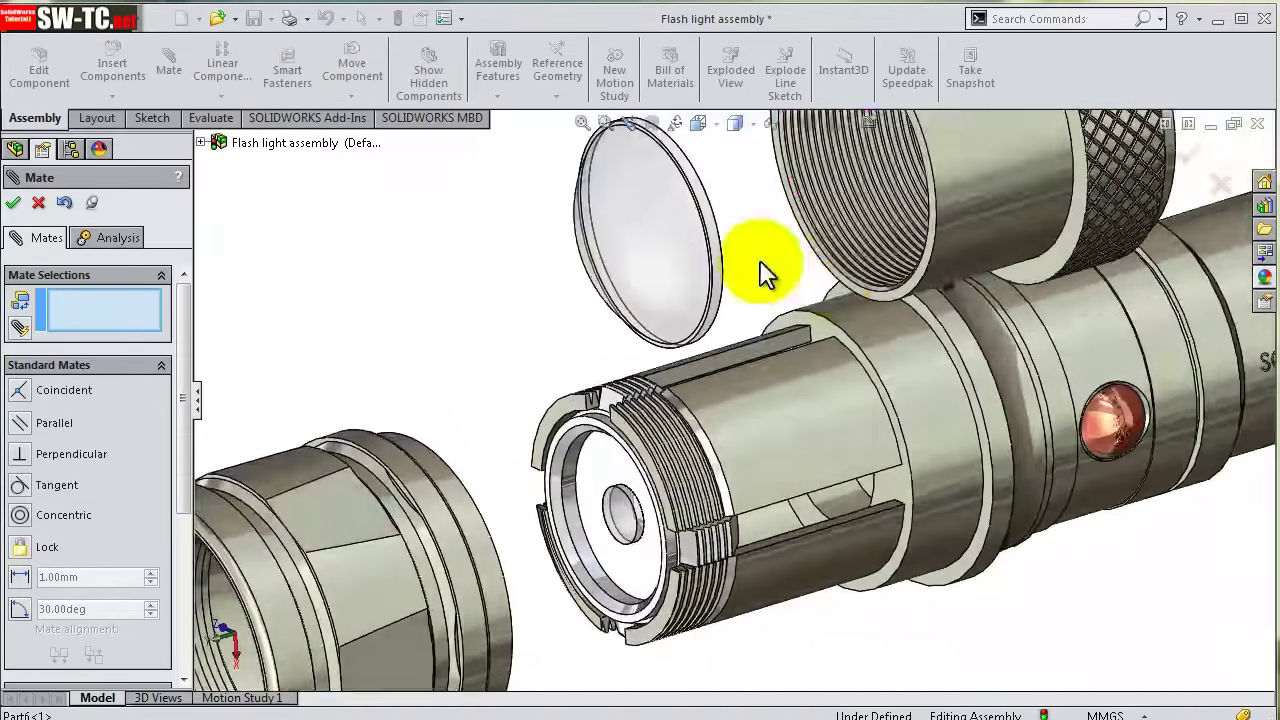
scroll(720, 270, down, 3)
click(680, 269)
click(792, 556)
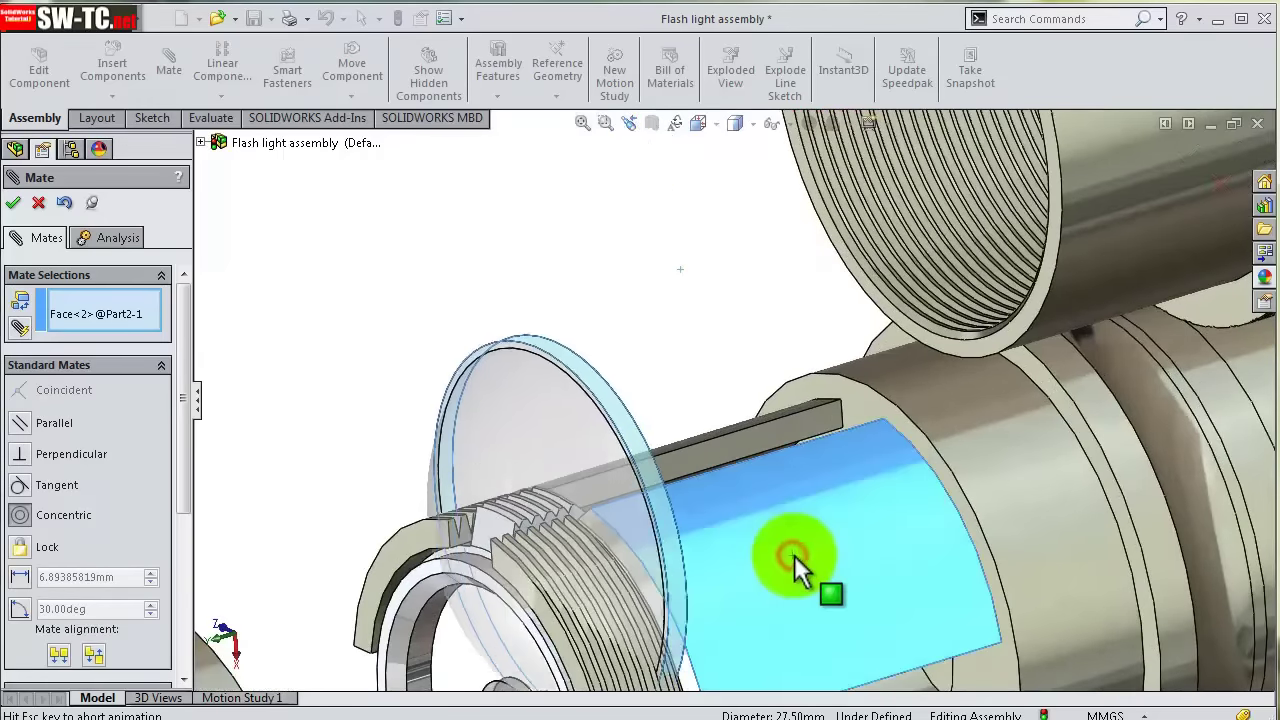
click(1045, 588)
- Undo the lens mate, move the lens down, and re-mate its rim concentric with the barrel
scroll(825, 552, up, 2)
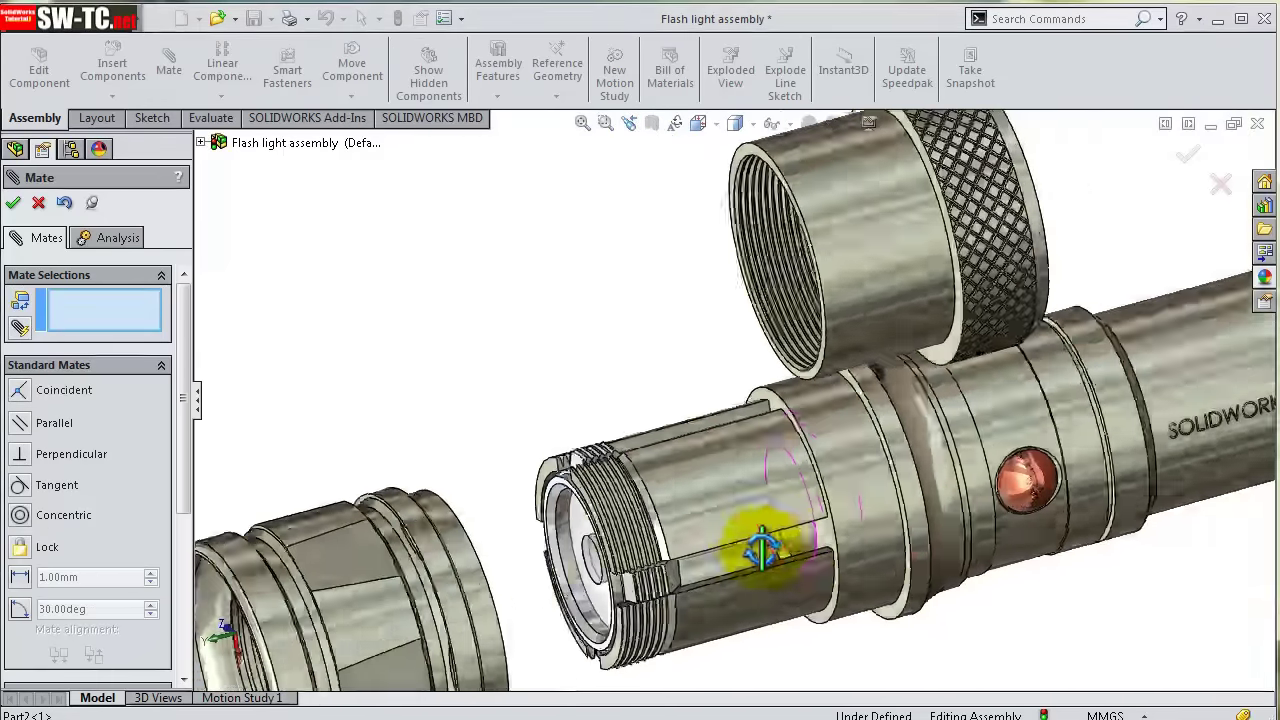
mouse_move(751, 543)
middle_down()
mouse_move(740, 534)
mouse_move(814, 471)
mouse_move(800, 508)
mouse_move(751, 514)
mouse_move(759, 502)
middle_up()
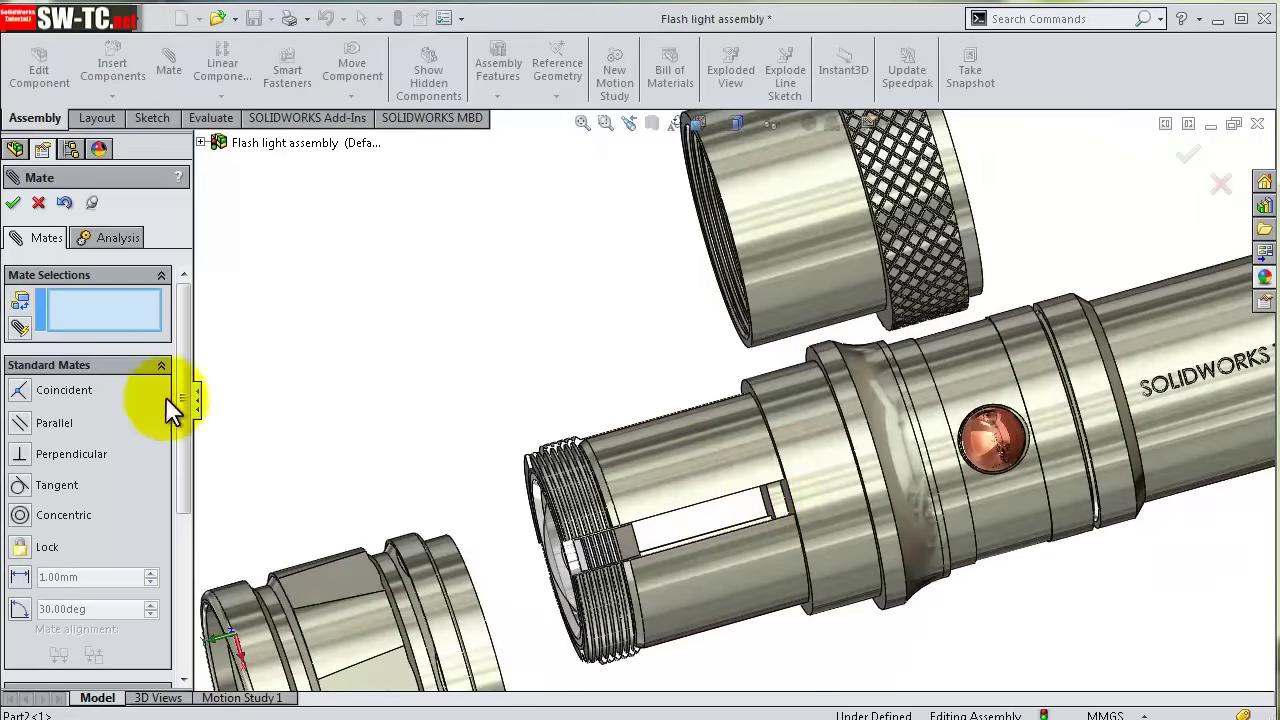
click(66, 203)
scroll(555, 400, up, 3)
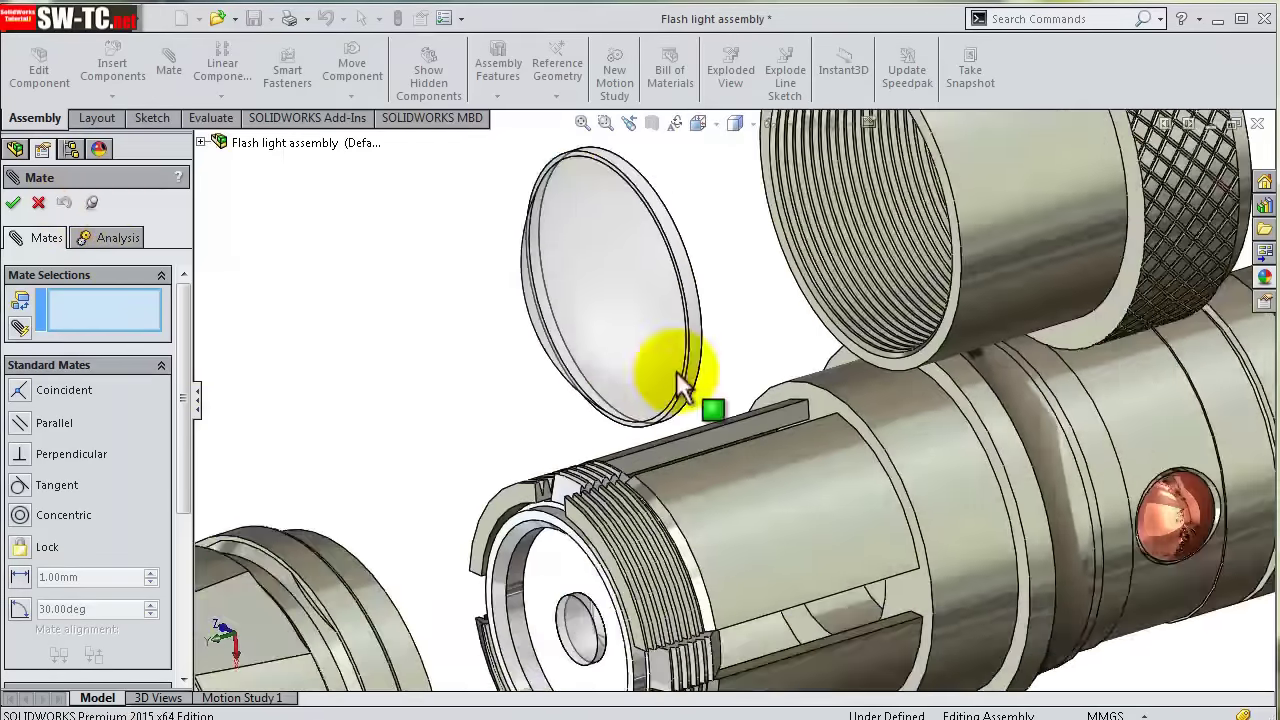
scroll(674, 366, up, 3)
drag(580, 385, 585, 462)
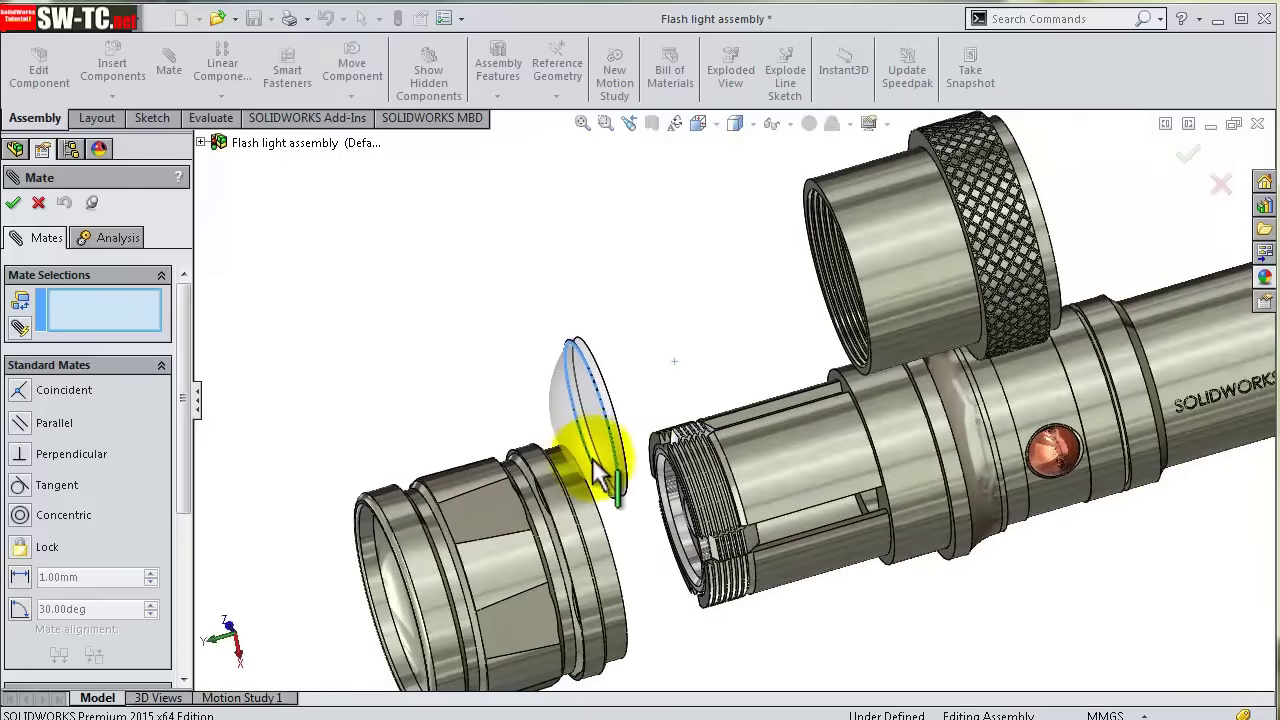
scroll(657, 491, down, 5)
click(617, 460)
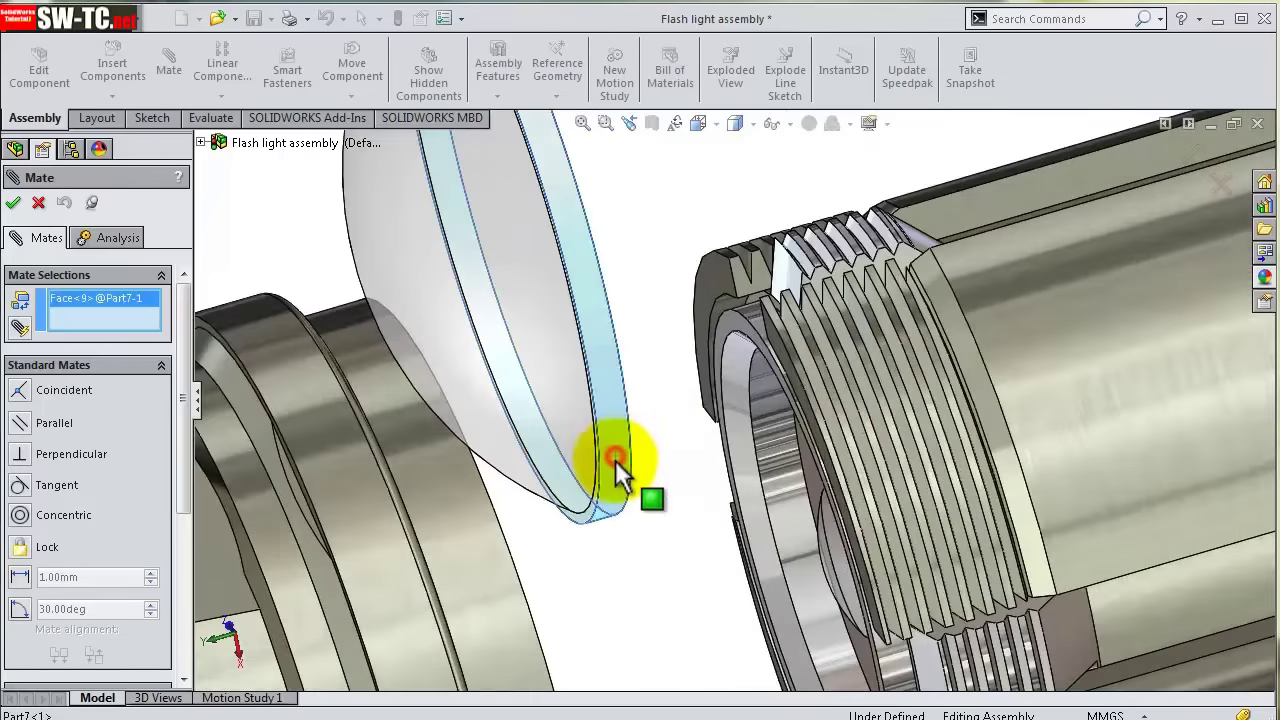
click(1050, 418)
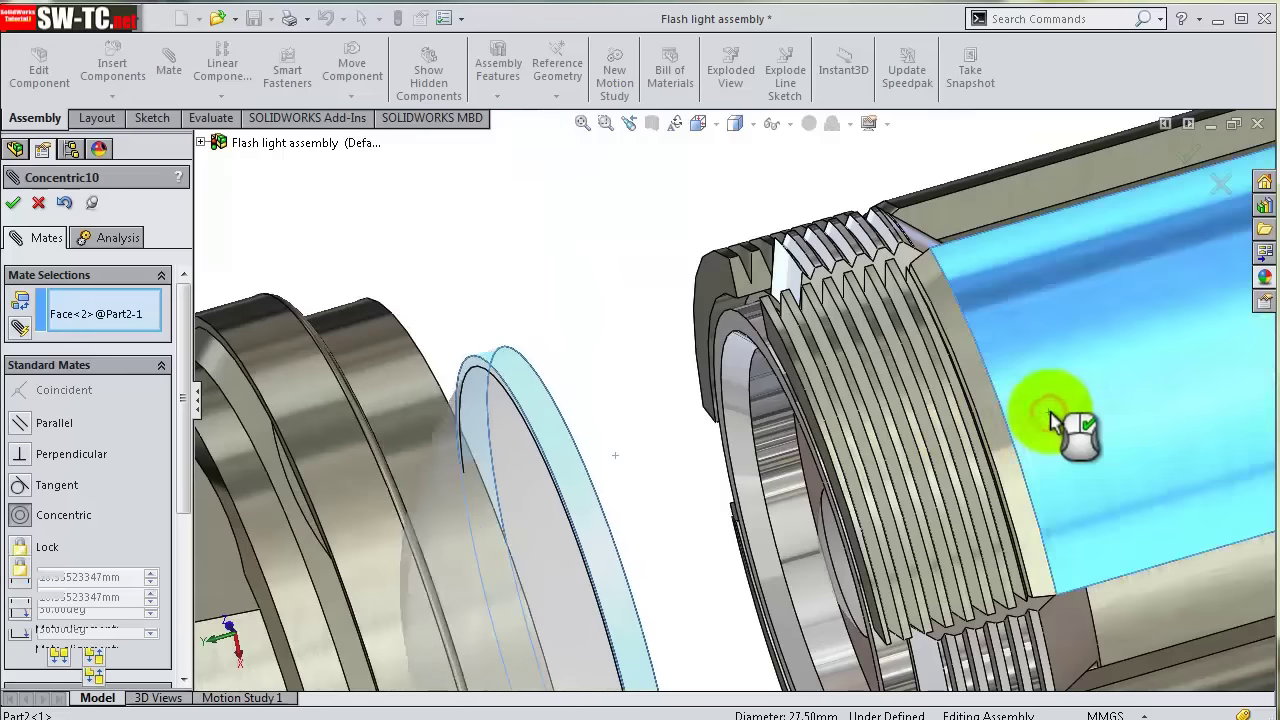
click(1250, 446)
- Pick a Part9 face for a mate, then clear the mate selections
mouse_move(775, 451)
middle_down()
mouse_move(657, 428)
mouse_move(651, 457)
middle_up()
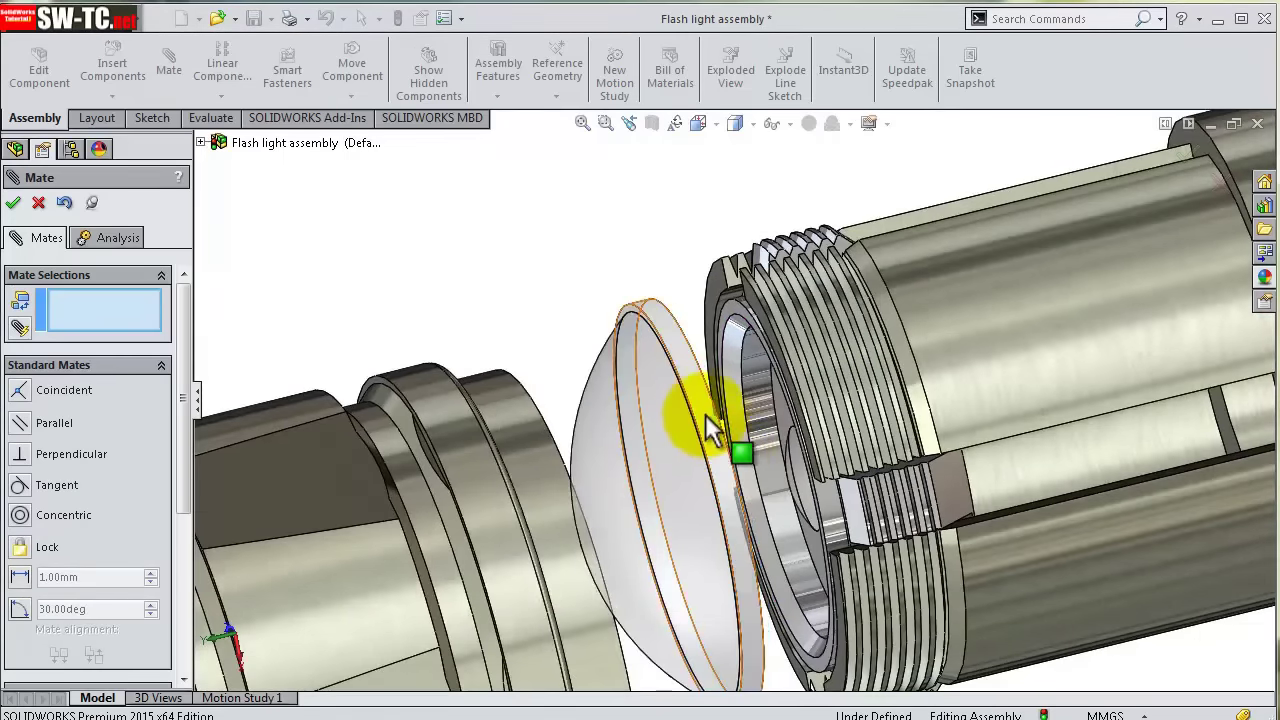
mouse_move(705, 418)
middle_down()
mouse_move(651, 500)
mouse_move(730, 372)
middle_up()
scroll(728, 367, down, 2)
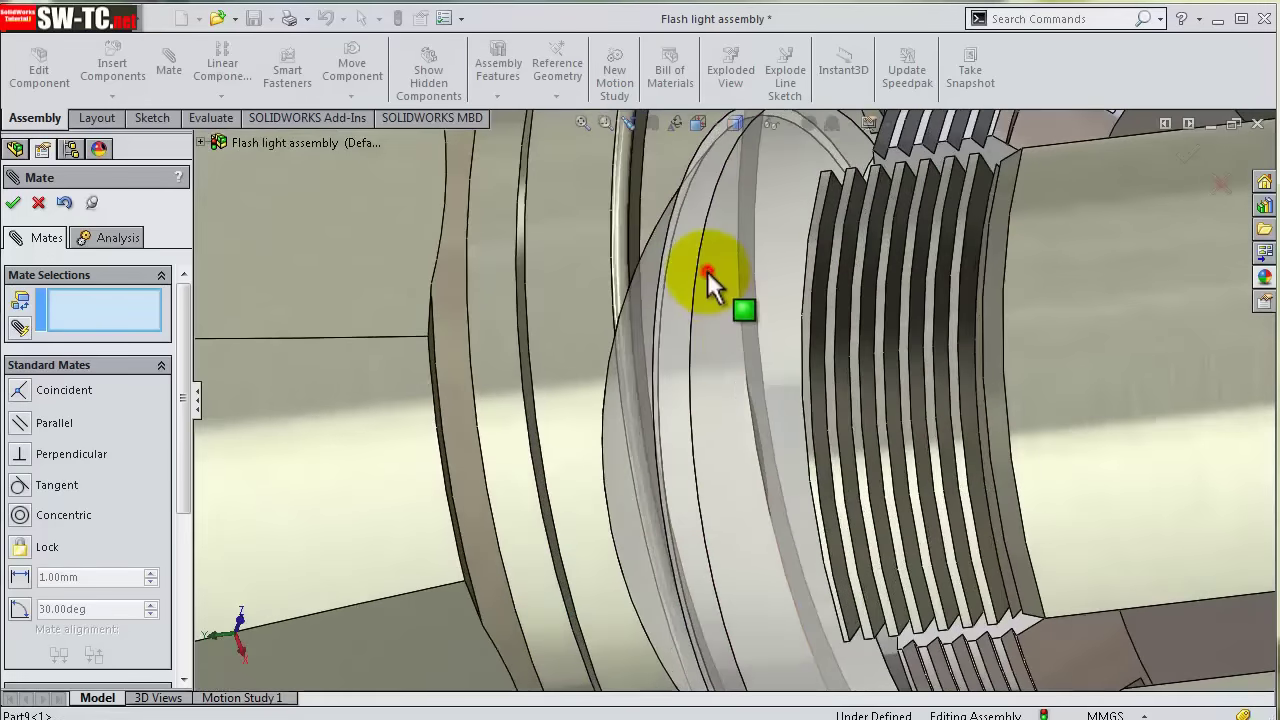
click(707, 271)
middle_drag(748, 288, 795, 300)
scroll(794, 290, up, 2)
scroll(794, 290, up, 1)
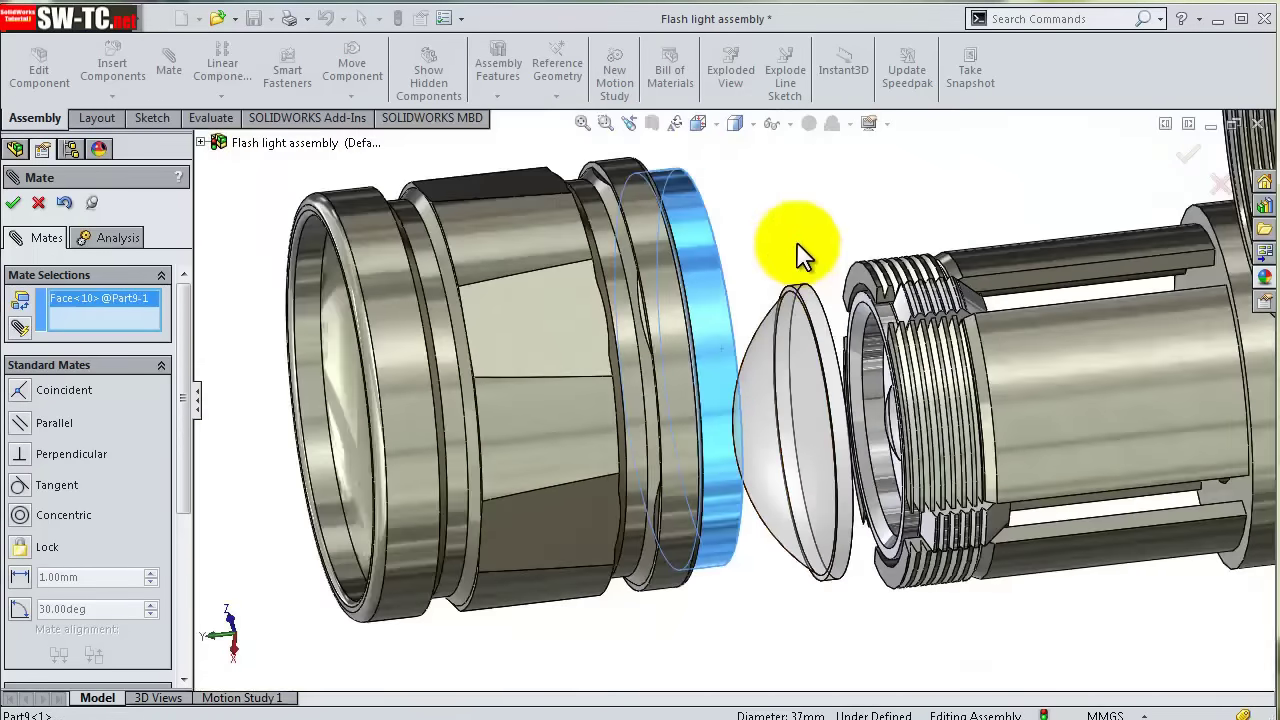
mouse_move(794, 251)
middle_down()
mouse_move(794, 308)
mouse_move(775, 348)
mouse_move(760, 340)
middle_up()
right_click(124, 311)
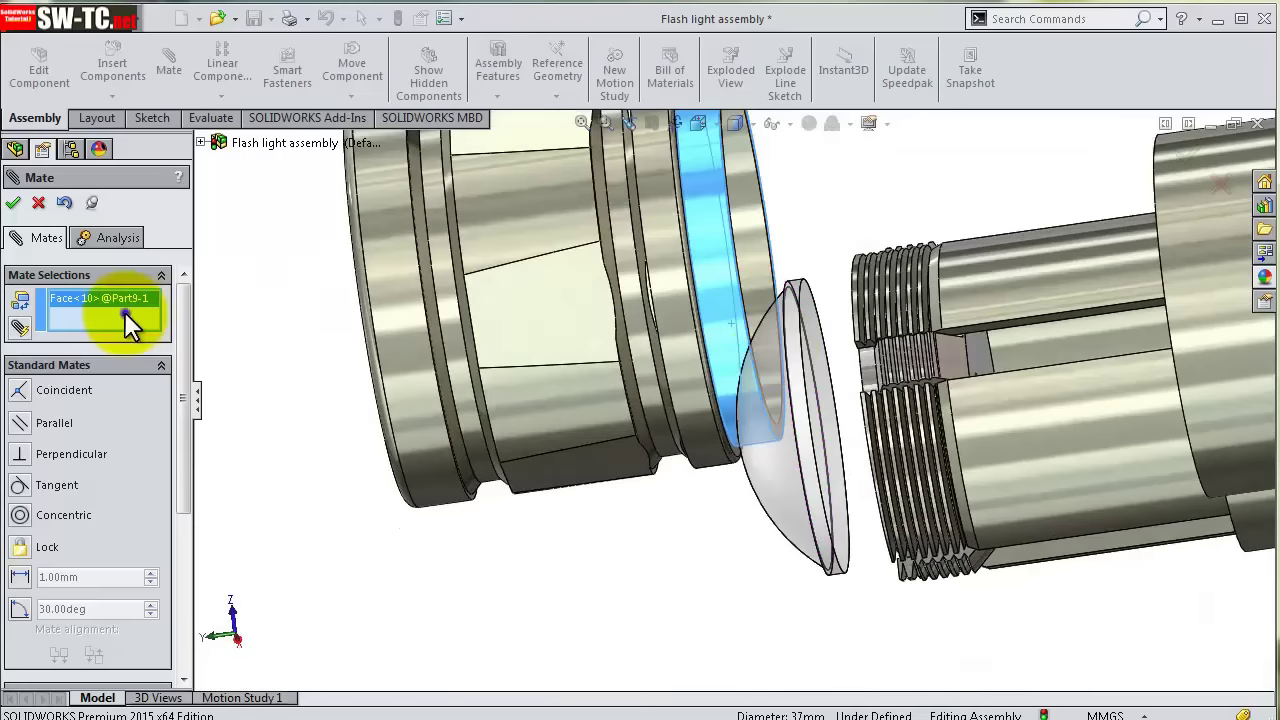
click(151, 323)
- Seat the lens's flat face coincident against the body face
scroll(750, 287, down, 3)
mouse_move(750, 287)
middle_down()
mouse_move(914, 314)
mouse_move(1082, 289)
middle_up()
scroll(857, 334, down, 2)
click(857, 336)
click(1083, 264)
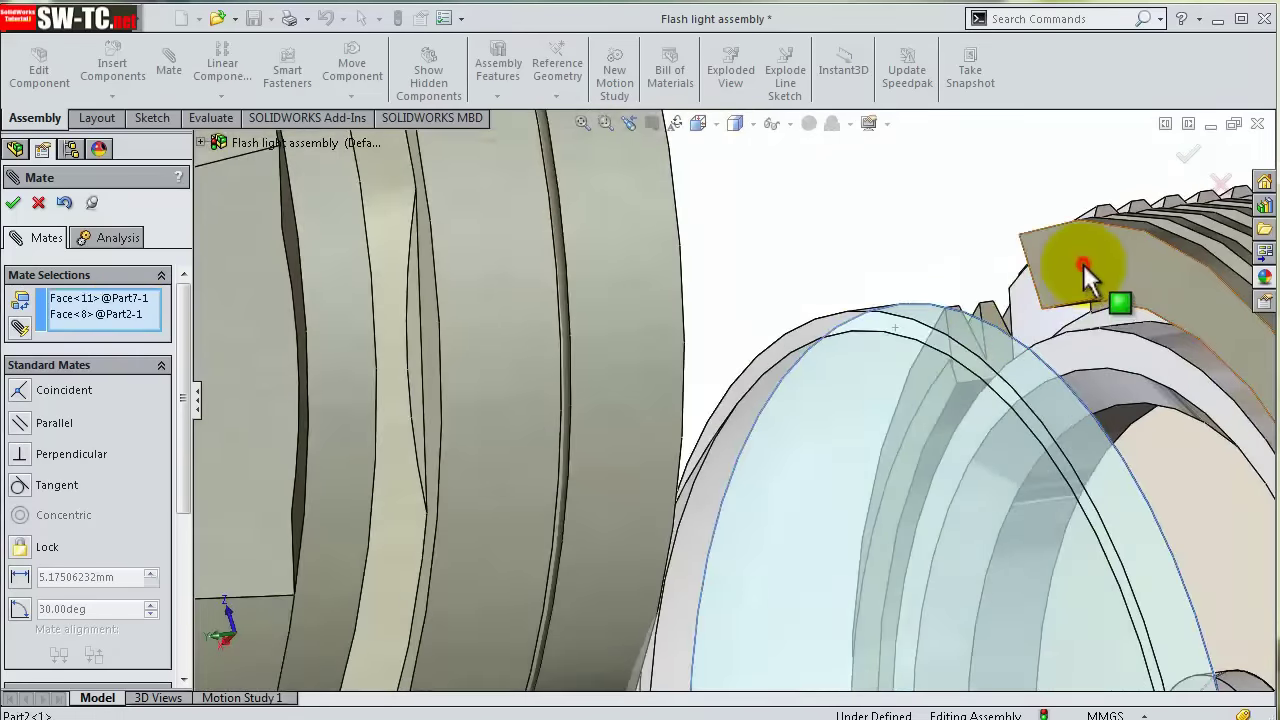
click(1249, 224)
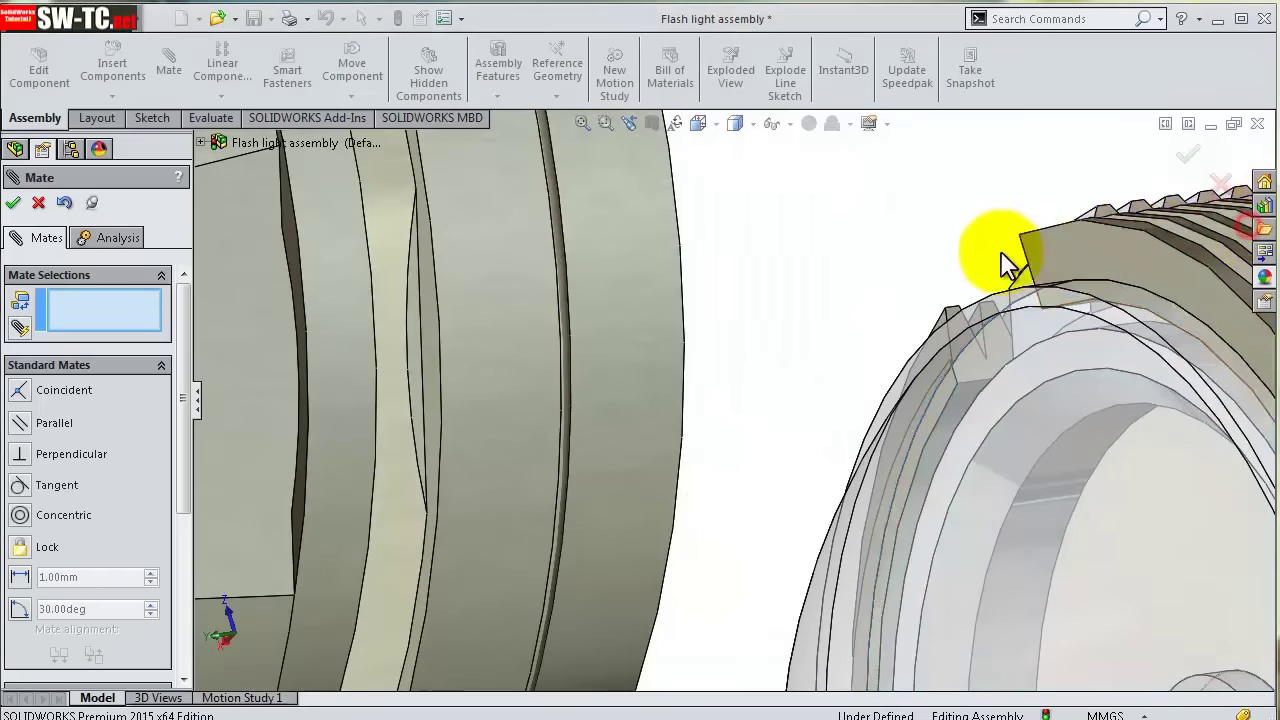
- Mate the knurled collar concentric with the body tube and slide it along the tube
mouse_move(1000, 263)
middle_down()
mouse_move(918, 497)
mouse_move(985, 415)
middle_up()
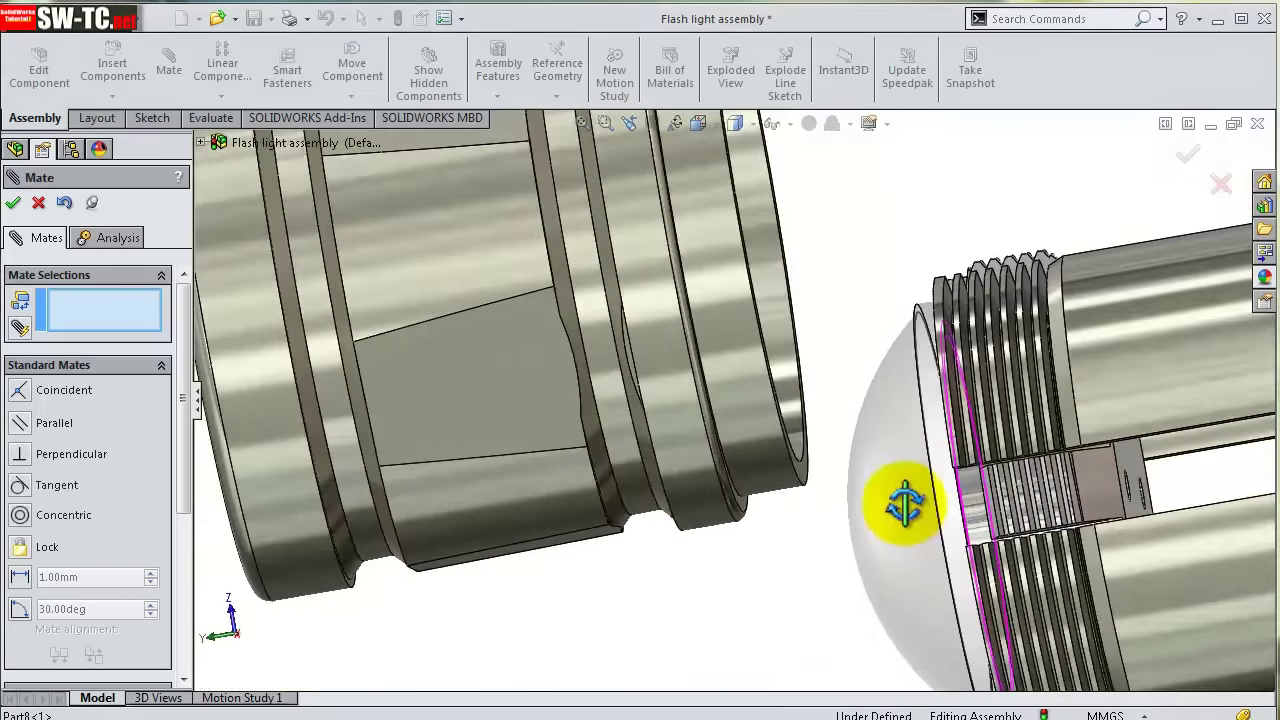
scroll(995, 410, up, 3)
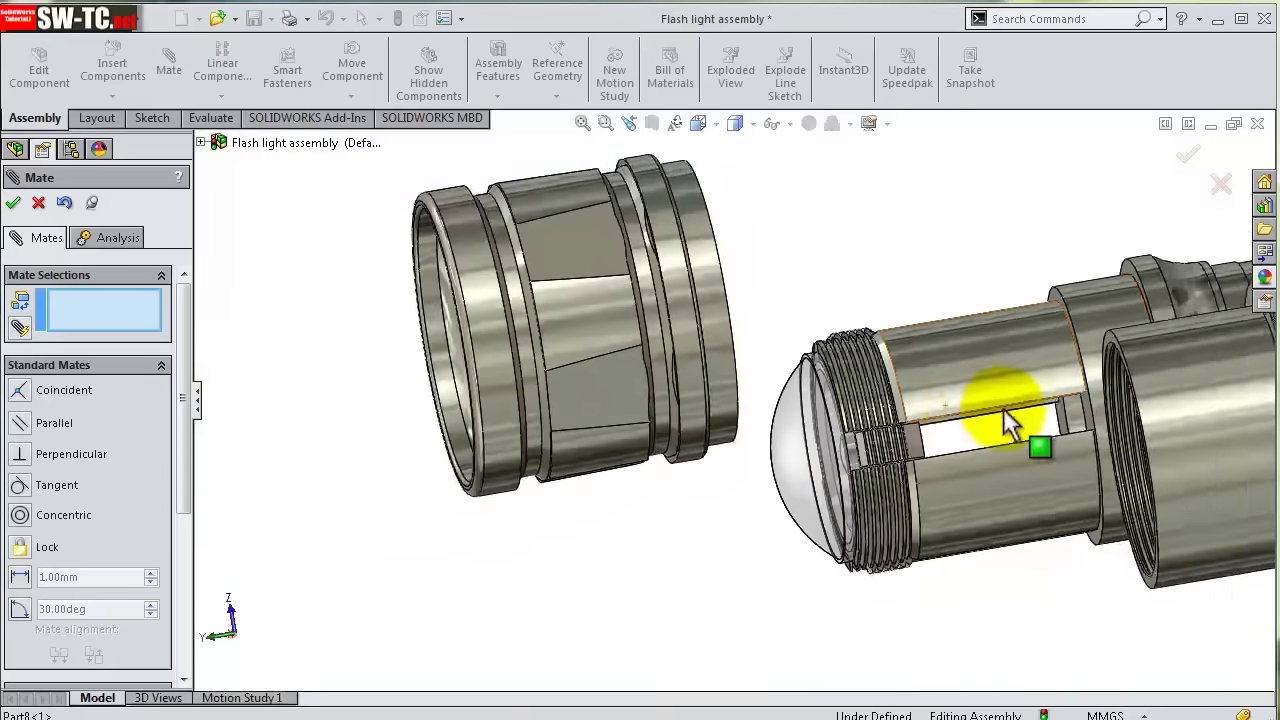
scroll(1020, 391, down, 5)
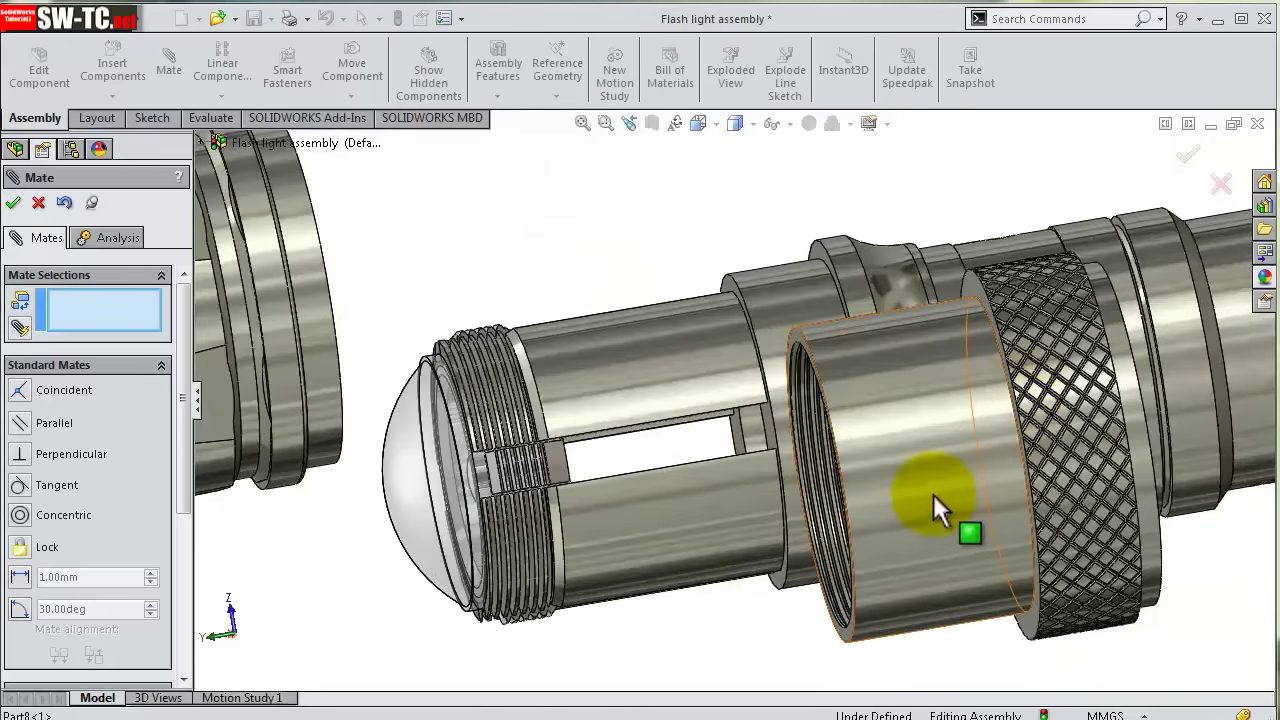
click(932, 493)
click(637, 370)
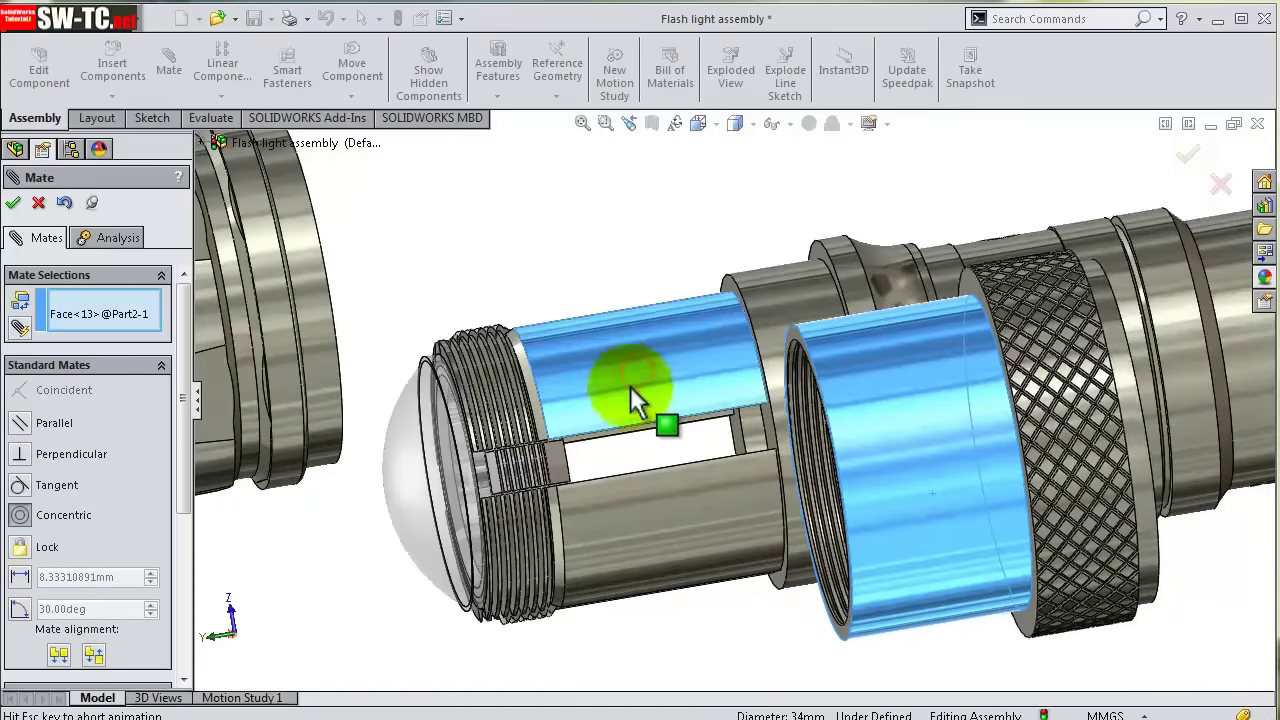
click(899, 433)
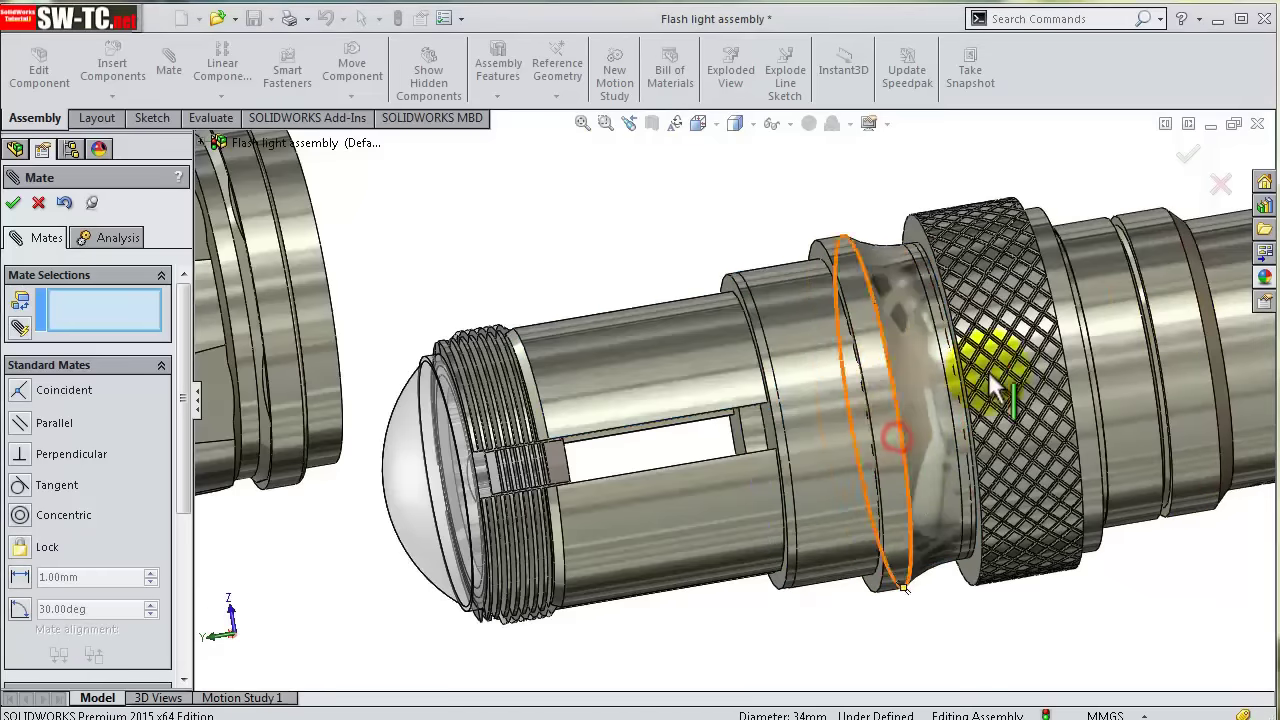
drag(784, 382, 407, 395)
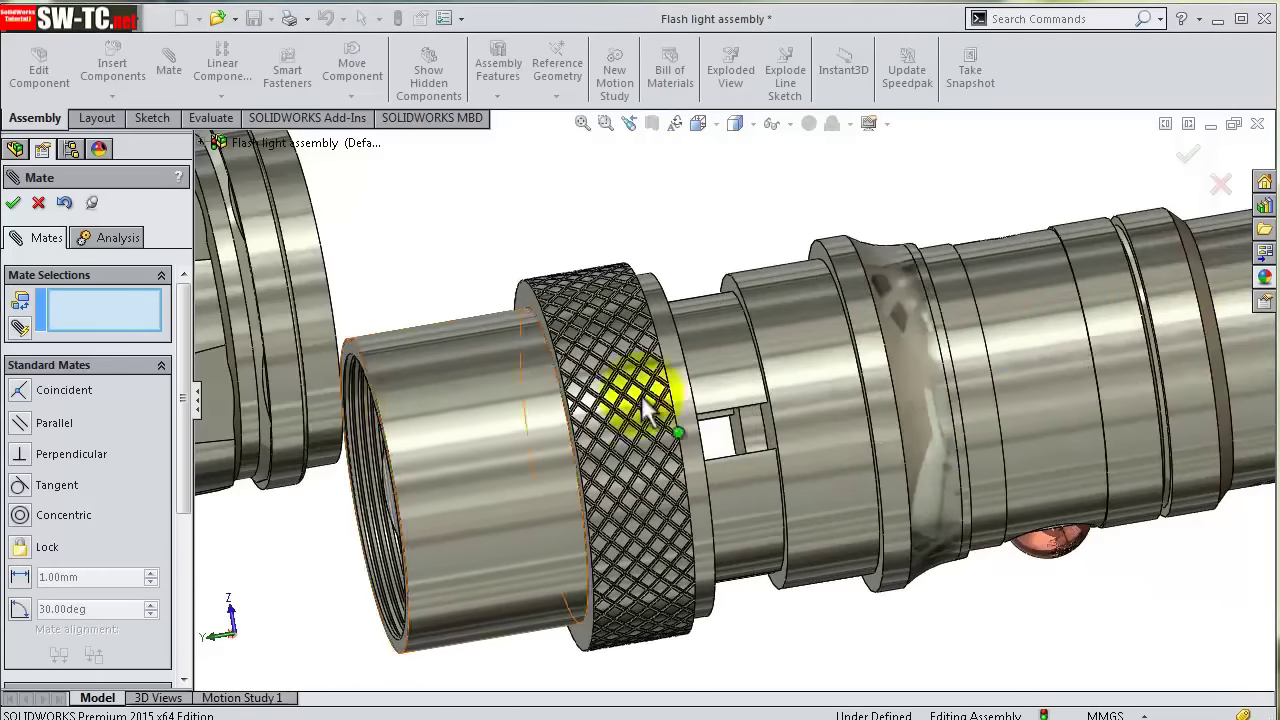
mouse_move(643, 400)
middle_down()
mouse_move(737, 394)
mouse_move(718, 437)
mouse_move(723, 384)
mouse_move(818, 378)
mouse_move(700, 380)
mouse_move(654, 397)
middle_up()
click(747, 389)
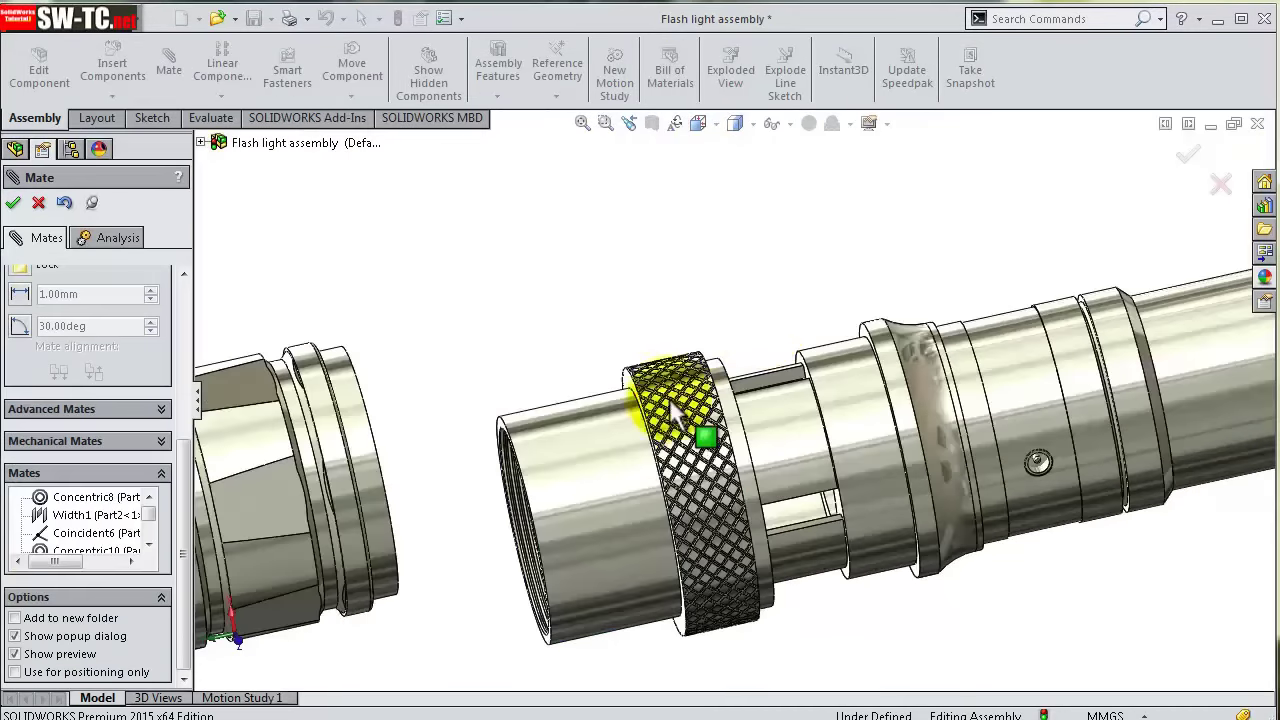
- Fix the knurled collar with a coincident mate on its edge
scroll(770, 325, down, 3)
scroll(749, 357, down, 3)
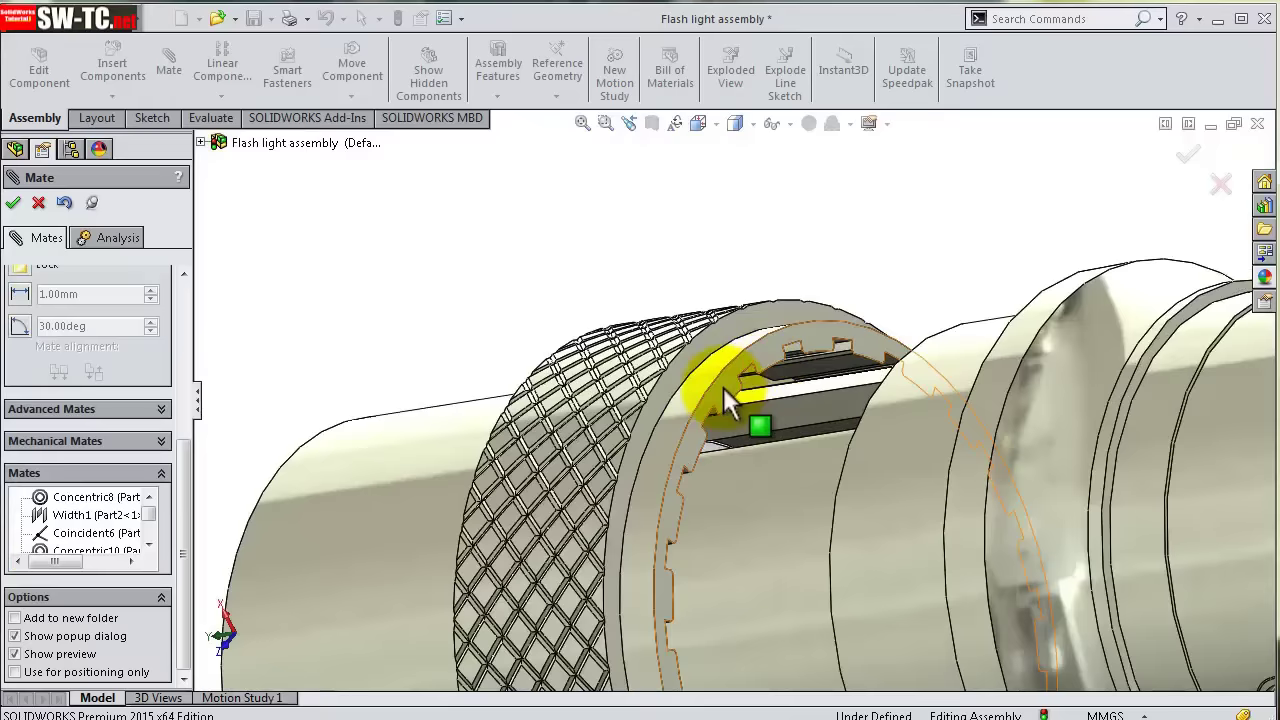
mouse_move(868, 318)
middle_down()
mouse_move(951, 300)
mouse_move(1063, 365)
middle_up()
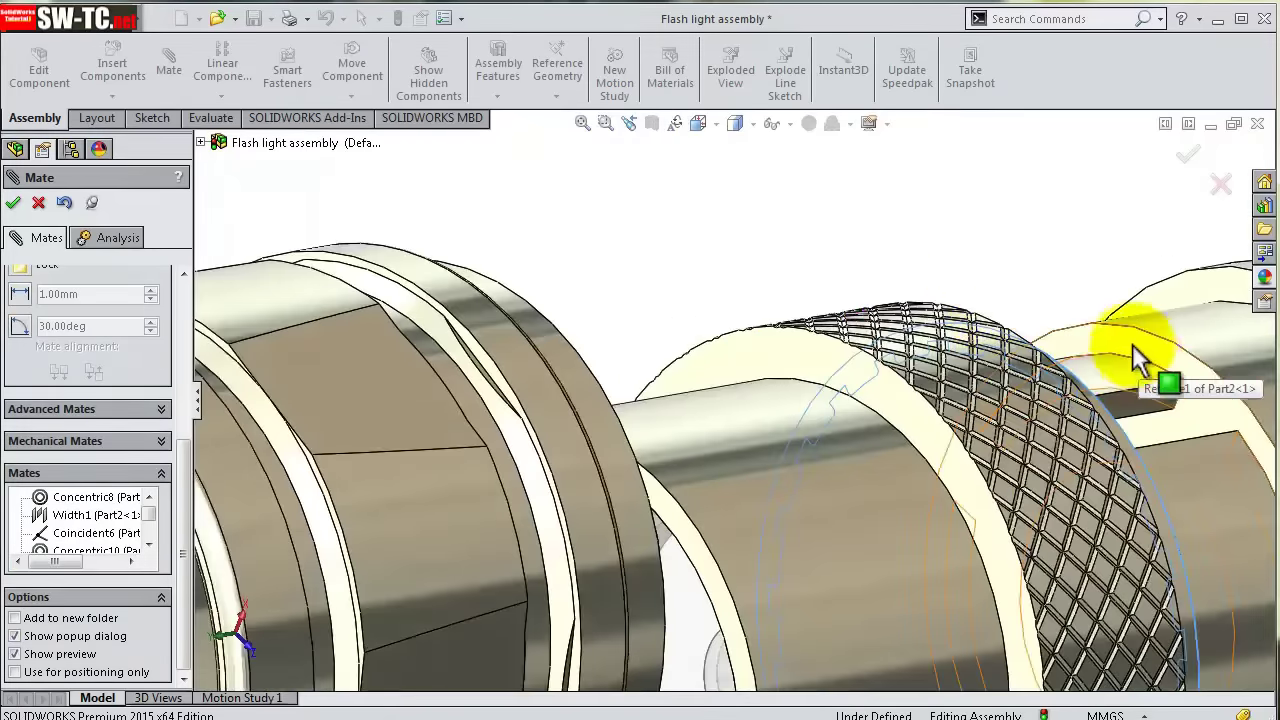
scroll(1128, 357, up, 5)
scroll(893, 460, down, 5)
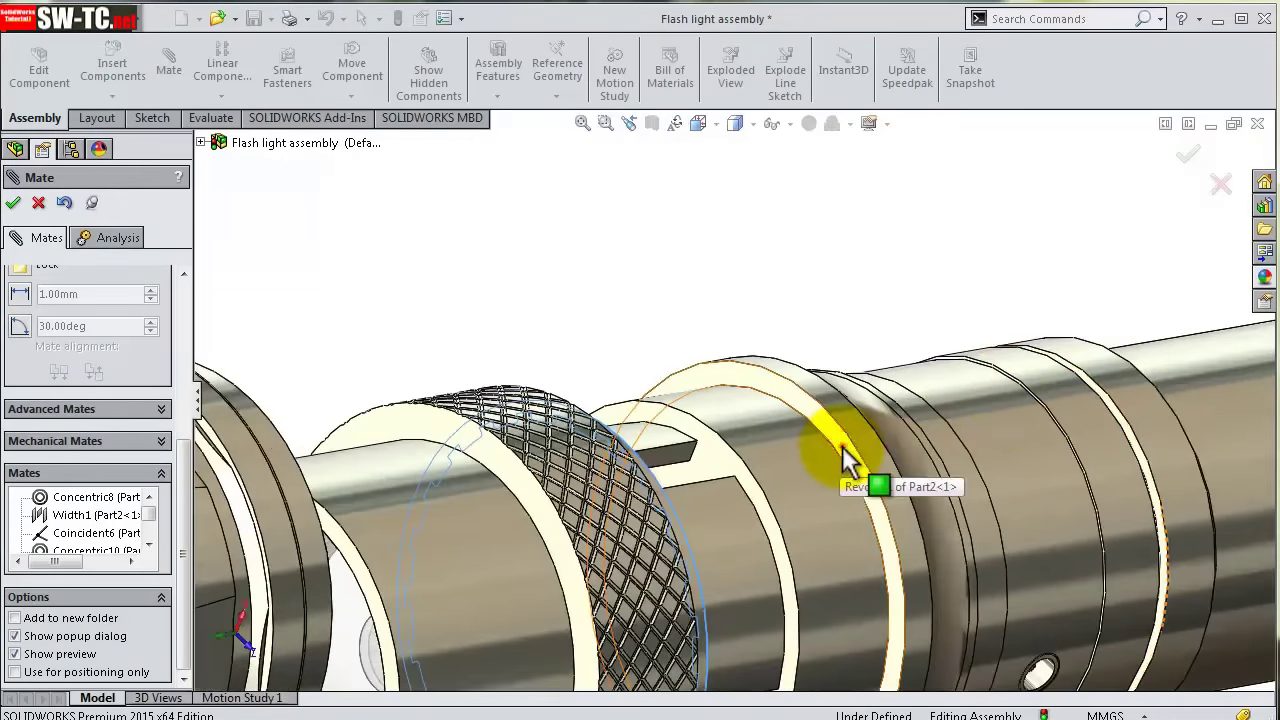
click(844, 449)
click(1079, 493)
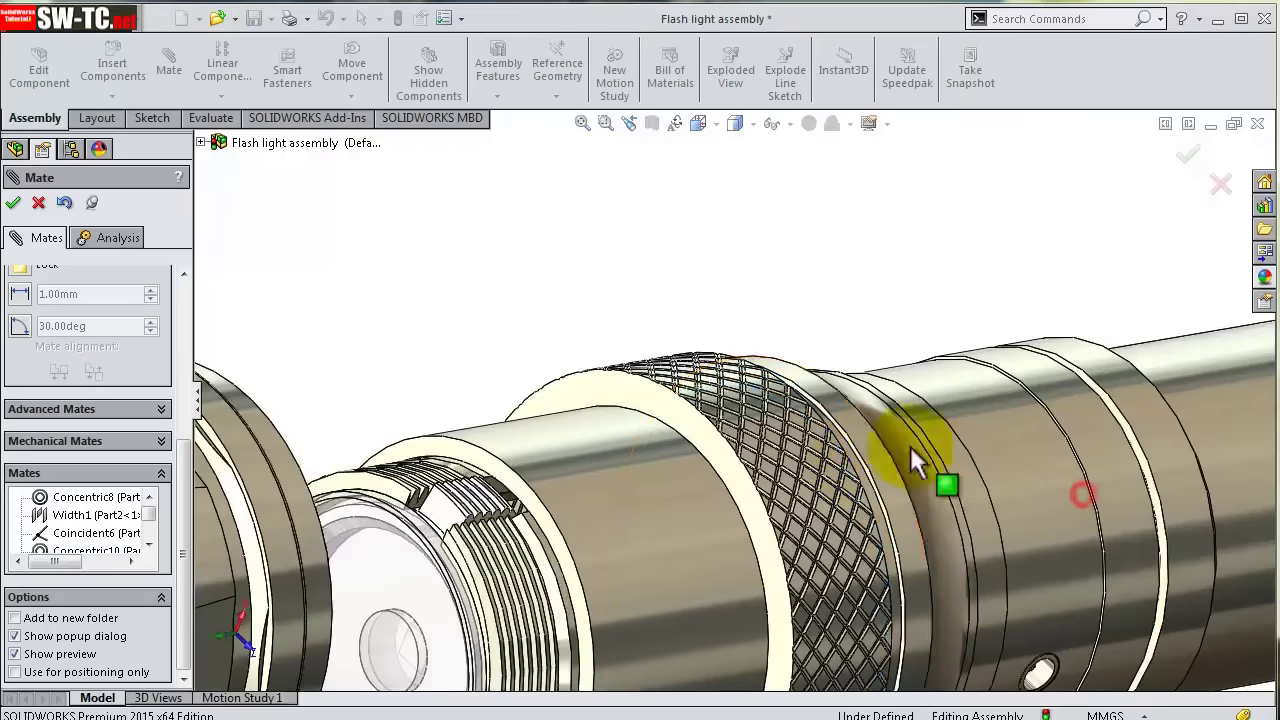
mouse_move(910, 446)
middle_down()
mouse_move(729, 386)
mouse_move(700, 357)
mouse_move(777, 520)
mouse_move(786, 429)
middle_up()
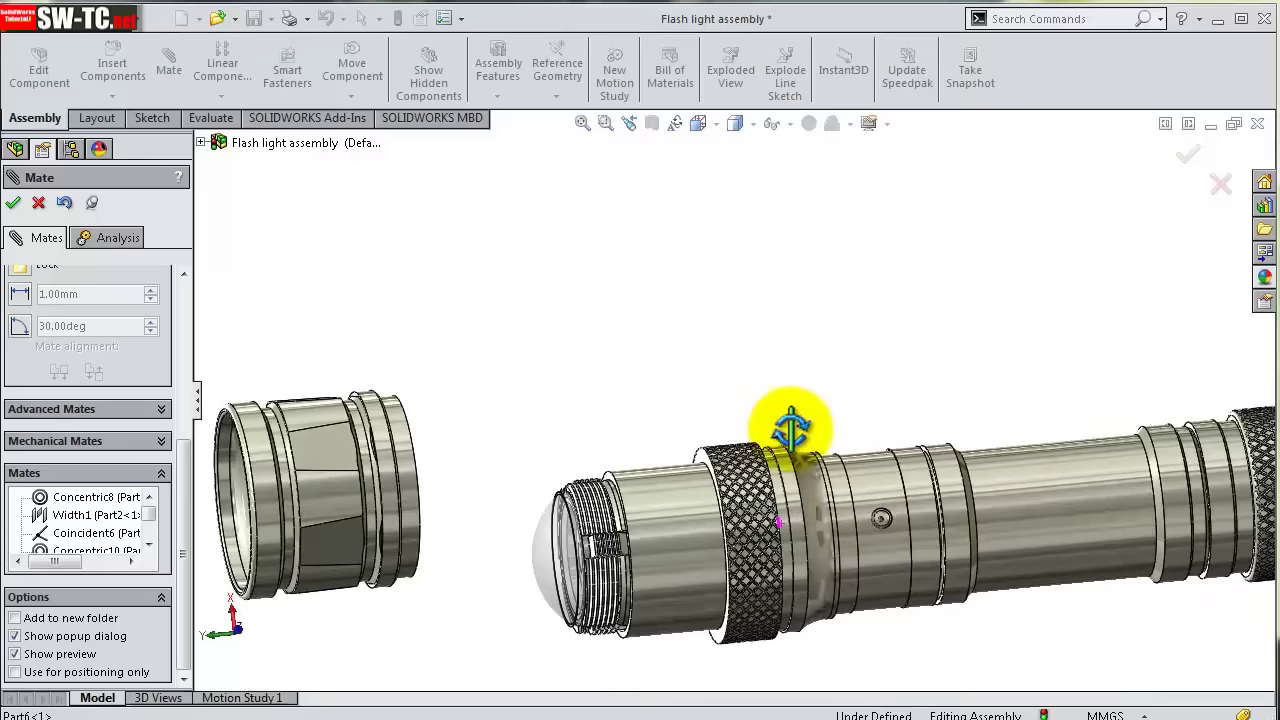
scroll(826, 544, up, 3)
scroll(744, 584, down, 3)
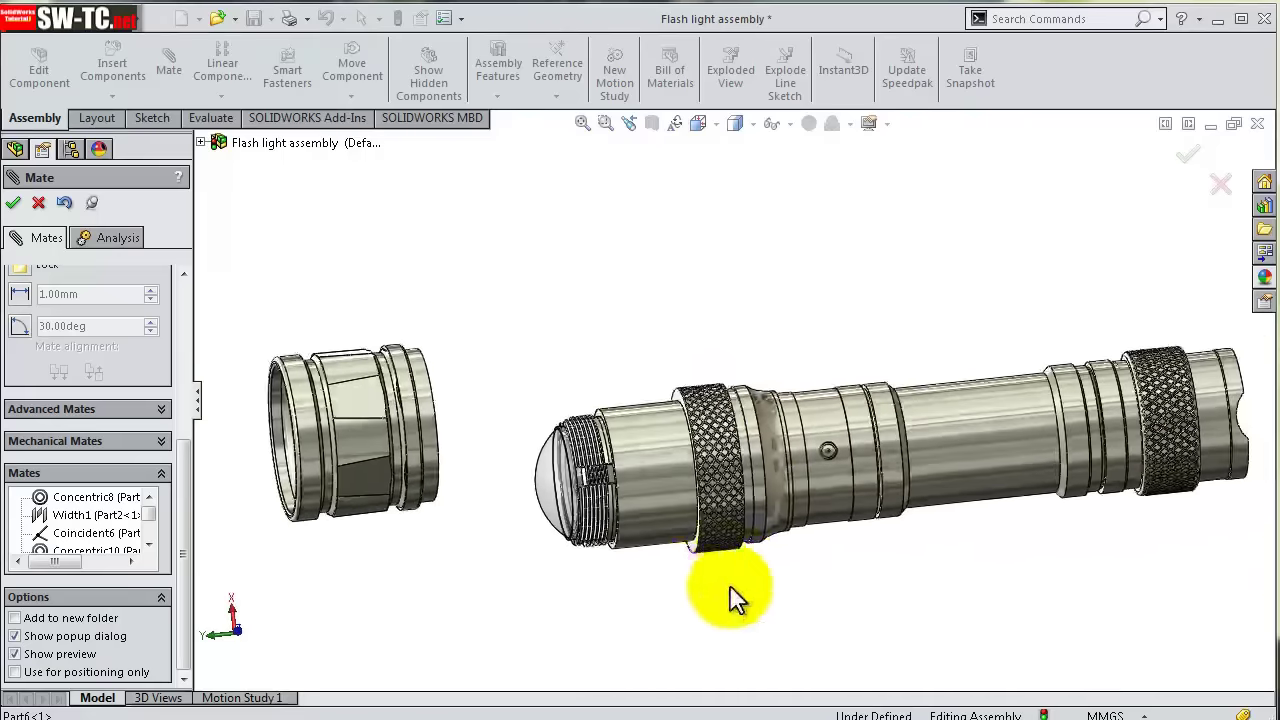
mouse_move(729, 594)
middle_down()
mouse_move(700, 314)
mouse_move(800, 537)
mouse_move(833, 268)
mouse_move(886, 486)
mouse_move(814, 443)
middle_up()
scroll(674, 334, up, 3)
mouse_move(674, 334)
middle_down()
mouse_move(707, 380)
mouse_move(376, 585)
middle_up()
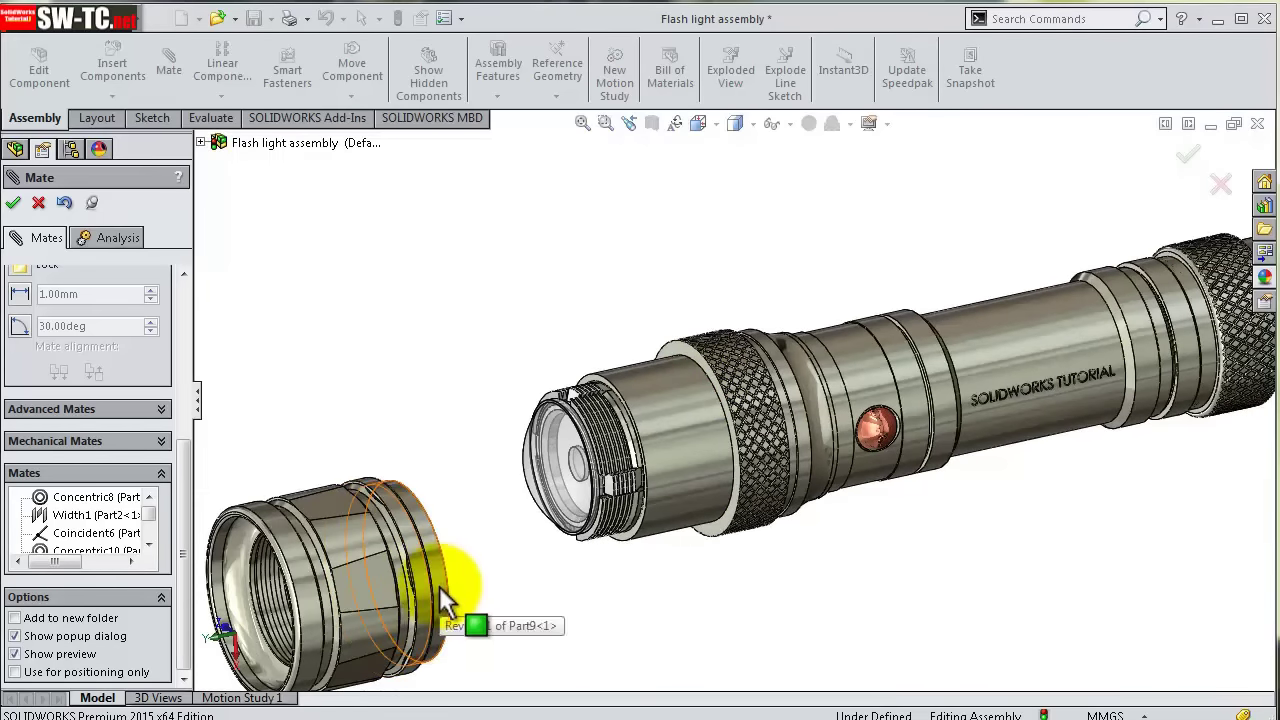
- Mate the threaded head concentric with the body's cylindrical face and drag it onto the front end
click(672, 472)
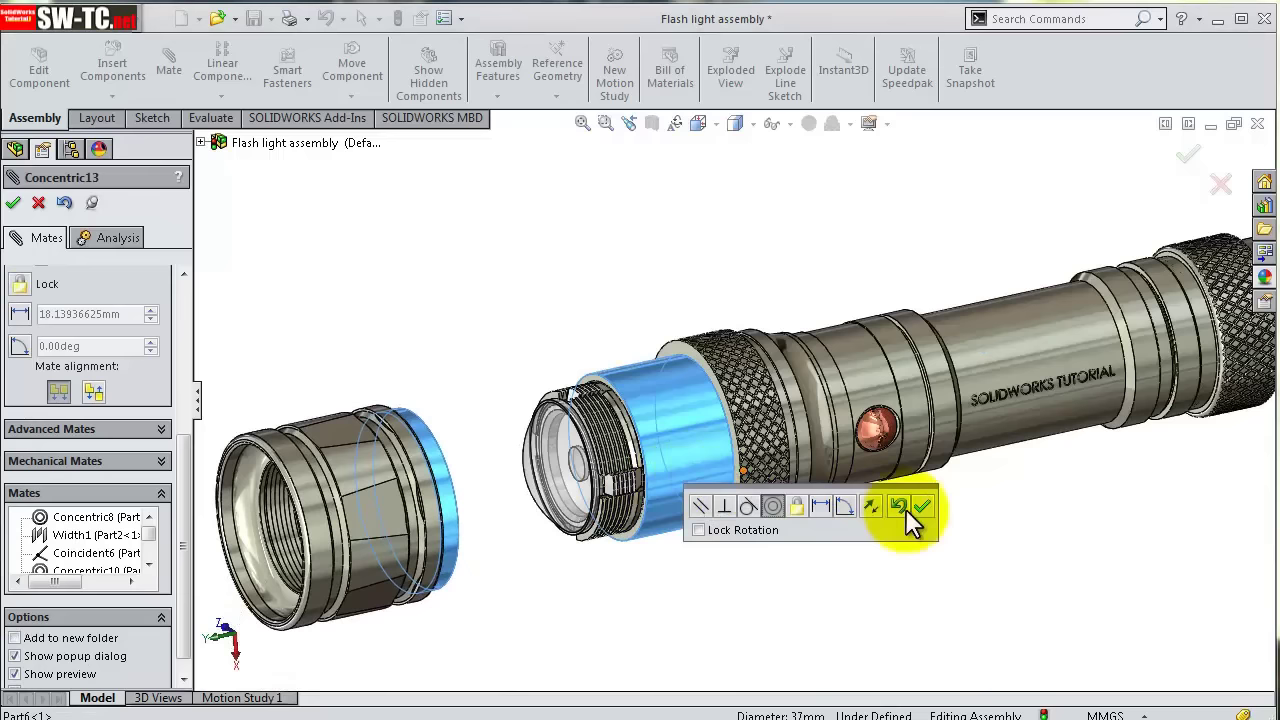
click(924, 505)
scroll(614, 471, up, 3)
mouse_move(614, 471)
middle_down()
mouse_move(523, 457)
mouse_move(578, 405)
mouse_move(438, 488)
middle_up()
drag(335, 520, 702, 495)
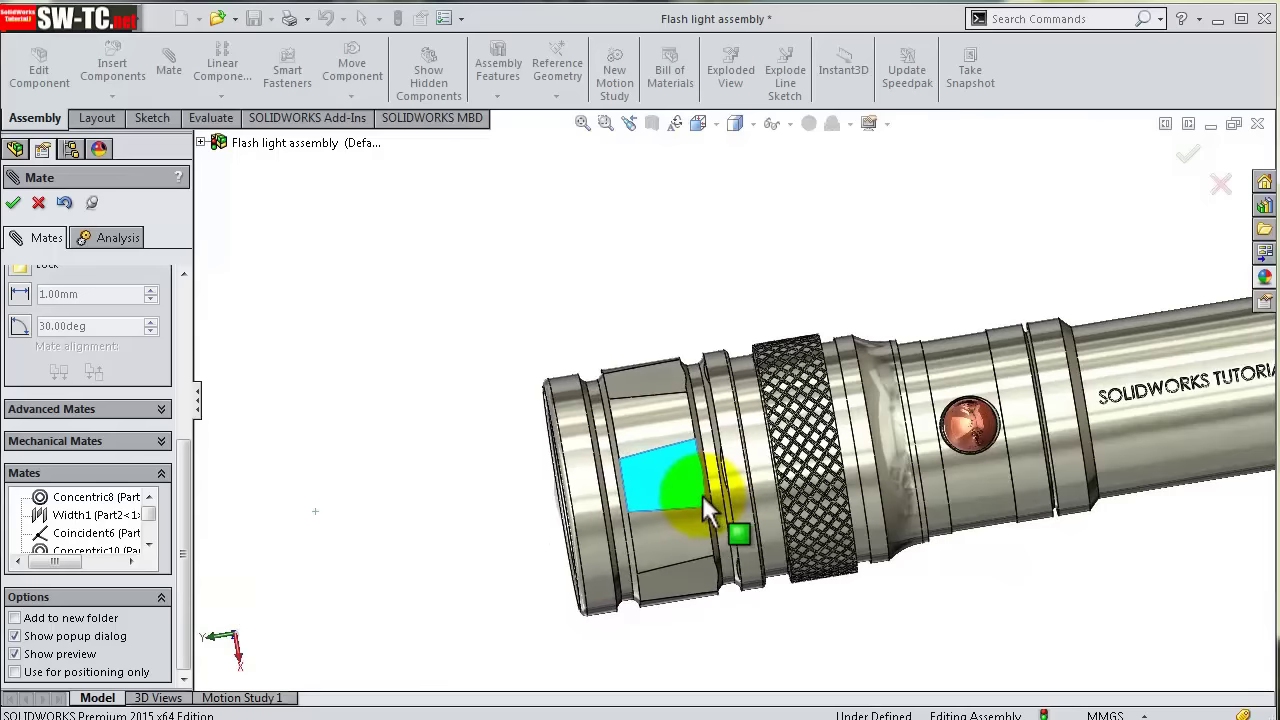
mouse_move(829, 457)
middle_down()
mouse_move(974, 366)
mouse_move(992, 368)
mouse_move(880, 351)
mouse_move(908, 354)
middle_up()
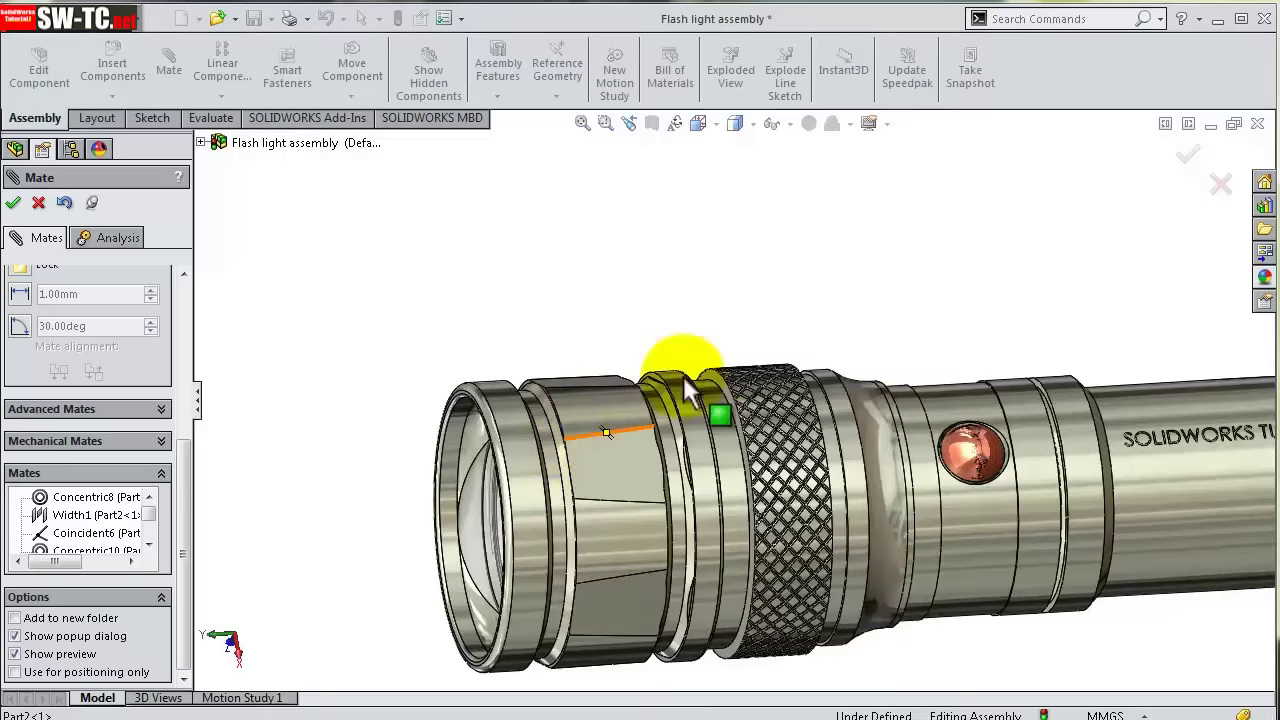
mouse_move(683, 376)
middle_down()
mouse_move(697, 350)
mouse_move(632, 383)
middle_up()
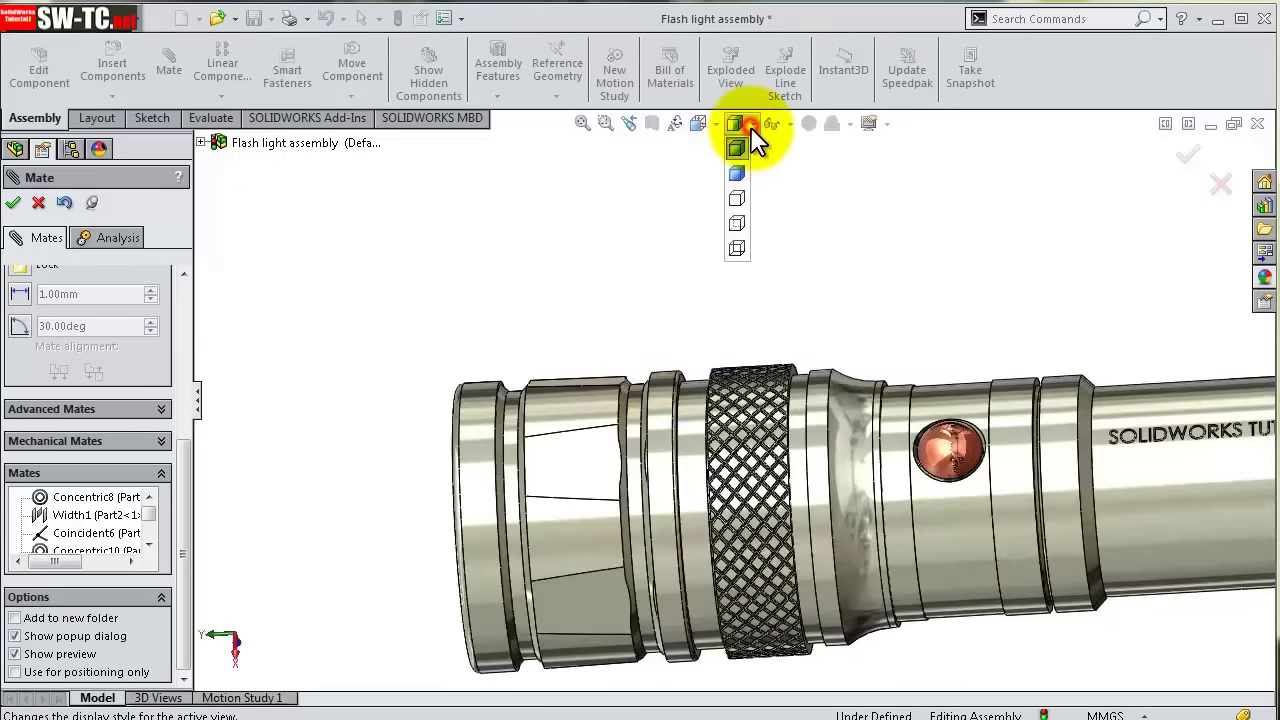
- Switch the display style to Hidden Lines Visible and zoom toward the threaded section
click(737, 226)
mouse_move(737, 357)
middle_down()
mouse_move(789, 331)
mouse_move(754, 337)
mouse_move(760, 323)
middle_up()
scroll(771, 500, down, 3)
mouse_move(771, 500)
middle_down()
mouse_move(771, 409)
mouse_move(790, 400)
mouse_move(777, 400)
middle_up()
scroll(457, 371, down, 2)
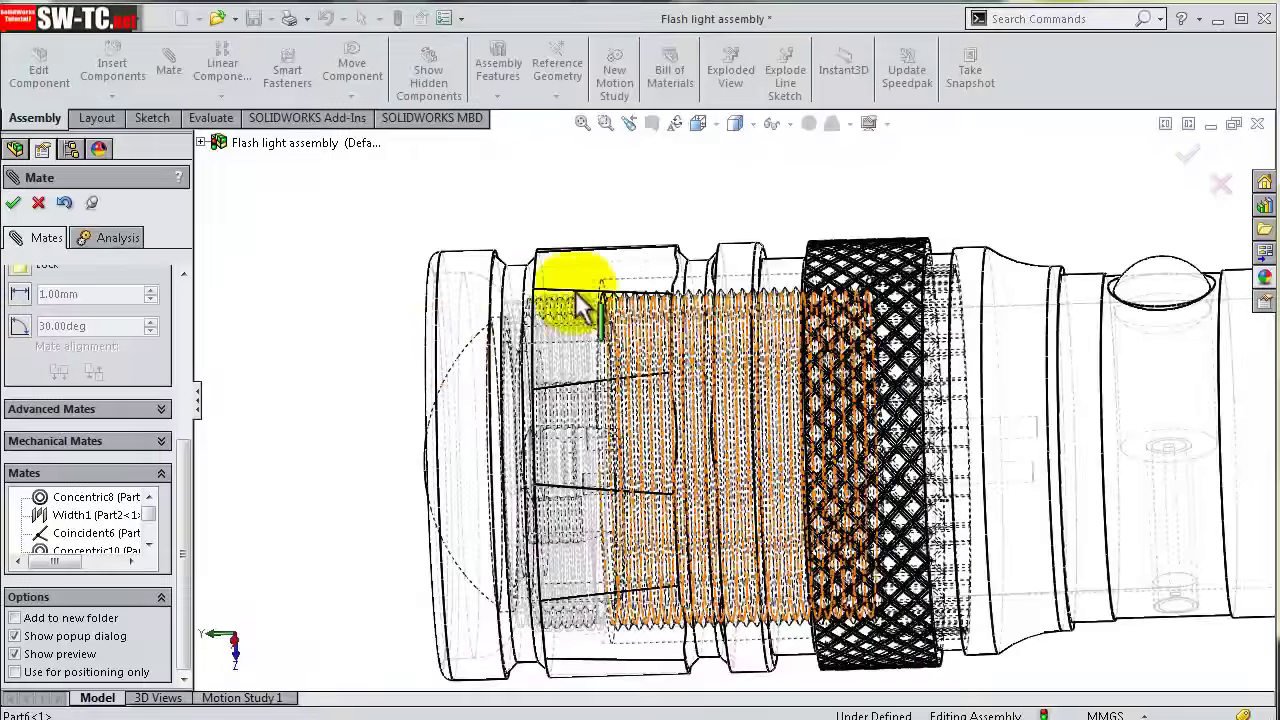
scroll(571, 300, down, 2)
middle_drag(571, 300, 657, 277)
scroll(609, 386, up, 2)
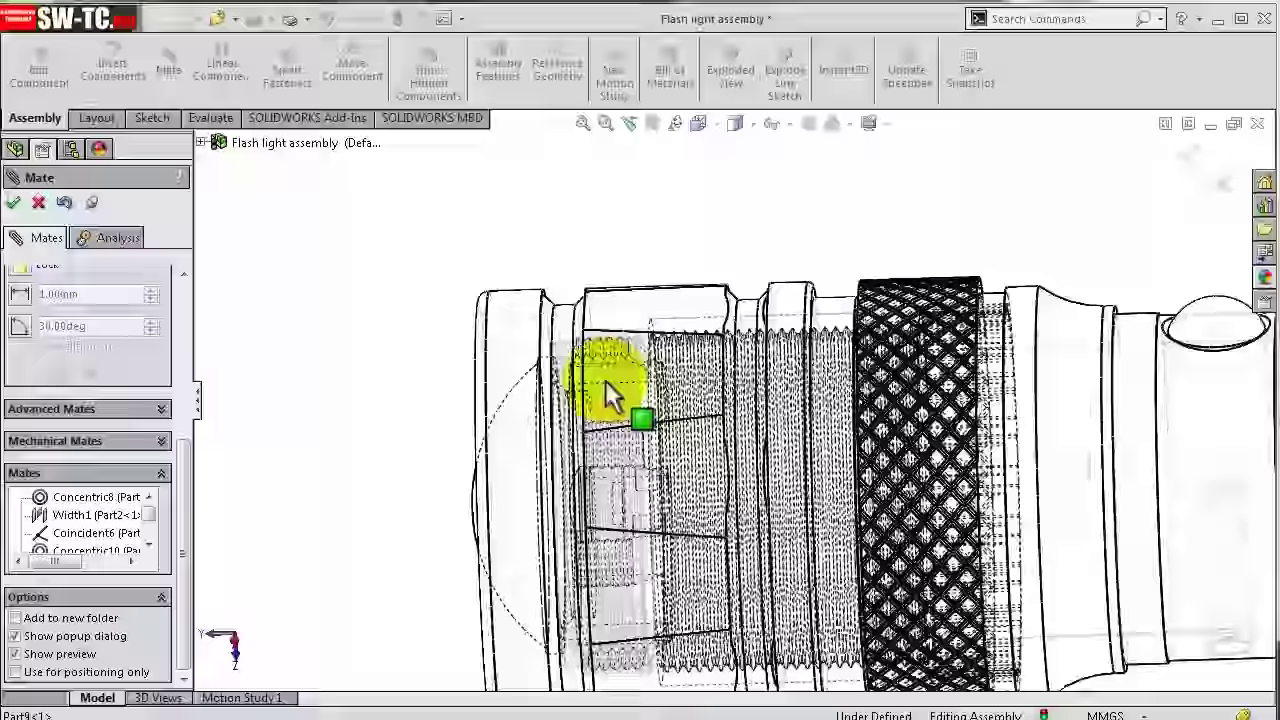
scroll(505, 375, down, 2)
- Drag the front ring into position along the body and close the Mate command
mouse_move(505, 375)
mouse_down()
mouse_move(421, 350)
mouse_move(443, 357)
mouse_move(434, 371)
mouse_up()
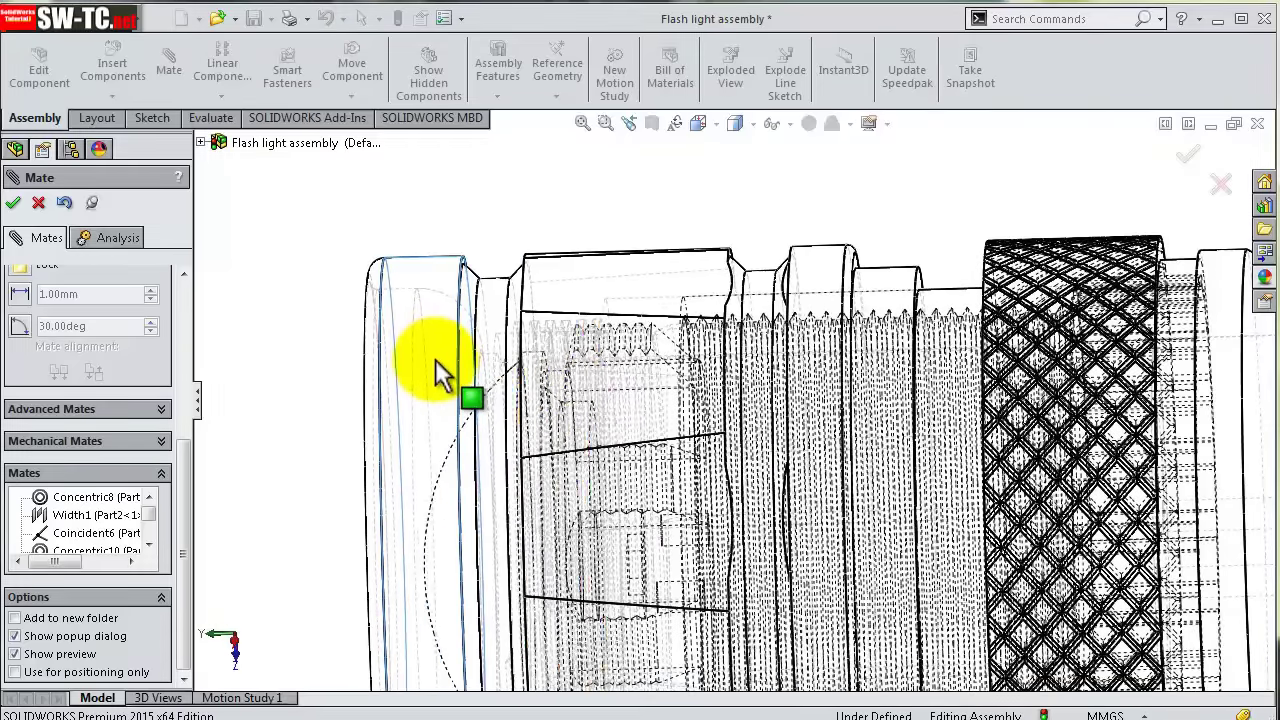
scroll(476, 352, down, 2)
scroll(543, 360, down, 1)
scroll(608, 357, down, 1)
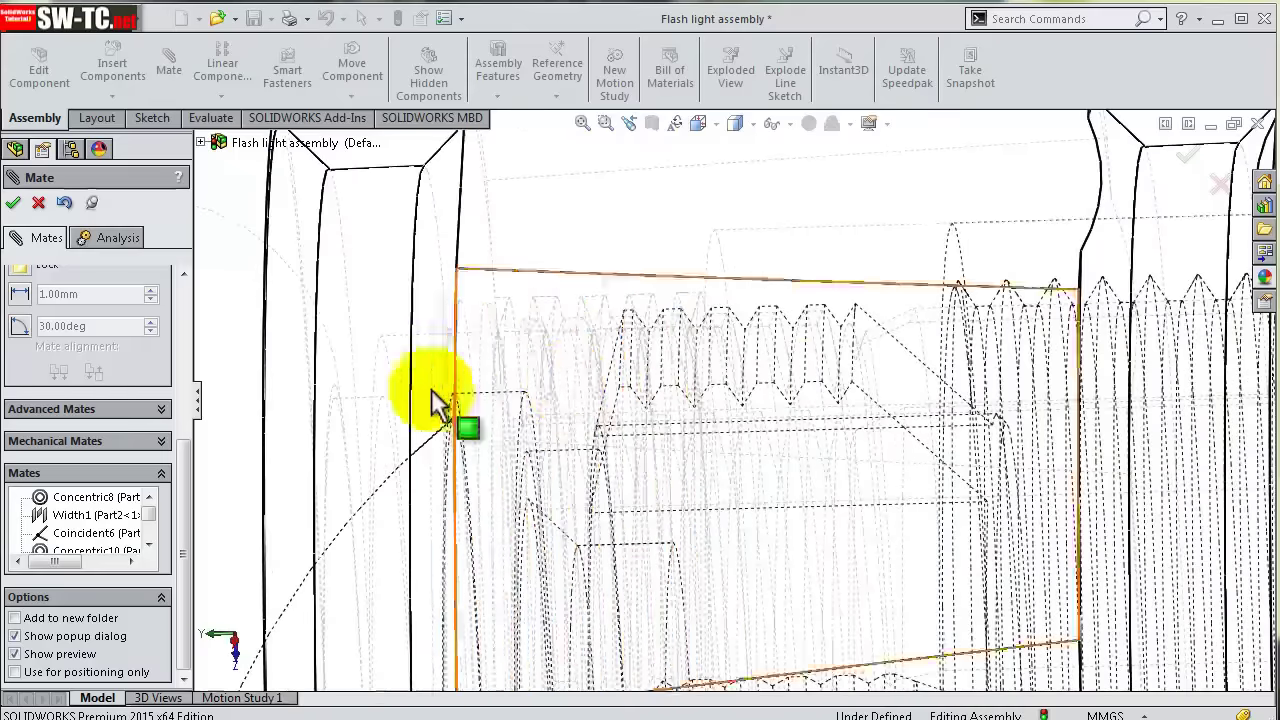
click(400, 370)
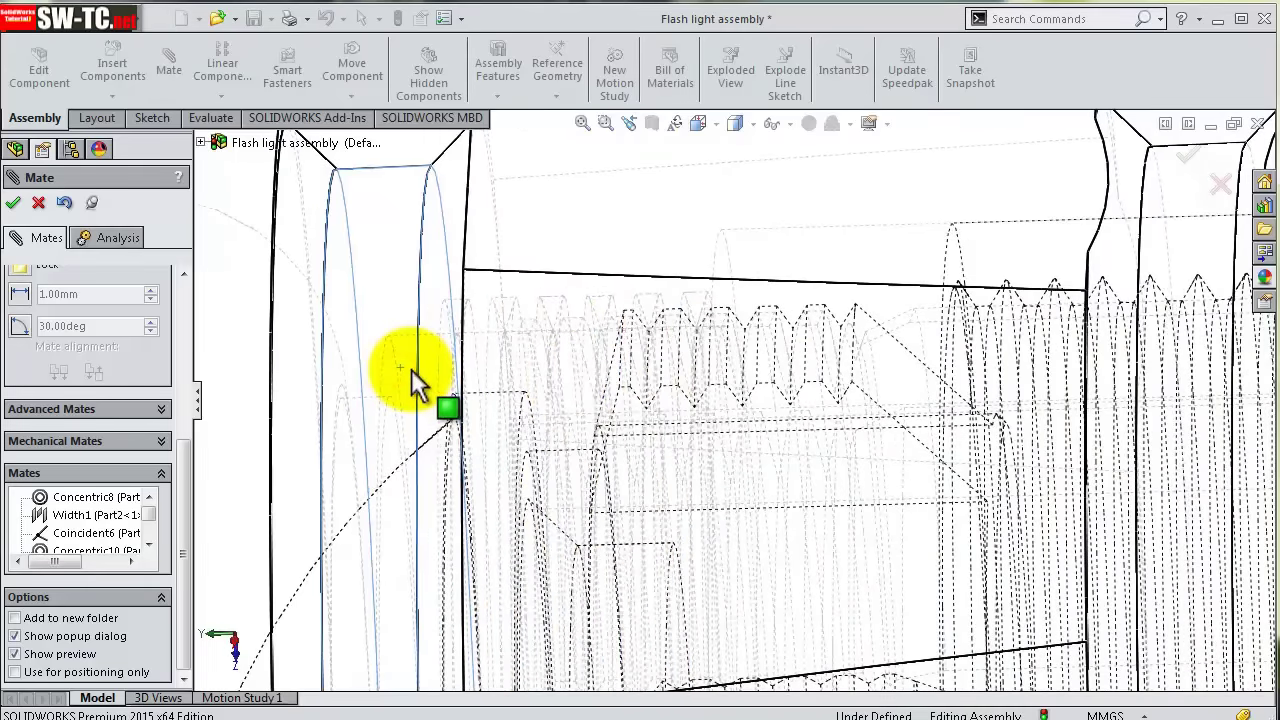
mouse_move(404, 371)
mouse_down()
mouse_move(473, 400)
mouse_move(447, 362)
mouse_move(1197, 183)
mouse_up()
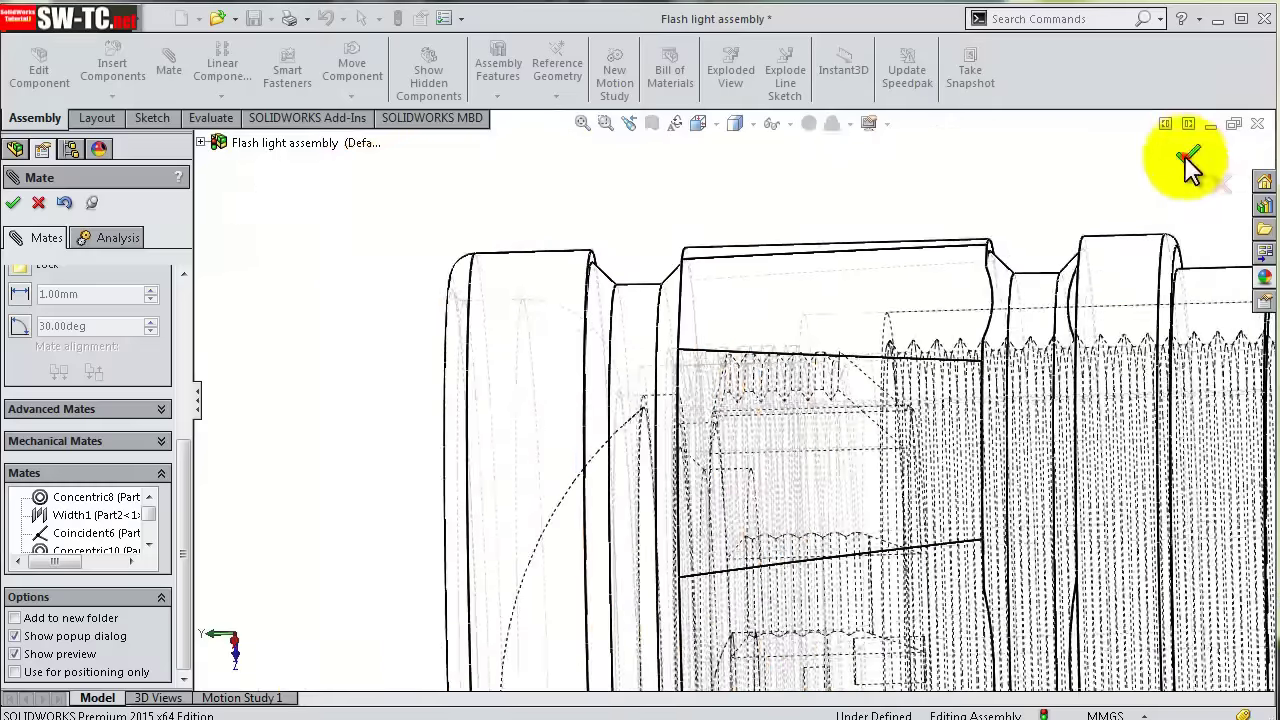
click(1188, 158)
scroll(927, 288, up, 3)
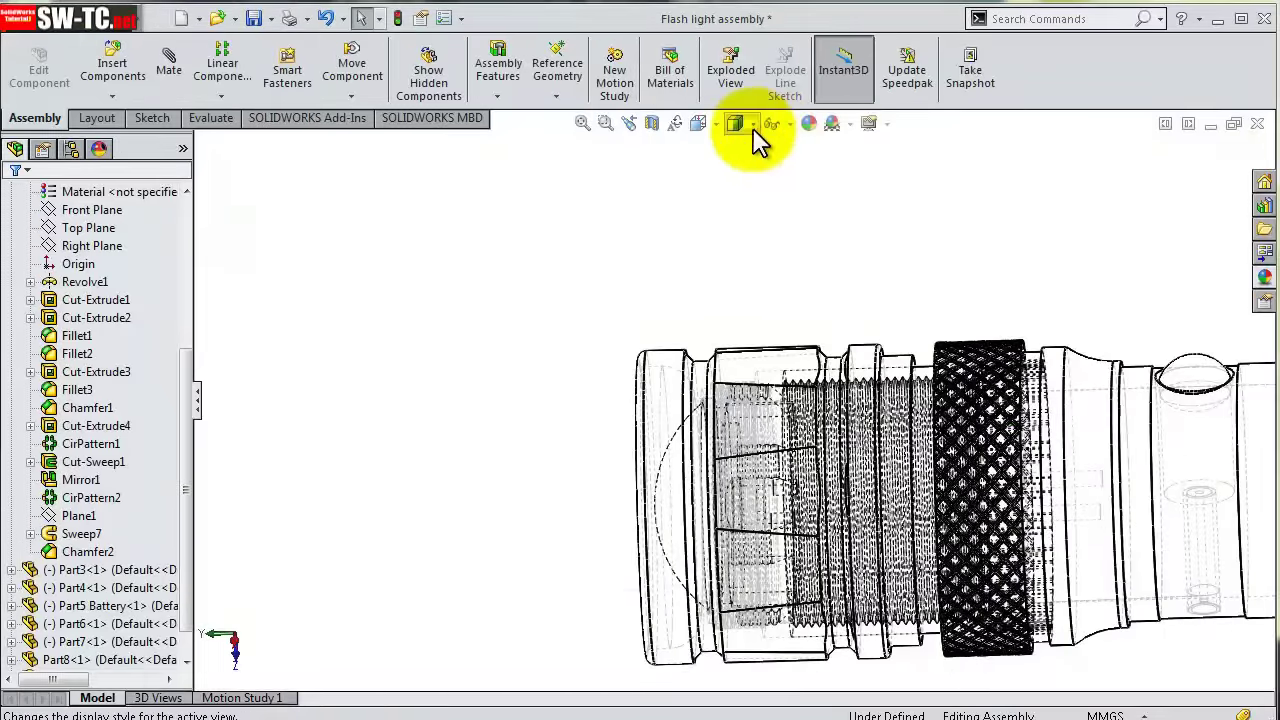
- Switch to Shaded with Edges, drag the Part9 front bezel aside and select it
click(738, 174)
middle_drag(778, 313, 841, 330)
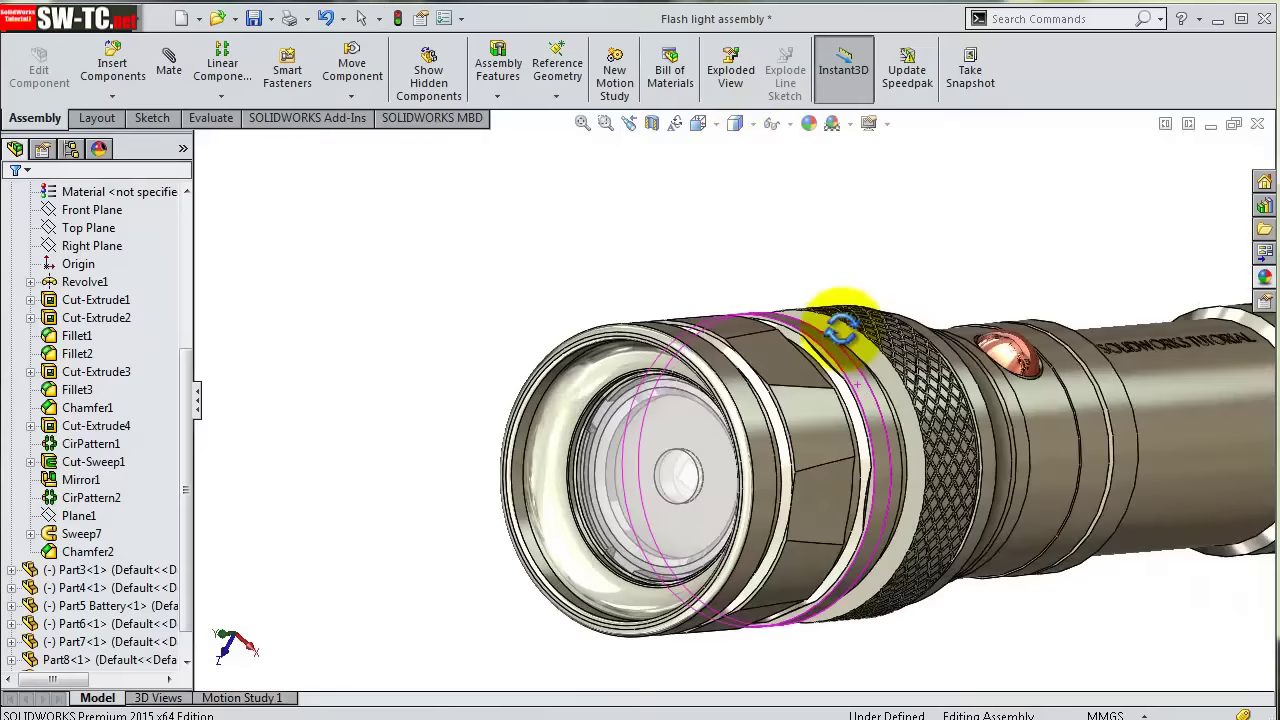
drag(605, 377, 381, 331)
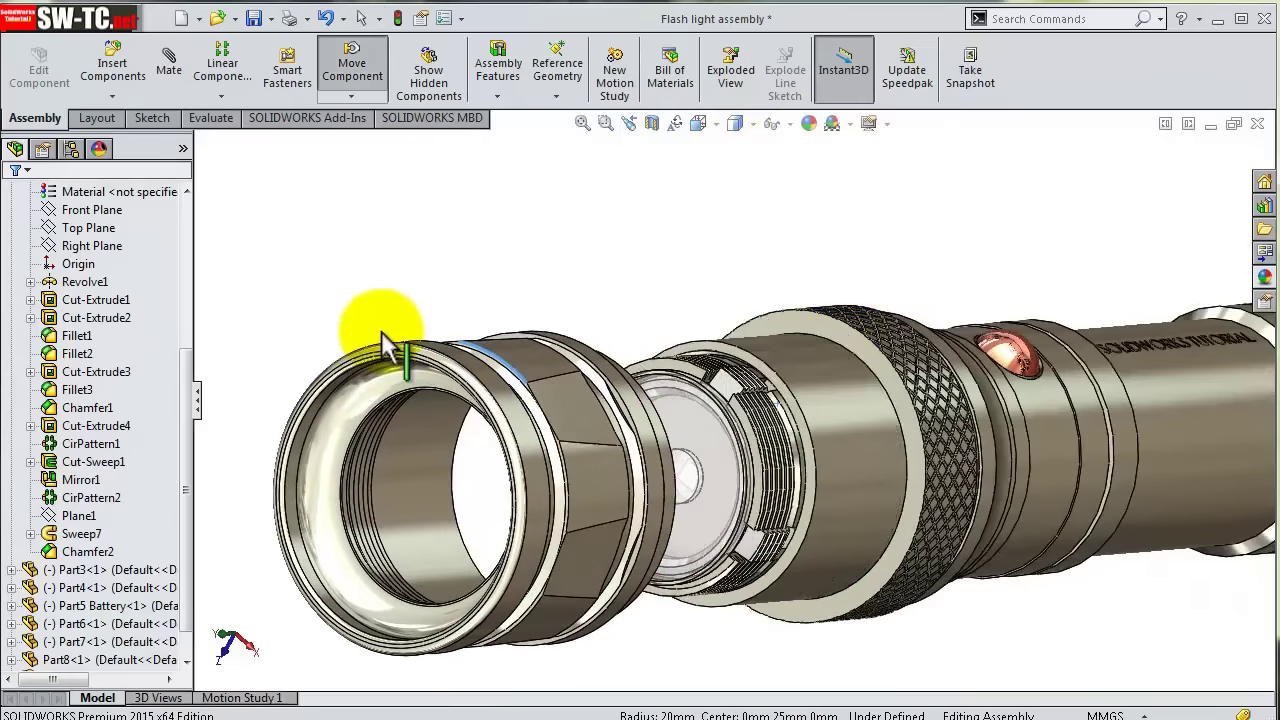
mouse_move(381, 331)
middle_down()
mouse_move(529, 357)
mouse_move(388, 338)
mouse_move(400, 331)
middle_up()
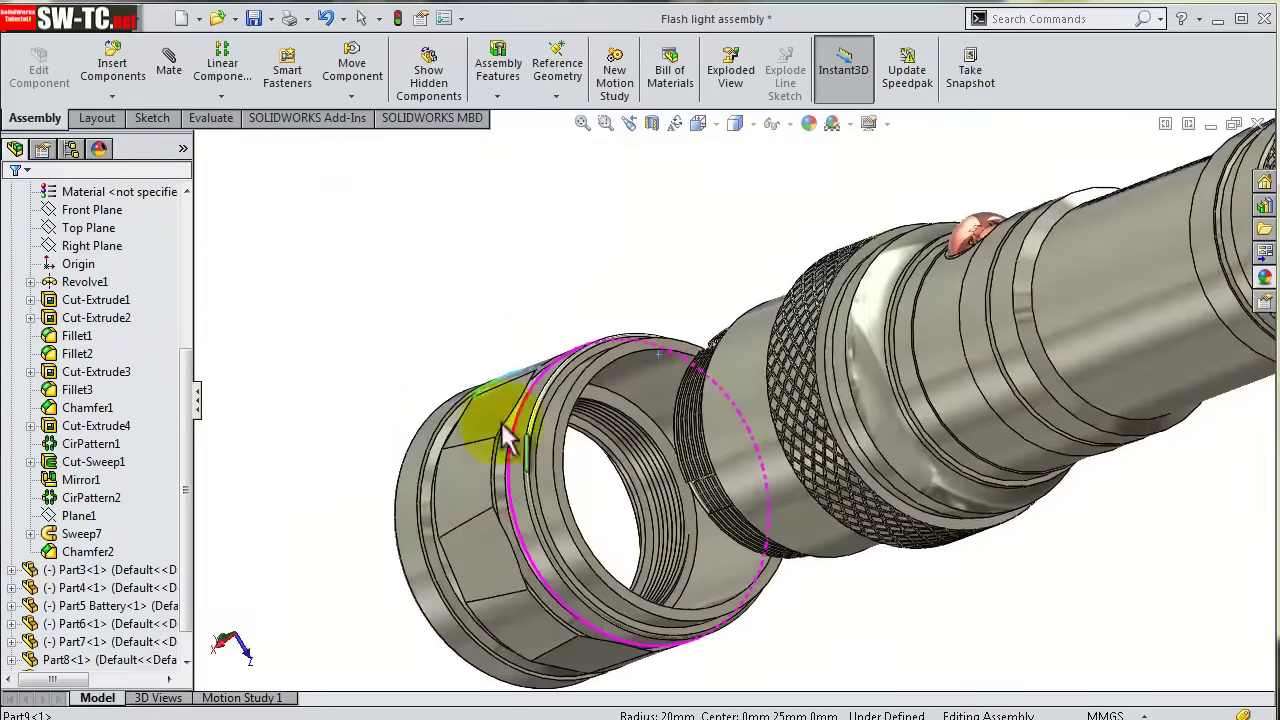
scroll(700, 457, down, 5)
scroll(705, 470, down, 3)
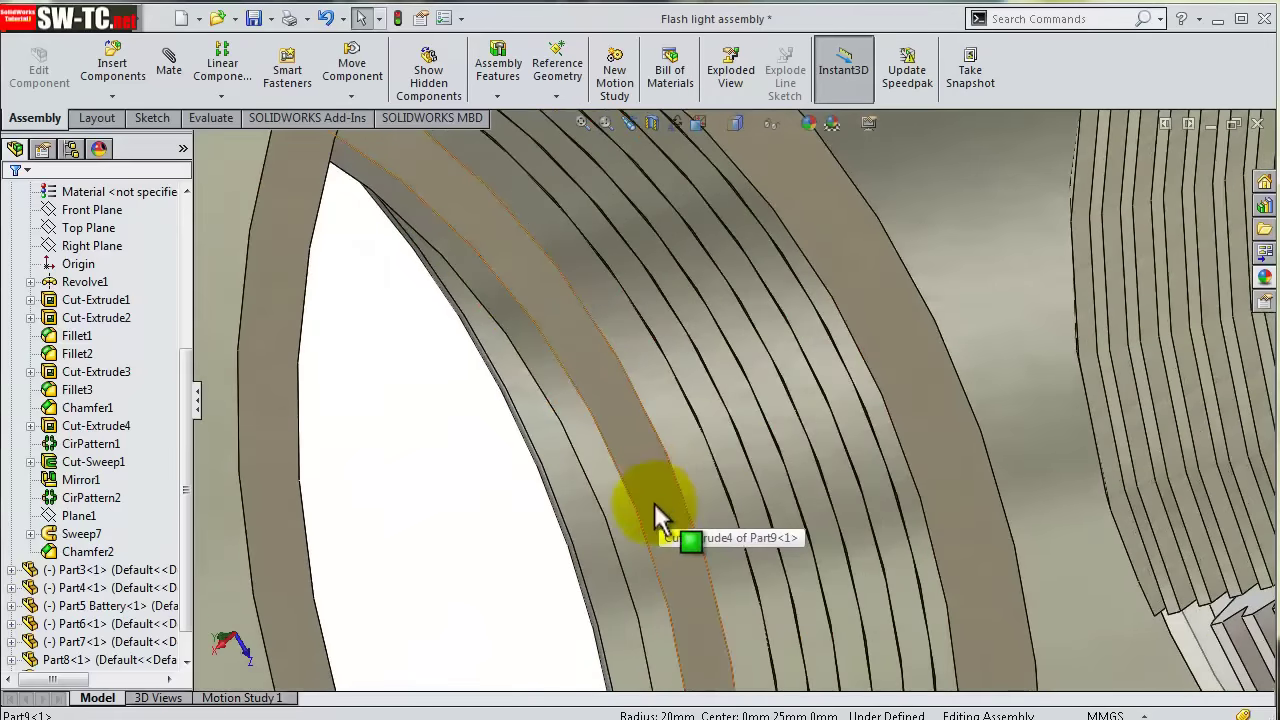
click(654, 503)
scroll(775, 410, up, 4)
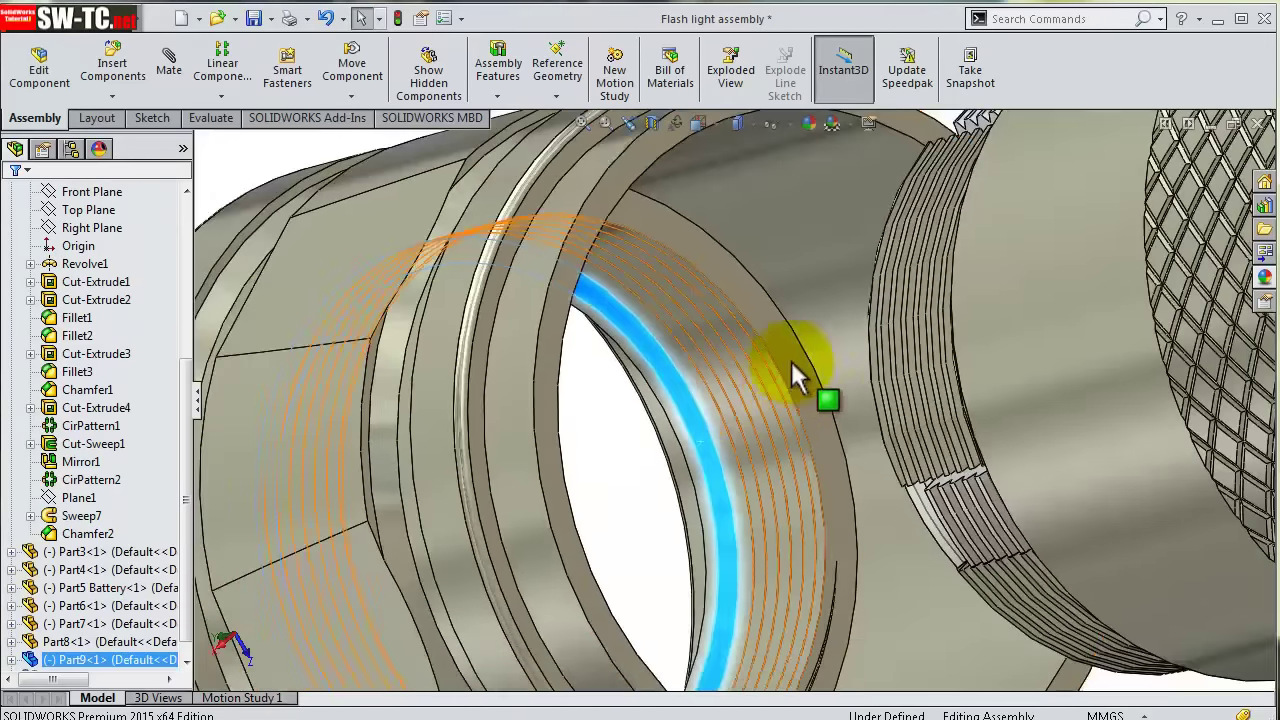
- Mate the Part9 bezel face coincident with a Part7 face, creating Coincident11
click(172, 70)
scroll(843, 419, up, 3)
mouse_move(843, 419)
middle_down()
mouse_move(972, 397)
mouse_move(994, 294)
mouse_move(977, 286)
middle_up()
scroll(677, 309, down, 4)
scroll(655, 317, down, 2)
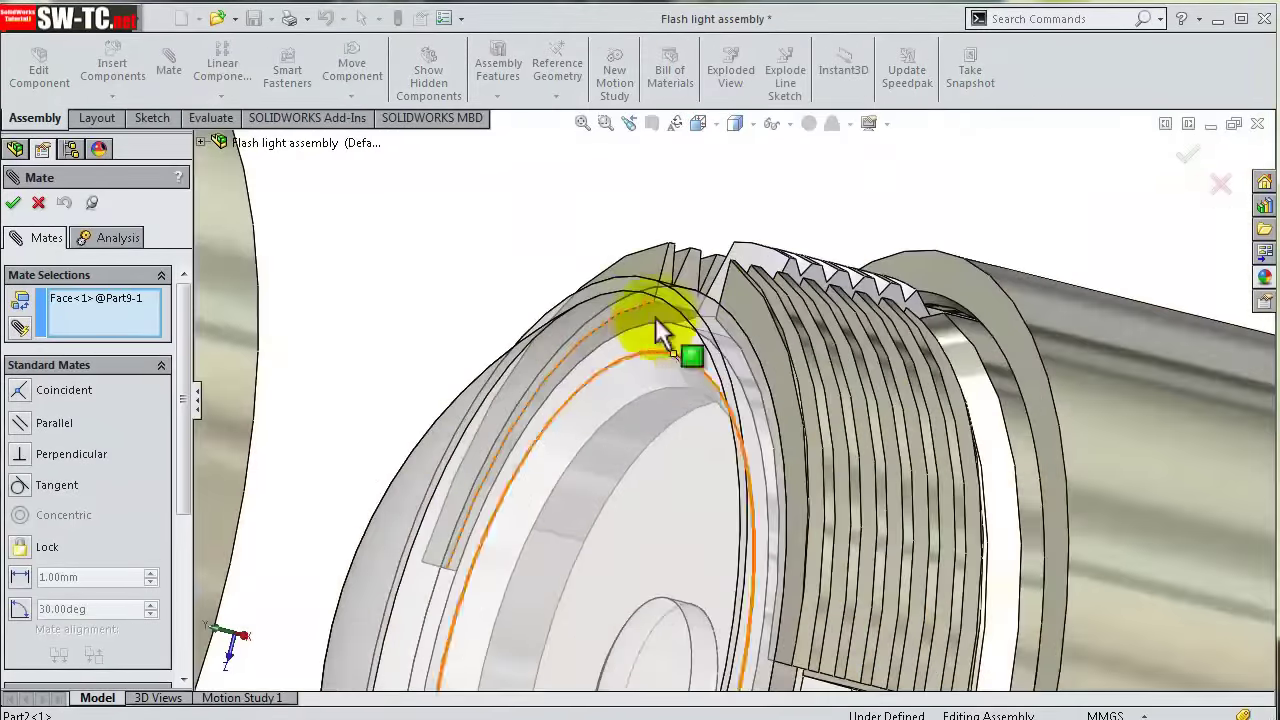
scroll(655, 317, down, 3)
scroll(583, 317, down, 2)
middle_drag(560, 333, 520, 400)
click(491, 474)
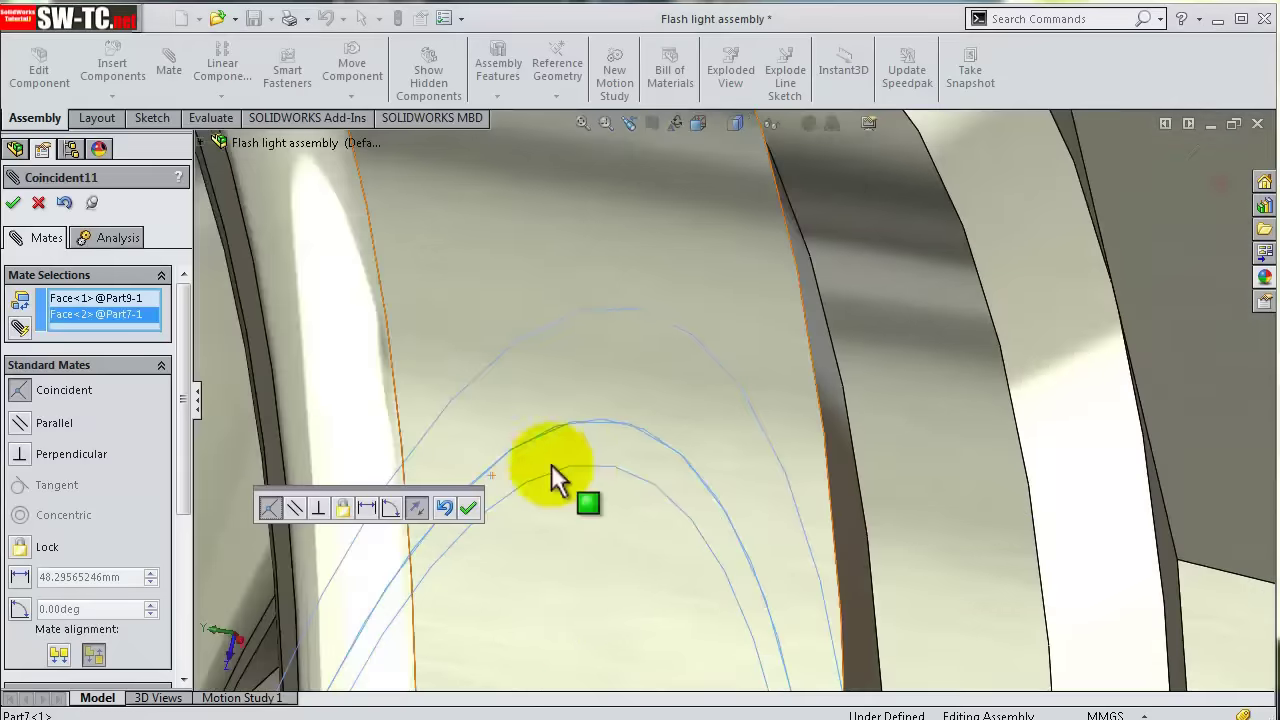
click(471, 506)
- Choose the Distance mate type and expand the Advanced Mates section
scroll(795, 442, up, 5)
scroll(810, 448, up, 3)
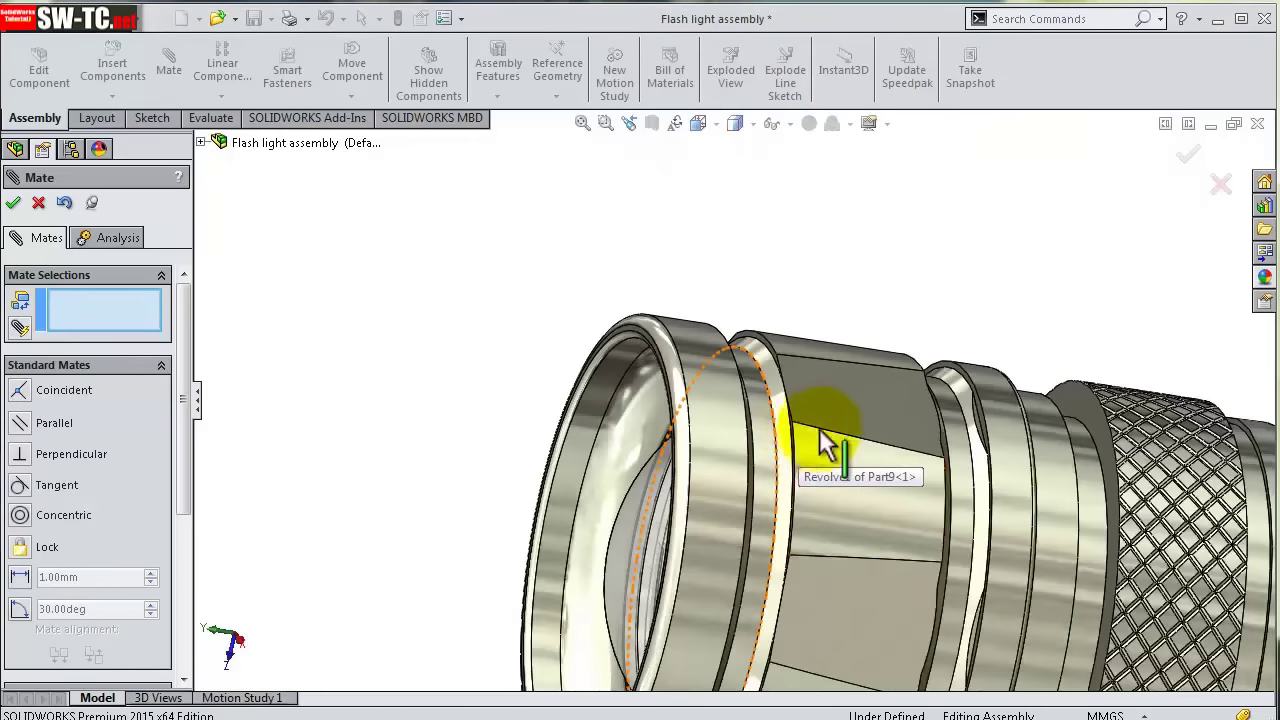
scroll(817, 446, up, 2)
mouse_move(817, 446)
middle_down()
mouse_move(789, 394)
mouse_move(820, 345)
mouse_move(820, 366)
middle_up()
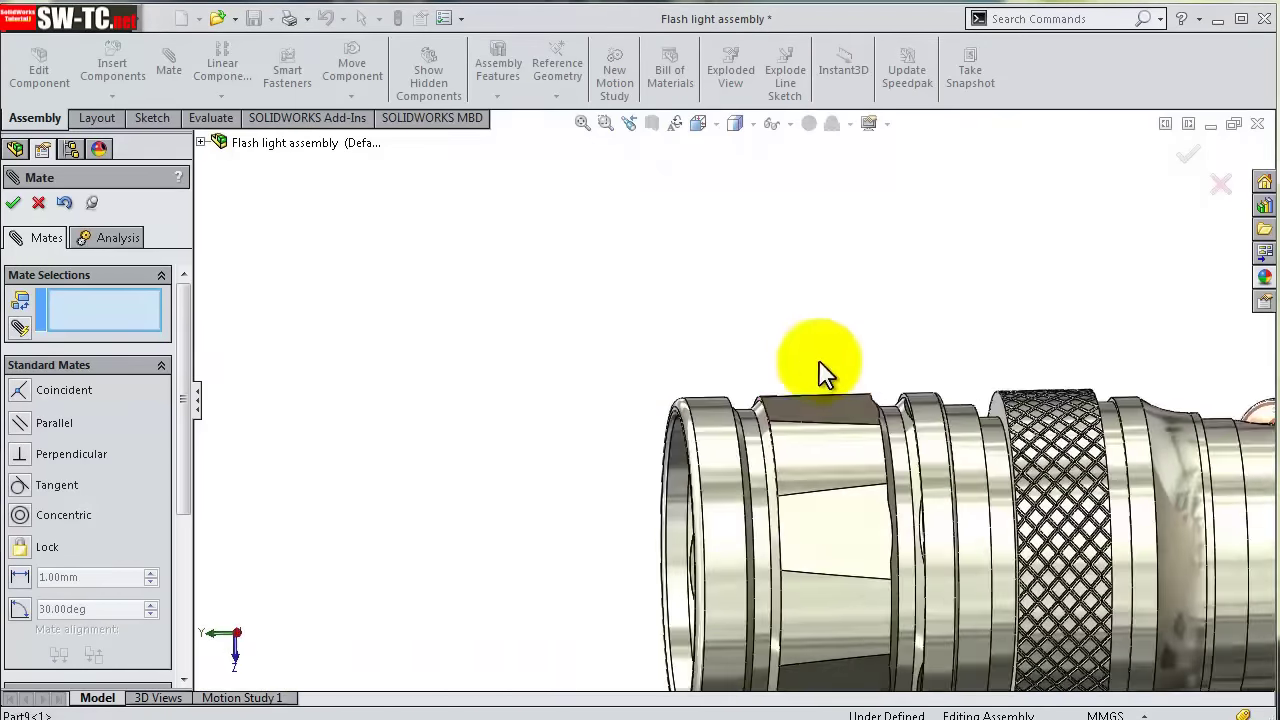
drag(183, 406, 182, 462)
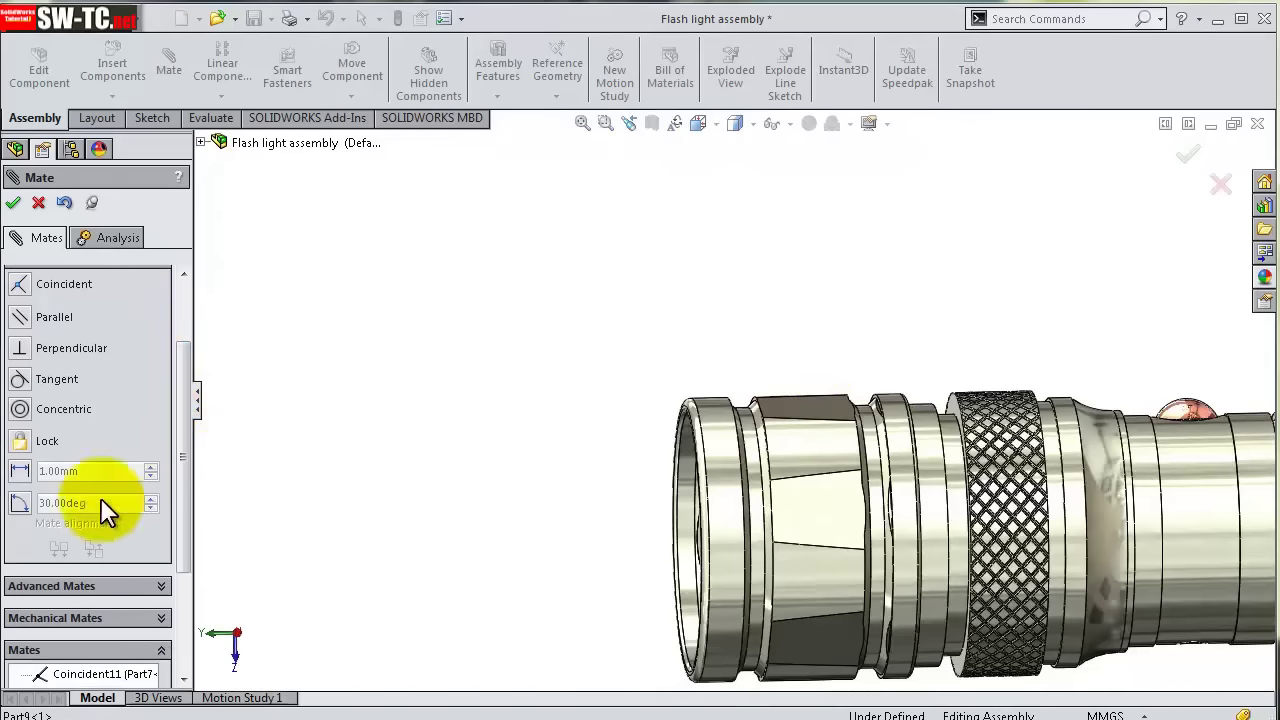
click(20, 471)
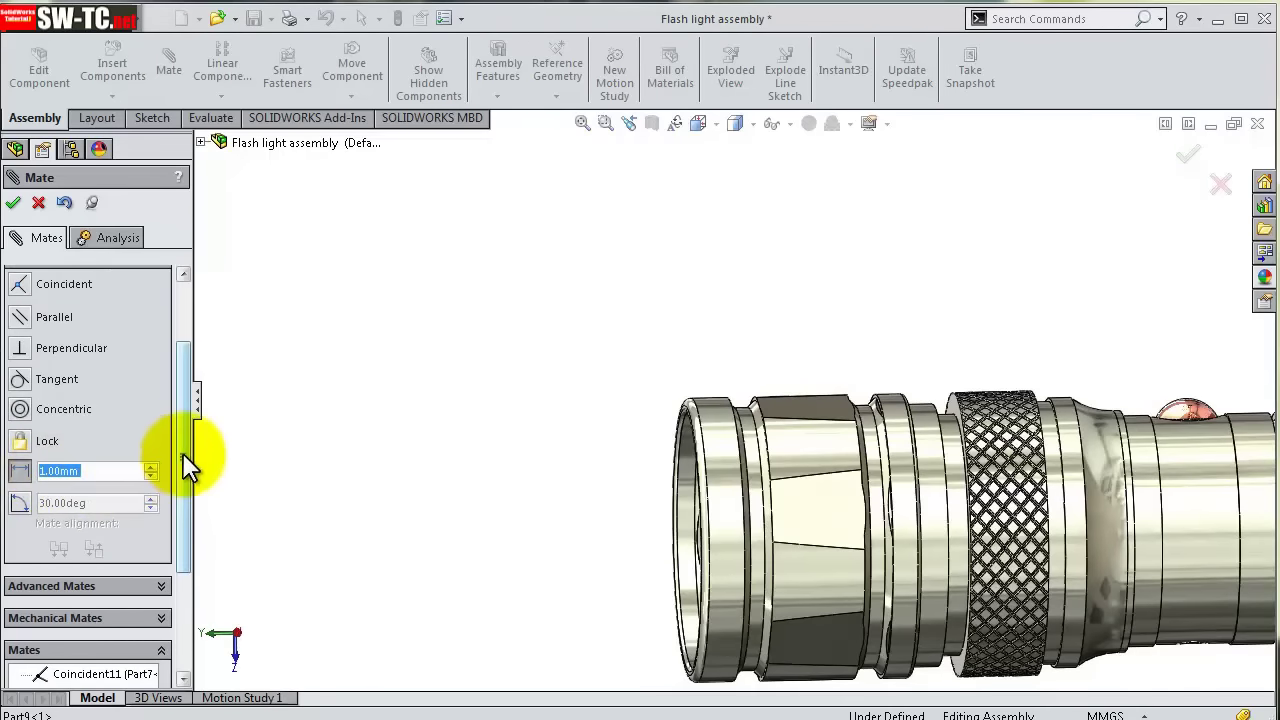
click(162, 586)
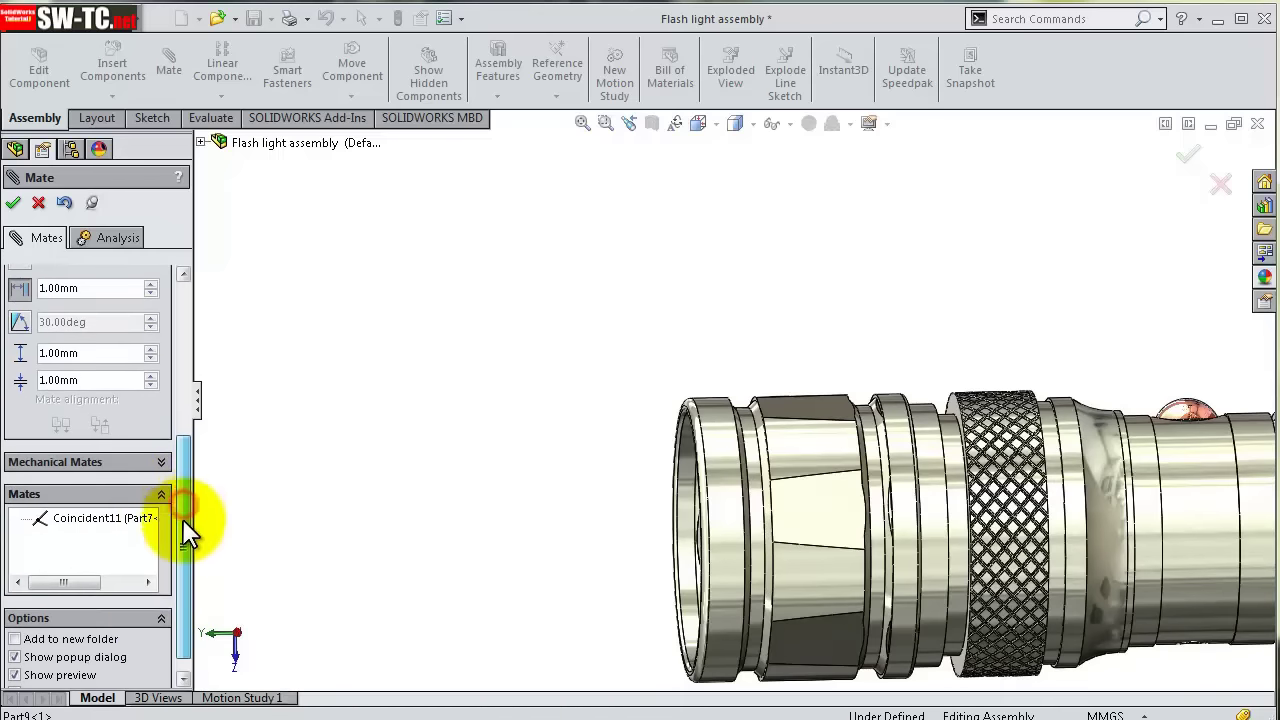
drag(184, 508, 182, 460)
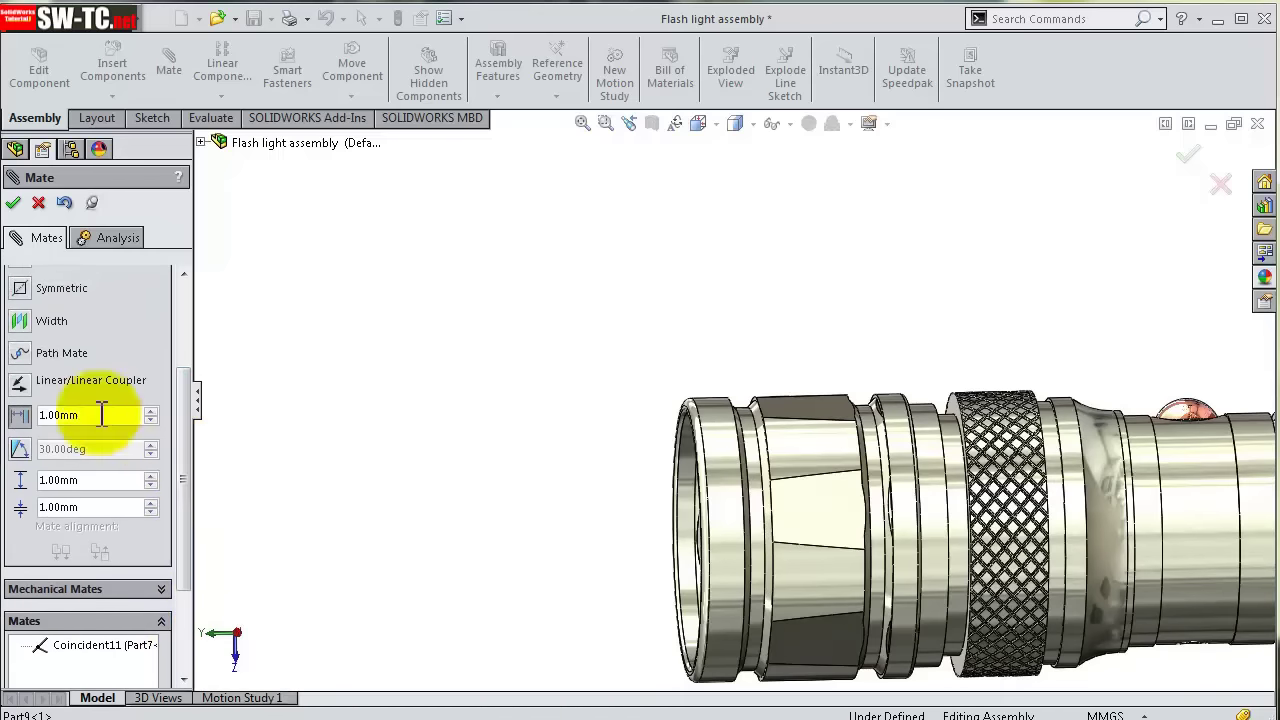
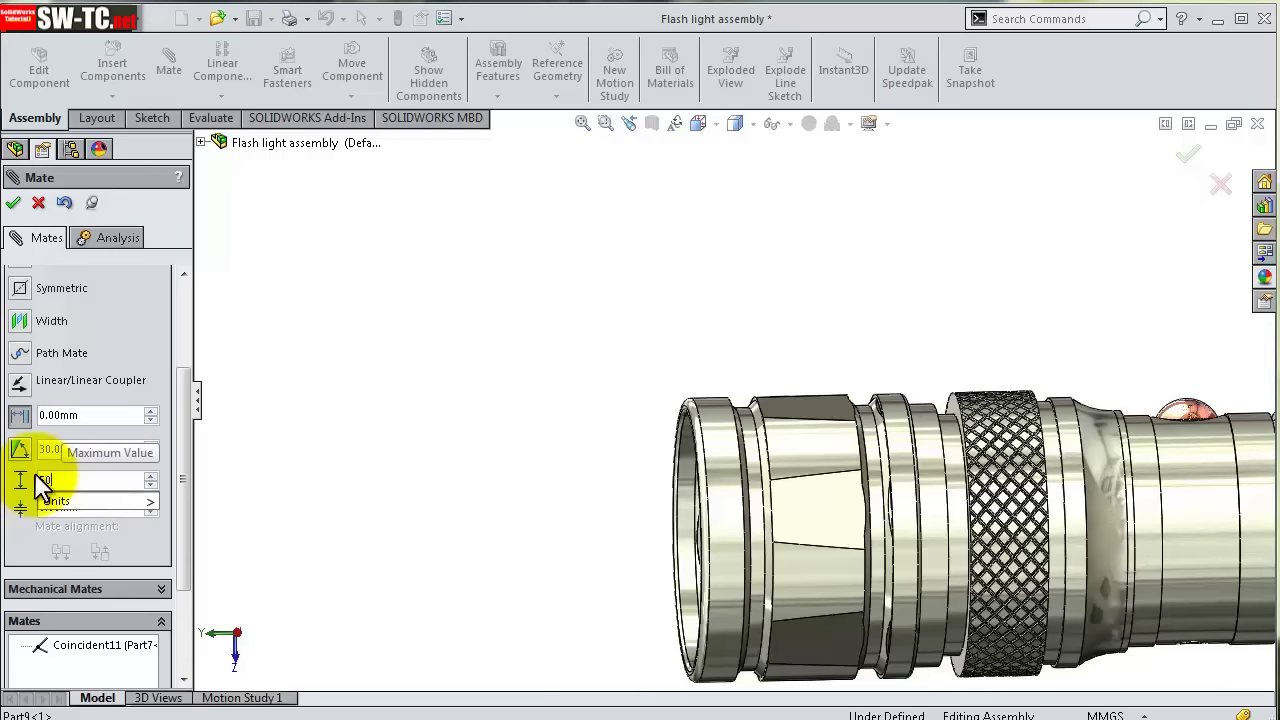
- Confirm the pending mate and test-drag the front ring and sleeve to check their freedom
click(13, 202)
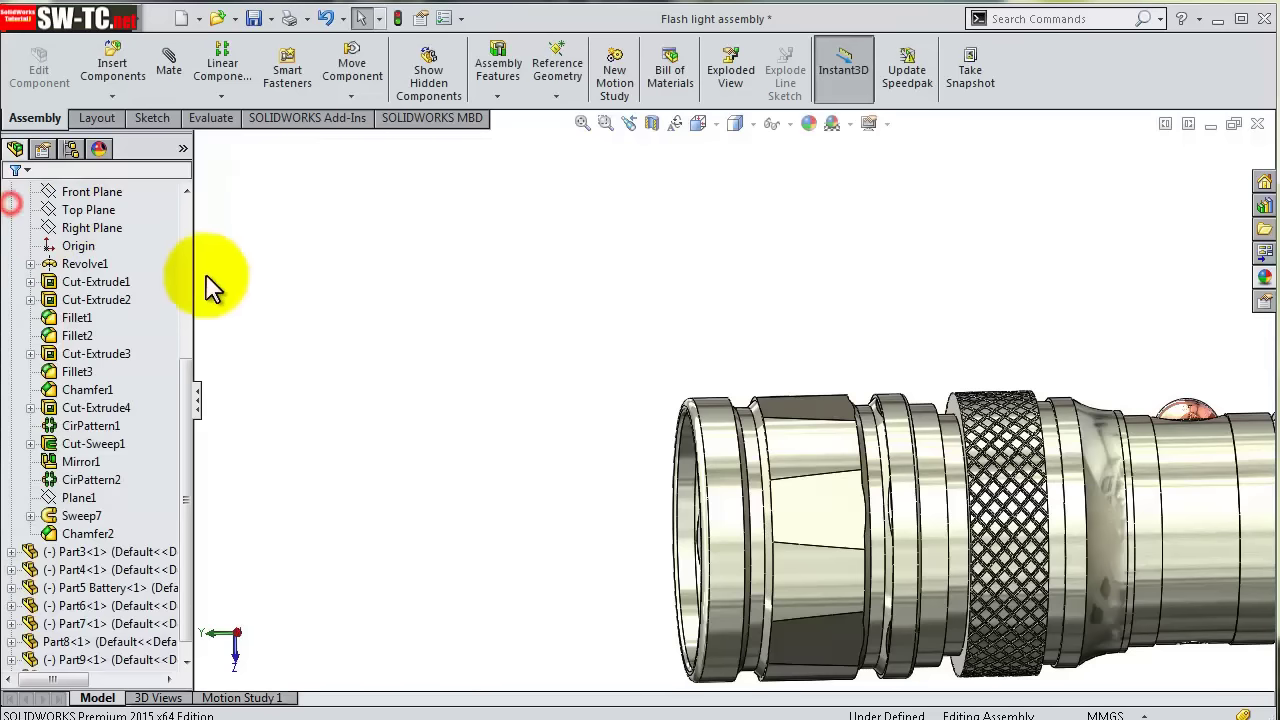
click(714, 521)
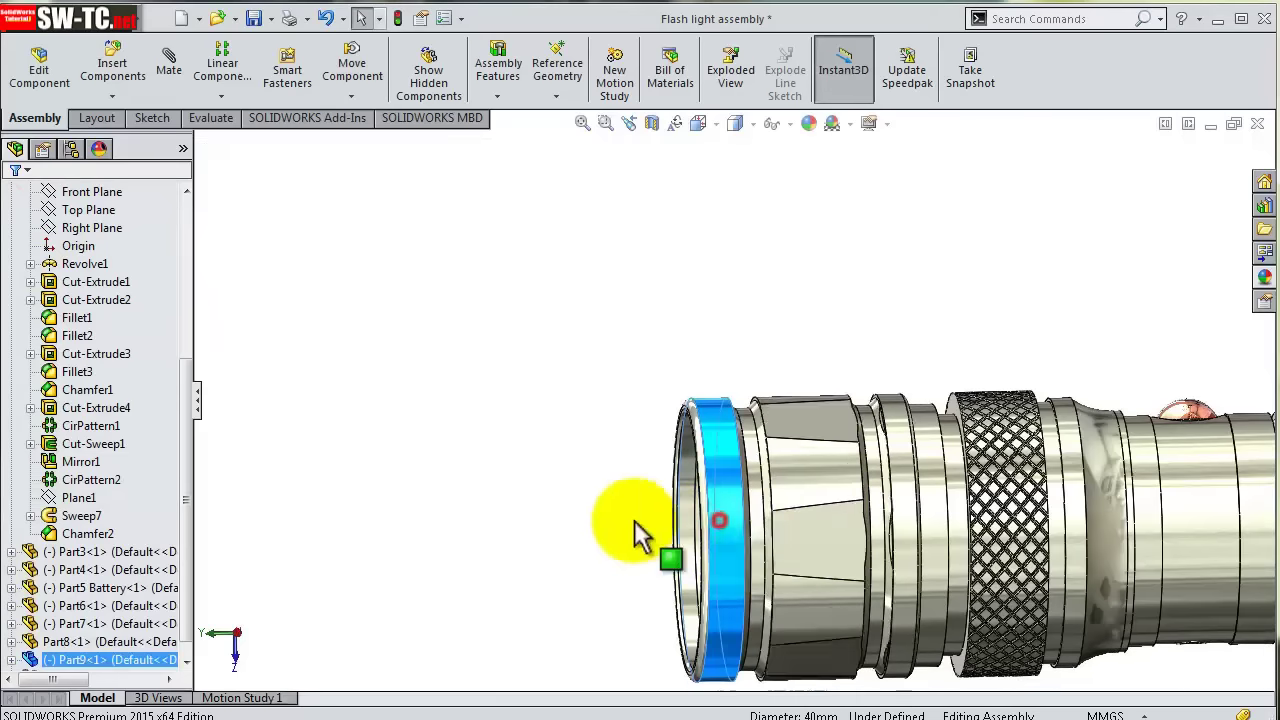
drag(795, 525, 939, 582)
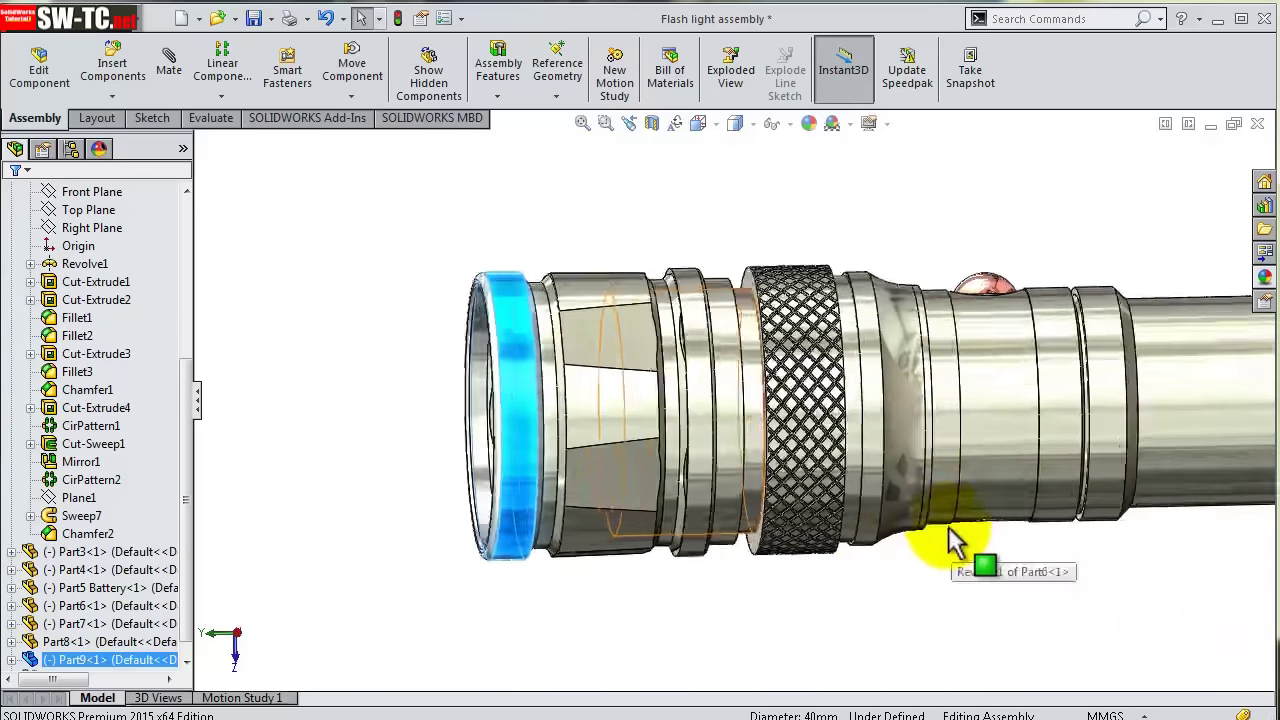
drag(543, 400, 581, 450)
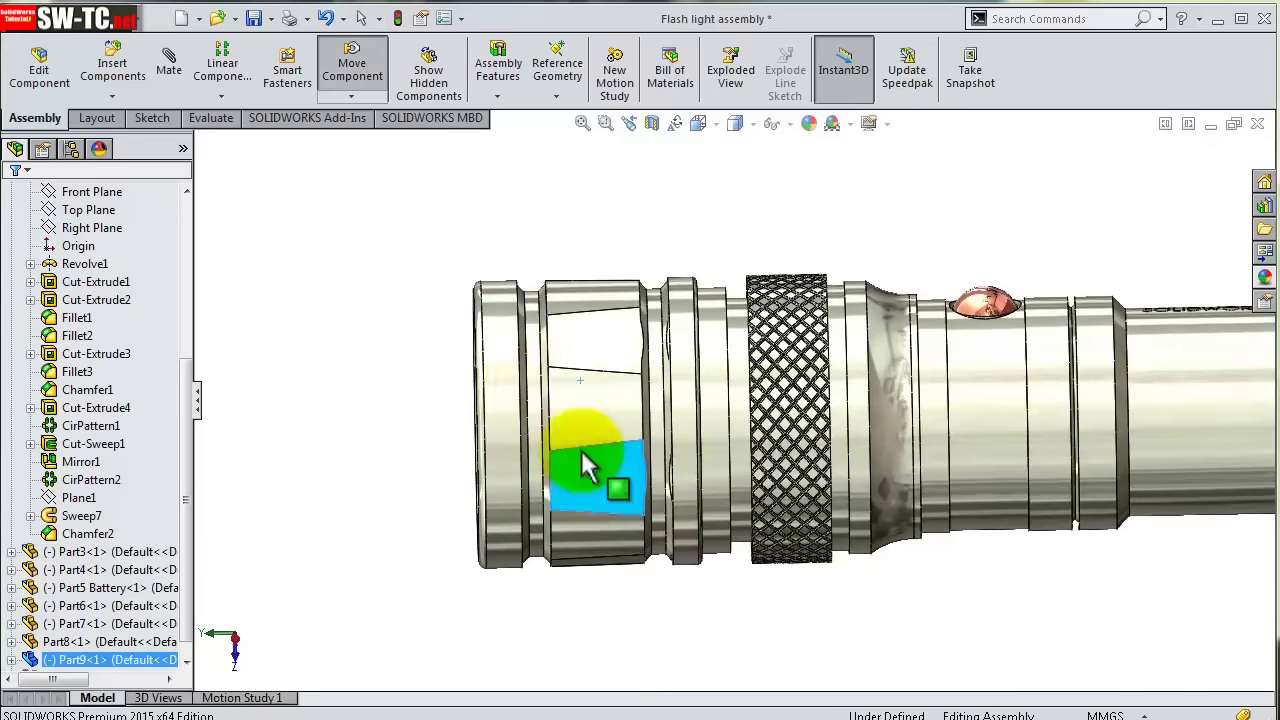
click(405, 365)
- Expand the Mates folder and select the Coincident11 mate between Part7 and Part9
scroll(168, 477, down, 1)
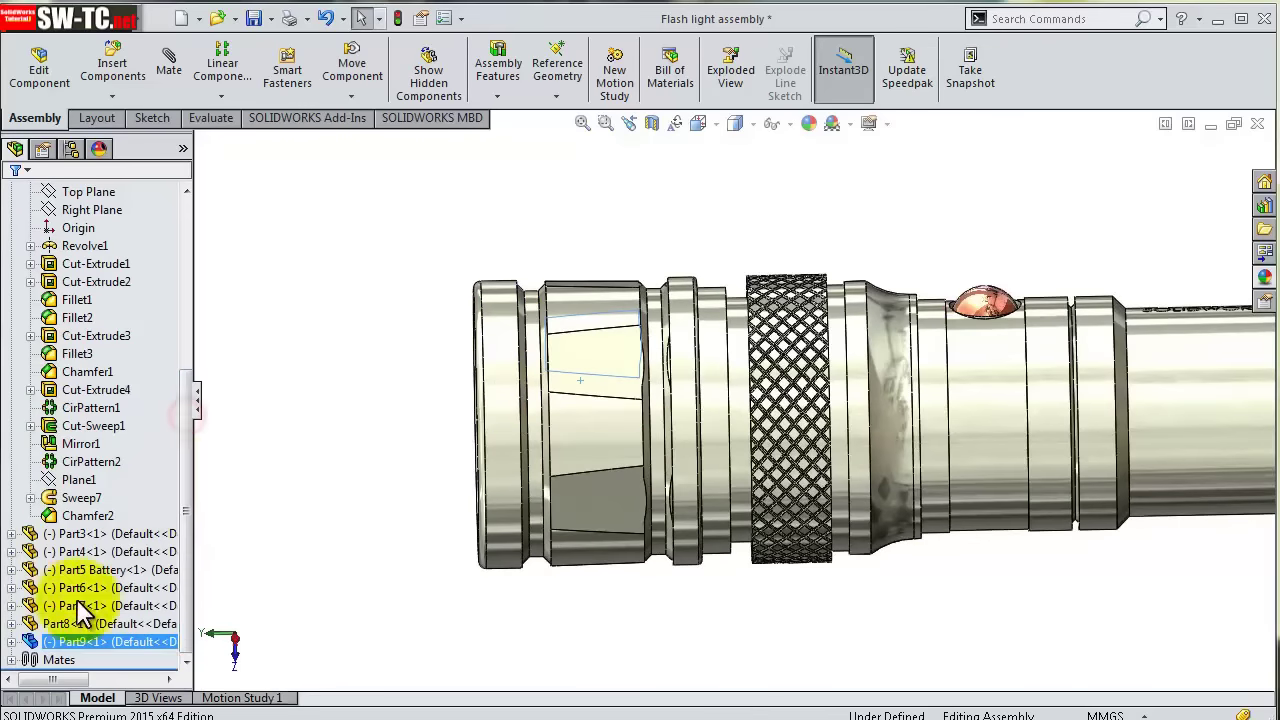
click(11, 660)
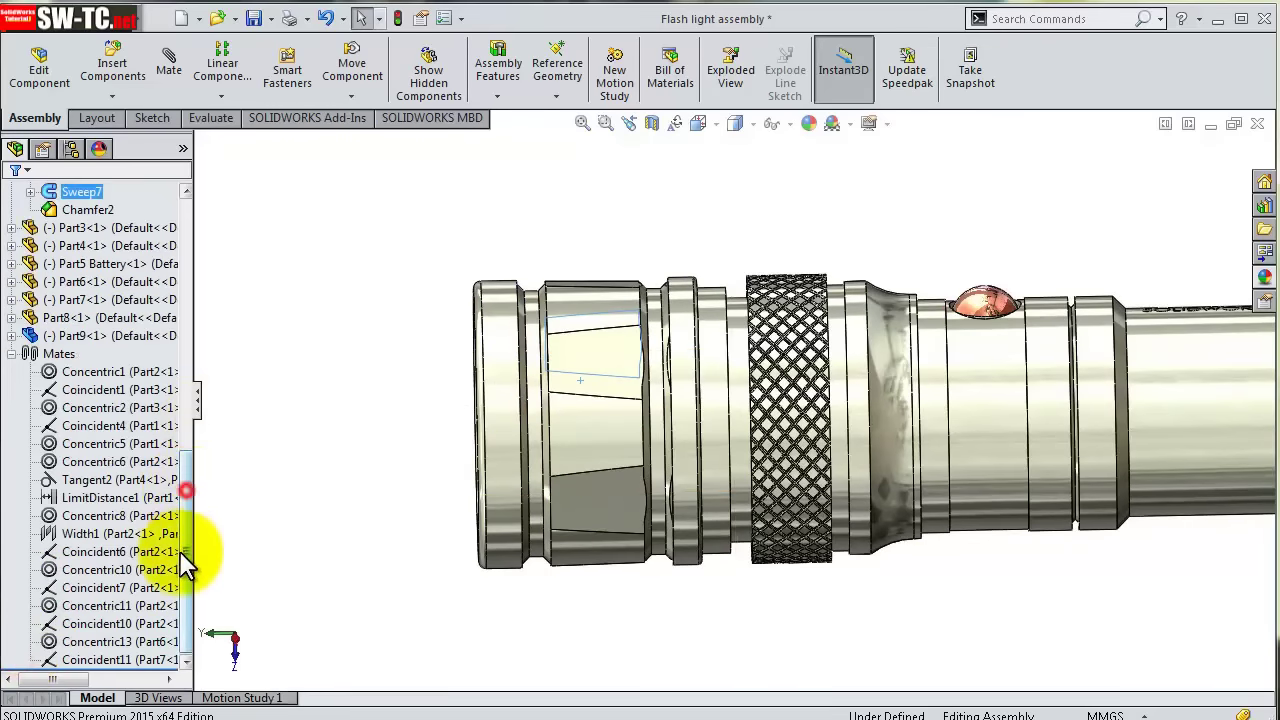
click(131, 659)
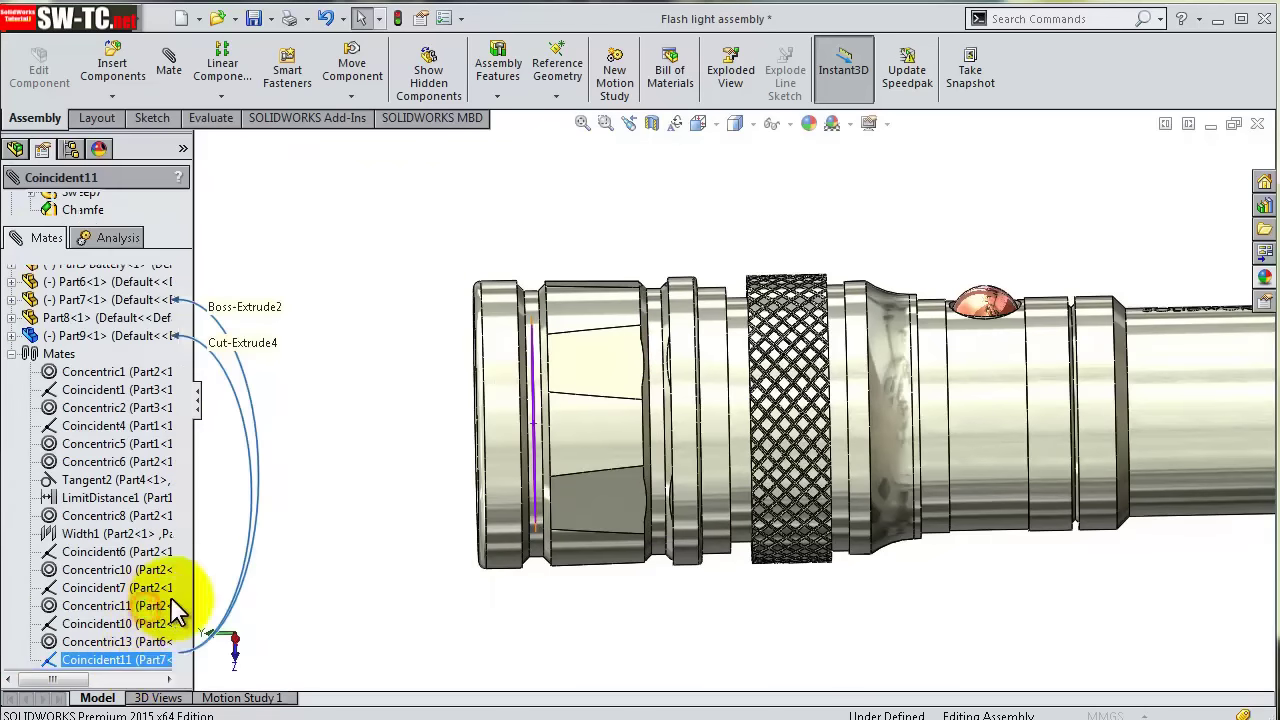
- Turn Coincident11 into an advanced limit distance mate with a 50.00mm maximum, then drag-test the head
click(171, 598)
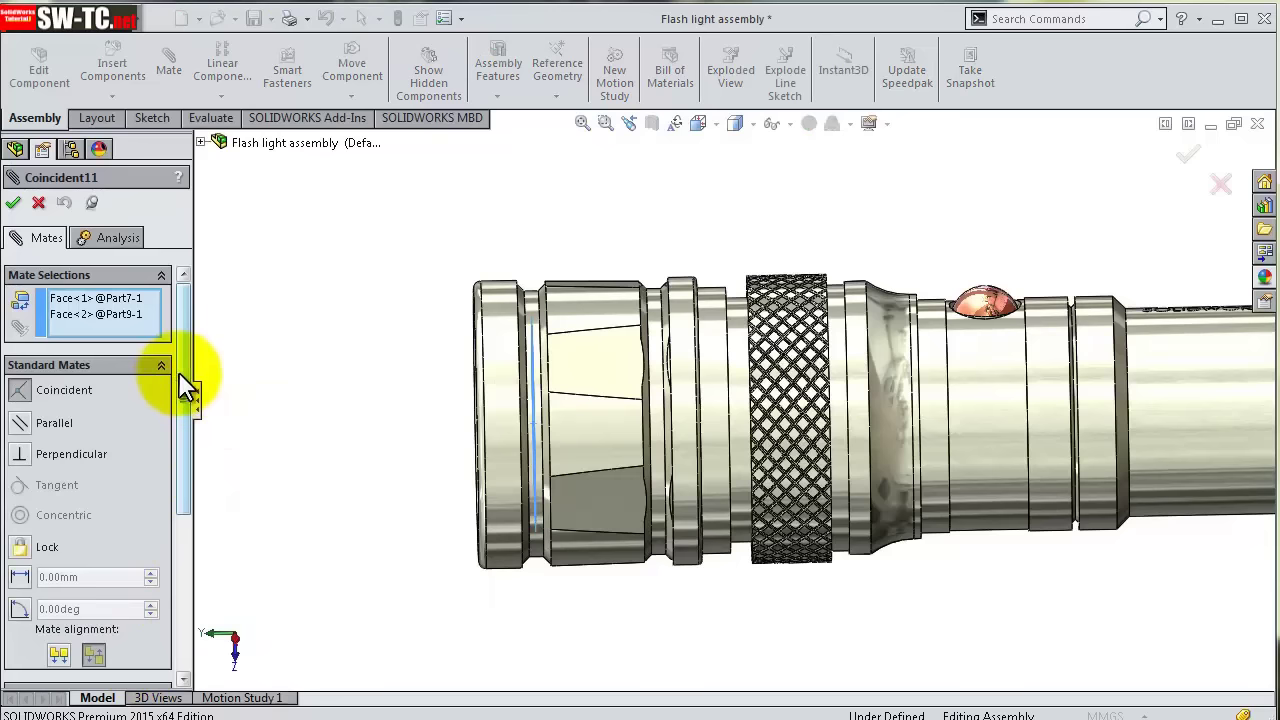
drag(180, 370, 183, 471)
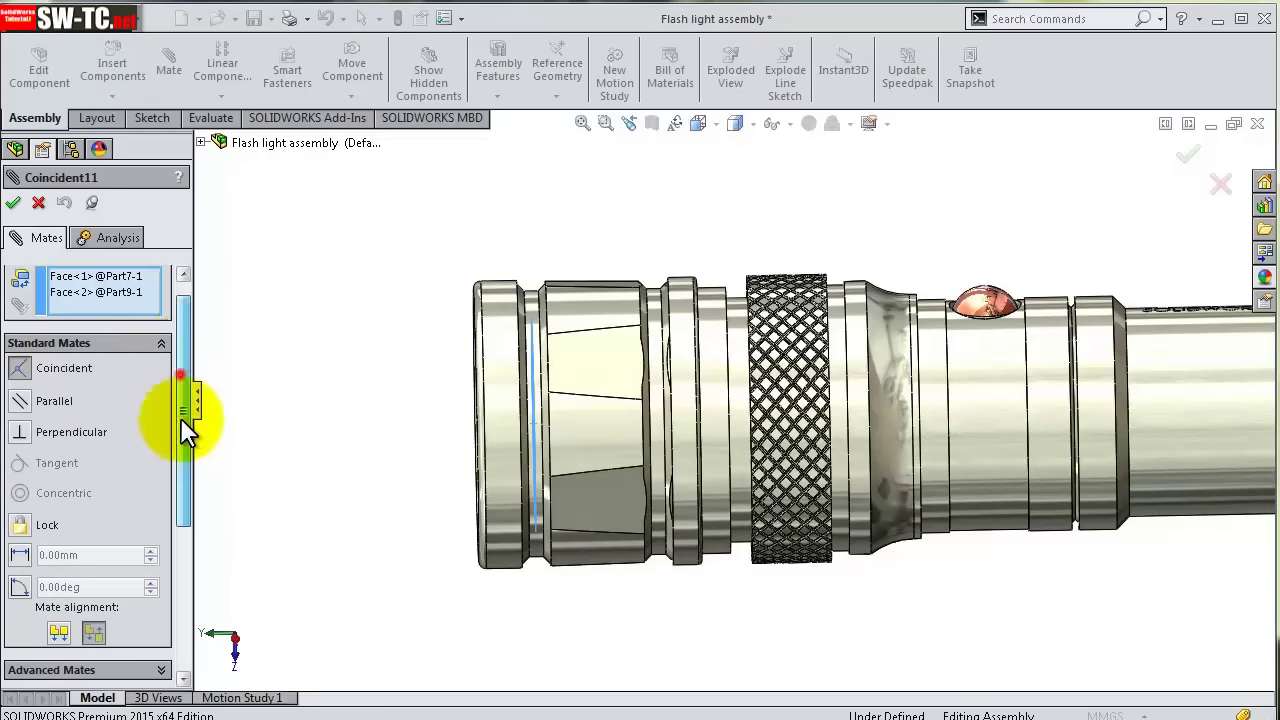
click(157, 512)
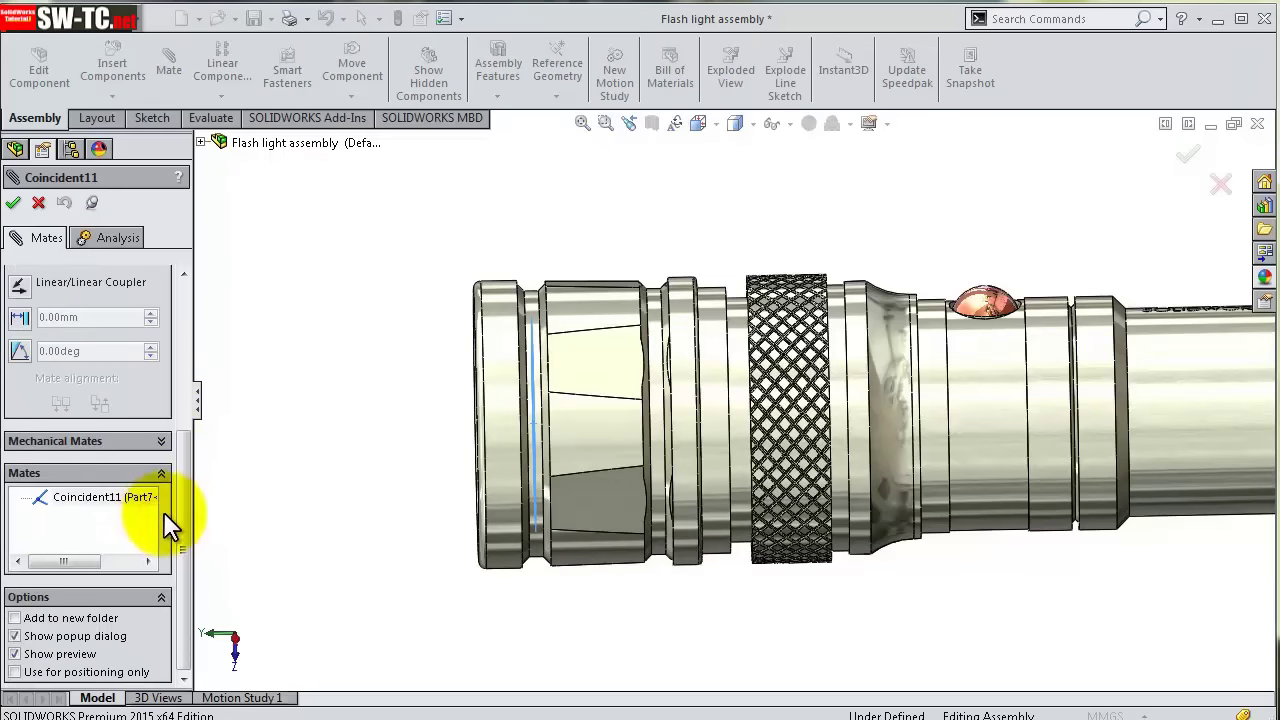
drag(185, 447, 177, 391)
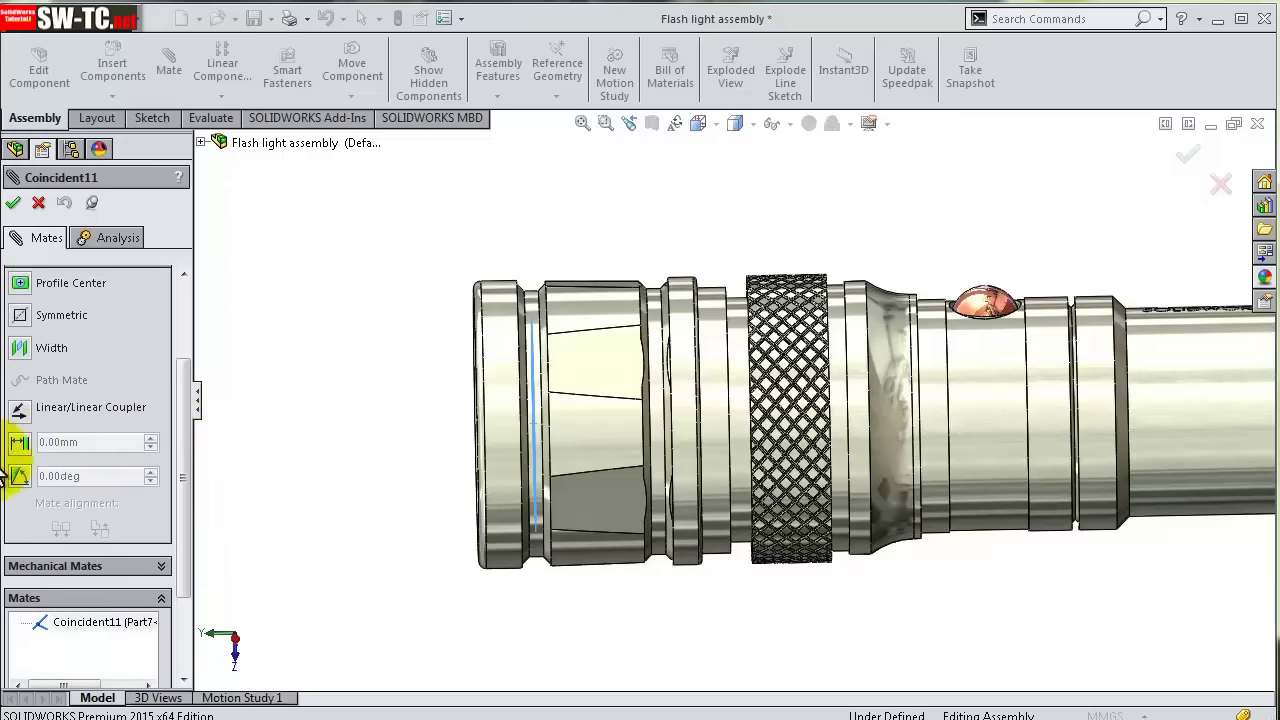
click(19, 442)
mouse_move(180, 458)
mouse_down()
mouse_move(204, 337)
mouse_move(181, 460)
mouse_up()
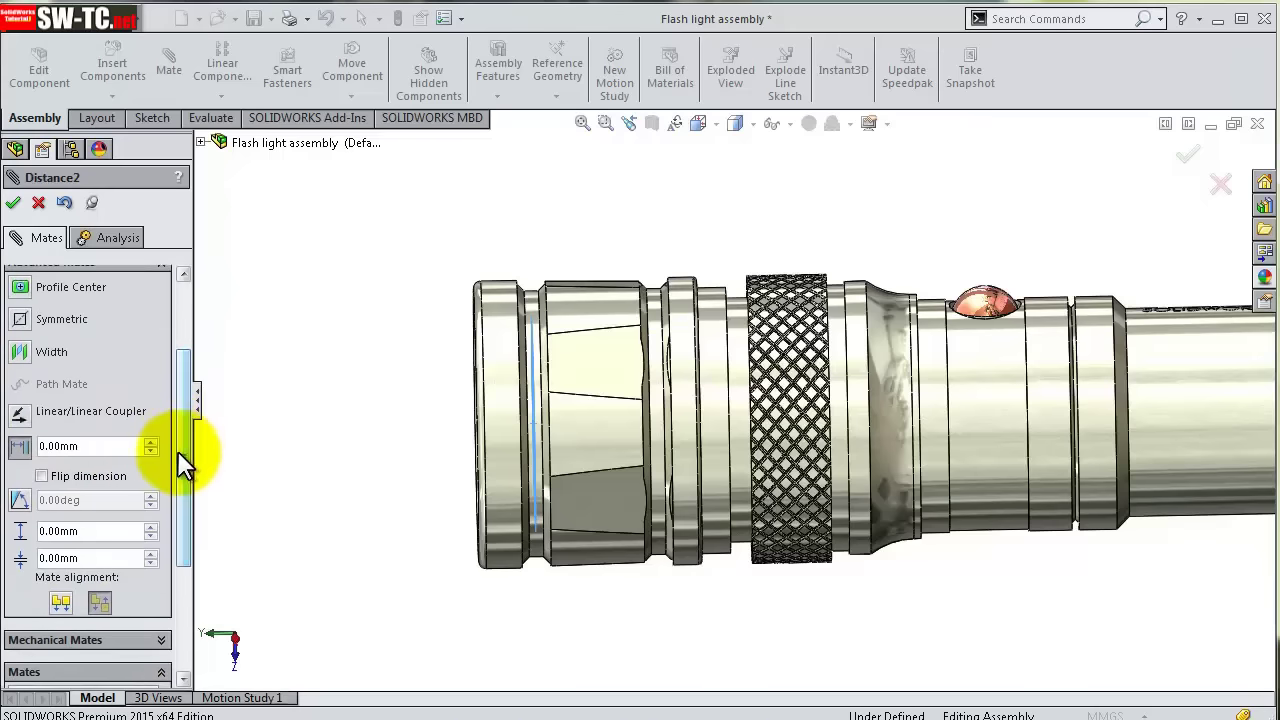
click(38, 530)
text(50)
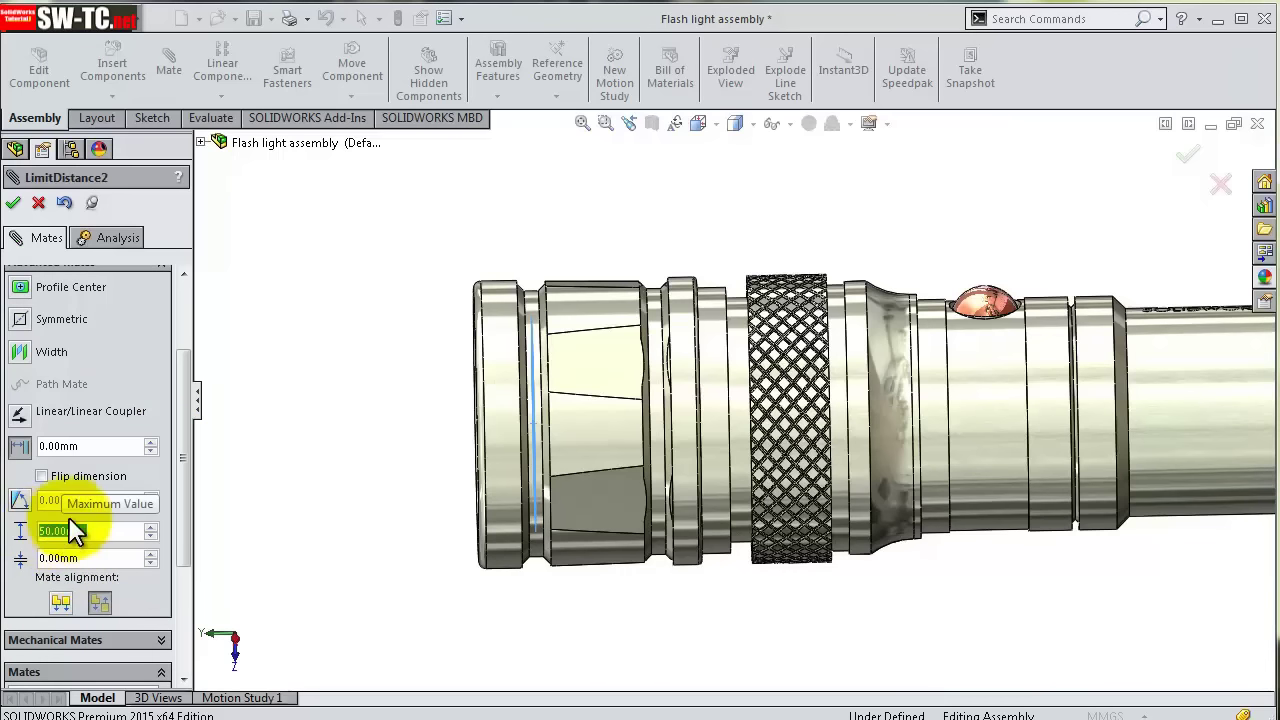
click(13, 203)
mouse_move(587, 367)
mouse_down()
mouse_move(224, 360)
mouse_move(358, 362)
mouse_up()
- Exit the mate editor, slide the head along the body, and orbit into a 3-D view
key(Escape)
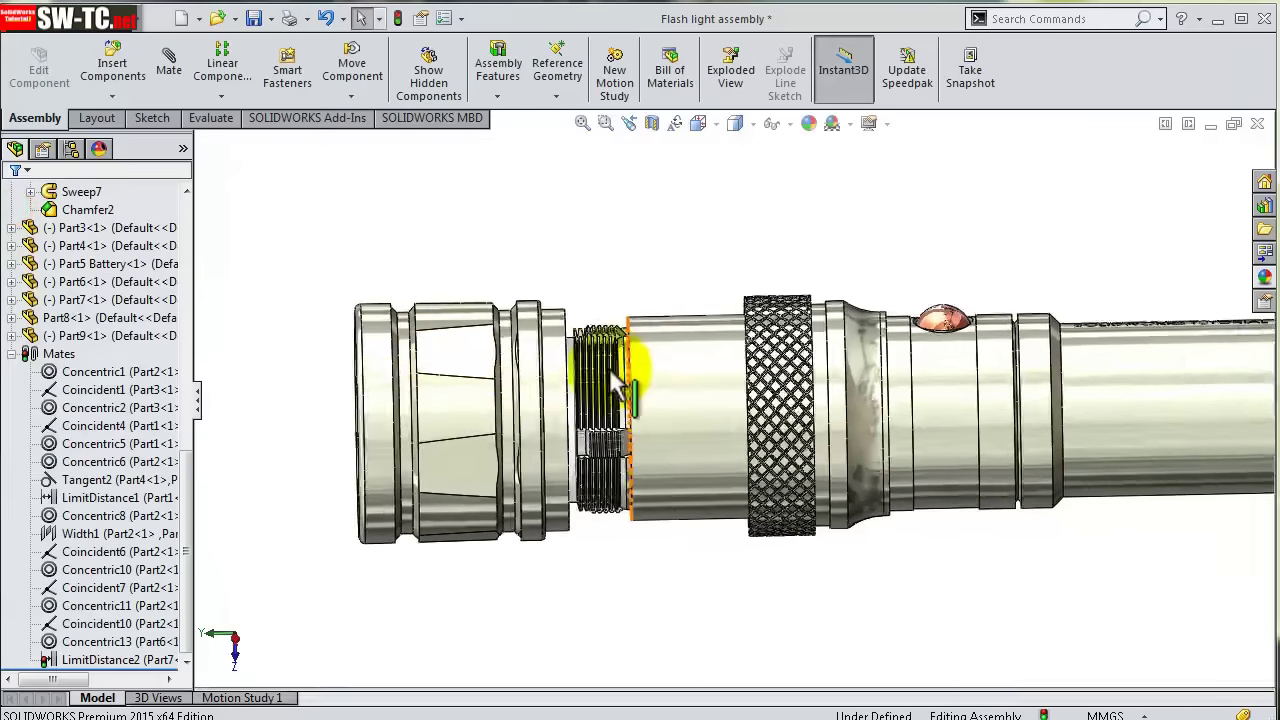
mouse_move(609, 368)
mouse_down()
mouse_move(592, 372)
mouse_move(760, 370)
mouse_move(280, 370)
mouse_move(657, 370)
mouse_up()
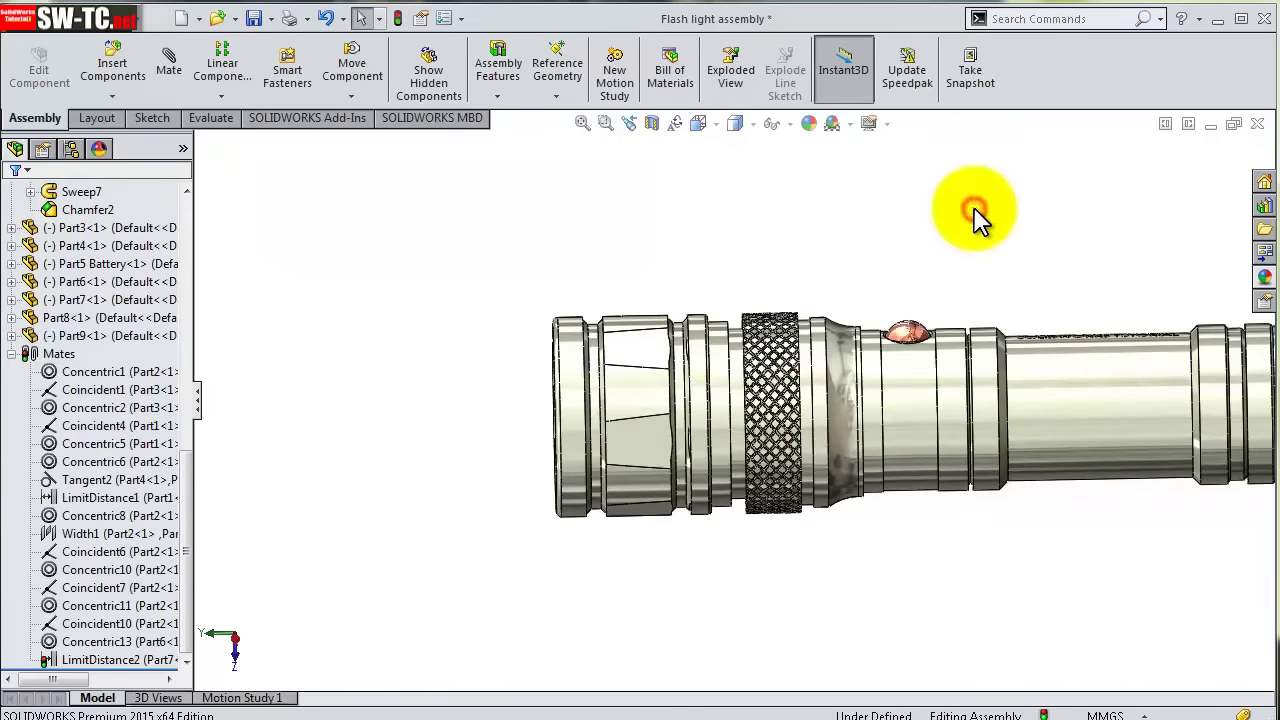
middle_drag(975, 215, 1045, 275)
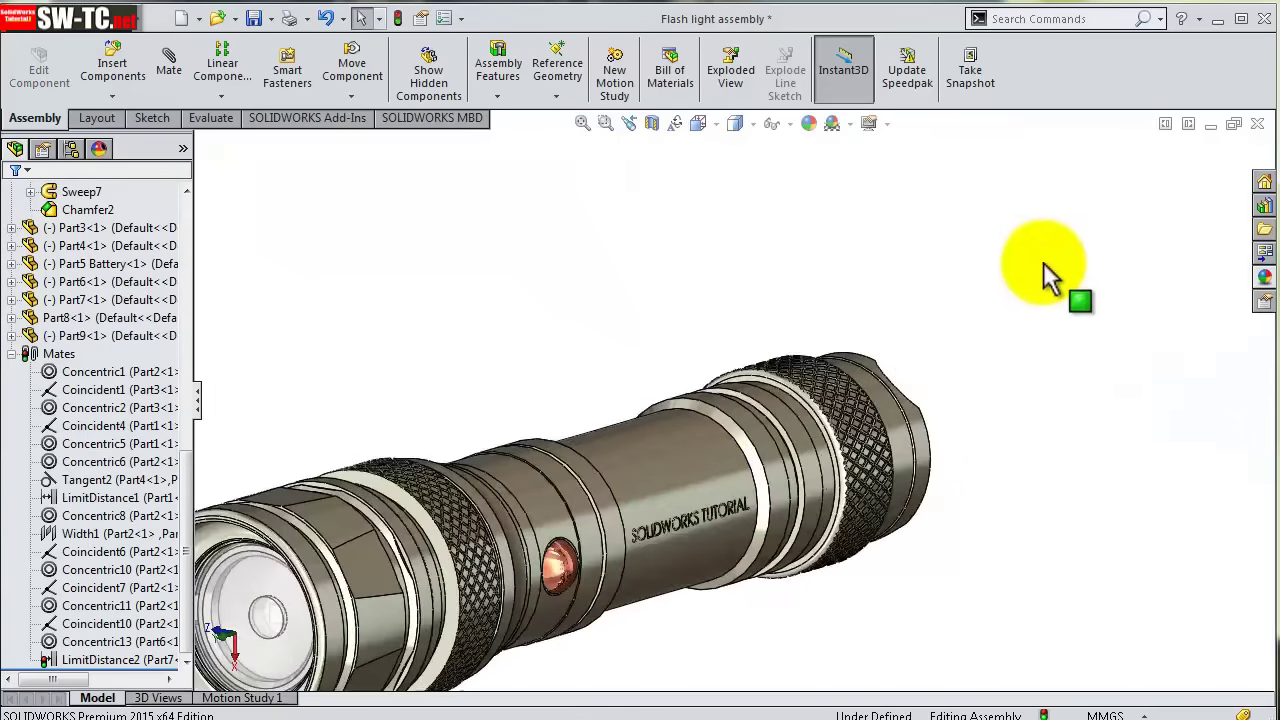
mouse_move(848, 405)
middle_down()
mouse_move(700, 400)
mouse_move(834, 357)
middle_up()
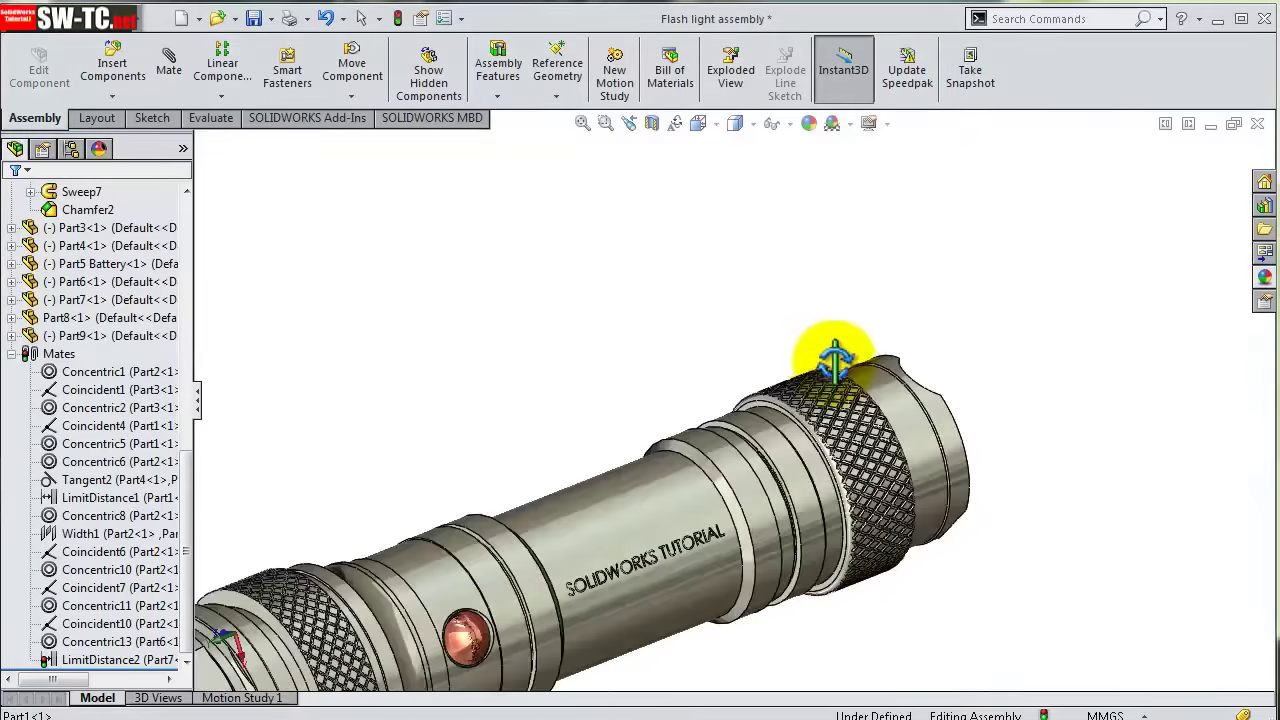
scroll(795, 400, up, 3)
mouse_move(795, 400)
middle_down()
mouse_move(643, 528)
mouse_move(734, 514)
mouse_move(691, 414)
mouse_move(702, 367)
mouse_move(700, 471)
middle_up()
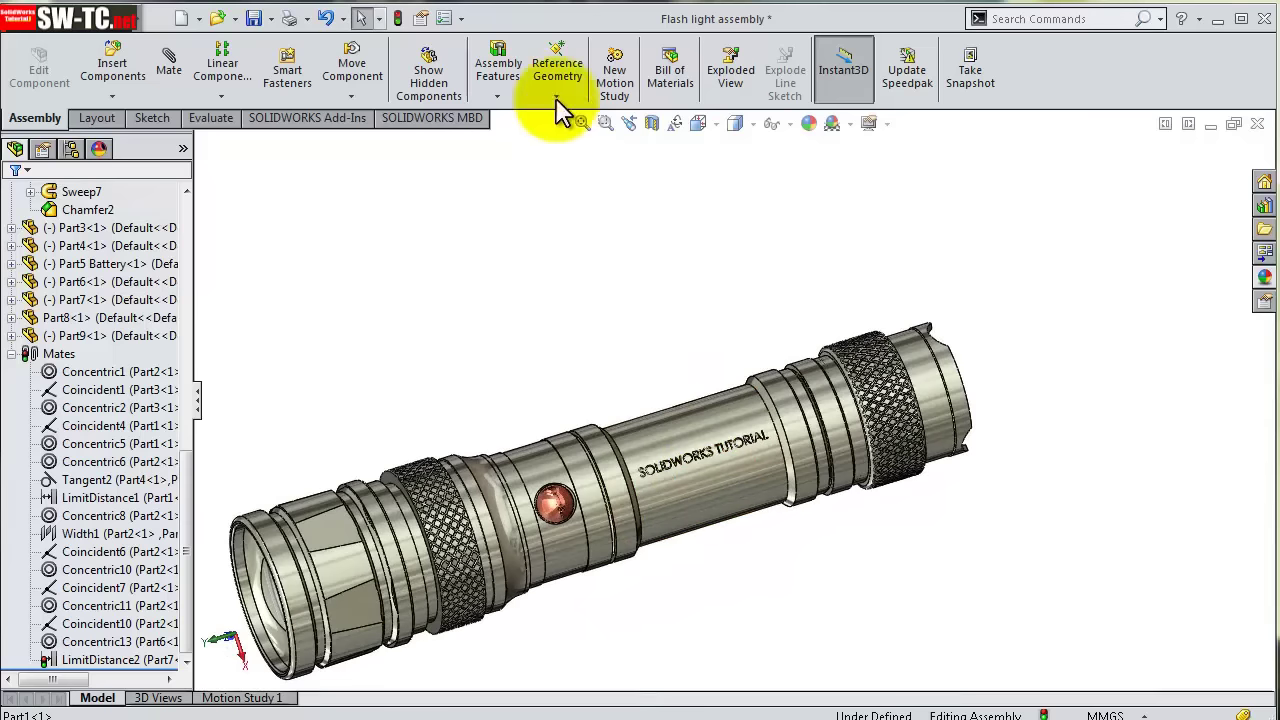
- Drag the head component off to the left, then move it back onto the body threads
click(570, 422)
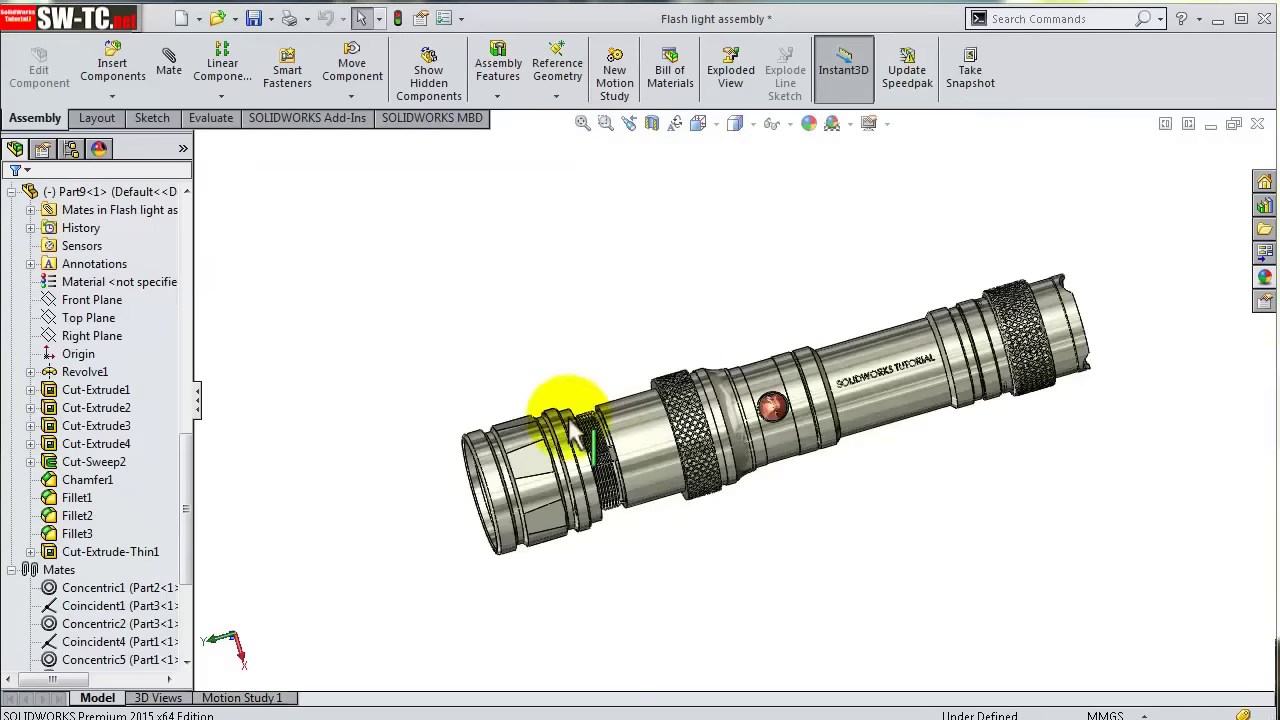
drag(440, 500, 263, 500)
drag(440, 500, 366, 508)
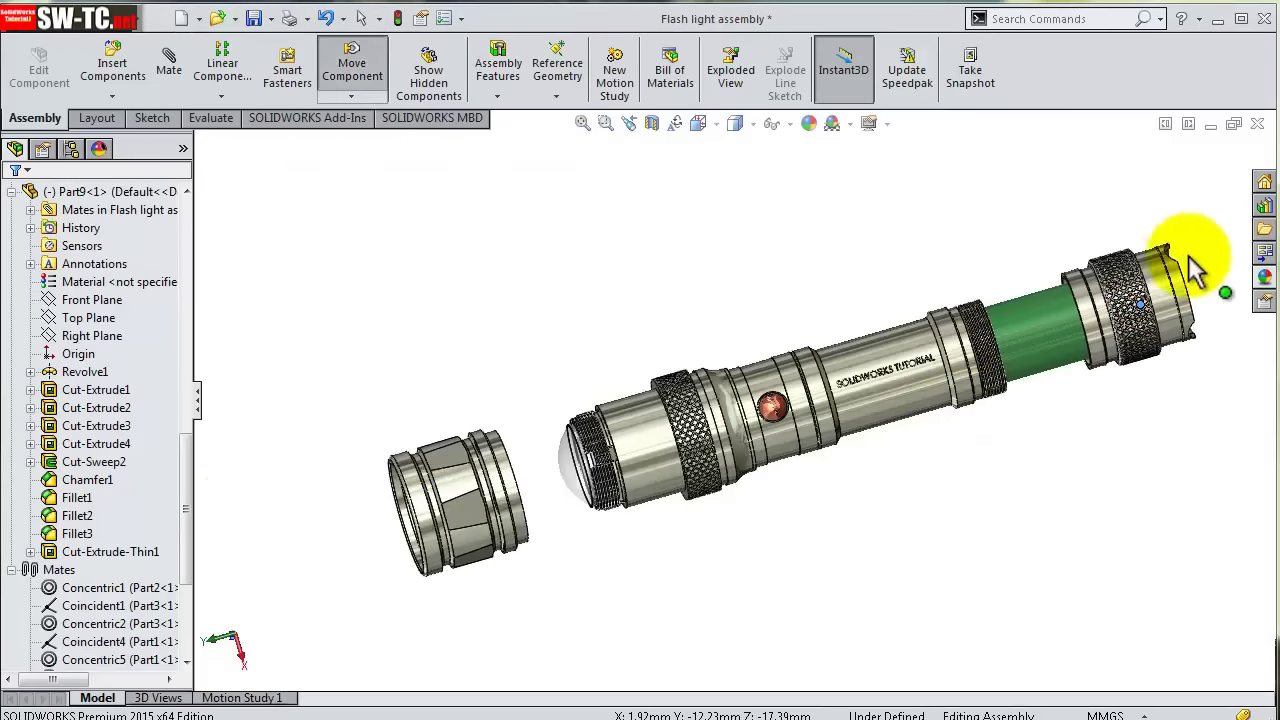
key(Escape)
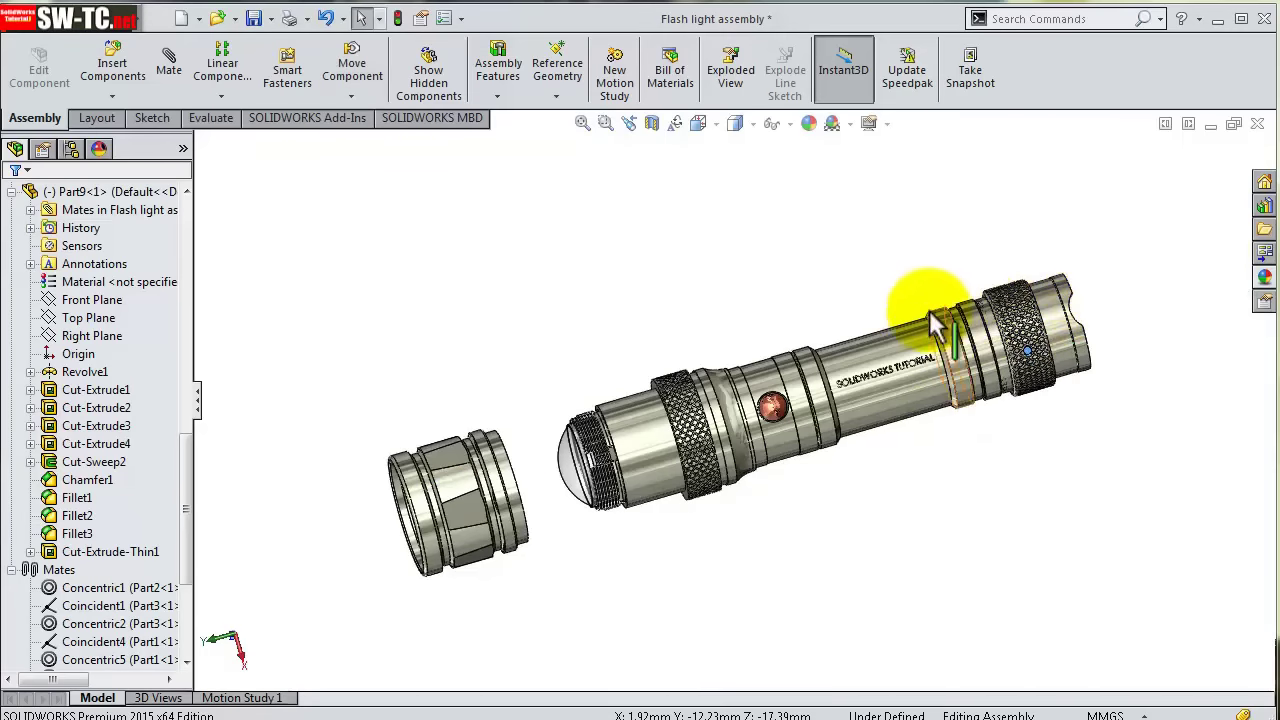
drag(893, 335, 793, 412)
drag(386, 546, 477, 519)
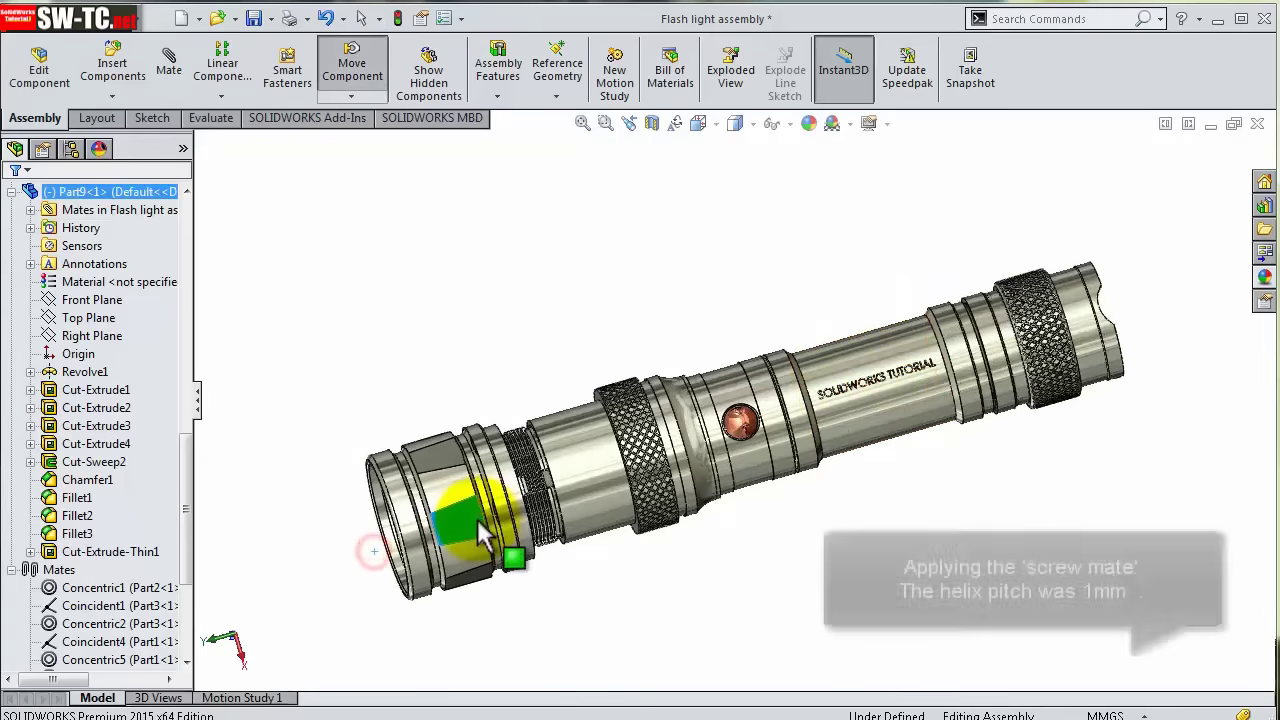
- Join the head ring edge to the body with a reversed 1 revolution/mm screw mate, Screw3
click(171, 79)
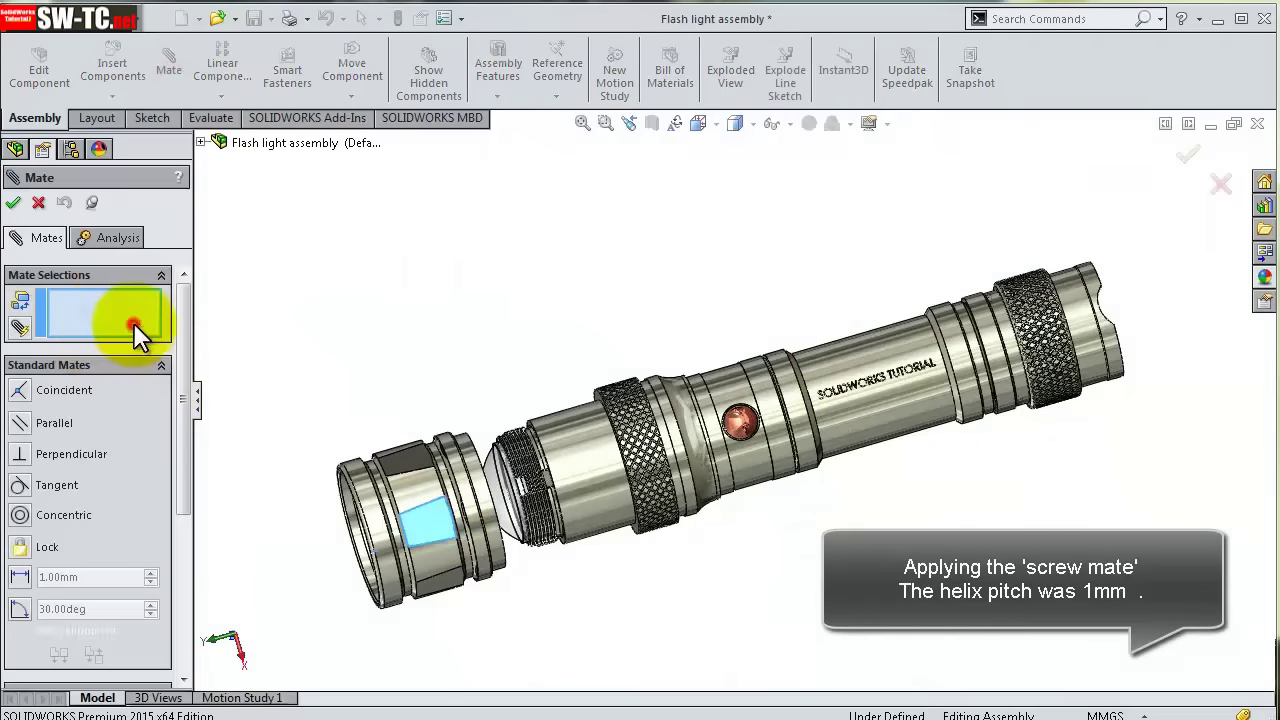
drag(190, 351, 203, 531)
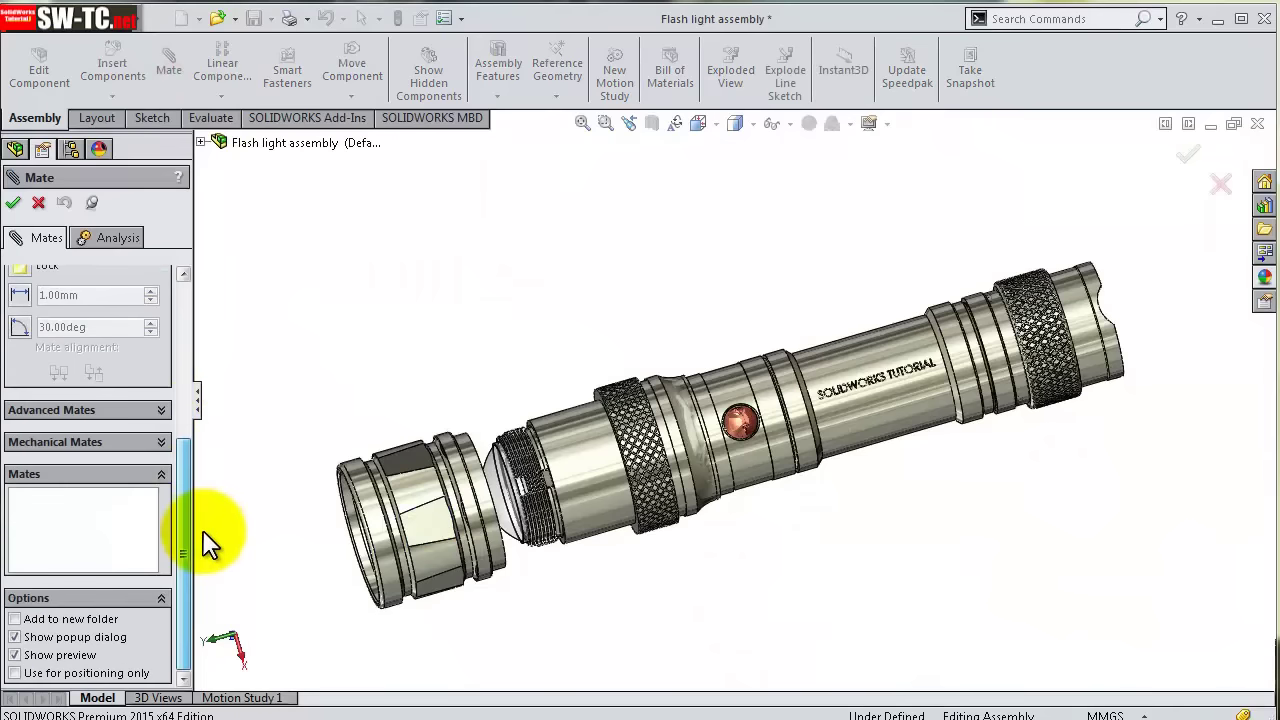
click(46, 358)
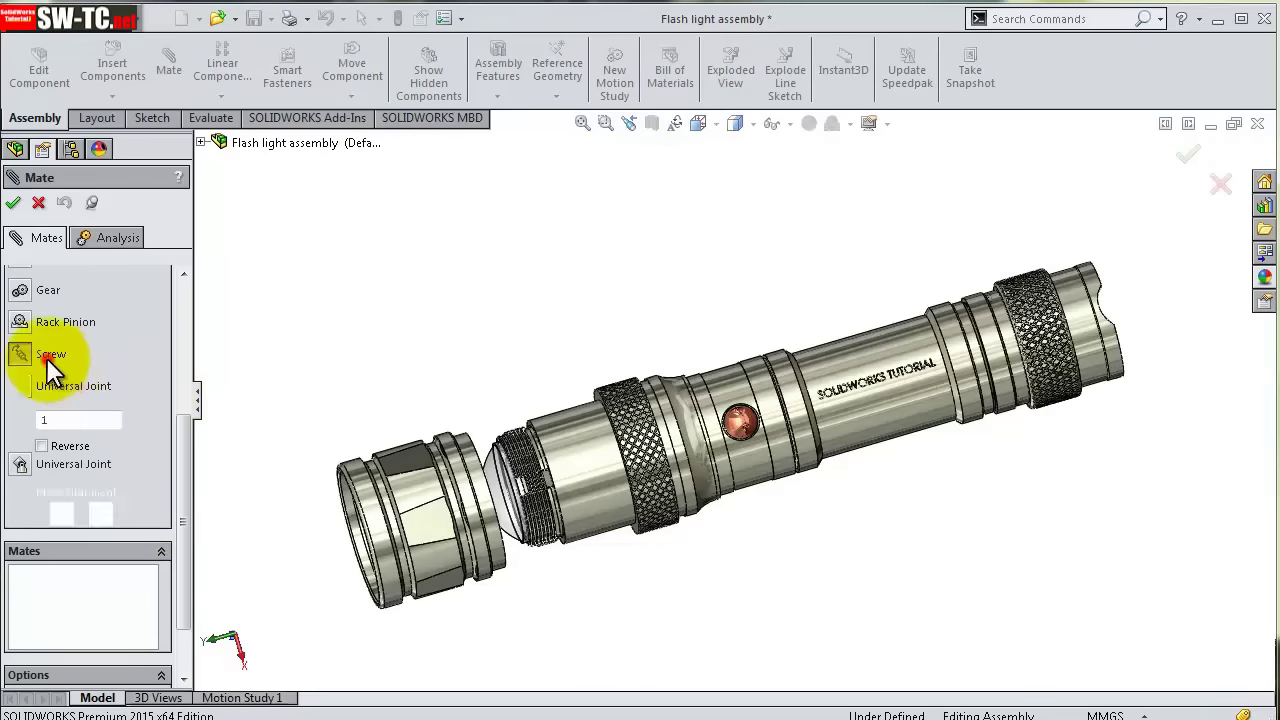
scroll(508, 508, down, 3)
scroll(471, 471, down, 2)
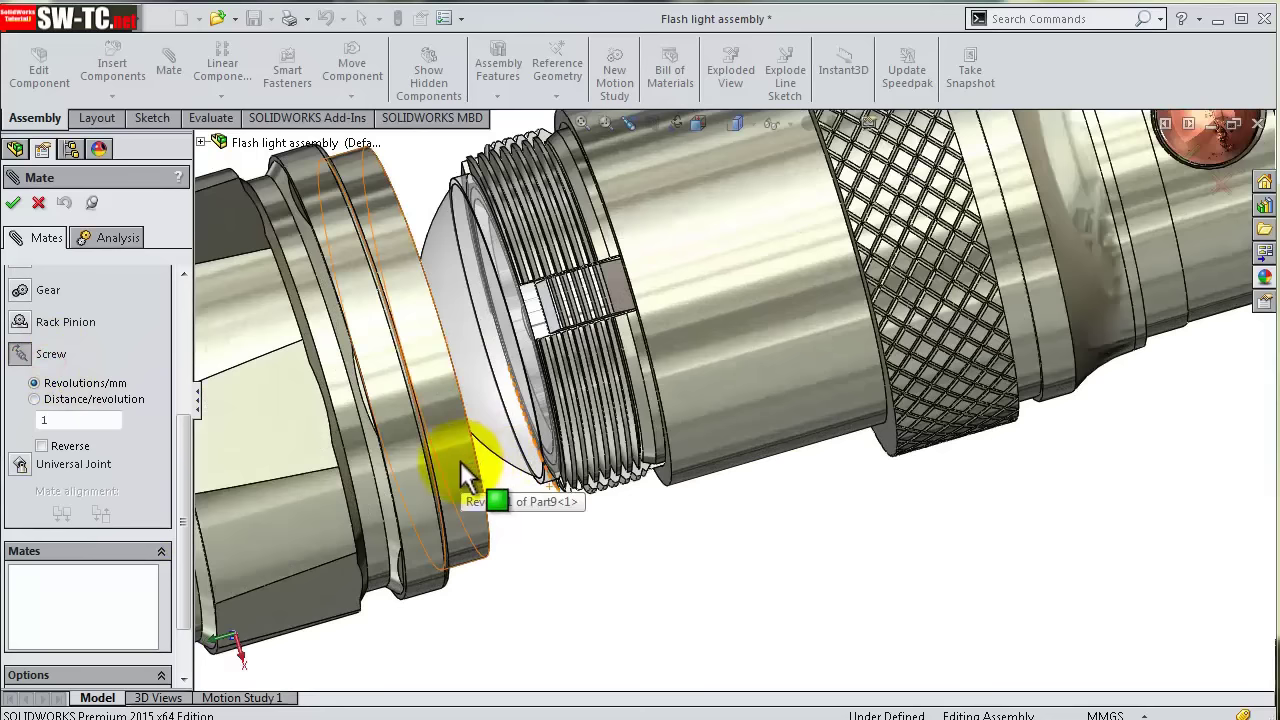
click(460, 461)
scroll(640, 382, down, 3)
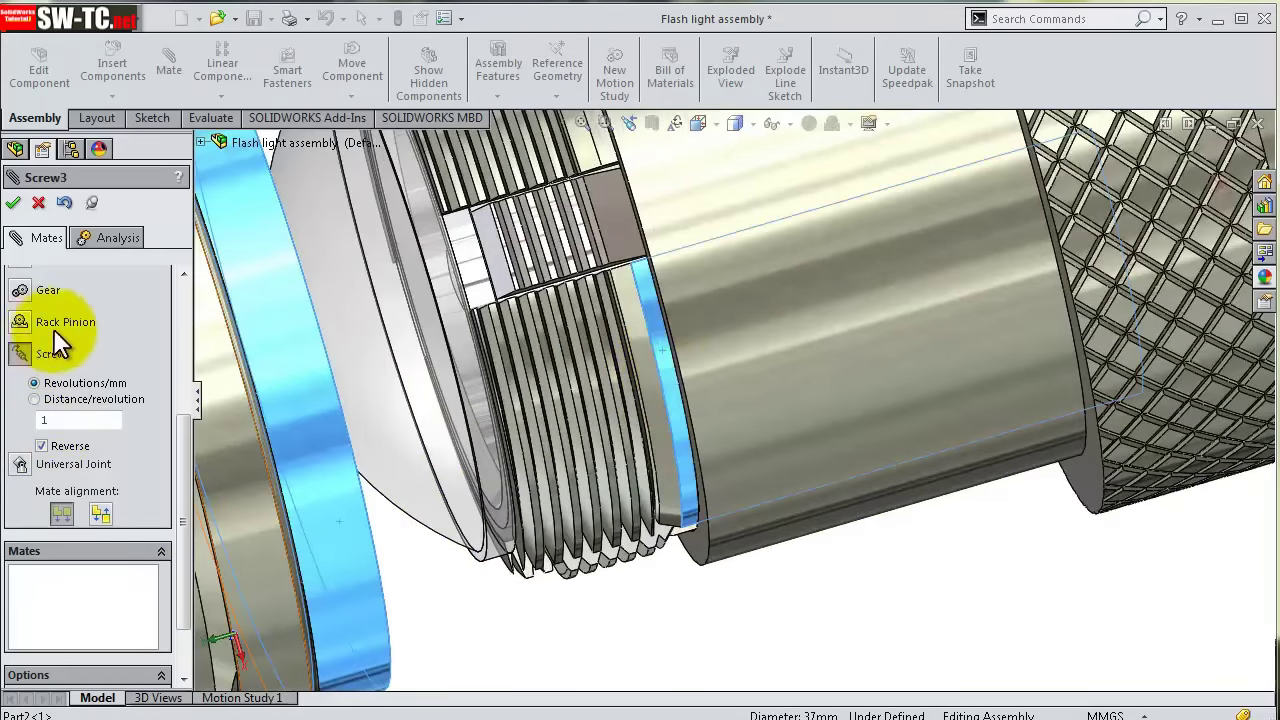
click(13, 203)
scroll(300, 335, up, 3)
click(443, 390)
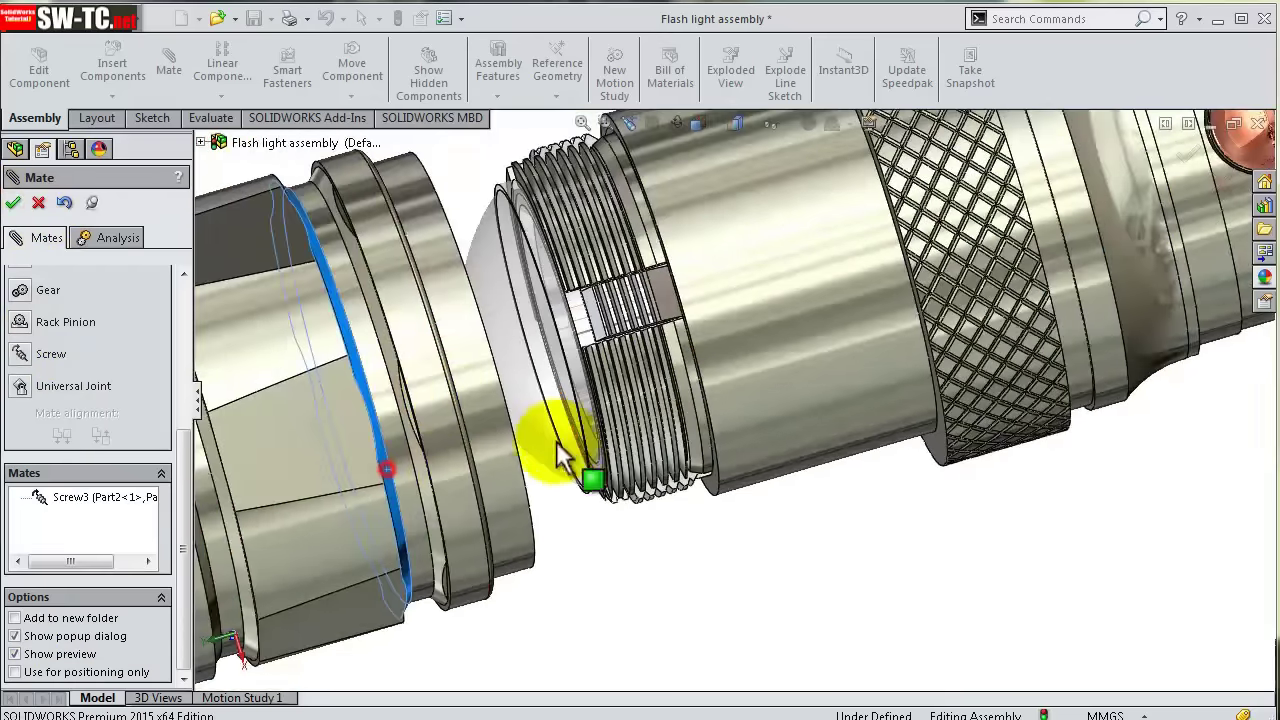
- Twist the head by its edge to check it slides along the thread
mouse_move(568, 543)
mouse_down()
mouse_move(347, 390)
mouse_move(375, 443)
mouse_move(422, 425)
mouse_up()
scroll(422, 425, up, 3)
middle_drag(600, 386, 686, 357)
scroll(664, 371, down, 3)
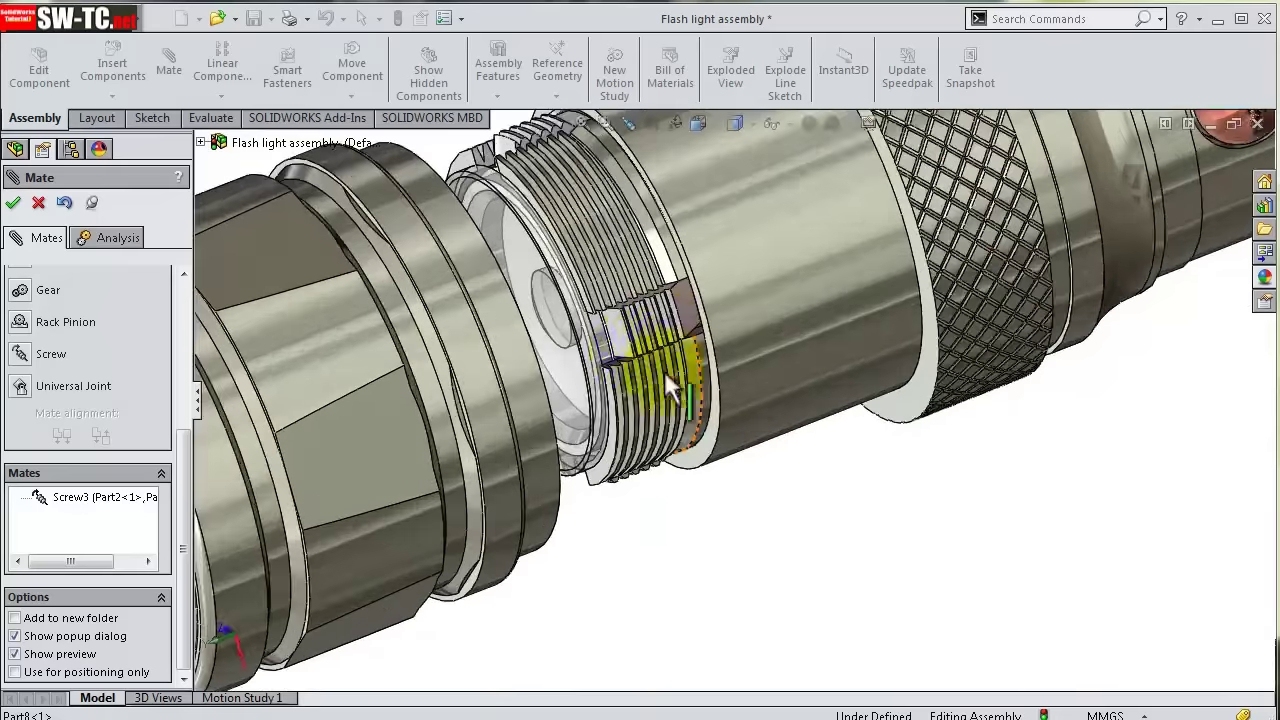
click(513, 488)
mouse_move(513, 488)
mouse_down()
mouse_move(531, 518)
mouse_move(530, 575)
mouse_move(534, 513)
mouse_move(580, 660)
mouse_move(496, 381)
mouse_move(500, 472)
mouse_move(442, 539)
mouse_move(521, 556)
mouse_move(457, 328)
mouse_move(533, 596)
mouse_move(666, 325)
mouse_up()
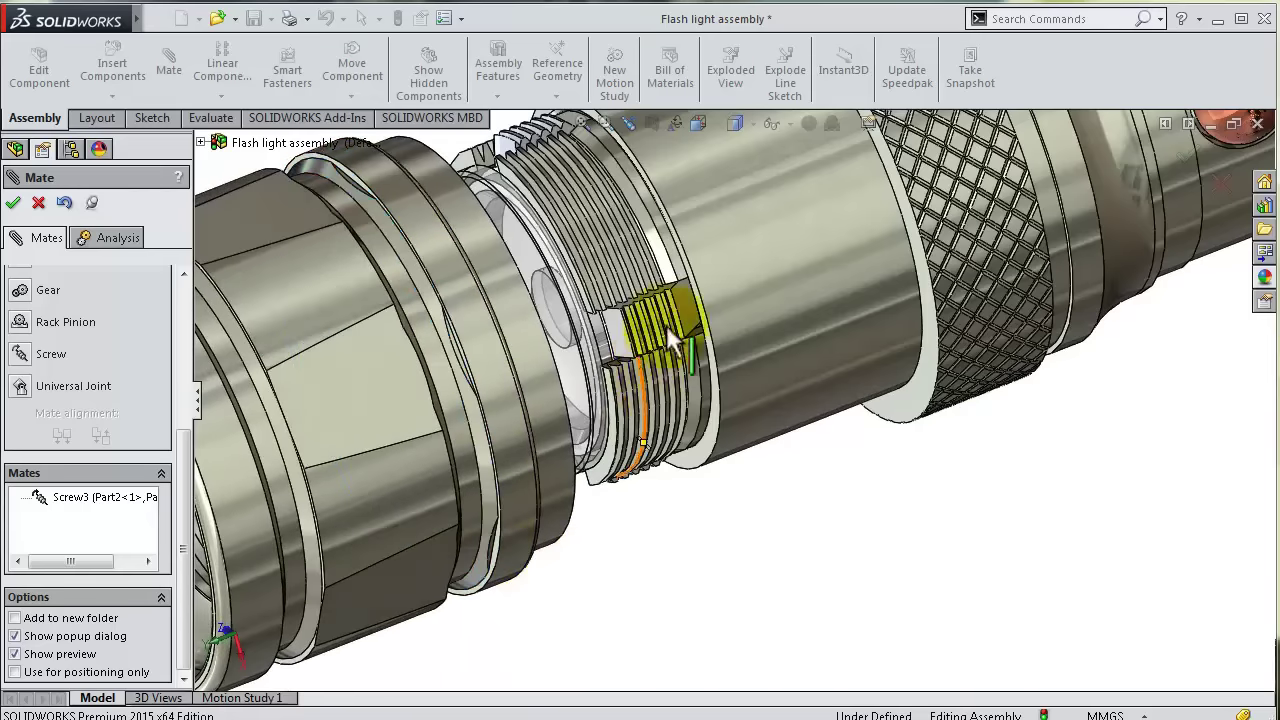
mouse_move(666, 325)
middle_down()
mouse_move(688, 290)
mouse_move(651, 357)
mouse_move(580, 300)
middle_up()
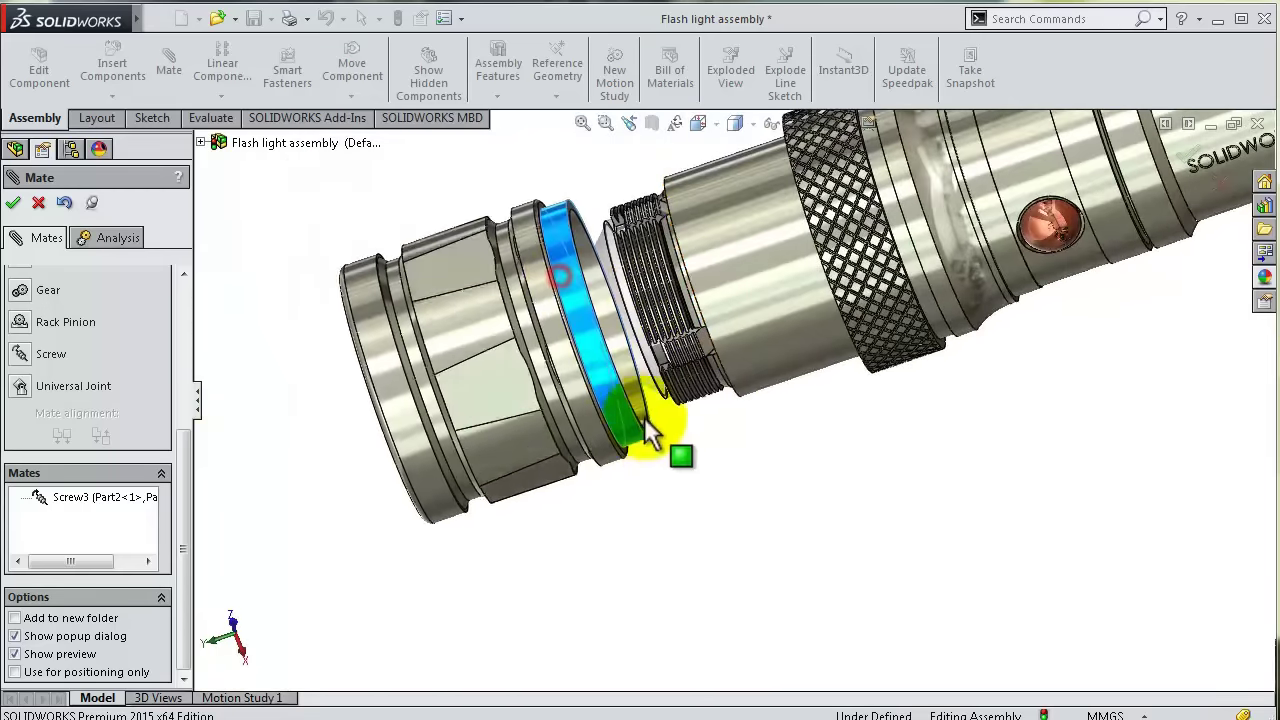
- Orbit toward the open end and spin the front bezel on its thread
click(578, 366)
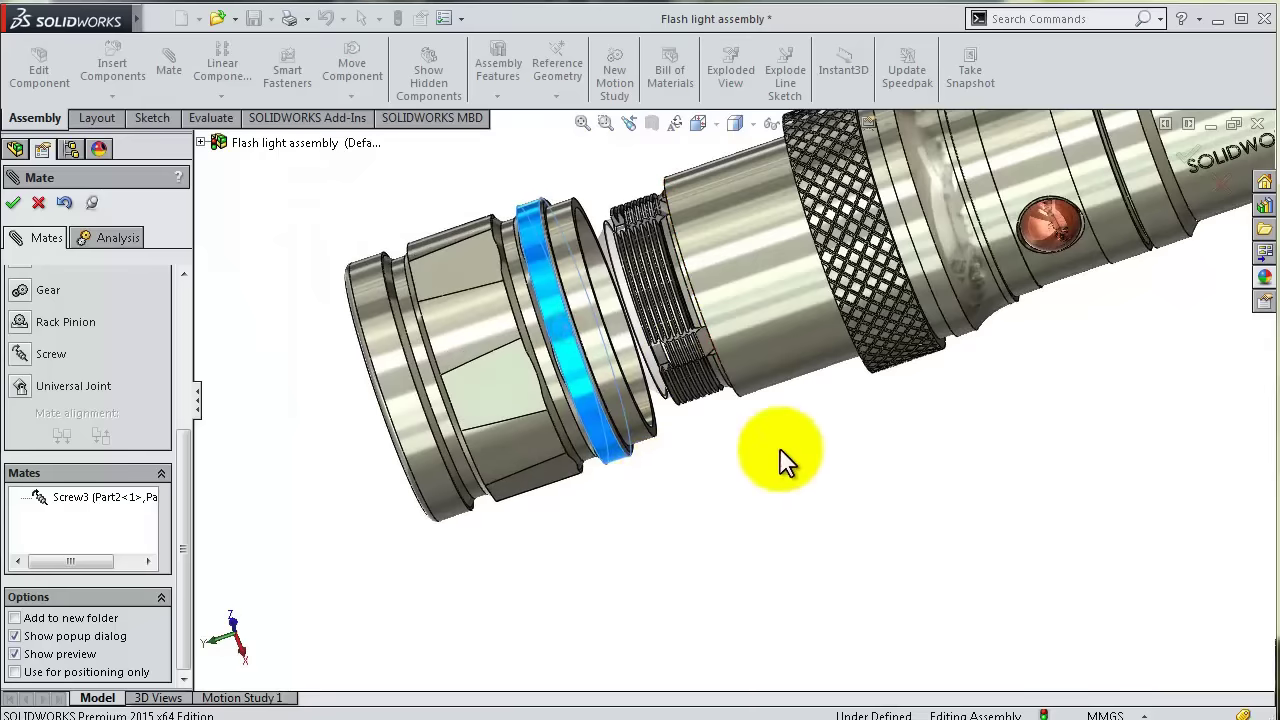
middle_drag(777, 451, 390, 445)
mouse_move(388, 440)
mouse_down()
mouse_move(486, 291)
mouse_move(440, 494)
mouse_move(420, 324)
mouse_move(546, 517)
mouse_move(539, 444)
mouse_up()
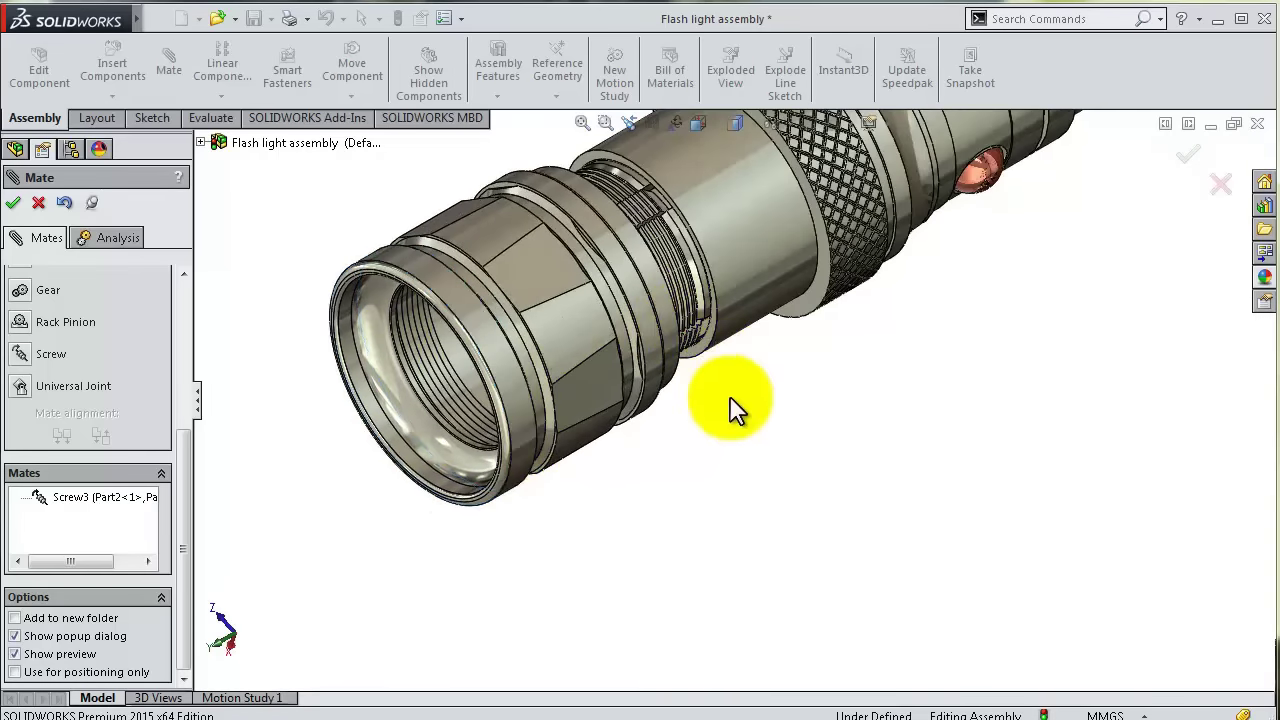
middle_drag(539, 444, 423, 380)
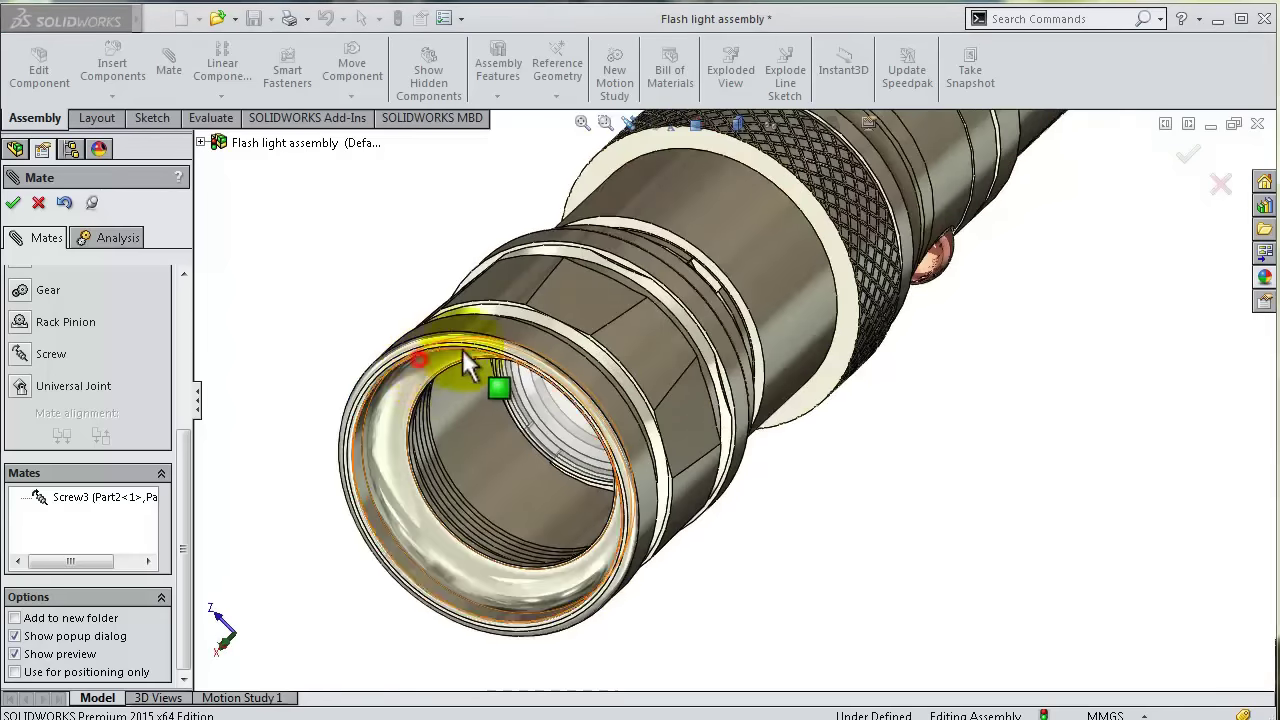
mouse_move(463, 351)
mouse_down()
mouse_move(544, 532)
mouse_move(543, 569)
mouse_move(486, 623)
mouse_move(382, 455)
mouse_move(508, 349)
mouse_move(562, 589)
mouse_move(614, 360)
mouse_move(523, 537)
mouse_move(682, 490)
mouse_move(494, 337)
mouse_move(628, 557)
mouse_move(733, 470)
mouse_move(623, 523)
mouse_up()
mouse_move(623, 523)
middle_down()
mouse_move(811, 337)
mouse_move(743, 334)
mouse_move(795, 385)
mouse_move(886, 357)
mouse_move(846, 362)
mouse_move(880, 394)
mouse_move(943, 371)
middle_up()
- From an end-on view, keep screwing the front bezel along its axis
scroll(627, 421, up, 3)
middle_drag(627, 421, 690, 478)
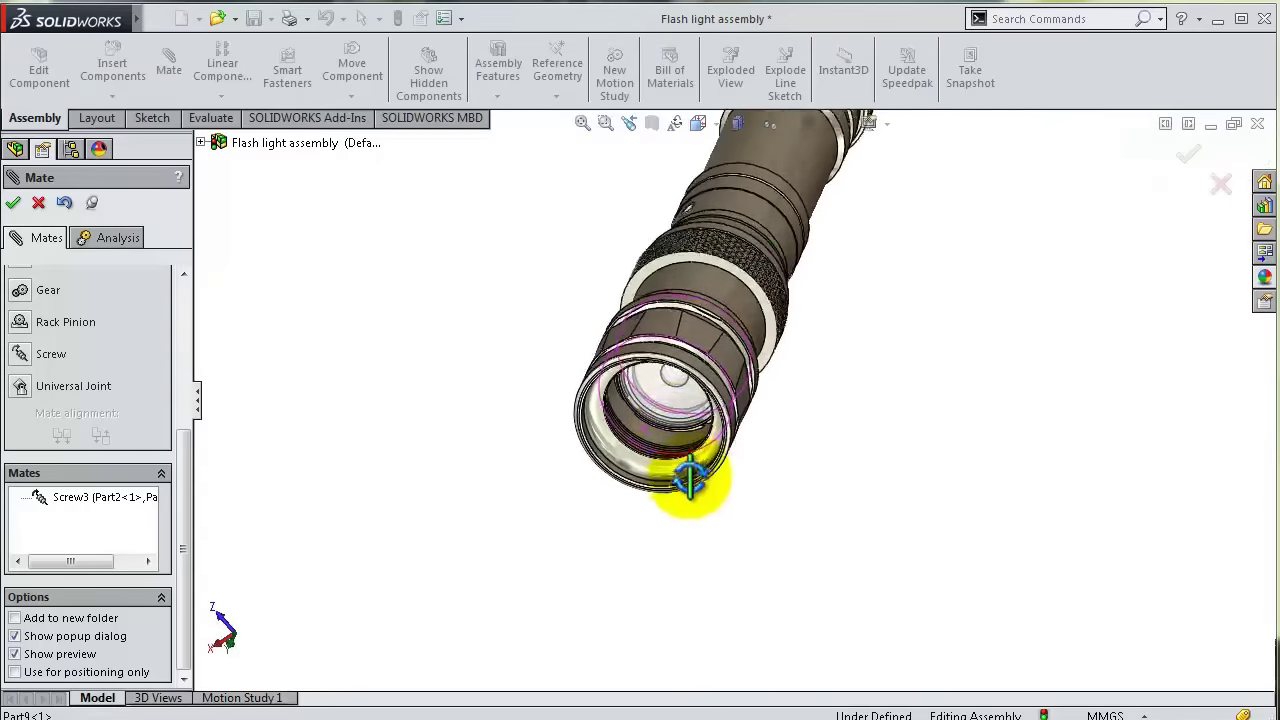
scroll(690, 478, down, 3)
scroll(651, 391, down, 1)
click(632, 548)
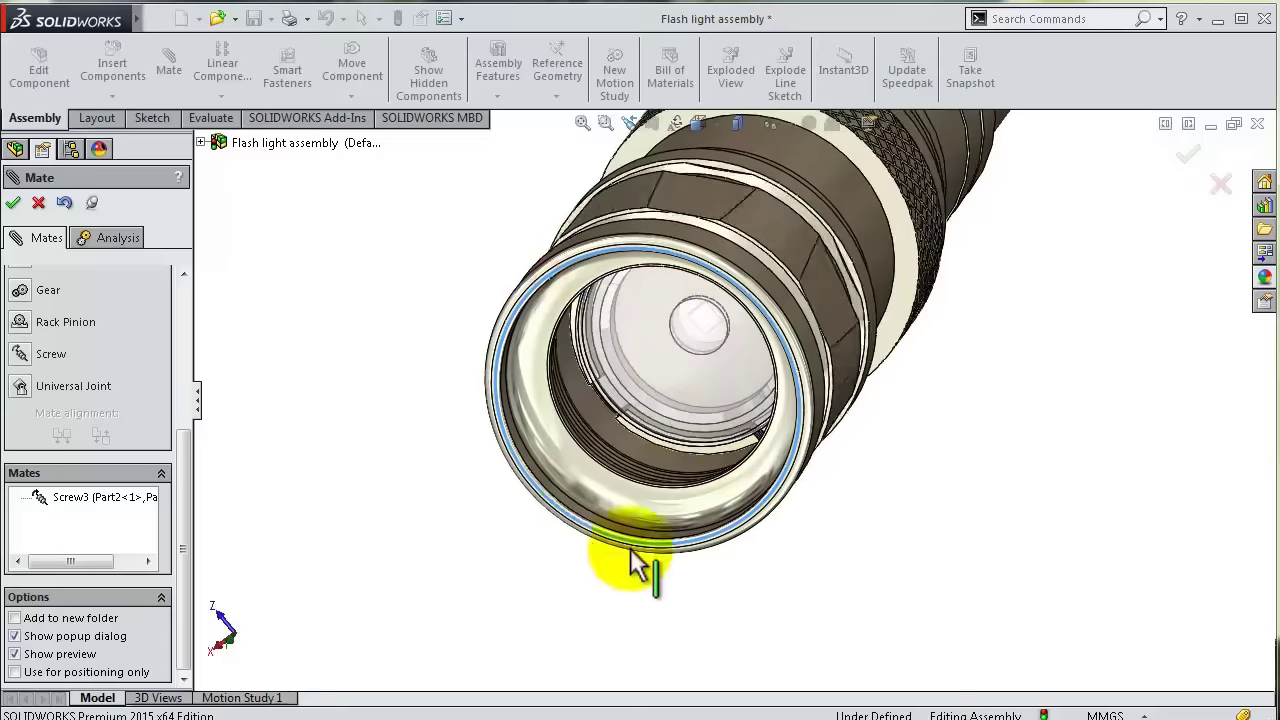
mouse_move(748, 420)
mouse_down()
mouse_move(526, 337)
mouse_move(614, 500)
mouse_move(757, 394)
mouse_move(598, 288)
mouse_move(591, 414)
mouse_move(666, 494)
mouse_move(745, 510)
mouse_move(760, 292)
mouse_move(606, 349)
mouse_move(694, 471)
mouse_move(809, 400)
mouse_move(618, 290)
mouse_move(777, 409)
mouse_move(674, 234)
mouse_move(680, 429)
mouse_move(848, 365)
mouse_move(686, 409)
mouse_move(786, 312)
mouse_move(785, 433)
mouse_up()
mouse_move(546, 310)
mouse_down()
mouse_move(786, 286)
mouse_move(614, 443)
mouse_move(677, 223)
mouse_move(803, 375)
mouse_up()
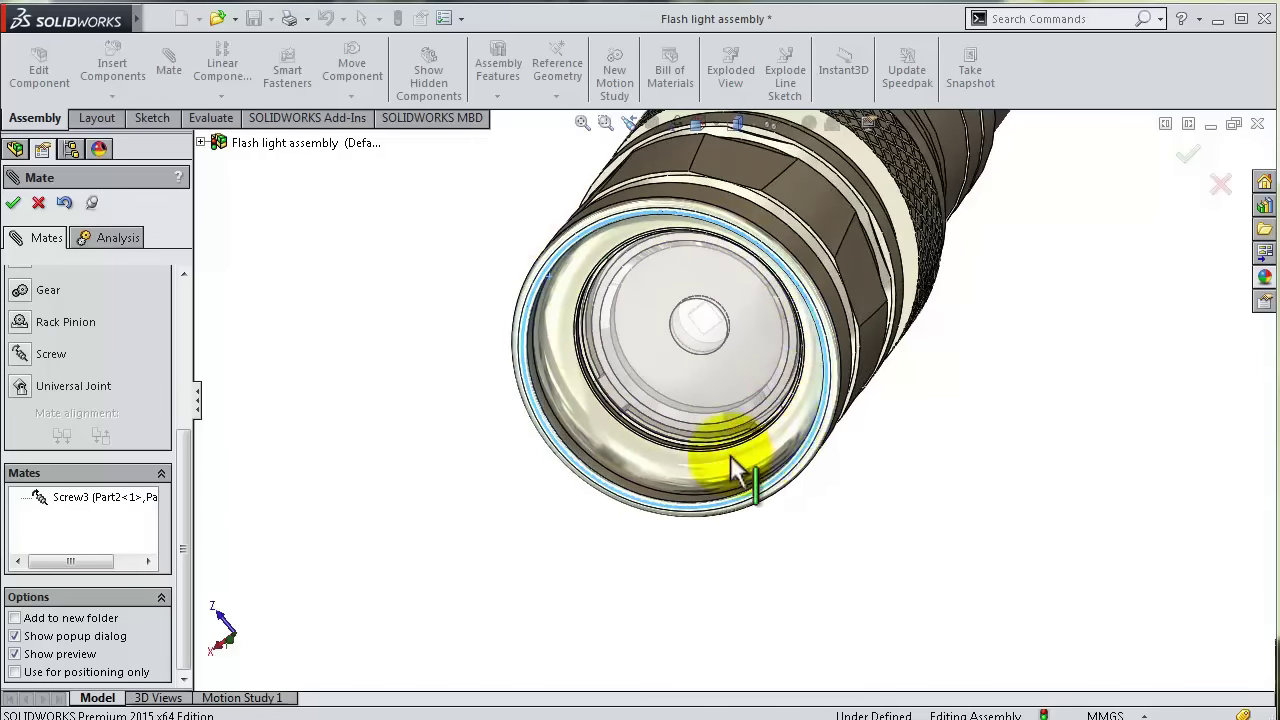
mouse_move(730, 455)
mouse_down()
mouse_move(600, 271)
mouse_move(737, 251)
mouse_move(797, 392)
mouse_up()
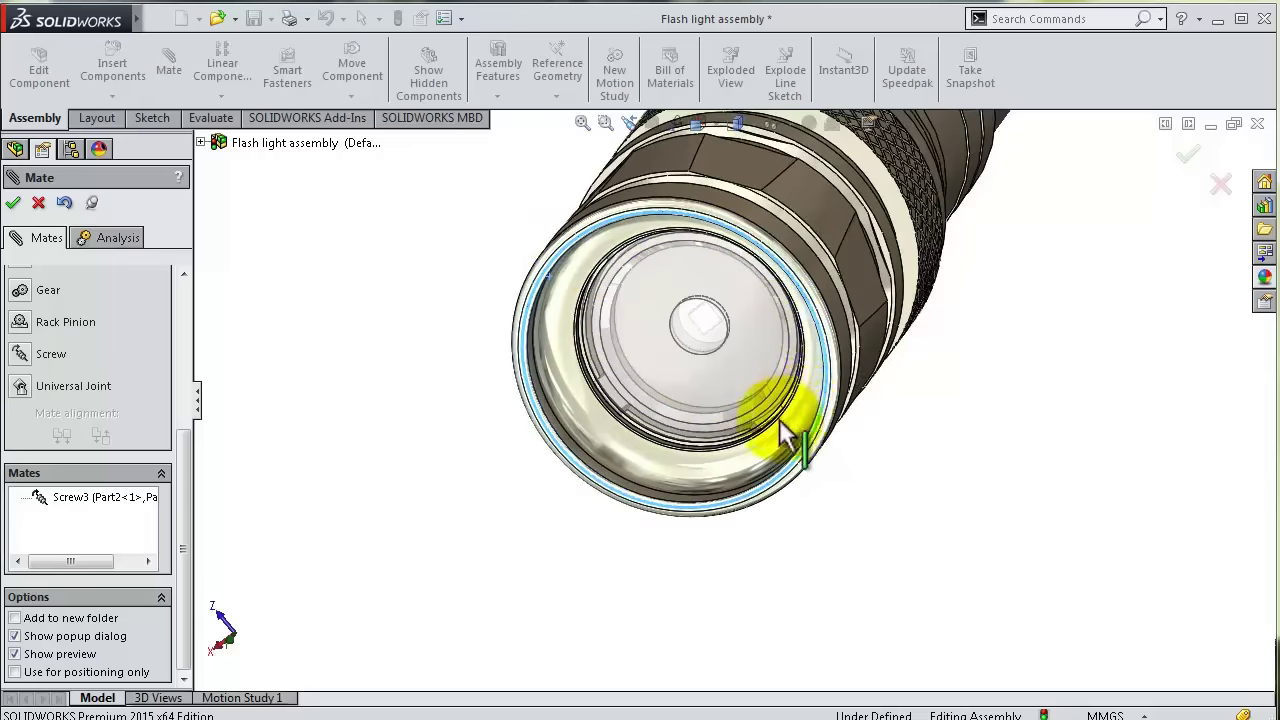
- Switch the display style to Shaded With Edges and view the whole flashlight from the side
mouse_move(1012, 278)
middle_down()
mouse_move(866, 143)
mouse_move(914, 128)
mouse_move(920, 175)
mouse_move(680, 229)
mouse_move(766, 163)
mouse_move(729, 191)
mouse_move(710, 232)
mouse_move(737, 263)
mouse_move(777, 211)
mouse_move(491, 274)
mouse_move(508, 278)
mouse_move(451, 251)
mouse_move(549, 286)
mouse_move(457, 274)
mouse_move(1057, 523)
mouse_move(780, 165)
middle_up()
scroll(491, 274, down, 3)
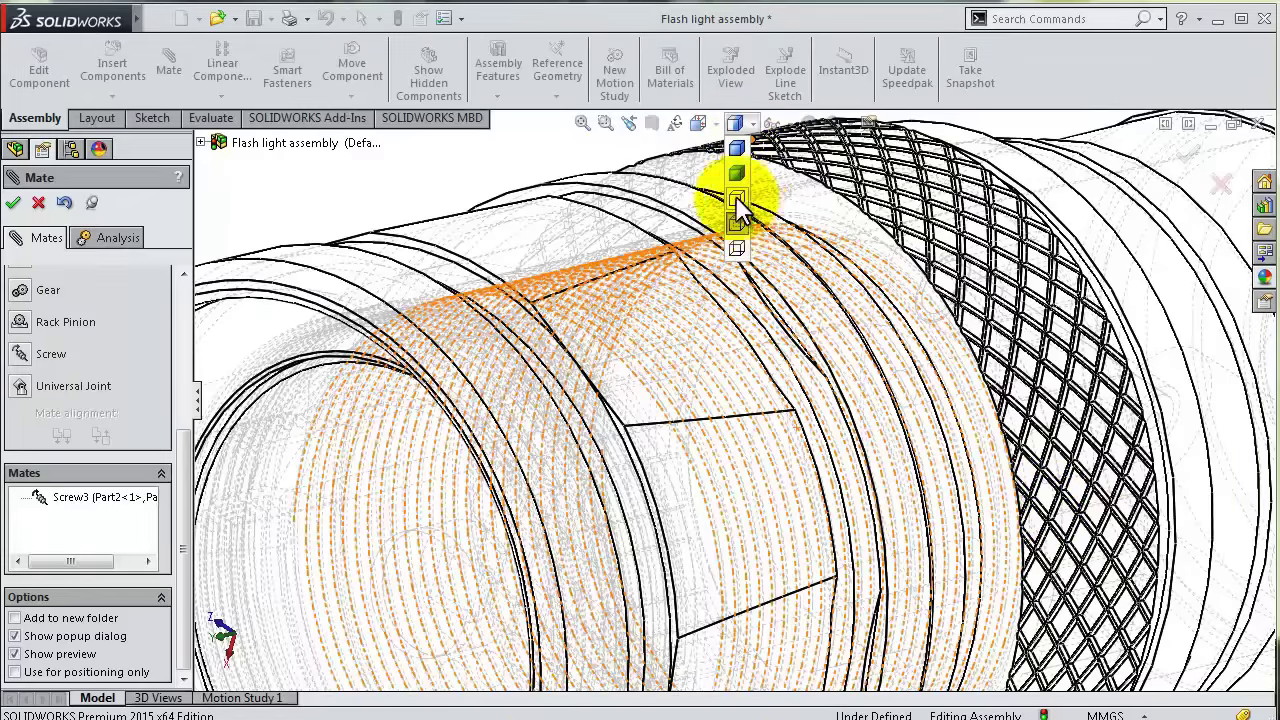
click(738, 152)
scroll(810, 235, up, 5)
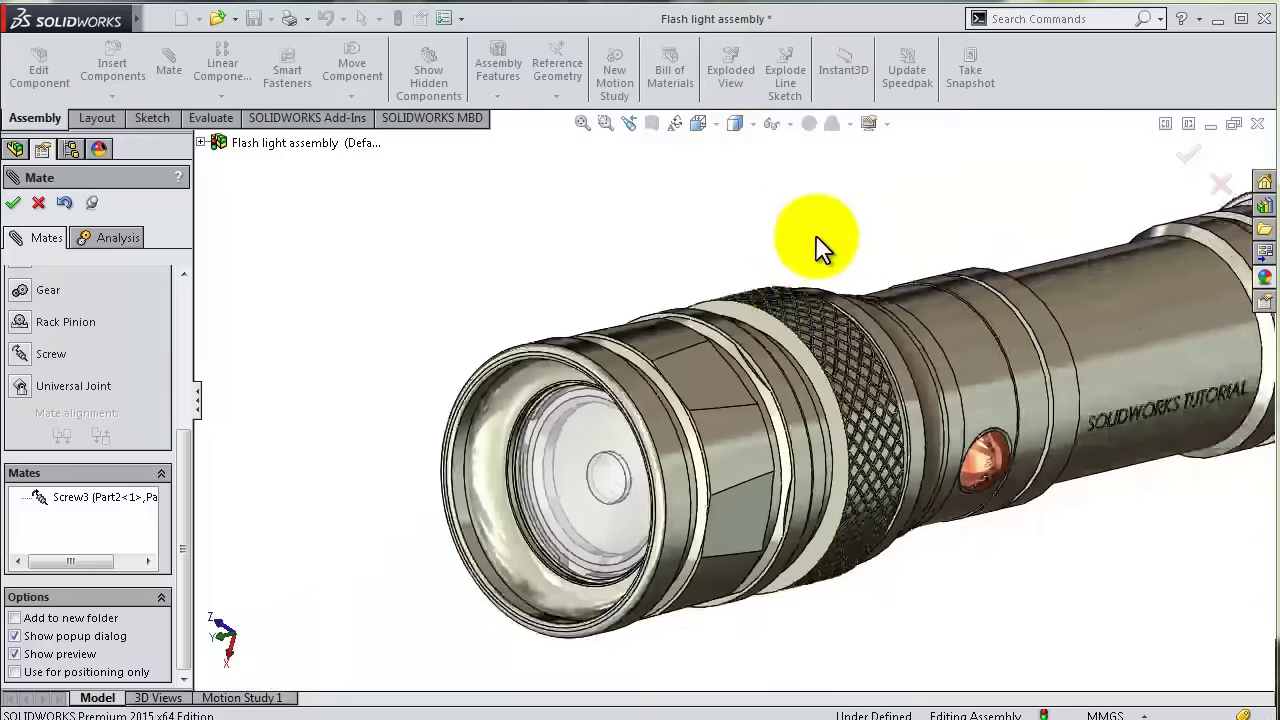
mouse_move(820, 249)
middle_down()
mouse_move(957, 251)
mouse_move(878, 318)
mouse_move(857, 414)
mouse_move(880, 366)
mouse_move(1100, 440)
middle_up()
scroll(1100, 440, down, 5)
- Start a new mate by picking a circular edge on the knurled tail end
click(842, 408)
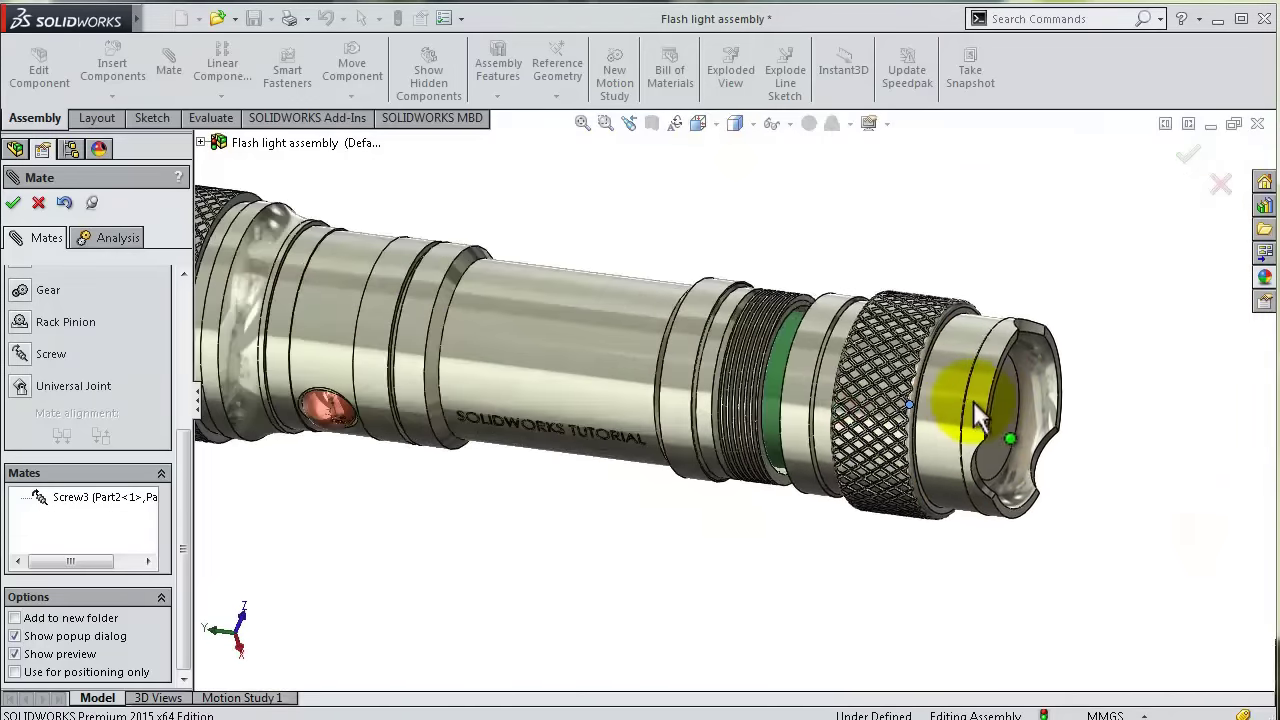
click(358, 316)
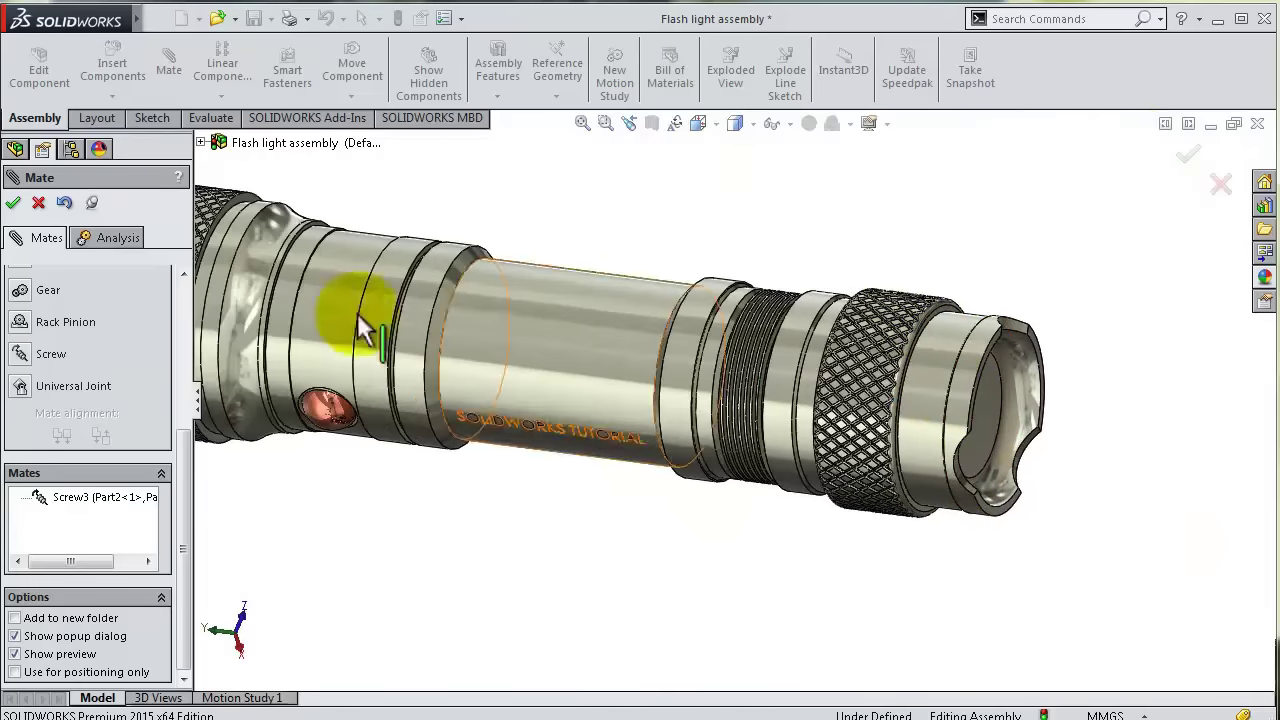
drag(187, 507, 189, 338)
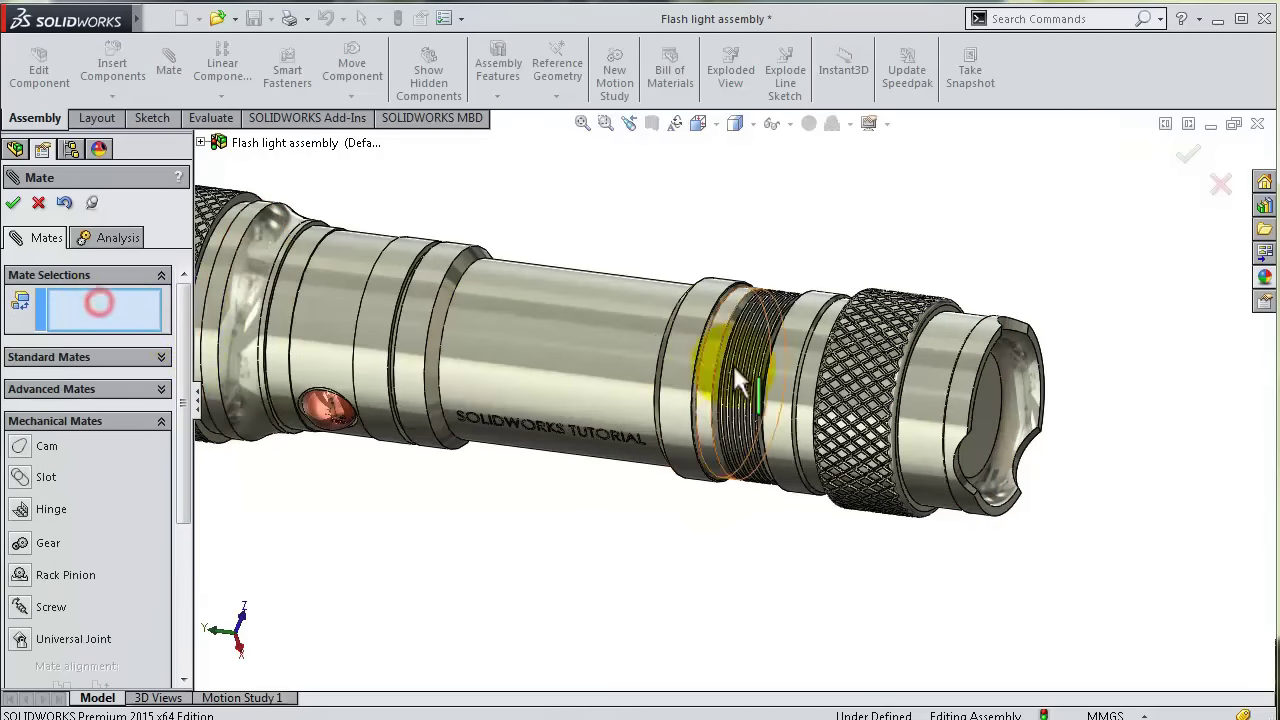
scroll(760, 378, down, 2)
scroll(800, 350, down, 2)
click(826, 326)
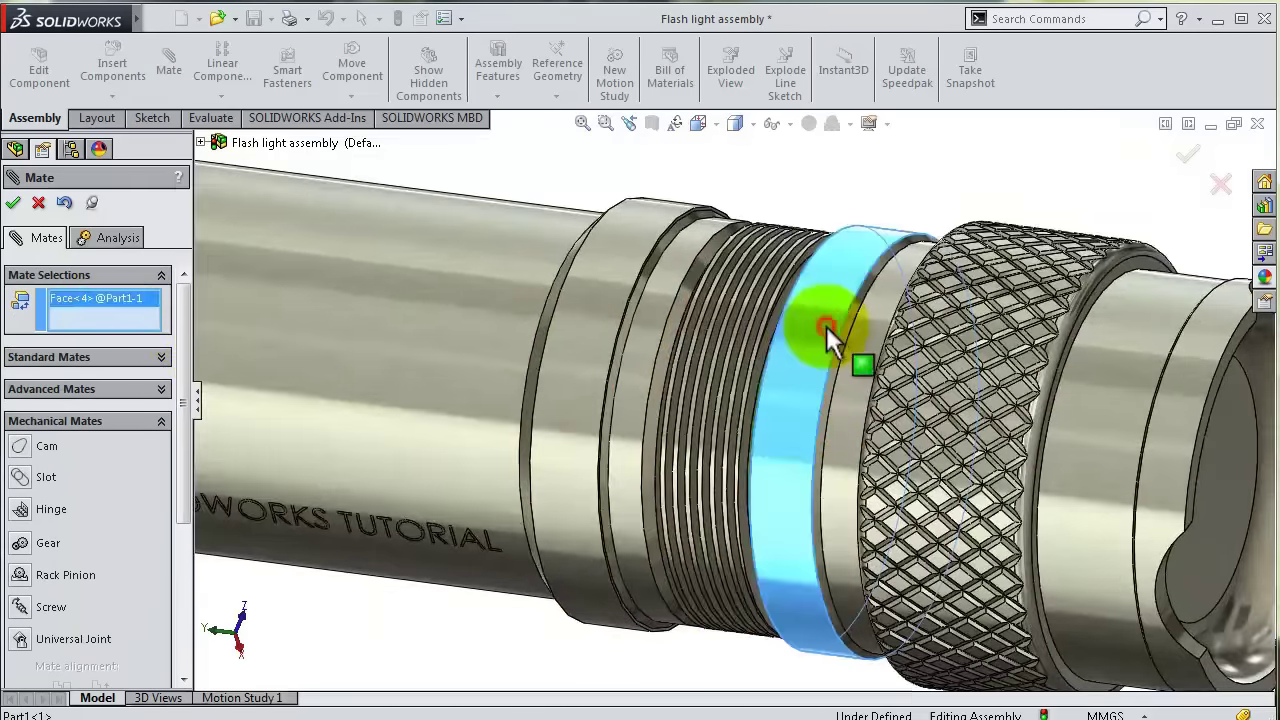
middle_drag(808, 326, 808, 380)
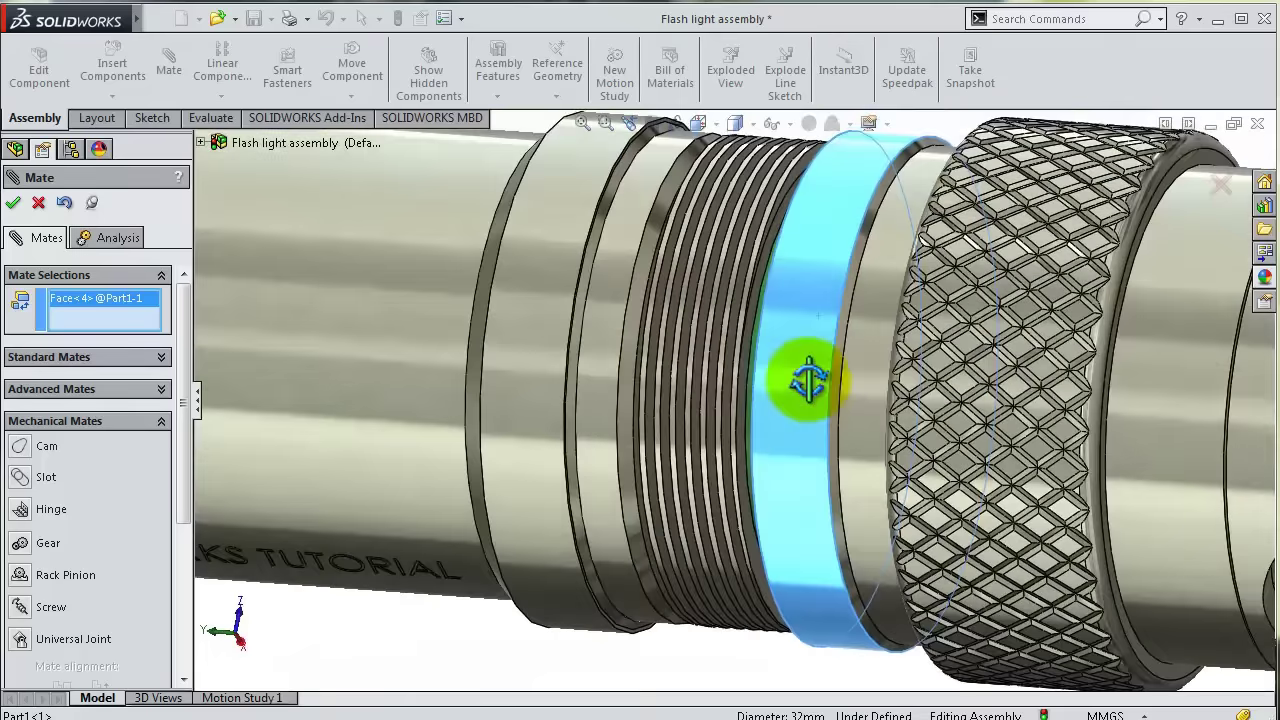
click(626, 278)
scroll(640, 300, up, 3)
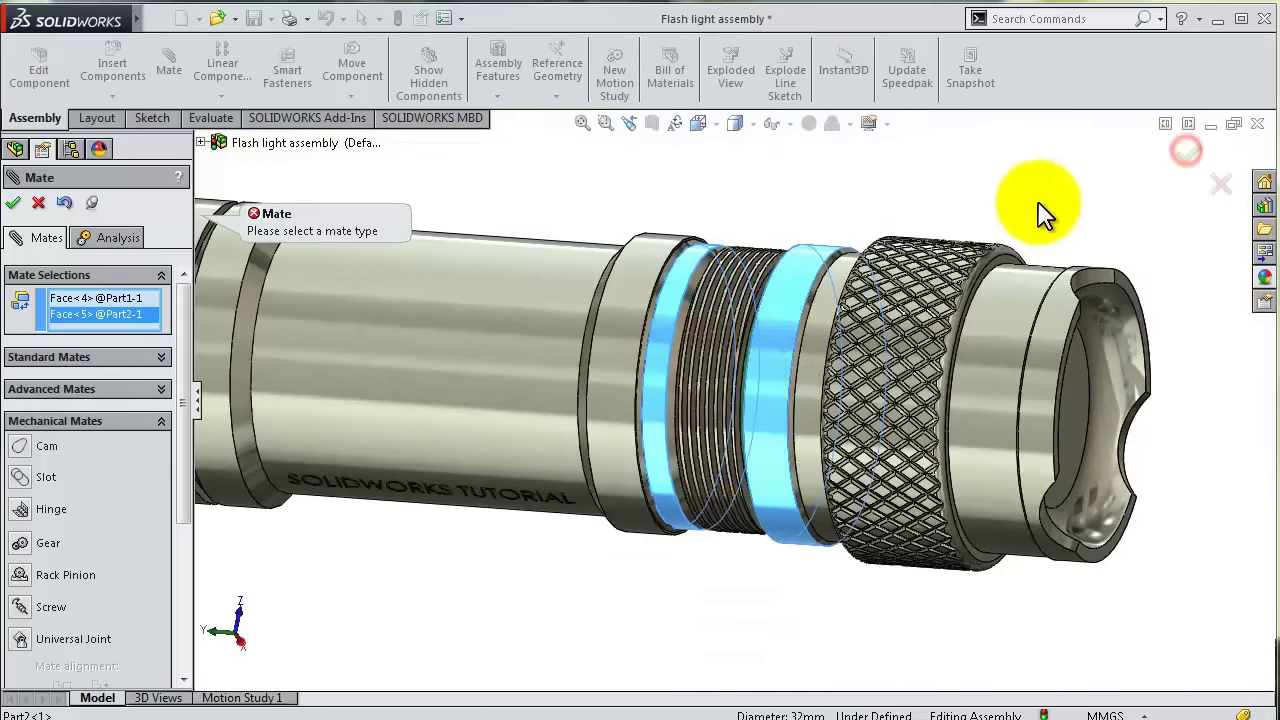
middle_drag(1040, 212, 1031, 209)
mouse_move(182, 372)
mouse_down()
mouse_move(180, 487)
mouse_move(63, 469)
mouse_up()
click(49, 453)
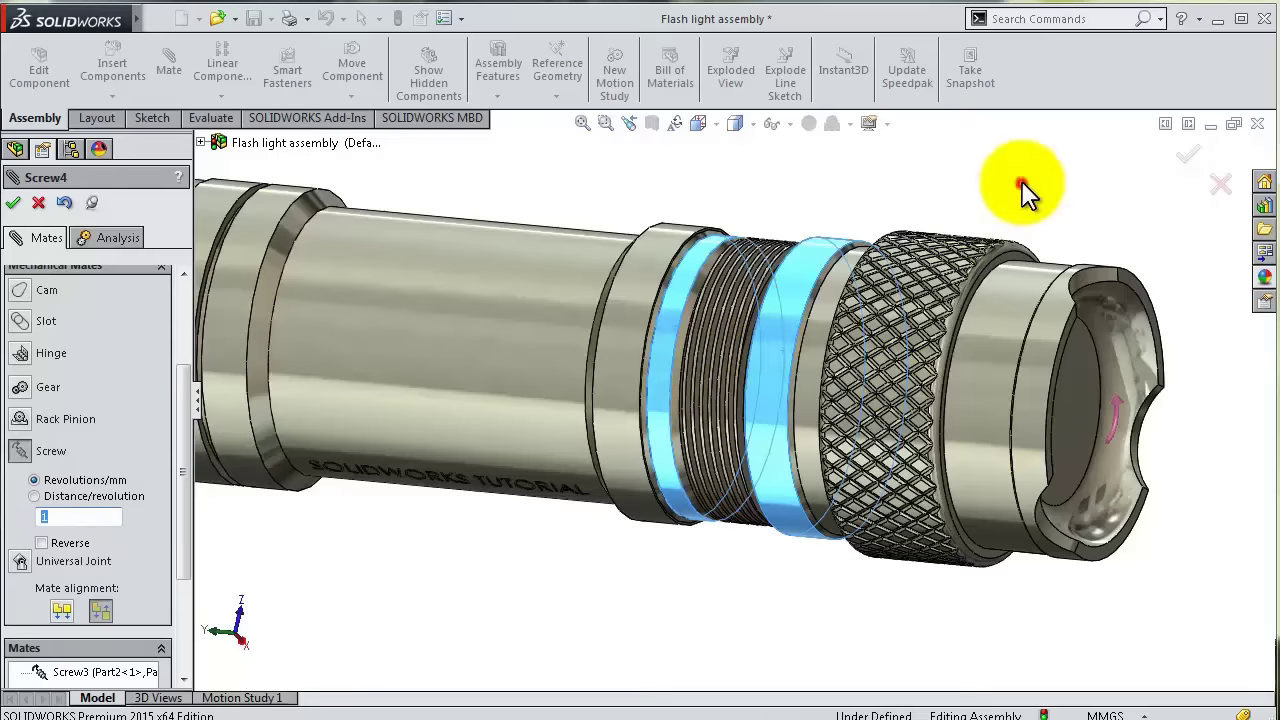
click(1181, 160)
- Orbit the flashlight upright to face its front end
click(1050, 292)
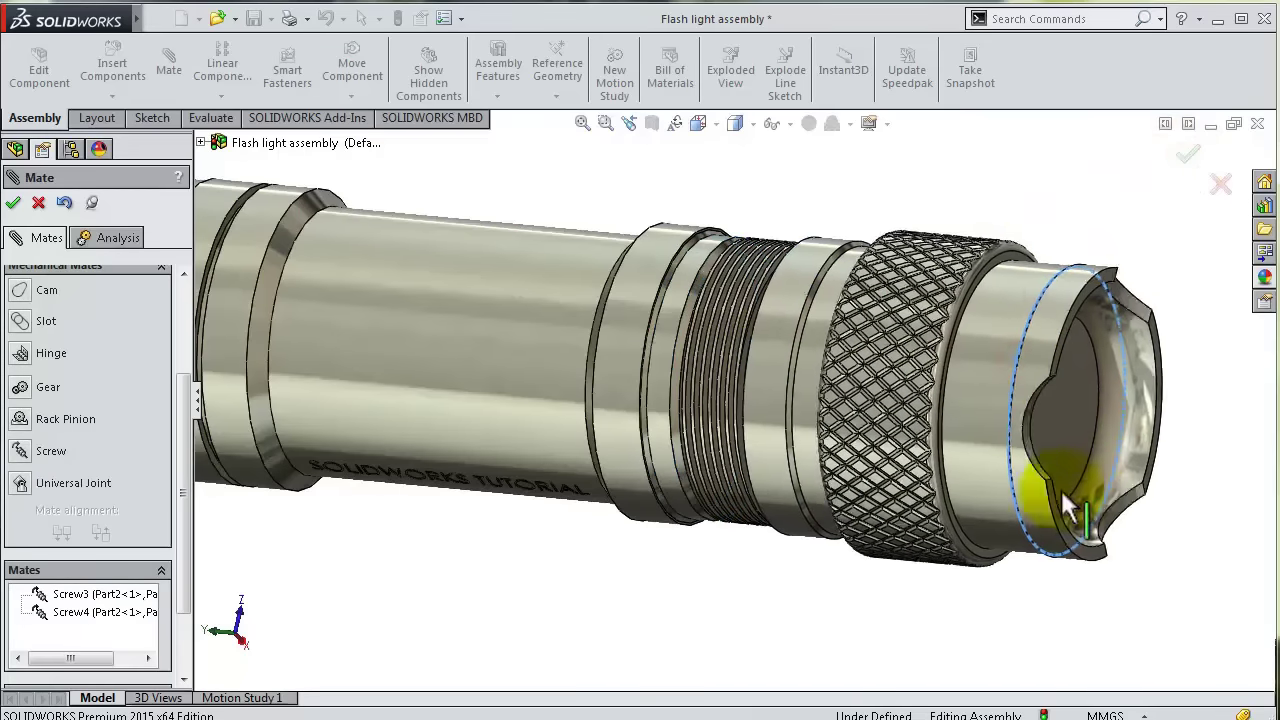
mouse_move(986, 380)
middle_down()
mouse_move(866, 377)
mouse_move(887, 327)
mouse_move(900, 371)
mouse_move(872, 420)
middle_up()
mouse_move(1063, 313)
middle_down()
mouse_move(1071, 286)
mouse_move(1049, 269)
mouse_move(935, 370)
middle_up()
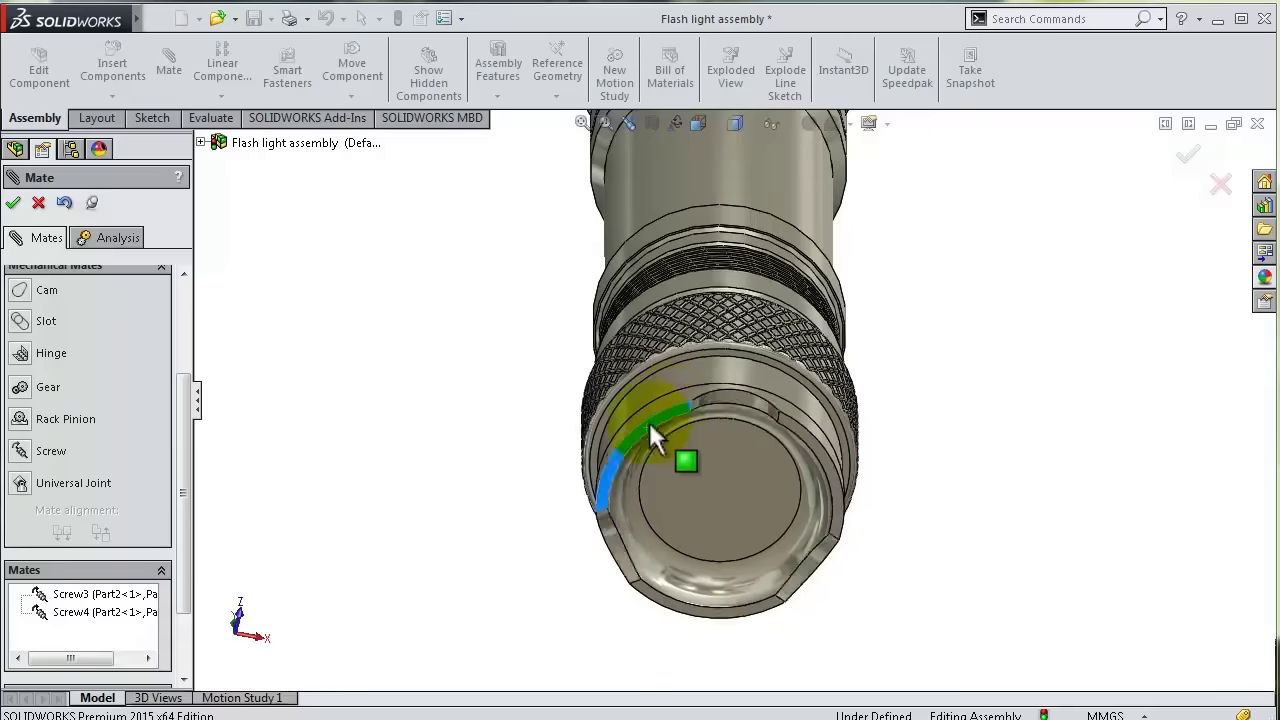
- Edit Screw4 and check Reverse so the head threads in the opposite direction
drag(651, 428, 812, 530)
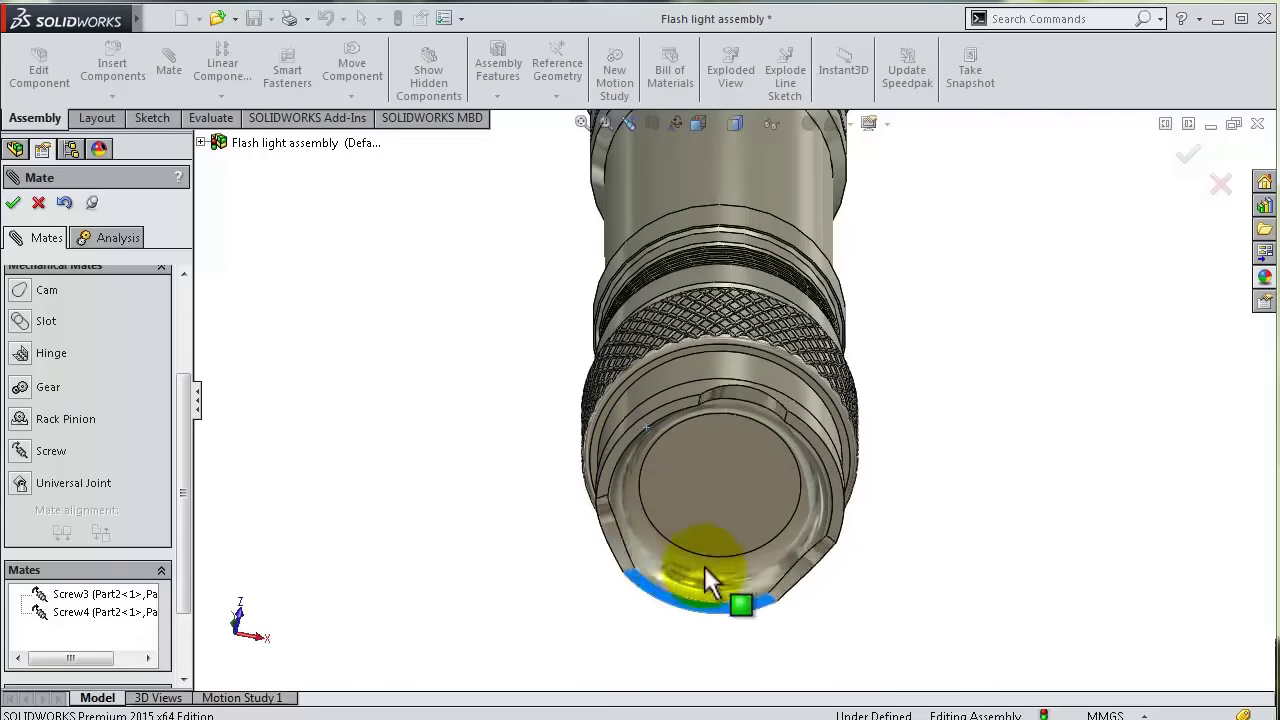
click(38, 611)
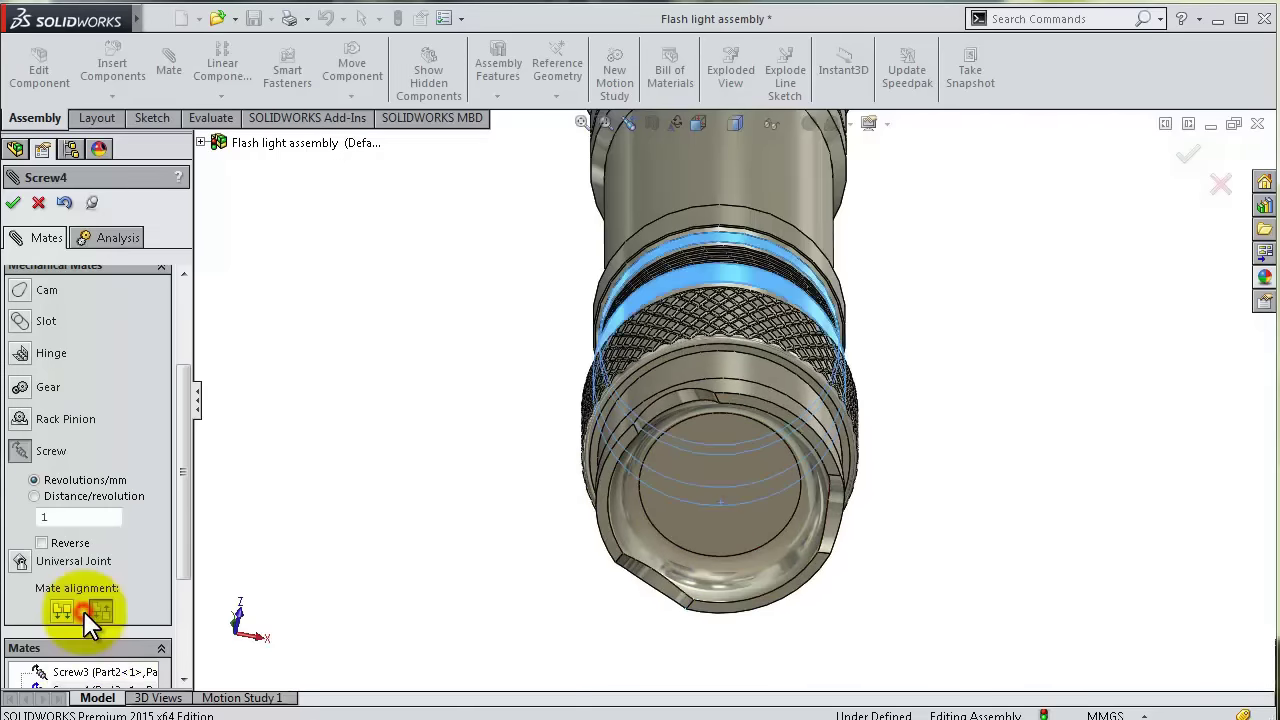
click(84, 611)
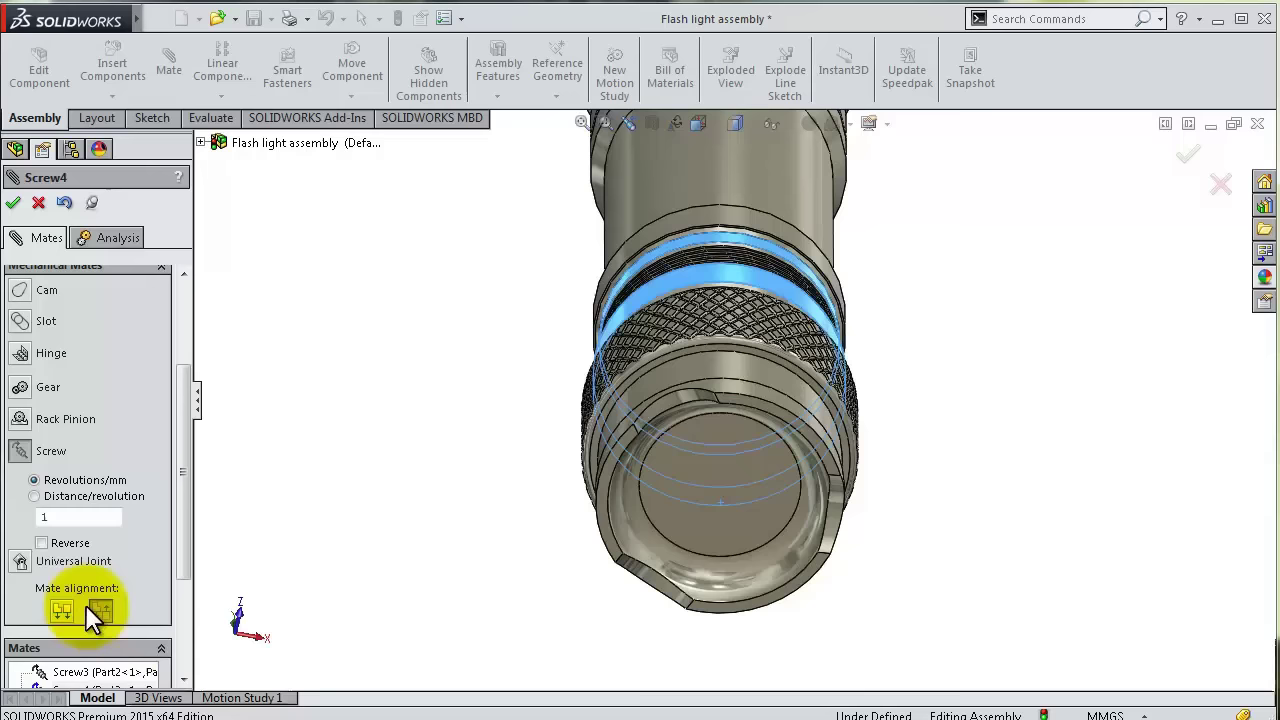
click(41, 543)
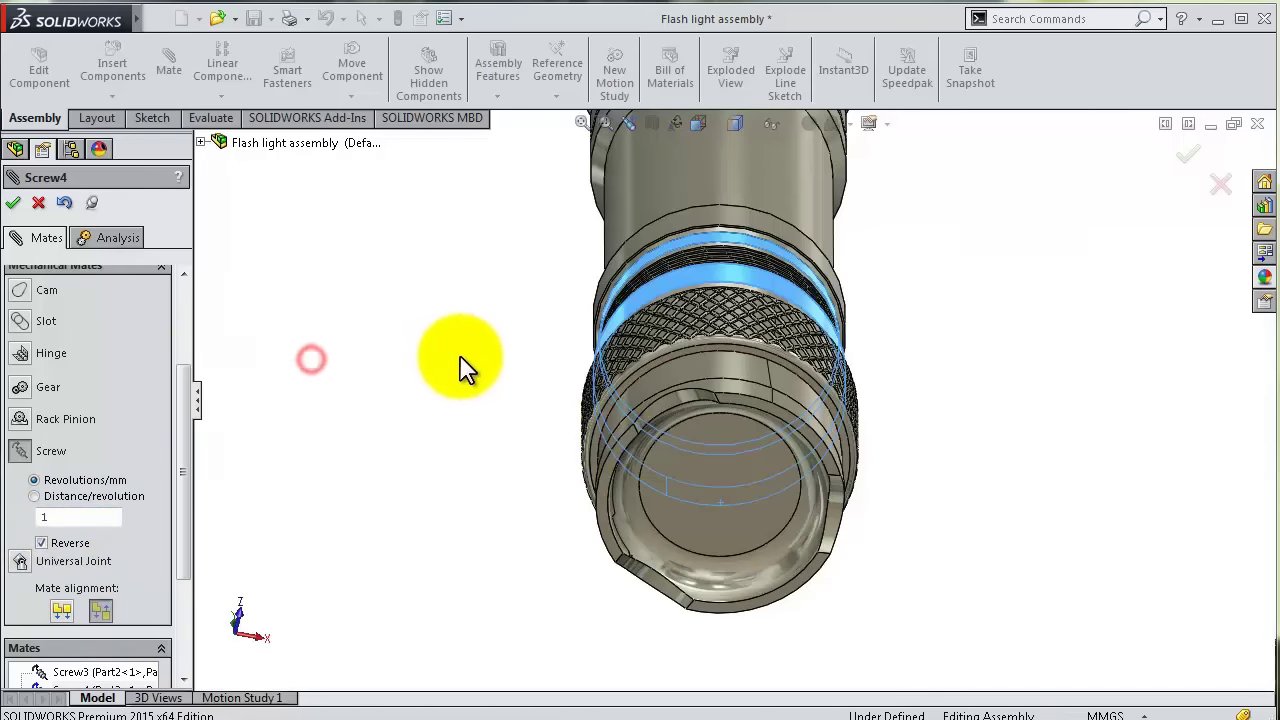
middle_drag(466, 370, 451, 369)
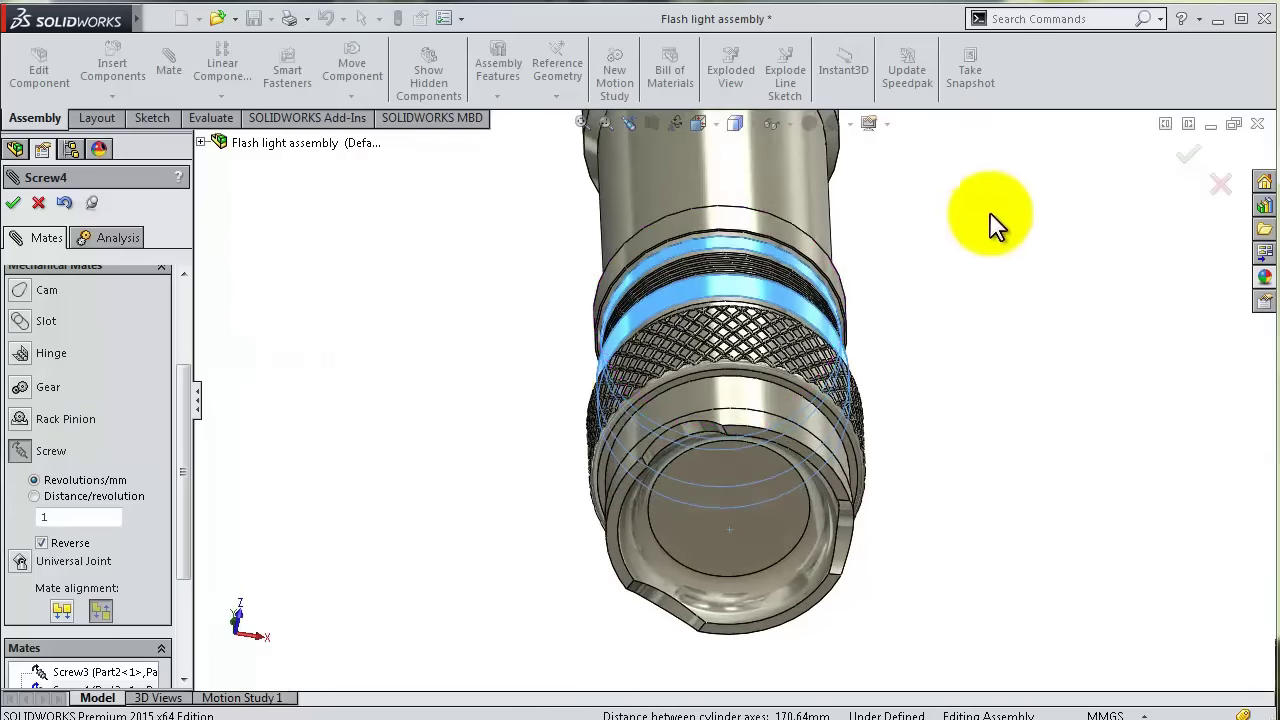
click(1188, 160)
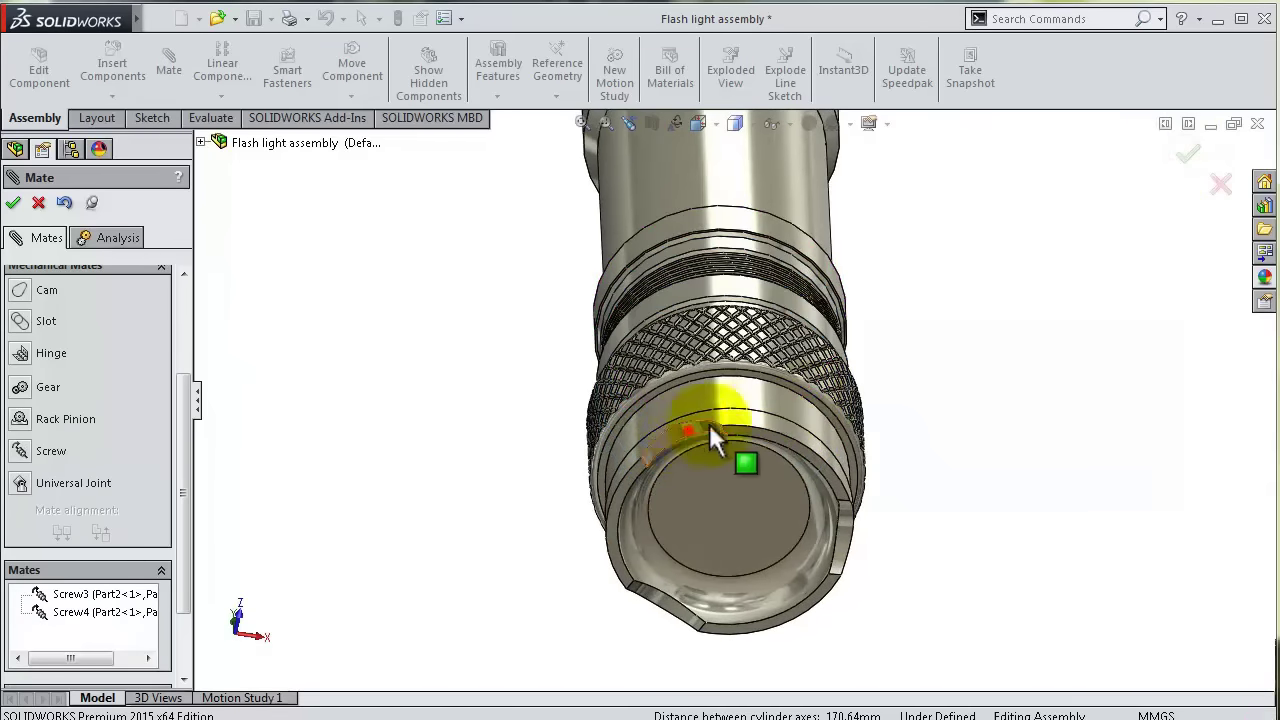
- Turn the head until it threads closed on the body, then close the mate editor
mouse_move(709, 426)
mouse_down()
mouse_move(737, 601)
mouse_move(790, 460)
mouse_move(655, 410)
mouse_move(665, 530)
mouse_move(759, 419)
mouse_move(654, 546)
mouse_move(800, 522)
mouse_move(643, 423)
mouse_move(712, 588)
mouse_move(849, 490)
mouse_up()
mouse_move(730, 565)
mouse_down()
mouse_move(785, 420)
mouse_move(776, 558)
mouse_move(651, 376)
mouse_move(772, 420)
mouse_move(884, 520)
mouse_move(820, 628)
mouse_move(860, 590)
mouse_move(713, 440)
mouse_move(692, 466)
mouse_move(855, 592)
mouse_move(644, 511)
mouse_move(712, 442)
mouse_move(842, 504)
mouse_move(820, 564)
mouse_move(683, 496)
mouse_move(689, 438)
mouse_up()
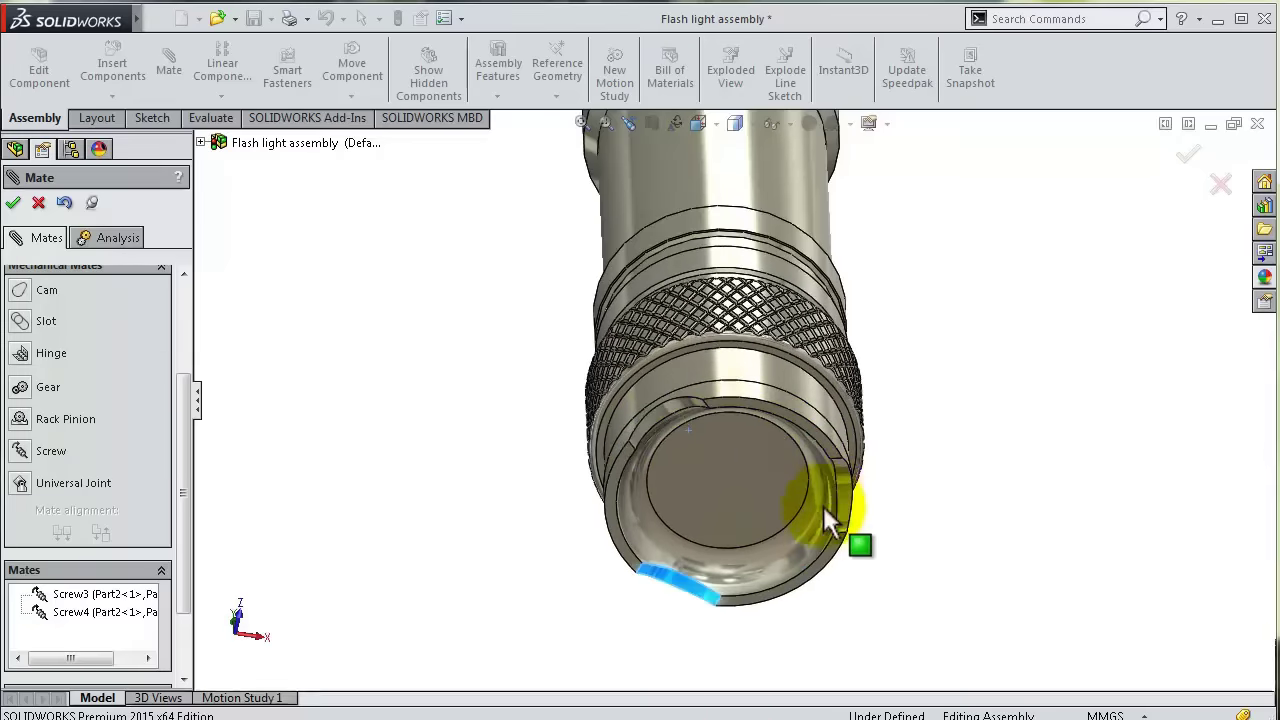
mouse_move(823, 506)
mouse_down()
mouse_move(752, 537)
mouse_move(734, 371)
mouse_move(839, 500)
mouse_up()
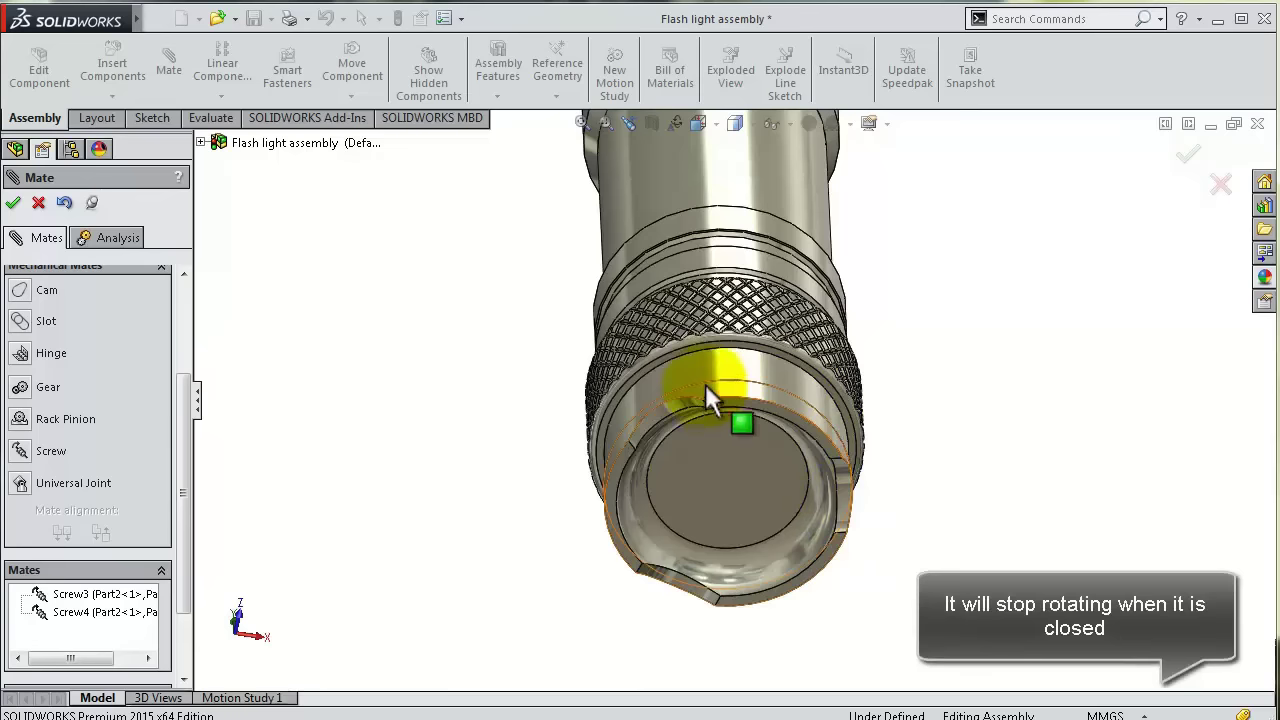
drag(734, 384, 846, 495)
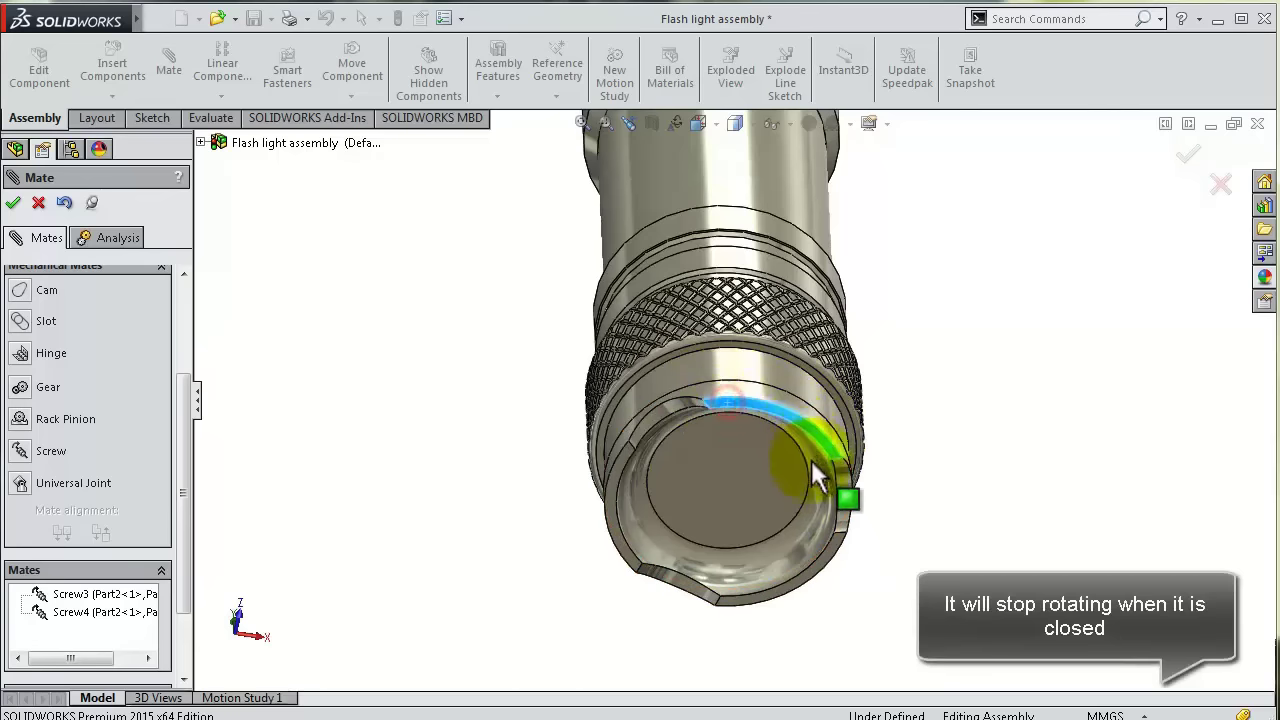
click(1188, 155)
mouse_move(777, 380)
middle_down()
mouse_move(880, 229)
mouse_move(929, 249)
mouse_move(635, 418)
mouse_move(509, 363)
mouse_move(580, 206)
mouse_move(577, 316)
mouse_move(563, 343)
middle_up()
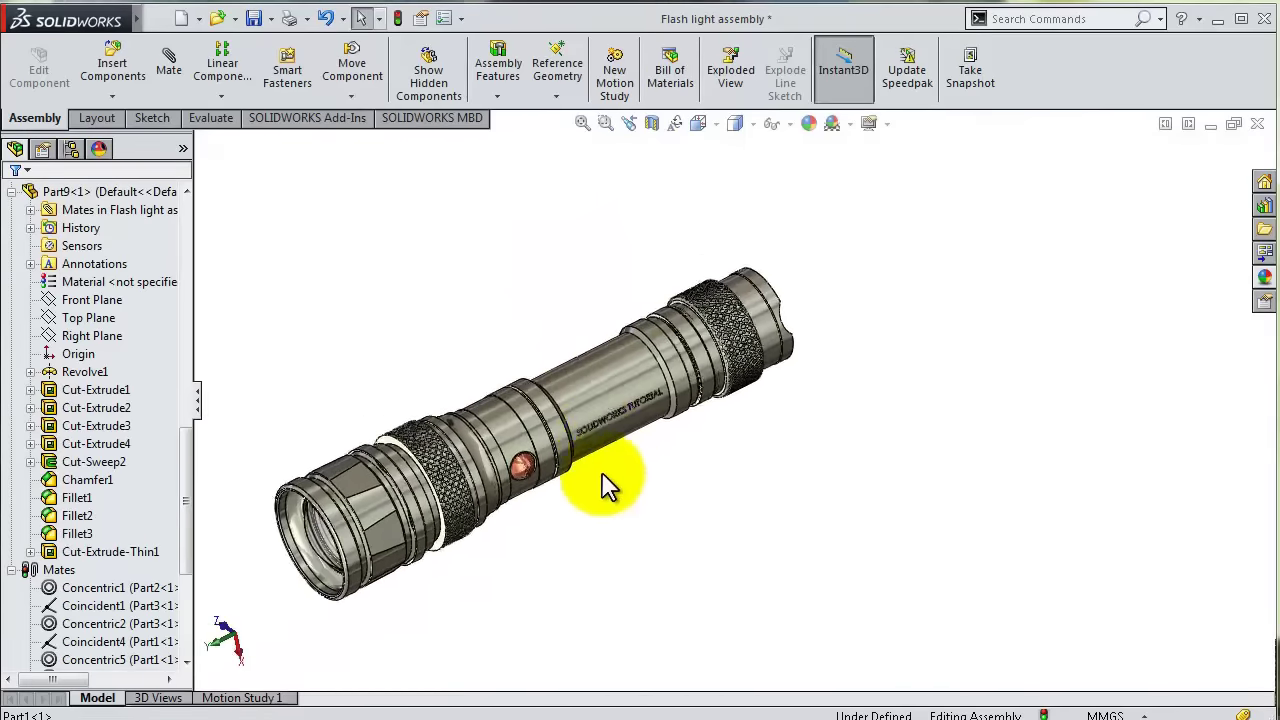
- Orbit to a flatter side angle and fit the whole flashlight in view
middle_drag(609, 486, 594, 457)
scroll(594, 457, down, 2)
key(f)
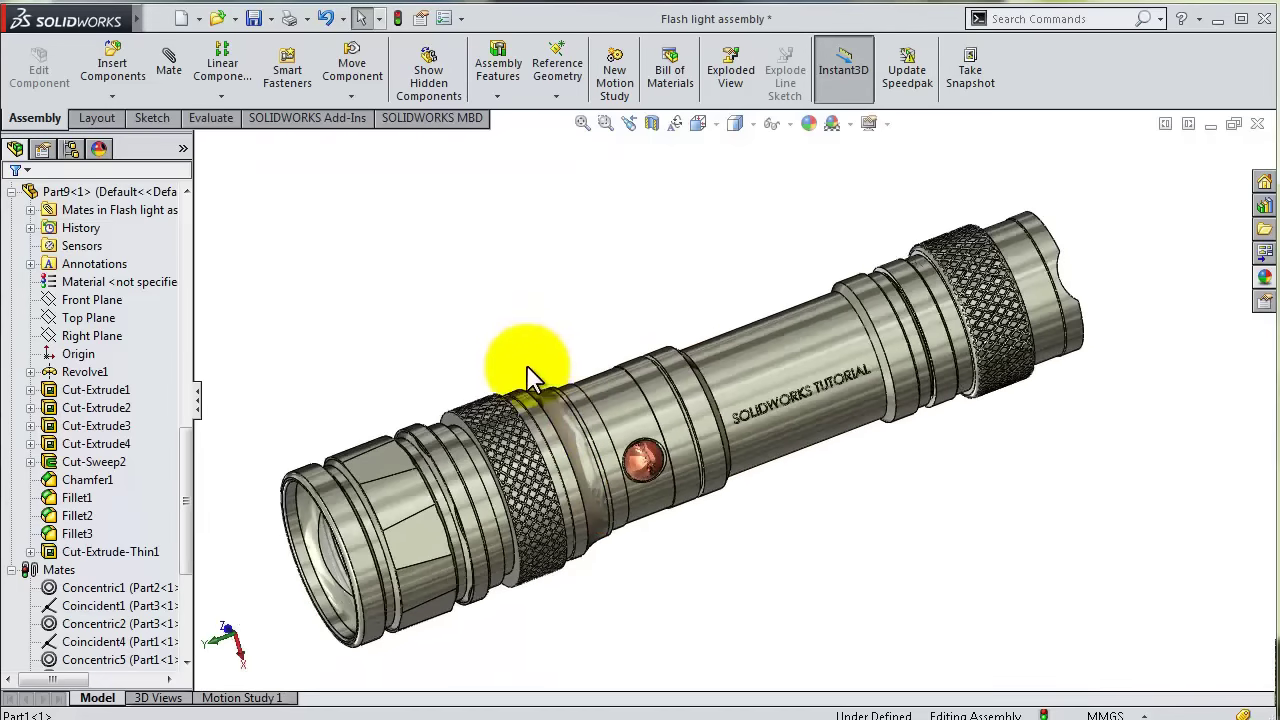
scroll(736, 485, up, 3)
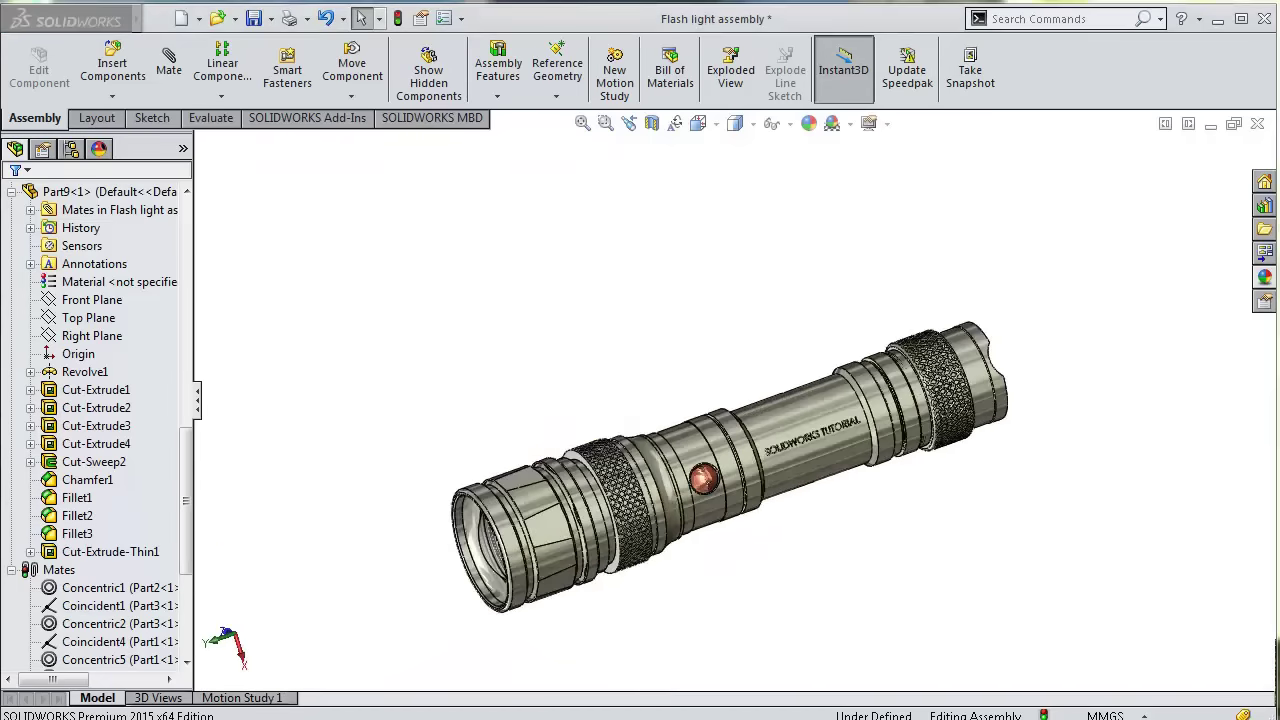
- Drag Part12 from the parts folder into the assembly and move it near the tail
key(alt+Tab)
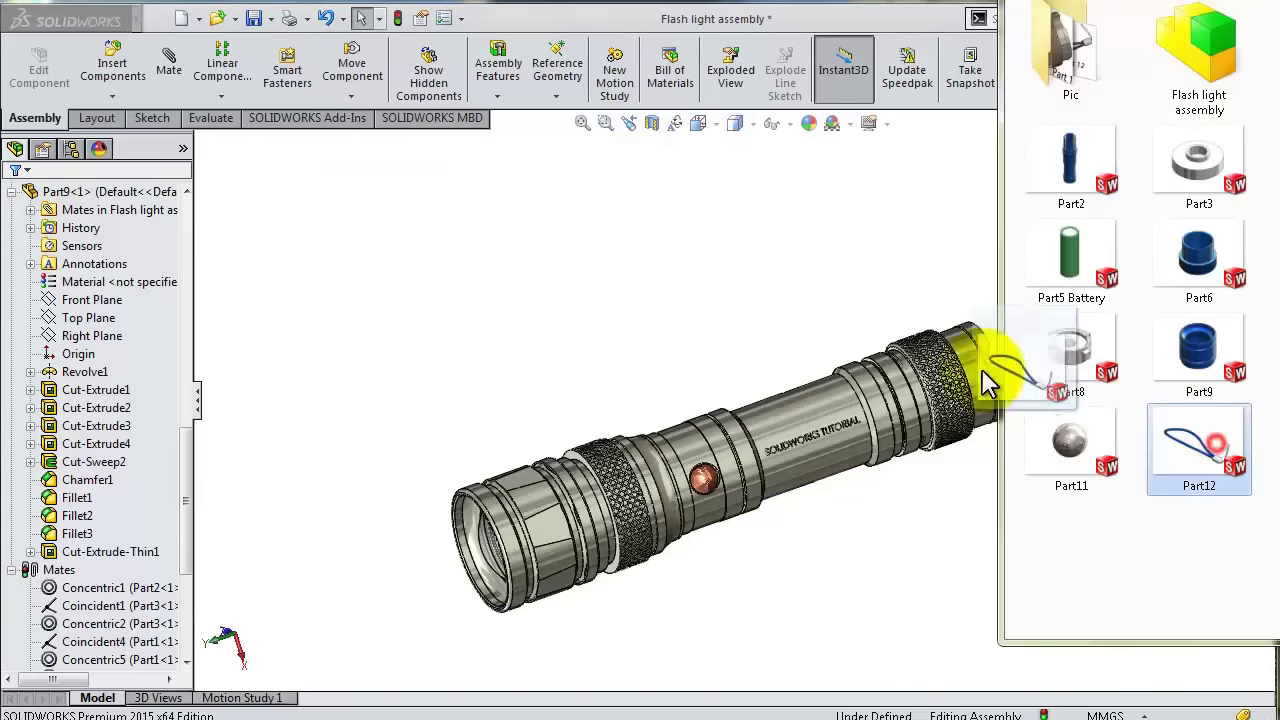
drag(838, 305, 935, 465)
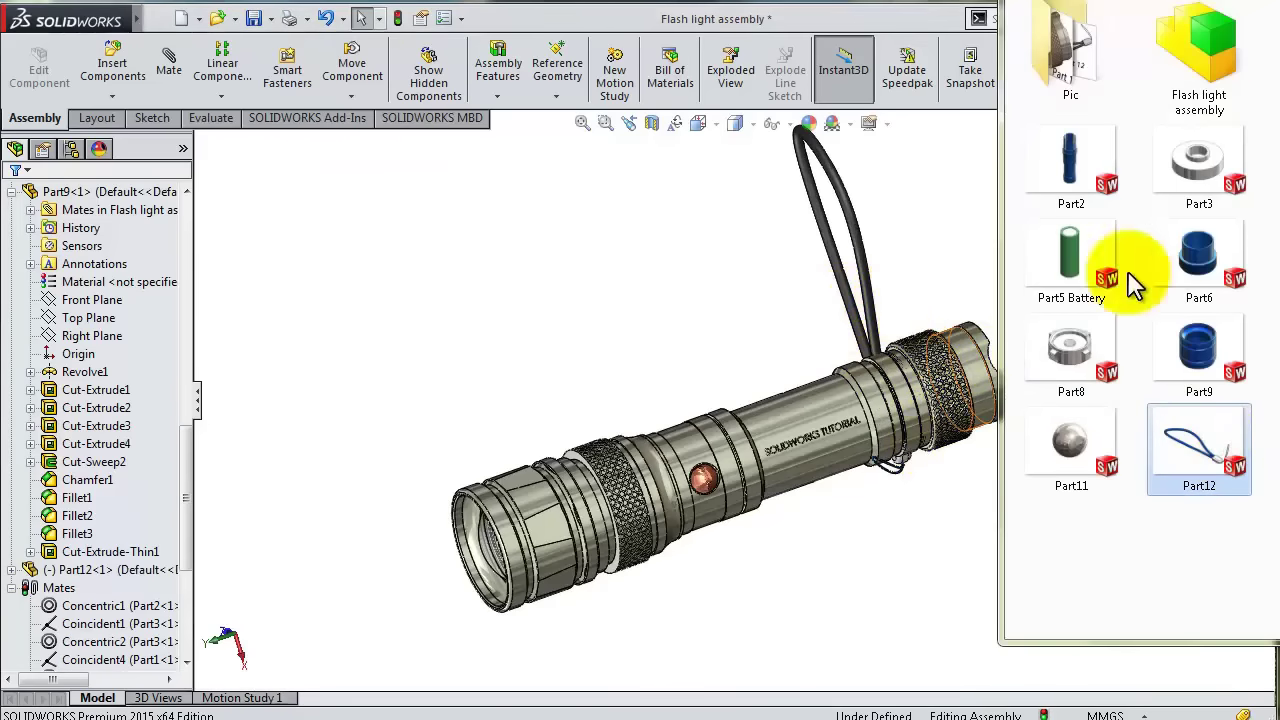
click(958, 200)
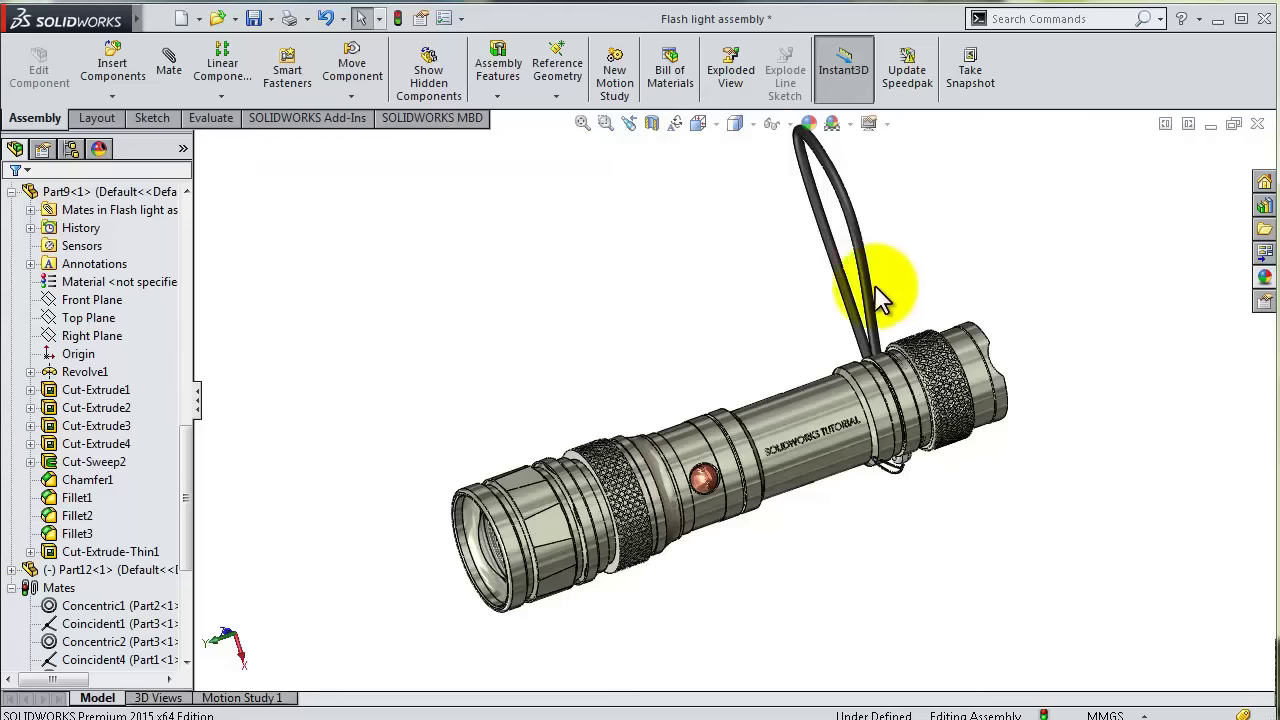
mouse_move(875, 295)
mouse_down()
mouse_move(1010, 286)
mouse_move(906, 445)
mouse_up()
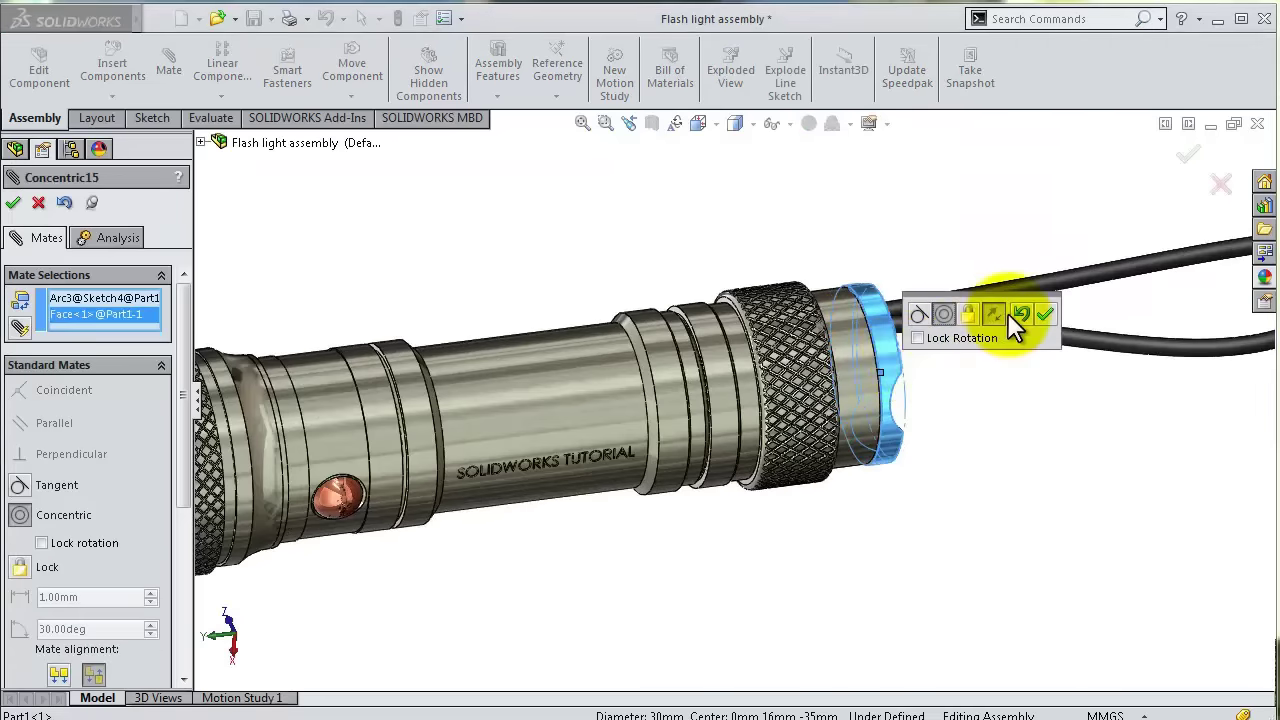
- Accept a flipped concentric mate, then add a second concentric mate between the loop arc and tail face
click(995, 313)
click(1043, 313)
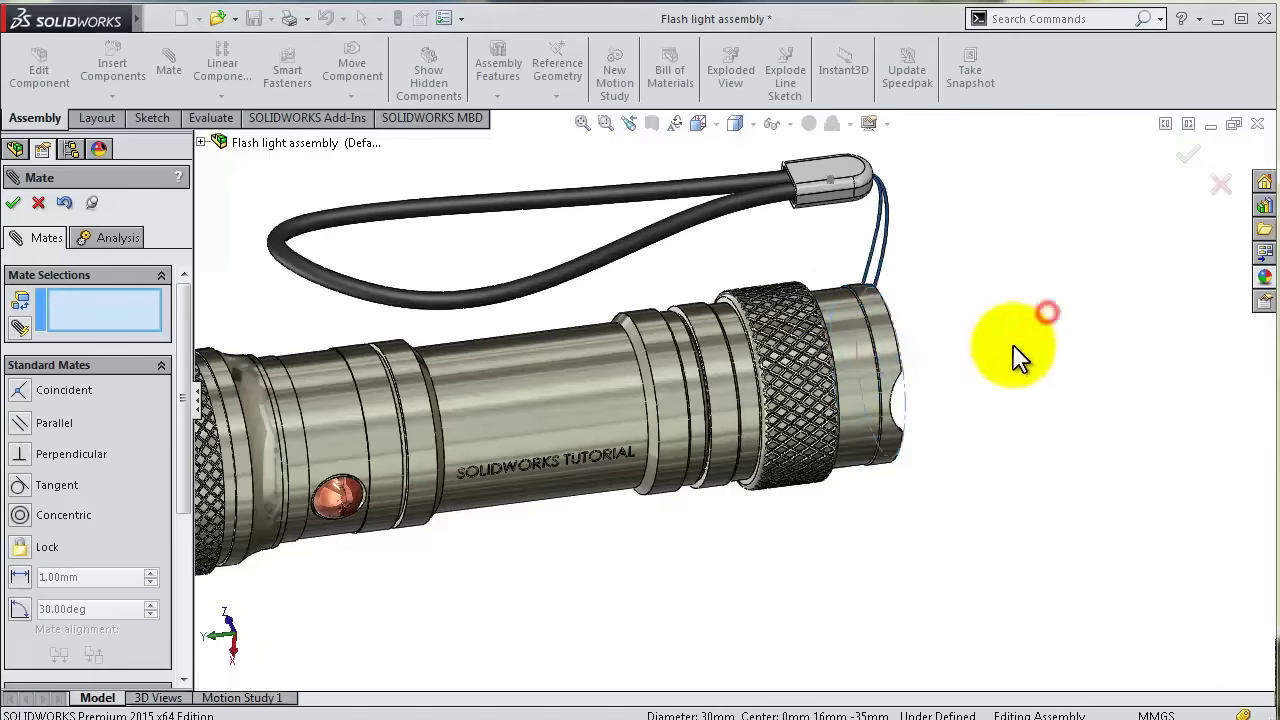
click(894, 310)
mouse_move(894, 310)
middle_down()
mouse_move(833, 385)
mouse_move(958, 390)
middle_up()
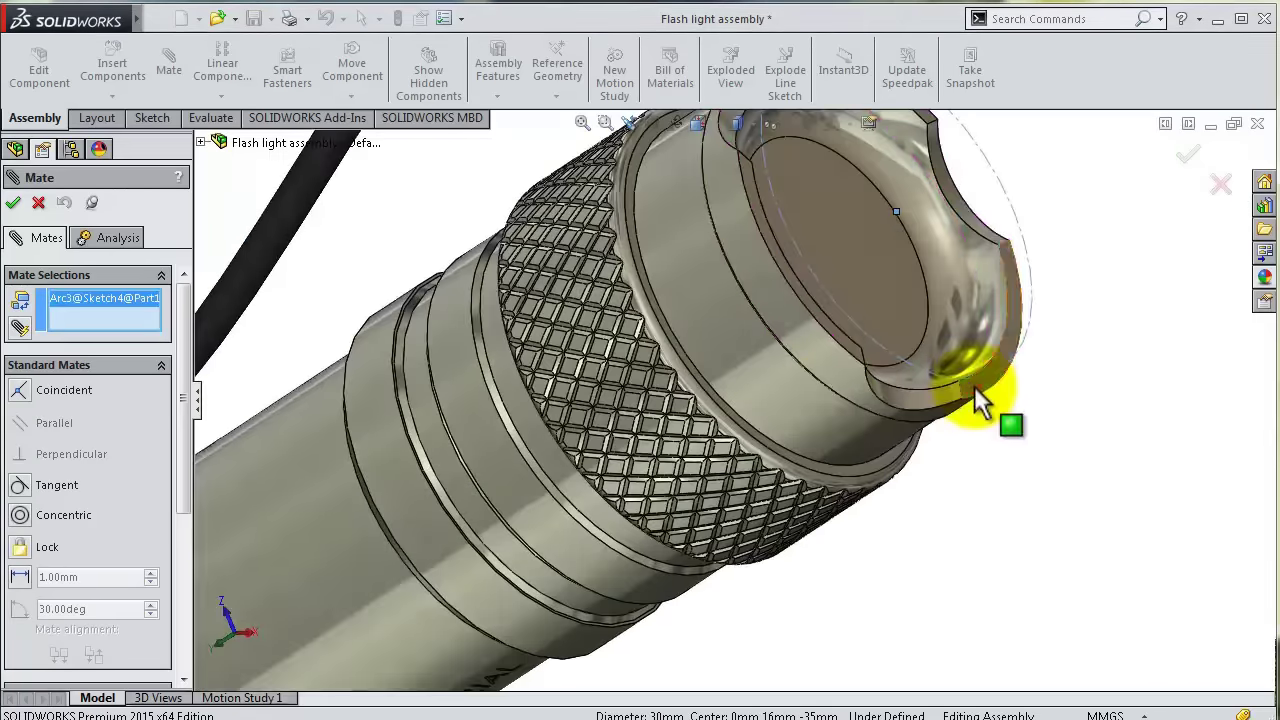
click(974, 388)
click(1127, 367)
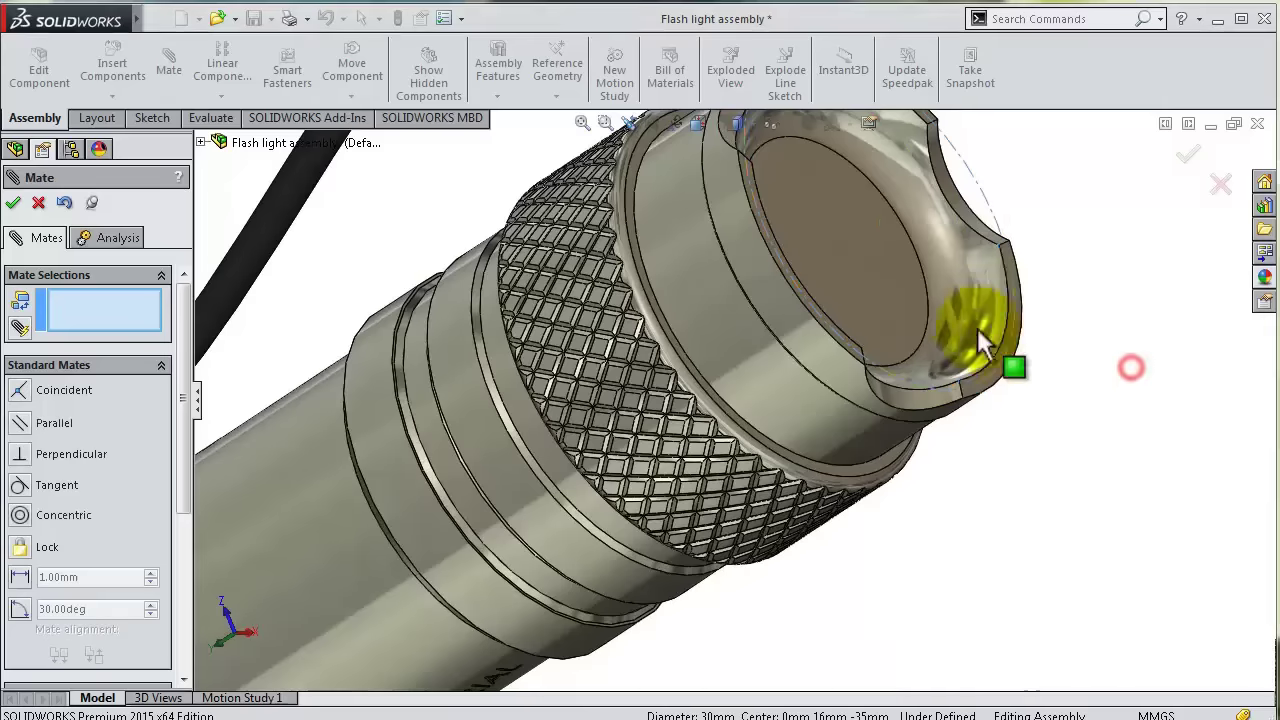
- Close the mate settings and orbit to inspect the lanyard attachment
mouse_move(977, 328)
middle_down()
mouse_move(1040, 257)
mouse_move(1046, 214)
mouse_move(1154, 183)
middle_up()
click(1188, 154)
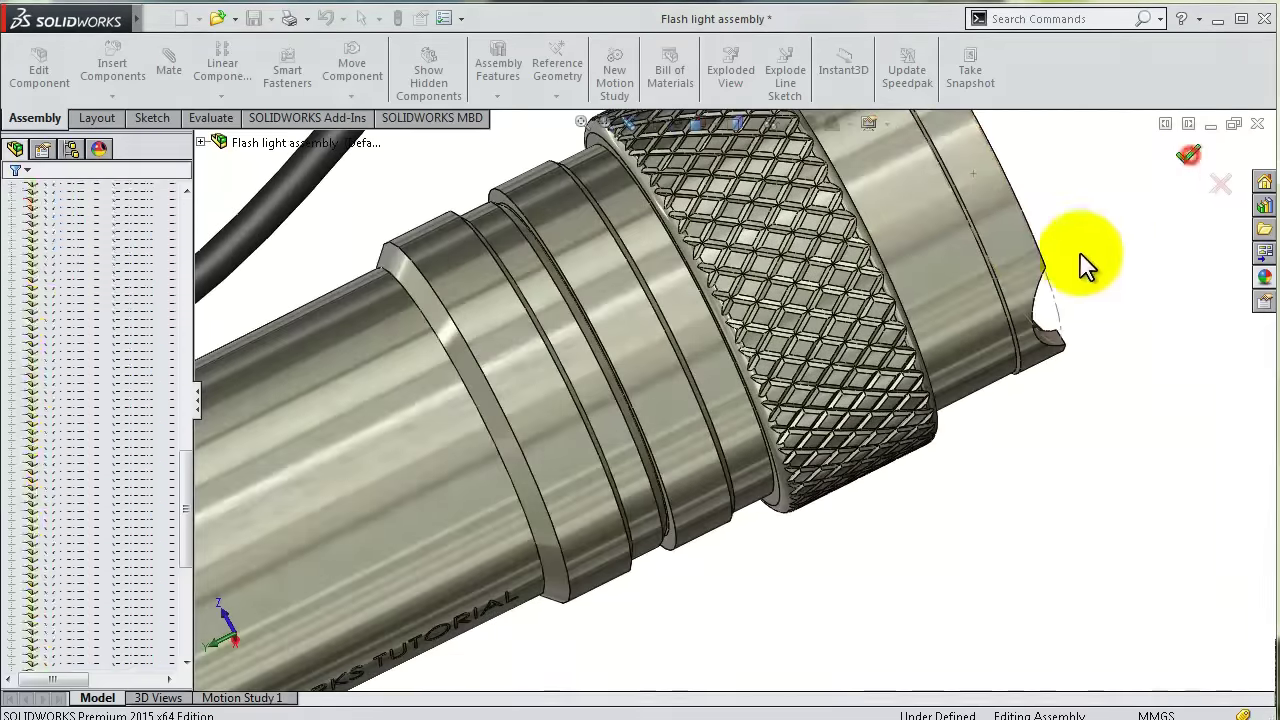
scroll(1088, 263, up, 3)
mouse_move(1028, 243)
middle_down()
mouse_move(971, 200)
mouse_move(928, 263)
mouse_move(880, 177)
middle_up()
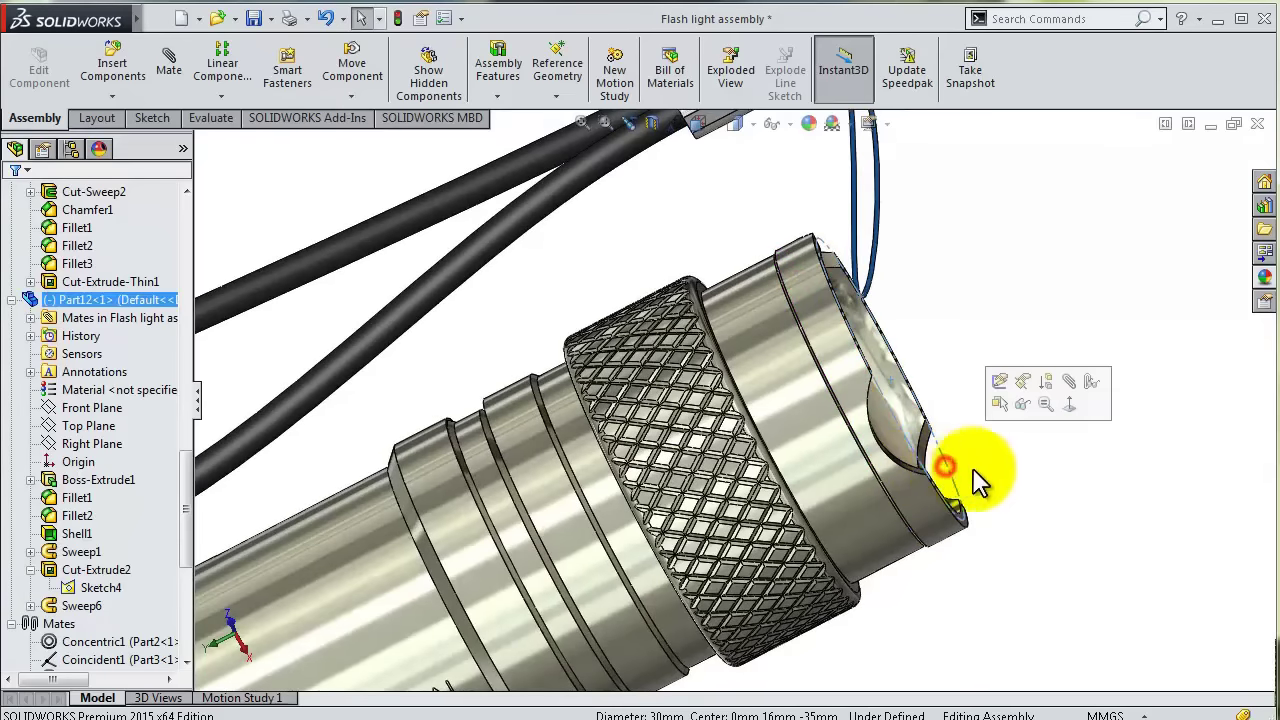
middle_drag(972, 403, 1103, 380)
scroll(923, 380, up, 3)
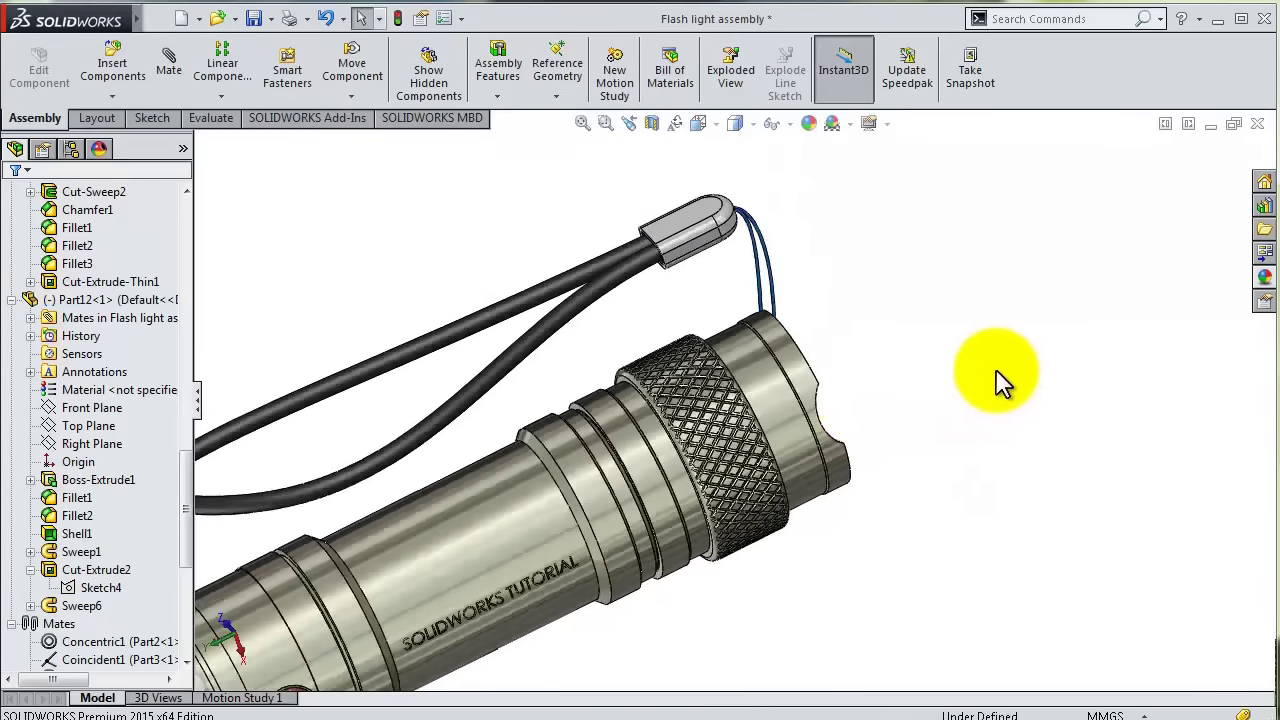
mouse_move(923, 380)
middle_down()
mouse_move(837, 349)
mouse_move(874, 309)
mouse_move(691, 594)
mouse_move(634, 571)
mouse_move(522, 560)
middle_up()
scroll(874, 309, up, 3)
scroll(522, 560, down, 2)
scroll(500, 528, up, 1)
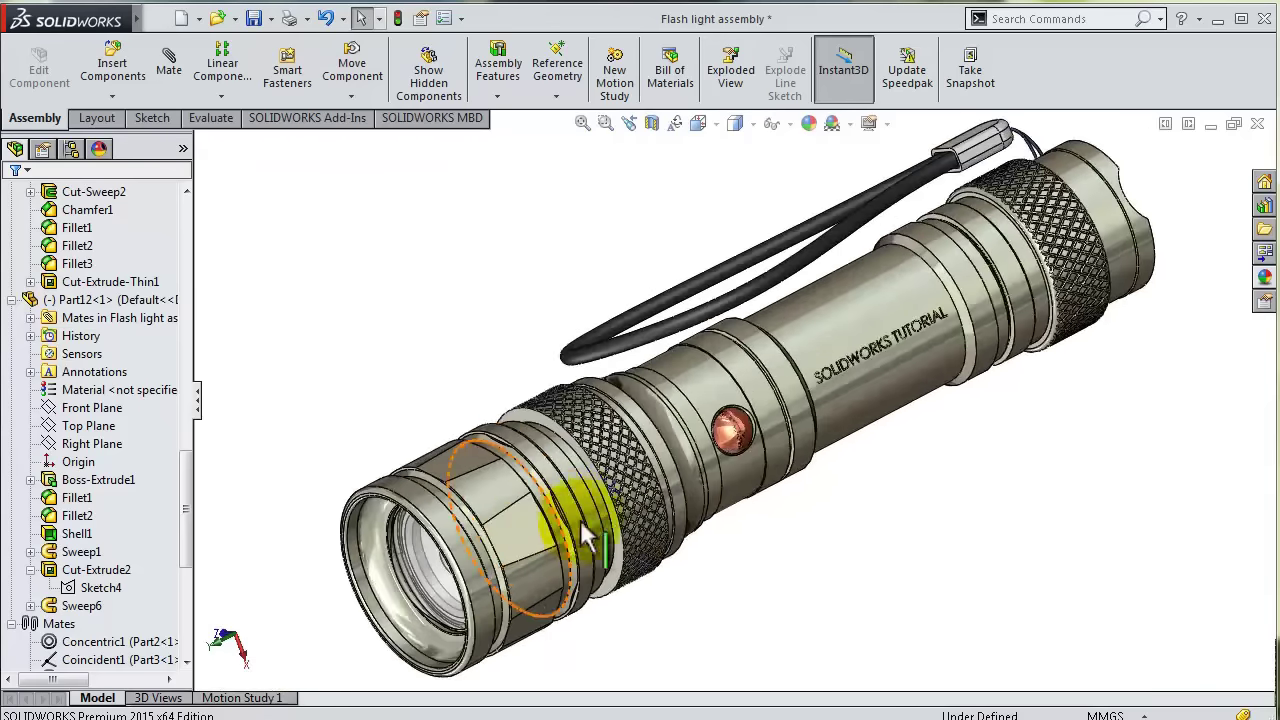
middle_drag(923, 375, 957, 457)
scroll(920, 409, up, 2)
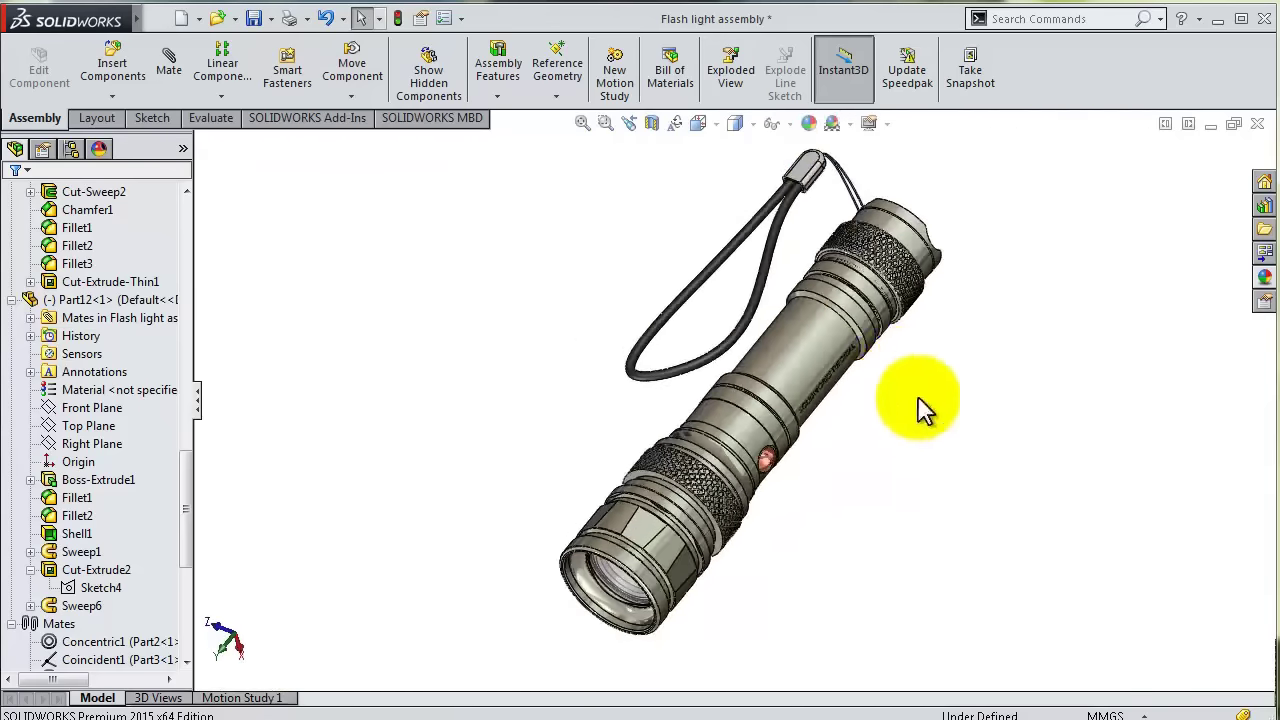
mouse_move(920, 409)
middle_down()
mouse_move(969, 401)
mouse_move(1057, 329)
mouse_move(1109, 257)
mouse_move(871, 251)
middle_up()
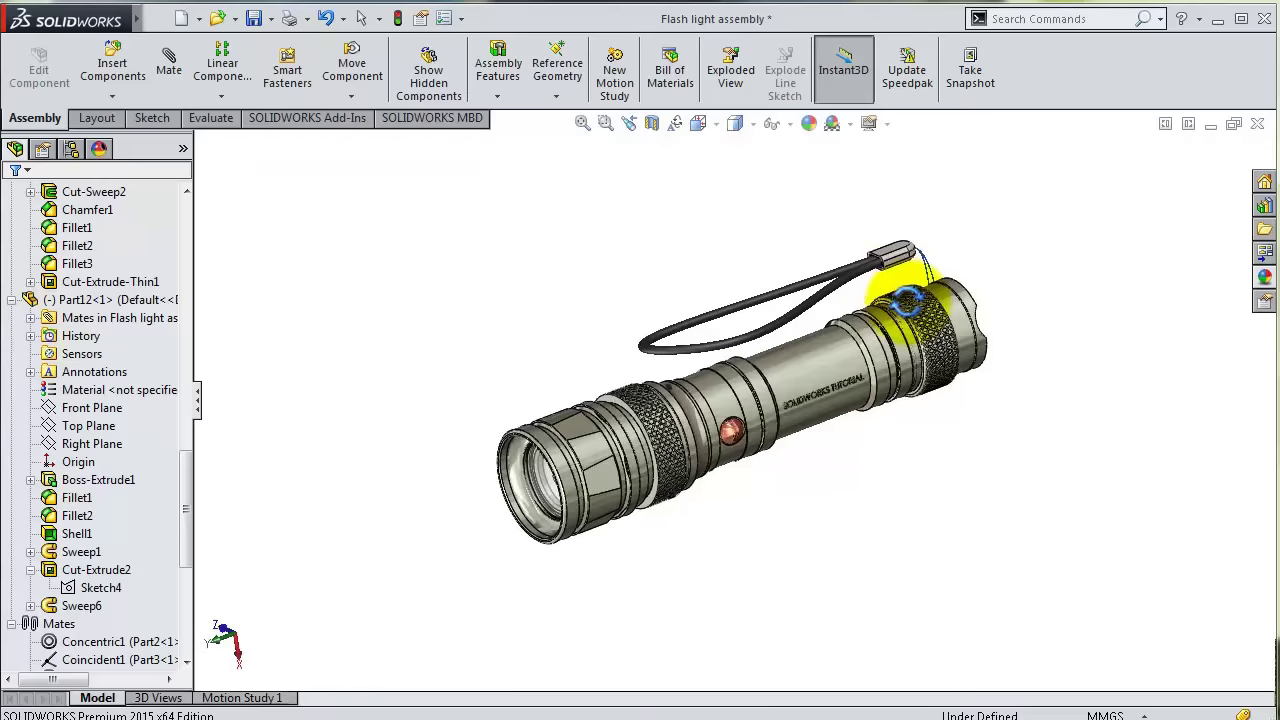
middle_drag(905, 300, 832, 375)
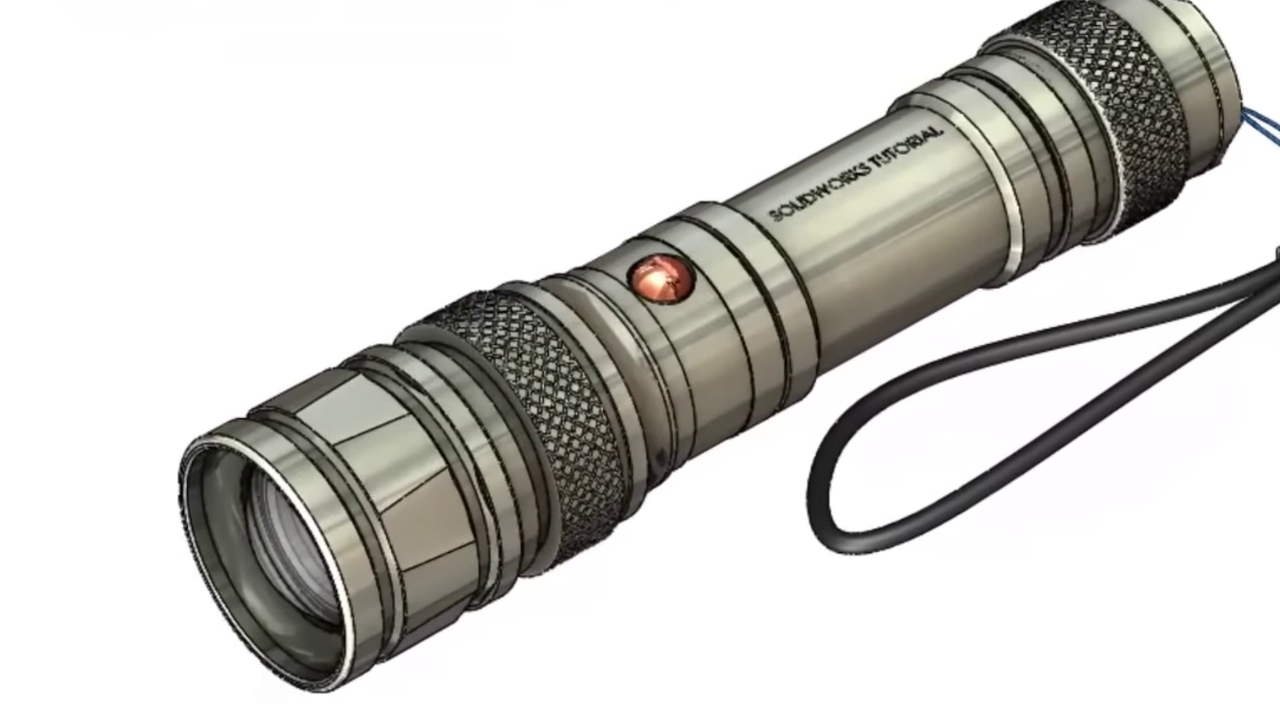
middle_drag(1125, 5, 909, 57)
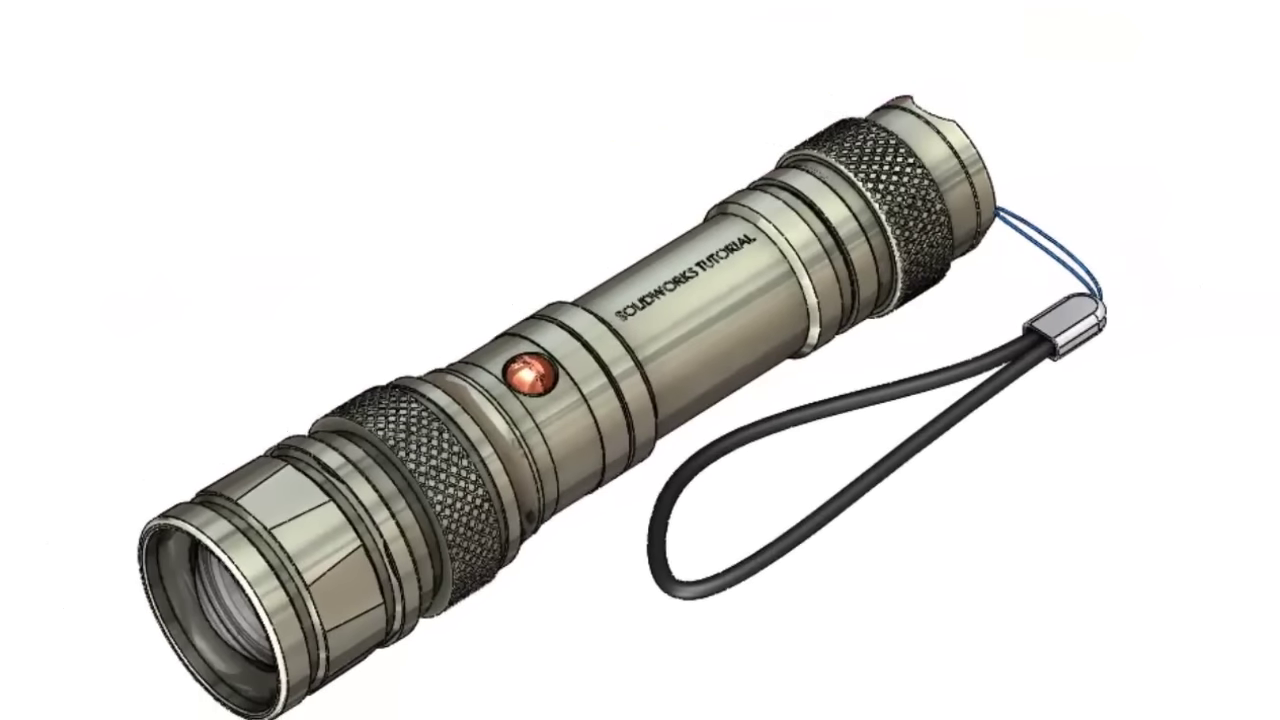